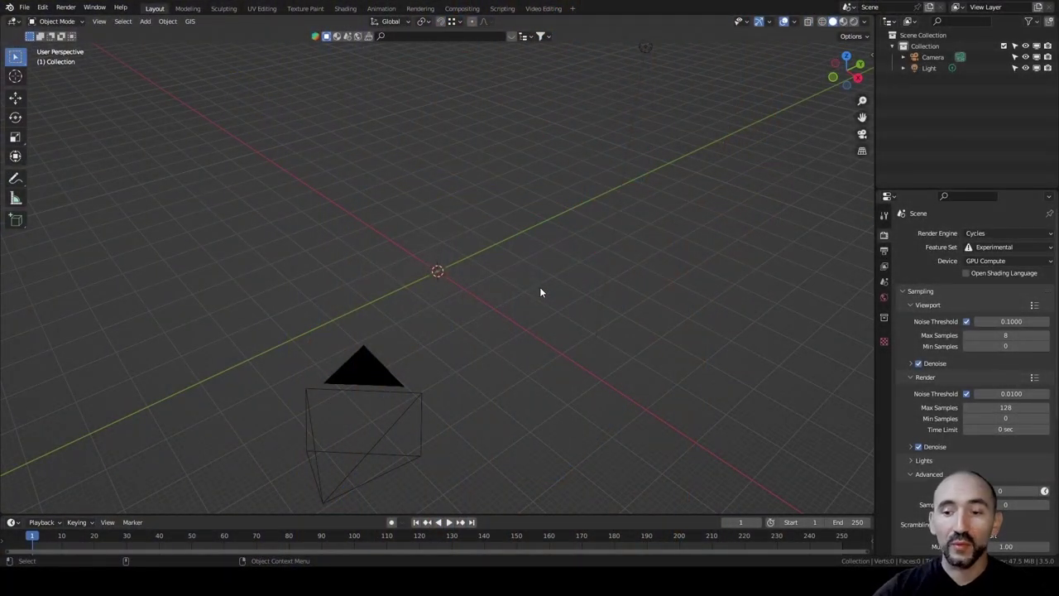
Add a Geometry Nodes workspace and create a plane in its 3D viewport.
left_click(571, 8)
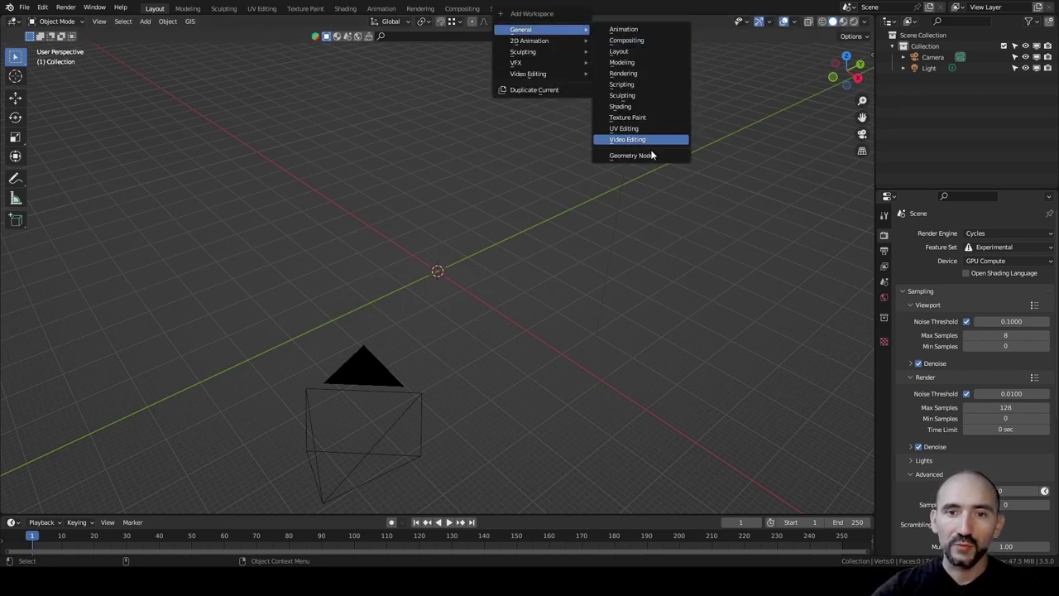
left_click(654, 154)
key("shift+a")
left_click(678, 184)
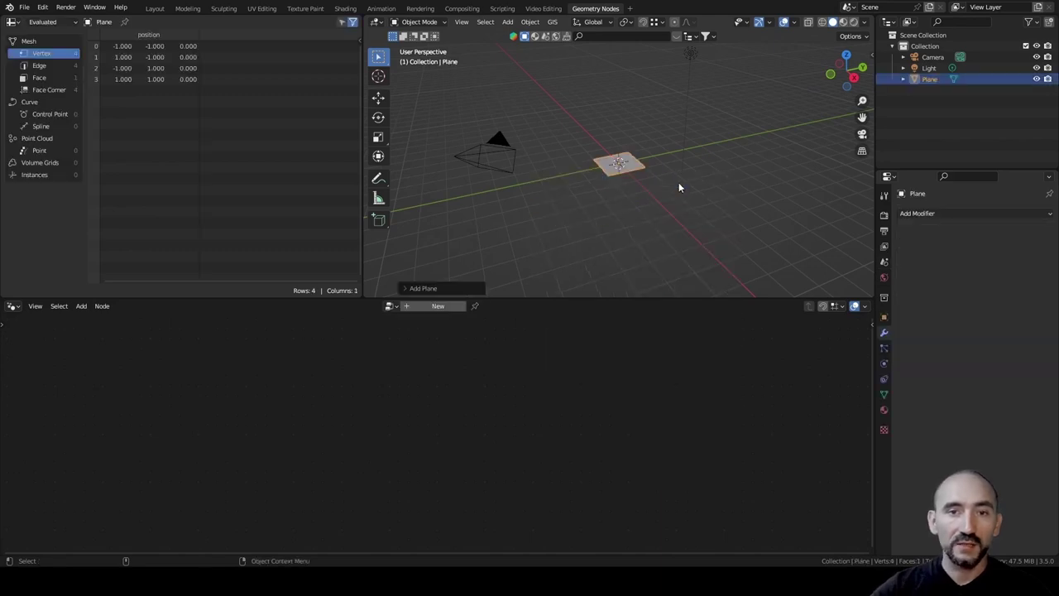
Create a new geometry node tree on the plane and move the Group Output node well away from Group Input.
left_click(436, 306)
middle_click_drag(433, 449, 379, 340)
left_click_drag(530, 350, 814, 350)
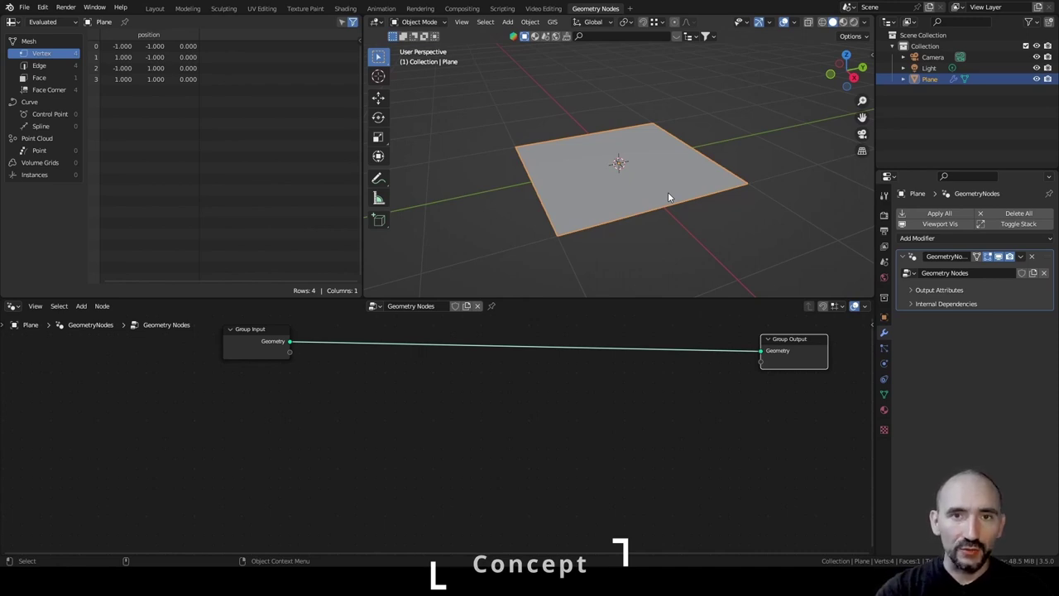
left_click(377, 411)
scroll(378, 401, "down", 2)
middle_click_drag(378, 401, 278, 430)
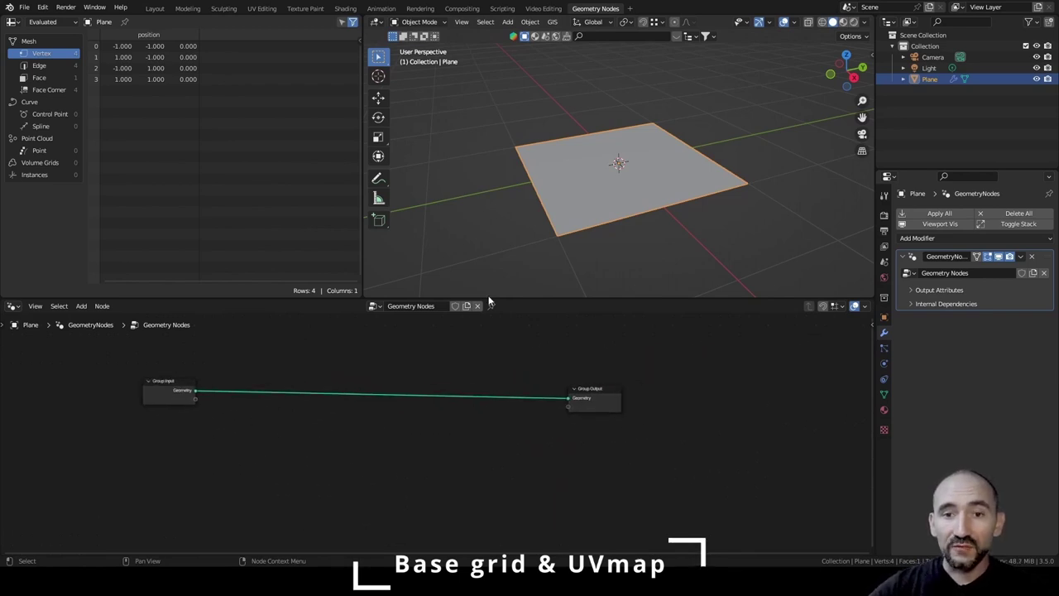
Insert a Grid node whose Mesh output feeds the Group Output, replacing the Group Input geometry link.
middle_click_drag(661, 177, 634, 206)
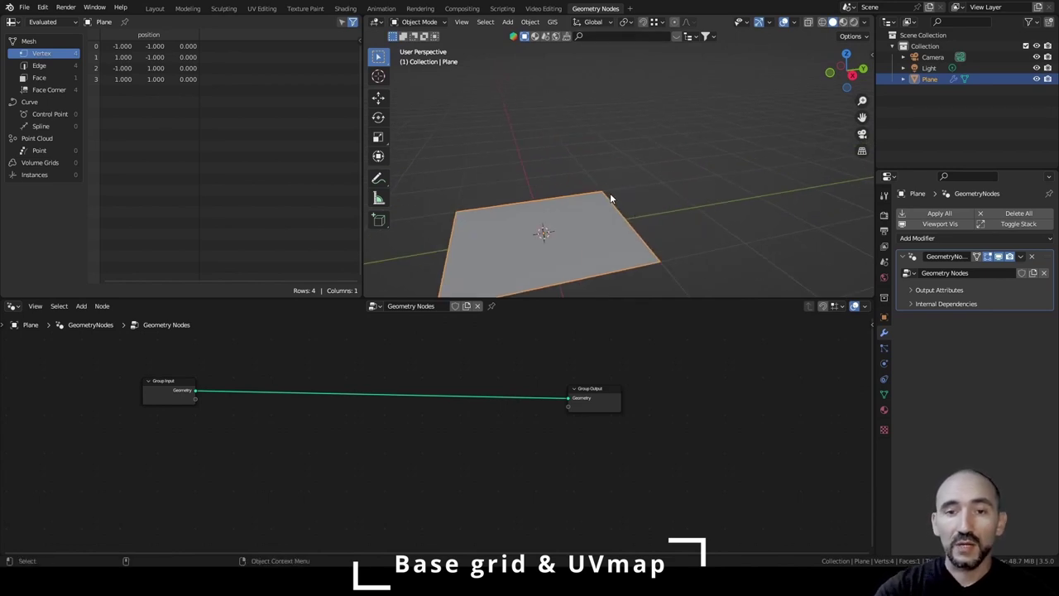
key("KP_1")
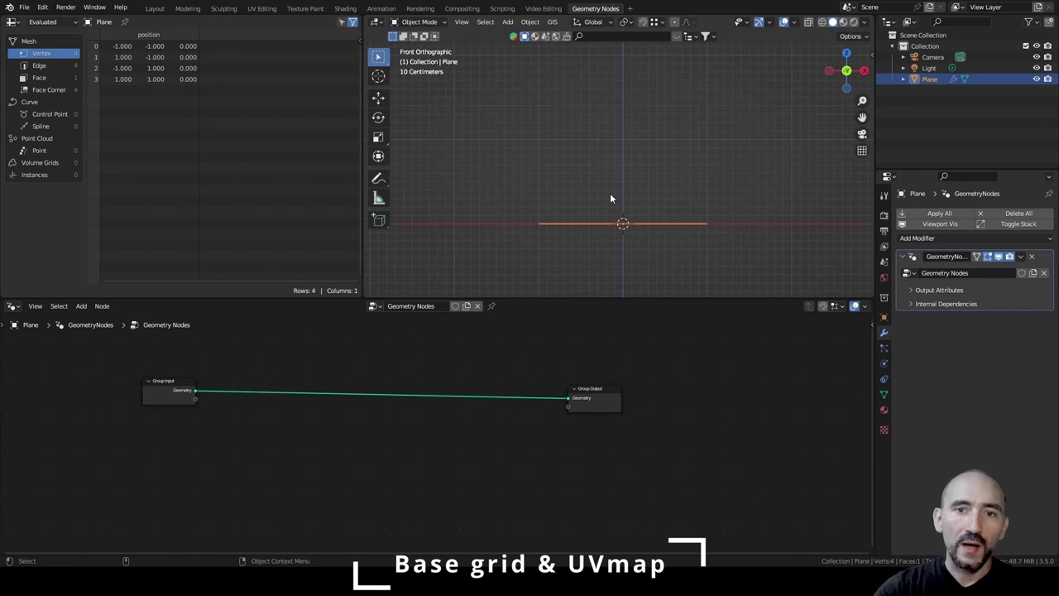
middle_click_drag(669, 167, 498, 200, "shift")
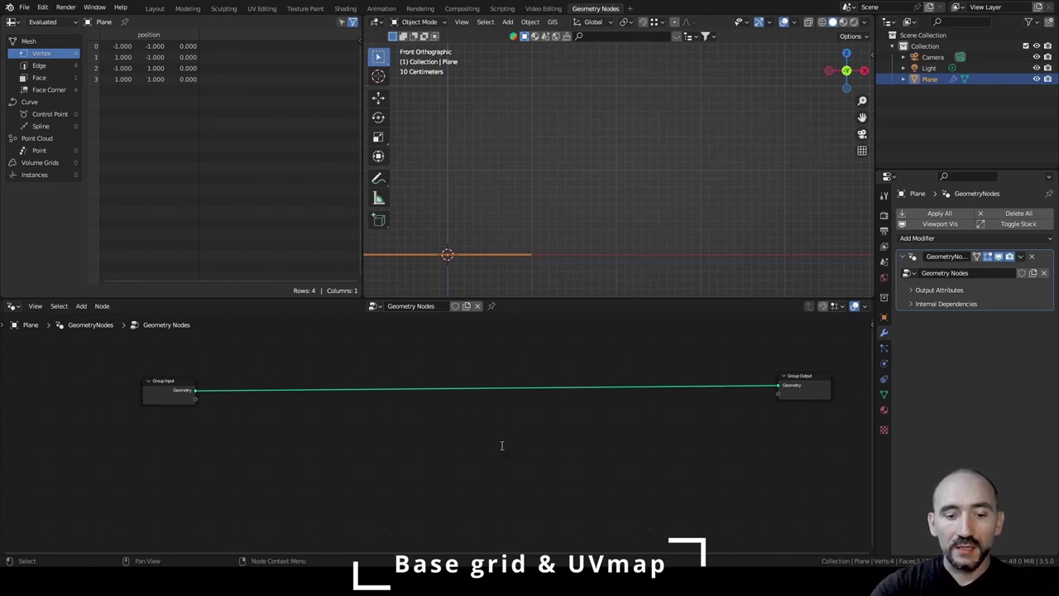
key("F3")
type("gr")
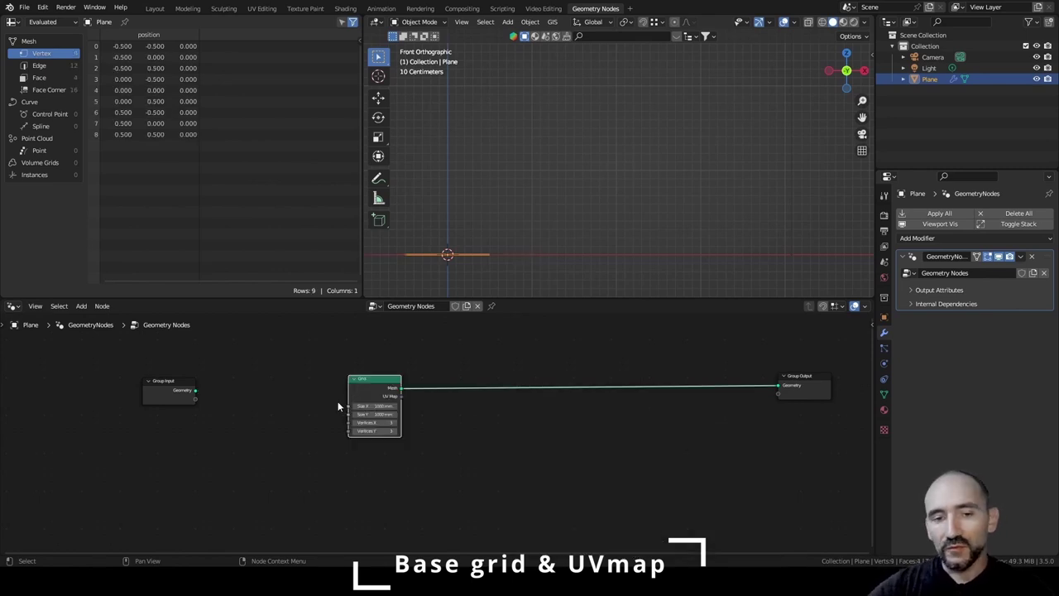
middle_click_drag(335, 405, 427, 425)
scroll(487, 393, "up", 5)
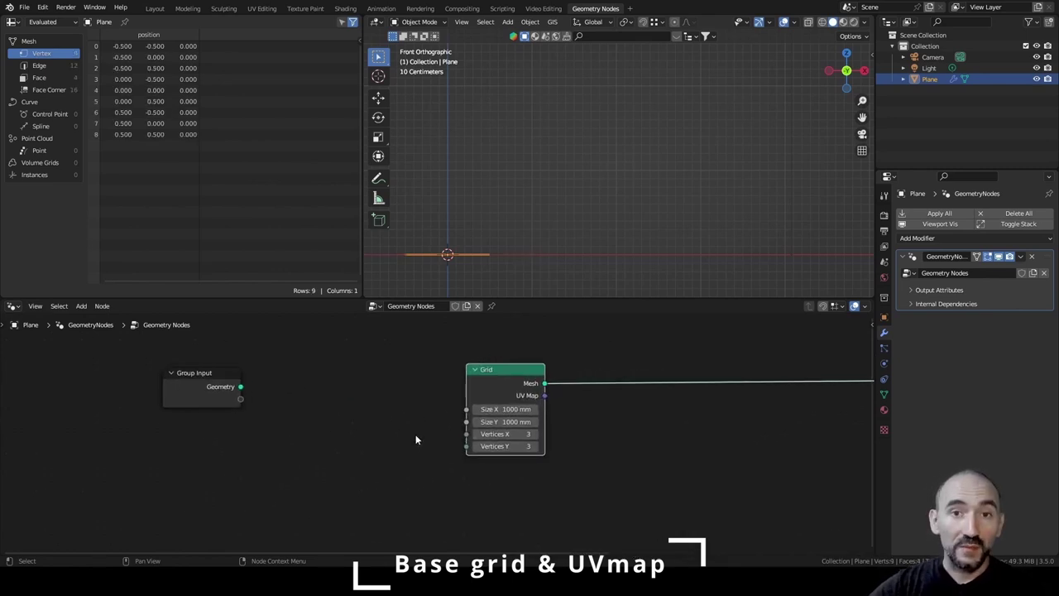
left_click(348, 436)
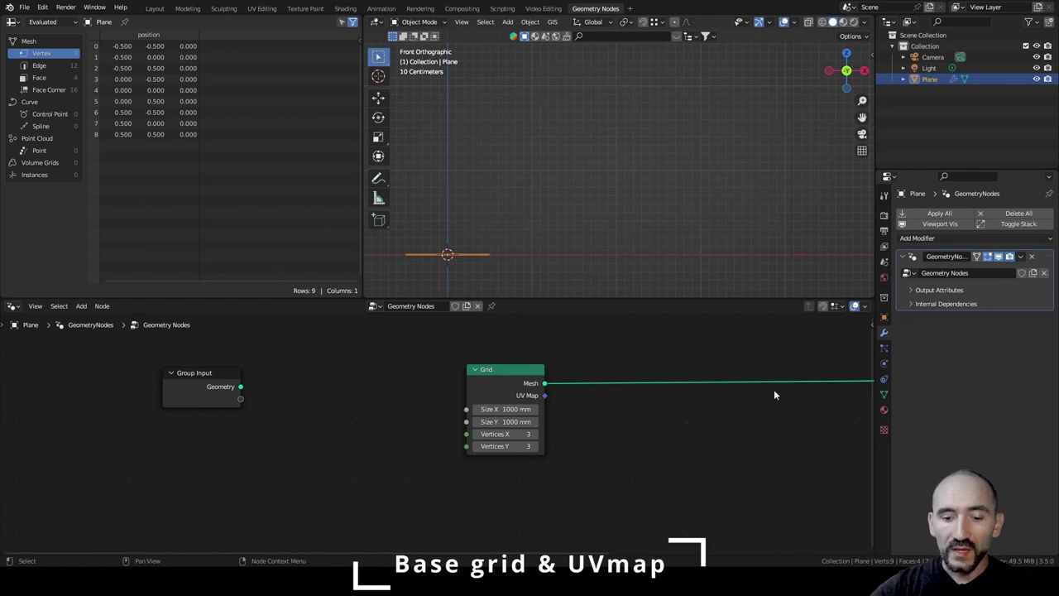
Add a group input of type Float and name it Width.
key("n")
left_click(867, 382)
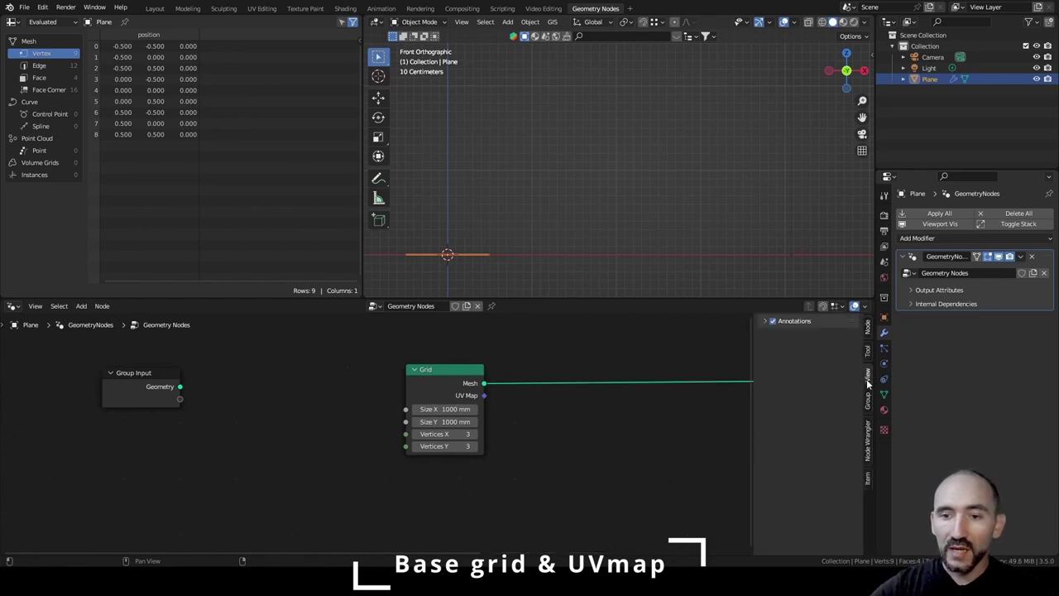
left_click(867, 399)
left_click(849, 339)
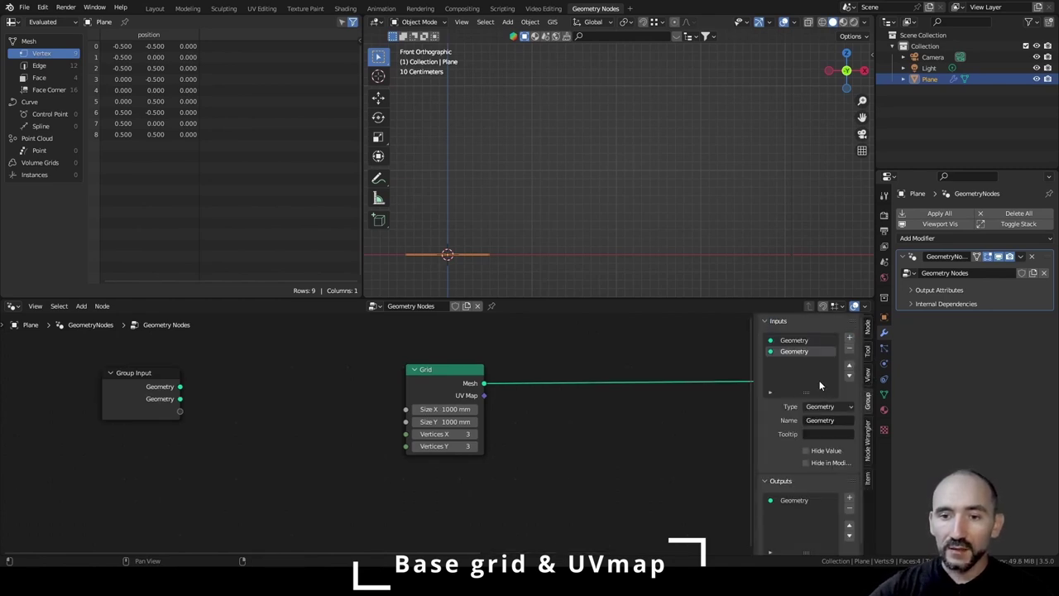
left_click(827, 406)
left_click(815, 409)
left_click(826, 421)
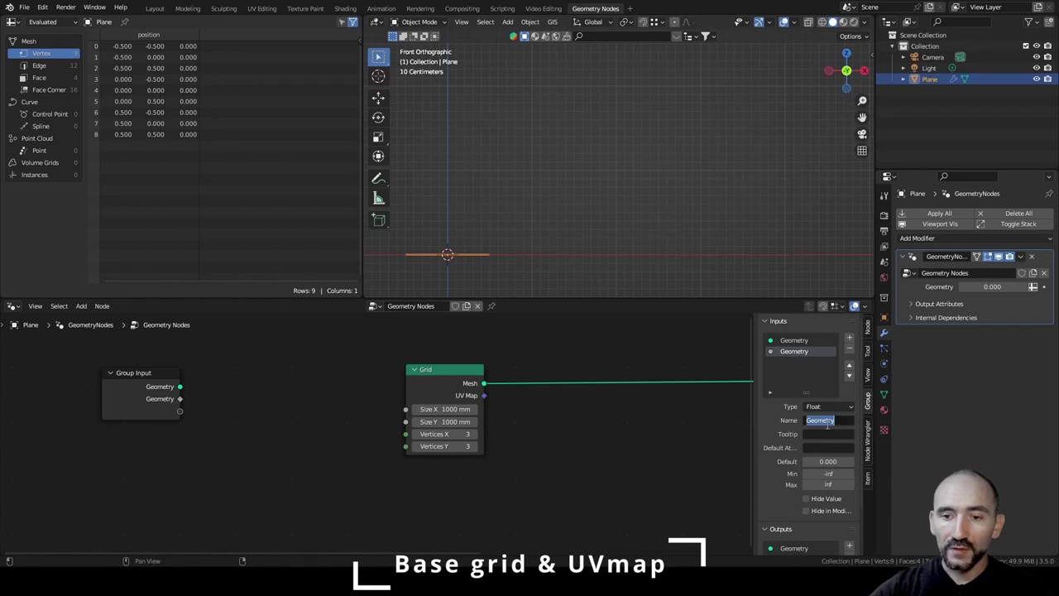
type("Width")
key("Tab")
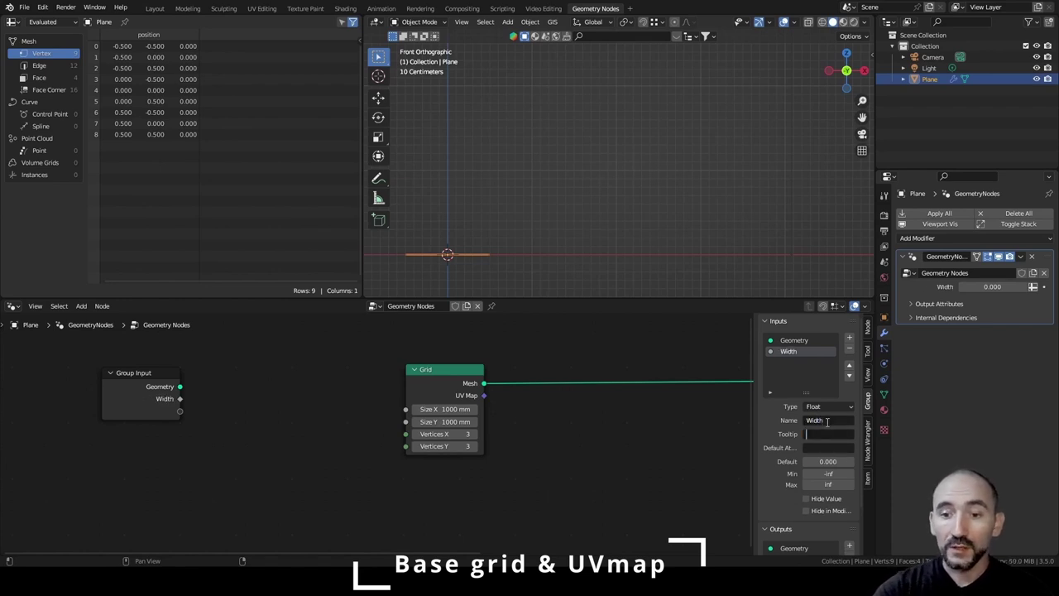
key("Escape")
Add another Float group input and name it High.
left_click(849, 337)
left_click(828, 420)
type("High")
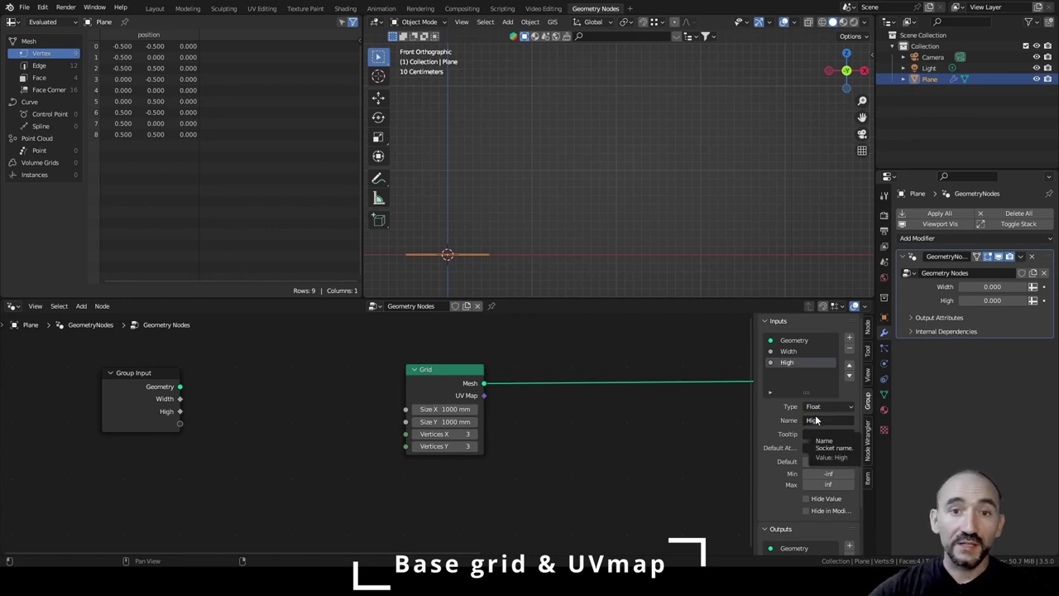
Add an Integer group input named Resolution and set its minimum to 3.
left_click(849, 338)
left_click(828, 406)
left_click(831, 551)
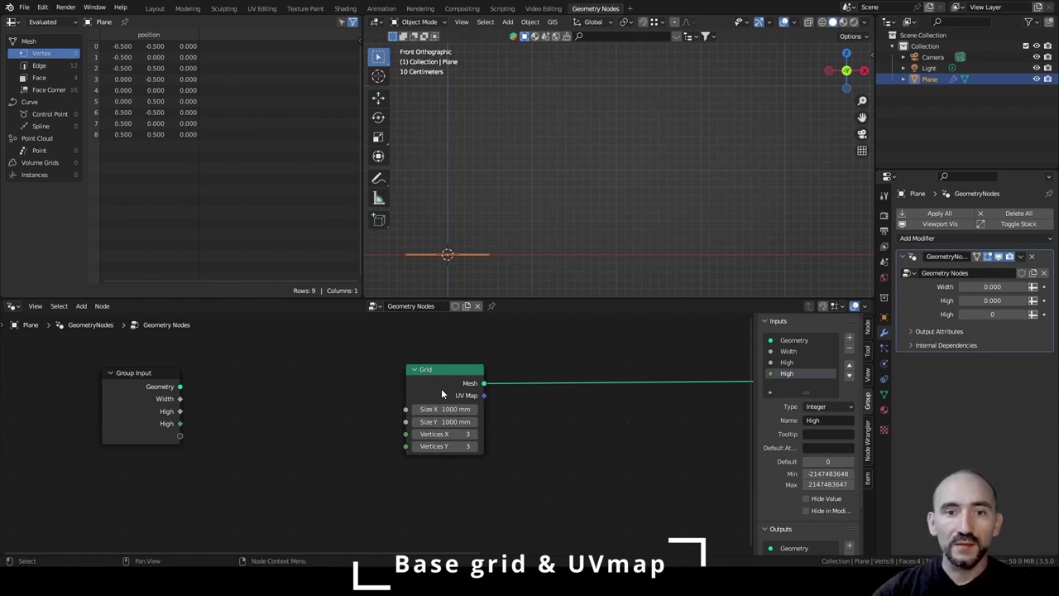
left_click(819, 421)
type("Resolution")
left_click(827, 473)
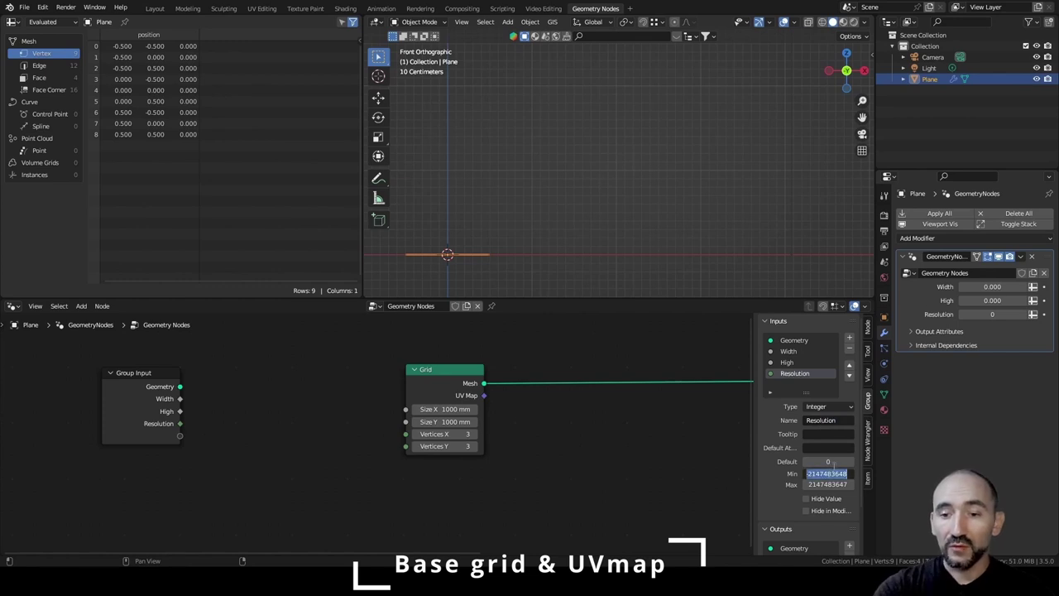
type("3")
key("Return")
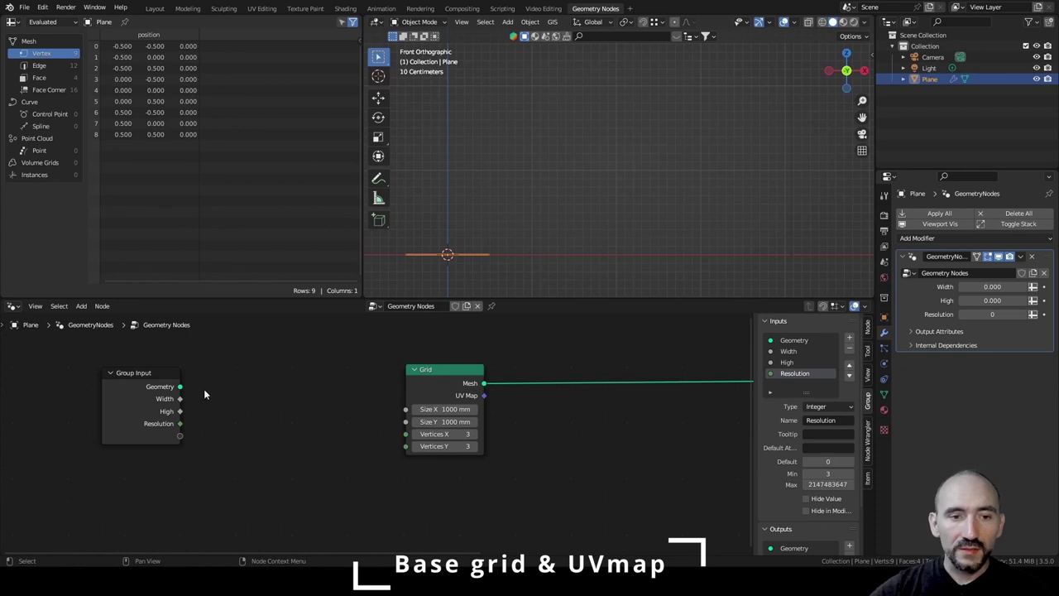
Connect the Resolution input to both Vertices X and Vertices Y of the Grid node through a reroute point.
left_click_drag(180, 423, 404, 434)
right_click_drag(368, 417, 366, 440, "shift")
left_click_drag(367, 432, 404, 445)
key("Escape")
left_click_drag(443, 375, 439, 370)
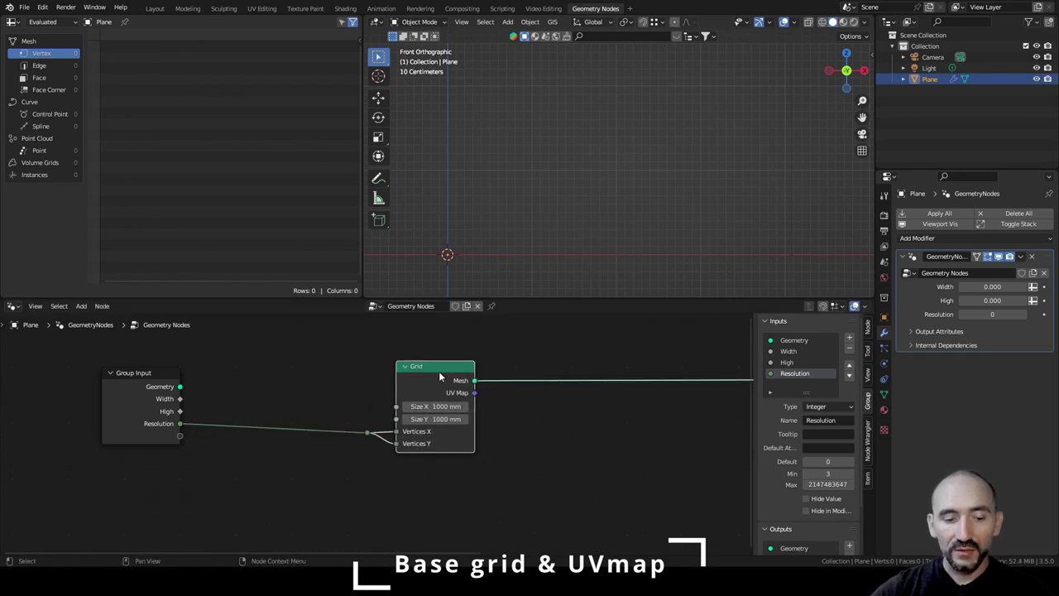
Preview the Grid node's mesh in the viewport with a Viewer node.
left_click(440, 374, "ctrl+shift")
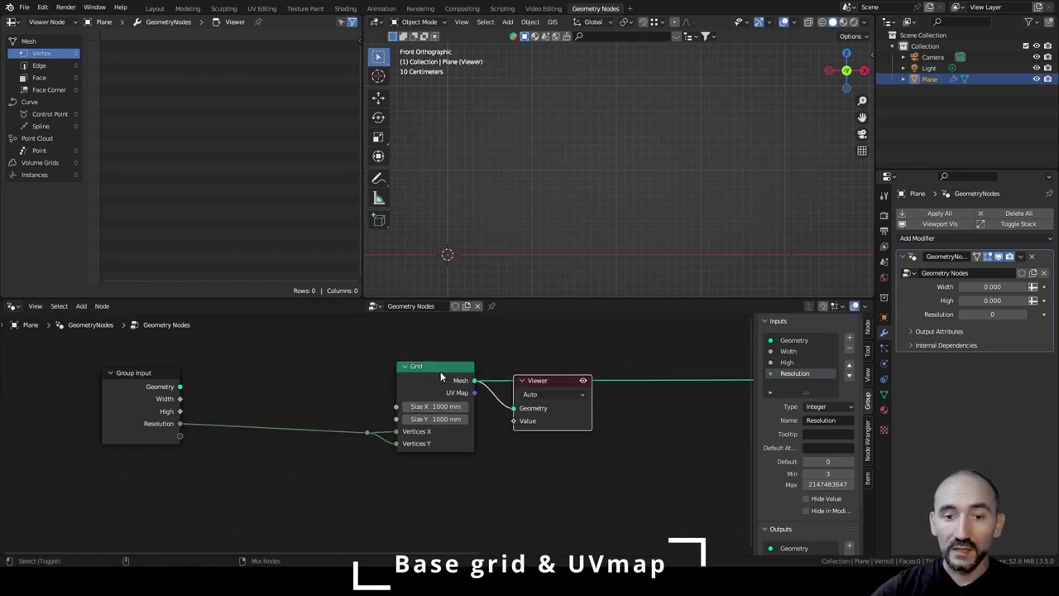
middle_click_drag(538, 196, 551, 248)
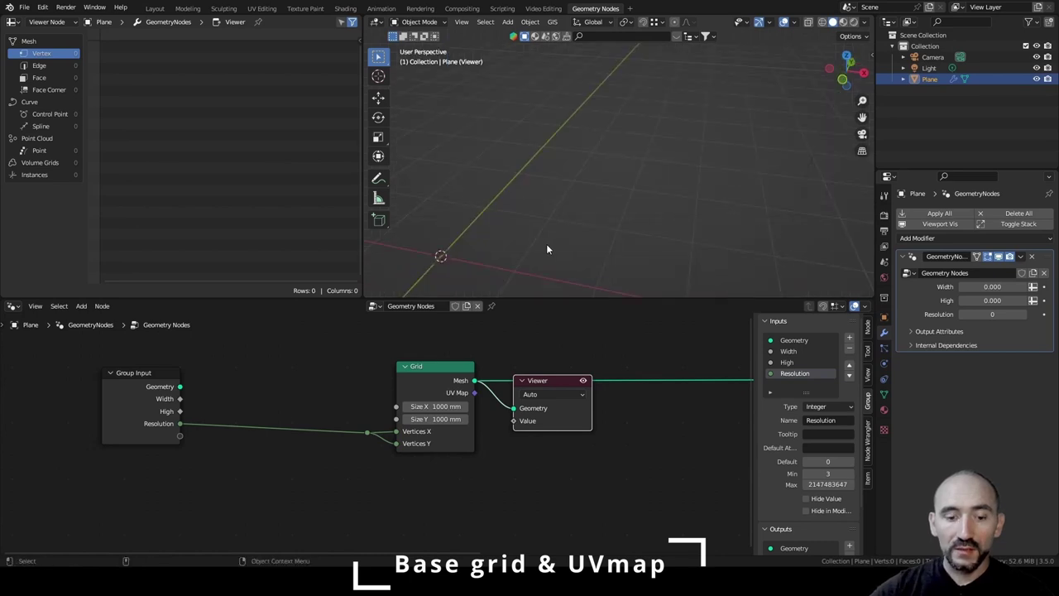
key("KP_Decimal")
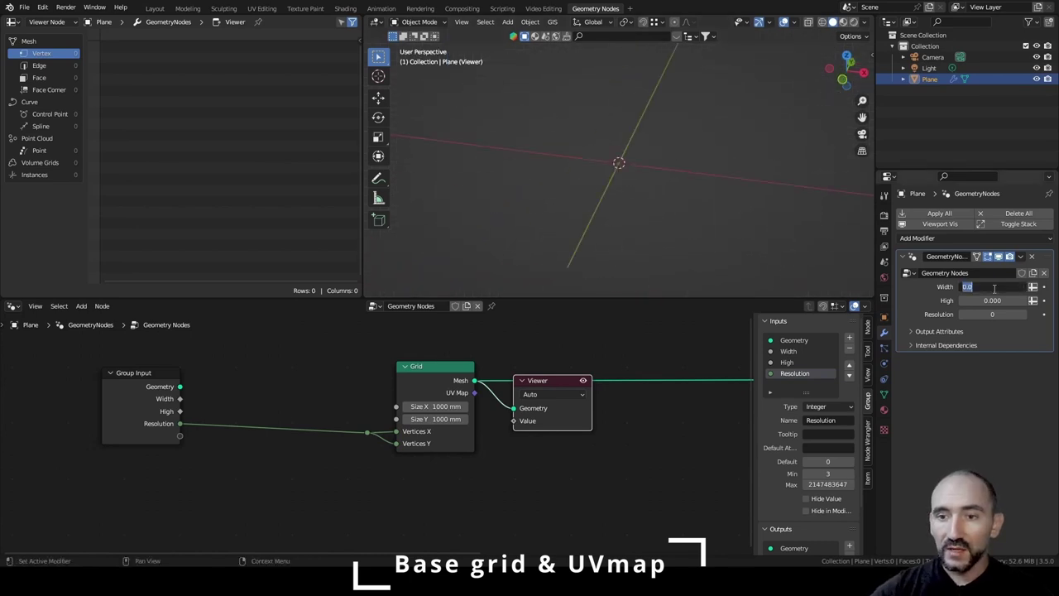
Set the modifier's Width to 1, High to 1 and Resolution to 32.
left_click(992, 286)
type("1")
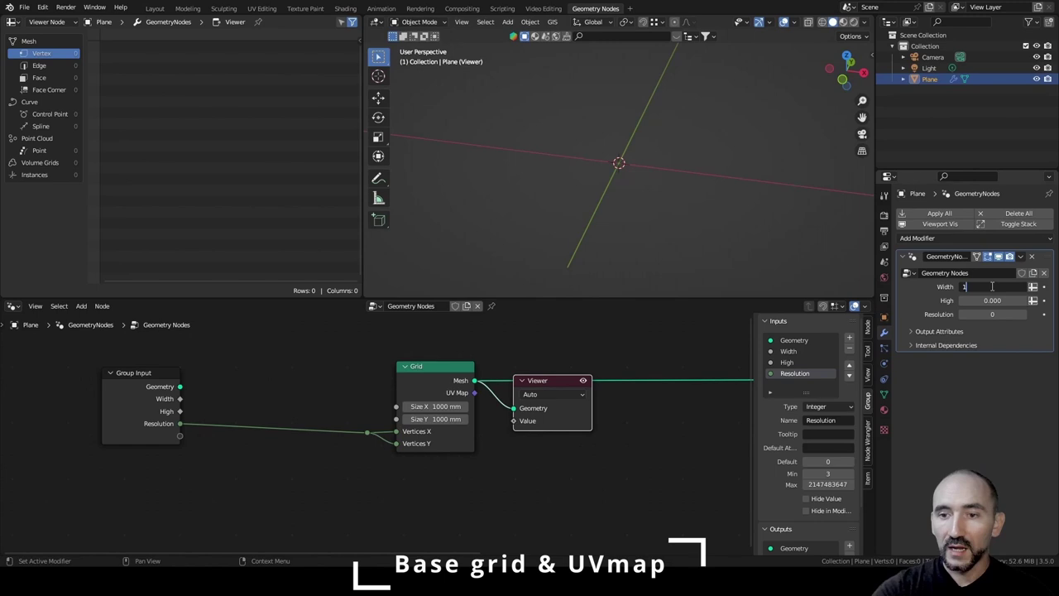
key("Tab")
type("1")
key("Return")
left_click(998, 314)
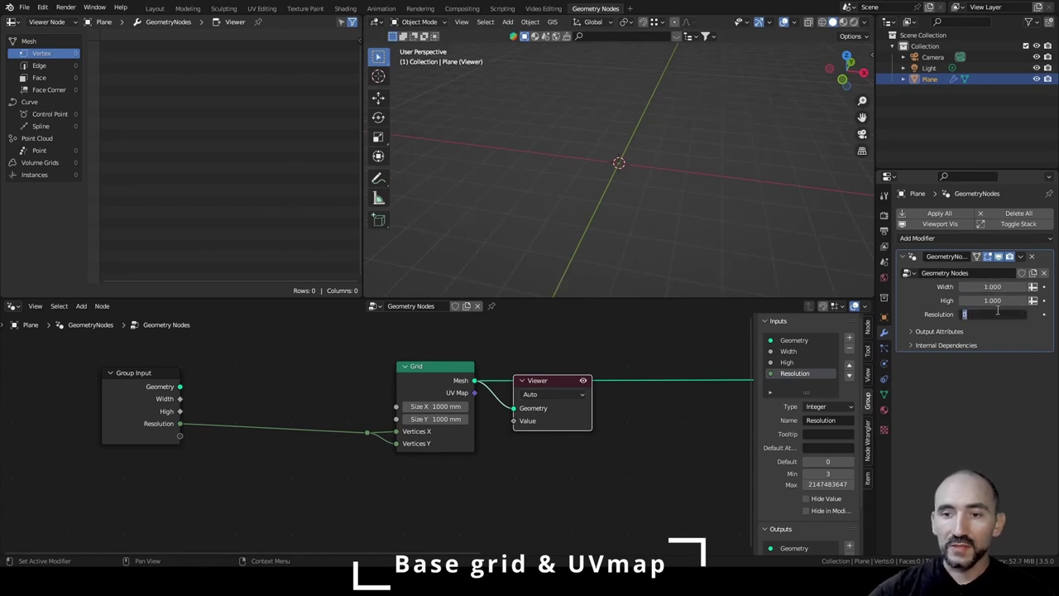
type("32")
key("Return")
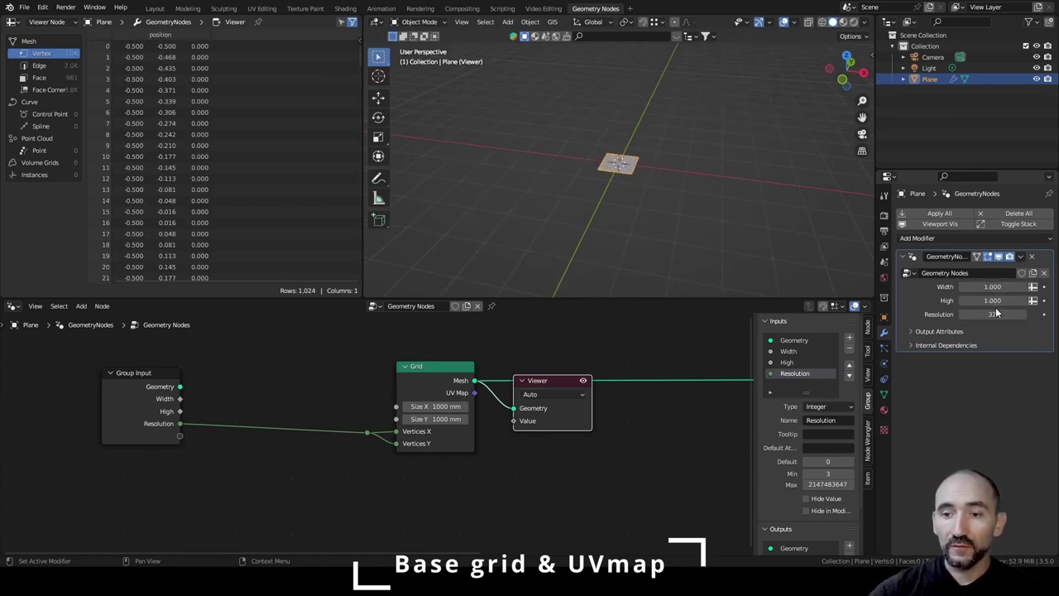
Move the Viewer node clear of the link between Grid and Group Output.
middle_click_drag(629, 212, 776, 175)
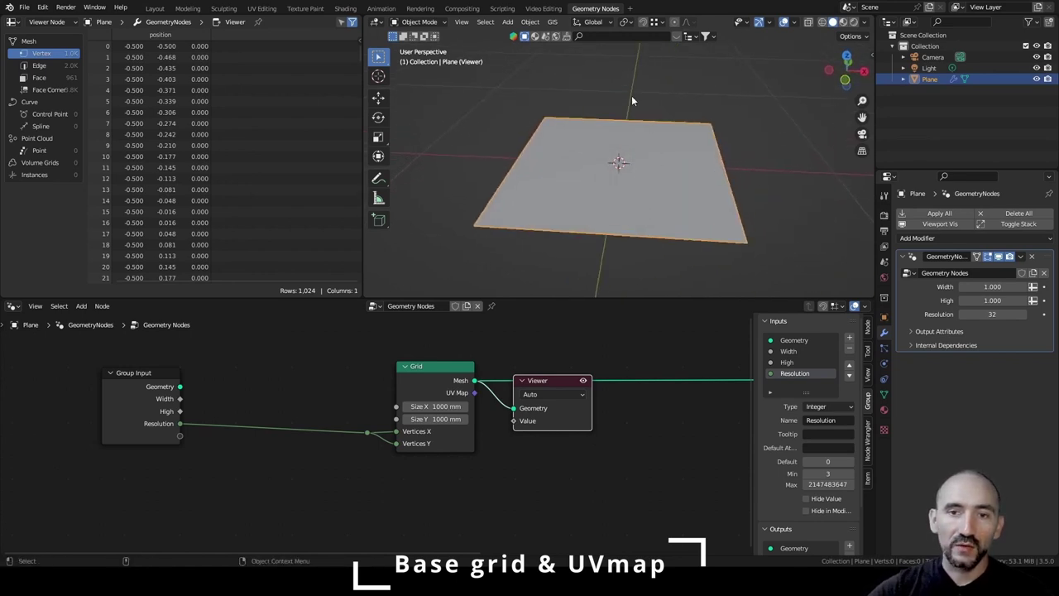
scroll(660, 149, "down", 3)
middle_click_drag(721, 150, 616, 193, "shift")
middle_click_drag(616, 194, 634, 154)
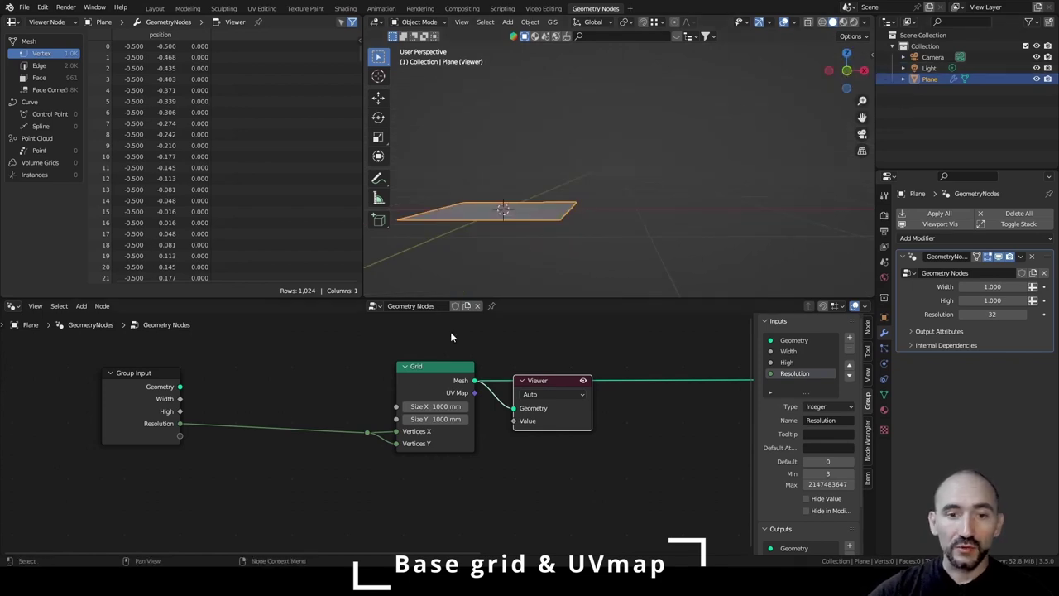
left_click_drag(546, 382, 693, 412)
scroll(683, 412, "down", 6)
middle_click_drag(574, 405, 427, 428)
middle_click_drag(488, 214, 502, 245)
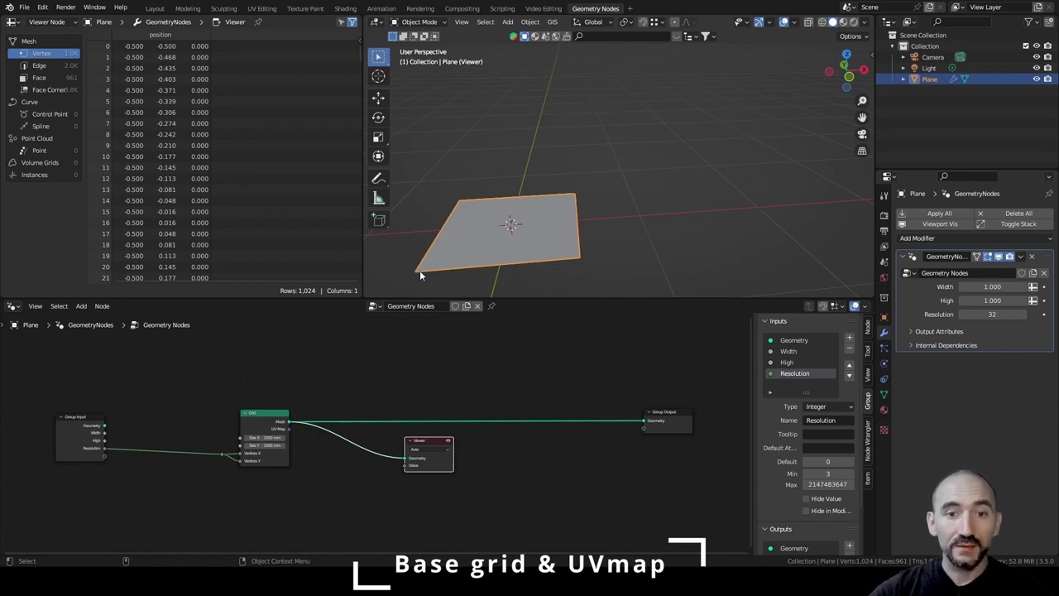
Add a Transform Geometry node between the Grid node and the Group Output.
left_click(356, 366)
key("F3")
type("t")
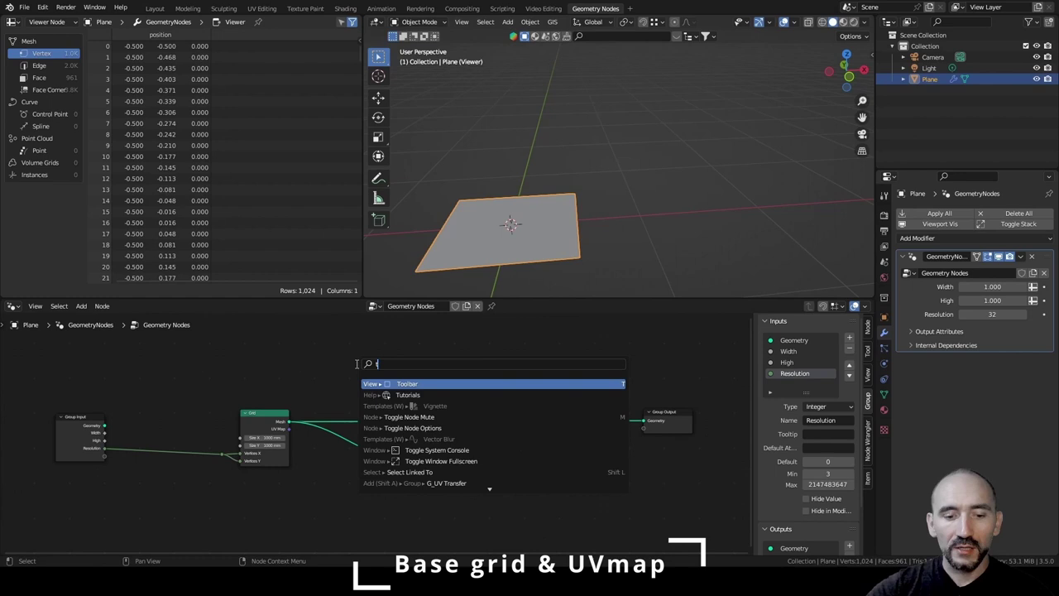
type("rasrform")
key("Down")
key("Return")
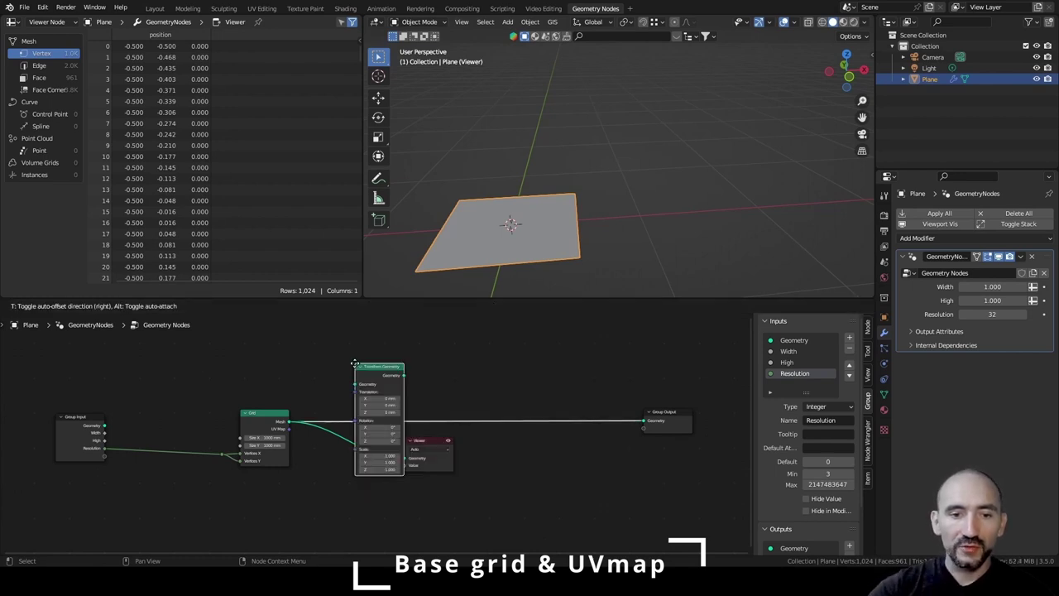
left_click(329, 371)
Delete the Viewer node and place the Transform Geometry node directly beside the Grid node.
left_click(427, 447)
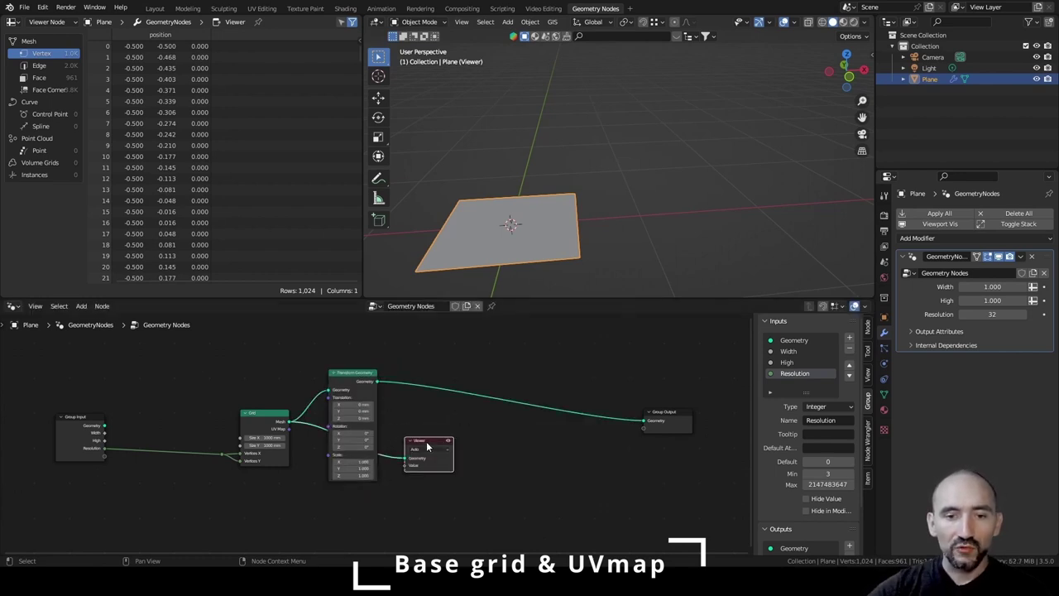
key("x")
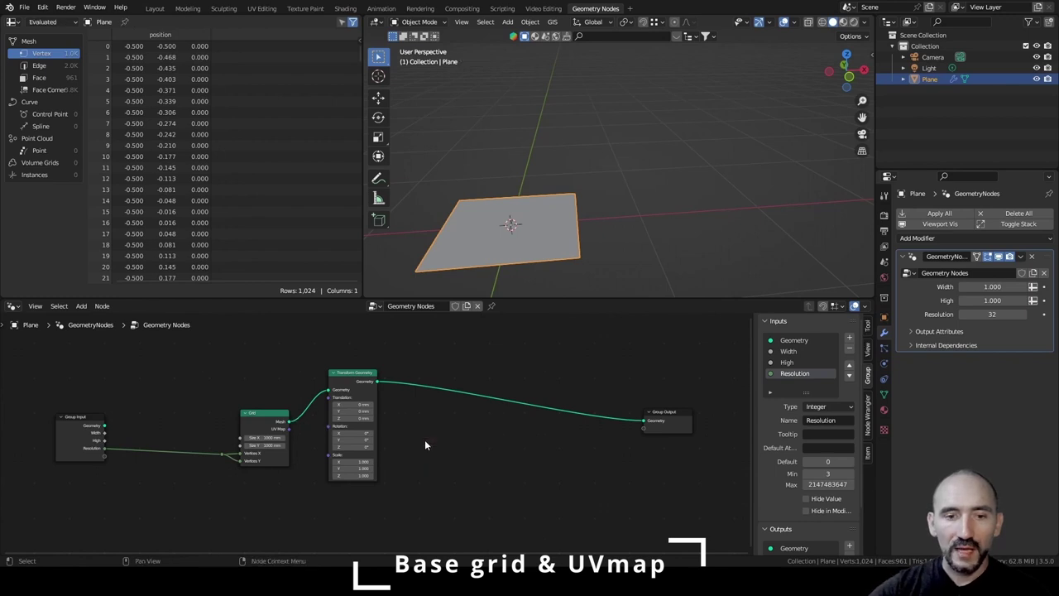
left_click_drag(357, 377, 327, 411)
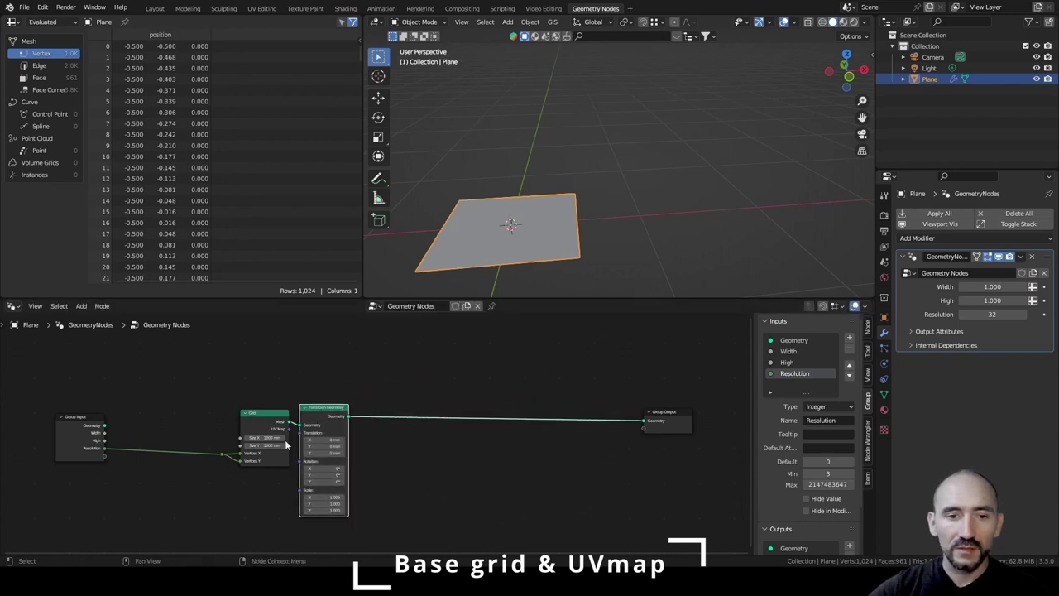
Add a Combine XYZ node below the Grid node and connect its Vector to the Transform Geometry node's Translation.
middle_click_drag(270, 440, 440, 408)
scroll(440, 408, "up", 3)
scroll(343, 478, "up", 2)
key("F3")
type("combine")
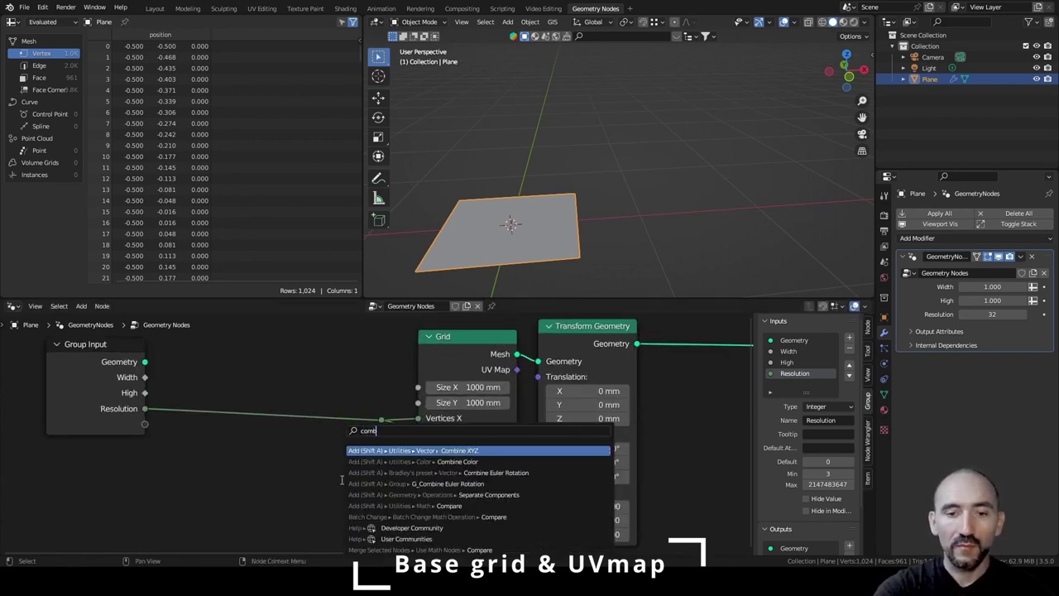
key("Return")
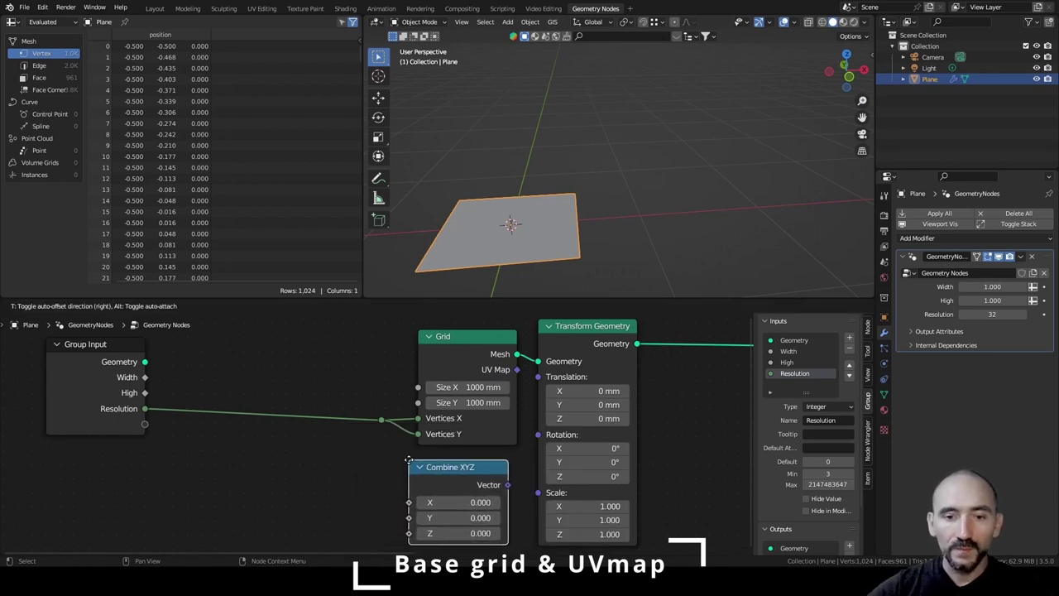
left_click(473, 467)
right_click_drag(473, 467, 557, 408, "alt")
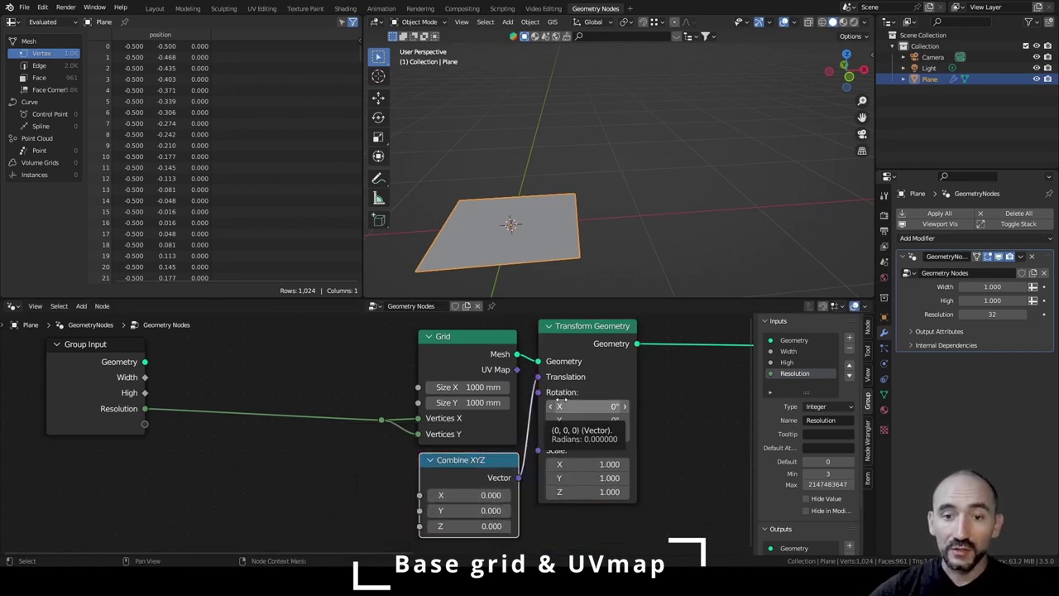
Divide the Group Input's Width by 2 with a new Divide math node and feed it into the Combine XYZ node's X.
left_click_drag(145, 409, 224, 486)
type("div")
key("Return")
left_click_drag(325, 449, 420, 495)
Duplicate the Divide node, connect High to it, and feed the result into the Combine XYZ node's Y.
scroll(311, 436, "down", 2)
middle_click_drag(311, 436, 323, 394)
key("shift+d")
left_click(319, 479)
left_click_drag(219, 362, 275, 533)
left_click_drag(349, 492, 420, 448)
Duplicate the Transform Geometry node and insert the copy between the first one and the Group Output.
middle_click_drag(463, 437, 230, 499)
left_click(312, 379)
key("shift+d")
left_click(394, 386)
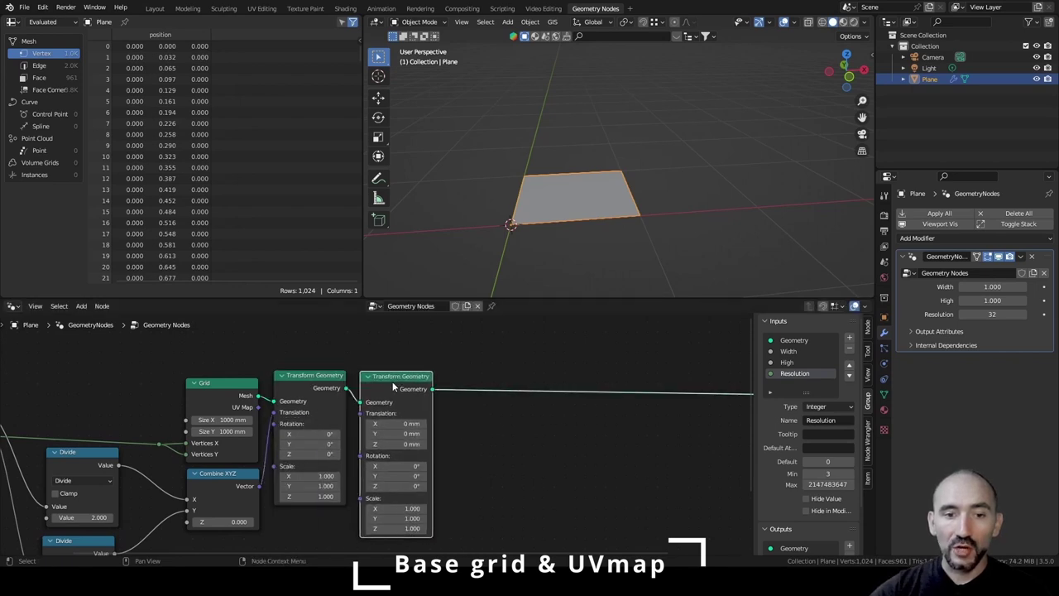
middle_click_drag(350, 434, 433, 401)
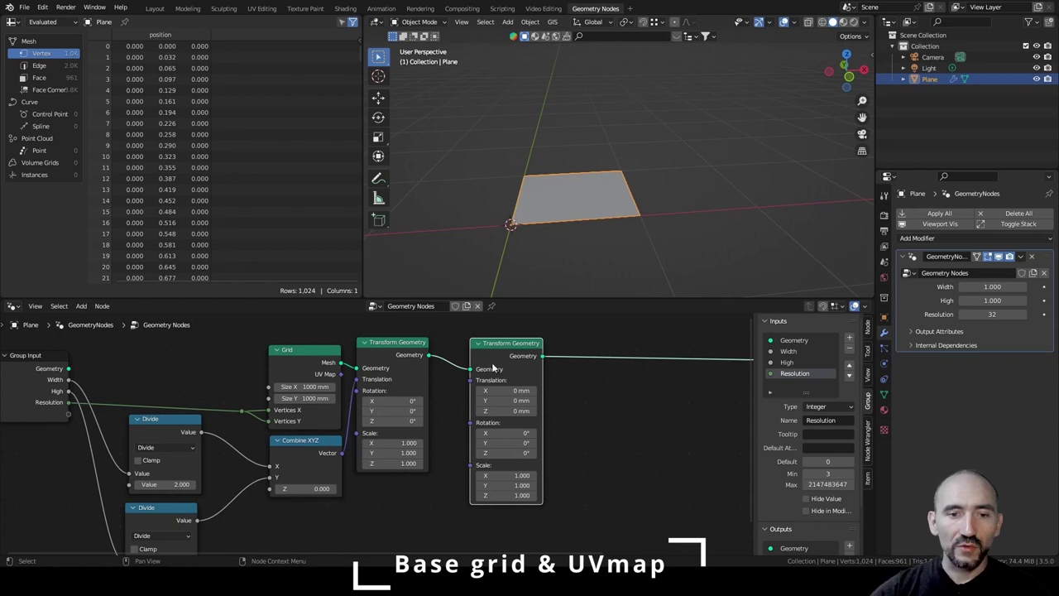
Try an X rotation of 22.8° on the first Transform Geometry node, inspect the plane, and reset the rotation to 0°.
left_click(397, 377)
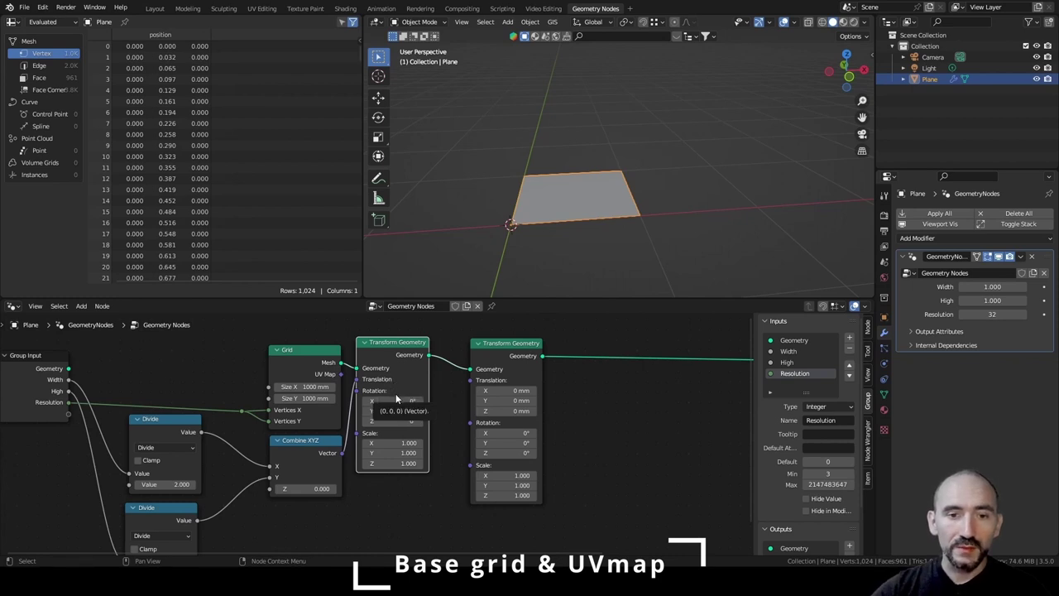
left_click_drag(389, 400, 422, 401)
left_click_drag(393, 400, 414, 400)
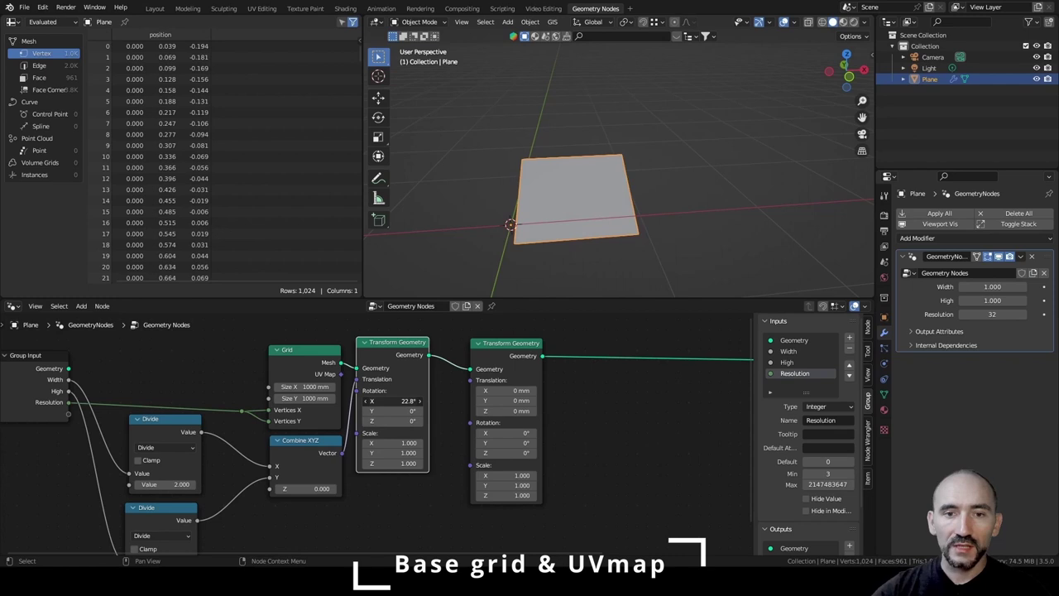
middle_click_drag(516, 219, 672, 202)
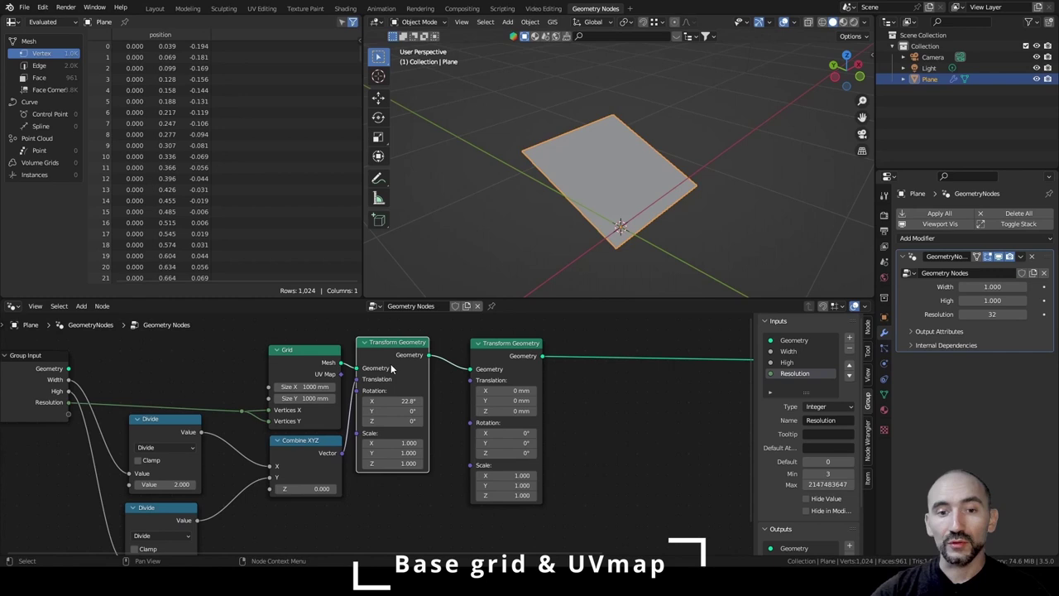
left_click(393, 400)
type("0")
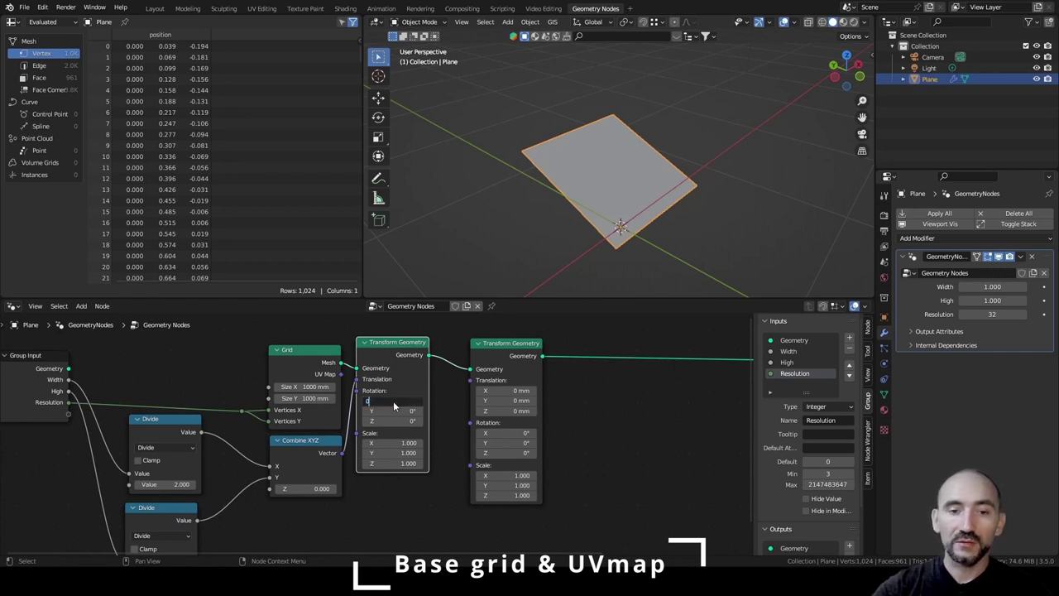
key("Return")
Place the second Transform Geometry node directly beside the first one and turn on node snapping.
left_click_drag(473, 371, 445, 370)
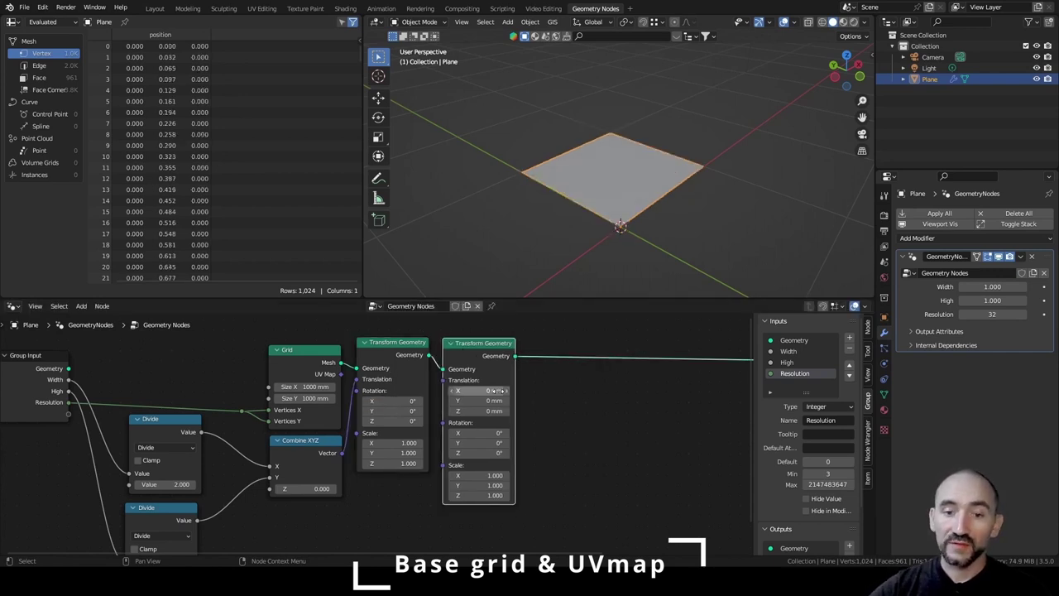
left_click(823, 309)
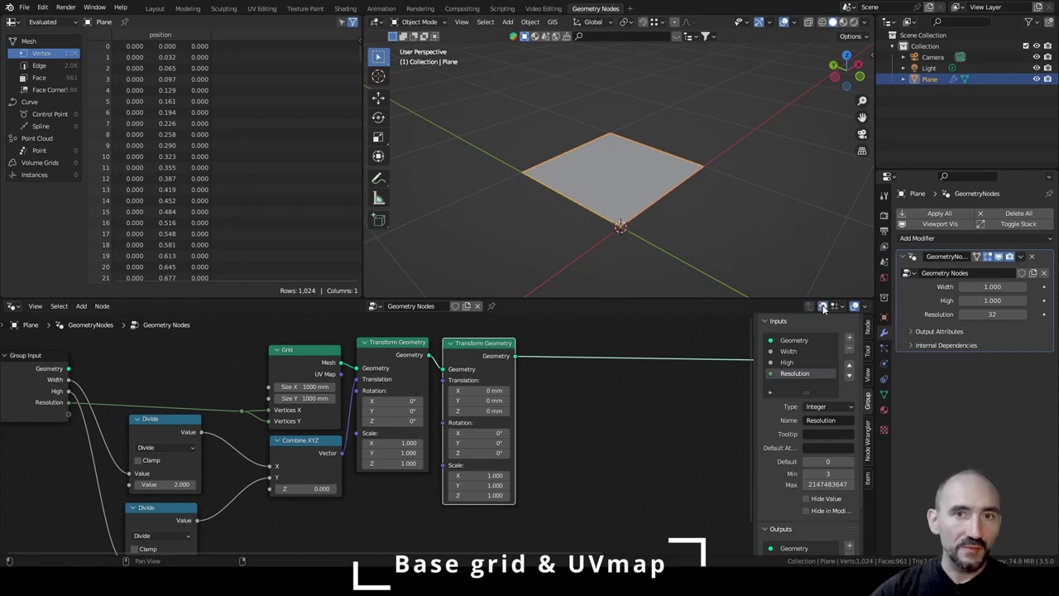
Set the second Transform Geometry node's X rotation to 90° and show the 3D view in wireframe.
middle_click_drag(482, 433, 424, 440)
left_click(424, 441)
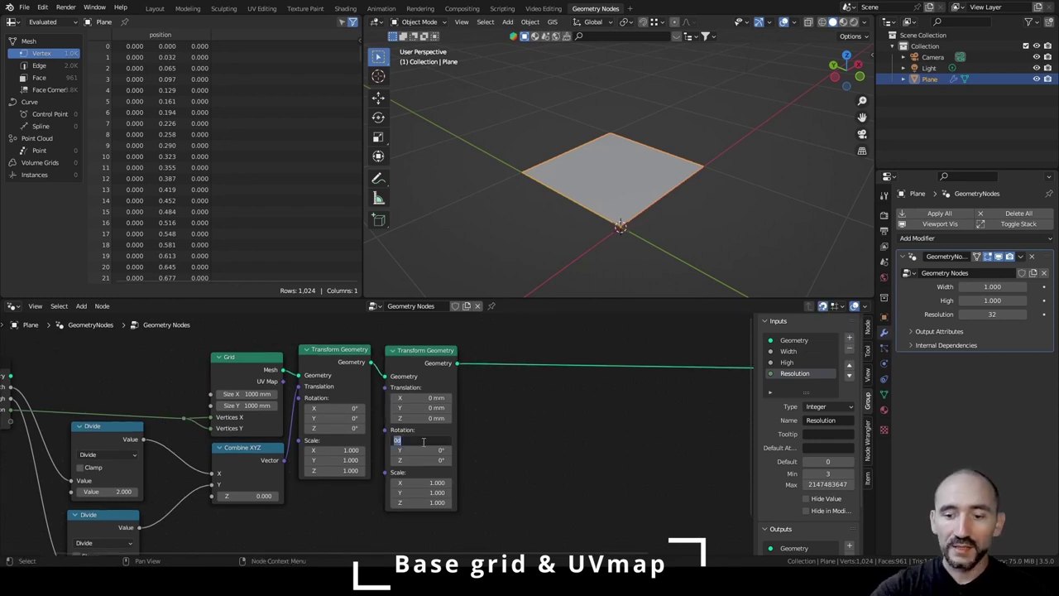
type("90")
key("Return")
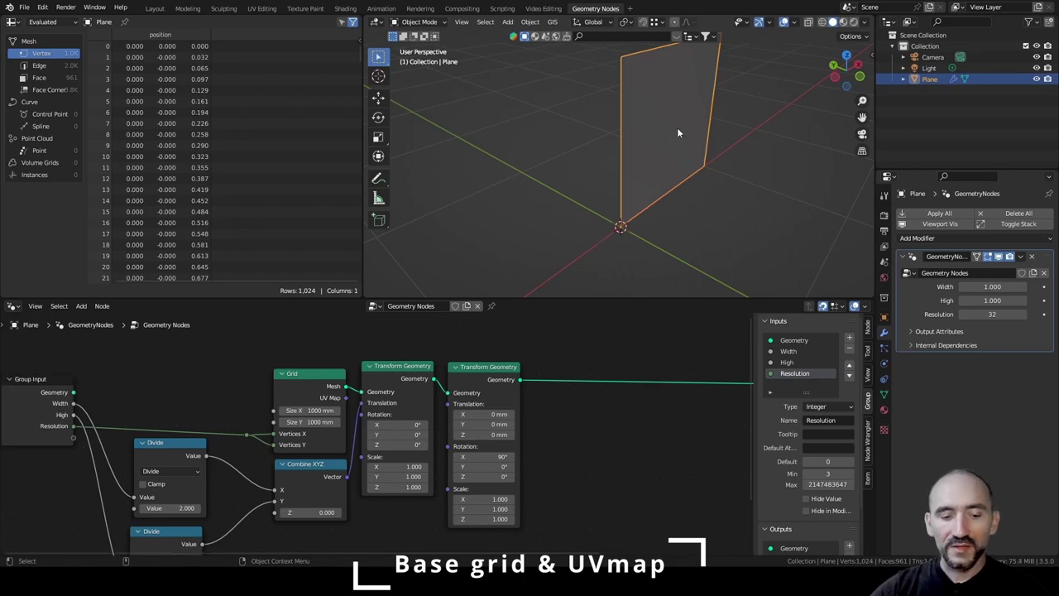
key("shift+z")
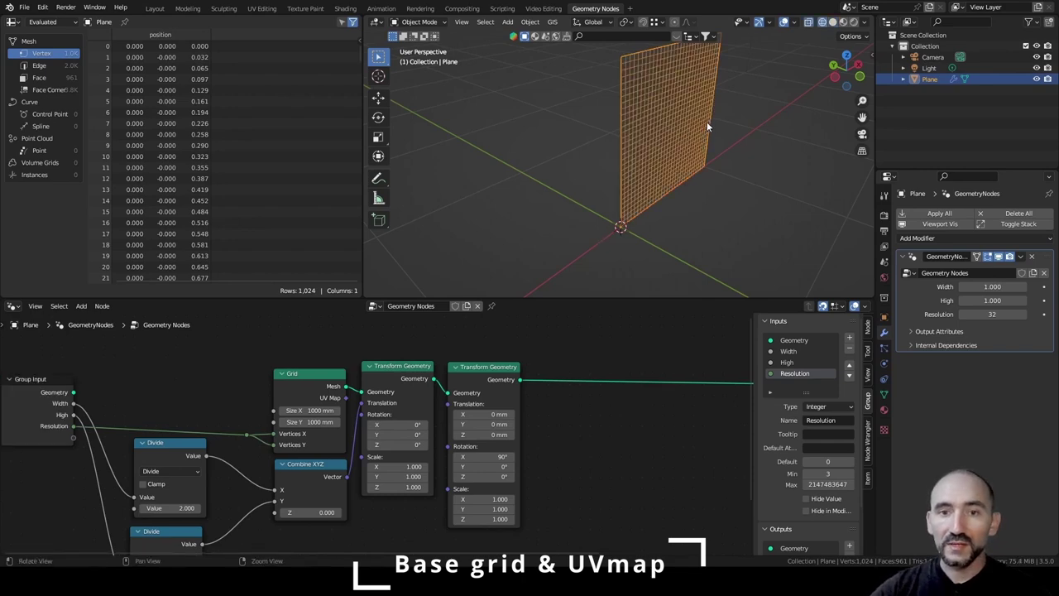
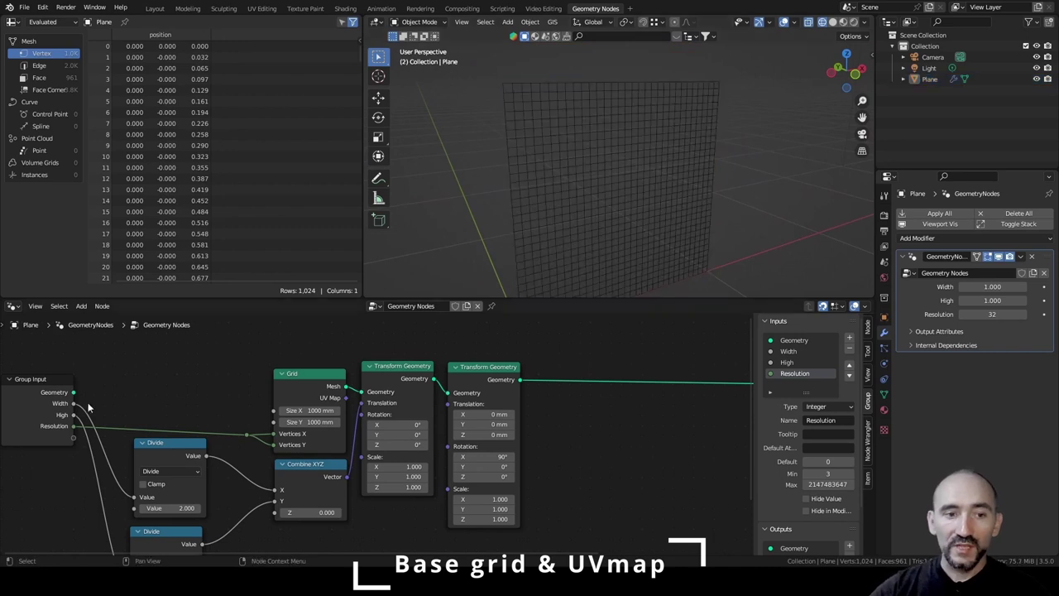
Connect the Group Input's Width to the Grid's Size X and High to its Size Y.
left_click_drag(74, 404, 276, 409)
left_click_drag(74, 415, 275, 420)
middle_click_drag(744, 248, 722, 223)
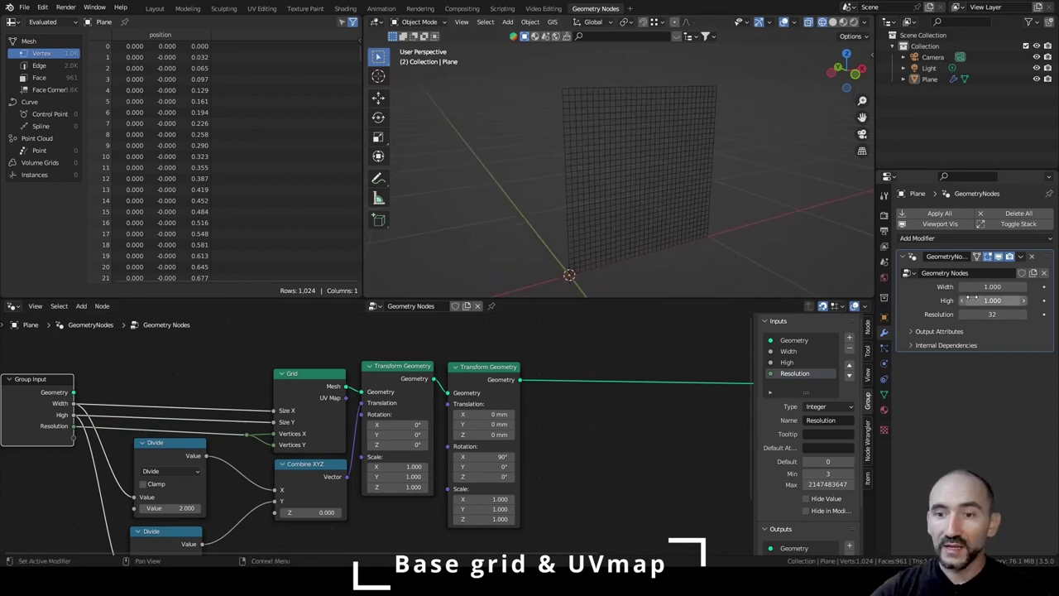
Raise the modifier's High value to 3.290 and save the file.
left_click_drag(992, 300, 1058, 300)
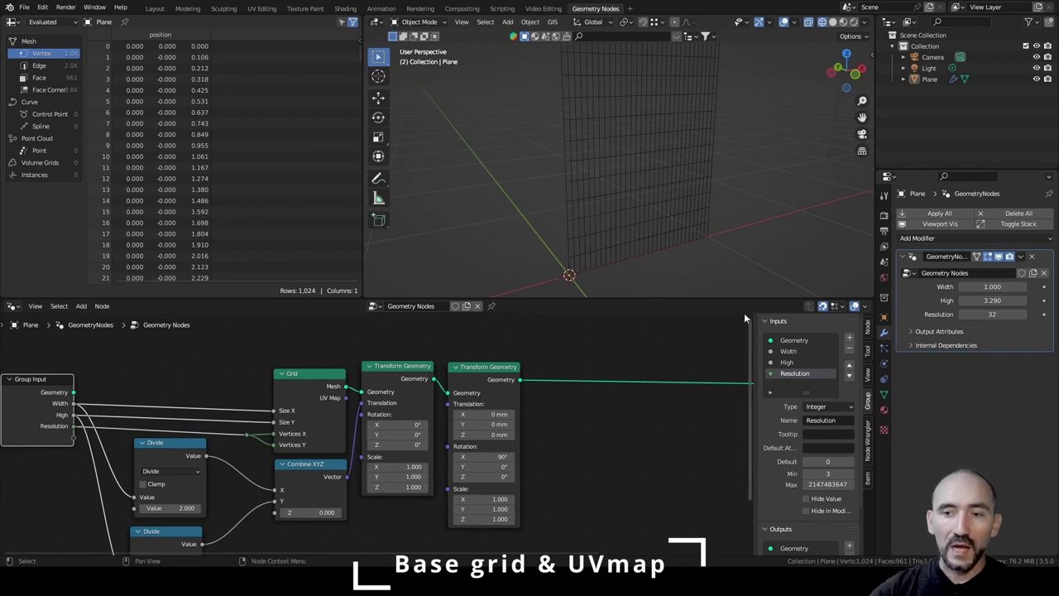
key("ctrl+s")
middle_click_drag(53, 435, 148, 427)
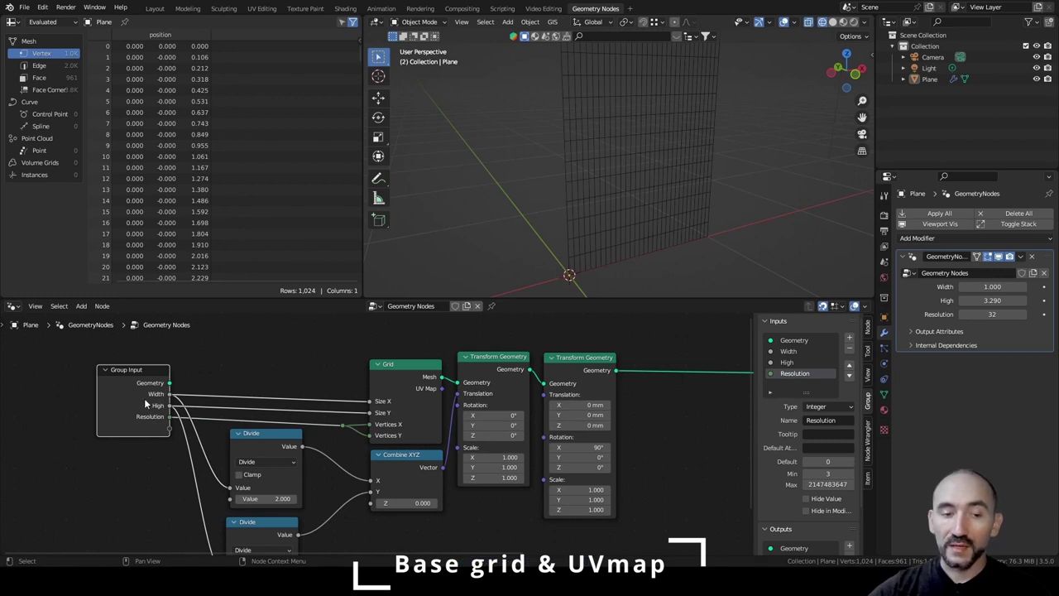
Set the modifier's High value to 2 and inspect the grid's proportions.
left_click(992, 299)
type("2")
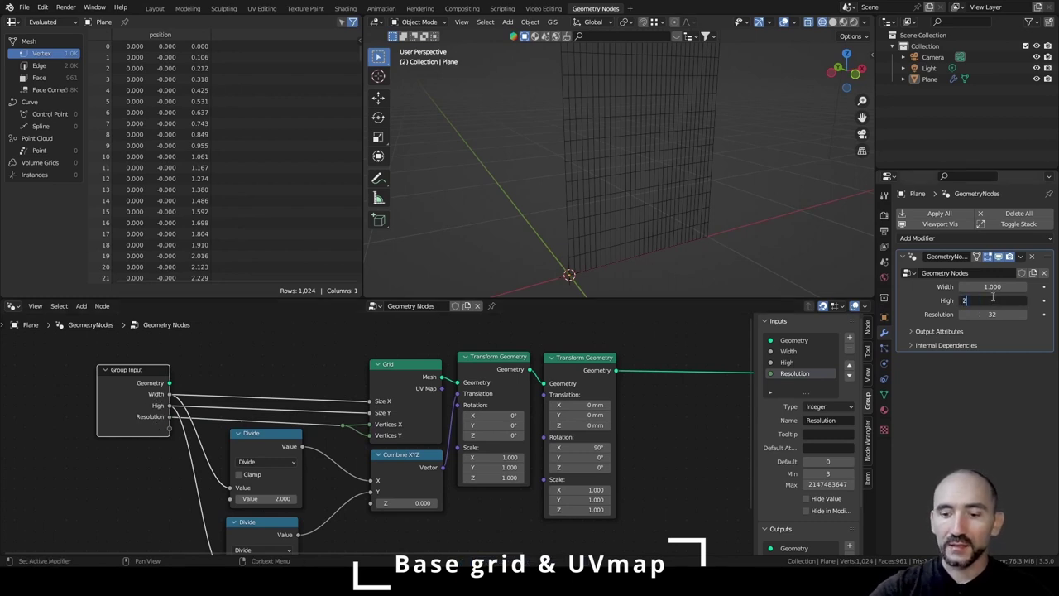
key("Return")
scroll(649, 149, "up", 3)
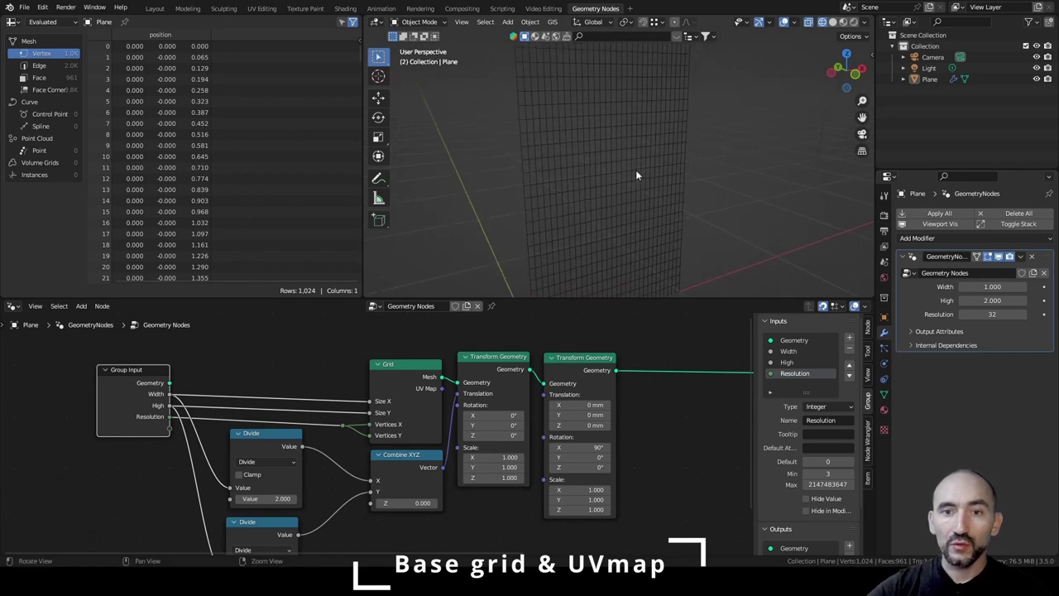
scroll(636, 170, "down", 4)
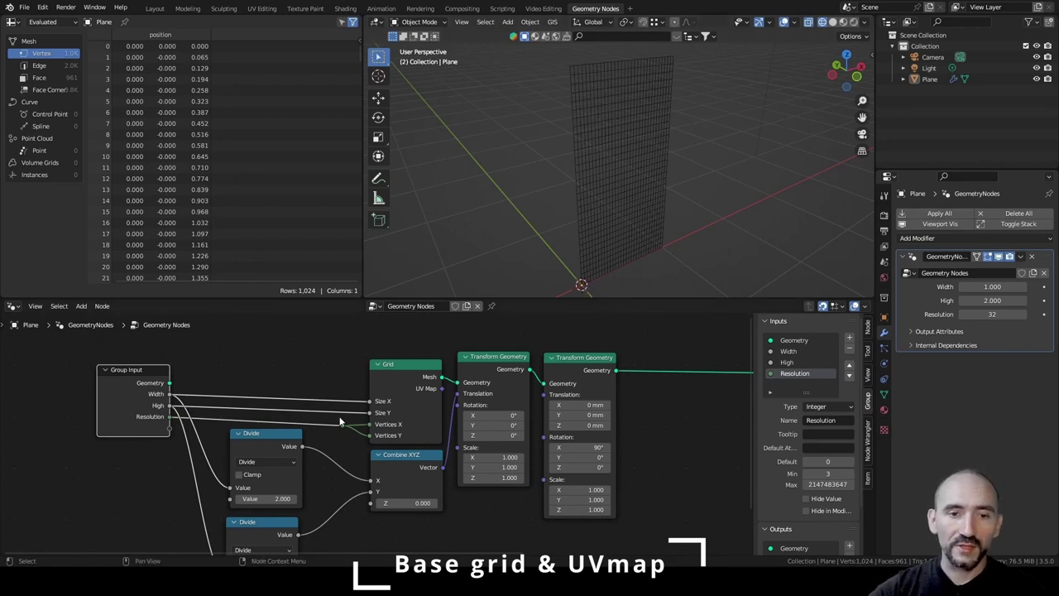
Add a Multiply math node that multiplies Resolution by Width and connect its result to the Grid's Vertices X.
scroll(333, 427, "up", 1)
scroll(365, 401, "down", 1)
middle_click_drag(366, 401, 342, 452)
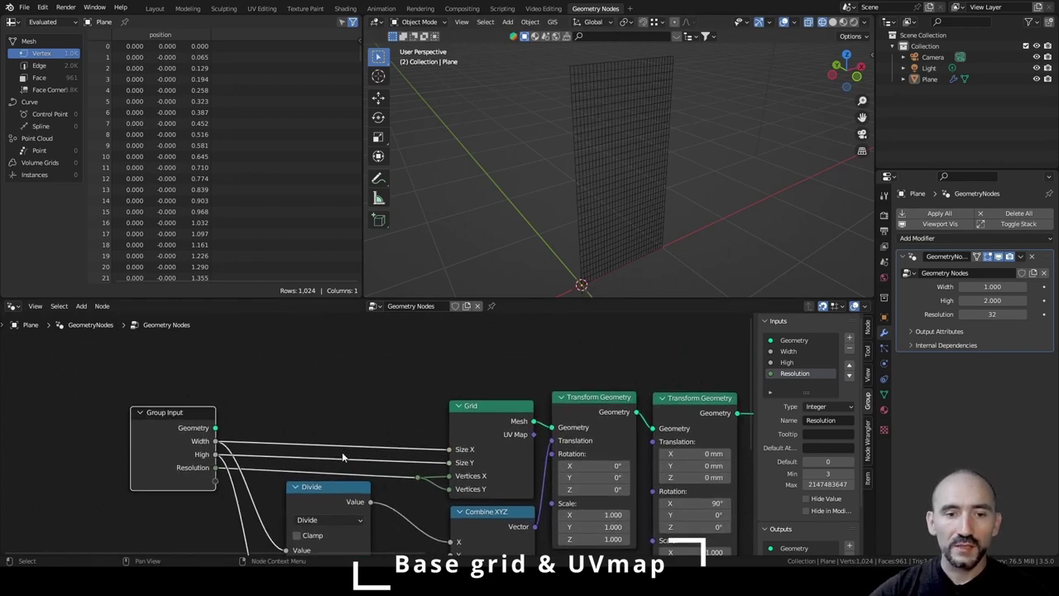
left_click_drag(215, 468, 279, 410)
type("mult")
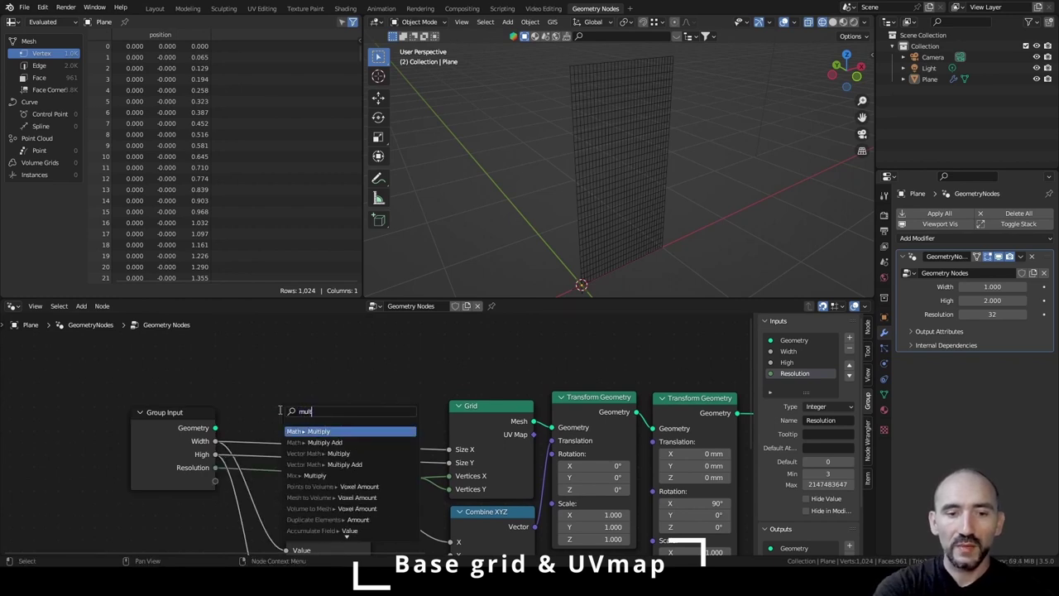
key("Return")
left_click(302, 356)
left_click_drag(216, 441, 299, 415)
left_click_drag(385, 367, 458, 478)
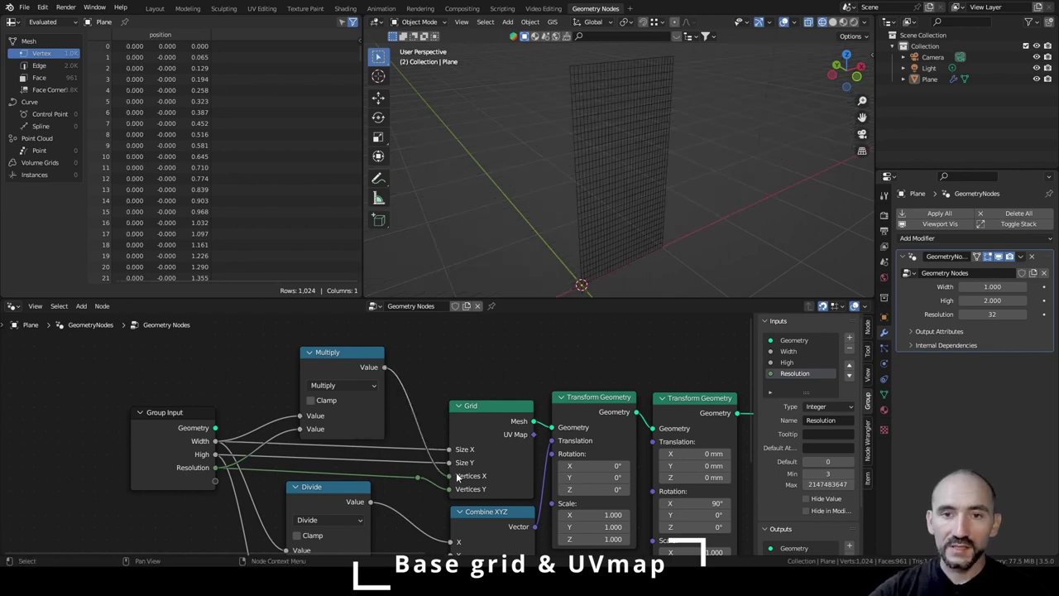
Duplicate the Multiply node, feed it High and Resolution, and connect its result to the Grid's Vertices Y.
left_click_drag(350, 372, 338, 325)
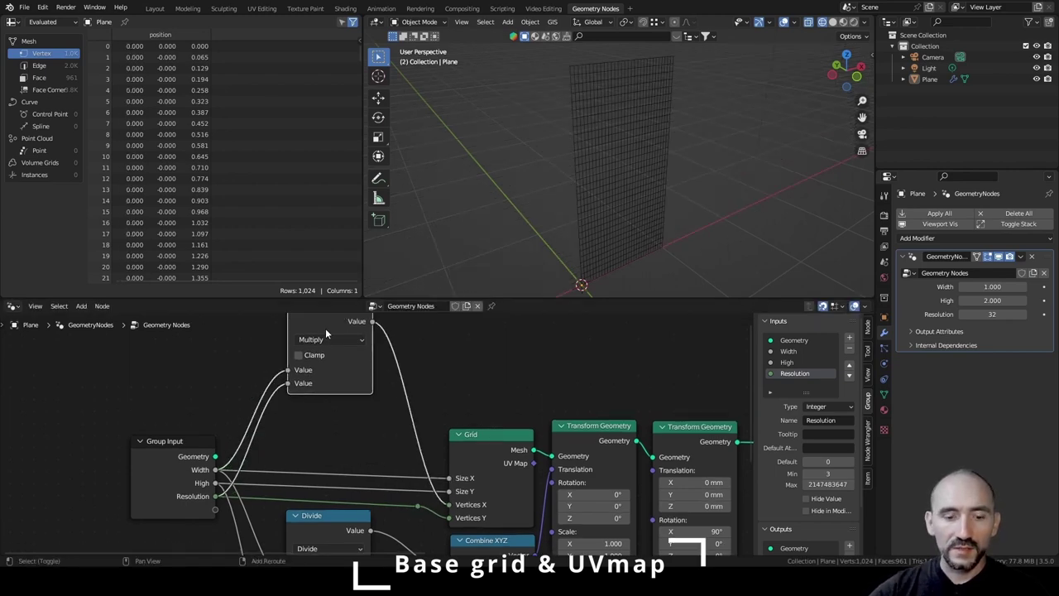
key("shift+d")
left_click(171, 378)
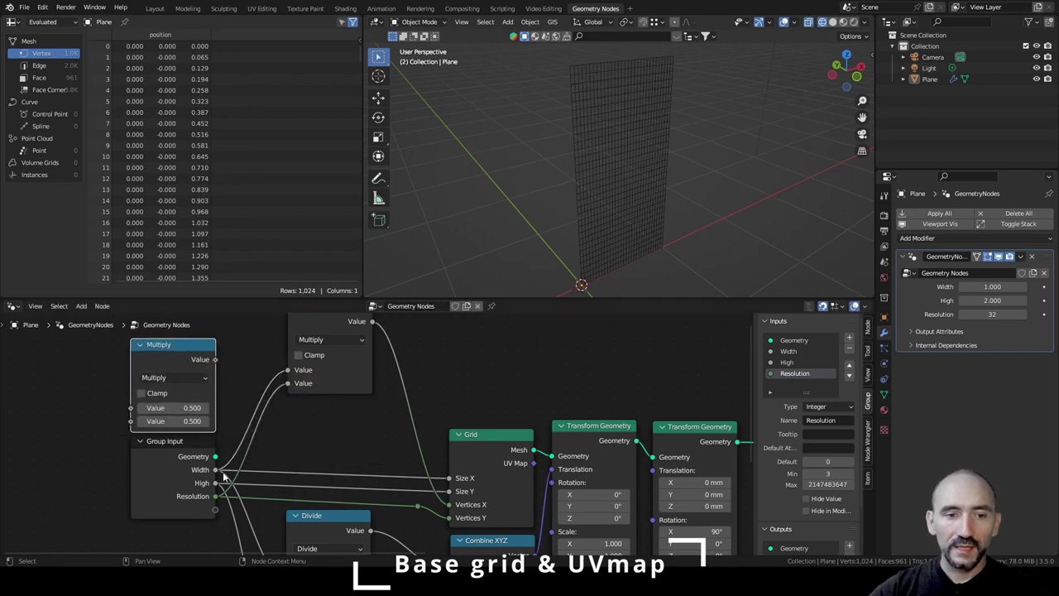
left_click_drag(216, 495, 130, 420)
left_click_drag(216, 483, 130, 408)
left_click_drag(215, 362, 446, 519)
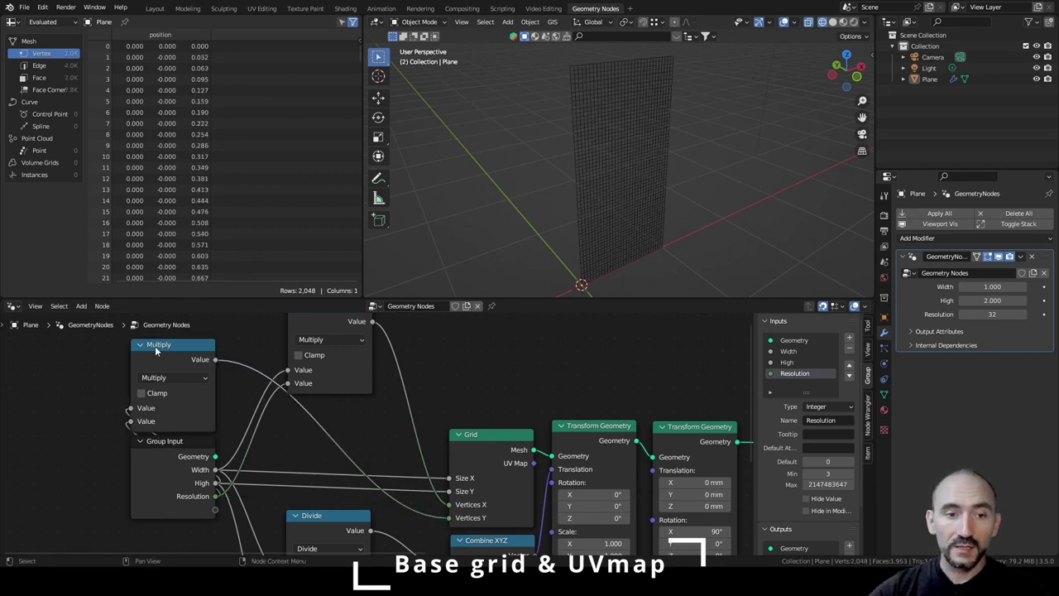
Collapse both Multiply nodes and arrange them between the Group Input and the Grid node.
left_click_drag(163, 359, 325, 420)
key("h")
left_click(351, 366)
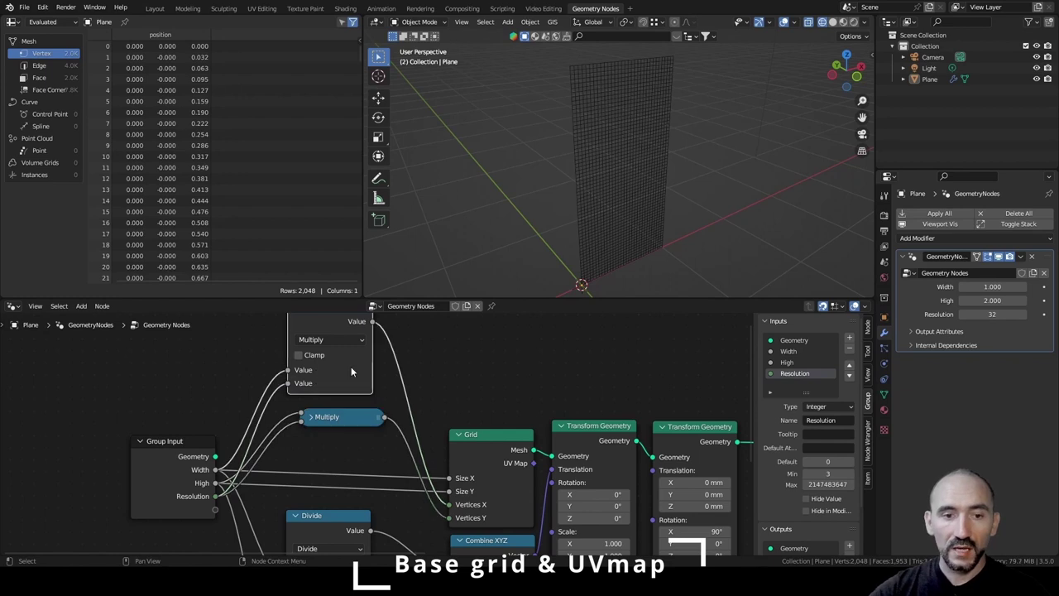
key("h")
key("g")
left_click(352, 457)
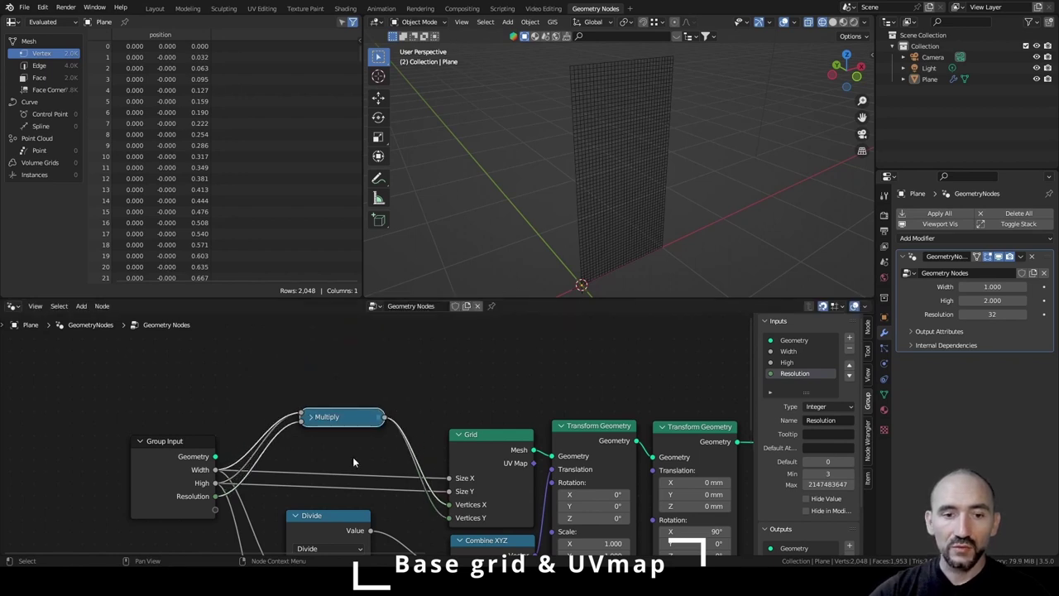
left_click_drag(350, 416, 351, 403)
left_click_drag(351, 403, 351, 392)
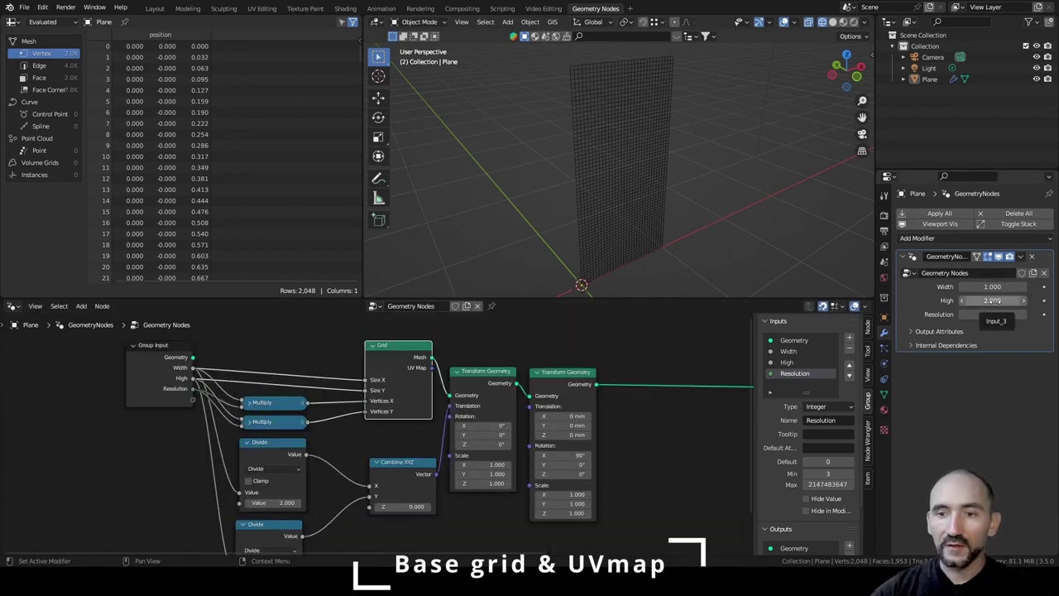
Lower the modifier's High value to 1.300 and inspect the grid's subdivision.
left_click_drag(992, 300, 942, 300)
scroll(718, 195, "up", 5)
Collapse the Combine XYZ node.
left_click(418, 427)
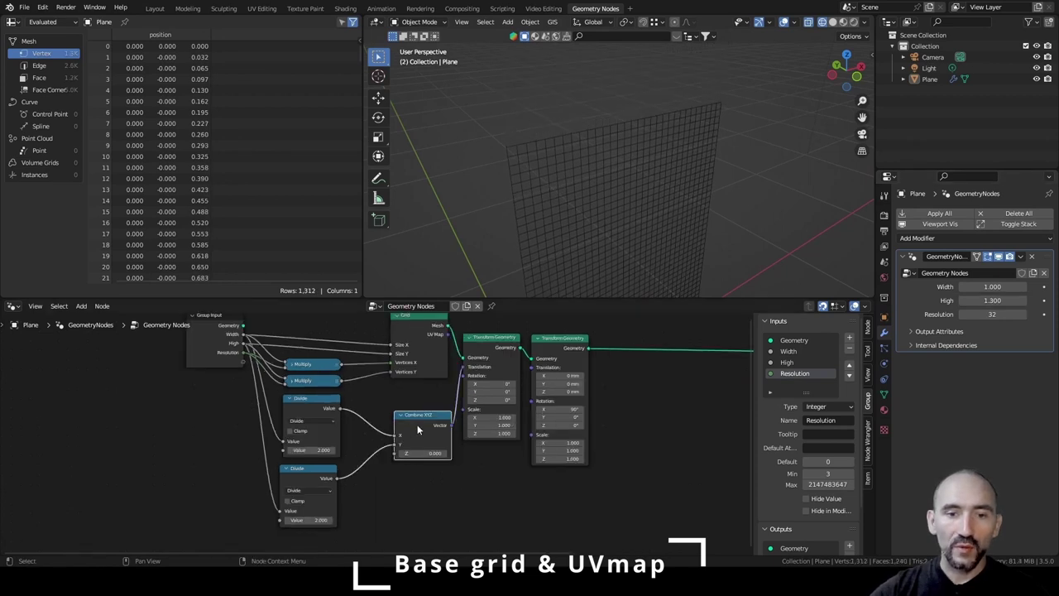
key("h")
left_click(418, 452)
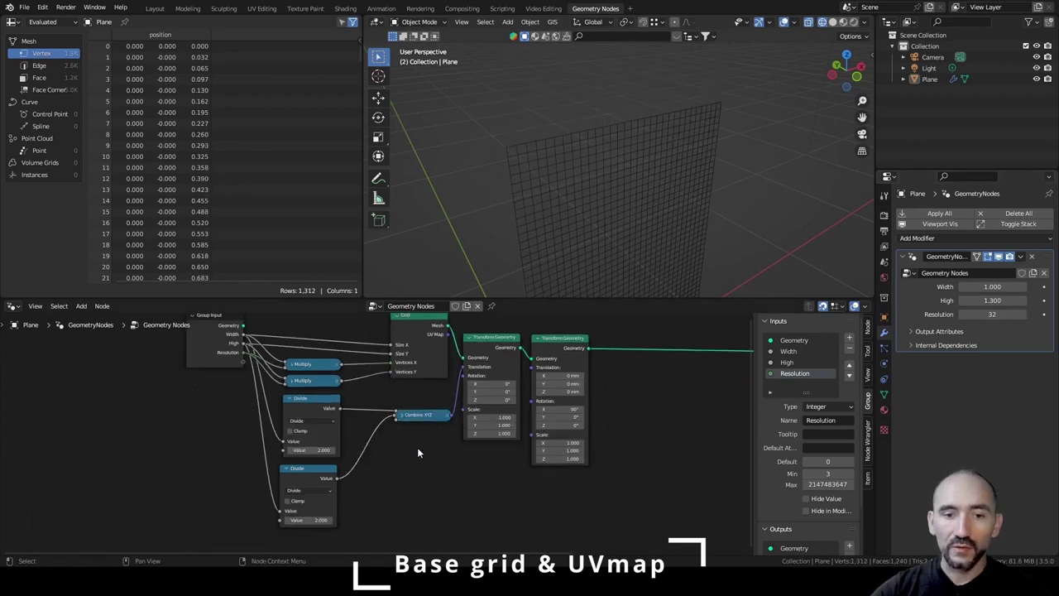
Enclose all nodes from the Group Input to the second Transform Geometry in a frame labelled "Base grid".
left_click_drag(140, 353, 594, 517)
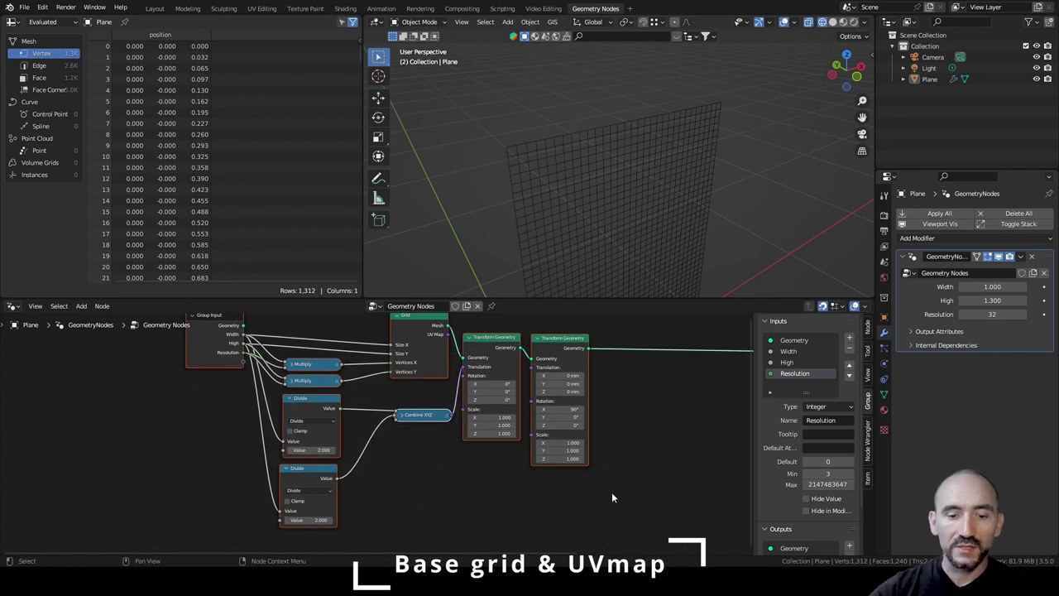
key("ctrl+j")
key("F2")
type("Bas")
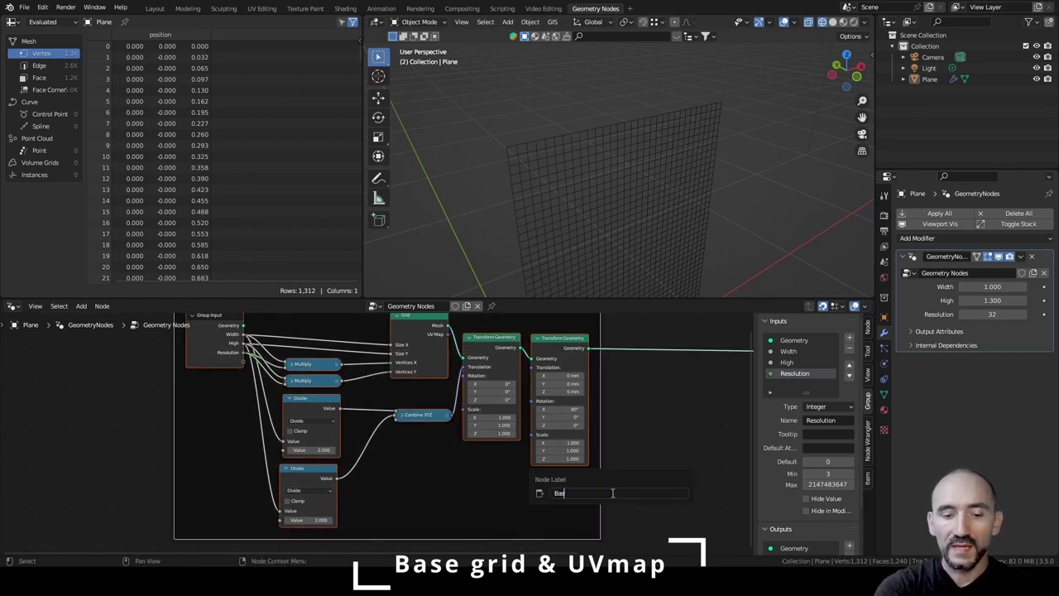
type("e grid")
key("Return")
key("Home")
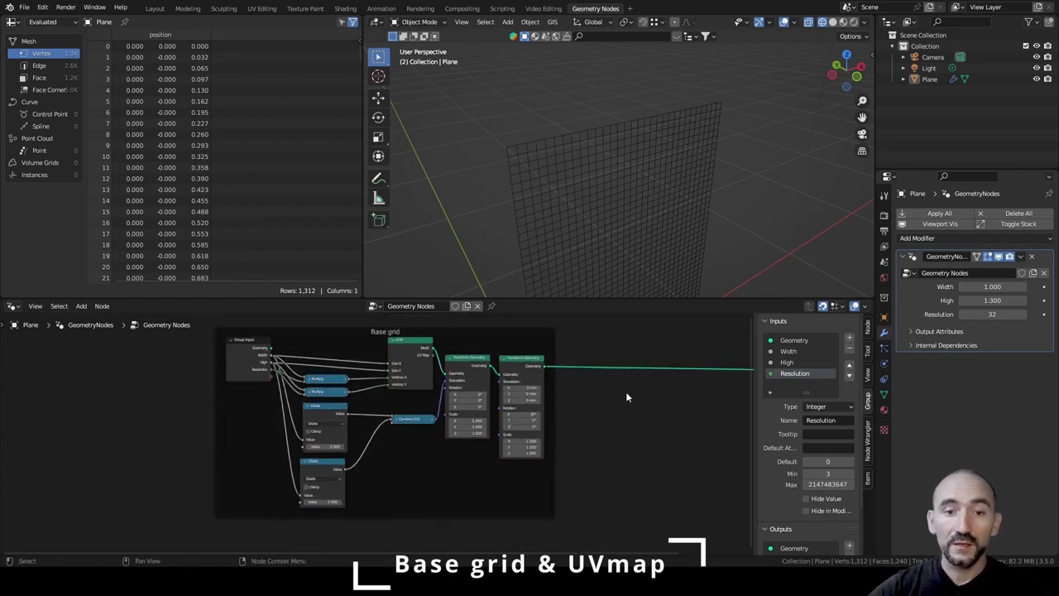
Save the file and output the Grid's UV Map through the Group Output as an attribute named "UVmap".
key("ctrl+s")
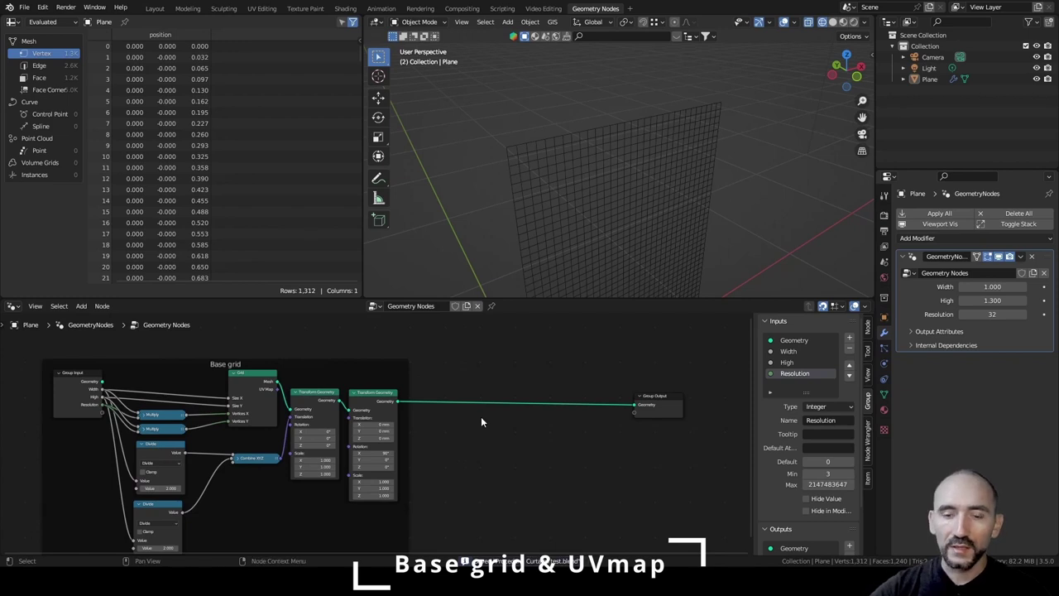
scroll(488, 414, "up", 1)
middle_click_drag(526, 409, 428, 439)
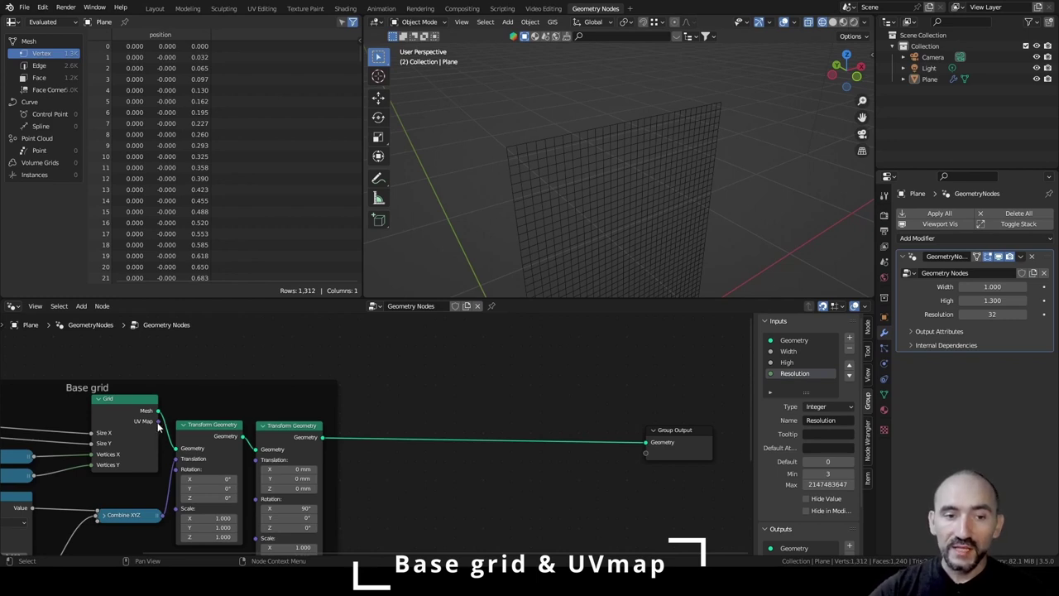
left_click_drag(158, 421, 683, 385)
left_click(938, 331)
left_click(983, 347)
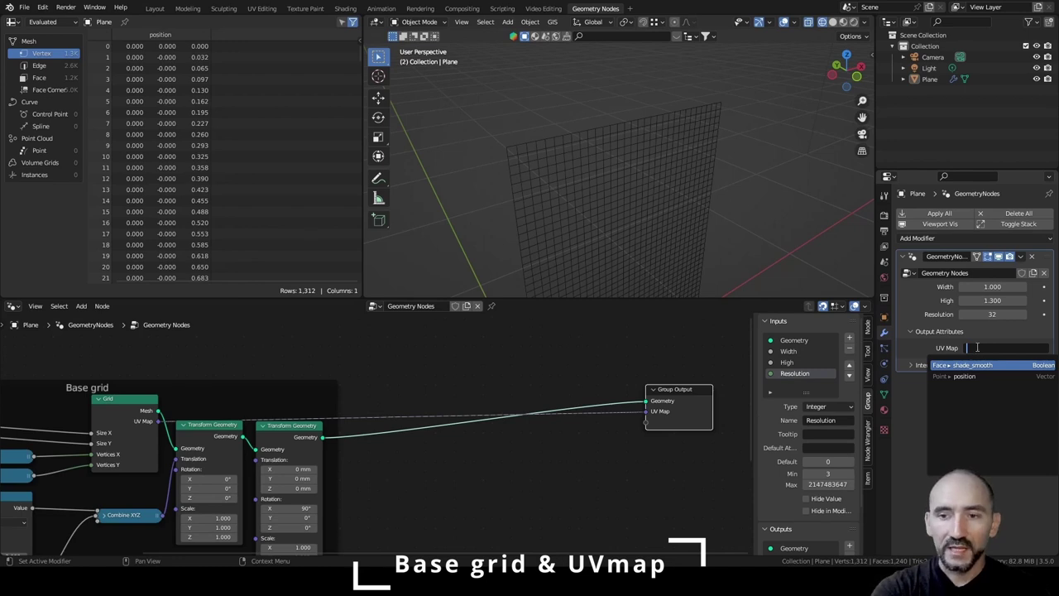
type("UVmap")
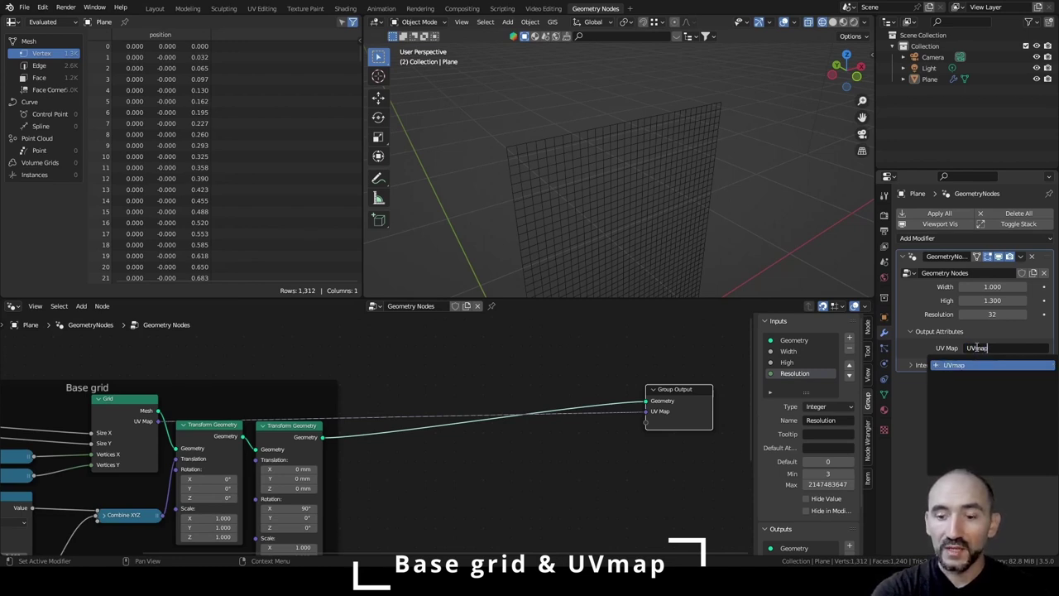
key("Return")
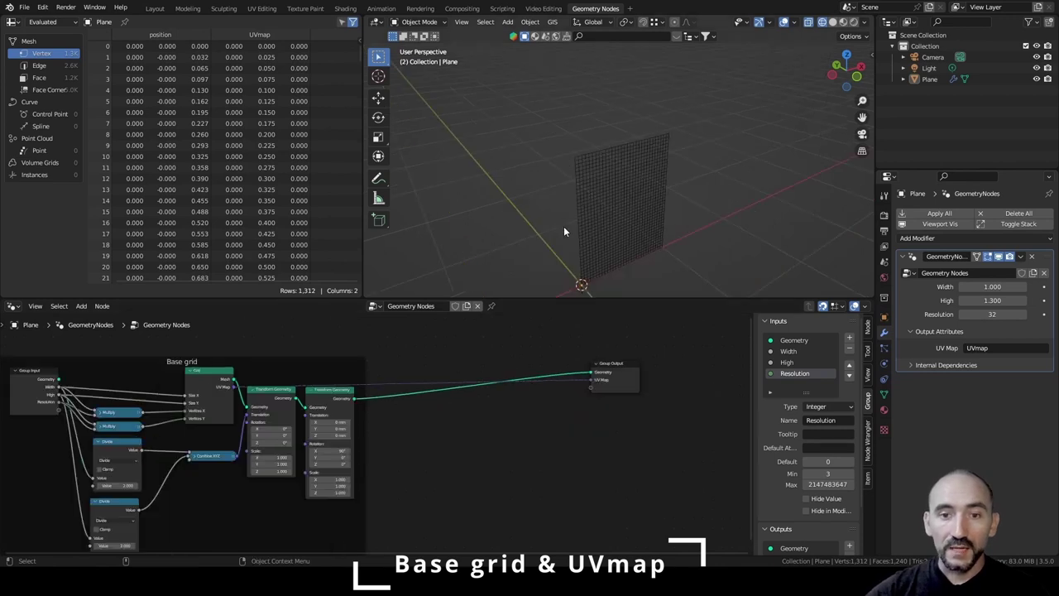
Select the plane and examine it in solid and wireframe shading.
key("shift+z")
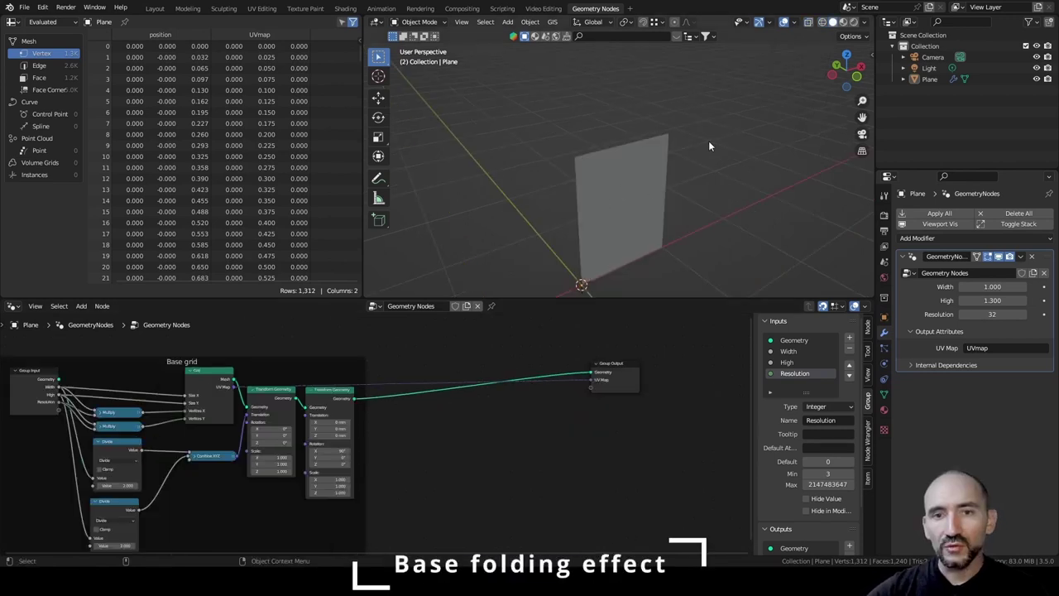
left_click(636, 157)
scroll(636, 157, "up", 5)
key("shift+z")
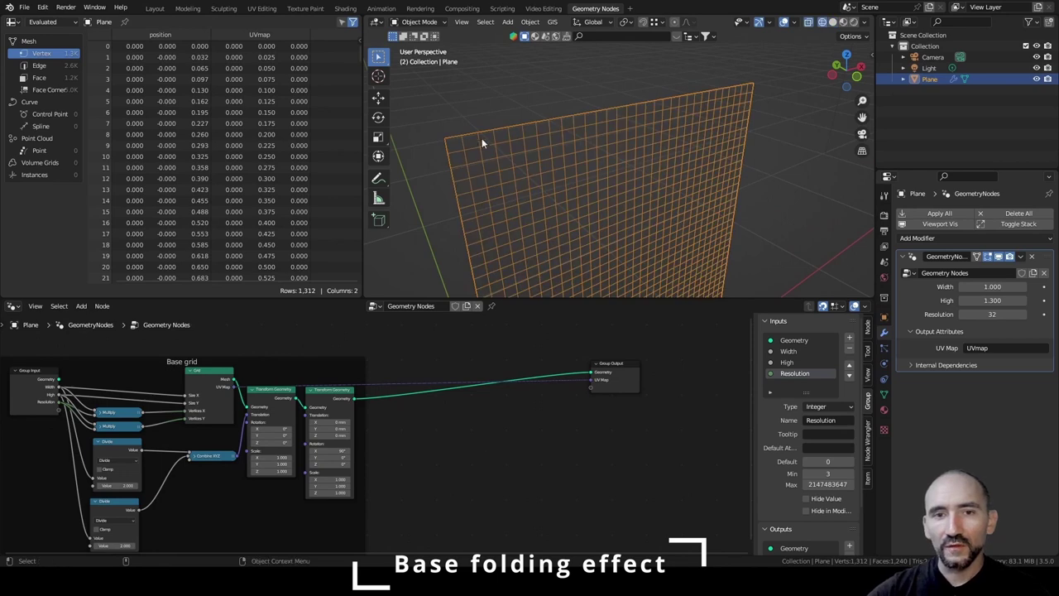
middle_click_drag(717, 113, 511, 203)
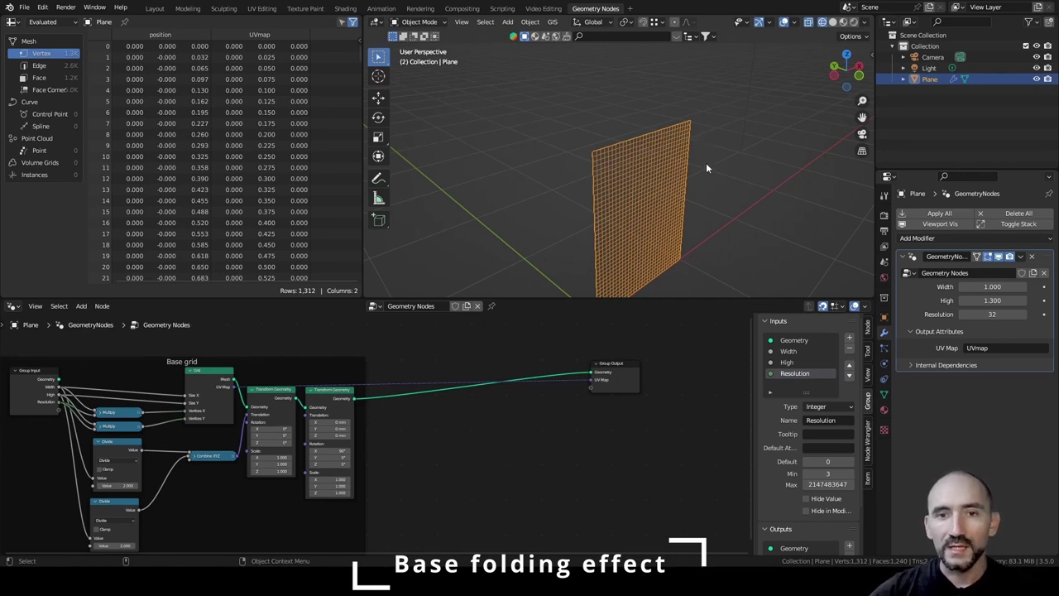
Sketch wavy annotation lines along the grid's upper and lower edges to illustrate the folds.
left_click(378, 178)
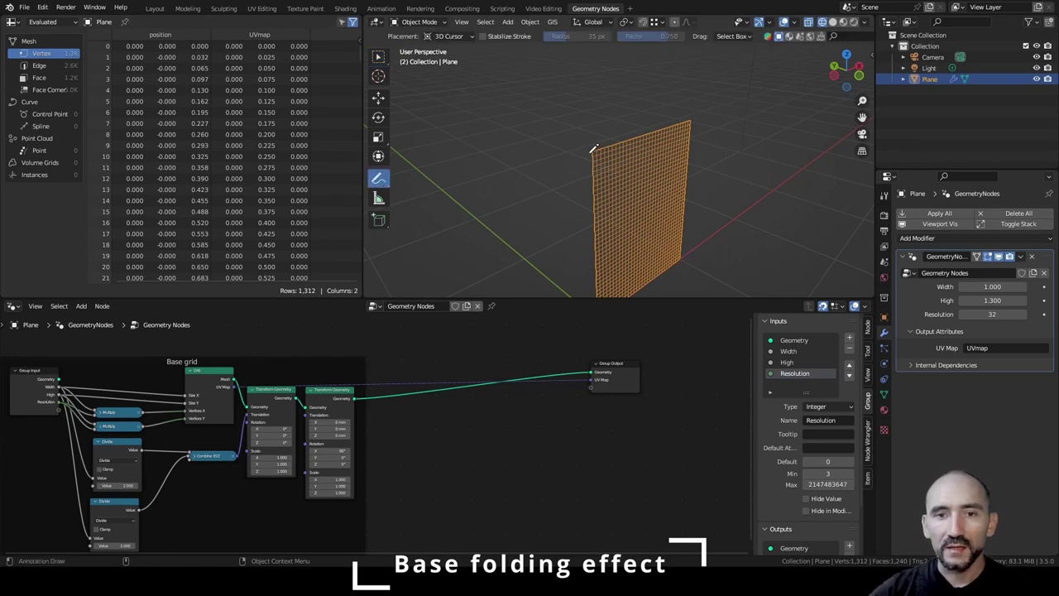
mouse_move(590, 149)
left_mouse_down()
mouse_move(667, 124)
mouse_move(691, 132)
left_mouse_up()
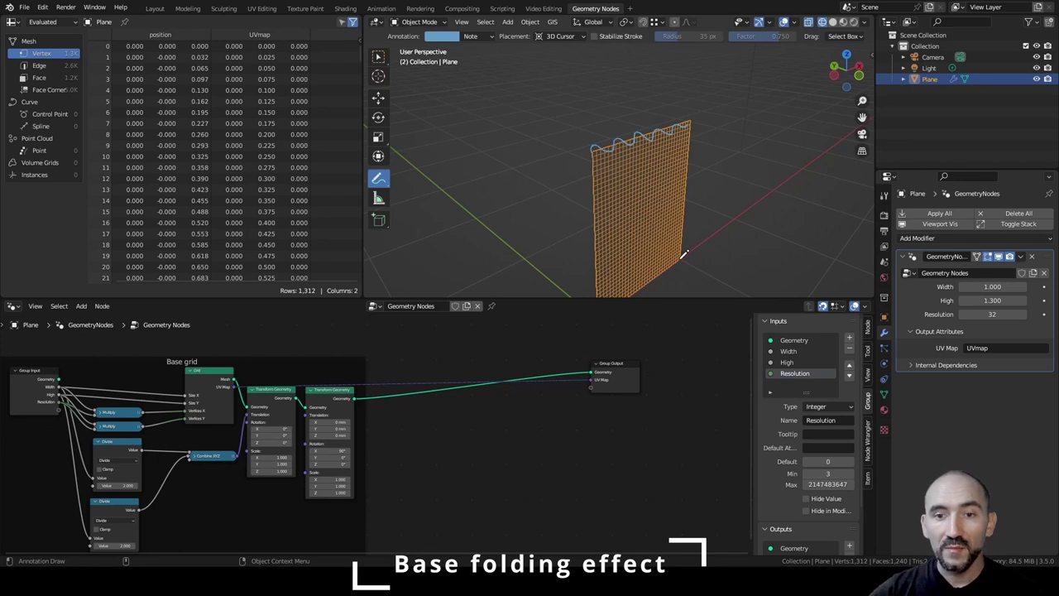
mouse_move(673, 258)
left_mouse_down()
mouse_move(655, 281)
mouse_move(606, 303)
left_mouse_up()
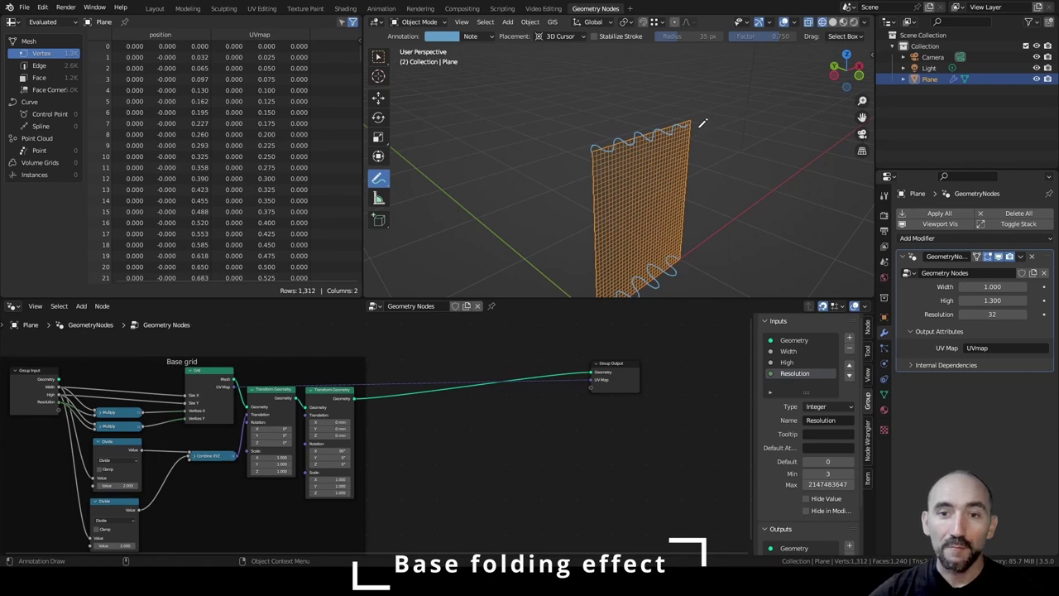
left_click_drag(728, 123, 700, 255)
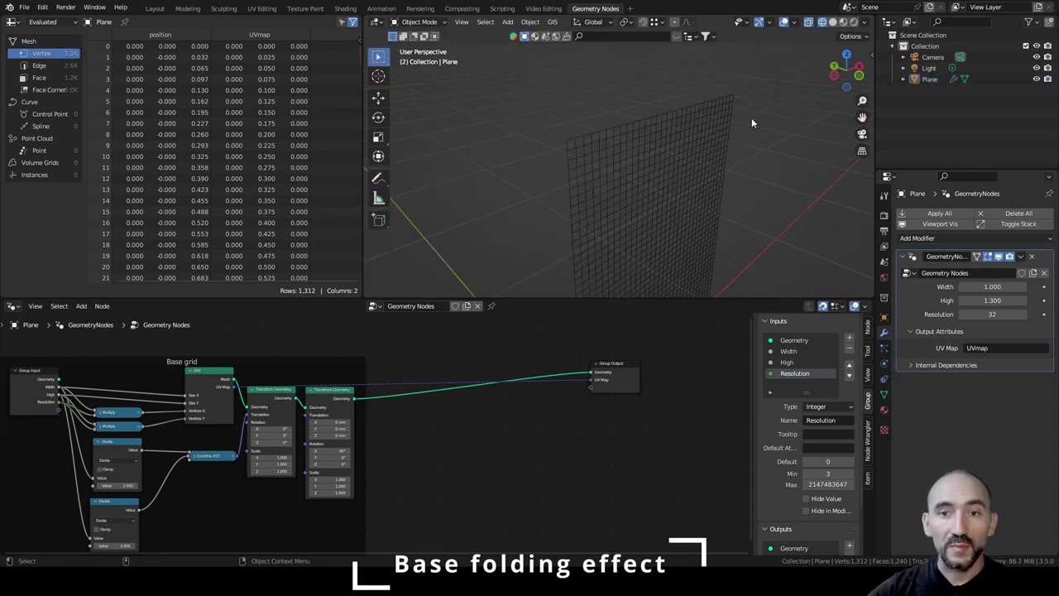
Move the Group Output farther out, insert a Set Position node before it and add a Combine XYZ node.
mouse_move(751, 122)
middle_mouse_down()
mouse_move(676, 137)
mouse_move(662, 124)
middle_mouse_up()
key("shift+z")
left_click(616, 364)
left_click_drag(616, 365, 730, 364)
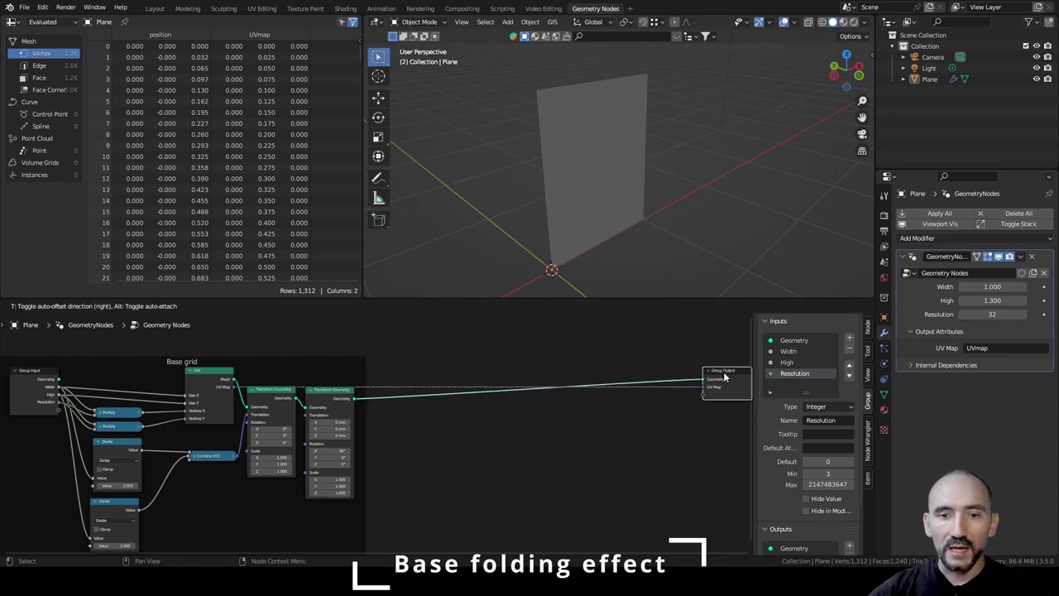
middle_click_drag(572, 408, 353, 407)
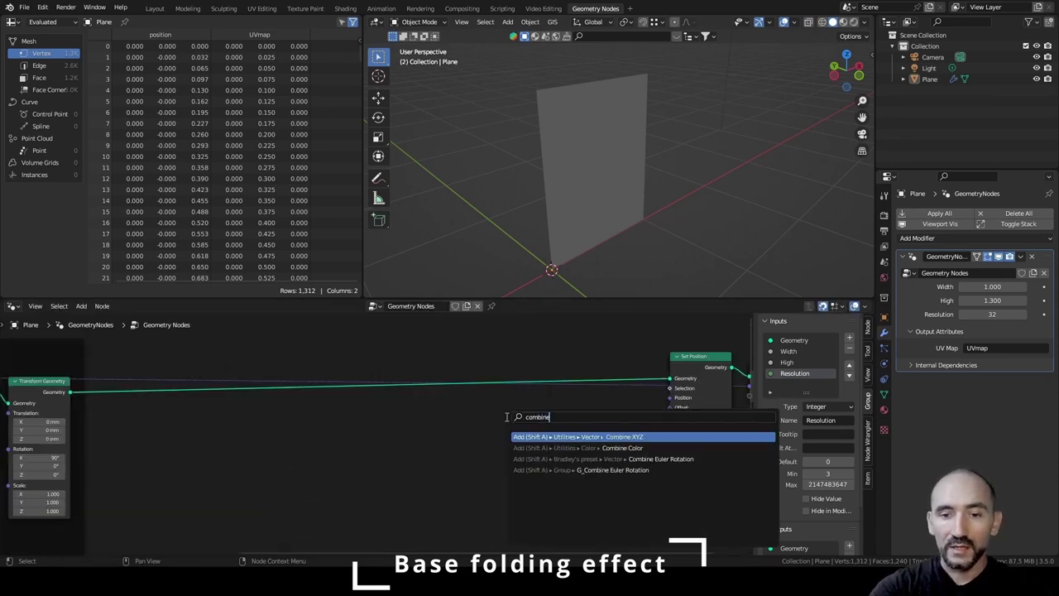
key("Return")
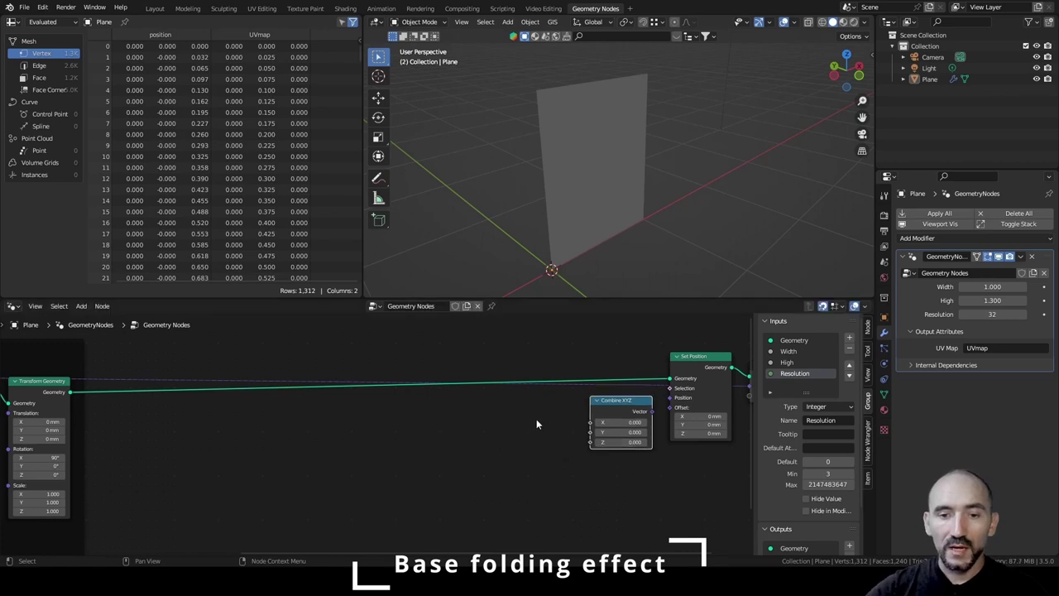
Add a Position node and link its output to a new Separate XYZ node placed before Combine XYZ.
scroll(536, 419, "up", 2)
middle_click_drag(539, 419, 384, 446)
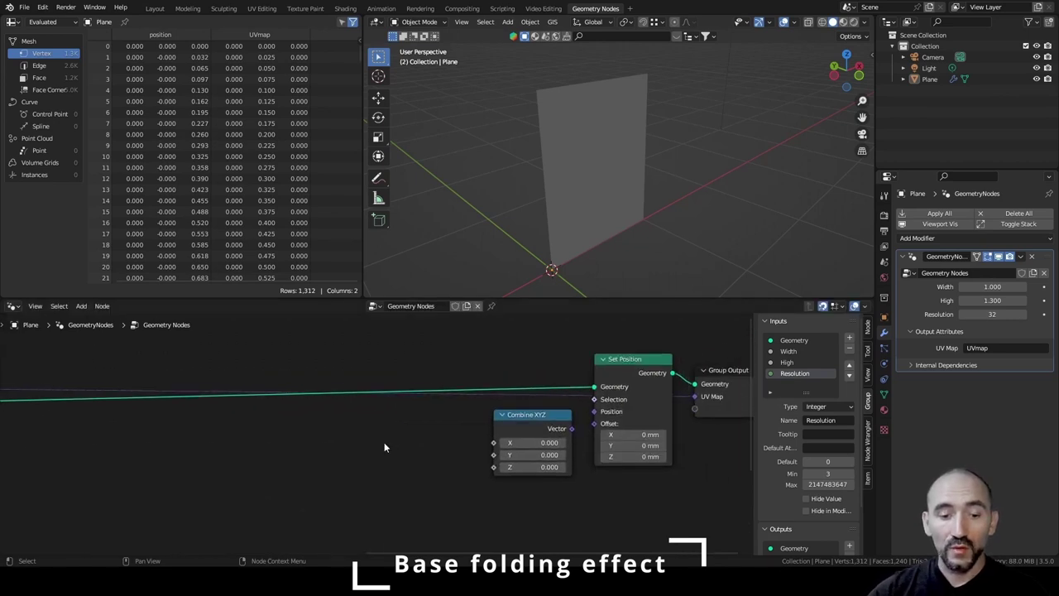
key("shift+a")
type("pos")
key("Down")
key("Return")
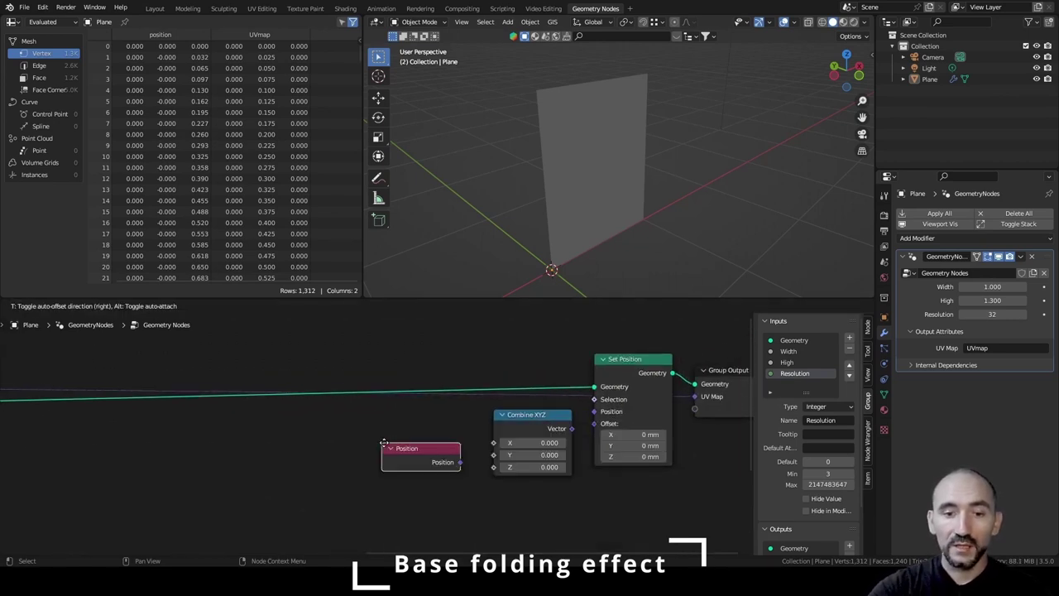
left_click(334, 412)
left_click_drag(334, 412, 313, 413)
left_click_drag(337, 429, 400, 437)
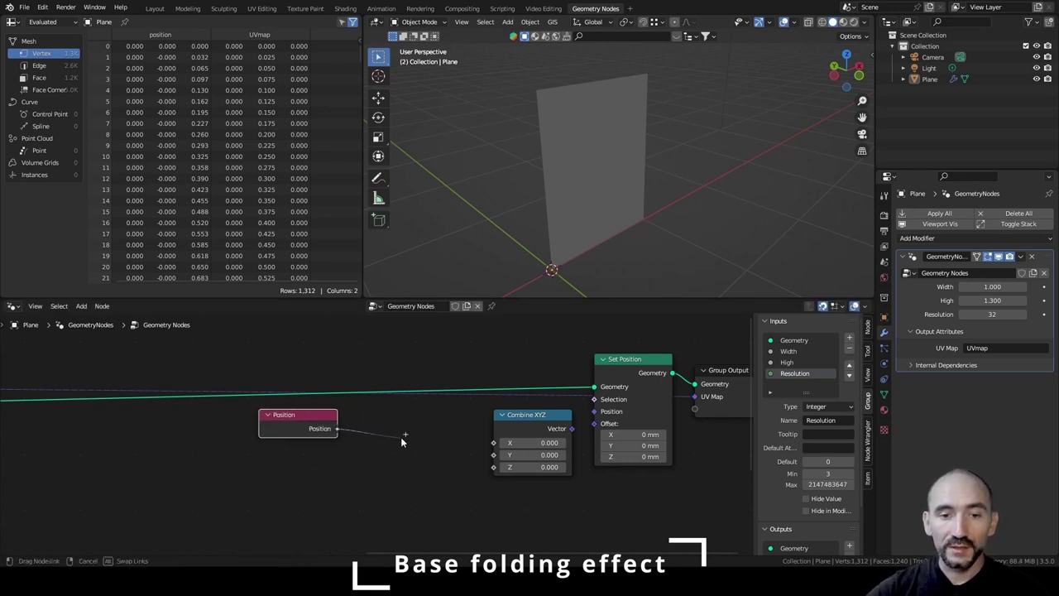
type("sep")
key("Return")
left_click(377, 419)
Link Separate XYZ's X and Z to Combine XYZ and its Vector to Set Position's Position, and check the plane in wireframe.
left_click_drag(400, 436, 496, 469)
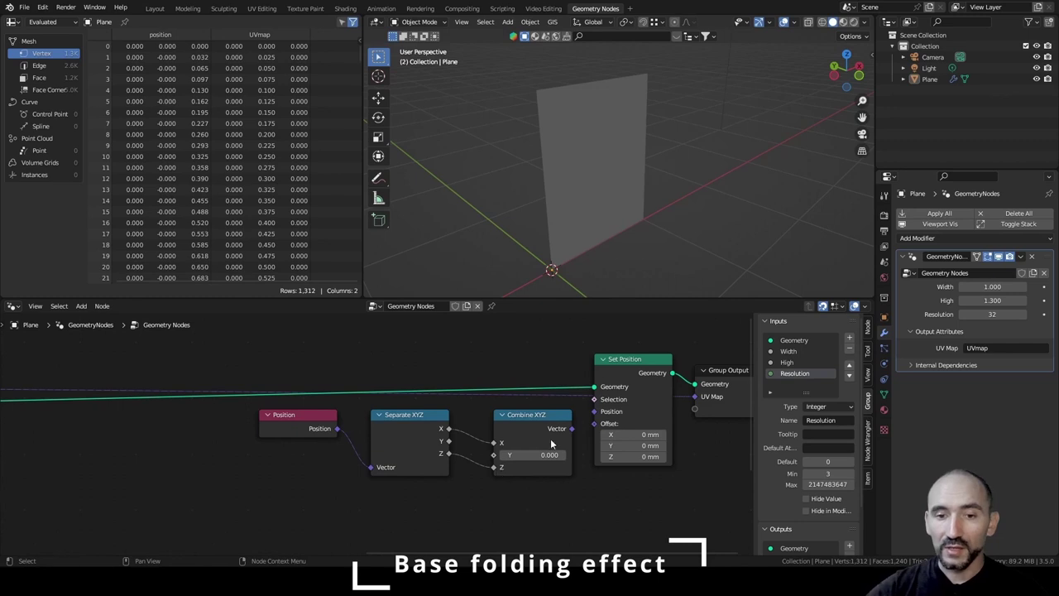
mouse_move(552, 155)
middle_mouse_down()
mouse_move(575, 141)
mouse_move(558, 152)
middle_mouse_up()
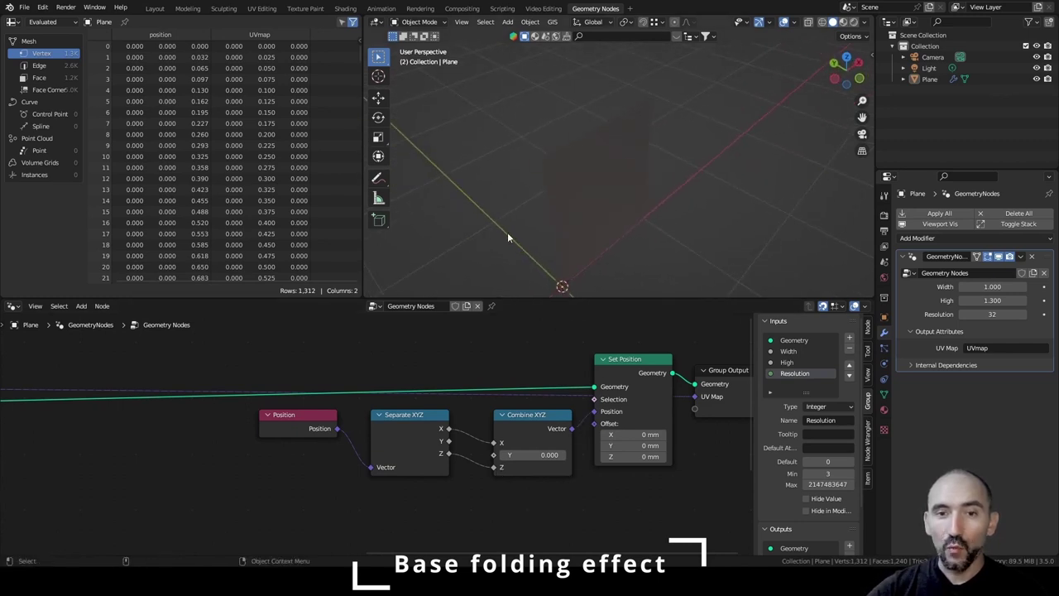
left_click(576, 161)
key("shift+z")
scroll(578, 162, "up", 1)
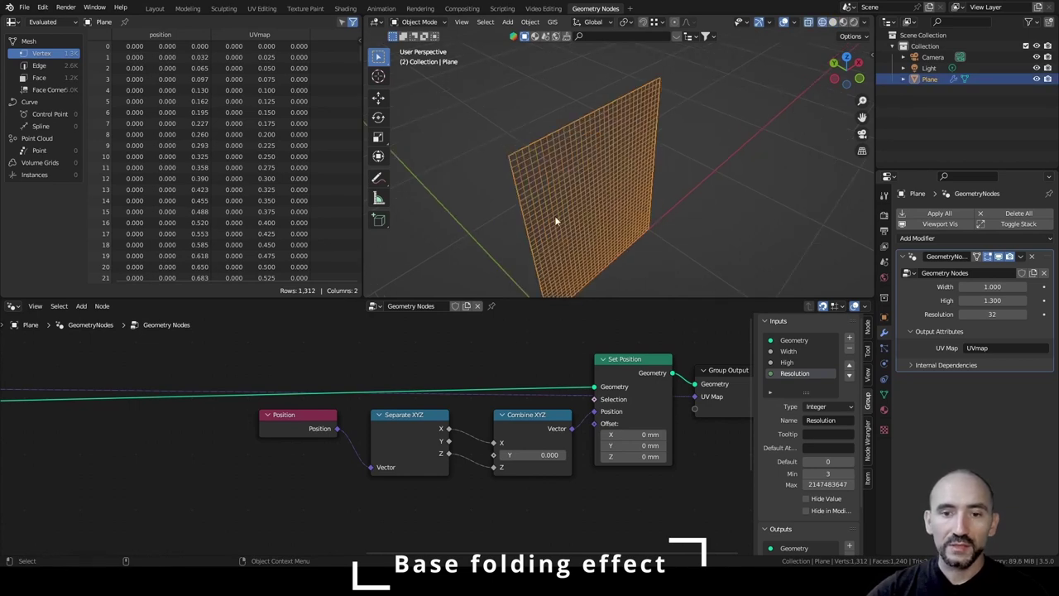
Collapse the Combine XYZ and Separate XYZ nodes and bring Separate XYZ and Position closer together.
left_click(523, 420)
key("h")
left_click(416, 428)
key("h")
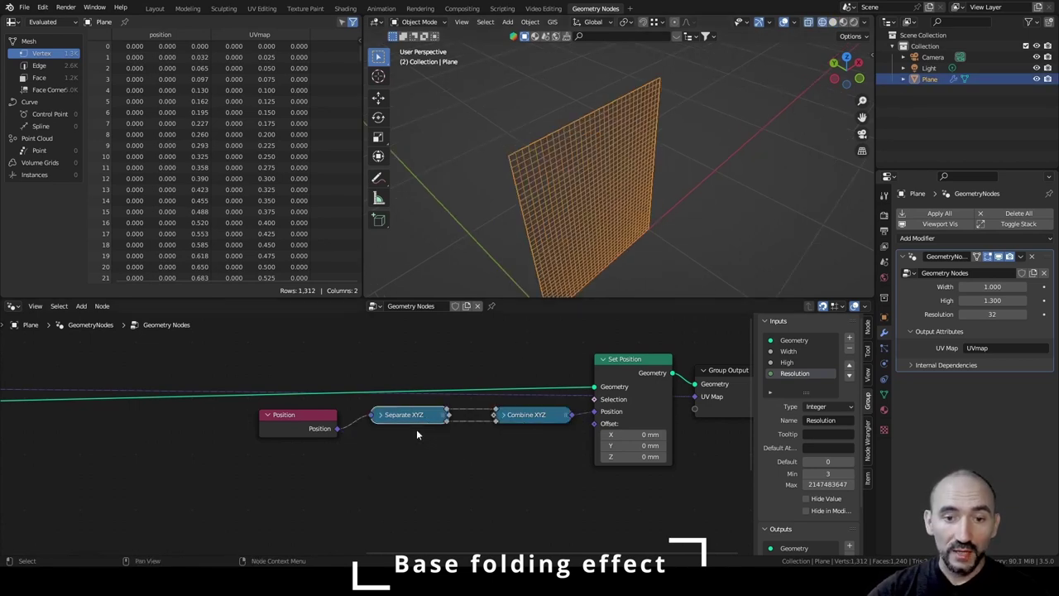
left_click_drag(399, 416, 427, 417)
left_click_drag(294, 417, 296, 418)
left_click_drag(296, 418, 345, 419)
Enclose the Position, Separate XYZ, Combine XYZ and Set Position nodes in a frame labelled "Set Y position".
left_click_drag(340, 458, 617, 357)
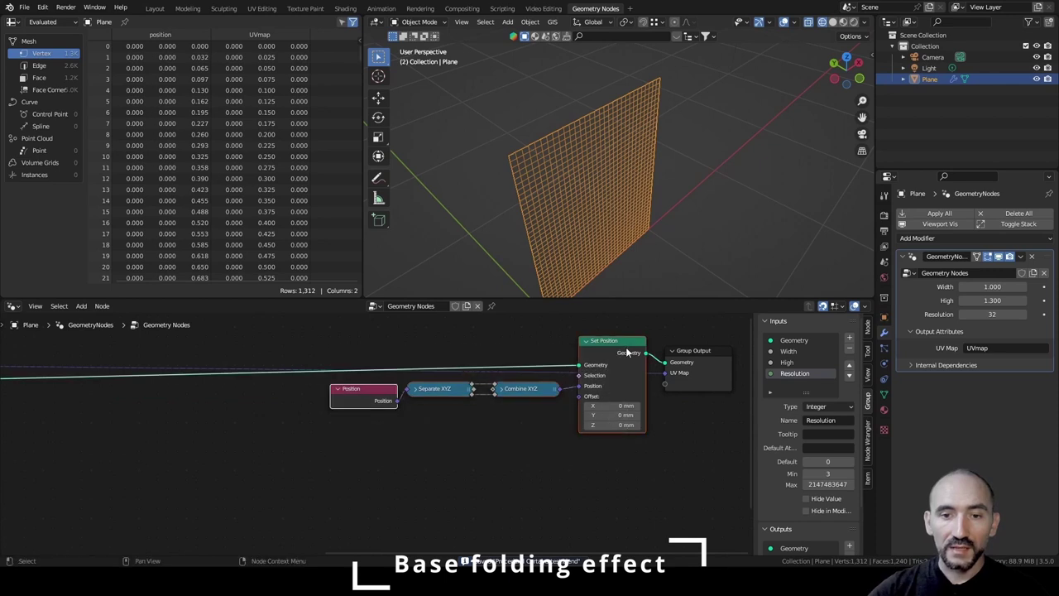
key("ctrl+j")
key("F2")
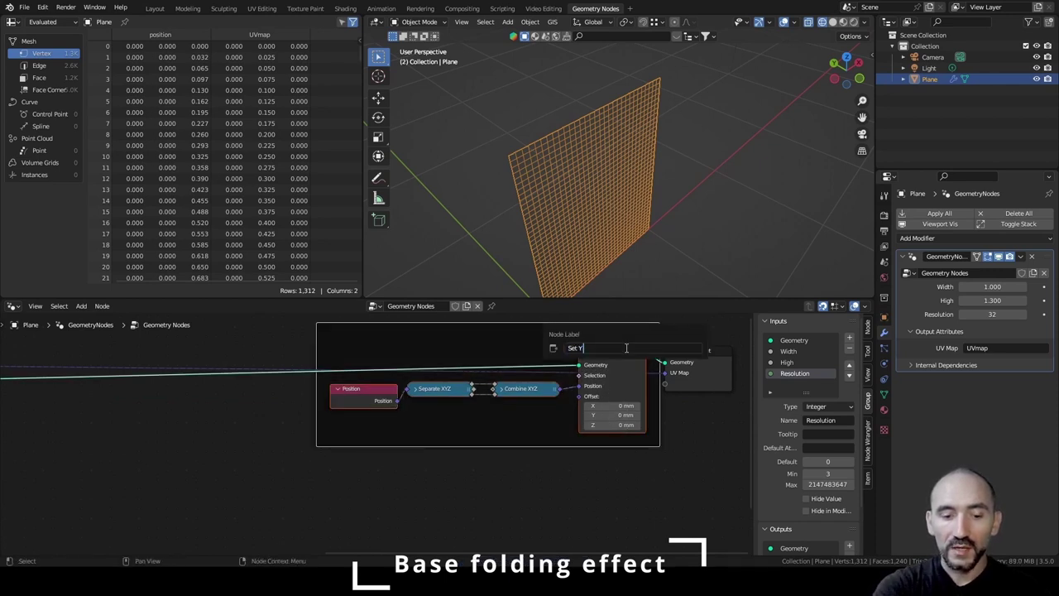
key("Return")
left_click(218, 429)
Move the "Set Y position" frame and the Group Output farther along X, away from the "Base grid" frame.
scroll(217, 428, "down", 5)
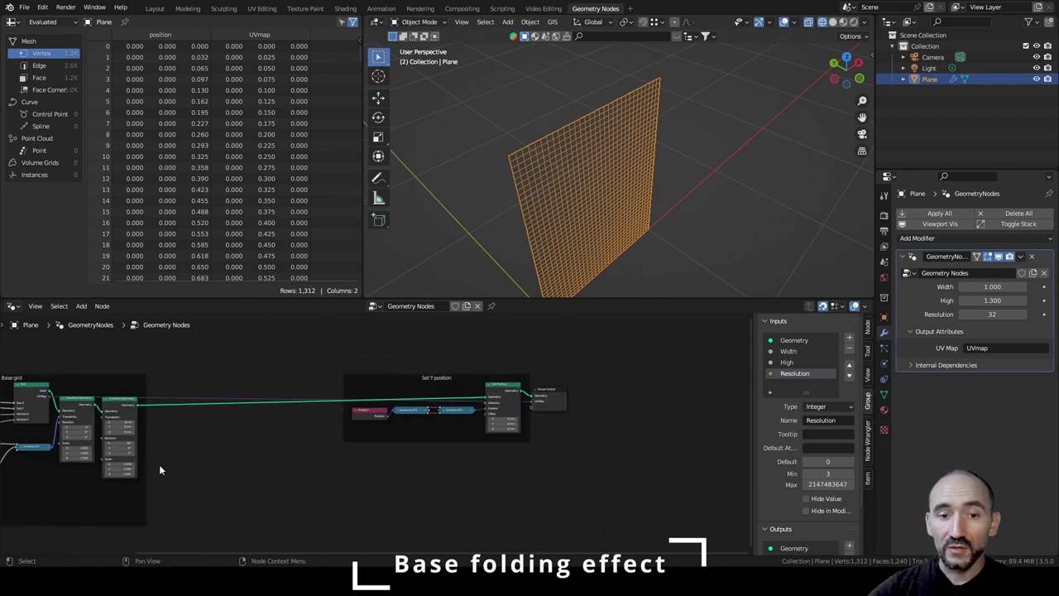
middle_click_drag(158, 464, 219, 439)
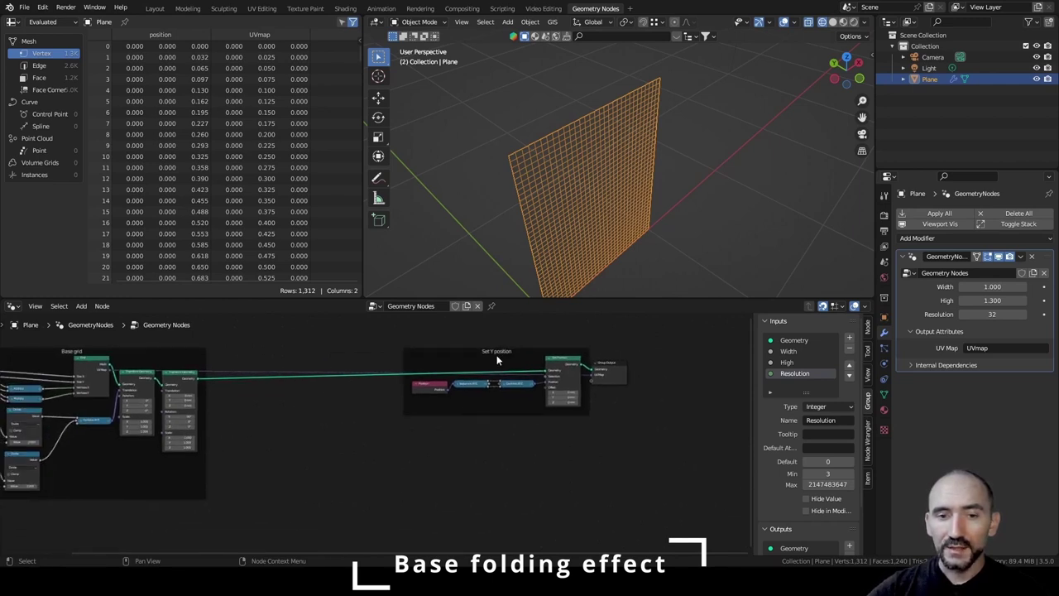
left_click_drag(453, 337, 636, 410)
key("g")
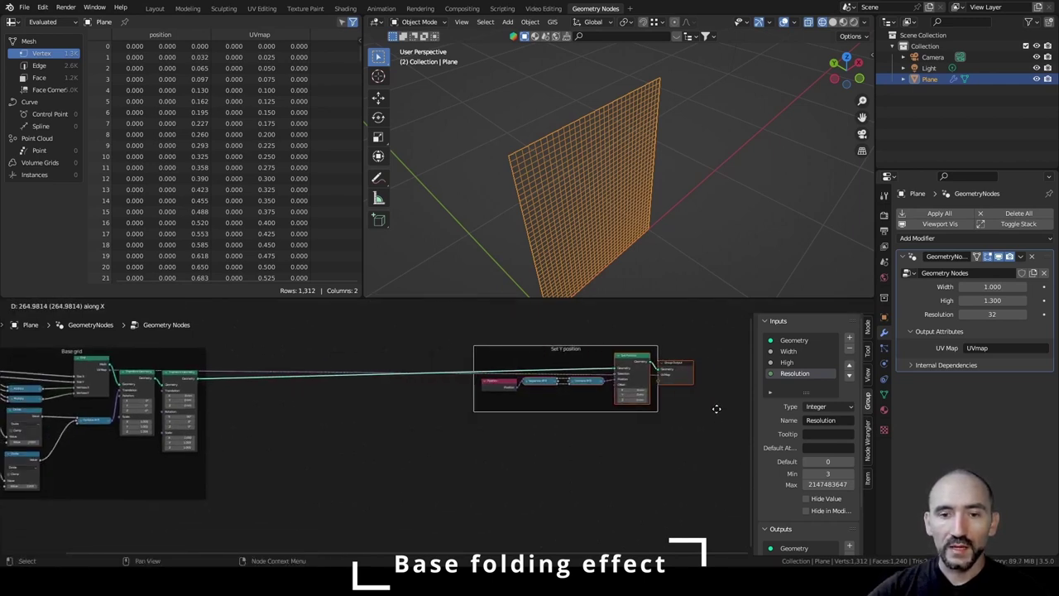
left_click(737, 409)
mouse_move(408, 424)
middle_mouse_down()
mouse_move(382, 431)
mouse_move(392, 431)
middle_mouse_up()
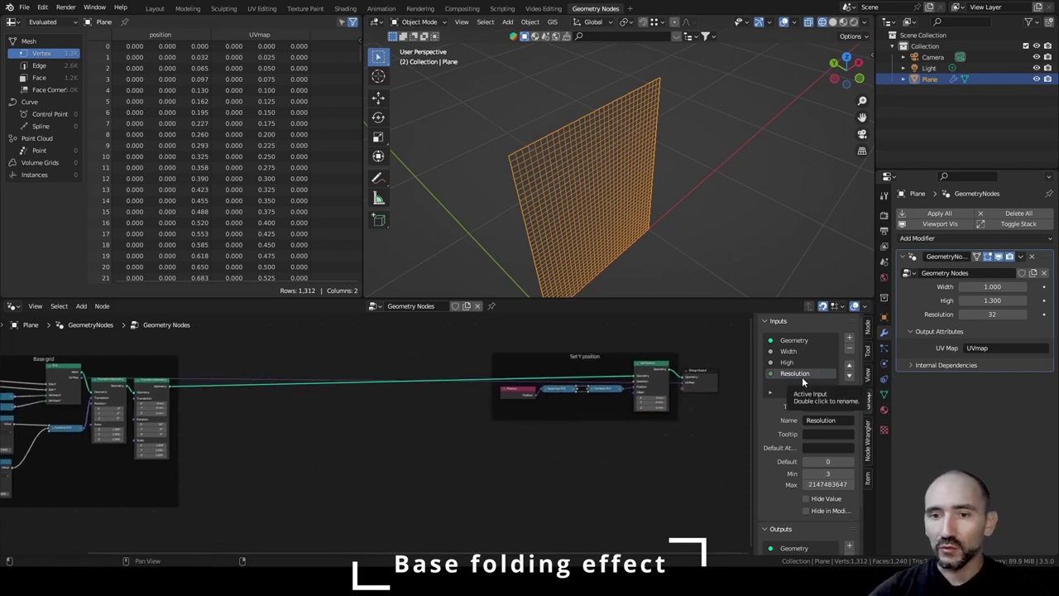
Annotate the grid's upper edge with a wavy line of varying frequency and a short stroke at its near corner.
left_click(378, 177)
mouse_move(500, 156)
left_mouse_down()
mouse_move(531, 154)
mouse_move(544, 122)
mouse_move(666, 92)
left_mouse_up()
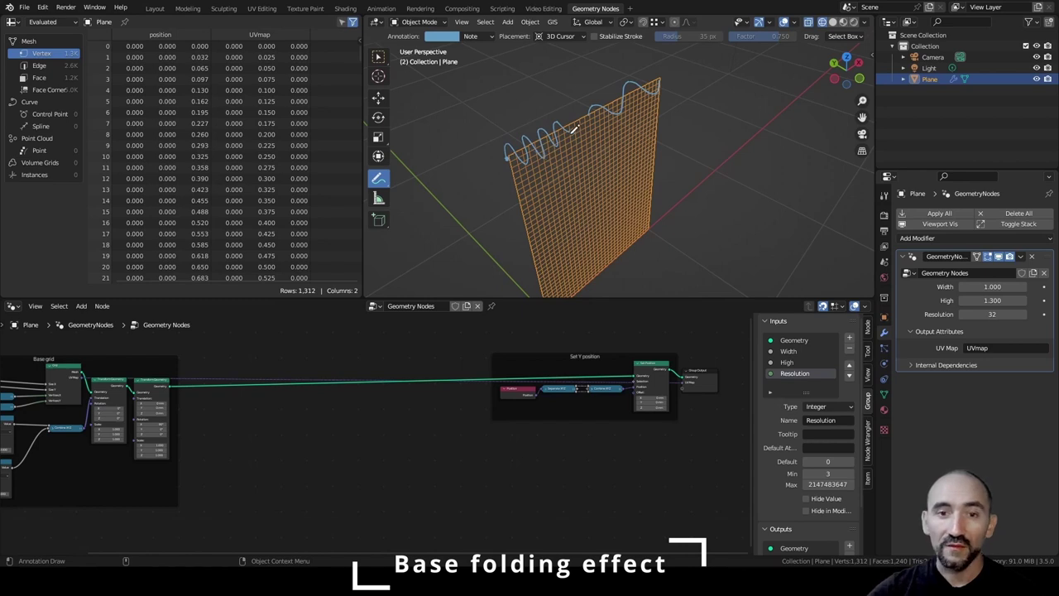
left_click_drag(511, 139, 496, 147)
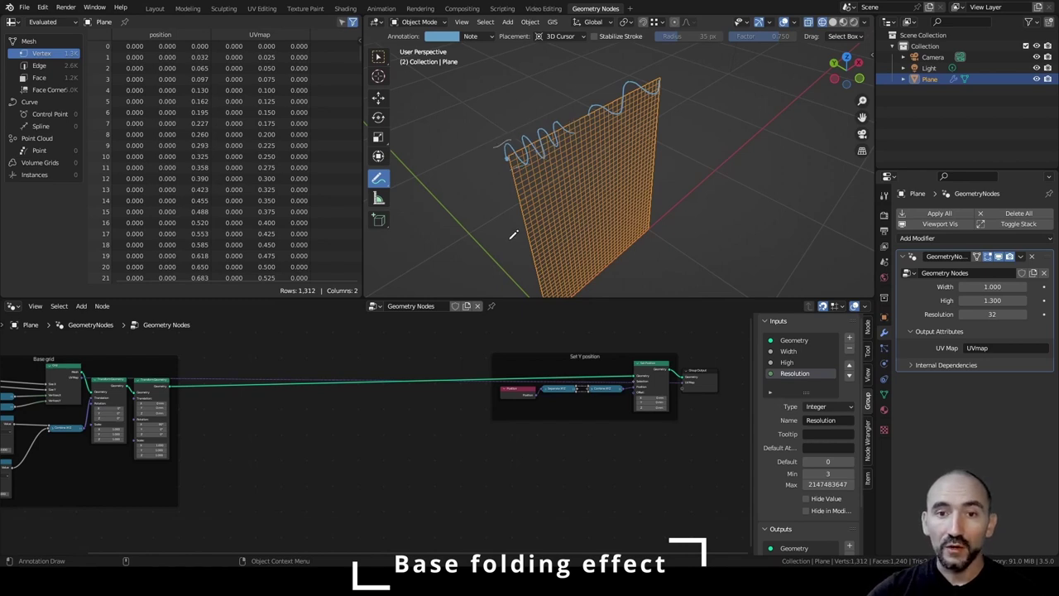
Add a Float group input named "Fold. up freq.".
left_click(848, 337)
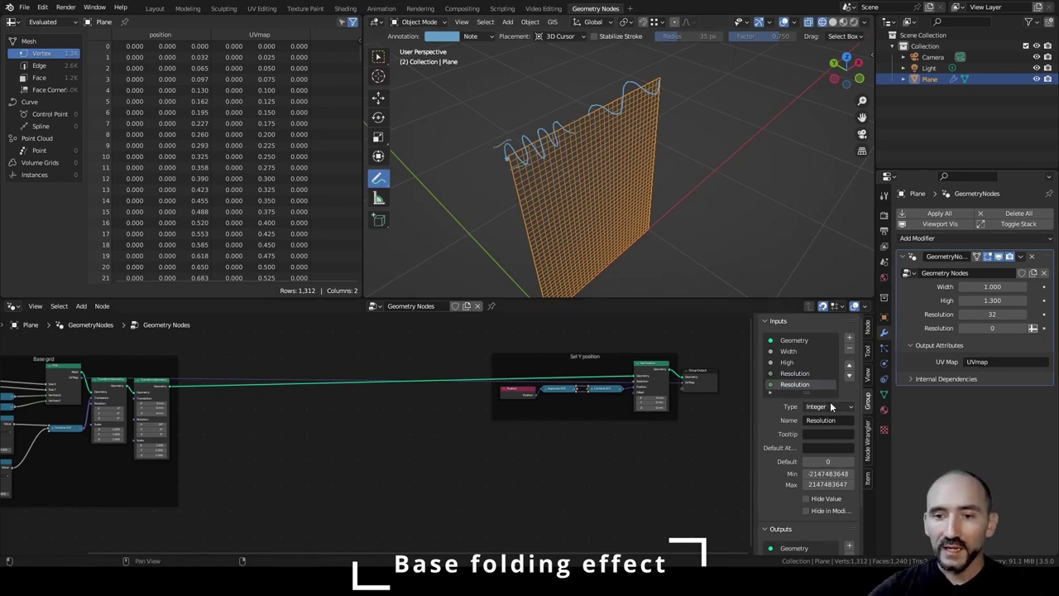
left_click(830, 407)
left_click(826, 444)
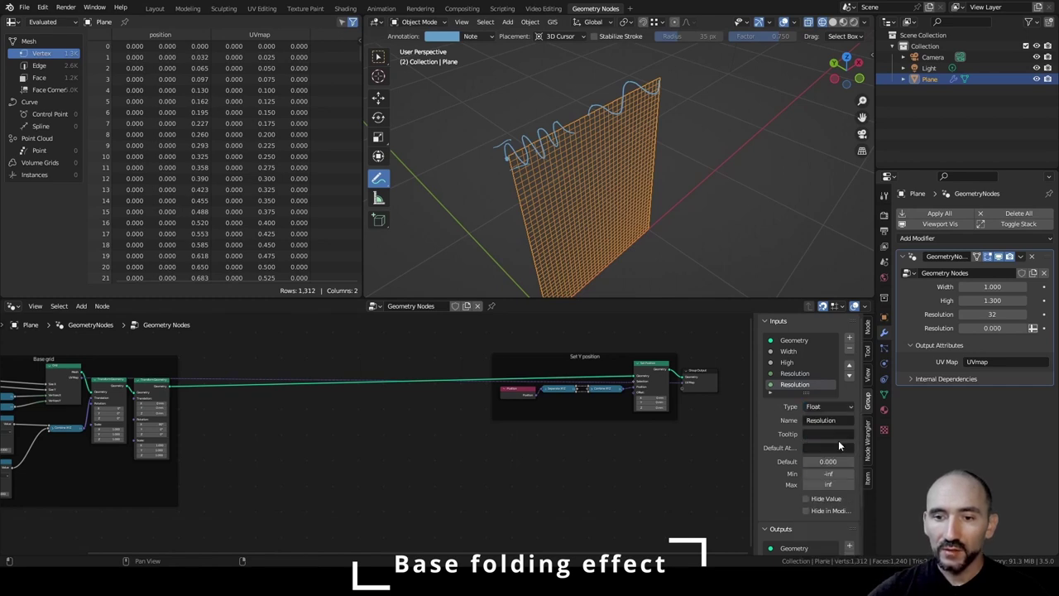
left_click(819, 420)
type("Fold up freq")
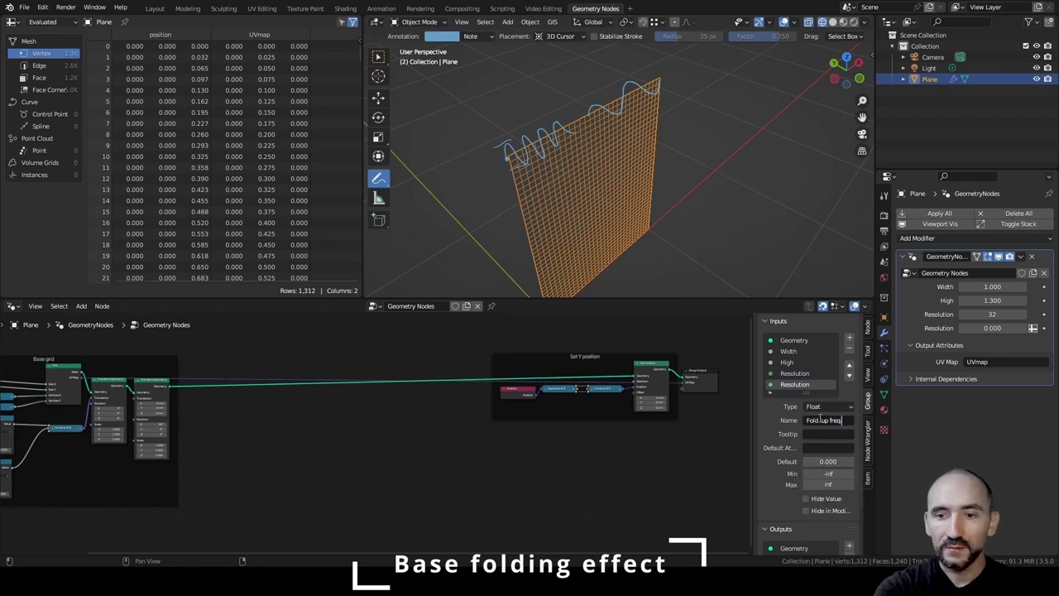
key("Return")
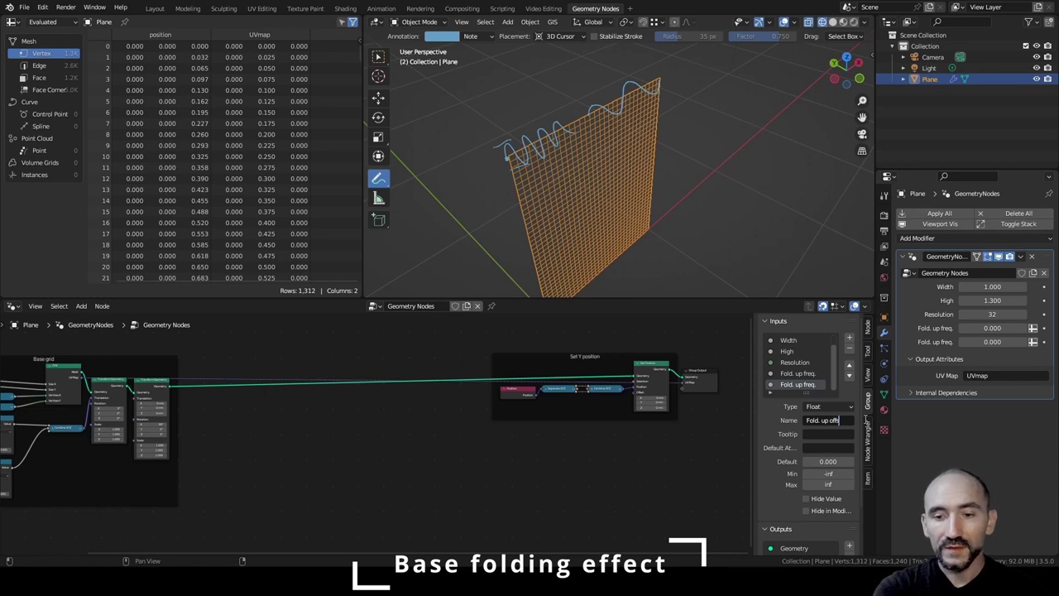
Name the new float group input "Fold. up offset" and add another float input named "Fold up amp." with minimum 0.
type("offset")
left_click(828, 473)
left_click(821, 474)
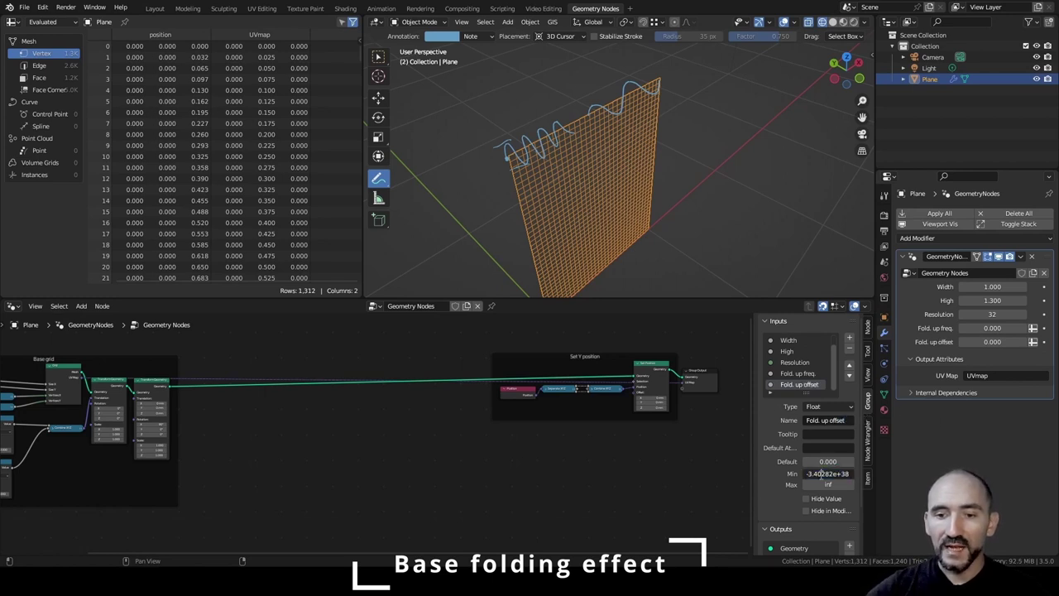
left_click(830, 432)
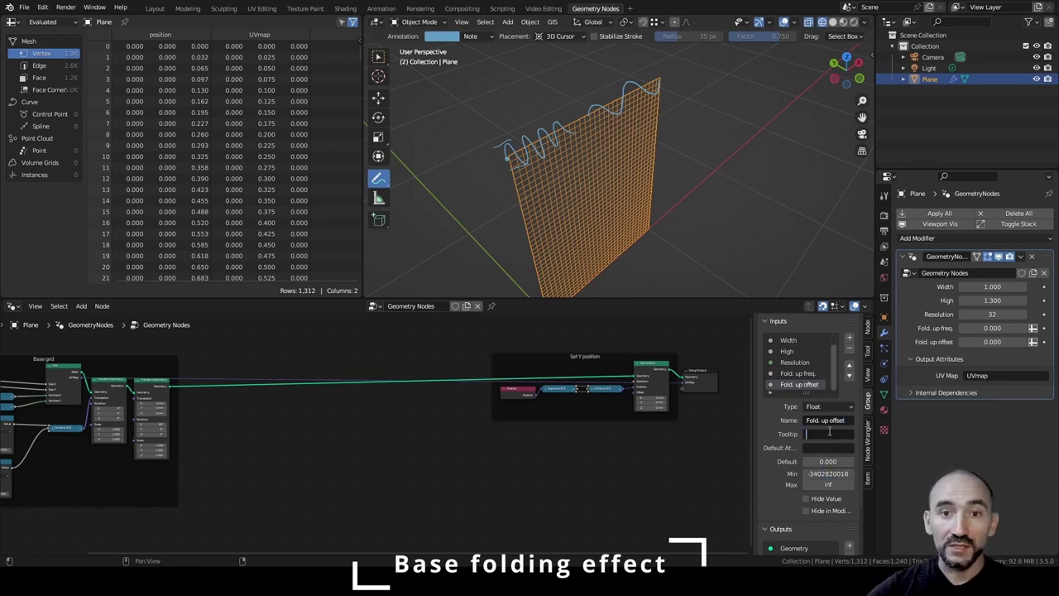
type("Fold up")
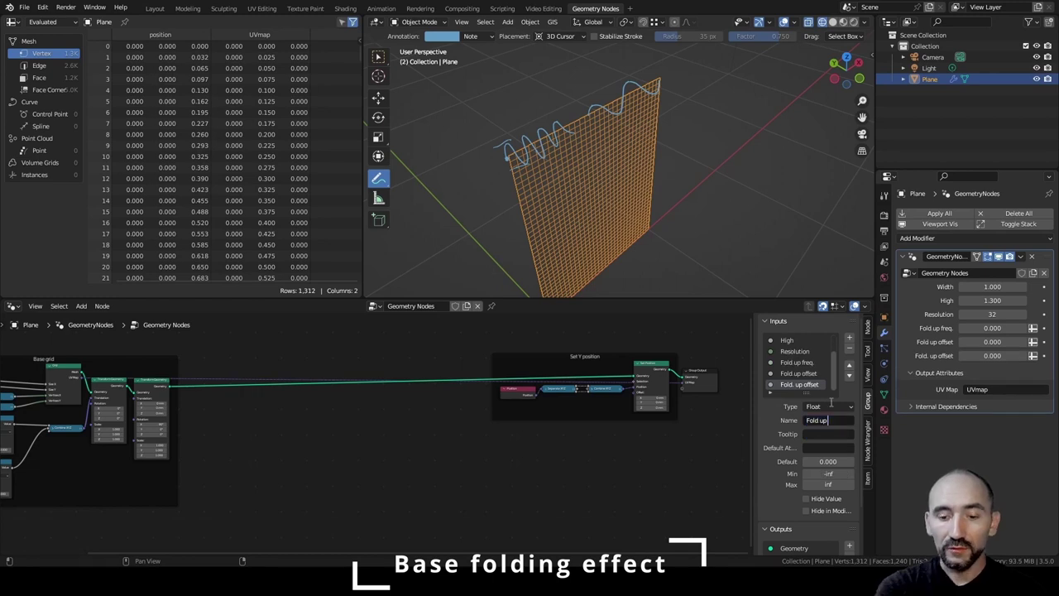
key("Return")
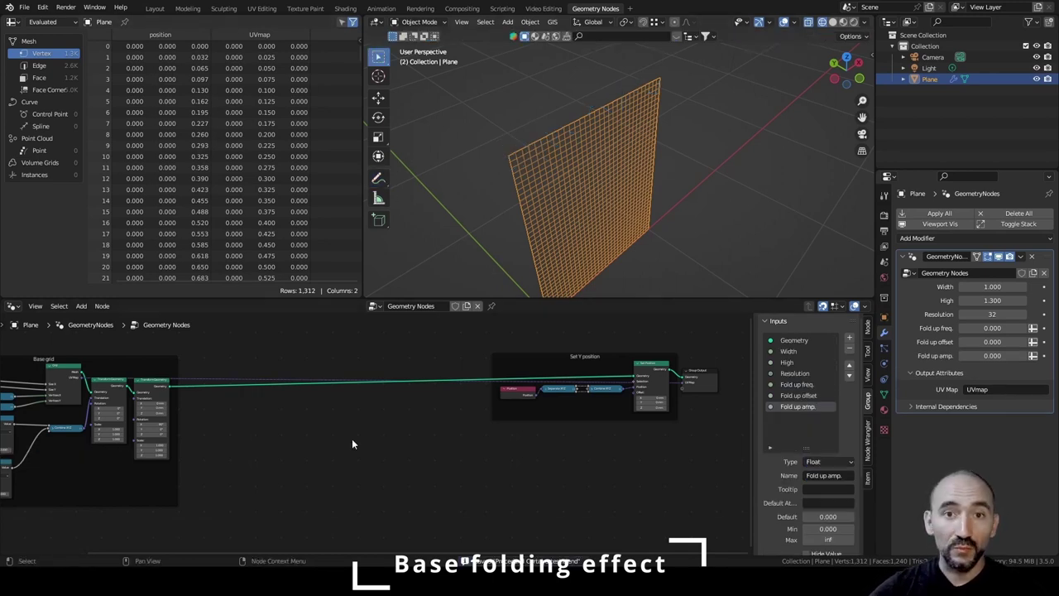
Add a Position node between the "Base grid" and "Set Y position" frames and feed it into a new Separate XYZ node.
scroll(352, 439, "down", 1)
scroll(307, 435, "up", 2)
middle_click_drag(637, 186, 605, 190)
scroll(604, 183, "up", 2)
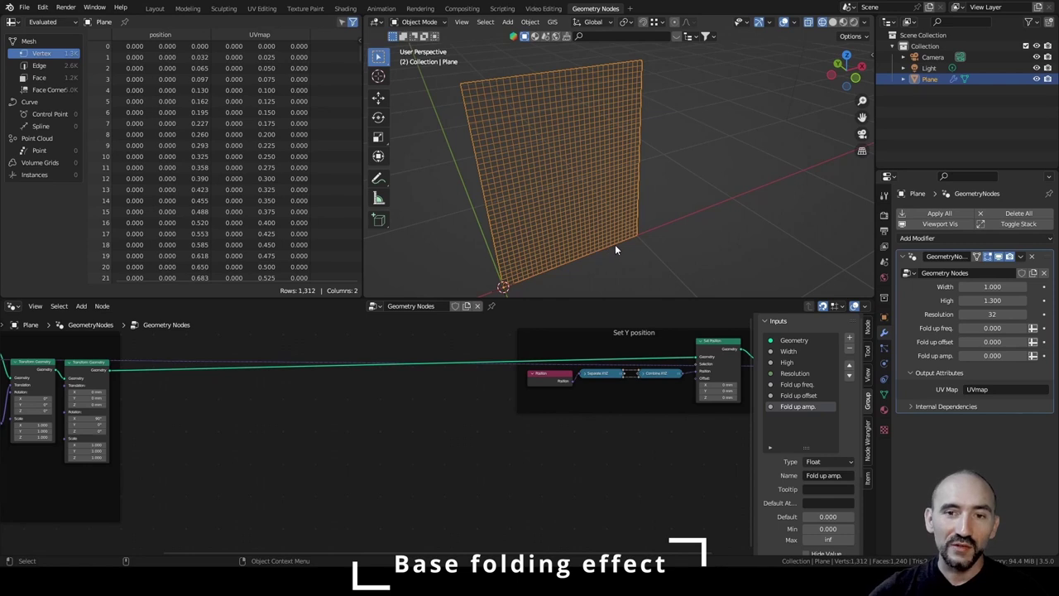
middle_click_drag(281, 436, 361, 401)
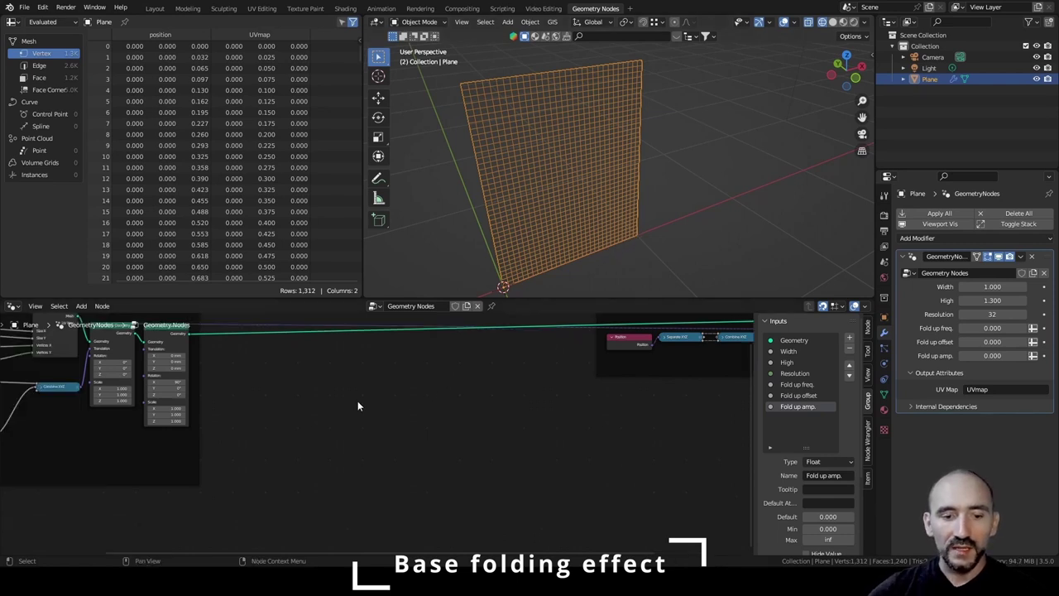
key("F3")
type("position")
key("Return")
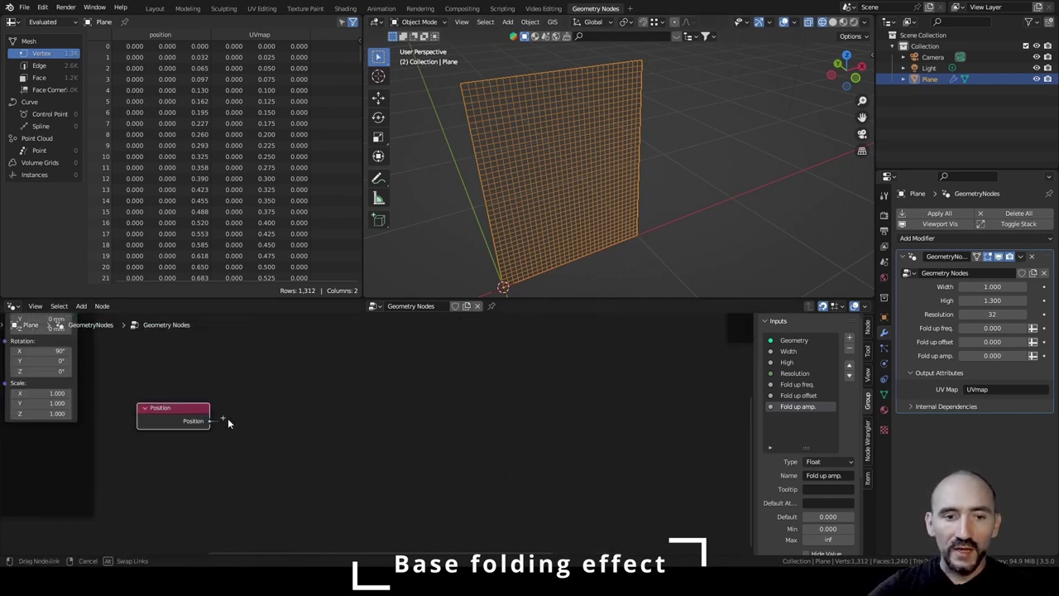
left_click_drag(209, 421, 251, 411)
type("separ")
key("Return")
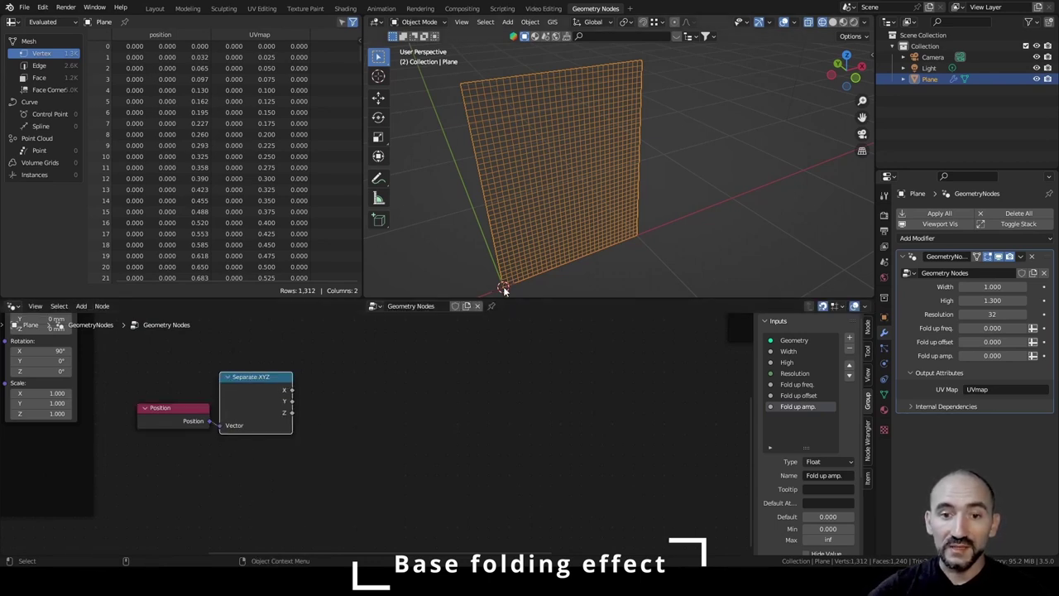
Add a math Add node combining Separate XYZ's X output with "Fold up offset" from a new Group Input node.
left_click_drag(291, 390, 399, 377)
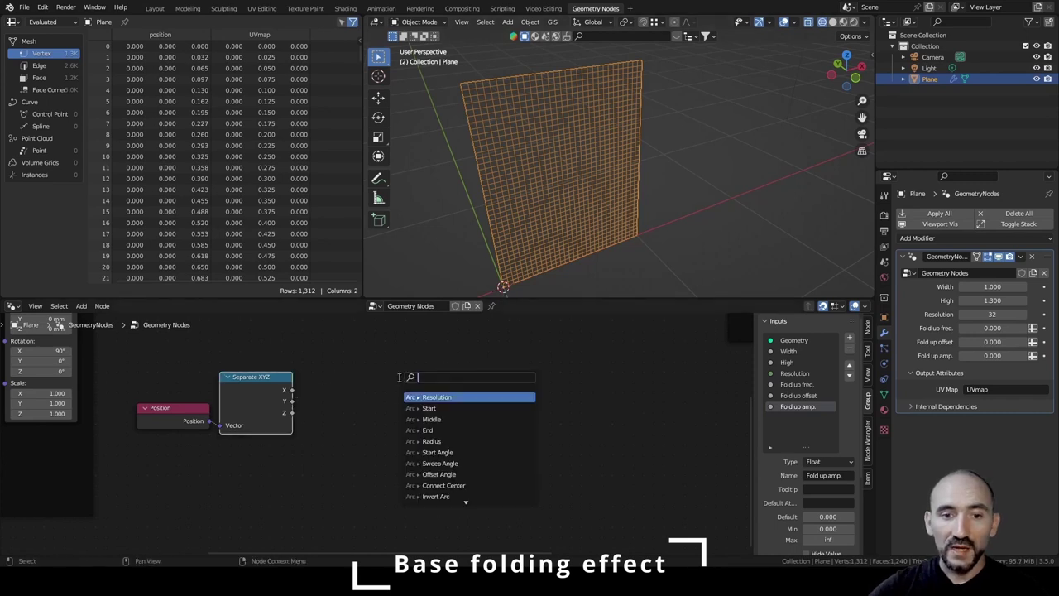
type("add")
key("Return")
left_click(457, 378)
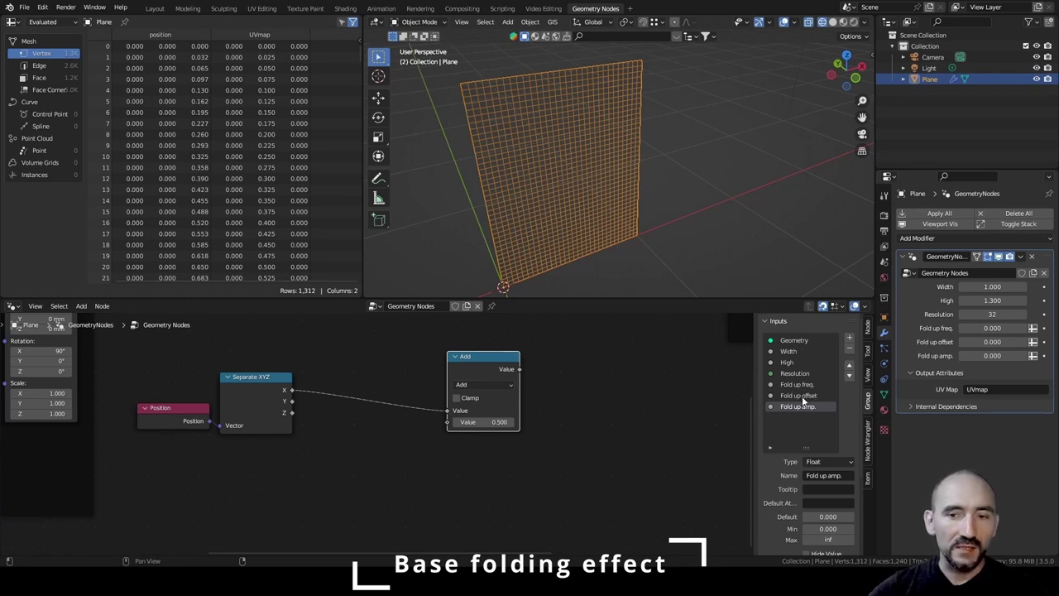
key("F3")
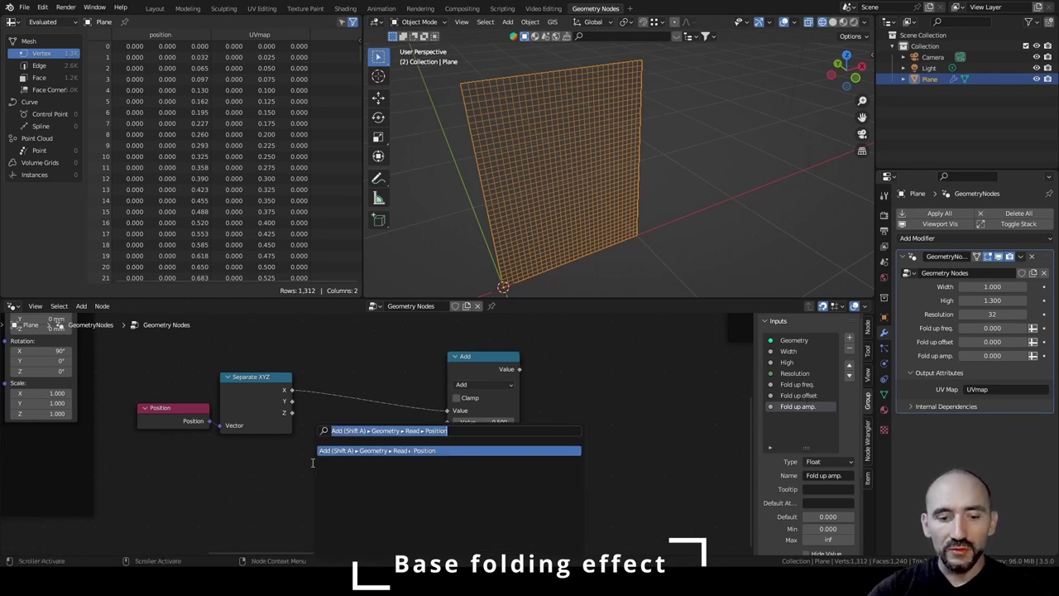
type("group input")
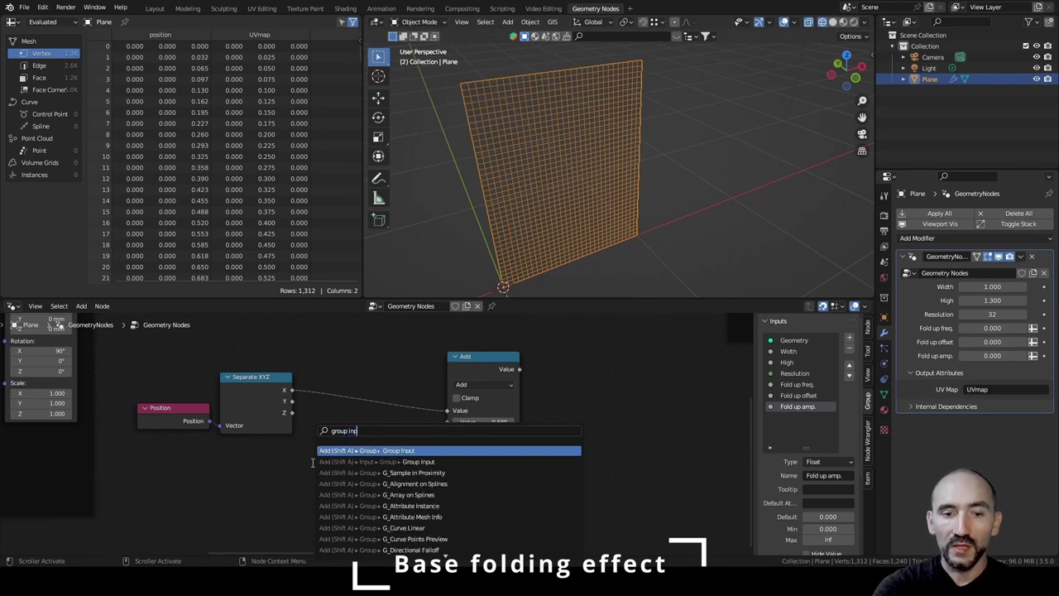
key("Return")
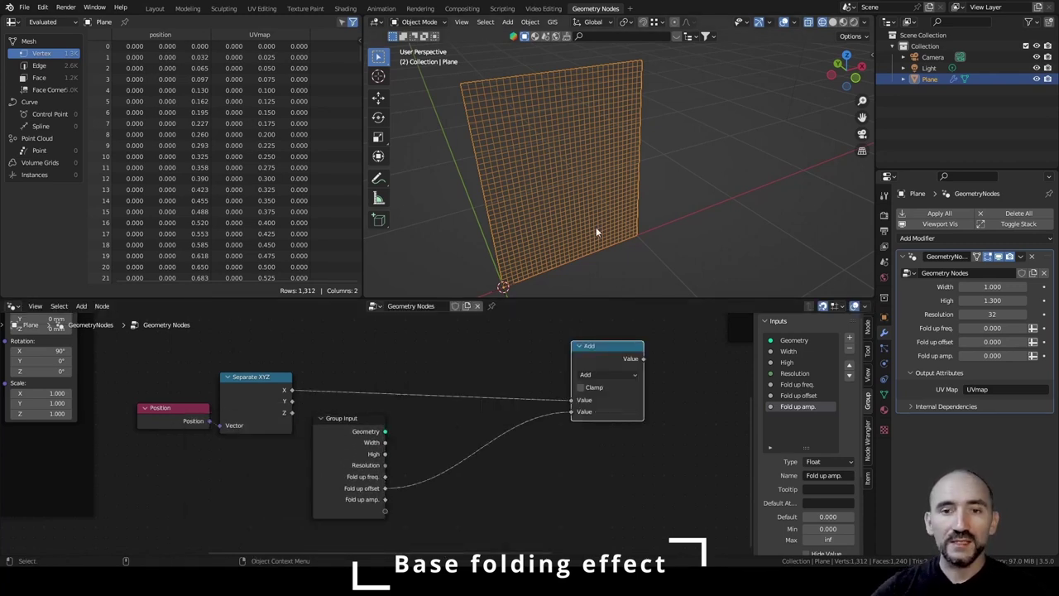
left_click(466, 362)
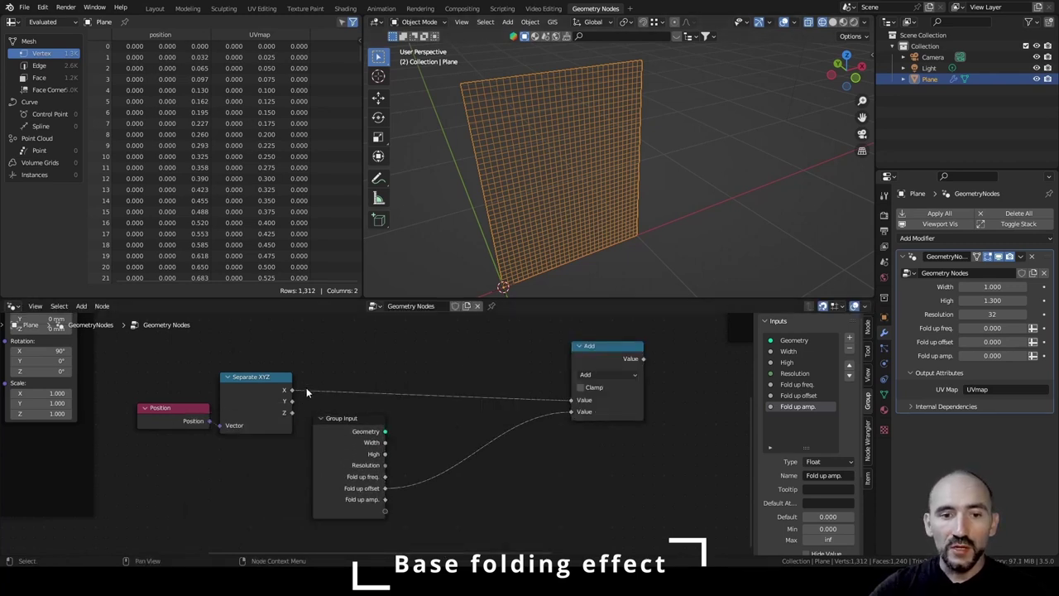
Insert a Multiply node that multiplies the X output by "Fold up freq." and feeds the Add node's first value.
left_click_drag(306, 387, 455, 364)
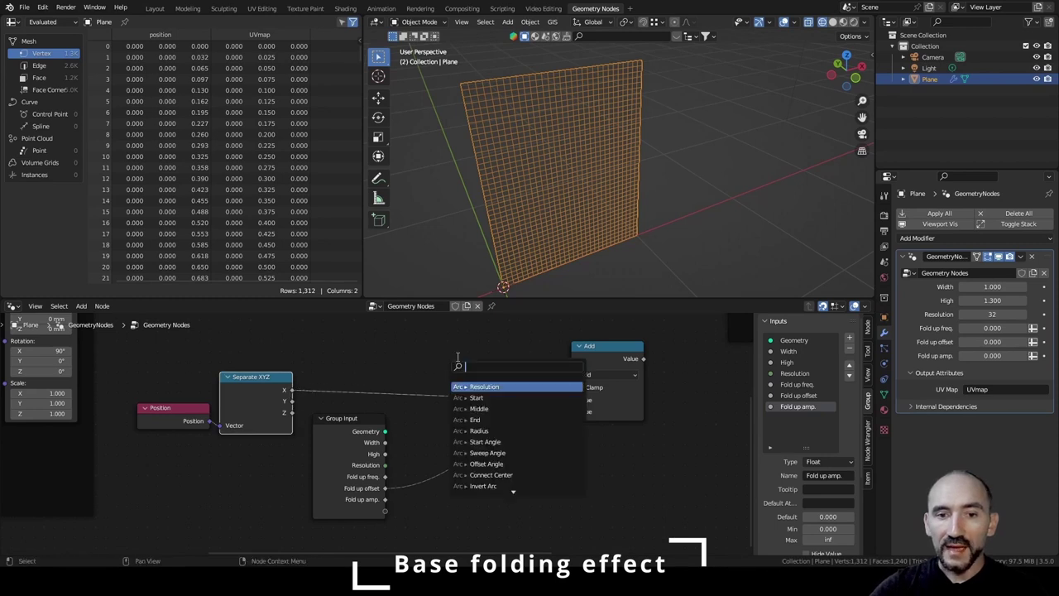
type("mul")
key("Return")
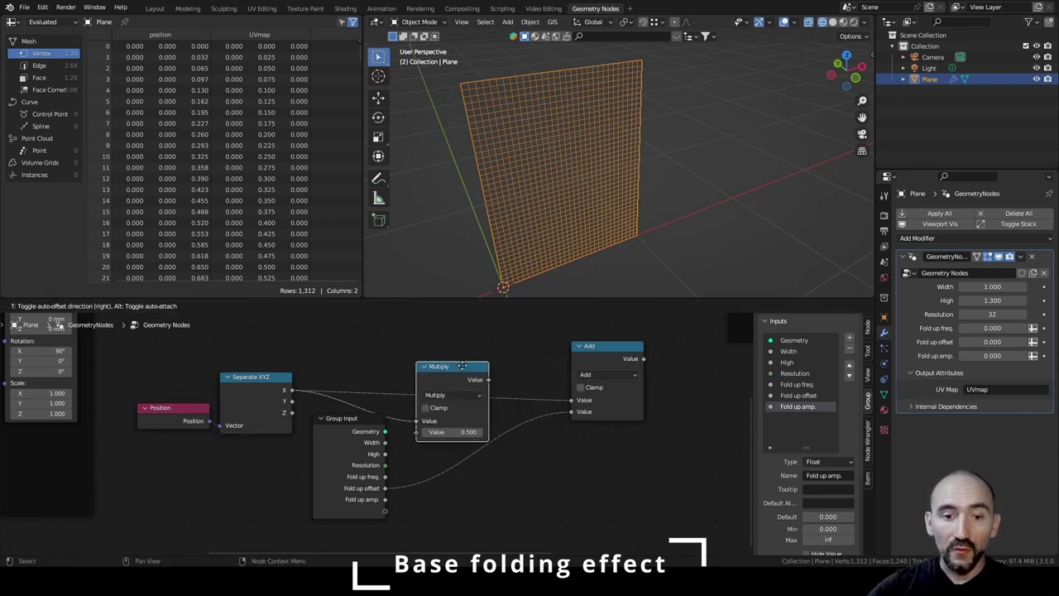
left_click(462, 365)
left_click_drag(386, 476, 415, 434)
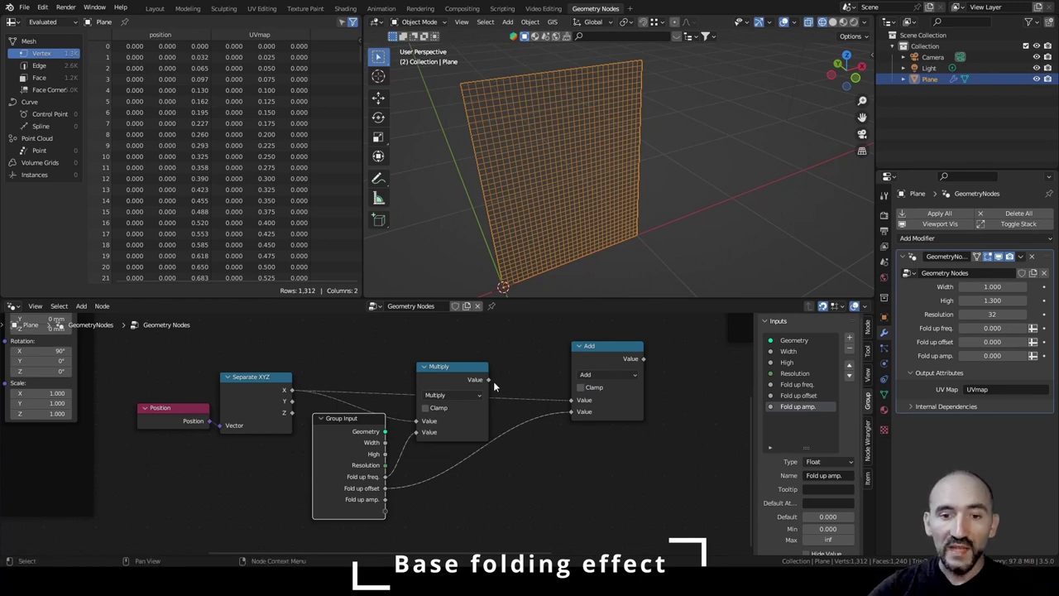
left_click_drag(488, 379, 571, 401)
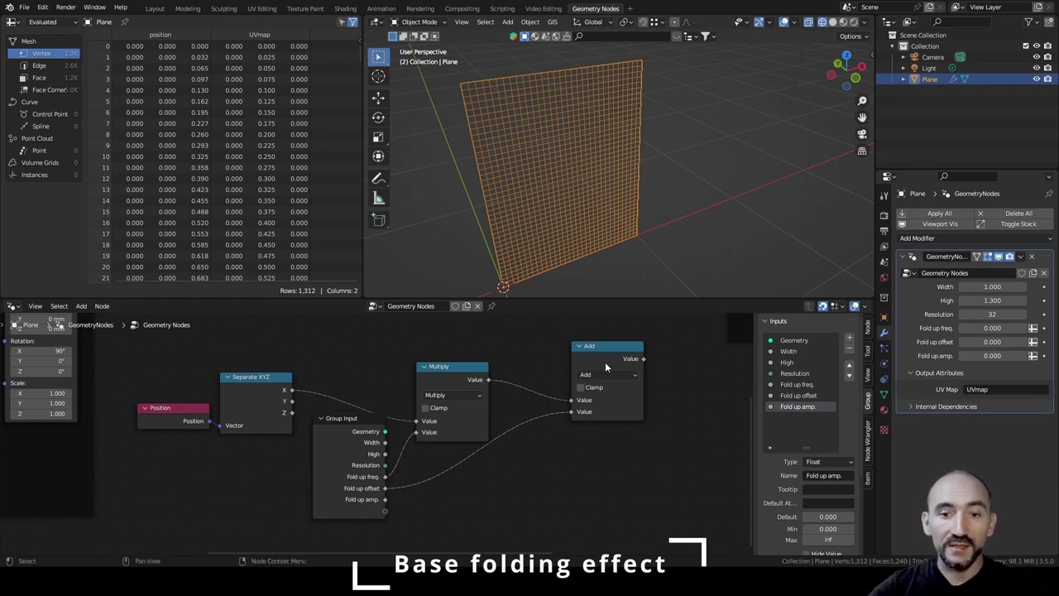
left_click_drag(605, 368, 546, 418)
Chain a Sine node and a second Multiply math node after the Add node.
middle_click_drag(533, 417, 357, 434)
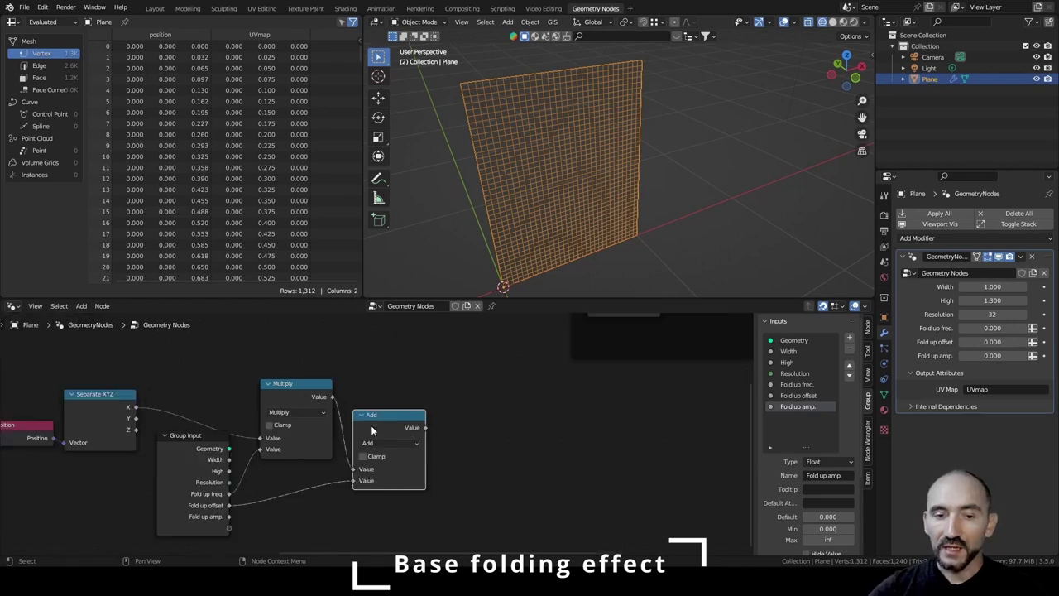
left_click_drag(427, 429, 489, 422)
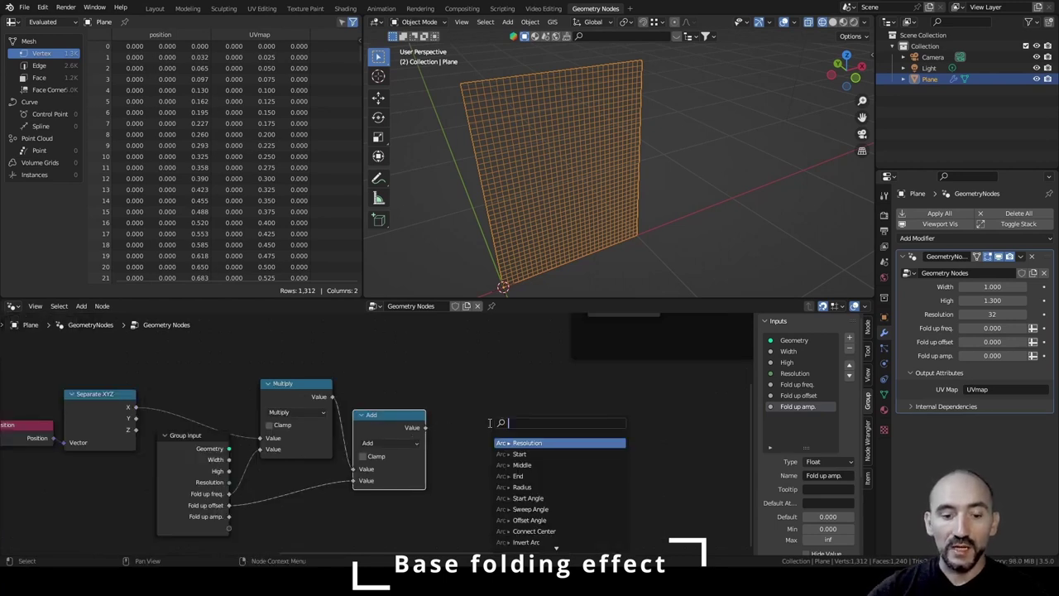
type("sine")
key("Return")
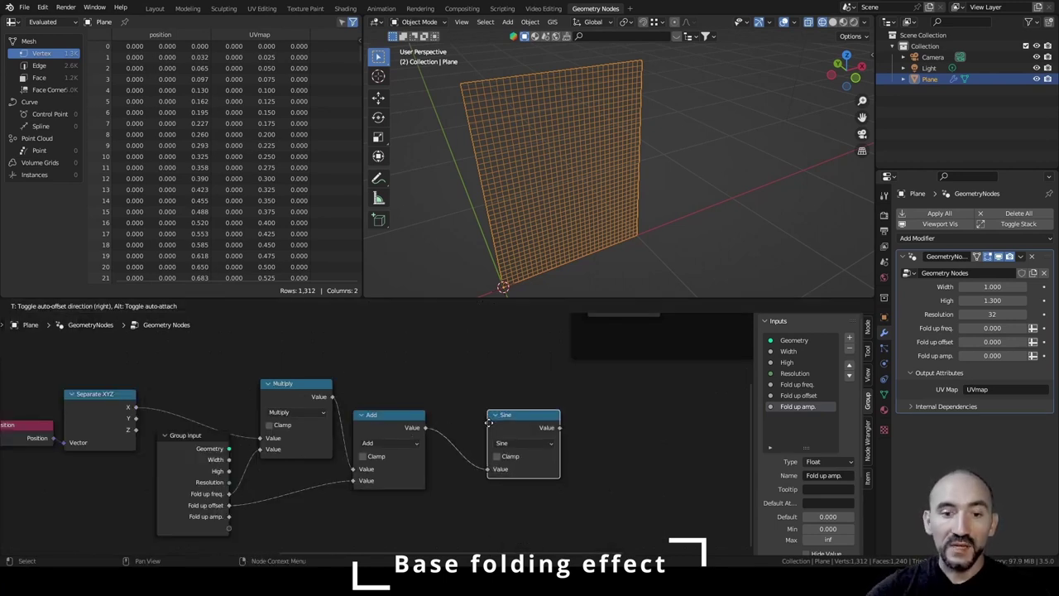
left_click(436, 423)
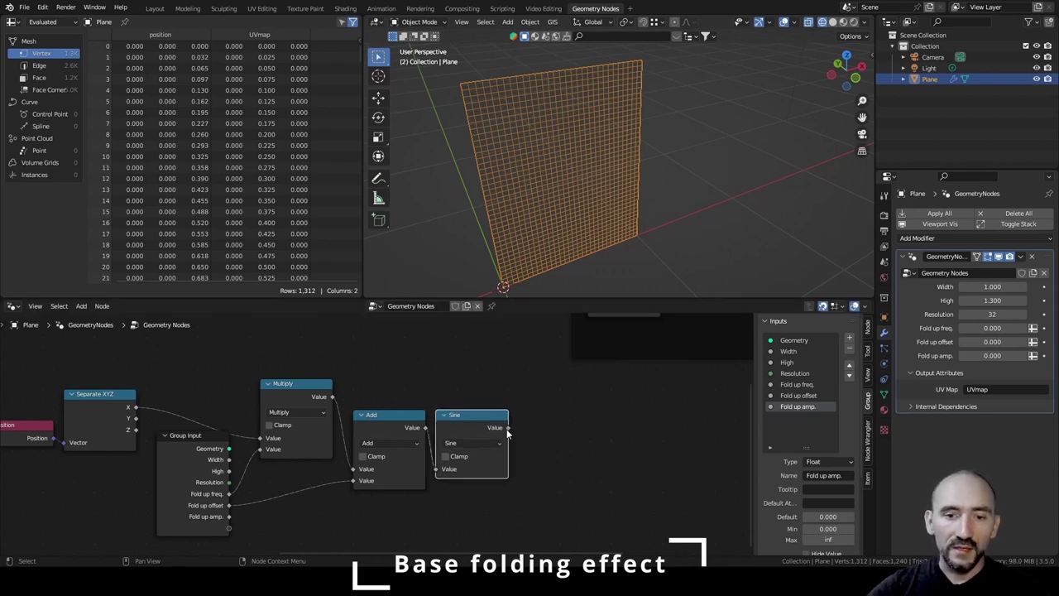
left_click_drag(508, 427, 564, 426)
type("mult")
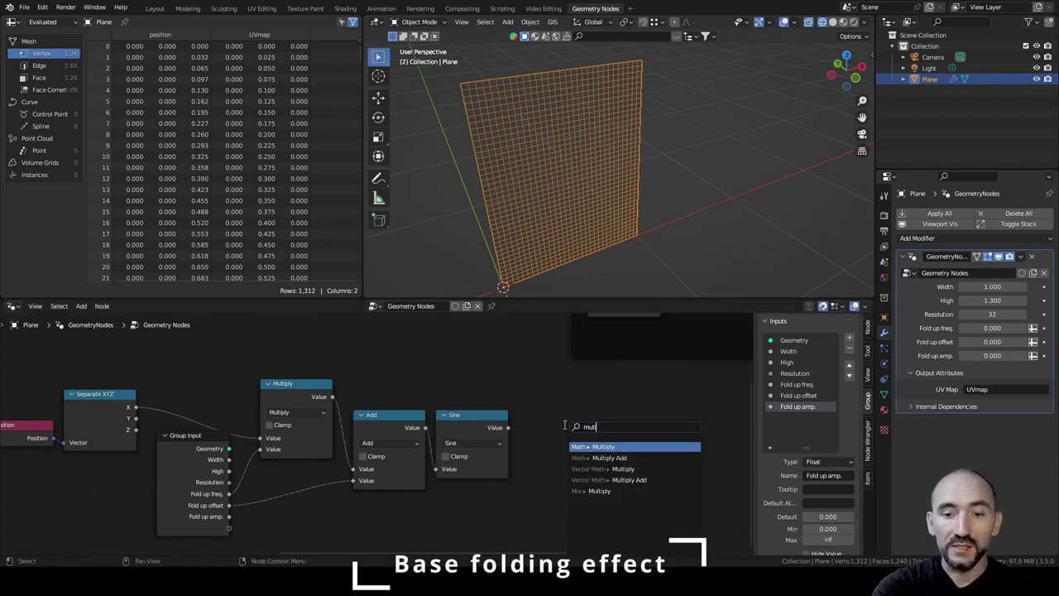
key("Return")
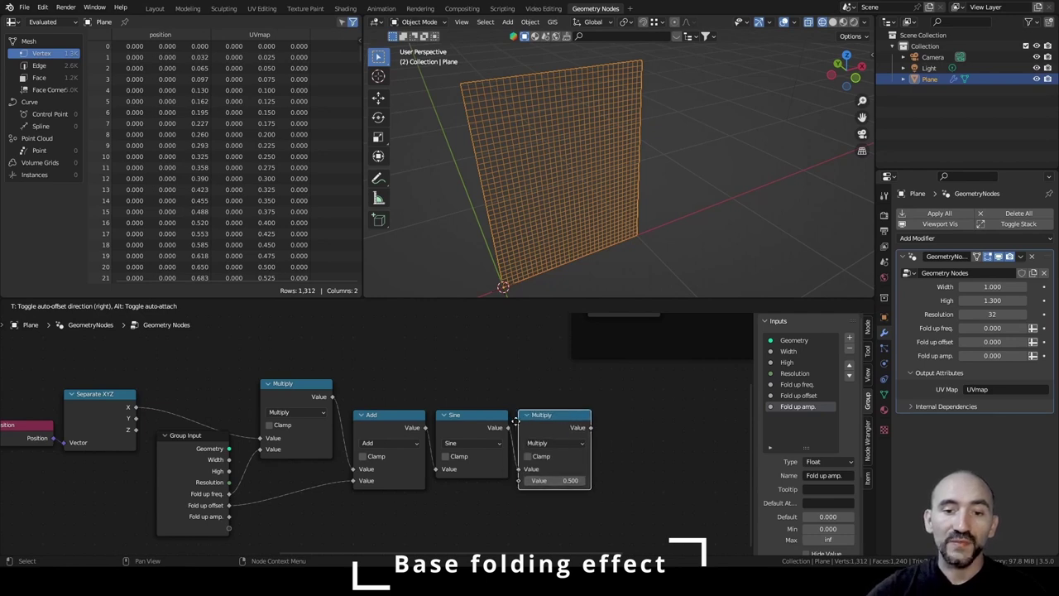
left_click(517, 421)
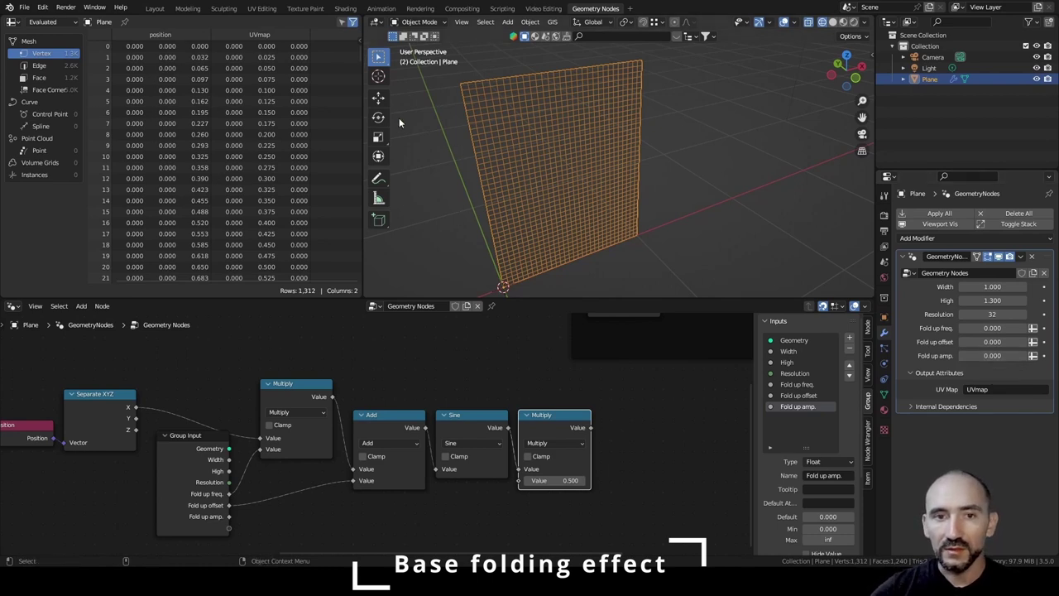
Annotate the grid's upper edge with tight and loose waves, plus a shifted wave near the corner to illustrate frequency and offset.
left_click(378, 178)
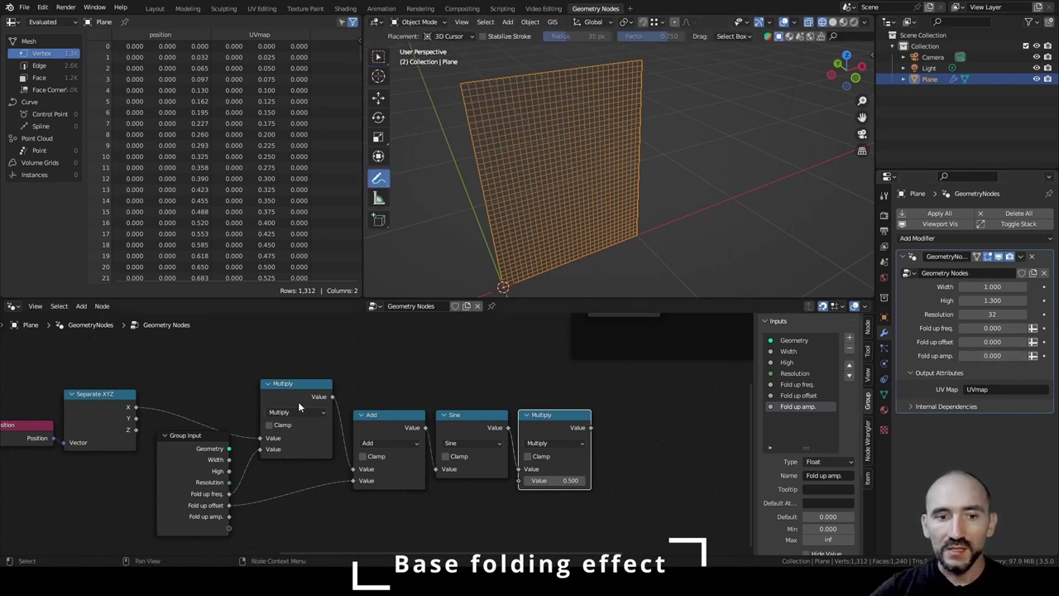
left_click_drag(460, 84, 620, 63)
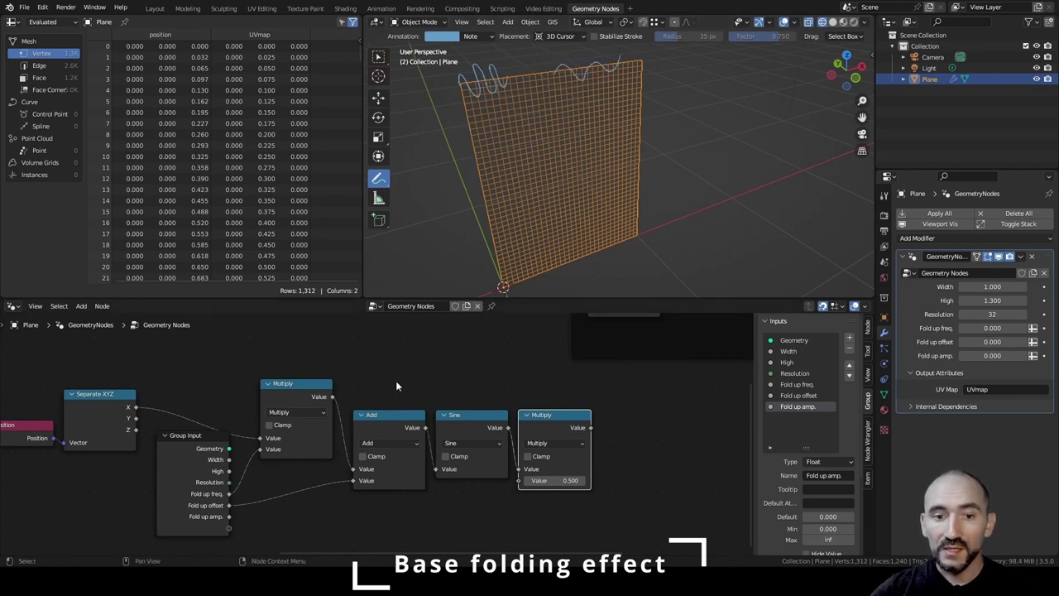
left_click(380, 430)
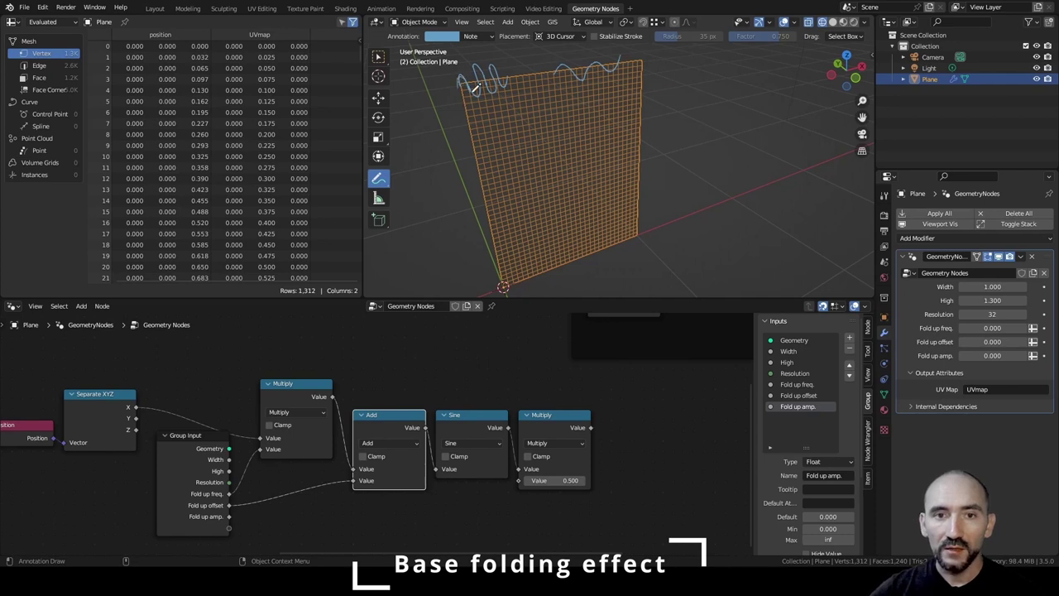
mouse_move(474, 88)
left_mouse_down()
mouse_move(470, 109)
mouse_move(481, 83)
mouse_move(524, 102)
left_mouse_up()
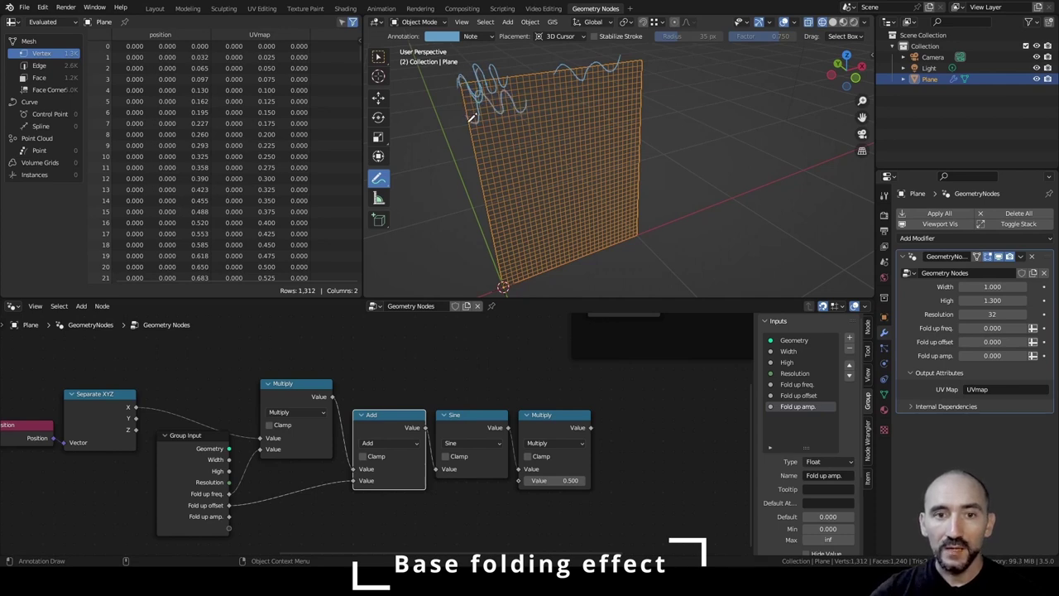
Sketch an annotated sine wave beside the grid, marking its peak as 1 and its trough as -1.
left_click(477, 425)
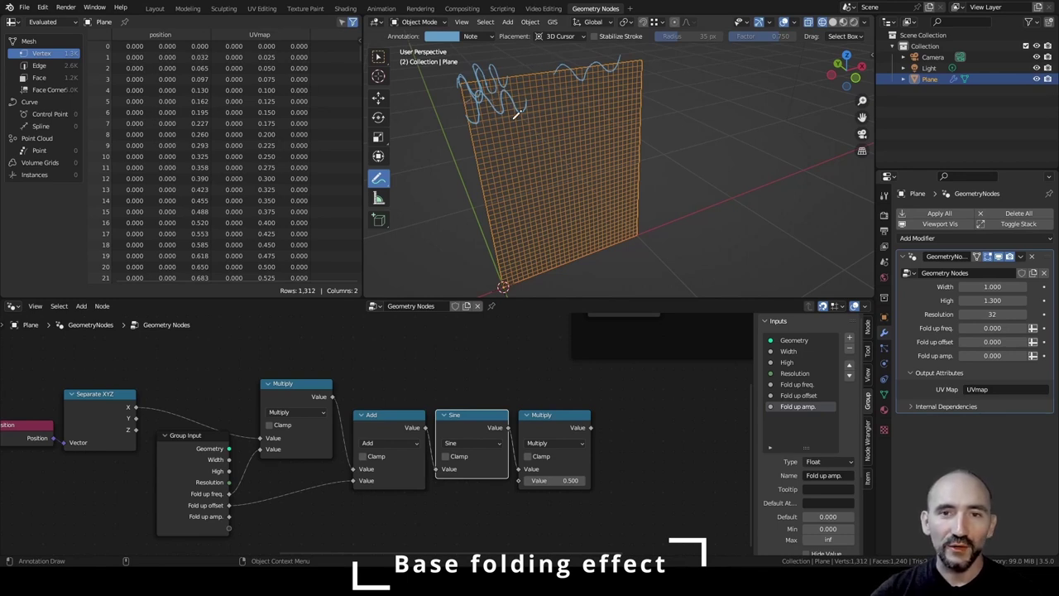
mouse_move(689, 128)
left_mouse_down()
mouse_move(718, 98)
mouse_move(749, 134)
left_mouse_up()
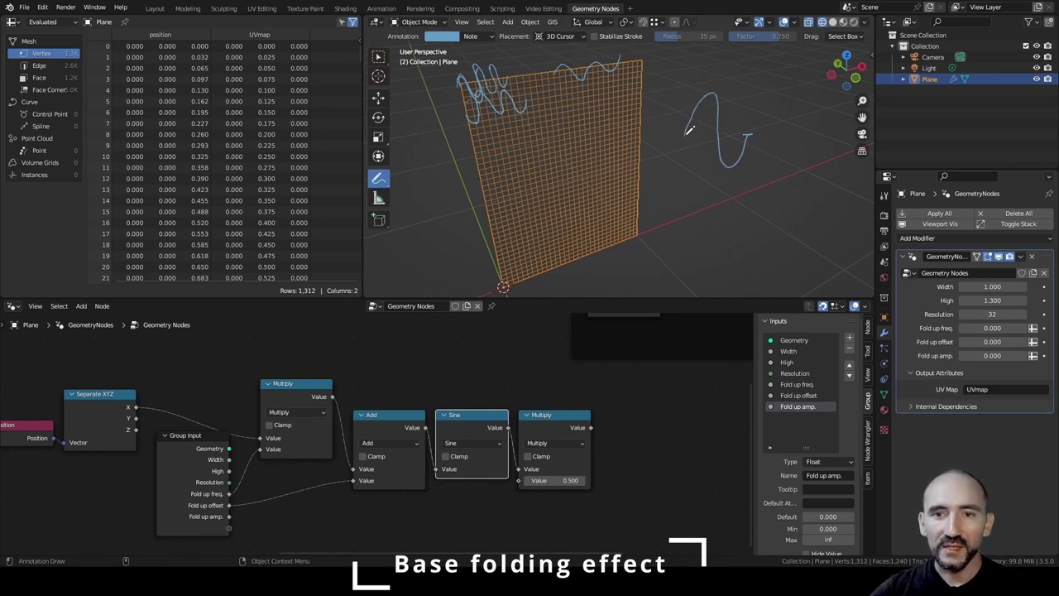
left_click_drag(702, 93, 750, 96)
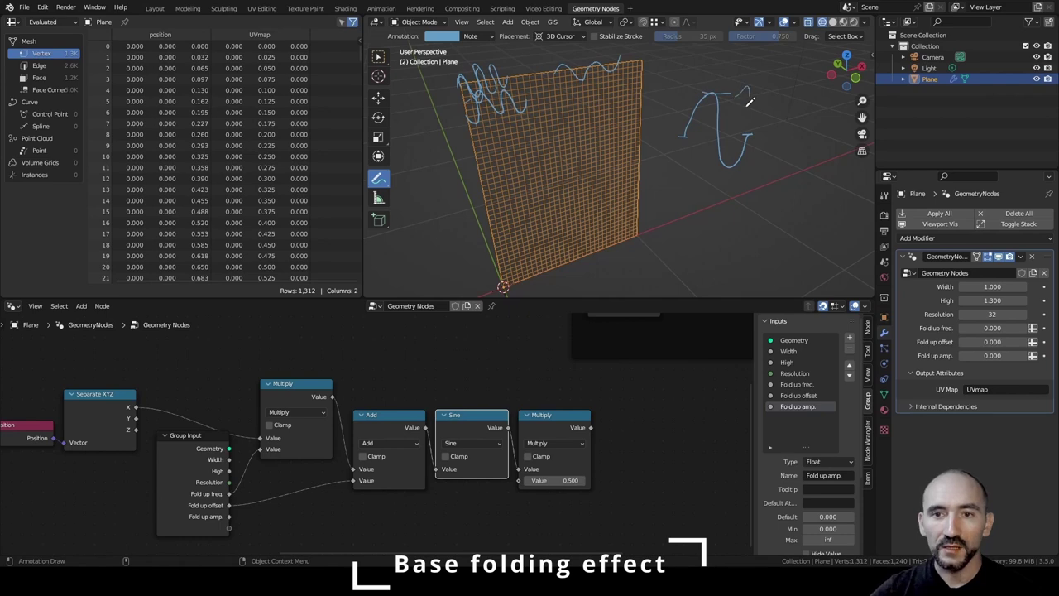
left_click_drag(712, 170, 757, 171)
left_click(553, 421)
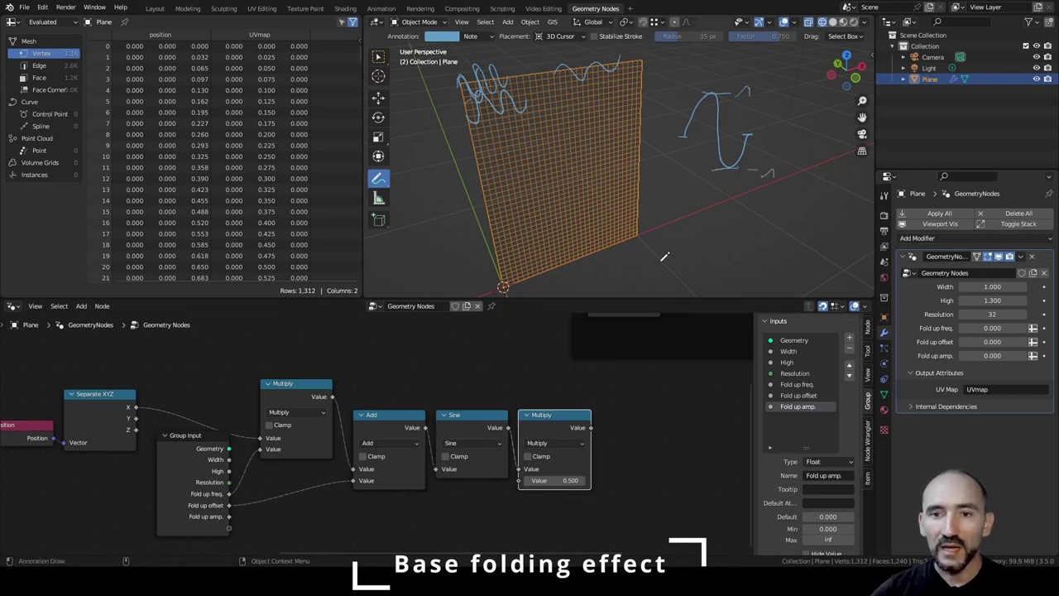
mouse_move(687, 131)
left_mouse_down()
mouse_move(700, 79)
mouse_move(718, 70)
mouse_move(720, 160)
mouse_move(739, 180)
mouse_move(750, 133)
left_mouse_up()
Link "Fold up amp." to the second value of the Multiply node after Sine, and collapse the first Multiply node.
left_click_drag(228, 516, 517, 481)
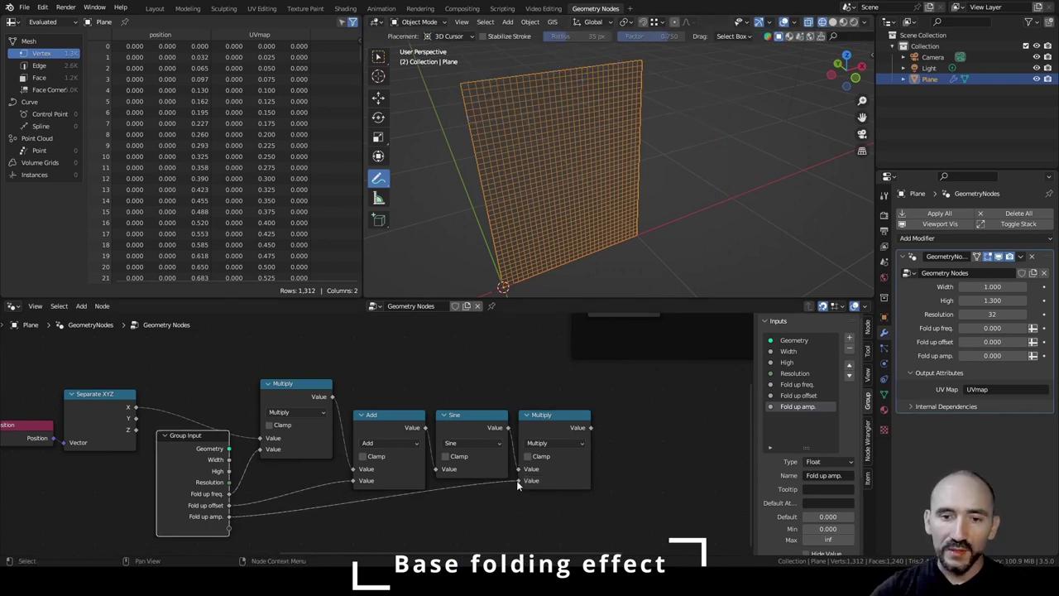
left_click(289, 398)
key("h")
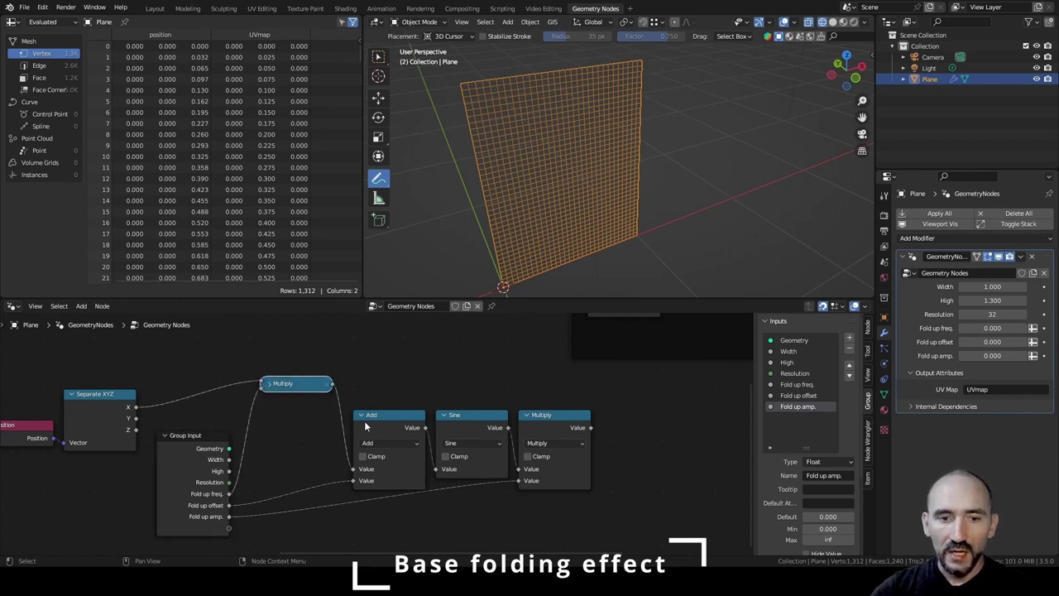
Collapse the Add, Sine and second Multiply nodes.
left_click(397, 420)
key("h")
left_click(486, 419)
key("h")
left_click(552, 420)
key("h")
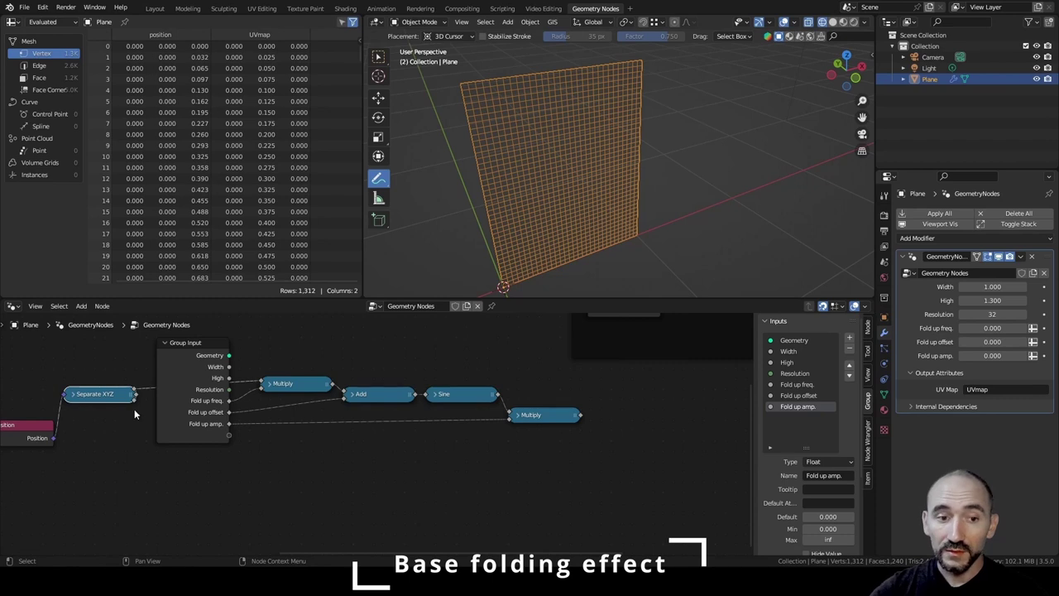
Reposition the Position, Separate XYZ, Group Input and math nodes in the open area below the main geometry link.
scroll(438, 496, "down", 2)
key("g")
left_click(518, 499)
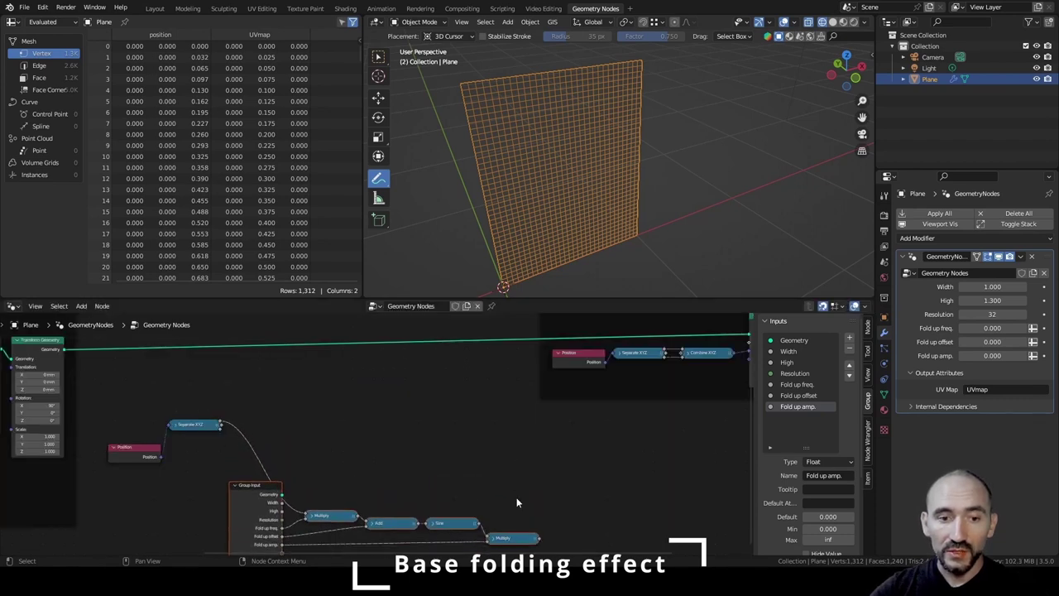
middle_click_drag(518, 499, 509, 442)
left_click_drag(103, 524, 525, 356)
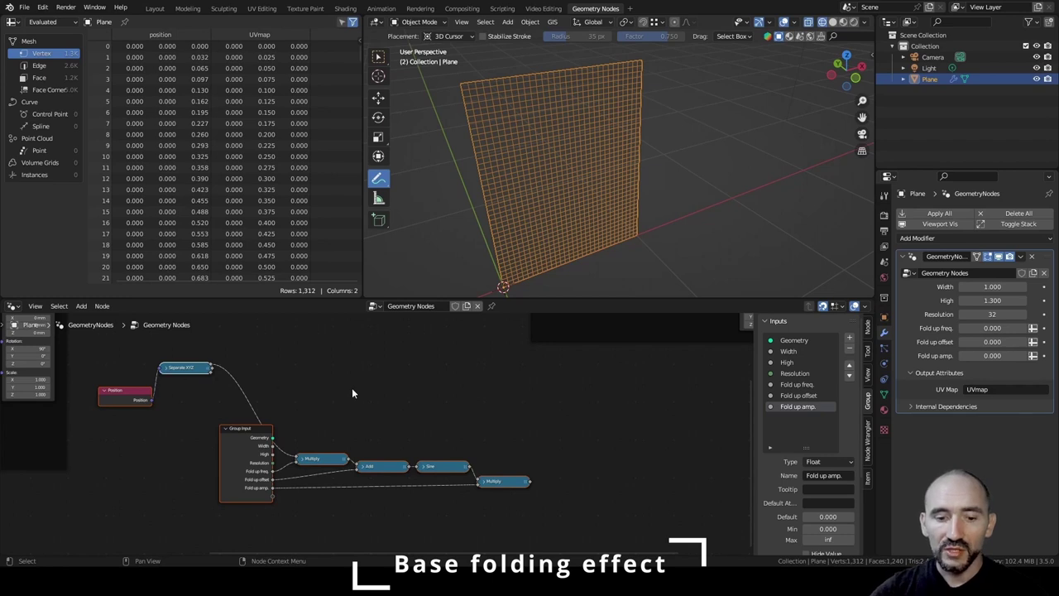
key("g")
left_click(354, 432)
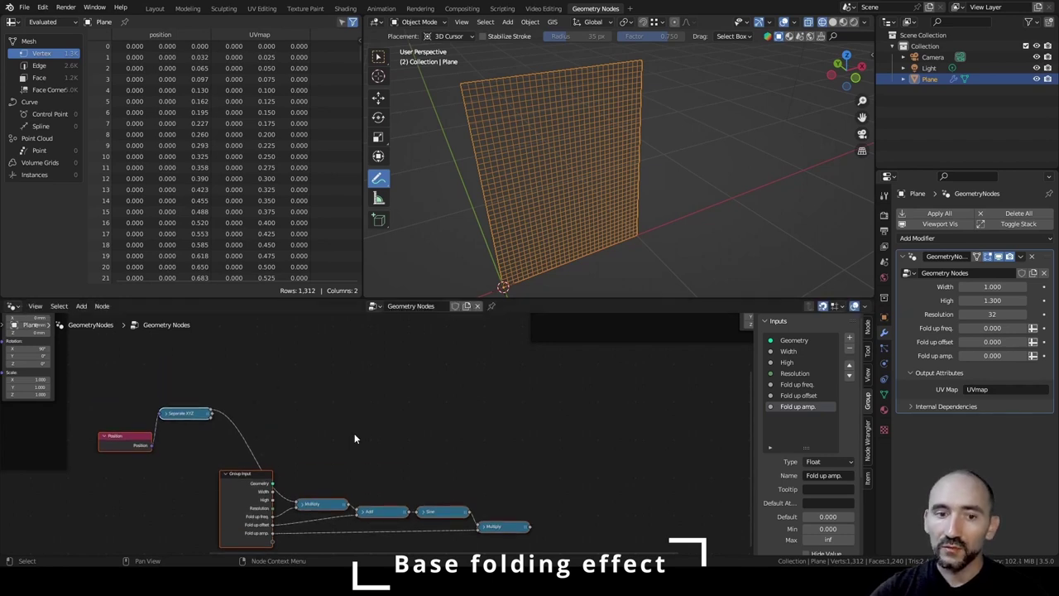
left_click(384, 434)
Link the final Multiply node's output to the Y input of Combine XYZ in the "Set Y position" frame.
middle_click_drag(384, 435, 364, 380)
scroll(465, 422, "down", 4)
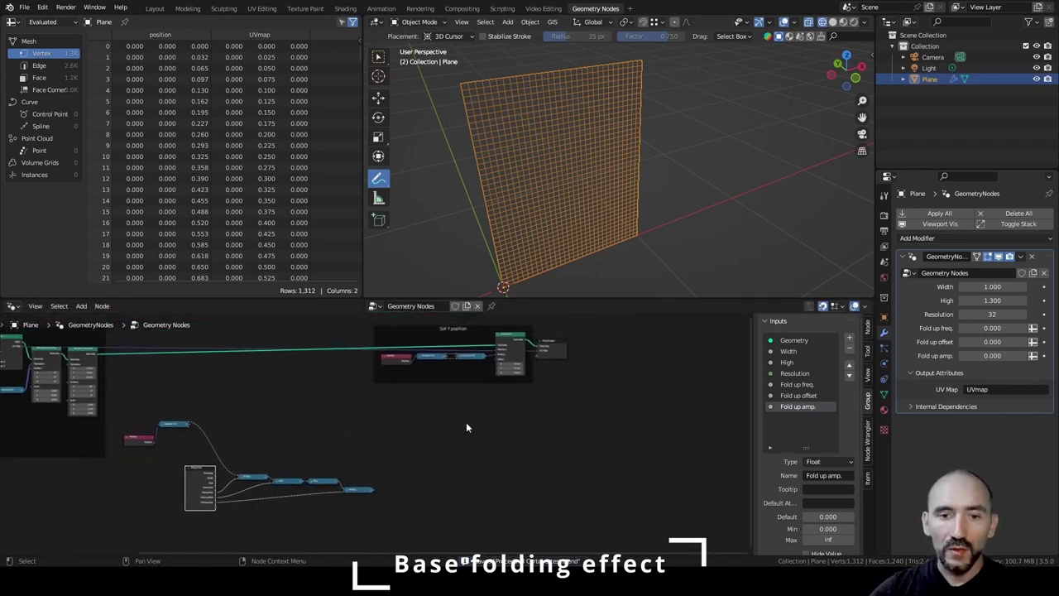
scroll(465, 422, "up", 4)
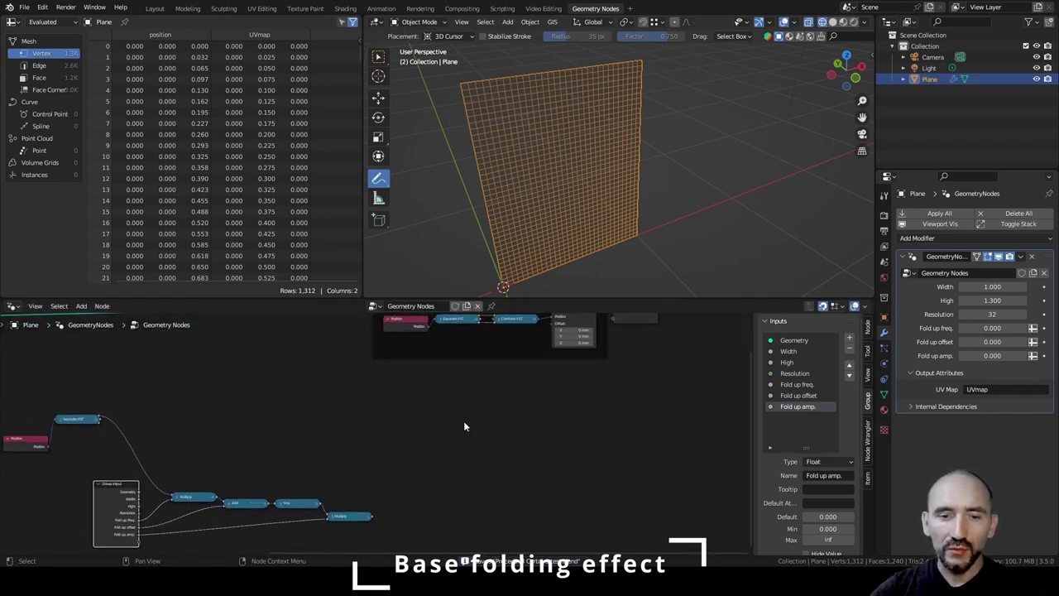
middle_click_drag(429, 447, 413, 462)
left_click_drag(357, 529, 478, 354)
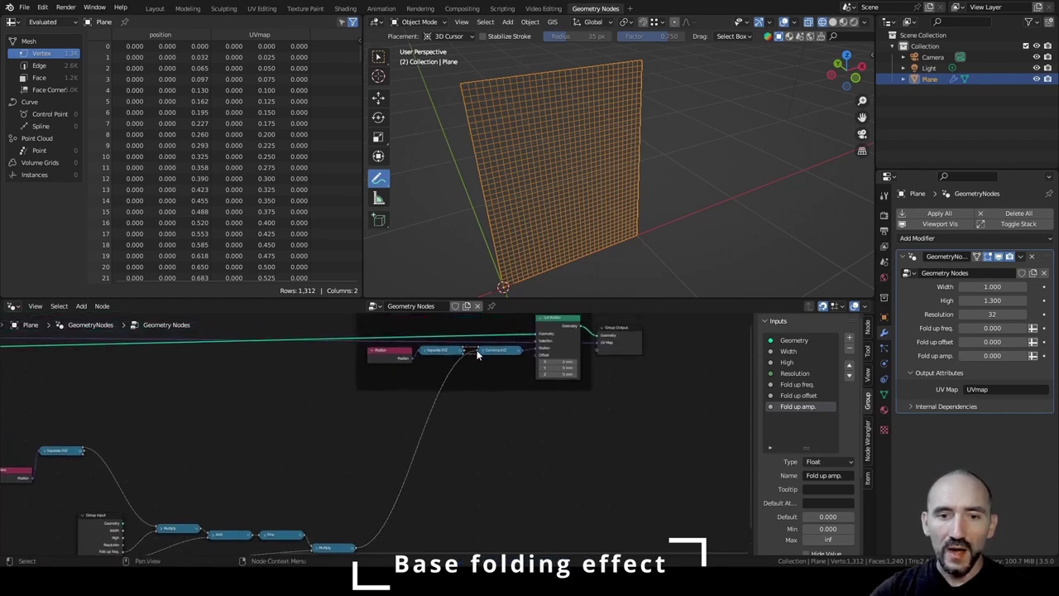
left_click(491, 352)
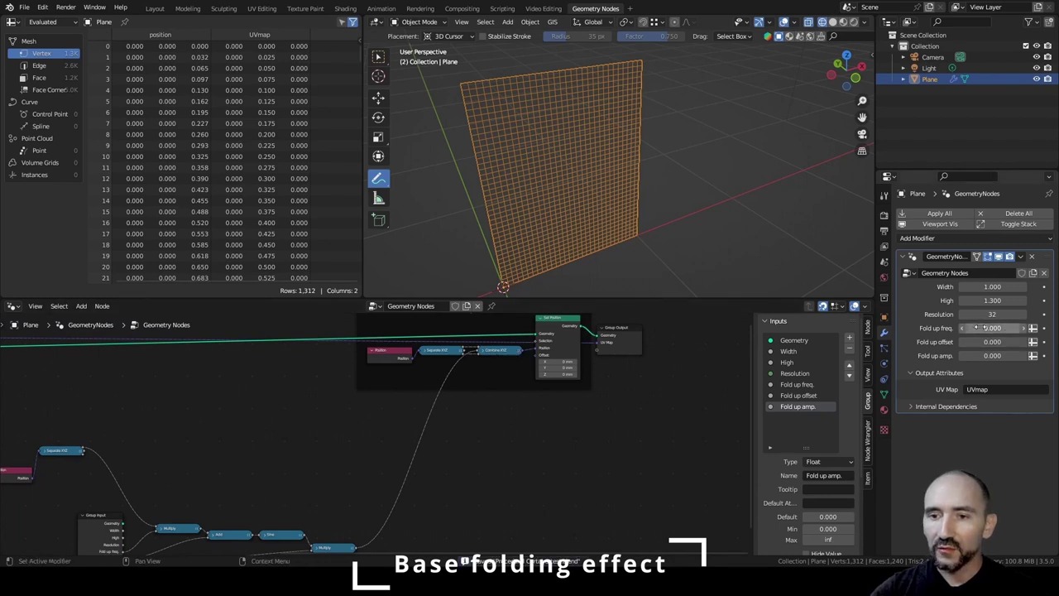
Set "Fold up freq." to 39.140 and "Fold up amp." to 0.104 in the modifier, and activate the viewport's selection tool.
mouse_move(992, 355)
left_mouse_down()
mouse_move(995, 329)
mouse_move(1056, 327)
left_mouse_up()
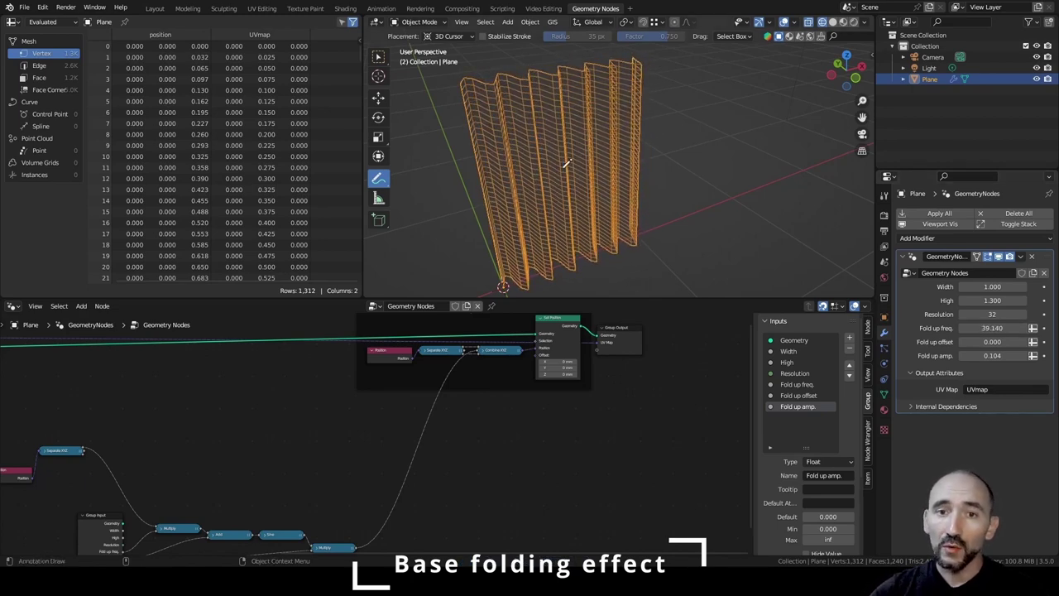
scroll(568, 163, "up", 4)
left_click(377, 56)
middle_click_drag(538, 157, 454, 146)
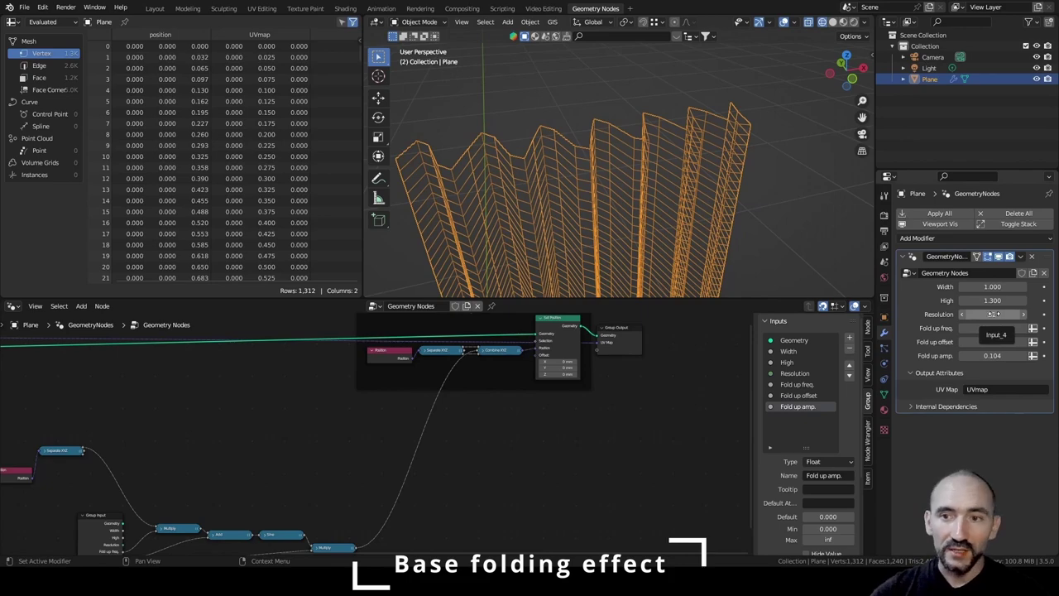
Set the curtain's Resolution to 68 in the modifier and inspect the folds from several angles.
left_click_drag(992, 313, 1020, 314)
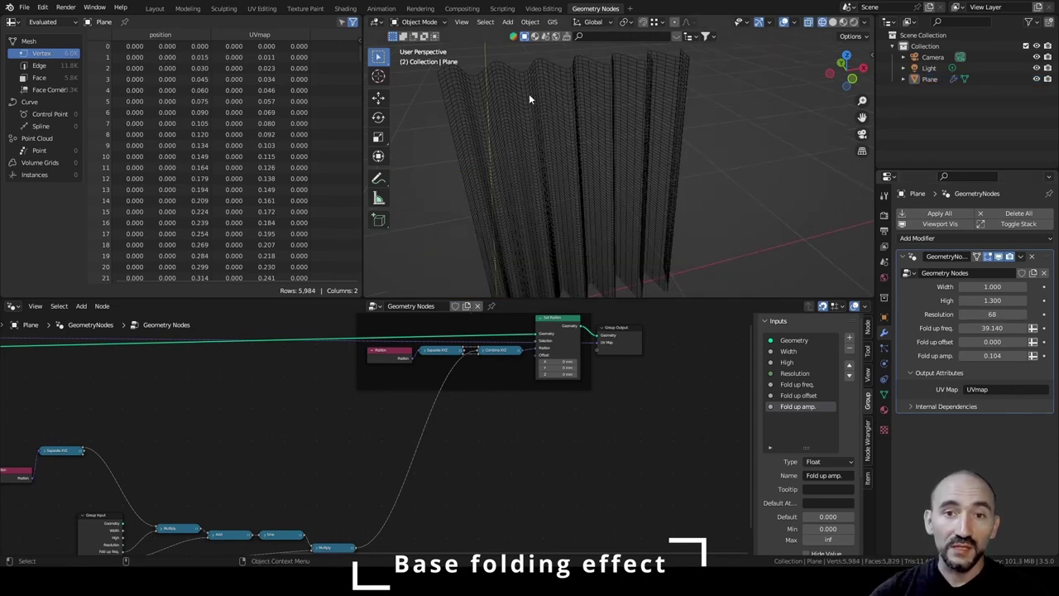
middle_click_drag(579, 135, 510, 106)
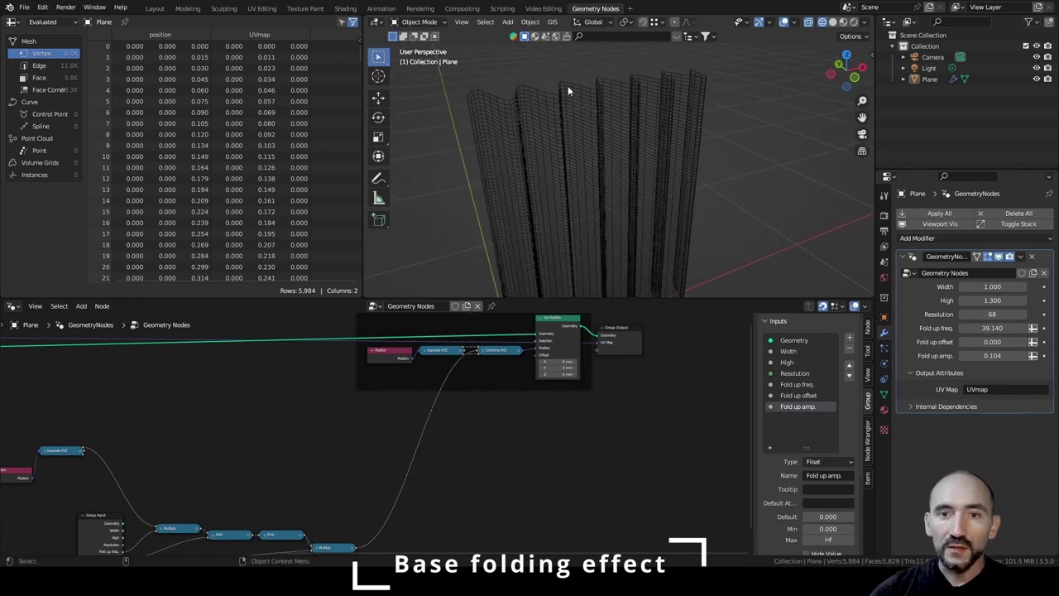
scroll(654, 100, "down", 3)
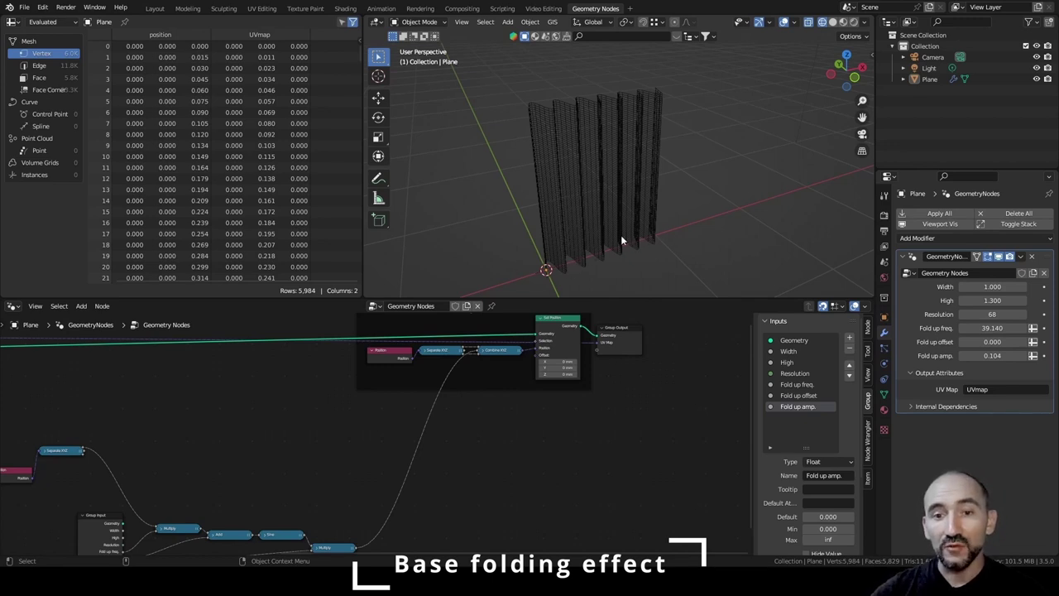
Cut the link between the final Multiply node and Combine XYZ, and save the file.
middle_click_drag(479, 414, 632, 363)
right_click_drag(514, 387, 615, 463, "ctrl")
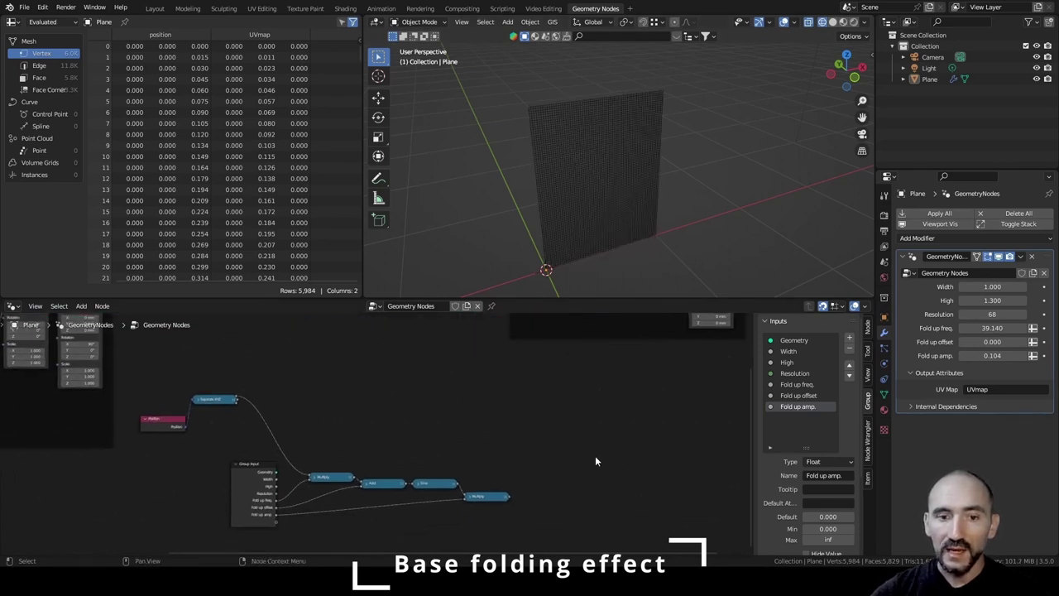
middle_click_drag(528, 429, 595, 393)
key("ctrl+s")
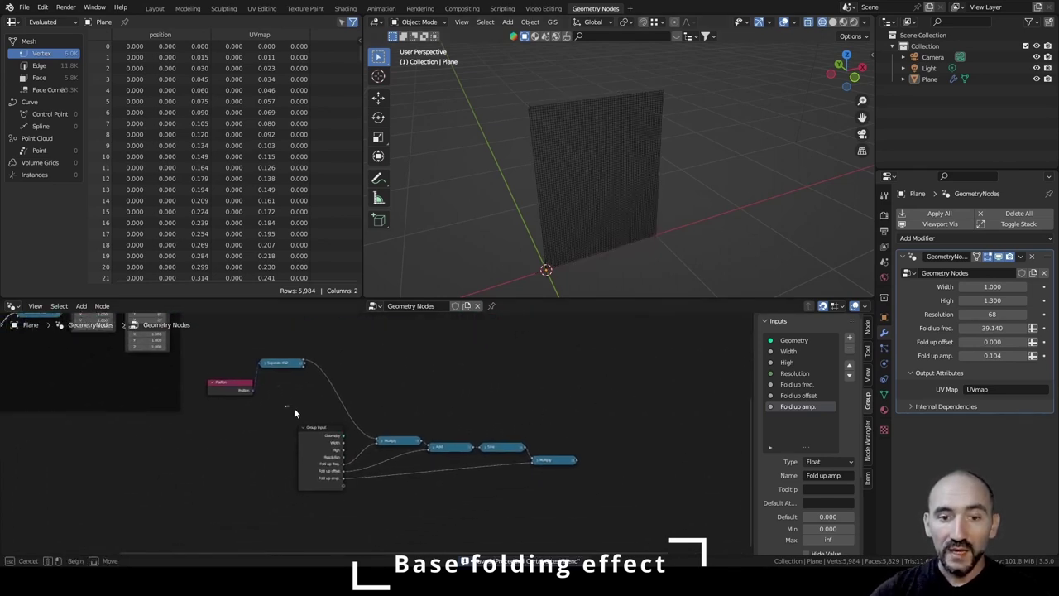
Duplicate the Group Input and the Multiply, Add, Sine, Multiply chain, placing the copy above the original.
left_click_drag(289, 404, 586, 507)
scroll(581, 431, "up", 5)
key("shift+d")
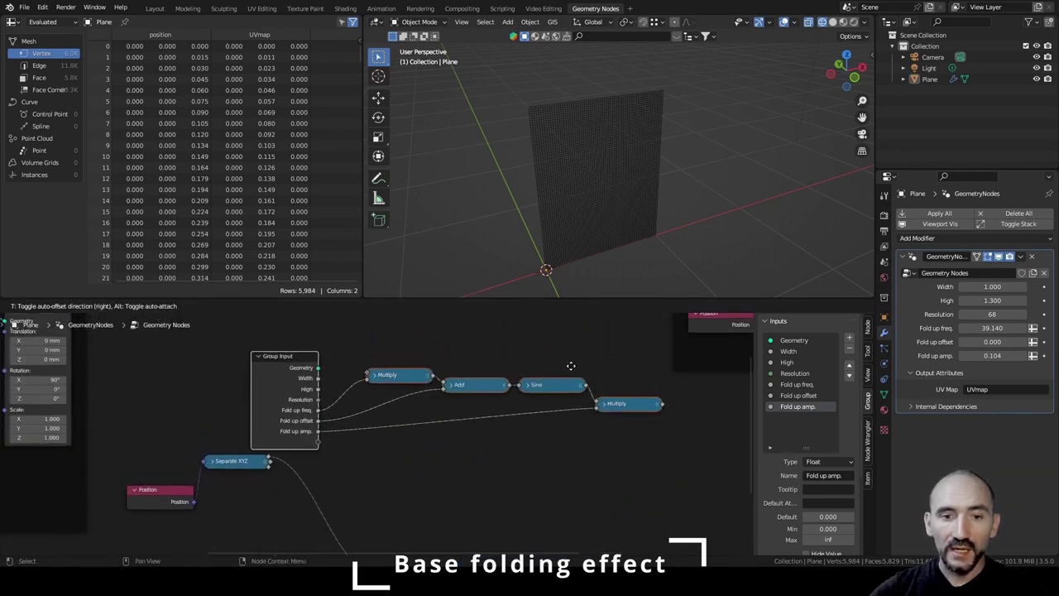
left_click(569, 339)
scroll(535, 416, "down", 3)
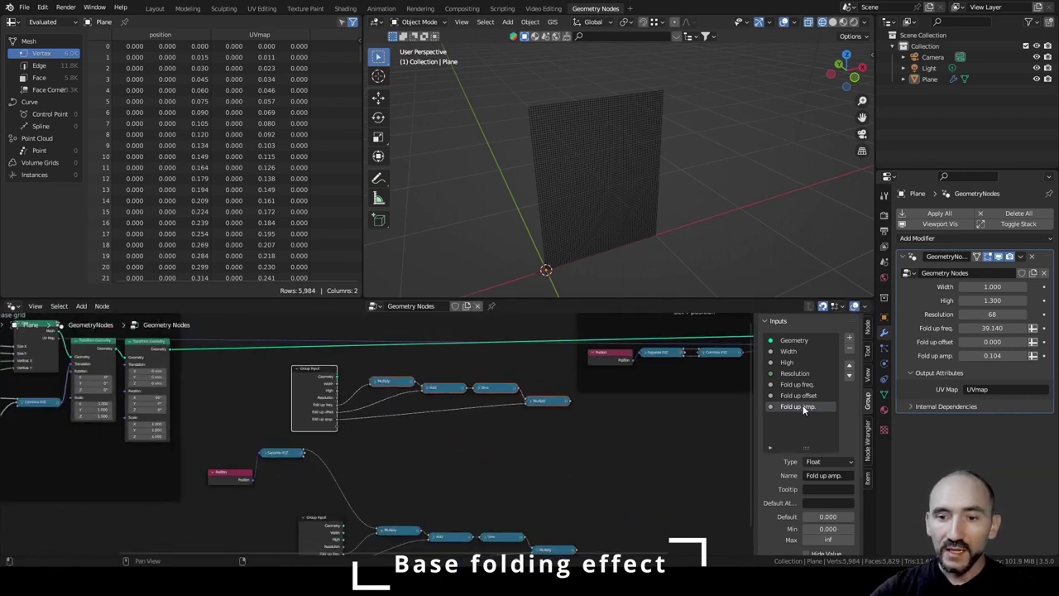
Add a float input "Fold down freq." based on "Fold up freq.", with minimum 0, and place it below "Fold up amp.".
left_click(802, 385)
left_click(849, 340)
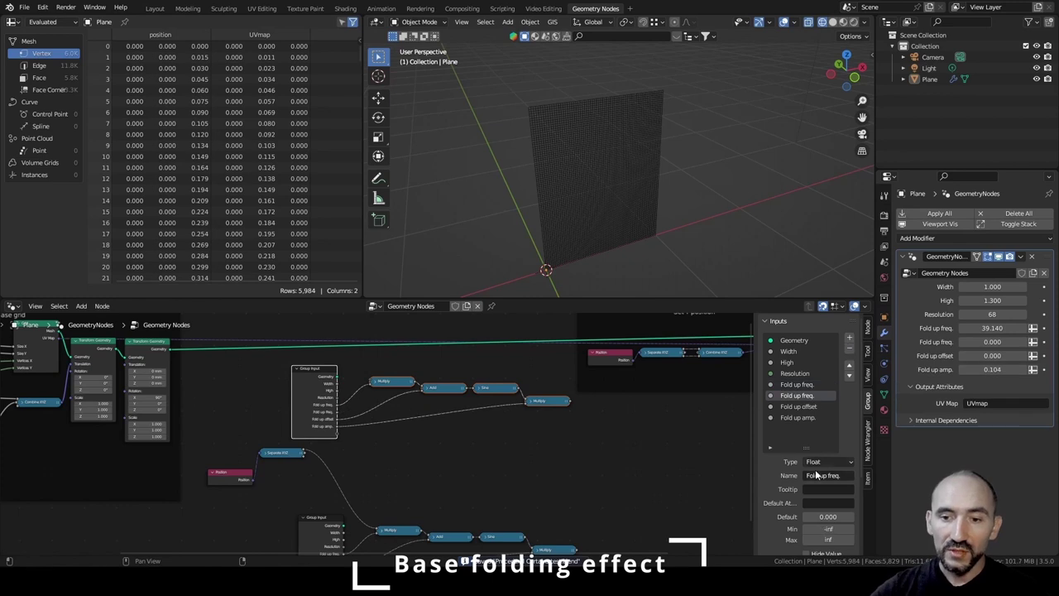
key("Right")
key("BackSpace")
key("BackSpace")
type("down")
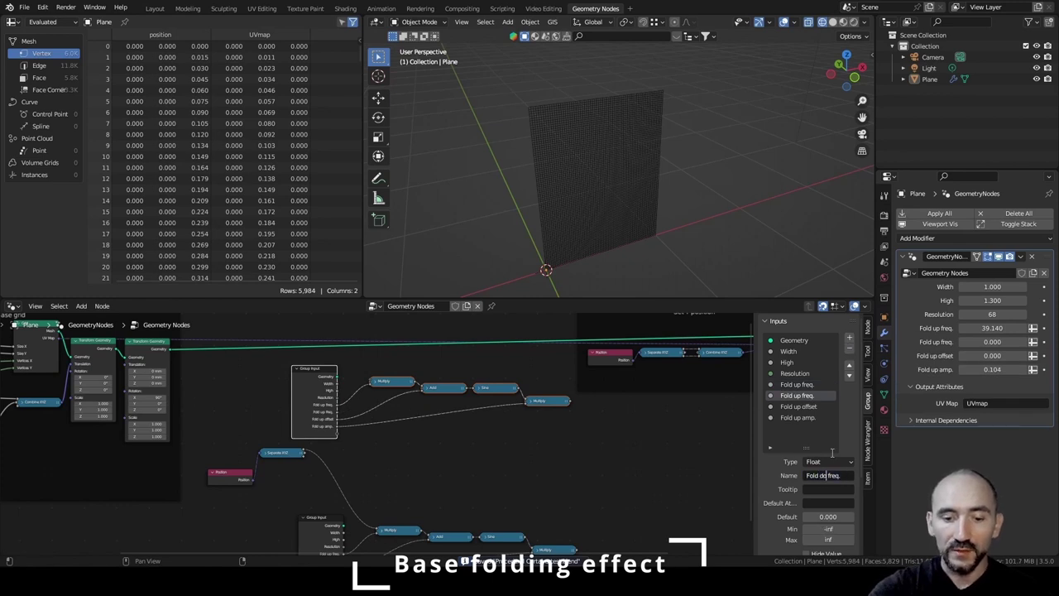
key("Return")
left_click(831, 530)
left_click(849, 376)
left_click(849, 376)
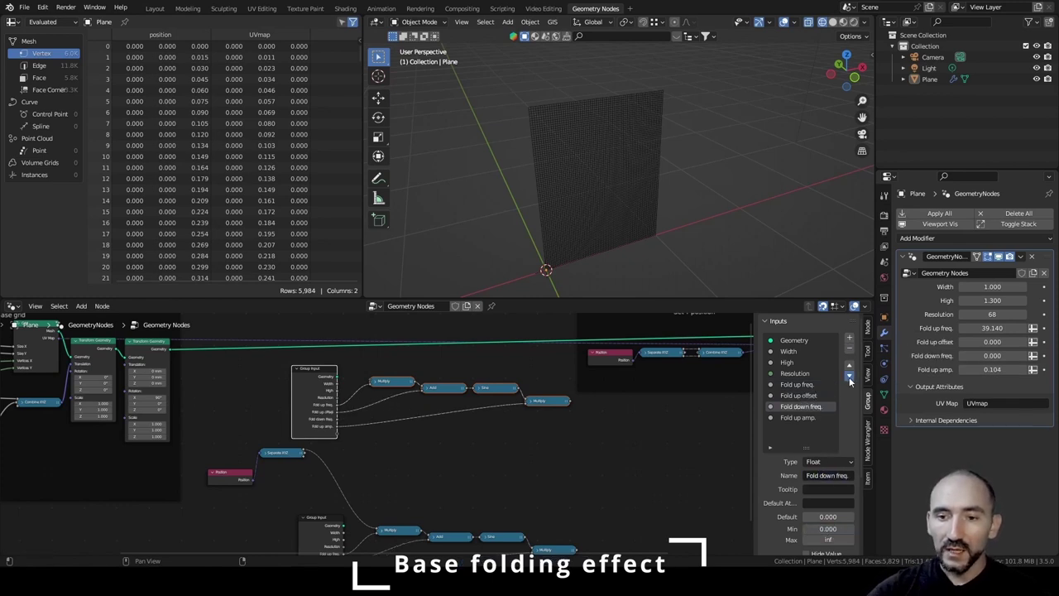
left_click(849, 376)
Add a float input "Fold down offset" based on "Fold up offset" and move it below "Fold down freq.".
left_click(811, 396)
left_click(849, 338)
left_click(824, 475)
left_click(824, 475)
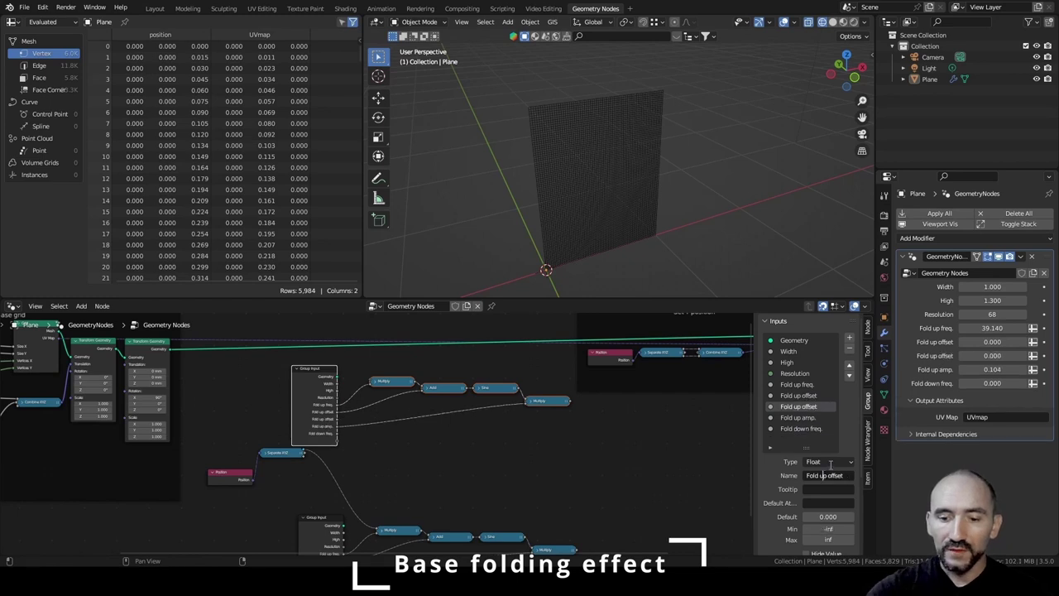
key("Right")
key("BackSpace")
key("BackSpace")
type("down")
left_click(850, 377)
left_click(849, 376)
Add a float input "Fold down amp." based on "Fold up amp.", with minimum 0, and move it below "Fold down offset".
left_click(799, 407)
left_click(848, 337)
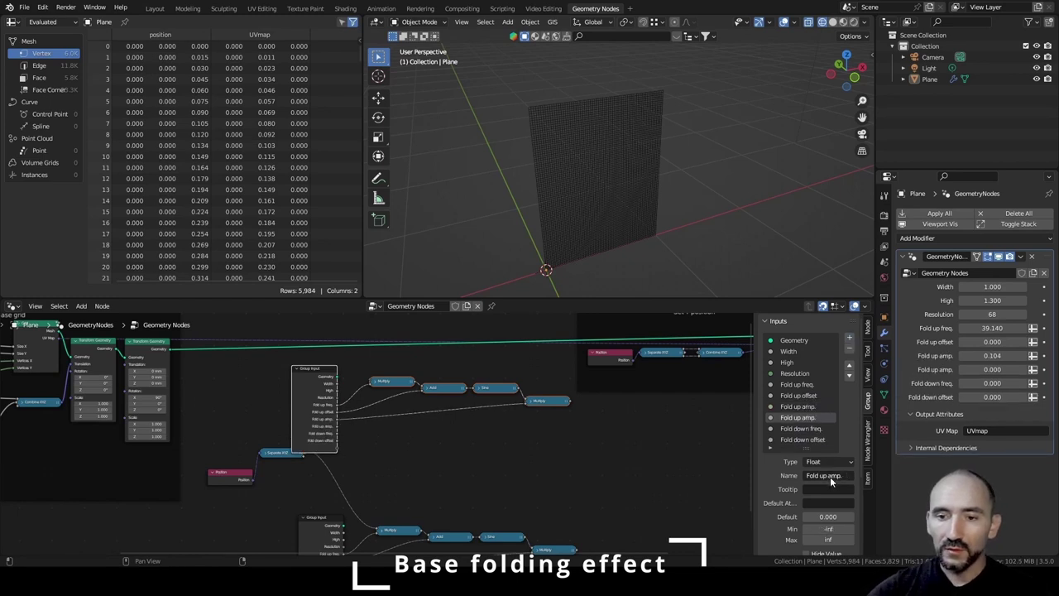
left_click(827, 475)
left_click(827, 475)
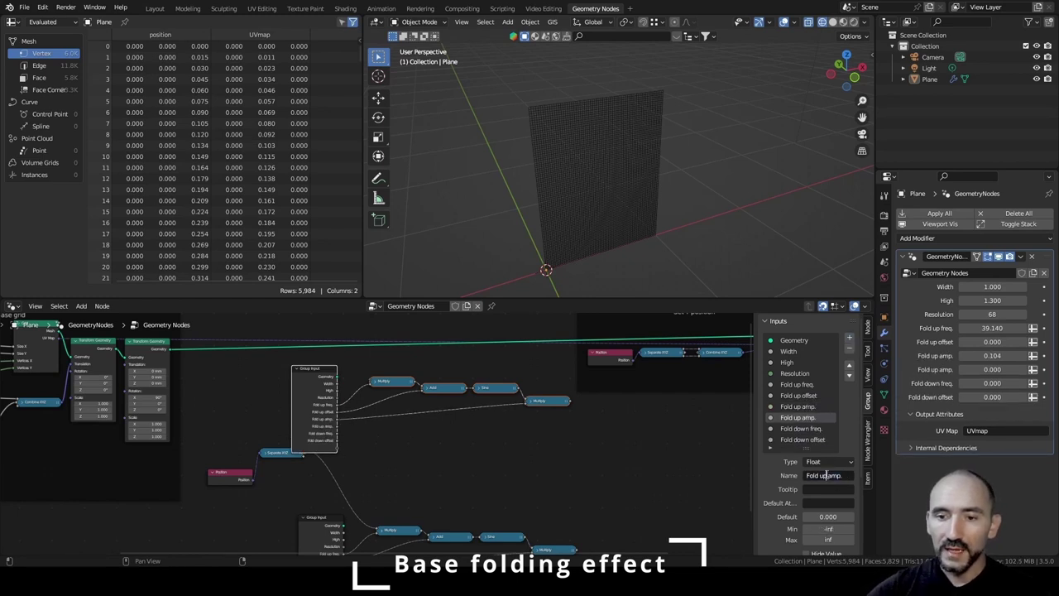
key("BackSpace")
key("BackSpace")
type("down")
key("Tab")
key("Tab")
key("Tab")
key("Tab")
type("0")
key("Return")
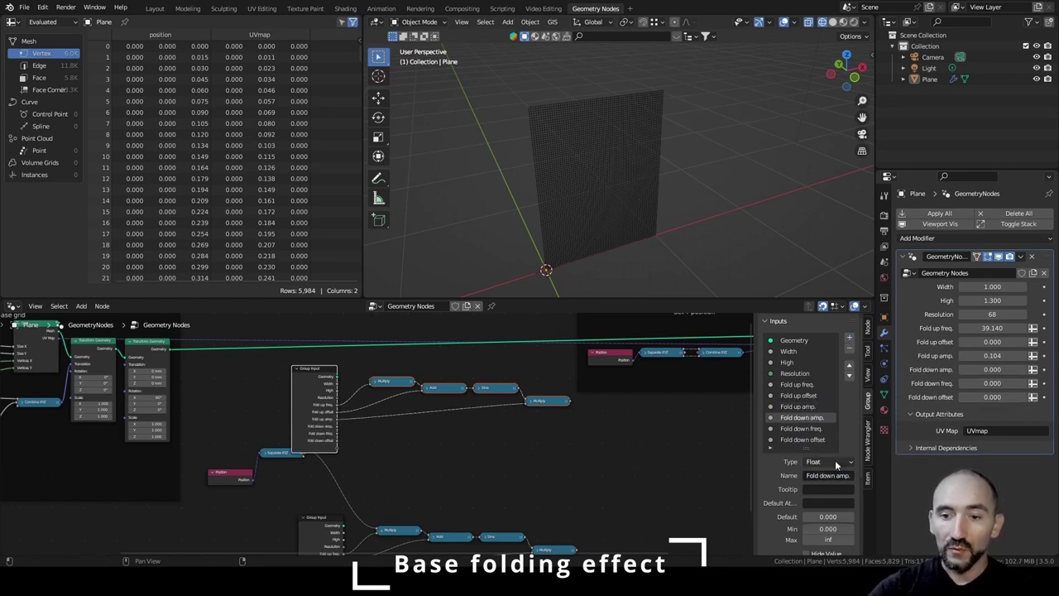
left_click(849, 376)
left_click(849, 376)
Relink the duplicated chain's Multiply, Add and final Multiply nodes to "Fold down freq.", "Fold down offset" and "Fold down amp." respectively.
left_click(448, 440)
scroll(447, 441, "up", 6)
scroll(446, 444, "up", 2)
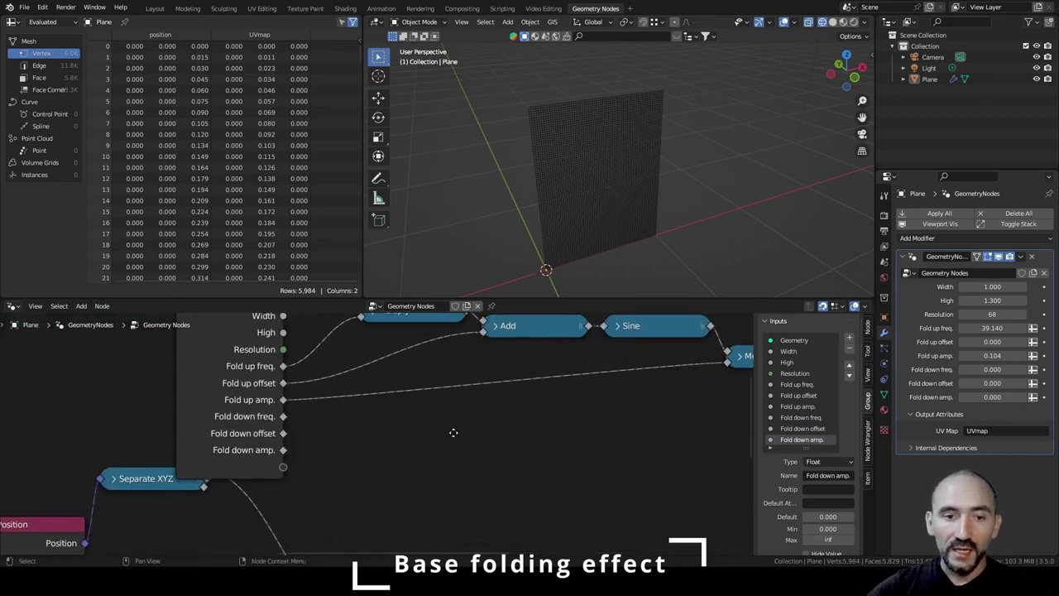
middle_click_drag(446, 444, 289, 482)
left_click_drag(162, 470, 240, 371)
left_click_drag(163, 488, 606, 417)
middle_click_drag(219, 450, 413, 434)
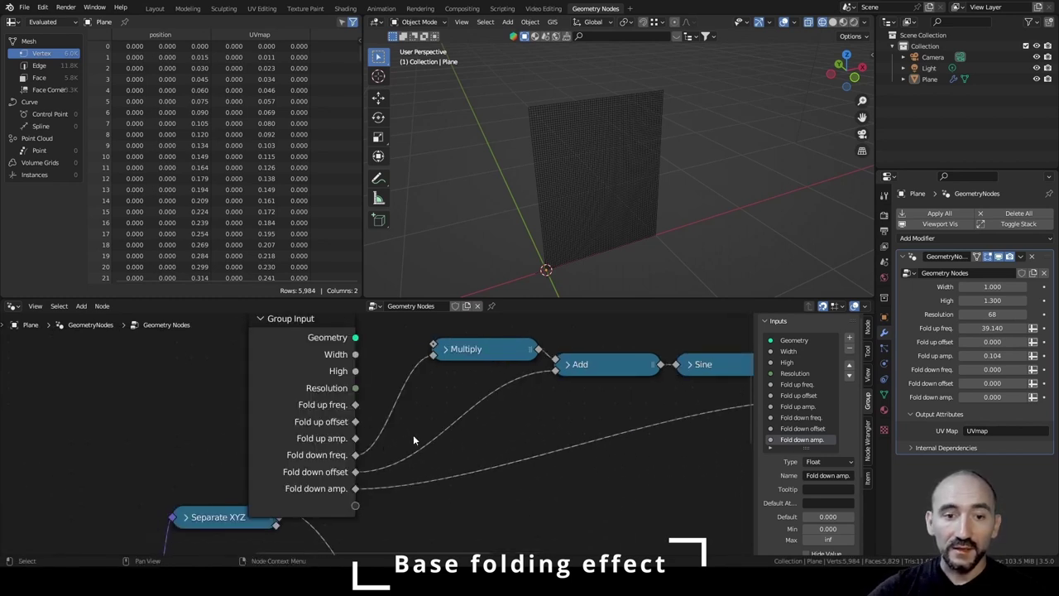
Link the X output of Separate XYZ to the first value of the duplicated chain's first Multiply node.
left_click_drag(271, 437, 273, 420)
left_click_drag(284, 508, 433, 343)
scroll(486, 422, "down", 2)
scroll(486, 424, "down", 4)
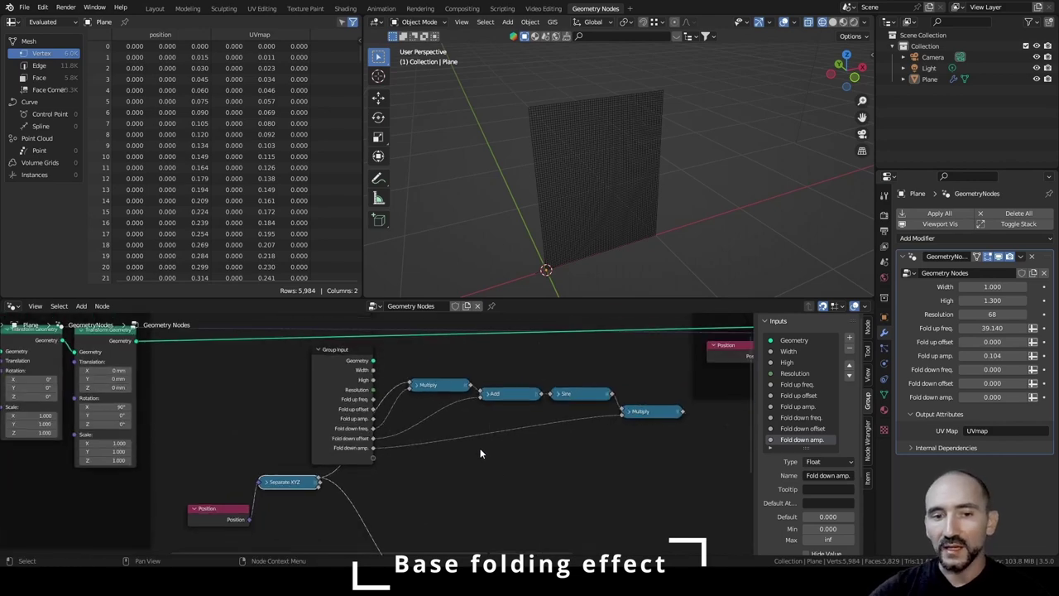
Tidy the layout by aligning Separate XYZ with the Position node and adjusting the Group Input nodes around them.
middle_click_drag(437, 451, 438, 388)
left_click_drag(307, 410, 308, 440)
left_click_drag(344, 364, 309, 363)
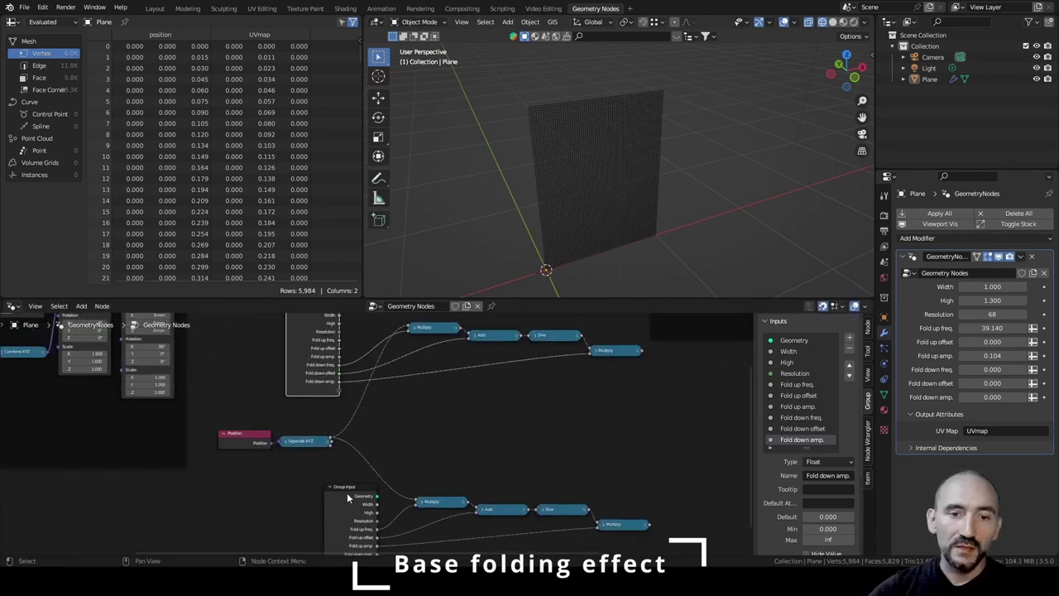
mouse_move(346, 492)
left_mouse_down()
mouse_move(304, 494)
mouse_move(349, 493)
left_mouse_up()
left_click_drag(321, 366, 359, 367)
left_click(548, 424)
Move the "Set Y position" frame and the Group Output along X, farther away from the folding chains.
scroll(571, 424, "down", 1)
middle_click_drag(596, 424, 407, 434)
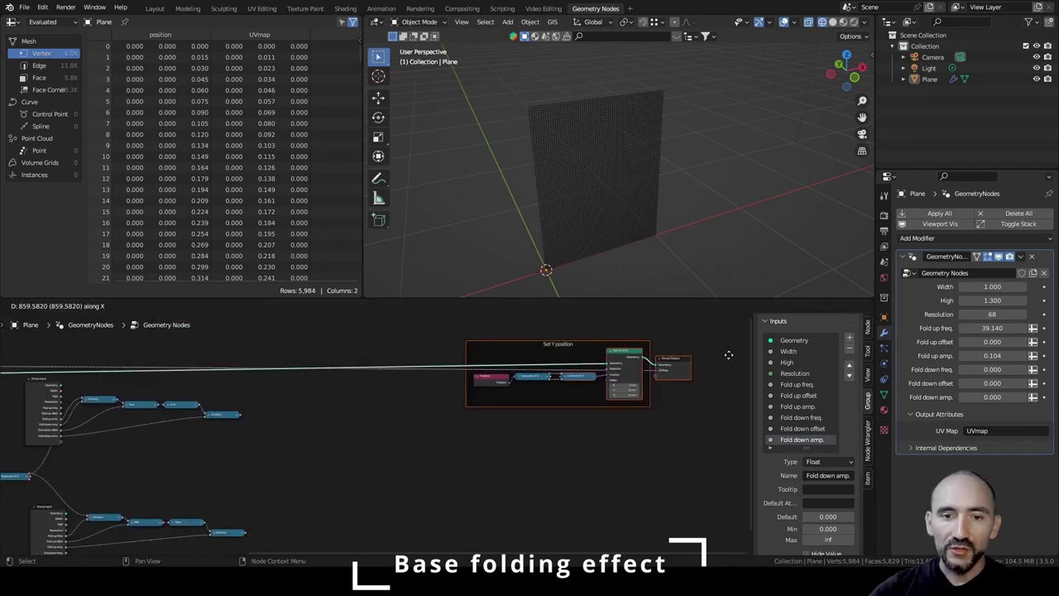
left_click(728, 354)
left_click(411, 415)
middle_click_drag(366, 428, 496, 402)
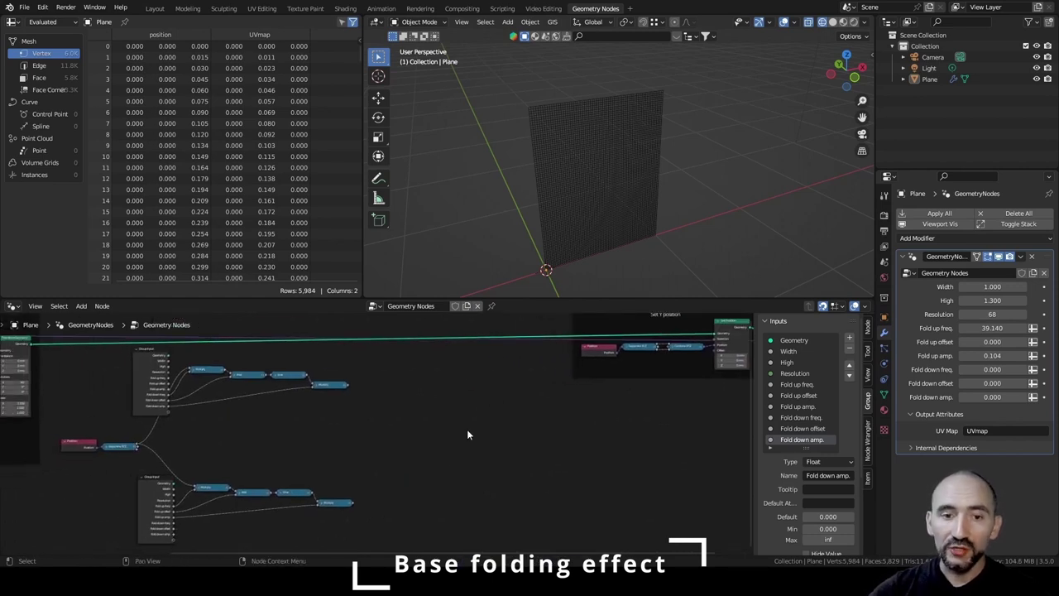
Join the upper Group Input and its sine chain in a frame labelled "Folding up".
scroll(115, 430, "up", 4)
middle_click_drag(115, 431, 206, 456)
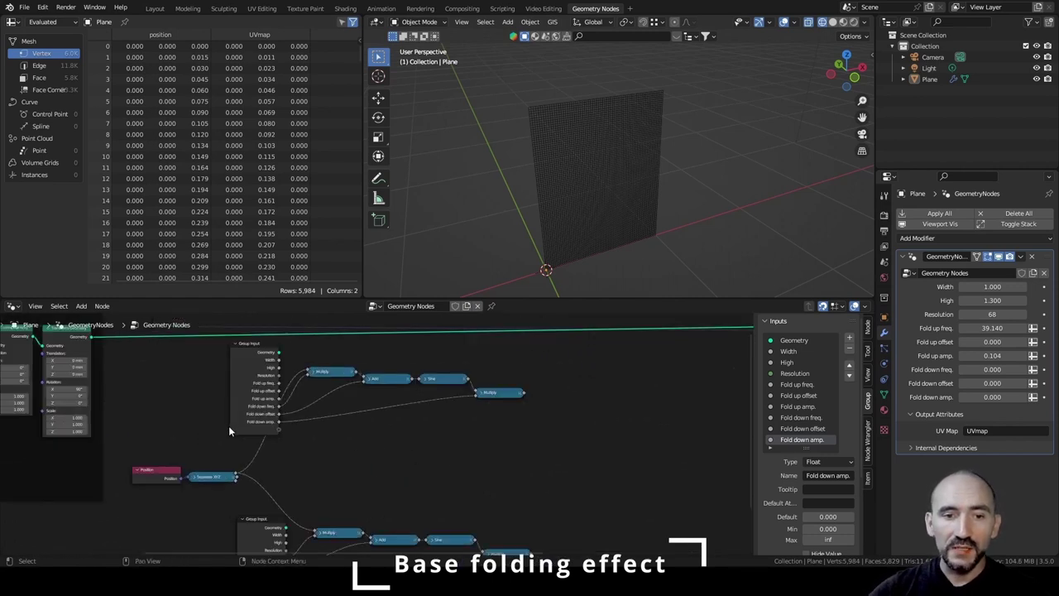
left_click_drag(228, 425, 543, 363)
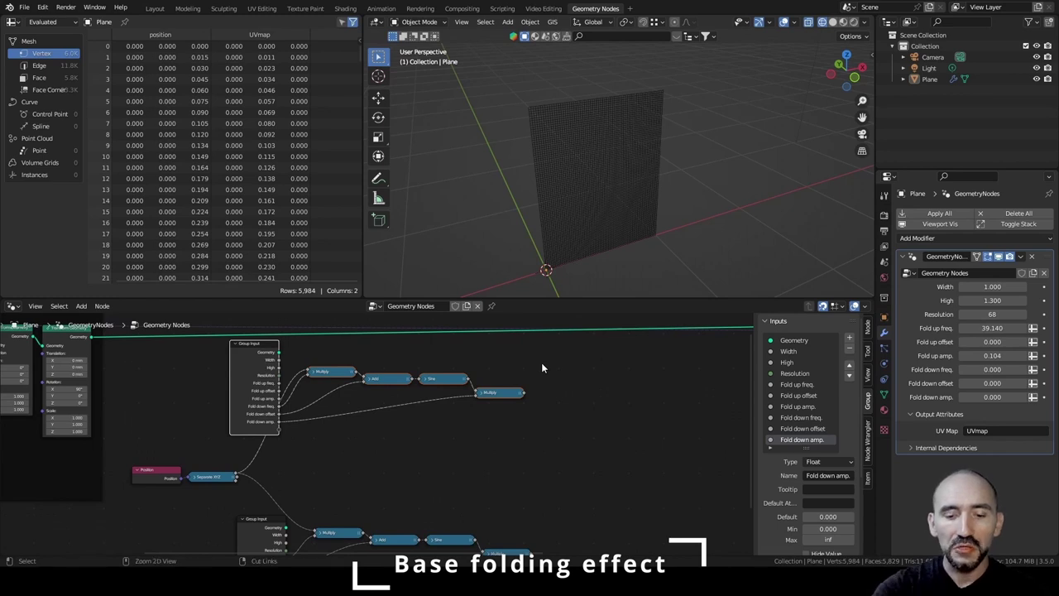
key("ctrl+j")
key("F2")
type("Fold")
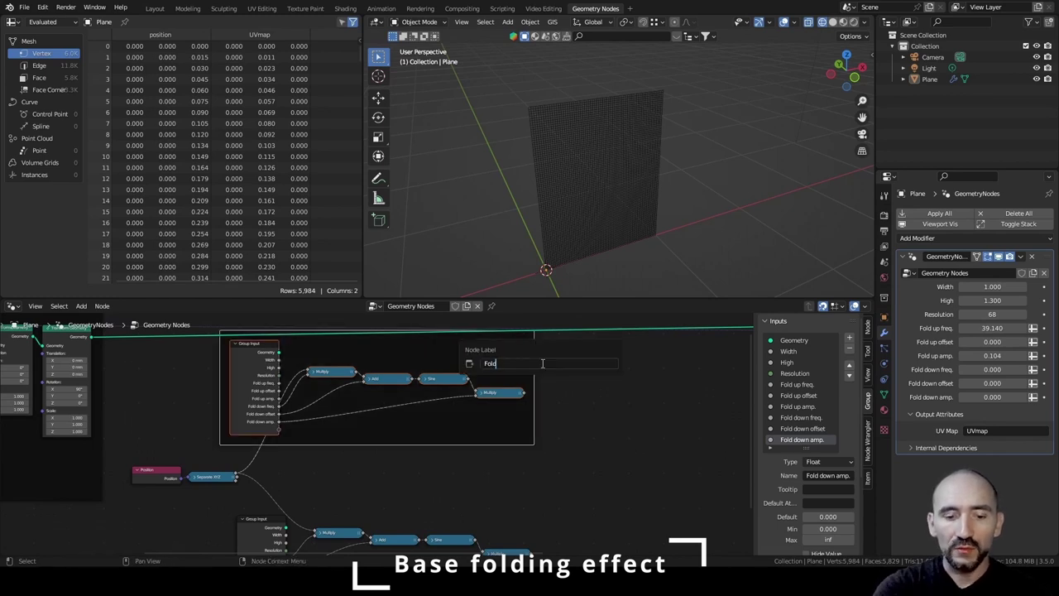
type("ing up")
key("Return")
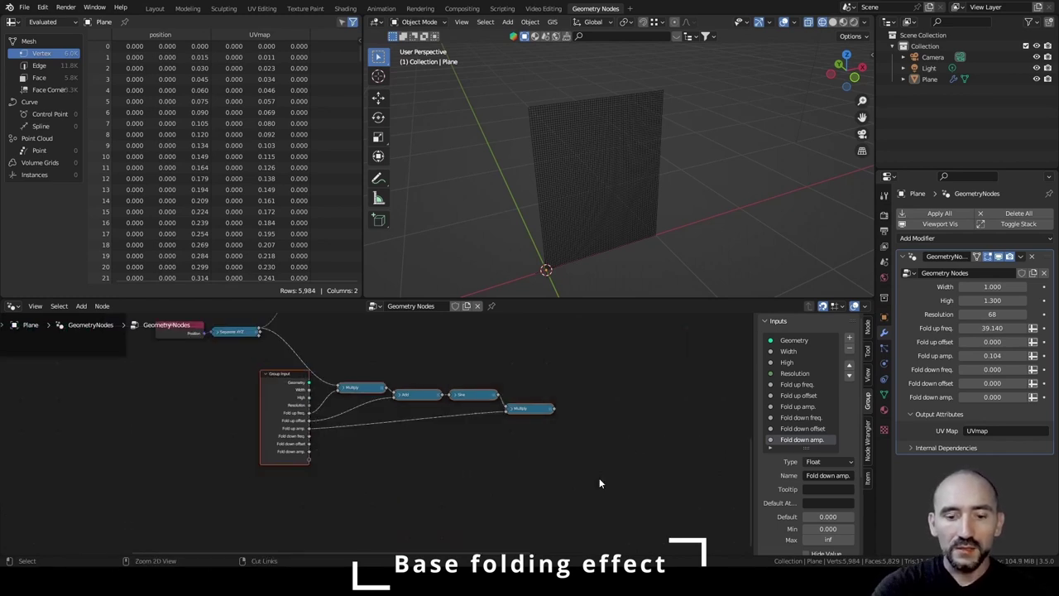
Join the lower Group Input and its sine chain in a frame labelled "Folding up".
key("ctrl+j")
key("F2")
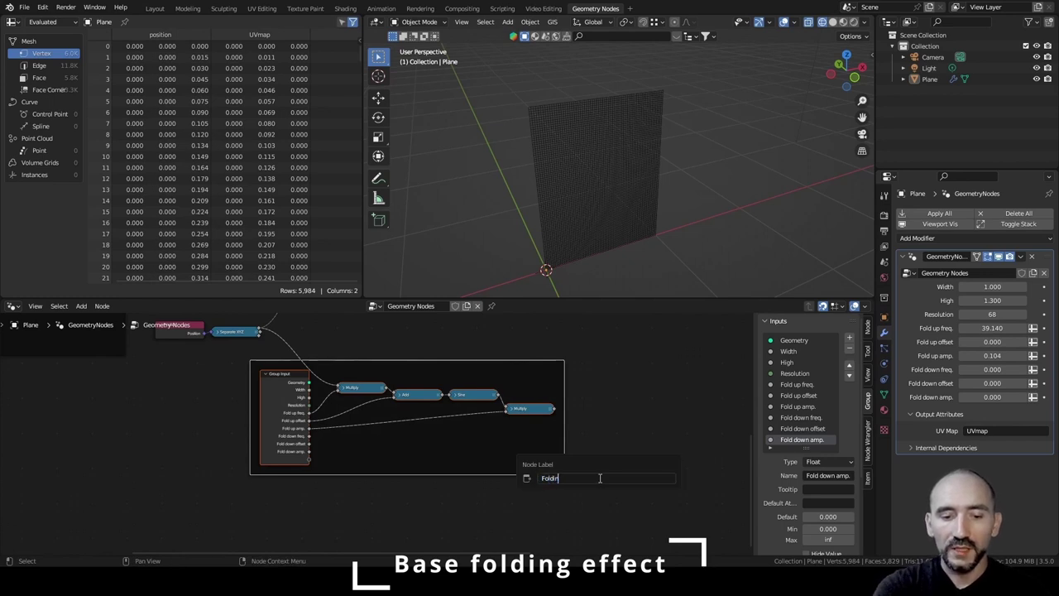
type("Folding up")
key("Return")
middle_click_drag(580, 397, 477, 494)
left_click(477, 493)
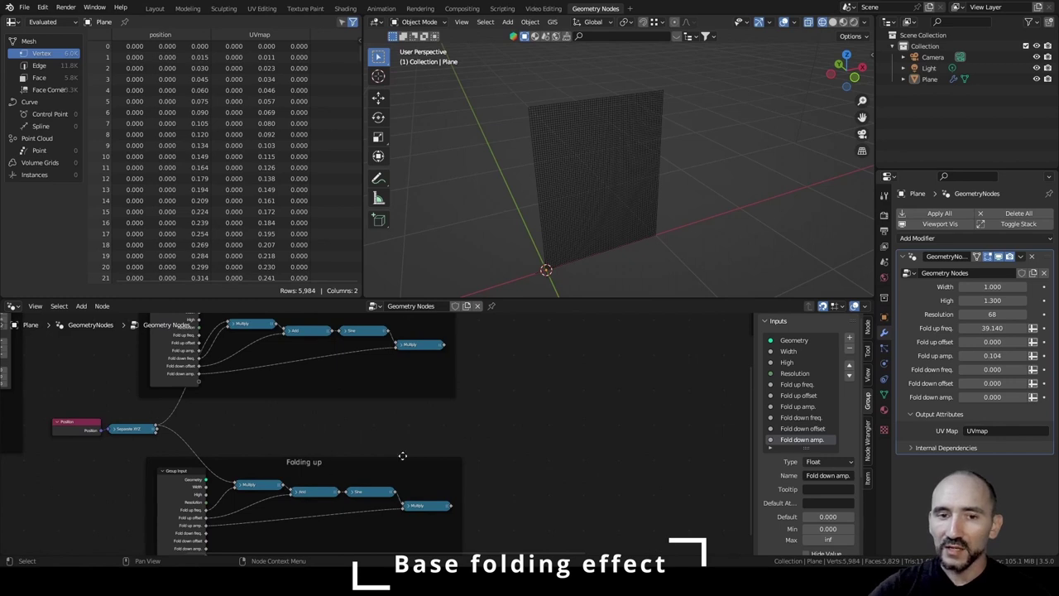
Save the file and move the "Folding down" frame closer to the "Folding up" frame, roughly in line with it.
key("ctrl+s")
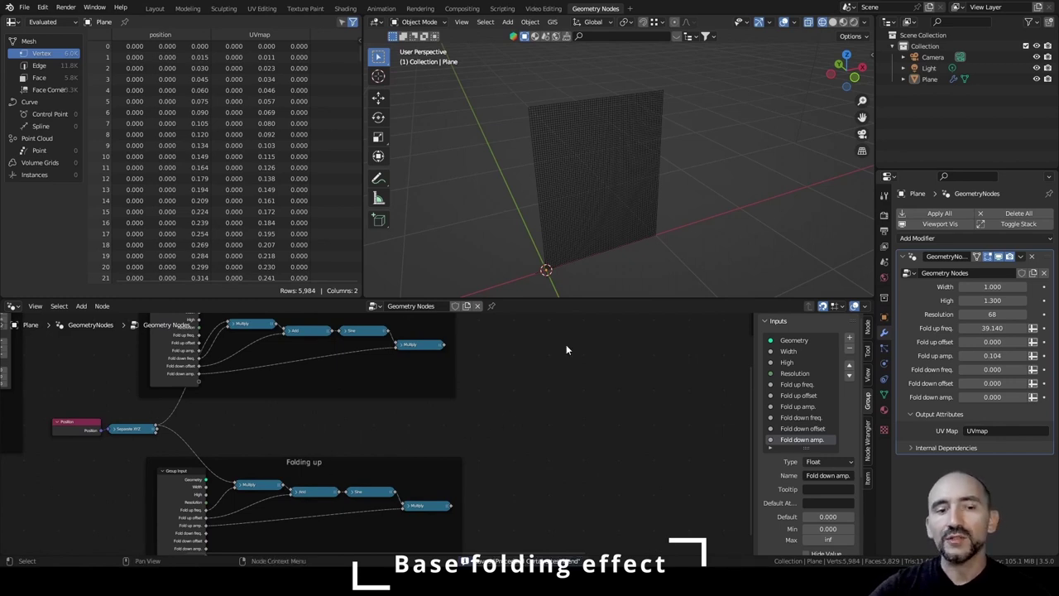
middle_click_drag(564, 347, 521, 403)
left_click_drag(302, 348, 312, 366)
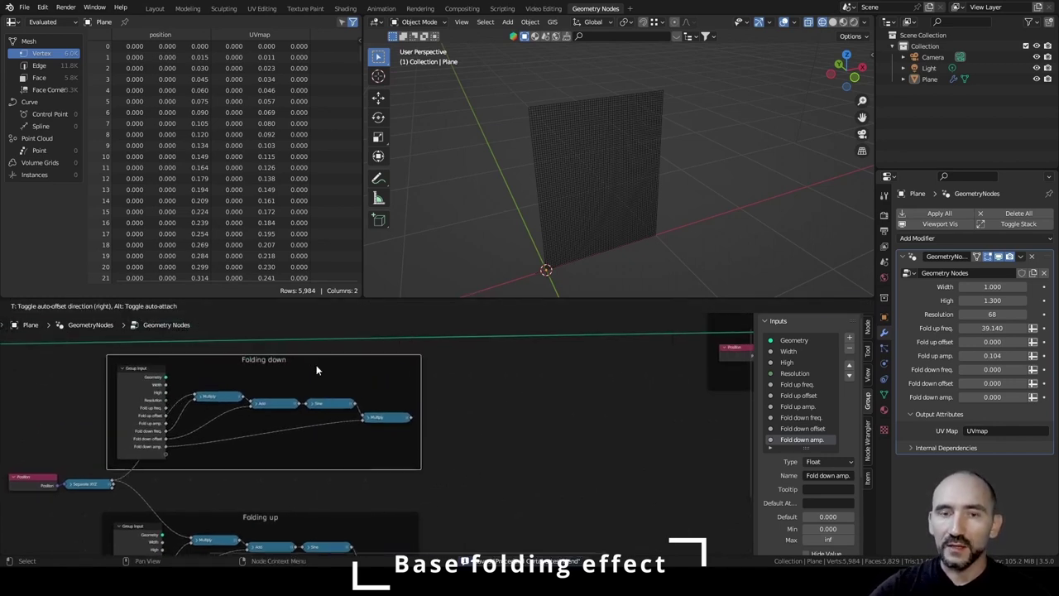
left_click(530, 403)
middle_click_drag(597, 420, 304, 403)
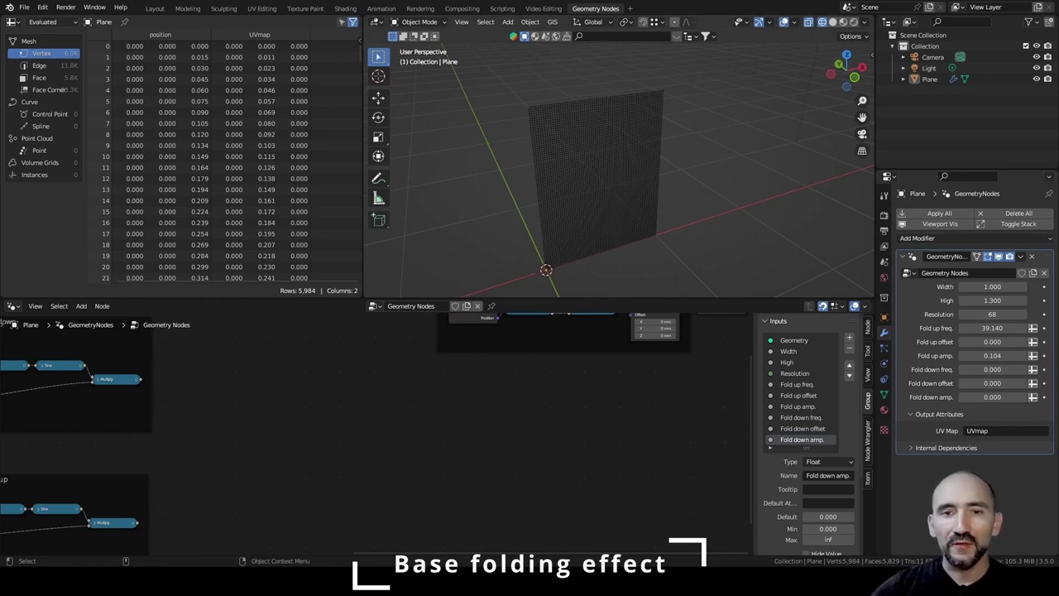
Annotate the grid's height with a double-headed arrow from 0 at the base to 1 at the top, and sketch an axis graph with a rising diagonal.
left_click(378, 178)
left_click_drag(509, 115, 526, 279)
left_click_drag(520, 269, 531, 269)
left_click_drag(503, 126, 514, 126)
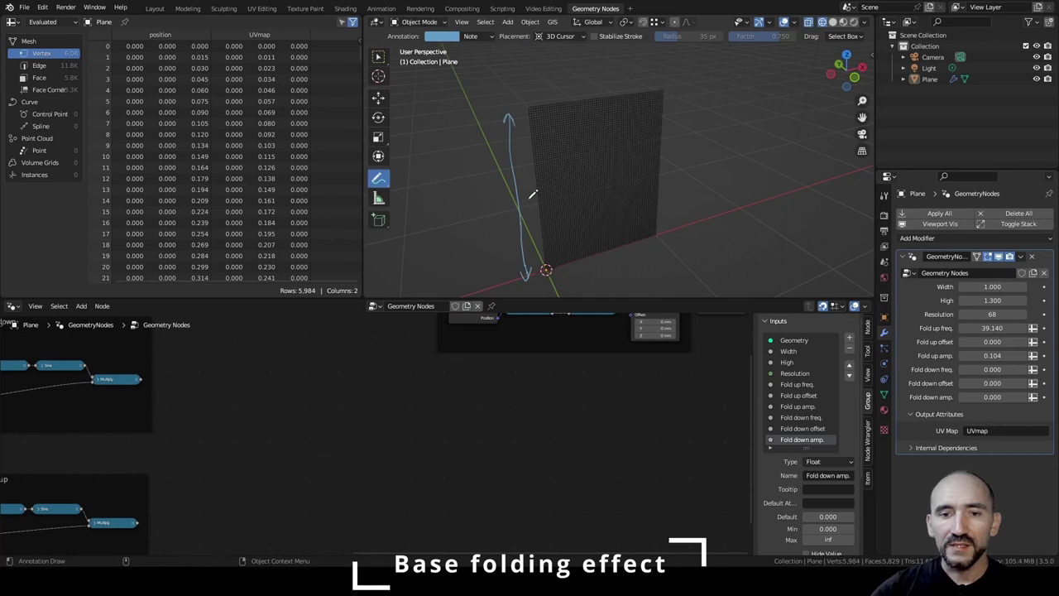
left_click_drag(500, 277, 506, 278)
mouse_move(485, 117)
left_mouse_down()
mouse_move(495, 111)
mouse_move(488, 127)
left_mouse_up()
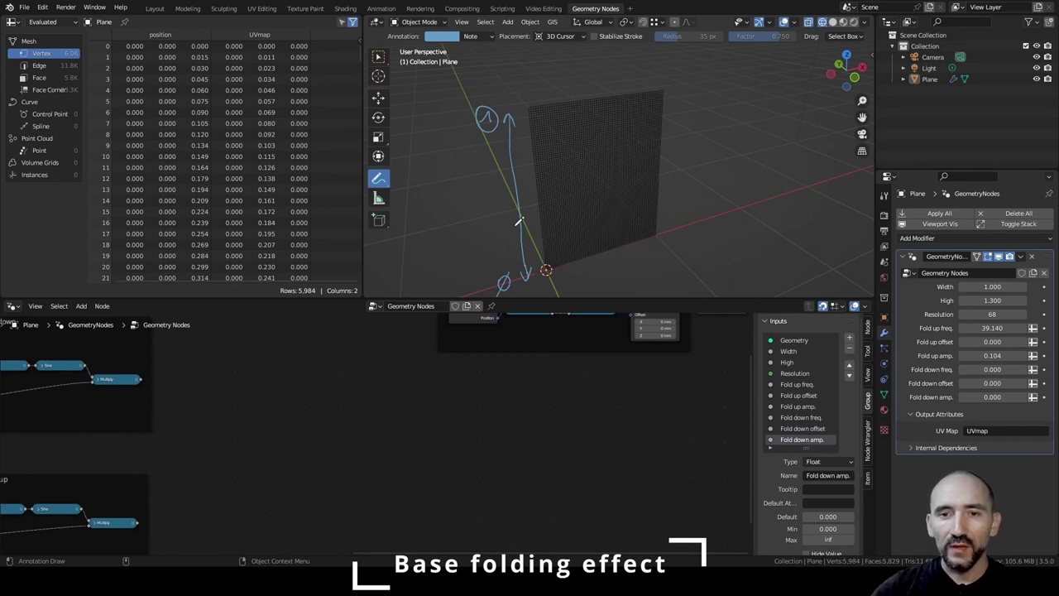
left_click_drag(727, 142, 732, 81)
mouse_move(725, 146)
left_mouse_down()
mouse_move(832, 156)
mouse_move(777, 112)
mouse_move(815, 90)
left_mouse_up()
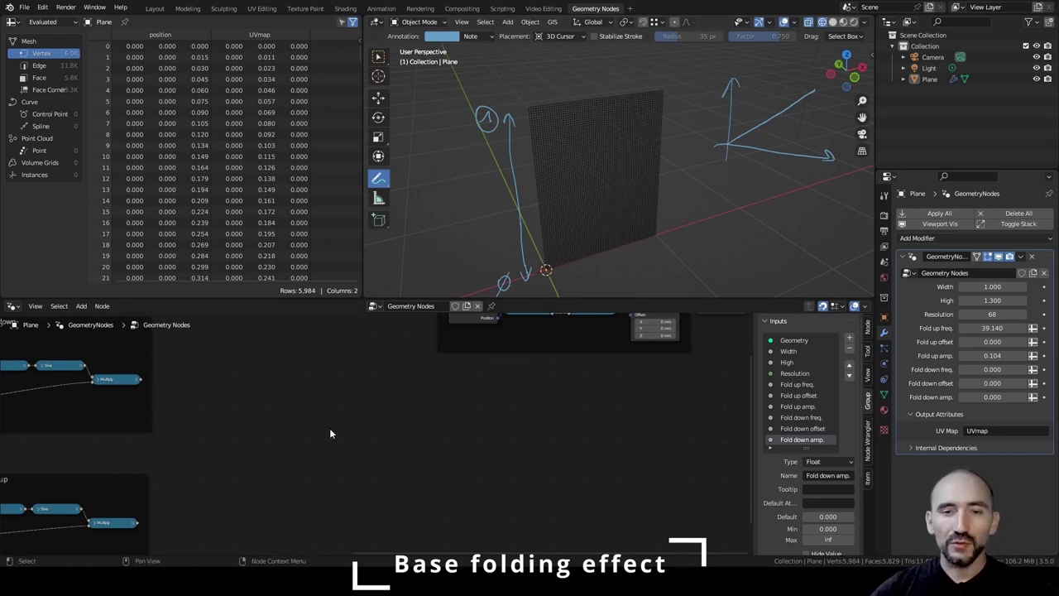
Add a Position node beside the folding frames and feed its output into a new Separate XYZ node.
key("F3")
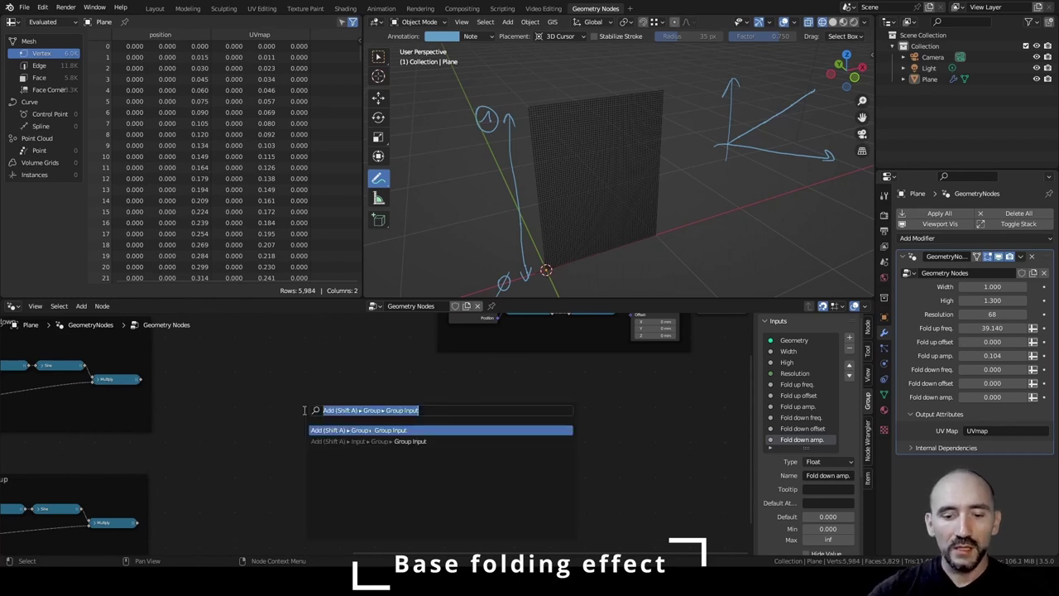
type("pos")
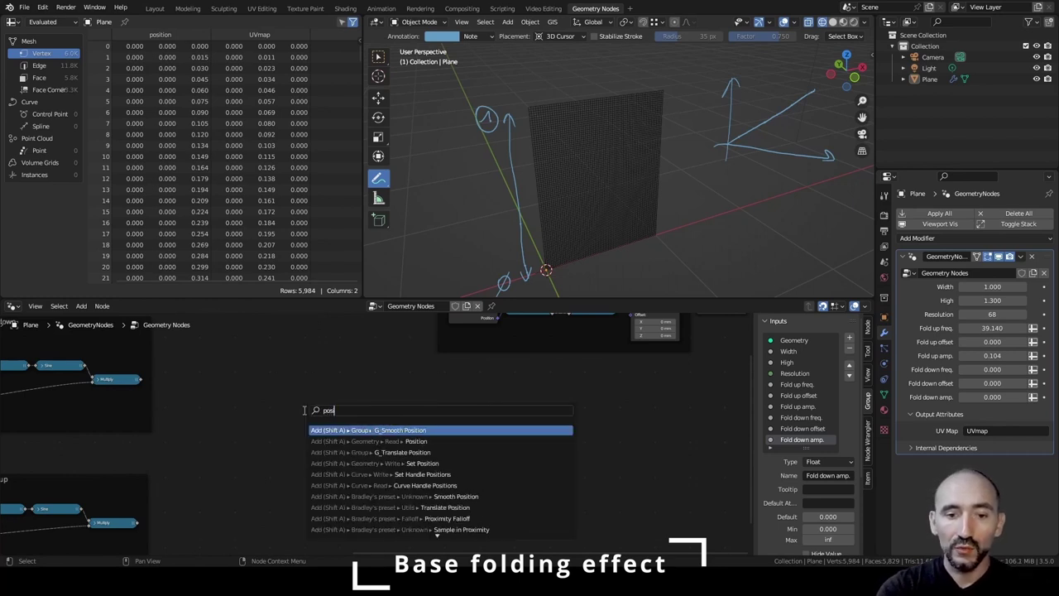
key("Down")
key("Return")
left_click(171, 438)
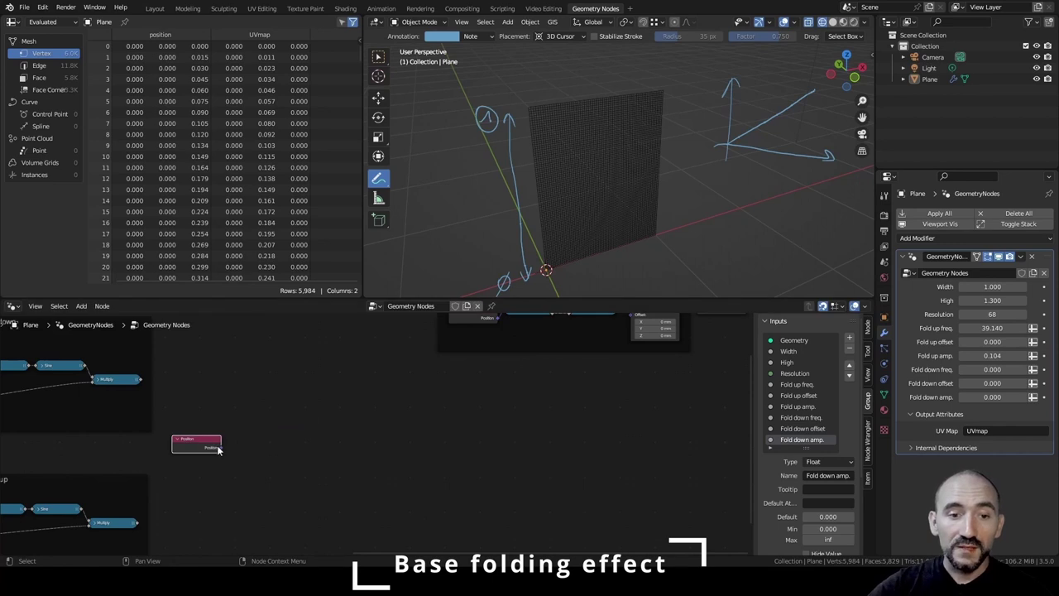
left_click_drag(221, 448, 232, 418)
type("sep")
key("Return")
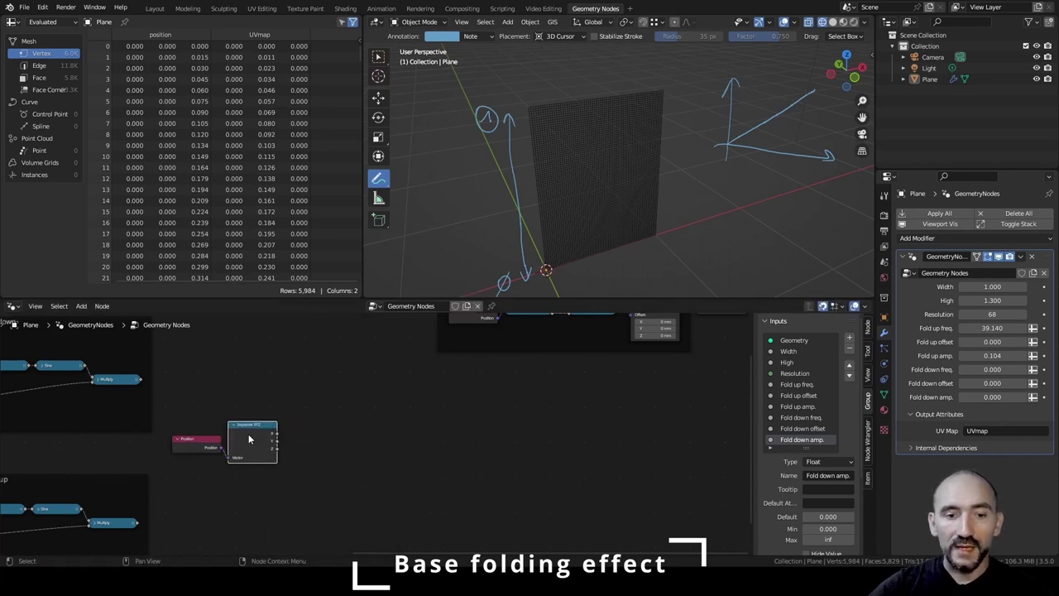
Add a Map Range node and link the Y output of the new Separate XYZ to its Value.
scroll(262, 430, "up", 3)
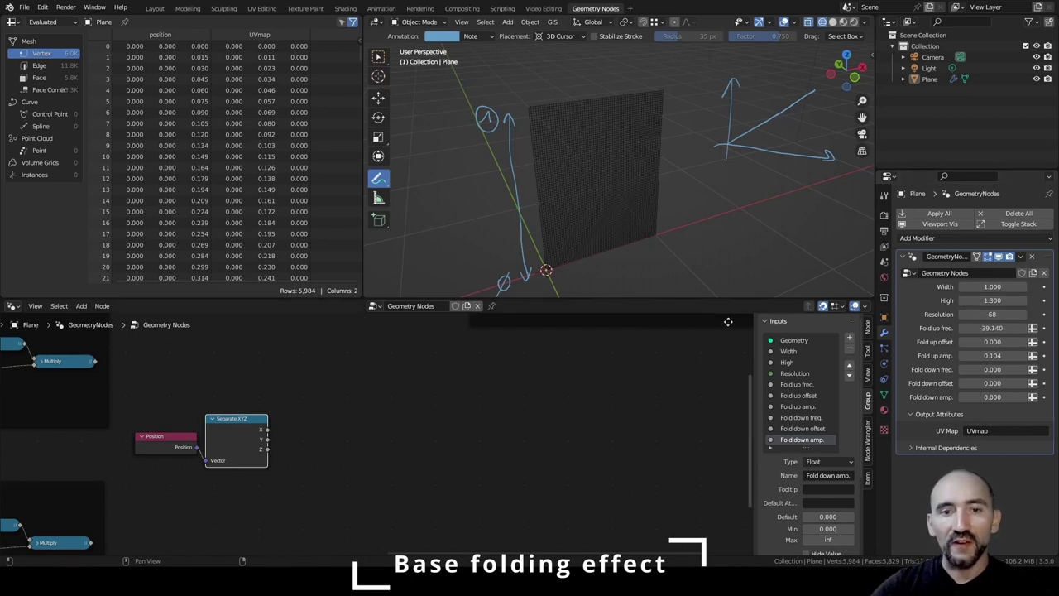
left_click(376, 432)
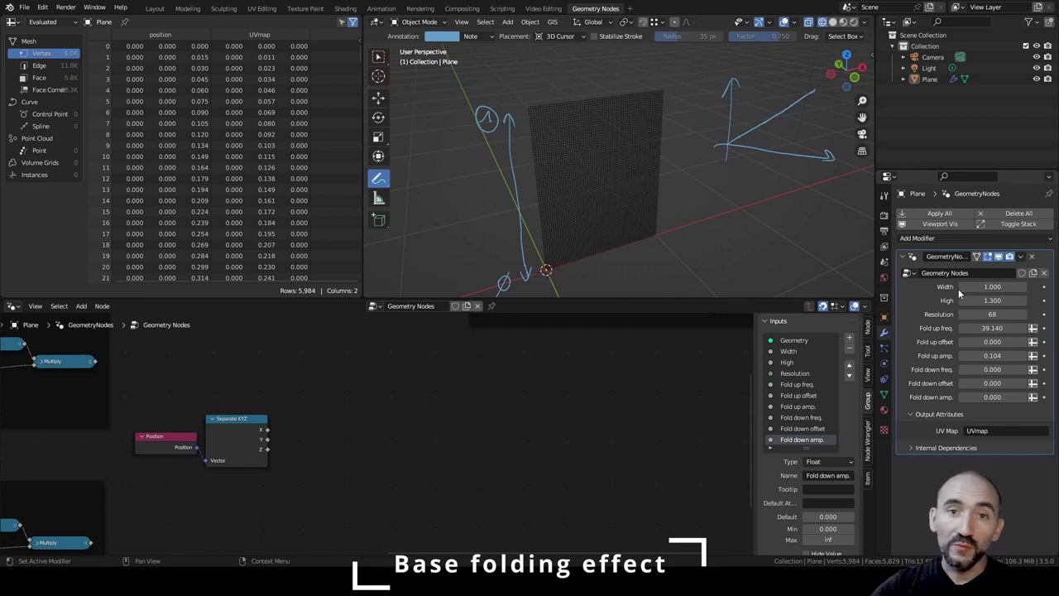
key("F3")
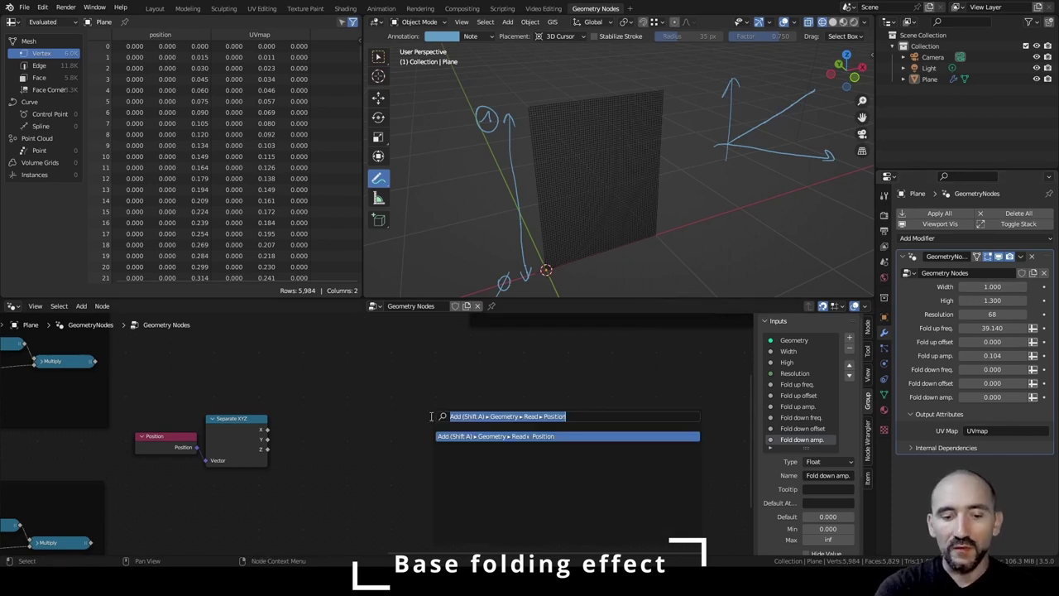
type("mapra")
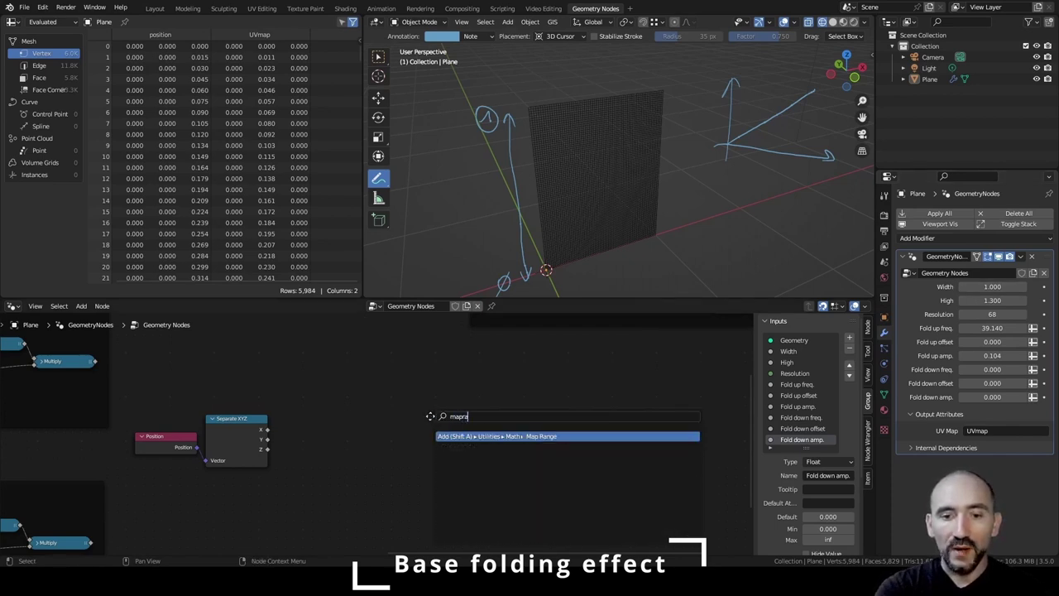
key("Return")
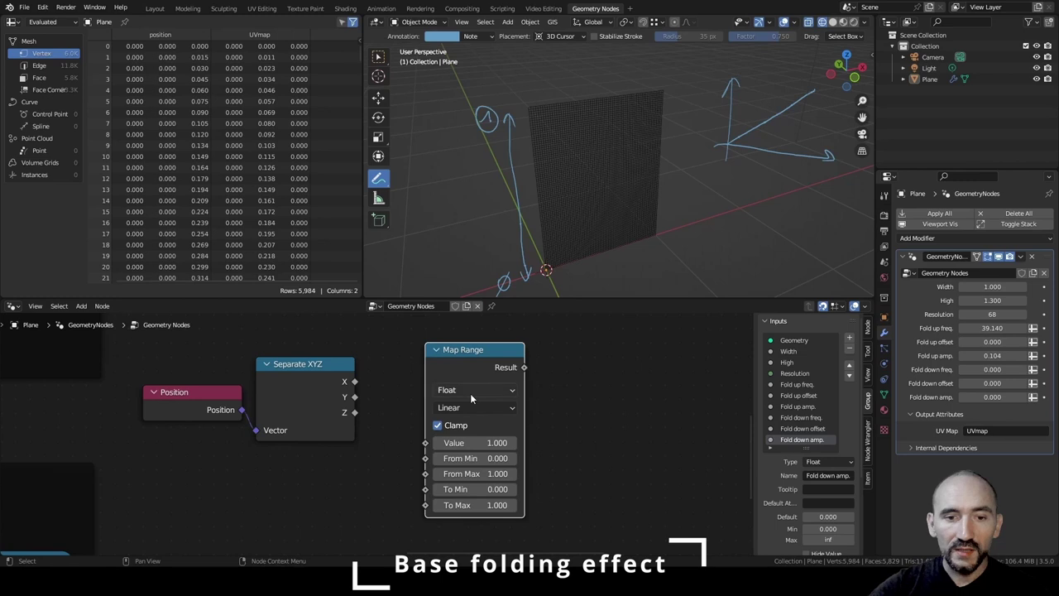
middle_click_drag(470, 393, 362, 372)
left_click_drag(246, 376, 318, 428)
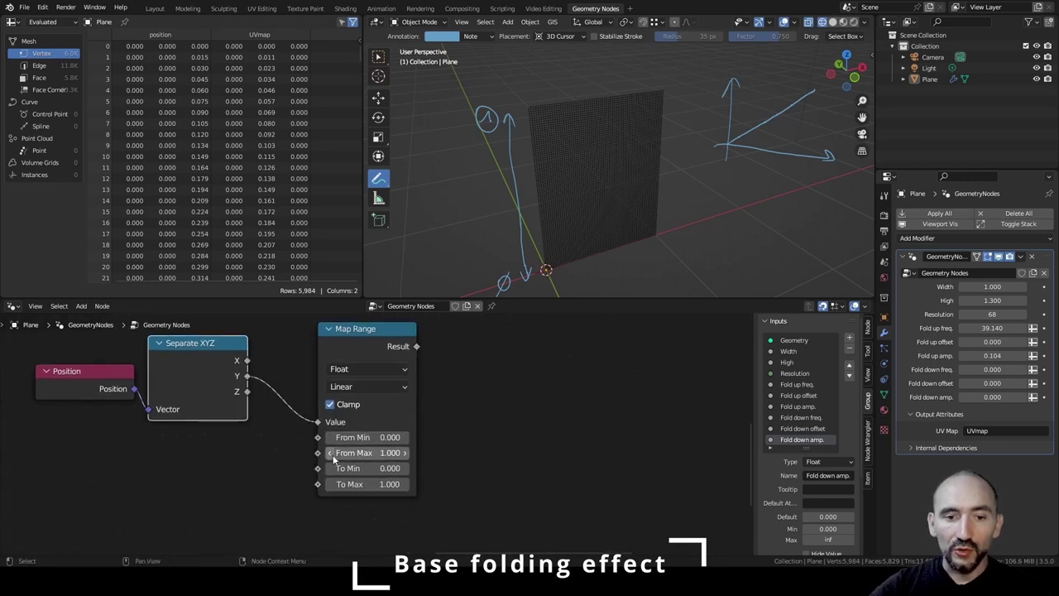
Add a Group Input below the Separate XYZ and link its High output to the Map Range's From Max.
middle_click_drag(195, 460, 233, 441)
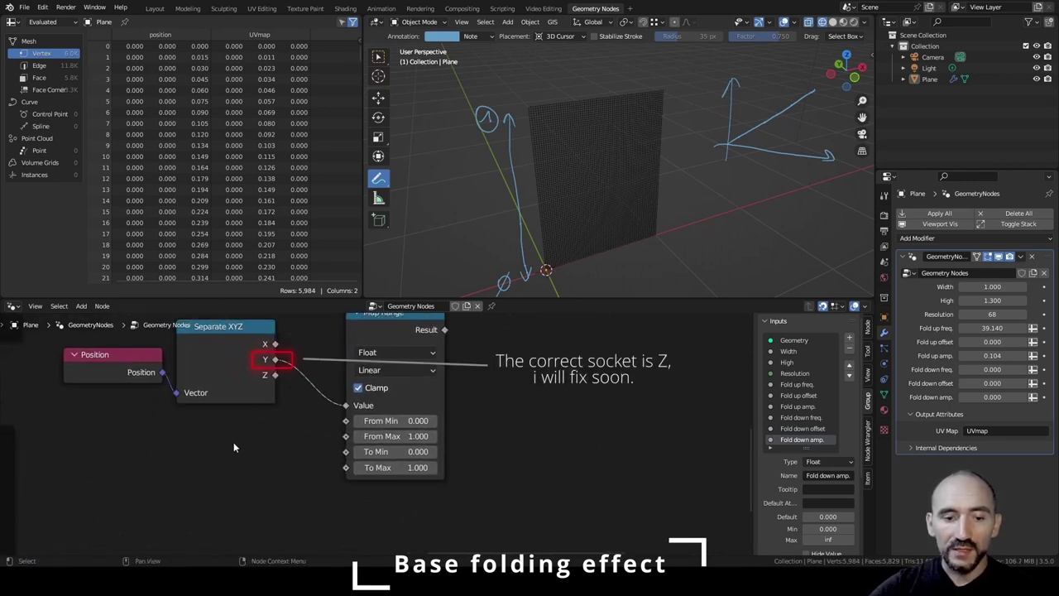
key("F3")
type("group inp")
key("Return")
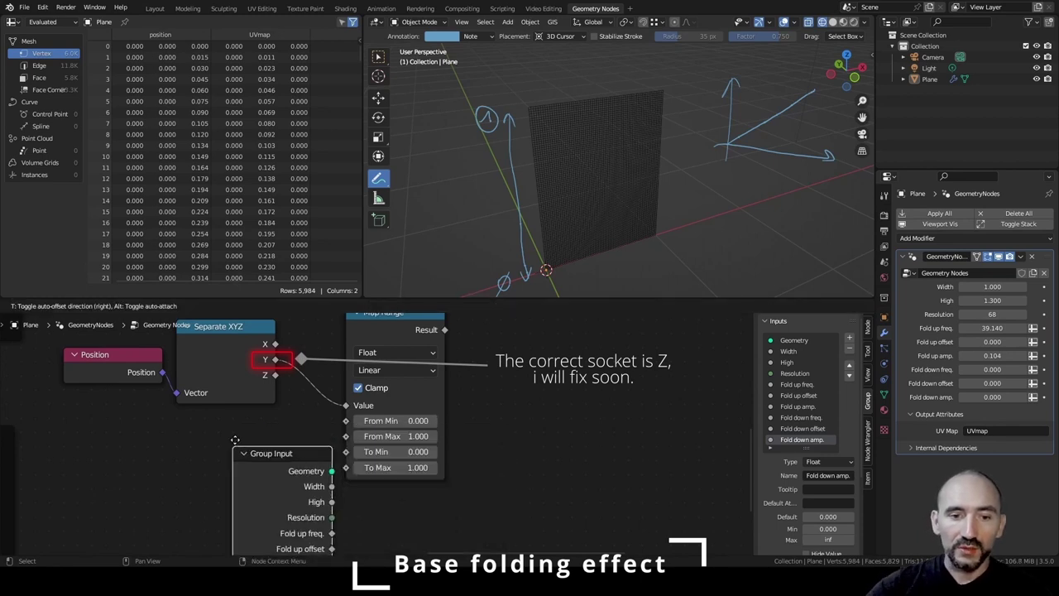
left_click(181, 418)
left_click_drag(276, 474, 346, 437)
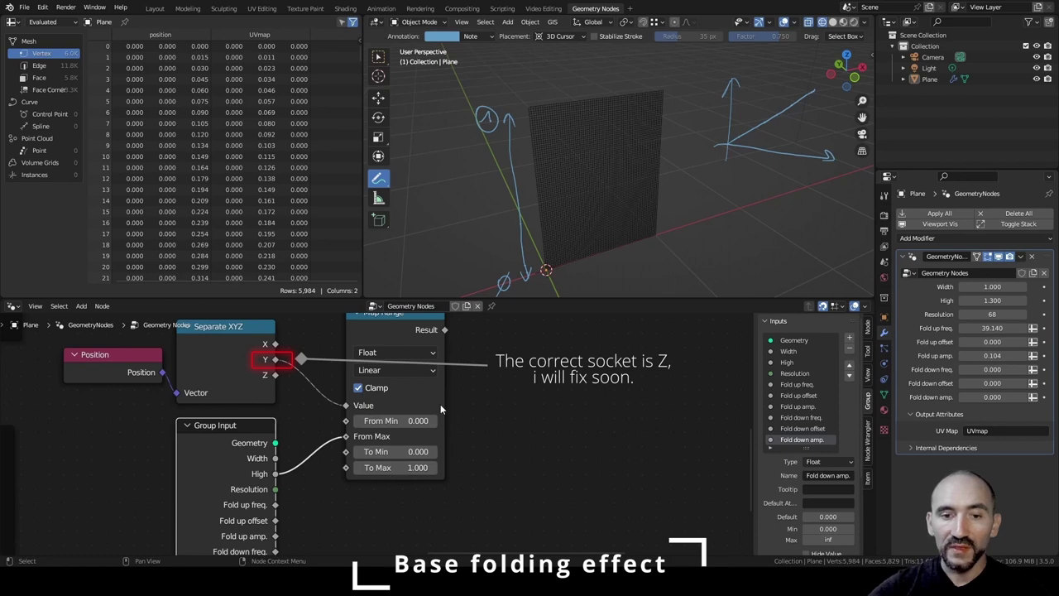
Hide the new Group Input's unused sockets and collapse the Separate XYZ node next to it.
key("ctrl+h")
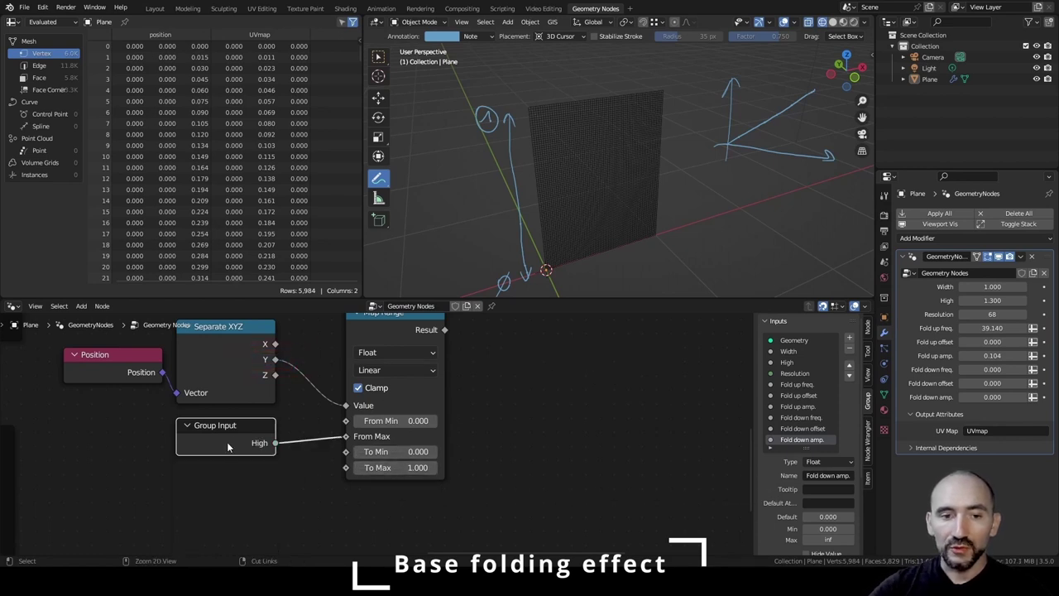
left_click(240, 363)
key("h")
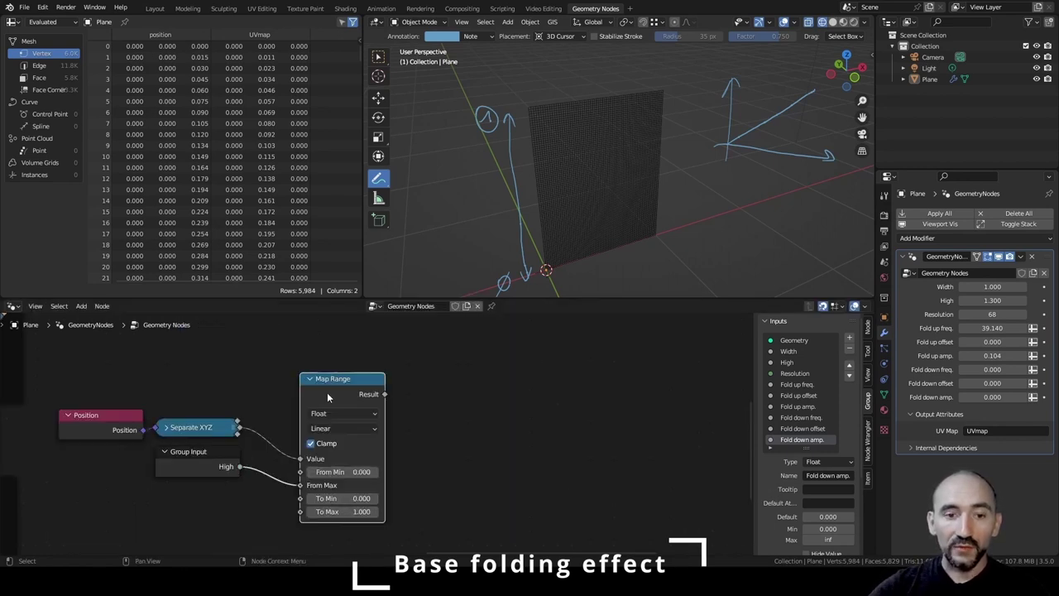
Move the Map Range closer to its inputs and feed its Result into the Value of a second Map Range node.
left_click_drag(327, 392, 432, 386)
left_click(391, 370)
type("map")
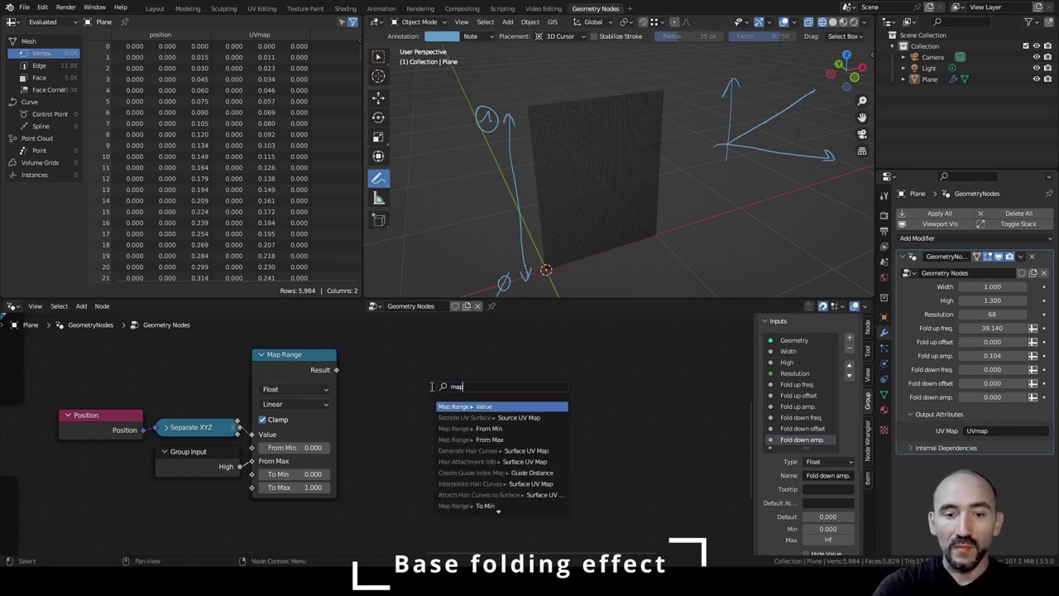
type(" ra")
key("Return")
left_click(433, 372)
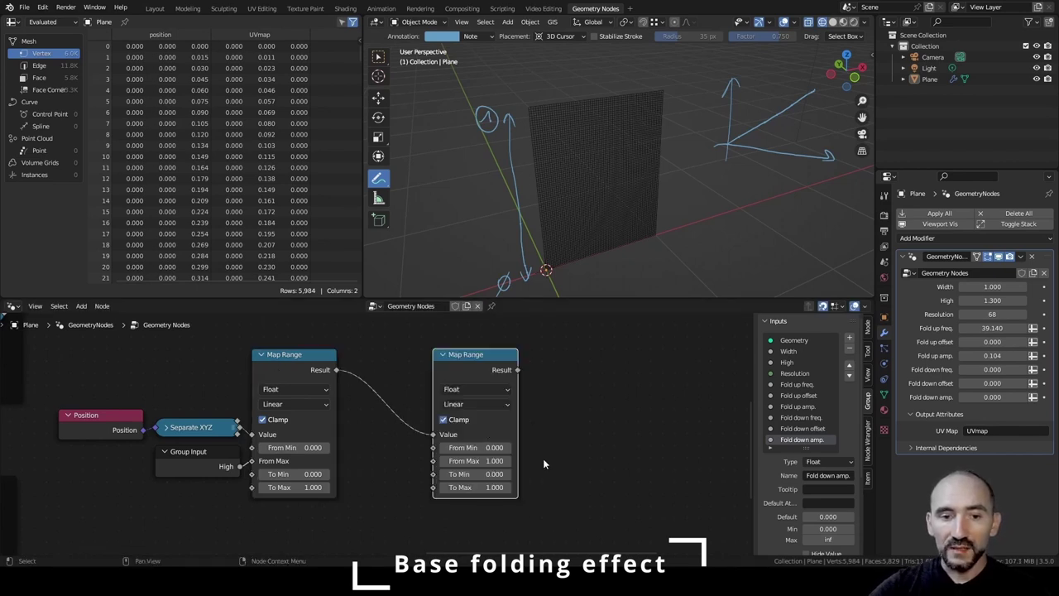
Link the final Multiply of "Folding down" to the second Map Range's To Min and that of "Folding up" to its To Max.
scroll(542, 458, "up", 2)
middle_click_drag(543, 458, 499, 426)
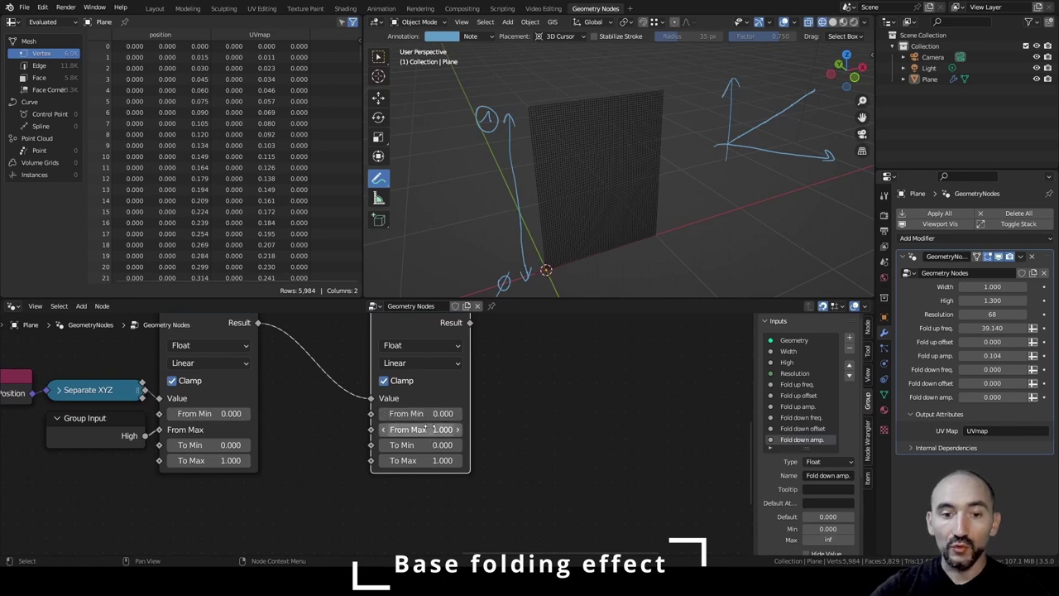
scroll(425, 426, "down", 1)
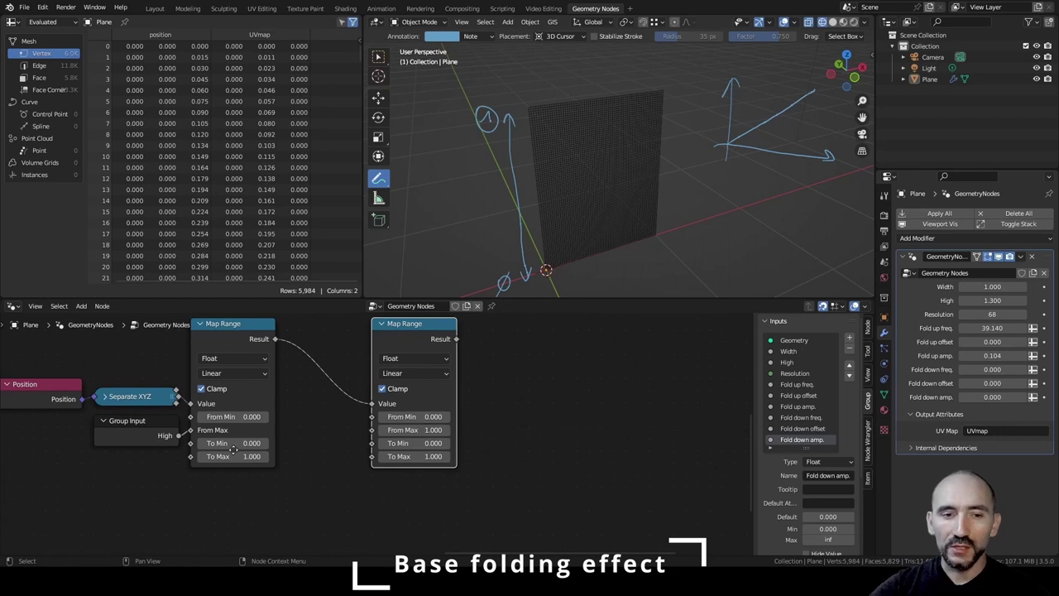
scroll(369, 419, "down", 3)
middle_click_drag(369, 418, 532, 447)
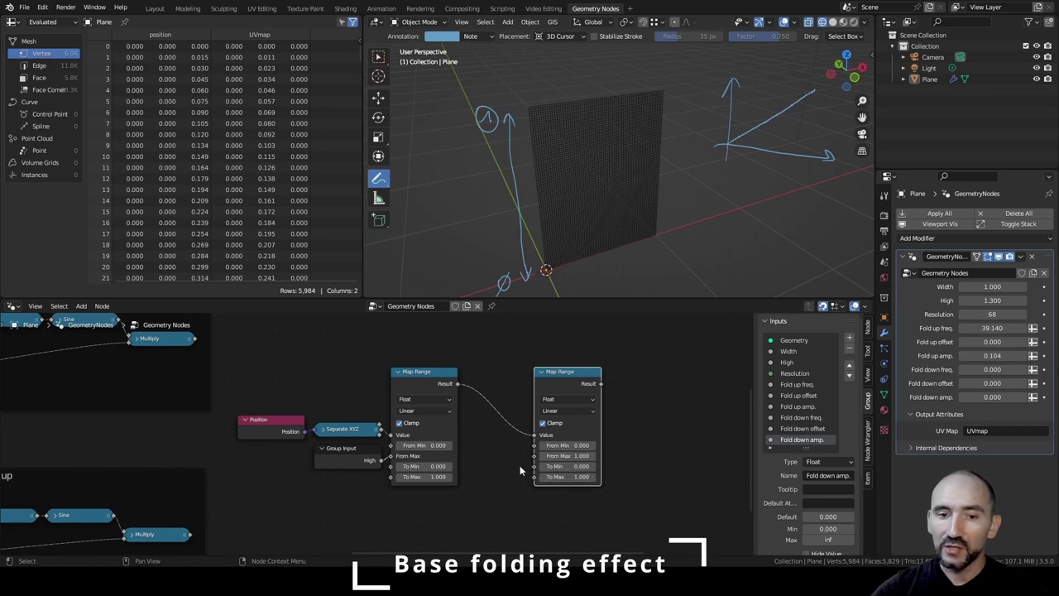
left_click_drag(196, 342, 531, 468)
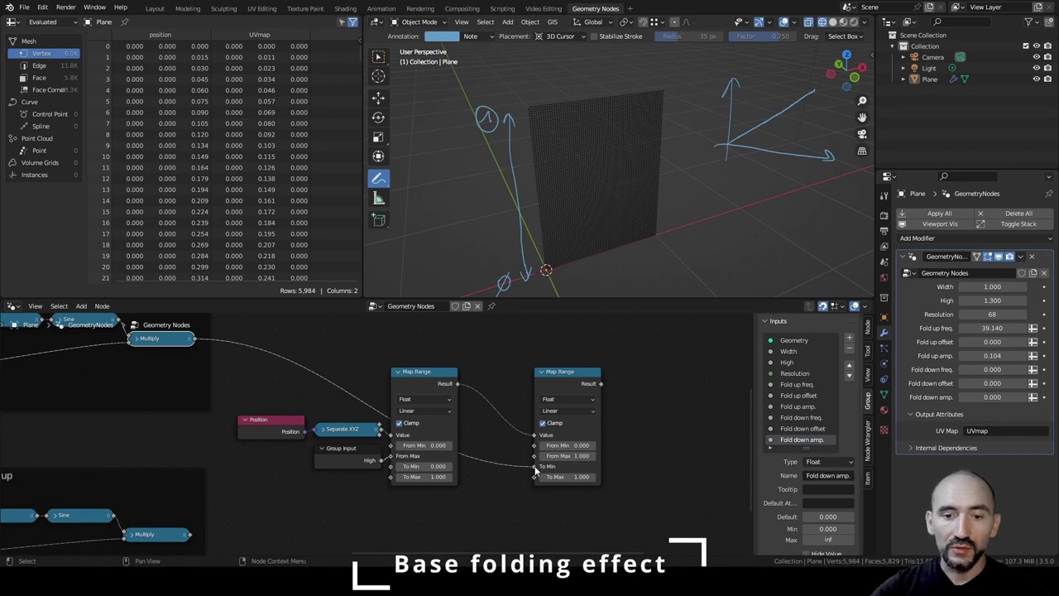
left_click_drag(189, 536, 534, 477)
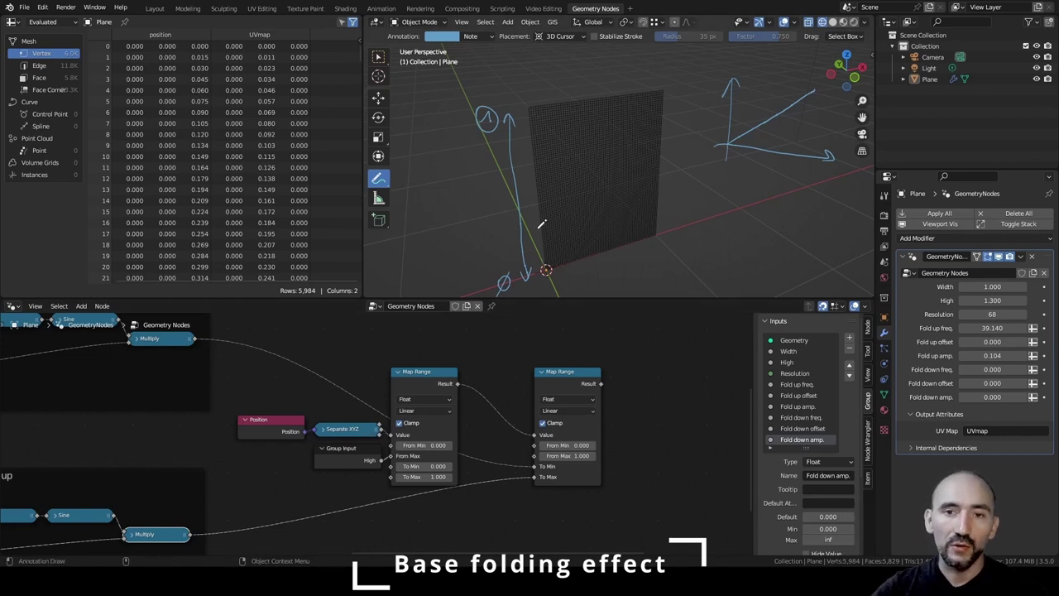
Add reroute points to both Multiply links, routing them below the Position nodes, and lower the second Map Range to line up with them.
right_click_drag(293, 337, 279, 380, "shift")
key("g")
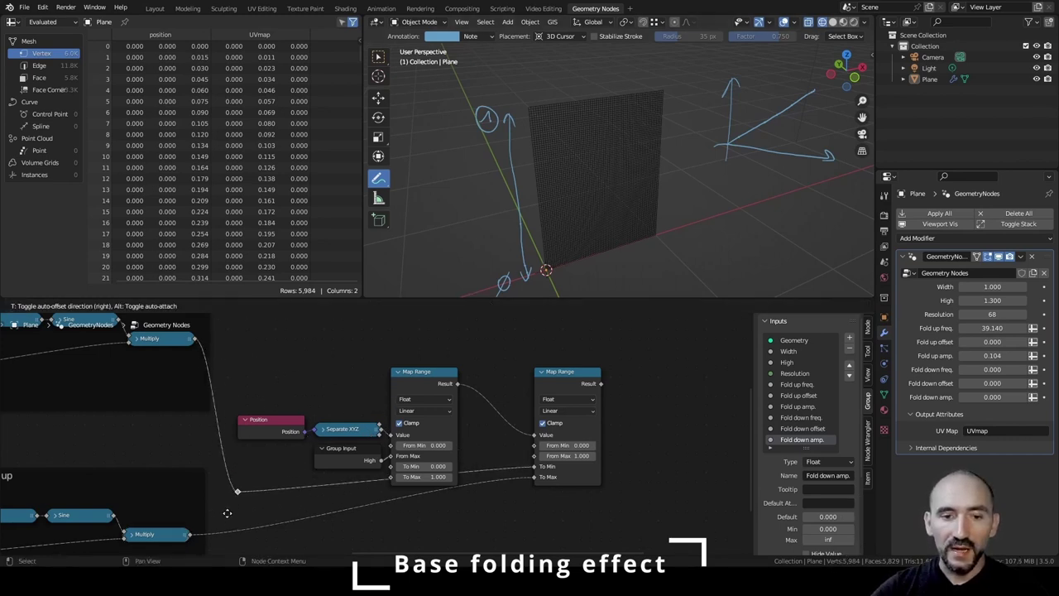
left_click(225, 514)
left_click_drag(542, 374, 475, 402)
right_click_drag(297, 507, 312, 545, "shift")
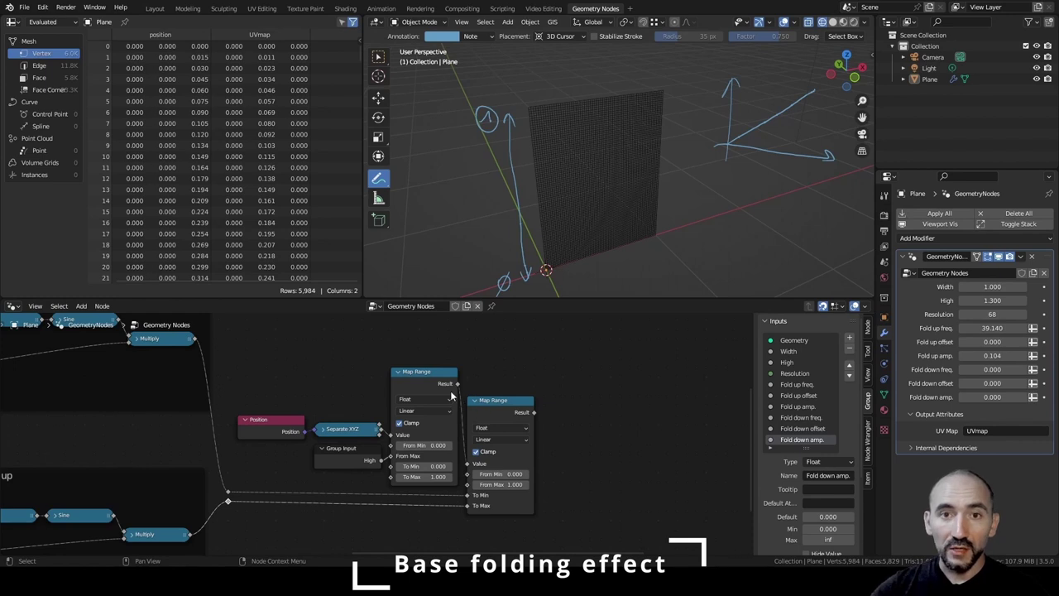
Move the second Map Range node farther away and insert a Float Curve node on the link between the two Map Range nodes.
left_click_drag(480, 411, 603, 411)
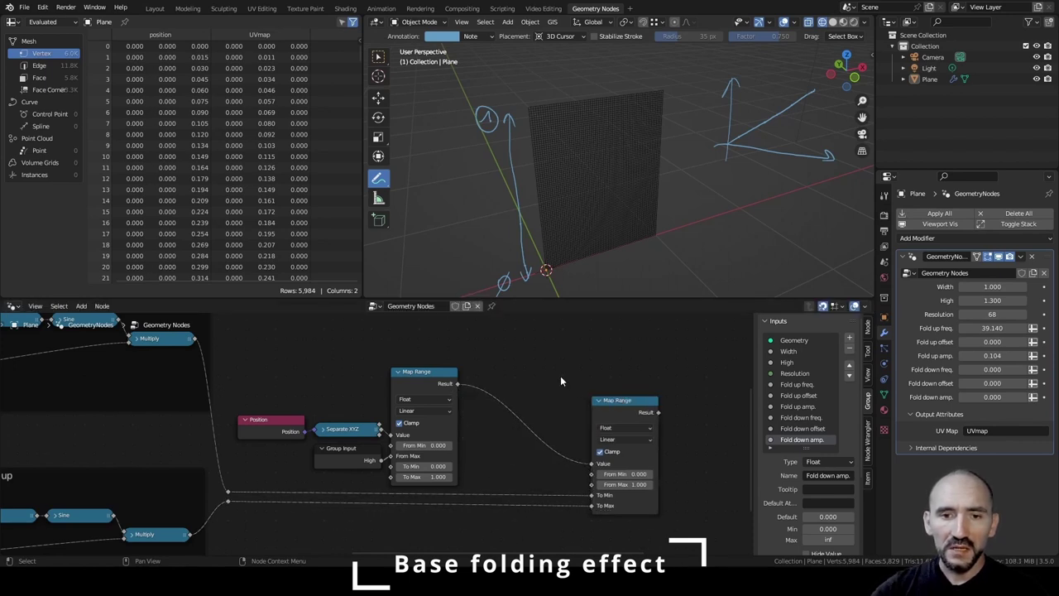
key("shift+a")
type("float")
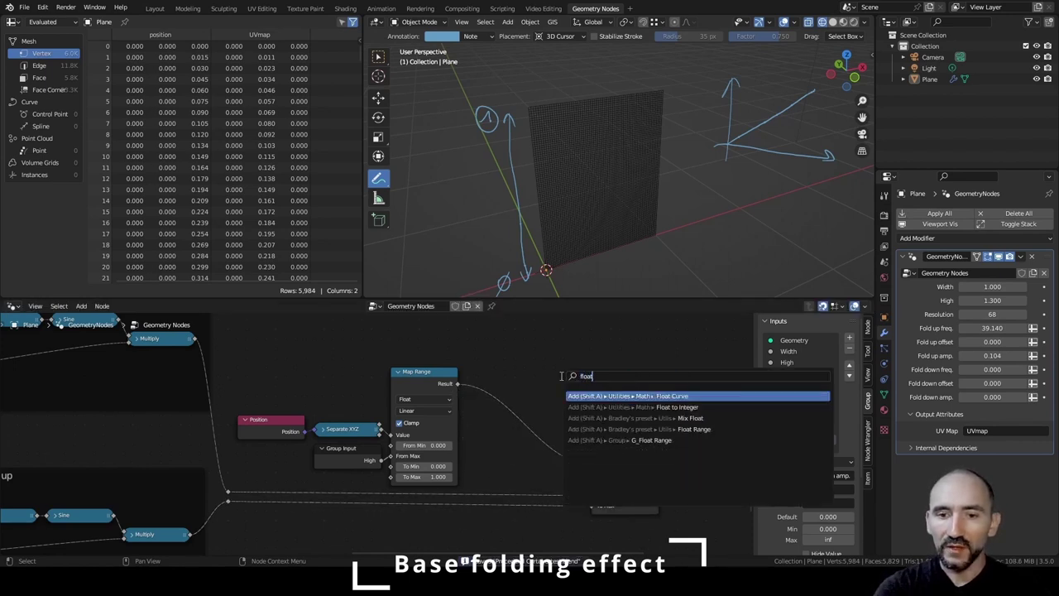
key("Return")
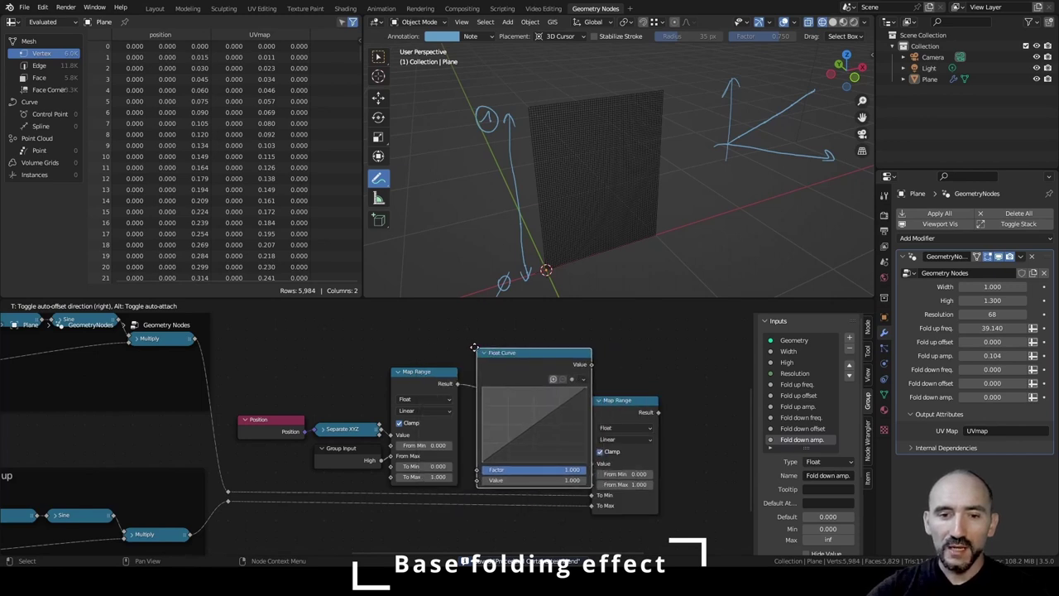
left_click(476, 348)
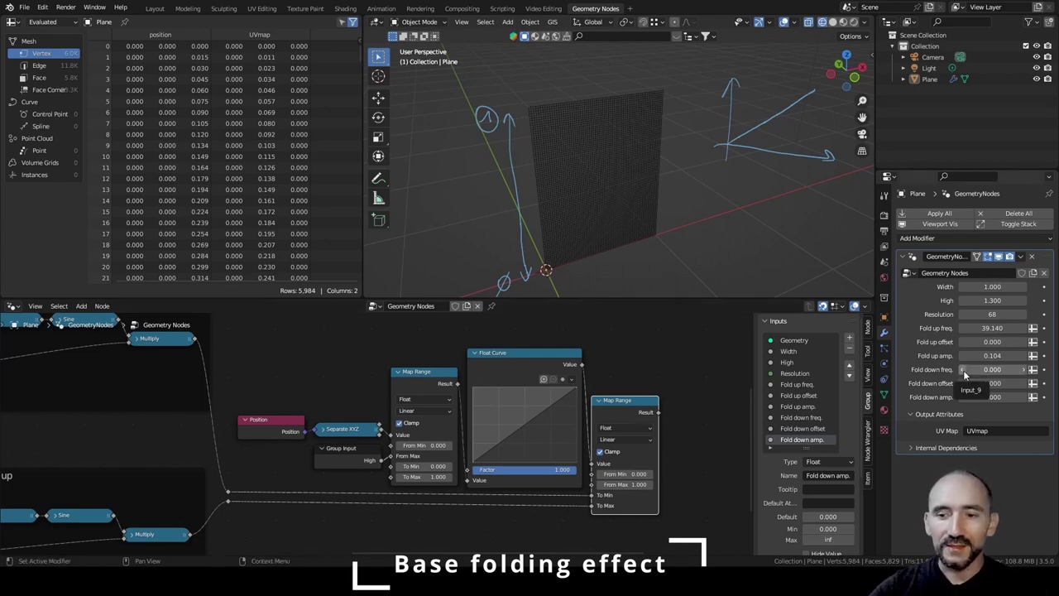
Link the second Map Range's Result to the Y input of the Combine XYZ node that feeds the Set Position node.
scroll(663, 369, "down", 2)
middle_click_drag(658, 366, 364, 477)
scroll(536, 399, "up", 4)
scroll(363, 475, "down", 4)
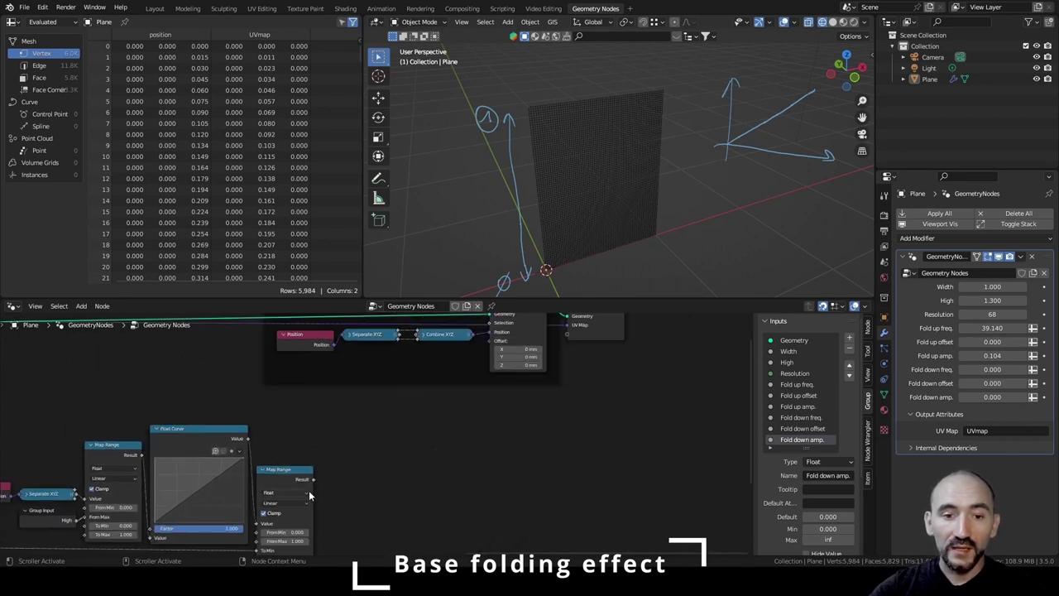
left_click_drag(313, 478, 419, 335)
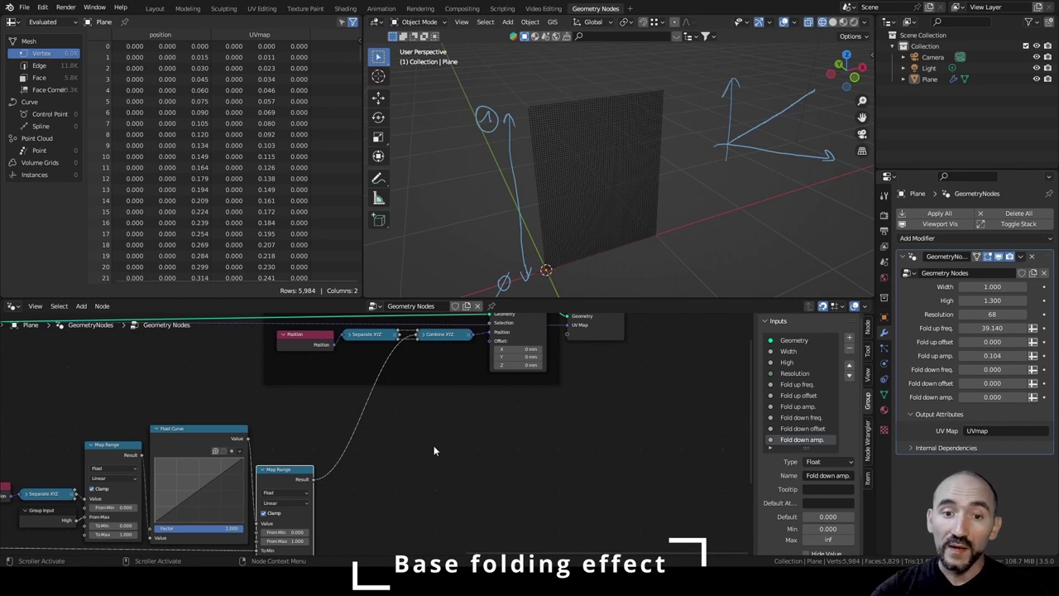
Frame the Position, Separate XYZ, Group Input, Map Range and Float Curve nodes and label the frame "Mix folding converting high in ramp from 0 to 1".
middle_click_drag(433, 445, 599, 390)
left_click_drag(116, 374, 483, 523)
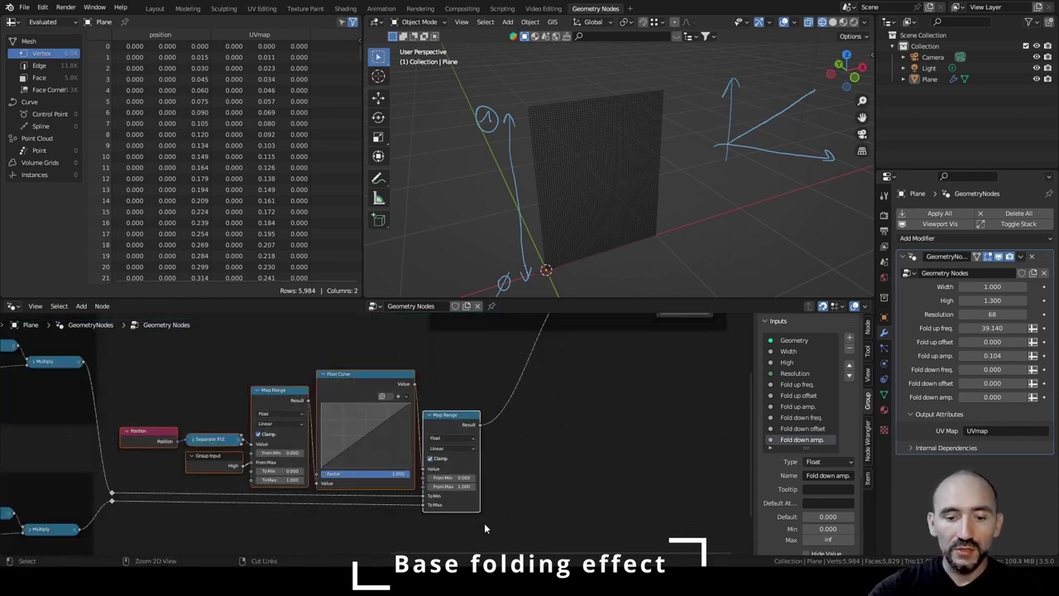
key("ctrl+j")
key("F2")
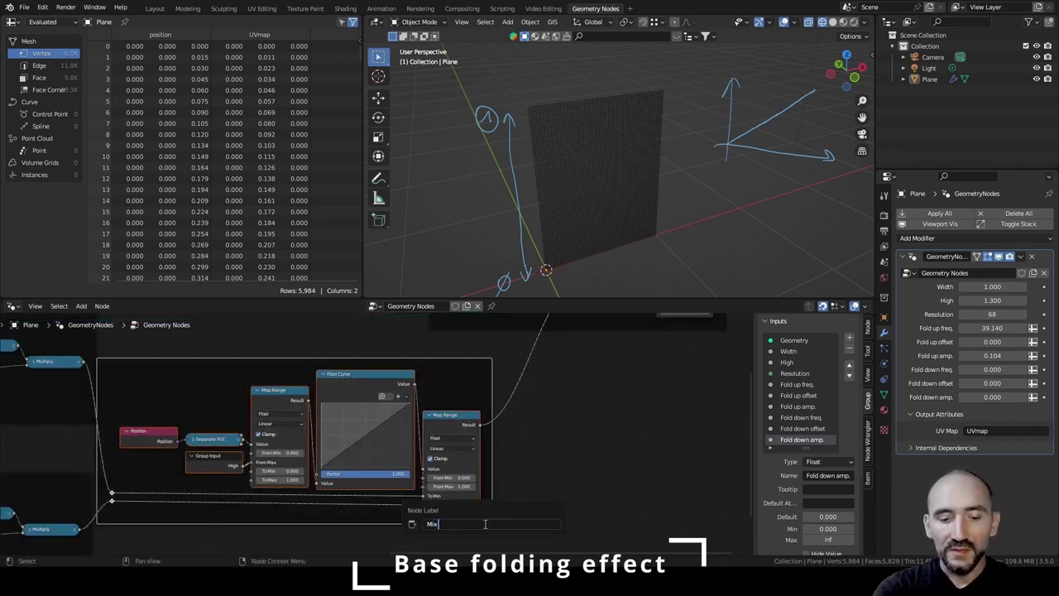
type("Mix folding convertin")
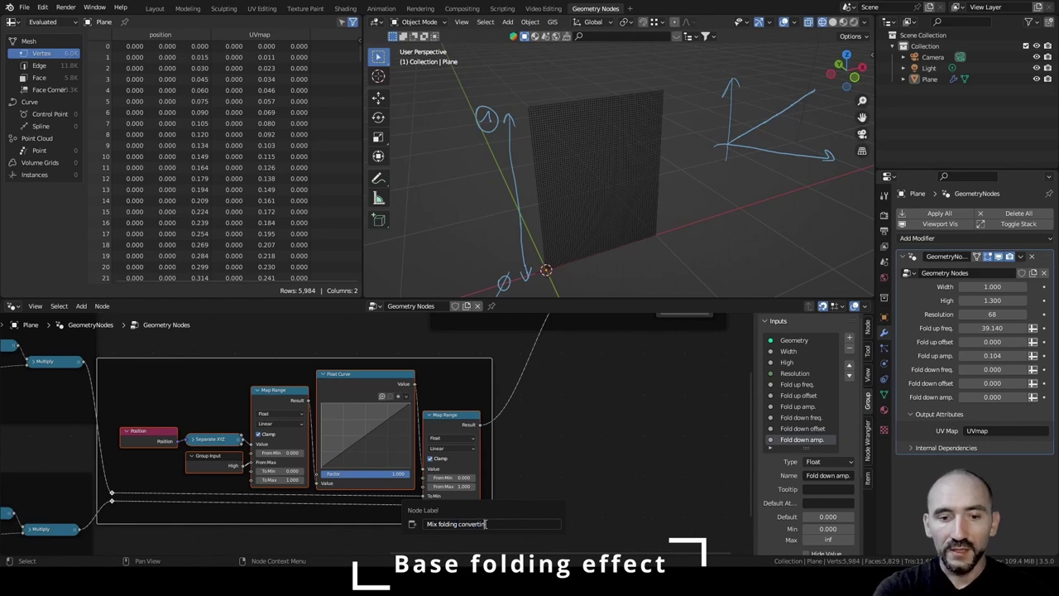
type("g high in ramp")
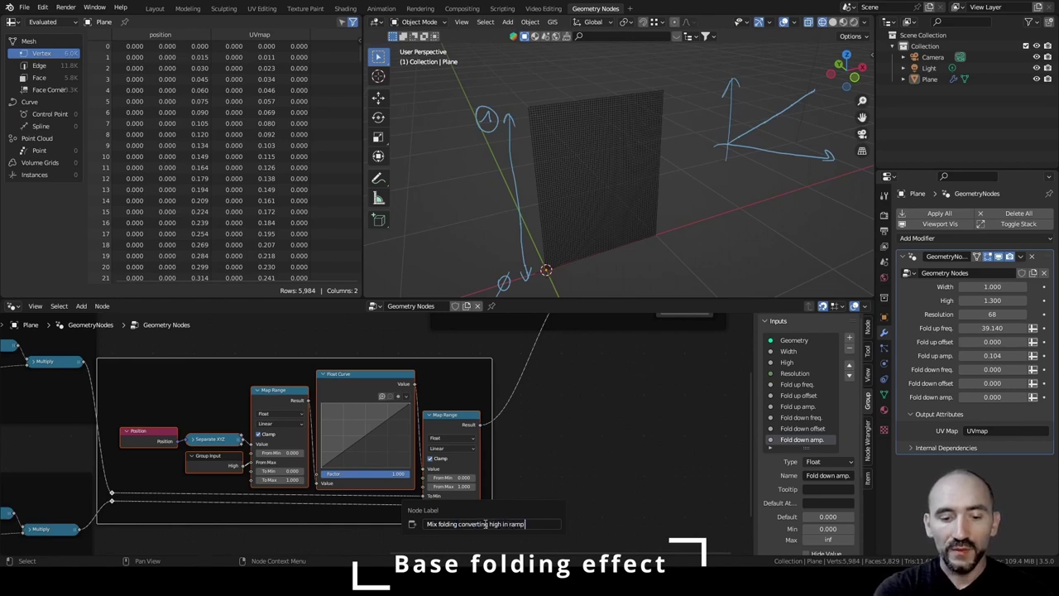
type(" from 0 to 1")
key("Return")
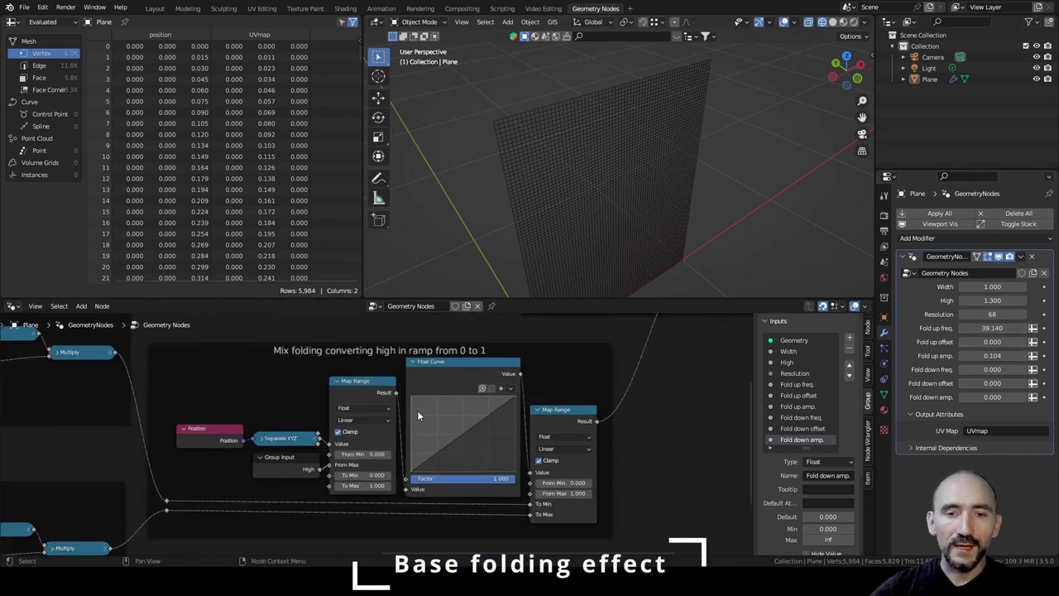
Relink the first Map Range's Value so it takes the Z output of the Separate XYZ node.
scroll(555, 199, "down", 3)
middle_click_drag(554, 199, 587, 198)
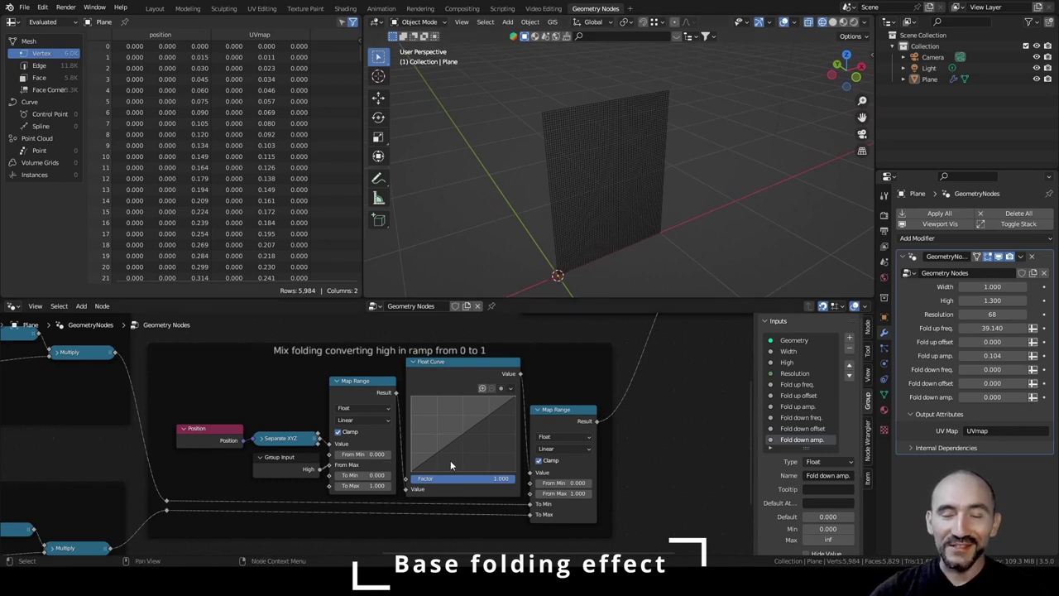
scroll(414, 455, "up", 2)
left_click_drag(300, 447, 312, 451)
scroll(615, 164, "up", 3)
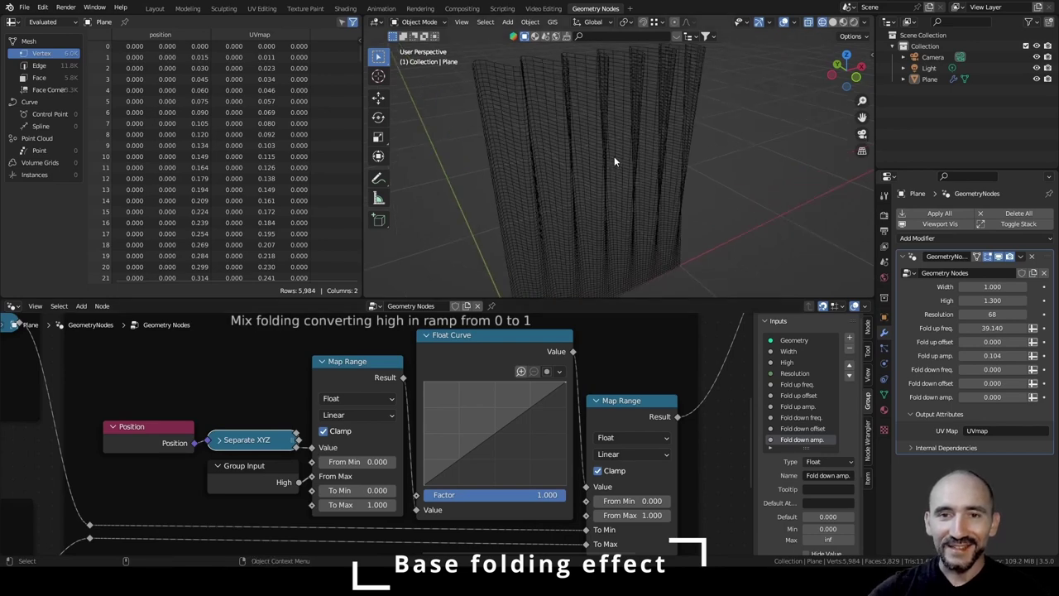
Examine the folded grid up close and switch the 3D viewport from wireframe to solid shading.
scroll(613, 157, "down", 1)
scroll(607, 161, "up", 3)
middle_click_drag(607, 161, 603, 163)
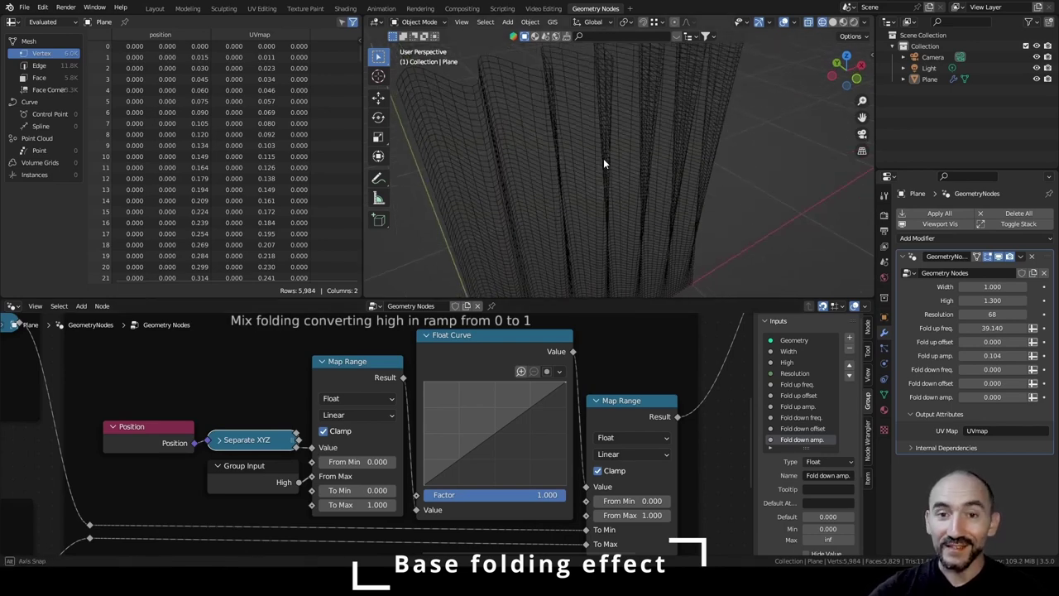
scroll(685, 163, "down", 2)
key("shift+z")
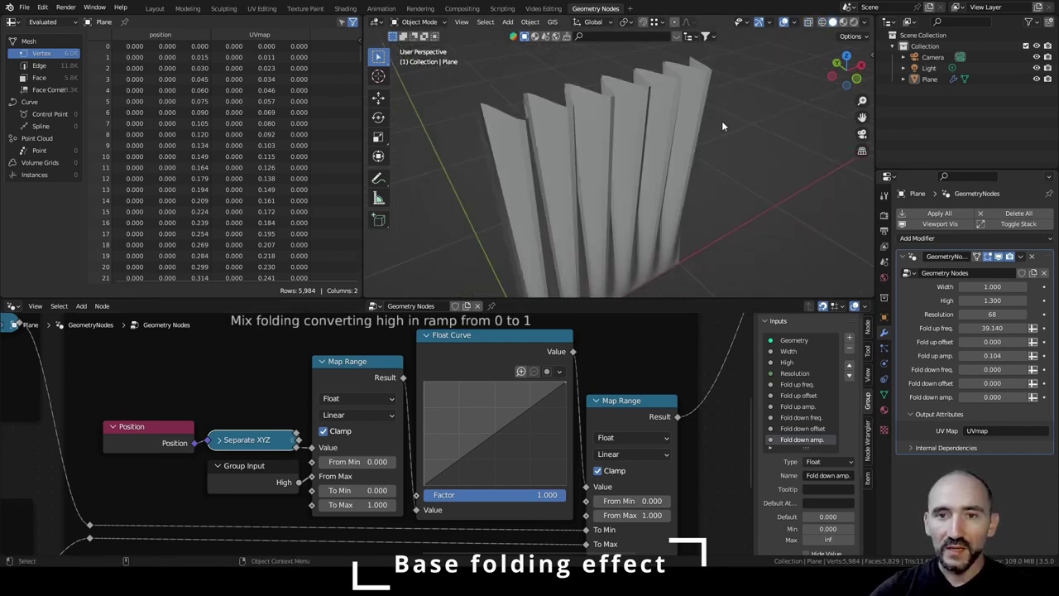
Set the modifier's Fold up freq. to 24.020, Fold down freq. to 11.860 and Fold down amp. to 0.105.
middle_click_drag(722, 124, 704, 147)
left_click_drag(992, 328, 930, 328)
left_click_drag(991, 397, 1009, 369)
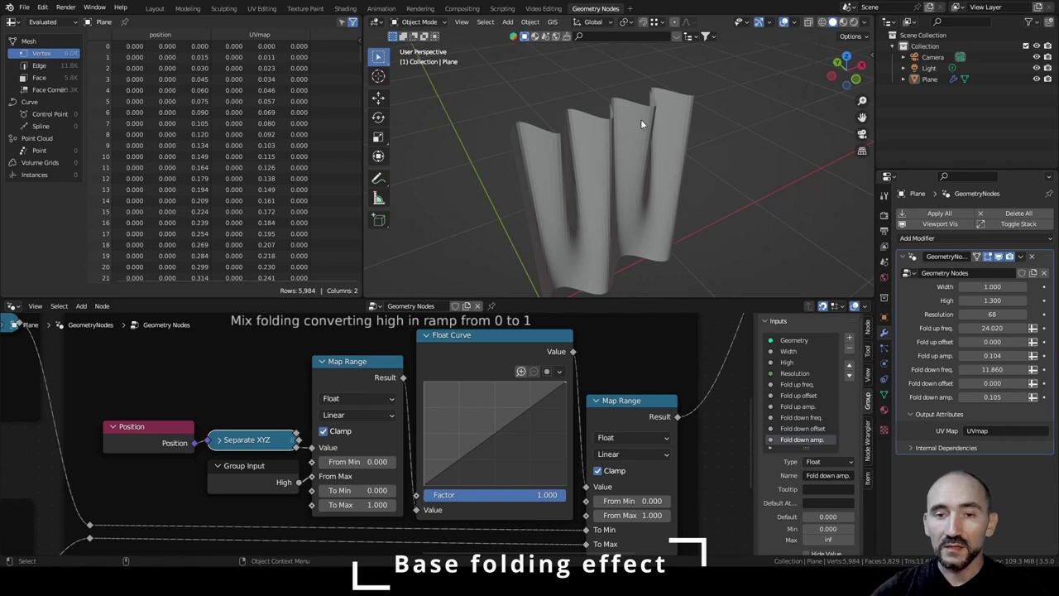
Set the curtain's Resolution to 128 in the Geometry Nodes modifier.
double_click(989, 315)
type("128")
key("Return")
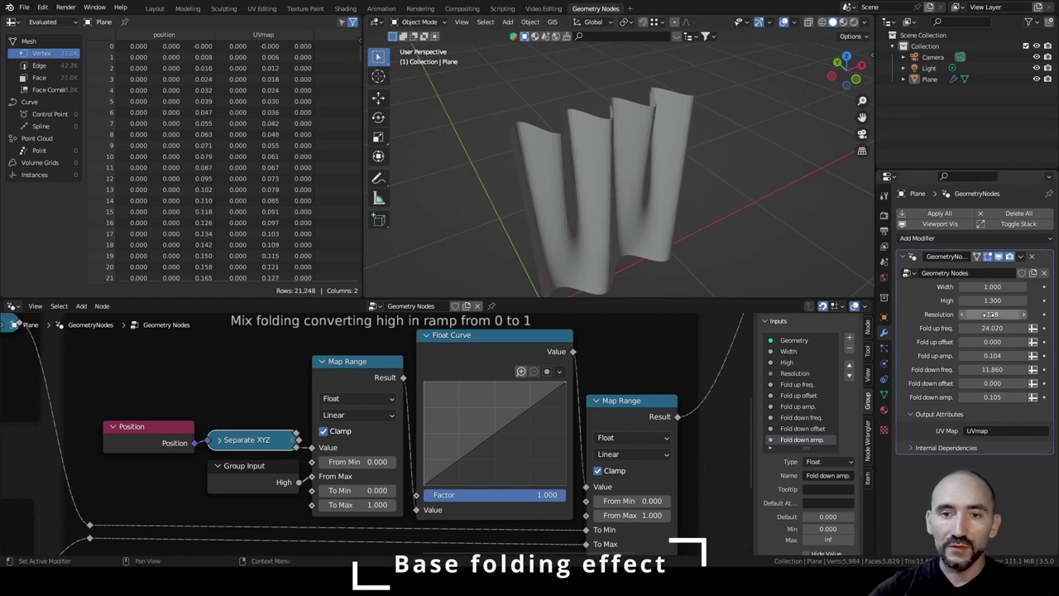
Shift the upper folds by setting Fold up offset to 20.010, leaving the plane deselected.
middle_click_drag(736, 186, 717, 50)
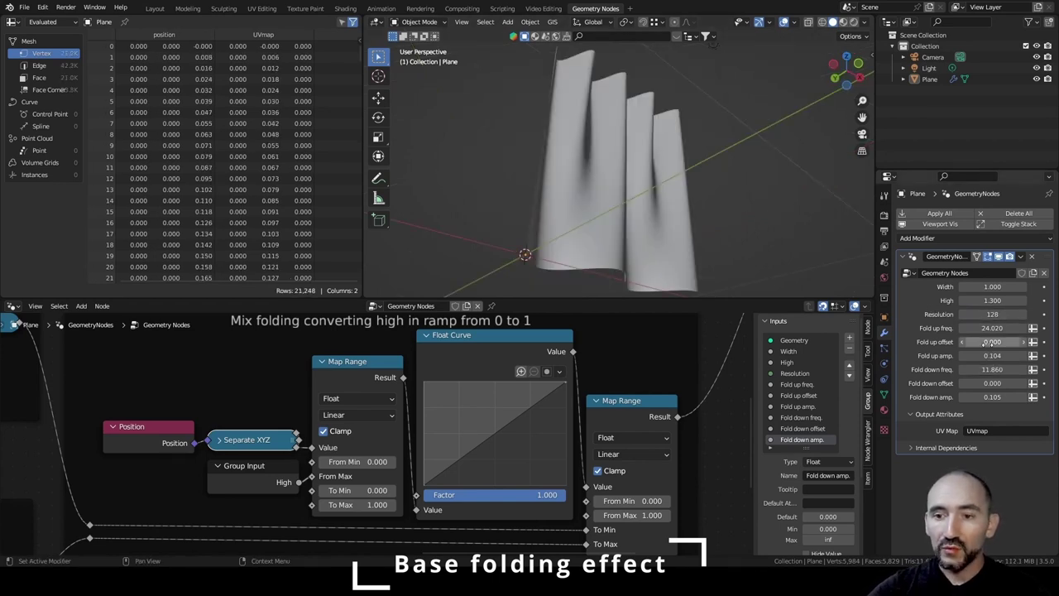
left_click_drag(984, 341, 1047, 341)
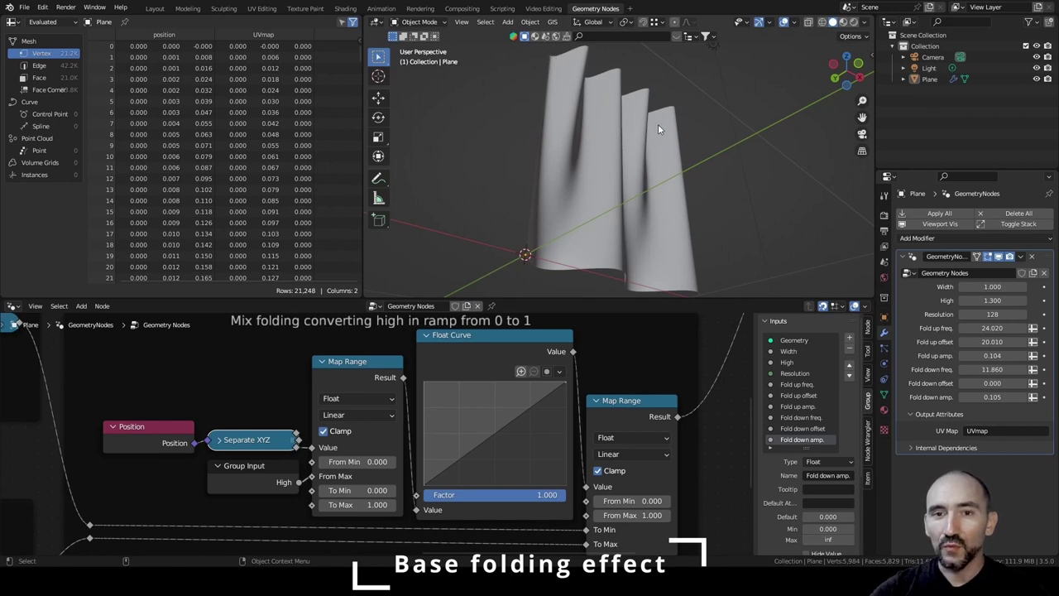
left_click(569, 67)
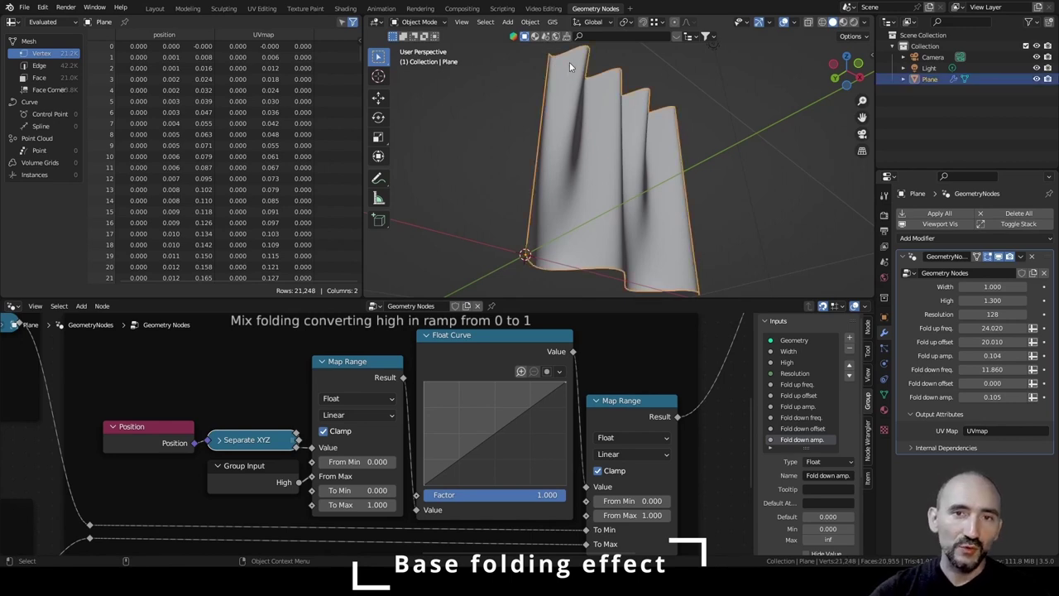
left_click(666, 79)
Inspect the lower edge of the curtain and set Fold down offset to 16.130.
middle_click_drag(665, 80, 584, 134)
scroll(584, 134, "down", 3)
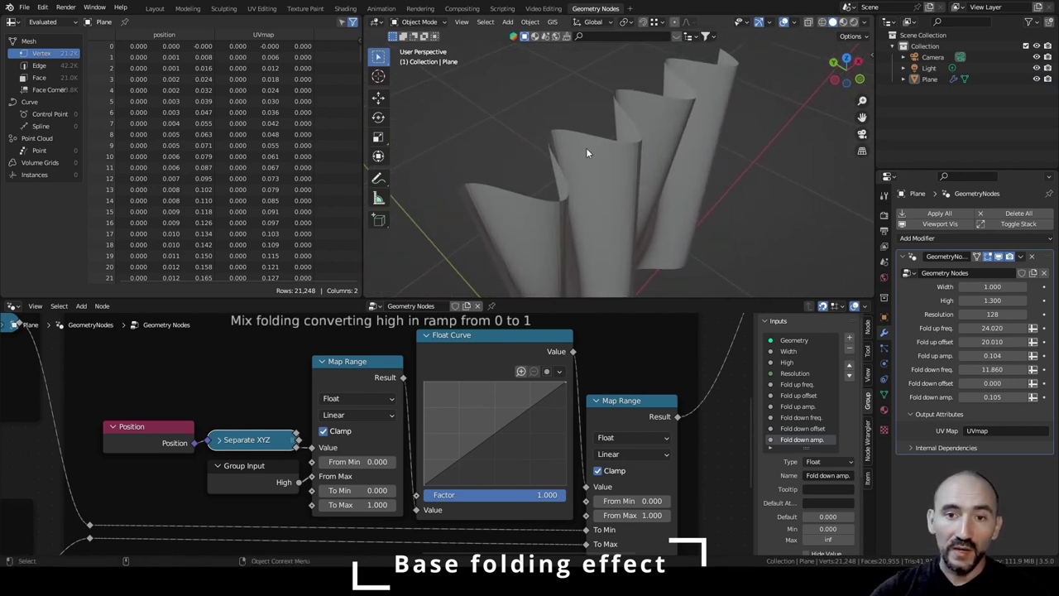
scroll(668, 266, "up", 5)
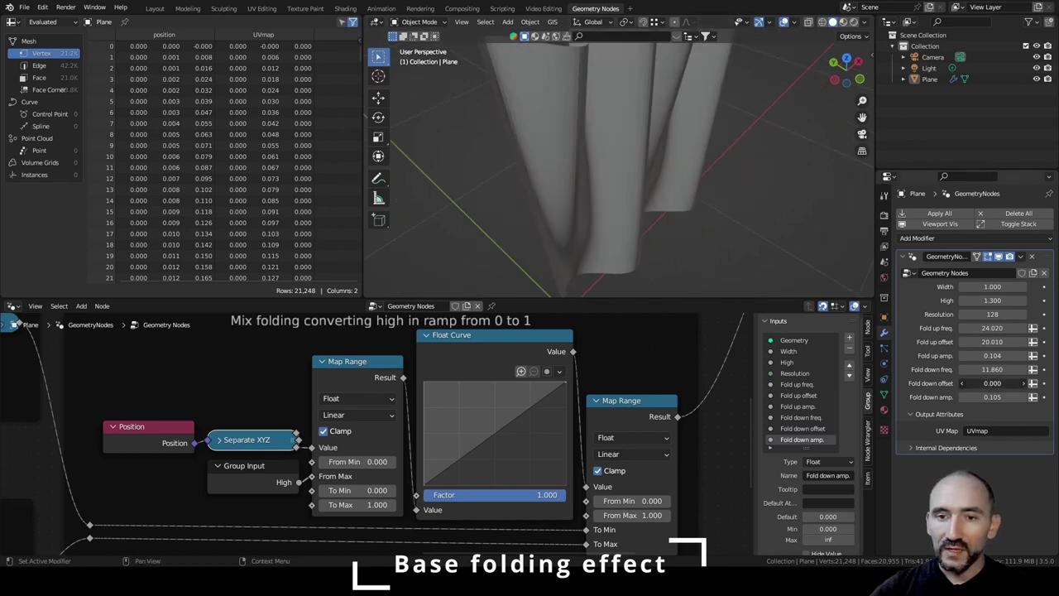
left_click_drag(991, 383, 1046, 383)
scroll(620, 165, "down", 4)
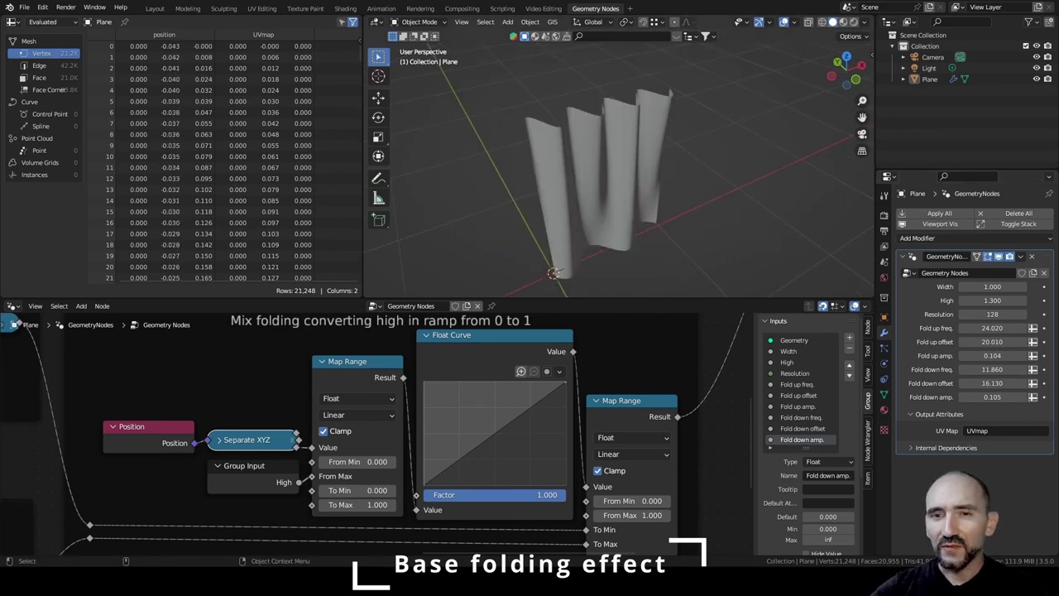
Vary the curtain's Width to test how the folds react, ending at 1.033.
key("Home")
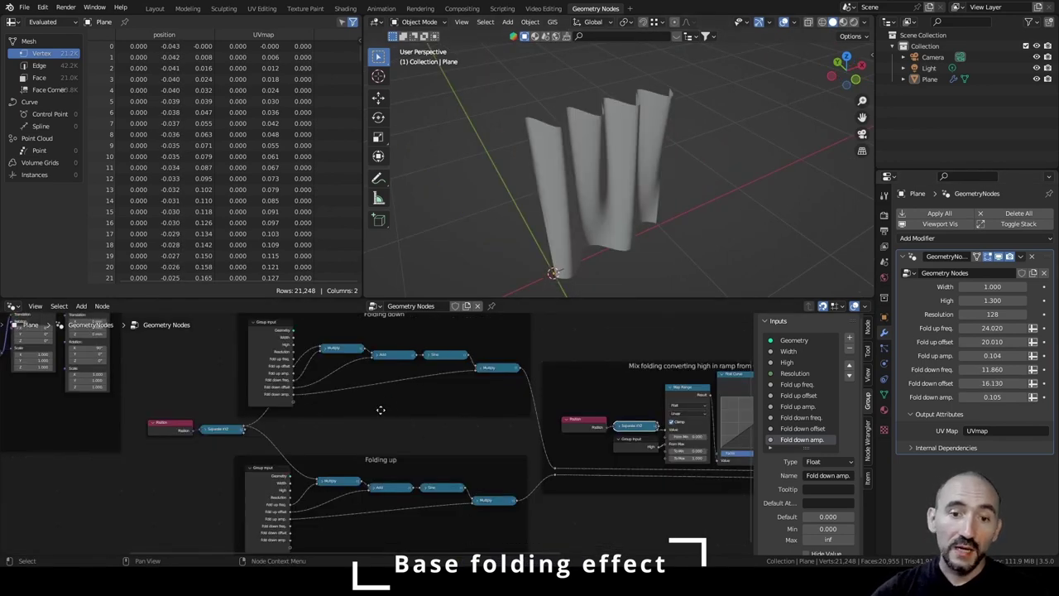
scroll(393, 412, "up", 2)
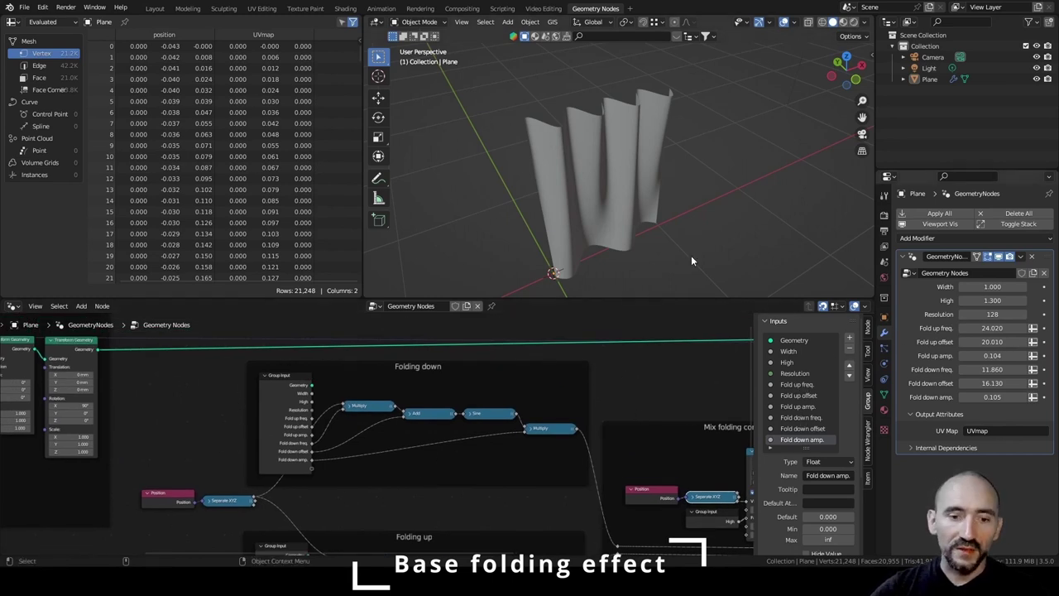
mouse_move(991, 286)
left_mouse_down()
mouse_move(928, 286)
mouse_move(998, 286)
left_mouse_up()
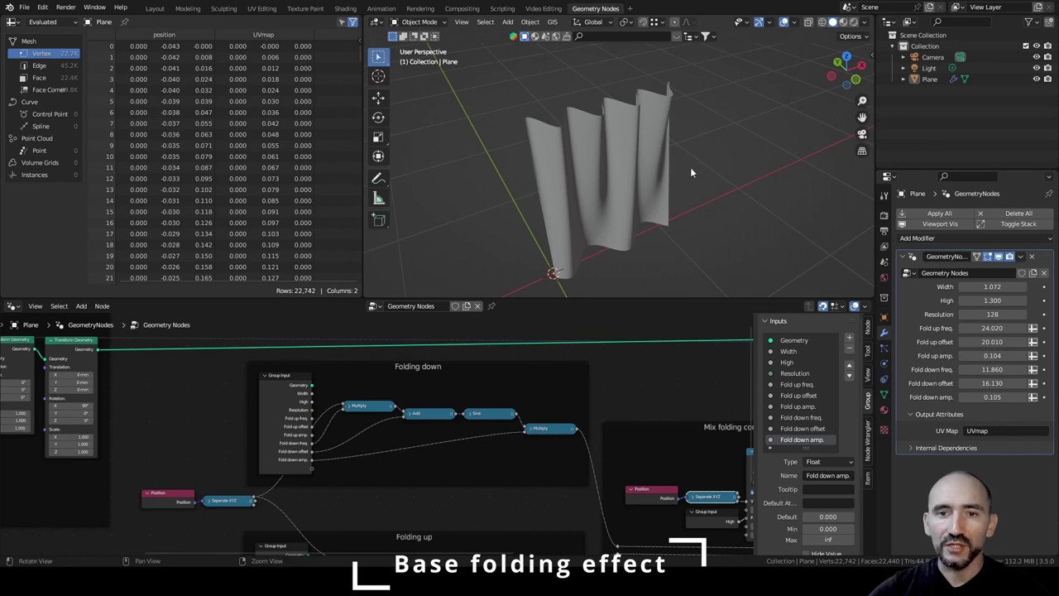
middle_click_drag(690, 169, 695, 145)
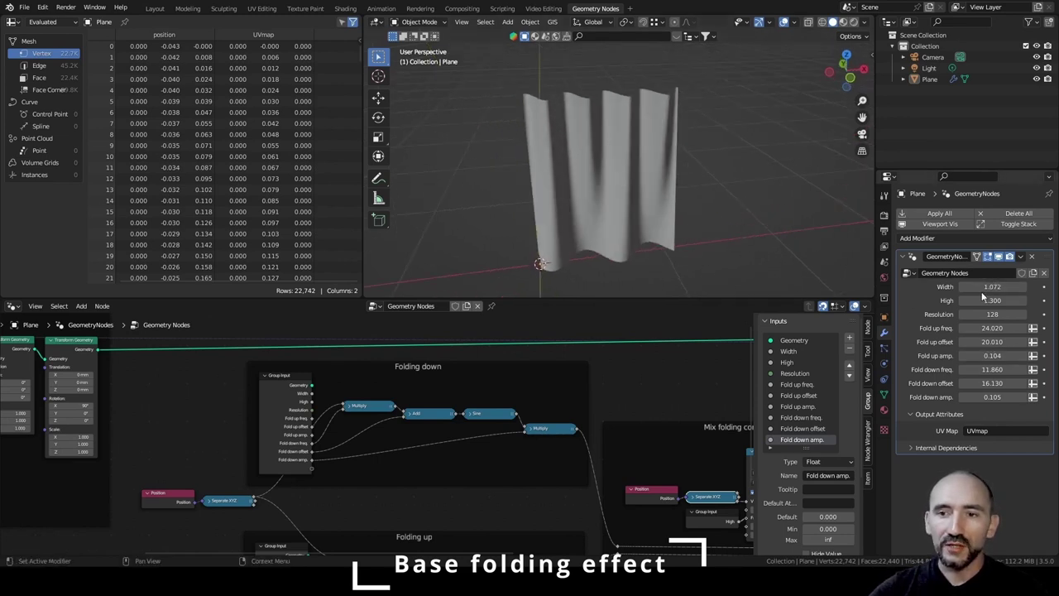
mouse_move(984, 286)
left_mouse_down()
mouse_move(910, 286)
mouse_move(979, 286)
left_mouse_up()
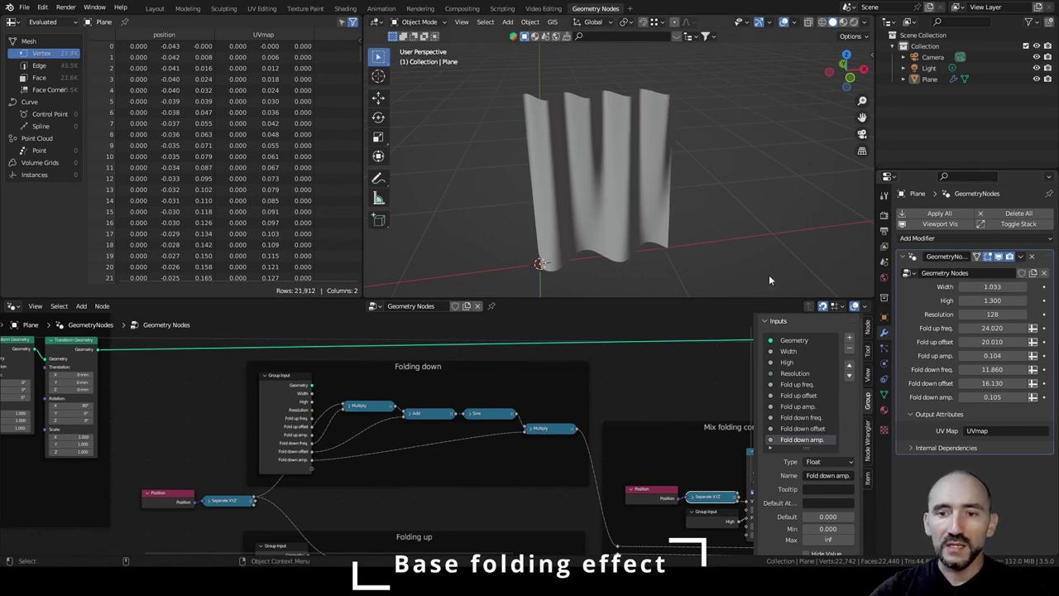
Add a group input after Resolution, change its type to Boolean and name it "Relative freq.".
left_click(801, 373)
left_click(847, 338)
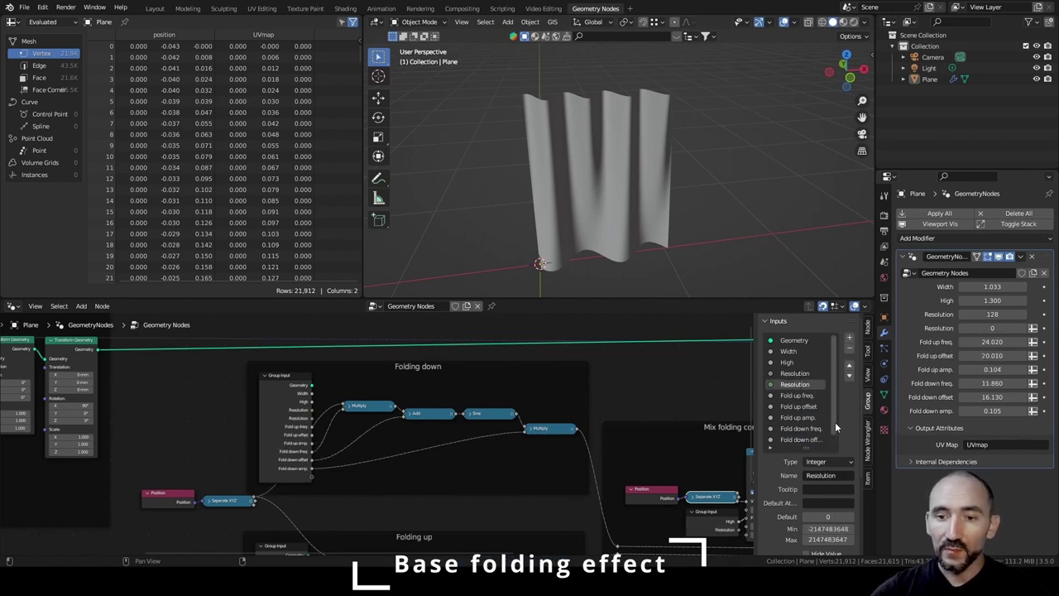
left_click(824, 462)
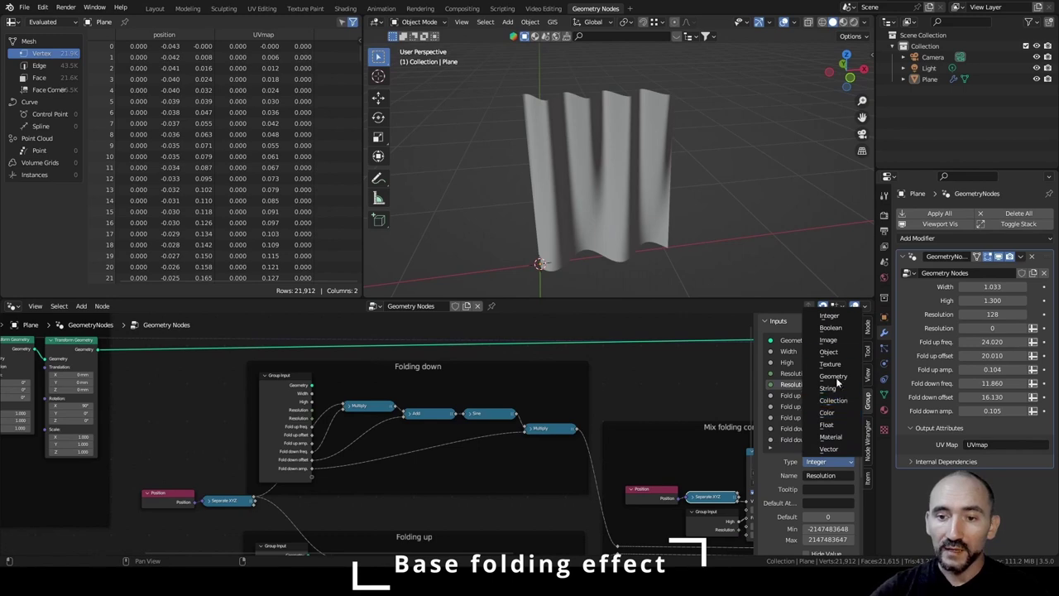
left_click(828, 353)
type("Rela")
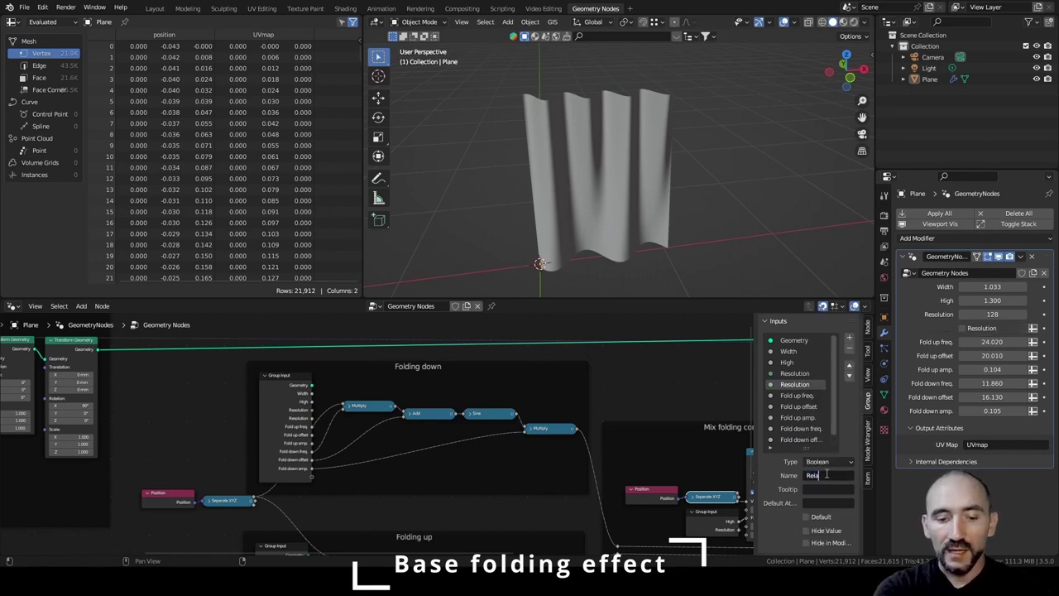
type("tive freq.")
key("Return")
Move the Group Input node in the "Folding down" frame away from the Multiply node to make room between them.
scroll(493, 439, "up", 3)
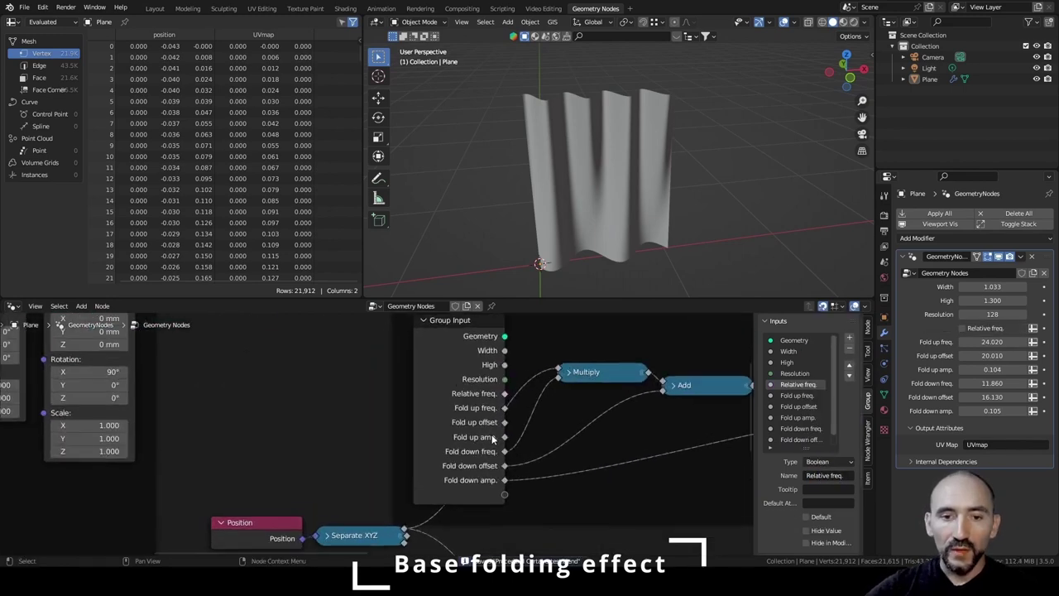
left_click_drag(447, 376, 347, 362)
scroll(444, 386, "down", 1)
middle_click_drag(526, 409, 434, 460)
middle_click_drag(793, 276, 550, 147)
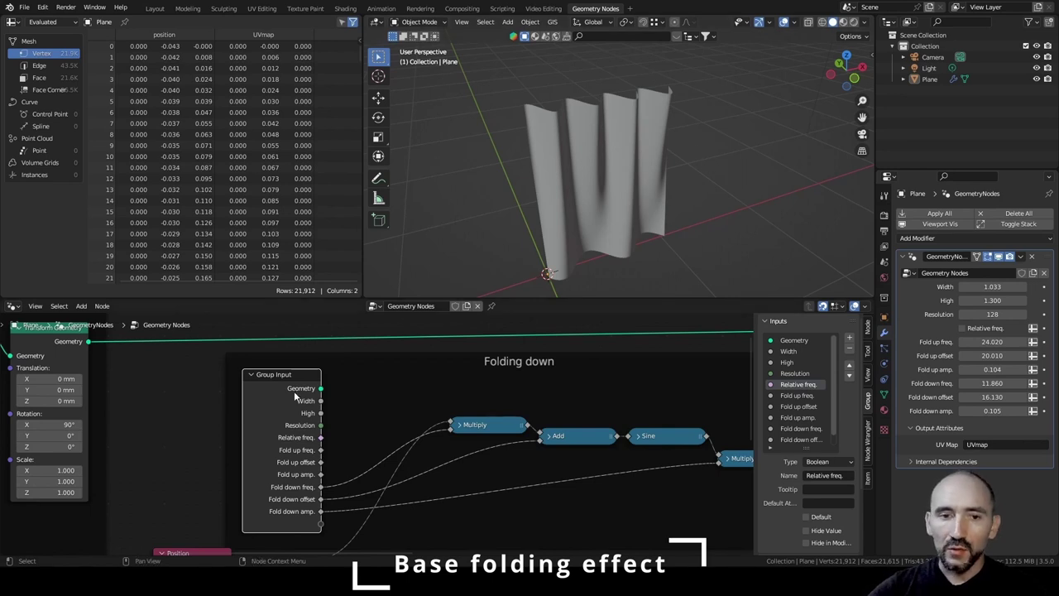
left_click_drag(293, 393, 249, 395)
Add a Switch node in the "Folding down" frame, controlled by Relative freq., and set its input type to Float.
left_click_drag(277, 436, 331, 414)
type("switch")
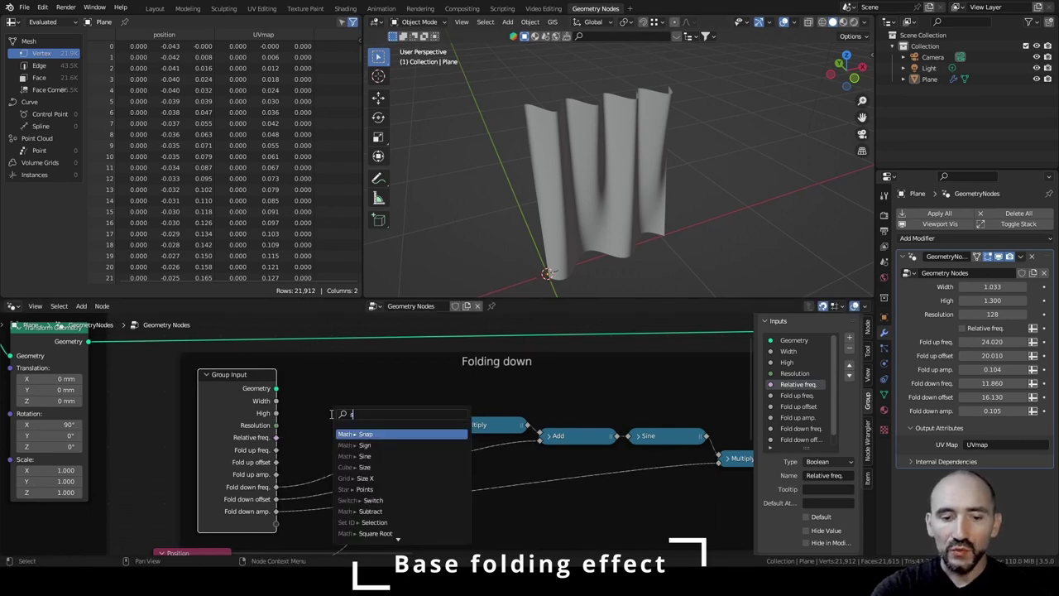
key("Return")
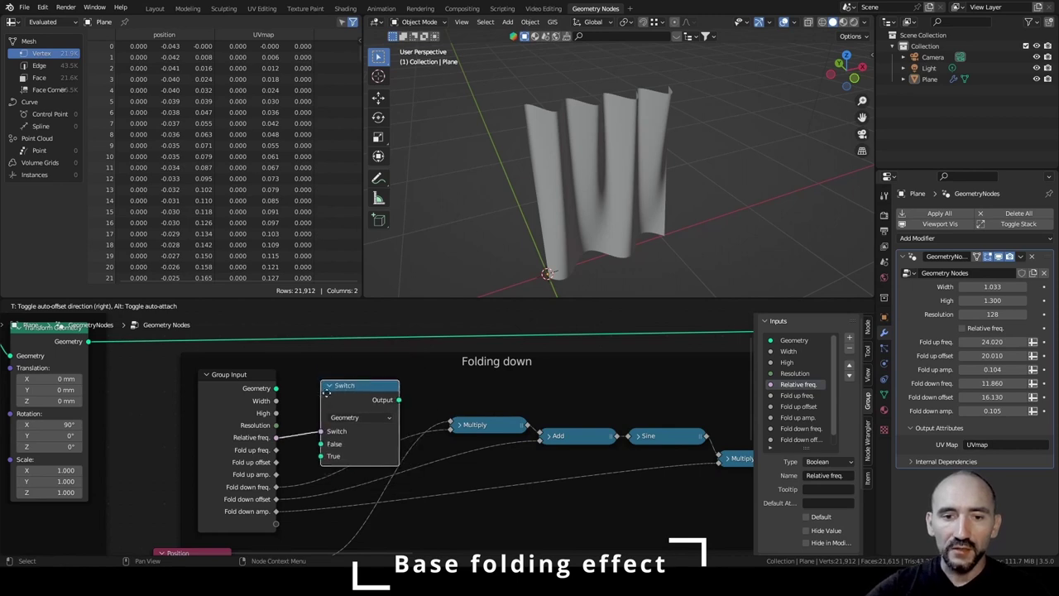
left_click(330, 392)
left_click(373, 417)
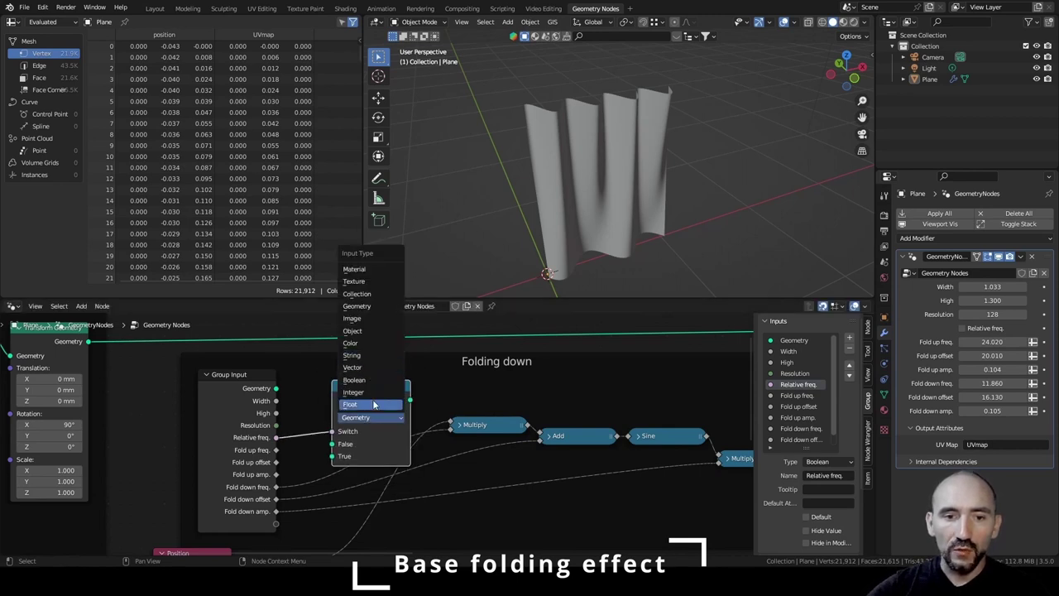
left_click(350, 403)
left_click_drag(275, 436, 332, 431)
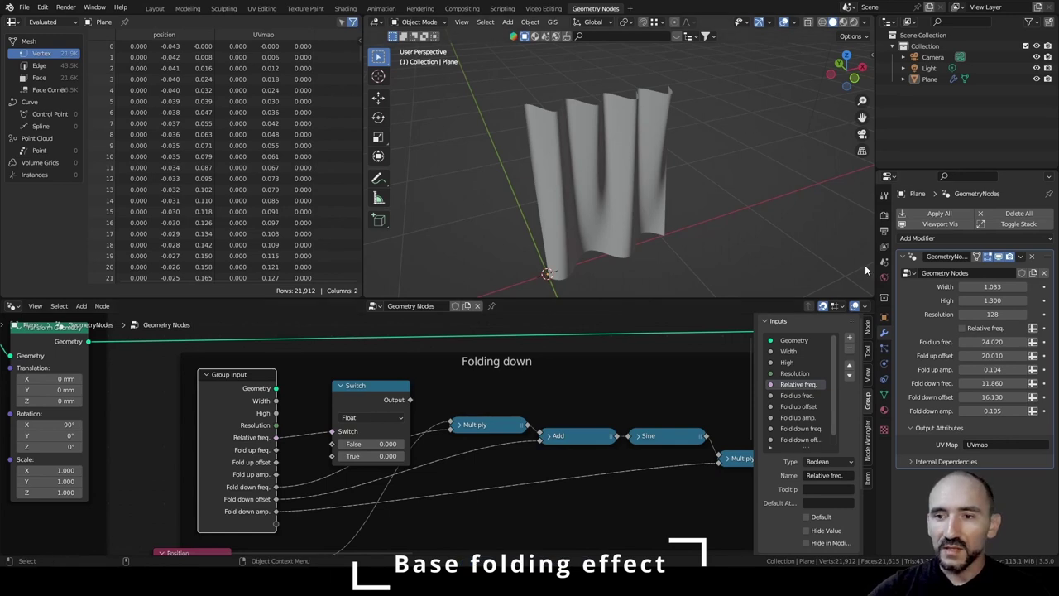
Test the curtain at a Width of 0.5 and again at 1 to compare how the folds react.
double_click(984, 287)
type("0")
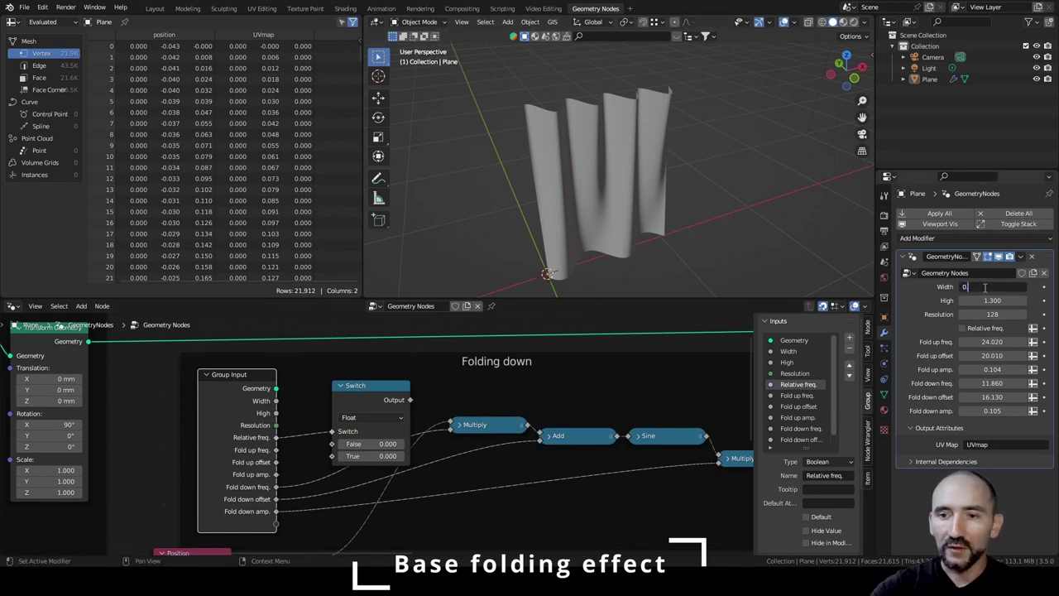
type(".5")
key("Return")
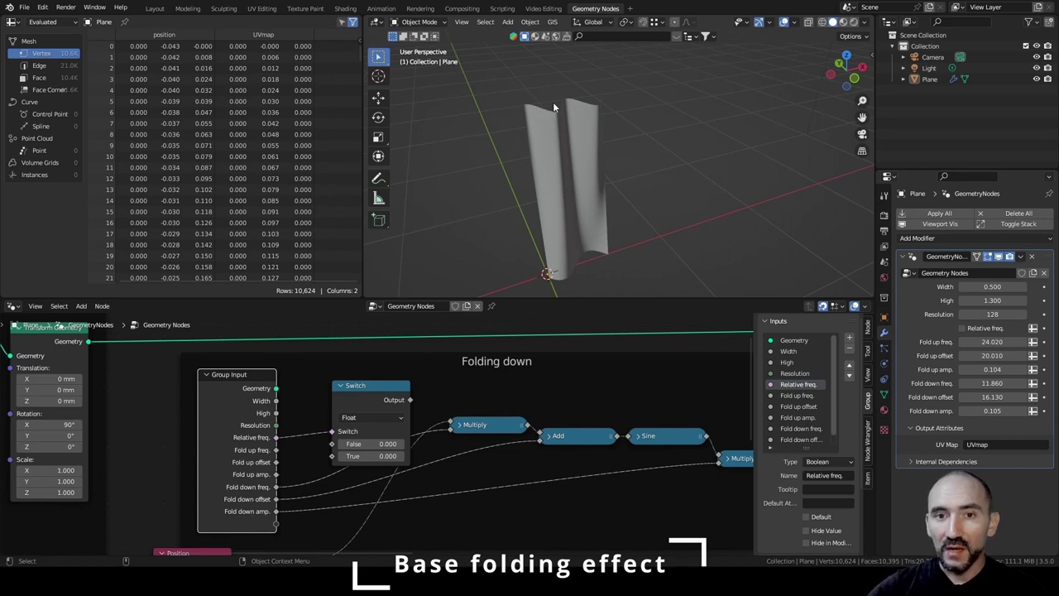
left_click(993, 286)
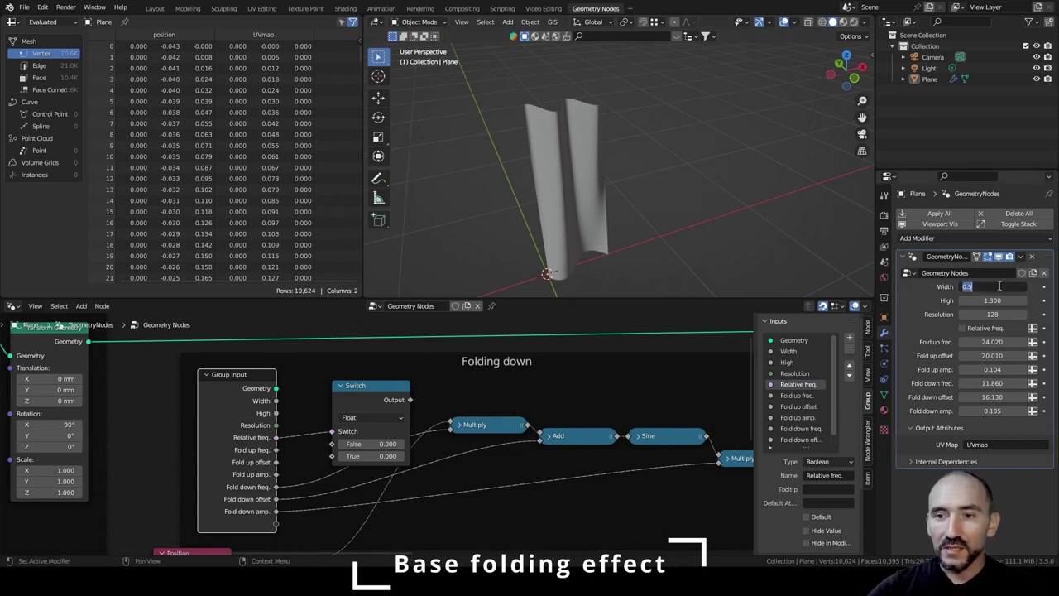
type("1")
key("Return")
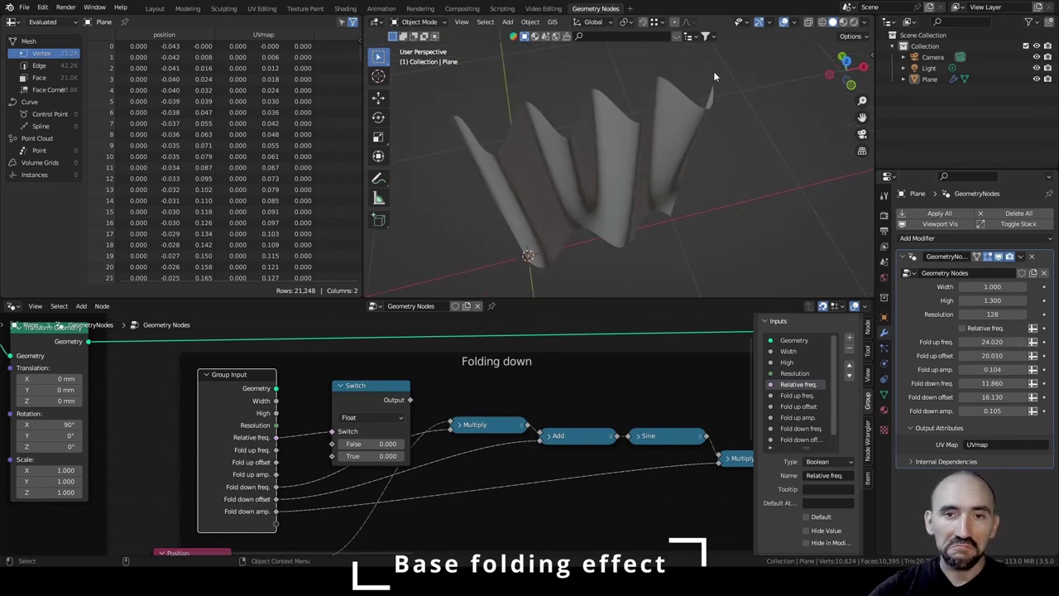
Set Width to 0.5 and double Fold up freq. to 48.040.
left_click(1004, 286)
type("0.5")
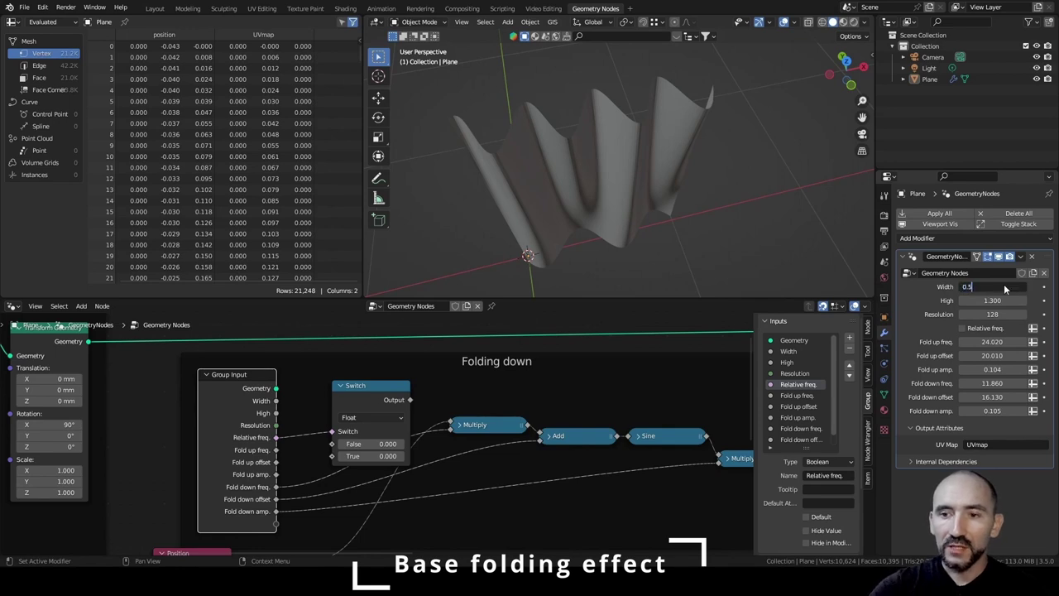
key("Return")
double_click(988, 342)
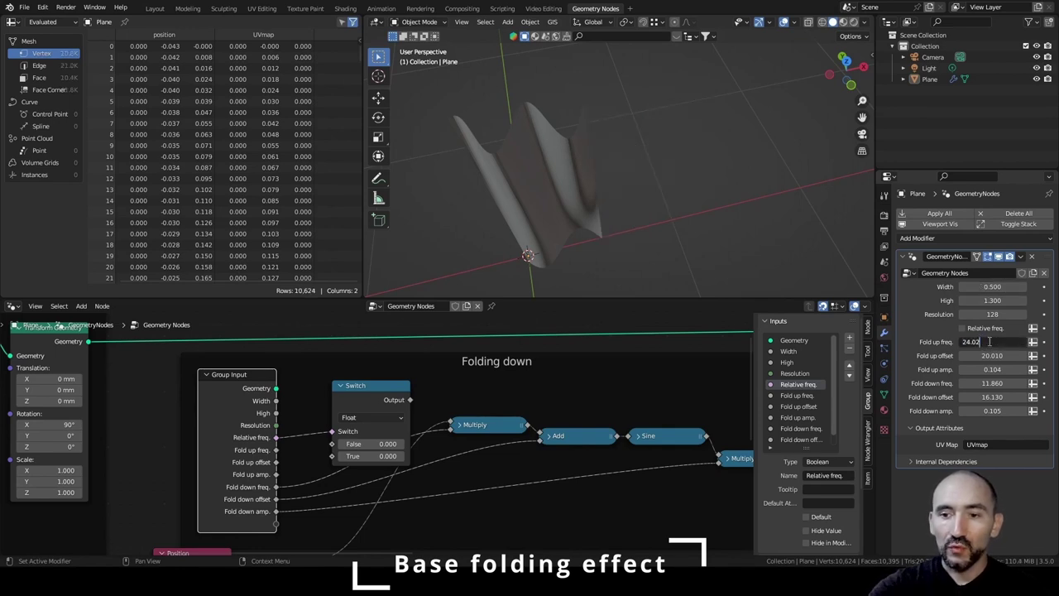
type("*2")
key("Return")
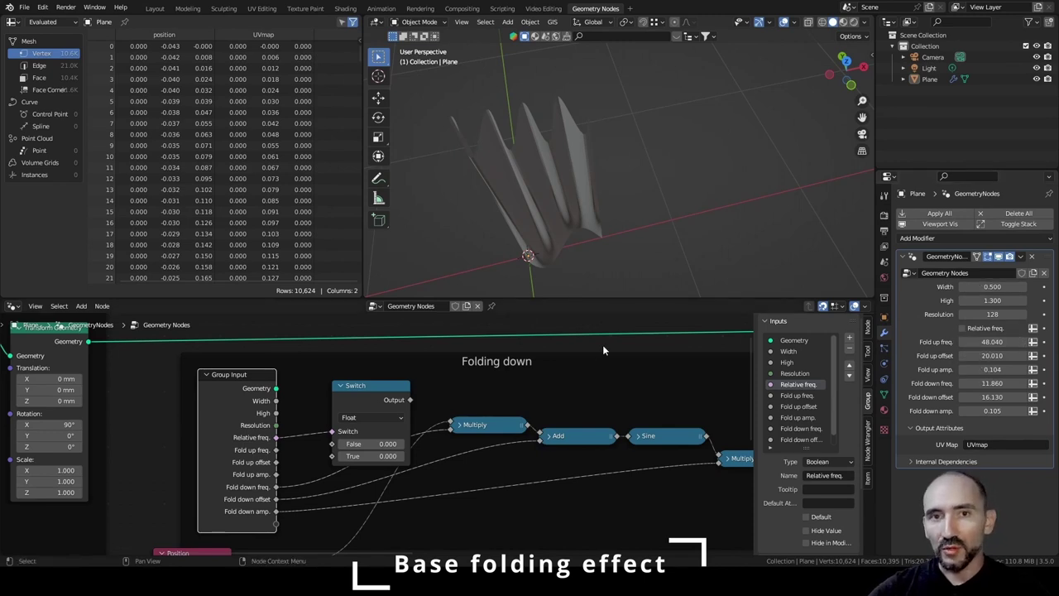
Place the "Folding down" frame's first Multiply node below the Switch and add a Divide node fed by the Multiply output.
left_click_drag(379, 395, 357, 385)
middle_click_drag(381, 486, 370, 449)
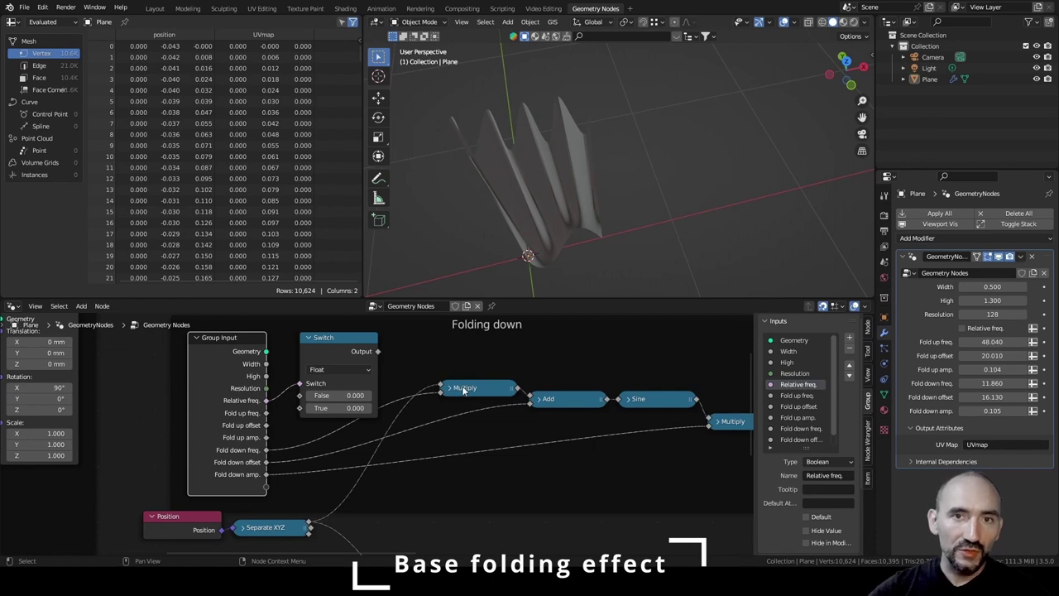
left_click_drag(462, 386, 358, 437)
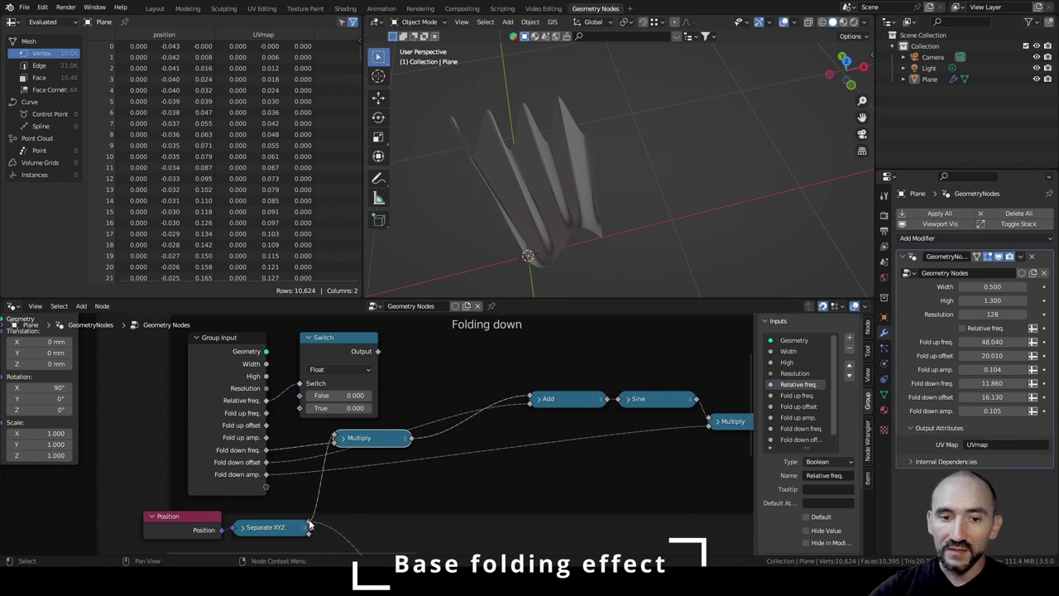
left_click_drag(310, 522, 430, 381)
type("div")
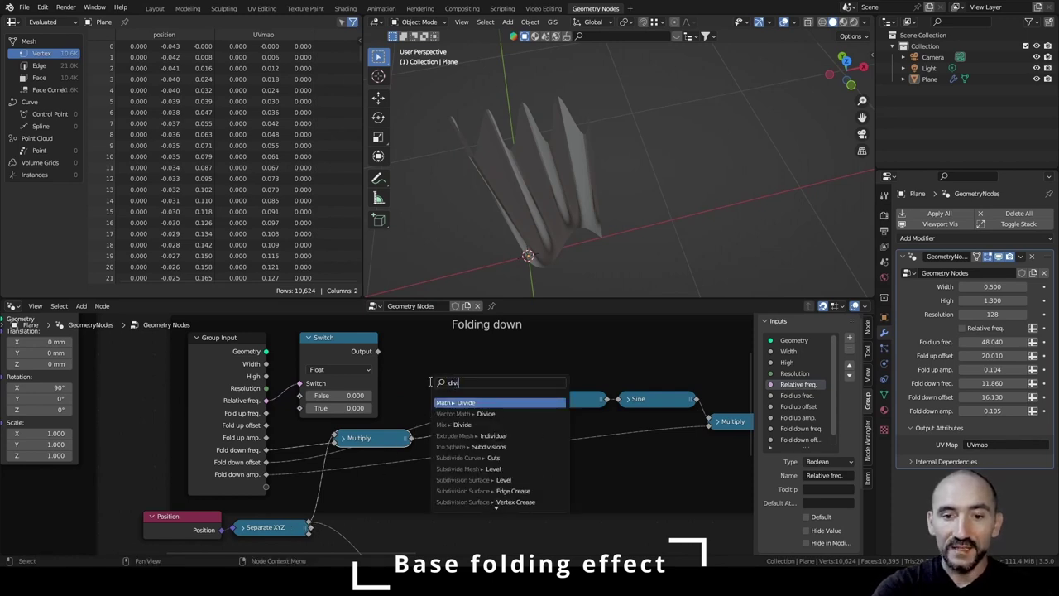
key("Return")
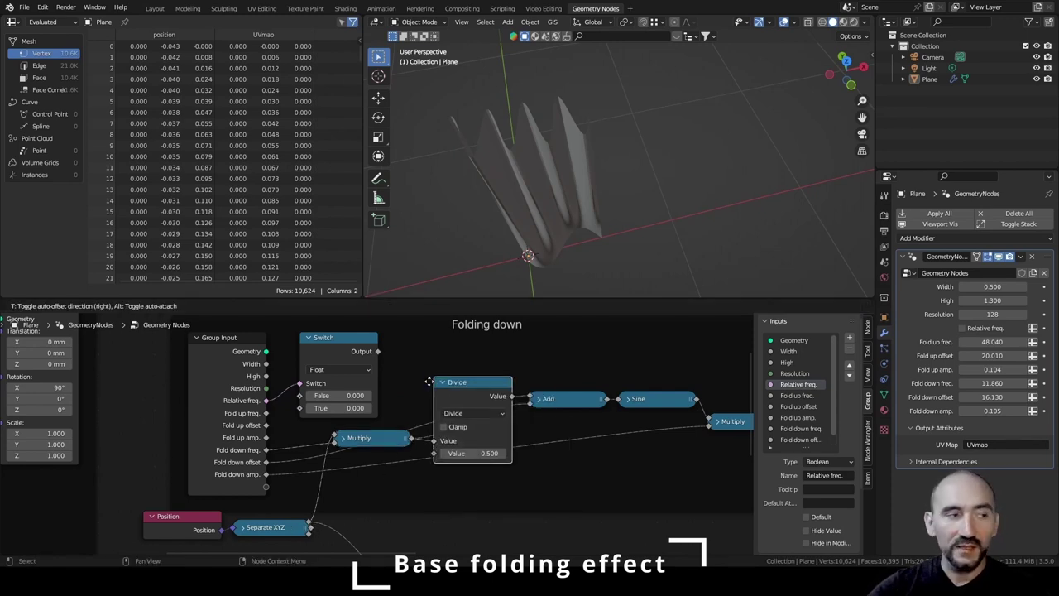
left_click(427, 352)
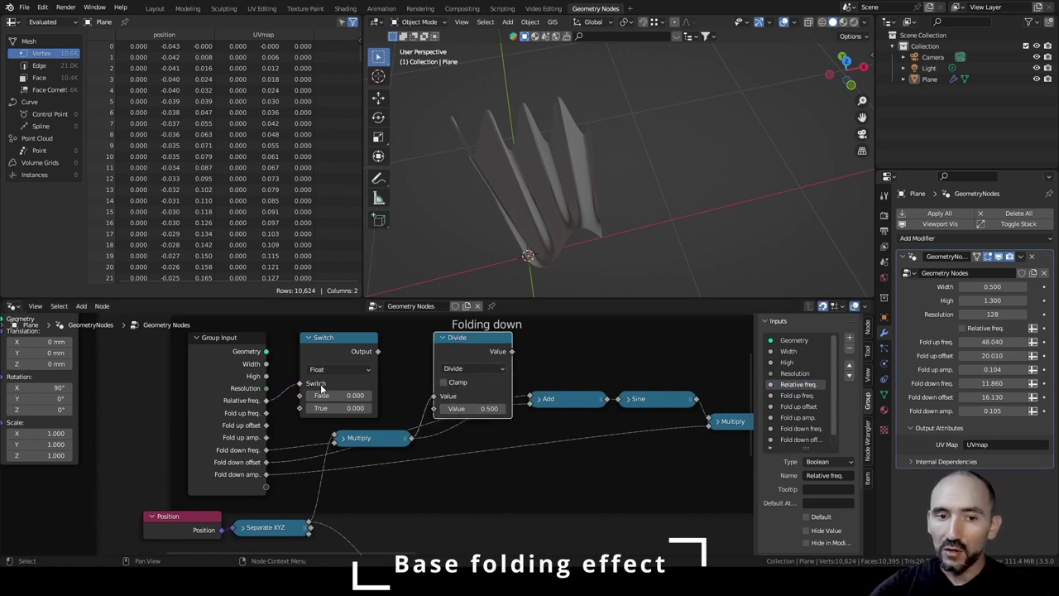
Feed Width through the Switch's True input into the Divide's second value, link Divide to Add, and set the Switch's False value to 1.
left_click_drag(267, 371, 301, 408)
left_click_drag(377, 351, 435, 409)
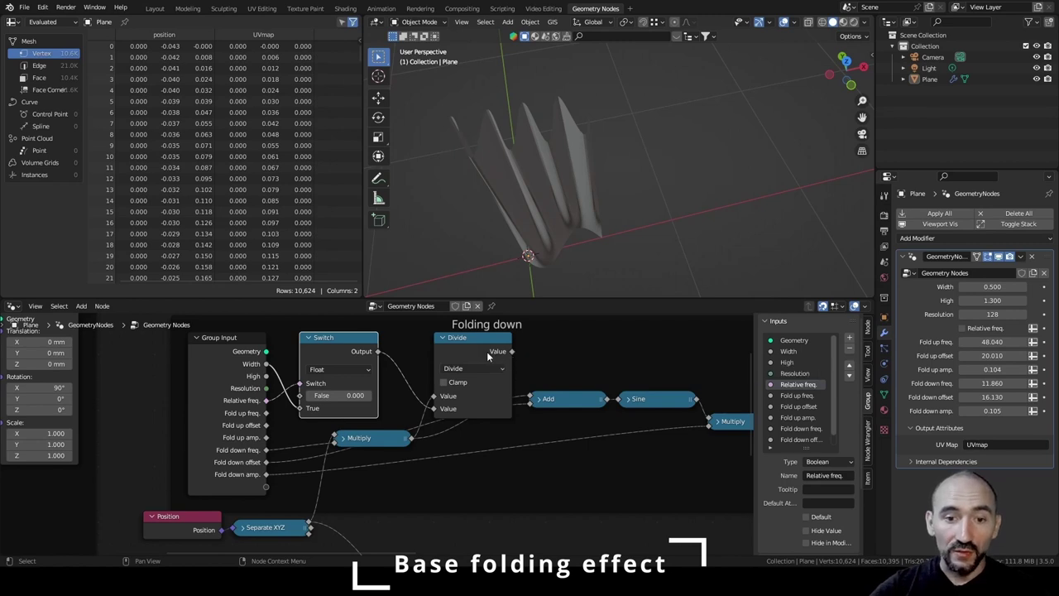
mouse_move(477, 354)
left_mouse_down()
mouse_move(431, 354)
mouse_move(476, 348)
left_mouse_up()
left_click(338, 394)
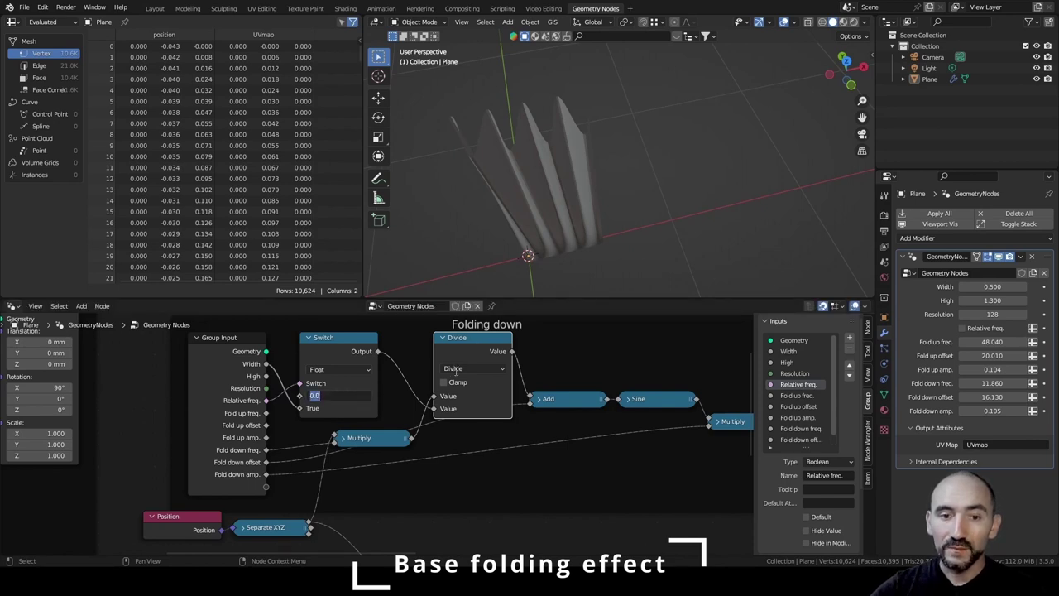
type("1")
key("Return")
Duplicate the Switch and Divide nodes and place the copies above the Multiply and Add nodes in the "Folding up" frame.
scroll(355, 363, "down", 3)
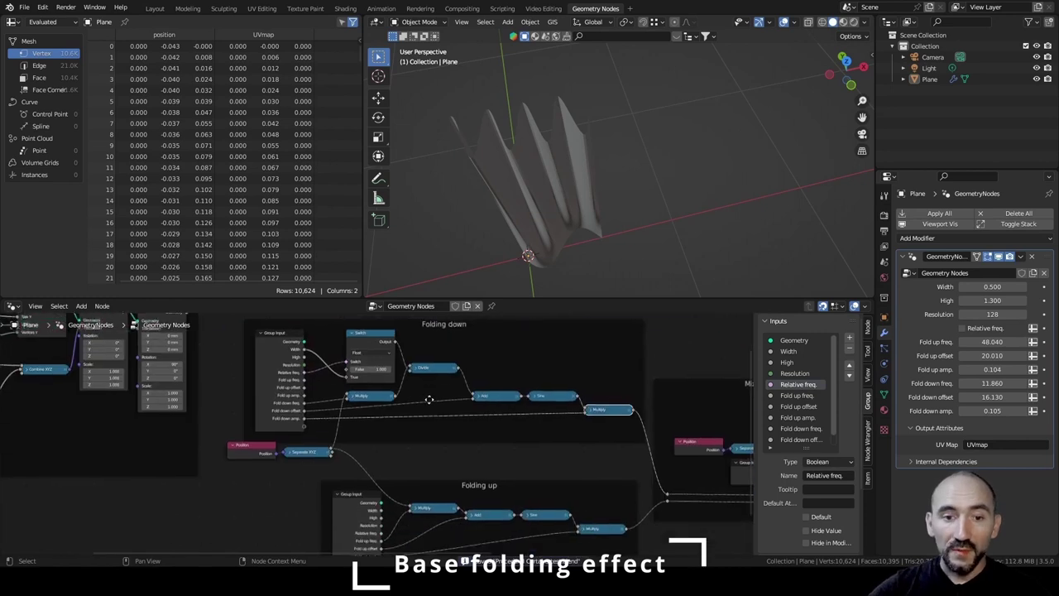
left_click(361, 354)
left_click(434, 365, "shift")
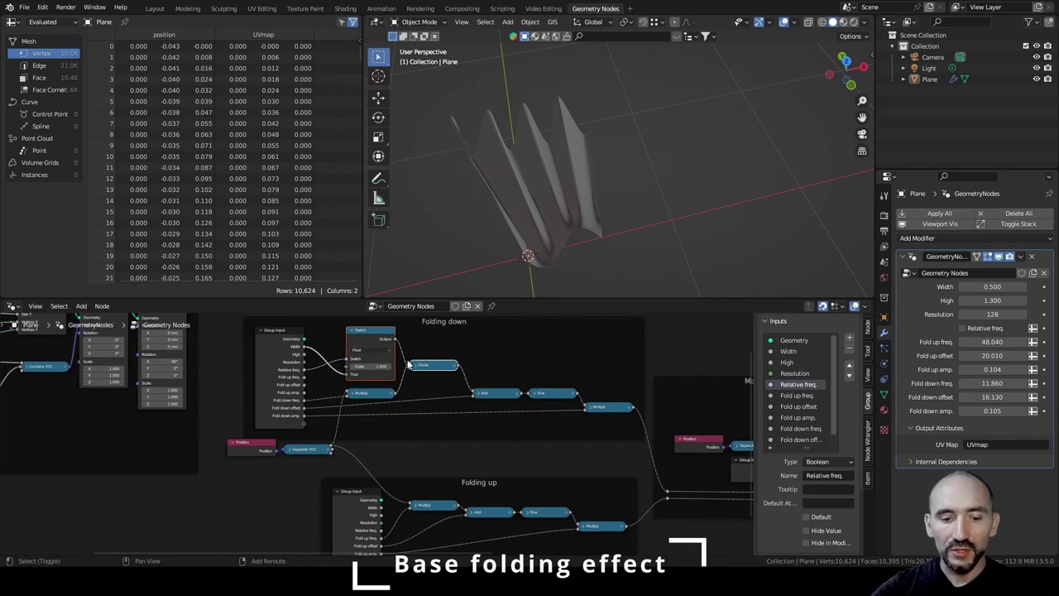
key("shift+d")
left_click(431, 459)
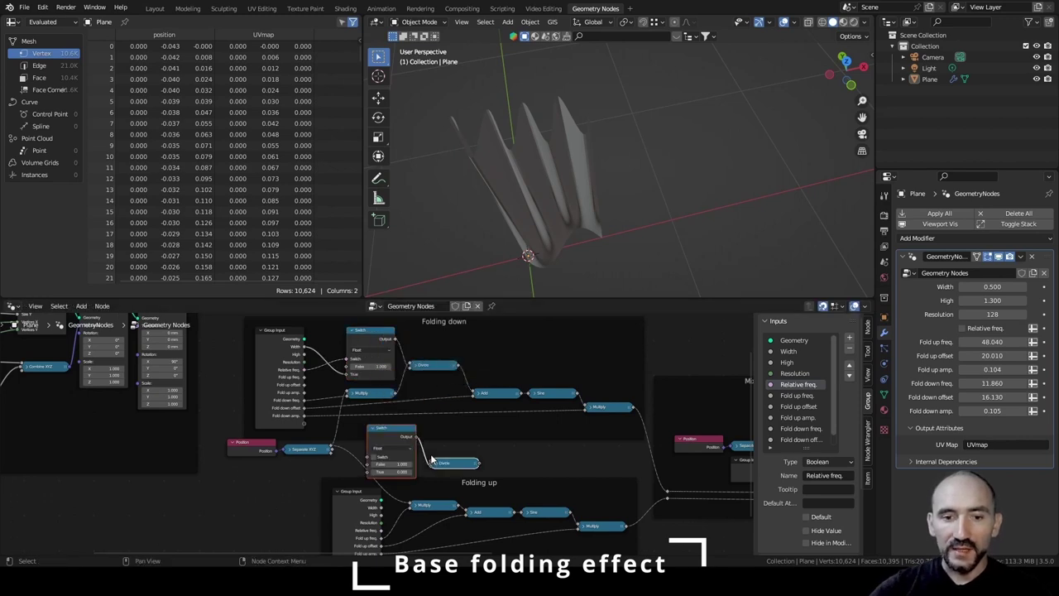
middle_click_drag(437, 461, 452, 372)
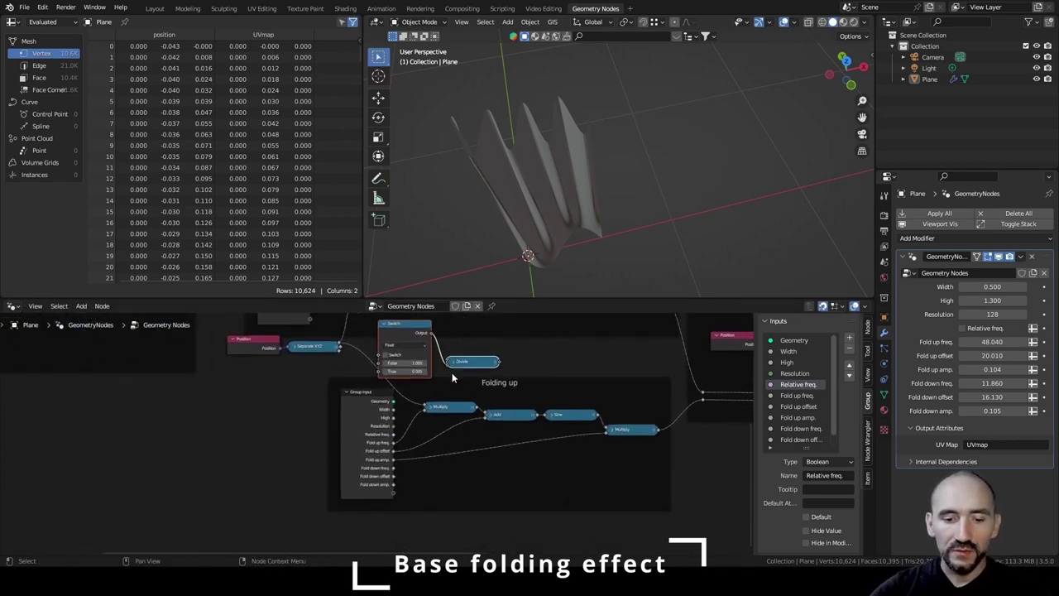
left_click_drag(451, 372, 461, 440)
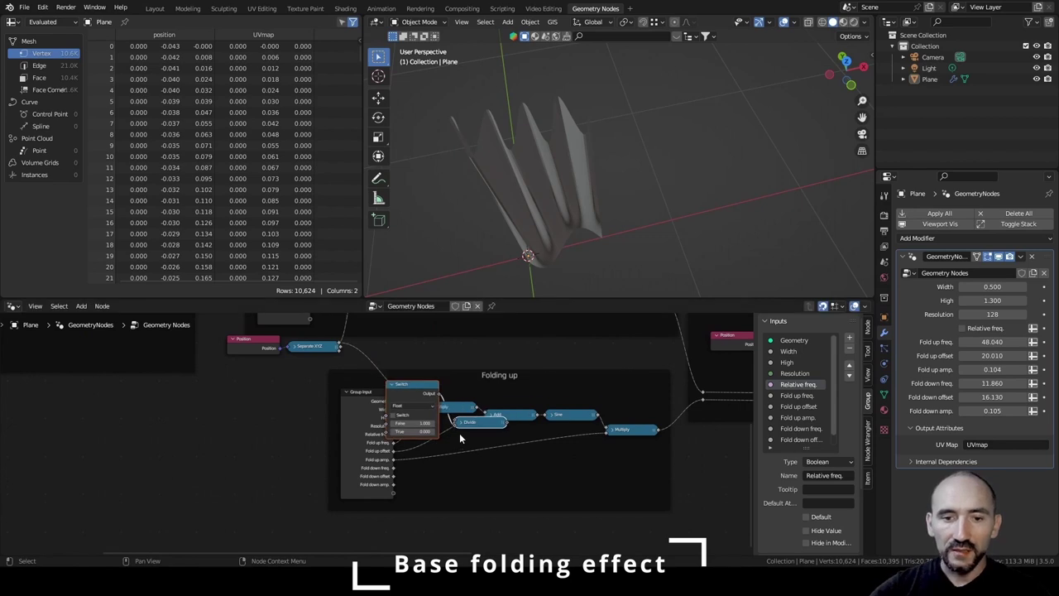
key("g")
left_click(493, 395)
scroll(494, 395, "up", 2)
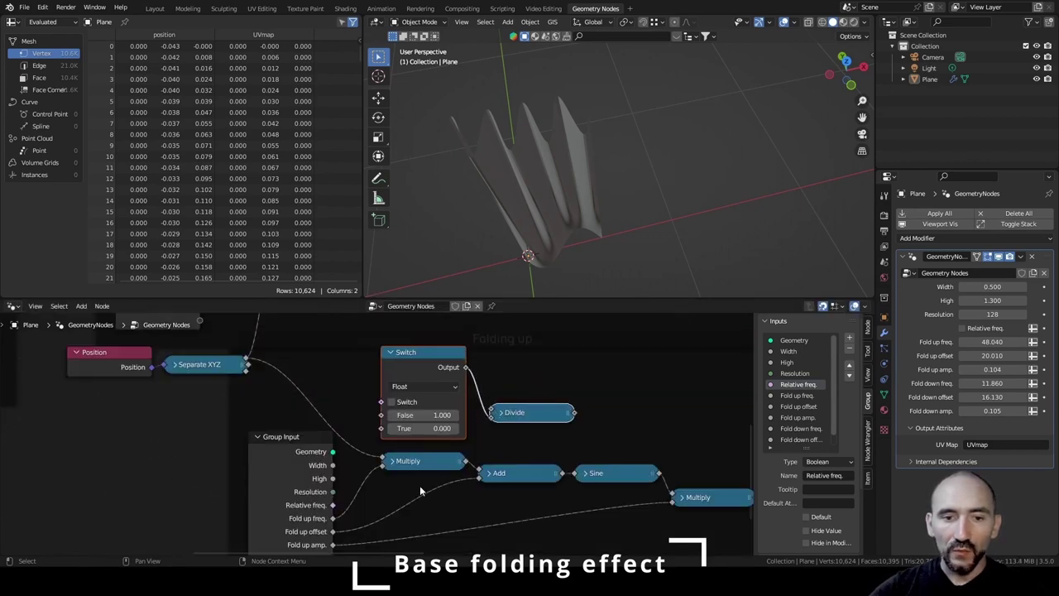
In "Folding up", connect Relative freq. to Switch, Width to its True input, Multiply to Divide, and Divide to Add.
left_click(344, 468)
left_click_drag(333, 504, 384, 396)
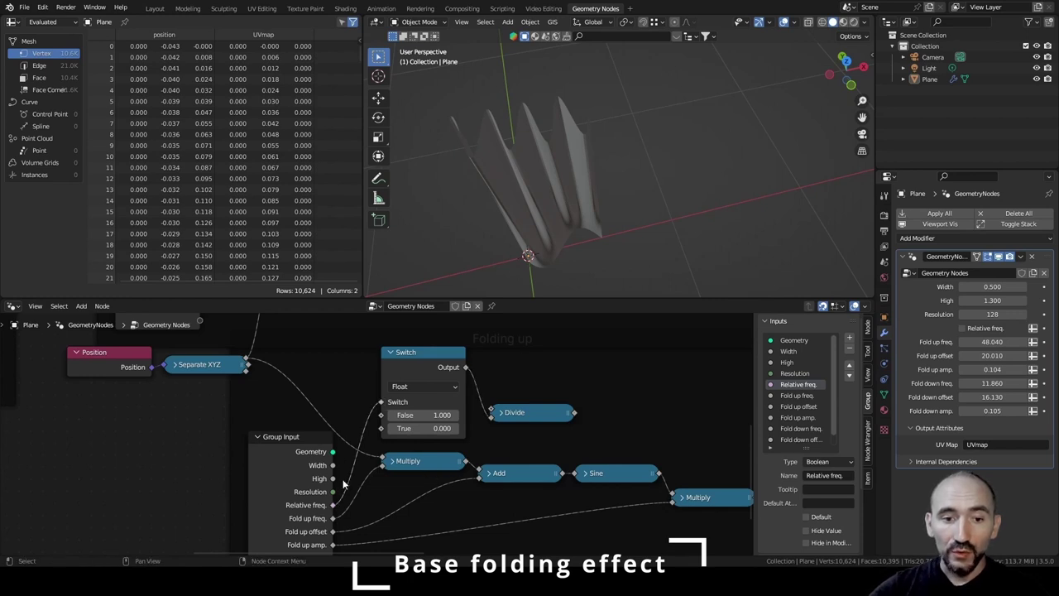
left_click_drag(332, 465, 380, 428)
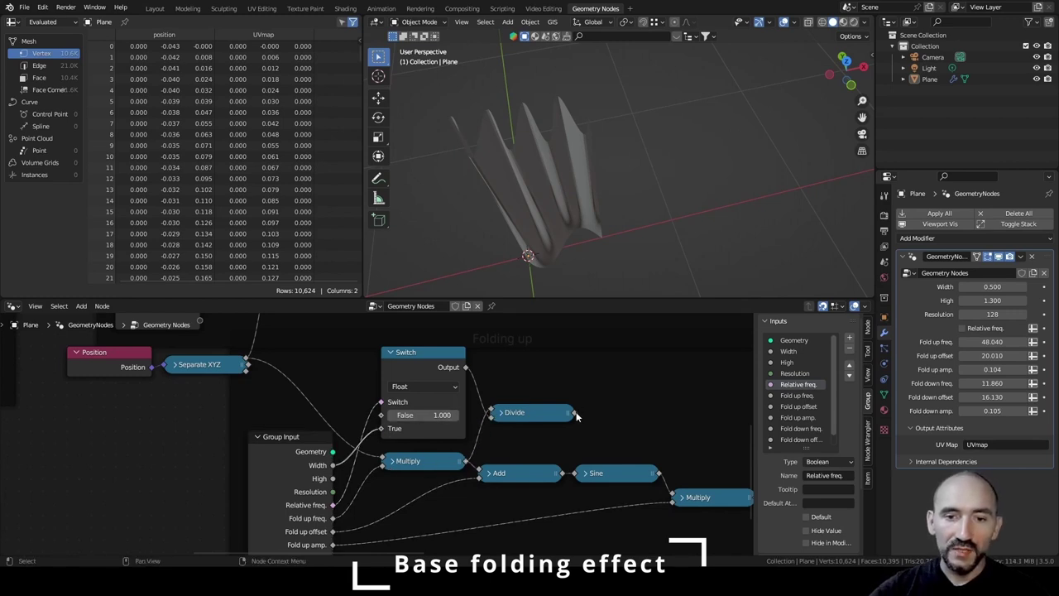
left_click_drag(575, 413, 481, 469)
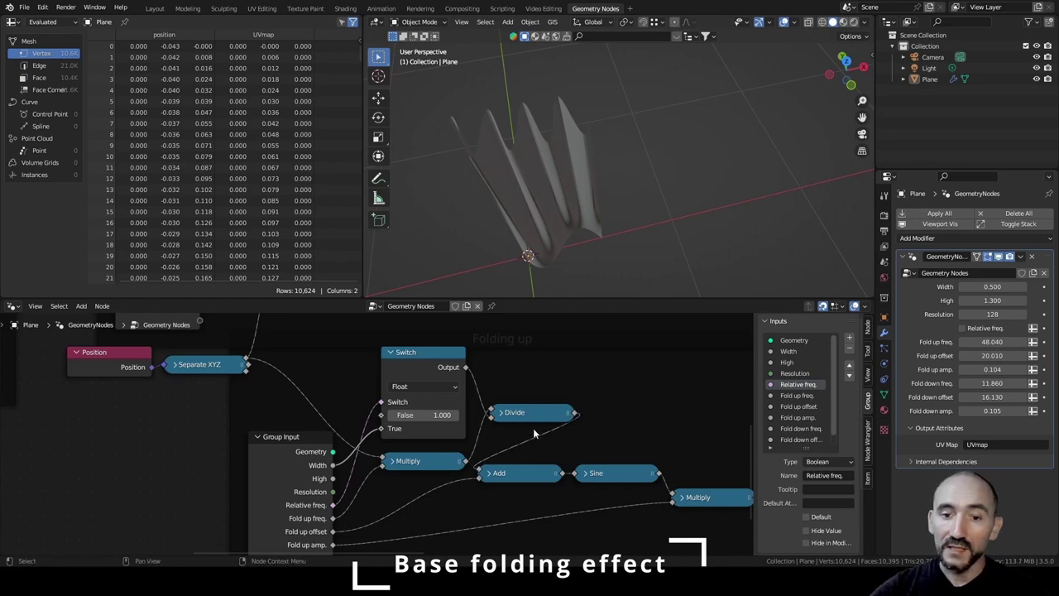
Tidy the "Folding up" frame by shifting its Group Input aside and lining up the Multiply, Divide and Add nodes.
scroll(533, 432, "down", 6)
middle_click_drag(543, 383, 546, 344)
mouse_move(303, 373)
left_mouse_down()
mouse_move(418, 389)
mouse_move(306, 390)
left_mouse_up()
left_click_drag(322, 386, 496, 409)
left_click_drag(359, 447, 263, 466)
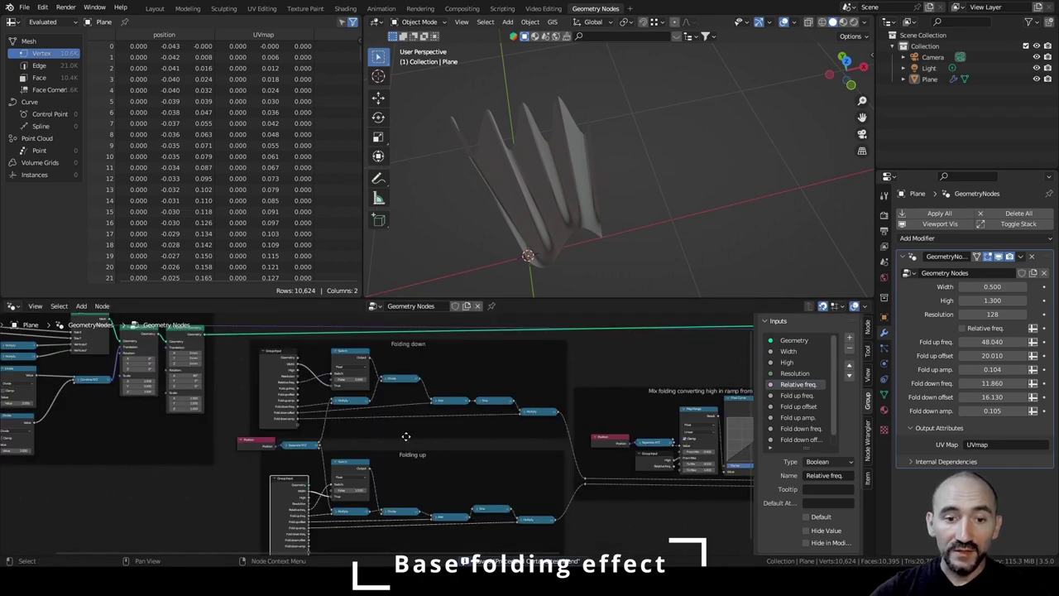
scroll(406, 436, "up", 3)
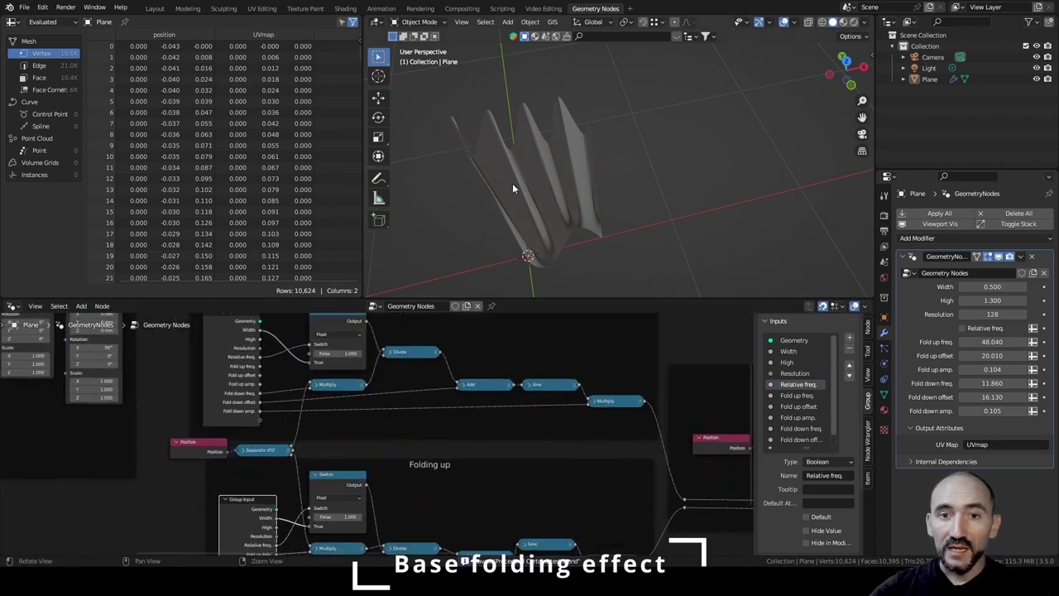
Set Width to 1.000 with Relative freq. off, enable Relative freq., and vary Width again, ending at 1.190.
middle_click_drag(512, 183, 546, 169)
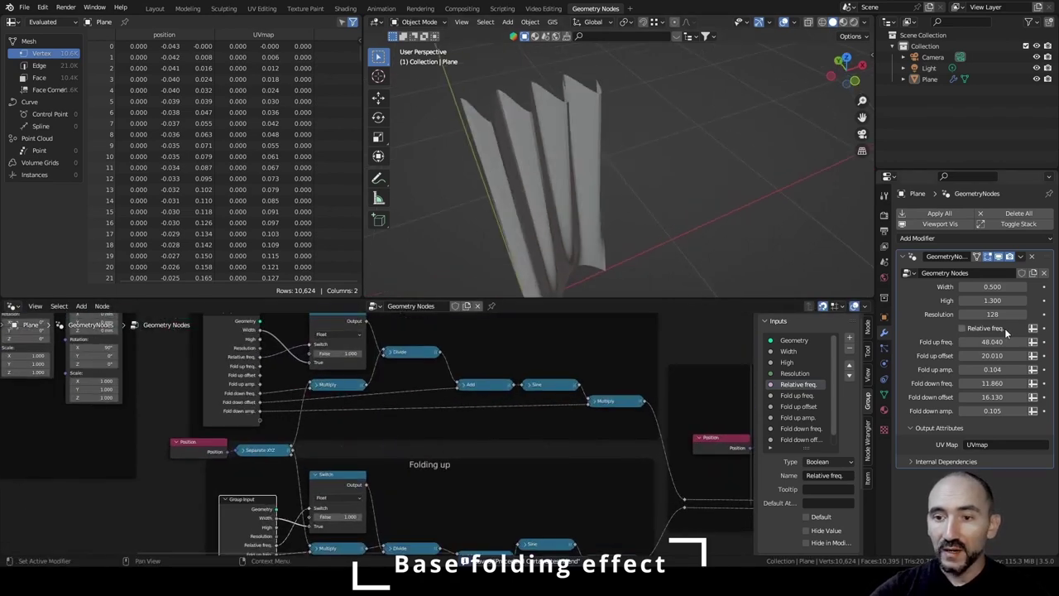
mouse_move(993, 287)
left_mouse_down()
mouse_move(948, 286)
mouse_move(1002, 286)
left_mouse_up()
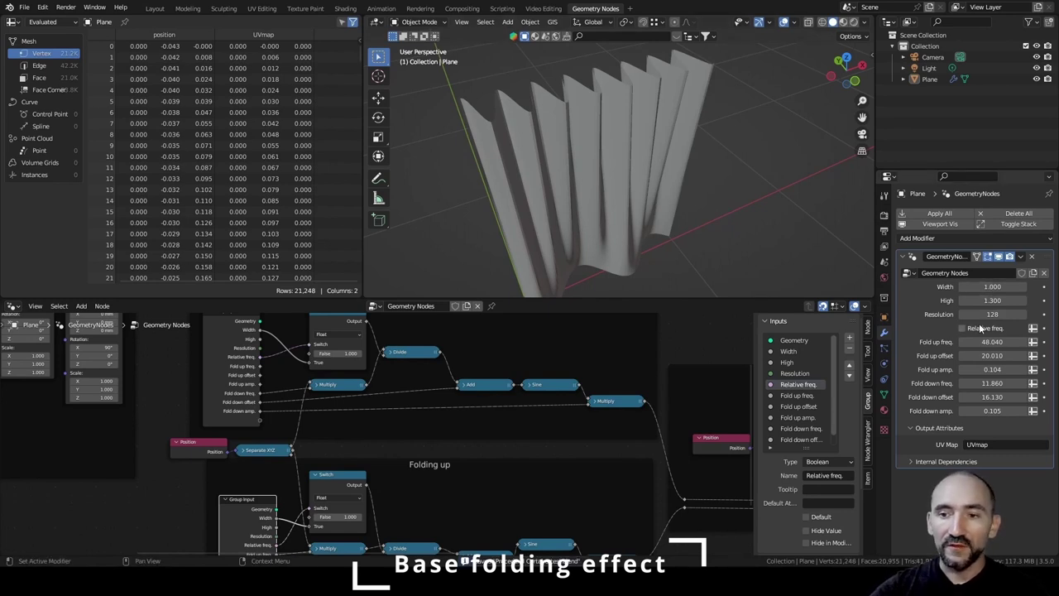
mouse_move(991, 287)
left_mouse_down()
mouse_move(979, 286)
mouse_move(1011, 286)
left_mouse_up()
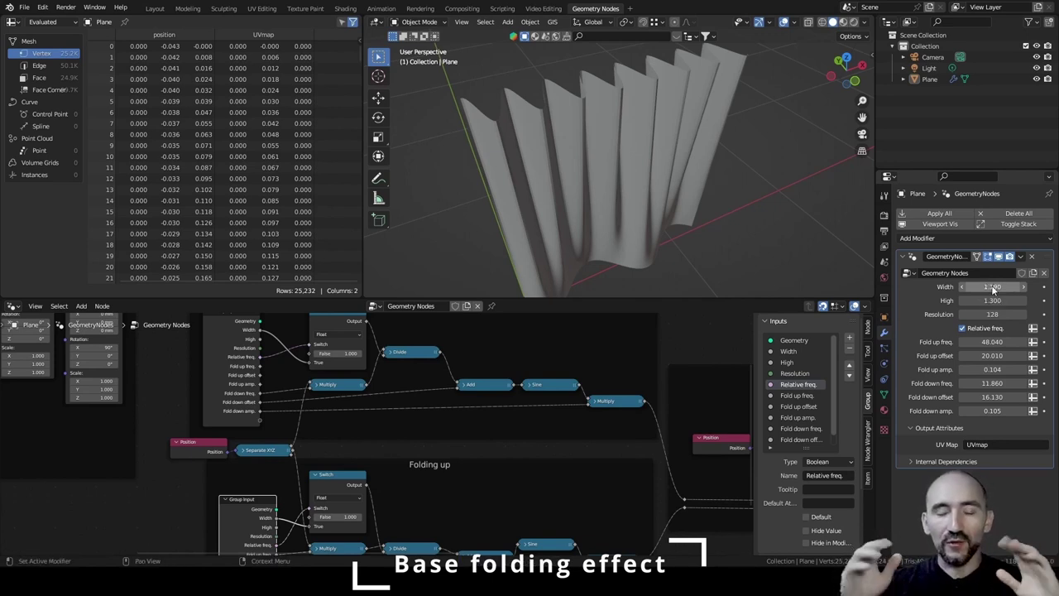
Set the curtain's Width to 1 and its High value to 2.
left_click(992, 287)
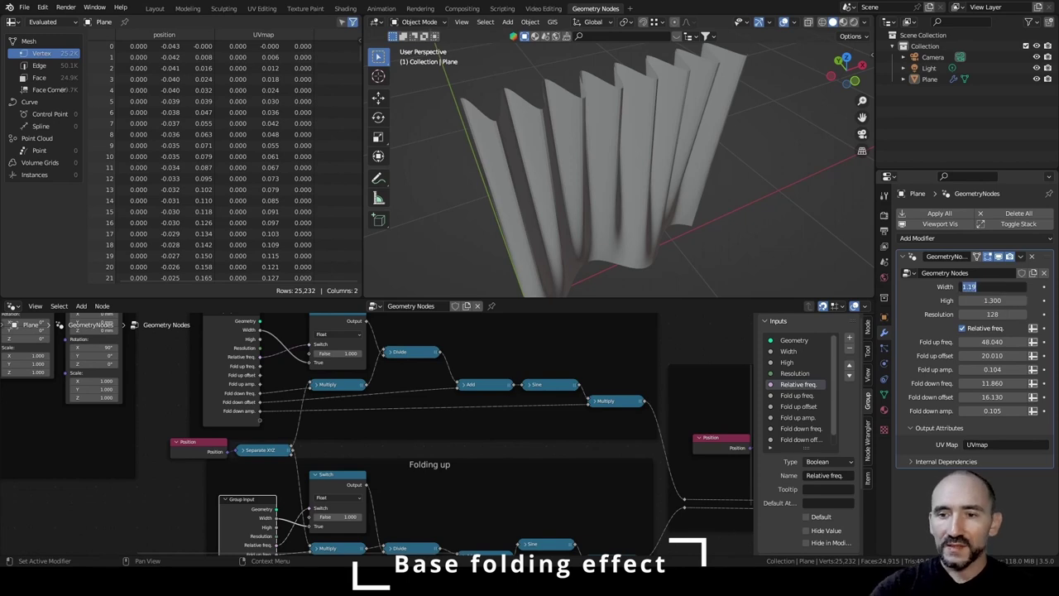
type("1")
key("Tab")
type("2")
key("Return")
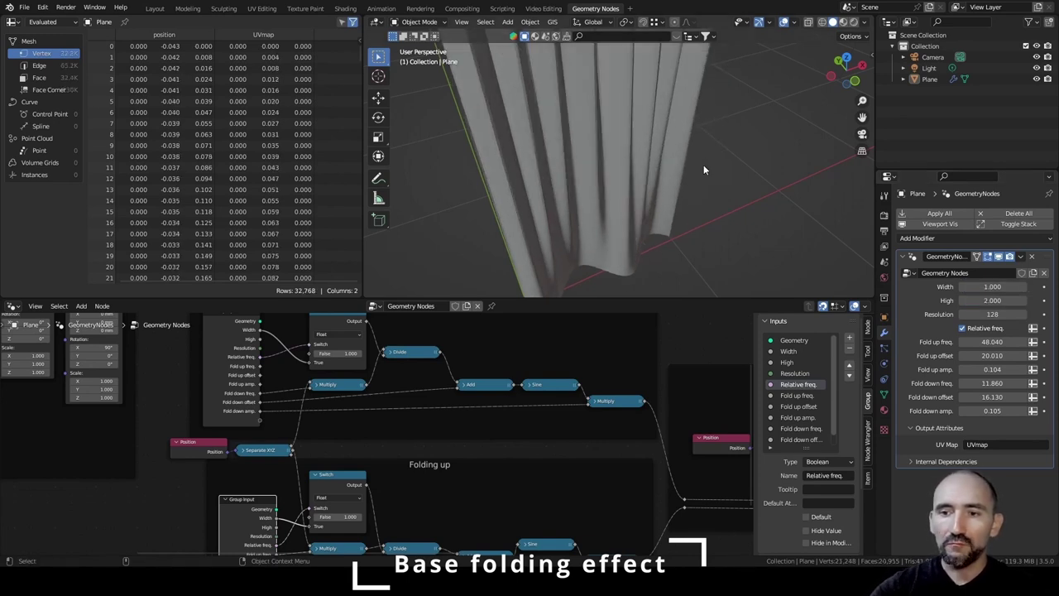
Set the scene's length unit to Meters.
scroll(622, 126, "down", 4)
middle_click_drag(609, 145, 726, 175, "shift")
left_click(884, 233)
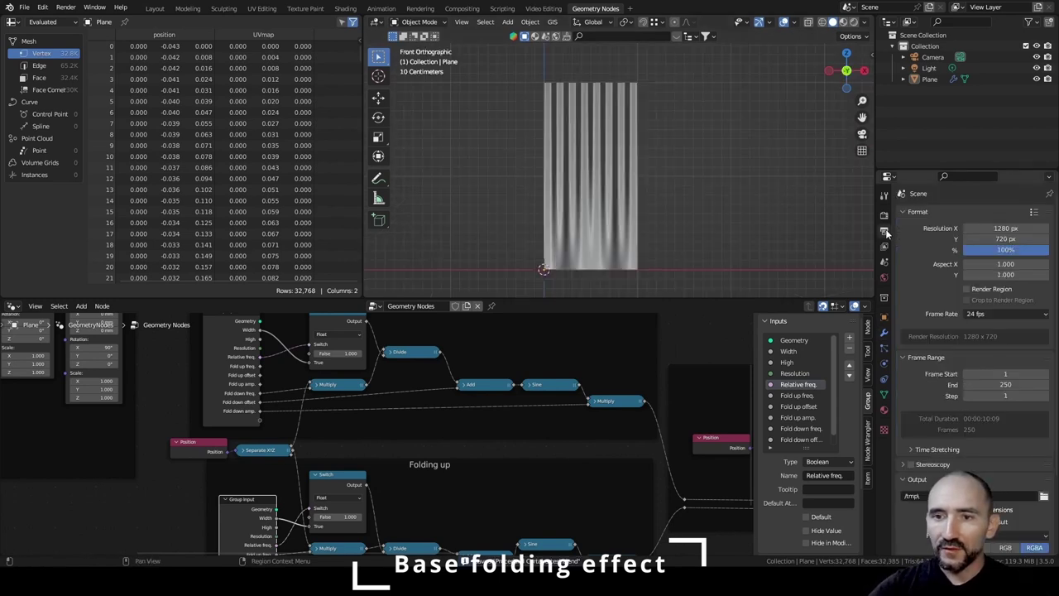
left_click(883, 262)
left_click(917, 274)
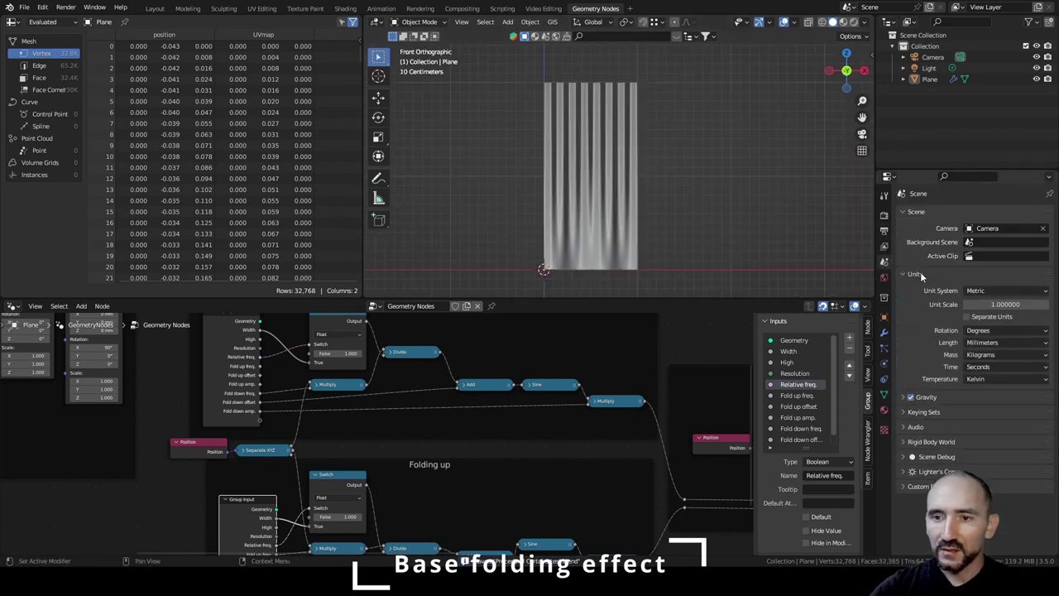
left_click(994, 342)
left_click(1001, 378)
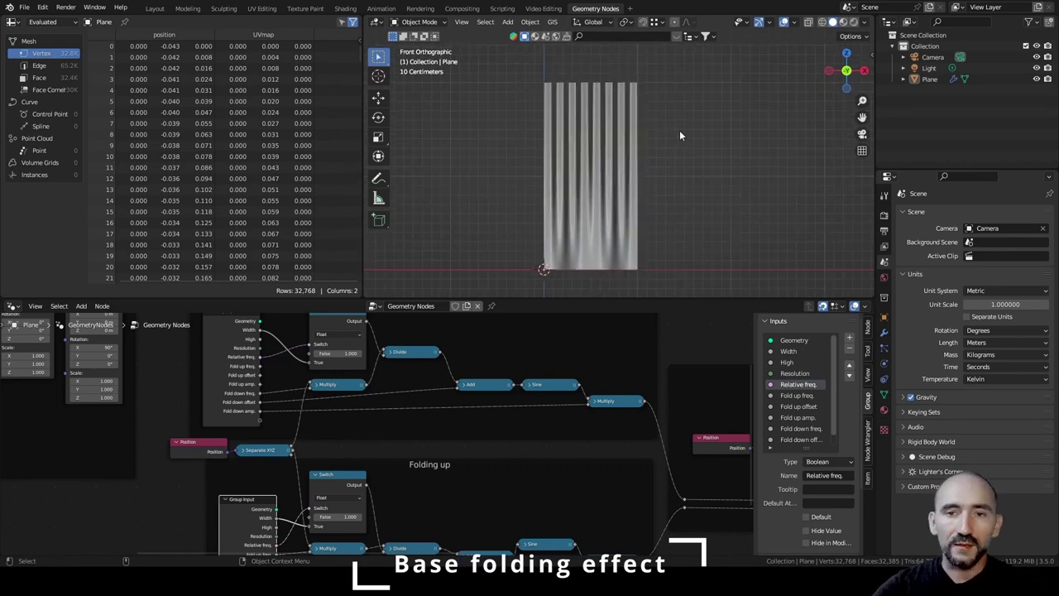
Reposition the "Set Y position" frame beside the Group Output node and save the file.
middle_click_drag(679, 136, 650, 125)
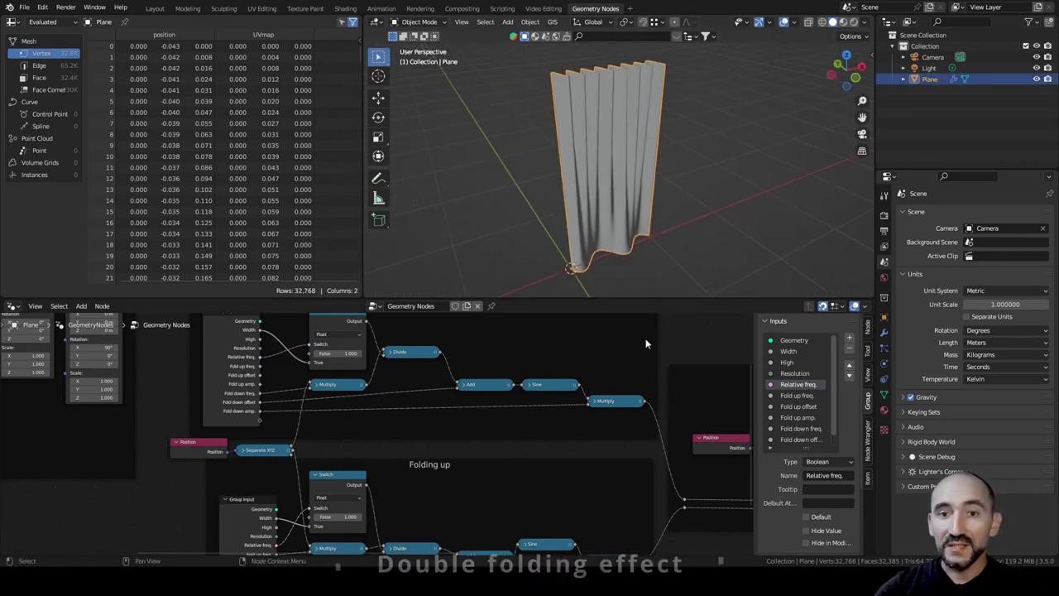
scroll(589, 388, "down", 3)
middle_click_drag(589, 388, 355, 431)
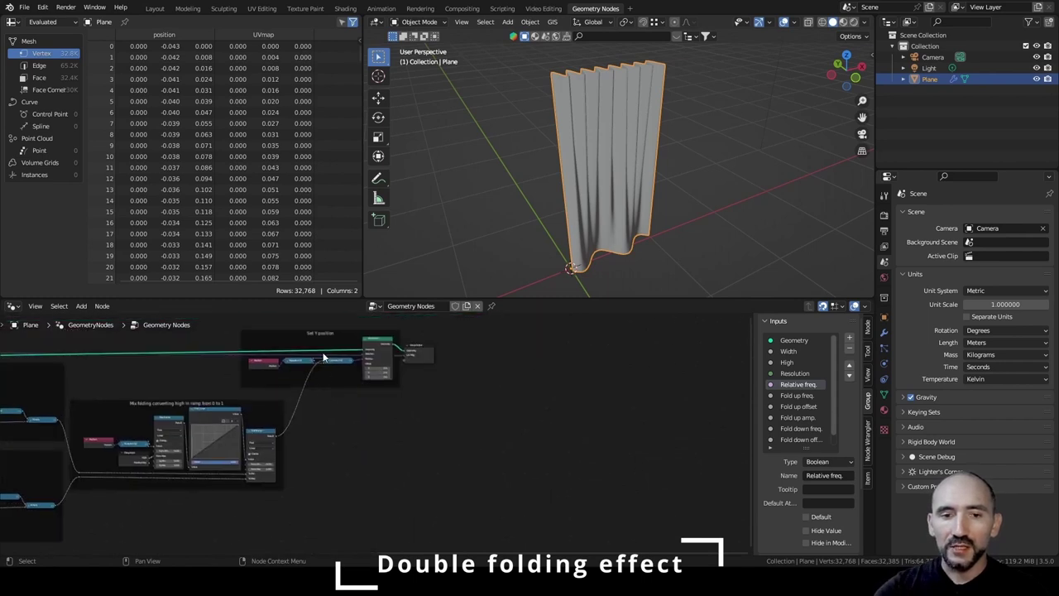
left_click_drag(320, 333, 315, 337)
left_click_drag(416, 346, 417, 345)
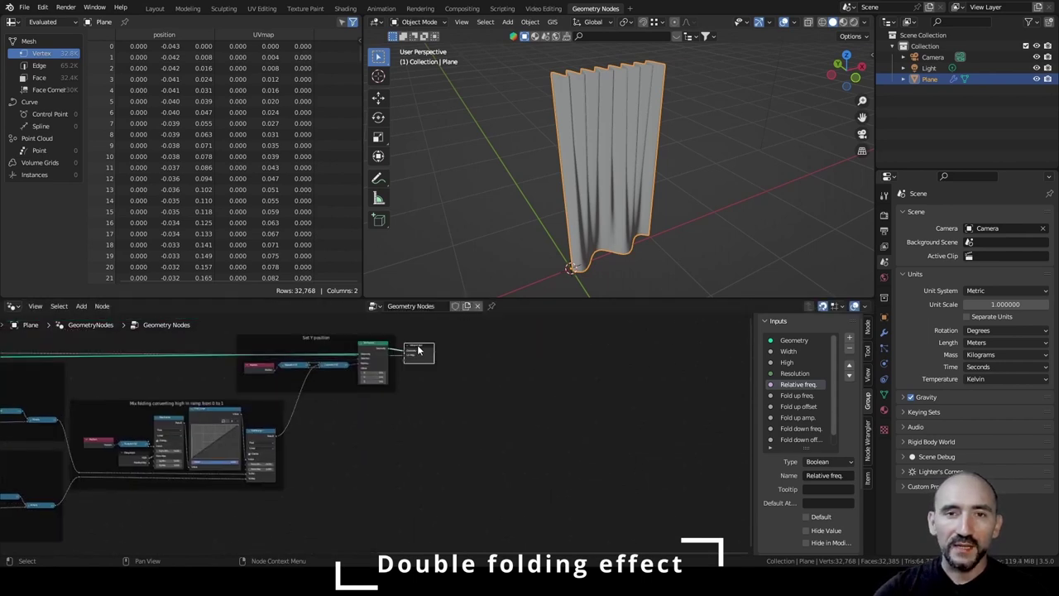
left_click(557, 397)
key("ctrl+s")
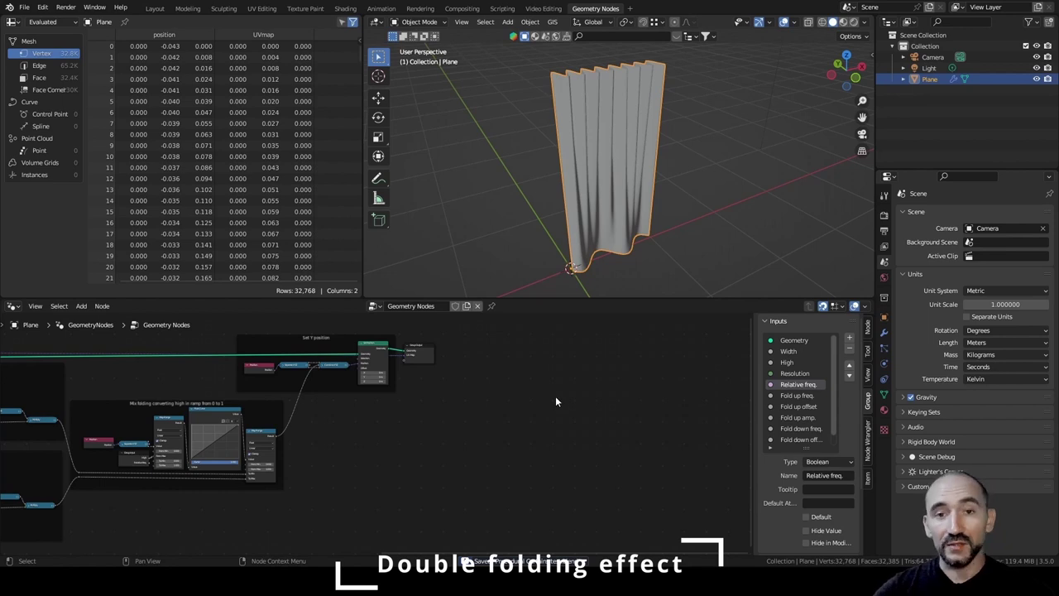
Set the curtain's Fold up freq. to 29.430 in the geometry nodes modifier.
middle_click_drag(549, 293, 568, 177)
left_click(883, 331)
left_click_drag(986, 341, 1024, 342)
Annotate a simple sine wave in the 3D viewport with a tightly looped fold wave below it, and clear the sketch.
left_click(378, 178)
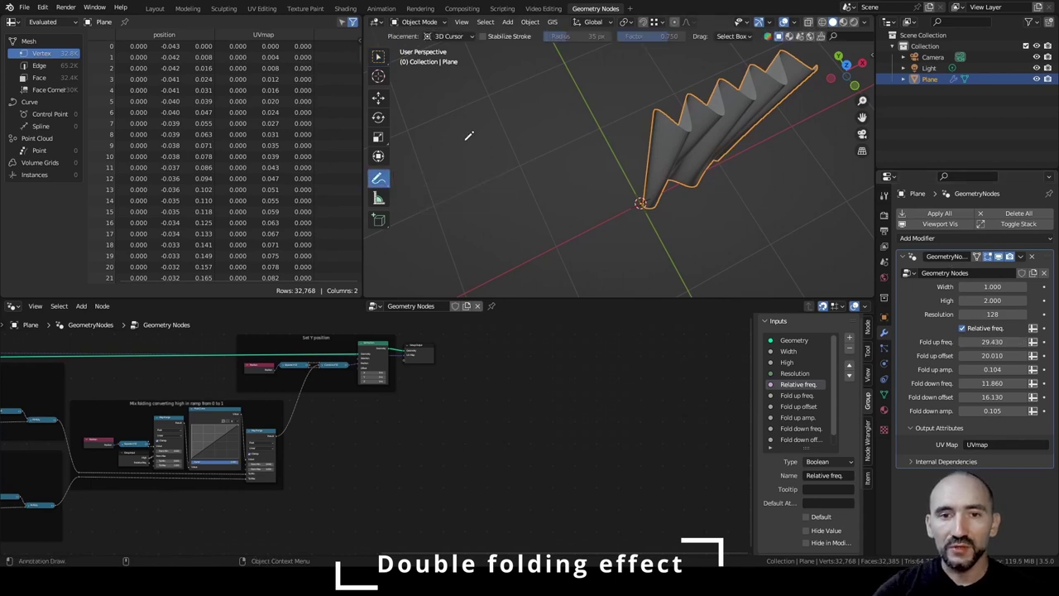
mouse_move(450, 149)
left_mouse_down()
mouse_move(501, 162)
mouse_move(526, 124)
mouse_move(607, 162)
left_mouse_up()
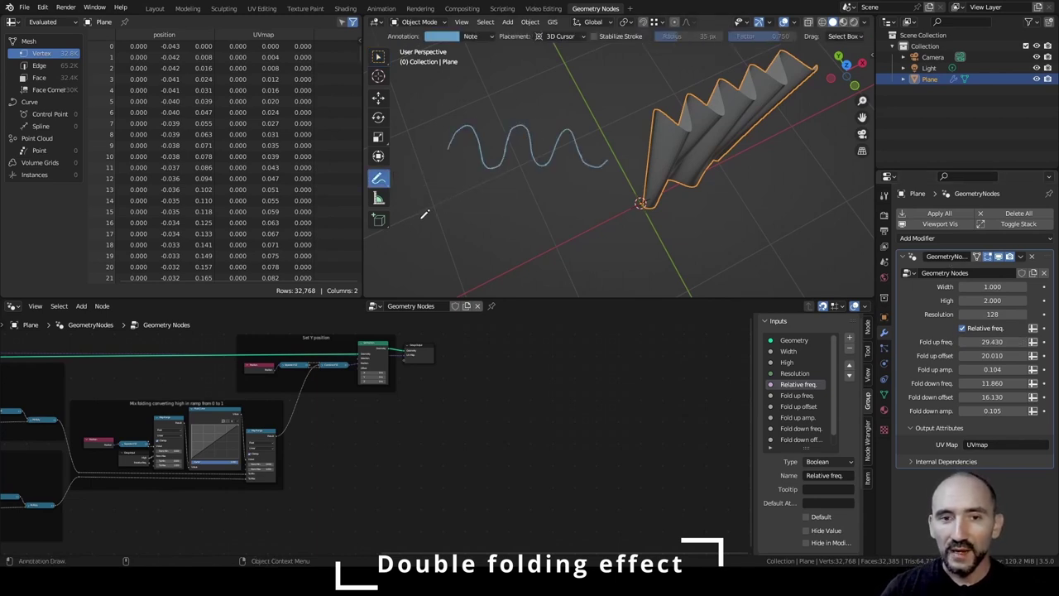
mouse_move(421, 209)
left_mouse_down()
mouse_move(444, 172)
mouse_move(506, 192)
mouse_move(508, 212)
mouse_move(520, 194)
mouse_move(537, 214)
mouse_move(547, 178)
mouse_move(589, 212)
mouse_move(585, 184)
mouse_move(601, 192)
left_mouse_up()
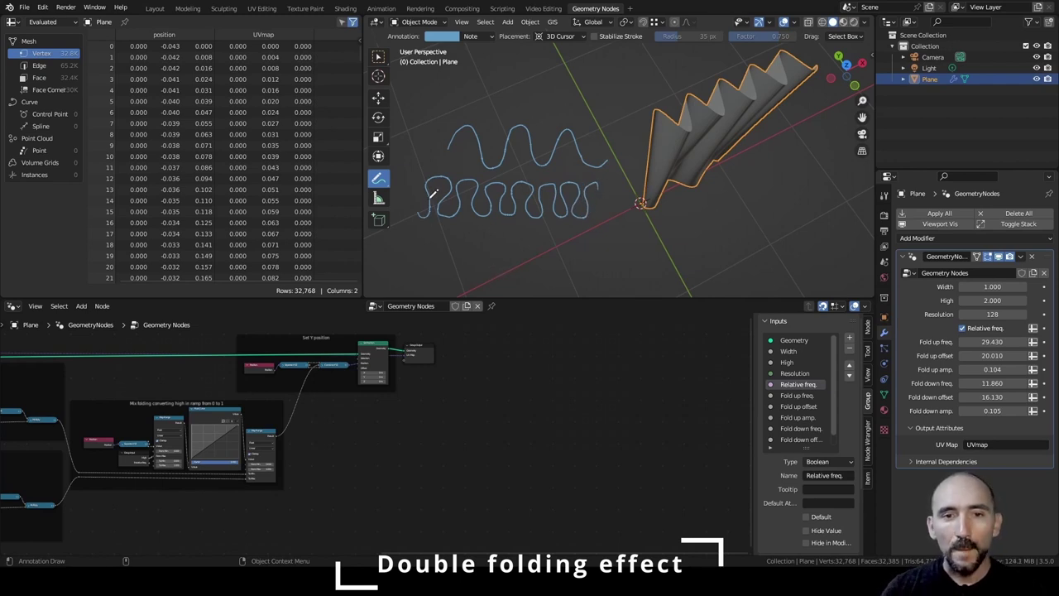
key("q")
left_click(522, 219)
Annotate a baseline with a large sine wave and a bulging fold curve, add labelled X and Y axis arrows, and save.
left_click_drag(452, 163, 477, 85)
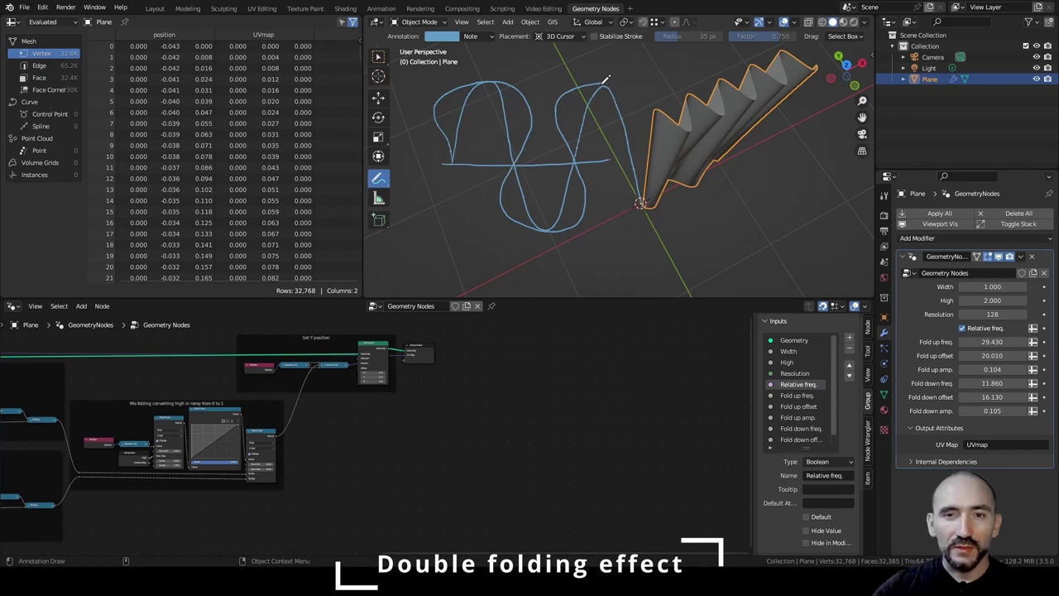
left_click_drag(607, 79, 637, 91)
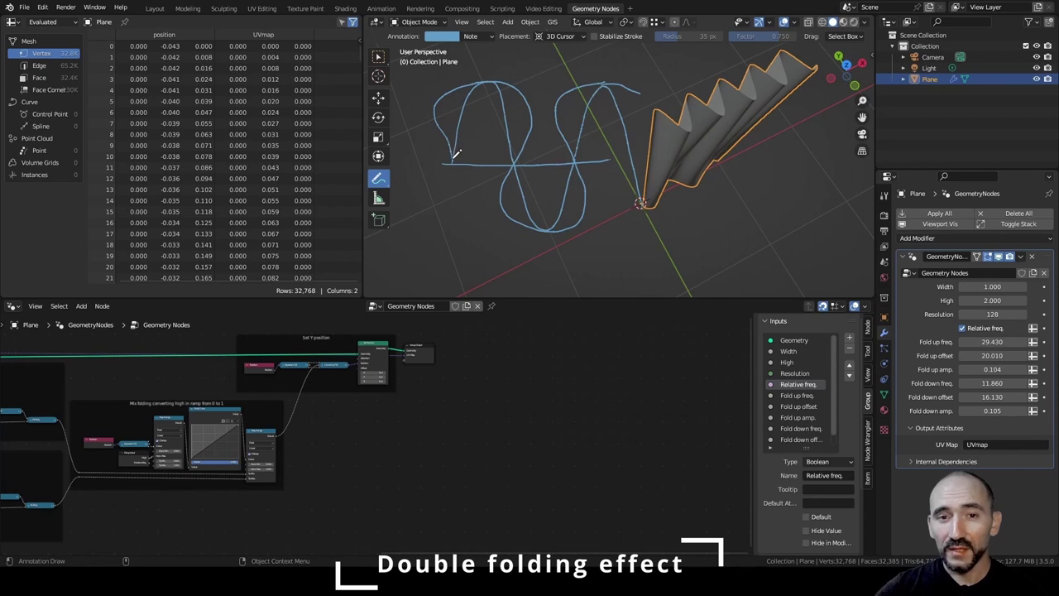
left_click_drag(404, 159, 403, 109)
left_click_drag(407, 102, 401, 116)
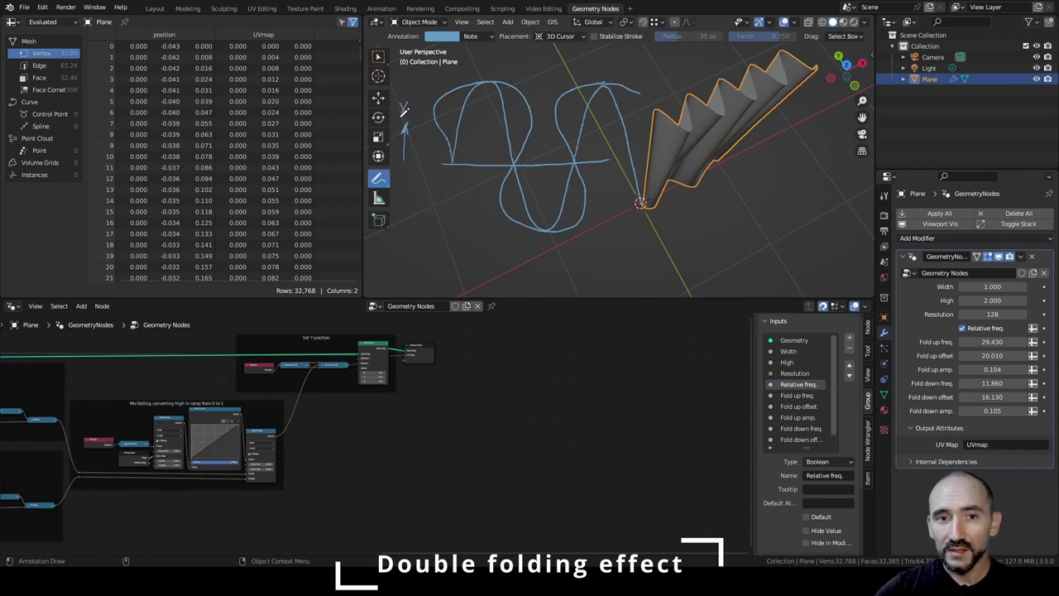
left_click_drag(400, 166, 425, 166)
left_click_drag(425, 166, 401, 177)
left_click_drag(401, 171, 408, 177)
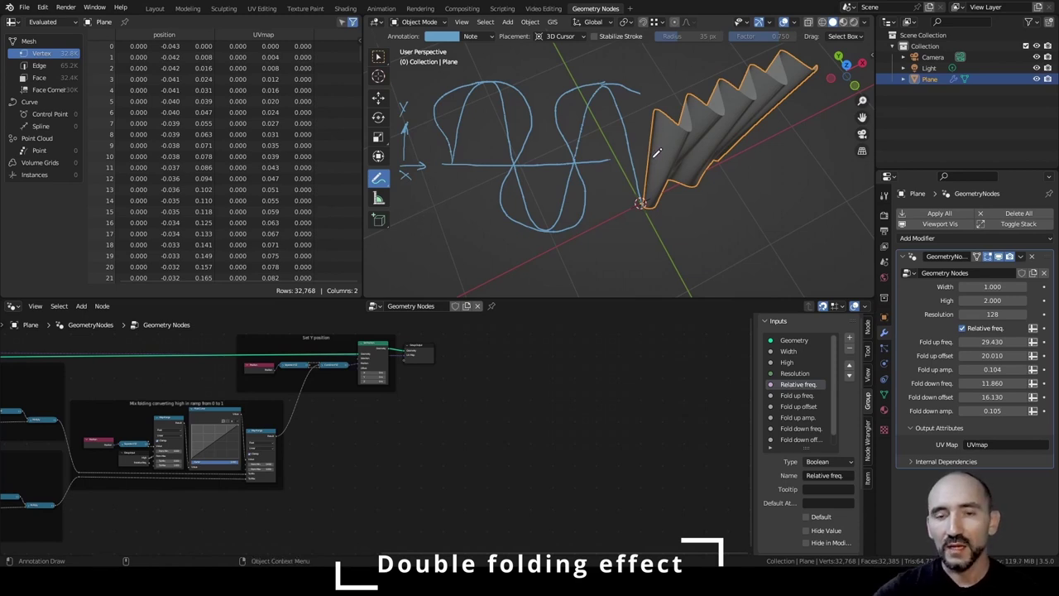
key("ctrl+s")
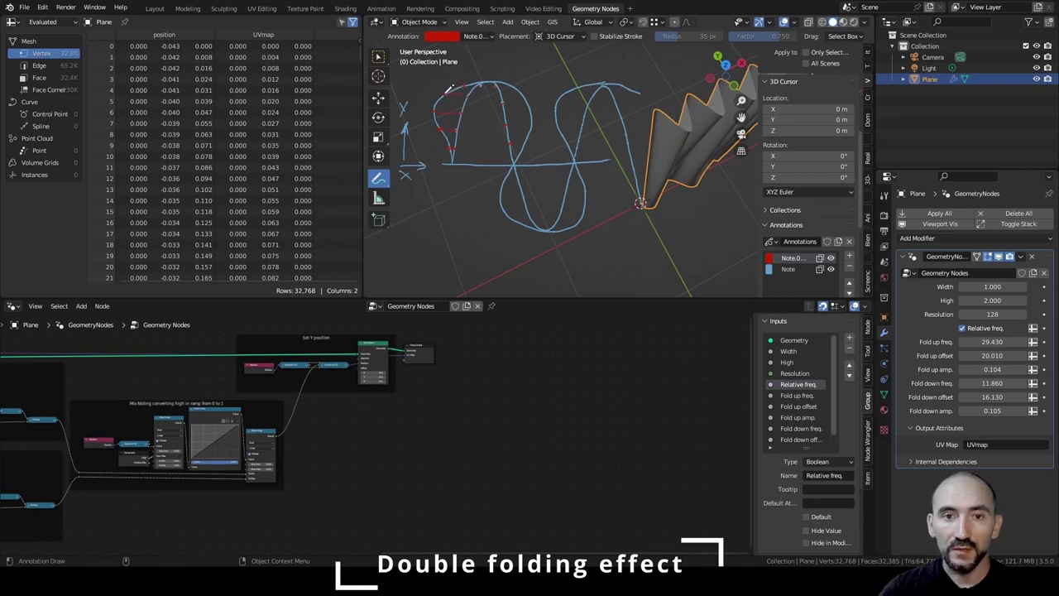
In a red annotation, draw arrows from the first sine arch out to the bulging curve and hatch the area under the arch.
mouse_move(502, 83)
left_mouse_down()
mouse_move(521, 142)
mouse_move(530, 120)
left_mouse_up()
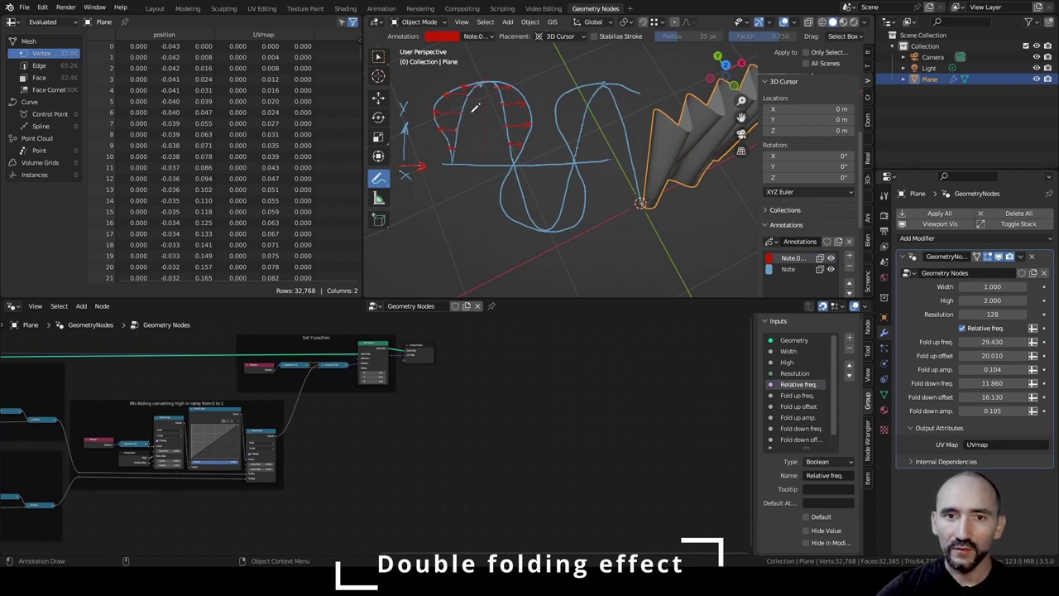
mouse_move(485, 117)
left_mouse_down()
mouse_move(480, 144)
mouse_move(461, 114)
left_mouse_up()
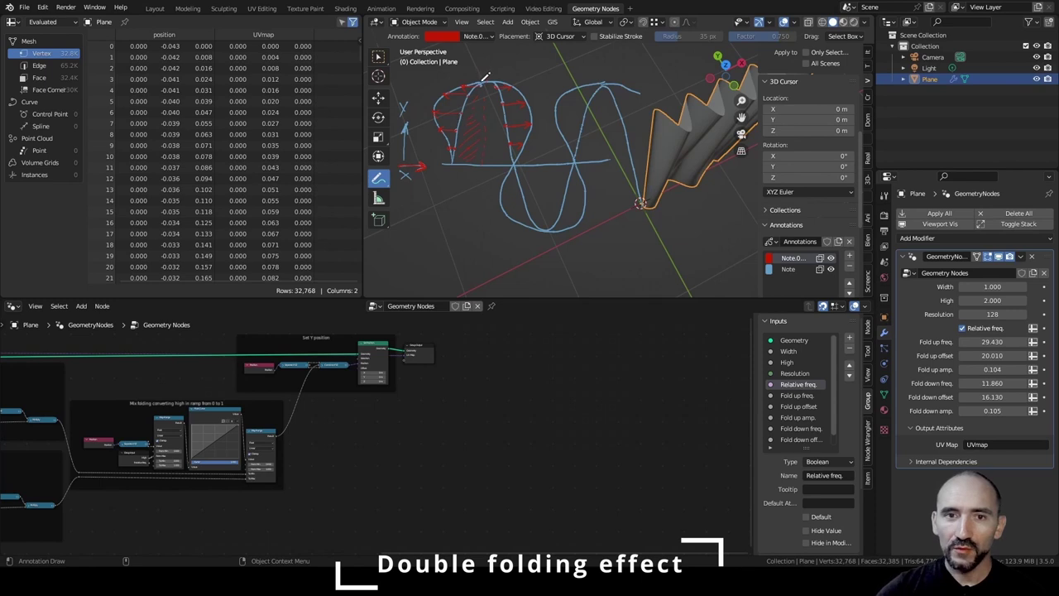
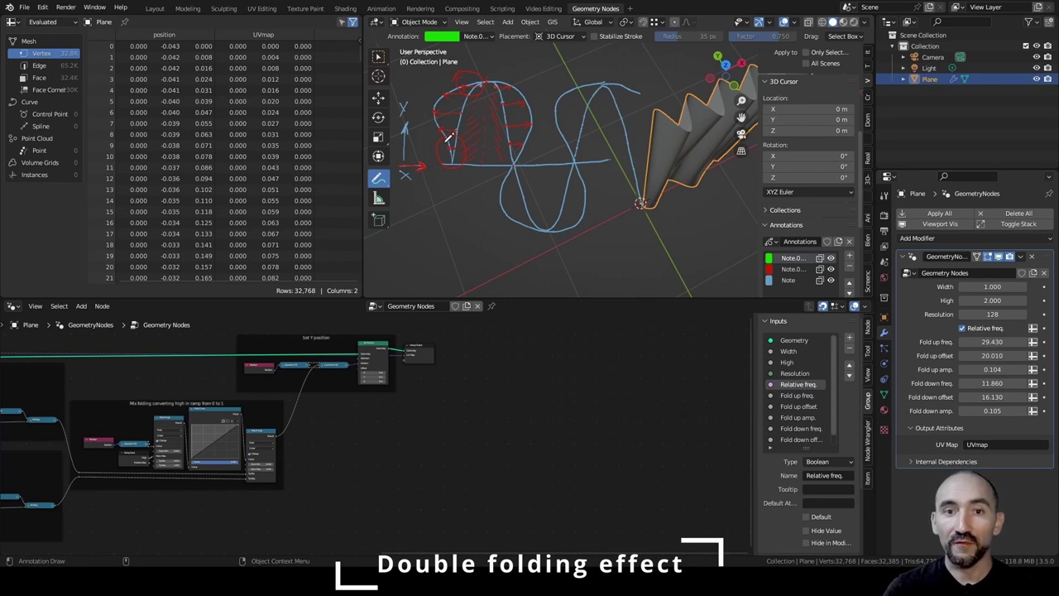
Annotate a green sine wave of about double frequency over the sketch, with a dashed vertical line below its first peak.
mouse_move(454, 157)
left_mouse_down()
mouse_move(468, 80)
mouse_move(498, 228)
mouse_move(511, 214)
mouse_move(533, 85)
mouse_move(542, 90)
mouse_move(559, 213)
mouse_move(630, 216)
left_mouse_up()
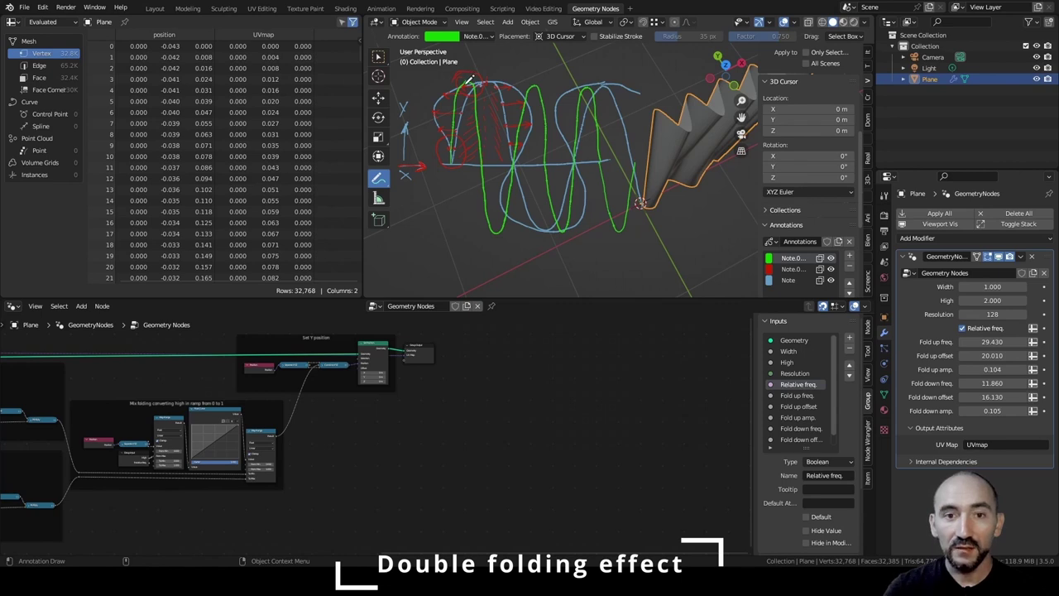
left_click_drag(467, 89, 467, 94)
left_click_drag(466, 99, 466, 111)
left_click_drag(466, 115, 465, 126)
left_click_drag(465, 130, 465, 145)
left_click_drag(465, 148, 466, 160)
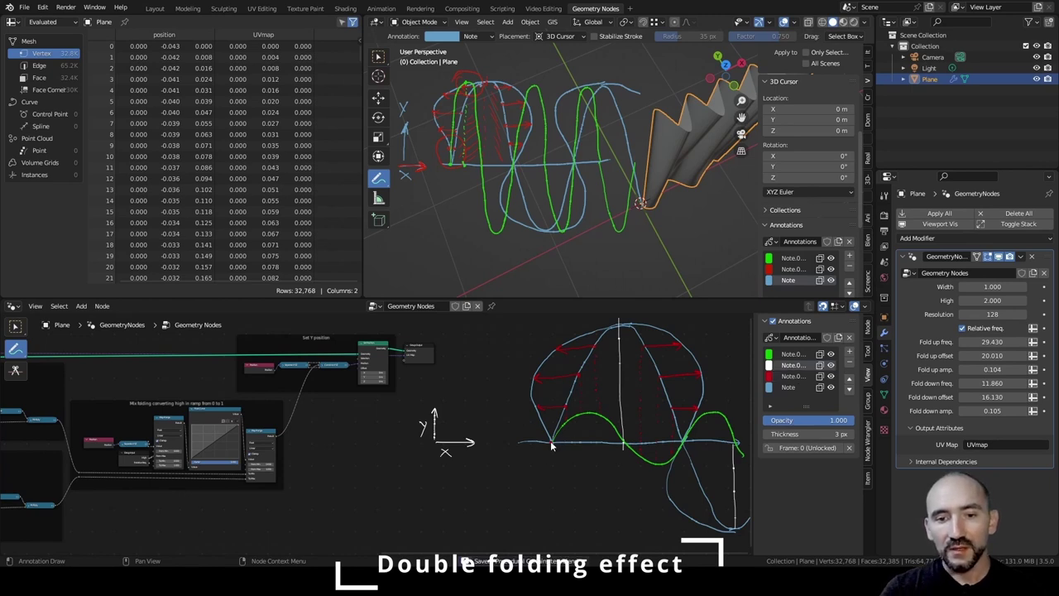
In the node editor's white sketch, mark points X0 and X1 on the curve with offsets −0 and −0,6.
left_click_drag(550, 439, 551, 436)
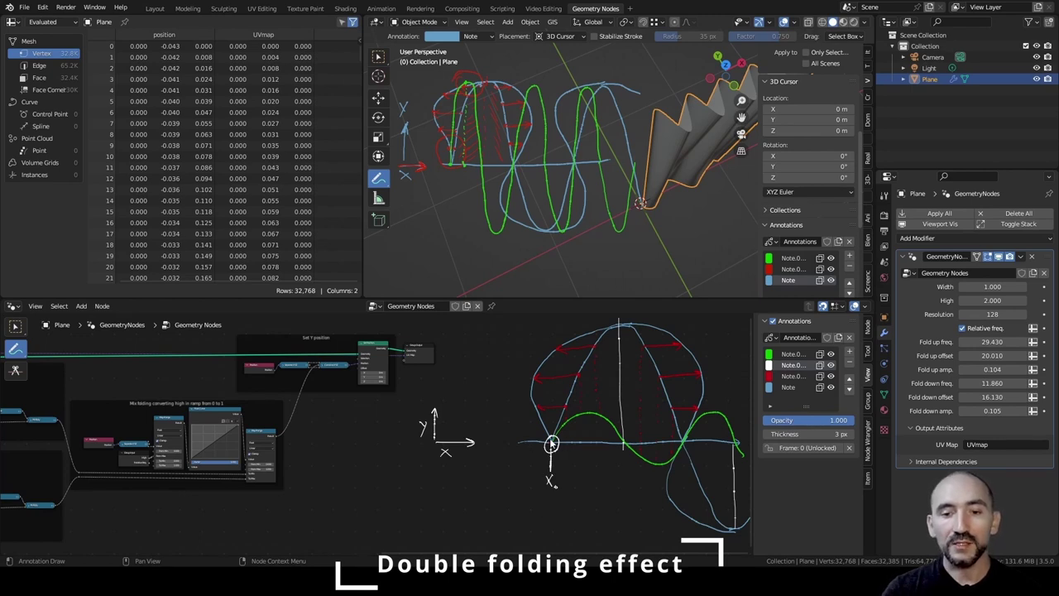
left_click_drag(569, 475, 569, 486)
left_click_drag(565, 481, 576, 490)
left_click_drag(563, 401, 565, 400)
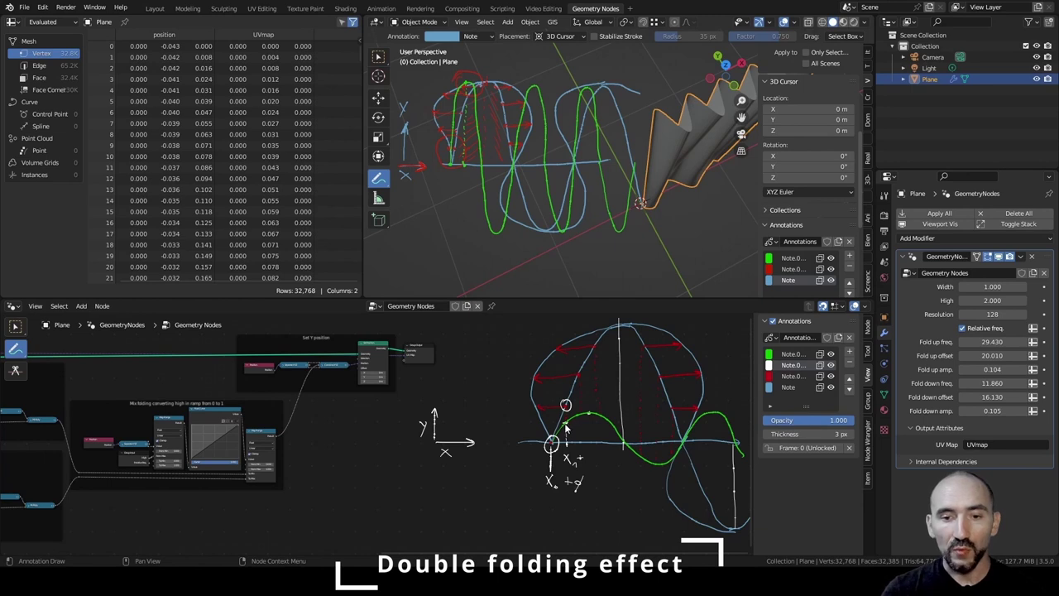
left_click_drag(589, 455, 607, 461)
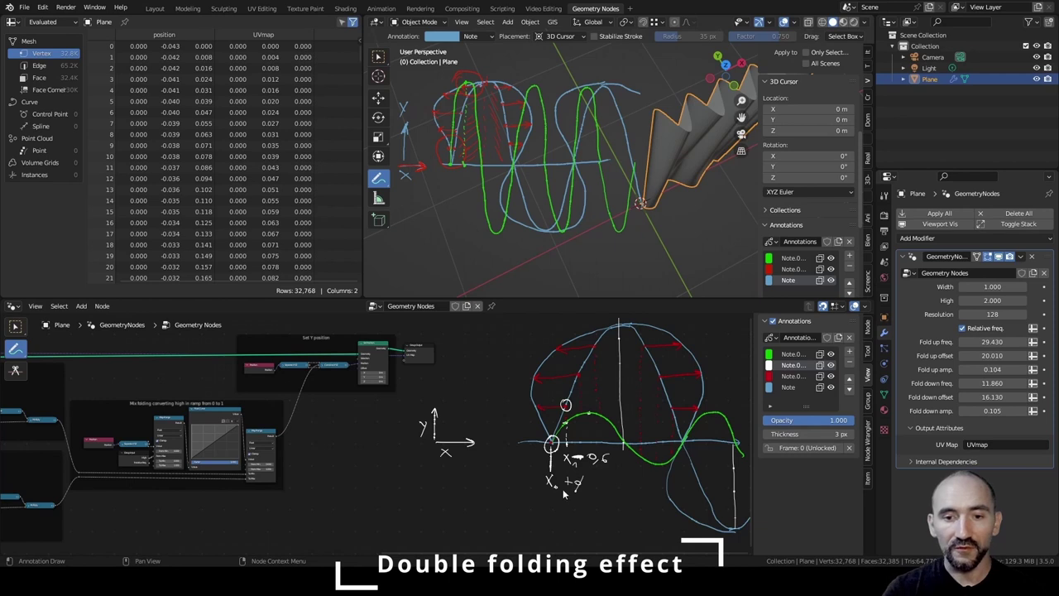
left_click_drag(565, 486, 575, 476)
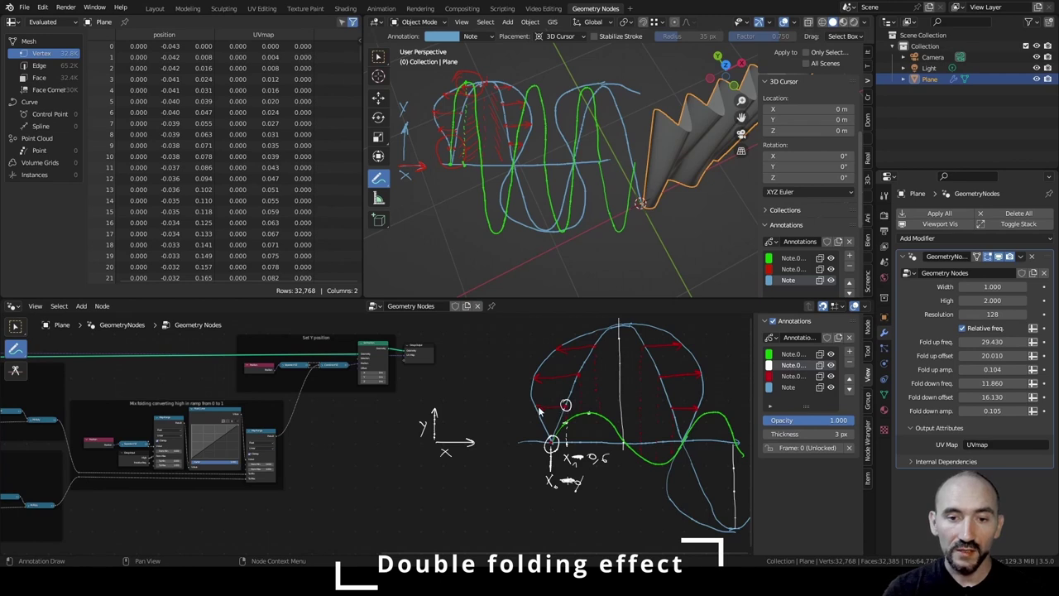
Circle X1's displaced position and the next sine point, label that point X2, and undo the extra stroke by the green wave.
mouse_move(532, 404)
left_mouse_down()
mouse_move(542, 408)
mouse_move(531, 405)
left_mouse_up()
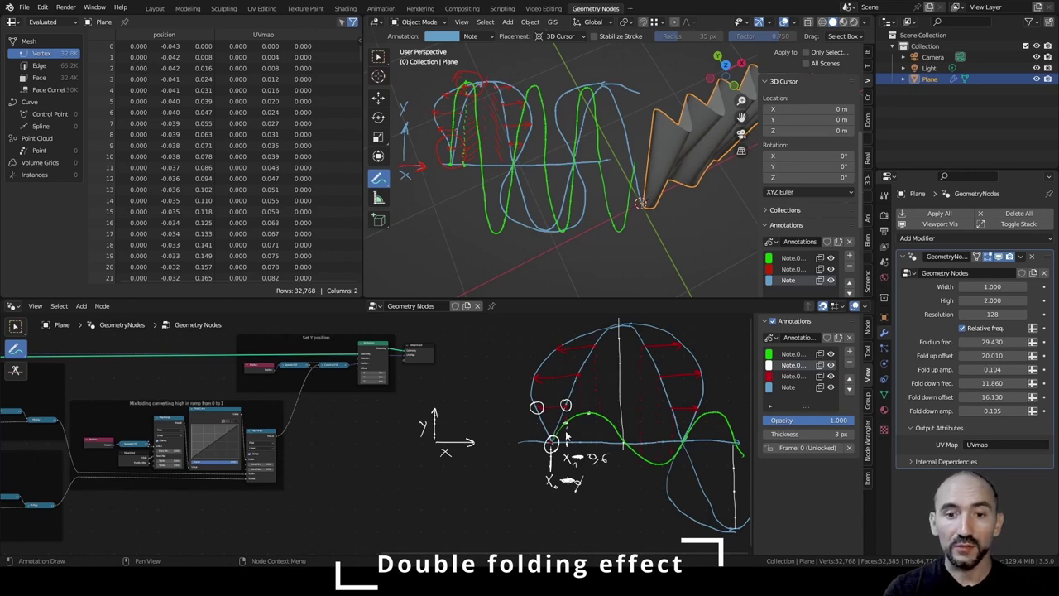
left_click_drag(577, 369, 592, 365)
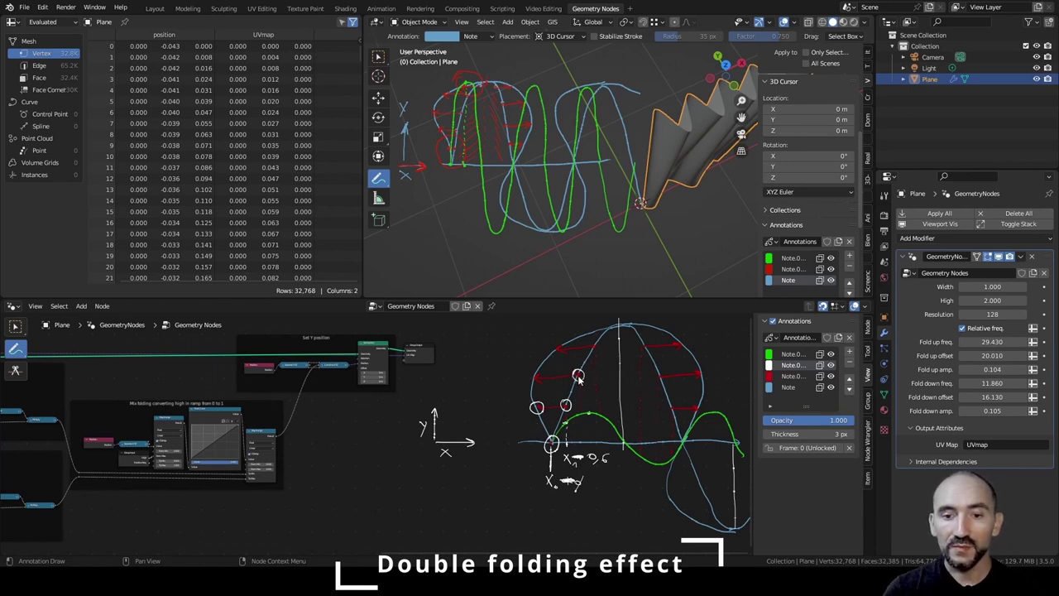
left_click_drag(588, 428, 595, 437)
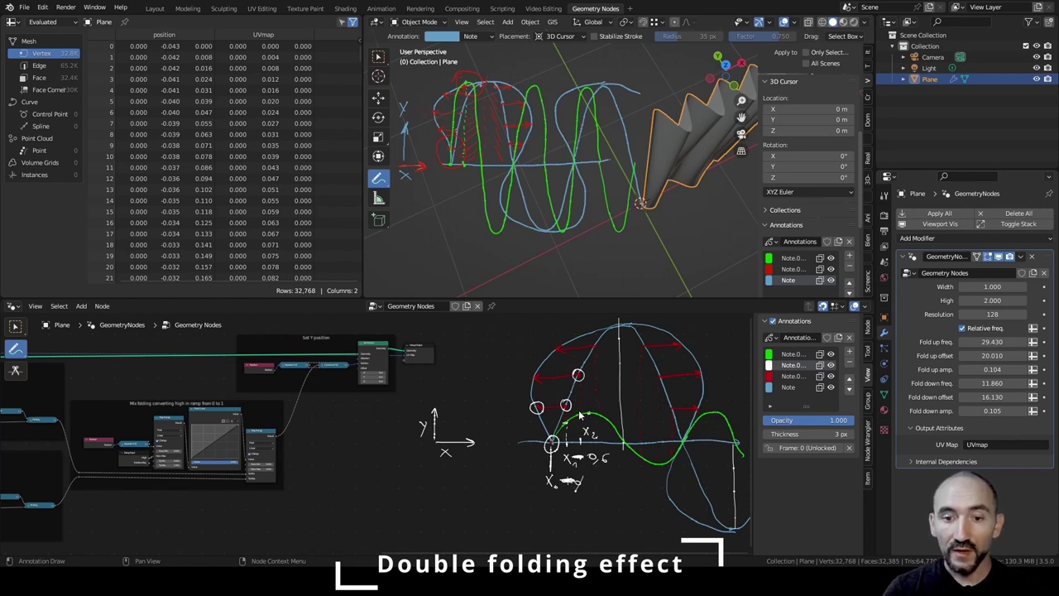
left_click_drag(582, 415, 590, 407)
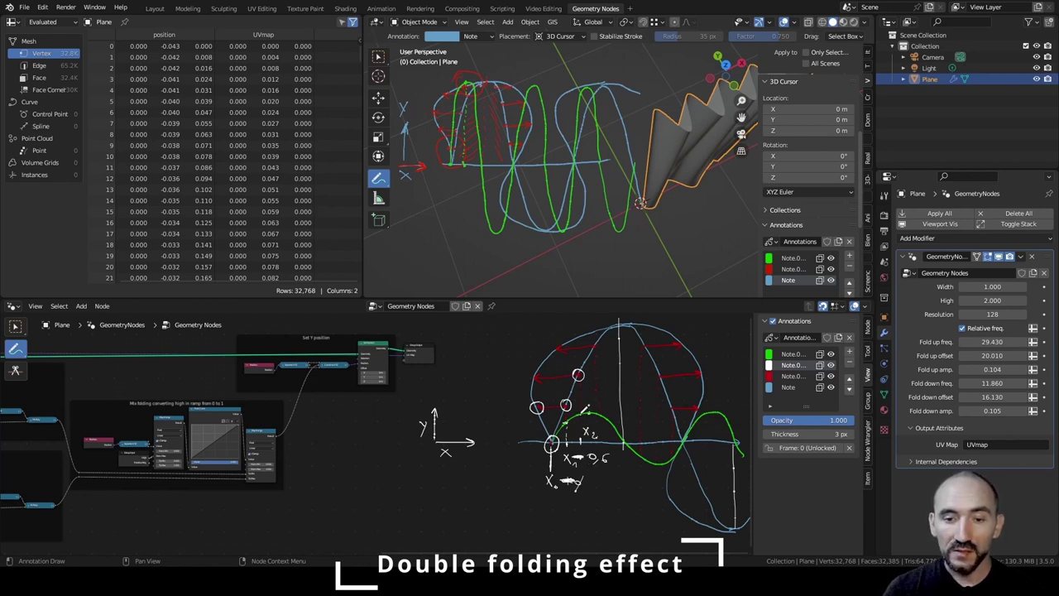
key("ctrl+z")
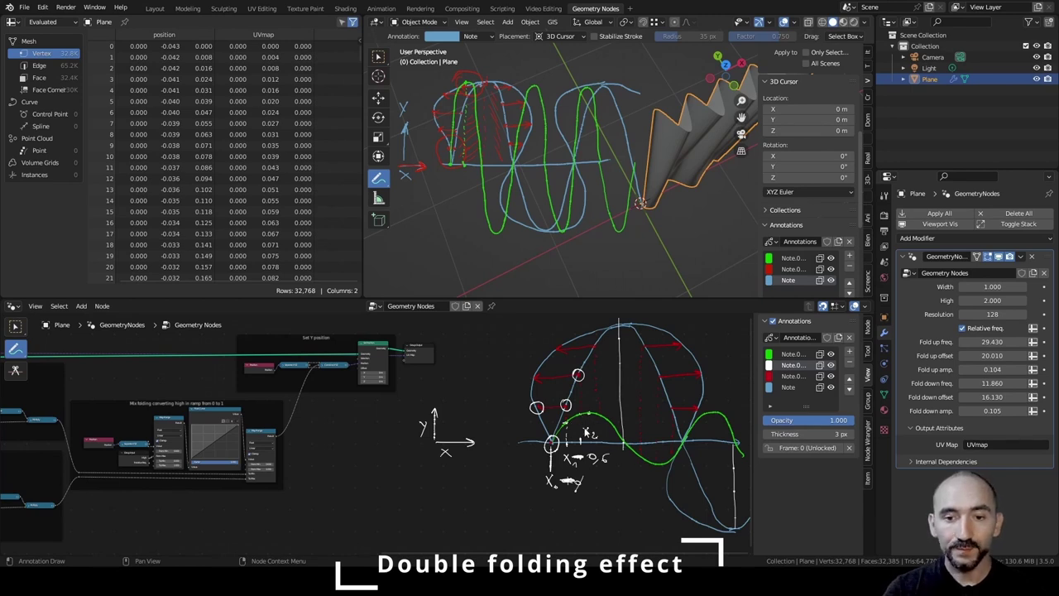
Circle X2's displaced position on the bulging curve and label it with an arrow as X2−0,9.
left_click_drag(539, 367, 511, 368)
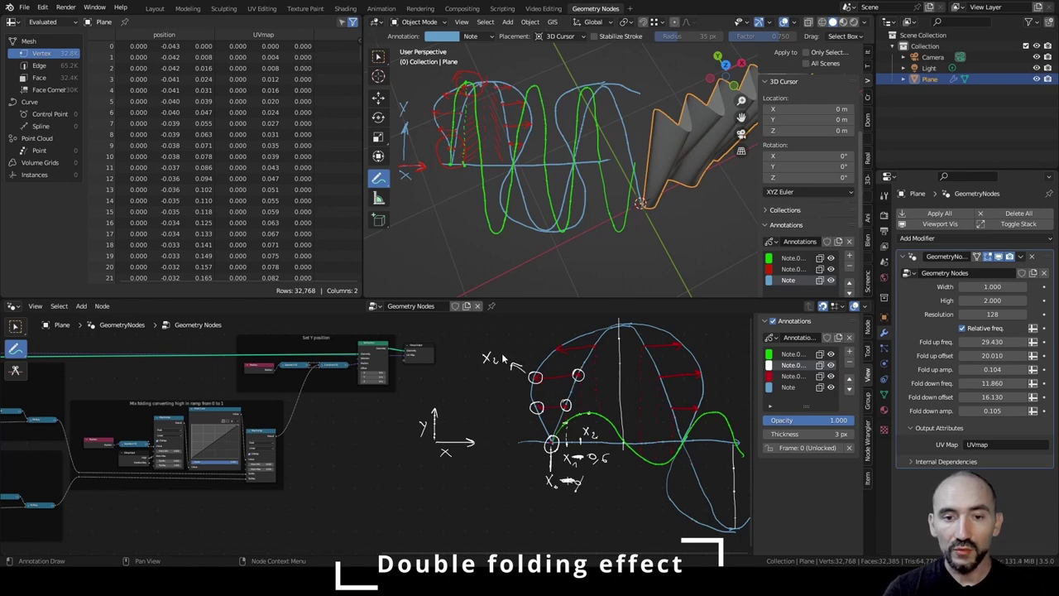
left_click_drag(510, 355, 524, 361)
left_click_drag(533, 351, 531, 358)
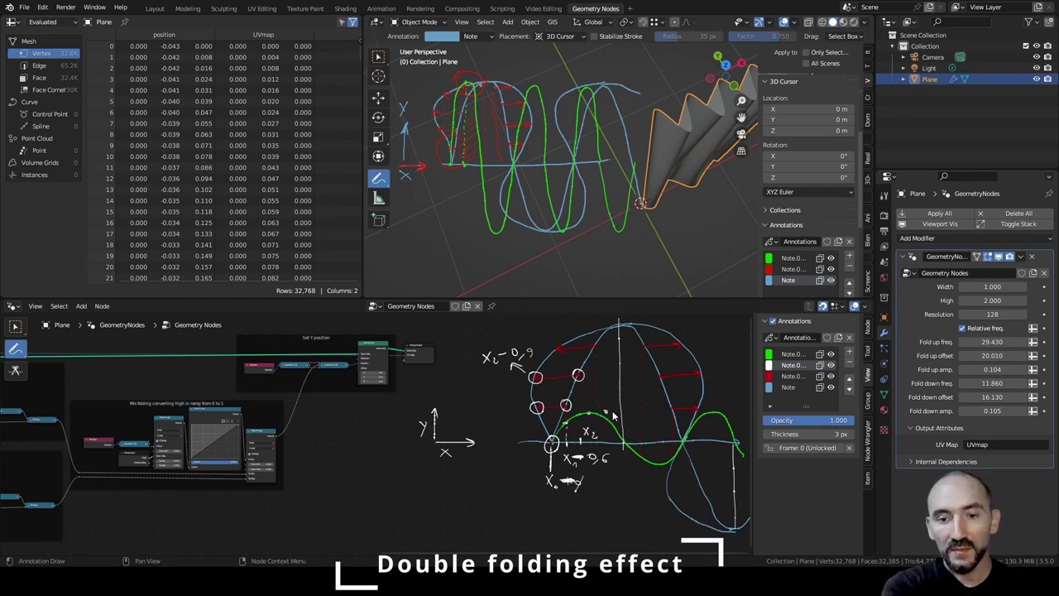
Write 0,8 beside the green wave, circle the third sine point and its displaced position, and label it X3−0,8.
left_click_drag(611, 412, 616, 409)
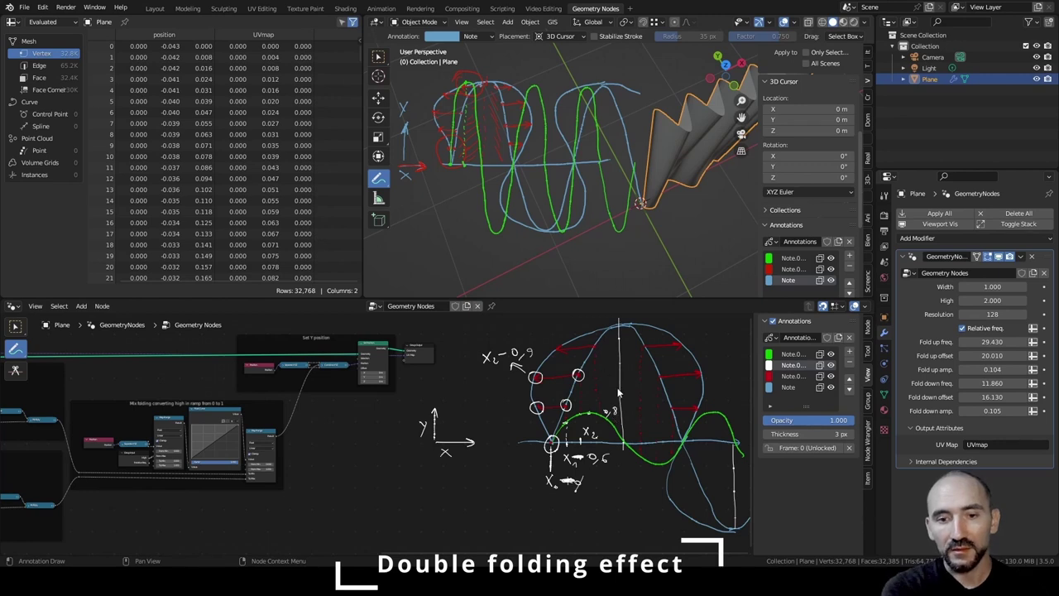
left_click_drag(594, 340, 593, 341)
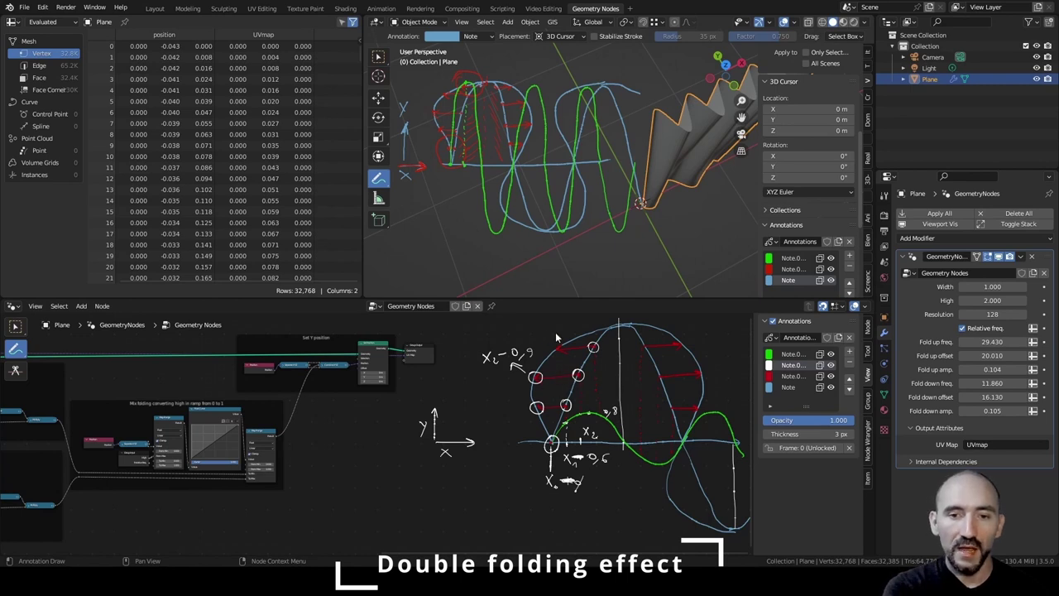
mouse_move(557, 342)
left_mouse_down()
mouse_move(551, 352)
mouse_move(558, 342)
mouse_move(532, 332)
left_mouse_up()
mouse_move(532, 323)
left_mouse_down()
mouse_move(524, 332)
mouse_move(571, 322)
left_mouse_up()
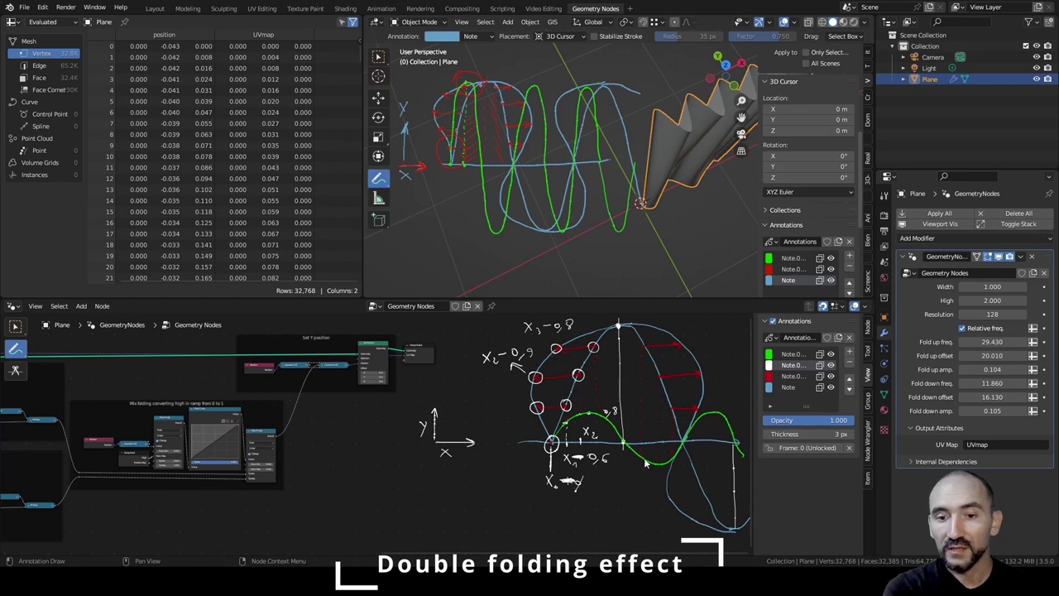
Write the sign rule −(−)=+ below the green wave's negative half.
mouse_move(630, 500)
left_mouse_down()
mouse_move(631, 521)
mouse_move(646, 520)
left_mouse_up()
left_click_drag(654, 508, 662, 513)
left_click_drag(664, 511, 673, 510)
left_click_drag(668, 506, 668, 516)
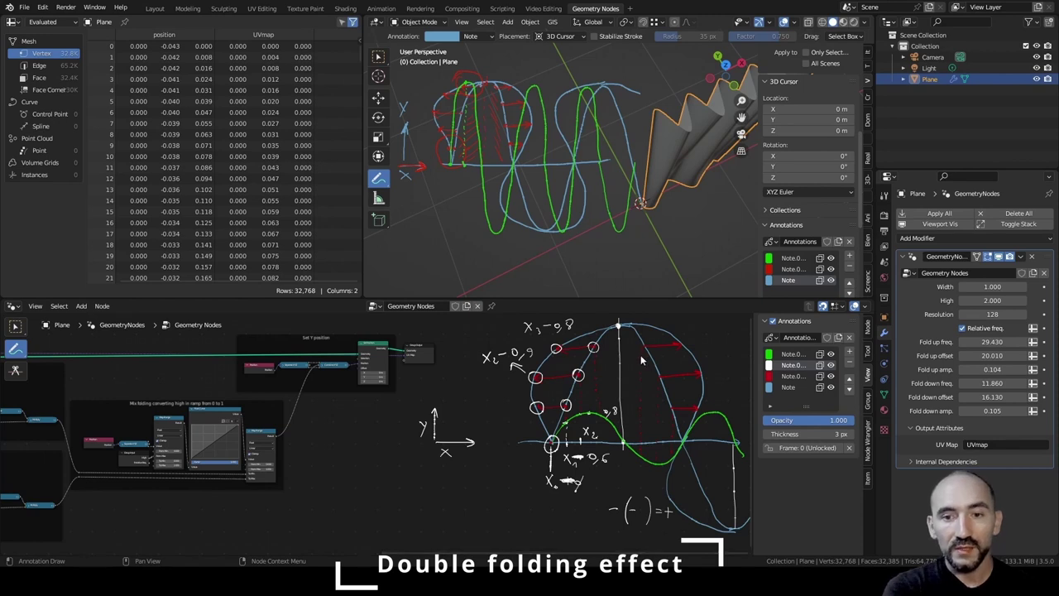
Circle the fourth sine point, write −0,7 below the green wave, and label the displaced position X4−(−0,7).
left_click_drag(644, 341, 643, 342)
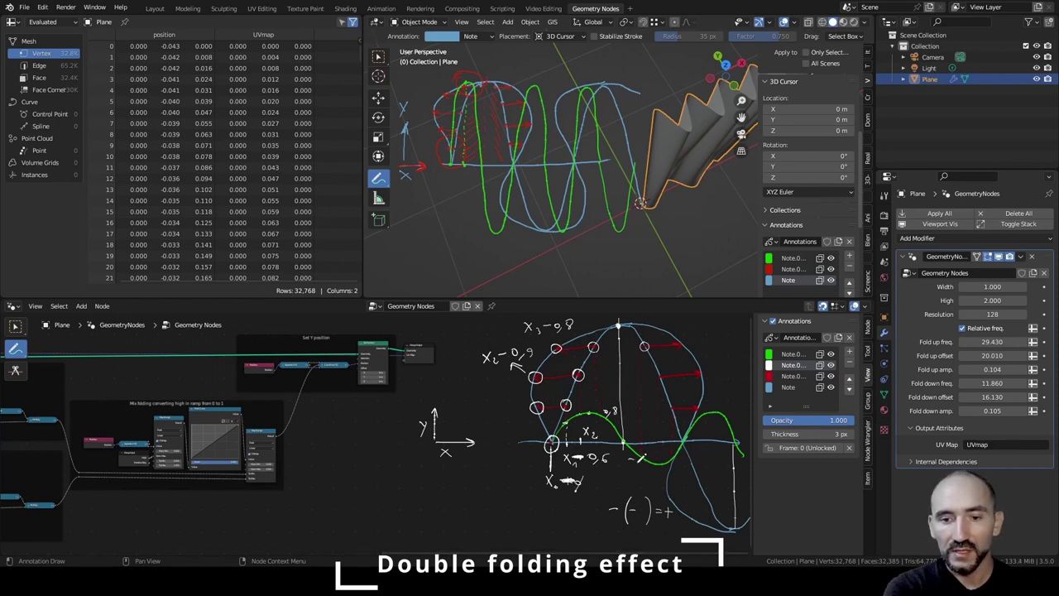
left_click_drag(637, 455, 640, 478)
mouse_move(680, 338)
left_mouse_down()
mouse_move(674, 345)
mouse_move(696, 335)
left_mouse_up()
mouse_move(695, 322)
left_mouse_down()
mouse_move(686, 335)
mouse_move(700, 340)
left_mouse_up()
left_click_drag(703, 327, 724, 336)
left_click_drag(727, 324, 728, 332)
left_click_drag(726, 328, 732, 328)
left_click_drag(733, 321, 734, 334)
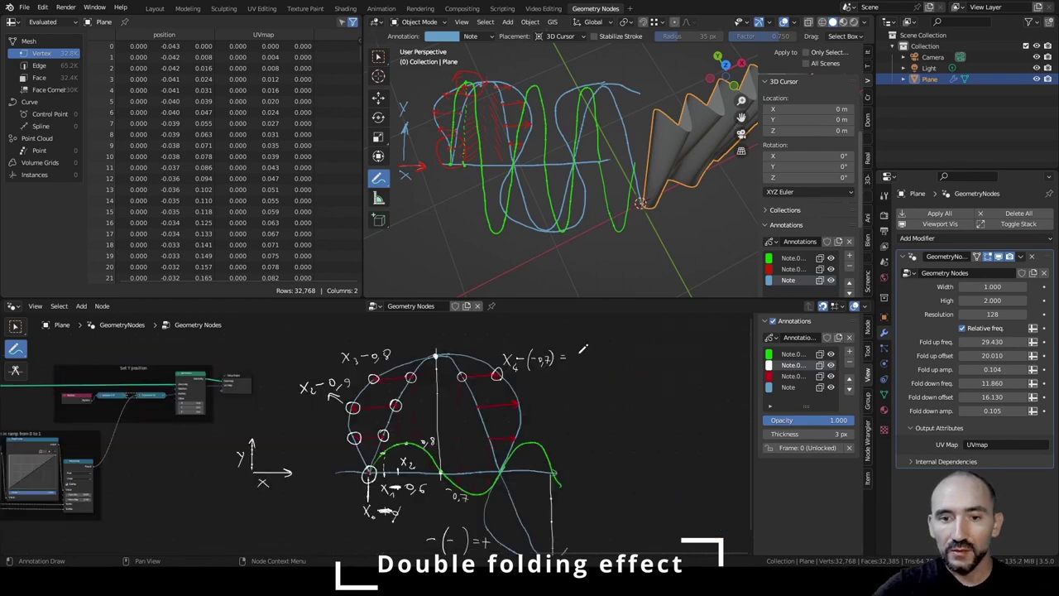
Complete the fourth point's label with = X4+0,7 and undo the badly drawn stroke.
left_click_drag(570, 354, 578, 364)
mouse_move(578, 354)
left_mouse_down()
mouse_move(570, 365)
mouse_move(608, 360)
left_mouse_up()
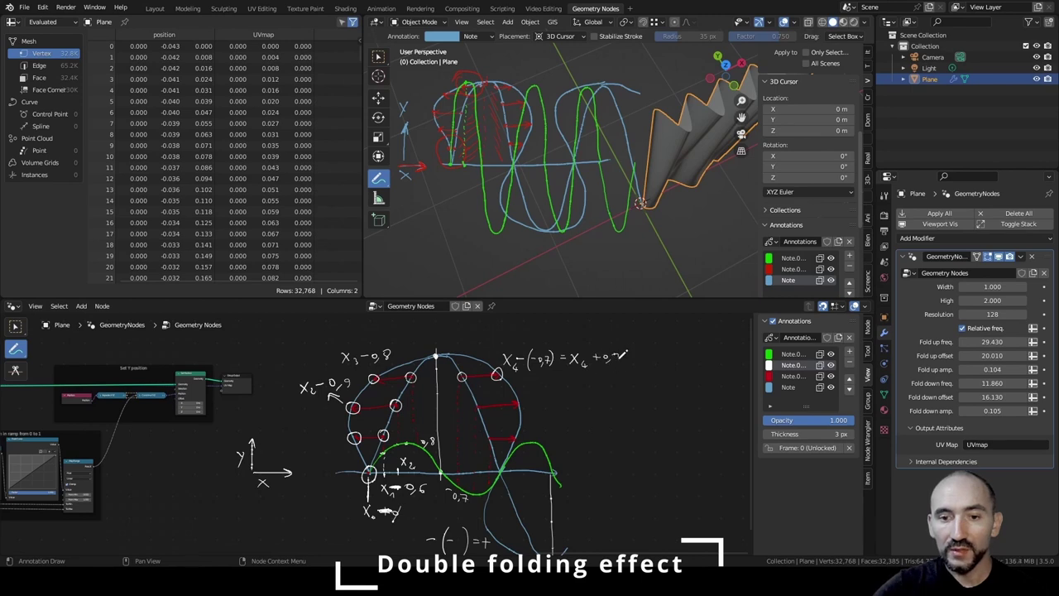
key("ctrl+z")
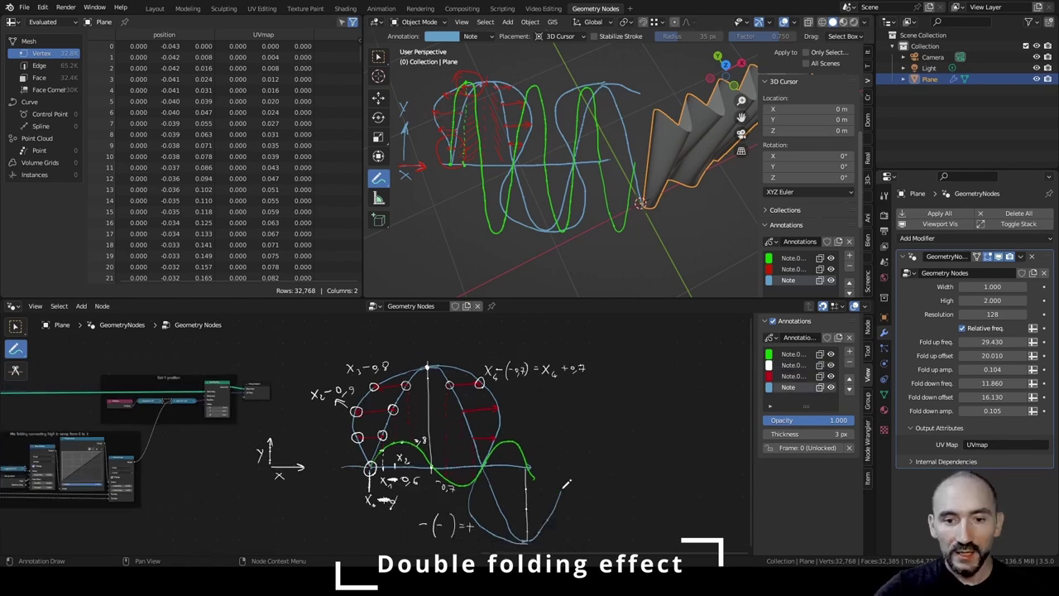
Extend the sketch's blue X axis with an arrowhead and draw vertical blue lines marking the start and end of the wave.
left_click_drag(530, 468, 611, 465)
mouse_move(601, 459)
left_mouse_down()
mouse_move(611, 465)
mouse_move(571, 549)
left_mouse_up()
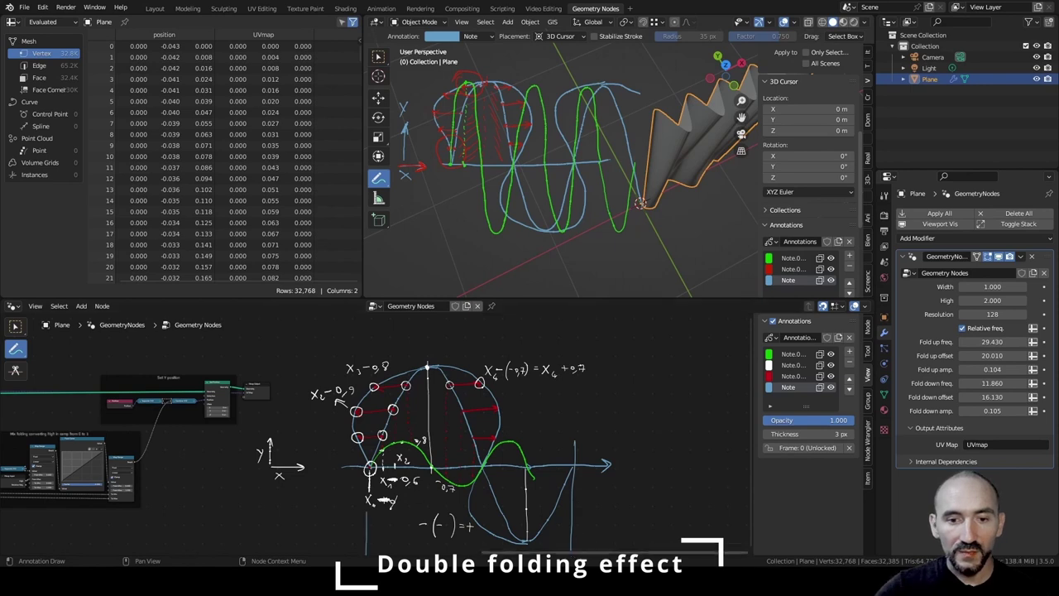
left_click_drag(366, 511, 367, 554)
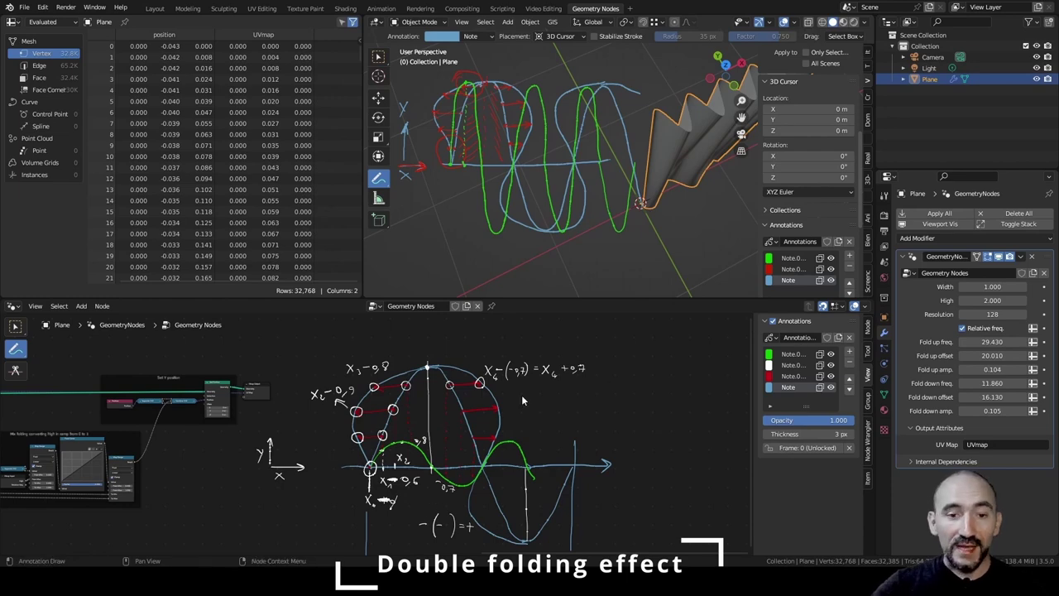
Duplicate the Folding down and Folding up frames together with their Position and Separate XYZ nodes, and place the copies below the originals.
mouse_move(157, 478)
middle_mouse_down()
mouse_move(438, 437)
mouse_move(512, 412)
middle_mouse_up()
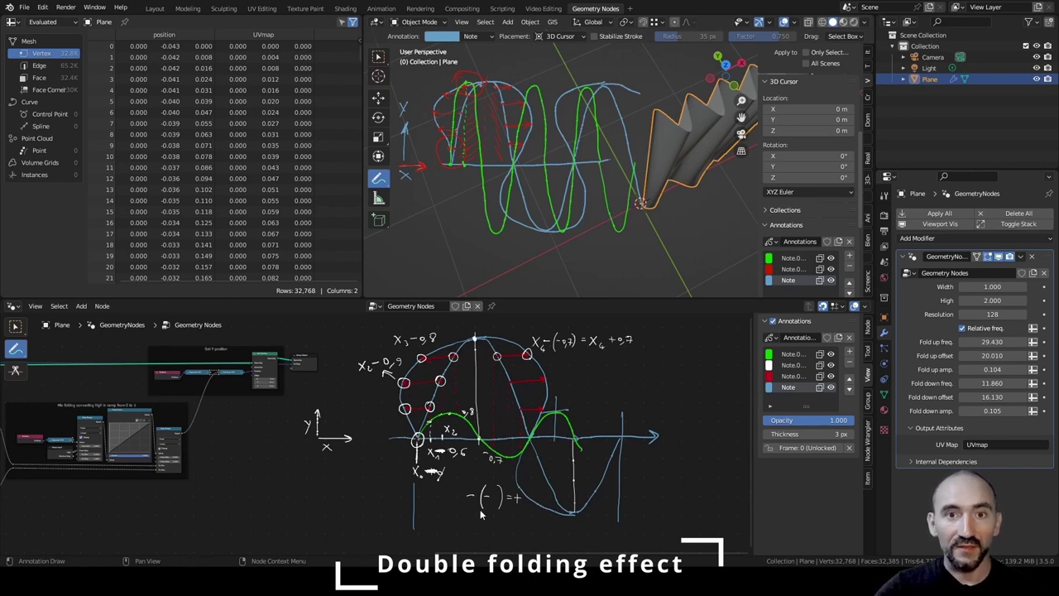
mouse_move(480, 510)
middle_mouse_down()
mouse_move(468, 405)
mouse_move(480, 371)
middle_mouse_up()
middle_click_drag(263, 454, 263, 507)
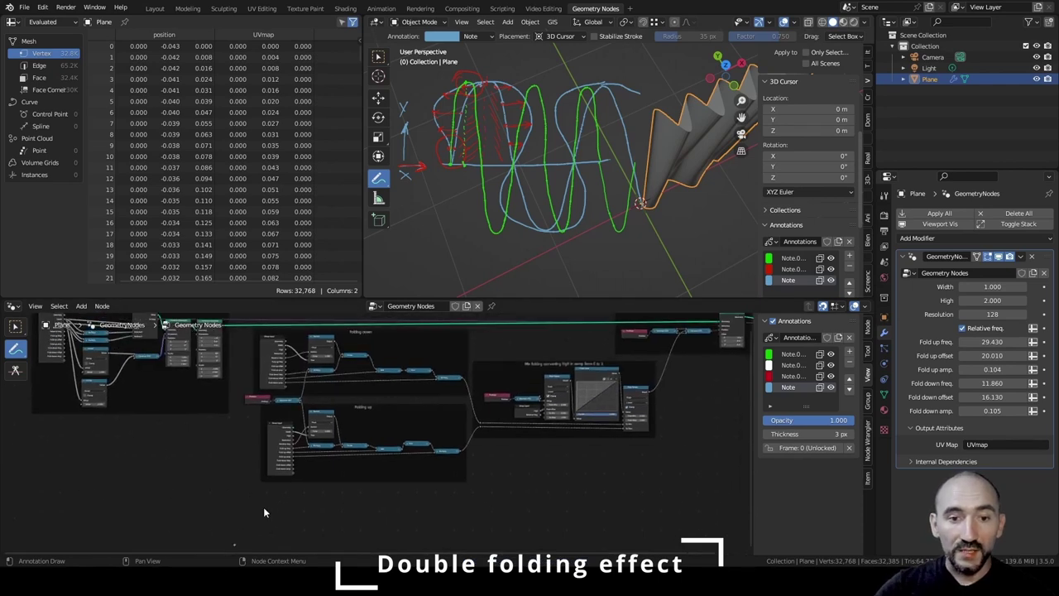
key("w")
left_click_drag(245, 336, 483, 504)
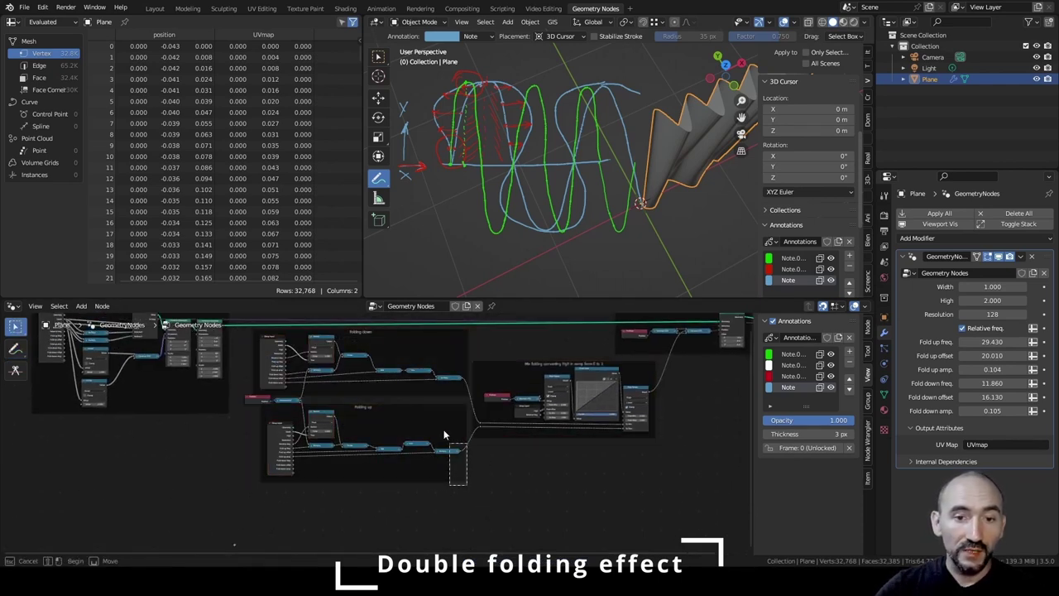
left_click_drag(247, 342, 459, 495)
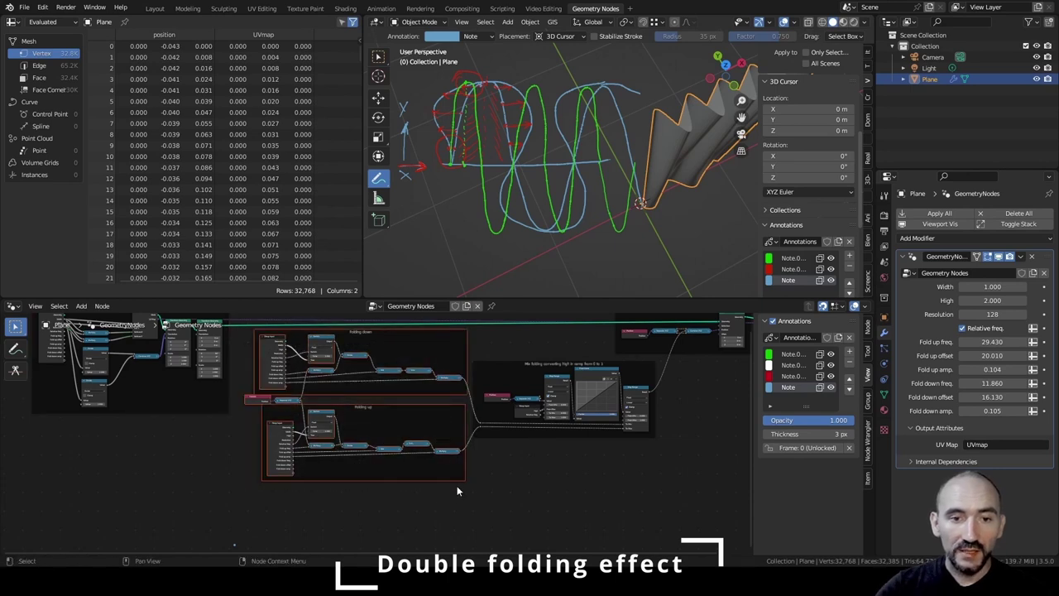
middle_click_drag(402, 477, 400, 337)
key("shift+d")
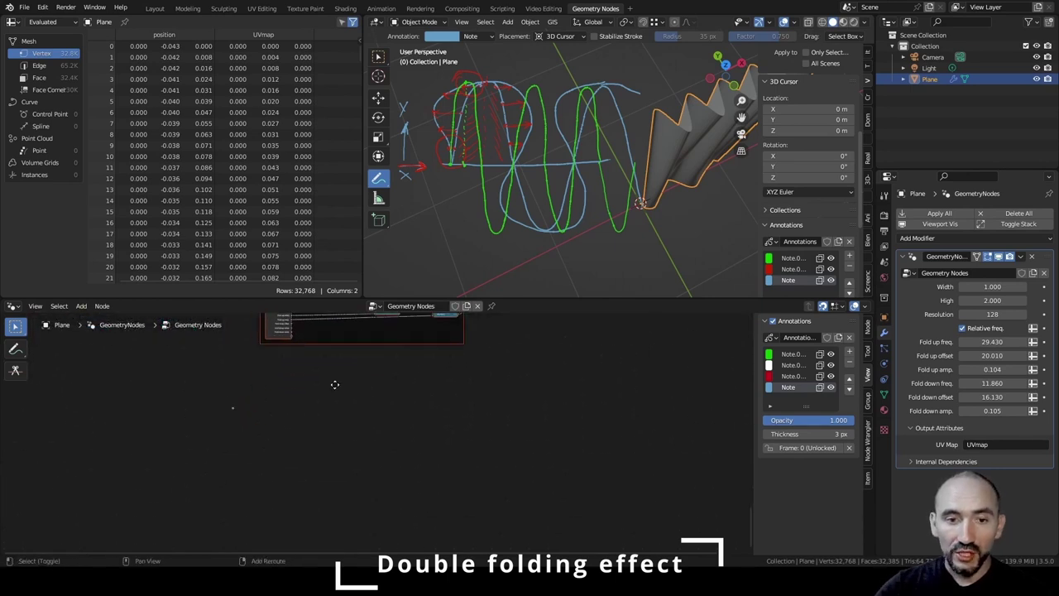
left_click(340, 510)
scroll(375, 493, "up", 5)
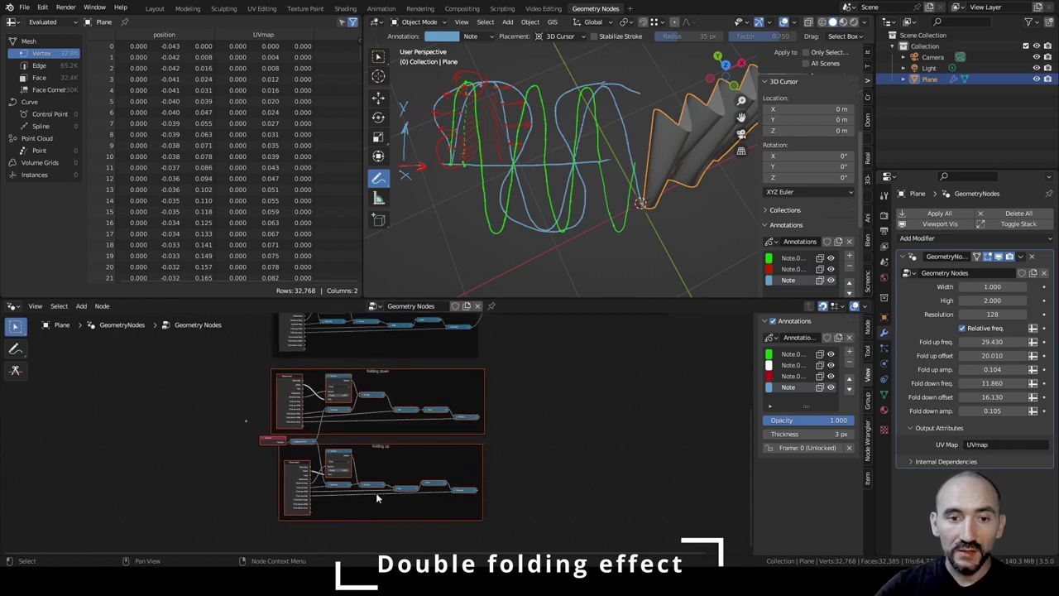
Move the Sine and final Multiply nodes of the duplicated Folding down frame away from Add to make room for another node.
scroll(295, 442, "up", 1)
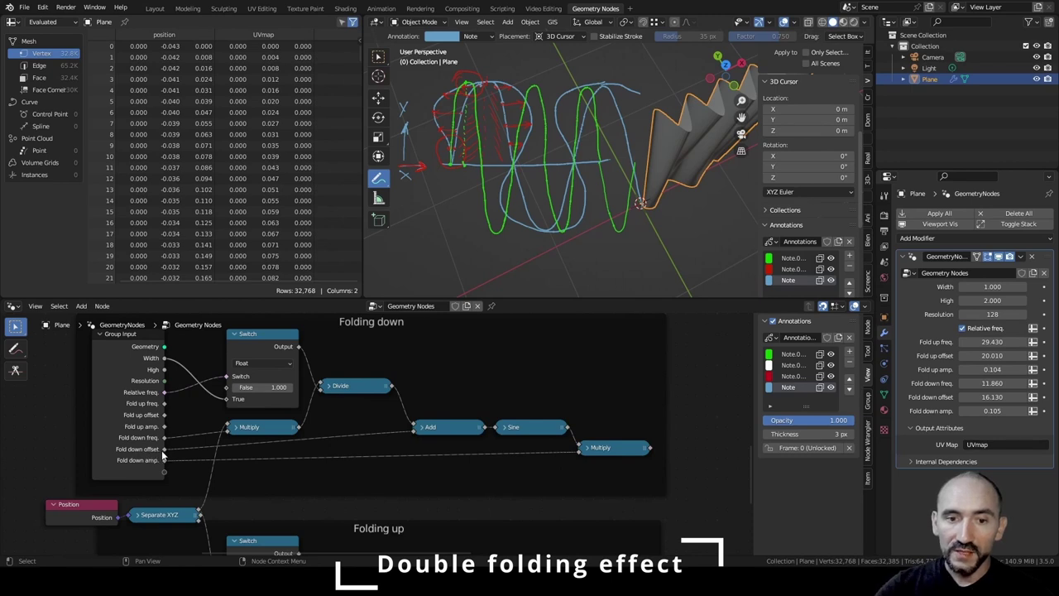
left_click_drag(532, 405, 613, 466)
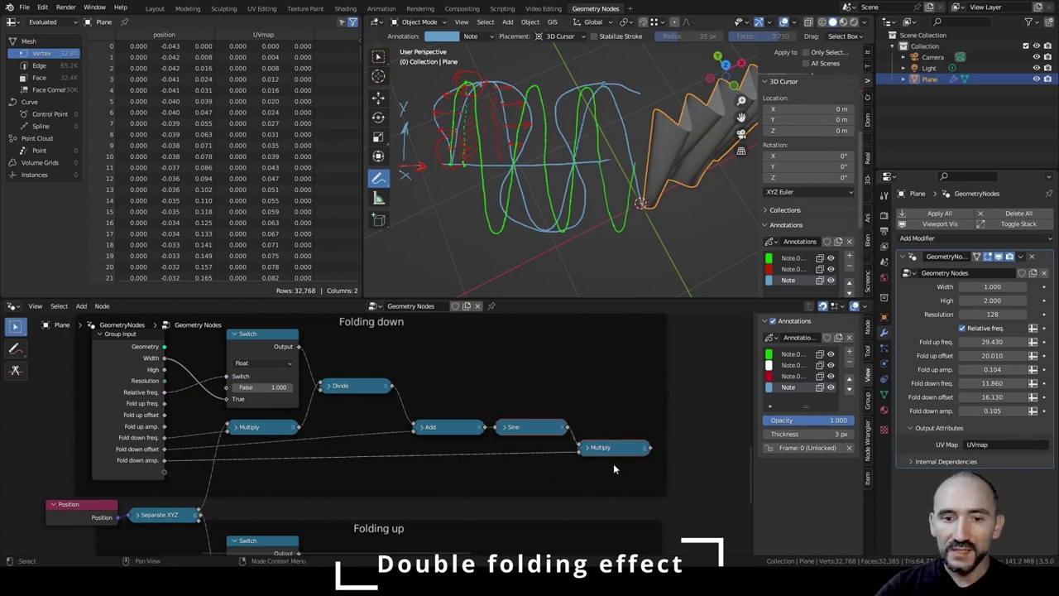
key("g")
left_click(672, 381)
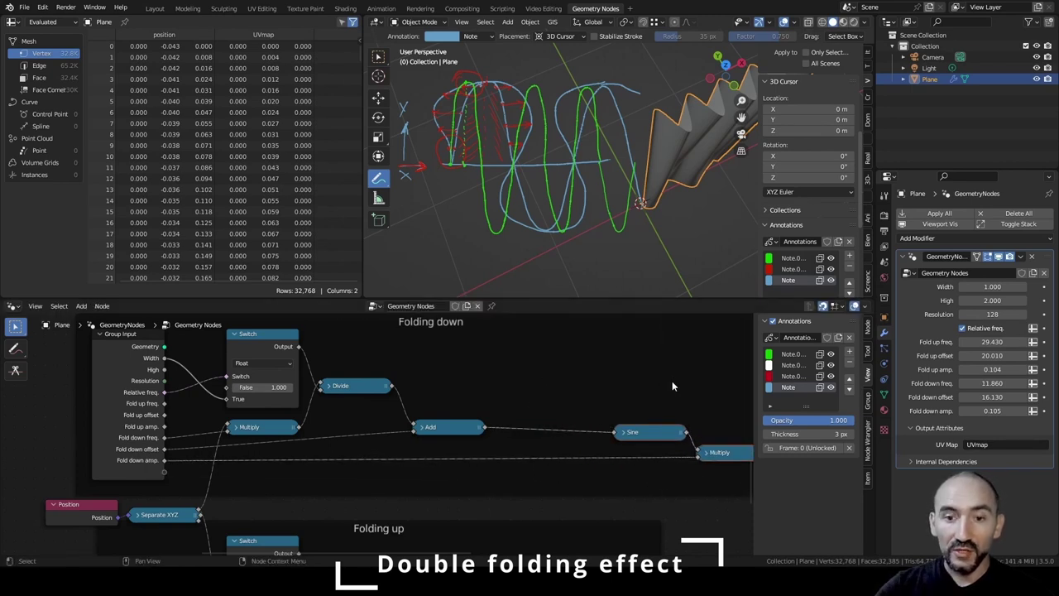
scroll(649, 381, "up", 1)
middle_click_drag(623, 381, 468, 376)
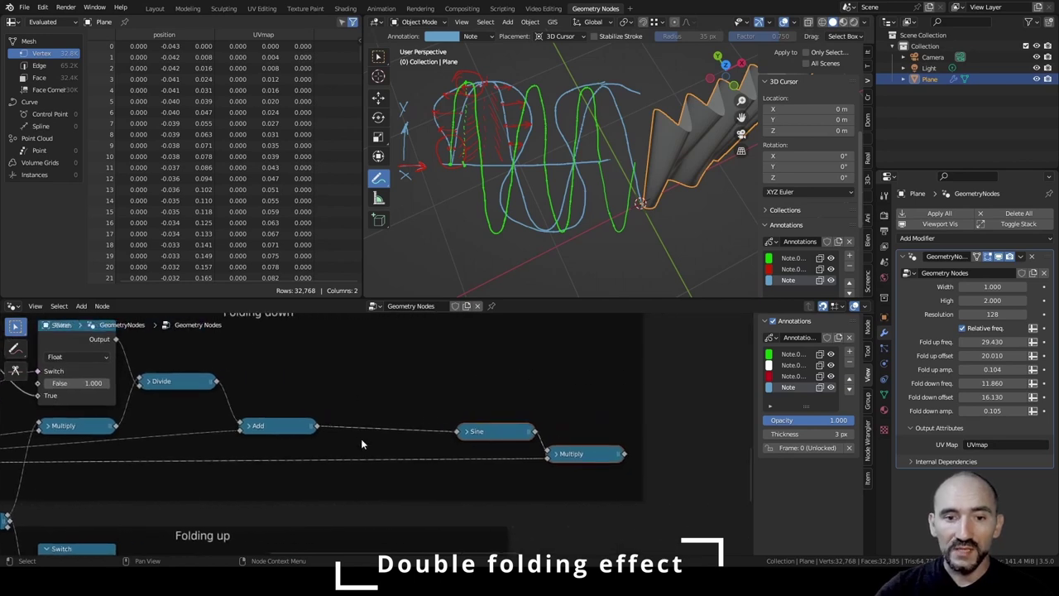
left_click(508, 391)
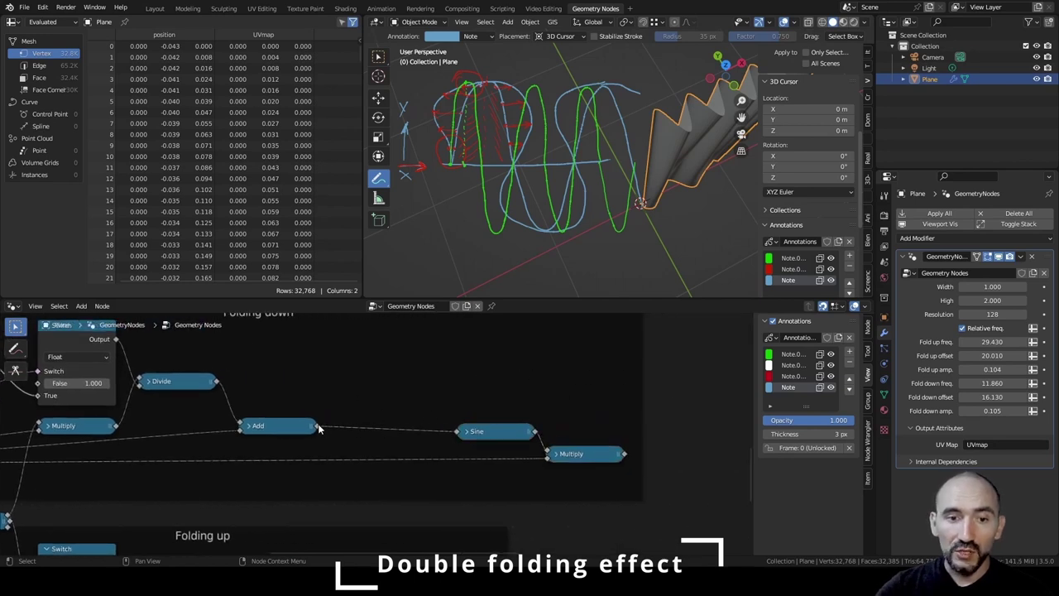
Insert a Multiply node with value 2 between Add and Sine in the duplicated Folding down frame, and save the file.
left_click_drag(318, 426, 358, 397)
type("mul")
key("Return")
left_click(368, 415)
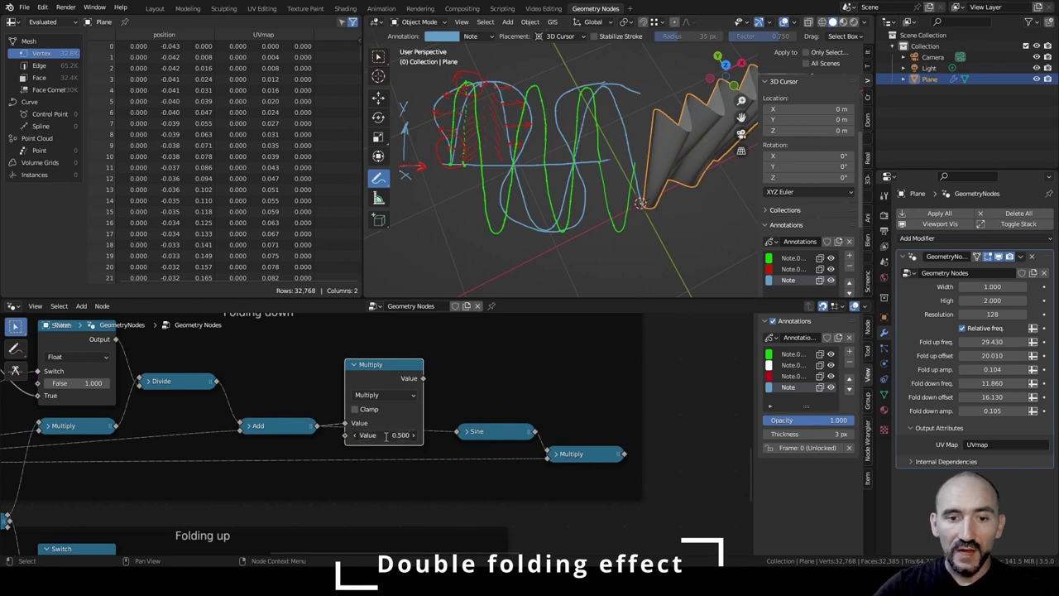
left_click(385, 435)
type("2")
key("Return")
left_click_drag(423, 378, 480, 432)
left_click_drag(571, 460, 551, 459)
key("Home")
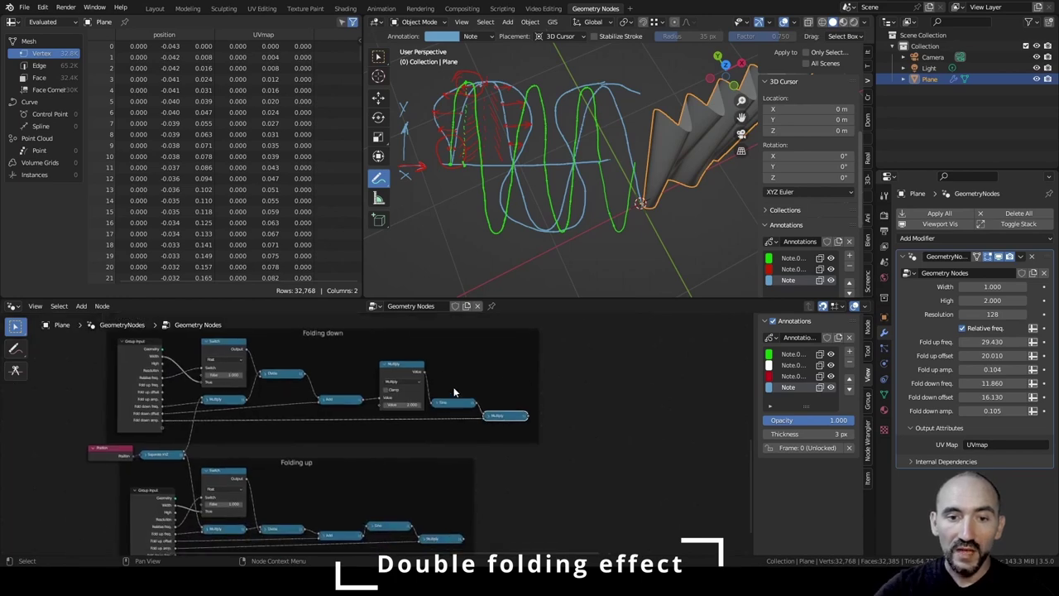
key("ctrl+s")
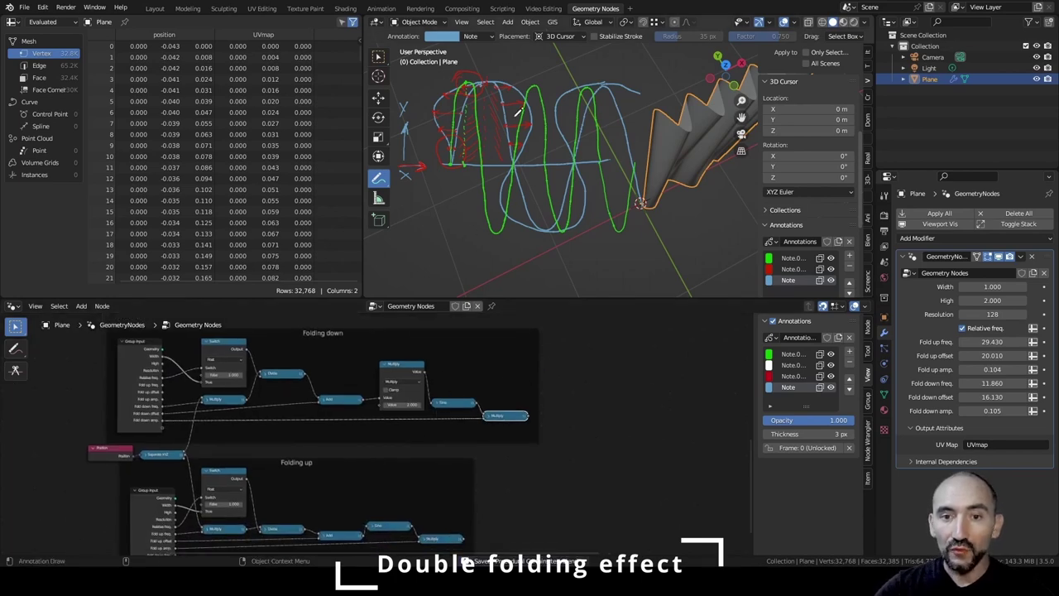
Delete the amplitude Multiply node after Sine in the duplicated Folding down frame.
scroll(366, 455, "up", 2)
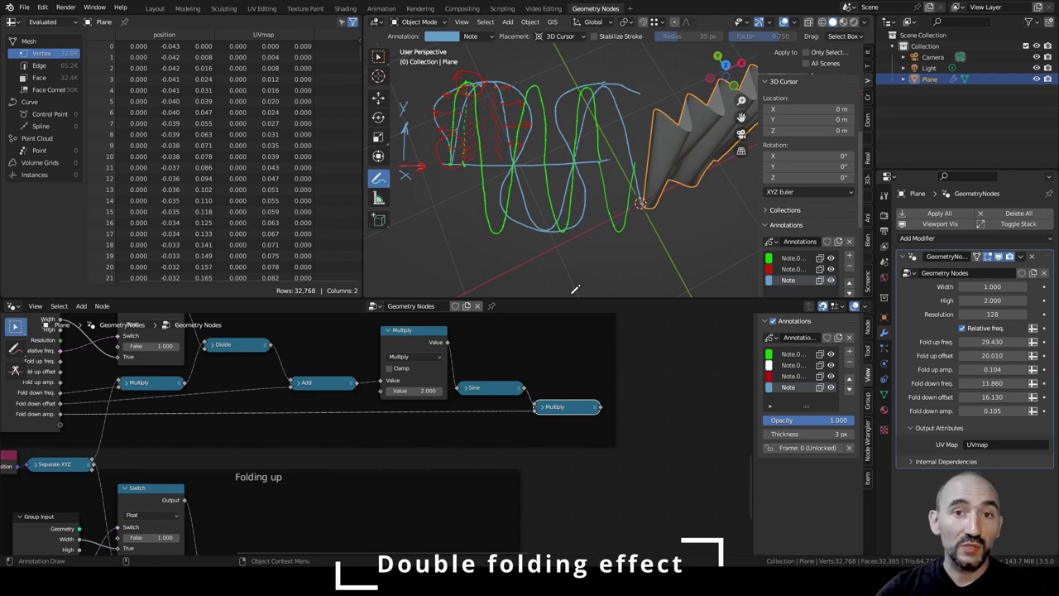
left_click(561, 410)
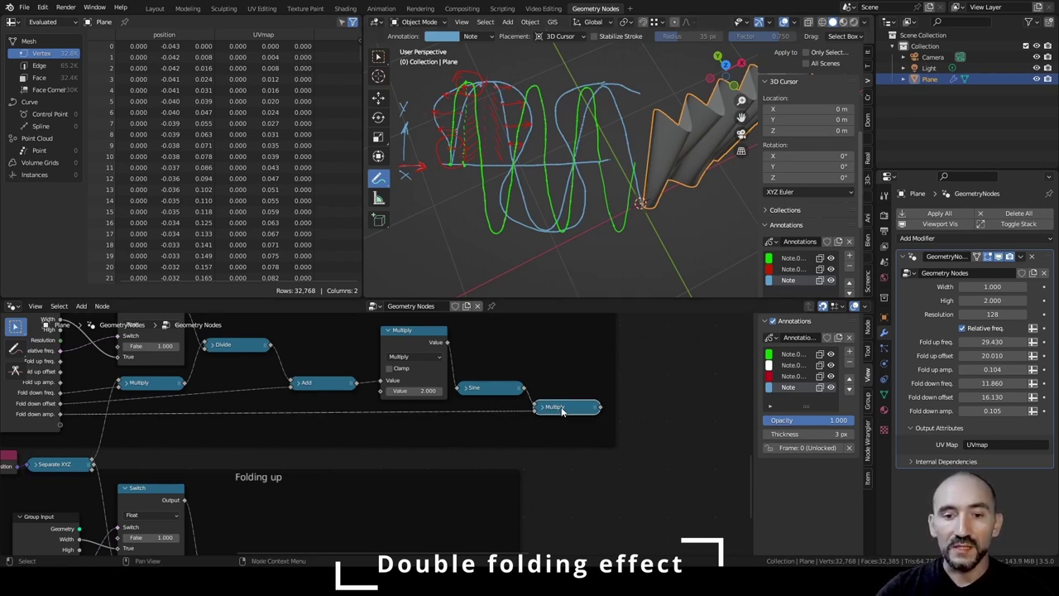
key("x")
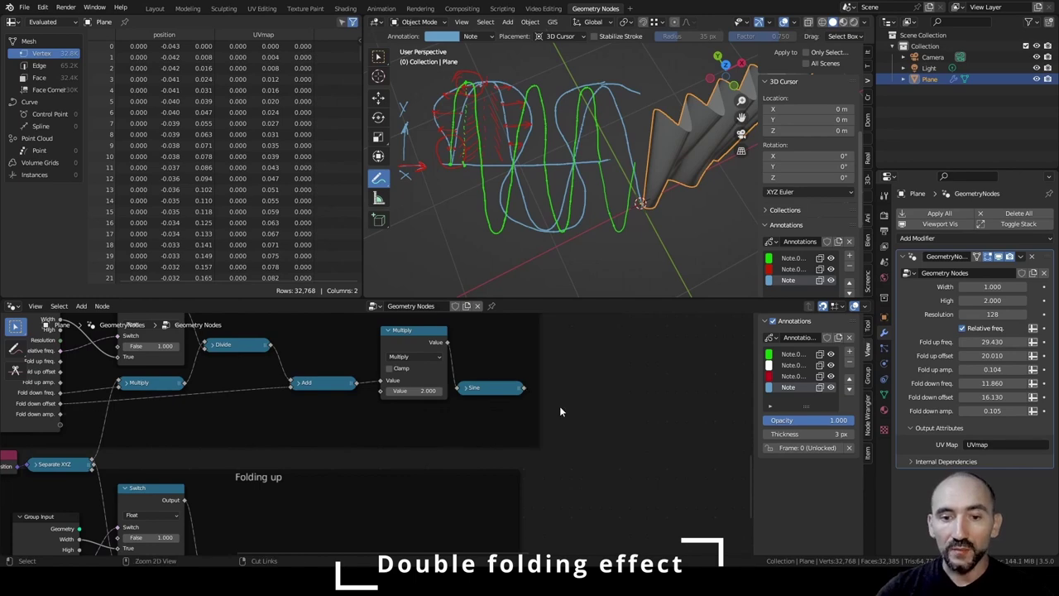
Relabel the duplicated Folding down frame as "Folding down for double folding effect".
scroll(439, 401, "down", 4)
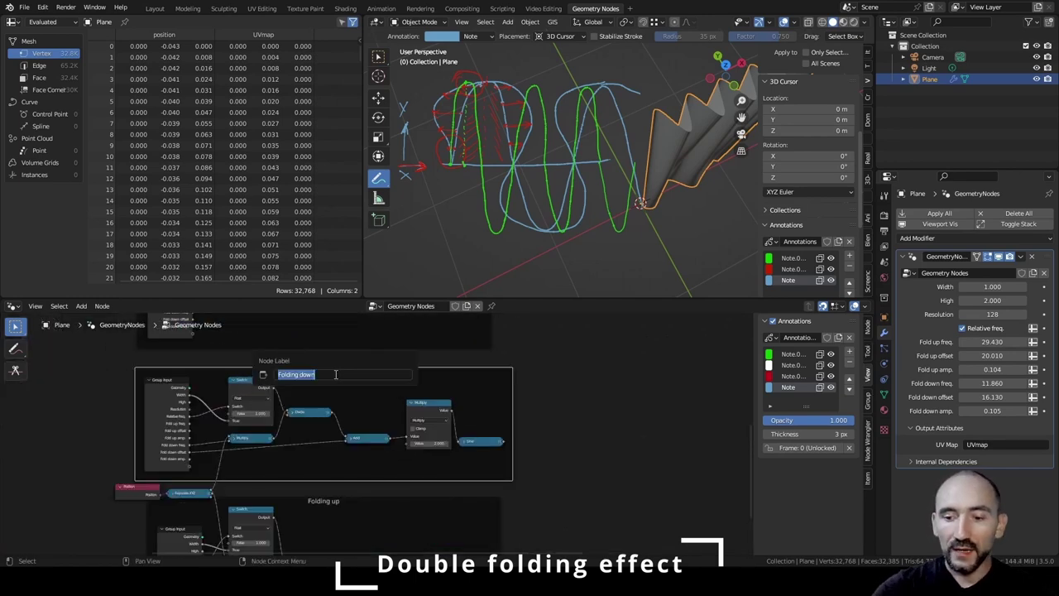
key("End")
type("for dou")
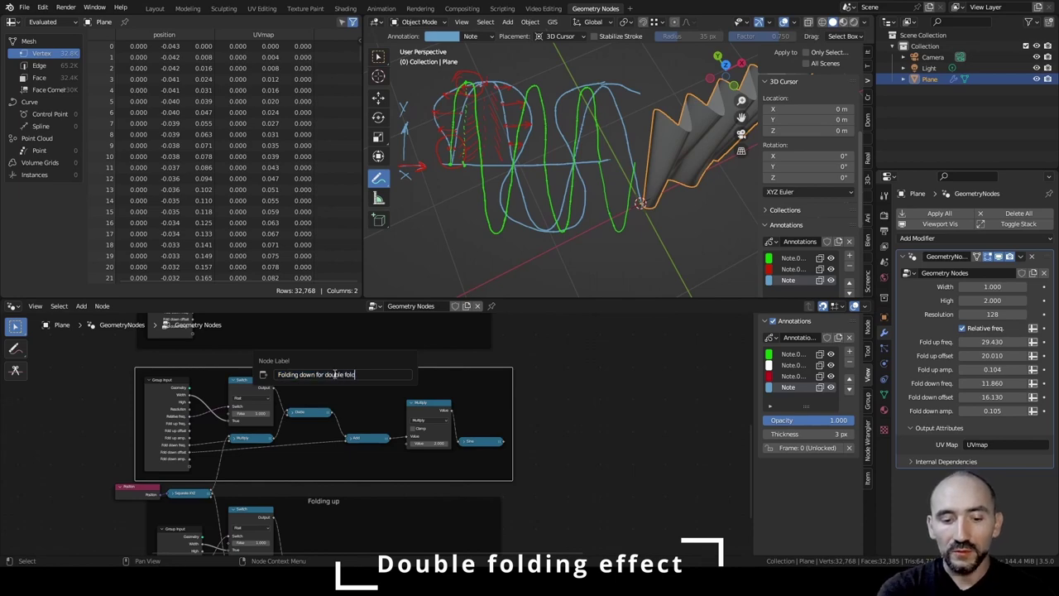
type("ble folding effect")
key("Return")
Delete the amplitude Multiply node in the duplicated Folding up frame and move its Sine node farther from Add.
middle_click_drag(361, 485, 426, 349)
scroll(426, 349, "up", 6)
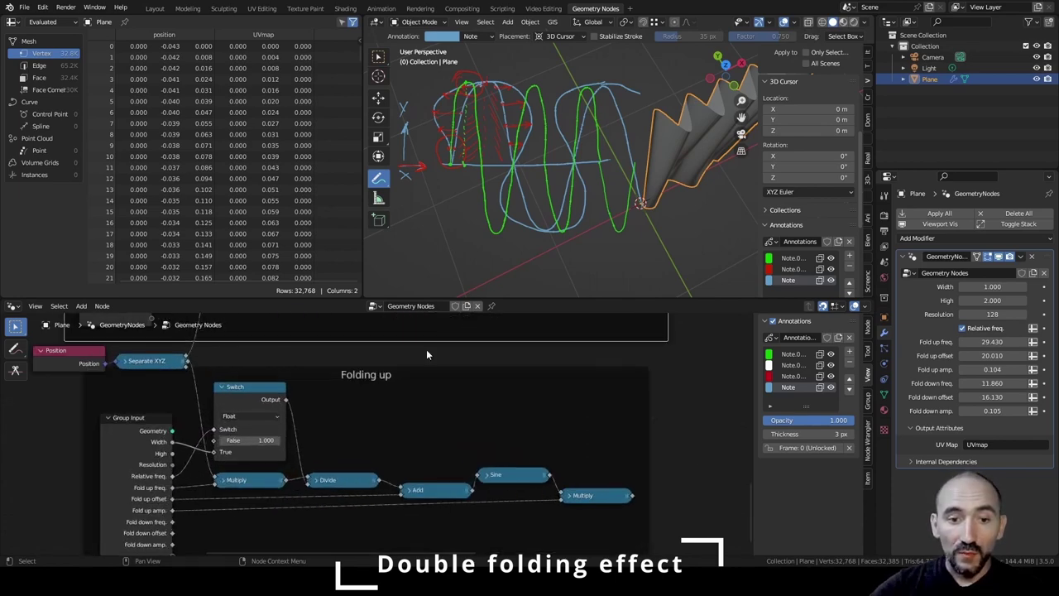
middle_click_drag(462, 494, 303, 431)
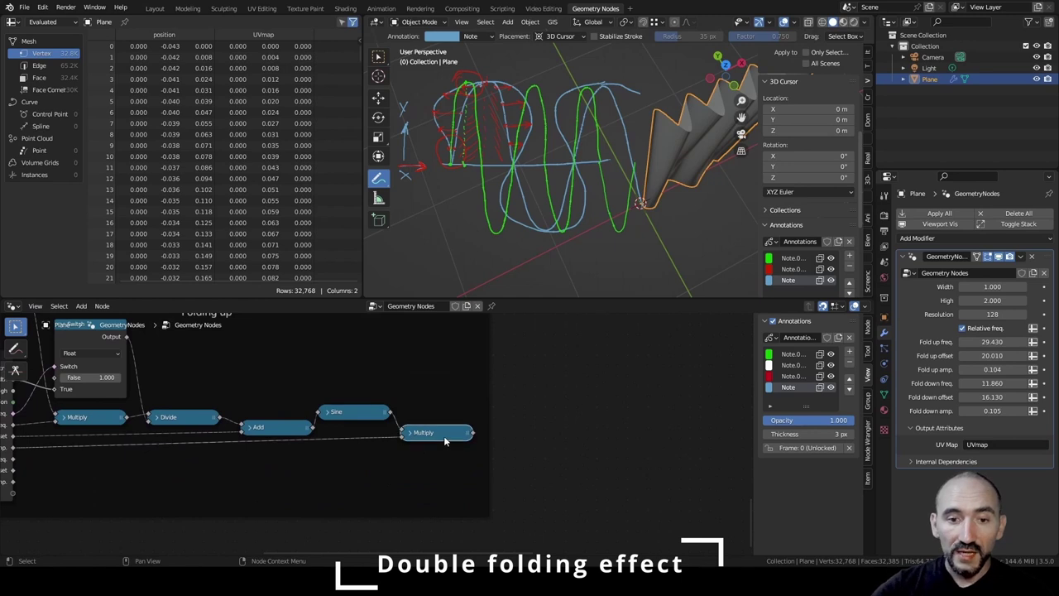
left_click(445, 436)
key("x")
left_click_drag(358, 414, 460, 432)
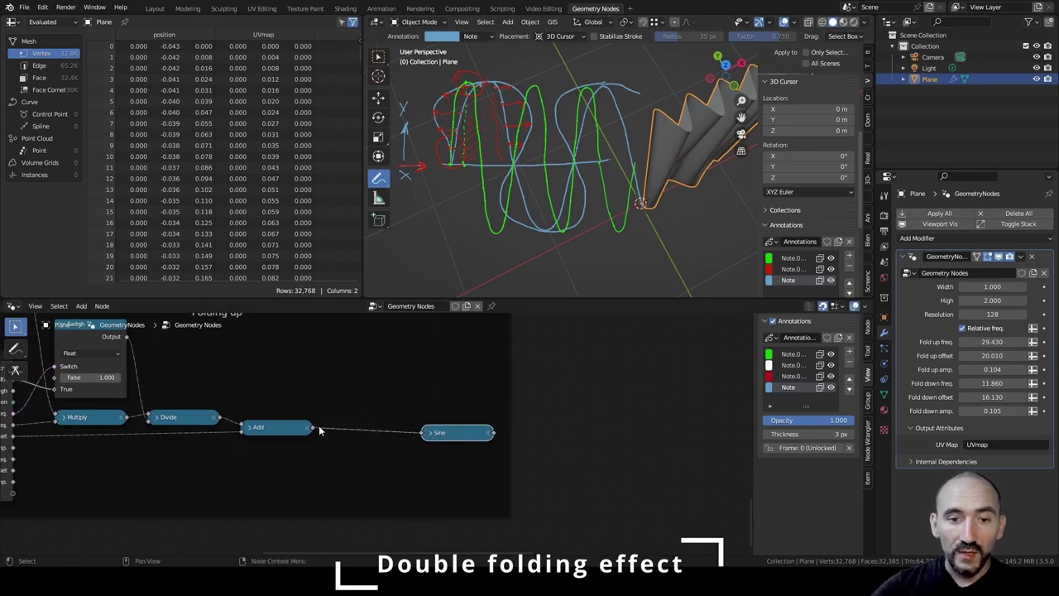
Insert a Multiply node with value 2 between Add and Sine in the duplicated Folding up frame.
key("shift+a")
type("multi")
key("Return")
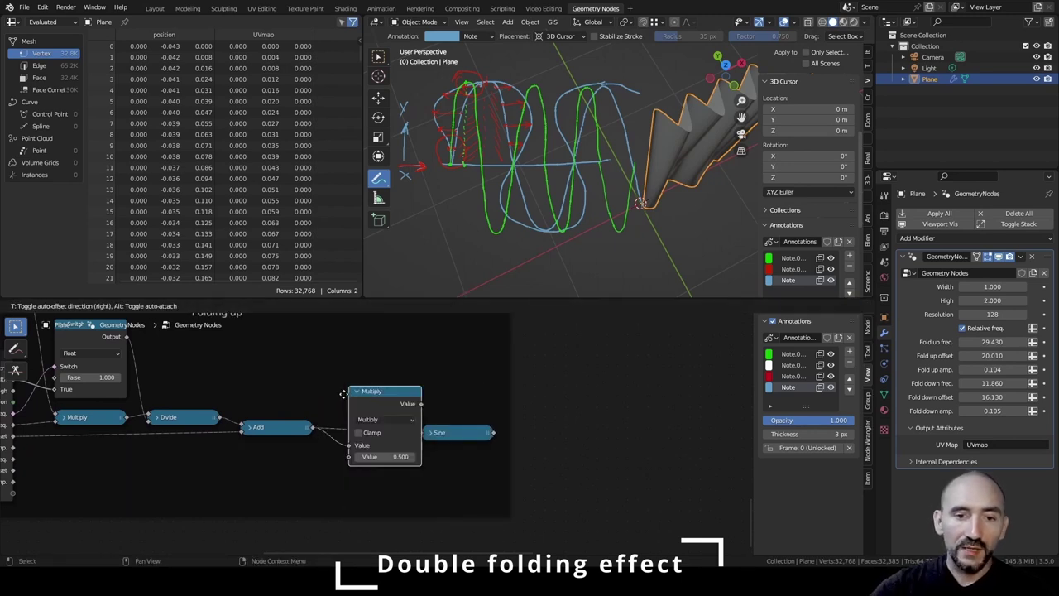
left_click(324, 383)
left_click(362, 435)
type("2")
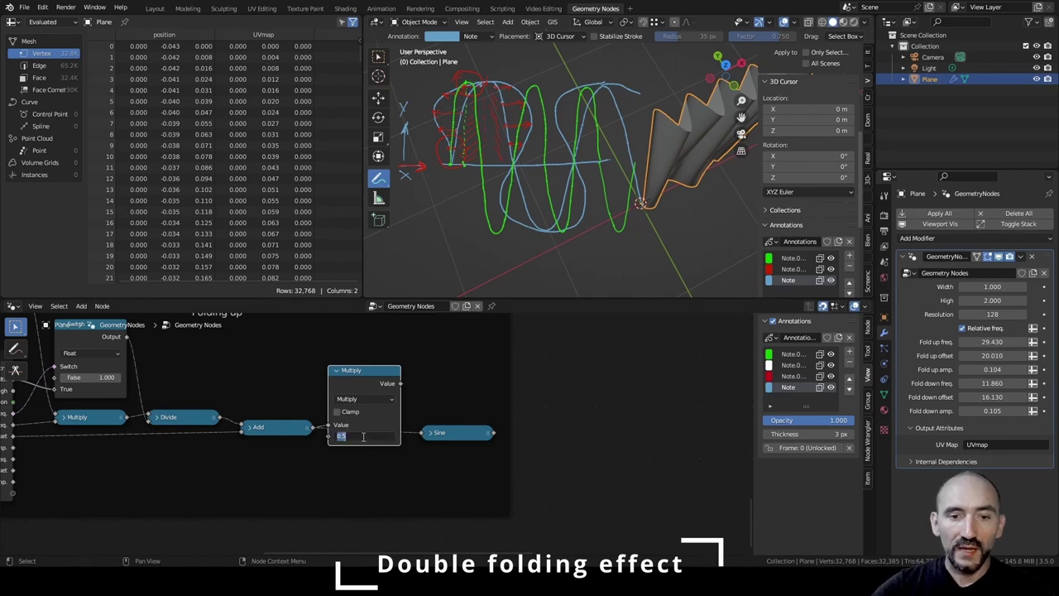
key("Return")
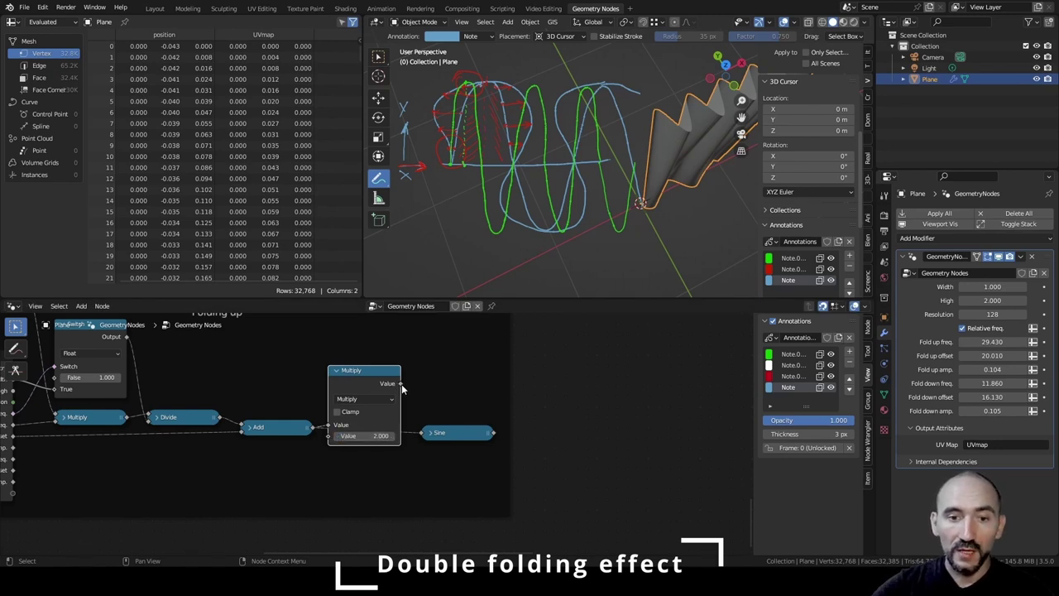
left_click_drag(401, 383, 451, 430)
Relabel the duplicated Folding up frame as "Folding up for double folding effect".
middle_click_drag(208, 313, 296, 379)
left_click(296, 380)
key("F2")
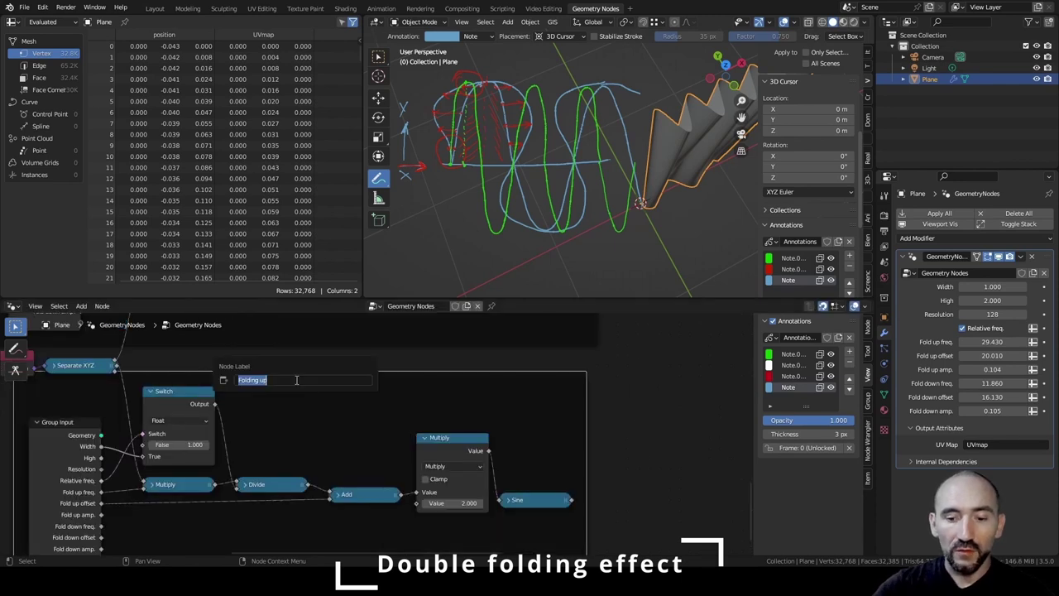
left_click(297, 380)
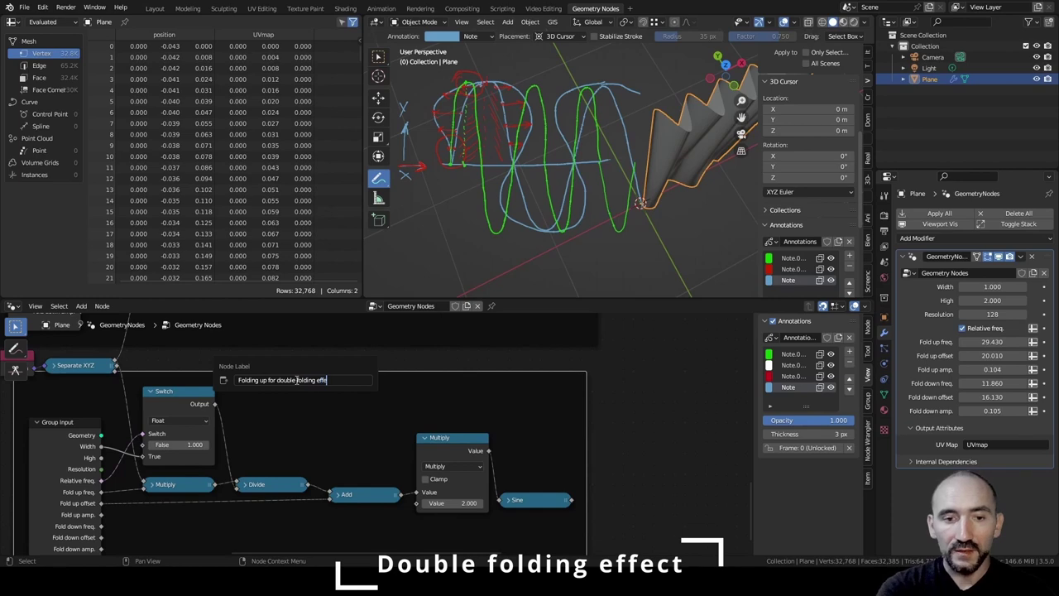
type("ct")
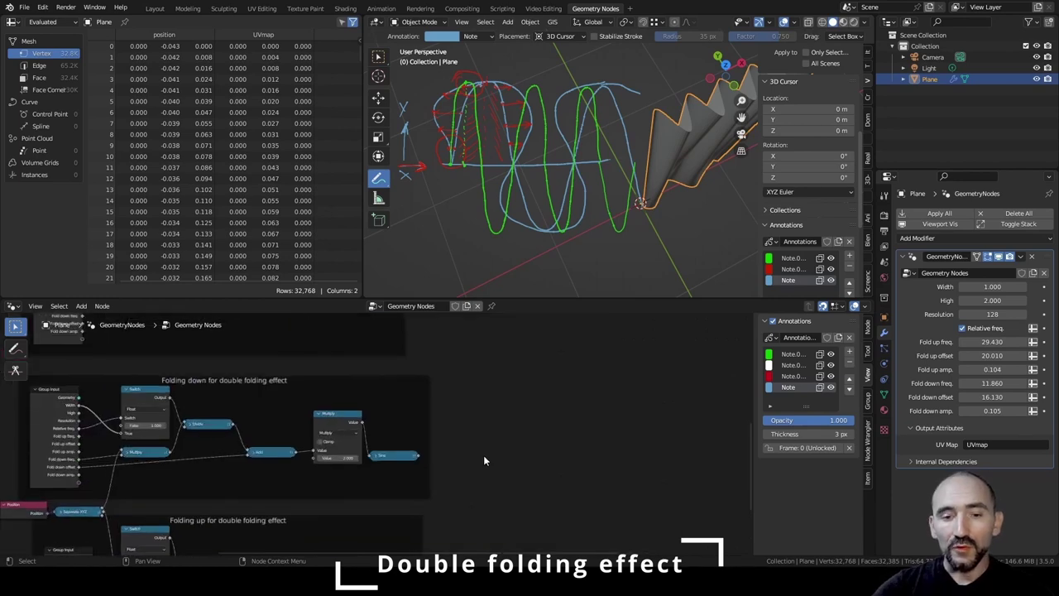
scroll(481, 453, "up", 3)
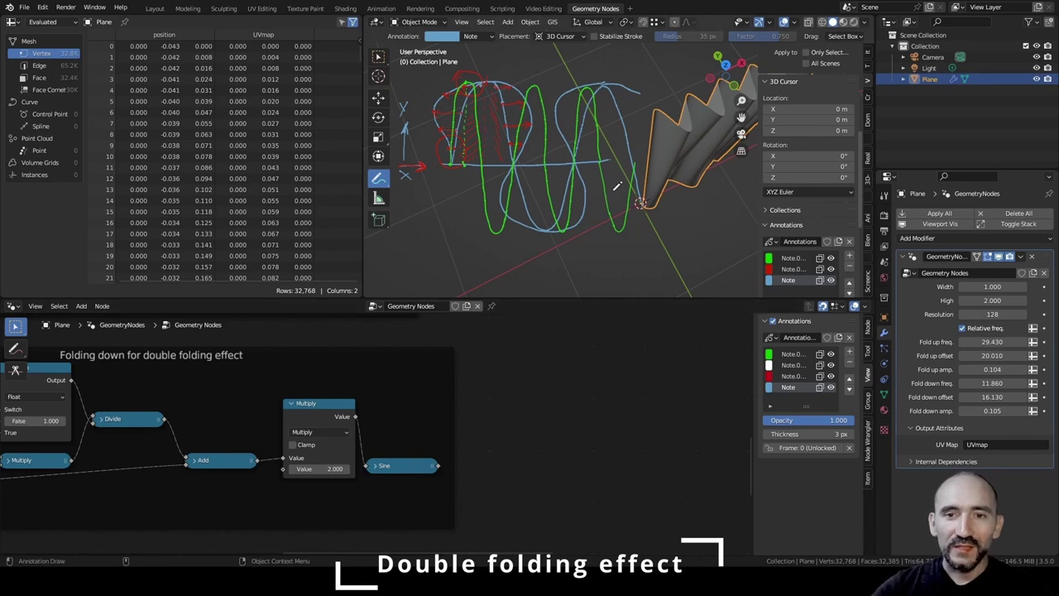
Switch the 3D viewport from the Annotate tool to the Select Box tool.
left_click(385, 66)
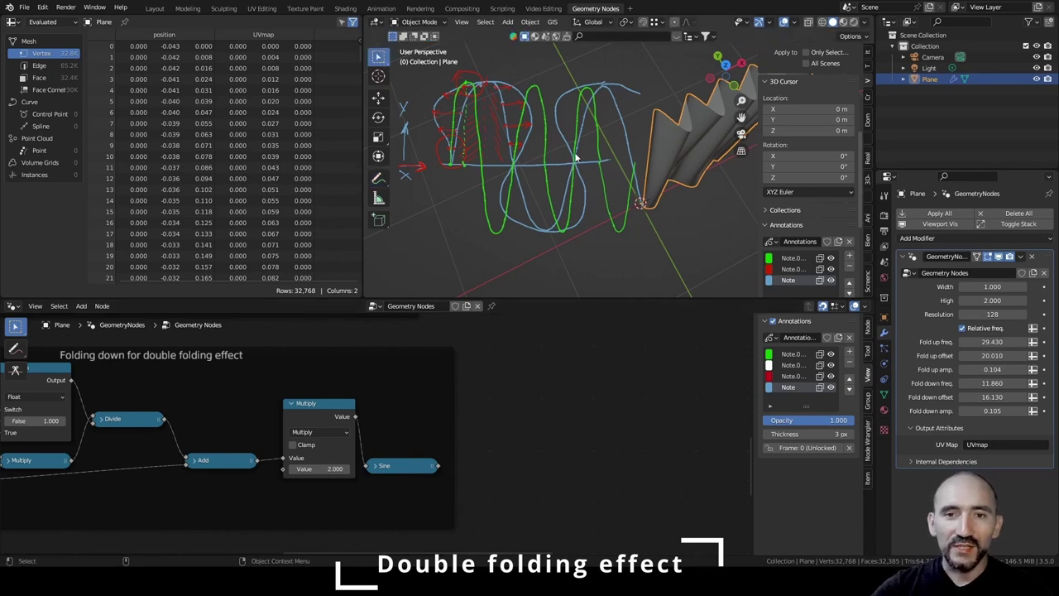
mouse_move(619, 174)
middle_mouse_down()
mouse_move(671, 198)
mouse_move(670, 171)
mouse_move(557, 187)
mouse_move(565, 134)
middle_mouse_up()
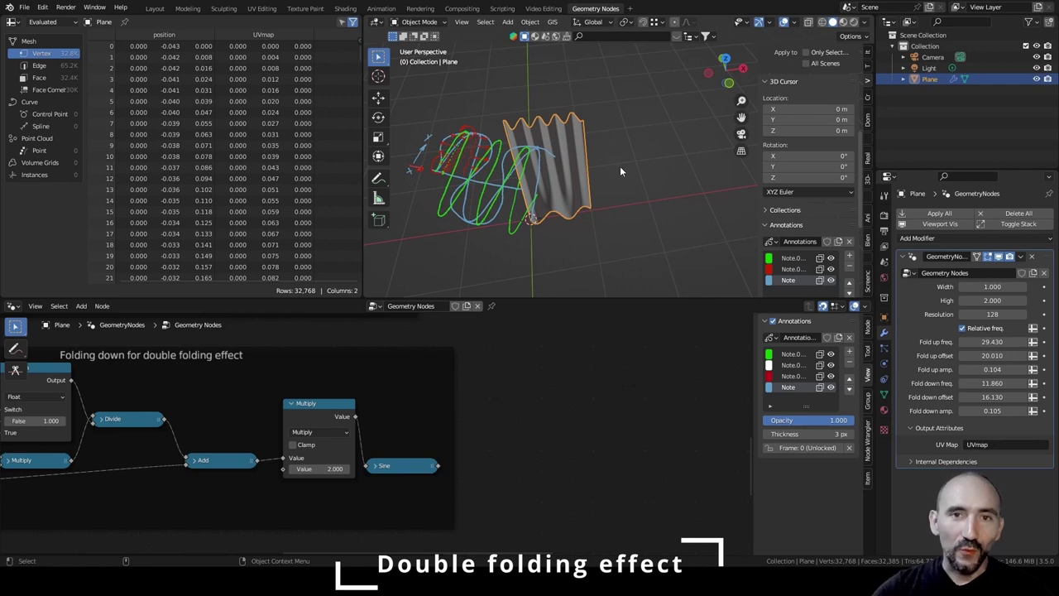
Add a Group Input node in the empty area beside the double folding frames, with the group's input list shown.
middle_click_drag(548, 445, 374, 436)
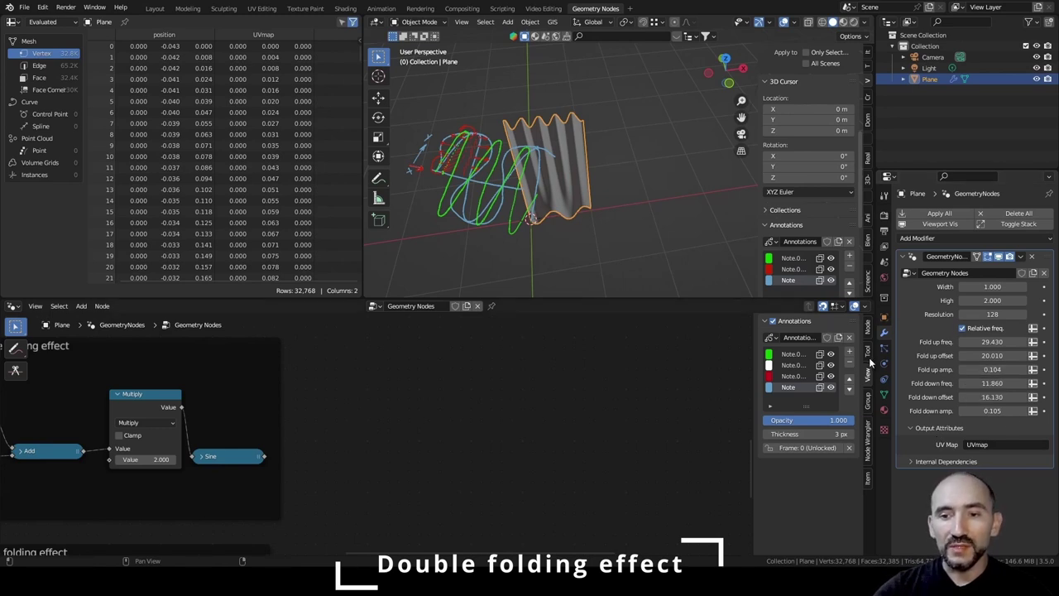
left_click(868, 400)
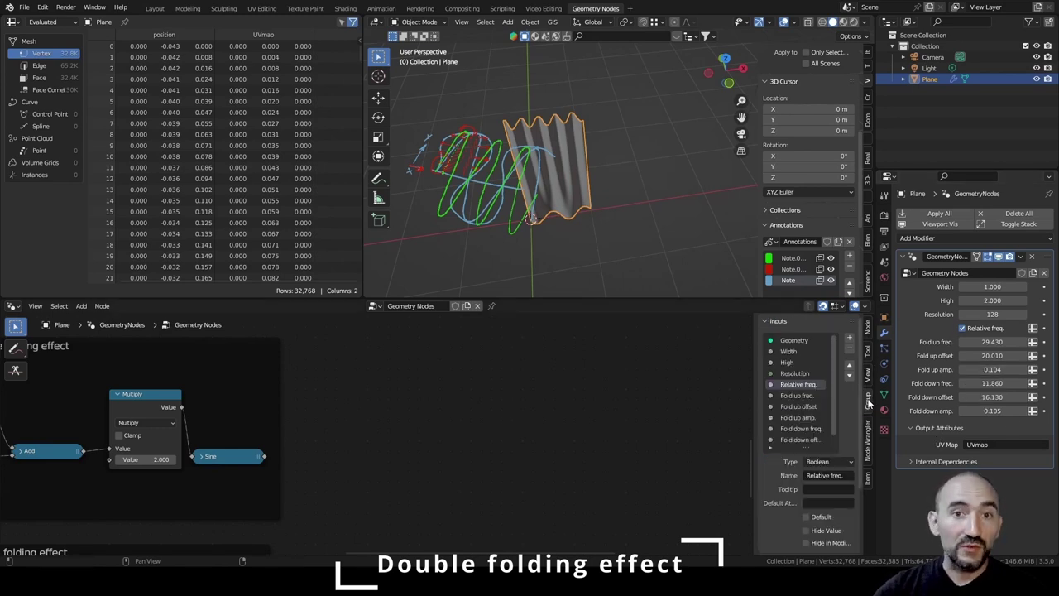
scroll(354, 473, "down", 1)
middle_click_drag(355, 488, 374, 373)
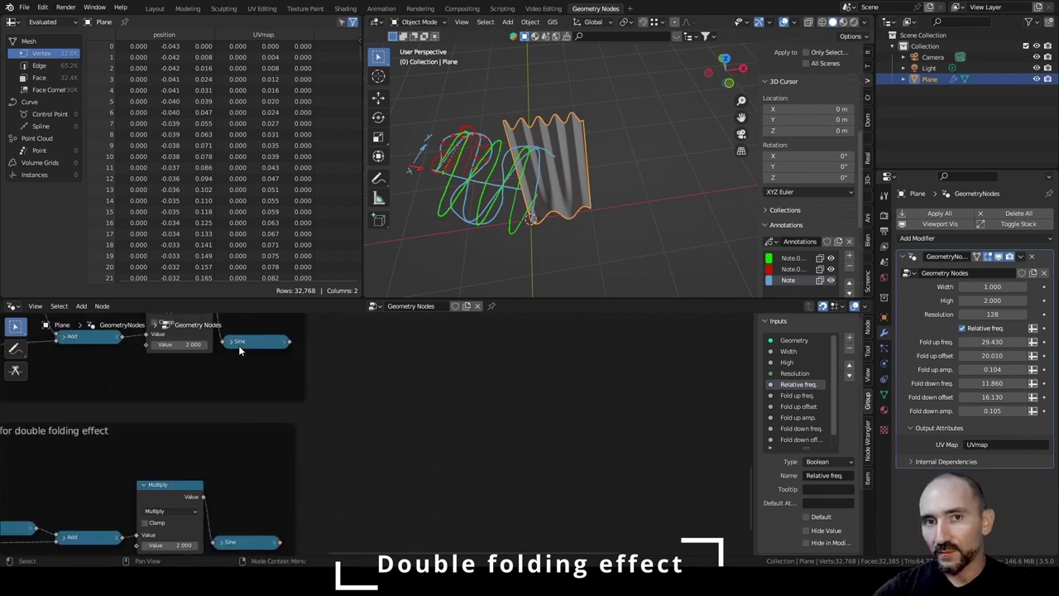
middle_click_drag(392, 367, 327, 430)
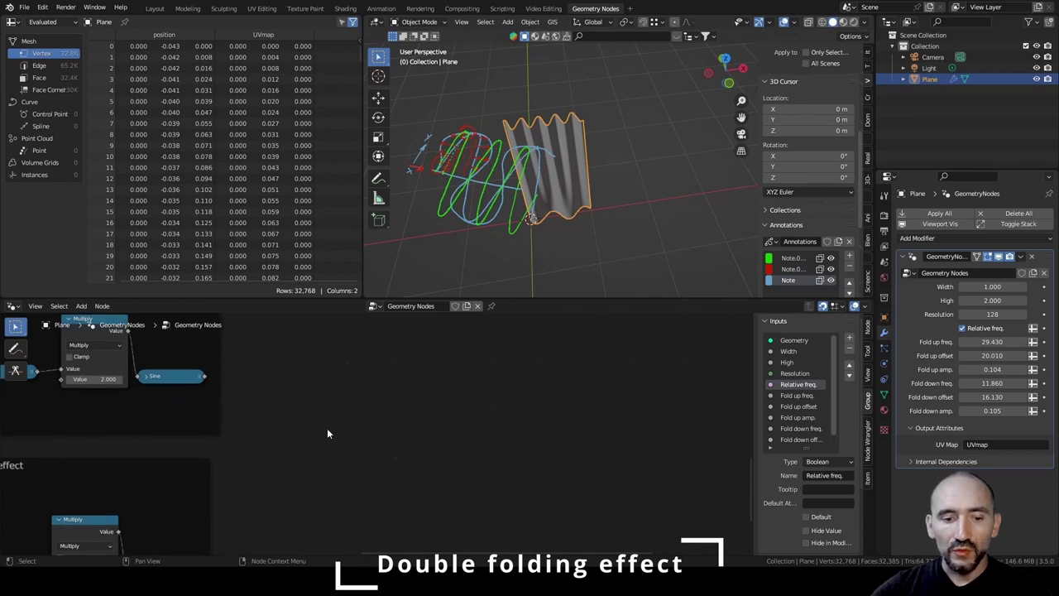
key("F3")
key("Return")
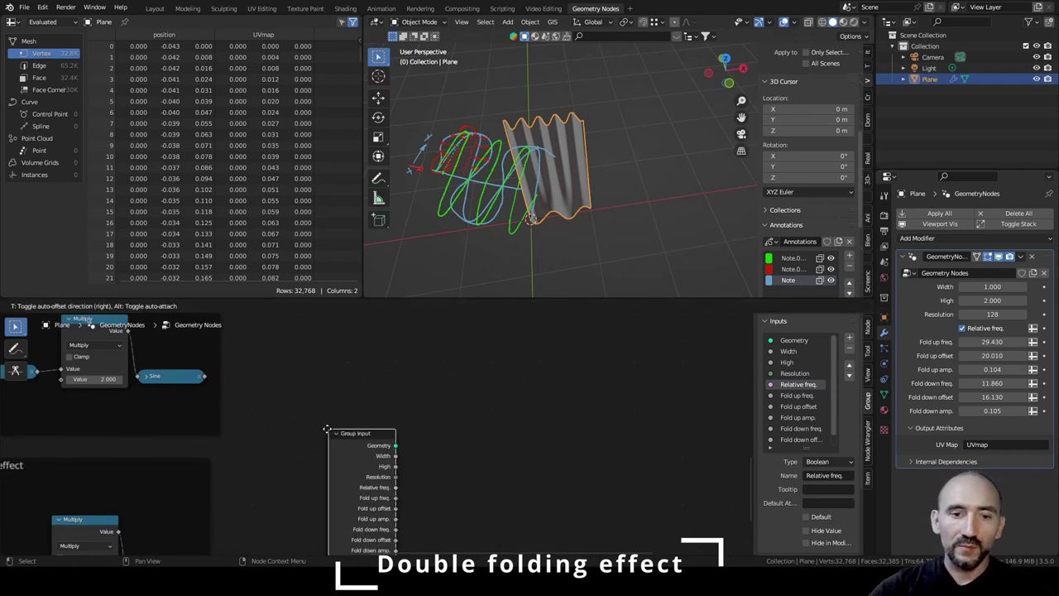
left_click(264, 353)
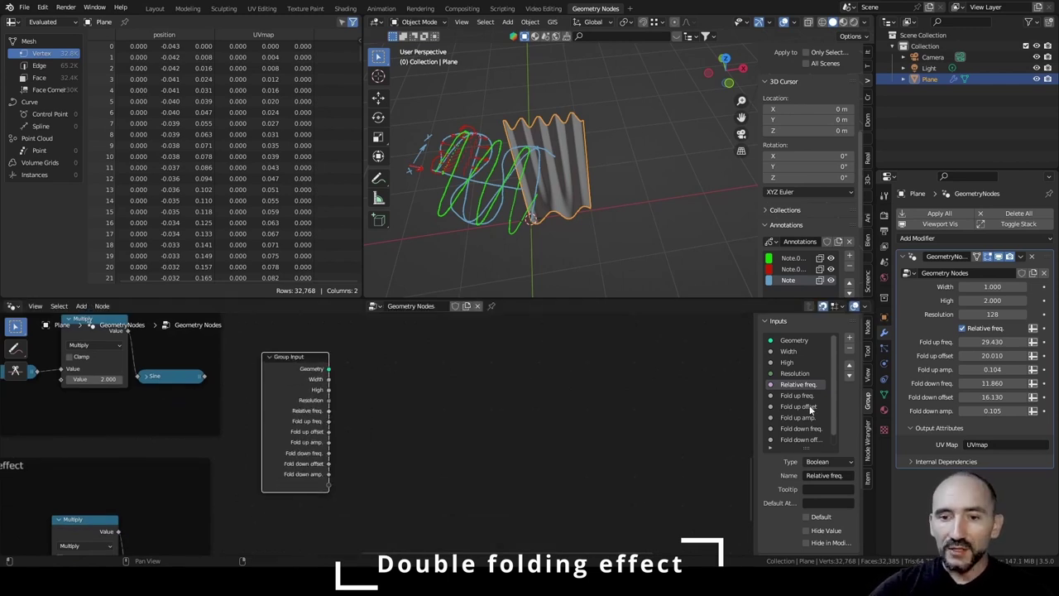
Add a float group input after Fold up amp. and name it "Fold up double".
scroll(807, 429, "down", 1)
left_click(801, 407)
left_click(850, 338)
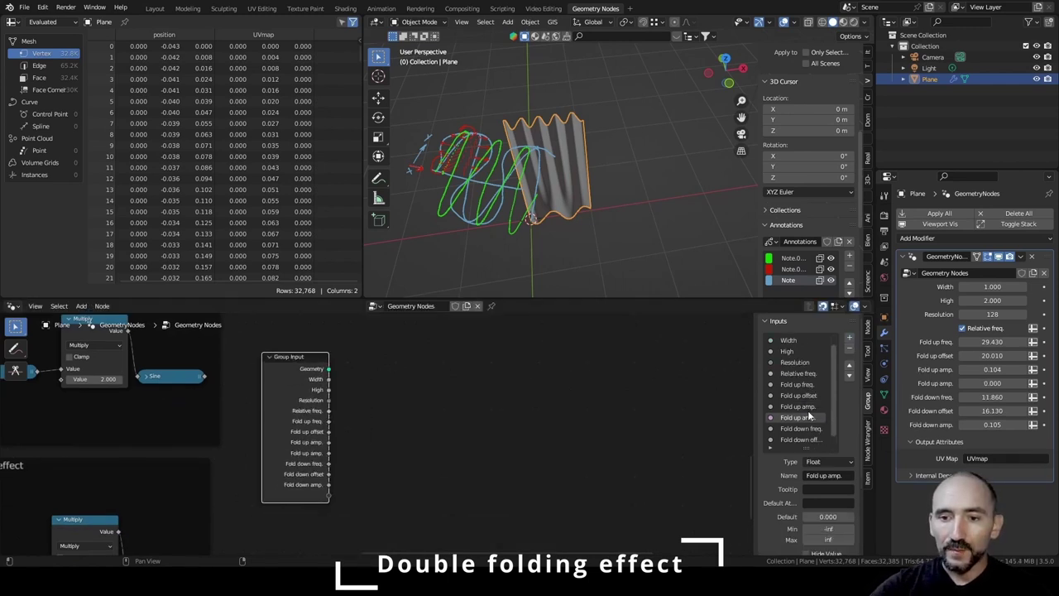
left_click(829, 476)
left_click_drag(828, 476, 858, 476)
type("double")
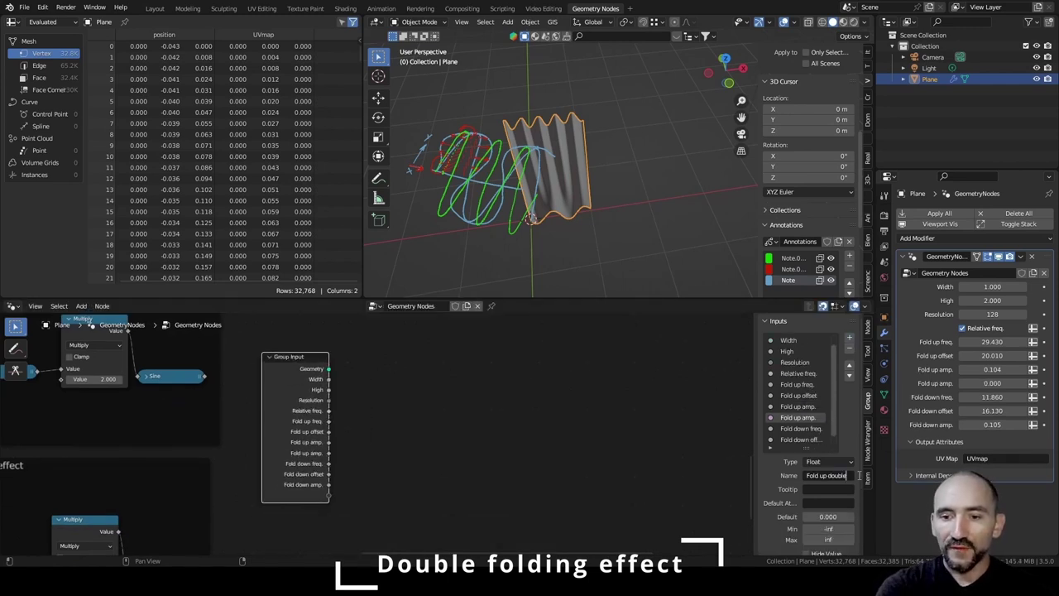
key("Return")
Add another group input based on Fold up double and move it to the end of the list, after Fold down amp.
left_click(848, 337)
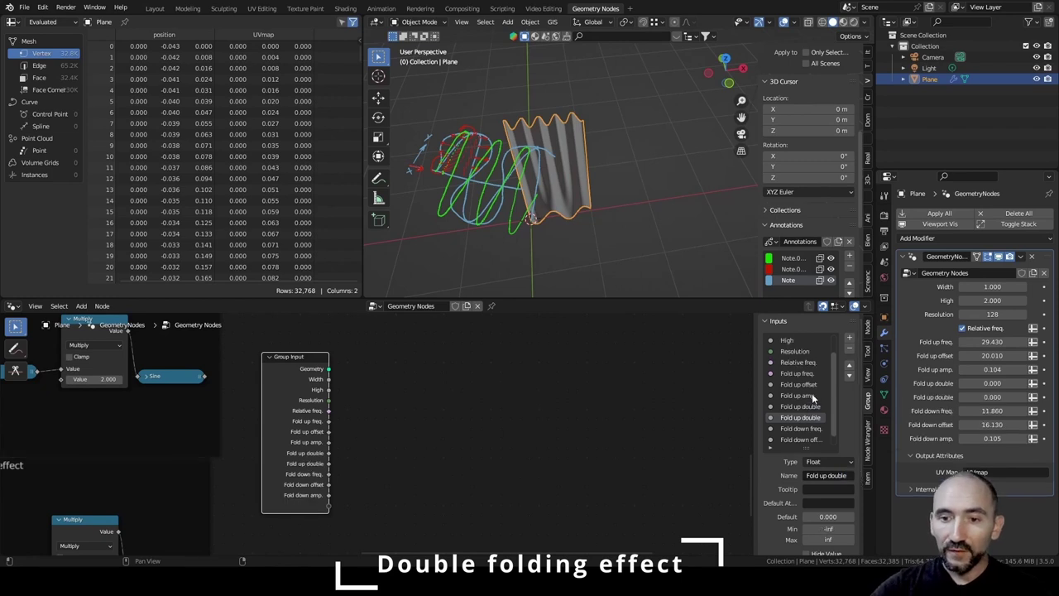
scroll(835, 405, "down", 2)
left_click(848, 375)
left_click(849, 375)
left_click(848, 375)
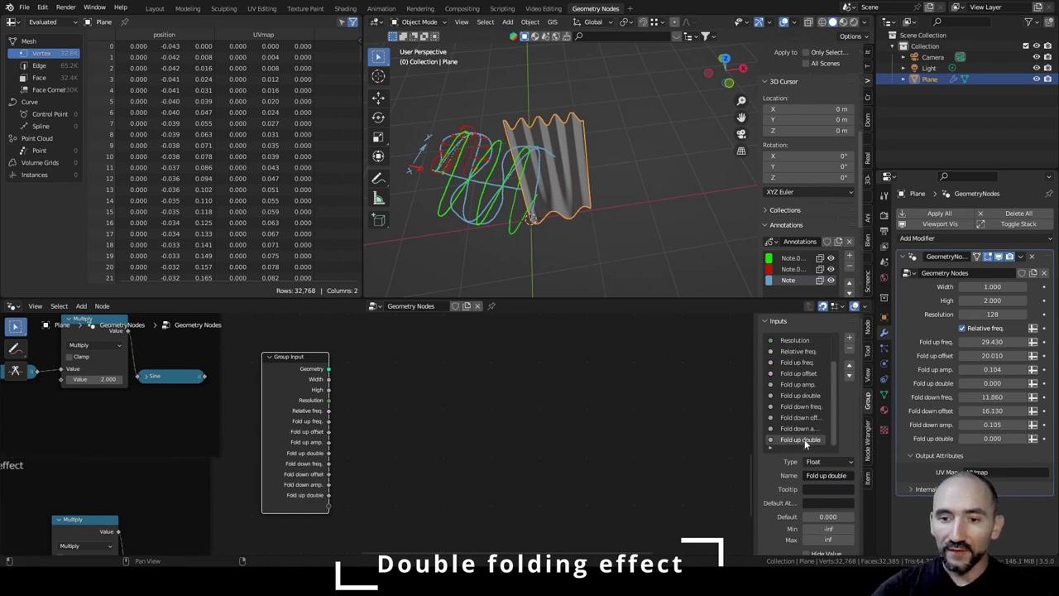
Rename the last group input to "Fold down double" and set its minimum to 0.
key("BackSpace")
type("down")
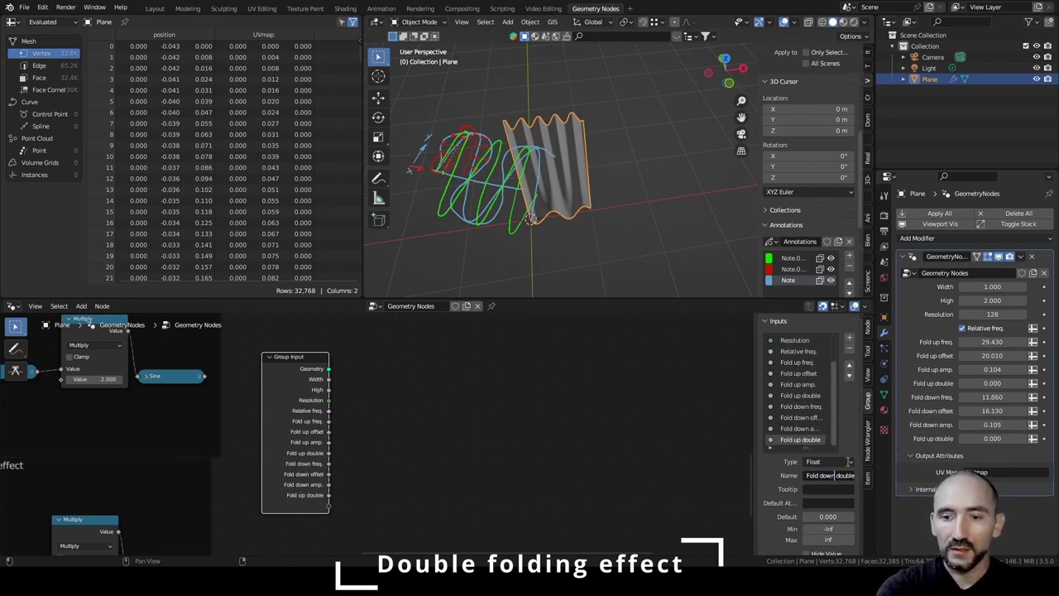
key("Tab")
key("Tab")
key("Tab")
key("Tab")
type("0")
key("Return")
Feed Fold up double from the new Group Input node into a new Divide node with divisor 100.
scroll(335, 510, "up", 2)
left_click(370, 442)
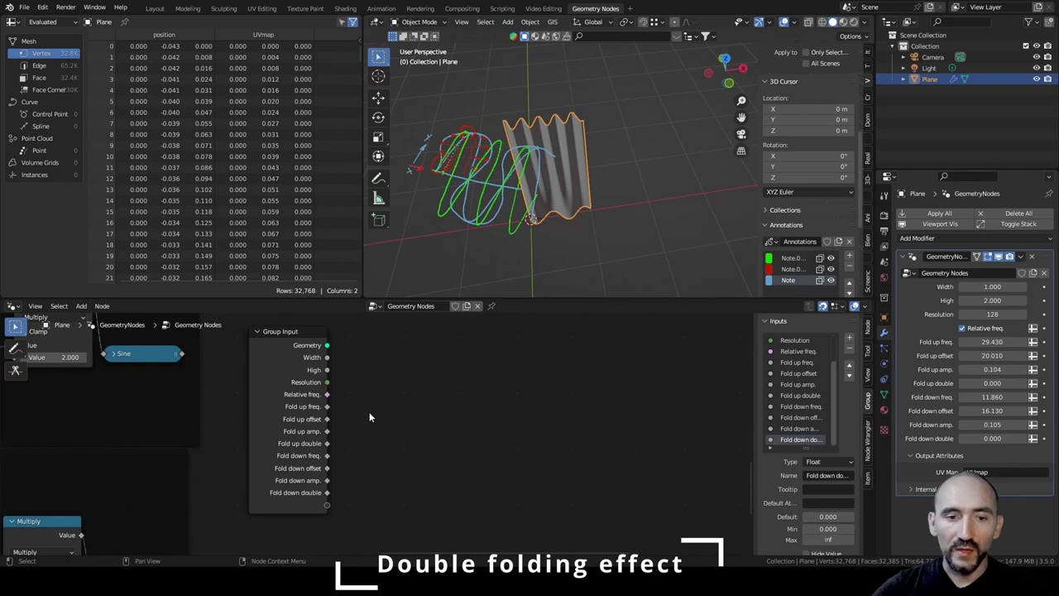
left_click_drag(334, 443, 389, 411)
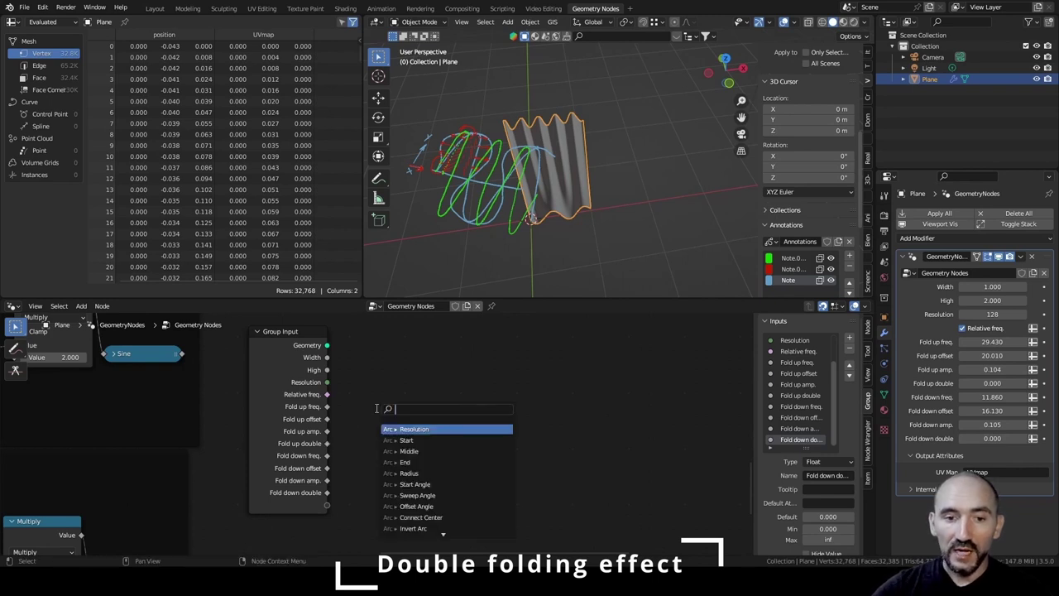
left_click(421, 435)
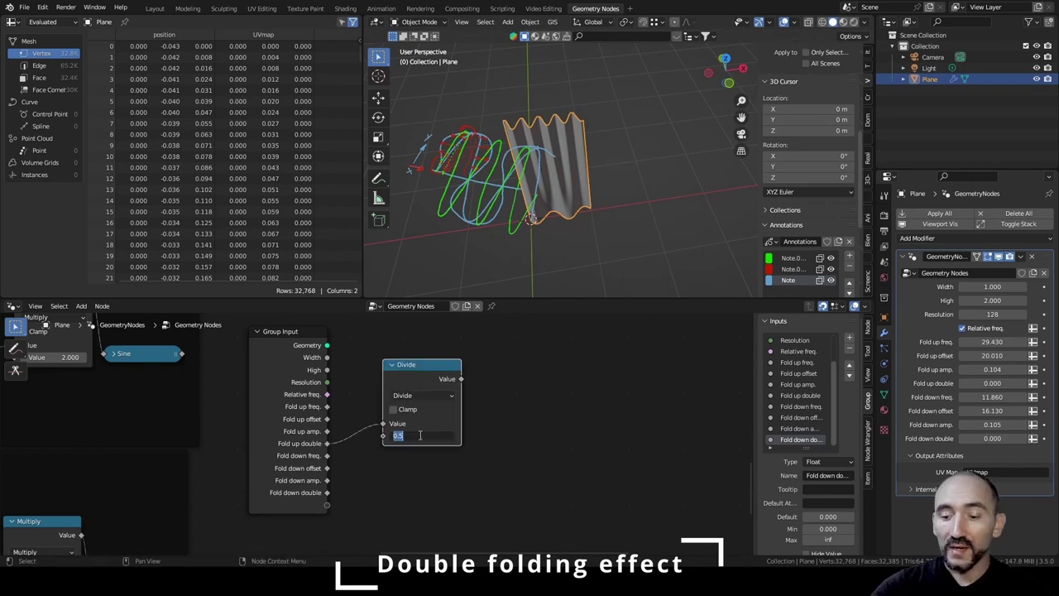
type("100")
key("Return")
left_click_drag(429, 378, 406, 366)
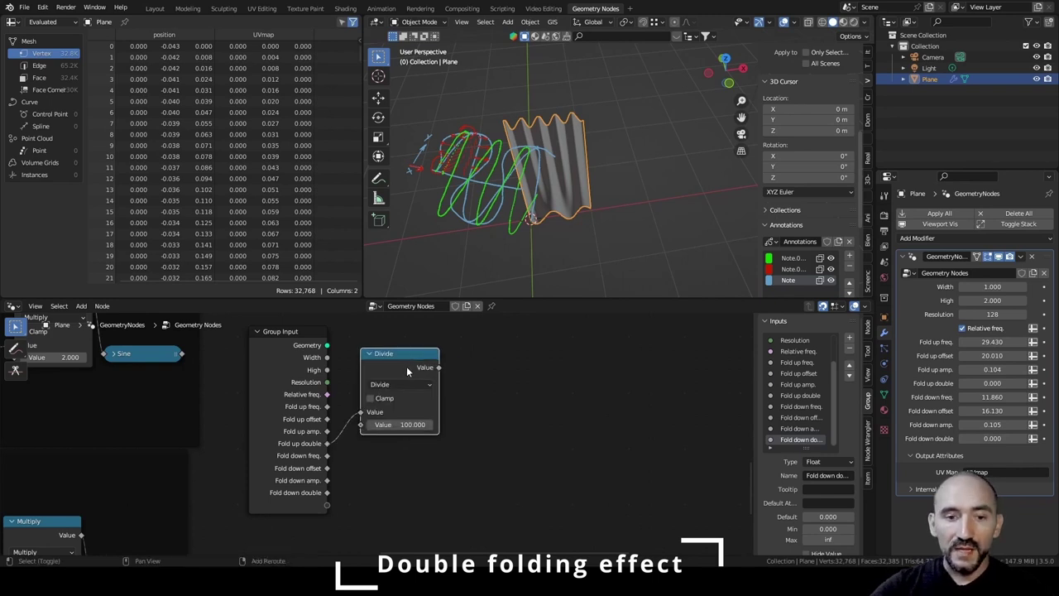
Duplicate the Divide node below the first, connect Fold down double to it, and save the file.
key("shift+d")
left_click(406, 457)
left_click_drag(329, 493, 361, 501)
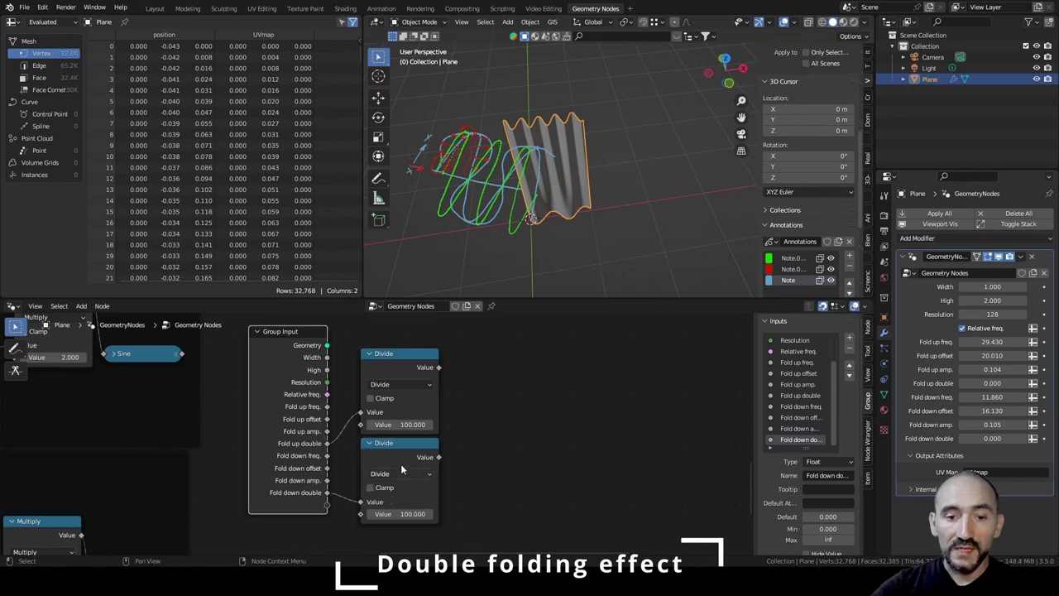
left_click(397, 447)
key("ctrl+s")
Arrange the Folding up double folding frame above the Folding down one, with Separate XYZ and its source node outside, before both frames.
scroll(397, 444, "down", 5)
middle_click_drag(386, 414, 410, 408)
scroll(456, 435, "up", 2)
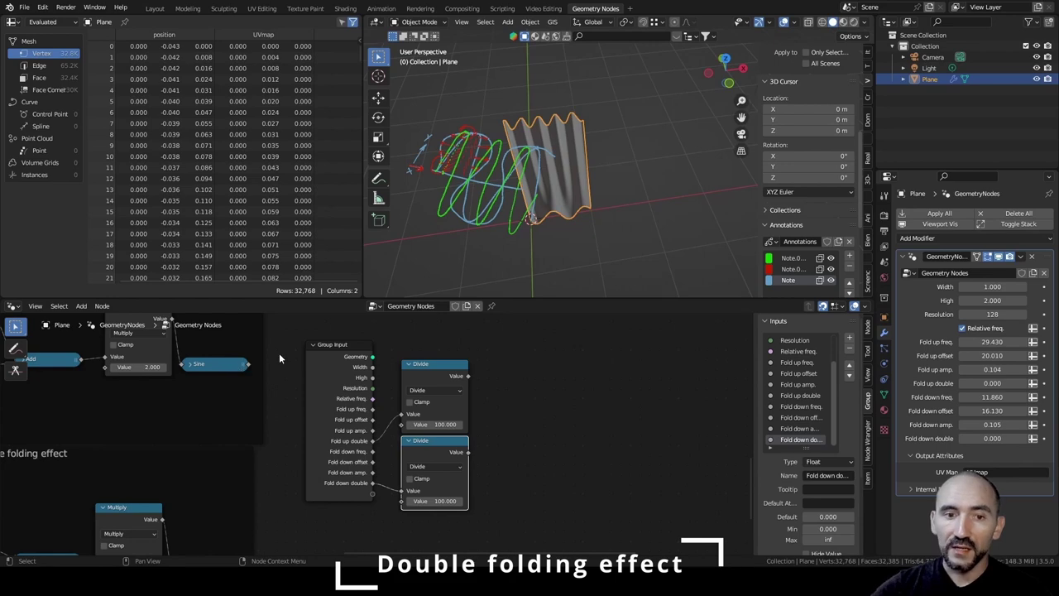
scroll(258, 371, "down", 3)
middle_click_drag(184, 377, 355, 442)
scroll(357, 412, "up", 2)
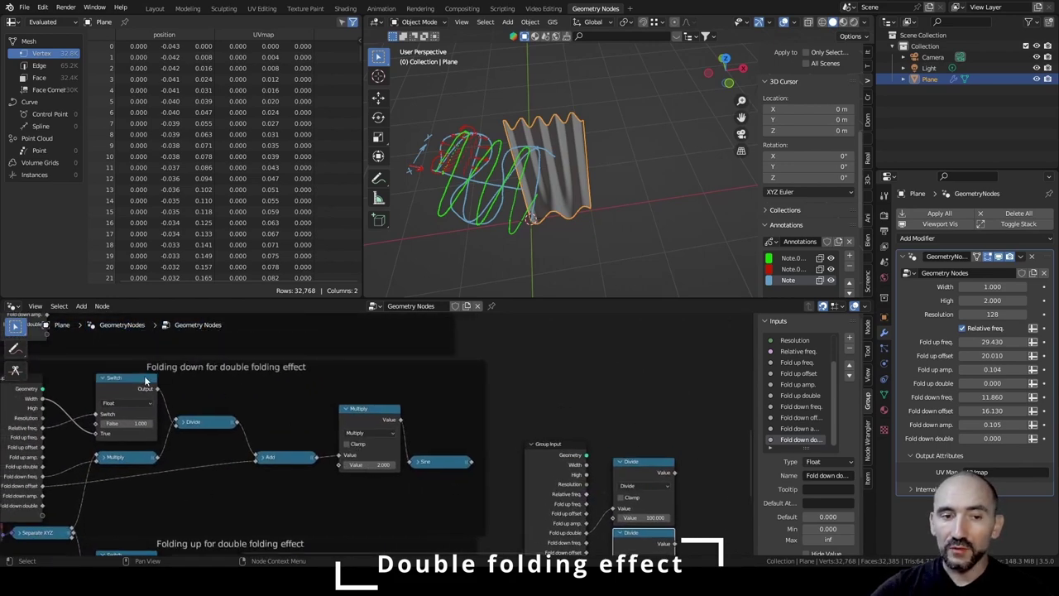
middle_click_drag(209, 371, 149, 257)
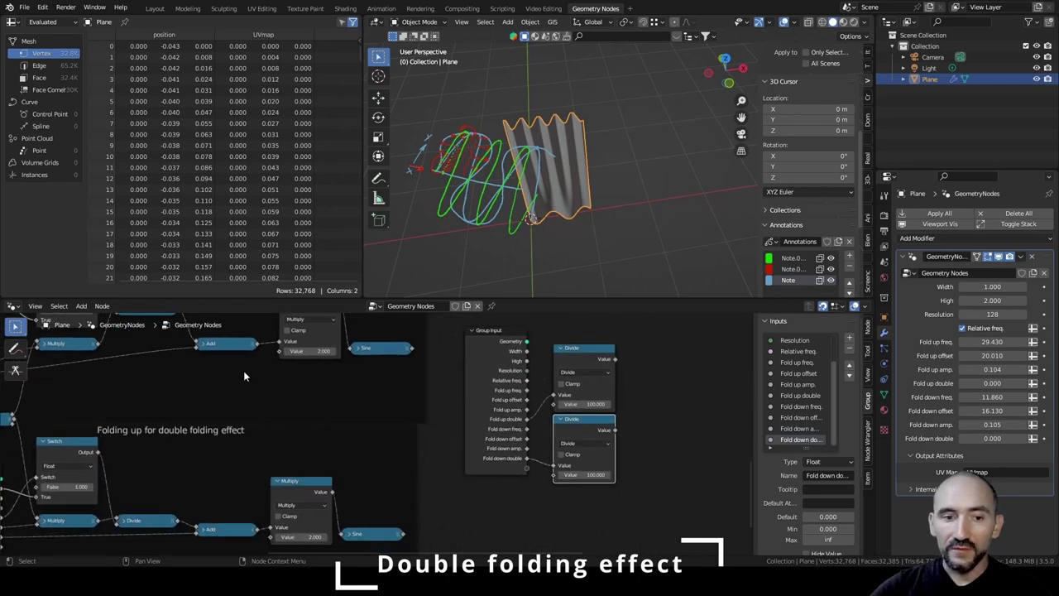
scroll(523, 428, "up", 1)
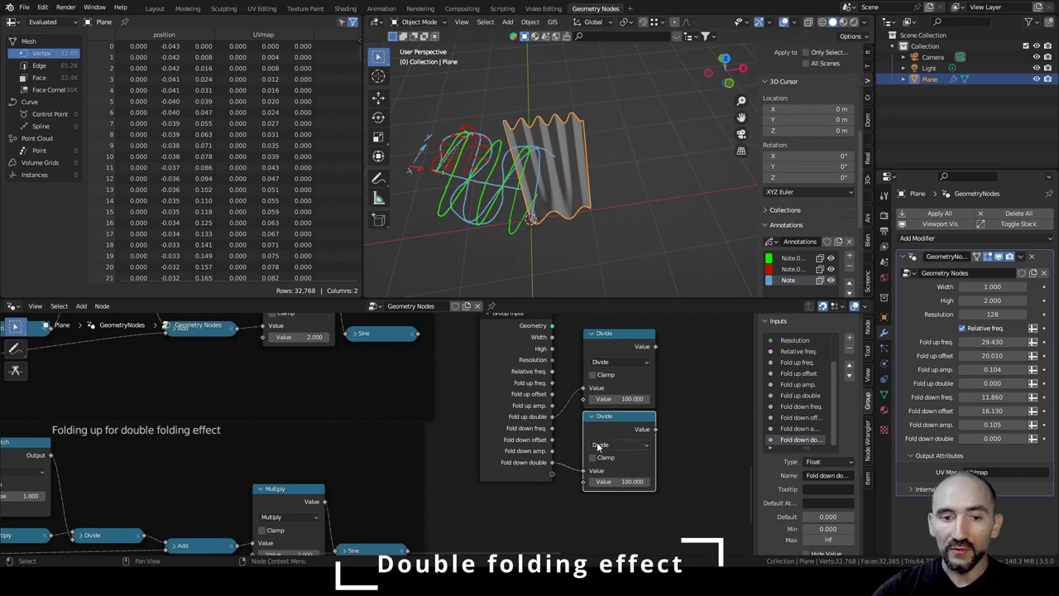
scroll(597, 442, "down", 4)
left_click_drag(334, 380, 116, 432)
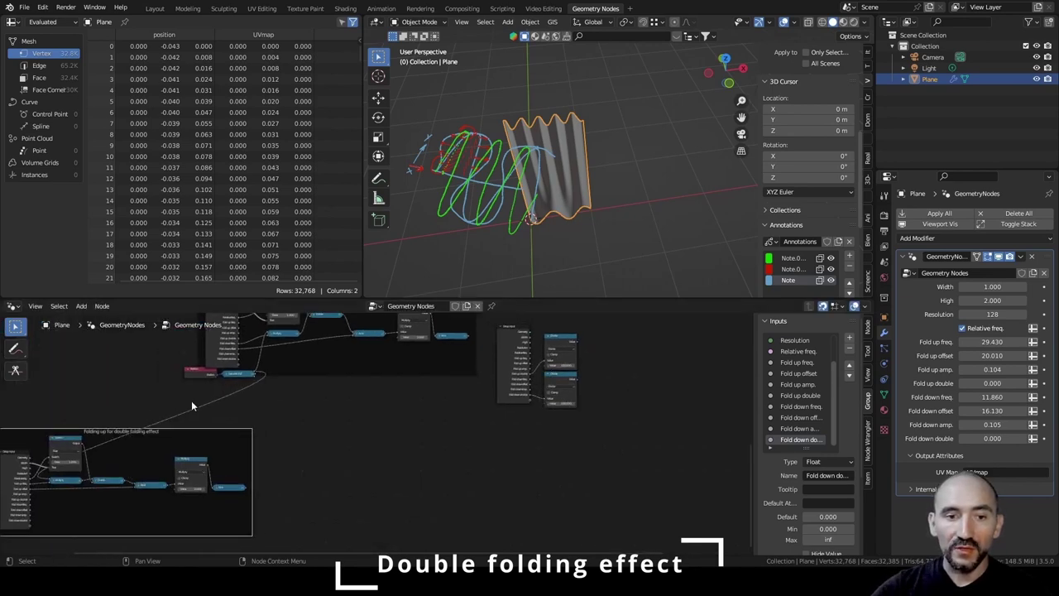
middle_click_drag(191, 400, 211, 478)
mouse_move(349, 361)
left_mouse_down()
mouse_move(335, 453)
mouse_move(356, 469)
mouse_move(367, 365)
mouse_move(344, 369)
left_mouse_up()
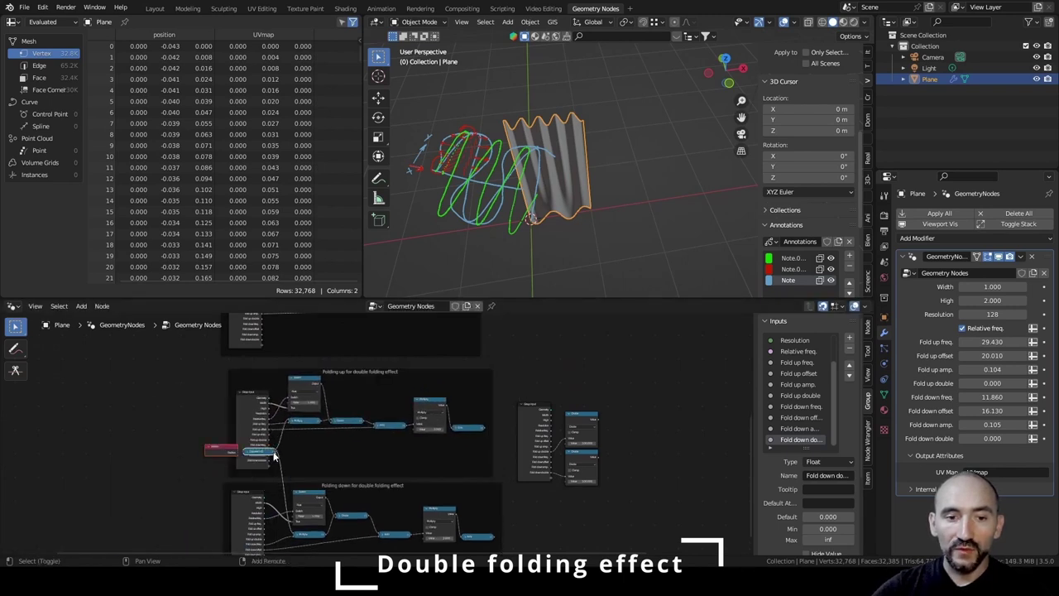
left_click_drag(276, 452, 210, 475)
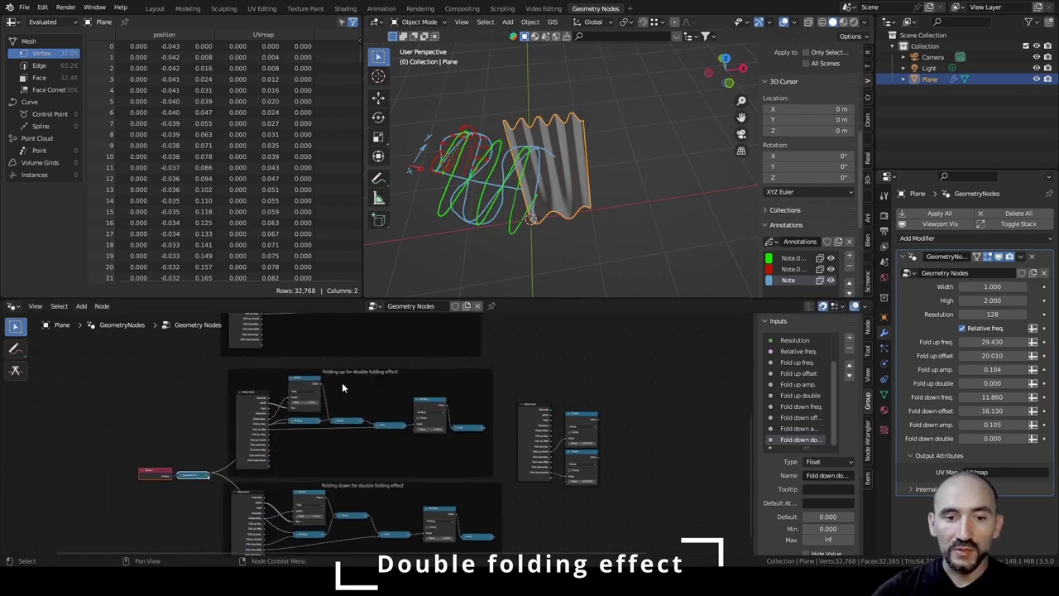
left_click_drag(342, 383, 348, 368)
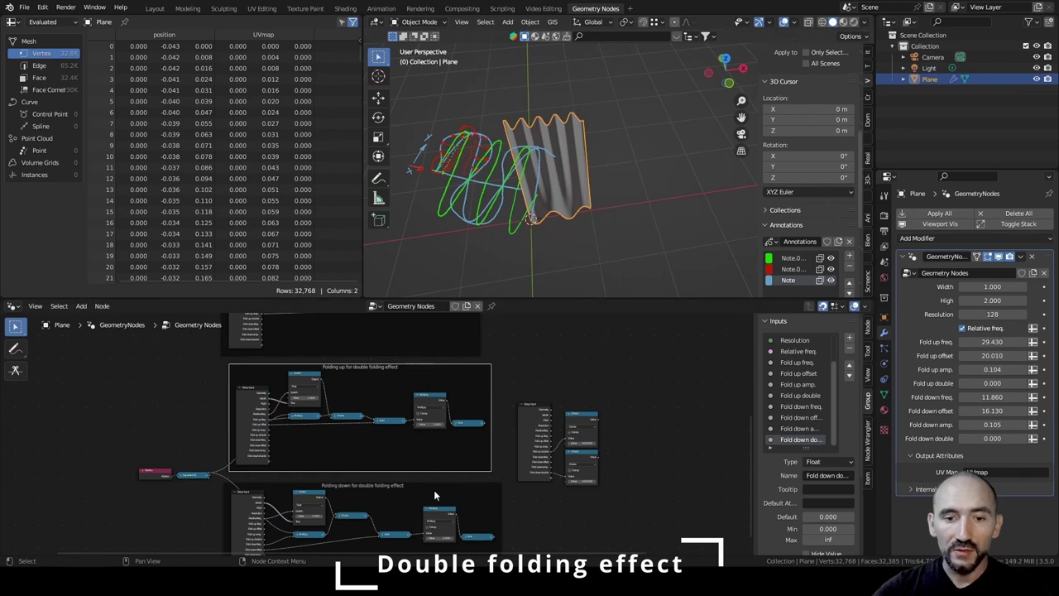
Save the file, hide the new Group Input node's unused sockets, and arrange it compactly with the two Divide nodes.
left_click(532, 417)
scroll(217, 457, "up", 7)
middle_click_drag(532, 417, 233, 373)
key("ctrl+s")
key("ctrl+h")
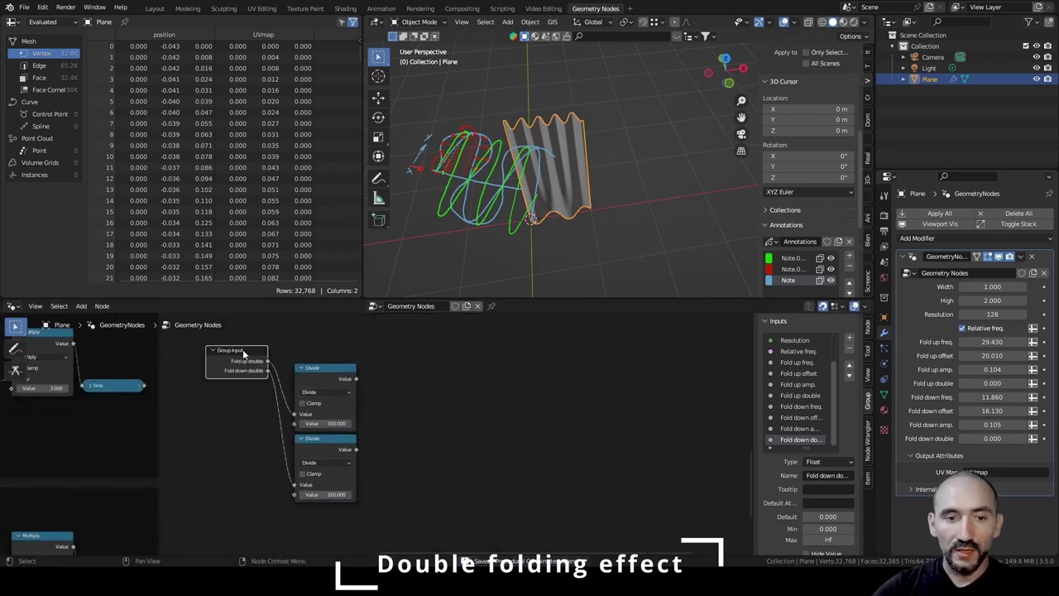
left_click_drag(244, 354, 225, 460)
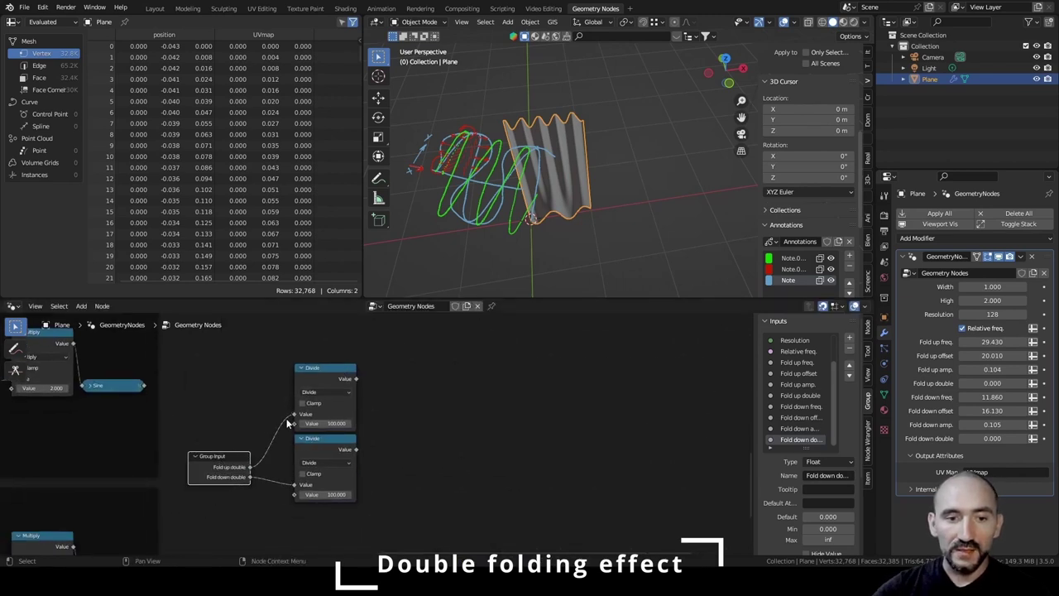
left_click_drag(270, 403, 328, 509)
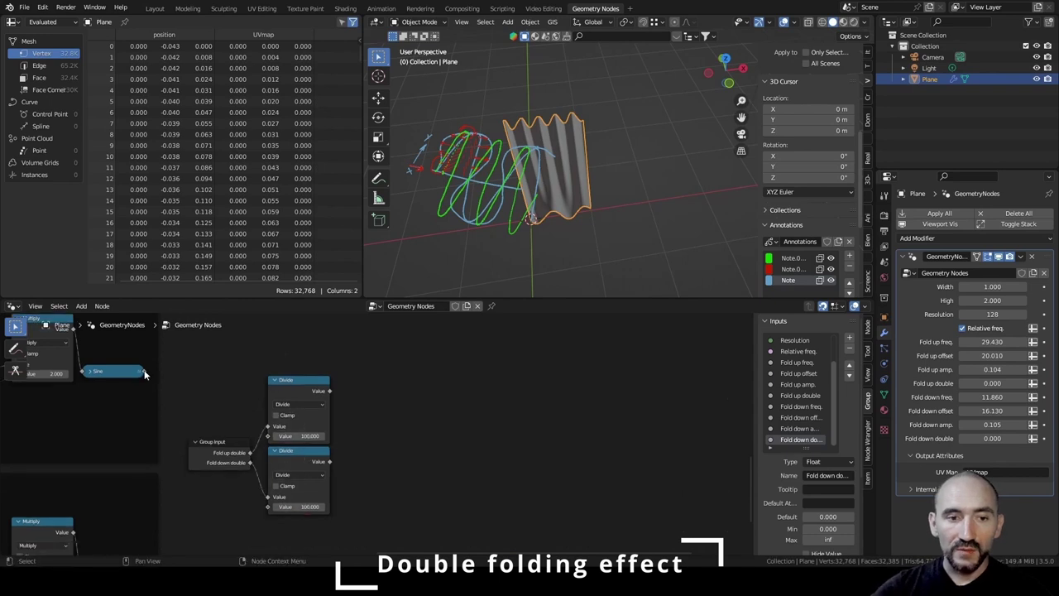
Add a Multiply node fed by the Folding up double folding Sine and the Fold up double Divide result.
left_click_drag(145, 372, 383, 357)
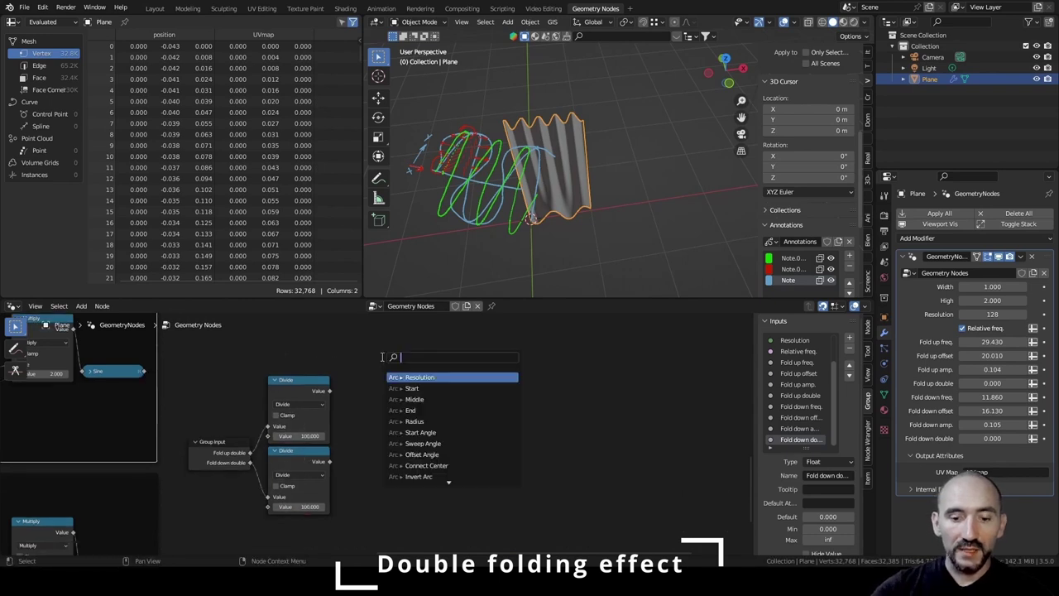
type("mult")
key("Return")
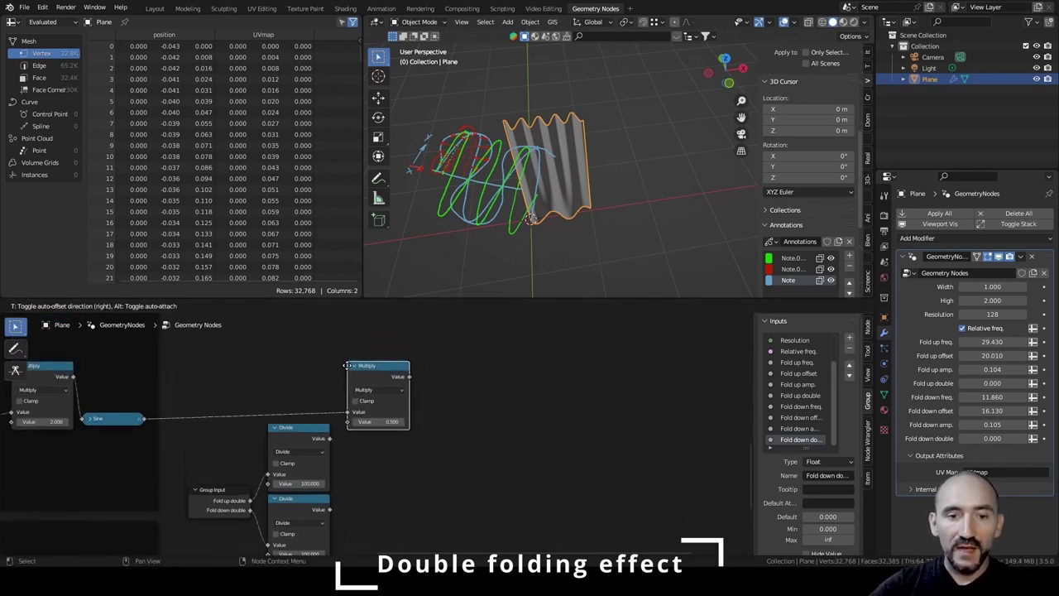
left_click(348, 379)
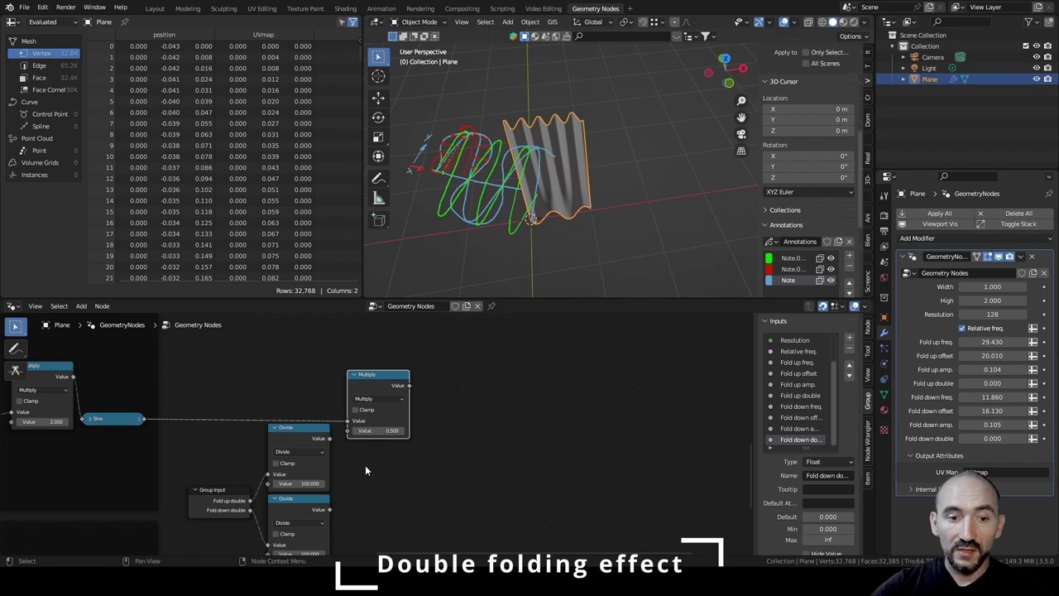
scroll(365, 465, "up", 2)
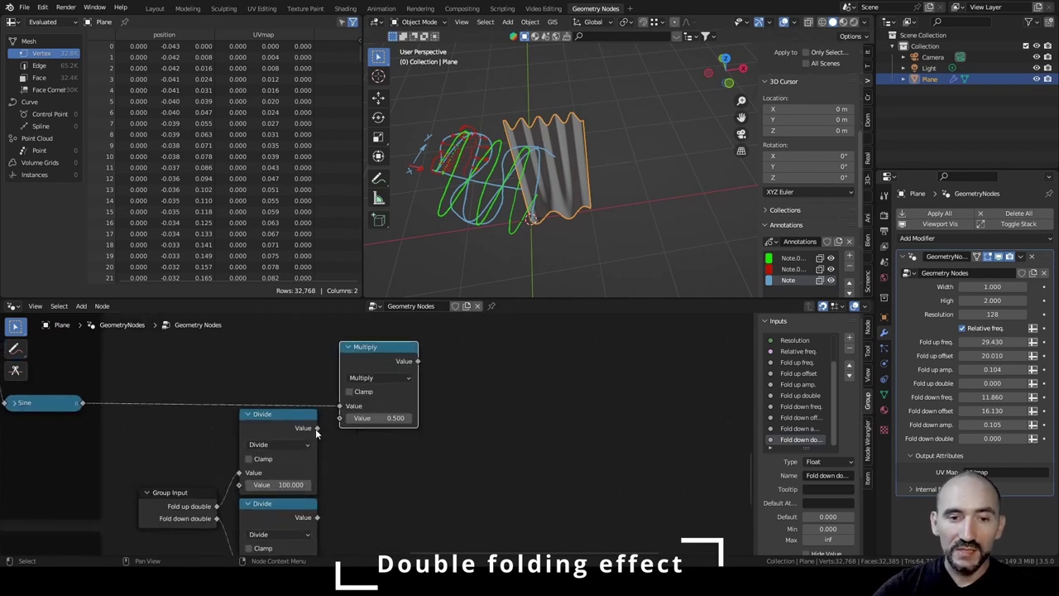
scroll(389, 364, "down", 2)
Duplicate the new Multiply node and place the copy beside the Fold down double Divide node.
key("shift+d")
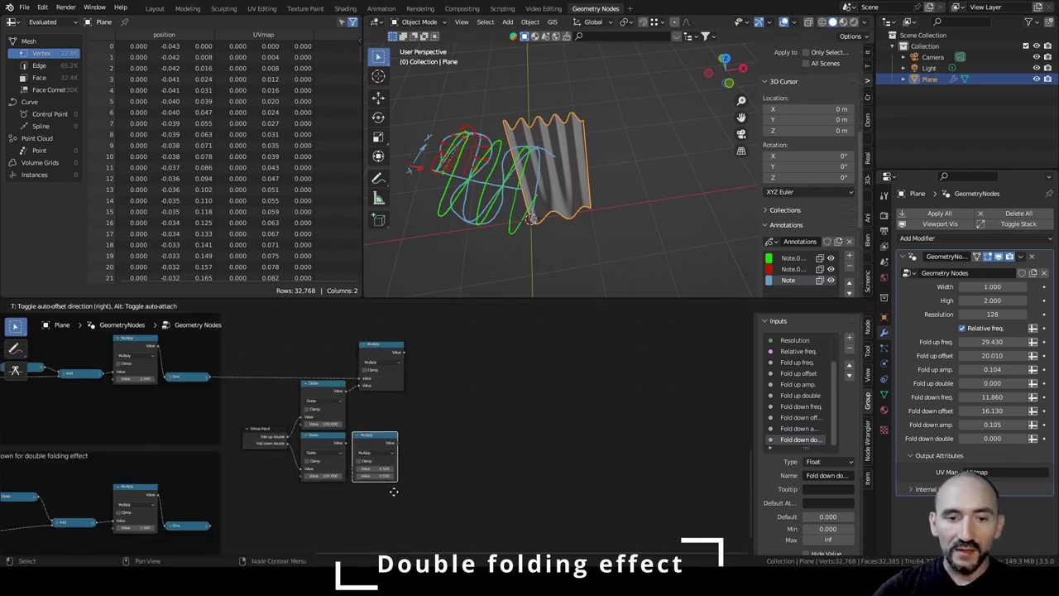
left_click(396, 501)
scroll(399, 480, "up", 3)
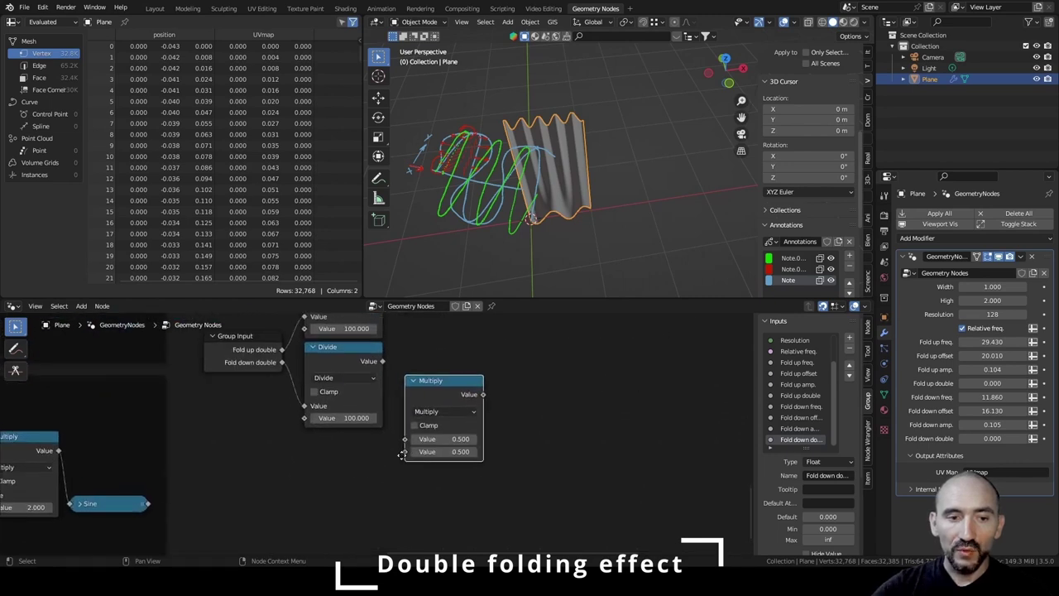
Feed the duplicated Multiply node with the Folding down double folding Sine and the Fold down double Divide result, and save the file.
middle_click_drag(402, 454, 399, 464)
left_click_drag(144, 517, 400, 462)
scroll(387, 507, "down", 1)
left_click_drag(361, 371, 384, 445)
scroll(451, 417, "down", 3)
key("ctrl+s")
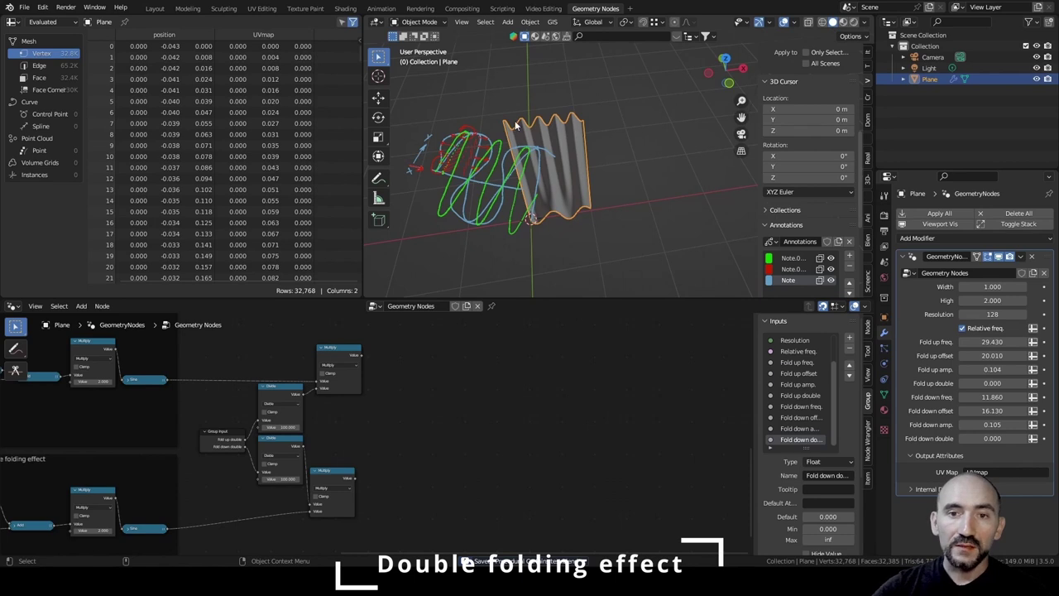
Delete the hand-drawn annotation sketches around the curtain in the 3D viewport.
scroll(592, 166, "up", 3)
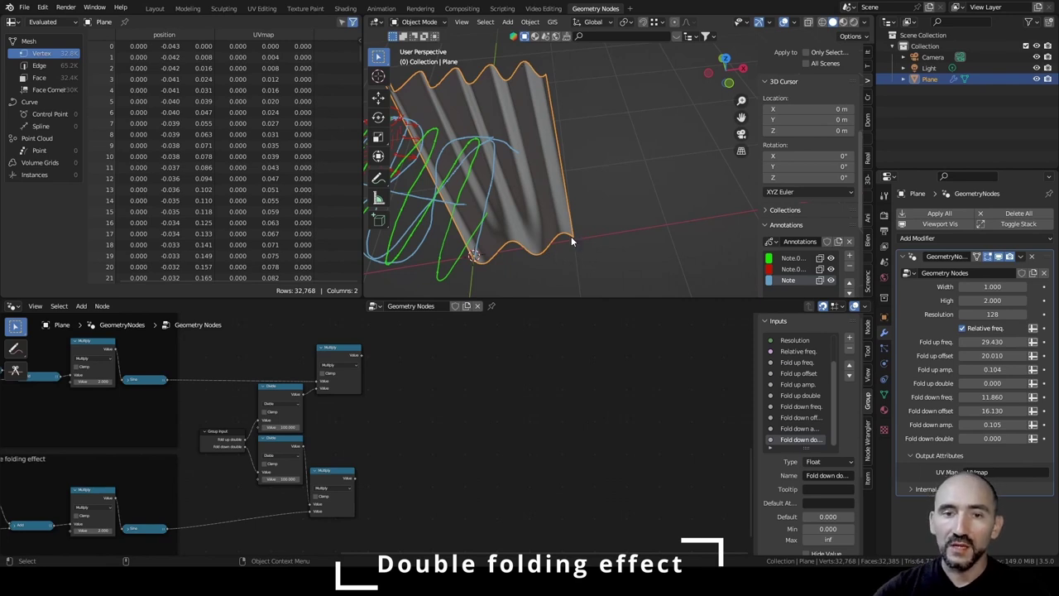
key("q")
left_click(536, 134)
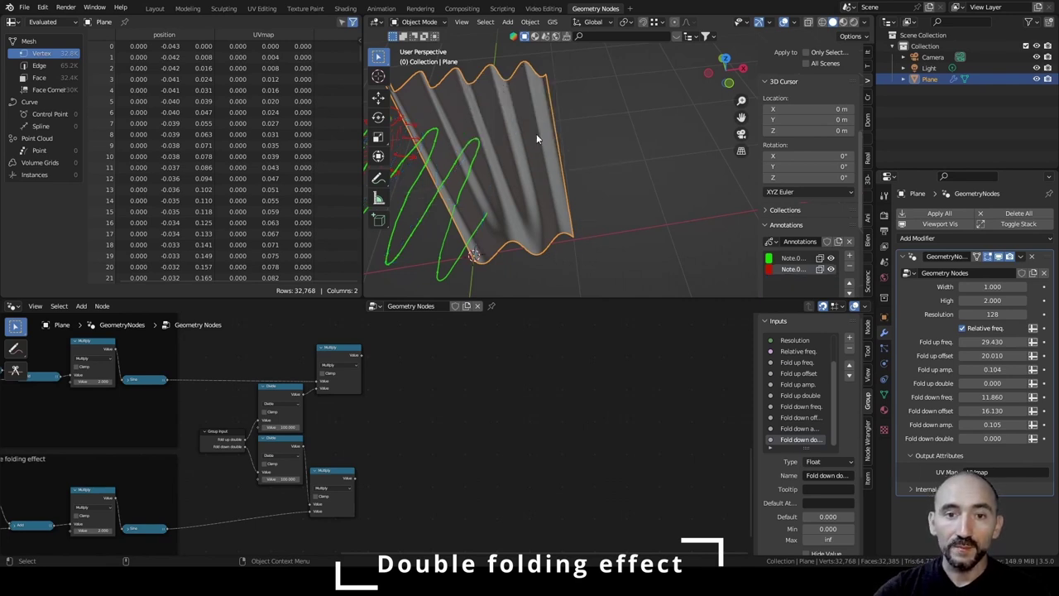
middle_click_drag(538, 135, 581, 130)
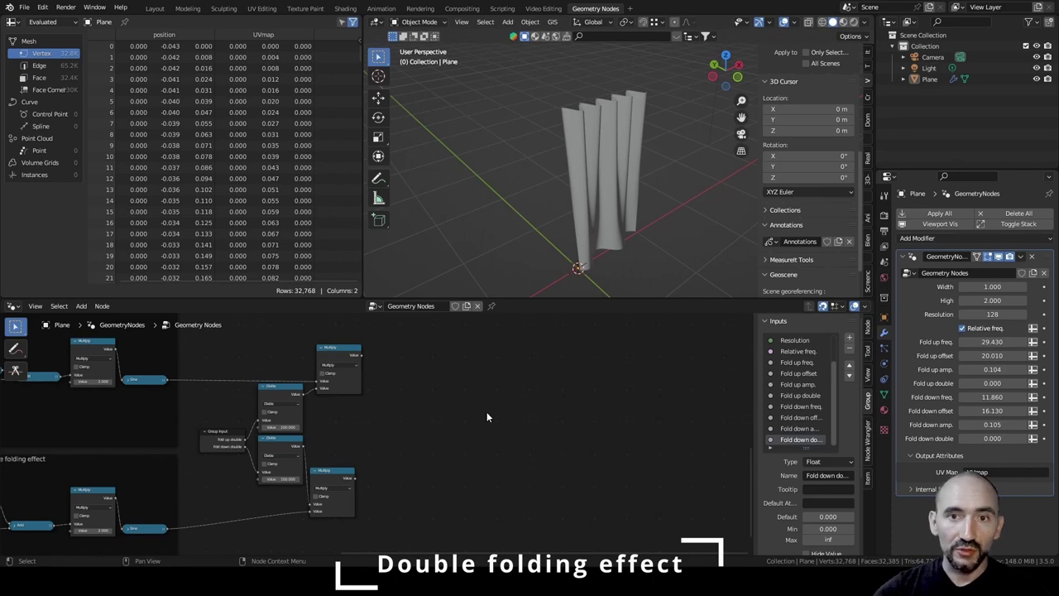
Duplicate the frame "Mix folding converting high in ramp from 0 to 1" and place the copy after the two double folding Multiply nodes.
scroll(484, 411, "down", 6)
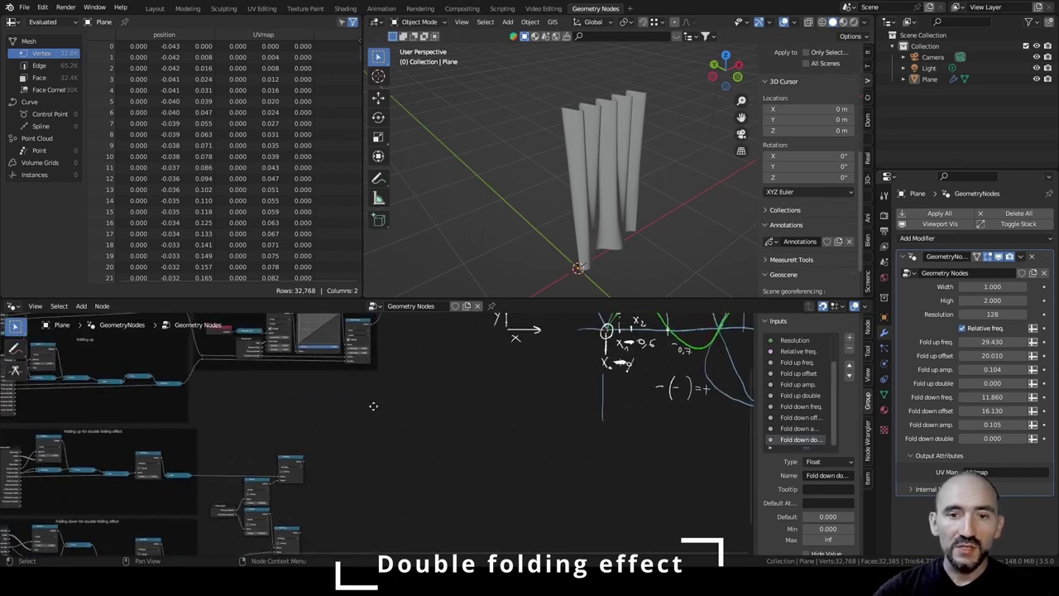
middle_click_drag(373, 406, 506, 502)
scroll(511, 483, "up", 6)
left_click_drag(517, 474, 195, 333)
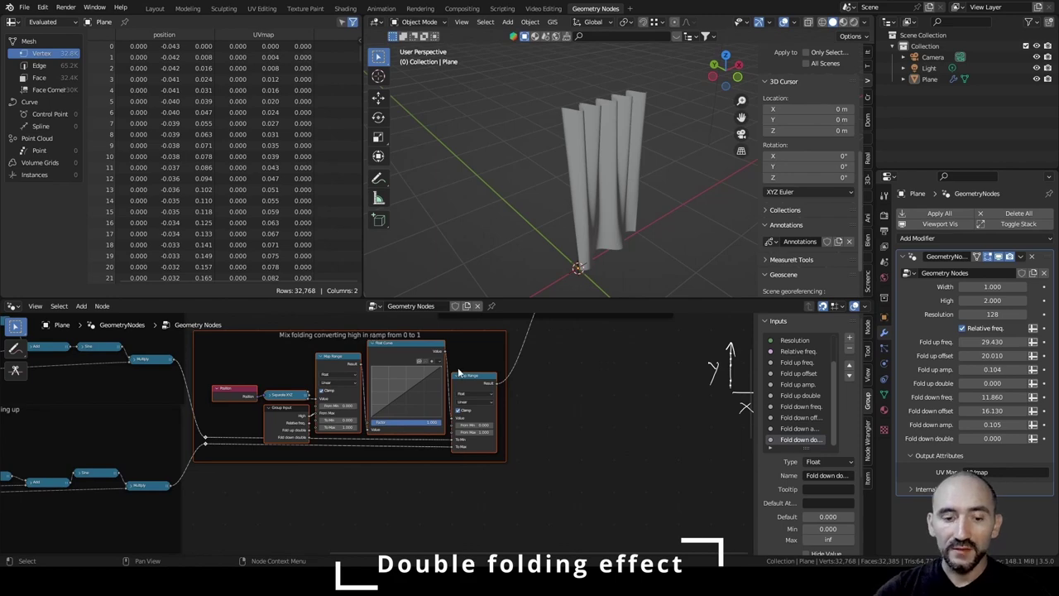
key("shift+d")
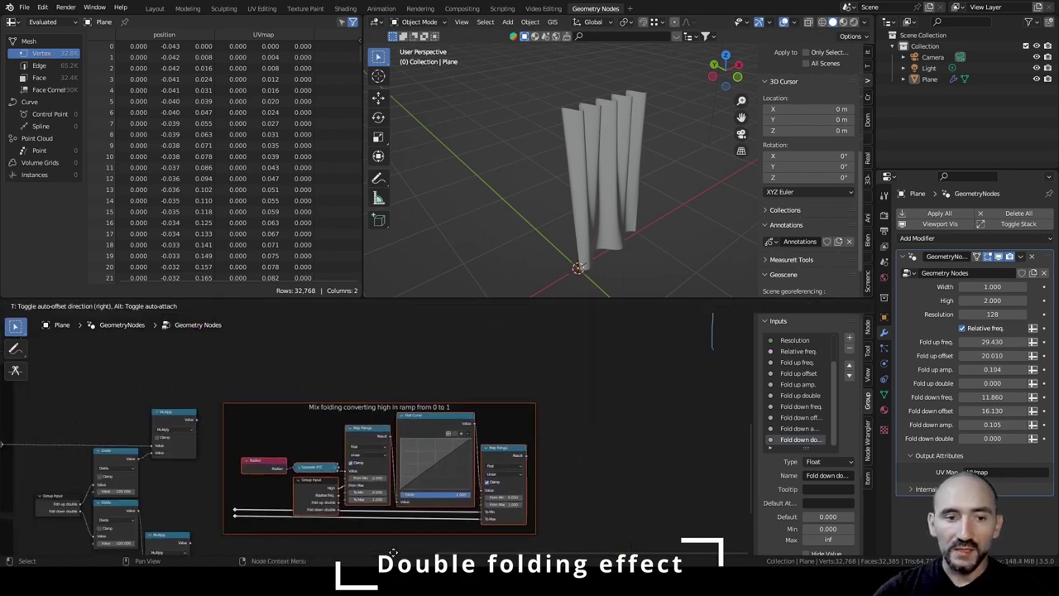
left_click(384, 520)
Connect the up and down Multiply results to the copied mix frame's upper and lower reroutes, and collapse both Multiply nodes.
scroll(277, 401, "up", 2)
left_click_drag(273, 317, 314, 463)
middle_click_drag(170, 408, 229, 430)
left_click(296, 330)
key("h")
left_click_drag(296, 333, 296, 374)
left_click(292, 479)
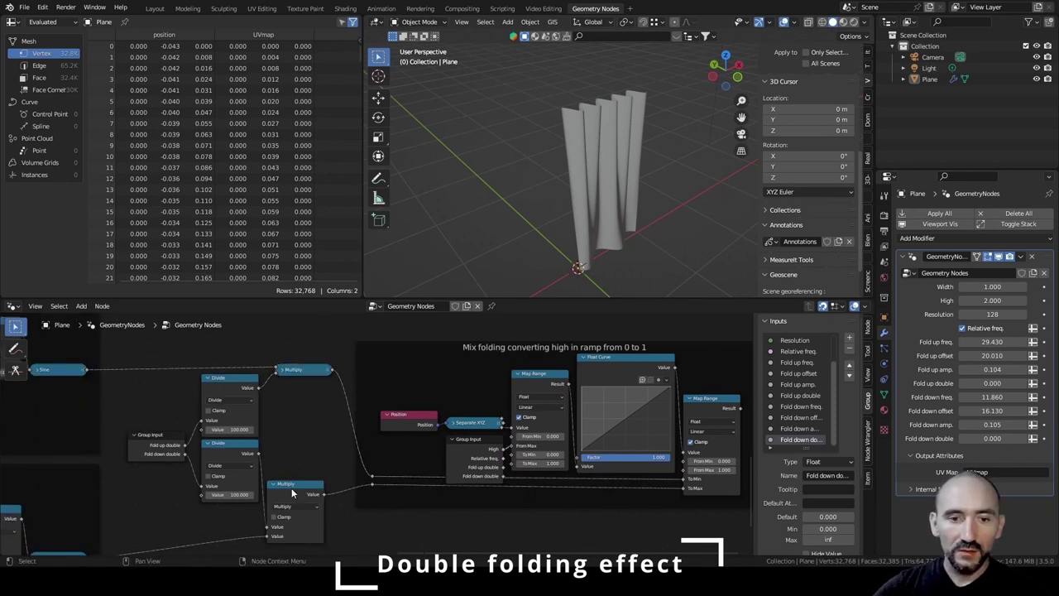
key("h")
left_click_drag(291, 488, 289, 506)
Frame the Fold up/down double Group Input, Divide and Multiply nodes with the label "Double folding (infinity shape influence)", and save the file.
left_click_drag(130, 349, 309, 524)
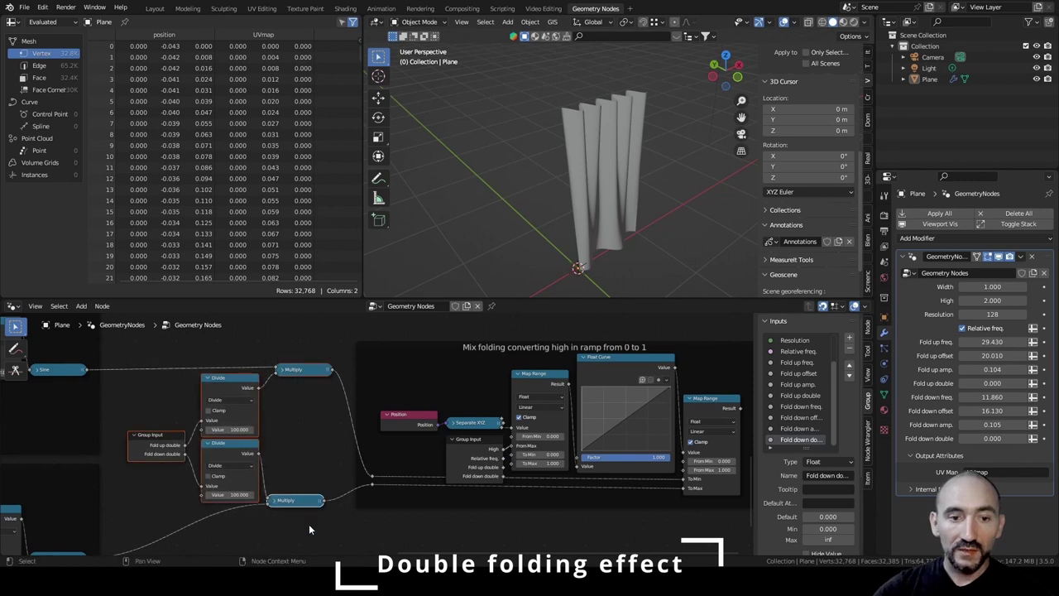
key("ctrl+j")
key("F2")
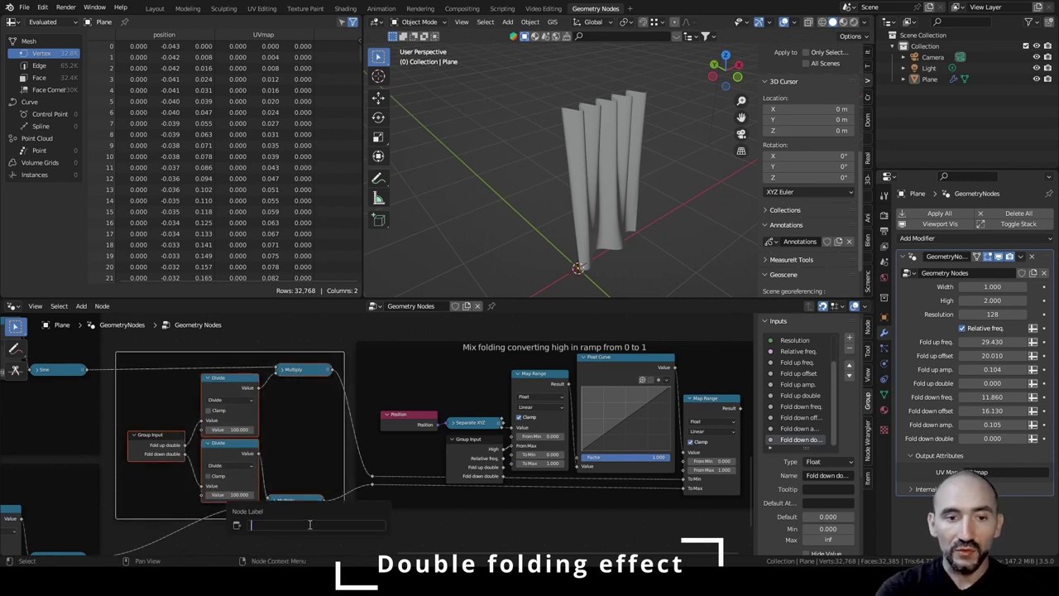
type("Double folding (infinity s")
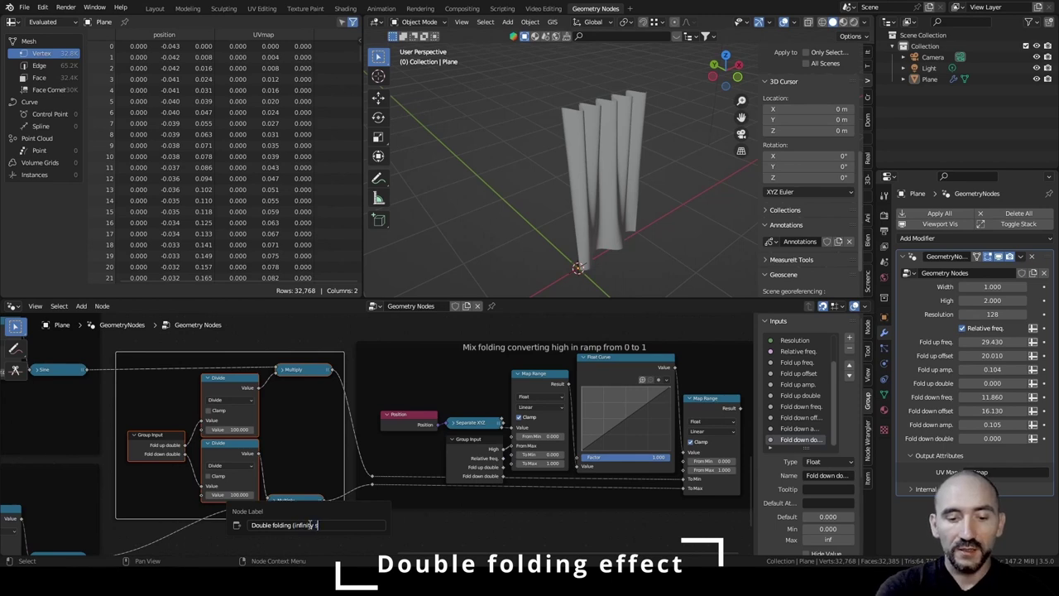
type(" influen")
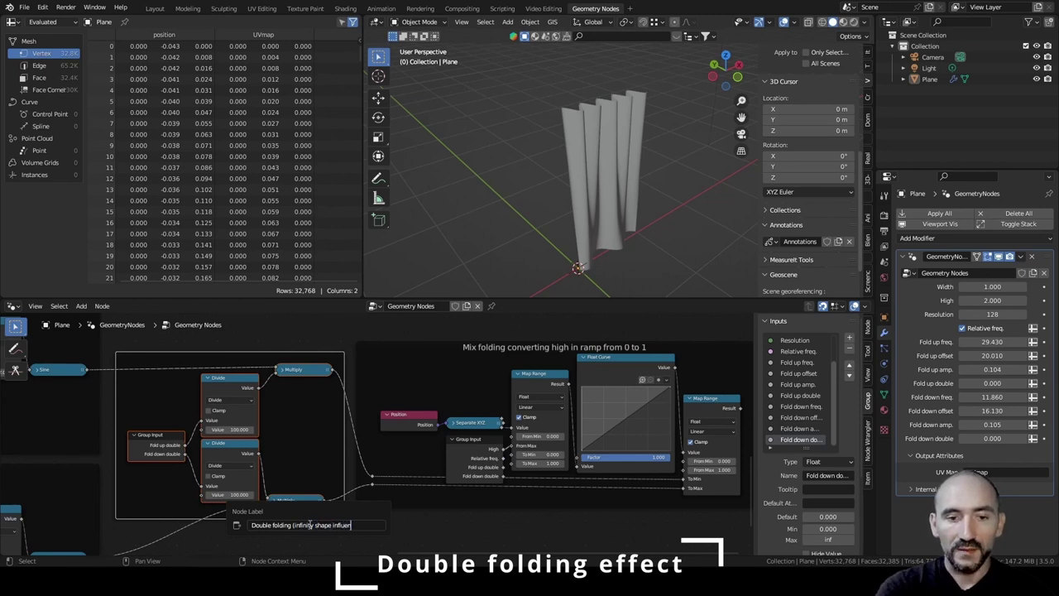
type("ce")
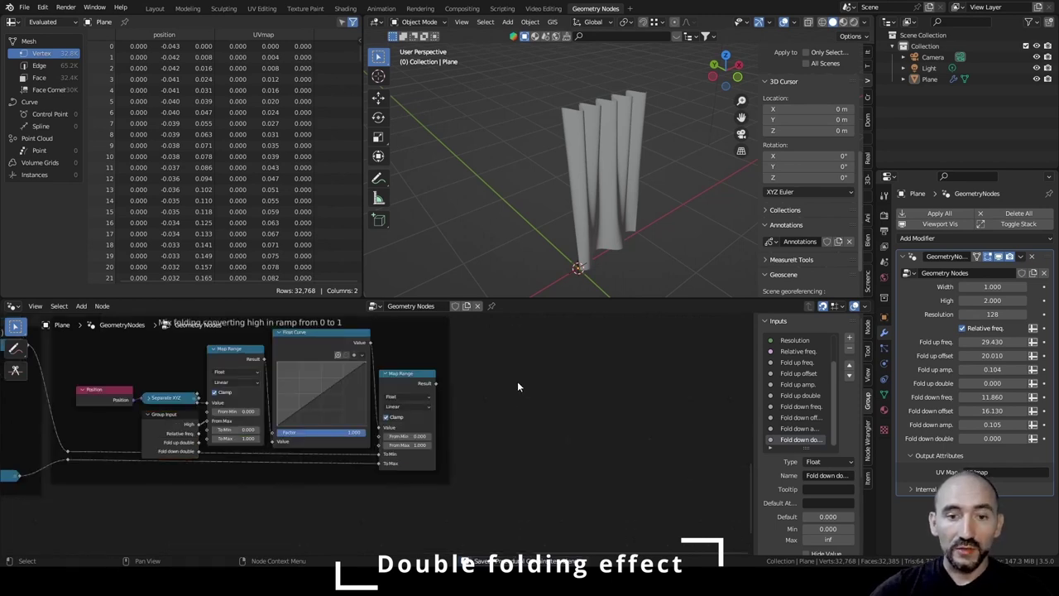
middle_click_drag(518, 386, 337, 442)
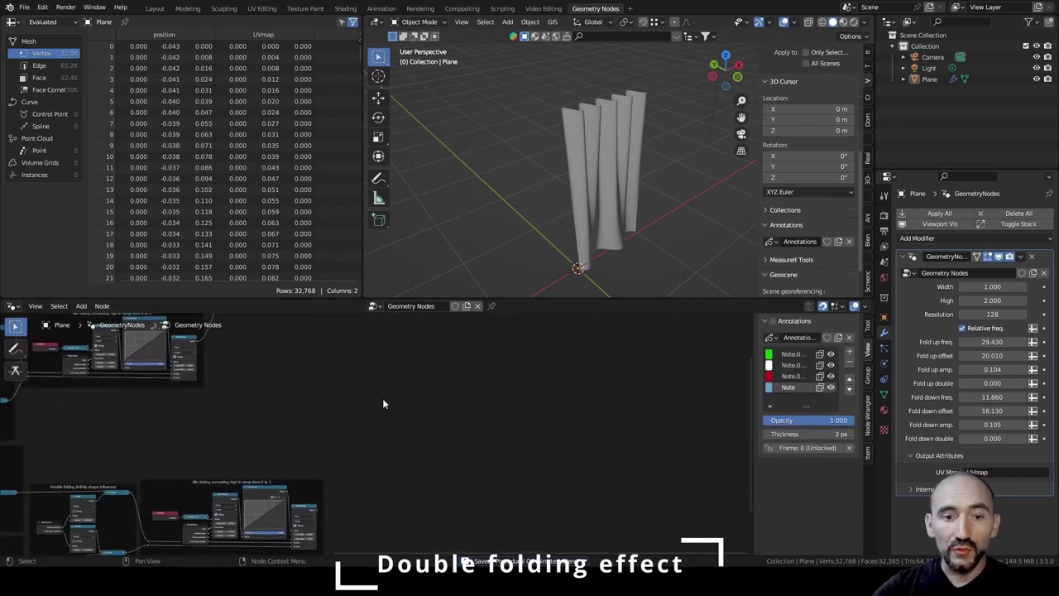
Add a Set Position node in the empty space above the lower "Mix folding converting high in ramp from 0 to 1" frame.
scroll(385, 402, "up", 2)
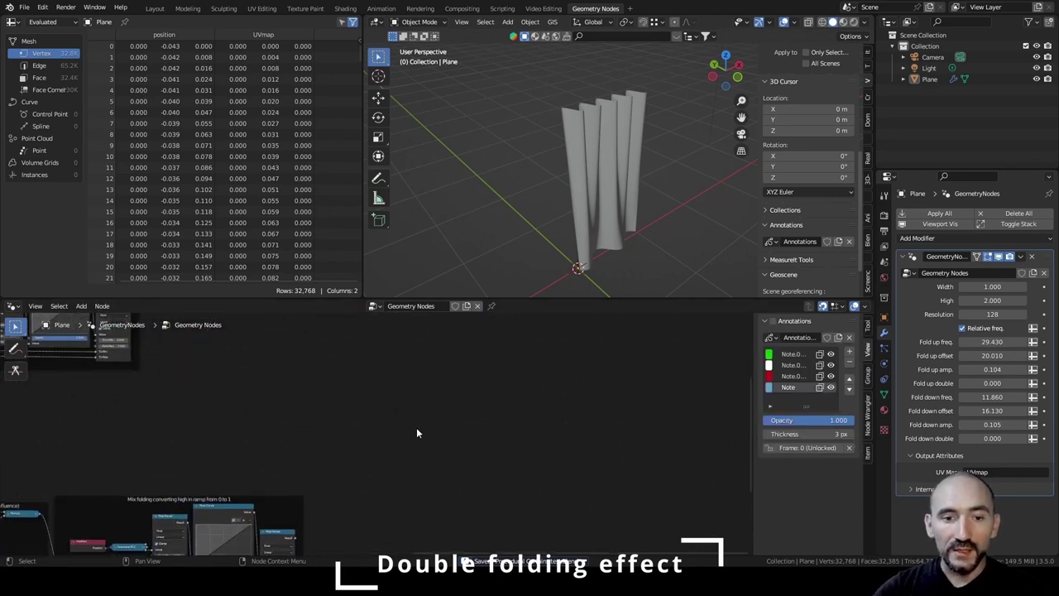
middle_click_drag(416, 429, 394, 397)
scroll(349, 427, "up", 1)
key("Return")
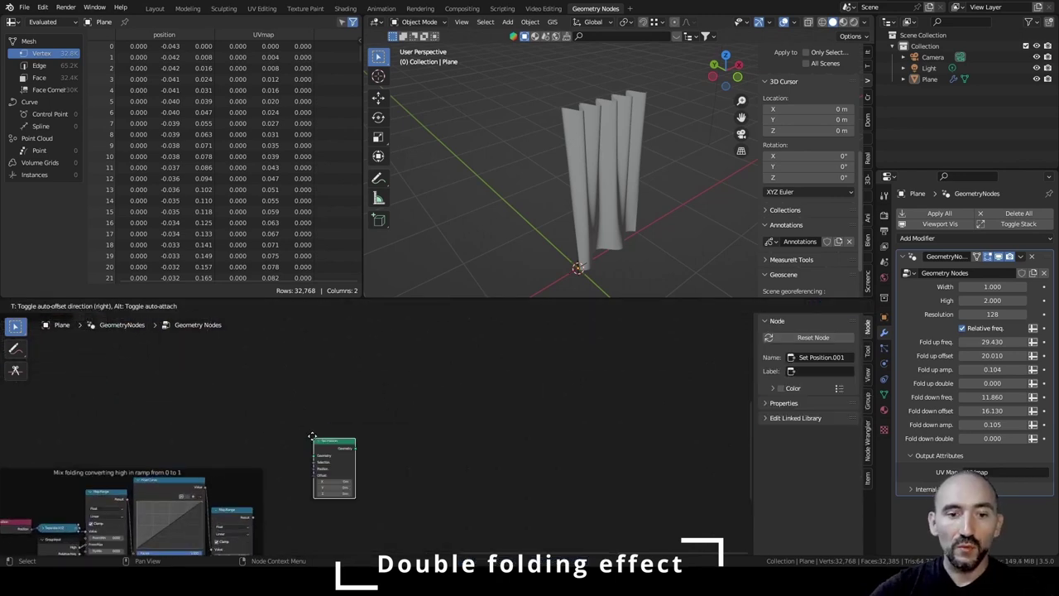
left_click(335, 386)
scroll(335, 386, "up", 4)
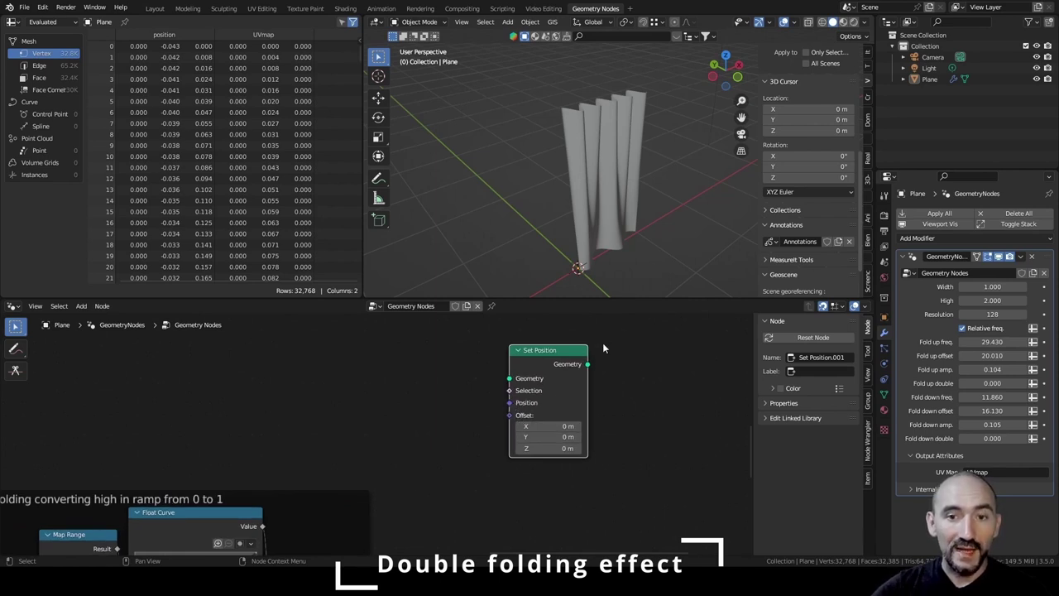
Wire the new Set Position node's geometry between the Set Y position frame's Set Position node and the Group Output.
middle_click_drag(622, 132, 397, 172)
scroll(612, 130, "up", 5)
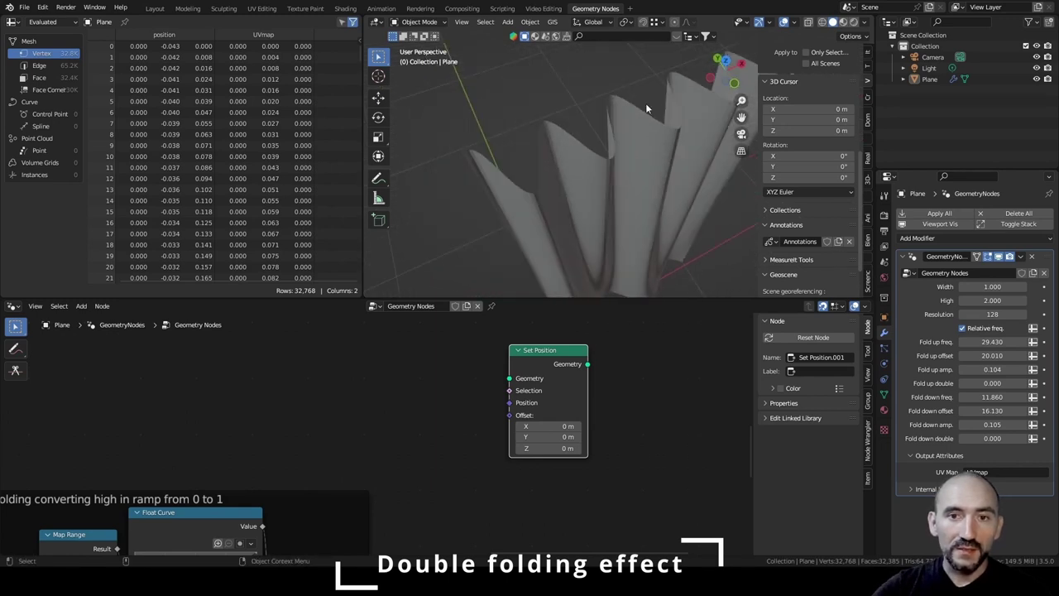
scroll(359, 458, "down", 3)
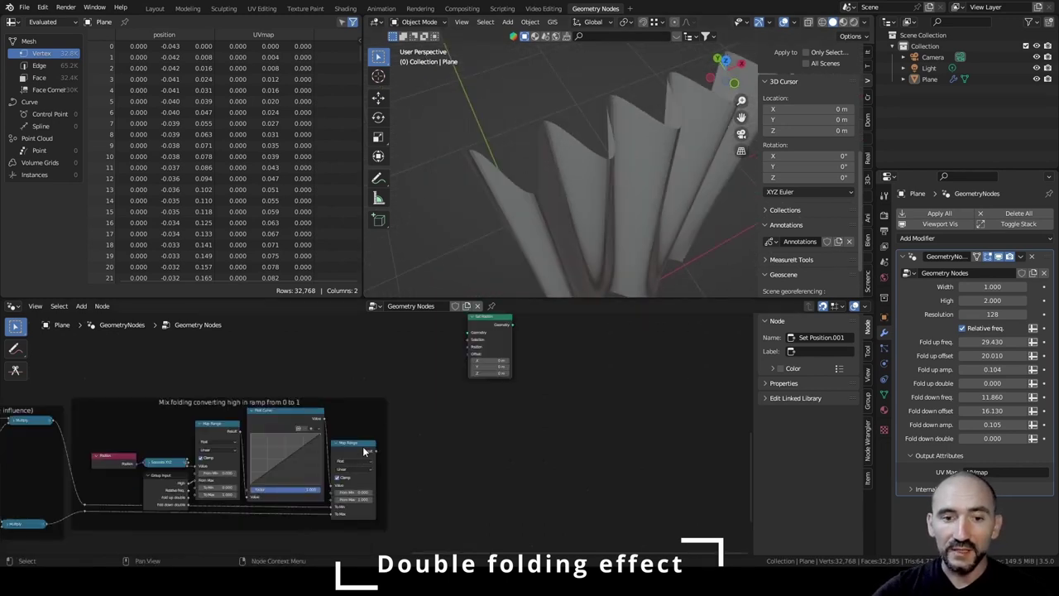
scroll(377, 431, "down", 4)
middle_click_drag(404, 327, 367, 412)
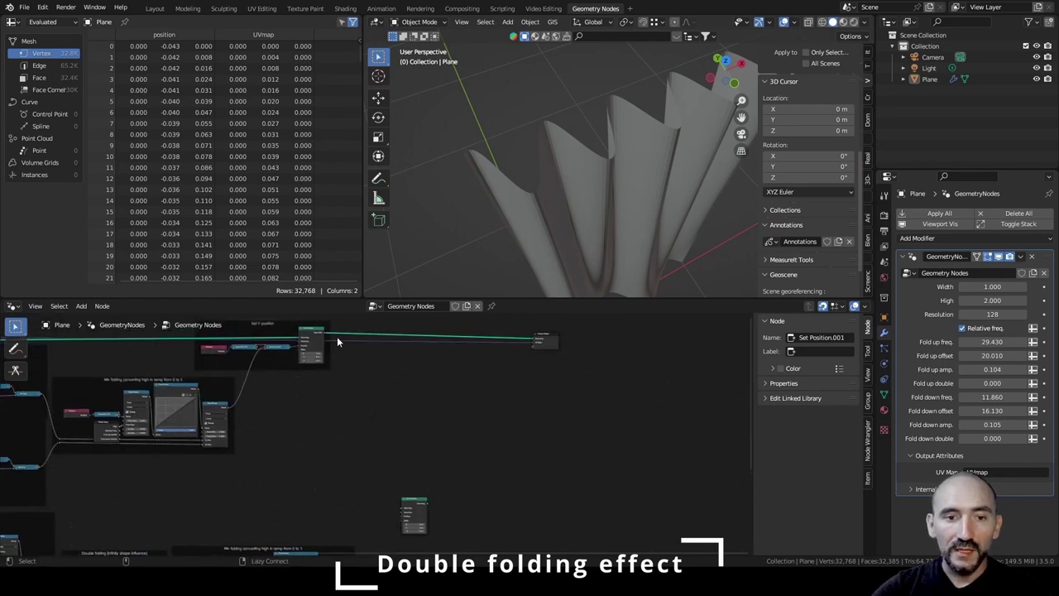
right_click_drag(321, 341, 408, 502, "alt")
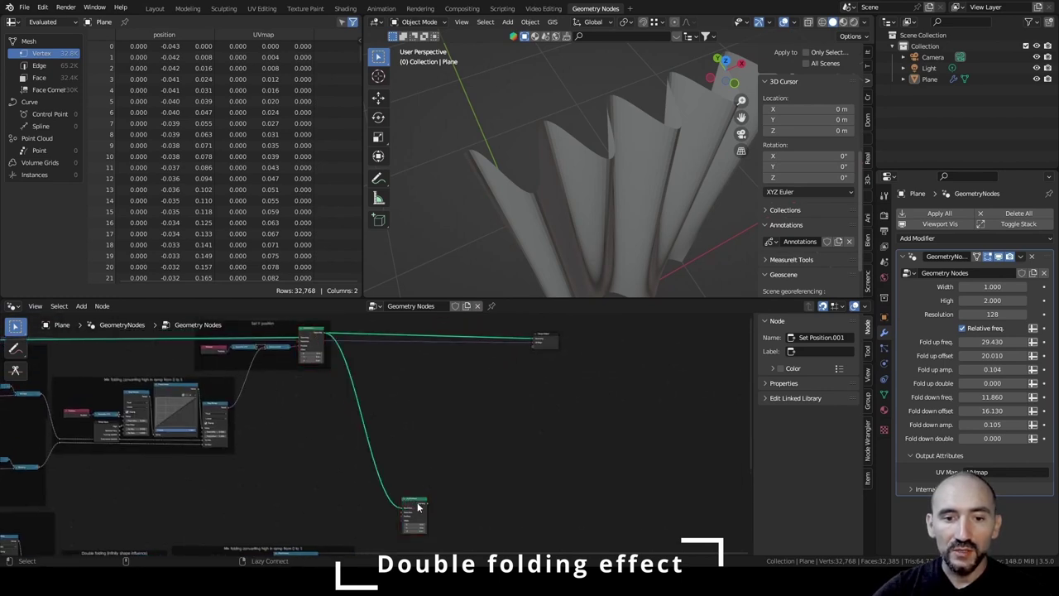
left_click_drag(430, 501, 537, 340)
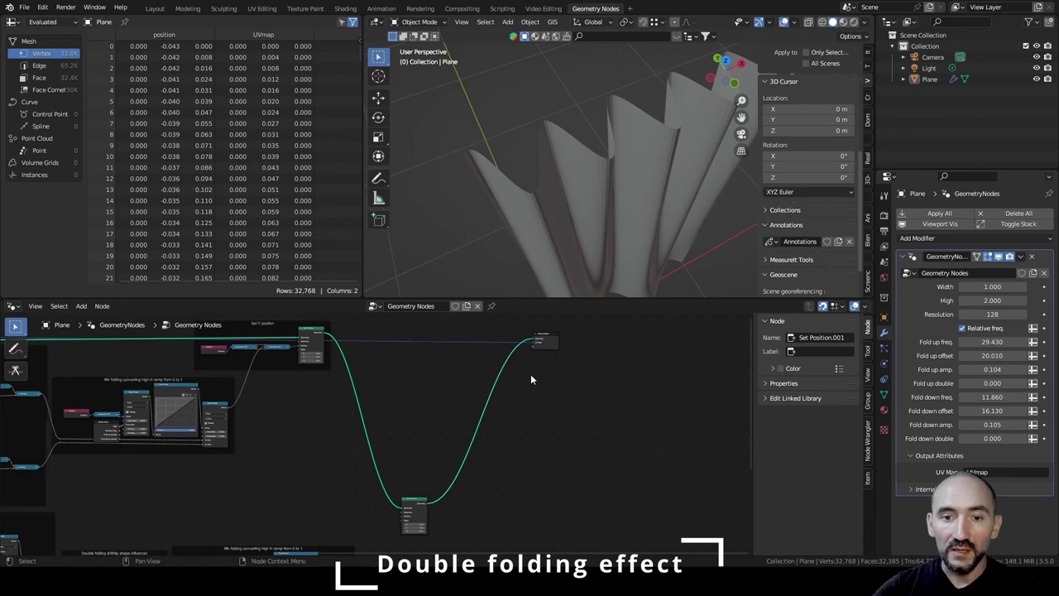
Add a Combine XYZ node, connect its Vector to the new Set Position node's Offset, collapse it and save the file.
middle_click_drag(387, 464, 425, 362)
scroll(459, 399, "up", 7)
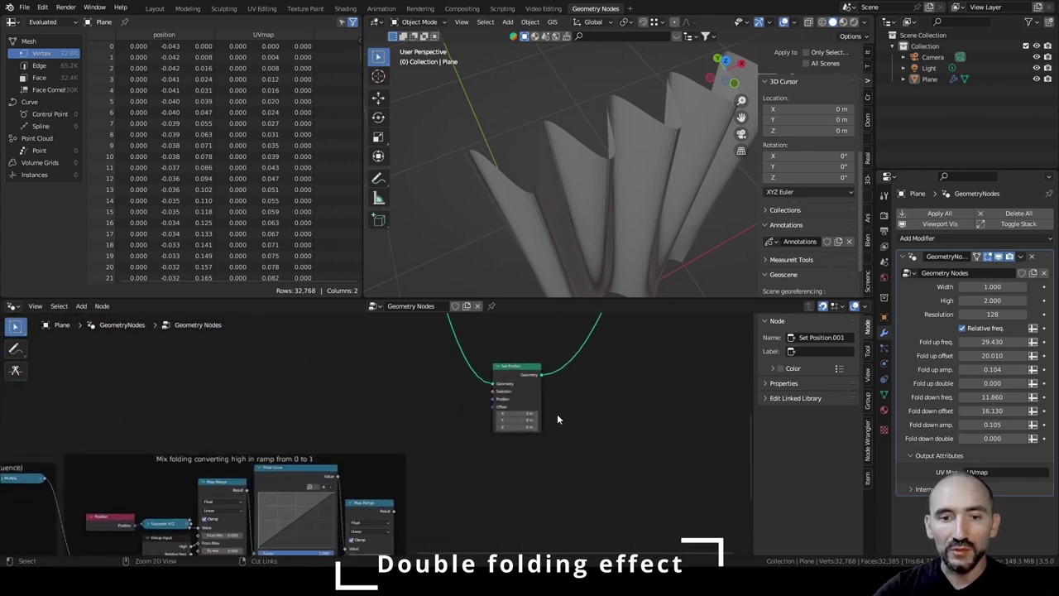
key("ctrl+s")
key("F3")
type("combin")
key("Return")
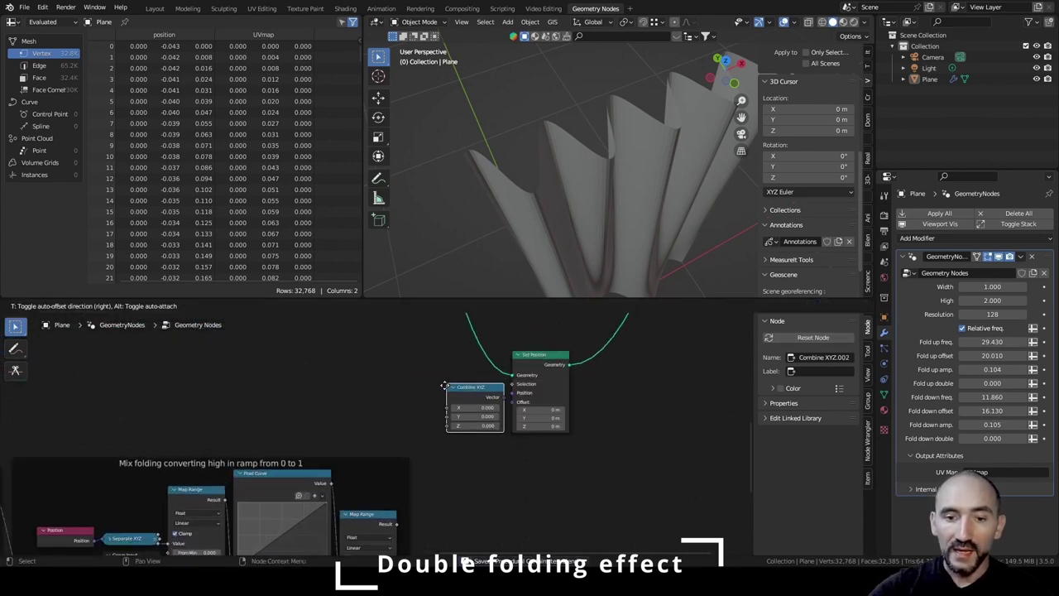
left_click(446, 385)
left_click_drag(504, 397, 513, 404)
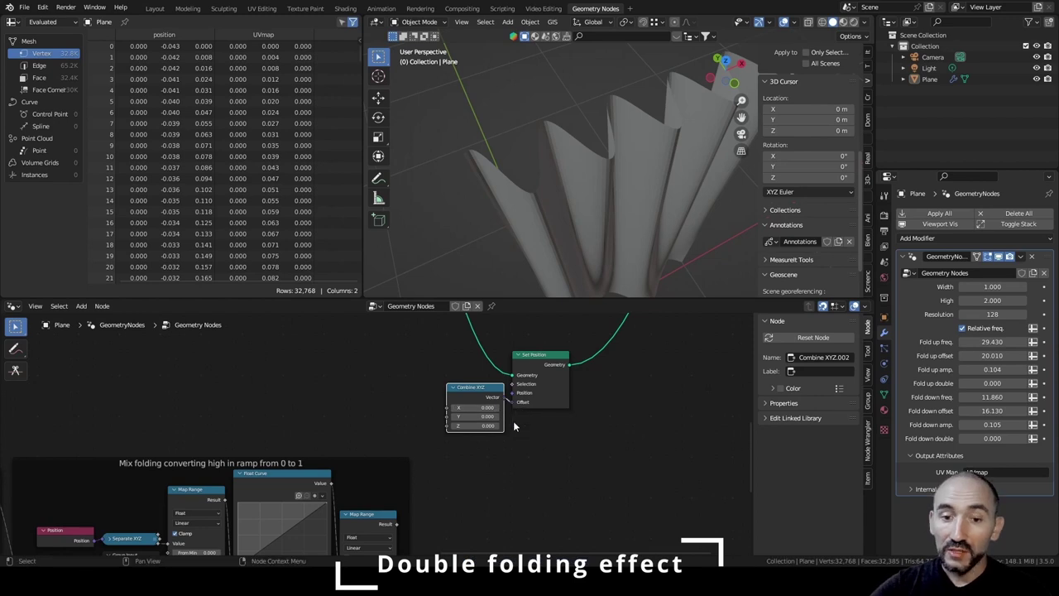
scroll(513, 423, "up", 2)
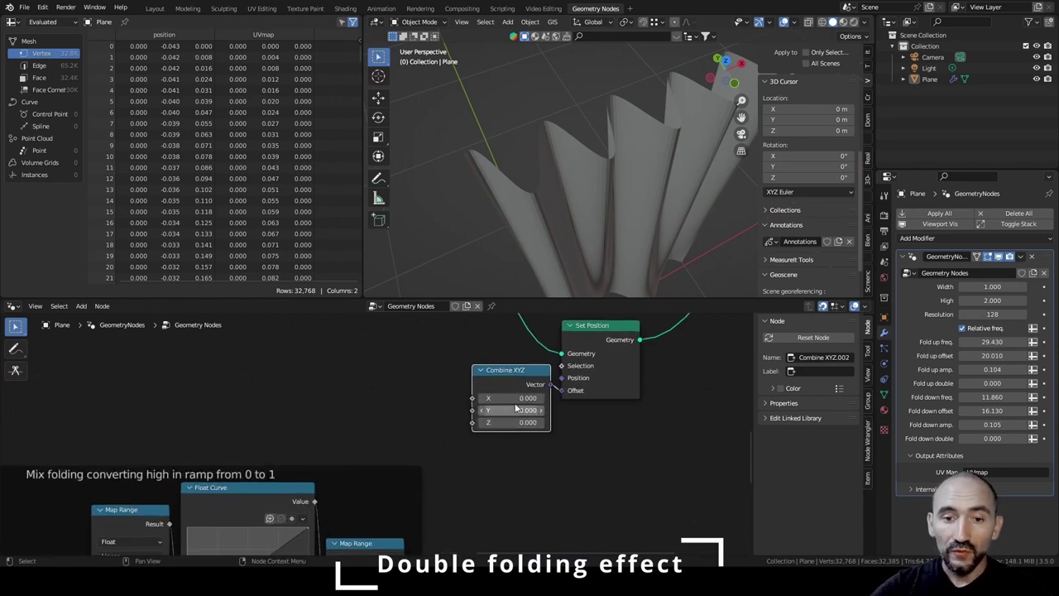
key("h")
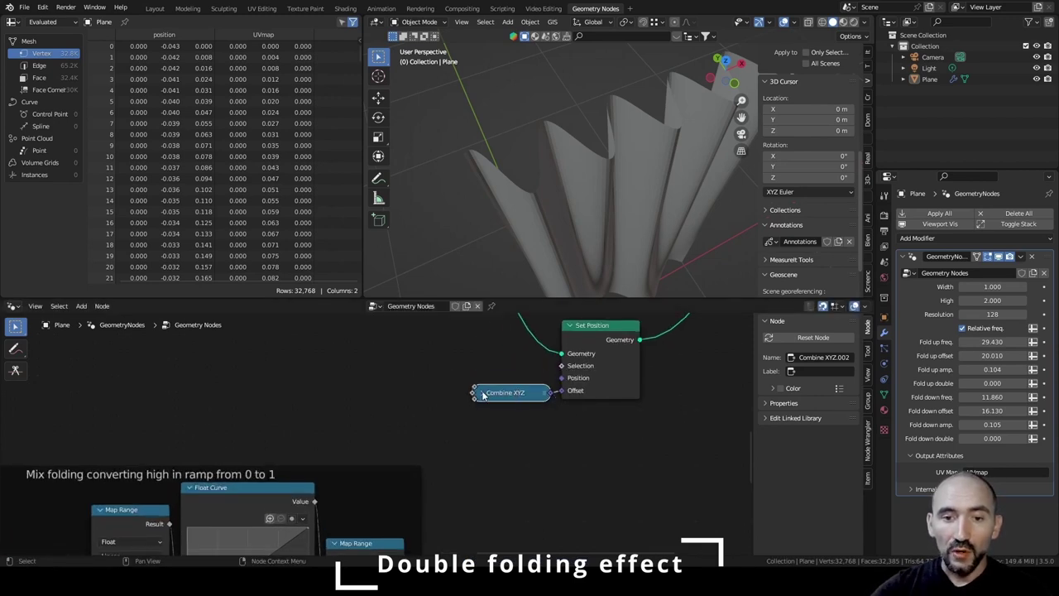
key("ctrl+s")
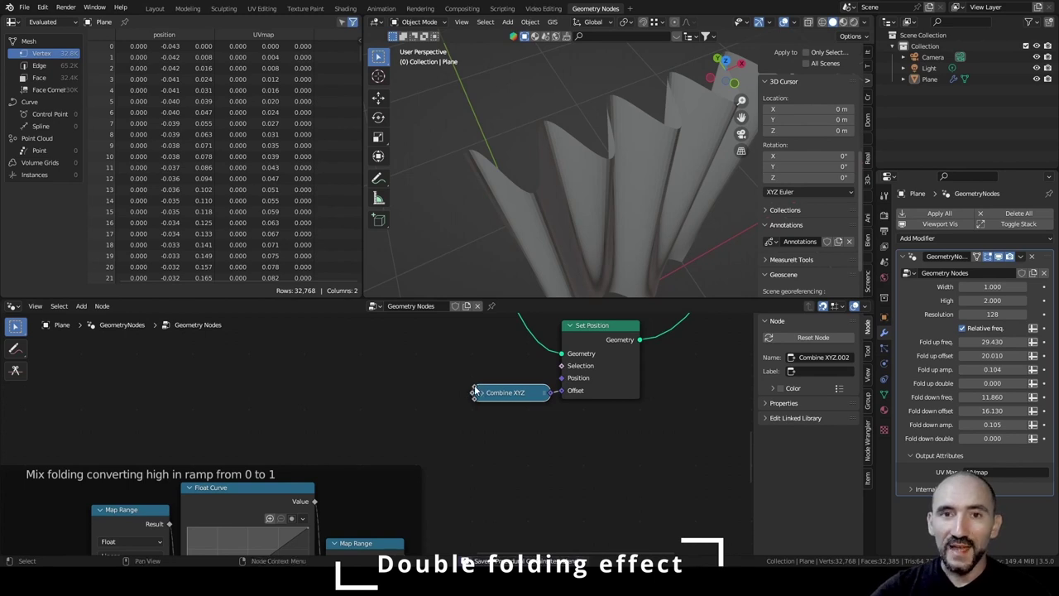
Connect the Result of the lower mix folding frame's last Map Range node to the X input of Combine XYZ.
scroll(475, 390, "down", 3)
left_click_drag(355, 491, 404, 370)
middle_click_drag(455, 368, 398, 456)
Frame the new Combine XYZ and Set Position nodes together and label the frame "Offset X for double folding".
left_click_drag(476, 488, 475, 488)
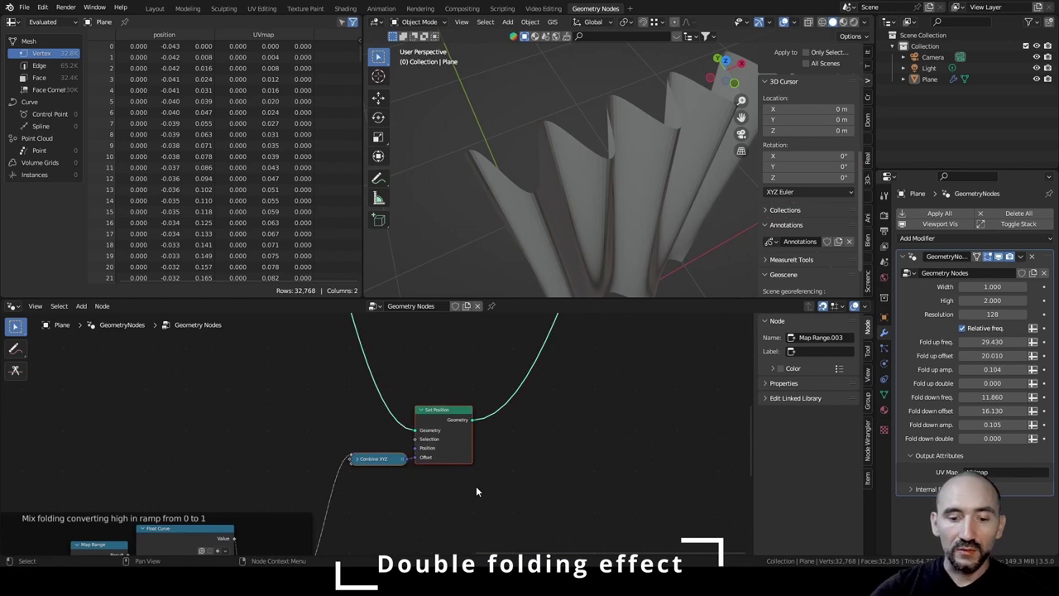
key("ctrl+j")
key("F2")
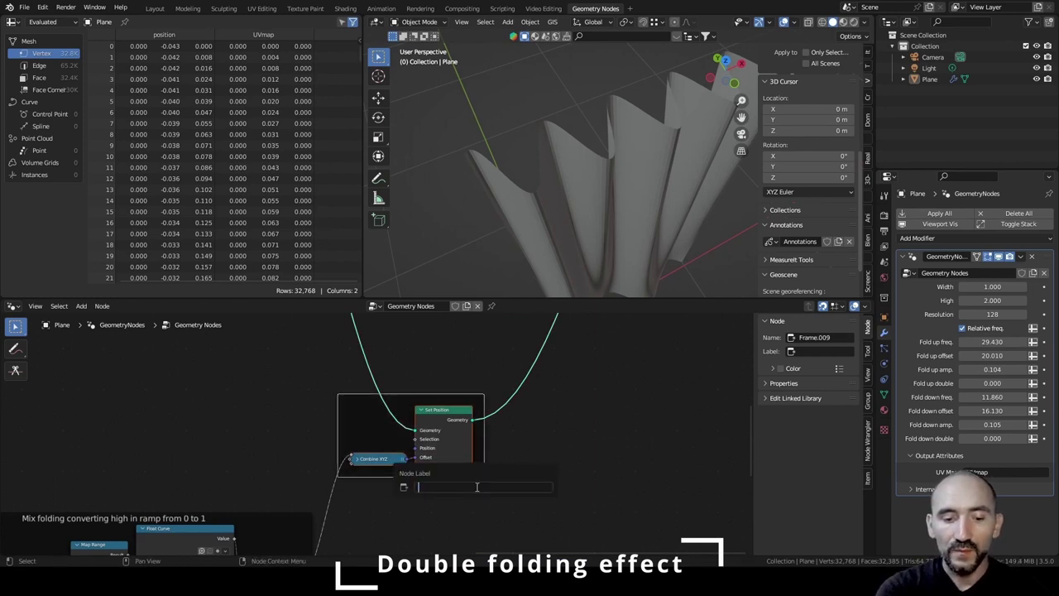
type("Offset X for")
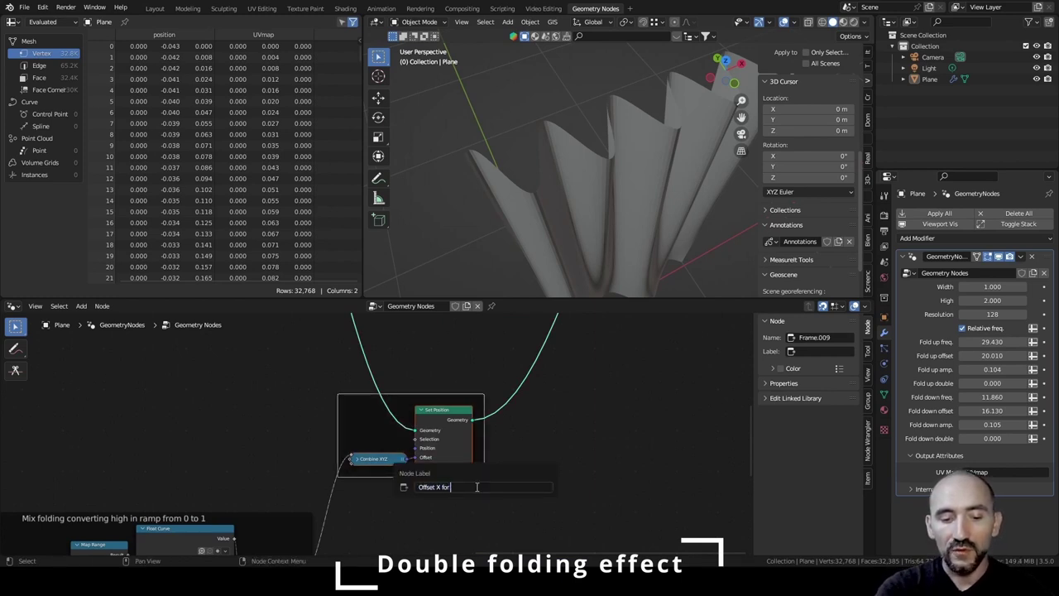
type(" double folding")
key("Return")
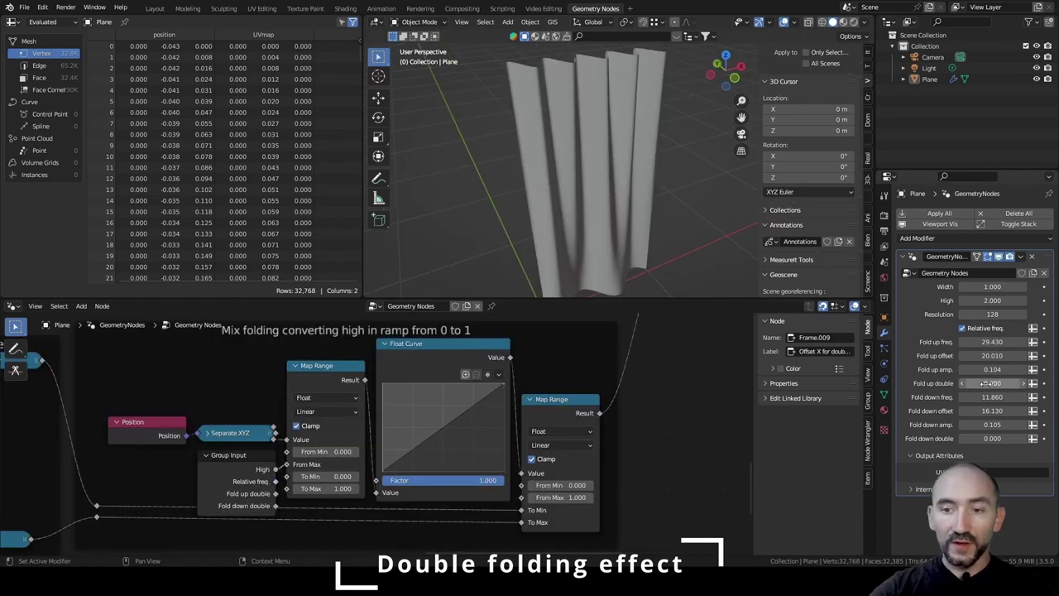
Raise the modifier's Fold up double value to about 5.230.
left_click_drag(986, 383, 1057, 383)
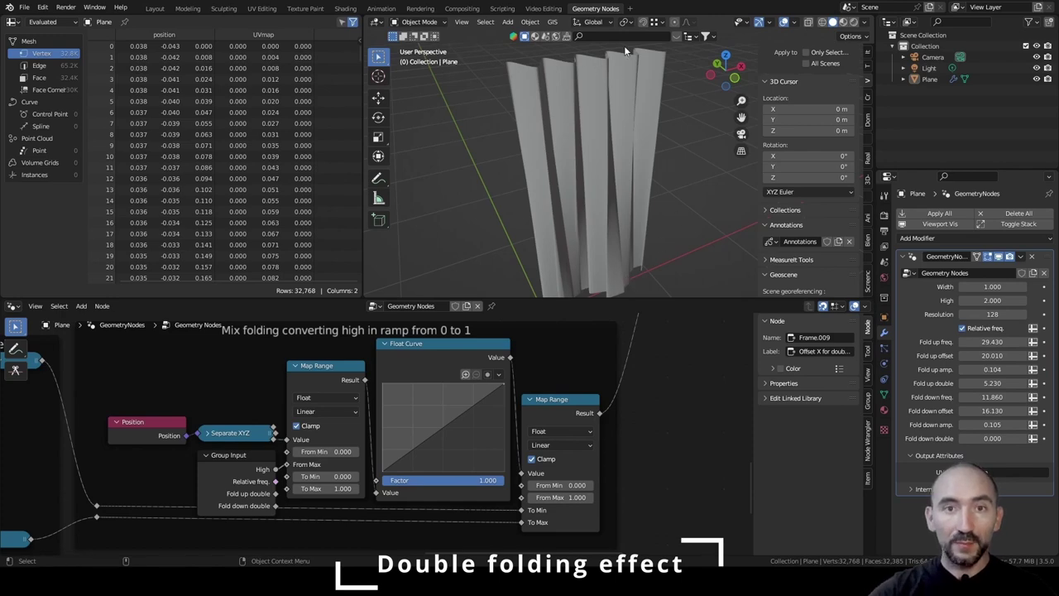
Examine how the folding up and down branches pass through the Double folding frame into the mix folding frame's Map Range node.
scroll(613, 416, "down", 3)
scroll(612, 416, "up", 1)
scroll(491, 441, "up", 1)
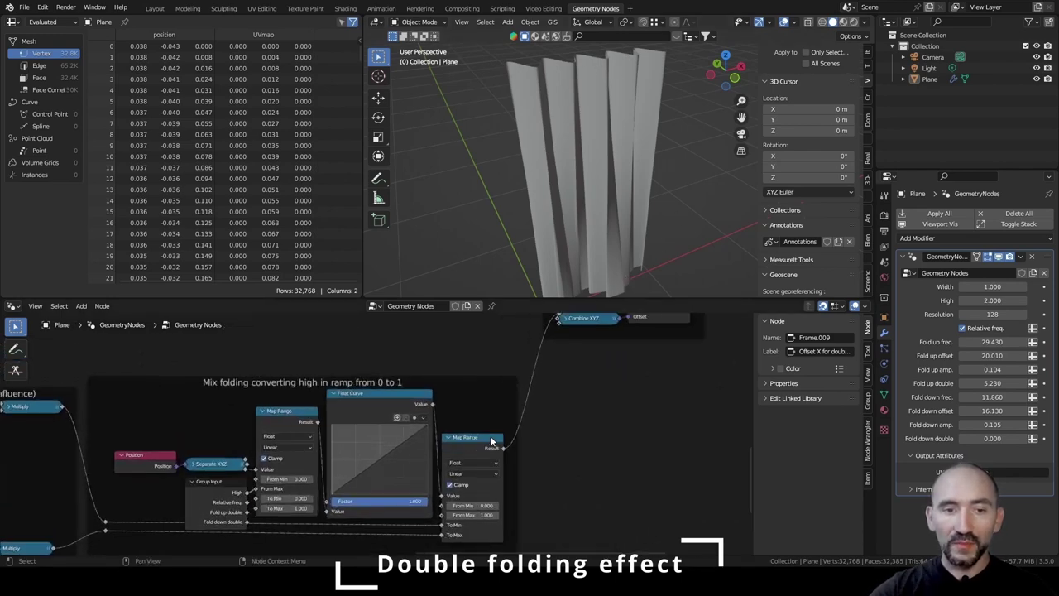
scroll(492, 441, "up", 1)
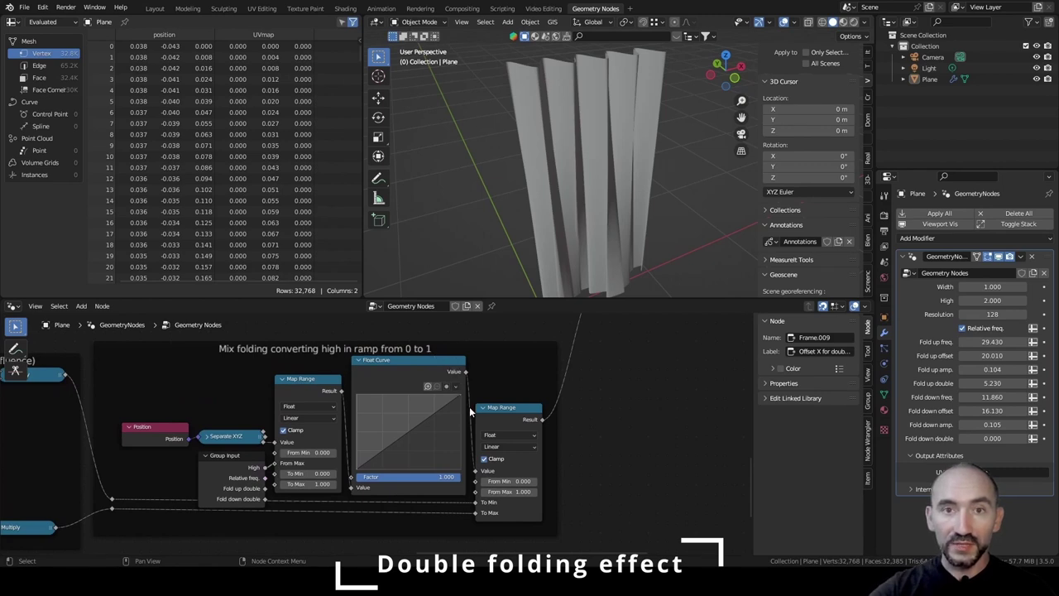
left_click(333, 356)
scroll(459, 421, "down", 4)
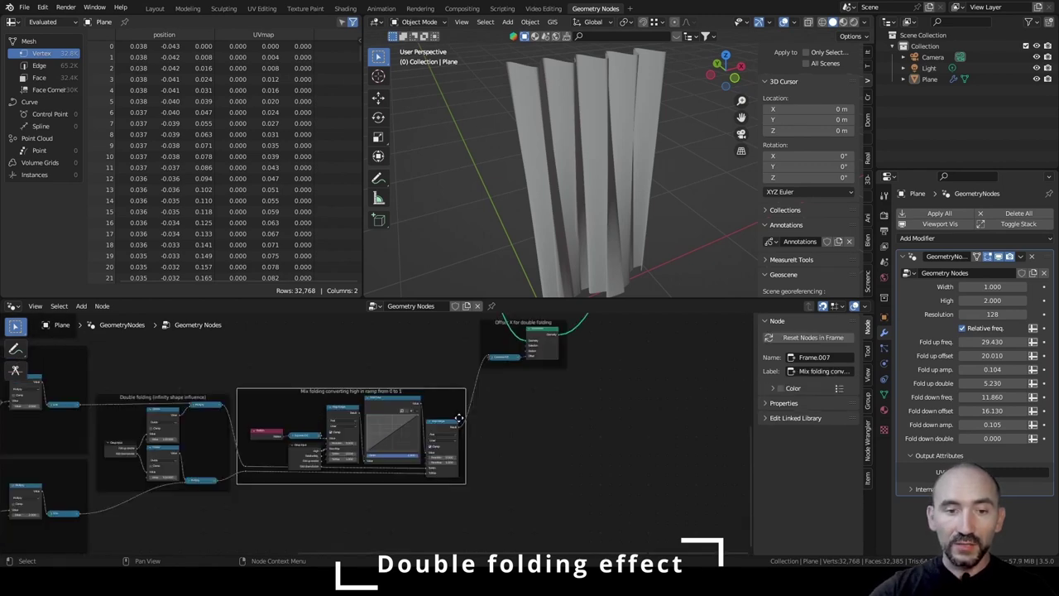
scroll(458, 420, "up", 1)
scroll(459, 420, "up", 3)
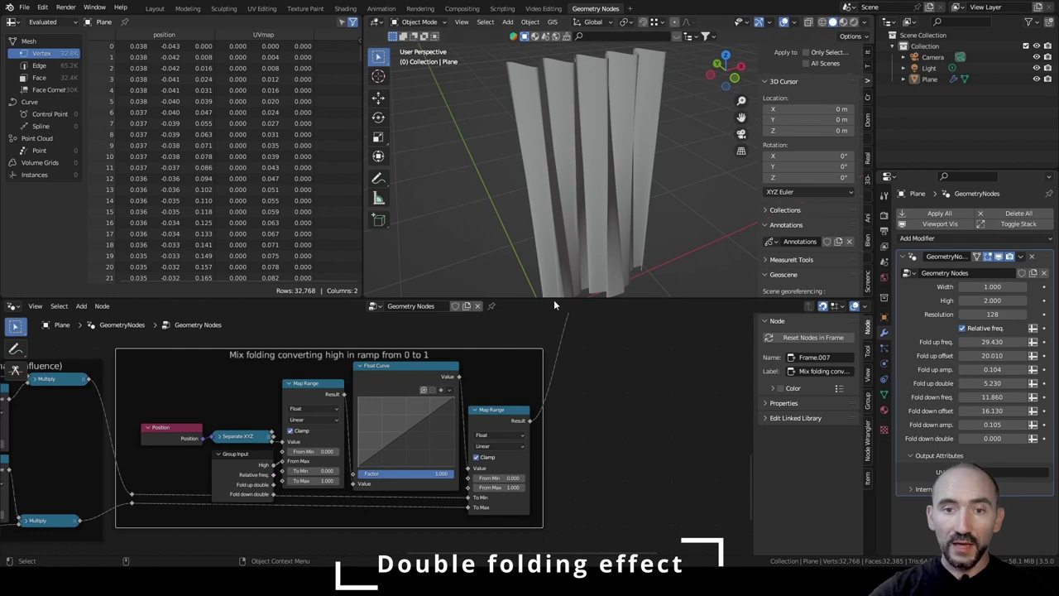
middle_click_drag(302, 478, 526, 456)
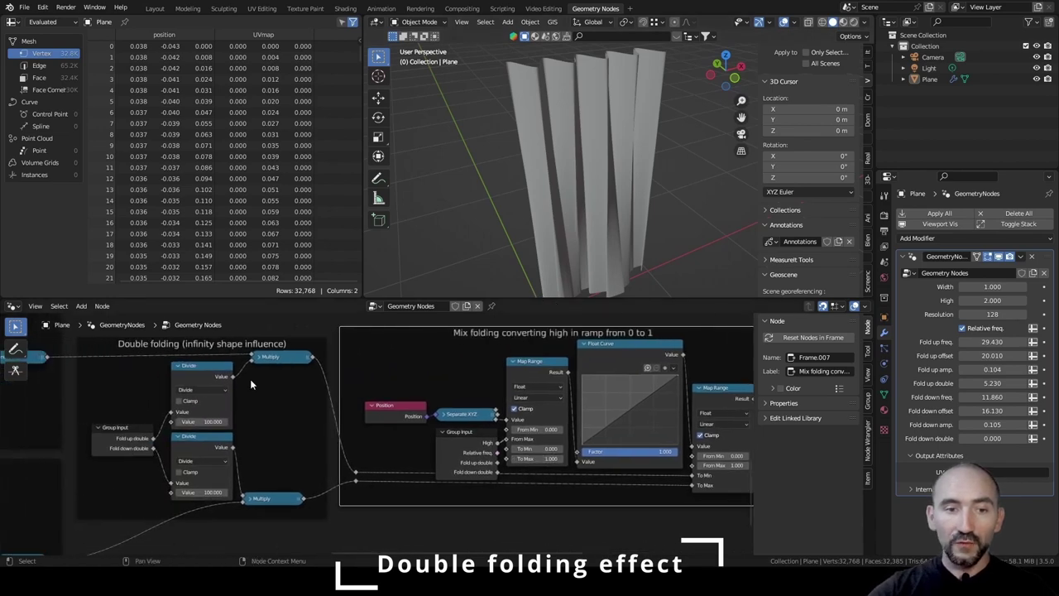
scroll(251, 380, "down", 3)
middle_click_drag(250, 381, 507, 448)
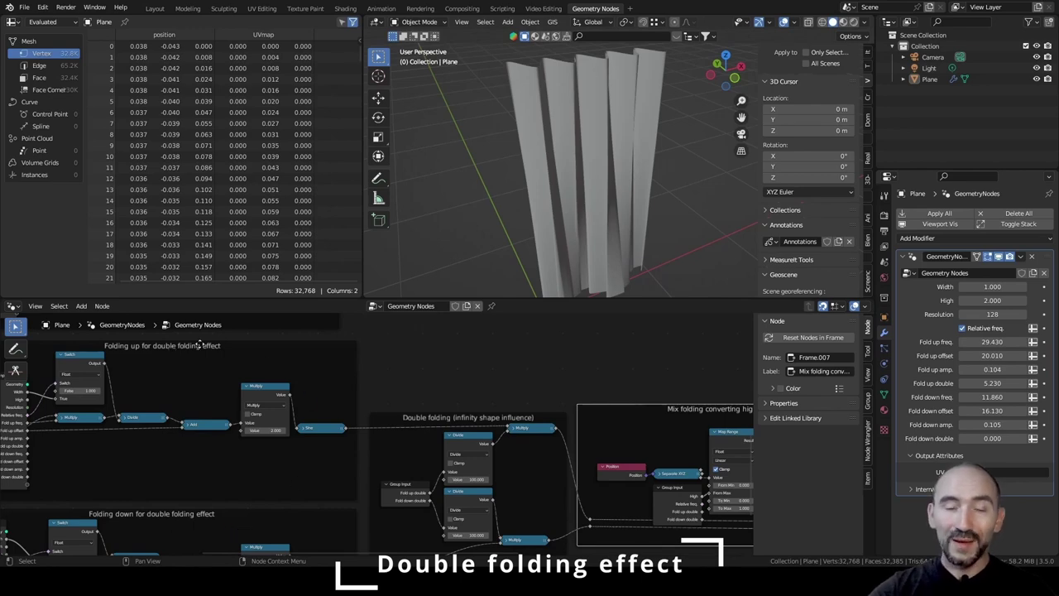
Set From Min to 1 and From Max to 0 on the last Map Range node of the double folding mix frame.
key("KP_Decimal")
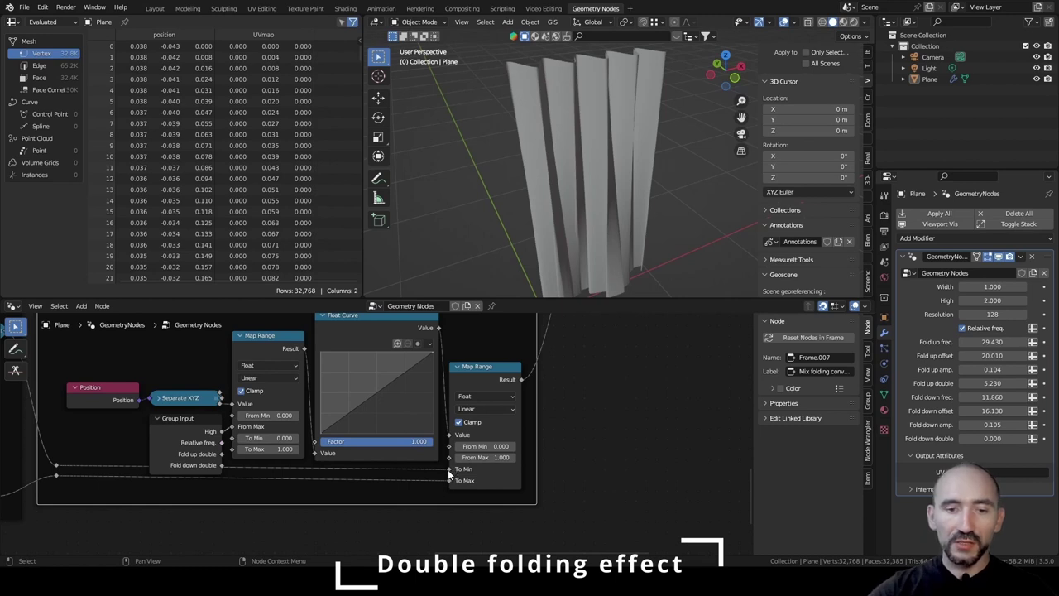
left_click(486, 445)
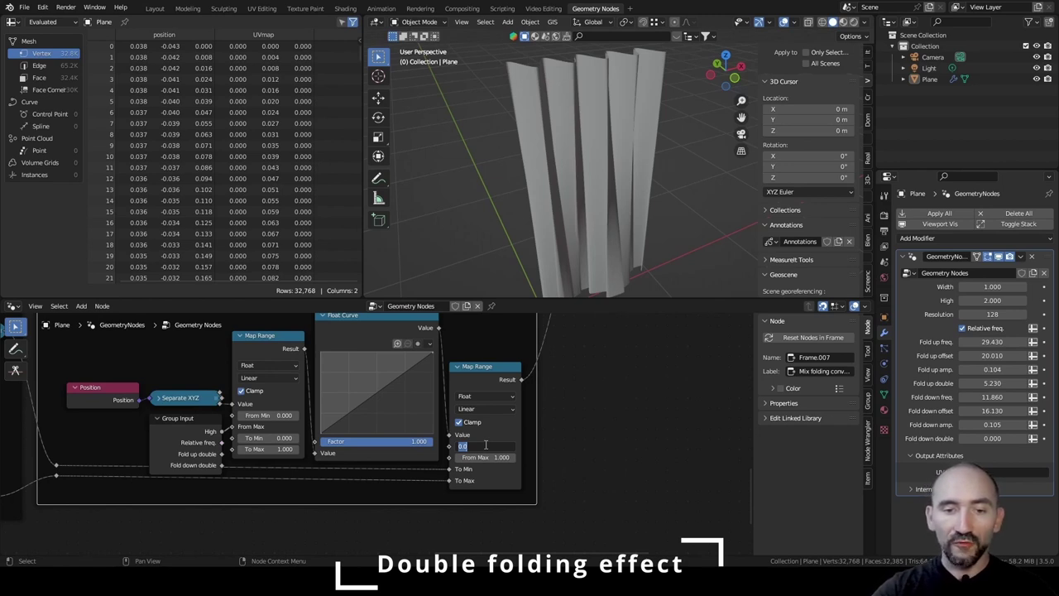
type("1")
key("Tab")
type("0")
key("Return")
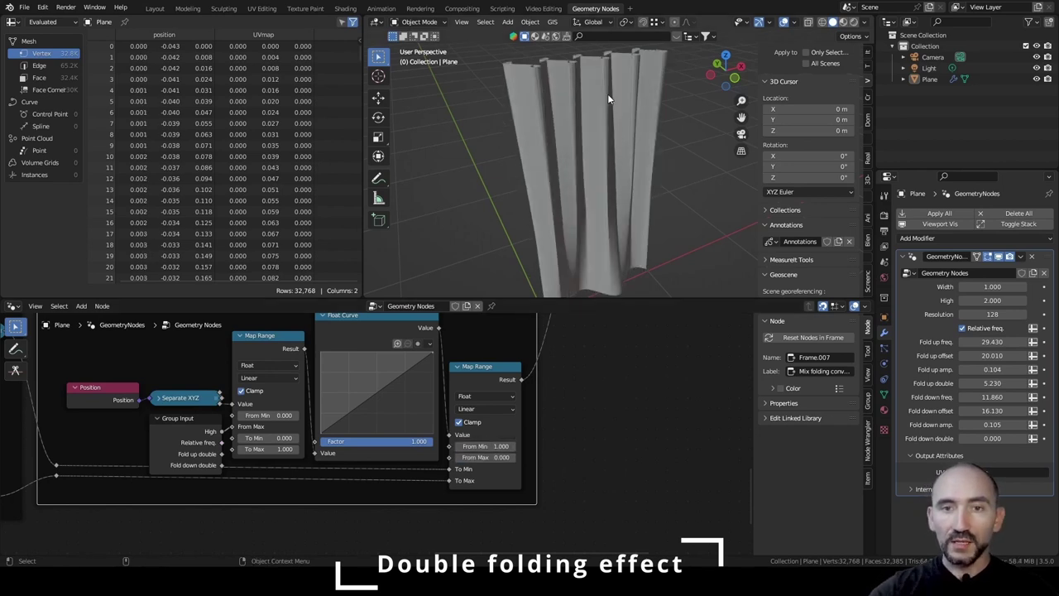
Set the modifier's Fold up double to about 0.770 and inspect the upper folds of the curtain.
middle_click_drag(607, 93, 599, 147)
mouse_move(992, 383)
left_mouse_down()
mouse_move(960, 376)
mouse_move(995, 383)
left_mouse_up()
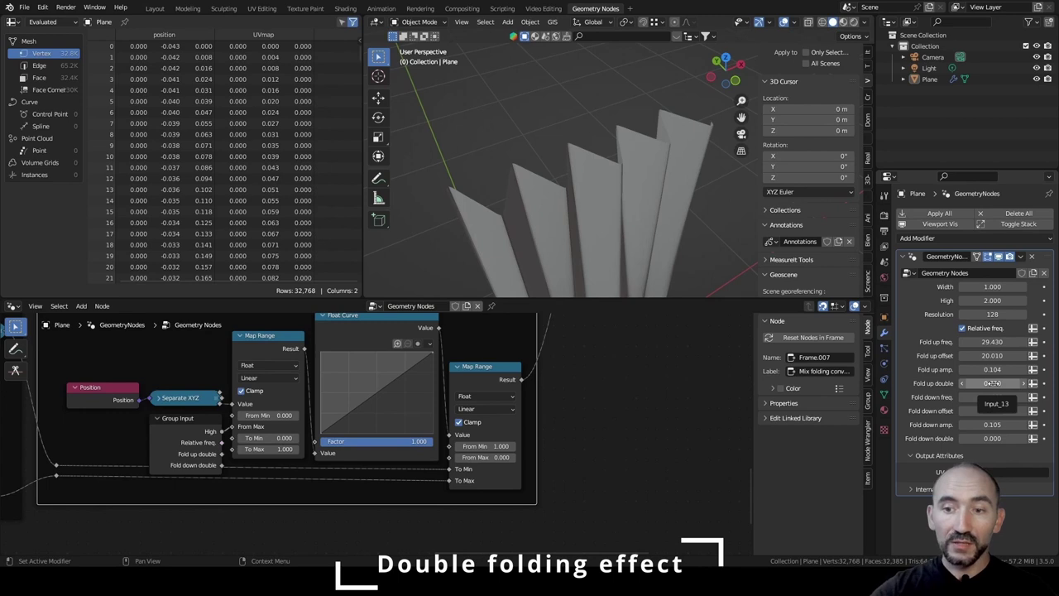
middle_click_drag(676, 164, 511, 171)
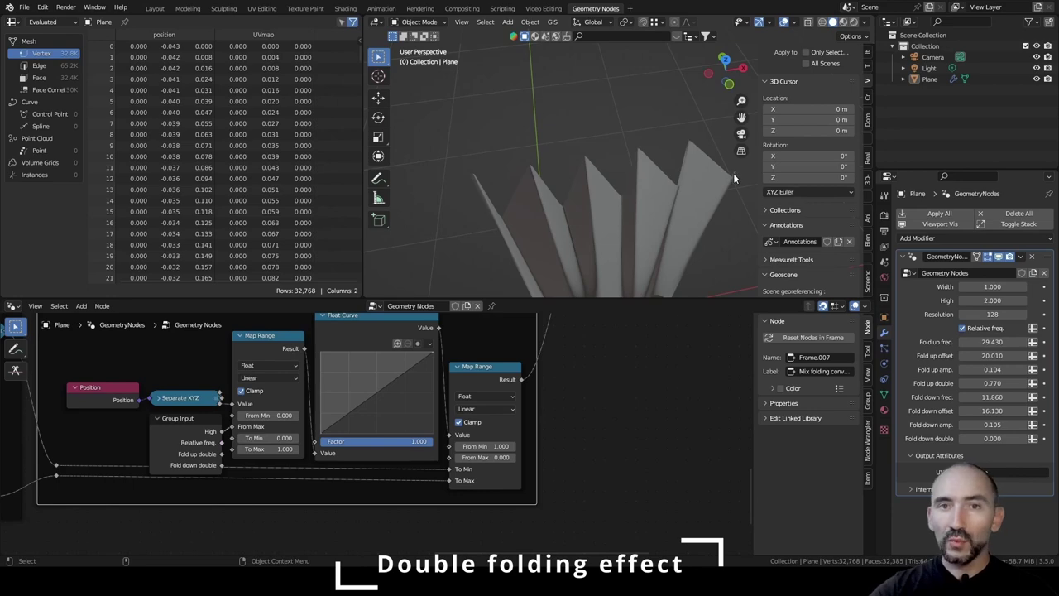
Compare the annotated sketch of the X offsets with the Divide and Multiply nodes in the Double folding (infinity shape influence) frame.
scroll(650, 339, "down", 5)
middle_click_drag(623, 327, 456, 396)
scroll(394, 412, "up", 4)
middle_click_drag(339, 434, 526, 400)
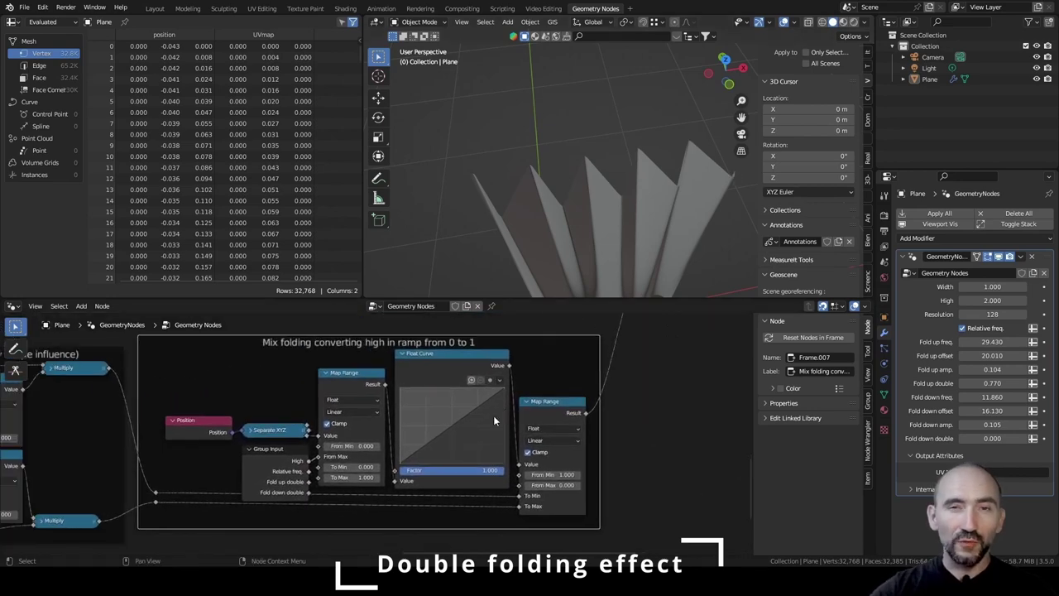
middle_click_drag(492, 414, 679, 397)
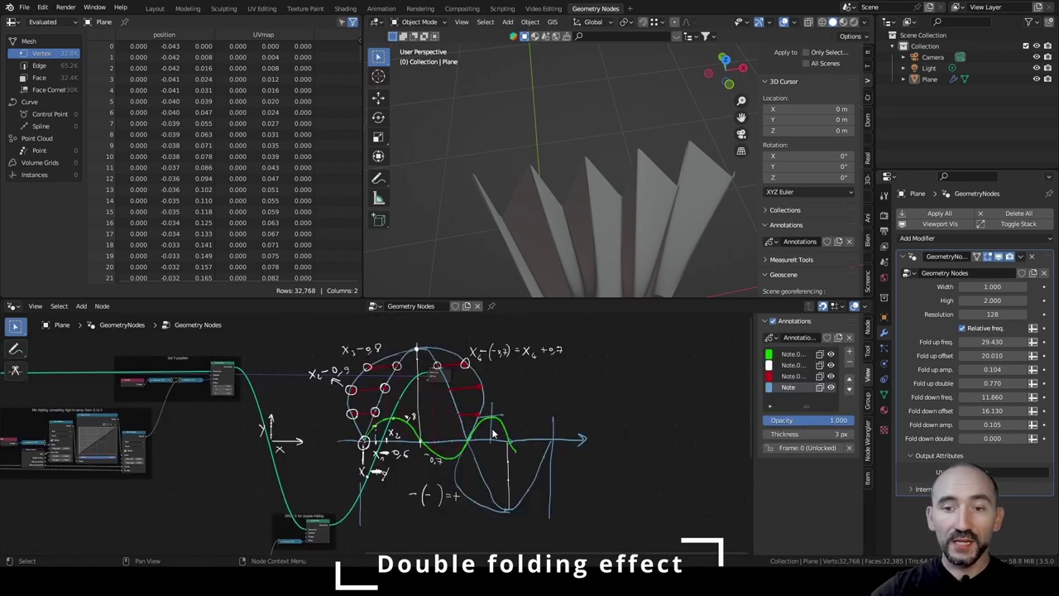
scroll(478, 422, "up", 2)
mouse_move(478, 421)
middle_mouse_down()
mouse_move(463, 384)
mouse_move(471, 456)
middle_mouse_up()
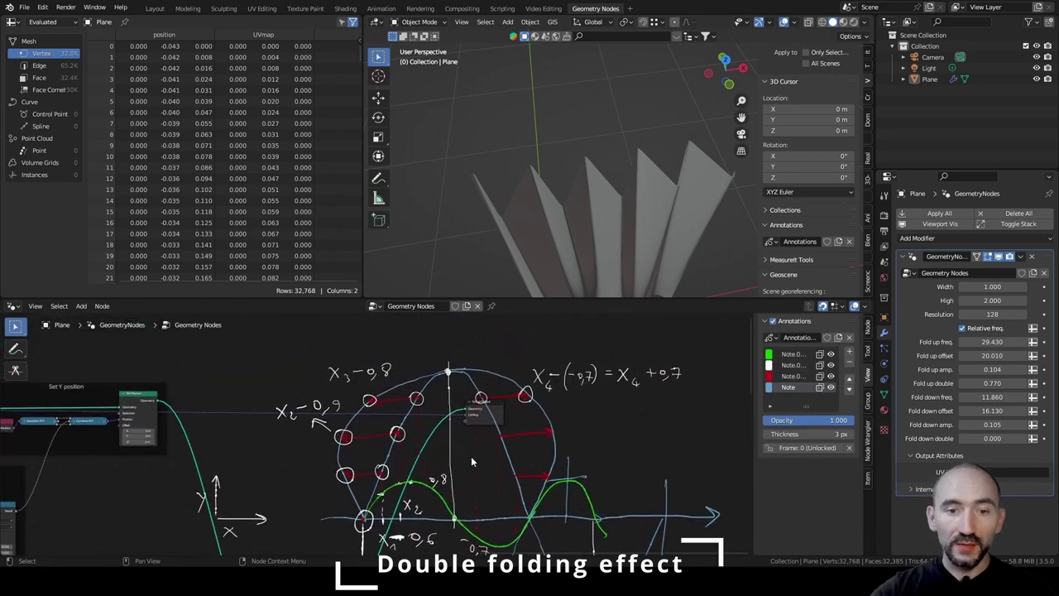
scroll(472, 460, "up", 1)
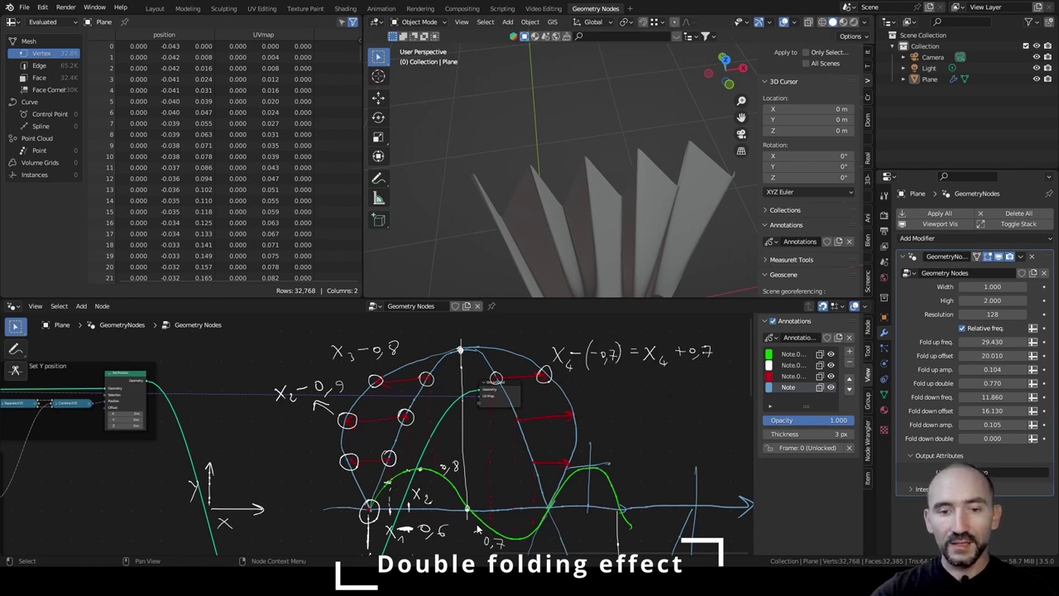
scroll(372, 488, "down", 4)
middle_click_drag(295, 469, 703, 411)
scroll(265, 410, "up", 7)
middle_click_drag(256, 409, 388, 403)
scroll(387, 403, "up", 1)
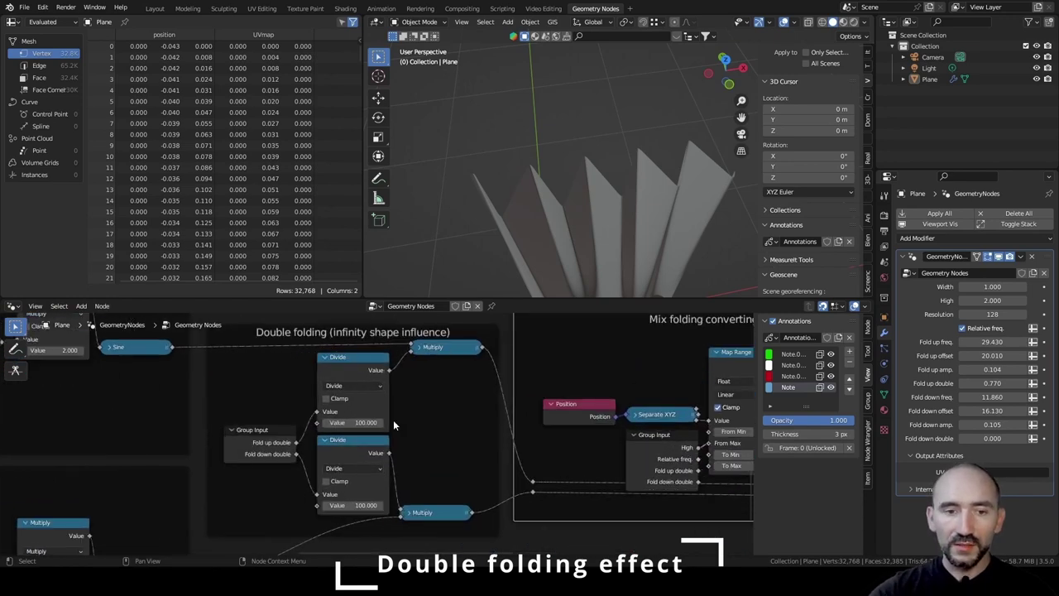
Set the divisor to -100 on both Divide nodes in the Double folding (infinity shape influence) frame.
scroll(355, 444, "up", 1)
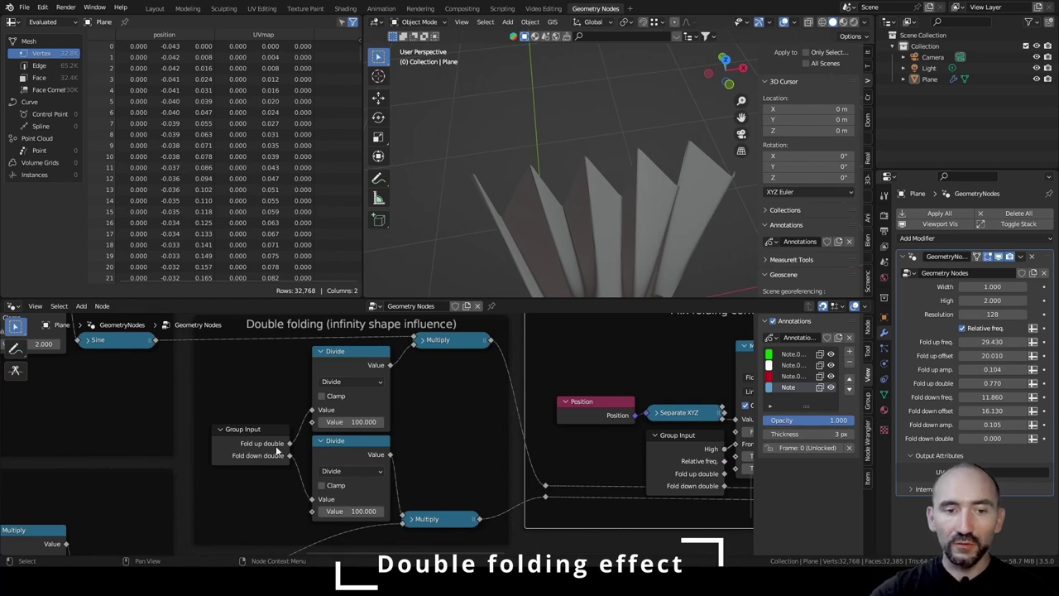
left_click(348, 422)
type("-100")
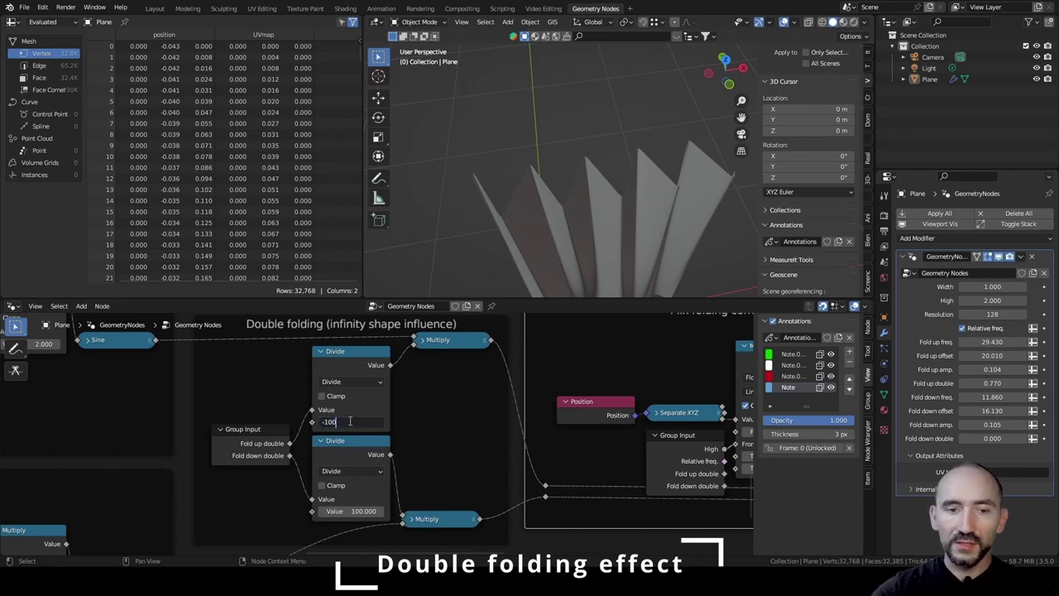
key("Return")
key("ctrl+c")
key("ctrl+v")
middle_click_drag(355, 435, 119, 463)
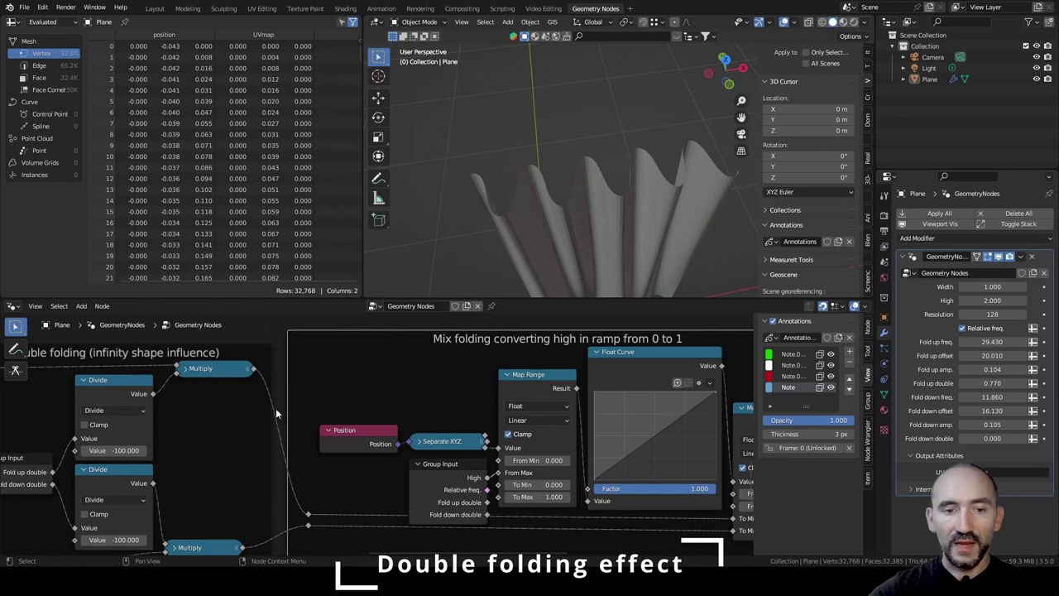
Raise the modifier's Fold up double to about 3.510 and inspect the curtain's upper folds.
middle_click_drag(439, 464, 267, 424)
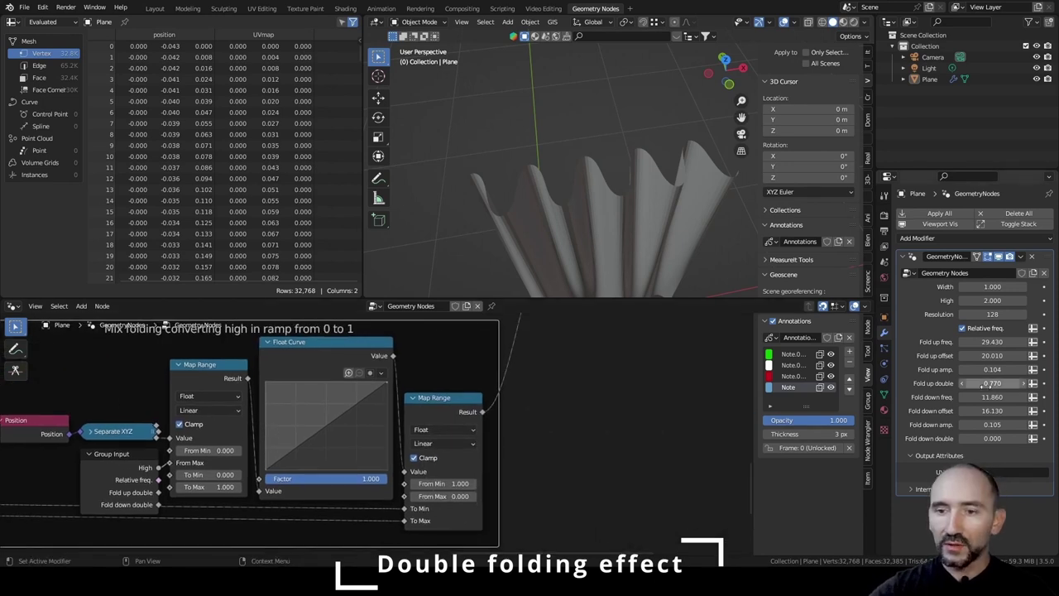
left_click_drag(991, 383, 1026, 383)
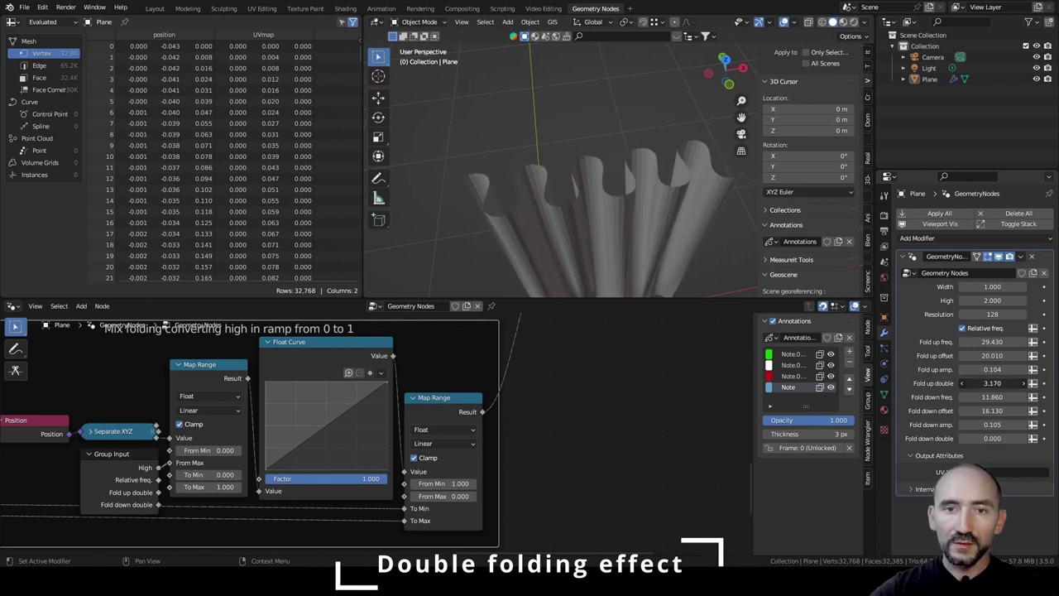
left_click_drag(992, 383, 1003, 383)
middle_click_drag(635, 189, 587, 198)
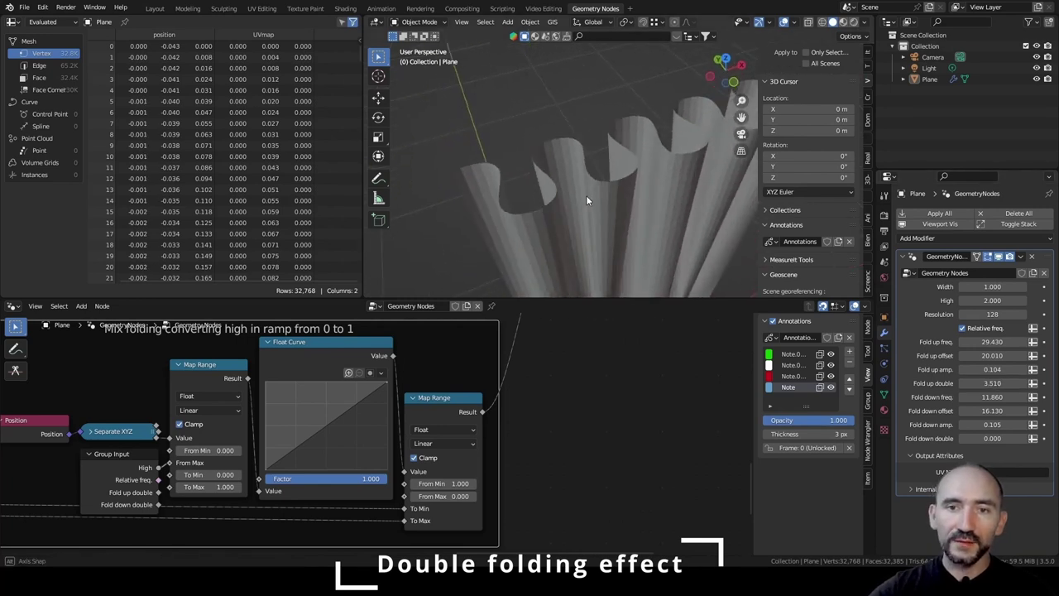
scroll(588, 197, "down", 4)
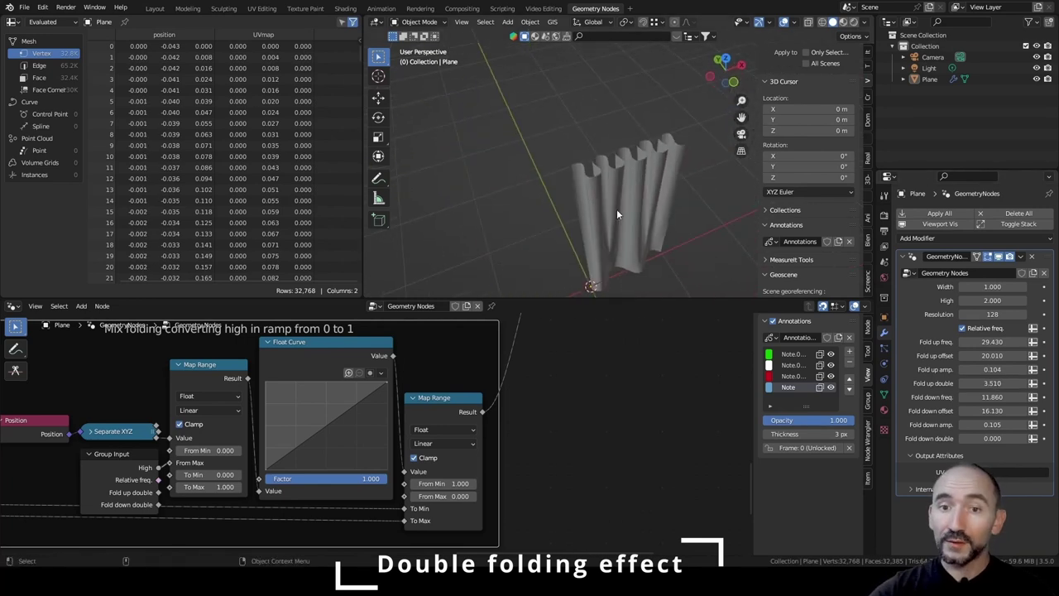
scroll(588, 184, "up", 4)
left_click_drag(616, 214, 571, 144, "alt")
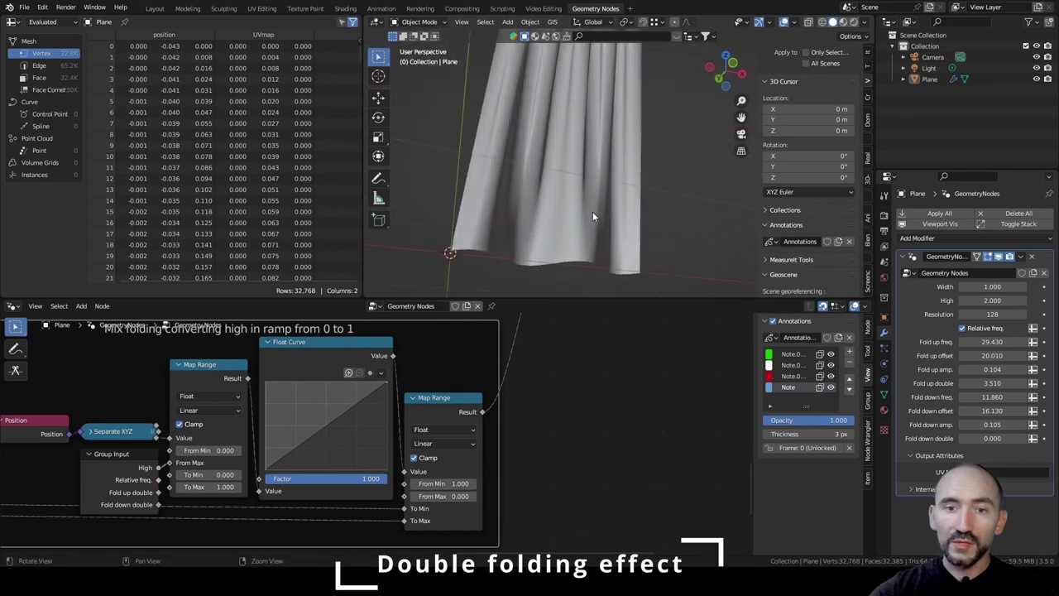
Set the modifier's Fold down double to about 10.840 while viewing the curtain's lower edge.
middle_click_drag(592, 217, 654, 197)
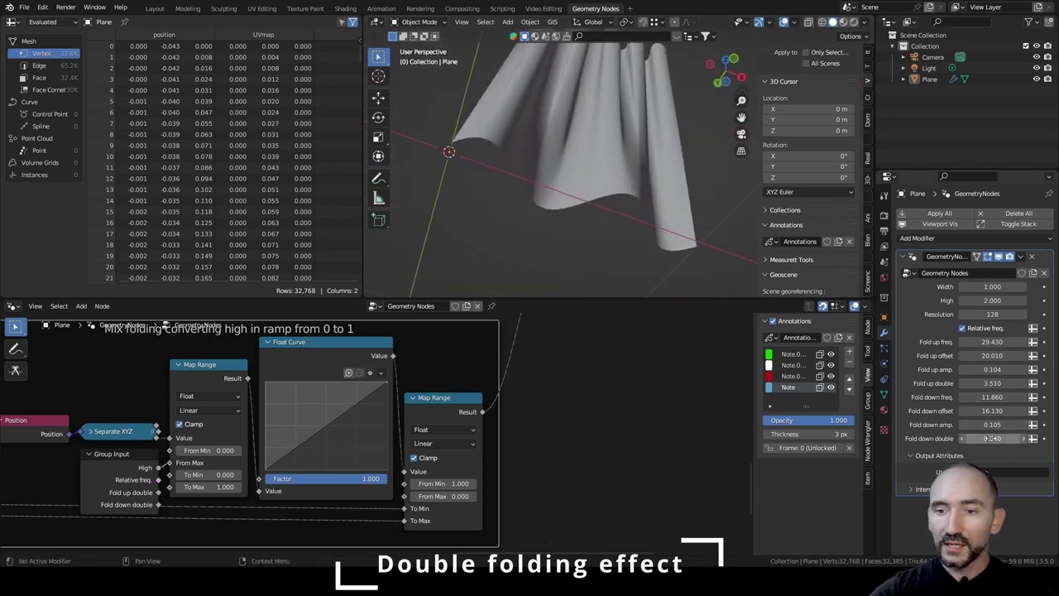
left_click_drag(989, 438, 1041, 438)
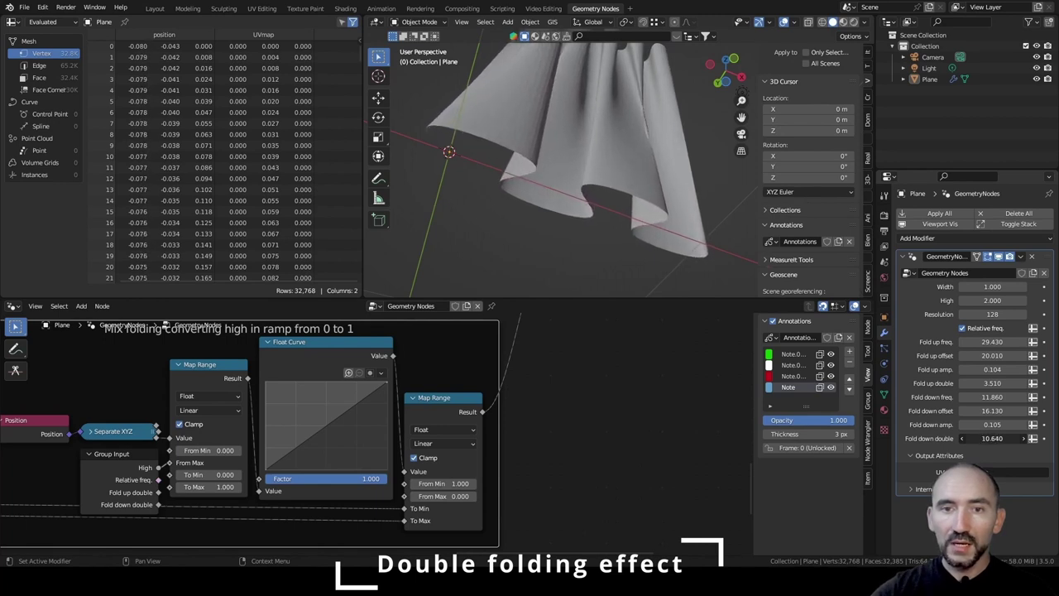
middle_click_drag(600, 124, 615, 187)
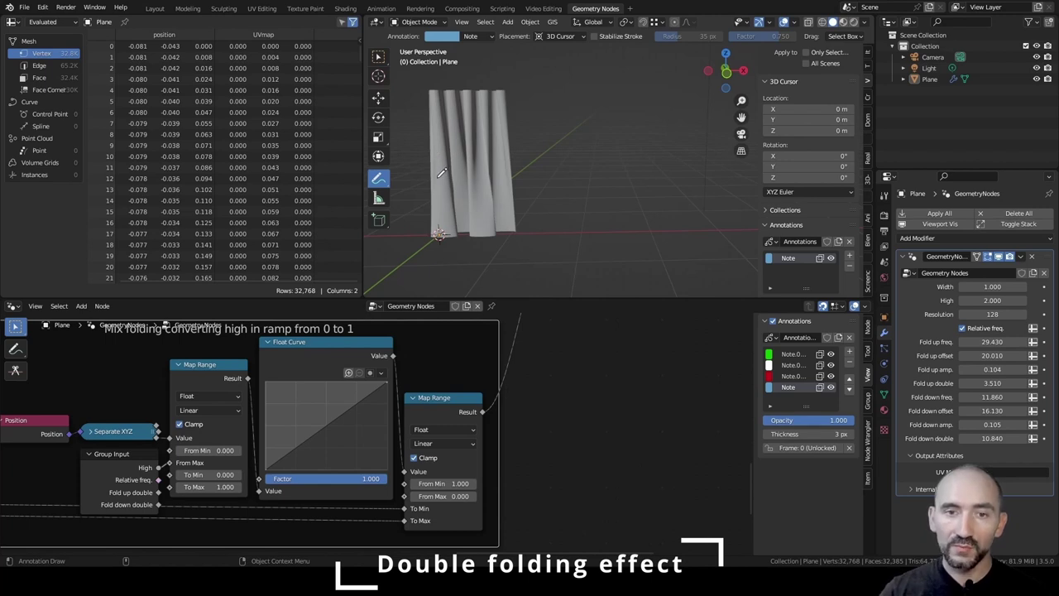
Annotate a V-shaped influence graph beside the curtain, with arrows linking it to the curtain's top, middle and bottom.
mouse_move(525, 88)
left_mouse_down()
mouse_move(525, 57)
mouse_move(605, 86)
left_mouse_up()
left_click_drag(597, 80, 597, 90)
mouse_move(525, 56)
left_mouse_down()
mouse_move(568, 84)
mouse_move(603, 78)
left_mouse_up()
left_click_drag(519, 55, 498, 84)
mouse_move(564, 94)
left_mouse_down()
mouse_move(518, 140)
mouse_move(514, 132)
left_mouse_up()
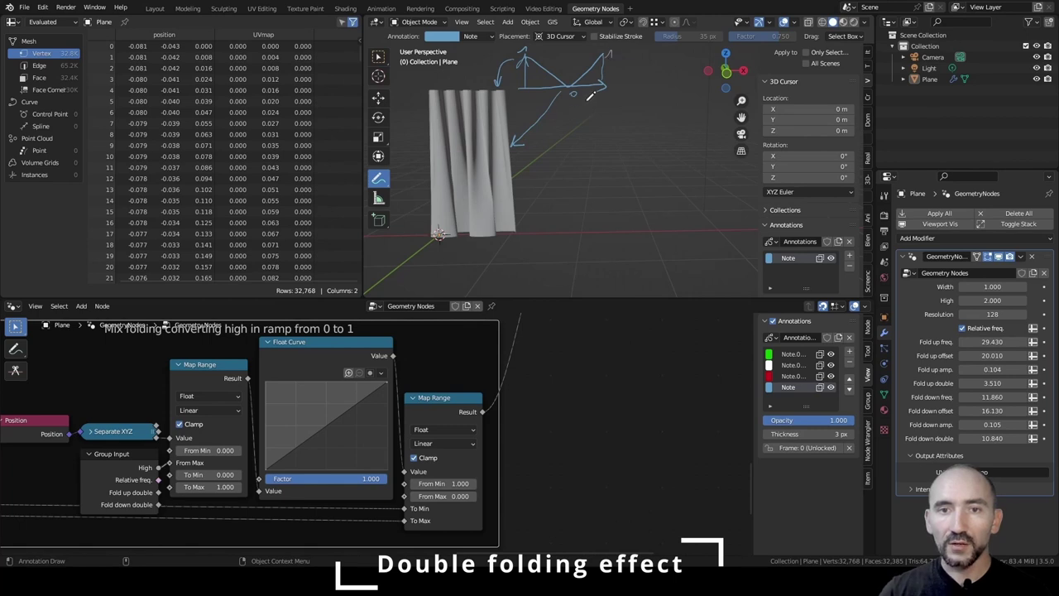
left_click_drag(593, 100, 513, 218)
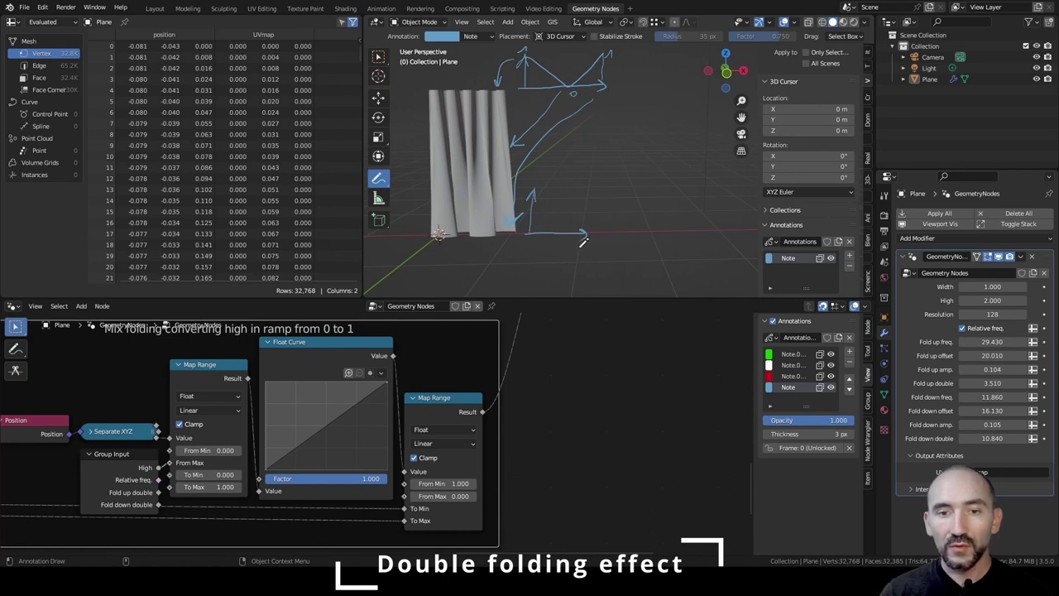
Annotate beside the curtain's base a rising graph with the axes labelled Z and INDEX and its end labelled HIGH.
left_click_drag(579, 246, 610, 256)
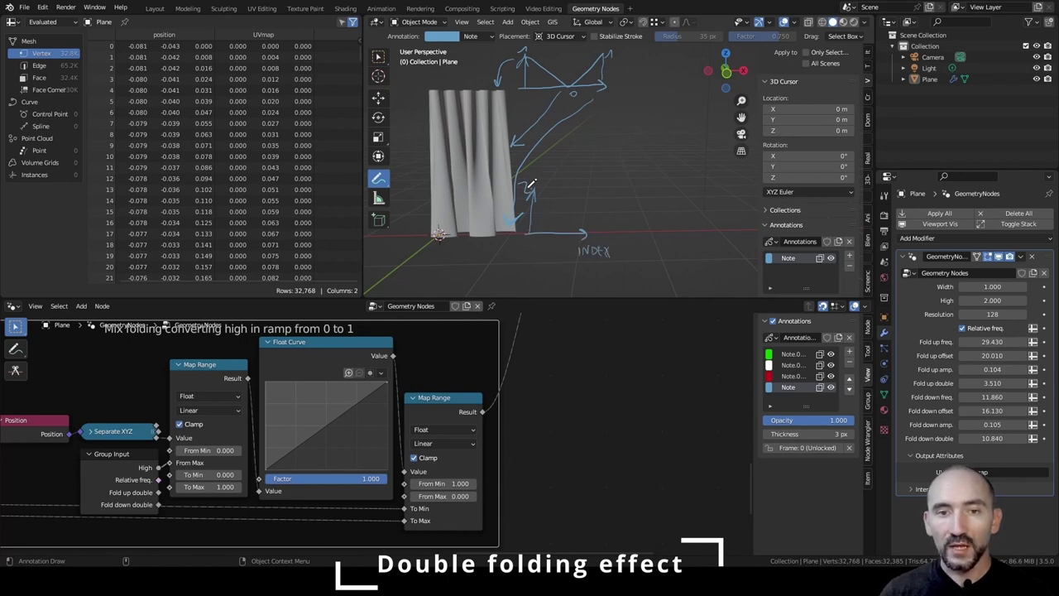
mouse_move(534, 229)
left_mouse_down()
mouse_move(577, 194)
mouse_move(601, 214)
left_mouse_up()
mouse_move(589, 220)
left_mouse_down()
mouse_move(602, 220)
mouse_move(571, 196)
mouse_move(582, 188)
mouse_move(566, 191)
left_mouse_up()
left_click_drag(570, 183, 570, 190)
mouse_move(566, 187)
left_mouse_down()
mouse_move(586, 192)
mouse_move(612, 236)
left_mouse_up()
Sketch a second rising graph beside the Z graph, with its ends marked 0 and 1.
left_click_drag(608, 199, 615, 199)
left_click_drag(607, 232, 660, 234)
mouse_move(656, 229)
left_mouse_down()
mouse_move(657, 238)
mouse_move(625, 219)
mouse_move(662, 191)
left_mouse_up()
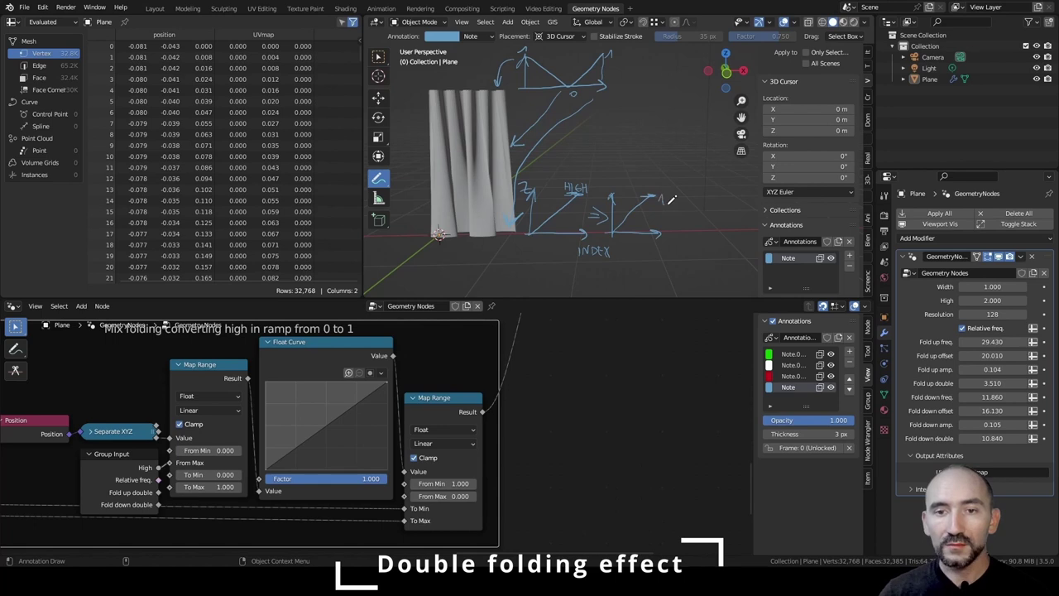
left_click_drag(616, 237, 615, 238)
left_click_drag(659, 201, 663, 205)
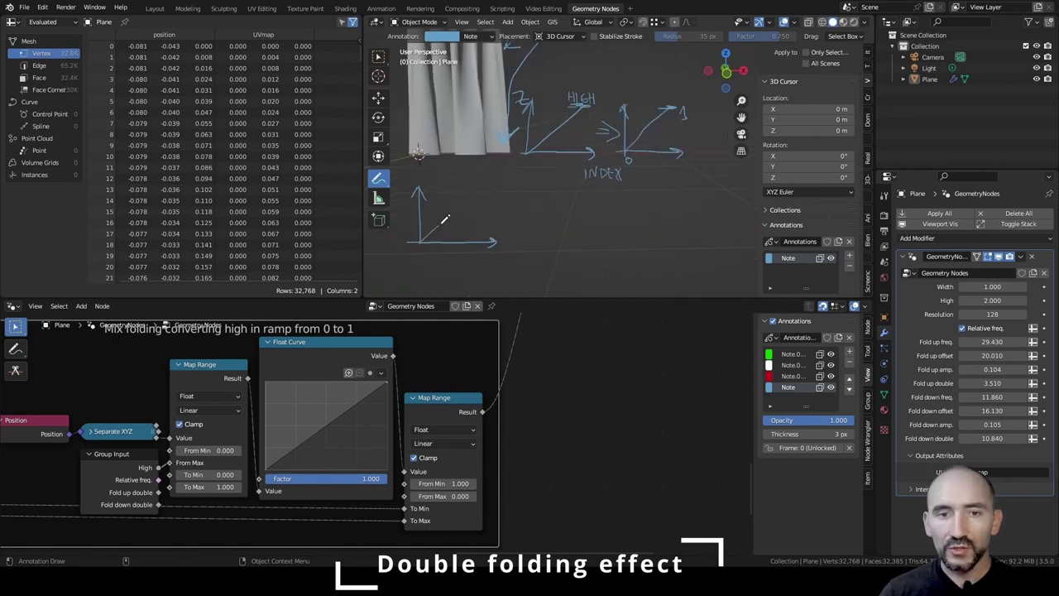
Sketch below the curtain a triangular graph peaking at 0,5 with a taller triangle peaking at 1 over it.
left_click_drag(462, 207, 494, 241)
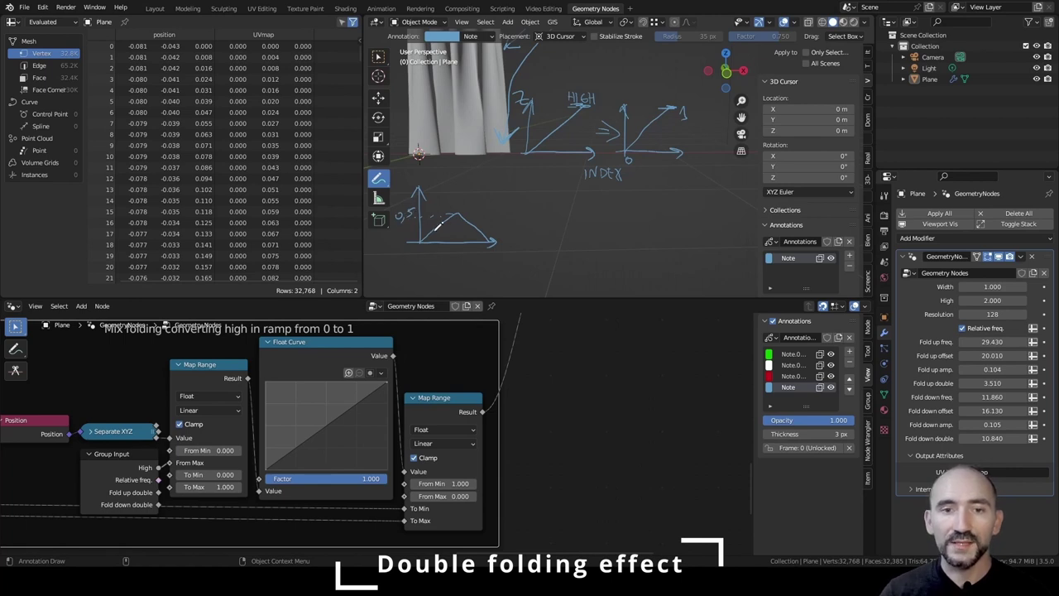
mouse_move(421, 237)
left_mouse_down()
mouse_move(437, 218)
mouse_move(493, 240)
left_mouse_up()
left_click_drag(468, 174, 477, 179)
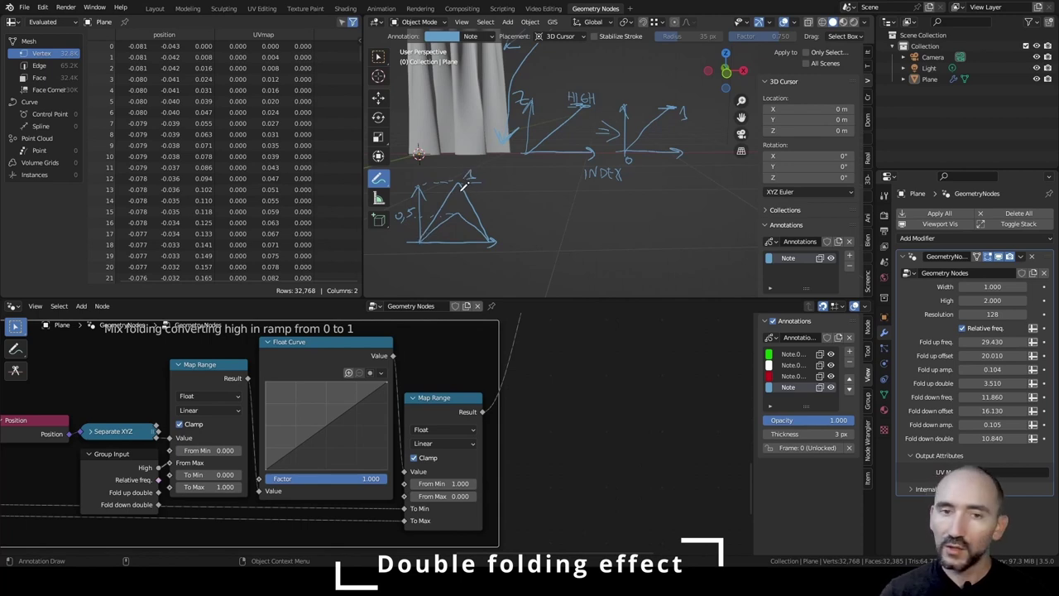
Sketch an arrow from the triangles to an inverted, V-shaped graph with a dotted triangle and shaded sides.
left_click_drag(502, 216, 514, 216)
left_click_drag(502, 221, 512, 227)
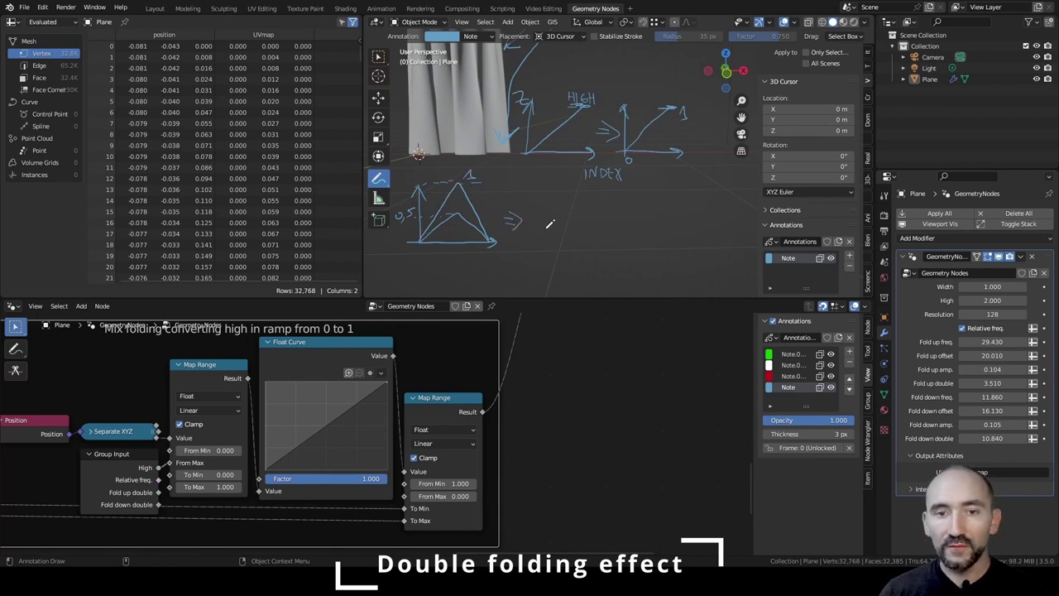
mouse_move(541, 192)
left_mouse_down()
mouse_move(548, 238)
mouse_move(614, 234)
mouse_move(617, 244)
left_mouse_up()
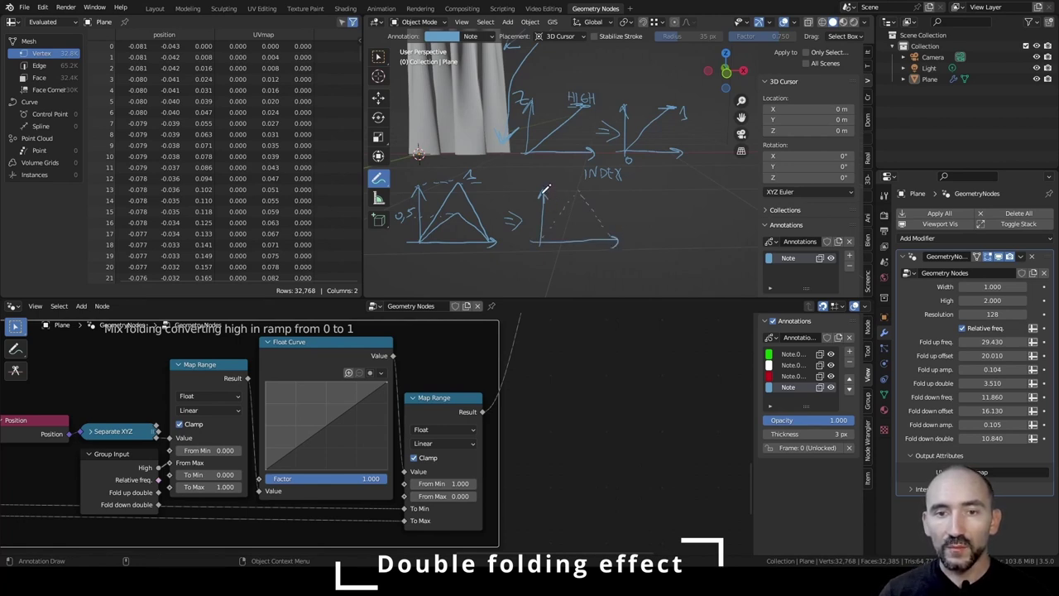
mouse_move(544, 191)
left_mouse_down()
mouse_move(570, 235)
mouse_move(616, 192)
mouse_move(604, 222)
mouse_move(587, 232)
mouse_move(607, 221)
mouse_move(602, 214)
mouse_move(553, 209)
mouse_move(554, 233)
mouse_move(570, 231)
mouse_move(549, 217)
left_mouse_up()
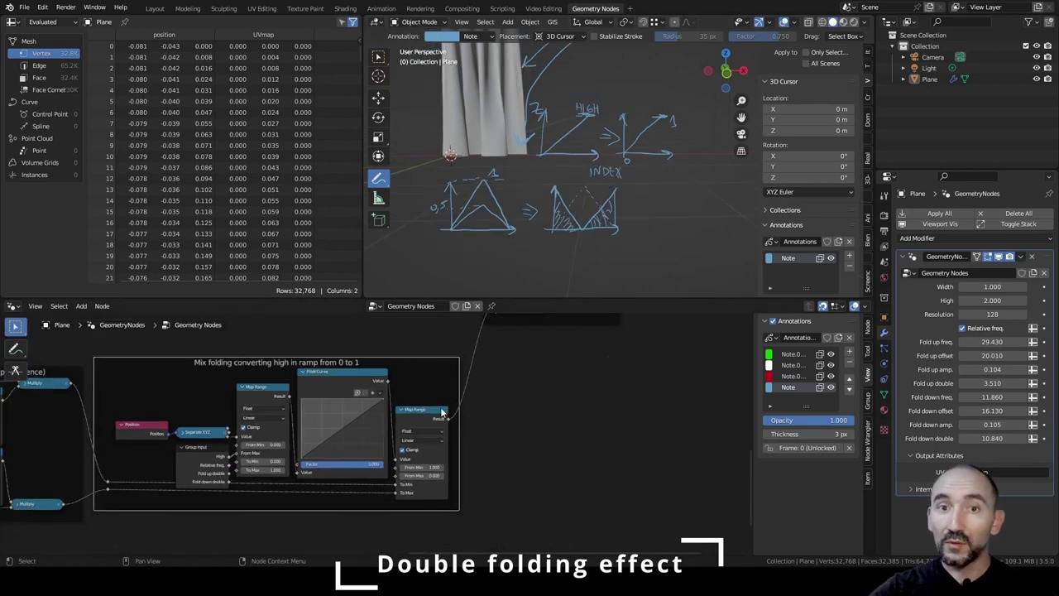
Move the Offset X for double folding frame farther from the mix folding frame and save the file.
key("g")
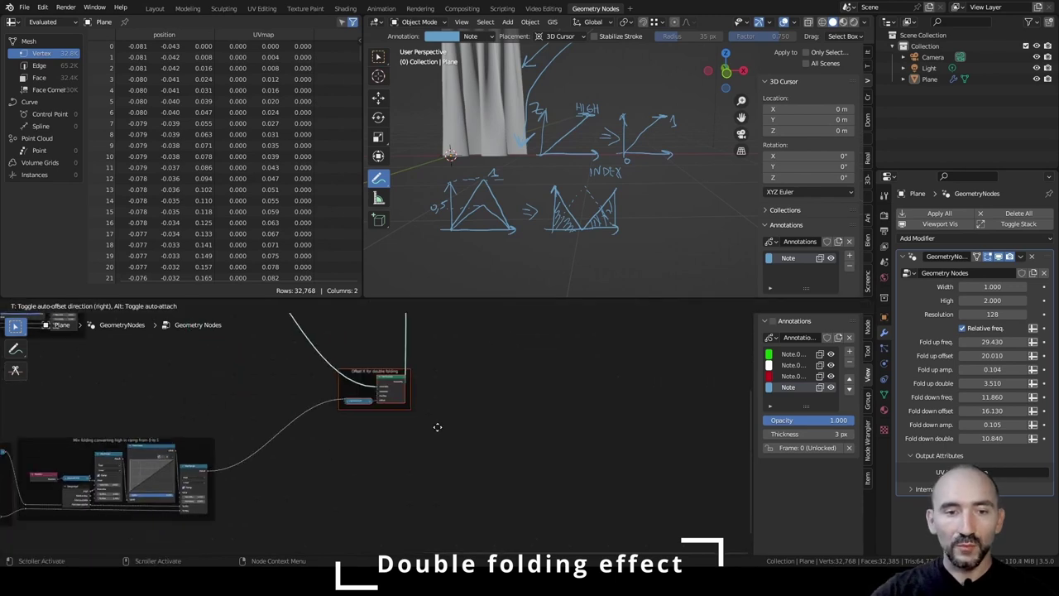
left_click(465, 432)
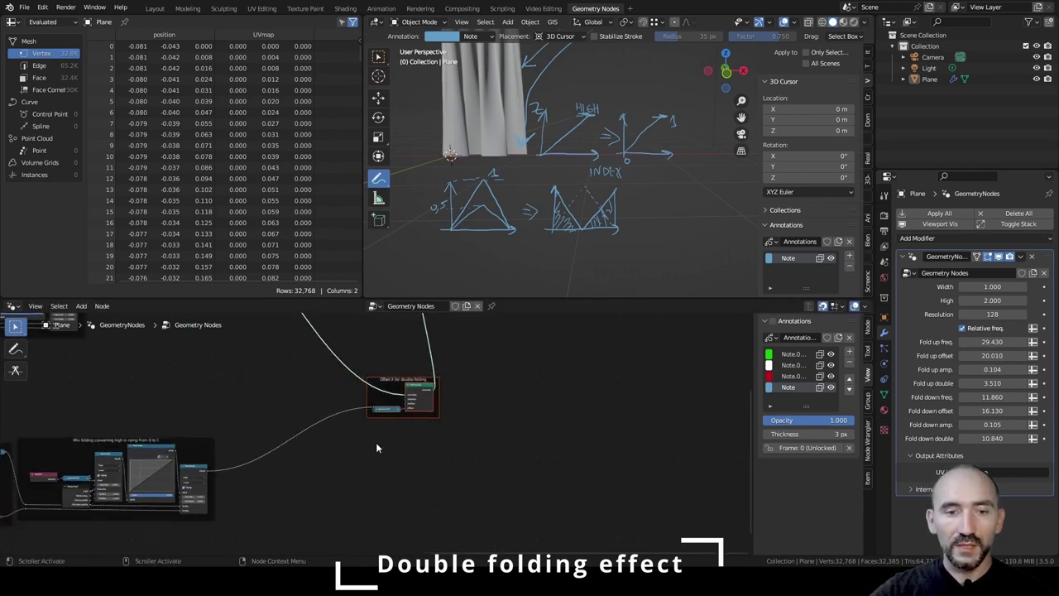
middle_click_drag(376, 442, 448, 387)
left_click(448, 414)
key("ctrl+s")
Add a Ping-Pong math node below the mix folding frame, fed by the first Map Range node's result.
scroll(447, 414, "up", 4)
scroll(397, 422, "up", 1)
scroll(448, 387, "up", 2)
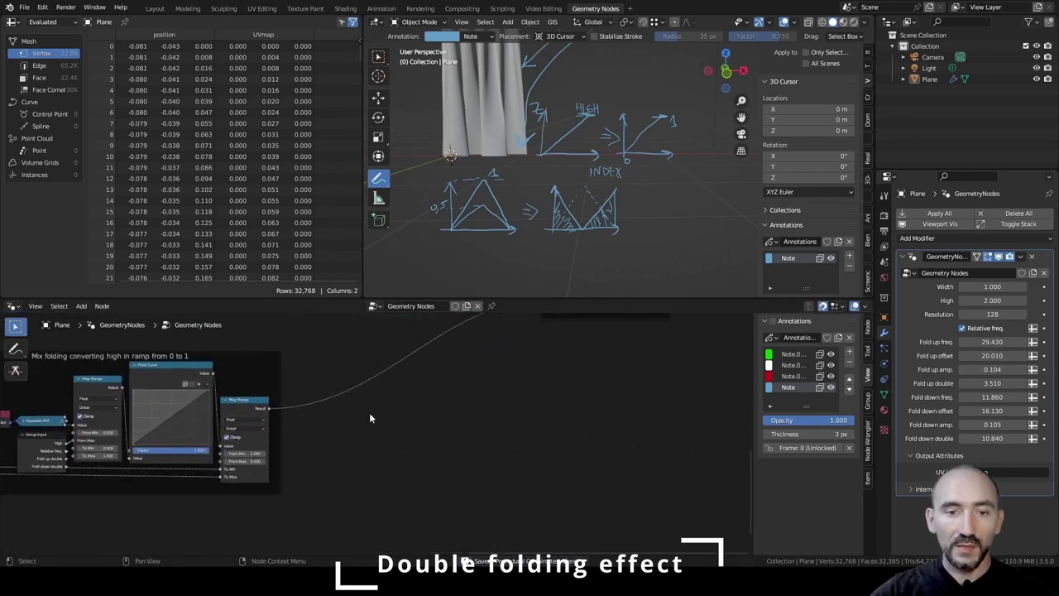
middle_click_drag(175, 505, 298, 473)
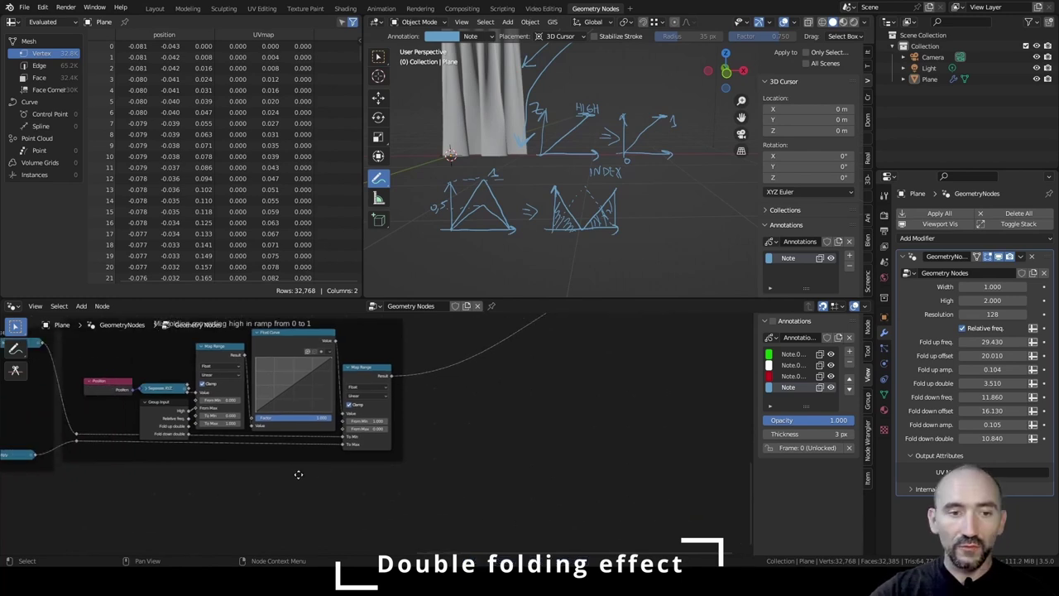
scroll(306, 466, "up", 4)
middle_click_drag(96, 374, 200, 432)
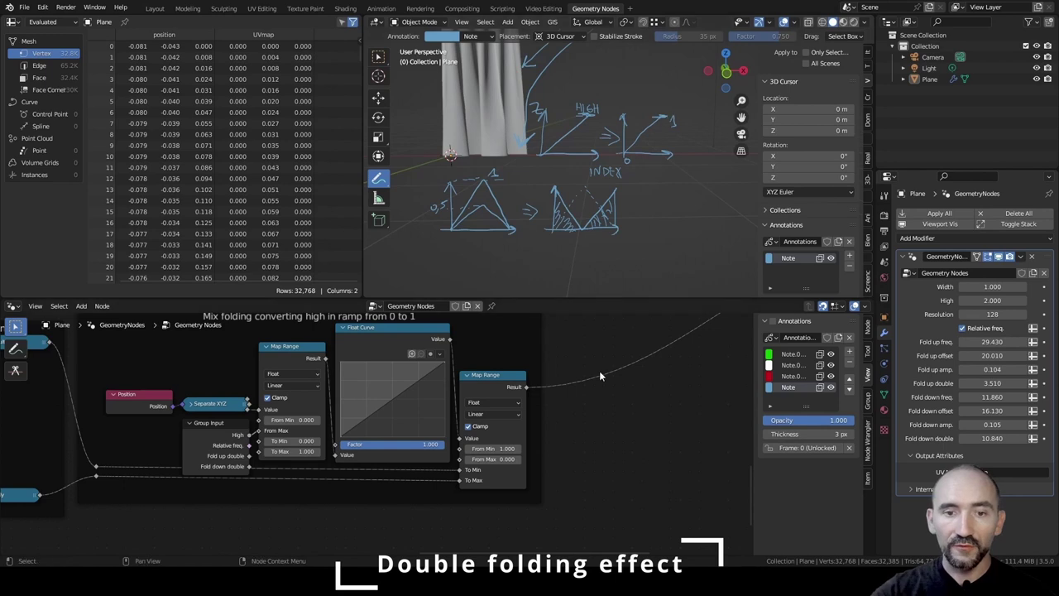
middle_click_drag(552, 424, 449, 402)
left_click_drag(222, 337, 259, 514)
type("pingp")
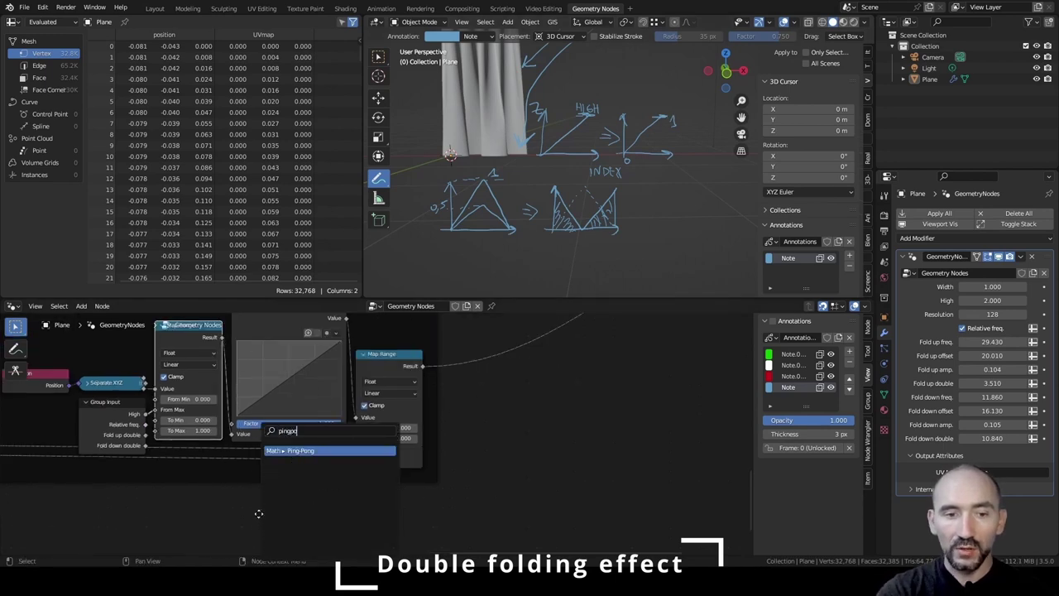
type("o")
key("Return")
Add a Divide math node with a divisor of 0.5, fed by the Ping-Pong node's value.
left_click_drag(396, 420, 454, 437)
type("div")
key("Return")
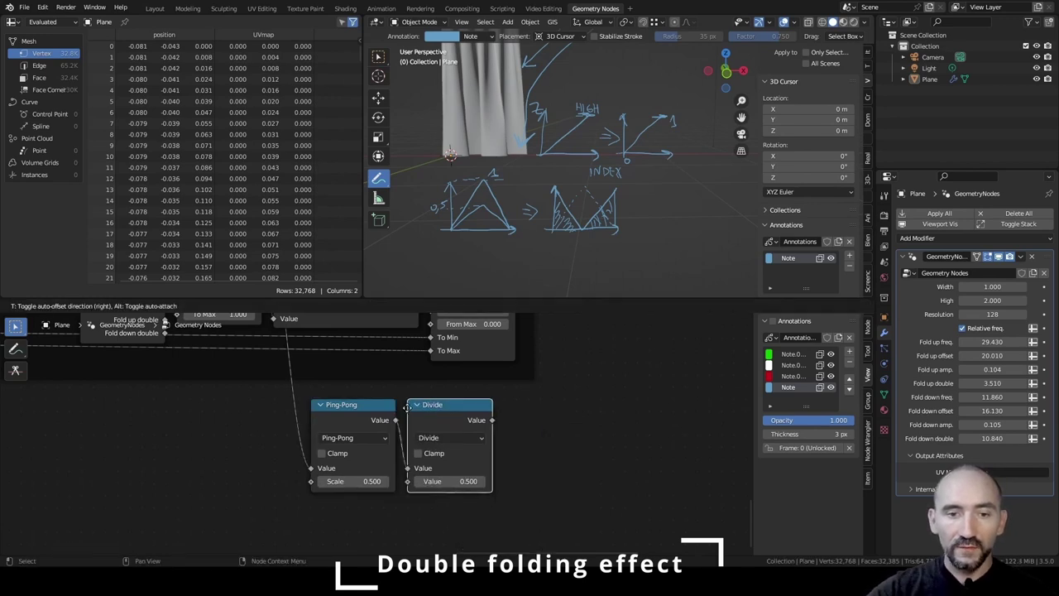
left_click(403, 415)
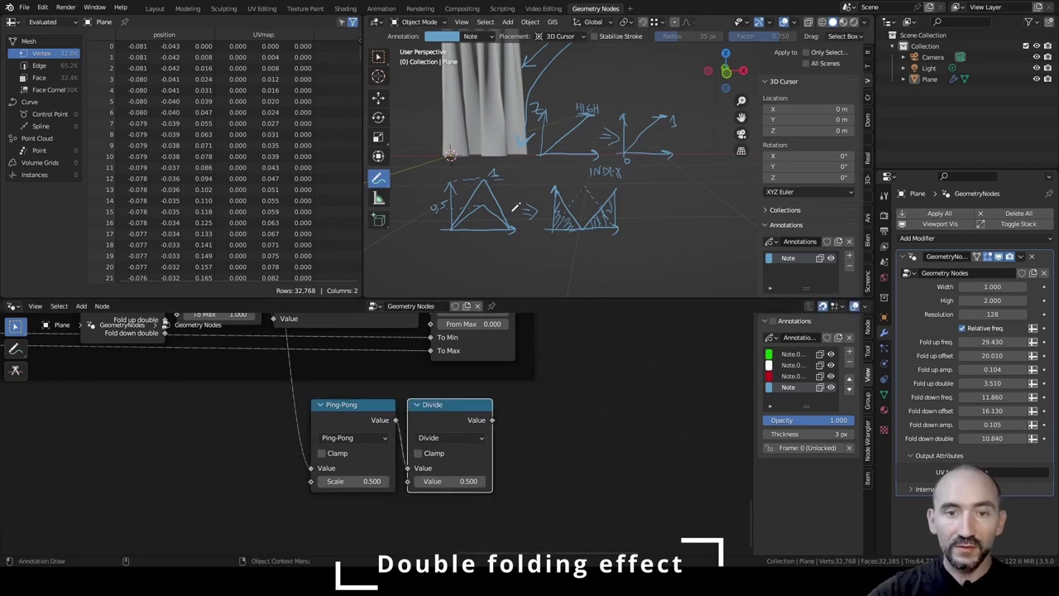
left_click(346, 404)
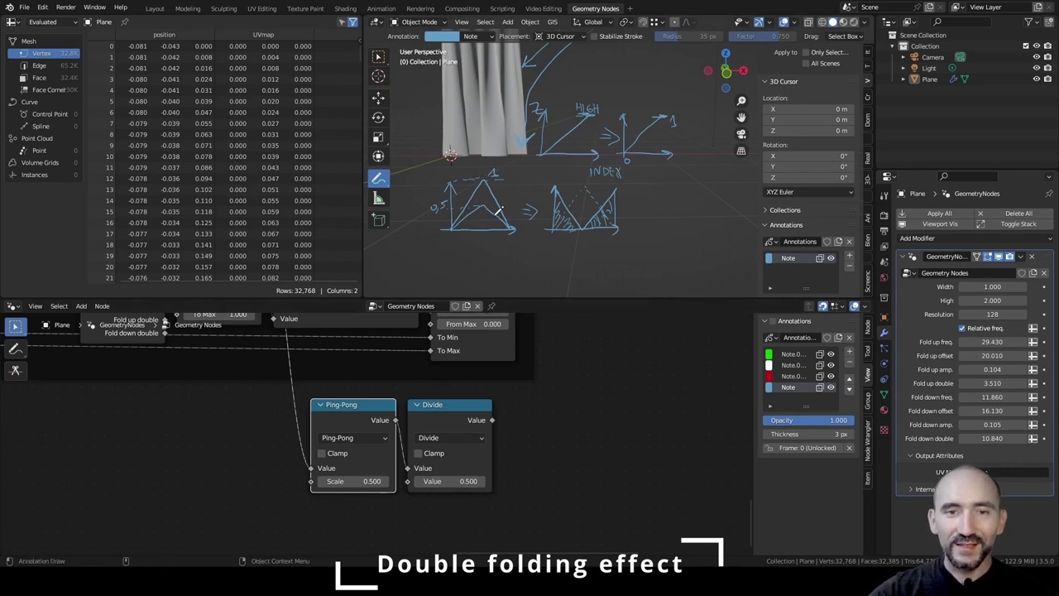
Add a Map Range node beside the Divide node, fed by the Divide node's value.
middle_click_drag(491, 420, 305, 445)
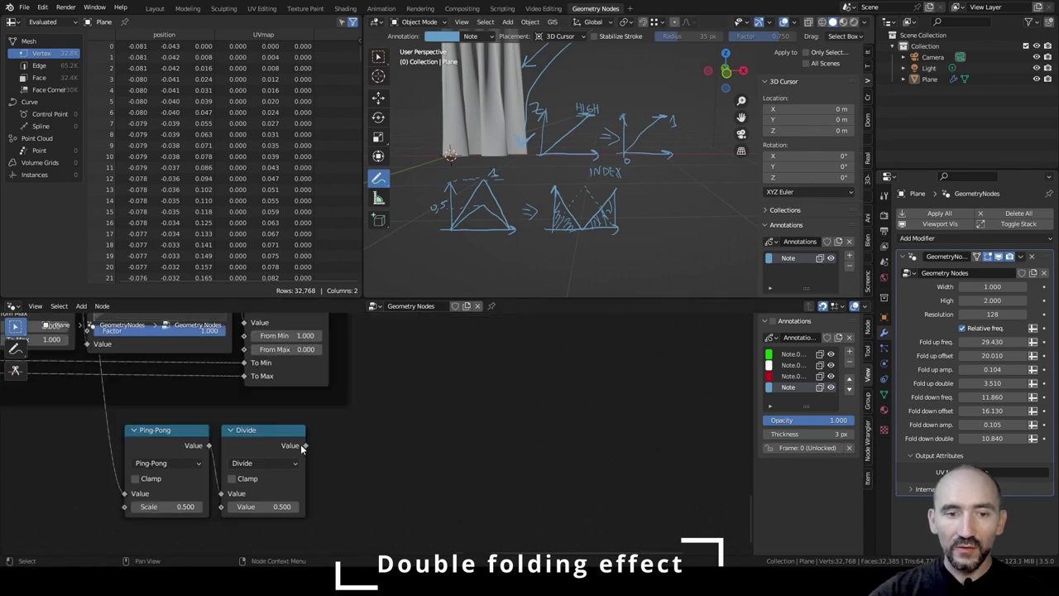
left_click_drag(305, 445, 394, 439)
type("map")
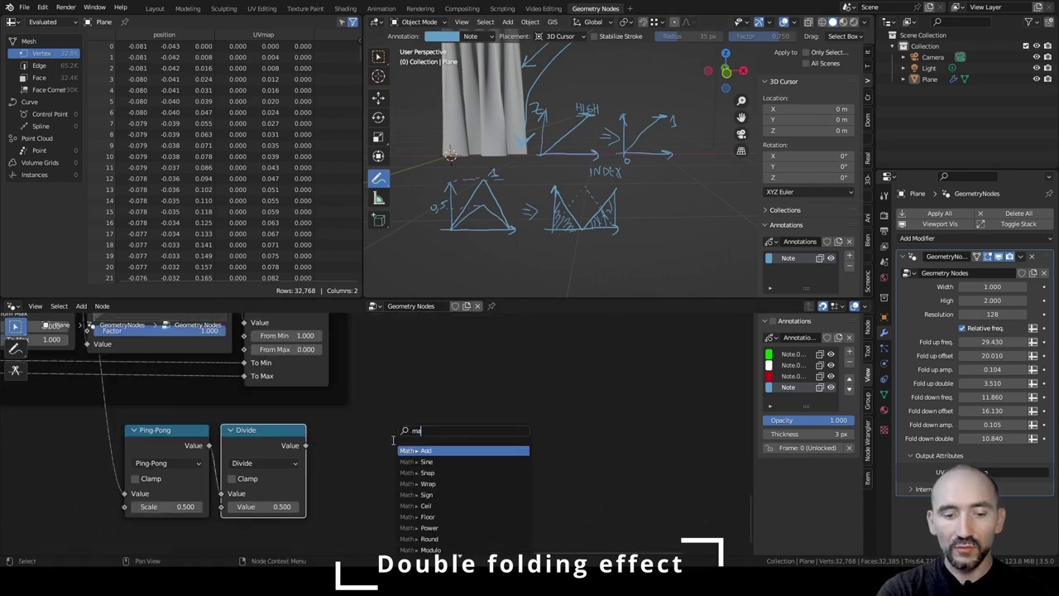
key("Return")
left_click(320, 428)
Set To Min to 1 and To Max to 0 on the new Map Range node after the Divide node.
middle_click_drag(422, 453, 461, 404)
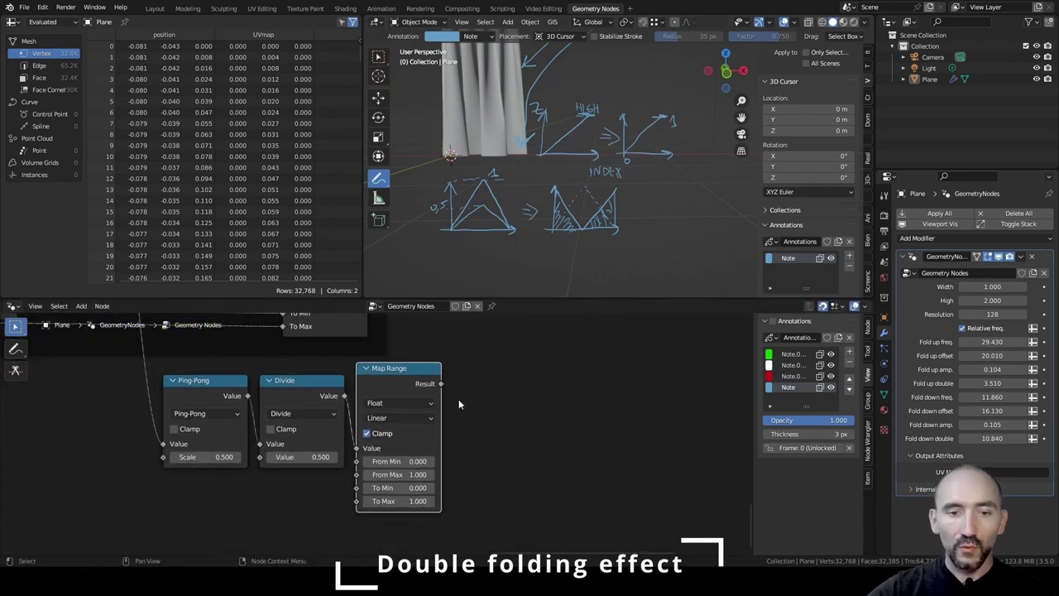
left_click(400, 486)
type("1")
key("Tab")
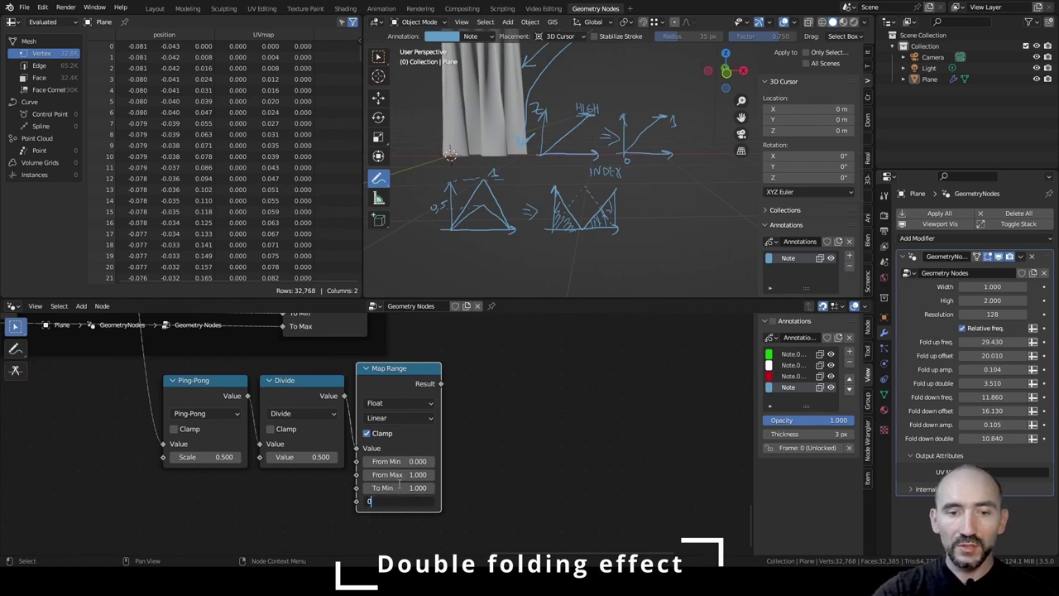
type("0")
key("Return")
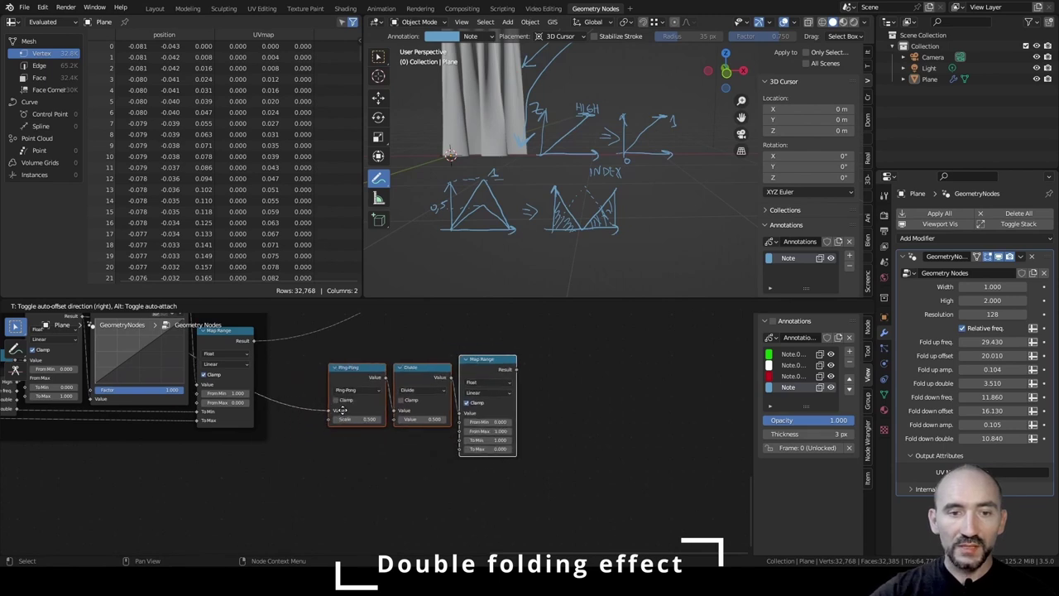
Reposition the Ping-Pong, Divide and Map Range nodes and route their incoming link beneath the mix folding frame with reroute points.
left_click(294, 421)
key("g")
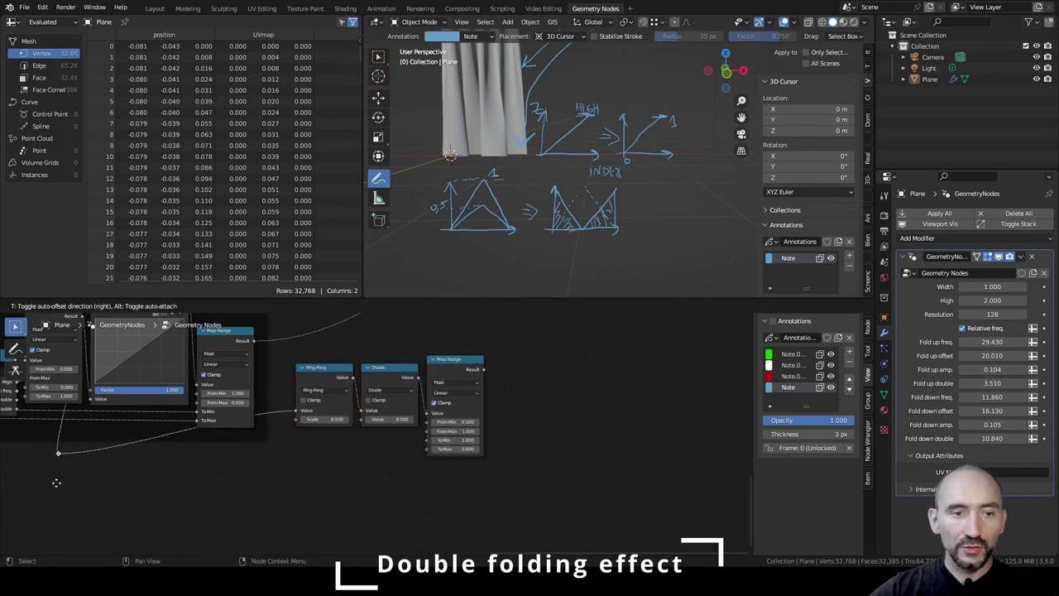
left_click(90, 485)
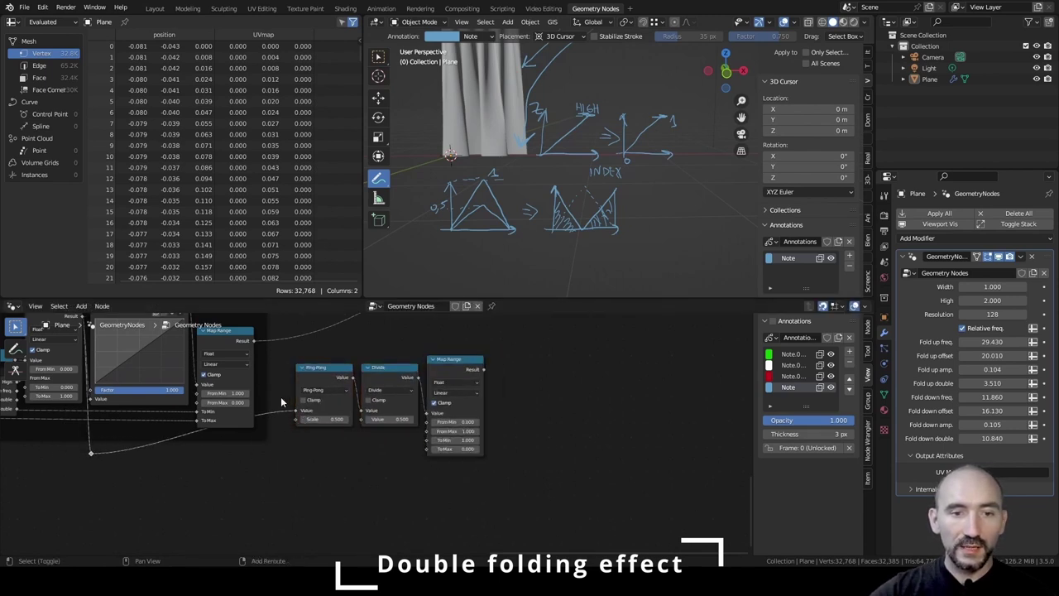
right_click_drag(281, 397, 276, 432, "shift")
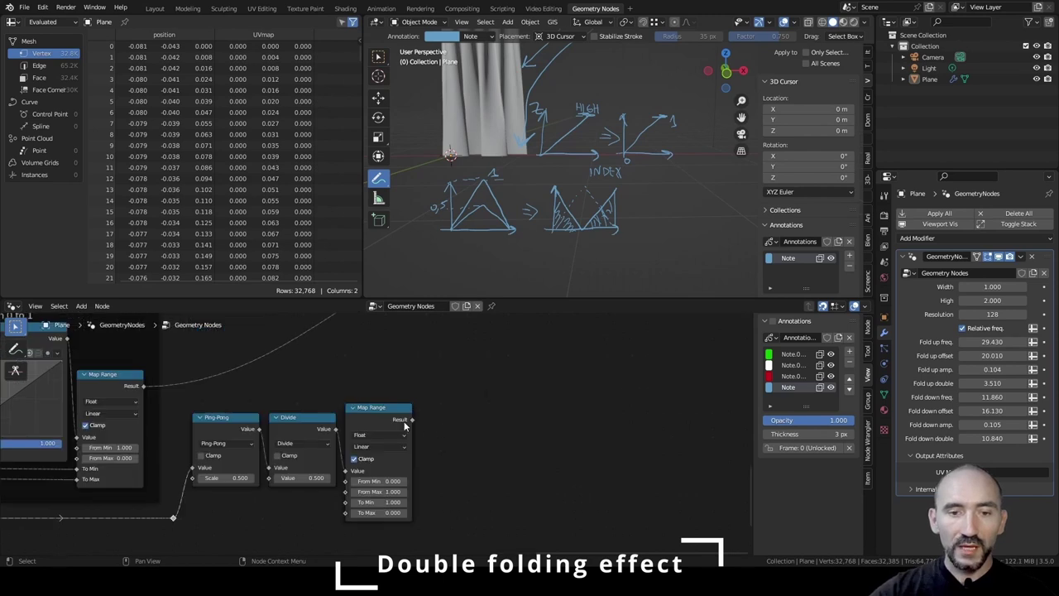
Multiply the folding Map Range result by the new Map Range result and feed the product into the Combine XYZ in "Offset X for double folding".
left_click_drag(412, 420, 447, 385)
type("m")
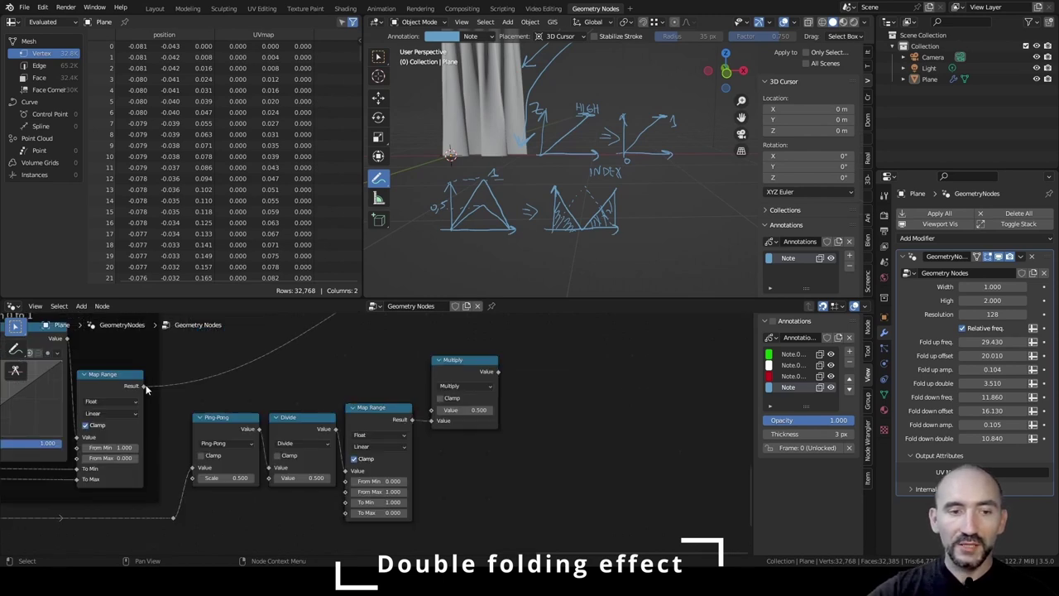
left_click_drag(145, 386, 432, 419)
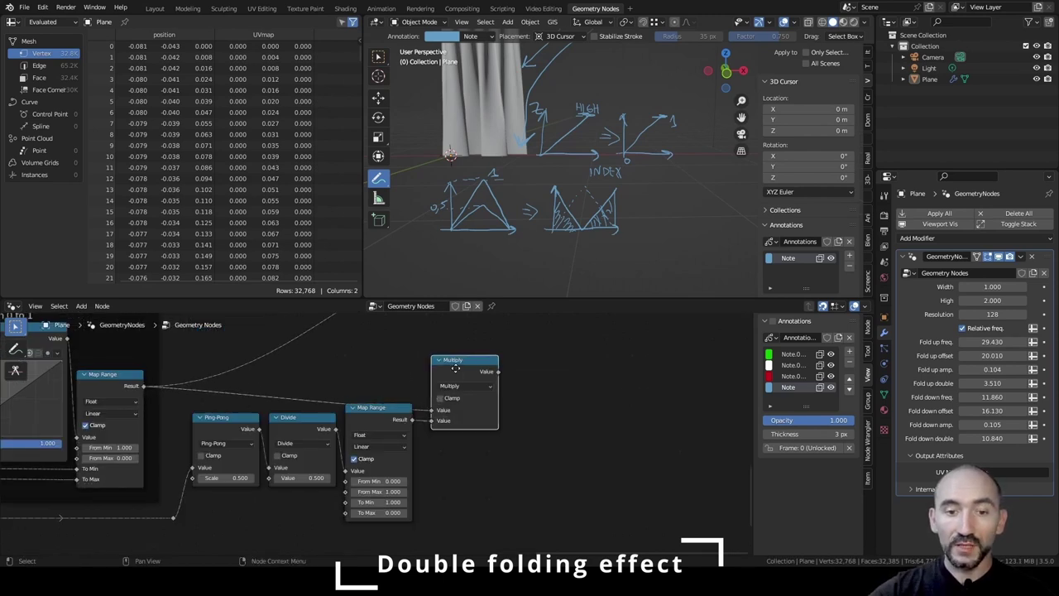
middle_click_drag(450, 359, 335, 493)
left_click_drag(385, 503, 429, 390)
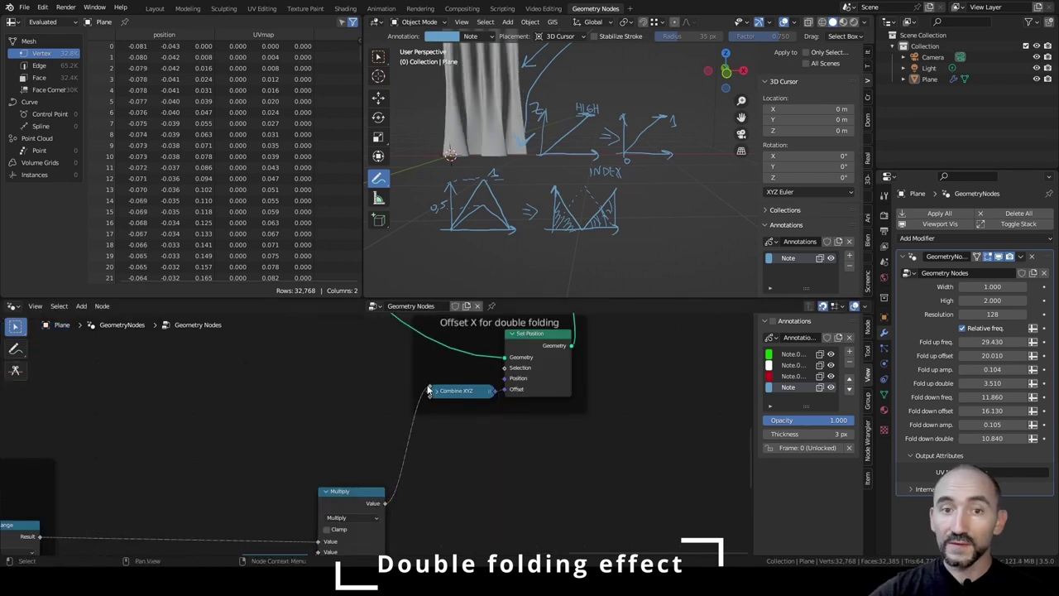
Bring the whole curtain into view and switch the 3D viewport from annotating to the Select Box tool.
middle_click_drag(498, 91, 530, 150, "shift")
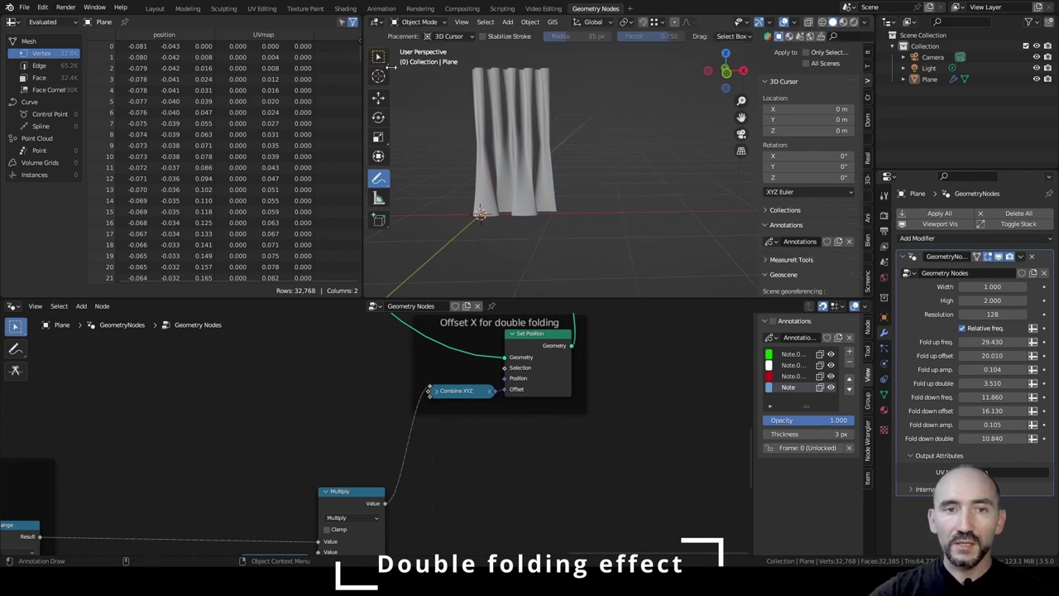
left_click(384, 62)
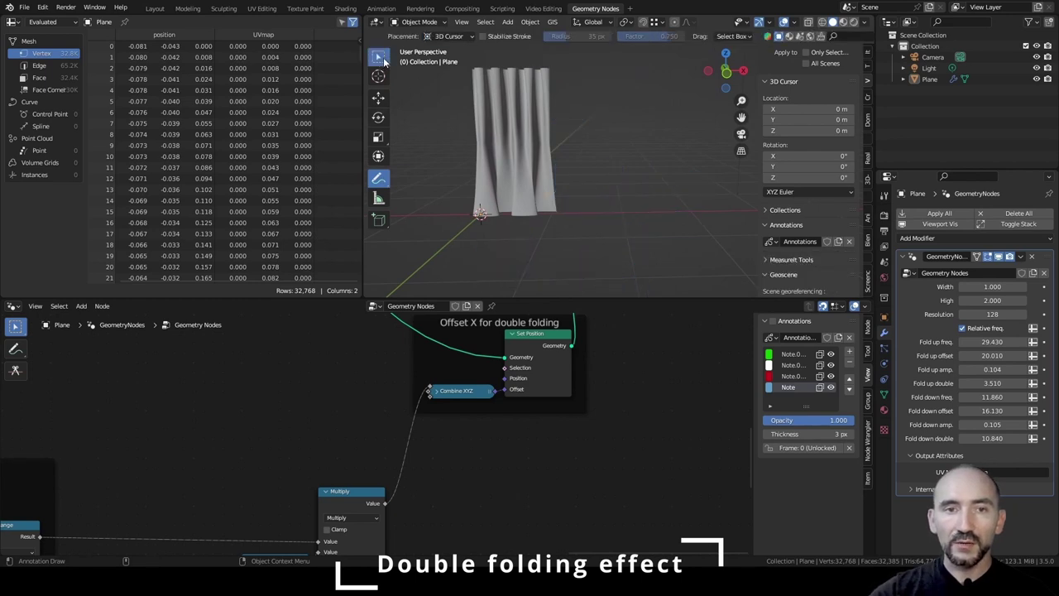
left_click(378, 57)
Inspect the curtain's folds and set Fold down double to 3.990 and Fold up double to 2.890 in the modifier.
mouse_move(570, 128)
middle_mouse_down()
mouse_move(632, 162)
mouse_move(581, 157)
mouse_move(587, 127)
mouse_move(584, 166)
middle_mouse_up()
scroll(630, 162, "up", 4)
scroll(584, 166, "up", 3)
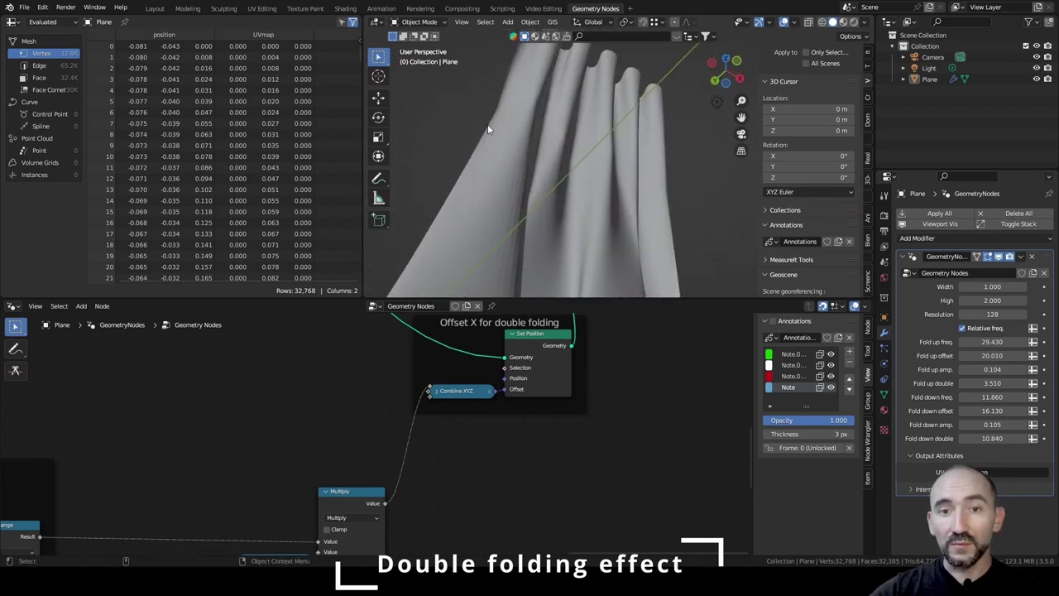
middle_click_drag(650, 191, 653, 99, "shift")
left_click_drag(1011, 438, 881, 438)
middle_click_drag(661, 150, 657, 240)
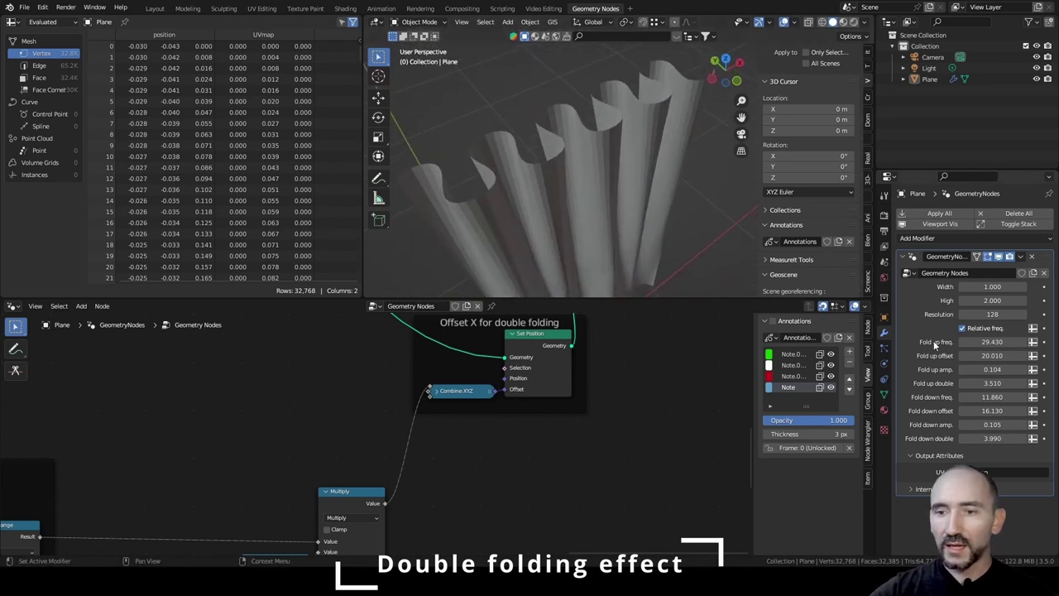
left_click_drag(987, 381, 960, 382)
middle_click_drag(678, 190, 676, 145)
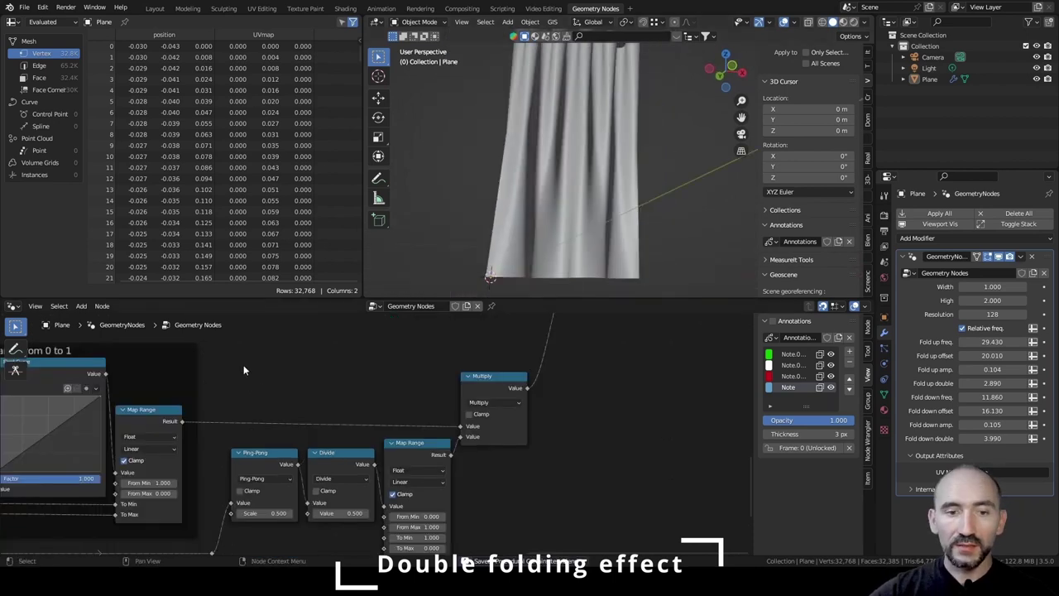
Frame the Ping-Pong, Divide, Map Range and Multiply nodes with the label "Avoi double folding effect in the center in a smoothed way".
left_click_drag(244, 369, 553, 509)
key("ctrl+j")
key("F2")
type("Avo")
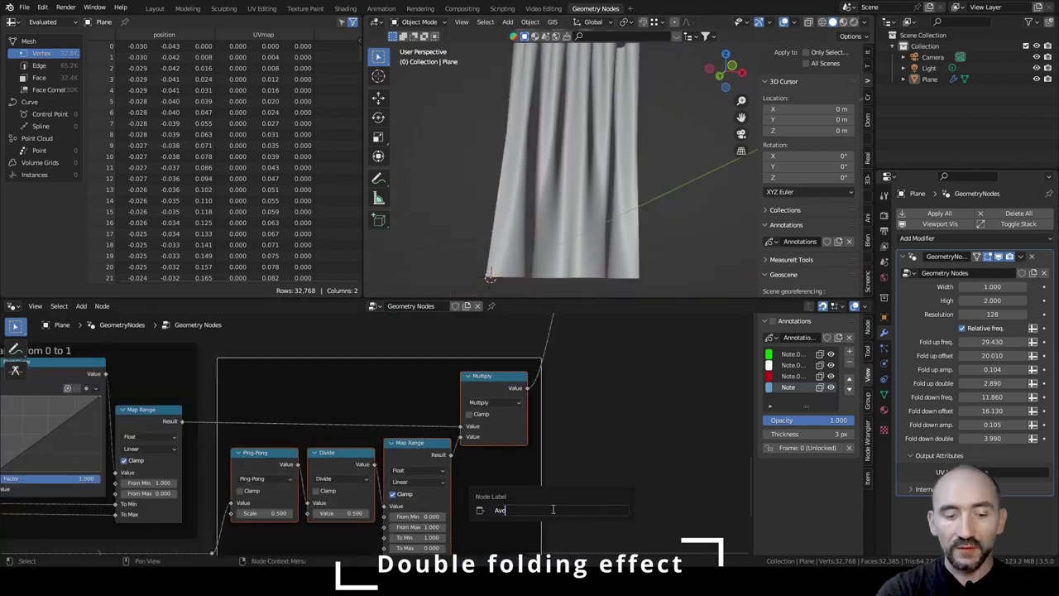
type("i double folding")
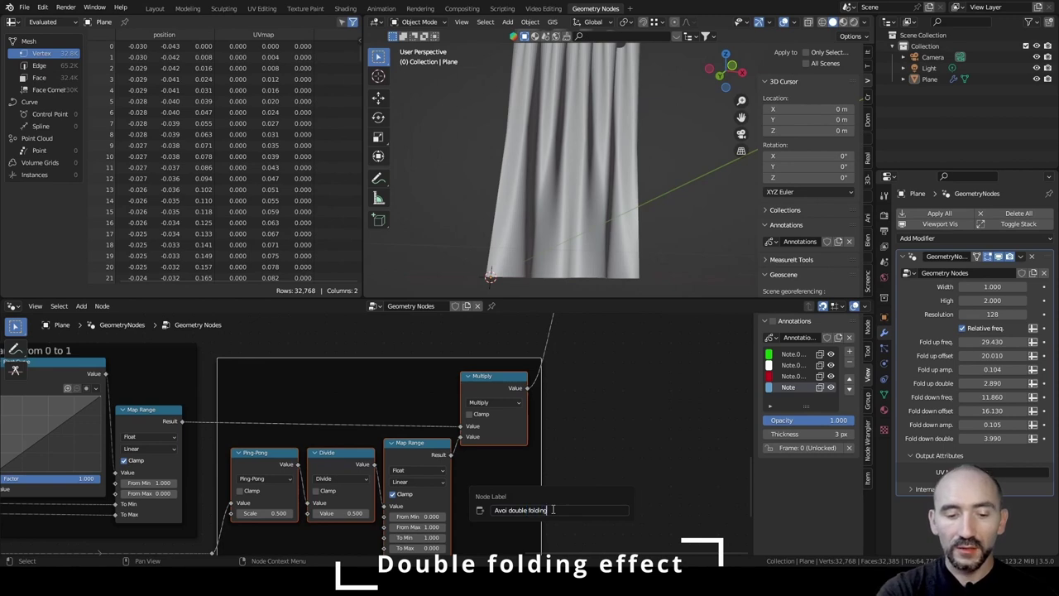
type(" effect in the")
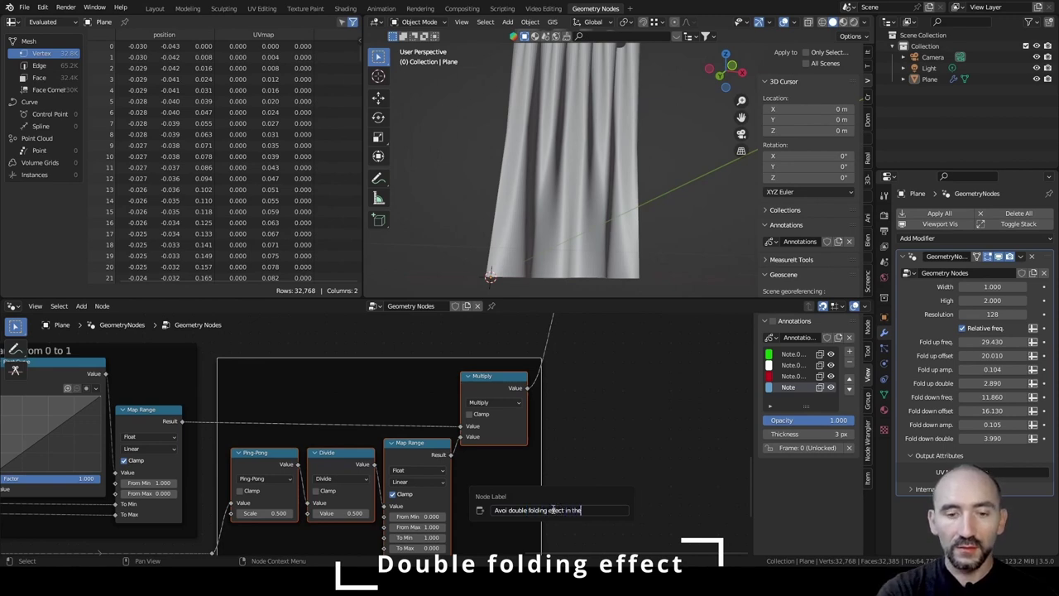
type(" center in a smoothed way")
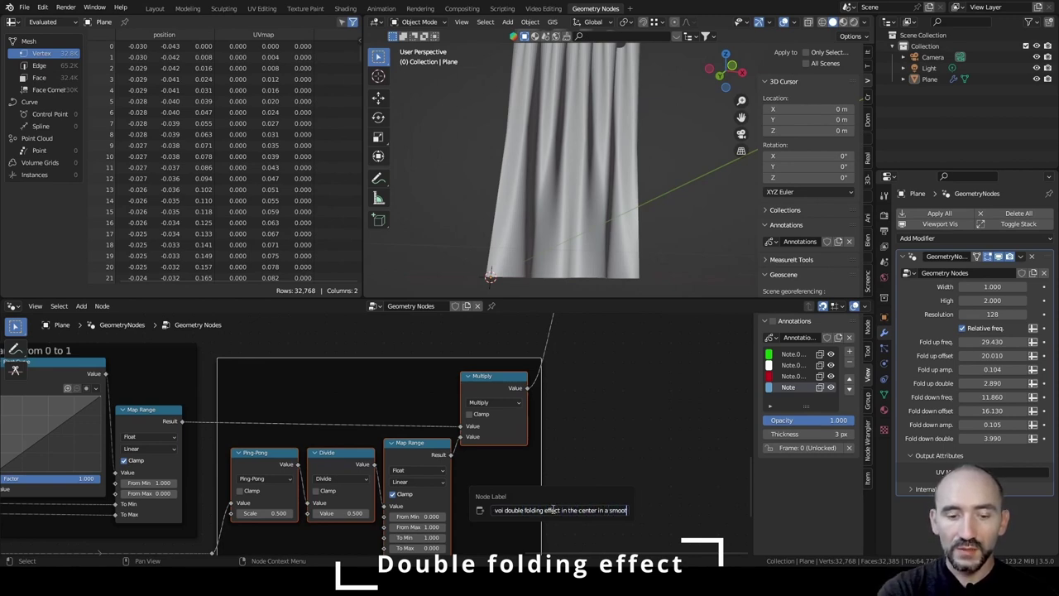
key("Return")
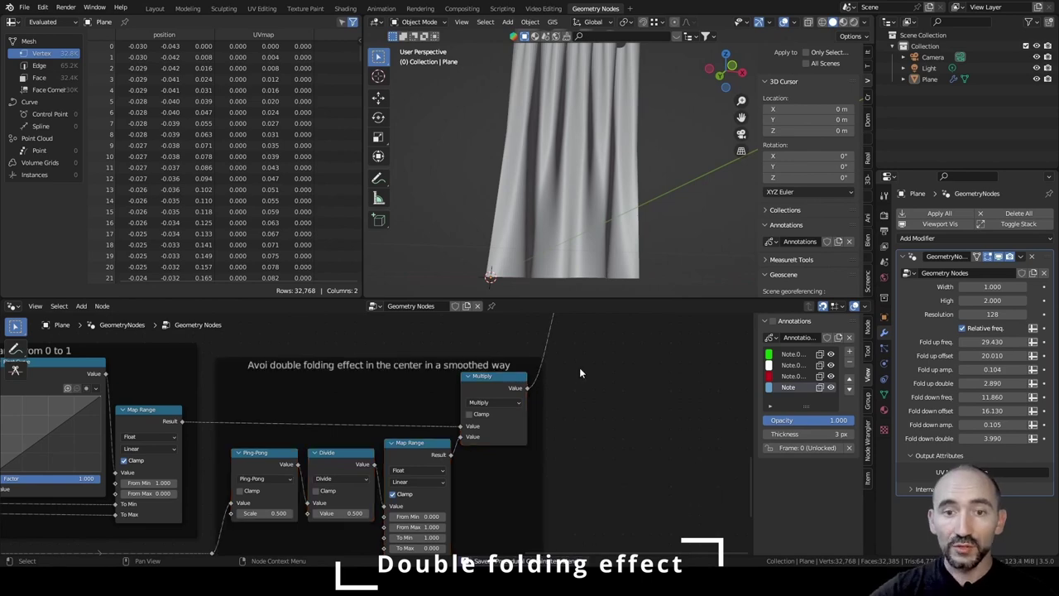
scroll(387, 435, "up", 2)
left_click(300, 438)
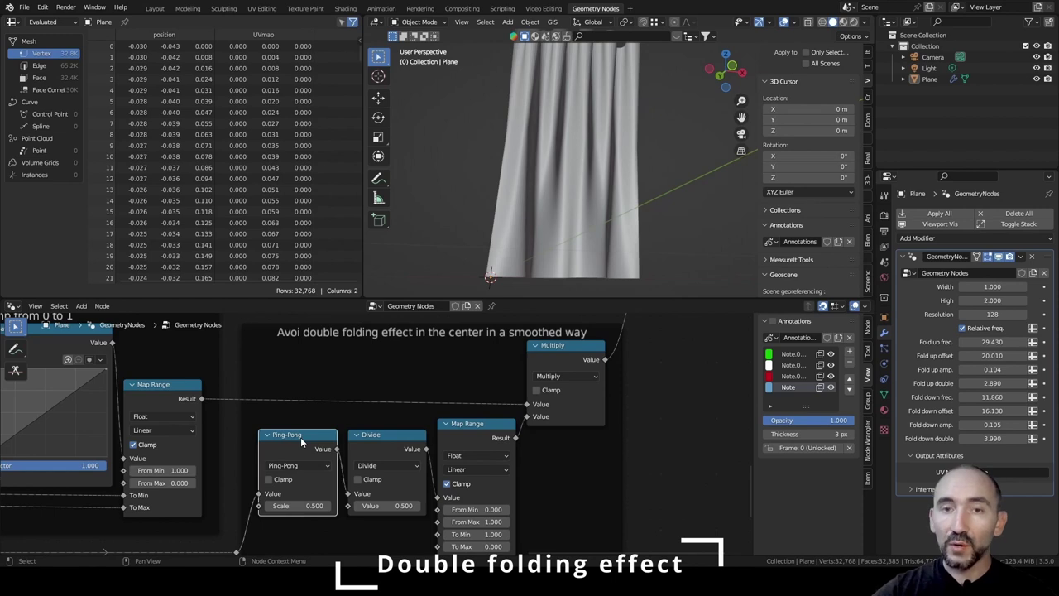
left_click(719, 336)
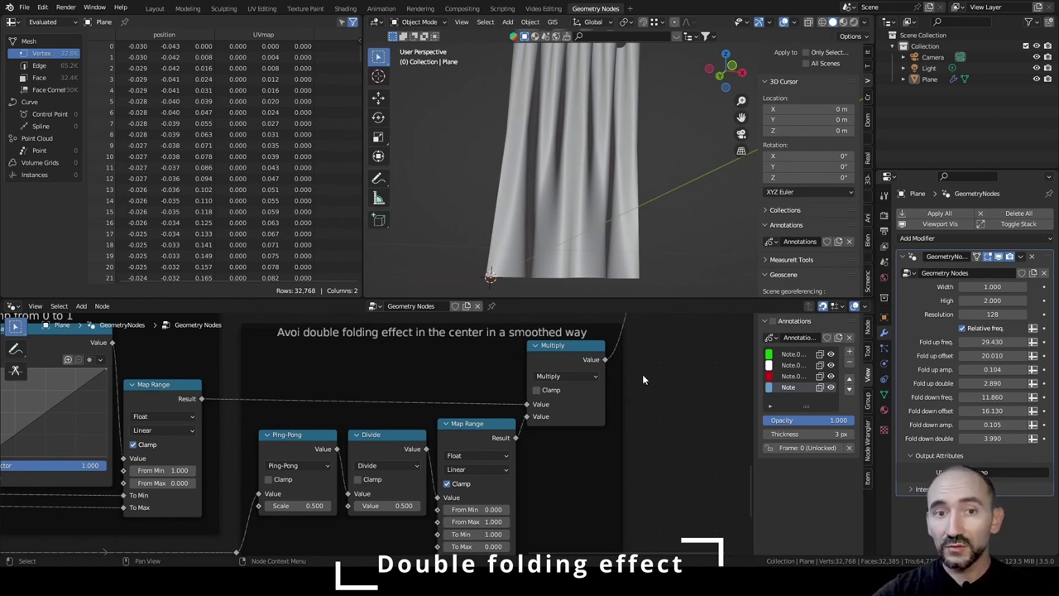
scroll(679, 385, "down", 3)
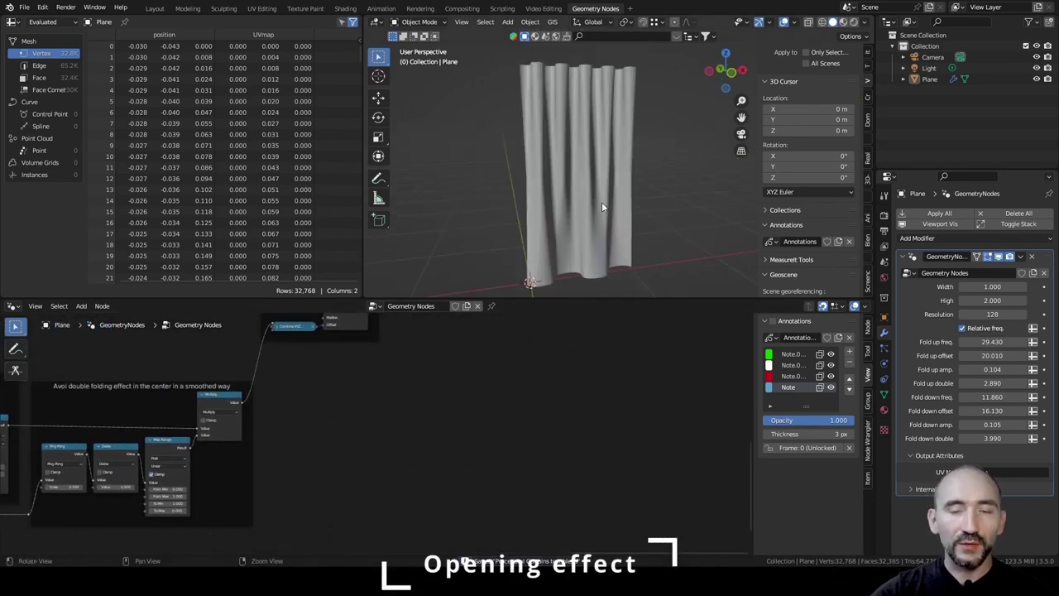
mouse_move(601, 202)
left_mouse_down("alt")
mouse_move(581, 198)
mouse_move(609, 187)
left_mouse_up("alt")
scroll(605, 190, "up", 1)
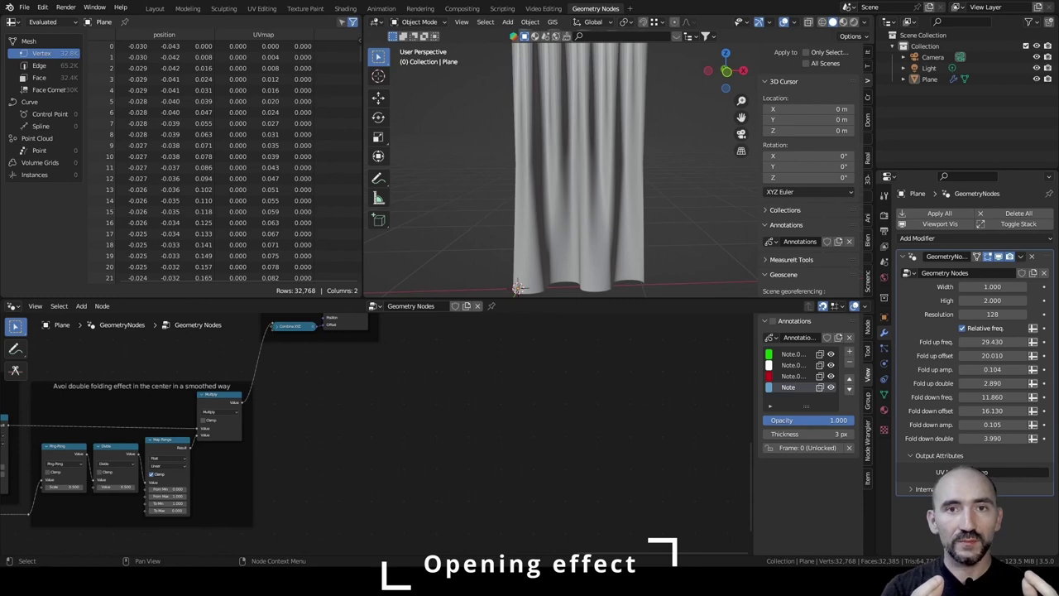
Annotate a sketch of an opened curtain beside the model, gathered at the lower part, with its upper edges and tie height marked.
left_click(378, 178)
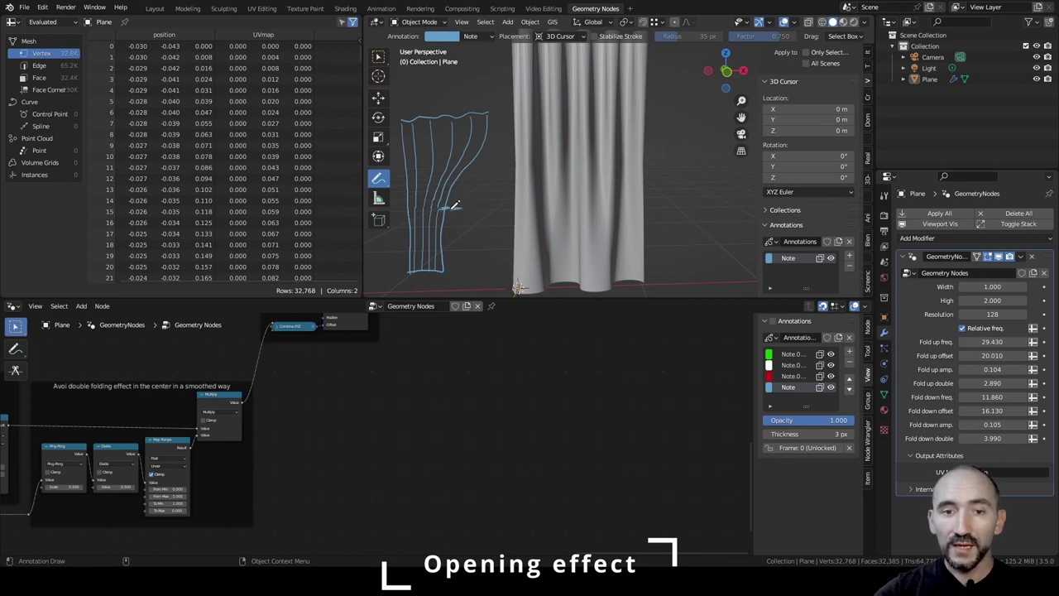
mouse_move(445, 212)
left_mouse_down()
mouse_move(444, 261)
mouse_move(445, 219)
left_mouse_up()
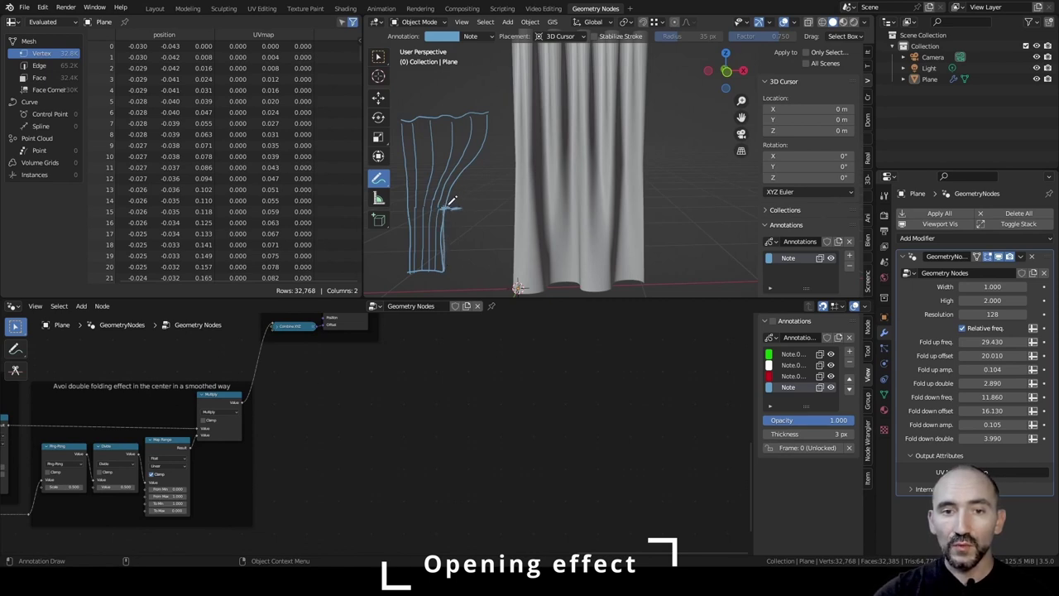
mouse_move(472, 167)
left_mouse_down()
mouse_move(471, 158)
mouse_move(451, 198)
mouse_move(485, 138)
mouse_move(479, 112)
left_mouse_up()
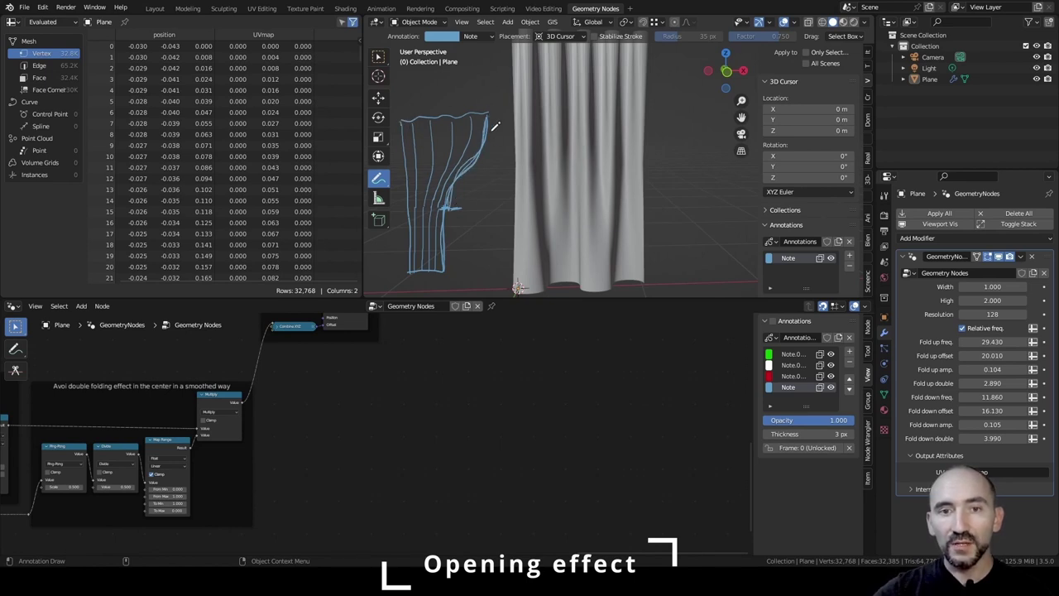
left_click_drag(489, 94, 491, 114)
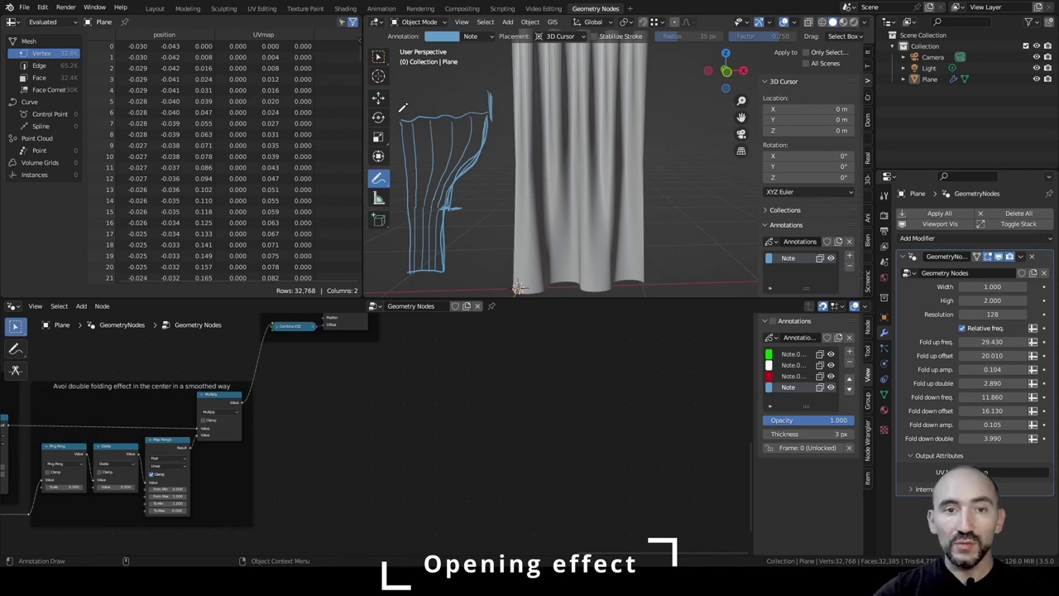
mouse_move(397, 118)
left_mouse_down()
mouse_move(395, 94)
mouse_move(397, 121)
left_mouse_up()
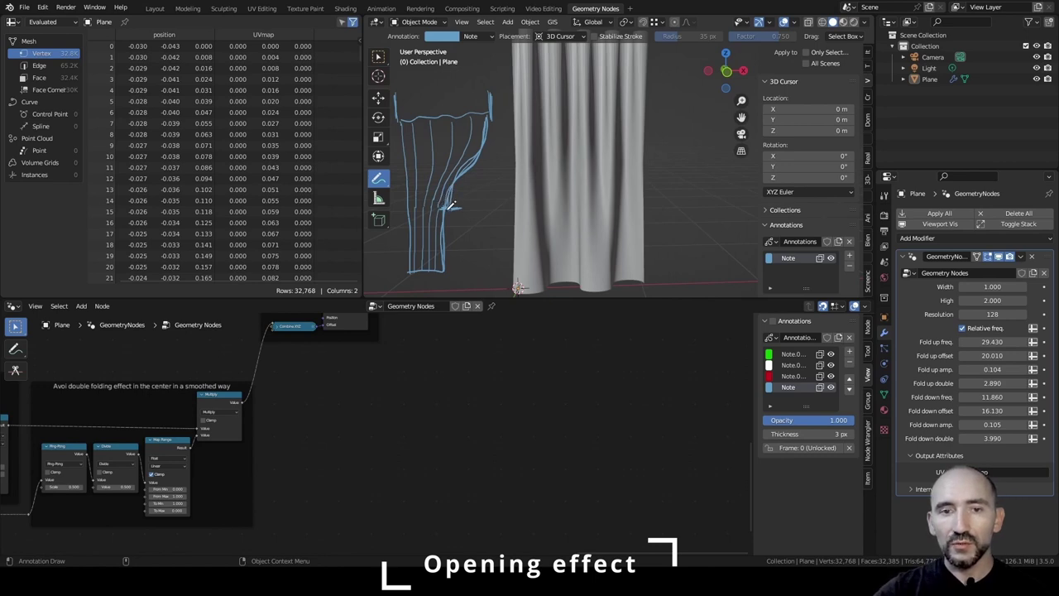
mouse_move(447, 208)
left_mouse_down()
mouse_move(460, 209)
mouse_move(400, 212)
left_mouse_up()
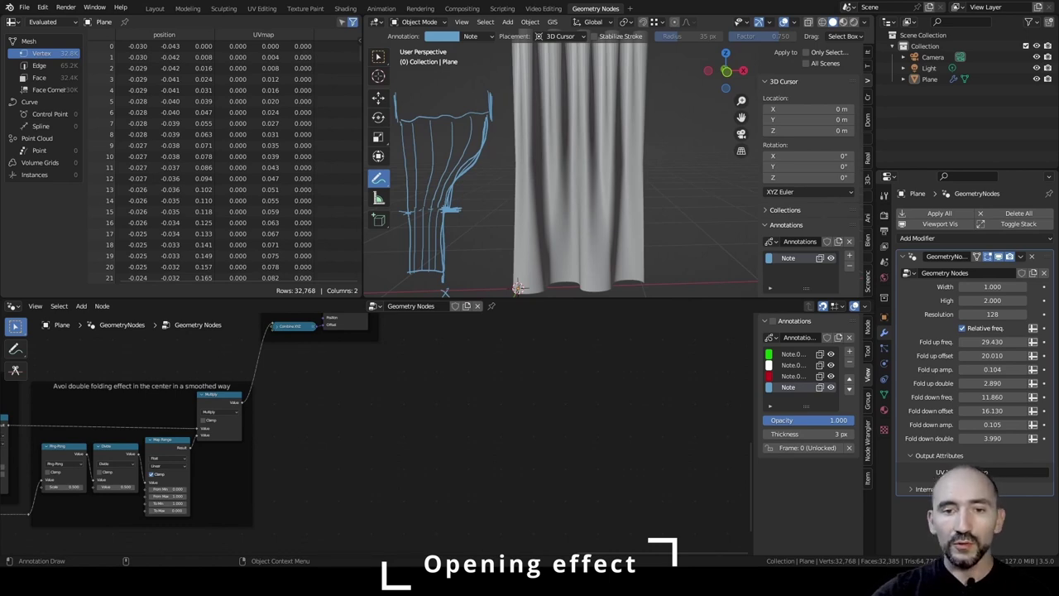
Add the full-width guide line, the 1 mark at its base and the value 0,4 at the gathered edge of the curtain sketch.
left_click_drag(492, 265, 492, 273)
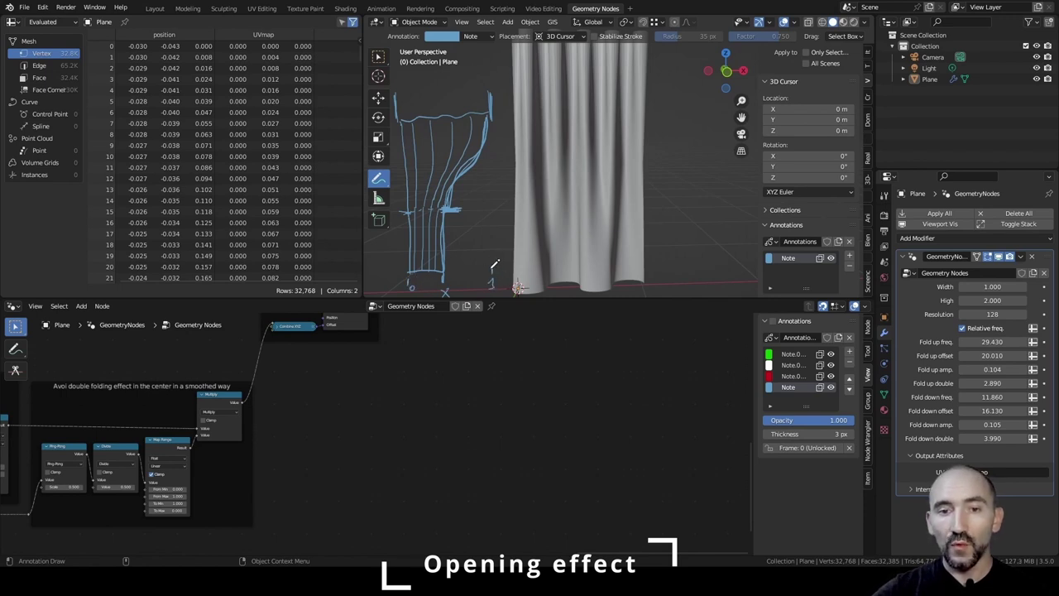
mouse_move(491, 128)
left_mouse_down()
mouse_move(498, 258)
mouse_move(450, 263)
left_mouse_up()
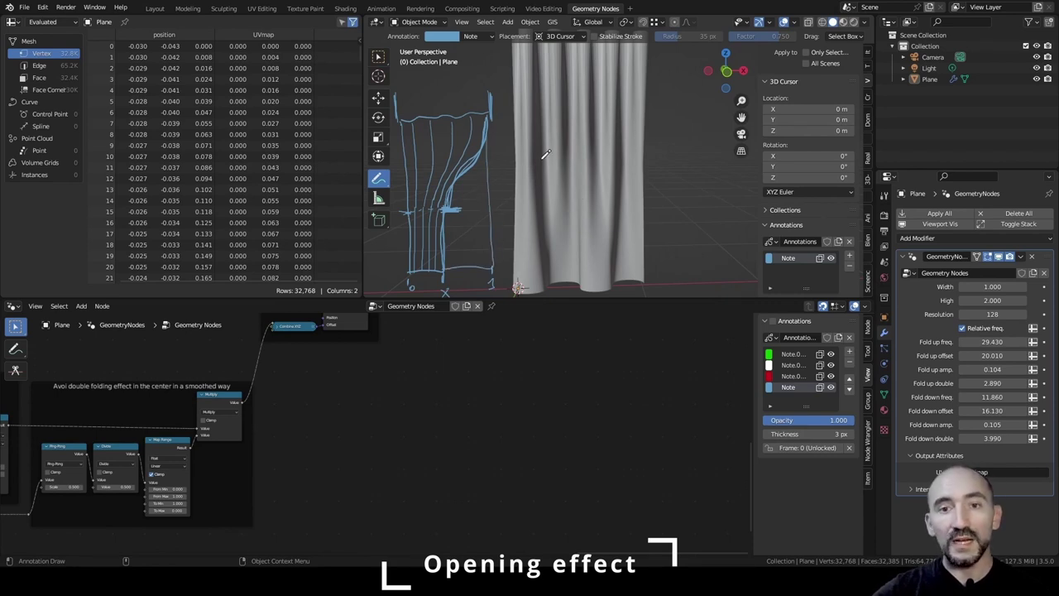
left_click_drag(452, 274, 467, 288)
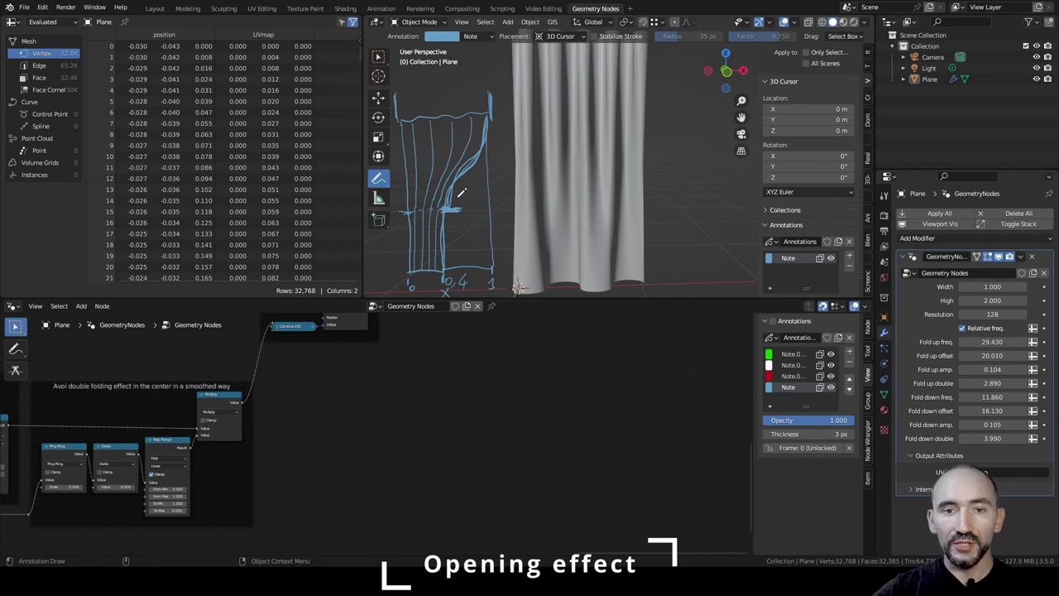
Add a float input named "Open X factor" to the node group, after Fold down double.
left_click(868, 396)
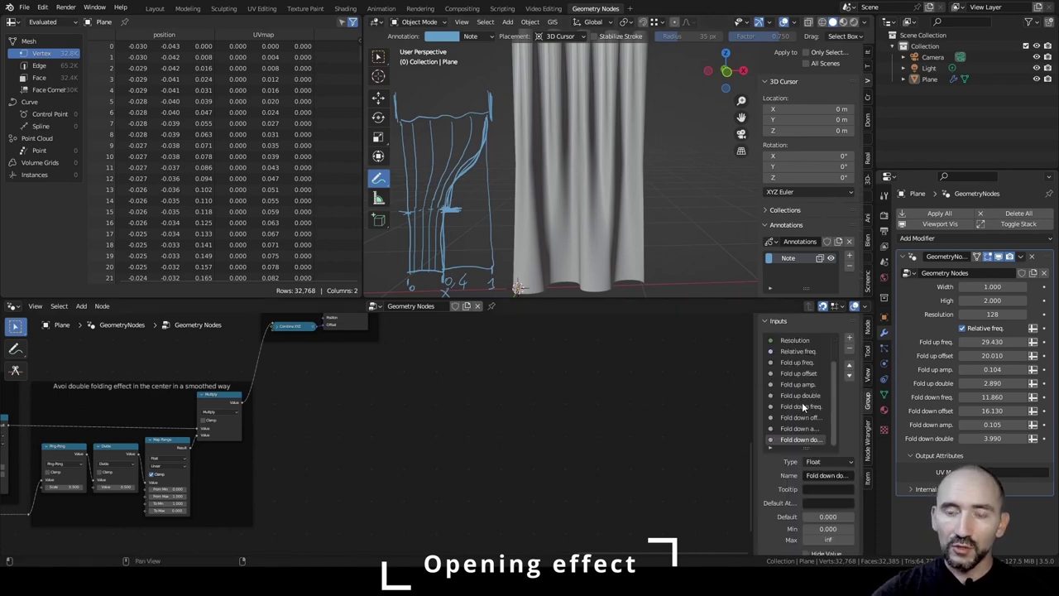
left_click(848, 338)
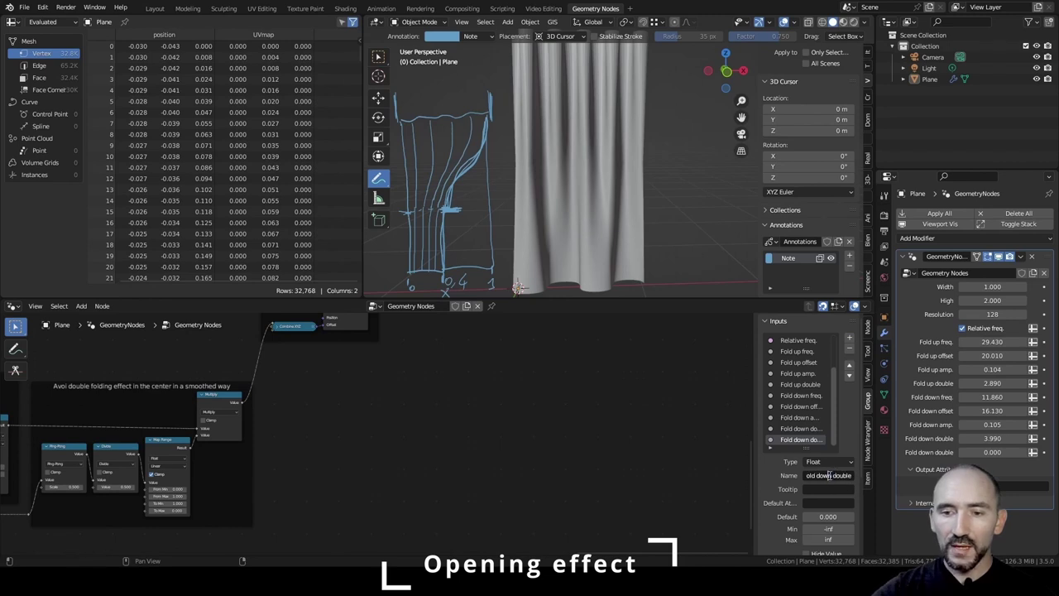
left_click(829, 475)
type("Oep")
key("BackSpace")
key("BackSpace")
type("Open X")
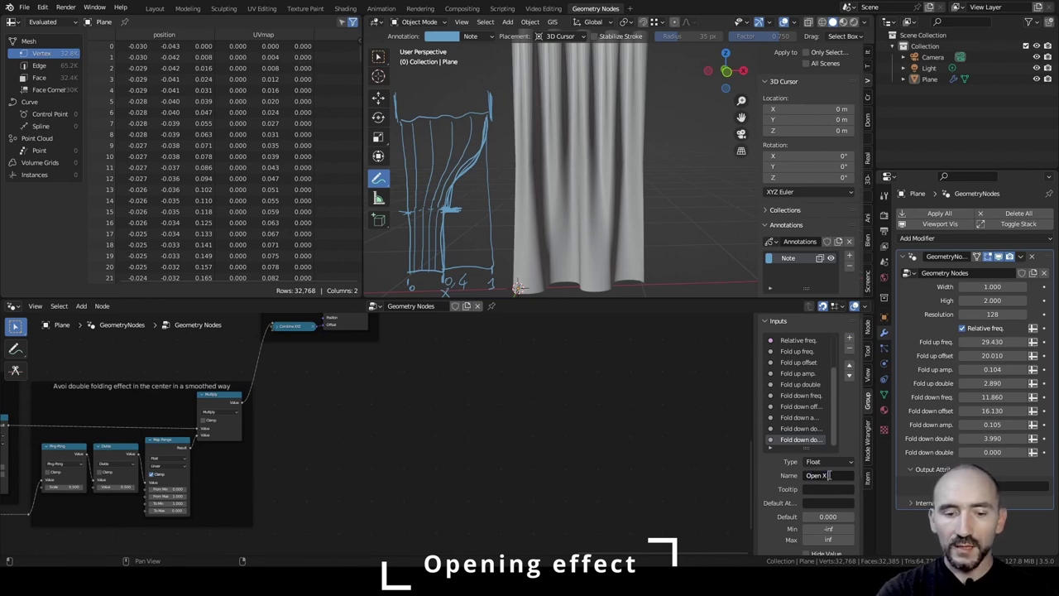
type(" factor")
key("Return")
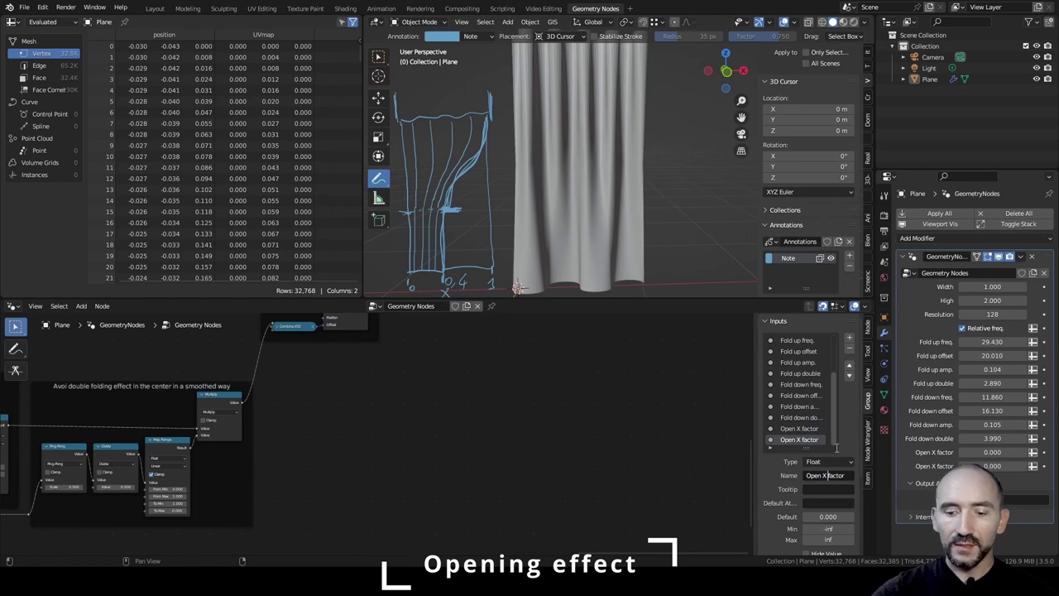
Add a second float group input named "Open Z factor" with a minimum of 0 and a maximum of 1.
key("Left")
key("BackSpace")
type("Z")
key("Tab")
key("Tab")
key("Tab")
key("Tab")
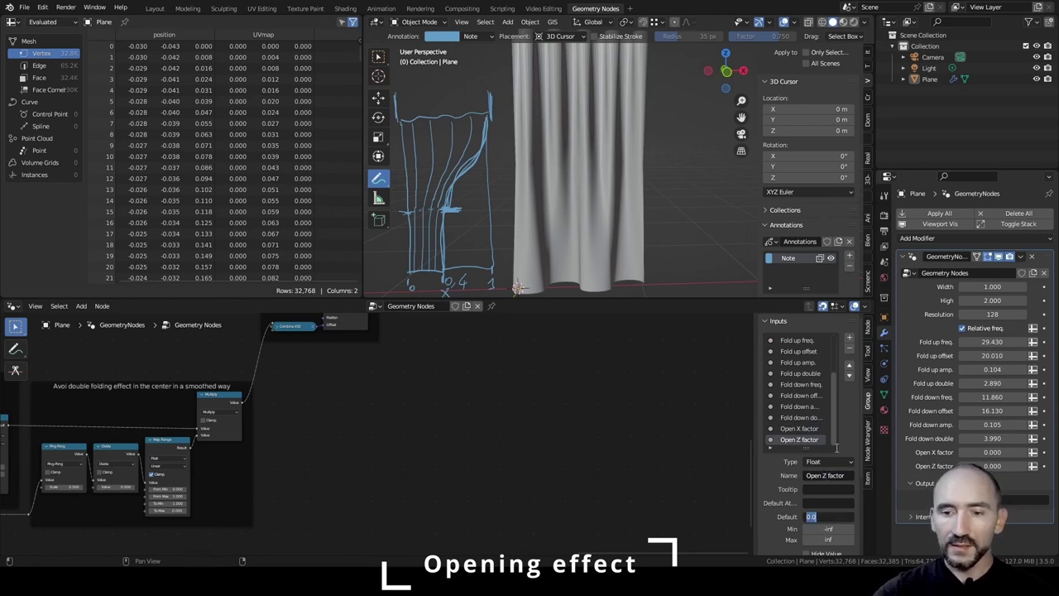
type("0")
key("Tab")
type("1")
key("Return")
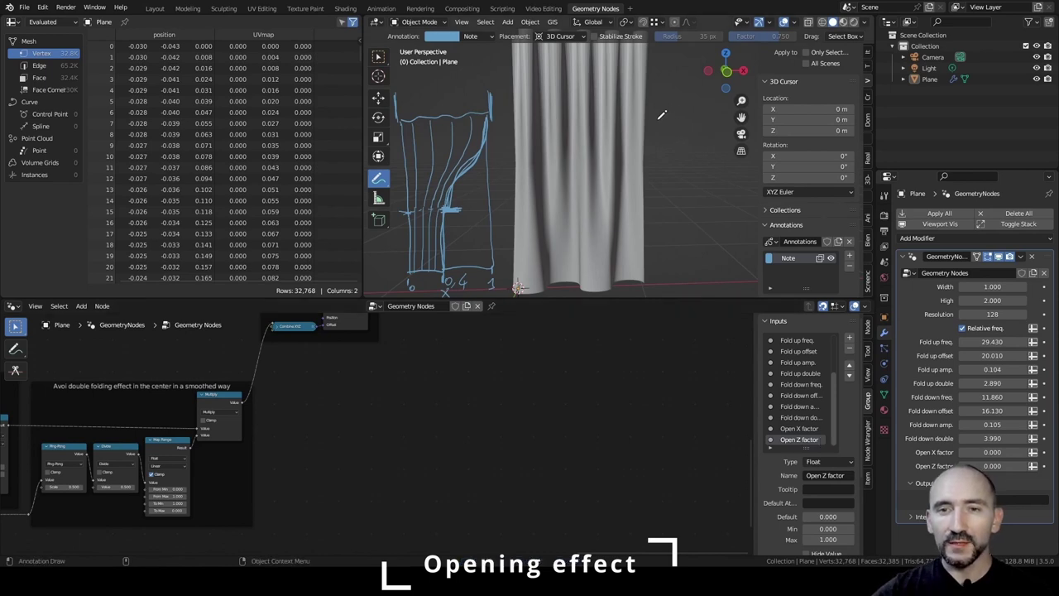
Annotate a second opened-curtain outline on the free side of the model, with a loop marking the belly of its curved edge.
left_click_drag(658, 116, 662, 284)
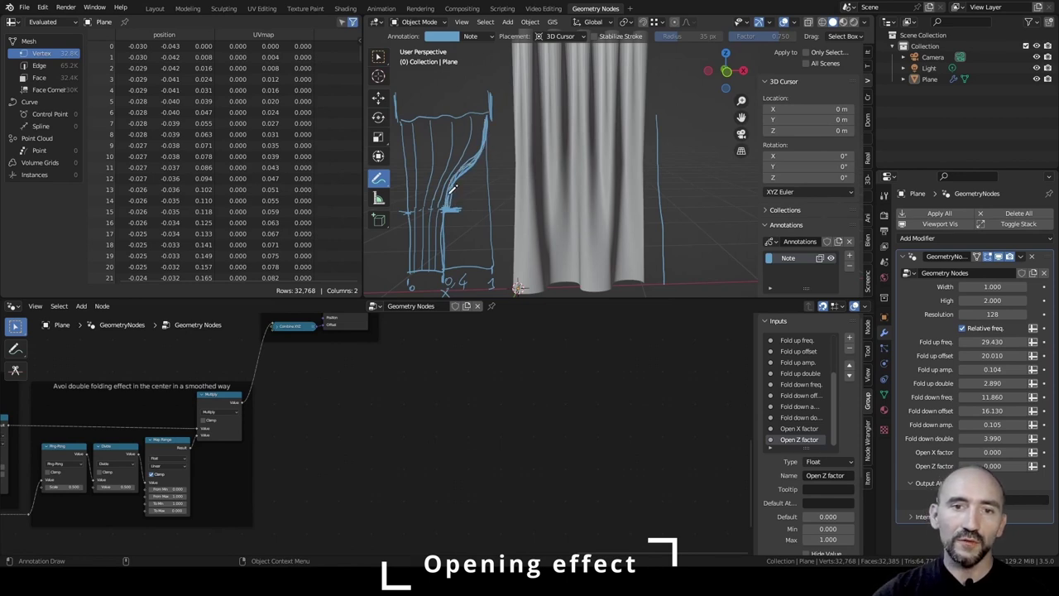
left_click_drag(462, 169, 447, 210)
mouse_move(659, 115)
left_mouse_down()
mouse_move(722, 112)
mouse_move(718, 170)
mouse_move(692, 208)
mouse_move(688, 280)
mouse_move(659, 282)
left_mouse_up()
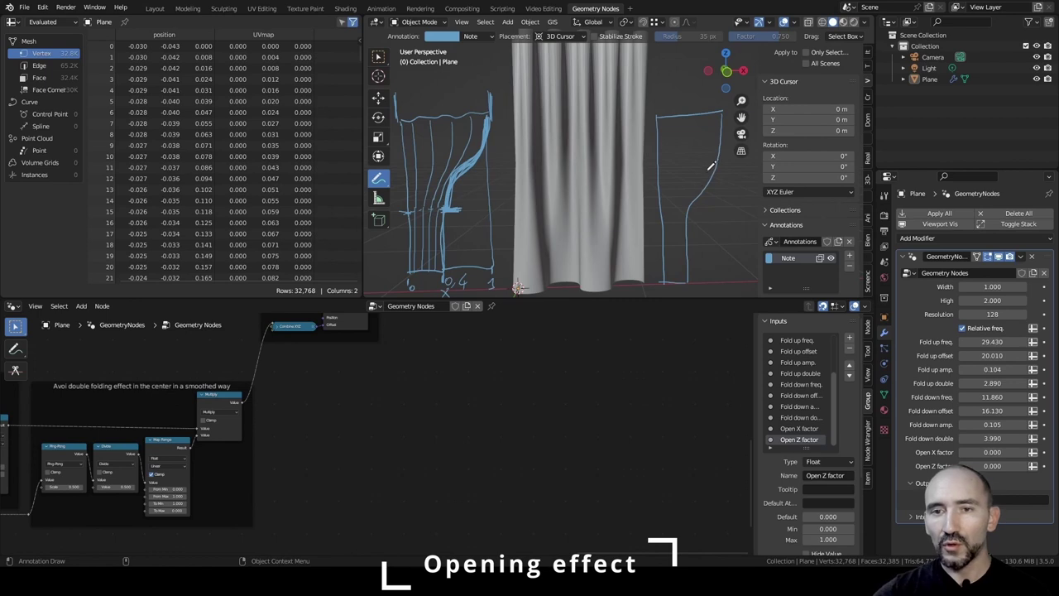
mouse_move(710, 165)
left_mouse_down()
mouse_move(722, 177)
mouse_move(703, 159)
left_mouse_up()
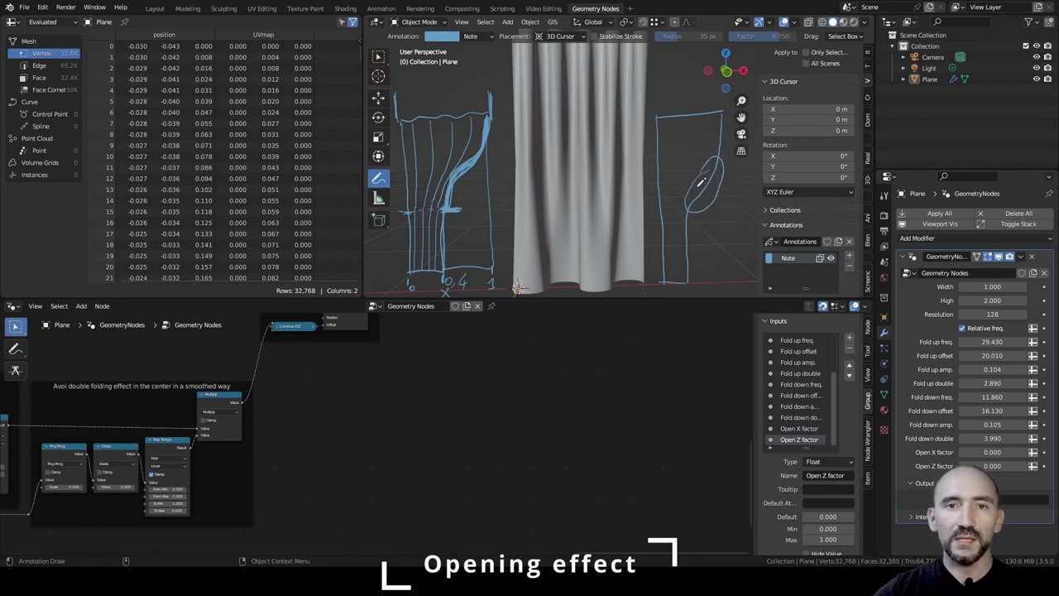
Add another float input named "Open belly" to the node group, after Open Z factor, with a minimum of 0.
left_click(849, 337)
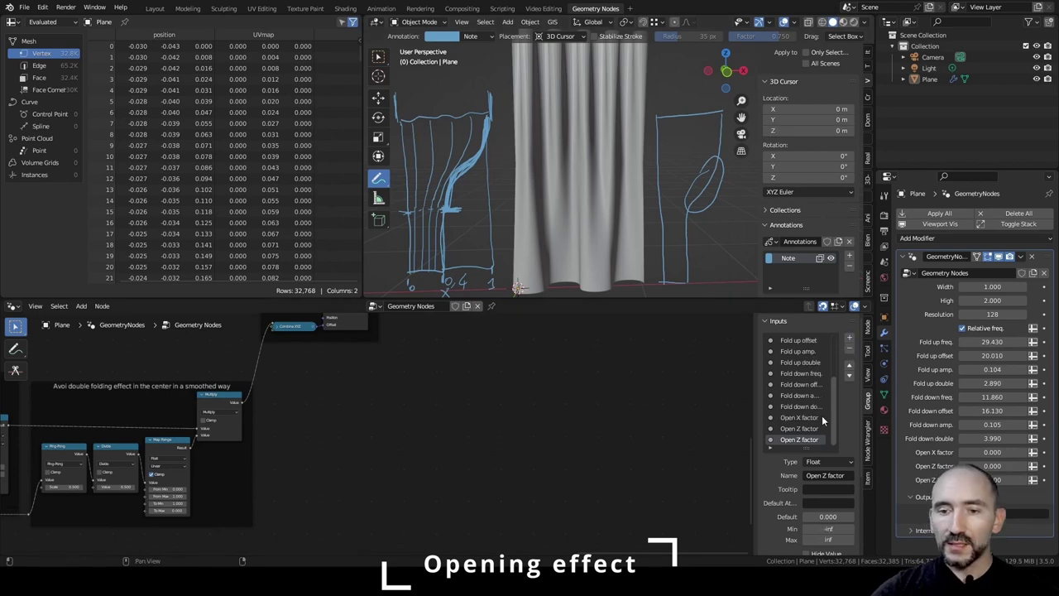
left_click(825, 474)
type("Open belly")
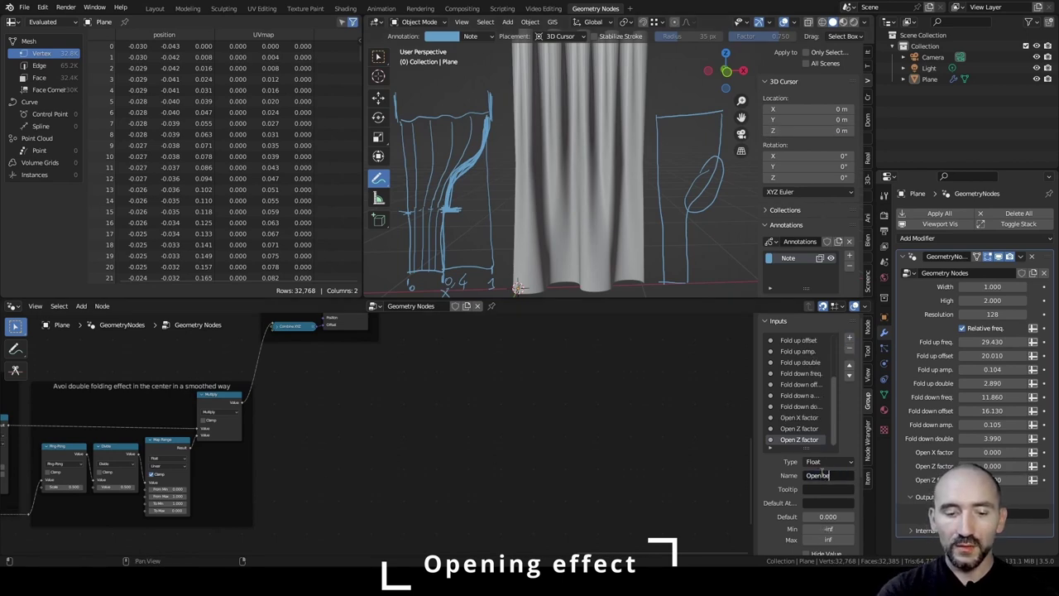
key("Tab")
key("Tab")
key("Tab")
key("Tab")
type("0")
key("Return")
Leave annotation mode, show the viewport in wireframe and select the curtain to inspect its mesh grid.
key("w")
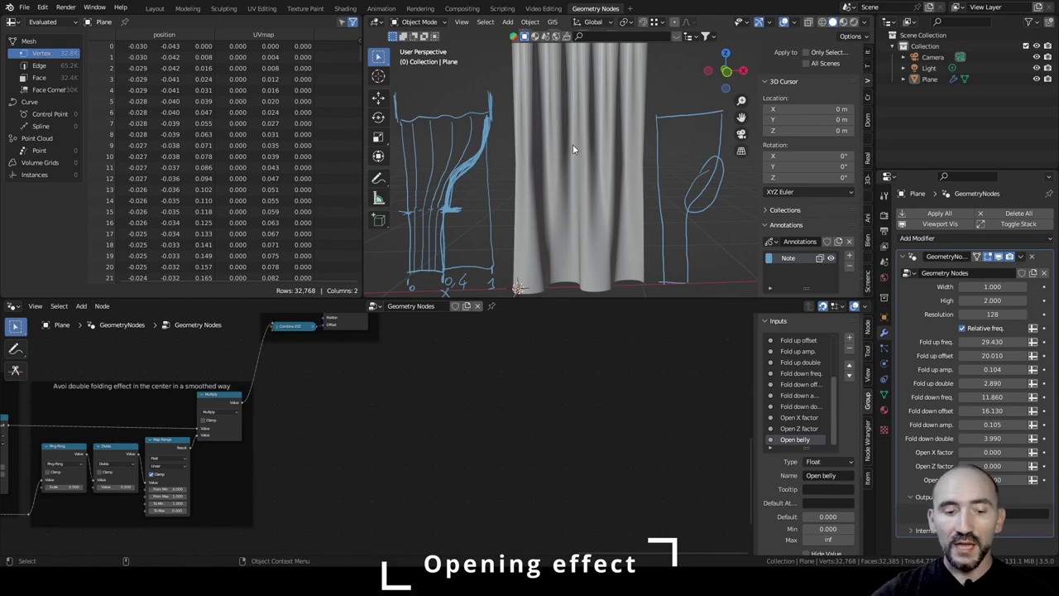
key("shift+z")
left_click(579, 115)
middle_click_drag(578, 116, 645, 101)
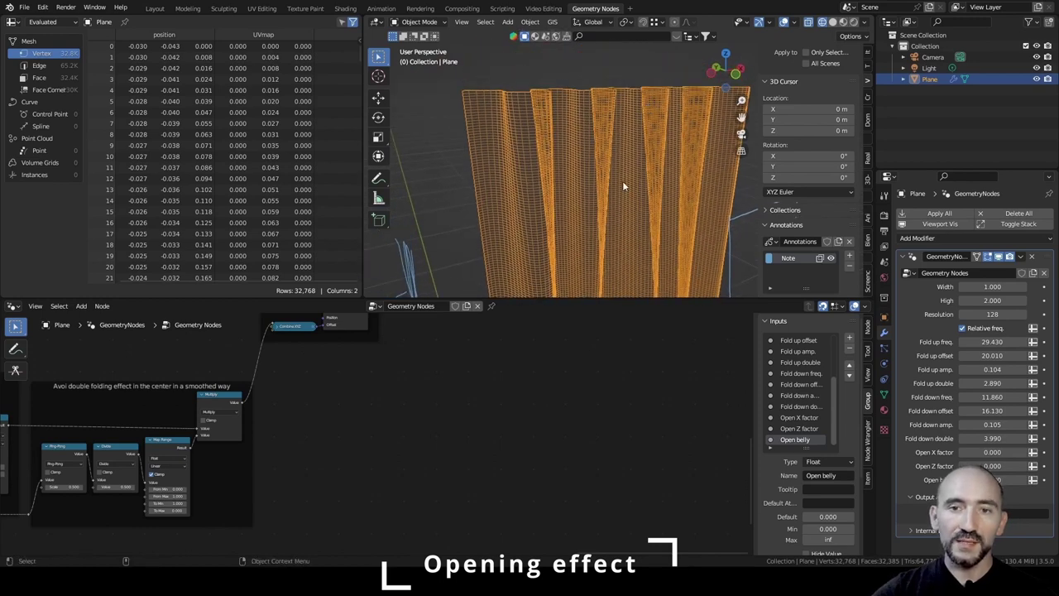
mouse_move(622, 180)
middle_mouse_down()
mouse_move(649, 152)
mouse_move(667, 86)
mouse_move(648, 237)
mouse_move(635, 152)
mouse_move(596, 114)
mouse_move(622, 143)
mouse_move(652, 87)
middle_mouse_up()
scroll(666, 138, "down", 3)
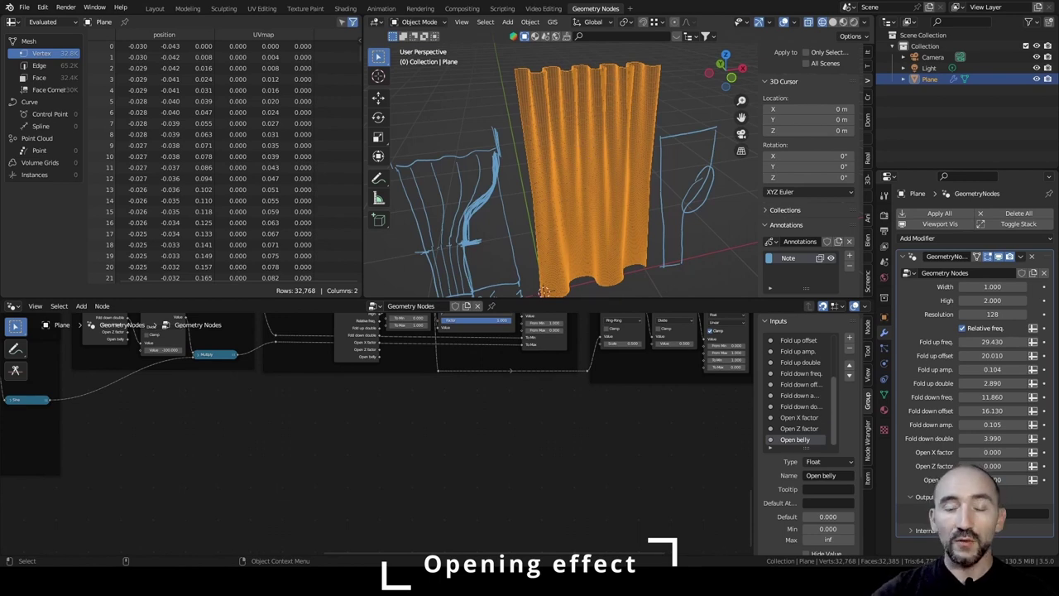
Annotate an upright rectangle in the empty space beside the curtain sketch, with an S-curve rising from its lower corner.
scroll(551, 160, "down", 3)
middle_click_drag(551, 160, 579, 94, "alt")
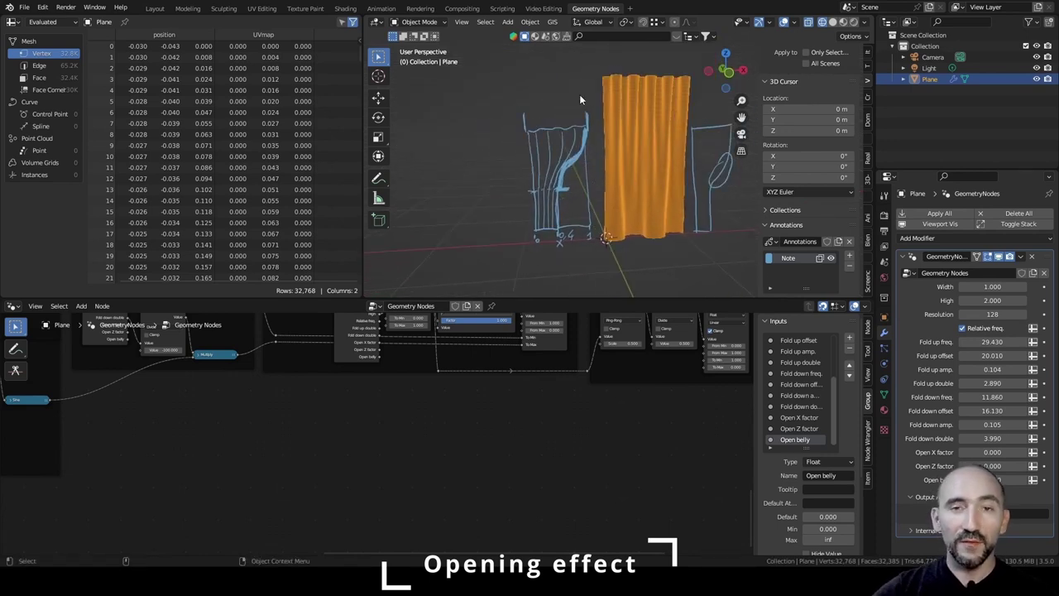
scroll(567, 101, "down", 1)
middle_click_drag(568, 100, 560, 128, "alt")
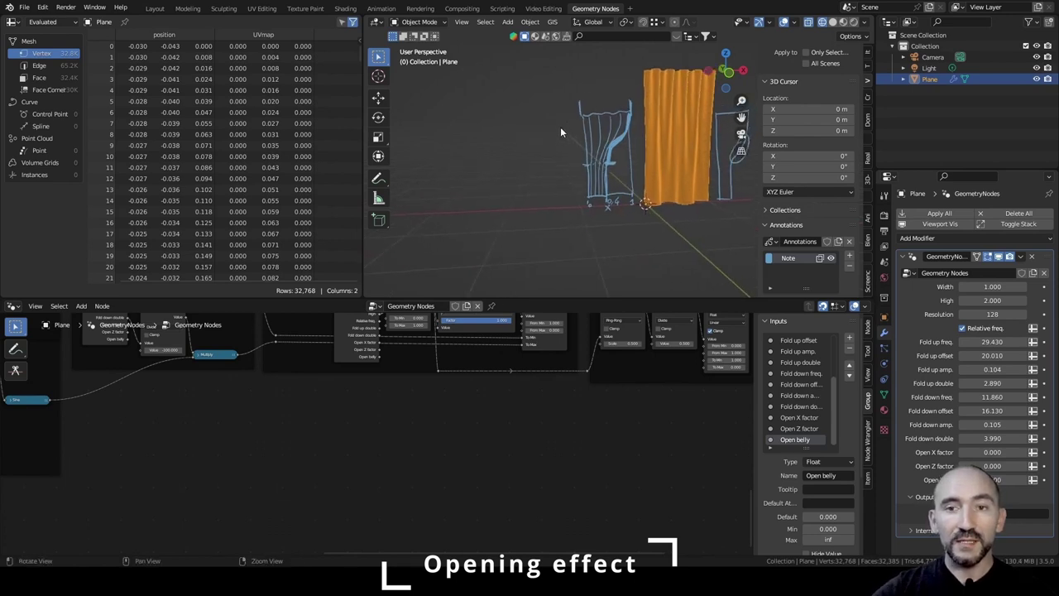
scroll(559, 129, "down", 1)
left_click_drag(560, 128, 551, 128, "alt")
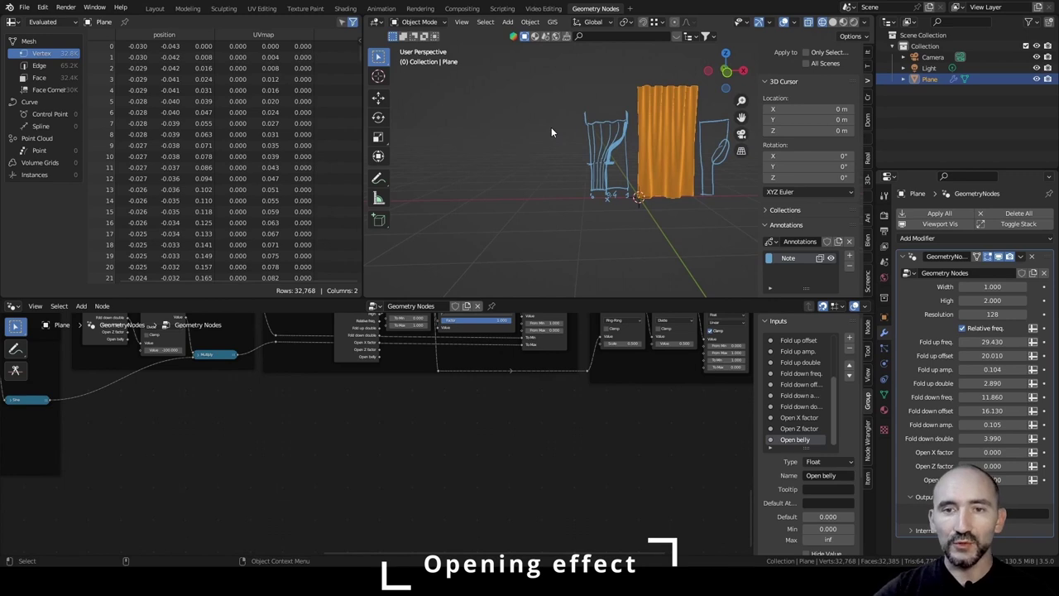
mouse_move(552, 128)
left_mouse_down("alt")
mouse_move(554, 113)
mouse_move(574, 119)
left_mouse_up("alt")
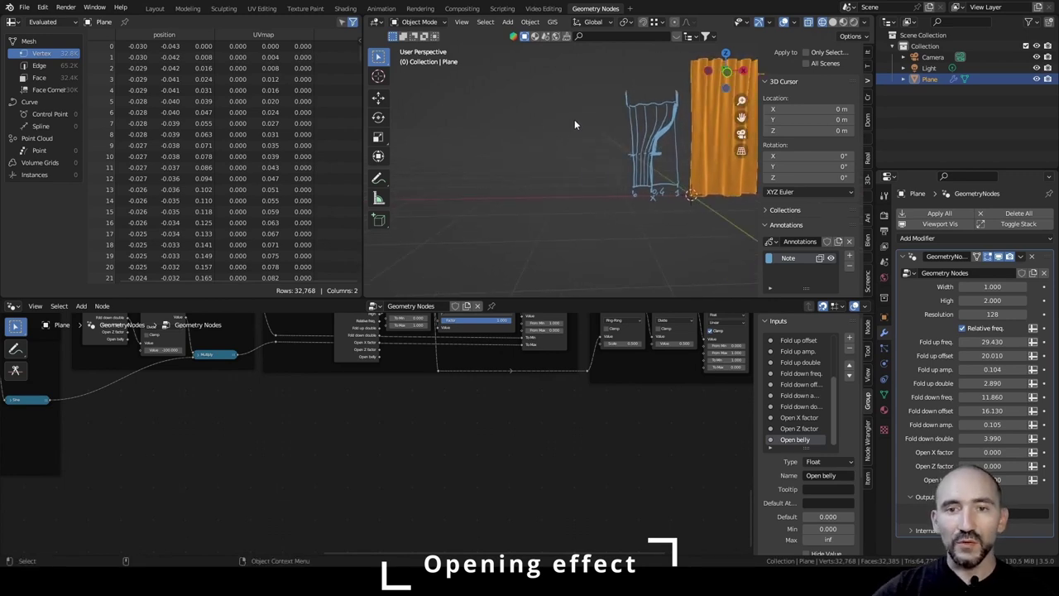
left_click(378, 177)
mouse_move(444, 79)
left_mouse_down()
mouse_move(445, 258)
mouse_move(491, 73)
mouse_move(567, 75)
mouse_move(562, 232)
mouse_move(444, 257)
left_mouse_up()
left_click_drag(564, 78, 443, 256)
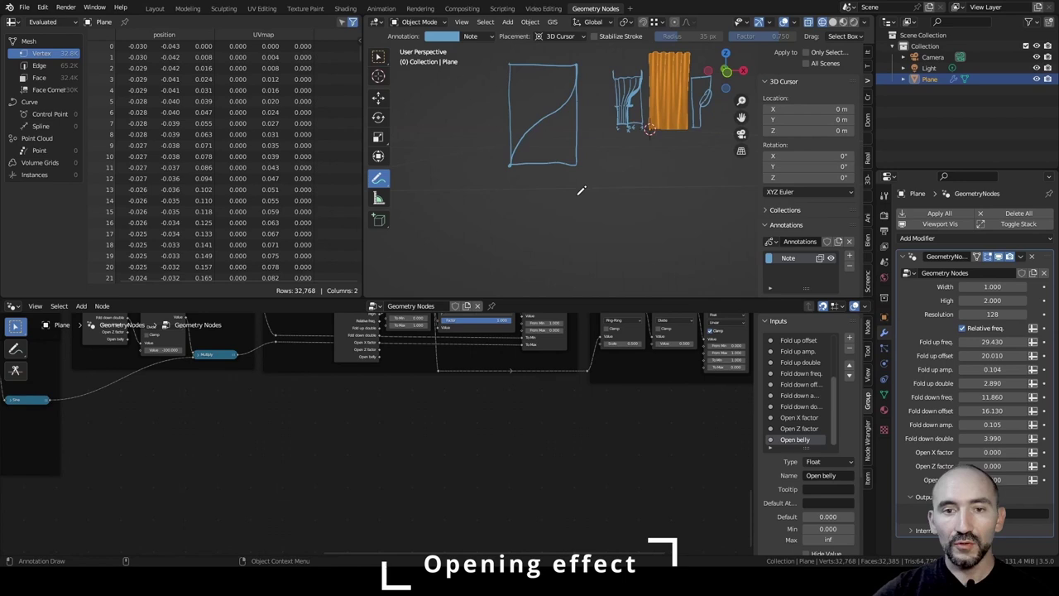
Sketch a wide rectangle below with a descending S-curve, extended on both sides as a dashed wave with ticks at its extremes.
mouse_move(581, 190)
left_mouse_down()
mouse_move(523, 191)
mouse_move(501, 217)
mouse_move(604, 245)
left_mouse_up()
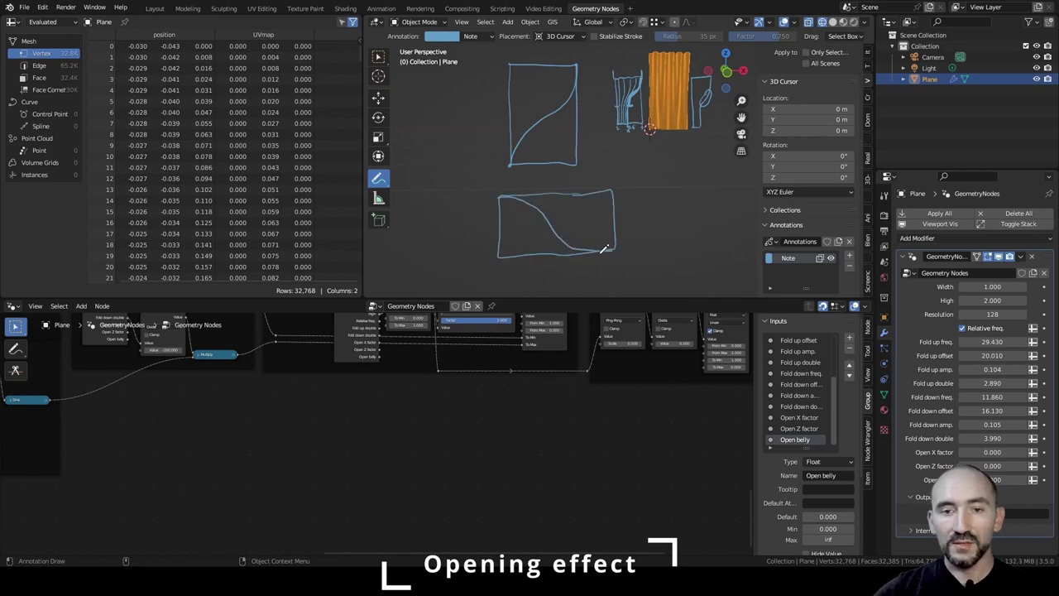
left_click_drag(484, 196, 403, 252)
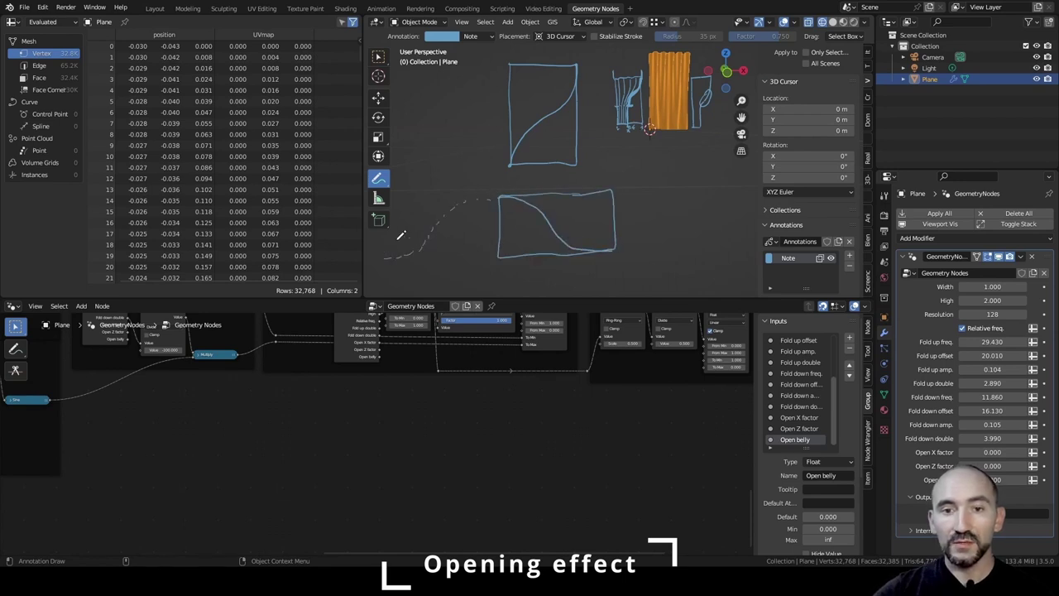
mouse_move(632, 242)
left_mouse_down()
mouse_move(676, 198)
mouse_move(730, 189)
left_mouse_up()
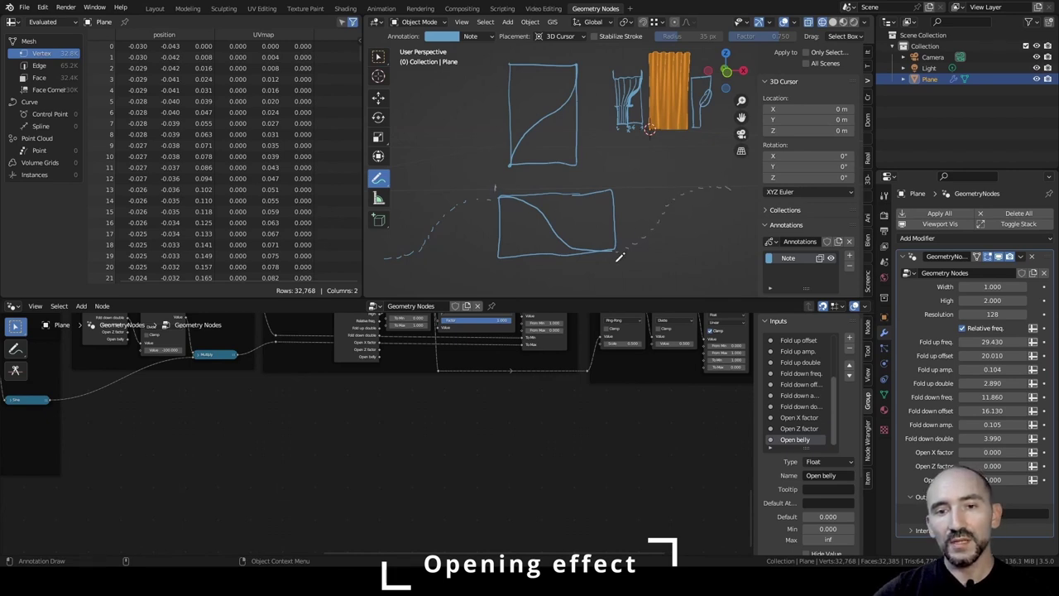
left_click_drag(617, 259, 617, 265)
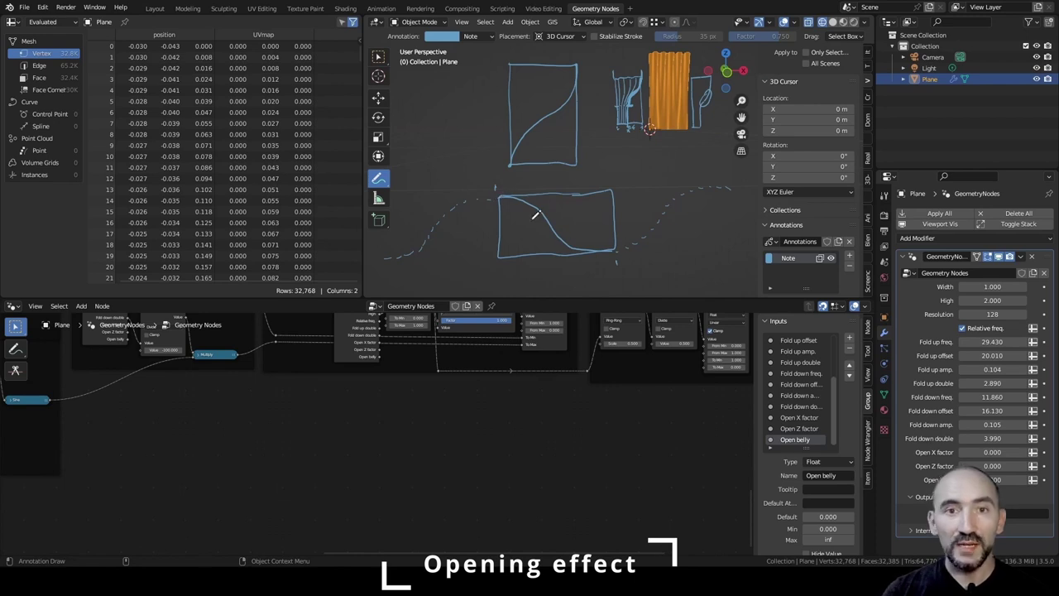
Add a horizontal arrow axis through the wave, mark its zero crossings and label the full period from 0 to 2π.
left_click_drag(400, 223, 708, 219)
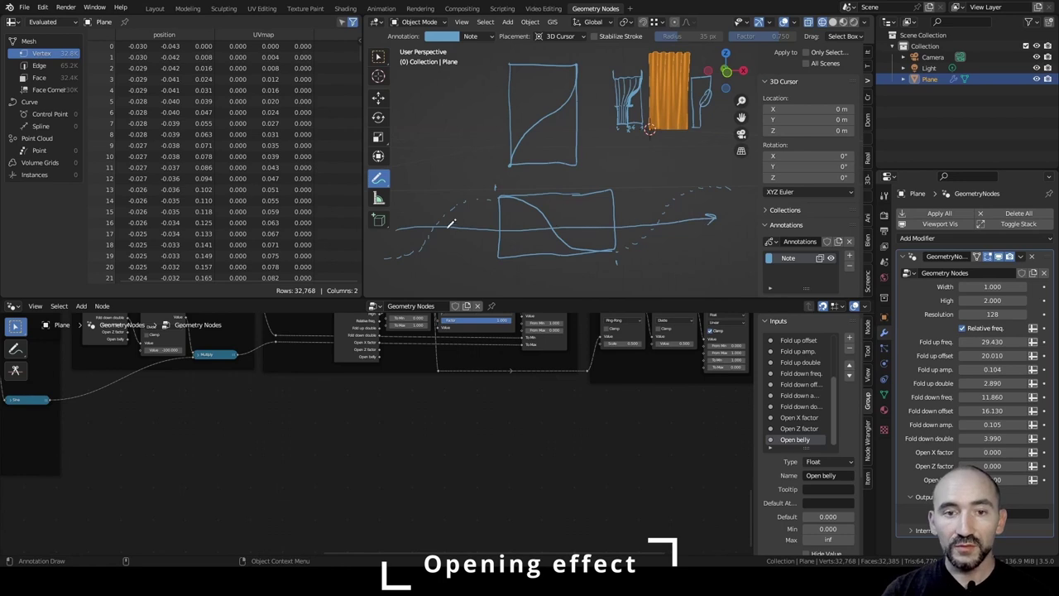
left_click_drag(431, 176, 431, 217)
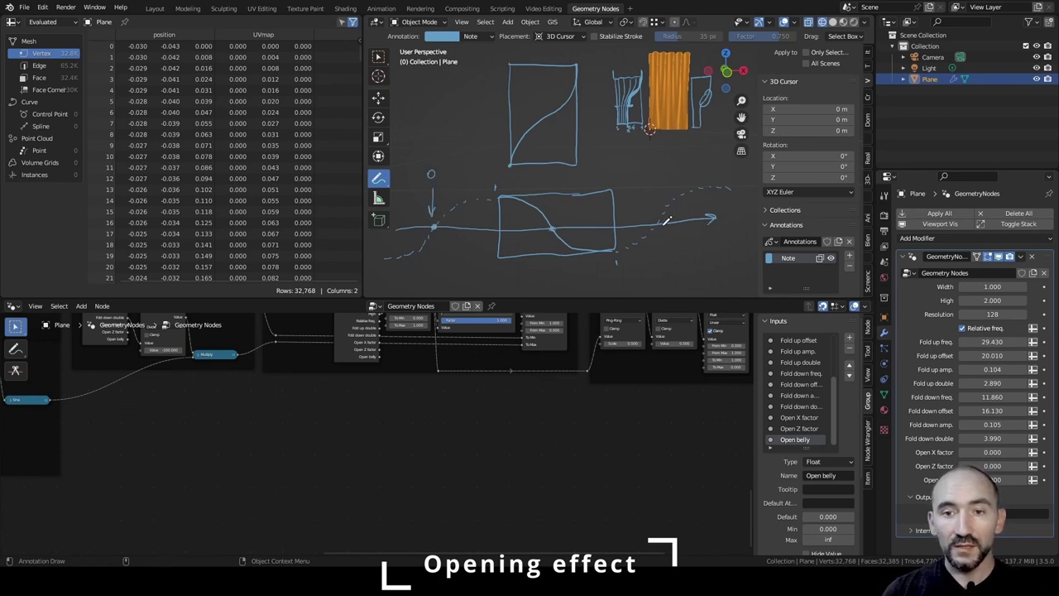
mouse_move(662, 220)
left_mouse_down()
mouse_move(658, 271)
mouse_move(468, 263)
mouse_move(431, 225)
left_mouse_up()
left_click_drag(439, 277, 441, 278)
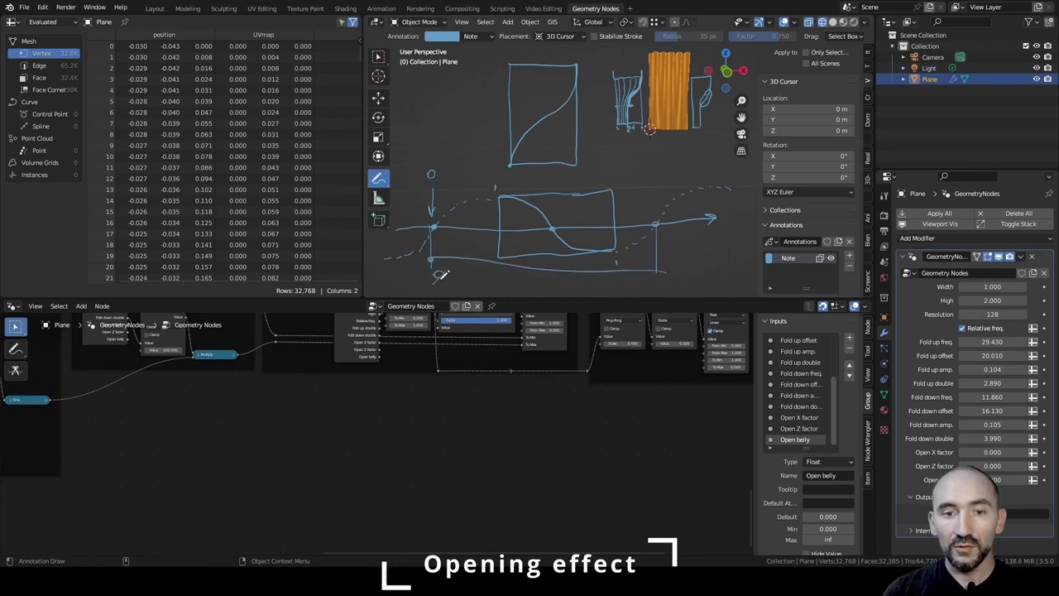
left_click_drag(650, 282, 661, 291)
left_click_drag(668, 281, 669, 289)
left_click_drag(659, 282, 672, 279)
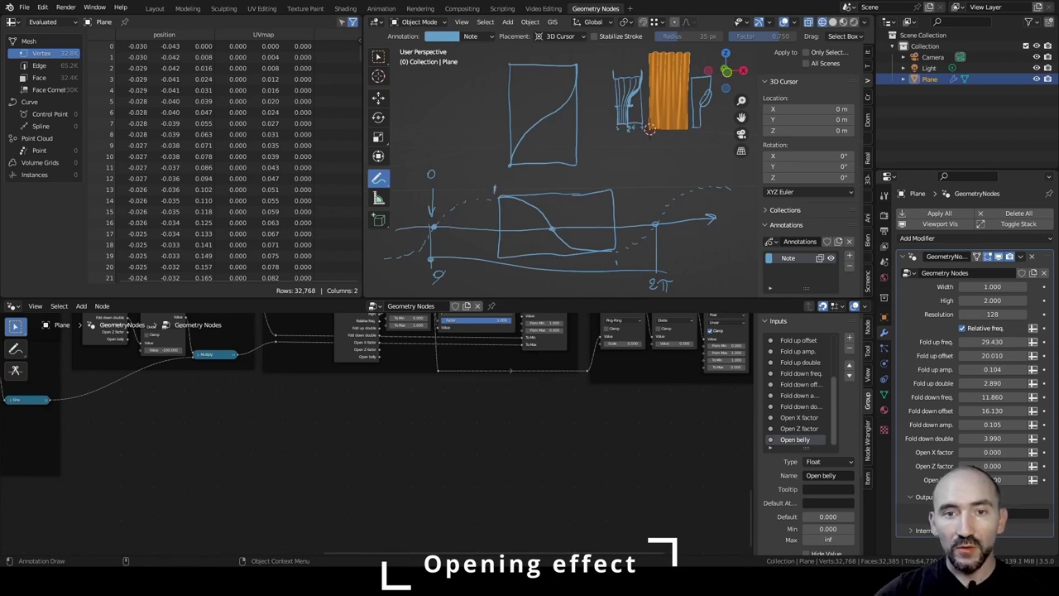
Label the rectangle's two ends π/2 and 3π/2 and mark the wave's amplitude limits 1 and -1.
left_click_drag(483, 168, 501, 183)
left_click_drag(593, 163, 604, 172)
mouse_move(604, 165)
left_mouse_down()
mouse_move(617, 163)
mouse_move(600, 177)
mouse_move(617, 186)
left_mouse_up()
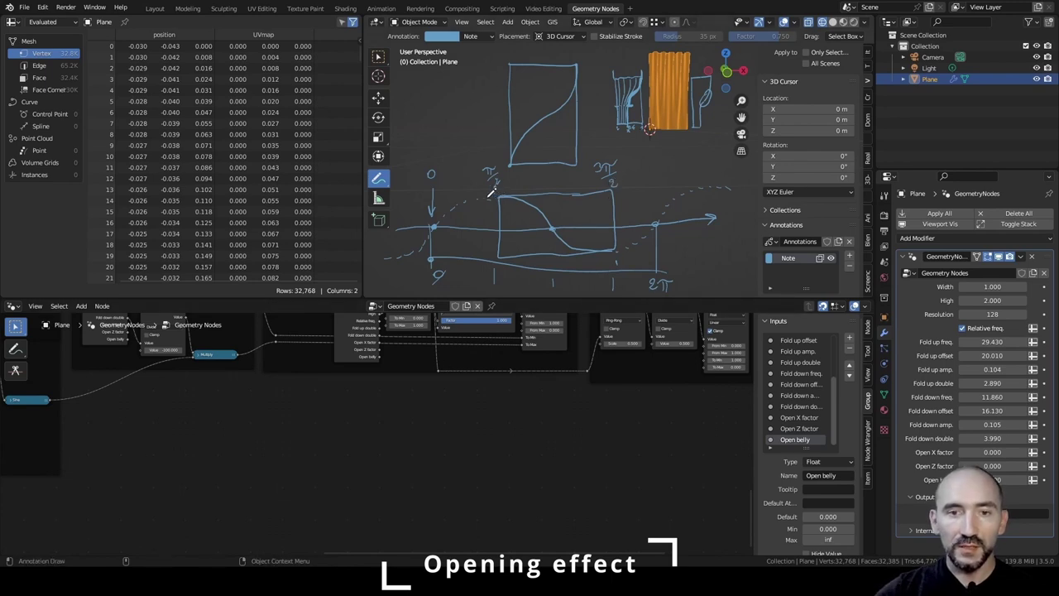
mouse_move(410, 192)
left_mouse_down()
mouse_move(411, 230)
mouse_move(406, 203)
left_mouse_up()
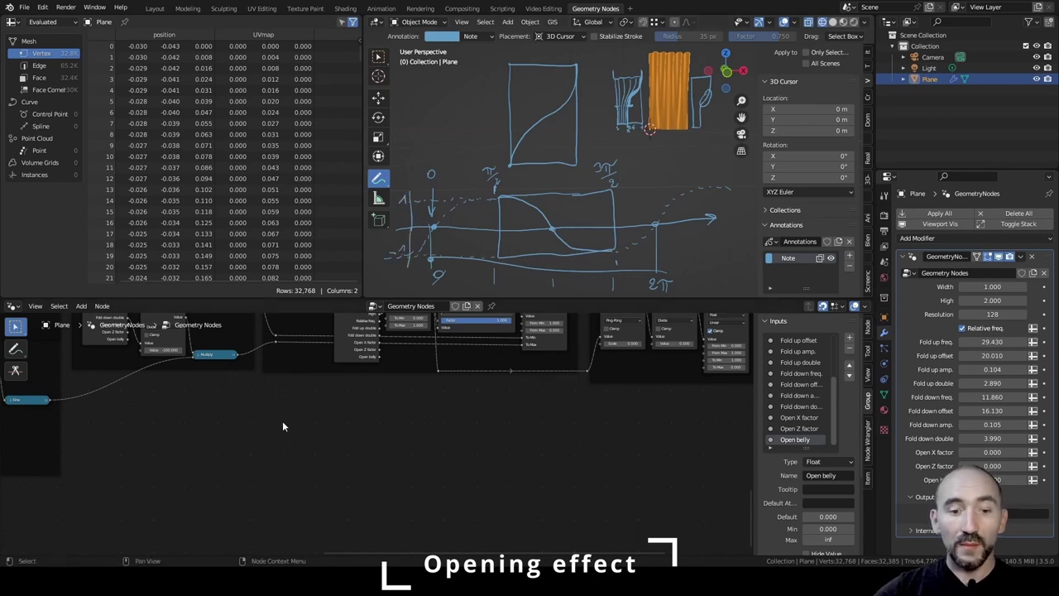
Add a Group Input node and a Map Range node side by side below the existing node frames.
middle_click_drag(284, 427, 411, 448)
key("F3")
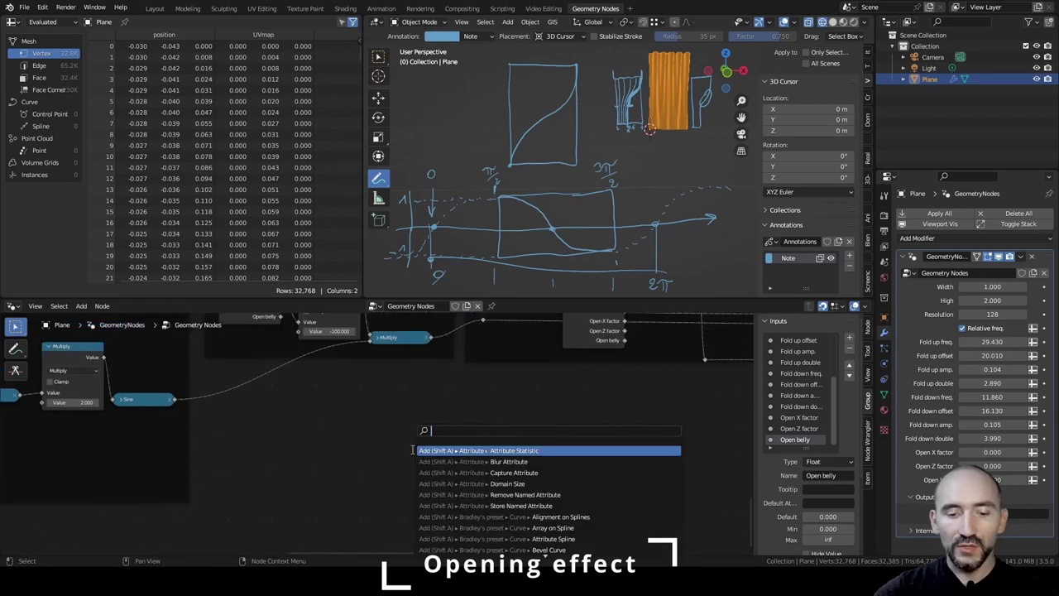
type("group in")
key("Return")
left_click(395, 444)
key("F3")
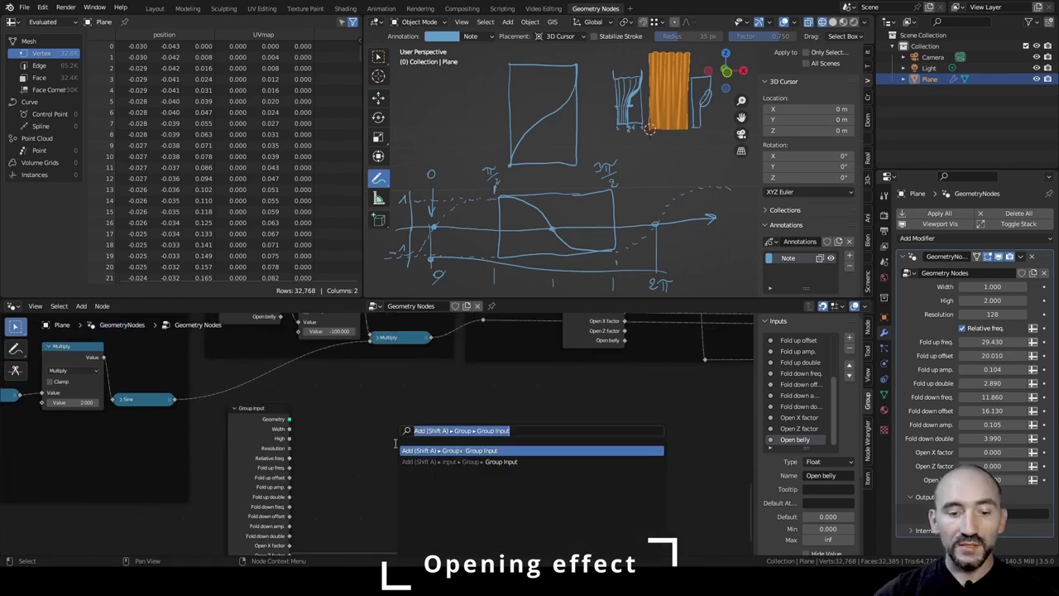
type("map")
key("Return")
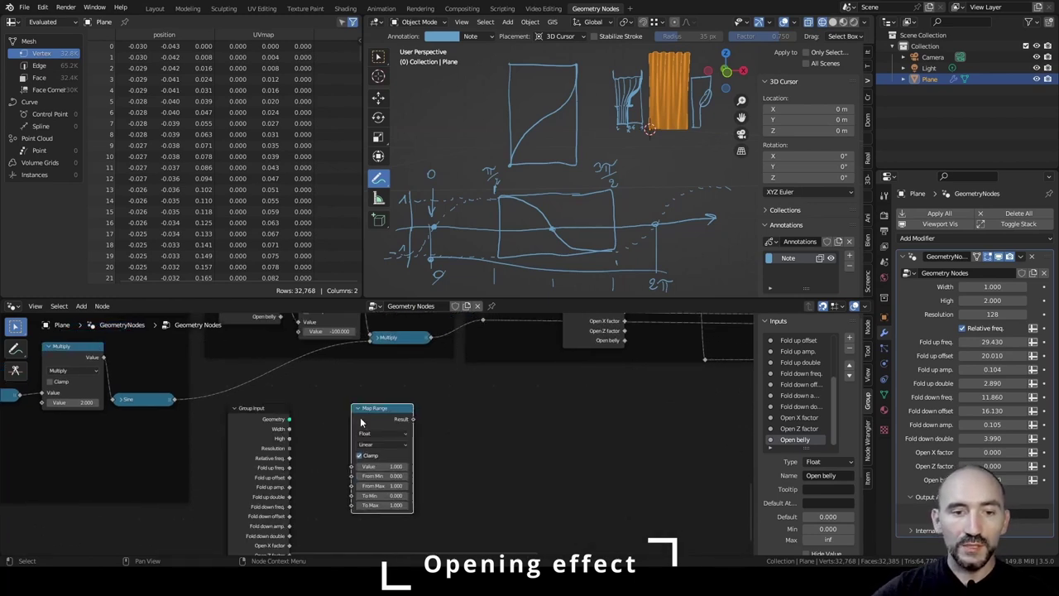
left_click(360, 417)
Link Open Z factor to the Map Range Value and High to its To Max, and move Map Range closer to Group Input.
scroll(359, 417, "up", 2)
left_click_drag(241, 515, 325, 392)
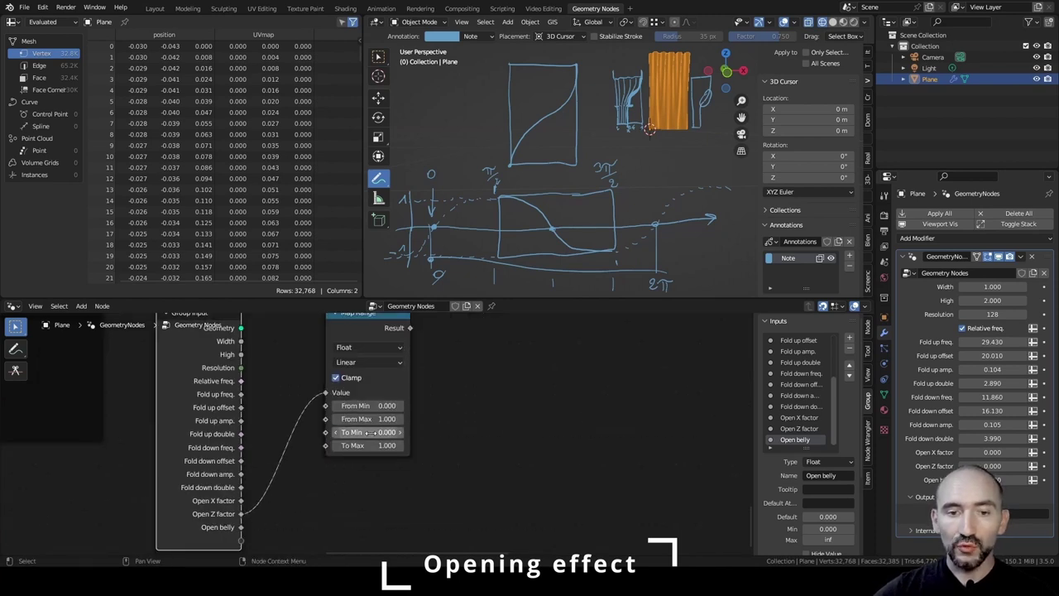
middle_click_drag(280, 363, 275, 403)
left_click_drag(238, 394, 327, 489)
left_click_drag(343, 369, 282, 368)
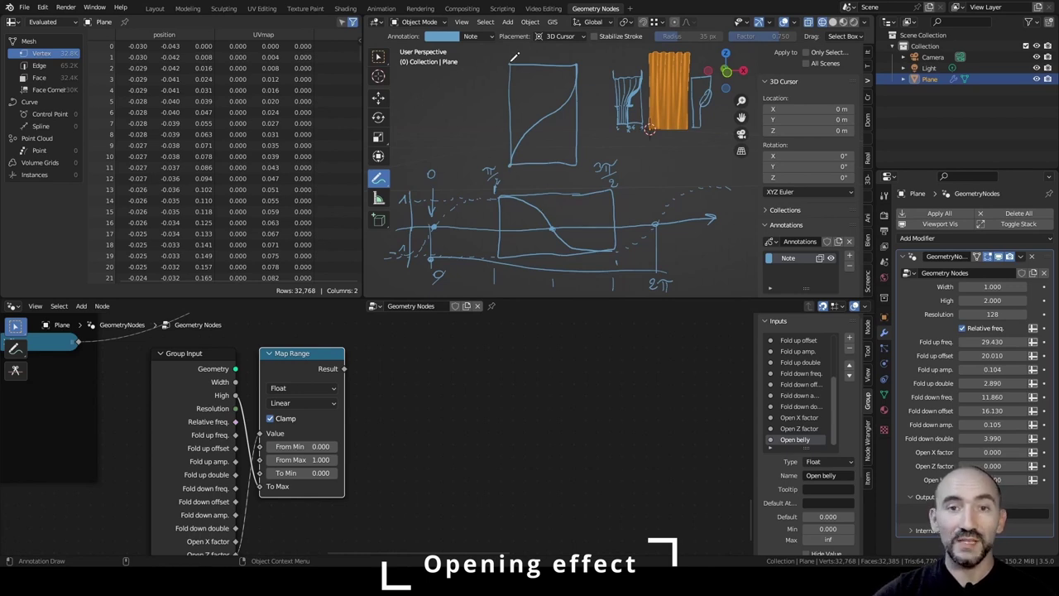
left_click(424, 375)
Add a Position node linked to a Separate XYZ node and place the pair beside the Map Range node.
scroll(425, 375, "down", 3)
middle_click_drag(433, 368, 354, 422)
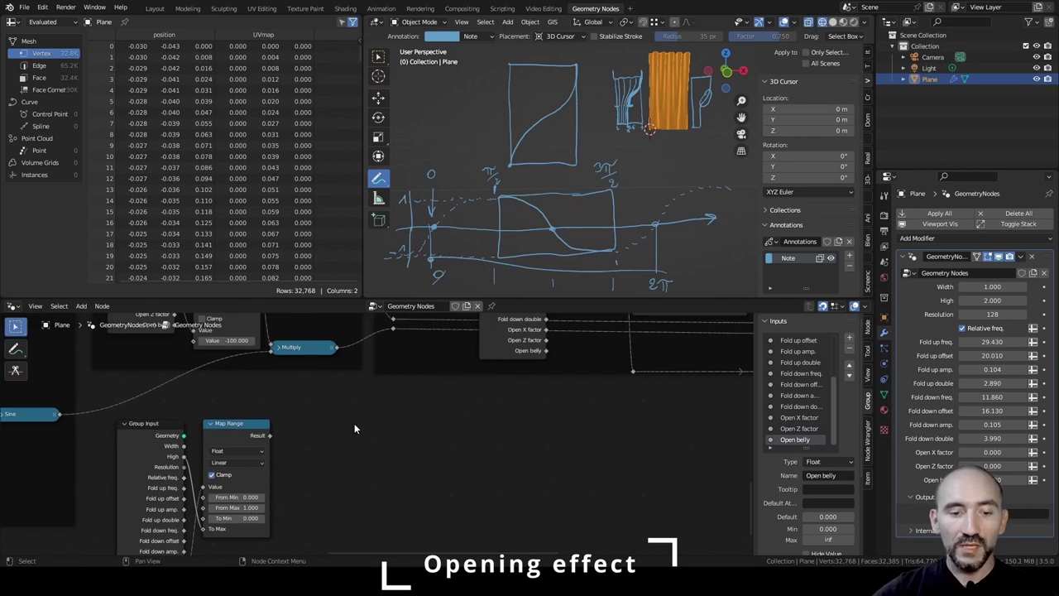
key("F3")
type("positi")
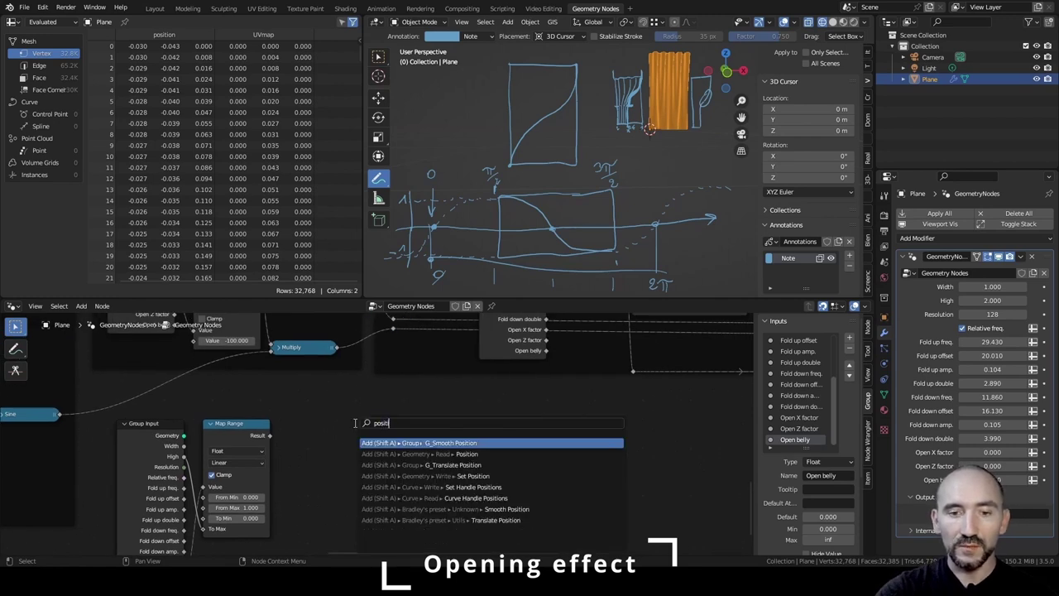
key("Return")
left_click(298, 411)
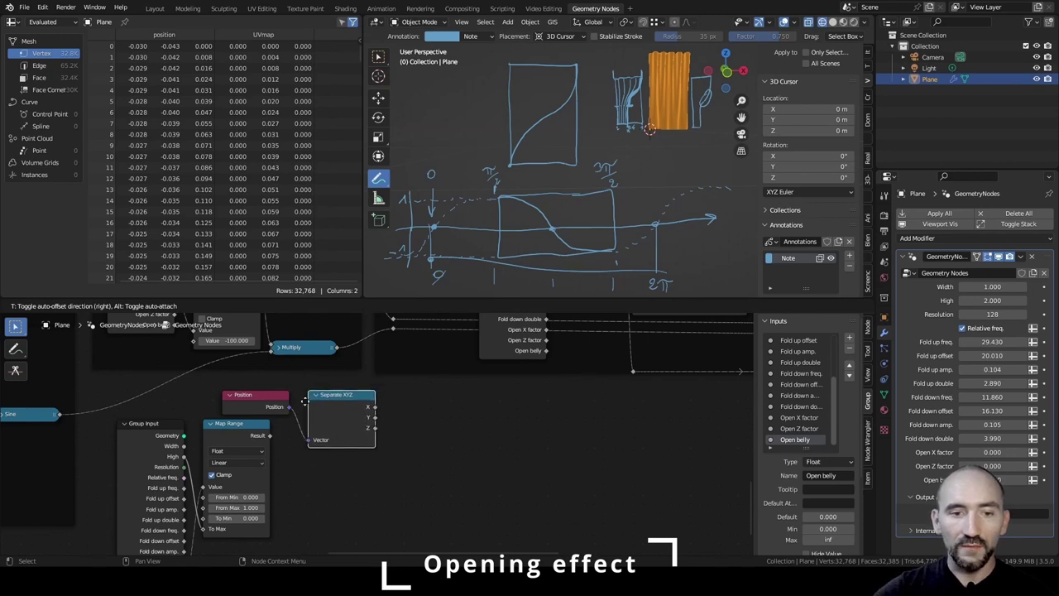
left_click(311, 395)
left_click(270, 394, "shift")
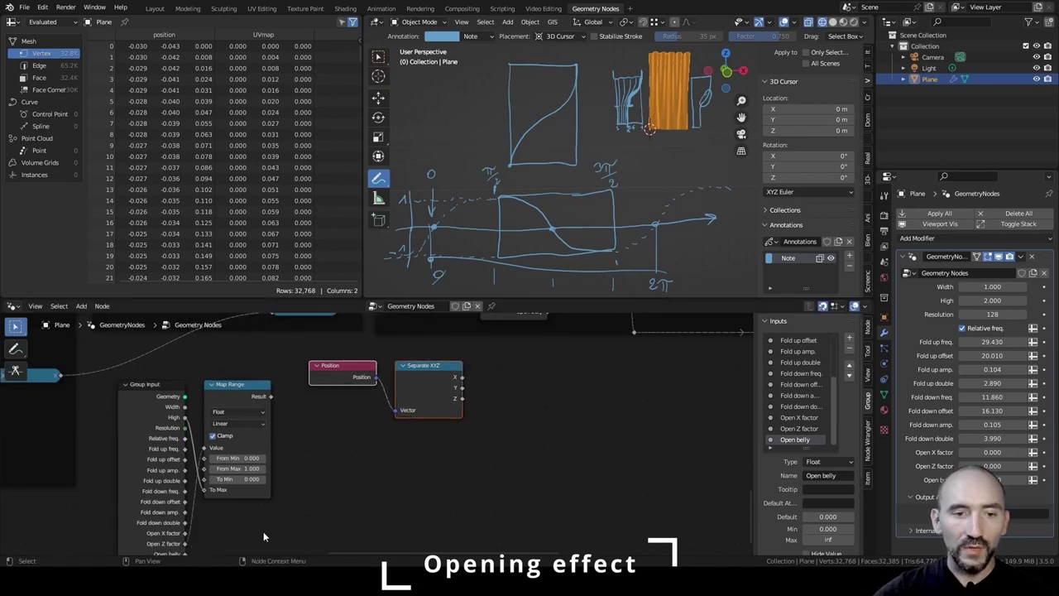
Frame the Group Input and Map Range nodes together and label the frame "From 0-1 to 0-high".
left_click_drag(264, 536, 141, 441)
key("ctrl+j")
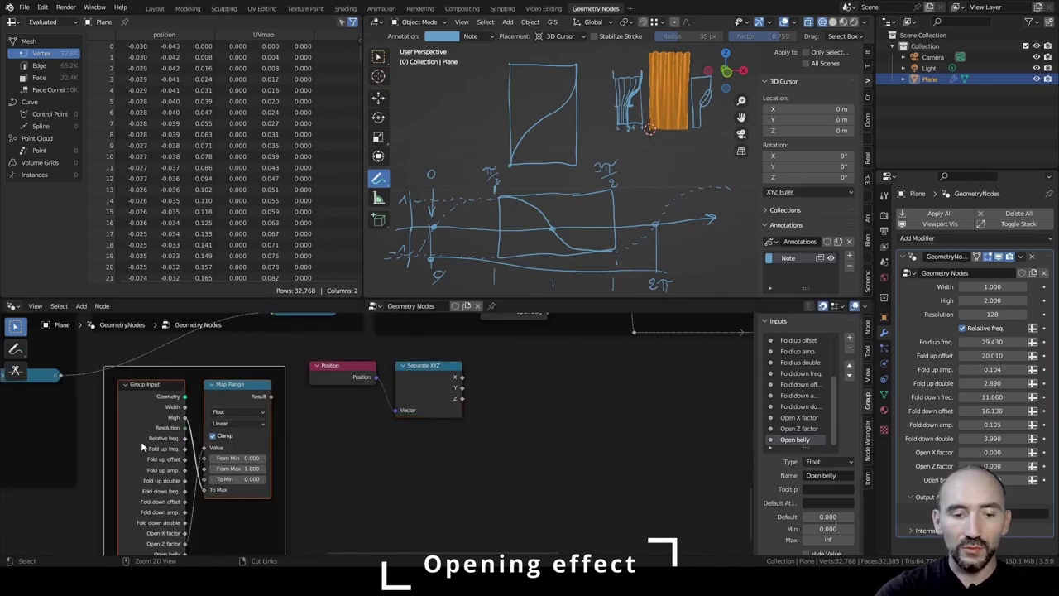
key("F2")
type("From 0-1")
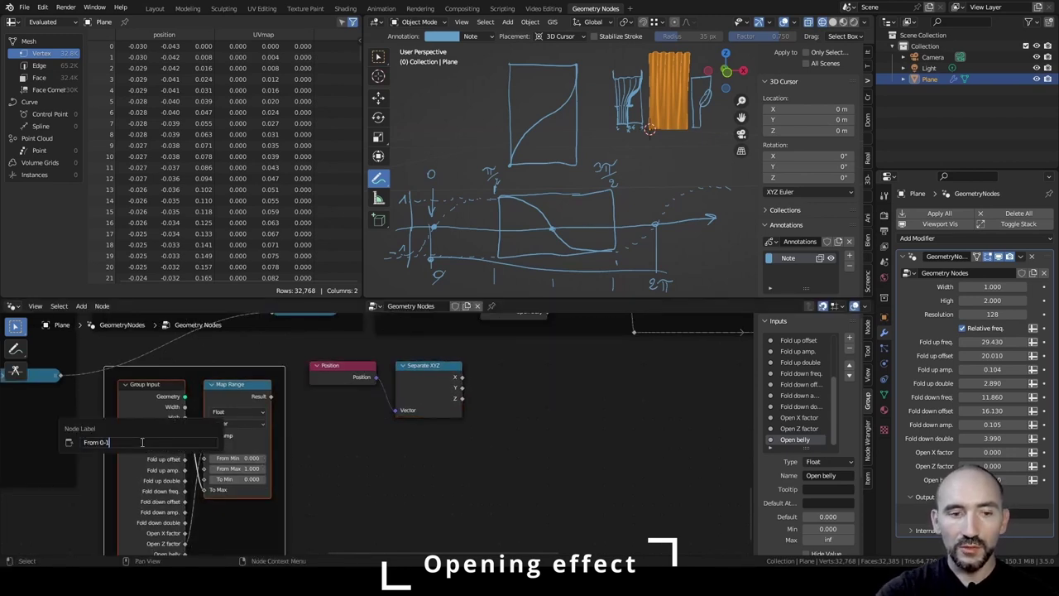
type(" to 0")
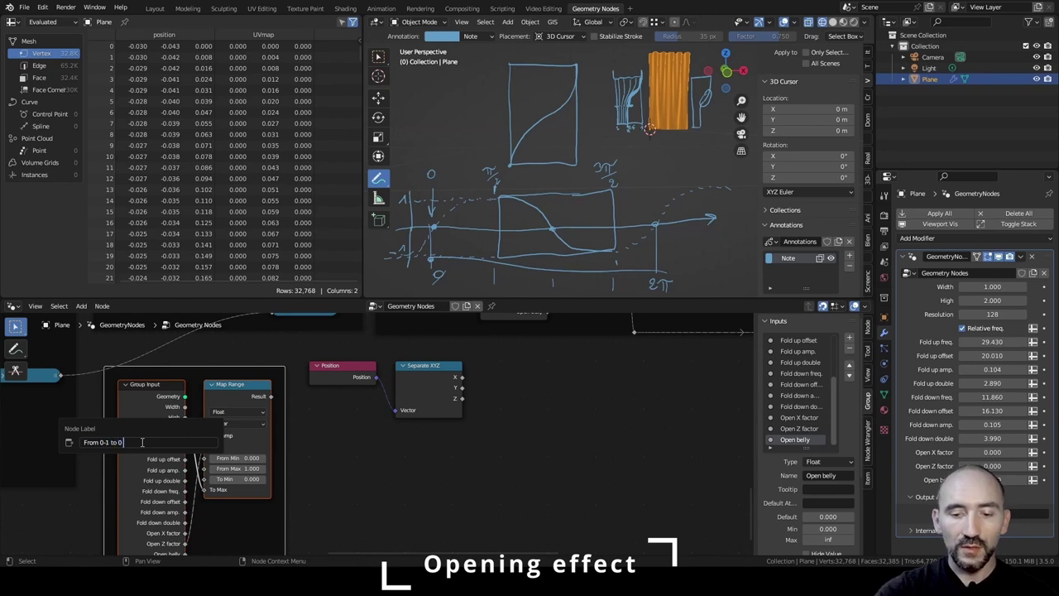
type("-high")
key("Return")
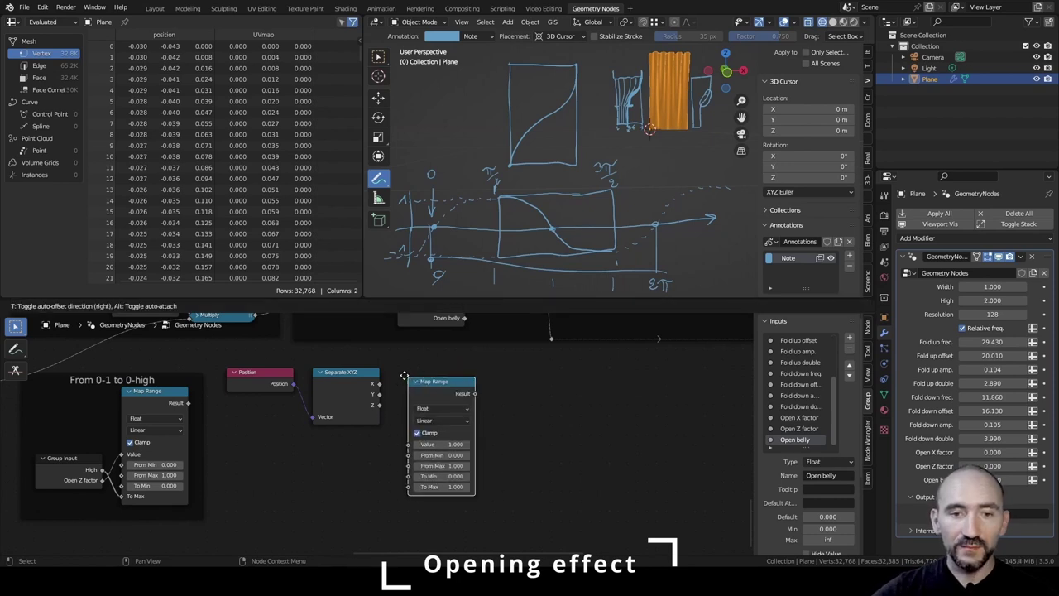
Add a second Map Range with Separate XYZ's Z linked to Value and a new Group Input's High linked to From Max.
left_click(395, 367)
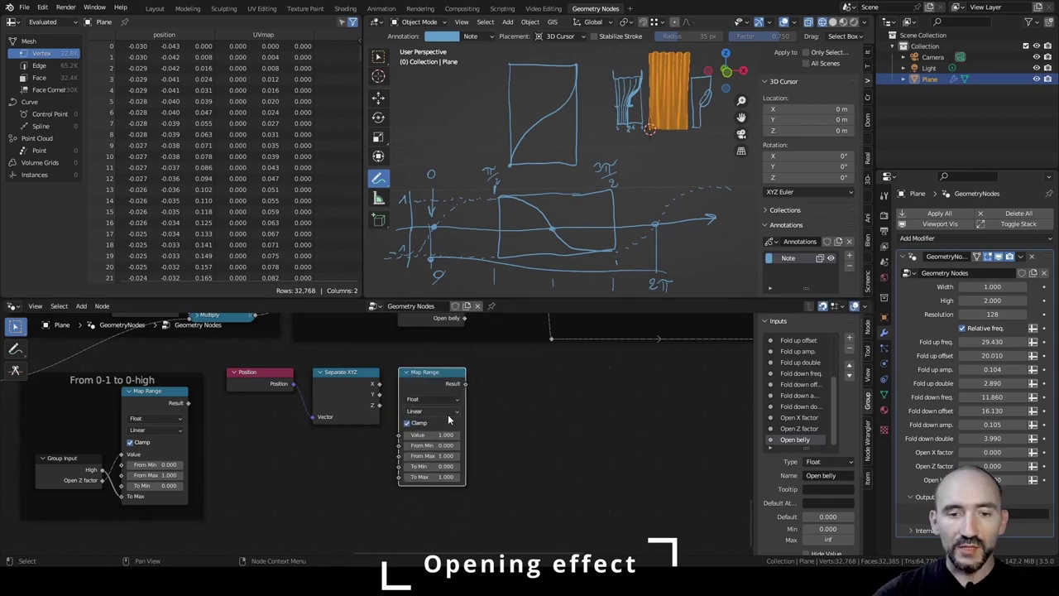
left_click_drag(379, 404, 398, 435)
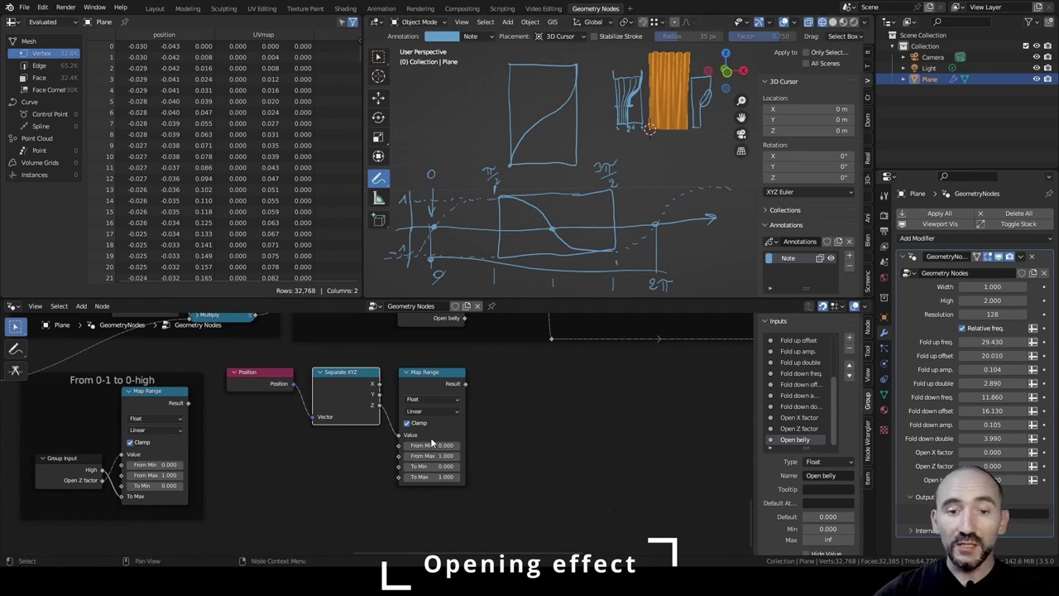
key("shift+a")
type("group inp")
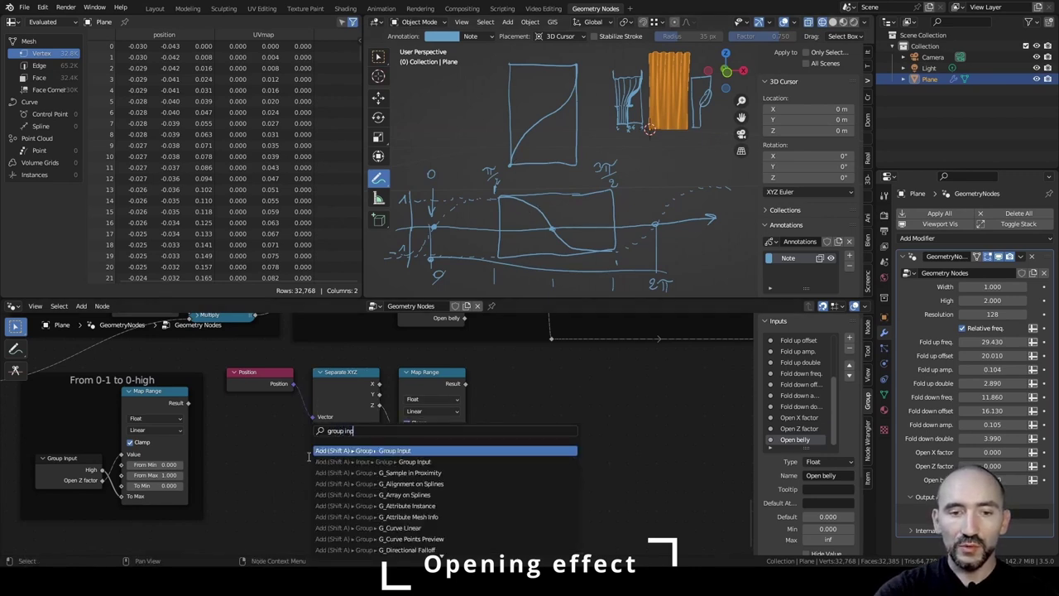
key("Return")
left_click(315, 435)
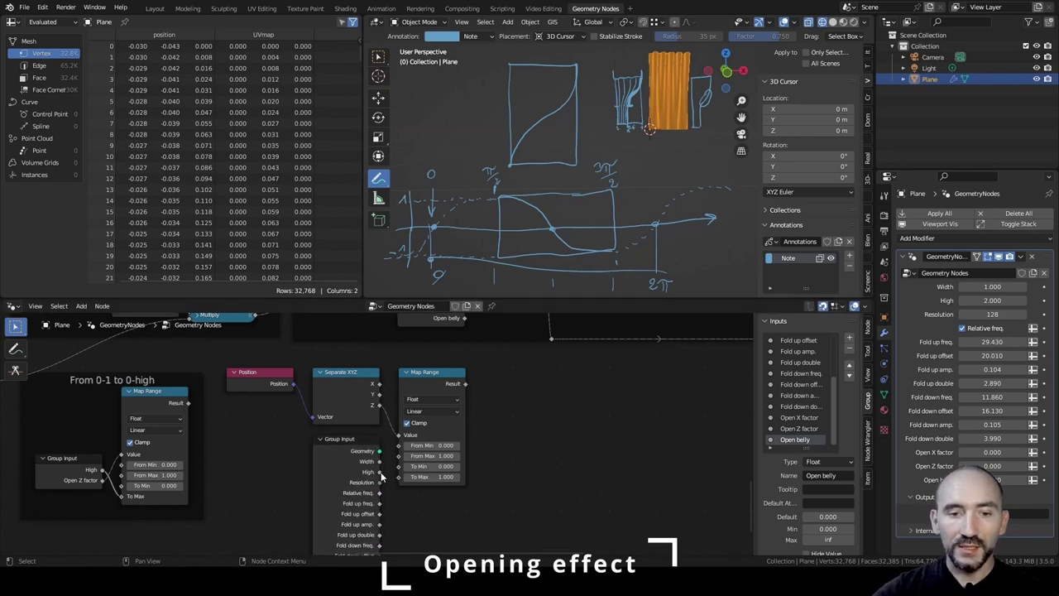
left_click_drag(379, 472, 347, 459)
key("ctrl+h")
Set the second Map Range's To Min to -pi/2 and its To Max to pi/2.
left_click(424, 465)
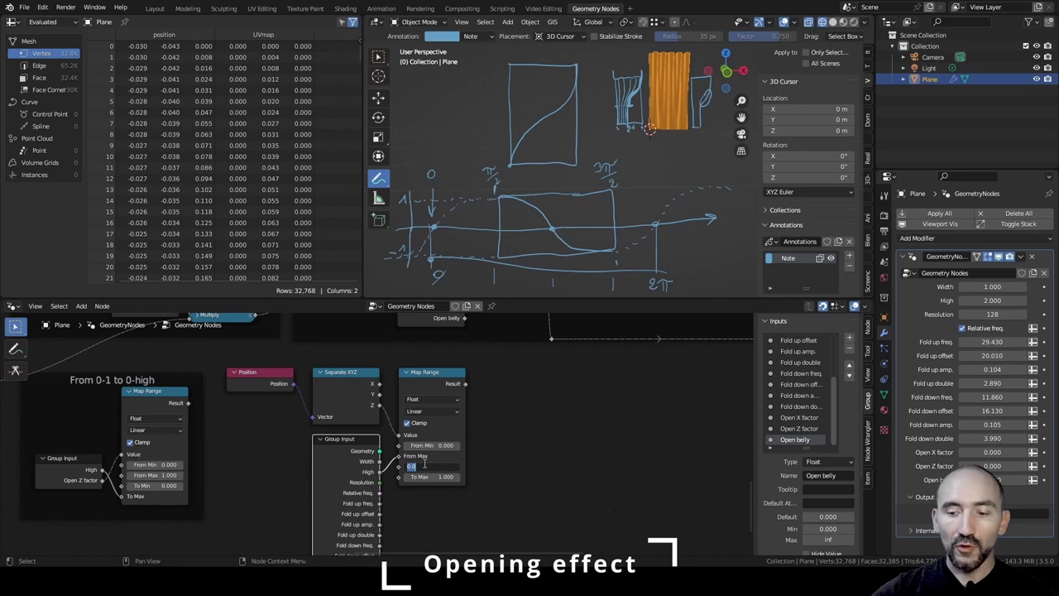
key("BackSpace")
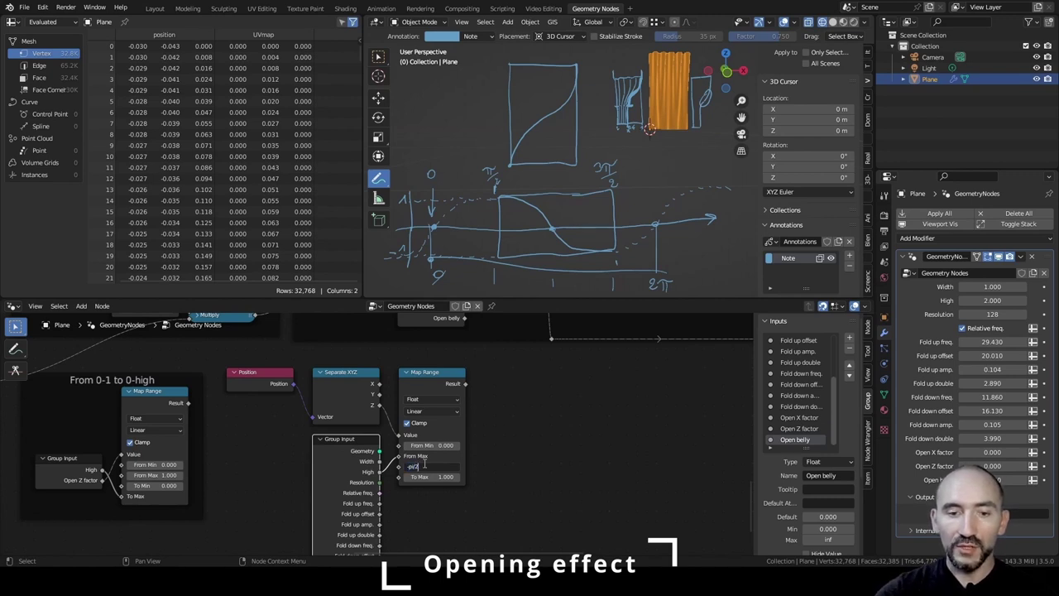
key("Tab")
type("pi/2")
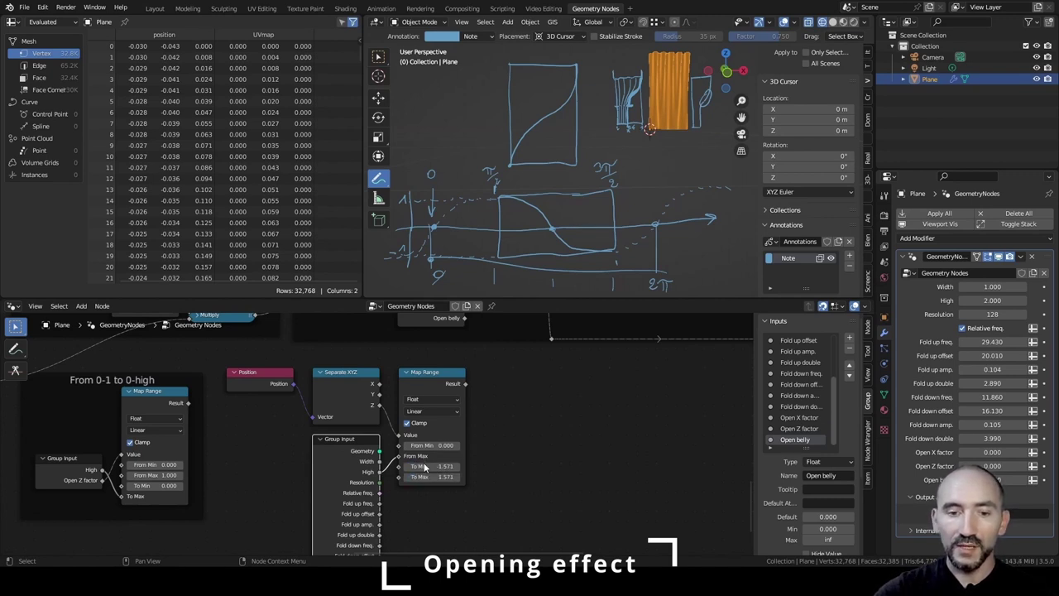
key("Return")
left_click(537, 447)
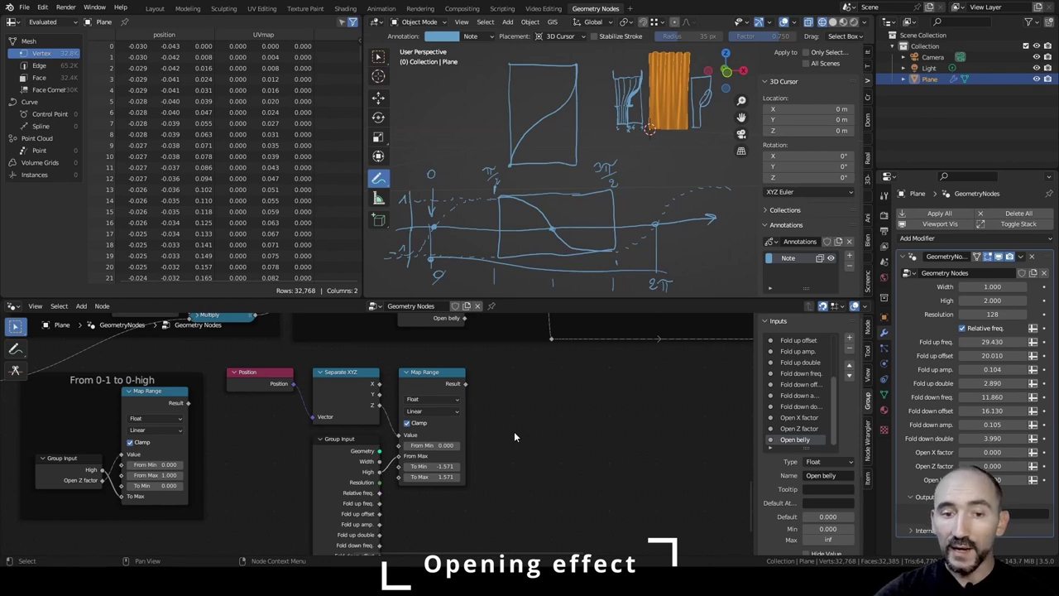
left_click(346, 451)
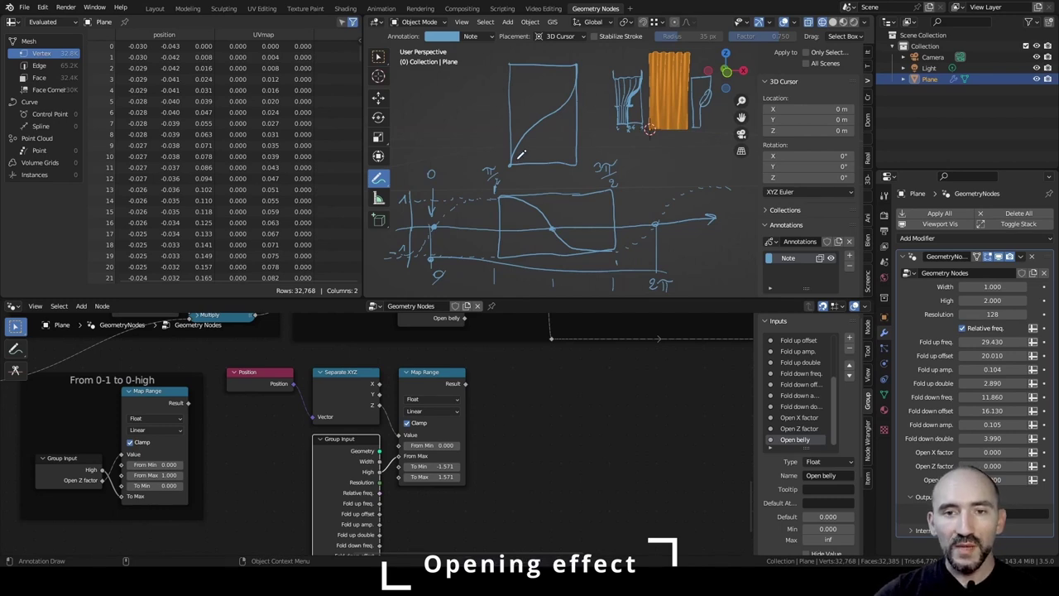
Annotate the sketches with 0 at the curtain's lower corner, an arrowed -π/2 beside 3π/2, and a circle around π/2.
left_click_drag(503, 156, 510, 165)
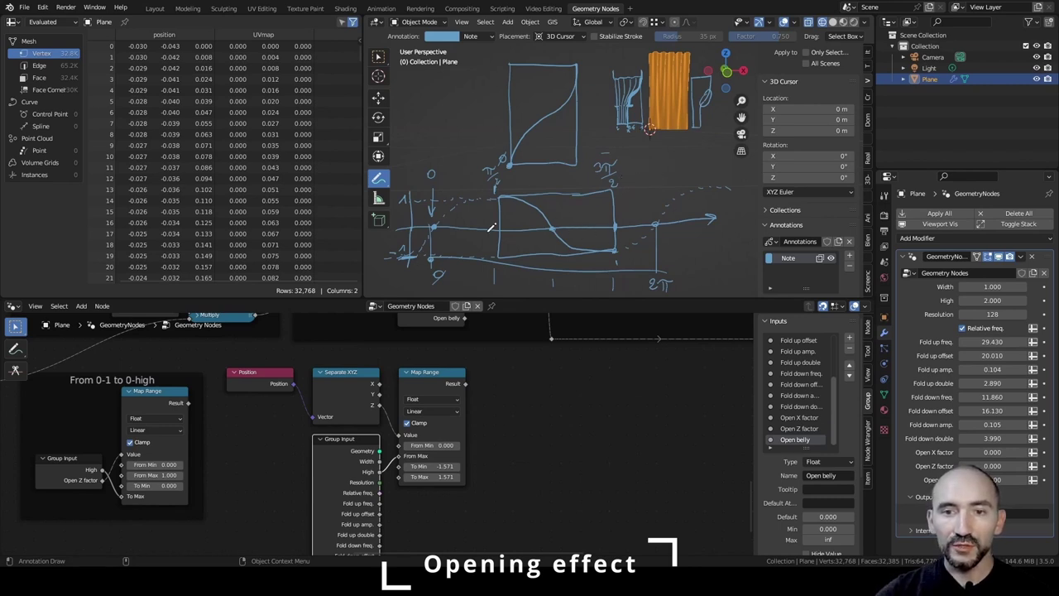
left_click_drag(658, 220, 657, 172)
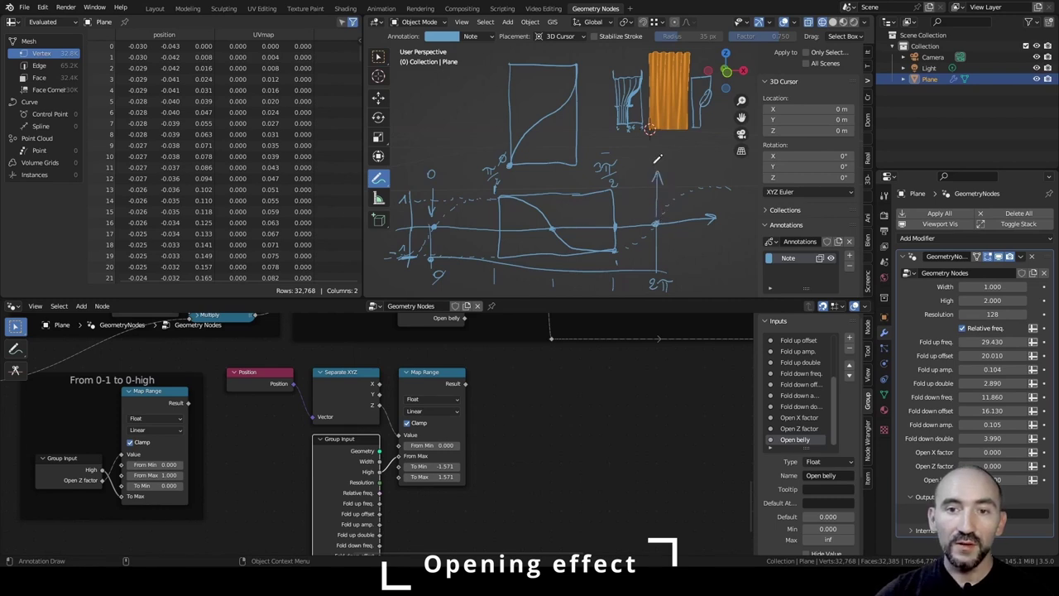
mouse_move(652, 163)
left_mouse_down()
mouse_move(622, 165)
mouse_move(635, 174)
left_mouse_up()
left_click_drag(639, 171, 637, 179)
left_click_drag(635, 172, 645, 179)
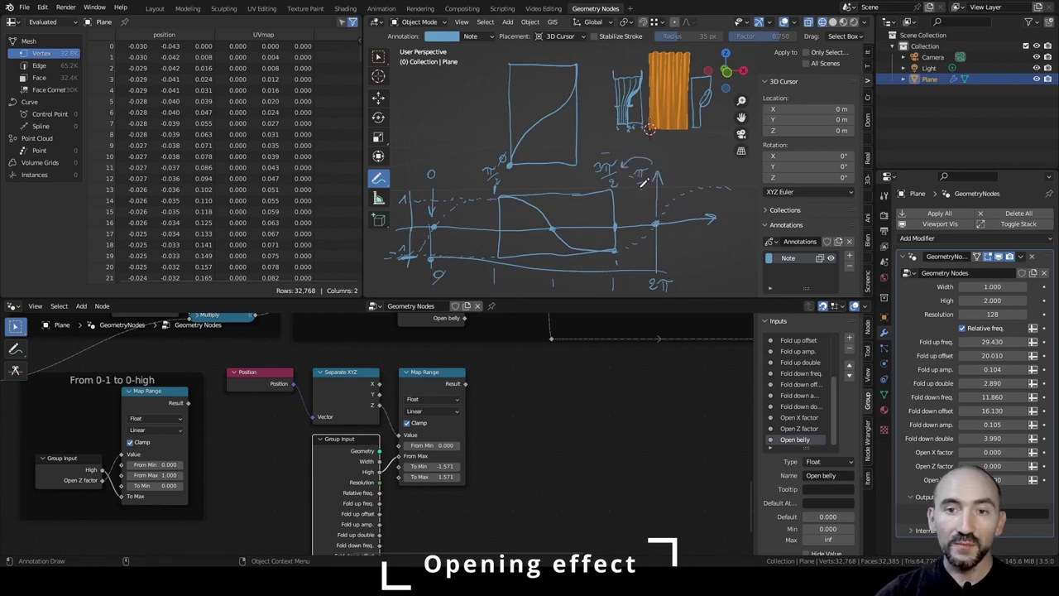
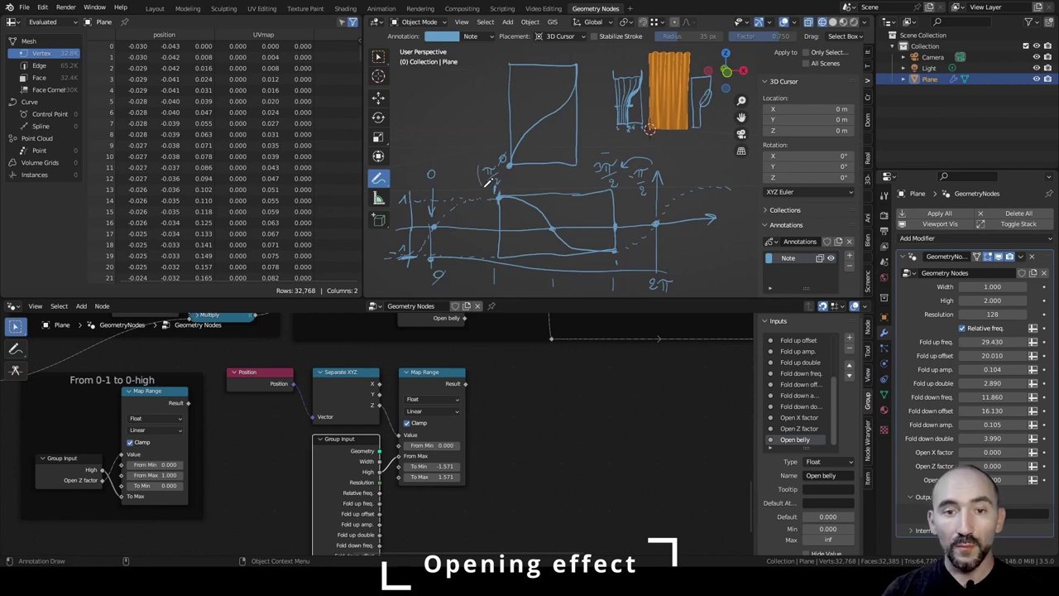
mouse_move(488, 182)
left_mouse_down()
mouse_move(497, 157)
mouse_move(489, 196)
left_mouse_up()
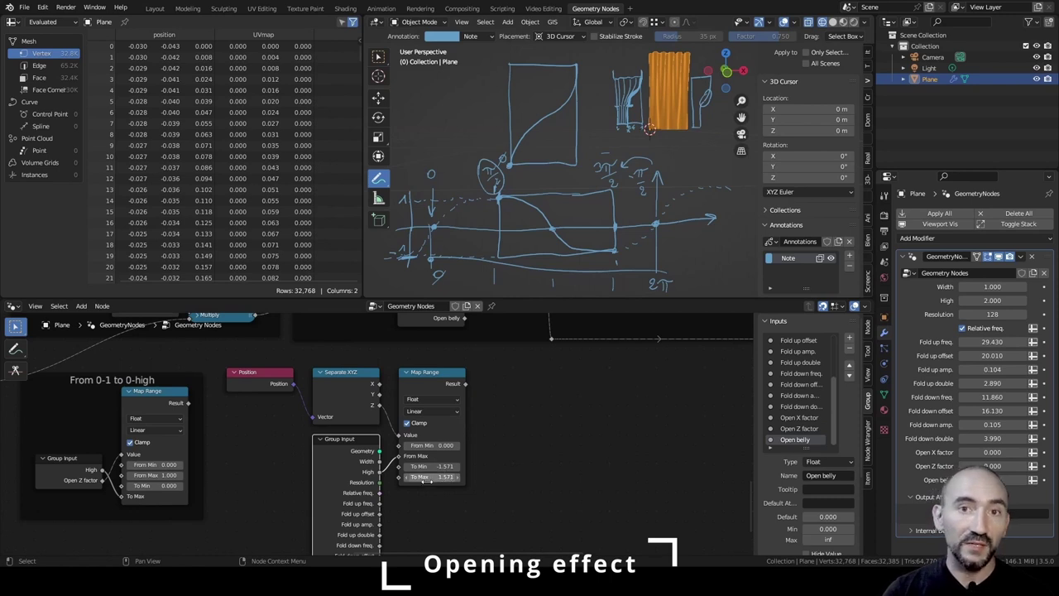
Add a Sine math node fed by the second Map Range's Result and place it beside that node.
left_click_drag(464, 383, 521, 403)
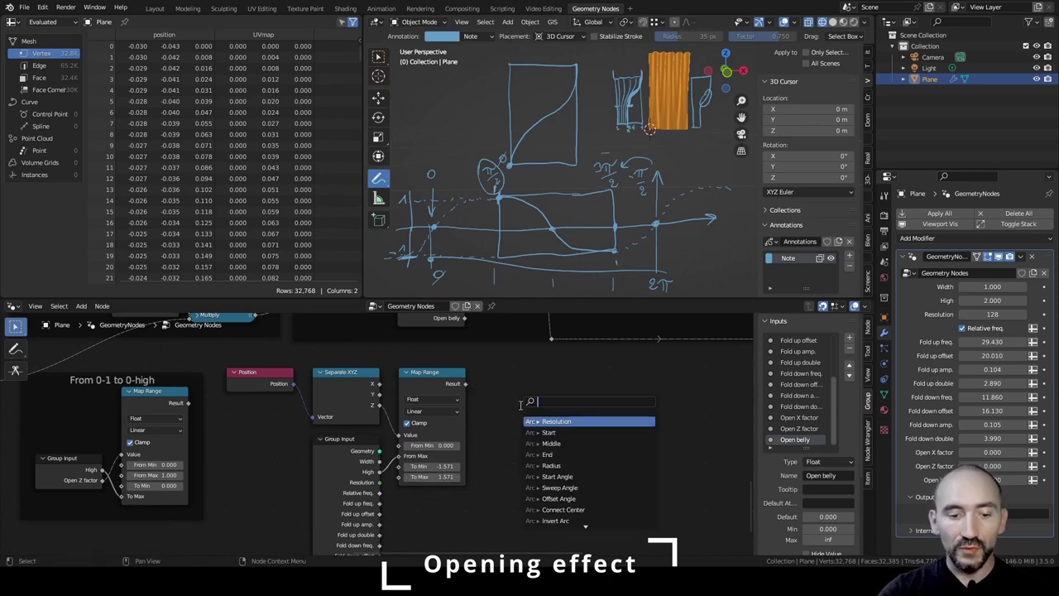
type("sine")
key("Return")
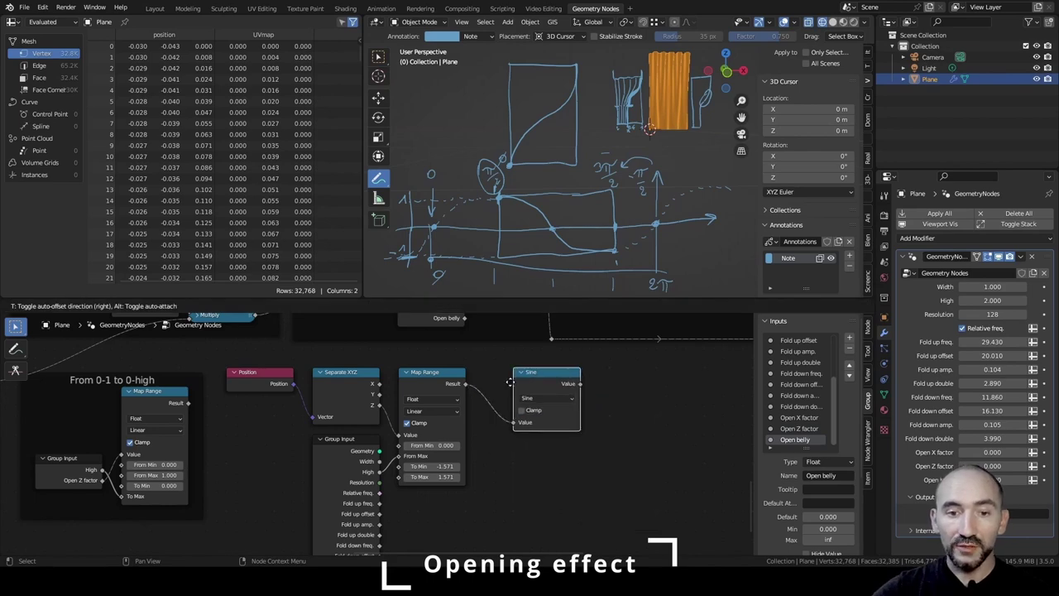
left_click(517, 381)
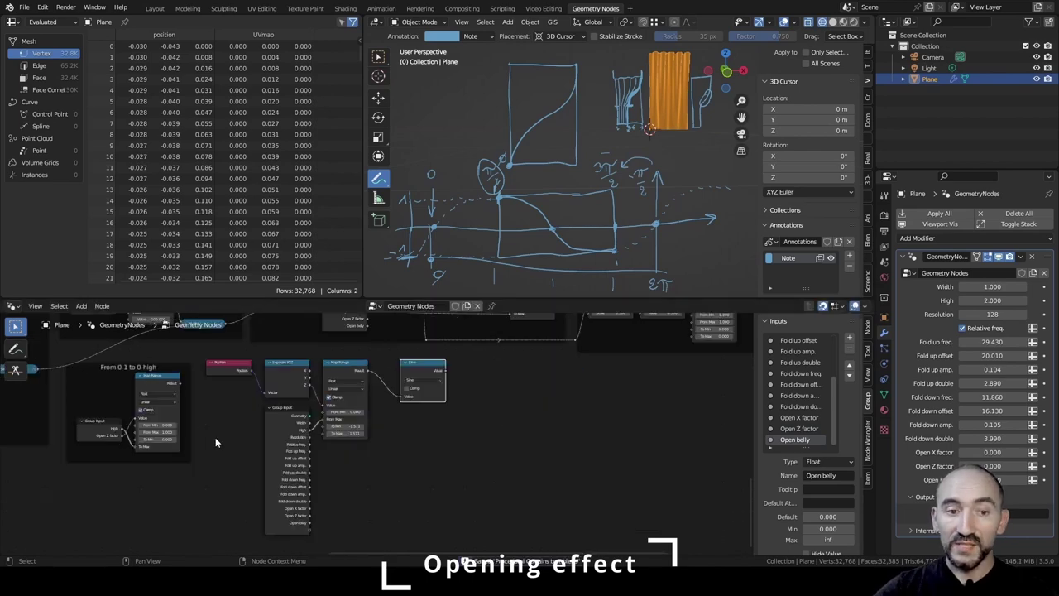
left_click(129, 369)
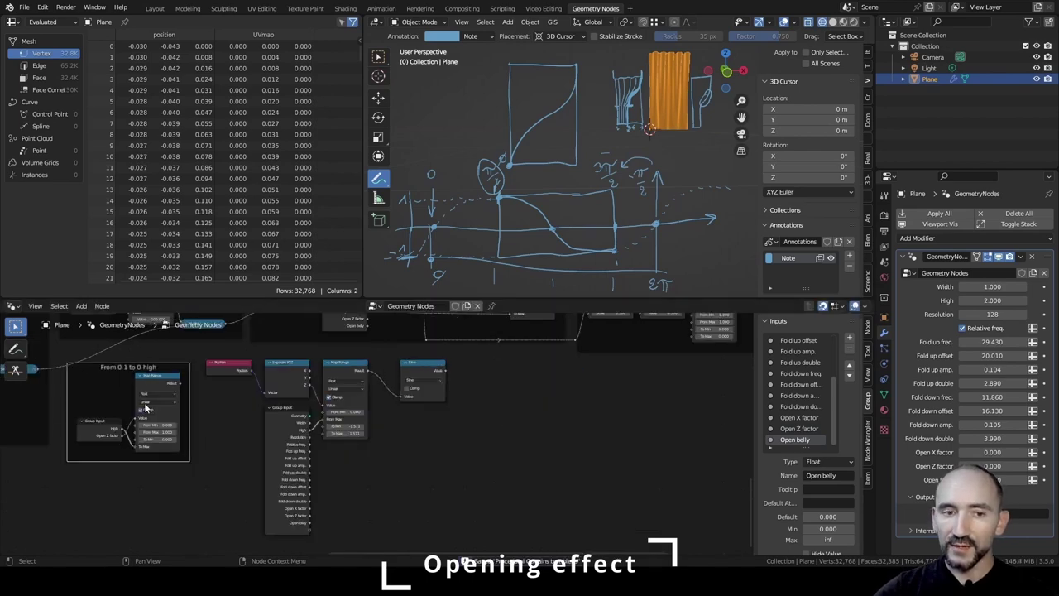
middle_click_drag(142, 387, 82, 408)
Sketch a second graph below the sine wave, with the curve falling from 1 to 0 on labelled axes.
mouse_move(643, 132)
middle_mouse_down("shift")
mouse_move(555, 197)
mouse_move(636, 185)
middle_mouse_up("shift")
scroll(554, 198, "up", 5)
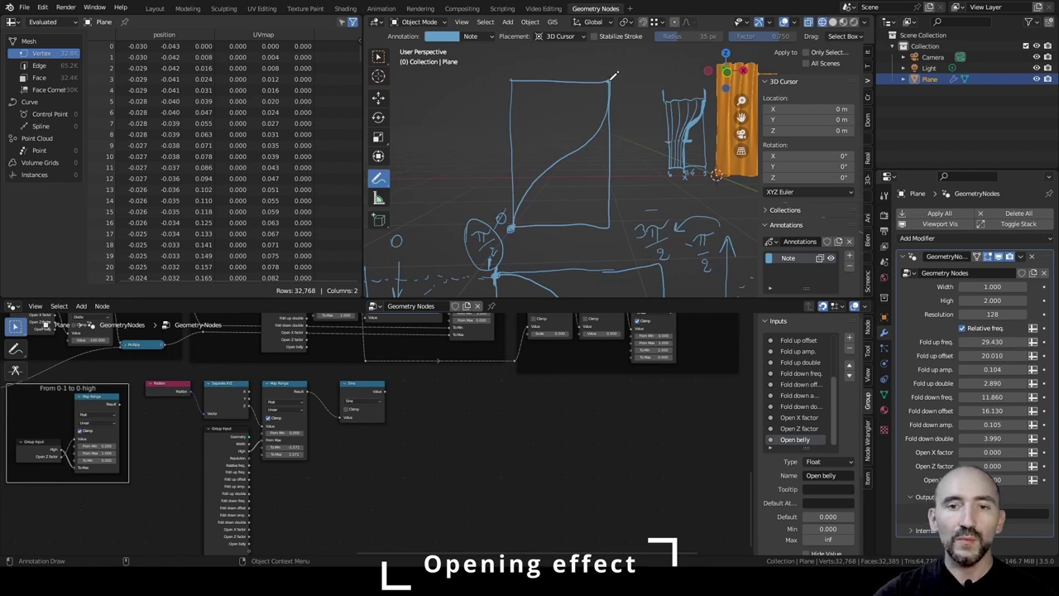
left_click_drag(548, 201, 608, 101, "shift")
scroll(608, 102, "down", 1)
middle_click_drag(619, 135, 571, 128, "shift")
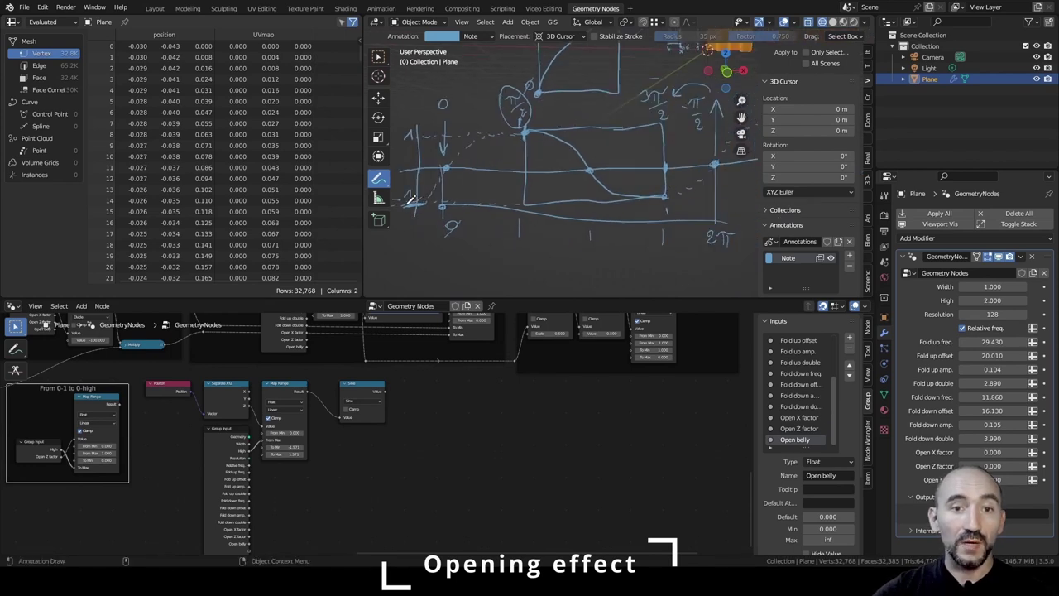
middle_click_drag(511, 189, 561, 253)
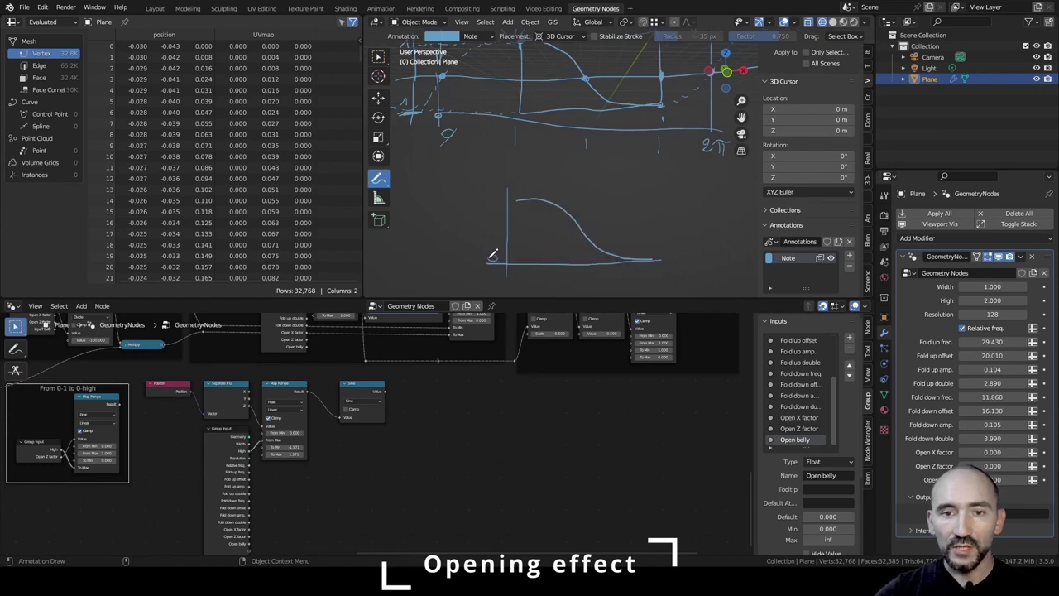
left_click_drag(493, 197, 497, 209)
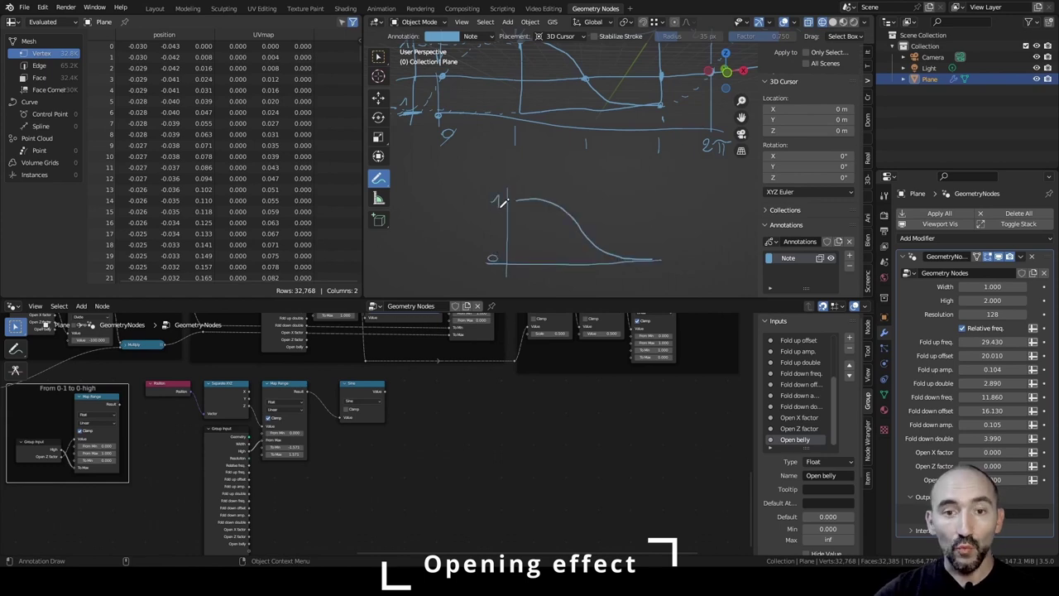
Draw a dimension line beside the wave's 1 and -1 limits and label the span 2.
scroll(520, 211, "down", 2)
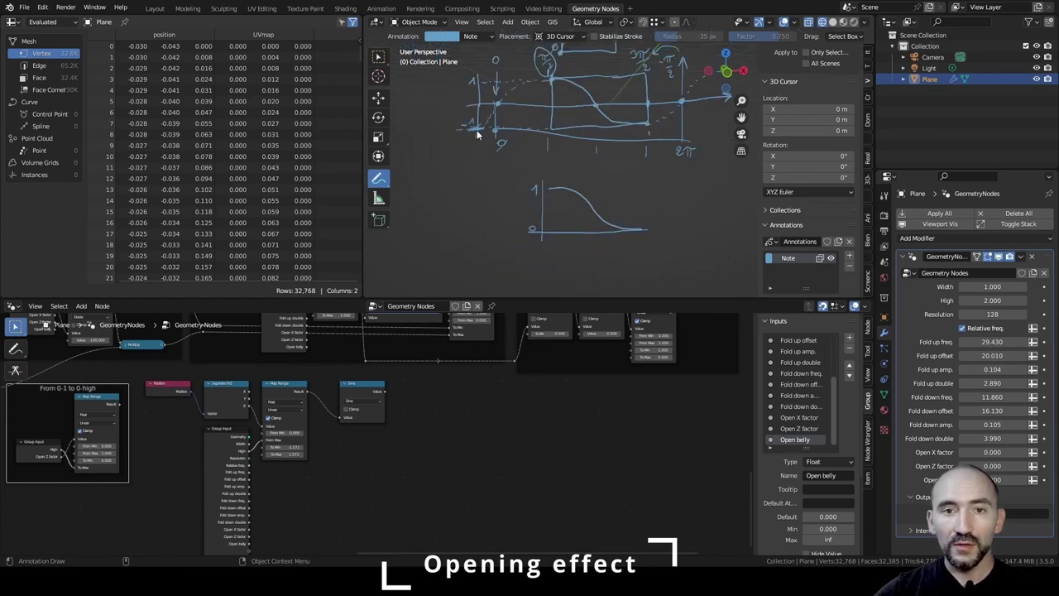
left_click_drag(449, 130, 428, 130)
left_click_drag(433, 74, 435, 147)
left_click_drag(413, 100, 420, 109)
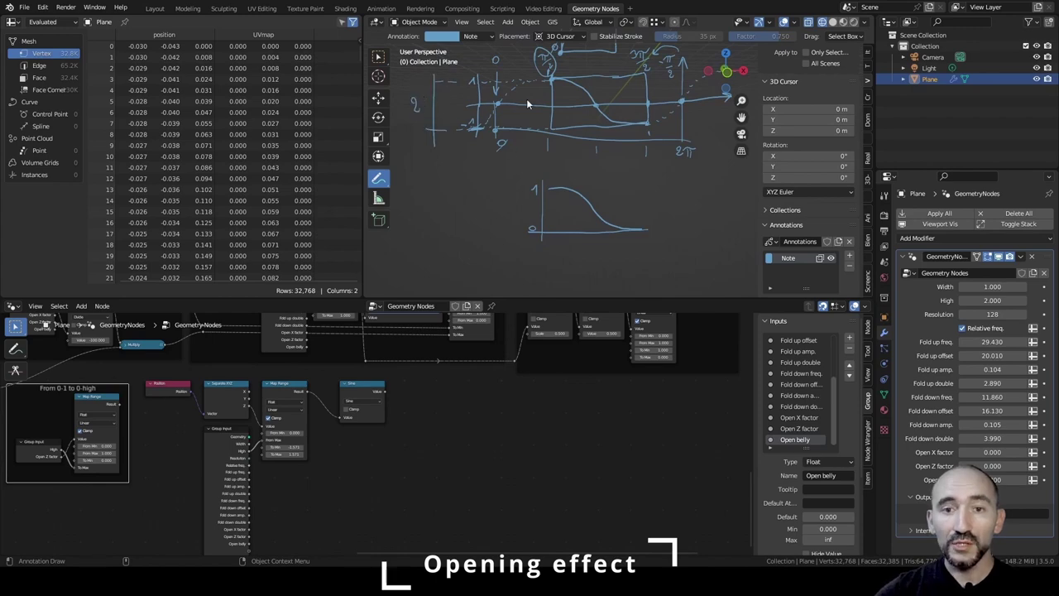
Chain a Multiply node and an Add node after Sine, both with a value of 0.500.
scroll(393, 428, "up", 4)
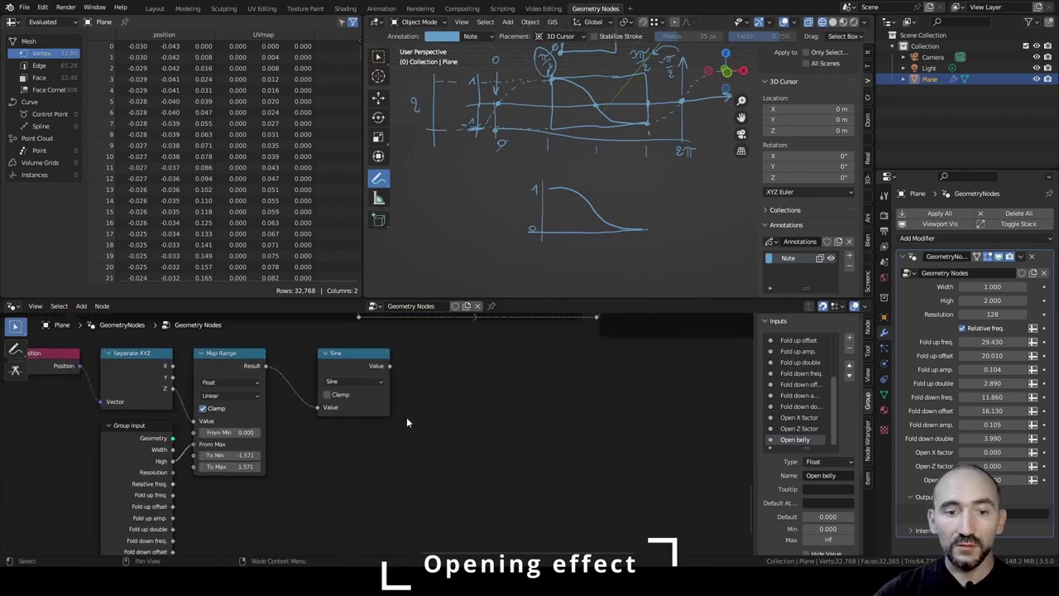
type("mult")
left_click_drag(390, 366, 562, 369)
key("Return")
left_click(409, 365)
type("add")
key("Return")
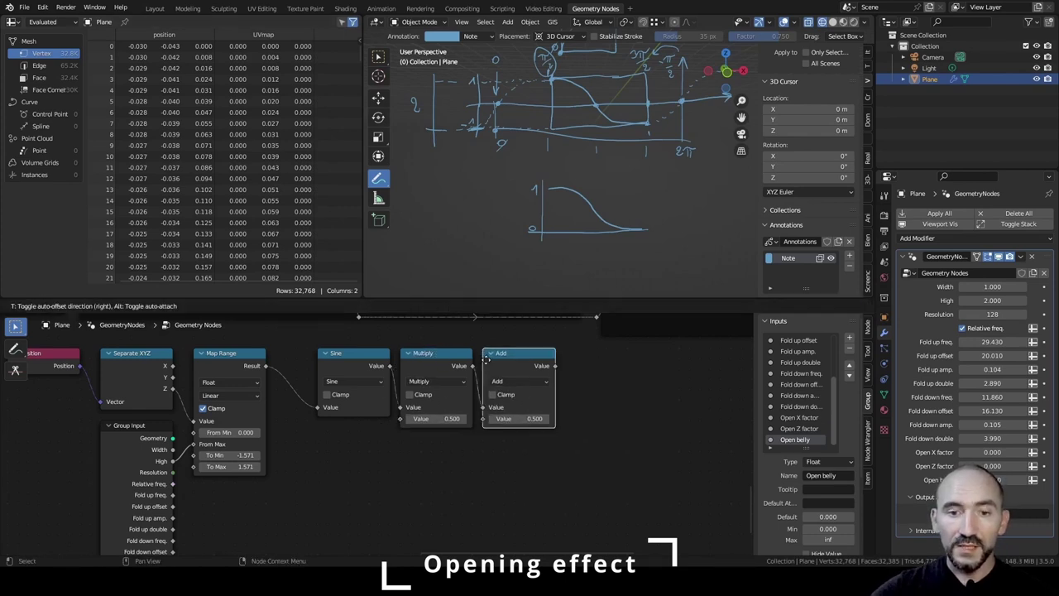
left_click(487, 358)
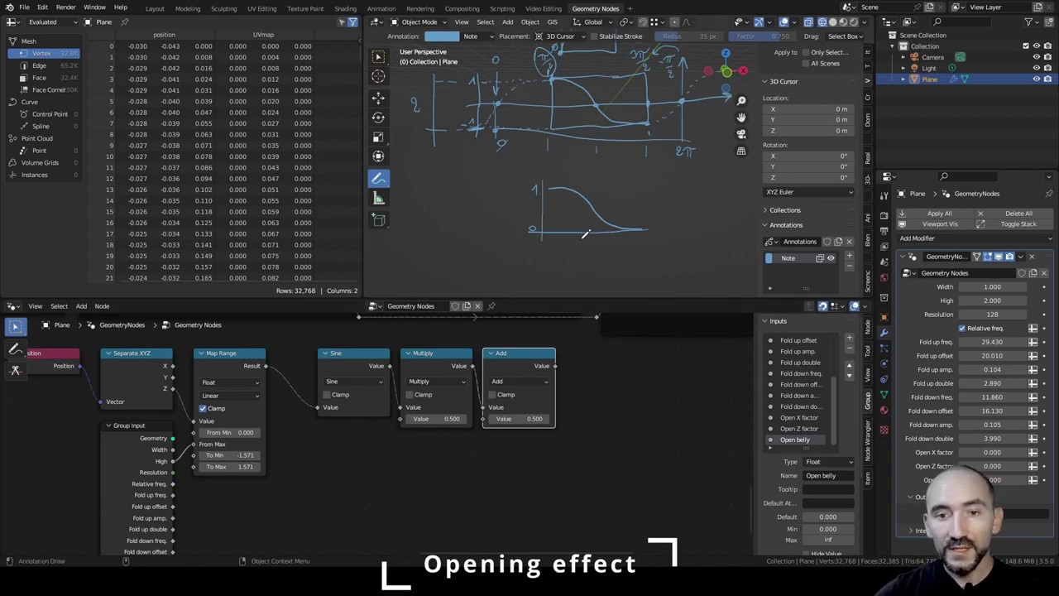
Sketch the halved wave between 0,5 and -0,5 on the lower graph, with a curved arrow showing its upward shift.
left_click(437, 351)
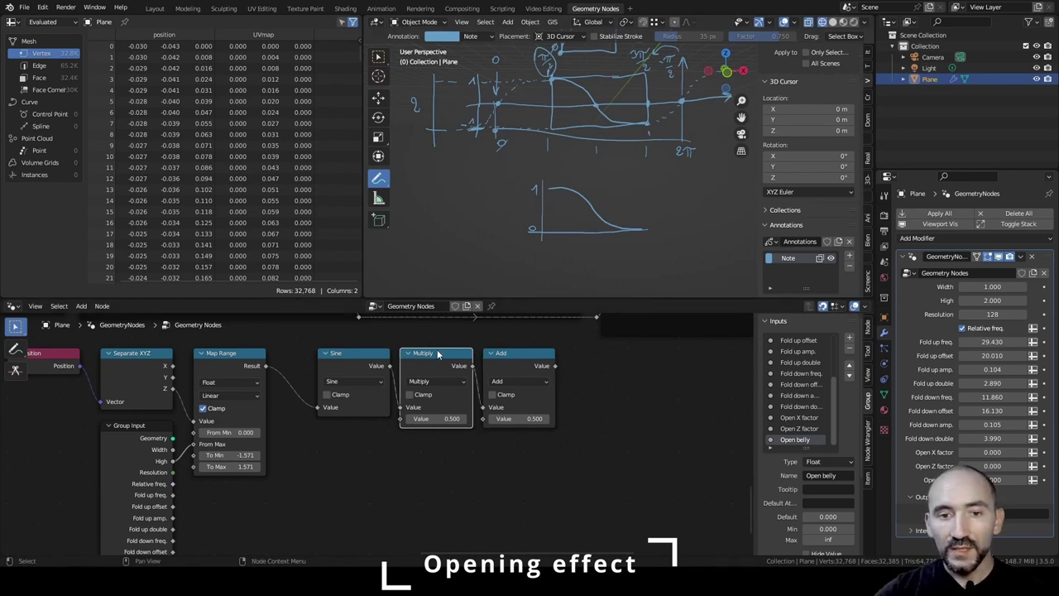
left_click_drag(574, 213, 637, 260)
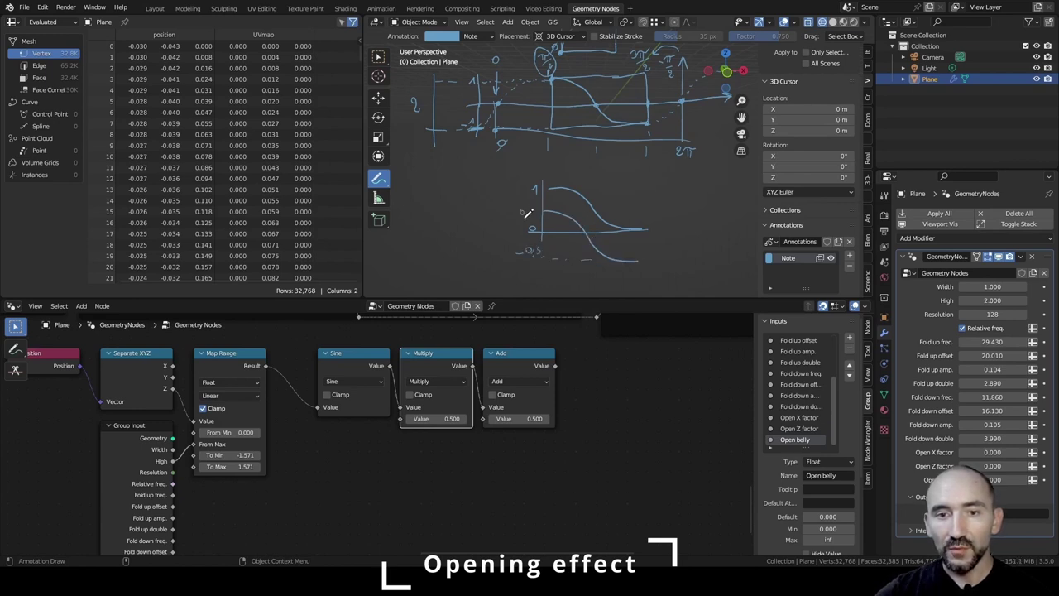
left_click(516, 380)
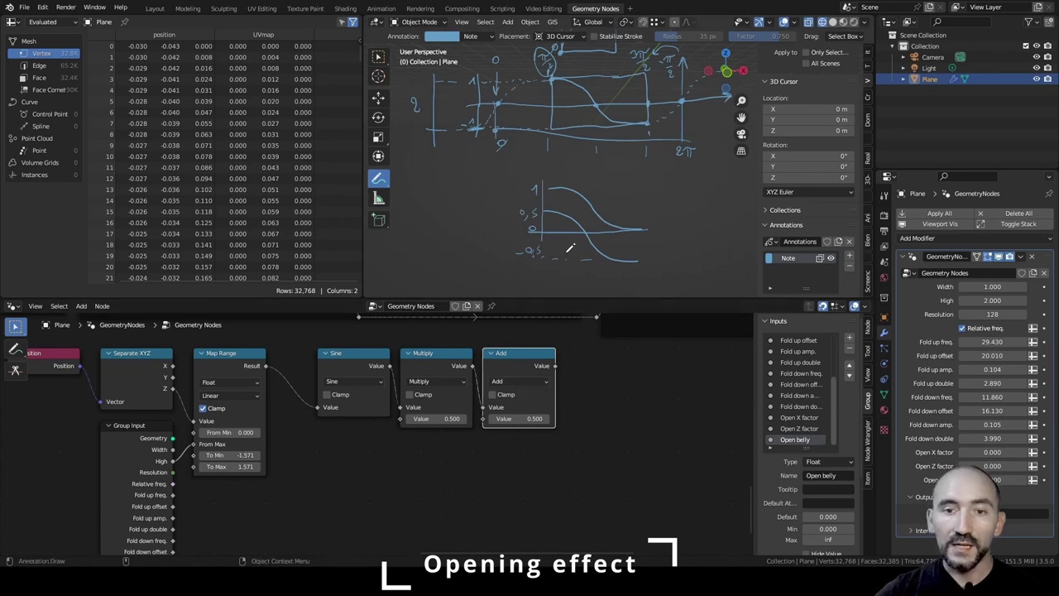
mouse_move(668, 251)
left_mouse_down()
mouse_move(630, 207)
mouse_move(638, 224)
left_mouse_up()
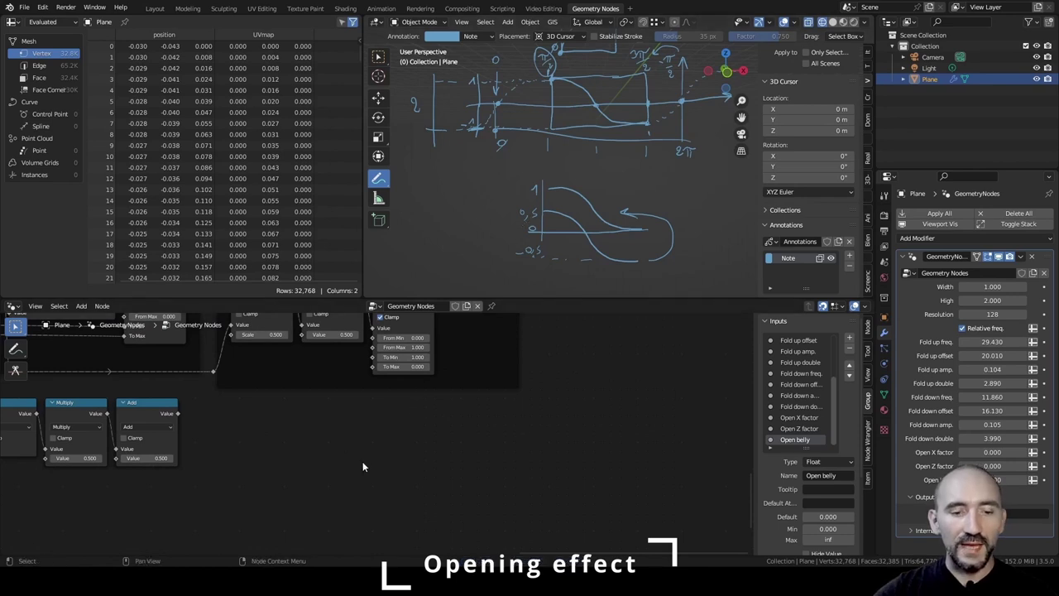
Add a Set Position node and a Position node in the free space after the Sine, Multiply and Add chain.
key("F3")
type("set po")
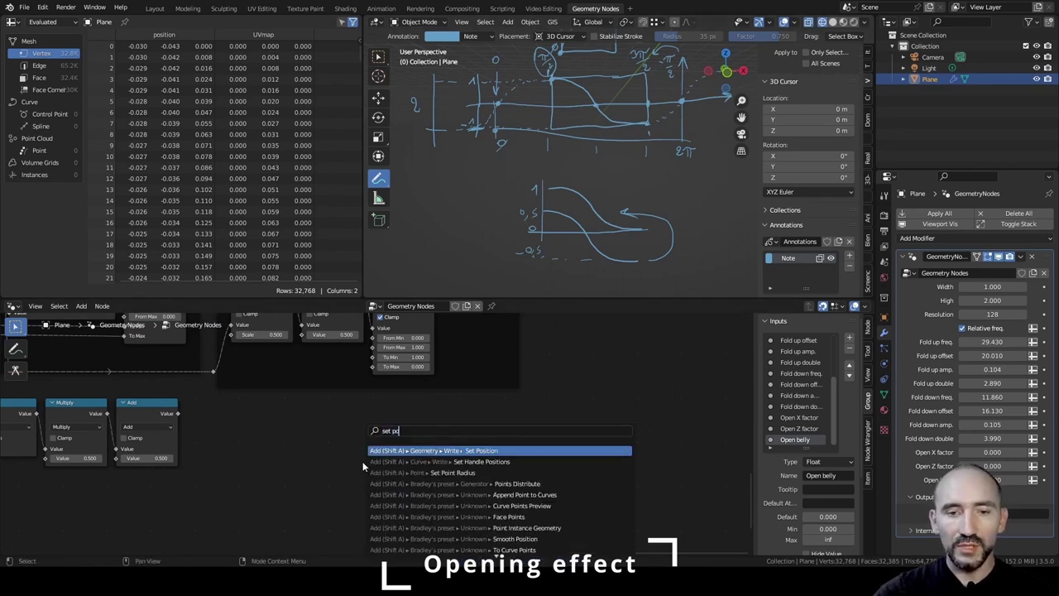
key("Return")
left_click(601, 373)
left_click(601, 375)
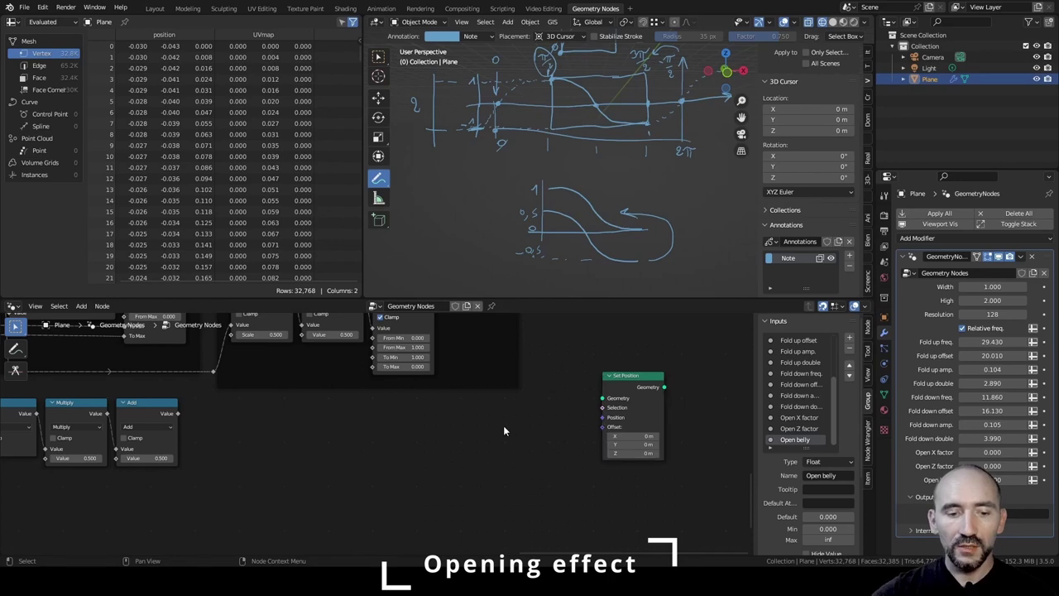
key("F3")
type("pos")
key("Down")
key("Return")
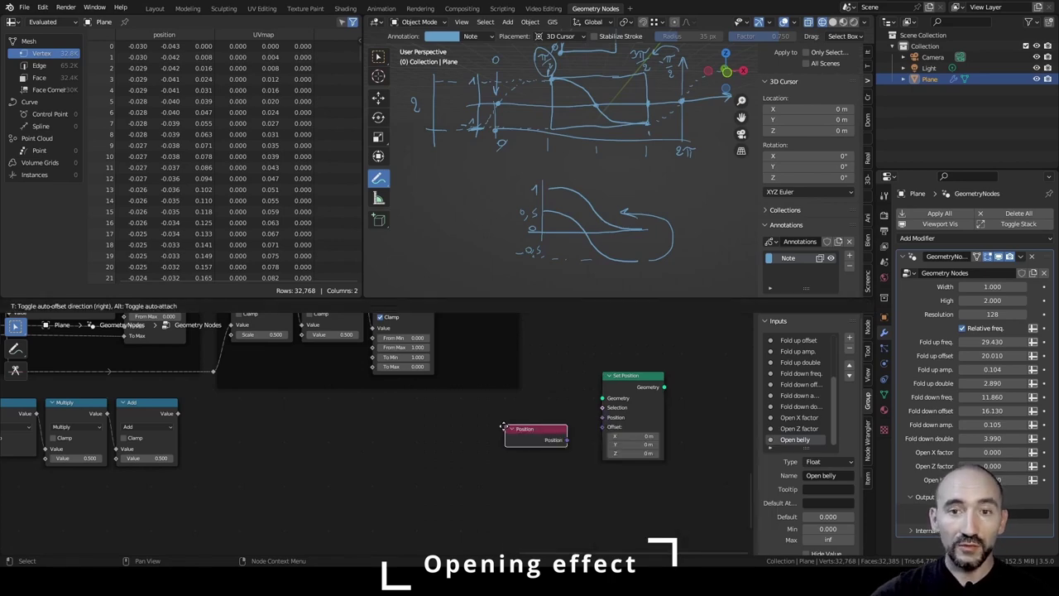
left_click(374, 429)
Feed the new Position node into a Separate XYZ node.
scroll(625, 123, "down", 4)
middle_click_drag(625, 124, 610, 206, "shift")
scroll(496, 210, "up", 5)
scroll(610, 205, "up", 4)
left_click_drag(434, 440, 492, 450)
type("separa")
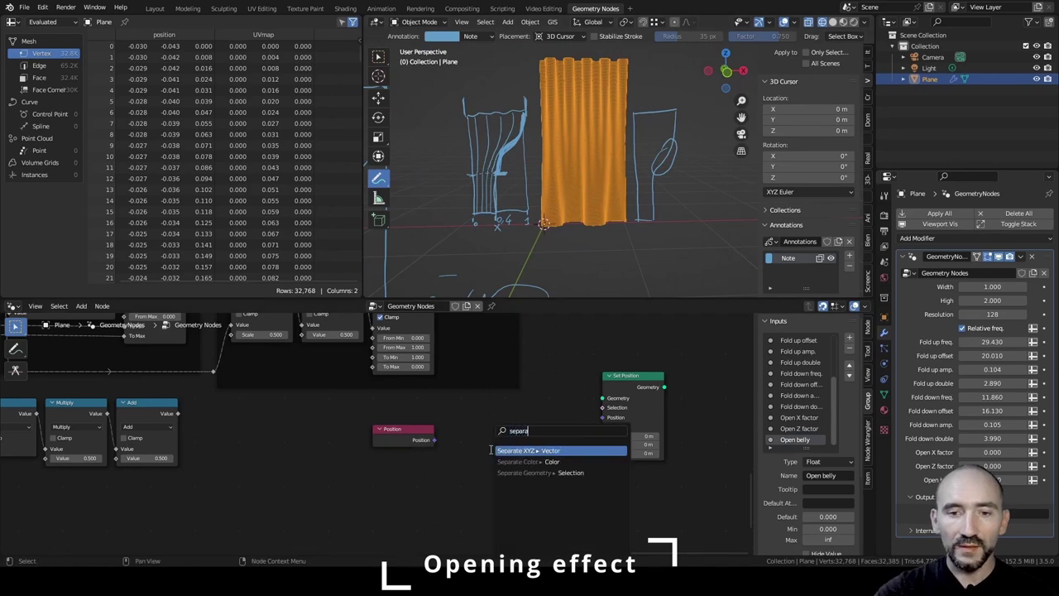
key("Return")
left_click(529, 447)
Add a Combine XYZ node feeding Set Position's Position input, and link Separate XYZ's Y and Z outputs to its Y and Z.
key("F3")
type("combine")
key("Return")
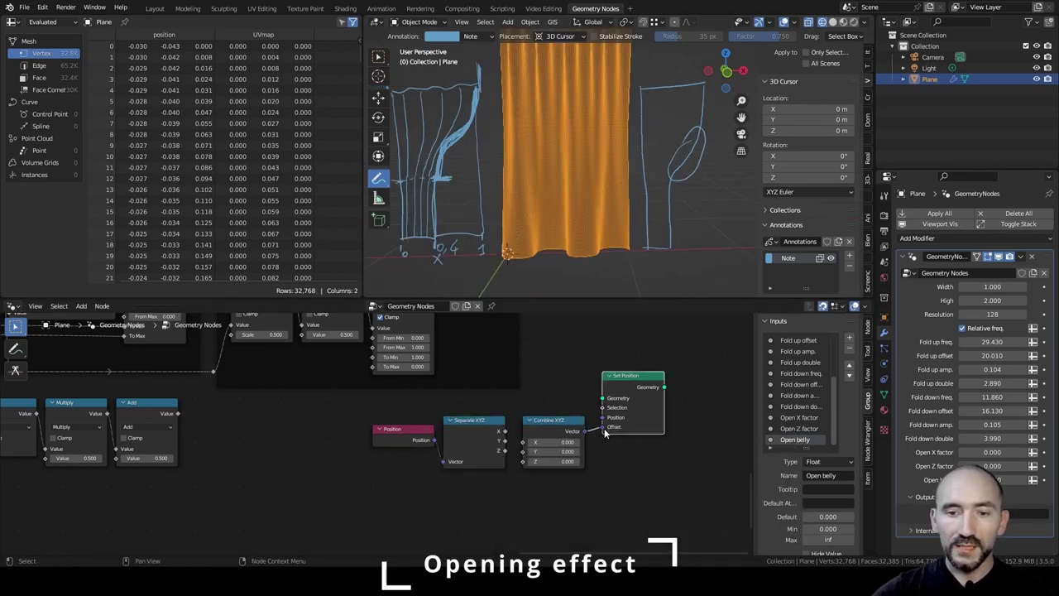
left_click_drag(602, 428, 603, 418)
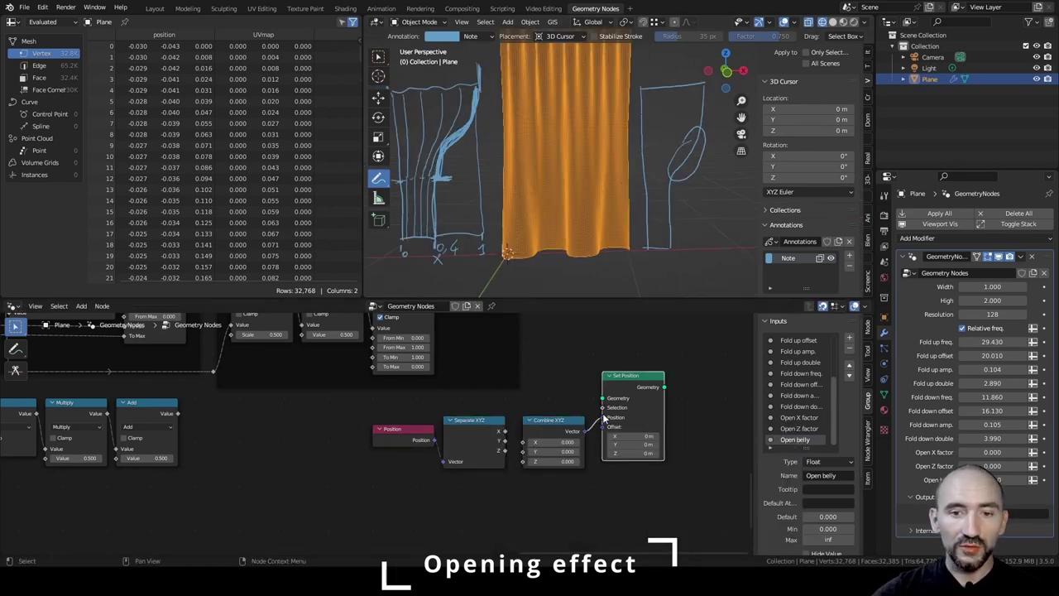
left_click_drag(484, 432, 522, 463)
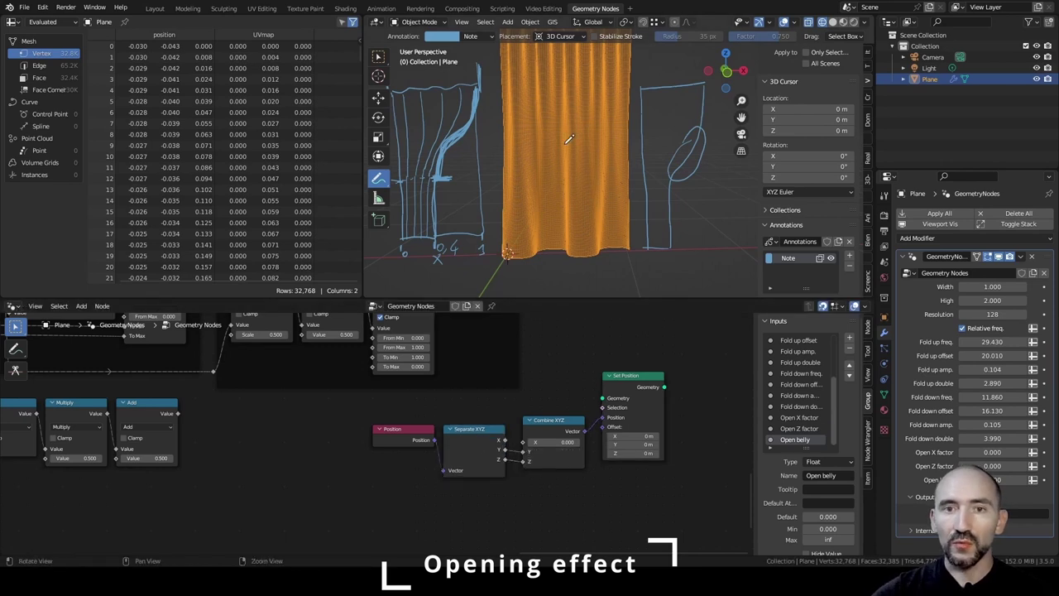
Lower the Position and Separate XYZ nodes, and collapse the Separate XYZ and Combine XYZ nodes.
middle_click_drag(566, 134, 575, 201, "shift")
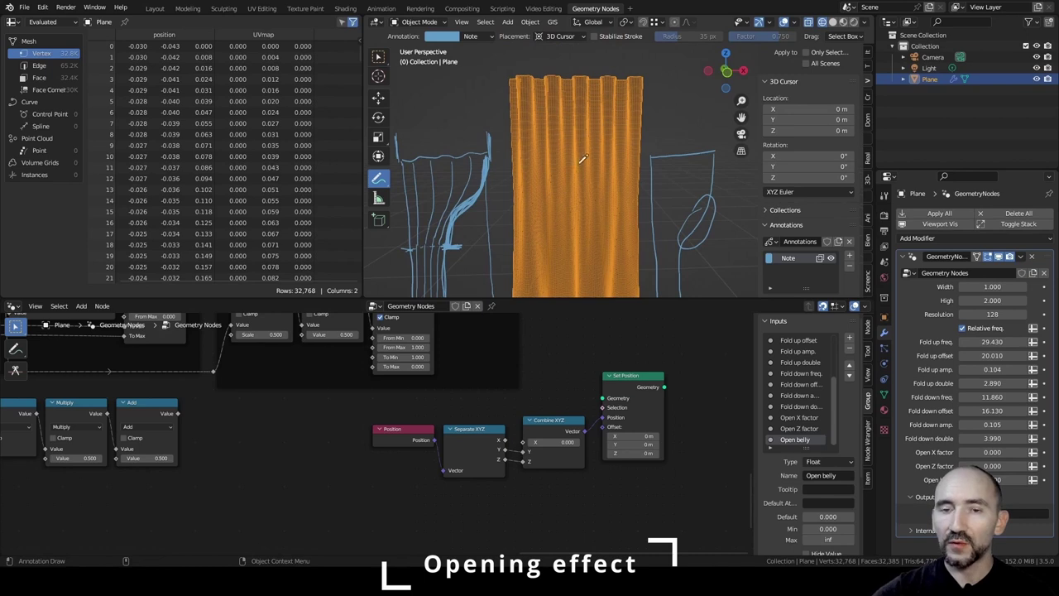
left_click_drag(474, 437, 477, 464)
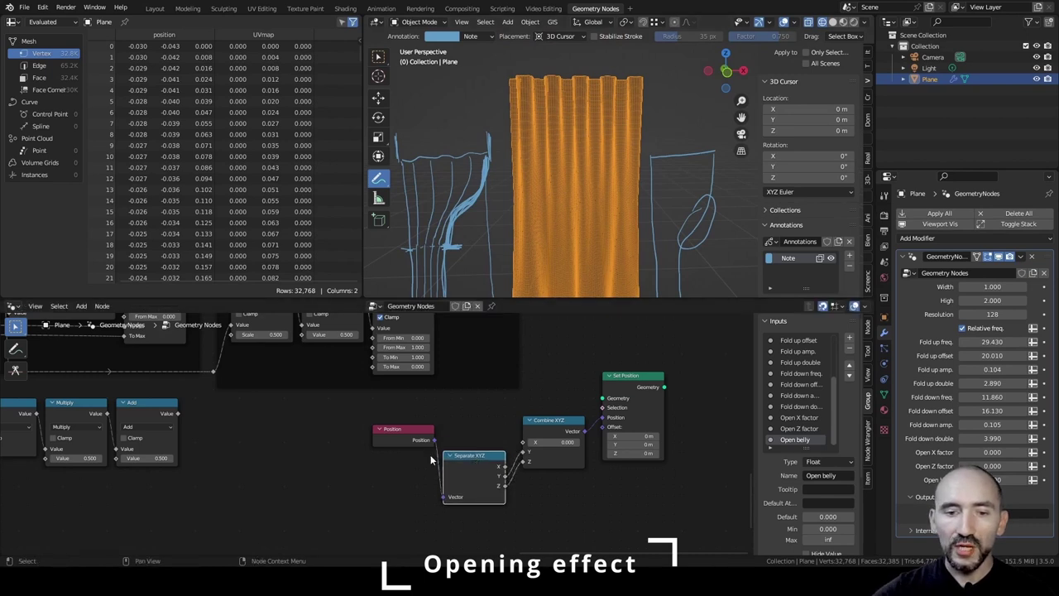
left_click_drag(403, 440, 399, 476)
left_click(547, 427)
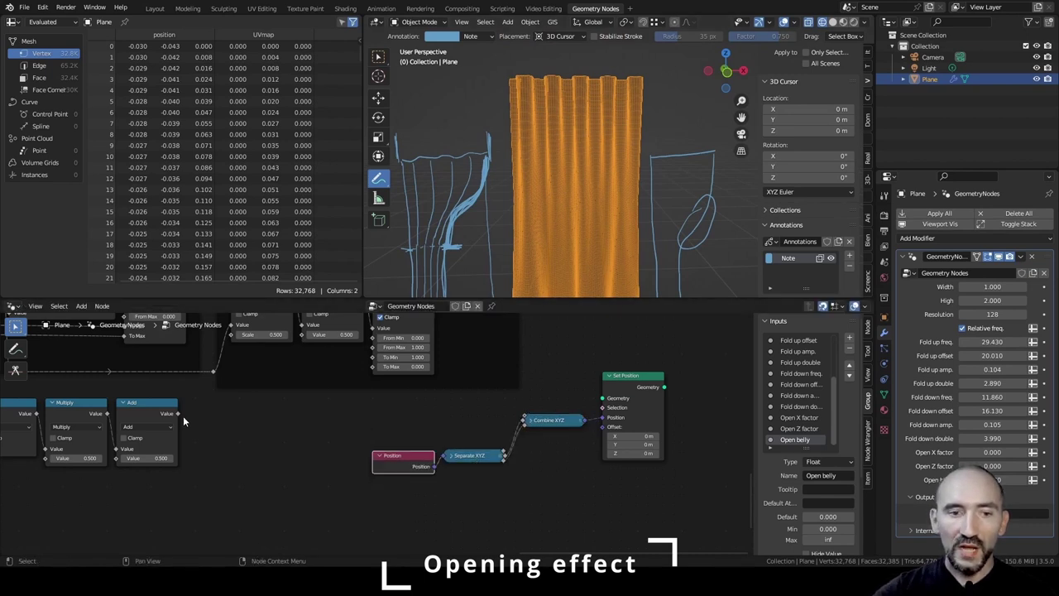
Link Add's output to Combine XYZ's X, and the double-folding Set Position's geometry to the new Set Position.
left_click_drag(178, 413, 529, 419)
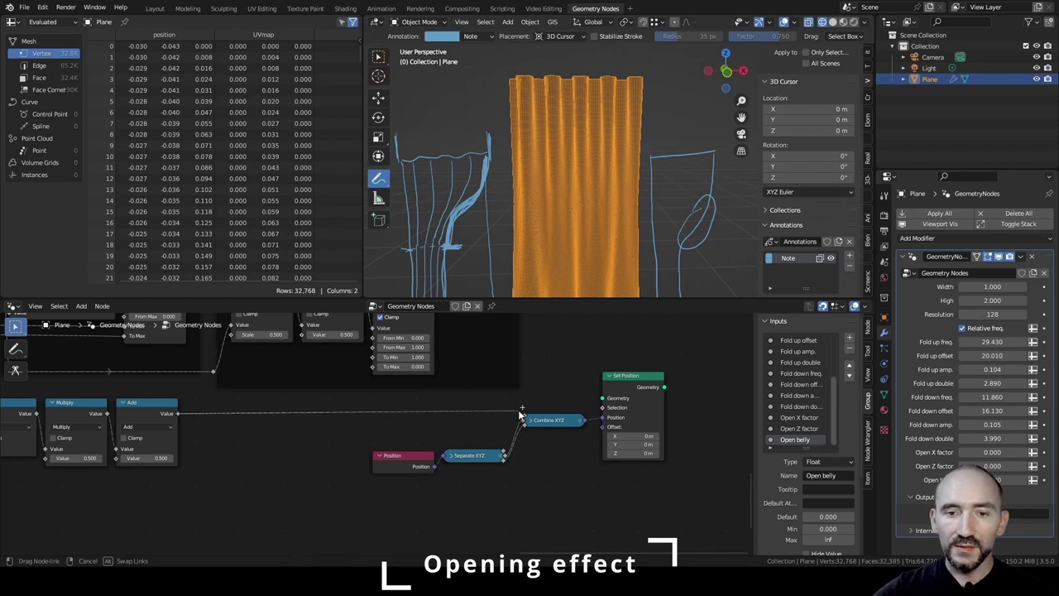
scroll(420, 383, "down", 4)
left_click_drag(414, 353, 418, 493)
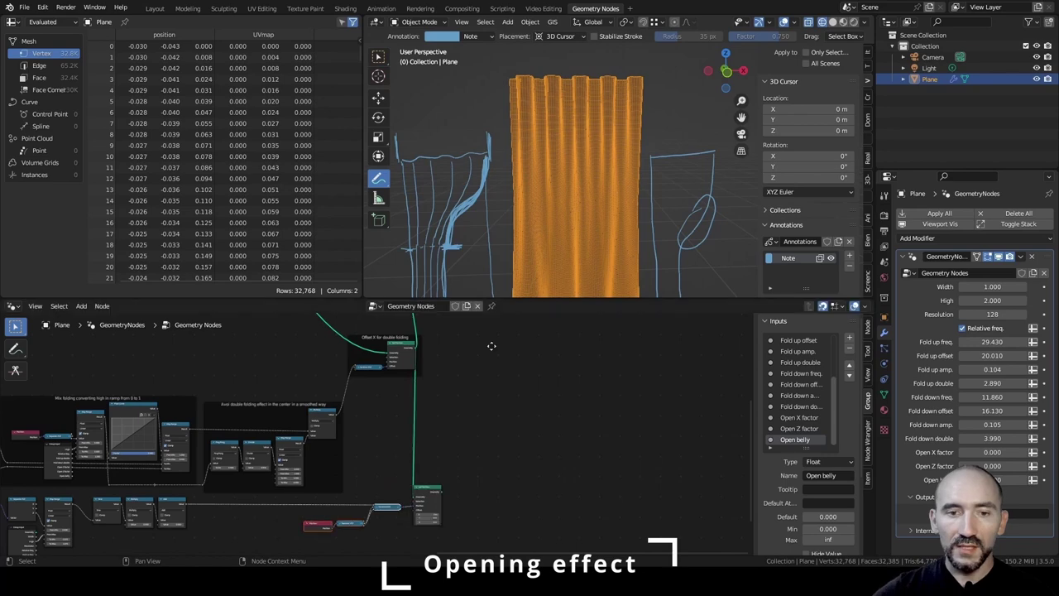
Move the Group Output node beyond the new Set Position and route its UV Map link through a reroute placed above.
middle_click_drag(491, 346, 432, 434)
scroll(434, 407, "down", 2)
scroll(433, 403, "down", 4)
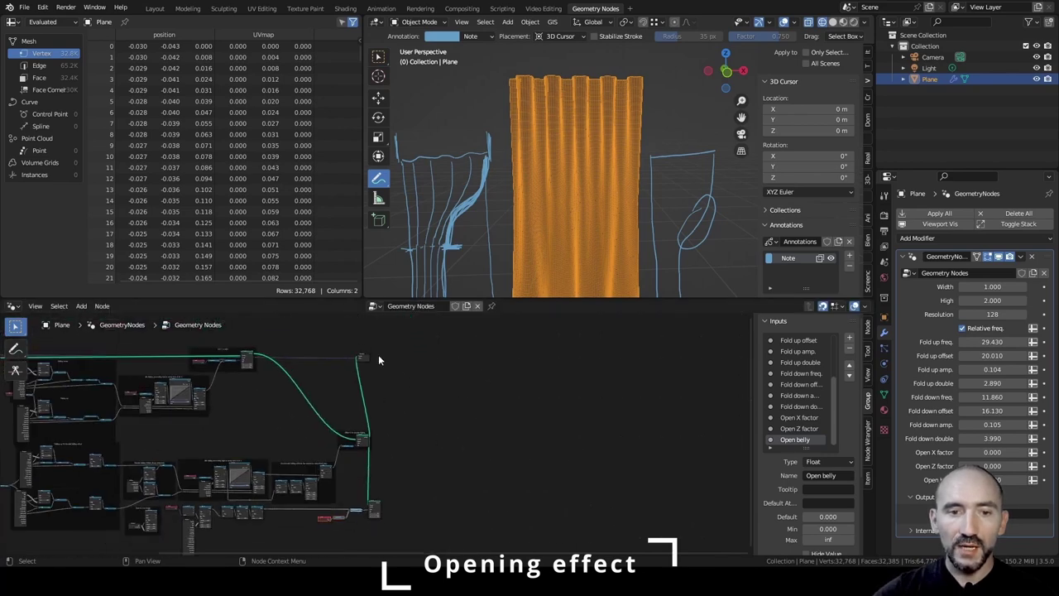
left_click_drag(365, 361, 465, 497)
right_click_drag(406, 481, 405, 523, "shift")
key("g")
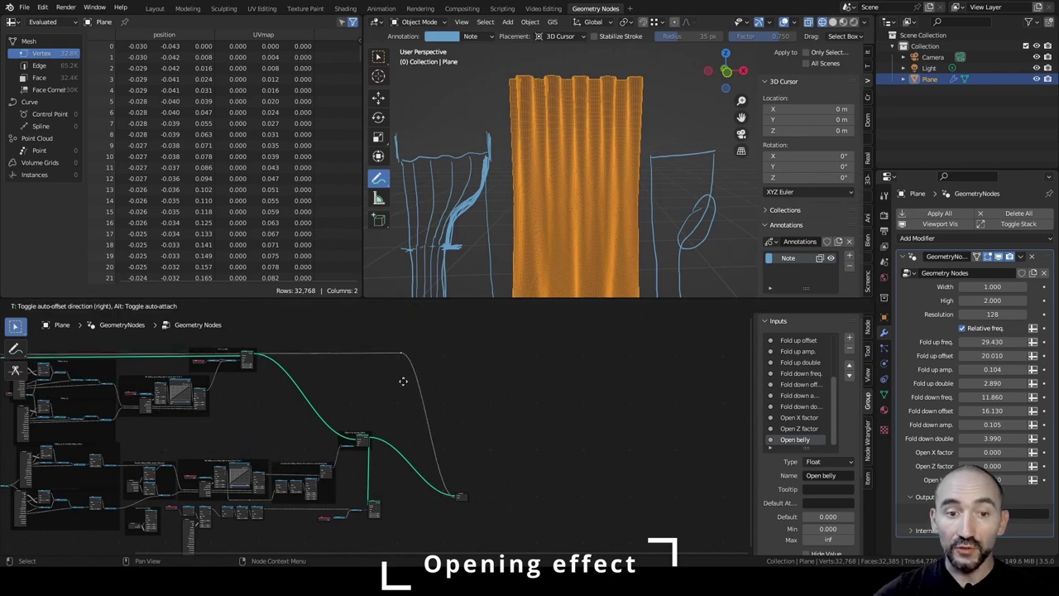
left_click(414, 373)
Link the new Set Position's geometry to the Group Output and inspect the resulting curtain shape.
scroll(366, 497, "up", 10)
middle_click_drag(366, 496, 268, 405)
scroll(268, 405, "up", 3)
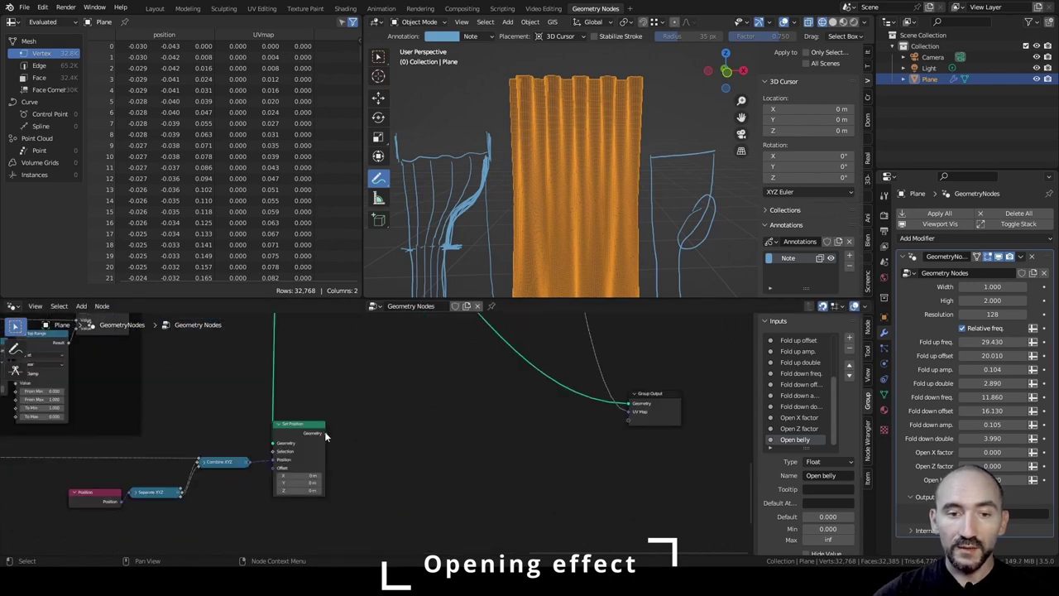
left_click_drag(324, 433, 626, 404)
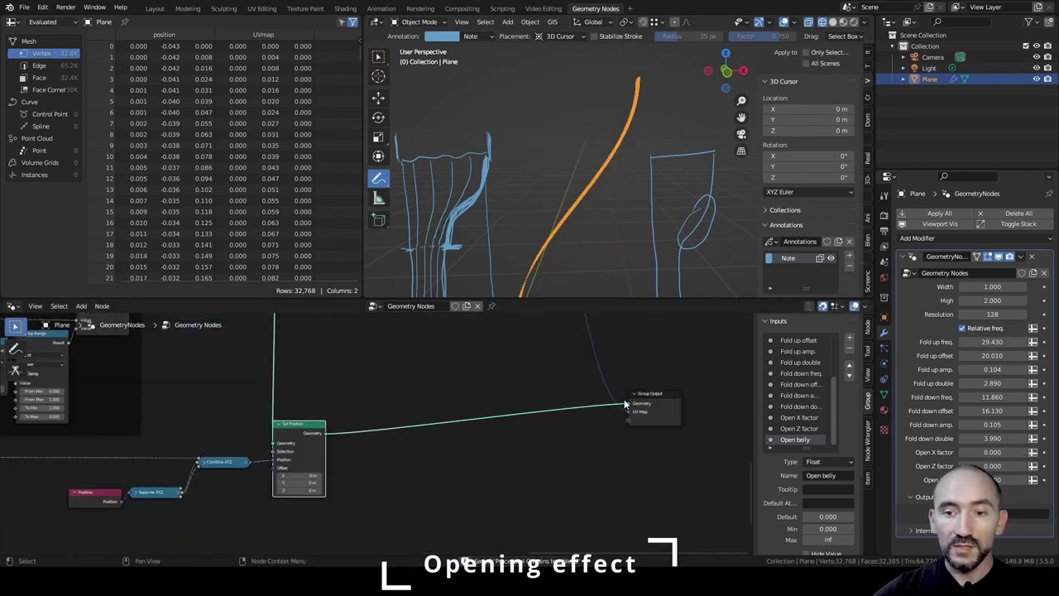
mouse_move(584, 176)
middle_mouse_down()
mouse_move(601, 171)
mouse_move(548, 170)
mouse_move(630, 176)
mouse_move(612, 223)
middle_mouse_up()
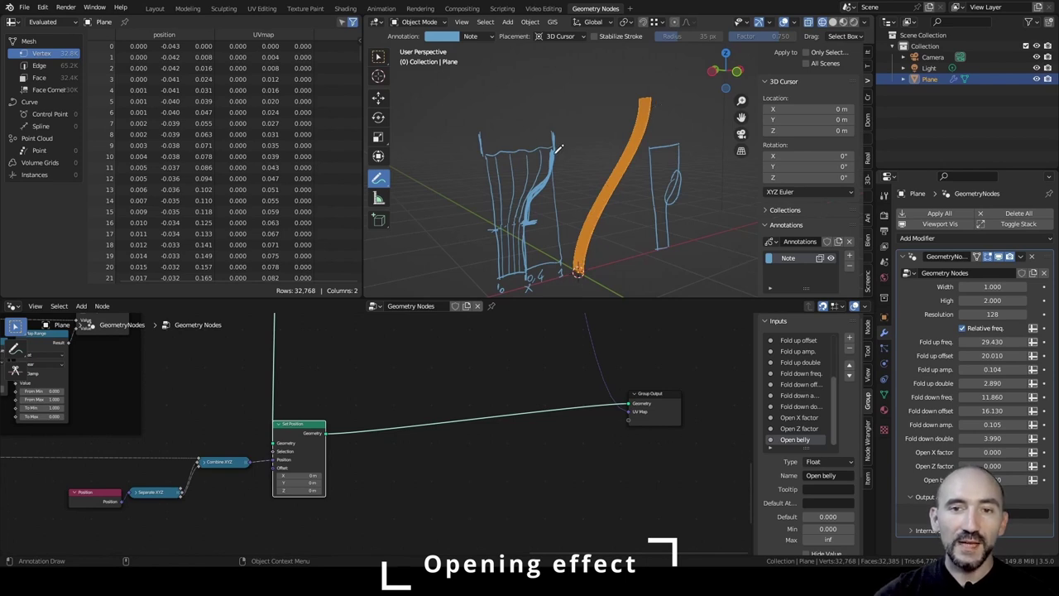
mouse_move(655, 103)
middle_mouse_down()
mouse_move(622, 105)
mouse_move(644, 97)
middle_mouse_up()
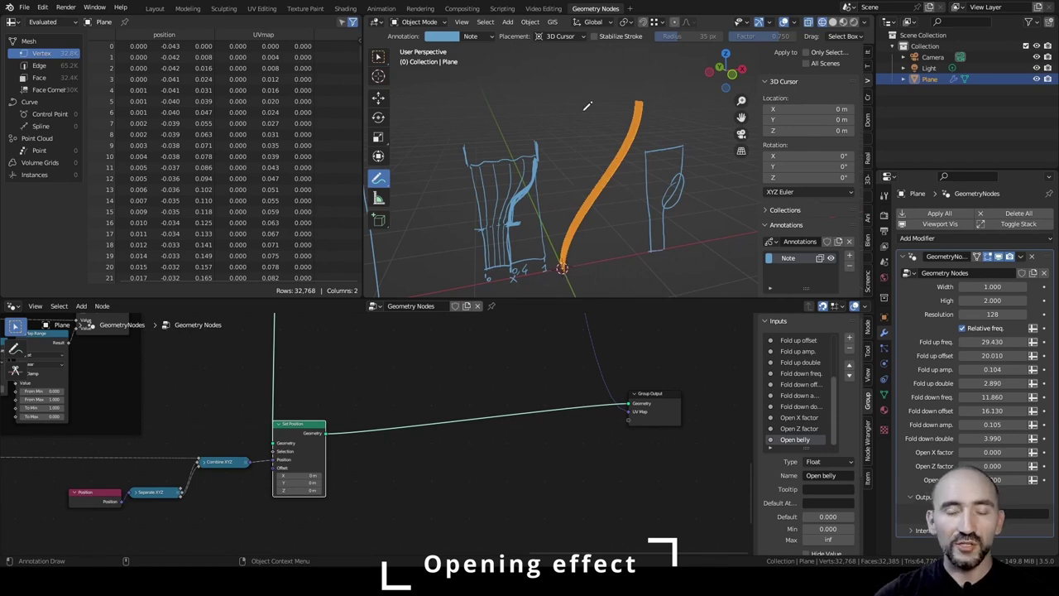
Save the file and duplicate the Position and collapsed Separate XYZ nodes to a spot below the Add node.
middle_click_drag(225, 430, 519, 400)
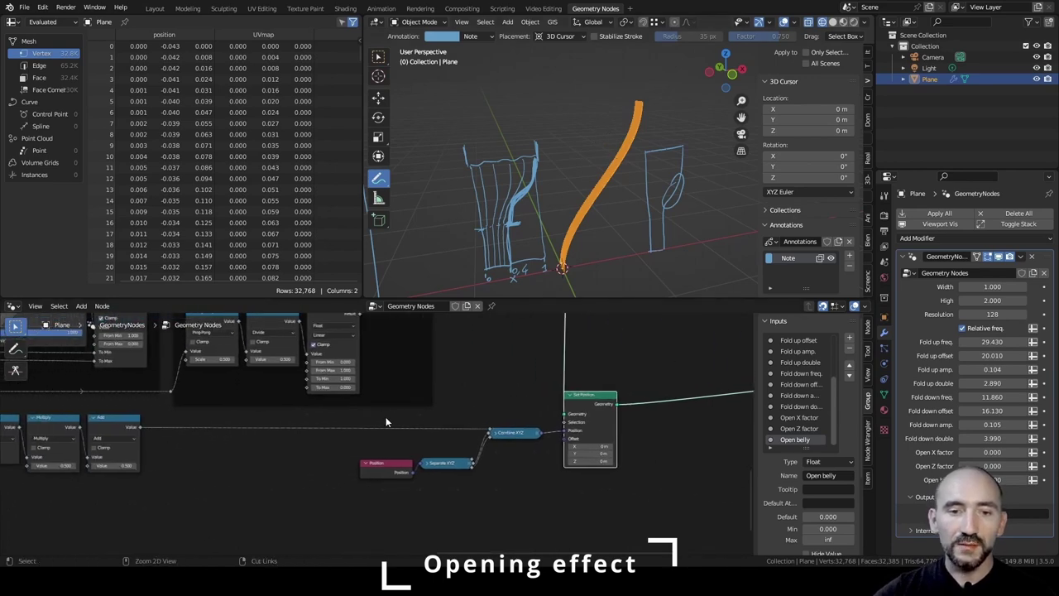
key("ctrl+s")
scroll(340, 428, "up", 3)
middle_click_drag(335, 430, 470, 385)
key("shift+d")
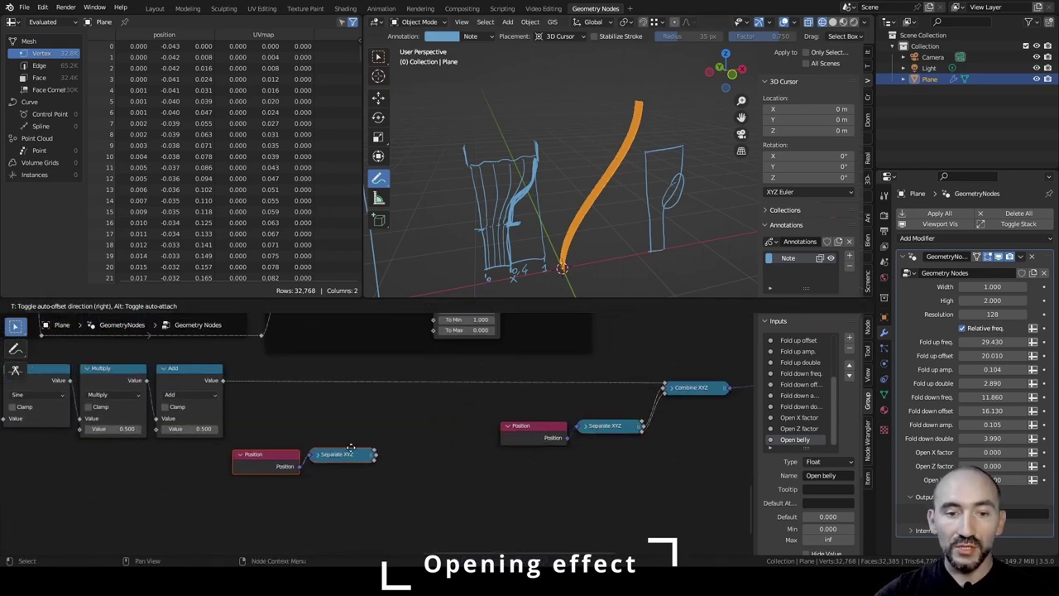
left_click(297, 453)
scroll(297, 448, "up", 2)
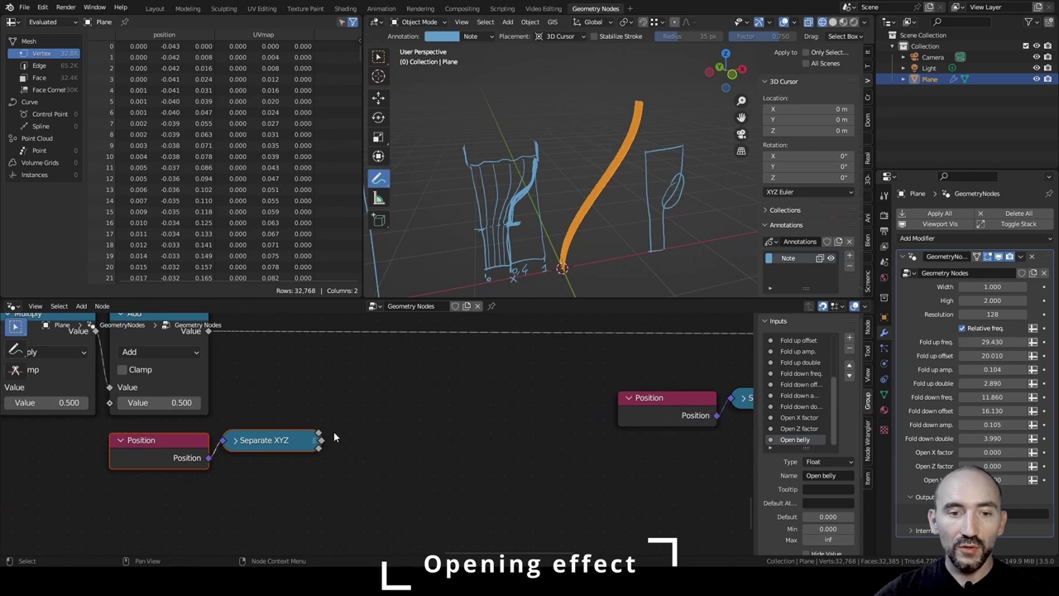
Multiply Add's output by the duplicated Separate XYZ's X in a new Multiply node, and feed the product into Combine XYZ's X.
left_click_drag(319, 437, 378, 381)
type("mult")
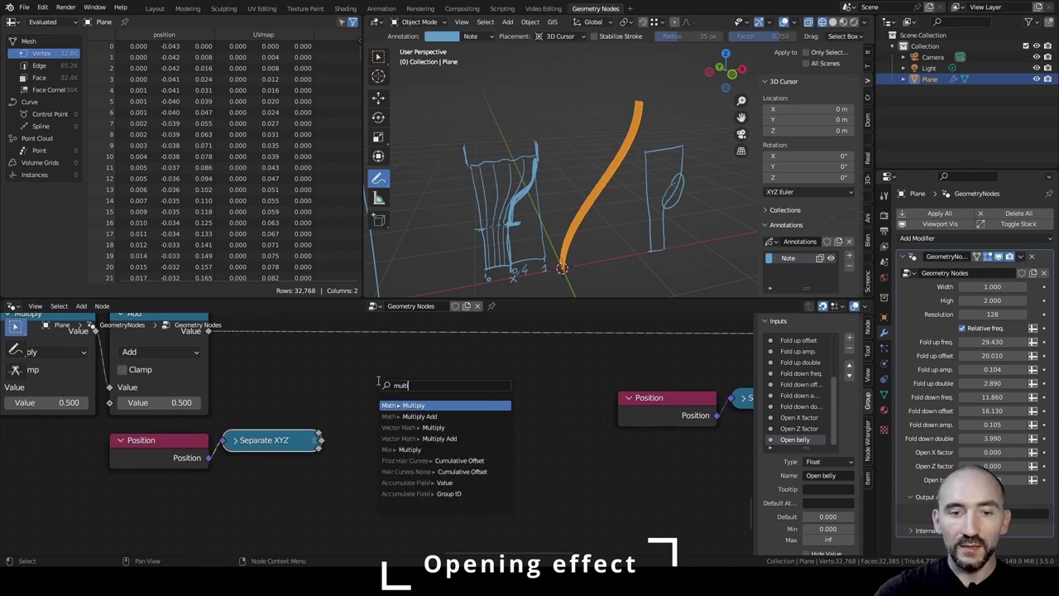
key("Return")
left_click(379, 367)
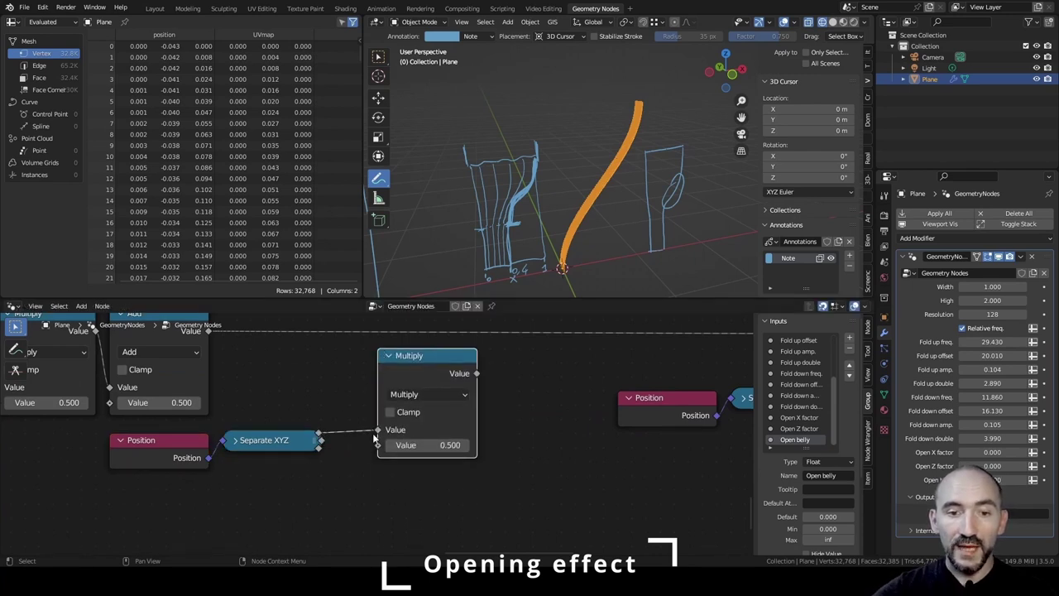
left_click_drag(377, 431, 378, 444)
left_click_drag(210, 329, 378, 429)
middle_click_drag(515, 383, 287, 428)
left_click_drag(248, 418, 631, 383)
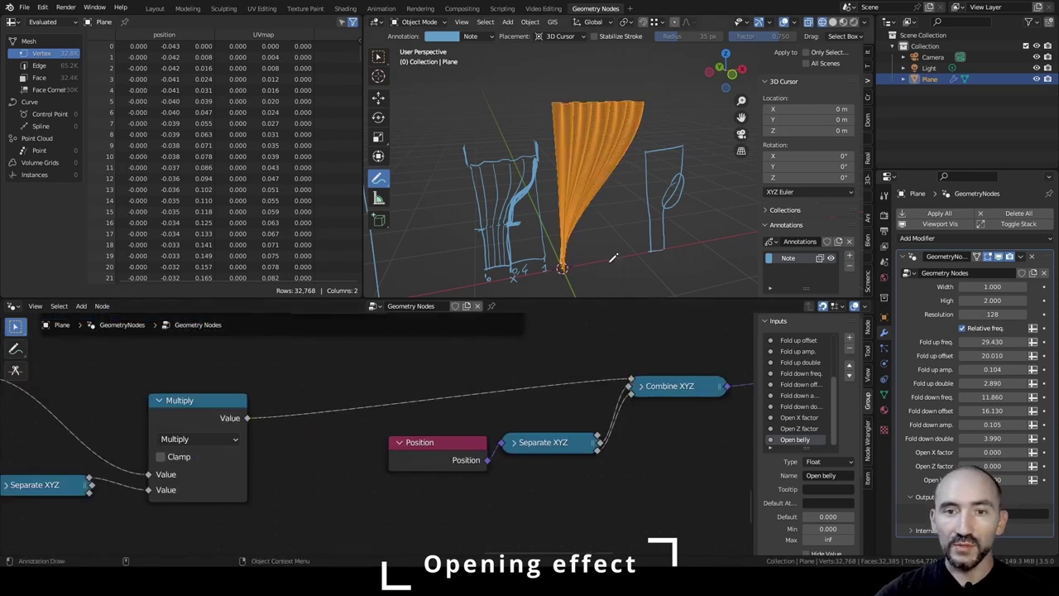
Deselect the curtain with the Select tool and switch the viewport from wireframe to solid shading to view its folds.
left_click(381, 61)
middle_click_drag(607, 163, 617, 202)
left_click(617, 202)
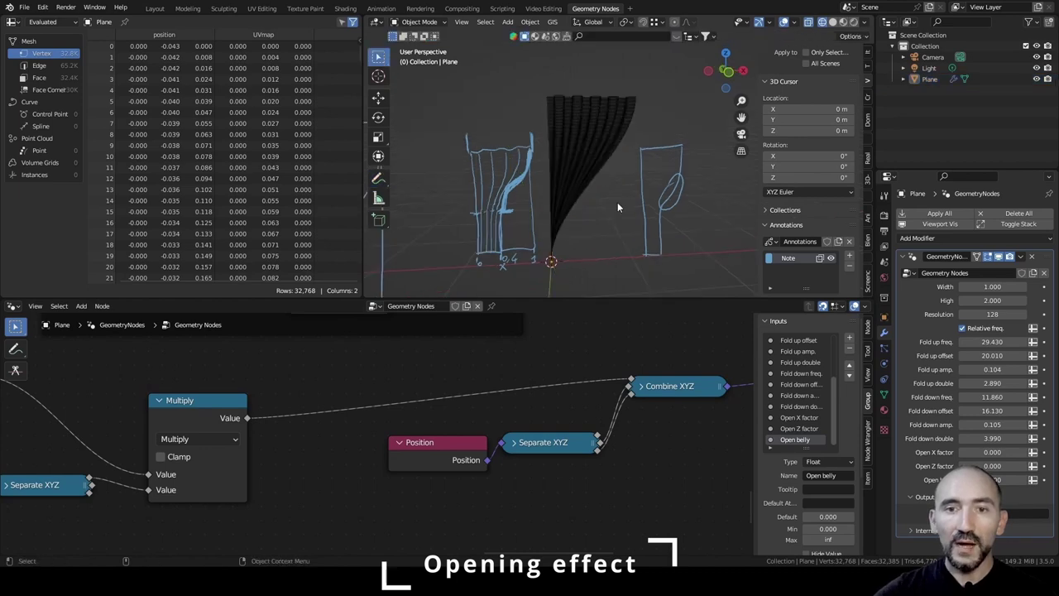
scroll(616, 204, "up", 4)
scroll(615, 205, "down", 3)
key("shift+z")
middle_click_drag(607, 159, 550, 234)
scroll(457, 257, "up", 2)
scroll(456, 261, "down", 1)
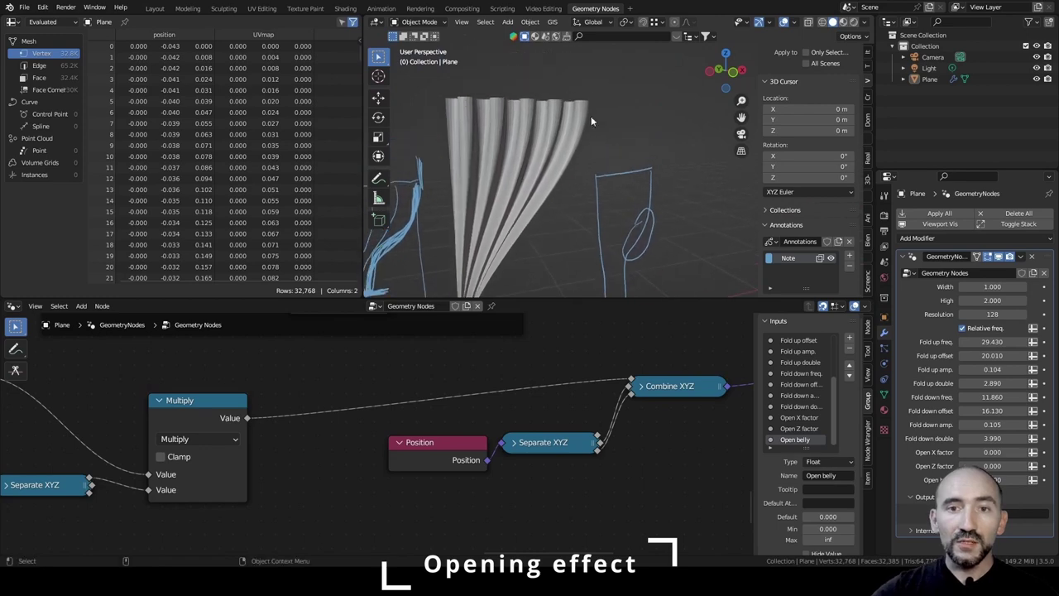
Move the last Multiply node closer to the duplicated Separate XYZ node.
middle_click_drag(201, 464, 396, 449)
left_click_drag(361, 454, 319, 440)
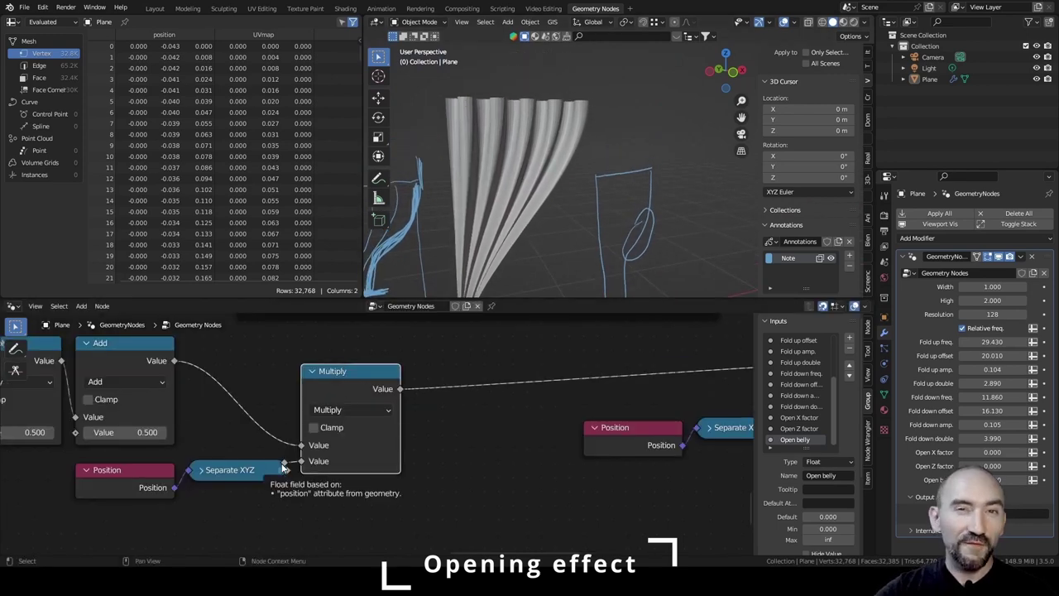
scroll(283, 464, "down", 5)
middle_click_drag(116, 398, 388, 394)
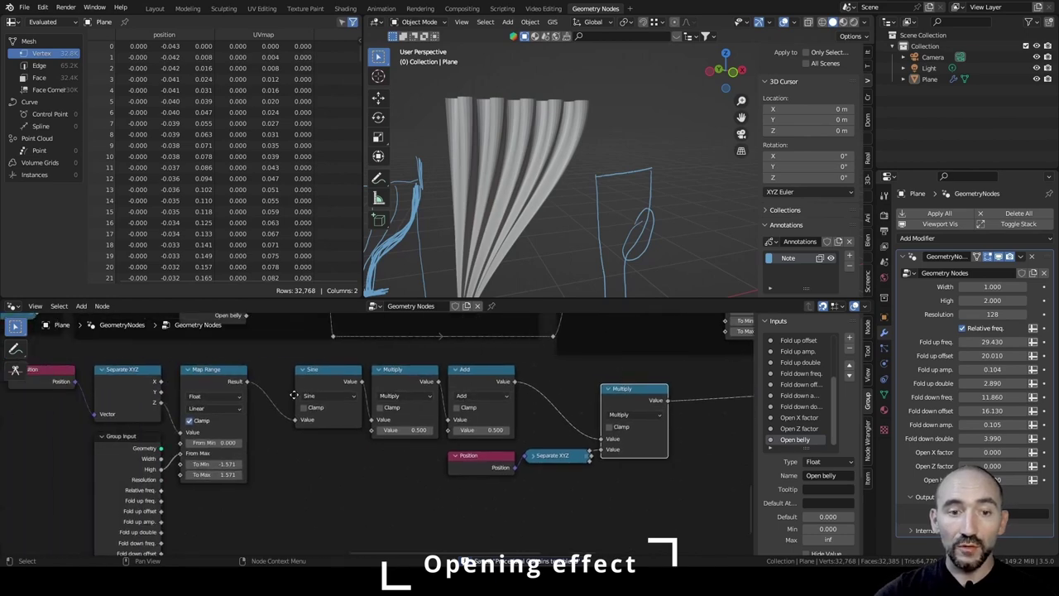
middle_click_drag(295, 395, 427, 397)
middle_click_drag(718, 390, 377, 390)
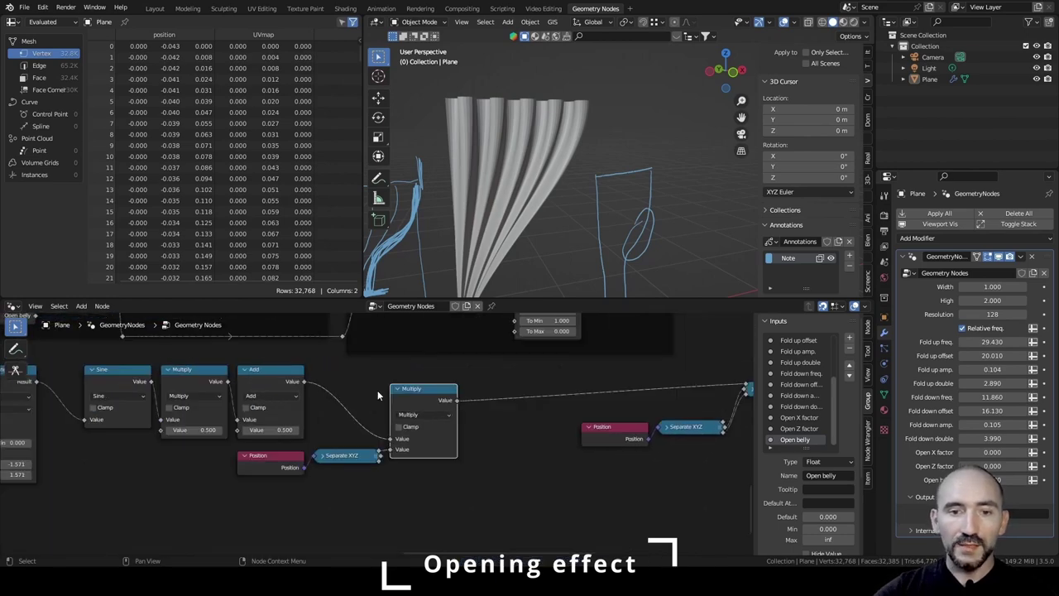
scroll(647, 172, "down", 4)
scroll(639, 172, "up", 2)
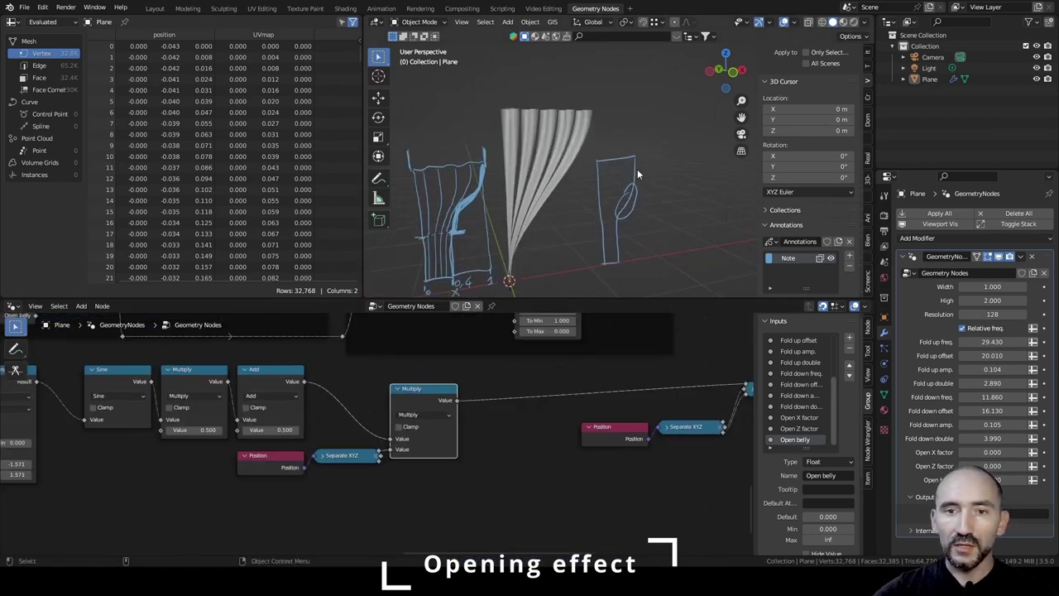
Compare the curtain and the Sine, Multiply and Add nodes with the sketched opening shape and the halved, shifted sine graph.
mouse_move(992, 286)
left_mouse_down()
mouse_move(1052, 286)
mouse_move(993, 286)
left_mouse_up()
mouse_move(579, 220)
middle_mouse_down()
mouse_move(562, 221)
mouse_move(592, 199)
mouse_move(533, 180)
mouse_move(593, 202)
mouse_move(588, 167)
middle_mouse_up()
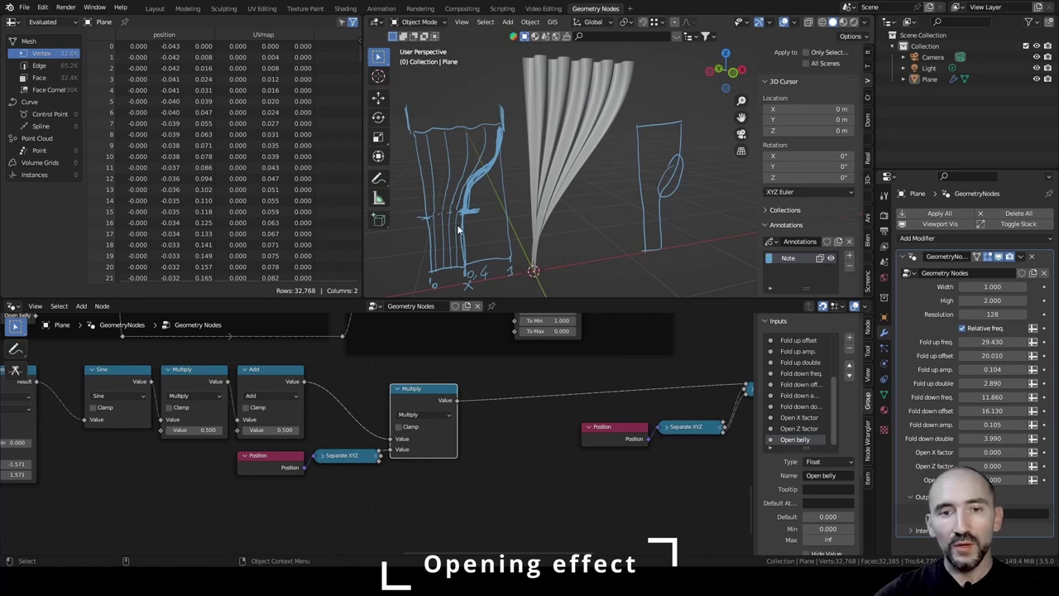
middle_click_drag(380, 411, 331, 447)
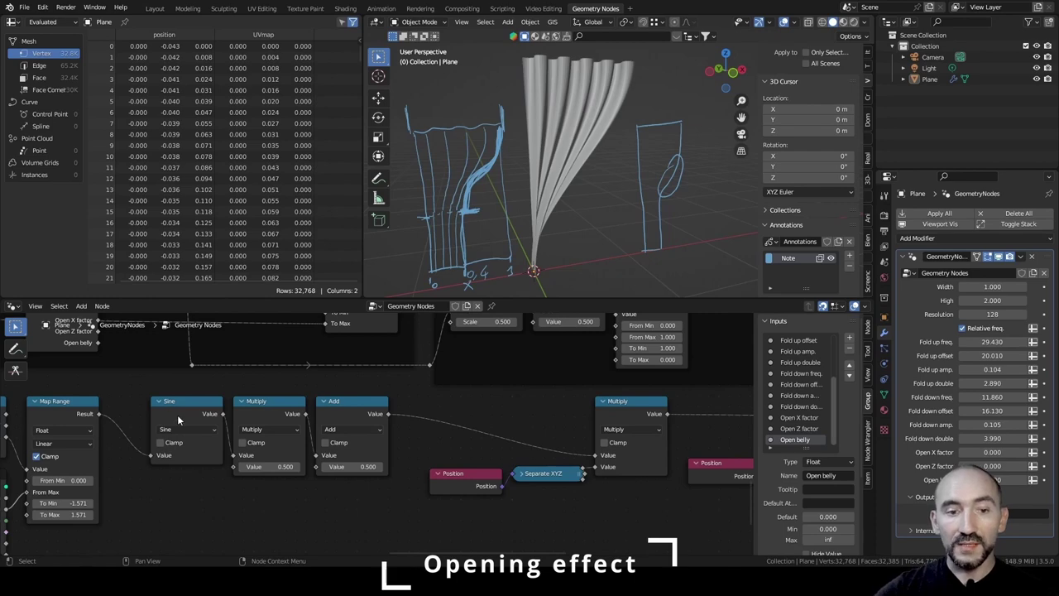
left_click(282, 414)
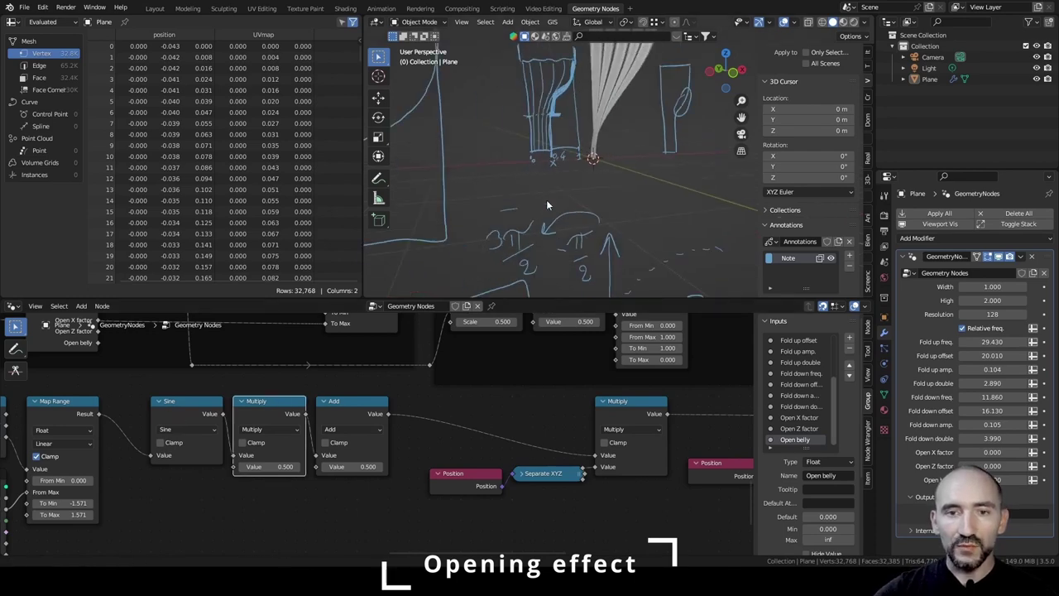
mouse_move(546, 199)
middle_mouse_down()
mouse_move(536, 158)
mouse_move(545, 177)
mouse_move(593, 174)
mouse_move(622, 212)
mouse_move(514, 164)
middle_mouse_up()
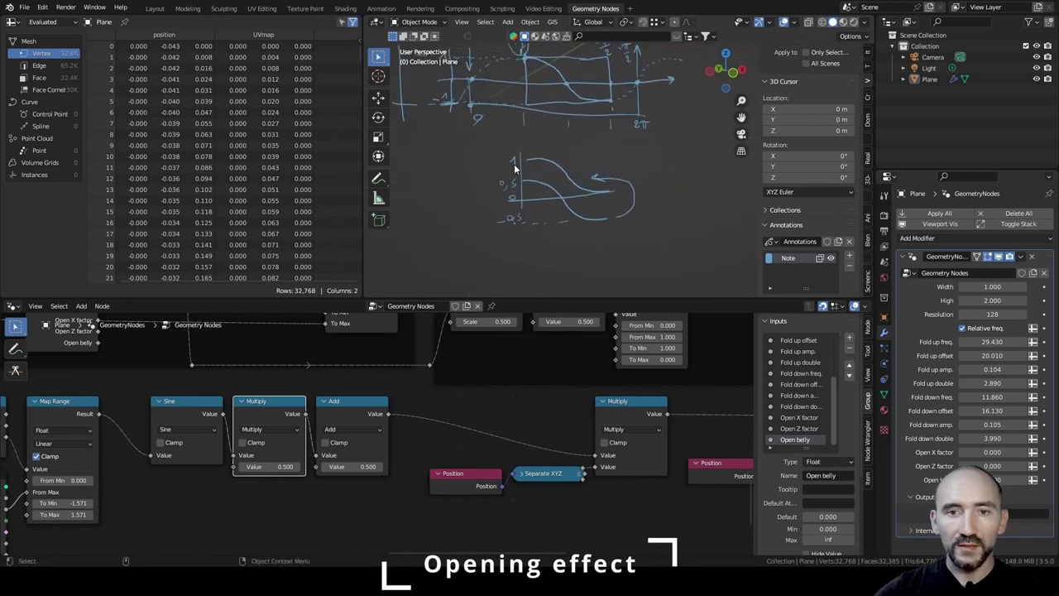
scroll(609, 188, "up", 3)
scroll(461, 216, "up", 1)
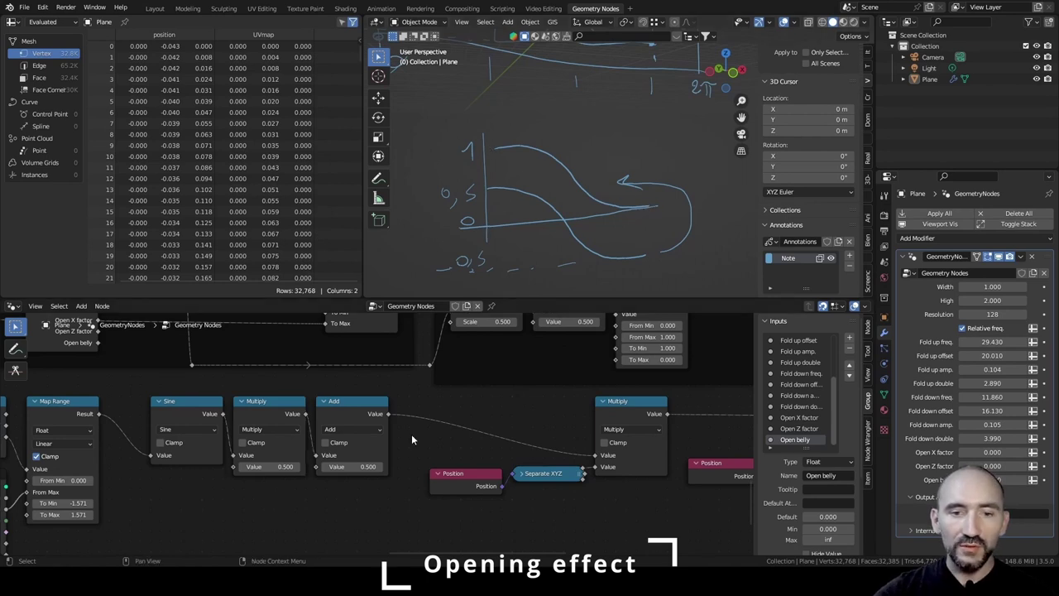
Insert a Map Range node on the link between Add and the last Multiply node, and save the file.
scroll(410, 431, "down", 2)
left_click_drag(315, 383, 339, 414)
type("map")
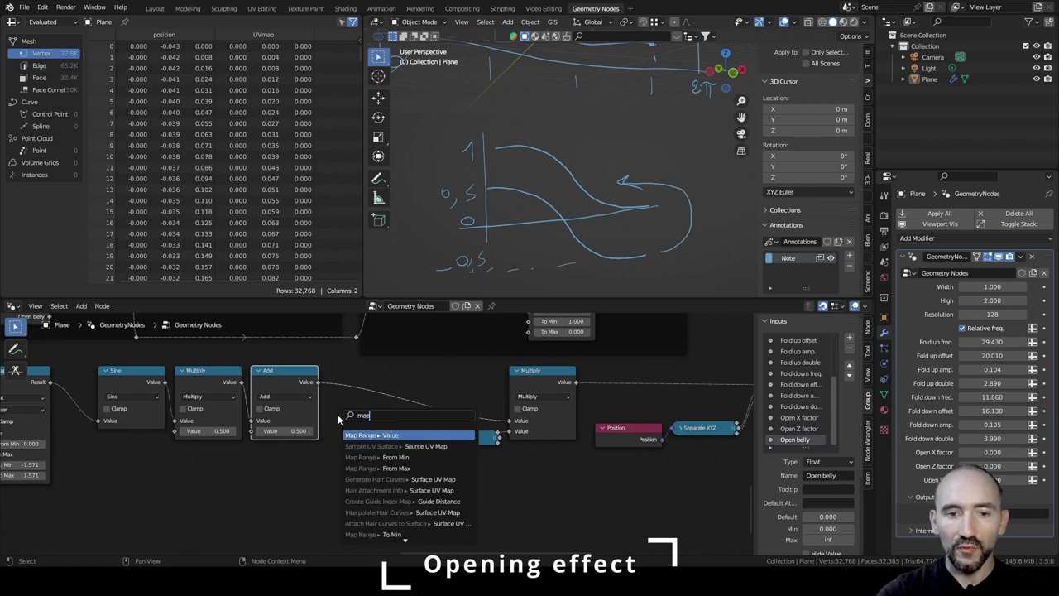
key("Return")
left_click(324, 378)
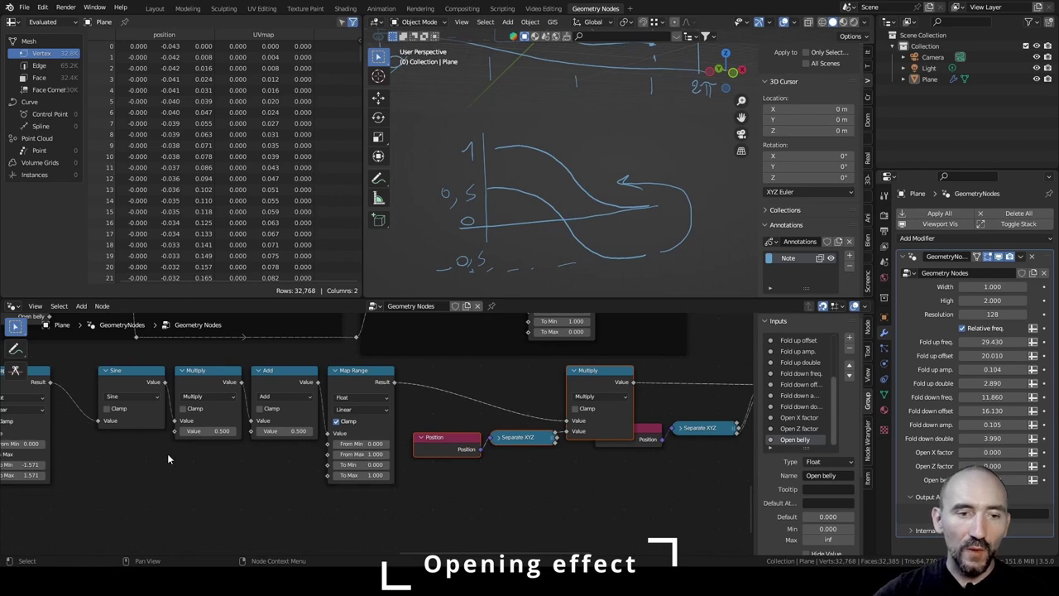
left_click(214, 380)
left_click(289, 376, "shift")
left_click(234, 469)
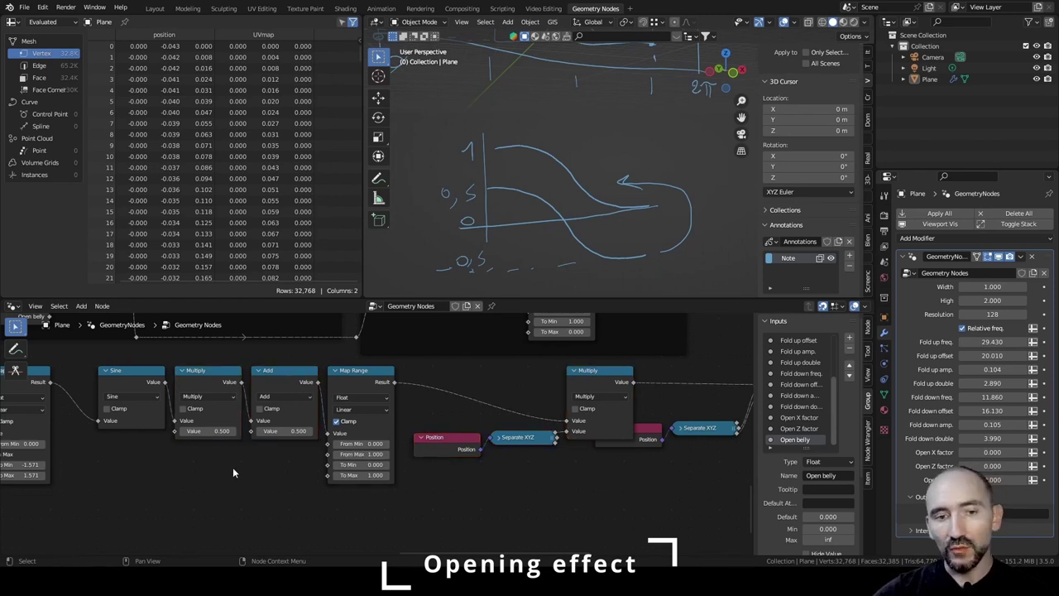
key("ctrl+s")
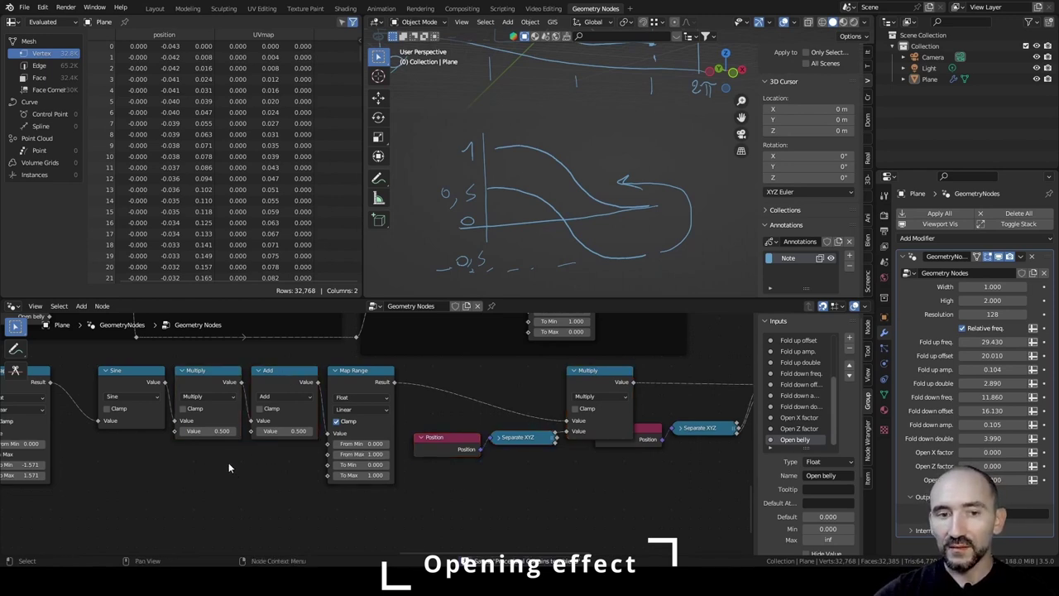
Collapse the last Multiply node and move its Position and Separate XYZ nodes up beside it.
left_click_drag(594, 372, 594, 389)
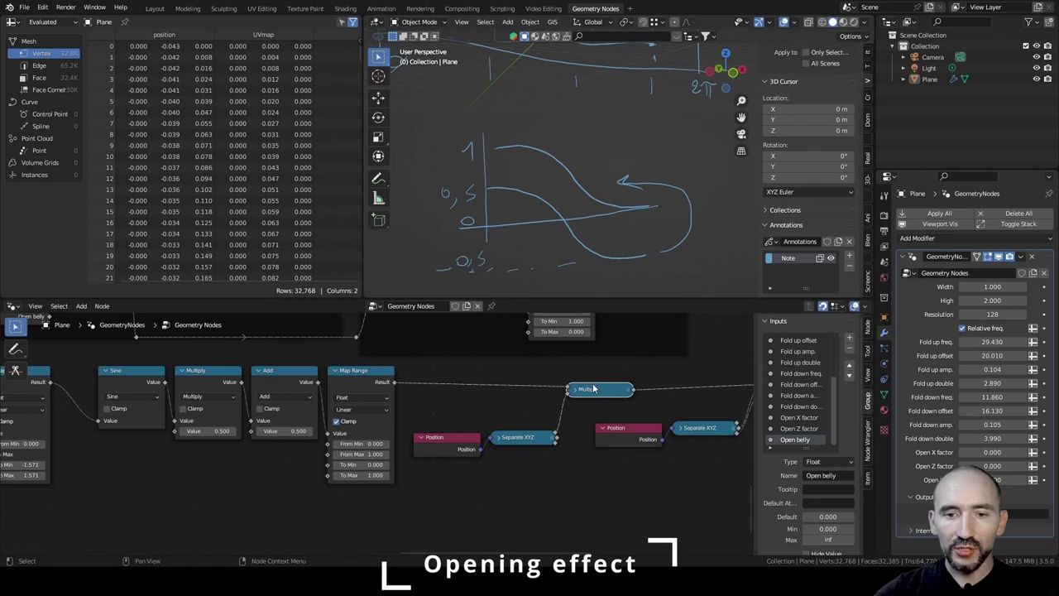
left_click_drag(428, 420, 541, 471)
left_click_drag(464, 443, 473, 405)
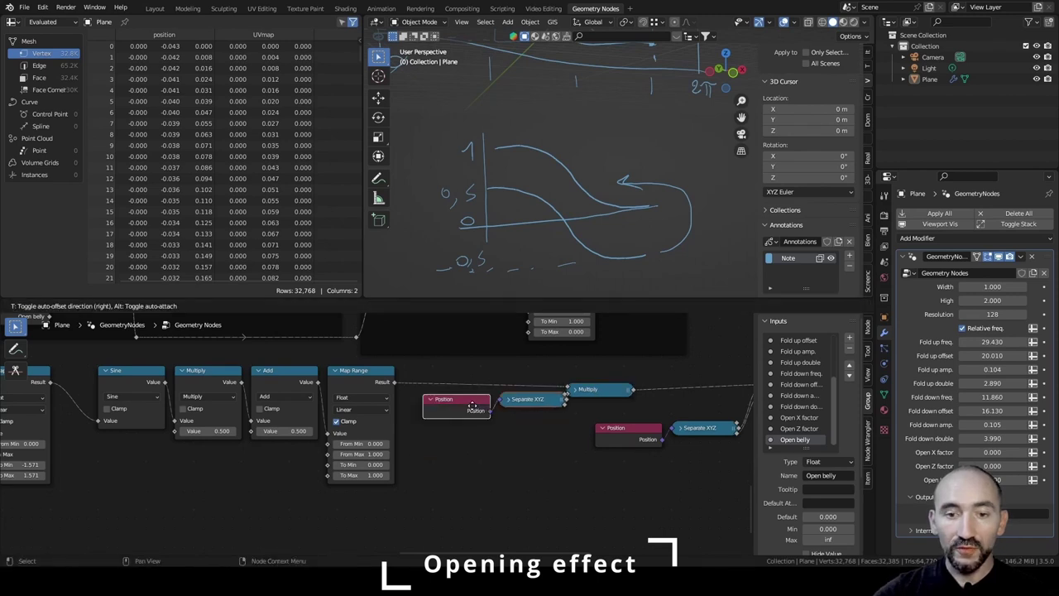
left_click_drag(472, 405, 463, 406)
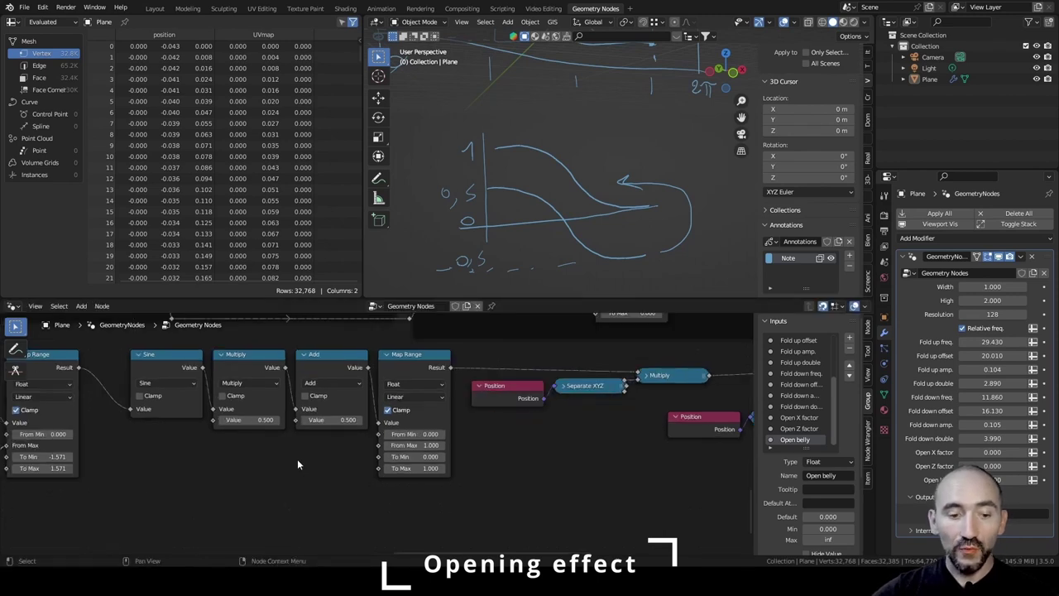
Add a Group Input node, connect Open X factor to the new Map Range's To Min, and hide its unused sockets.
key("F3")
type("group inp")
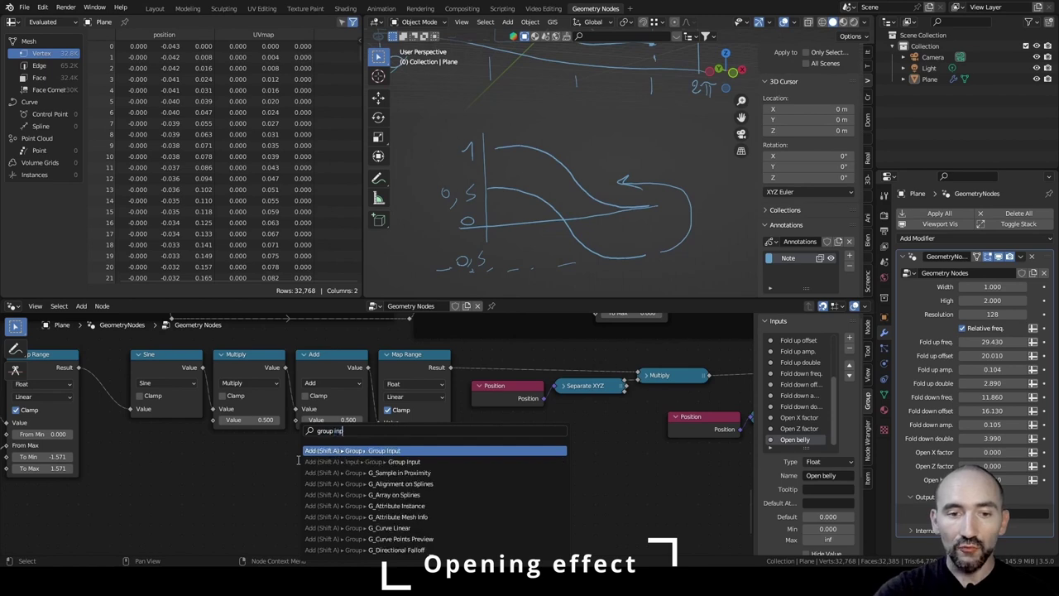
key("Return")
left_click(294, 439)
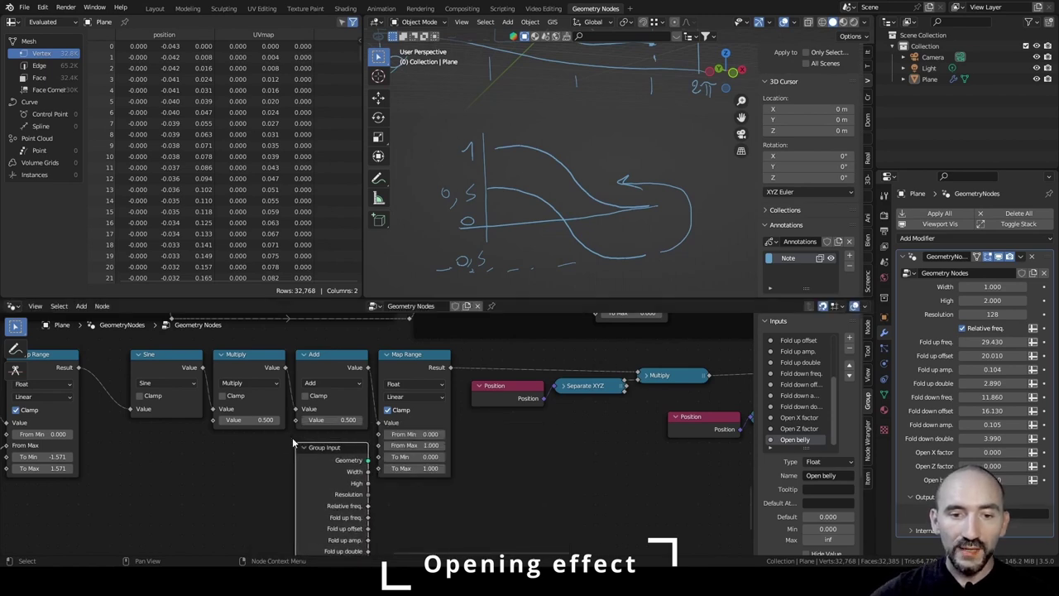
left_click(293, 439)
middle_click_drag(433, 484, 418, 415)
scroll(390, 473, "down", 1, "shift")
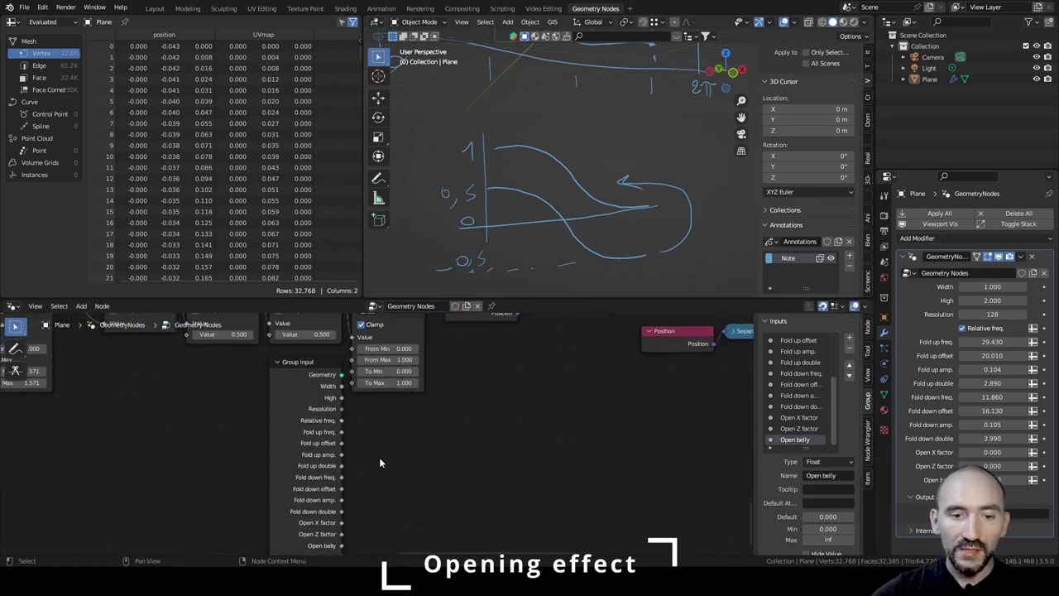
left_click_drag(341, 522, 351, 371)
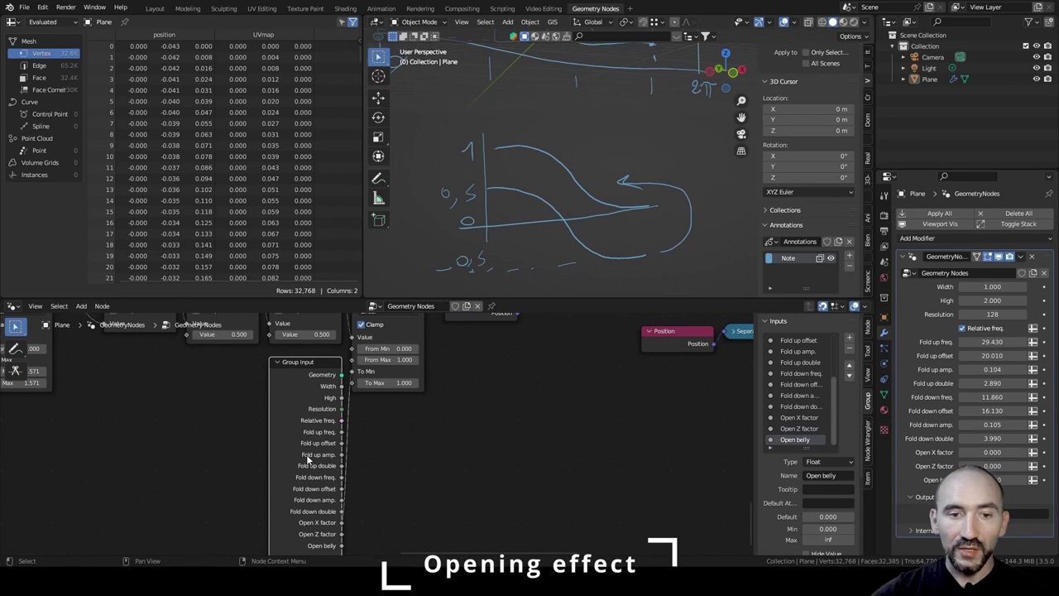
key("ctrl+h")
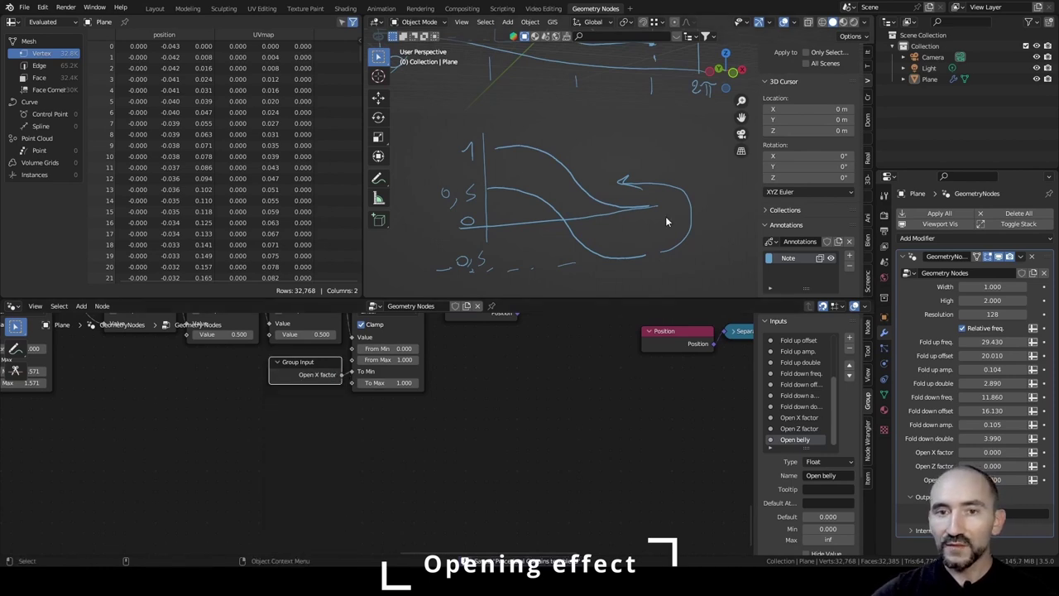
Set the modifier's Open X factor to 0.440 with the curtain in view, and save the file.
scroll(665, 216, "down", 5)
middle_click_drag(643, 70, 603, 182, "shift")
scroll(603, 182, "up", 1)
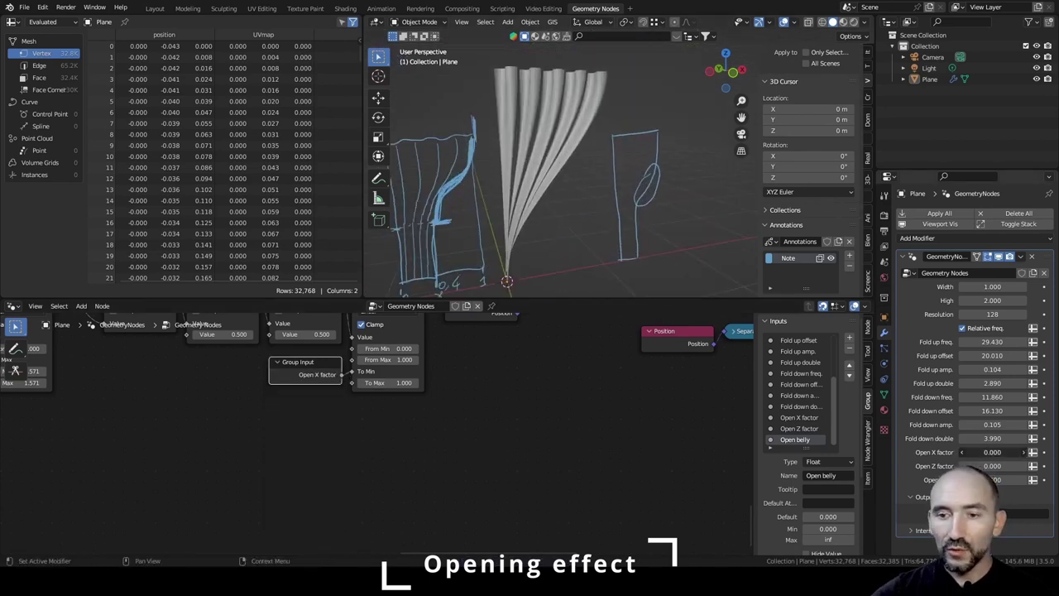
left_click_drag(986, 451, 1053, 451)
mouse_move(648, 197)
middle_mouse_down()
mouse_move(613, 182)
mouse_move(651, 194)
middle_mouse_up()
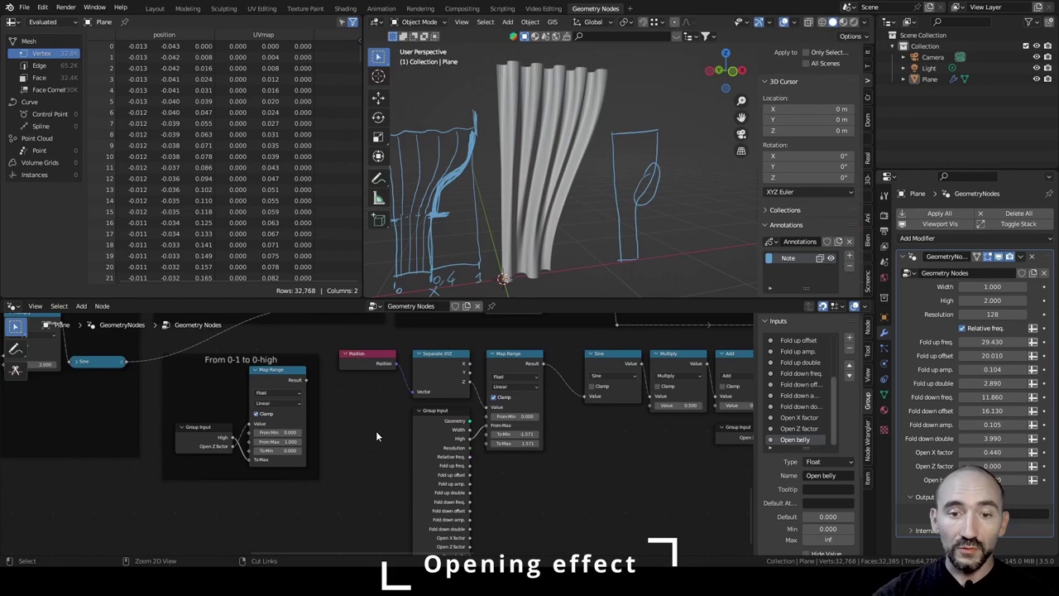
key("ctrl+s")
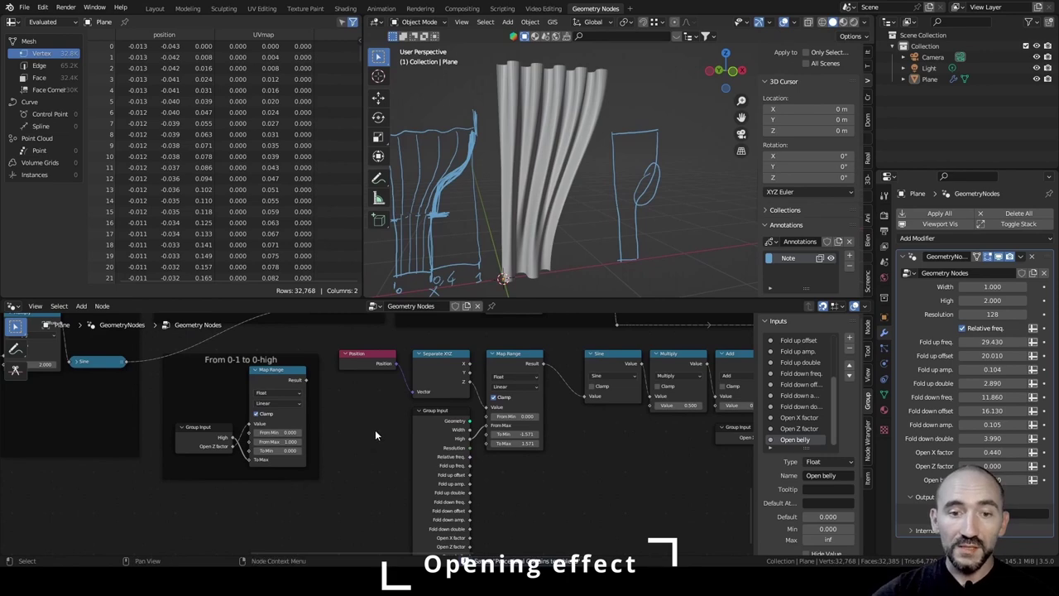
Connect the "From 0-1 to 0-high" Map Range's Result to From Min of the Map Range before Sine, and set Open Z factor to 0.480.
scroll(374, 431, "up", 3)
middle_click_drag(336, 387, 349, 433)
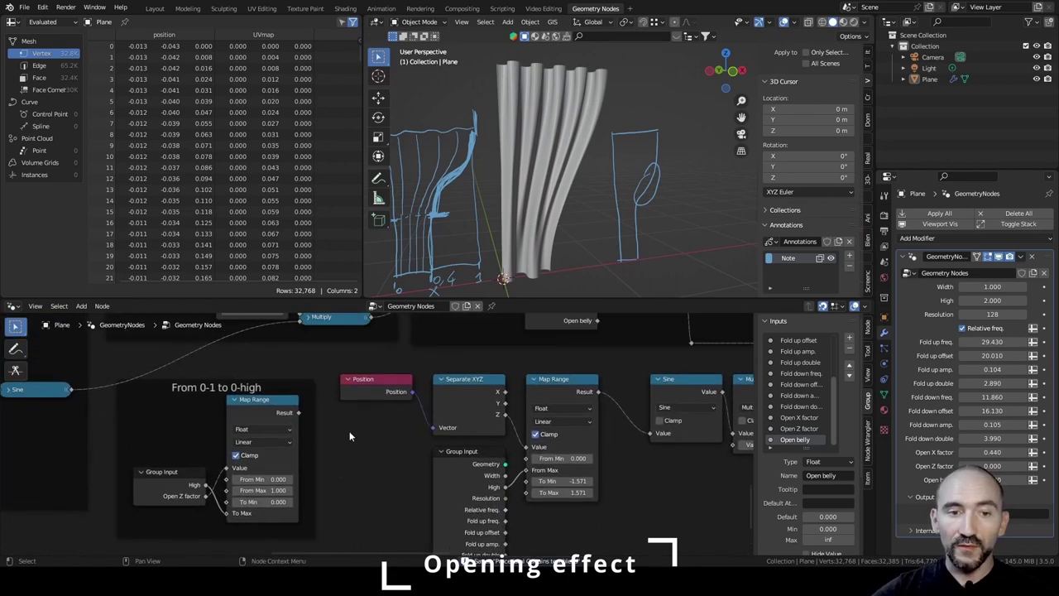
left_click(222, 387)
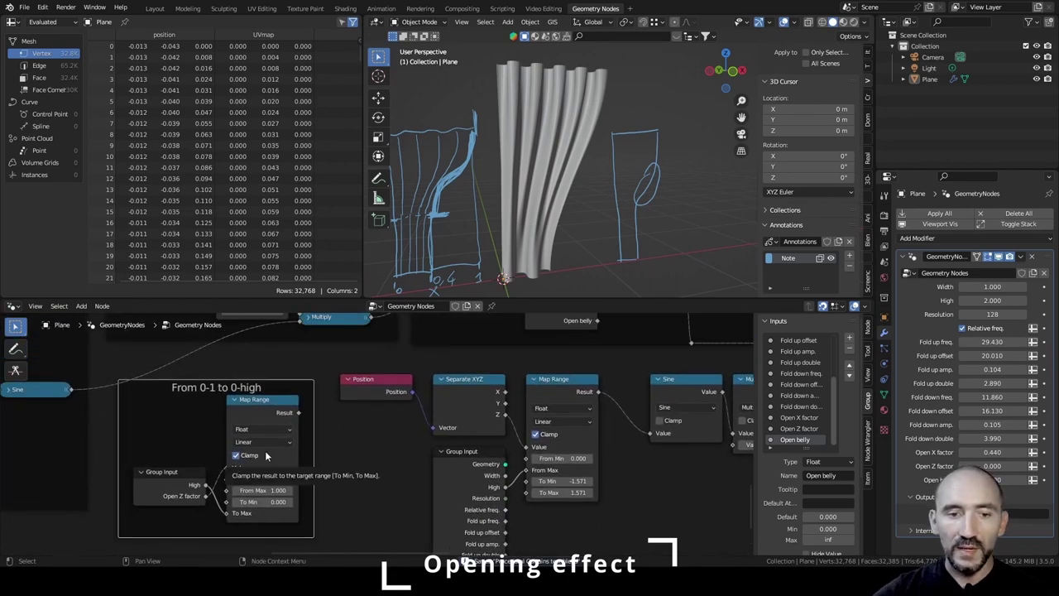
left_click(352, 485)
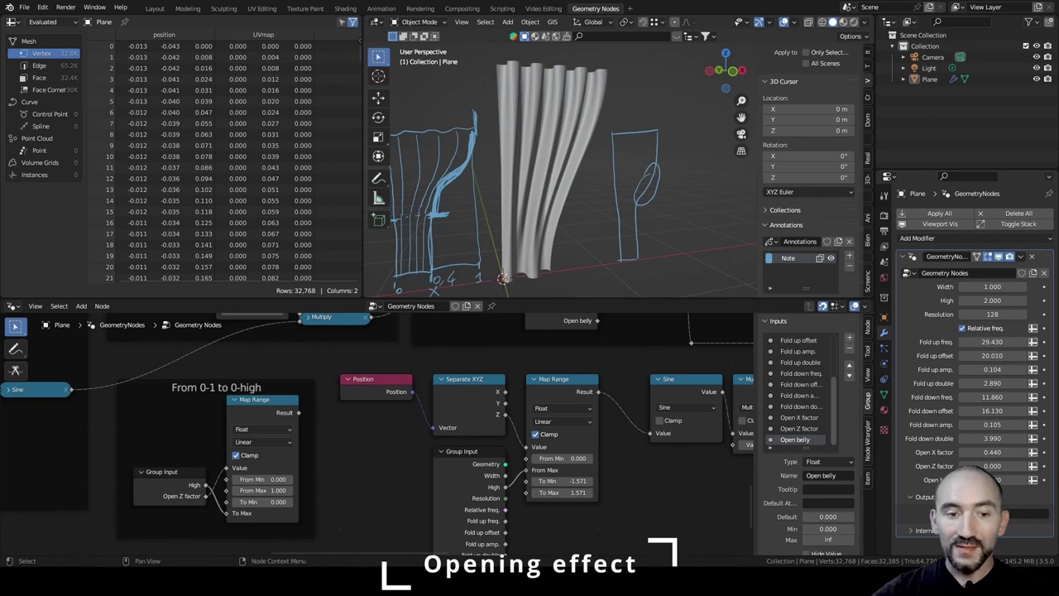
mouse_move(225, 513)
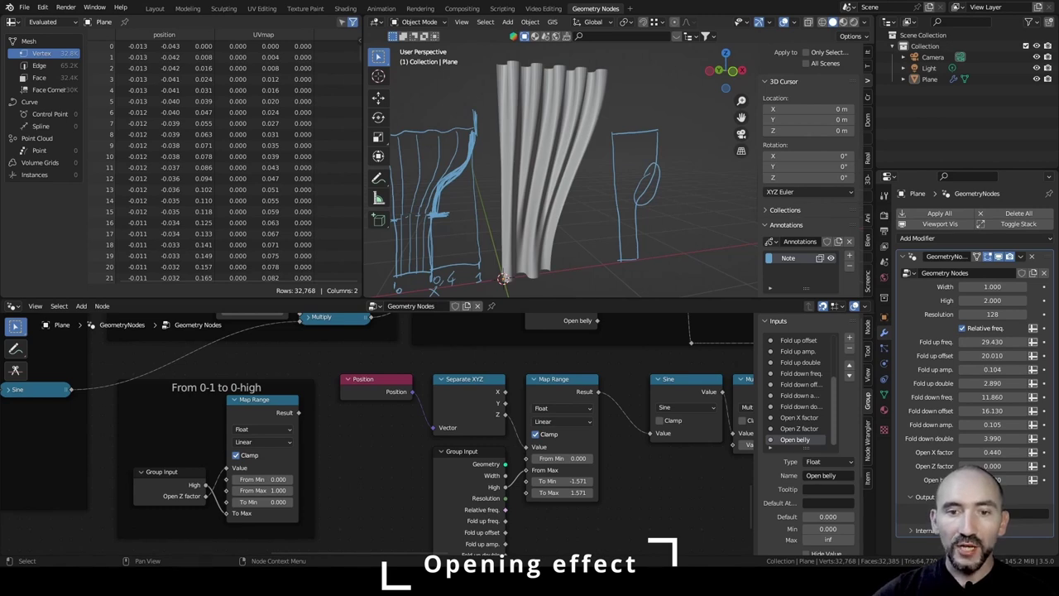
middle_click_drag(561, 468, 511, 427)
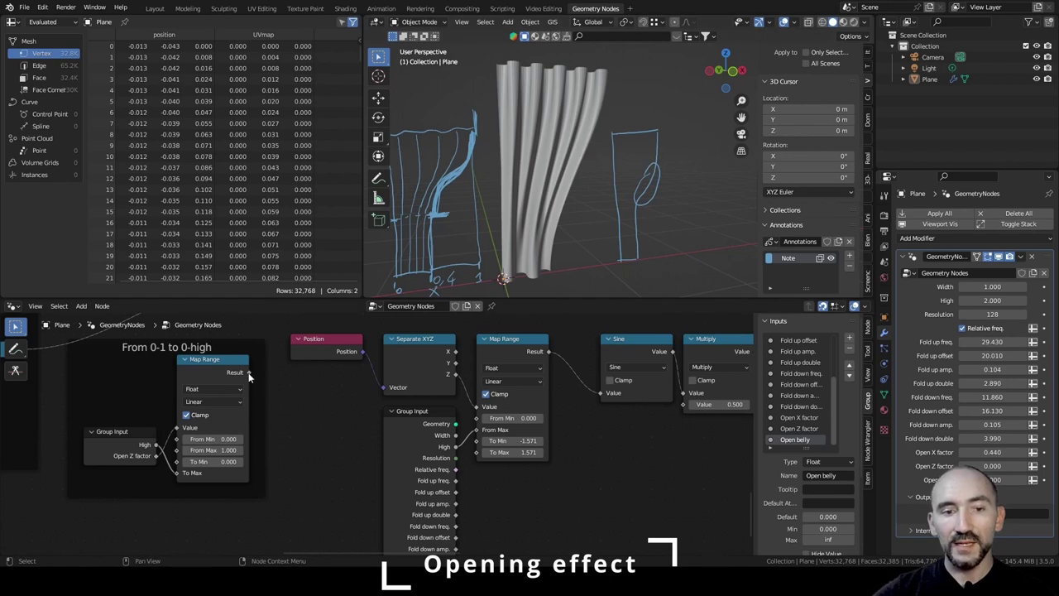
left_click_drag(248, 371, 479, 419)
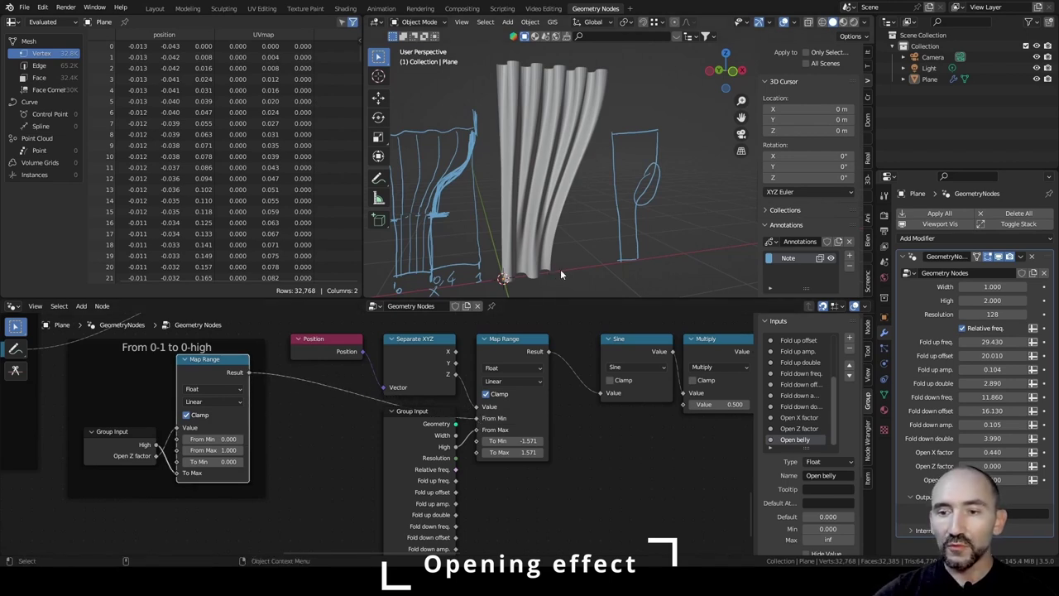
left_click_drag(999, 466, 1042, 466)
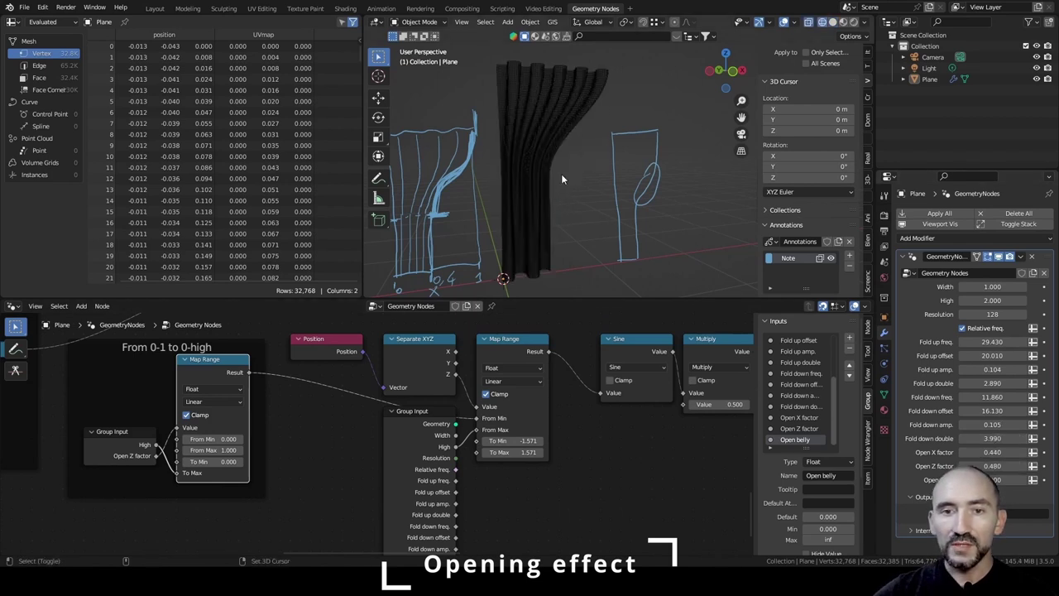
scroll(560, 179, "up", 4)
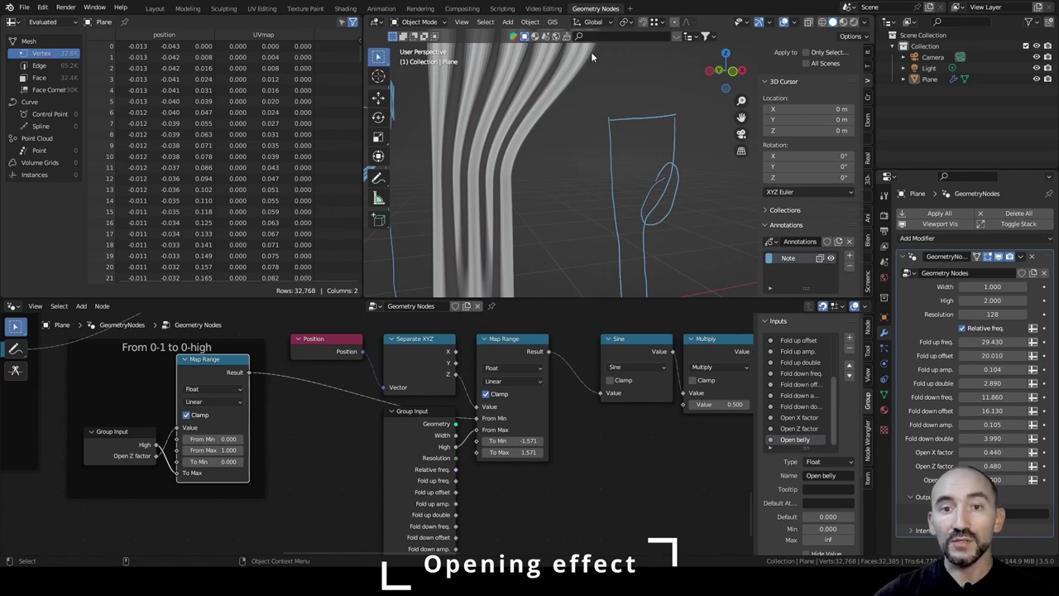
Move the Group Input node slightly lower beneath Separate XYZ, and compare the curtain with the sketched opening shape.
left_click_drag(403, 422, 413, 452)
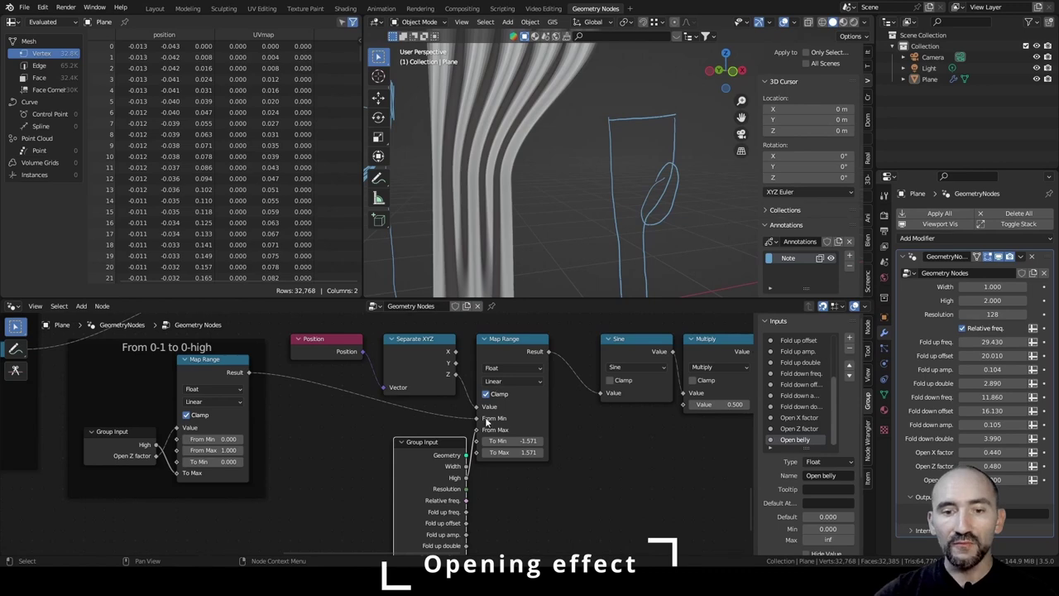
scroll(498, 248, "down", 2)
middle_click_drag(484, 241, 626, 217, "shift")
scroll(625, 217, "up", 2)
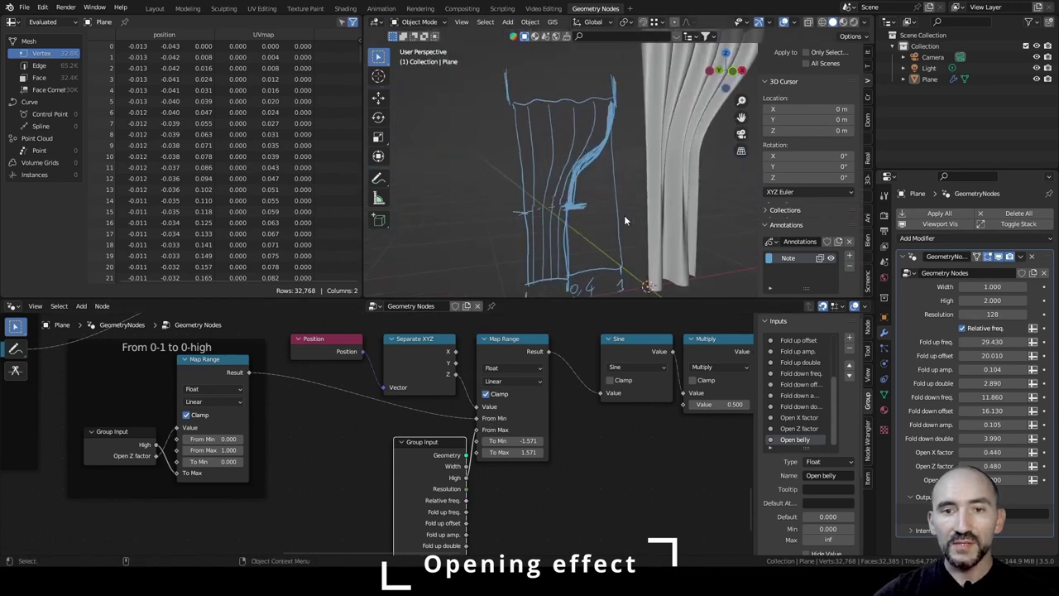
scroll(546, 169, "down", 4)
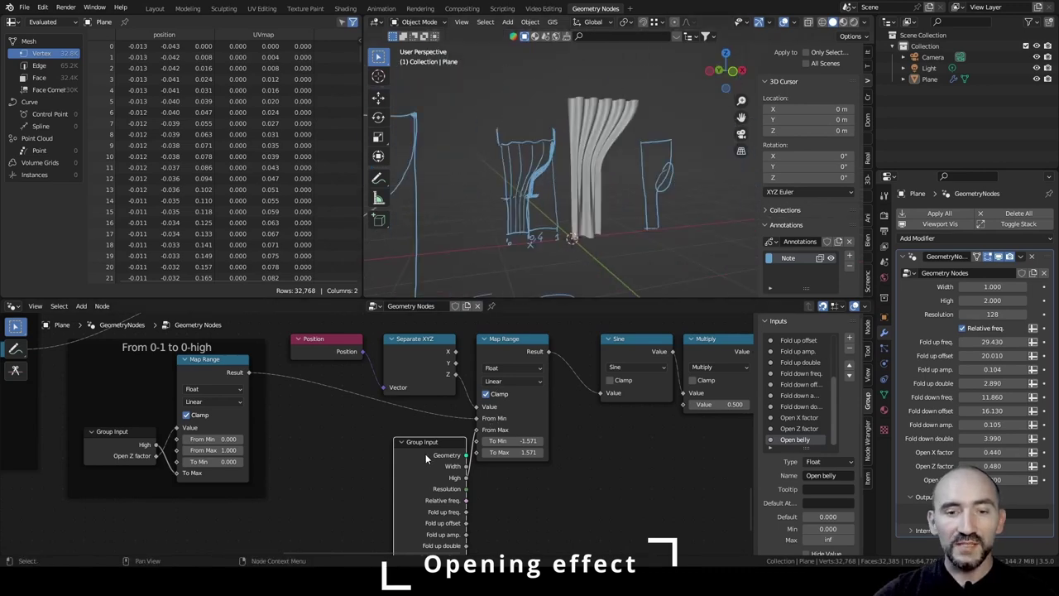
left_click_drag(425, 454, 410, 440)
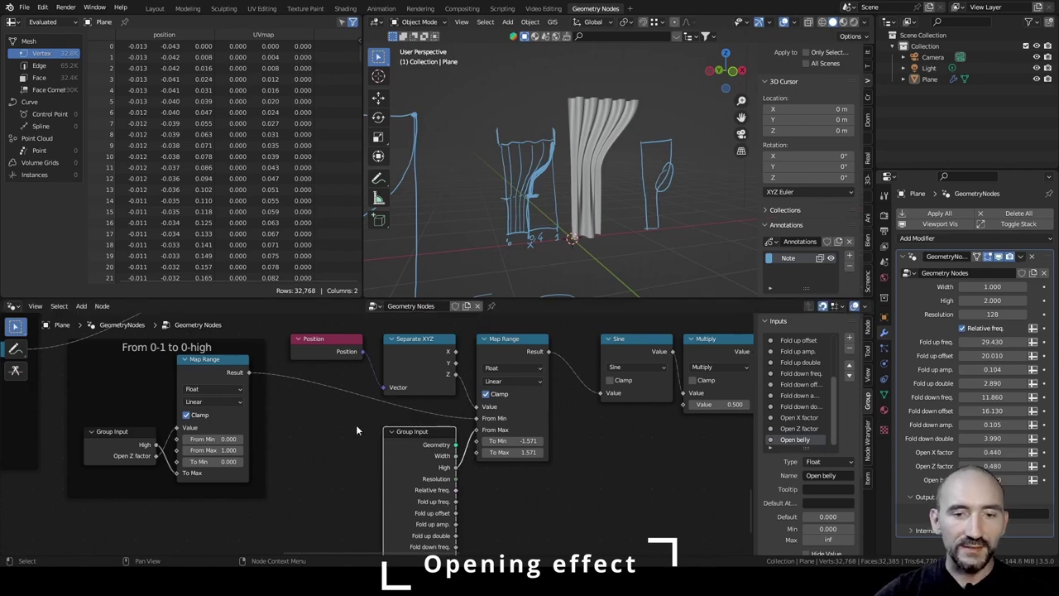
Hide the unused sockets of the Group Input node beneath Separate XYZ, keeping only High.
scroll(410, 415, "down", 2)
middle_click_drag(565, 410, 455, 427)
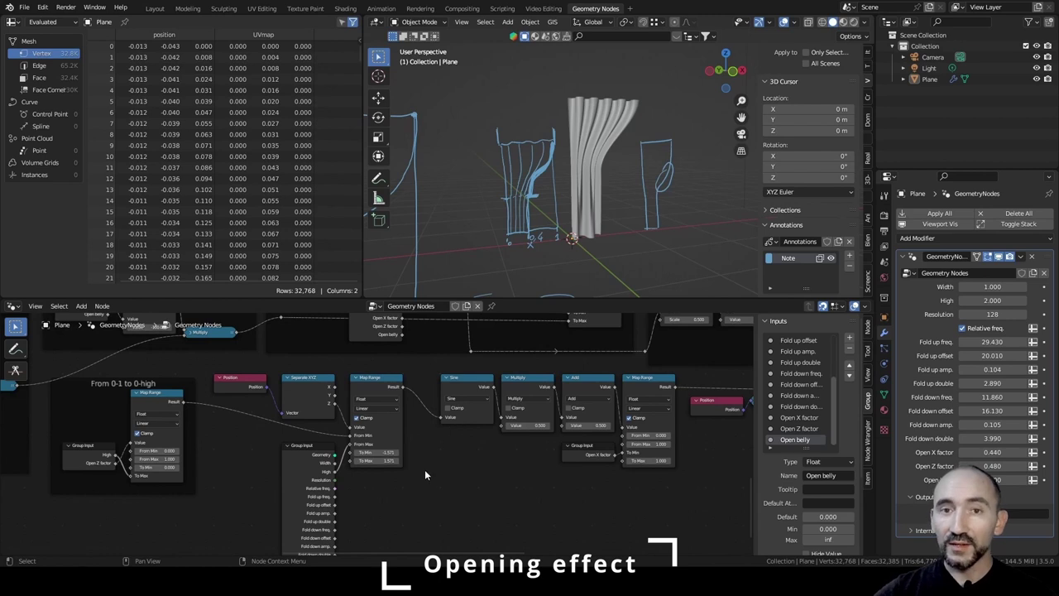
left_click(304, 457)
key("ctrl+h")
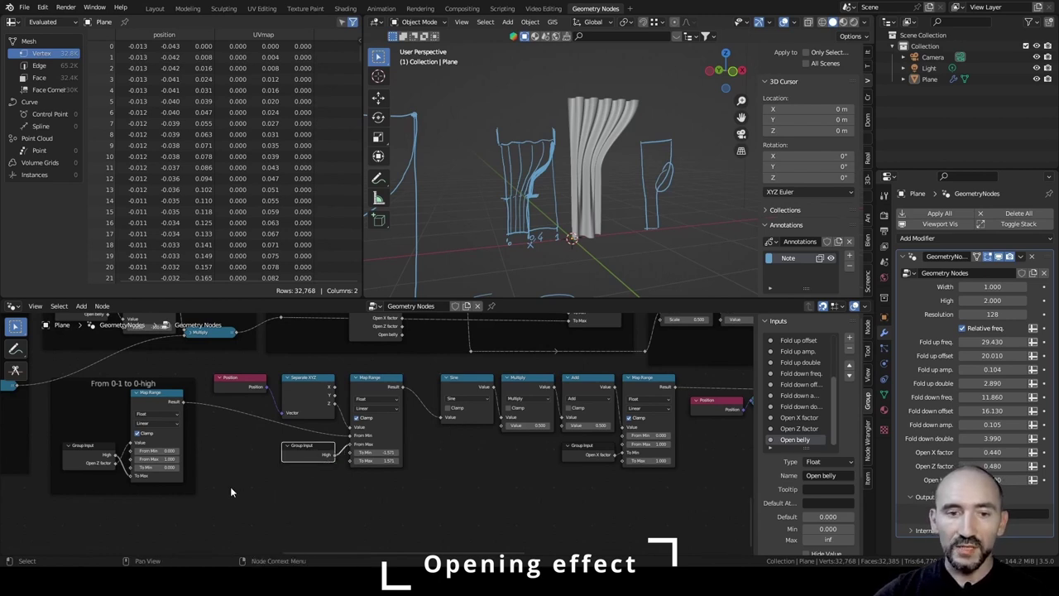
Frame the Position, Separate XYZ, Group Input and Map Range nodes before Sine, labelled "Create sinusoidal range only on the vertical direction".
left_click_drag(231, 491, 383, 377)
key("ctrl+j")
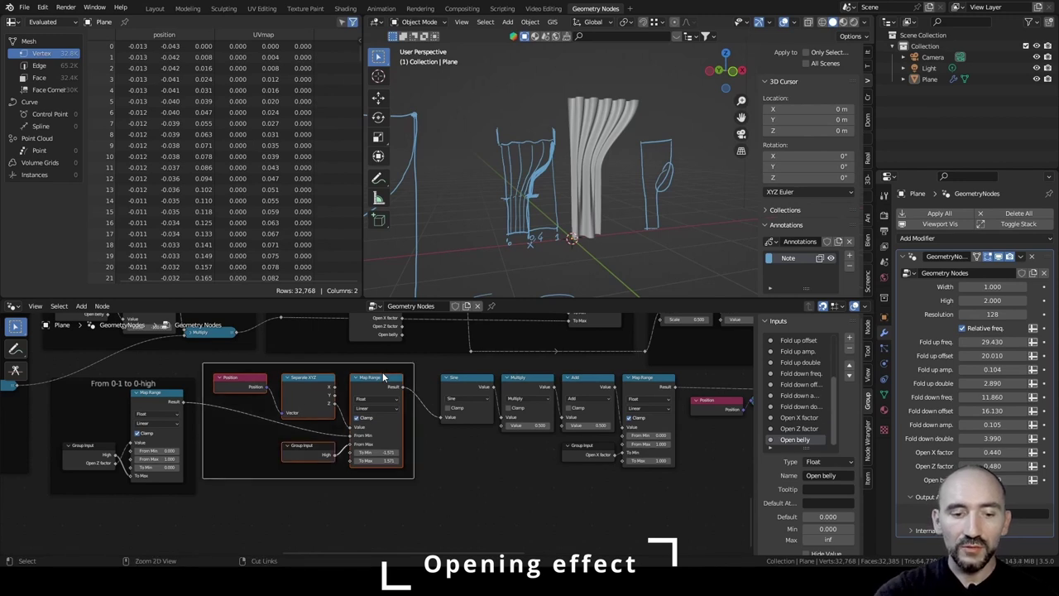
key("F2")
type("Create sinu")
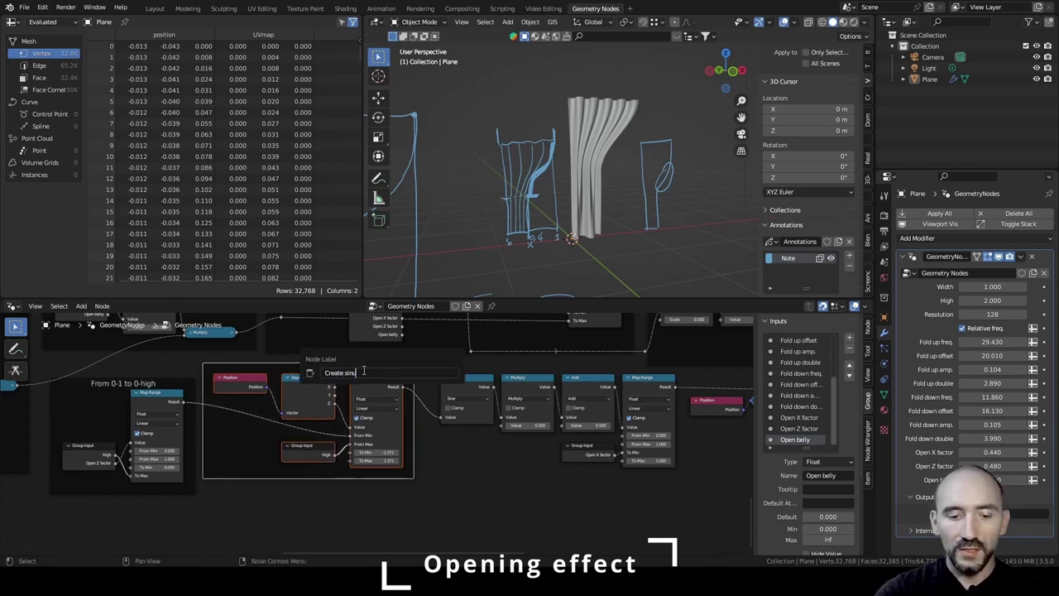
type("soidal range")
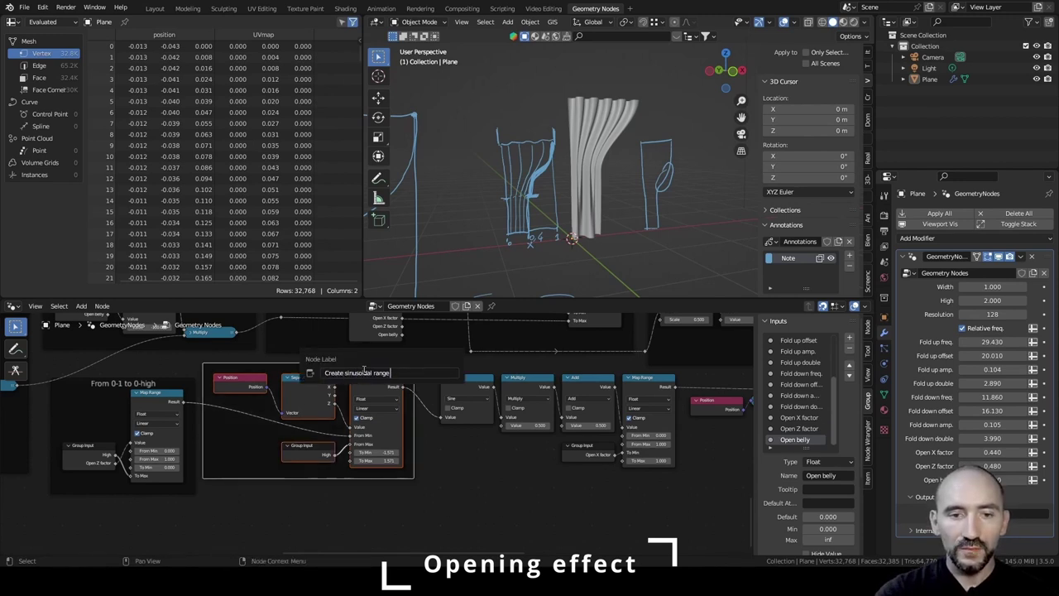
type(" only on the ver")
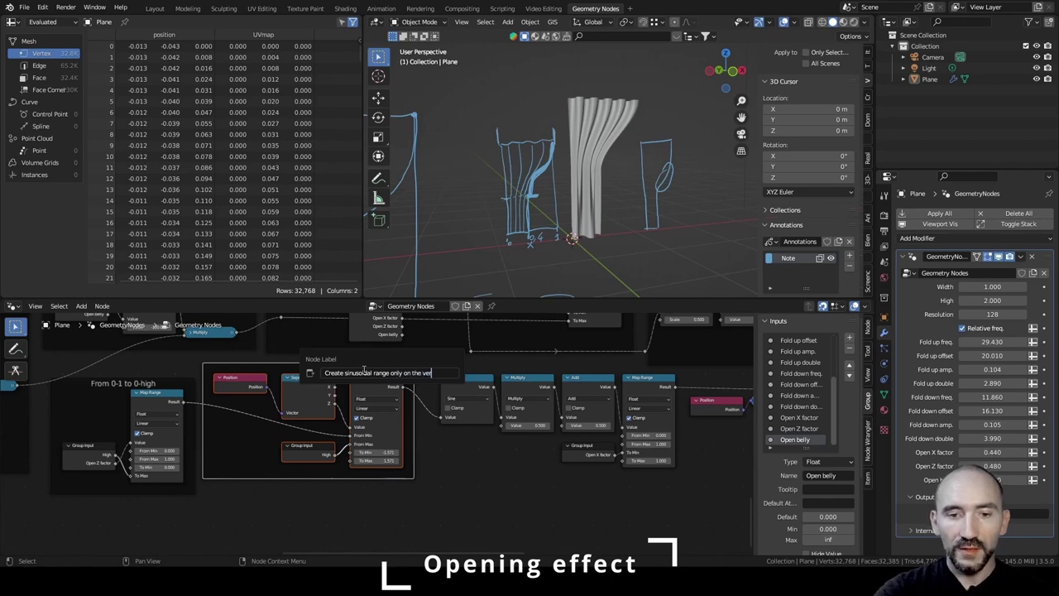
type("tical direction")
key("Return")
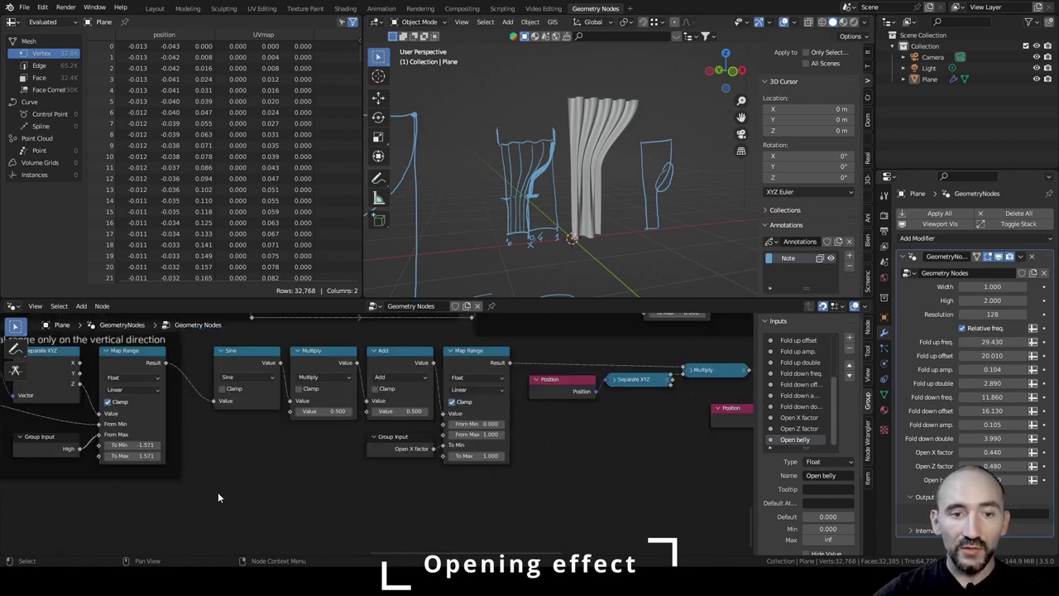
Frame the Sine, Multiply, Add, Map Range and Open X factor Group Input nodes, labelled "Sinusoidal creation only in the horizontal direction".
left_click_drag(217, 492, 462, 367)
key("ctrl+j")
key("F2")
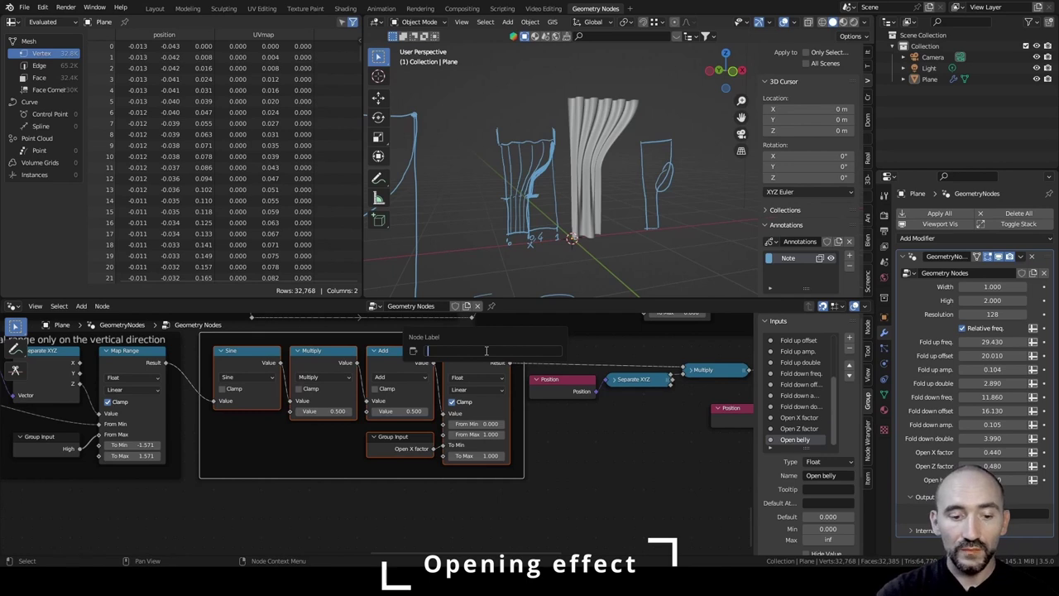
type("Sinusoidal creation")
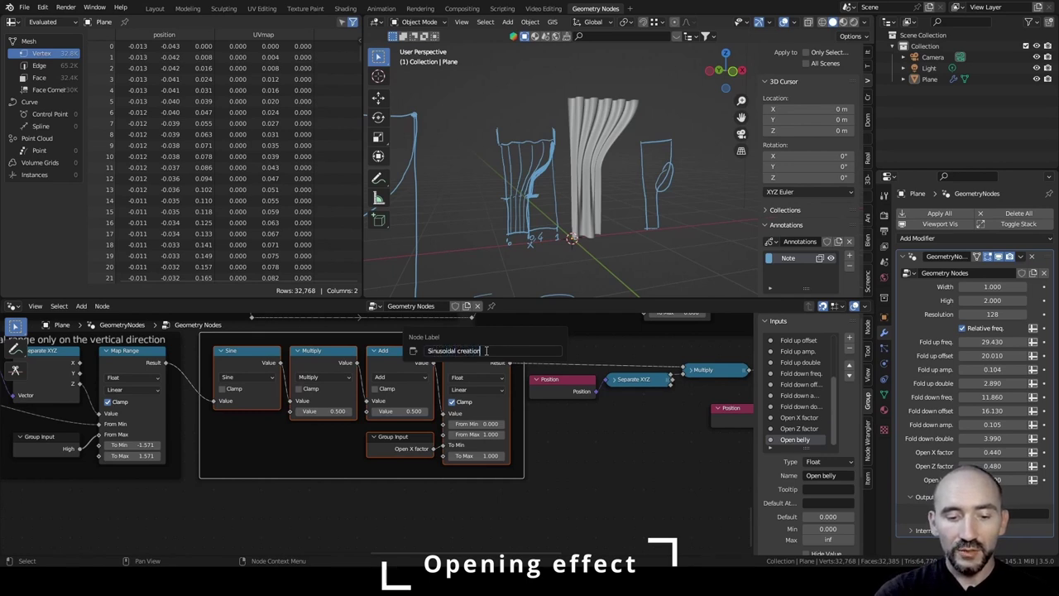
type(" only in the hor")
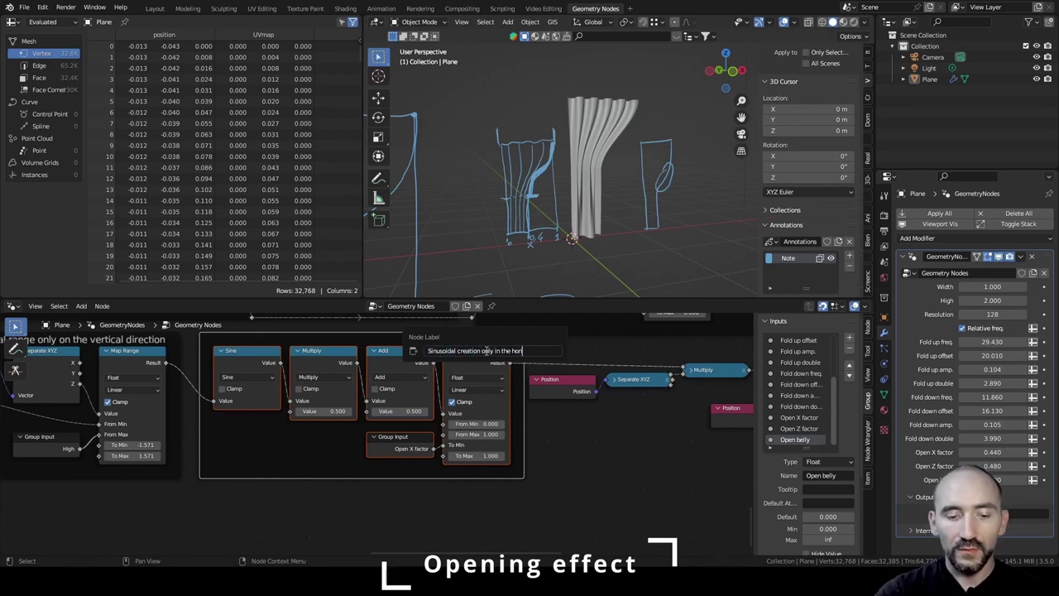
type("izontal direction")
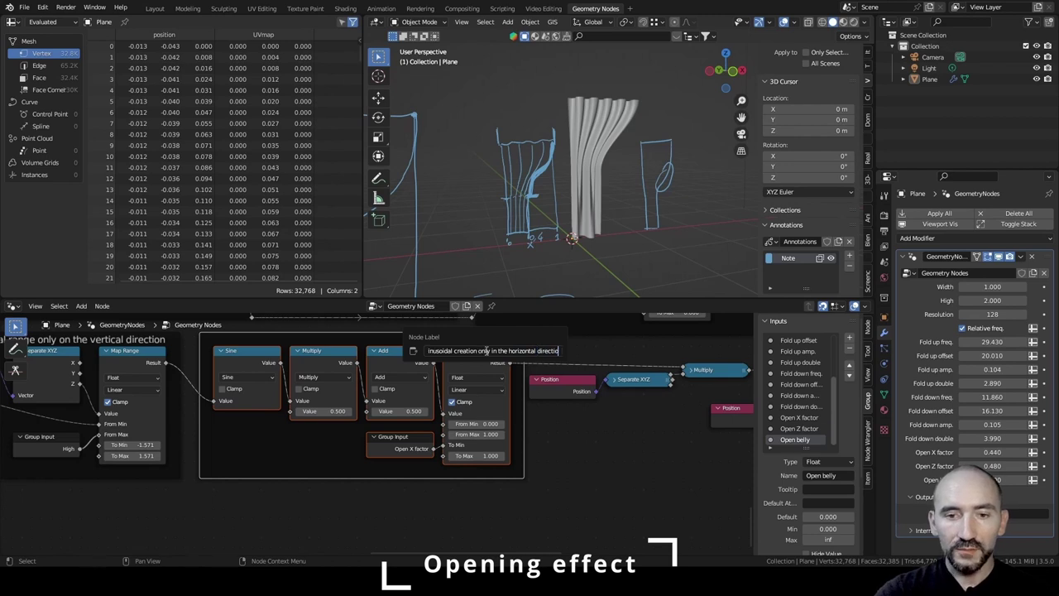
key("Return")
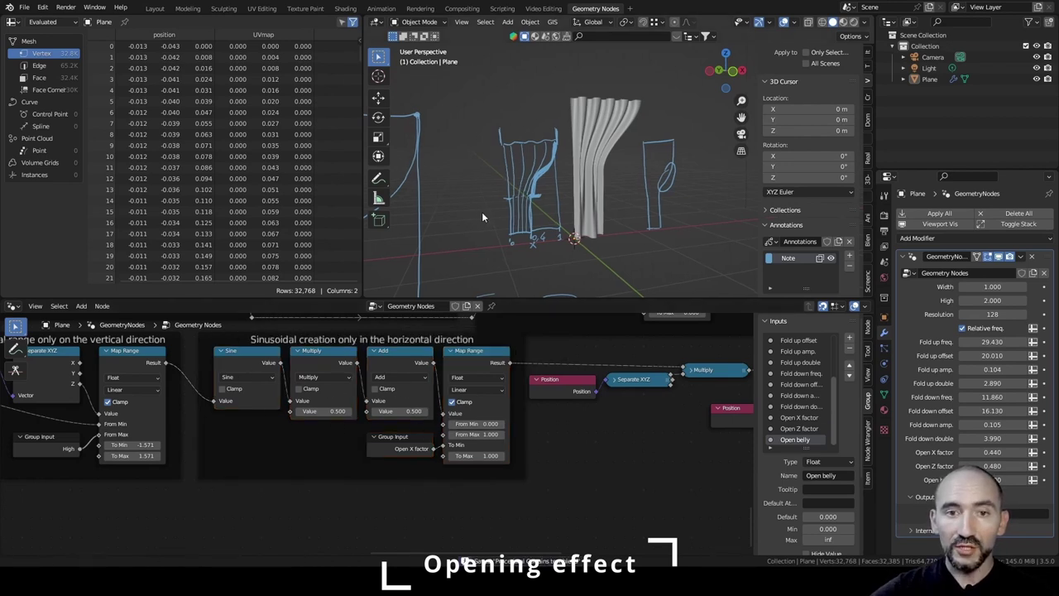
Frame the Position, Separate XYZ and Multiply nodes after the horizontal sinusoidal group, labelled "New smoothed X pos. influence".
mouse_move(481, 212)
middle_mouse_down()
mouse_move(604, 189)
mouse_move(548, 191)
middle_mouse_up()
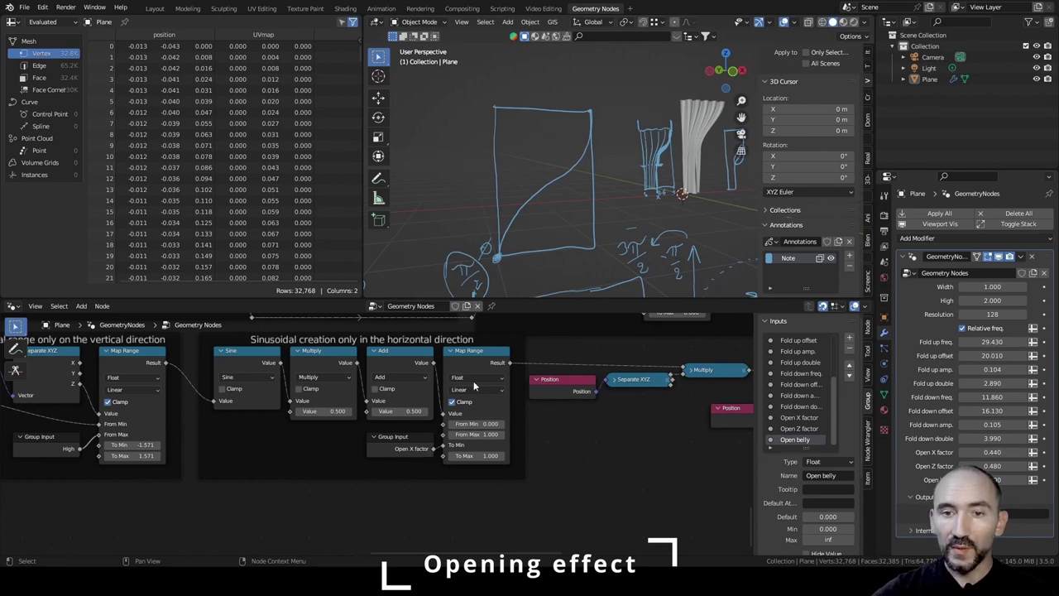
middle_click_drag(571, 248, 513, 238)
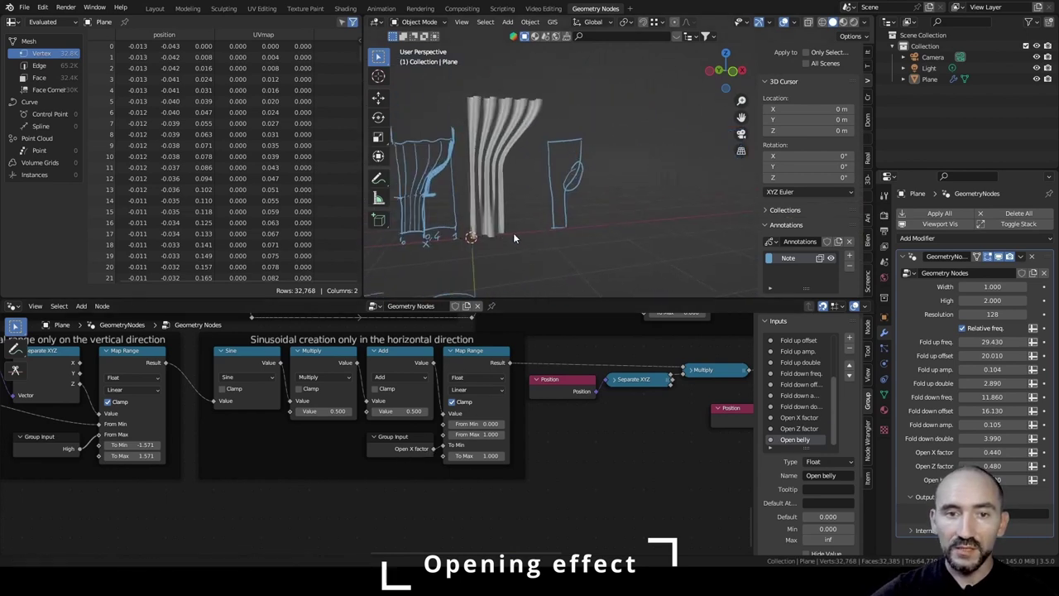
scroll(511, 238, "up", 4)
mouse_move(457, 283)
middle_mouse_down()
mouse_move(464, 266)
mouse_move(513, 239)
middle_mouse_up()
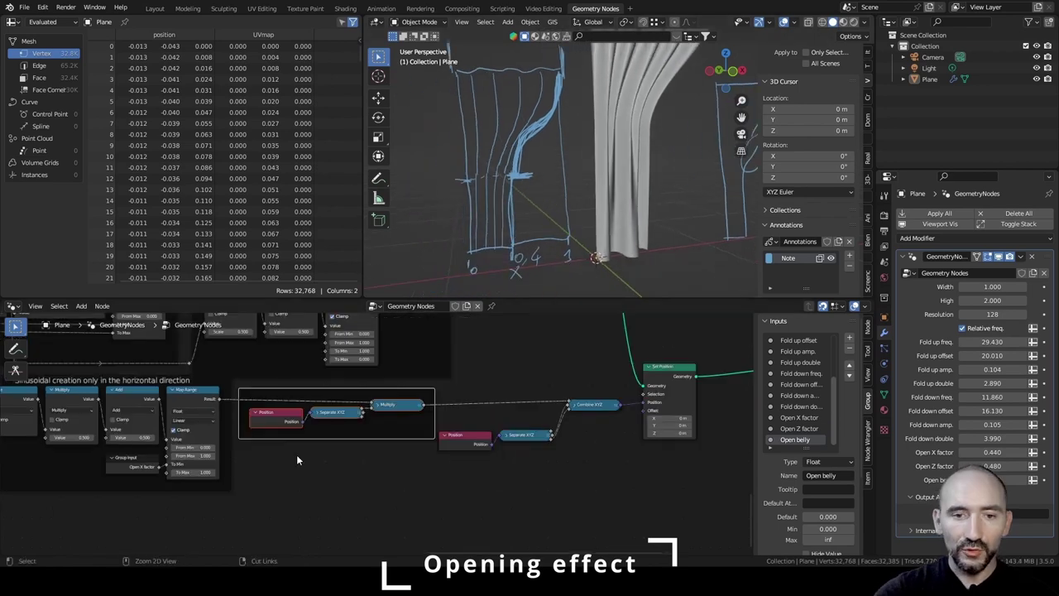
key("F2")
type("New")
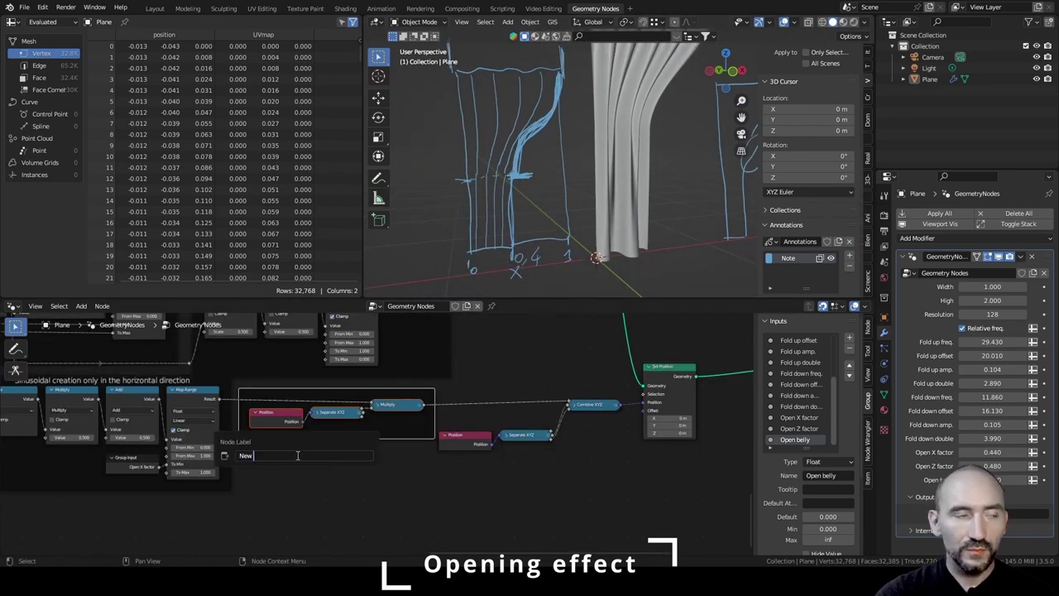
type(" smoothed X pos")
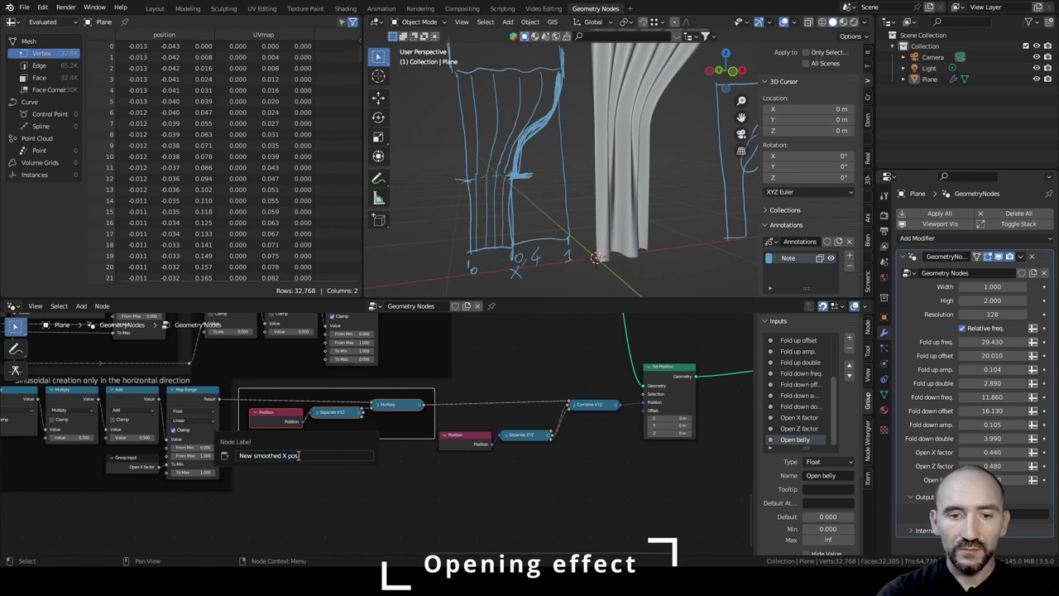
type(". influe")
type("nce")
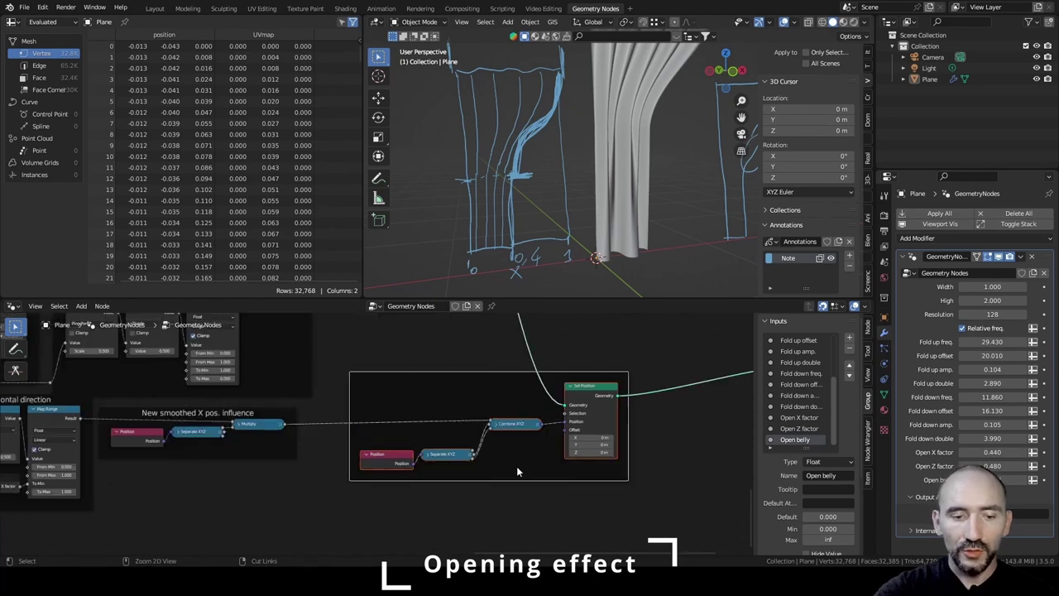
Label the frame around Position, Separate XYZ, Combine XYZ and Set Position "Node feature changing X position".
key("F2")
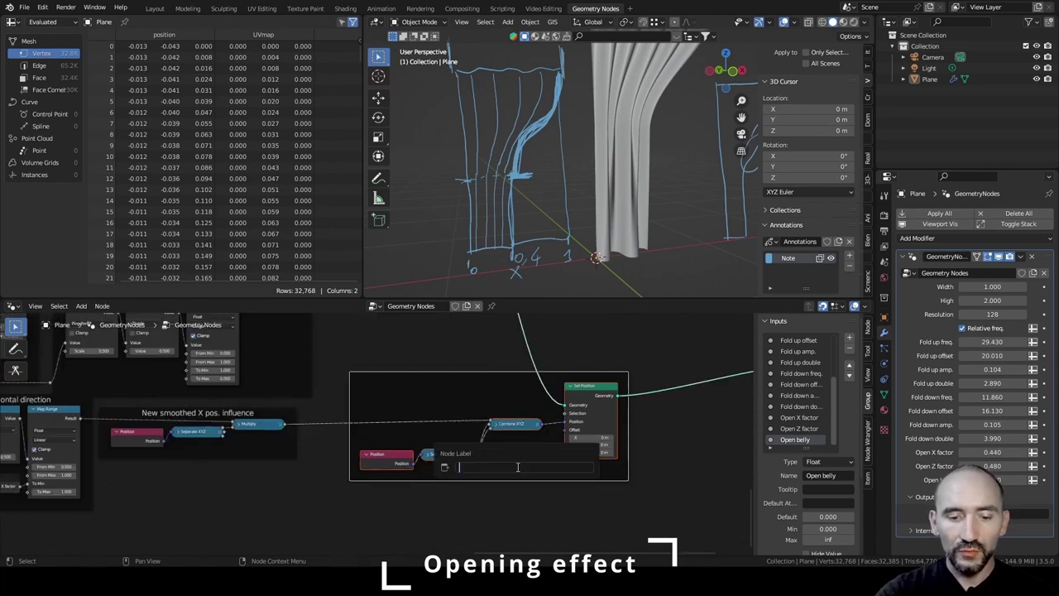
type("Node feature changin")
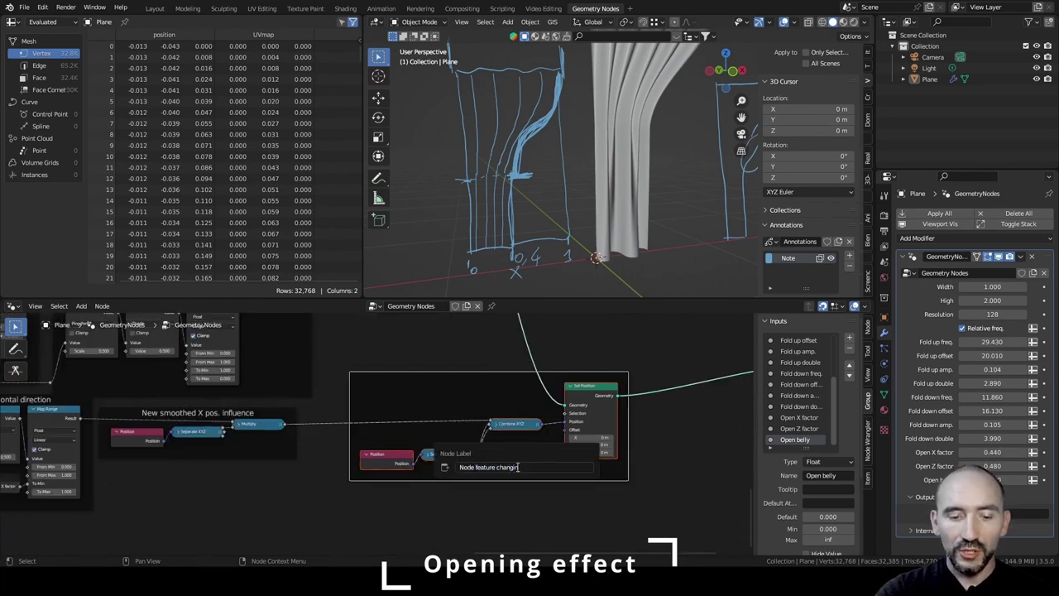
type("g X position")
key("Return")
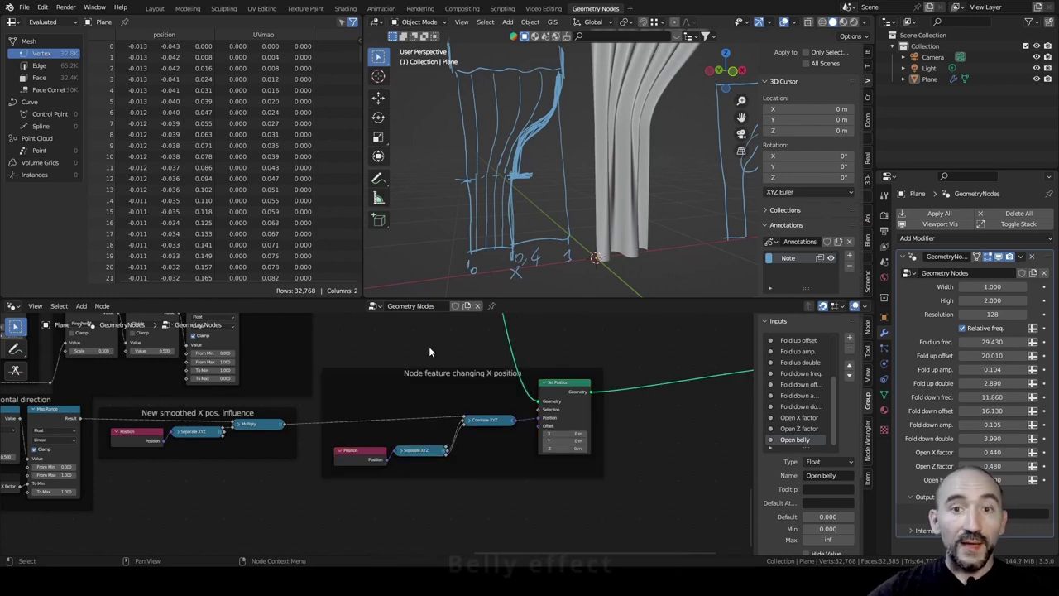
Try a red annotation curve bulging outward along the opening edge of the sketched curtain, and undo it.
scroll(666, 158, "down", 5)
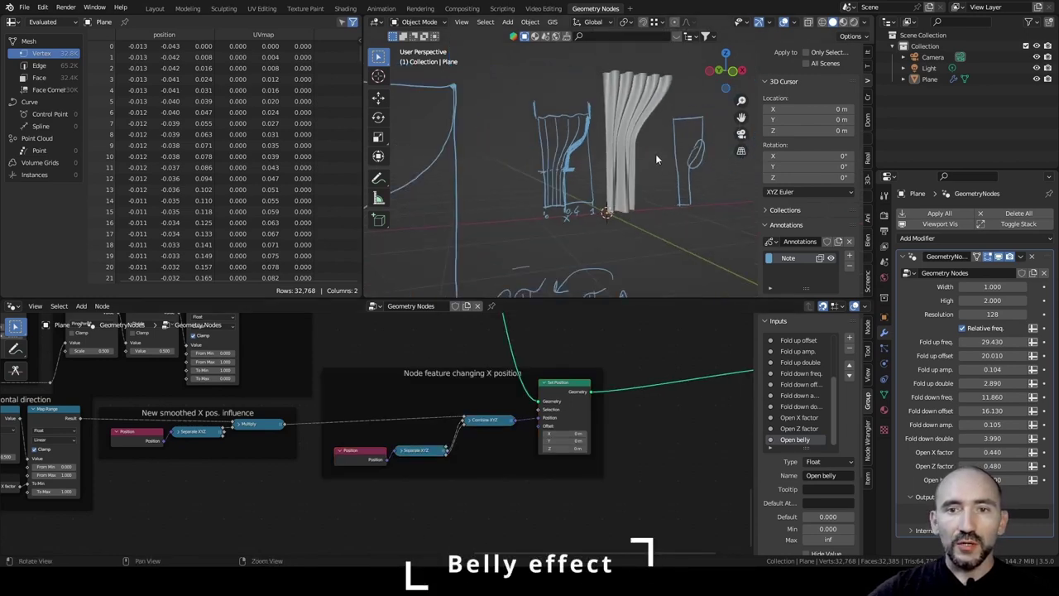
scroll(621, 193, "up", 3)
mouse_move(621, 192)
middle_mouse_down()
mouse_move(558, 166)
mouse_move(614, 195)
mouse_move(551, 205)
mouse_move(568, 198)
middle_mouse_up()
scroll(567, 199, "up", 2)
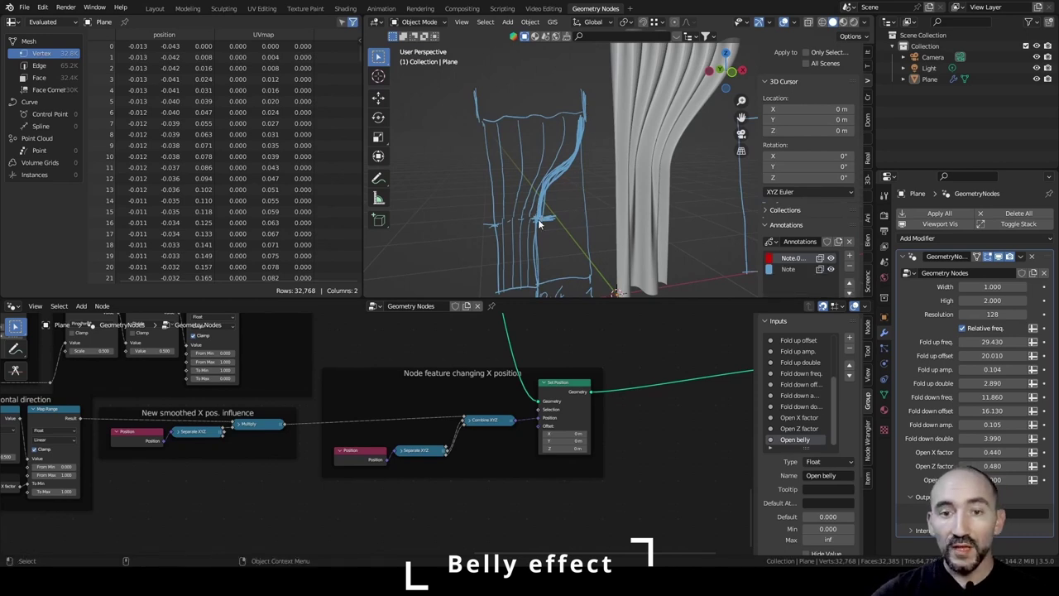
key("d")
left_click_drag(538, 217, 584, 153)
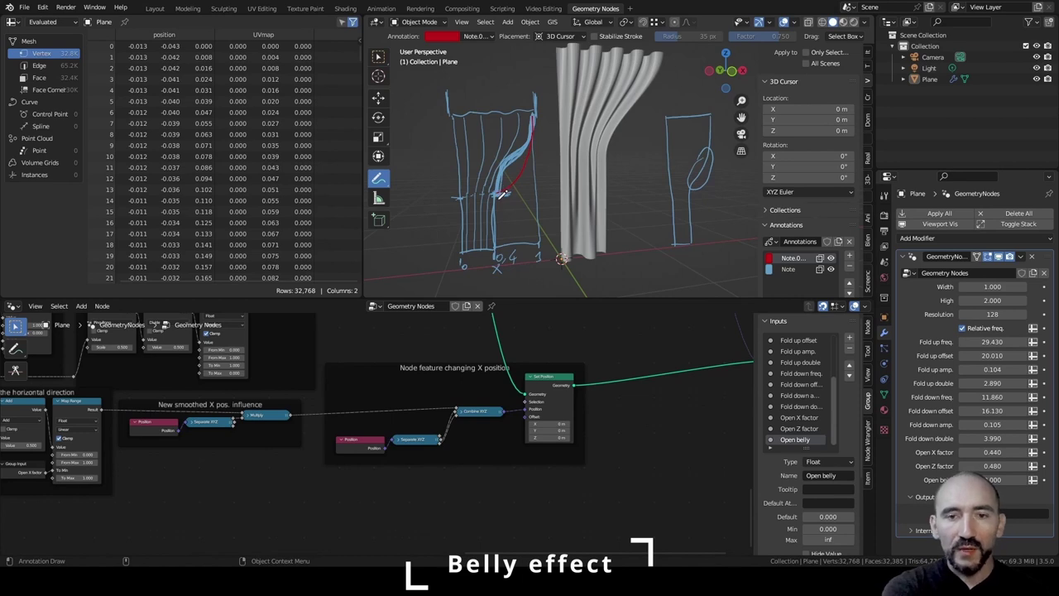
key("ctrl+z")
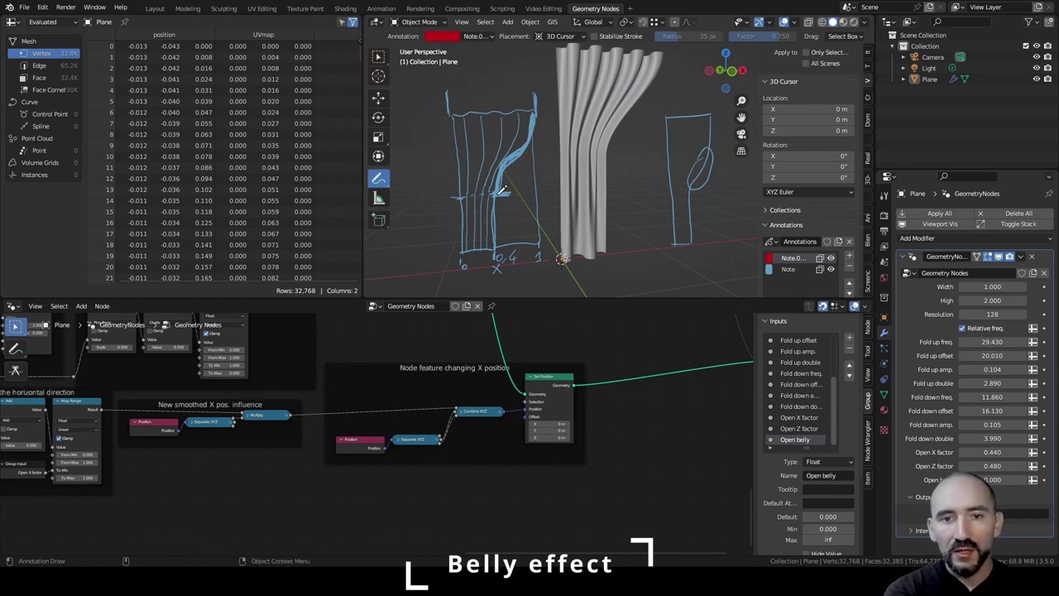
Trace the upper part of the sketched curtain as a red rectangle and undo the strokes.
mouse_move(498, 194)
left_mouse_down()
mouse_move(532, 111)
mouse_move(453, 117)
left_mouse_up()
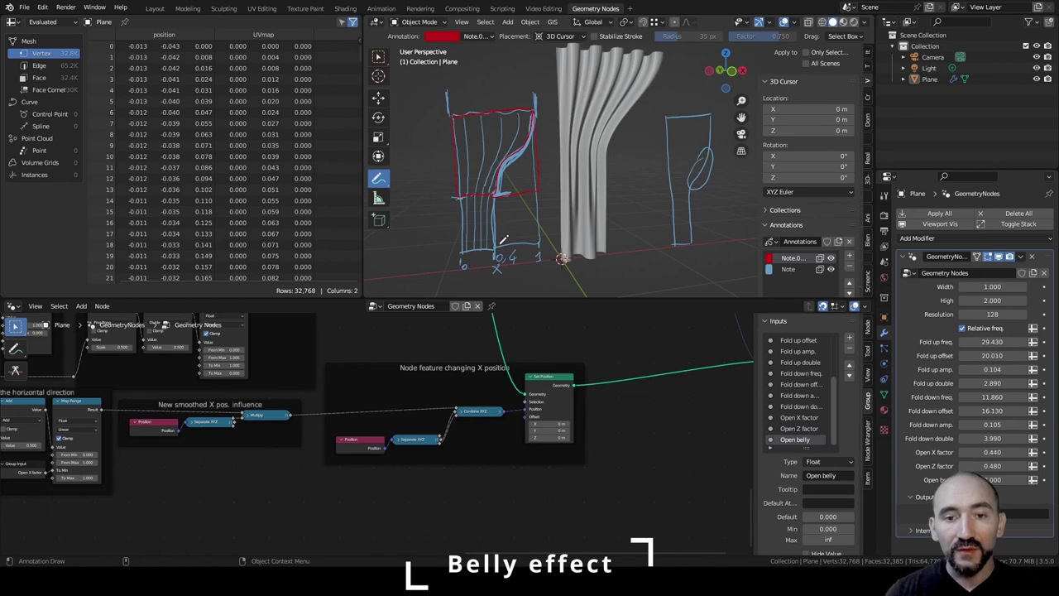
key("ctrl+z")
key("ctrl+z")
Try a red stepped outline of the opened curtain and a rounder belly curve over the sketch, undoing both.
mouse_move(452, 118)
left_mouse_down()
mouse_move(473, 250)
mouse_move(516, 189)
mouse_move(454, 112)
left_mouse_up()
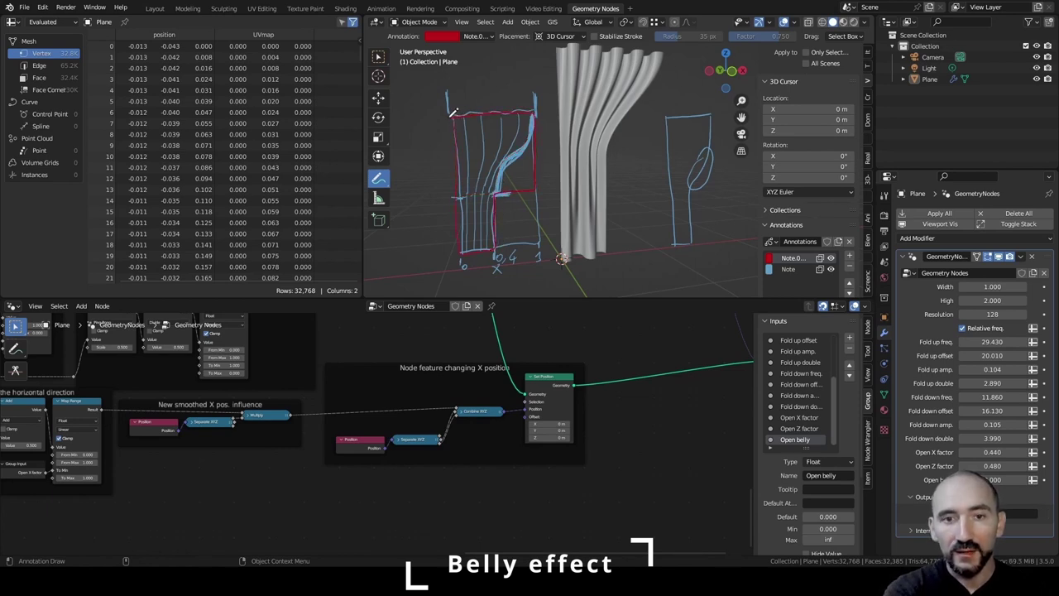
mouse_move(495, 245)
left_mouse_down()
mouse_move(499, 197)
mouse_move(534, 193)
left_mouse_up()
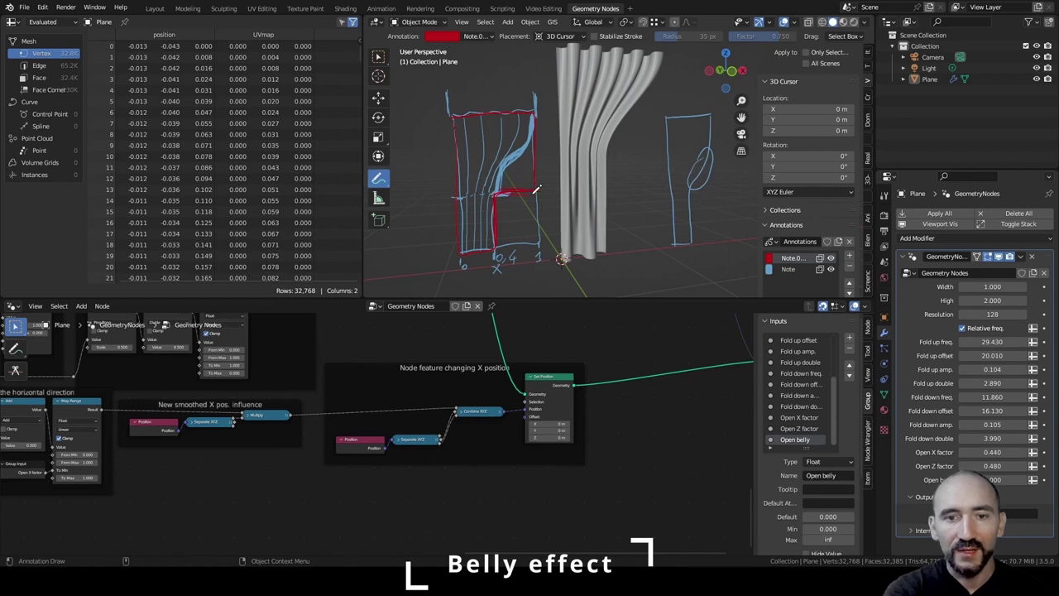
key("ctrl+z")
key("ctrl+z")
key("ctrl+z")
key("ctrl+z")
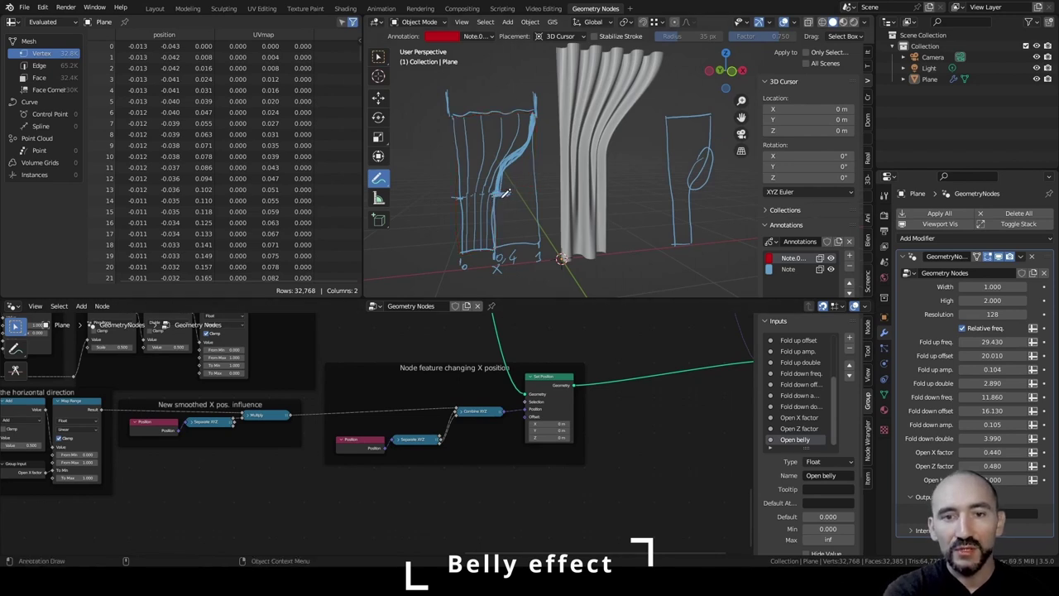
mouse_move(499, 189)
left_mouse_down()
mouse_move(536, 162)
mouse_move(530, 116)
left_mouse_up()
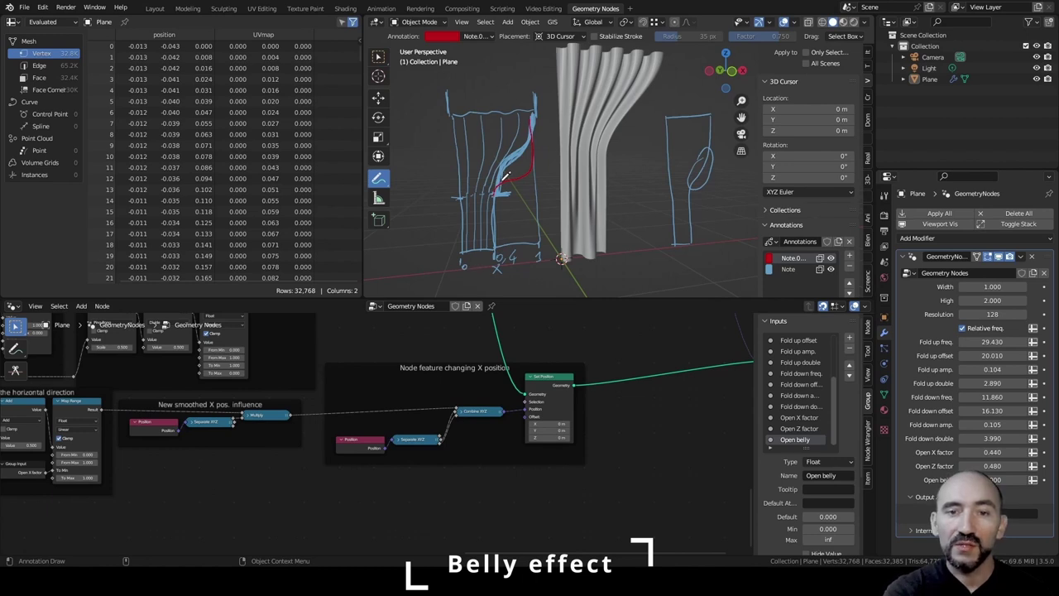
key("ctrl+z")
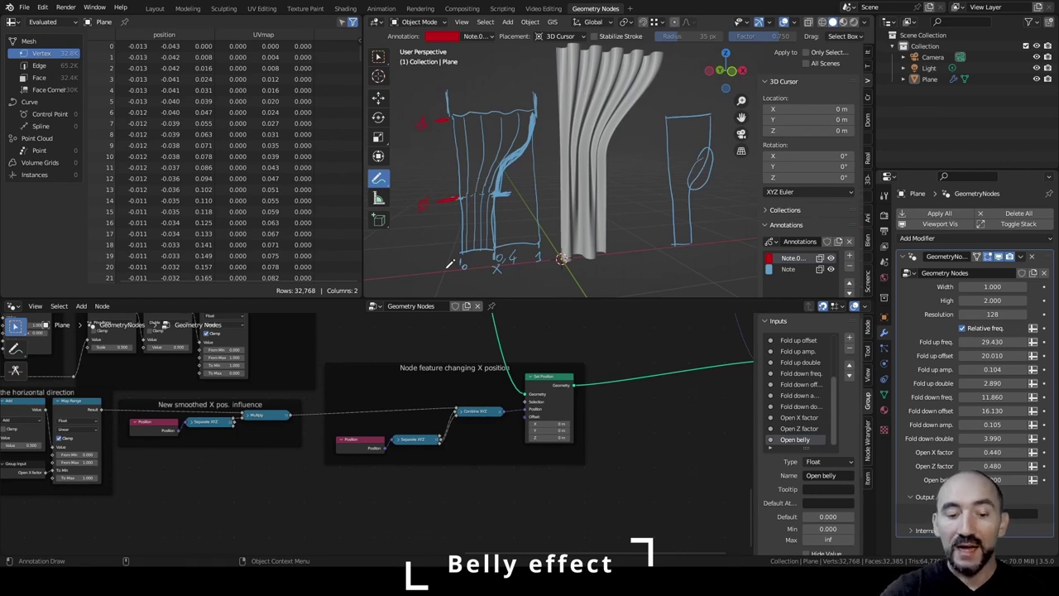
Sketch a red graph with a rising curve beside the curtain sketch and a parabola on axes beneath it, marking the parabola's left half.
mouse_move(475, 234)
middle_mouse_down("shift")
mouse_move(569, 213)
mouse_move(565, 223)
middle_mouse_up("shift")
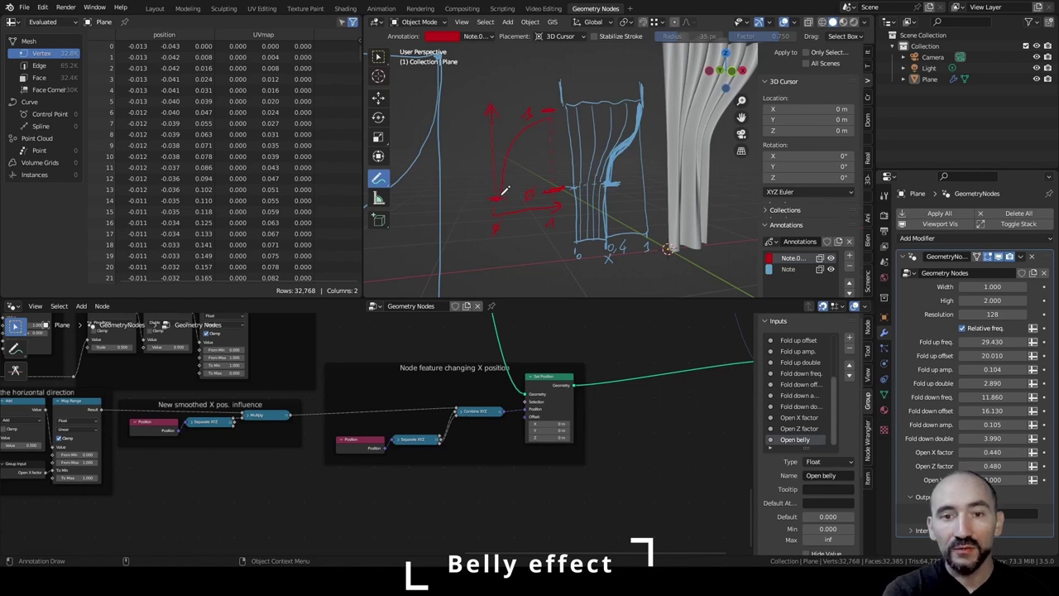
middle_click_drag(504, 190, 544, 139, "shift")
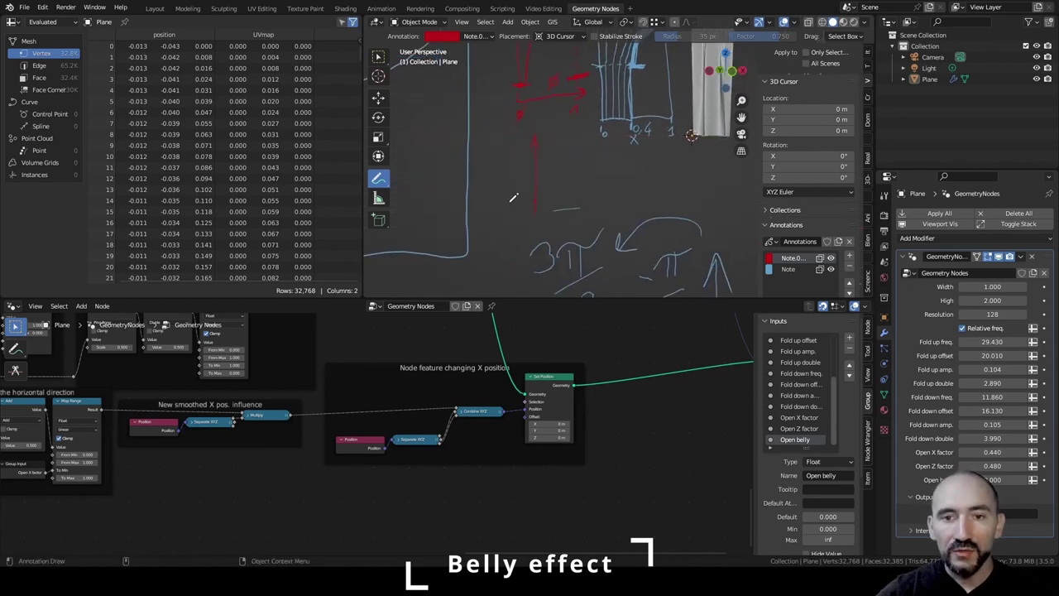
left_click_drag(490, 195, 607, 191)
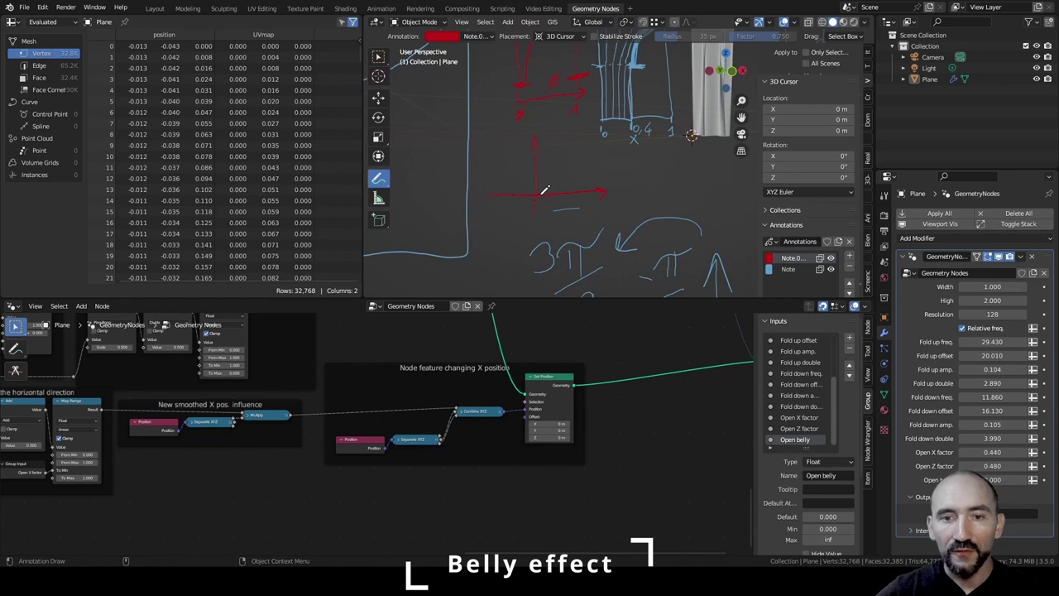
mouse_move(539, 175)
middle_mouse_down()
mouse_move(538, 160)
mouse_move(525, 170)
mouse_move(536, 173)
middle_mouse_up()
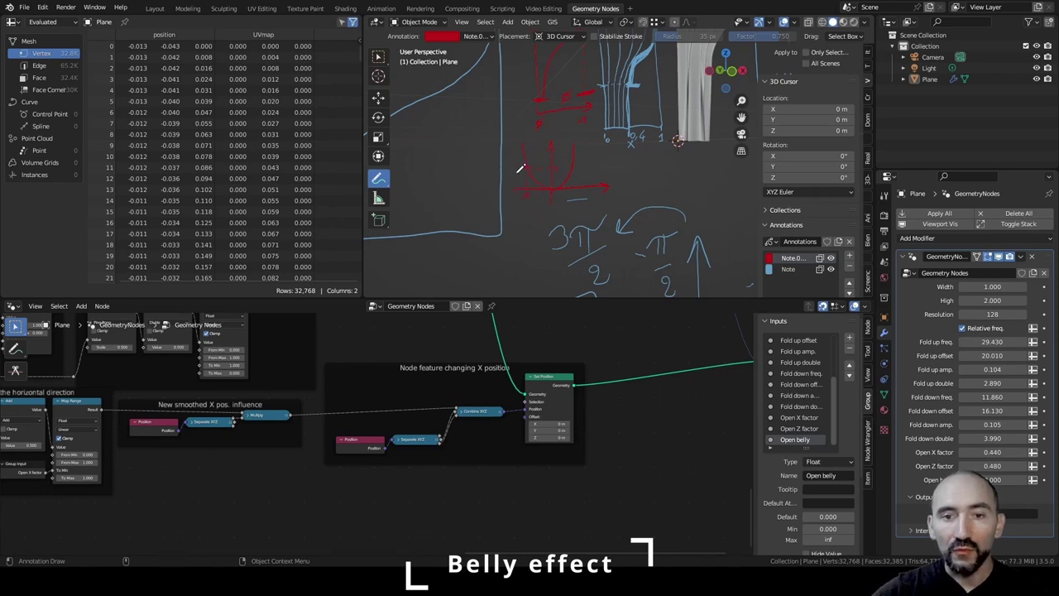
left_click_drag(524, 197, 545, 155)
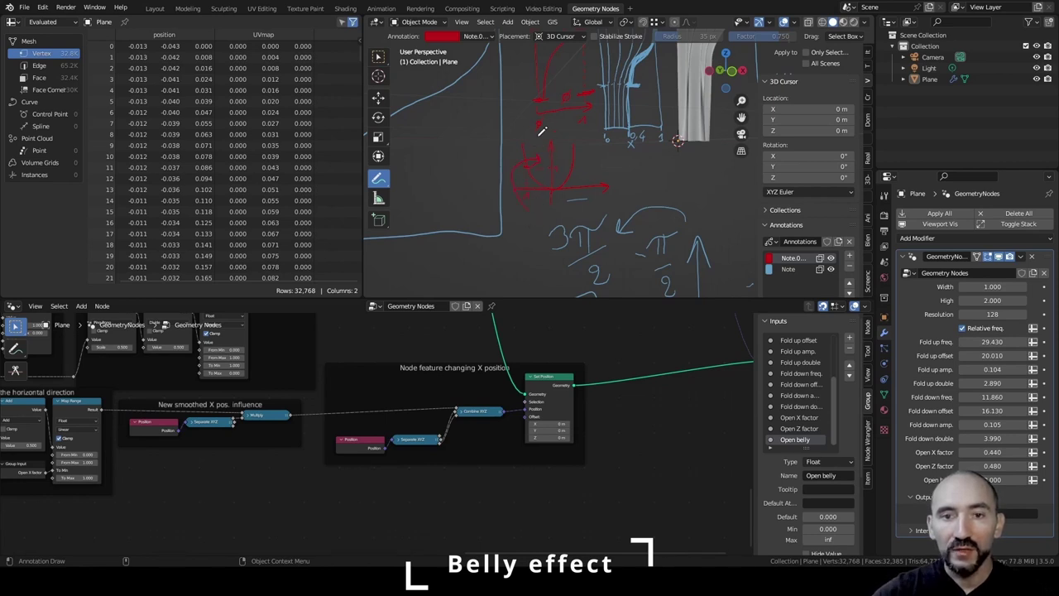
Add a green annotation layer and draw green marks along the sketched opening edge and the graph's rising curve.
mouse_move(546, 125)
middle_mouse_down()
mouse_move(521, 223)
mouse_move(542, 192)
mouse_move(527, 206)
mouse_move(565, 193)
mouse_move(569, 180)
middle_mouse_up()
scroll(527, 206, "up", 2)
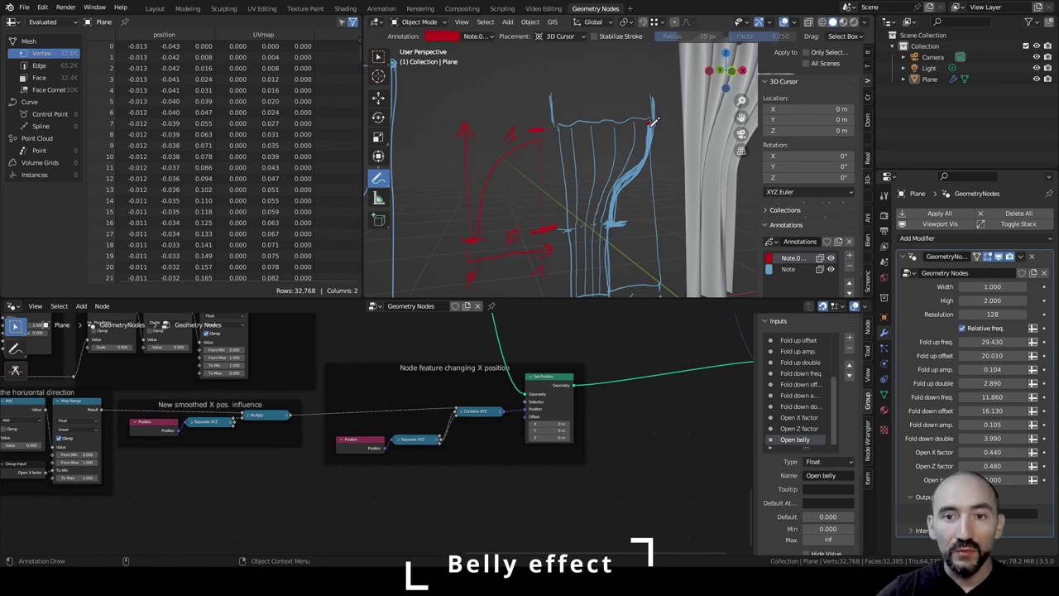
left_click(850, 256)
left_click(769, 258)
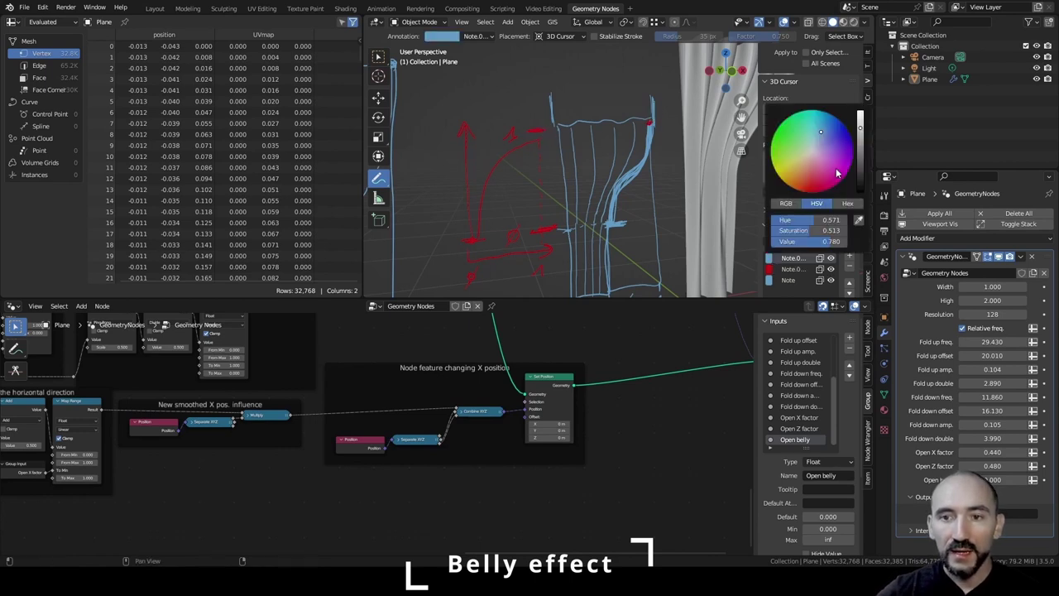
left_click_drag(836, 147, 772, 140)
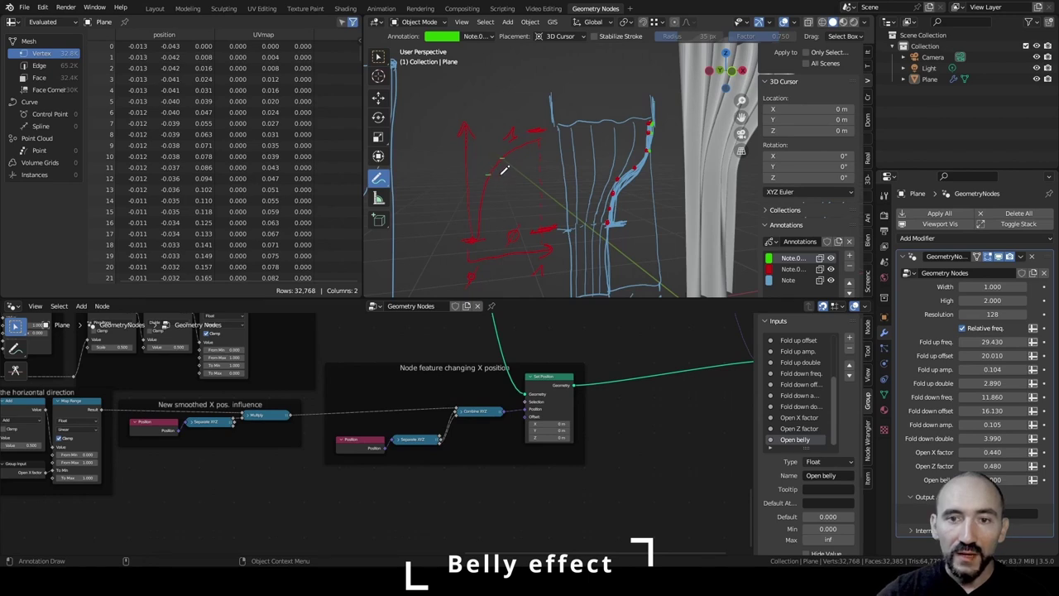
left_click_drag(529, 147, 489, 175)
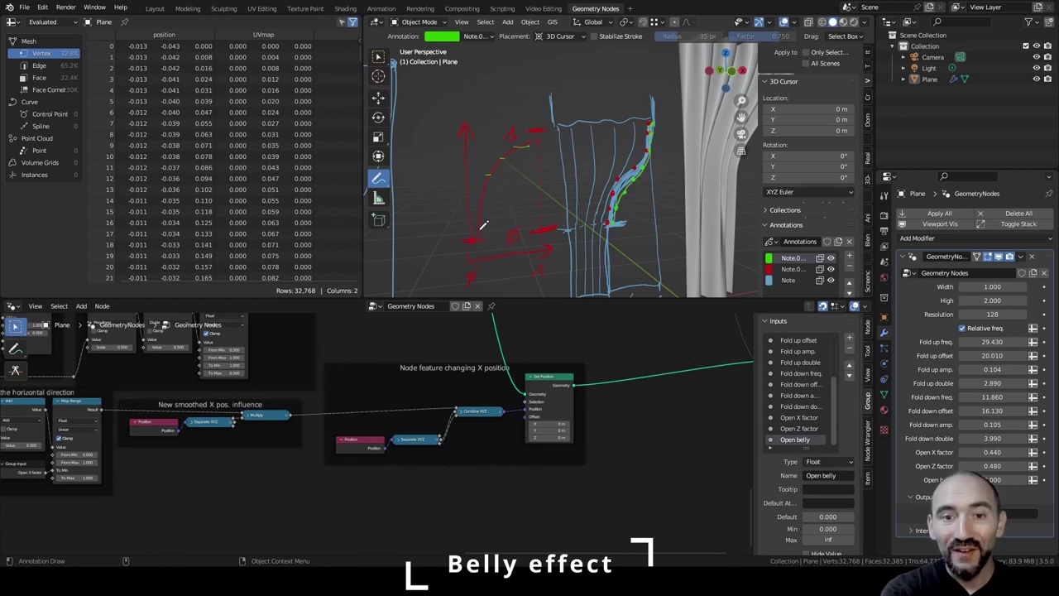
Switch to the red annotation layer and draw a second, flatter rising curve on the graph.
left_click(793, 269)
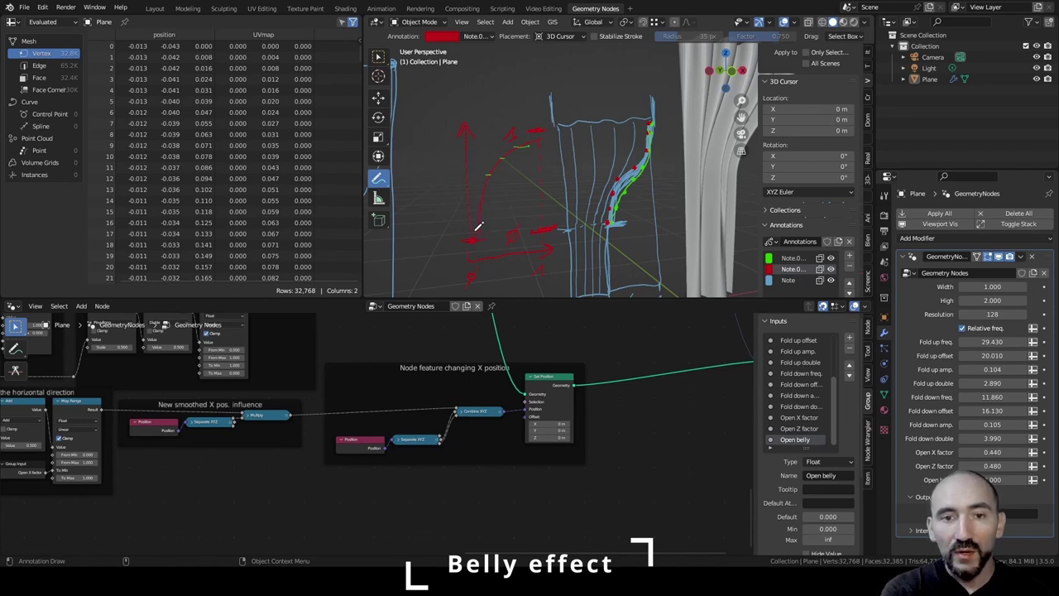
left_click_drag(479, 235, 539, 138)
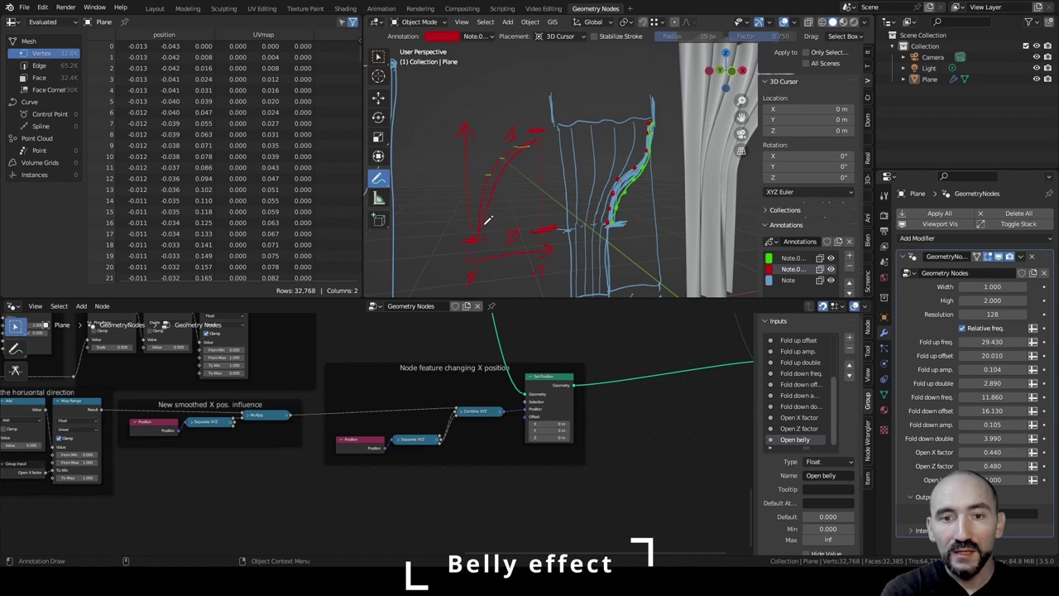
Draw further flatter red curves beneath the rising curve on the graph and return to the Select Box tool.
mouse_move(484, 232)
left_mouse_down()
mouse_move(534, 148)
mouse_move(498, 227)
left_mouse_up()
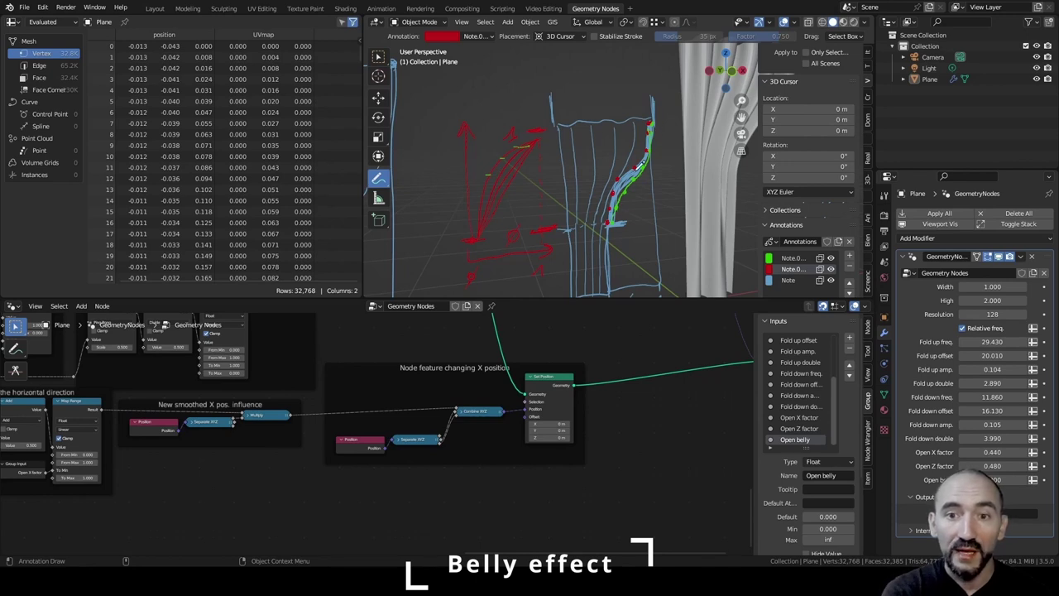
key("w")
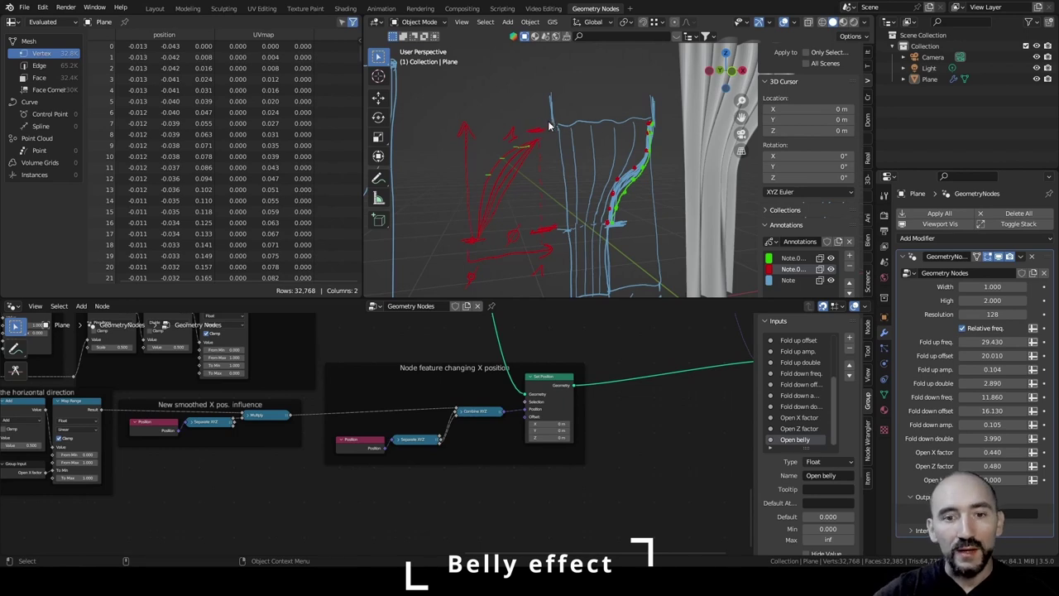
Duplicate the "From 0-1 to 0-high" and "Create sinusoidal range only on the vertical direction" frames into the empty space below.
scroll(325, 435, "down", 1)
middle_click_drag(553, 529, 357, 496)
left_click_drag(226, 503, 514, 394)
middle_click_drag(509, 410, 455, 377)
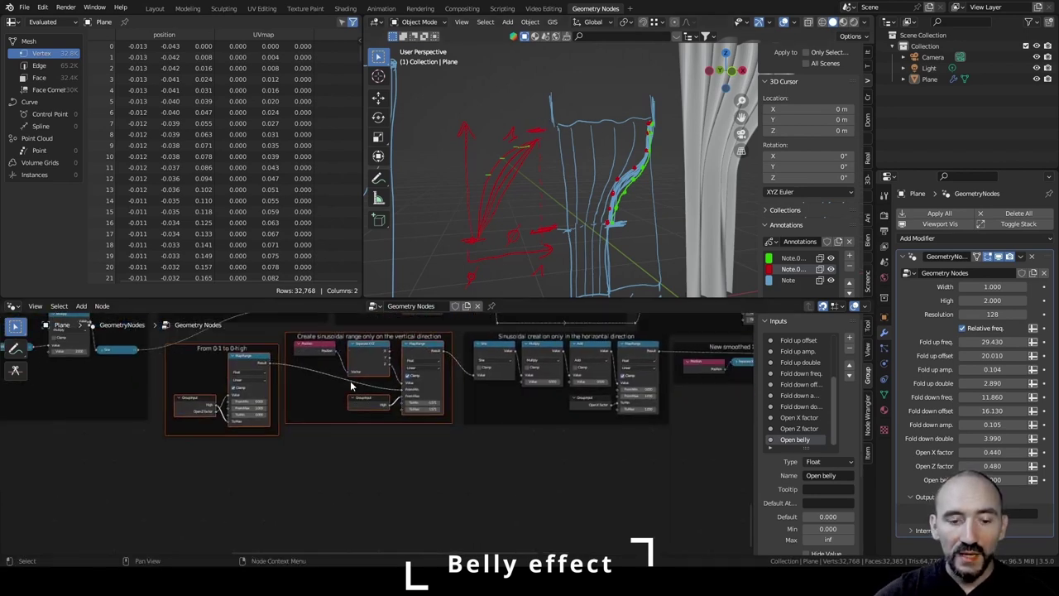
key("shift+d")
left_click(374, 483)
middle_click_drag(387, 478, 451, 407)
scroll(426, 435, "up", 4)
left_click(552, 444)
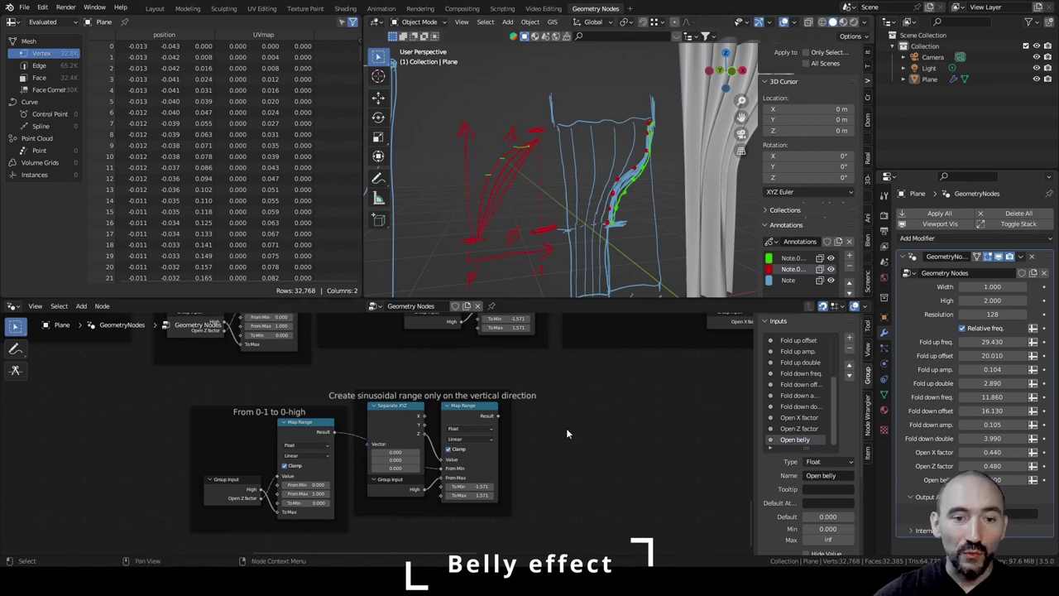
In the copied vertical-direction frame, collapse the Separate XYZ node and add a Position node feeding its Vector.
scroll(272, 430, "up", 2)
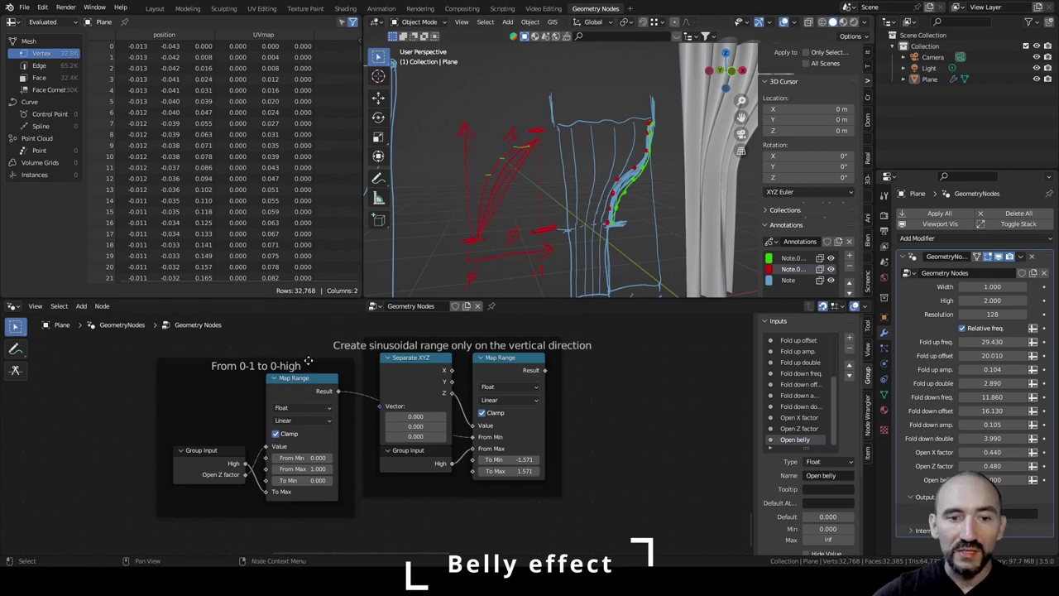
middle_click_drag(384, 400, 211, 412)
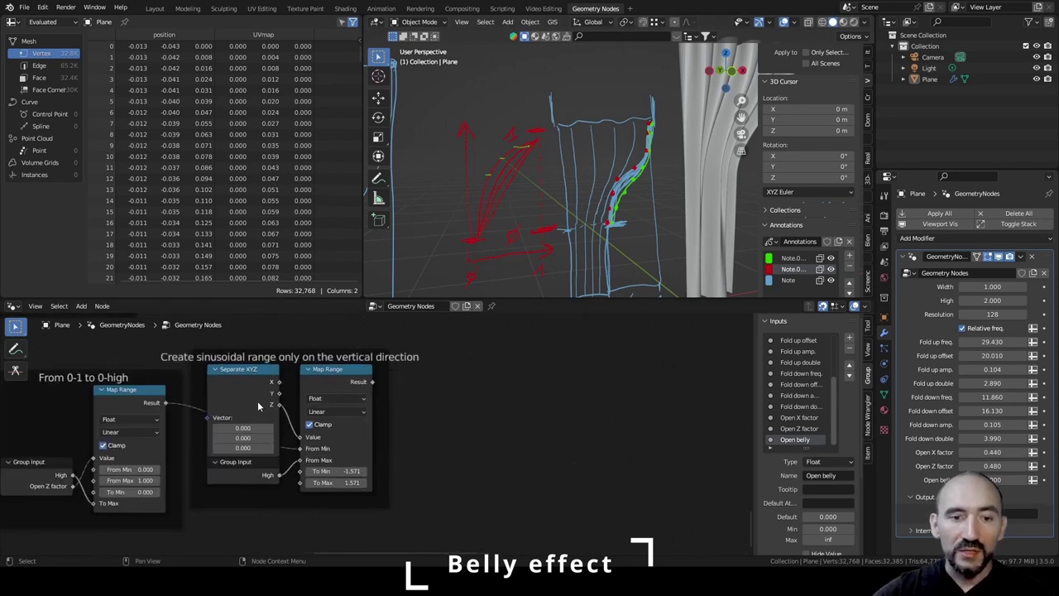
left_click(258, 401)
key("h")
key("F3")
type("posit")
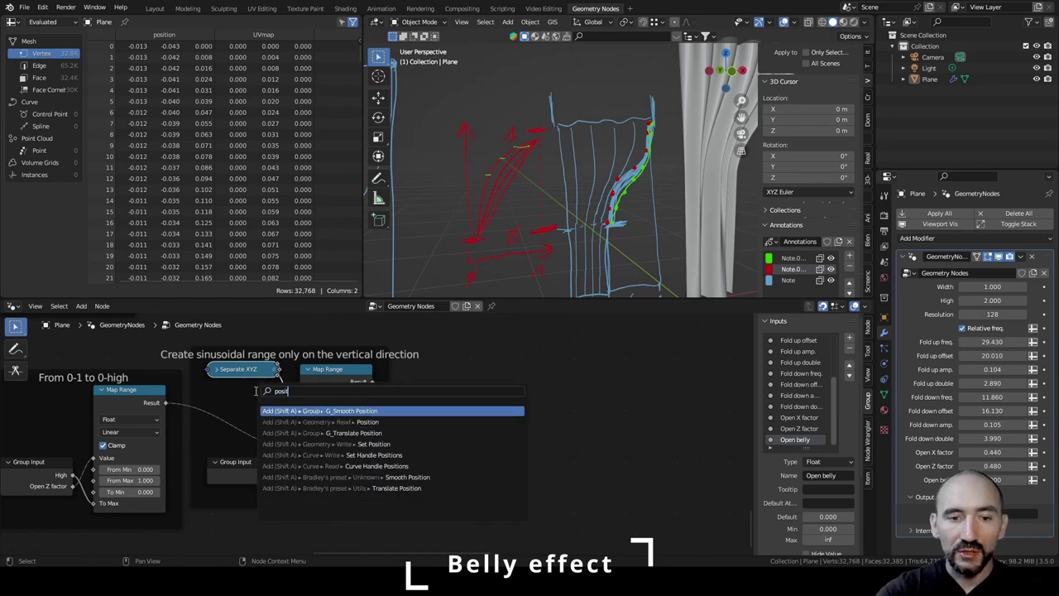
key("Return")
left_click(196, 382)
Space out the Group Input, Position and Separate XYZ nodes in the copied frame and reposition the frame beside "From 0-1 to 0-high".
left_click(258, 470)
left_click_drag(258, 468, 316, 466)
left_click_drag(256, 400, 248, 379)
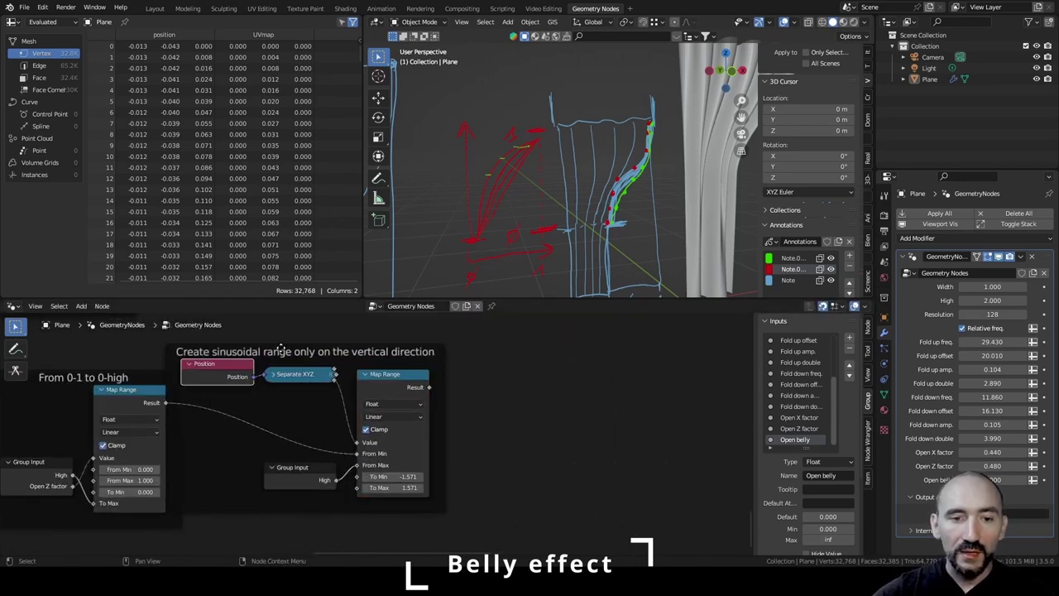
left_click_drag(282, 349, 314, 371)
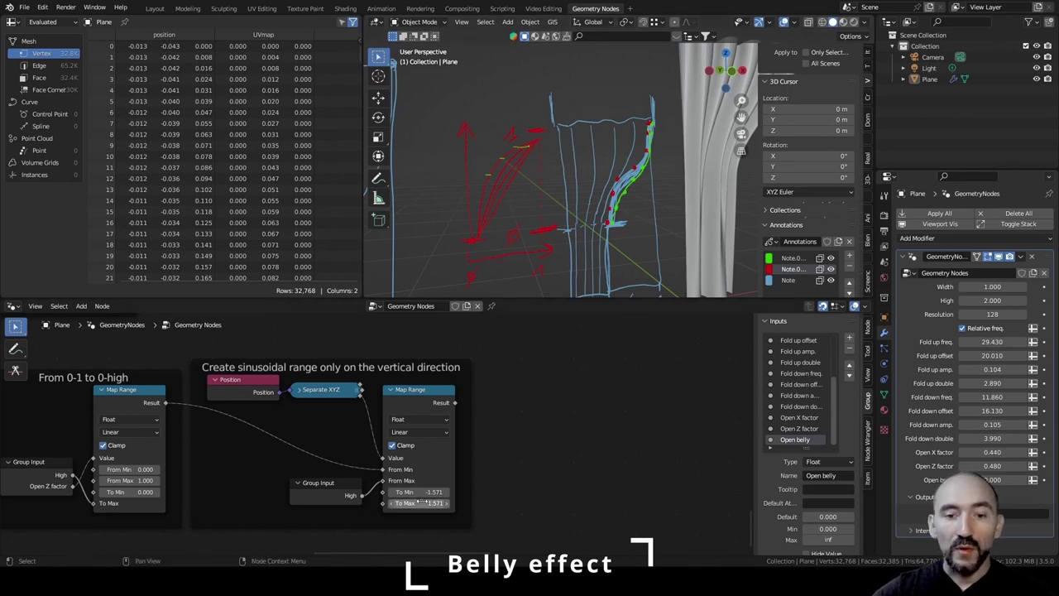
Set the copied frame's Map Range to To Min 0 and To Max 1, and label the frame "Map high to a portion in a range 0-1 (influence)".
key("ctrl+z")
key("ctrl+z")
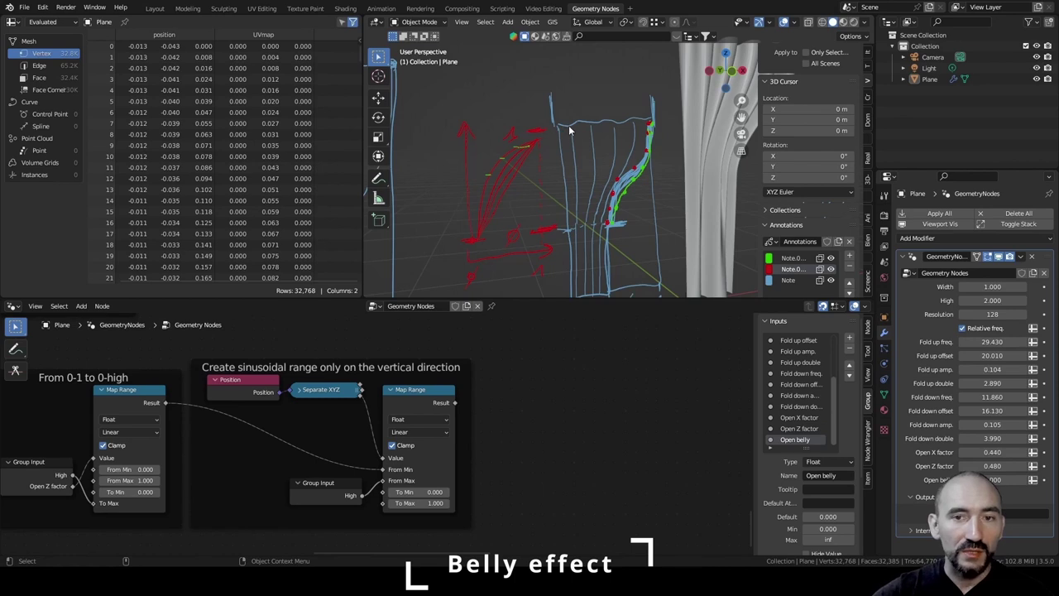
left_click(445, 368)
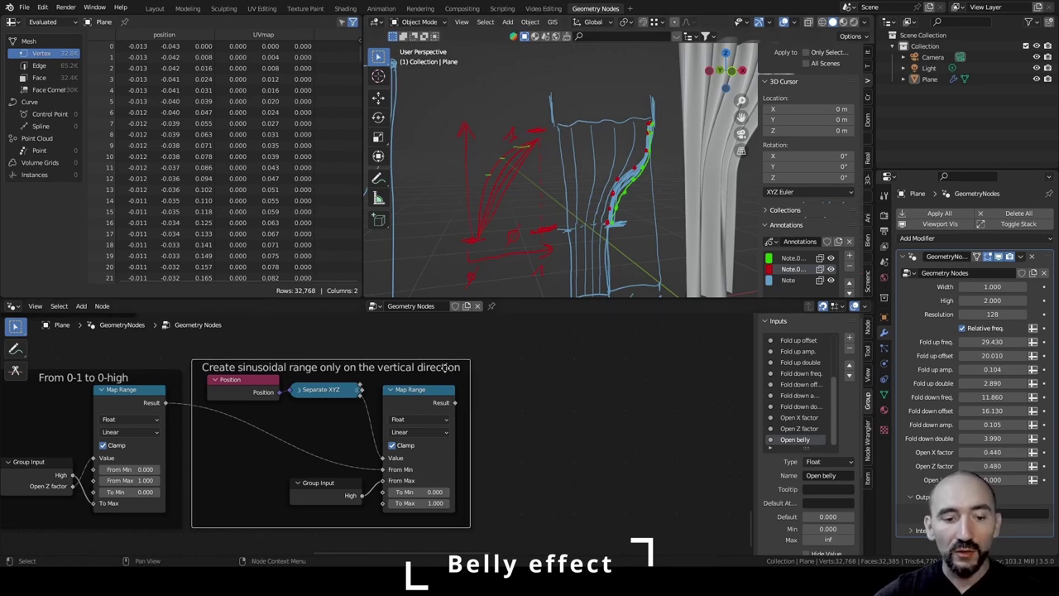
key("F2")
type("Map high to a portion")
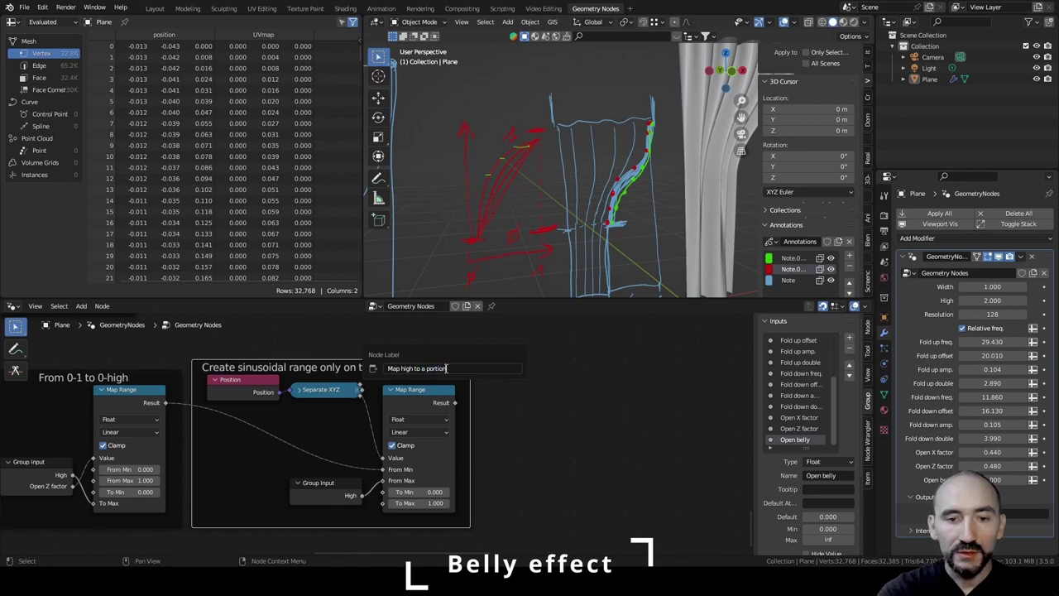
type(" in a range 0")
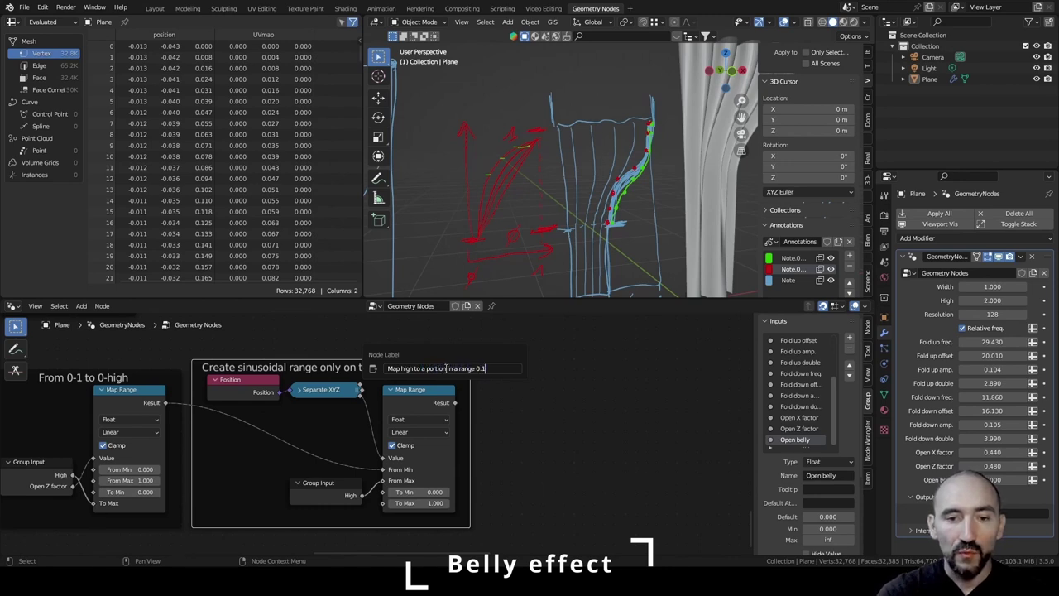
type("-1 (influence)")
key("Return")
left_click(579, 368)
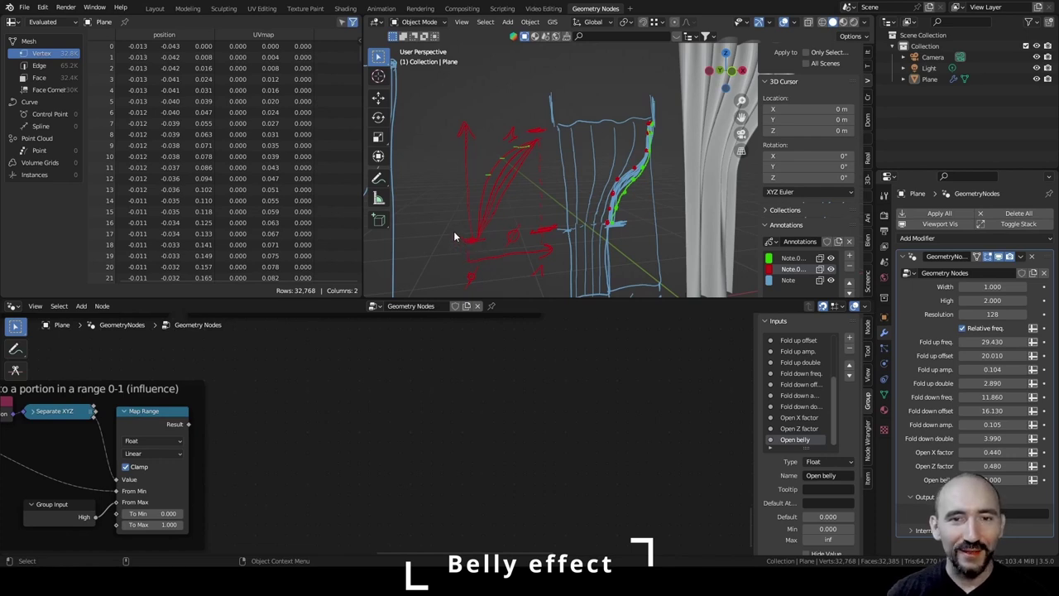
Switch to the Annotate tool and add small red marks beside the ends of the red graph's axes.
key("shift+space")
key("d")
left_click_drag(443, 126, 449, 126)
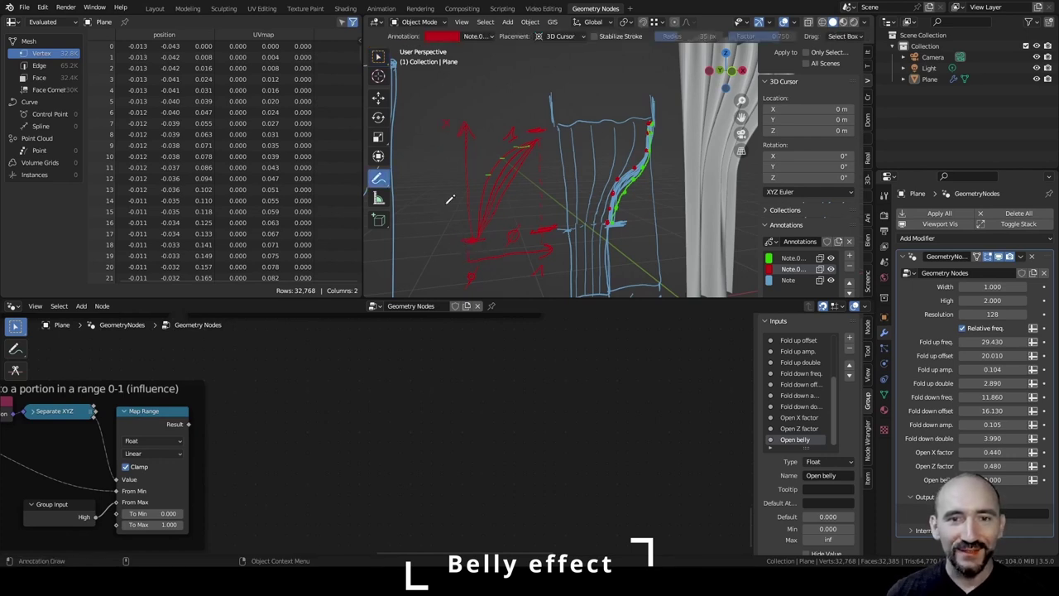
scroll(456, 169, "down", 3)
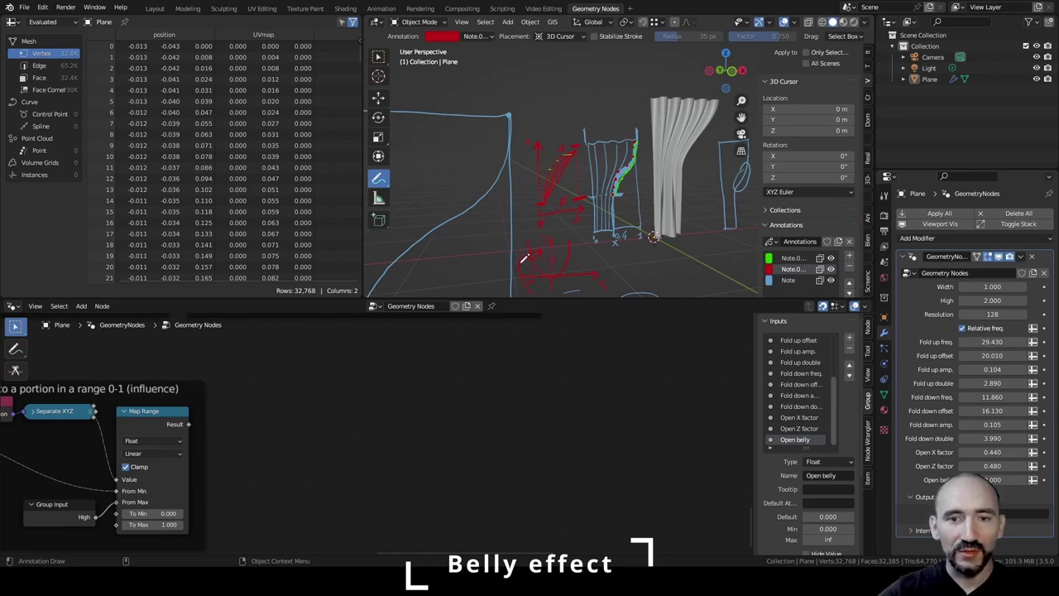
scroll(522, 244, "up", 3)
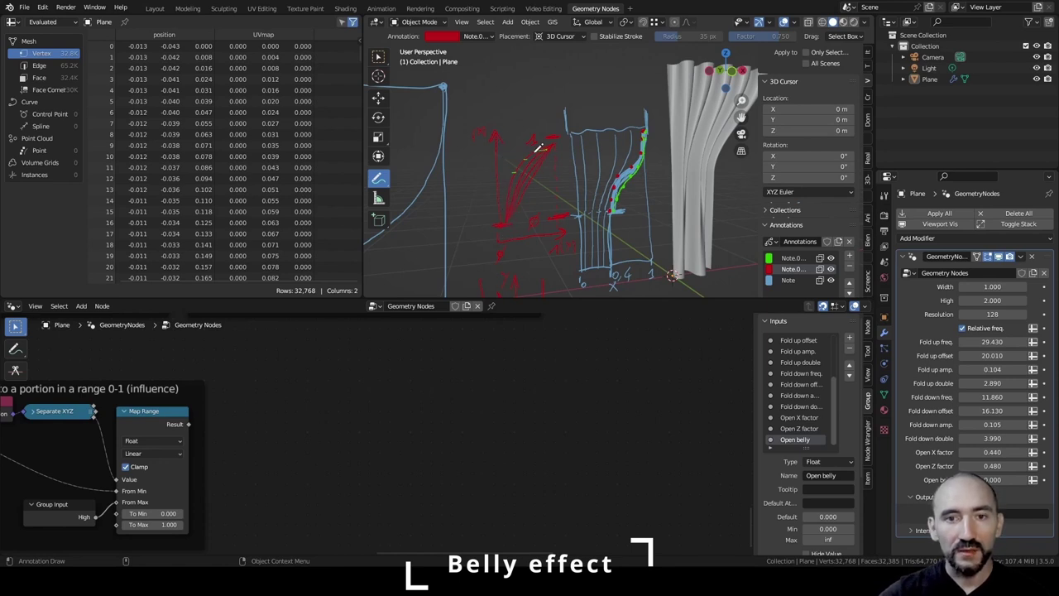
Add a Power math node with its Base fed by the influence frame's Map Range result.
left_click_drag(188, 424, 346, 394)
type("pow")
key("Return")
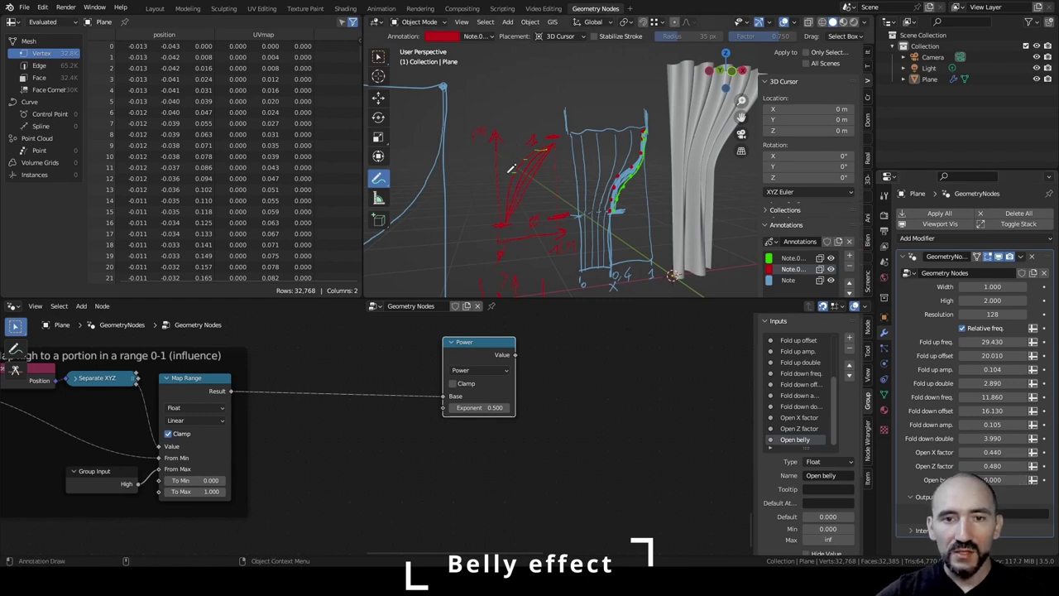
Sketch a new pair of red axes above the existing graph, with a horizontal line at the upper limit.
middle_click_drag(535, 115, 520, 186, "shift")
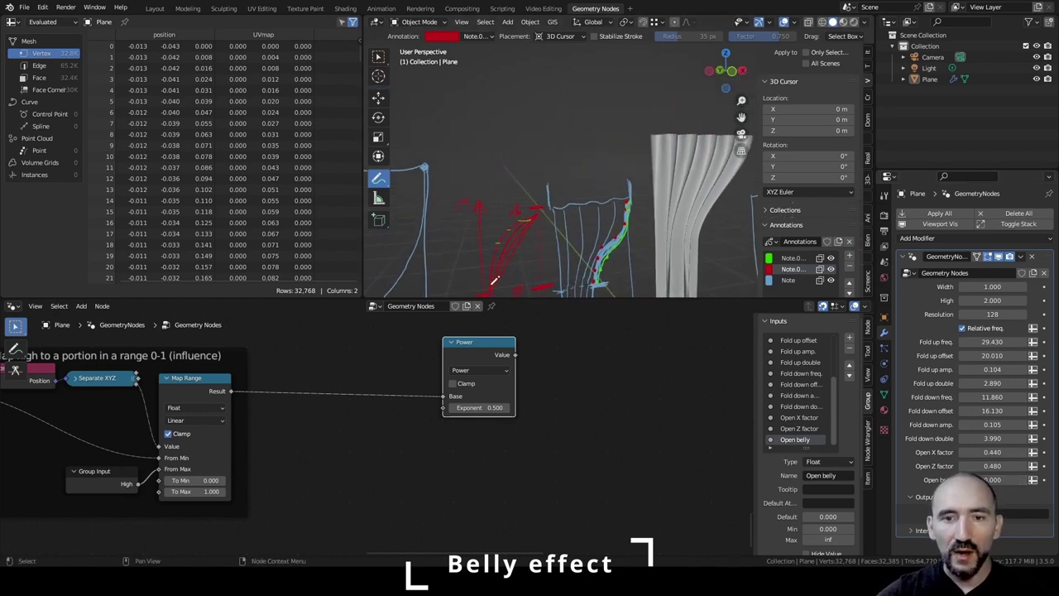
mouse_move(469, 82)
left_mouse_down()
mouse_move(468, 158)
mouse_move(542, 152)
left_mouse_up()
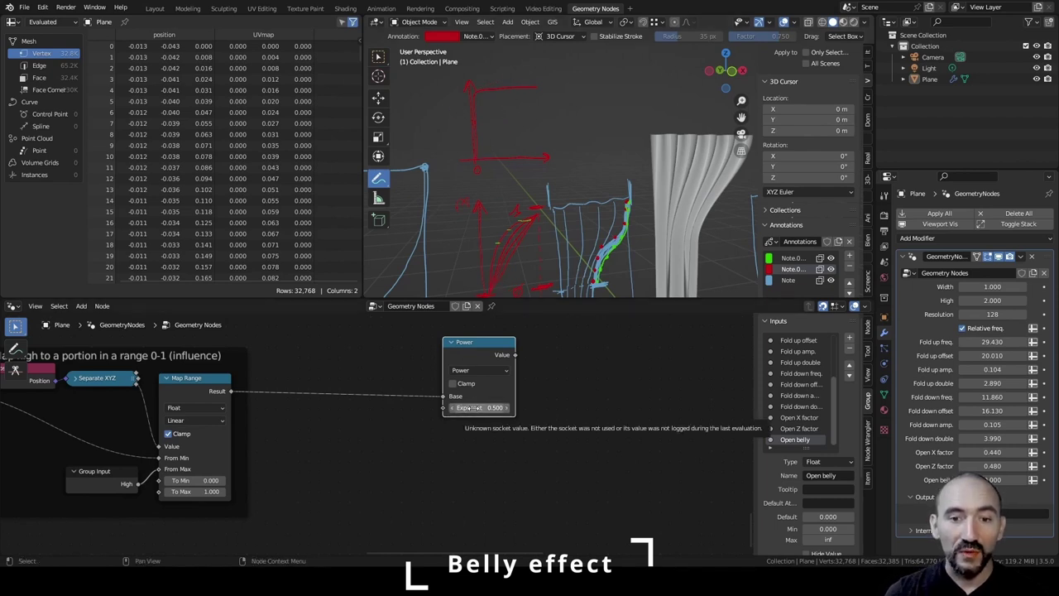
Duplicate the Power node, switch the copy's operation to Divide and set its first value to 1.
left_click(444, 364)
key("shift+d")
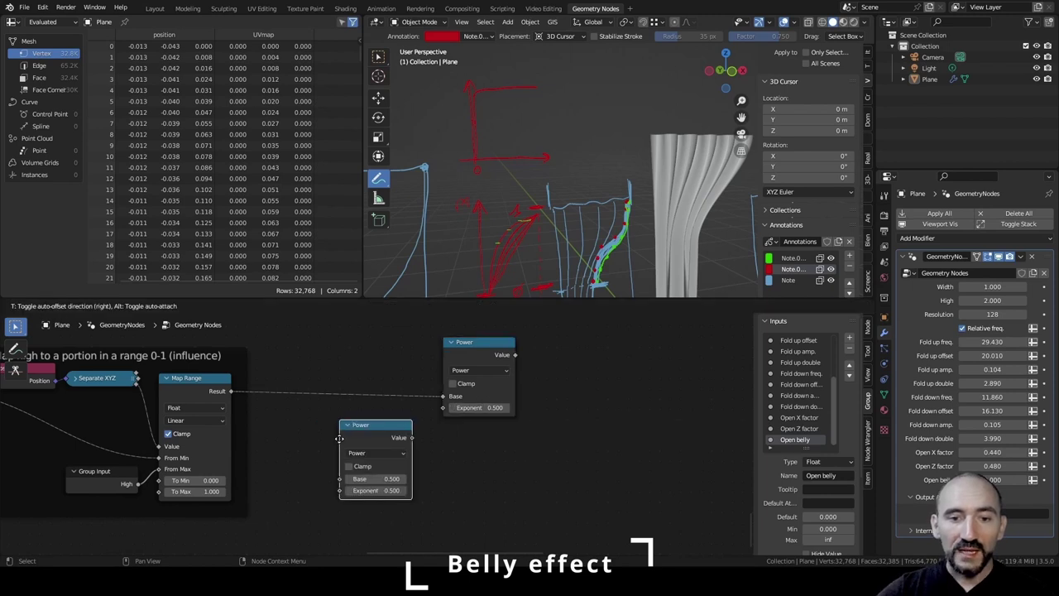
left_click(378, 413)
left_click(413, 427)
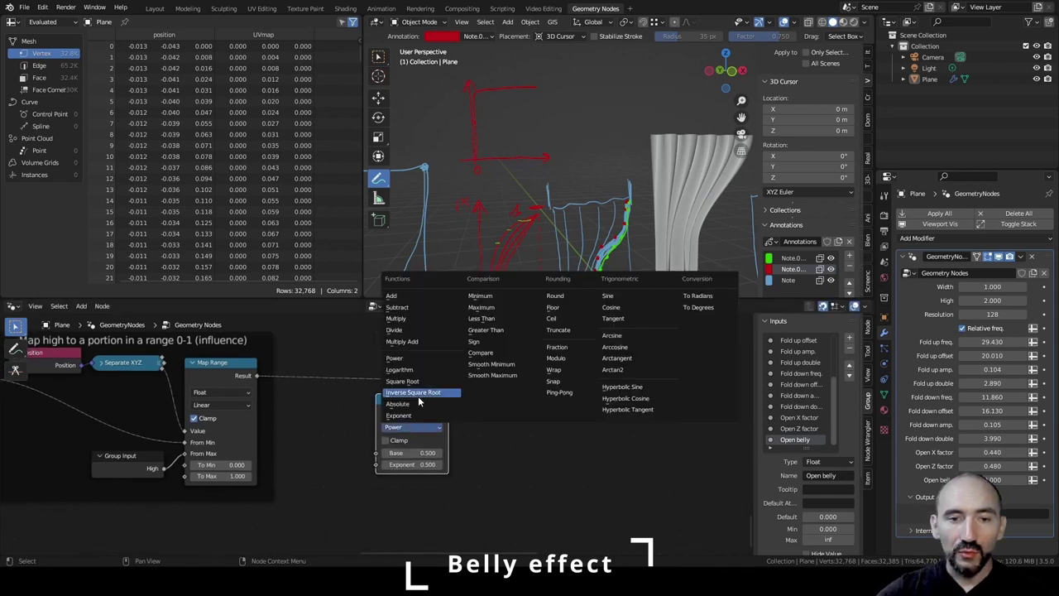
left_click(405, 329)
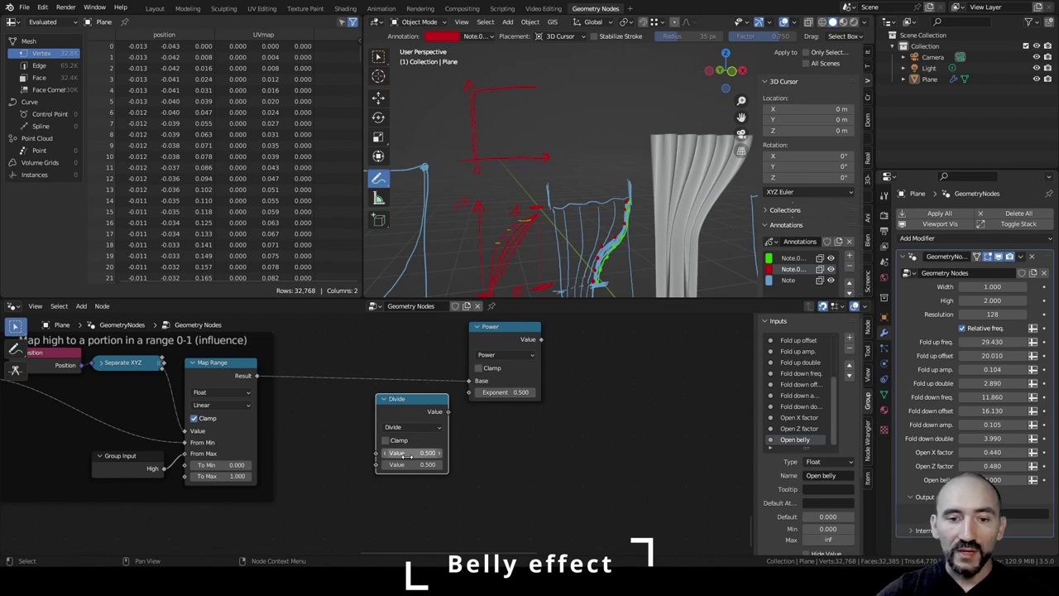
left_click(405, 453)
type("1")
key("Return")
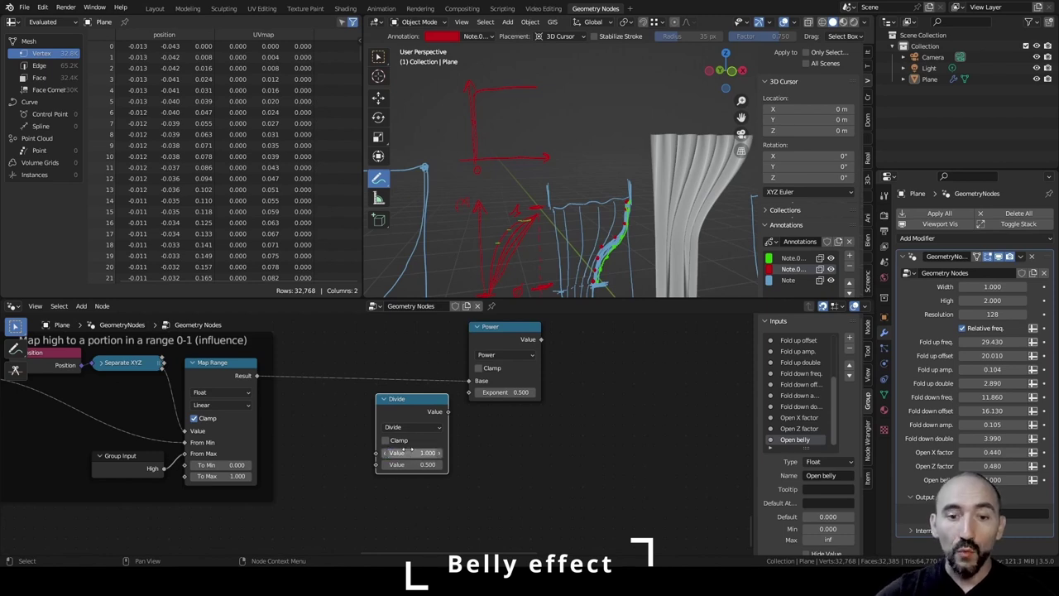
Add a Group Input node and connect its Open belly output to the Divide node's second value.
left_click_drag(423, 401, 434, 401)
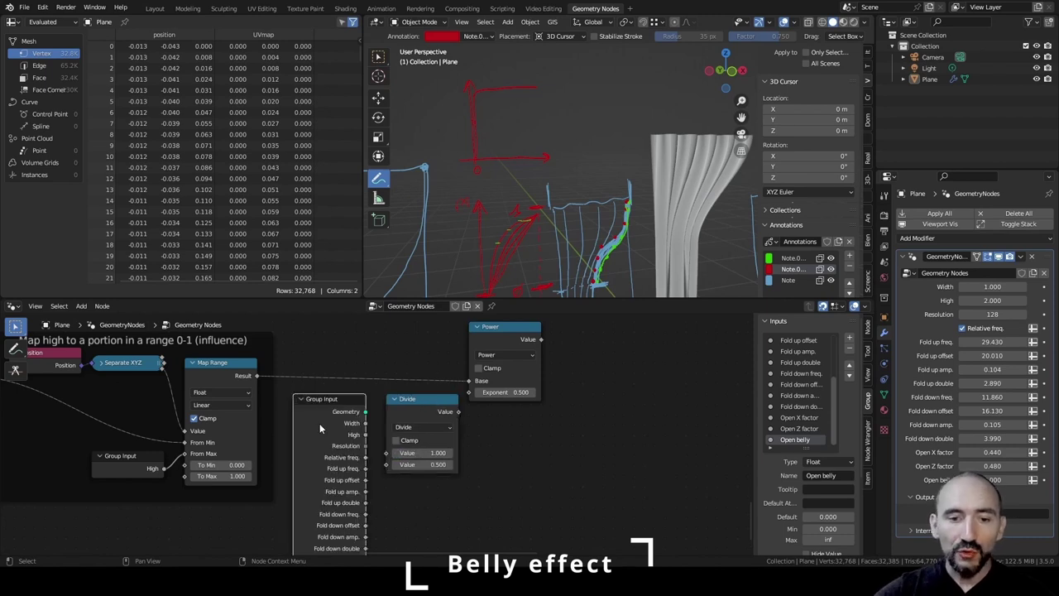
middle_click_drag(395, 450, 359, 367)
left_click_drag(328, 499, 349, 382)
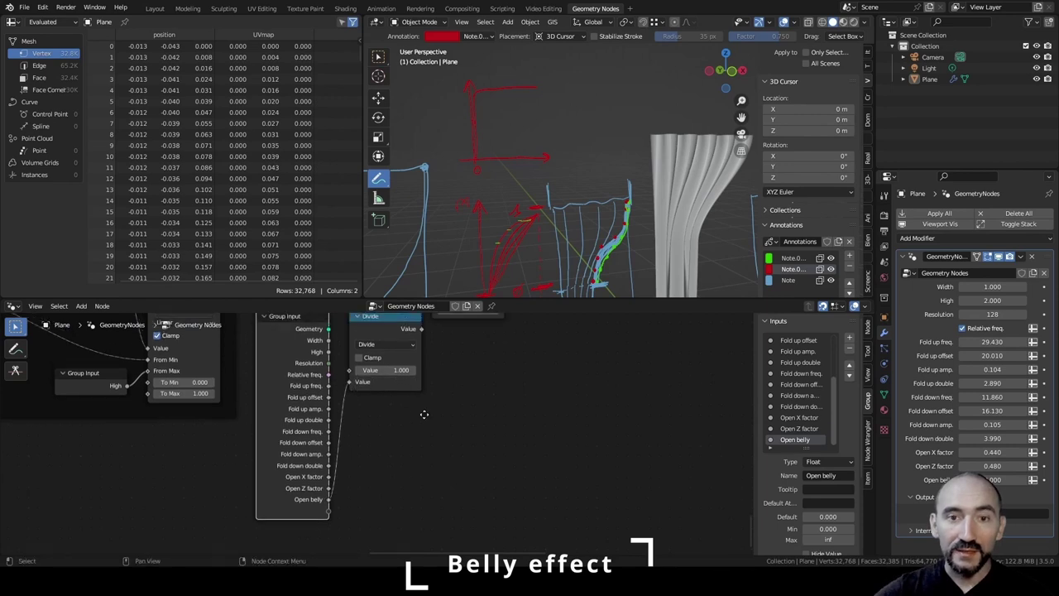
Mark the upper red graph's far vertical limit and connect the Divide output to the Power node's Exponent.
middle_click_drag(424, 414, 425, 496)
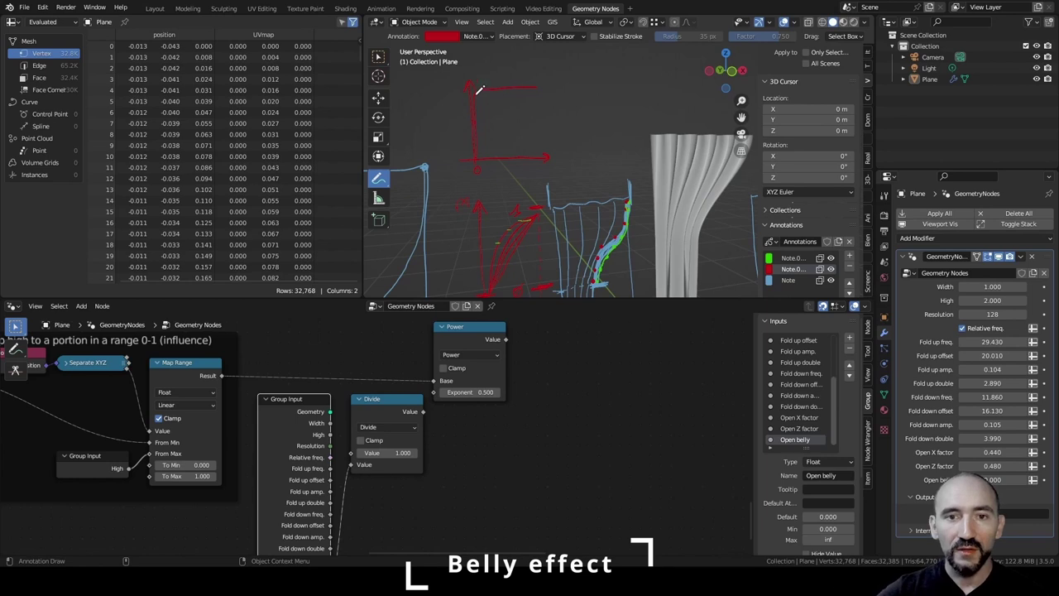
mouse_move(511, 85)
left_mouse_down()
mouse_move(542, 112)
mouse_move(542, 163)
left_mouse_up()
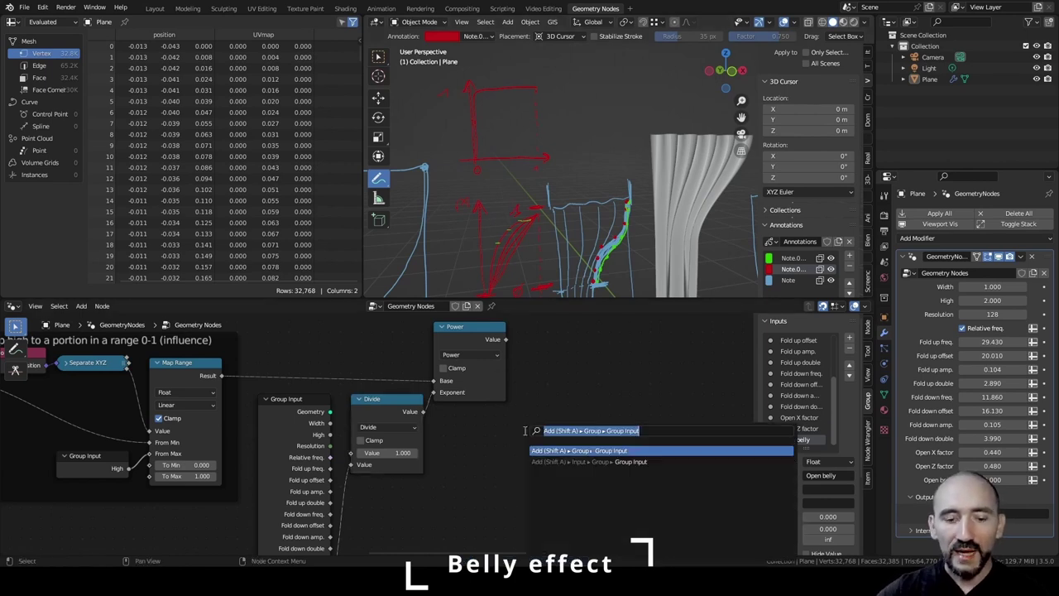
Add a Switch node beyond the Power node and set its input type to Float.
key("F3")
type("swit")
key("Return")
left_click(580, 383)
left_click(617, 418)
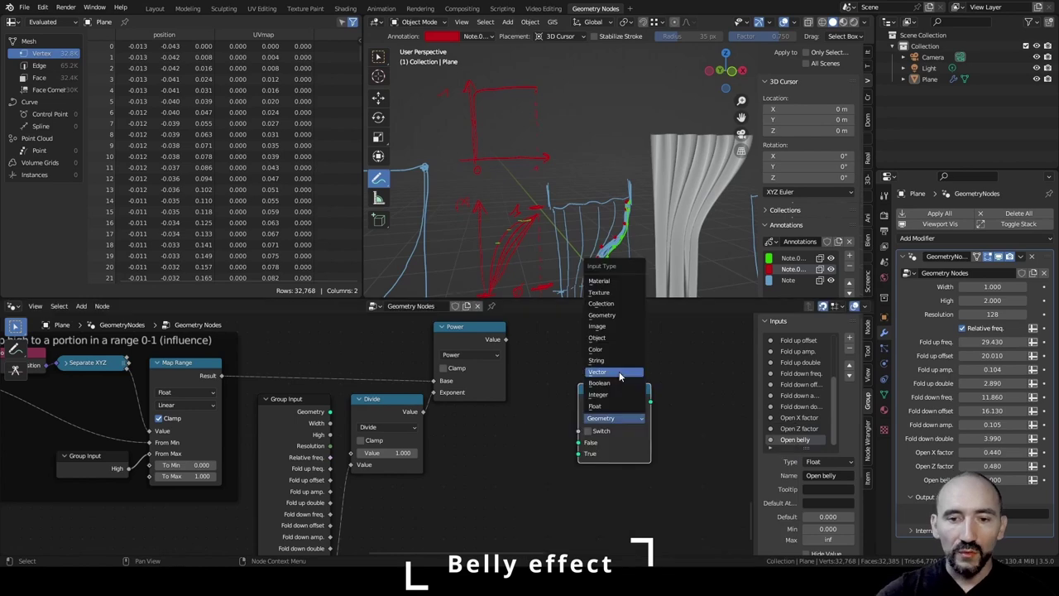
left_click(594, 406)
Add an Equal comparison node with A fed by Open belly, and set its Epsilon to 0.
middle_click_drag(511, 453, 495, 417)
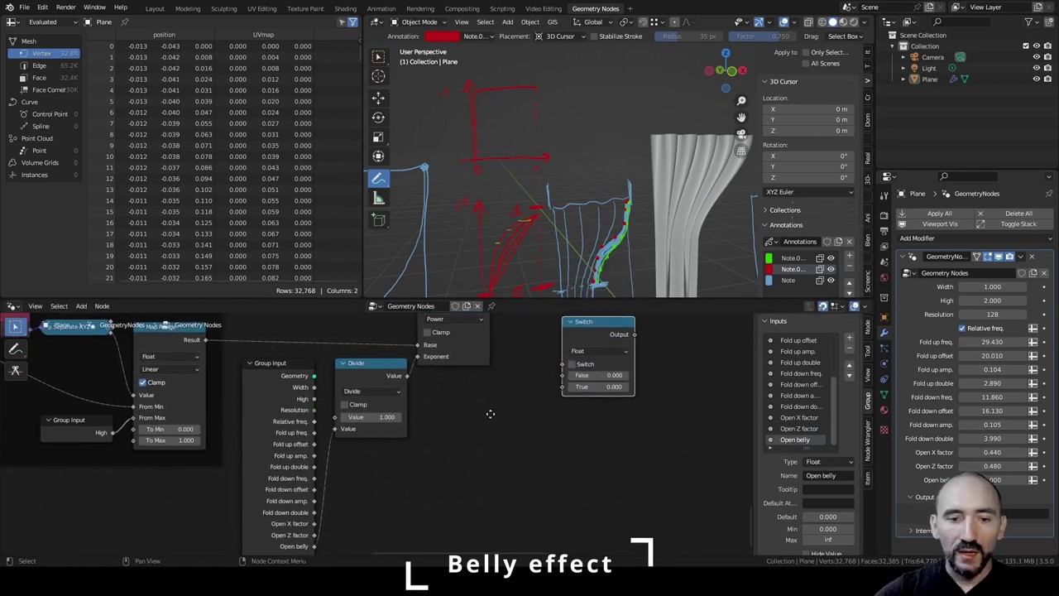
key("F3")
type("equal")
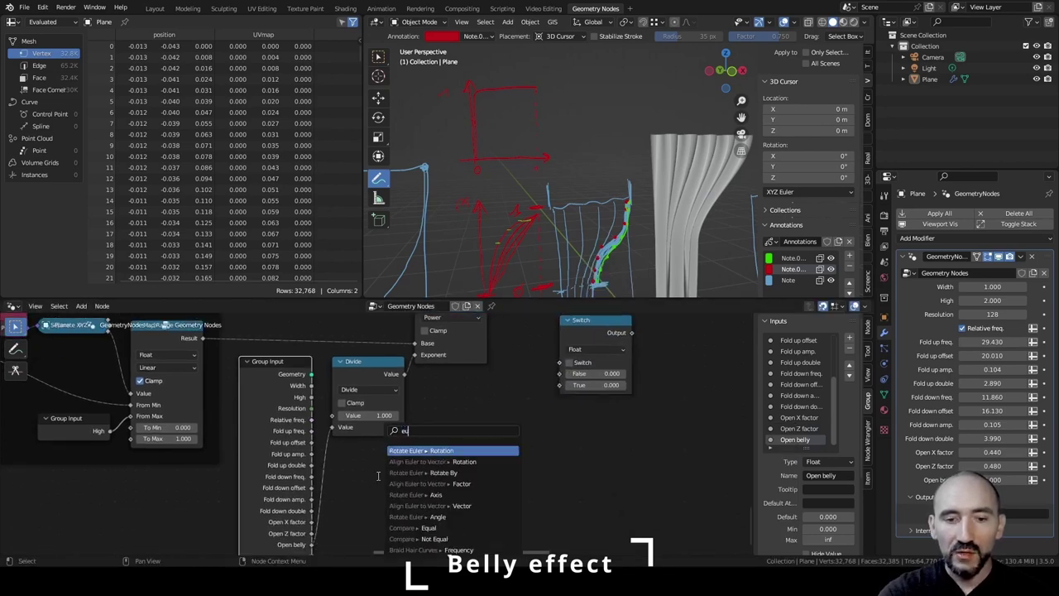
key("Return")
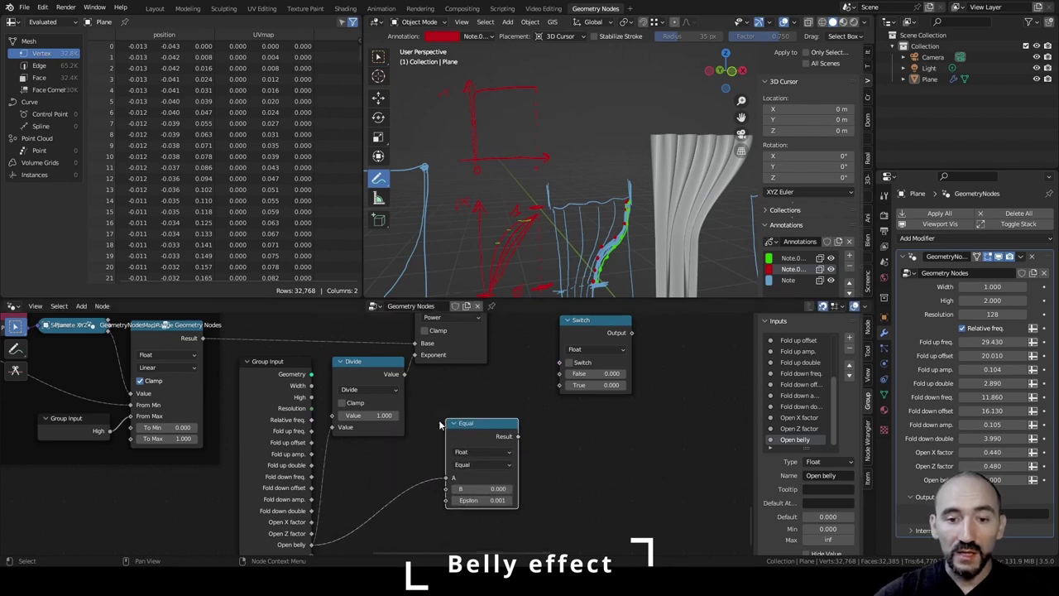
left_click(470, 499)
left_click_drag(469, 499, 428, 505)
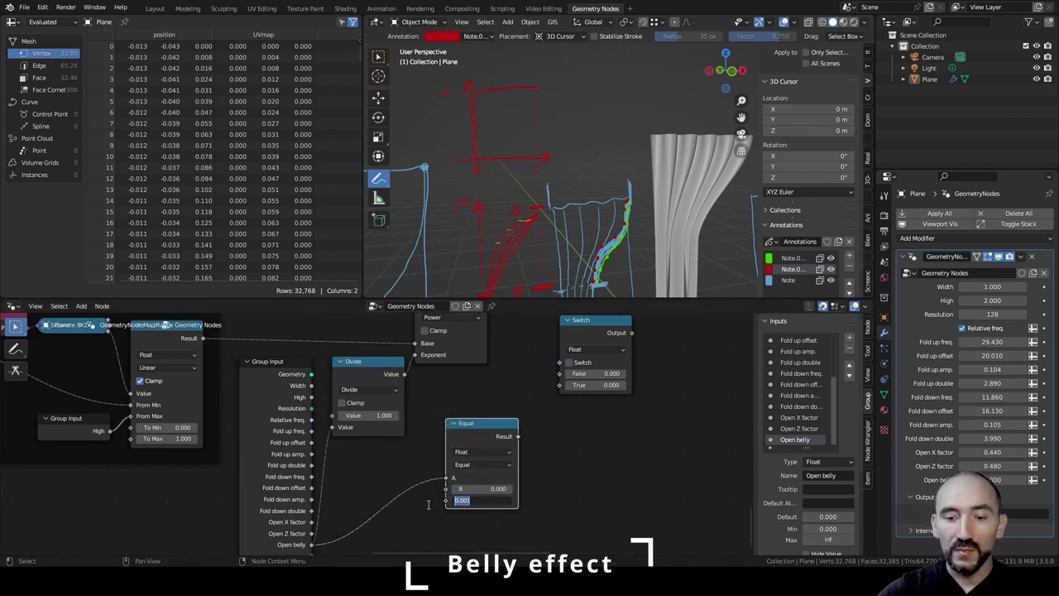
type("0")
key("Return")
Connect the Equal result to the Switch input and the Power value to its False input, moving the Switch and Power nodes closer together.
left_click_drag(518, 436, 569, 371)
key("Escape")
left_click_drag(519, 436, 559, 367)
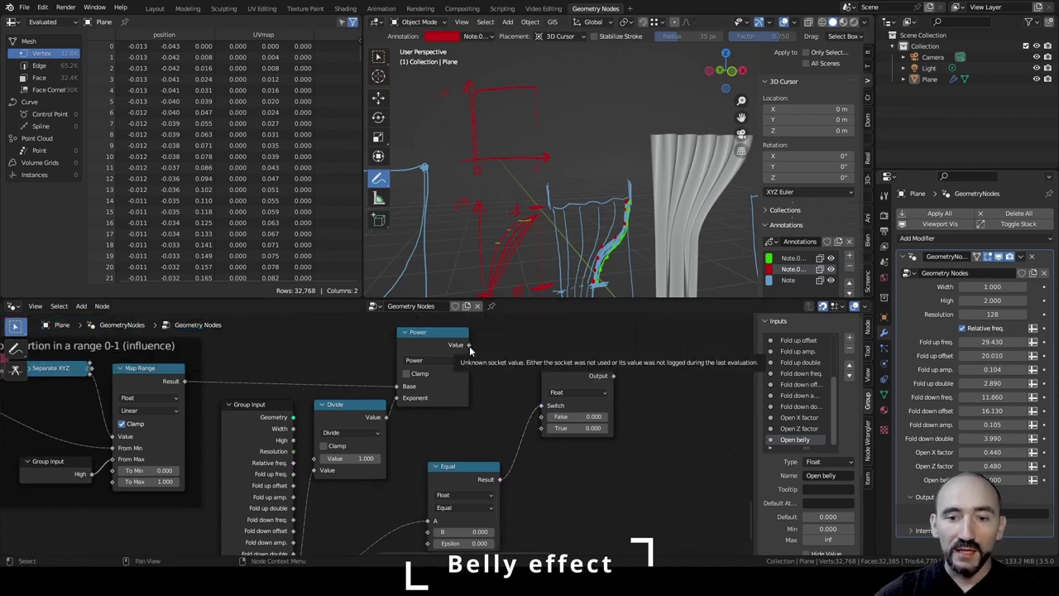
left_click_drag(469, 346, 541, 418)
left_click_drag(579, 370, 555, 383)
left_click_drag(427, 337, 454, 342)
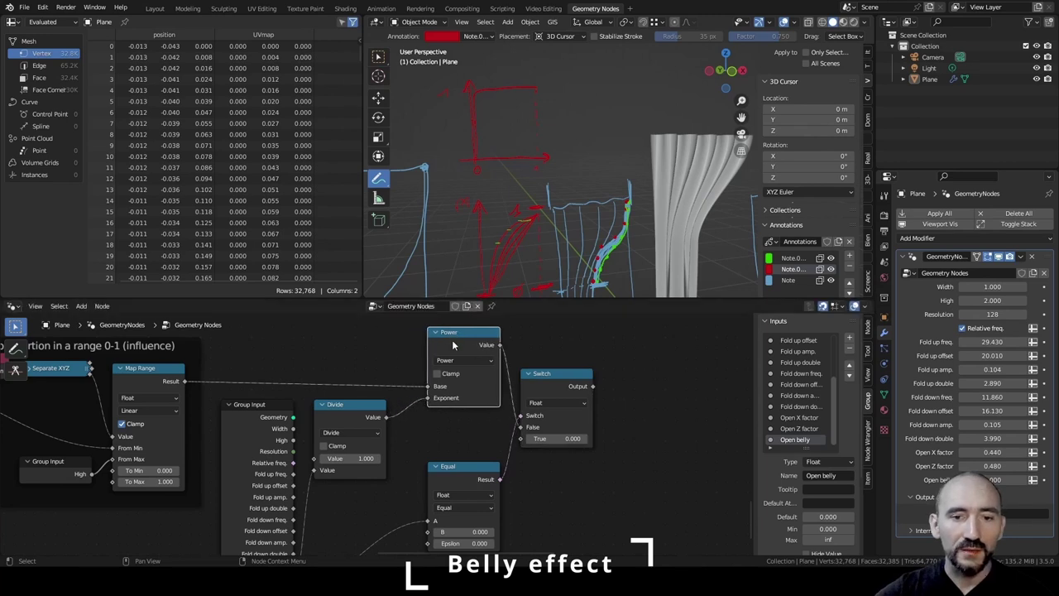
Draw a red curve in the upper graph from its origin to the far corner, bowed below the diagonal.
key("ctrl+z")
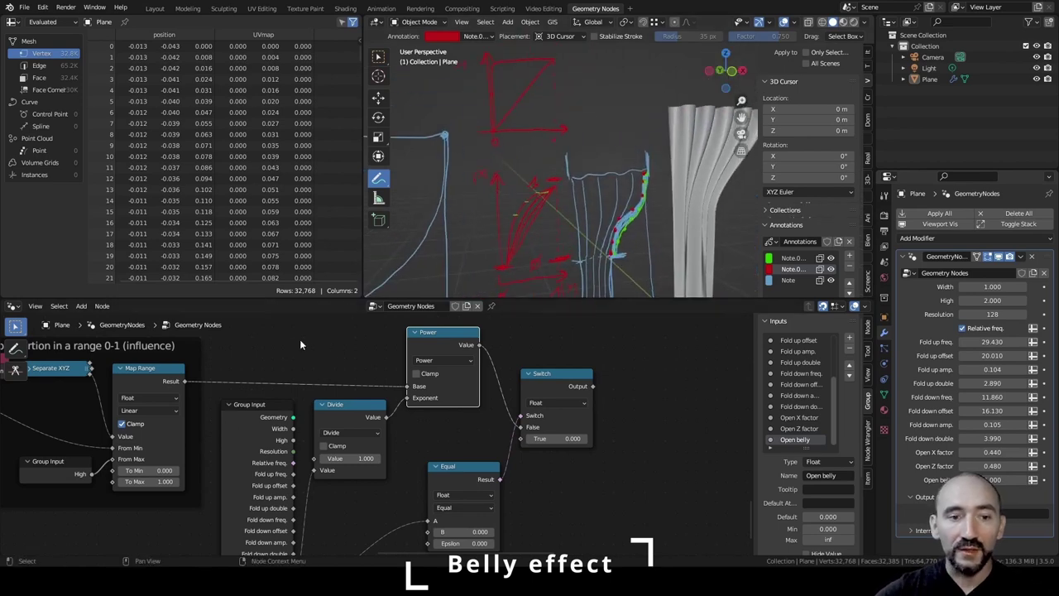
middle_click_drag(243, 419, 439, 437)
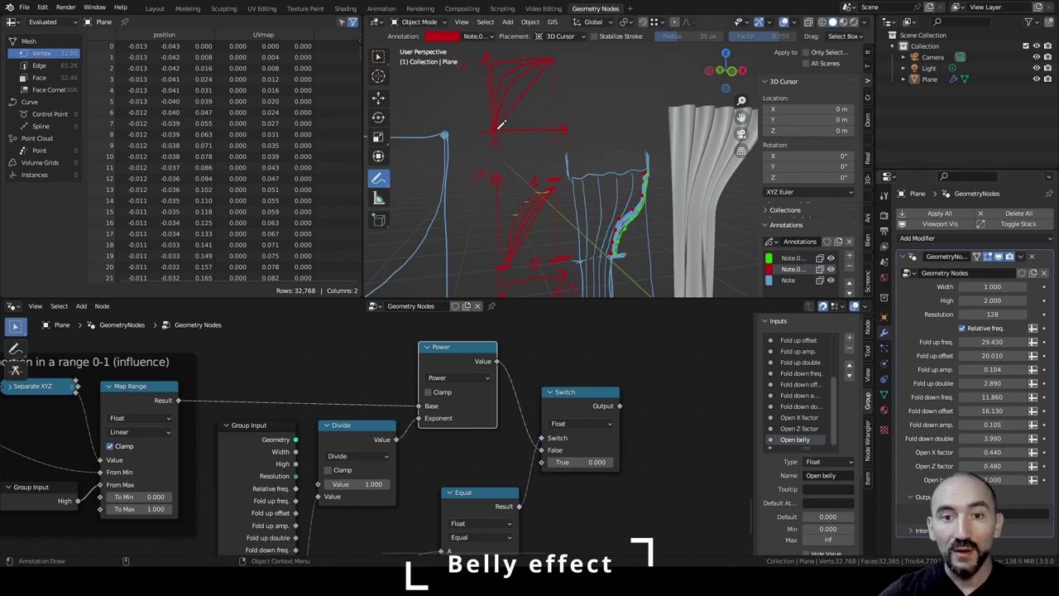
mouse_move(498, 124)
left_mouse_down()
mouse_move(523, 110)
mouse_move(556, 59)
left_mouse_up()
middle_click_drag(557, 59, 574, 142, "shift")
Set the modifier's Open belly value to 4.
double_click(991, 480)
type("4")
key("Return")
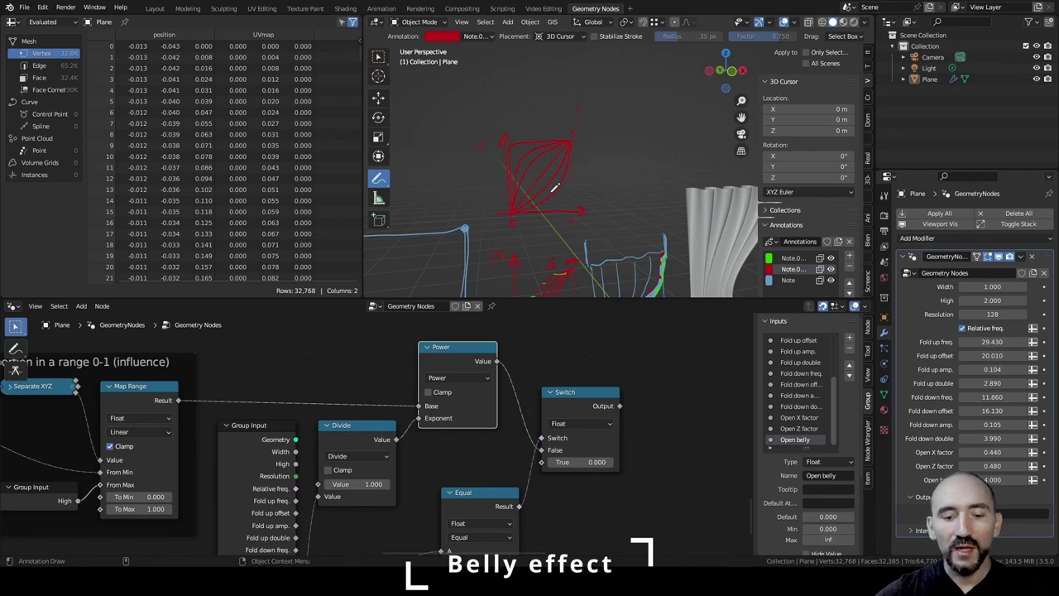
middle_click_drag(554, 188, 583, 202)
scroll(551, 403, "down", 2)
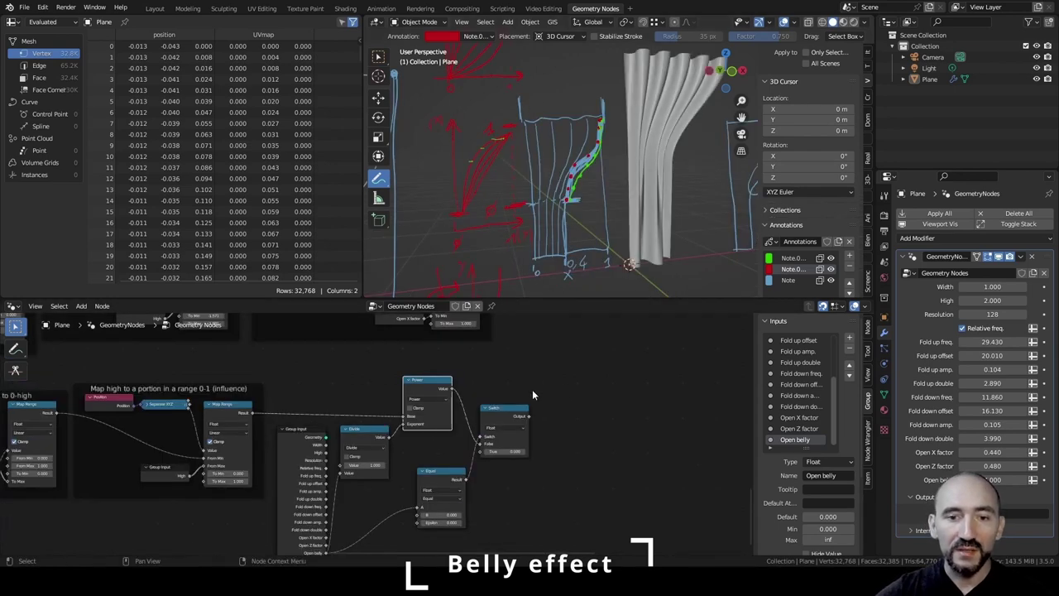
Move the "Node feature changing X position" frame farther along and insert a Mix node on the link from Multiply to Combine XYZ.
scroll(413, 479, "down", 2)
scroll(366, 412, "up", 6)
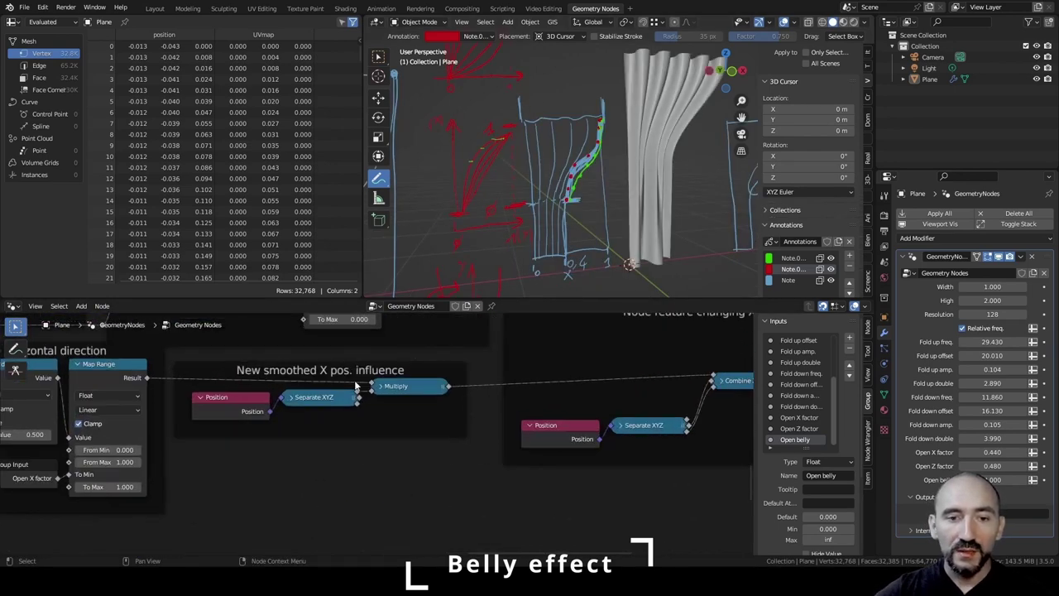
scroll(418, 384, "down", 2)
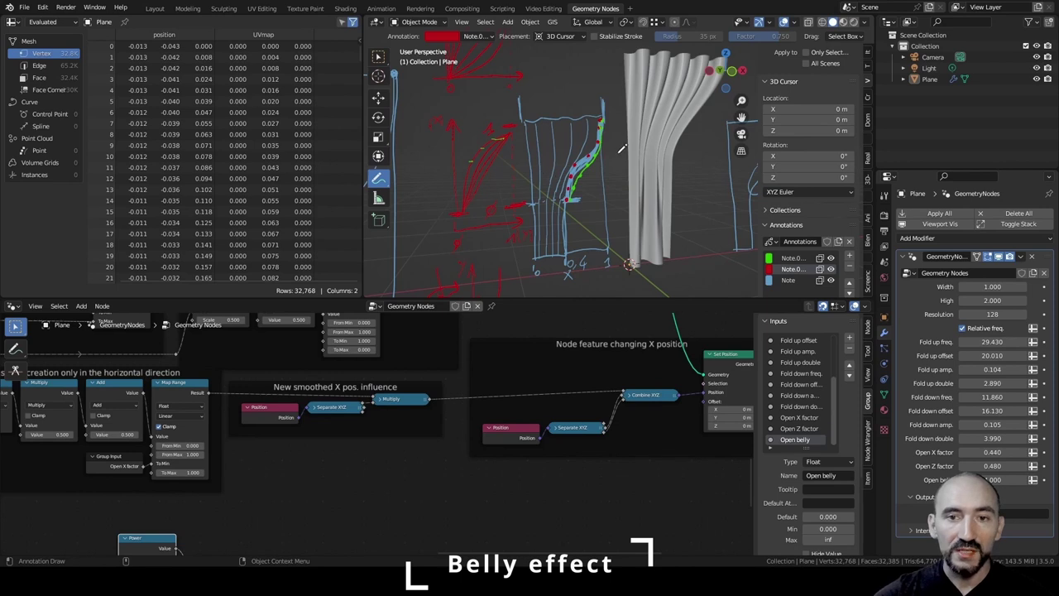
middle_click_drag(544, 382, 357, 363)
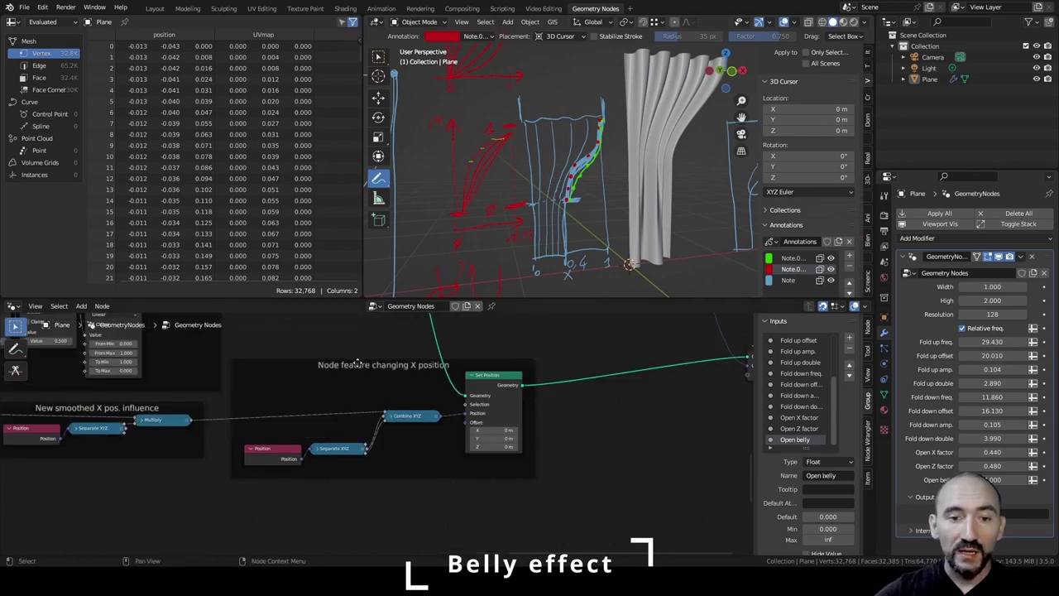
left_click_drag(357, 363, 521, 380)
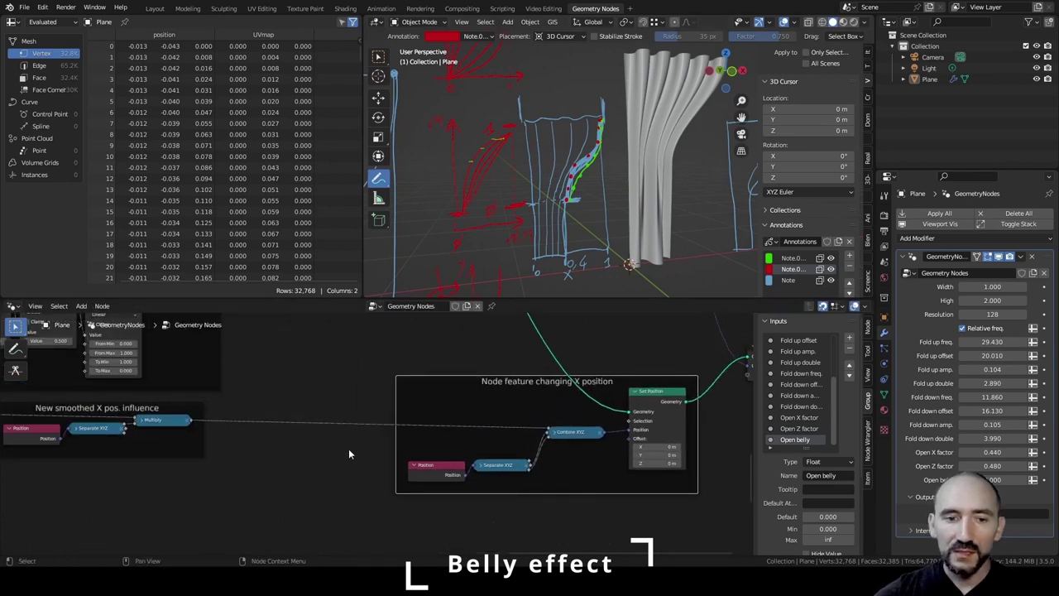
left_click(334, 453)
key("F3")
type("m")
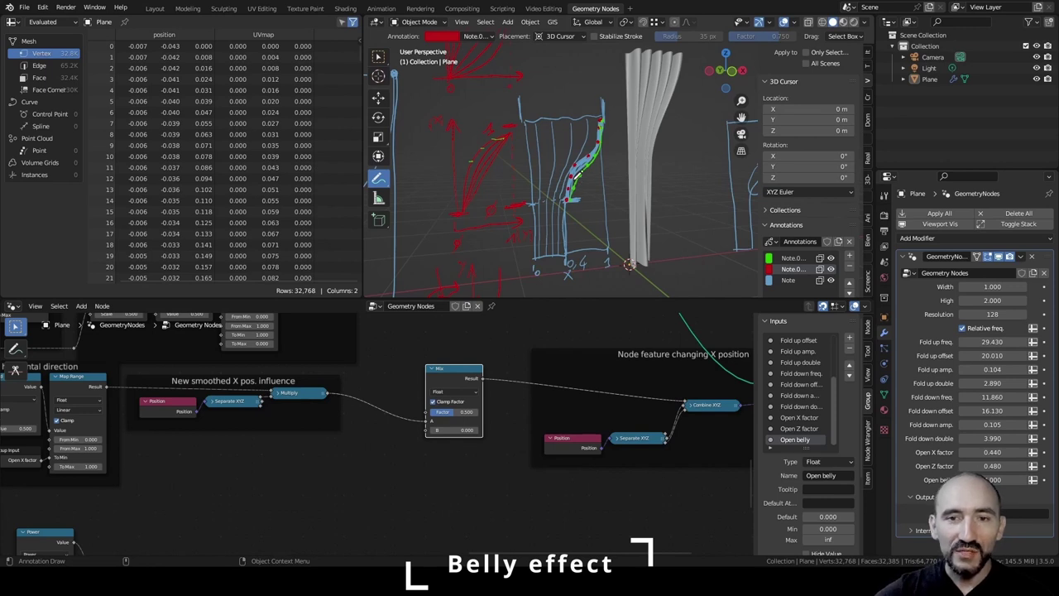
Connect the Separate XYZ output in the "New smoothed X pos. influence" frame to the Mix node's B input and set Factor to 0.
scroll(405, 375, "up", 2)
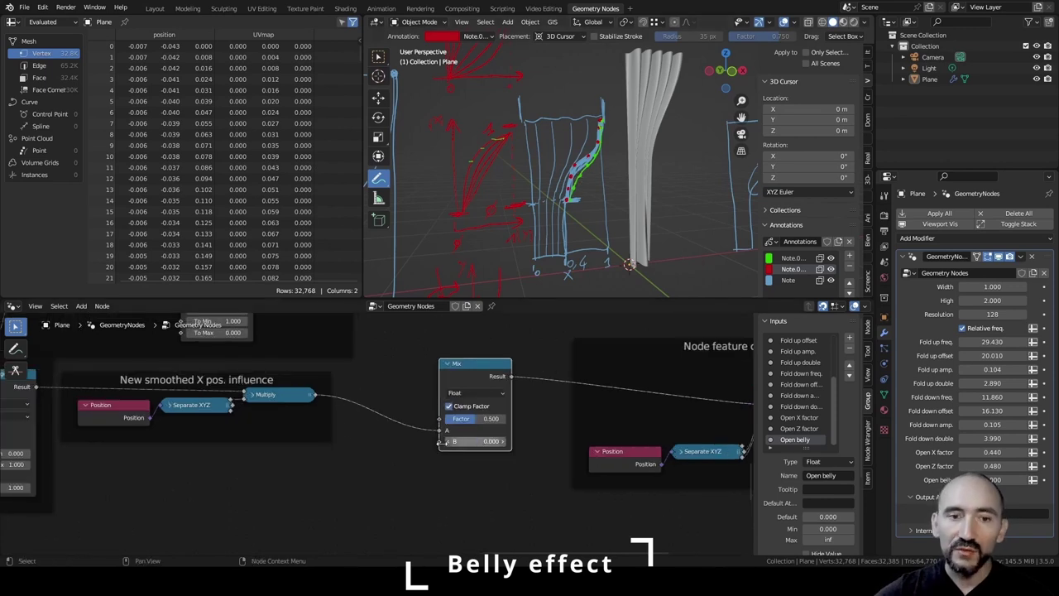
left_click(233, 401)
left_click_drag(272, 420, 438, 441)
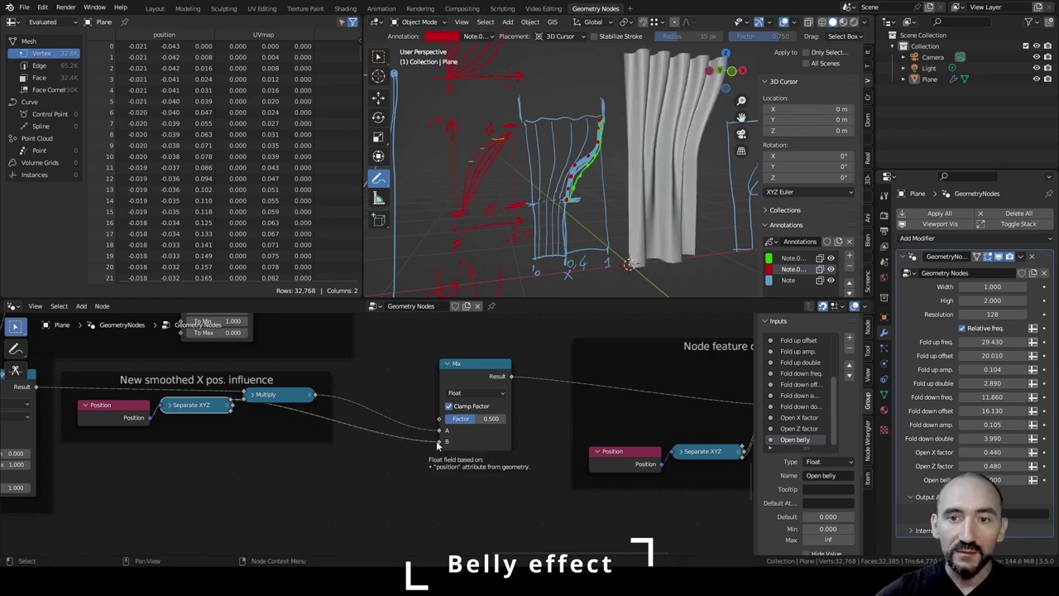
scroll(530, 240, "down", 5)
middle_click_drag(529, 240, 503, 242)
left_click_drag(474, 419, 447, 418)
scroll(649, 120, "up", 5)
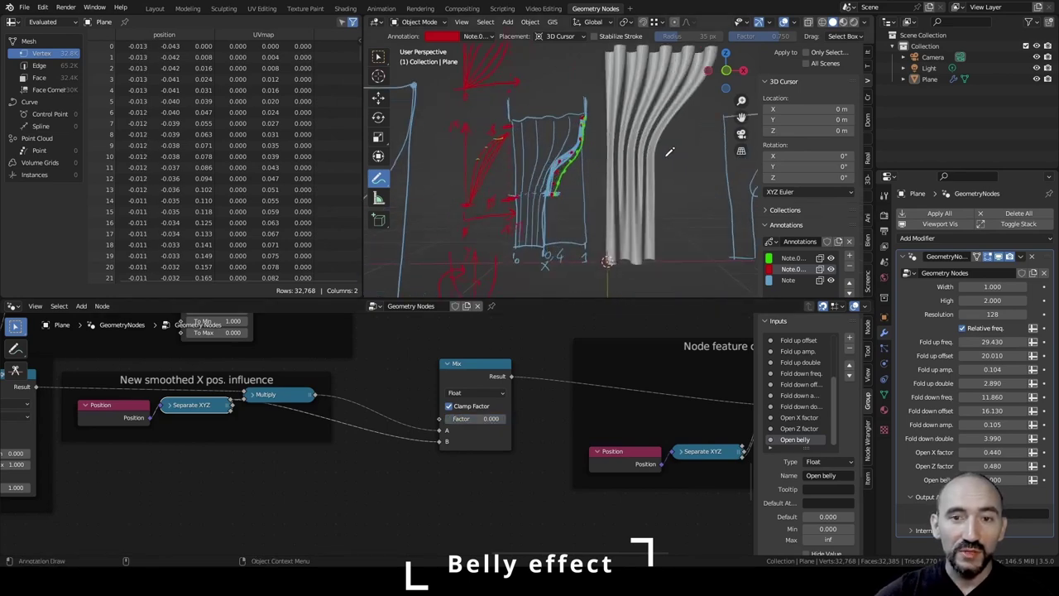
middle_click_drag(649, 120, 616, 149, "shift")
scroll(616, 147, "up", 2)
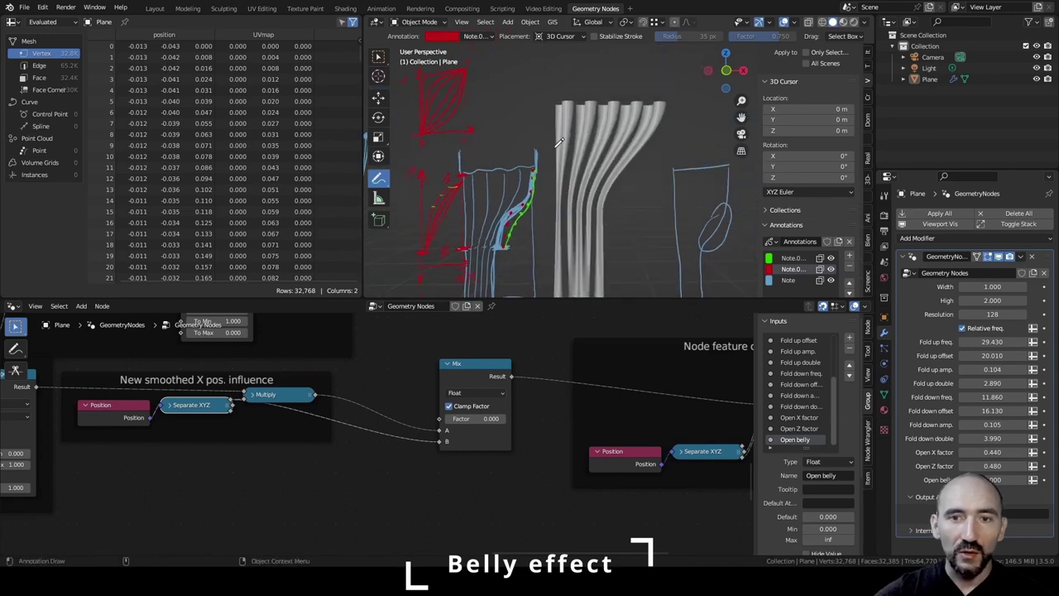
Connect the Switch Output to the Mix node's Factor and raise Open belly to bulge the curtain's opening.
scroll(327, 365, "down", 4)
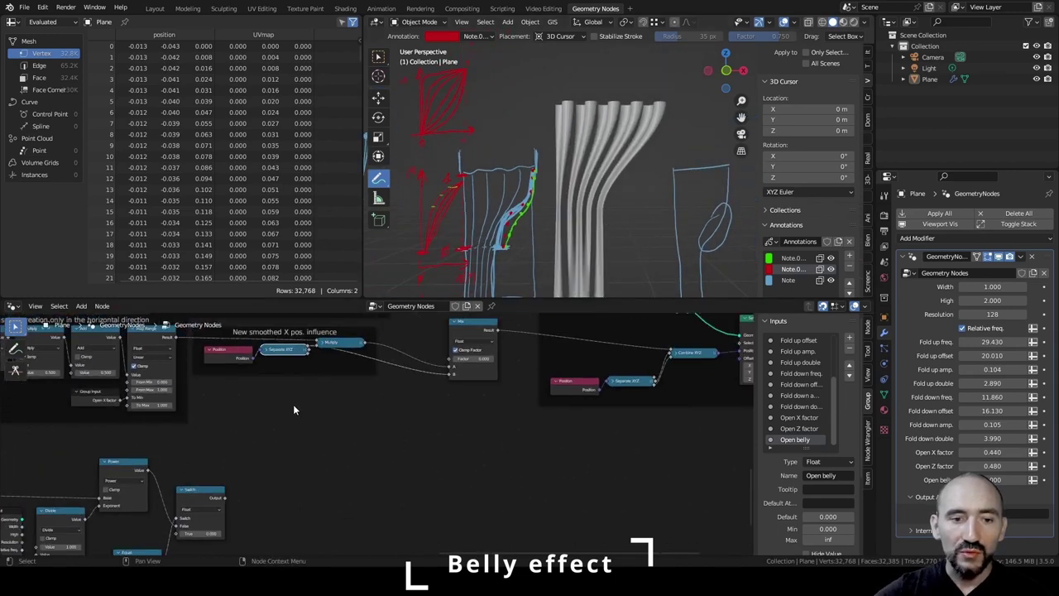
left_click_drag(225, 499, 743, 346)
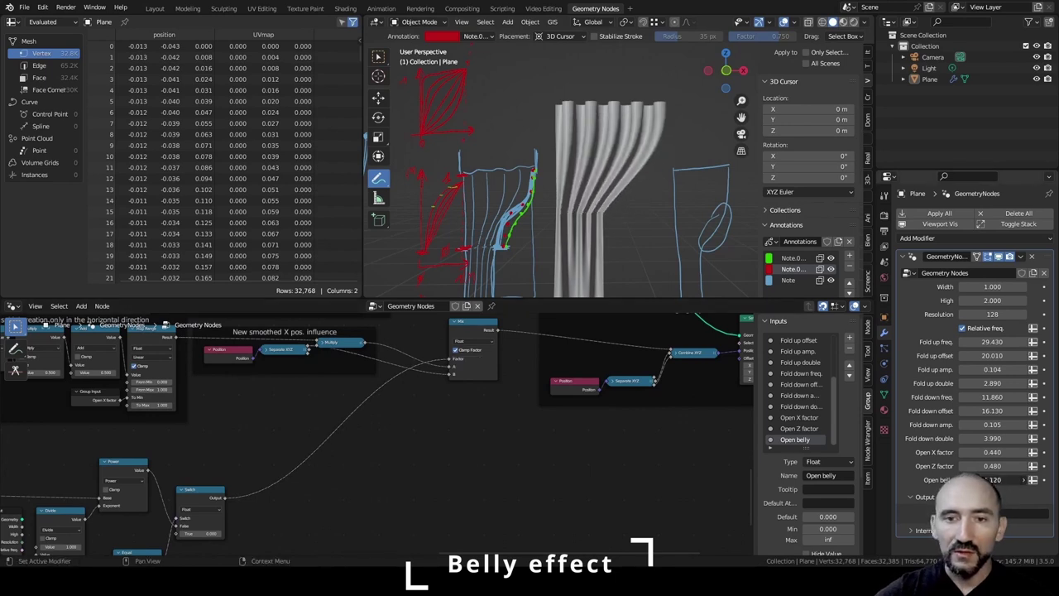
left_click_drag(992, 480, 1055, 480)
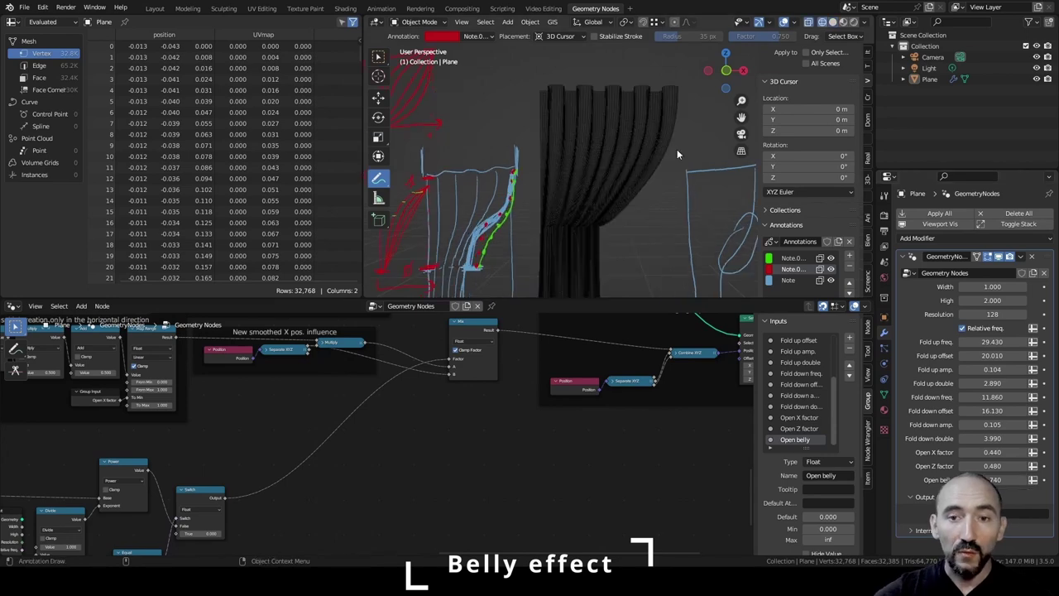
left_click_drag(992, 480, 1014, 480)
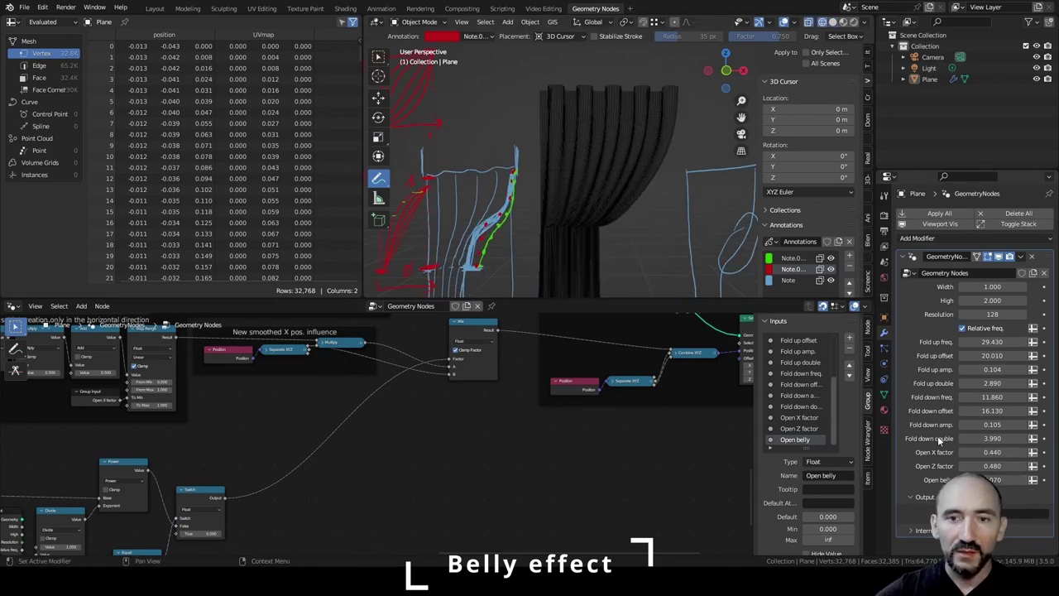
Compare the curtain's bulge with the sketched red power curves and inspect the bend above the gathered part from several angles.
scroll(631, 220, "up", 2)
mouse_move(631, 220)
middle_mouse_down()
mouse_move(567, 218)
mouse_move(660, 220)
middle_mouse_up()
scroll(660, 220, "down", 4)
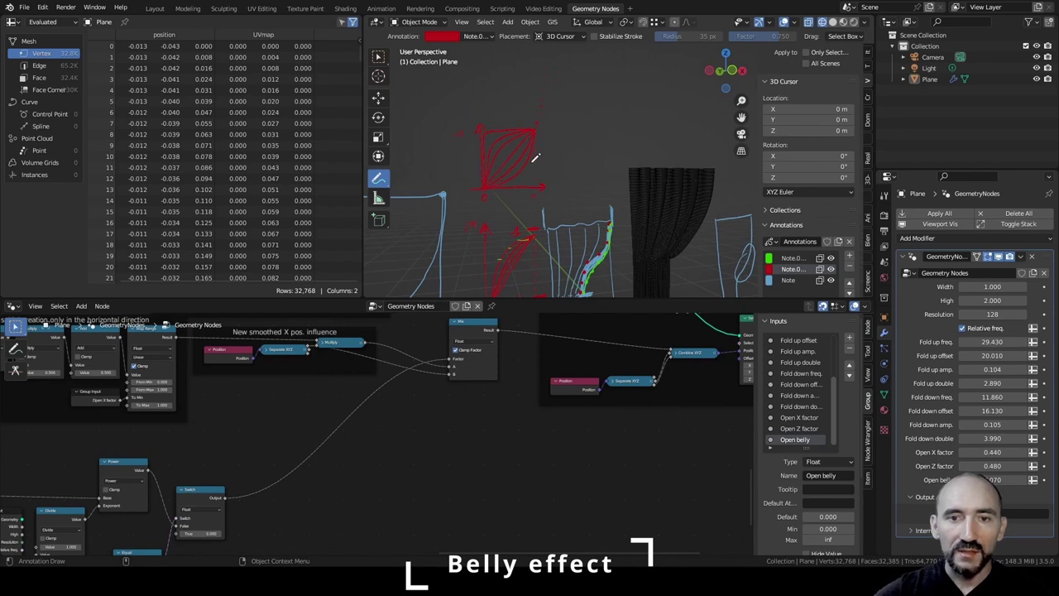
scroll(529, 187, "up", 3)
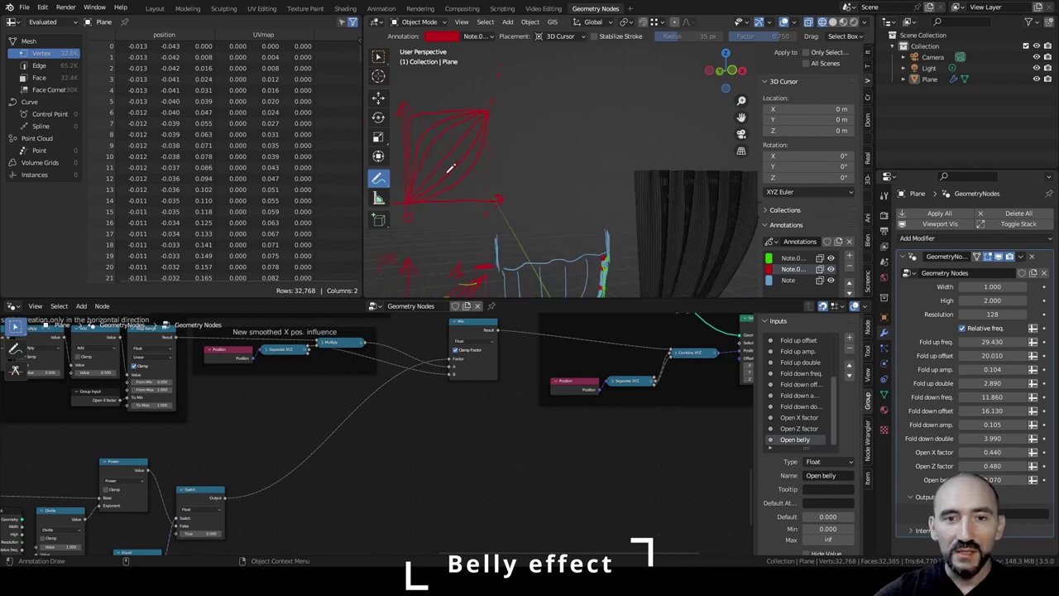
scroll(717, 151, "down", 2)
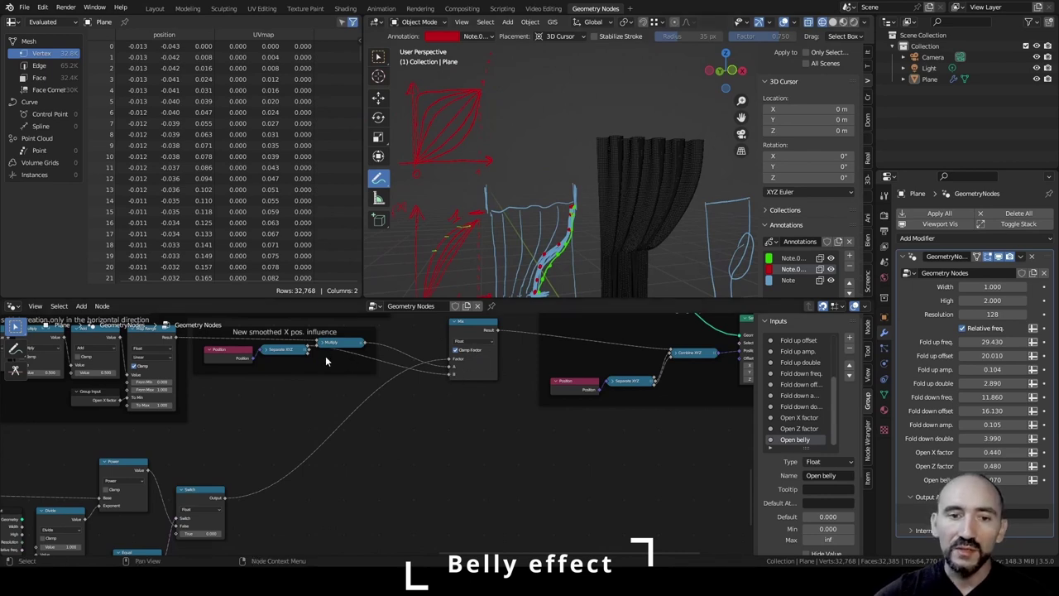
left_click_drag(293, 351, 296, 357)
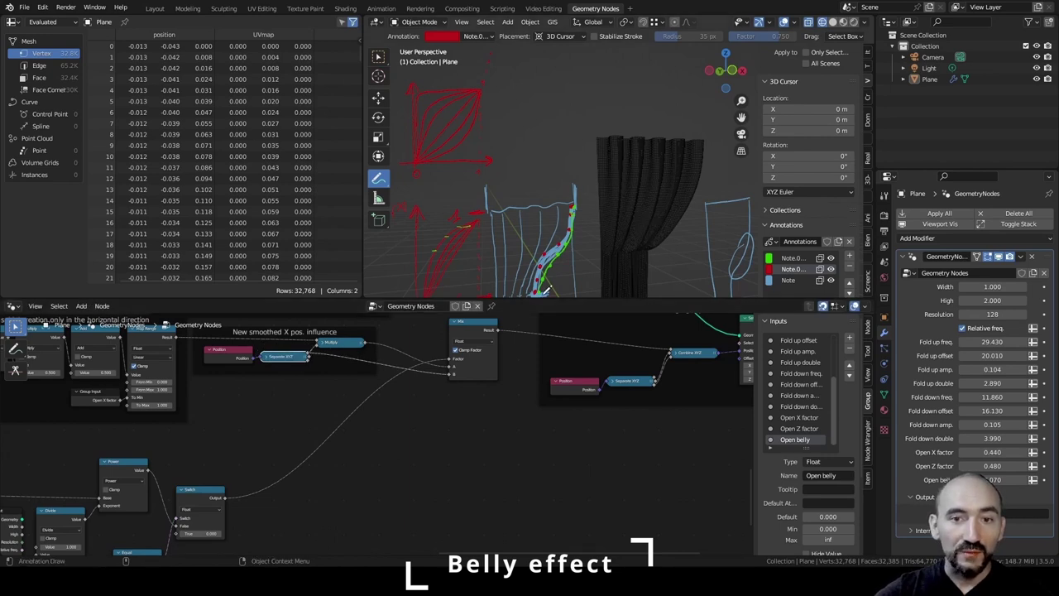
scroll(569, 215, "up", 5)
middle_click_drag(570, 215, 601, 177)
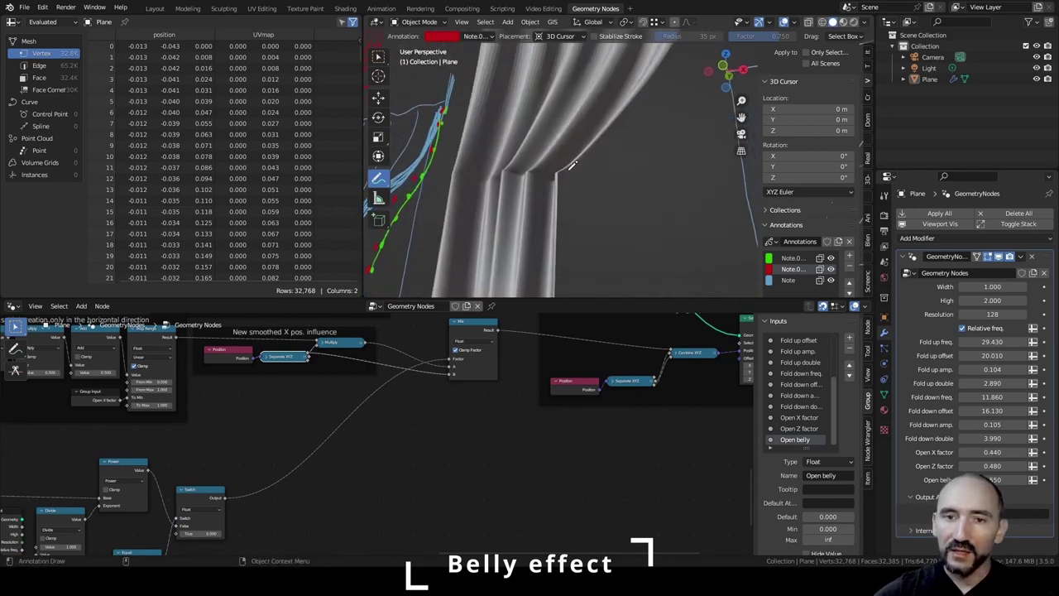
middle_click_drag(654, 207, 619, 180)
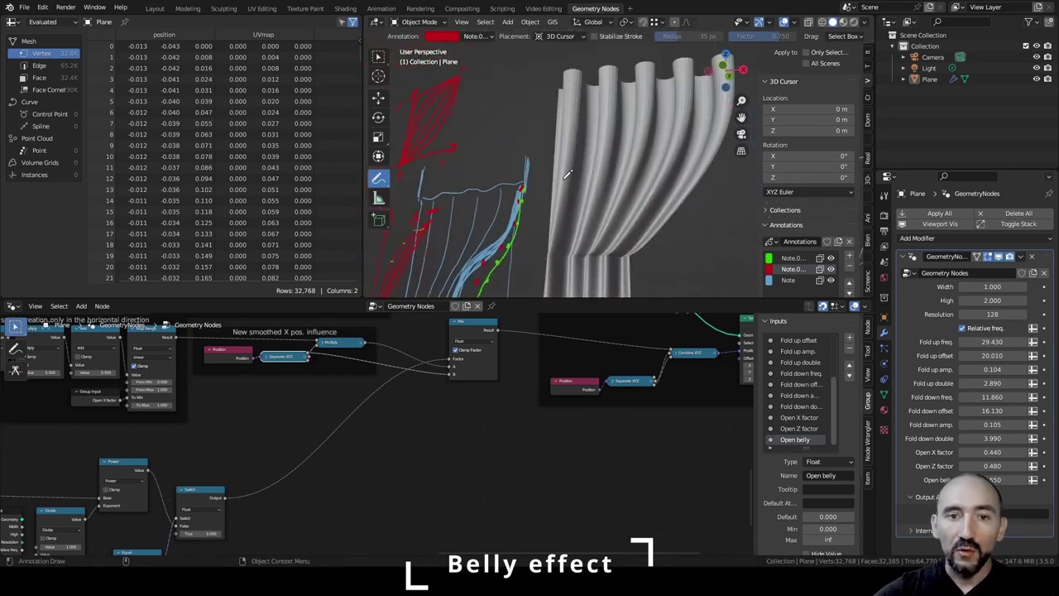
mouse_move(472, 159)
middle_mouse_down()
mouse_move(447, 147)
mouse_move(592, 239)
middle_mouse_up()
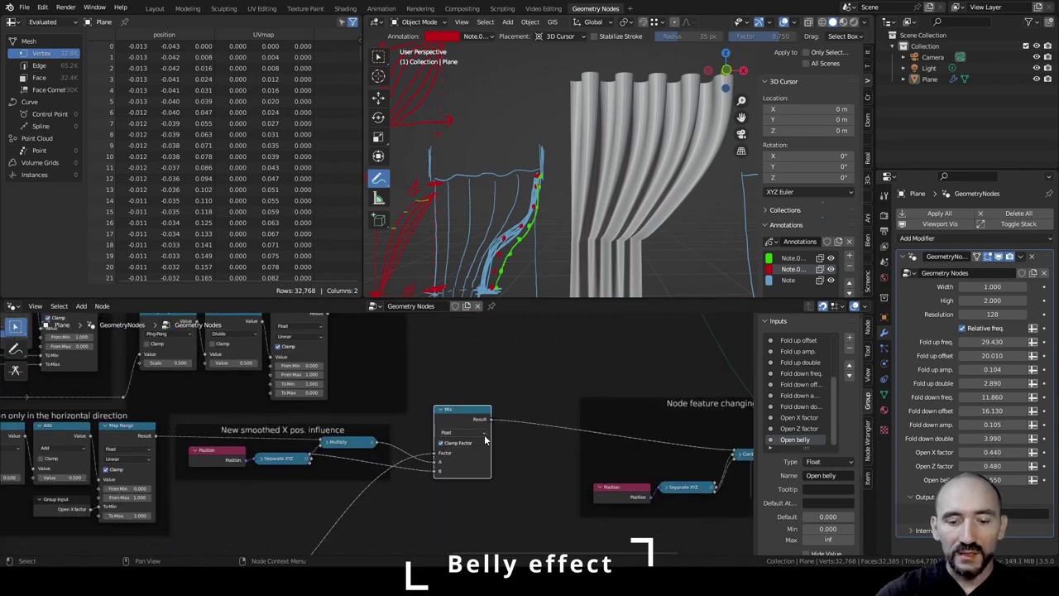
Put the Mix node in its own frame and label it starting with "Mixed with the correct".
key("ctrl+j")
key("F2")
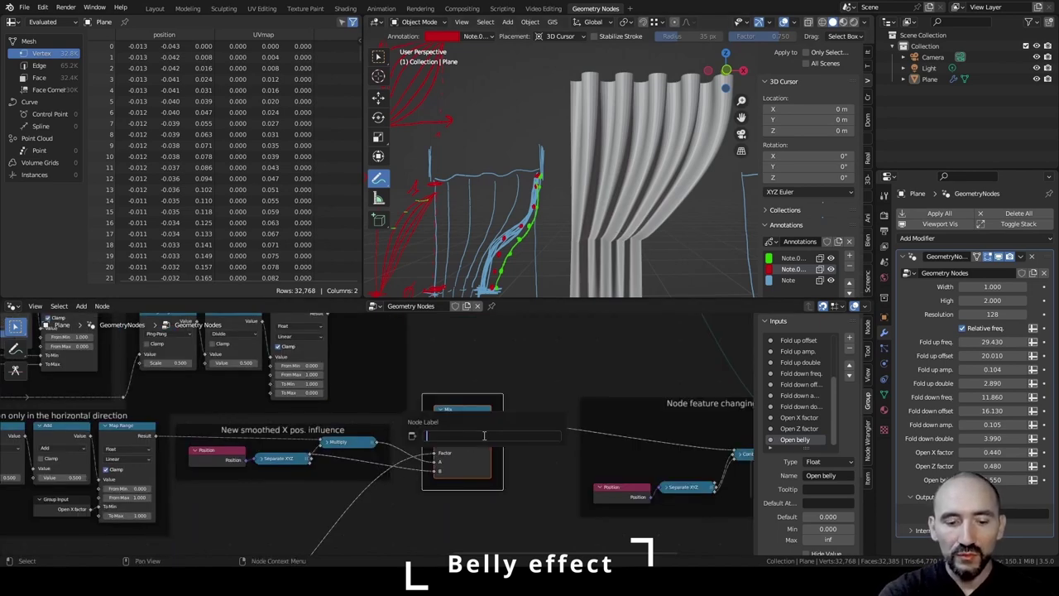
type("Mixed with")
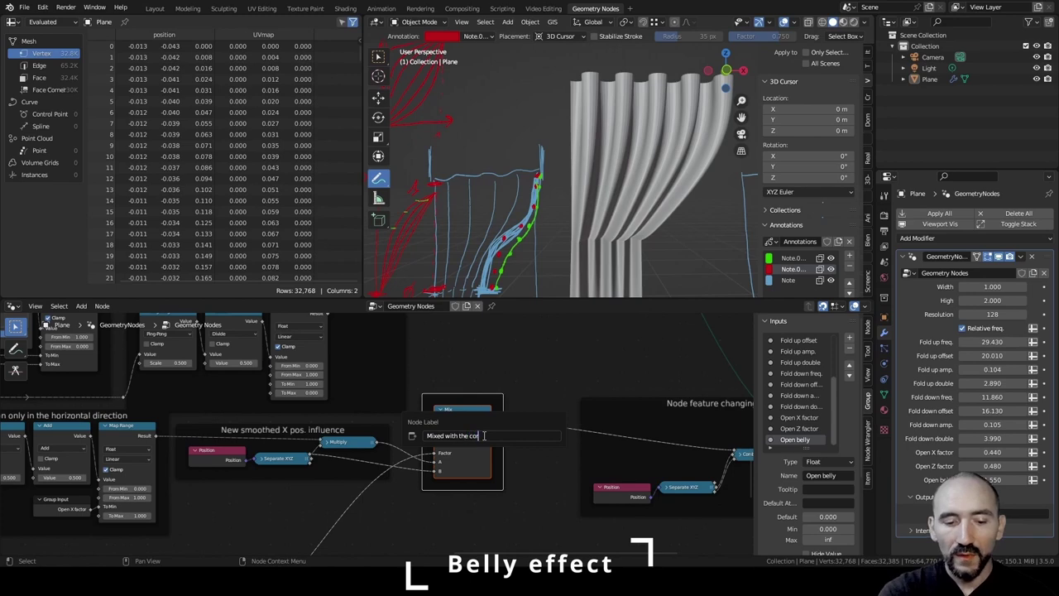
type(" the correct")
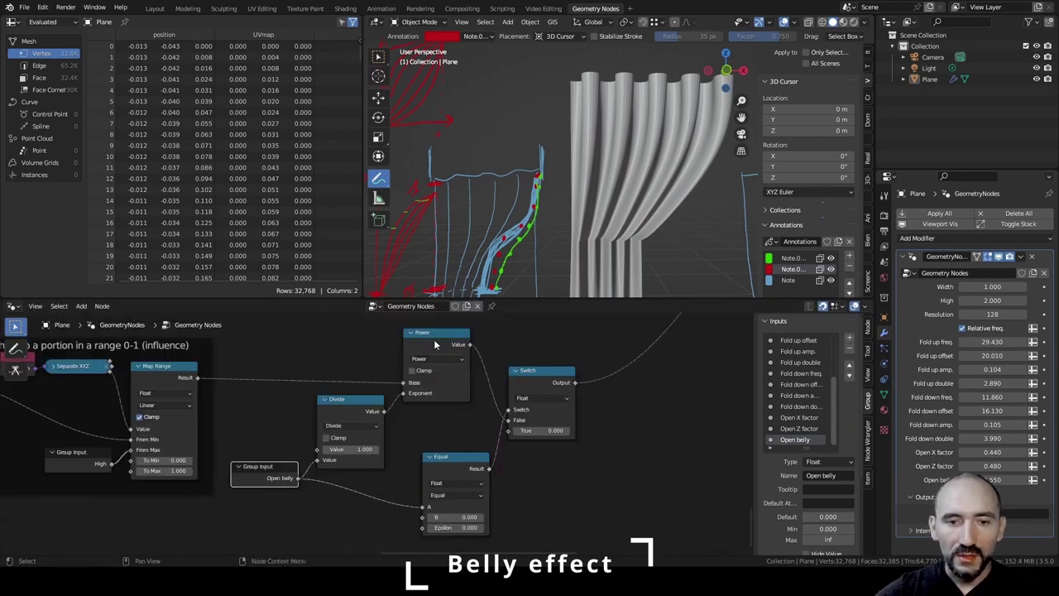
Collapse the Power, Equal and Switch nodes and reset Open belly to 0.
left_click(433, 339)
key("h")
left_click(455, 457)
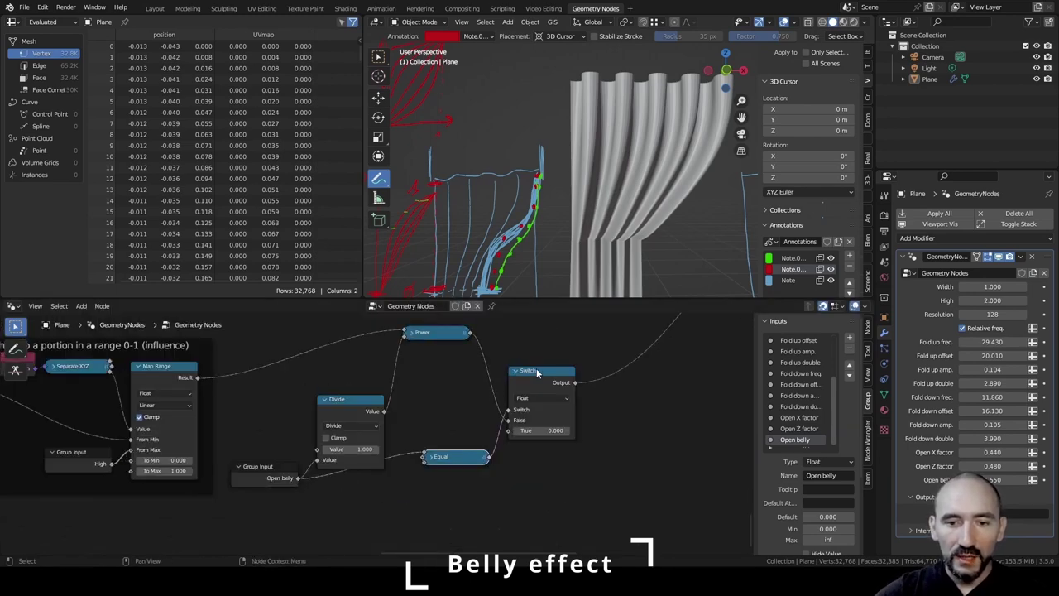
key("h")
left_click(536, 371)
key("h")
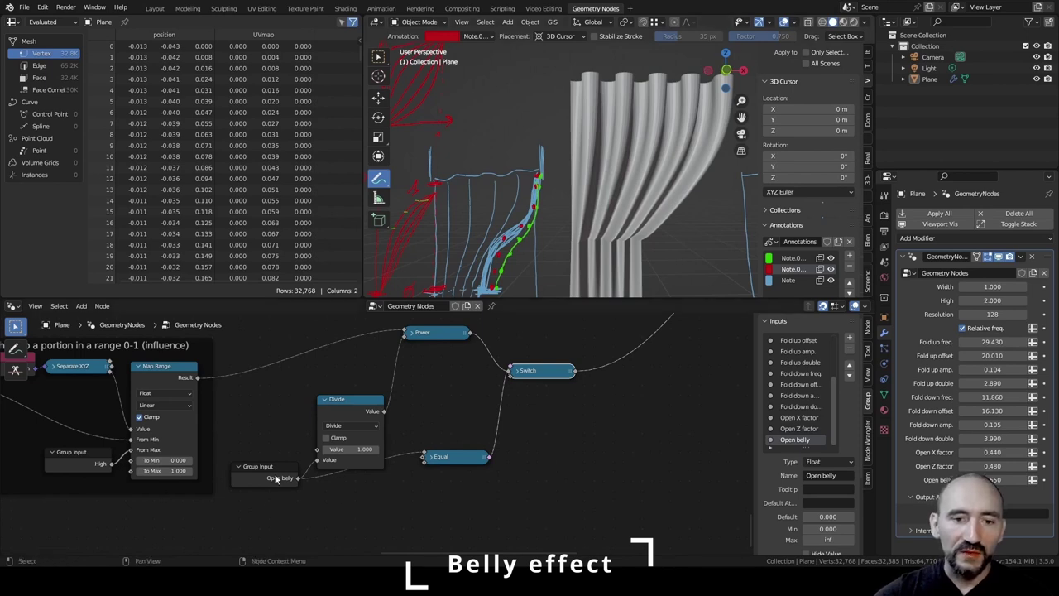
key("BackSpace")
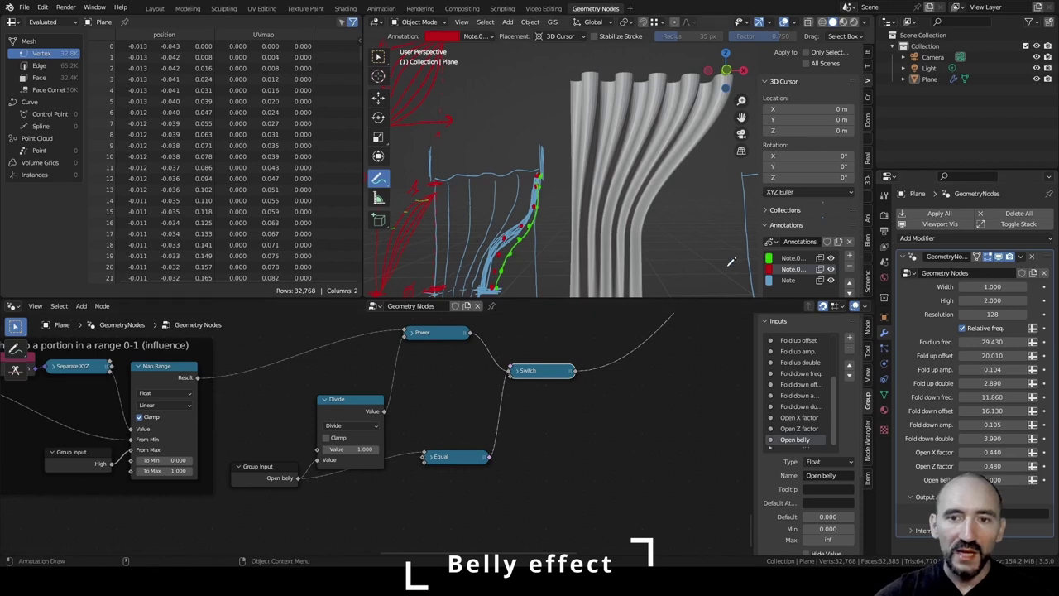
Frame the Open belly Group Input, Divide, Power, Equal and Switch nodes together and label the frame "Calculate belly influence".
left_click_drag(233, 362, 555, 498)
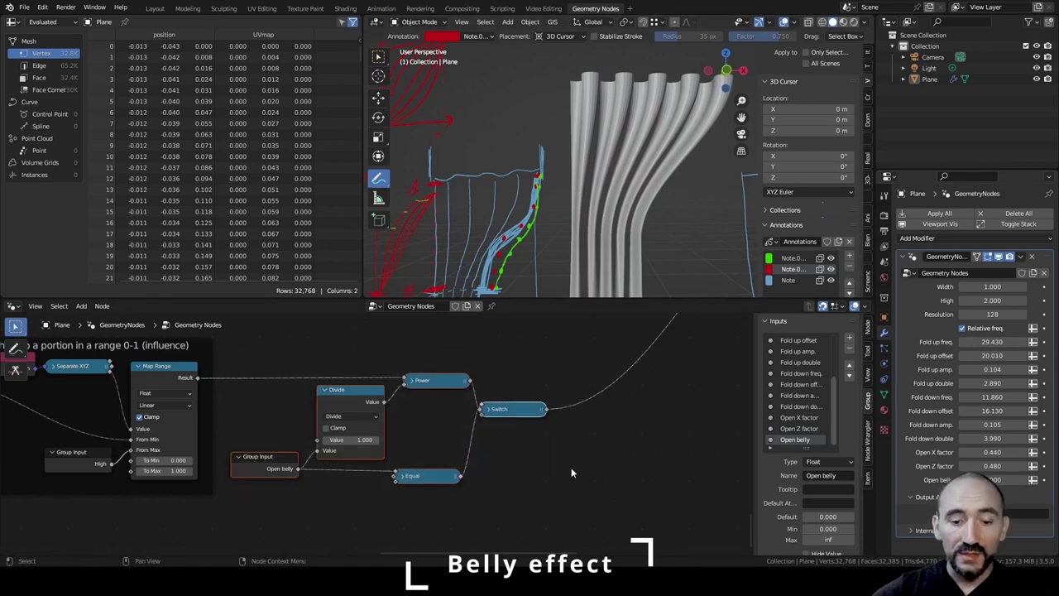
key("ctrl+j")
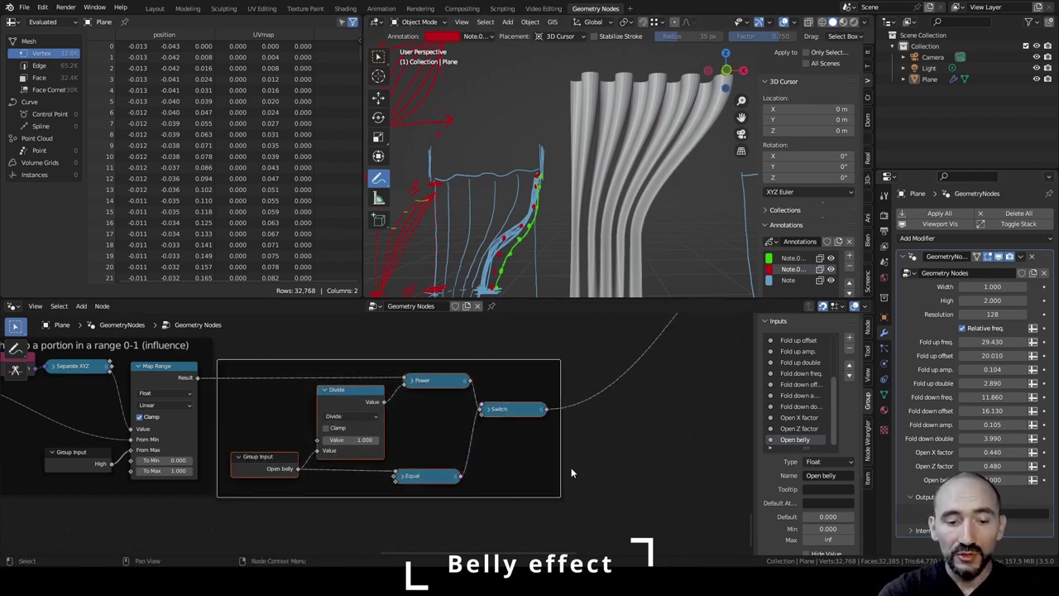
key("F2")
type("Calculate")
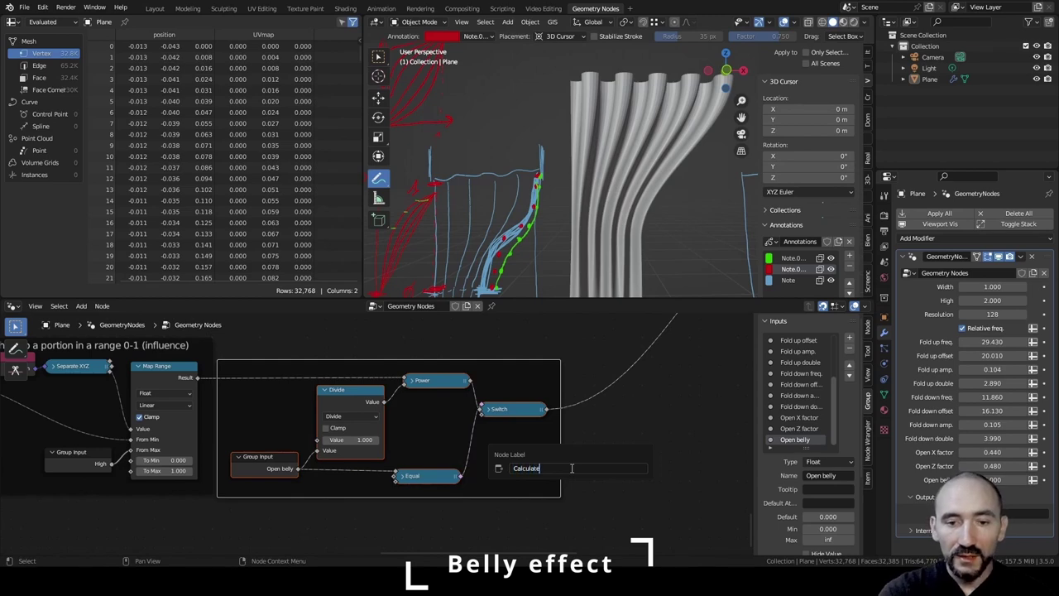
type(" belly influence")
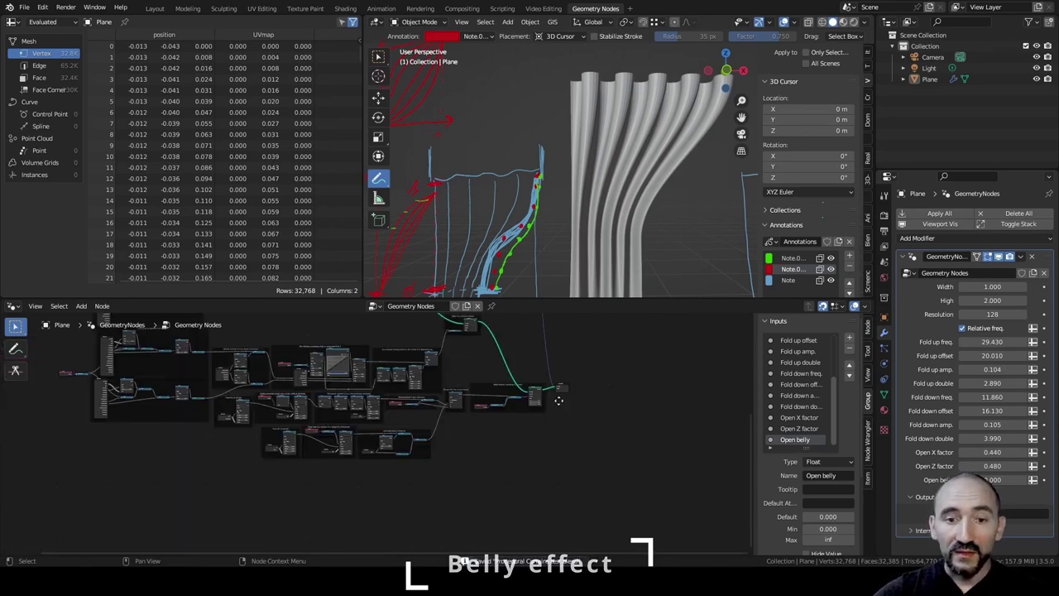
middle_click_drag(558, 400, 444, 401)
middle_click_drag(666, 239, 638, 180)
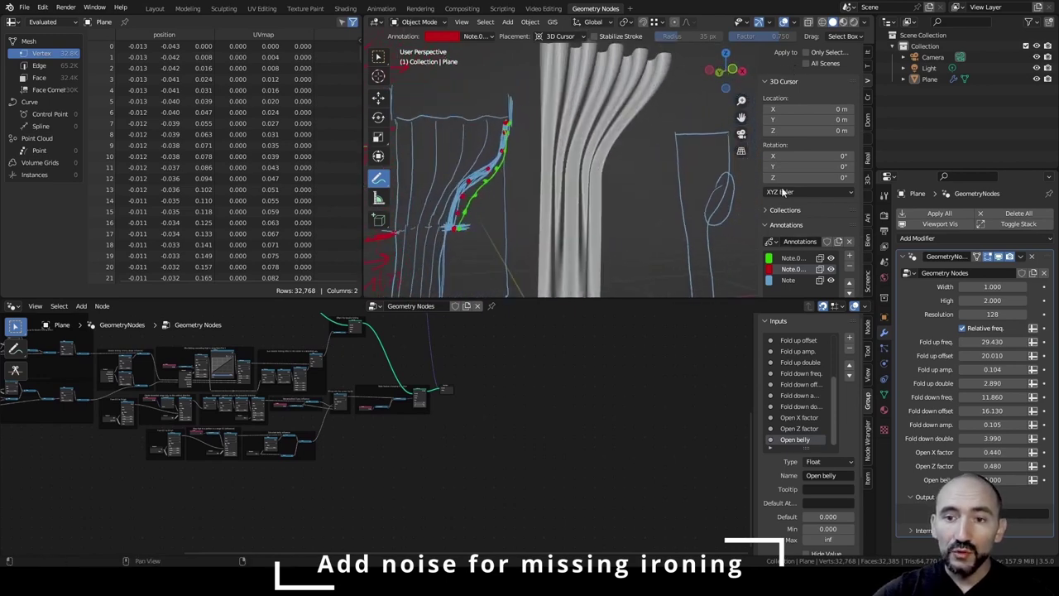
Hide the annotation sketches and the sidebar in the 3D viewport, leaving the curtain in view.
scroll(800, 145, "down", 3)
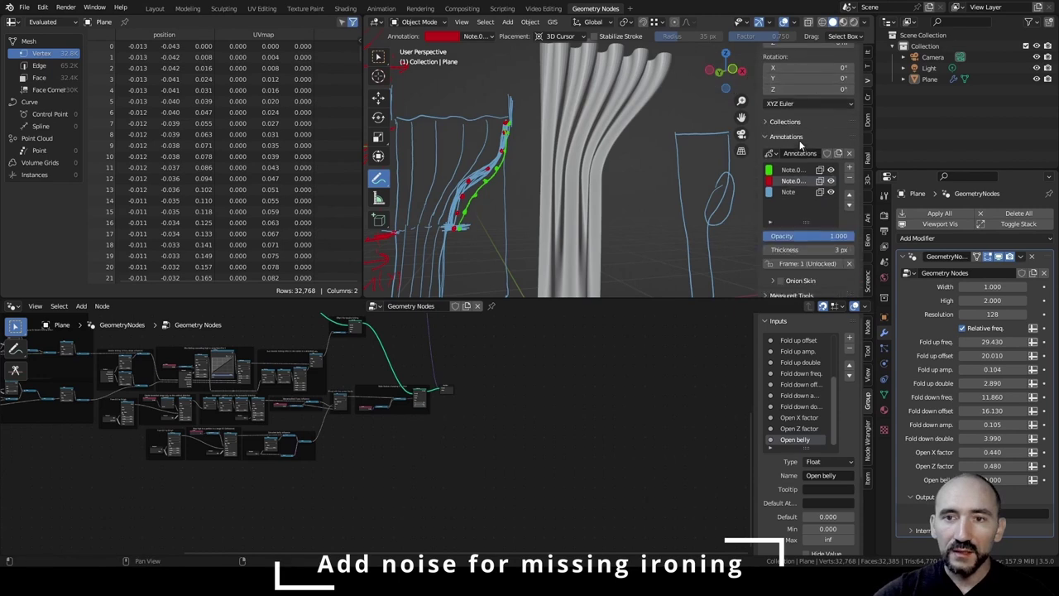
scroll(800, 145, "up", 1)
scroll(799, 144, "down", 3)
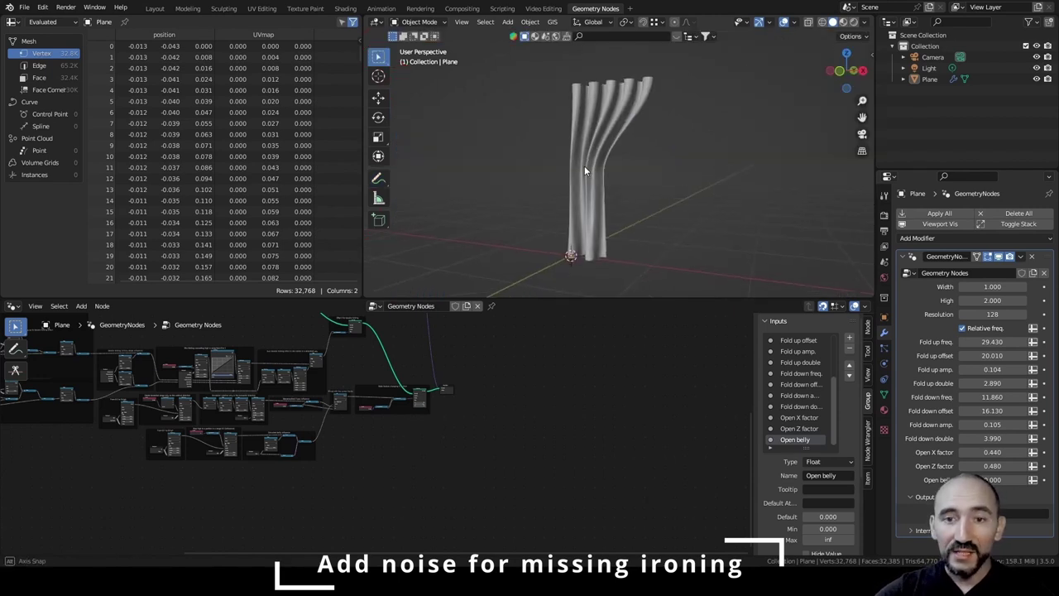
middle_click_drag(584, 165, 594, 164)
scroll(595, 164, "up", 1)
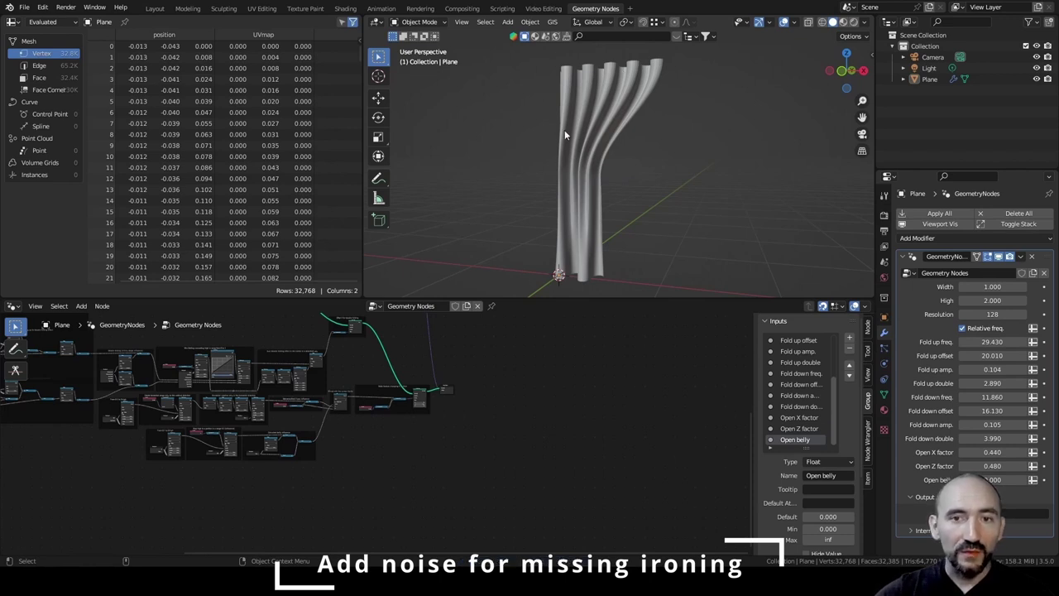
Reset the curtain's opening by setting Open Z factor to 0 and Open X factor to 1.
left_click_drag(986, 469, 952, 469)
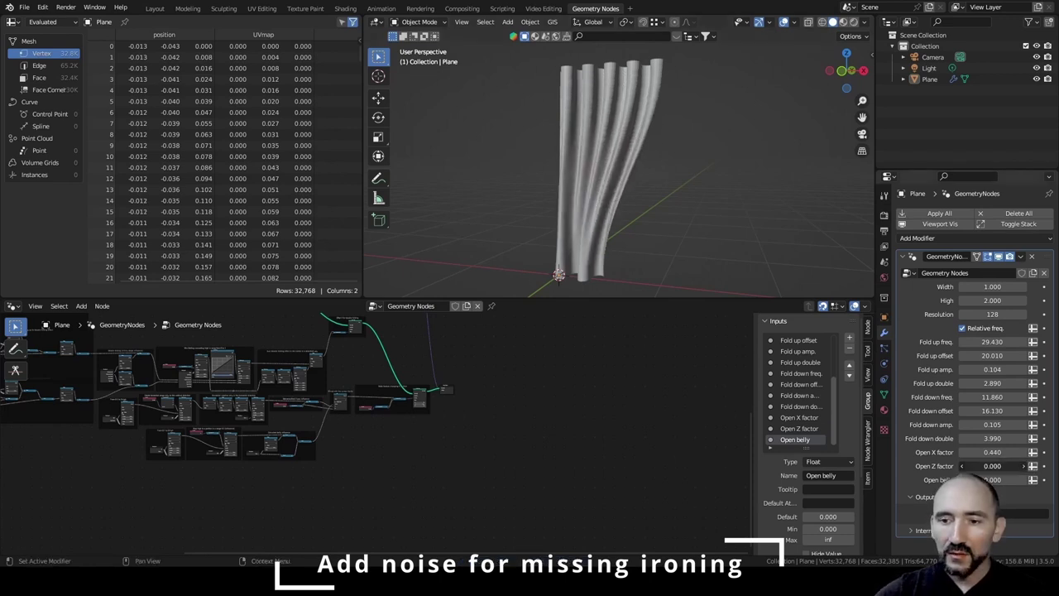
key("BackSpace")
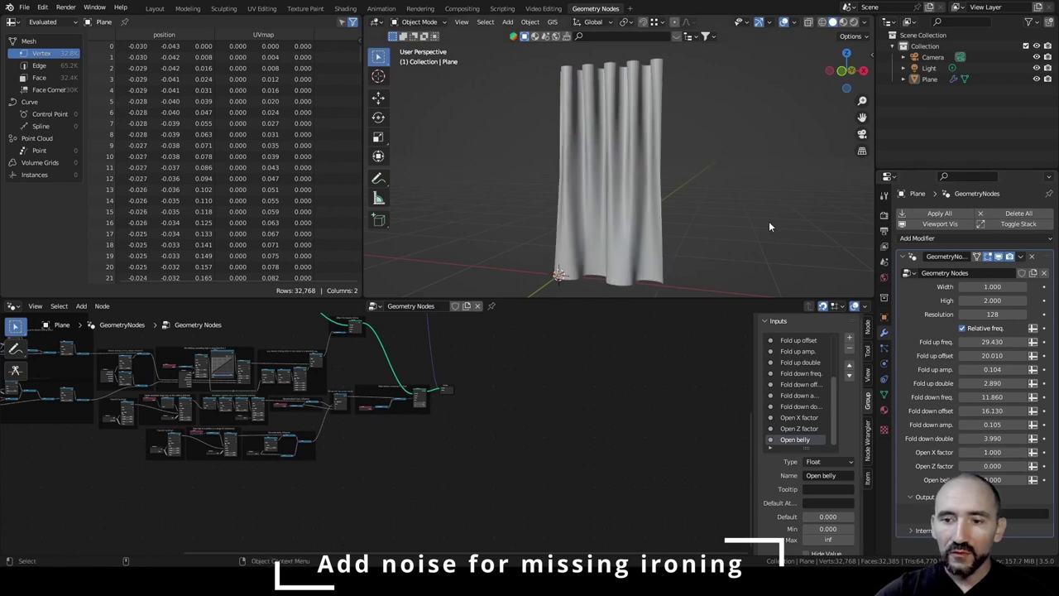
Set Fold up amp. to 0.056, Fold up double to 1.661, Fold down amp. to 0.070, Fold down freq. to 17.070 and Fold down double to 1.719.
middle_click_drag(683, 204, 740, 257)
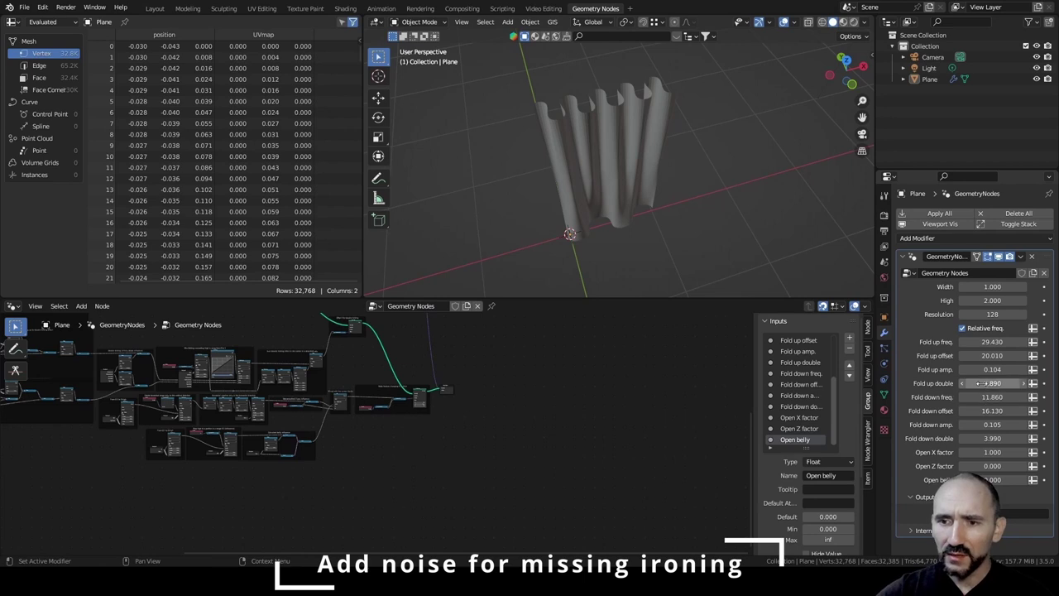
mouse_move(981, 370)
left_mouse_down()
mouse_move(961, 369)
mouse_move(990, 369)
mouse_move(985, 383)
left_mouse_up()
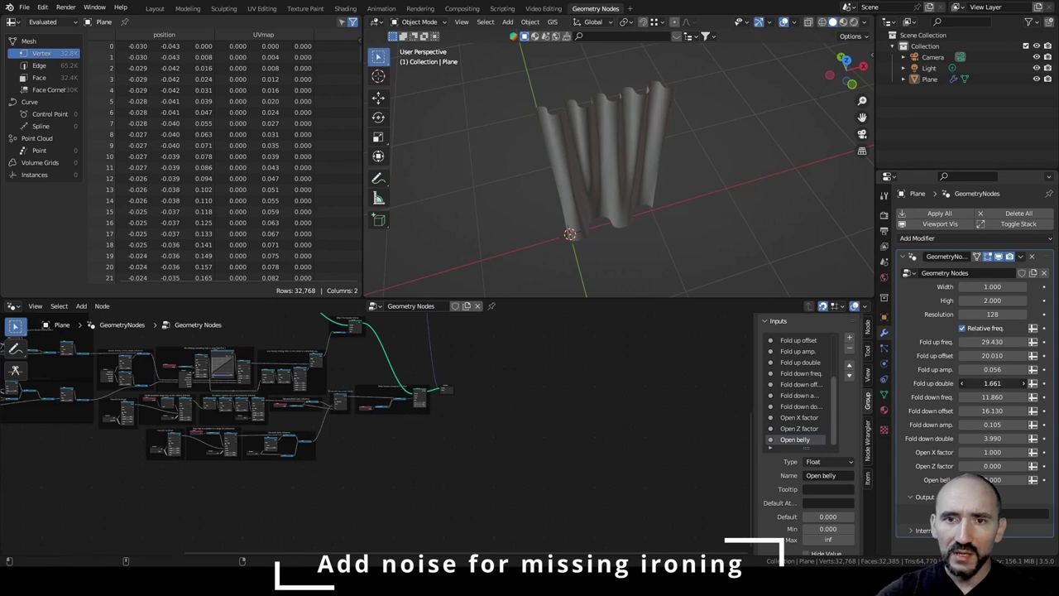
middle_click_drag(673, 269, 670, 158)
left_click_drag(995, 424, 964, 438)
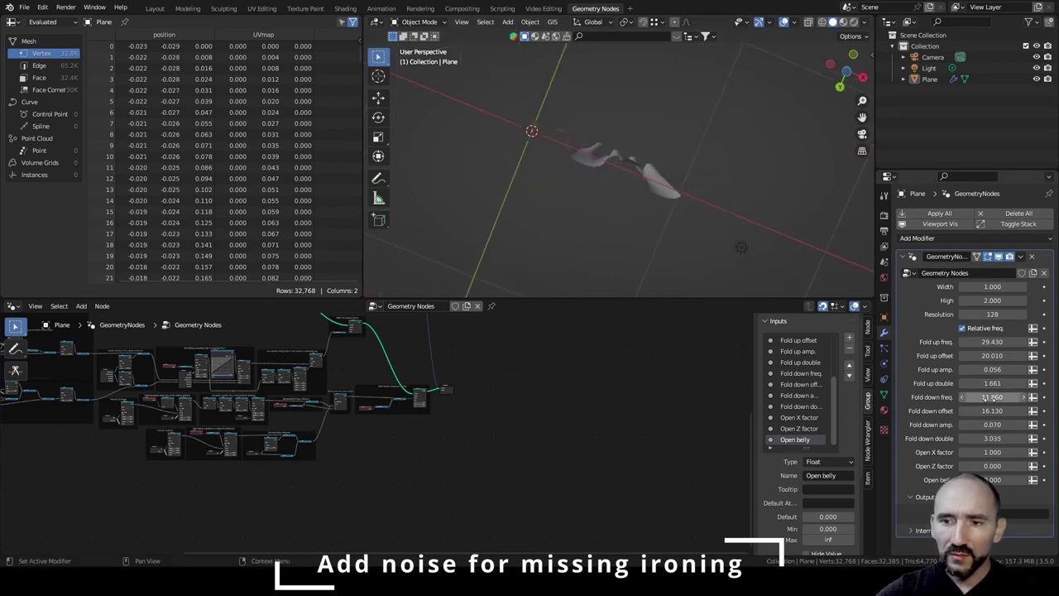
left_click_drag(992, 397, 998, 397)
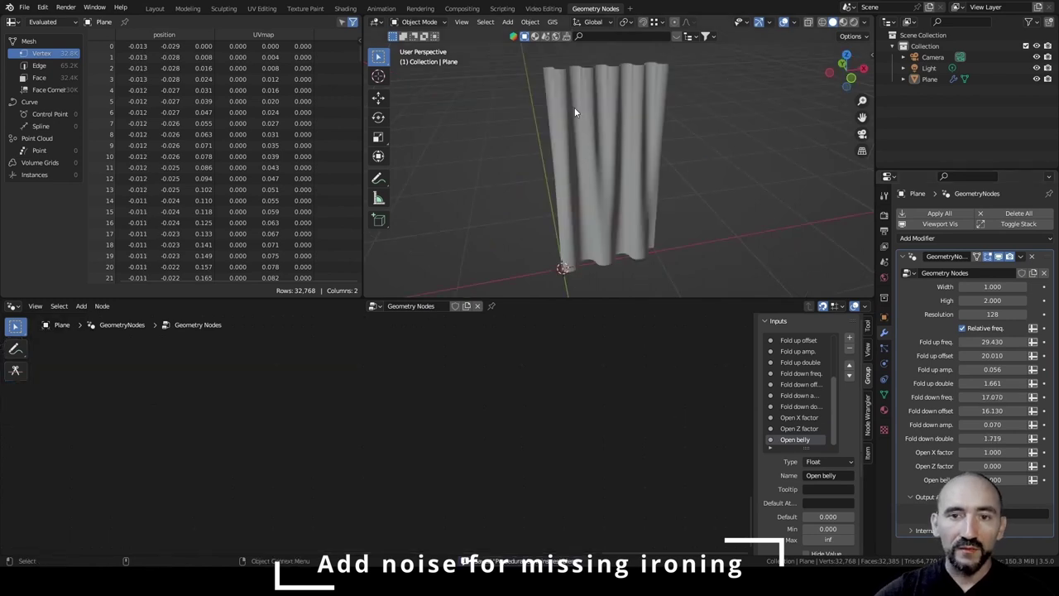
Add a Noise Texture node in an empty area of the curtain's node tree.
middle_click_drag(248, 319, 513, 378)
scroll(378, 406, "up", 4)
scroll(335, 425, "up", 4)
key("F3")
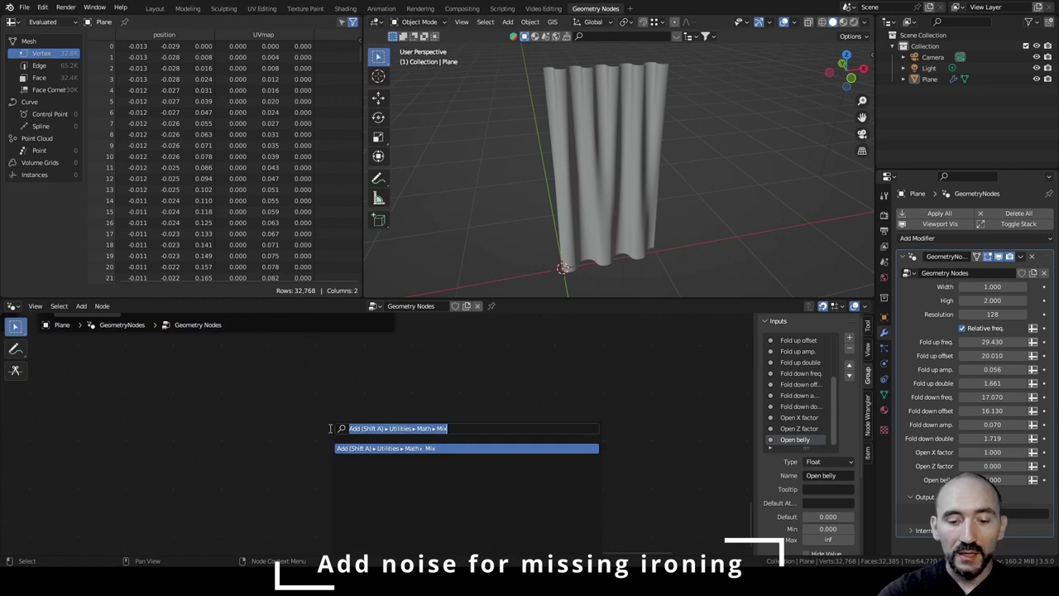
type("noise")
left_click(364, 459)
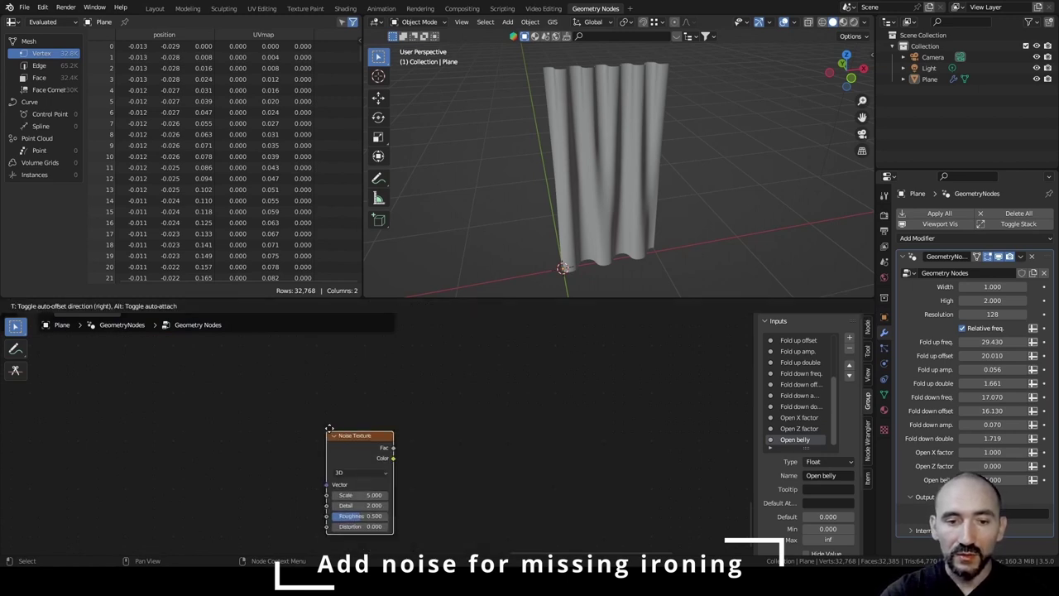
left_click(287, 429)
middle_click_drag(286, 429, 390, 411)
left_click(513, 405)
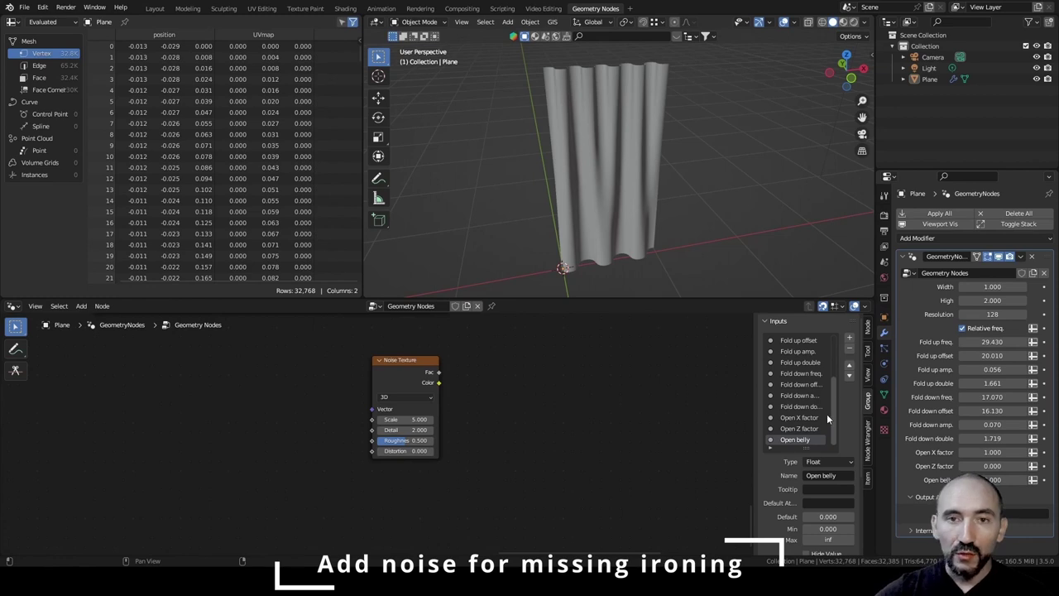
Add a Group Input node beside the Noise Texture node.
key("F3")
type("group inp")
key("Return")
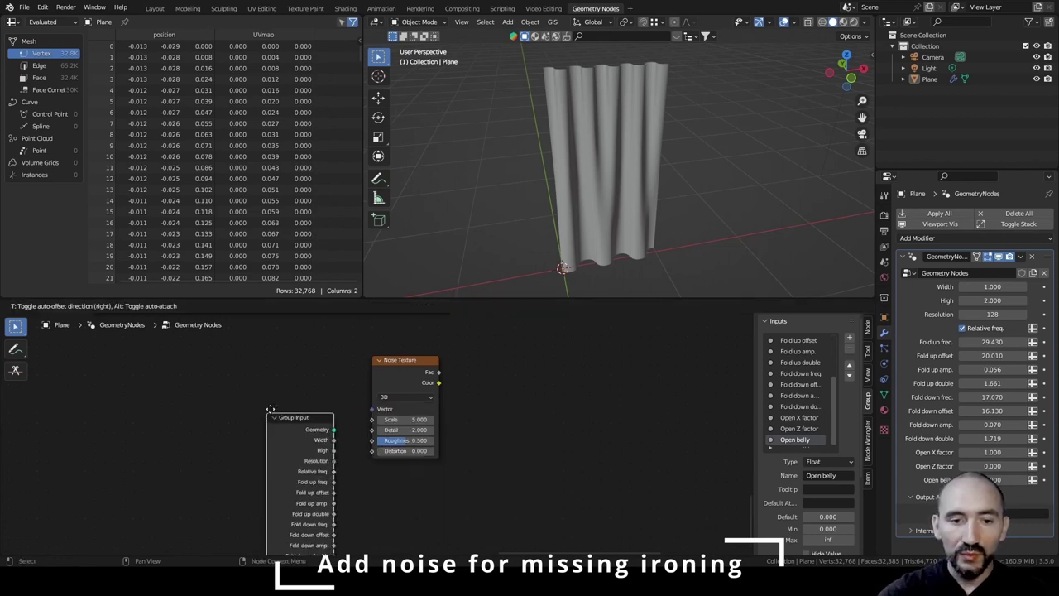
left_click(269, 409)
scroll(307, 359, "up", 2)
Switch the Noise Texture to 4D and expose its W, Scale and Detail as new group inputs.
left_click(307, 358)
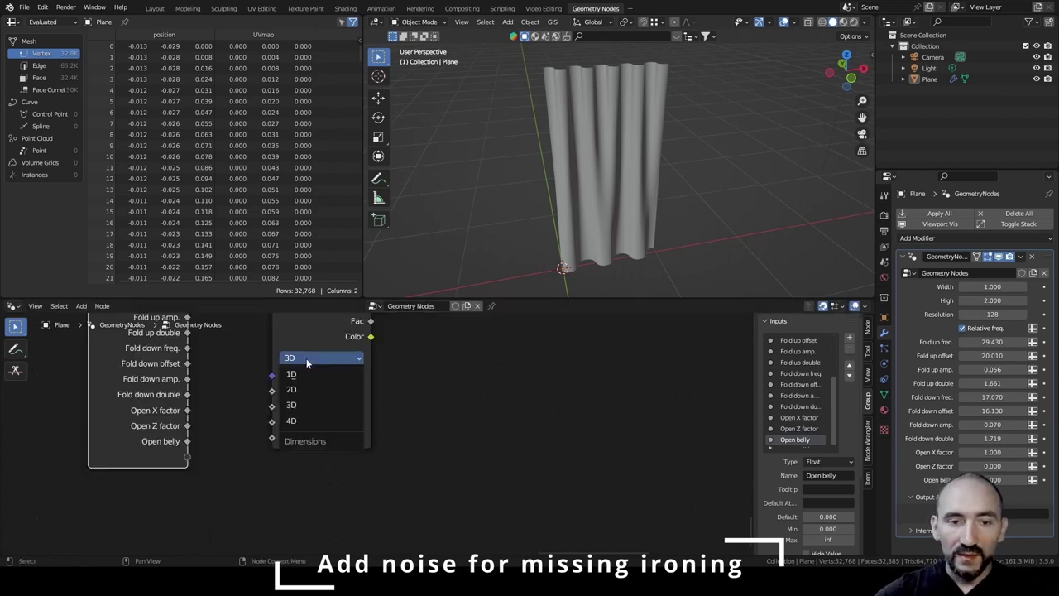
left_click(317, 421)
middle_click_drag(274, 394, 349, 438)
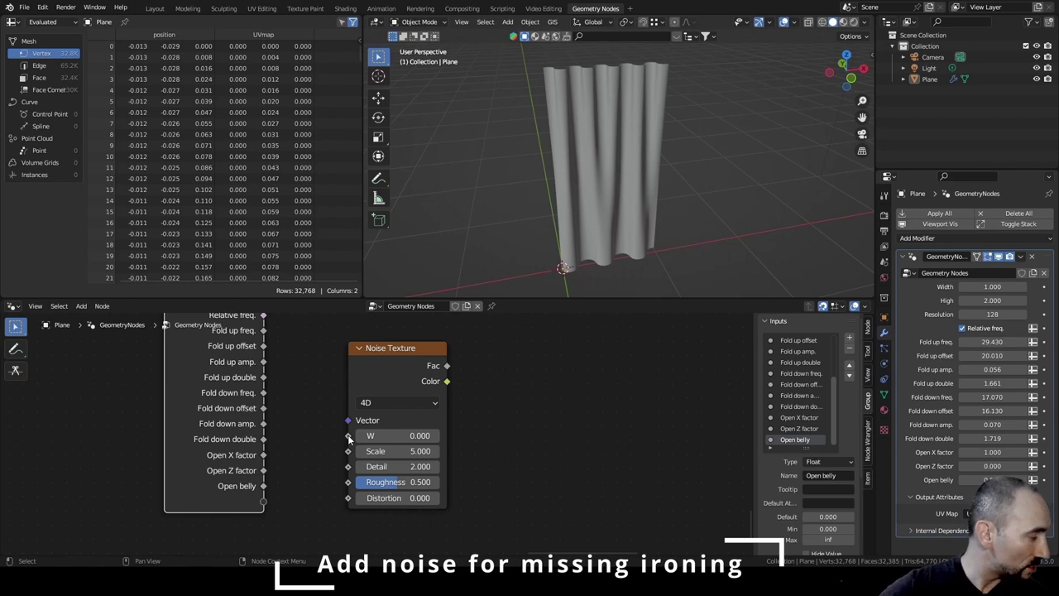
left_click_drag(349, 438, 267, 502)
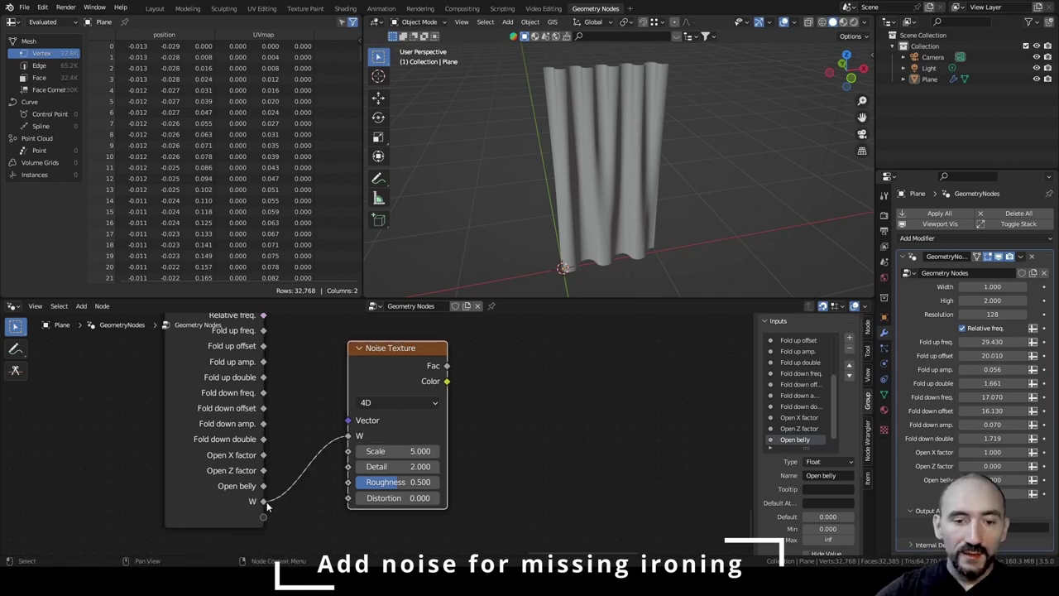
left_click_drag(347, 451, 263, 532)
Rename the W group input as "Noise up offset".
left_click(792, 418)
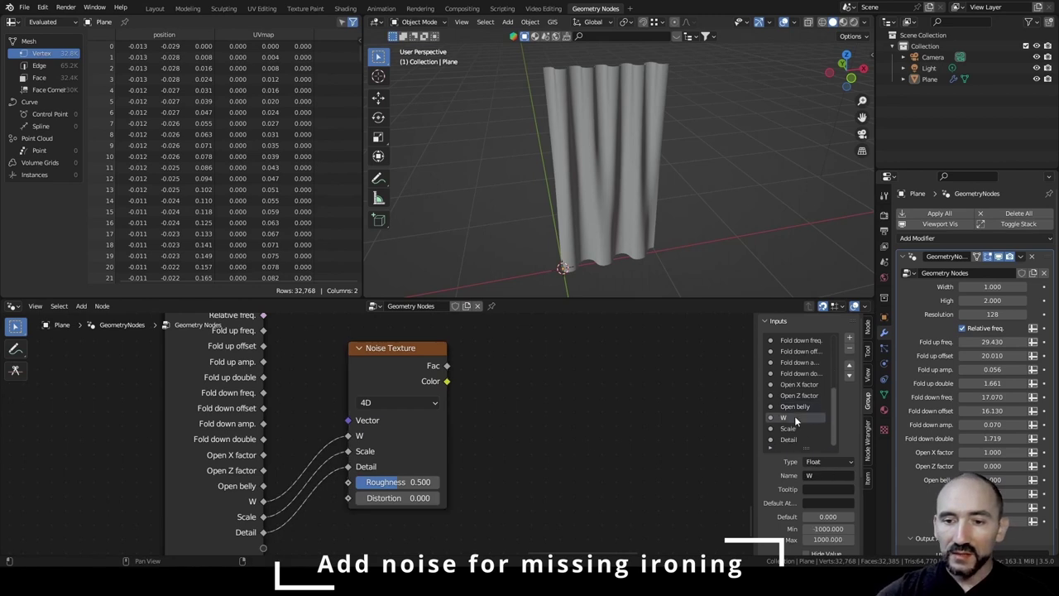
left_click(809, 475)
type("Noise up c")
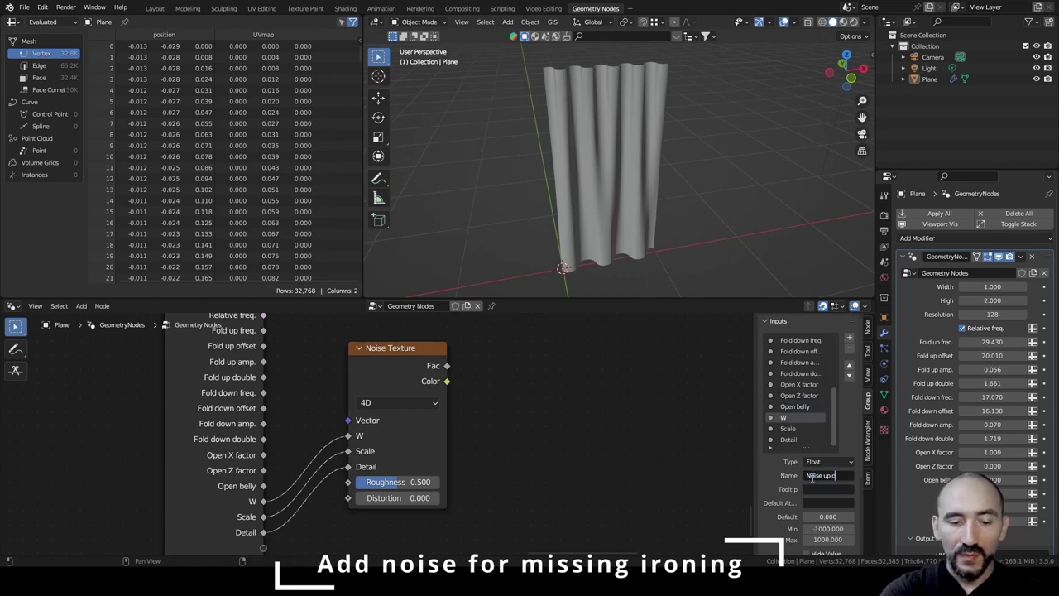
key("Return")
Rename the Scale group input as "Noise up scale".
left_click(788, 428)
left_click(833, 476)
type("Noise scale")
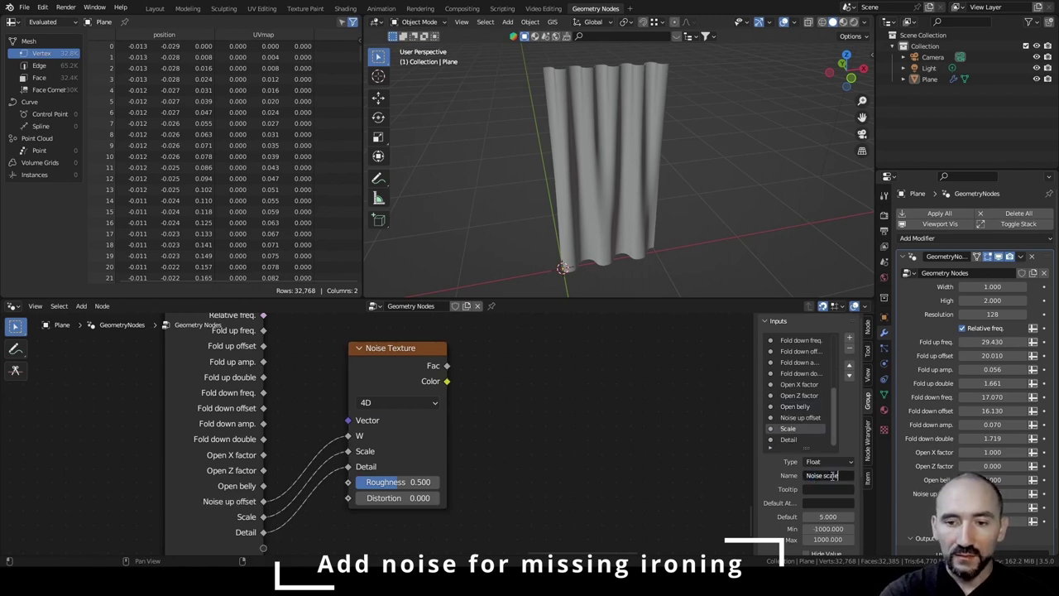
key("BackSpace")
key("BackSpace")
key("BackSpace")
key("BackSpace")
key("BackSpace")
type("up scale")
key("Return")
Rename the Detail group input as "Noise up detail".
left_click(790, 440)
left_click(832, 475)
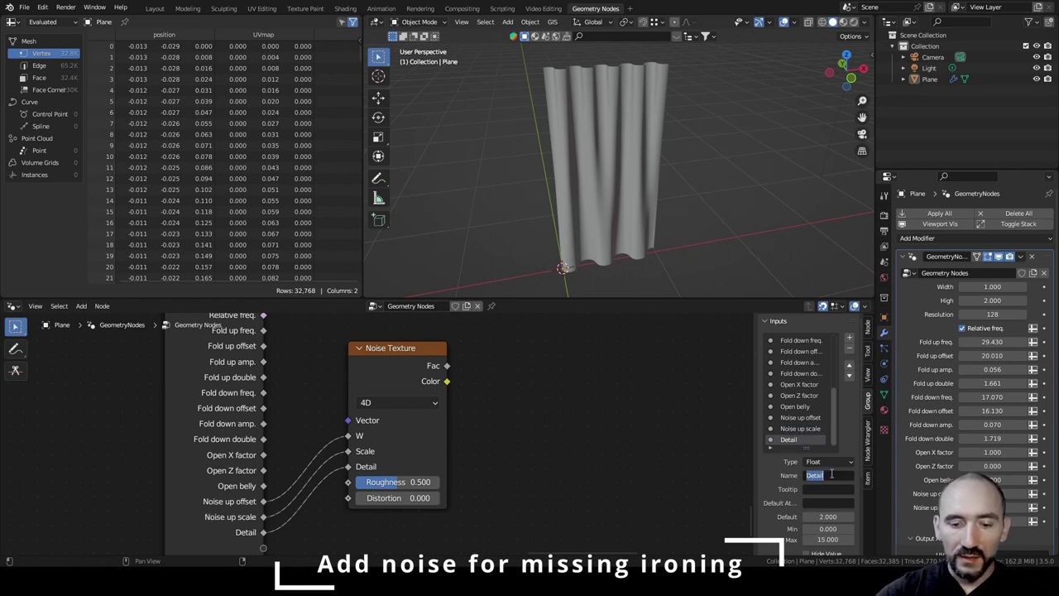
type("Noise up d")
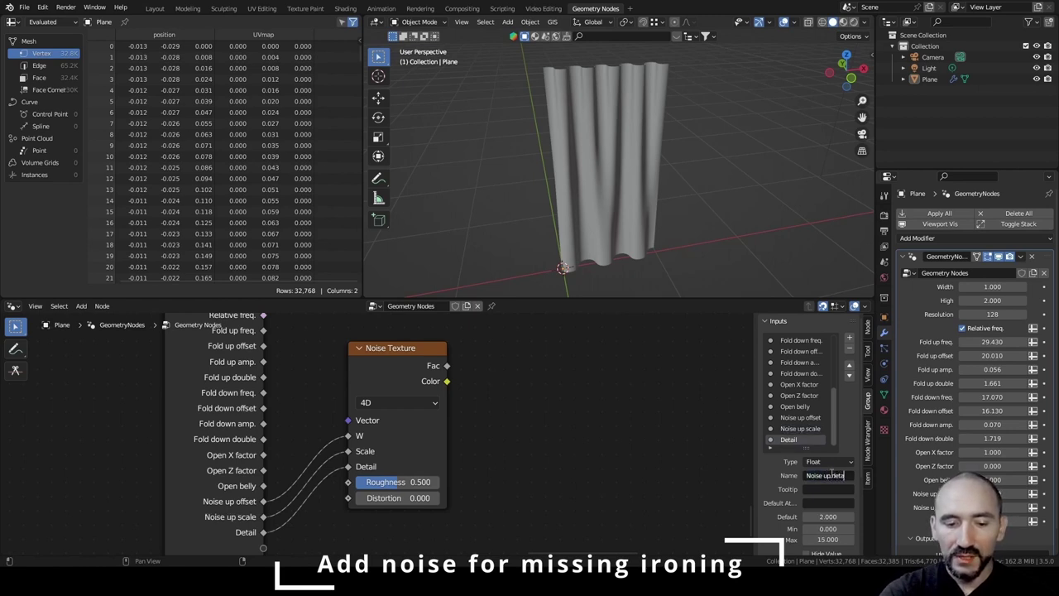
type("etail")
key("Return")
Add a float group input named "Noise up" and move it above Noise up offset.
left_click(849, 338)
left_click(827, 475)
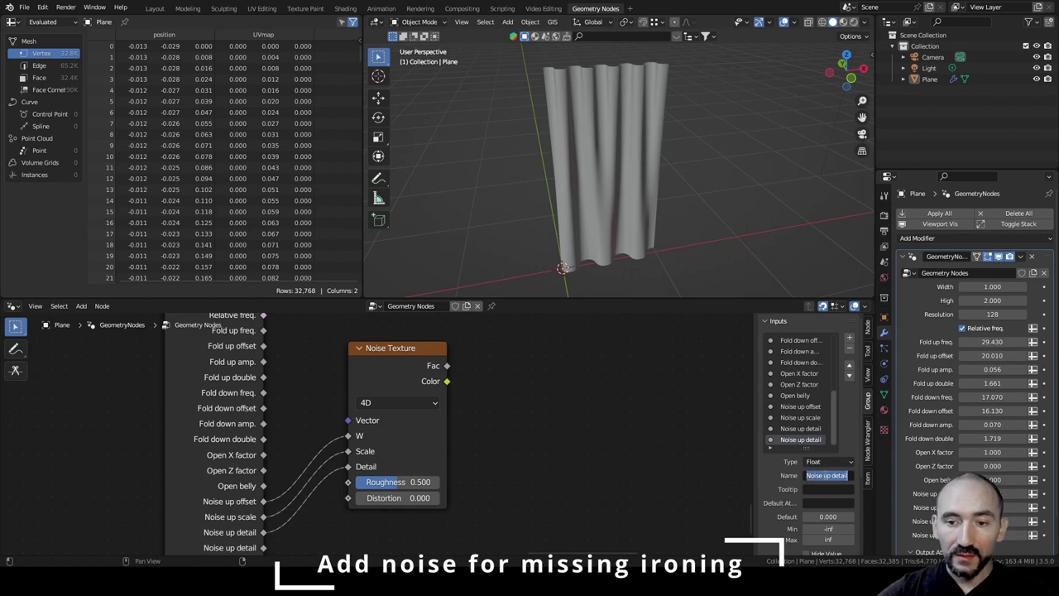
type("Noise u")
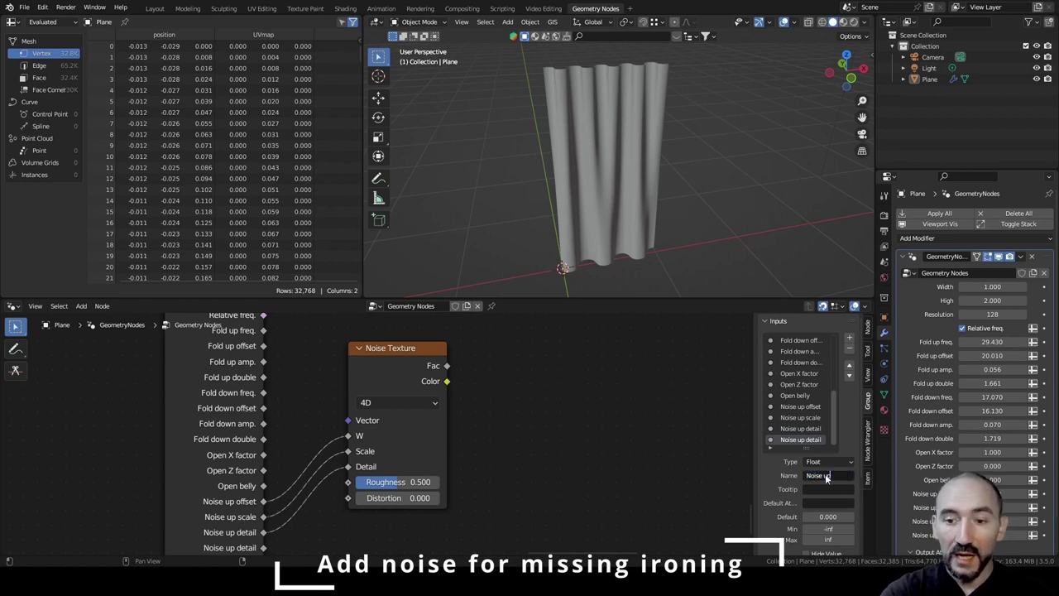
type("p")
key("Return")
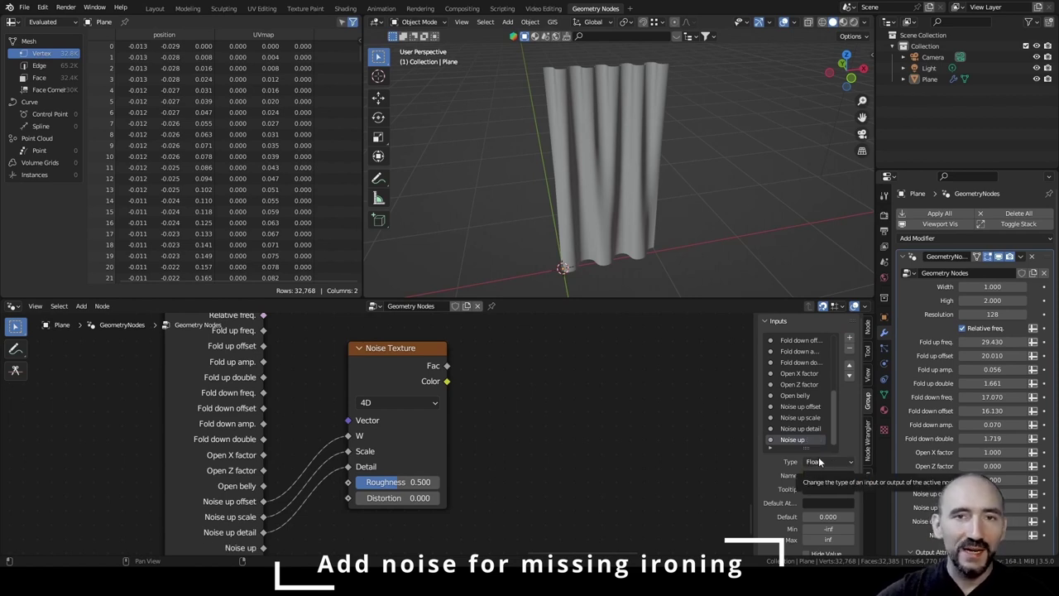
left_click(849, 365)
left_click(850, 366)
left_click(850, 365)
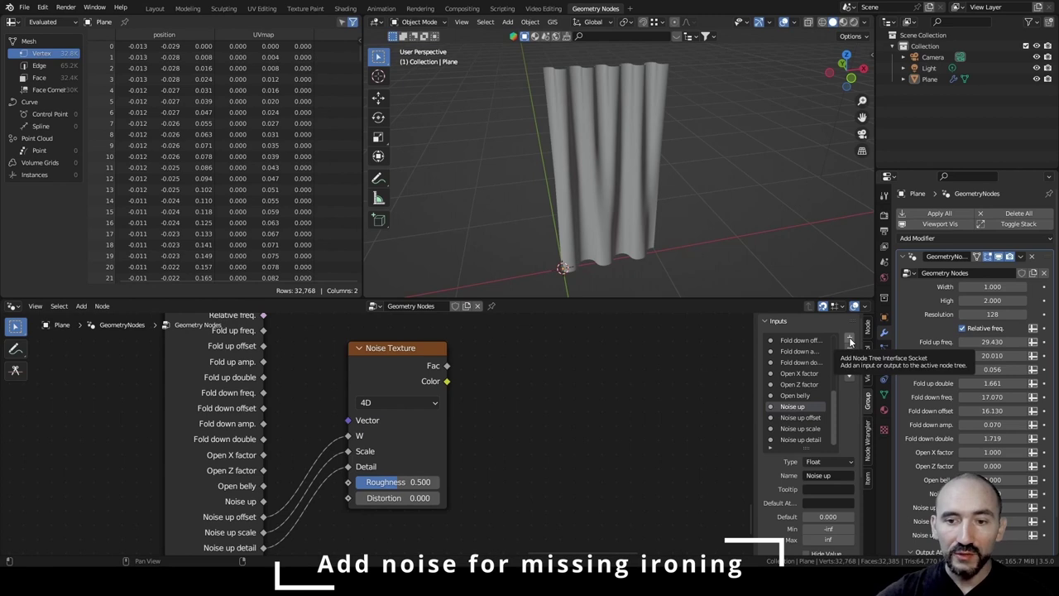
Add another float group input named "Noise down" directly below Noise up.
left_click(850, 341)
double_click(833, 476)
key("BackSpace")
key("BackSpace")
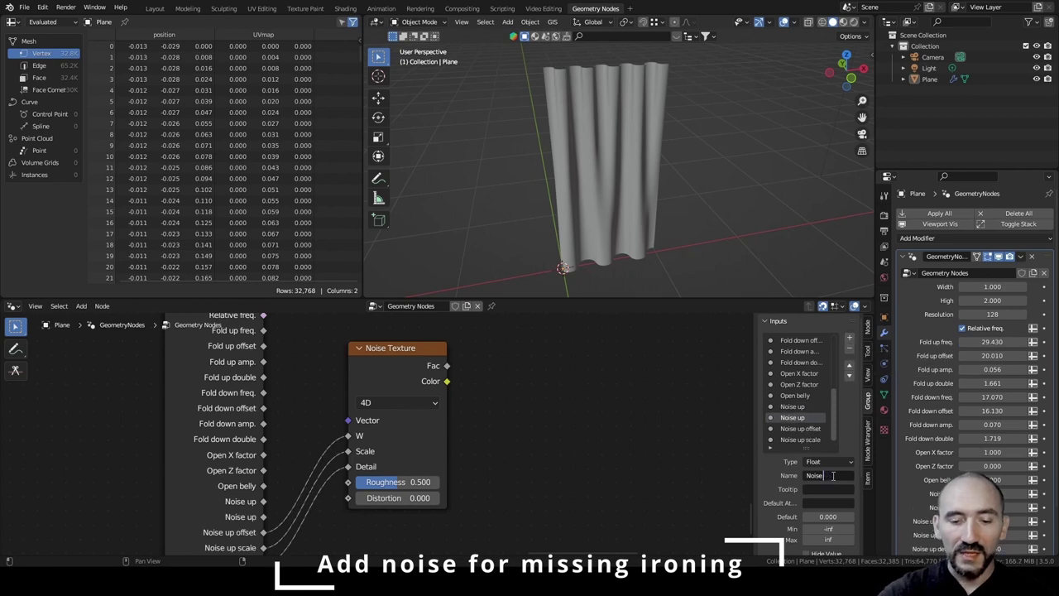
type("d")
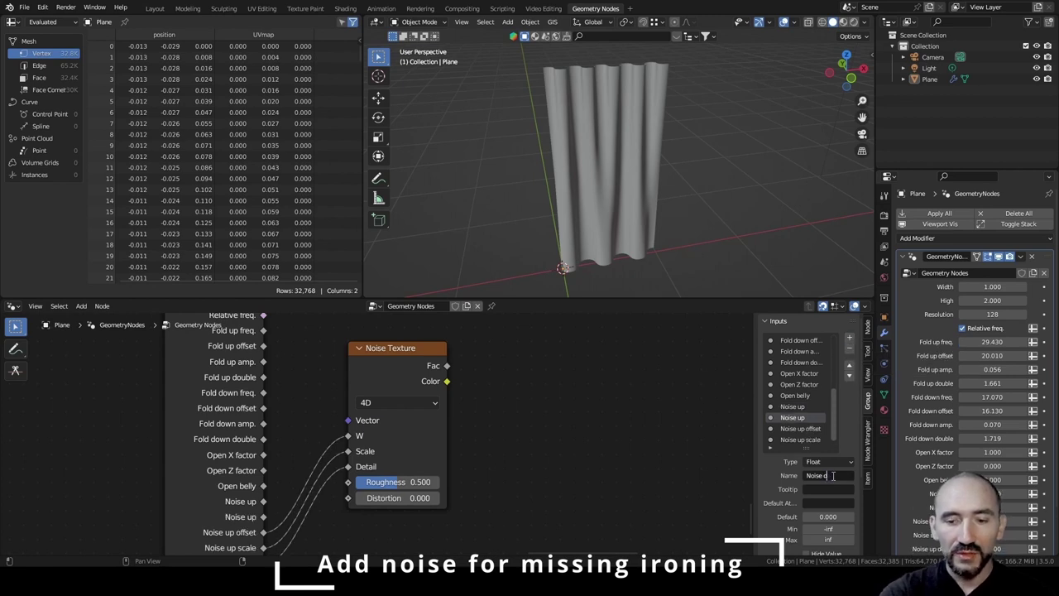
type("own")
key("Return")
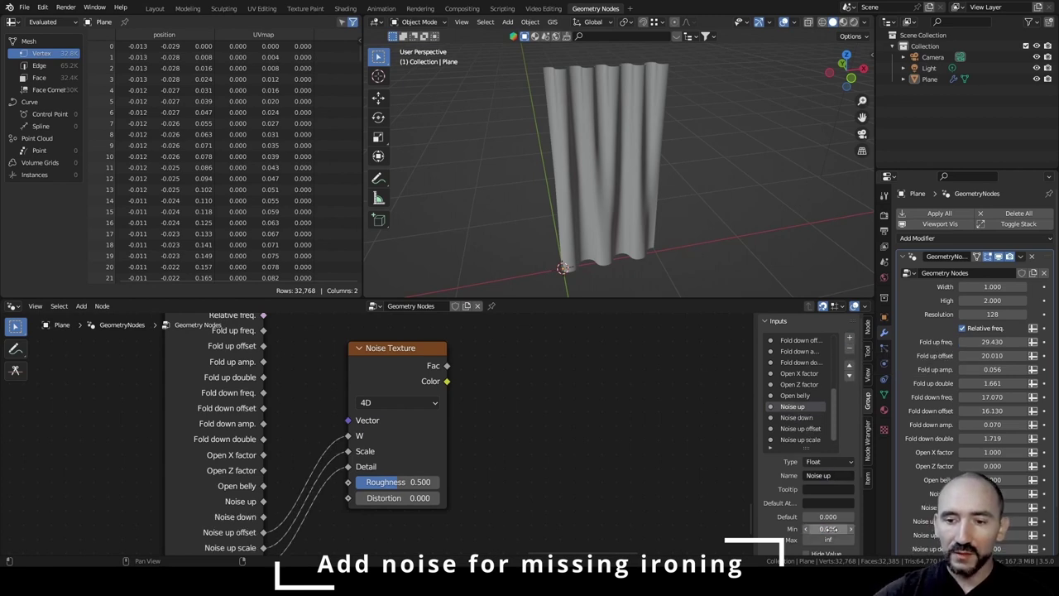
Set the minimum of the Noise down input to 0, matching Noise up.
left_click(796, 420)
left_click(834, 528)
type("0")
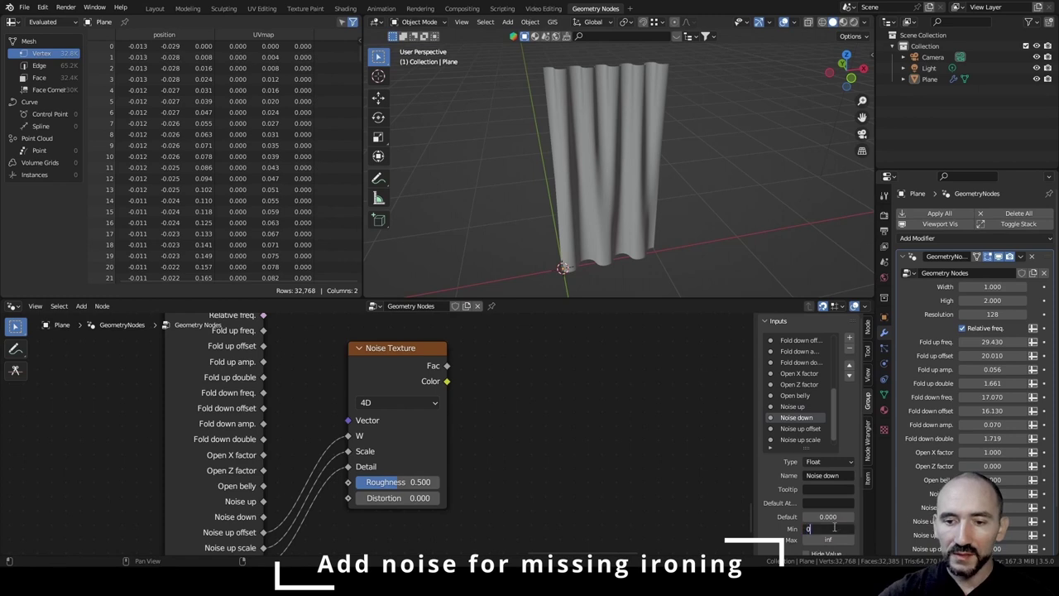
key("Return")
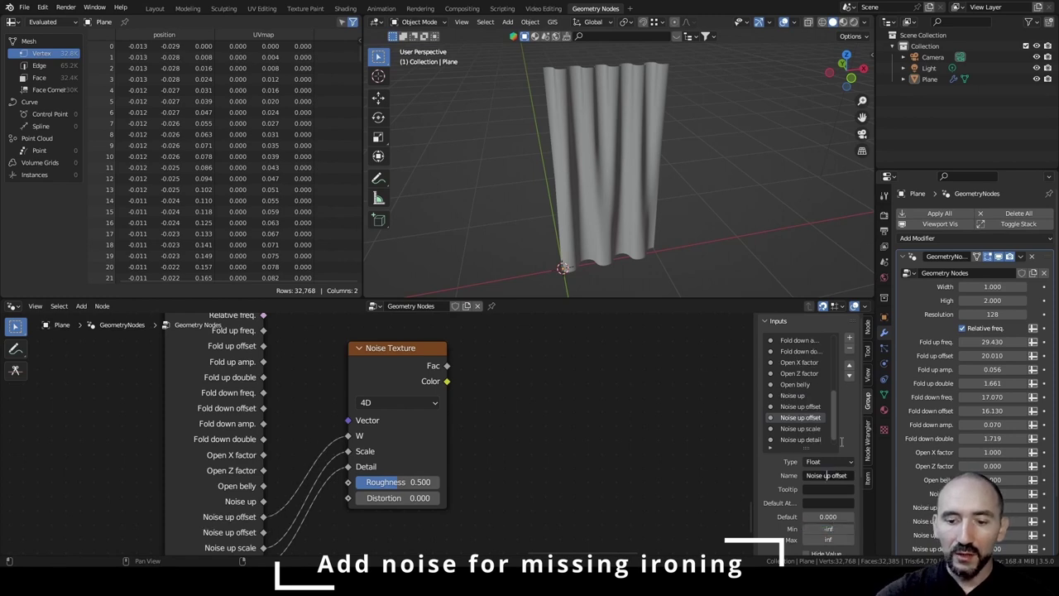
Name the copy of the Noise up offset group input "Noise down offset".
key("BackSpace")
key("BackSpace")
type("d")
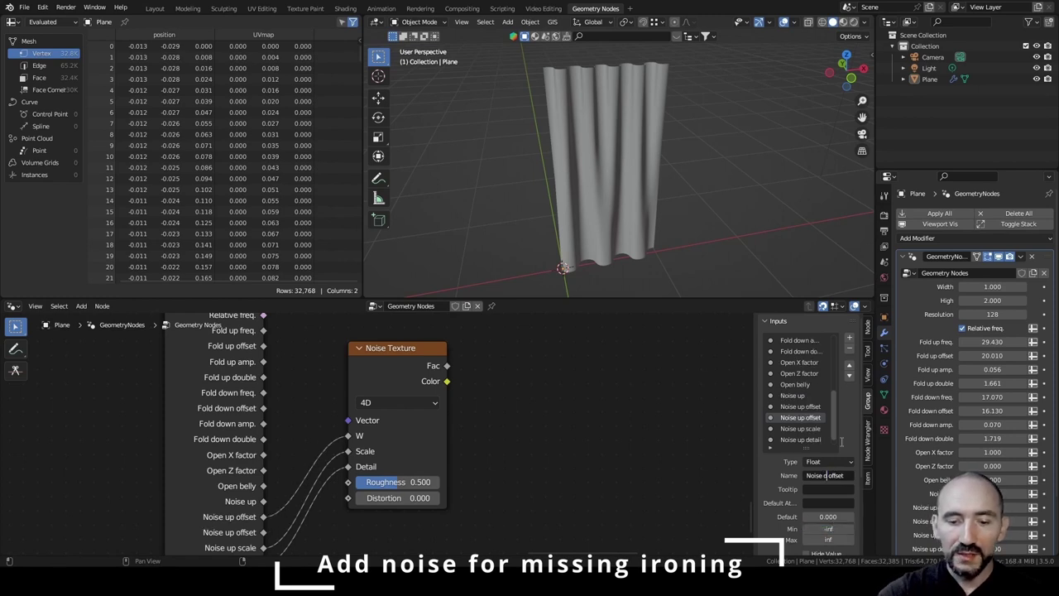
type("own")
key("Return")
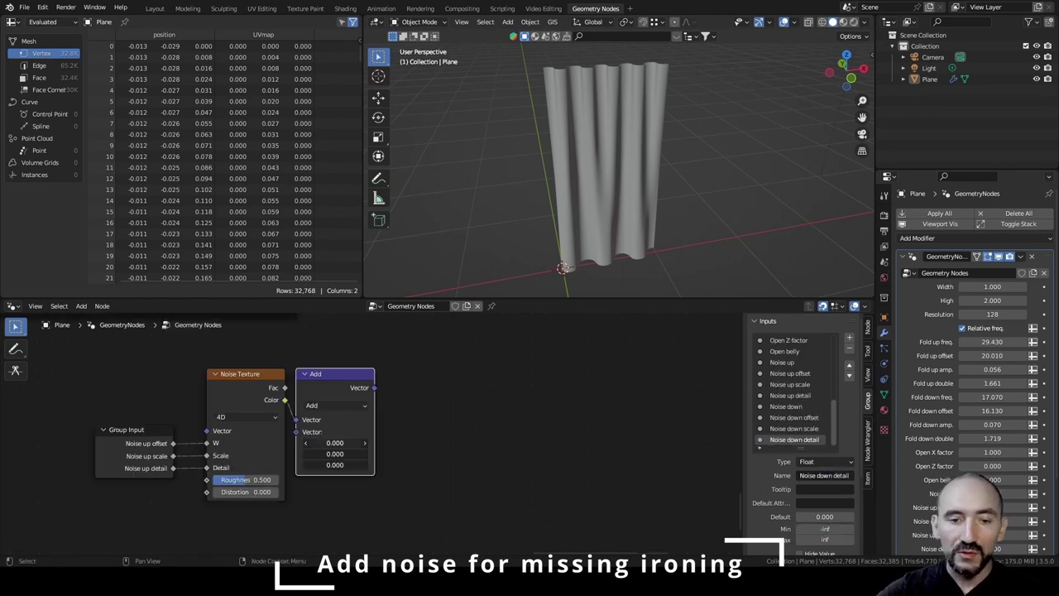
Offset the Noise Texture's colour by -0.5 on all three axes with the vector Add node.
left_click(335, 440)
type("0")
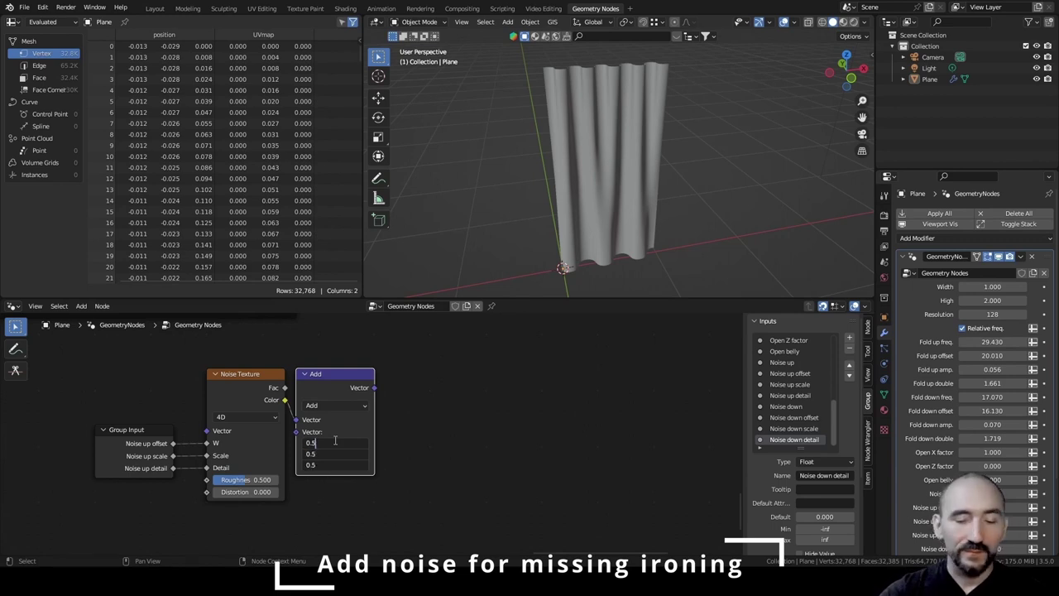
key("BackSpace")
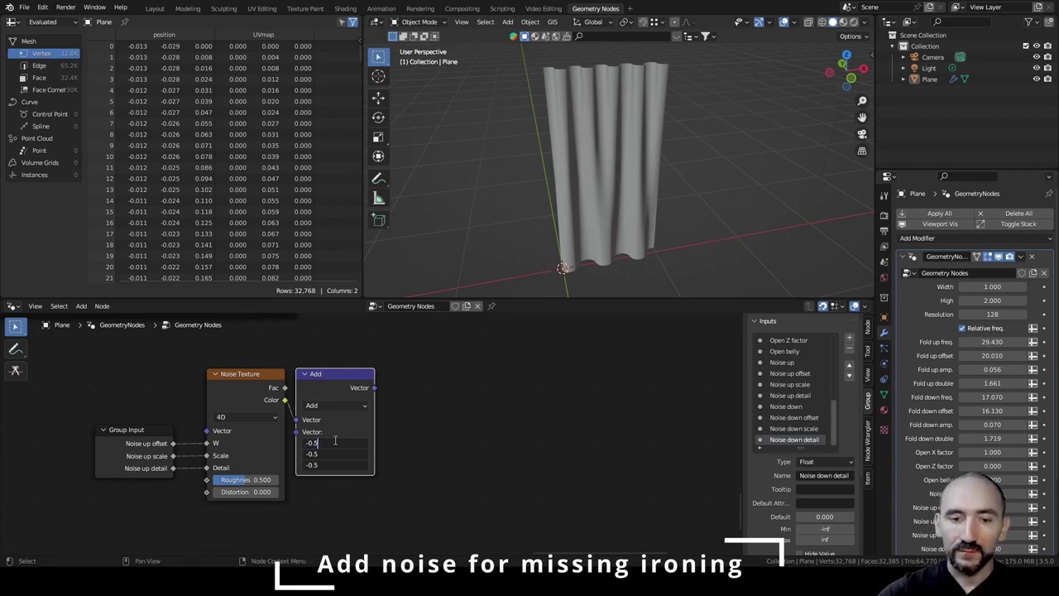
type("-0.5")
key("Return")
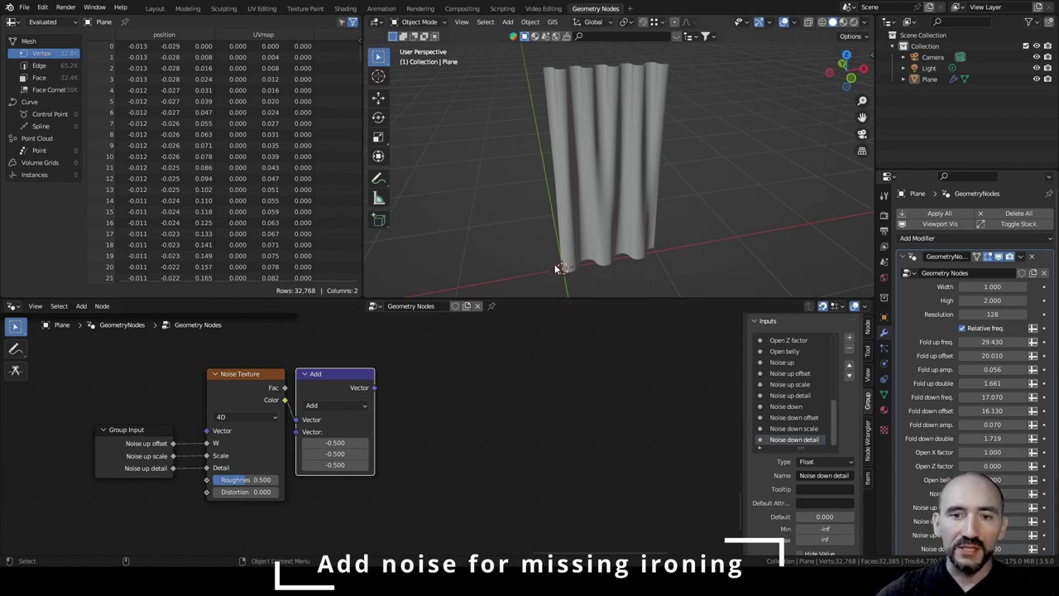
Add a Separate XYZ node after the vector Add node, splitting the offset noise vector into its components.
middle_click_drag(575, 278, 526, 224)
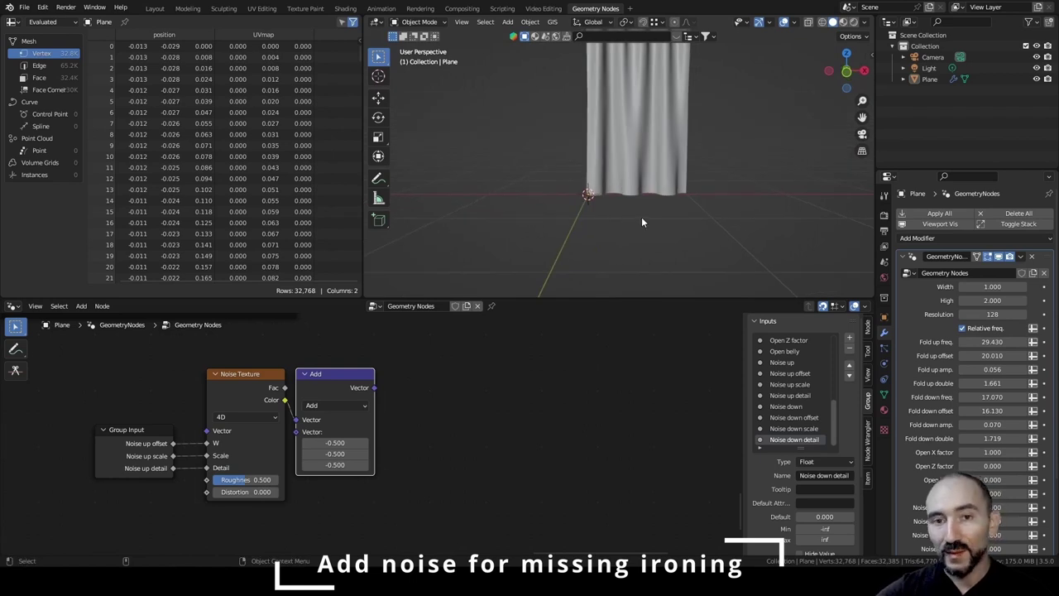
key("shift+a")
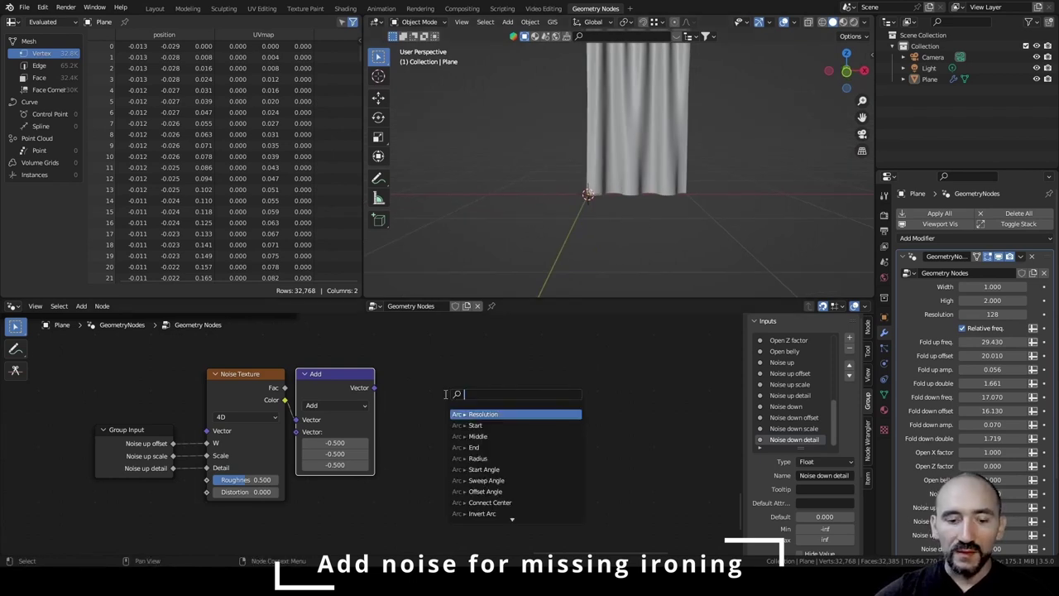
type("separ")
key("Return")
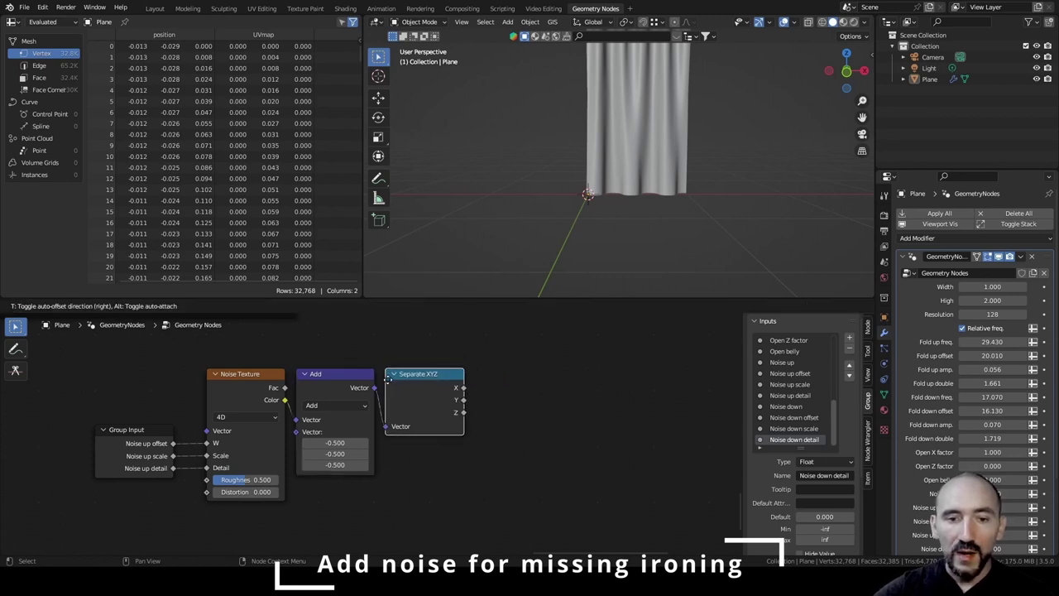
left_click(380, 384)
Add a Combine XYZ node after Separate XYZ and link only the X and Y components into it.
middle_click_drag(509, 400, 407, 419)
key("shift+a")
type("combin")
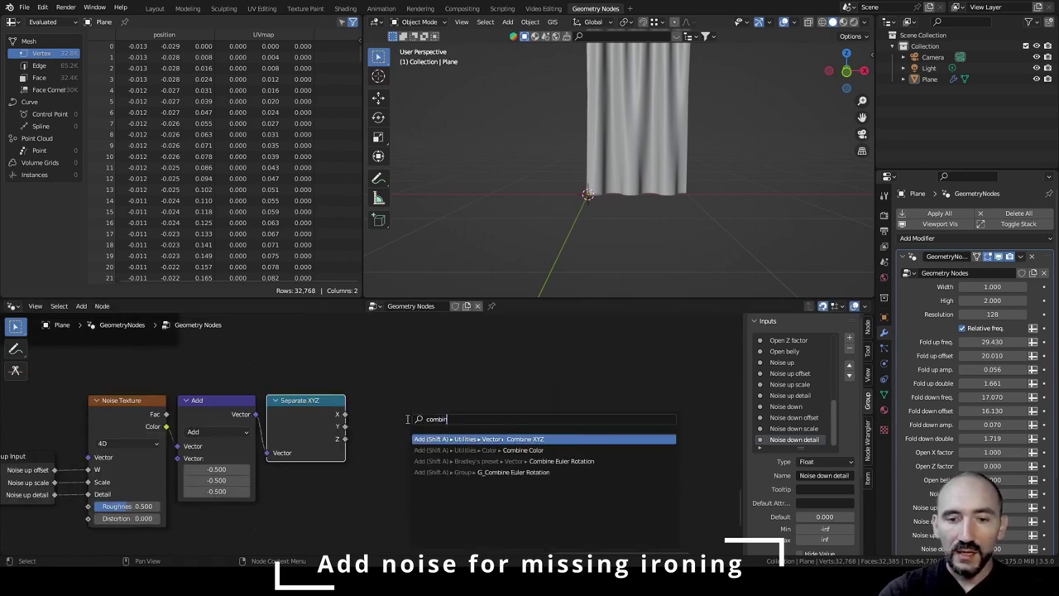
key("Return")
left_click(346, 385)
left_click_drag(344, 414, 356, 441)
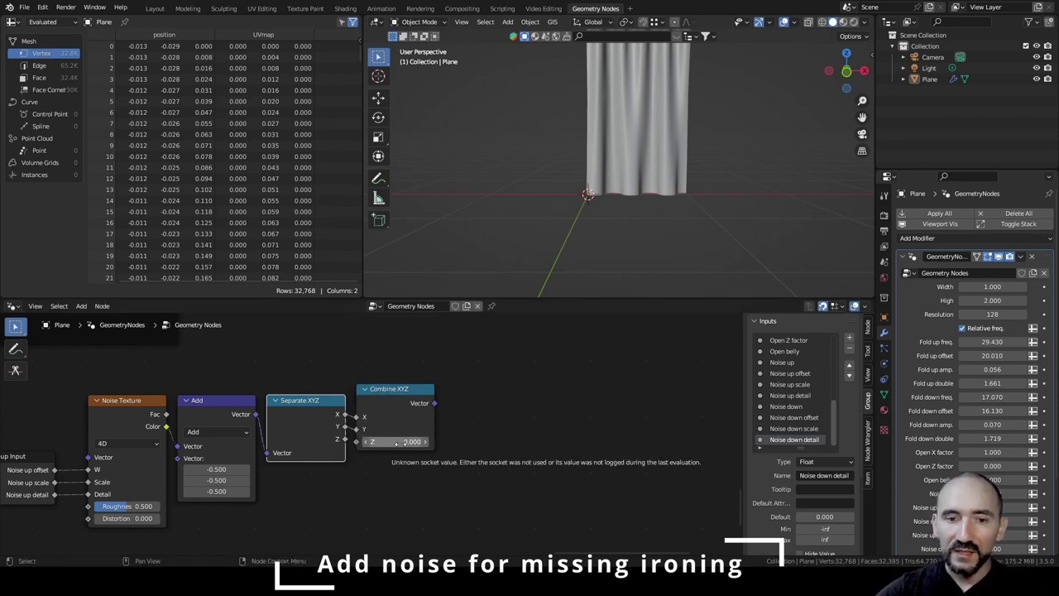
Add a vector Scale node fed by the Combine XYZ vector and place it just after that node.
middle_click_drag(569, 115, 580, 236)
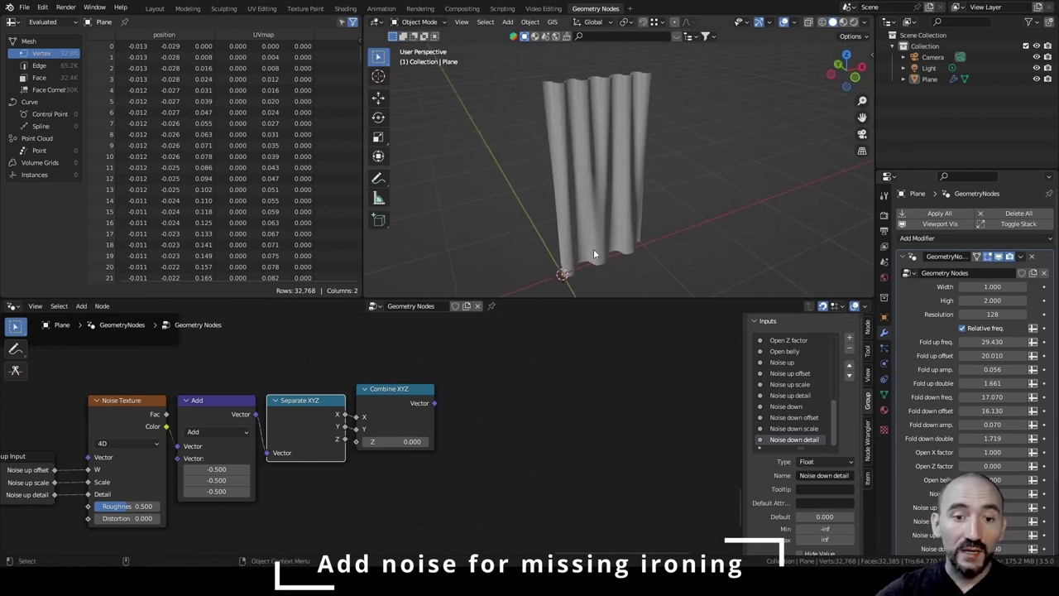
left_click_drag(434, 403, 513, 445)
type("scale")
key("Return")
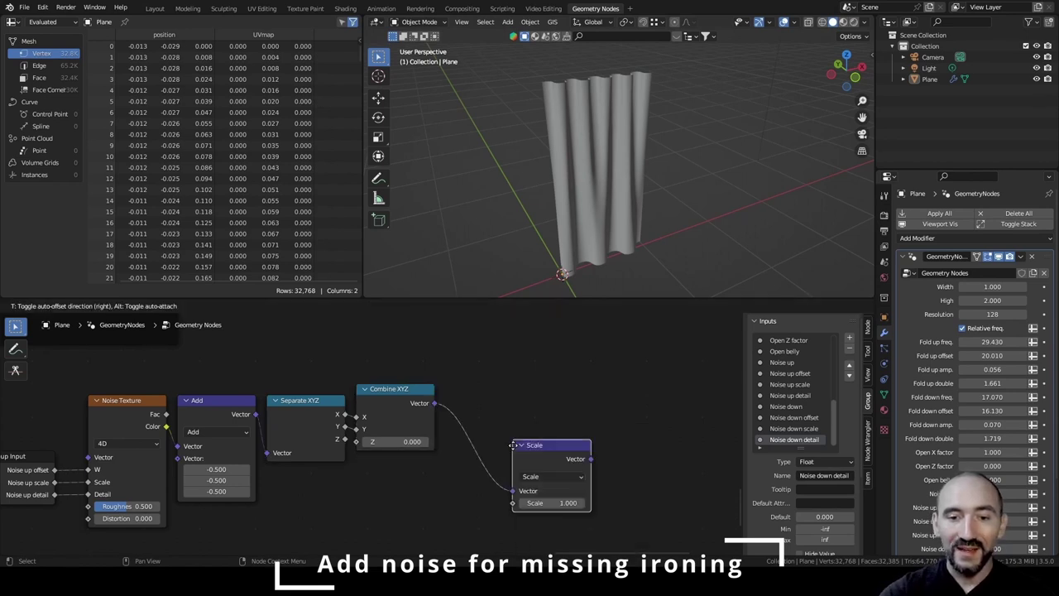
left_click(460, 427)
Duplicate the noise Group Input node and place the copy below Combine XYZ, next to the Scale node.
left_click(34, 483)
key("shift+d")
left_click(398, 490)
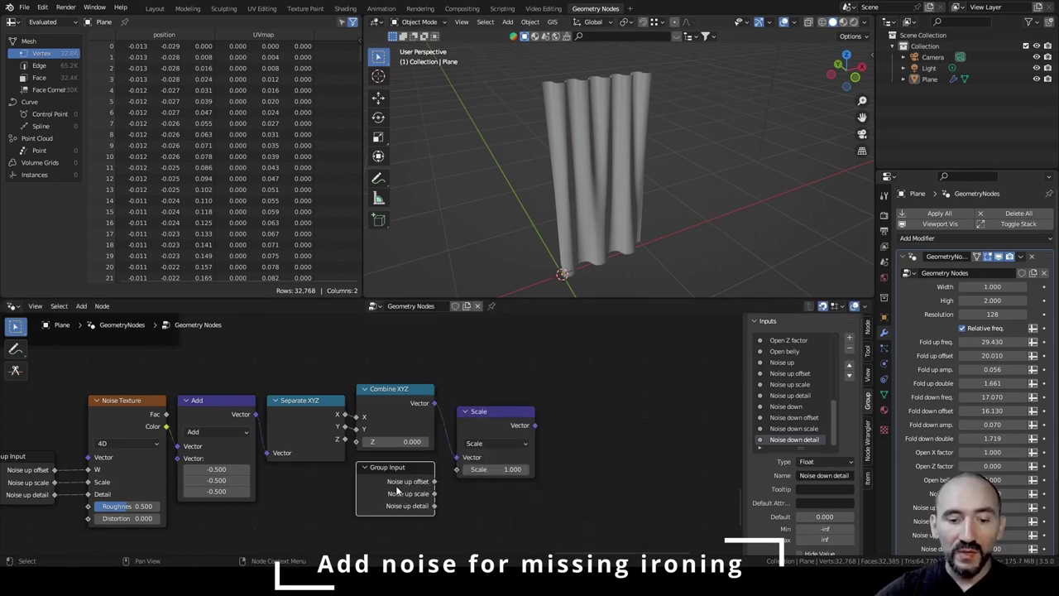
Reveal the hidden sockets of the Group Input below Combine XYZ and connect Noise up to the Scale node's Scale value.
key("ctrl+h")
middle_click_drag(497, 494, 424, 350)
left_click_drag(359, 517, 380, 389)
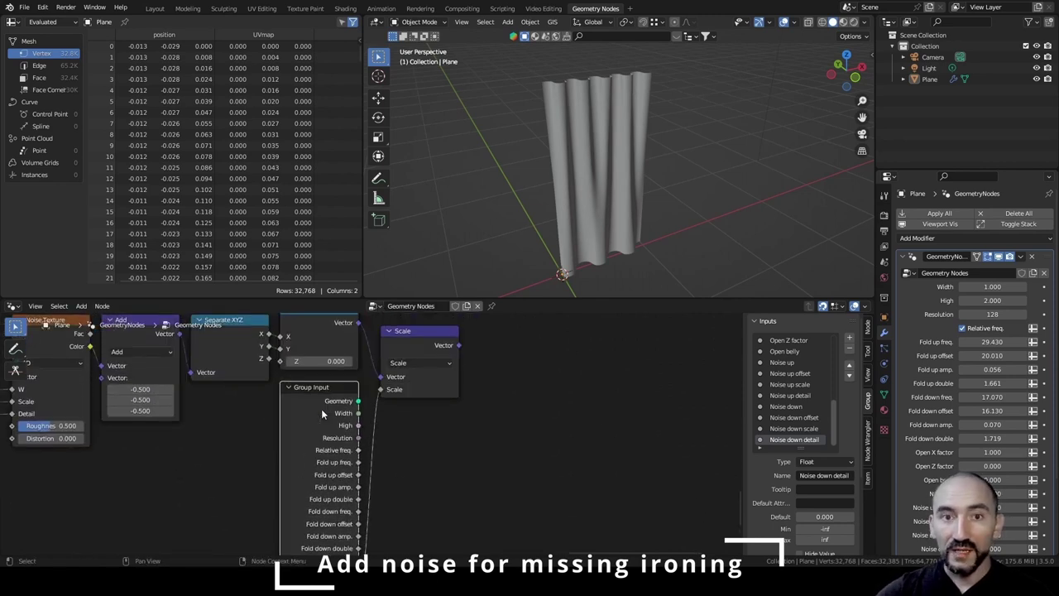
Duplicate the whole noise up node chain and place the copy directly below the original.
key("shift+d")
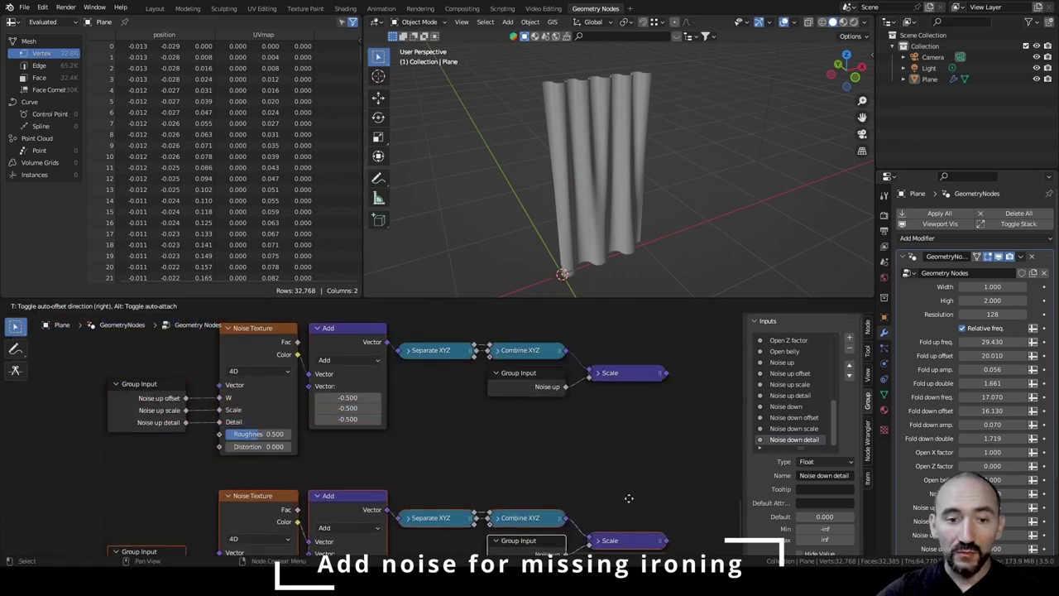
left_click(625, 473)
left_click(622, 473)
middle_click_drag(589, 451, 569, 402)
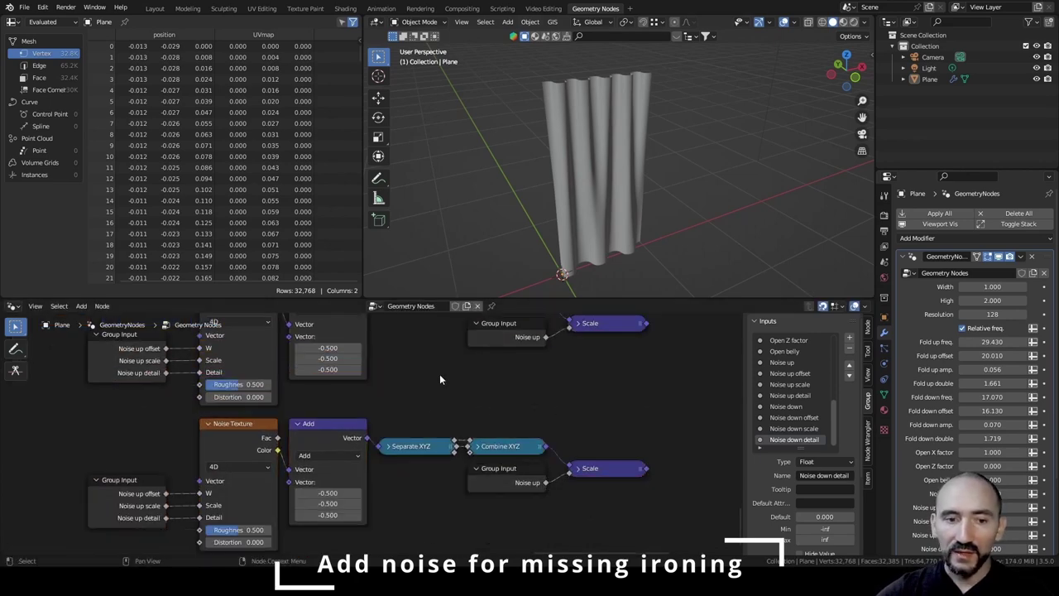
middle_click_drag(414, 396, 425, 330)
Rewire the copied Noise Texture's W, Scale and Detail to Noise down offset, Noise down scale and Noise down detail.
left_click(148, 435)
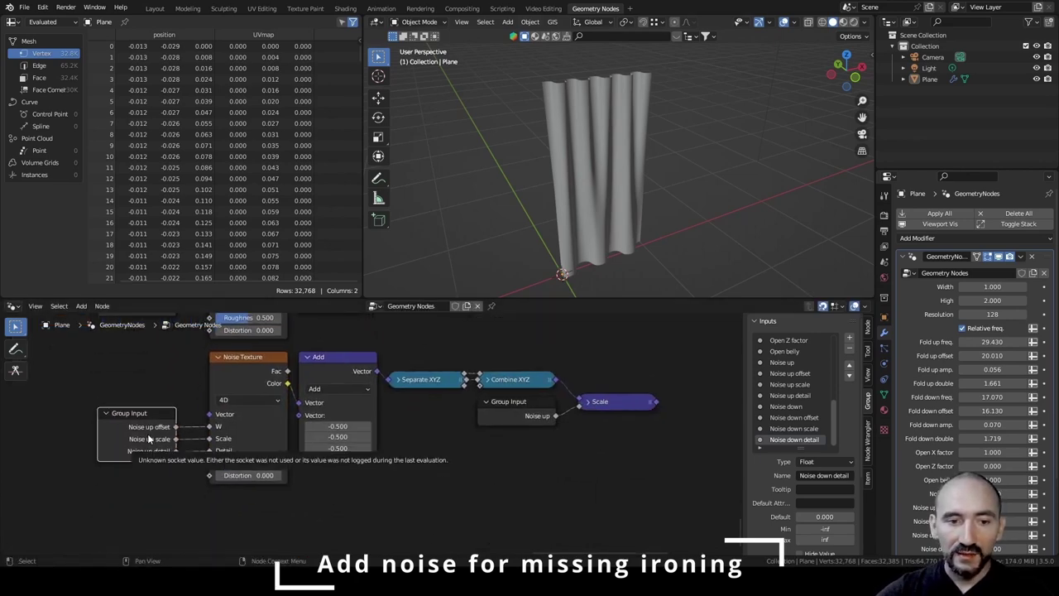
key("ctrl+h")
left_click_drag(139, 463, 139, 228)
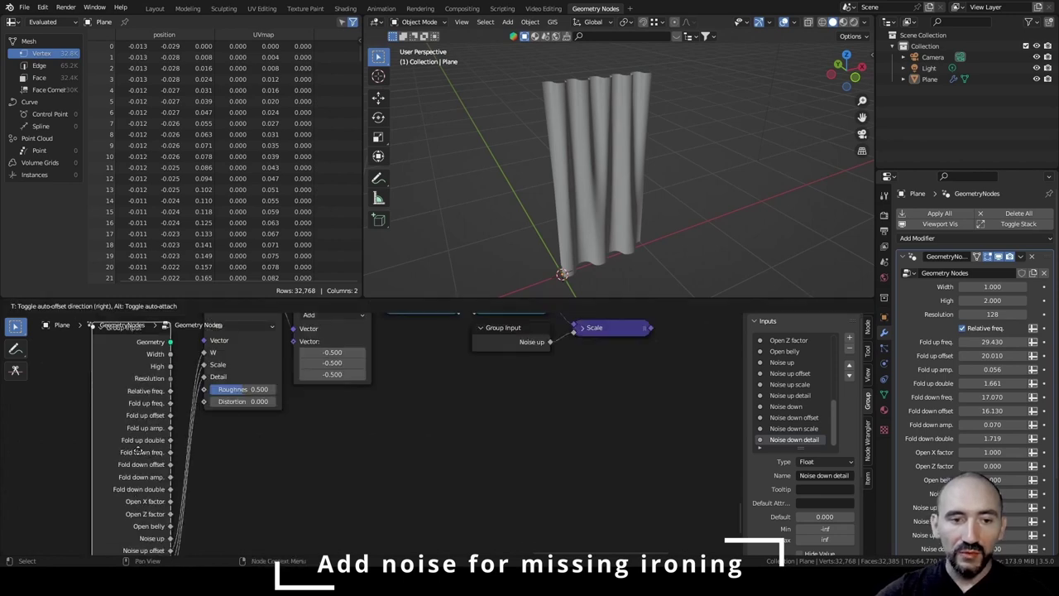
middle_click_drag(173, 378, 83, 490)
scroll(83, 490, "up", 3)
left_click_drag(80, 490, 122, 474)
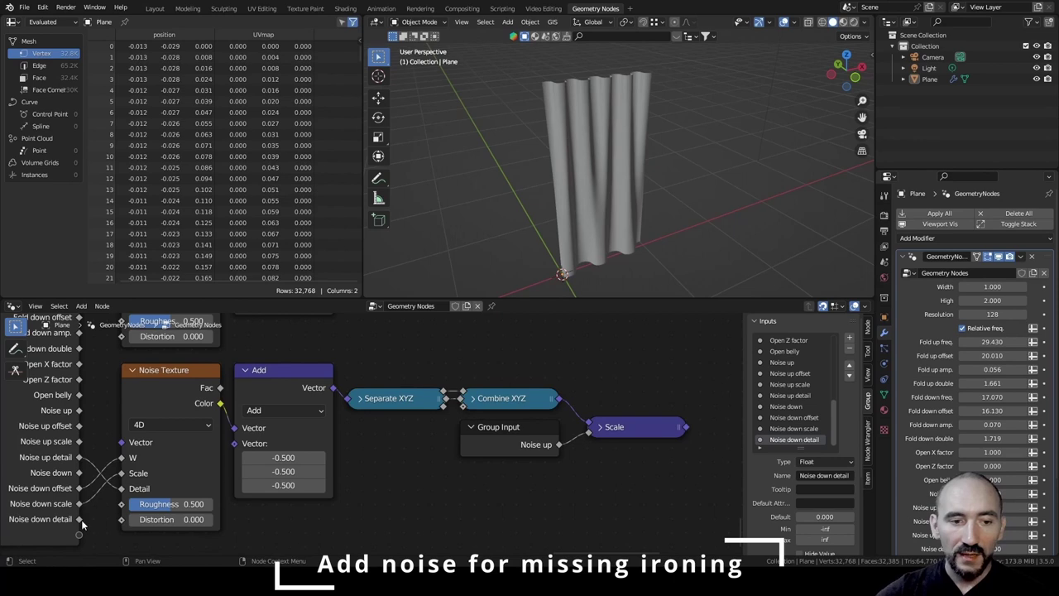
left_click_drag(82, 520, 122, 489)
Connect Noise down to the copied Scale node's Scale value, and hide the unused sockets of both copied Group Input nodes.
left_click(498, 443)
key("ctrl+h")
left_click_drag(516, 523, 589, 432)
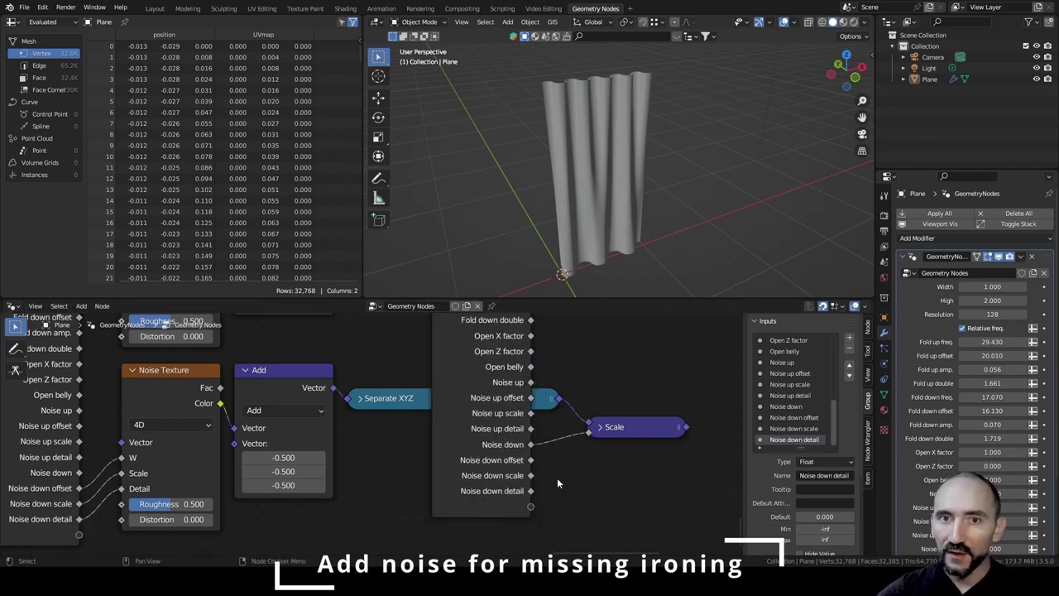
left_click(523, 401)
key("ctrl+h")
key("g")
left_click(516, 415)
left_click(65, 379)
key("ctrl+h")
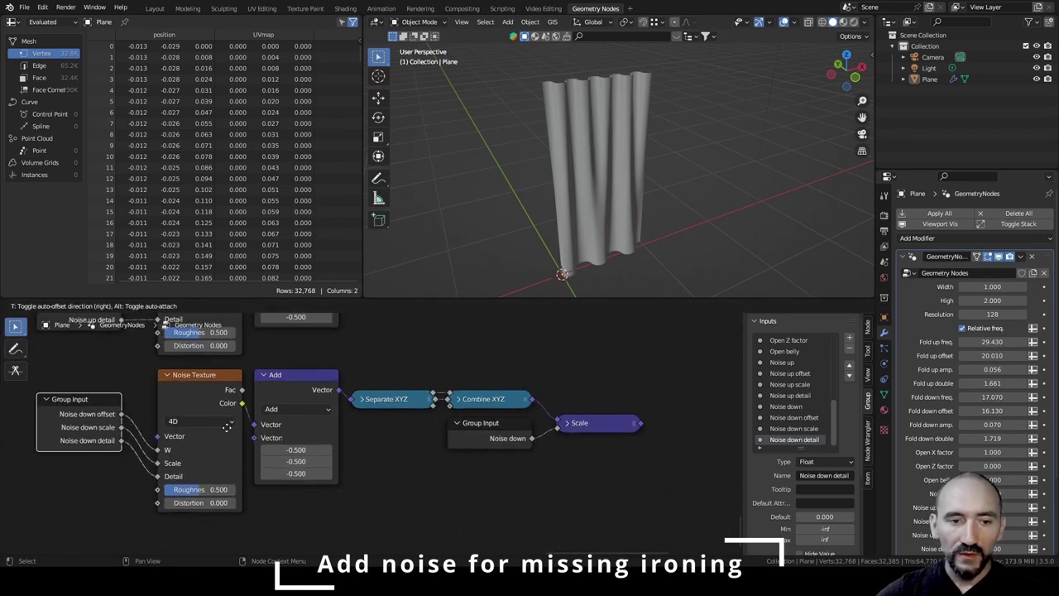
Join both noise chains in a frame labelled "Noise up/down influence" and save the file.
scroll(545, 522, "down", 2)
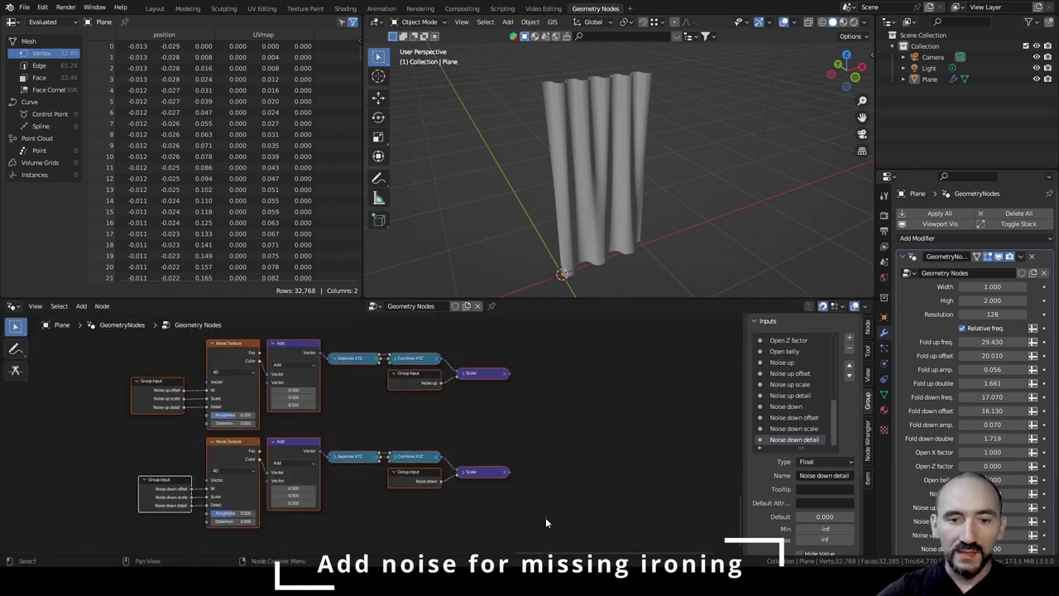
key("ctrl+j")
key("F2")
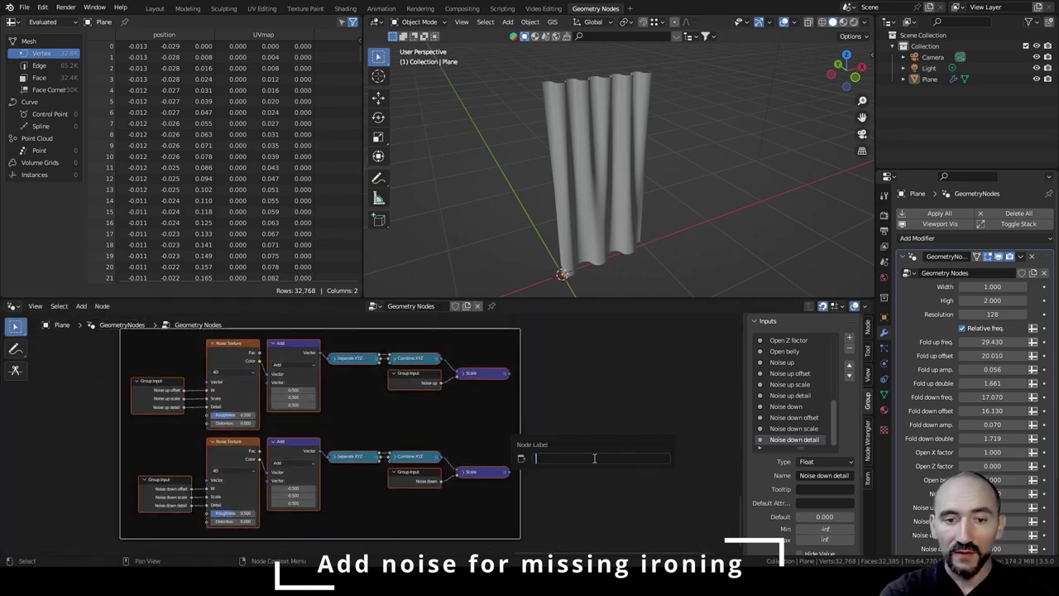
type("Noise up/dow")
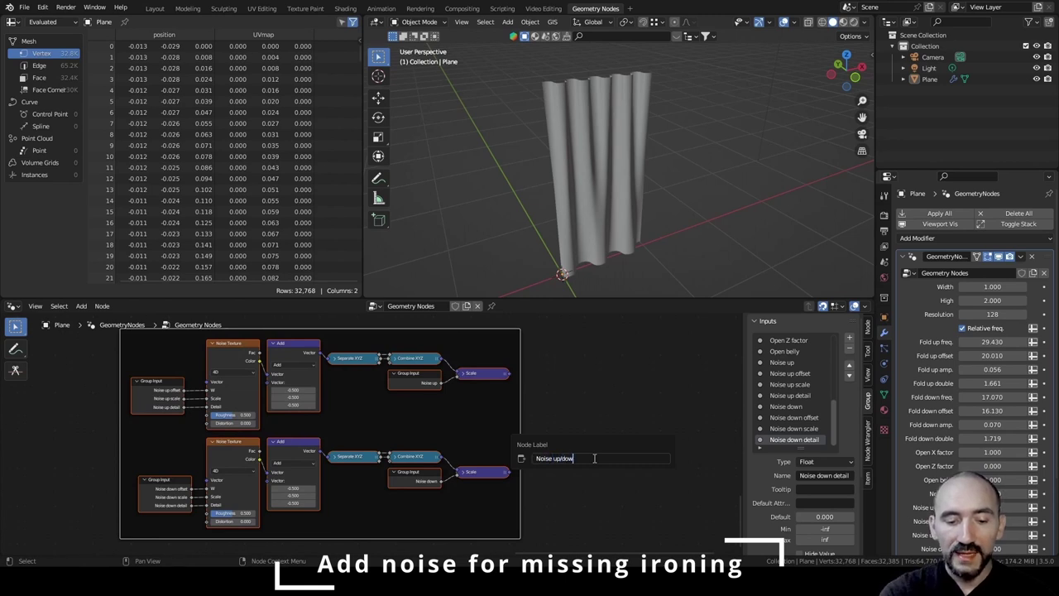
type("n influence")
key("Return")
left_click(652, 374)
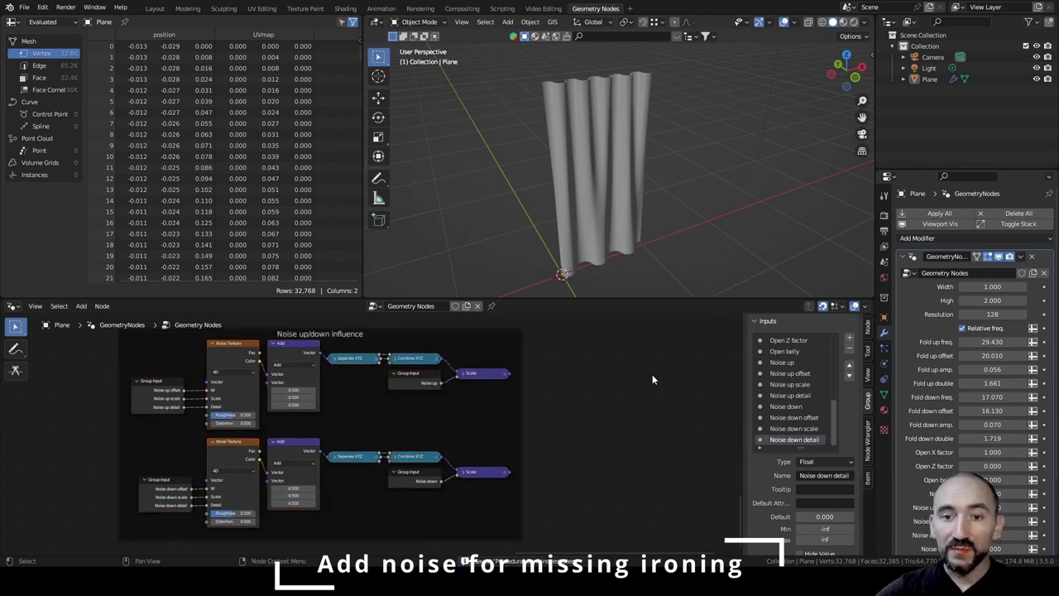
middle_click_drag(637, 373, 327, 385)
scroll(365, 426, "down", 2)
key("ctrl+s")
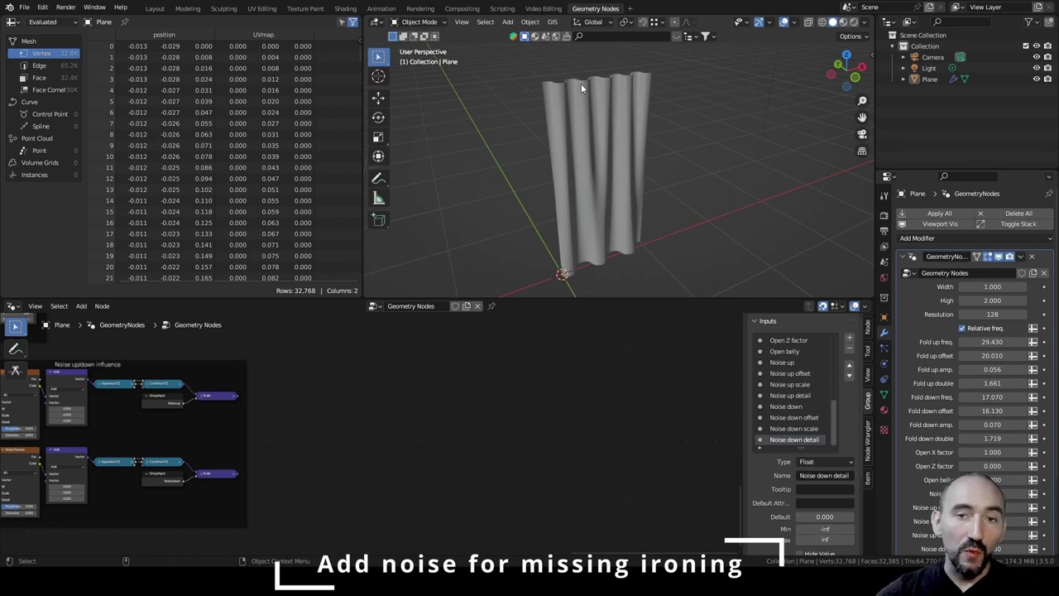
Duplicate the "Mix folding converting high in ramp from 0 to 1" frame with its nodes and place it beside the noise influence frame.
scroll(387, 364, "down", 9)
middle_click_drag(327, 351, 571, 449)
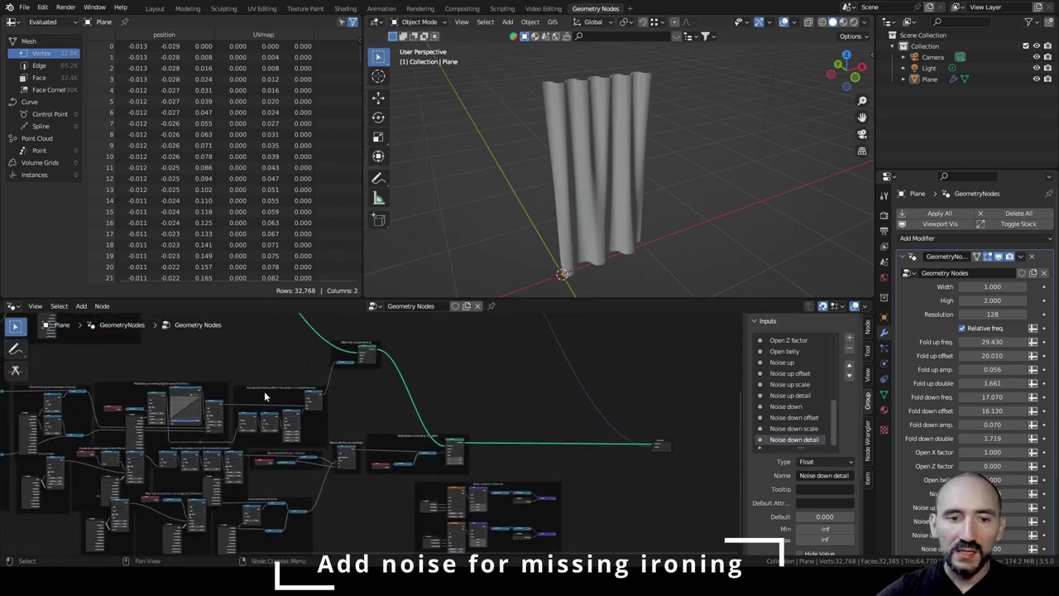
middle_click_drag(264, 392, 440, 443)
scroll(485, 369, "up", 9)
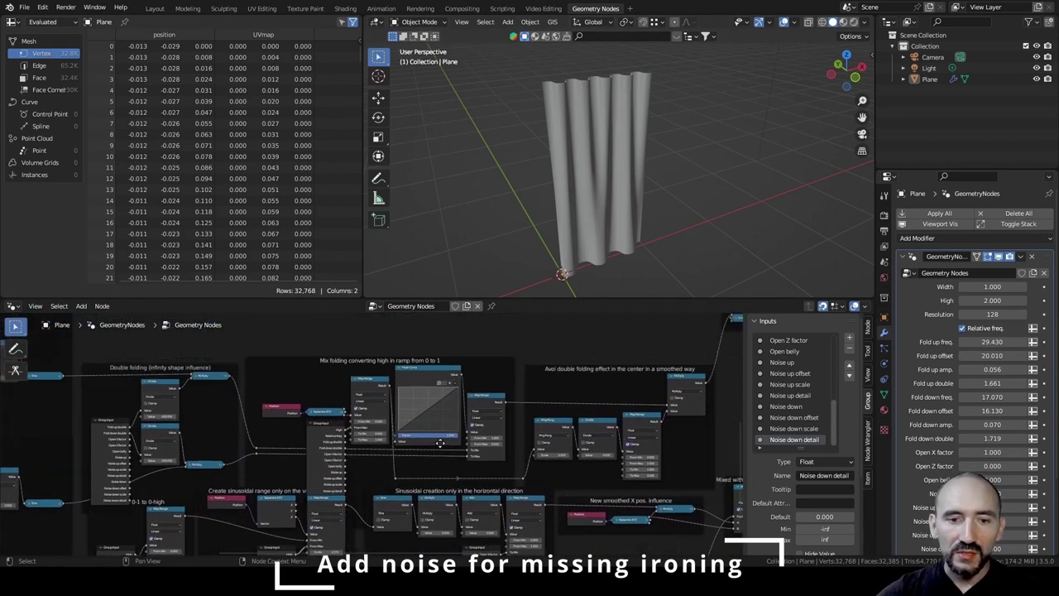
scroll(440, 443, "up", 5)
middle_click_drag(282, 329, 296, 378)
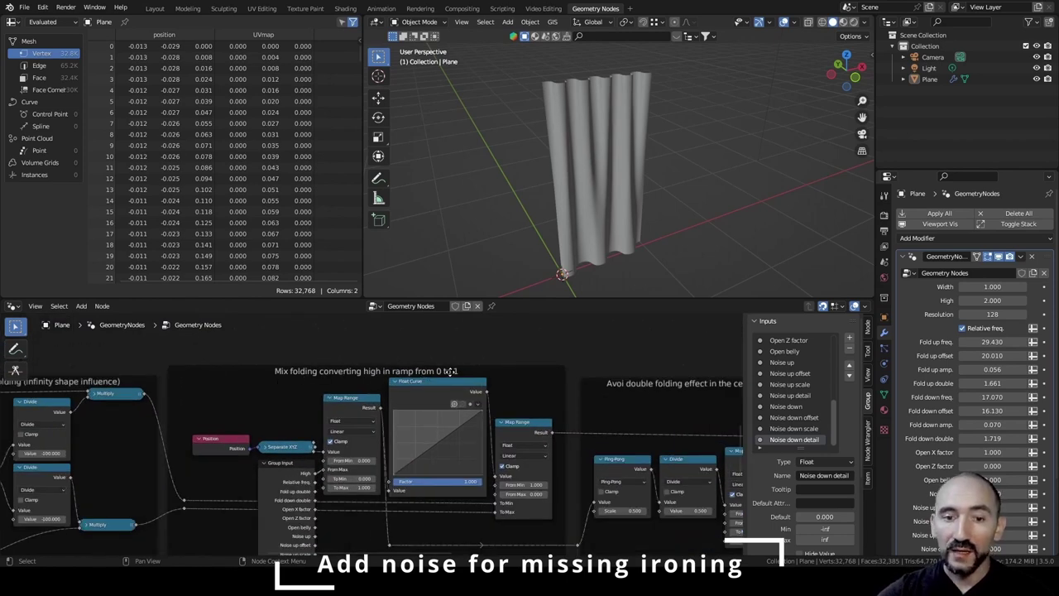
middle_click_drag(449, 372, 469, 332)
left_click_drag(231, 323, 596, 513)
scroll(480, 455, "down", 8)
key("shift+d")
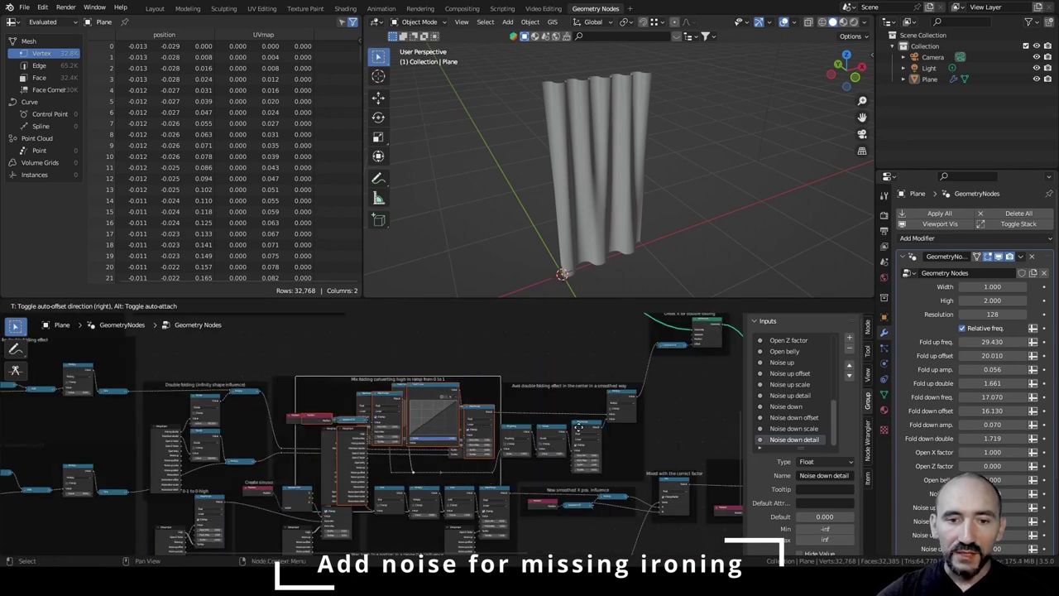
left_click(534, 376)
scroll(507, 380, "up", 3)
middle_click_drag(496, 371, 483, 422)
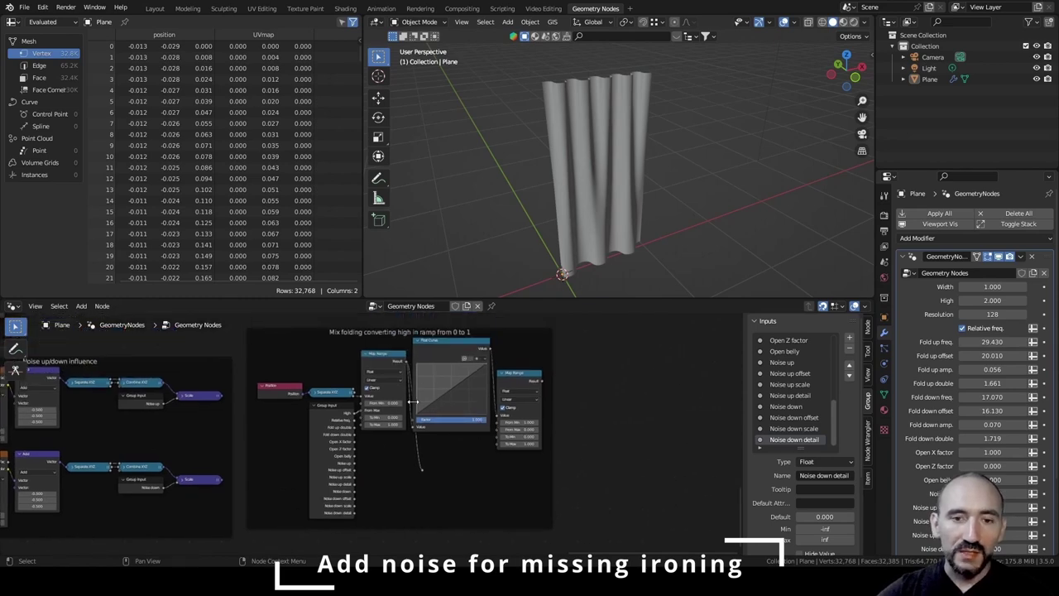
Hide the unused sockets of the Group Input in the duplicated ramp frame, keeping only High.
scroll(417, 410, "down", 15)
middle_click_drag(397, 429, 413, 432)
scroll(411, 432, "up", 9)
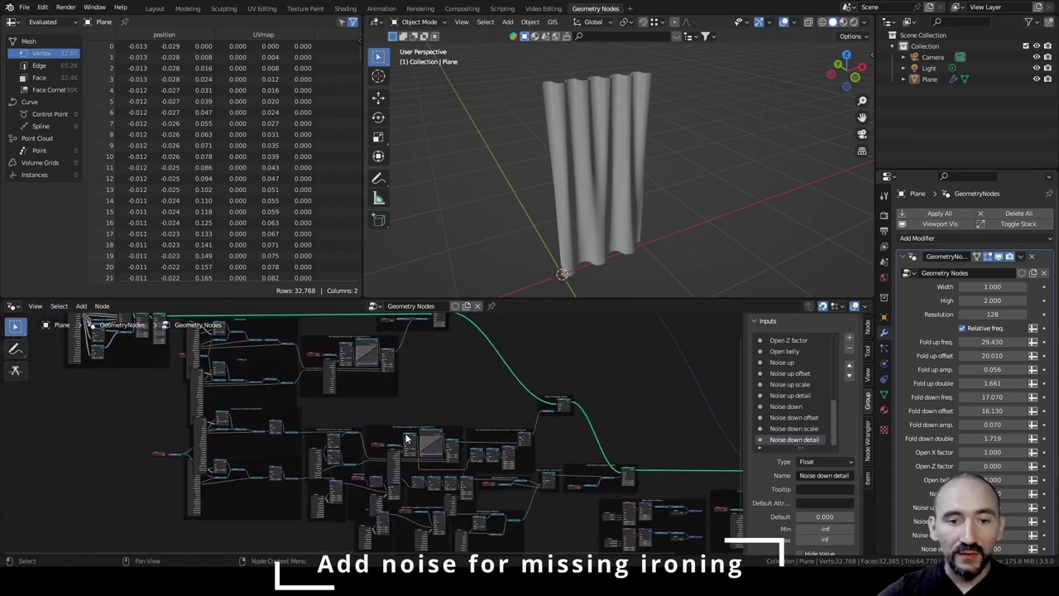
mouse_move(441, 381)
middle_mouse_down()
mouse_move(397, 427)
mouse_move(270, 308)
middle_mouse_up()
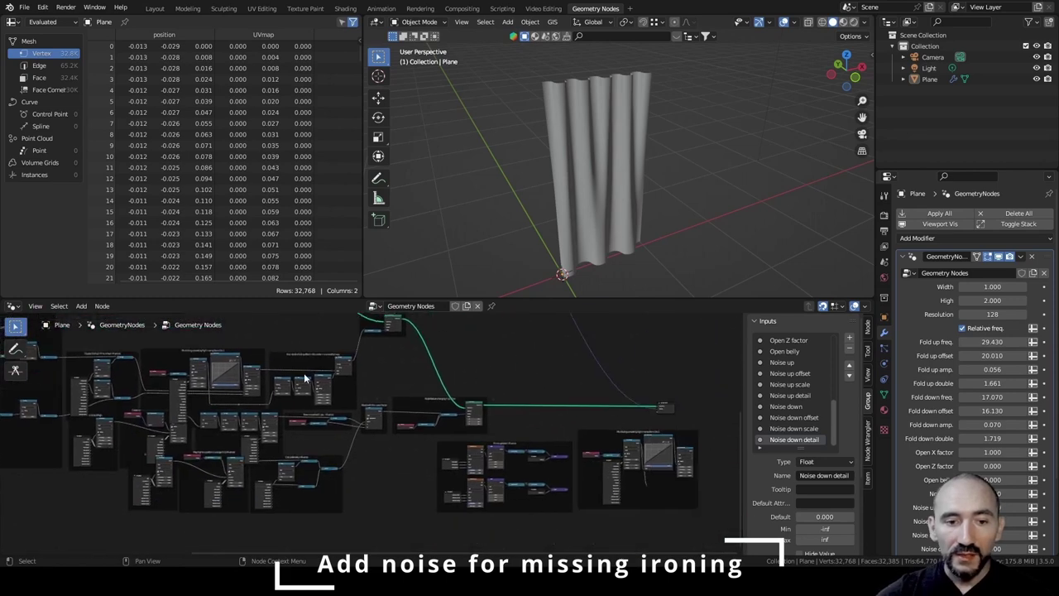
middle_click_drag(477, 408, 215, 355)
scroll(371, 411, "up", 5)
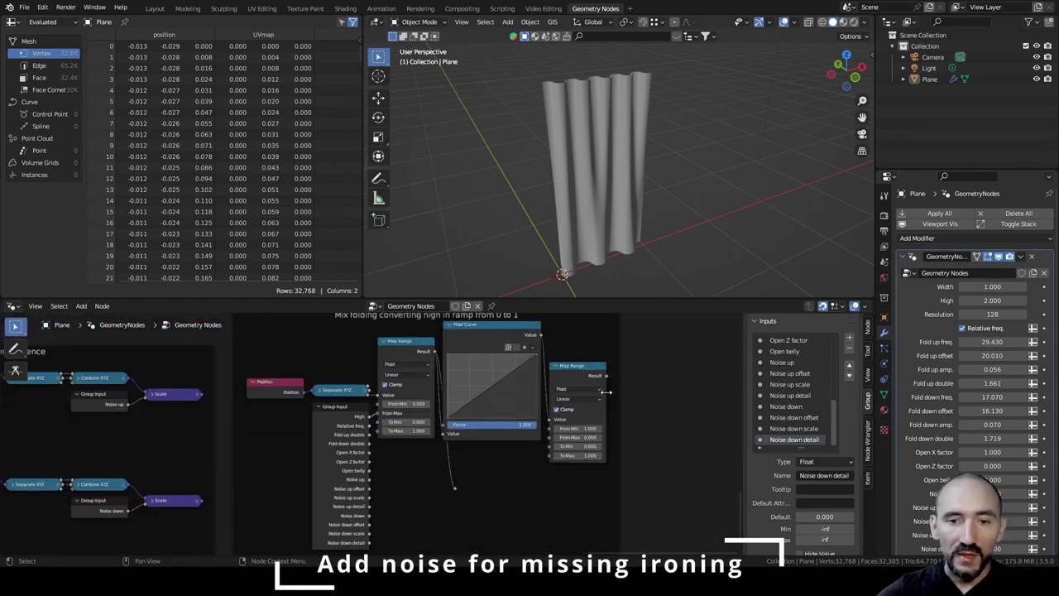
scroll(369, 424, "up", 1)
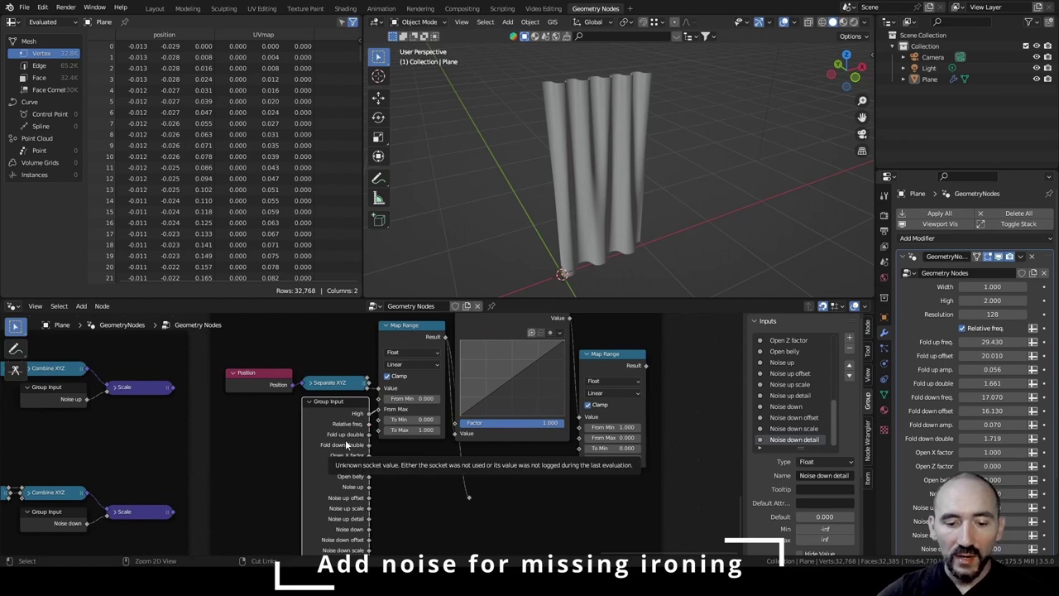
key("ctrl+h")
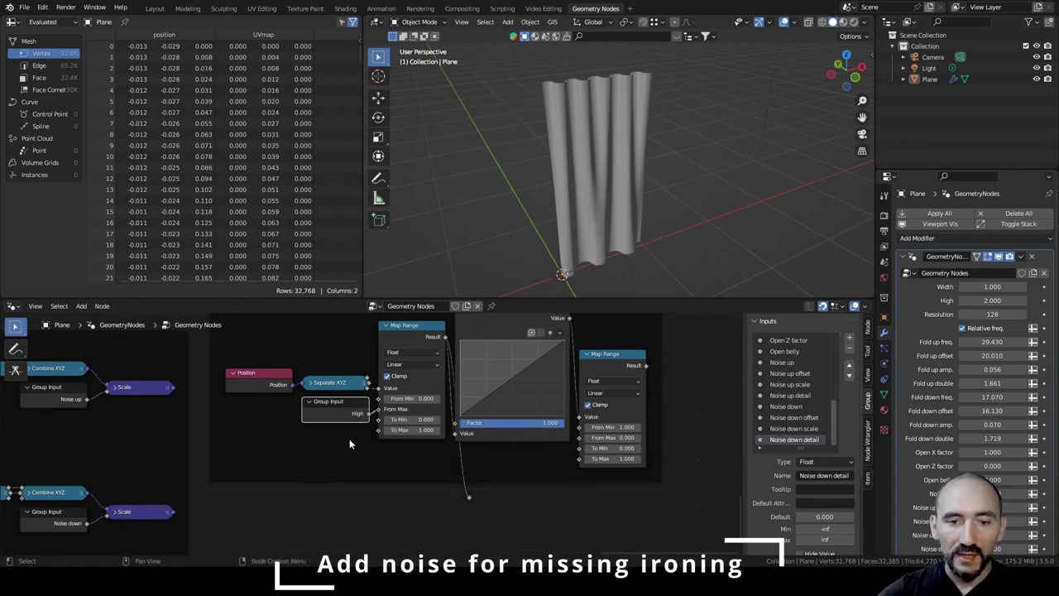
Try connecting the noise up and noise down Scale outputs to To Min and To Max of the float Map Range after the curve.
left_click_drag(172, 392, 579, 447)
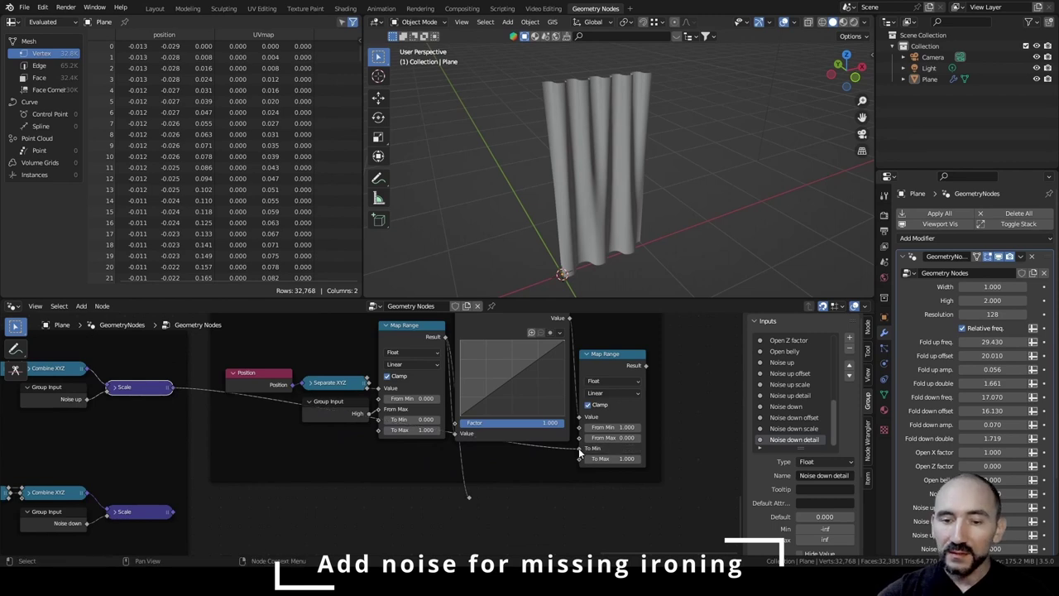
left_click_drag(172, 511, 578, 459)
middle_click_drag(601, 378, 432, 417)
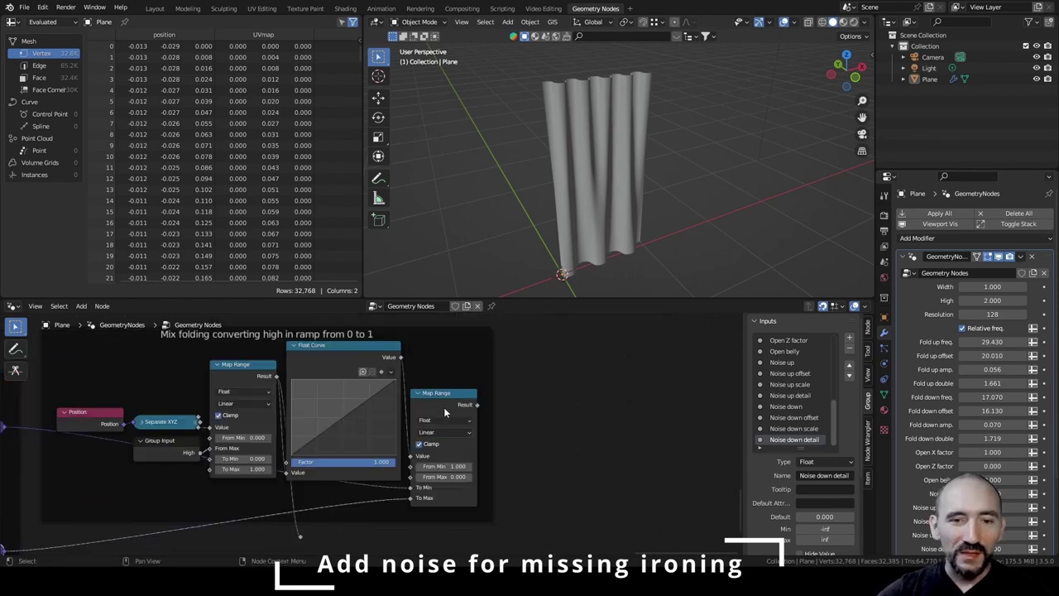
middle_click_drag(261, 449, 422, 406)
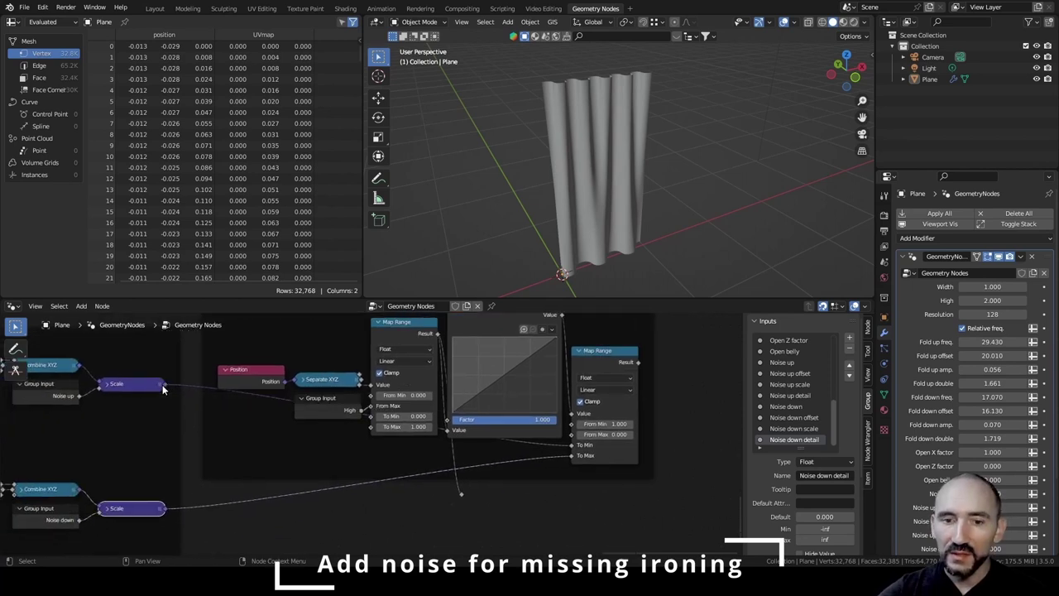
mouse_move(582, 449)
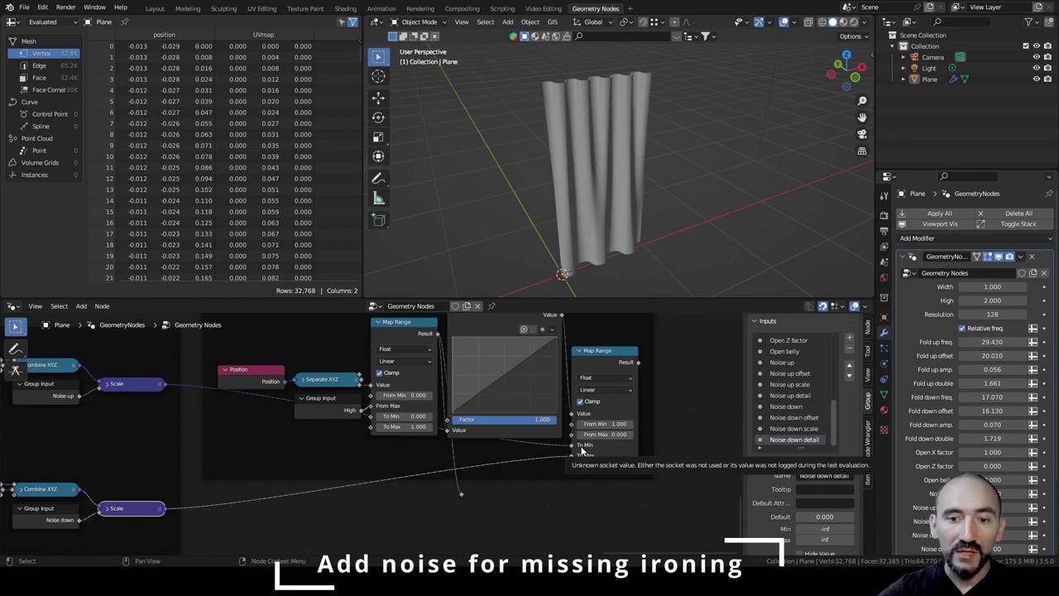
Switch the last Map Range in the duplicated frame to the Vector data type, reposition it and save the file.
middle_click_drag(594, 447, 397, 491)
left_click(426, 406)
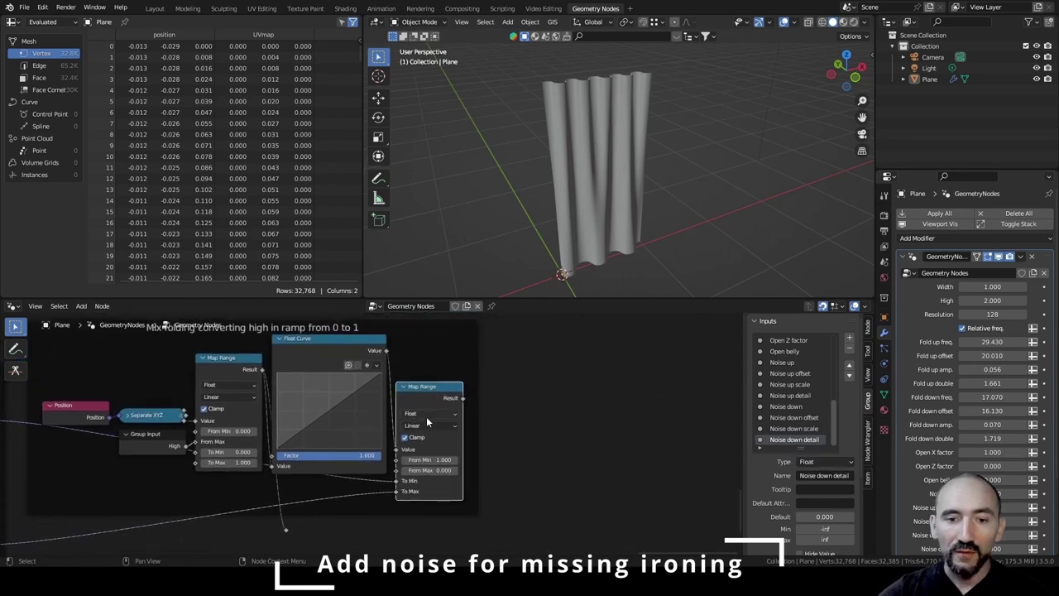
left_click(426, 414)
left_click(426, 440)
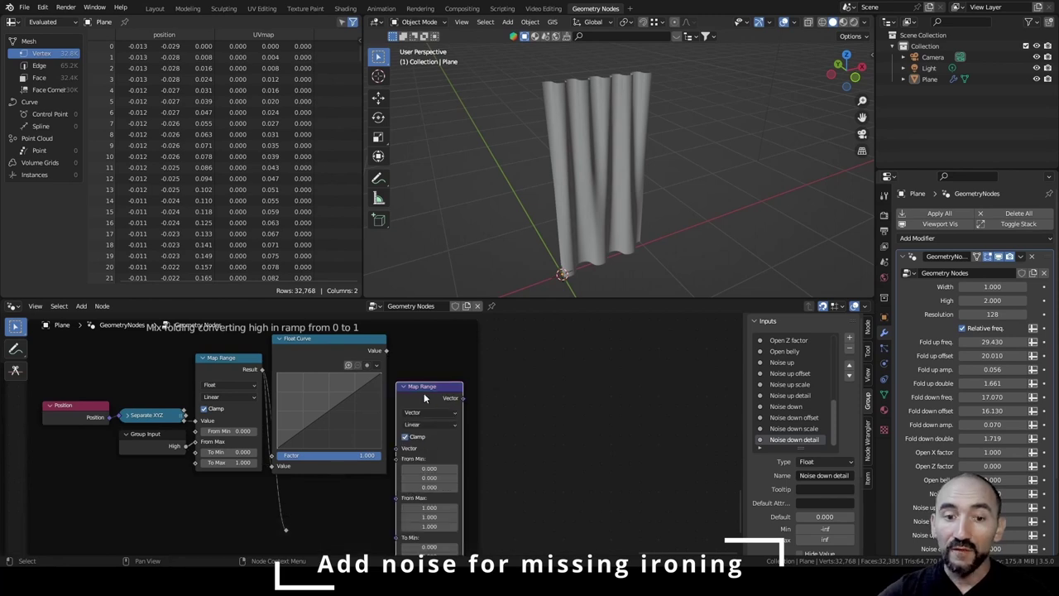
left_click_drag(424, 392, 438, 359)
key("ctrl+s")
Connect the Float Curve's Value output to the Vector input of the vector Map Range.
middle_click_drag(385, 355, 515, 361)
left_click_drag(516, 359, 539, 420)
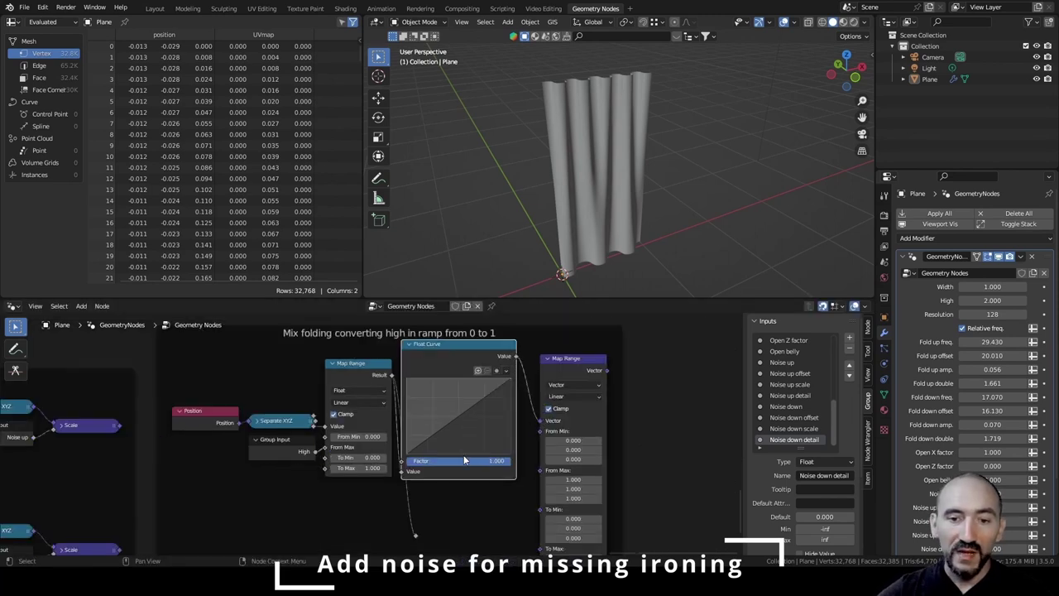
middle_click_drag(463, 454, 413, 381)
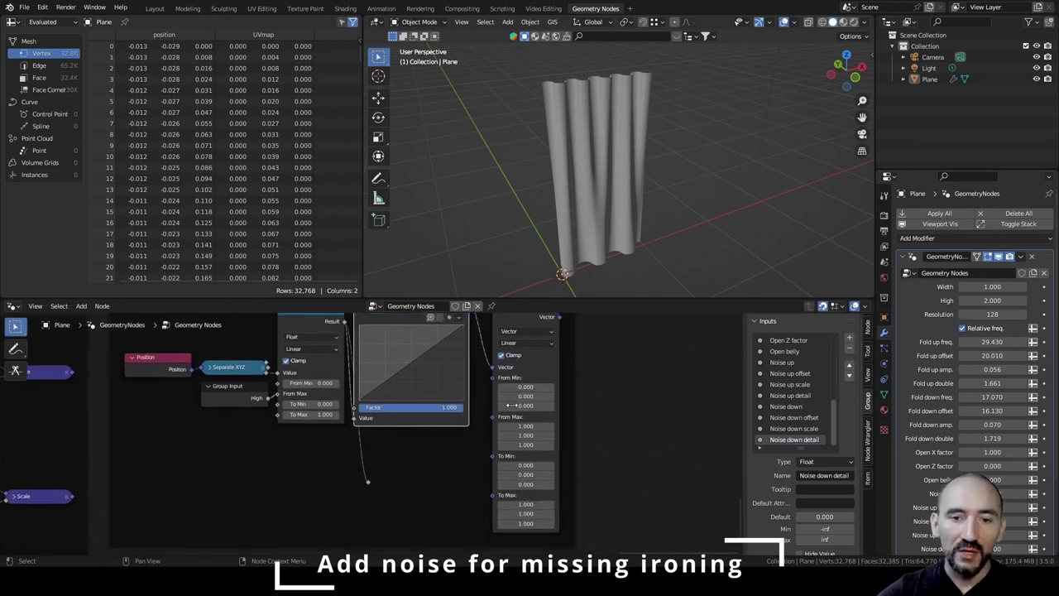
Link the noise up Scale to To Min and the noise down Scale to To Max, routing the links beneath the ramp nodes.
middle_click_drag(416, 390, 461, 368)
left_click_drag(137, 360, 558, 441)
left_click_drag(138, 482, 559, 452)
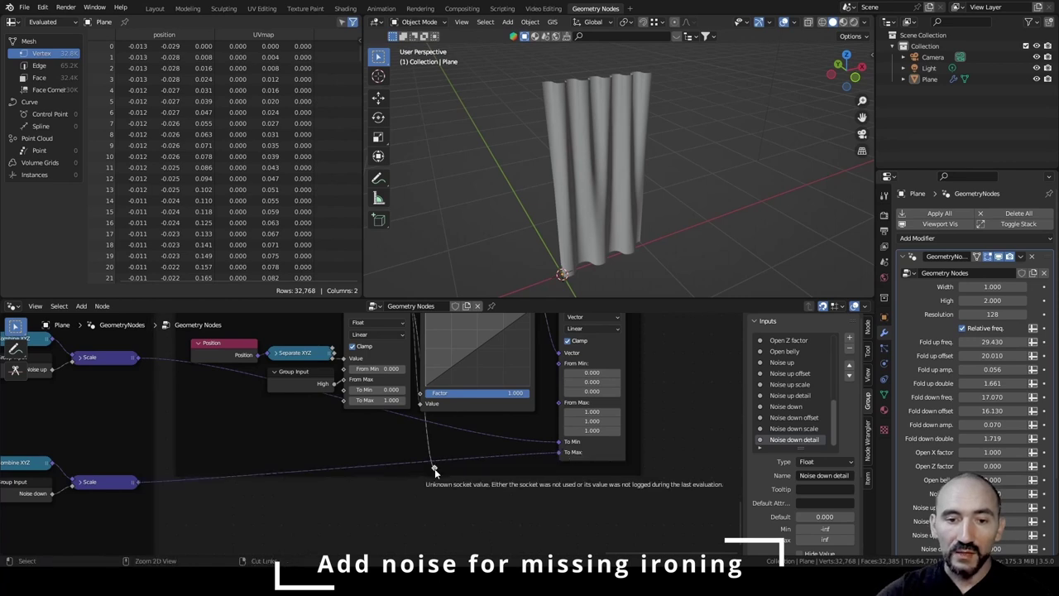
left_click_drag(434, 468, 152, 451)
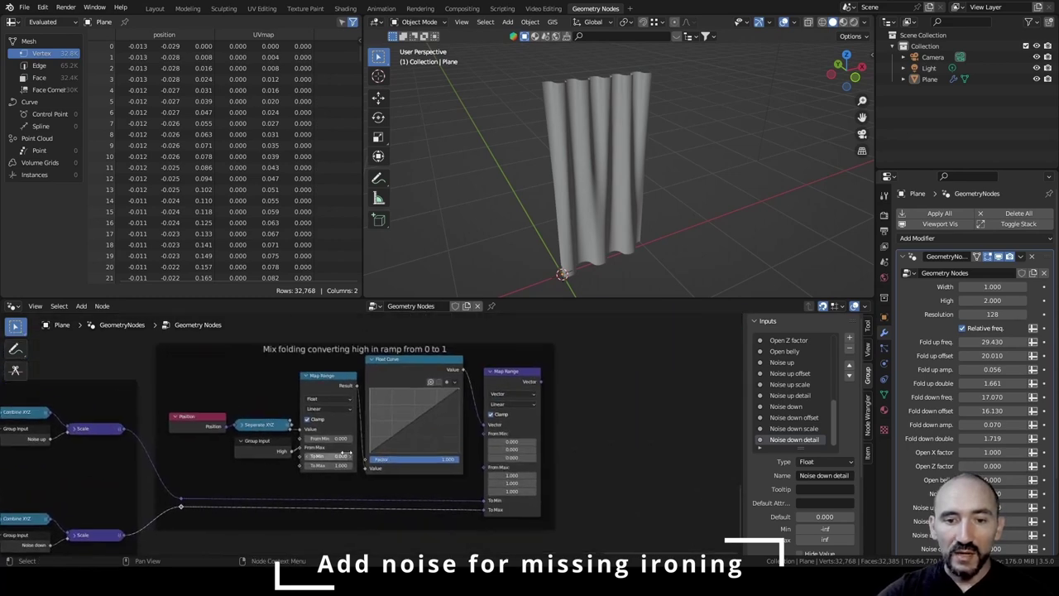
In the vector Map Range, set all From Min components to 1 and all From Max components to 0.
scroll(397, 442, "up", 3)
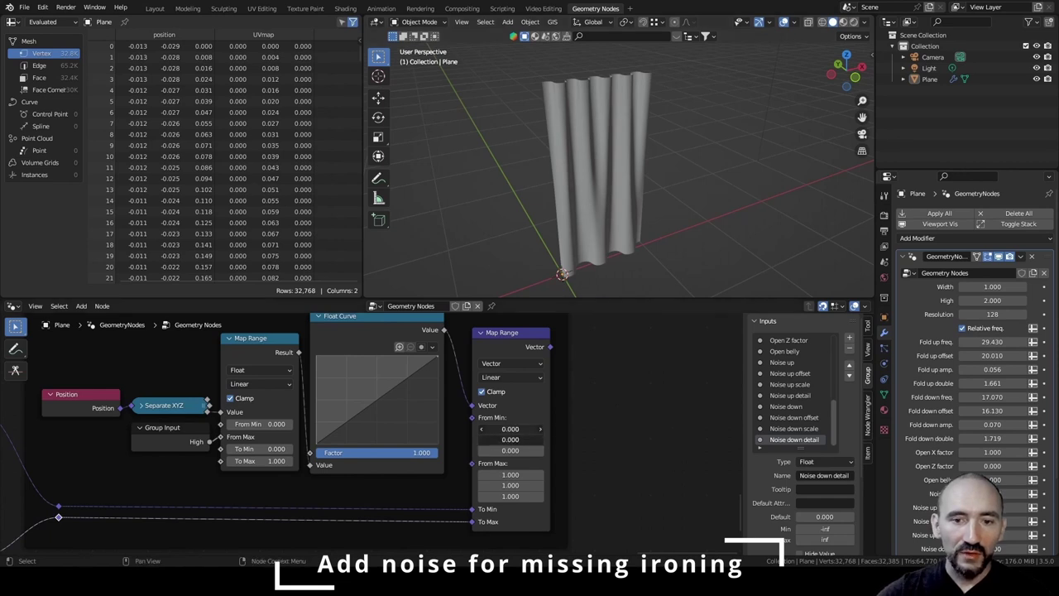
left_click(510, 474)
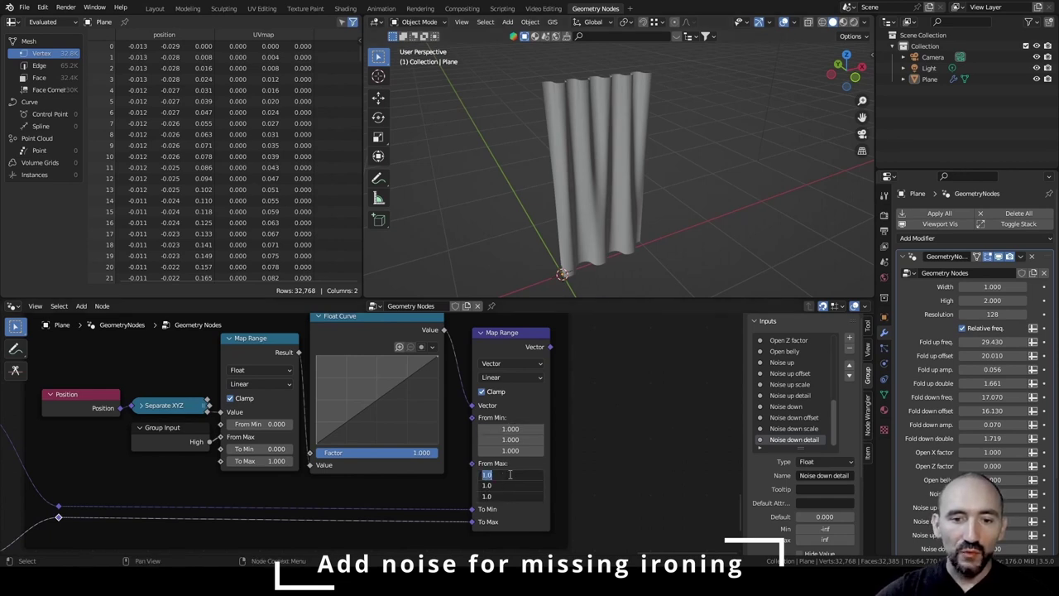
type("0")
key("Return")
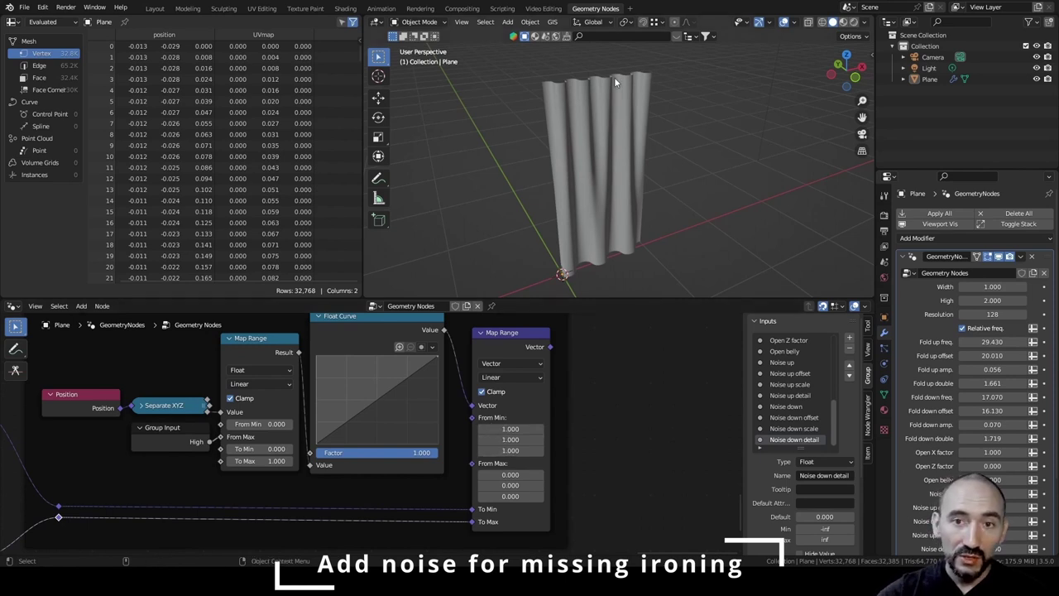
Examine how the noise up and noise down branches feed the vector Map Range in the mixing frame.
middle_click_drag(212, 442, 554, 420)
scroll(357, 392, "down", 5)
middle_click_drag(307, 380, 449, 400)
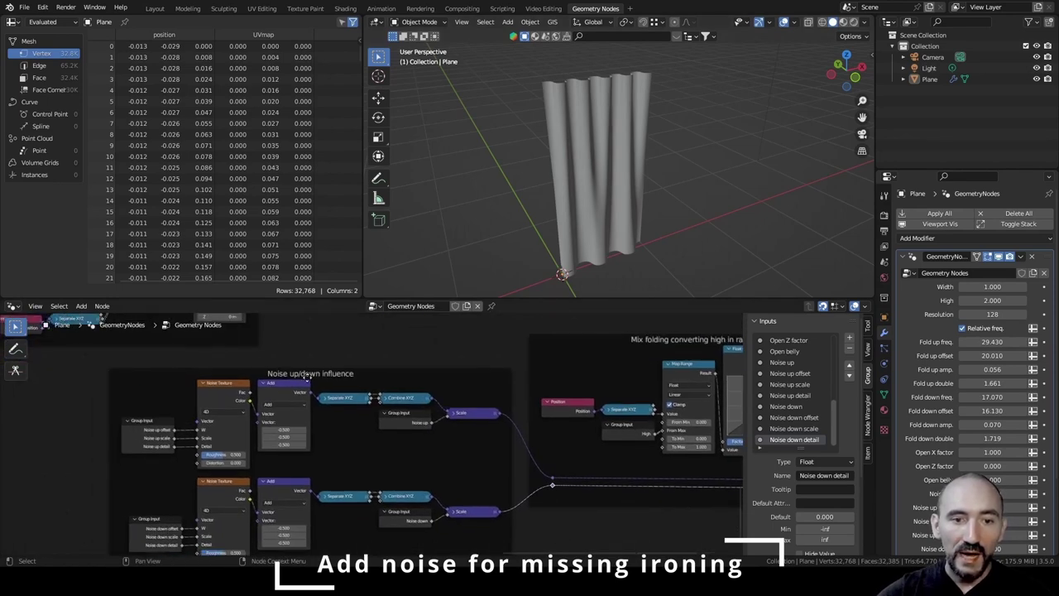
middle_click_drag(630, 398, 255, 363)
scroll(511, 413, "up", 5)
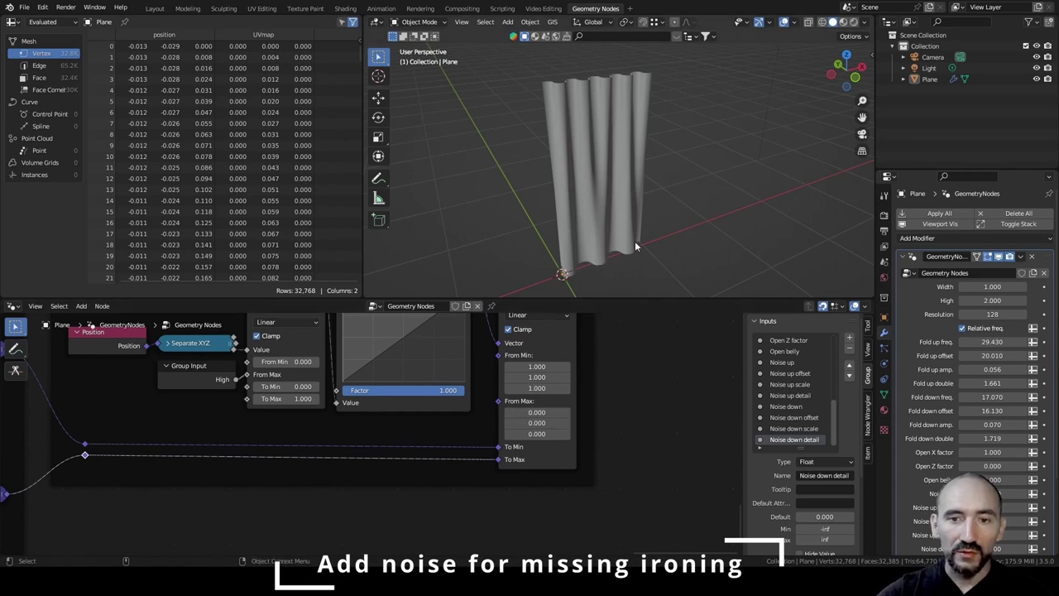
middle_click_drag(172, 495, 533, 436)
middle_click_drag(141, 412, 431, 421)
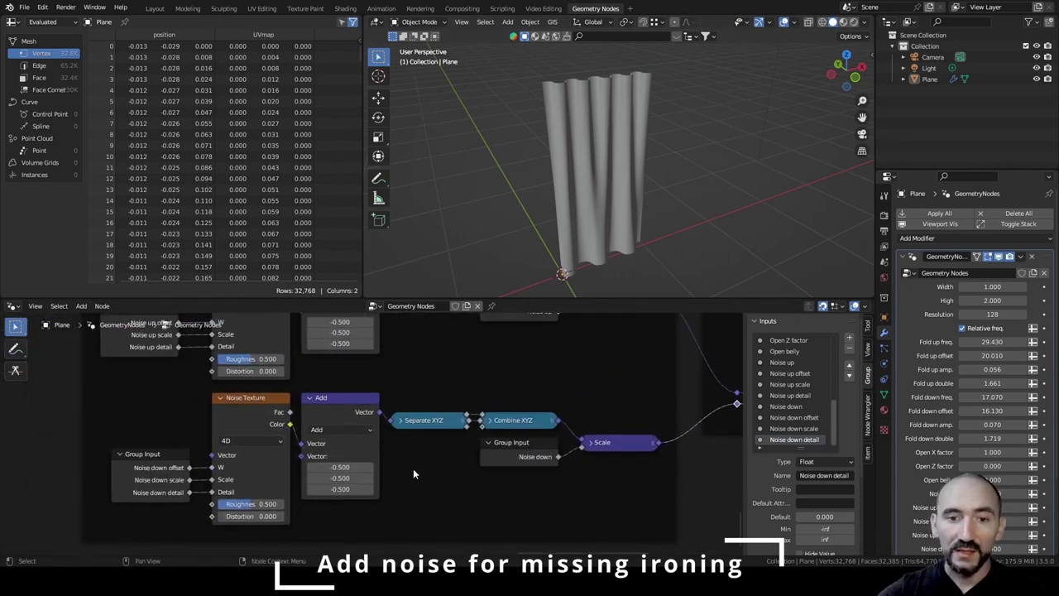
scroll(413, 468, "down", 5)
Add a Set Position node beside the vector Map Range and connect the Map Range's Vector output to its Offset.
middle_click_drag(693, 405, 350, 400)
key("F3")
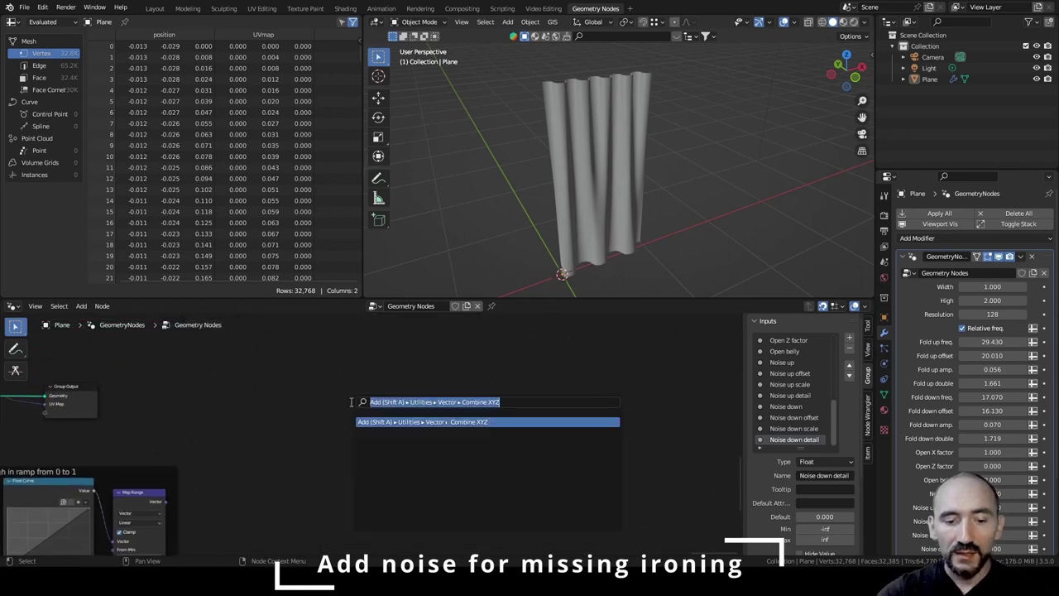
type("set posi")
key("Return")
left_click(261, 422)
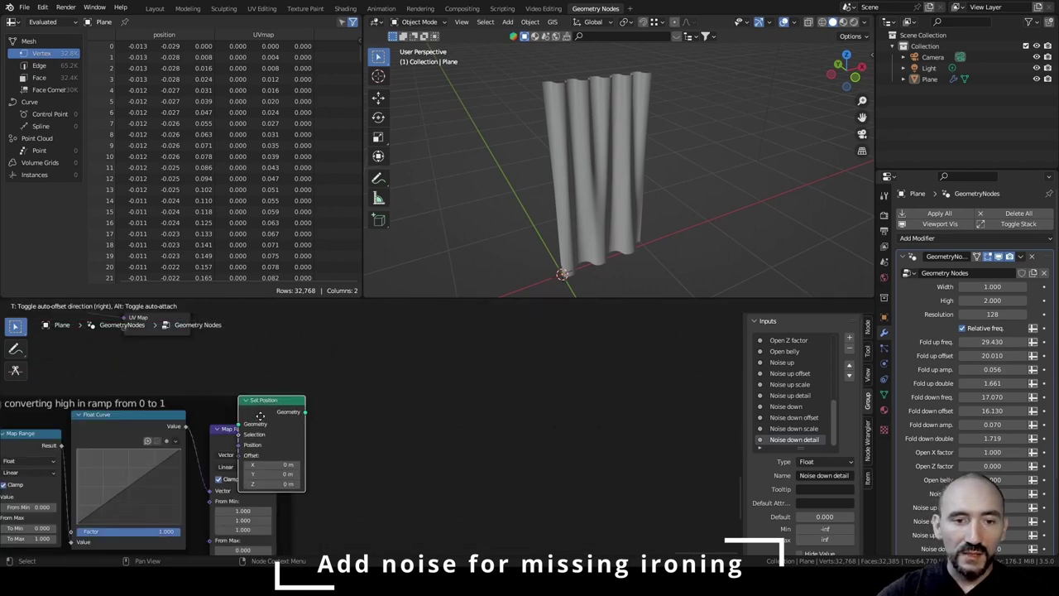
scroll(263, 424, "up", 3)
left_click_drag(242, 443, 292, 435)
left_click_drag(314, 373, 286, 379)
Move the Group Output farther along and branch the geometry link through a reroute into Set Position's Geometry input.
middle_click_drag(321, 413, 428, 472)
scroll(430, 469, "down", 5)
left_click_drag(278, 374, 620, 375)
right_click_drag(316, 353, 330, 387, "shift")
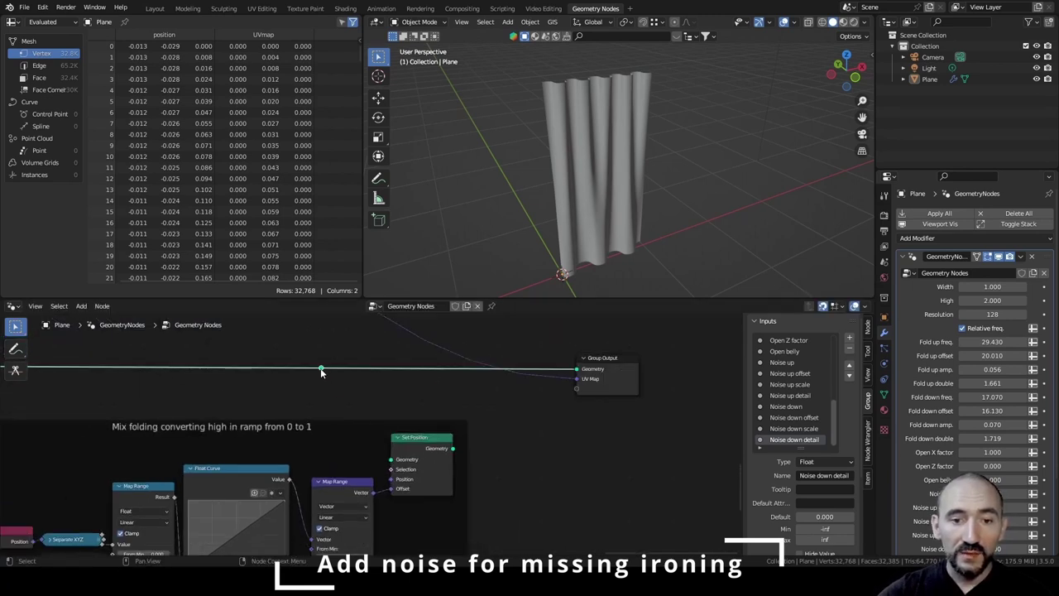
left_click_drag(321, 368, 391, 459)
Select the noise influence and ramp mixing frames together and shift them closer to the earlier node groups.
middle_click_drag(203, 369, 413, 399)
scroll(413, 398, "down", 6)
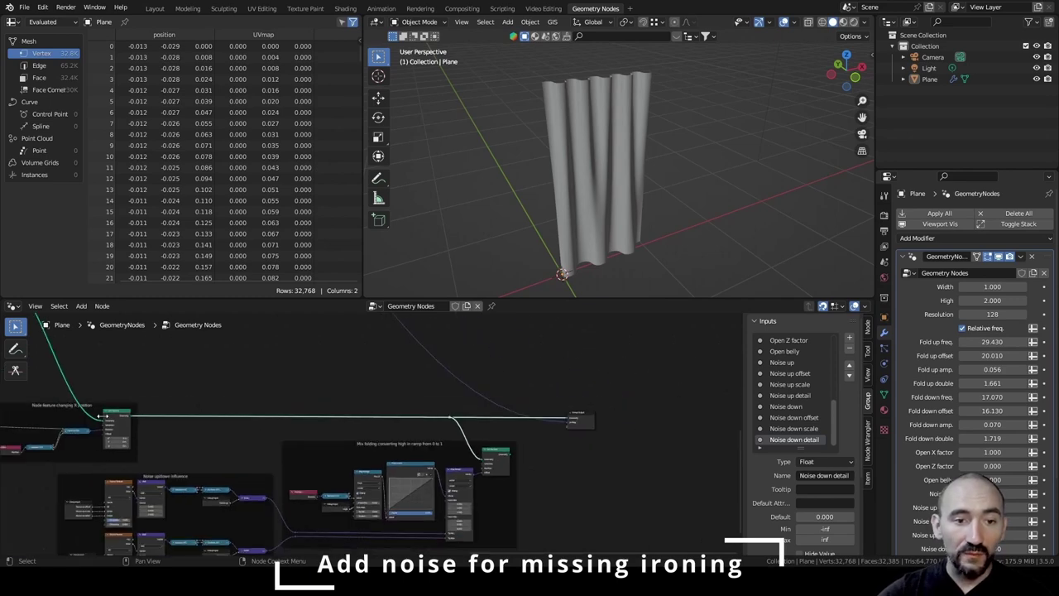
scroll(192, 423, "down", 3)
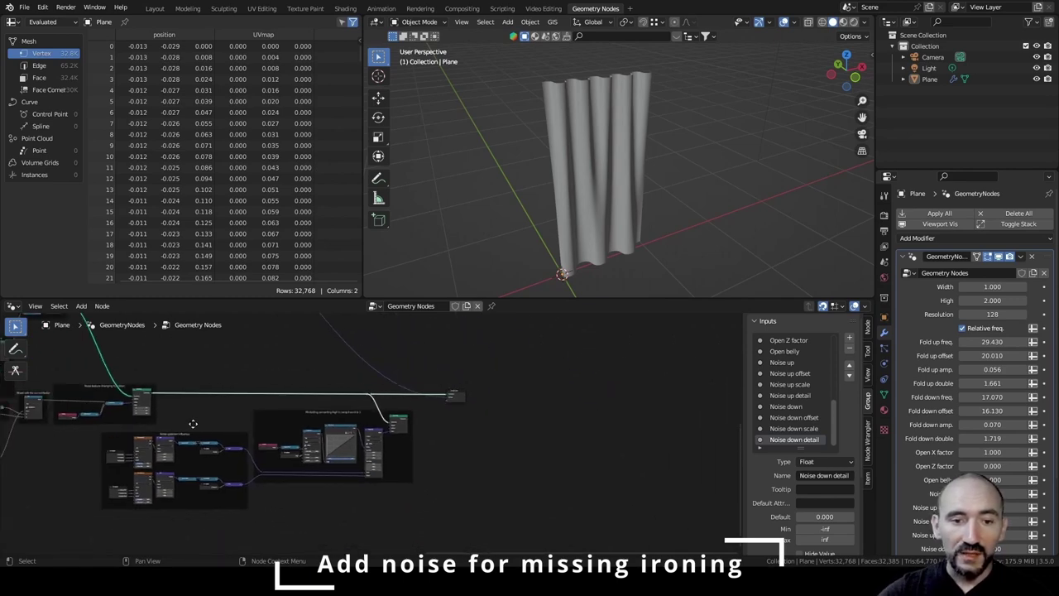
scroll(193, 423, "up", 3)
left_click_drag(406, 383, 581, 468)
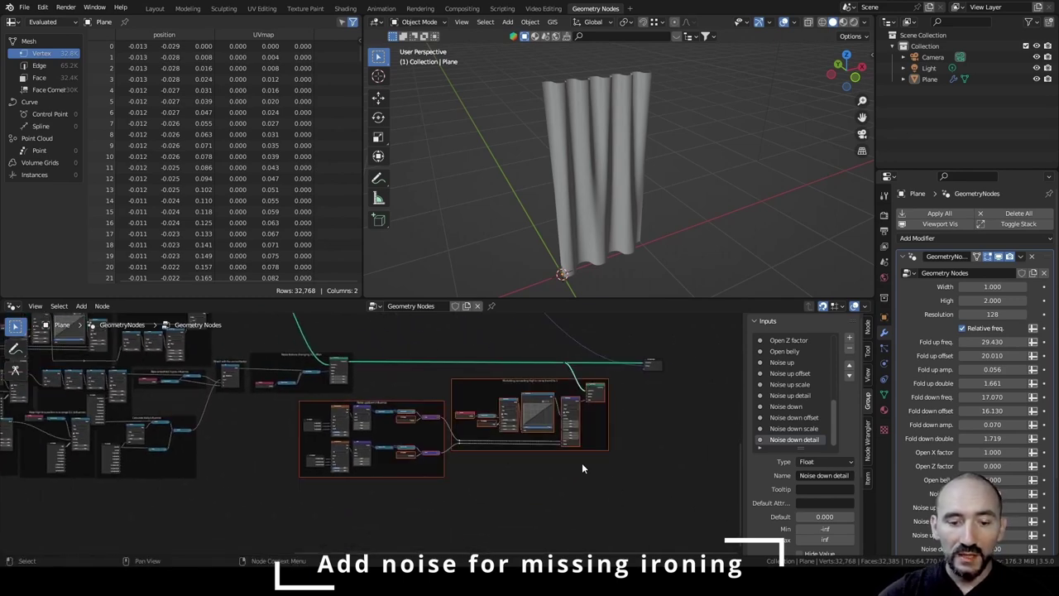
left_click_drag(508, 398, 426, 401)
left_click(576, 420)
Connect Set Position's Geometry output to the Group Output's Geometry input and place the Group Output closer to it.
middle_click_drag(579, 419, 385, 482)
scroll(488, 422, "up", 5)
left_click_drag(233, 497, 338, 425)
scroll(335, 460, "up", 2)
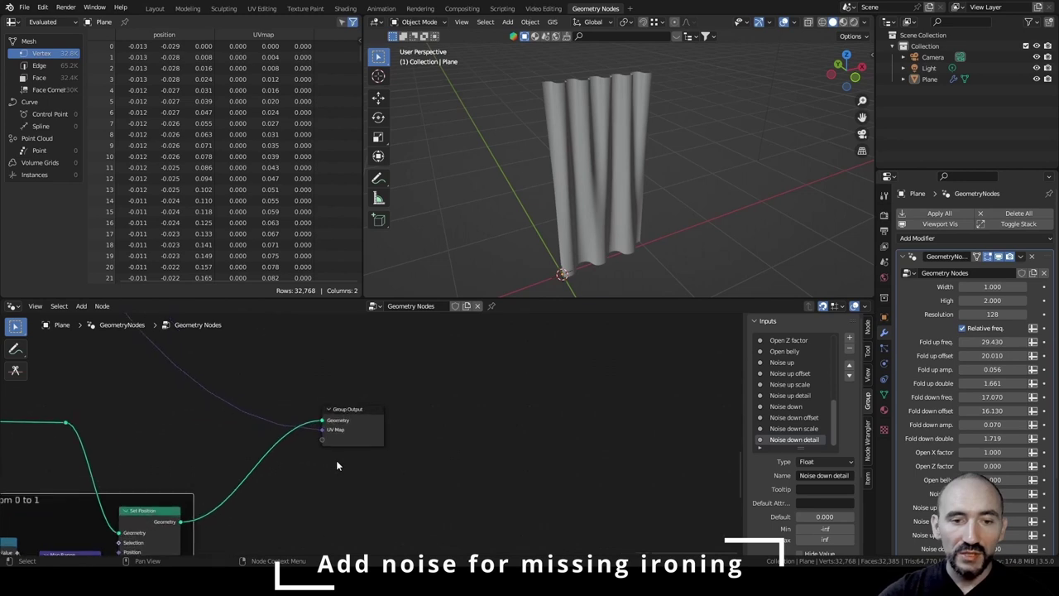
middle_click_drag(336, 460, 452, 455)
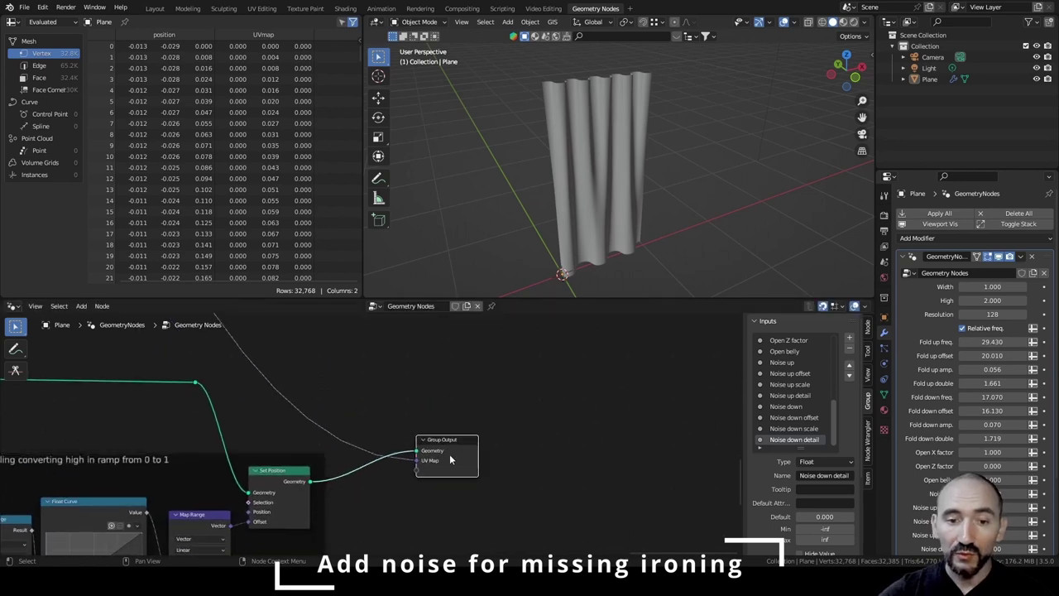
Set the modifier's Noise up to 0.160, Noise up offset to 2.140, Noise up scale to 1.570 and Noise up detail to 4.390.
scroll(969, 399, "down", 3)
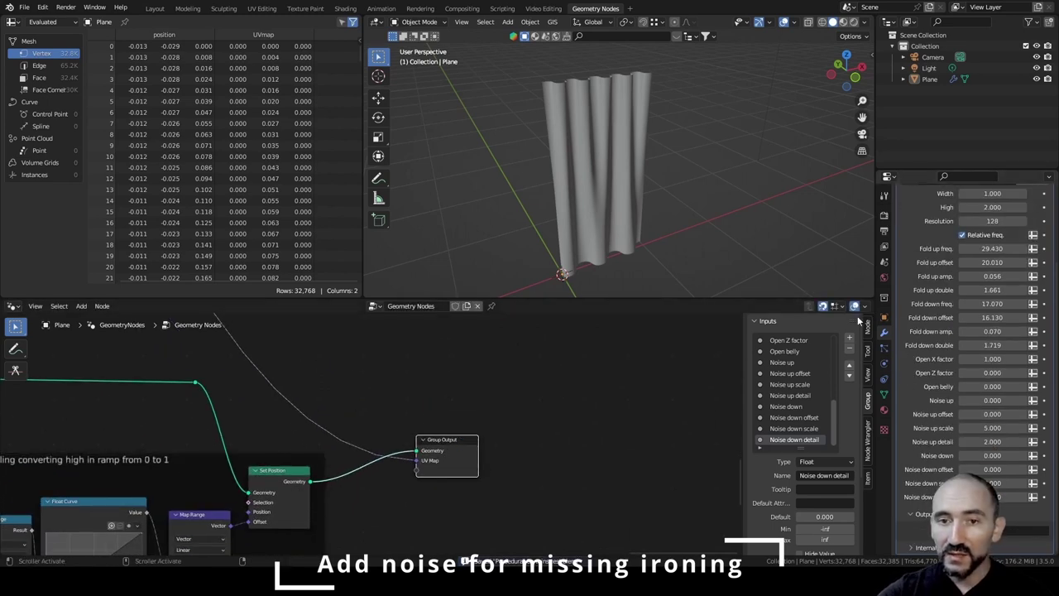
left_click_drag(973, 401, 986, 401)
scroll(693, 212, "up", 4)
middle_click_drag(693, 211, 689, 213)
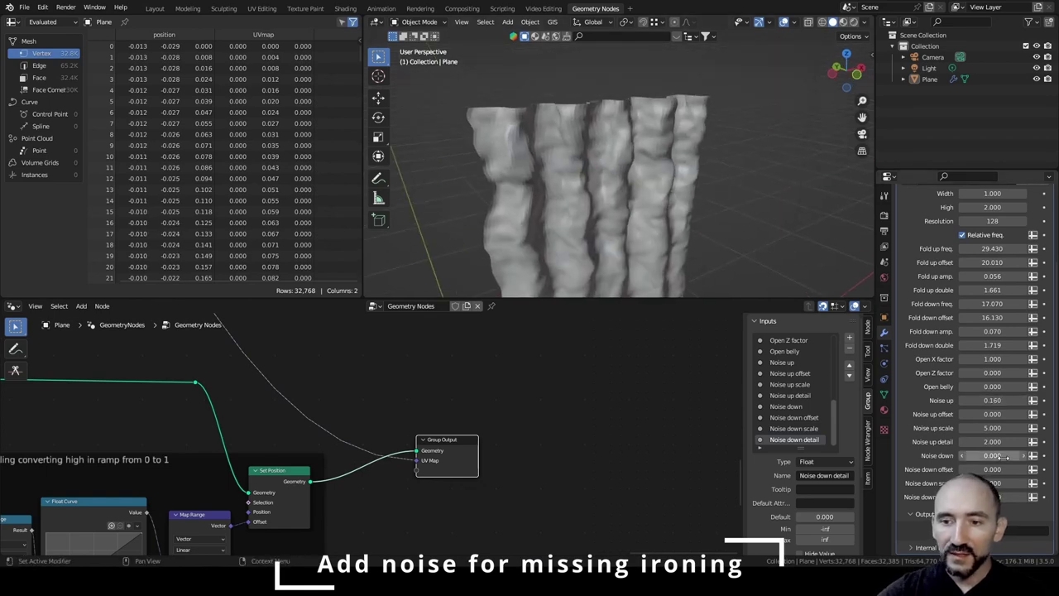
mouse_move(992, 427)
left_mouse_down()
mouse_move(964, 427)
mouse_move(1004, 442)
mouse_move(997, 414)
left_mouse_up()
scroll(683, 130, "down", 2)
left_click_drag(992, 414, 1040, 414)
middle_click_drag(719, 206, 696, 85)
scroll(678, 139, "up", 2)
Tune the modifier to Noise down 0.040, Noise down scale 1.380 and Noise up detail 3.130.
left_click_drag(983, 453, 1013, 453)
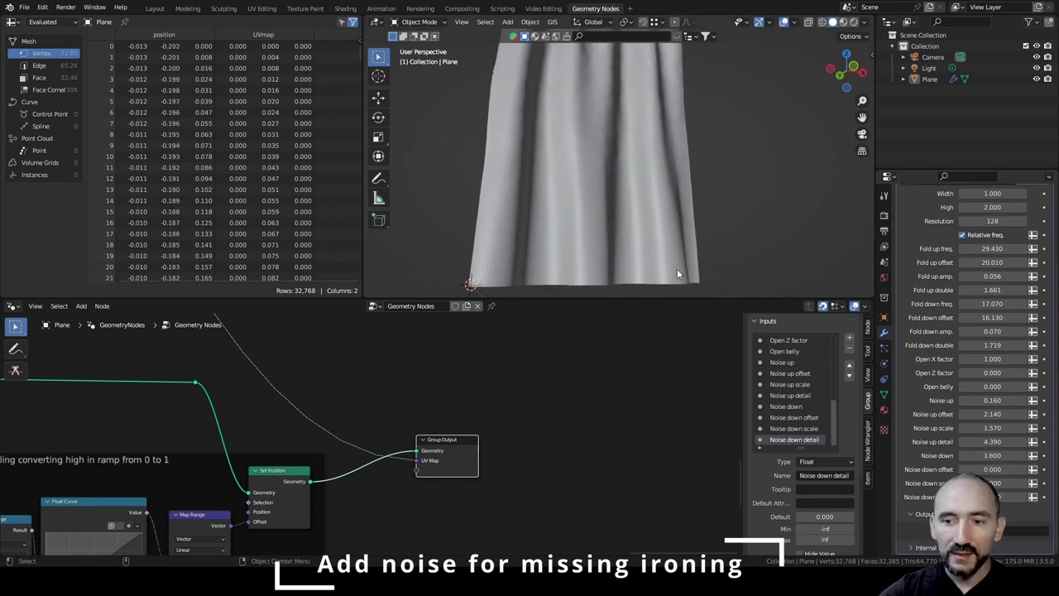
middle_click_drag(677, 268, 612, 178)
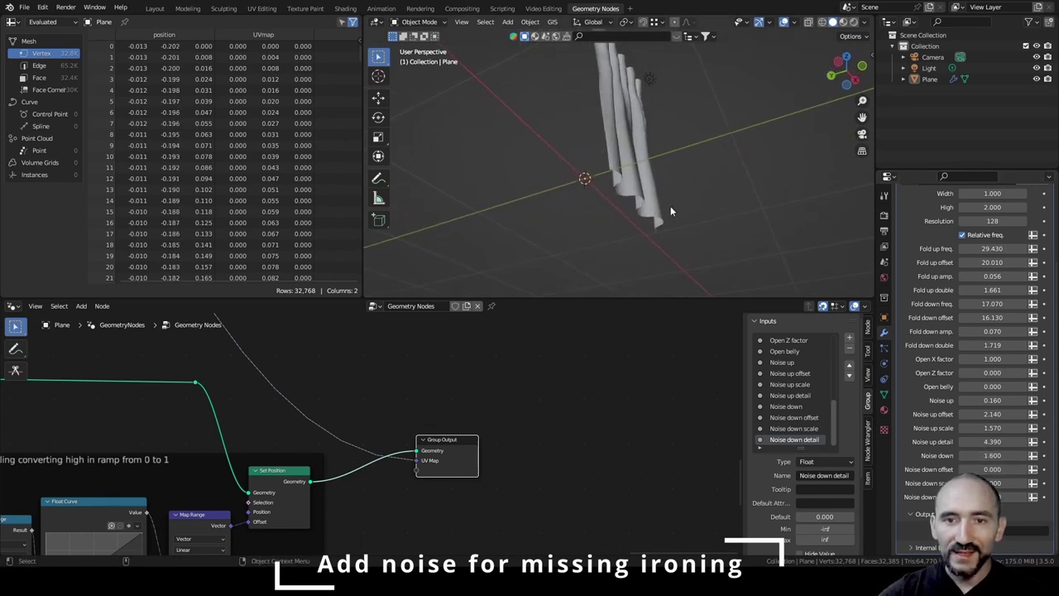
left_click_drag(988, 482, 930, 455)
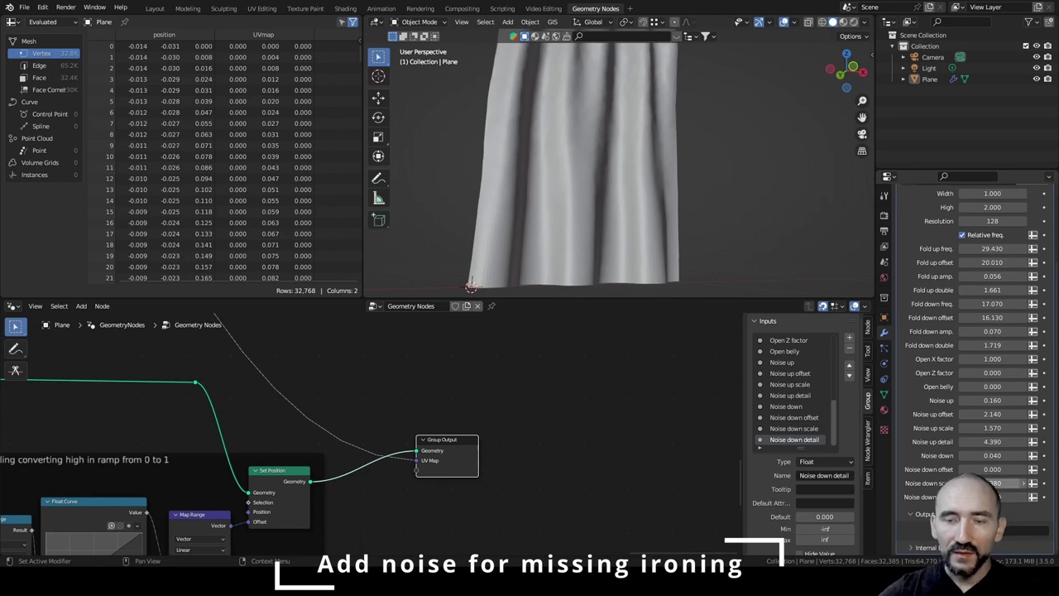
left_click_drag(992, 440, 972, 441)
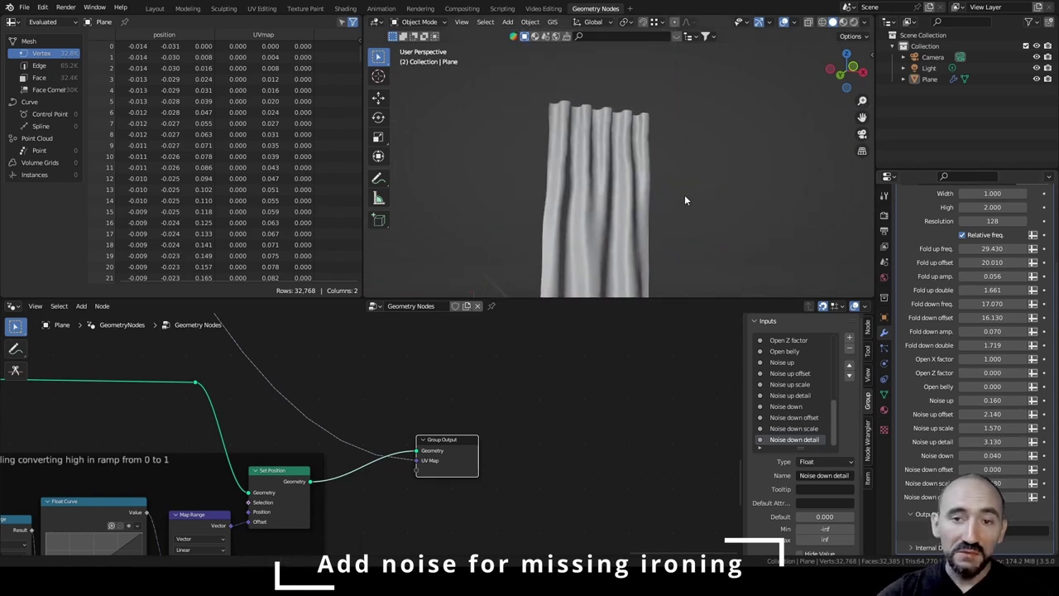
mouse_move(684, 194)
middle_mouse_down()
mouse_move(619, 130)
mouse_move(702, 153)
mouse_move(507, 139)
mouse_move(693, 135)
mouse_move(646, 153)
mouse_move(690, 154)
mouse_move(685, 144)
middle_mouse_up()
middle_click_drag(571, 106, 576, 149)
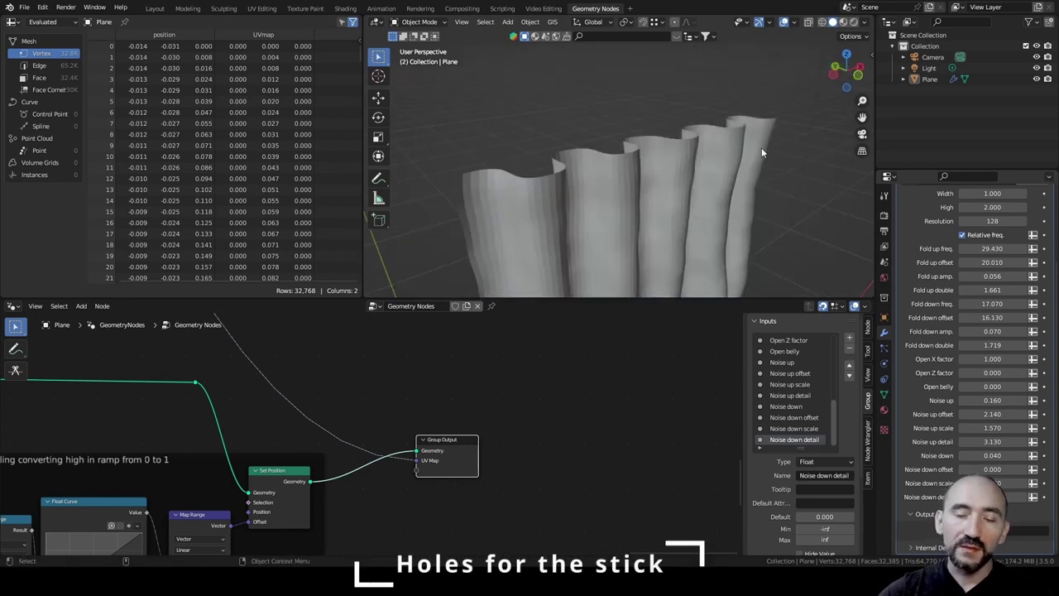
Add a group input after Noise down detail, set its type to Material and name it Curtain.
mouse_move(743, 149)
middle_mouse_down()
mouse_move(701, 152)
mouse_move(754, 114)
mouse_move(718, 97)
middle_mouse_up()
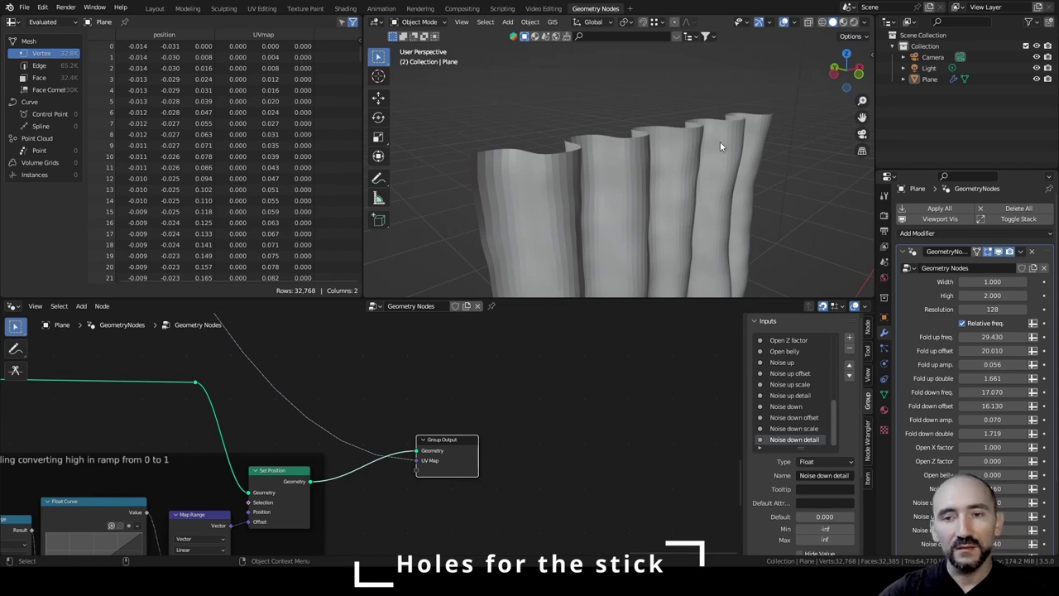
mouse_move(455, 169)
middle_mouse_down()
mouse_move(637, 176)
mouse_move(614, 170)
middle_mouse_up()
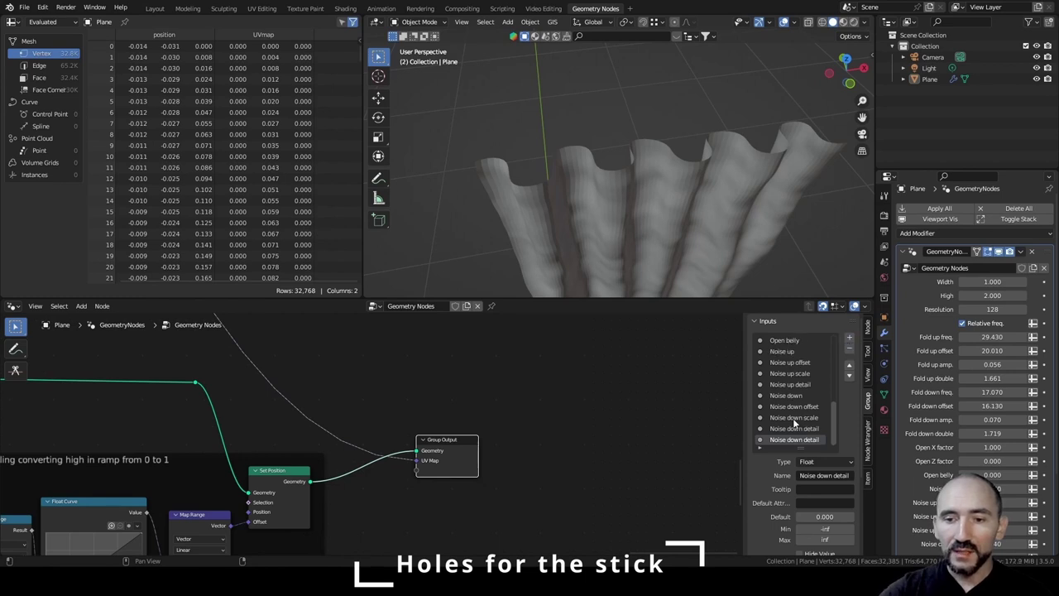
left_click(824, 460)
left_click(822, 440)
left_click(824, 475)
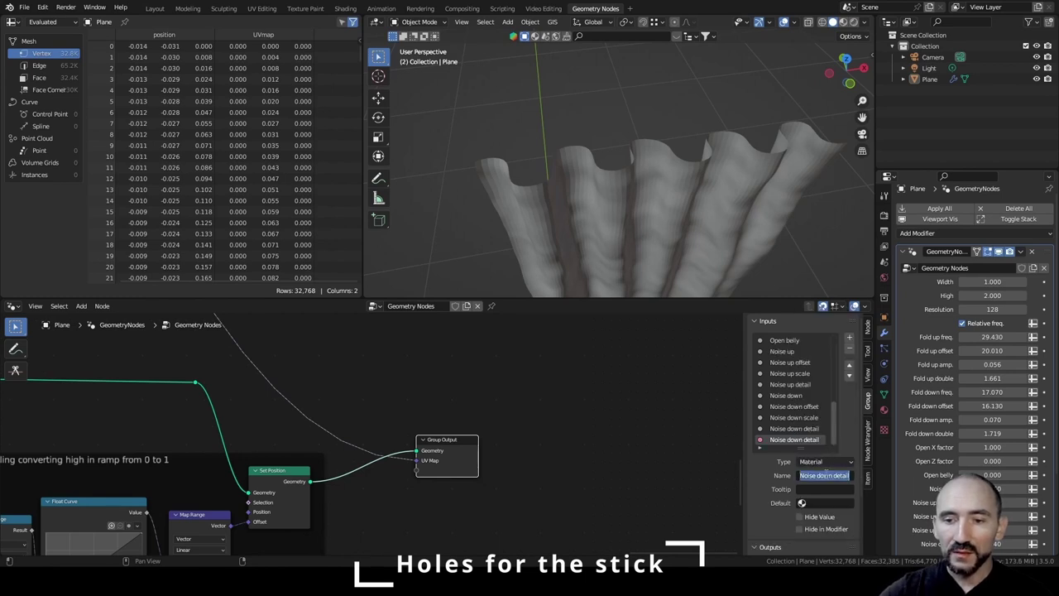
type("Curtain")
key("Return")
scroll(951, 467, "down", 3)
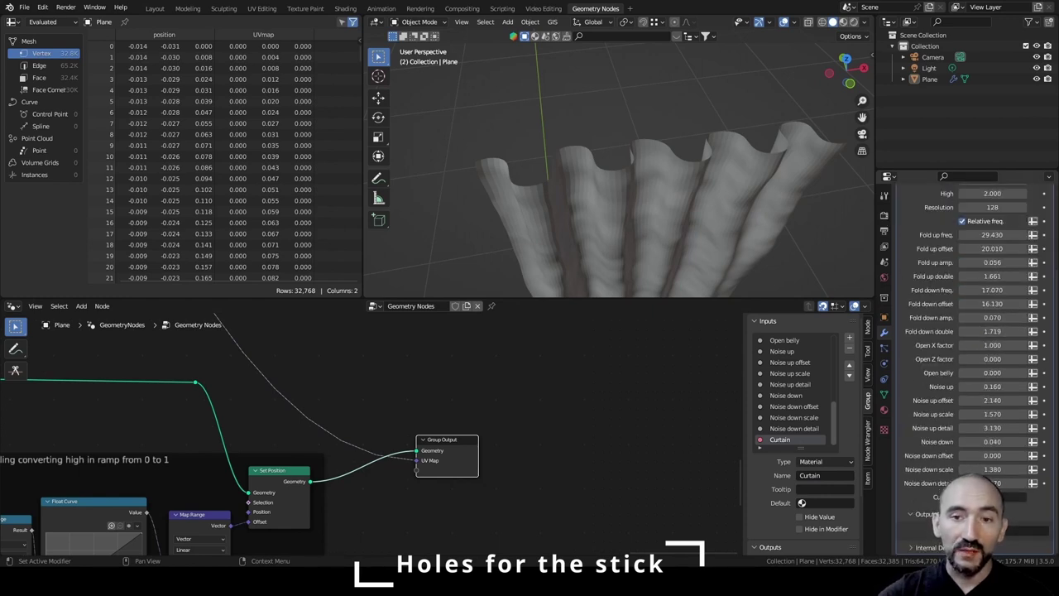
scroll(653, 215, "down", 2)
Add another group input below Curtain, temporarily name it S and change its type to Float.
middle_click_drag(653, 215, 628, 187)
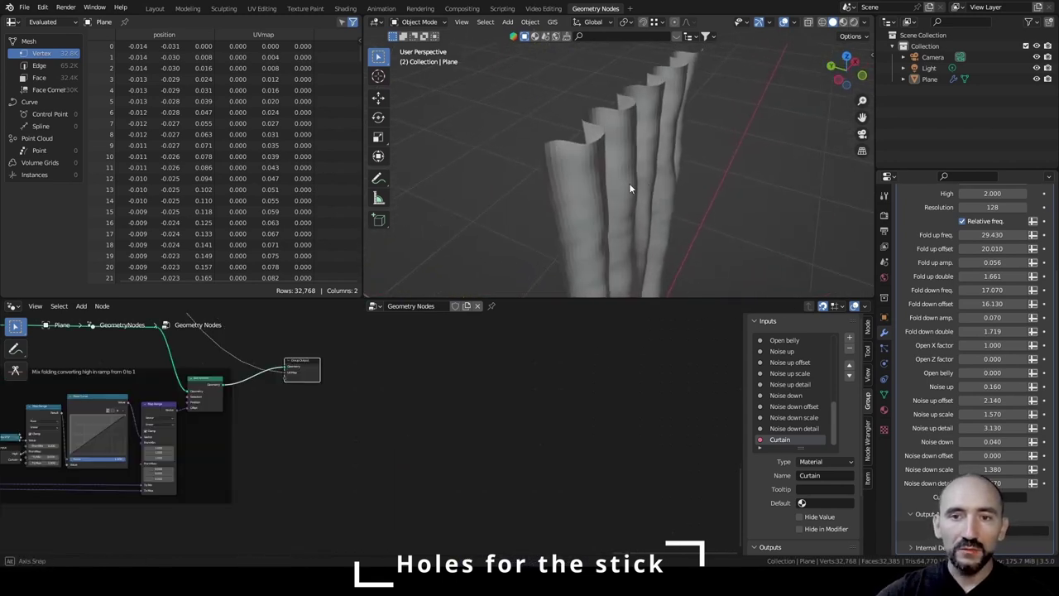
scroll(628, 187, "up", 2)
left_click(849, 338)
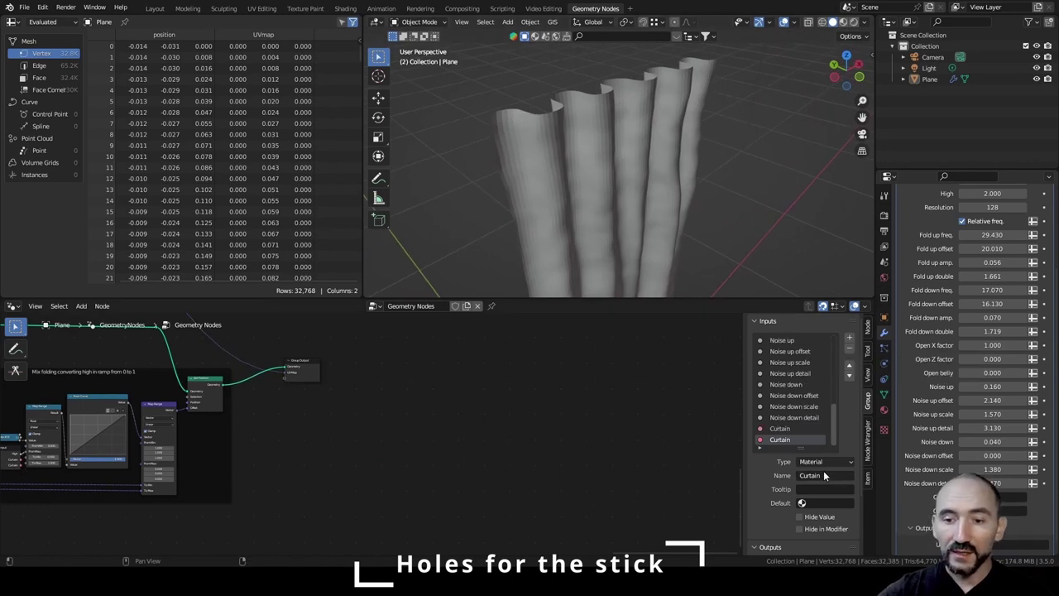
double_click(824, 474)
type("S")
key("Return")
left_click(824, 461)
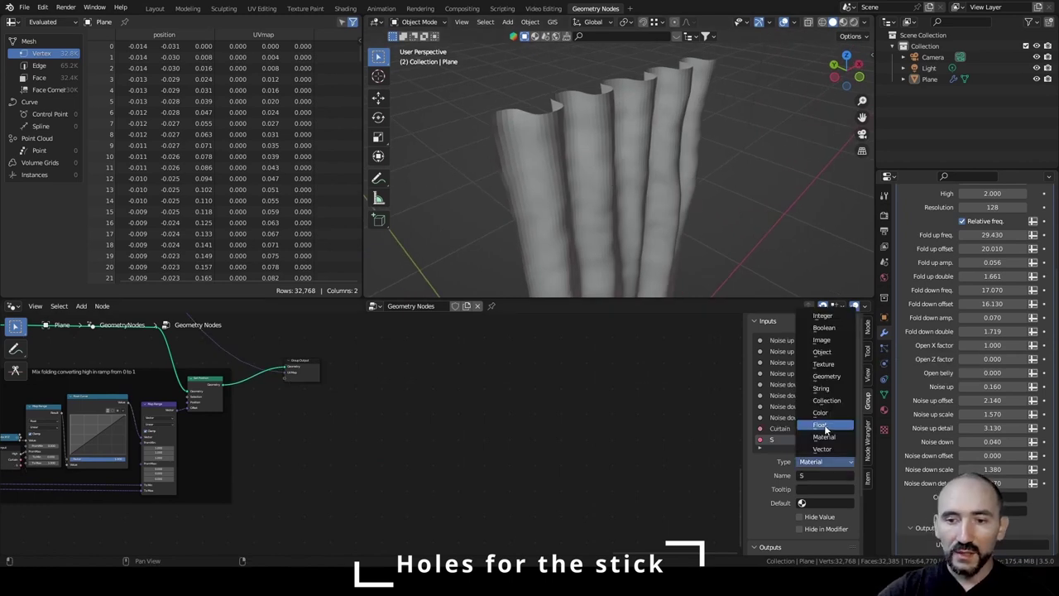
left_click(824, 426)
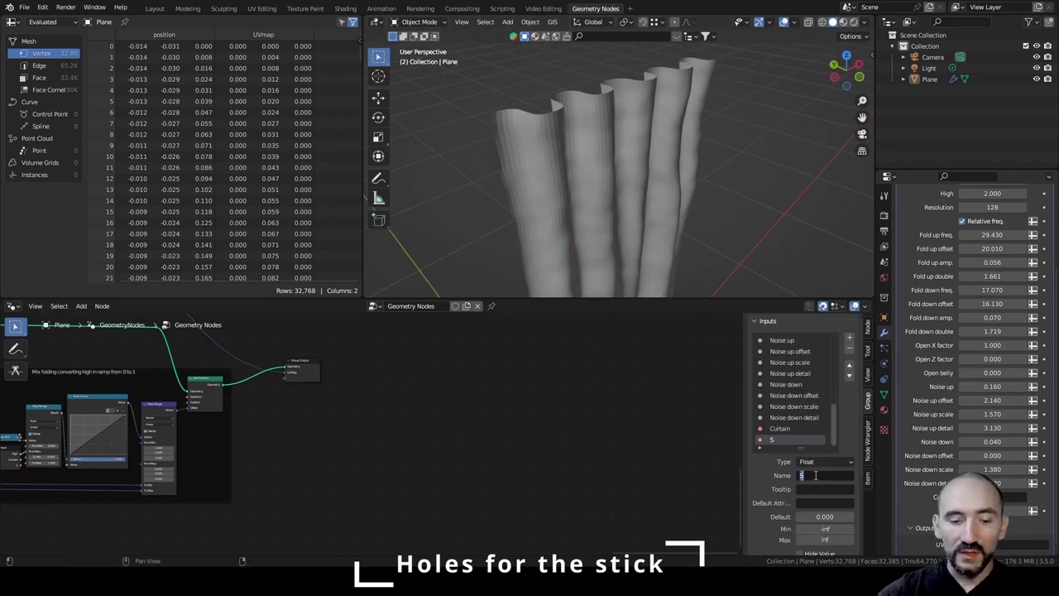
Name the new Float input Stick width and set its minimum to 0.
left_click(824, 474)
type("sTICK WIDTH")
key("Tab")
key("Tab")
key("Tab")
key("Tab")
key("Tab")
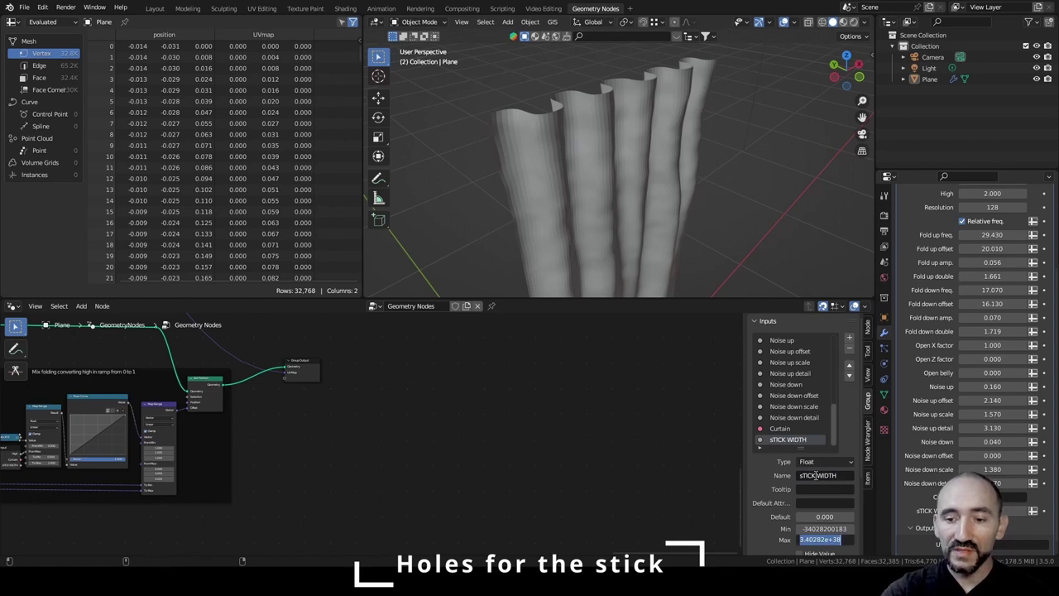
key("shift+Tab")
type("0")
key("Return")
left_click(816, 475)
type("Stick width")
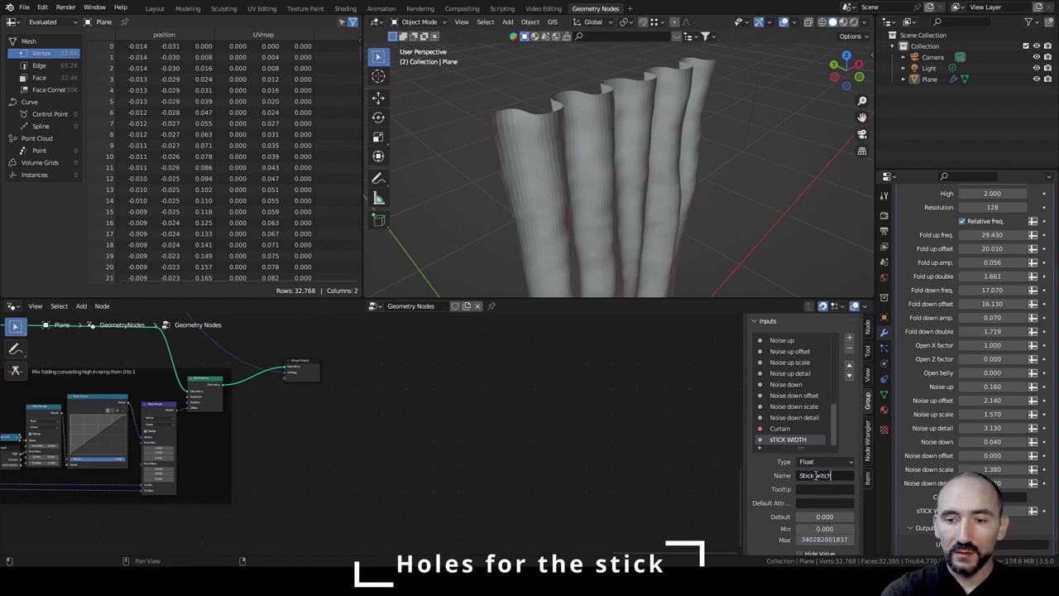
key("Return")
Add a Boolean group input named Show stick and move it above Stick width.
left_click(850, 342)
left_click(825, 461)
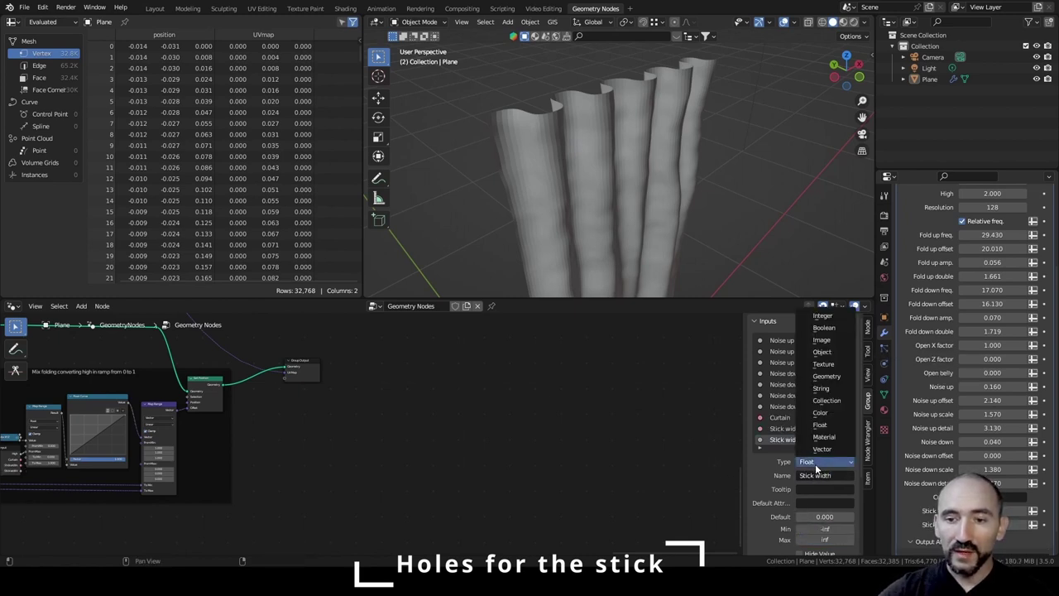
left_click(820, 441)
left_click(817, 475)
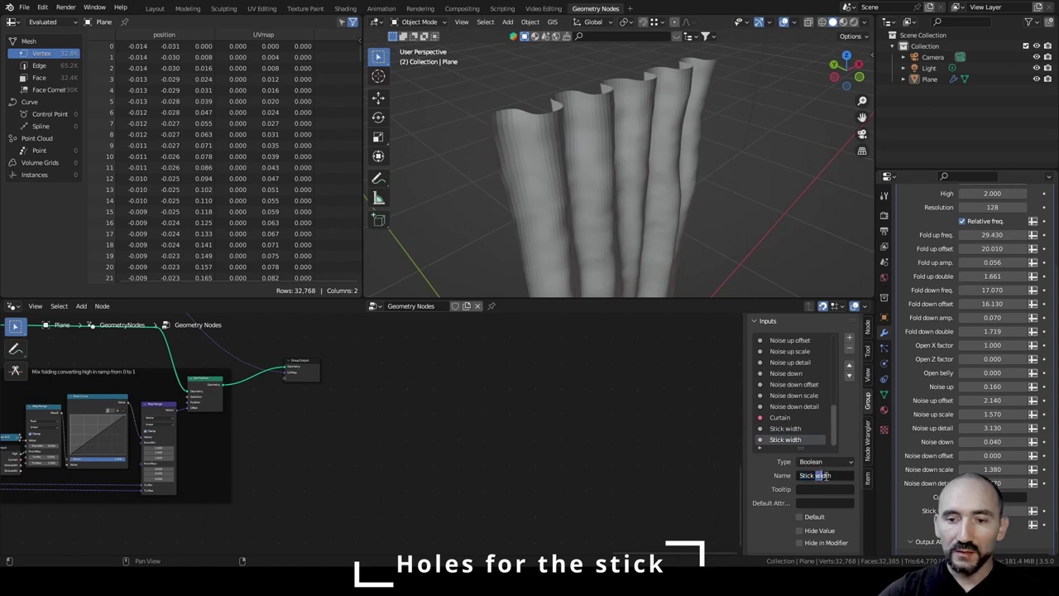
key("BackSpace")
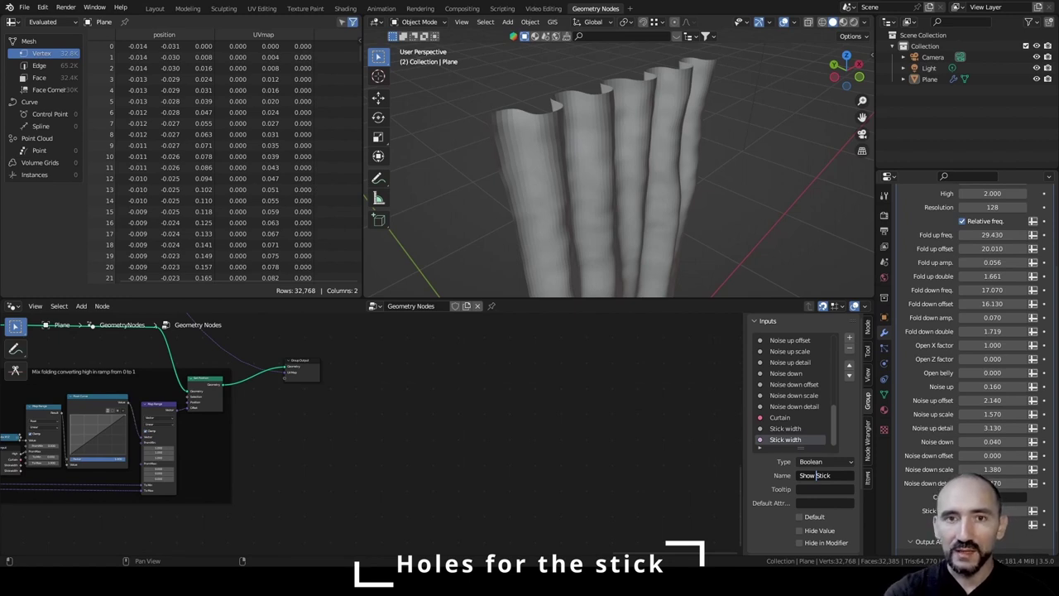
key("BackSpace")
type("s")
left_click(850, 364)
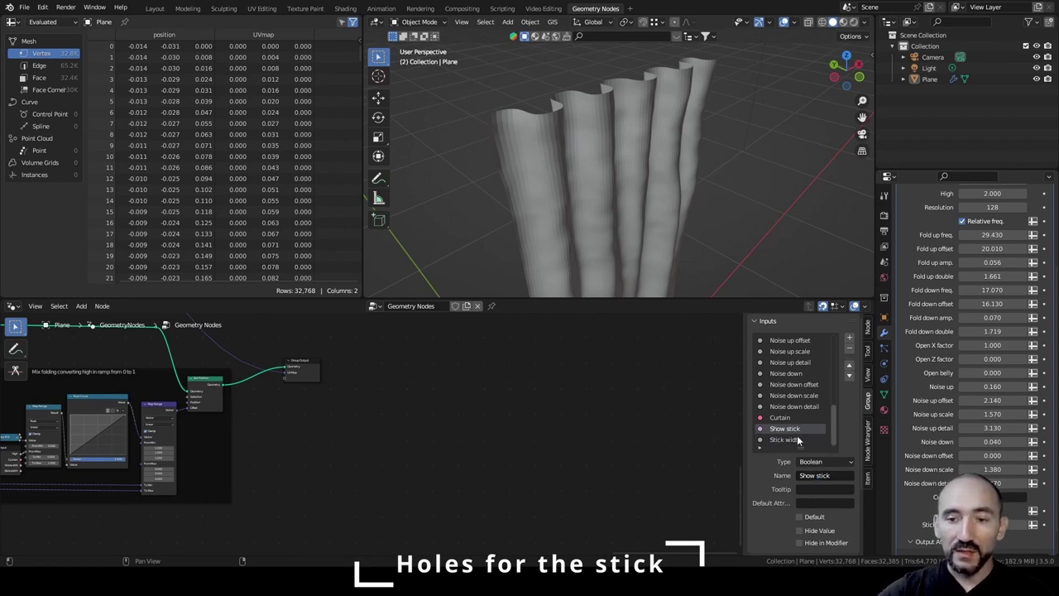
Add a Boolean group input named Stick centered and place it below Stick width.
left_click(793, 438)
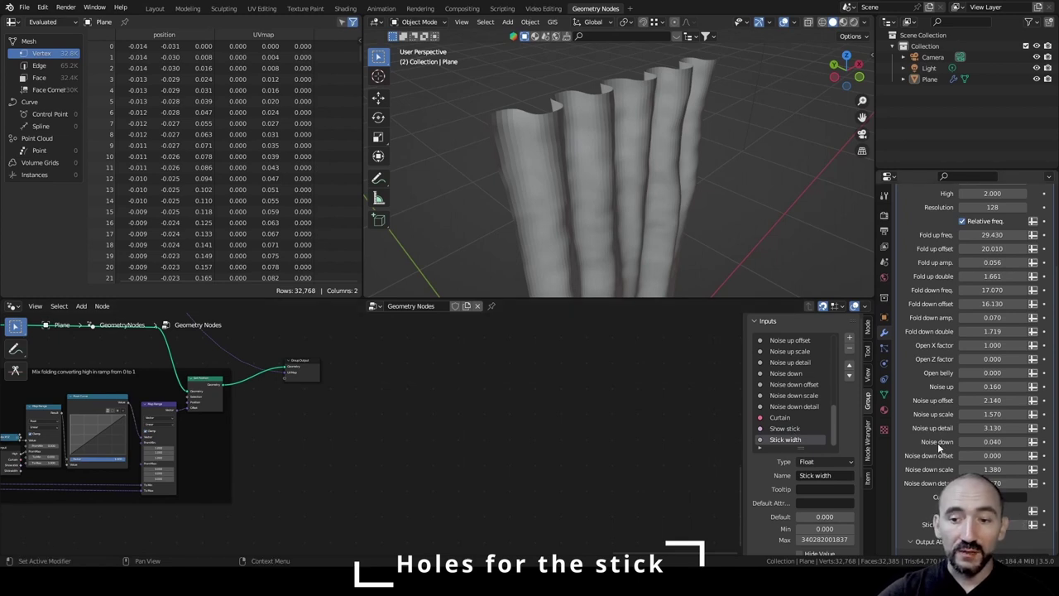
left_click(849, 348)
left_click(831, 474)
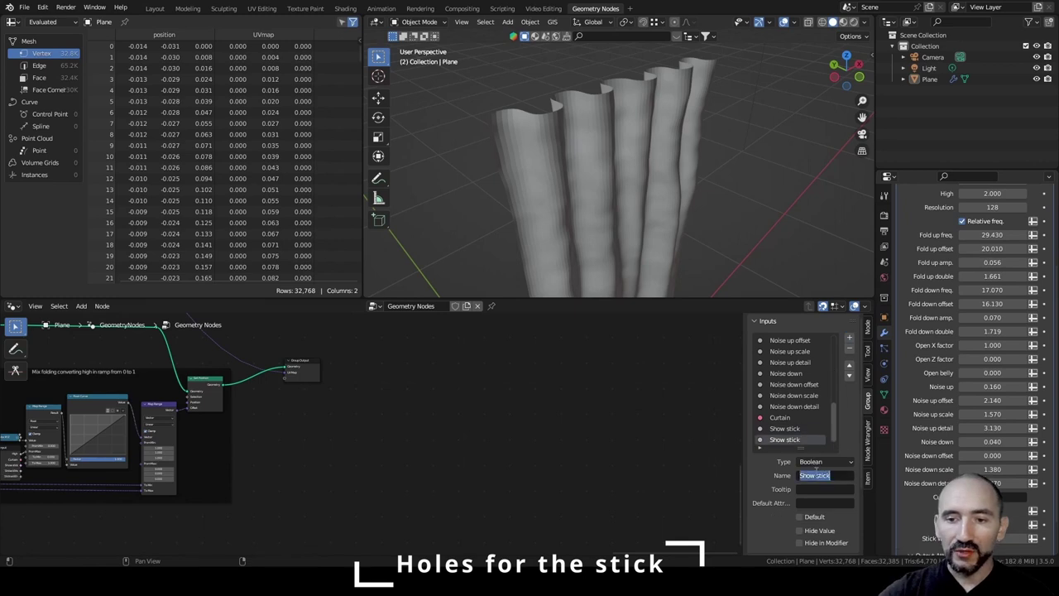
type("Stick")
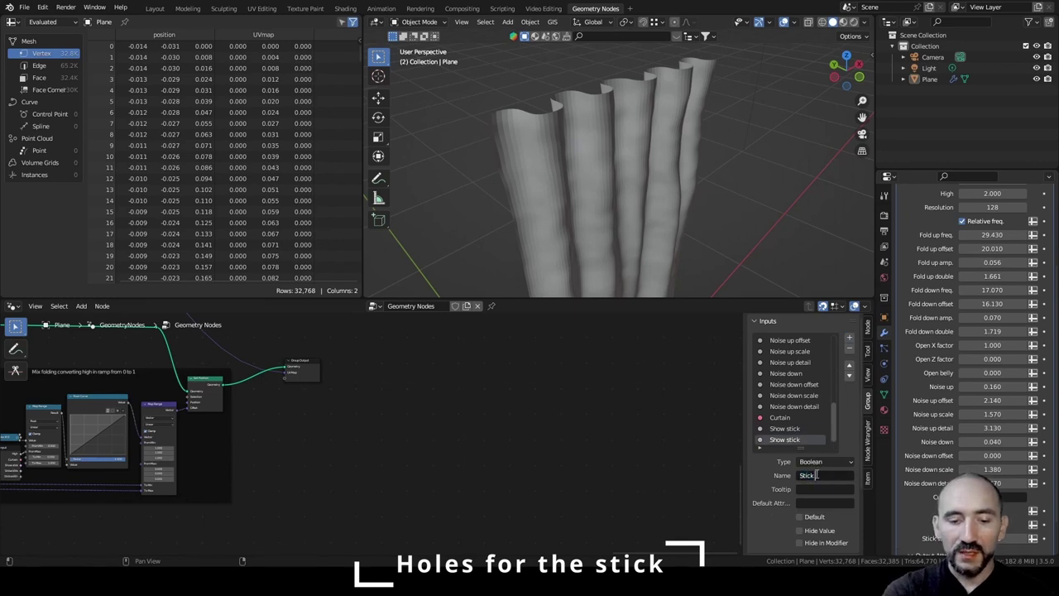
type(" centered")
key("Return")
middle_click_drag(694, 165, 609, 65)
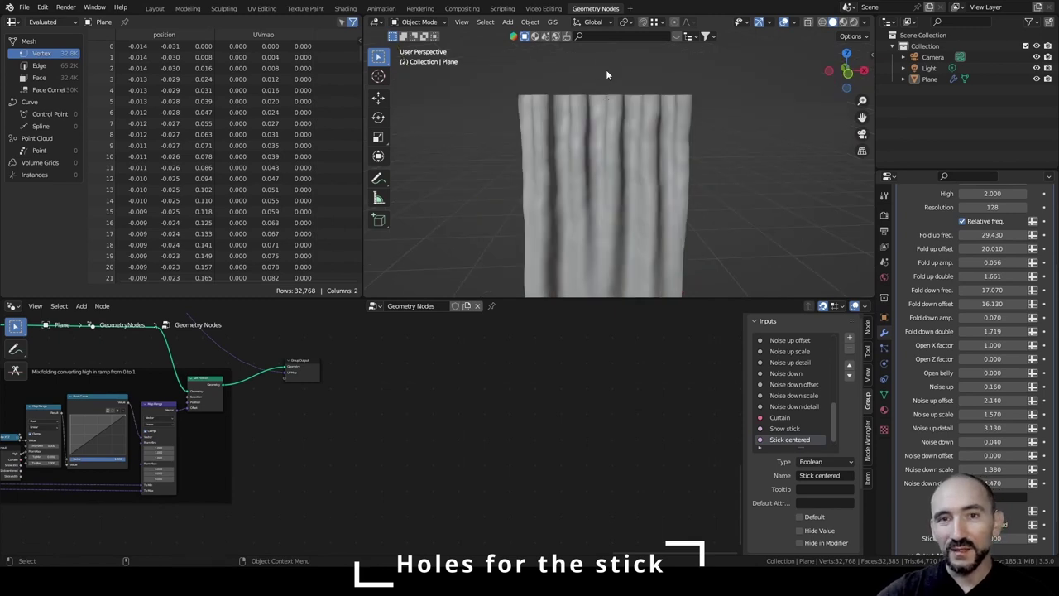
middle_click_drag(625, 110, 471, 111)
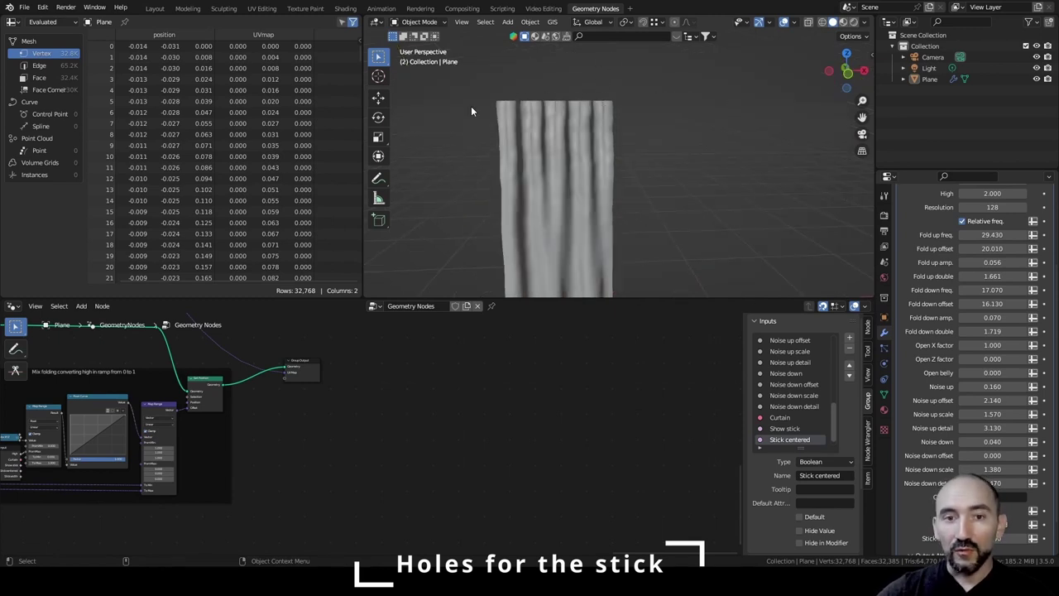
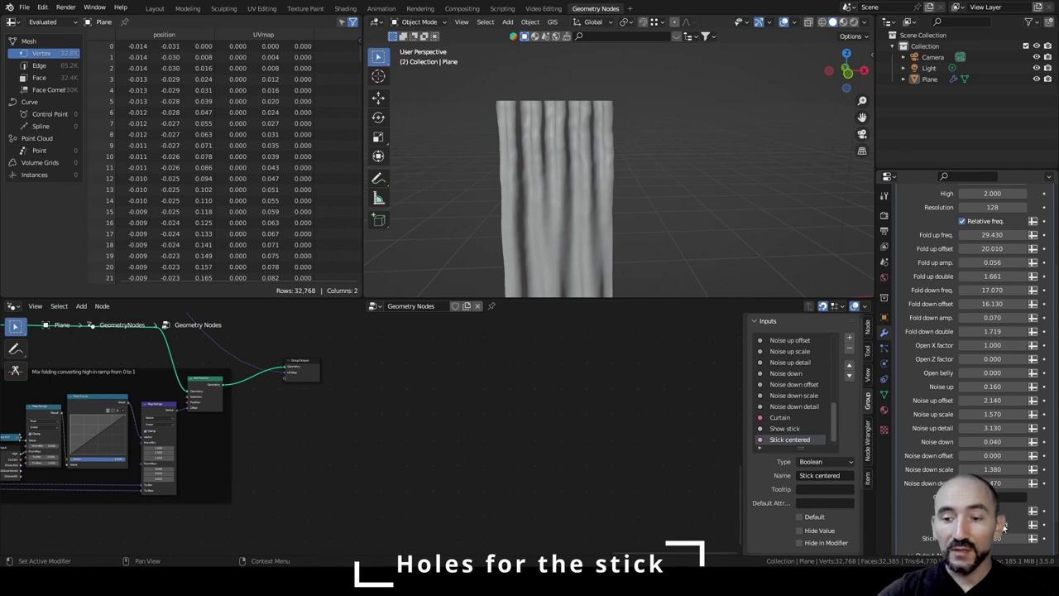
scroll(1004, 527, "down", 2)
left_click(849, 375)
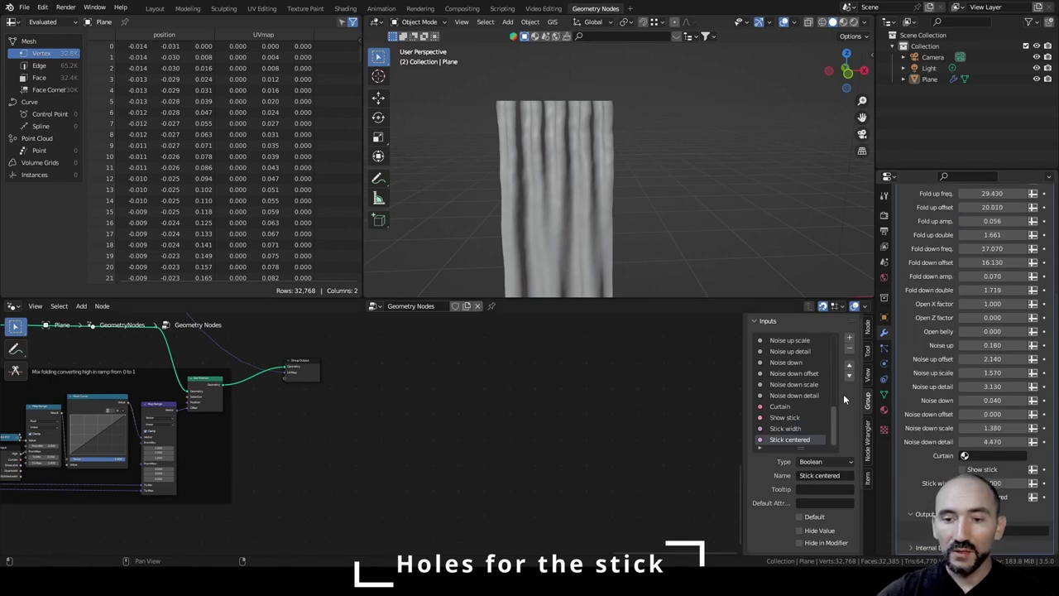
Add a Float group input named Stick offset and move it below Stick centered.
left_click(785, 427)
left_click(849, 338)
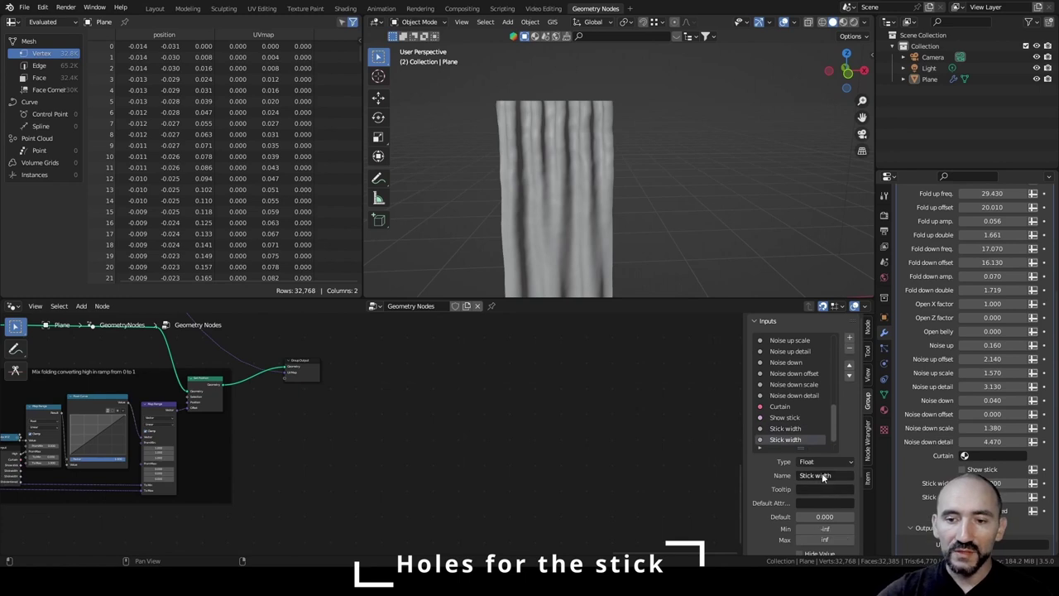
left_click(823, 477)
double_click(823, 477)
type("offset")
key("Return")
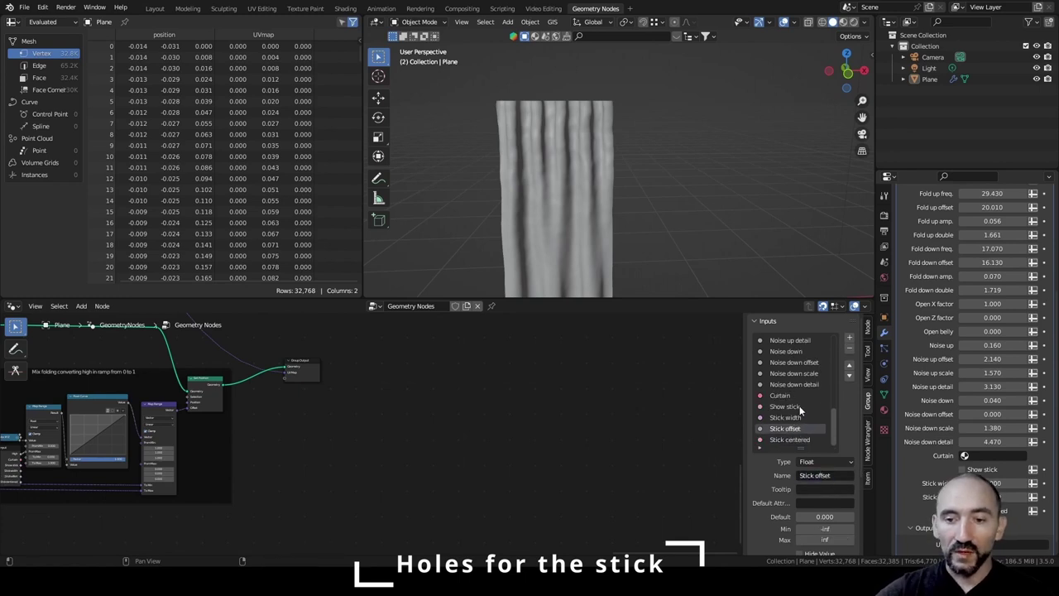
left_click(849, 377)
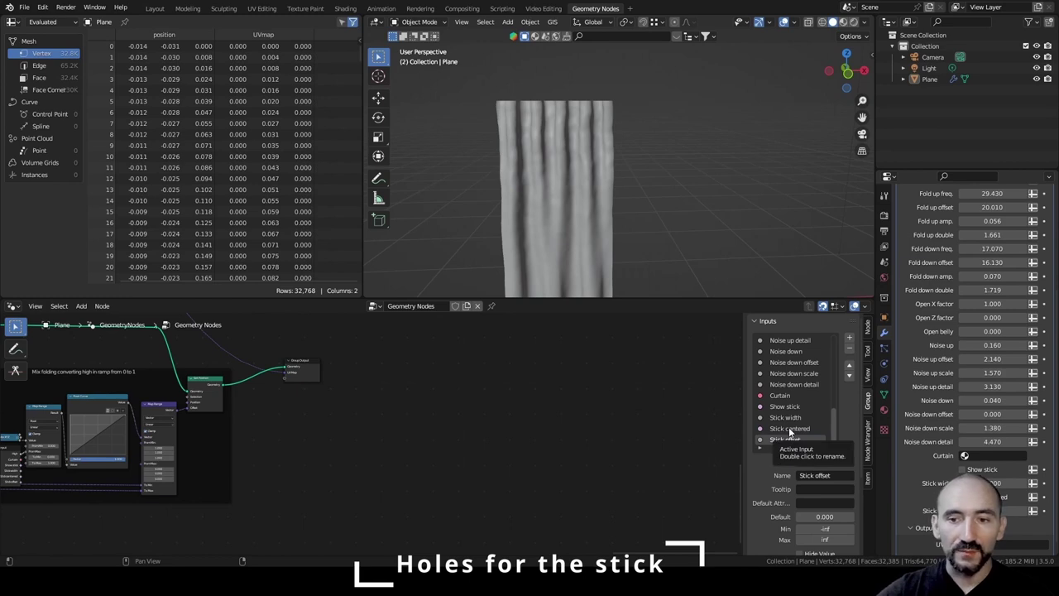
Add a Float group input named Stick radius below Stick offset, with its minimum set to 0.
left_click(849, 338)
left_click(823, 474)
double_click(822, 474)
type("radius")
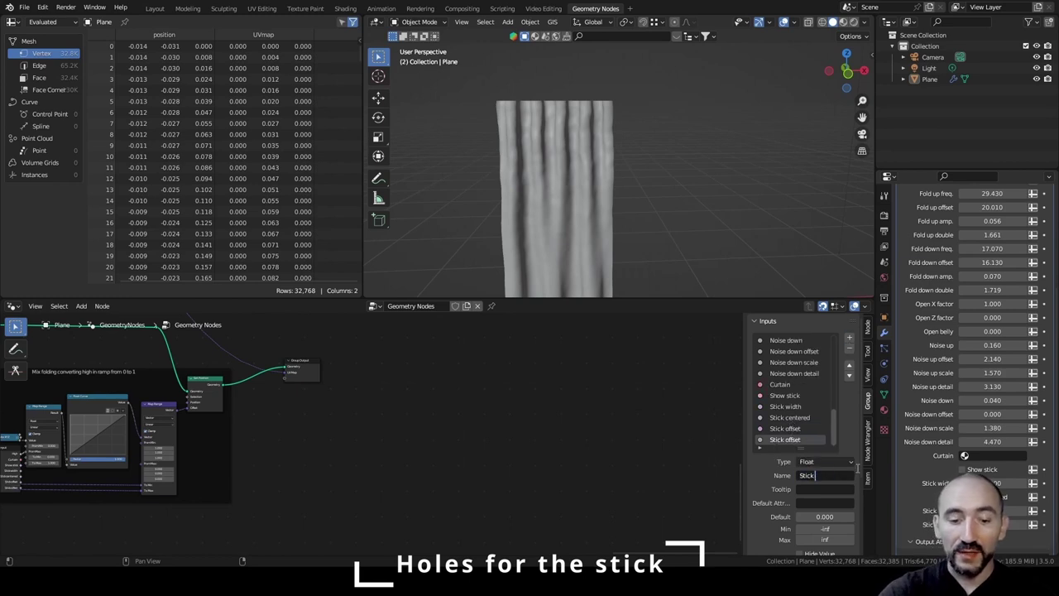
key("Tab")
key("Tab")
left_click(786, 406)
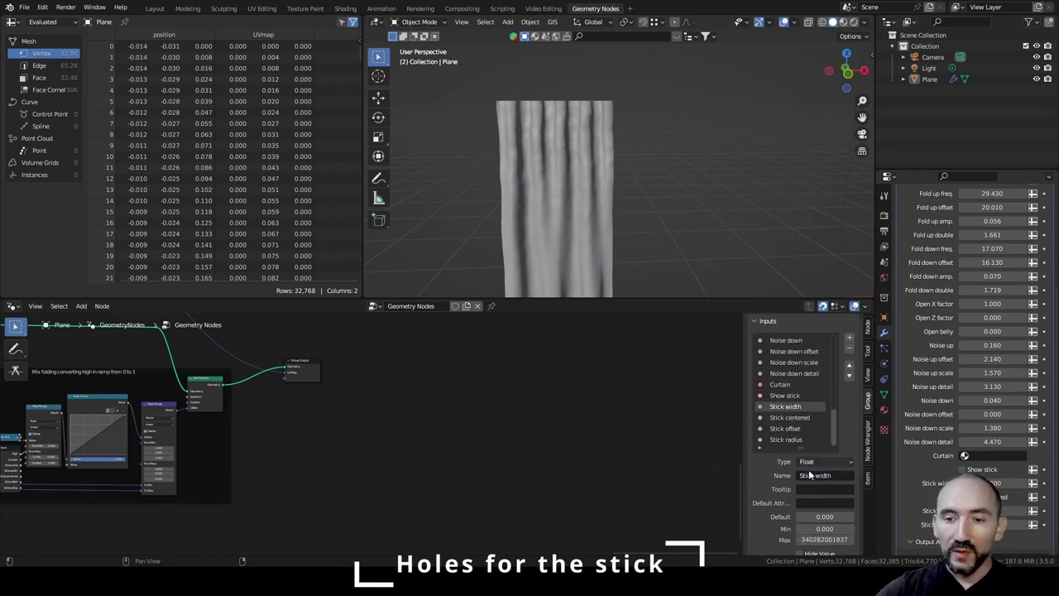
left_click(784, 439)
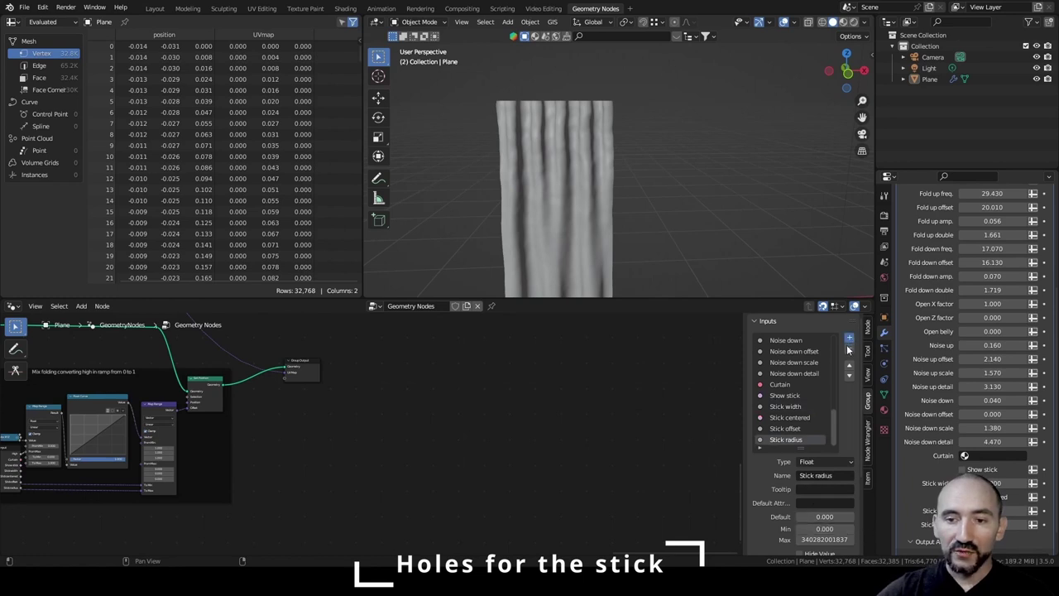
Add a group input after Stick radius, name it Show holes and change its type to Boolean.
left_click(824, 460)
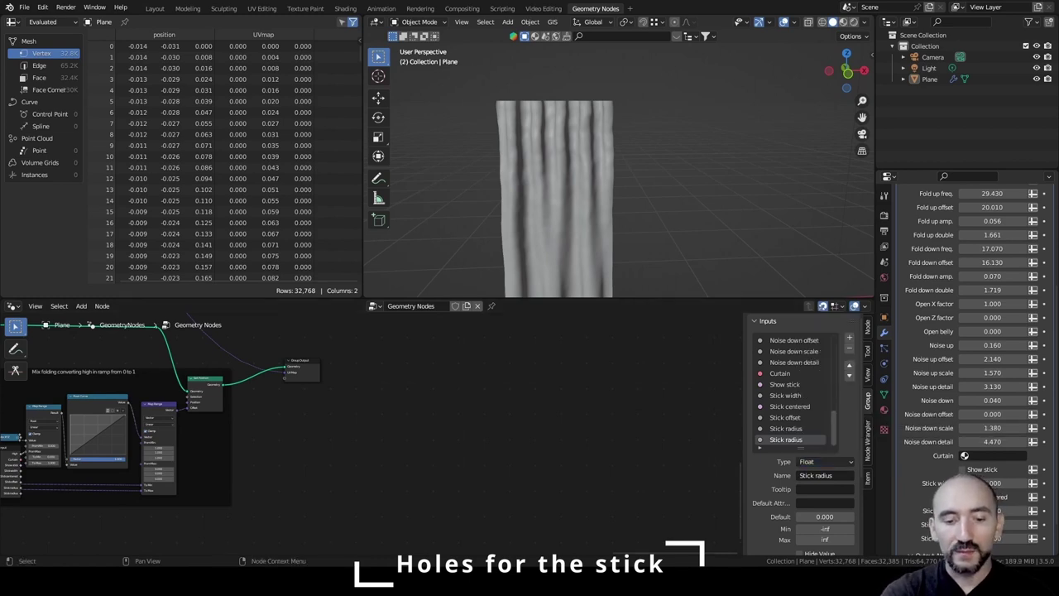
left_click(819, 475)
type("Show hole")
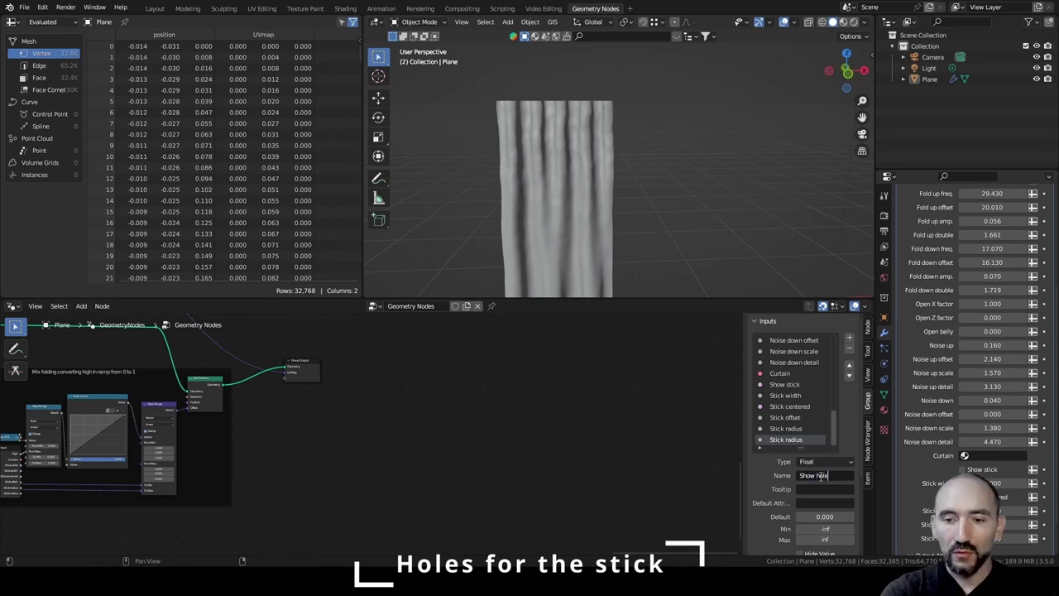
type("s")
left_click(823, 462)
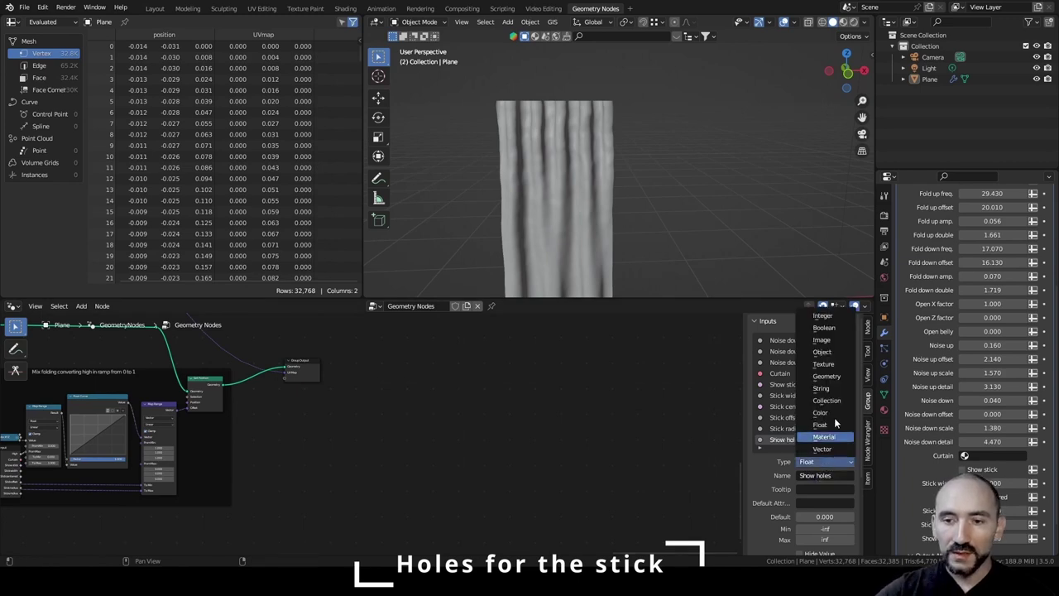
left_click(842, 327)
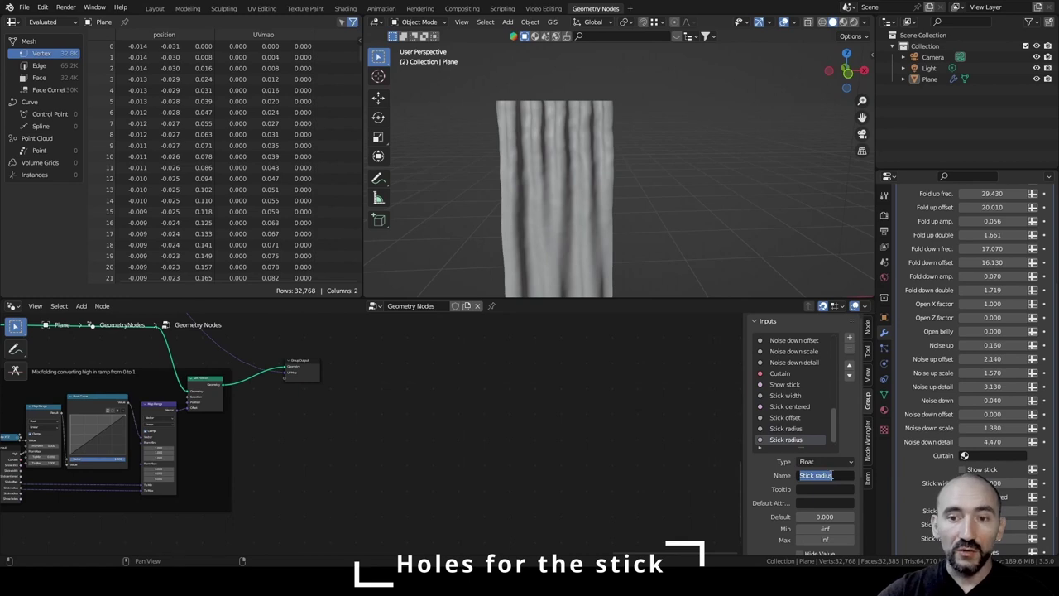
Name the new Float group input below Stick radius Ring radius.
left_click_drag(836, 476, 763, 478)
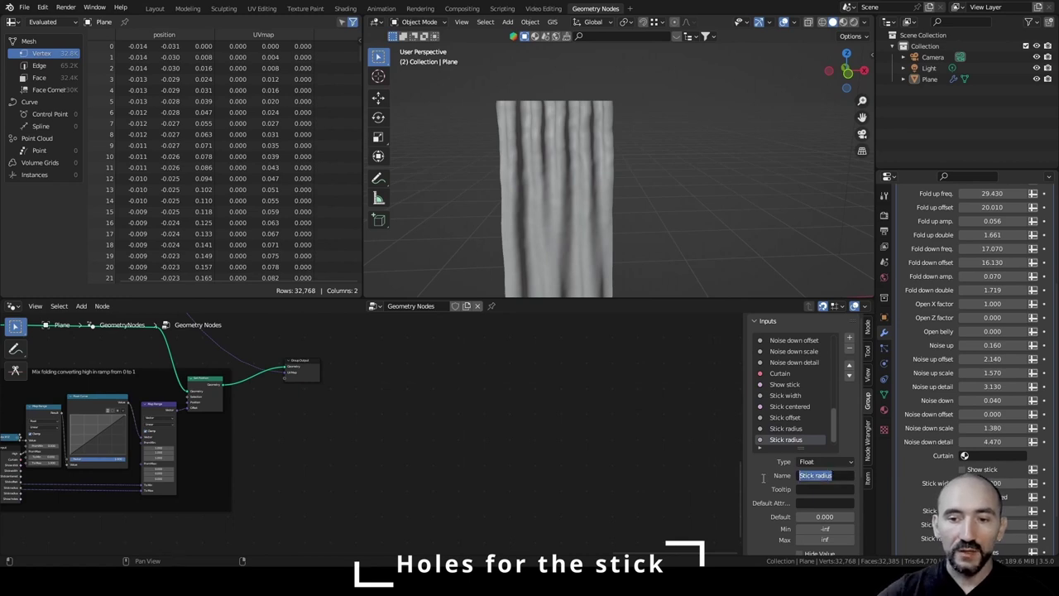
type("Ring")
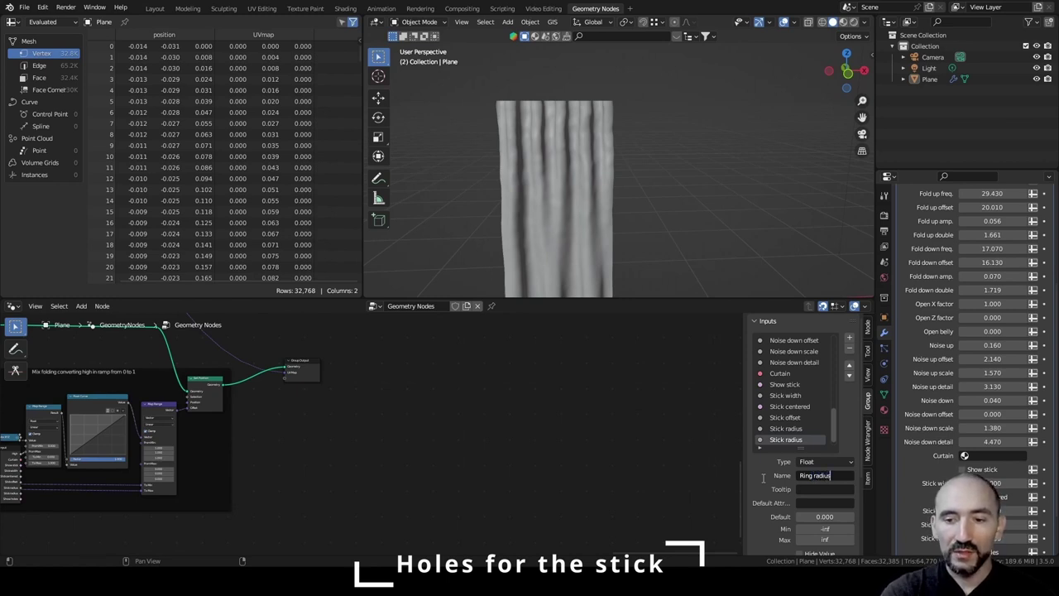
key("Tab")
key("Escape")
Add a Float group input named Ring tolerance below Ring radius, with its minimum set to 0.
left_click(848, 338)
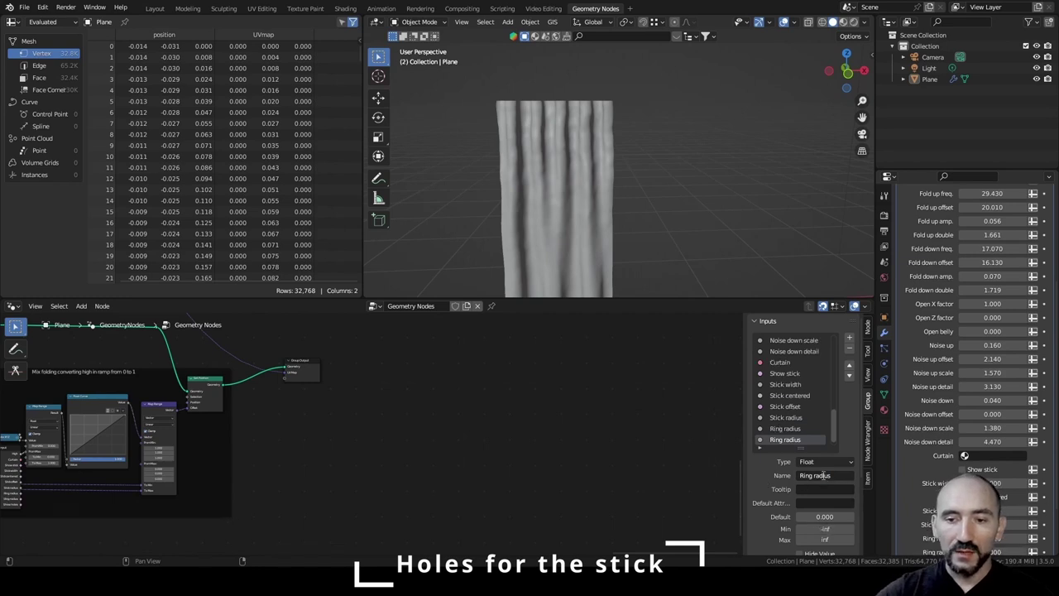
double_click(824, 475)
type("toleranc")
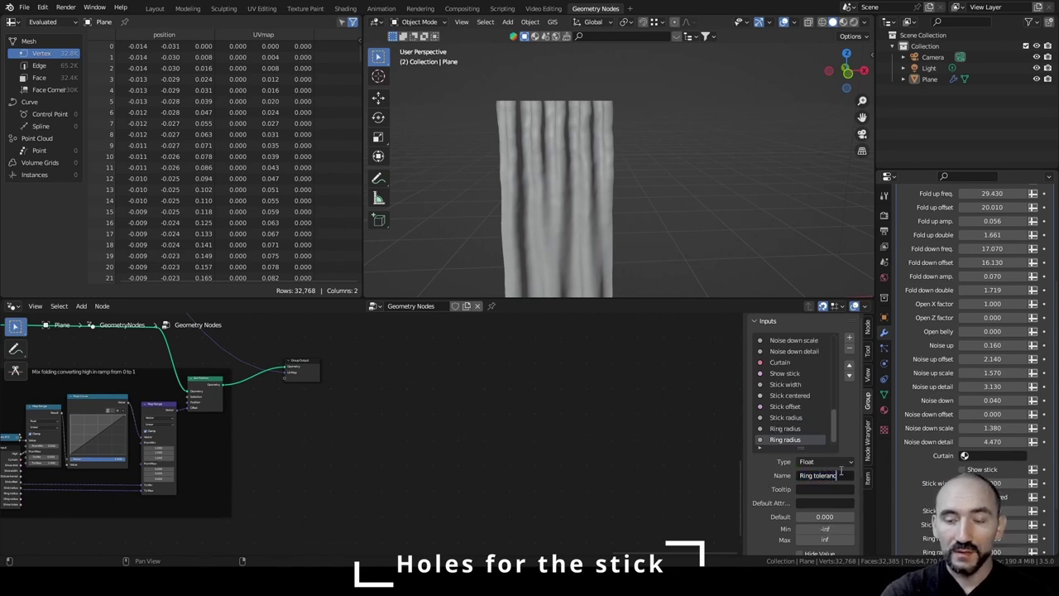
type("e")
key("Return")
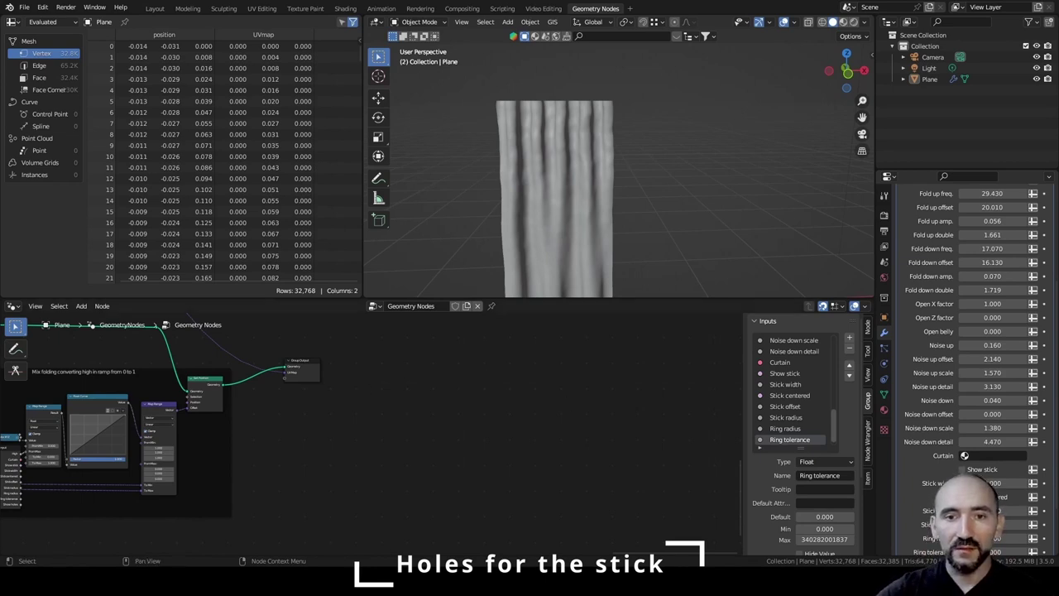
Move the Show holes input up so it sits directly above Ring radius.
scroll(991, 486, "down", 3)
scroll(787, 440, "down", 1)
left_click(789, 440)
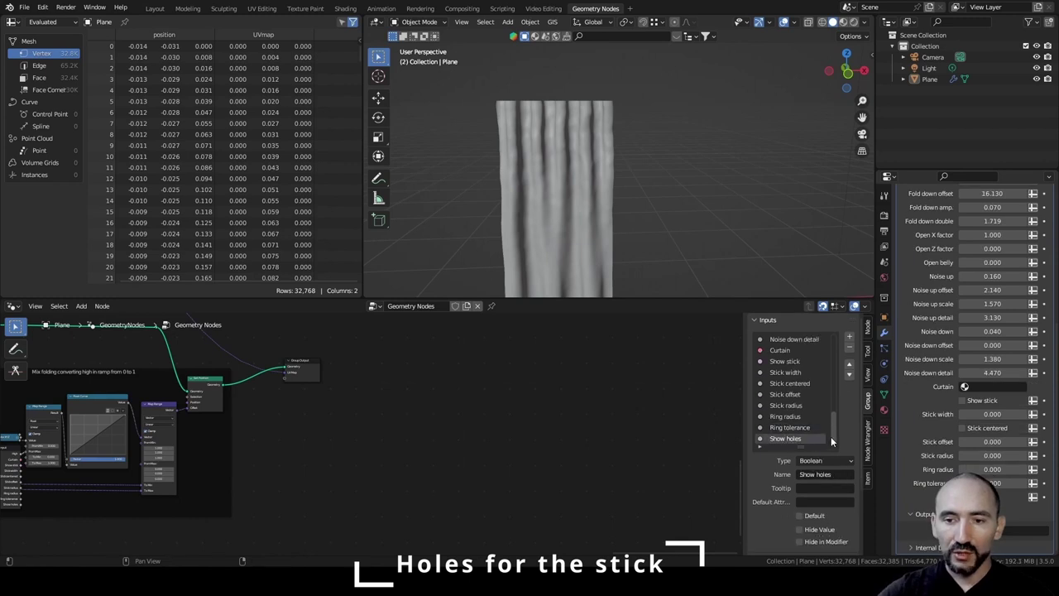
left_click(849, 365)
left_click(848, 365)
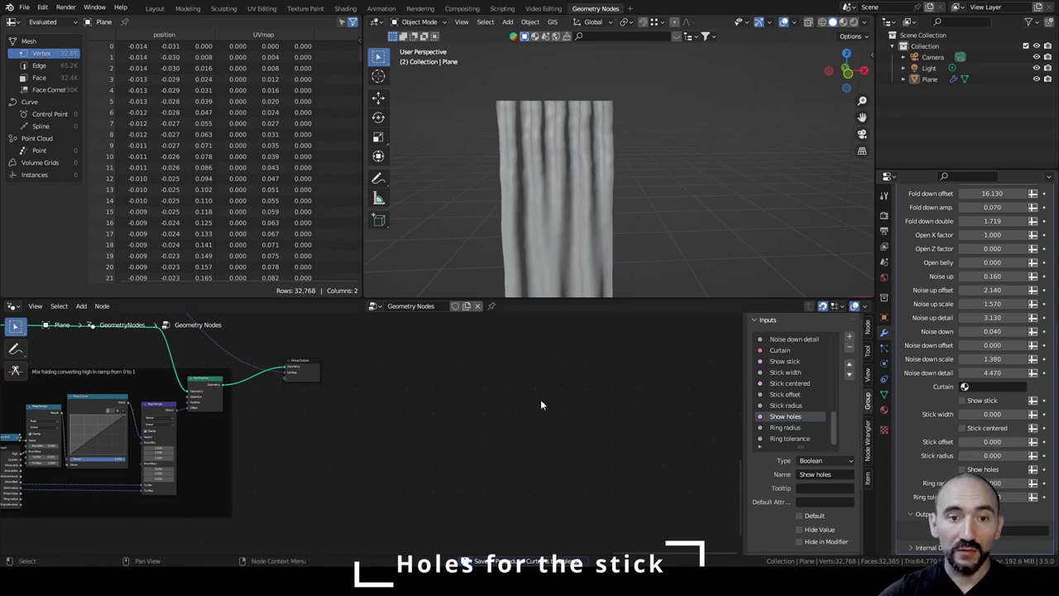
Add a Group Input node and a Cylinder mesh node in the empty area beyond the Group Output.
scroll(416, 421, "up", 2)
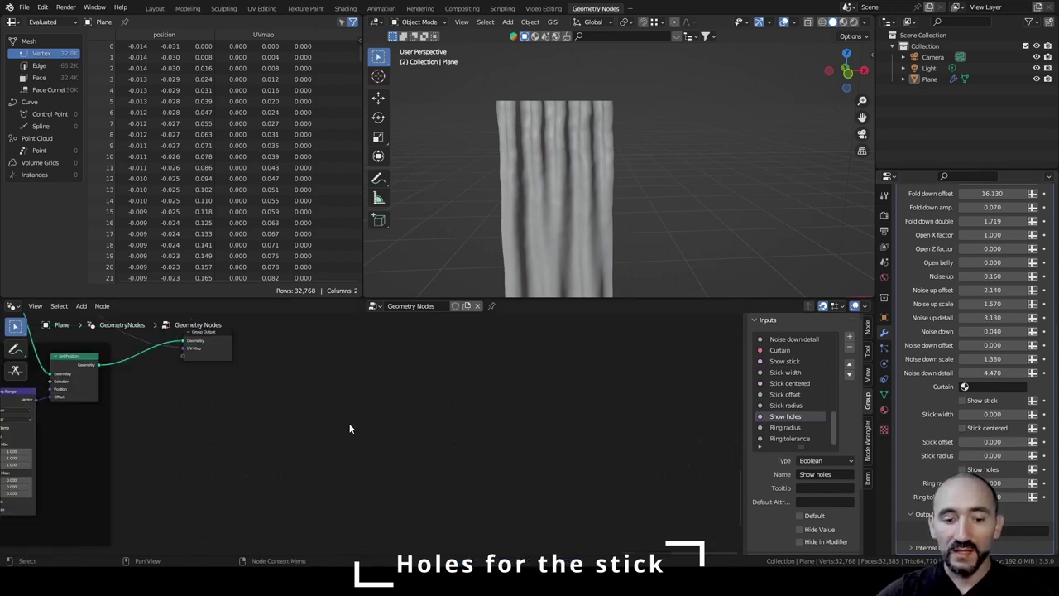
key("F3")
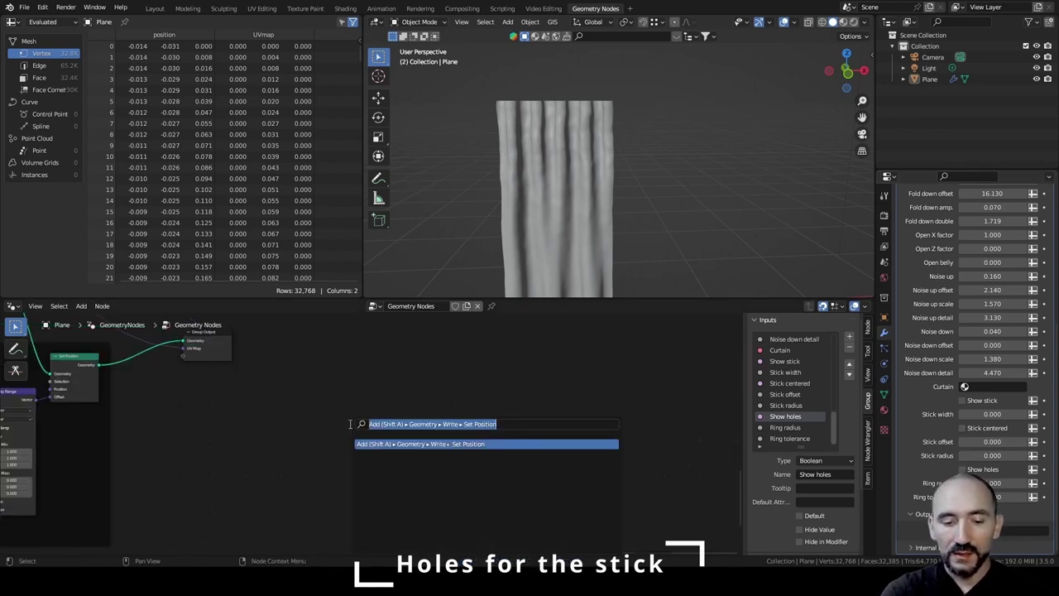
type("group inp")
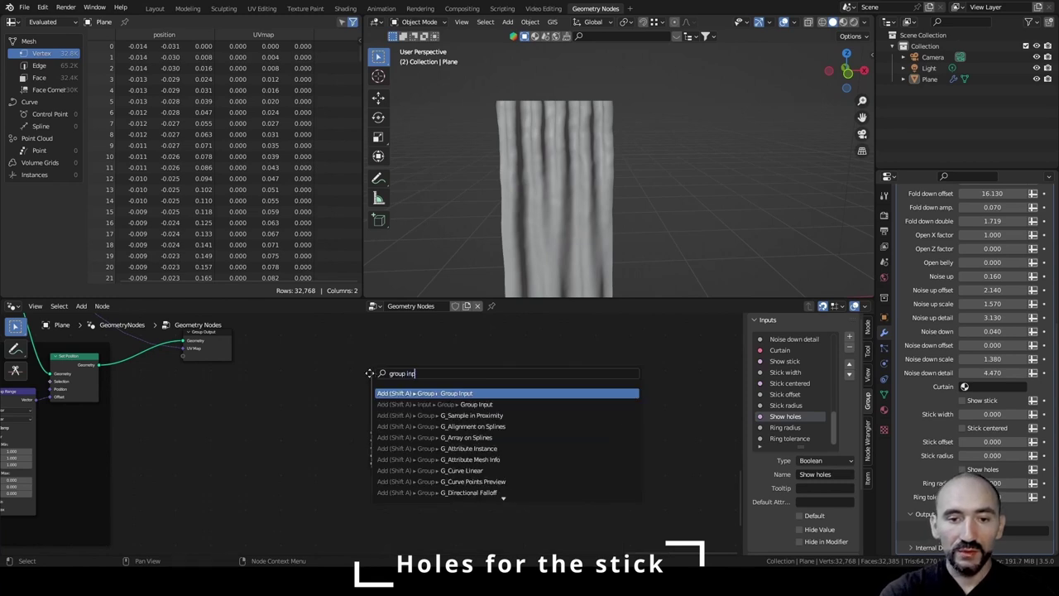
key("Return")
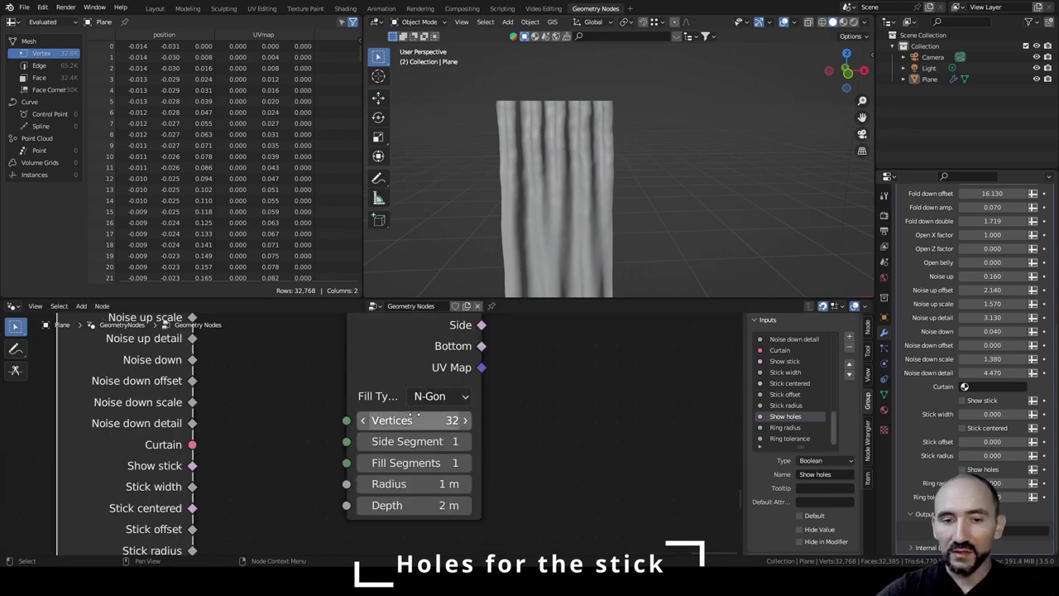
Connect Stick radius to the Cylinder's Radius and Stick width to its Depth.
scroll(417, 416, "down", 2)
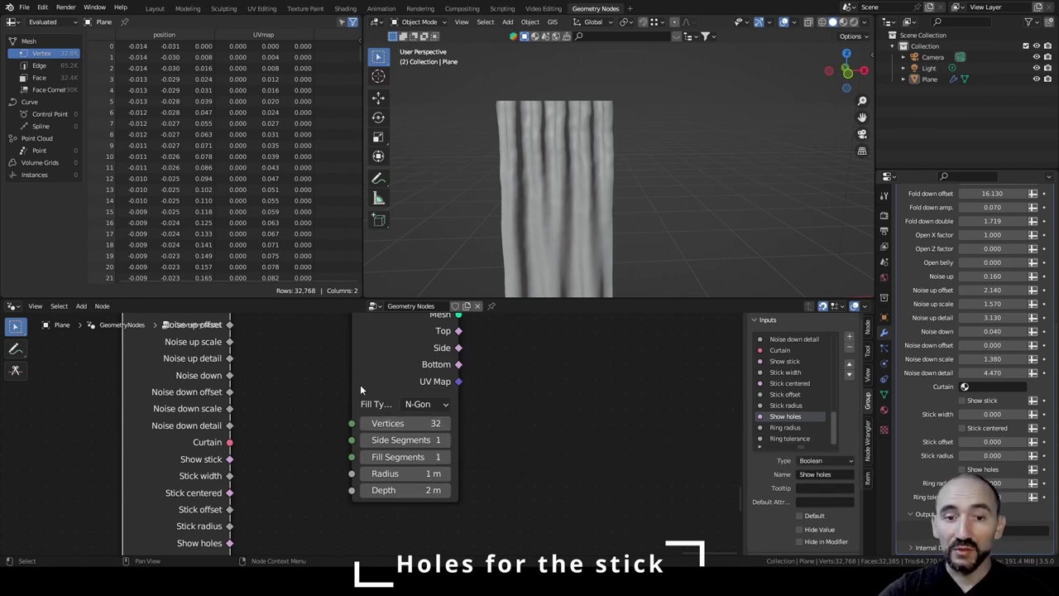
scroll(348, 403, "down", 1)
middle_click_drag(348, 404, 373, 359)
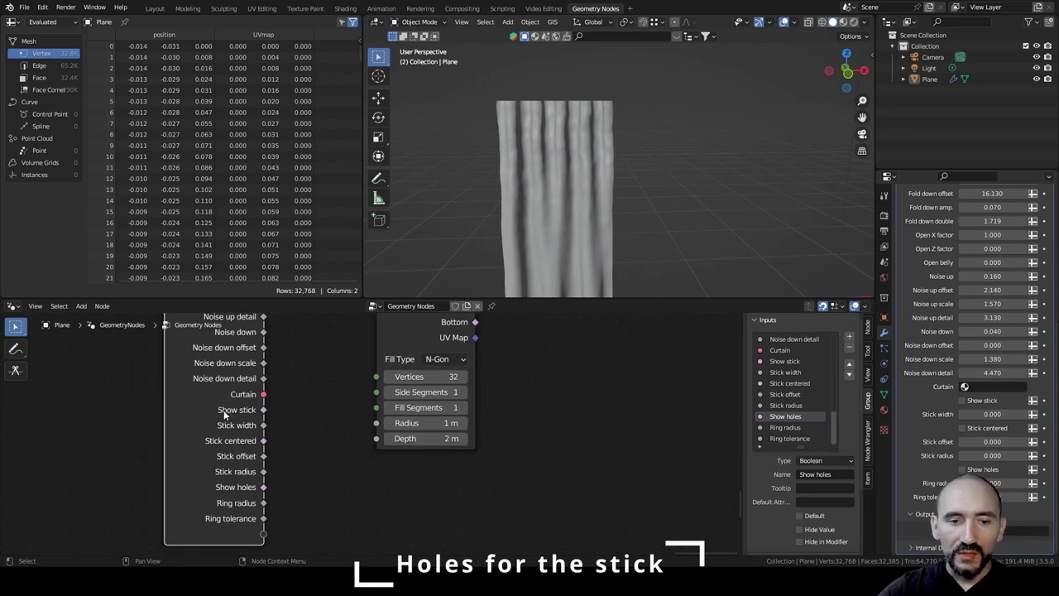
left_click_drag(263, 470, 376, 422)
left_click_drag(263, 424, 377, 438)
Preview the Cylinder's mesh output through a Viewer node, with the world origin in view.
scroll(562, 226, "down", 3)
middle_click_drag(562, 227, 535, 191, "shift")
scroll(567, 178, "up", 2)
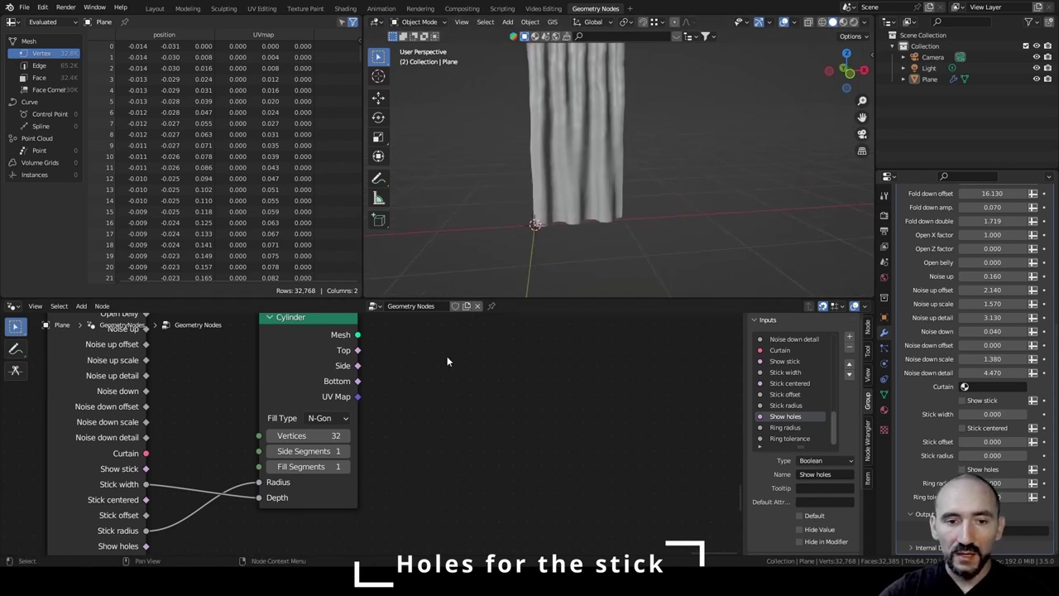
left_click(307, 352, "ctrl+shift")
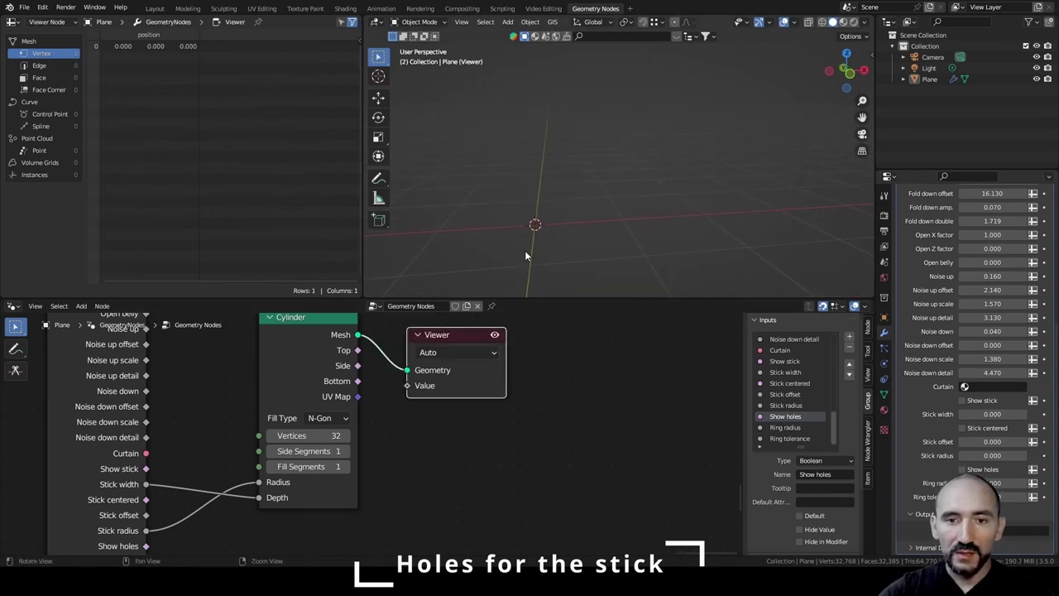
middle_click_drag(524, 255, 582, 228)
Set the modifier's Stick width to 1.5 and Stick radius to 0.025.
left_click(991, 414)
type("1.5")
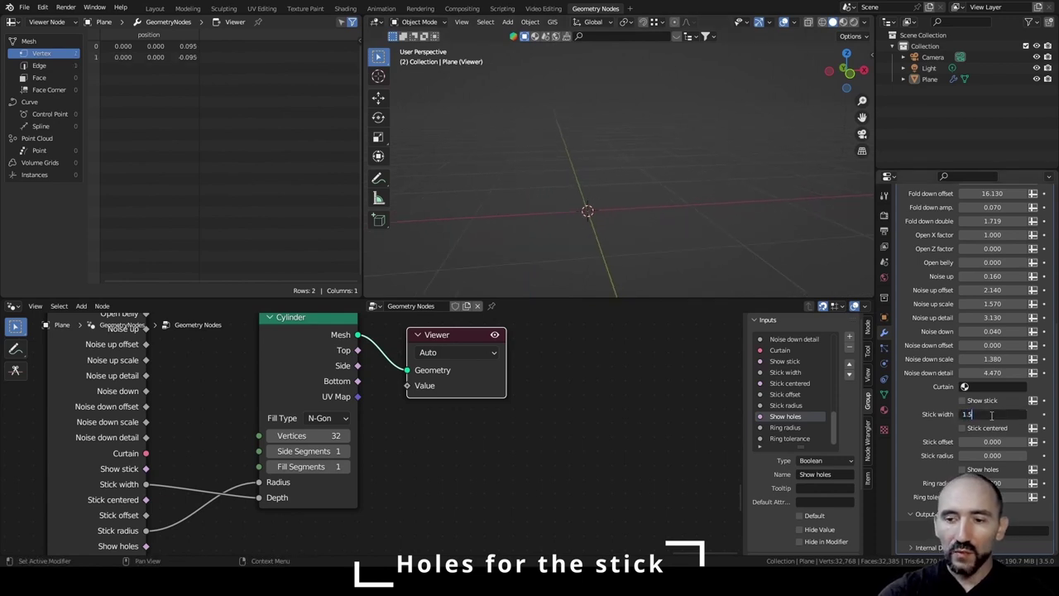
key("Return")
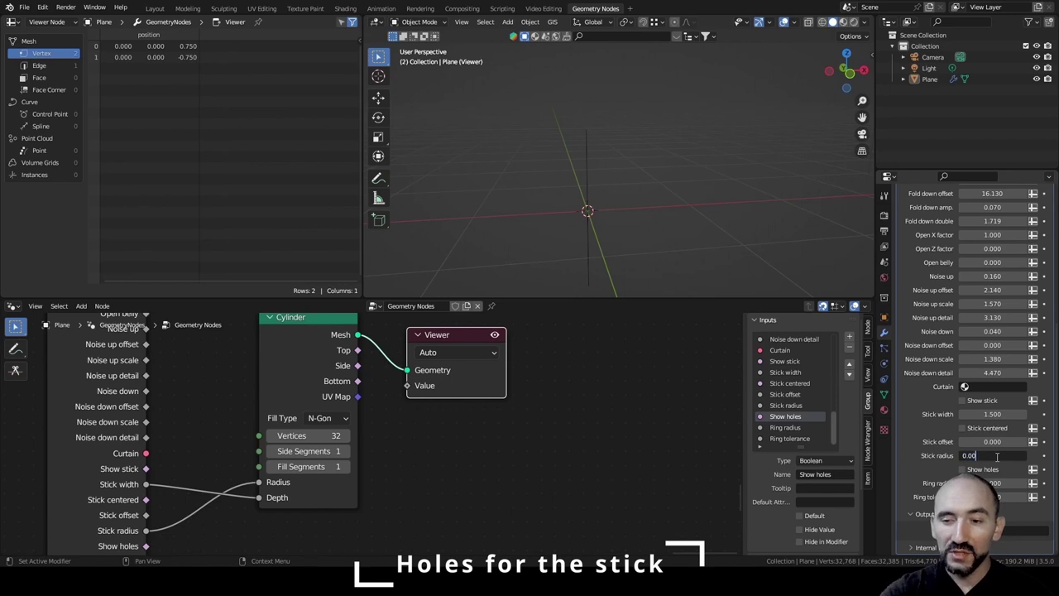
key("Return")
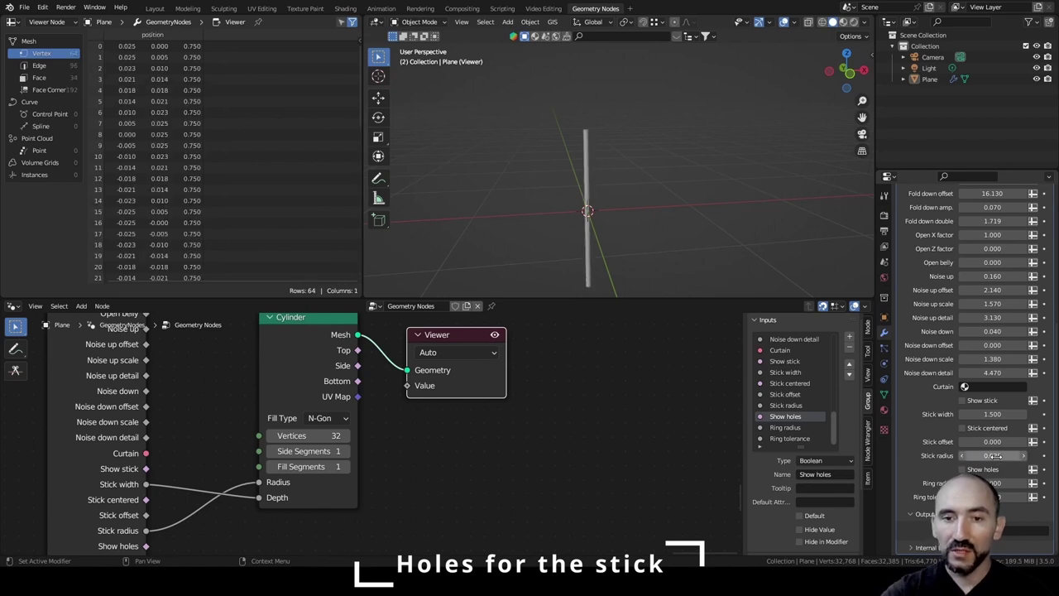
Insert a Transform Geometry node between the Cylinder and the Viewer and set its Y rotation to 90°.
middle_click_drag(642, 218, 595, 197)
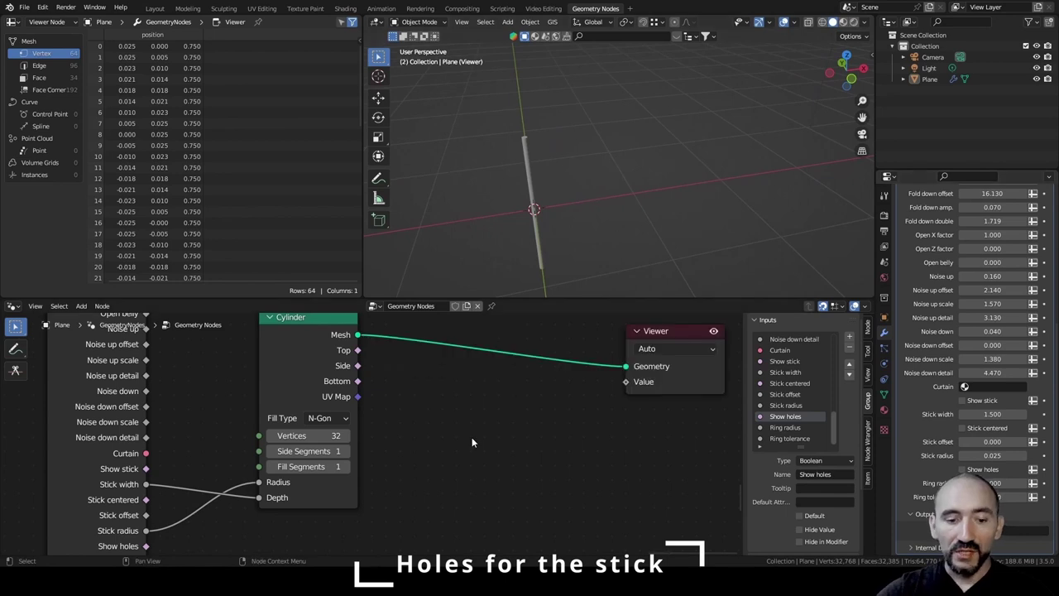
key("F3")
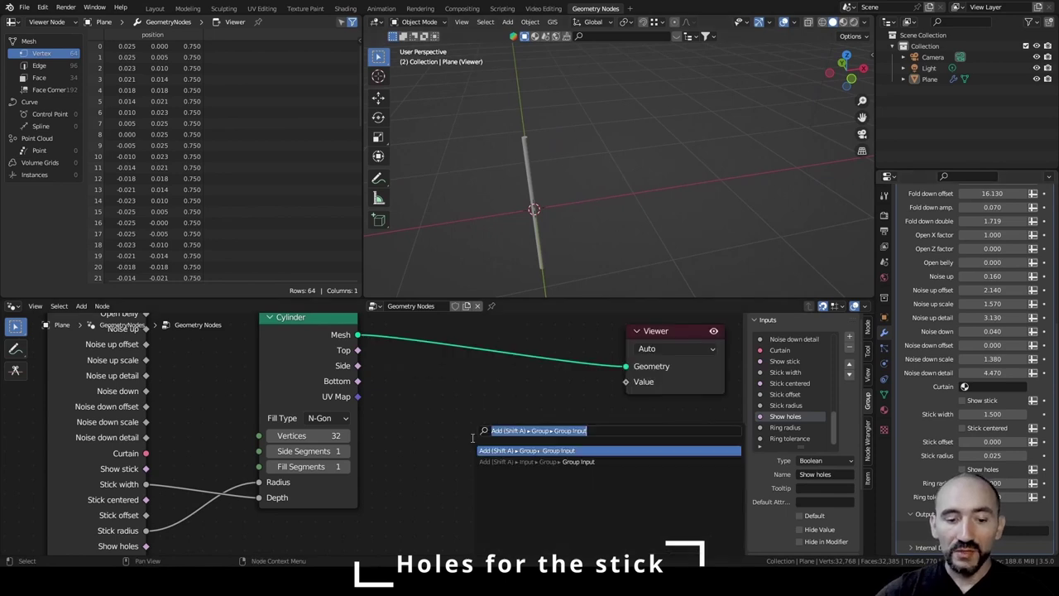
type("transform")
key("Return")
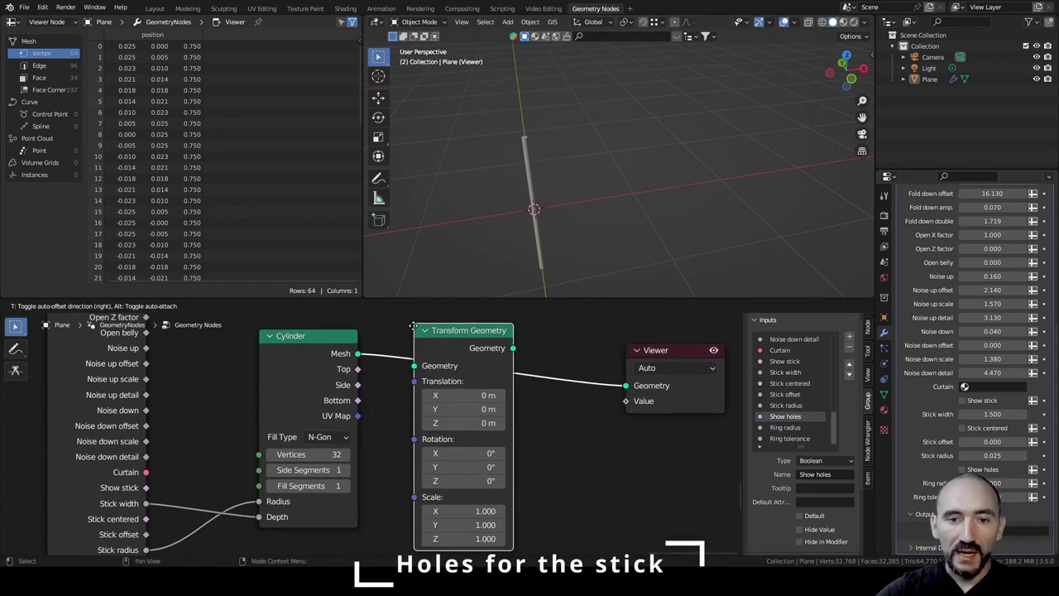
left_click(418, 379)
double_click(465, 474)
type("90")
key("Return")
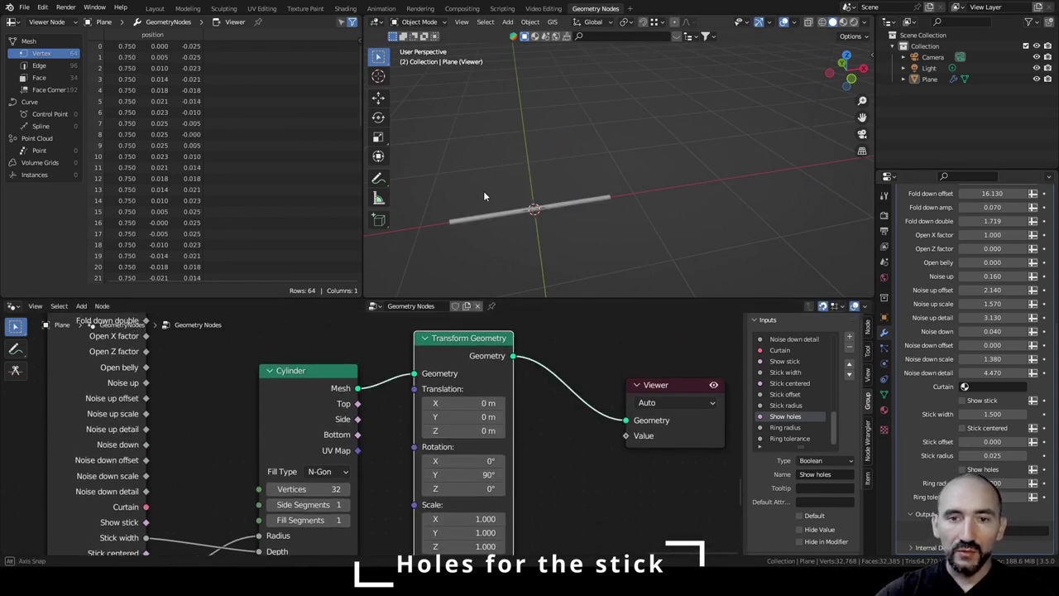
Add a Combine XYZ node below the Cylinder and connect its Vector to the Transform Geometry's Translation.
middle_click_drag(463, 263, 518, 253)
middle_click_drag(608, 256, 657, 165)
scroll(484, 435, "down", 2)
scroll(485, 431, "down", 1)
middle_click_drag(490, 430, 496, 383)
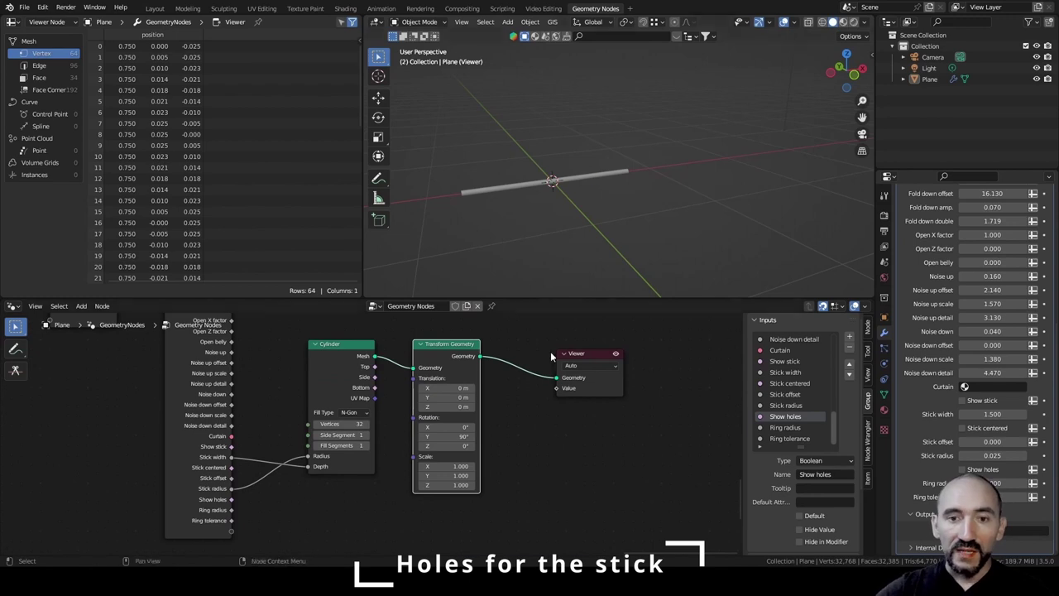
middle_click_drag(586, 180, 509, 227)
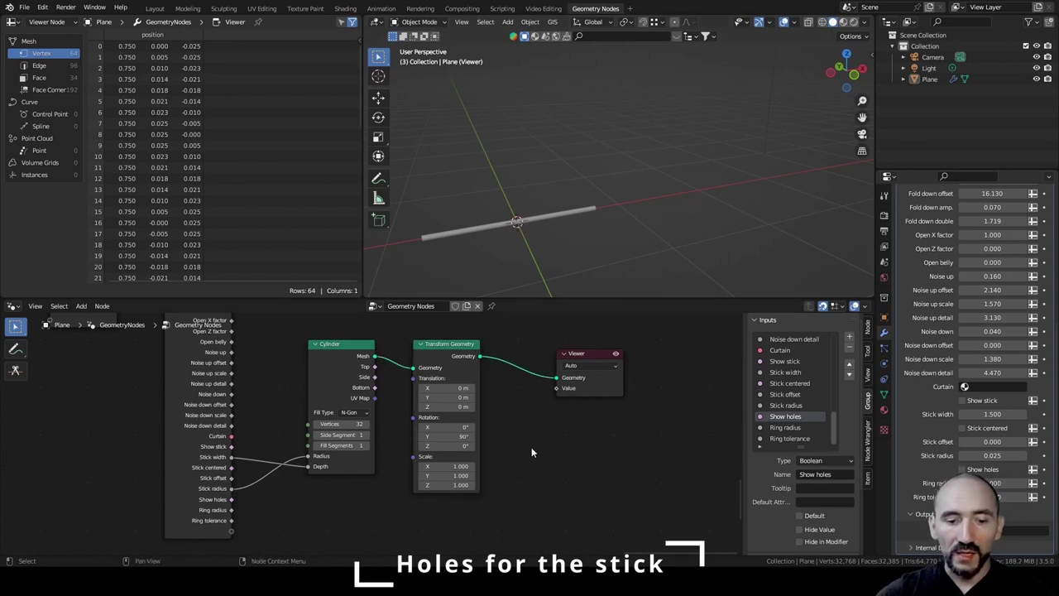
key("F3")
type("combin")
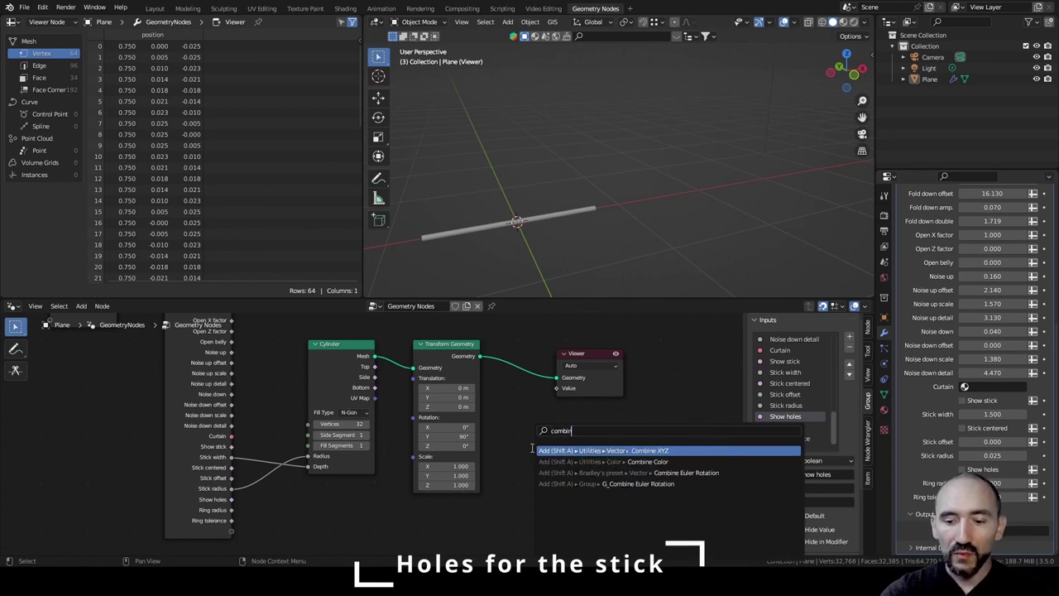
key("Return")
left_click(316, 488)
right_click_drag(351, 497, 424, 406, "alt")
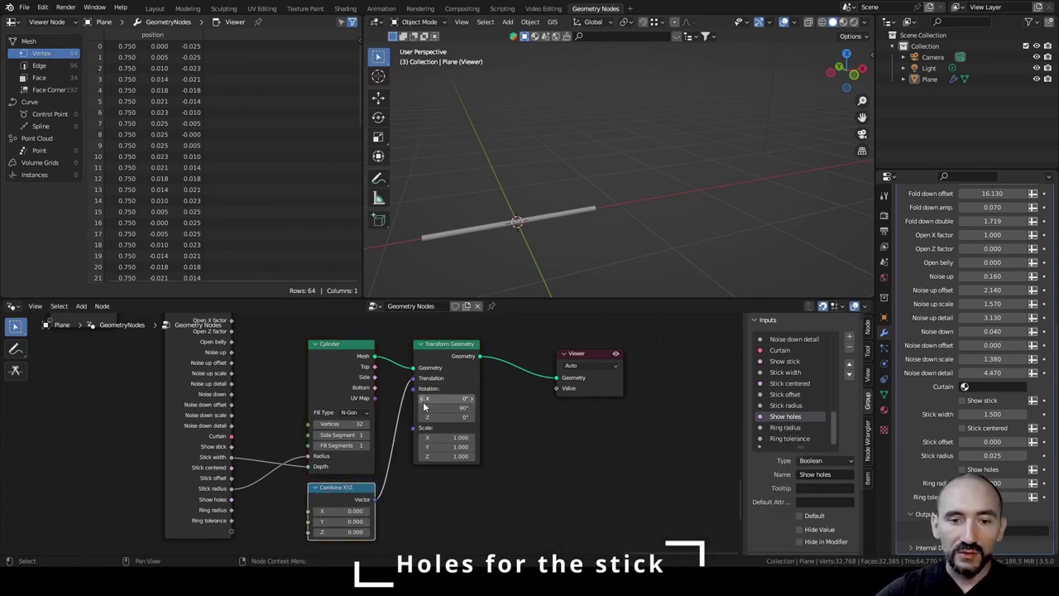
Multiply Stick width by 0.5 with a Multiply node and feed the result into the Combine XYZ's X.
middle_click_drag(232, 472, 289, 429)
scroll(289, 430, "up", 3)
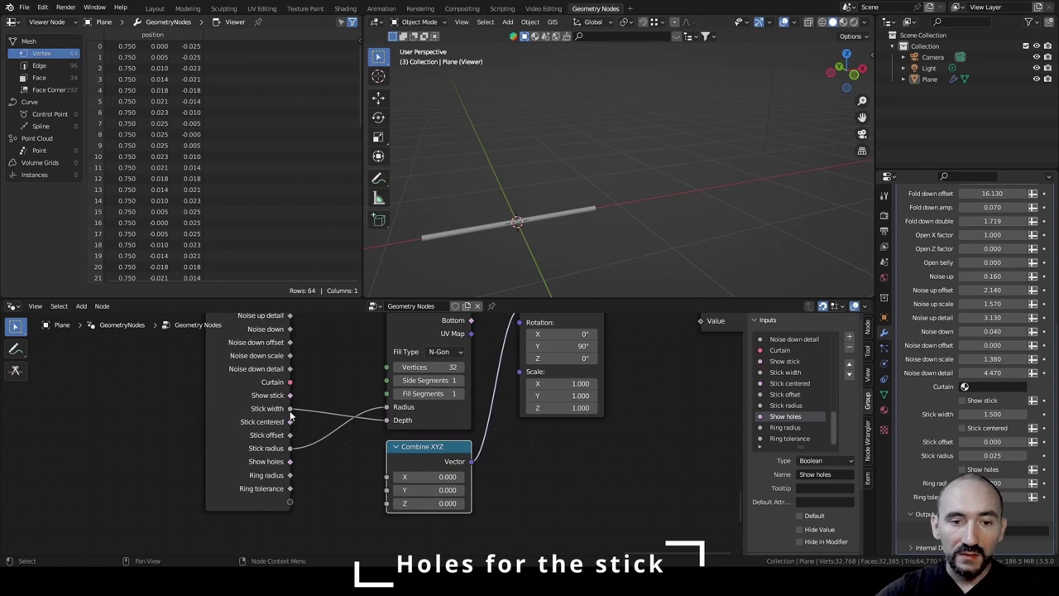
left_click_drag(290, 410, 319, 476)
type("mul")
key("Return")
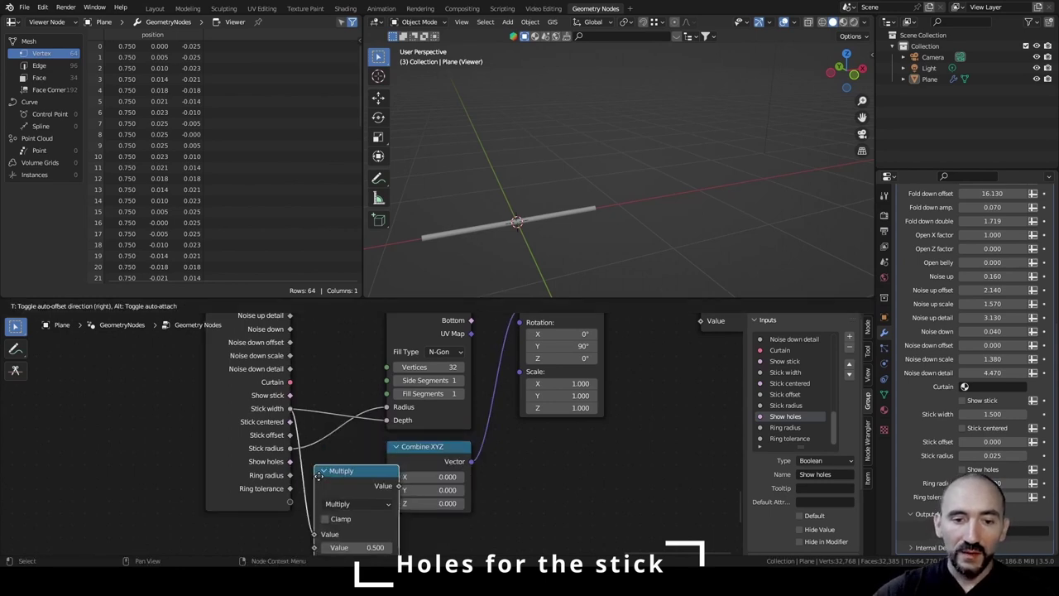
left_click(331, 463)
left_click_drag(446, 448, 506, 448)
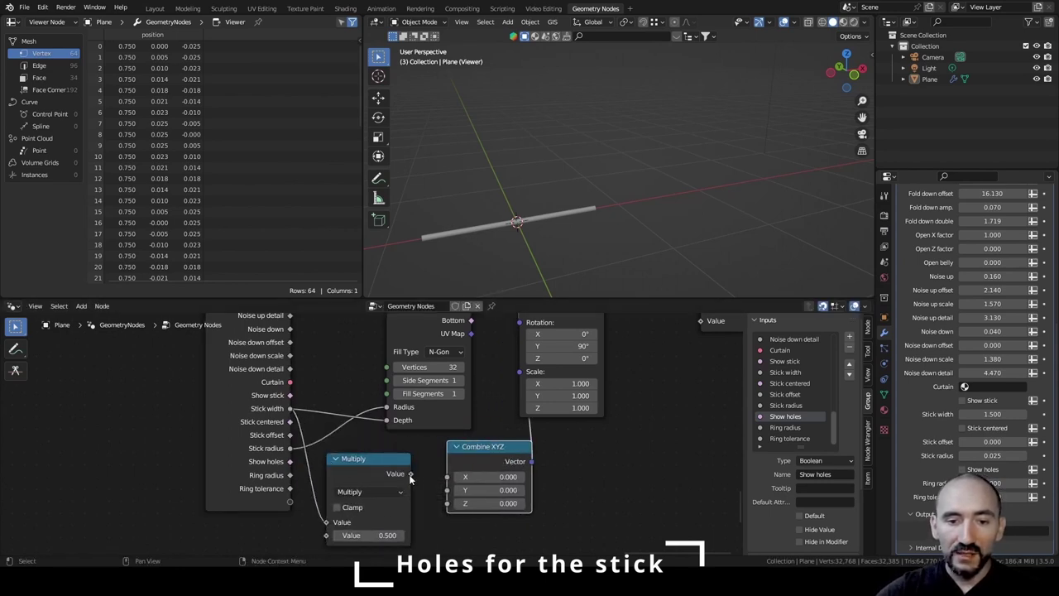
left_click_drag(410, 475, 448, 475)
Collapse the Combine XYZ node and tuck it and the Multiply node neatly below the Cylinder.
left_click_drag(498, 447, 473, 446)
key("h")
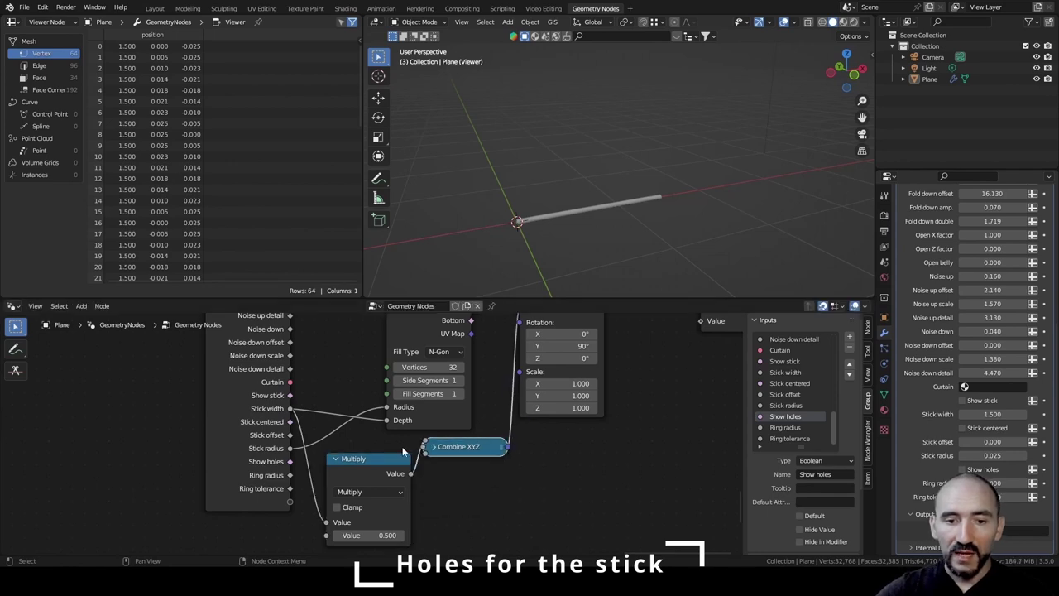
left_click_drag(339, 462, 339, 449)
scroll(372, 430, "down", 5)
middle_click_drag(372, 430, 357, 480)
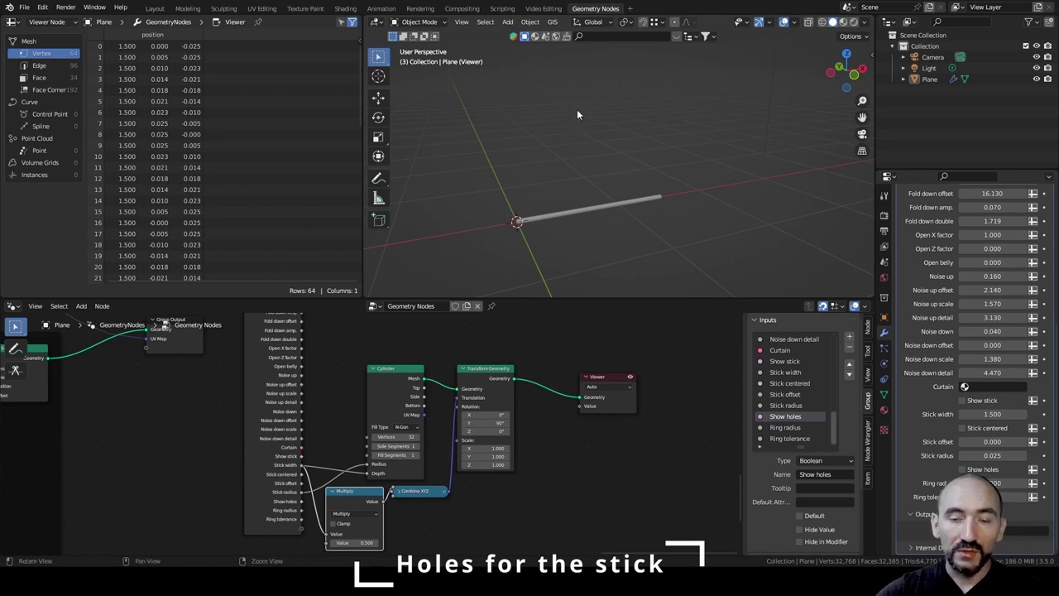
Add a float group input named "Stick high from top" directly after Stick offset, with a minimum of 0.
middle_click_drag(576, 109, 494, 119)
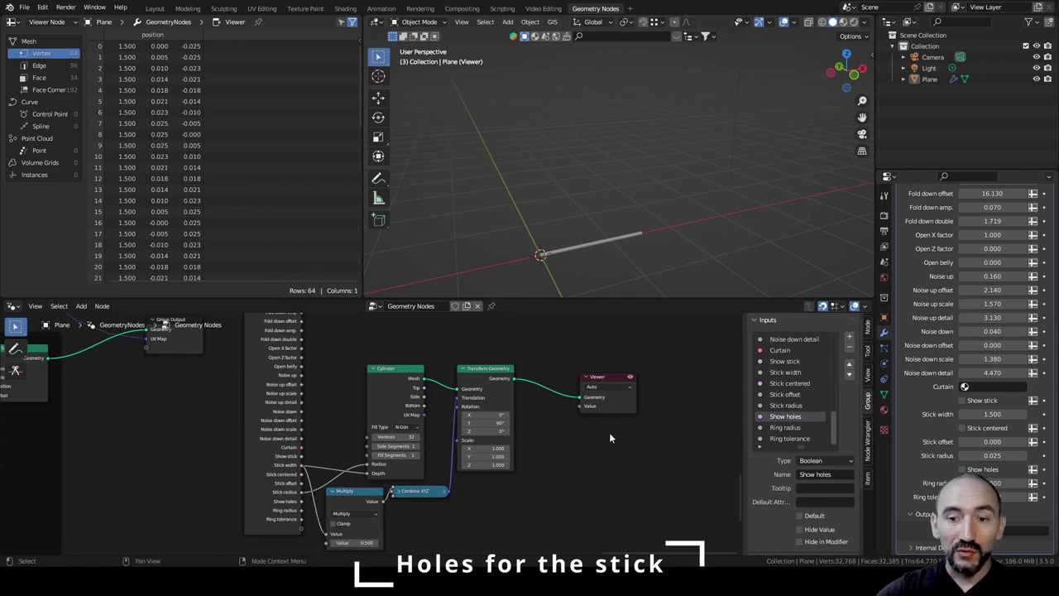
left_click(790, 394)
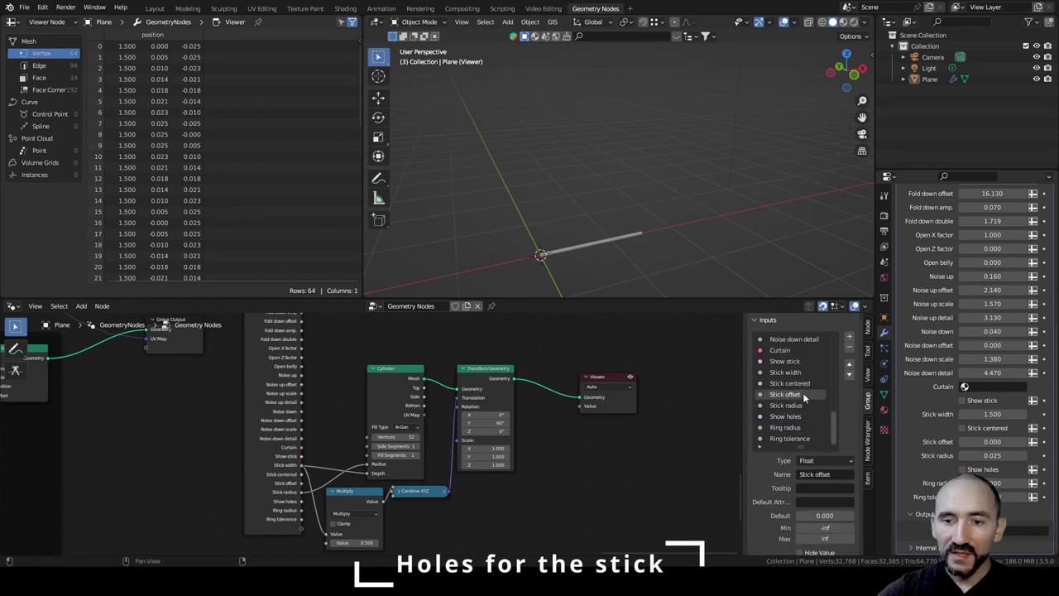
left_click(849, 336)
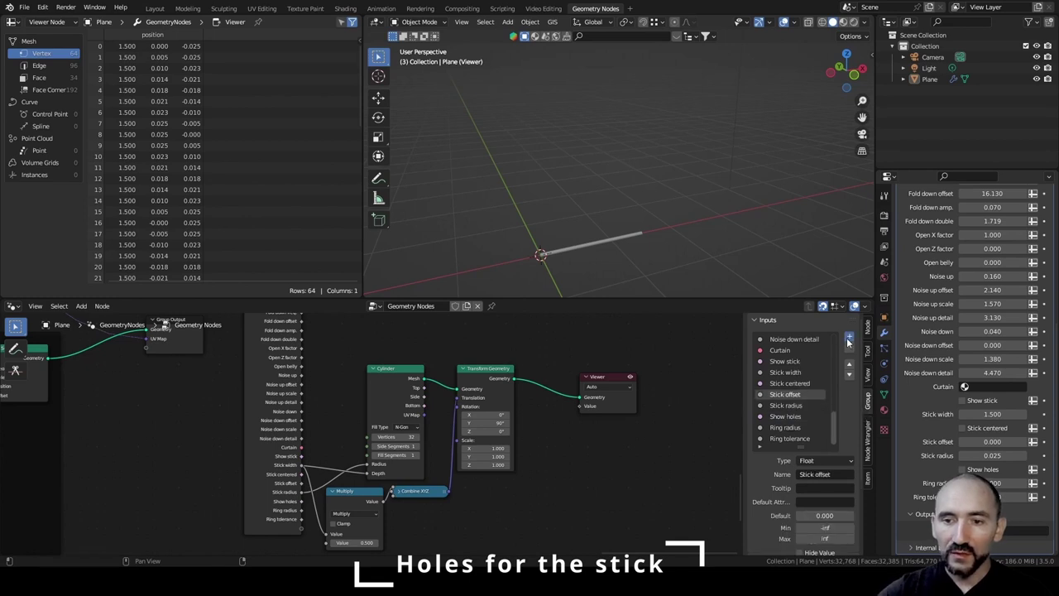
left_click(815, 474)
type("Stick high")
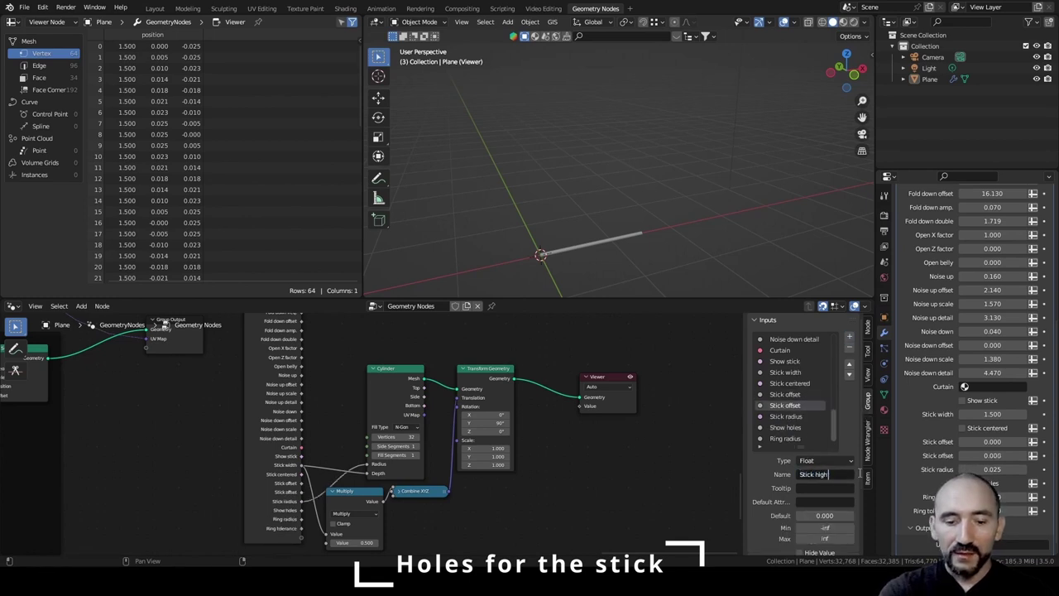
type(" from top")
key("Return")
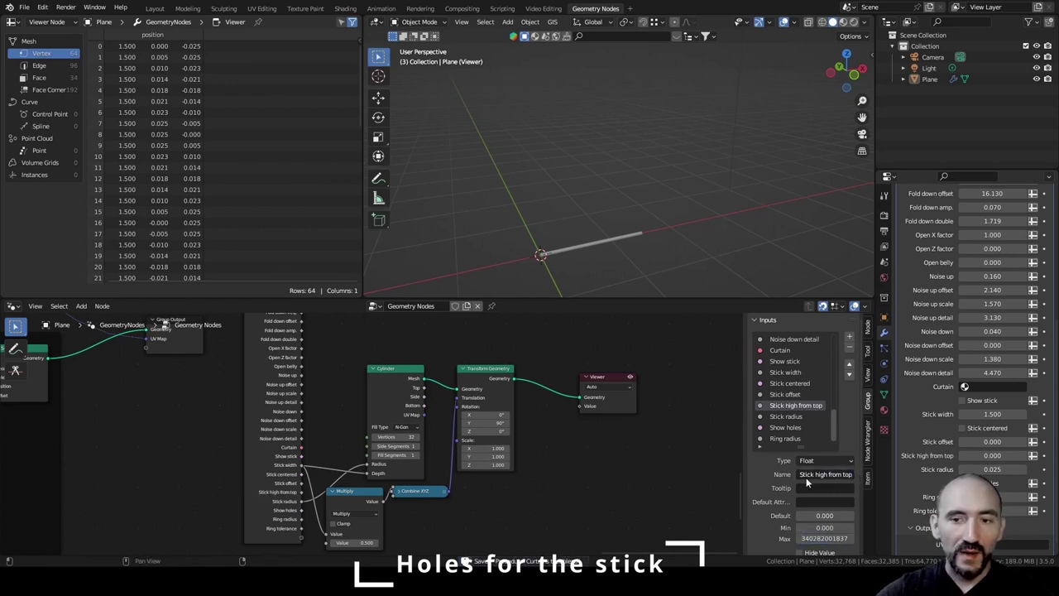
Duplicate the Transform Geometry node and insert the copy in the link before the Viewer.
scroll(567, 88, "down", 1)
middle_click_drag(567, 88, 559, 127, "shift")
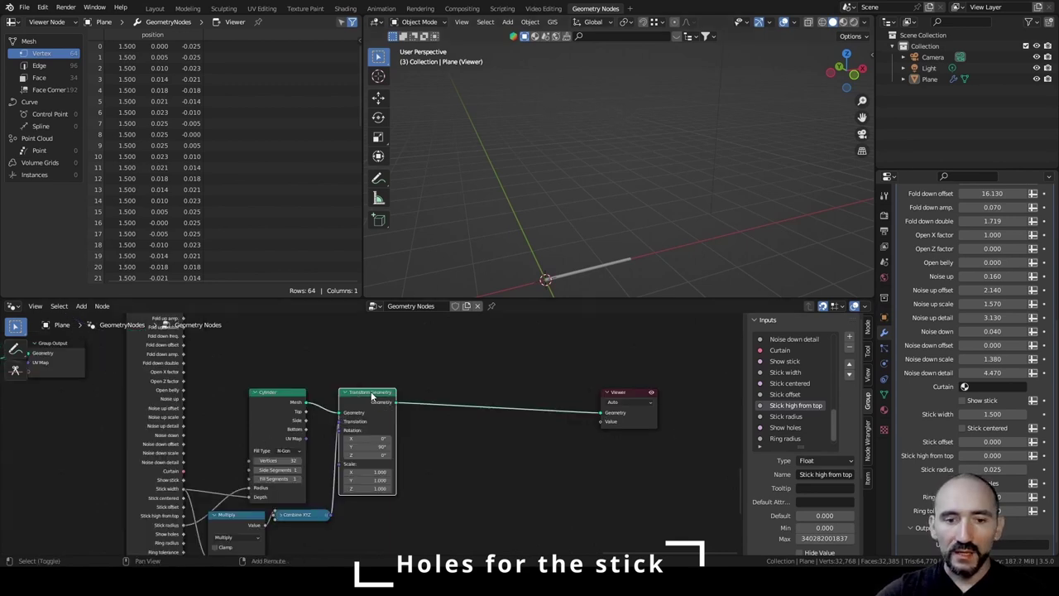
key("shift+d")
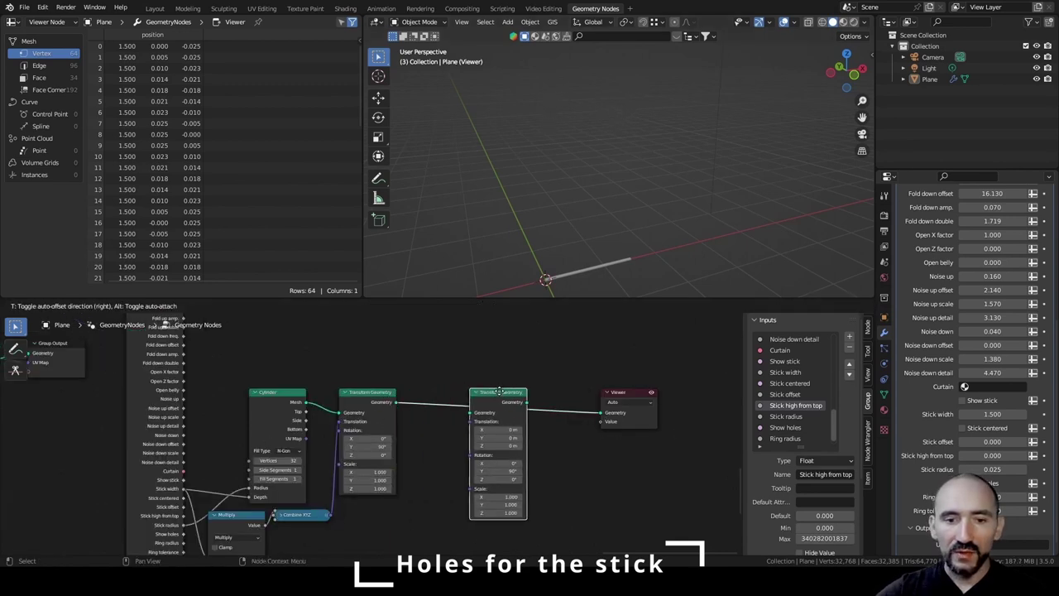
left_click(499, 392)
Duplicate the Group Input node and place the copy between the two Transform Geometry nodes.
middle_click_drag(451, 429, 484, 366)
left_click(187, 355)
key("shift+d")
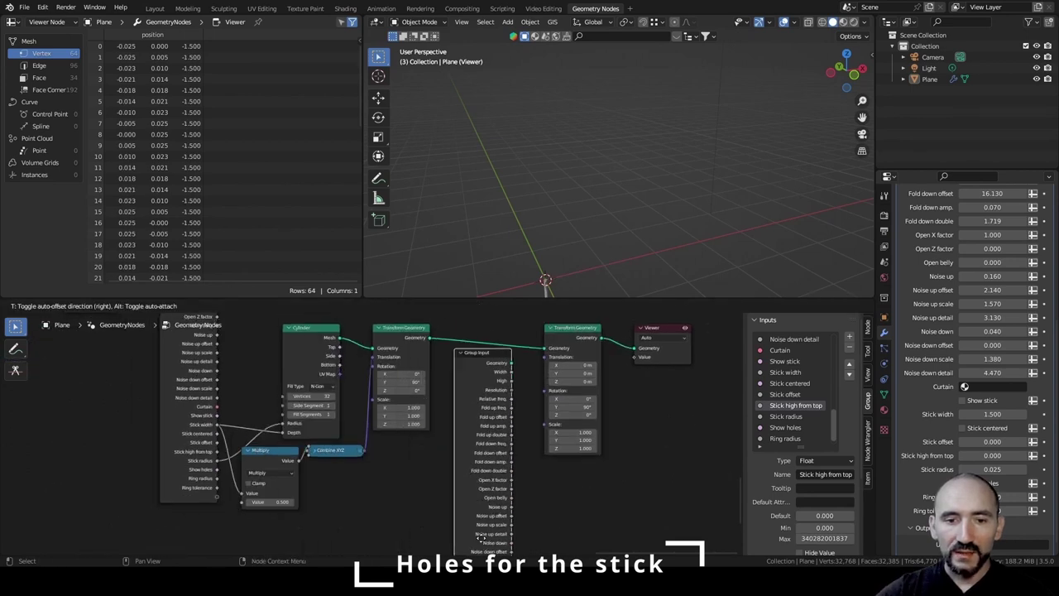
left_click(474, 529)
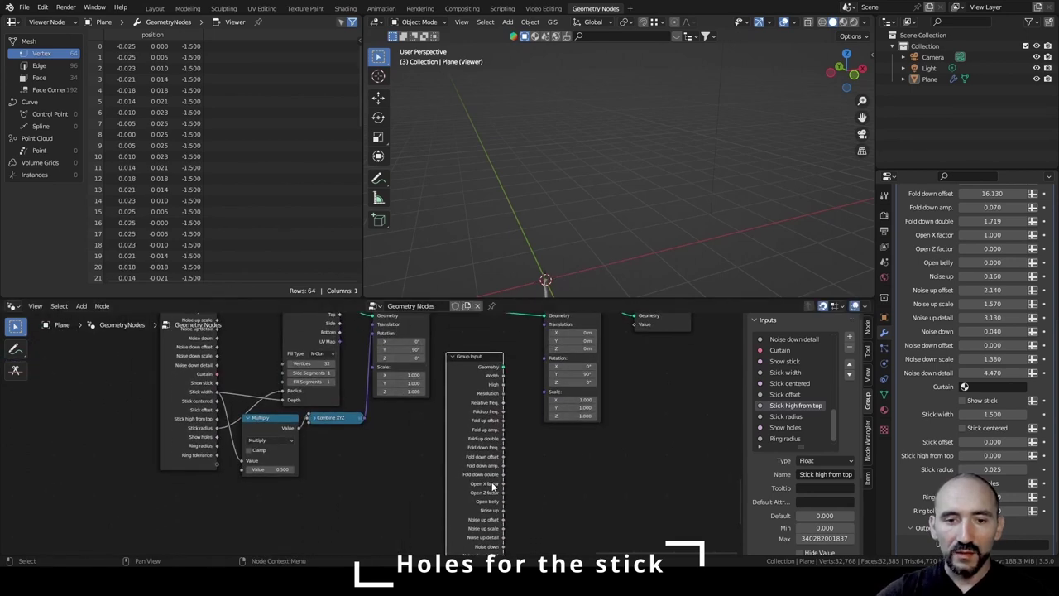
left_click_drag(492, 486, 404, 414)
left_click(443, 412)
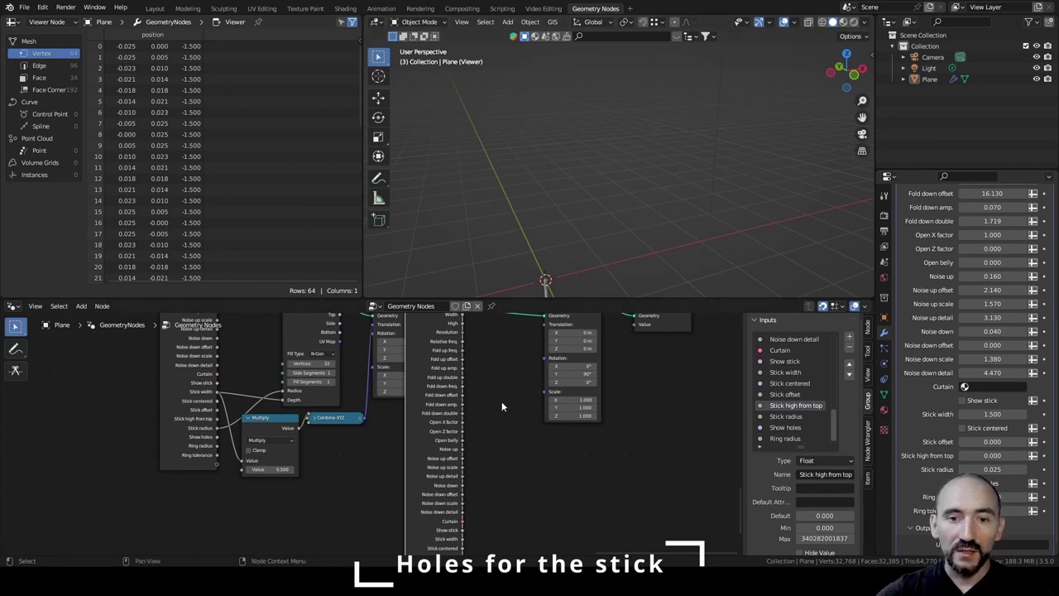
Add a Subtract node that takes High from the duplicated Group Input and subtracts Stick high from top.
middle_click_drag(502, 460, 416, 400)
scroll(439, 447, "up", 1)
middle_click_drag(439, 447, 385, 521)
middle_click_drag(361, 402, 353, 456)
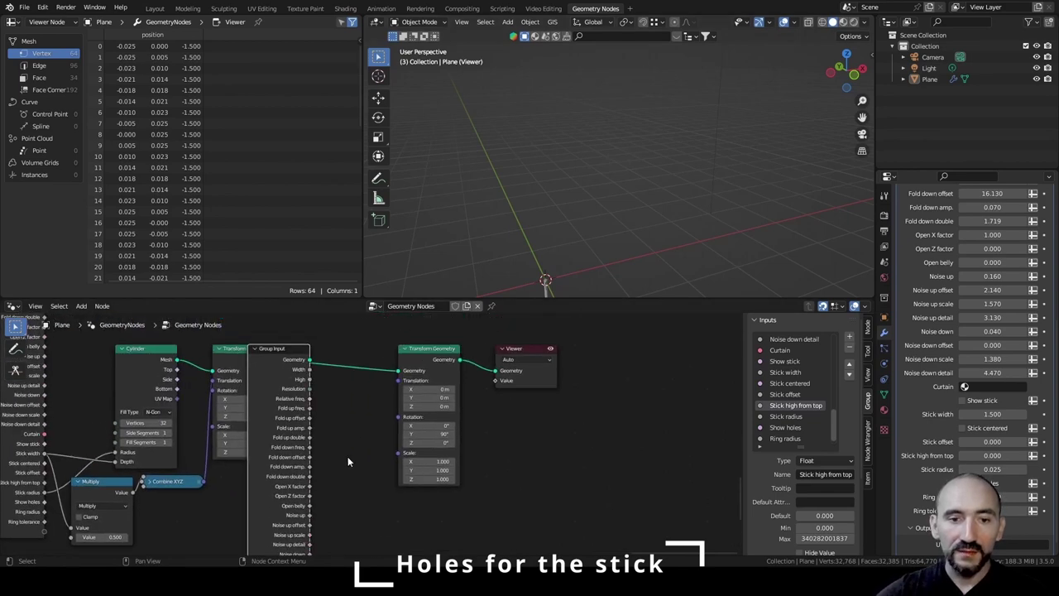
left_click_drag(309, 379, 348, 457)
type("subtr")
key("Return")
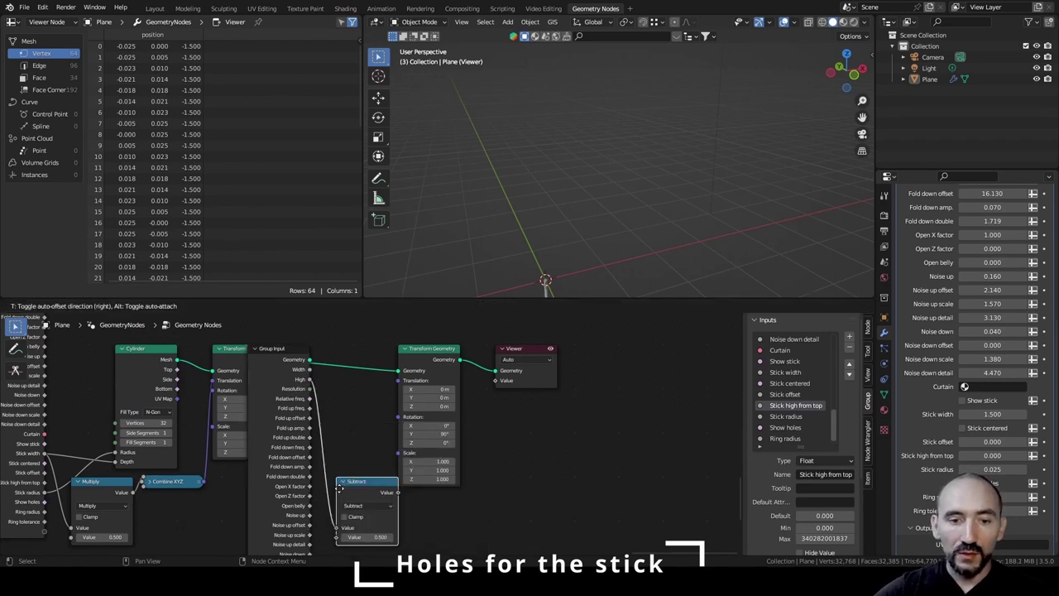
left_click(339, 502)
middle_click_drag(341, 501, 382, 316)
scroll(383, 419, "up", 5)
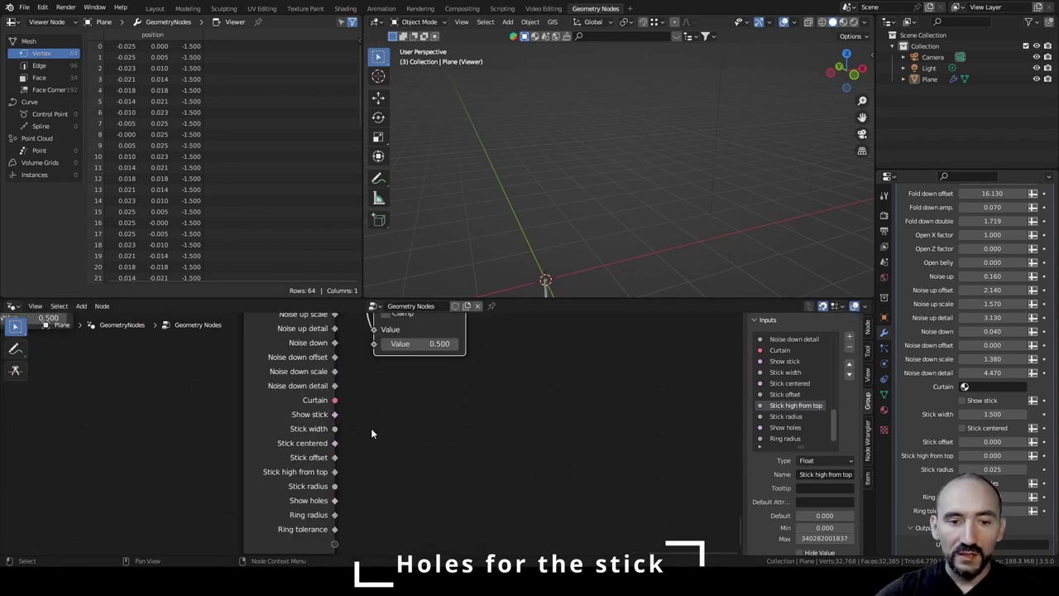
middle_click_drag(371, 429, 354, 461)
left_click_drag(318, 504, 356, 376)
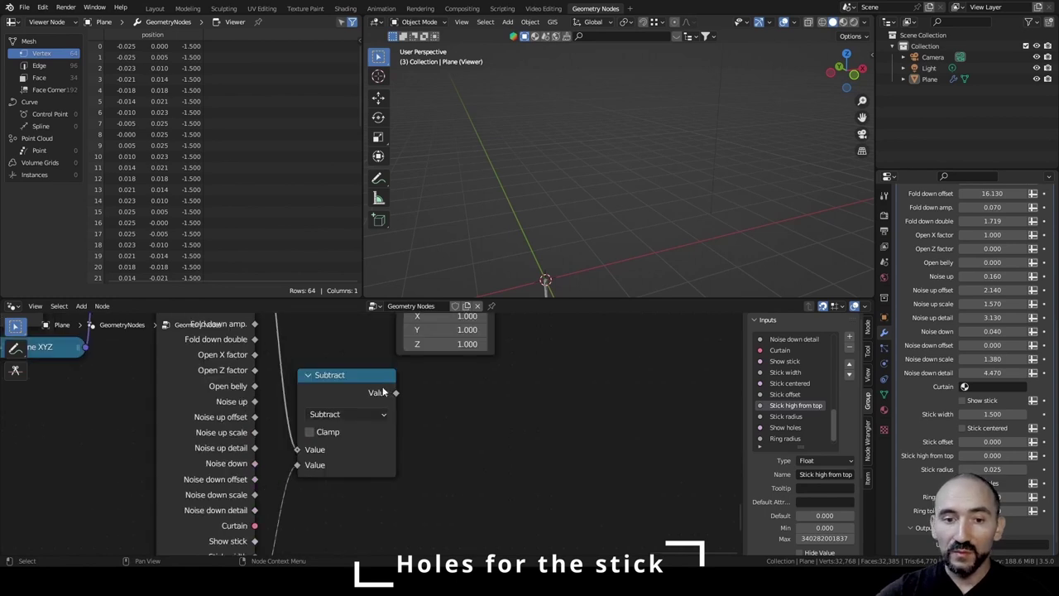
Set the second Transform Geometry node's Y rotation to 0°.
mouse_move(392, 397)
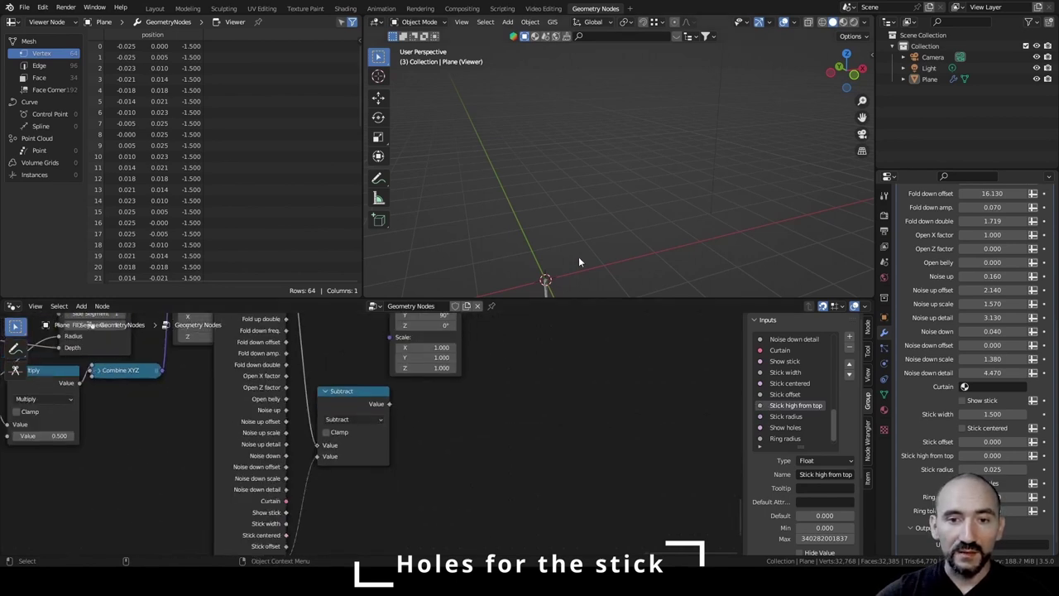
left_click(398, 420)
type("90")
key("Return")
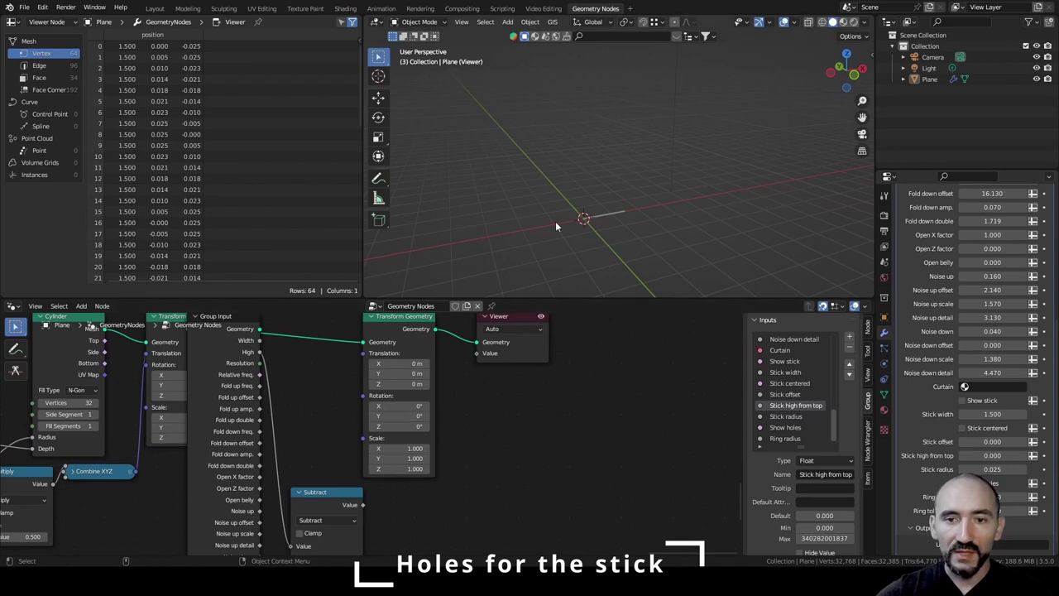
middle_click_drag(555, 221, 604, 130)
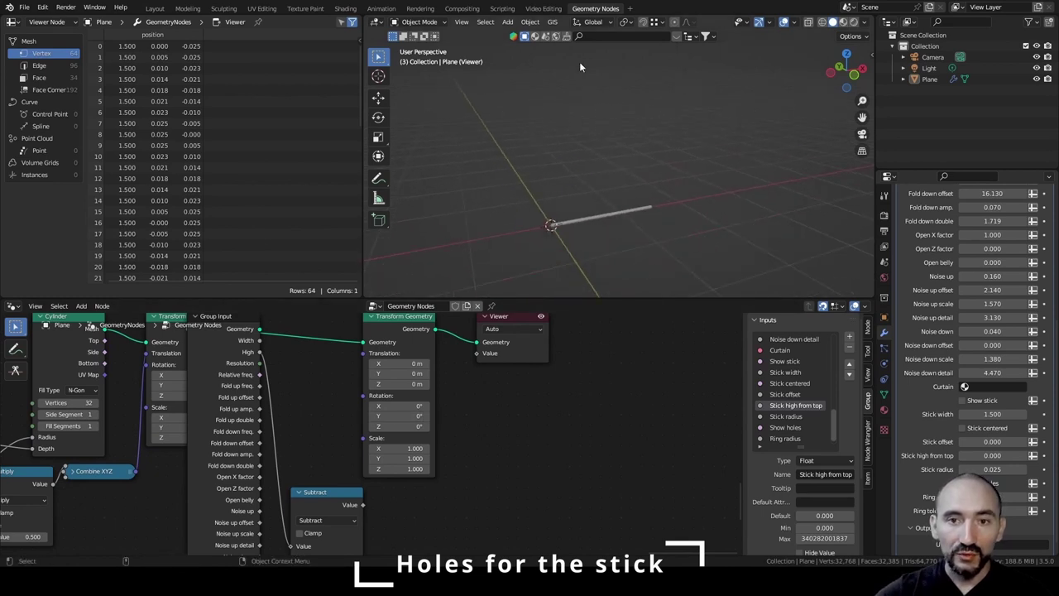
Shift the second Transform Geometry and the Viewer horizontally away from the Group Input to make room.
left_click_drag(514, 370, 401, 329)
key("g")
key("x")
left_click(441, 399)
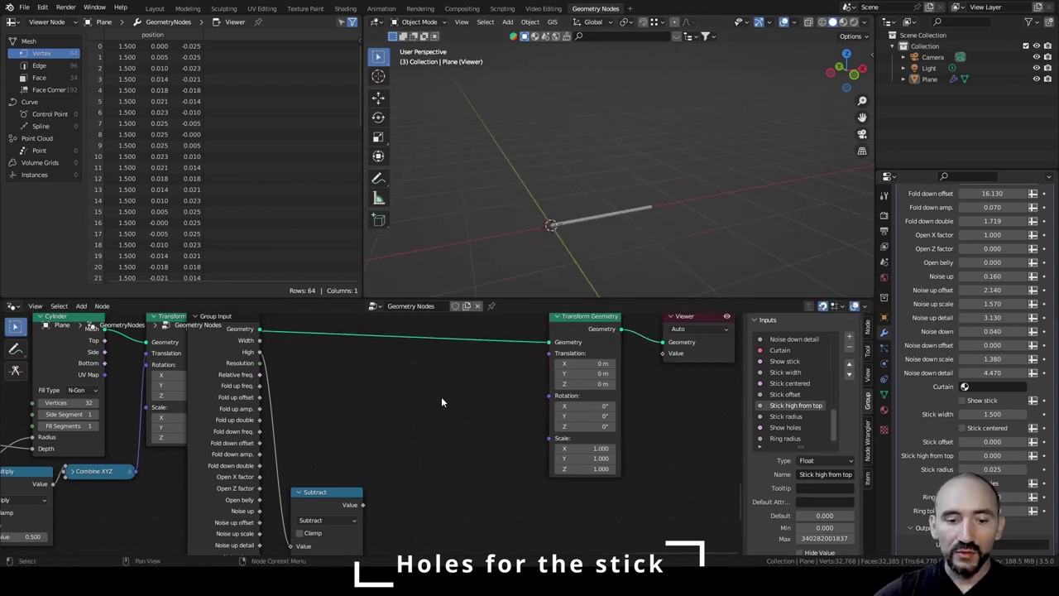
Add a Combine XYZ node feeding the second Transform Geometry's Translation, and connect the Subtract result to its Z.
key("shift+a")
type("combine")
key("Return")
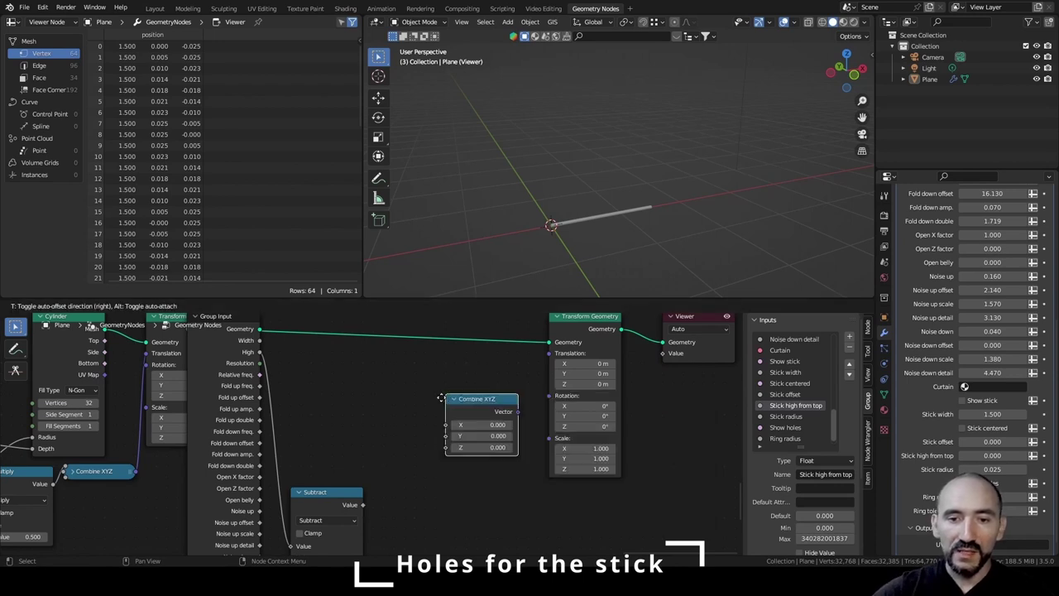
left_click(451, 377)
left_click_drag(528, 391, 548, 354)
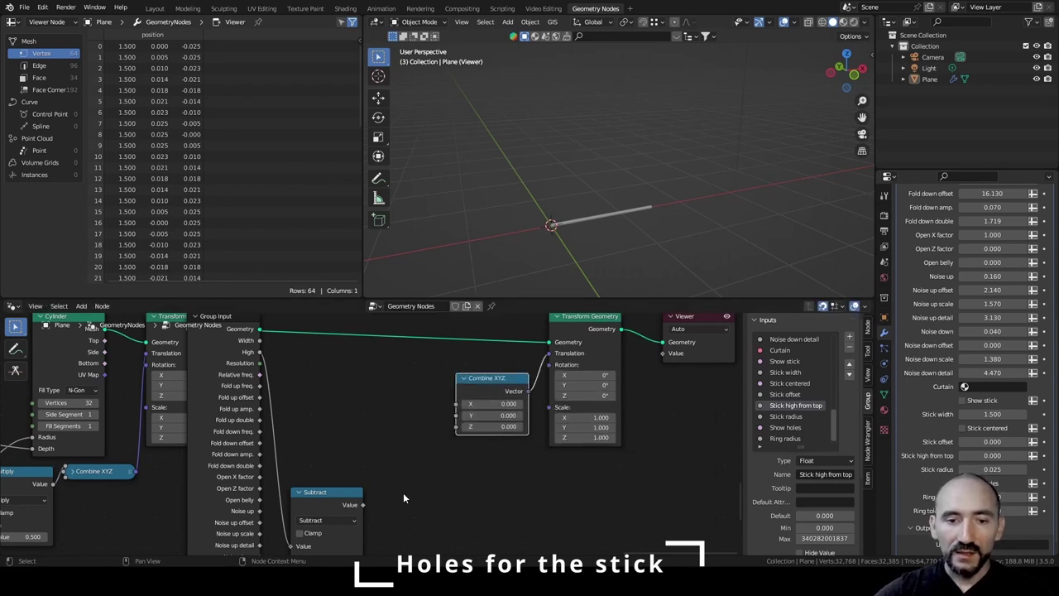
left_click_drag(322, 493, 456, 426)
middle_click_drag(562, 198, 561, 176)
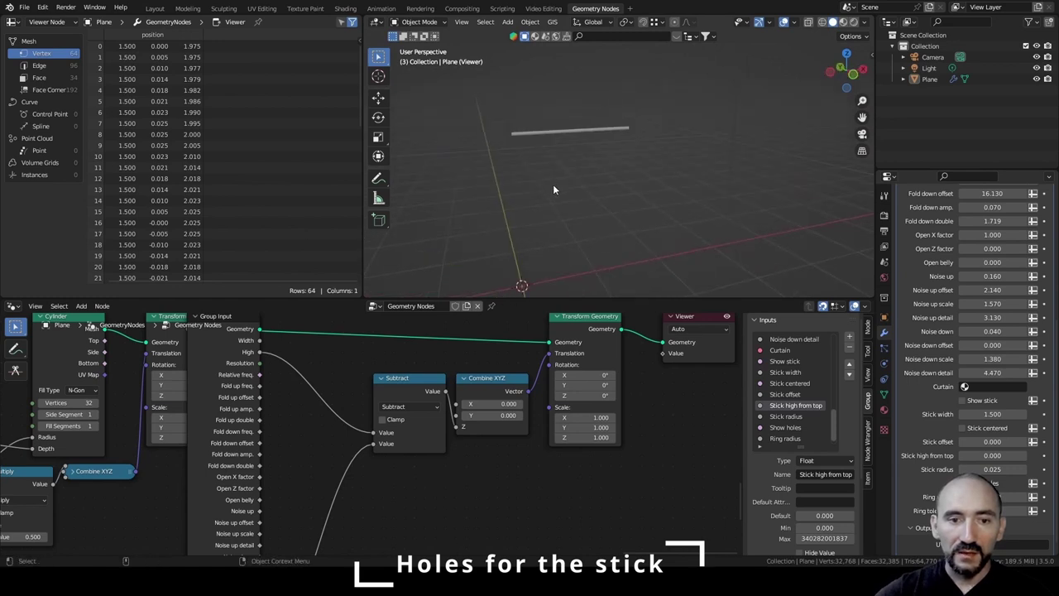
Move the duplicated Group Input closer to the Subtract node and collapse the new Combine XYZ node.
left_click_drag(231, 370, 324, 422)
left_click(492, 382)
key("h")
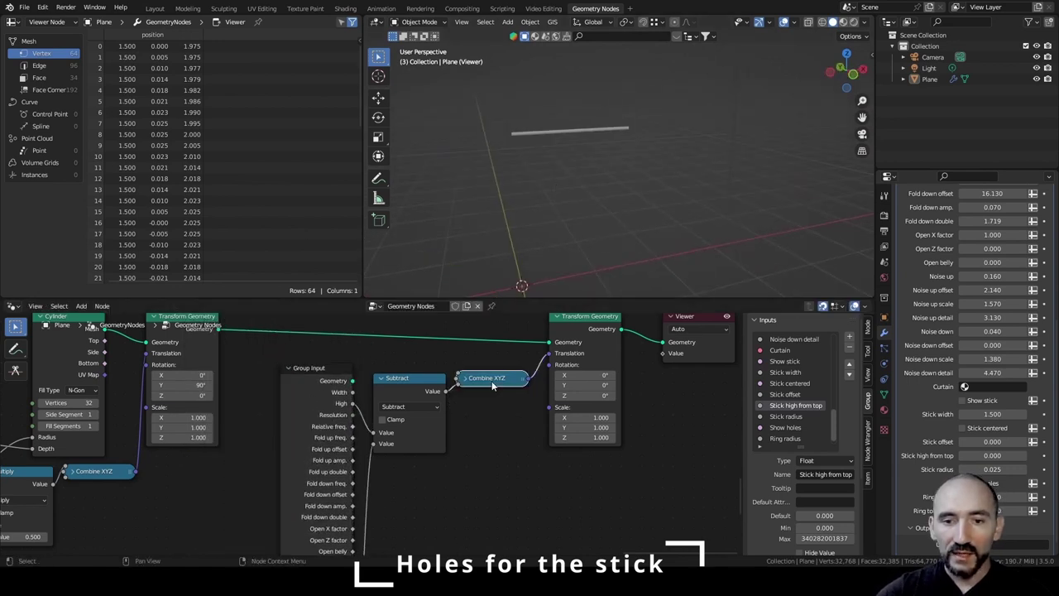
Join the curtain's Set Position geometry with the stick's second Transform Geometry, and feed the collapsed Join Geometry node into the Group Output.
scroll(577, 440, "down", 4)
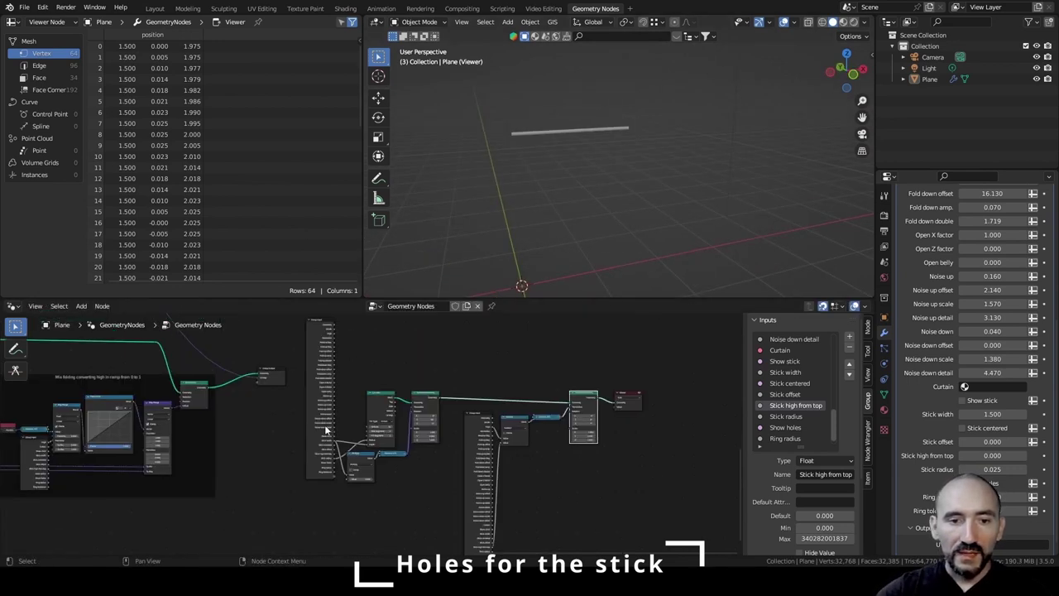
left_click(194, 386, "ctrl+shift")
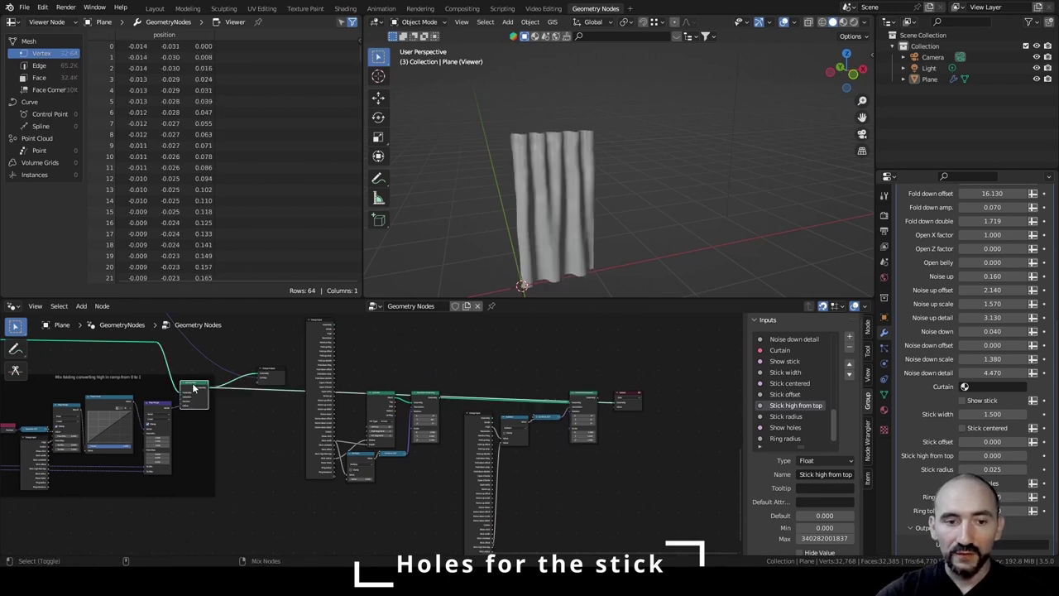
left_click(580, 402, "ctrl+shift")
middle_click_drag(287, 371, 264, 374)
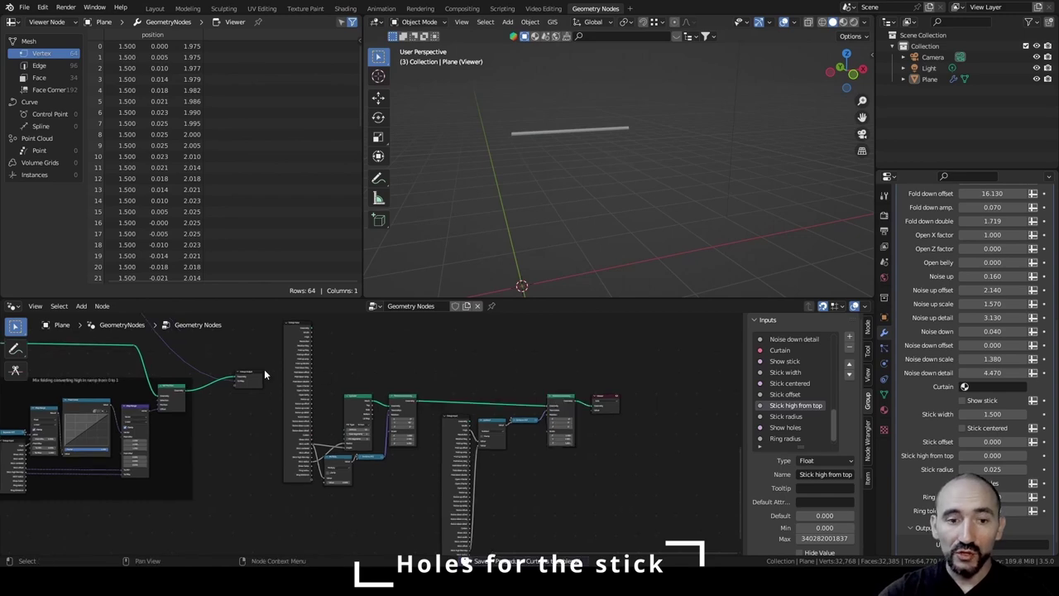
right_click_drag(177, 395, 560, 402, "ctrl+shift")
scroll(521, 375, "down", 5)
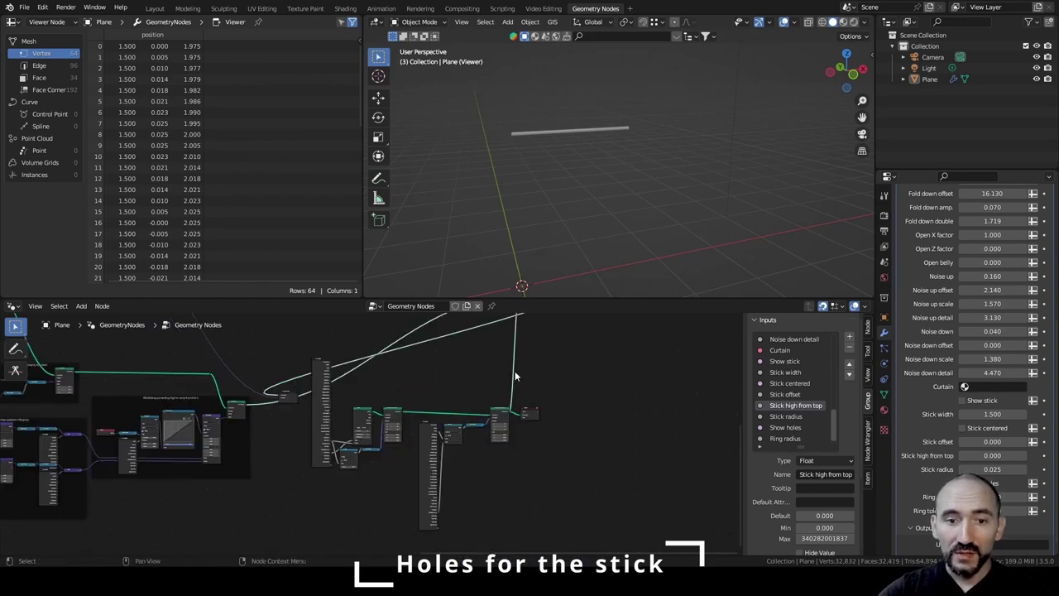
middle_click_drag(518, 373, 460, 448)
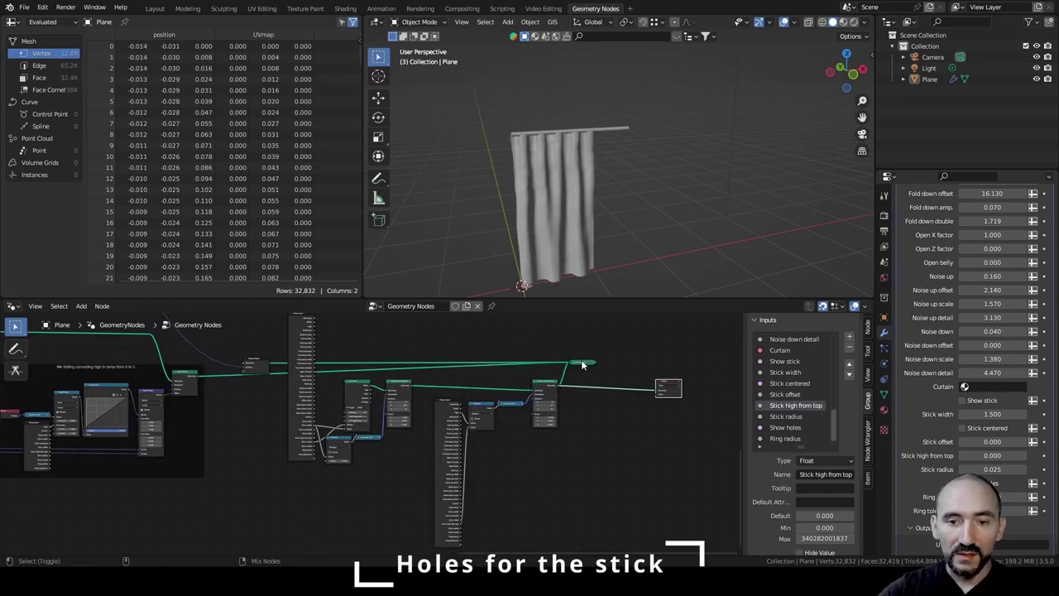
Set the modifier's Stick high from top value to 0.060 and inspect where the stick crosses the curtain.
middle_click_drag(521, 166, 645, 199)
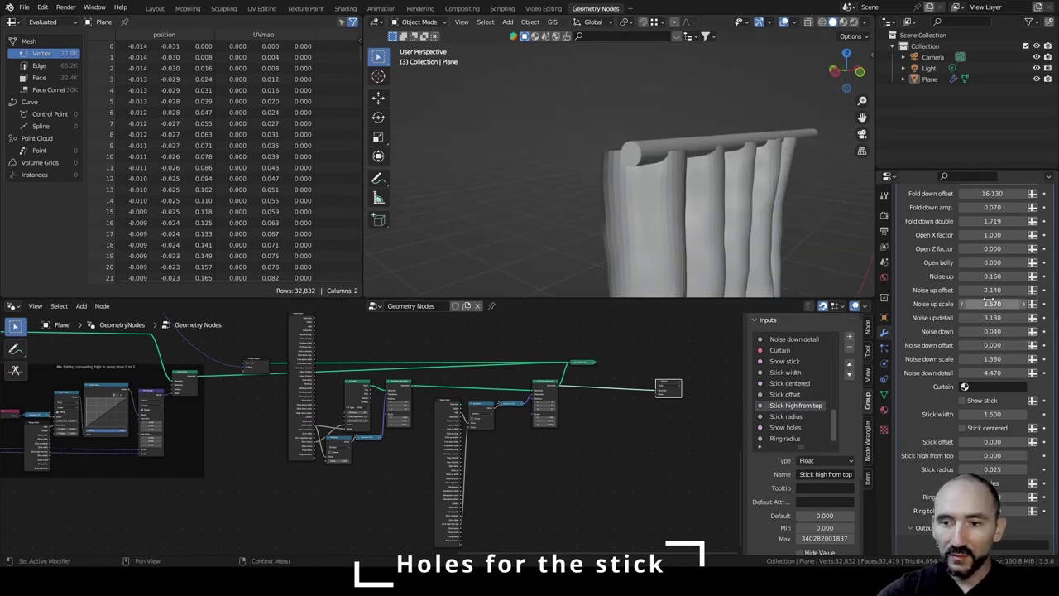
scroll(978, 414, "down", 1)
left_click_drag(980, 442, 1005, 442)
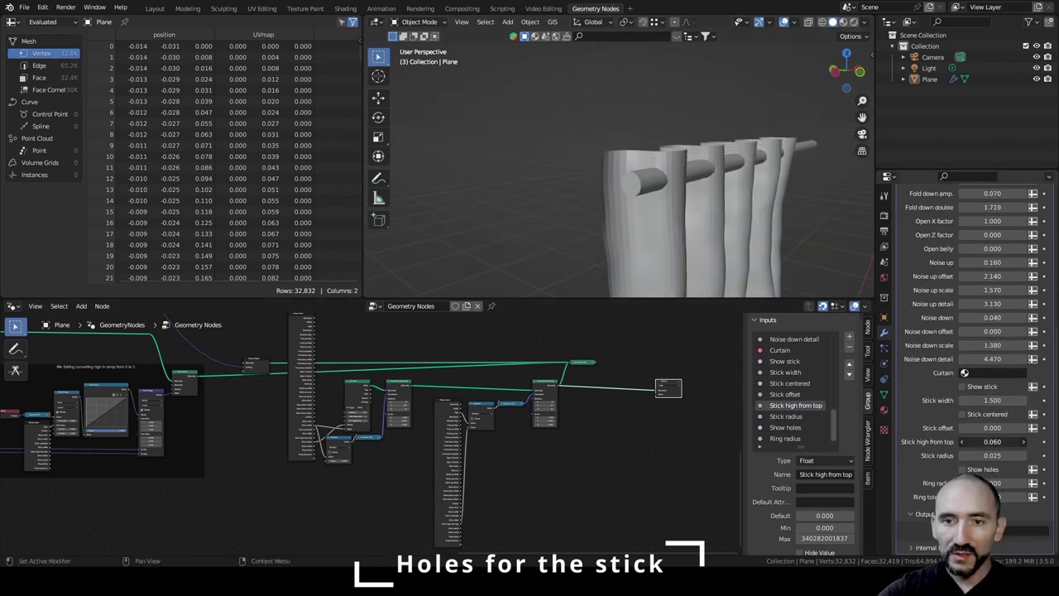
middle_click_drag(612, 178, 666, 204)
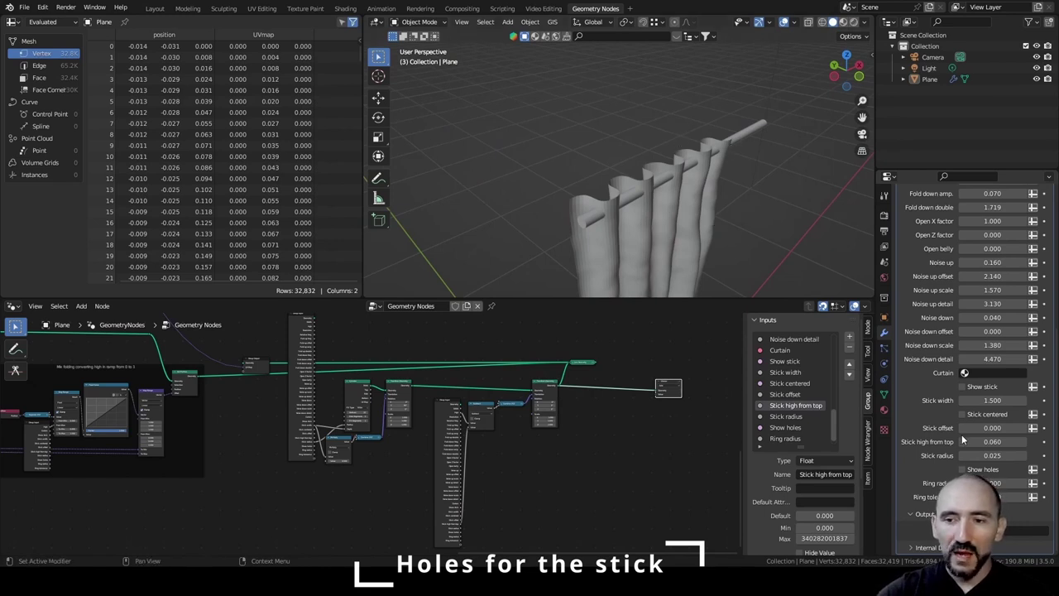
middle_click_drag(728, 198, 687, 195)
Add a Multiply node with value 2.000 fed by the Group Input's Width, and connect its result to the Cylinder's Depth.
scroll(414, 430, "up", 3)
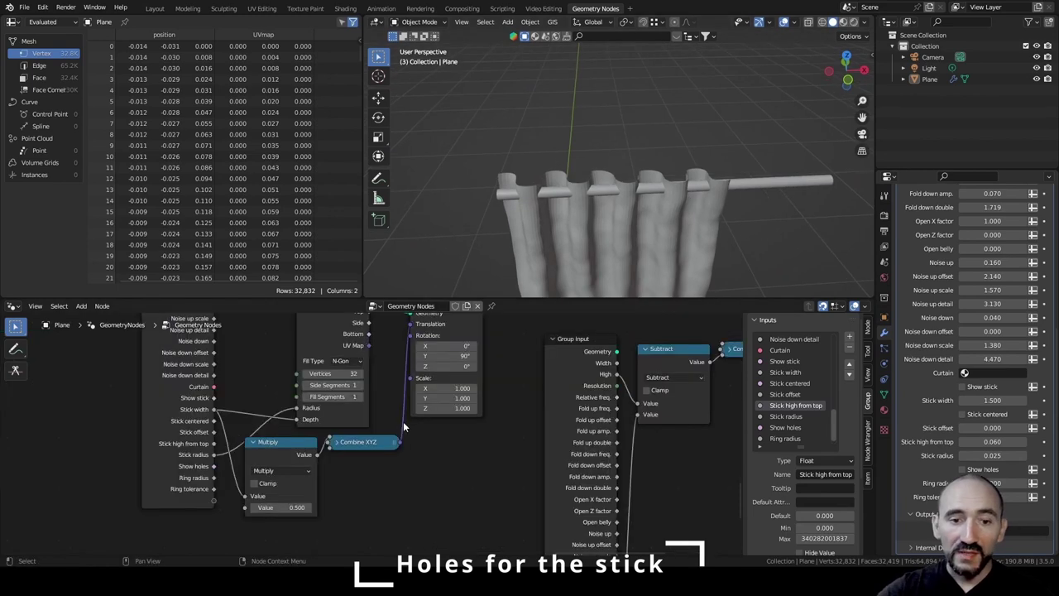
middle_click_drag(222, 405, 334, 484)
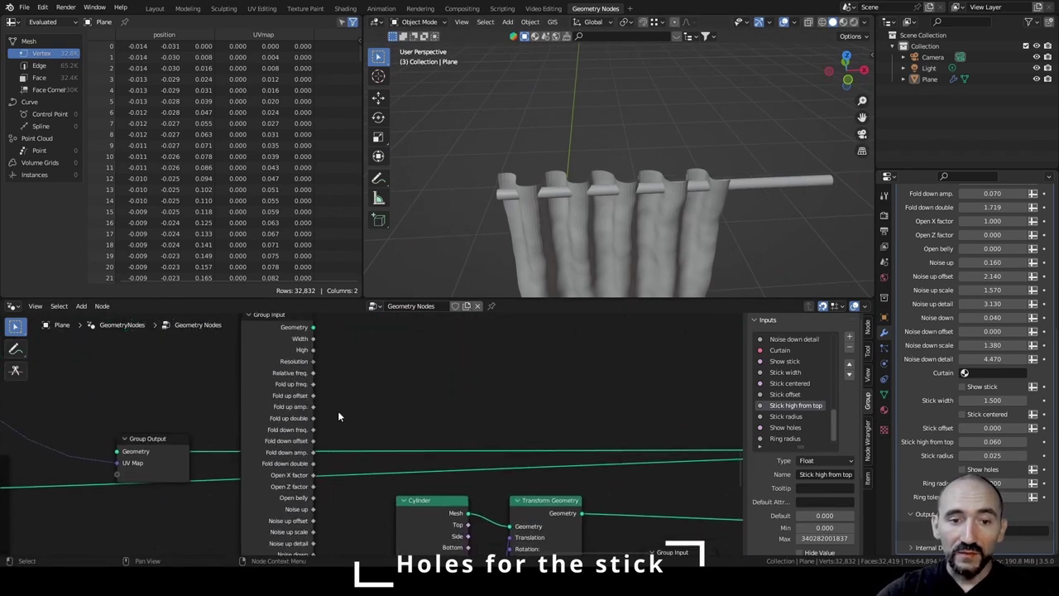
scroll(332, 373, "down", 2)
left_click_drag(322, 354, 346, 484)
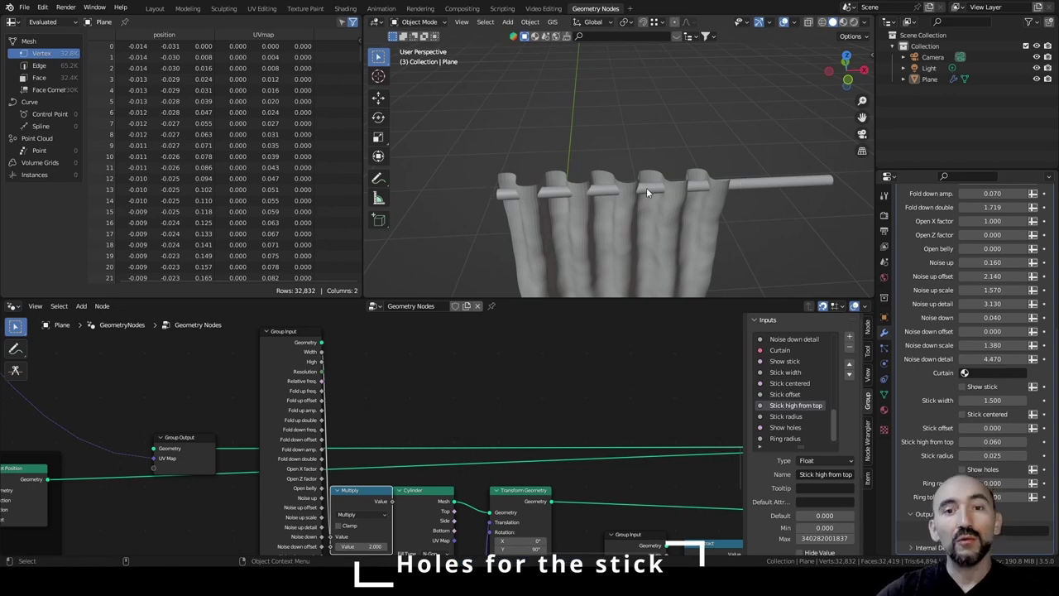
left_click(715, 183)
scroll(423, 384, "up", 3)
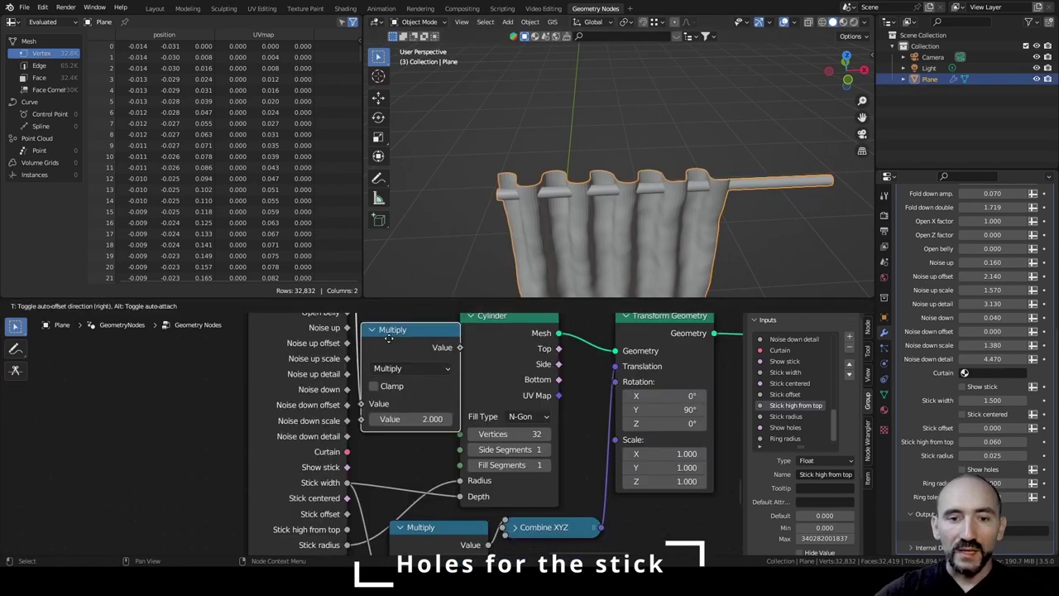
left_click_drag(431, 362, 460, 495)
left_click_drag(285, 364, 224, 476)
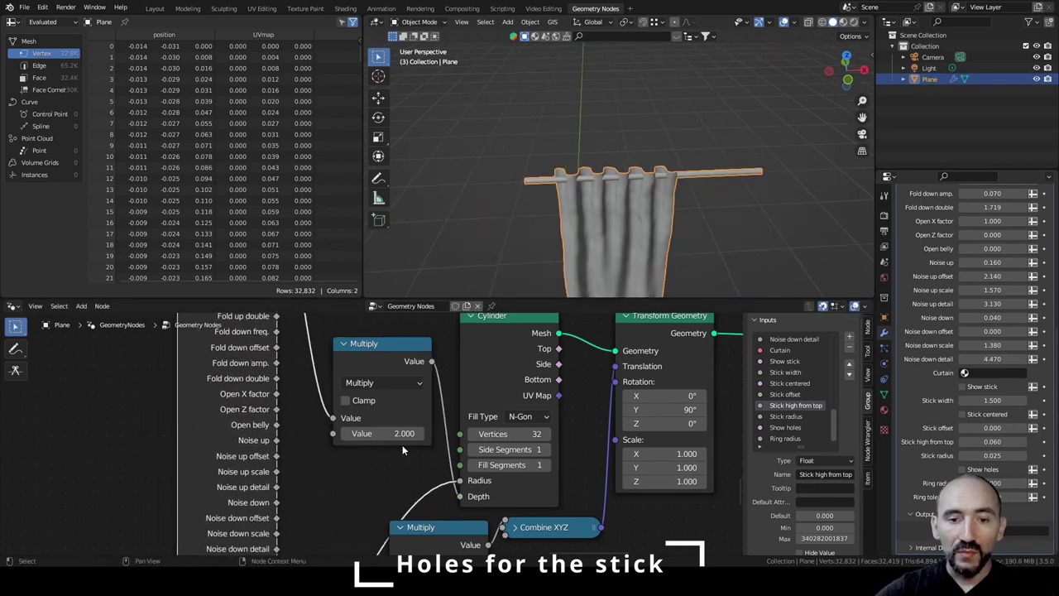
scroll(402, 444, "down", 5)
middle_click_drag(402, 445, 351, 417)
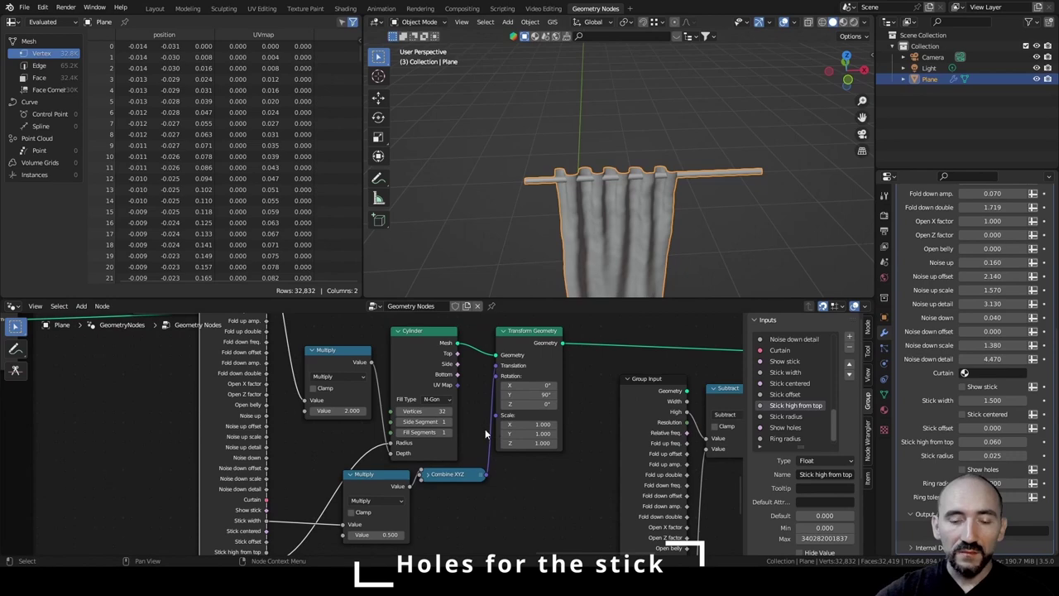
Feed the Width link into the 0.500 Multiply node in place of Stick width, and save the file.
scroll(376, 430, "up", 1)
left_click_drag(371, 350, 335, 534)
key("ctrl+z")
left_click_drag(277, 340, 337, 521)
middle_click_drag(607, 242, 619, 187)
left_click(522, 118)
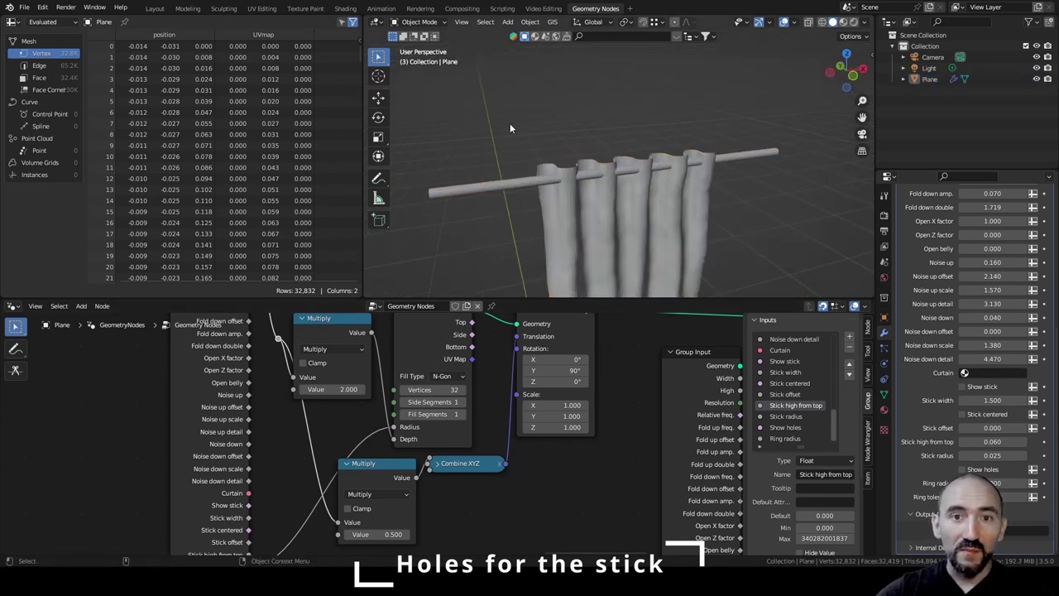
key("ctrl+s")
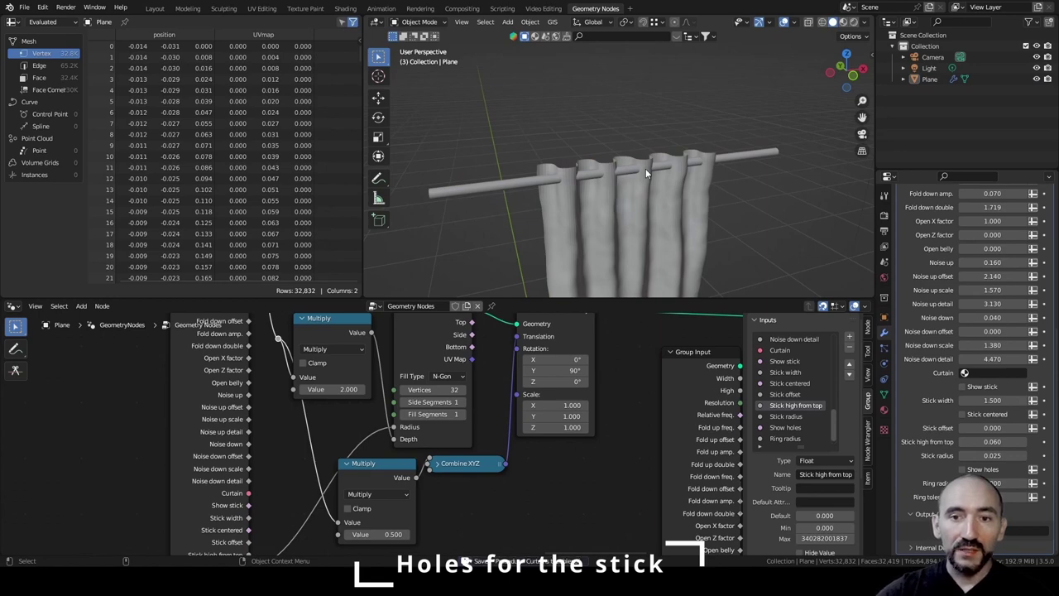
middle_click_drag(645, 168, 609, 170)
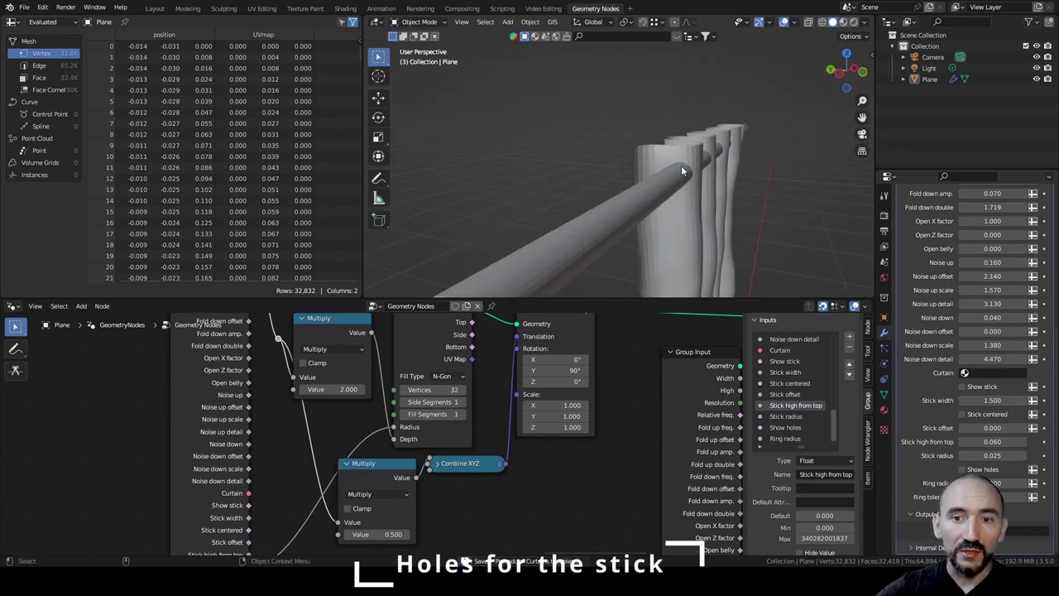
middle_click_drag(681, 170, 516, 161)
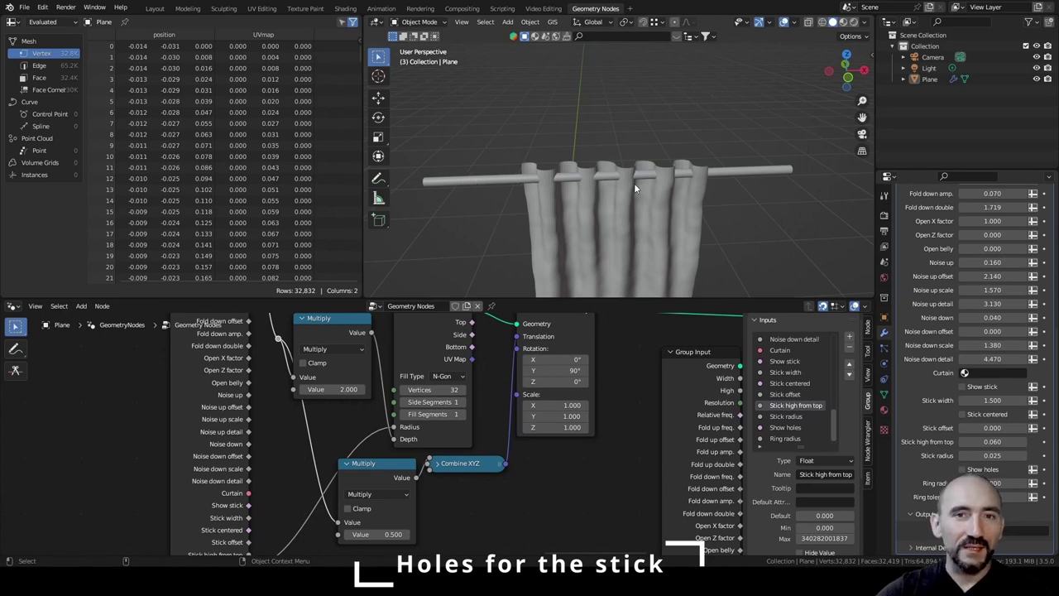
Hide unused Group Input sockets, compact the stick nodes with the Subtract node collapsed, and move the Group Output beyond the Join Geometry node.
scroll(274, 399, "down", 3)
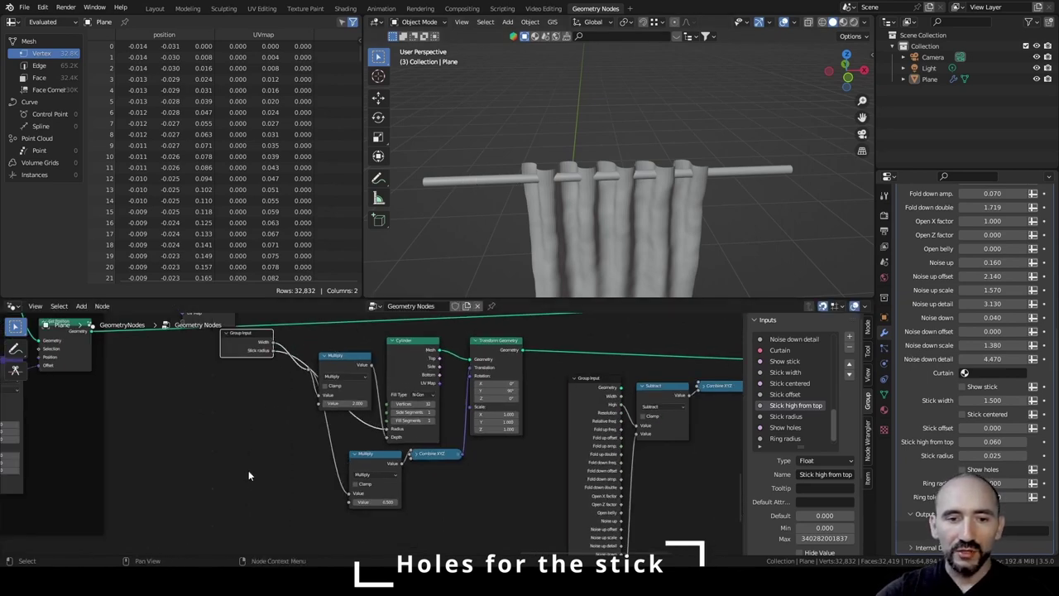
left_click(250, 473)
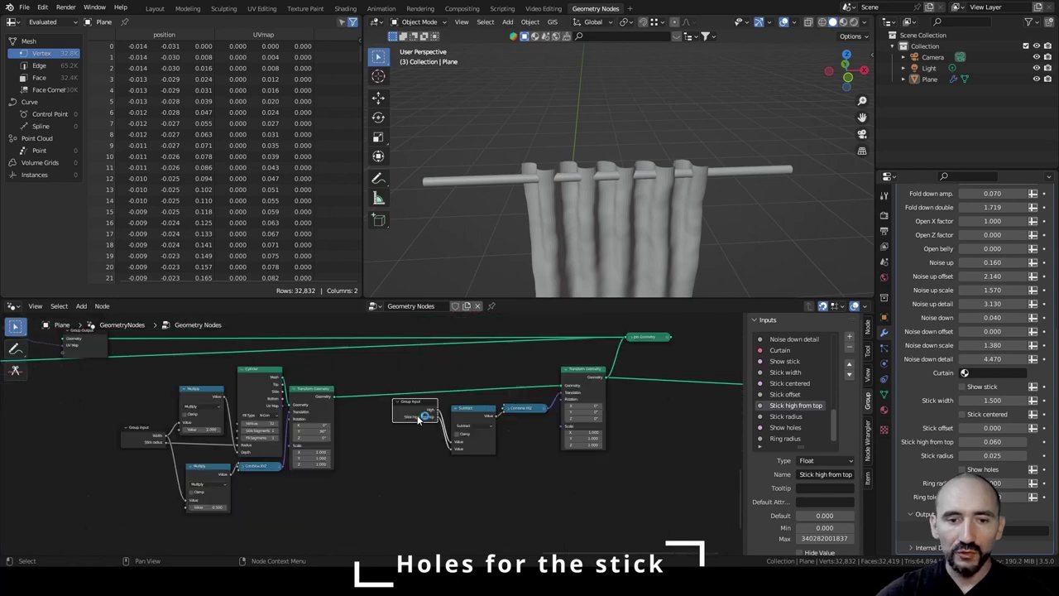
left_click_drag(407, 417, 366, 490)
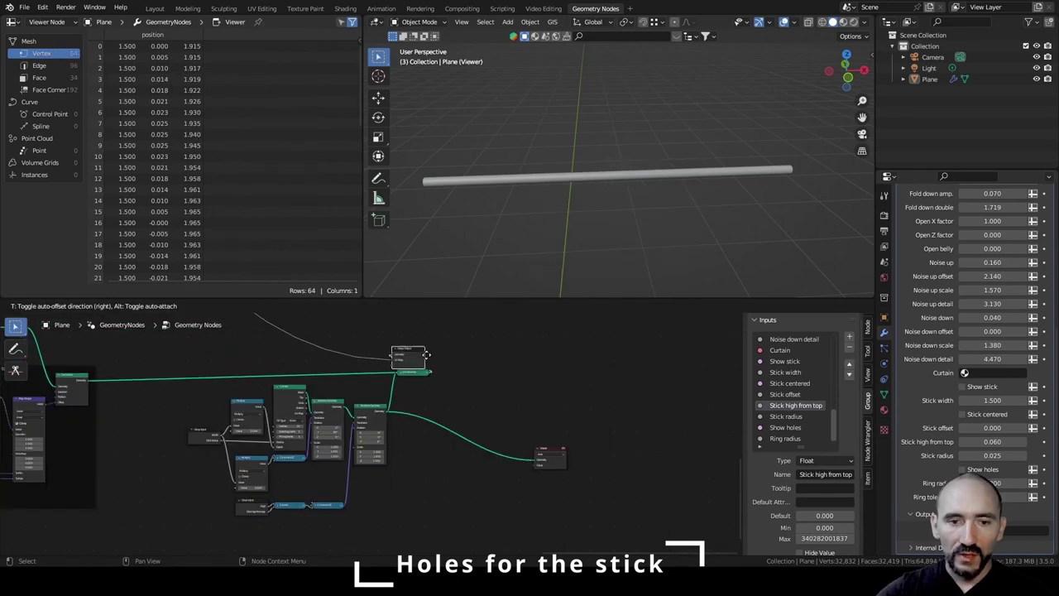
left_click(428, 409)
scroll(438, 426, "up", 5)
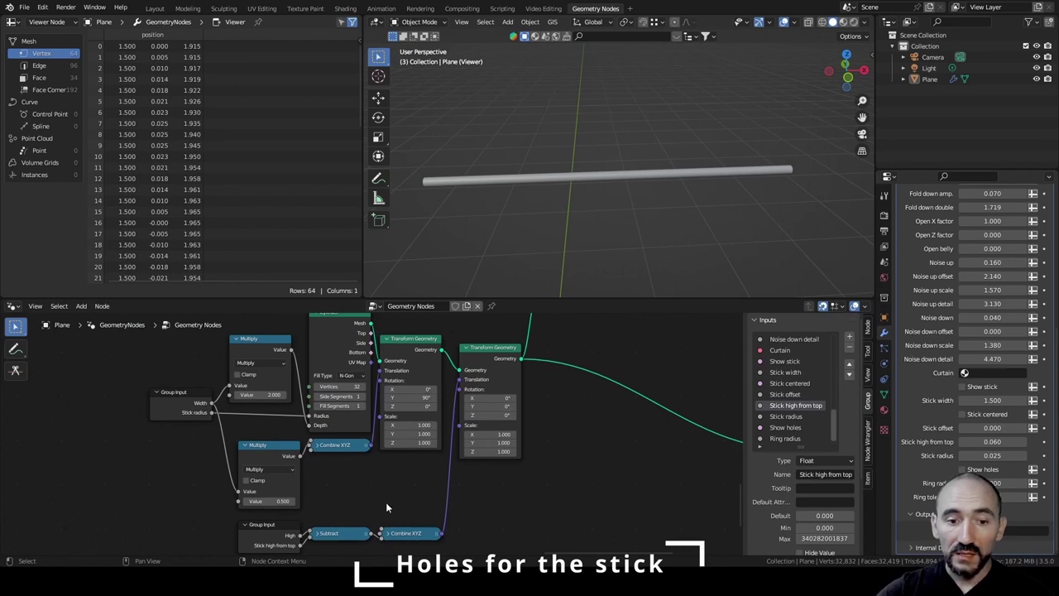
scroll(404, 468, "down", 5)
middle_click_drag(536, 386, 450, 434)
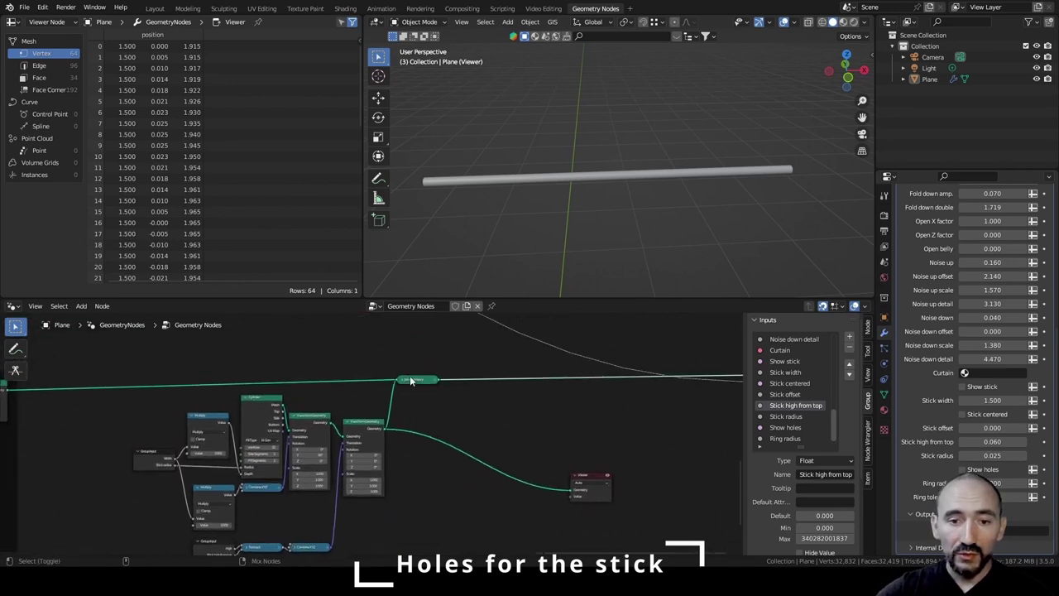
Preview the joined geometry and insert a Difference Mesh Boolean into the curtain link, with the stick's Transform Geometry as Mesh 2.
left_click(411, 380, "ctrl+shift")
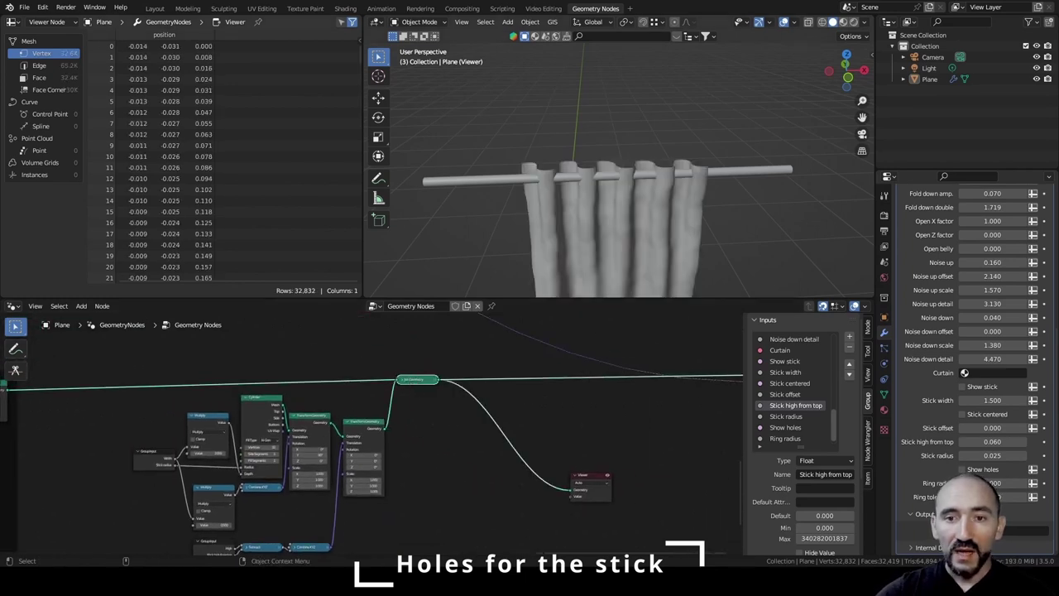
scroll(731, 207, "up", 3)
middle_click_drag(732, 207, 566, 192)
scroll(566, 191, "up", 3)
scroll(496, 428, "up", 3)
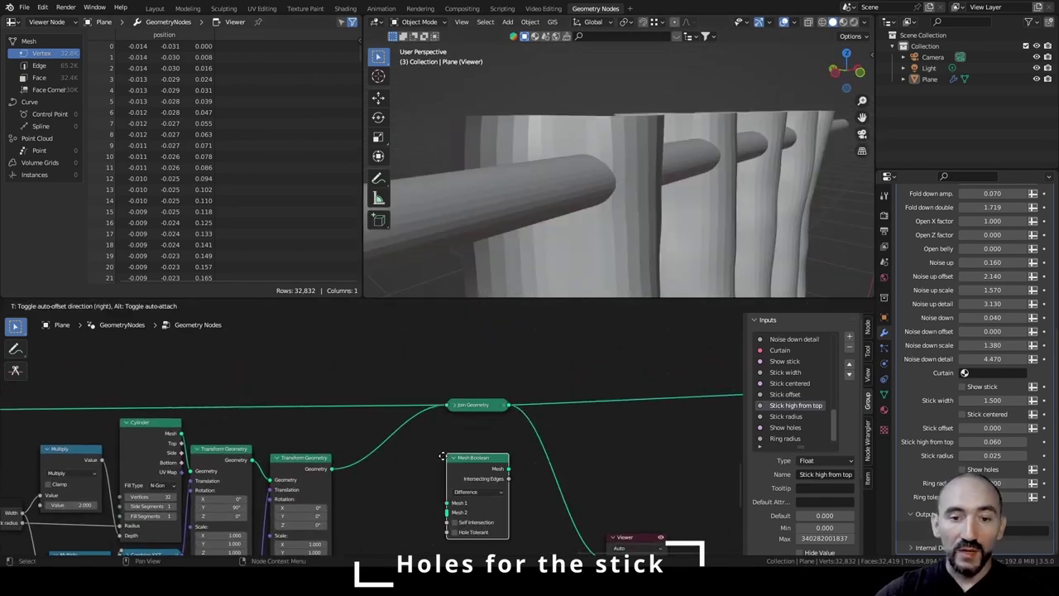
left_click(443, 456)
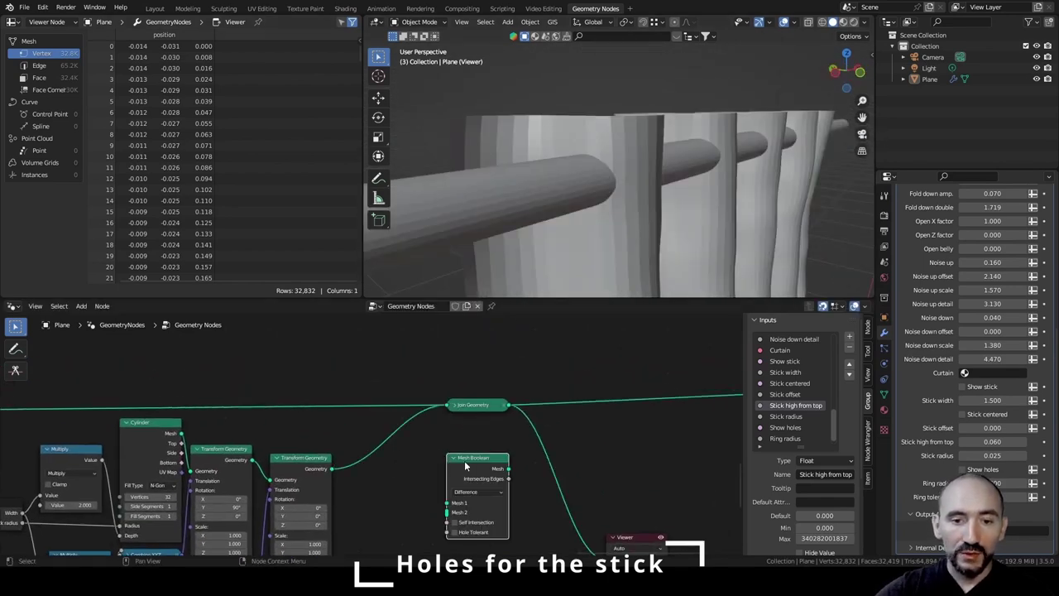
left_click_drag(465, 466, 346, 360)
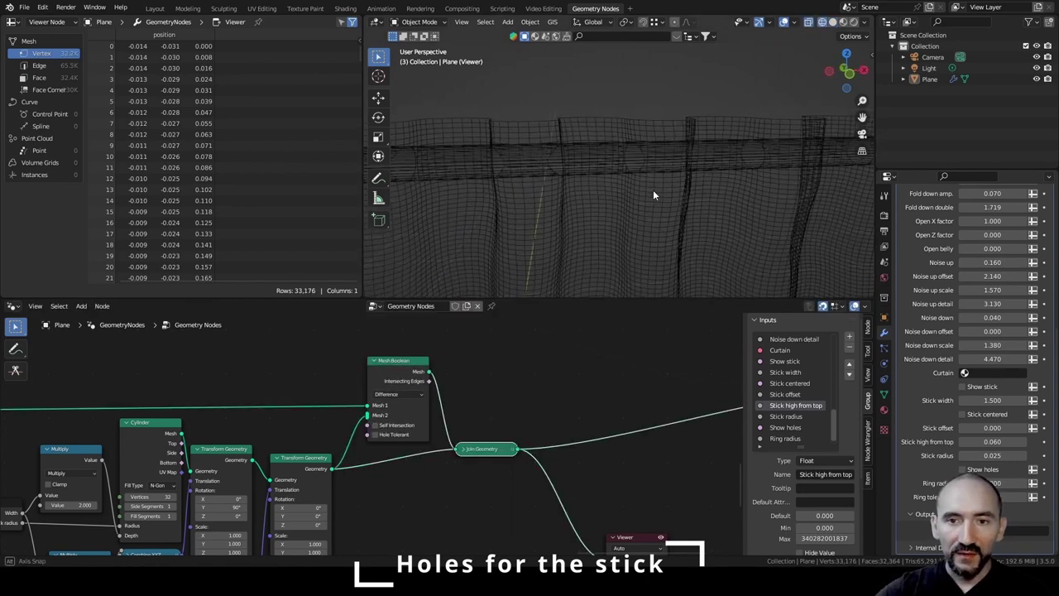
scroll(653, 190, "up", 6)
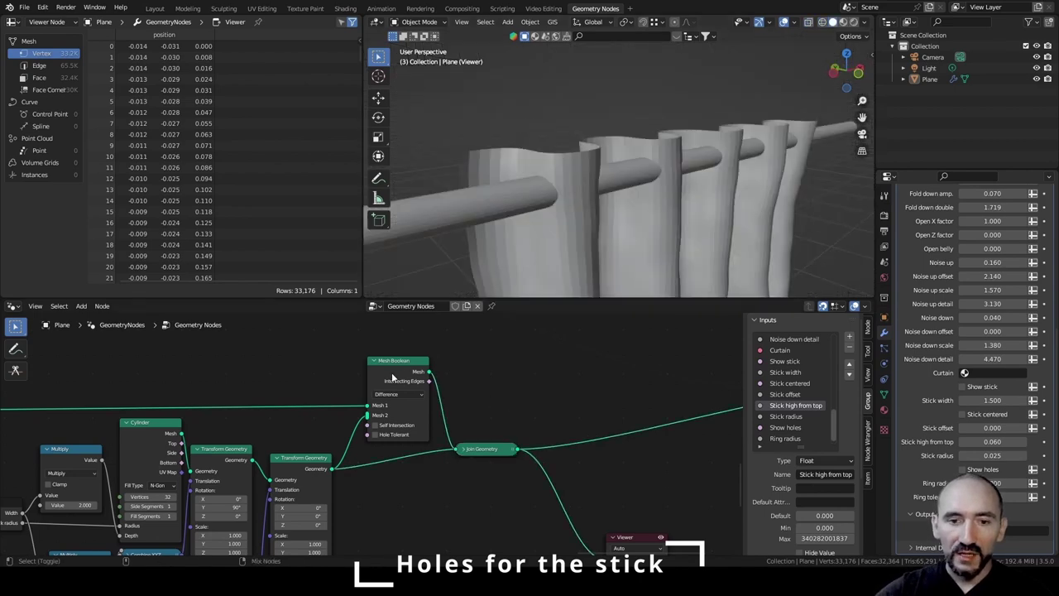
Preview the Mesh Boolean output and annotate a ring outline around the nearest stick hole in the curtain.
left_click(393, 376, "ctrl+shift")
mouse_move(493, 249)
middle_mouse_down()
mouse_move(530, 179)
mouse_move(511, 182)
mouse_move(675, 176)
middle_mouse_up()
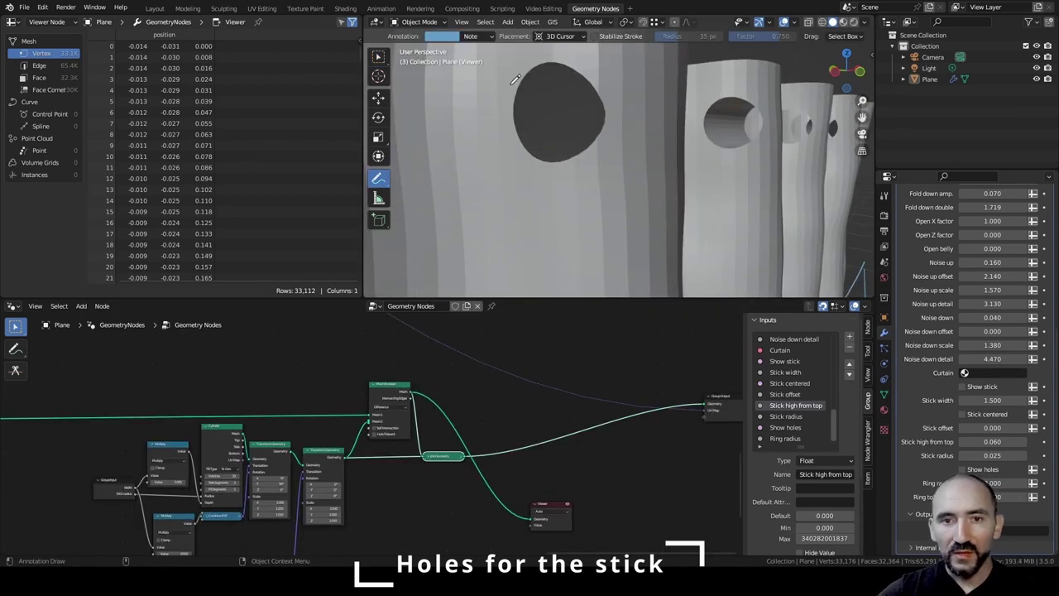
mouse_move(524, 64)
left_mouse_down()
mouse_move(514, 78)
mouse_move(612, 139)
mouse_move(616, 89)
mouse_move(570, 50)
mouse_move(529, 53)
mouse_move(513, 75)
mouse_move(599, 124)
mouse_move(595, 88)
mouse_move(569, 68)
mouse_move(523, 74)
mouse_move(603, 143)
mouse_move(530, 122)
left_mouse_up()
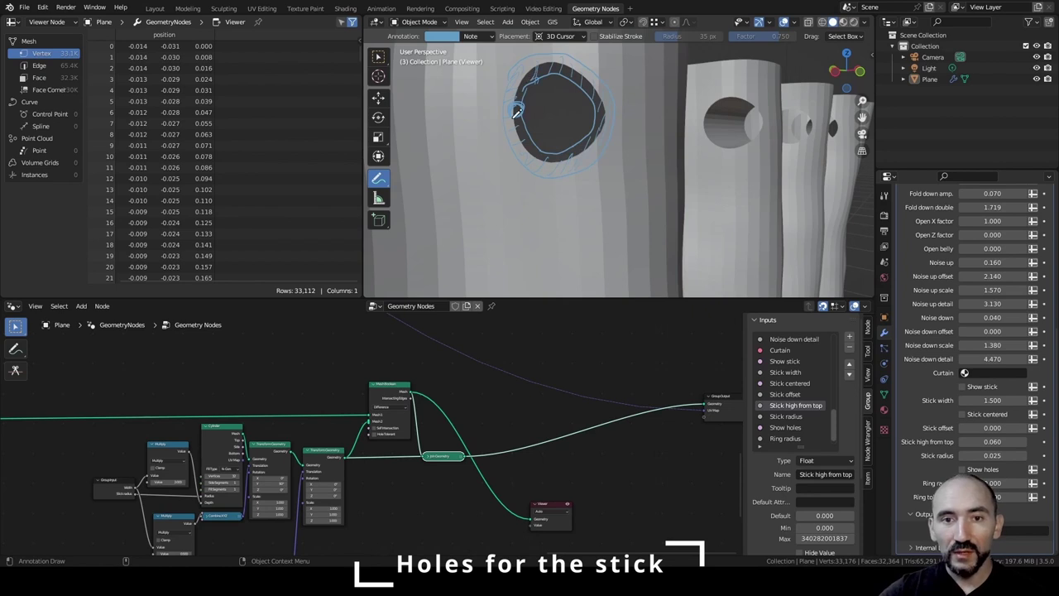
mouse_move(509, 98)
left_mouse_down()
mouse_move(510, 155)
mouse_move(603, 172)
mouse_move(613, 114)
mouse_move(607, 93)
mouse_move(579, 95)
left_mouse_up()
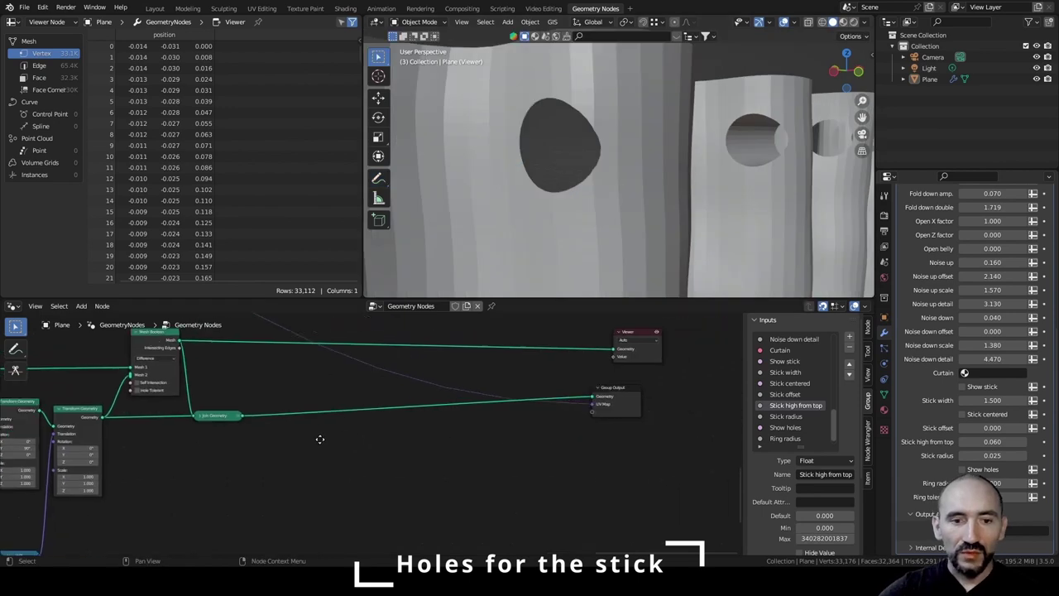
Add a Merge by Distance node fed by the Mesh Boolean's Mesh output, placed below the Join Geometry node.
scroll(293, 440, "up", 3)
middle_click_drag(293, 440, 371, 477)
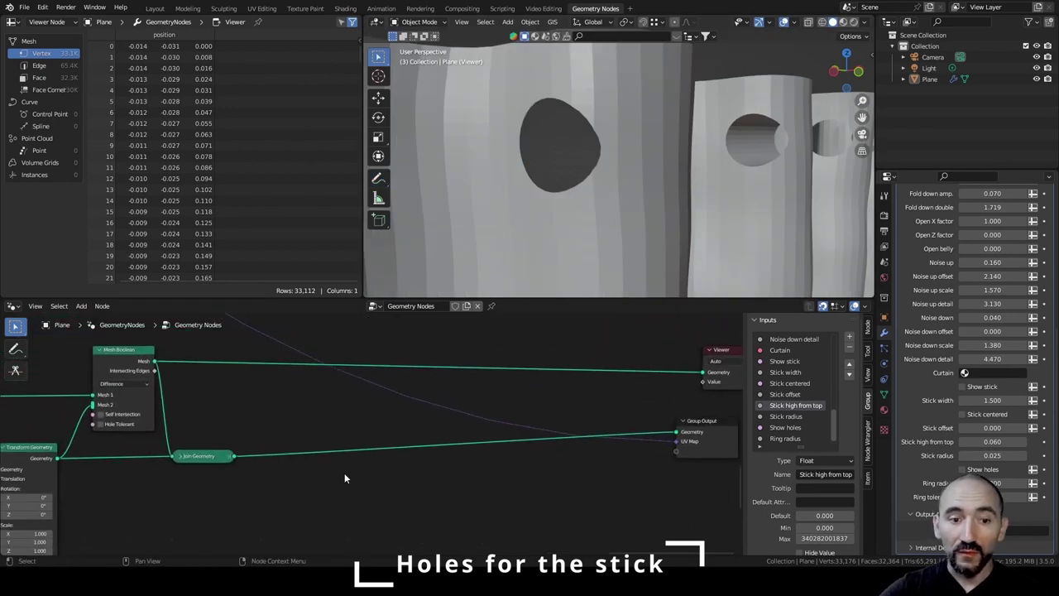
middle_click_drag(265, 496, 272, 471)
middle_click_drag(219, 382, 216, 421)
left_click_drag(159, 377, 294, 501)
type("merge by")
key("Return")
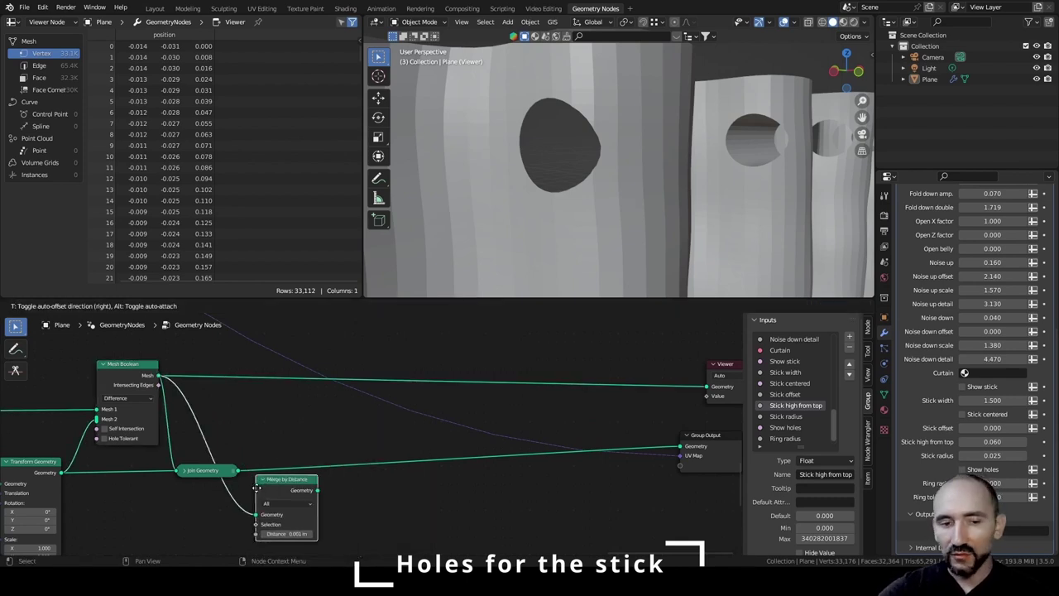
left_click(245, 489)
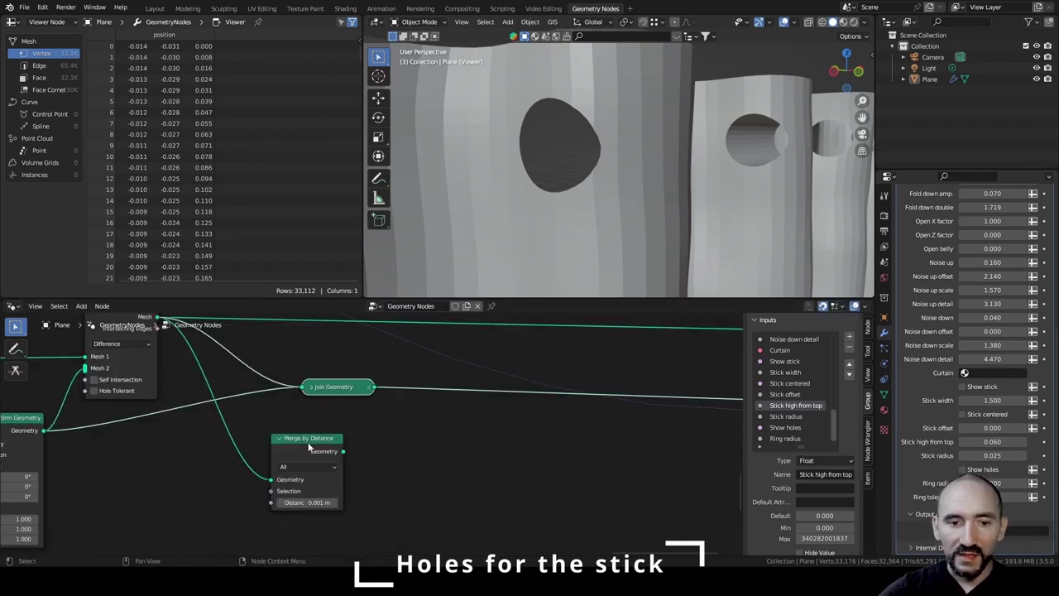
Feed the Merge by Distance geometry into a new Mesh to Curve node.
left_click_drag(309, 447, 349, 451)
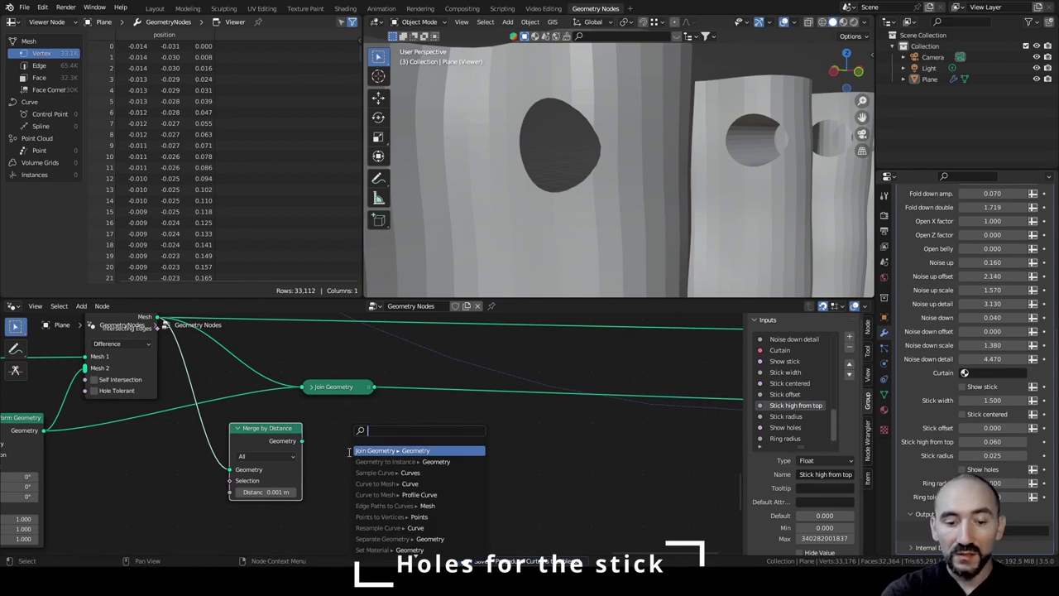
type("mesh to")
key("Return")
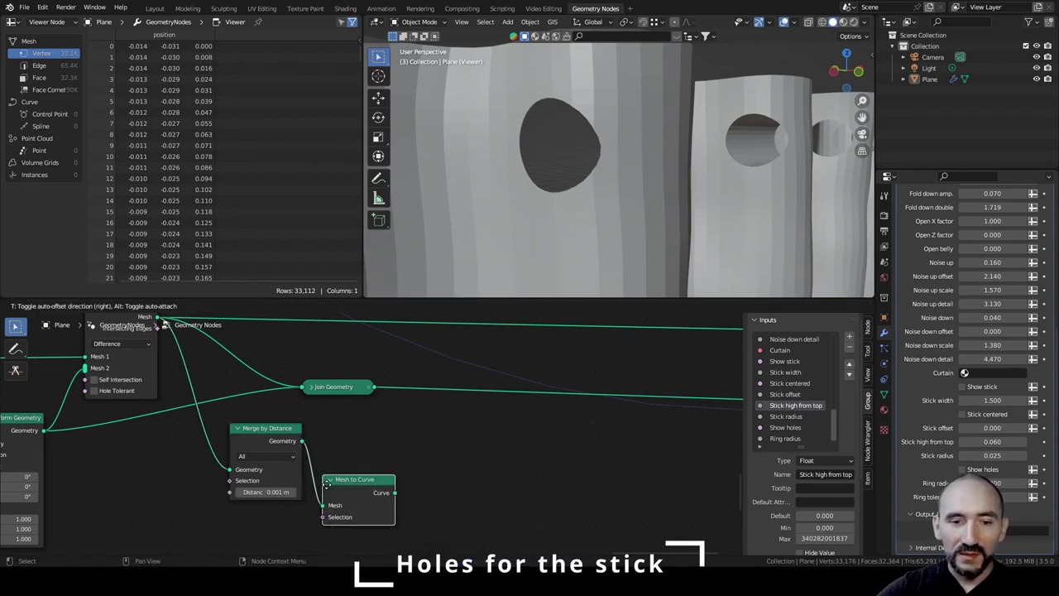
left_click(311, 484)
scroll(380, 455, "down", 1)
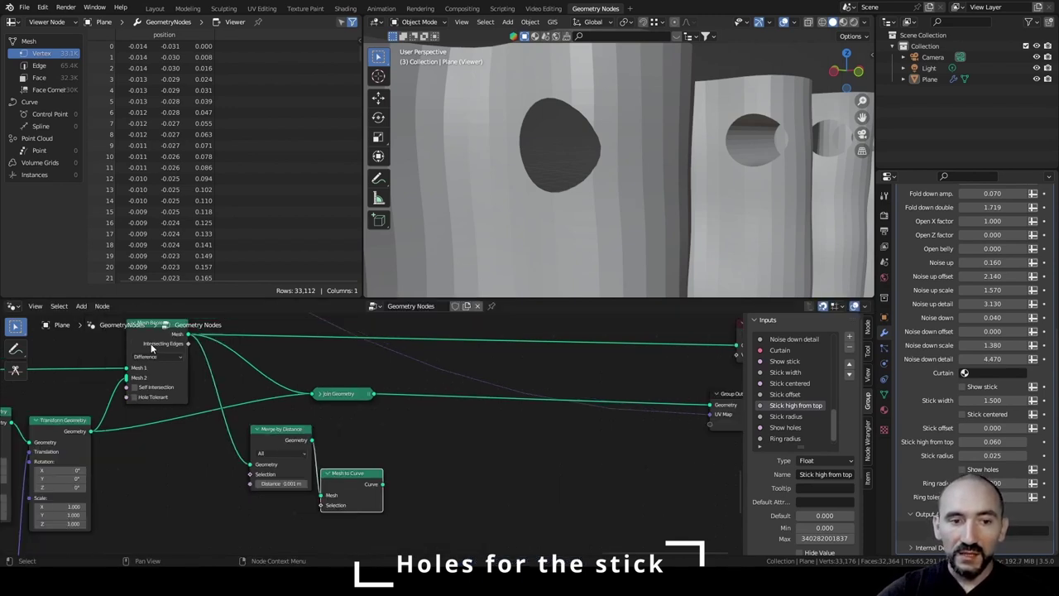
middle_click_drag(140, 356, 186, 380)
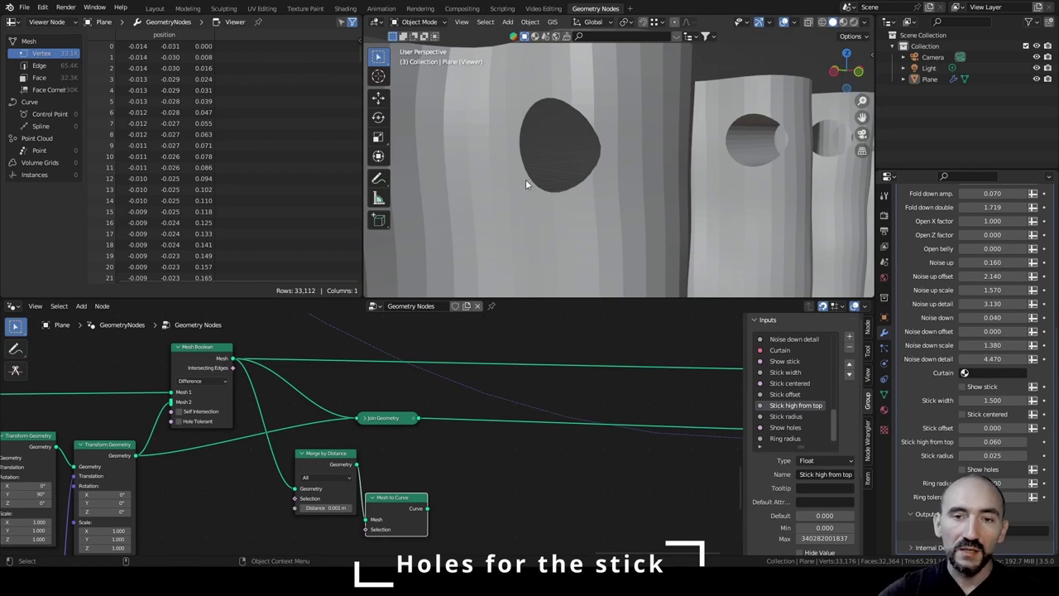
Preview the Mesh to Curve output and link the Mesh Boolean's Intersecting Edges to its Selection.
left_click(407, 508, "ctrl+shift")
scroll(570, 232, "down", 6)
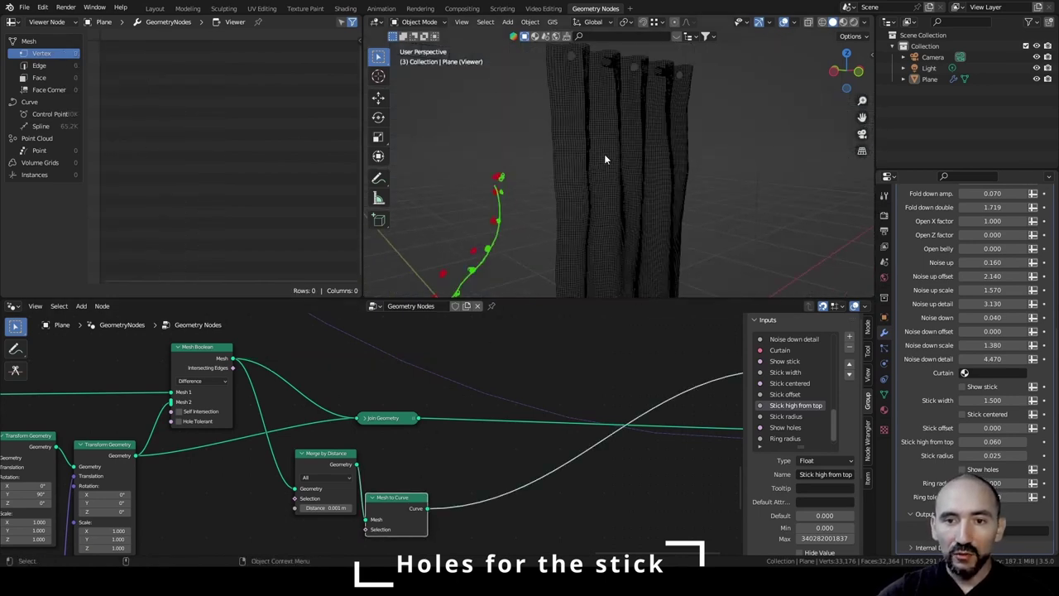
scroll(604, 178, "up", 5)
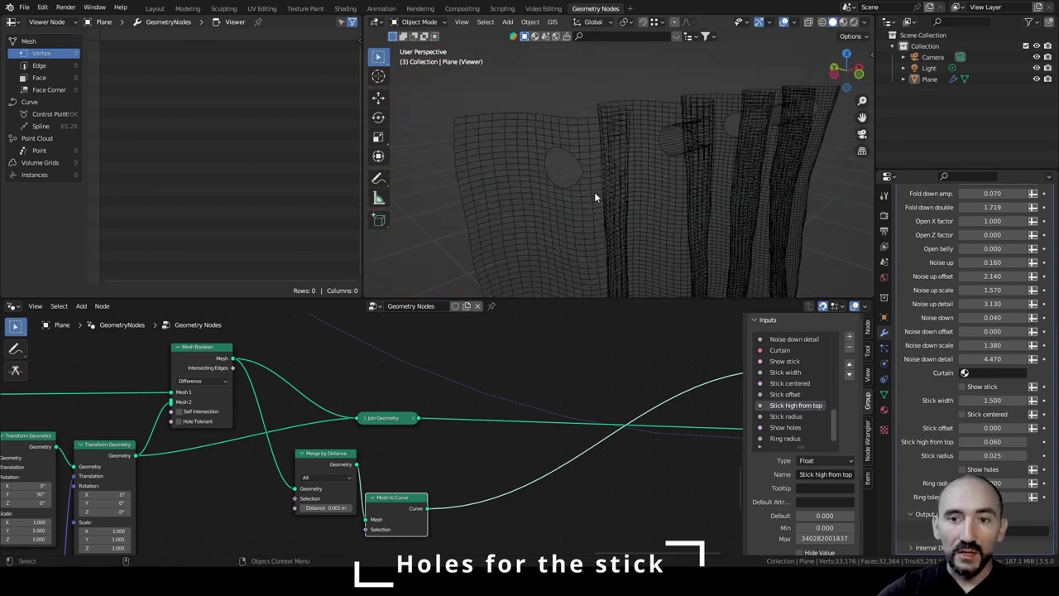
left_click_drag(233, 369, 366, 529)
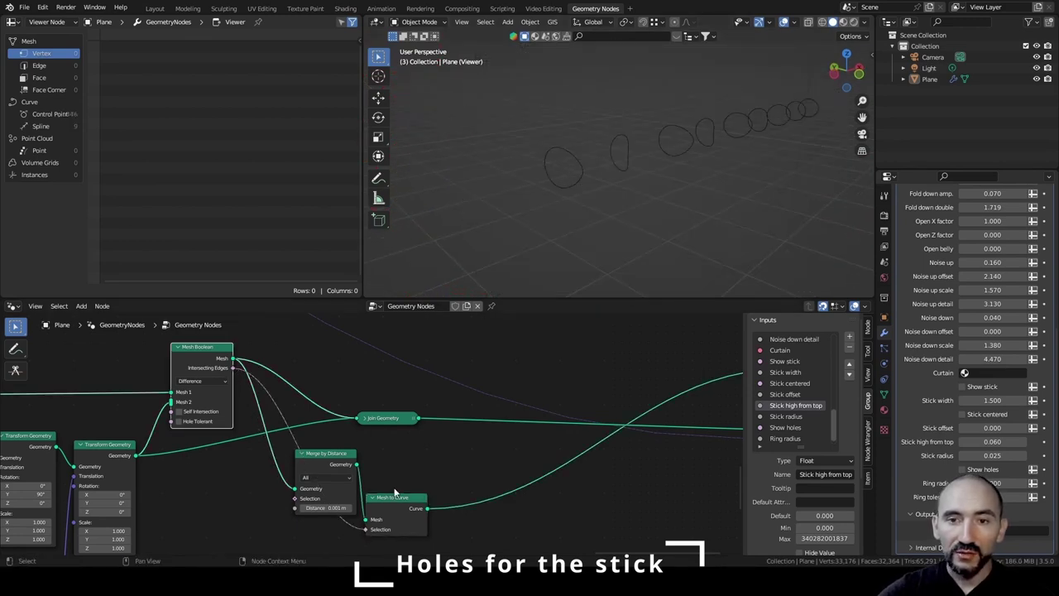
mouse_move(693, 169)
middle_mouse_down()
mouse_move(668, 174)
mouse_move(685, 172)
middle_mouse_up()
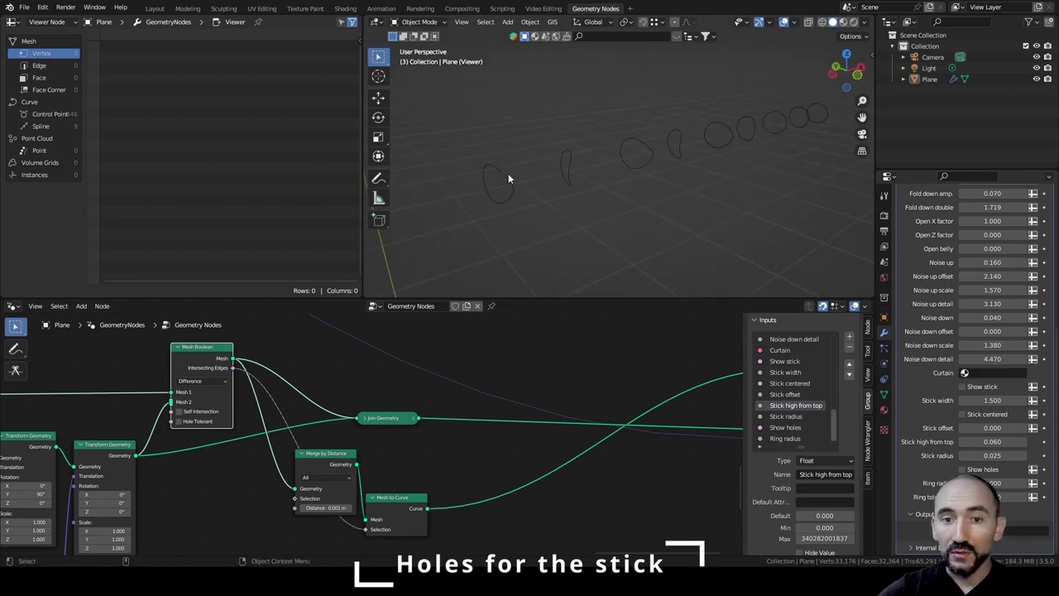
Add a Curve to Mesh node fed by the Mesh to Curve output.
scroll(370, 447, "up", 2)
left_click_drag(412, 461, 454, 472)
type("curve to me")
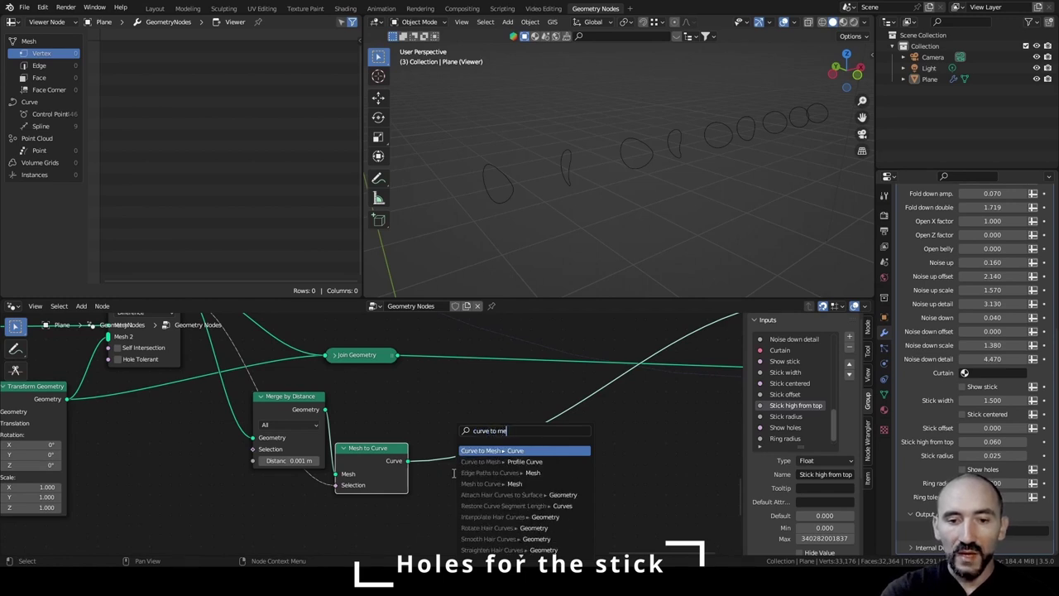
key("Return")
left_click(427, 445)
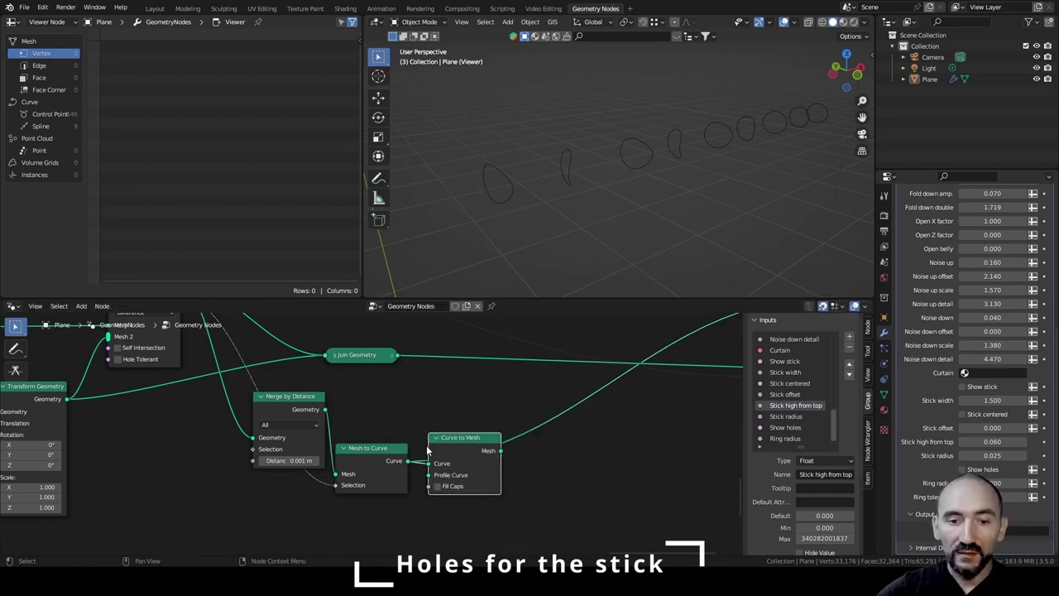
Add a Curve Circle with resolution 8 as the Curve to Mesh node's Profile Curve, and enable Fill Caps.
middle_click_drag(421, 483, 432, 426)
key("F3")
type("cicr")
key("Down")
key("Down")
key("Return")
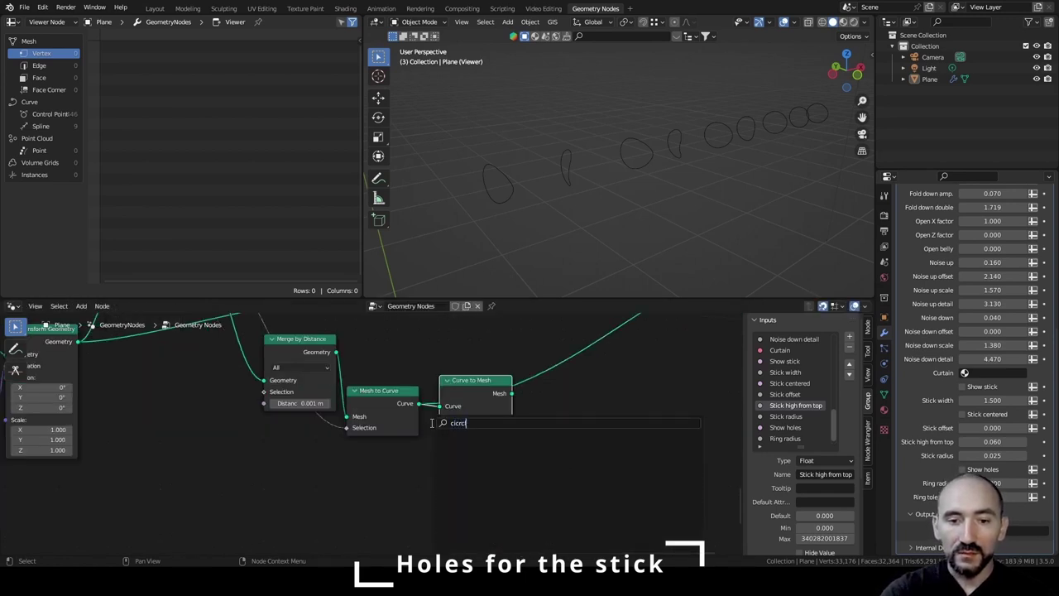
left_click(347, 448)
left_click(385, 496)
type("8")
key("Return")
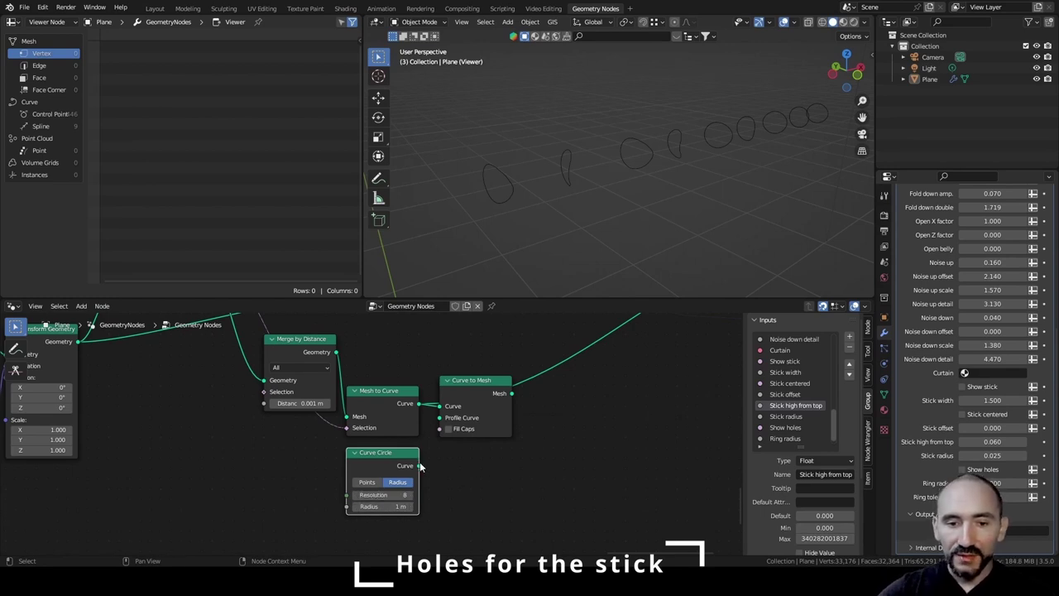
left_click_drag(418, 465, 440, 419)
left_click(448, 429)
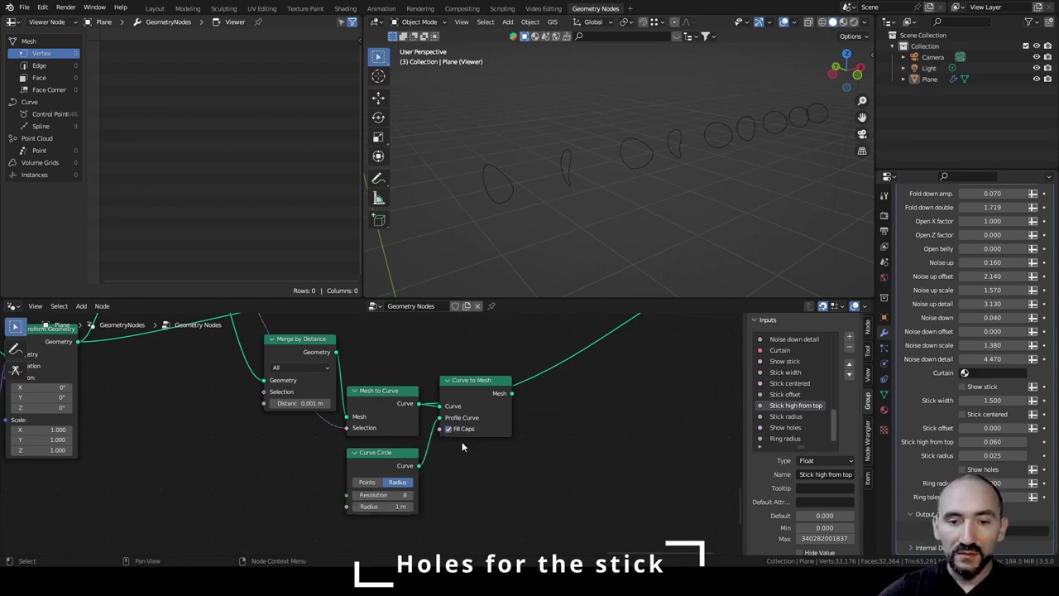
Preview the Curve to Mesh output and drive the Curve Circle's Radius with Ring radius from a new Group Input node.
left_click(473, 400, "ctrl+shift")
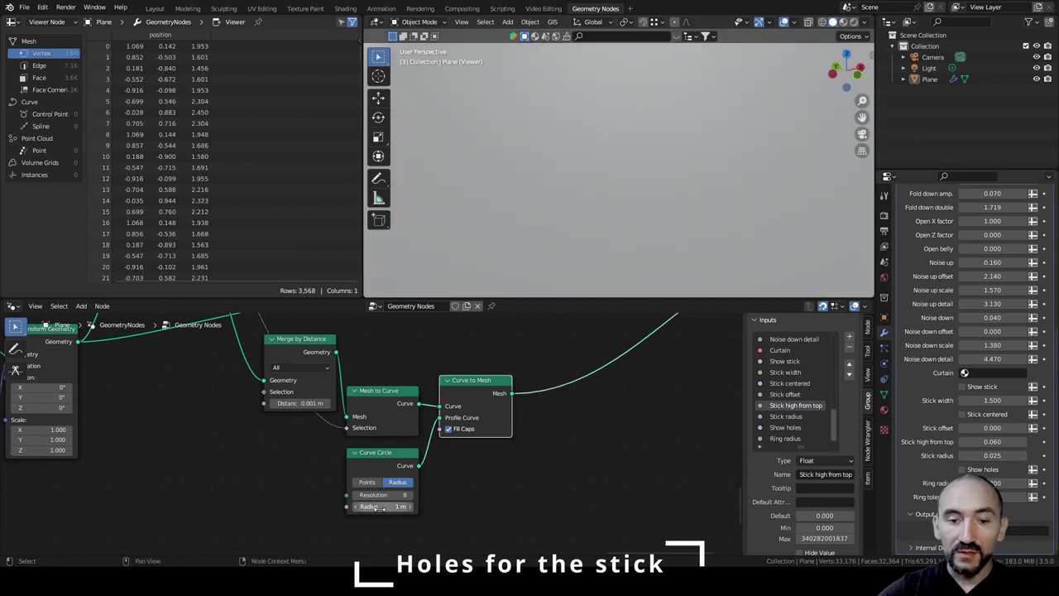
middle_click_drag(472, 393, 528, 361)
key("F3")
type("gr")
key("Return")
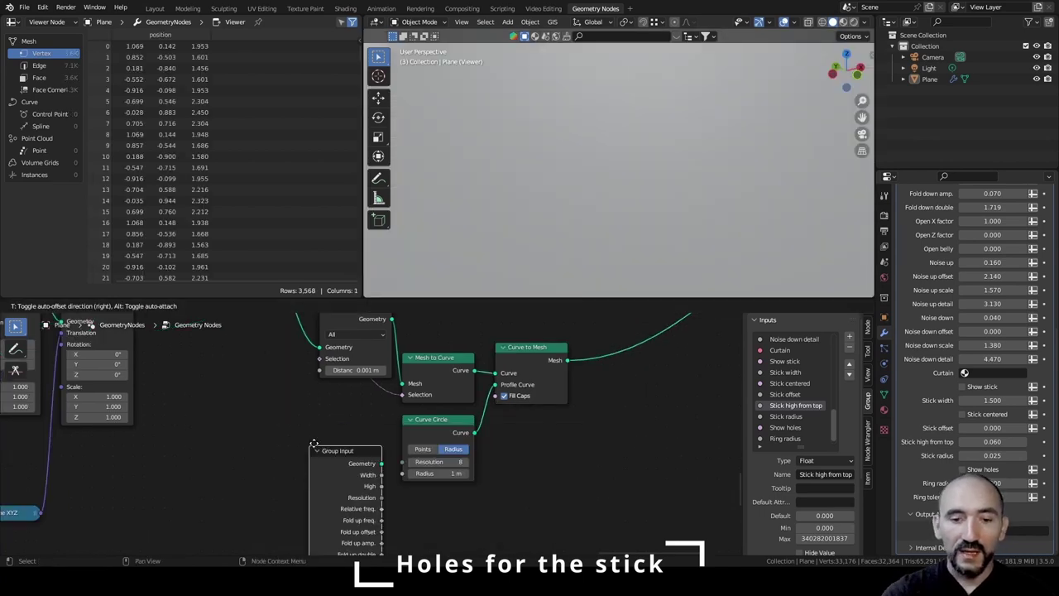
left_click(299, 400)
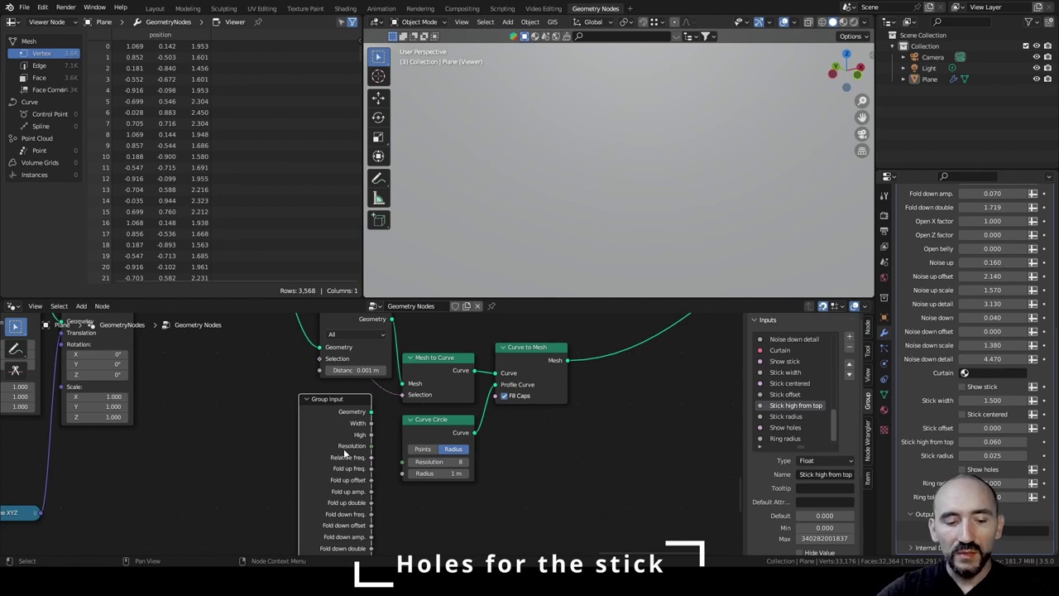
right_click_drag(351, 438, 430, 442, "alt+shift")
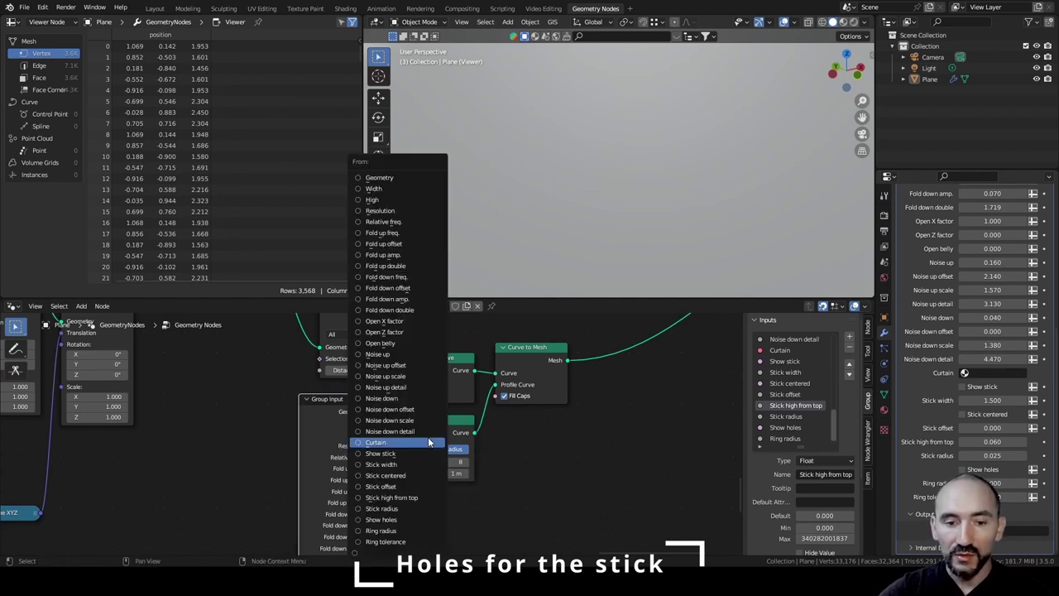
left_click(381, 531)
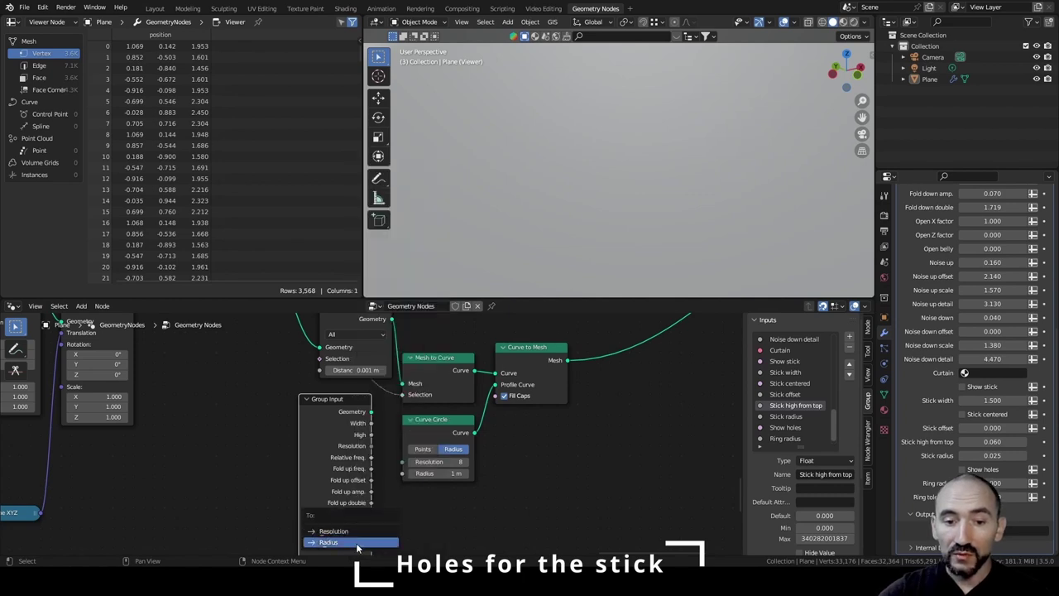
left_click(356, 545)
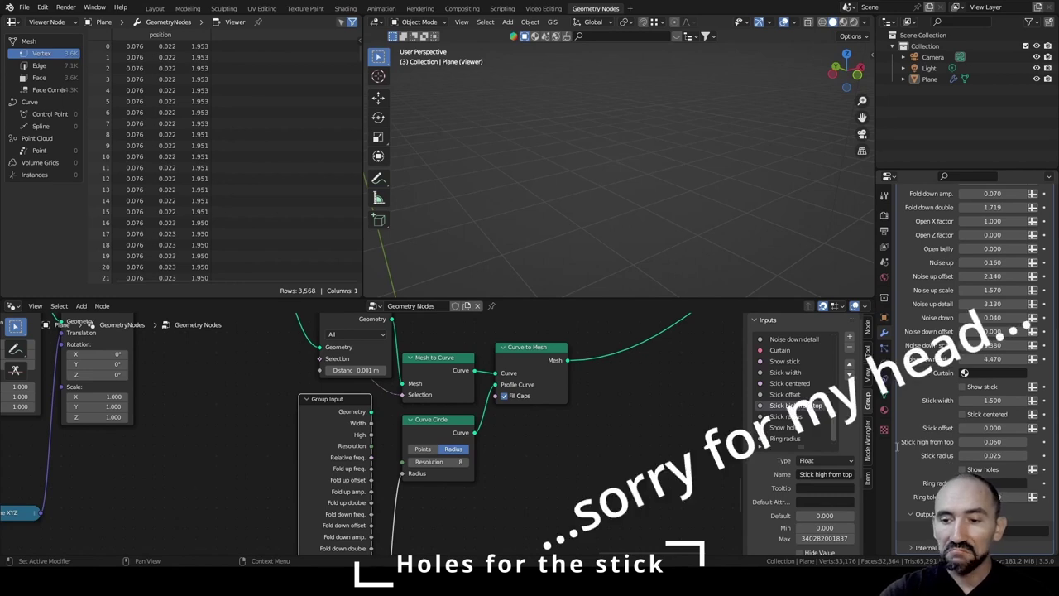
Set the modifier's Ring radius to 0.002 and tidy the new Group Input node by hiding its unused sockets and repositioning it.
type("0.002")
key("Return")
middle_click_drag(649, 212, 627, 197)
scroll(625, 194, "up", 3)
key("ctrl+h")
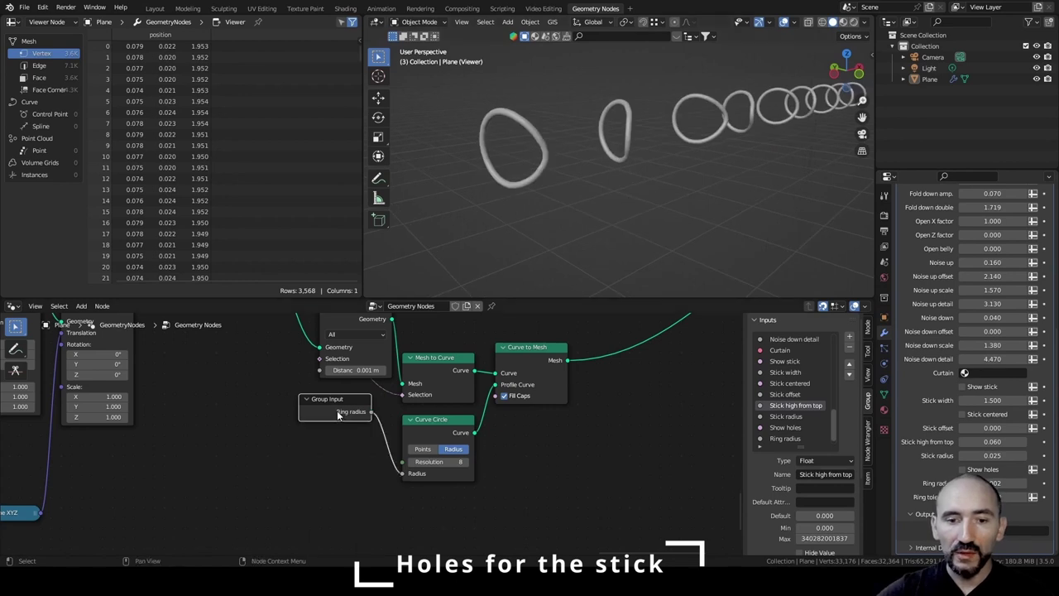
left_click_drag(337, 410, 360, 443)
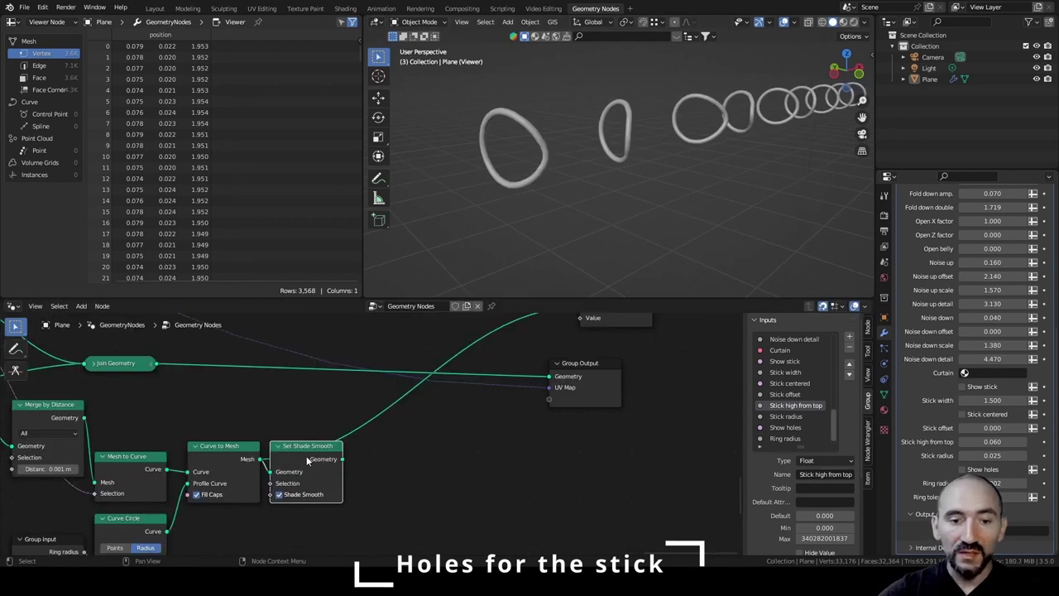
Add a Set Material node after Set Shade Smooth and create a Material-type group input named Ring.
left_click_drag(341, 458, 403, 444)
type("set mate")
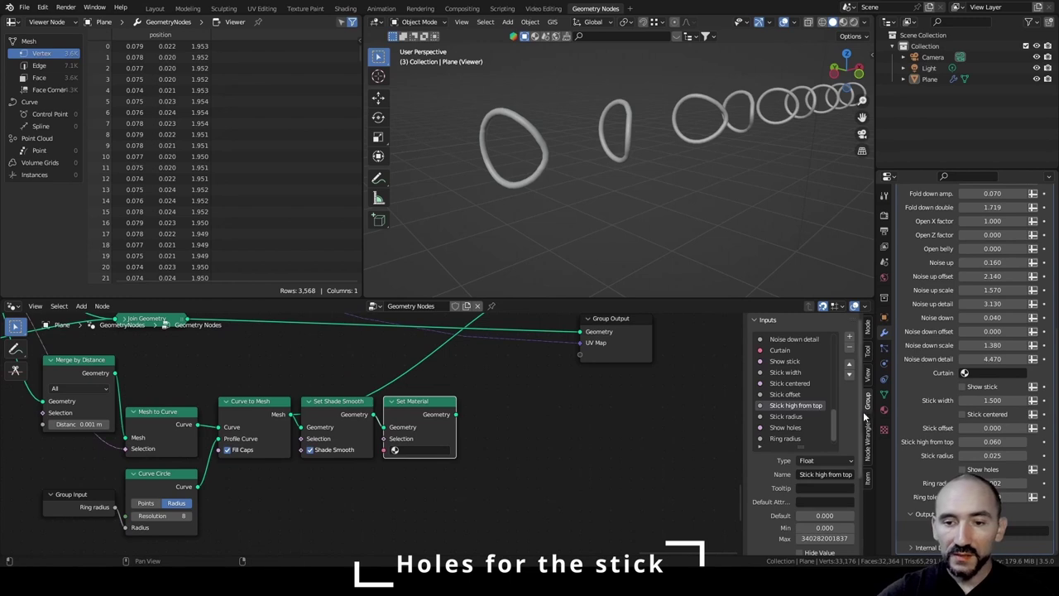
scroll(800, 428, "down", 1)
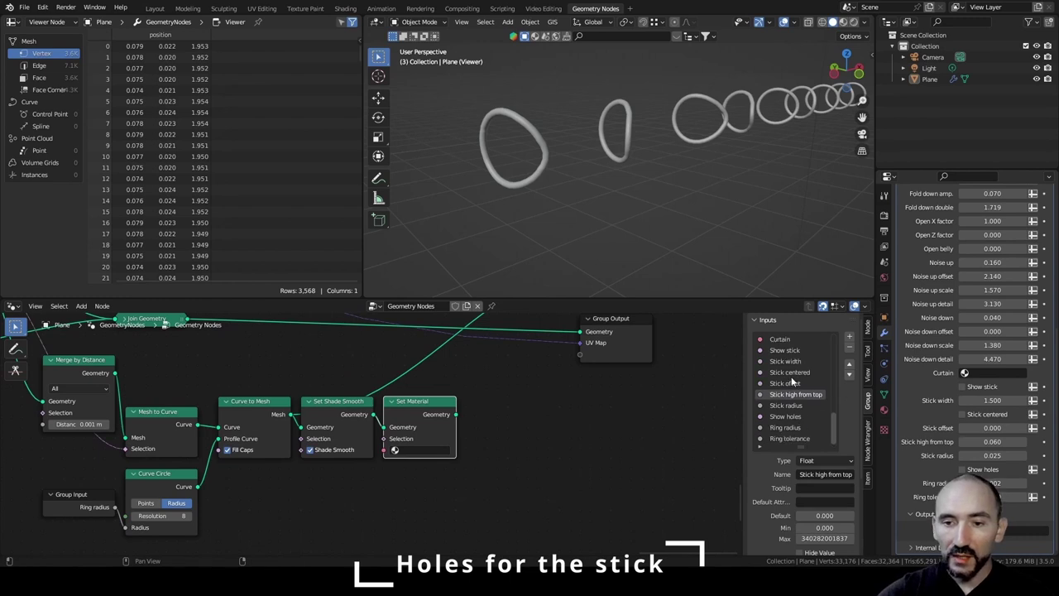
left_click(788, 440)
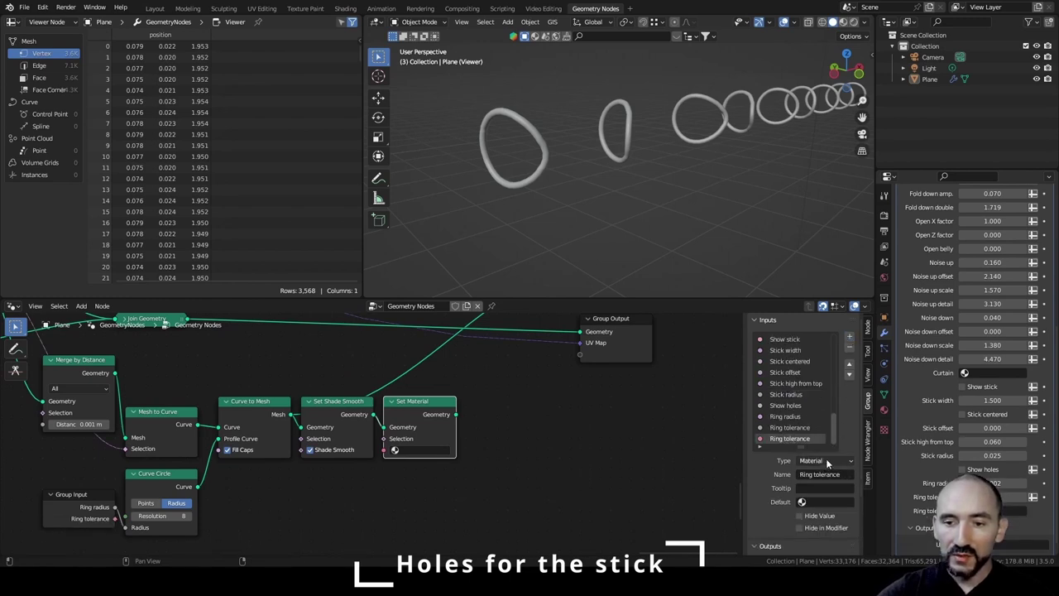
left_click(827, 474)
type("Ring")
key("Return")
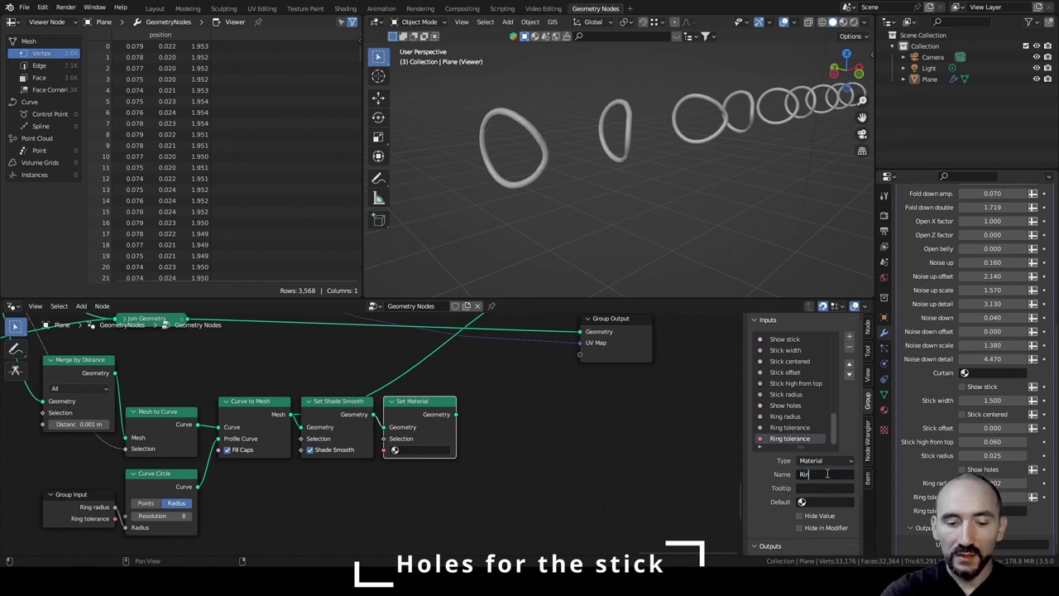
Duplicate the Ring radius Group Input below Set Shade Smooth and link Ring to the Set Material node's Material.
key("shift+d")
left_click(335, 486)
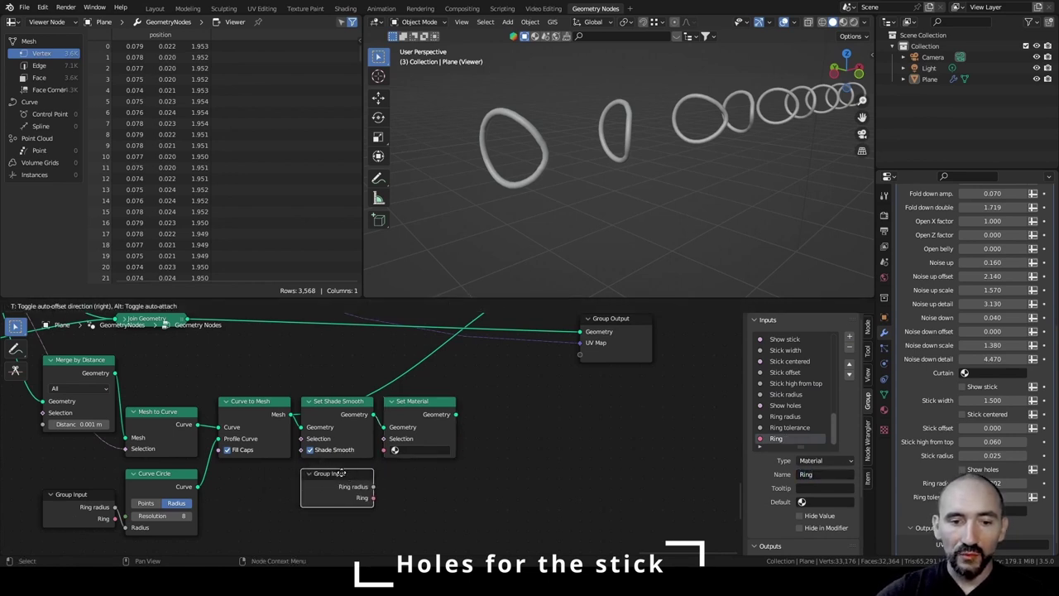
left_click_drag(359, 478, 395, 457)
Preview the Set Material output and insert a Geometry Switch node after it.
middle_click_drag(577, 414, 479, 473)
scroll(432, 493, "down", 1)
left_click(358, 462, "ctrl+shift")
key("F3")
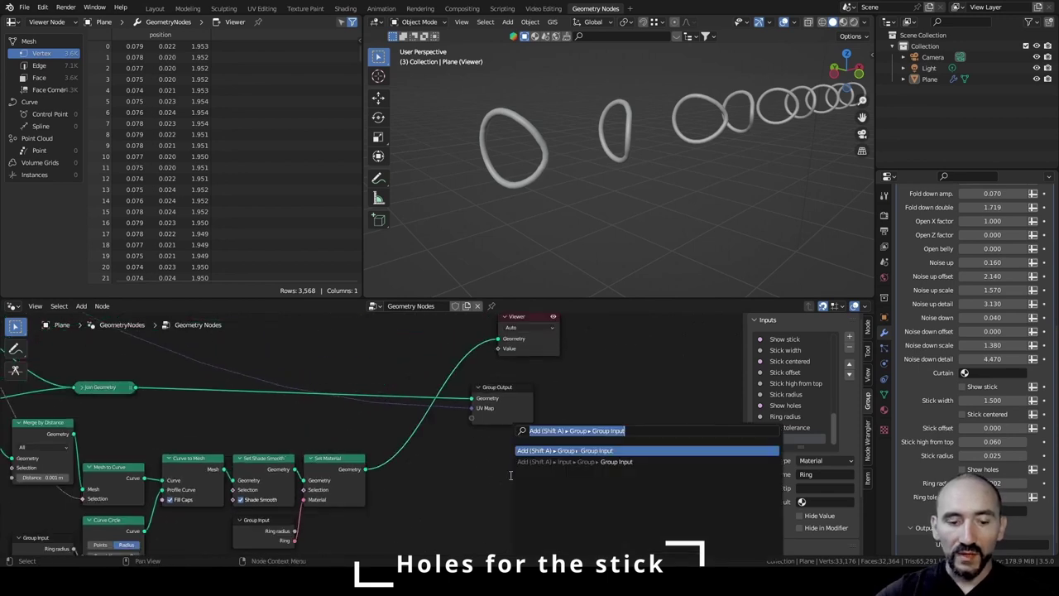
type("swtic")
key("Return")
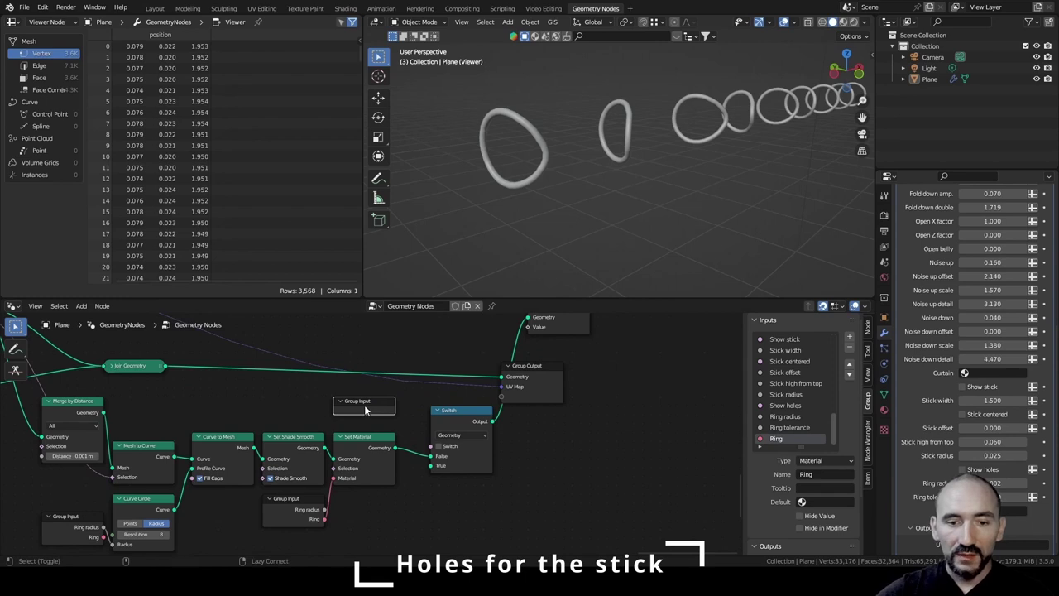
Link Show holes to the Switch node's Switch input and move the ring geometry link from False to True.
right_click_drag(364, 405, 463, 425, "alt+shift")
left_click(439, 422)
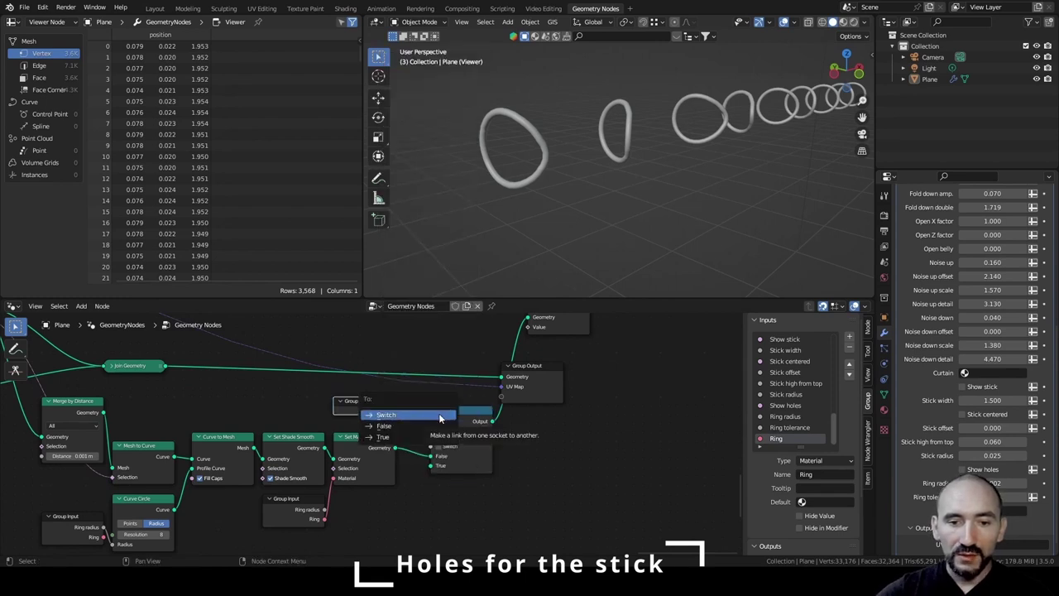
left_click(440, 418)
left_click_drag(431, 469, 430, 467)
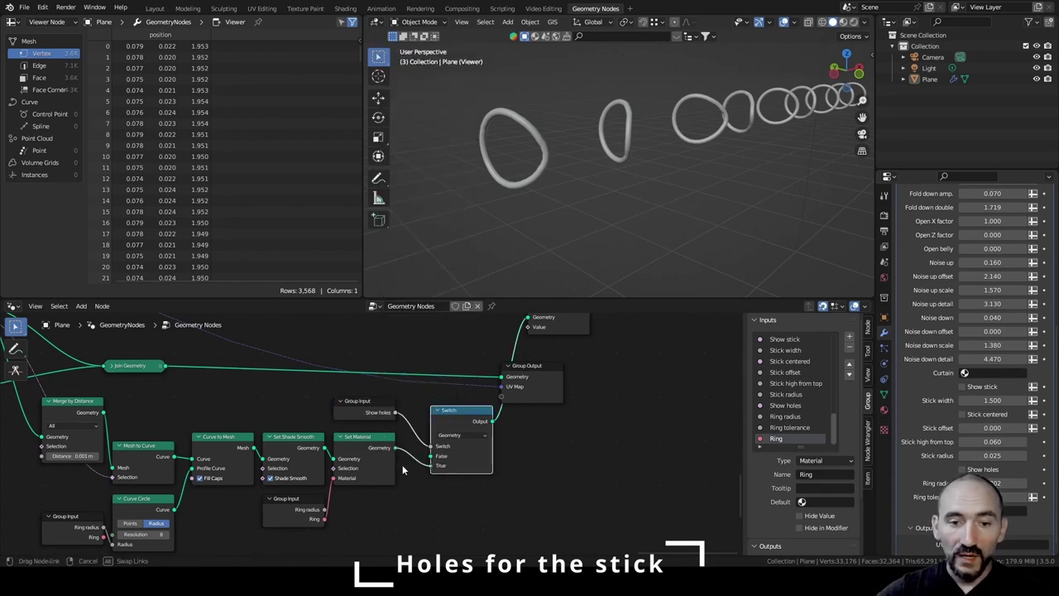
left_click_drag(450, 411, 424, 416)
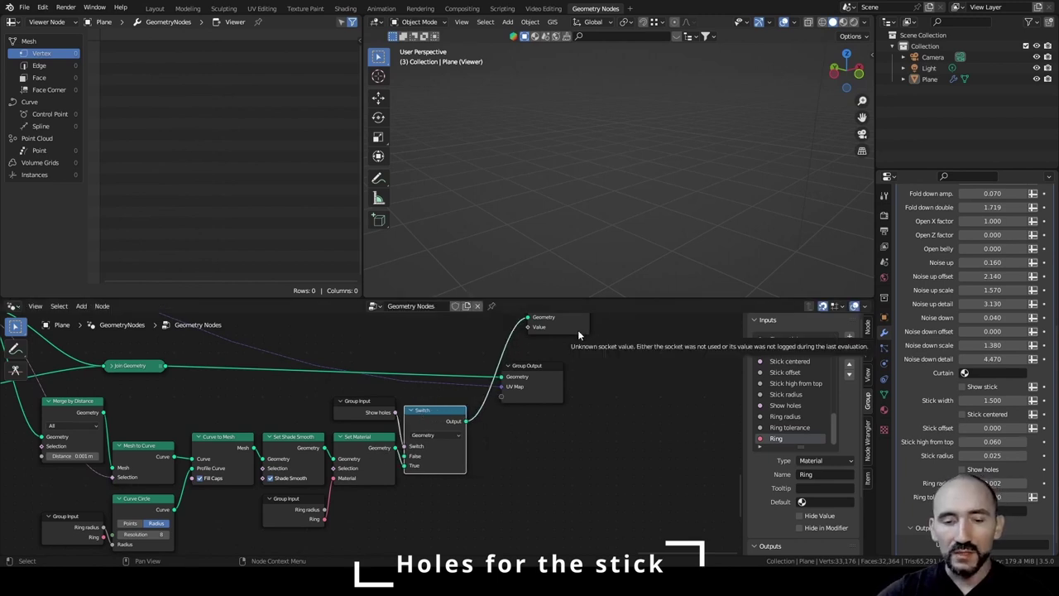
middle_click_drag(577, 421, 498, 478)
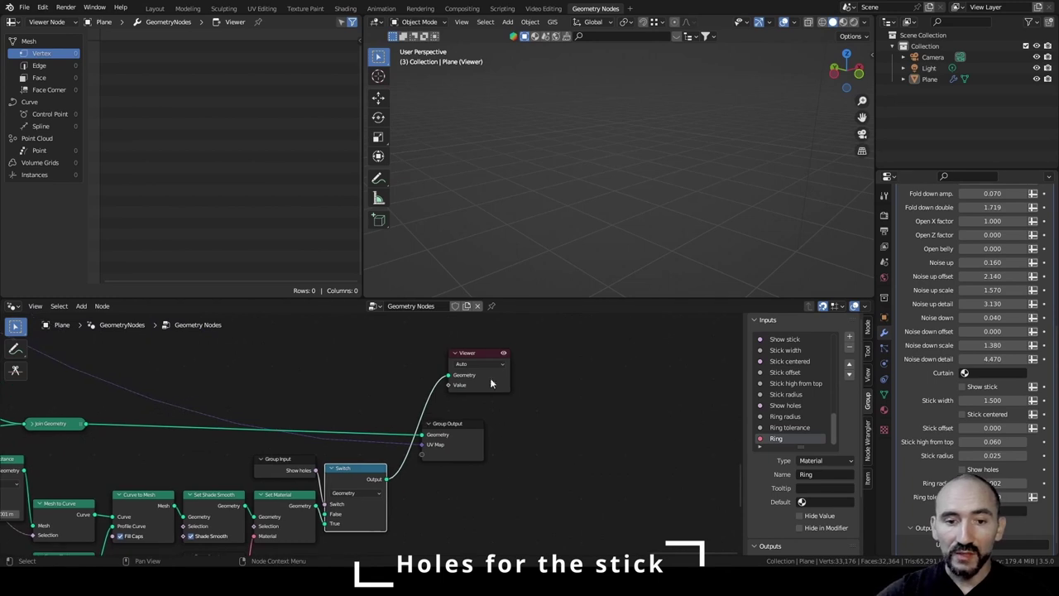
Enable Show holes in the curtain's modifier settings and save the file.
scroll(968, 414, "down", 1)
left_click(980, 457)
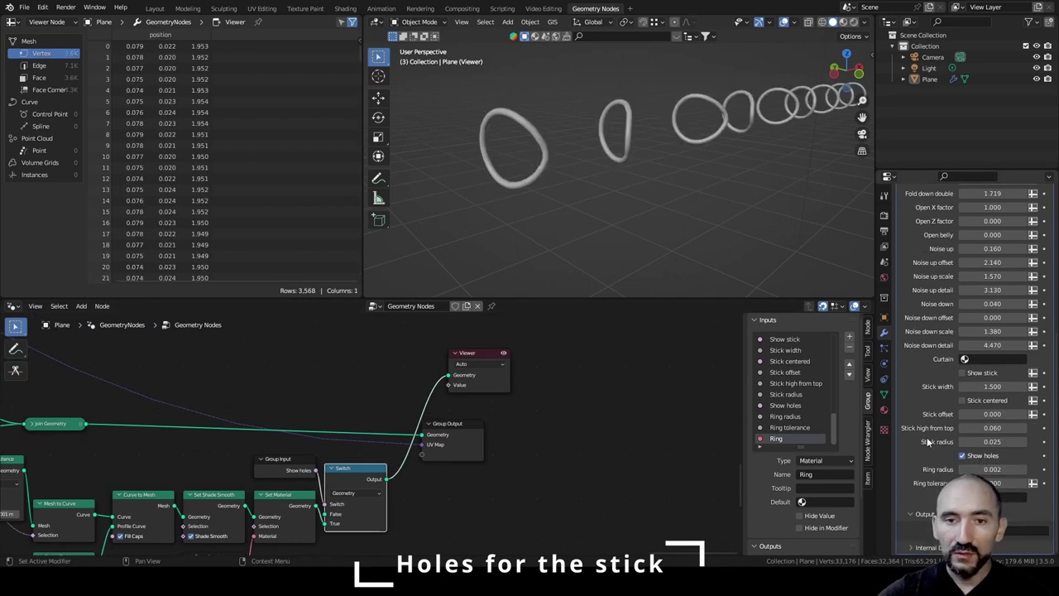
key("ctrl+s")
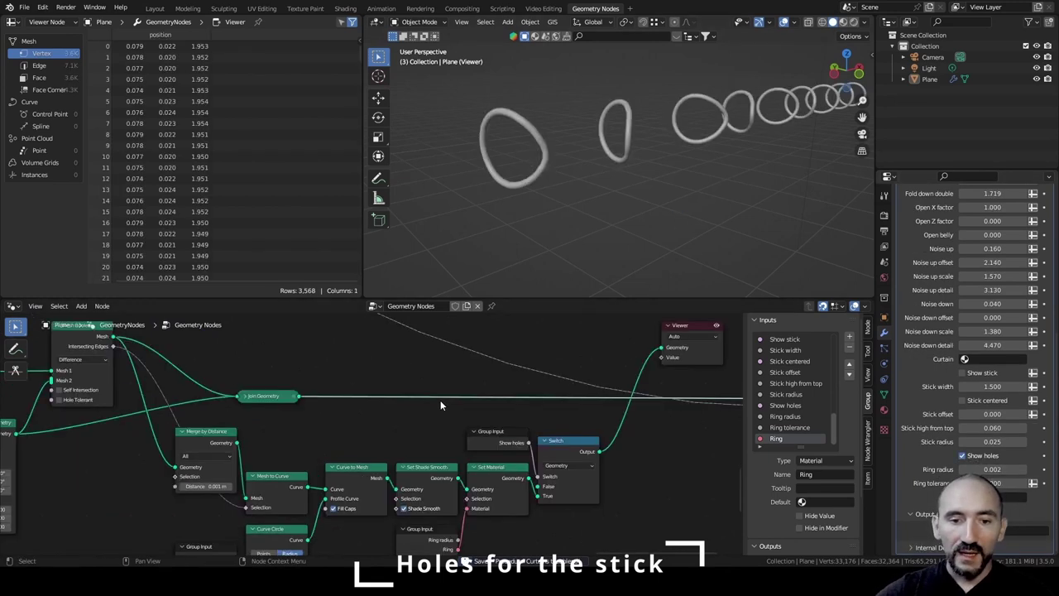
Move the Join Geometry node beyond the ring Switch node and link the Switch output into it.
scroll(440, 401, "down", 2)
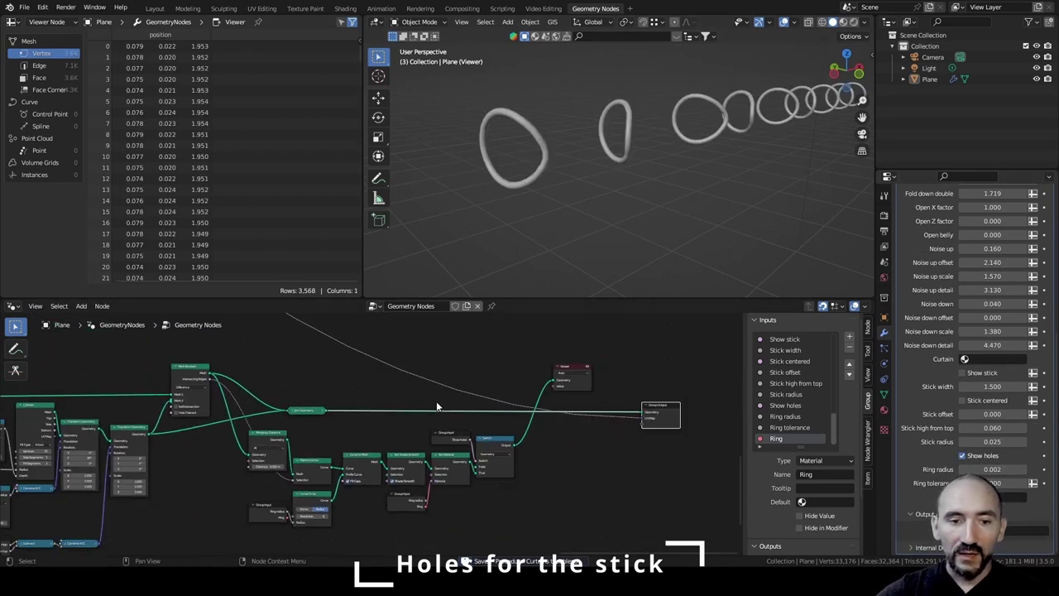
left_click_drag(304, 412, 564, 445)
scroll(568, 422, "up", 2)
left_click_drag(626, 453, 617, 432)
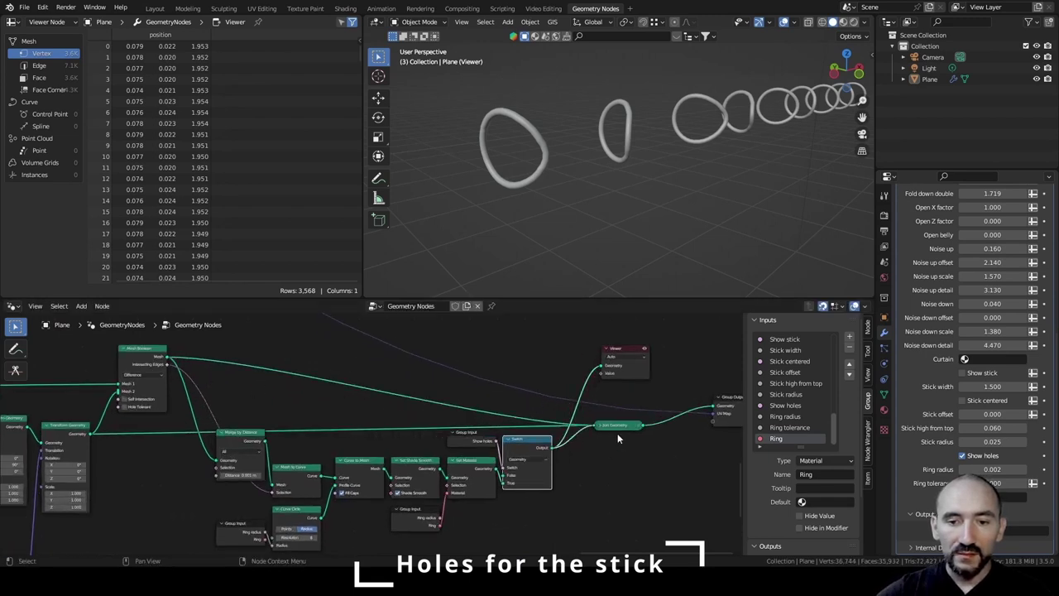
Preview the Join Geometry output and link the Mesh Boolean's Intersecting Edges to the Merge by Distance node's Selection.
left_click(617, 426, "ctrl+shift")
middle_click_drag(534, 206, 616, 144)
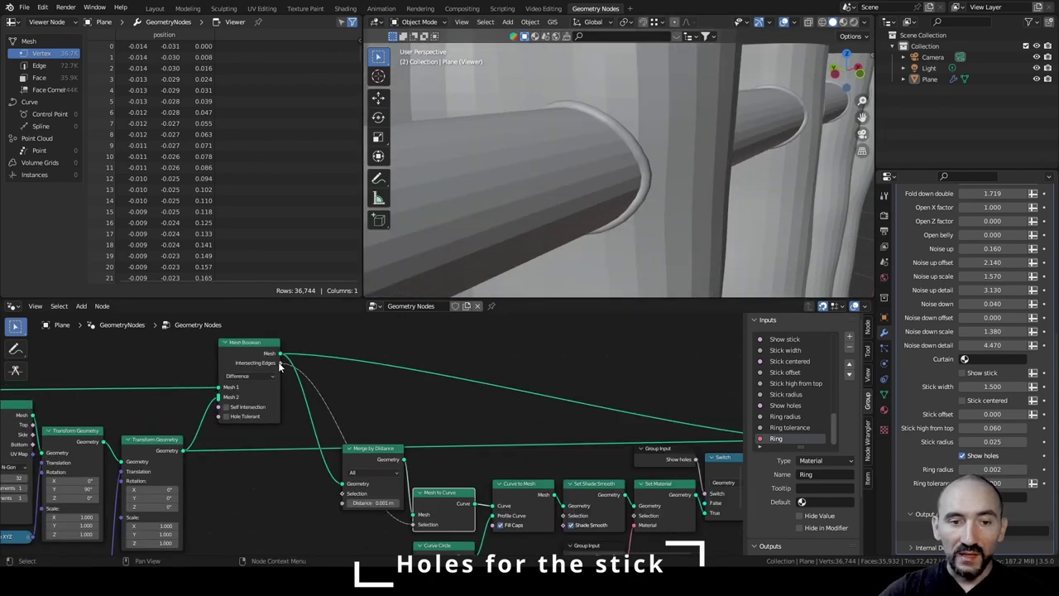
left_click_drag(278, 361, 341, 493)
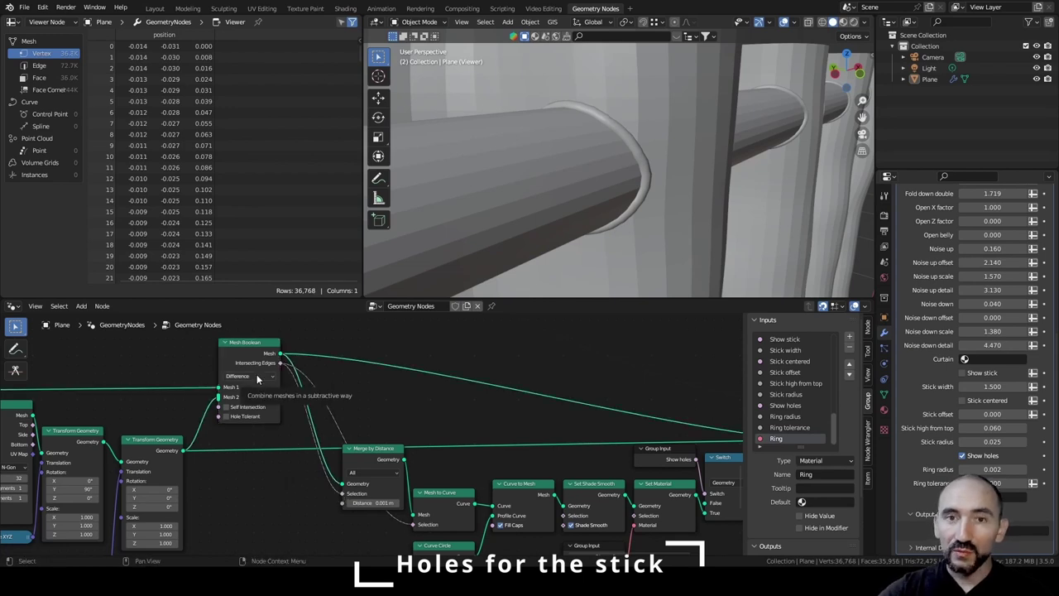
Group the ring nodes, from Merge by Distance to Switch, in a frame labelled Rings.
left_click_drag(336, 530, 632, 398)
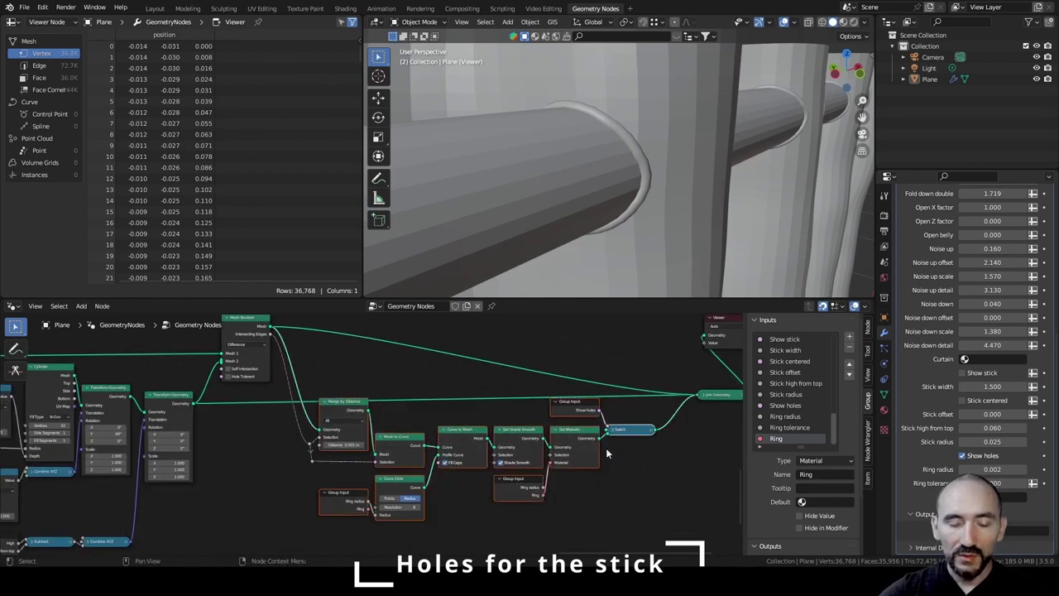
key("ctrl+j")
key("F2")
type("Ring")
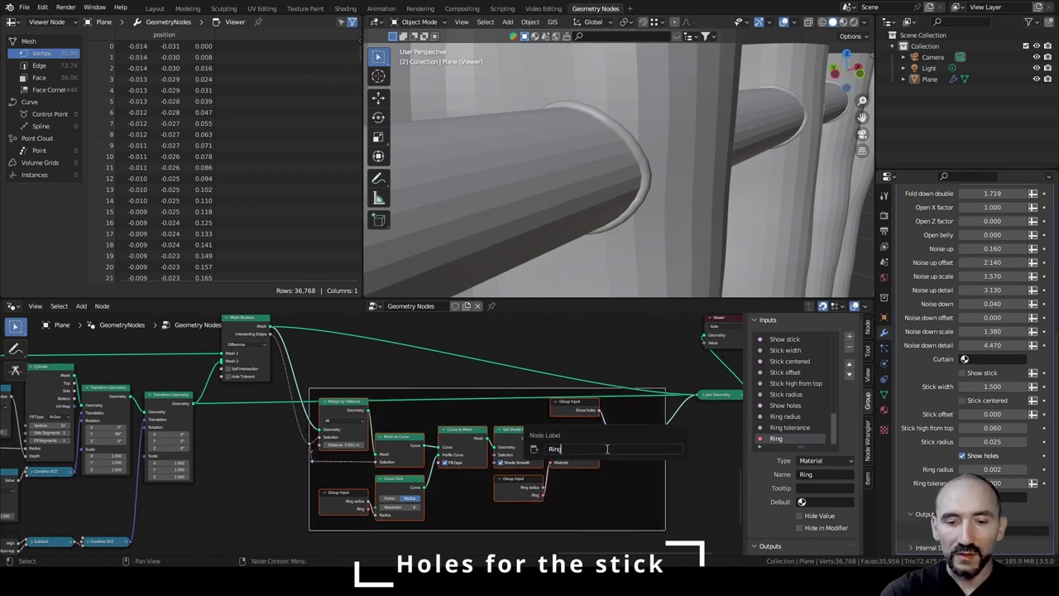
key("Return")
Examine closely how the ring meets the stick at the curtain's nearest hole.
scroll(515, 420, "up", 5, "ctrl")
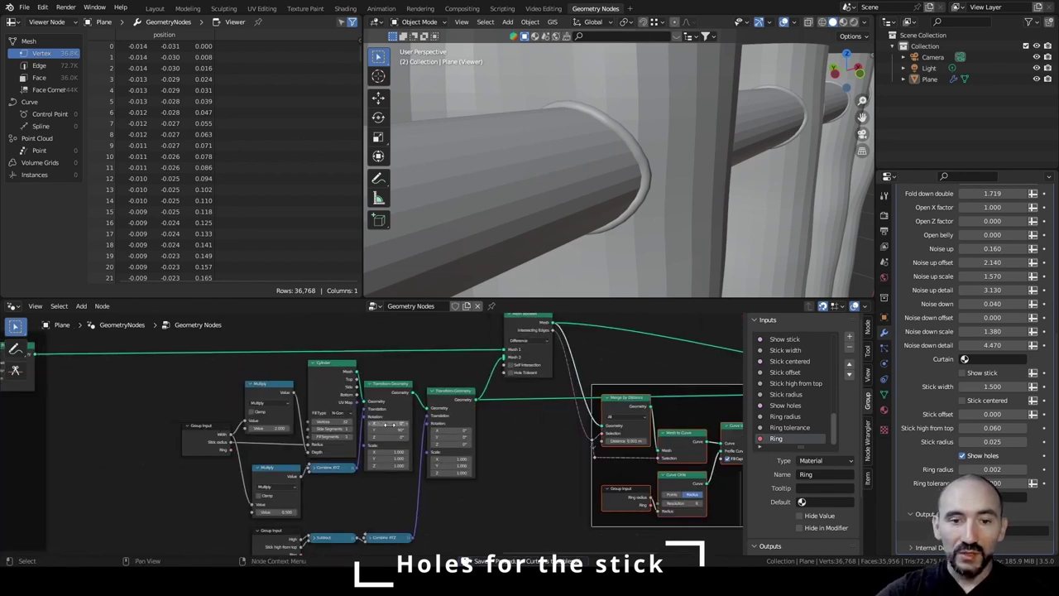
scroll(311, 451, "up", 2, "ctrl")
scroll(376, 455, "up", 2)
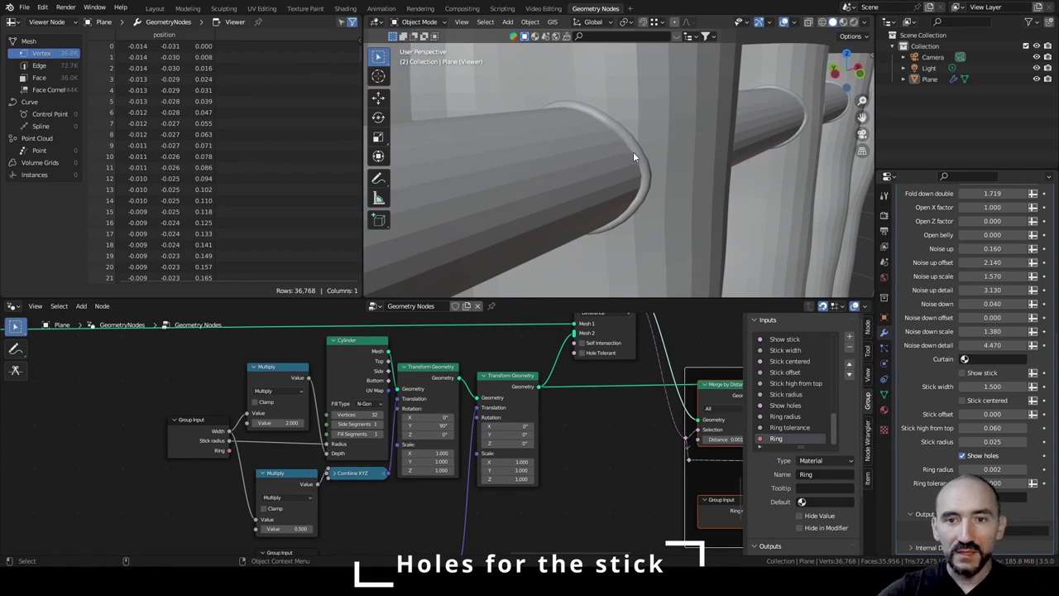
scroll(658, 171, "up", 2)
scroll(661, 121, "down", 1)
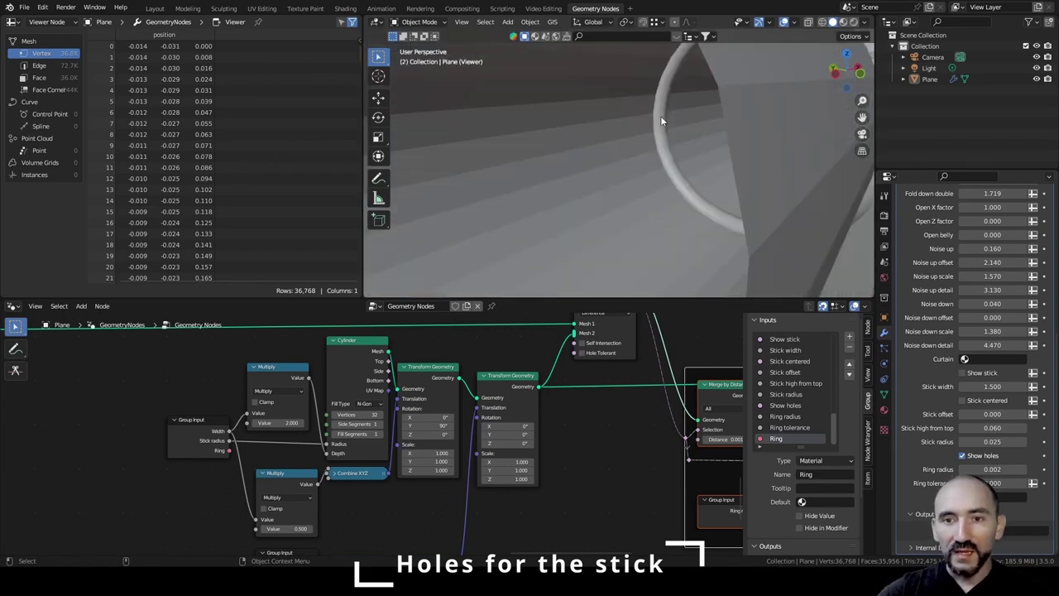
scroll(661, 122, "down", 2)
middle_click_drag(659, 121, 622, 130)
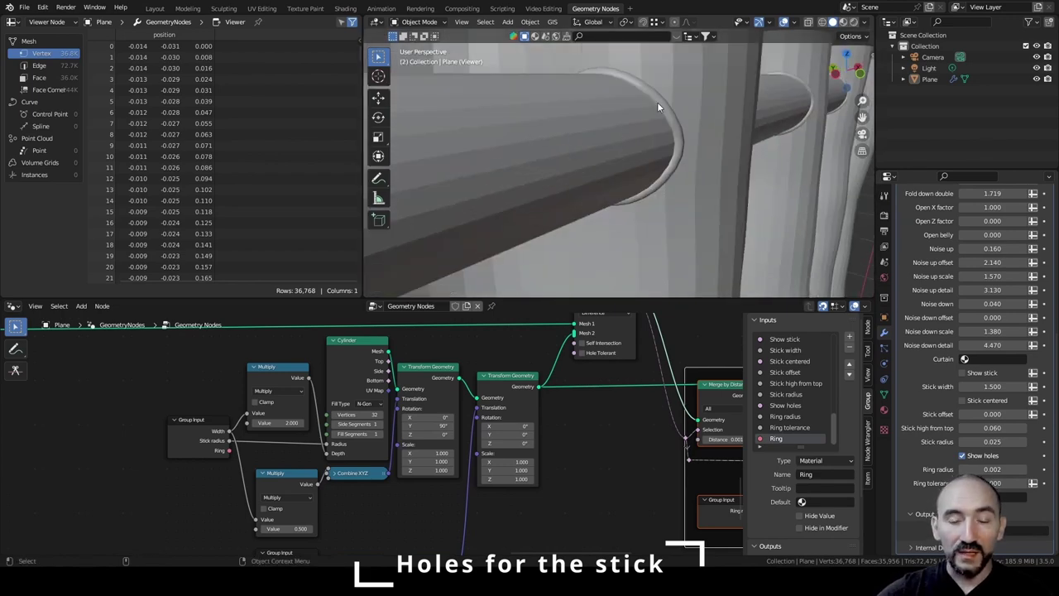
Move the stick's Group Input away from the Cylinder nodes and add a Math Add node fed by Stick radius.
middle_click_drag(208, 435, 321, 414)
left_click_drag(321, 414, 222, 415)
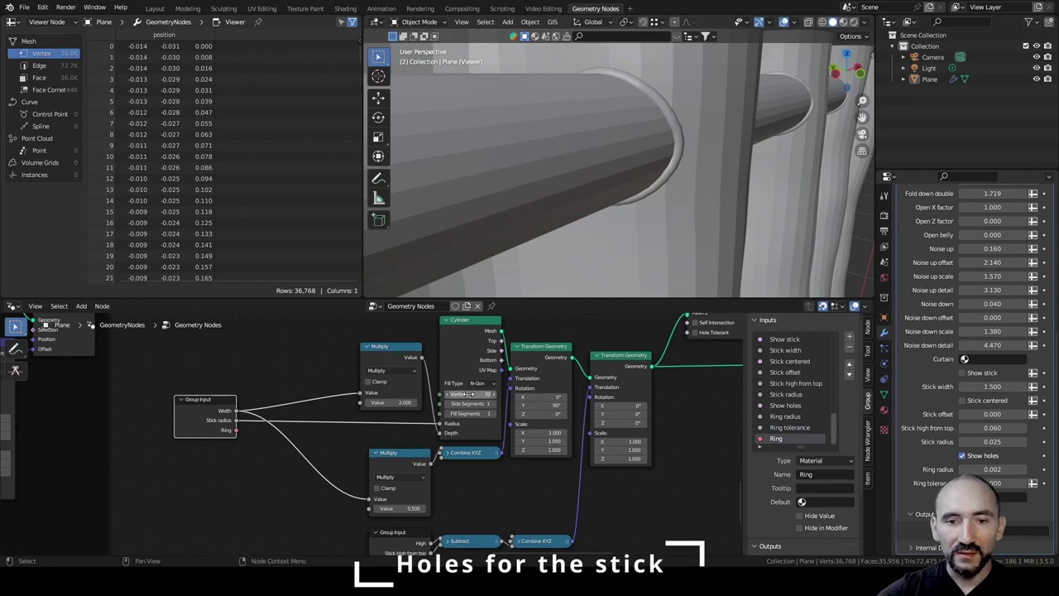
scroll(468, 394, "up", 1)
left_click_drag(214, 418, 250, 429)
type("ad")
key("Return")
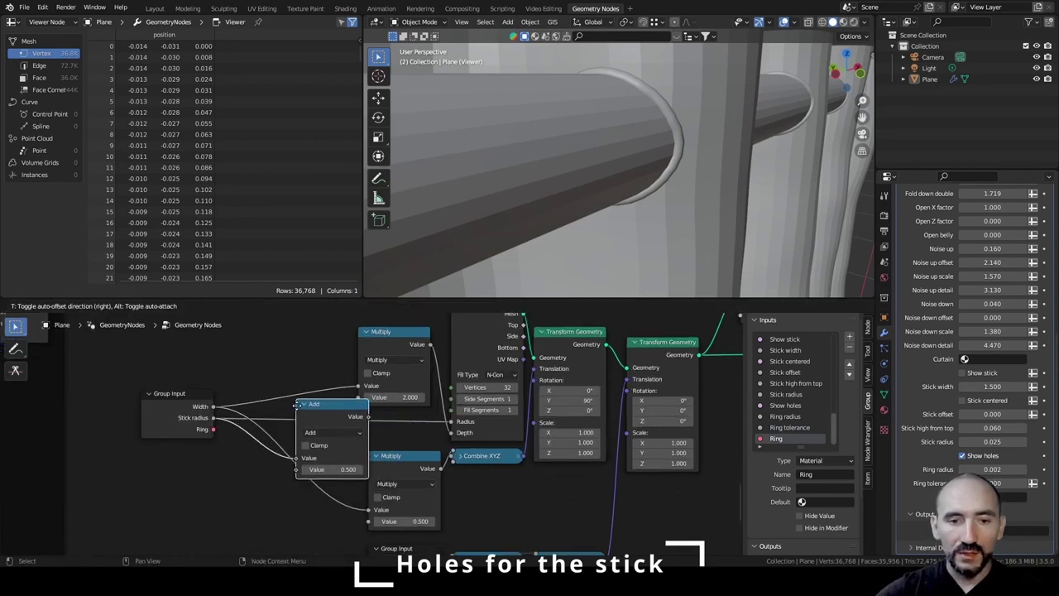
left_click(297, 405)
Link Ring radius to the Add node's second Value, collapse the node, and link its output to the Cylinder's Radius.
right_click_drag(185, 413, 300, 423, "alt")
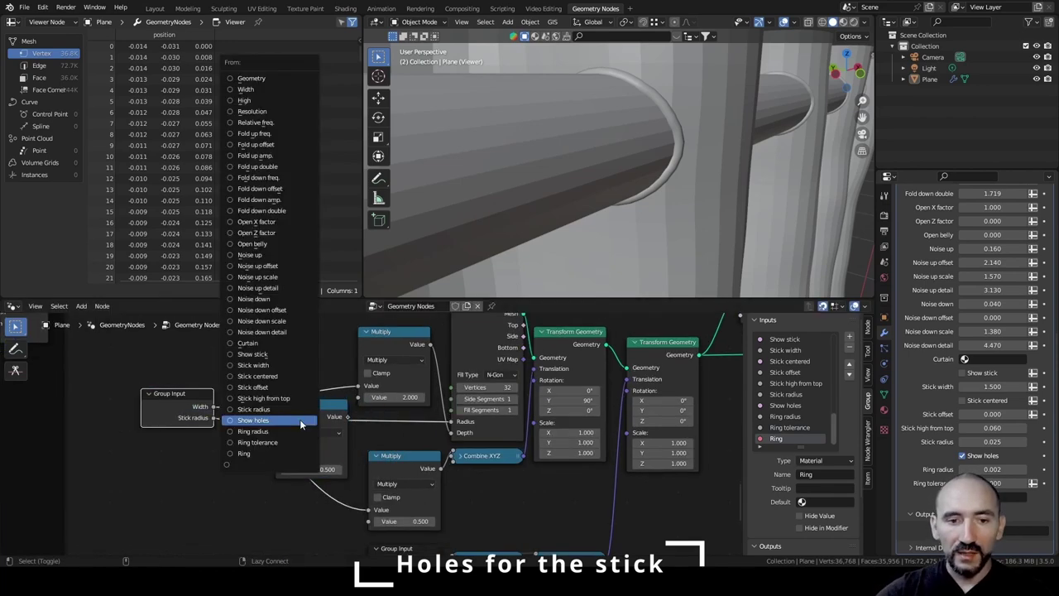
left_click(272, 433)
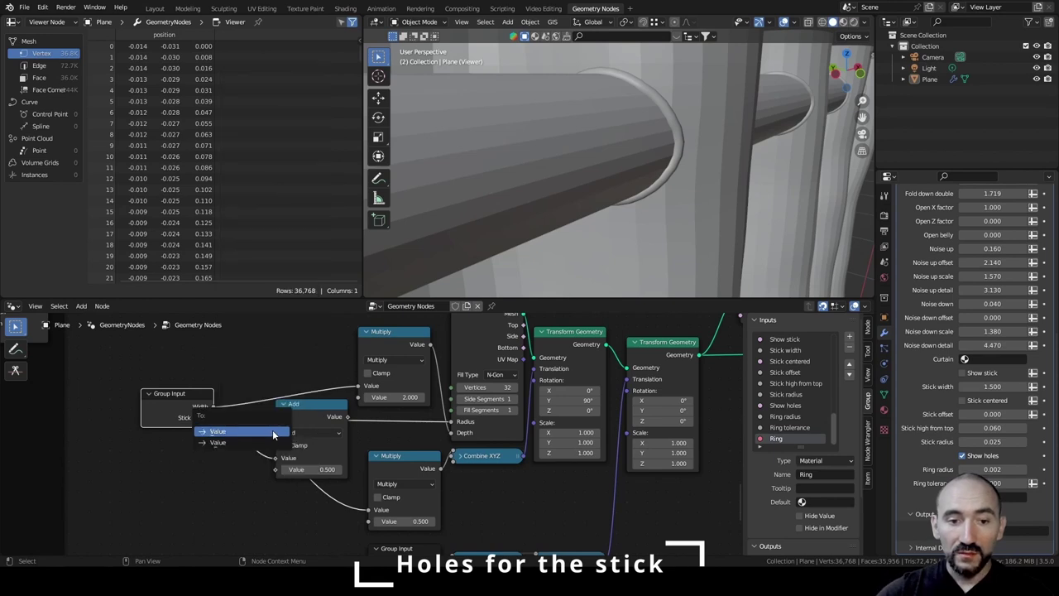
left_click(267, 447)
left_click(308, 416)
key("h")
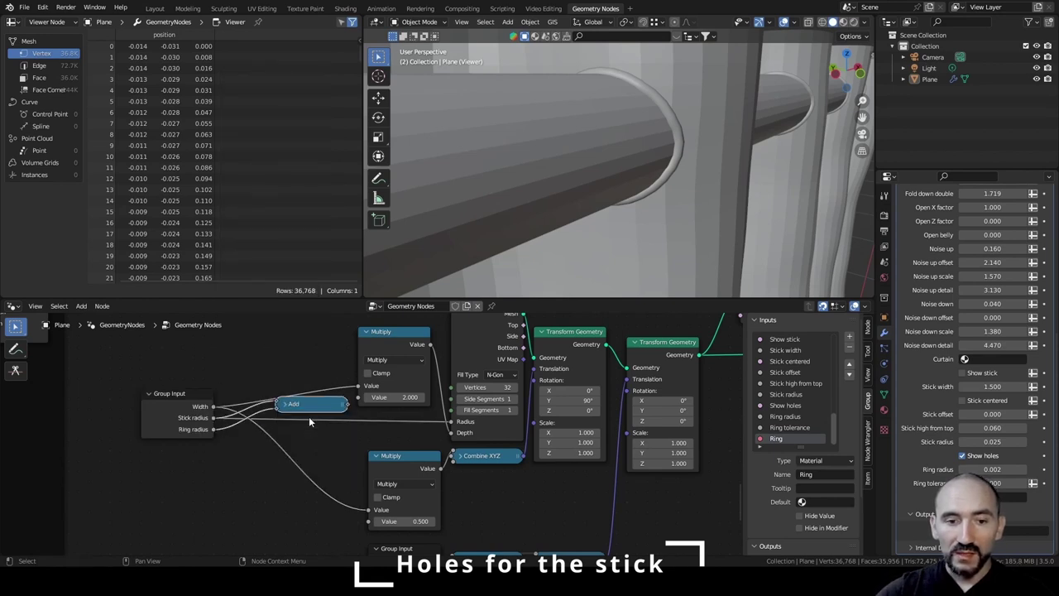
left_click_drag(310, 409, 392, 439)
left_click_drag(430, 436, 453, 424)
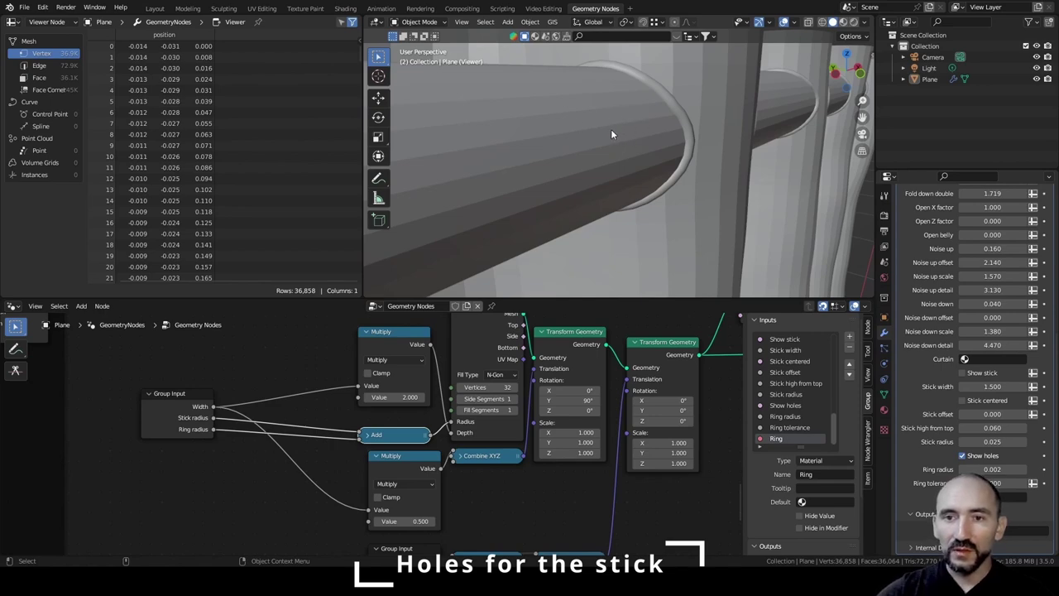
Examine the fit of the rings and stick along the curtain's folds from several distances and angles.
scroll(611, 131, "down", 8)
middle_click_drag(630, 138, 658, 131)
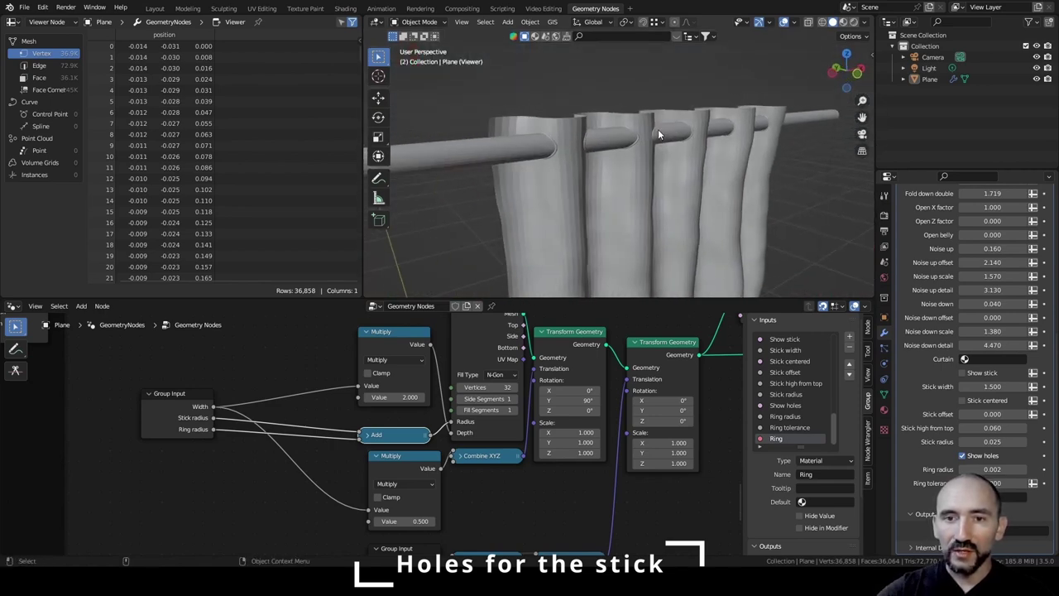
scroll(658, 131, "up", 2)
scroll(490, 130, "up", 4)
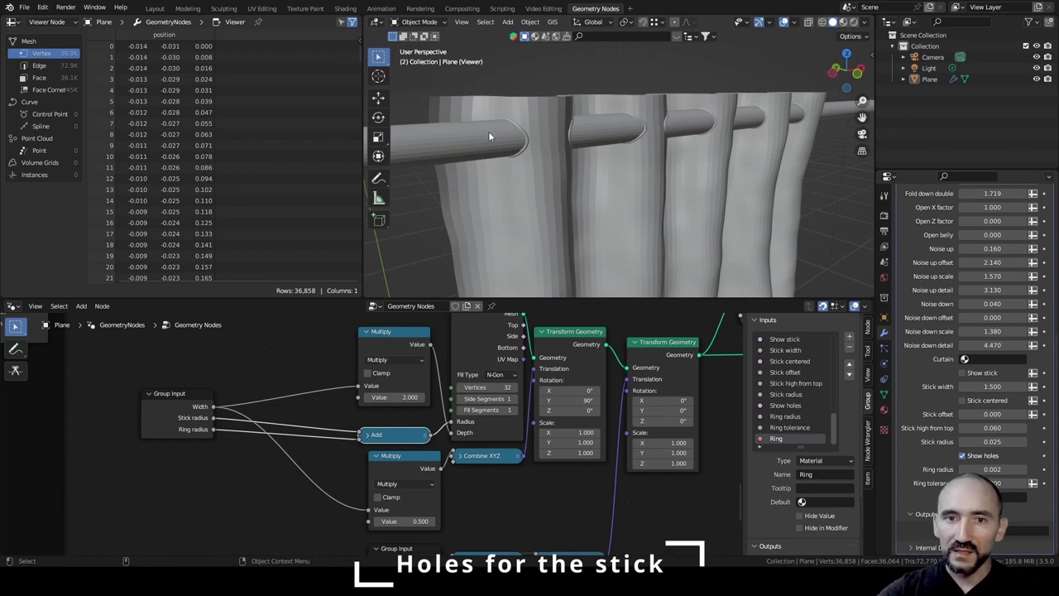
middle_click_drag(488, 131, 531, 122)
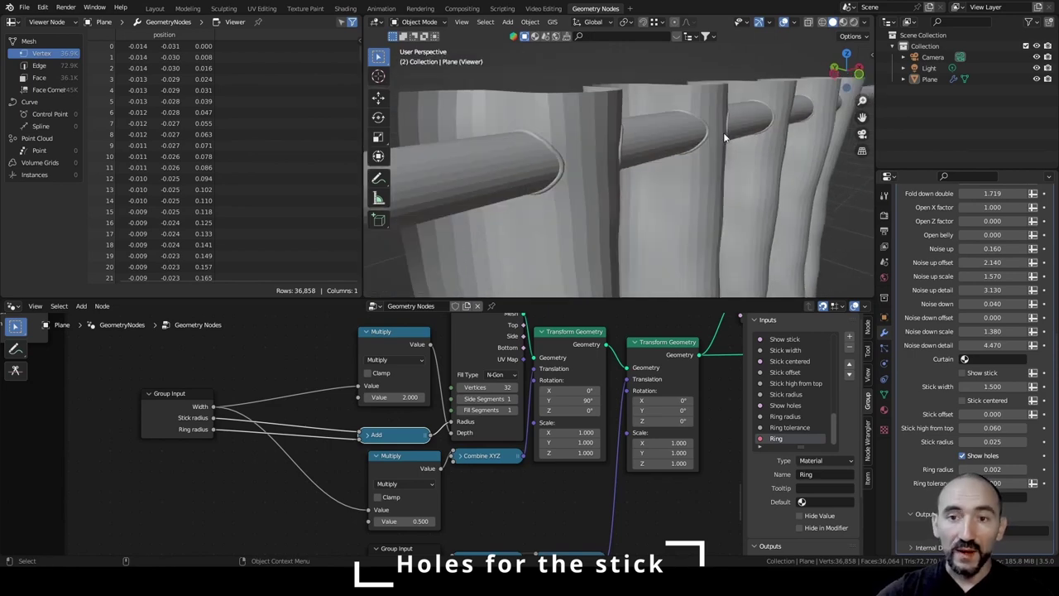
scroll(719, 181, "up", 2)
scroll(580, 461, "down", 4)
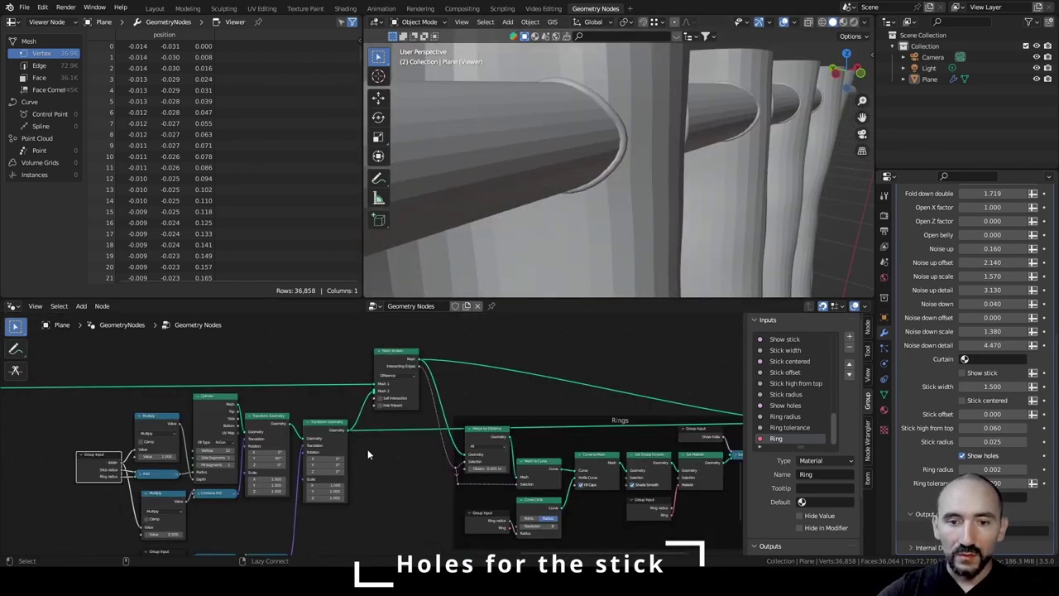
Cut the link from the second Transform Geometry node to Join Geometry and save the file.
middle_click_drag(552, 450, 393, 440)
right_click_drag(232, 407, 229, 455, "ctrl")
key("ctrl+s")
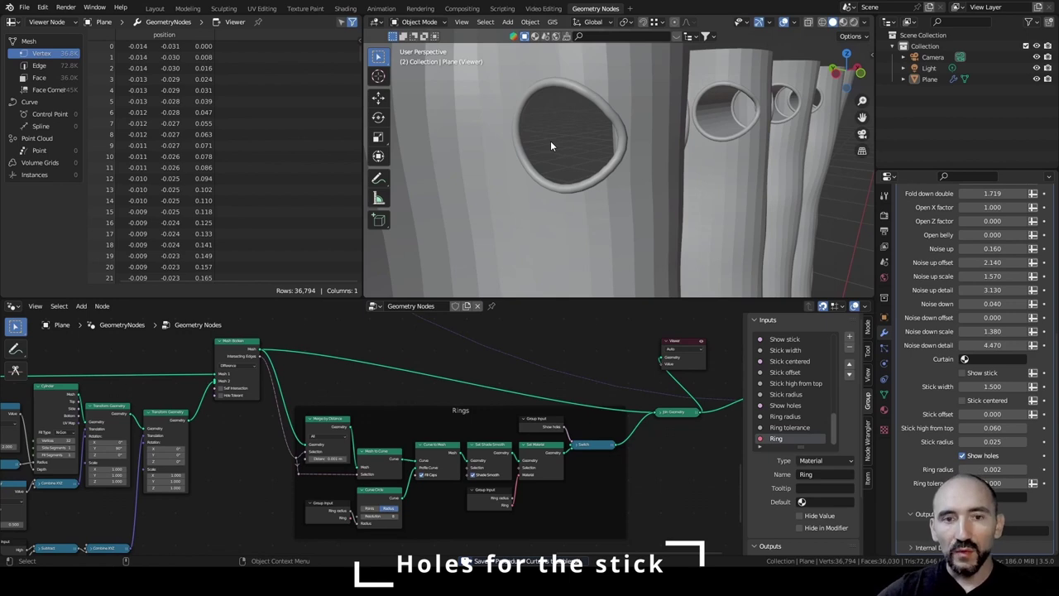
Trace the nearest hole's edge with the Annotate tool, undo it, and draw a small circle inside the hole instead.
left_click(378, 179)
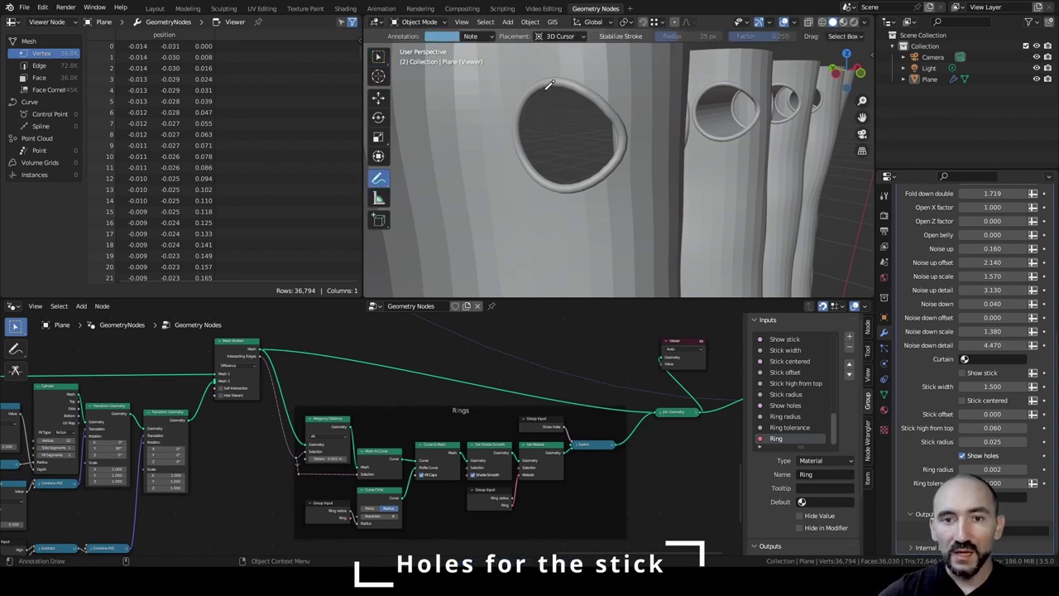
mouse_move(547, 84)
left_mouse_down()
mouse_move(551, 172)
mouse_move(571, 182)
mouse_move(554, 76)
left_mouse_up()
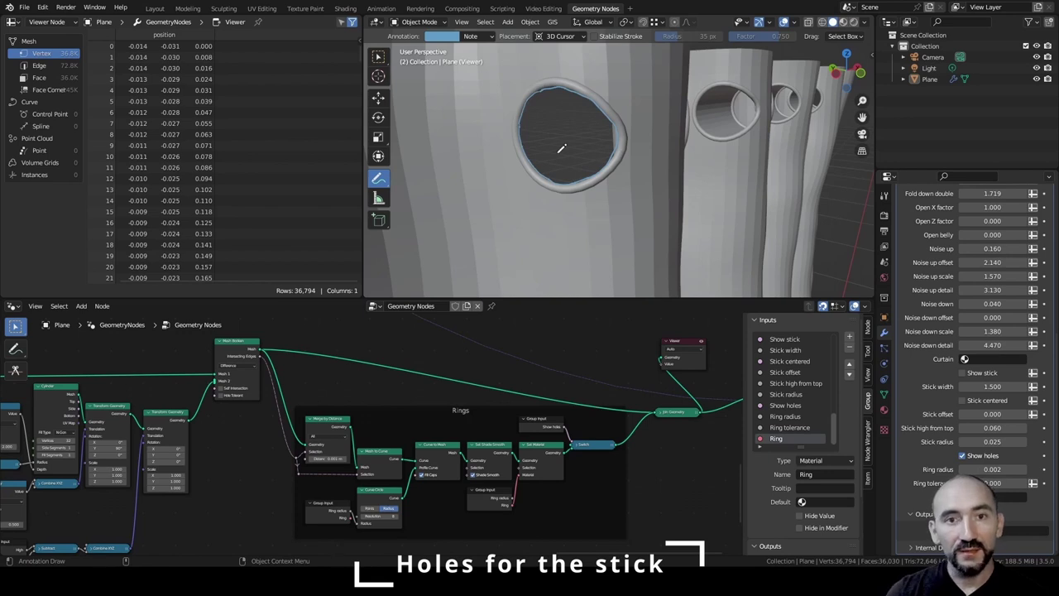
key("ctrl+z")
left_click_drag(562, 128, 556, 138)
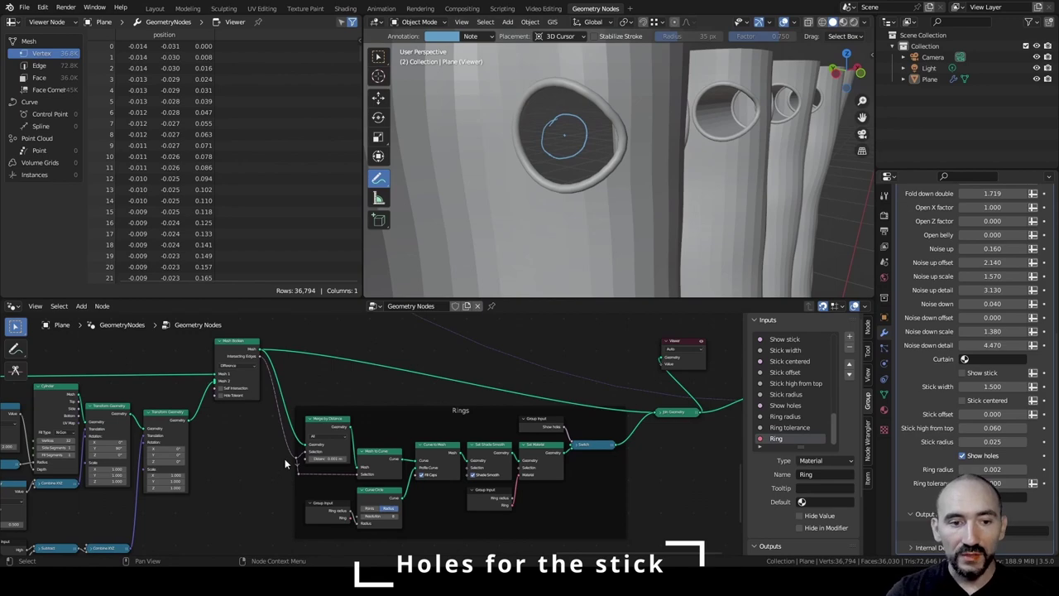
Reveal all sockets of the Cylinder's Group Input, move it away, and insert a duplicate Add node before the existing one.
scroll(43, 469, "up", 8)
middle_click_drag(43, 469, 482, 421)
left_click_drag(288, 397, 130, 401)
mouse_move(393, 414)
left_mouse_down()
mouse_move(296, 424)
mouse_move(200, 413)
mouse_move(385, 418)
left_mouse_up()
left_click(99, 406)
key("ctrl+h")
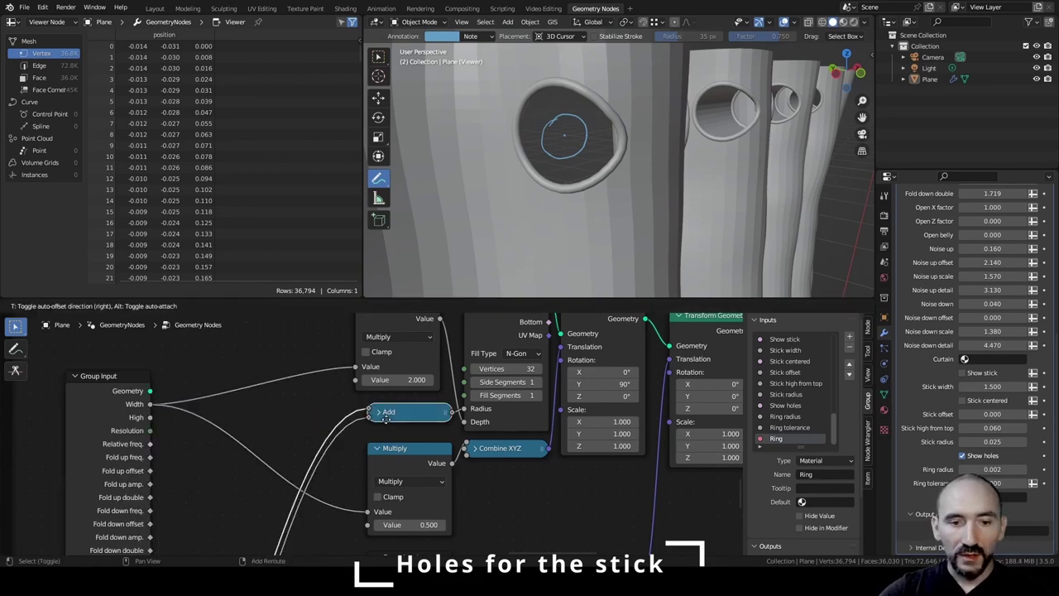
left_click(293, 415)
Add a Math Multiply node fed by the Group Input's Ring tolerance.
scroll(240, 483, "down", 1)
middle_click_drag(221, 495, 236, 389)
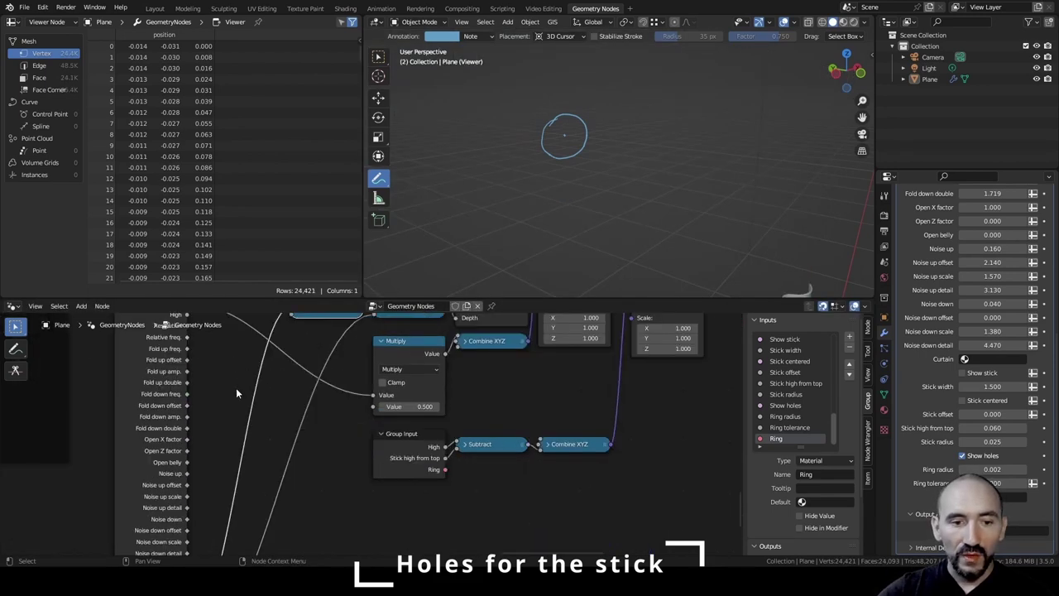
scroll(236, 393, "down", 5, "shift")
left_click_drag(200, 505, 294, 474)
type("mul")
key("Return")
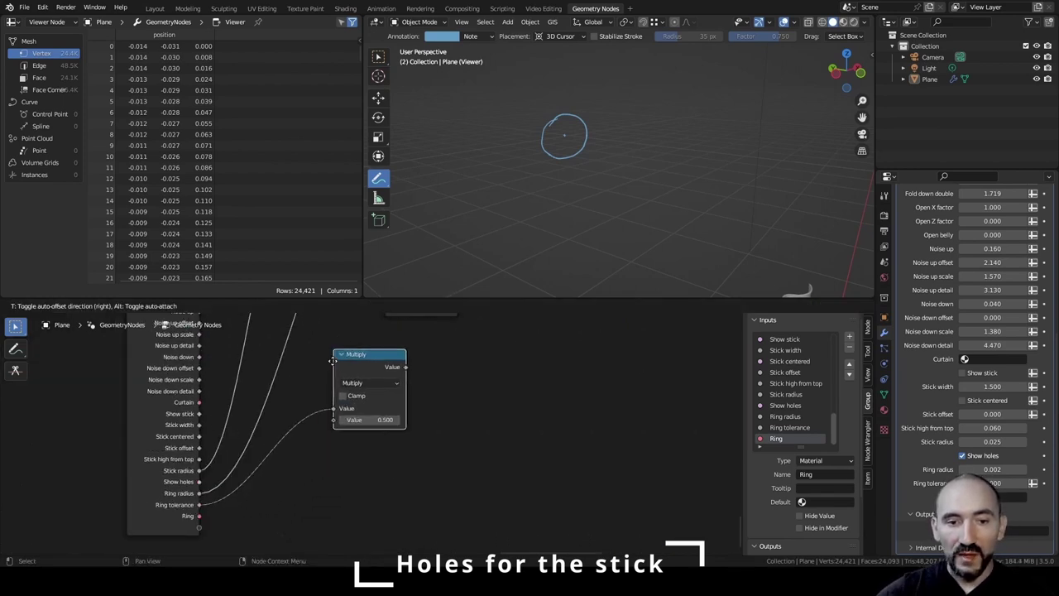
left_click(336, 362)
Link the Multiply node's output to the first Add node and hide the Group Input's unused sockets.
middle_click_drag(382, 401, 377, 561)
left_click_drag(253, 477, 290, 451)
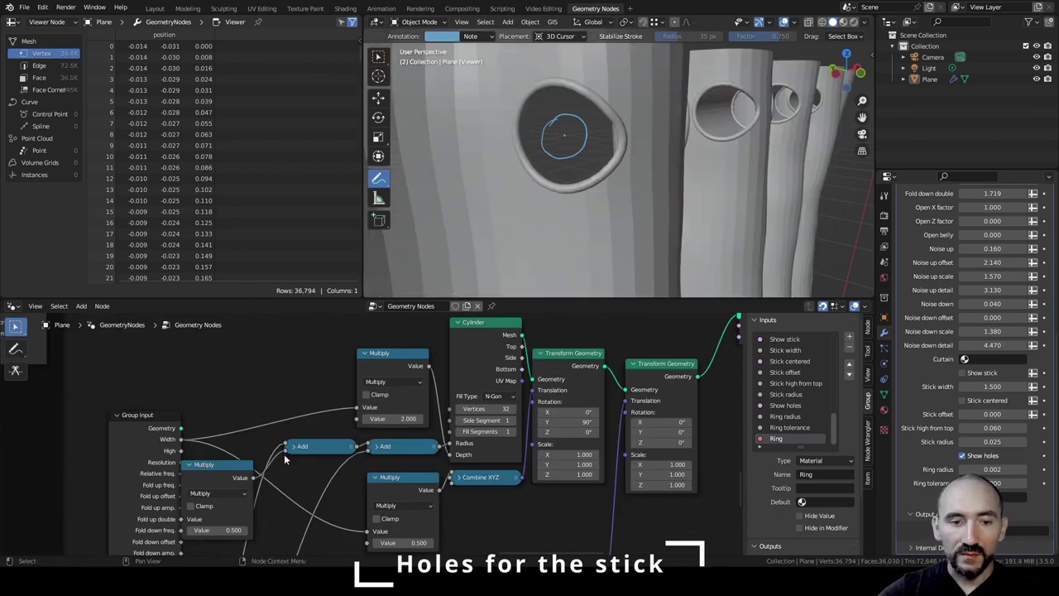
left_click(149, 421)
key("ctrl+h")
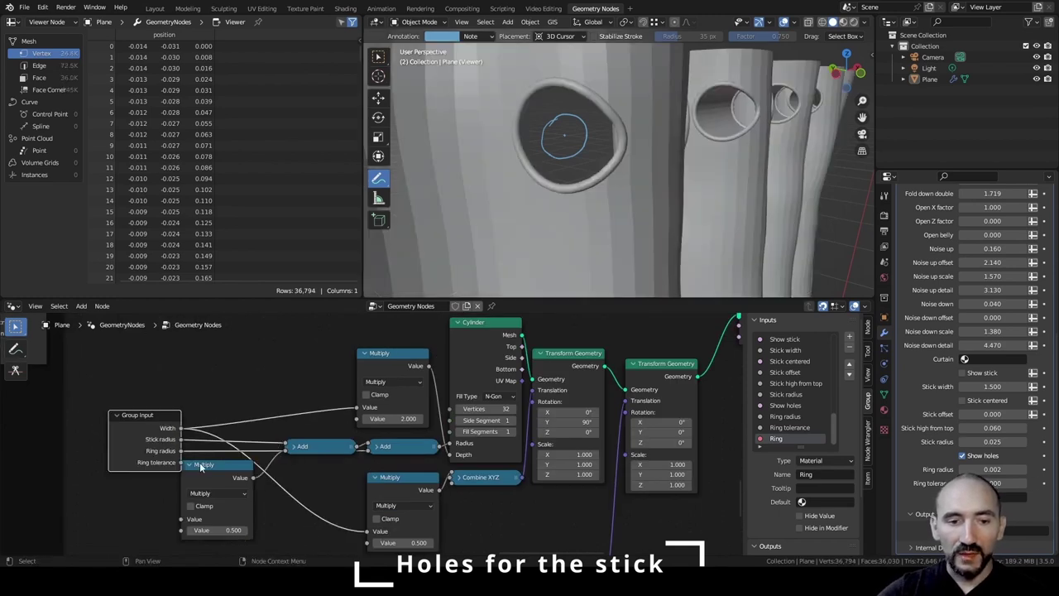
Place the Multiply node above the Group Input and shift the first Add node slightly upward.
left_click_drag(200, 462, 208, 442)
left_click_drag(208, 442, 220, 330)
left_click_drag(319, 446, 319, 435)
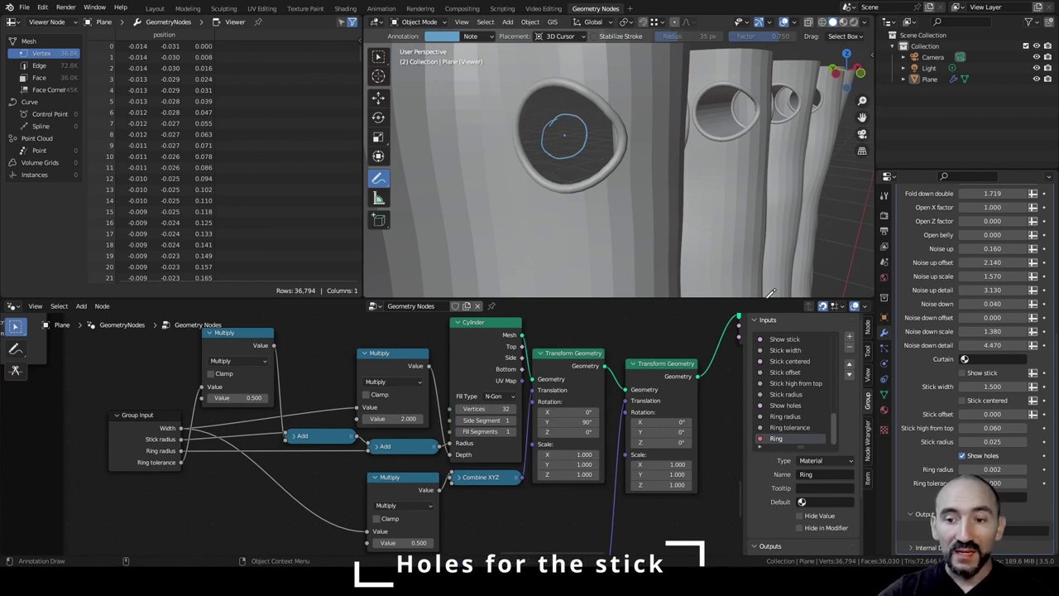
Show the Node Wrangler options in the node editor and save the file.
left_click(867, 443)
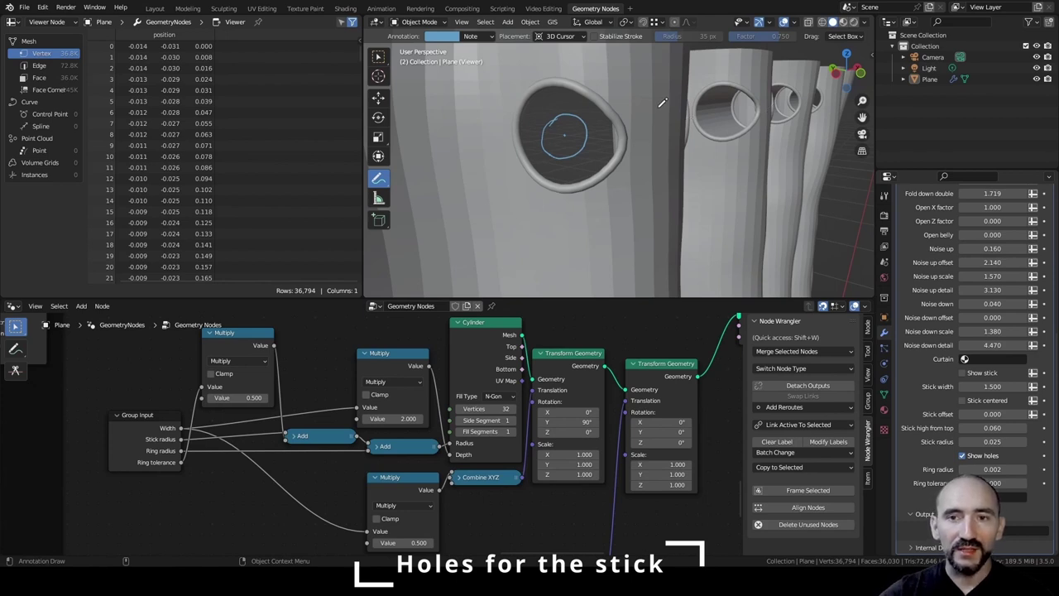
key("ctrl+s")
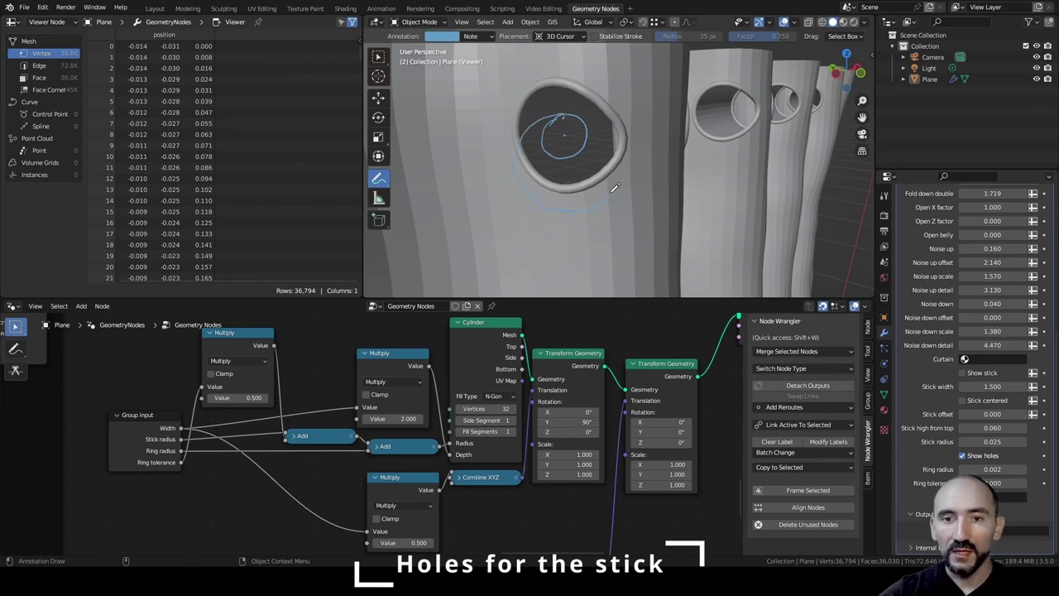
middle_click_drag(609, 470, 474, 370)
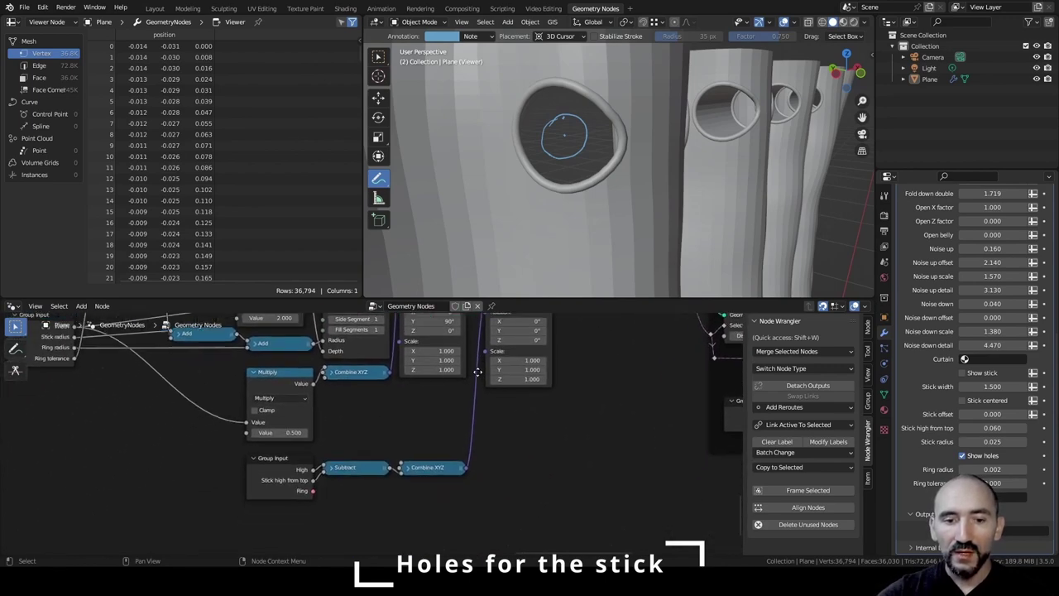
Duplicate the Subtract node and insert the copy between the original Subtract and the Combine XYZ node.
scroll(411, 477, "up", 3)
middle_click_drag(543, 392, 537, 422)
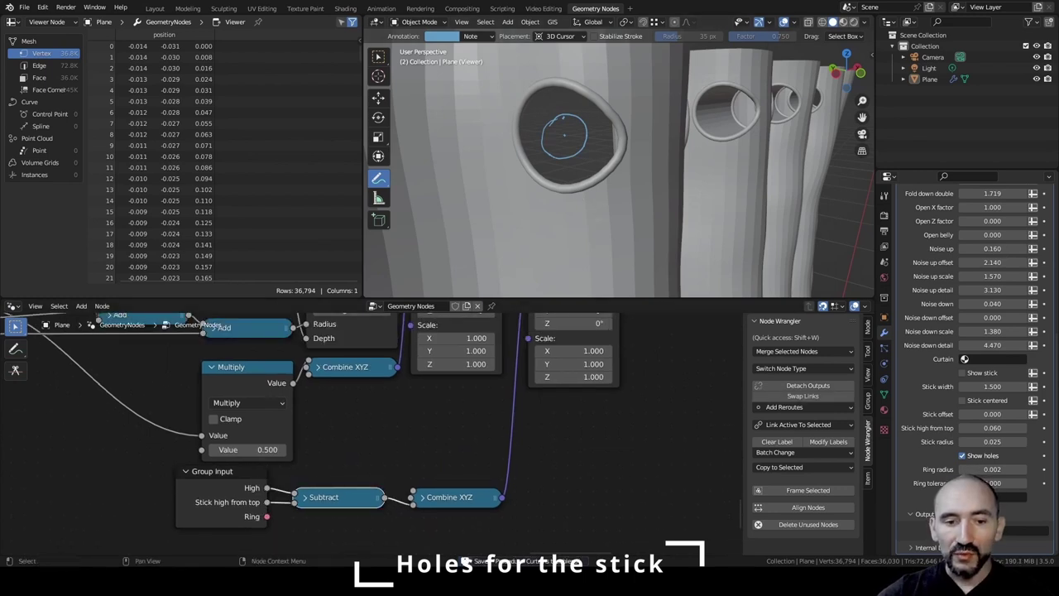
left_click_drag(135, 518, 212, 501)
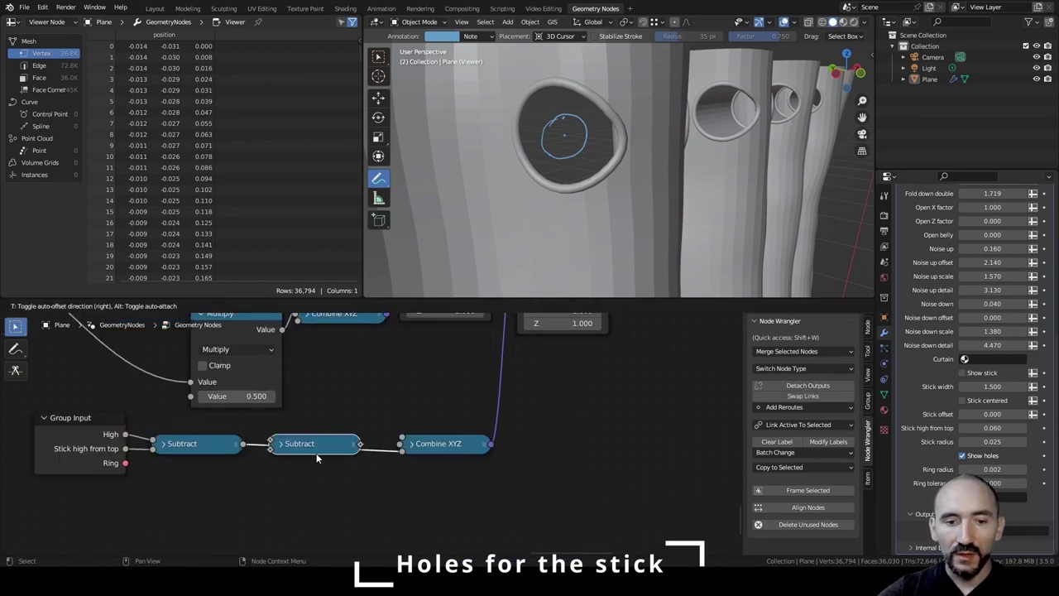
left_click(316, 453)
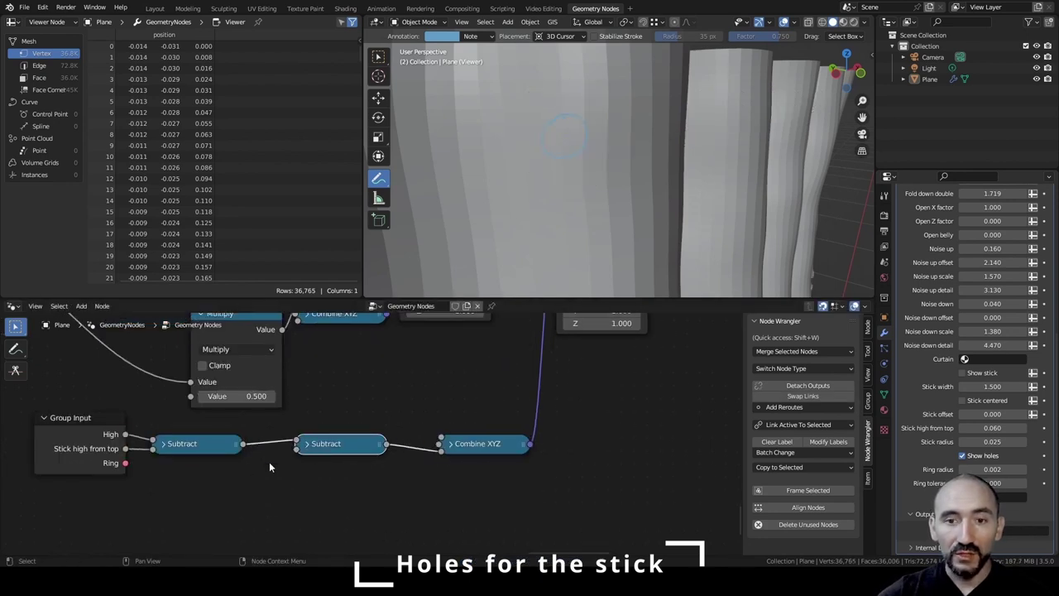
left_click(162, 480)
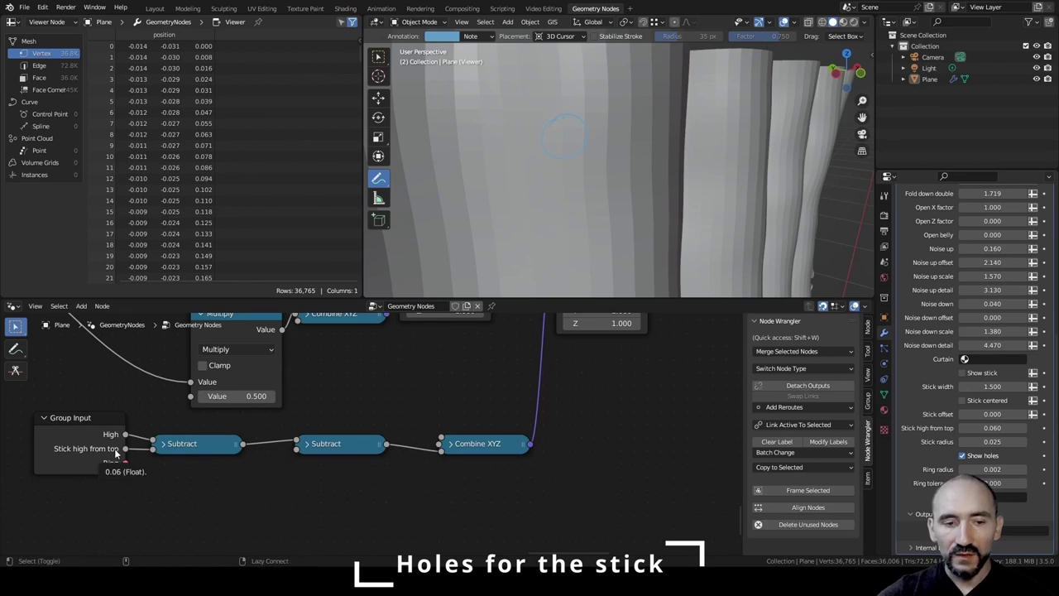
Link the Group Input's Ring tolerance to the second value of the new Subtract node.
right_click_drag(78, 445, 336, 442, "alt+shift")
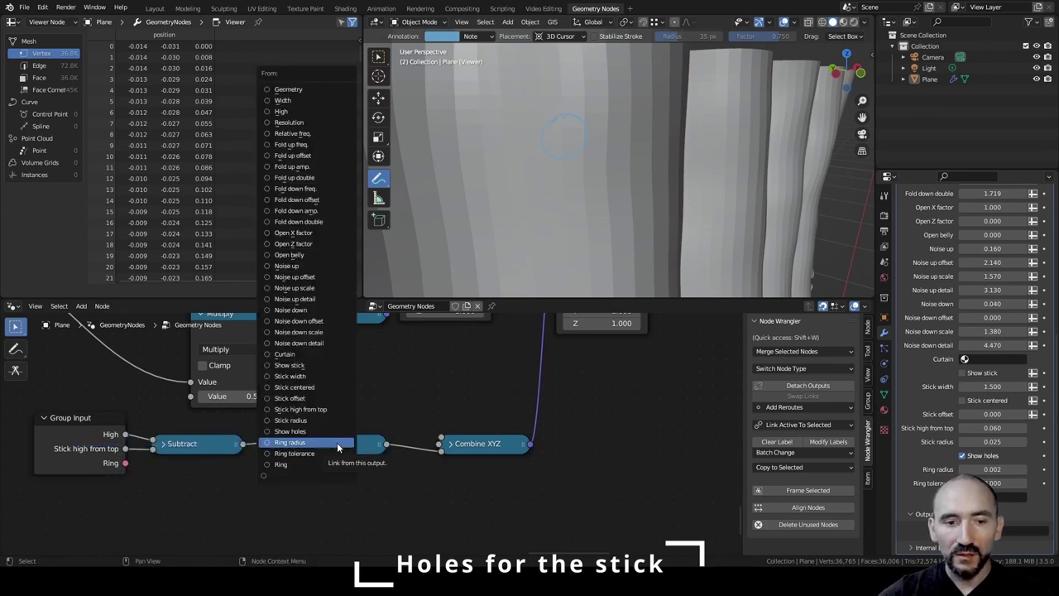
left_click(336, 441)
left_click(293, 465)
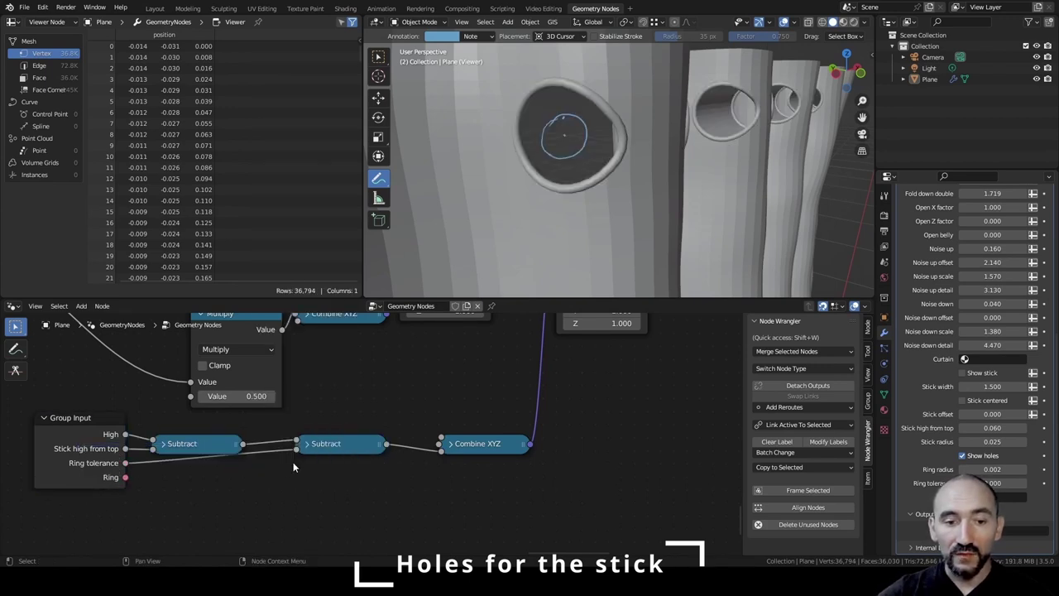
Route Ring tolerance through a Multiply node with value 0.500 before it enters the second Subtract node.
left_click(188, 448)
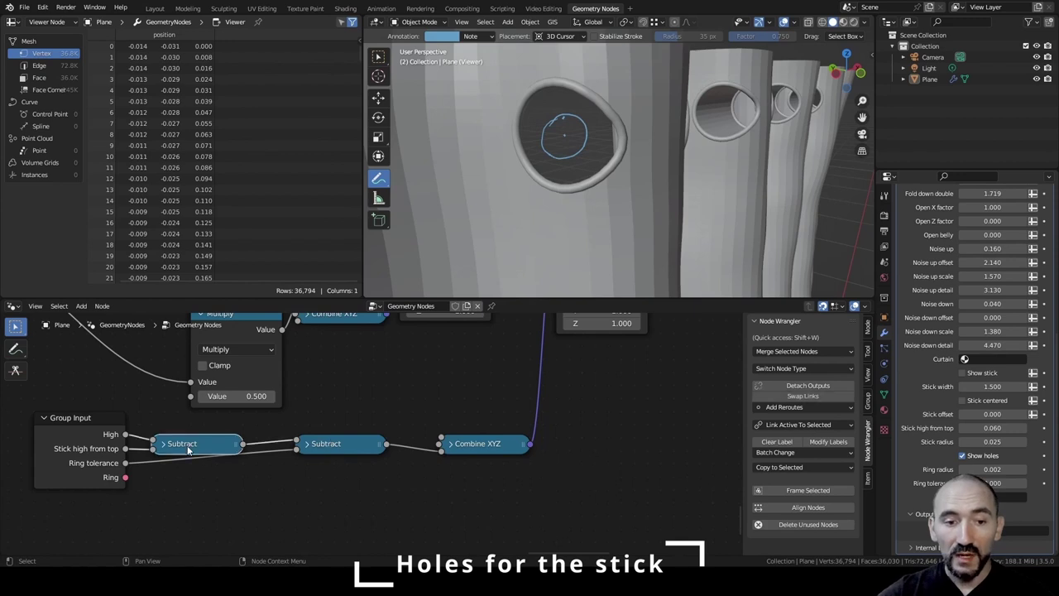
left_click_drag(125, 463, 178, 483)
left_click_drag(256, 486, 298, 451)
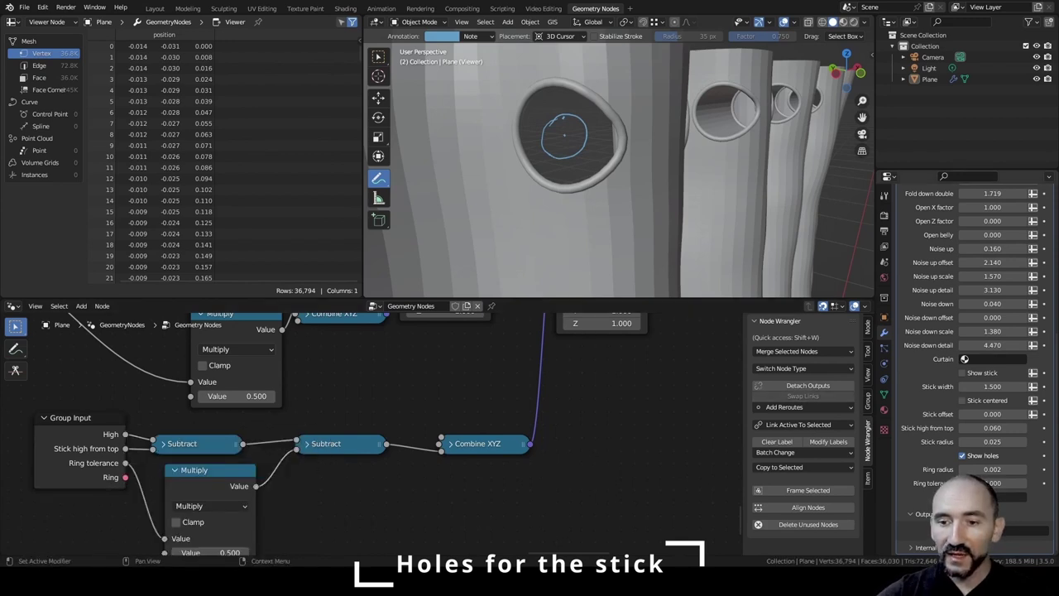
Set the curtain modifier's Ring tolerance to 0.014 and Stick radius to 0.020.
left_click_drag(997, 482, 1001, 482)
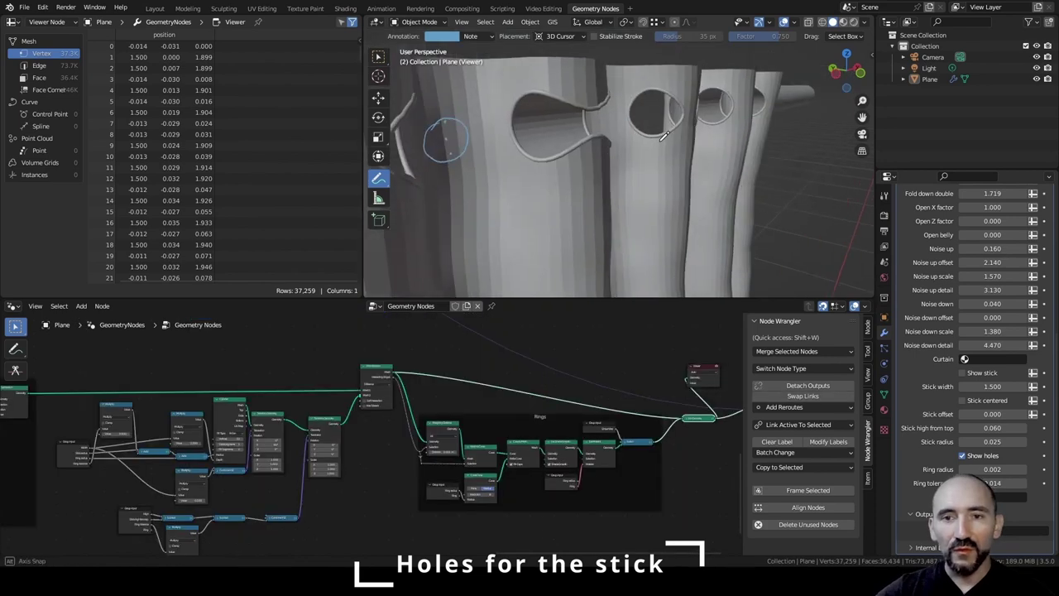
middle_click_drag(612, 157, 691, 107)
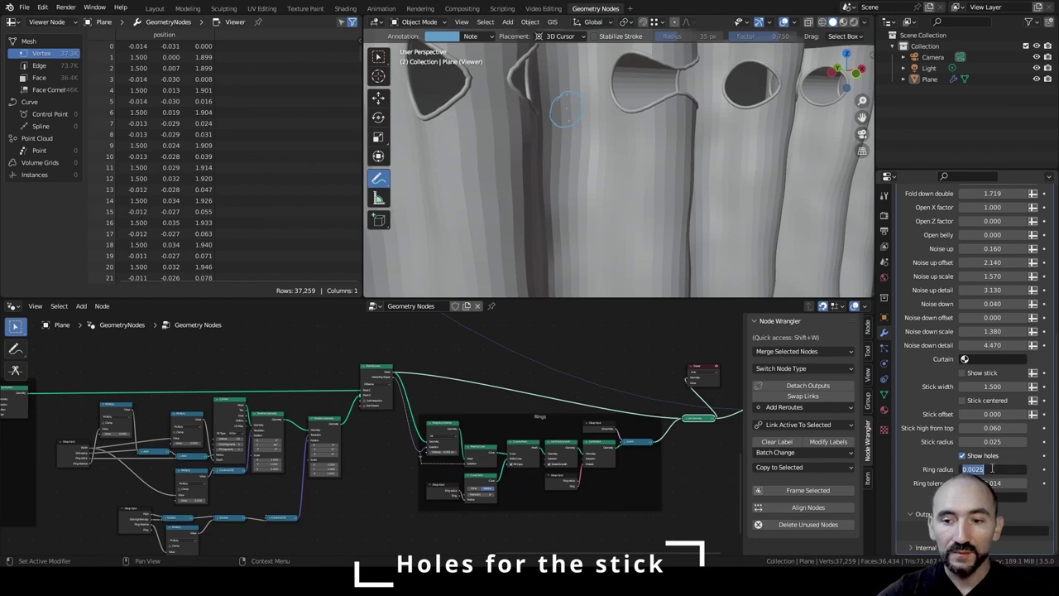
key("Return")
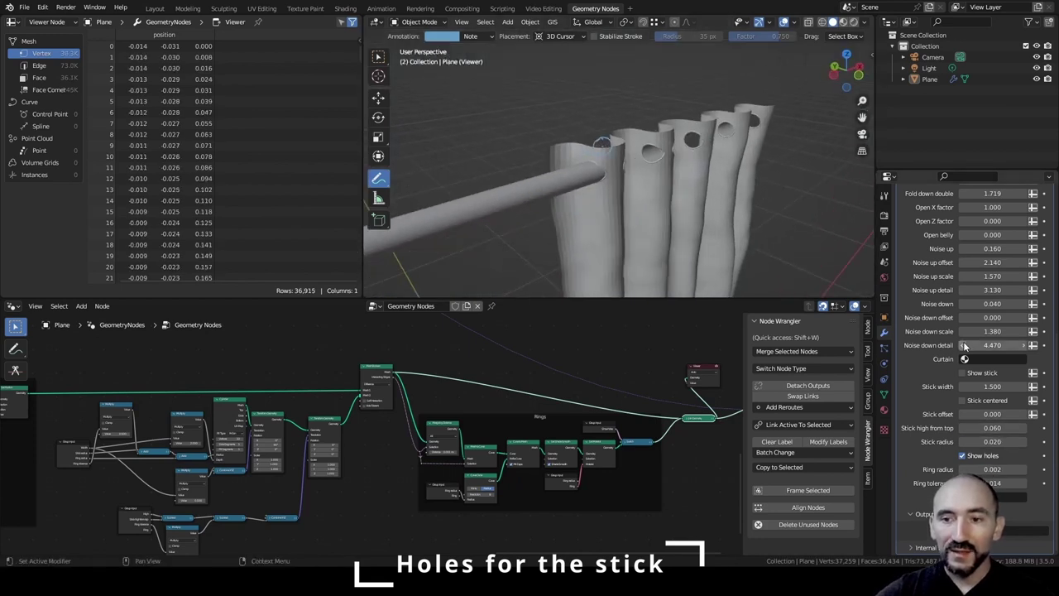
Reduce the curtain modifier's Noise up to 0.023 and inspect the holes along the stick.
scroll(963, 346, "up", 3)
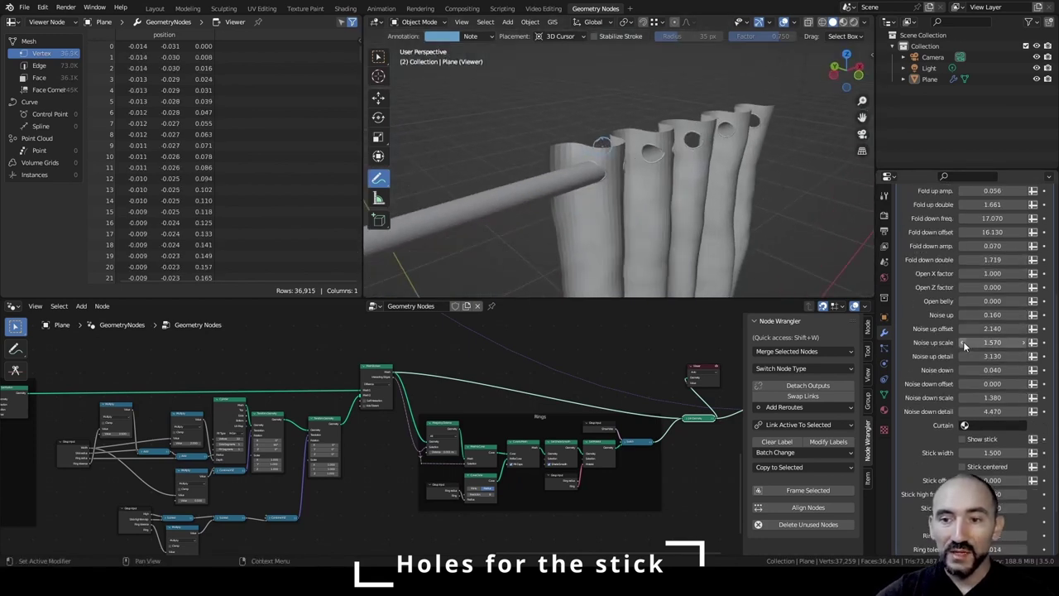
left_click_drag(992, 315, 964, 314)
scroll(761, 167, "up", 4)
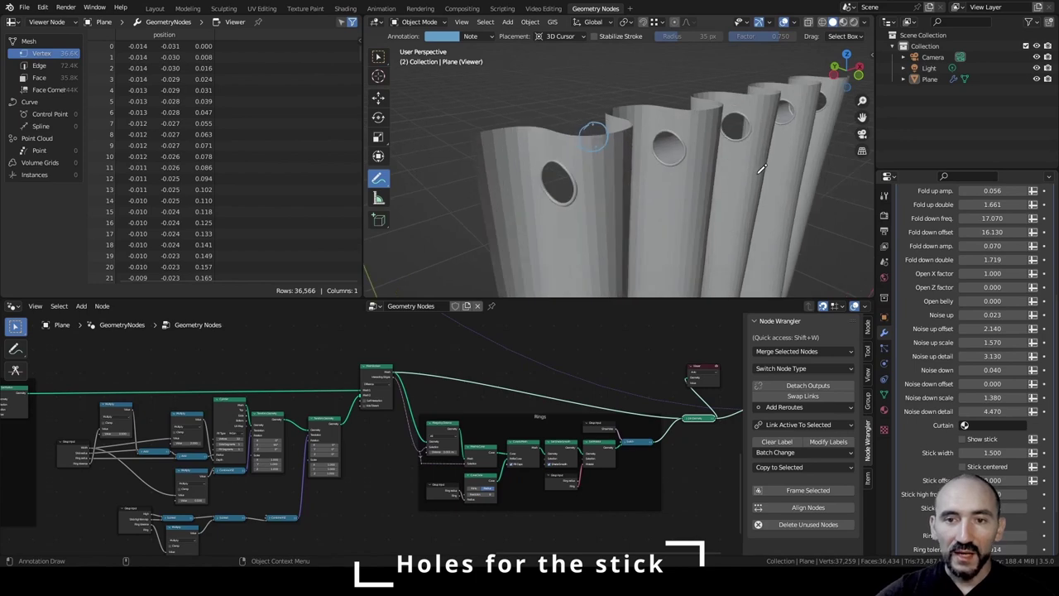
mouse_move(761, 167)
middle_mouse_down("shift")
mouse_move(721, 185)
mouse_move(707, 136)
mouse_move(666, 118)
mouse_move(662, 170)
mouse_move(562, 226)
mouse_move(569, 248)
middle_mouse_up("shift")
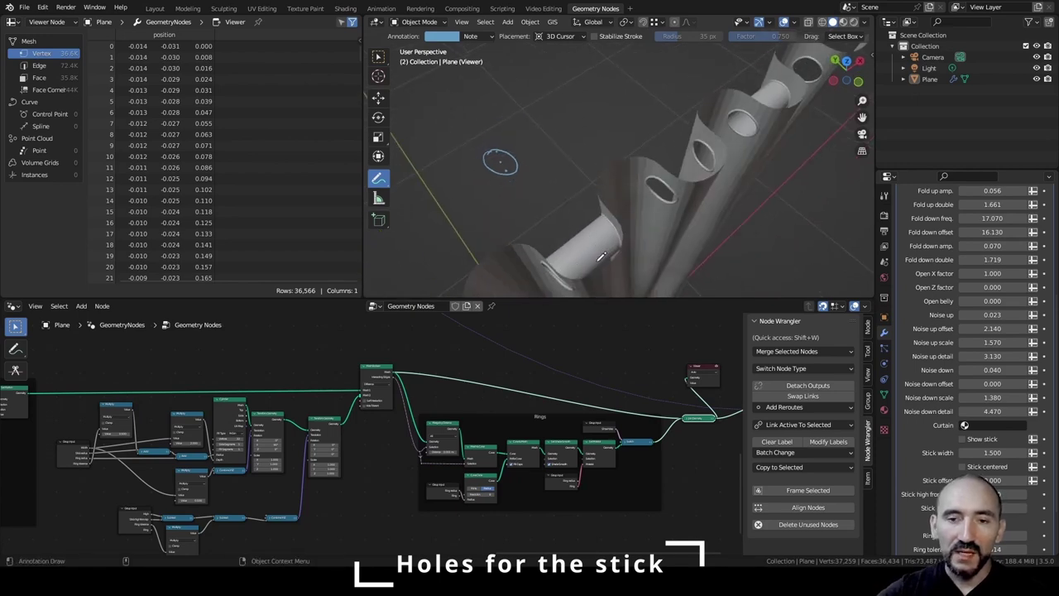
Try a curtain Resolution of 256 with a Fold up freq. of 31.000.
scroll(482, 397, "up", 3)
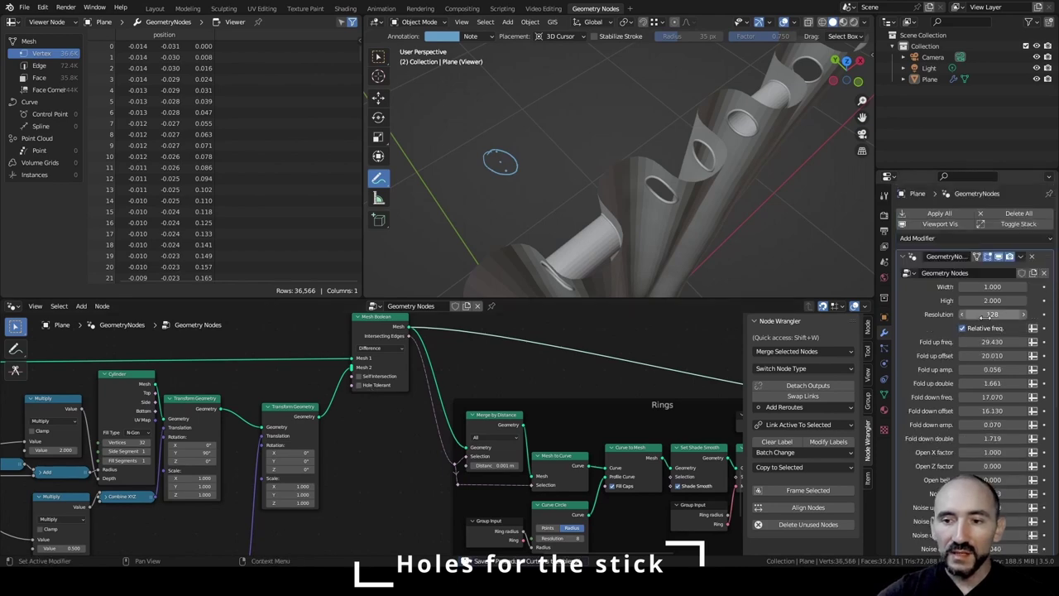
left_click(987, 315)
left_click(987, 315)
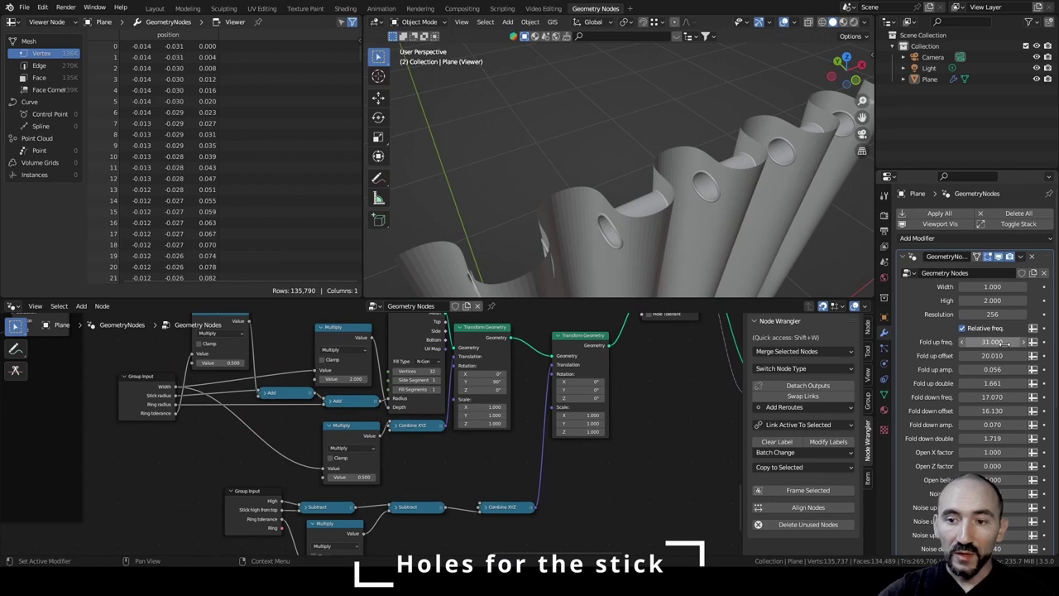
Try a Fold up offset of about 21.7 and check how the folds line up with the stick.
left_click_drag(997, 356, 1034, 355)
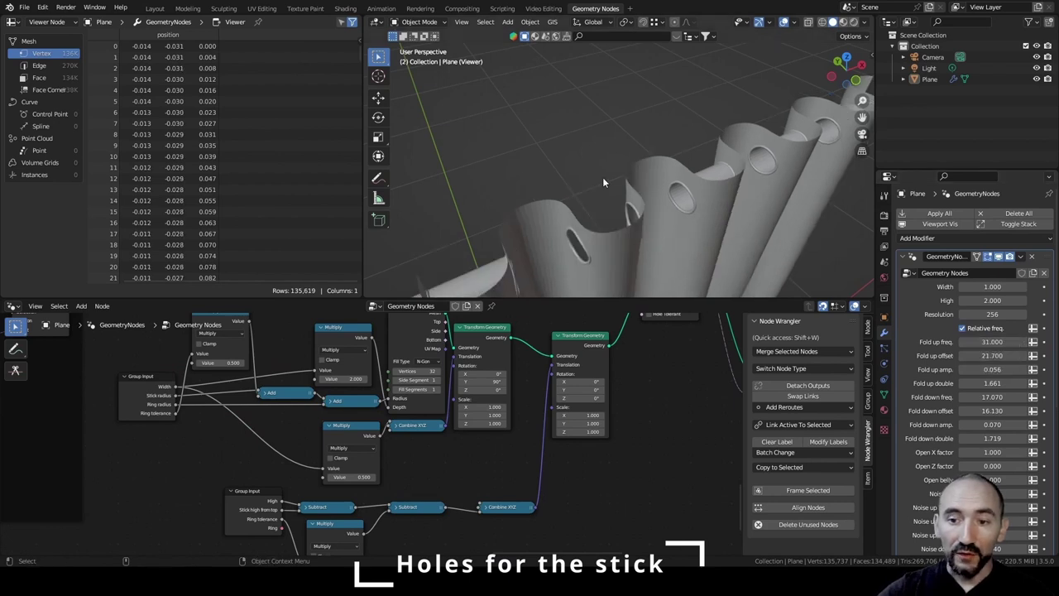
scroll(597, 185, "down", 5)
middle_click_drag(594, 185, 727, 190)
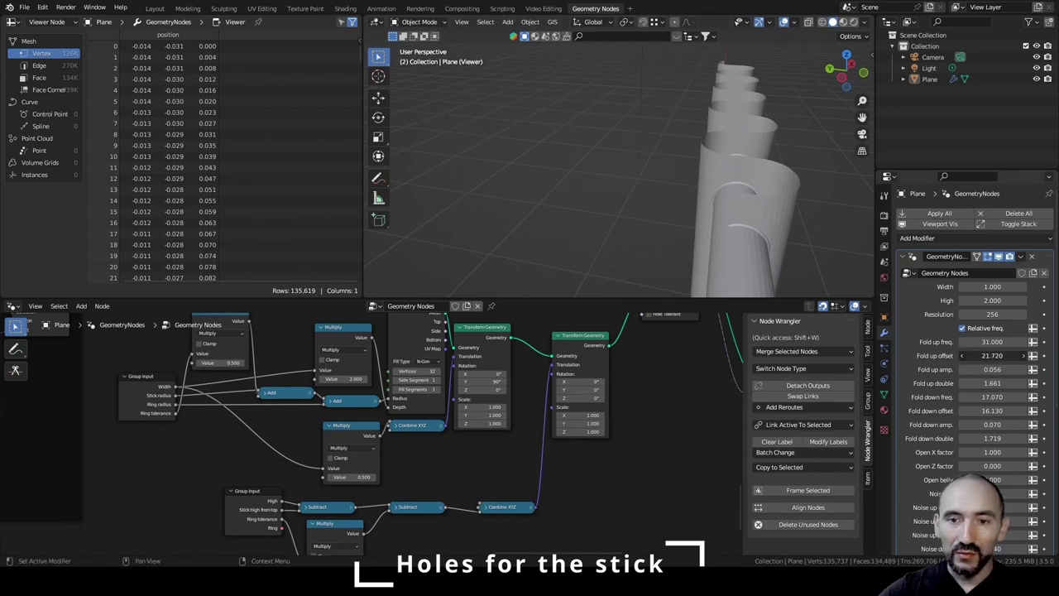
left_click_drag(992, 355, 1002, 355)
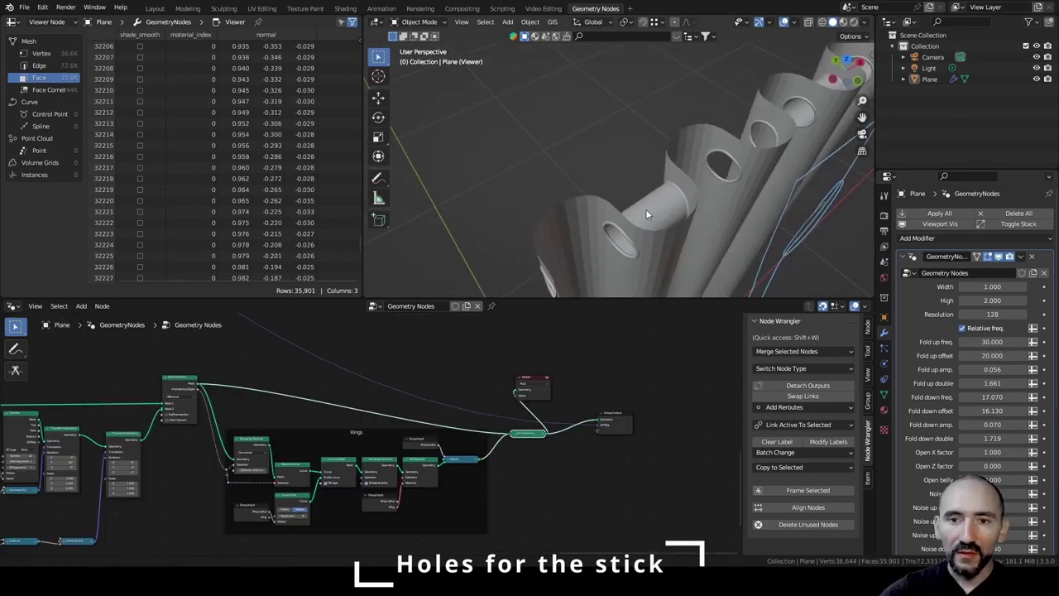
Add a Store Named Attribute node on the curtain geometry link feeding Mesh 1 of the Mesh Boolean.
middle_click_drag(645, 208, 618, 139)
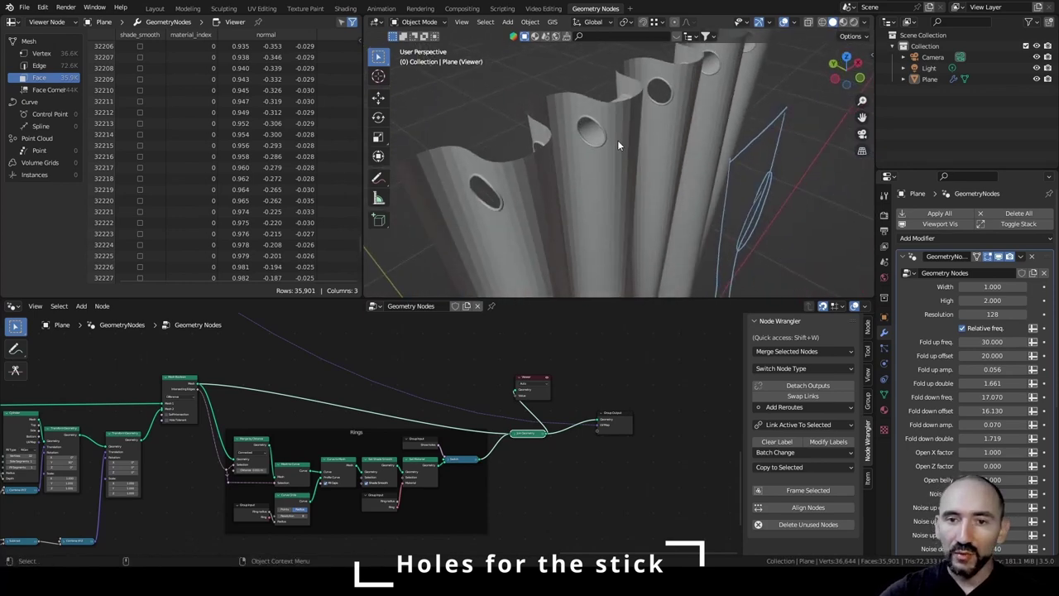
middle_click_drag(680, 126, 544, 185)
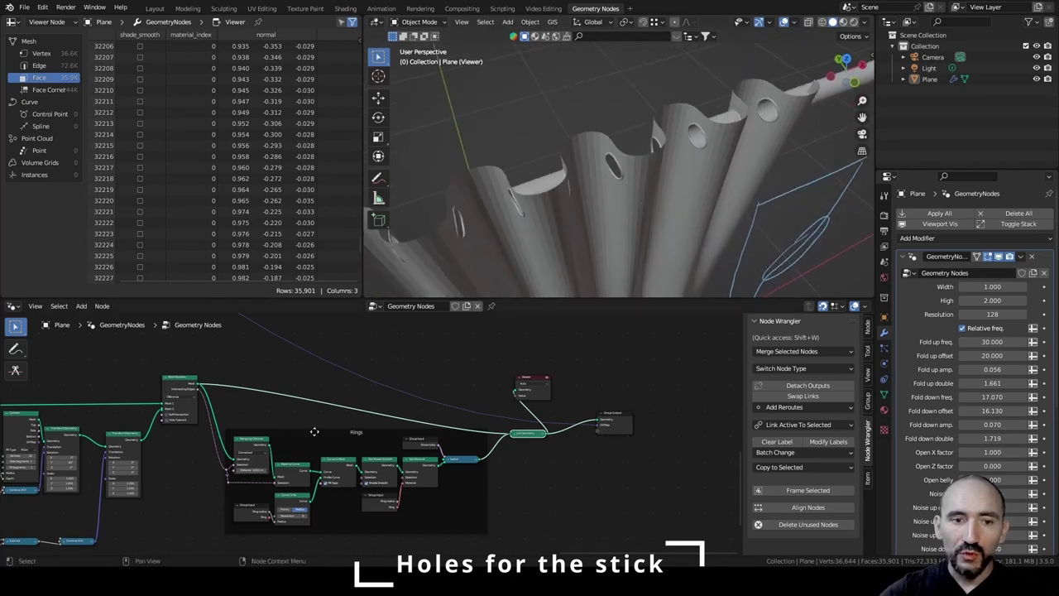
scroll(415, 375, "up", 4)
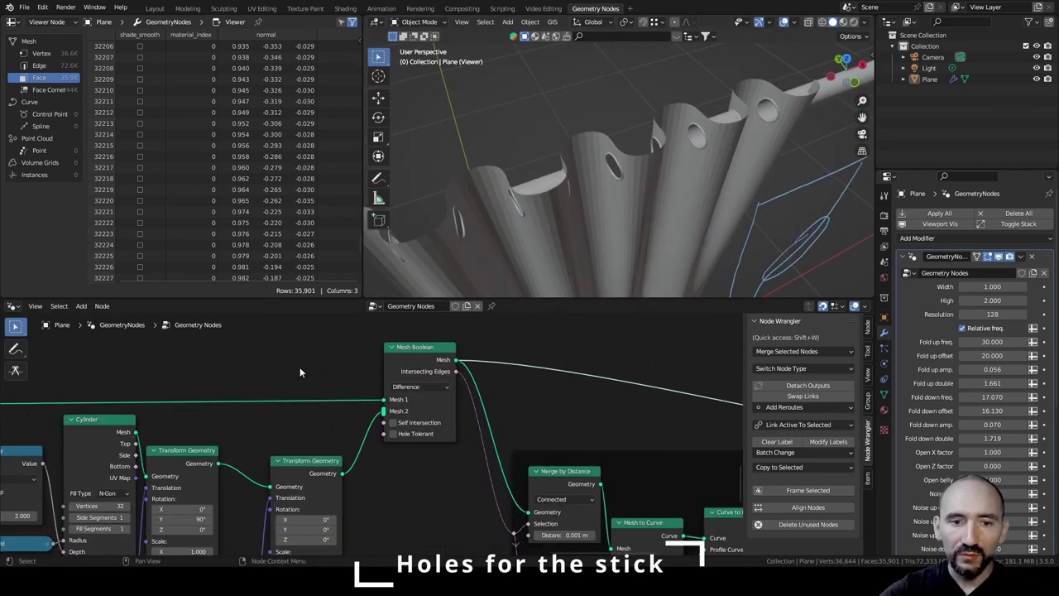
key("Home")
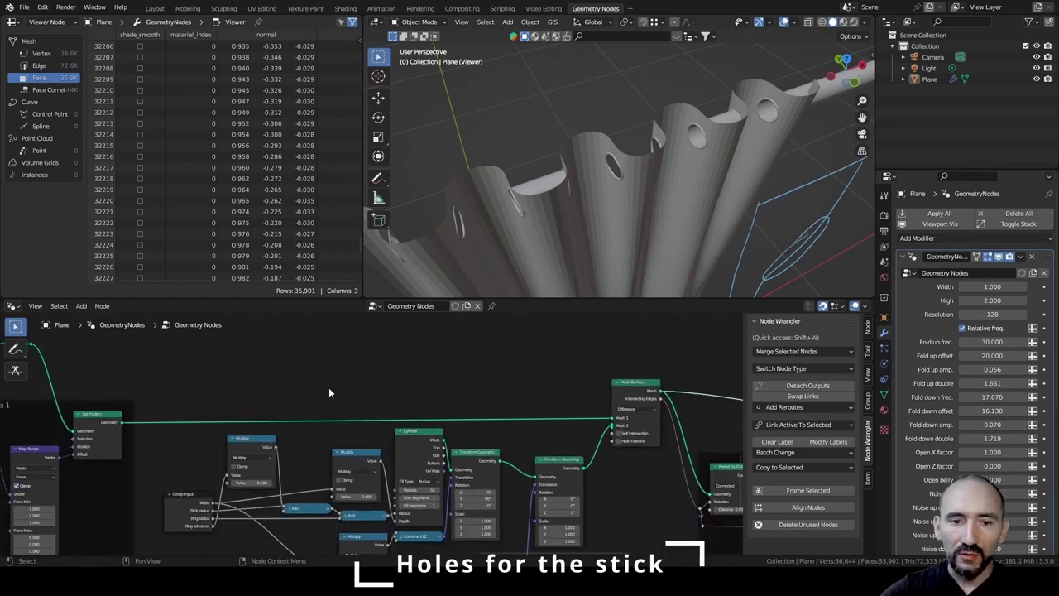
scroll(329, 392, "up", 2)
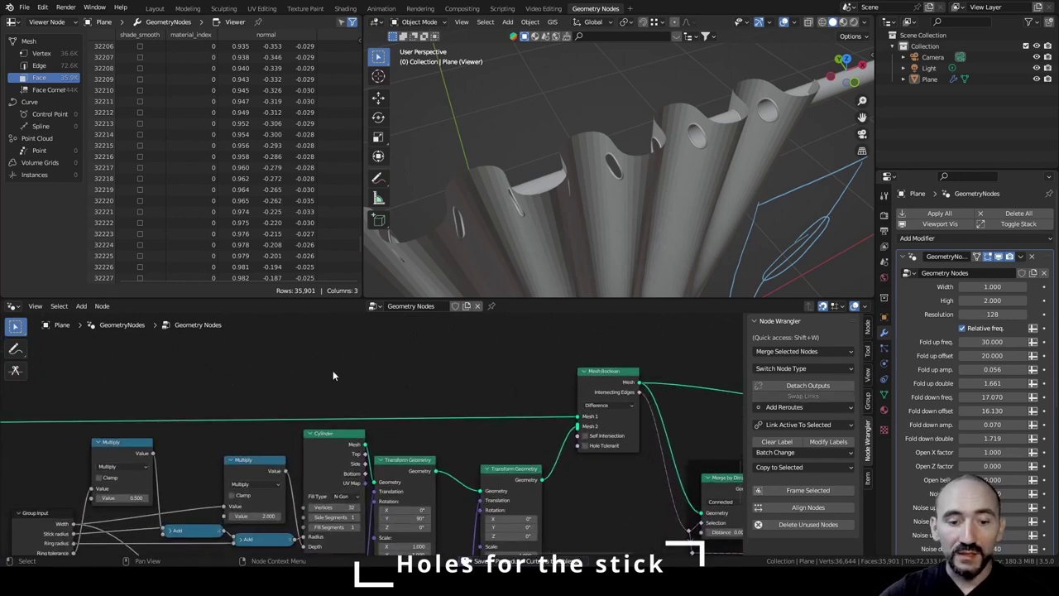
key("shift+a")
type("store")
key("Return")
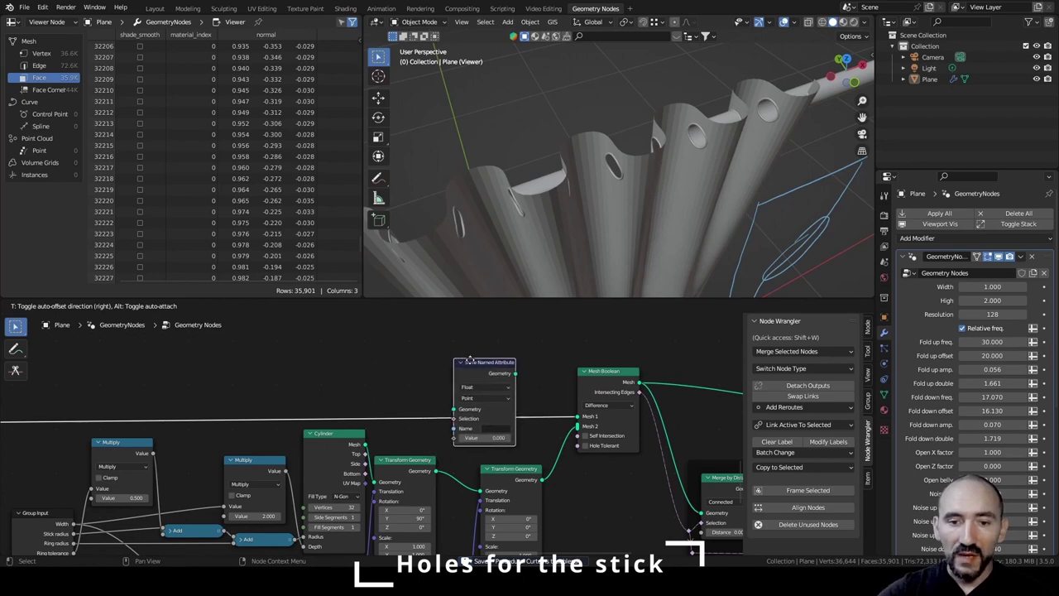
left_click(487, 355)
Name the stored attribute original_face.
scroll(530, 425, "up", 4)
middle_click_drag(601, 425, 433, 436)
left_click(415, 427)
type("or")
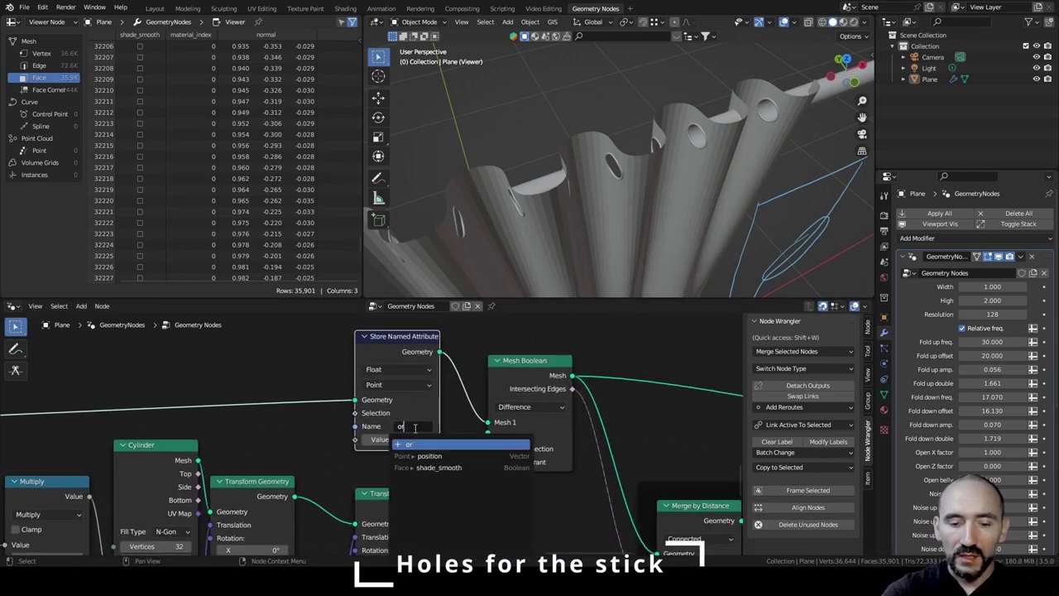
type("iginal_face")
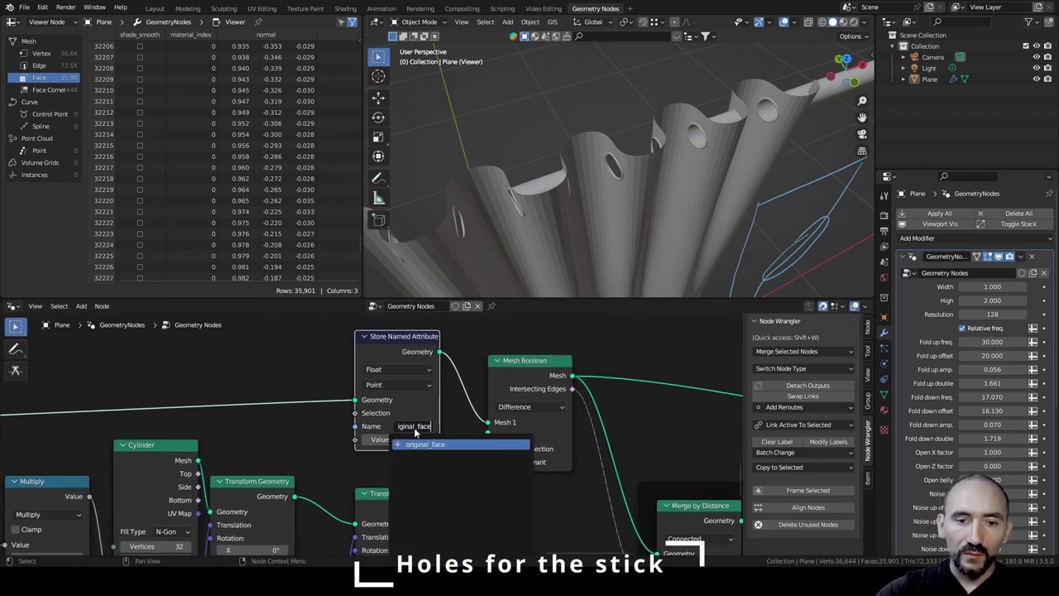
key("Return")
Store the attribute as a Boolean on the Face domain with its Value enabled, align the node with Mesh Boolean, and save the file.
left_click(398, 385)
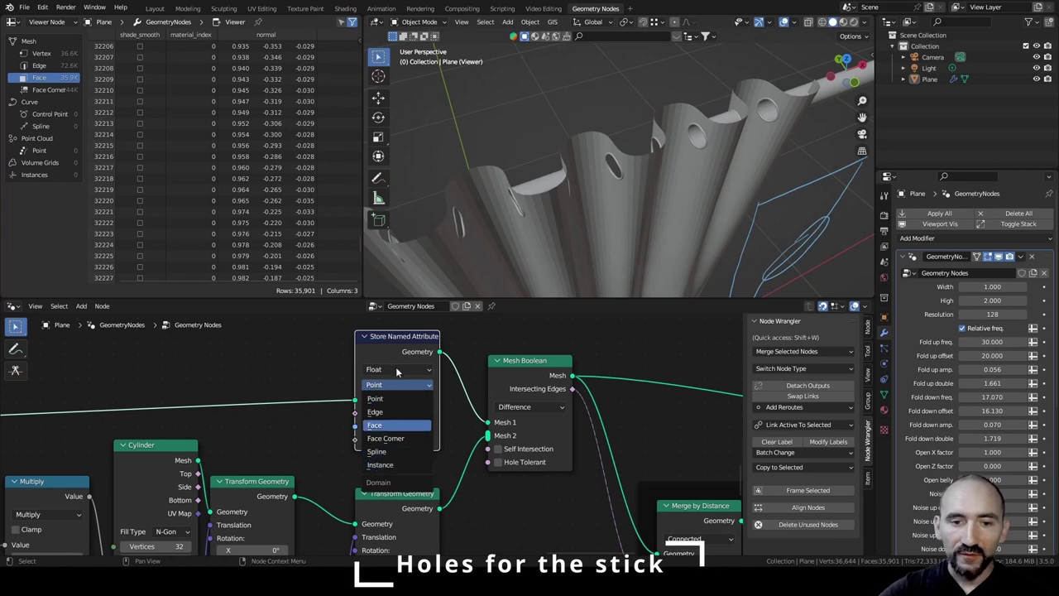
left_click(397, 424)
left_click(397, 369)
left_click(396, 451)
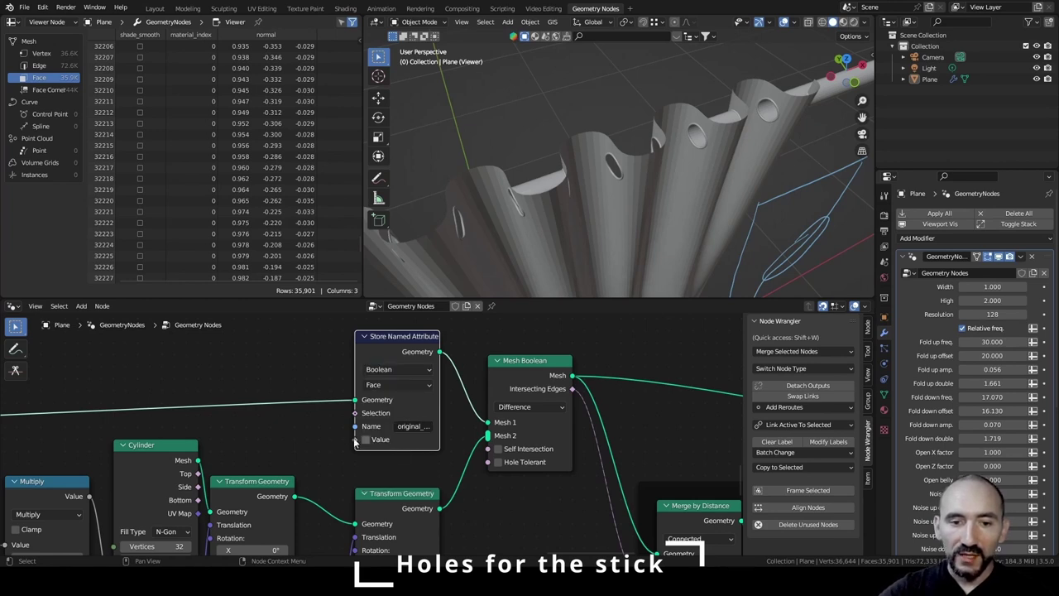
left_click(366, 439)
left_click_drag(406, 343, 404, 362)
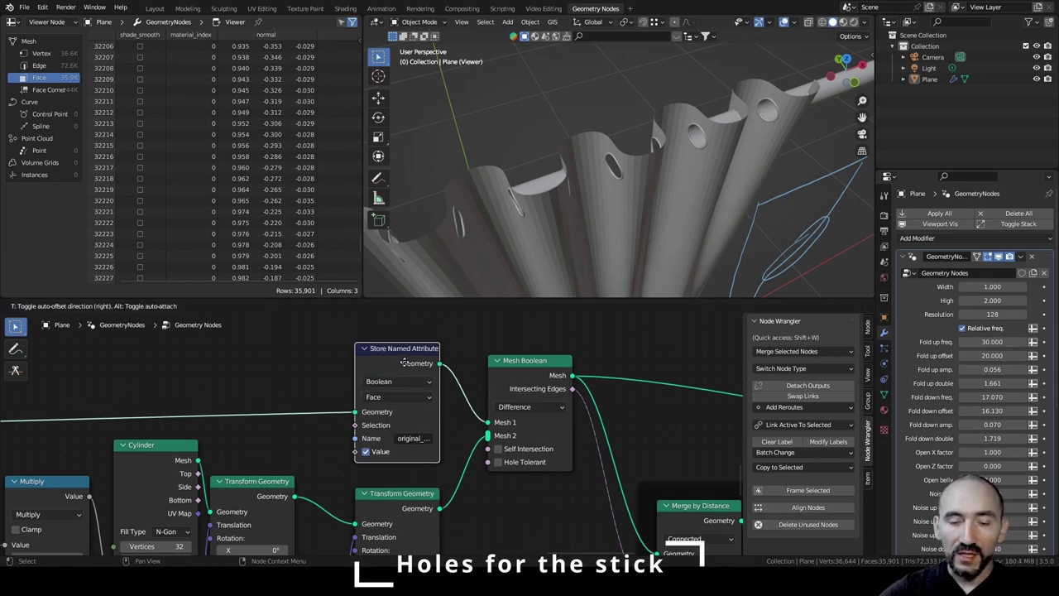
scroll(475, 398, "down", 2)
scroll(402, 457, "up", 2)
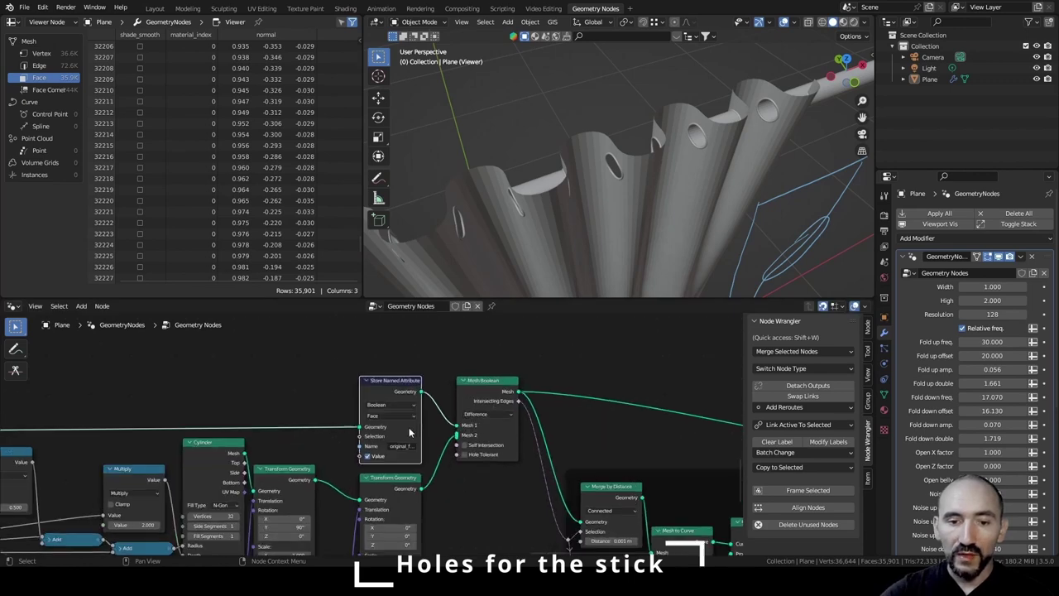
key("ctrl+s")
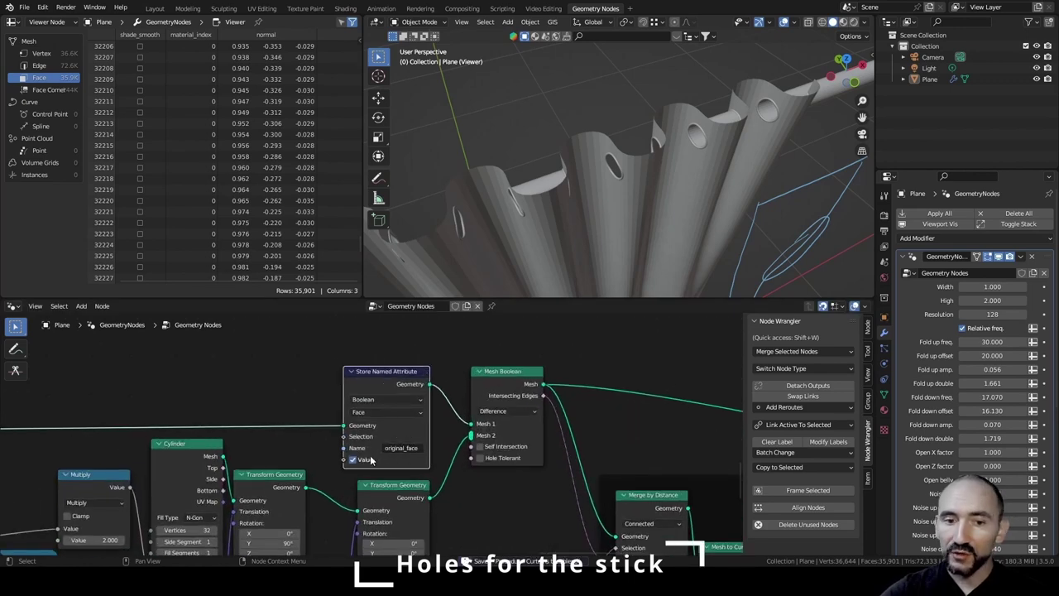
Preview the Mesh Boolean node's Mesh output in the Viewer to check the stored face attribute.
scroll(381, 461, "down", 3)
middle_click_drag(615, 402, 358, 371)
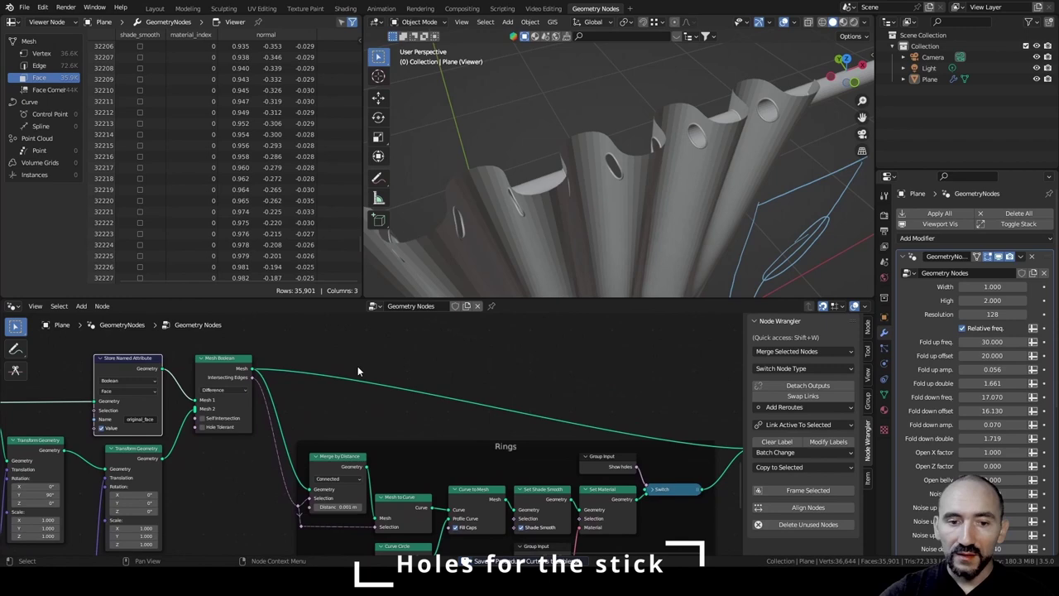
left_click(238, 368, "ctrl+shift")
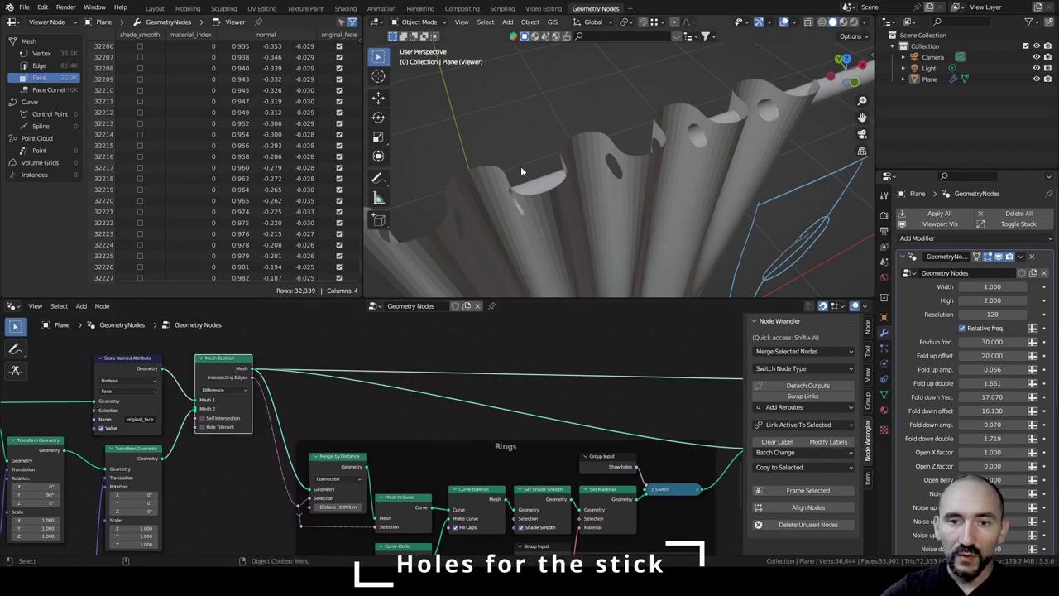
scroll(334, 395, "down", 5)
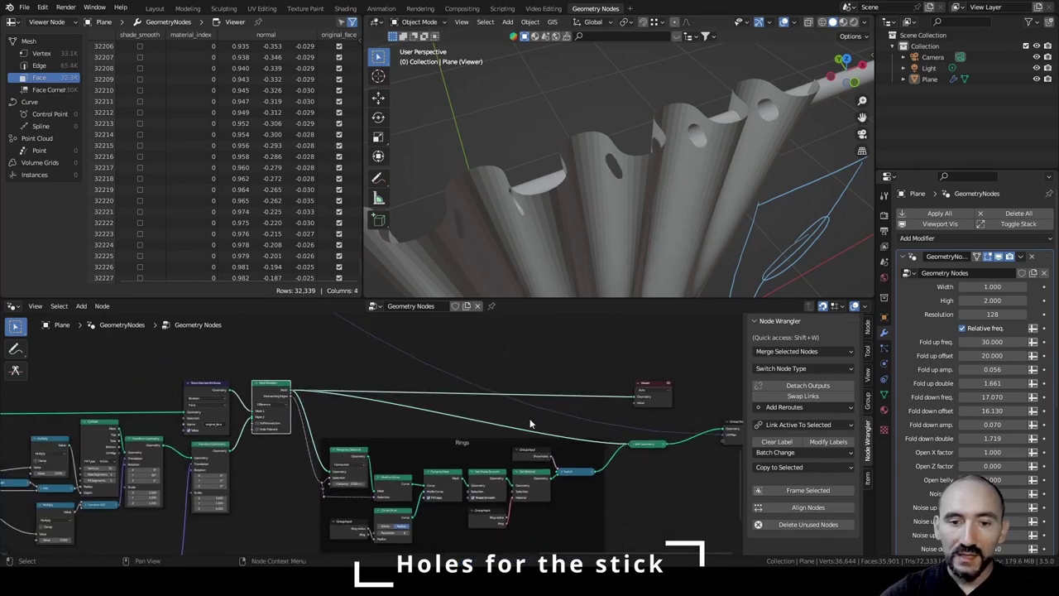
Make room to the right of Mesh Boolean by shifting the downstream nodes, and add a Delete Geometry node.
middle_click_drag(488, 439, 315, 393)
left_click(315, 392)
scroll(331, 430, "up", 4)
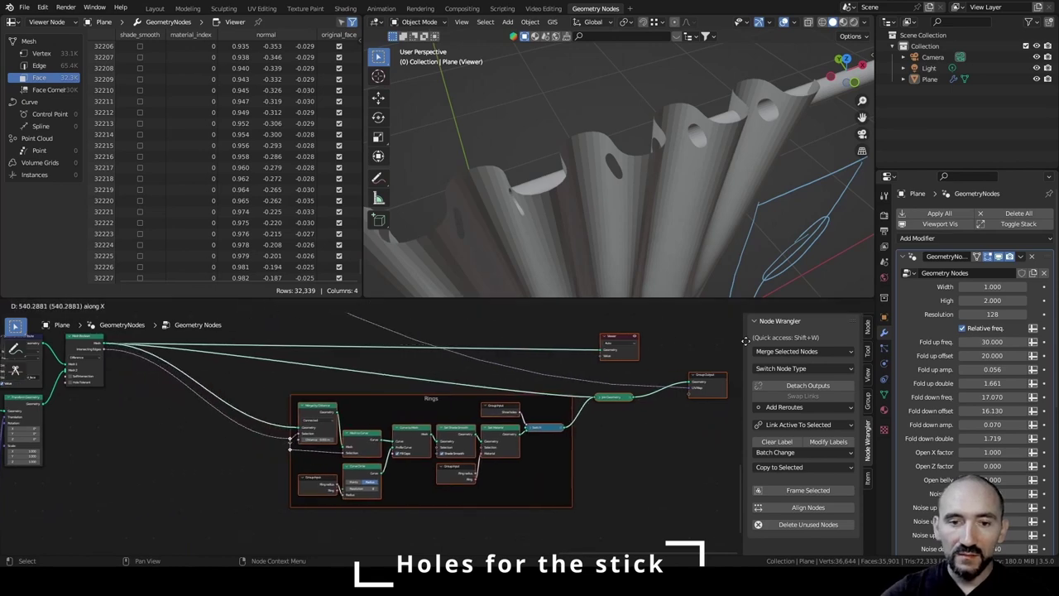
key("F3")
type("delete")
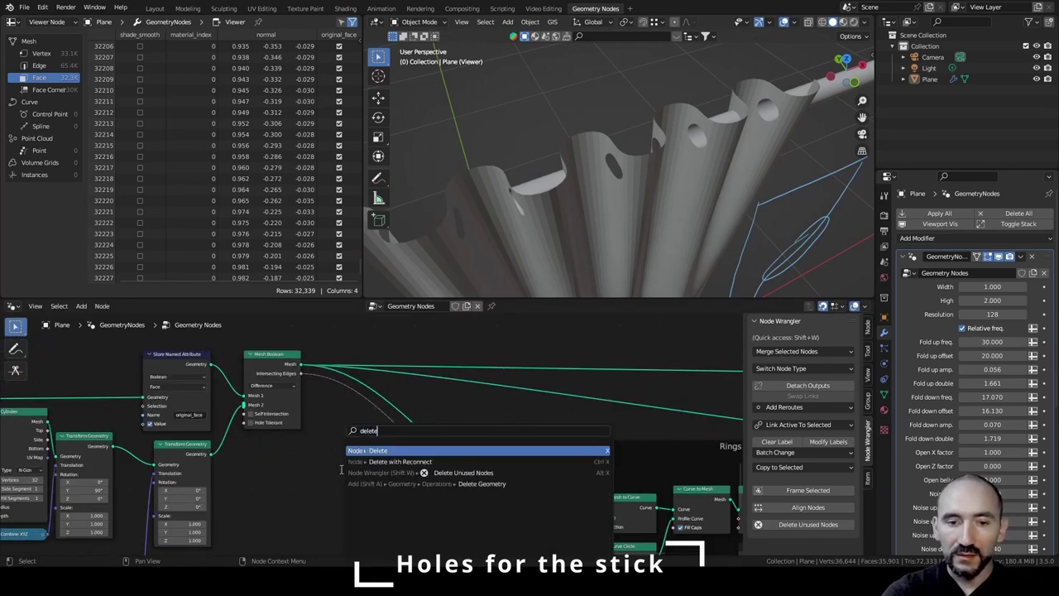
key("Return")
left_click(333, 461)
Add a reroute on Mesh Boolean's outgoing Mesh links and insert Delete Geometry between Mesh Boolean and the reroute.
right_click_drag(371, 348, 370, 396, "shift")
key("g")
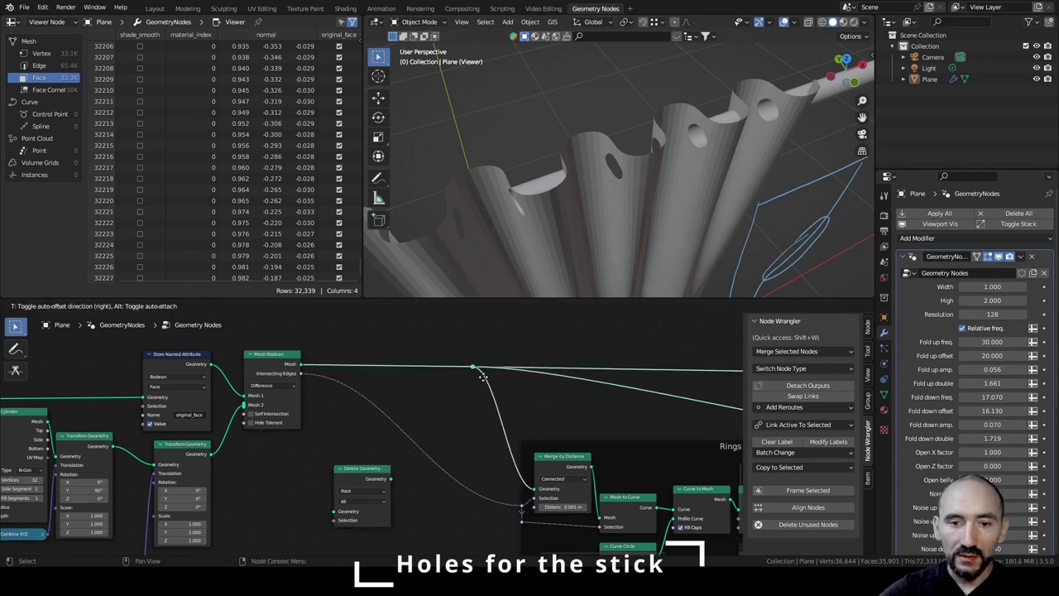
left_click(478, 374)
left_click_drag(367, 506, 431, 344)
middle_click_drag(336, 322, 358, 399)
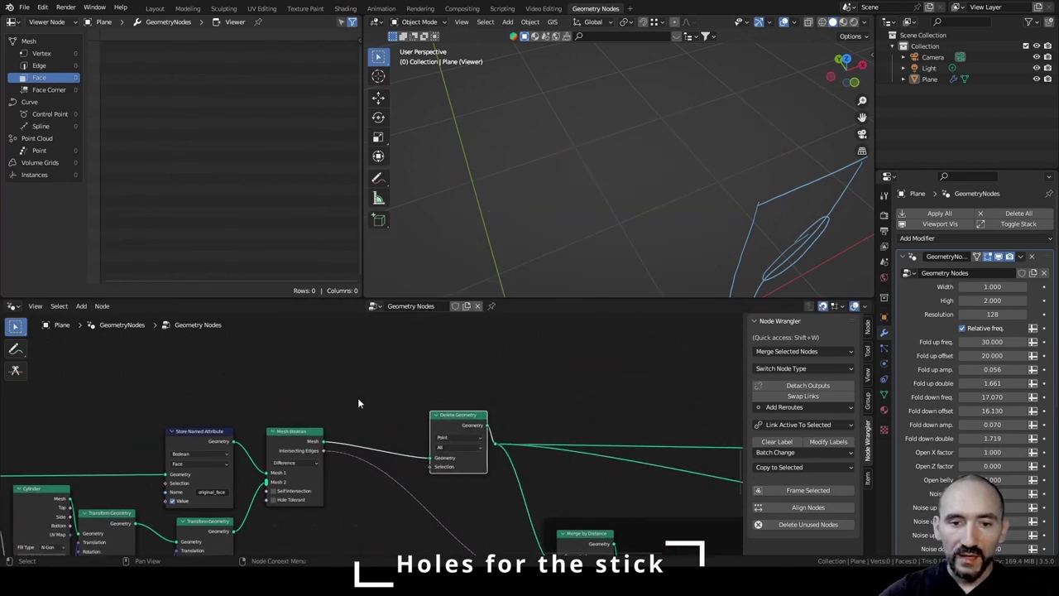
Set the Delete Geometry node's domain to Face.
left_click(358, 399)
left_click(458, 437)
key("Return")
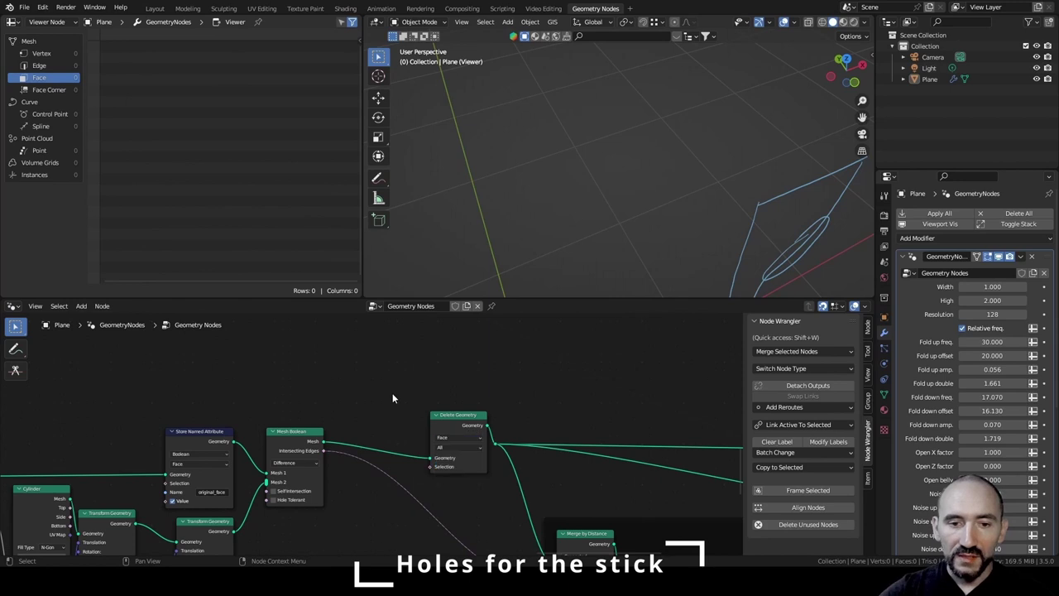
Add a Named Attribute node near Delete Geometry that reads the Boolean attribute original_face.
key("F3")
type("ge")
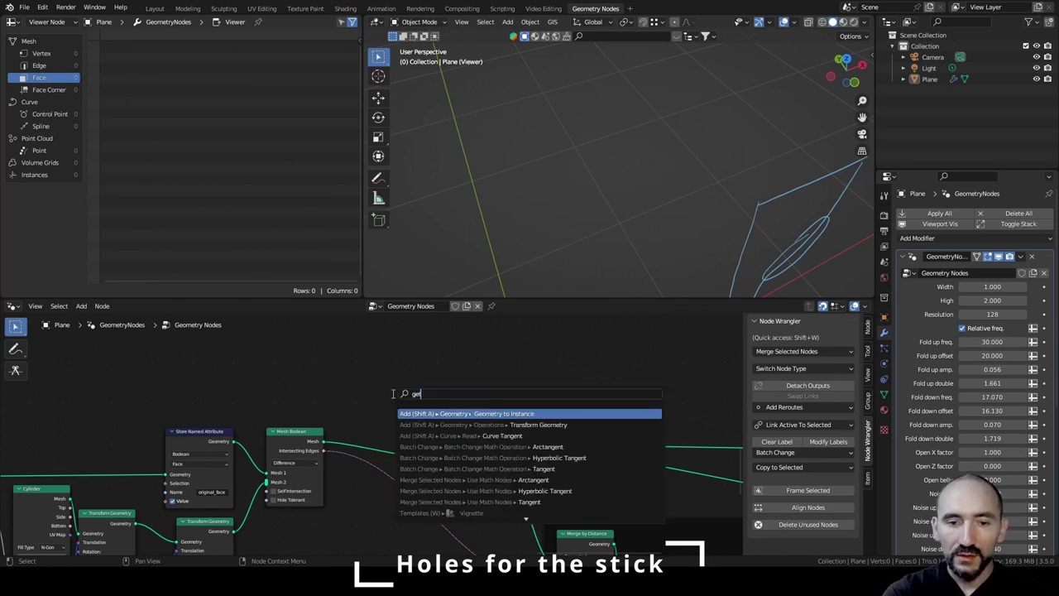
type("t na")
key("Return")
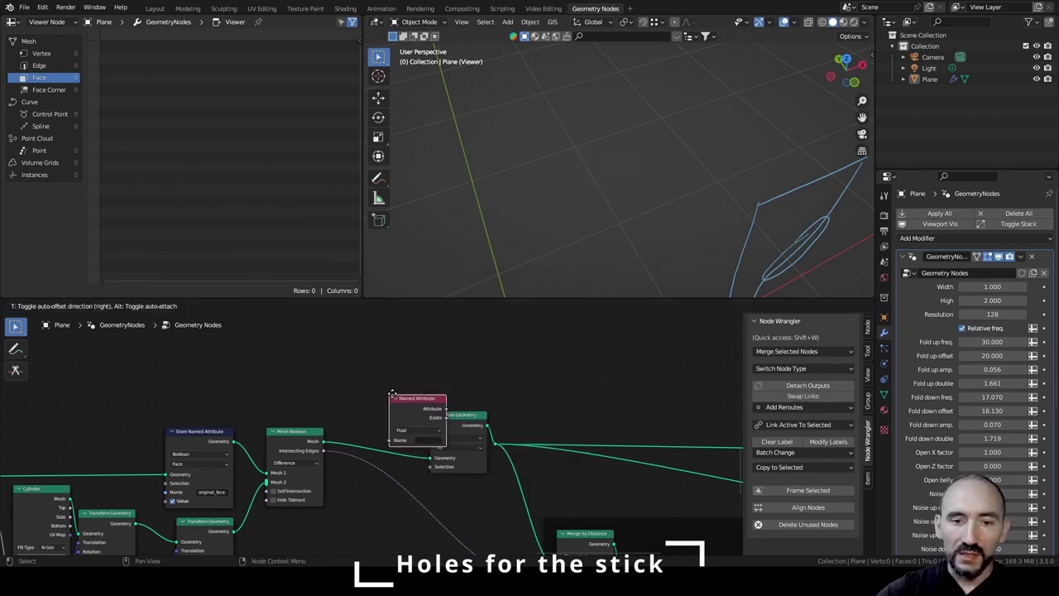
left_click(354, 381)
scroll(353, 381, "up", 2)
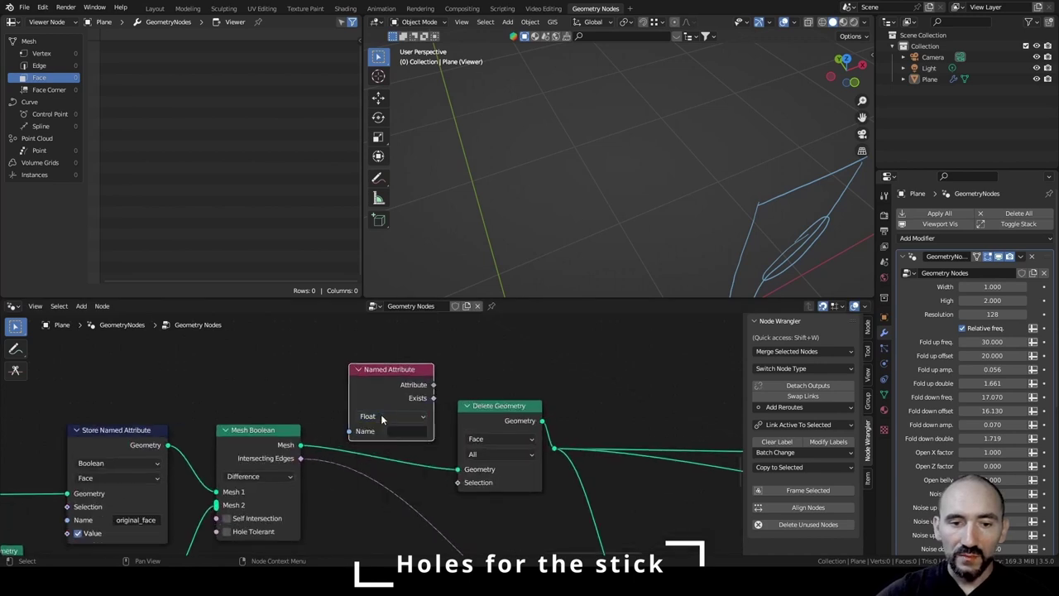
left_click(396, 429)
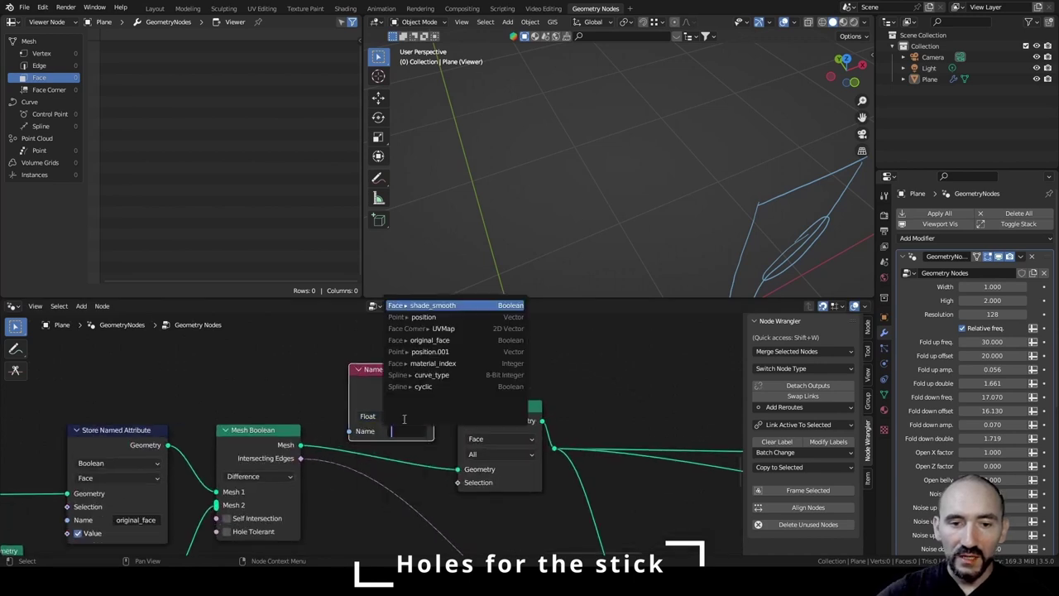
left_click(439, 339)
Invert the named attribute with a Boolean Math node set to Not and feed it into Delete Geometry's Selection.
key("g")
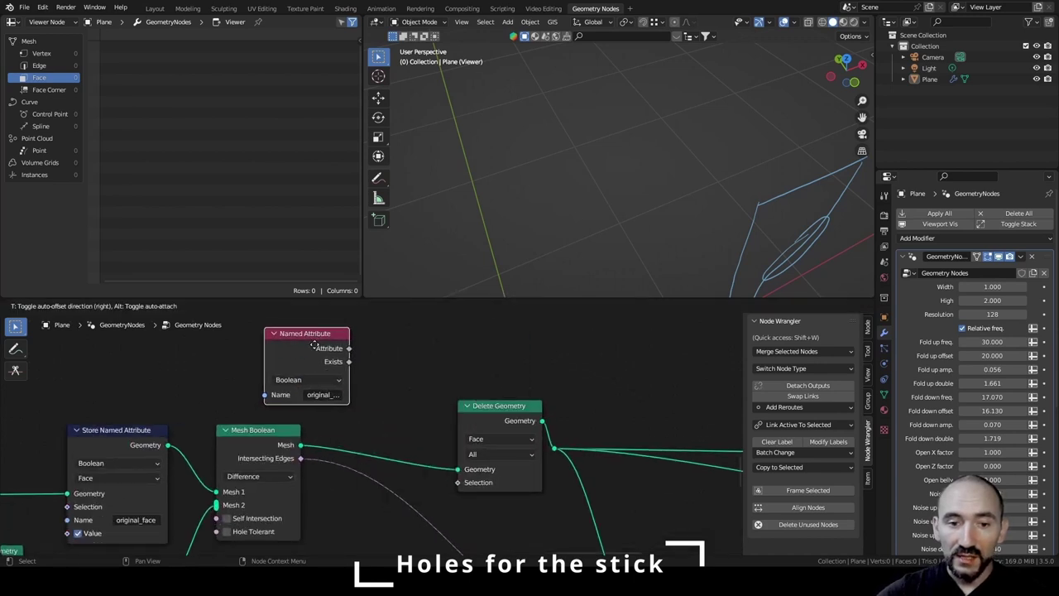
left_click(303, 361)
left_click_drag(303, 362, 349, 381)
type("not")
key("Return")
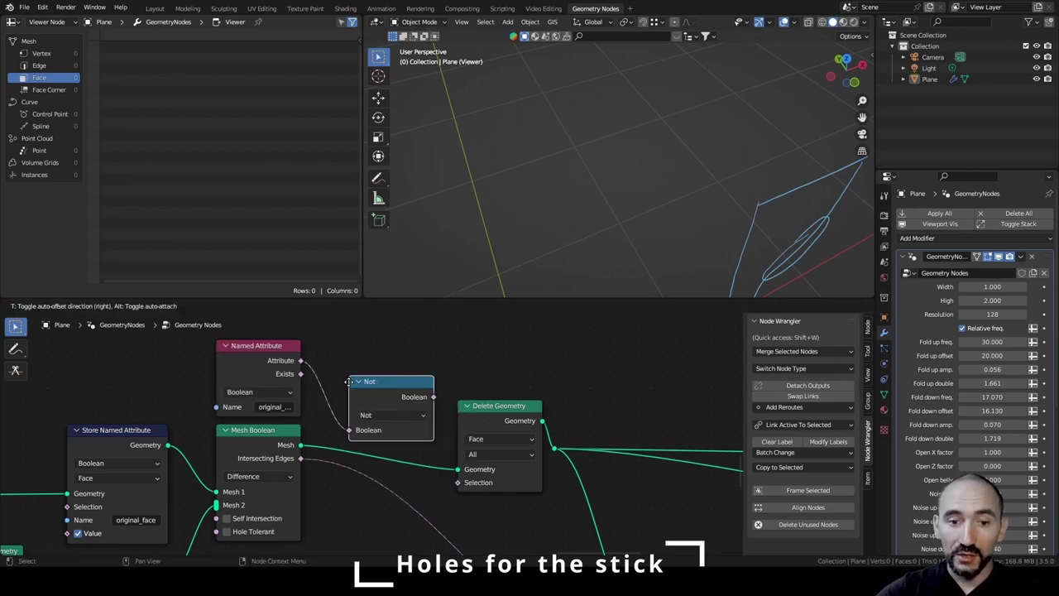
left_click(313, 357)
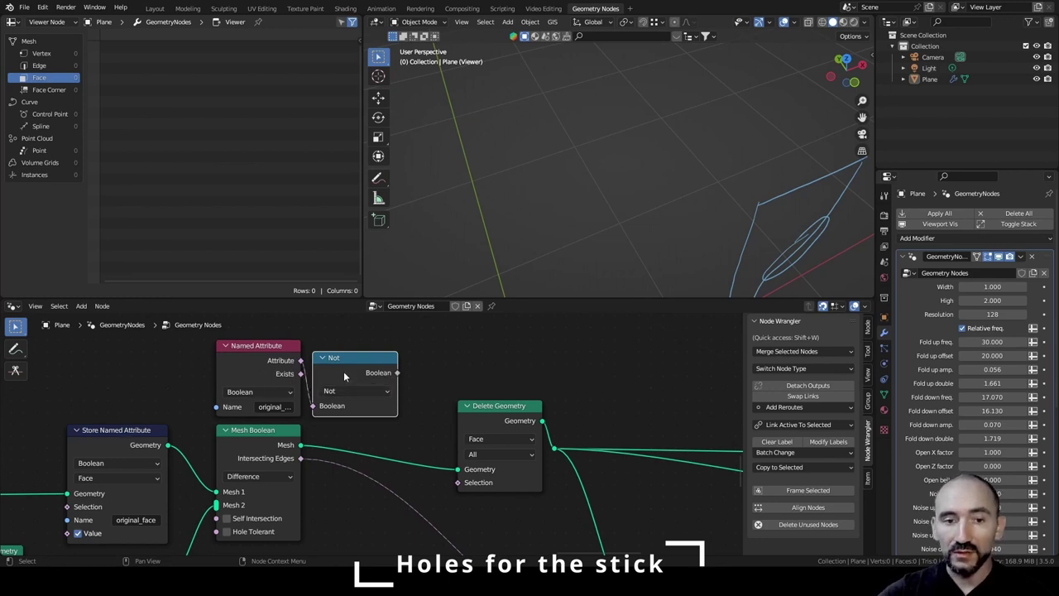
left_click_drag(397, 372, 457, 482)
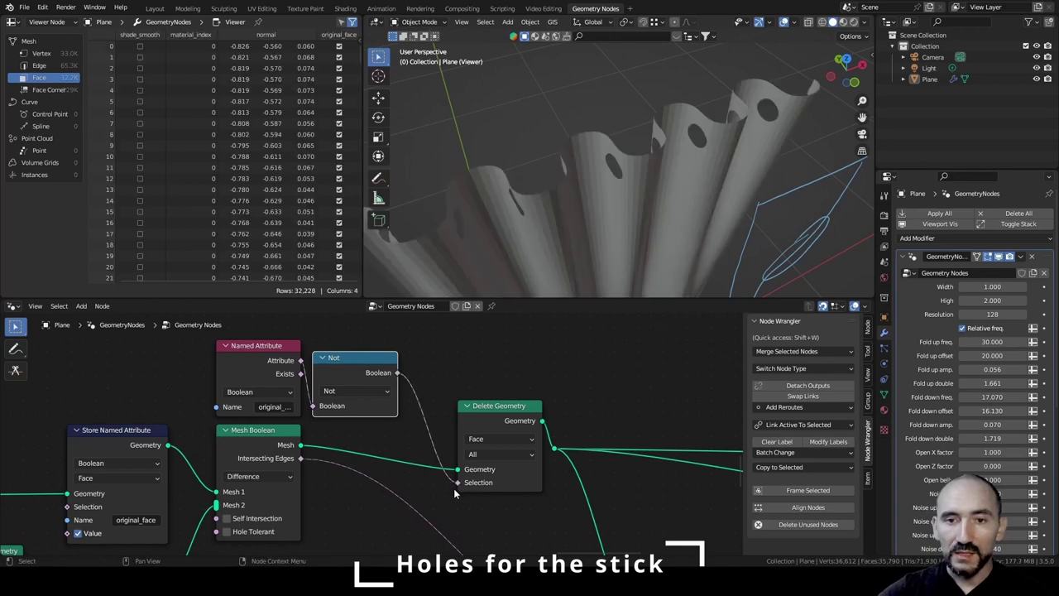
middle_click_drag(578, 221, 591, 202)
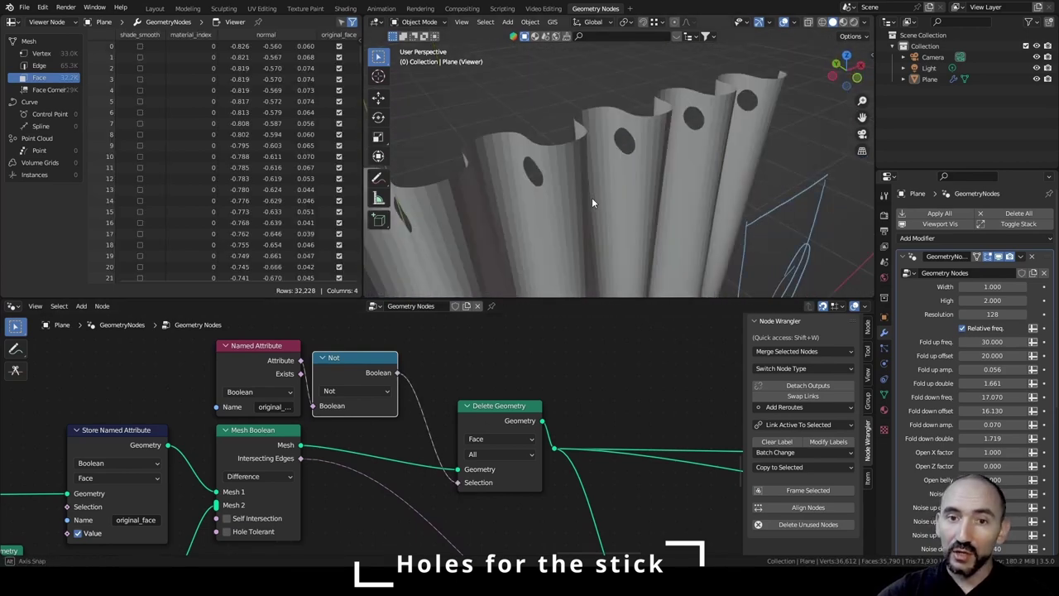
Frame the Store Named Attribute, Named Attribute, Not and Delete Geometry nodes with the label "Clean extra meshes from boolean operation".
scroll(520, 335, "down", 4)
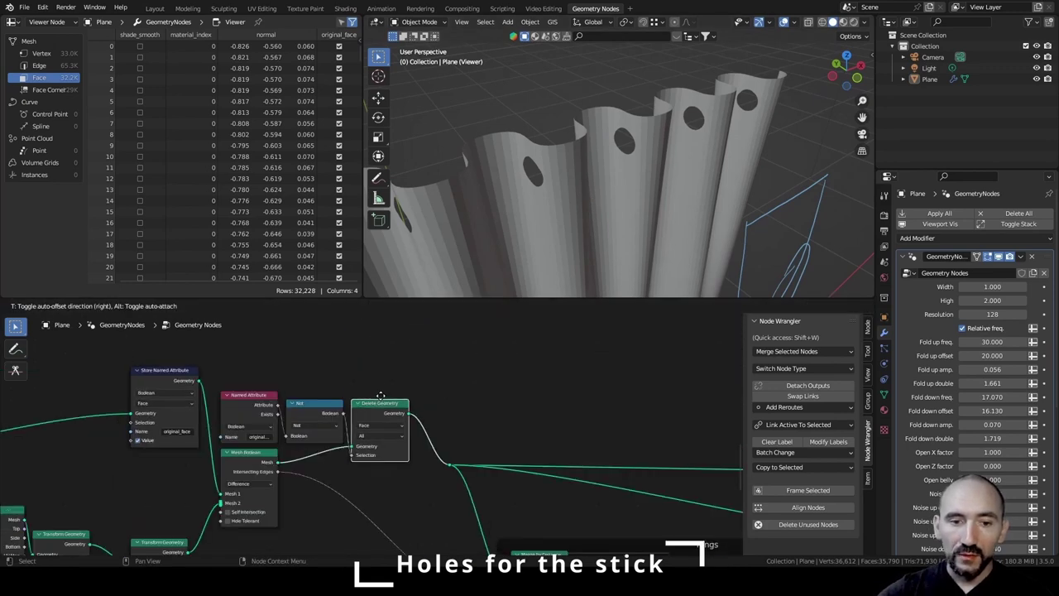
mouse_move(381, 396)
left_mouse_down()
mouse_move(397, 397)
mouse_move(391, 390)
left_mouse_up()
left_click_drag(74, 363, 368, 418)
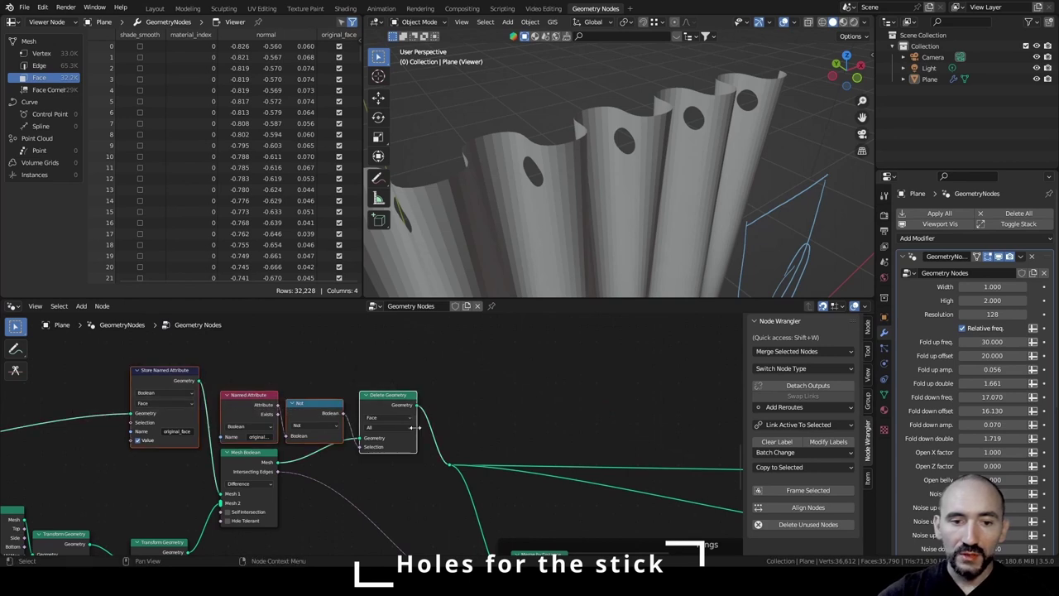
key("ctrl+j")
key("F2")
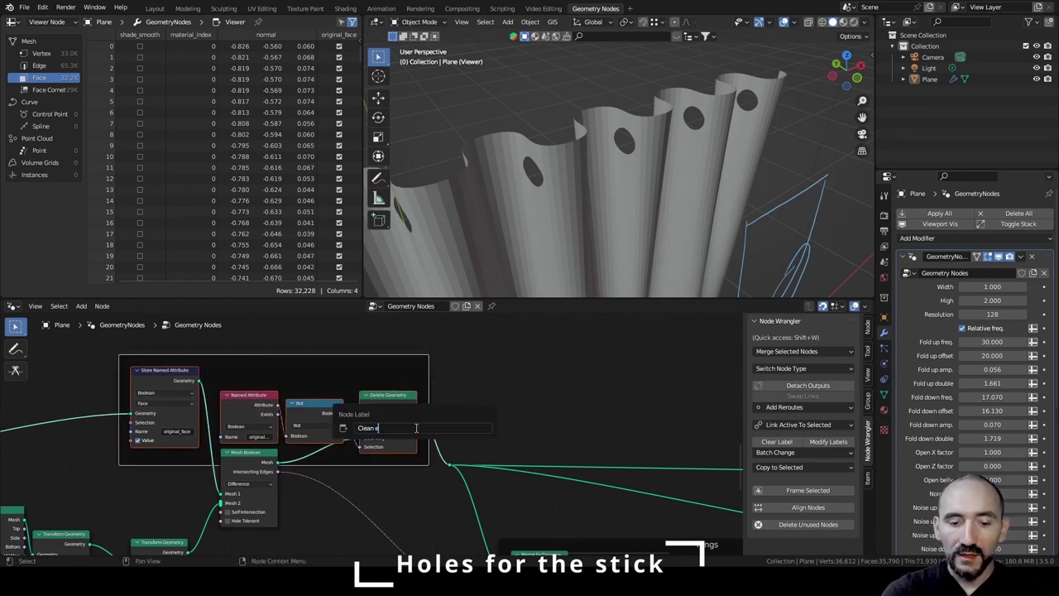
type("Clean extra meshes")
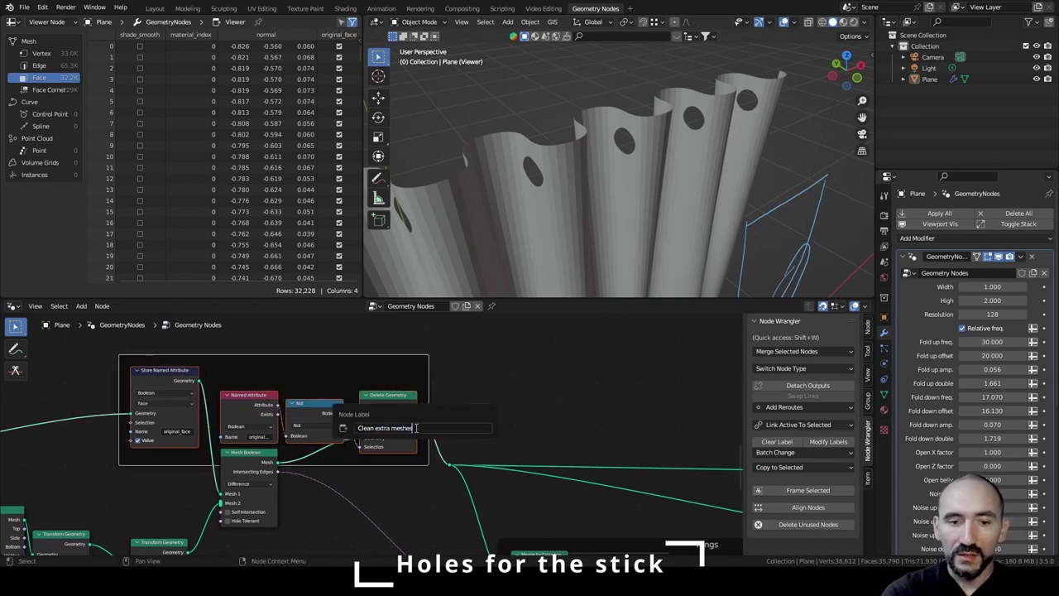
type(" from boole")
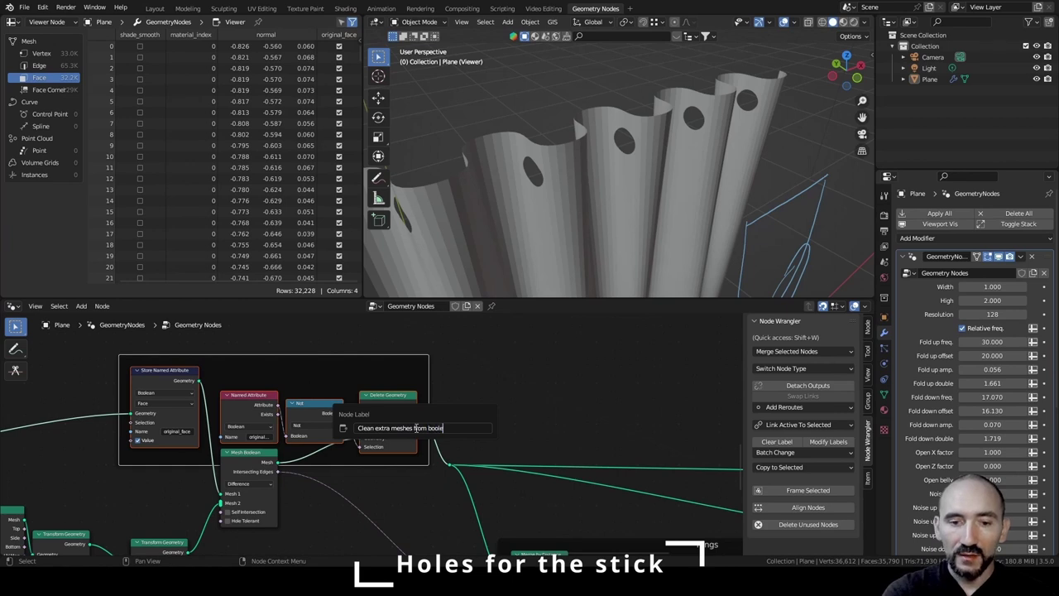
type("an operation")
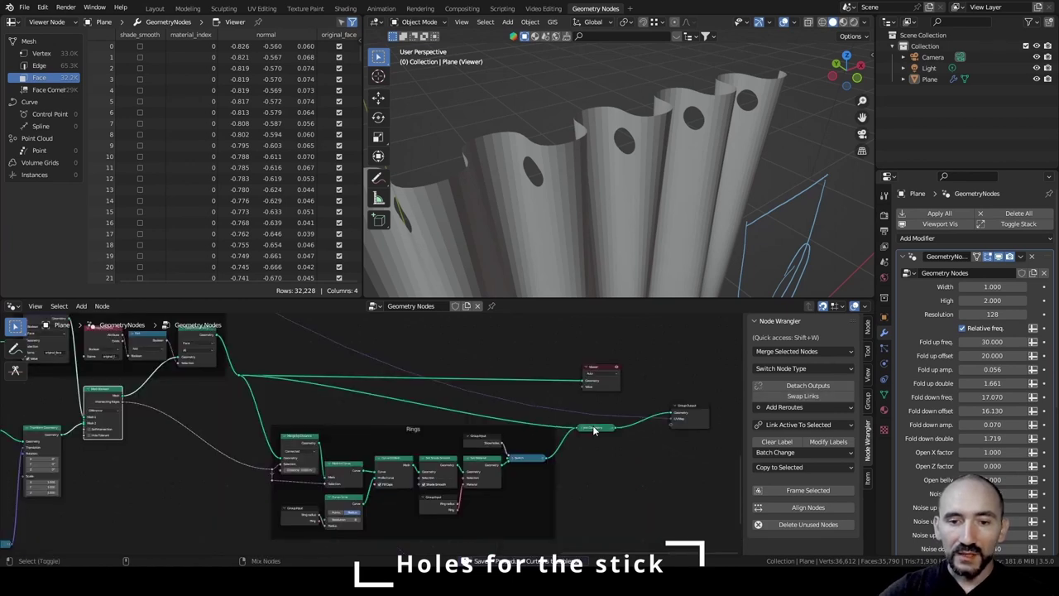
Preview Join Geometry in the Viewer, place the Viewer below Group Output, and inspect the rings around the holes.
left_click(594, 428, "ctrl+shift")
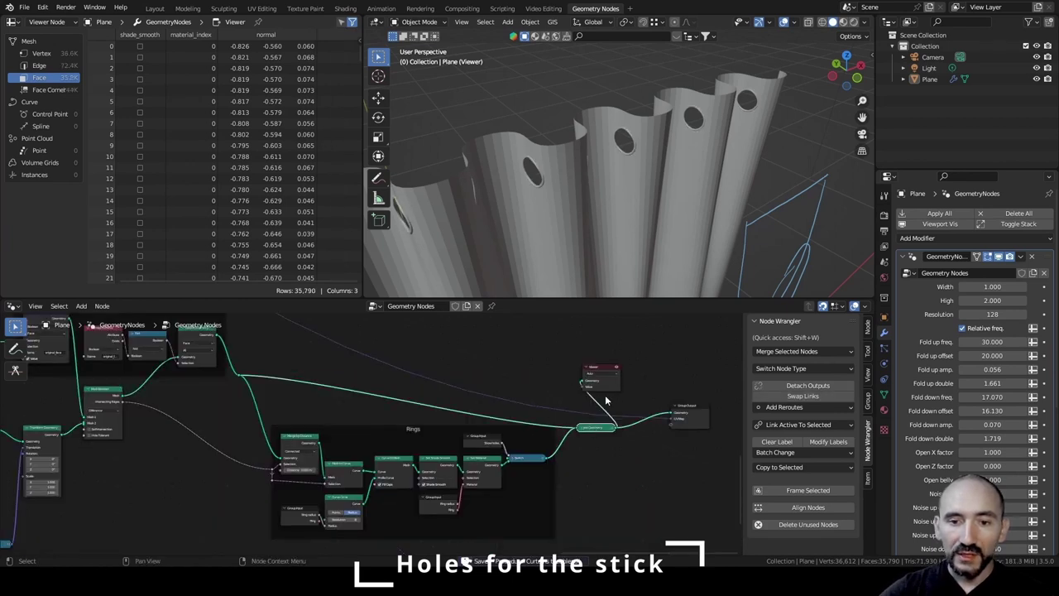
left_click_drag(610, 373, 695, 445)
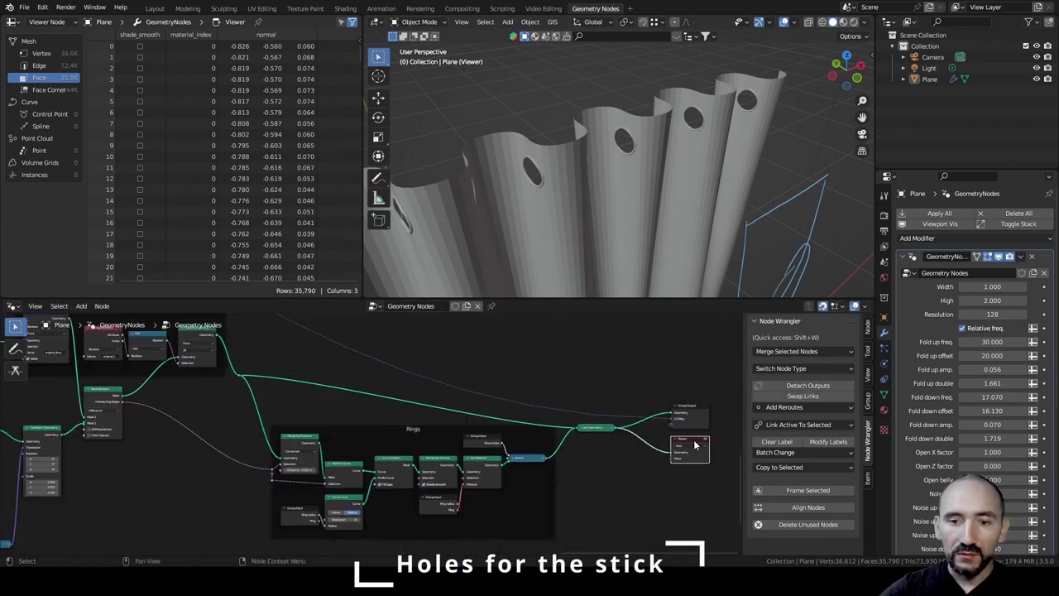
scroll(643, 206, "up", 3)
scroll(641, 154, "up", 2)
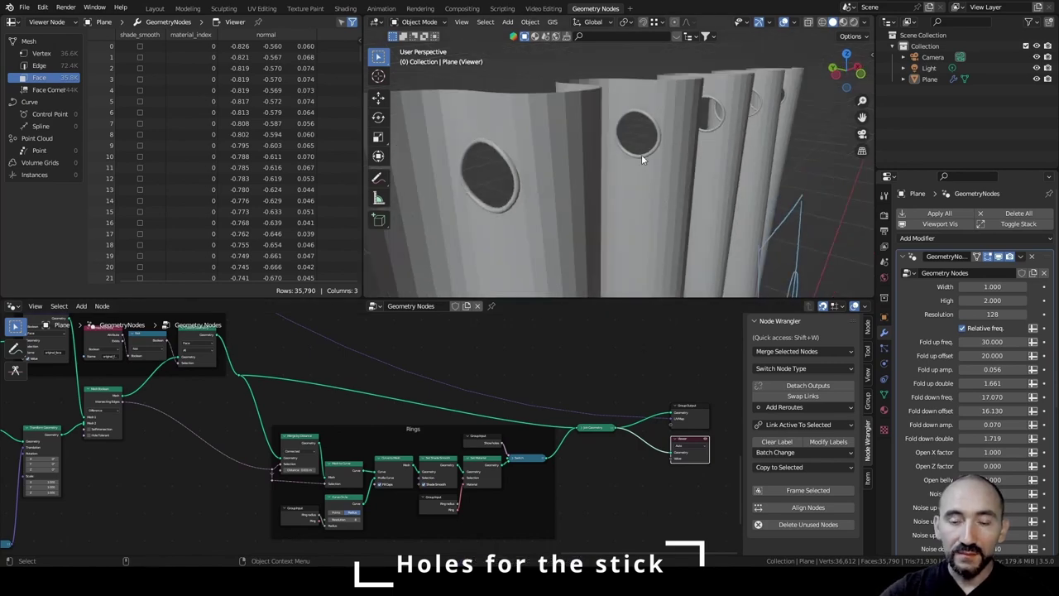
scroll(182, 346, "up", 3)
scroll(181, 394, "up", 2)
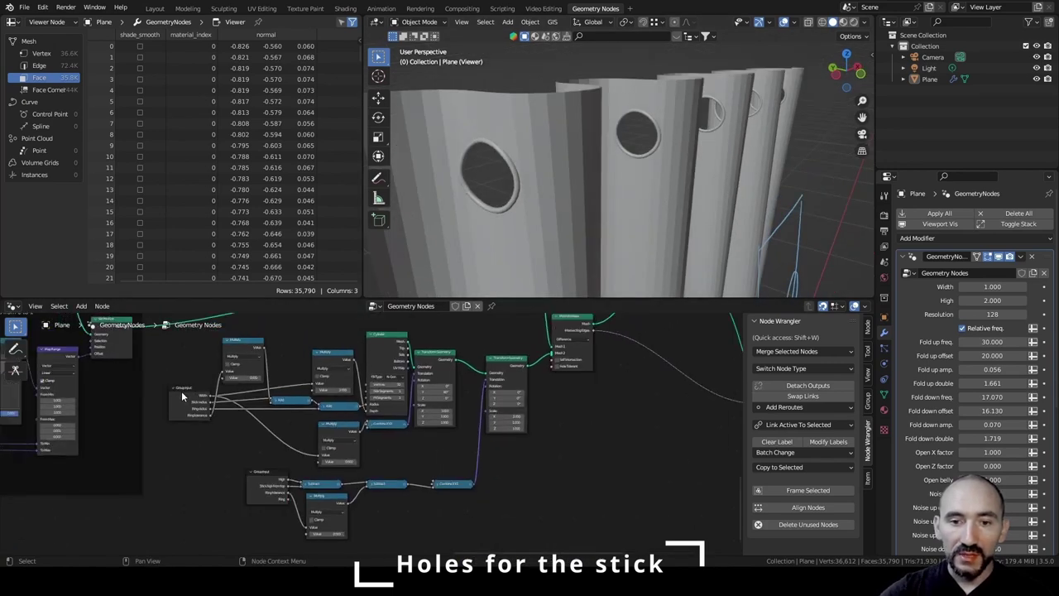
Frame the nodes that build the hole-cutting cylinder and label the frame "Stick for holes creation".
left_click_drag(163, 346, 537, 542)
key("ctrl+j")
key("F2")
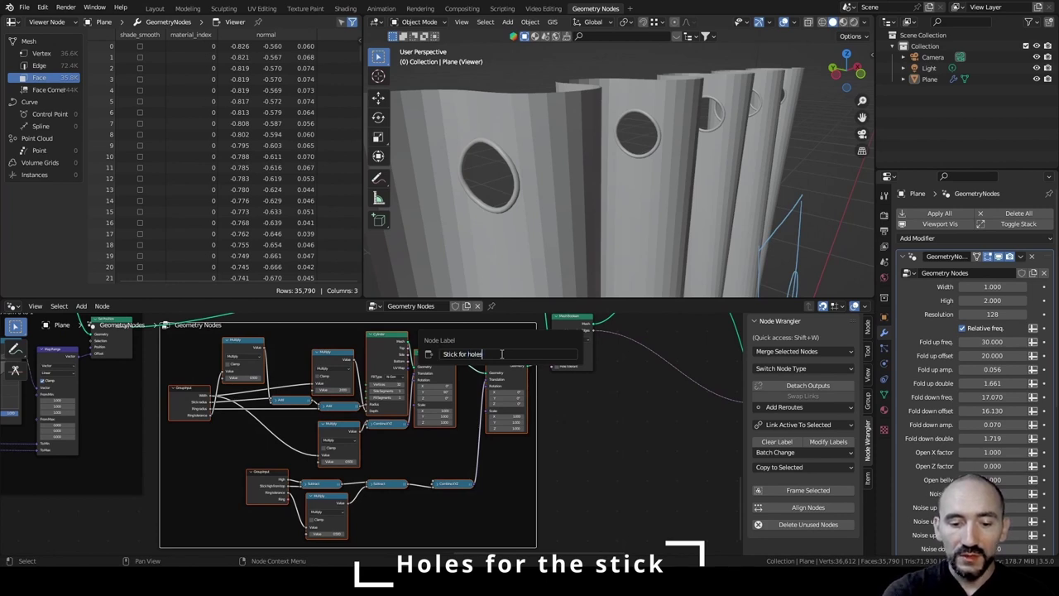
type("Stick for holes creation")
key("Return")
scroll(429, 480, "down", 5)
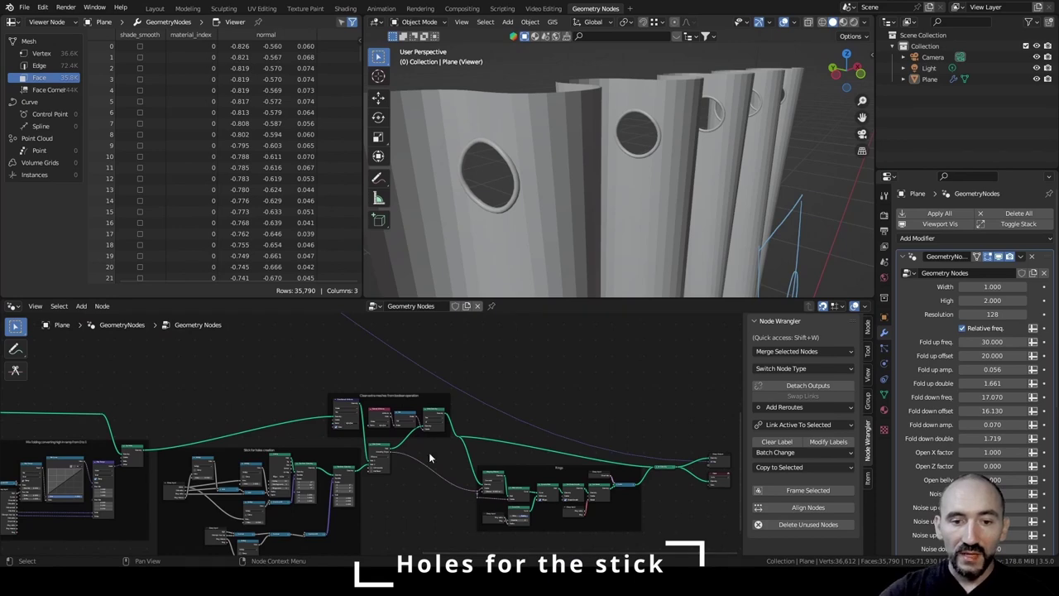
Add a Geometry Switch node just below the Delete Geometry node.
scroll(429, 458, "up", 3)
middle_click_drag(463, 467, 253, 442)
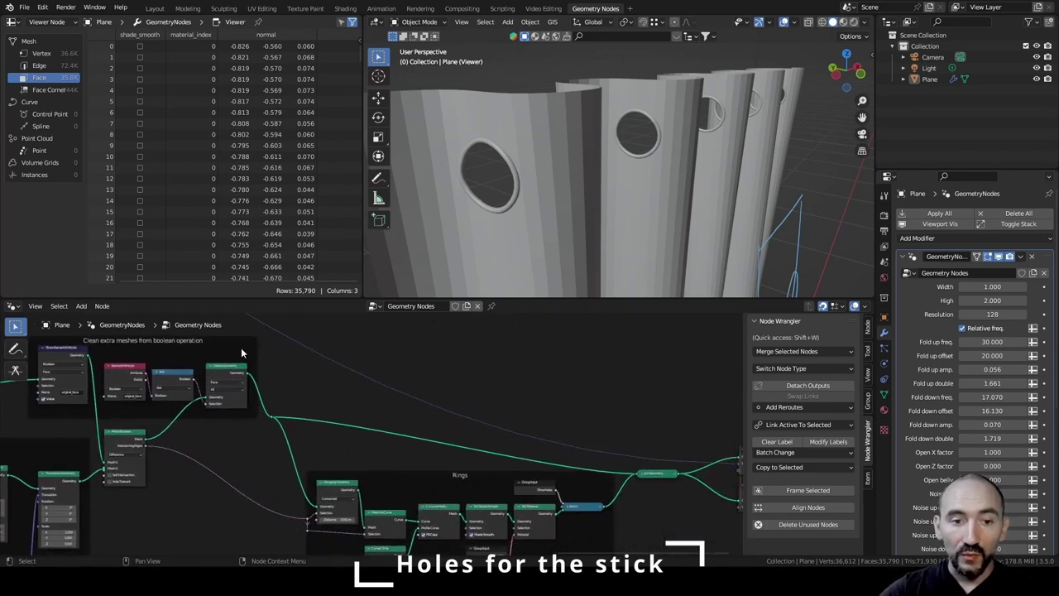
scroll(374, 414, "down", 2)
middle_click_drag(374, 414, 333, 480)
scroll(125, 389, "up", 4)
key("shift+a")
type("switch")
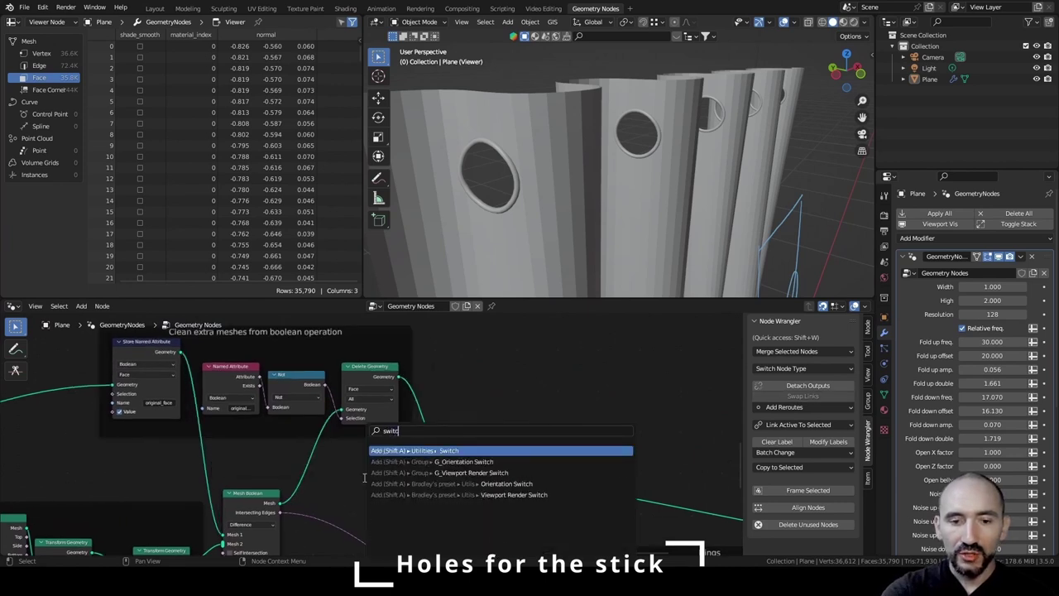
key("Return")
left_click(346, 444)
Add a Group Input node and connect its Show holes output to the new Switch node's Switch input.
key("shift+a")
type("group i")
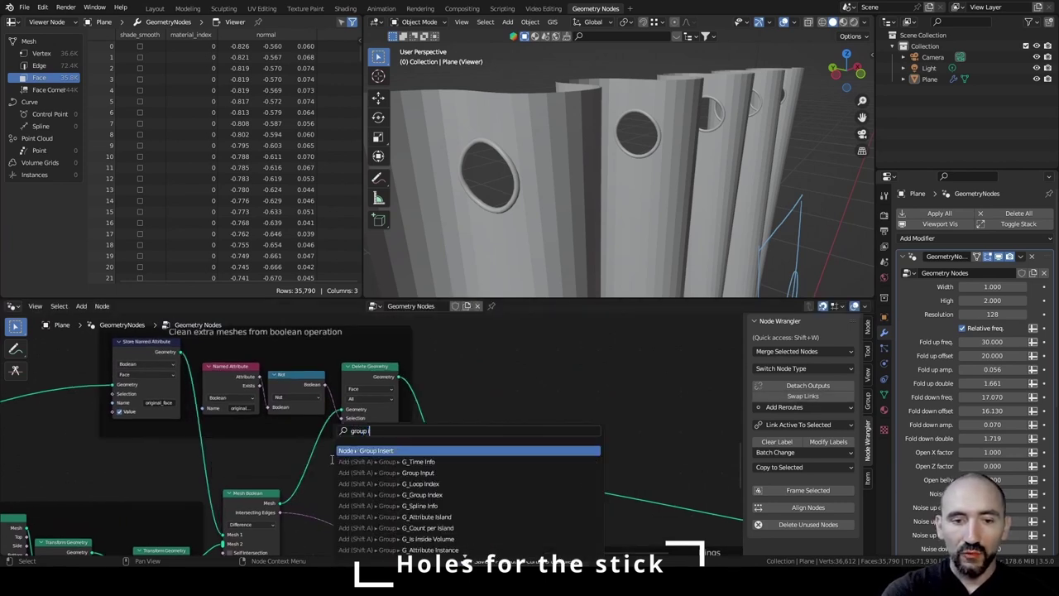
key("Return")
left_click(466, 361)
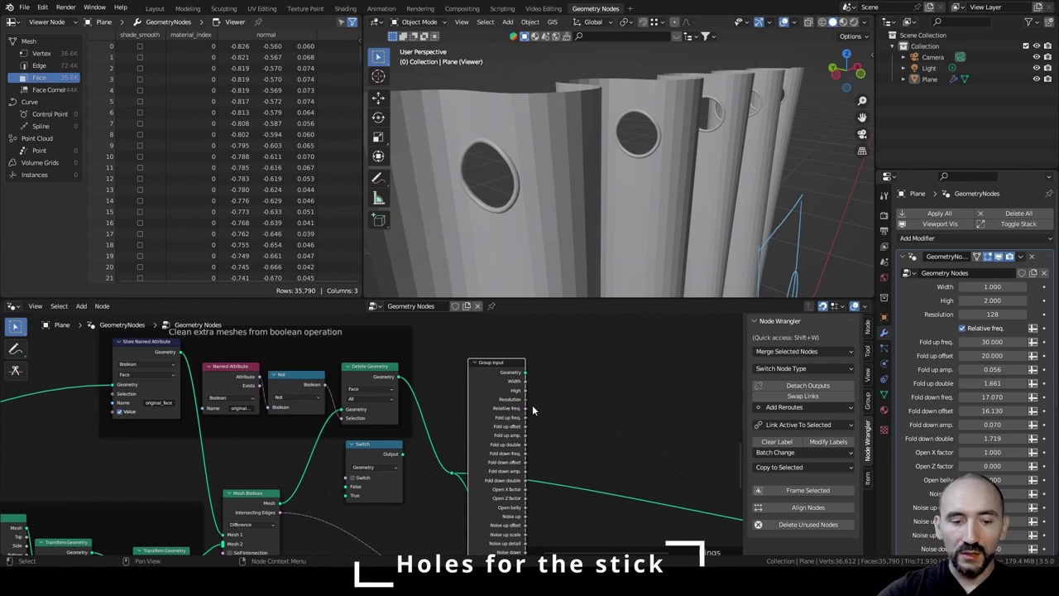
right_click_drag(490, 388, 373, 468, "alt+shift")
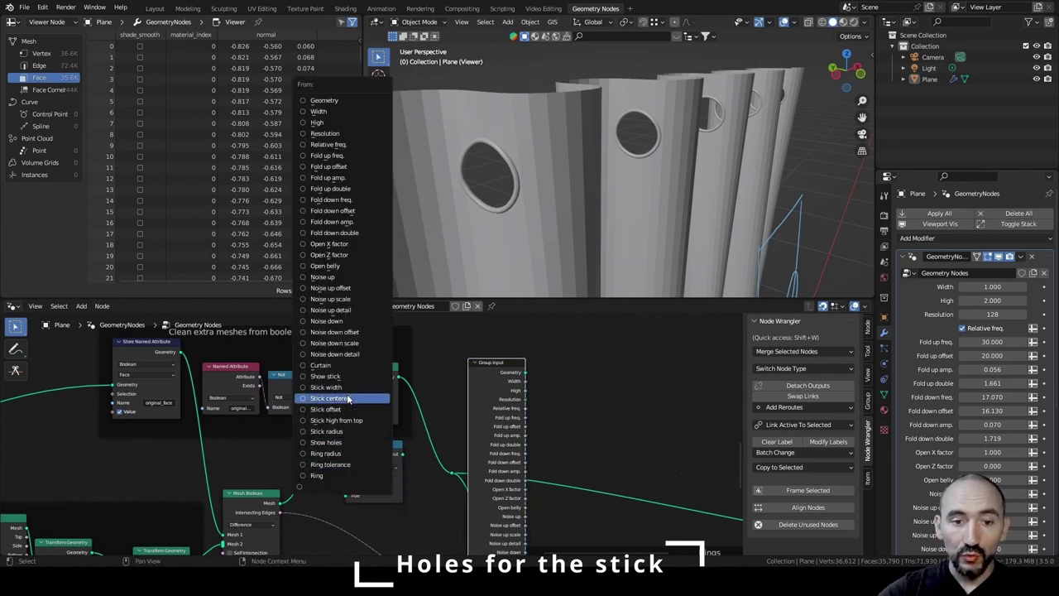
left_click(325, 443)
Connect Delete Geometry's output to the Switch's True input and place the Switch to the right of Group Input.
scroll(403, 388, "up", 1)
middle_click_drag(402, 388, 454, 352)
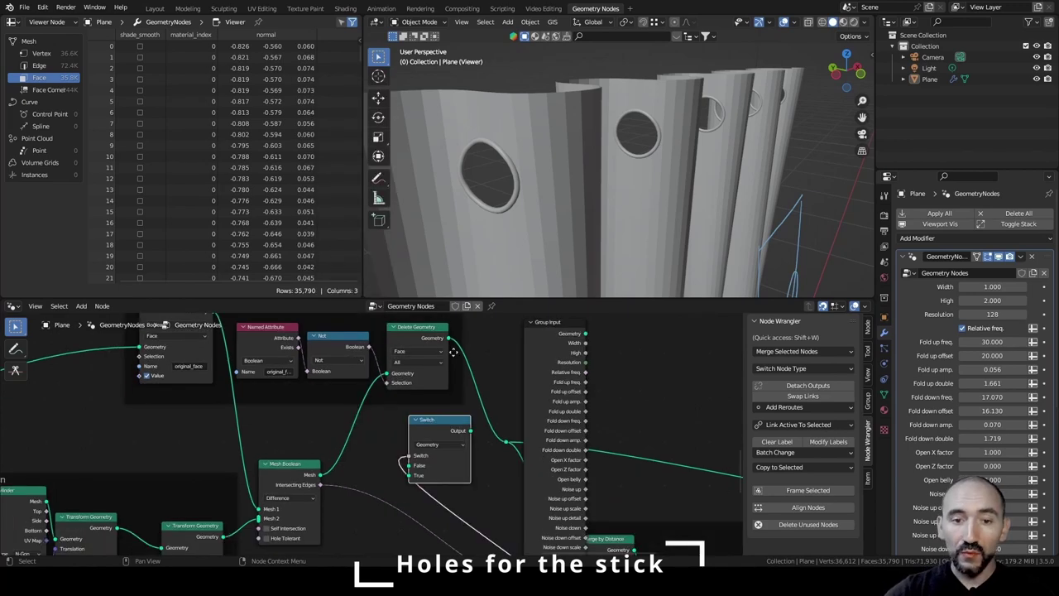
left_click_drag(450, 339, 407, 482)
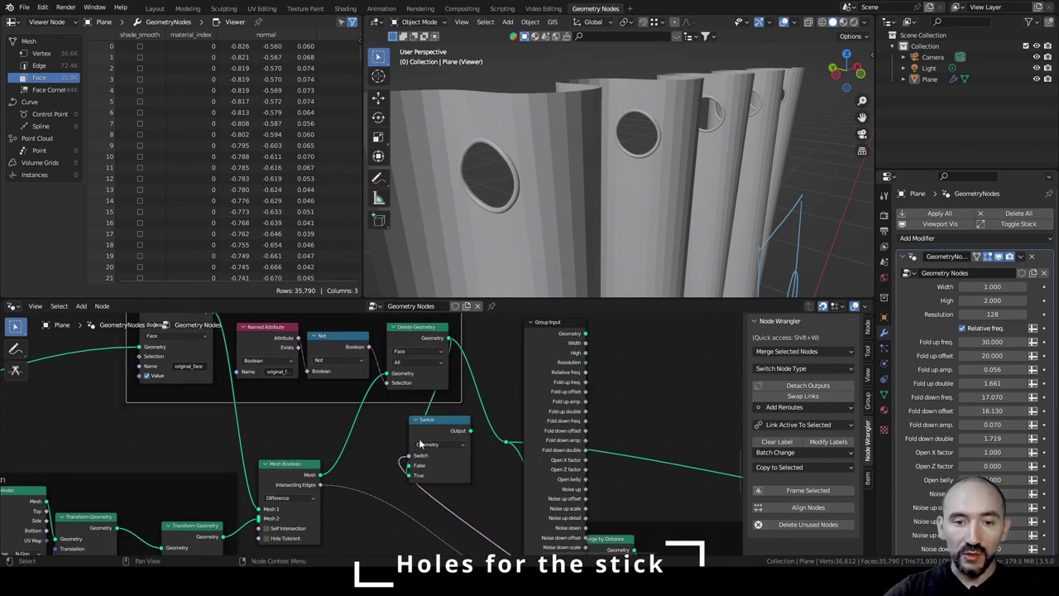
scroll(418, 444, "down", 3)
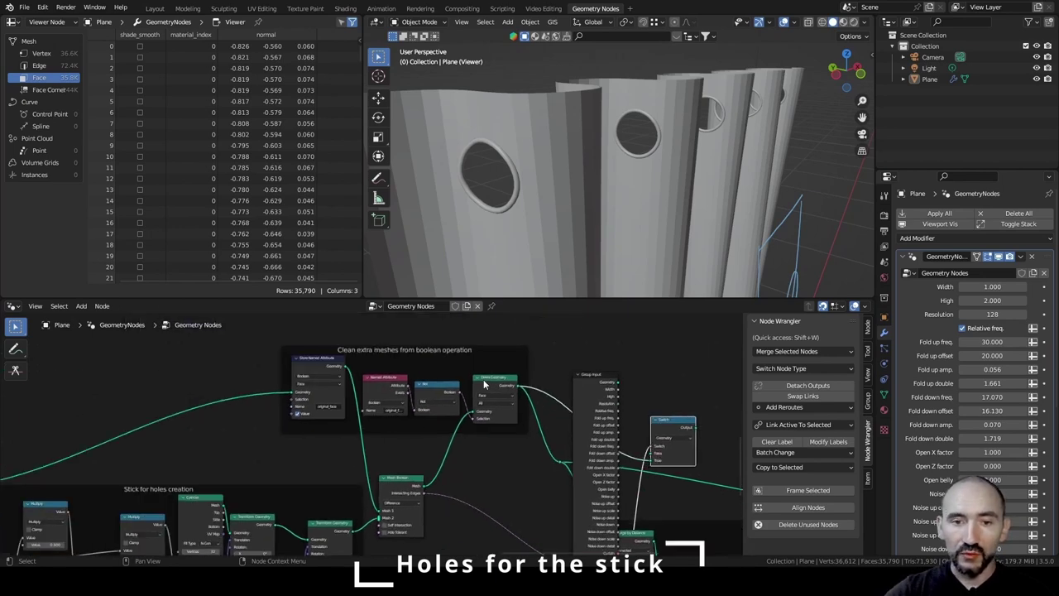
Add a reroute on the geometry link feeding Store Named Attribute and connect it to the Switch's False input.
right_click_drag(158, 411, 168, 442, "shift")
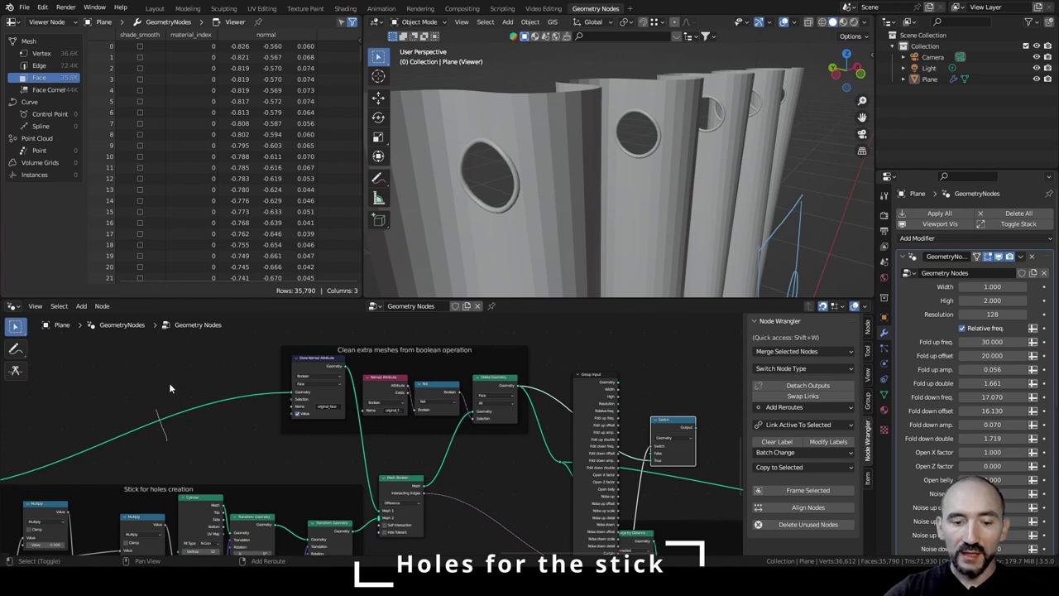
key("g")
left_click(263, 426)
left_click_drag(257, 461, 656, 455)
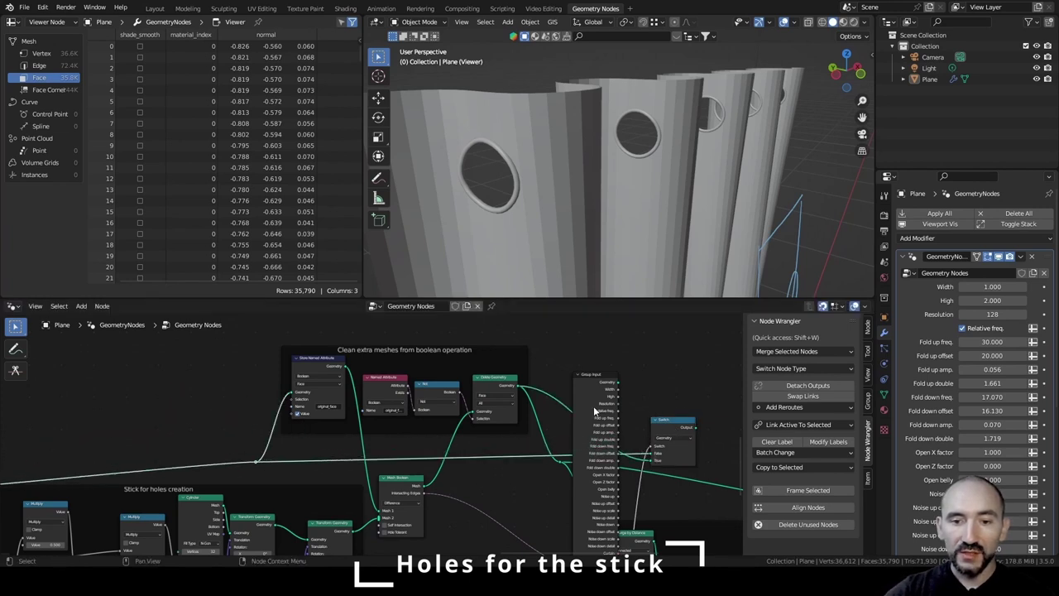
Hide the Group Input's unused sockets and arrange it, the Switch, the cleanup frame and the reroute into a compact layout.
key("ctrl+h")
left_click_drag(595, 384, 388, 444)
left_click_drag(678, 431, 587, 431)
left_click_drag(408, 349, 389, 350)
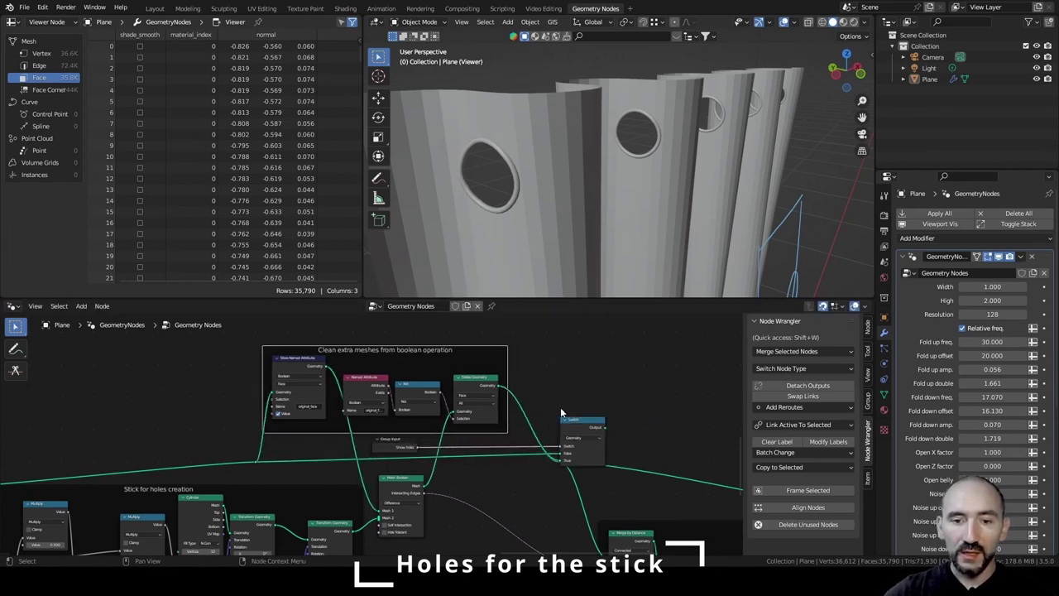
mouse_move(579, 427)
left_mouse_down()
mouse_move(534, 445)
mouse_move(566, 415)
left_mouse_up()
left_click_drag(556, 461, 542, 530)
left_click_drag(562, 408, 563, 432)
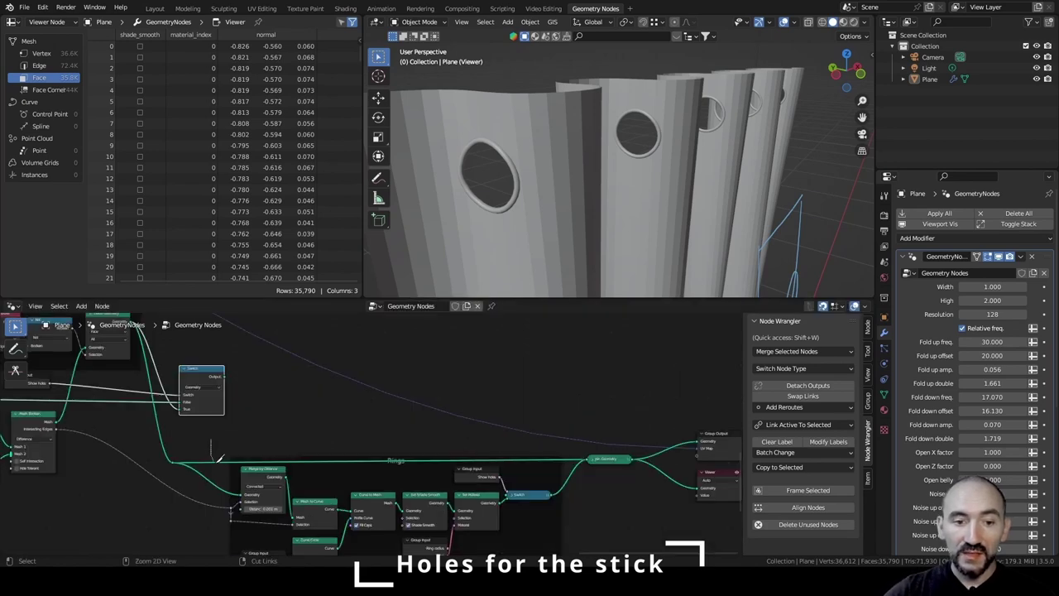
Replace the reroute's link into Join Geometry with the Switch's output, and turn off Show holes to test it.
right_click_drag(211, 439, 219, 472, "ctrl")
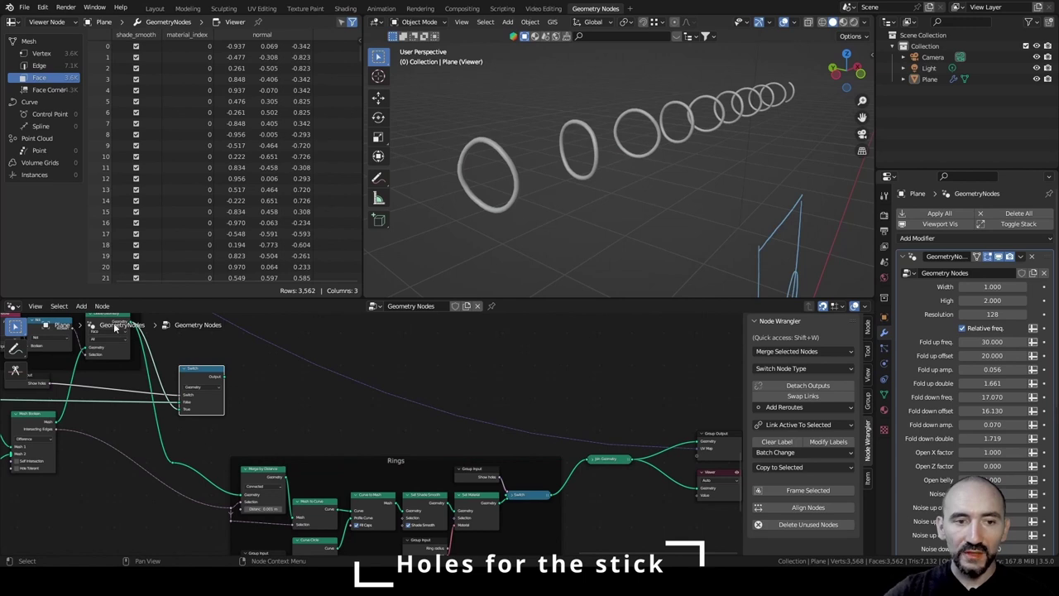
left_click_drag(226, 380, 589, 463)
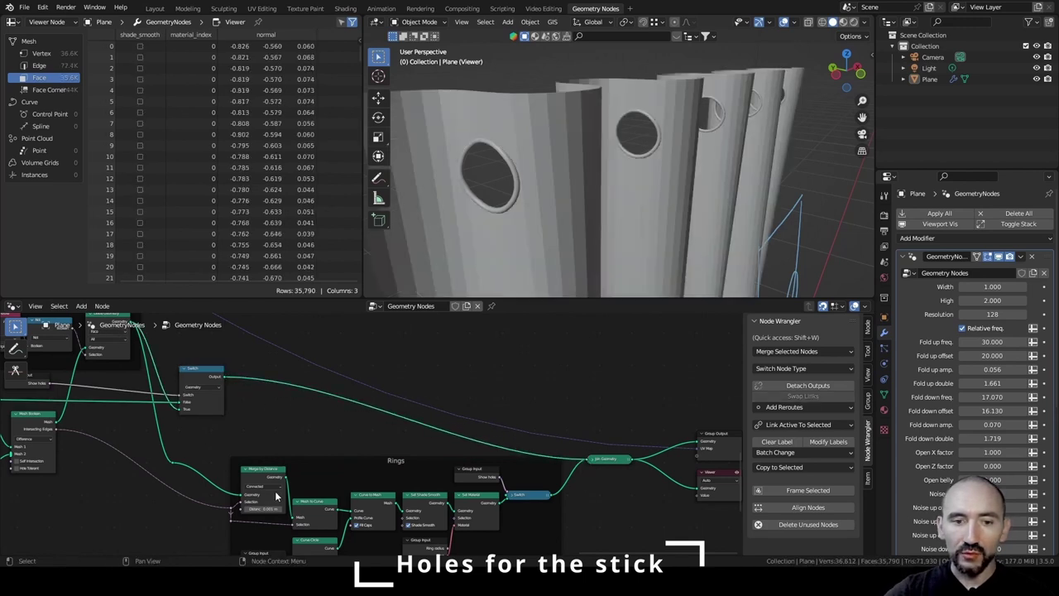
scroll(990, 398, "down", 5)
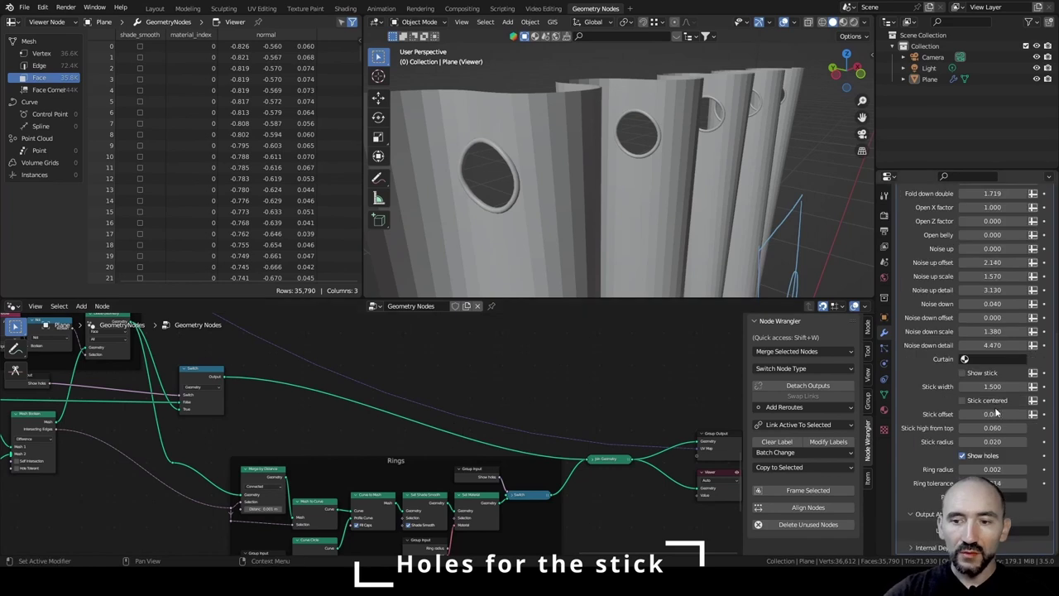
left_click(966, 455)
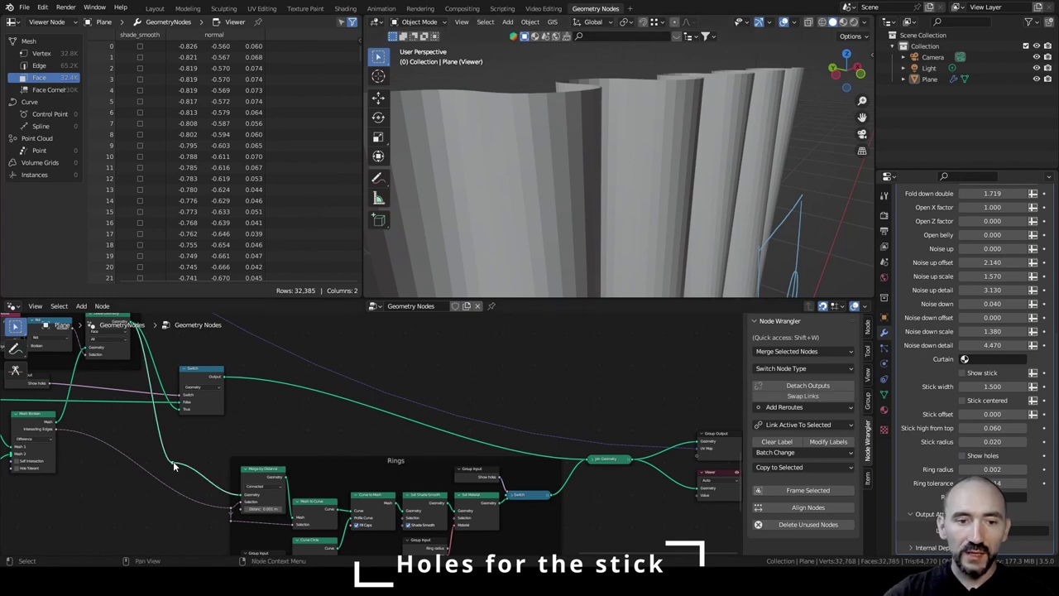
Move the Switch aside and insert a Set Shade Smooth node between it and Join Geometry.
left_click_drag(202, 381, 259, 382)
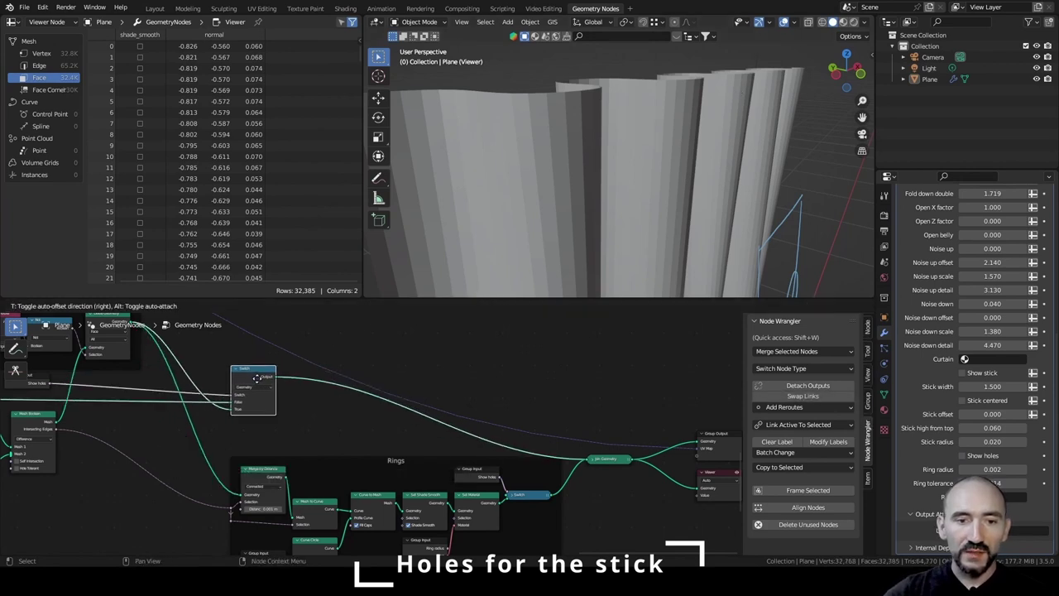
key("F3")
type("set smo")
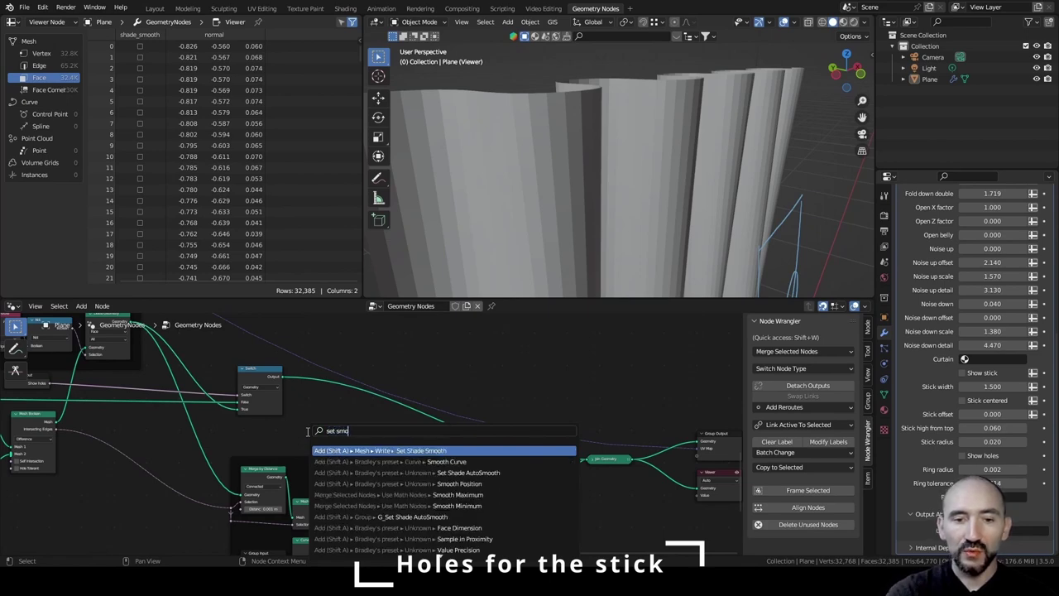
key("Return")
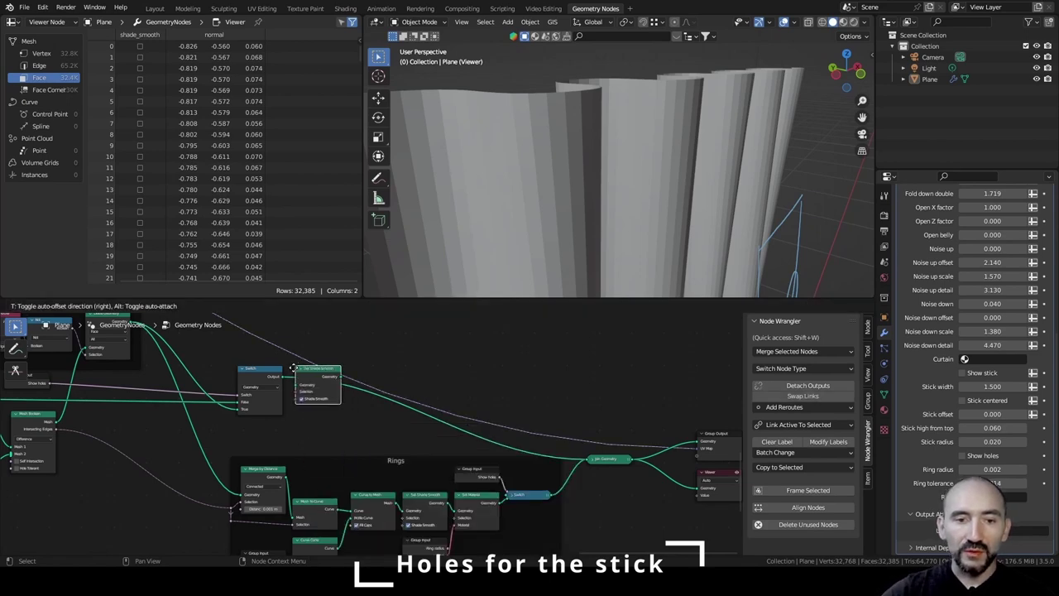
left_click(295, 374)
Insert a Set Material node on the link between Set Shade Smooth and Join Geometry.
key("F3")
type("set ma")
key("Return")
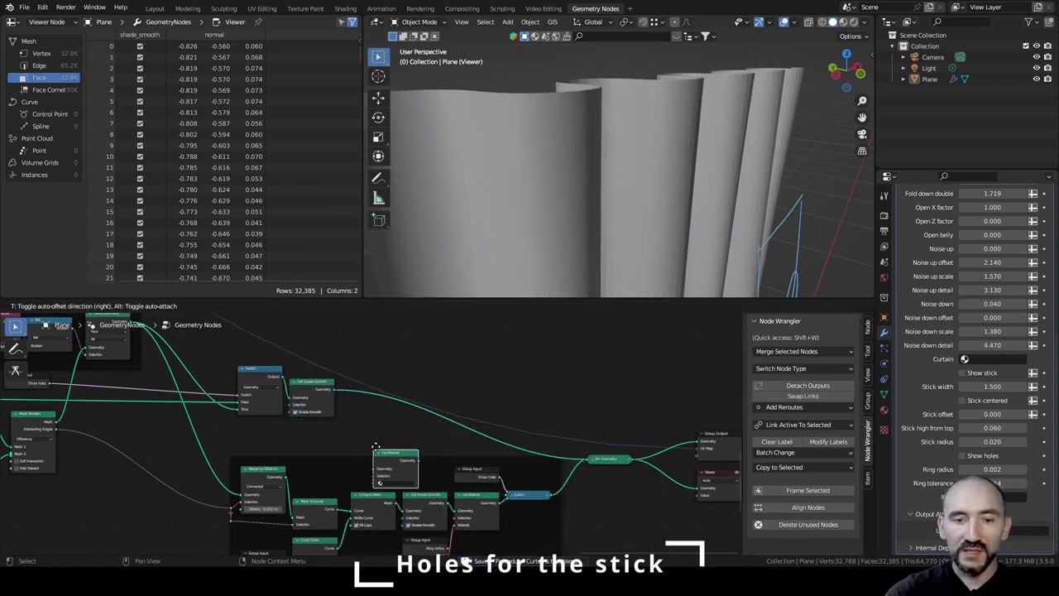
left_click(350, 392)
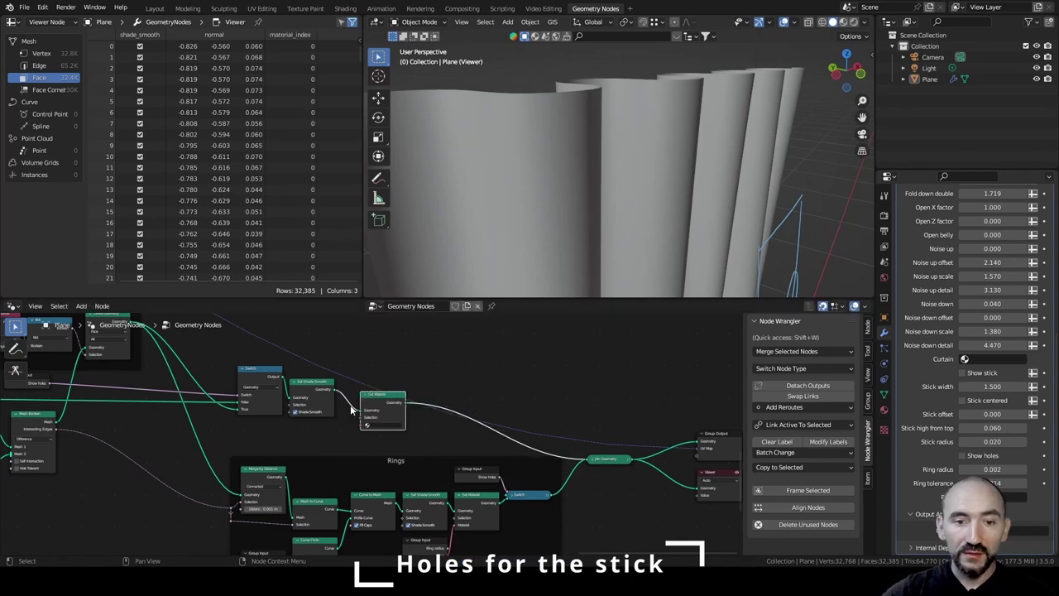
Duplicate the Show holes Group Input below Set Shade Smooth and connect its Curtain output to Set Material's Material input.
middle_click_drag(80, 393, 152, 409)
scroll(152, 409, "up", 3)
left_click(95, 390)
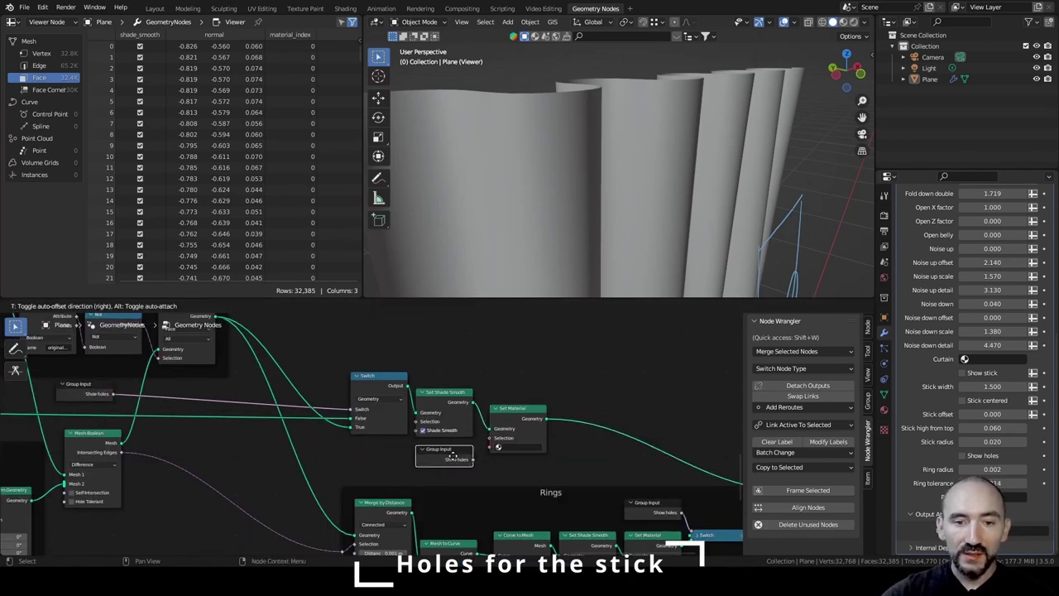
left_click(455, 458)
middle_click_drag(509, 456, 415, 450)
right_click_drag(354, 448, 430, 416, "alt+shift")
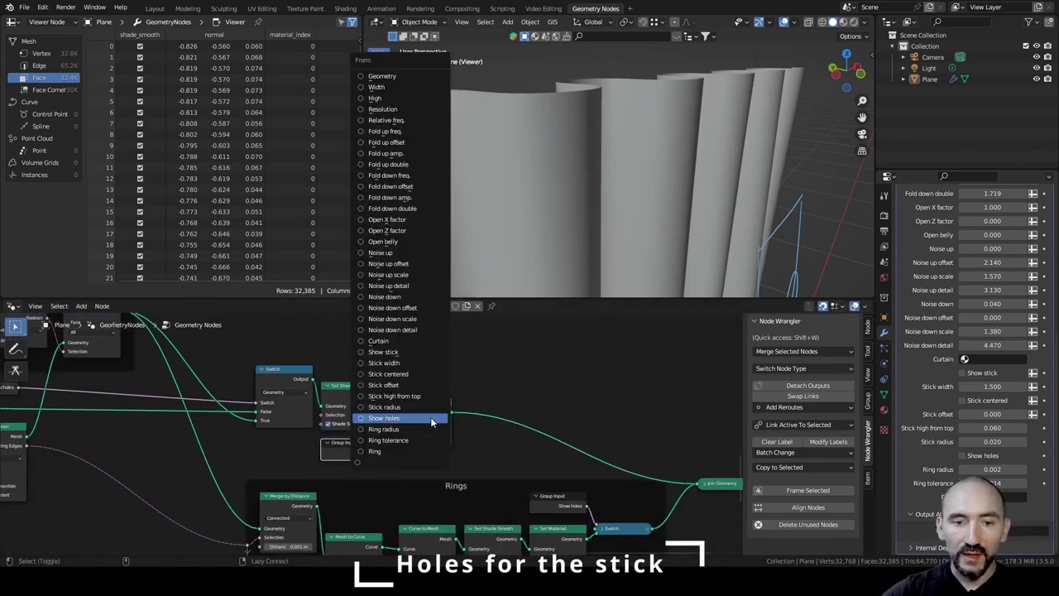
left_click(376, 341)
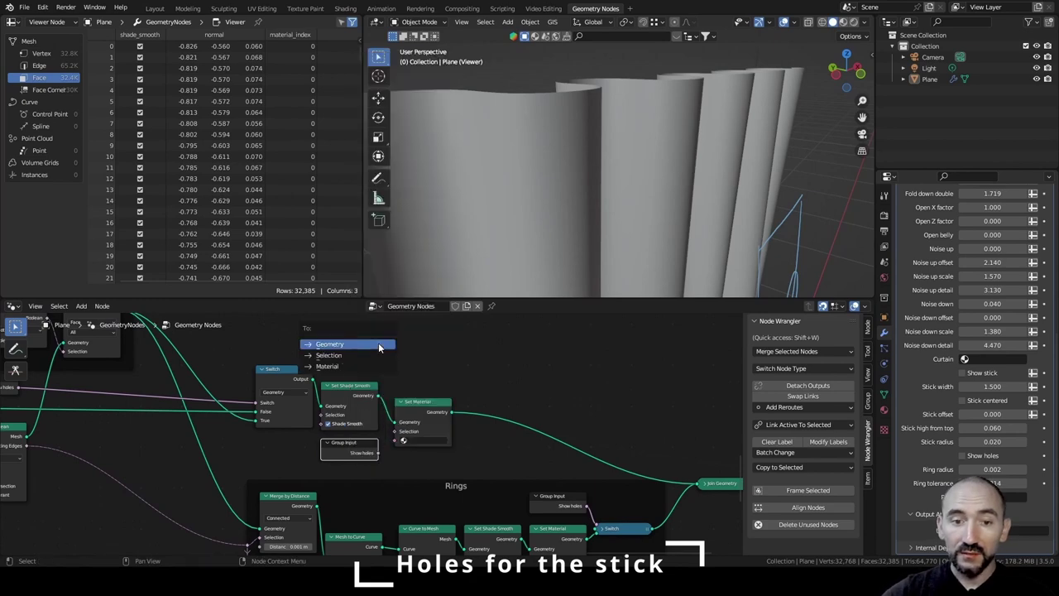
left_click(360, 362)
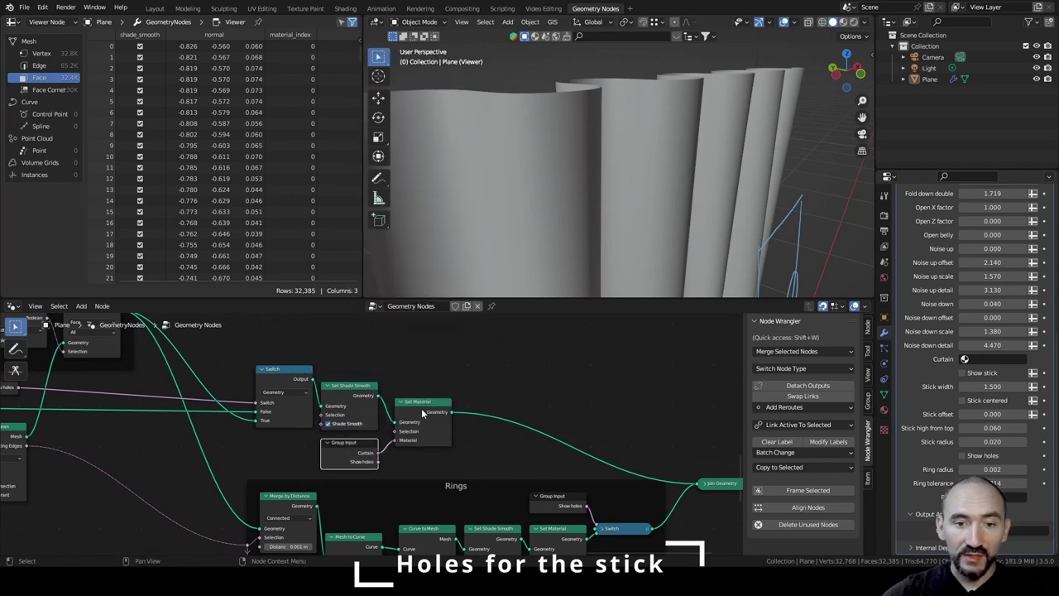
Tidy the output section by repositioning Set Material, the collapsed Switch, its Show holes Group Input and the Group Output.
left_click_drag(421, 404, 413, 403)
scroll(499, 421, "down", 5)
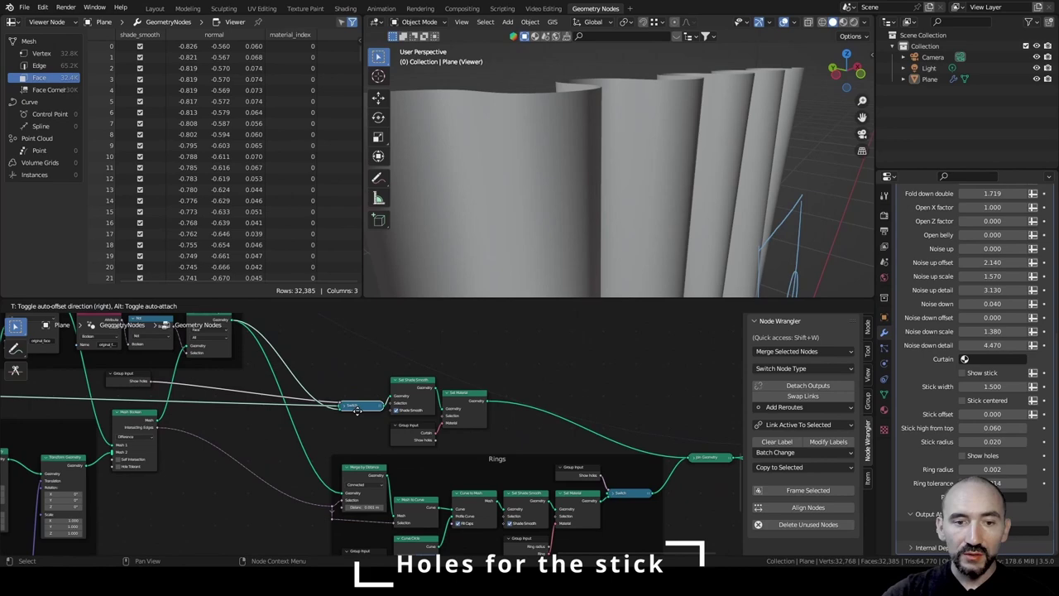
left_click_drag(357, 411, 356, 404)
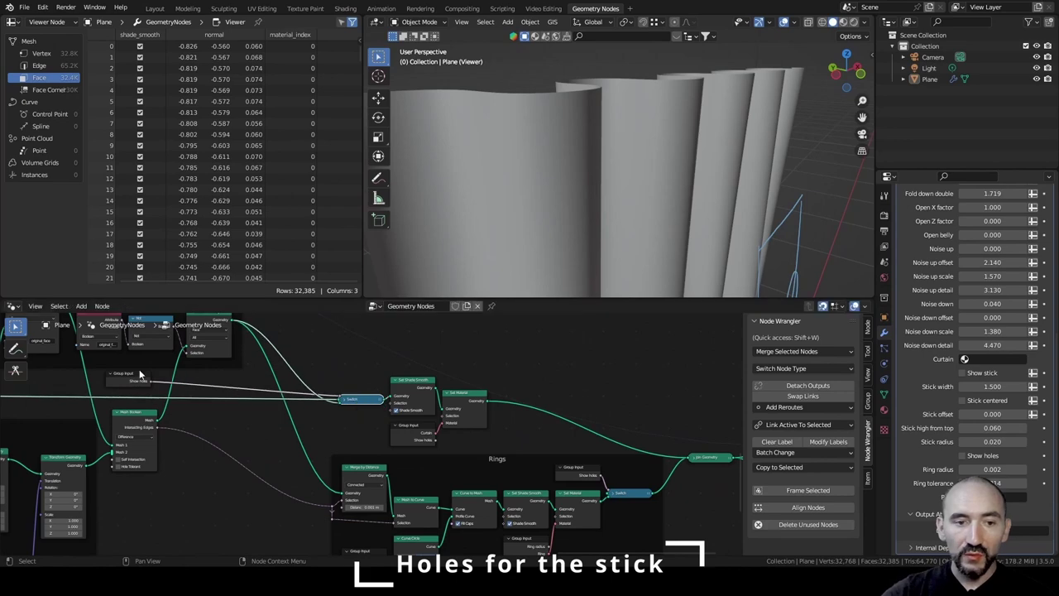
left_click_drag(141, 374, 143, 374)
left_click_drag(143, 374, 326, 373)
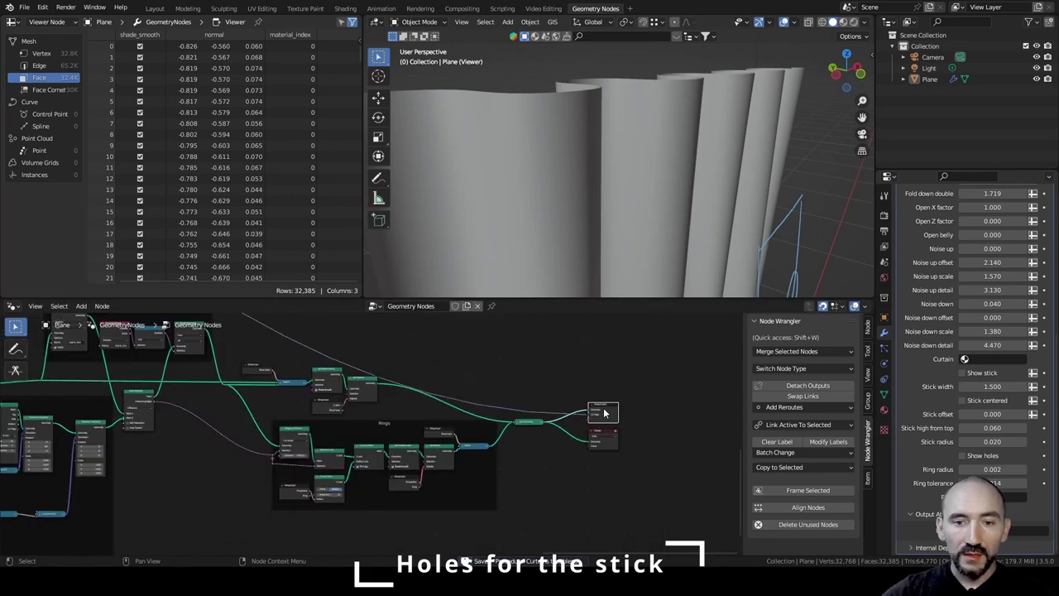
left_click_drag(604, 408, 598, 395)
left_click(599, 395)
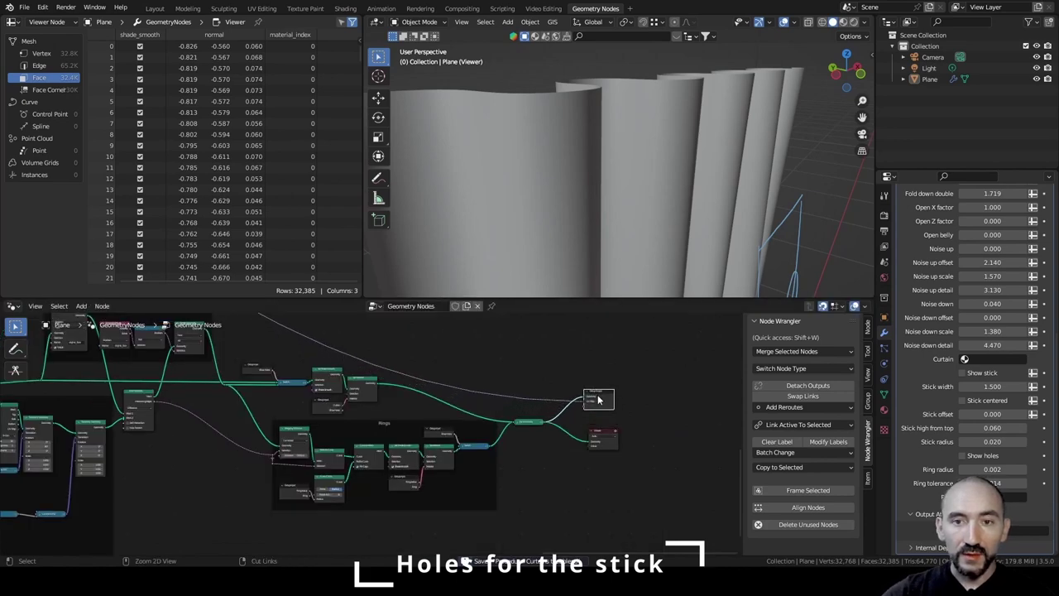
Turn Show holes on and examine the smooth-shaded holes and rings from several sides of the curtain.
left_click(962, 455)
middle_click_drag(687, 232, 635, 190)
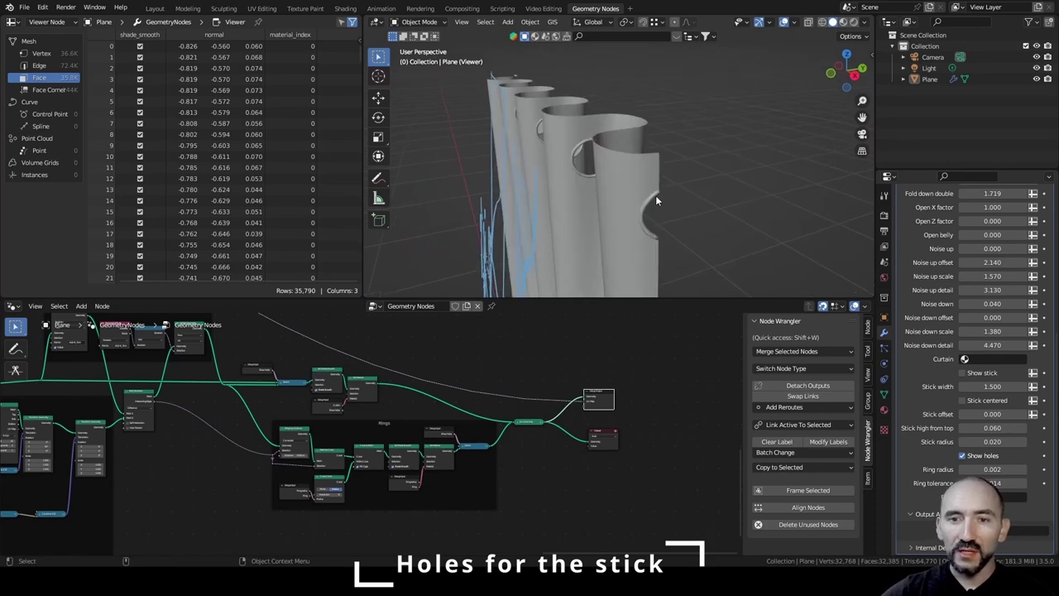
scroll(963, 334, "up", 8)
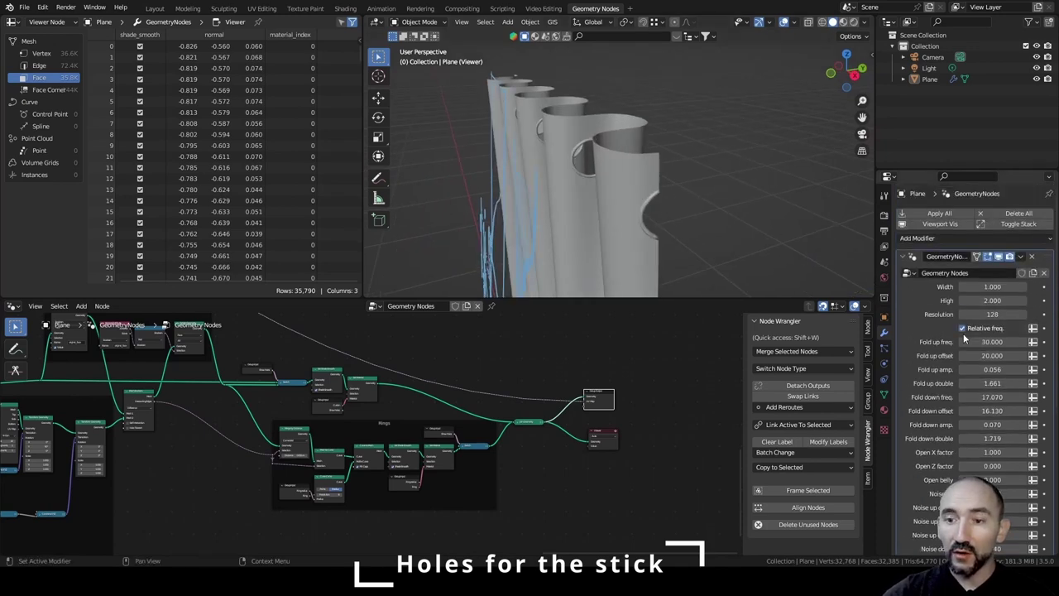
middle_click_drag(595, 190, 643, 153)
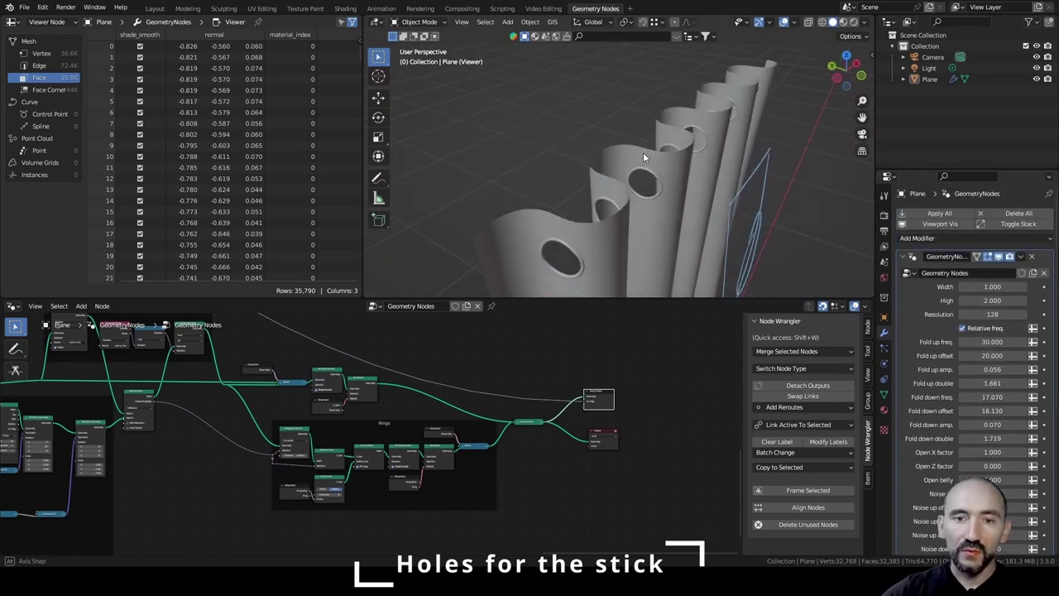
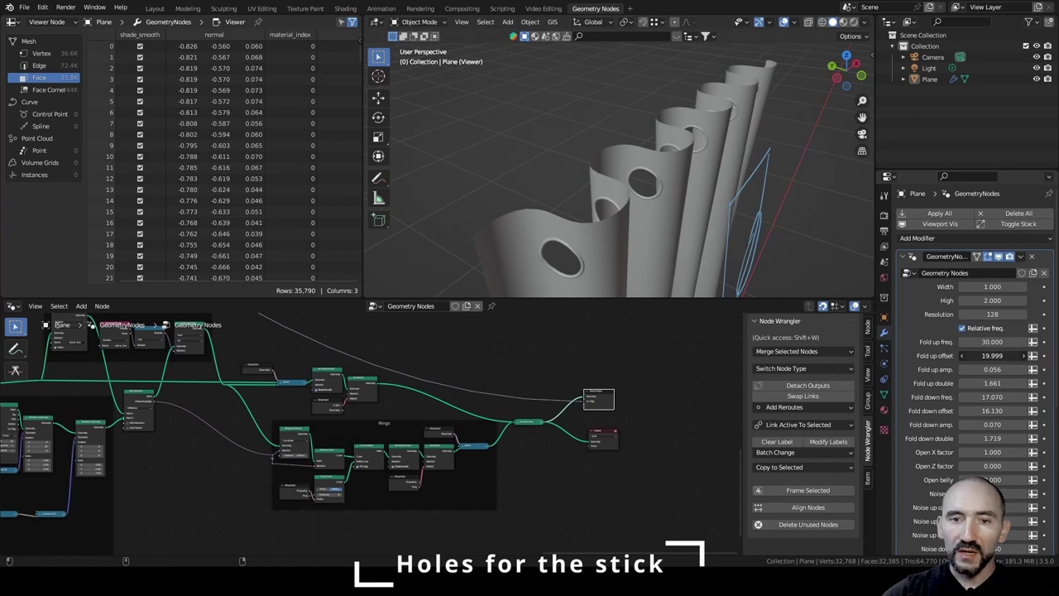
Set the curtain's Fold up offset to about 20.016 and its Resolution to 32.
left_click_drag(993, 355, 996, 354)
left_click(995, 315)
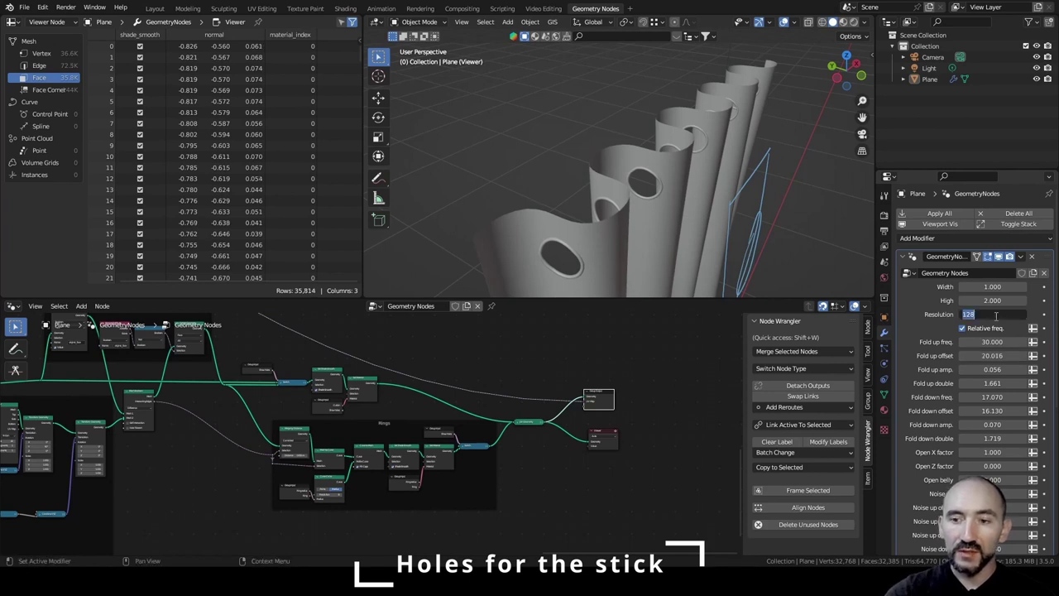
key("Return")
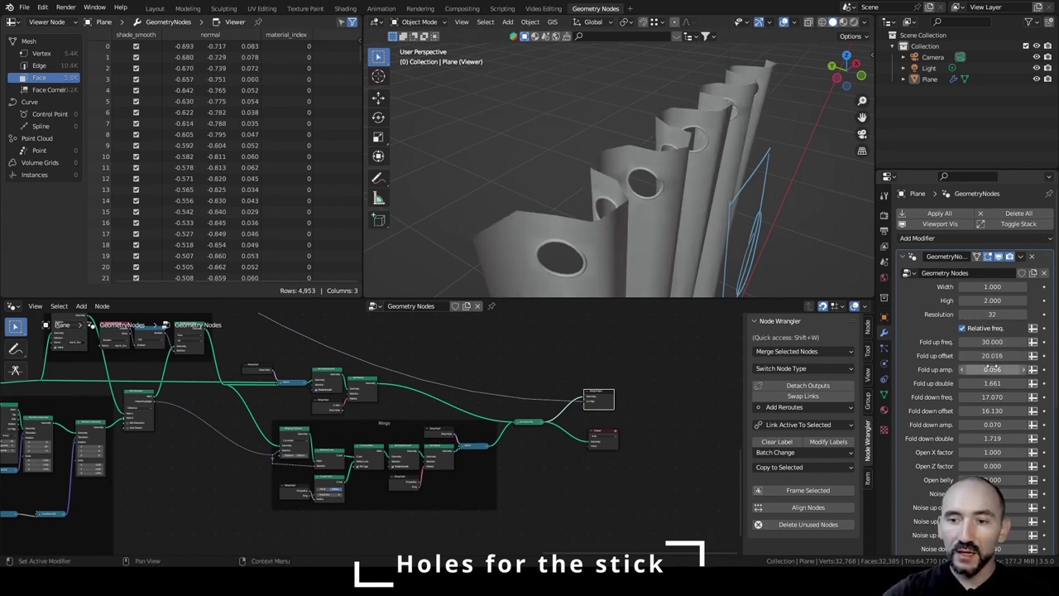
Raise the Fold up offset to about 21.016 while checking the holes at the curtain's edge.
left_click_drag(993, 355, 1002, 355)
middle_click_drag(782, 161, 594, 141)
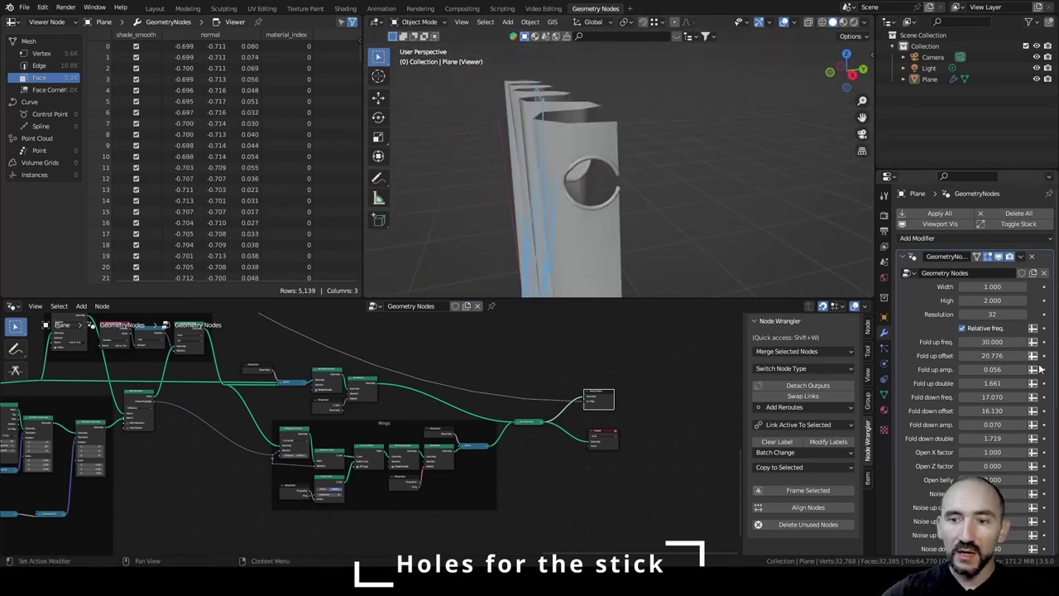
left_click_drag(993, 354, 998, 355)
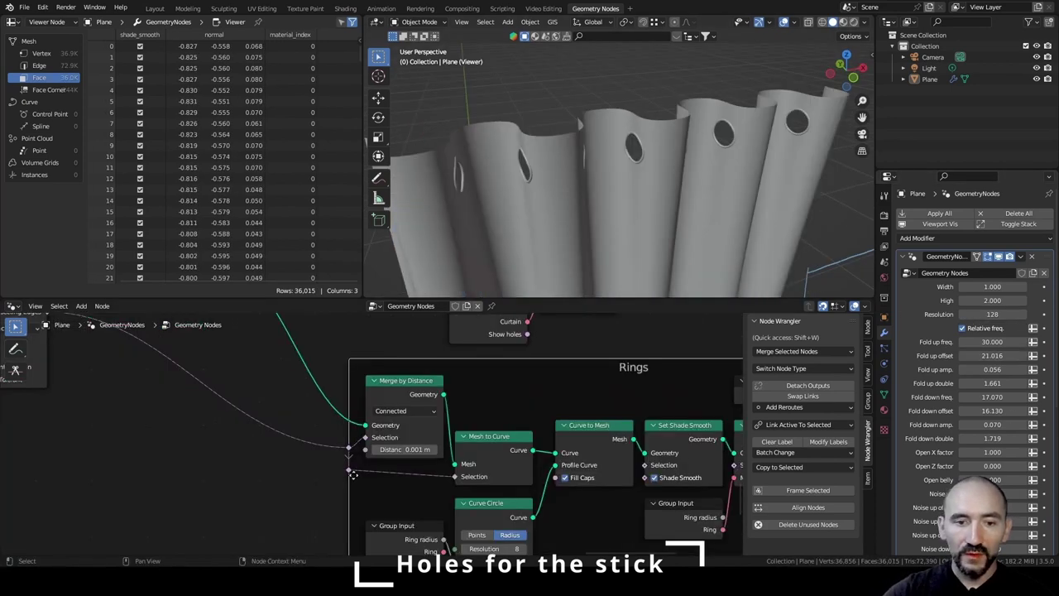
Reposition the two selection reroutes beside Merge by Distance and move the Rings frame to tidy its links.
right_click_drag(352, 474, 348, 455, "shift")
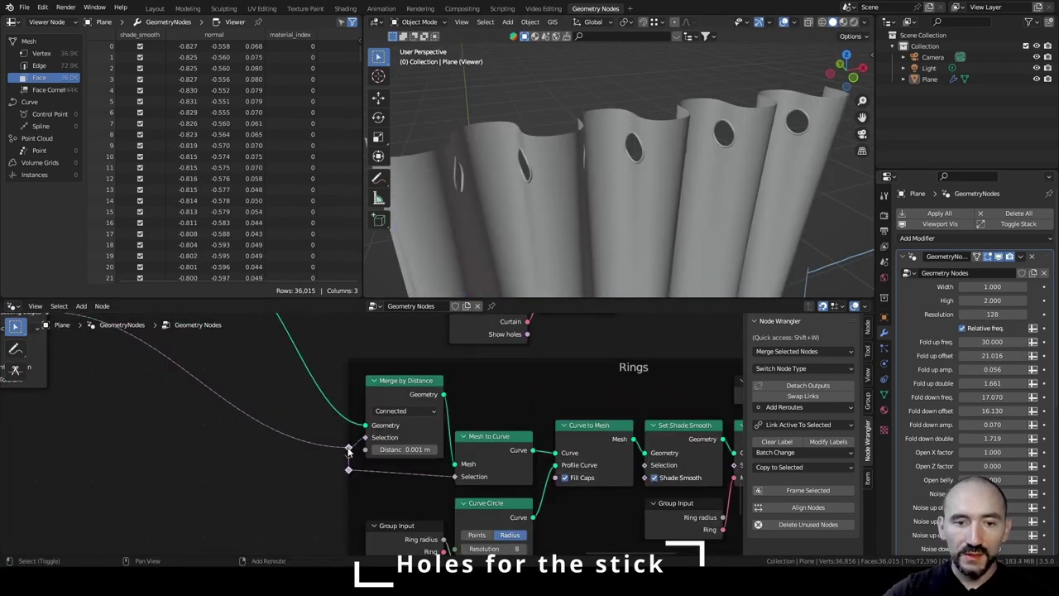
key("g")
left_click(347, 469)
scroll(374, 433, "down", 5)
left_click_drag(434, 394, 354, 389)
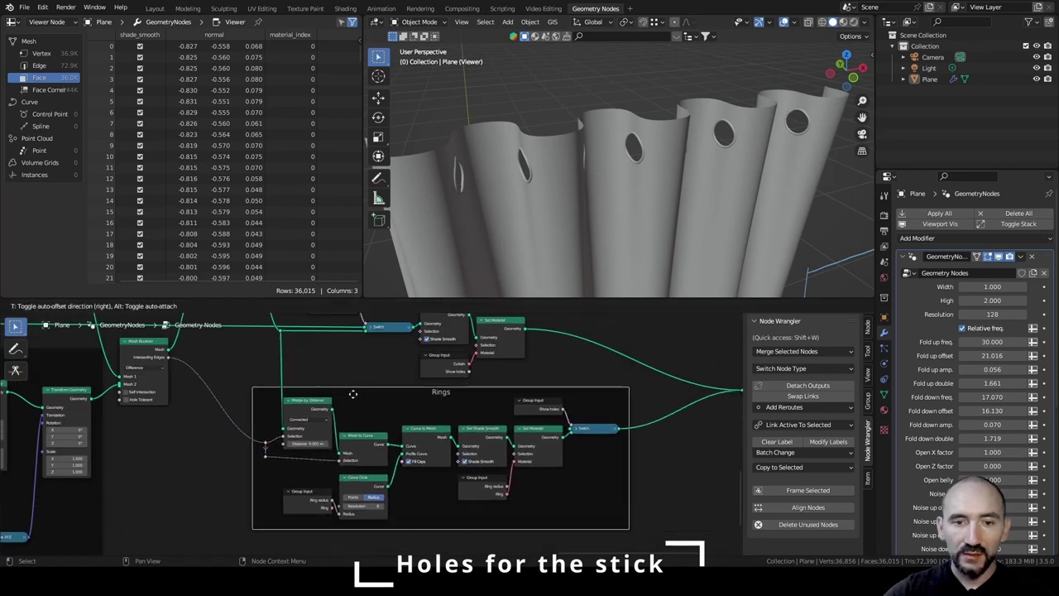
left_click(321, 359)
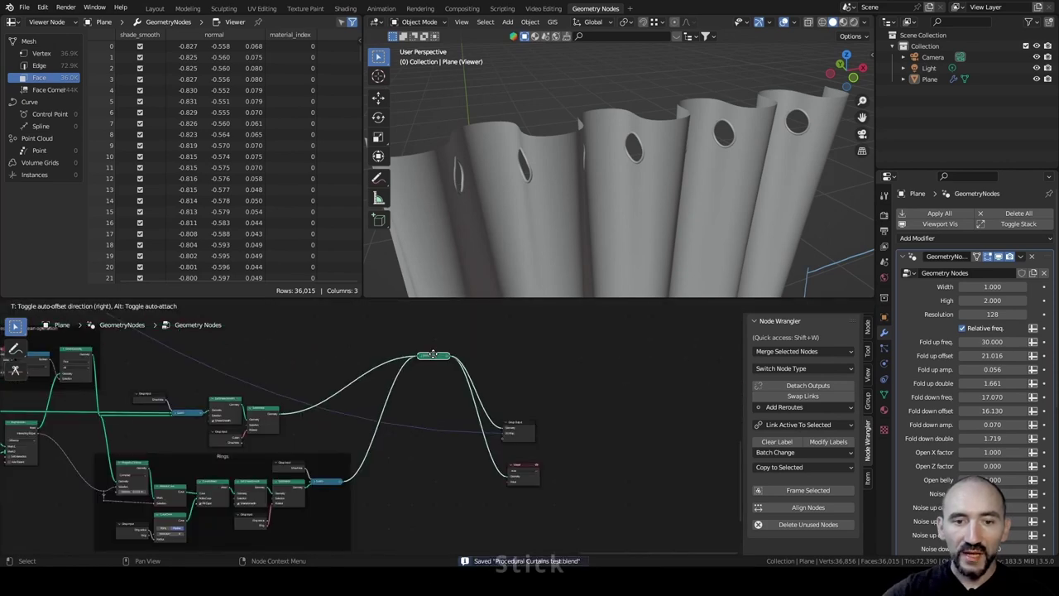
Move Join Geometry up and shift the Group Output and Viewer nodes away to make room for new nodes.
left_click(494, 395)
left_click_drag(495, 389, 570, 506)
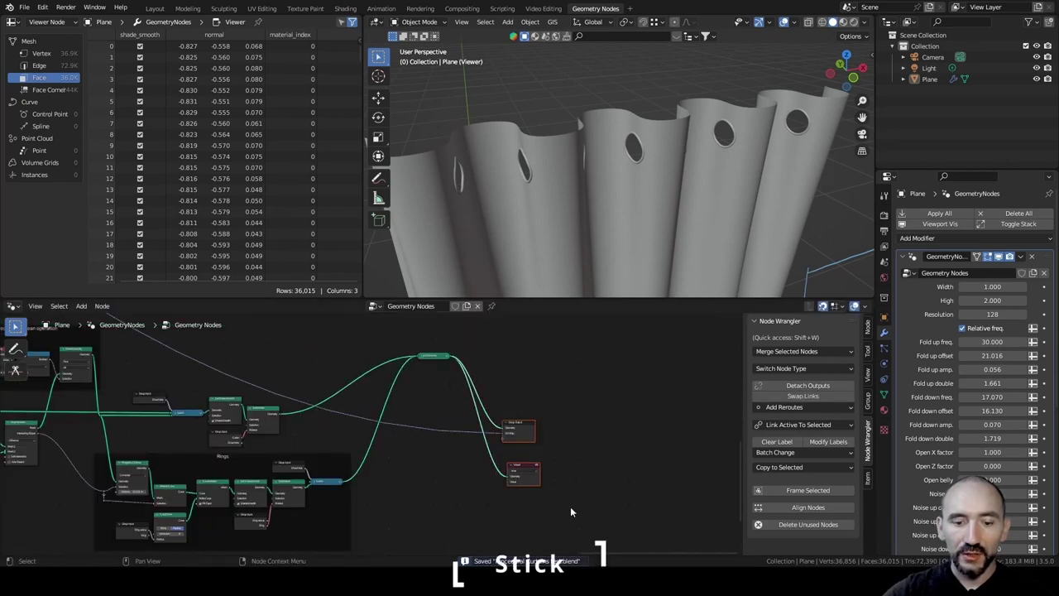
key("g")
left_click(692, 412)
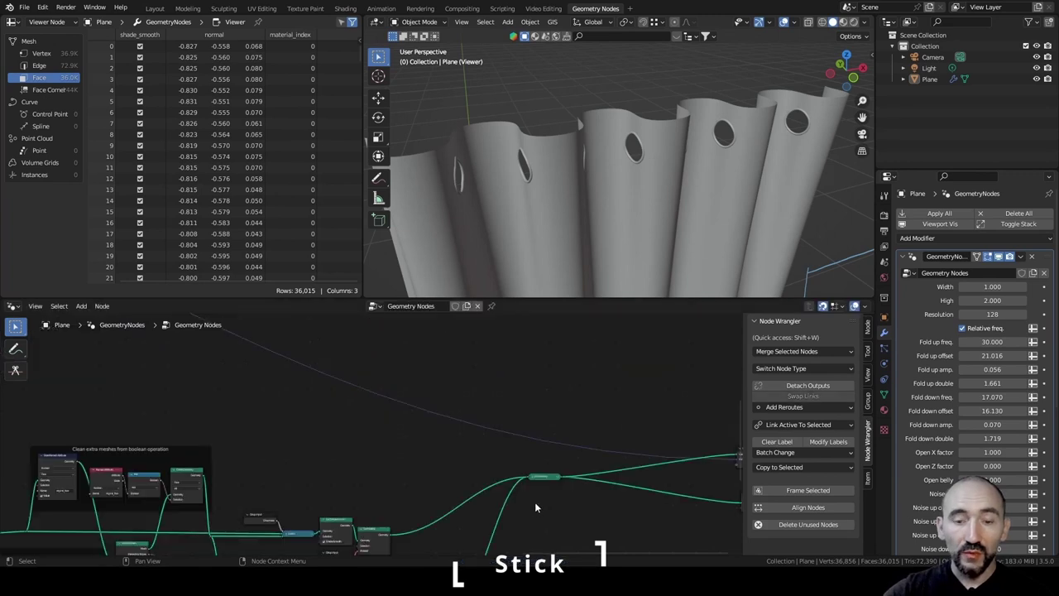
scroll(535, 503, "up", 4)
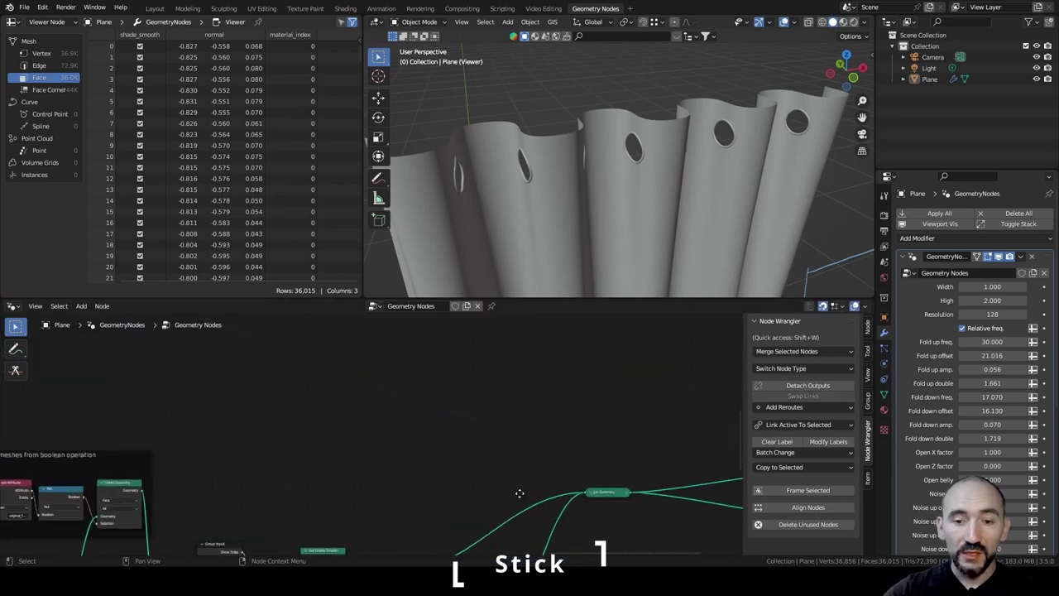
Save the file and move to an empty area of the node tree for the stick nodes.
middle_click_drag(519, 494, 507, 447)
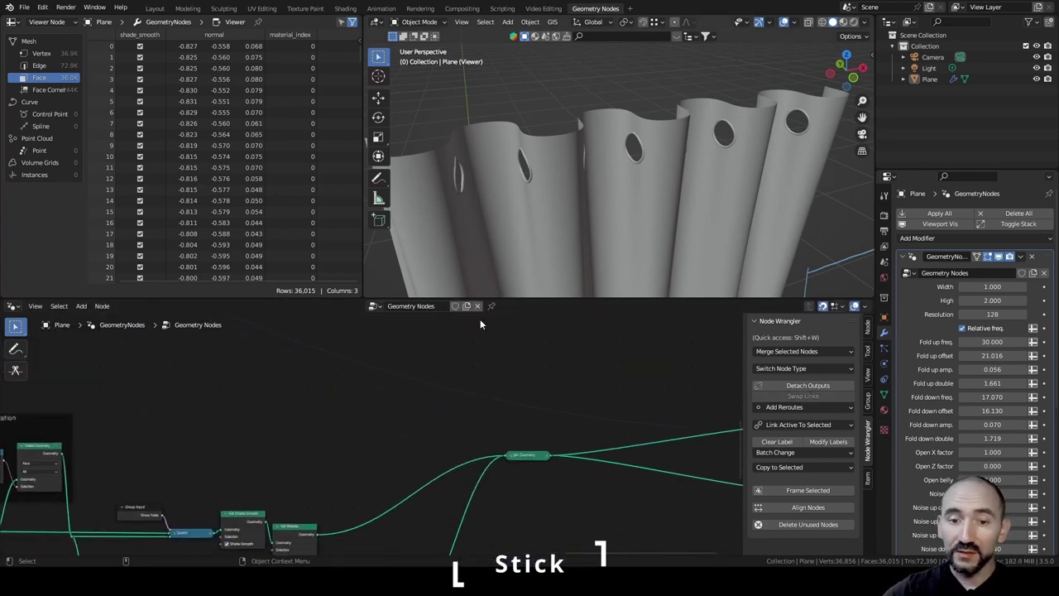
middle_click_drag(315, 365, 503, 434)
key("ctrl+s")
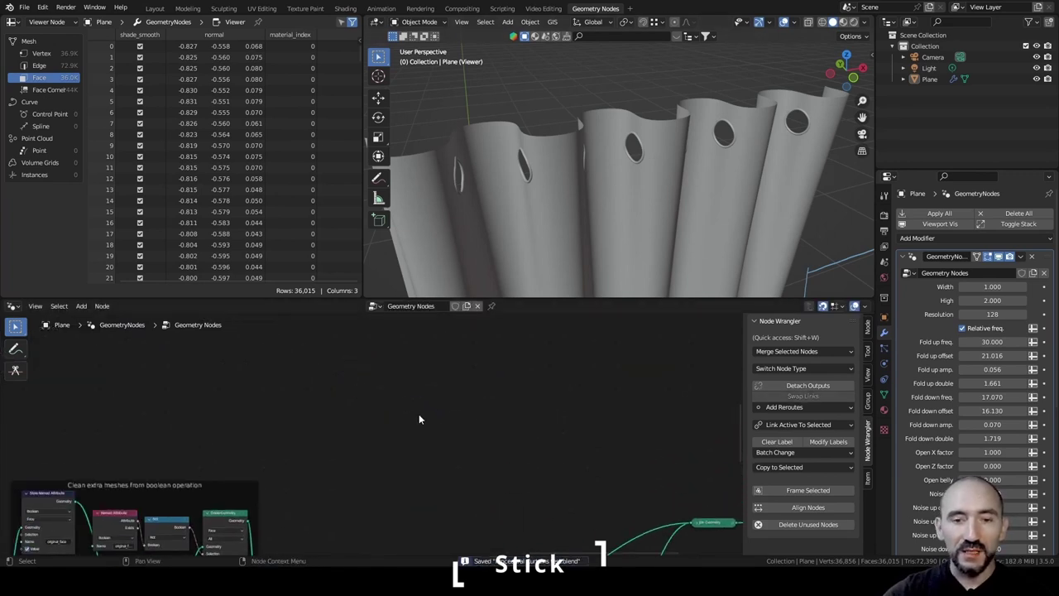
scroll(401, 438, "down", 2)
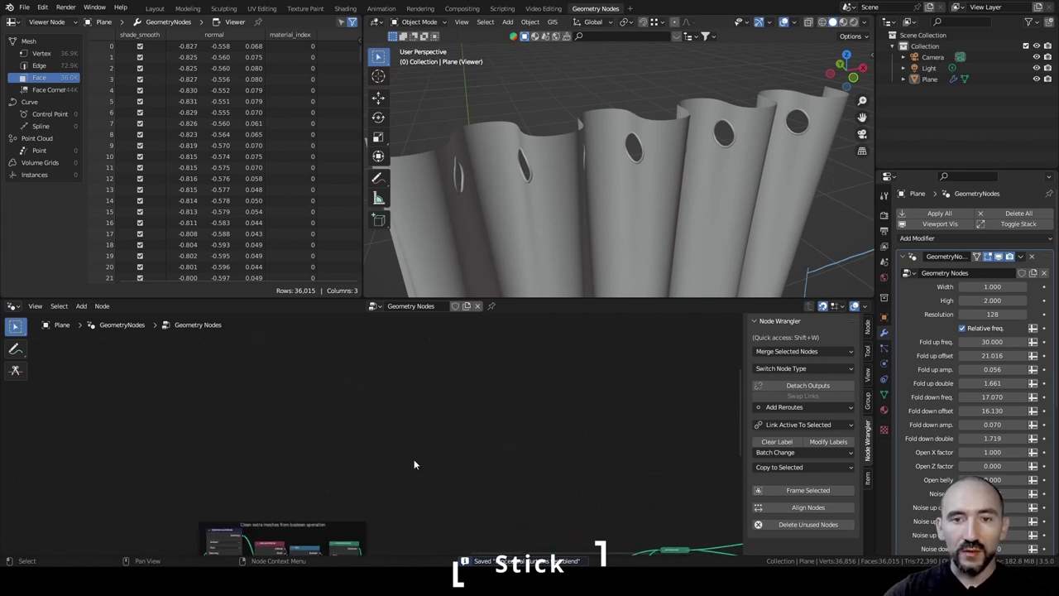
scroll(364, 418, "up", 3)
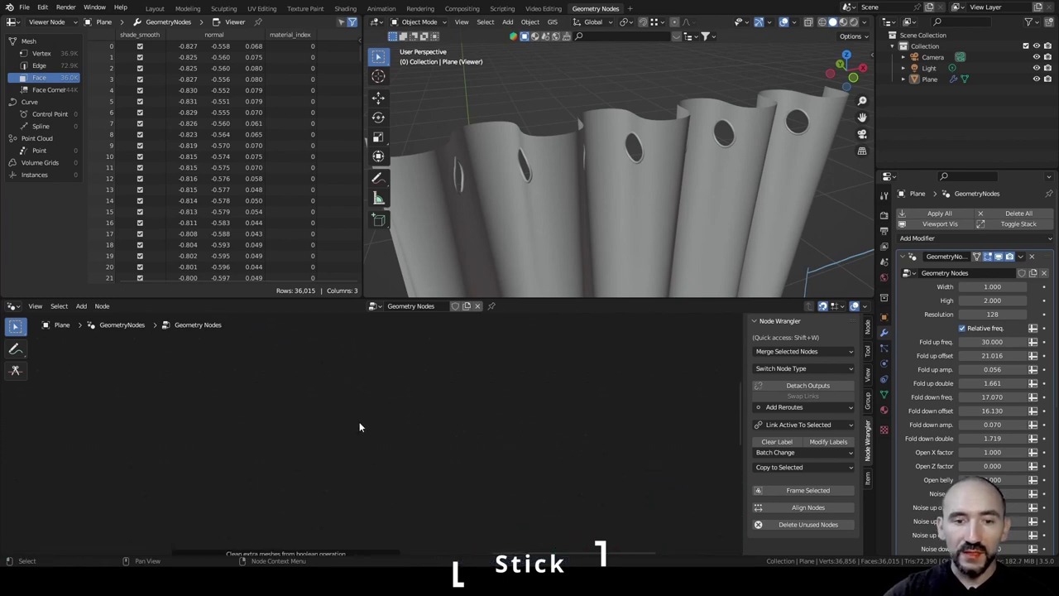
Add a Curve Line node with a Combine XYZ node beside it in the empty area.
key("F3")
type("curcle l")
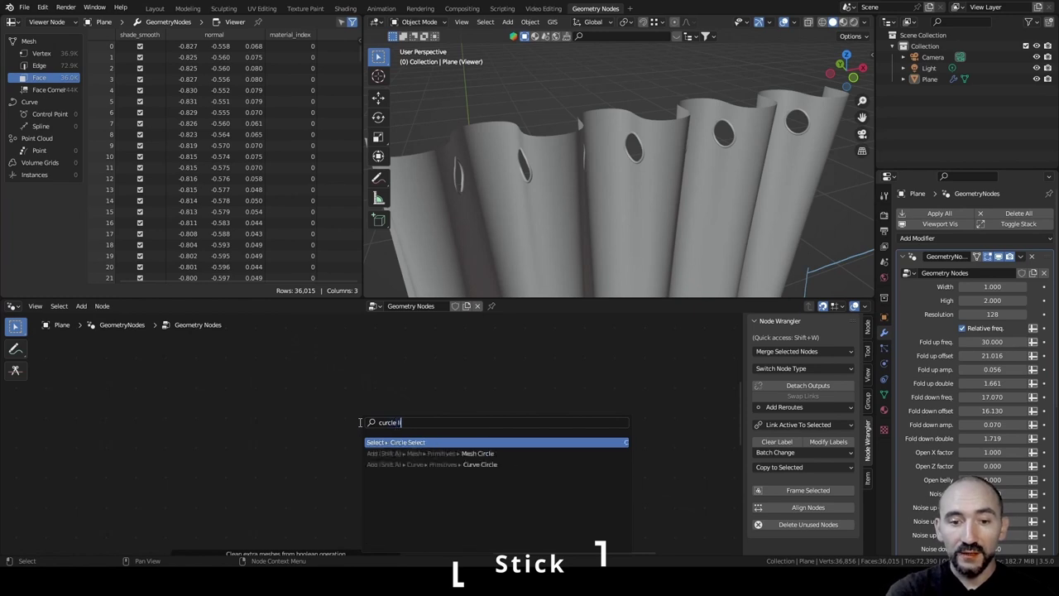
key("F3")
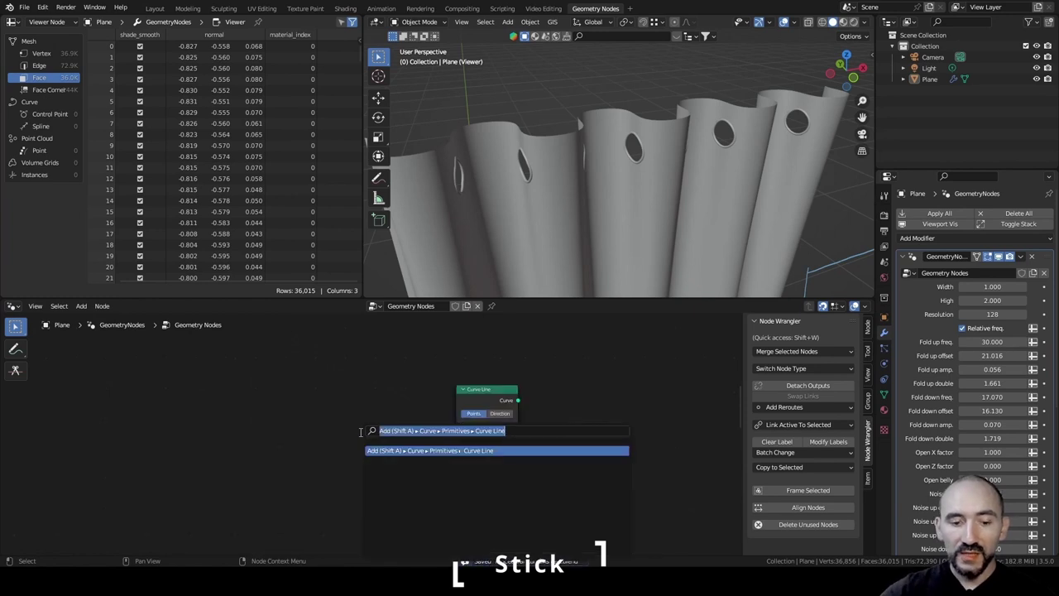
type("combine")
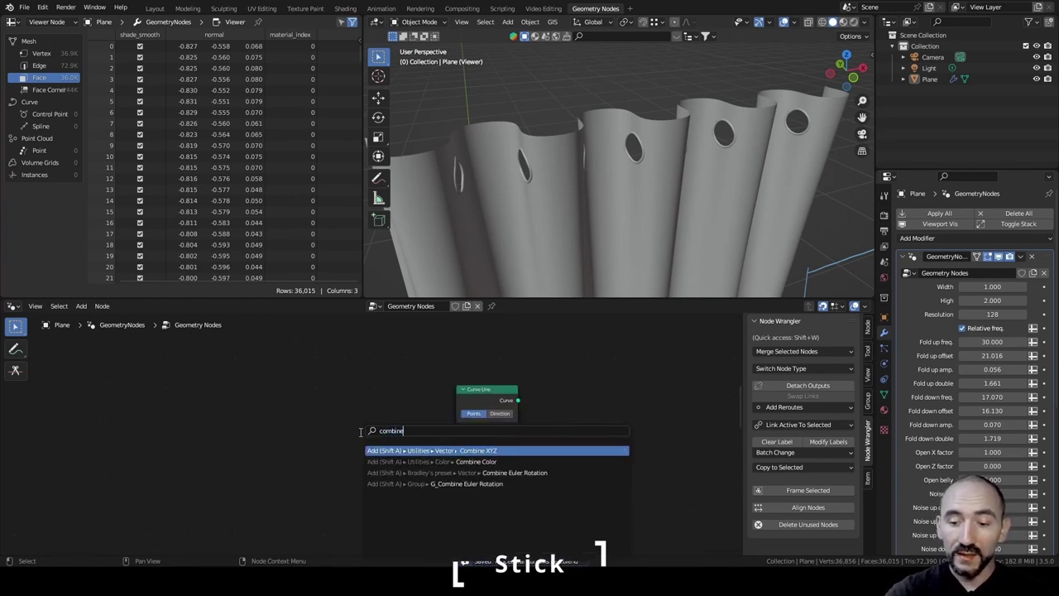
key("Return")
left_click(418, 407)
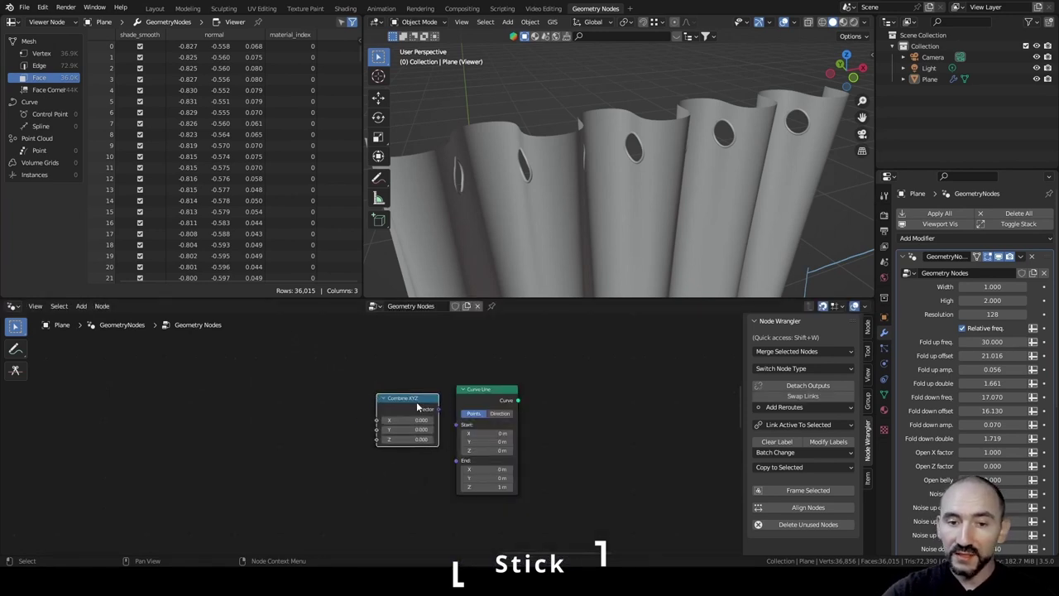
Link Combine XYZ to the Curve Line's Start and a duplicate of it to End, then collapse and stack both Combine XYZ nodes.
right_click_drag(418, 407, 492, 426, "alt")
key("shift+d")
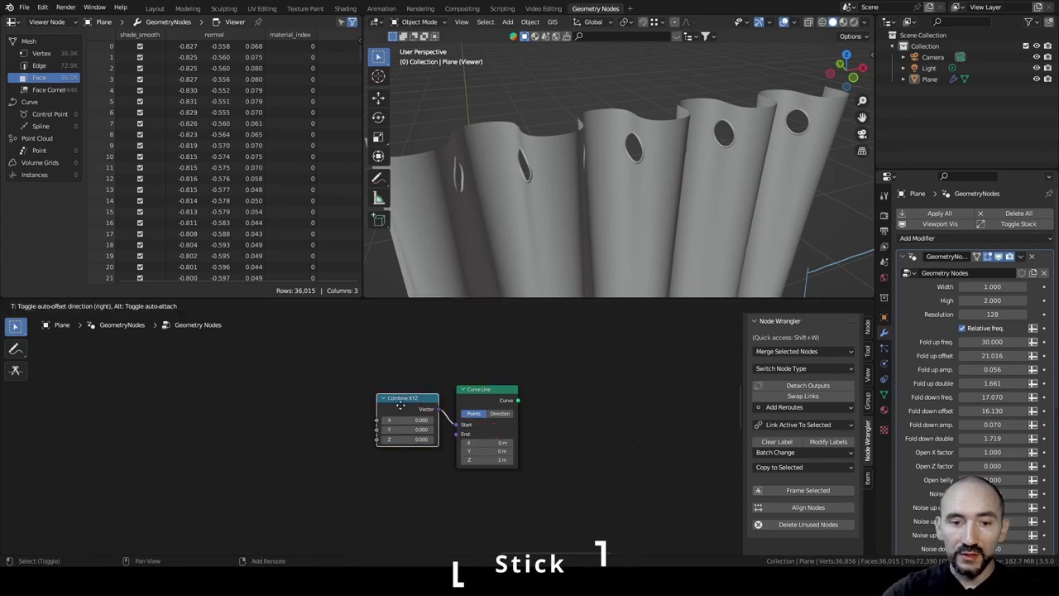
left_click(397, 467)
left_click_drag(398, 464, 415, 460)
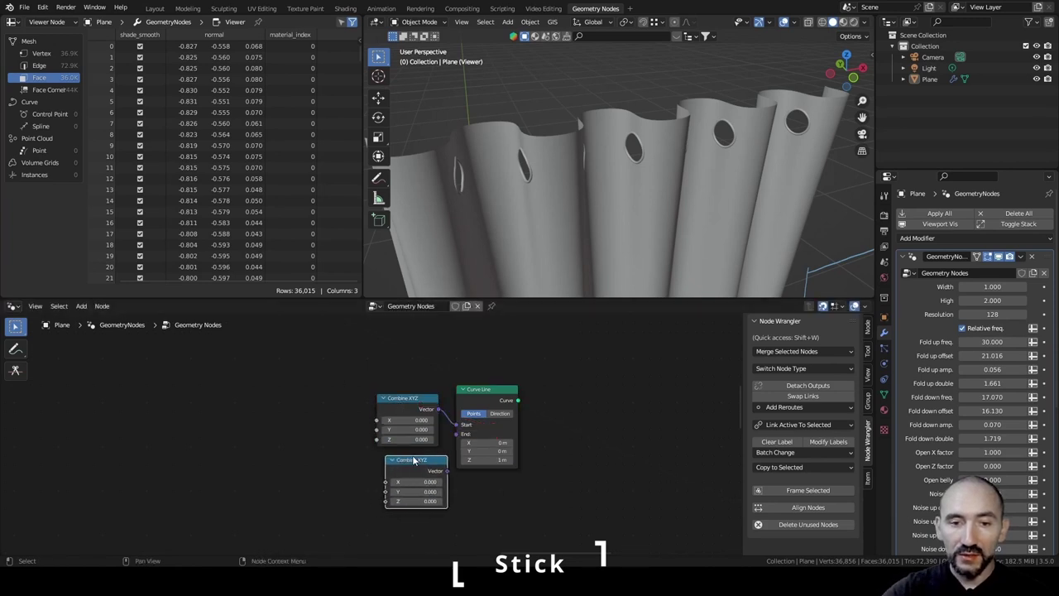
left_click_drag(415, 460, 411, 447)
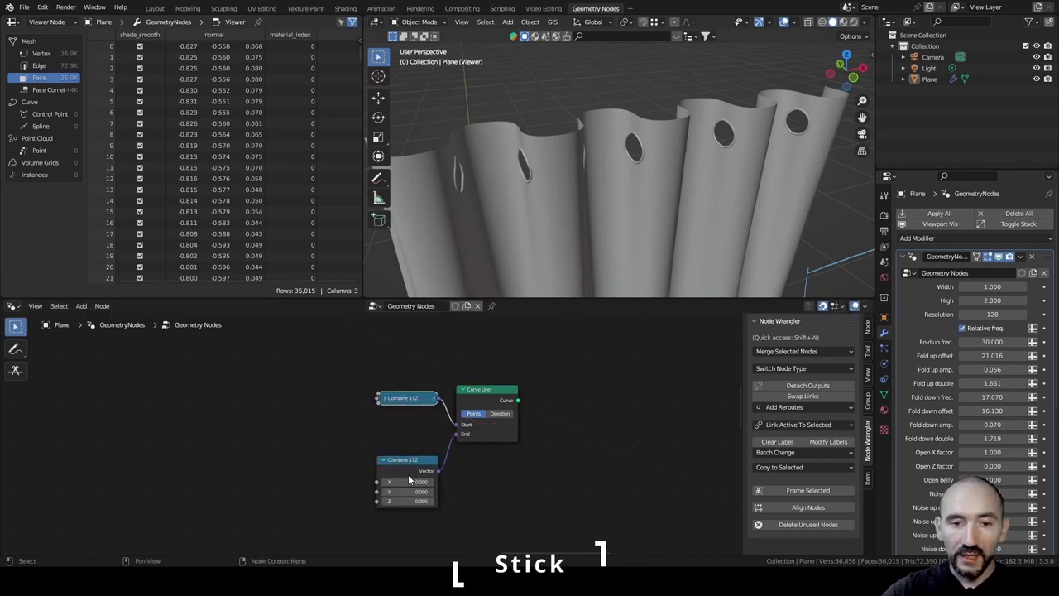
left_click(410, 467)
key("h")
left_click_drag(411, 447, 411, 439)
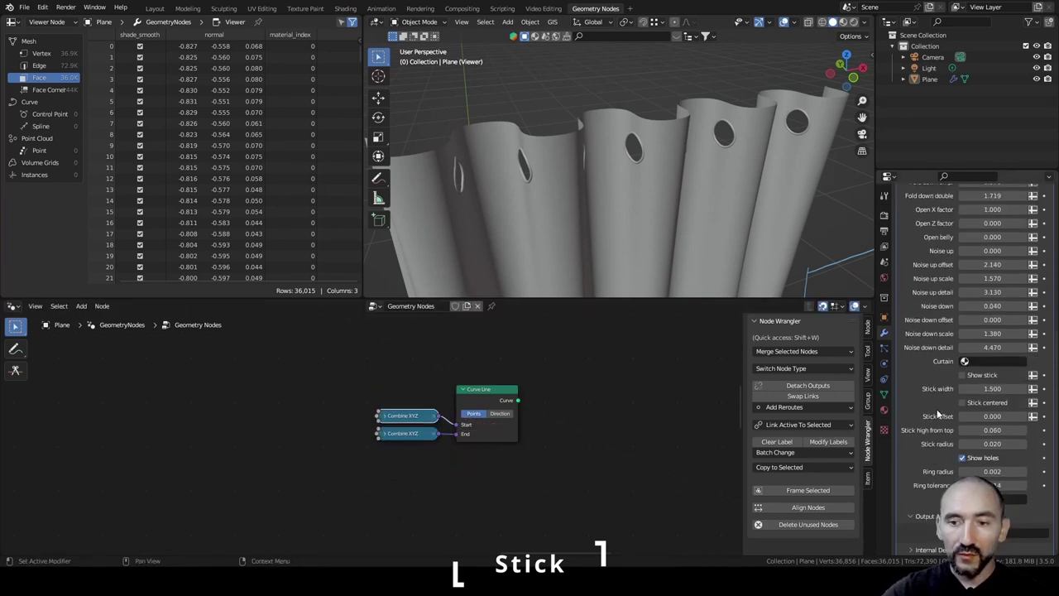
Turn off Show holes on the modifier and add a Group Input node before the Combine XYZ nodes.
left_click(962, 456)
scroll(356, 469, "up", 1)
key("F3")
type("group i")
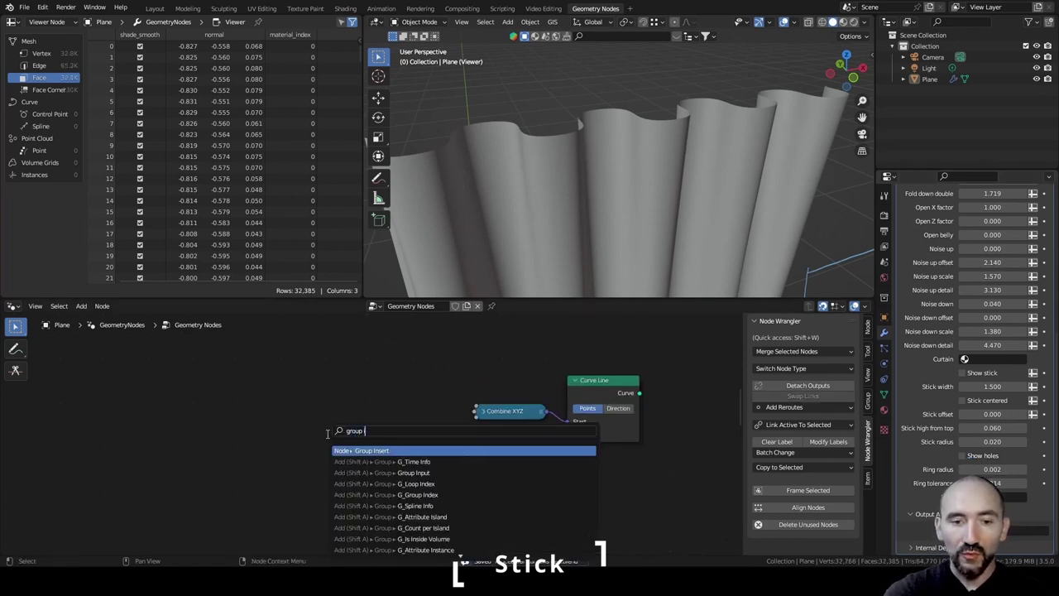
left_click(413, 472)
left_click(287, 467)
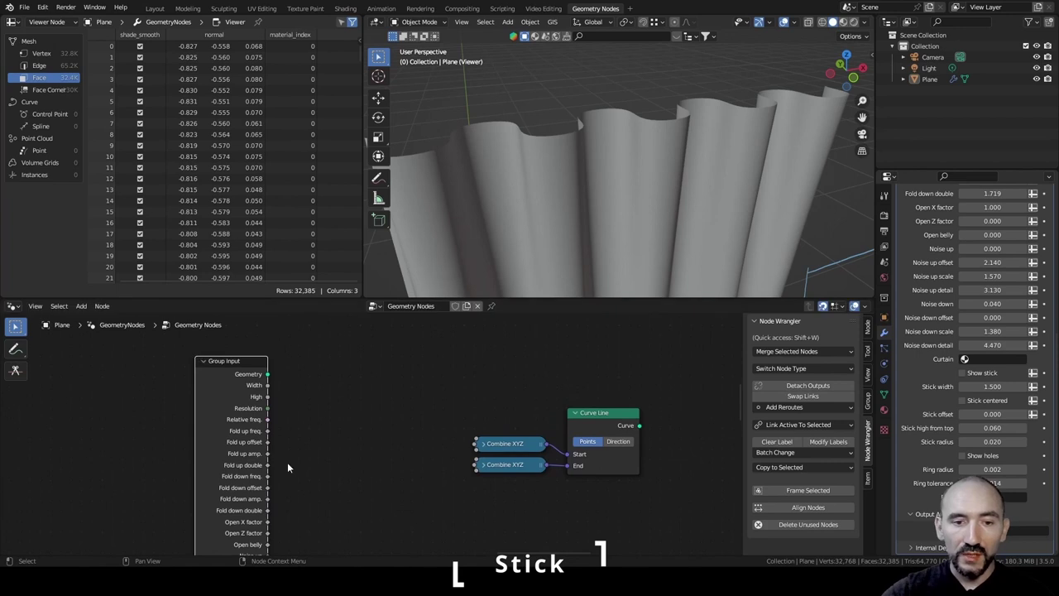
Multiply the Stick width input by 0.5 and link the result to X of the Combine XYZ feeding Start.
scroll(306, 470, "up", 1)
middle_click_drag(306, 469, 265, 387)
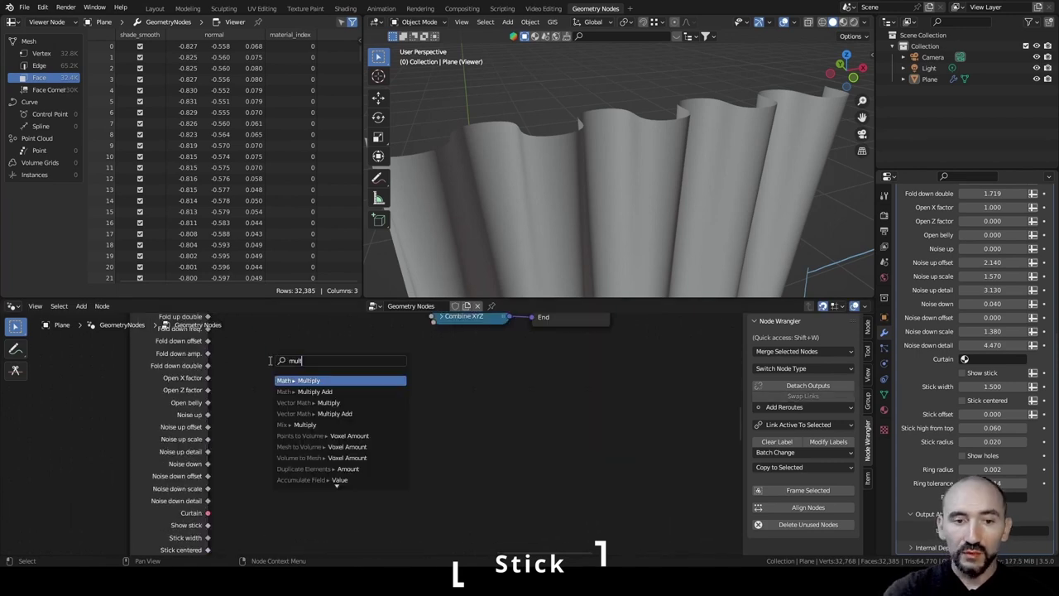
key("Return")
left_click(259, 362)
middle_click_drag(259, 362, 265, 492)
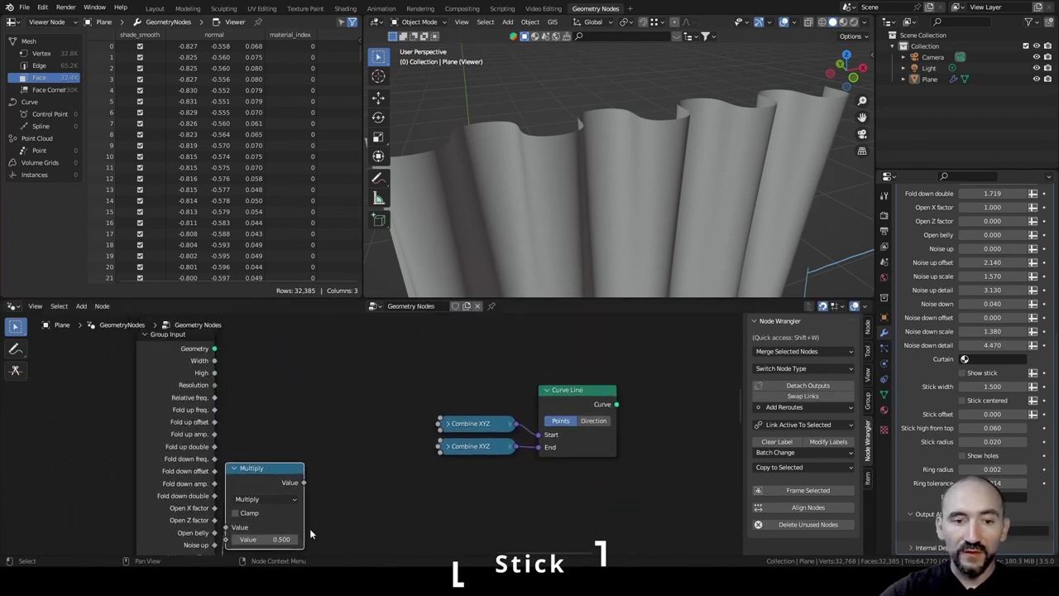
left_click_drag(303, 485, 361, 452)
left_click_drag(433, 416, 439, 423)
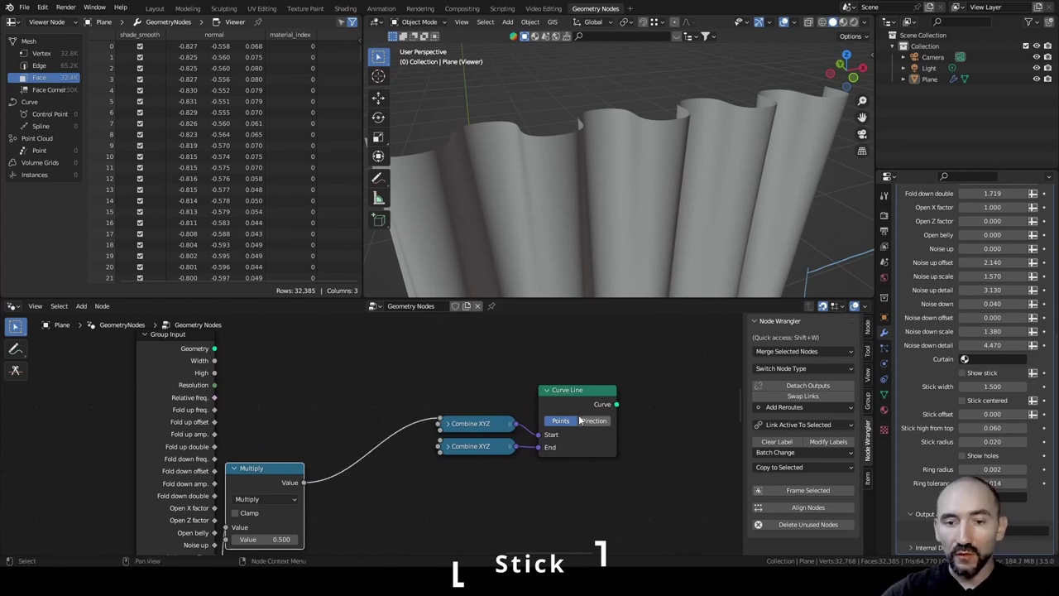
Preview the Curve Line's output in the viewport through the Viewer node.
scroll(618, 242, "down", 6)
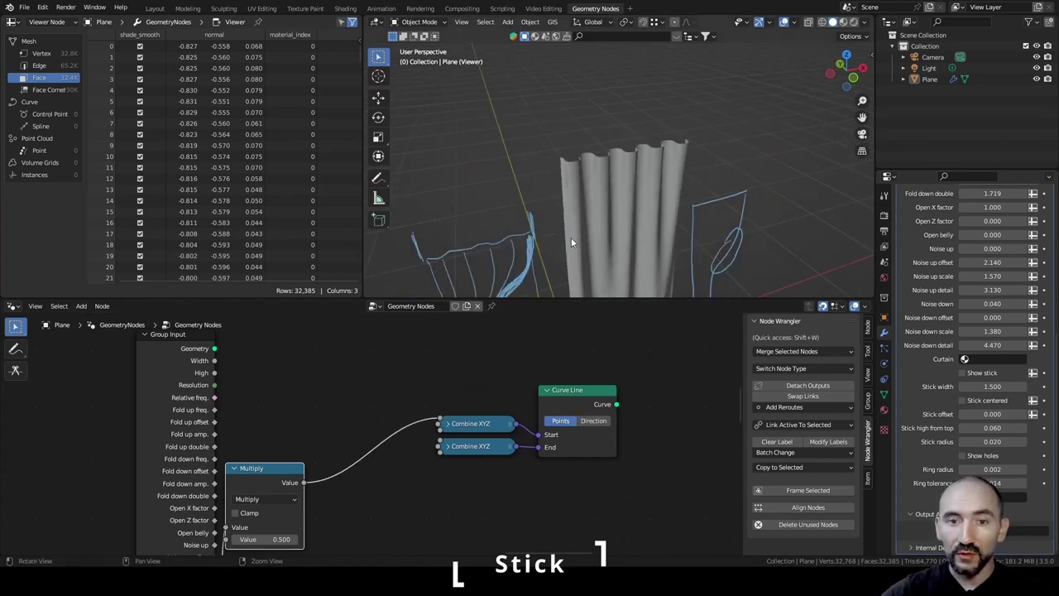
middle_click_drag(570, 238, 589, 134, "shift")
left_click(566, 407, "ctrl+shift")
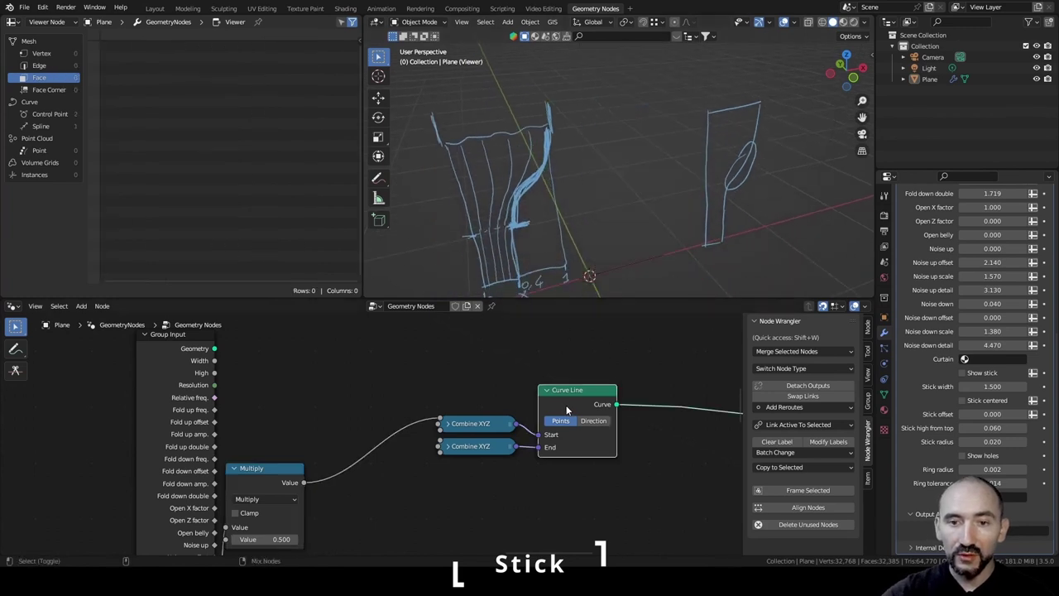
scroll(584, 248, "up", 4)
middle_click_drag(583, 169, 608, 134)
Multiply the halved stick width by -1 in a second Multiply node and link it to X of the Combine XYZ feeding End.
mouse_move(256, 470)
left_mouse_down()
mouse_move(290, 350)
mouse_move(365, 459)
left_mouse_up()
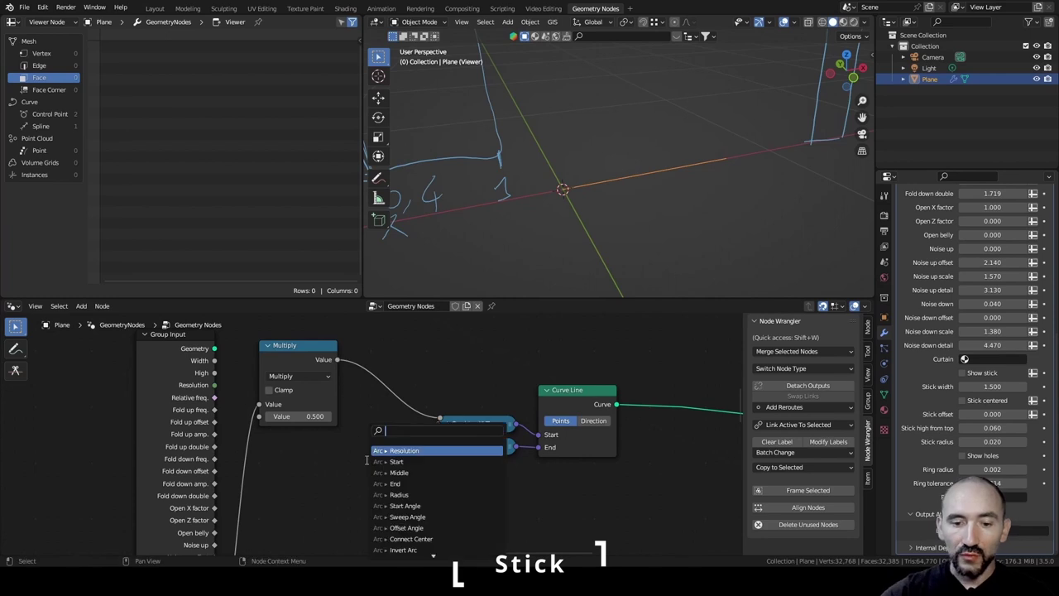
type("multi")
key("Return")
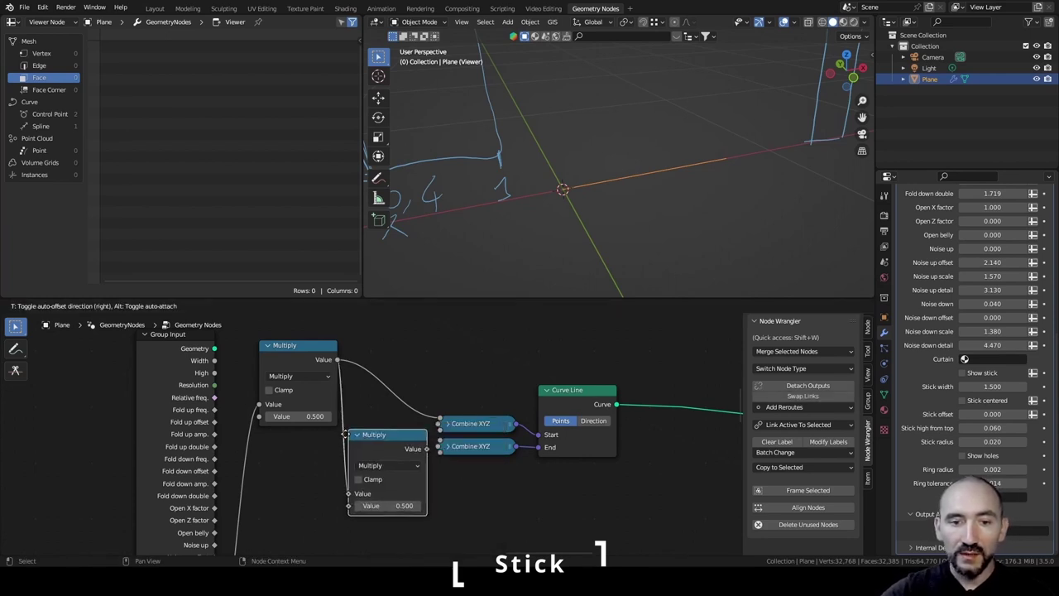
left_click(380, 484)
double_click(387, 494)
type("-1")
key("Return")
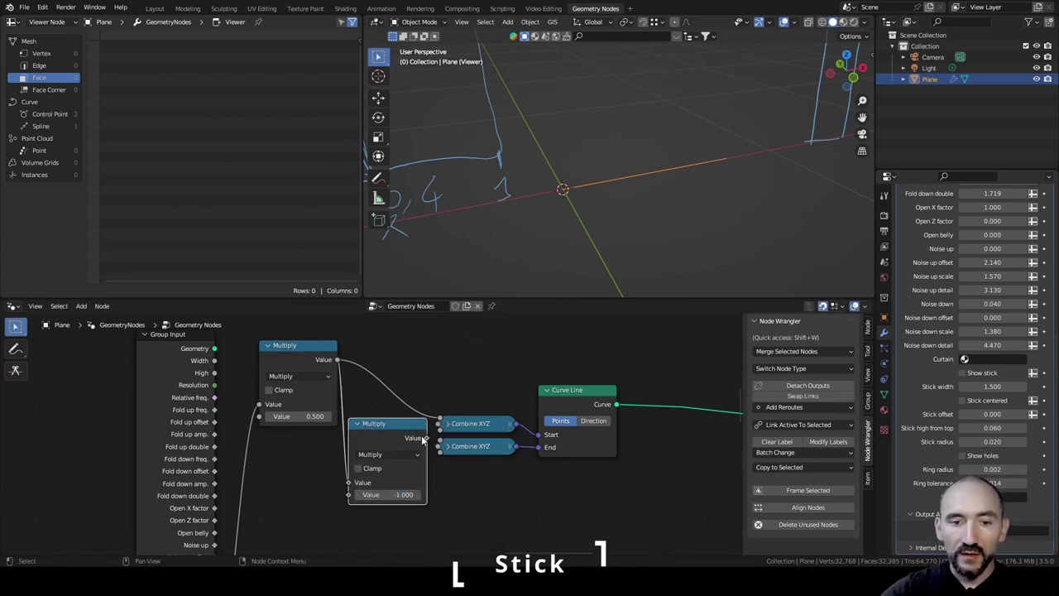
left_click_drag(427, 436, 442, 440)
Inspect the centred line, then hide the Group Input's unused sockets and place it beside the first Multiply node.
scroll(430, 215, "down", 2)
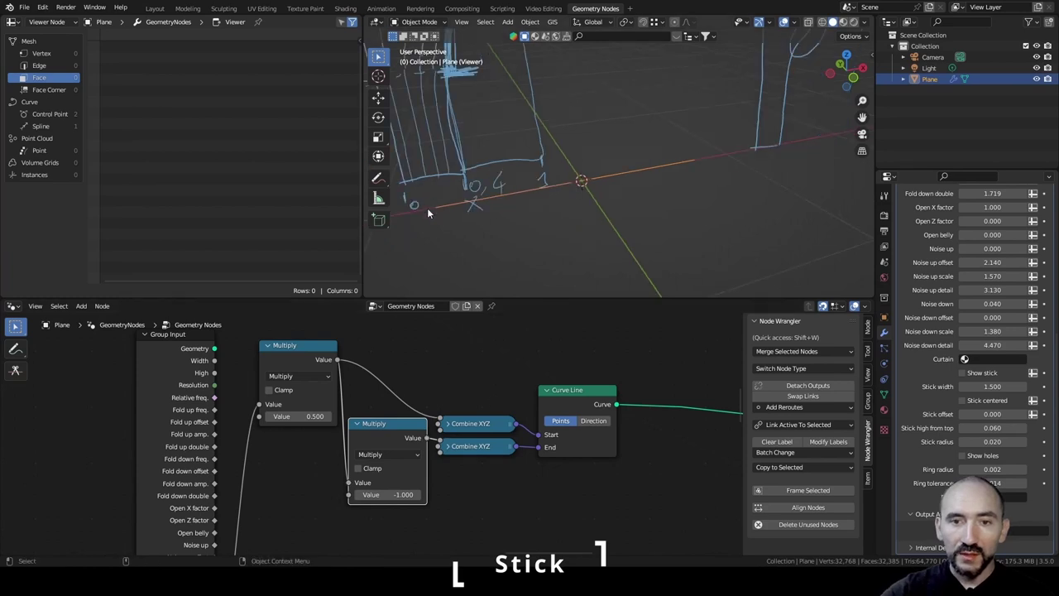
middle_click_drag(650, 172, 531, 182)
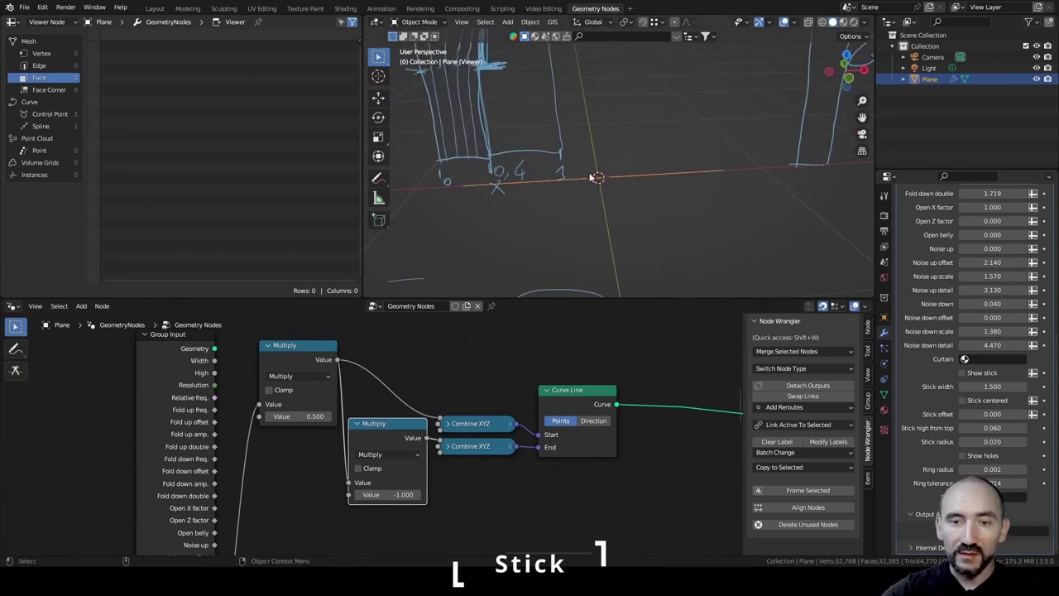
left_click(172, 335)
key("ctrl+h")
left_click_drag(172, 335, 199, 390)
mouse_move(500, 235)
middle_mouse_down()
mouse_move(542, 222)
mouse_move(508, 209)
middle_mouse_up()
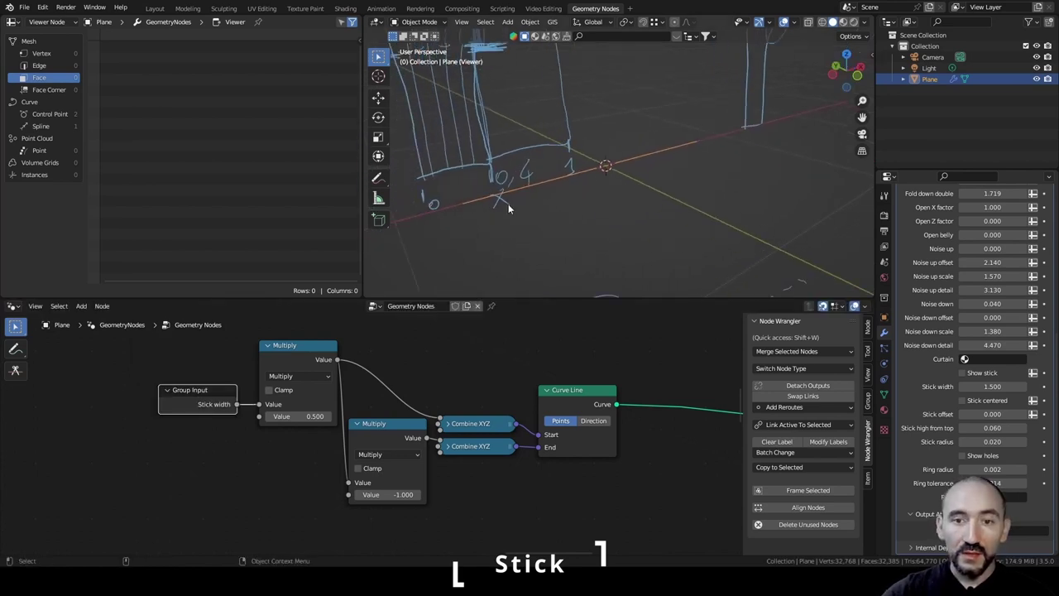
Insert a Curve to Mesh node on the link after Curve Line.
middle_click_drag(666, 447, 374, 415)
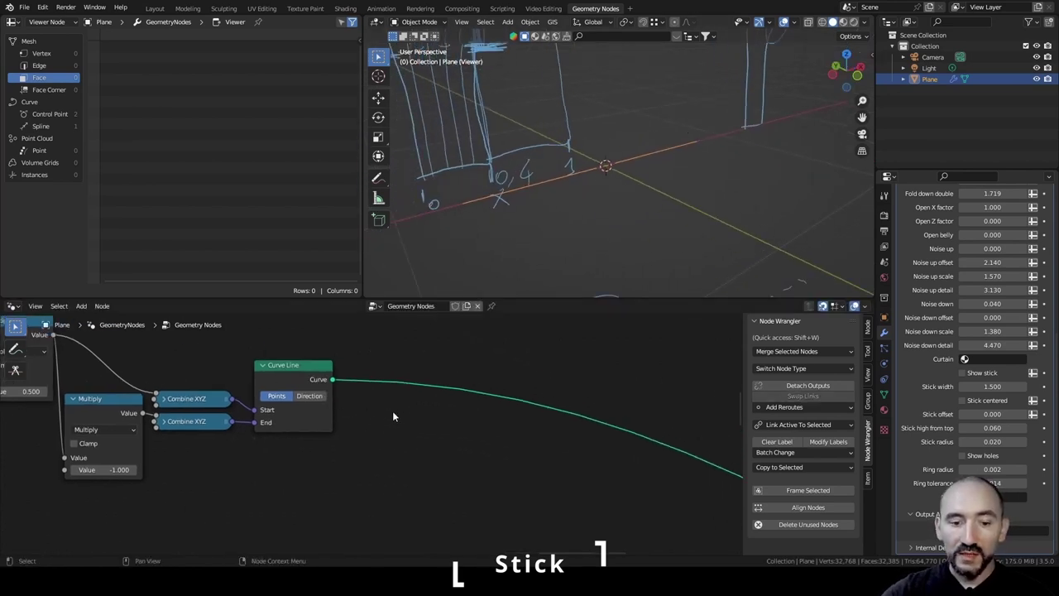
key("F3")
type("curve")
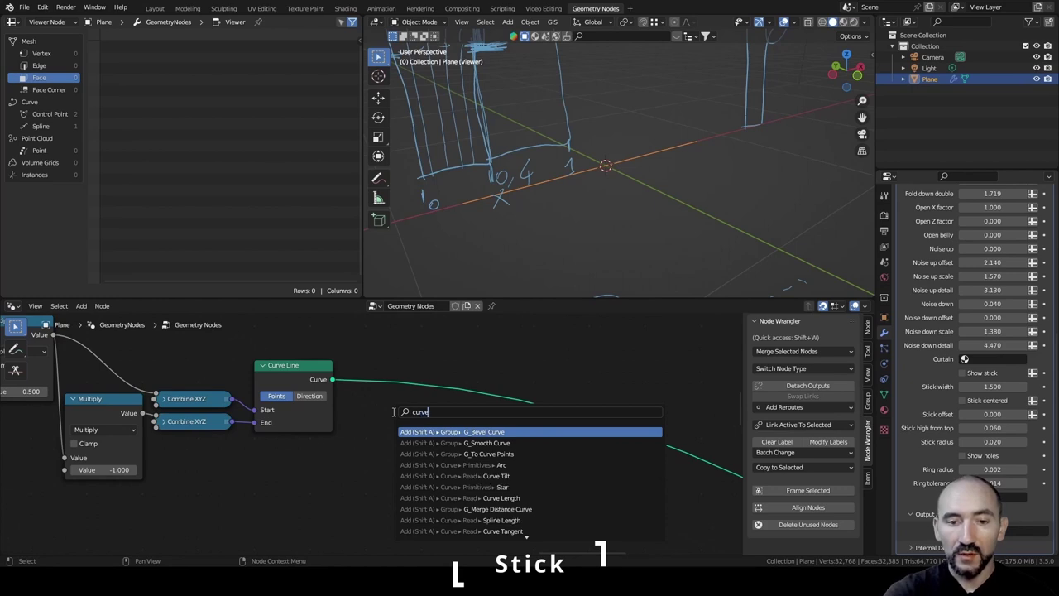
type(" to mesh")
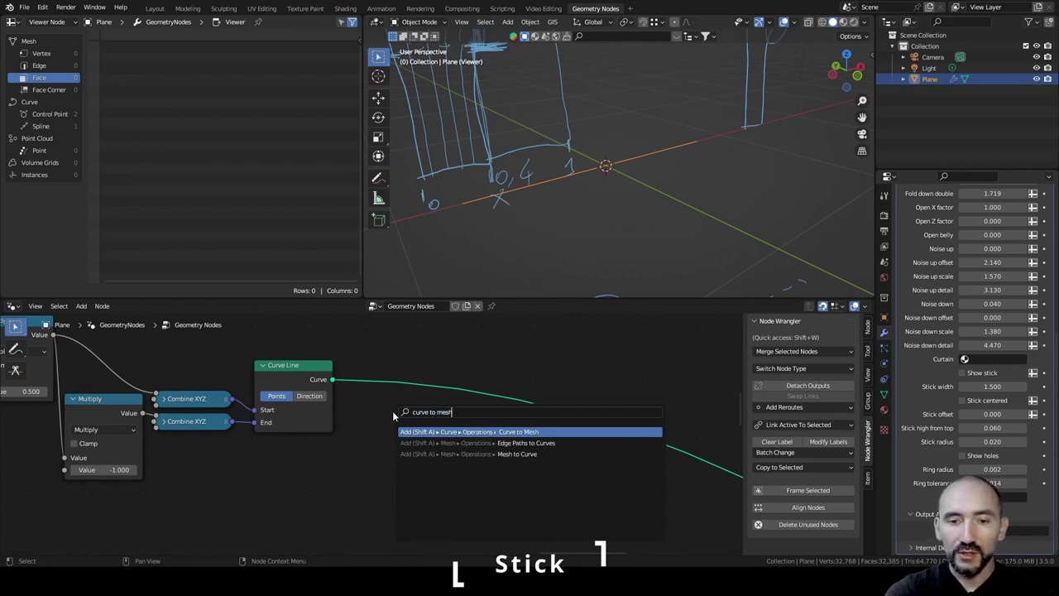
key("Return")
left_click(376, 371)
Add a Curve Circle as the Profile Curve of Curve to Mesh and enable Fill Caps.
key("F3")
type("circle cu")
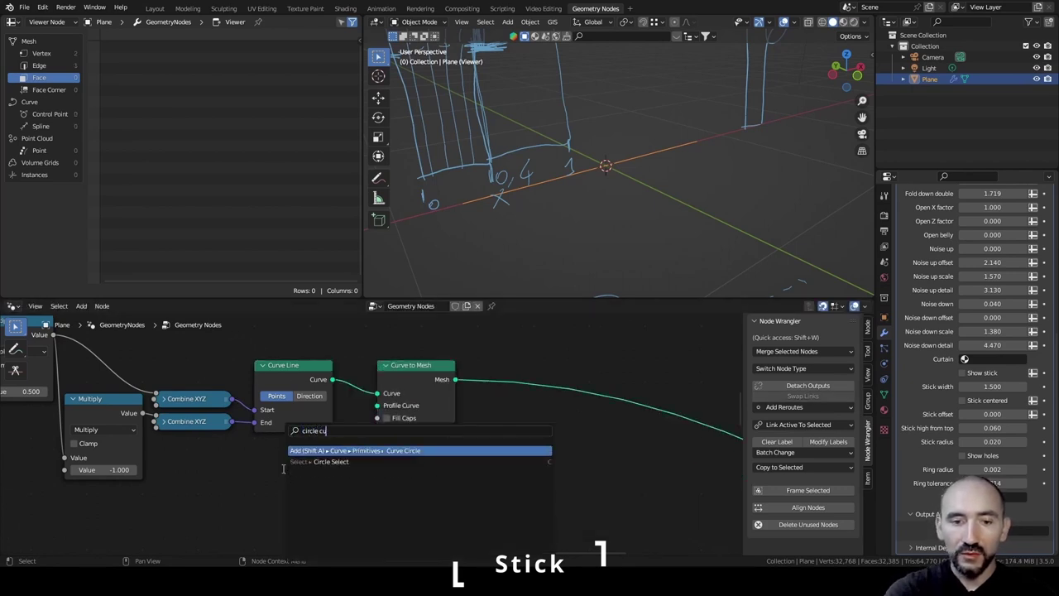
key("Return")
left_click(387, 419)
left_click(356, 487)
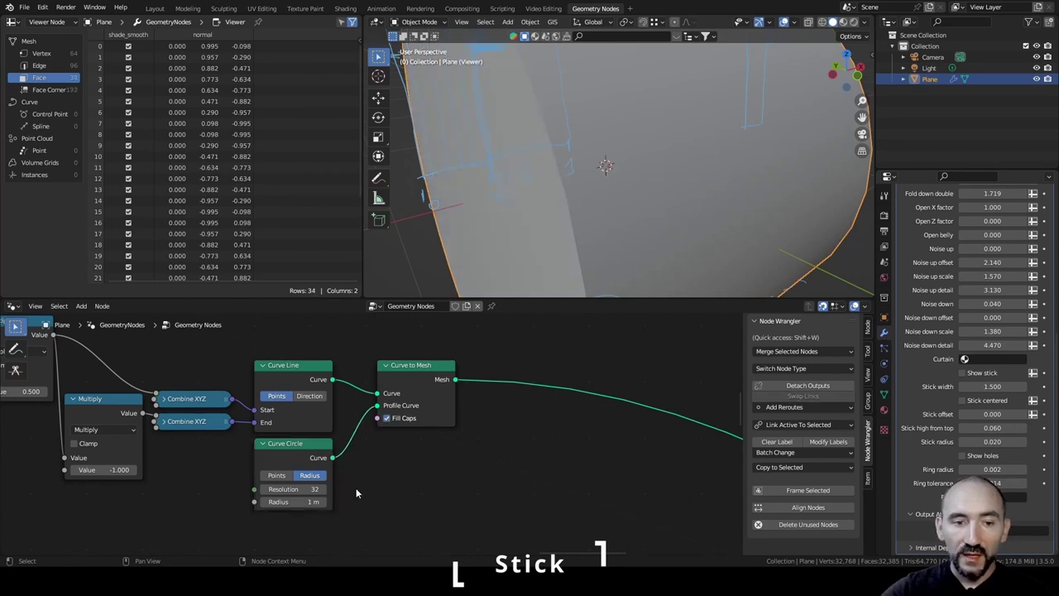
Duplicate the Stick width Group Input beside Curve Circle and link its Stick radius output to the circle's Radius.
middle_click_drag(355, 487, 541, 487)
left_click(118, 378)
key("shift+d")
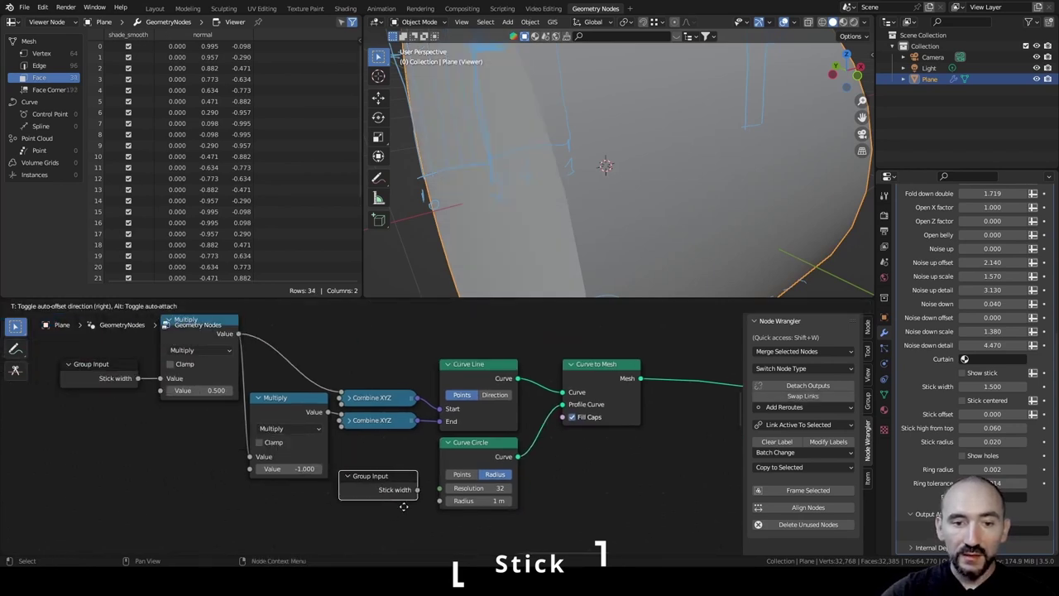
left_click(403, 506)
middle_click_drag(449, 501, 405, 454)
scroll(405, 453, "up", 2)
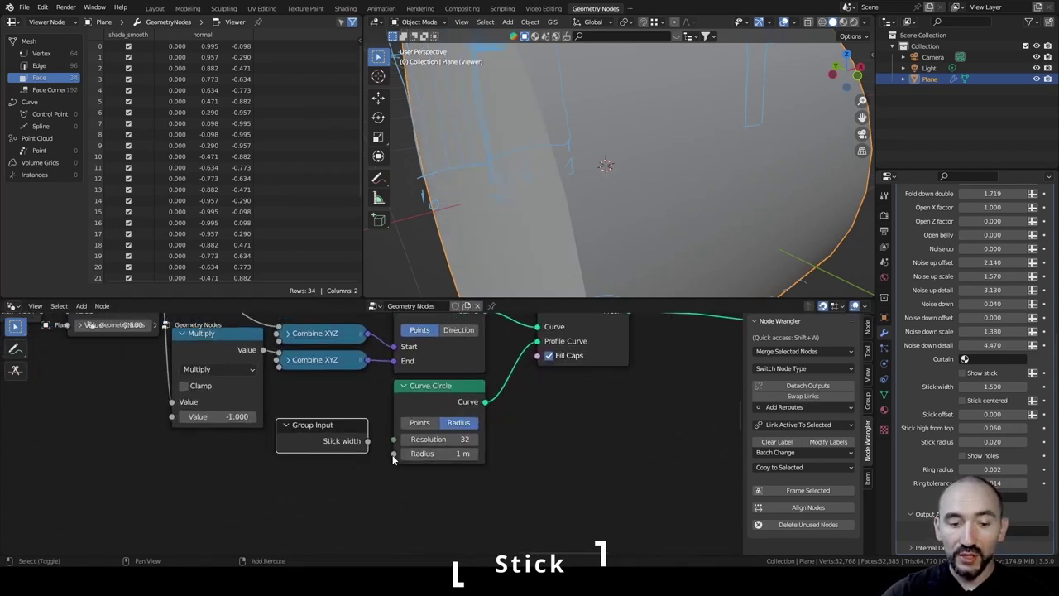
right_click_drag(325, 433, 424, 423, "alt+shift")
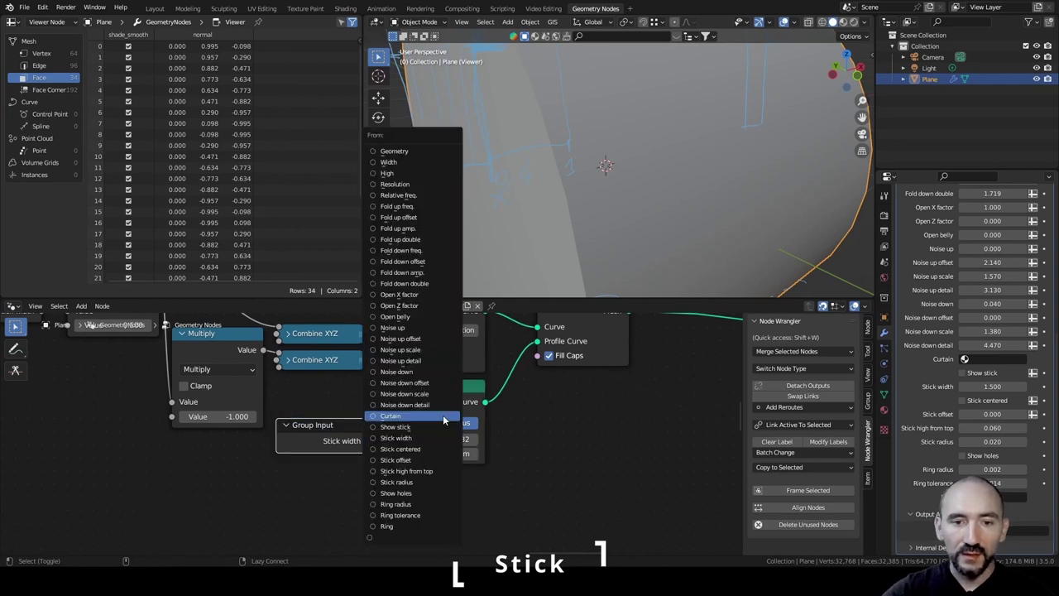
left_click(397, 481)
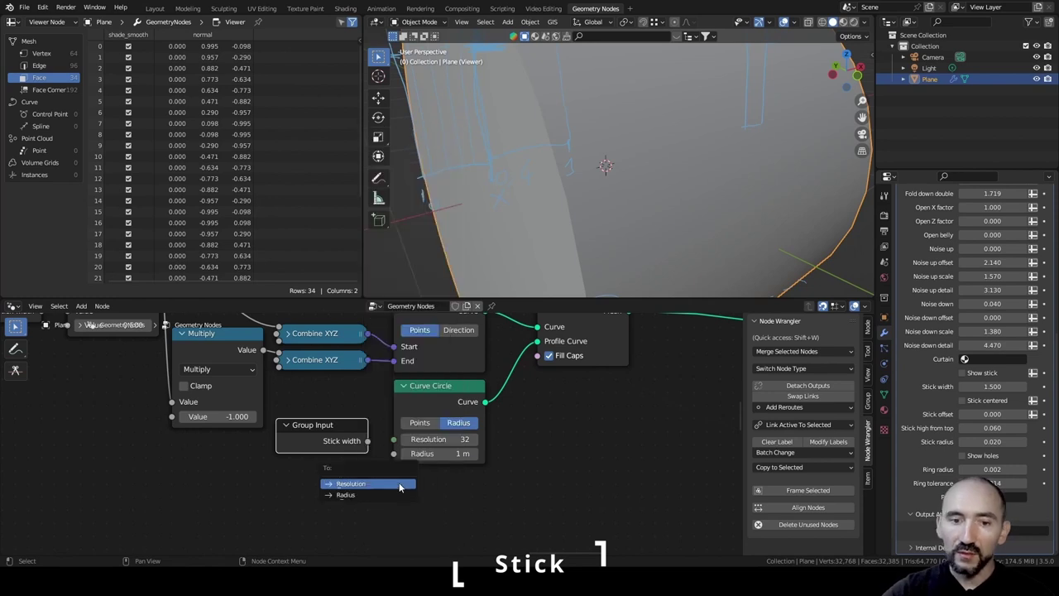
left_click(368, 493)
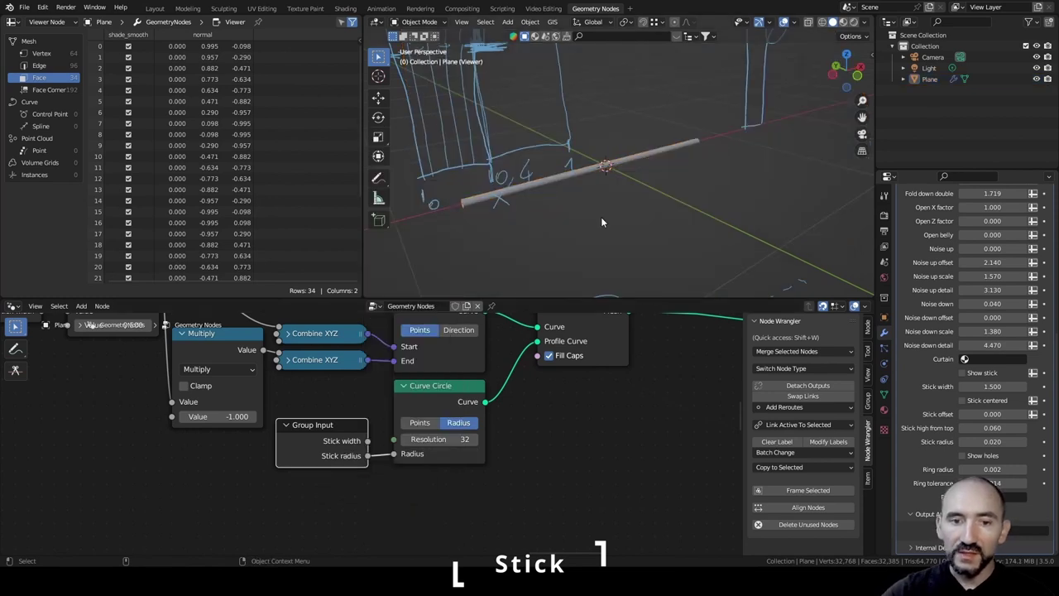
Group the stick nodes in a frame labelled Stick and save the file.
middle_click_drag(599, 218, 588, 185)
scroll(587, 185, "up", 3)
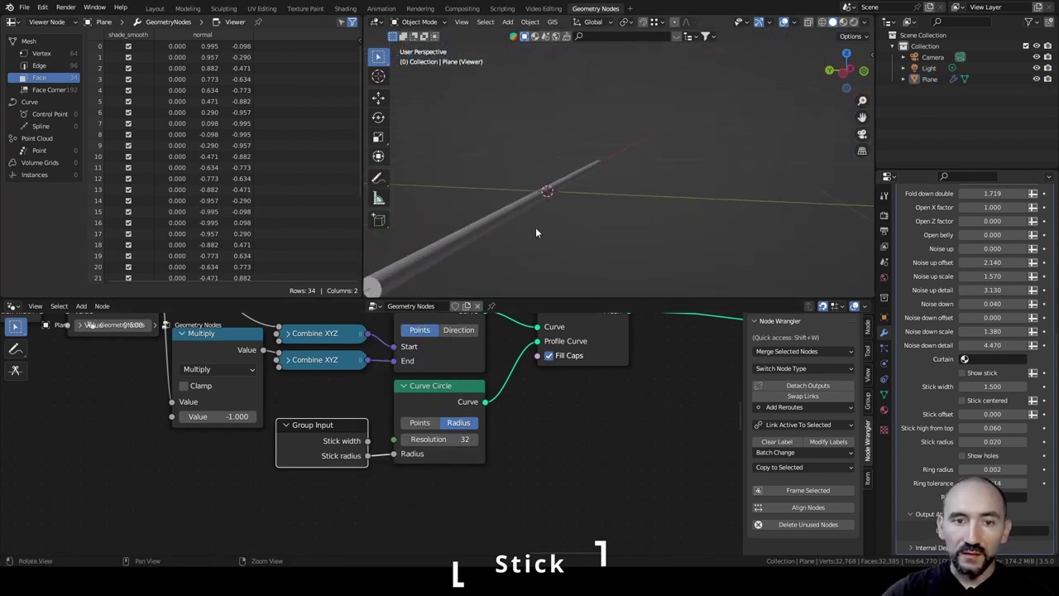
scroll(536, 227, "down", 3)
left_click(578, 167)
middle_click_drag(536, 227, 583, 183, "shift")
middle_click_drag(583, 183, 611, 184)
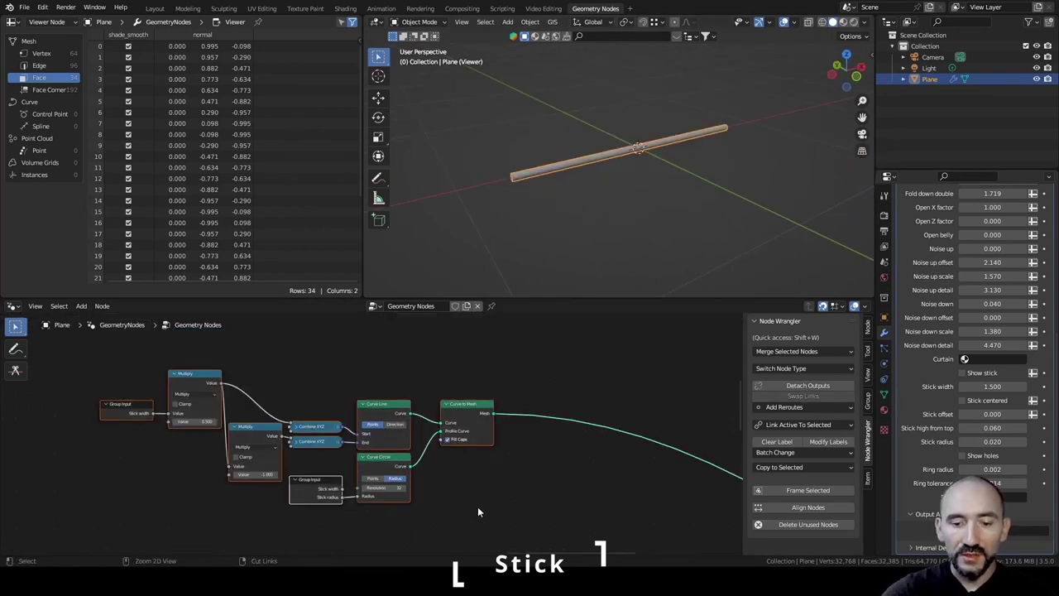
key("ctrl+j")
key("F2")
type("Stick")
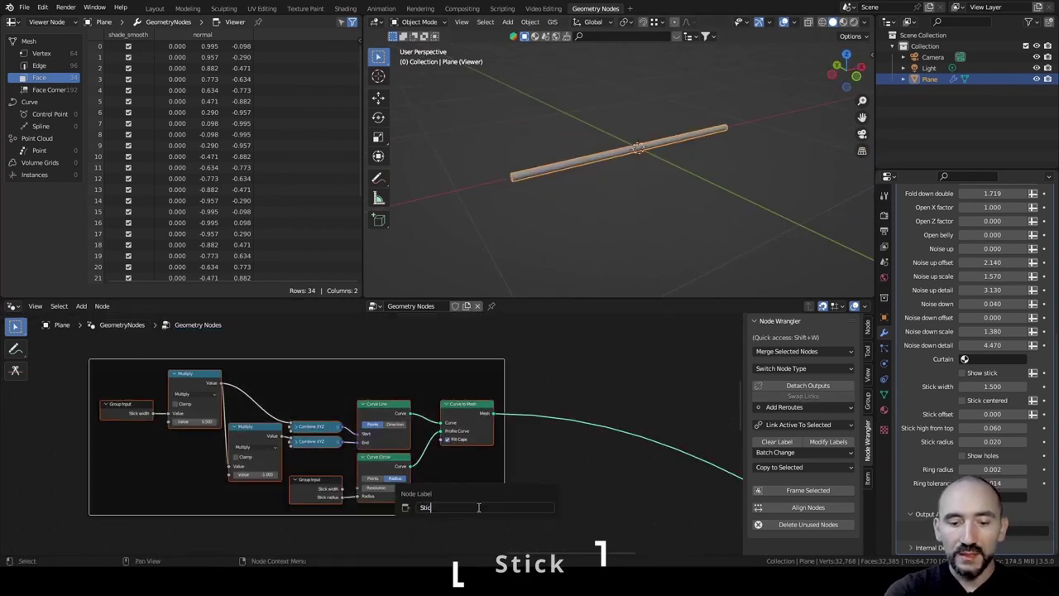
key("Return")
middle_click_drag(579, 388, 399, 437)
key("ctrl+s")
Insert a Join Geometry node on the link after the stick's Curve to Mesh node.
key("F3")
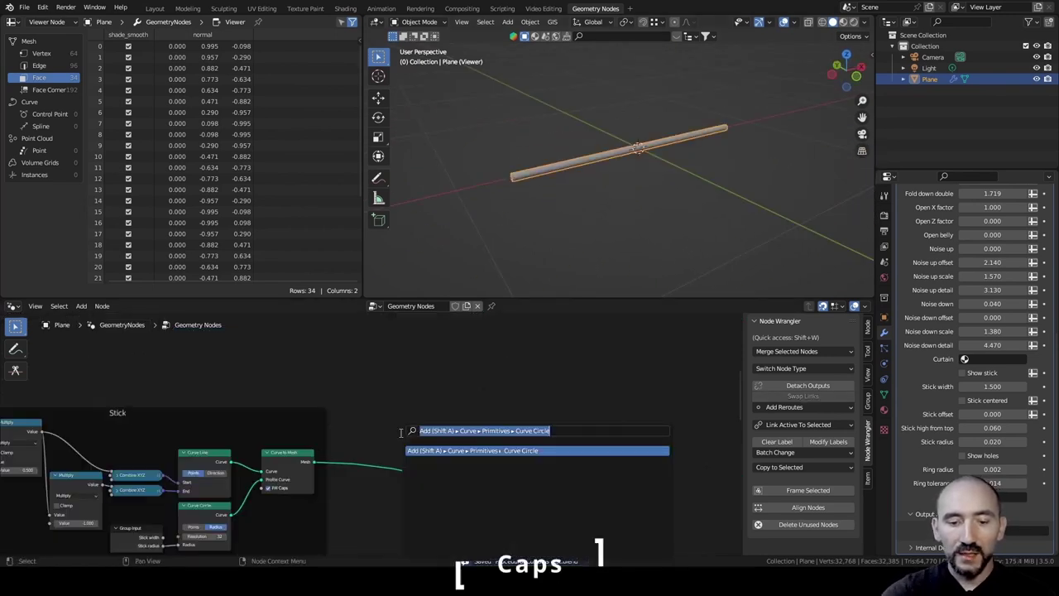
type("join geom")
key("Return")
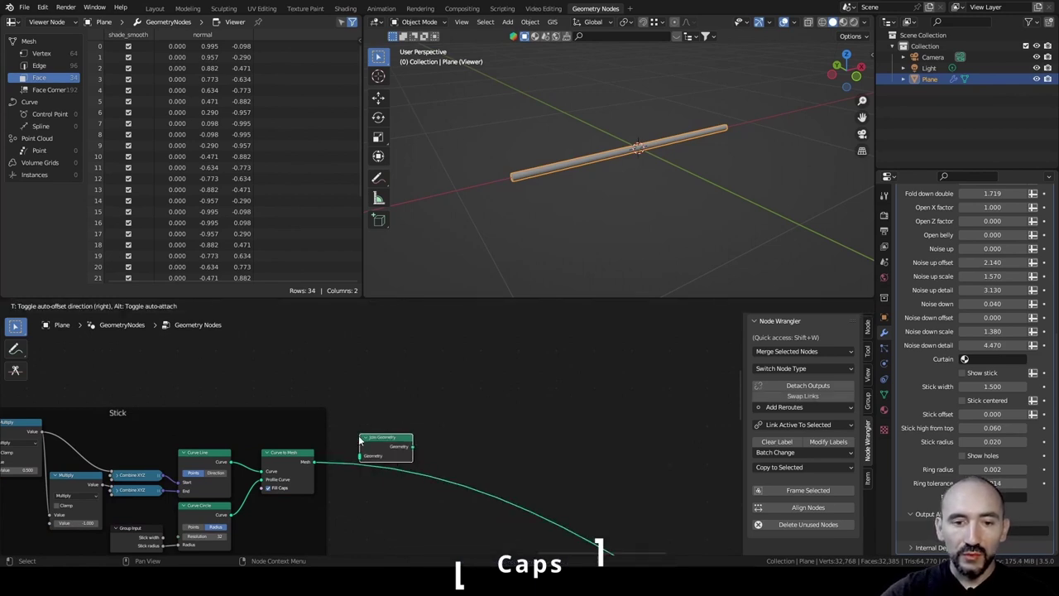
left_click(359, 442)
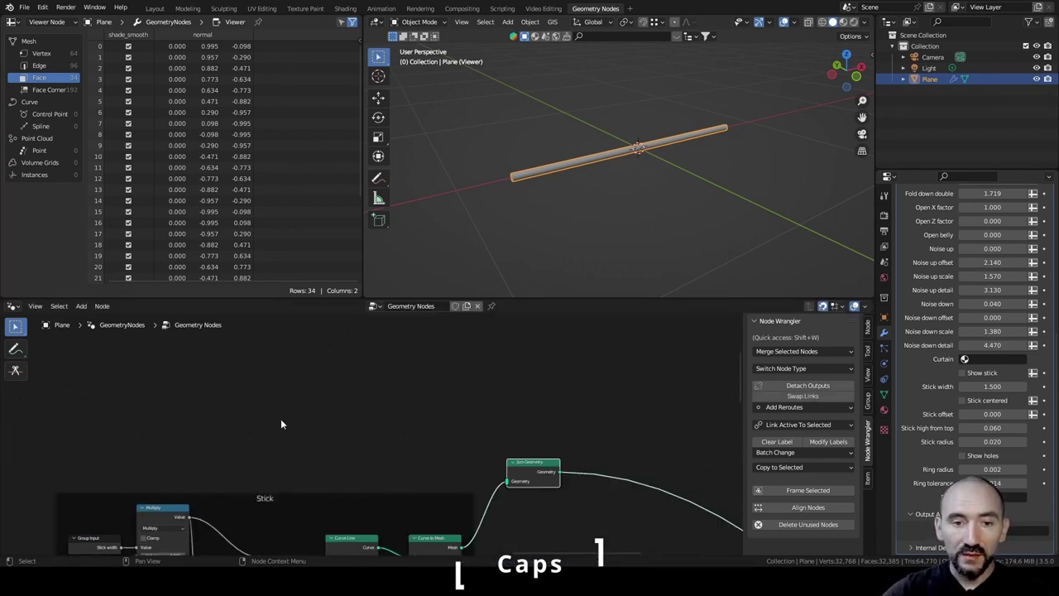
Add an Ico Sphere node in the empty space above the Stick frame.
scroll(347, 426, "up", 2)
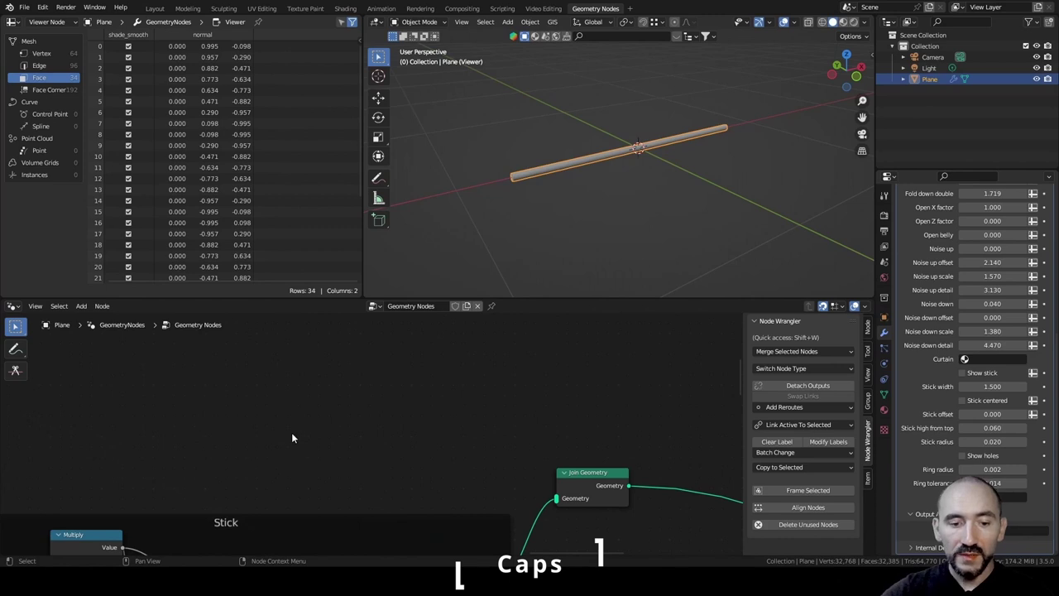
key("F3")
type("Icos")
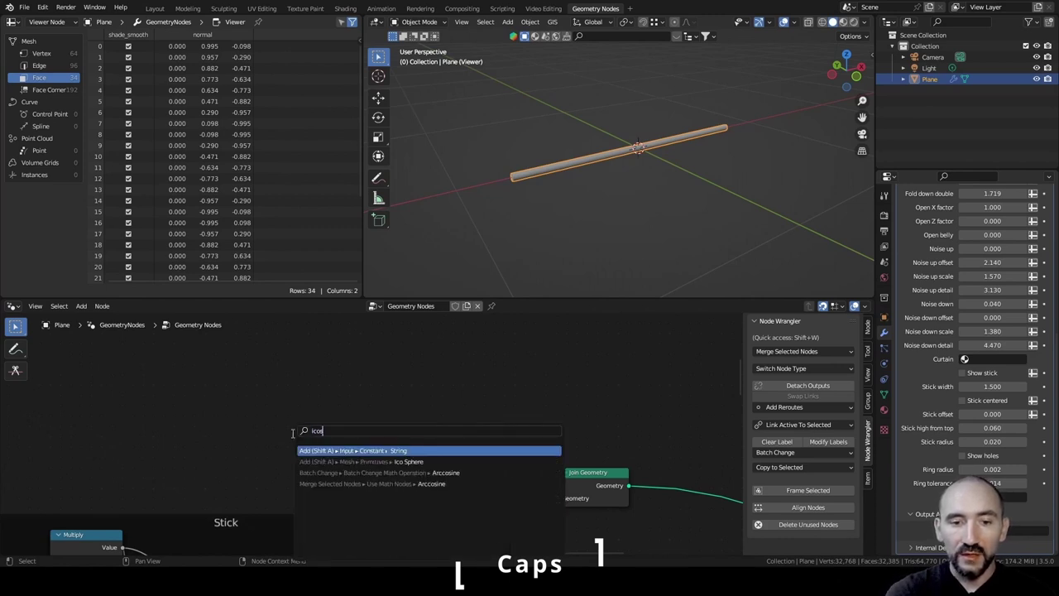
key("Down")
key("Return")
left_click(228, 369)
middle_click_drag(228, 370, 286, 384)
Add an Instance on Points node beside the Ico Sphere and link the sphere's Mesh to its Instance input.
left_click_drag(356, 395, 432, 406)
type("insta")
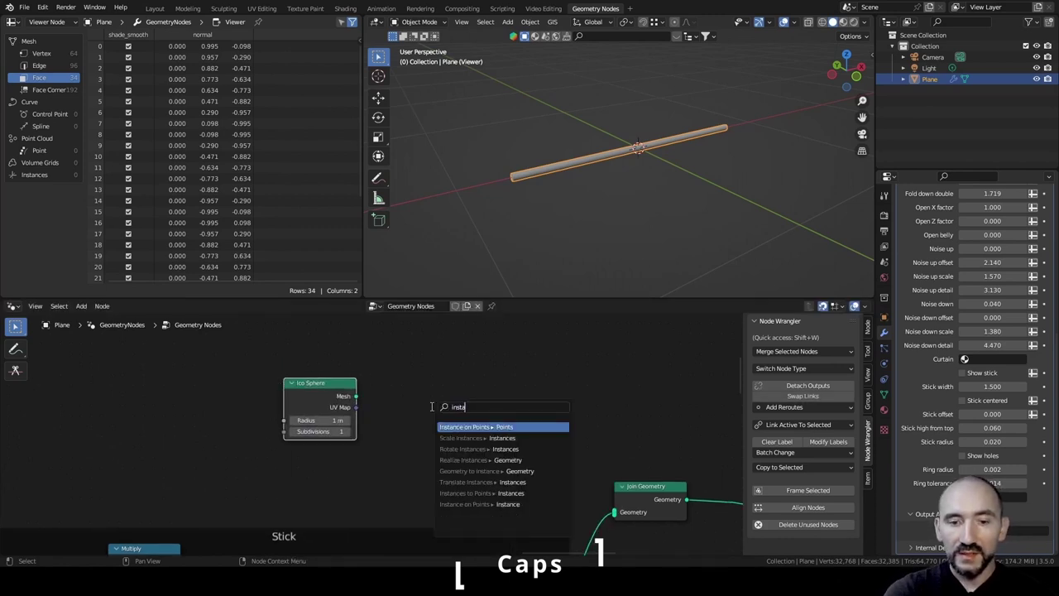
key("Return")
left_click(430, 364)
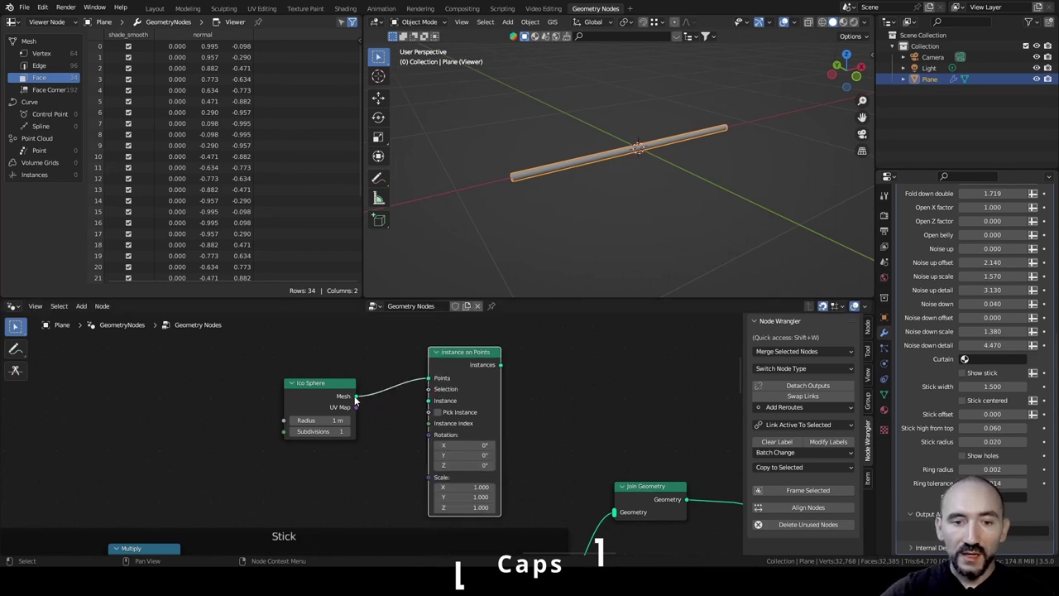
left_click_drag(356, 397, 429, 400)
scroll(405, 379, "down", 2)
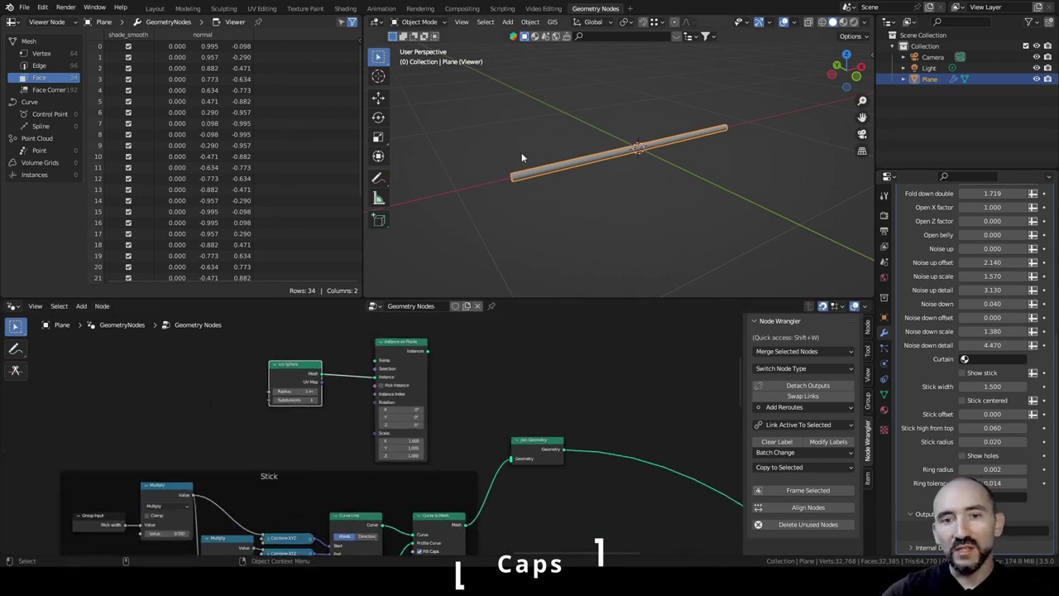
Link the Curve Line's Curve output to the Points input of Instance on Points, and link its Instances to Join Geometry.
middle_click_drag(321, 411, 248, 362)
scroll(278, 389, "up", 2)
scroll(264, 383, "up", 1)
left_click_drag(311, 521, 471, 491)
scroll(692, 159, "down", 3)
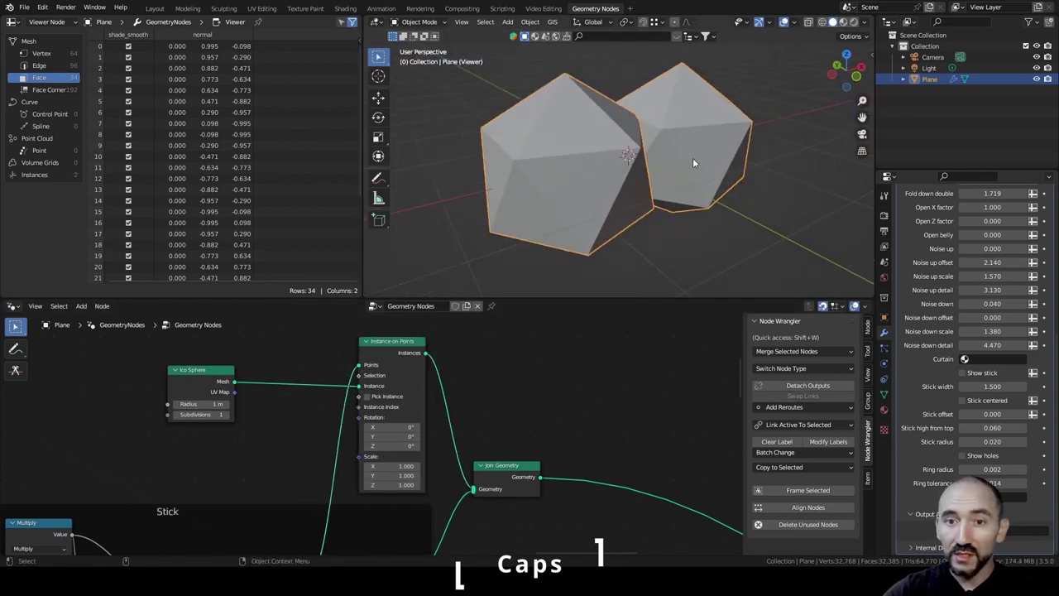
Reposition the Ico Sphere node beside Instance on Points and set its subdivisions to 3.
left_click(196, 373)
left_click_drag(196, 373, 303, 370)
scroll(321, 414, "up", 1)
left_click(324, 414)
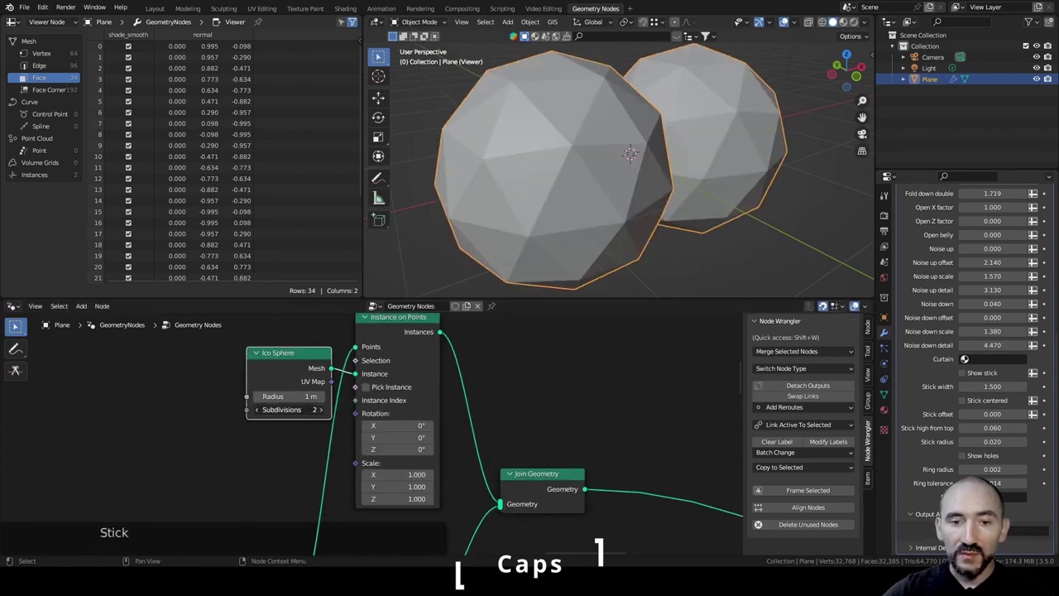
left_click(325, 413)
Add a Group Input node and place it before the Ico Sphere node.
key("shift+a")
type("group inp")
key("Return")
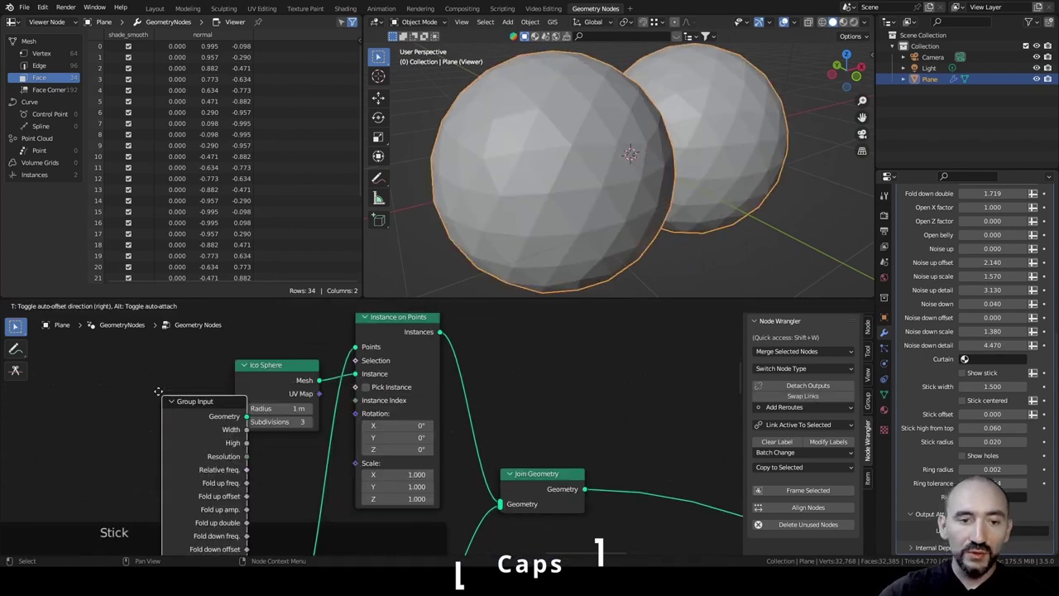
left_click(134, 336)
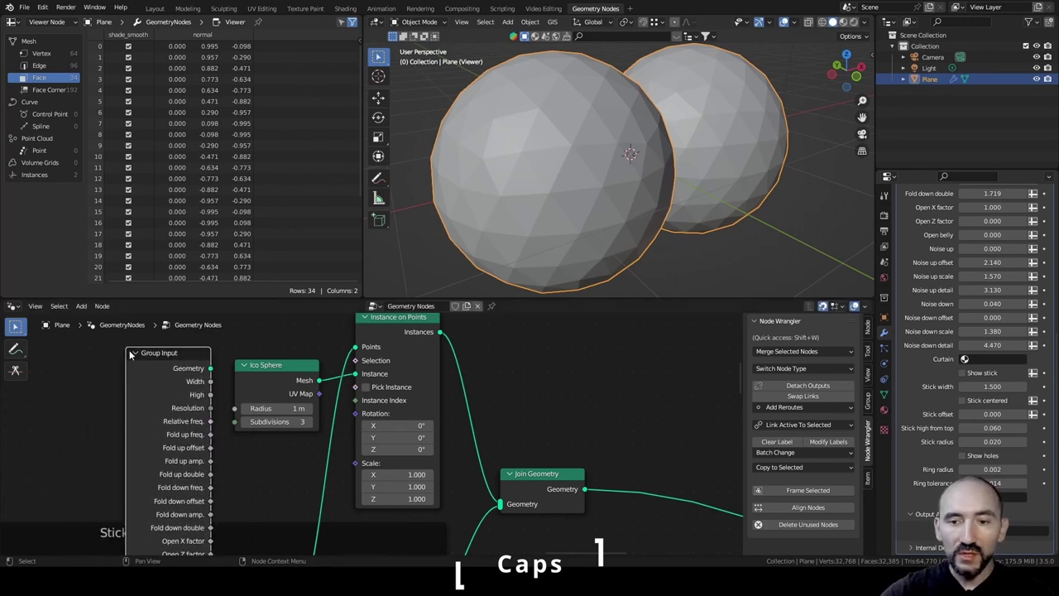
Add a float group input named "Caps radius" below Stick radius, with a minimum of 0.
left_click(867, 400)
left_click(782, 395)
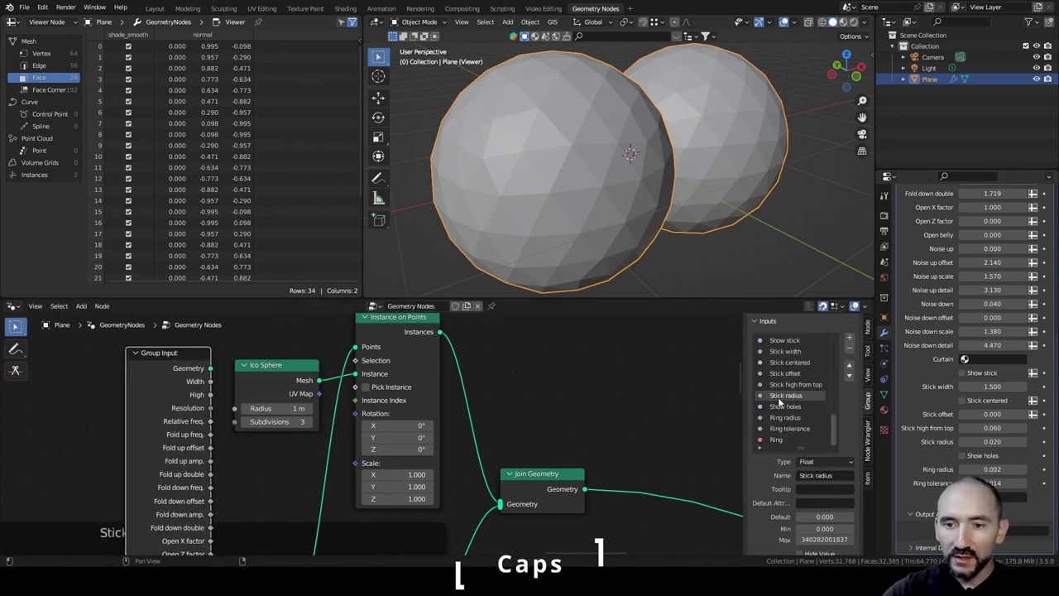
left_click(851, 340)
left_click(814, 476)
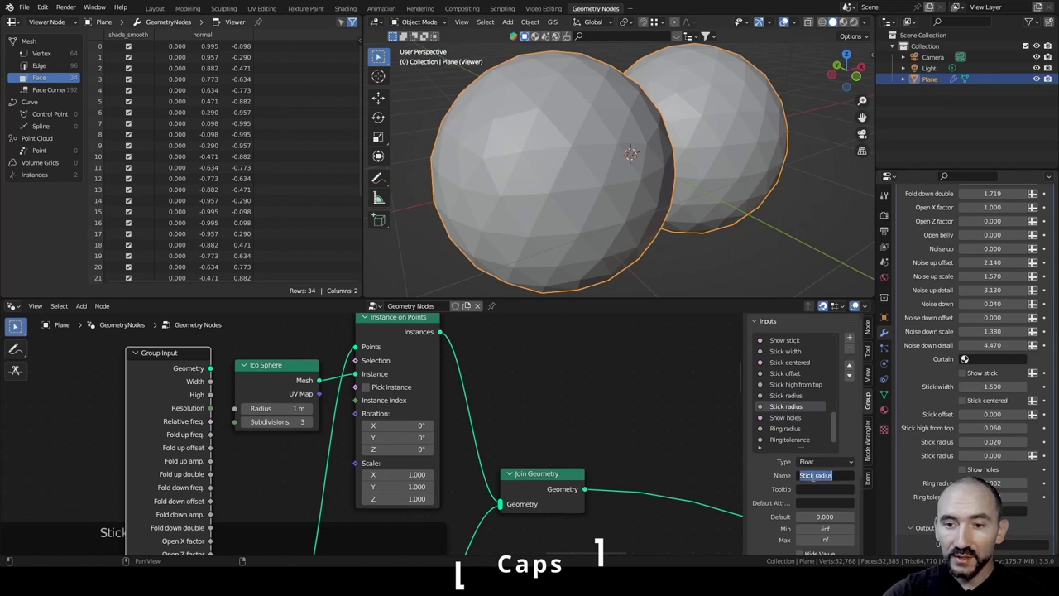
left_click_drag(814, 476, 742, 474)
key("BackSpace")
type("Caps")
key("Return")
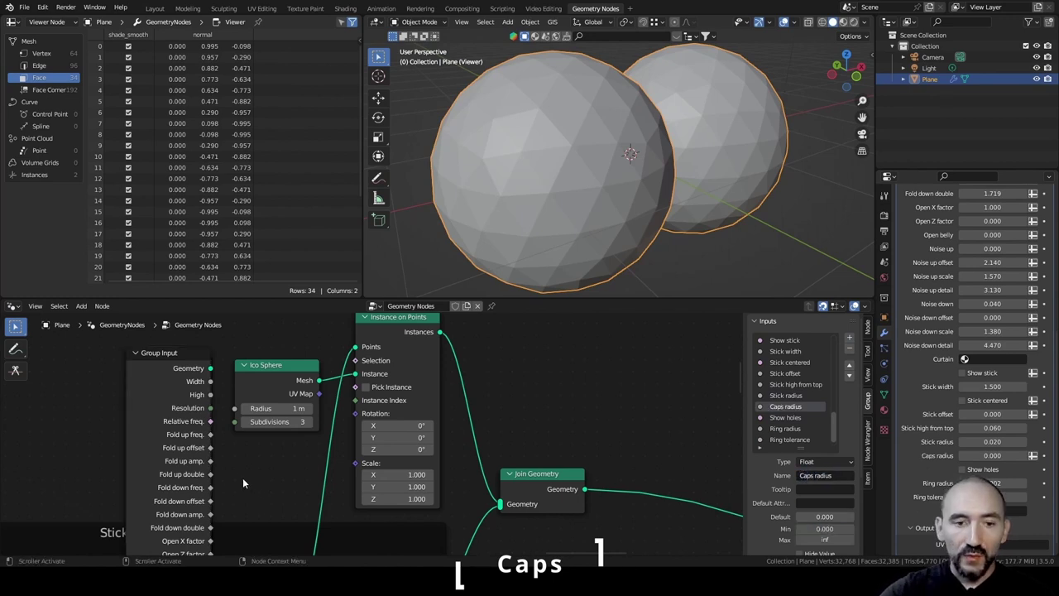
Connect Caps radius to the Ico Sphere's Radius, then hide the Group Input's unused sockets and place it beside the sphere node.
right_click_drag(220, 456, 293, 395, "alt+shift")
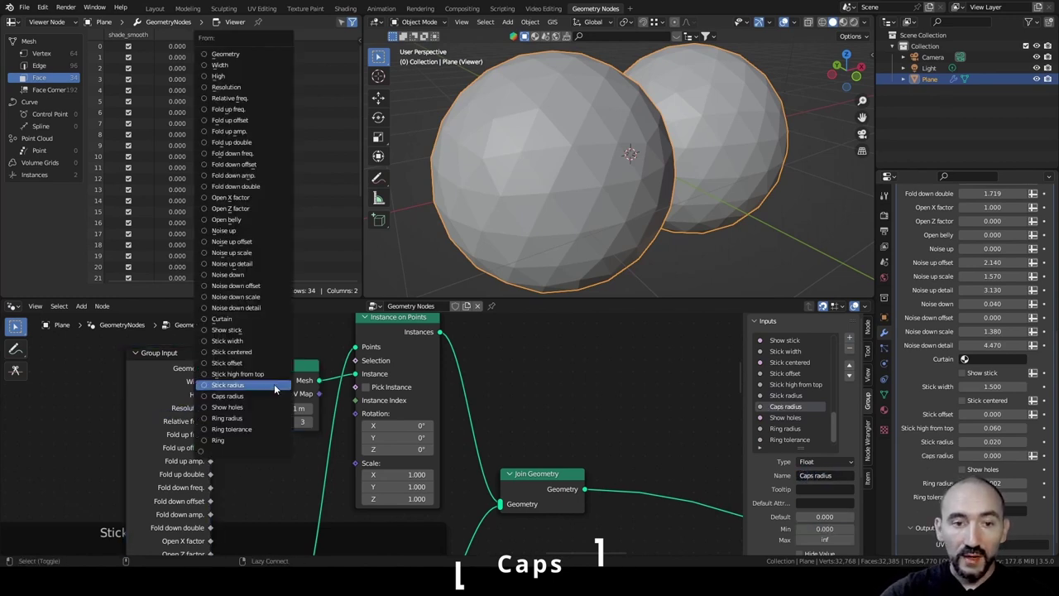
left_click(244, 395)
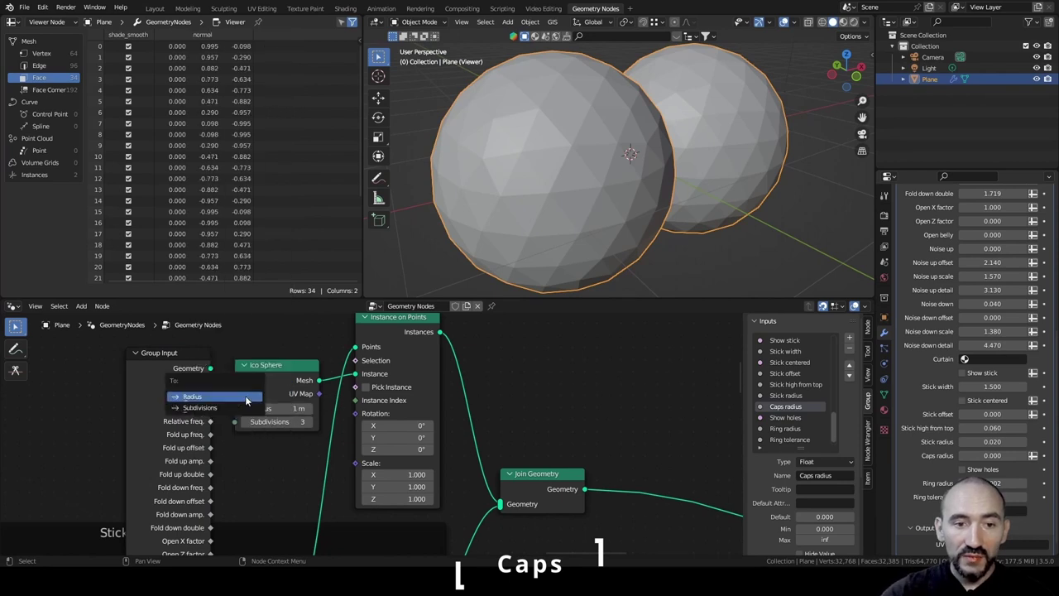
left_click(224, 397)
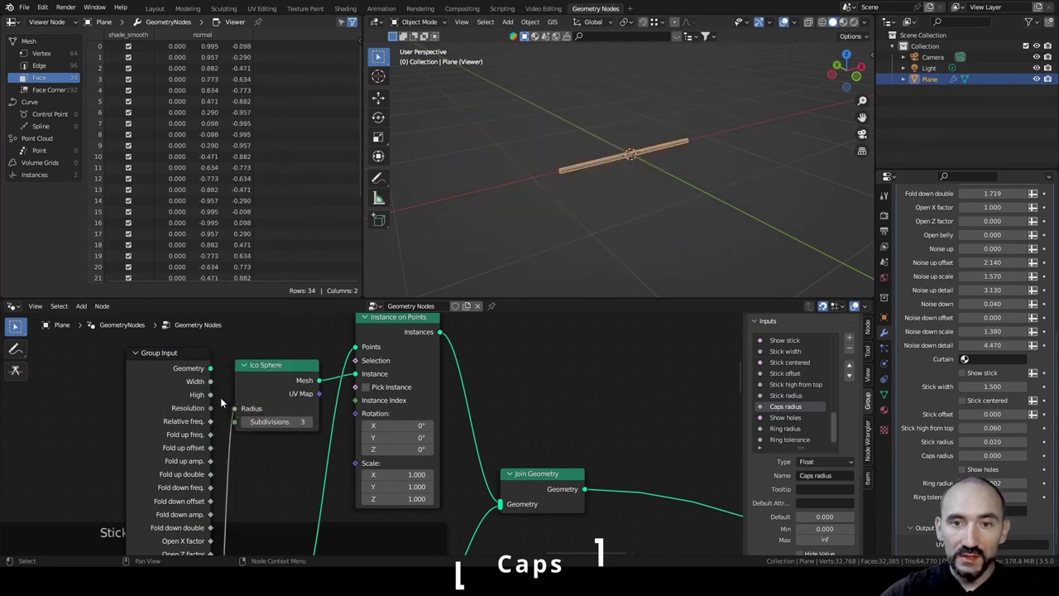
left_click(160, 363)
key("ctrl+h")
left_click_drag(161, 363, 171, 413)
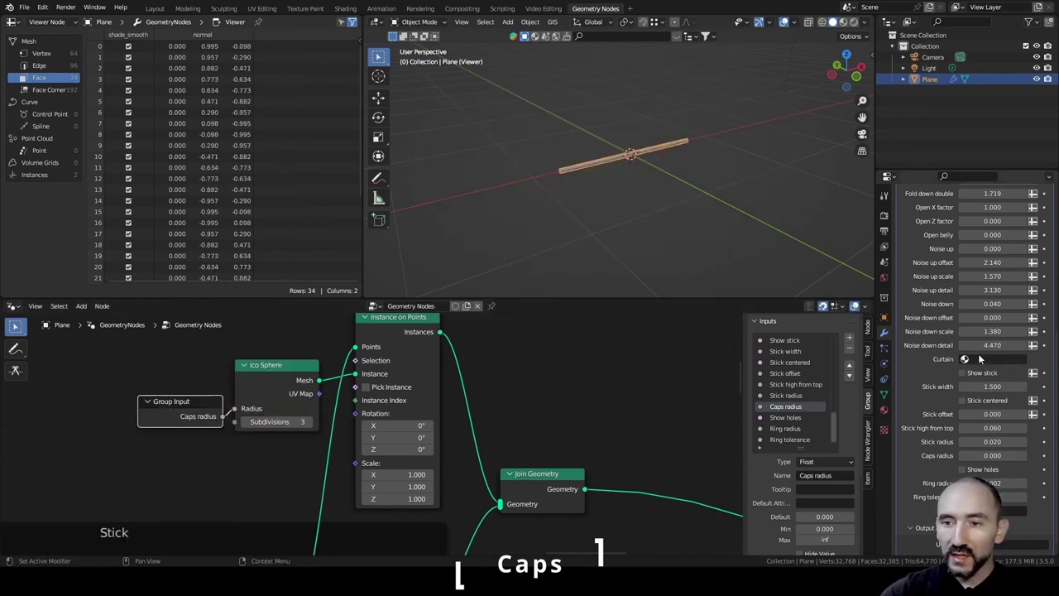
Try a Caps radius of 0.025 in the modifier, then set it to 0.03.
scroll(978, 424, "up", 1)
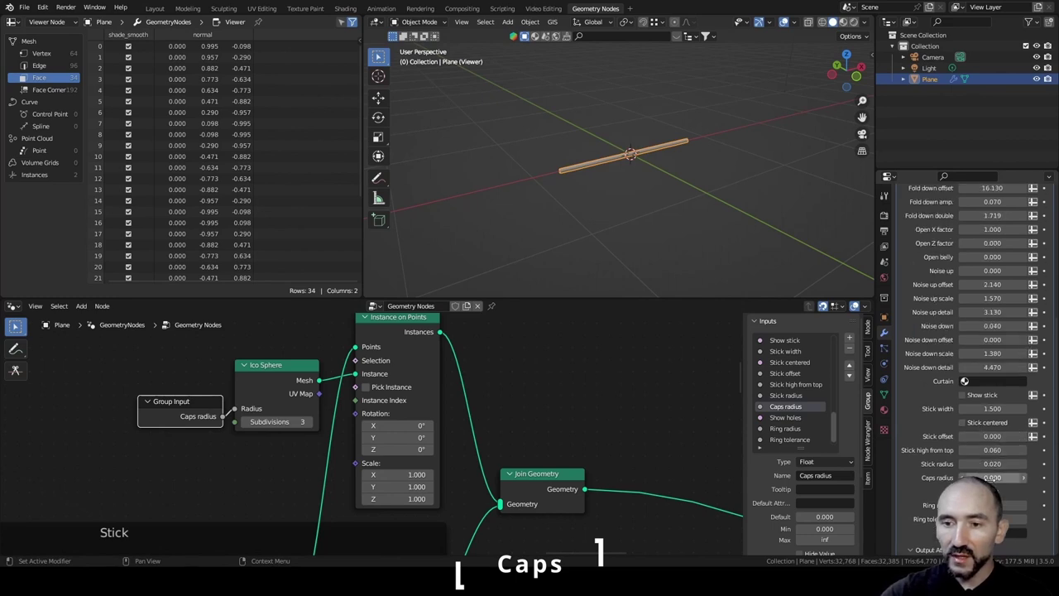
left_click(990, 477)
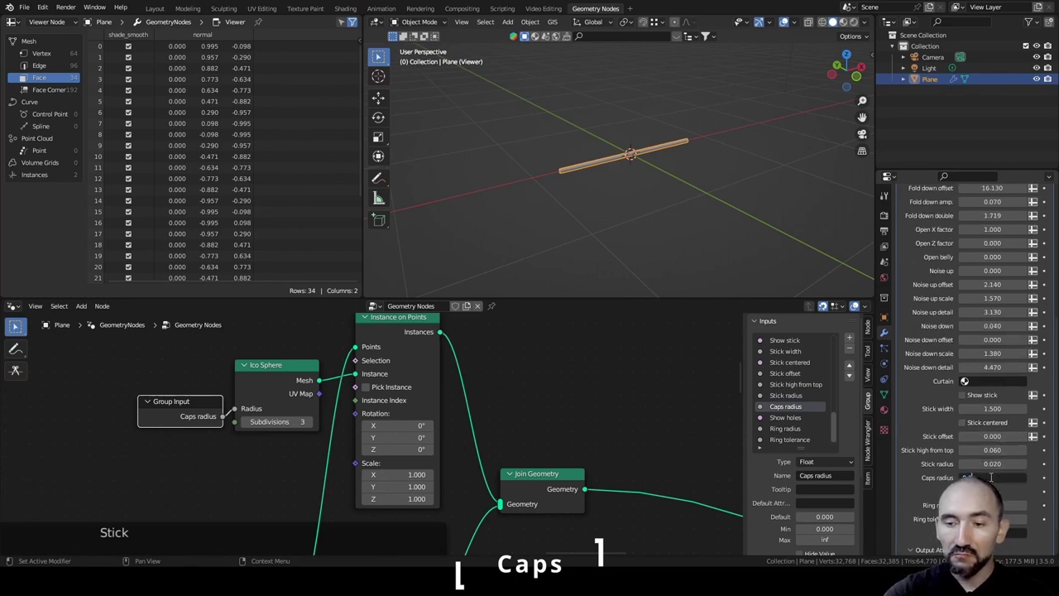
type("0.025")
key("Return")
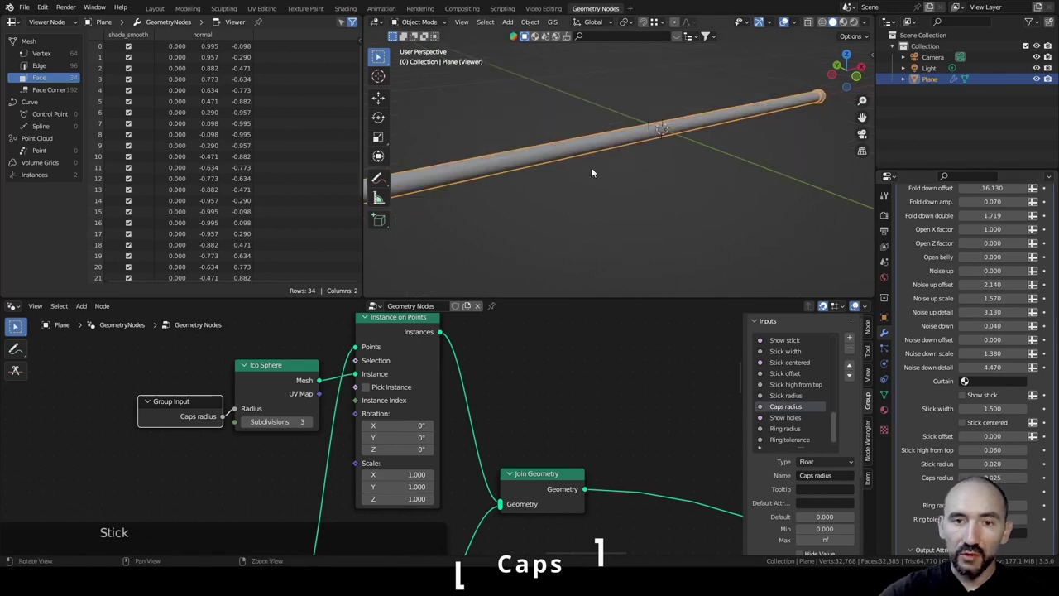
middle_click_drag(732, 146, 832, 135, "shift")
left_click(1005, 477)
type("0.03")
key("Return")
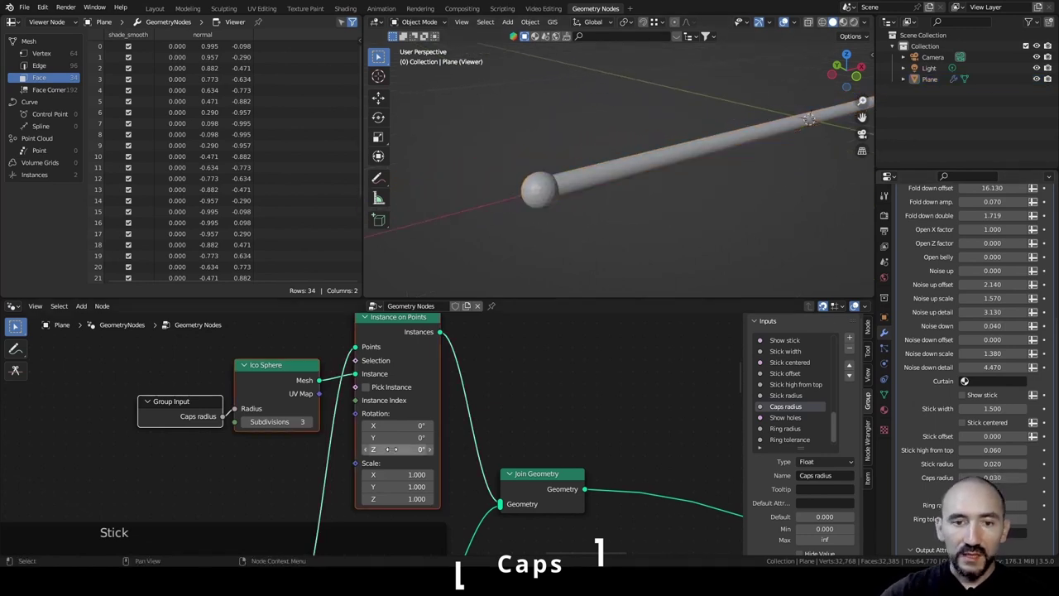
Frame the Group Input, Ico Sphere and Instance on Points nodes together and label the frame "Caps".
key("ctrl+j")
key("F2")
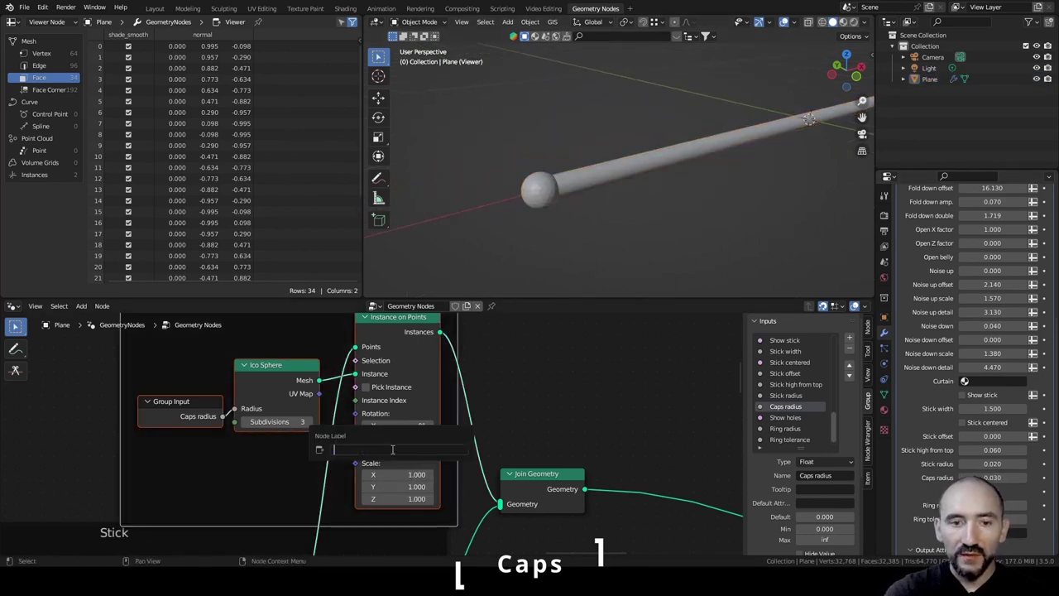
key("Return")
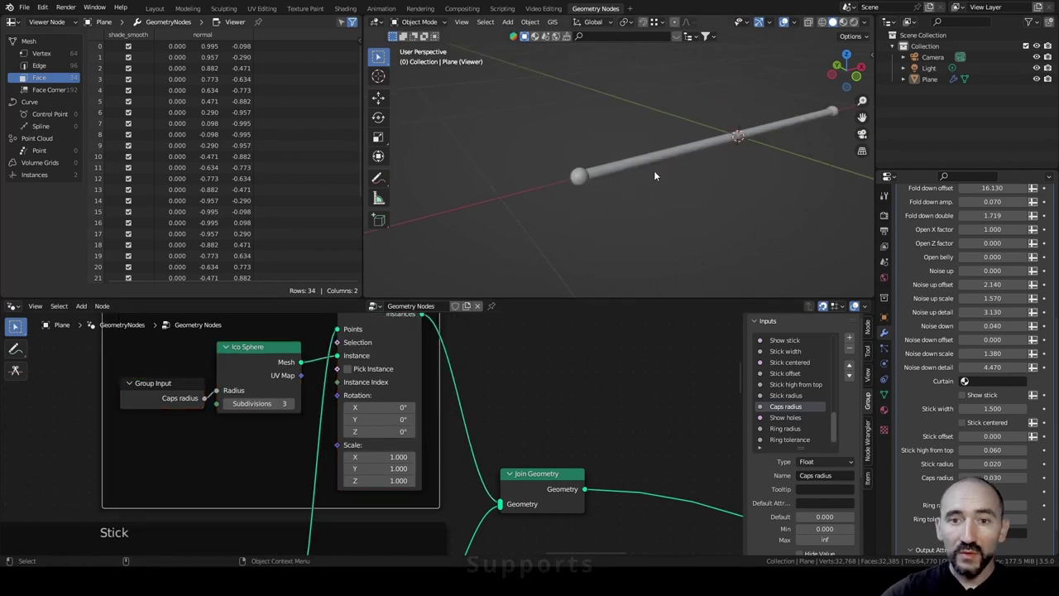
Add a float group input named "Support radius" directly below Caps radius.
middle_click_drag(653, 170, 566, 212, "shift")
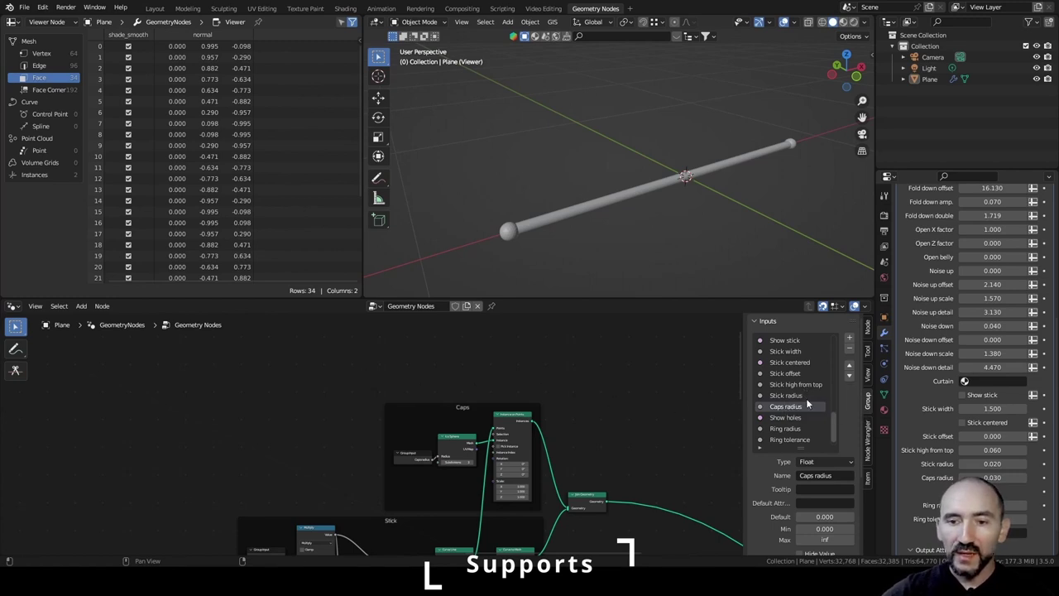
scroll(807, 403, "down", 1)
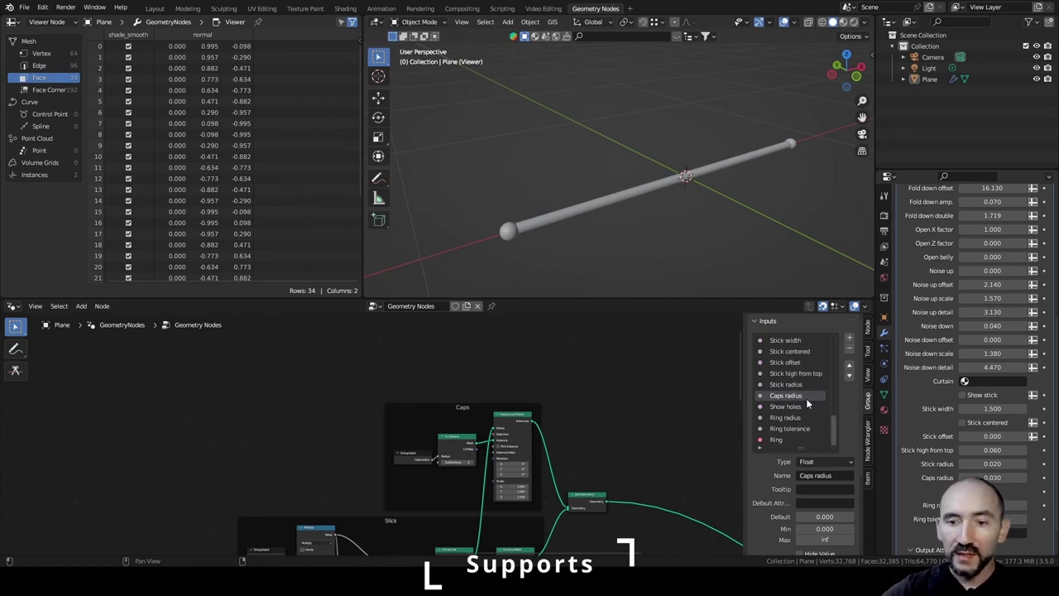
left_click(851, 340)
double_click(815, 476)
left_click_drag(815, 475, 749, 467)
type("Support")
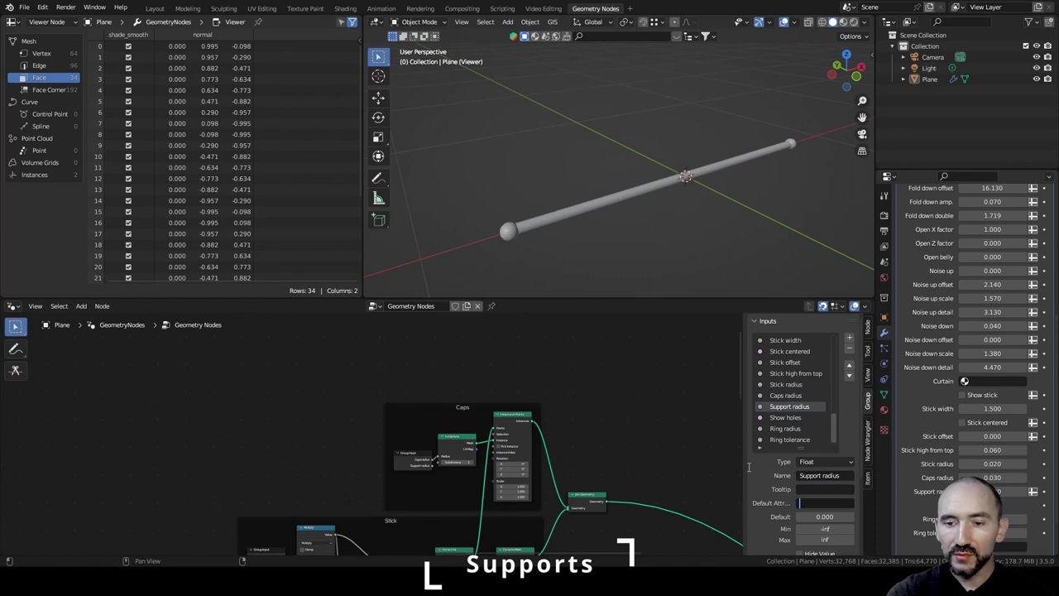
key("Tab")
key("Return")
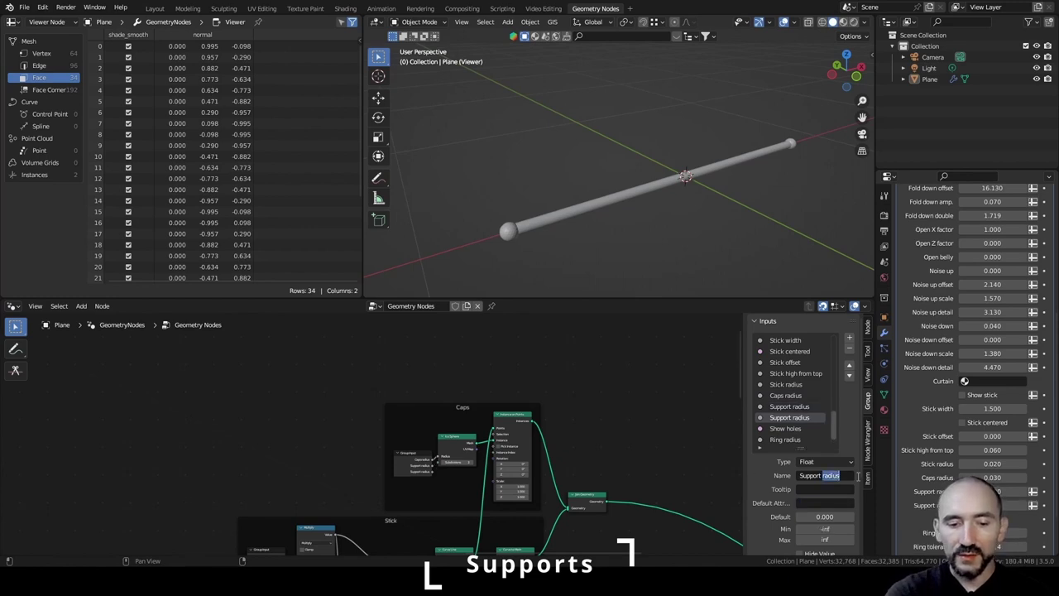
Create the float group inputs "Support depth" and "Support distance" below Support radius, each with a minimum of 0.
type("depth")
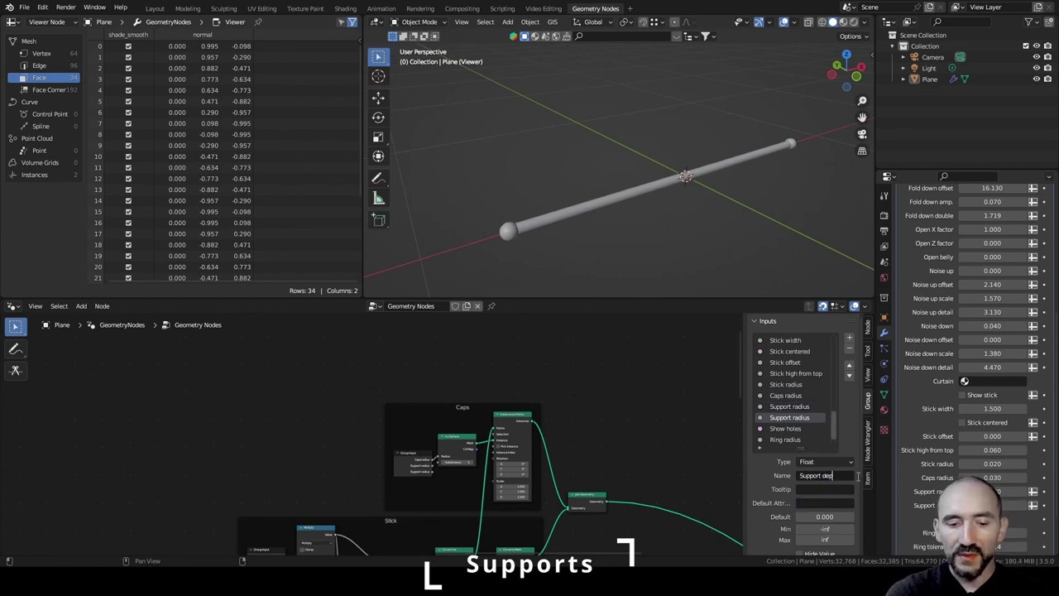
key("Return")
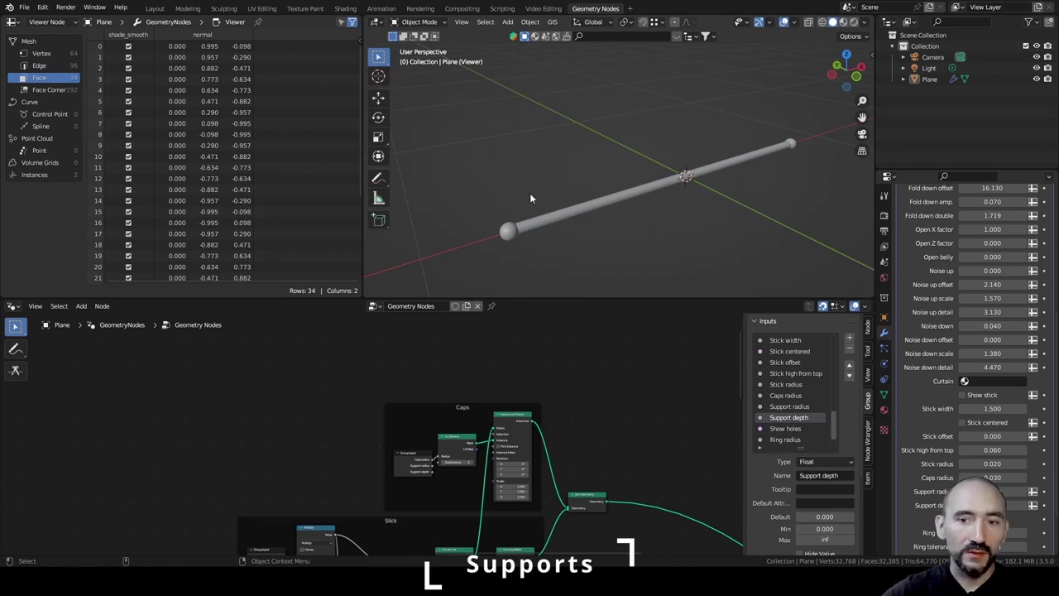
left_click(849, 338)
double_click(857, 475)
type("distance")
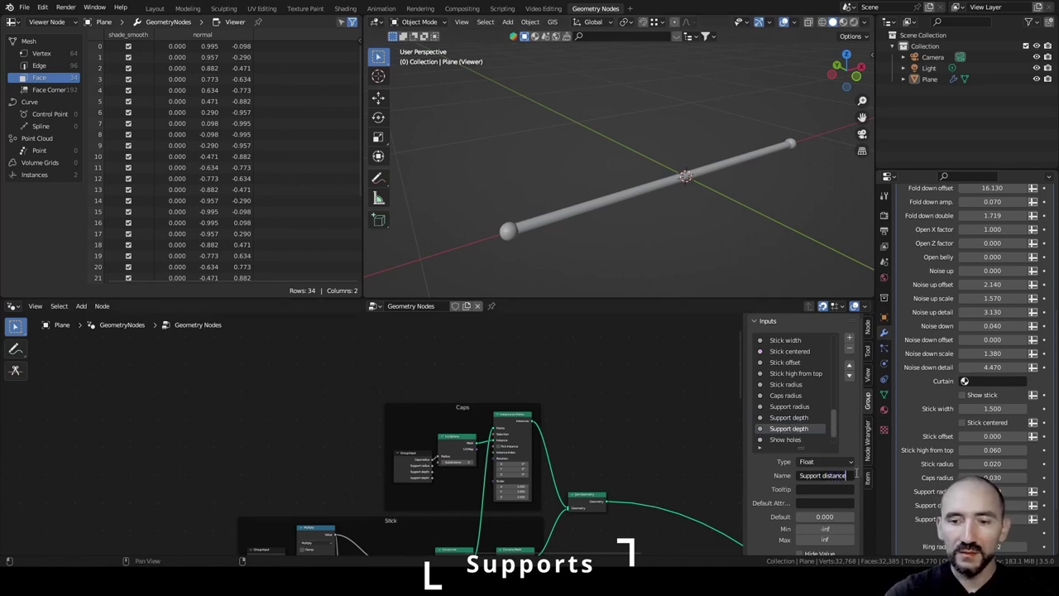
key("Tab")
type("0")
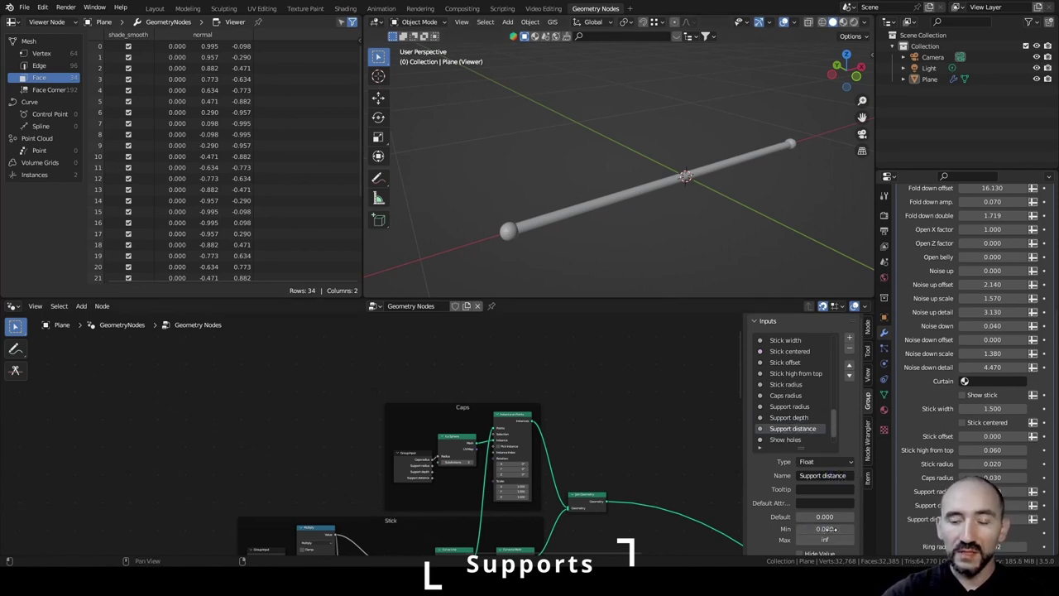
key("Return")
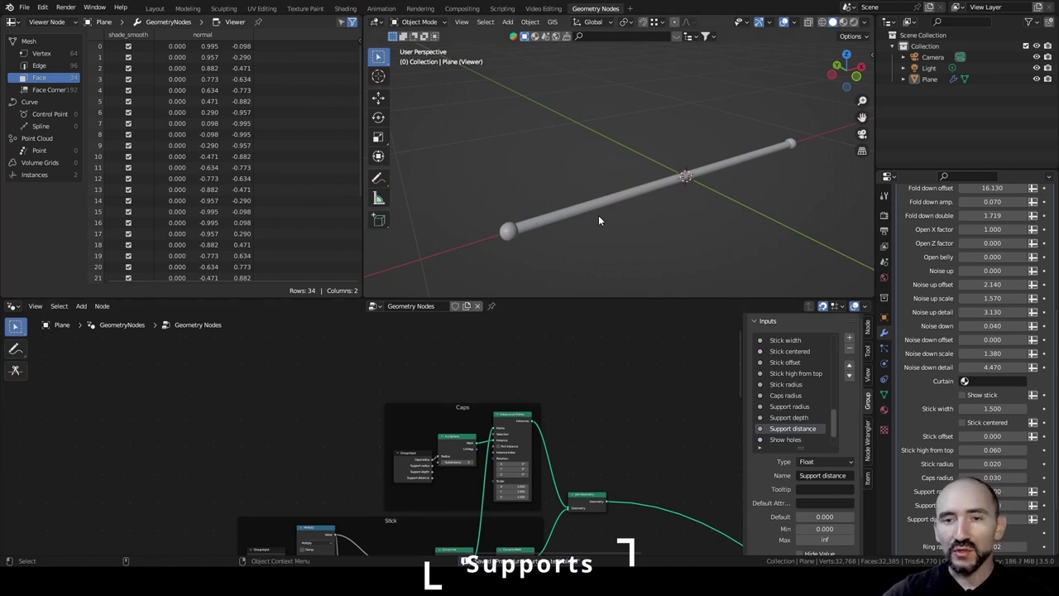
left_click(685, 181)
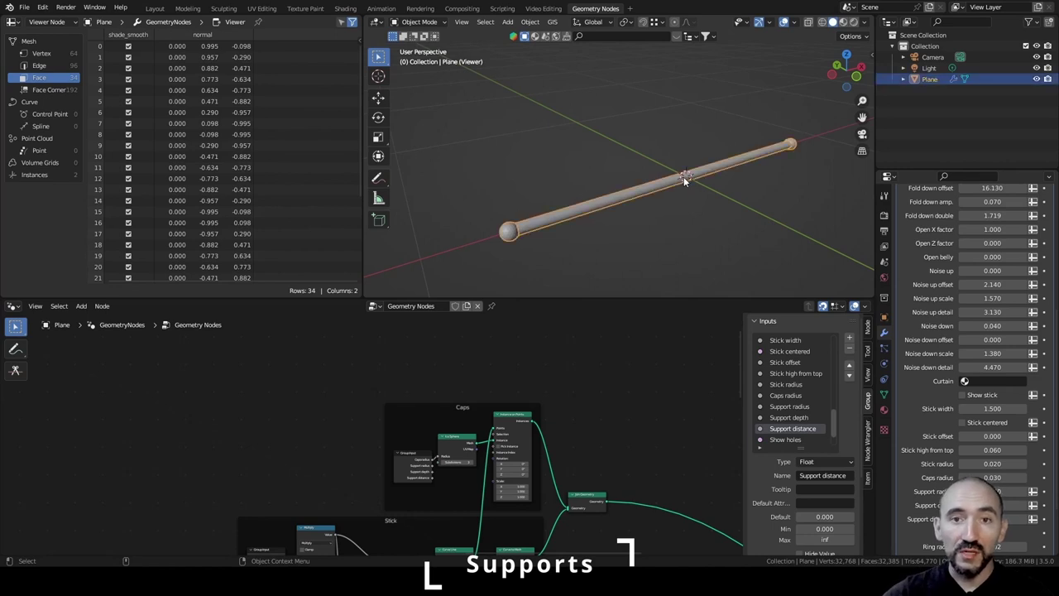
left_click(525, 199)
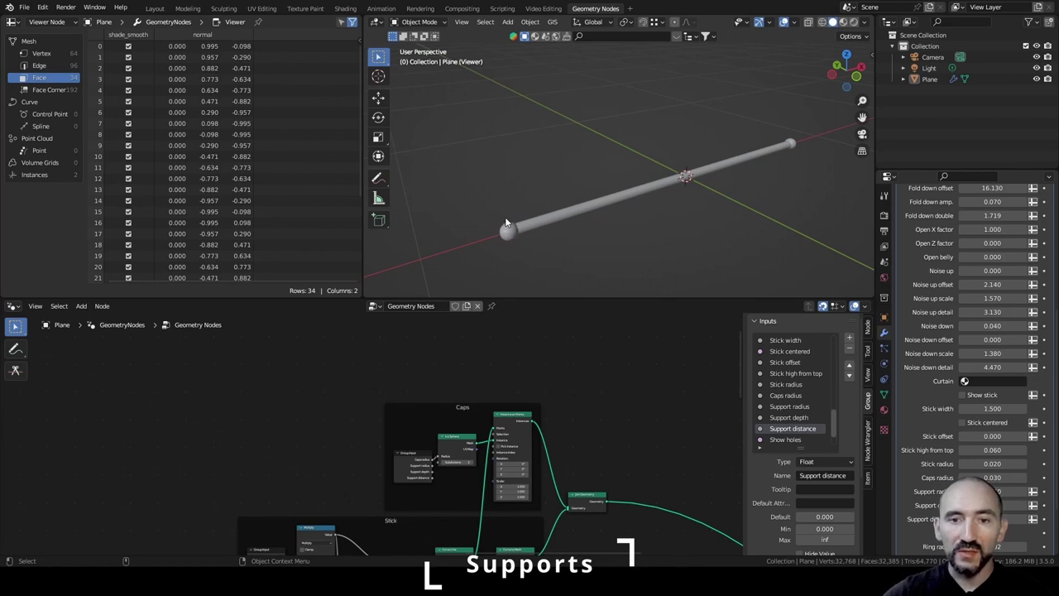
left_click(542, 217)
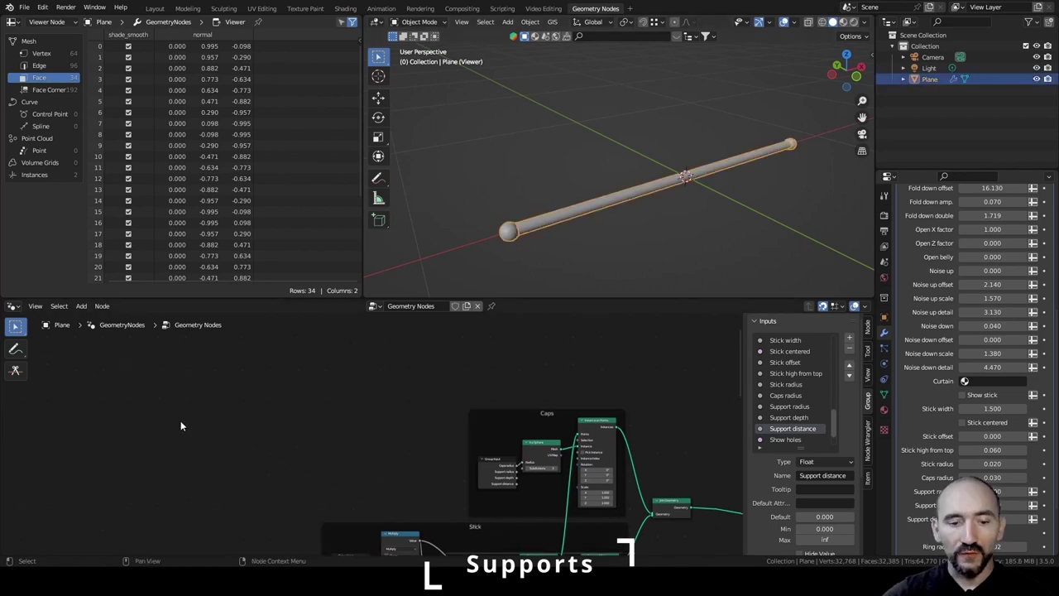
Add a Cylinder node and a Group Input node in the empty area beside the Caps frame.
key("F3")
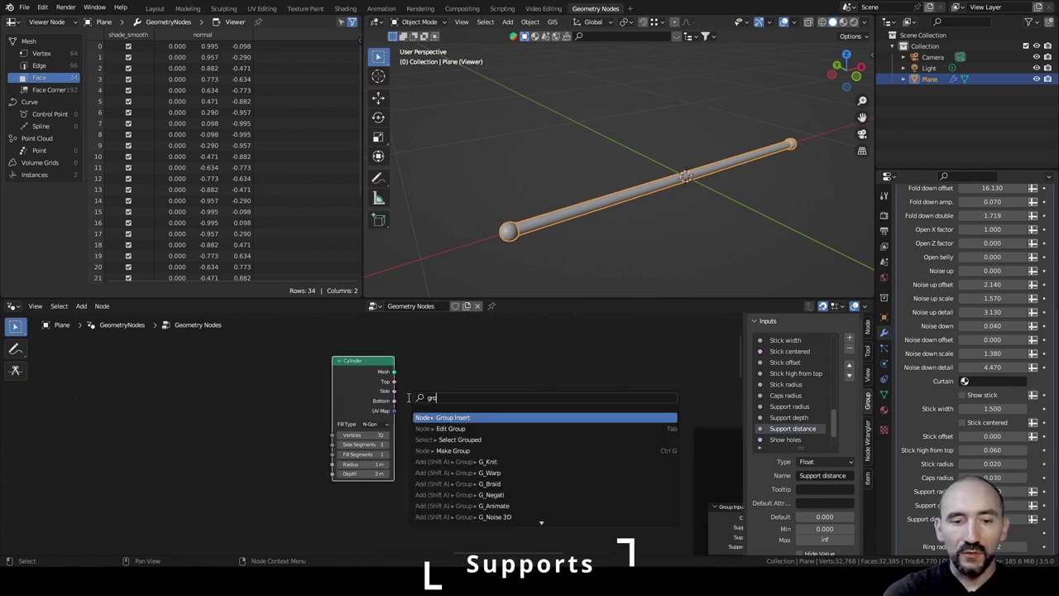
type("oup inp")
key("Return")
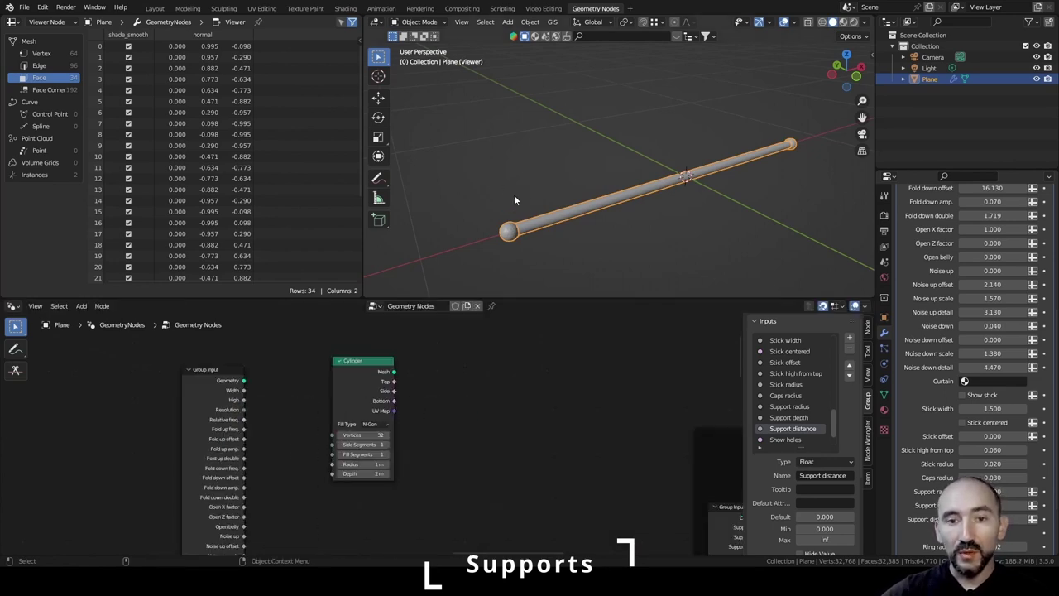
scroll(534, 223, "up", 4)
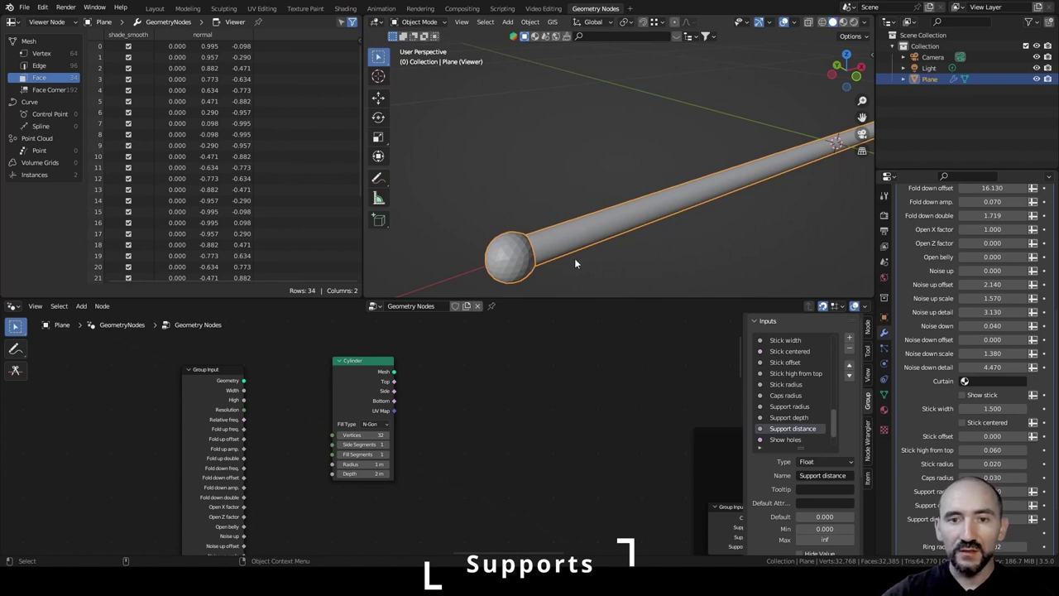
left_click(619, 257)
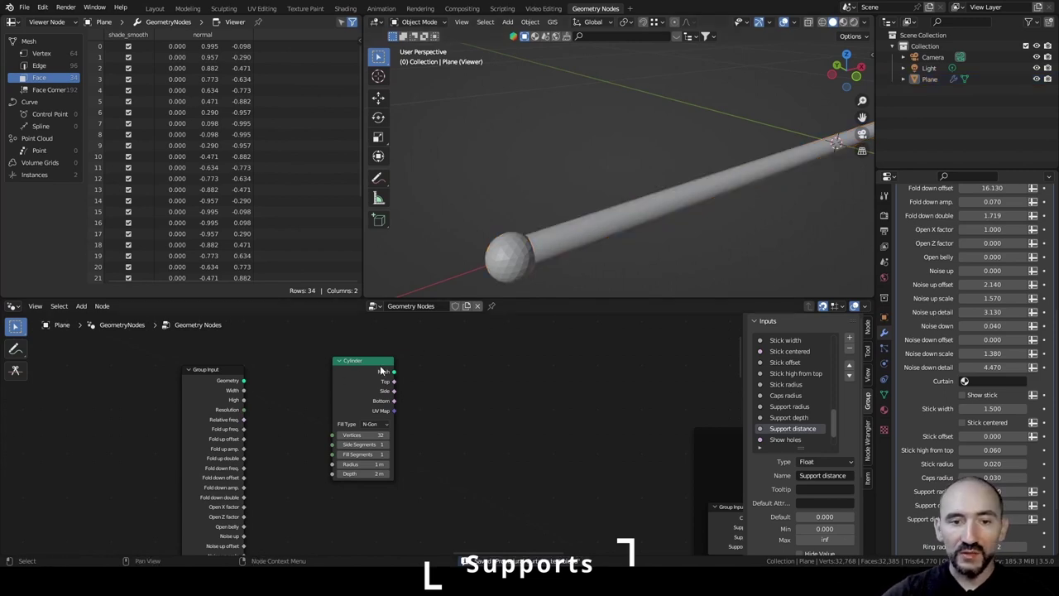
Connect the Group Input's Support radius to the Cylinder's Radius, hide the unused sockets and place the input node beside the Cylinder.
left_click_drag(351, 363, 325, 371)
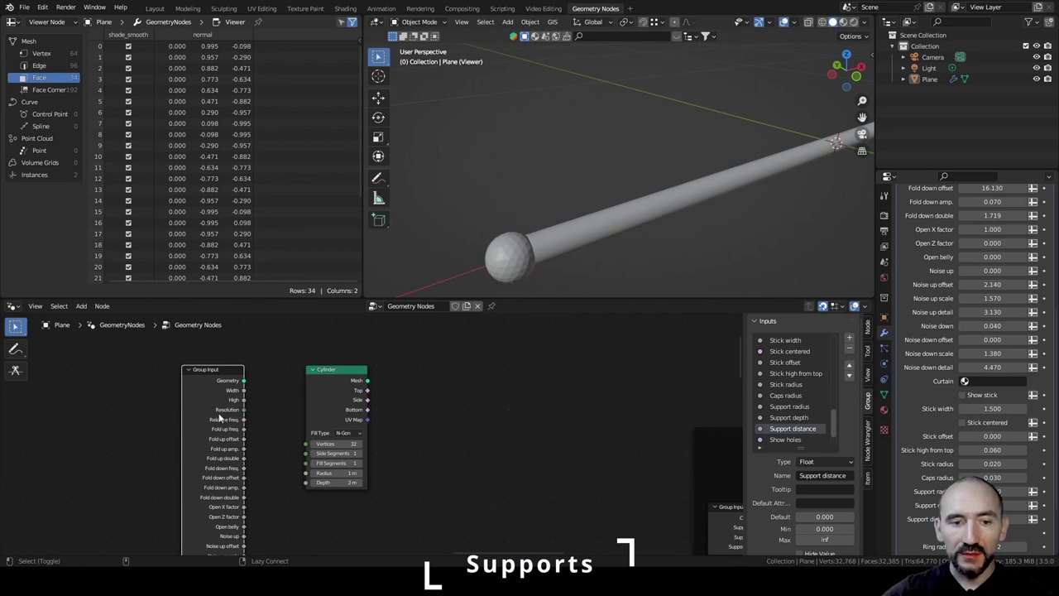
right_click_drag(219, 418, 339, 399, "alt+shift")
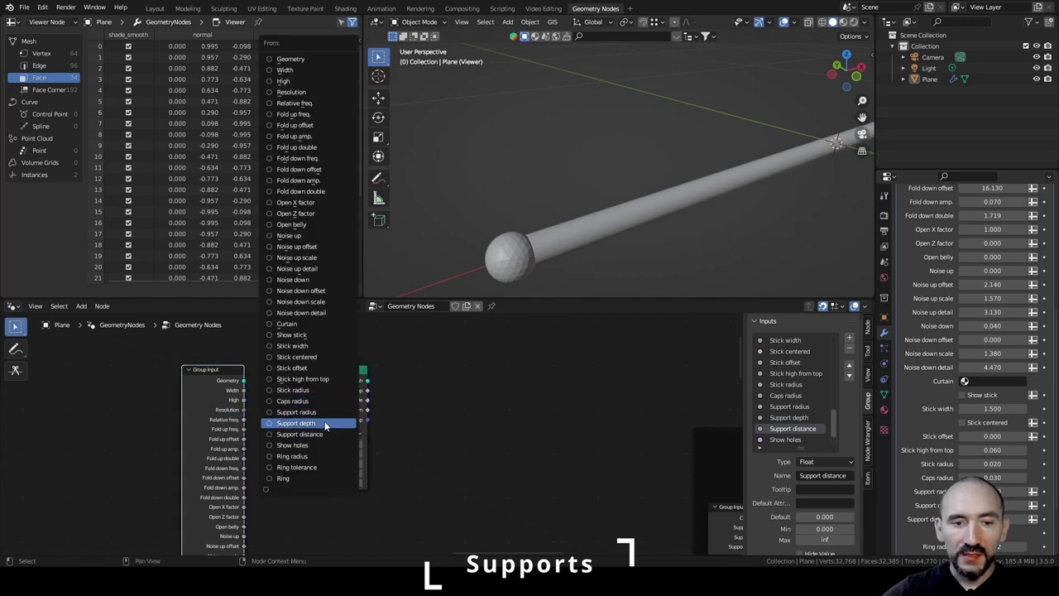
left_click(324, 411)
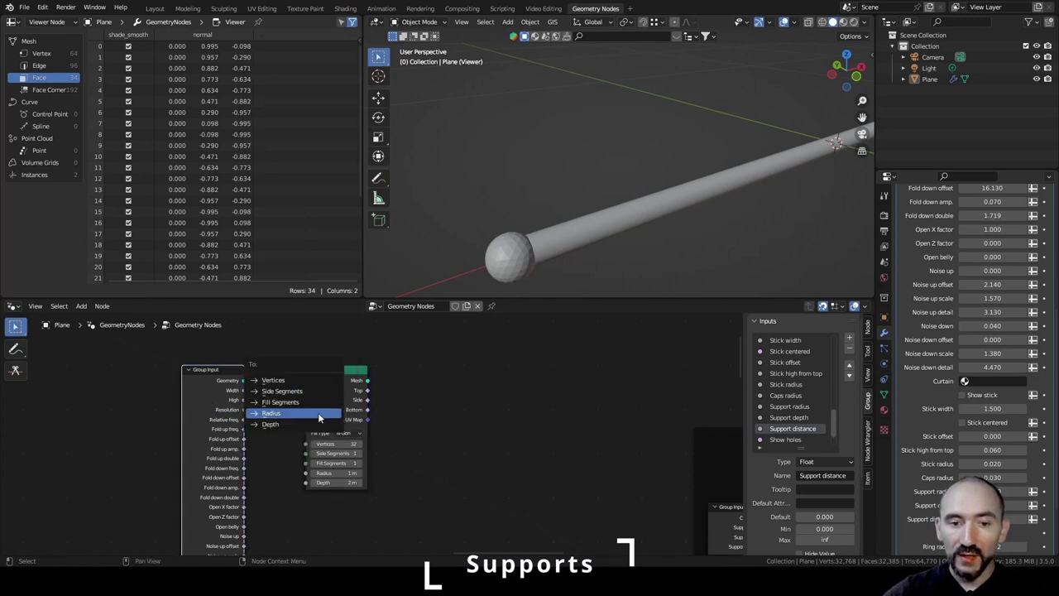
left_click(318, 414)
key("ctrl+h")
left_click_drag(212, 370, 230, 503)
Set the Cylinder node's own depth to 0.005 m.
left_click(335, 481)
type("0")
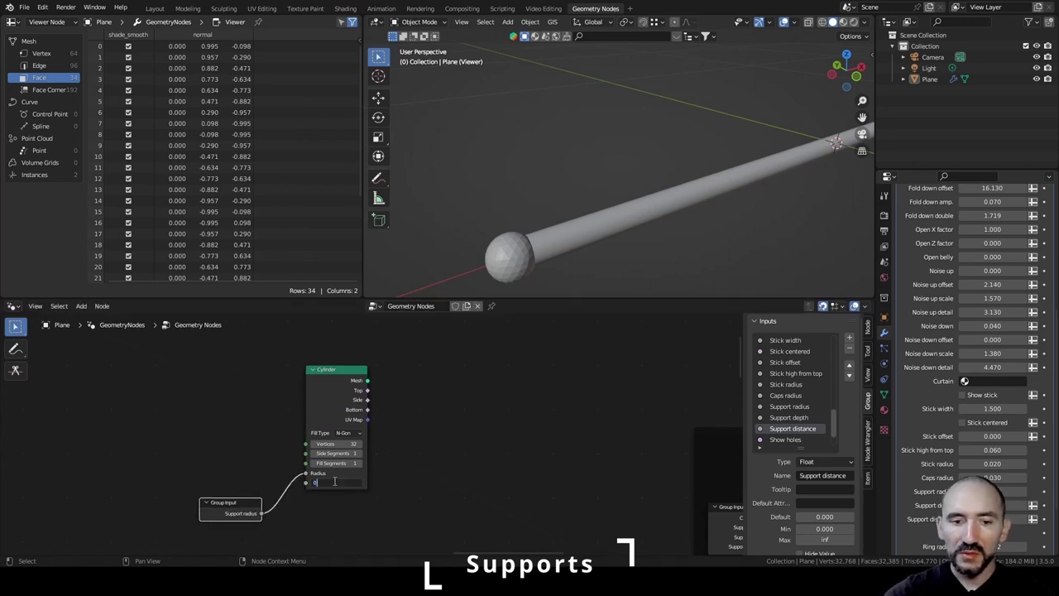
type(".005")
key("Return")
Add a Value node set to 0.005 beside the Cylinder and connect it to the Cylinder's Depth.
scroll(333, 480, "up", 2)
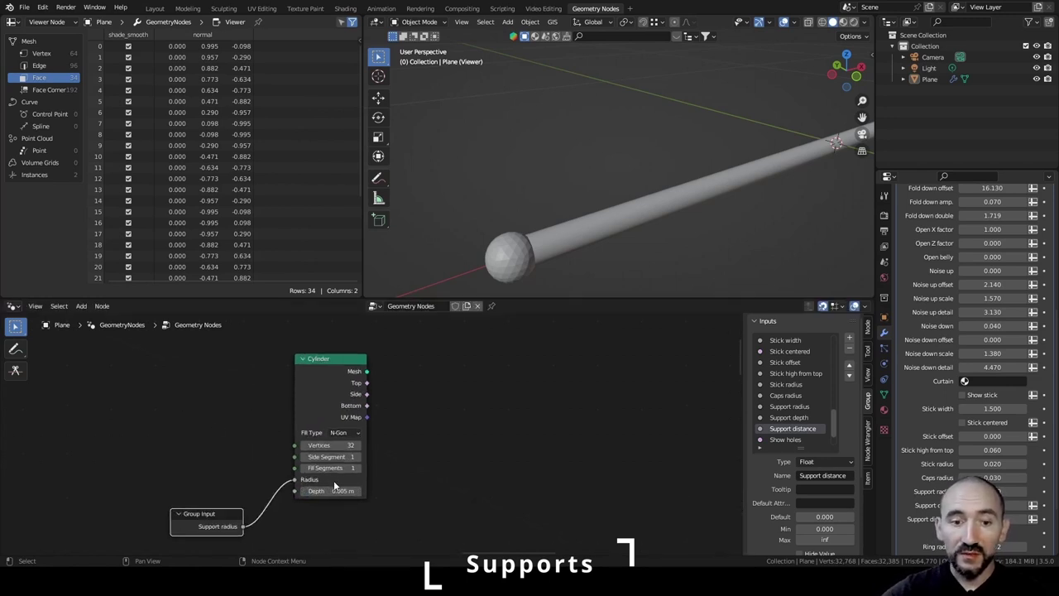
key("F3")
type("value")
key("Return")
left_click(172, 441)
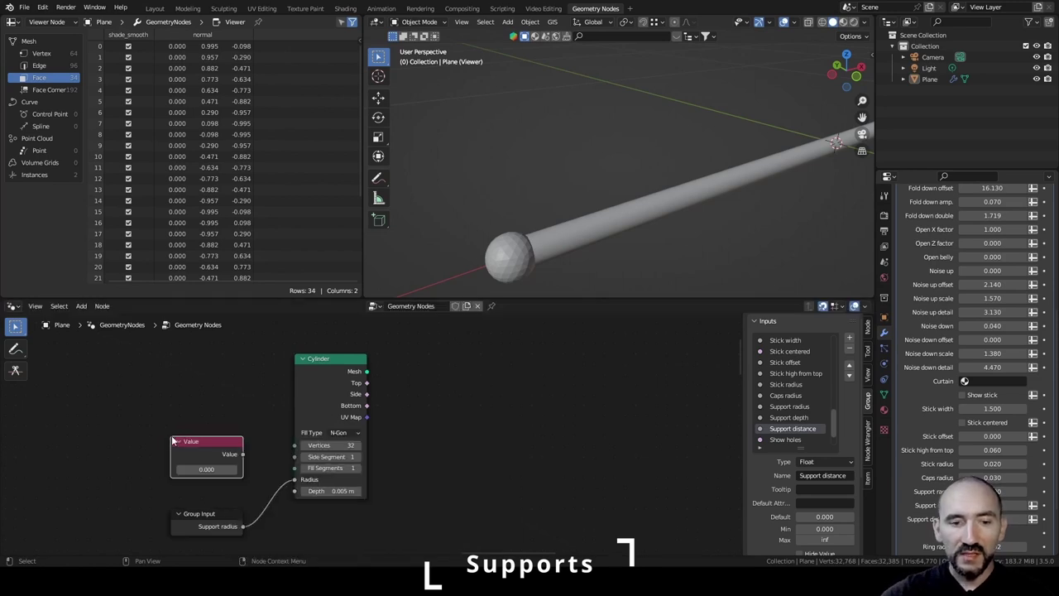
left_click_drag(242, 454, 295, 491)
double_click(206, 469)
type("0.005")
key("Return")
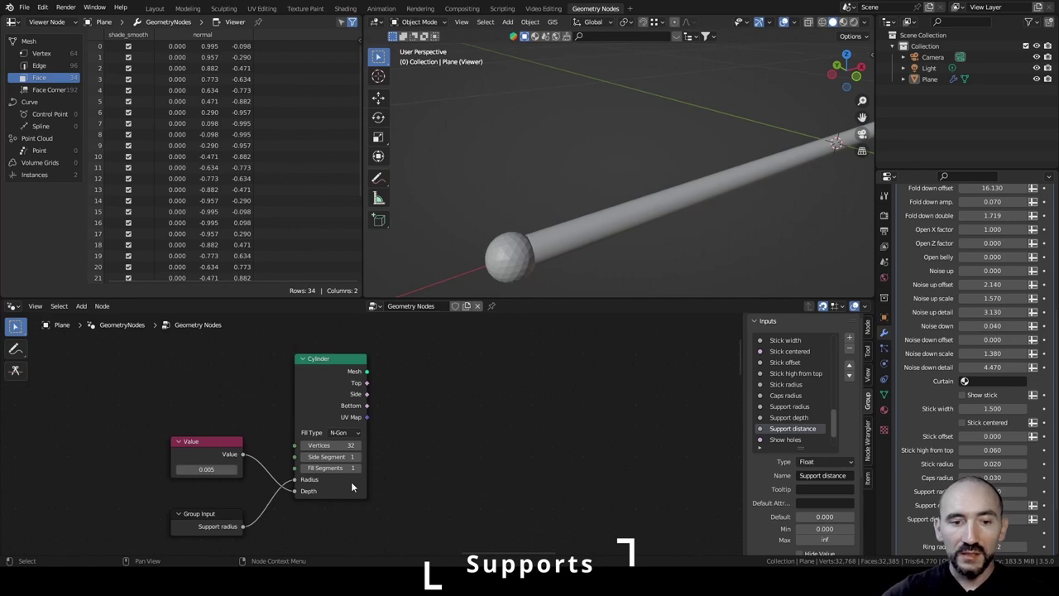
middle_click_drag(354, 485, 216, 468)
left_click(64, 425)
left_click_drag(64, 426, 84, 425)
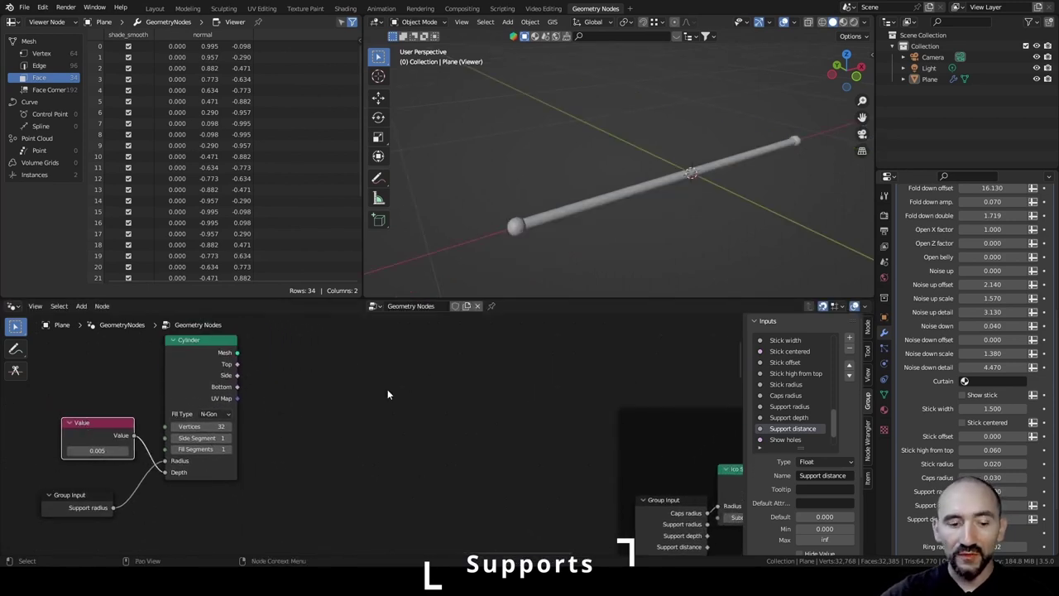
Preview the Cylinder's mesh in the viewer and set the modifier's Support radius to 0.025.
left_click(208, 357, "ctrl+shift")
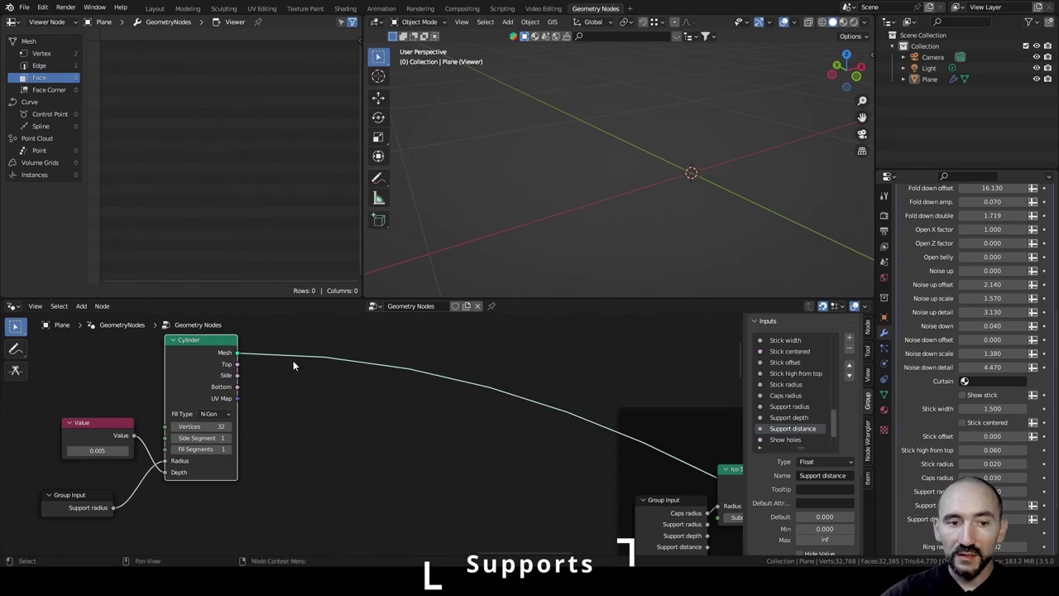
scroll(986, 430, "down", 3)
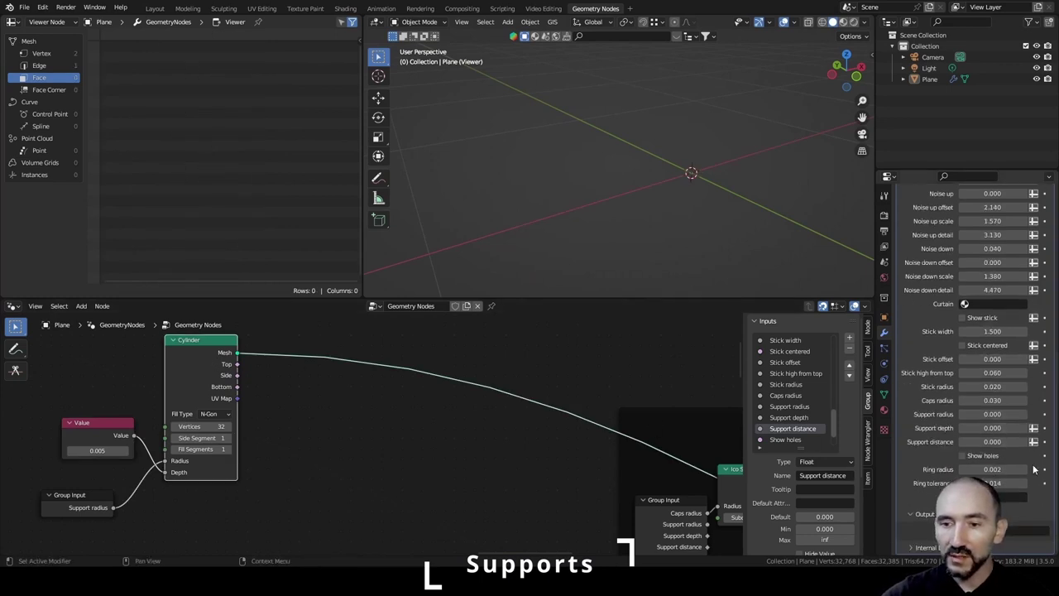
double_click(992, 414)
type("0.05")
key("Return")
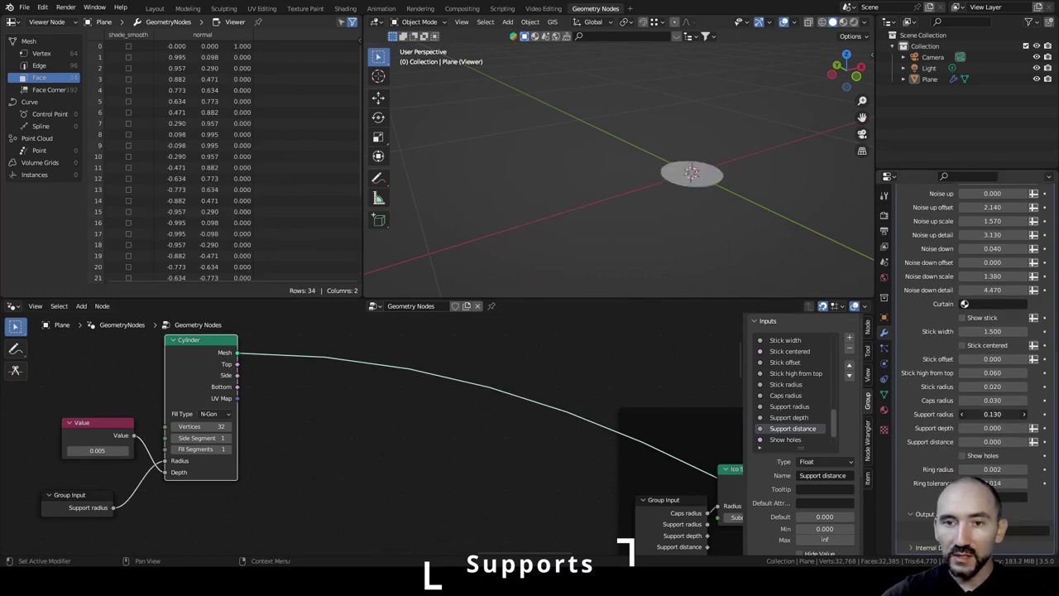
double_click(984, 413)
type("0.0")
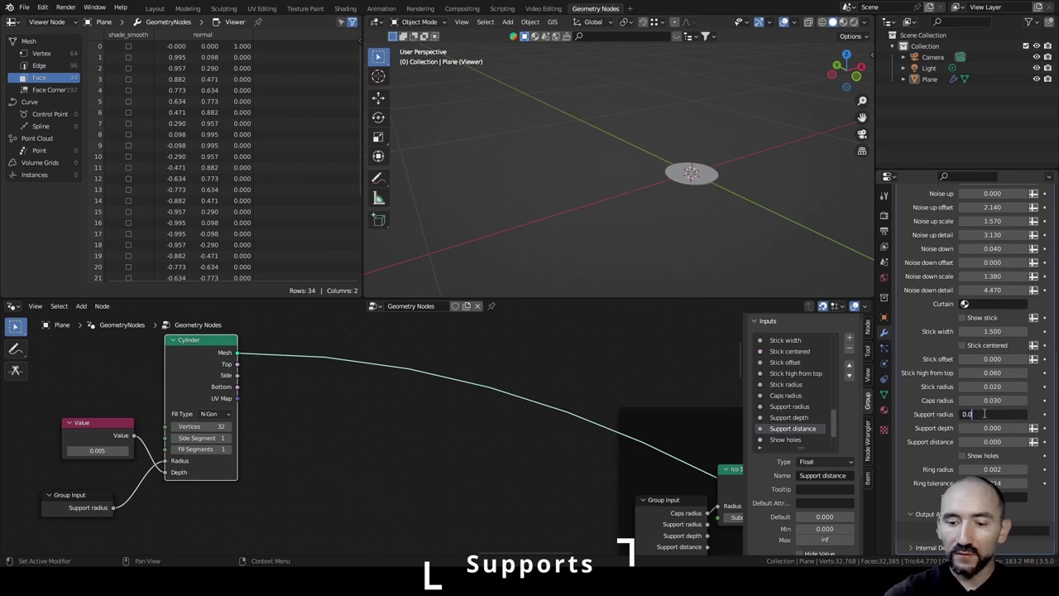
type("025")
key("Return")
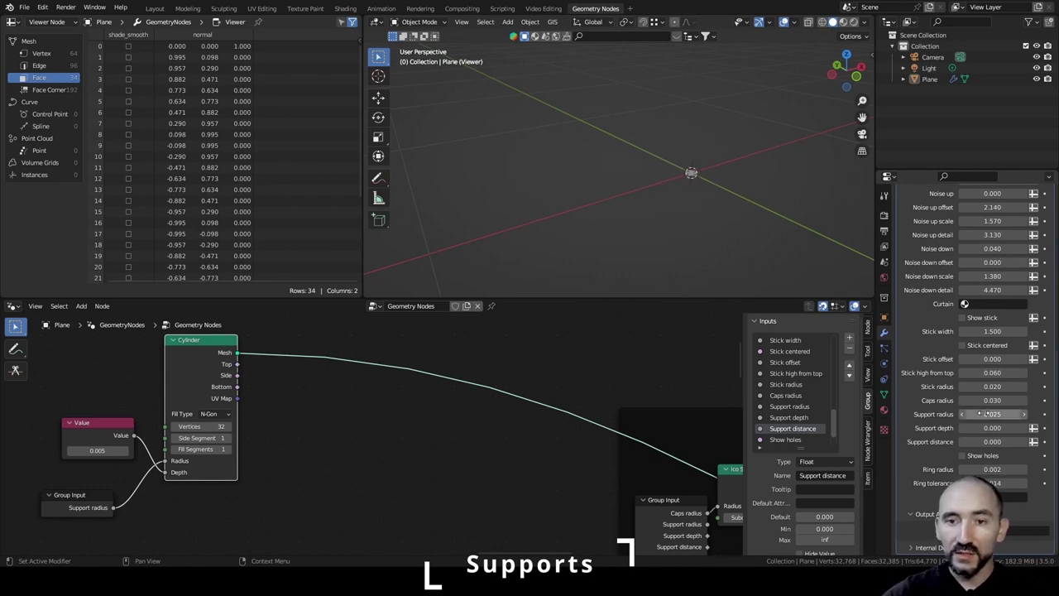
Insert a Transform Geometry node on the link between the Cylinder's mesh and the viewer.
scroll(723, 162, "up", 3)
scroll(722, 163, "down", 2)
left_click(318, 452)
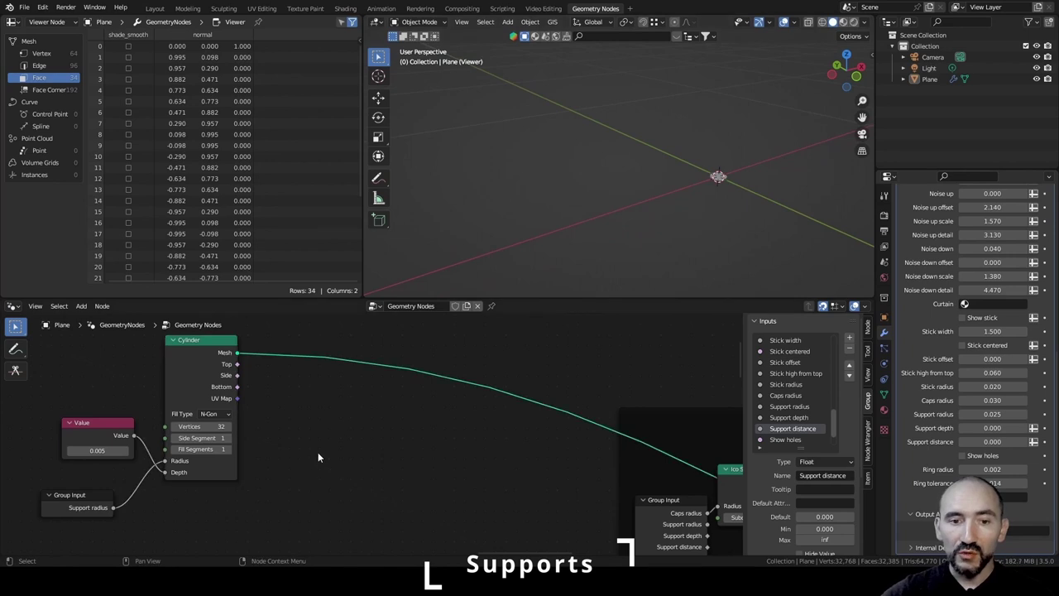
key("shift+a")
type("transform")
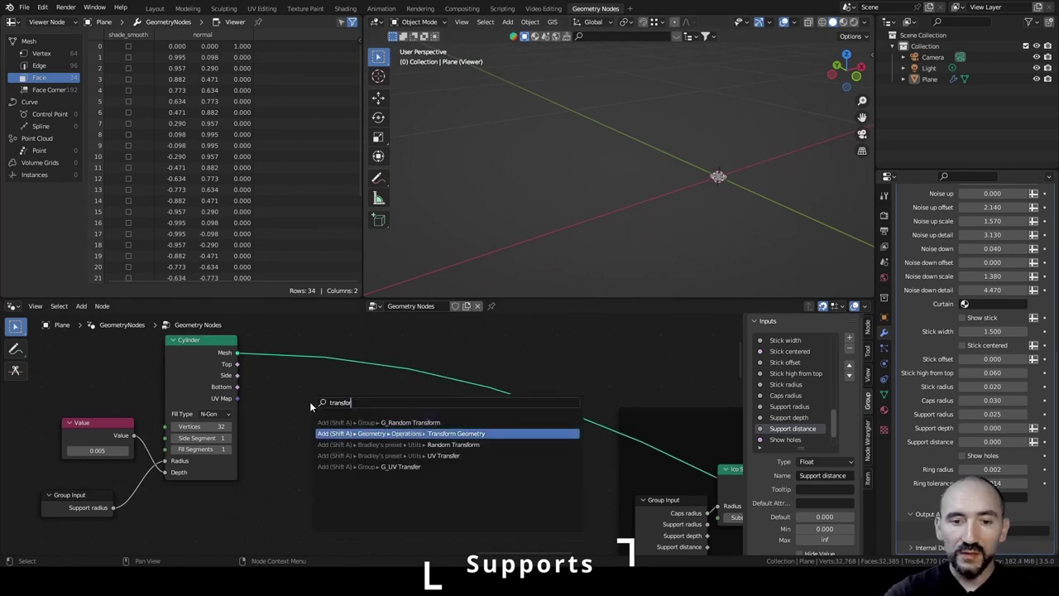
key("Return")
left_click(397, 346)
Show the disc from the front and feed the 0.005 value into a new Multiply math node below the Cylinder.
scroll(711, 178, "up", 6)
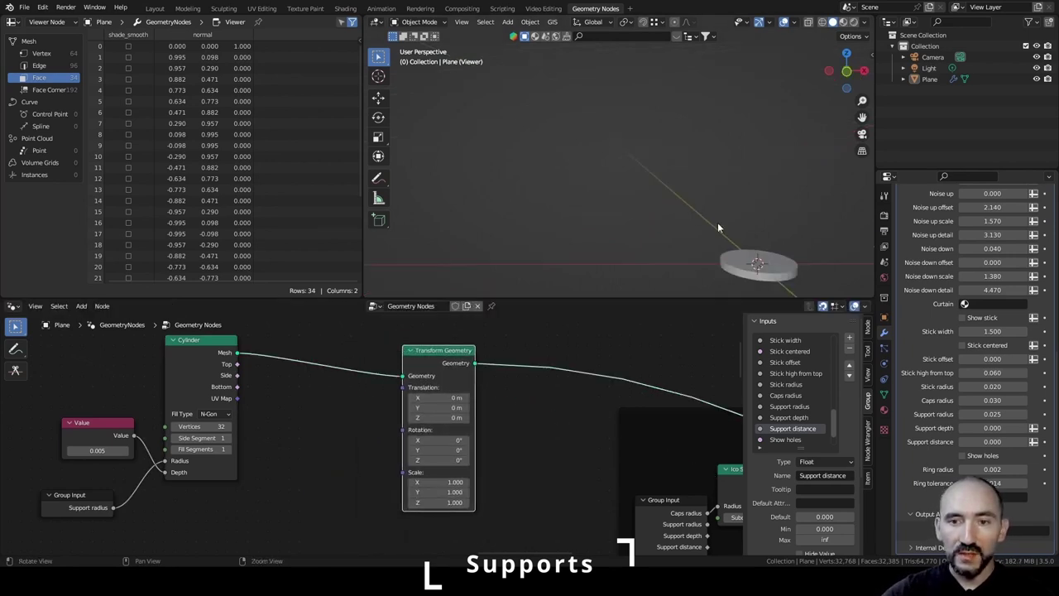
left_click(781, 277)
key("KP_Decimal")
key("KP_1")
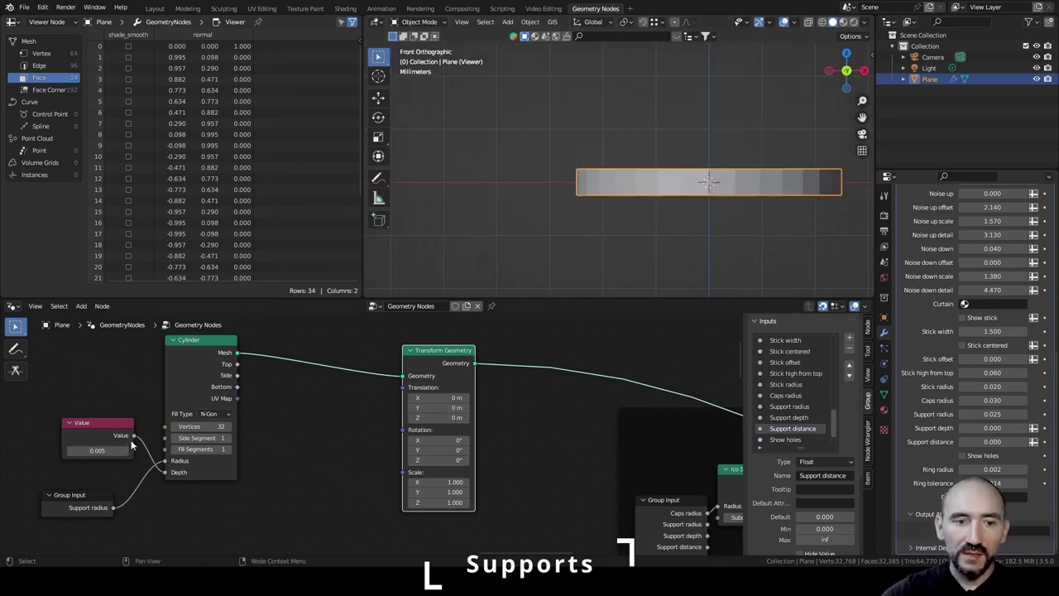
left_click_drag(133, 436, 154, 502)
type("mul")
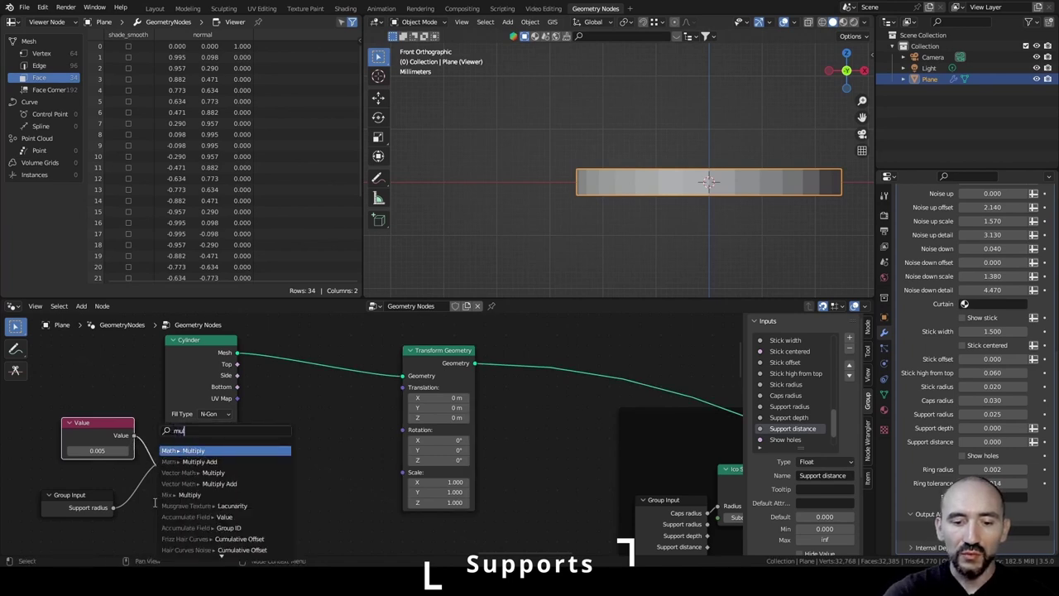
key("Return")
left_click(156, 500)
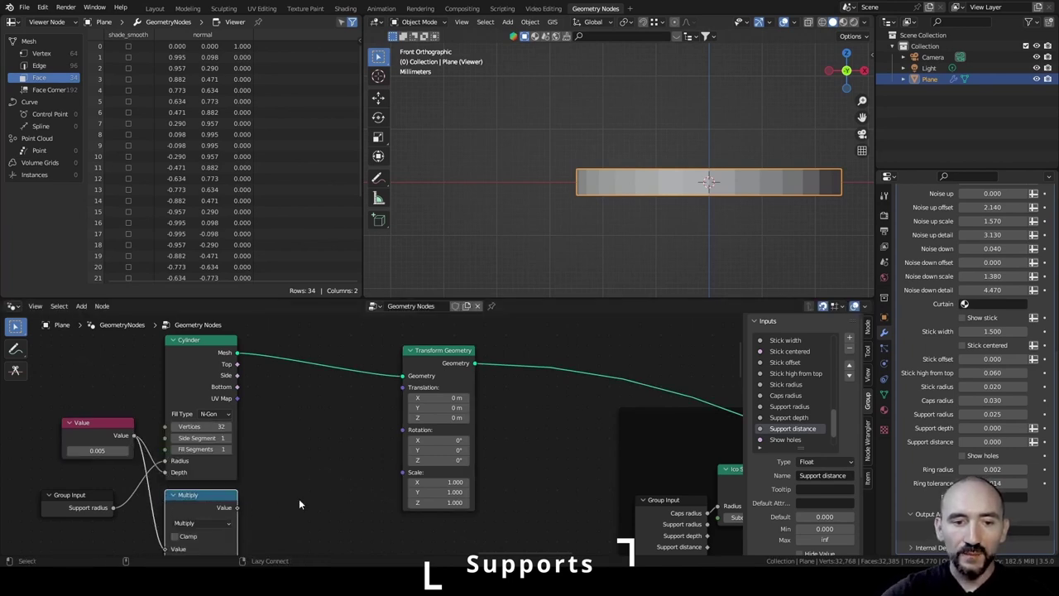
Feed the Multiply result into the Z of a new Combine XYZ node and connect its vector to Transform Geometry's Translation.
middle_click_drag(299, 498, 221, 506)
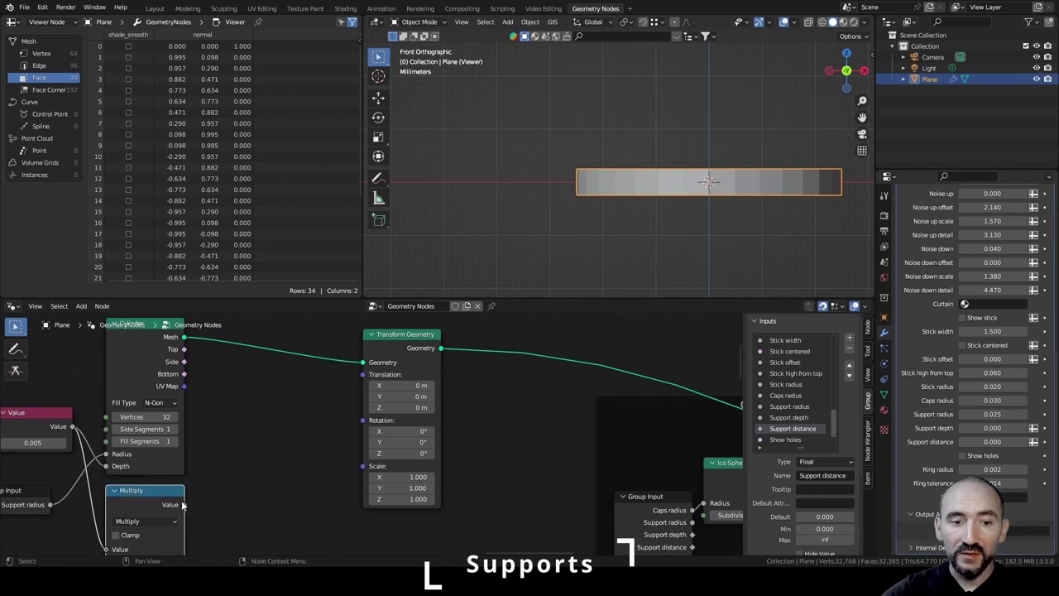
left_click_drag(183, 504, 233, 498)
type("comb")
key("Return")
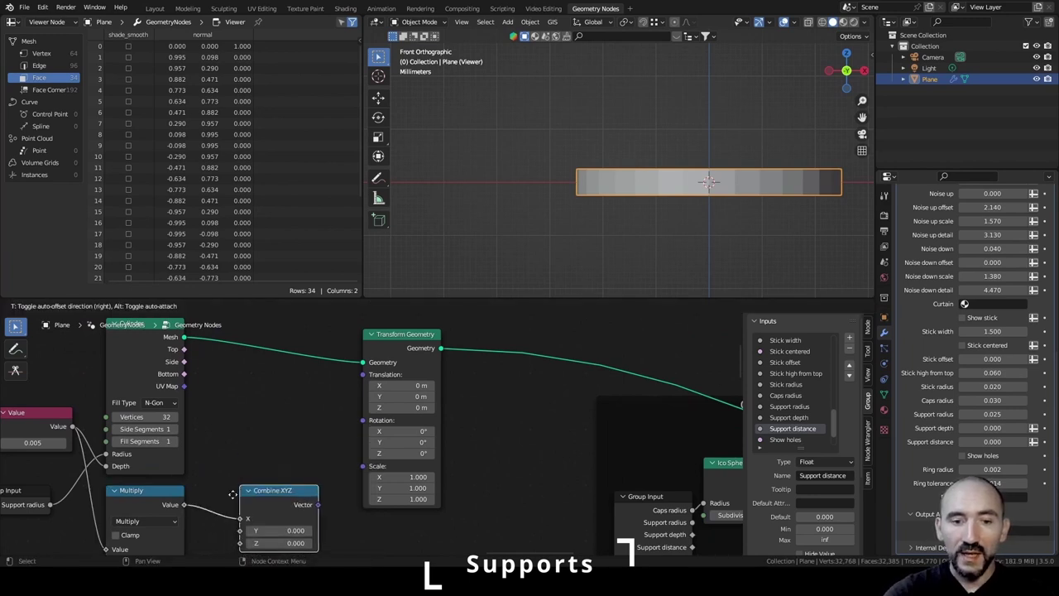
left_click(228, 483)
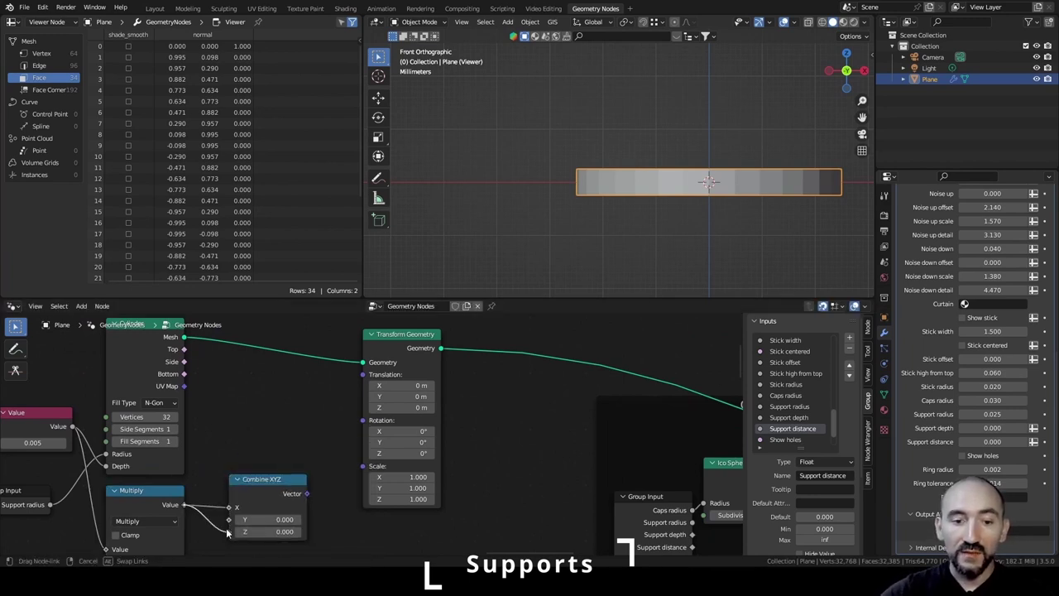
left_click_drag(306, 493, 339, 355)
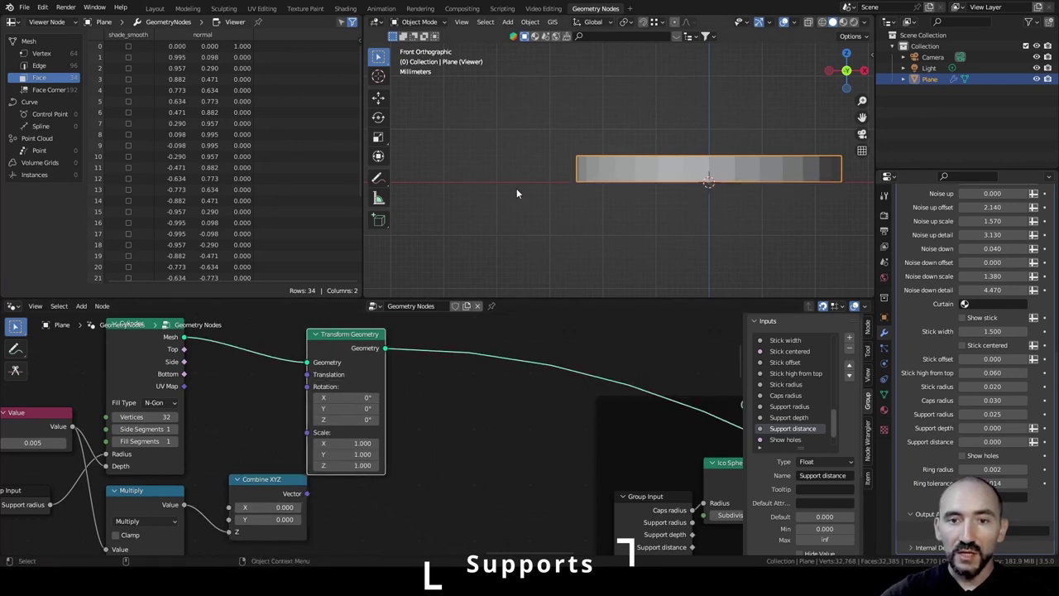
Create an Add math node from the Multiply result and connect a Group Input's Support depth to its second value.
middle_click_drag(564, 183, 567, 216, "shift")
scroll(568, 217, "down", 2)
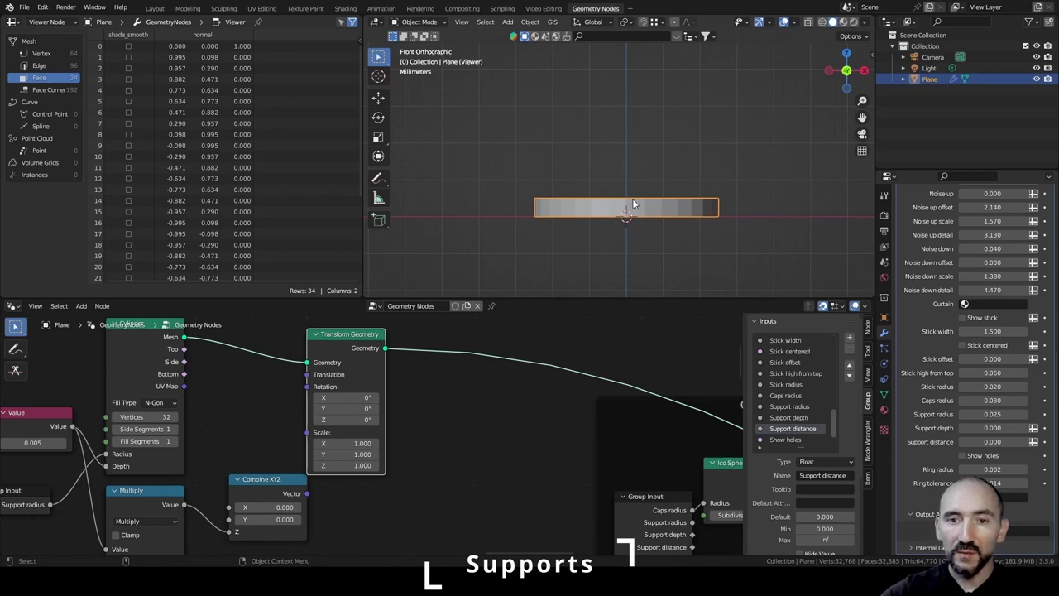
scroll(633, 199, "down", 3)
middle_click_drag(651, 100, 630, 195, "shift")
middle_click_drag(591, 83, 551, 93, "shift")
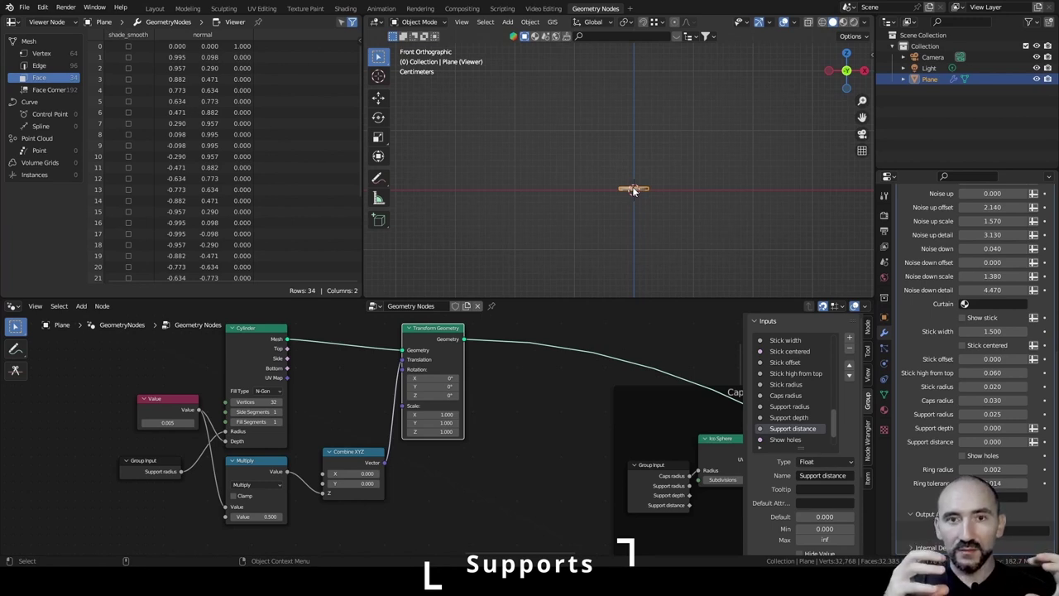
scroll(292, 385, "down", 1)
middle_click_drag(292, 385, 364, 338)
scroll(302, 405, "up", 7)
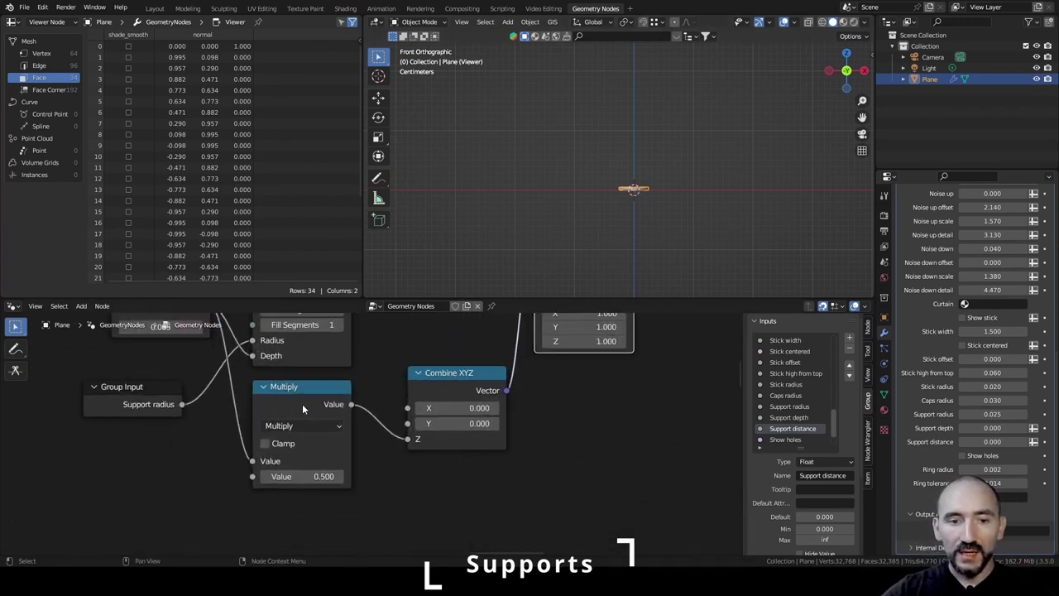
left_click_drag(351, 403, 377, 462)
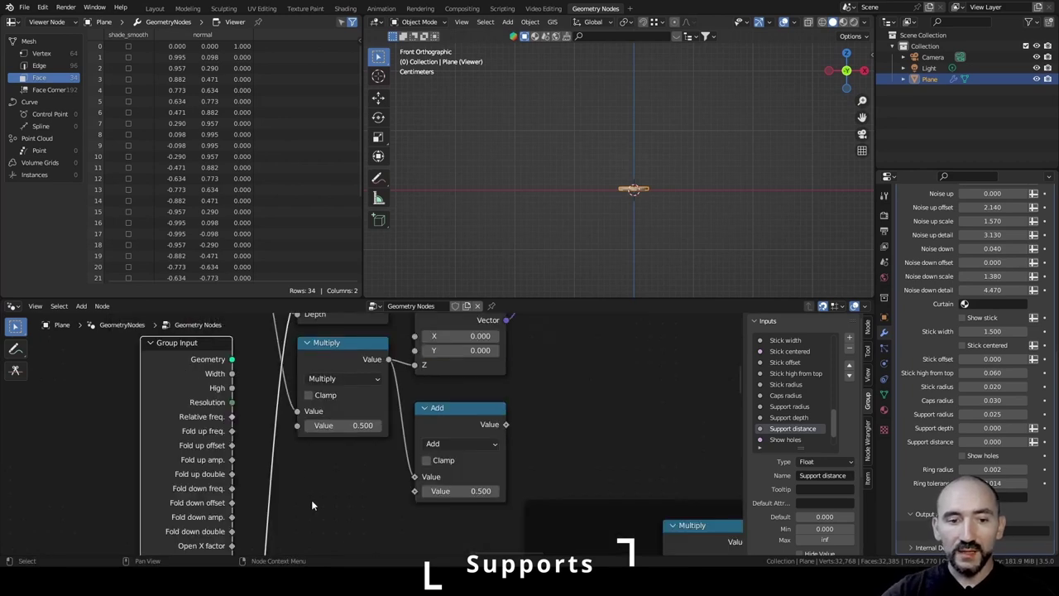
middle_click_drag(312, 501, 282, 474)
scroll(281, 473, "down", 1)
right_click_drag(172, 432, 405, 432, "alt+shift")
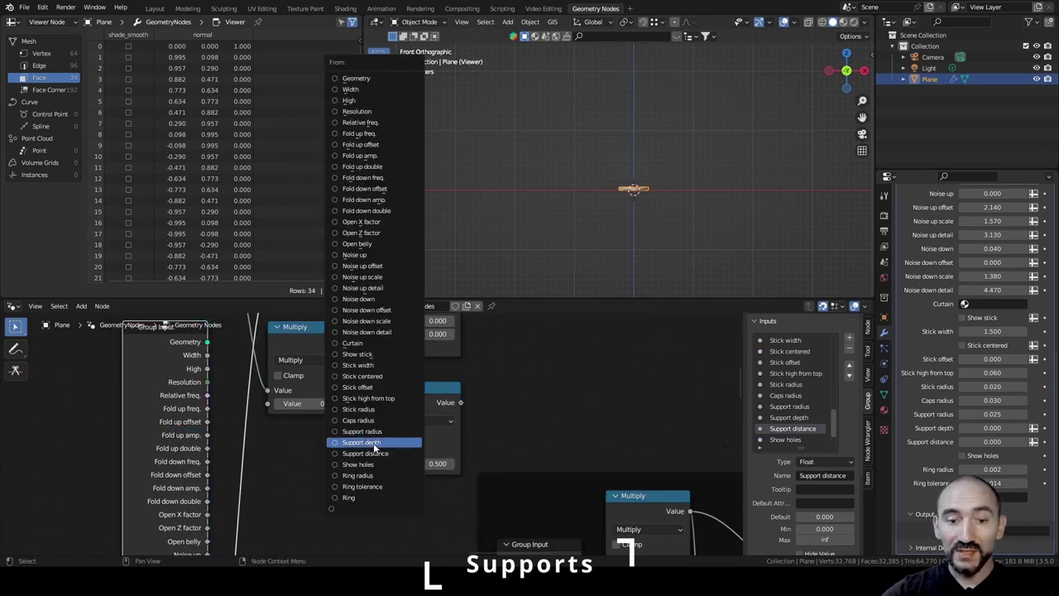
left_click(372, 442)
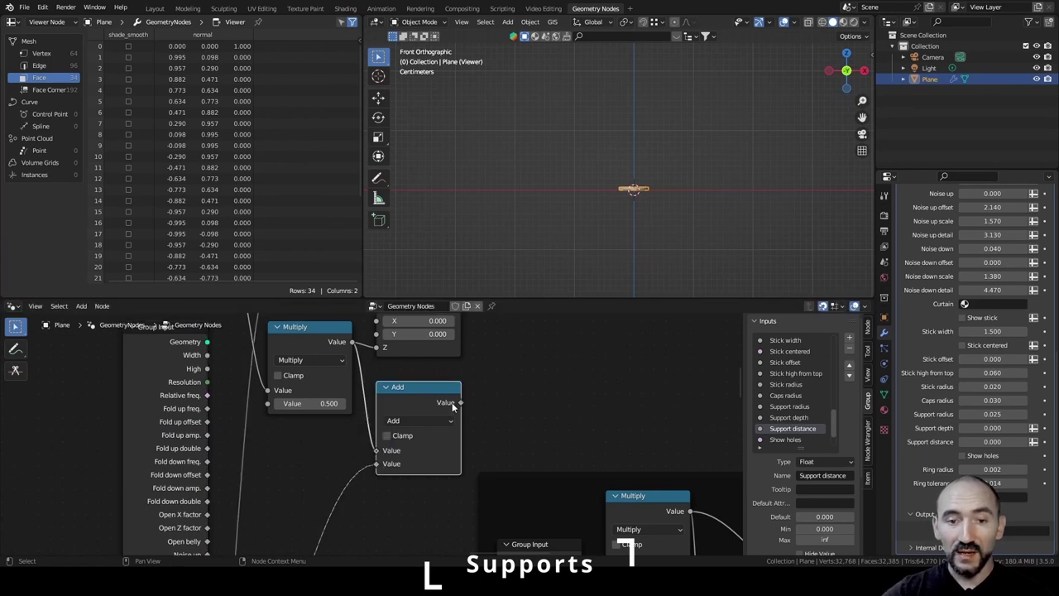
Connect the Add result to Combine XYZ's Z and arrange the Add node between the Multiply and Combine XYZ nodes.
left_click_drag(460, 403, 378, 352)
middle_click_drag(404, 363, 471, 414)
scroll(369, 432, "down", 6)
left_click_drag(252, 364, 367, 447)
key("g")
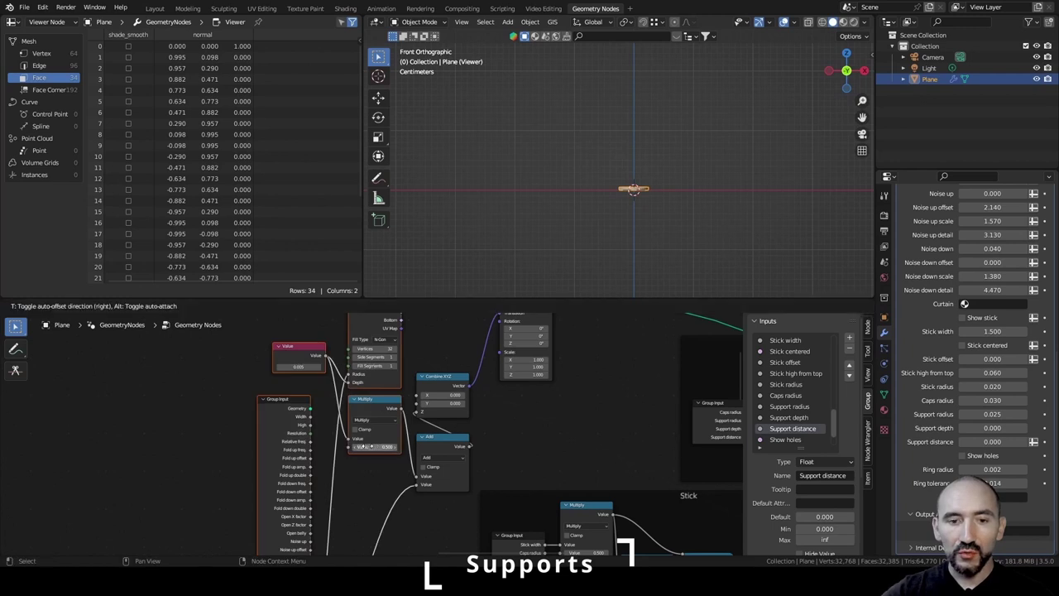
left_click(210, 446)
left_click_drag(444, 449, 385, 387)
middle_click_drag(407, 409, 422, 406)
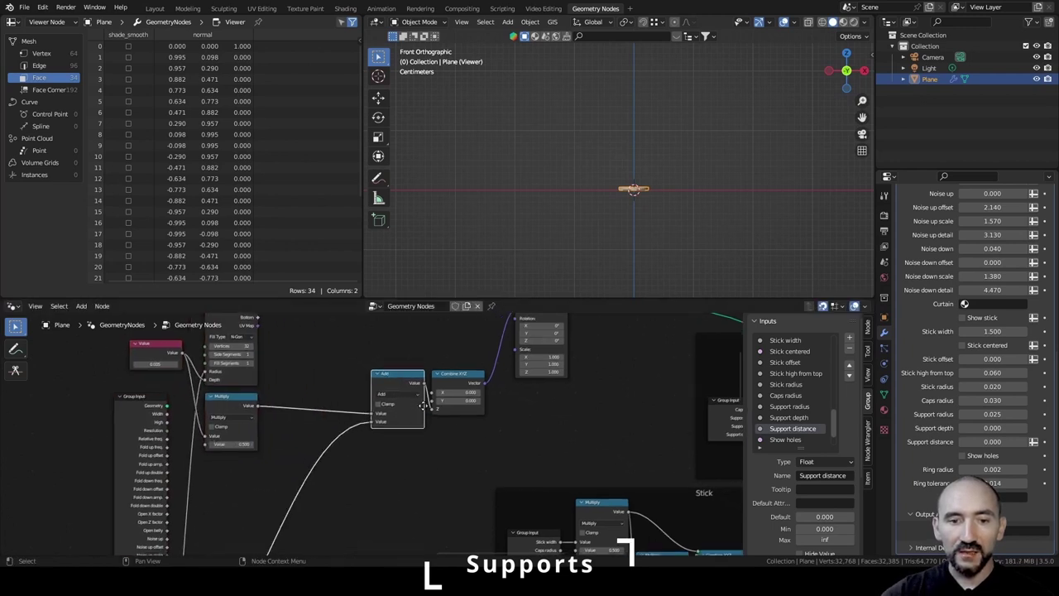
Insert a Multiply node with a factor of -1 between Support depth and the Add node's second value.
scroll(451, 454, "up", 2)
left_click(306, 374)
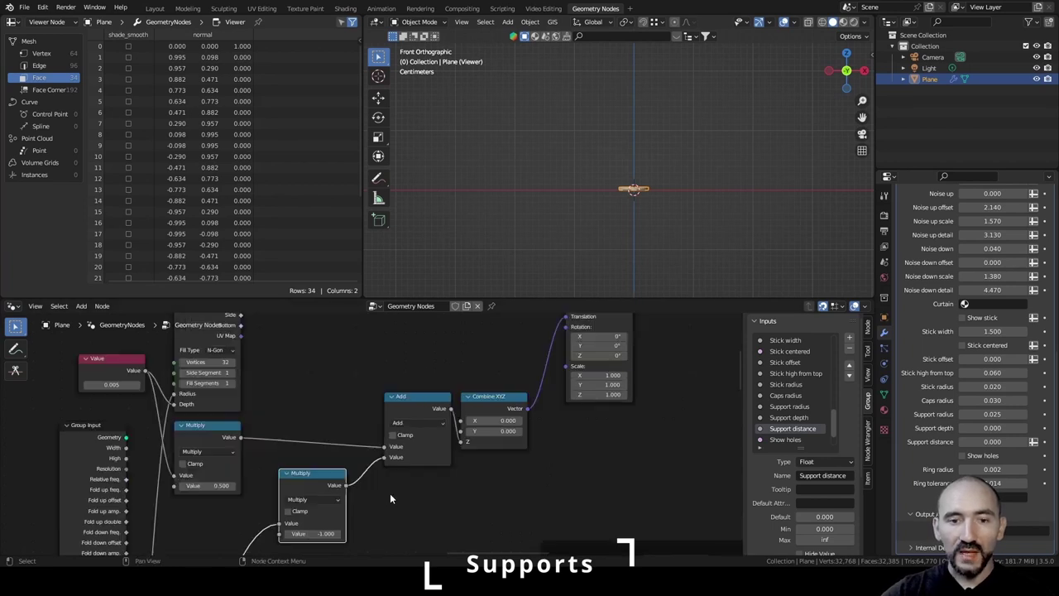
scroll(391, 488, "down", 2)
Set the modifier's Support depth to 0.1 and deselect the plane in the viewport.
left_click(995, 427)
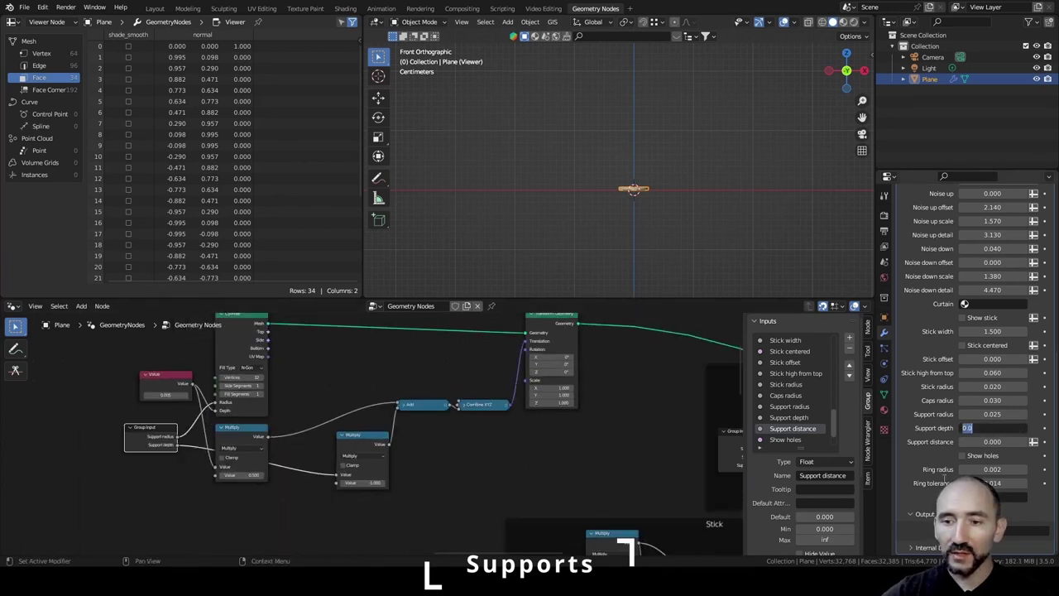
type("0")
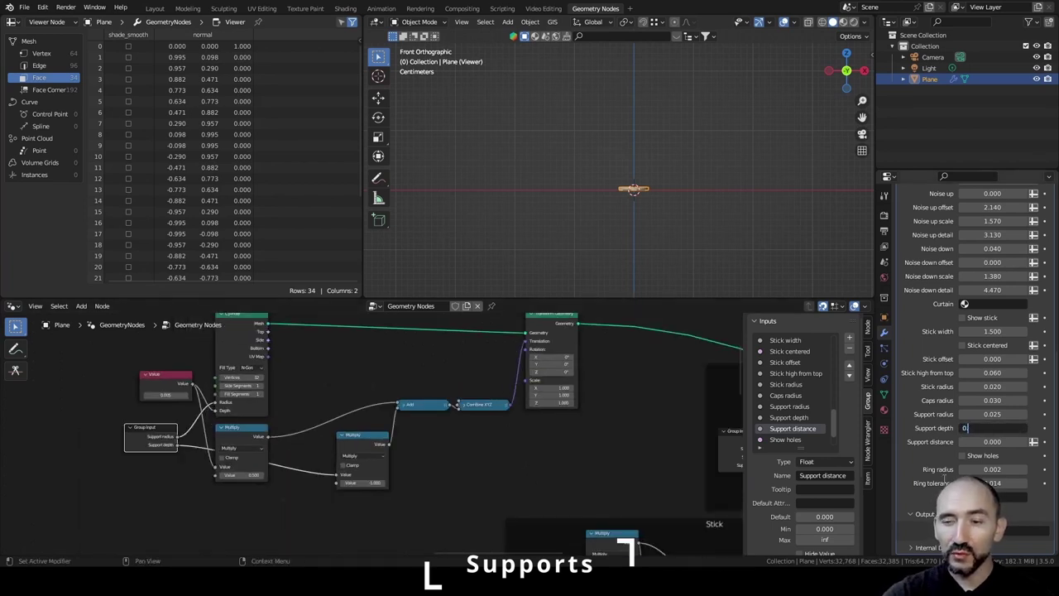
key("Return")
left_click(700, 236)
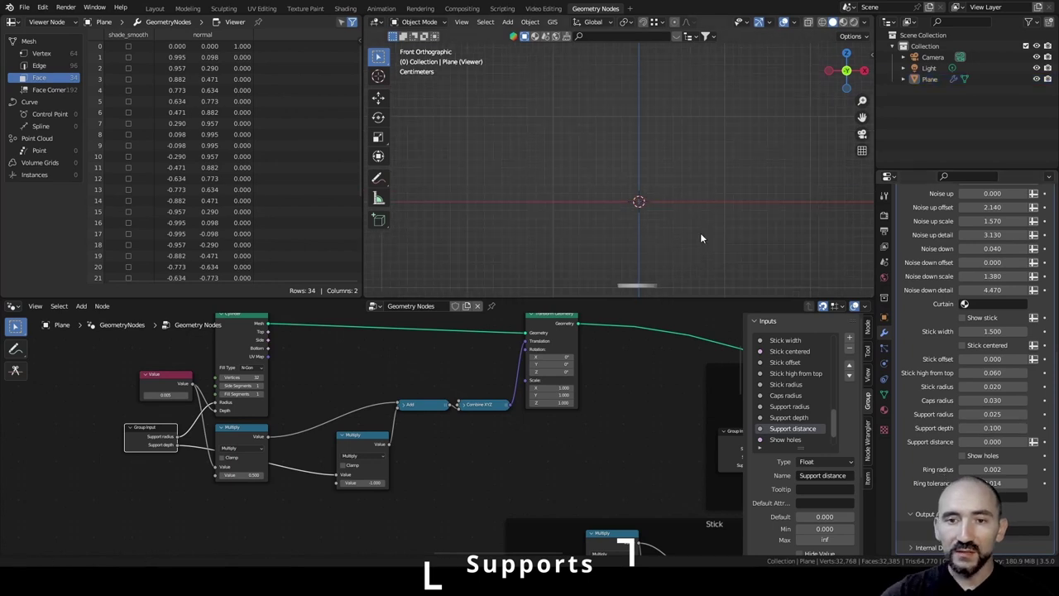
Select the plane in the viewport and move the Transform Geometry node closer to the Combine XYZ node.
scroll(700, 236, "up", 5)
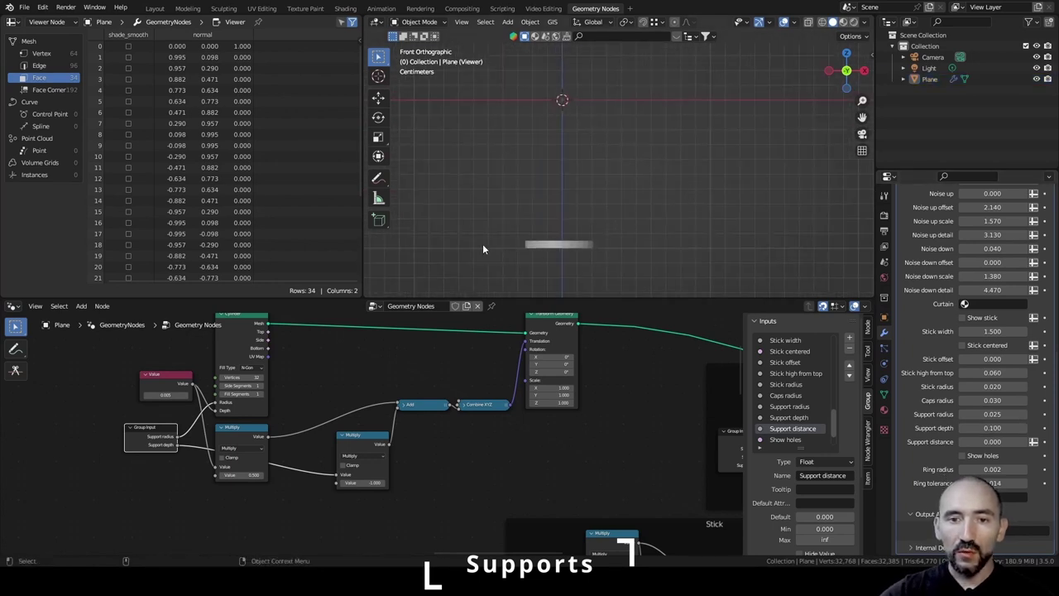
left_click(560, 244)
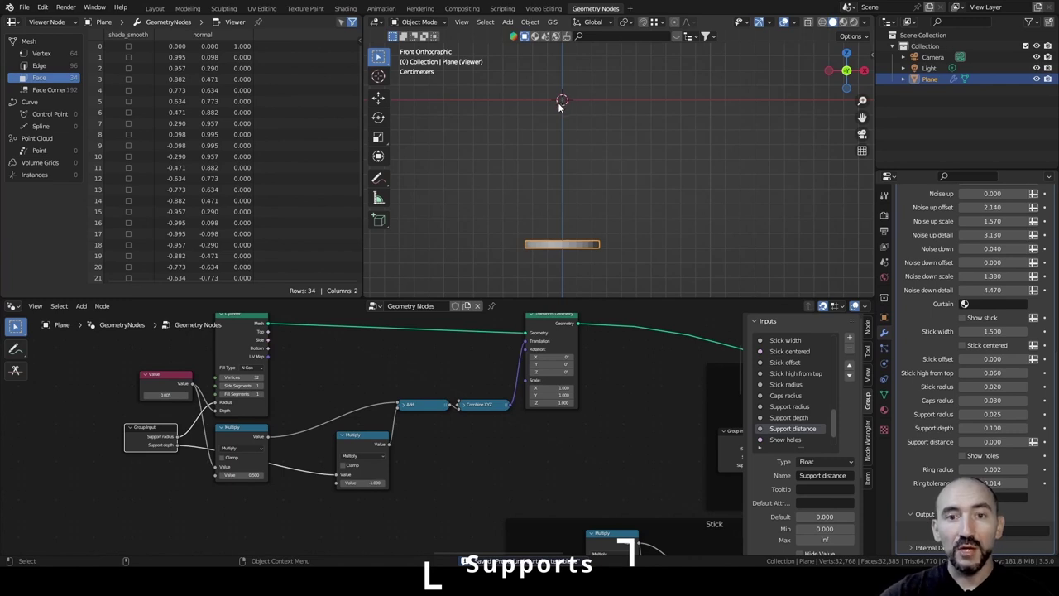
left_click_drag(522, 341, 523, 319)
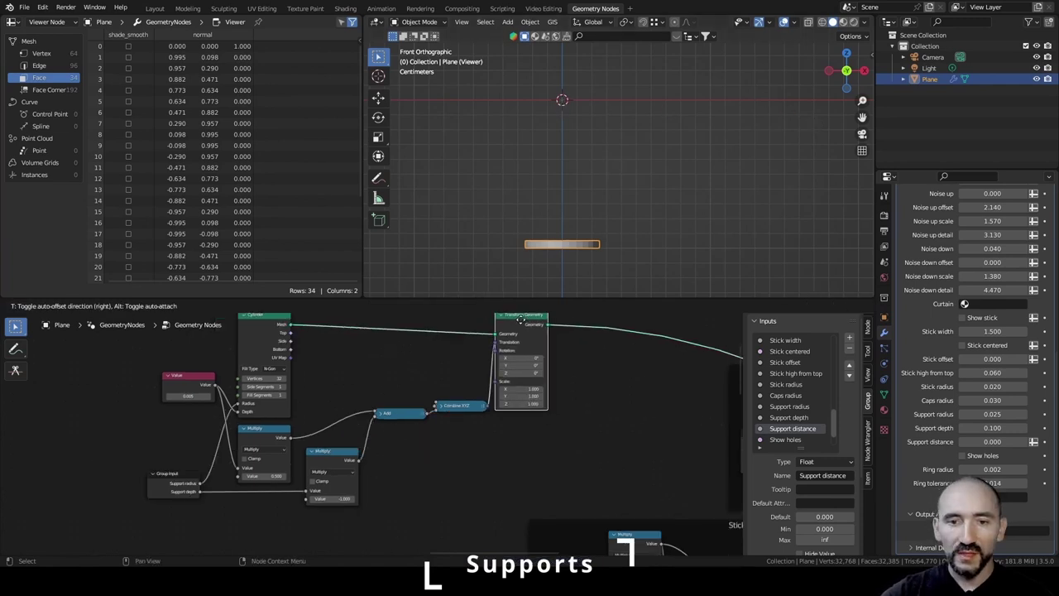
left_click(330, 373)
Group the base cylinder, math, Combine XYZ and Transform Geometry nodes in a frame labelled "Support base part".
left_click_drag(118, 335, 511, 494)
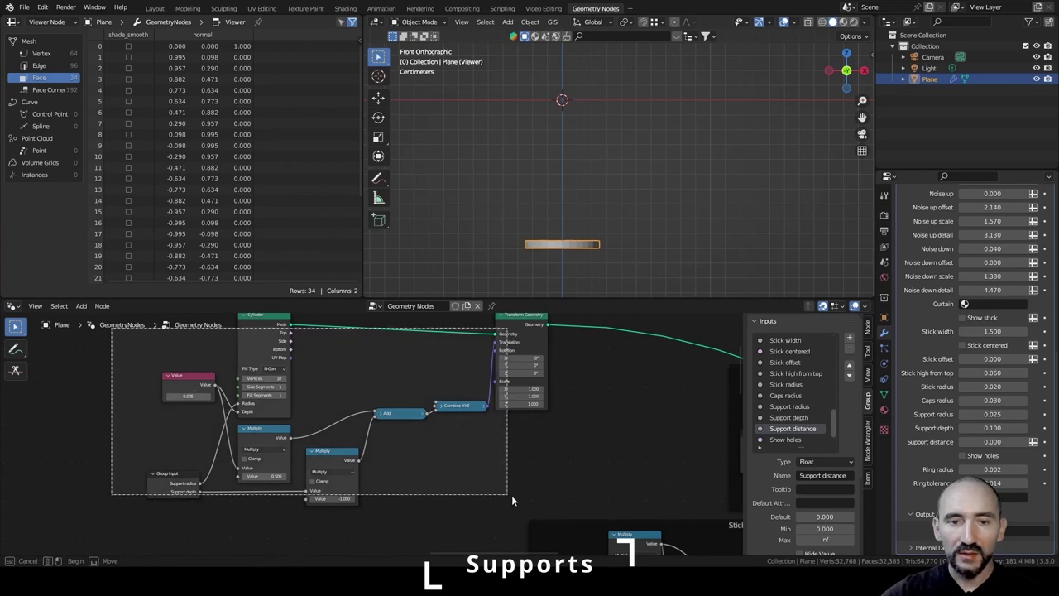
key("ctrl+j")
key("F2")
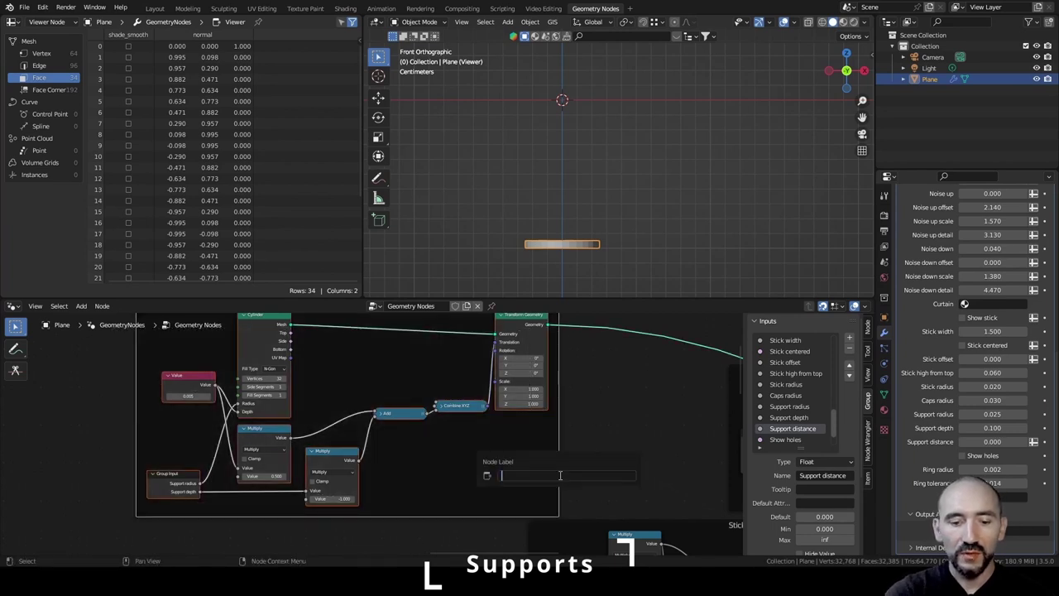
type("Support base part")
key("Return")
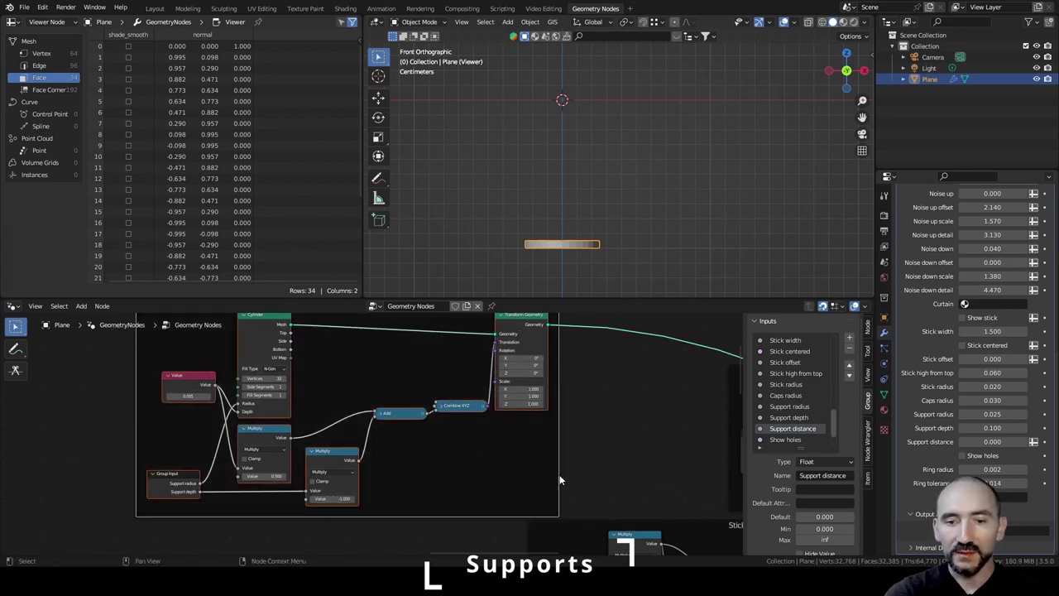
left_click(560, 474)
Add a second Cylinder node in the empty area above the Support base part frame.
middle_click_drag(418, 331, 394, 478)
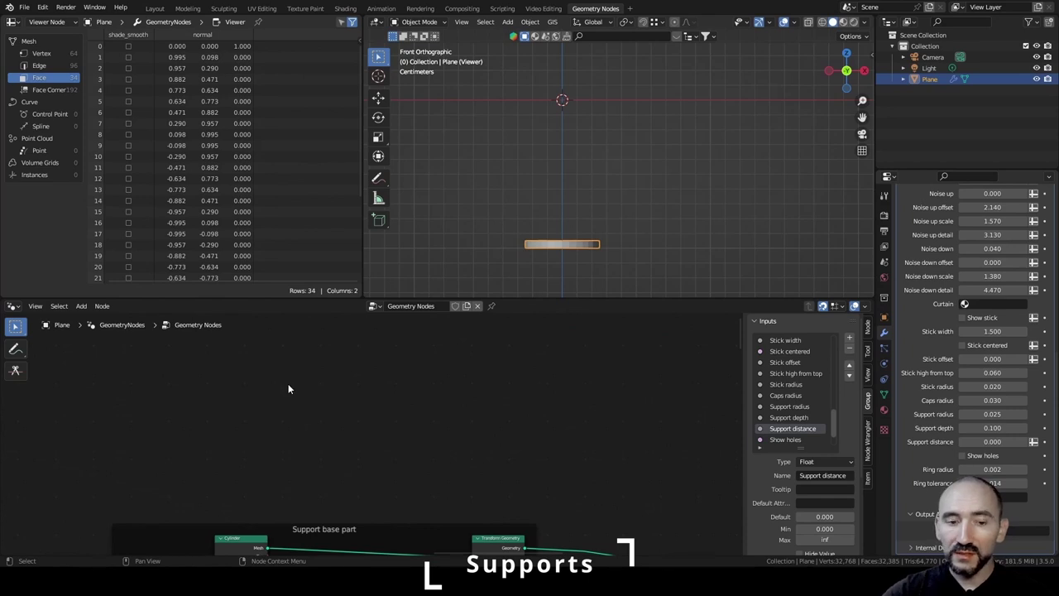
key("shift+a")
type("cyl")
key("Return")
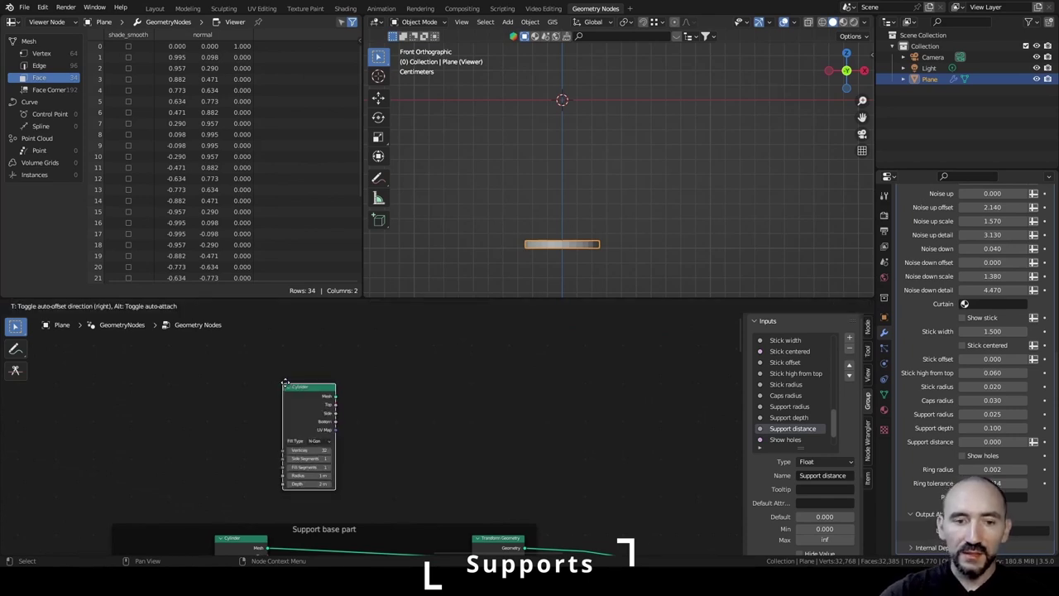
left_click(319, 341)
Add a Group Input node beside the new Cylinder and connect its Support radius to the Cylinder's Radius.
key("shift+a")
type("group inp")
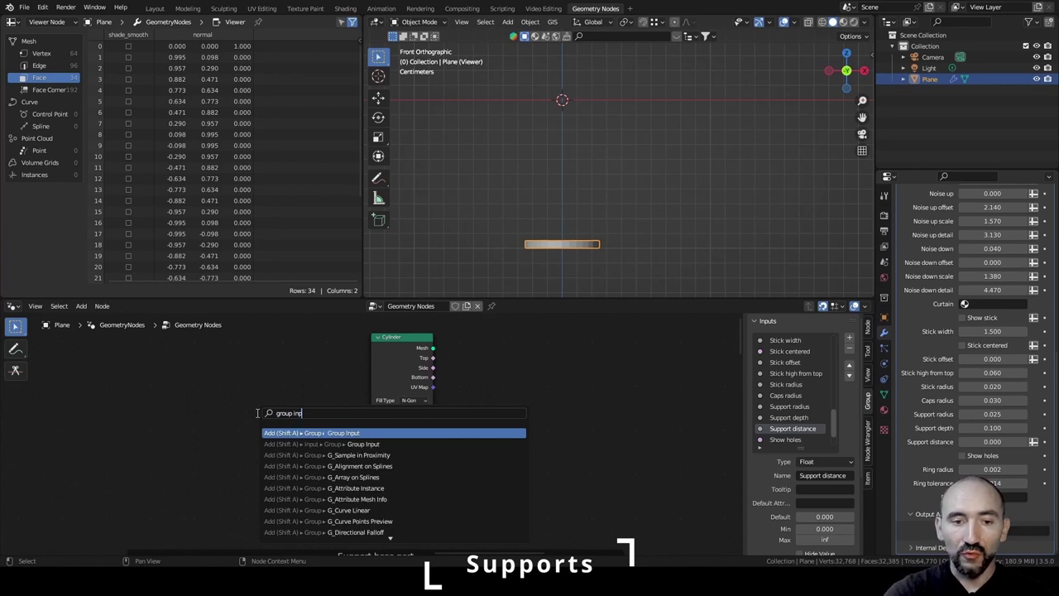
key("Return")
left_click(252, 424)
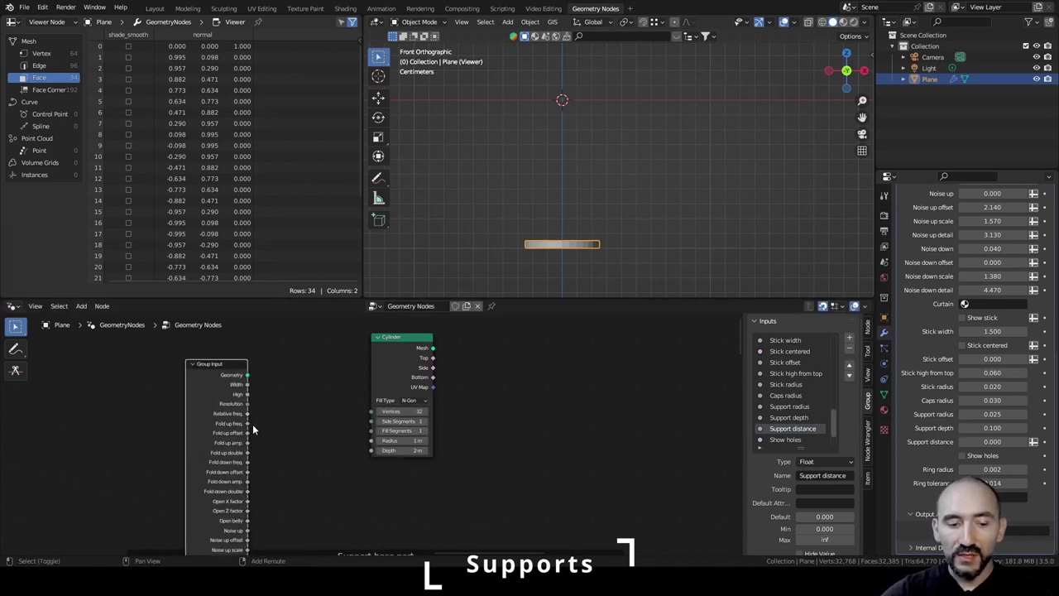
right_click_drag(218, 389, 413, 385, "alt+shift")
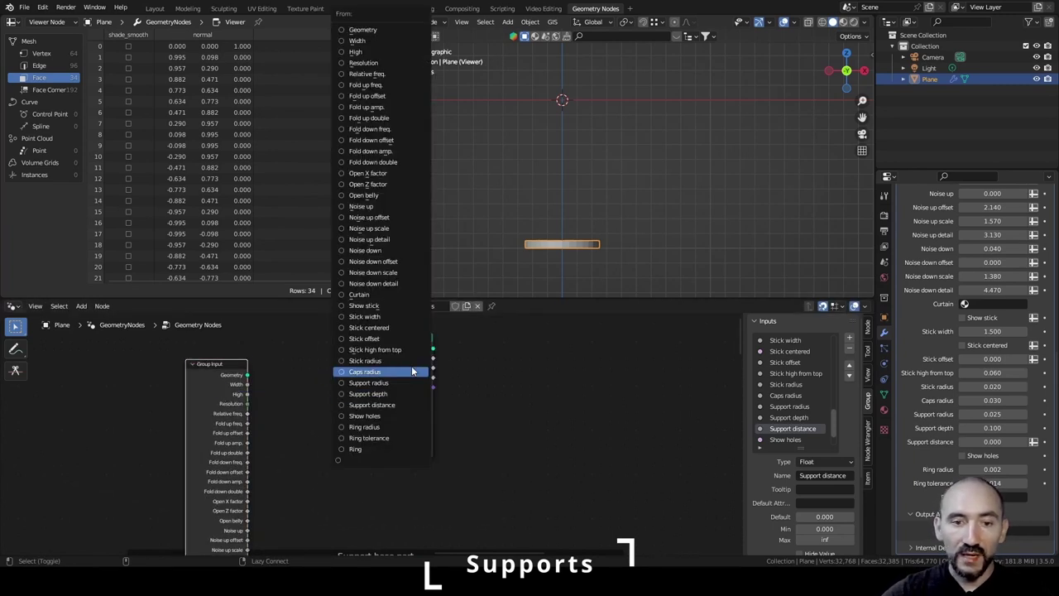
left_click(388, 382)
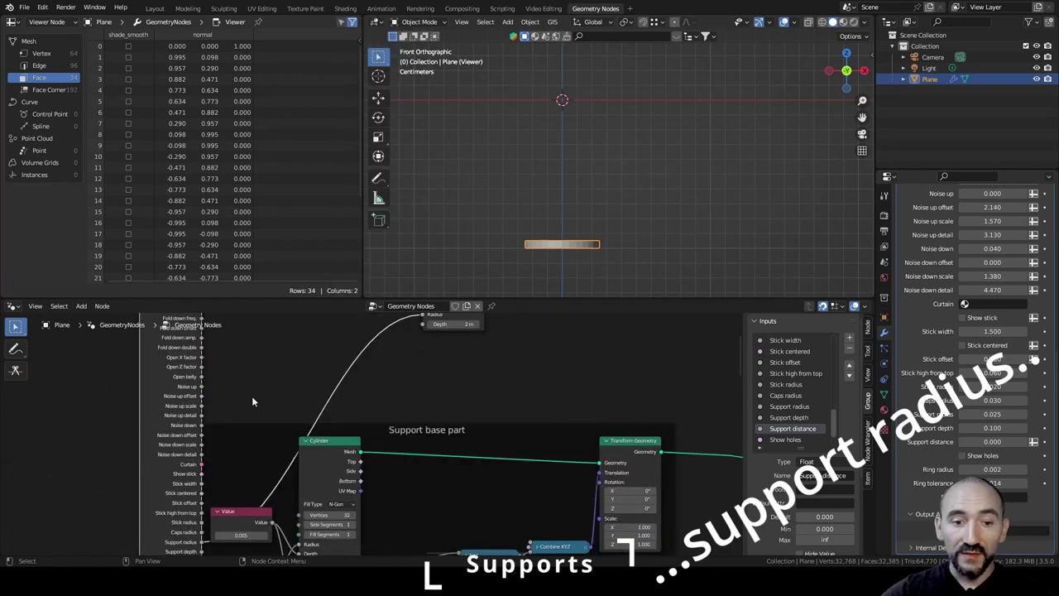
Insert an Add math node between the Group Input's Support radius and the new Cylinder's Radius.
middle_click_drag(251, 394, 234, 495)
key("F3")
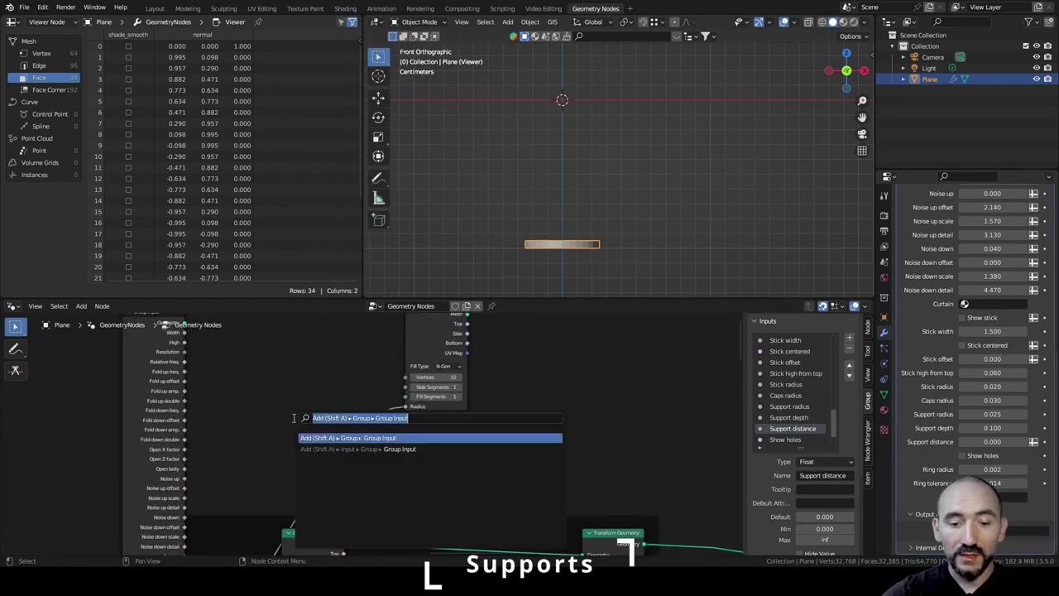
type("math")
key("Down")
key("Return")
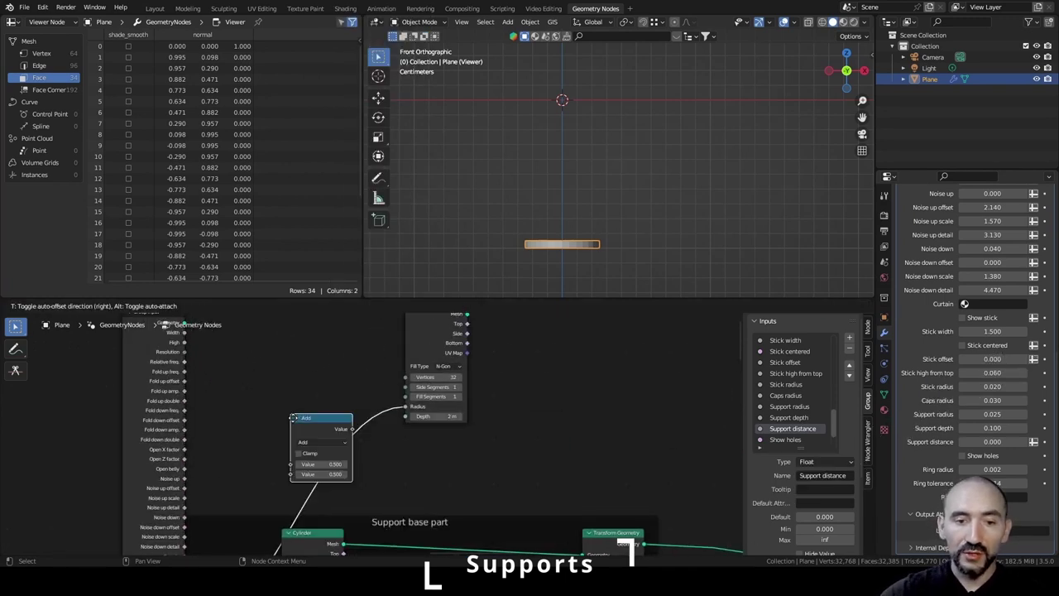
left_click(264, 355)
right_click_drag(305, 450, 354, 489, "shift")
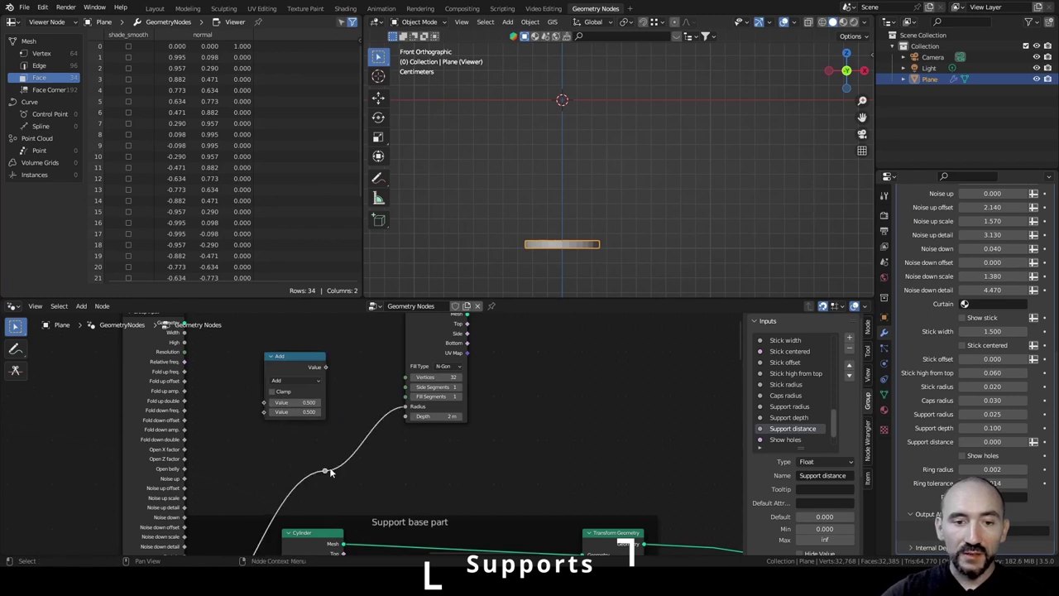
left_click_drag(272, 406, 263, 402)
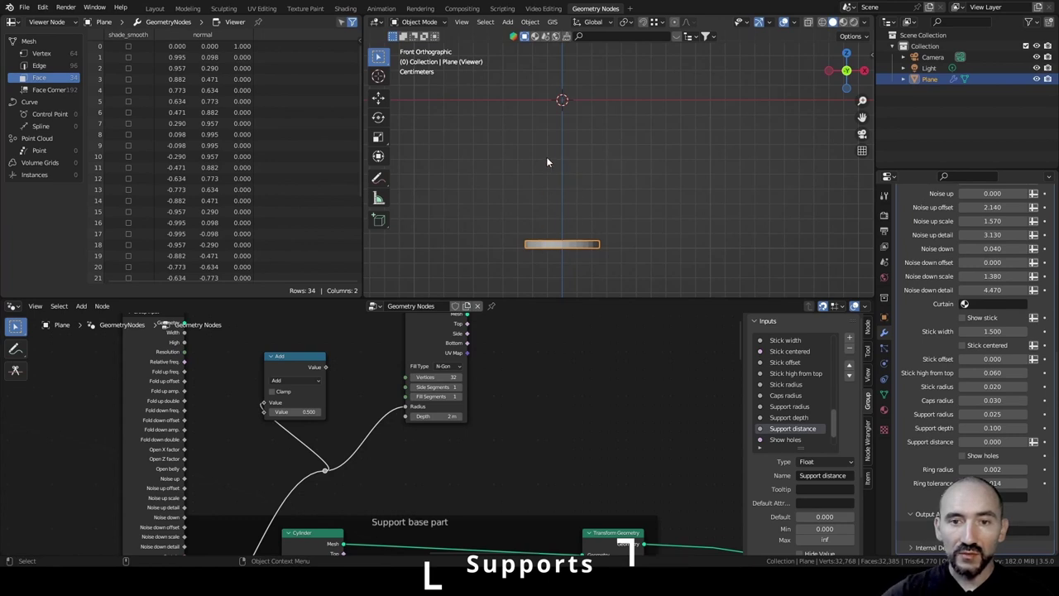
left_click(346, 373)
left_click_drag(327, 367, 403, 406)
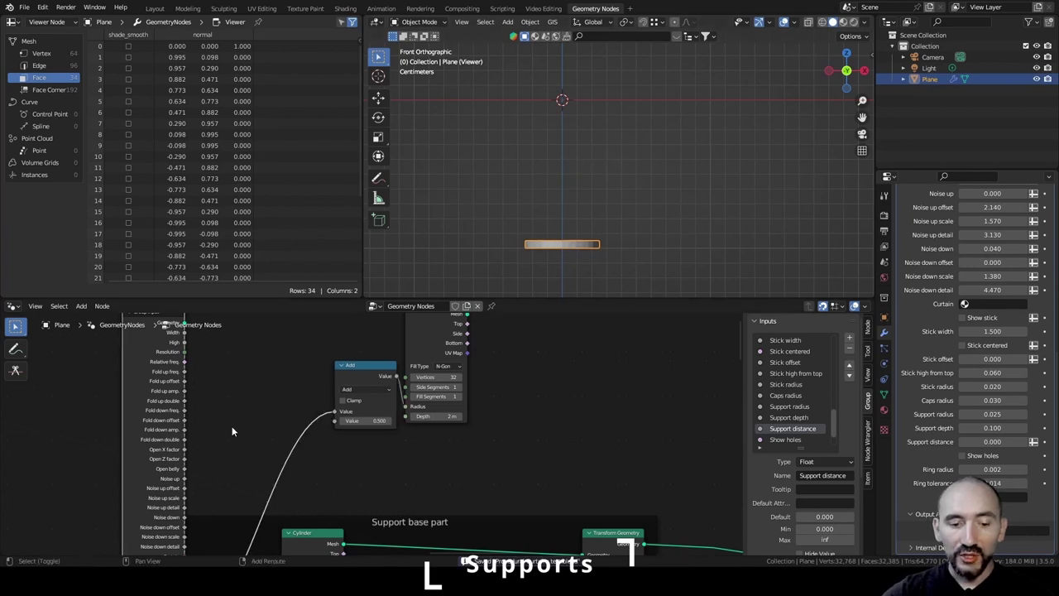
Connect the Group Input's Support depth to the new Cylinder's Depth and preview the Cylinder's mesh in the viewport.
right_click_drag(160, 382, 446, 339, "alt")
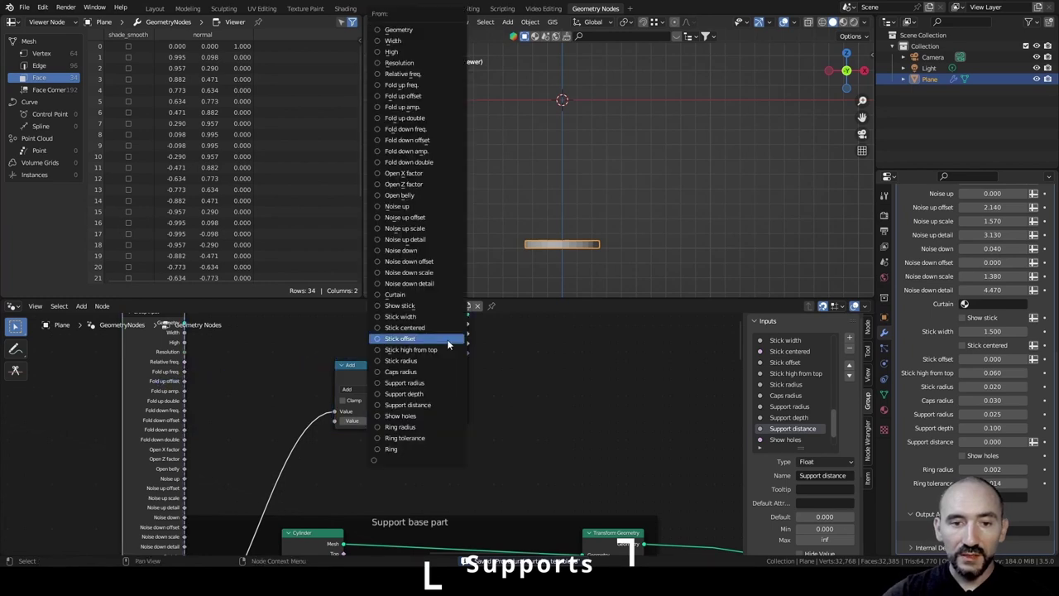
left_click(430, 390)
left_click(430, 390)
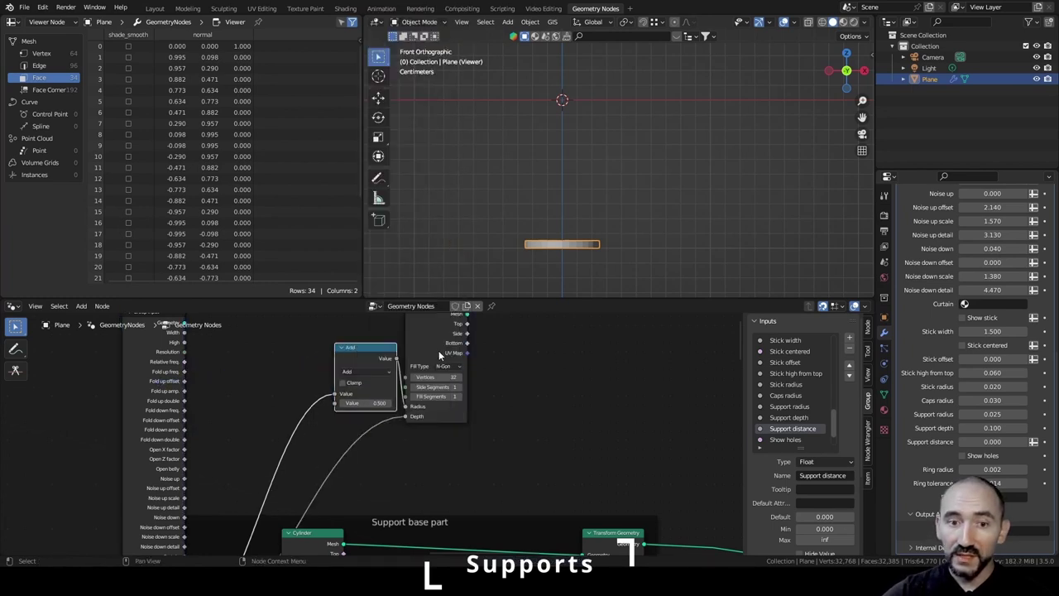
middle_click_drag(438, 322, 331, 358)
left_click(331, 357, "ctrl+shift")
scroll(624, 157, "down", 4)
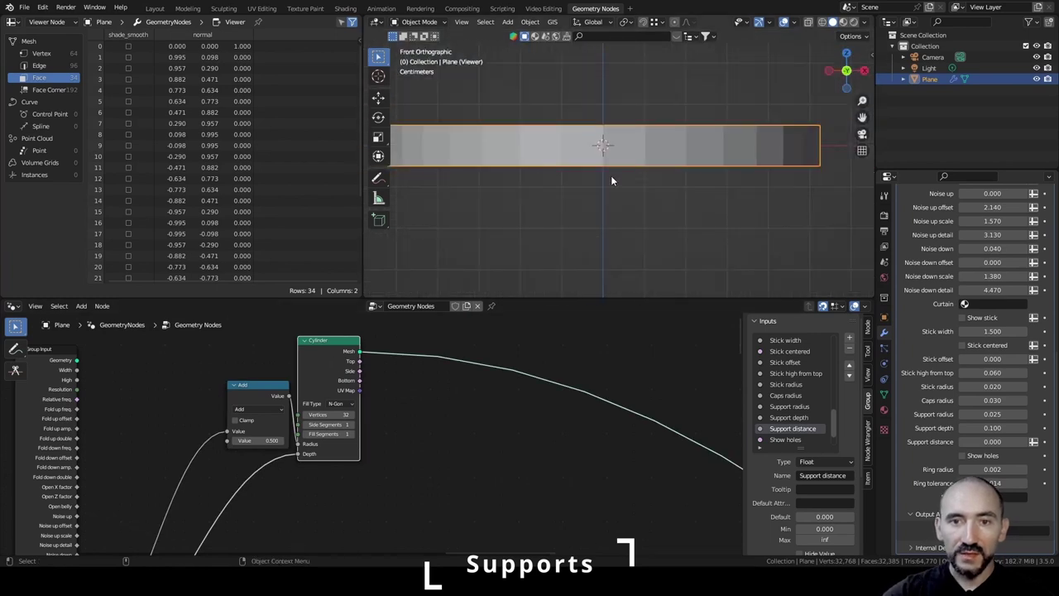
scroll(611, 178, "down", 5)
scroll(610, 178, "up", 9)
Switch the math node feeding the new Cylinder's Radius to Multiply.
left_click(255, 411)
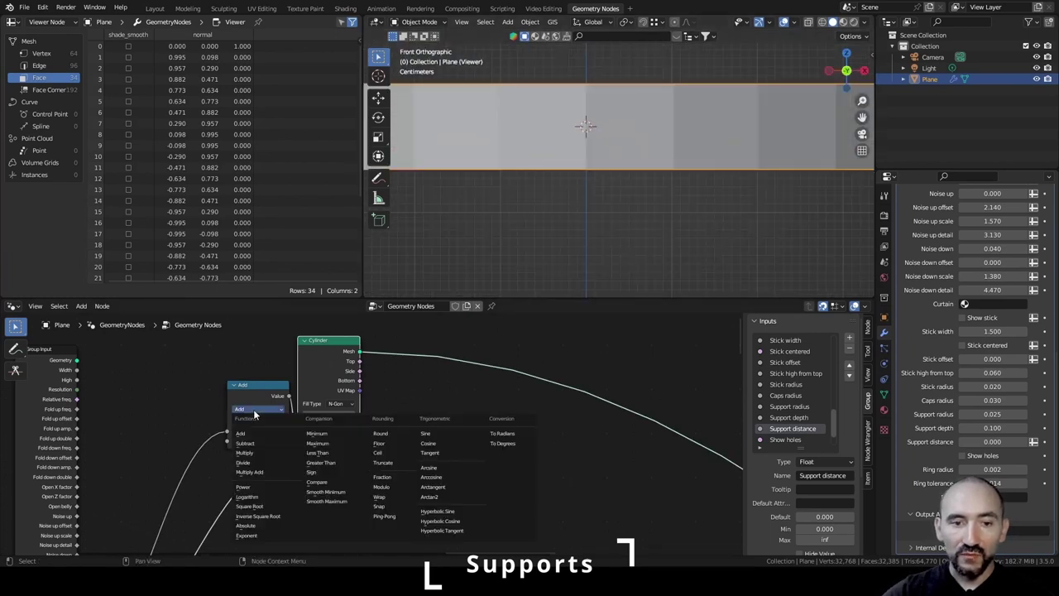
left_click(265, 454)
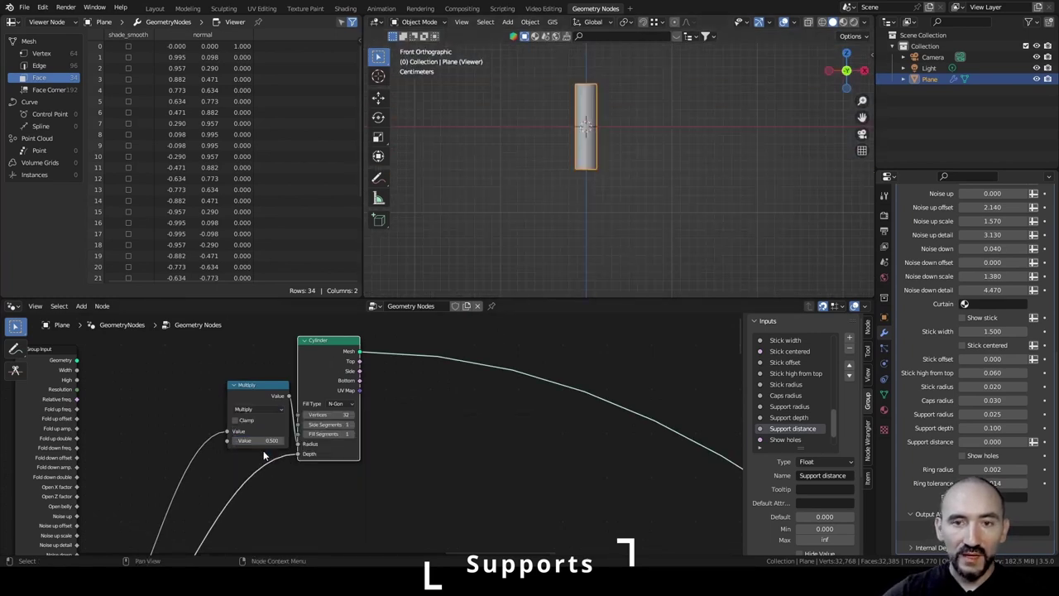
scroll(513, 208, "up", 4)
Insert a Transform Geometry node on the new Cylinder's Mesh output link.
key("F3")
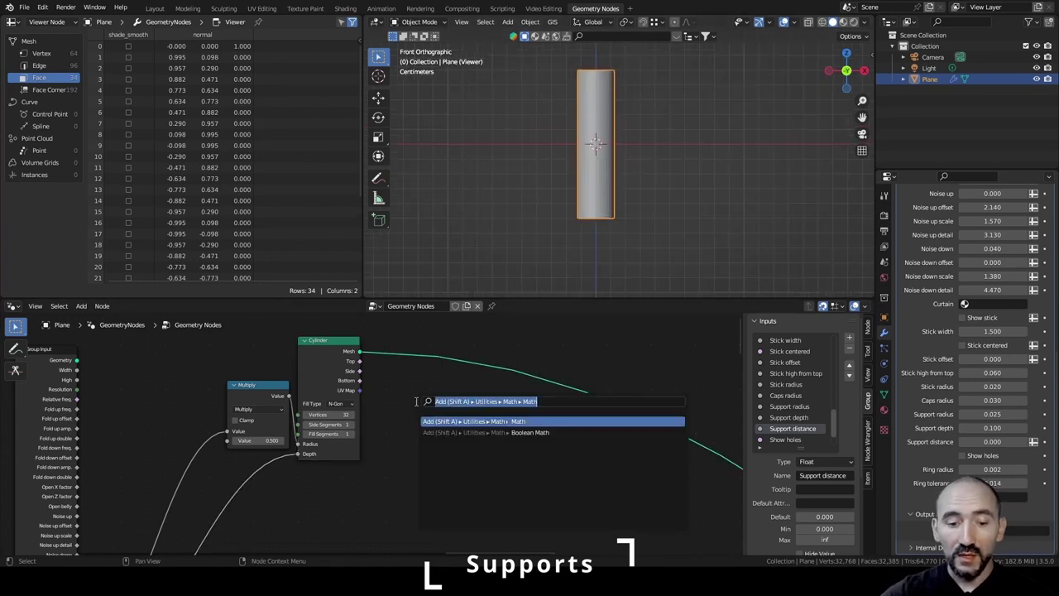
type("transofm")
key("Down")
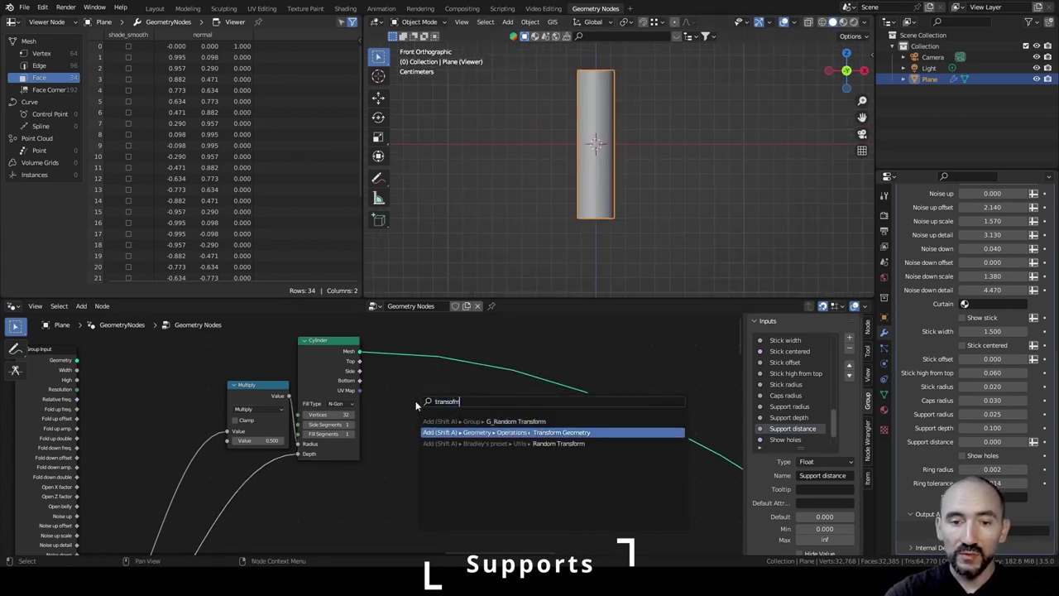
key("Return")
left_click(464, 343)
Add a Combine XYZ node and connect its Vector to the Transform Geometry node's Translation.
key("F3")
type("combine")
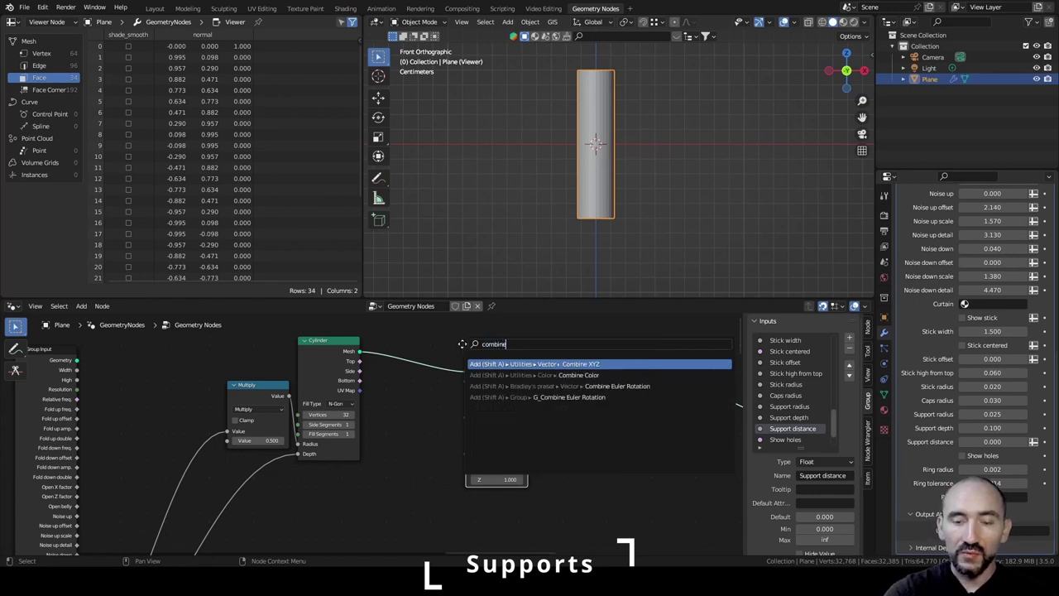
key("Return")
left_click(422, 428)
right_click_drag(421, 428, 488, 405, "alt")
left_click_drag(407, 430, 408, 439)
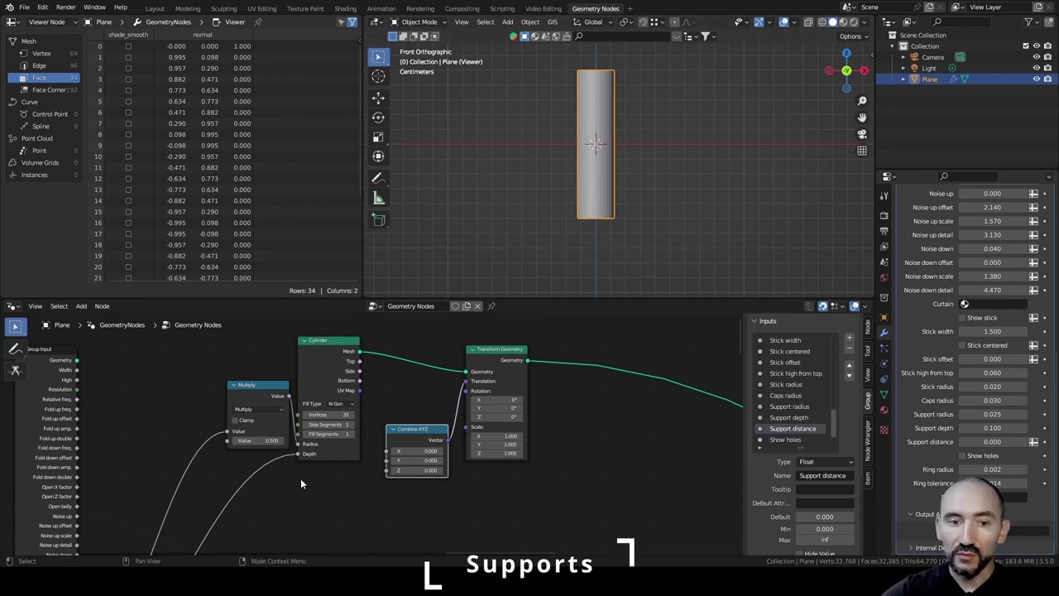
Branch off the Support depth link and connect it through a new Multiply node to Combine XYZ's Z.
middle_click_drag(301, 479, 348, 418)
right_click_drag(292, 448, 276, 423, "shift")
left_click_drag(284, 431, 432, 408)
type("mul")
key("Return")
left_click(343, 410)
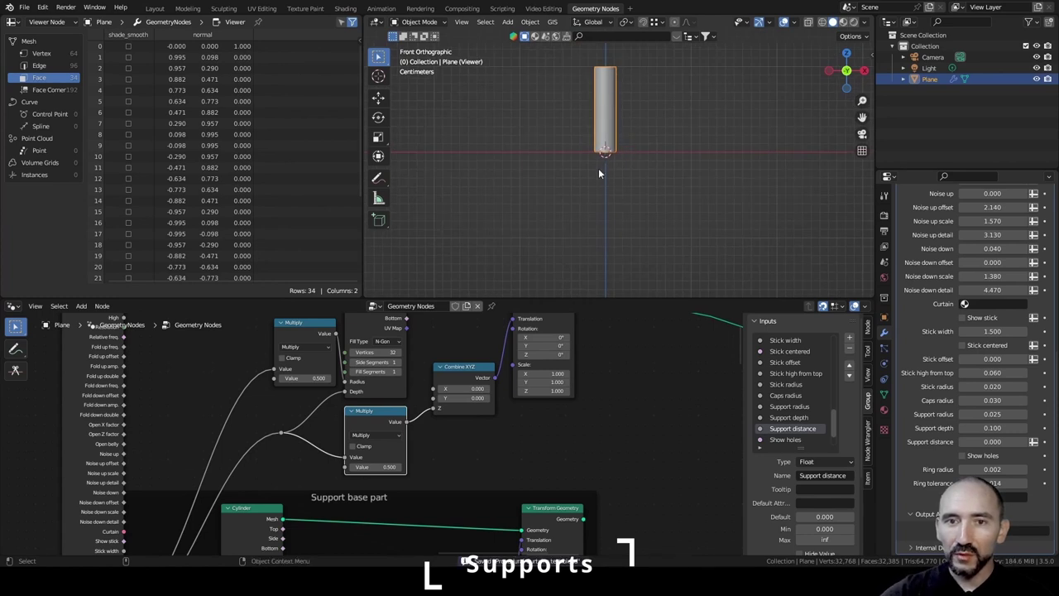
Set the factor of the Multiply node feeding Combine XYZ's Z to -0.5.
left_click(372, 468)
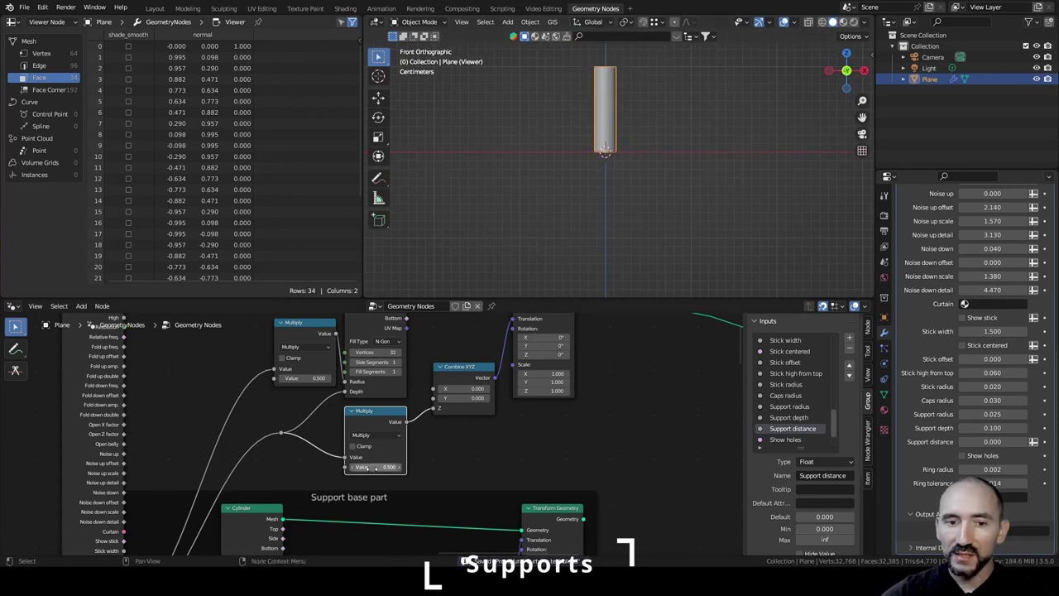
type("-0.5")
key("Return")
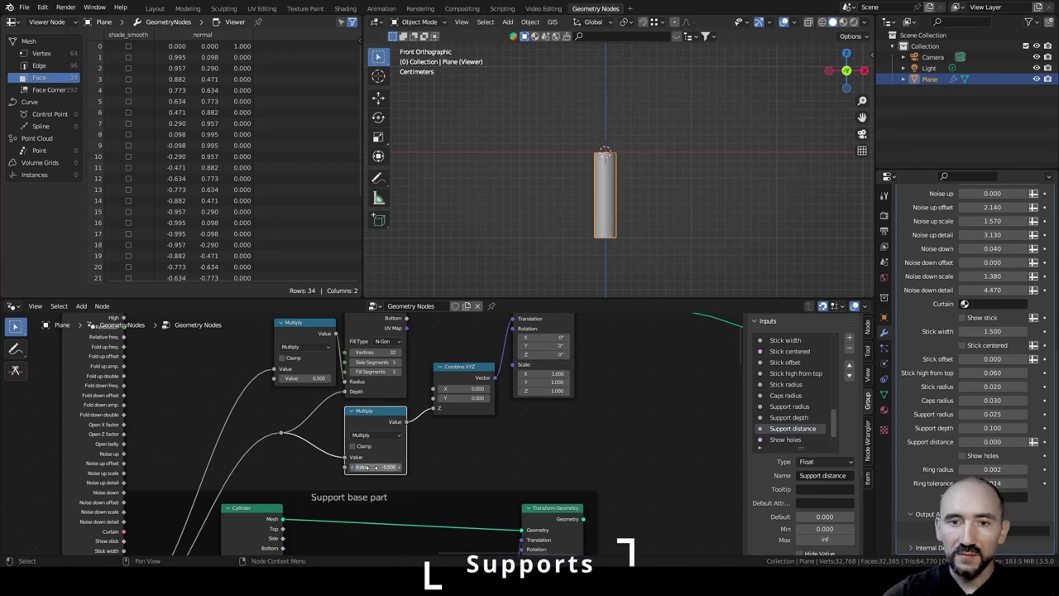
Hide the Group Input's unused sockets and move the node next to the radius Multiply node.
left_click(116, 355)
key("ctrl+h")
key("g")
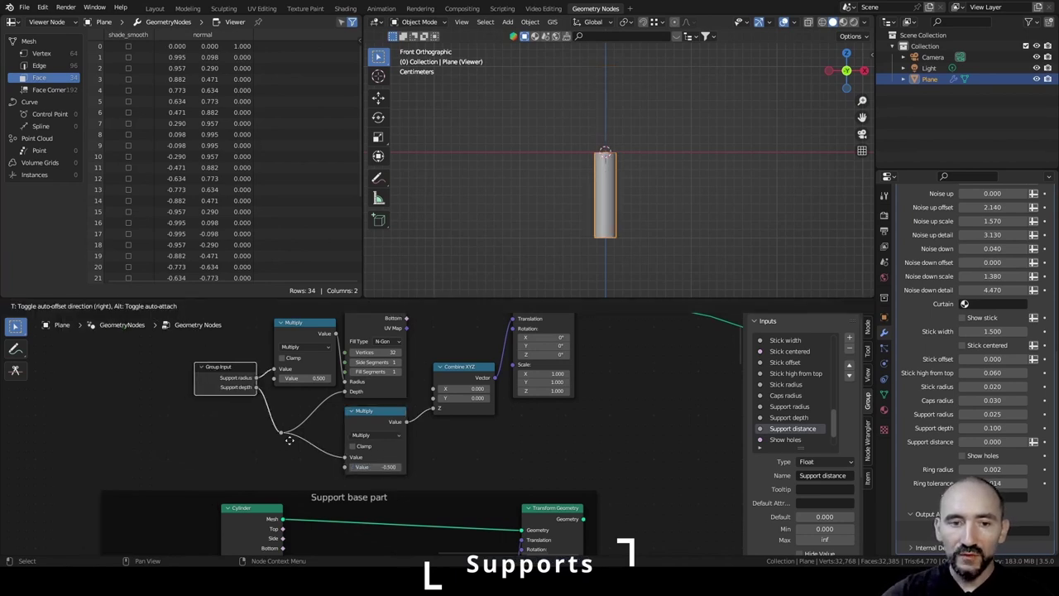
left_click(292, 446)
Dissolve the reroute on the Support depth link while keeping its connections, and collapse the Combine XYZ node.
left_click(281, 432)
key("ctrl+x")
left_click(459, 369)
key("h")
Group the second cylinder's nodes in a frame labelled "Support middle part".
scroll(458, 369, "down", 4)
left_click_drag(155, 411, 485, 505)
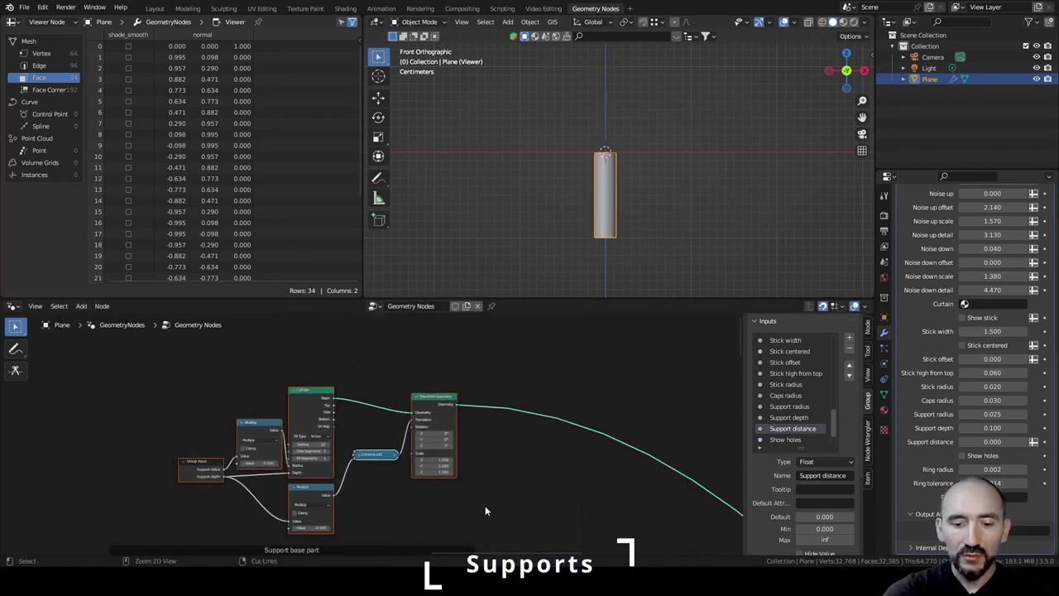
key("ctrl+j")
key("F2")
type("Suppor")
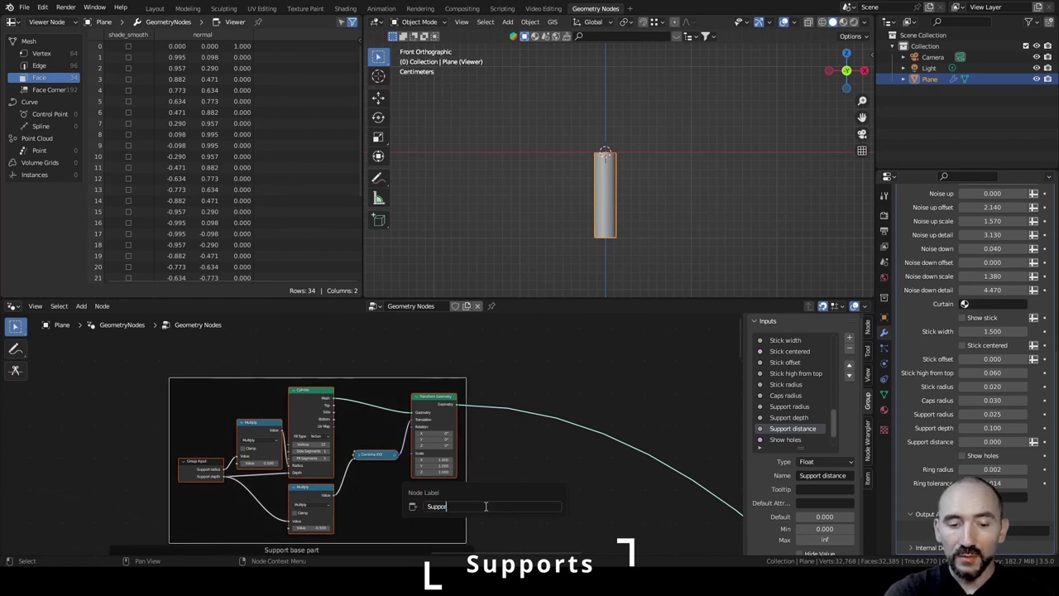
type("t middle part")
key("Return")
Add an Ico Sphere node above the Support middle part frame.
scroll(350, 419, "down", 2)
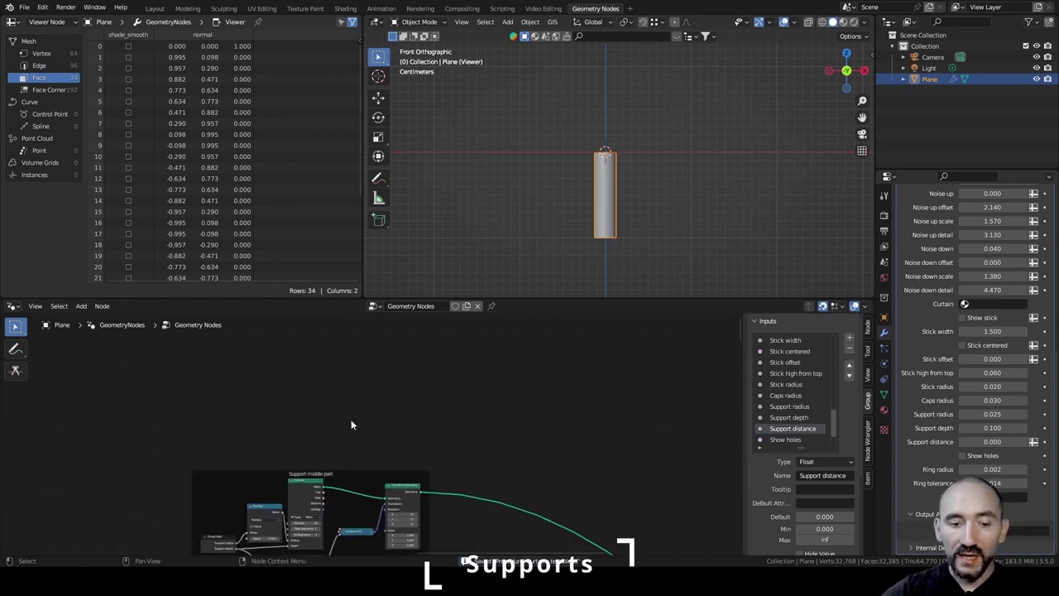
middle_click_drag(567, 451, 400, 338)
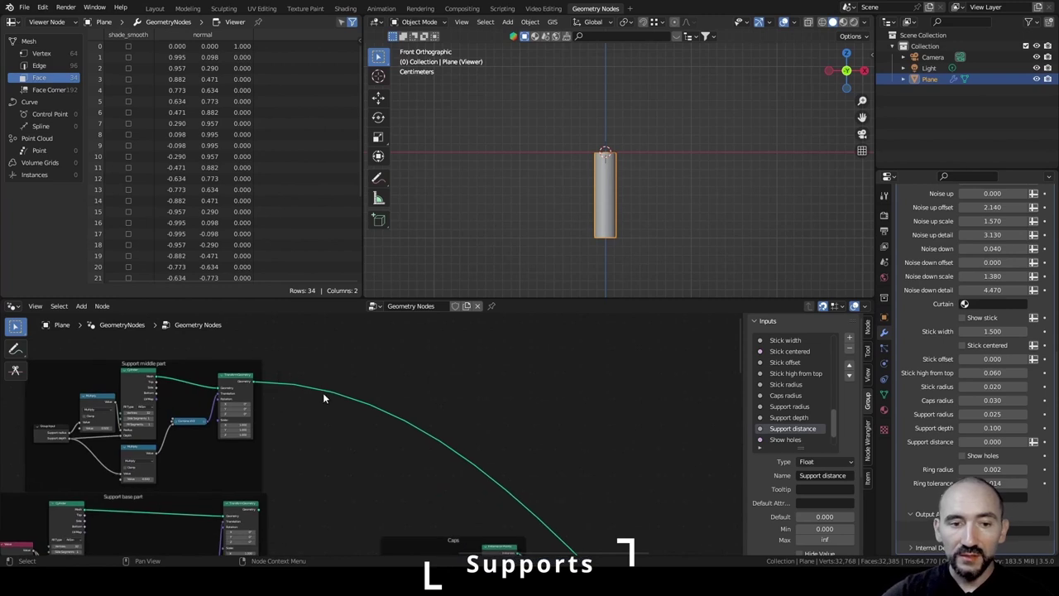
middle_click_drag(153, 319, 323, 414)
scroll(323, 415, "up", 2)
key("F3")
type("ico")
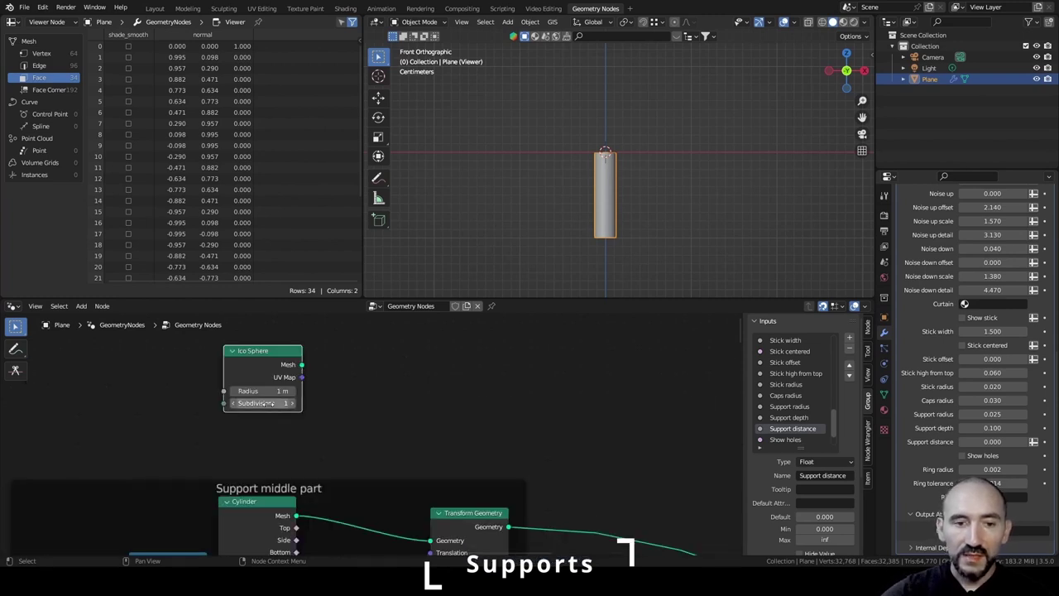
Set the Ico Sphere's subdivisions to 3.
double_click(269, 404)
type("3")
key("Return")
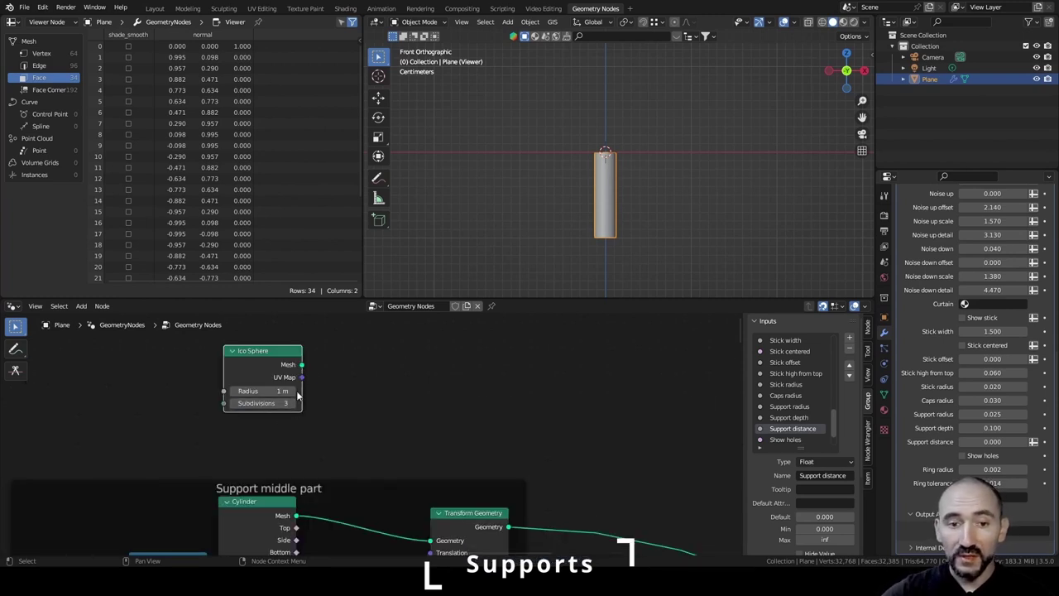
Add a Group Input, link its Support radius to the Ico Sphere's Radius, and hide the node's unused sockets.
key("F3")
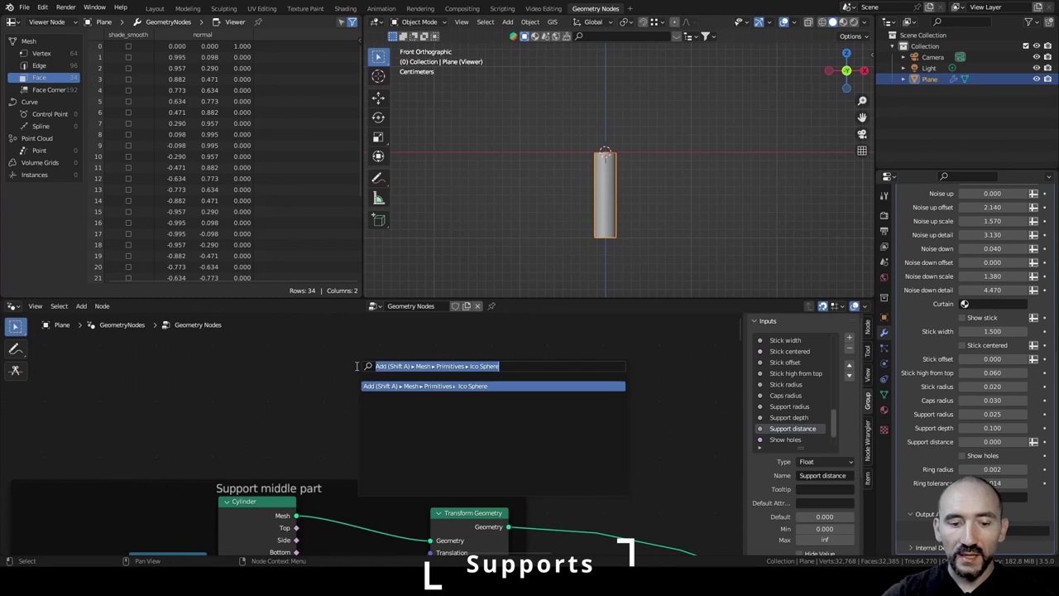
type("group in")
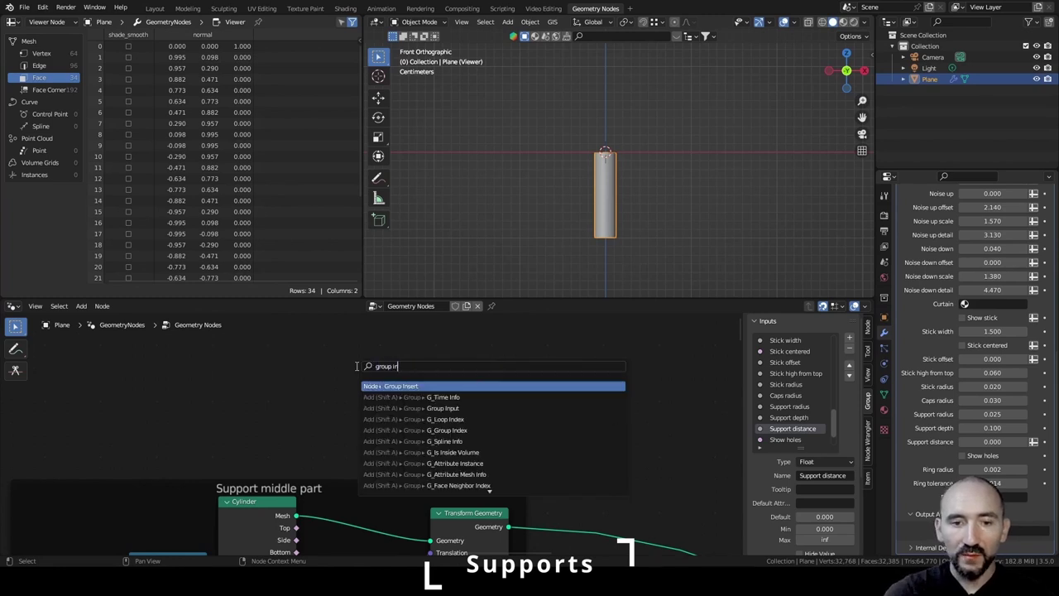
key("Return")
left_click(363, 389)
right_click_drag(362, 389, 473, 385, "alt")
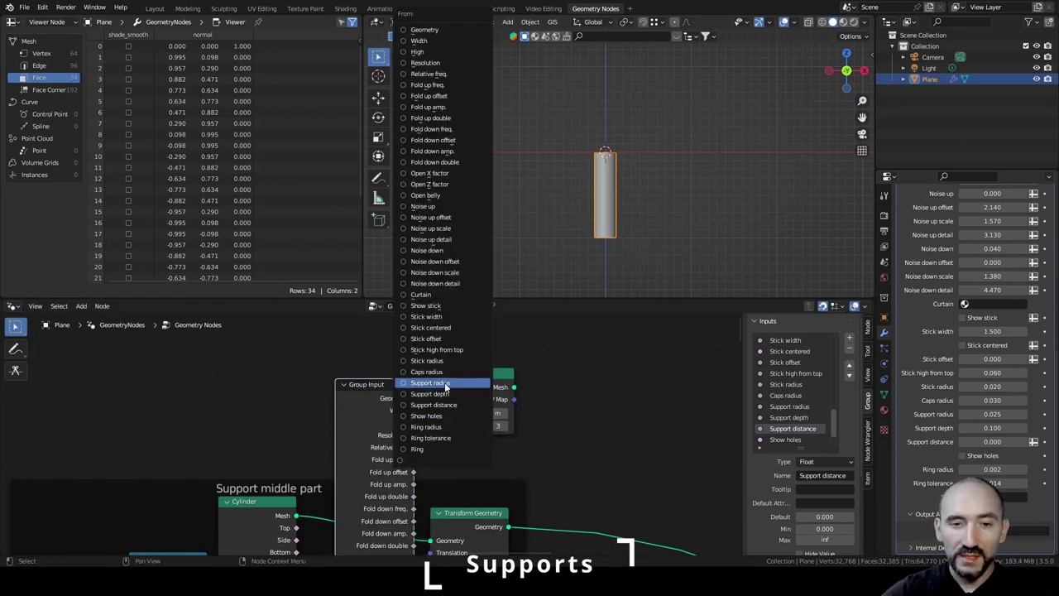
left_click(445, 384)
left_click(423, 382)
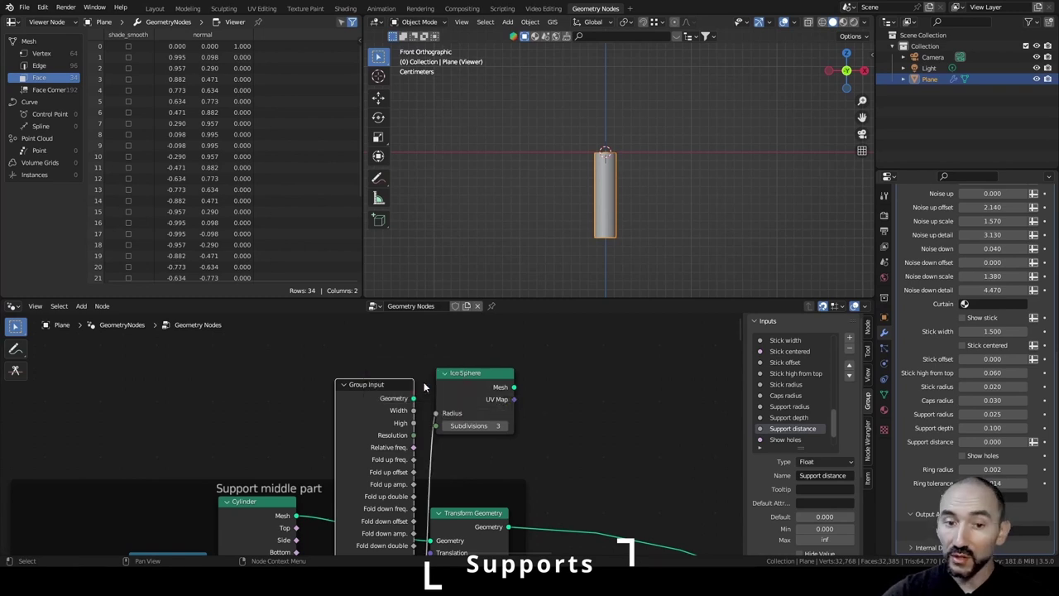
key("ctrl+h")
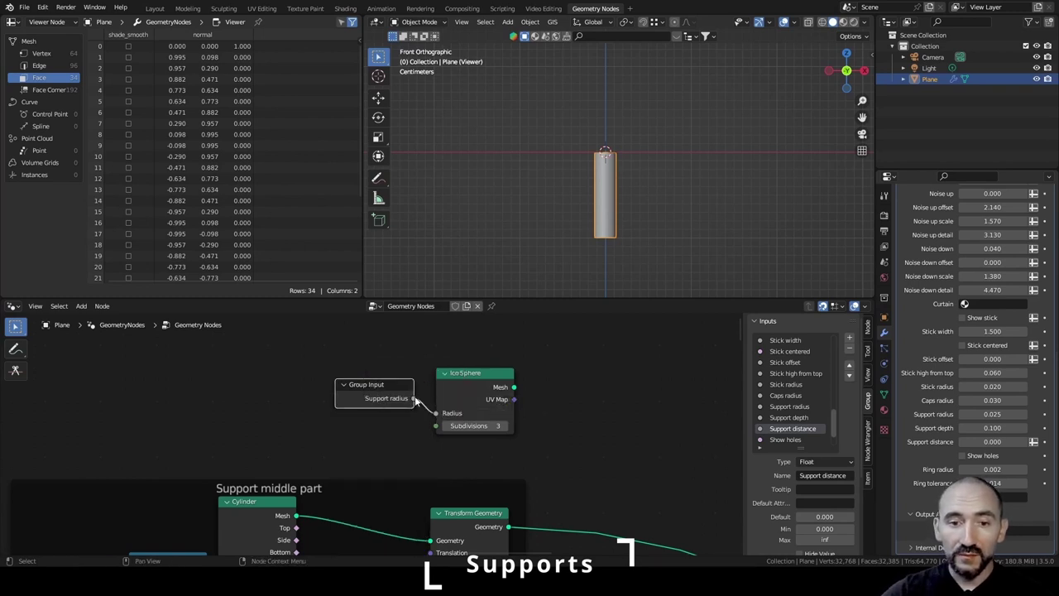
Group the Ico Sphere and its Group Input in a frame labelled "Support end part".
left_click(502, 430, "shift")
key("ctrl+j")
key("F2")
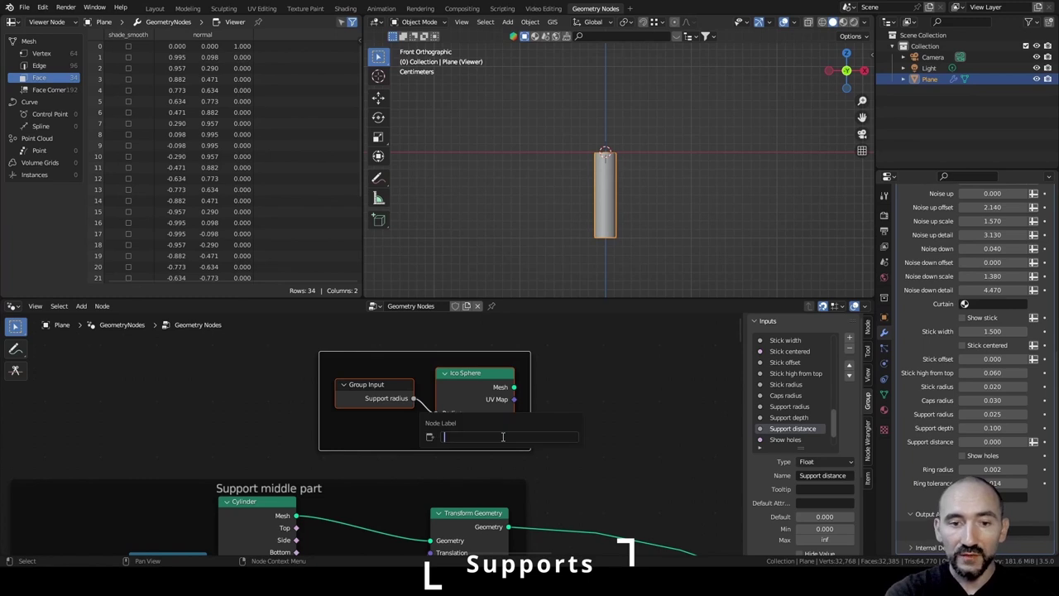
type("Support end par")
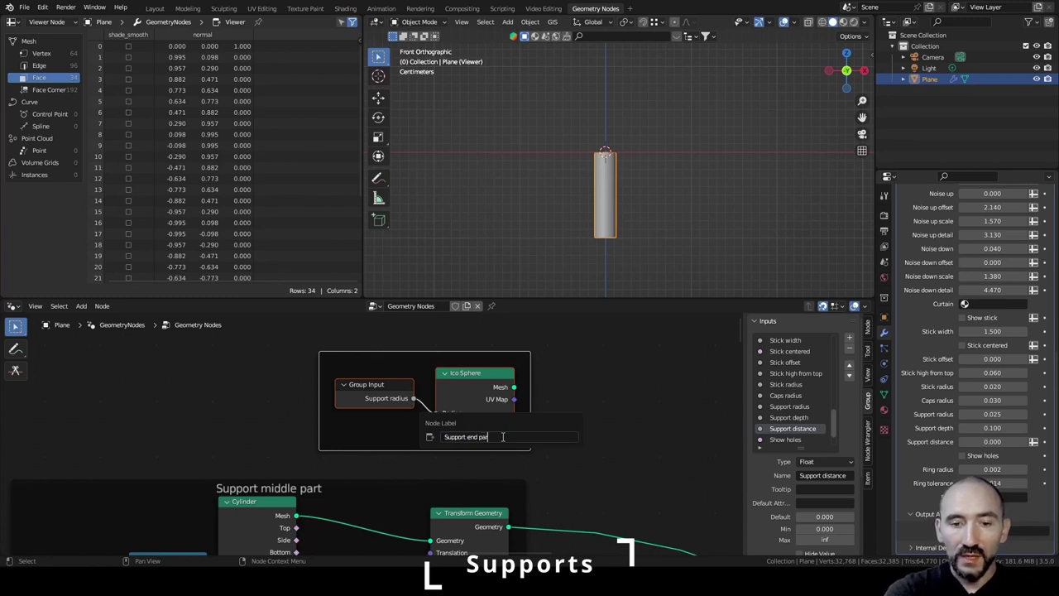
type("t")
key("Return")
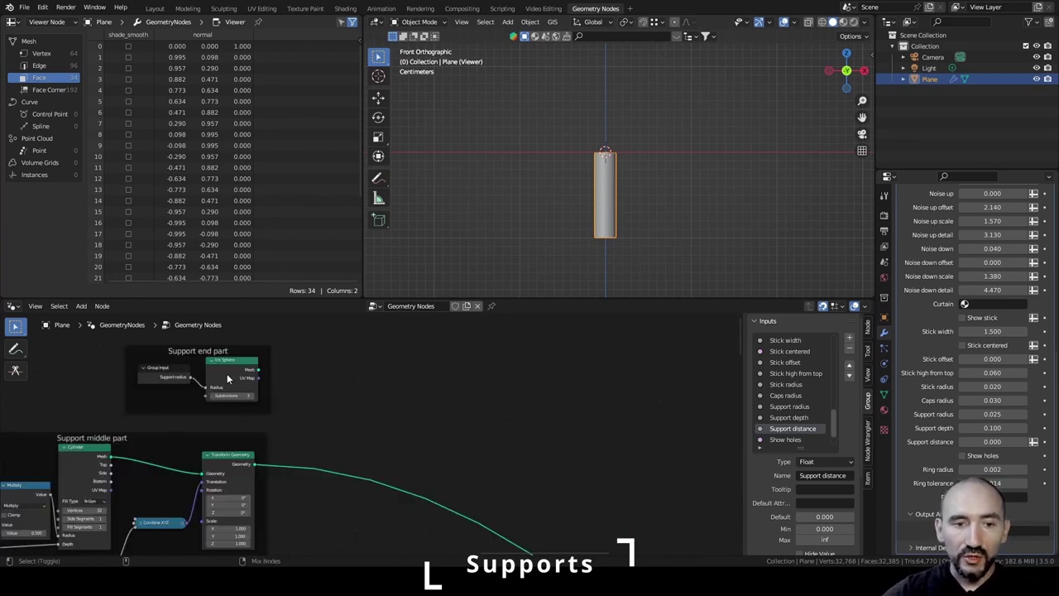
Combine the support's end, middle and base parts in one Join Geometry node and save the file.
right_click_drag(229, 378, 231, 473, "ctrl+shift")
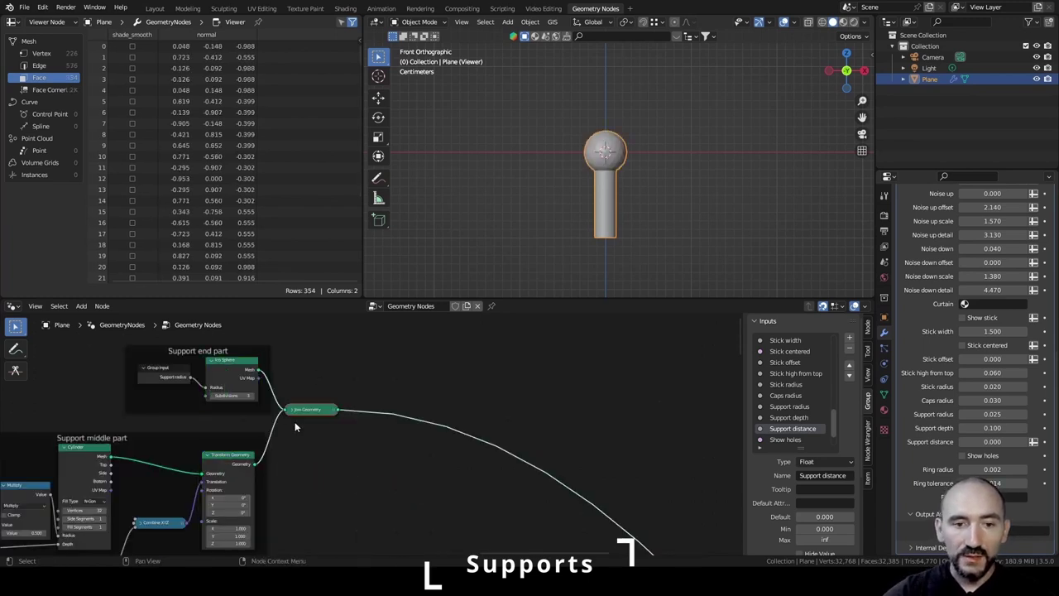
key("g")
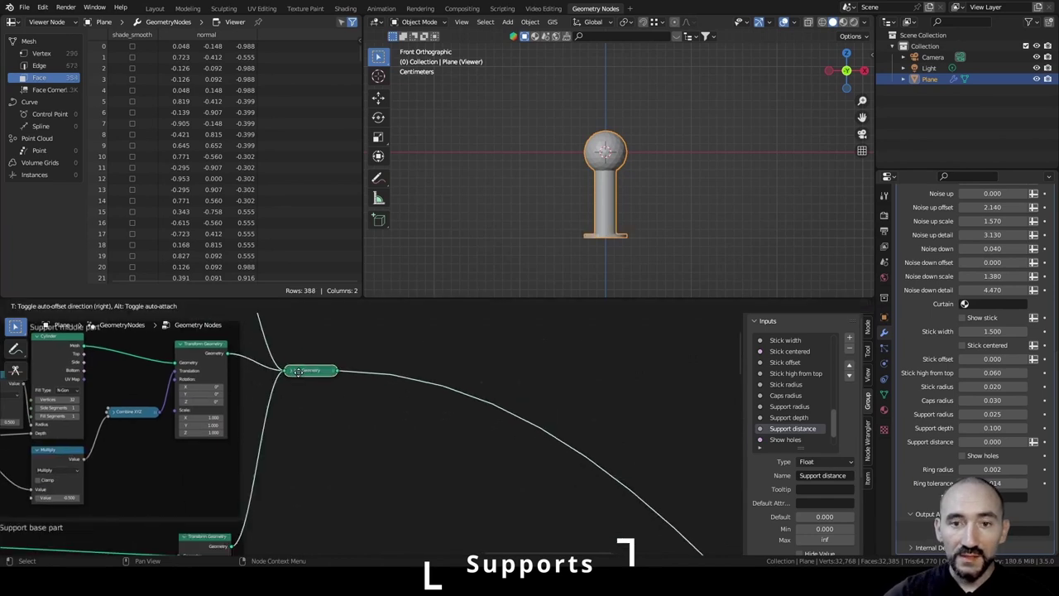
left_click(297, 372)
left_click(668, 165)
scroll(586, 146, "up", 2)
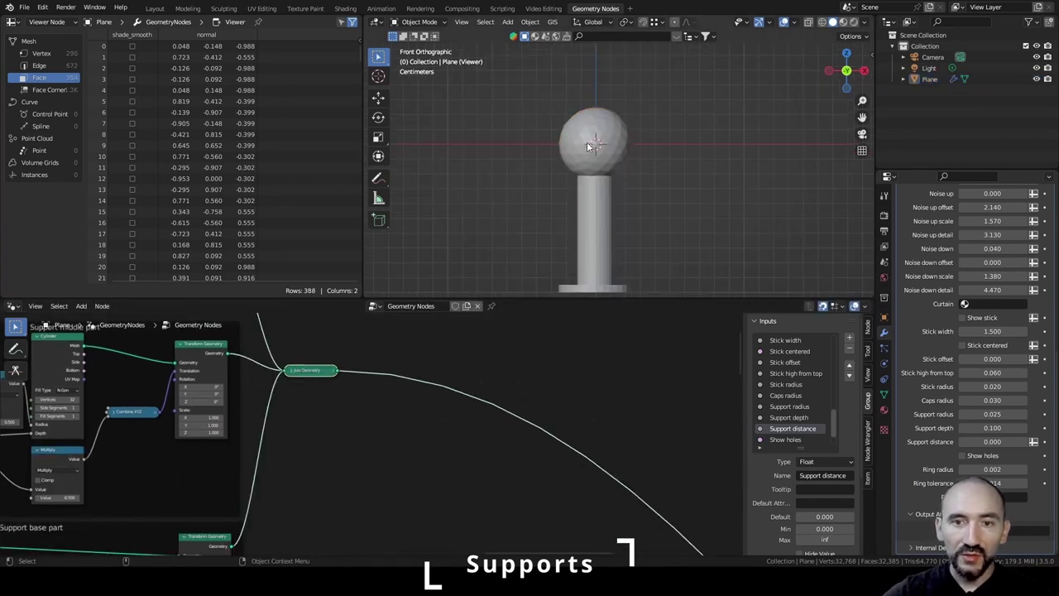
scroll(344, 405, "down", 2)
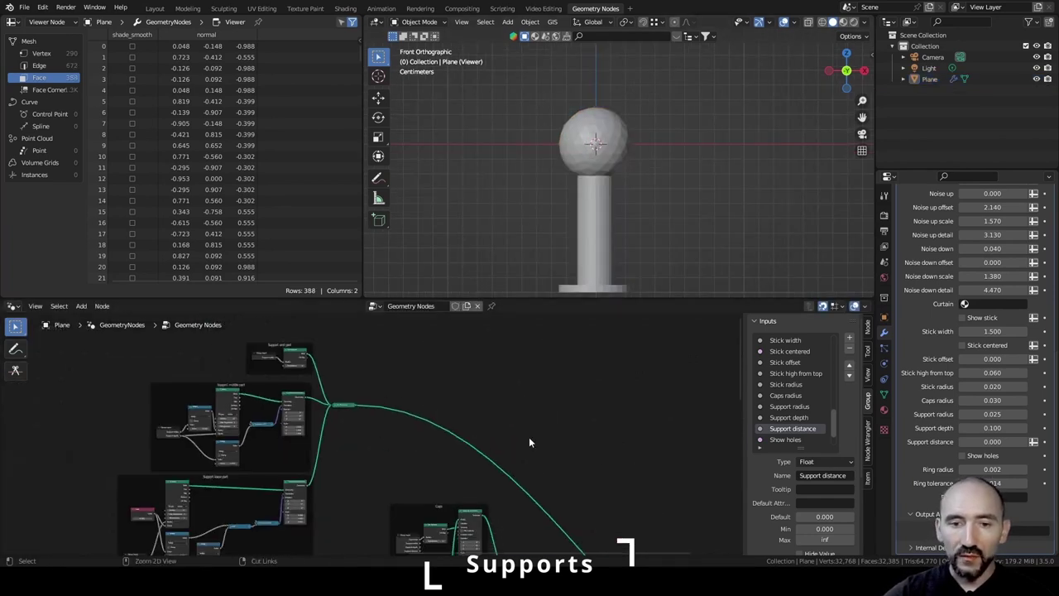
scroll(529, 437, "down", 2)
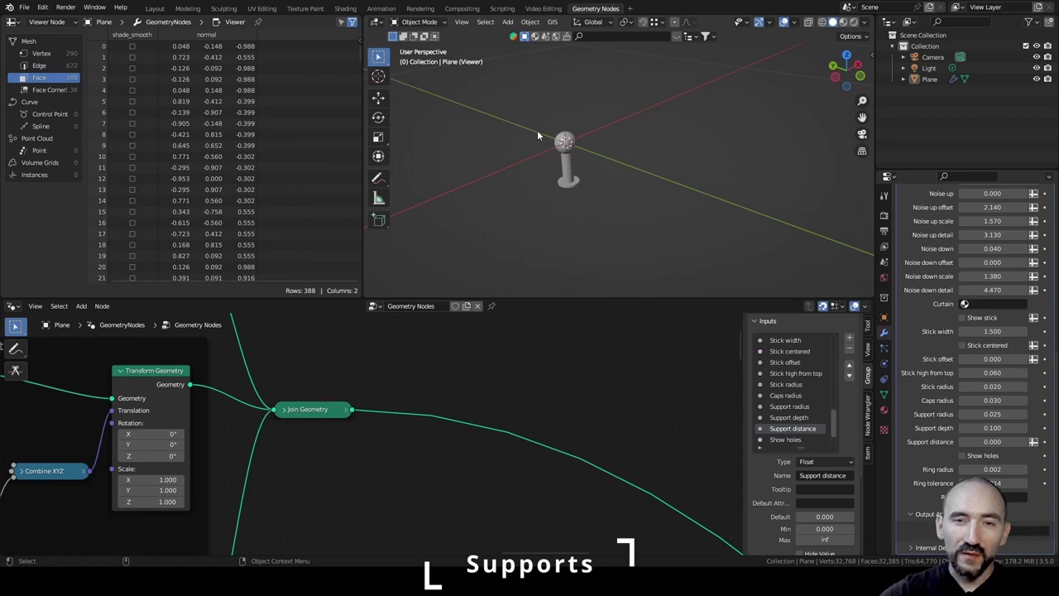
key("ctrl+s")
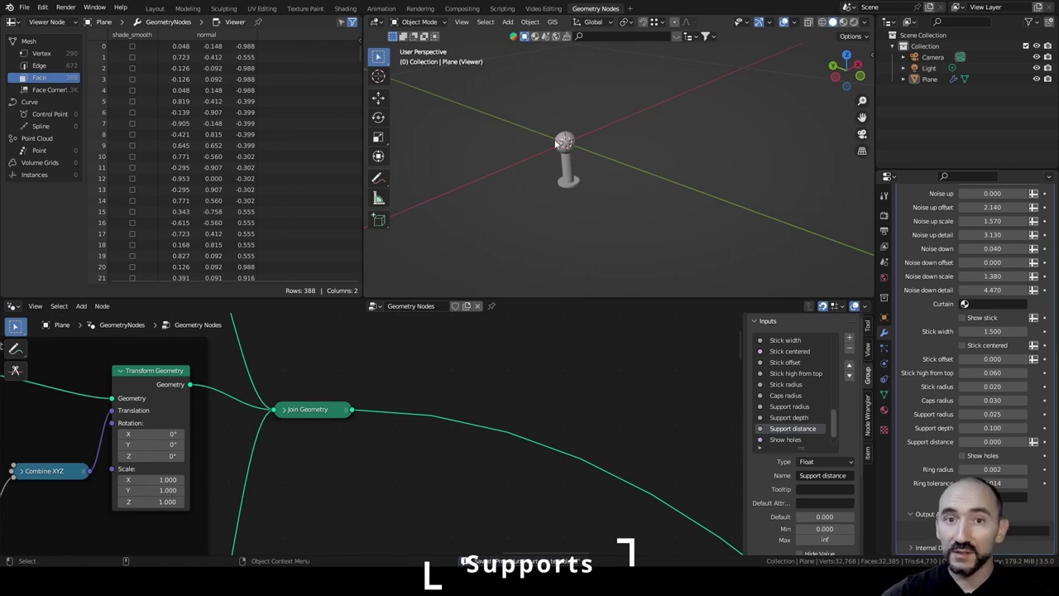
Add a Transform Geometry node after Join Geometry, set its X rotation to 90°, and preview its output in the viewport.
left_click_drag(351, 410, 415, 396)
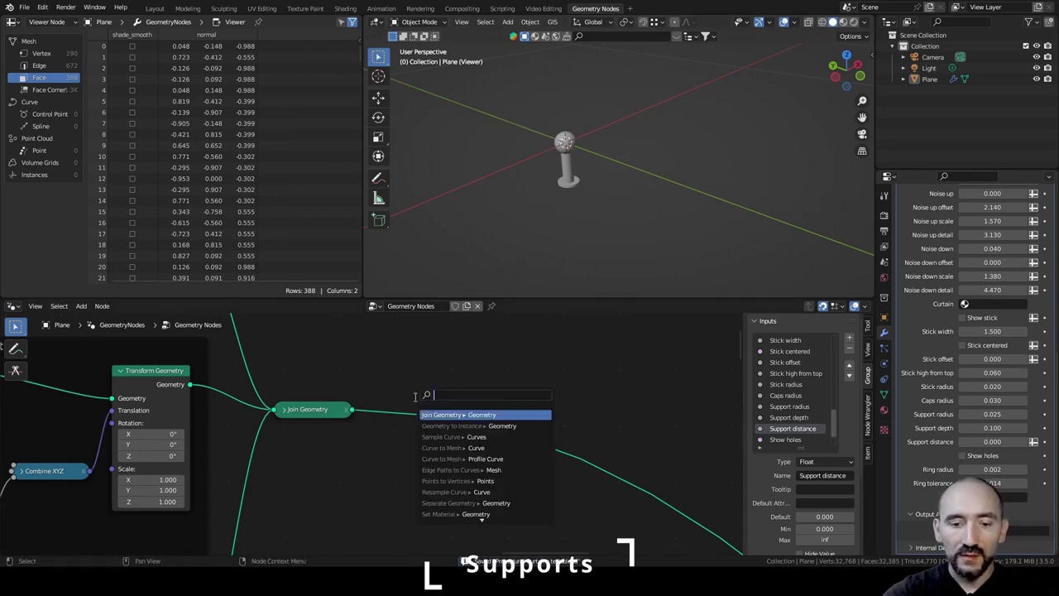
type("transform")
key("Return")
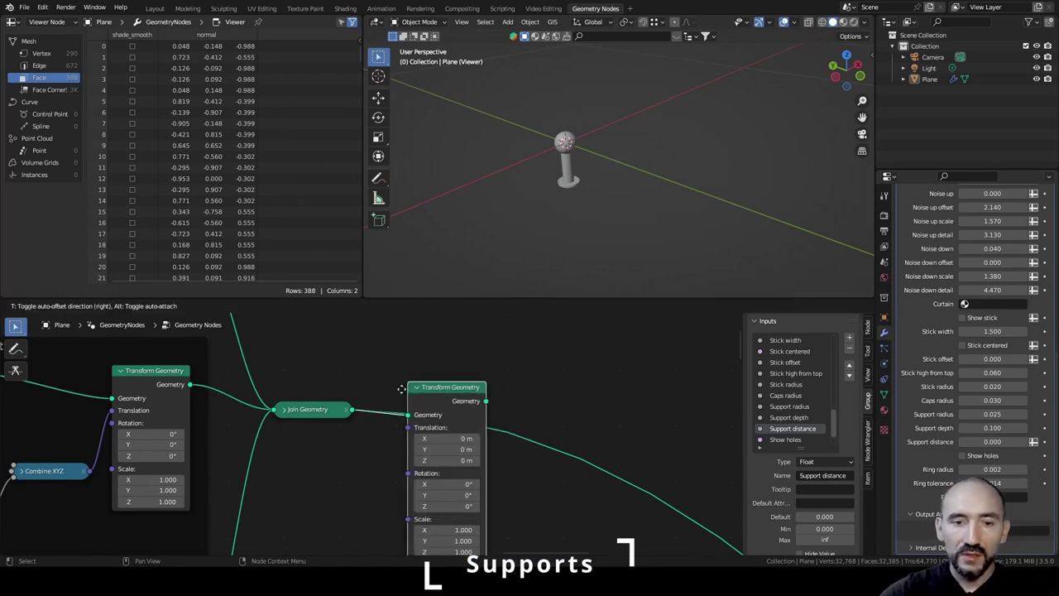
left_click(356, 366)
double_click(399, 463)
type("90")
key("Return")
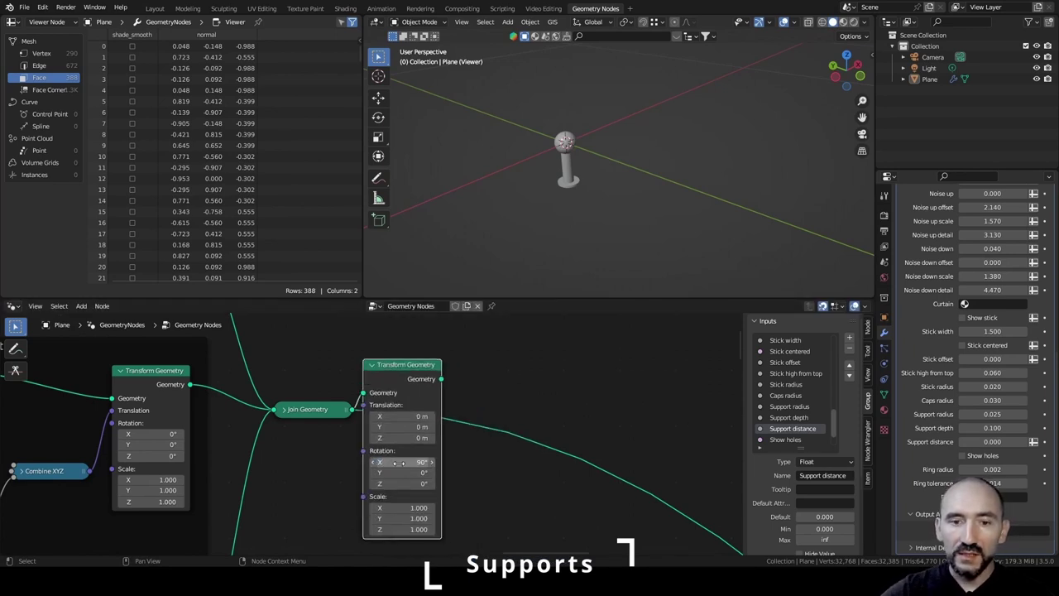
left_click(413, 382, "ctrl+shift")
mouse_move(534, 161)
middle_mouse_down()
mouse_move(629, 150)
mouse_move(521, 149)
middle_mouse_up()
Group the Join Geometry and its following Transform Geometry in a frame labelled "Entire support".
left_click(554, 372)
scroll(551, 376, "down", 6)
middle_click_drag(549, 374, 432, 404)
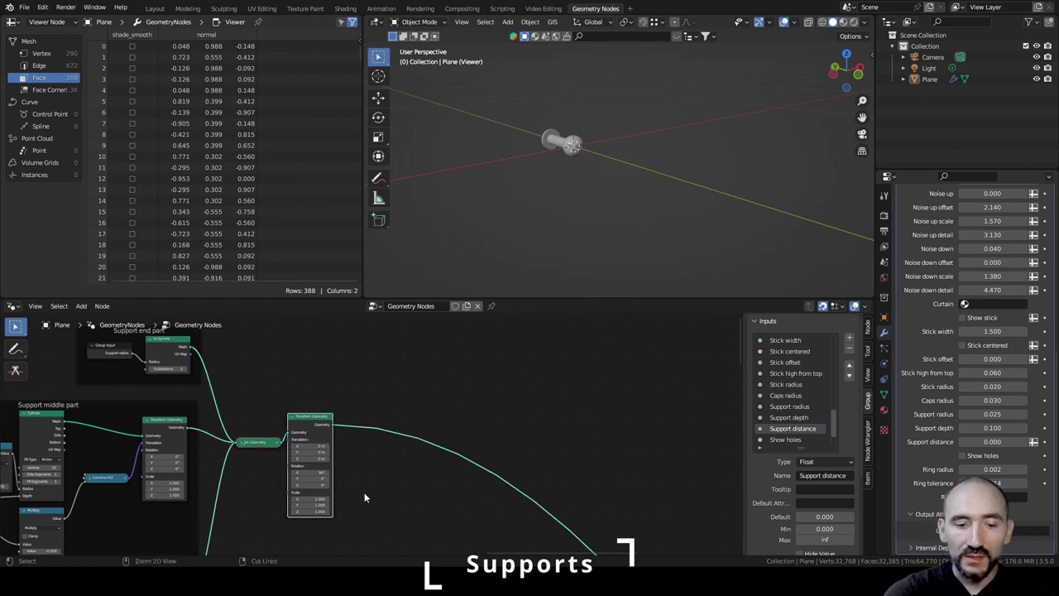
key("ctrl+j")
key("F2")
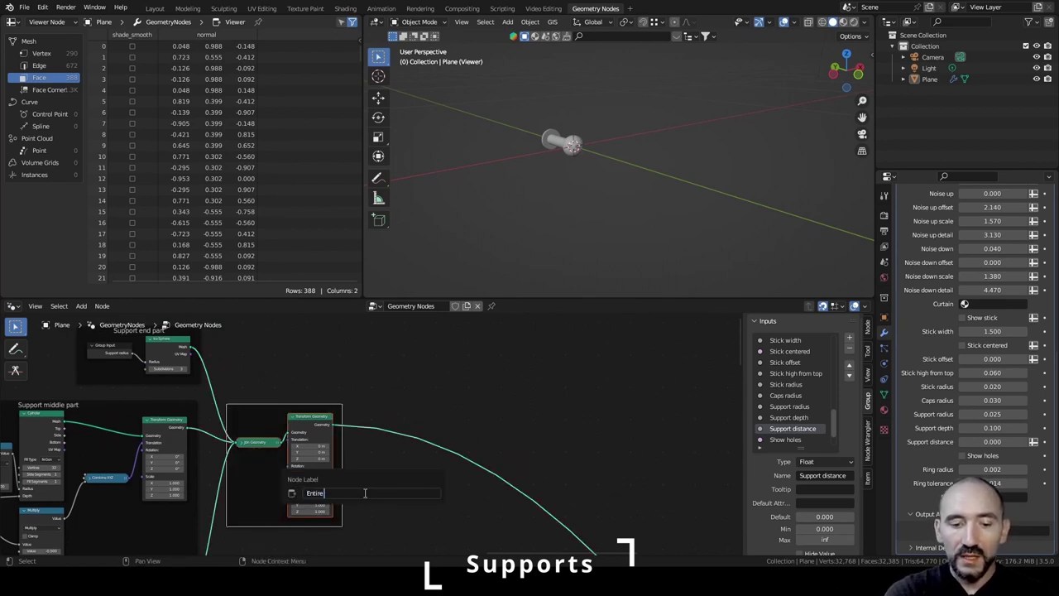
type("Entire support")
key("Return")
Add a Boolean group input named "Support up" below Support distance and save the file.
scroll(803, 401, "down", 3)
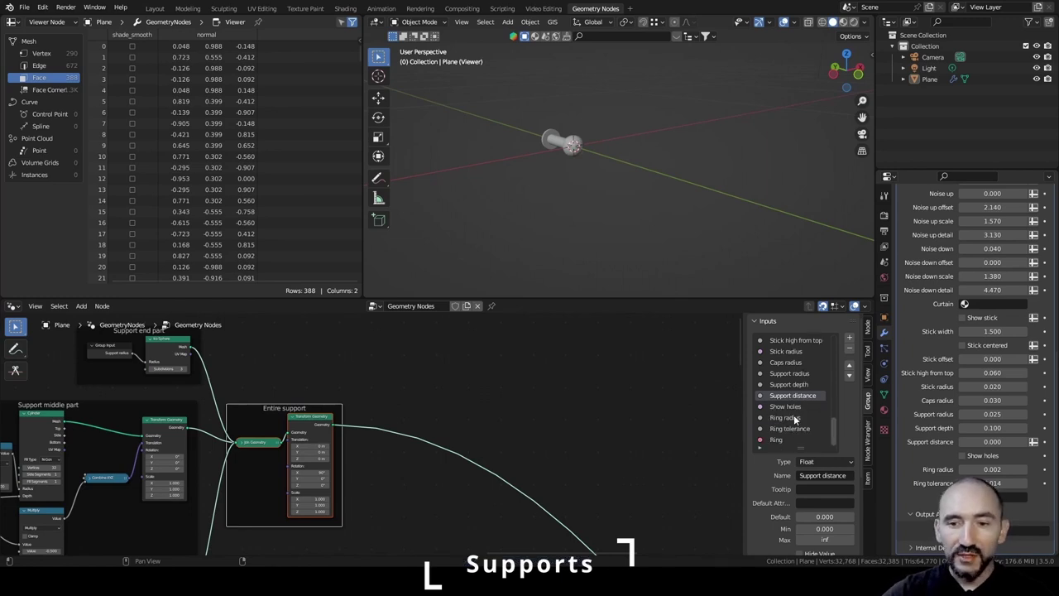
left_click(848, 337)
left_click(826, 462)
left_click(829, 452)
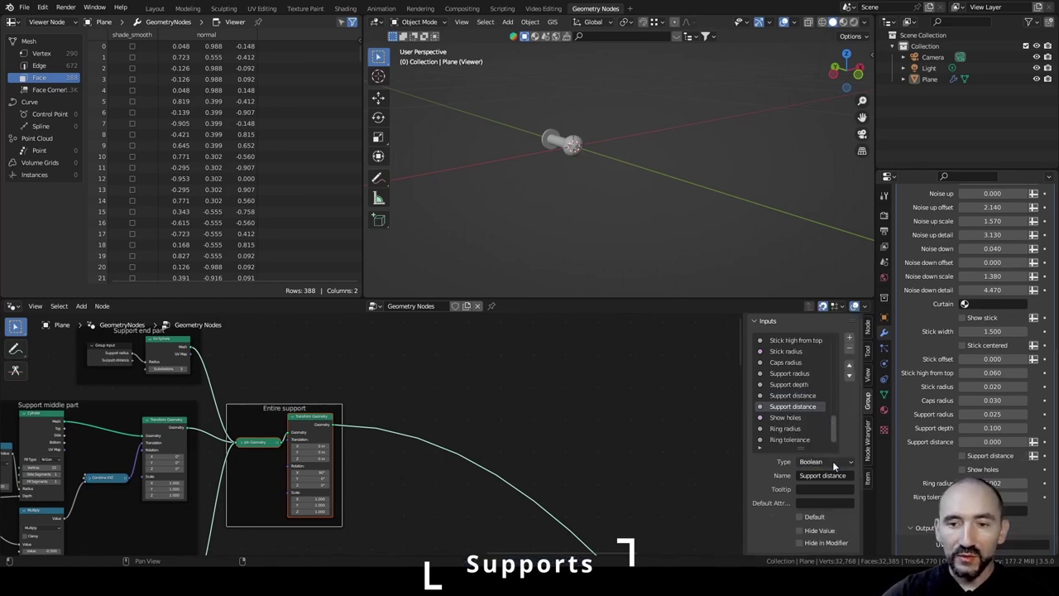
double_click(823, 477)
type("up")
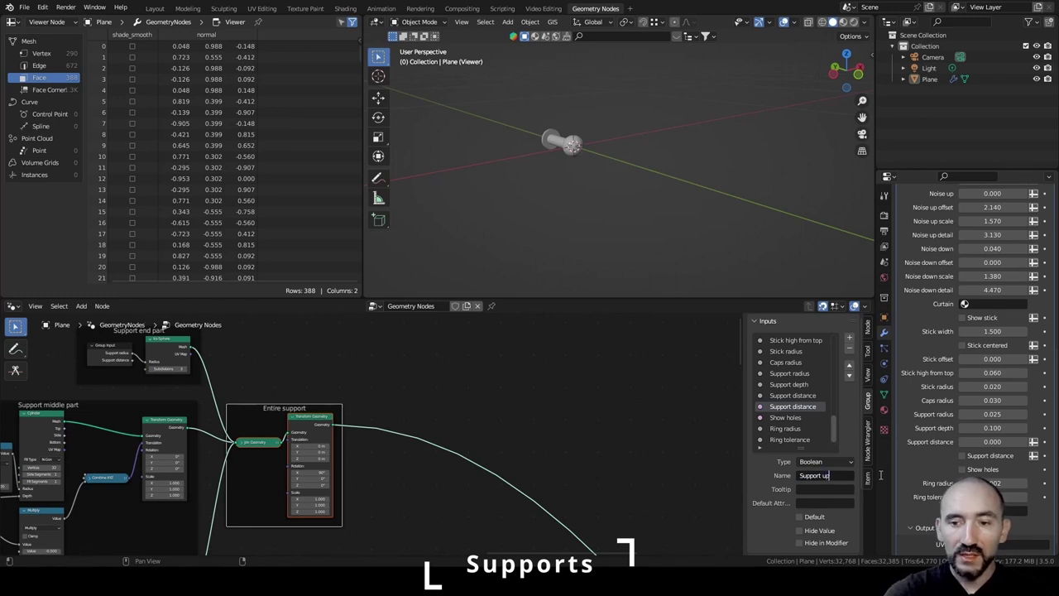
key("Return")
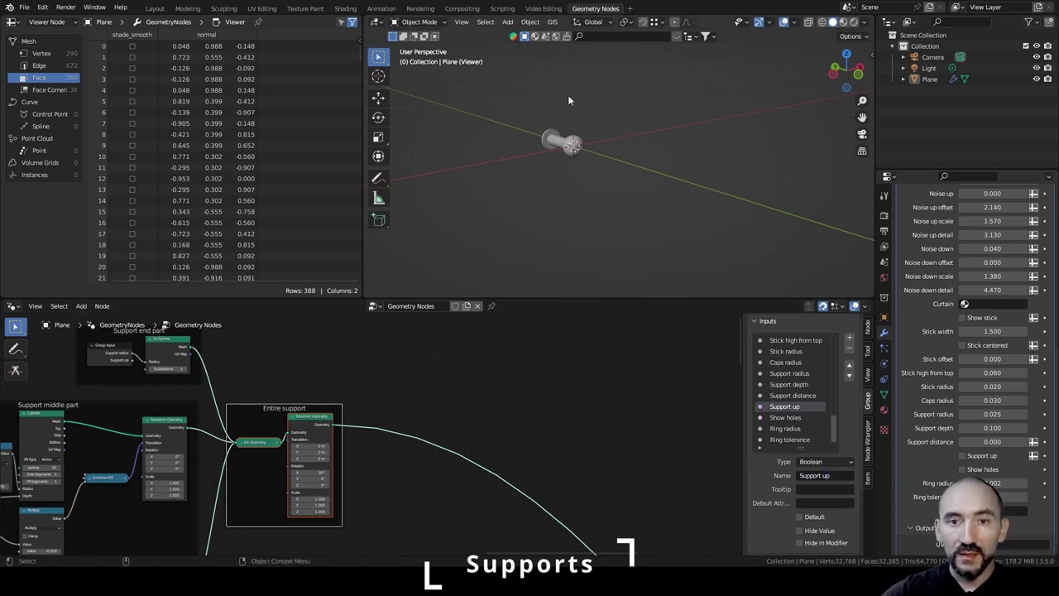
middle_click_drag(569, 100, 560, 121)
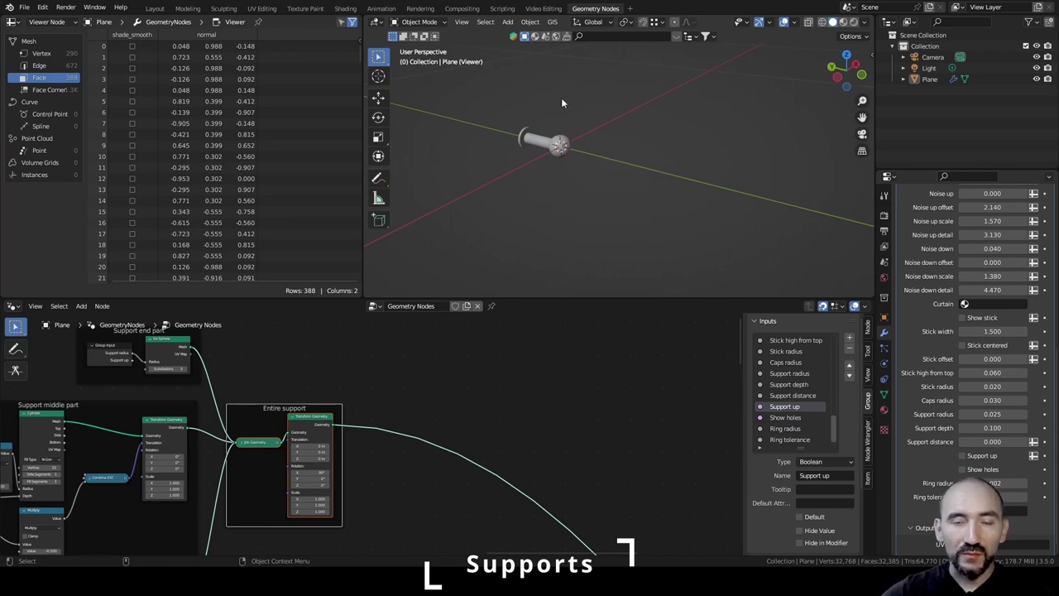
key("ctrl+s")
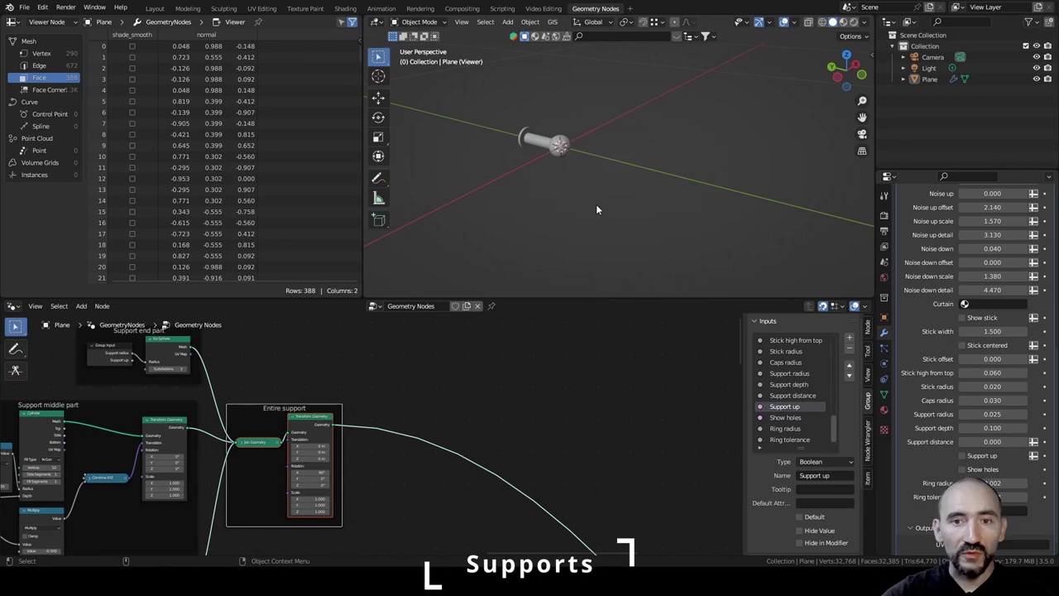
scroll(396, 433, "up", 2)
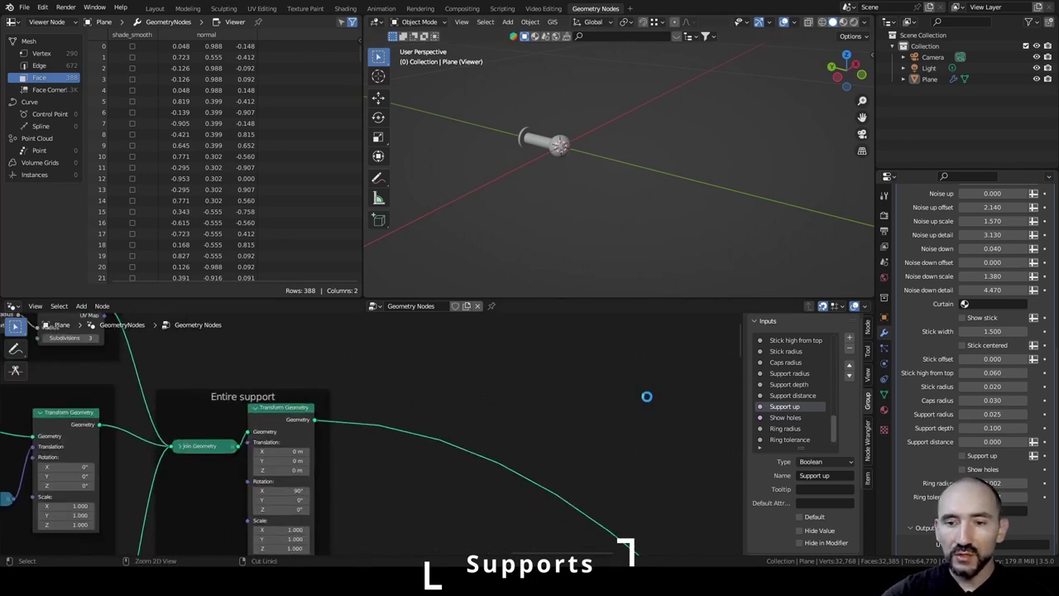
key("ctrl+s")
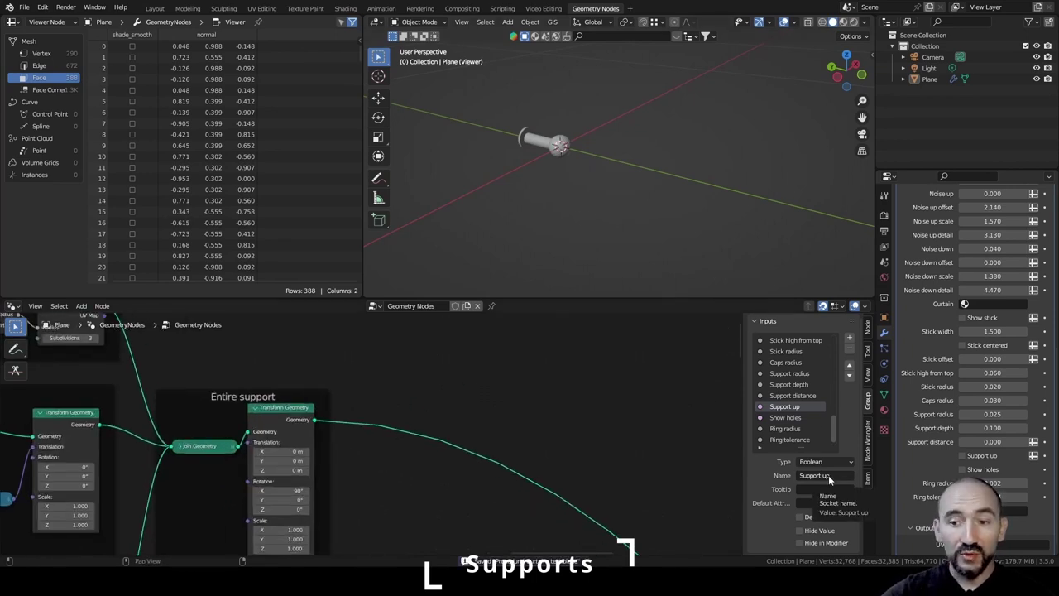
Add a Switch node beyond the Entire support frame.
key("shift+a")
type("swit")
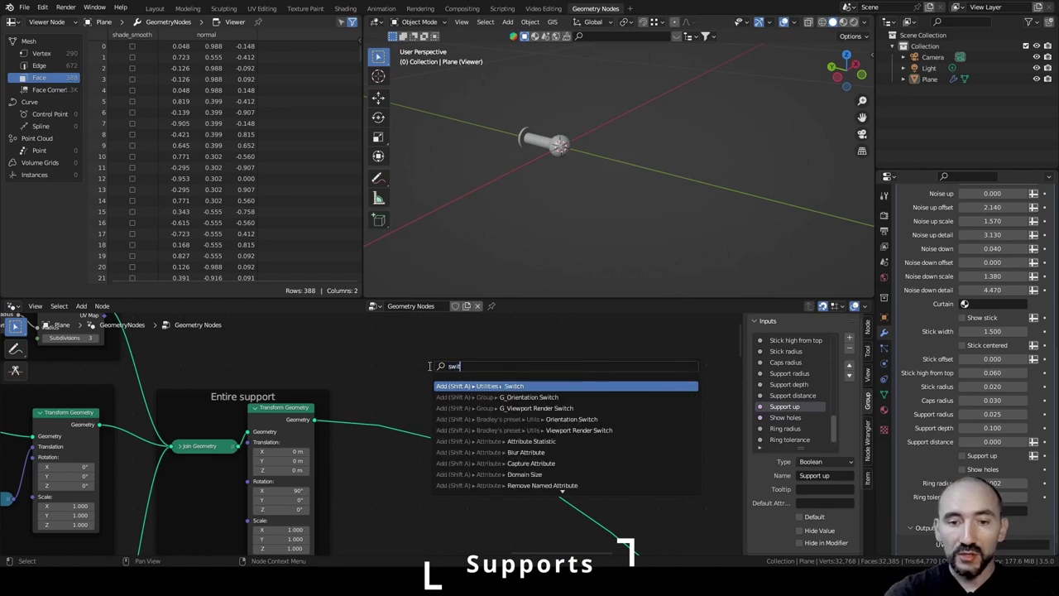
key("Return")
Add a Group Input, link its Support up to the Switch node's Switch socket, and hide the unused sockets.
key("F3")
type("group")
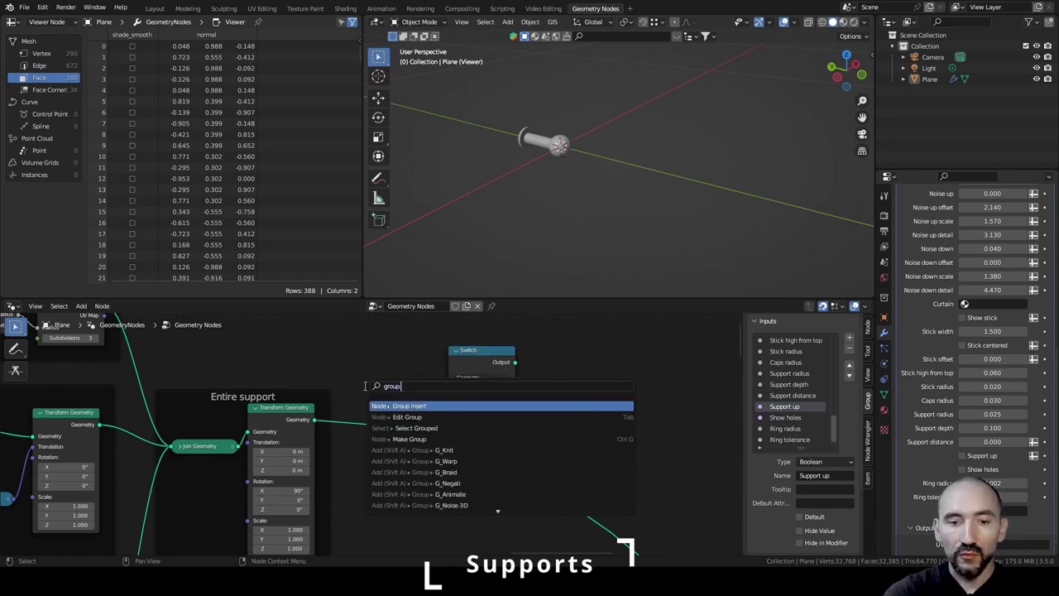
key("Return")
left_click(364, 376)
right_click_drag(394, 411, 475, 384, "alt+shift")
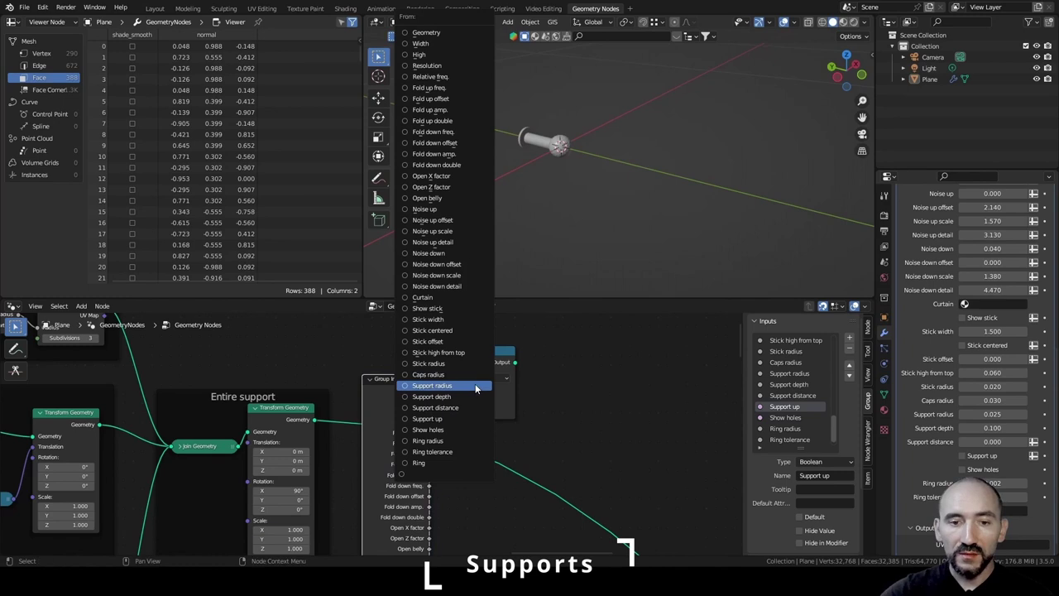
left_click(439, 419)
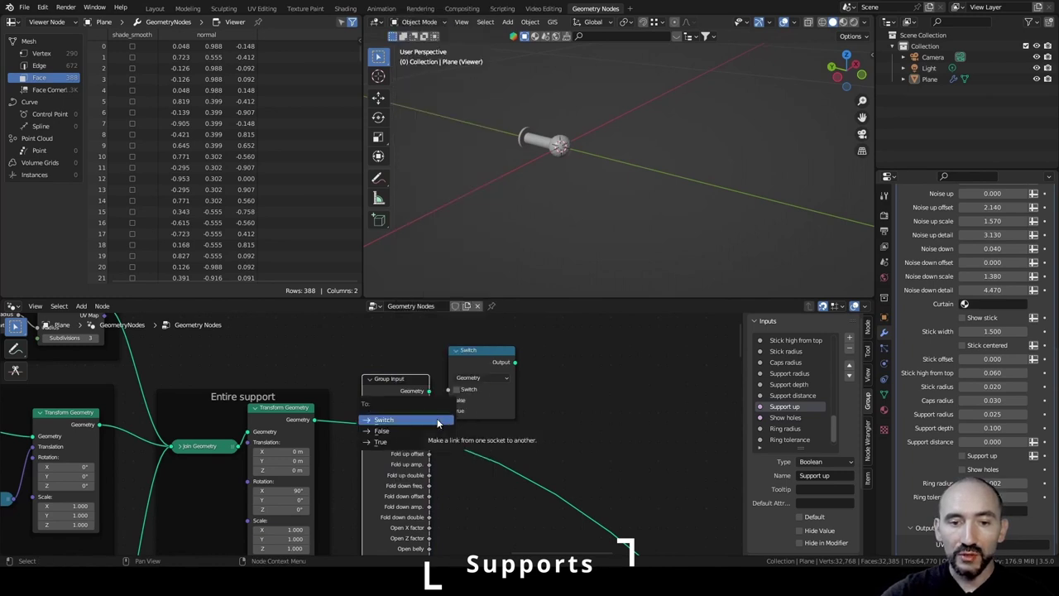
left_click(439, 420)
key("ctrl+h")
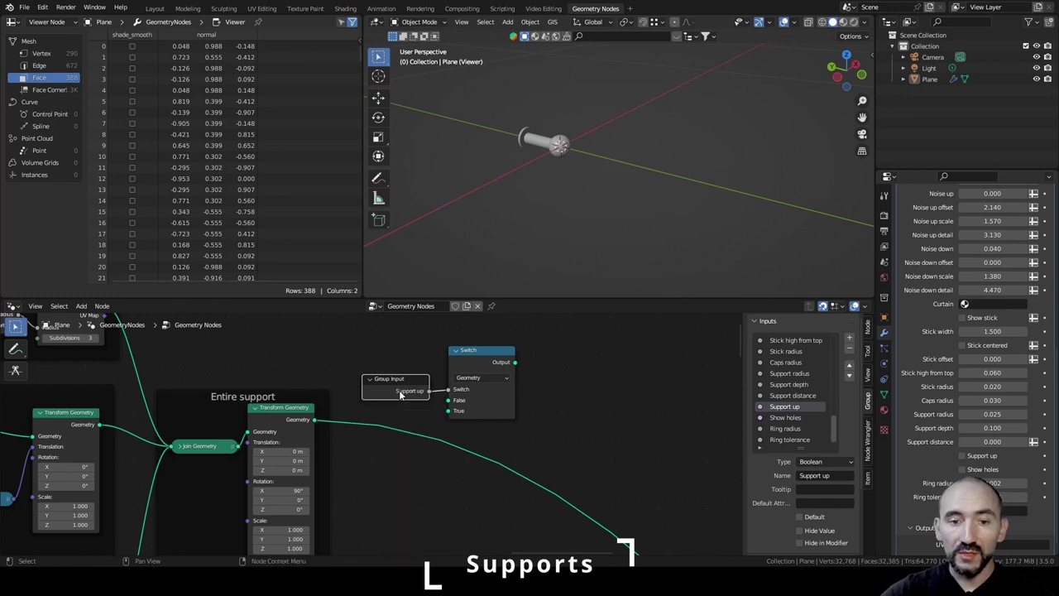
Reposition the Group Input and Switch nodes, and link the Entire support's Transform Geometry output to the Switch's False input.
left_click_drag(395, 391, 368, 378)
left_click(488, 360)
left_click_drag(488, 360, 469, 362)
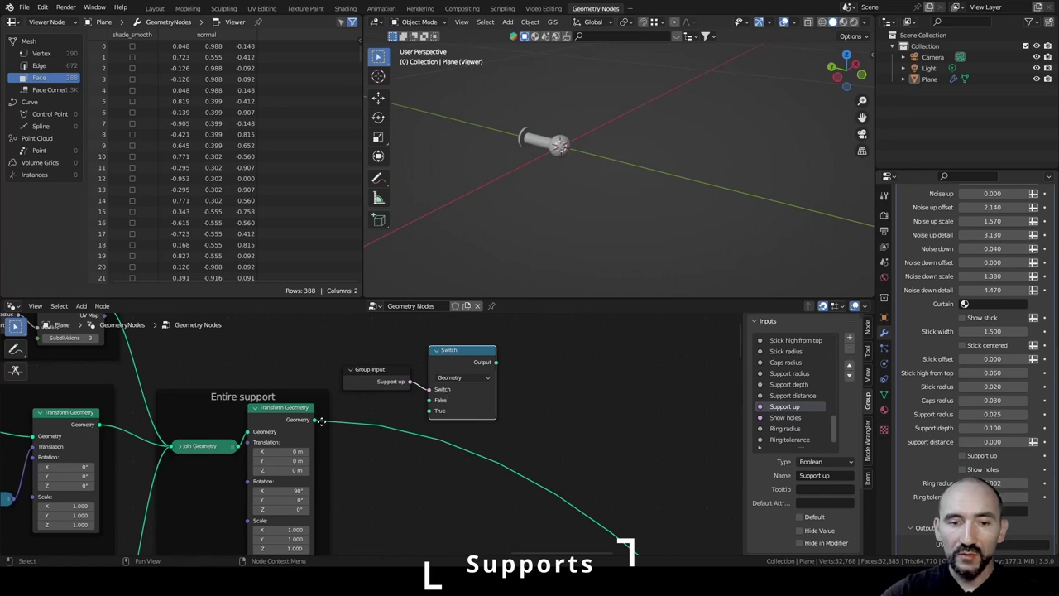
left_click_drag(321, 421, 429, 400)
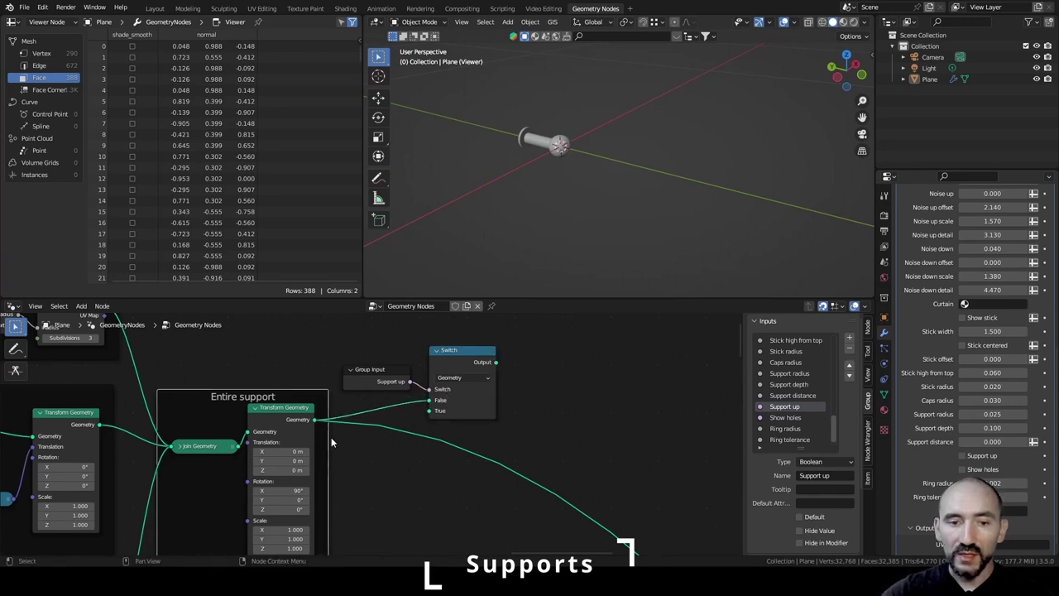
Add a second Transform Geometry after the Entire support's Transform Geometry, set its X rotation to 90°, and link it to the Switch's True input.
left_click_drag(311, 421, 371, 451)
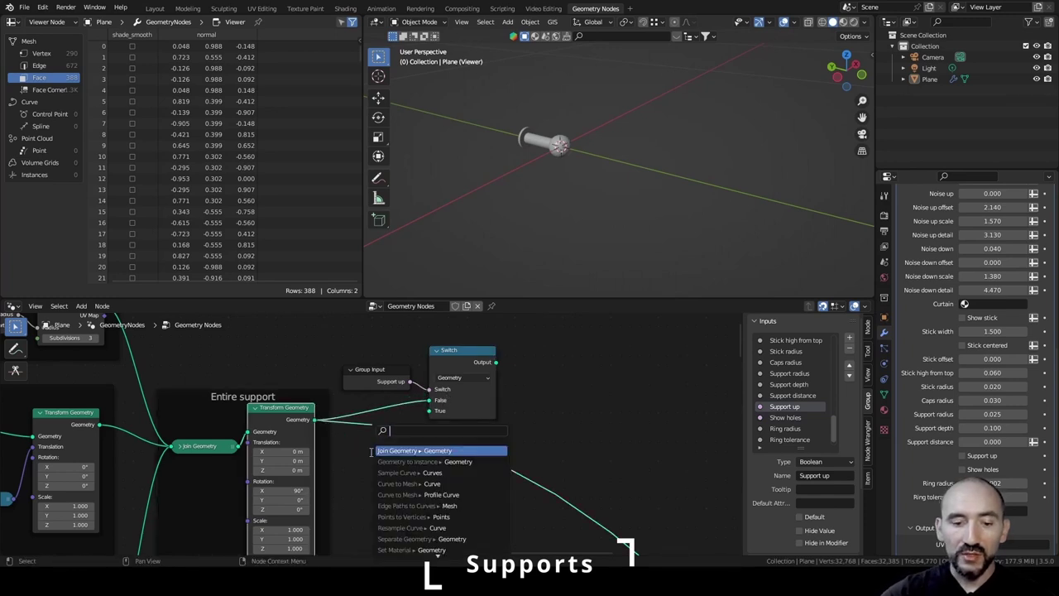
type("transform")
key("Return")
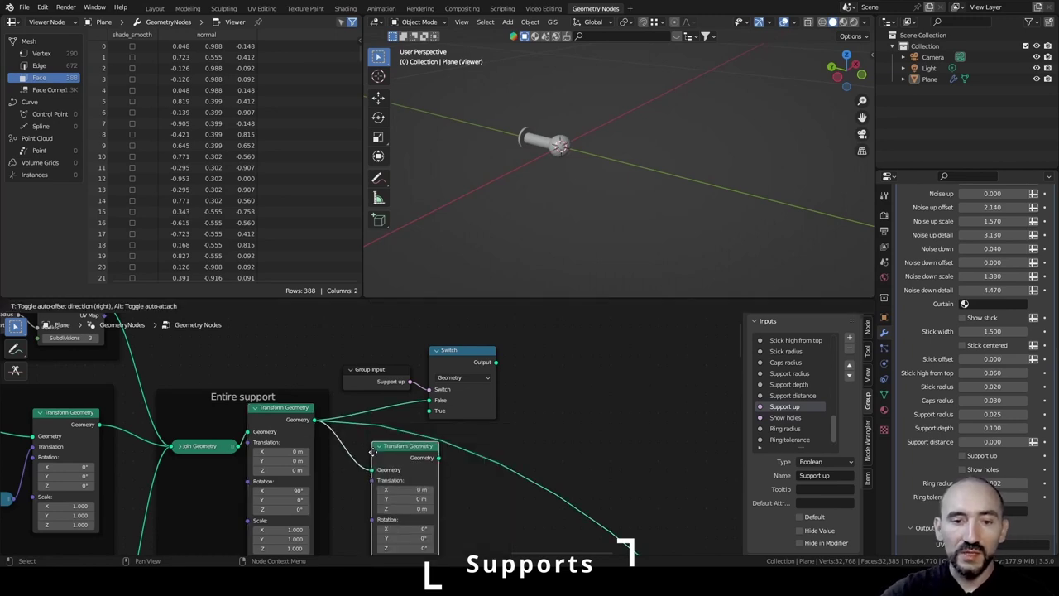
left_click(343, 451)
left_click(358, 478)
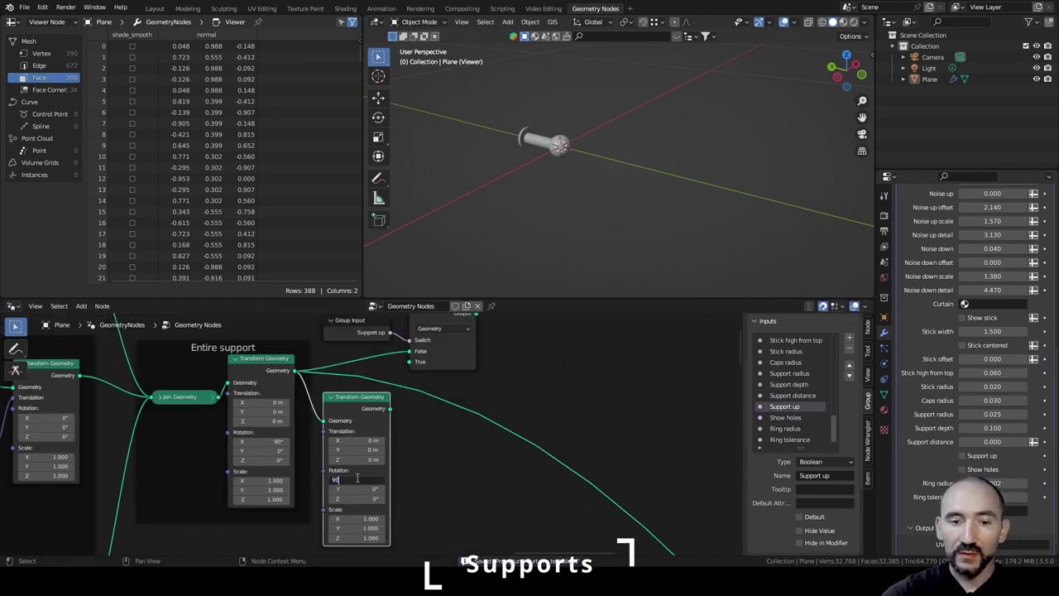
type("90")
key("Return")
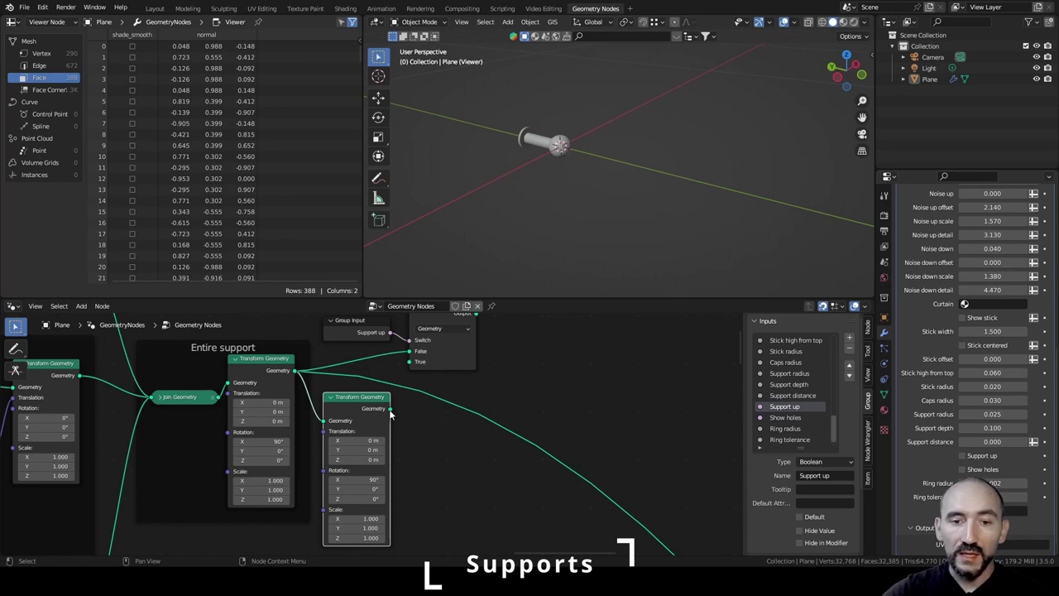
left_click_drag(391, 409, 410, 362)
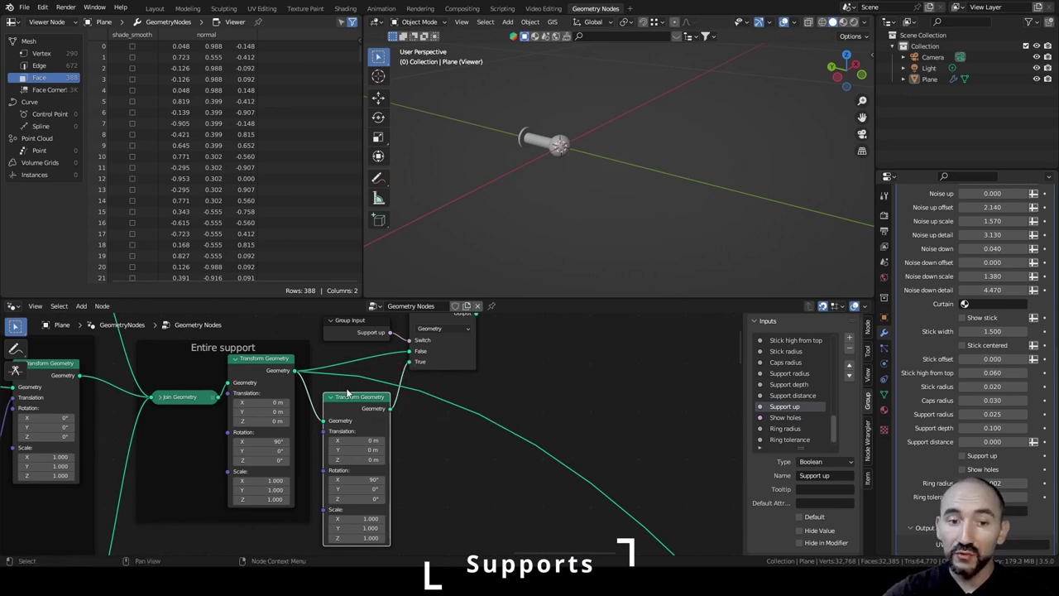
Arrange the new Transform Geometry and the collapsed Switch inside the Entire support frame, preview the Switch output, and save the file.
mouse_move(346, 398)
left_mouse_down()
mouse_move(333, 384)
mouse_move(343, 377)
mouse_move(348, 397)
left_mouse_up()
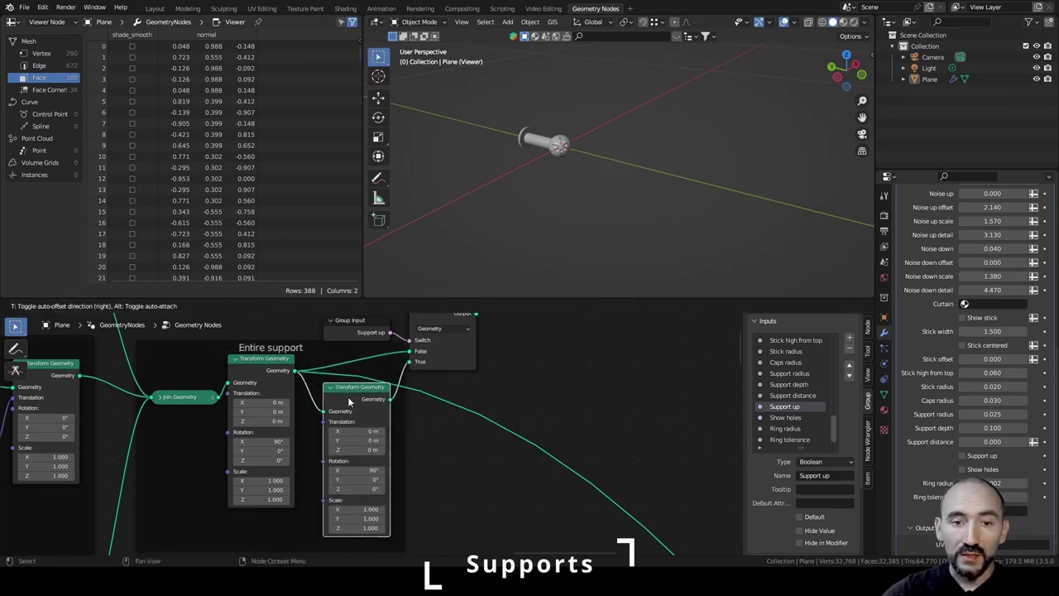
middle_click_drag(489, 410, 465, 499)
left_click(417, 400)
key("h")
left_click_drag(414, 398, 433, 466)
mouse_move(339, 416)
left_mouse_down()
mouse_move(339, 454)
mouse_move(339, 437)
left_mouse_up()
middle_click_drag(452, 460, 382, 453)
left_click(381, 454, "ctrl+shift")
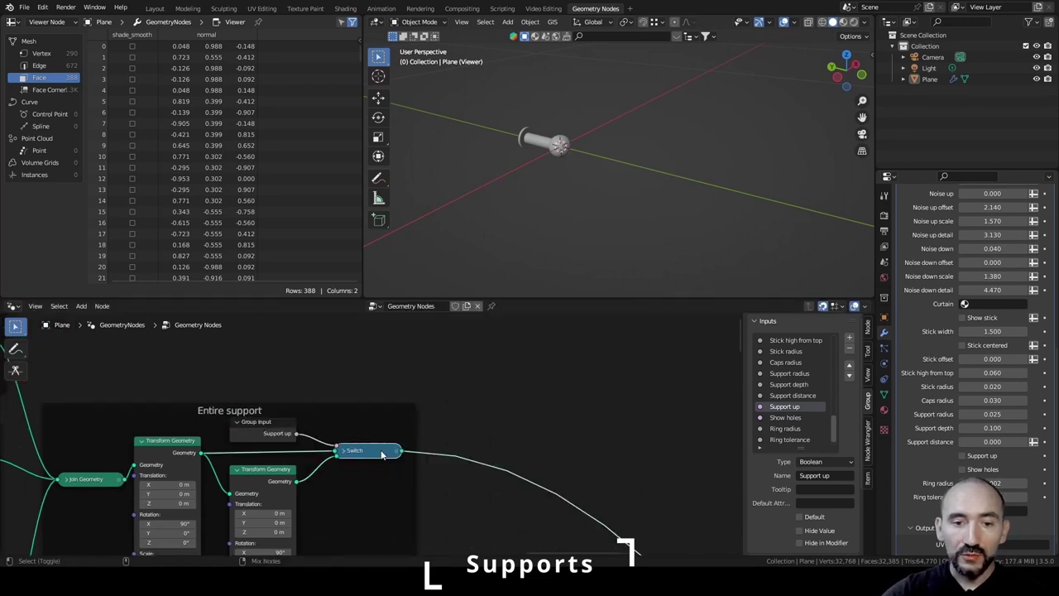
left_click_drag(380, 455, 351, 454)
key("ctrl+s")
Rename the Entire support frame as "Entire support and rotation".
left_click(233, 412)
key("F2")
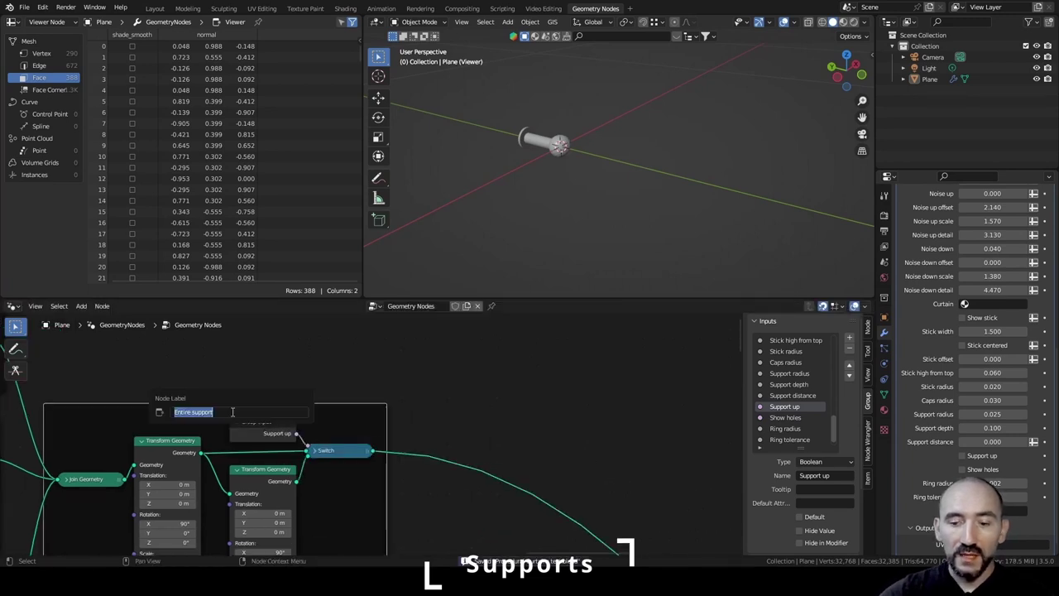
left_click(232, 411)
type("and rotation")
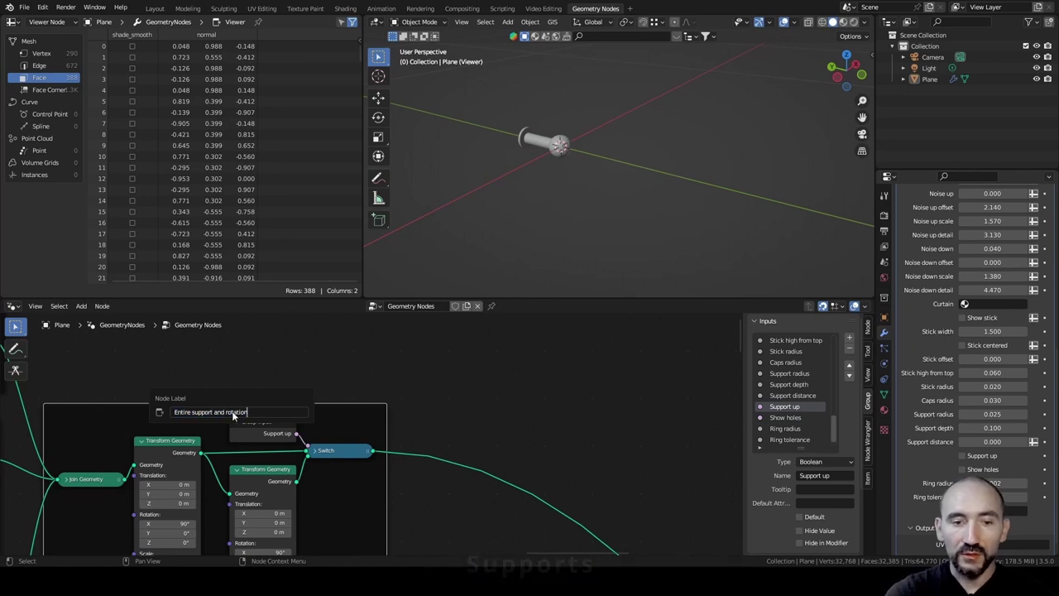
key("Return")
Add an Instance on Points node beyond the Entire support and rotation frame and link the Switch output to its Instance input.
scroll(357, 449, "down", 2)
scroll(357, 449, "down", 2)
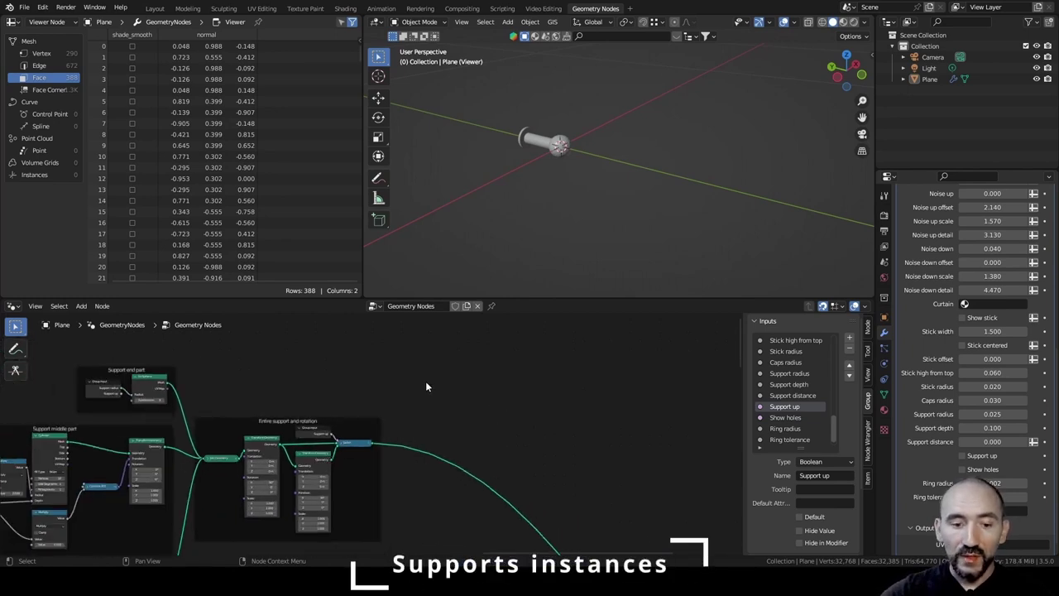
scroll(425, 380, "up", 3)
key("F3")
type("instance on")
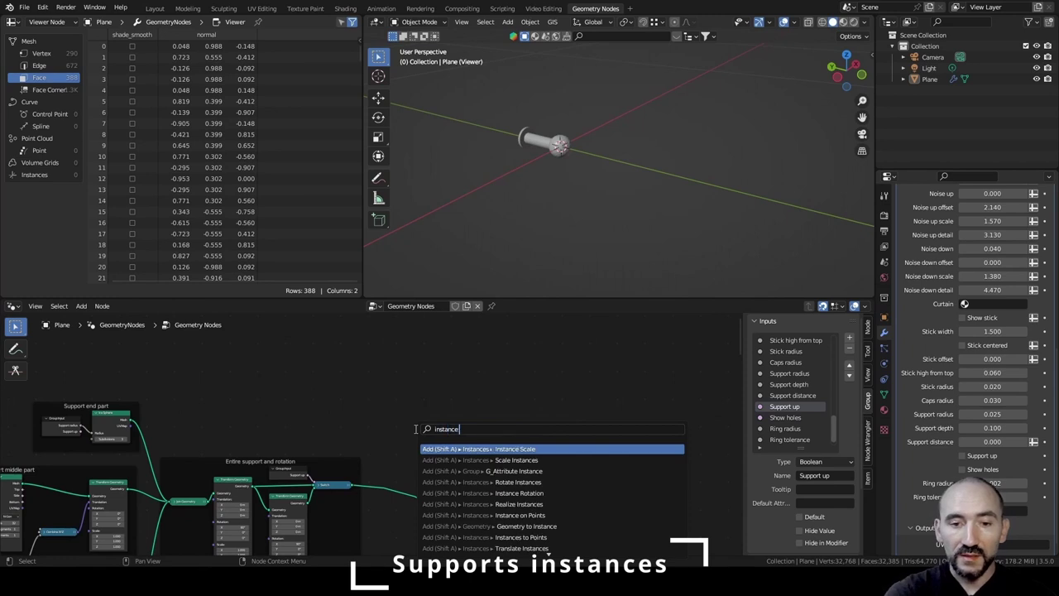
key("Return")
left_click(391, 367)
middle_click_drag(712, 166, 574, 143)
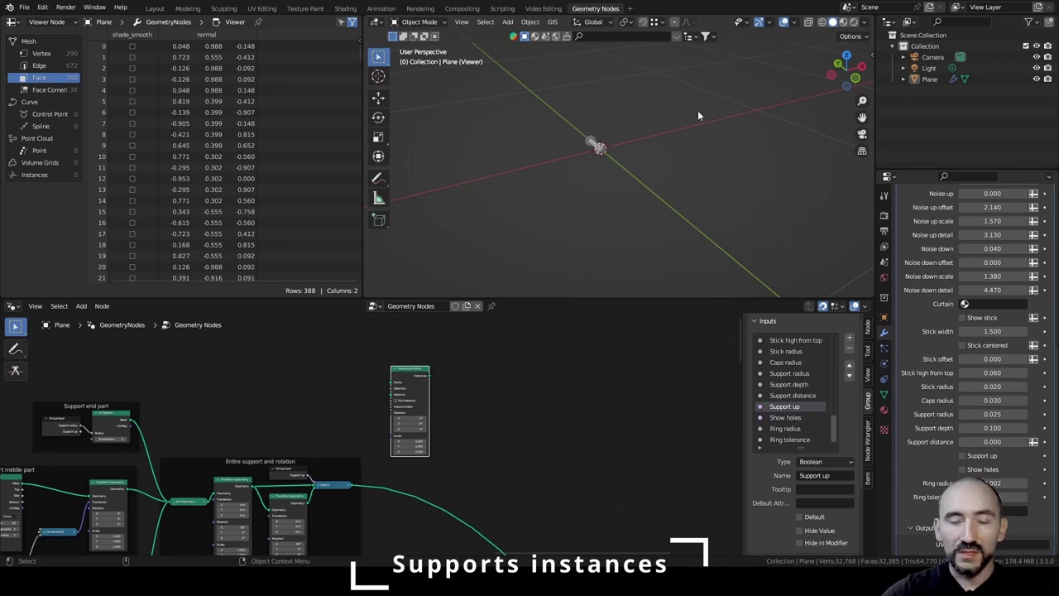
scroll(454, 425, "up", 2)
left_click_drag(344, 503, 402, 351)
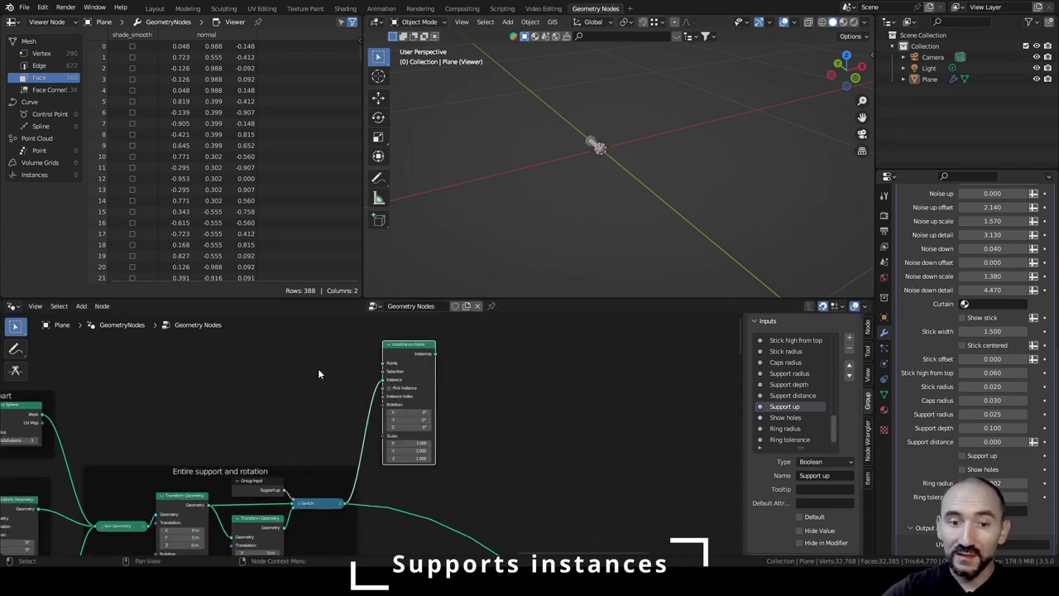
Add a Group Input node above the Entire support and rotation frame.
left_click(318, 369)
middle_click_drag(210, 336, 295, 402)
key("F3")
type("group inp")
key("Return")
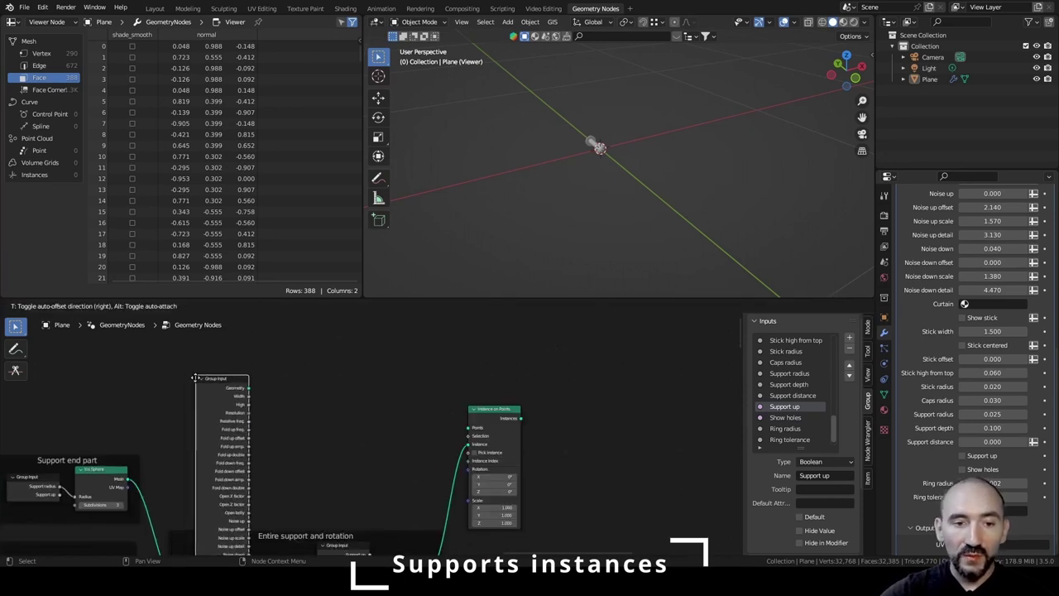
left_click(166, 371)
Add a Curve Line node before Instance on Points and link its Curve output to the Points input.
key("F3")
type("curve lin")
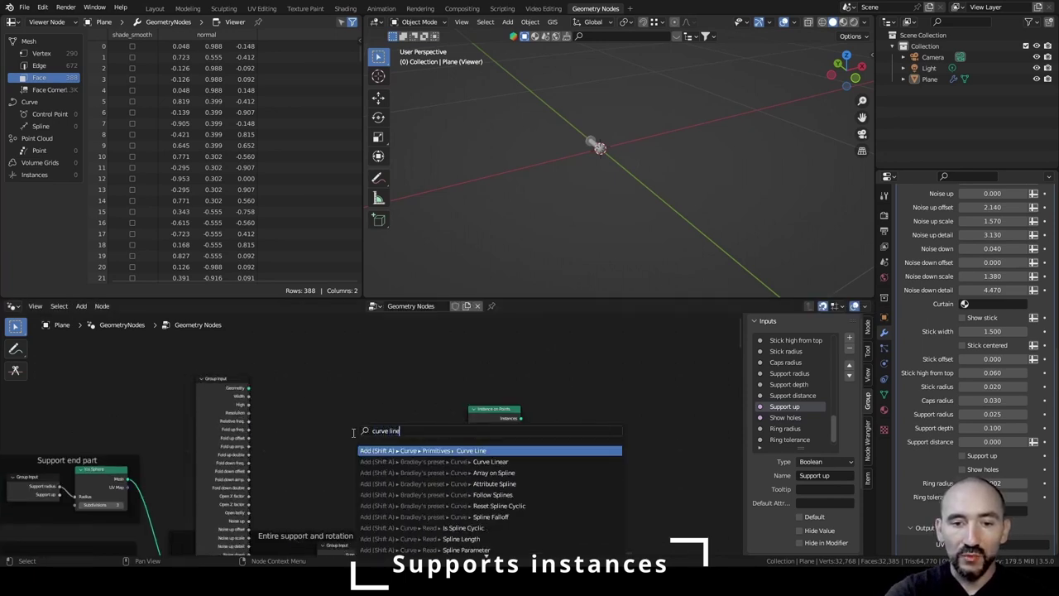
key("Return")
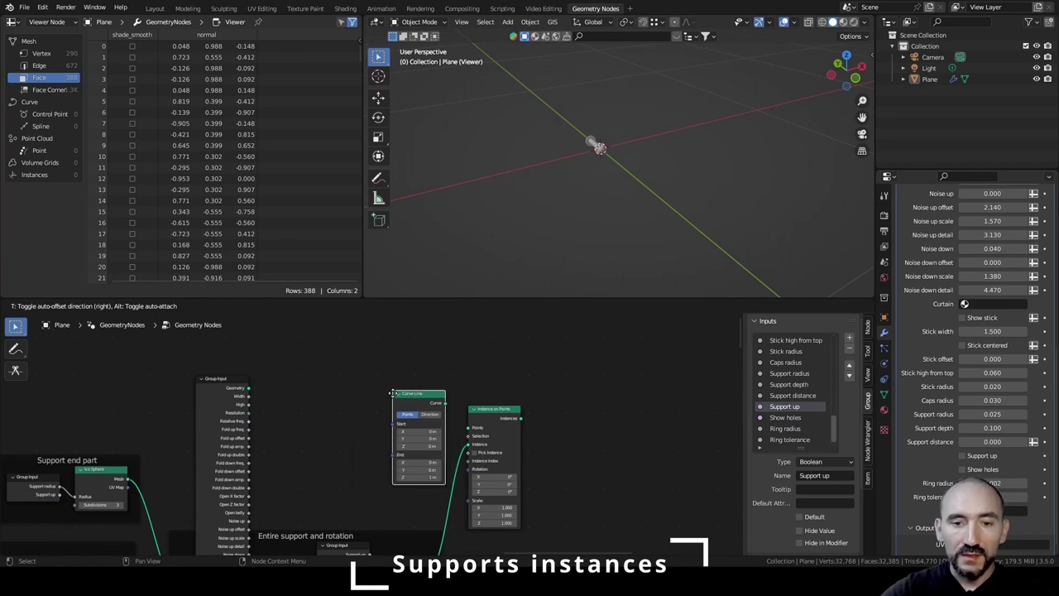
left_click(391, 387)
scroll(470, 414, "up", 3)
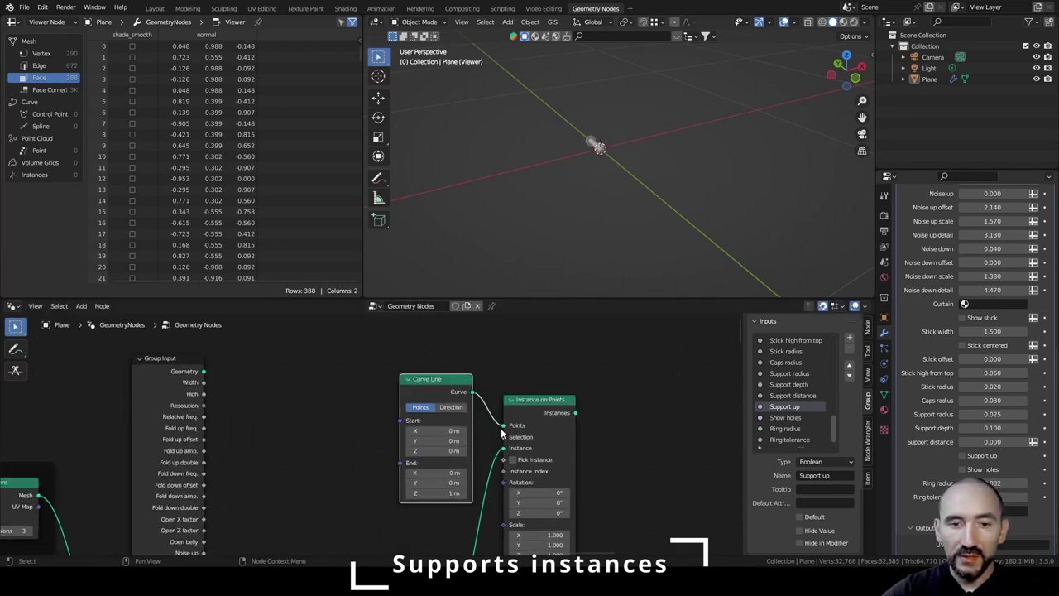
left_click_drag(472, 391, 503, 447)
Add two Combine XYZ nodes and link them to the Curve Line's Start and End inputs.
key("F3")
type("combine xyz")
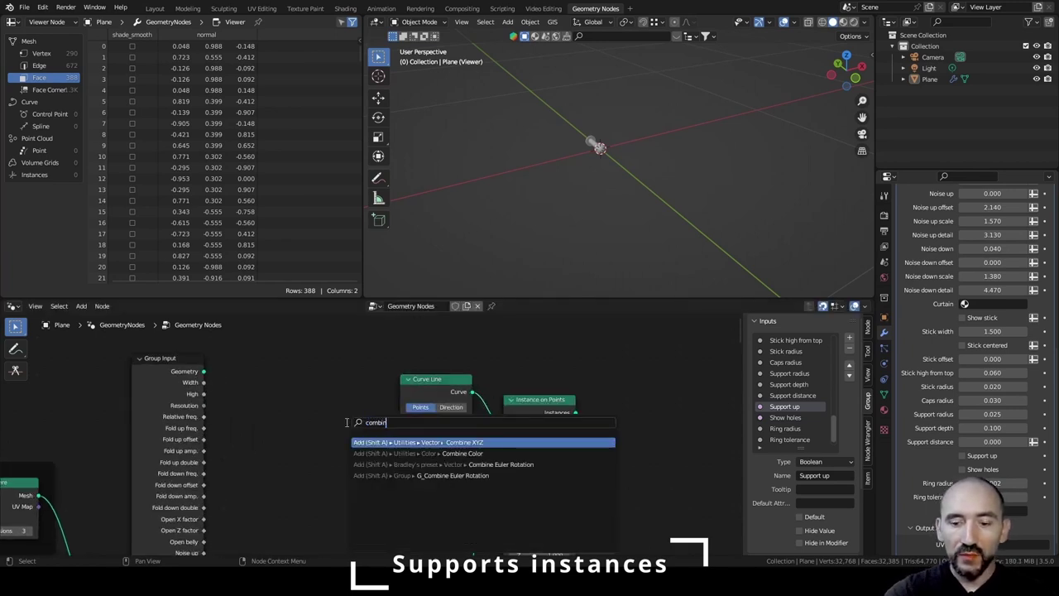
key("Return")
left_click(317, 382)
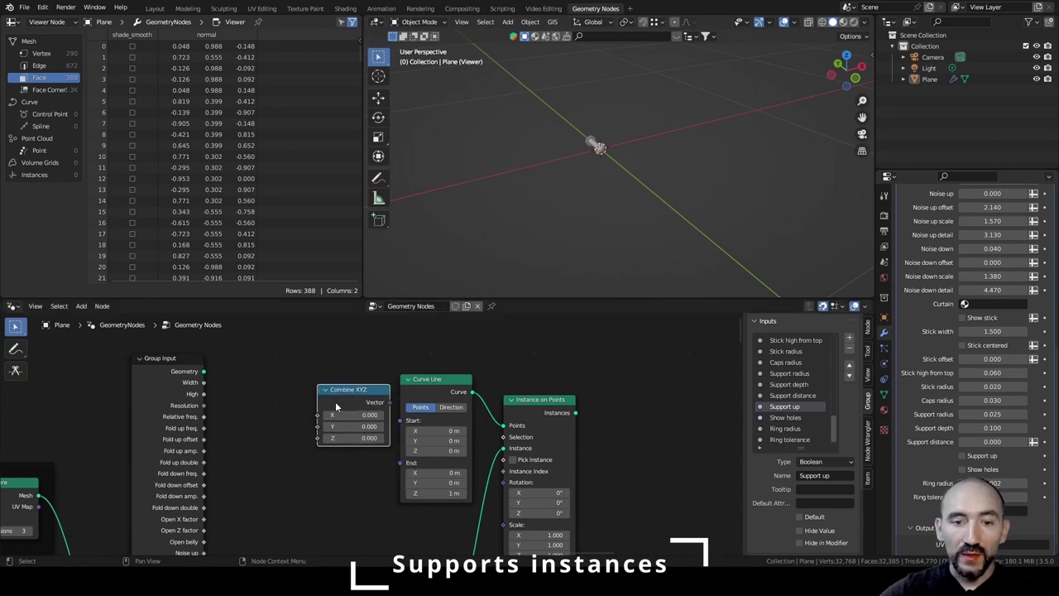
scroll(337, 405, "up", 1)
middle_click_drag(338, 403, 419, 383)
left_click_drag(416, 379, 485, 402)
key("shift+d")
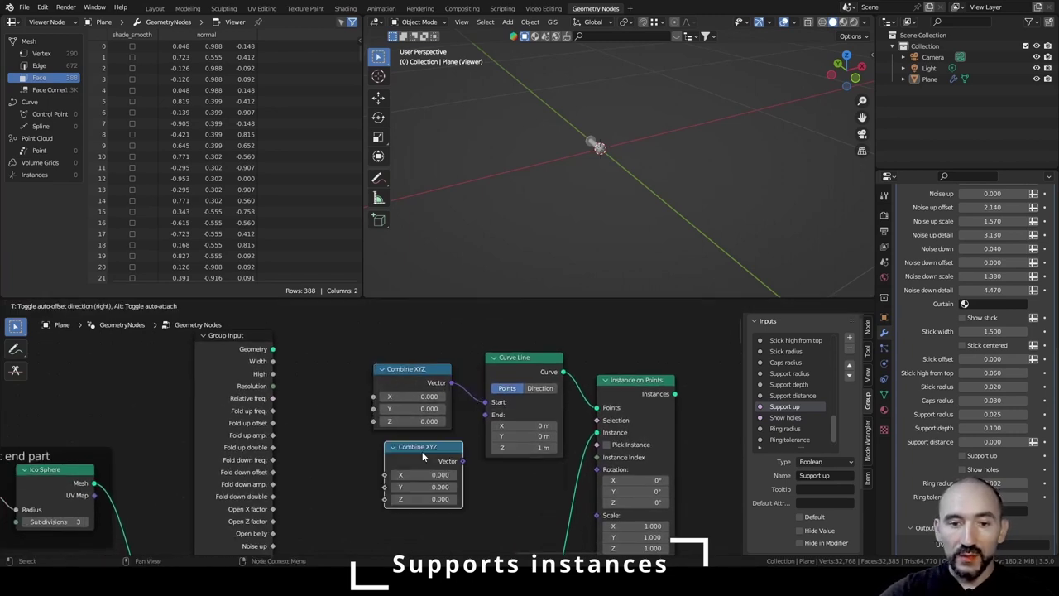
left_click(422, 451)
left_click_drag(461, 461, 486, 414)
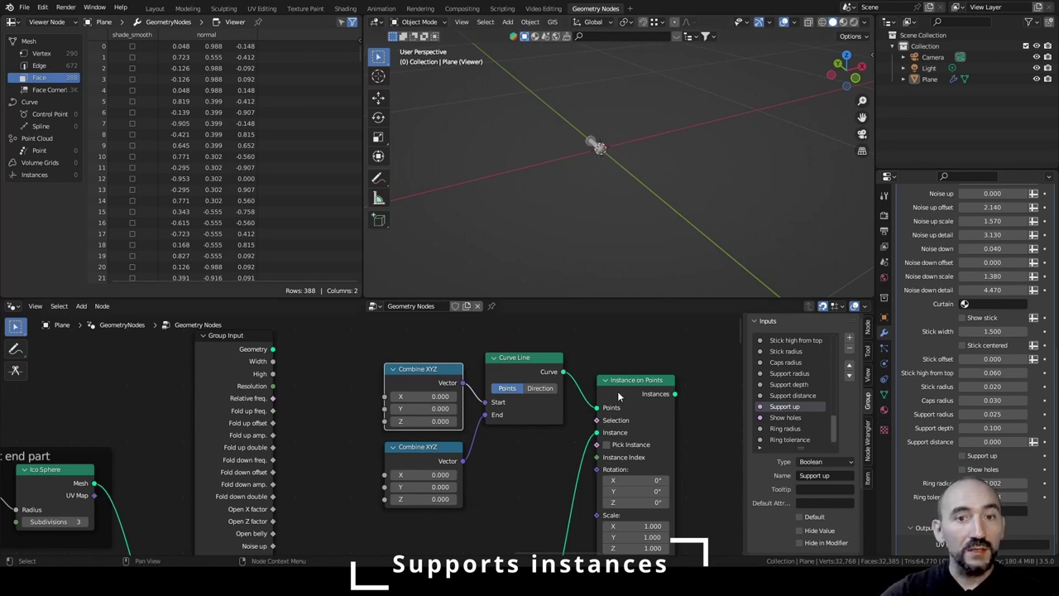
Collapse both Combine XYZ nodes and move the Group Input farther from them.
key("h")
left_click(439, 443)
key("h")
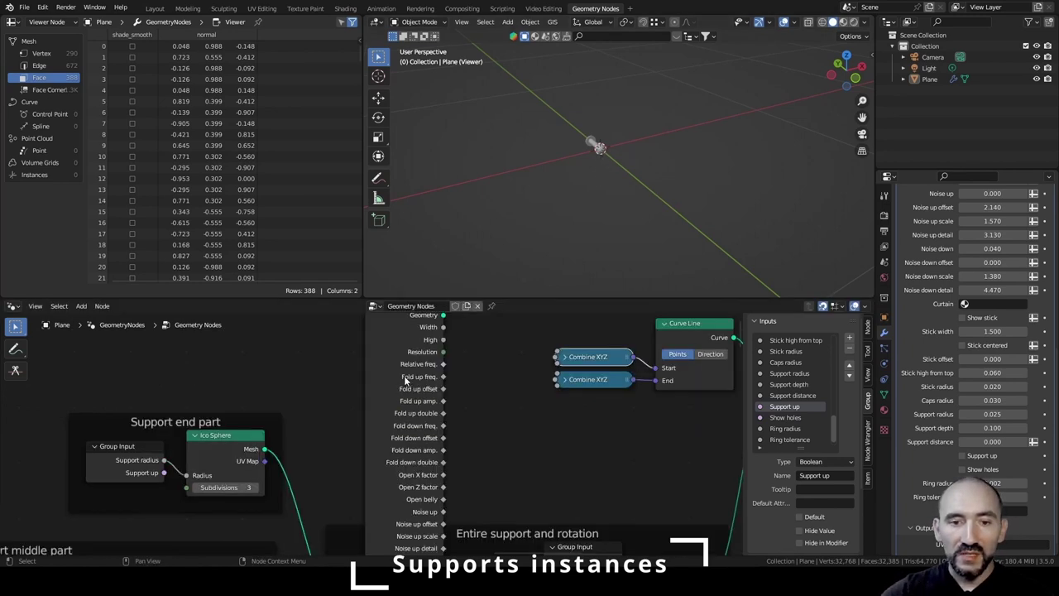
left_click_drag(405, 380, 371, 380)
middle_click_drag(596, 359, 567, 405)
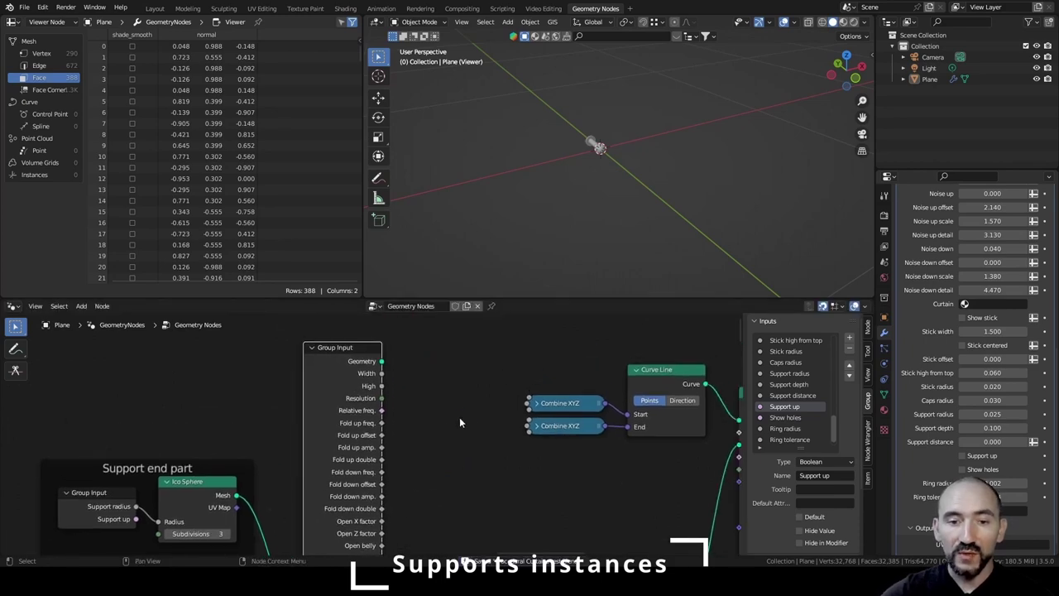
Add a Math node between the Group Input and the Combine XYZ nodes and set it to Multiply.
scroll(493, 465, "down", 5)
middle_click_drag(514, 513, 483, 512)
scroll(455, 397, "up", 1)
key("F3")
type("math")
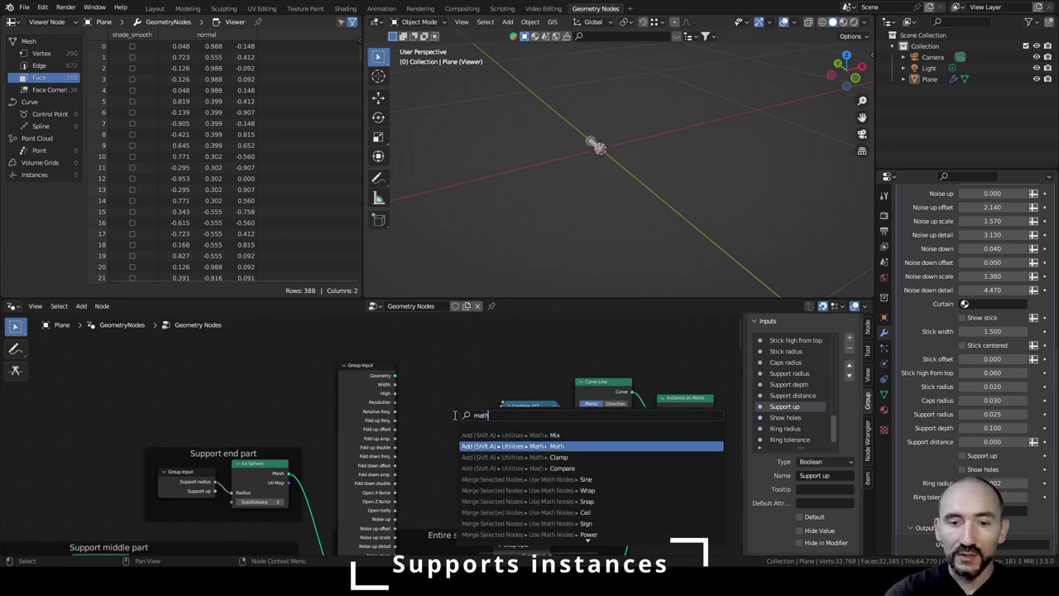
key("Return")
left_click(453, 415)
scroll(484, 357, "up", 2)
left_click(493, 364)
left_click(488, 406)
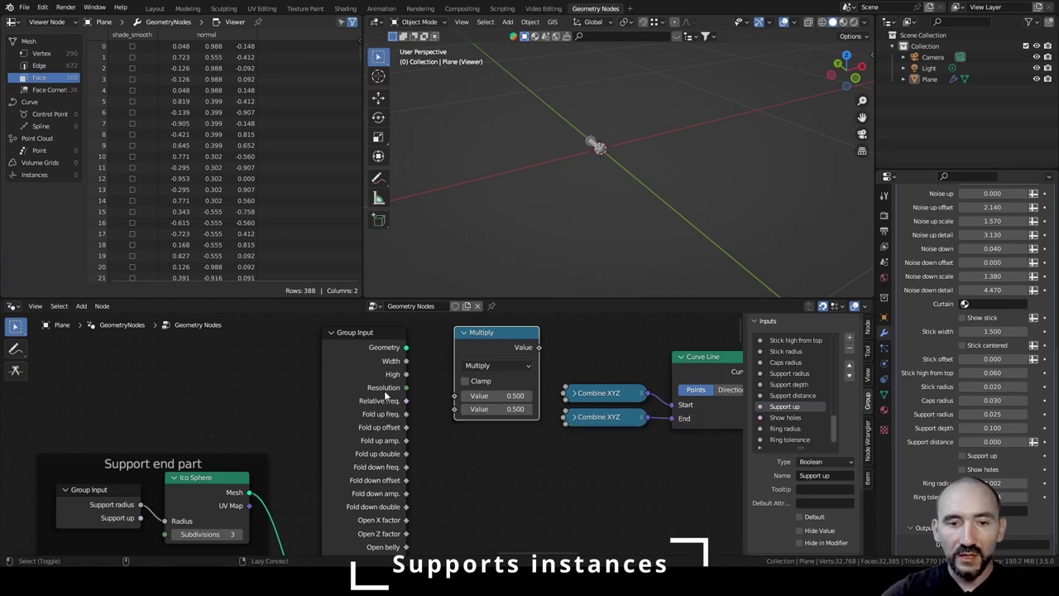
Link the Group Input's Support distance to the Multiply node's first value, hide the unused sockets, and reposition both nodes.
right_click_drag(388, 387, 494, 372, "alt+shift")
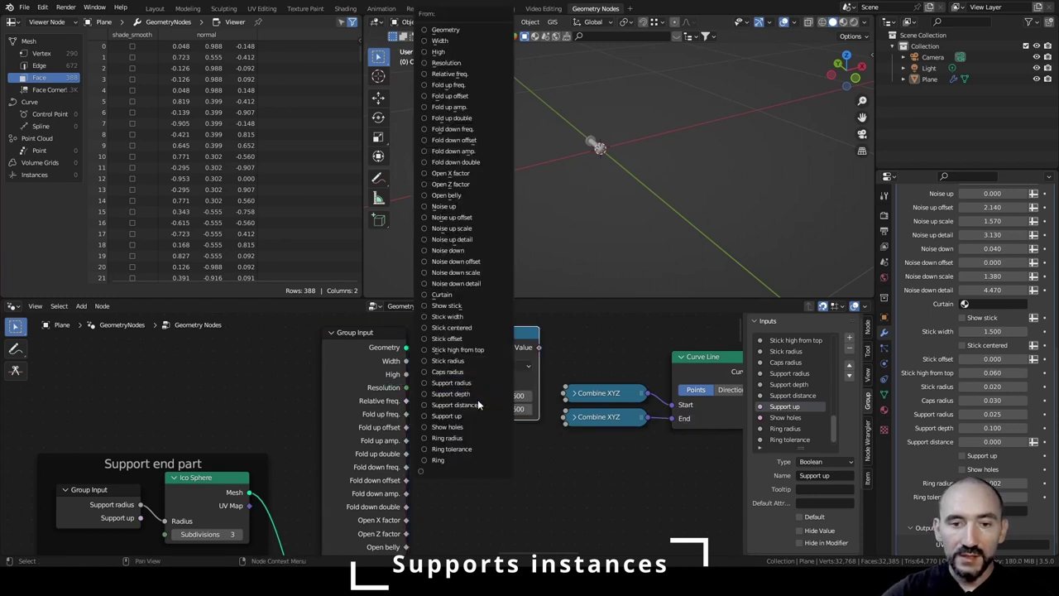
left_click(478, 402)
left_click(477, 402)
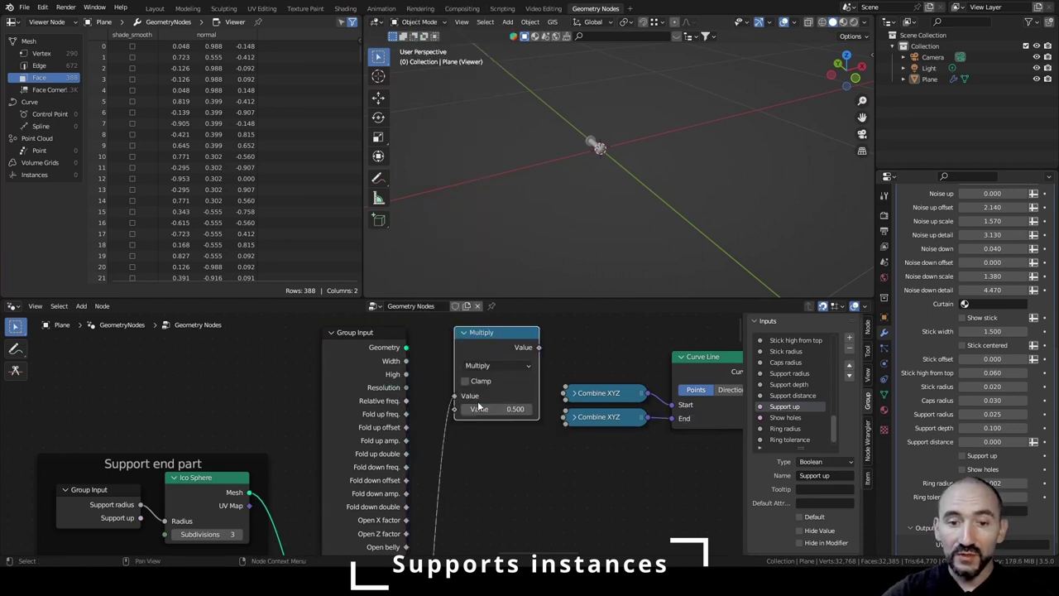
left_click(373, 364)
key("ctrl+h")
left_click_drag(373, 357, 394, 377)
left_click_drag(393, 378, 407, 401)
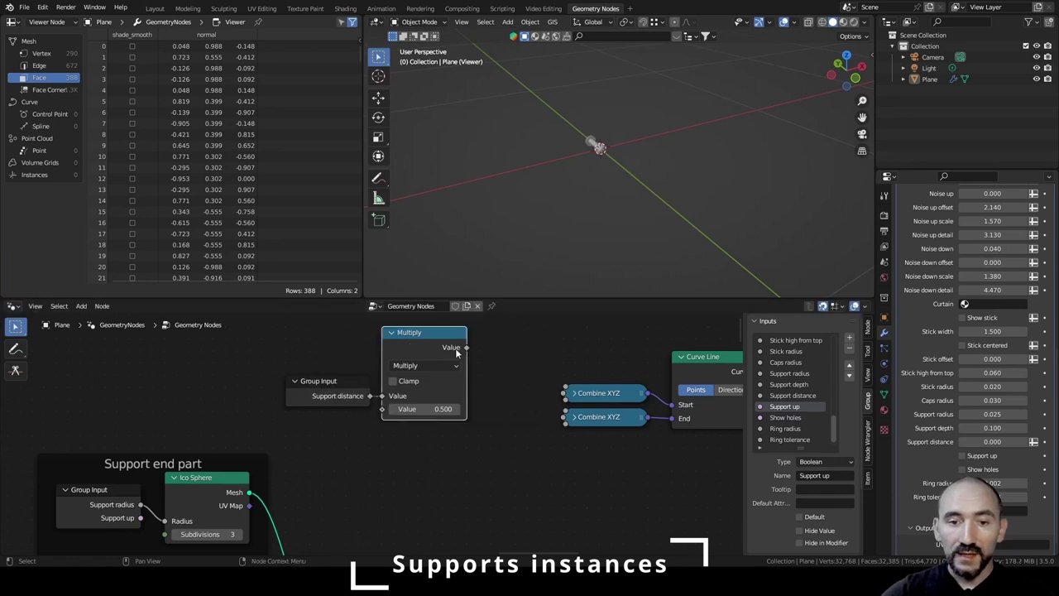
Link the Multiply output to the X input of the Start Combine XYZ and preview the Instance on Points output.
left_click_drag(467, 347, 562, 389)
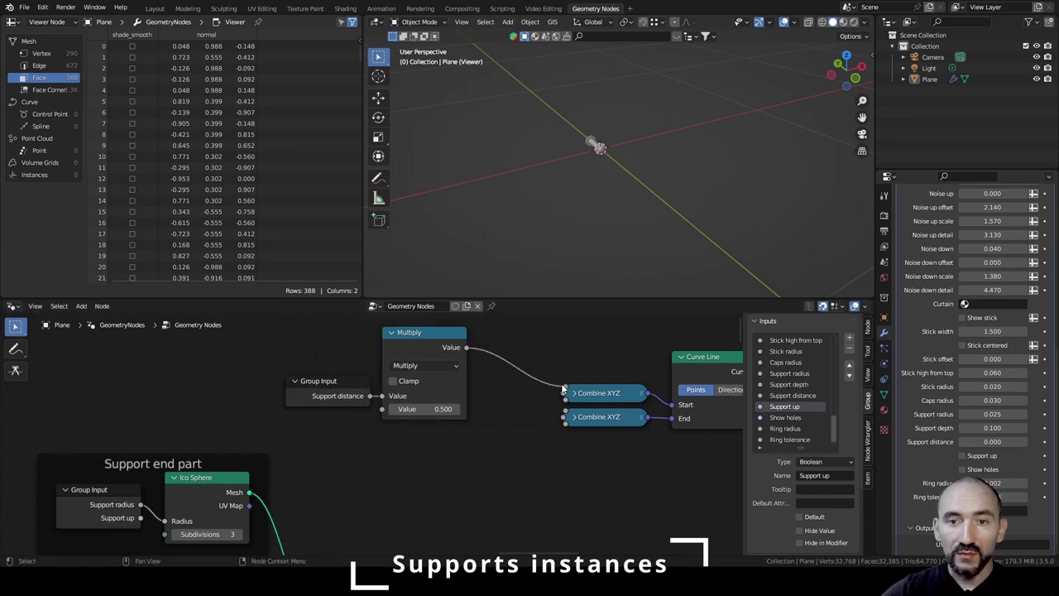
middle_click_drag(639, 358, 401, 349)
left_click(602, 380, "ctrl+shift")
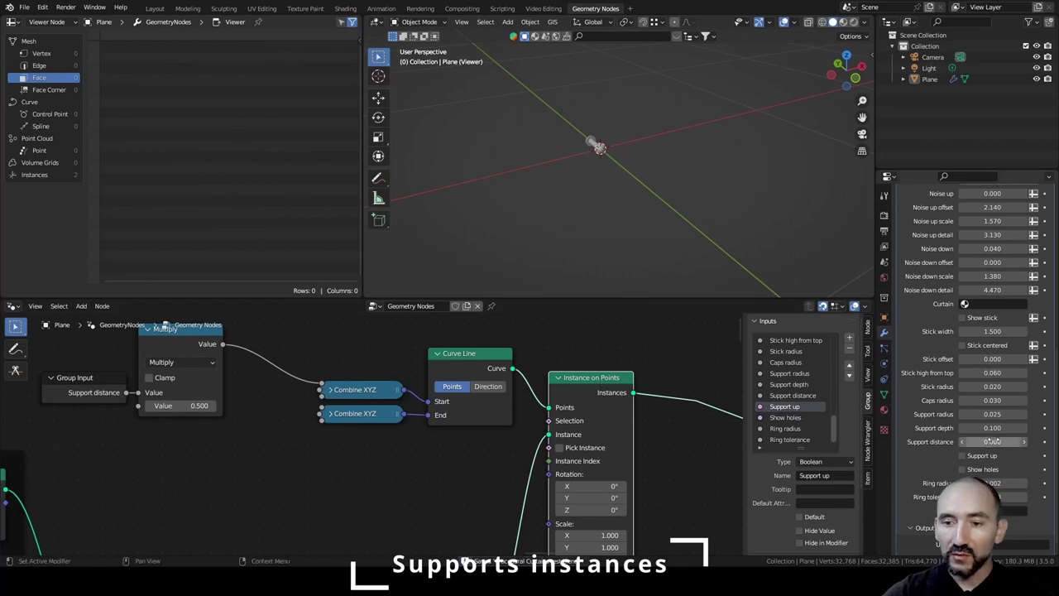
Set the modifier's Support distance to 1.
left_click(993, 441)
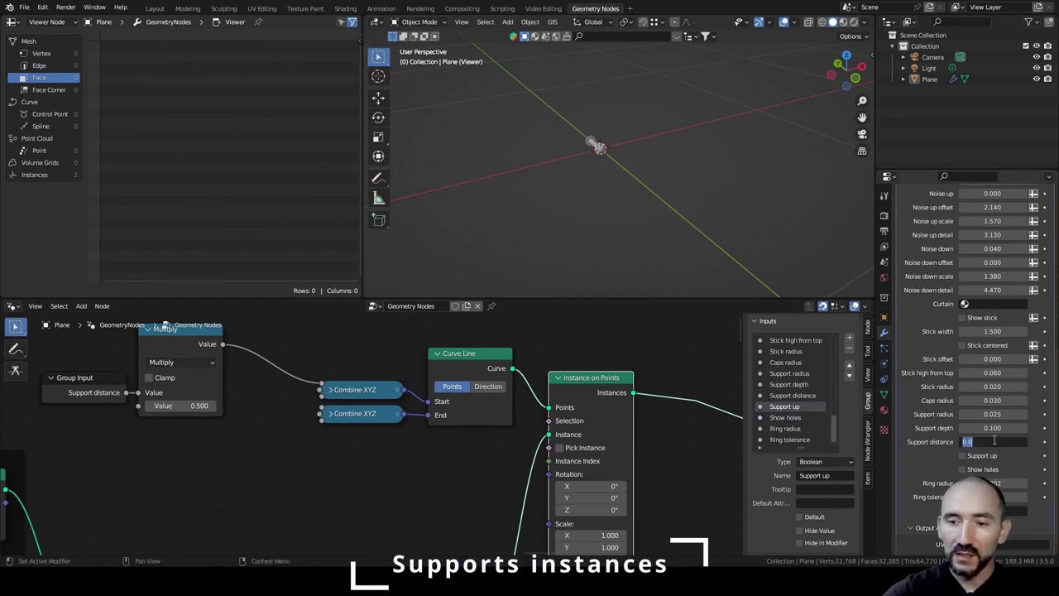
type("1")
key("Return")
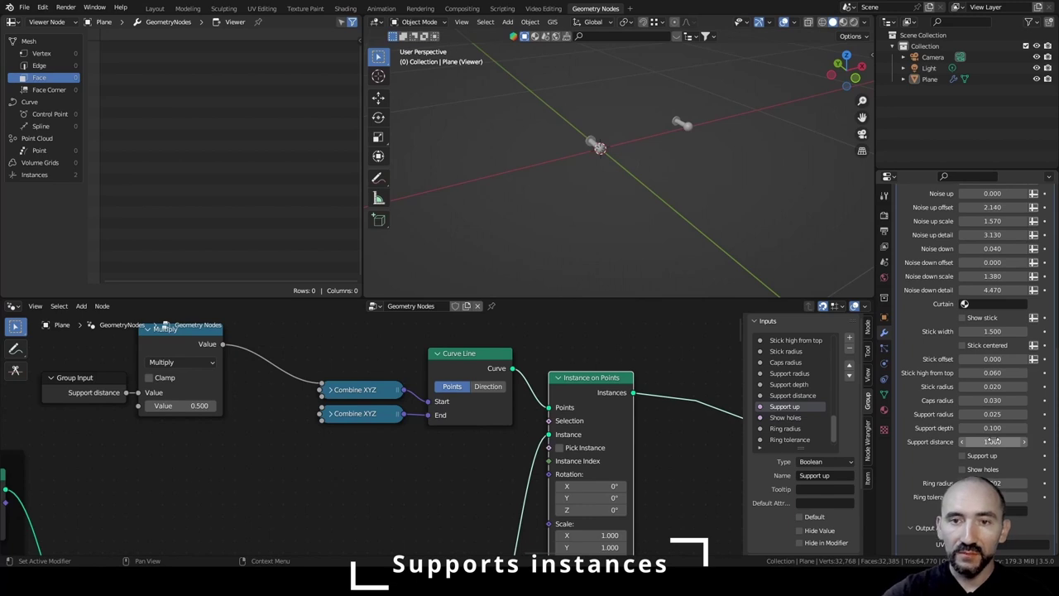
Branch a second Multiply node with value -1 off the first Multiply output and link it to the End Combine XYZ's X input.
left_click(179, 344)
left_click_drag(223, 345, 245, 440)
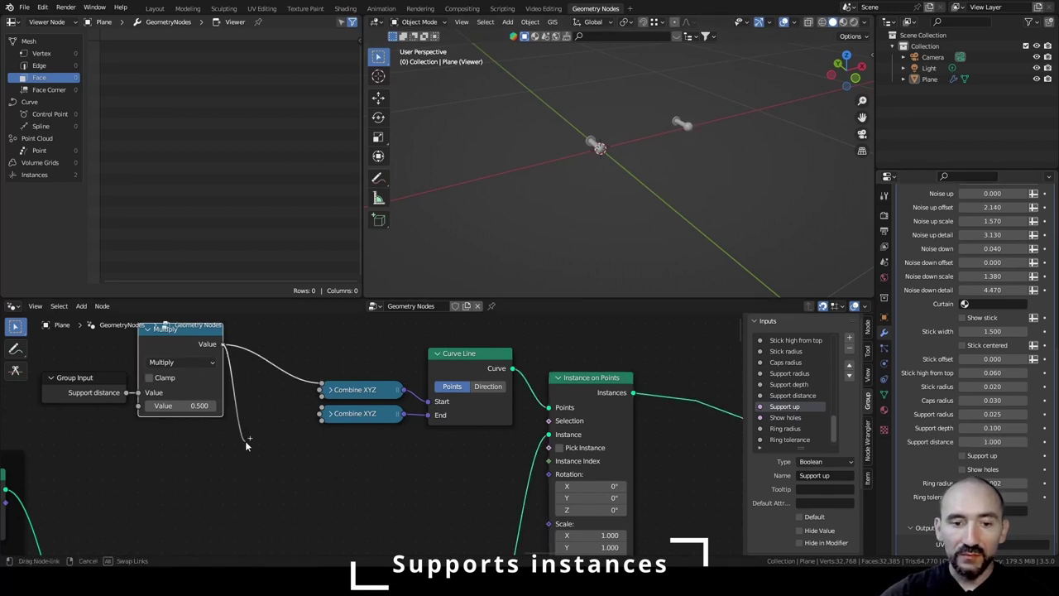
type("mult")
key("Return")
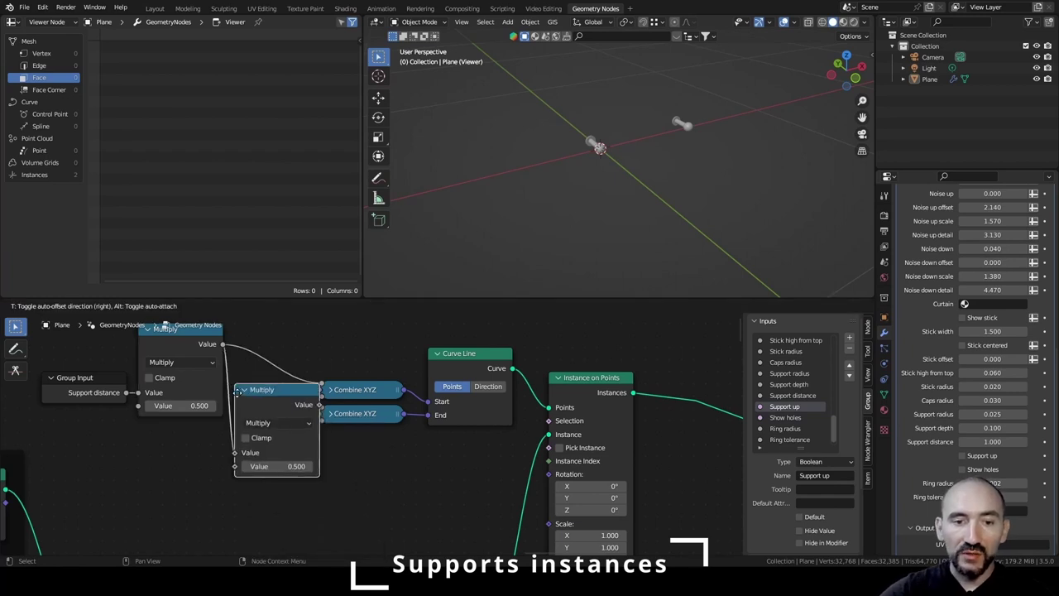
left_click(238, 403)
left_click(274, 468)
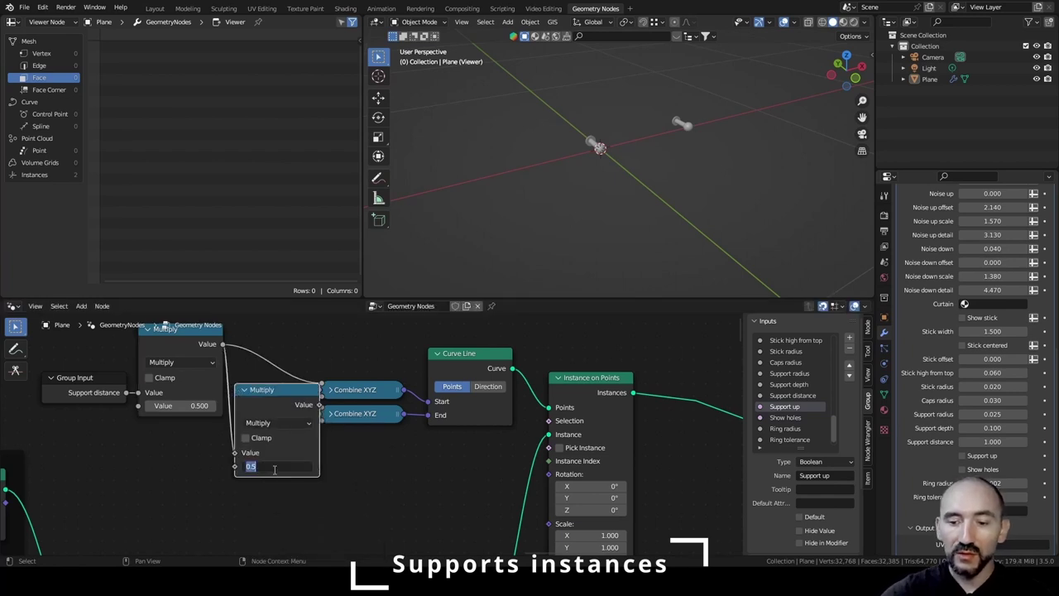
type("-1")
key("Return")
left_click_drag(283, 398, 321, 408)
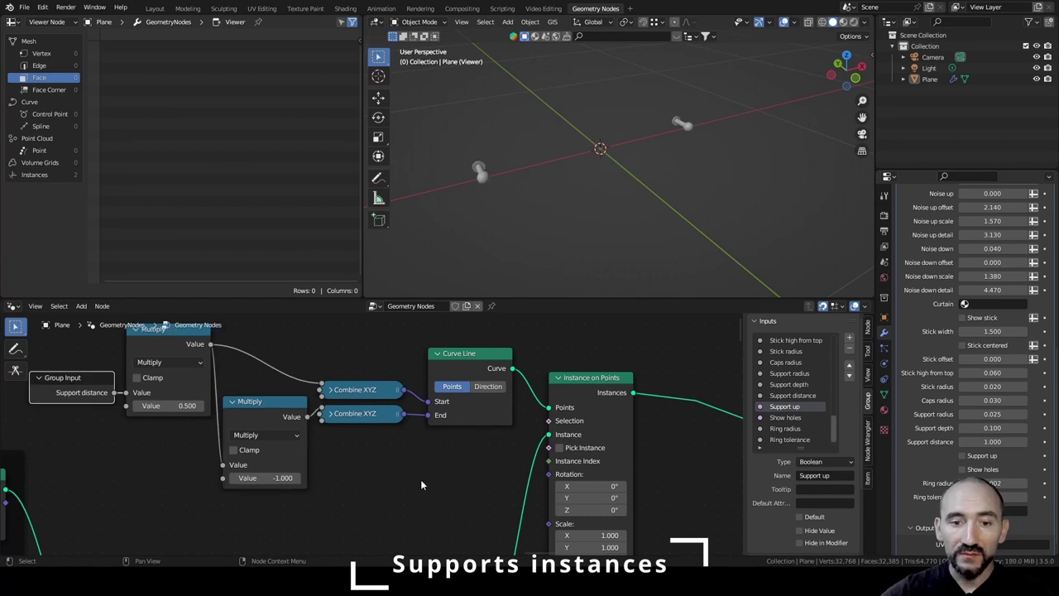
Frame the support instancing nodes together and label the frame "Support instances".
left_click(420, 479)
scroll(420, 479, "down", 2)
mouse_move(558, 203)
middle_mouse_down()
mouse_move(596, 213)
mouse_move(574, 214)
middle_mouse_up()
scroll(497, 486, "down", 2)
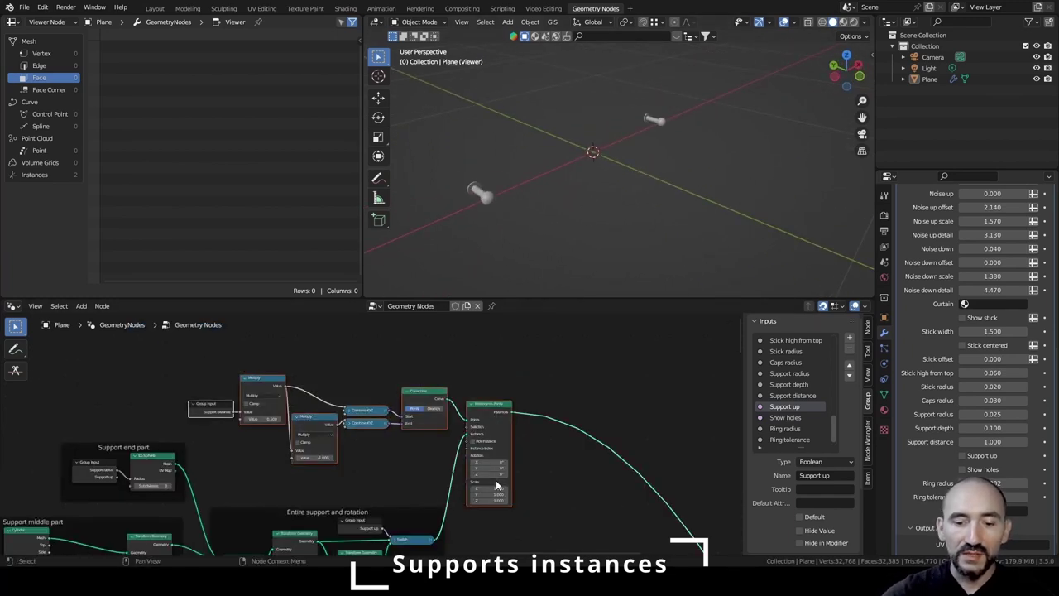
key("ctrl+j")
key("F2")
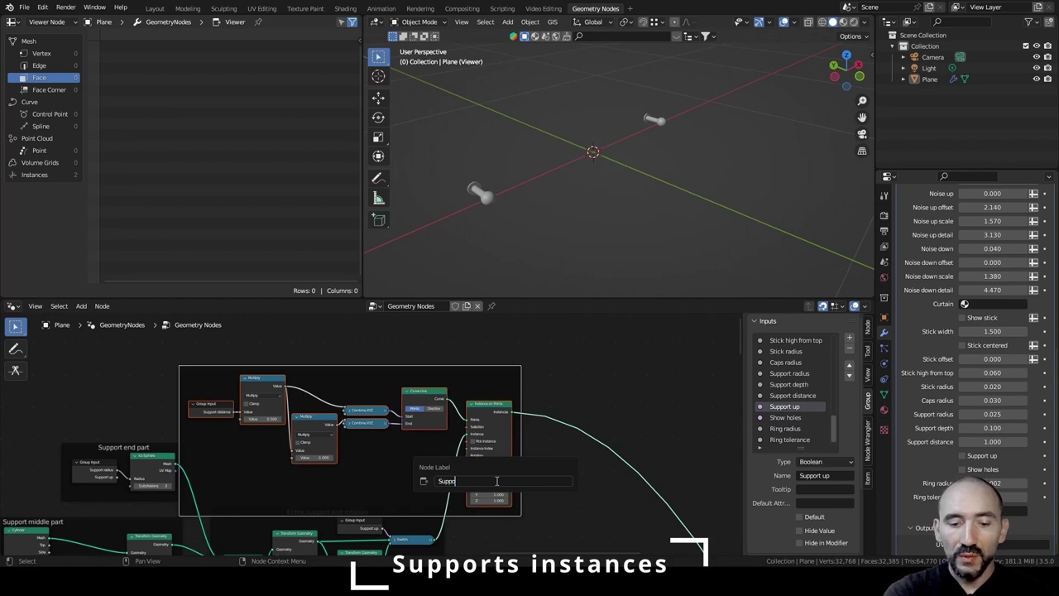
type("Support instances")
key("Return")
scroll(269, 370, "down", 2)
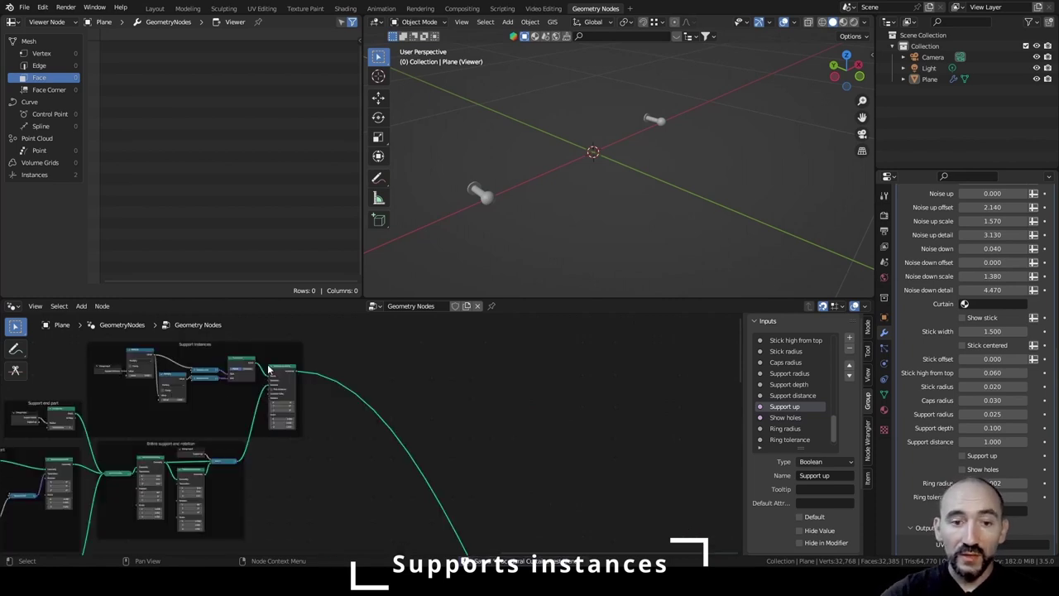
Link the support Instance on Points output into the Join Geometry node that merges the caps and stick.
scroll(359, 384, "down", 3)
middle_click_drag(529, 463, 420, 491)
scroll(326, 413, "up", 4)
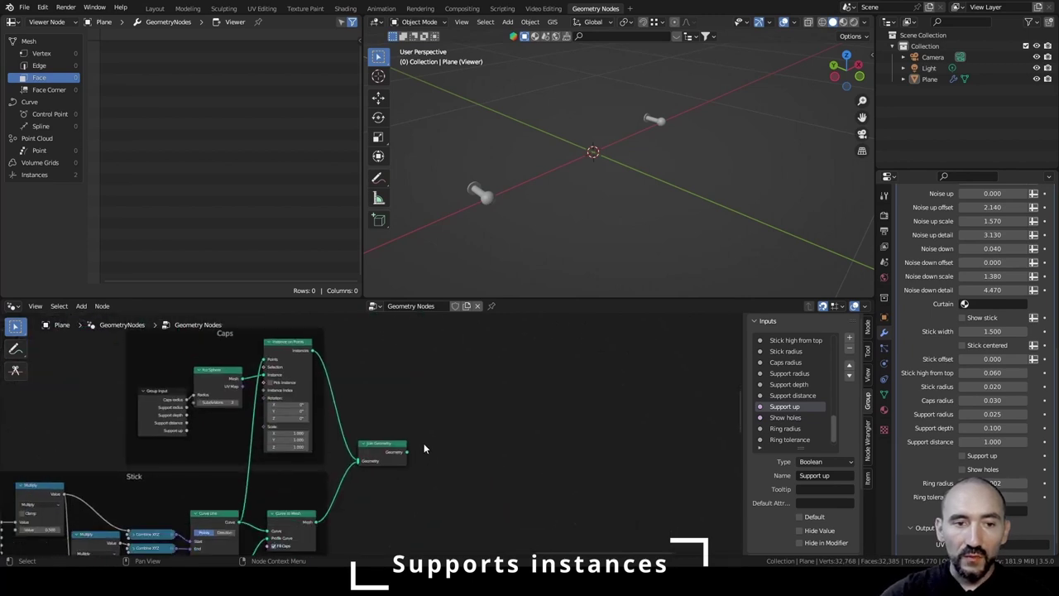
scroll(394, 388, "down", 2)
middle_click_drag(395, 389, 383, 460)
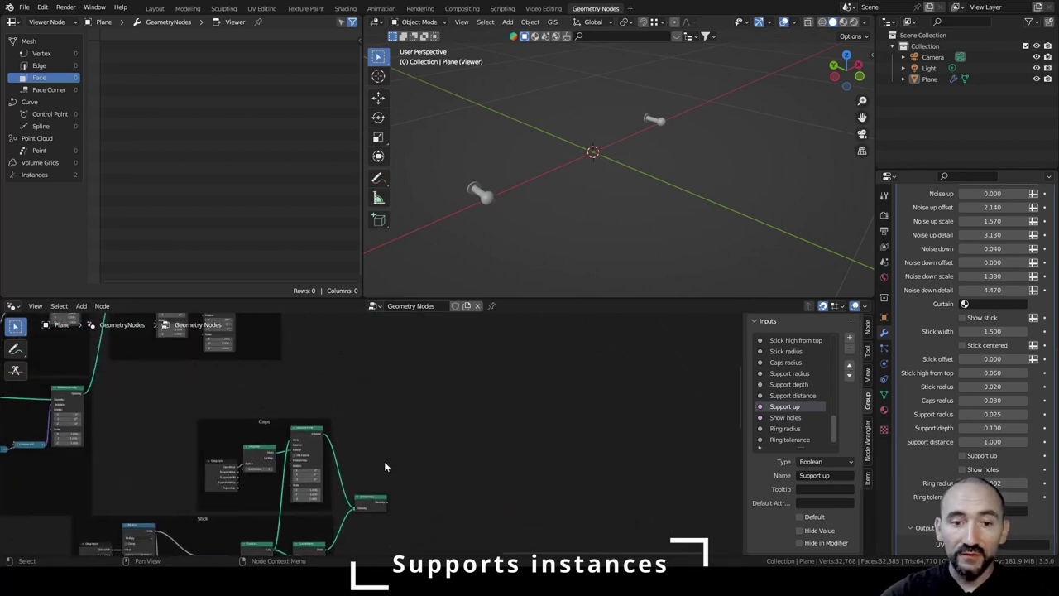
scroll(380, 423, "down", 2)
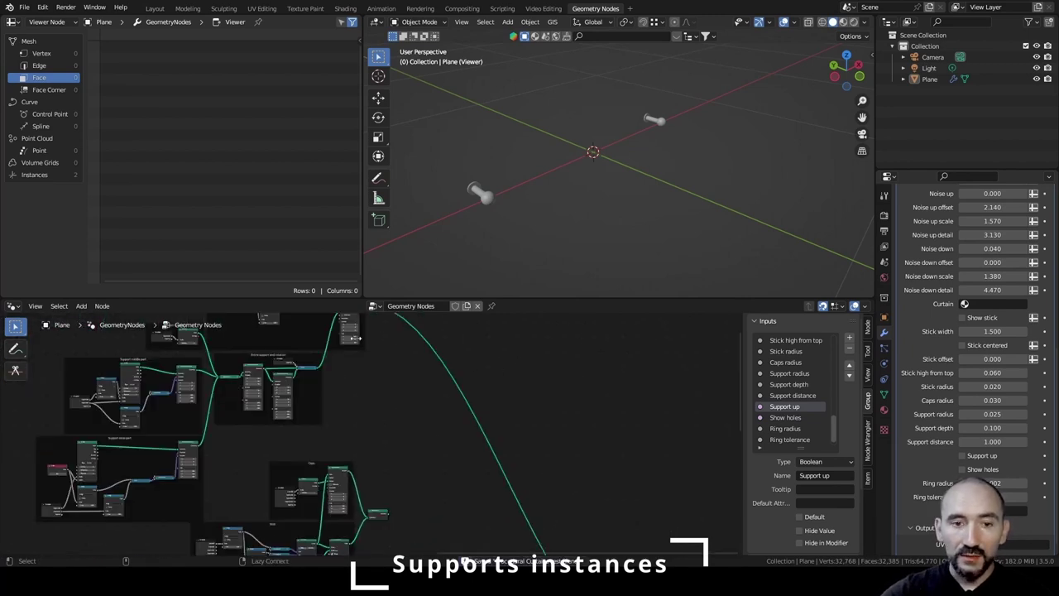
right_click_drag(356, 339, 378, 513, "alt")
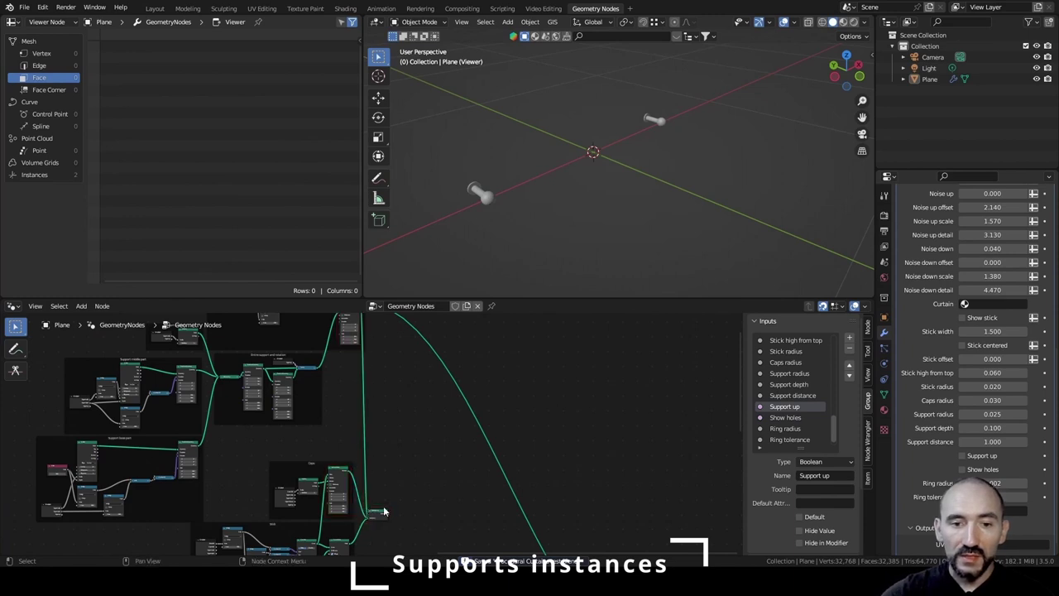
Add a Set Shade Smooth node after the Join Geometry node and preview its output.
middle_click_drag(381, 511, 392, 403)
scroll(392, 402, "up", 5)
left_click_drag(392, 407, 422, 372)
key("shift+a")
type("set smoo")
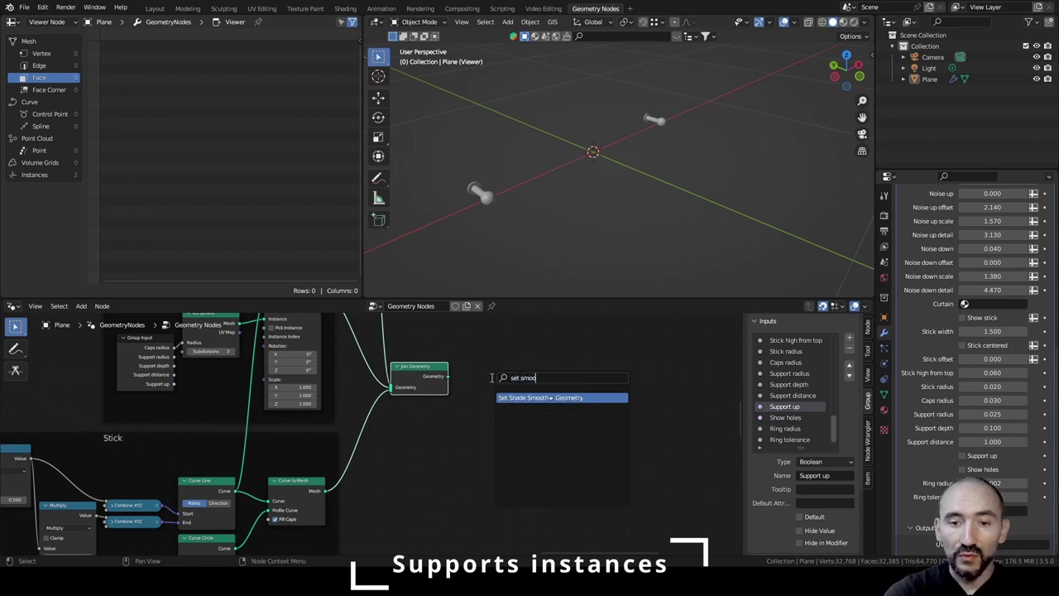
key("Return")
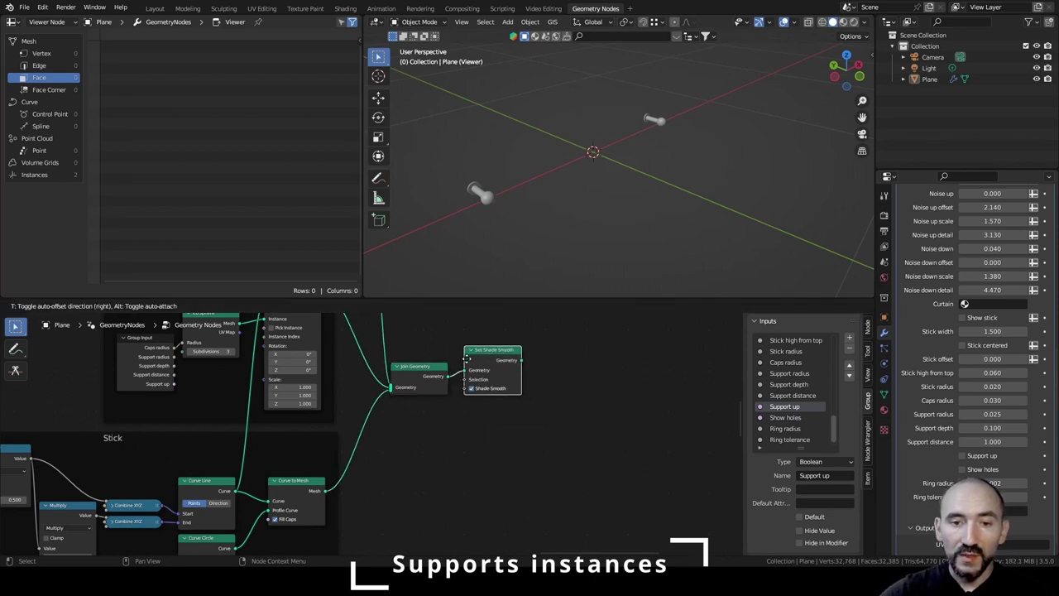
left_click(484, 364)
middle_click_drag(555, 378, 492, 403)
middle_click_drag(556, 225, 605, 199)
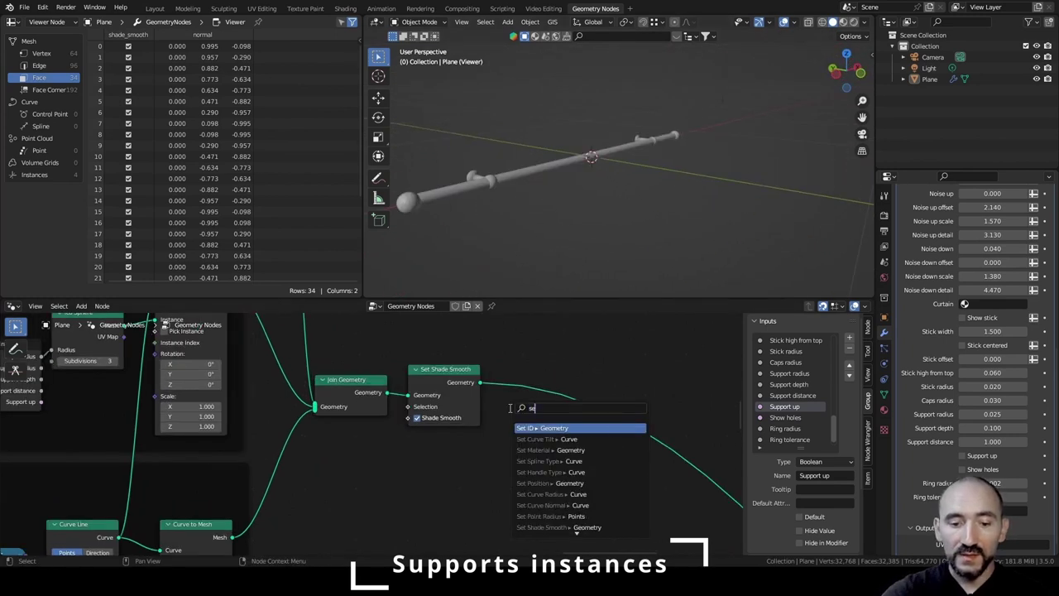
Add a Set Material node after Set Shade Smooth and save the file.
type("mat")
key("Return")
left_click(493, 379)
key("ctrl+s")
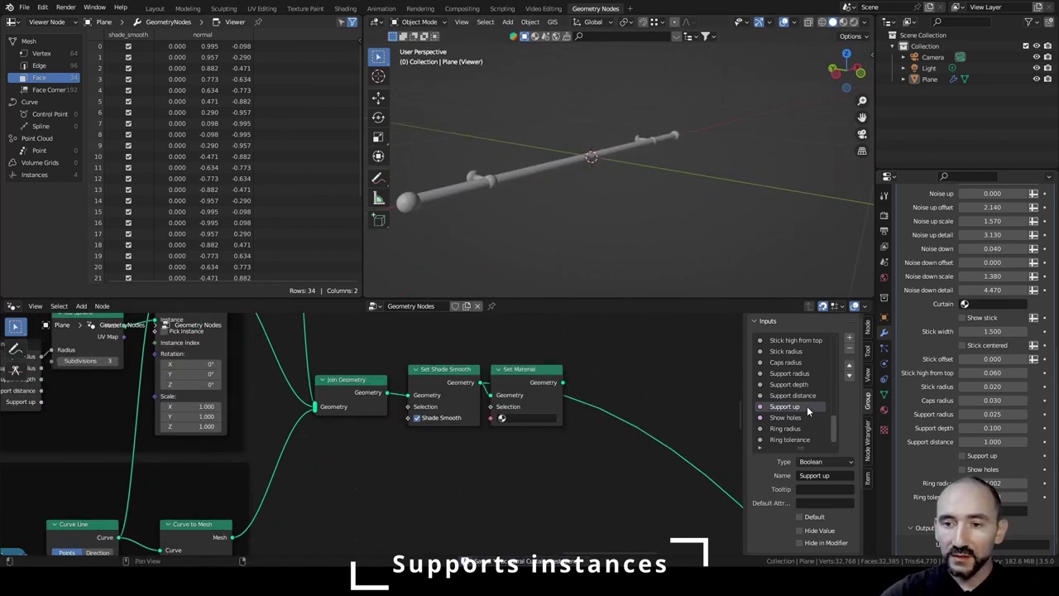
Add a Material group input named "Stick" directly below Support up.
scroll(787, 403, "up", 8)
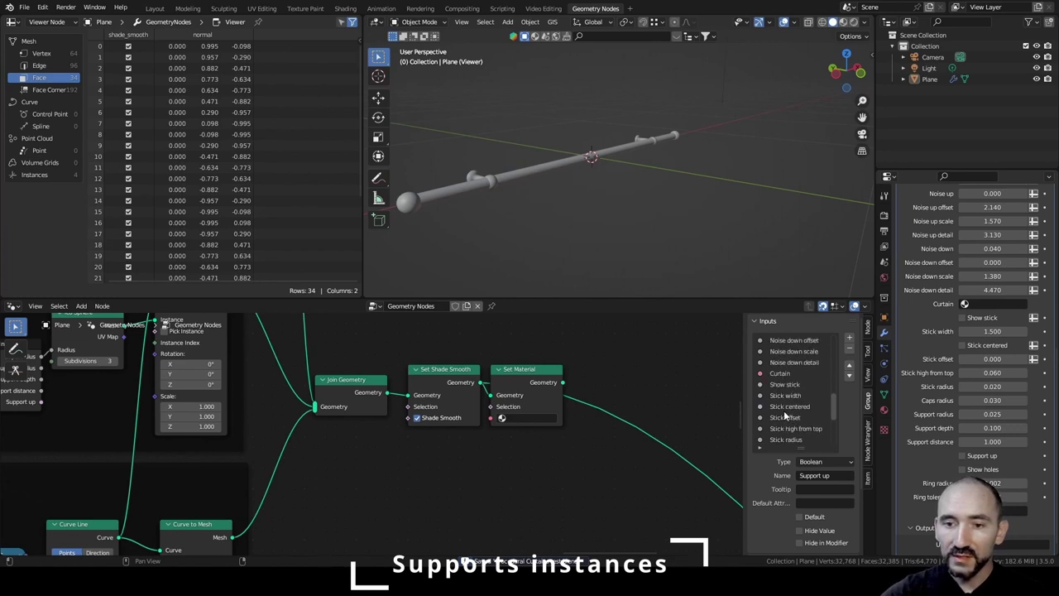
scroll(784, 397, "down", 9)
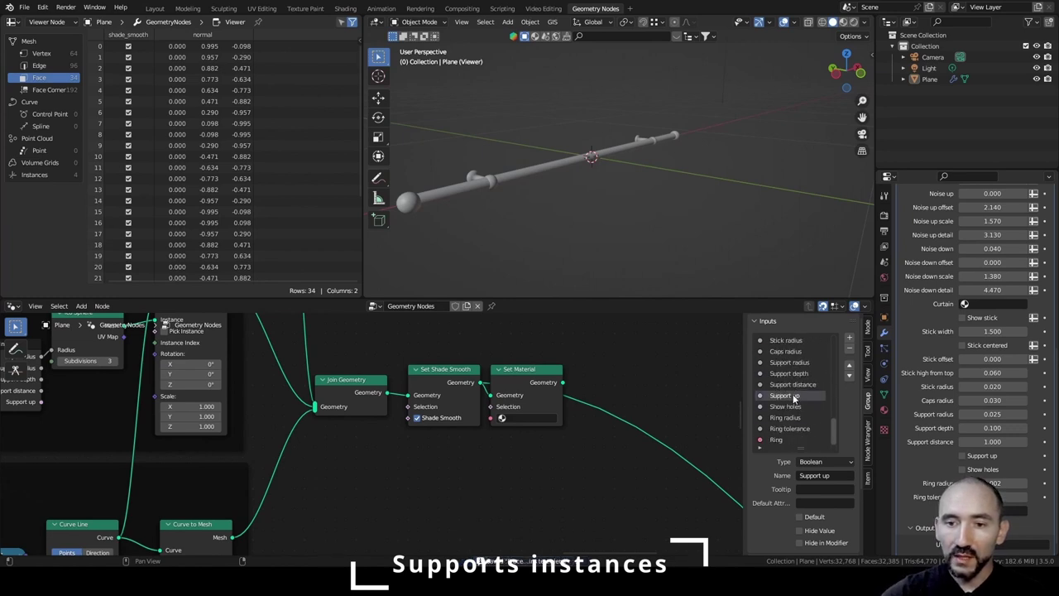
left_click(848, 339)
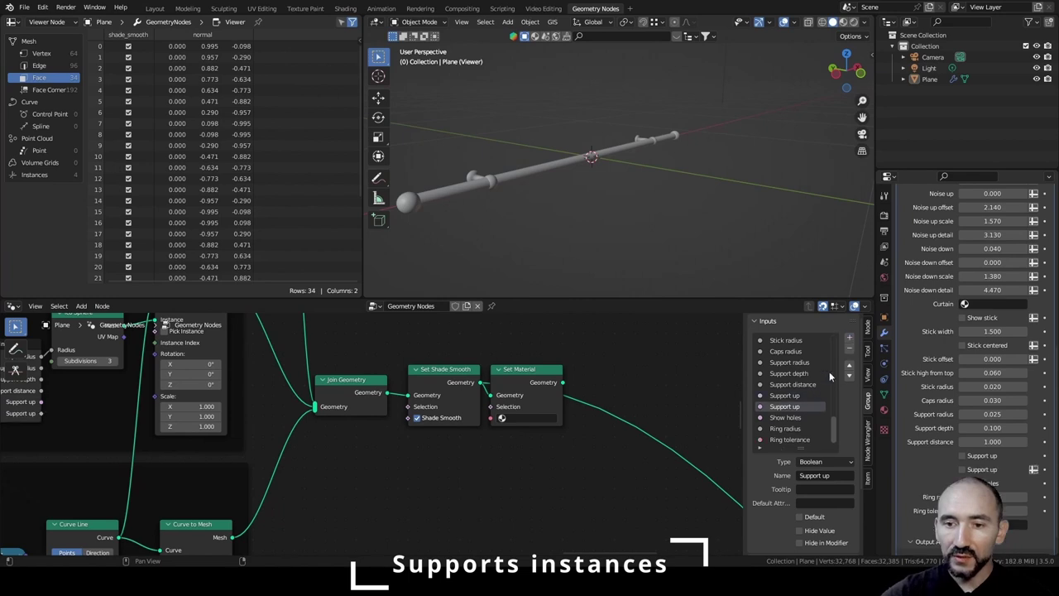
left_click(826, 461)
left_click(827, 438)
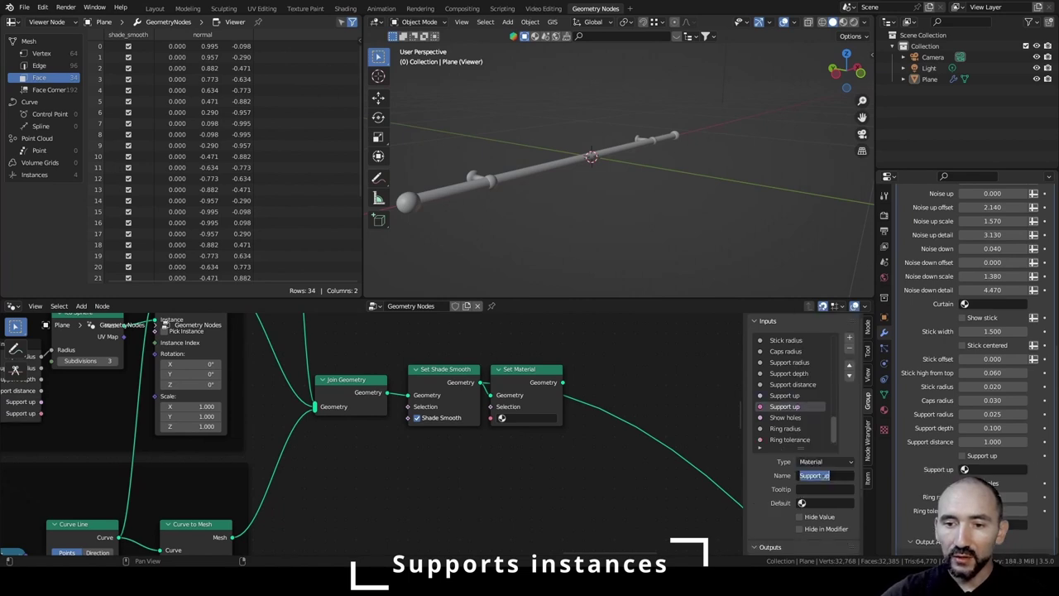
left_click(854, 474)
type("Stick")
key("Return")
Add a Group Input node, link its Stick output to the Set Material's Material input, and hide the unused sockets.
key("F3")
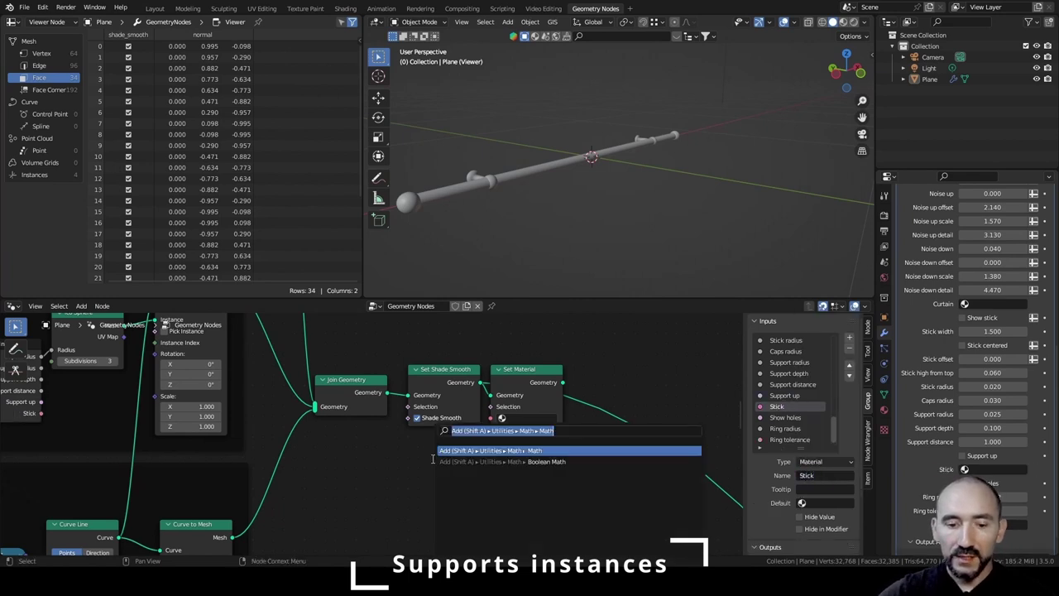
type("group i")
key("Return")
left_click(401, 451)
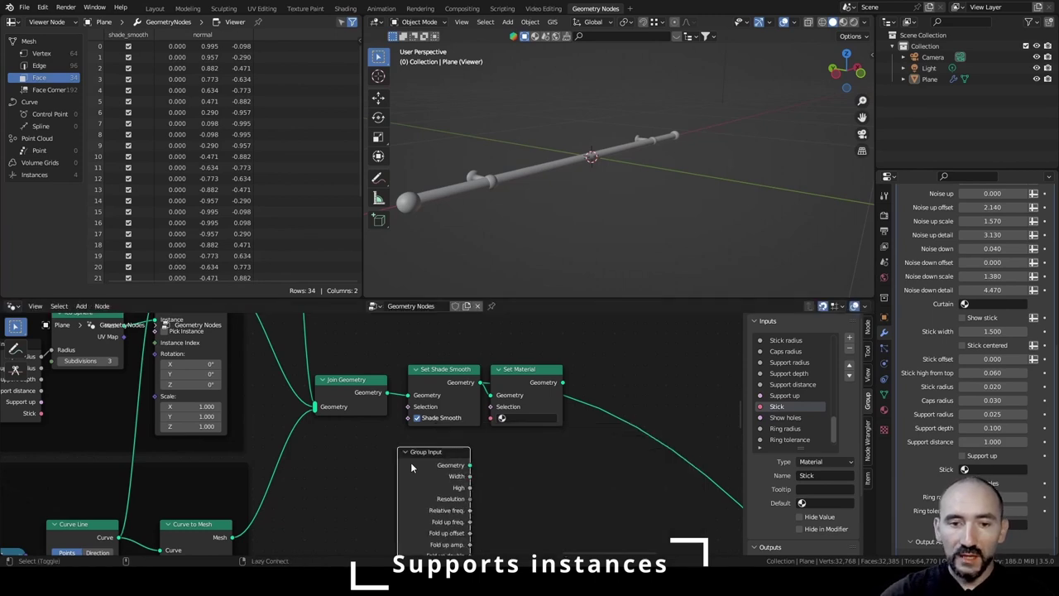
right_click_drag(413, 466, 510, 405, "alt+shift")
left_click(459, 426)
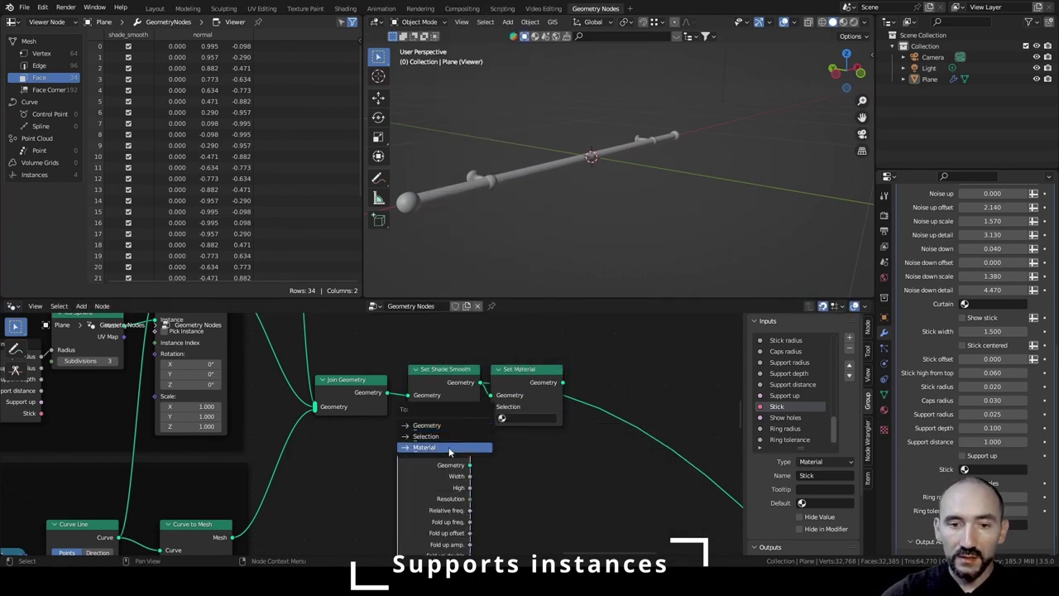
left_click(449, 449)
key("ctrl+h")
left_click_drag(414, 449, 424, 438)
Frame the Set Shade Smooth, Set Material and Group Input nodes and label the frame "Assign material".
left_click_drag(409, 347, 552, 488)
key("ctrl+j")
key("F2")
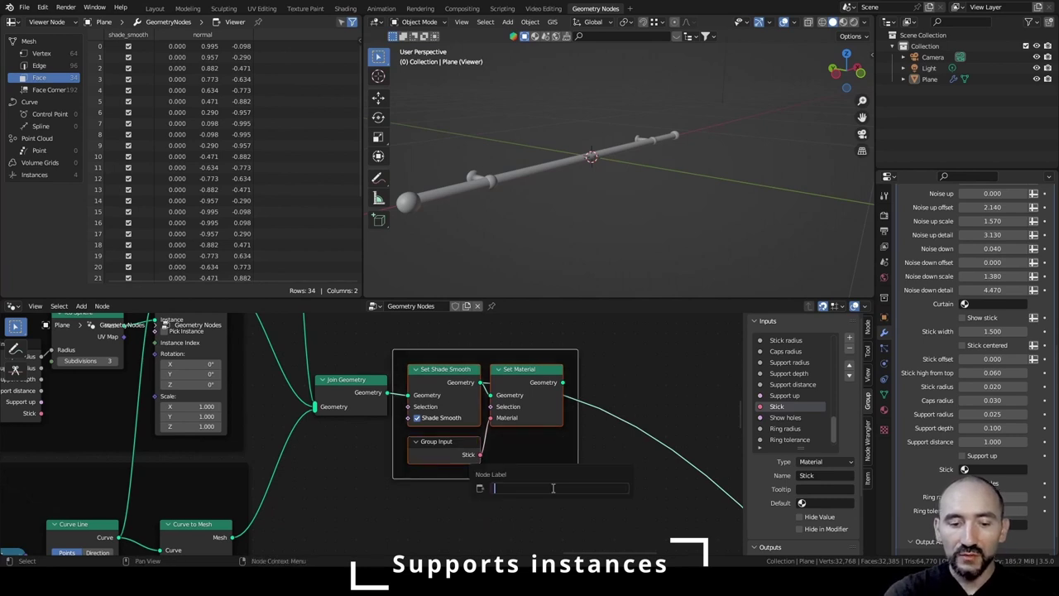
type("Assign material")
key("Return")
scroll(380, 333, "down", 3)
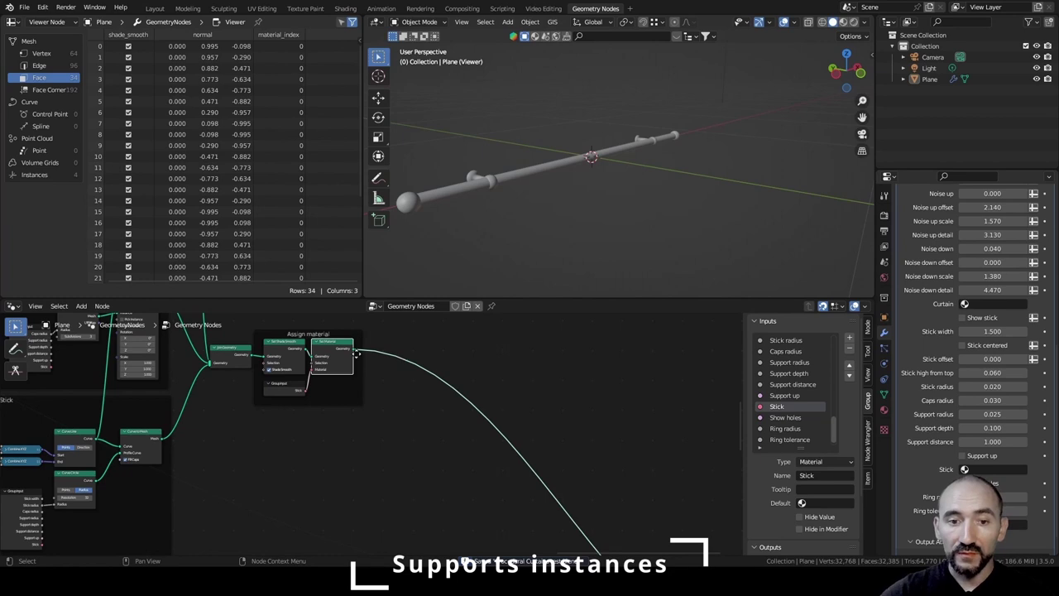
Enable Stick centered in the modifier and save the file.
scroll(503, 406, "down", 5)
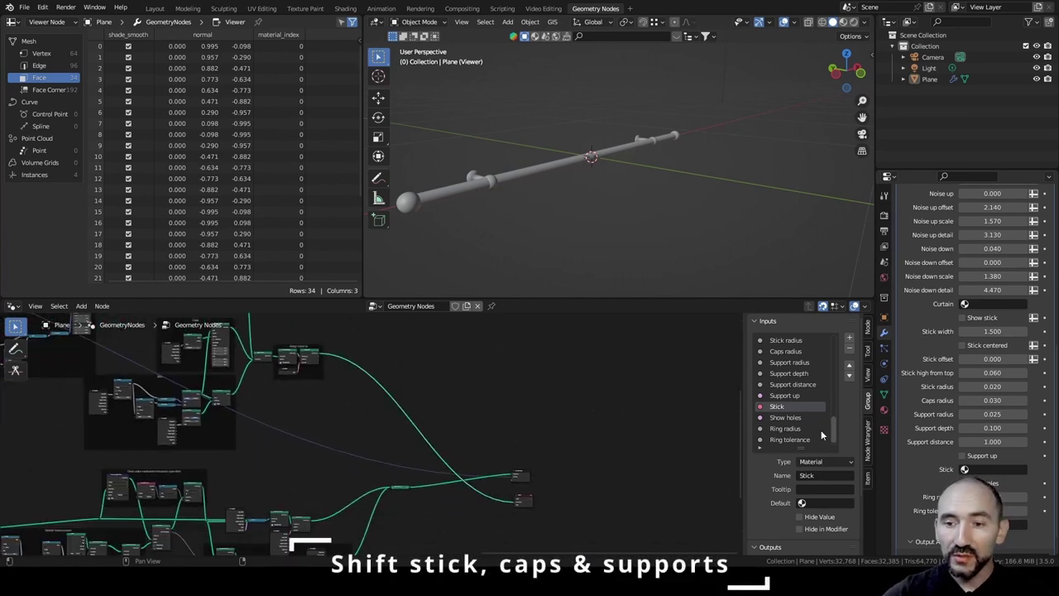
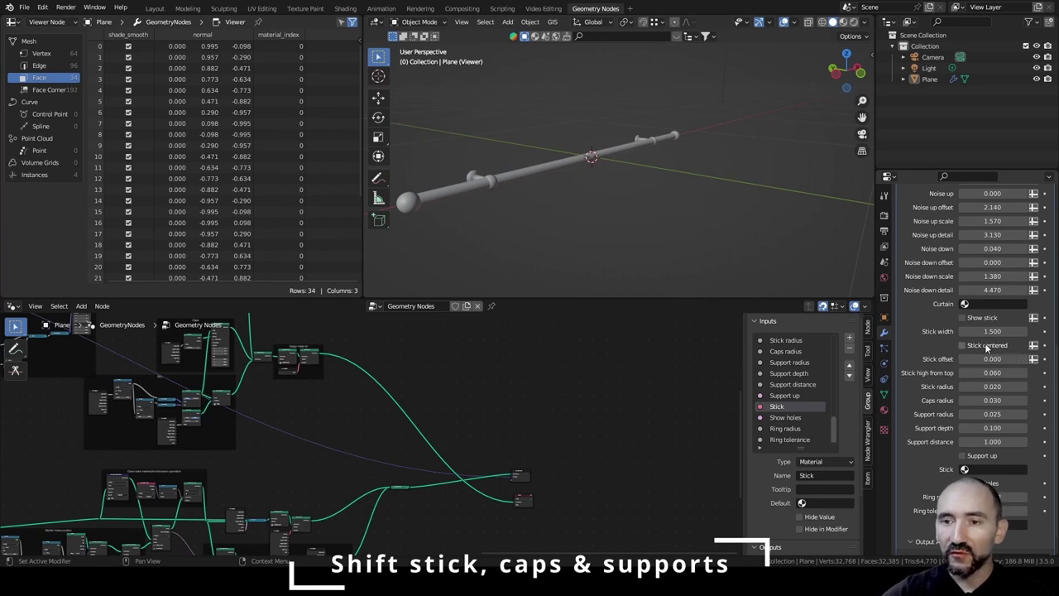
left_click(962, 345)
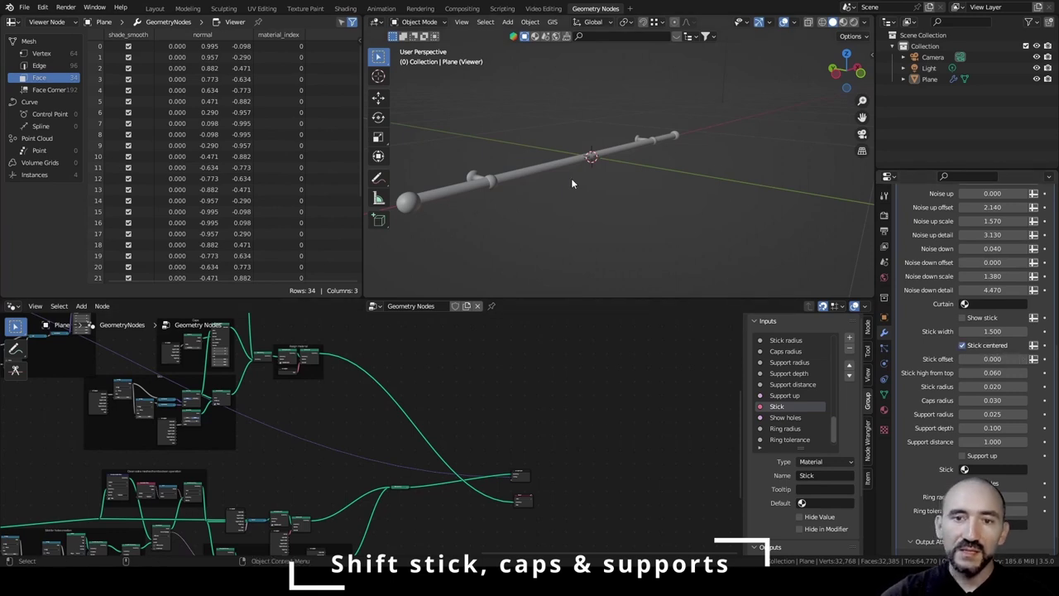
key("ctrl+s")
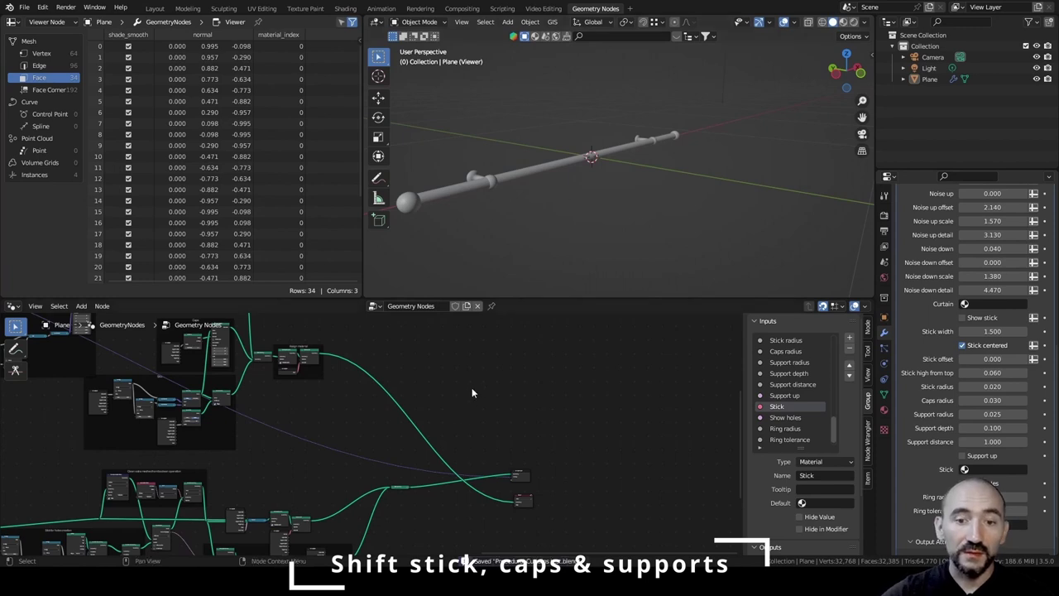
Add a Group Input node and a Transform Geometry node after the Assign material frame.
scroll(479, 431, "up", 4)
scroll(488, 478, "up", 3)
key("F3")
type("group")
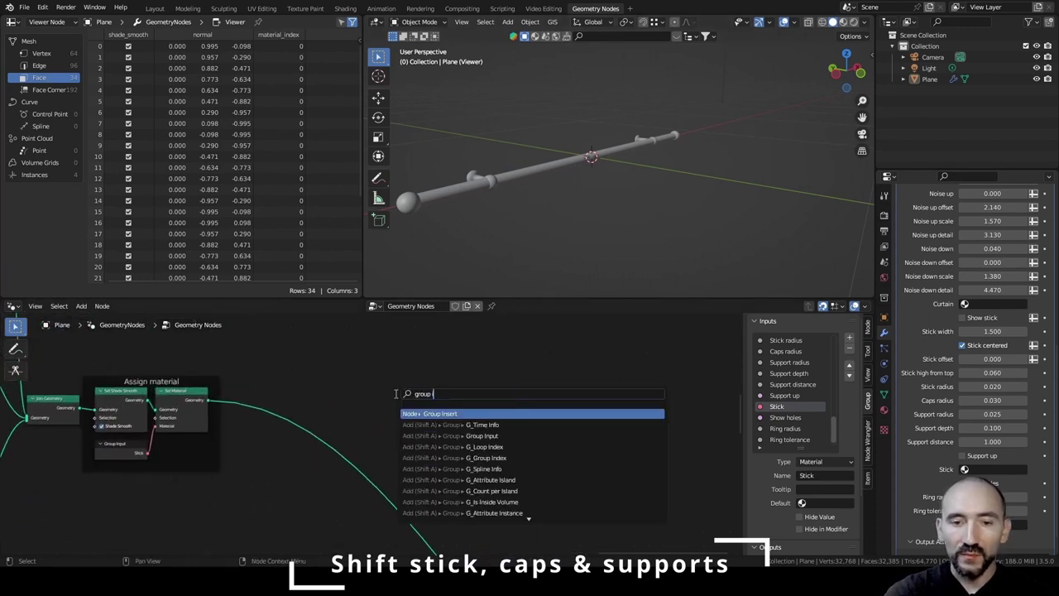
left_click(482, 435)
key("F3")
type("transform")
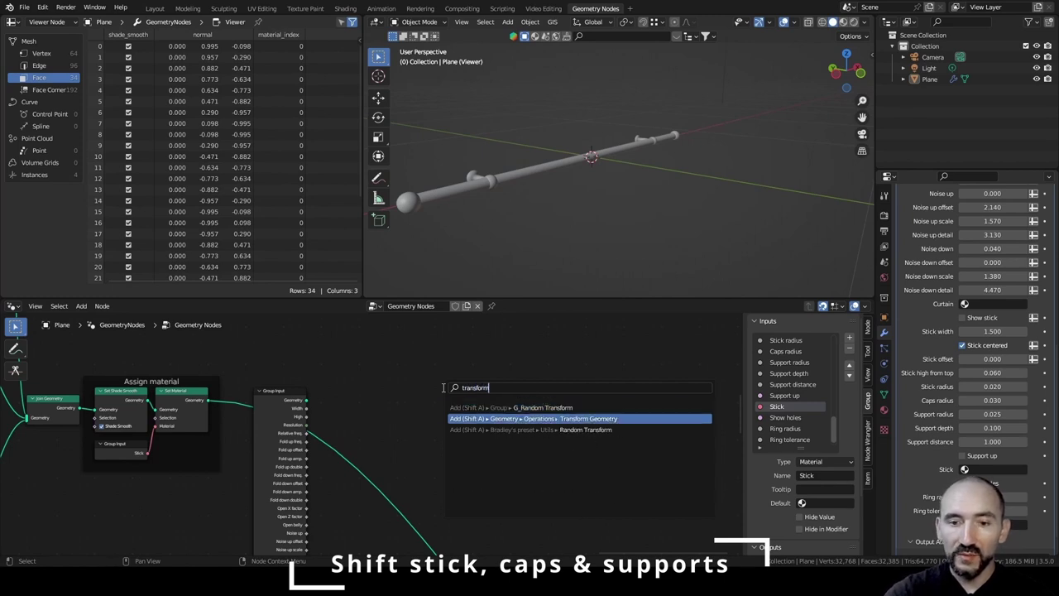
left_click(588, 418)
scroll(450, 422, "up", 2)
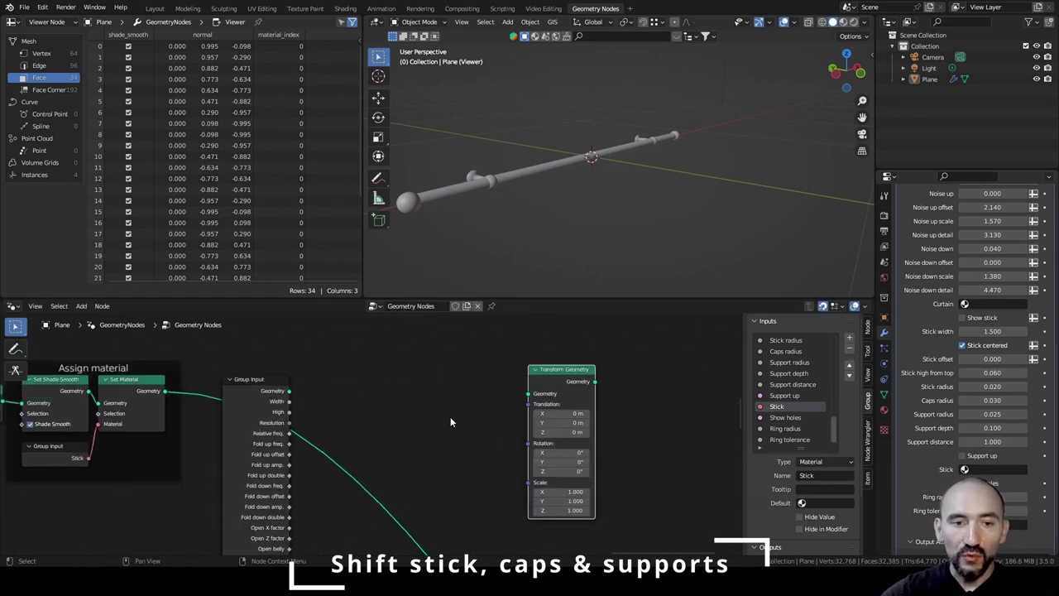
Save the file, then add a collapsed Combine XYZ node linked to the Transform Geometry's Translation.
middle_click_drag(545, 161, 550, 185)
key("ctrl+s")
key("F3")
type("combin")
key("Return")
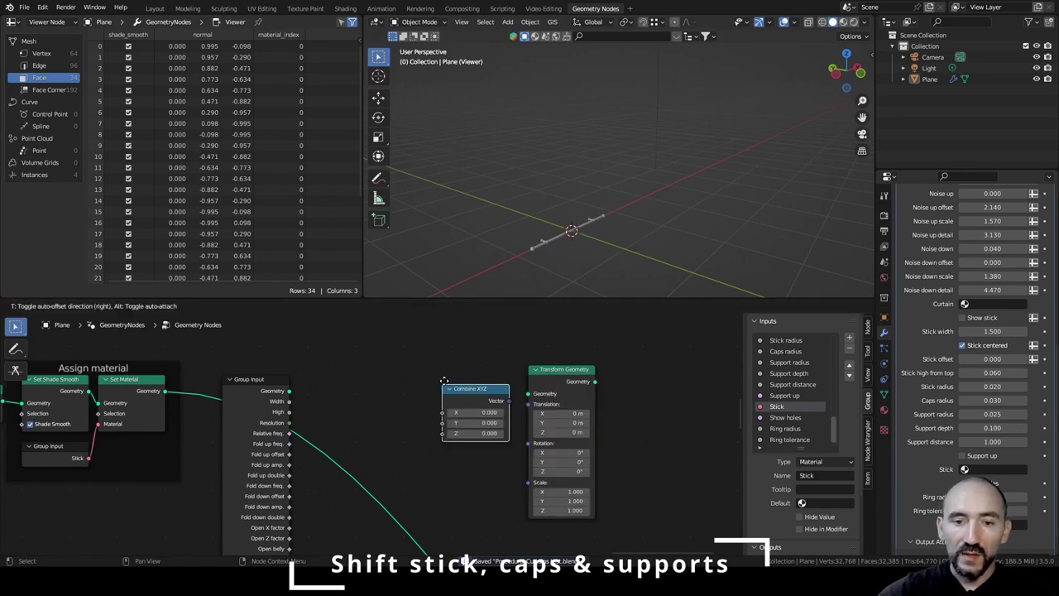
right_click_drag(490, 431, 553, 413, "alt")
left_click_drag(469, 429, 493, 429)
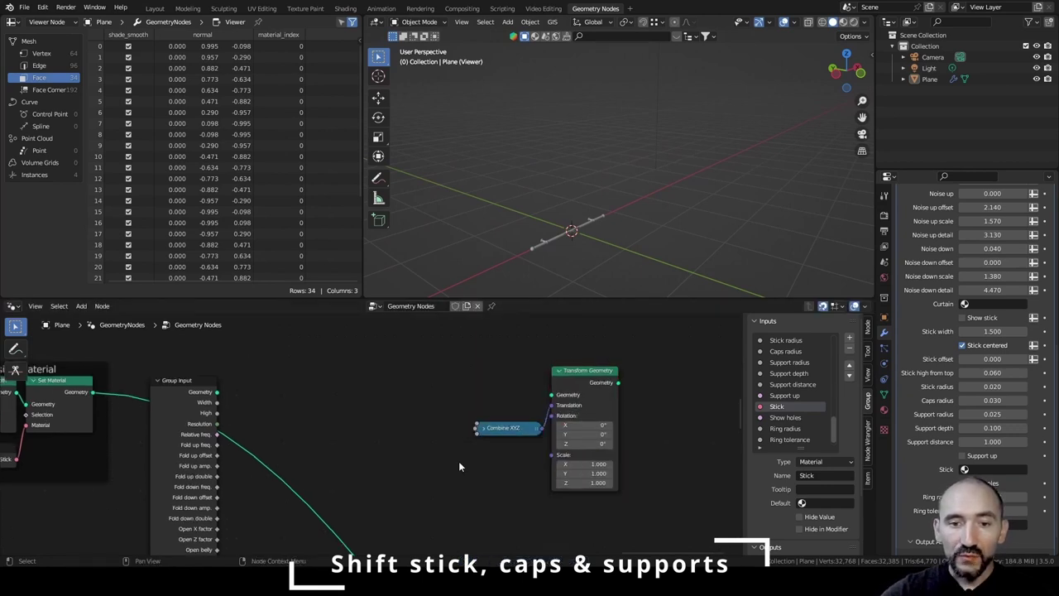
Add a Switch node before the Combine XYZ node and set its type to Float.
key("shift+a")
type("switc")
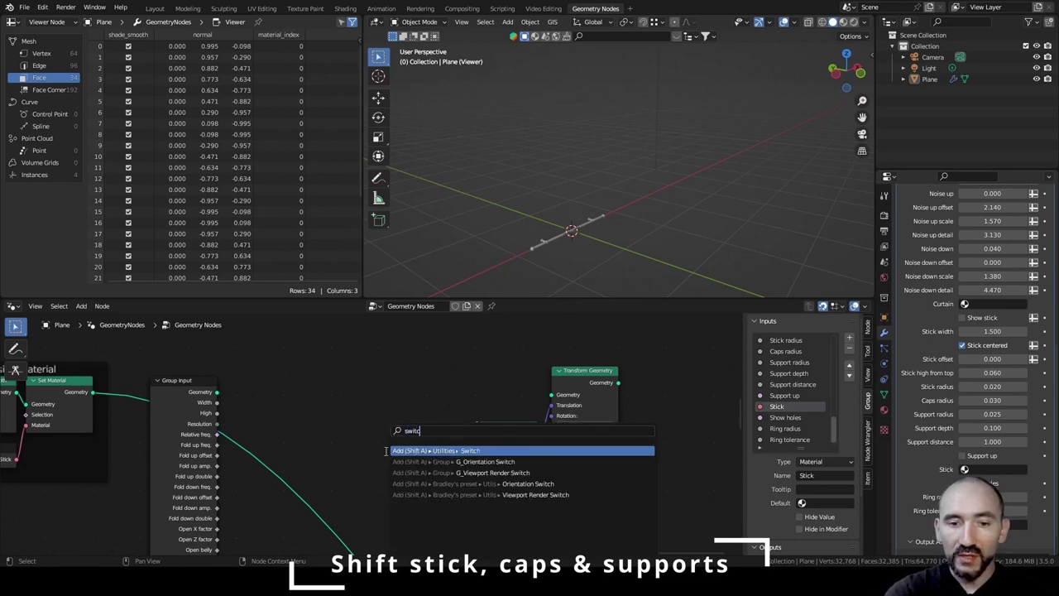
key("Return")
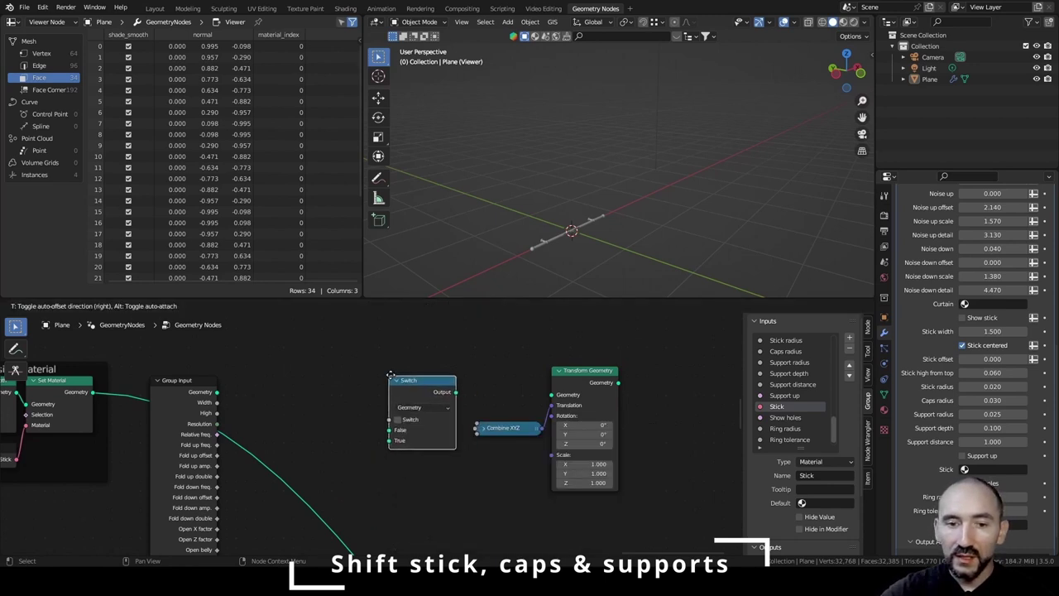
left_click(399, 387)
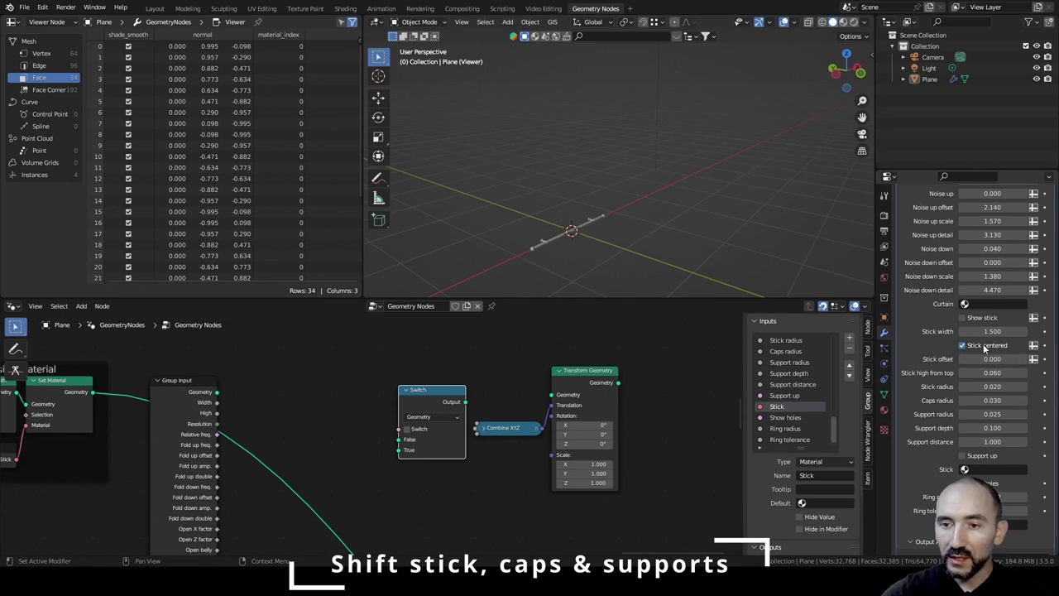
left_click(281, 398)
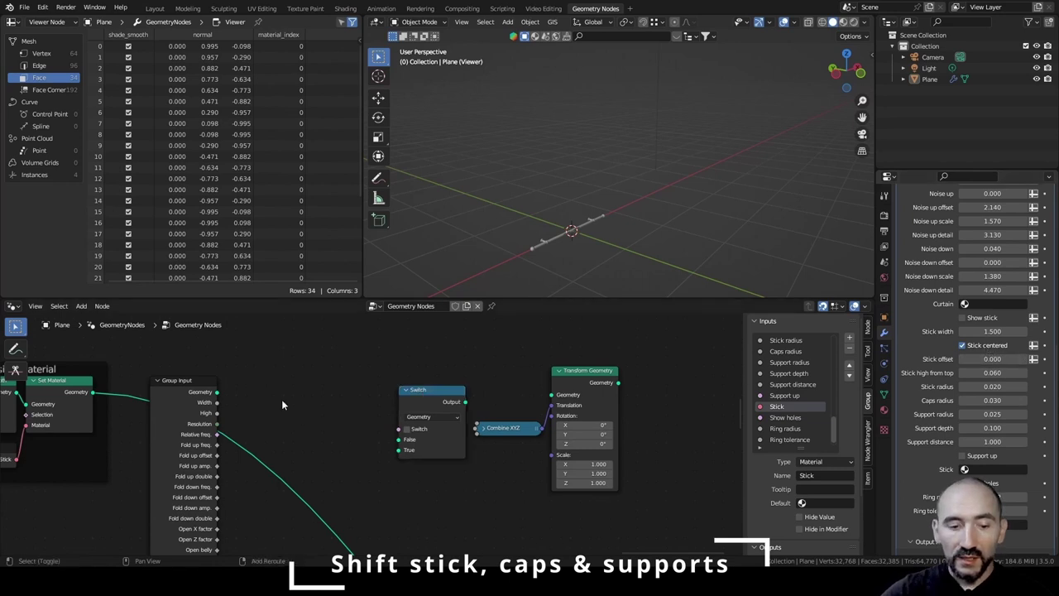
right_click_drag(204, 410, 418, 410, "alt+shift")
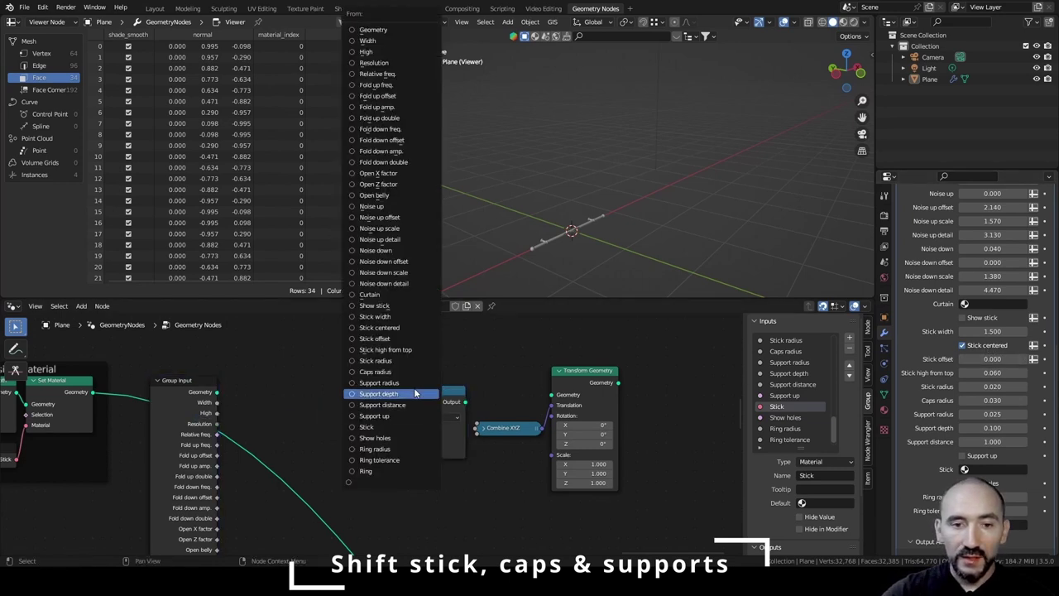
left_click(400, 329)
left_click(396, 333)
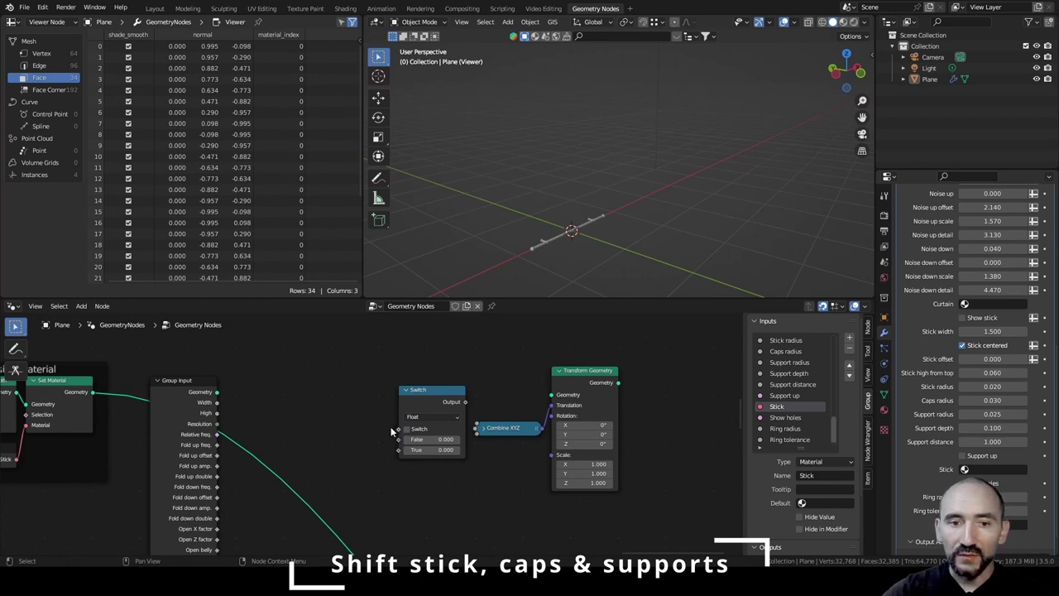
Link Stick centered to the Switch node's condition and its output to Combine XYZ's X, and align the Combine XYZ node.
key("ctrl+s")
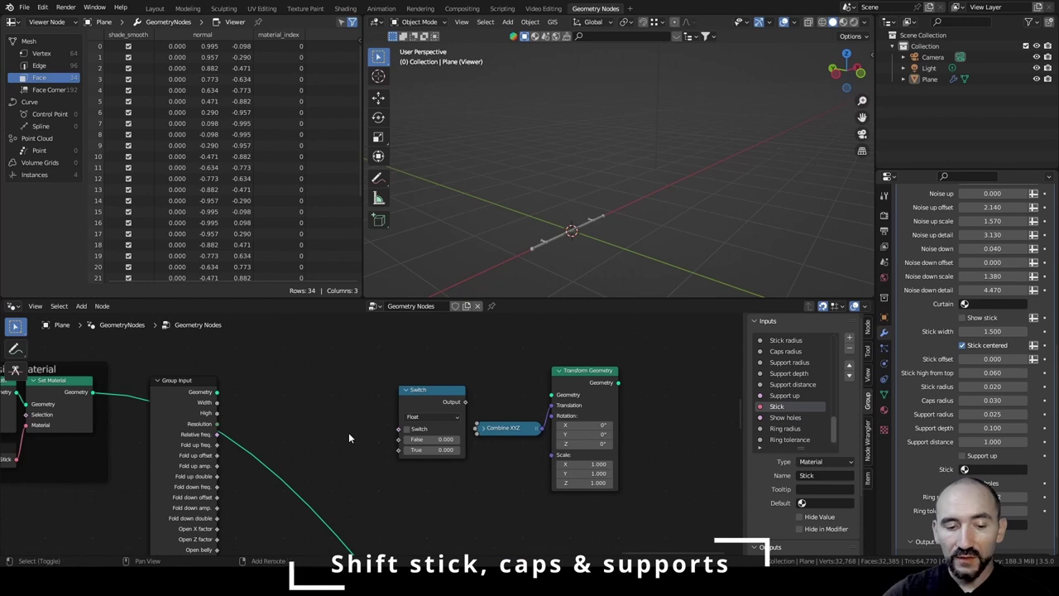
right_click_drag(193, 419, 422, 411, "alt")
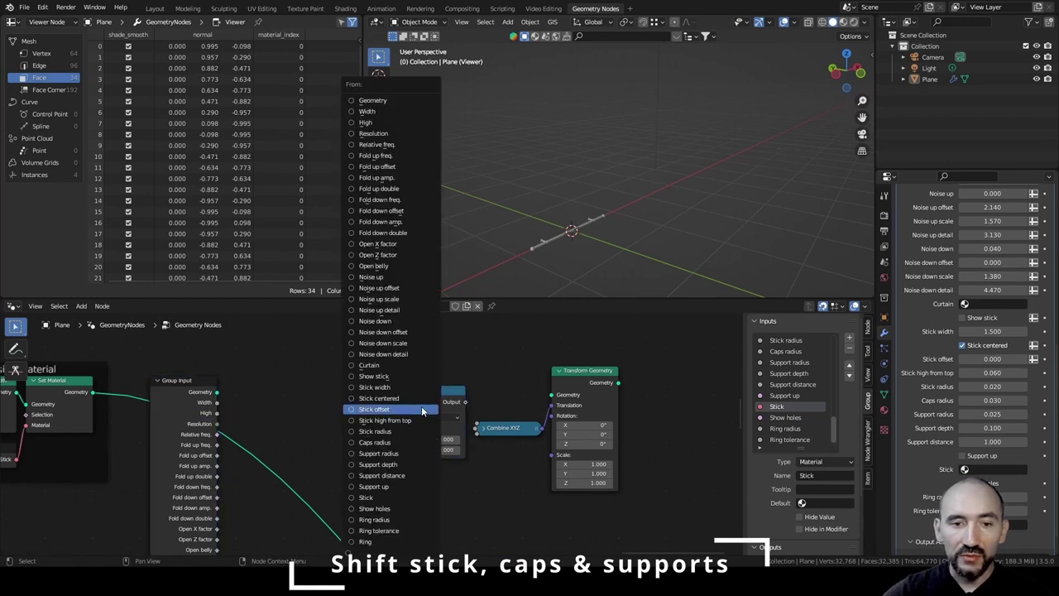
left_click(422, 409)
left_click(404, 397)
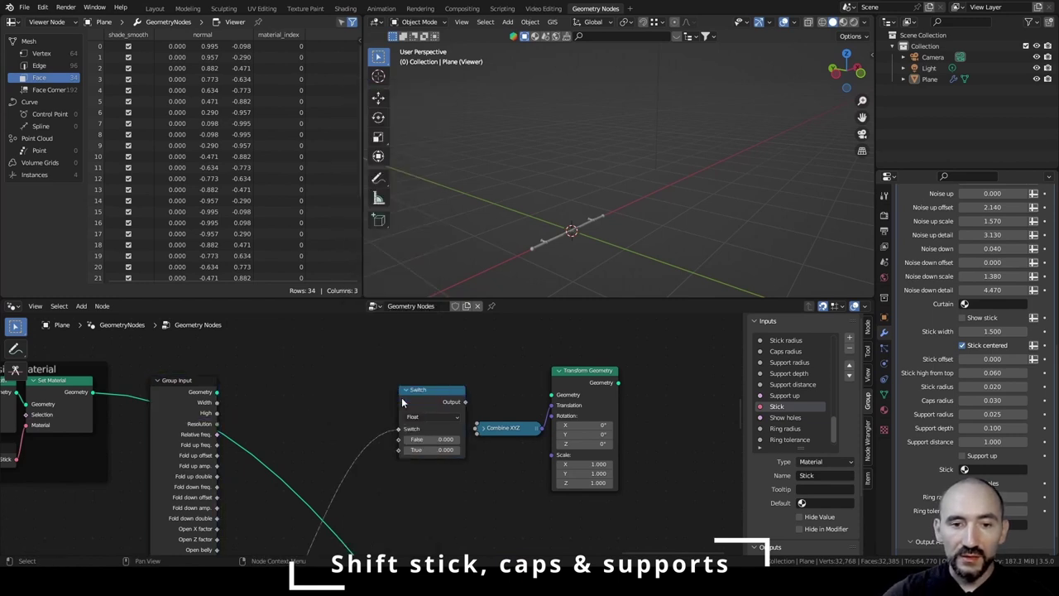
left_click(503, 426)
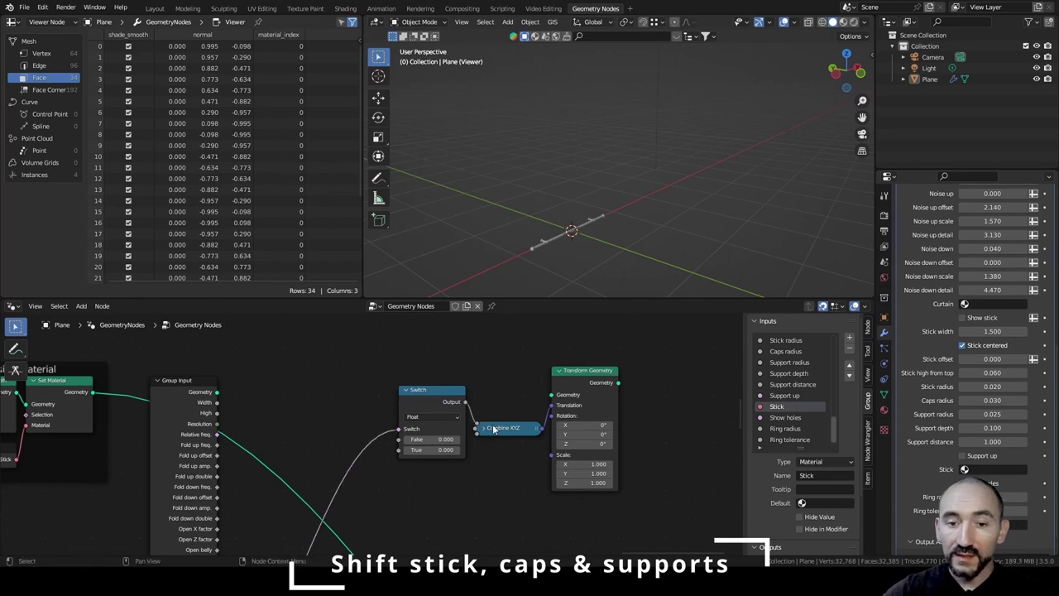
key("g")
left_click(512, 405)
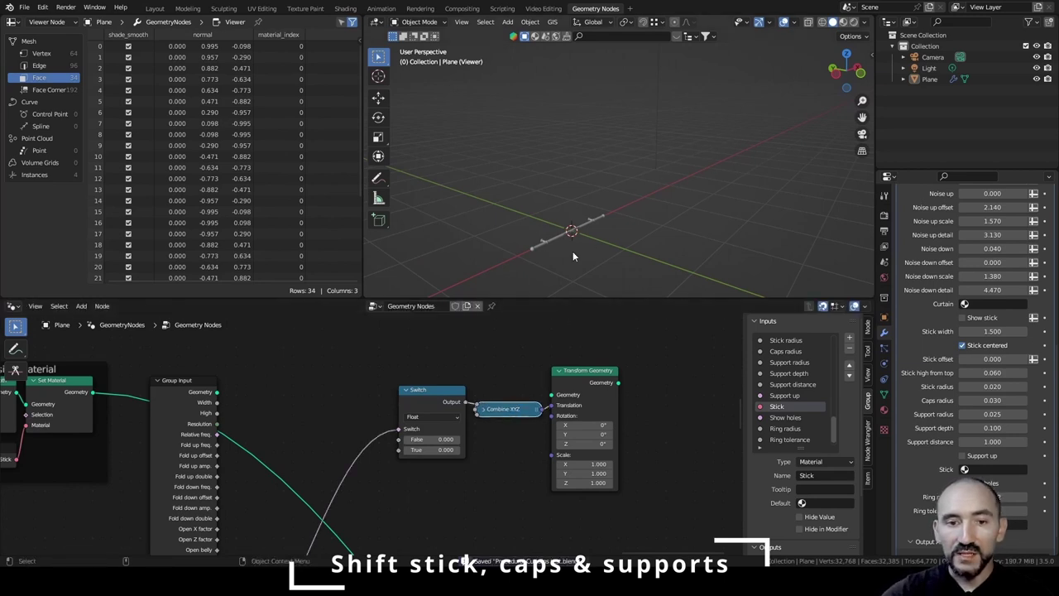
Disable Stick centered in the modifier and feed the Switch's False input with Stick width multiplied by 0.5.
left_click(351, 410)
mouse_move(578, 206)
middle_mouse_down("shift")
mouse_move(602, 152)
mouse_move(561, 172)
mouse_move(598, 205)
middle_mouse_up("shift")
scroll(602, 152, "up", 5)
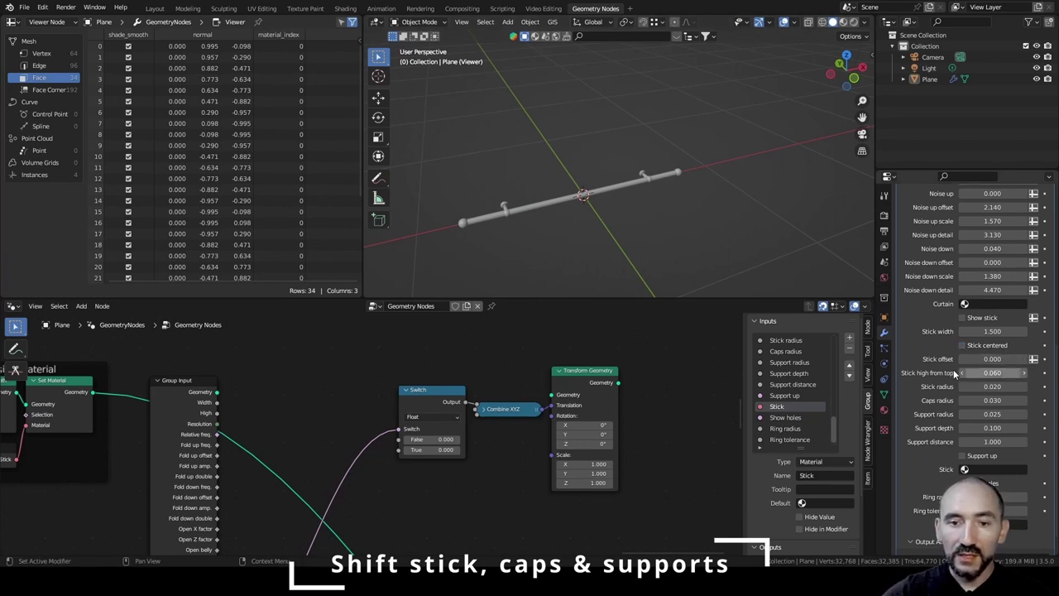
mouse_move(629, 178)
middle_mouse_down()
mouse_move(651, 183)
mouse_move(623, 177)
middle_mouse_up()
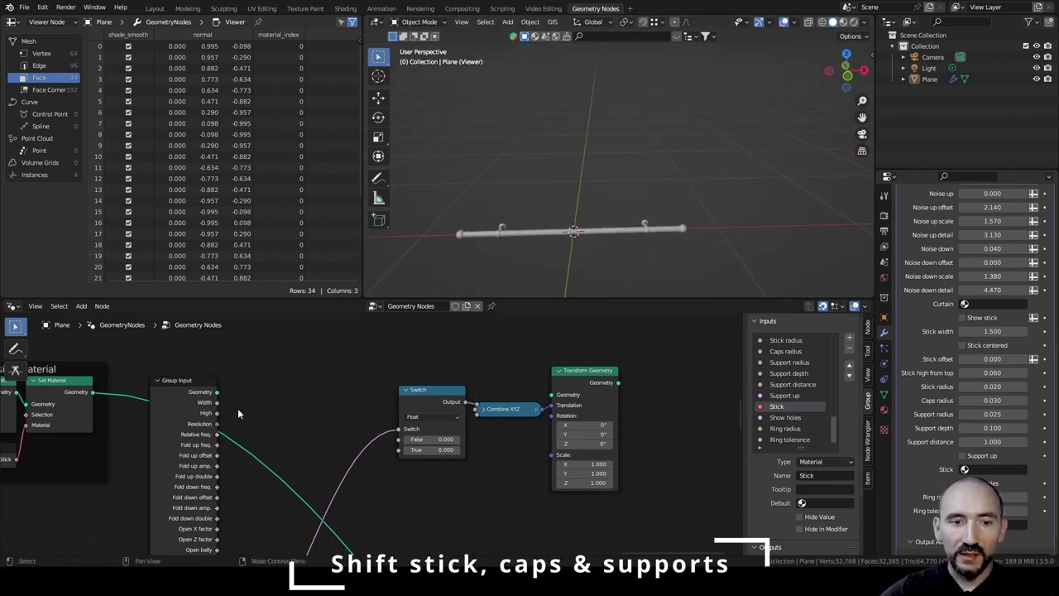
middle_click_drag(328, 422, 333, 468)
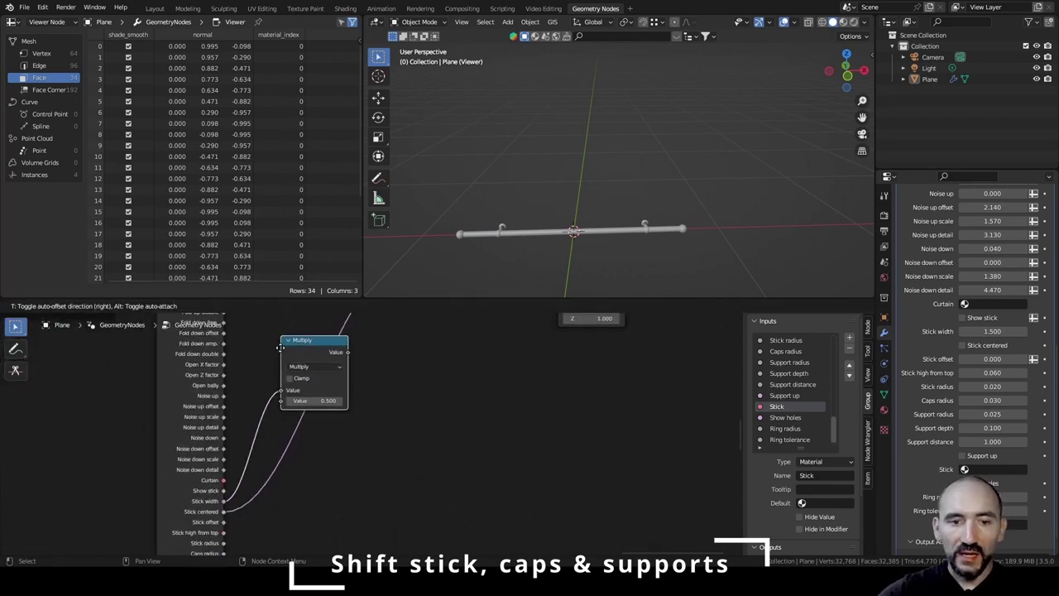
left_click(229, 465)
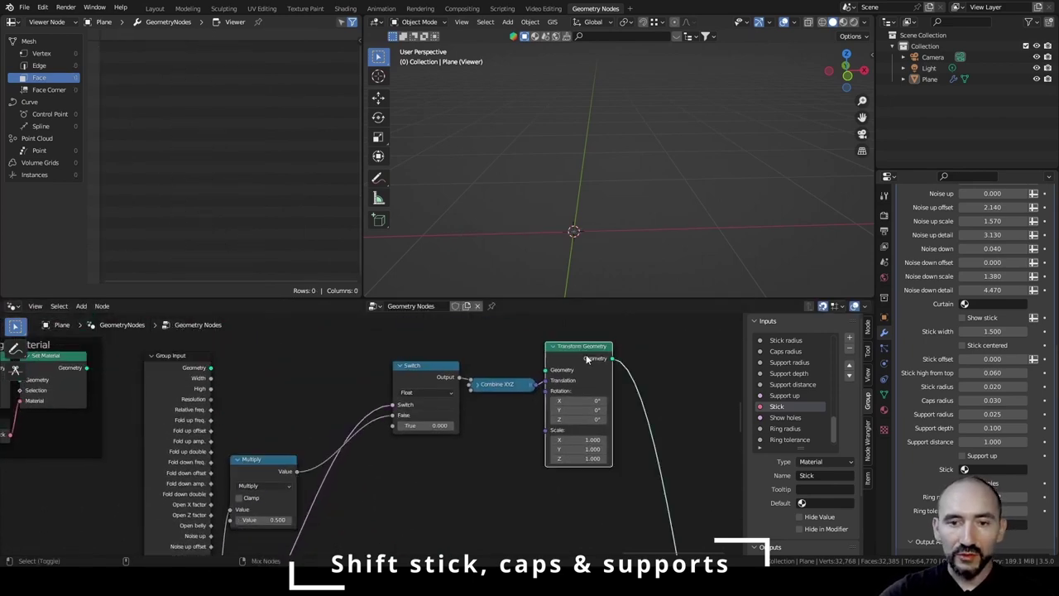
Link the Geometry output of the Set Material node in the Assign material frame to the Transform Geometry node.
scroll(586, 354, "down", 3)
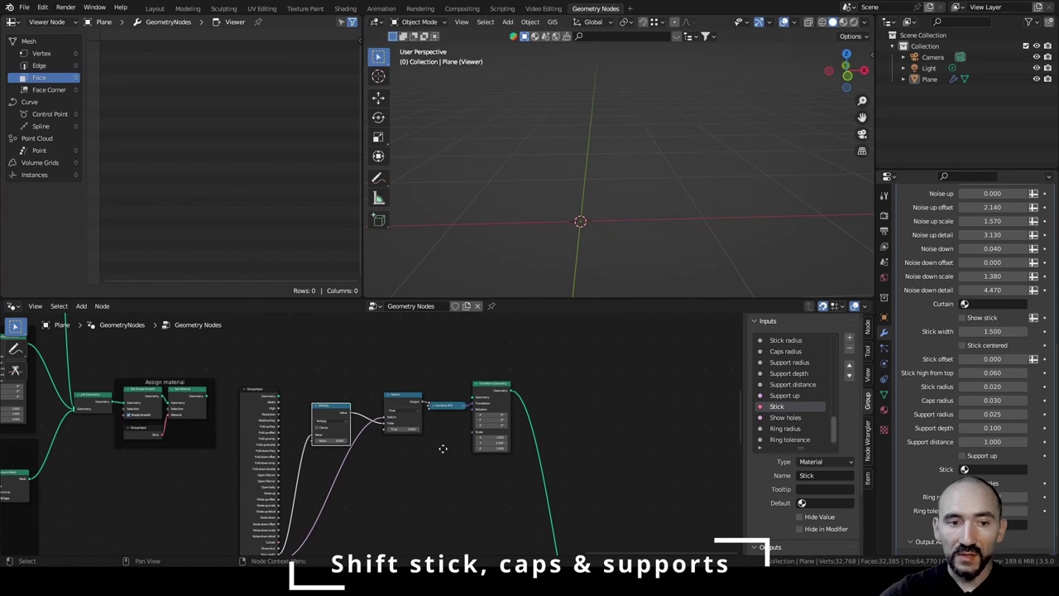
middle_click_drag(441, 449, 465, 478)
scroll(465, 478, "up", 2)
left_click_drag(153, 444, 543, 451)
middle_click_drag(498, 461, 462, 395)
scroll(455, 393, "up", 1)
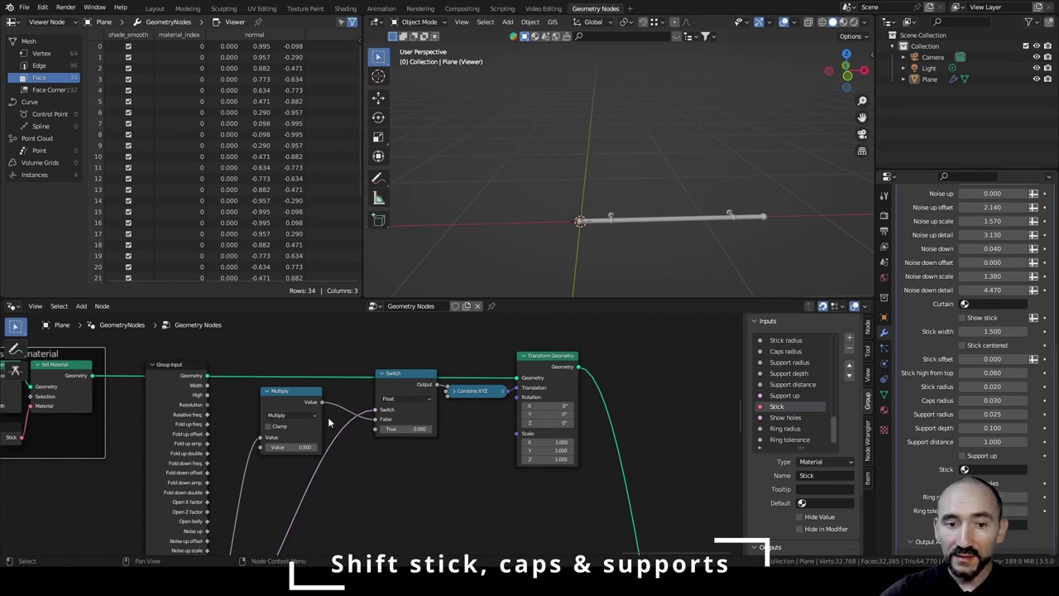
Make room by shifting the Switch, Combine XYZ and Transform Geometry nodes along X, and add a Math Add node fed by the Multiply.
key("g")
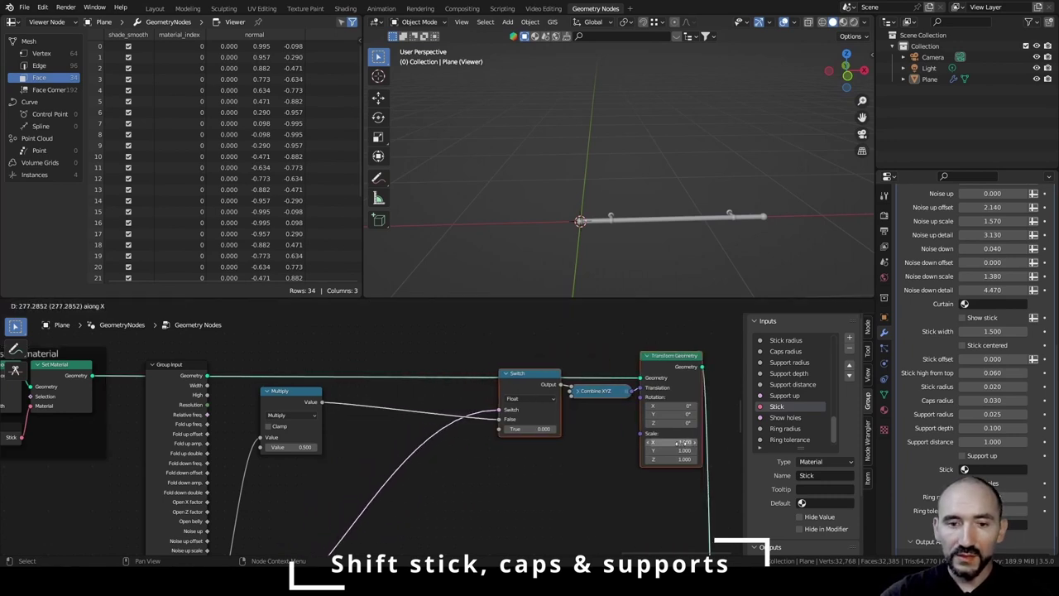
left_click(479, 399)
key("ctrl+s")
mouse_move(326, 403)
left_mouse_down()
mouse_move(346, 404)
mouse_move(311, 405)
left_mouse_up()
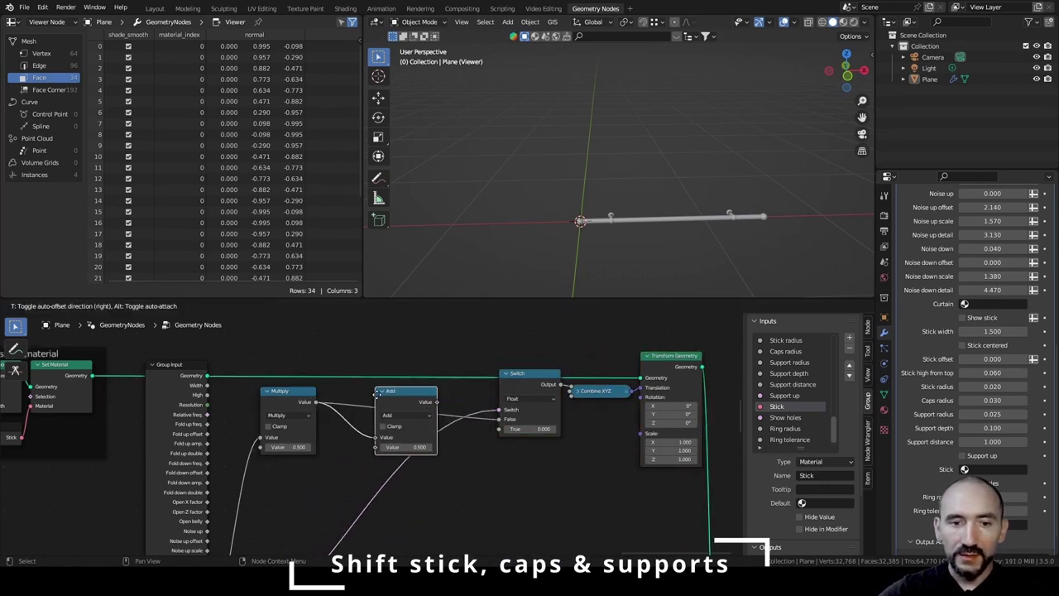
left_click(416, 450)
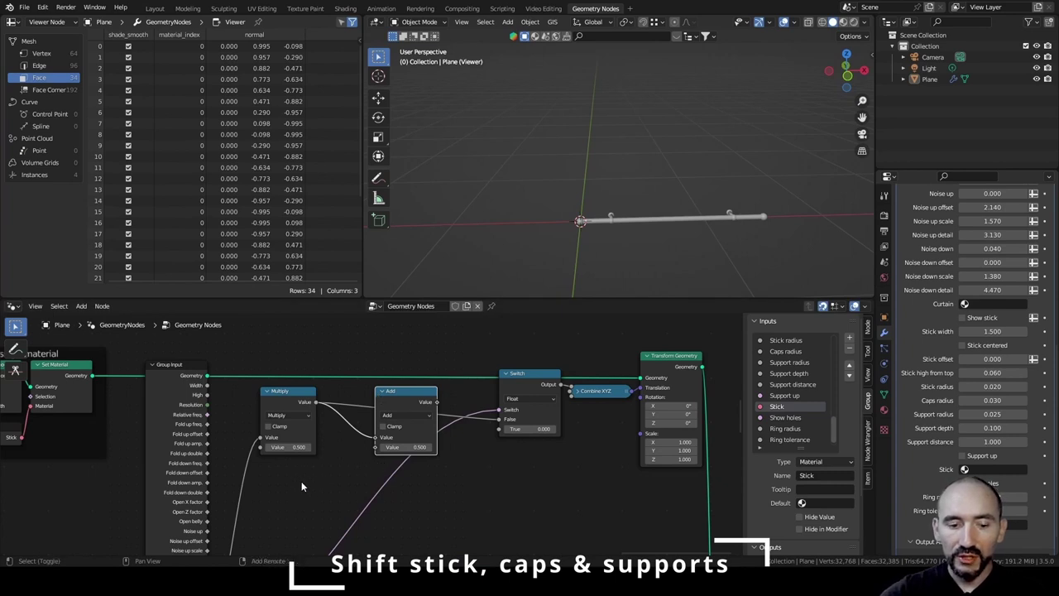
Link Stick offset to the Add node's second value and the sum to the Switch's False input, repositioning the Switch.
right_click_drag(194, 448, 406, 409, "alt+shift")
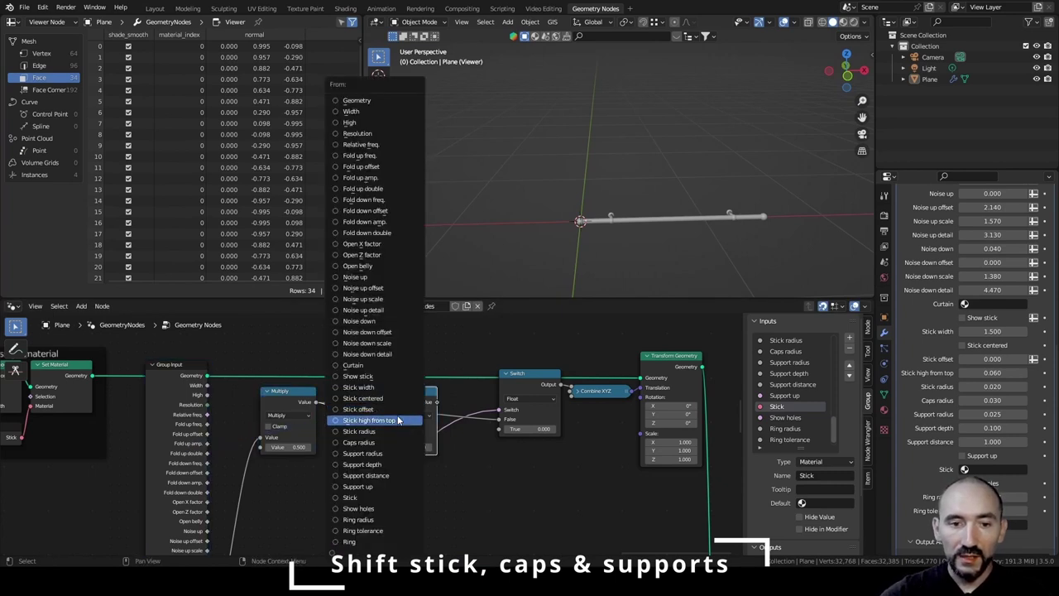
left_click(374, 410)
left_click(371, 425)
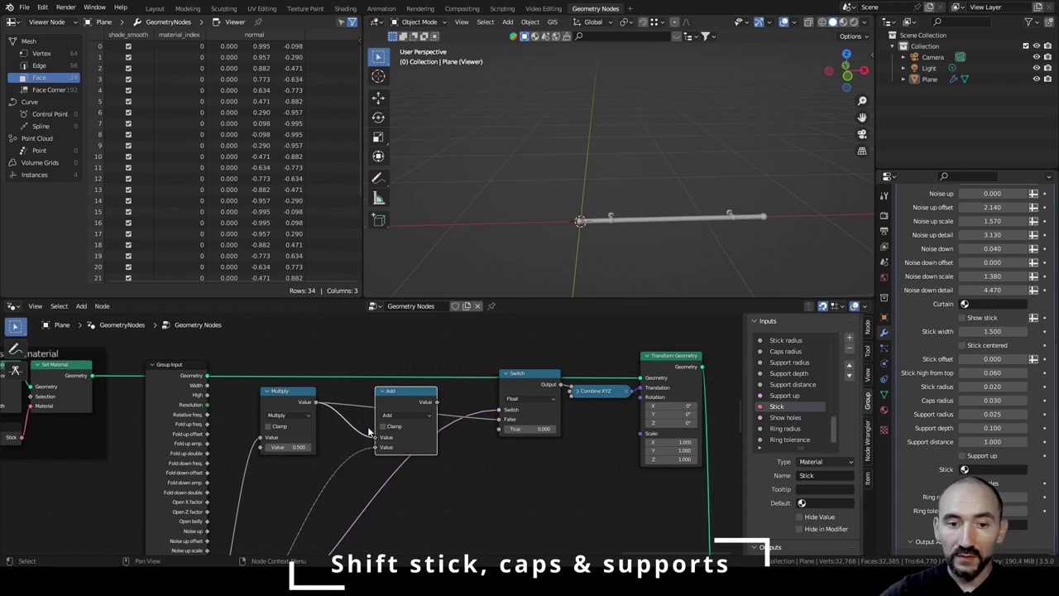
left_click_drag(436, 401, 499, 422)
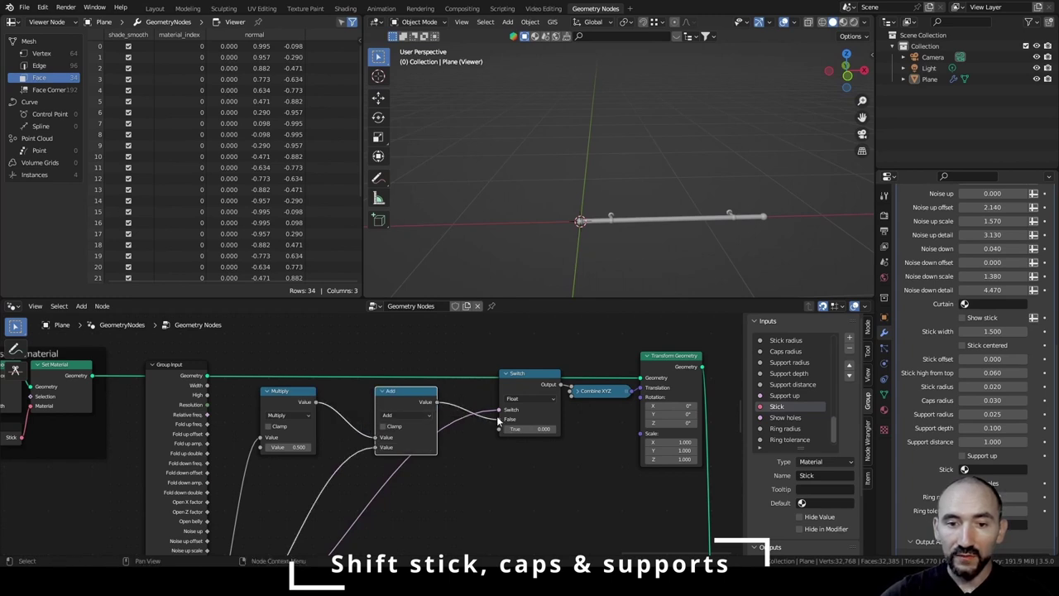
left_click_drag(513, 384, 468, 428)
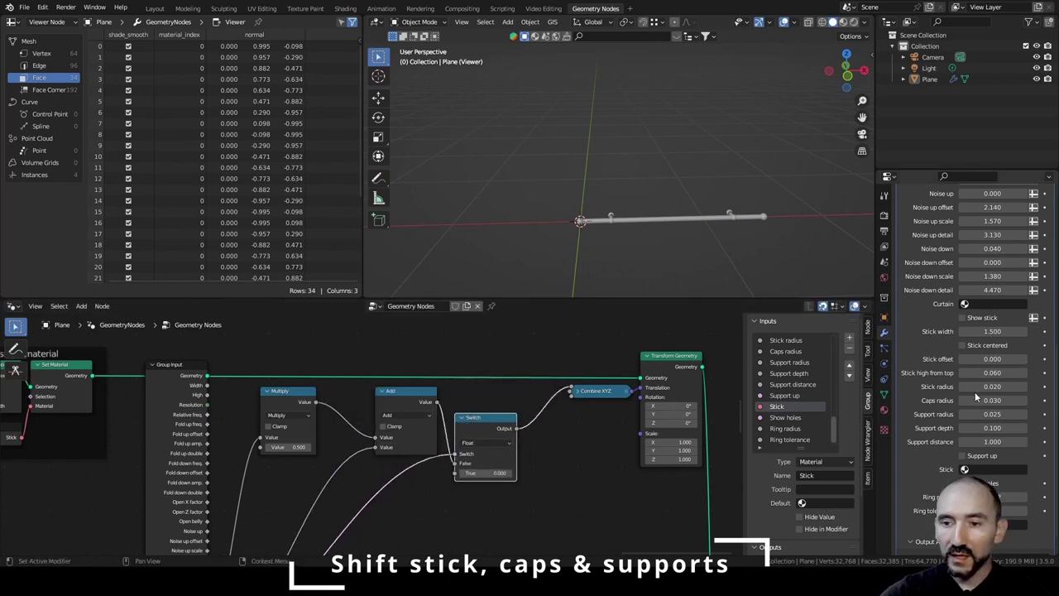
Try out the Stick offset in the modifier, save the file and turn Stick centered back on.
mouse_move(984, 359)
left_mouse_down()
mouse_move(1019, 359)
mouse_move(910, 359)
mouse_move(982, 359)
left_mouse_up()
right_click(984, 358)
key("ctrl+s")
left_click(974, 347)
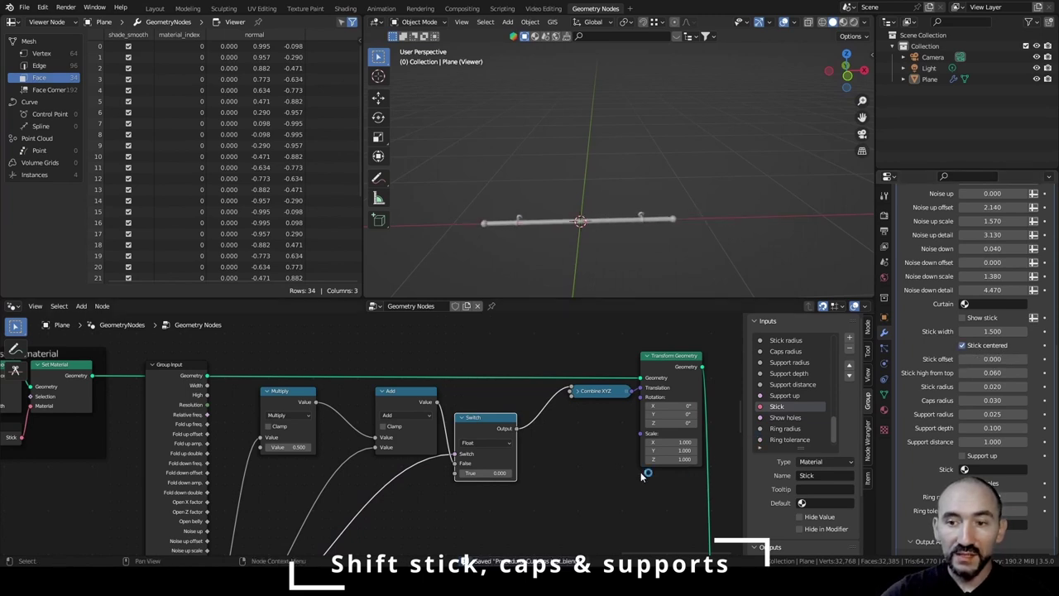
Add a Multiply node that takes Width times 0.5 and link it to the Switch's True input.
scroll(549, 524, "up", 1)
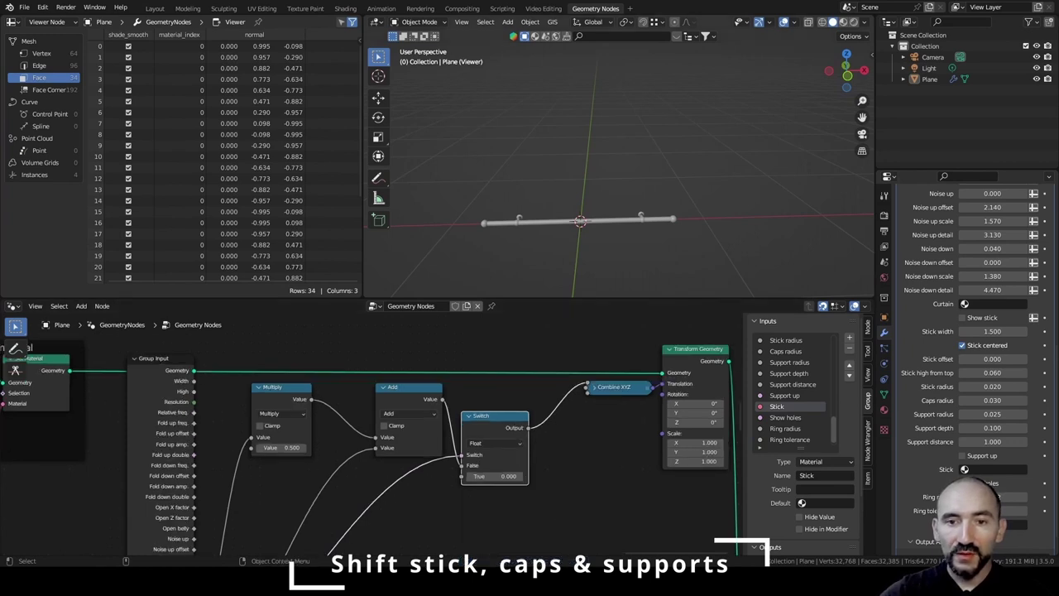
left_click_drag(194, 382, 403, 520)
type("multiply")
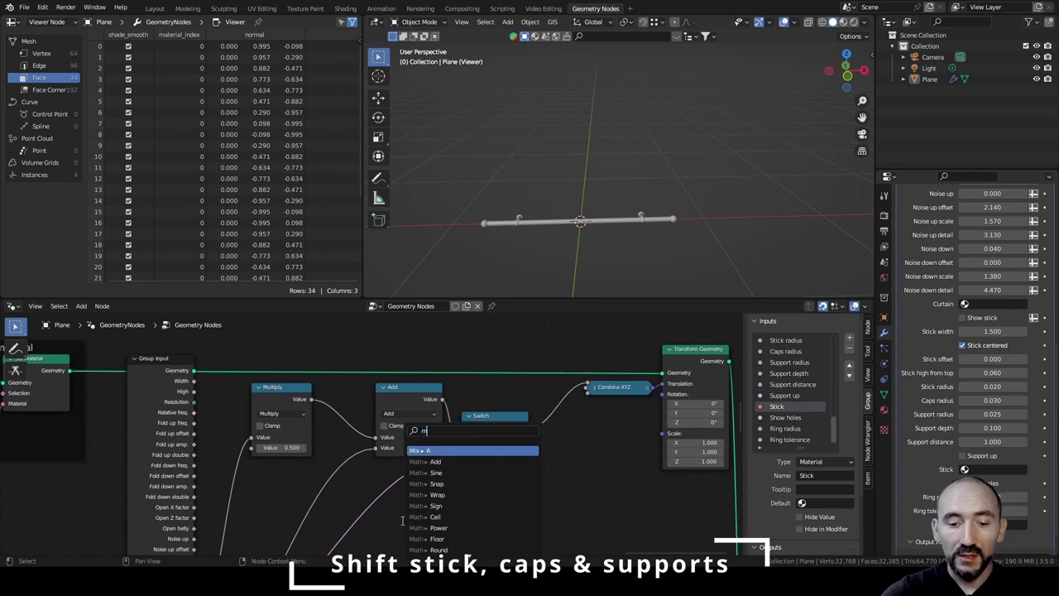
key("Return")
left_click(441, 522)
middle_click_drag(441, 522, 422, 465)
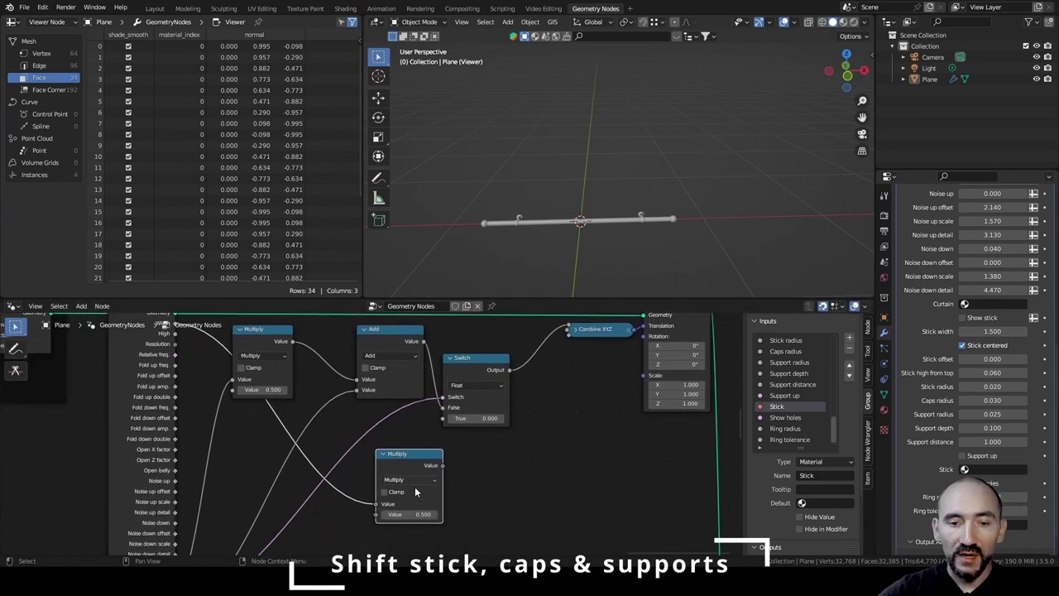
left_click(414, 511)
middle_click_drag(672, 167, 681, 209)
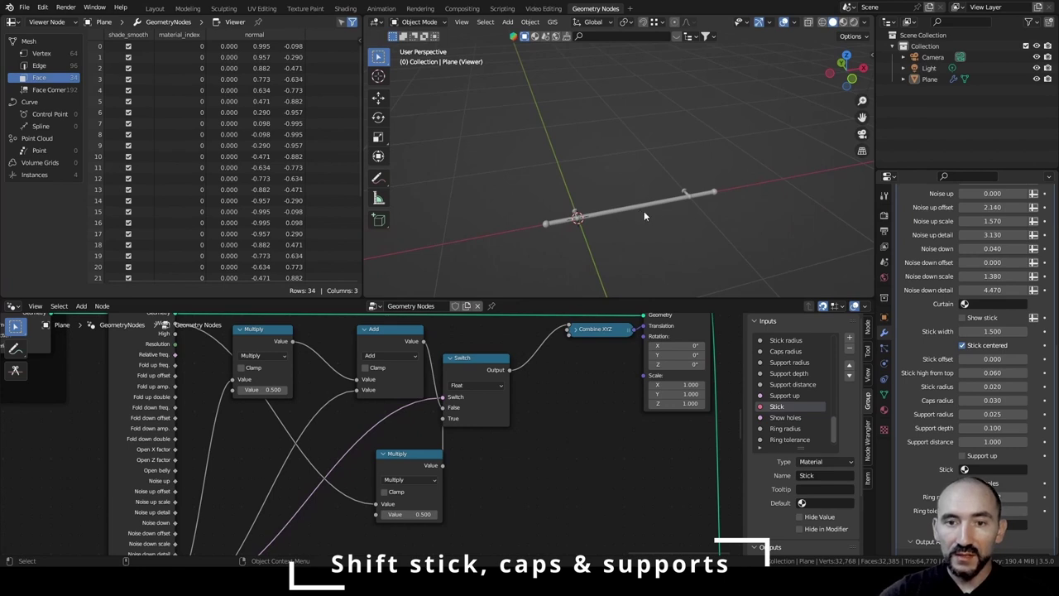
Tidy the offset nodes by collapsing Switch and Add, hiding the Group Input's unused sockets and lining up the Combine XYZ.
left_click(480, 371)
key("h")
key("g")
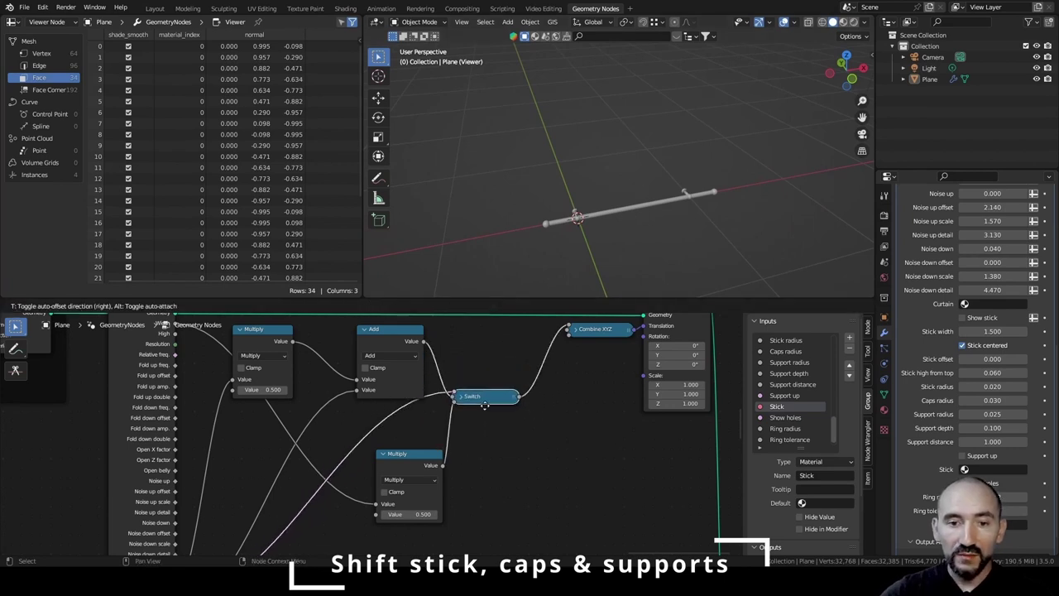
left_click(476, 419)
left_click(142, 392)
key("ctrl+h")
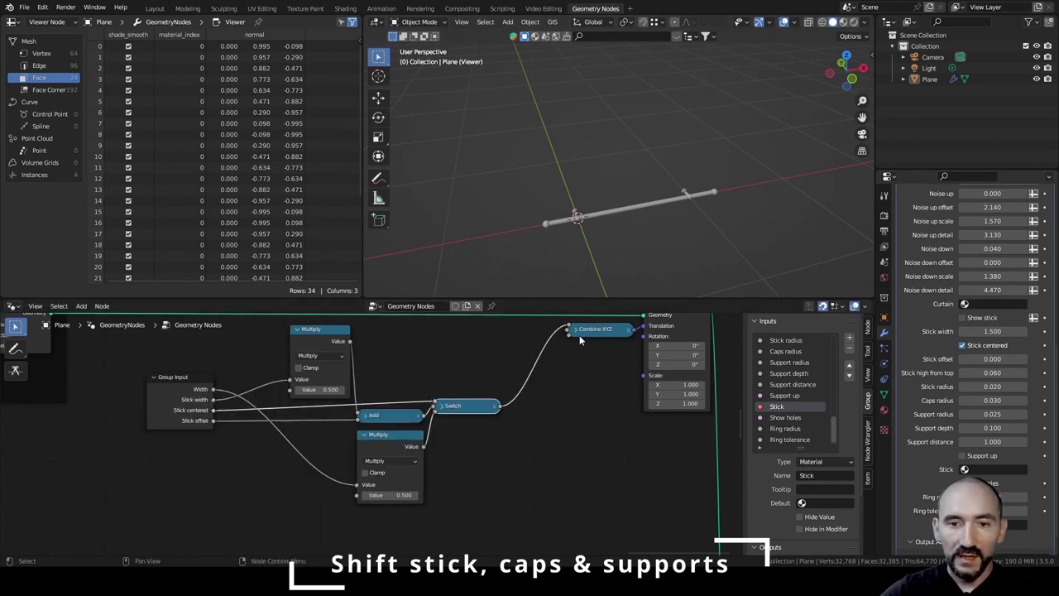
left_click_drag(580, 336, 551, 384)
left_click_drag(549, 382, 532, 409)
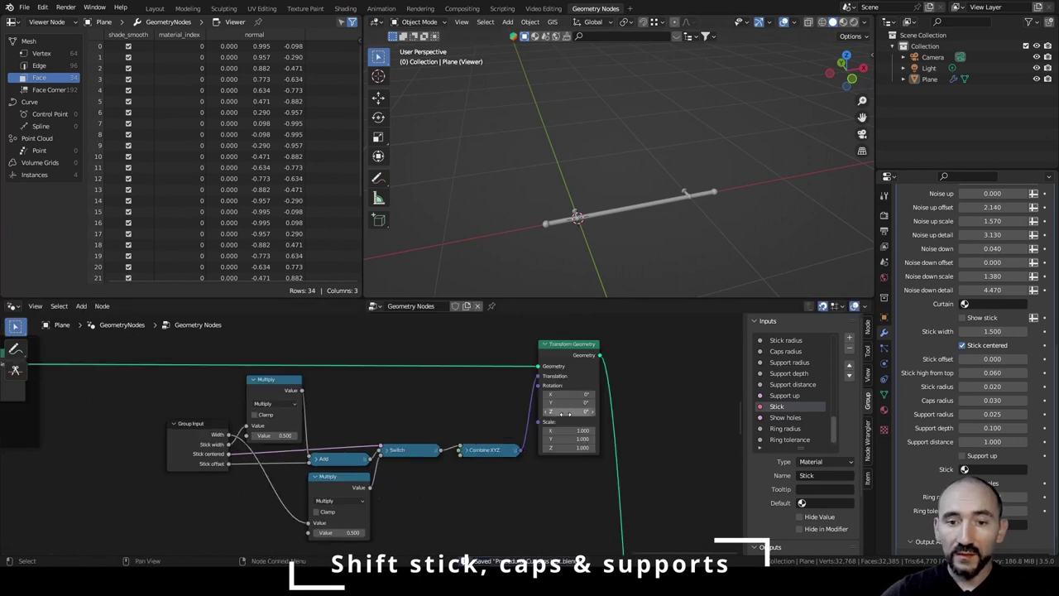
Duplicate the Transform Geometry node into the chain after the original, and place a copy of the Combine XYZ node before it.
middle_click_drag(567, 348, 388, 335)
left_click(388, 336)
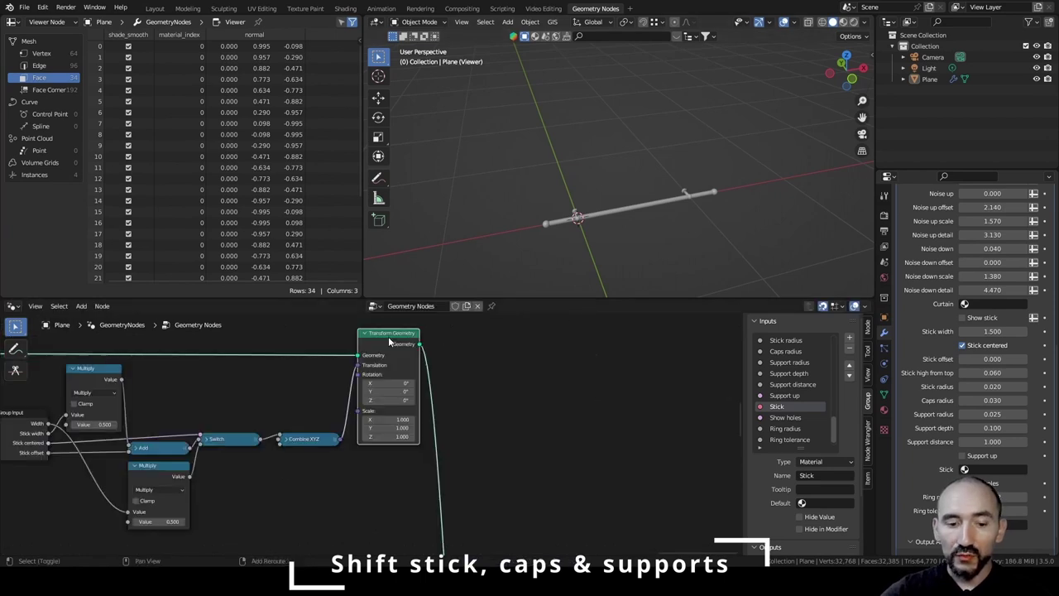
key("shift+d")
left_click(460, 348)
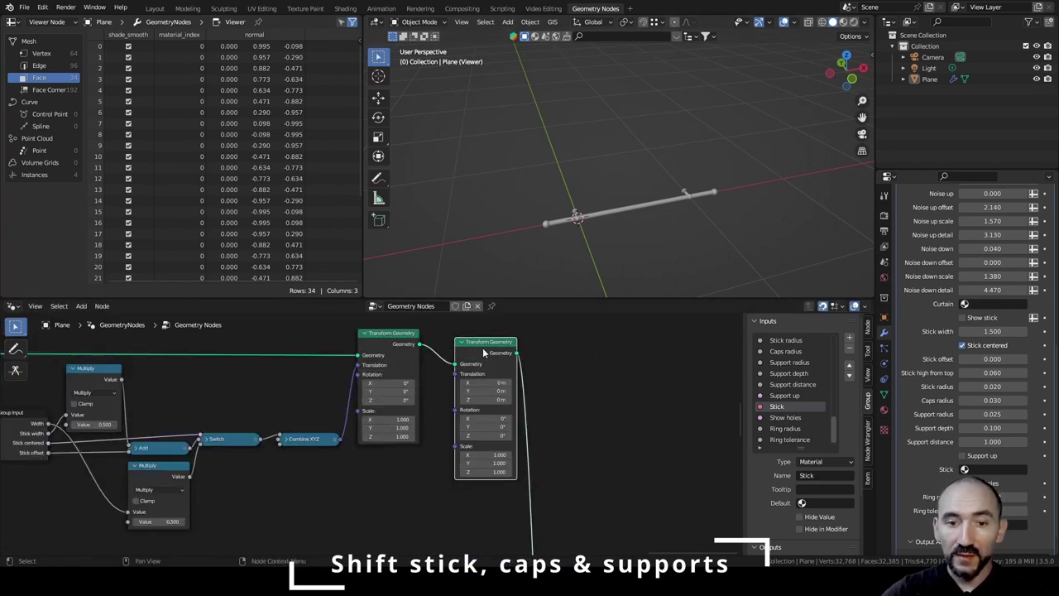
left_click(310, 439)
key("shift+d")
left_click(382, 461)
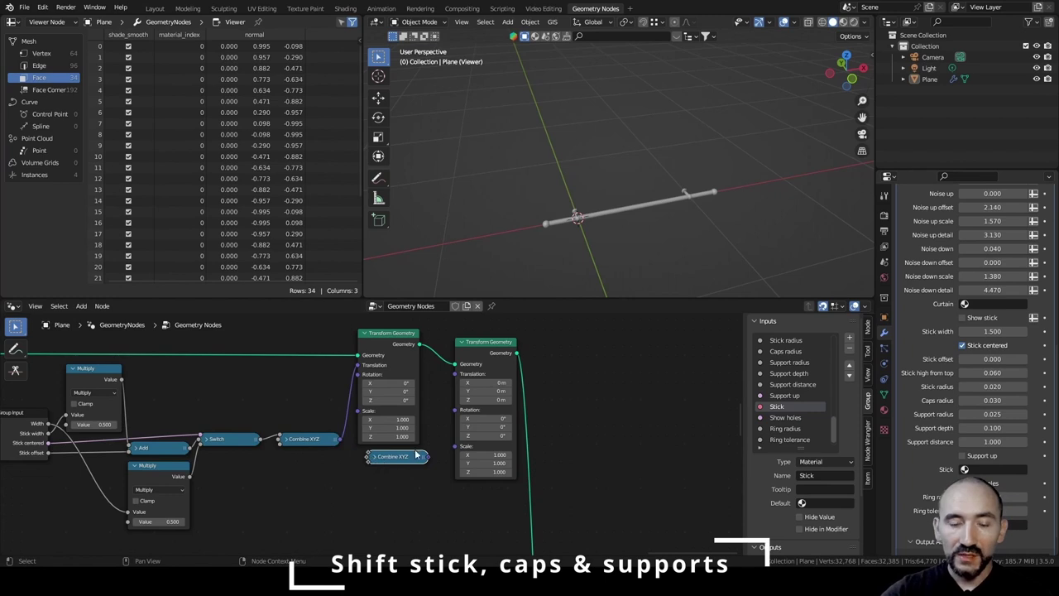
Link the copied Combine XYZ to the second Transform Geometry's Translation and add a Group Input node below the Switch.
left_click_drag(427, 455, 455, 373)
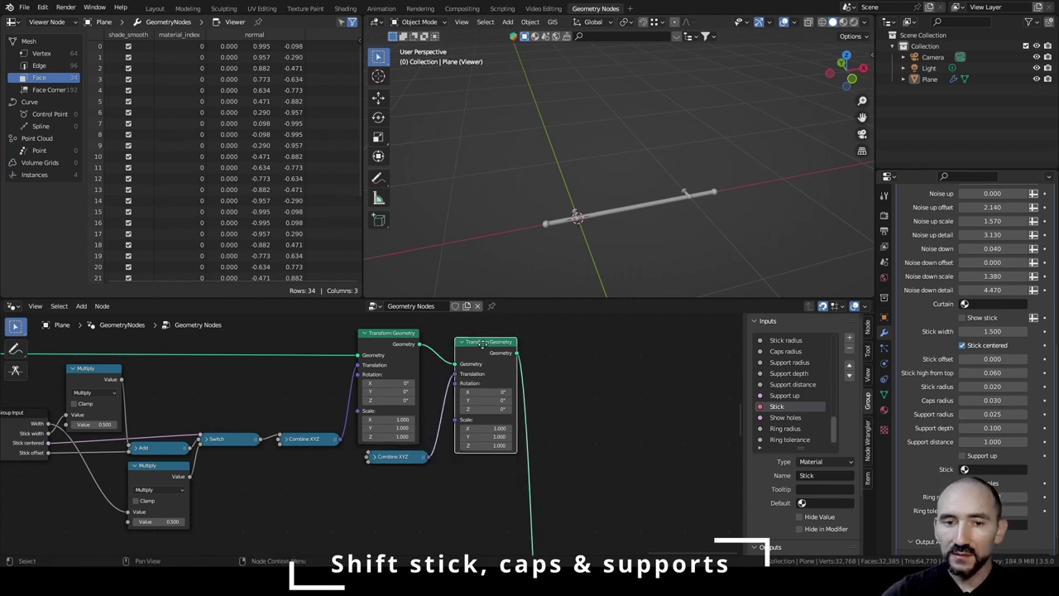
key("F3")
type("gro")
key("Return")
left_click(208, 458)
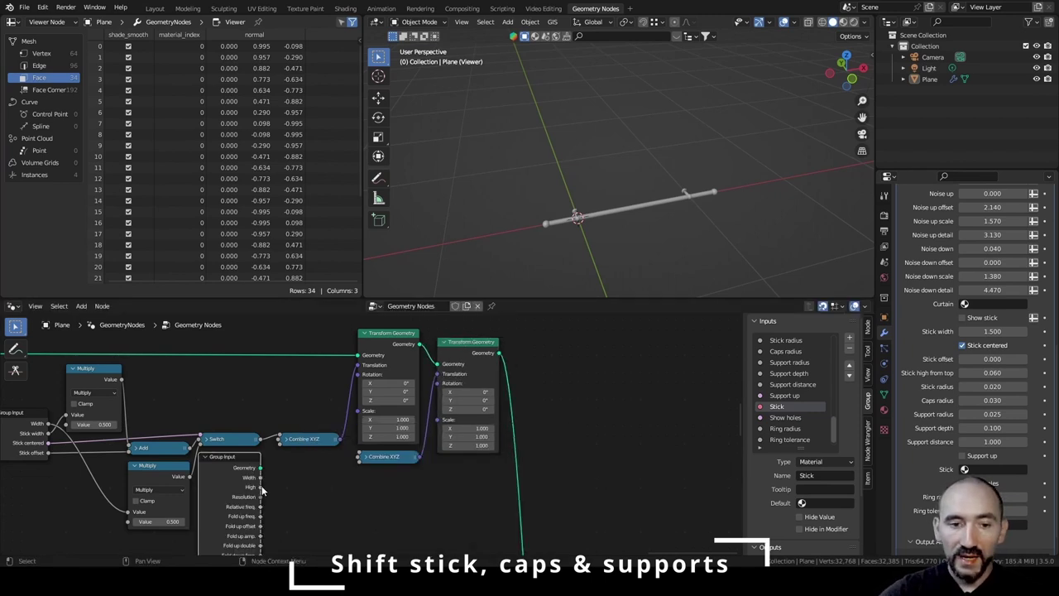
Add a Subtract node that takes High as its first value and Stick high from top as its second.
left_click_drag(261, 487, 313, 506)
type("sub")
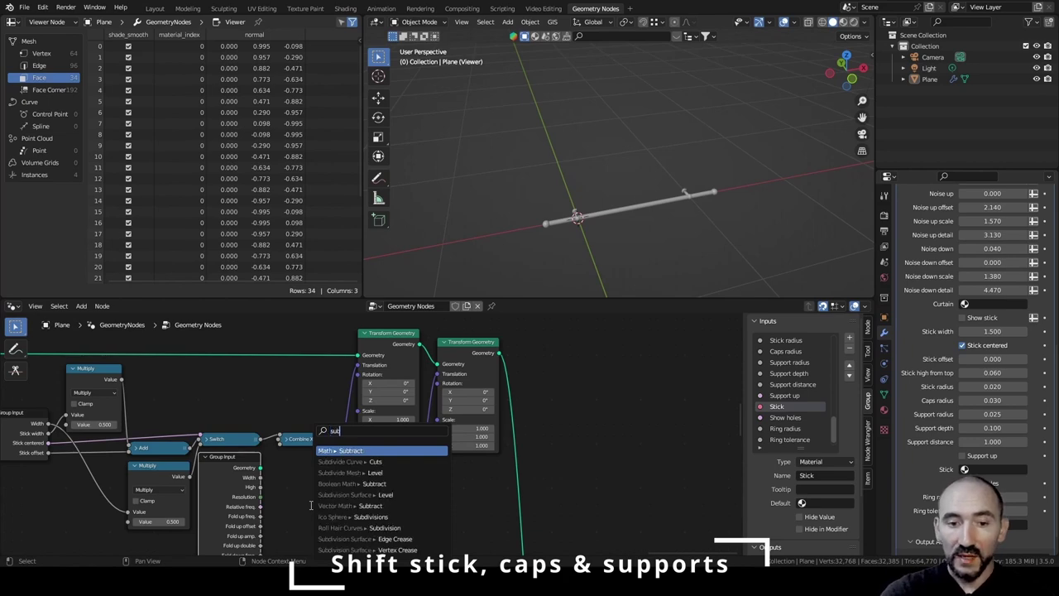
key("Return")
left_click(274, 470)
middle_click_drag(296, 539, 318, 426)
scroll(317, 426, "up", 3)
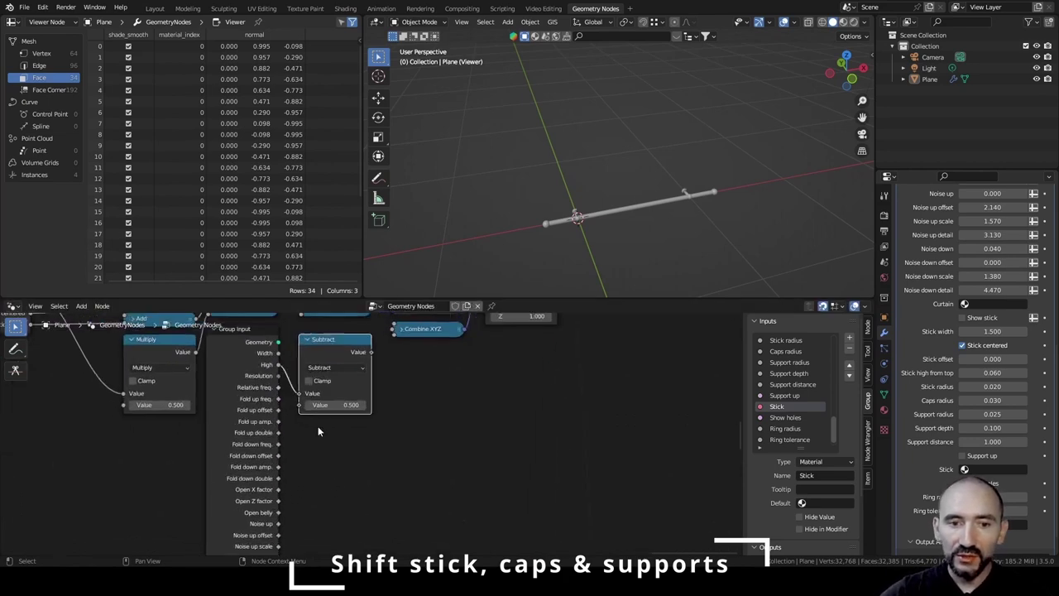
scroll(321, 486, "up", 2, "shift")
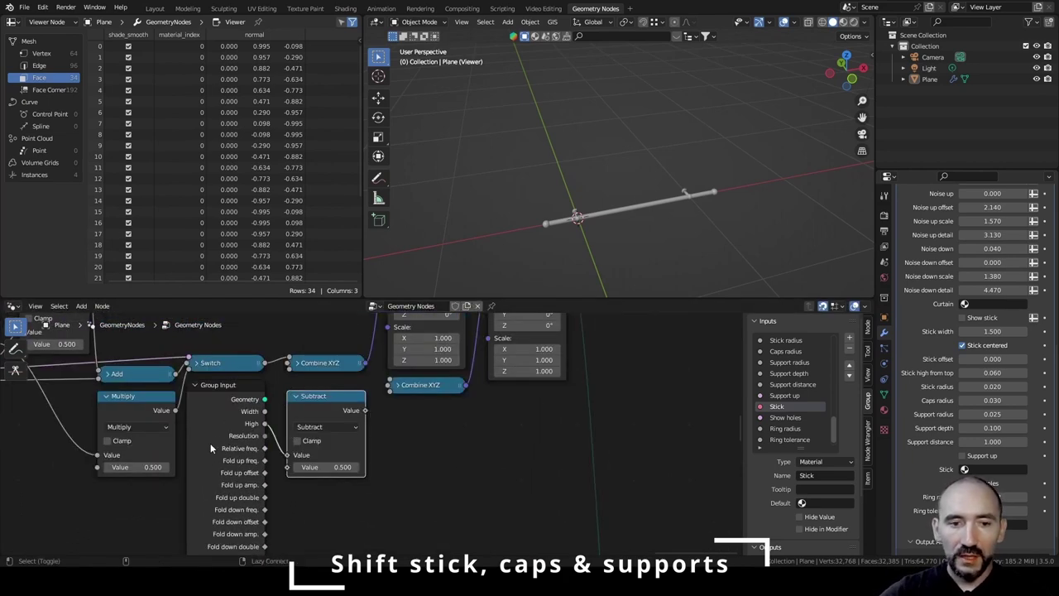
right_click_drag(210, 442, 352, 419, "alt+shift")
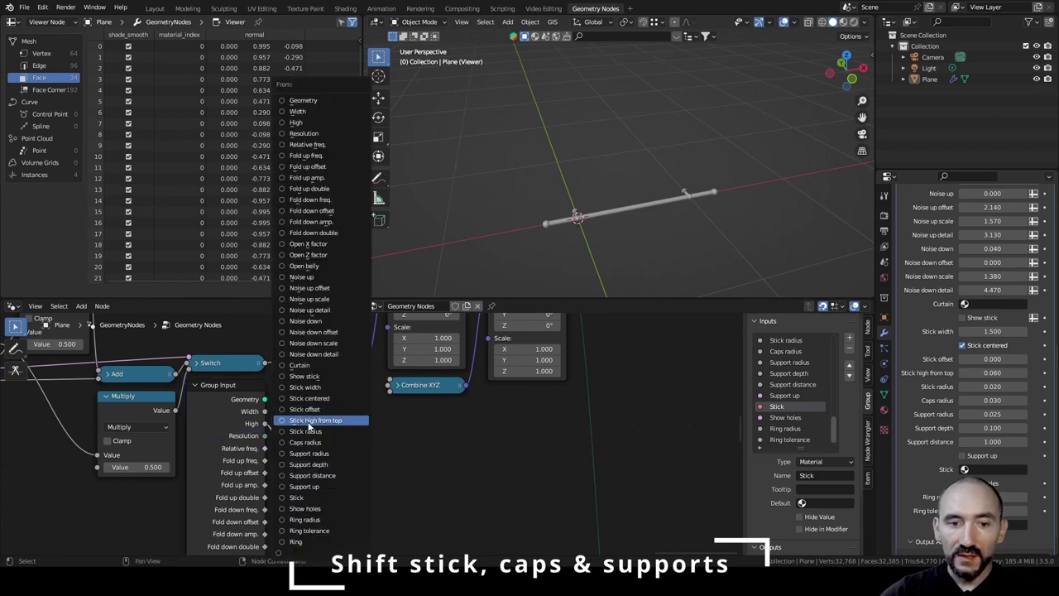
left_click(325, 419)
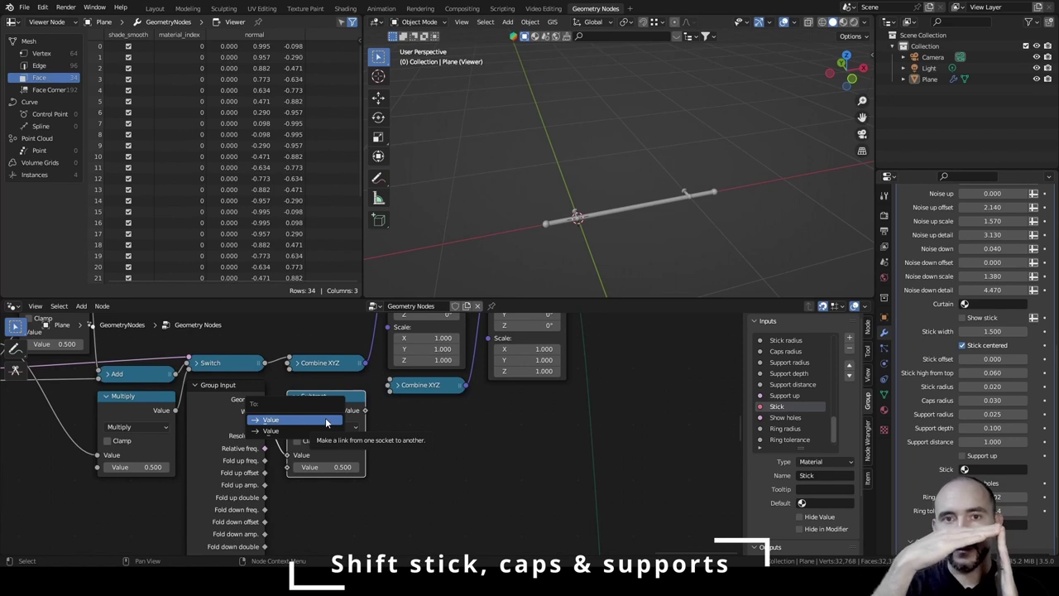
left_click(326, 421)
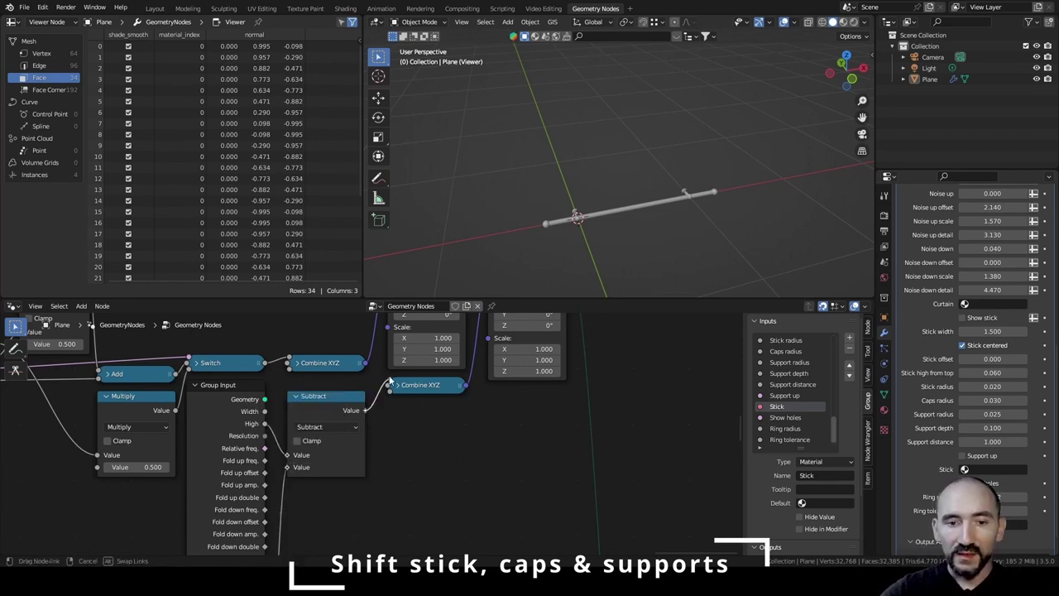
Link the Subtract result to the second Combine XYZ's Z input and check the raised stick in the 3D view.
left_click_drag(365, 410, 391, 395)
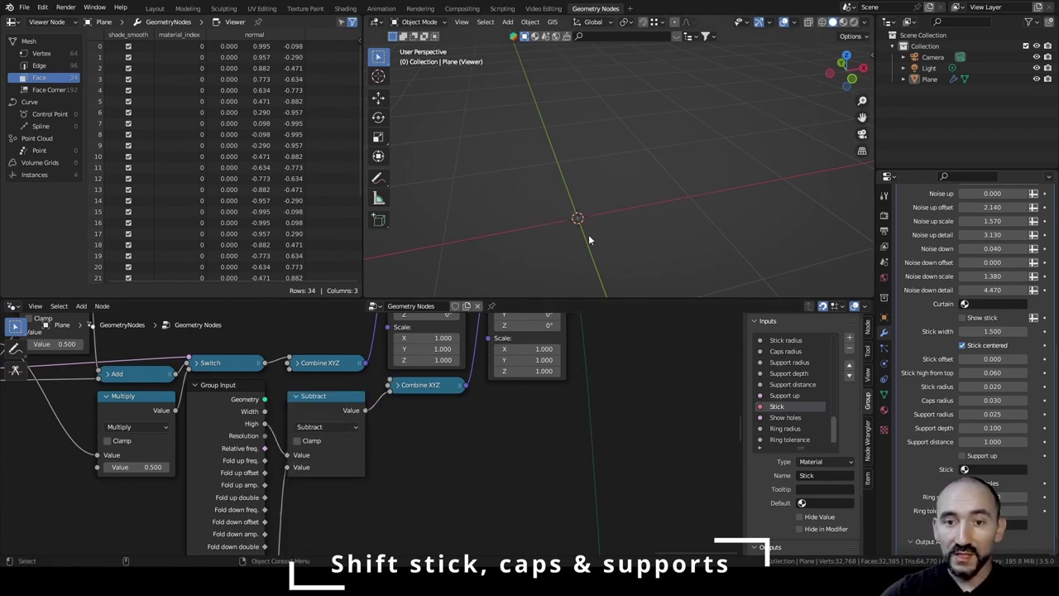
scroll(613, 171, "down", 5)
scroll(614, 171, "up", 2)
middle_click_drag(614, 170, 597, 225, "shift")
Collapse the Subtract node, hide the new Group Input's unused sockets and place it beside the Subtract node.
left_click(297, 396)
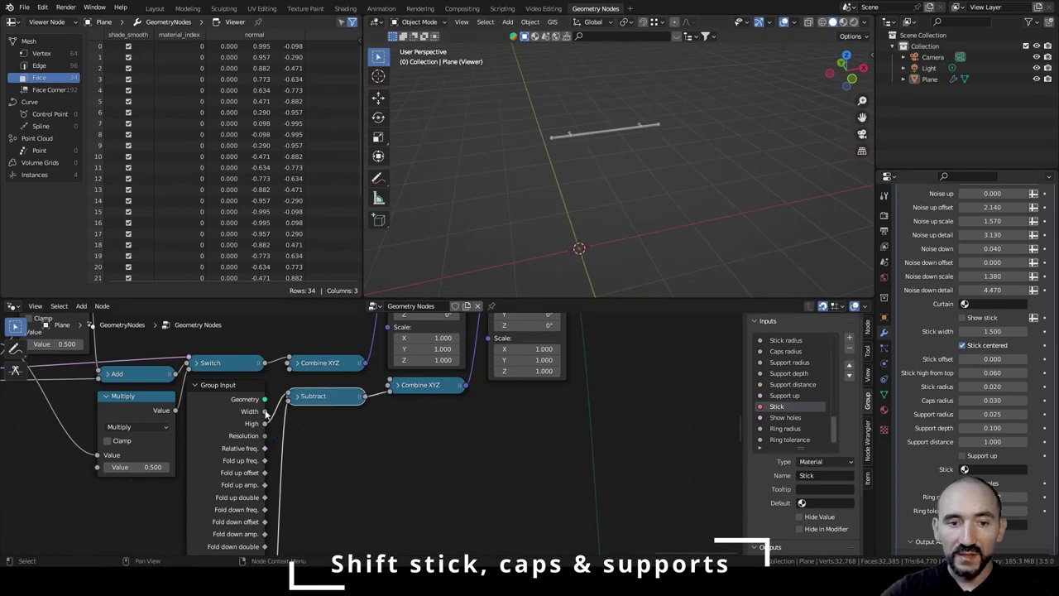
left_click(234, 409)
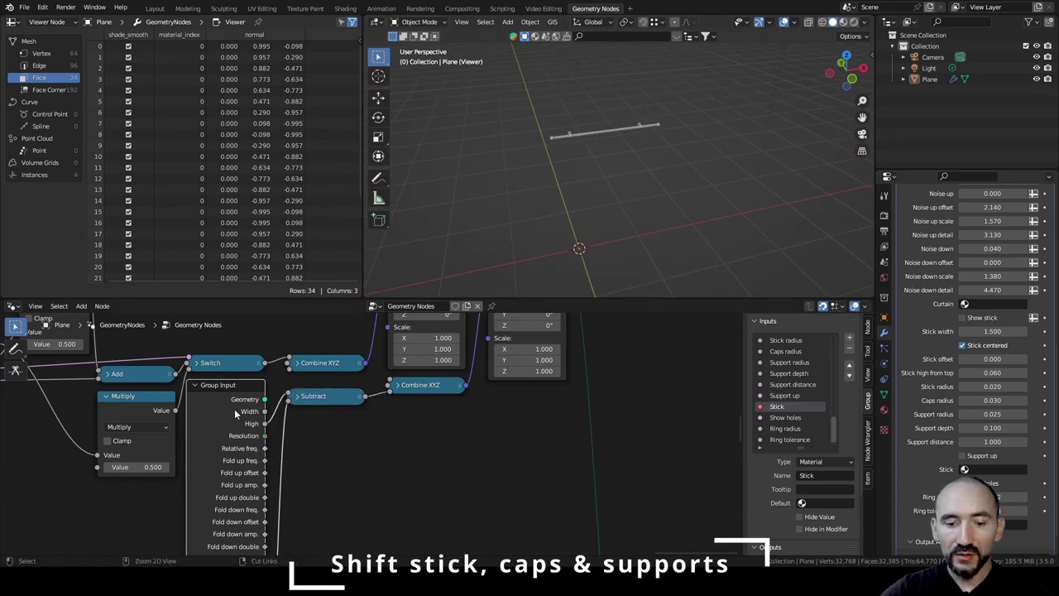
key("ctrl+h")
left_click_drag(238, 409, 253, 403)
Frame all the stick offset and height nodes and label the frame "Move stick, caps & supports to the right position".
scroll(252, 403, "down", 3)
middle_click_drag(393, 389, 501, 452)
scroll(417, 478, "down", 3)
left_click_drag(156, 371, 556, 514)
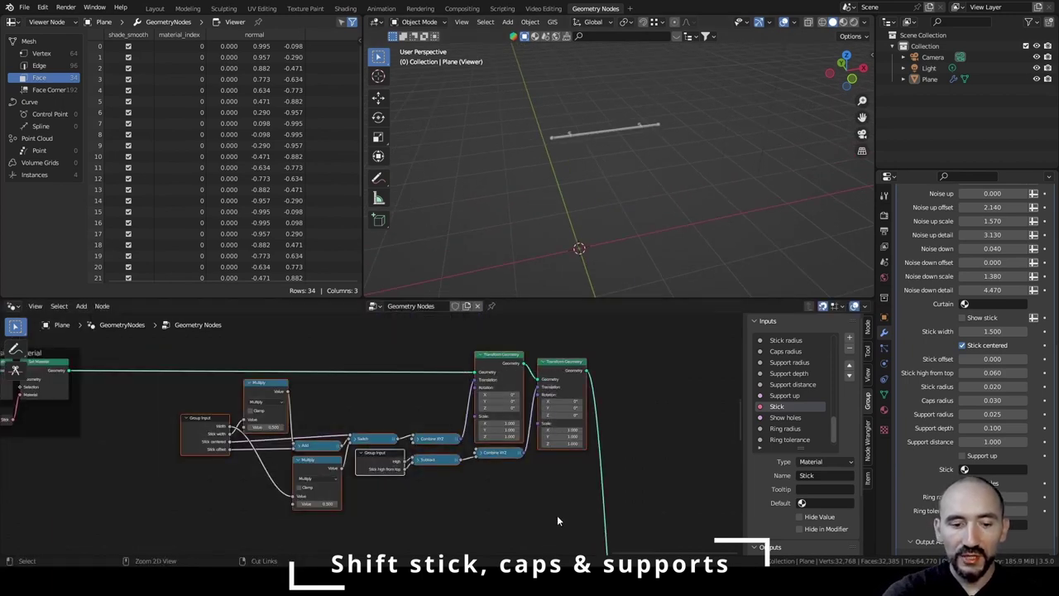
key("ctrl+j")
key("F2")
type("Move stick, caps & supports to the right pos")
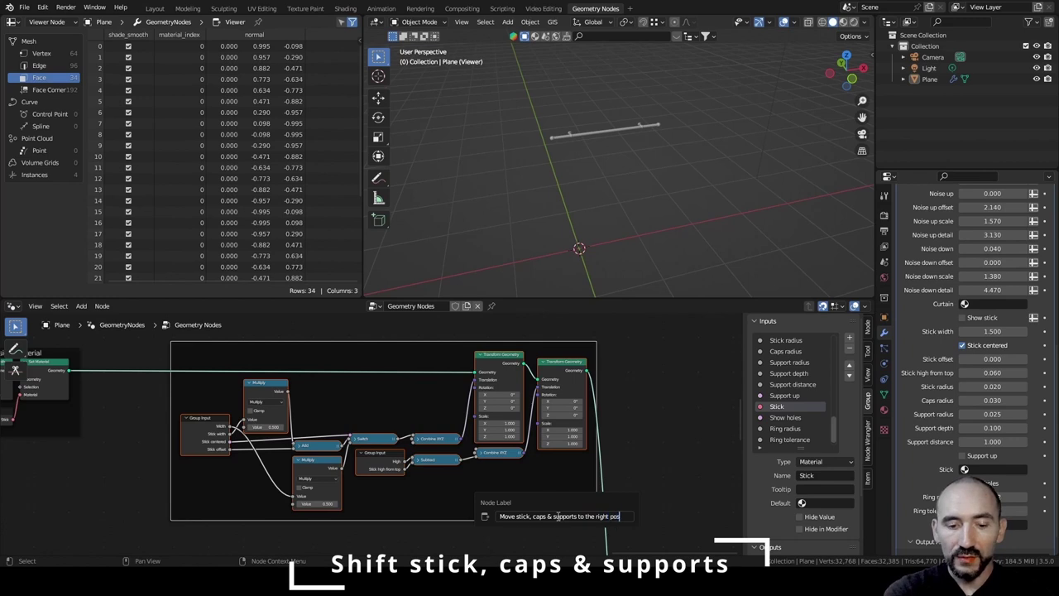
type("n")
key("Return")
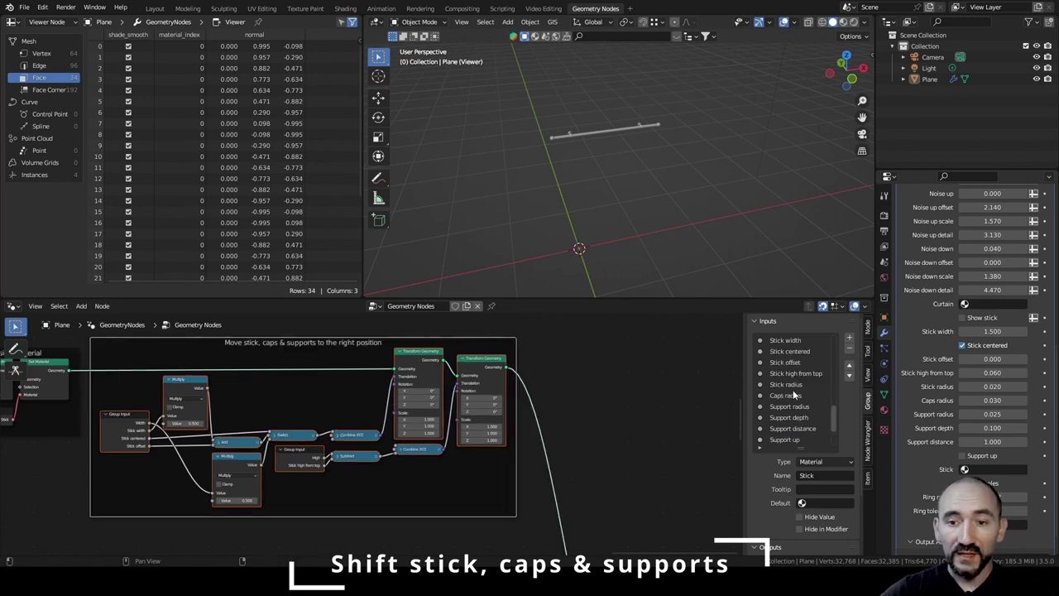
Look up the Show stick group input and add a Geometry Switch node after the new frame.
scroll(794, 395, "up", 2)
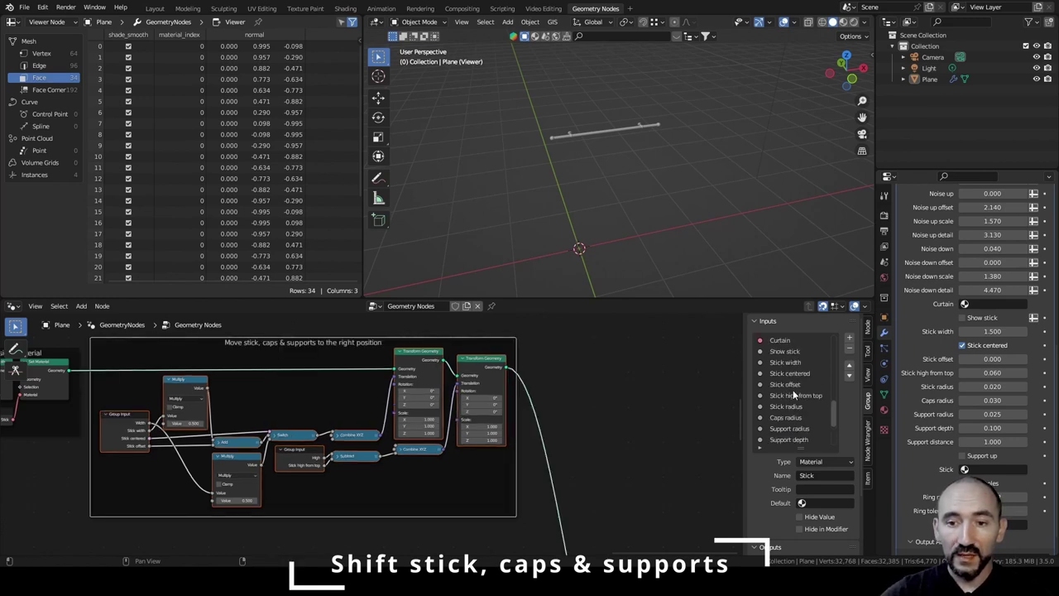
left_click(788, 351)
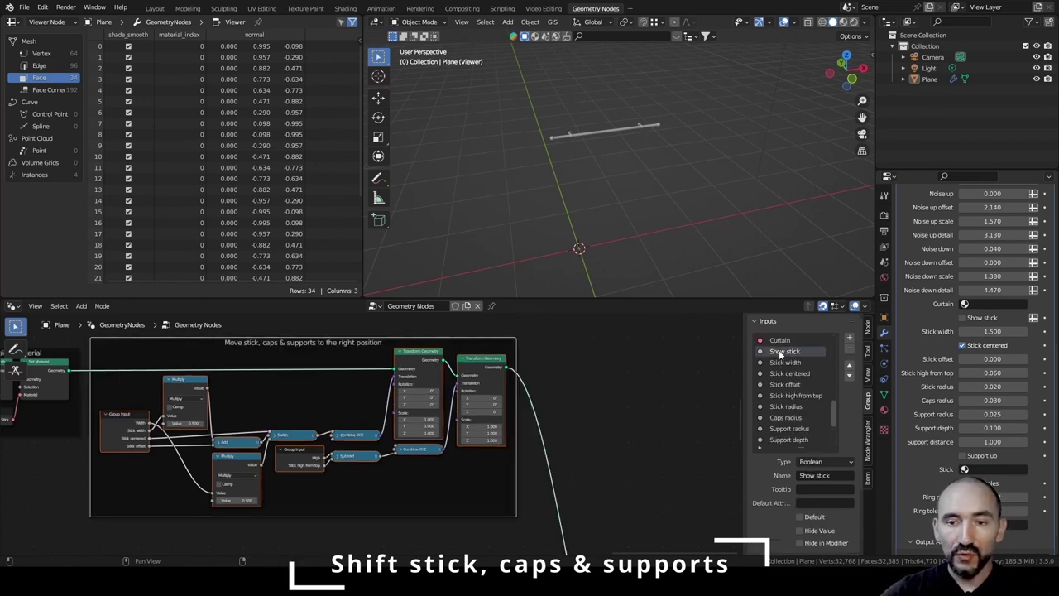
left_click(588, 366)
middle_click_drag(593, 378, 420, 391)
key("F3")
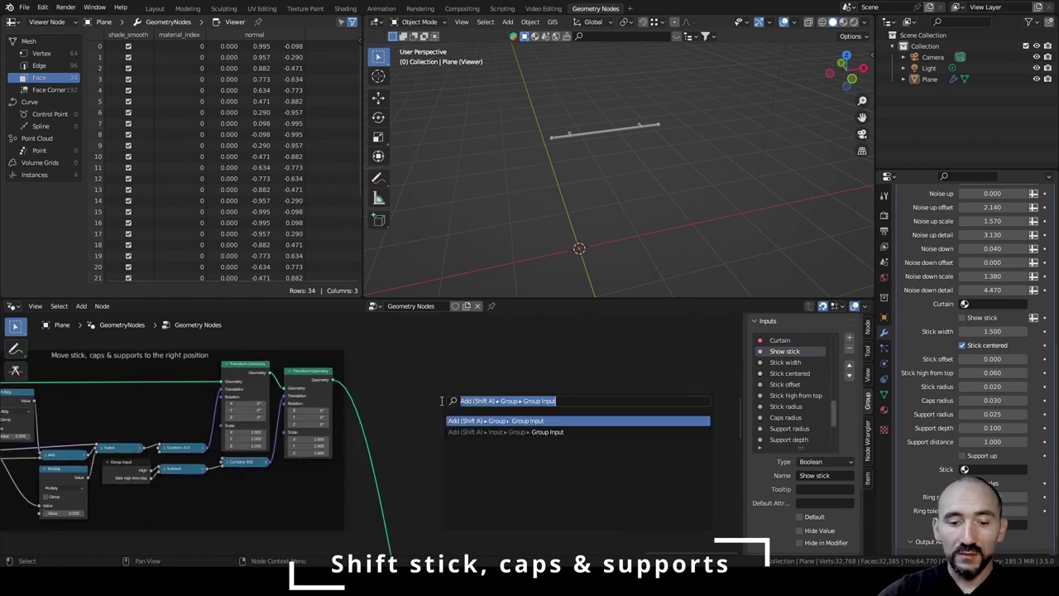
type("switc")
key("Return")
left_click(411, 349)
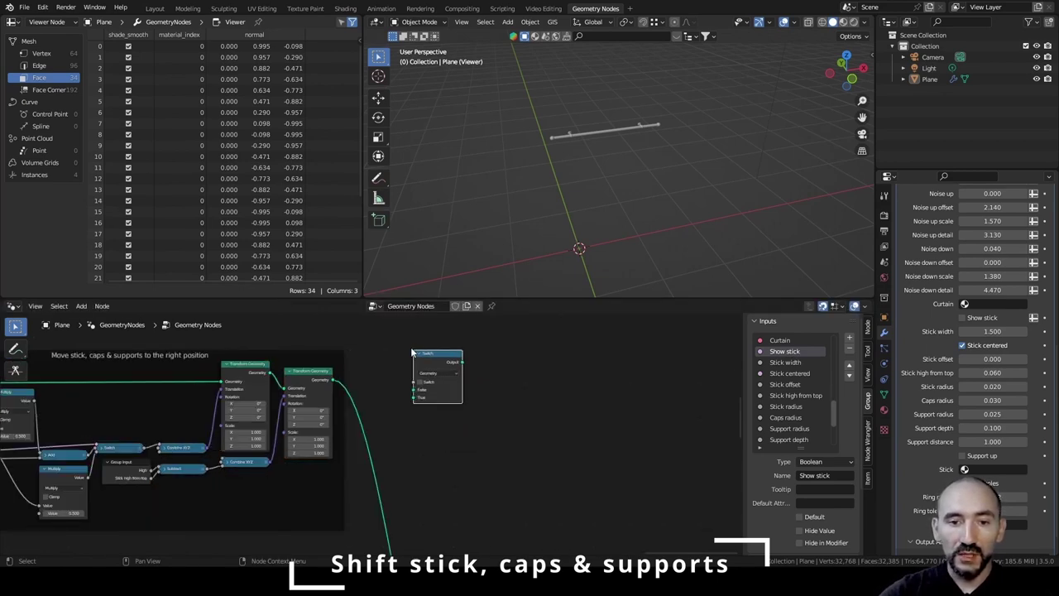
scroll(464, 364, "up", 5)
middle_click_drag(467, 362, 411, 392)
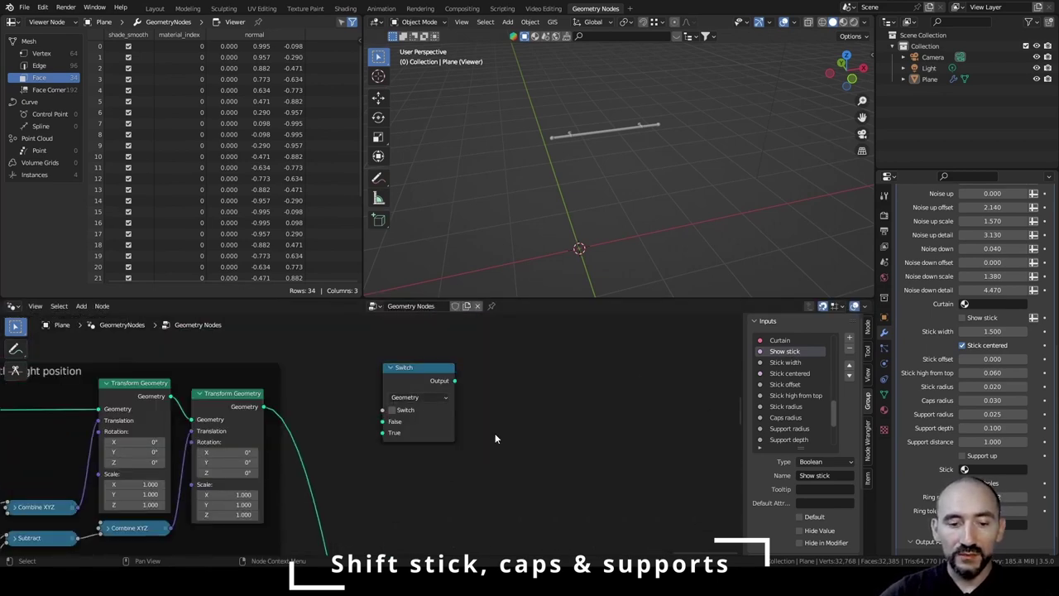
Add a Group Input with only Show stick visible, link it to the Switch's Switch input and align the two nodes.
key("F3")
type("group in")
key("Return")
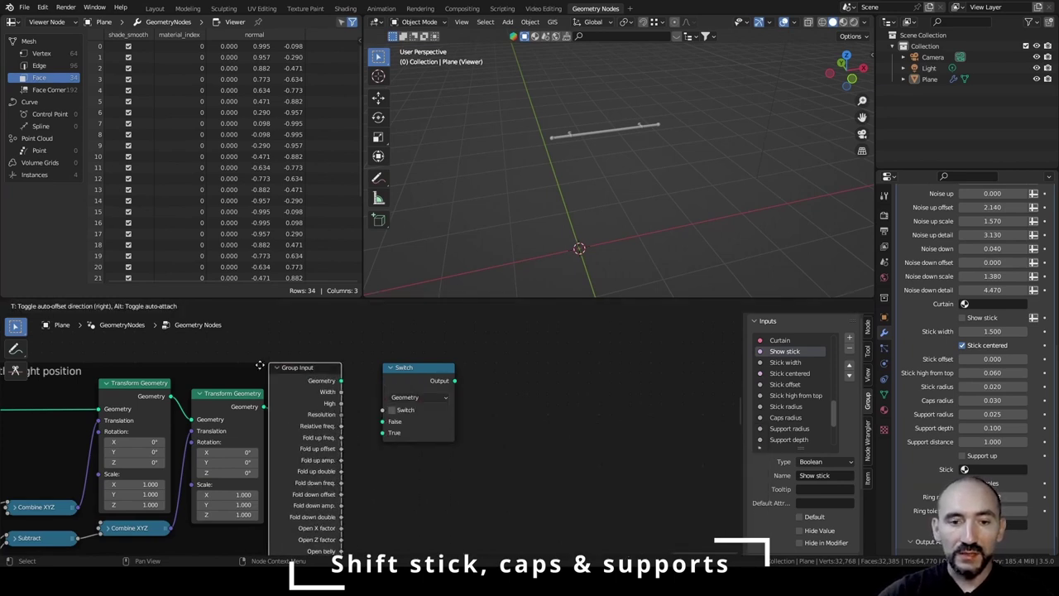
left_click(294, 347)
right_click_drag(329, 378, 419, 404, "alt")
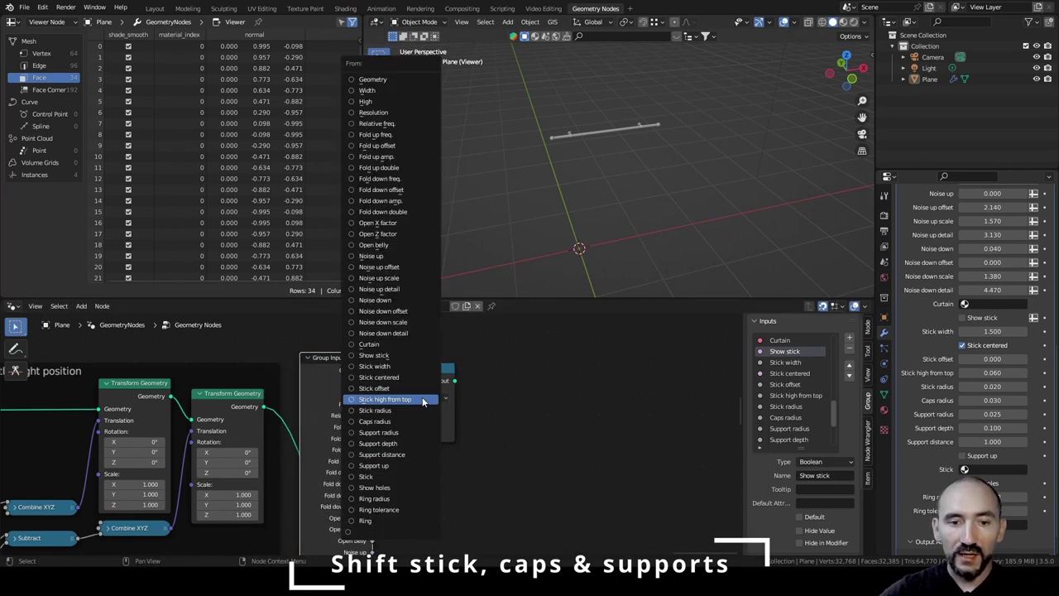
left_click(377, 354)
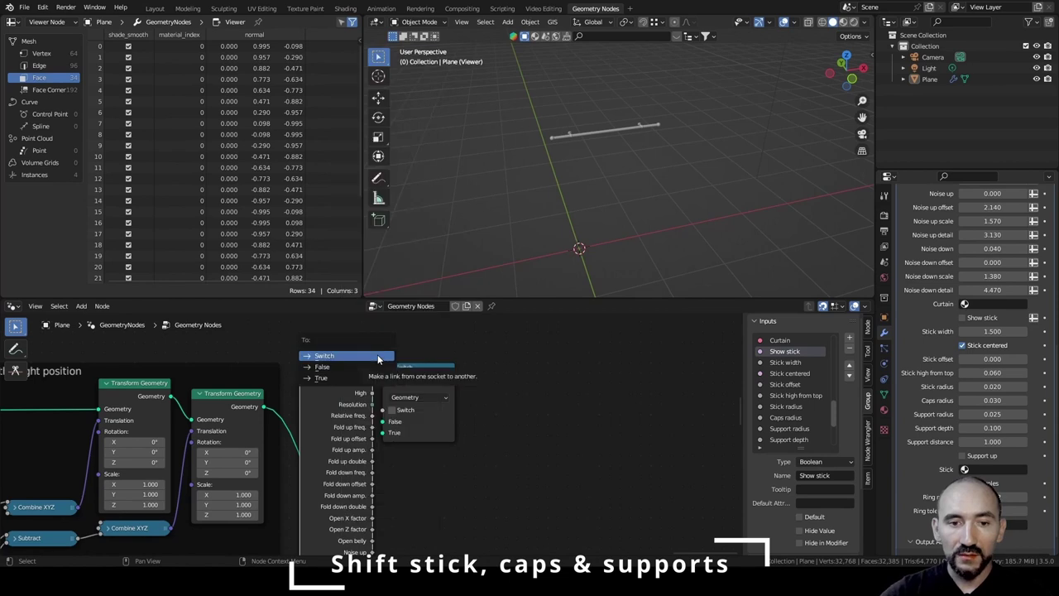
left_click(423, 363)
left_click_drag(464, 376, 433, 364)
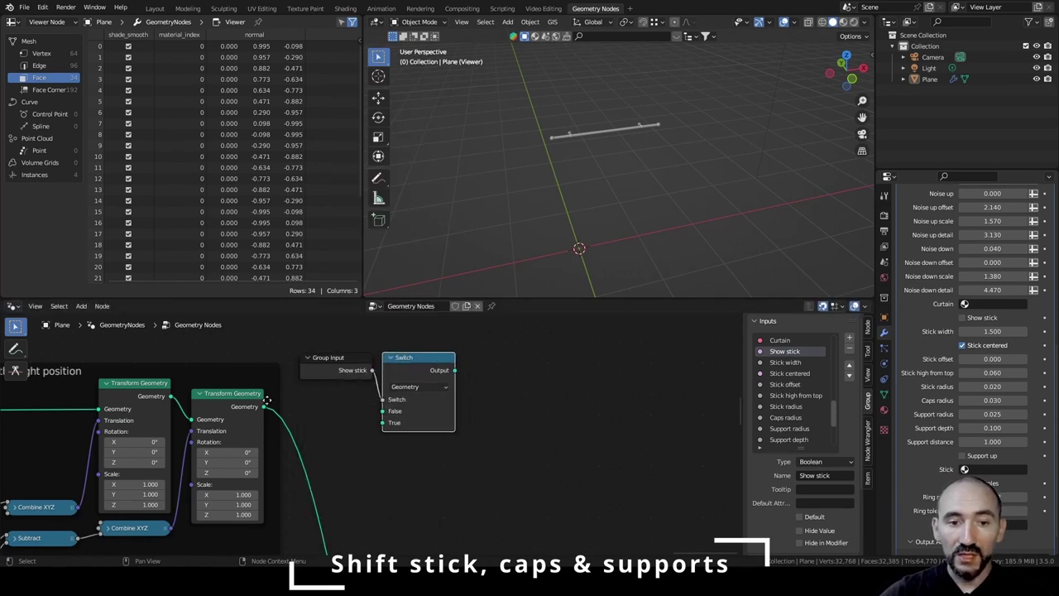
Link the last Transform Geometry to the Switch's True input and the Switch's output to the Join Geometry node.
left_click_drag(264, 407, 383, 412)
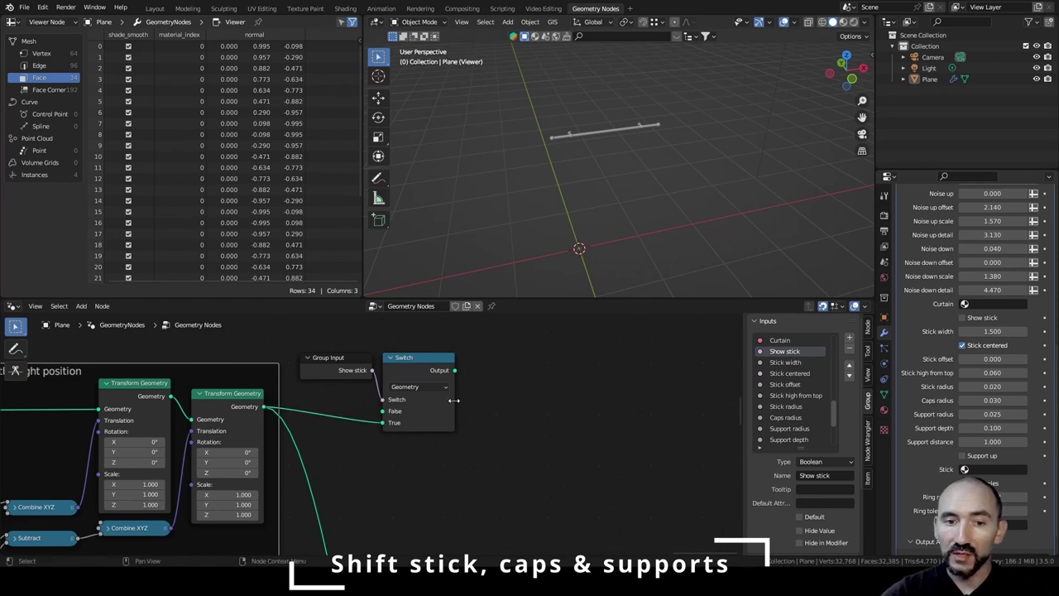
scroll(193, 418, "down", 6)
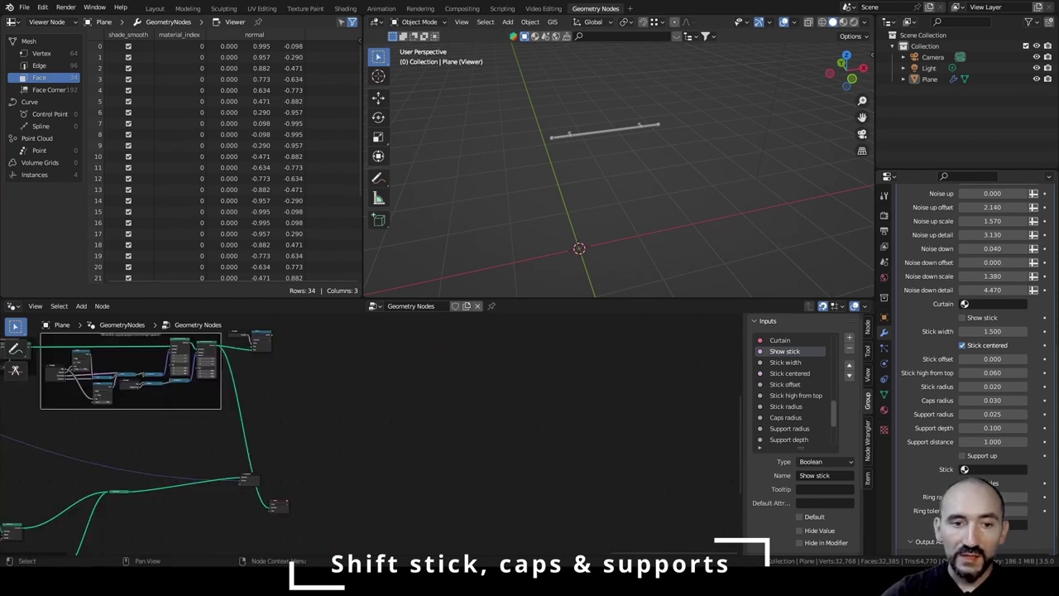
left_click_drag(273, 339, 109, 488)
Move the Group Output and Viewer farther from Join Geometry and reroute the long attribute link above the stick frames.
key("g")
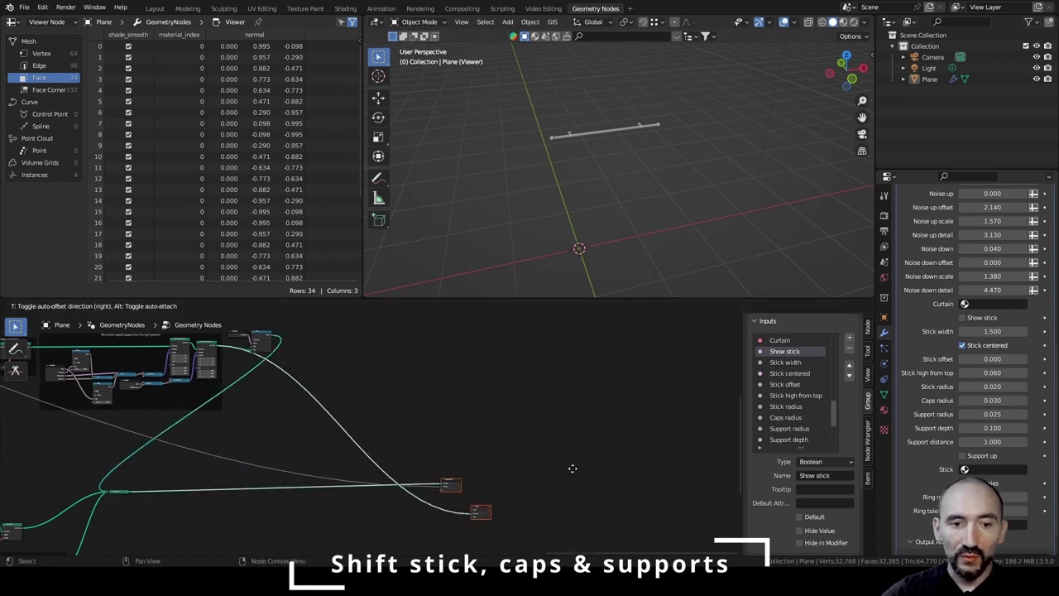
left_click(645, 474)
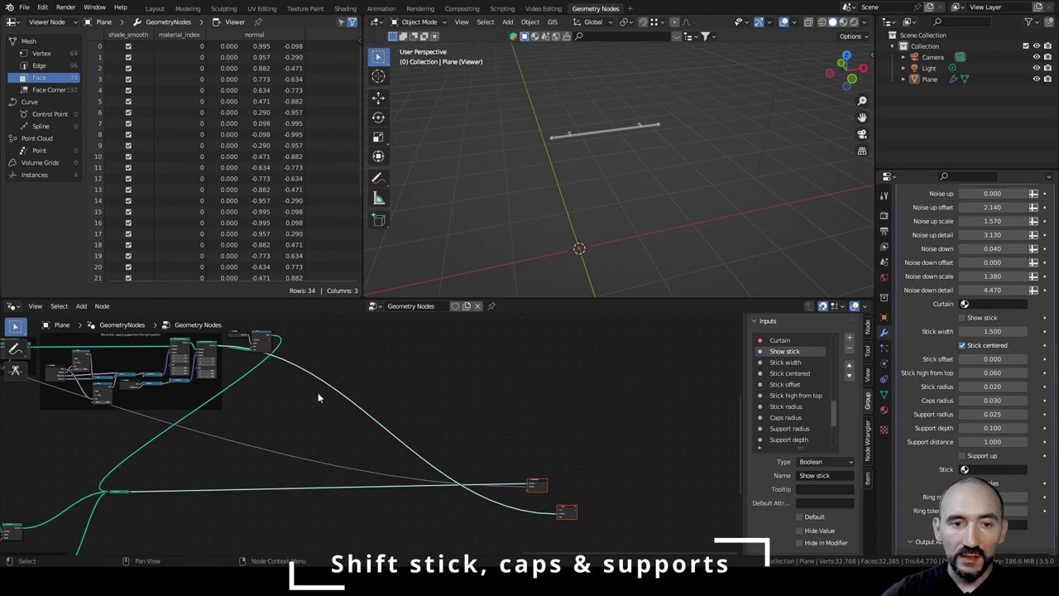
scroll(321, 406, "down", 9)
middle_click_drag(179, 377, 453, 472)
middle_click_drag(392, 457, 401, 454)
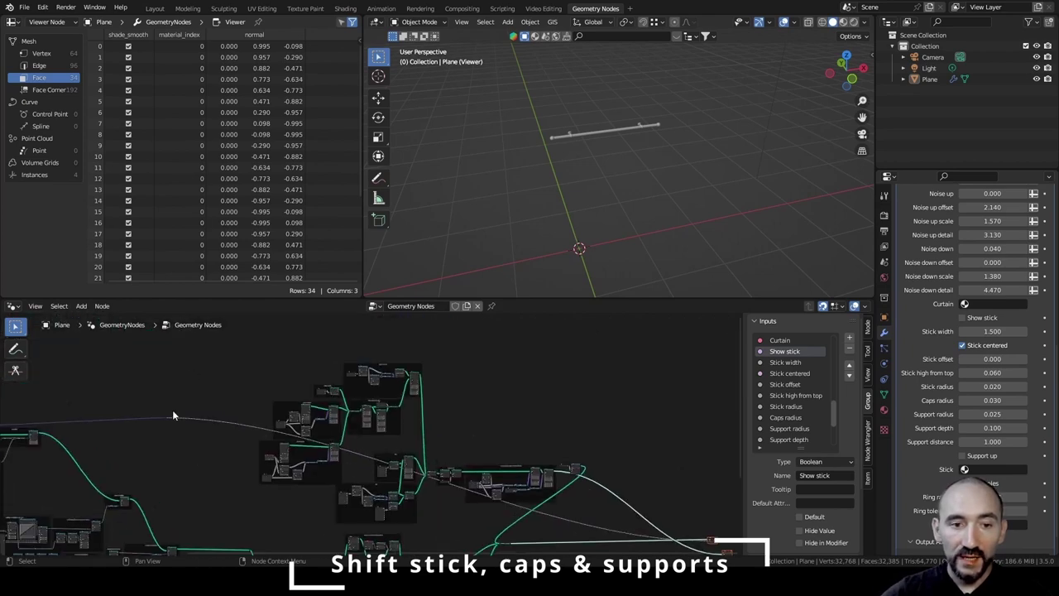
left_click_drag(130, 402, 203, 452)
Move all the stick, caps and supports frames with their Switch closer to the curtain nodes, just before Join Geometry.
left_click_drag(232, 364, 593, 526)
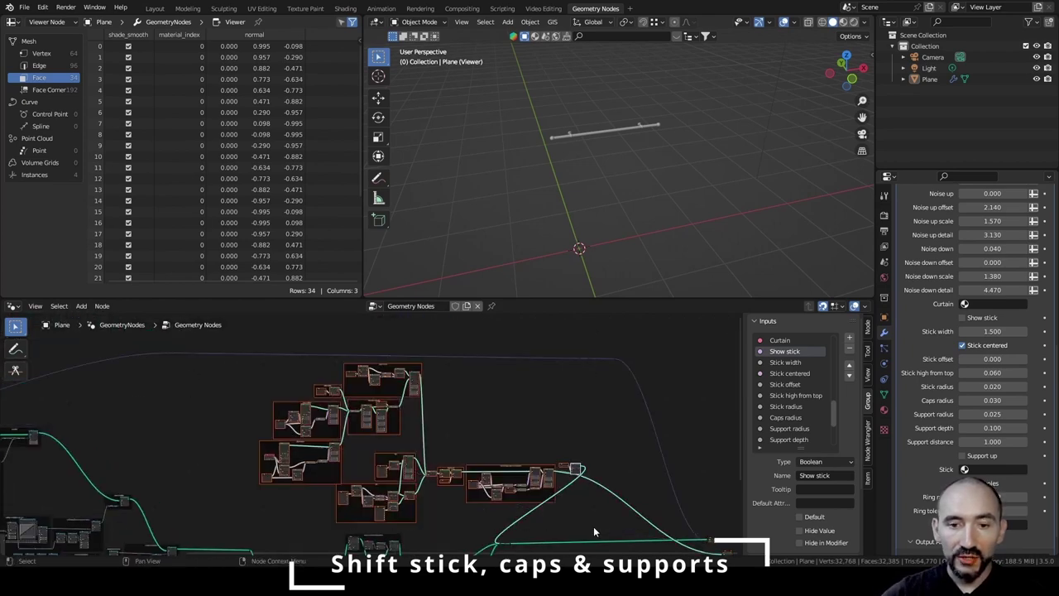
key("g")
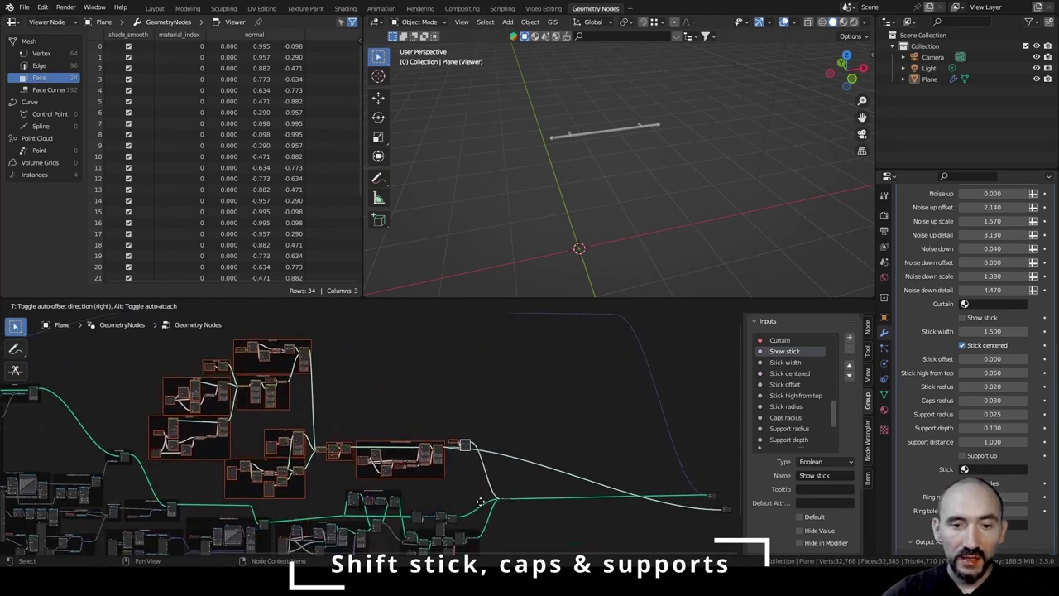
left_click(482, 506)
left_click(483, 407)
Preview the Join Geometry node's output in the Viewer, save the file and bring the whole curtain top into view.
scroll(510, 515, "up", 10)
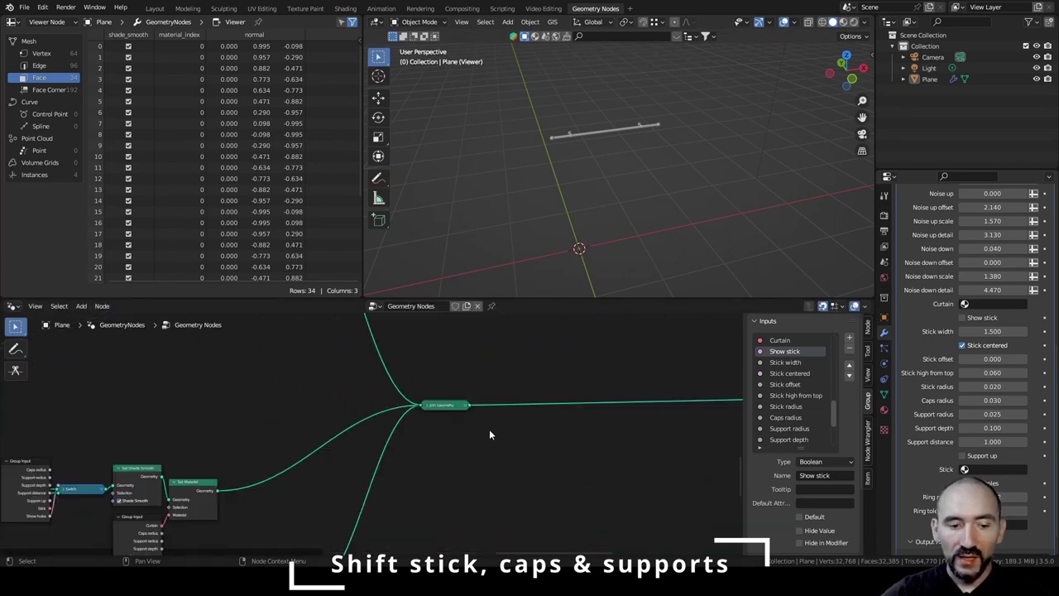
left_click(440, 405, "ctrl+shift")
key("ctrl+s")
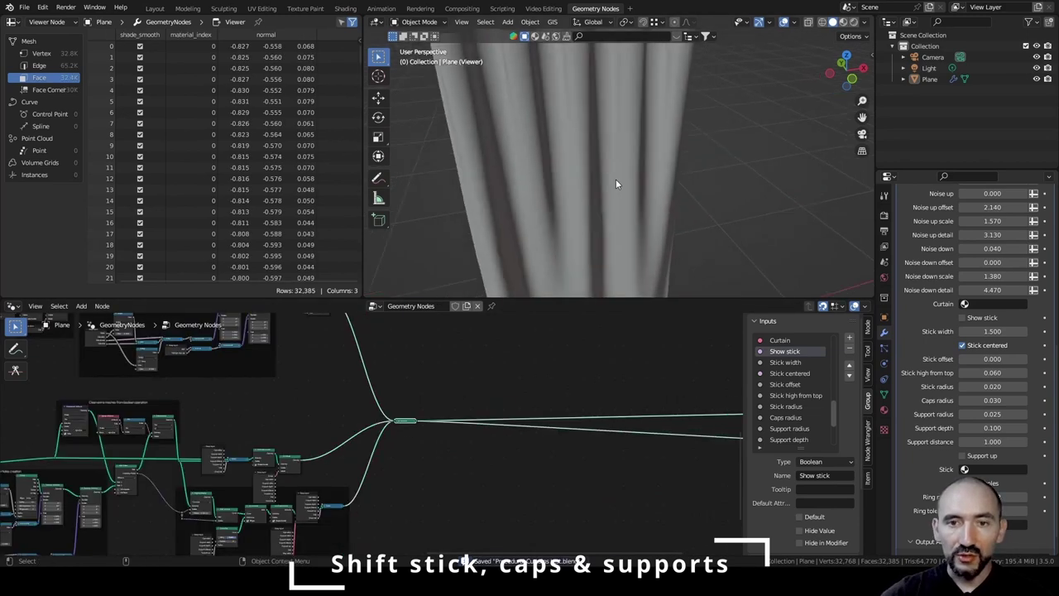
scroll(616, 182, "down", 3)
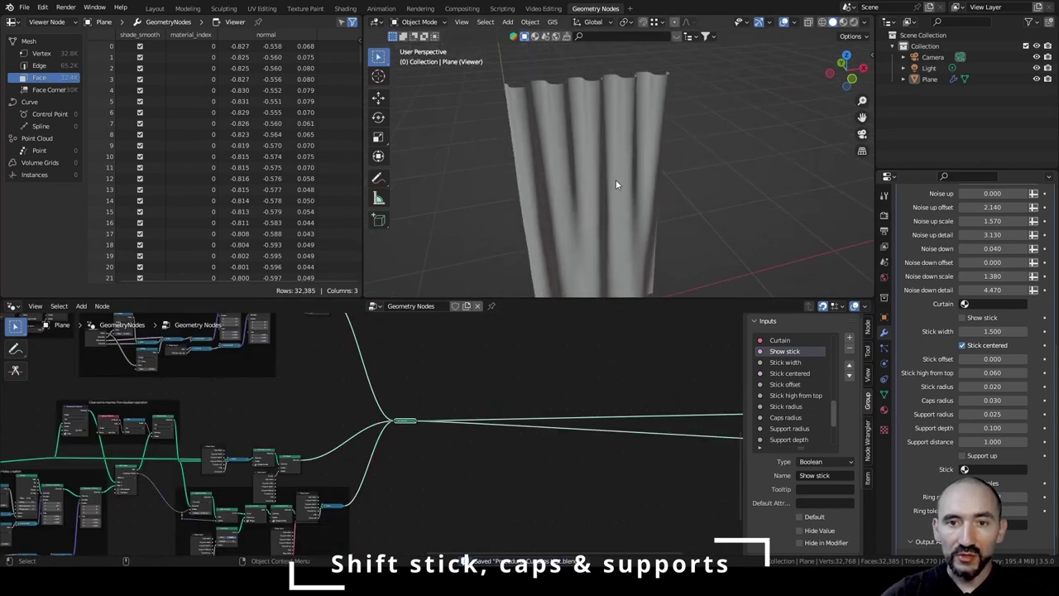
Turn on Show stick in the modifier and set Support distance to 1.070.
left_click(979, 319)
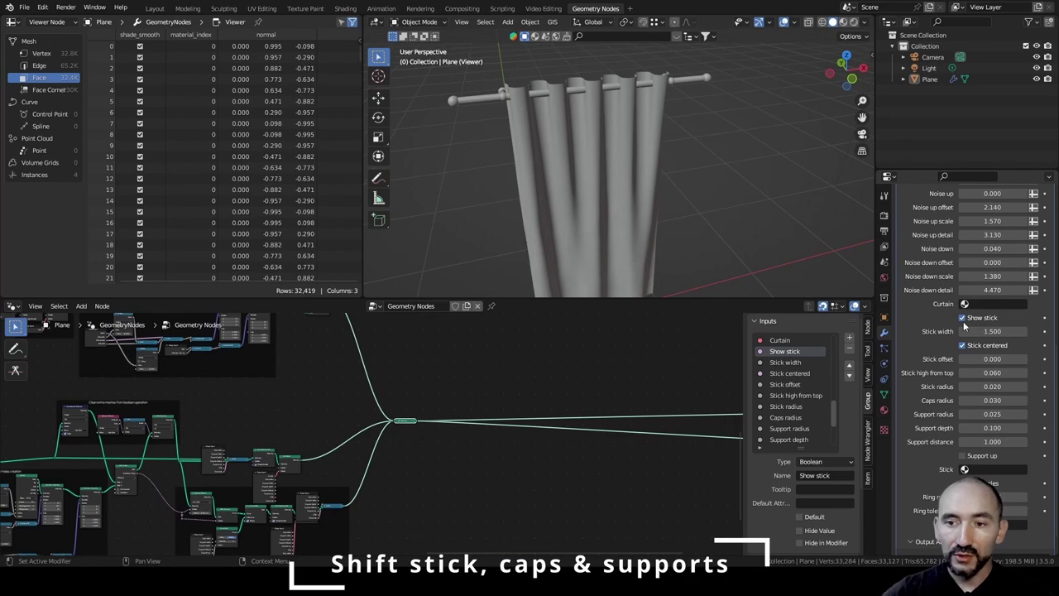
middle_click_drag(579, 157, 639, 197)
left_click_drag(995, 441, 1034, 442)
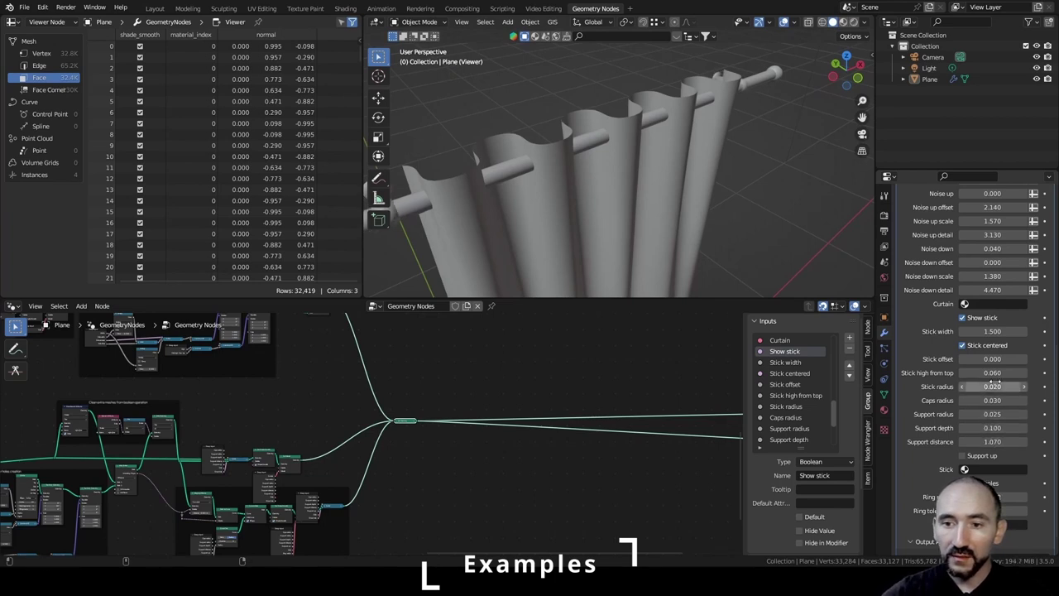
Set Stick width to 1.226 in the modifier and bring the stick's end into view.
left_click_drag(994, 331, 996, 331)
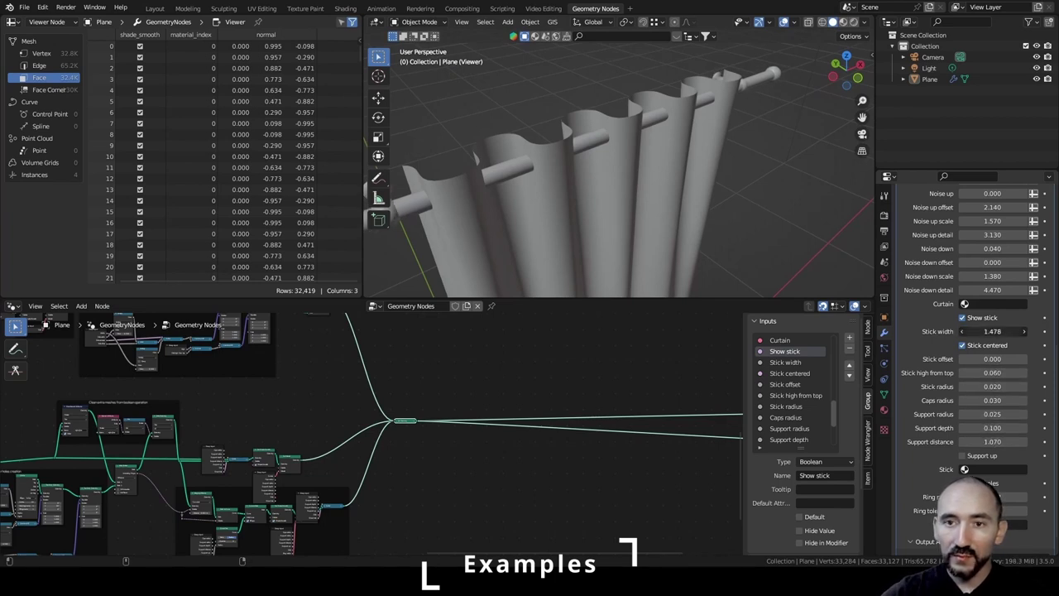
mouse_move(659, 176)
middle_mouse_down()
mouse_move(554, 177)
mouse_move(657, 173)
mouse_move(643, 190)
mouse_move(666, 192)
middle_mouse_up()
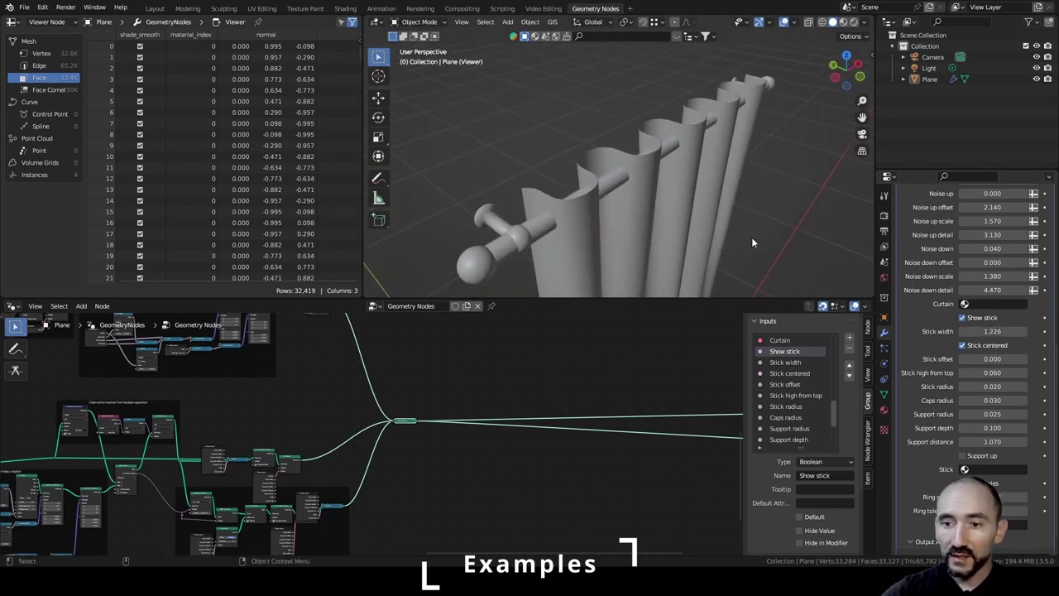
Try the supports with Support up turned on, turn it off again and save the file.
left_click(976, 458)
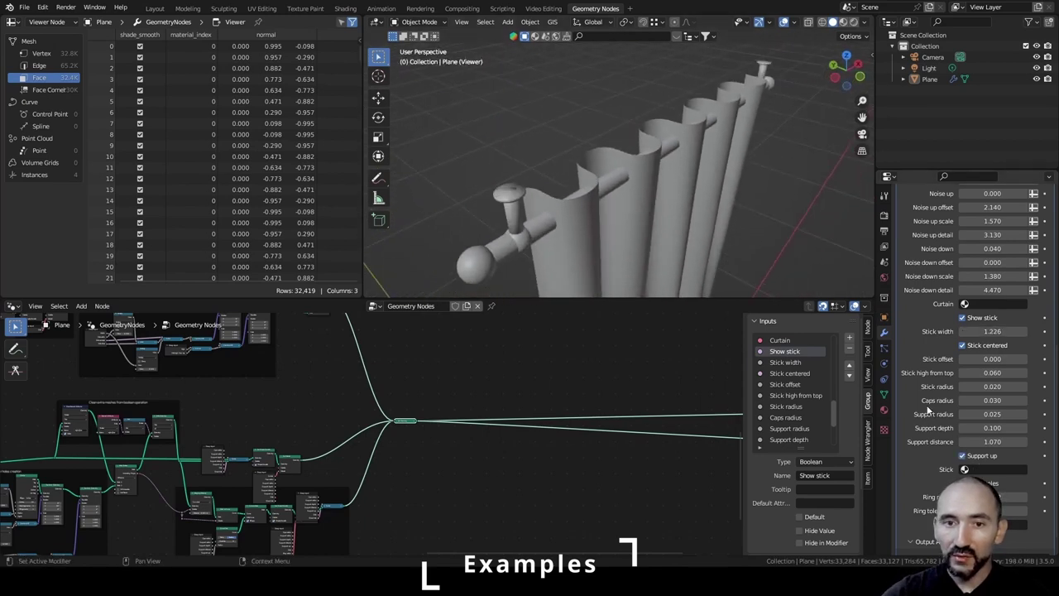
middle_click_drag(749, 216, 540, 112)
left_click(961, 456)
key("ctrl+s")
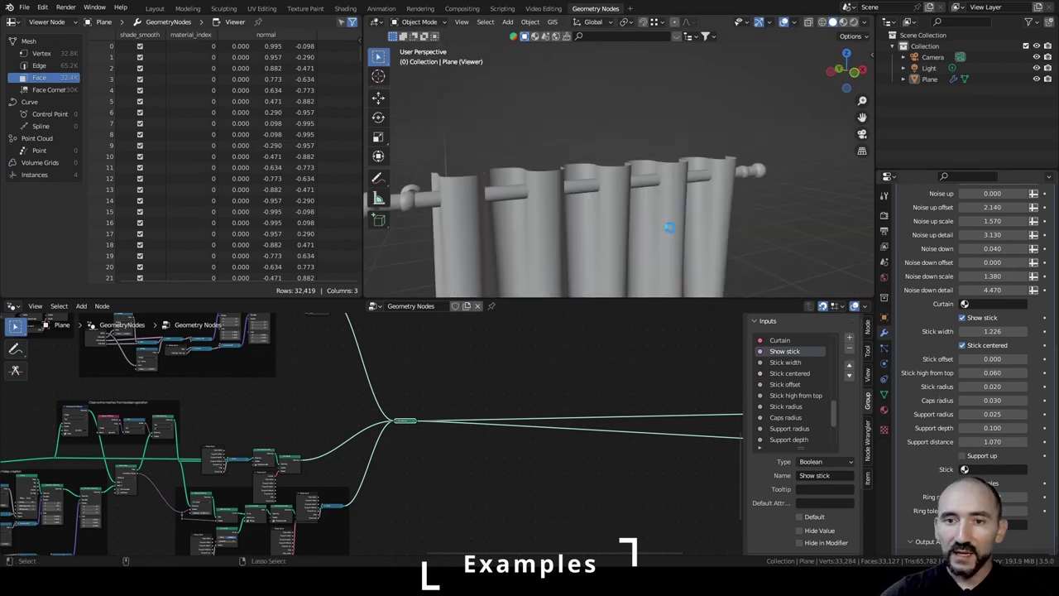
Turn off Stick centered, then set Stick offset to -0.097 and Stick width to 2.000.
middle_click_drag(669, 225, 722, 205)
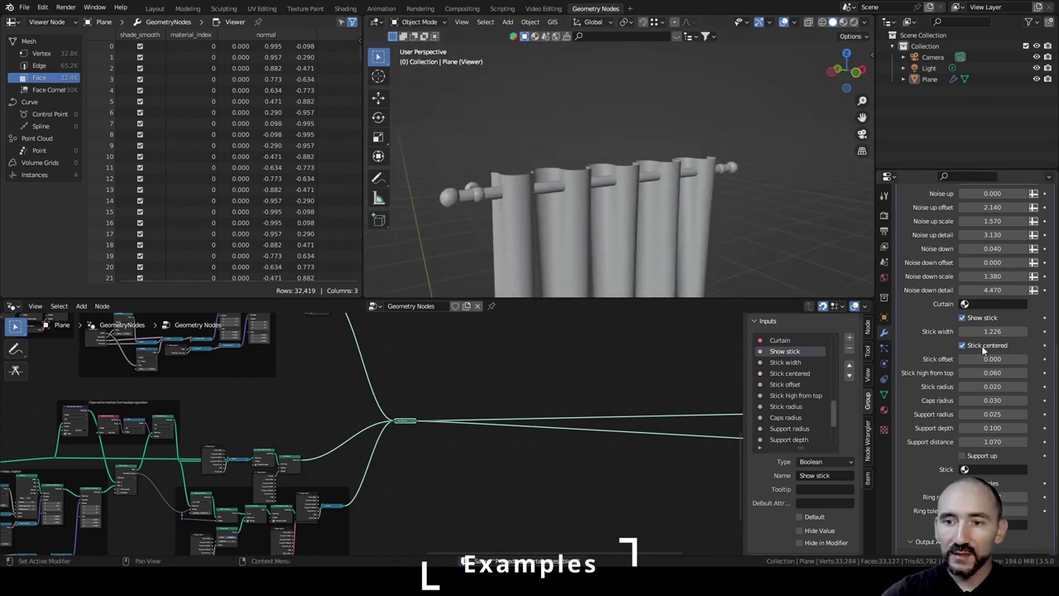
left_click(982, 348)
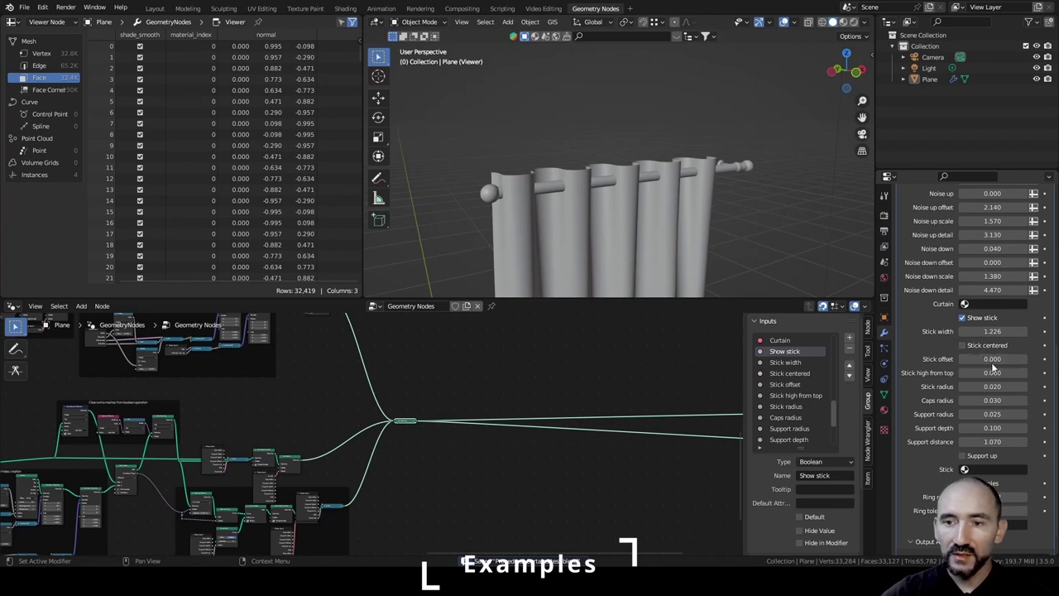
left_click_drag(991, 359, 1011, 331)
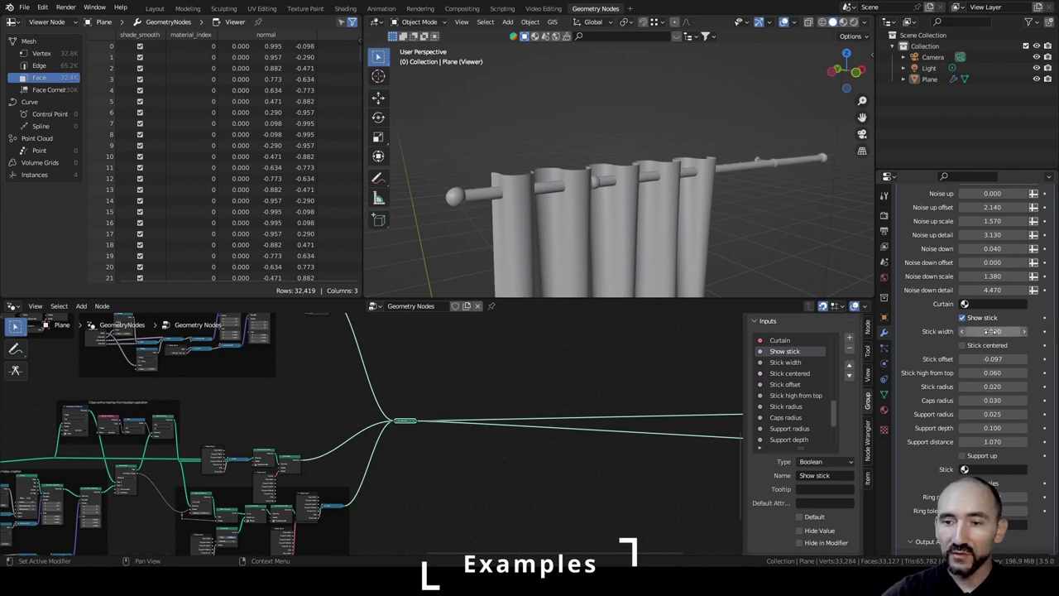
Set Support distance to 1.800 and check the supports along the whole stick.
left_click(992, 441)
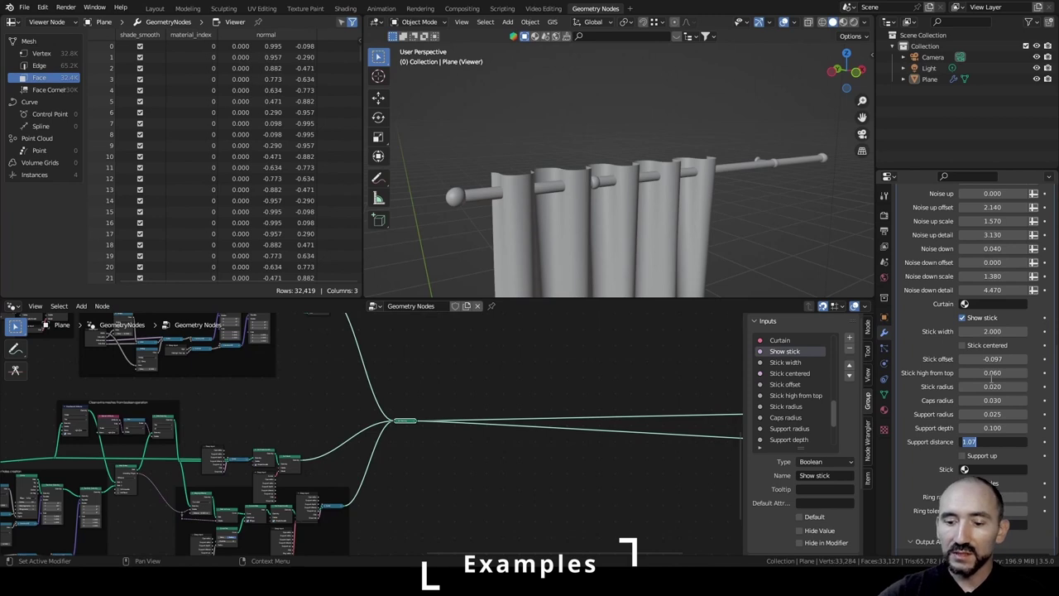
type("1.8")
key("Return")
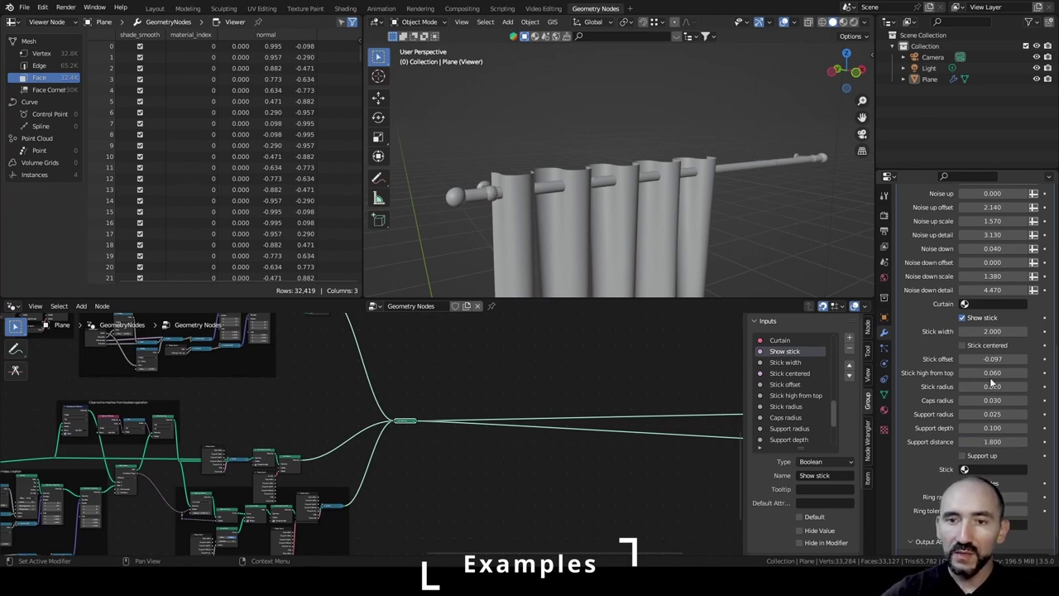
middle_click_drag(837, 170, 644, 156)
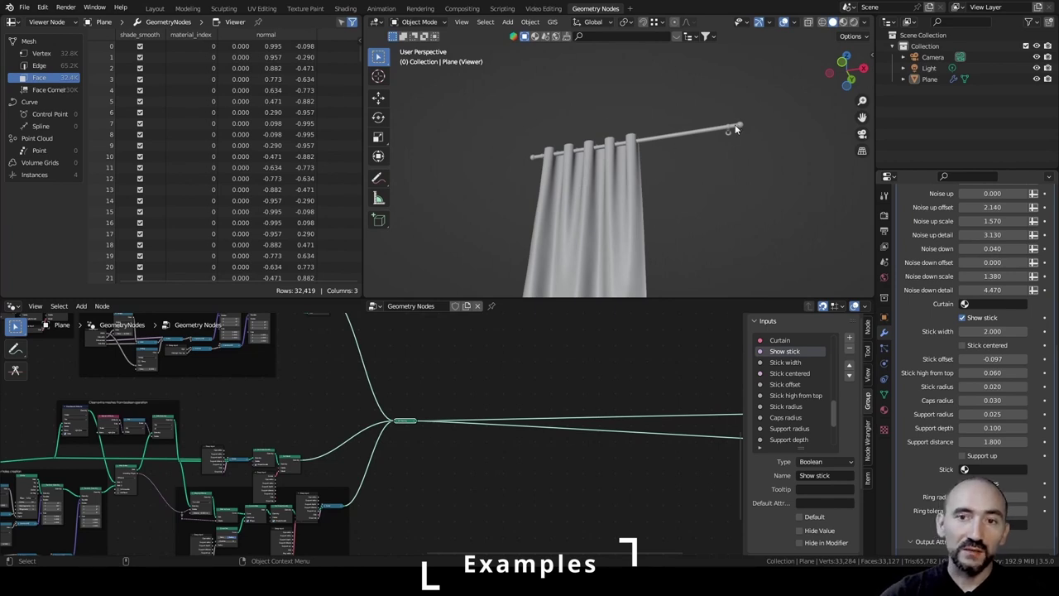
Set Support distance to 1.000 and Stick width to 1.200.
middle_click_drag(735, 124, 808, 248)
double_click(991, 442)
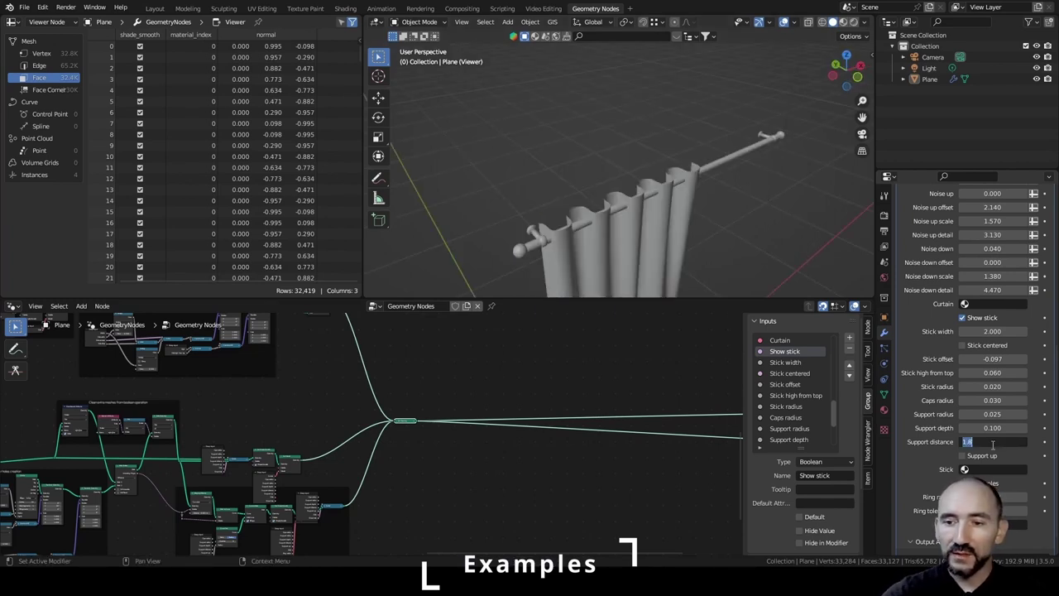
key("Return")
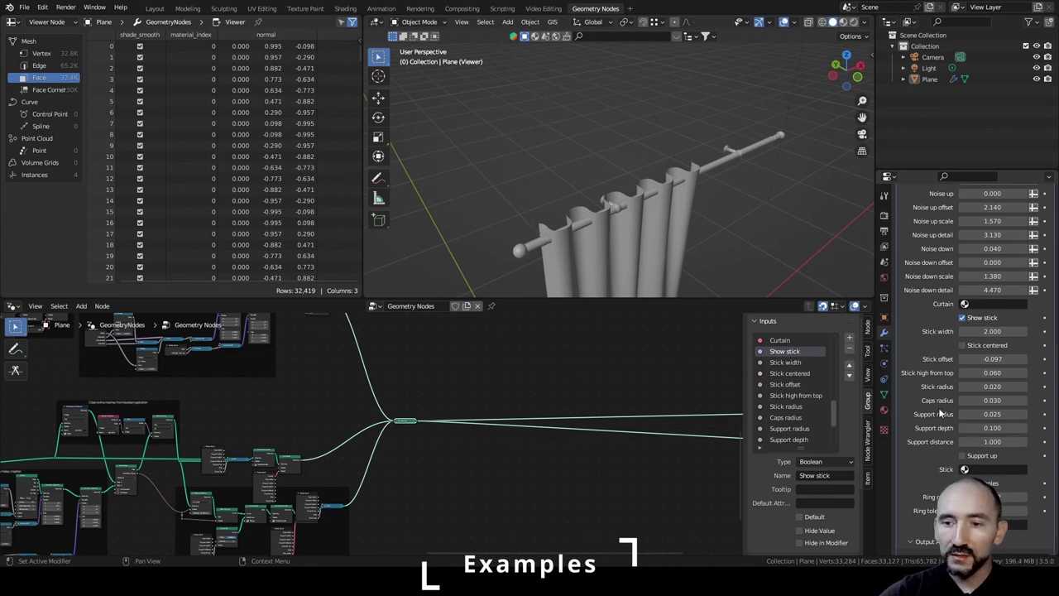
double_click(981, 331)
type("1.2")
key("Return")
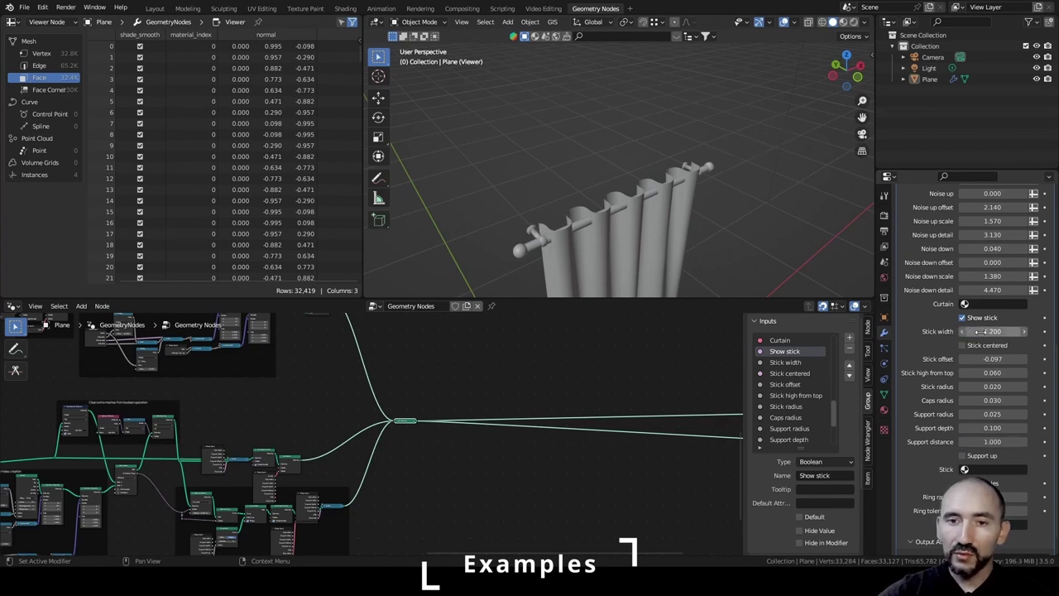
Turn Stick centered back on and check the stick's position over the curtain.
middle_click_drag(711, 180, 703, 152)
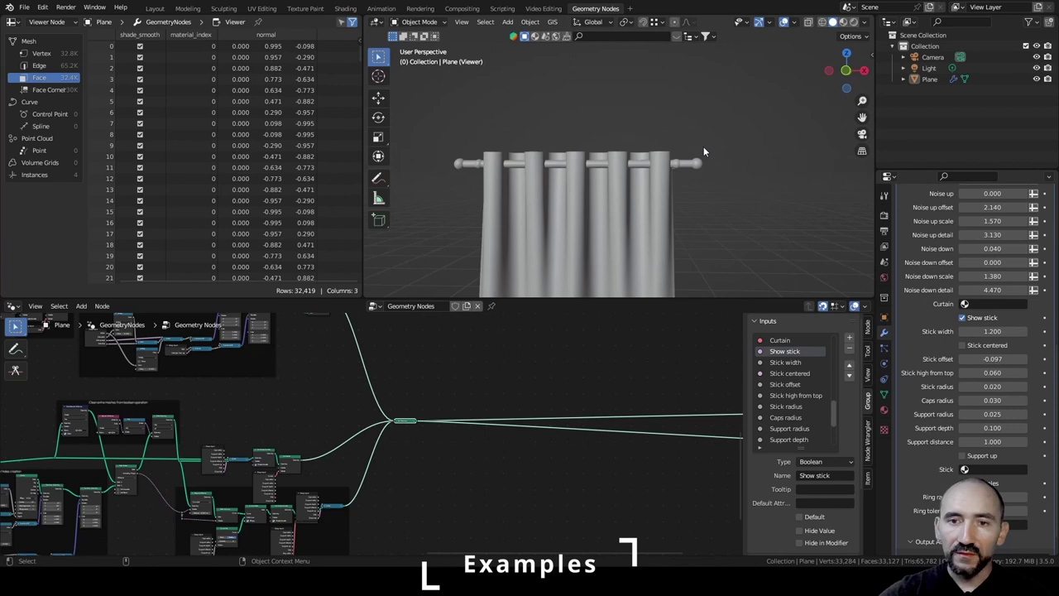
left_click(962, 345)
scroll(713, 168, "up", 2)
mouse_move(682, 195)
middle_mouse_down()
mouse_move(692, 173)
mouse_move(609, 170)
mouse_move(676, 197)
middle_mouse_up()
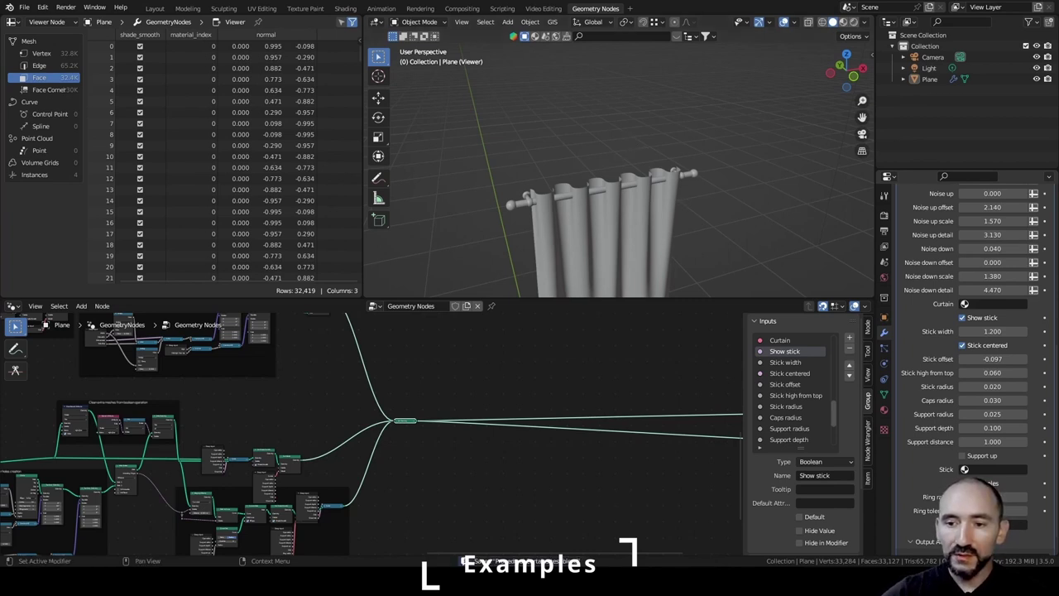
Turn on the curtain holes option below the Stick material and view the ring beside the stick's end cap up close.
left_click(962, 483)
scroll(658, 210, "up", 5)
middle_click_drag(658, 209, 618, 153, "shift")
scroll(643, 163, "up", 3)
scroll(620, 148, "up", 5)
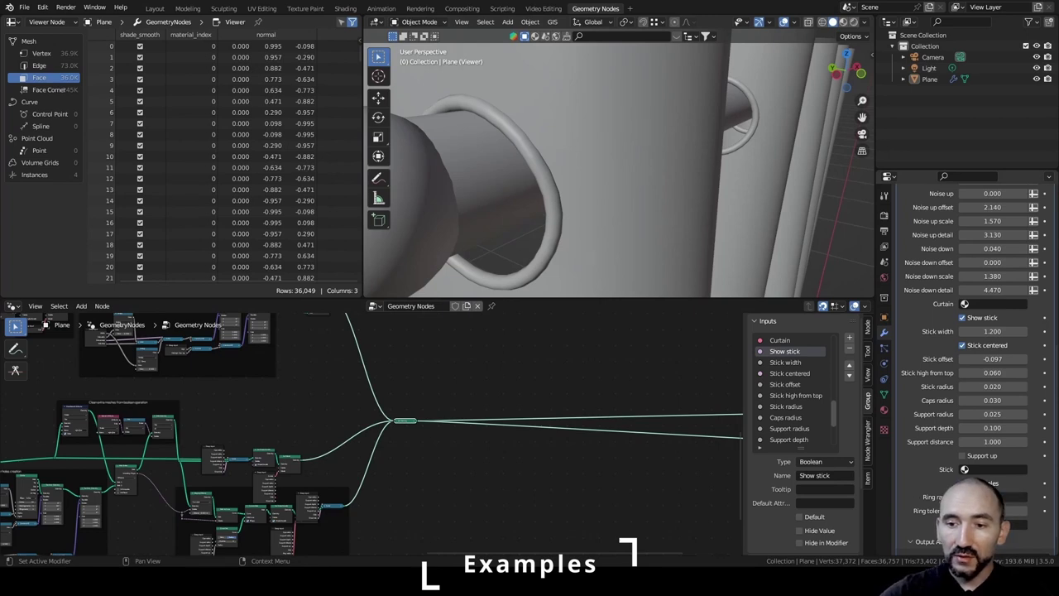
Adjust the ring tolerance, first fitting the rings tightly around the stick, then widening the curtain holes again.
key("Return")
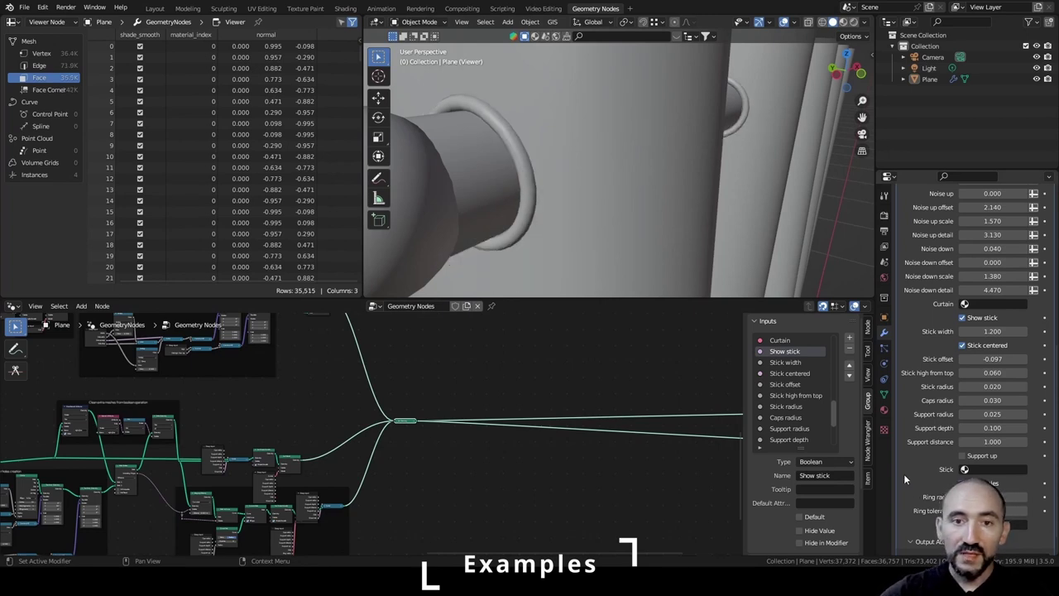
scroll(631, 202, "down", 3)
middle_click_drag(630, 202, 654, 160)
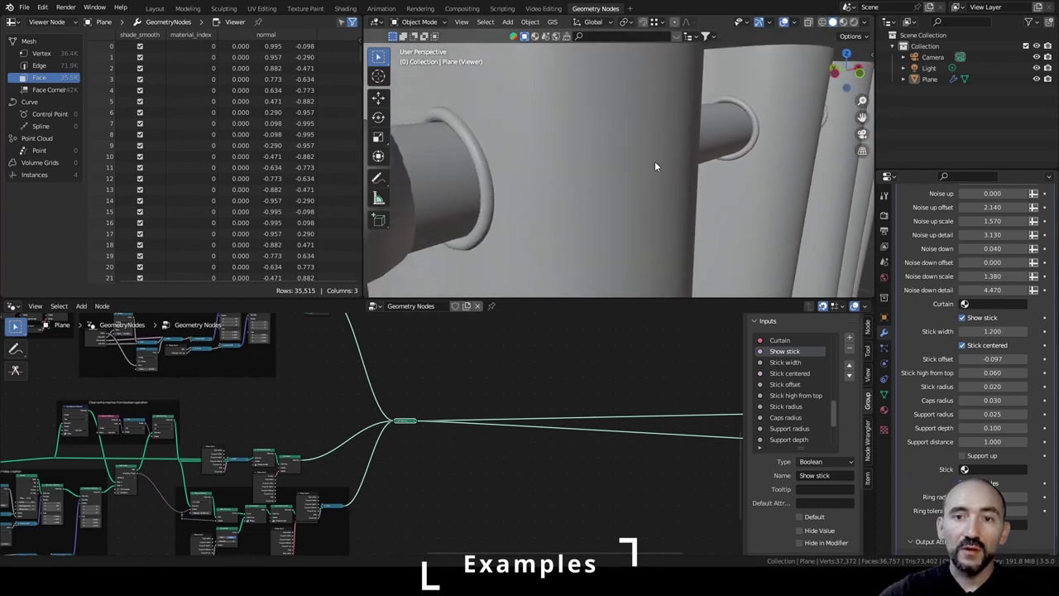
scroll(665, 161, "up", 2)
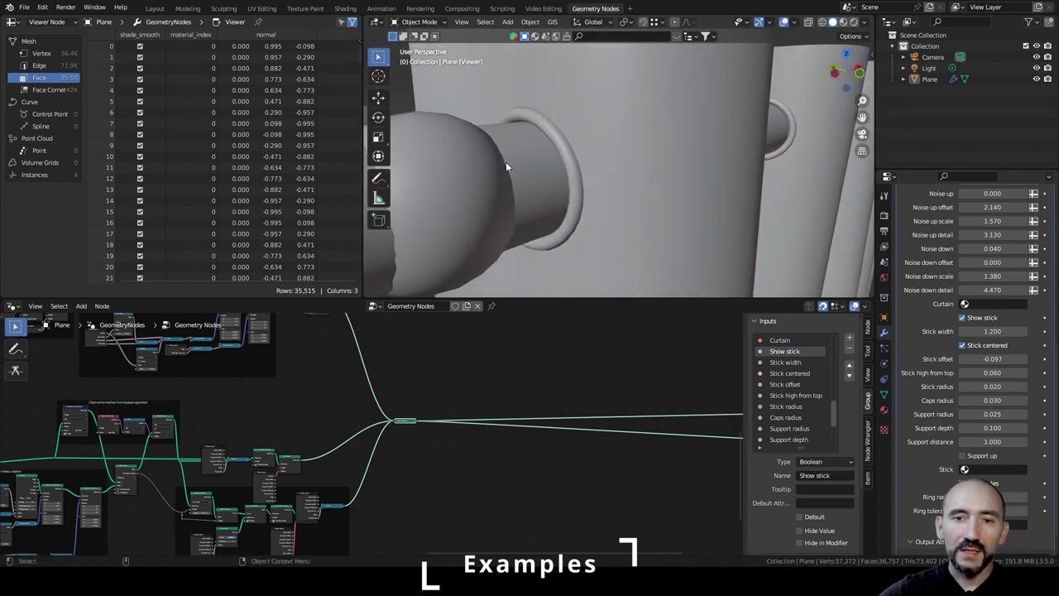
left_click(526, 194)
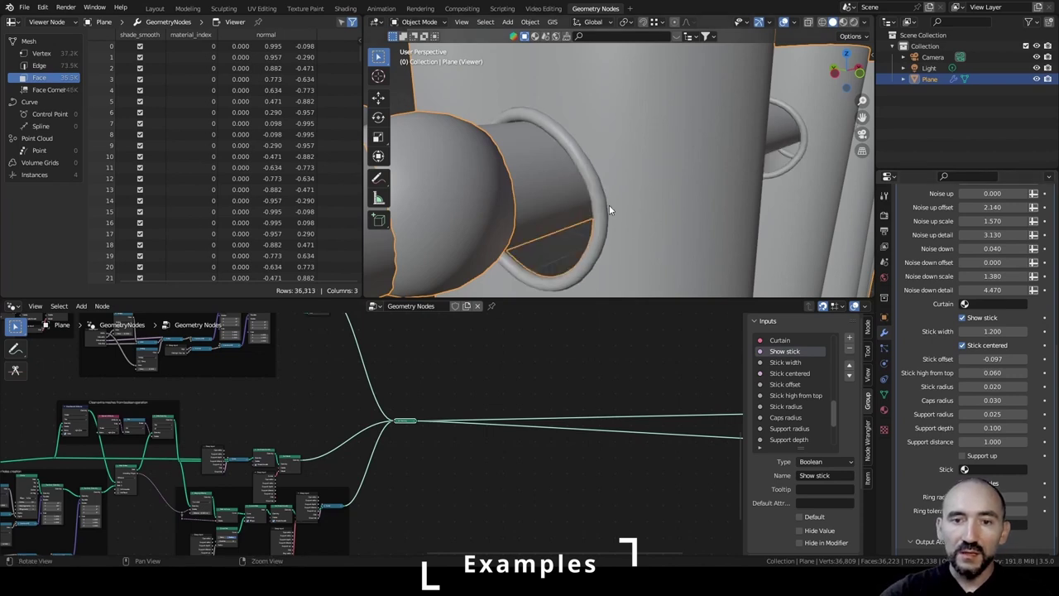
middle_click_drag(608, 204, 581, 164)
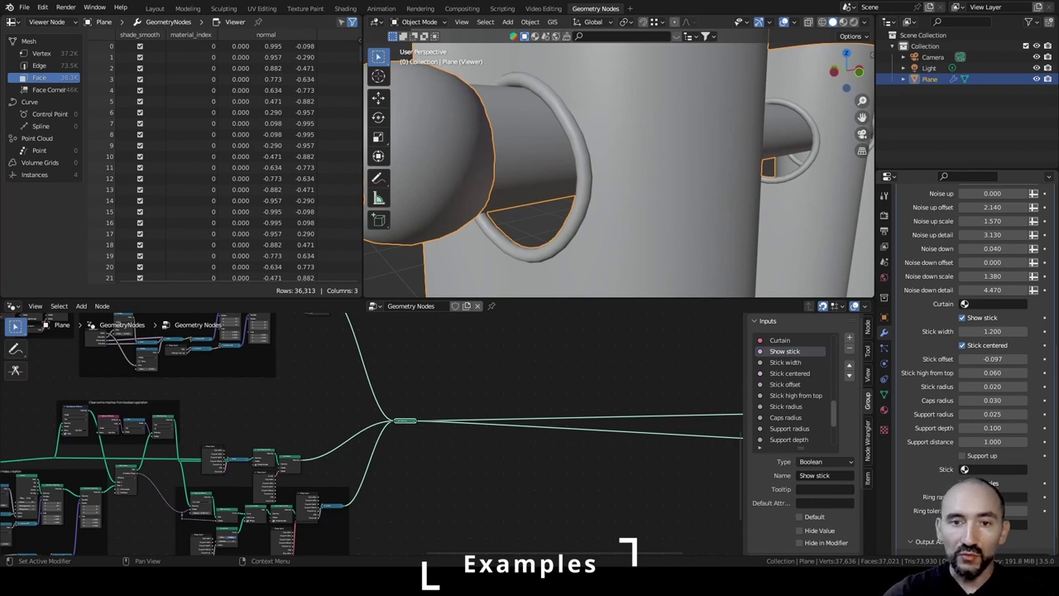
Try a thicker Ring radius on the curtain holes, restore the thinner rings and deselect the curtain.
left_click_drag(992, 497, 1003, 497)
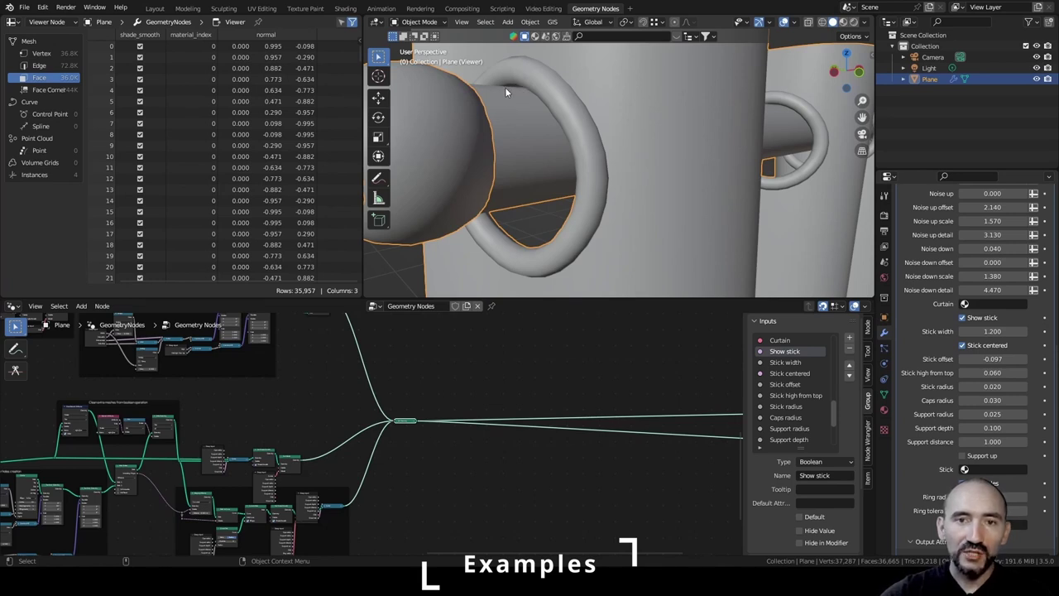
key("alt+a")
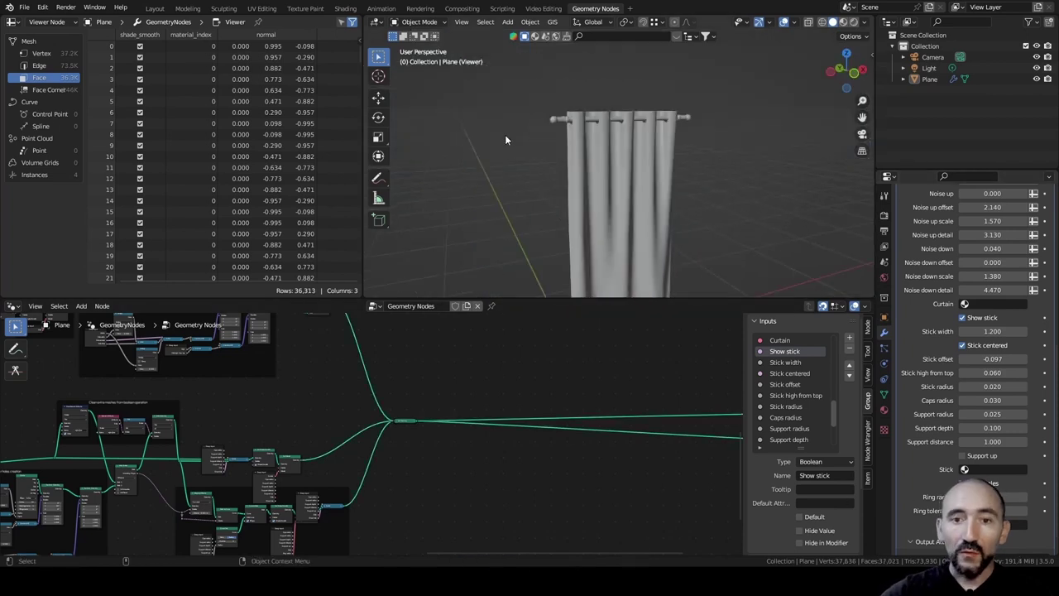
middle_click_drag(505, 134, 605, 176)
scroll(589, 105, "up", 3)
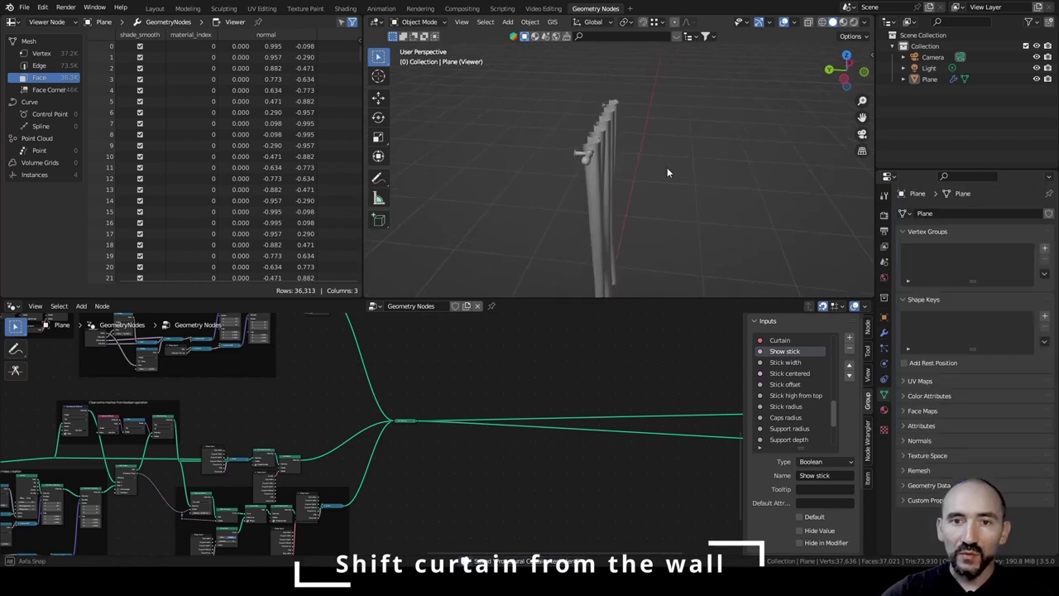
Examine the curtain's base at the origin and the support's reach toward the wall in the right orthographic view.
middle_click_drag(667, 167, 636, 128)
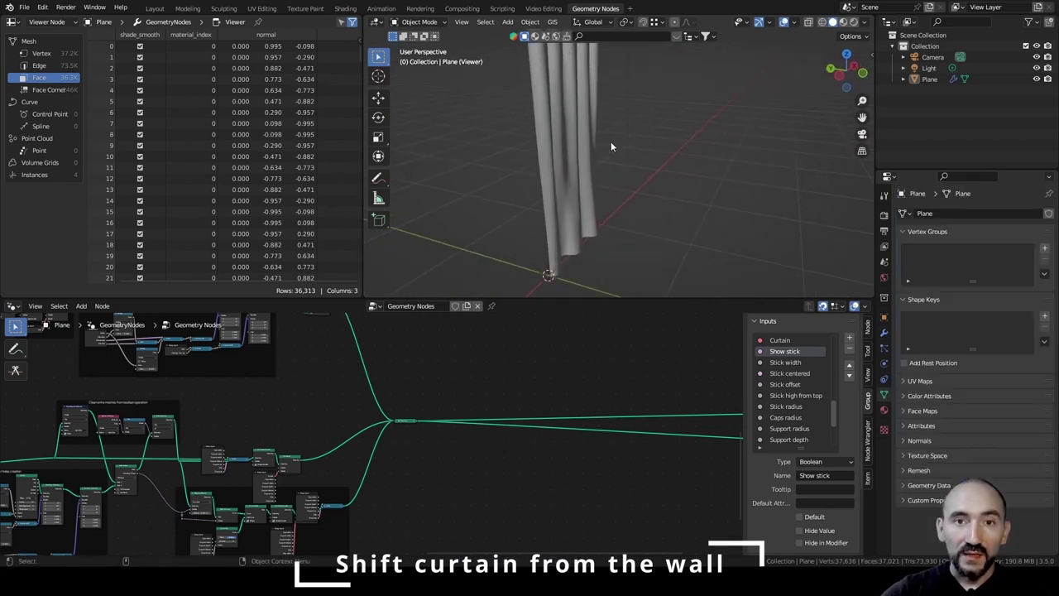
scroll(618, 145, "down", 2)
scroll(618, 157, "up", 3)
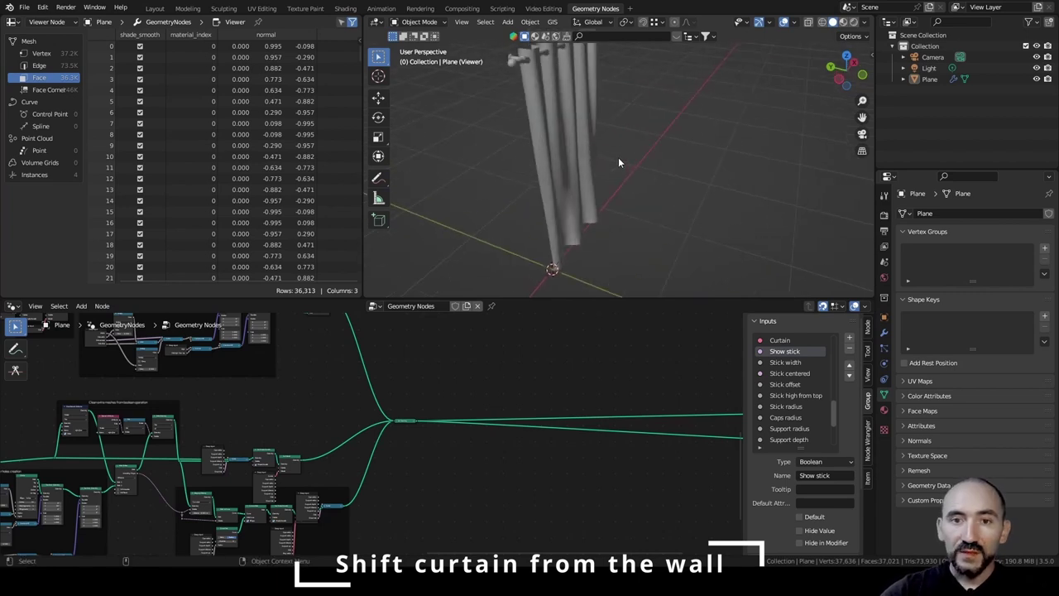
middle_click_drag(618, 157, 552, 121)
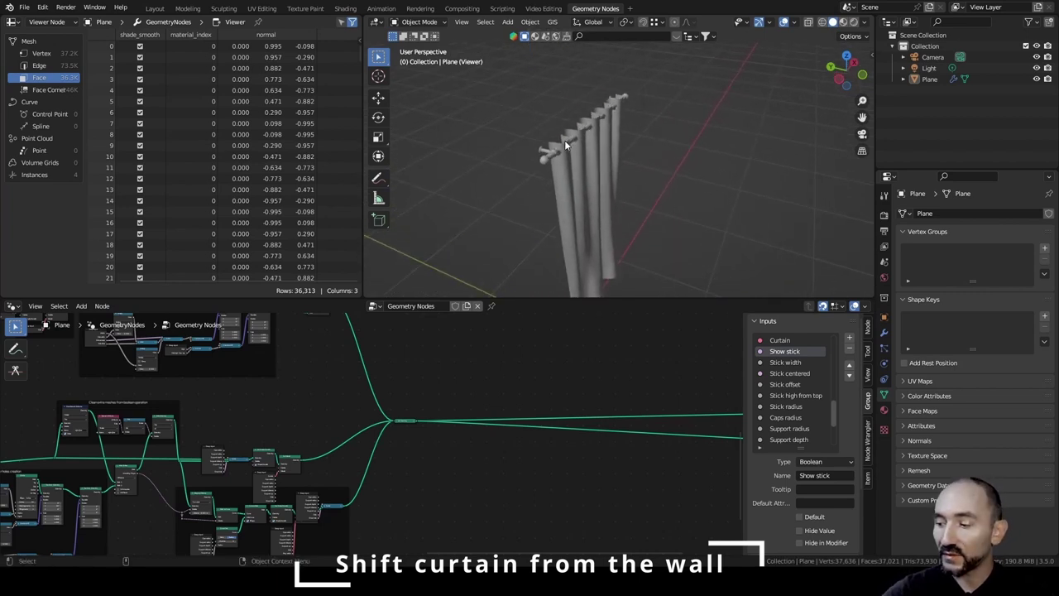
left_click(884, 331)
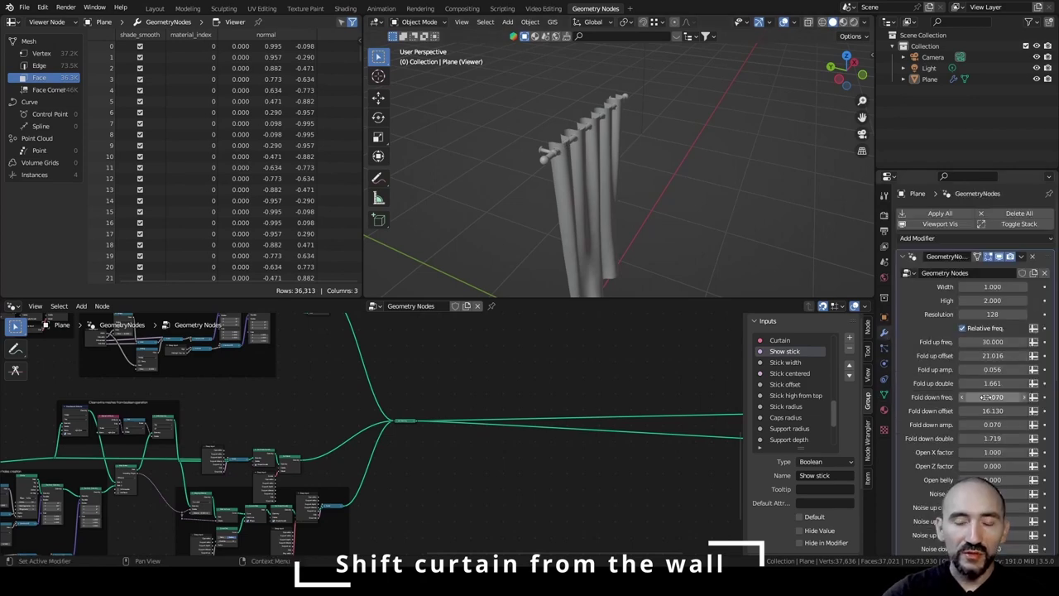
key("KP_3")
scroll(711, 166, "up", 6)
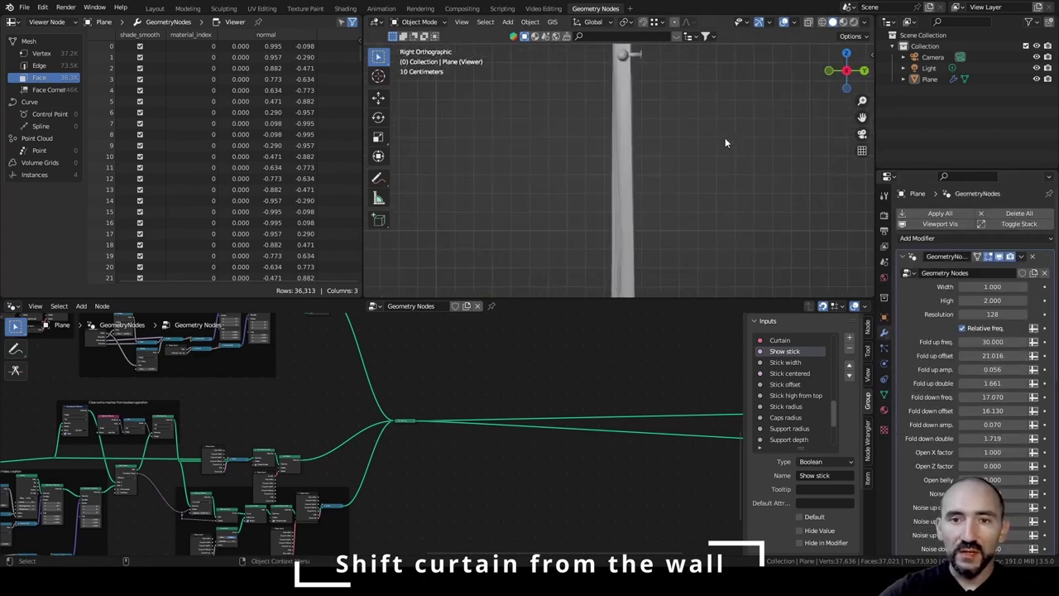
scroll(689, 191, "up", 2)
middle_click_drag(690, 191, 745, 186, "shift")
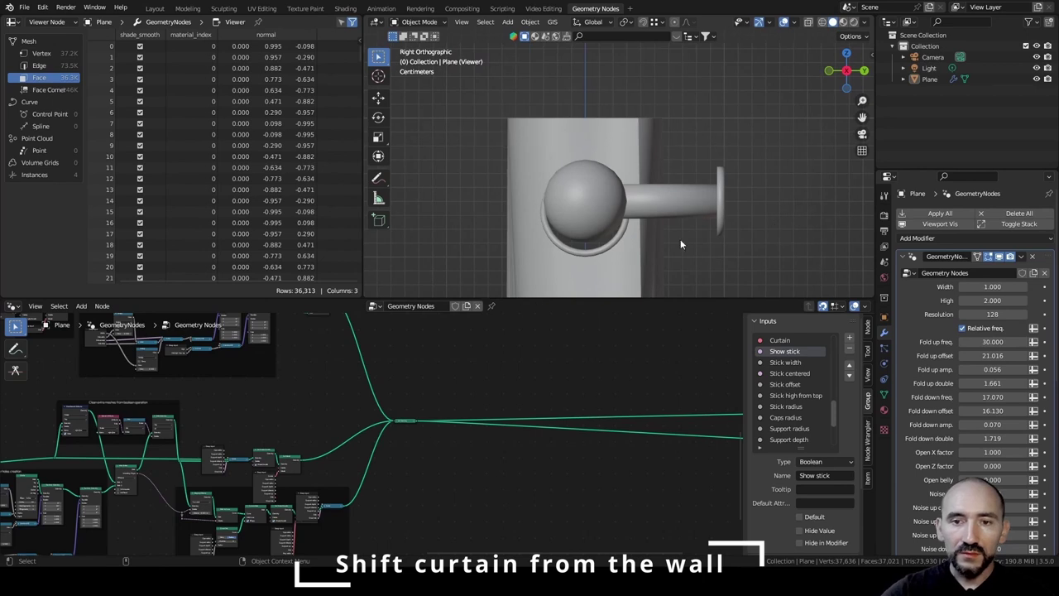
Add a Transform Geometry node after Join Geometry, fed by the joined geometry.
scroll(480, 443, "up", 5)
scroll(403, 429, "up", 2)
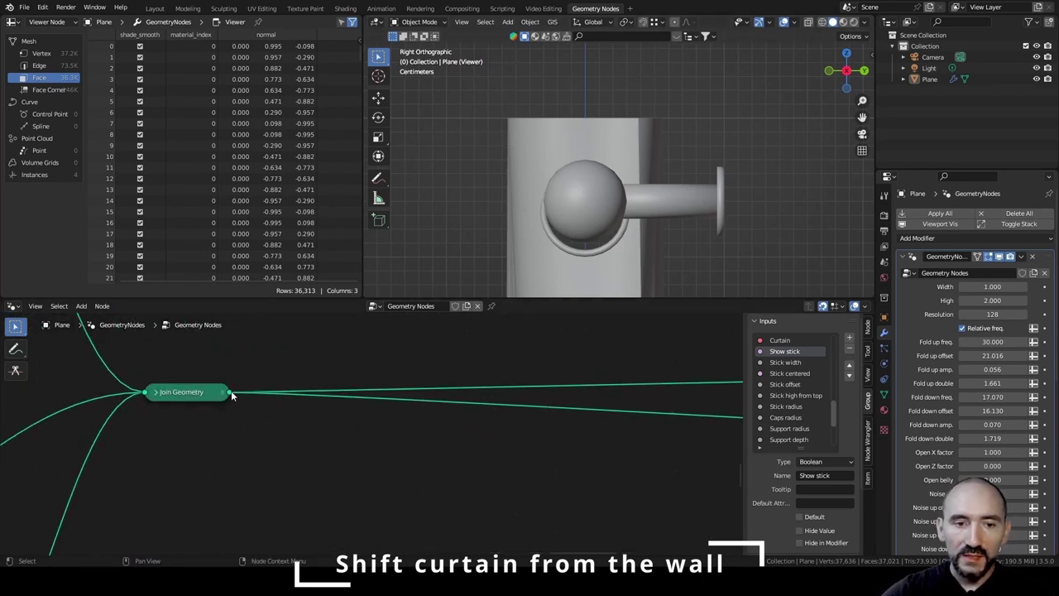
left_click_drag(229, 392, 327, 365)
type("transfo")
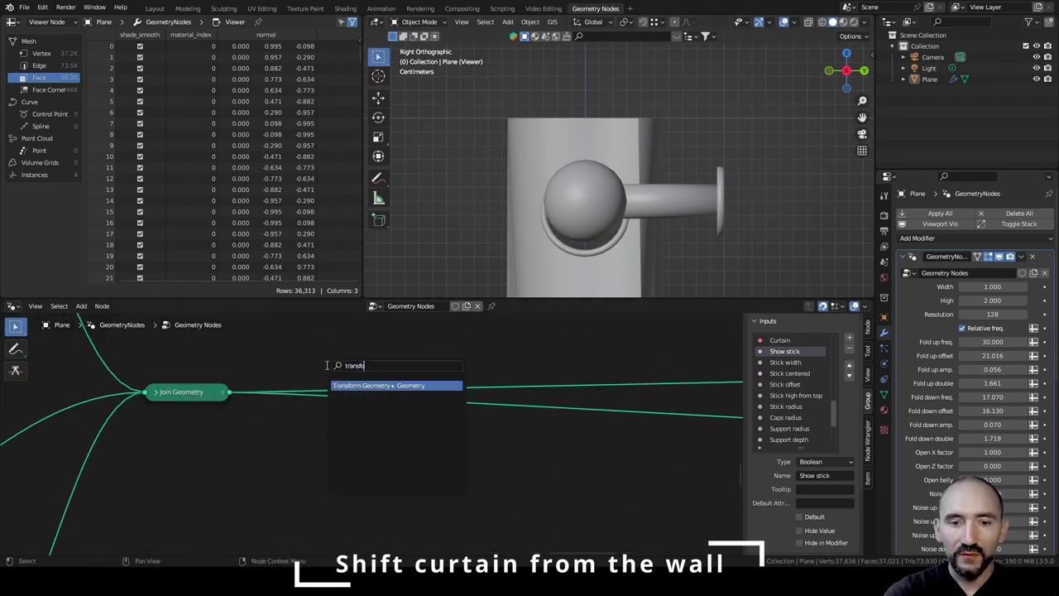
key("Return")
left_click(522, 378)
Add a Combine XYZ node and link its Vector output to the Transform Geometry node's Translation input.
key("F3")
type("ombin")
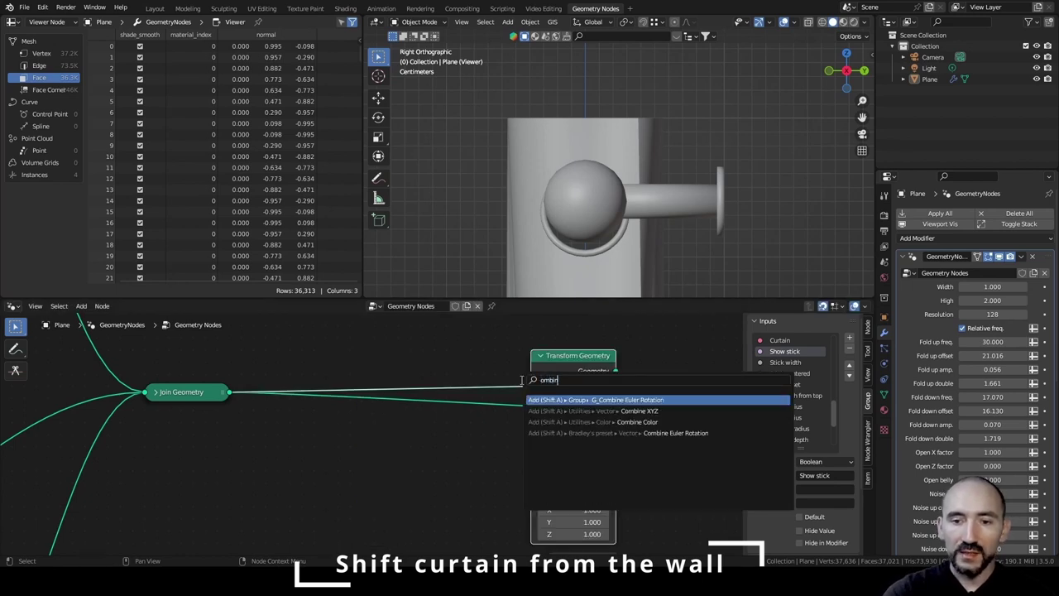
left_click(570, 411)
left_click(472, 444)
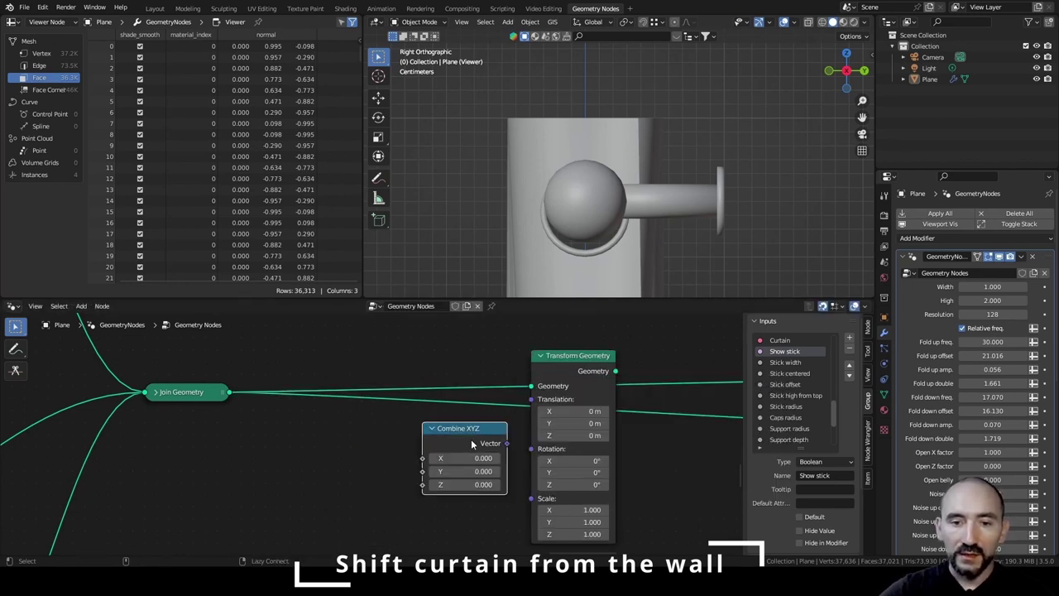
right_click_drag(470, 442, 565, 408, "alt")
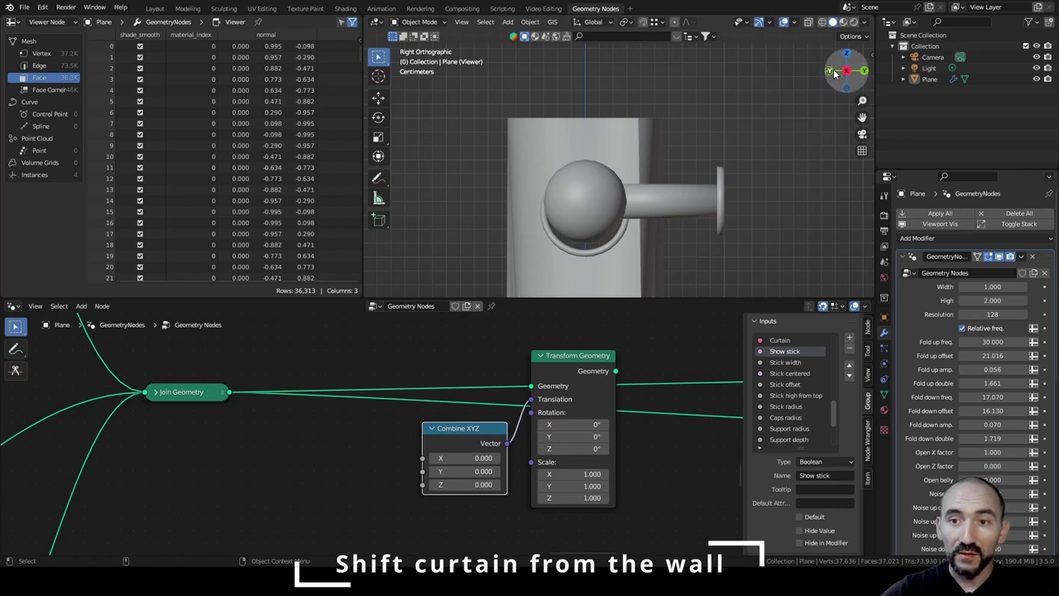
Add a Group Input node and link its Support depth output to the Combine XYZ node's Y input.
left_click_drag(836, 73, 714, 116)
type("group i")
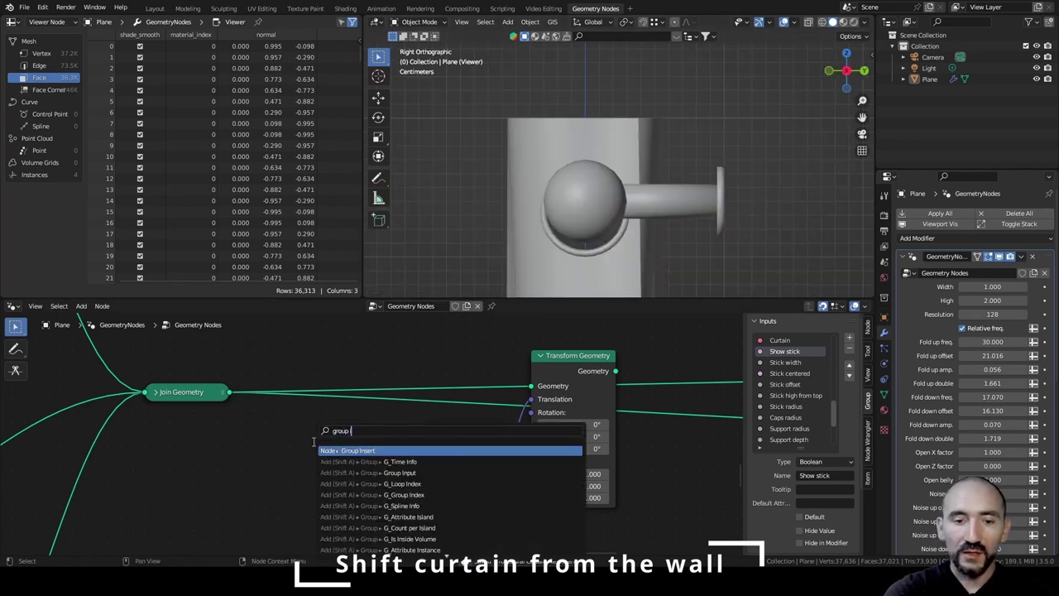
key("Return")
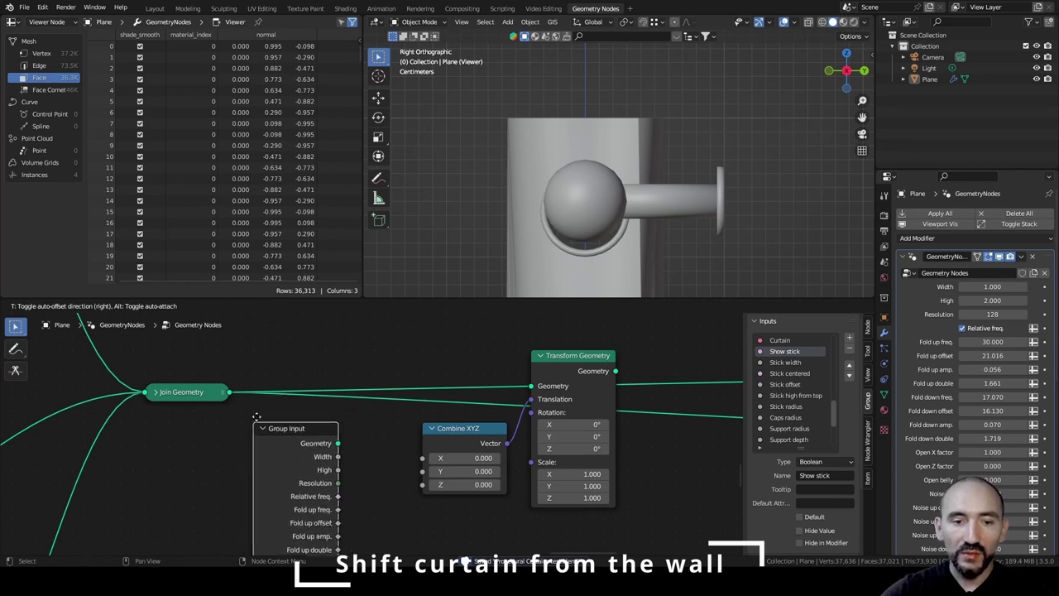
left_click(260, 421)
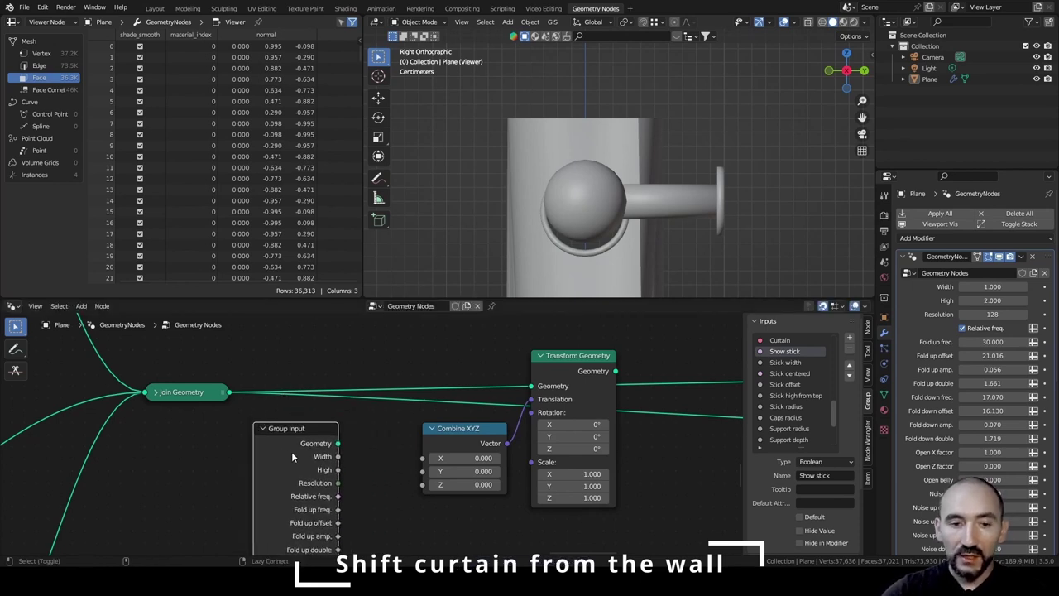
right_click_drag(291, 451, 452, 446, "alt+shift")
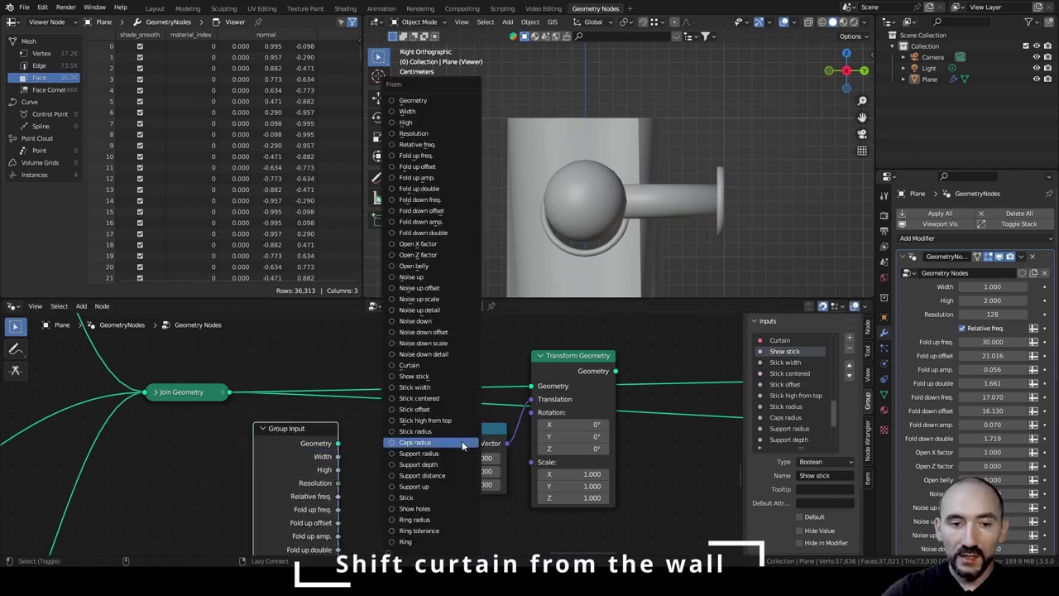
left_click(421, 466)
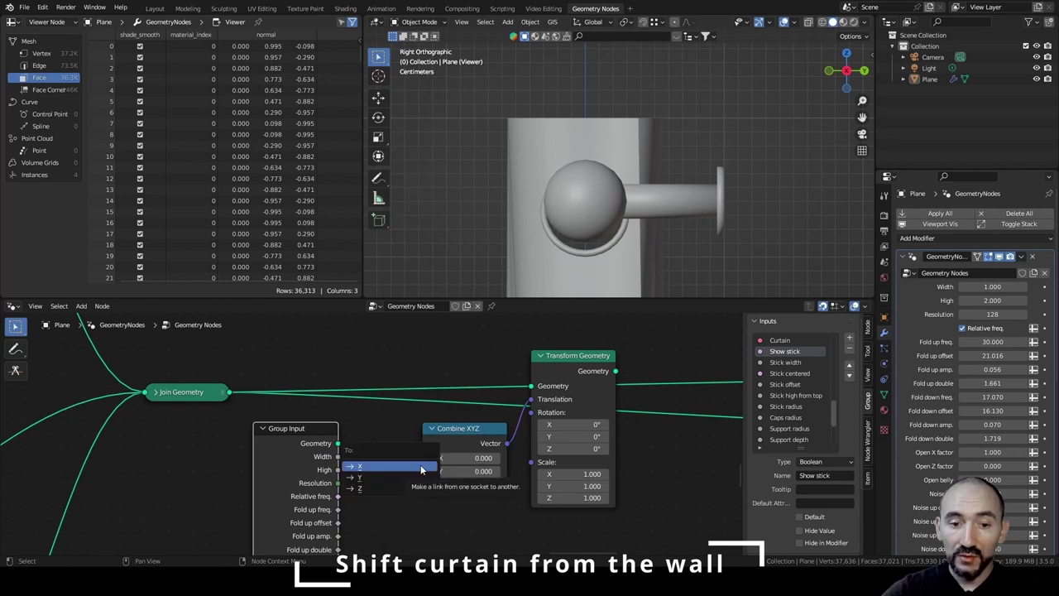
left_click(396, 477)
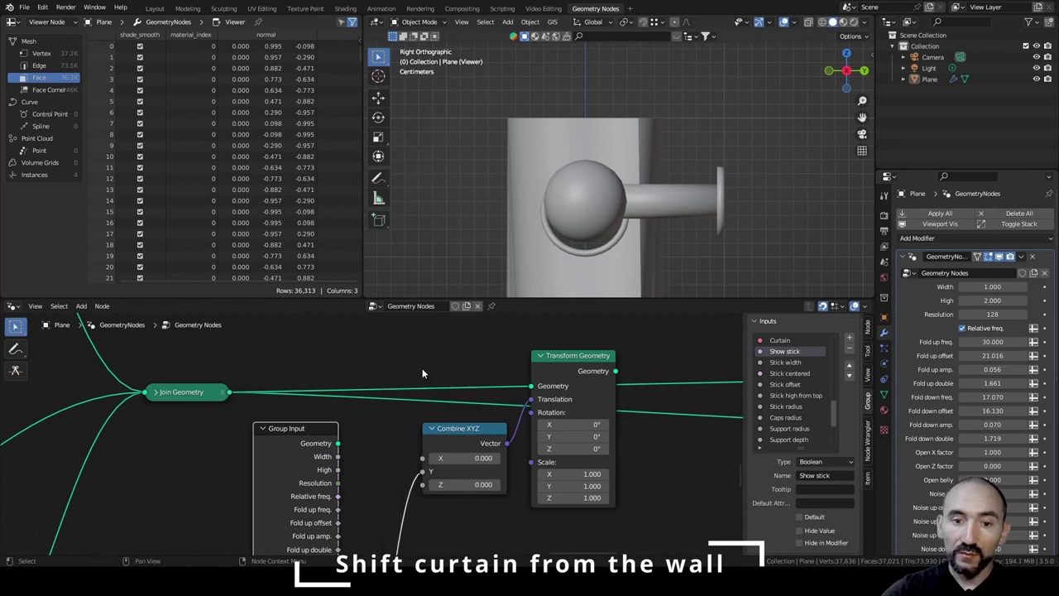
Move Combine XYZ and Transform Geometry aside and add a Multiply node with a value of -1 before Combine XYZ.
left_click_drag(422, 368, 594, 518)
key("g")
key("x")
left_click(691, 518)
left_click_drag(518, 470, 415, 492)
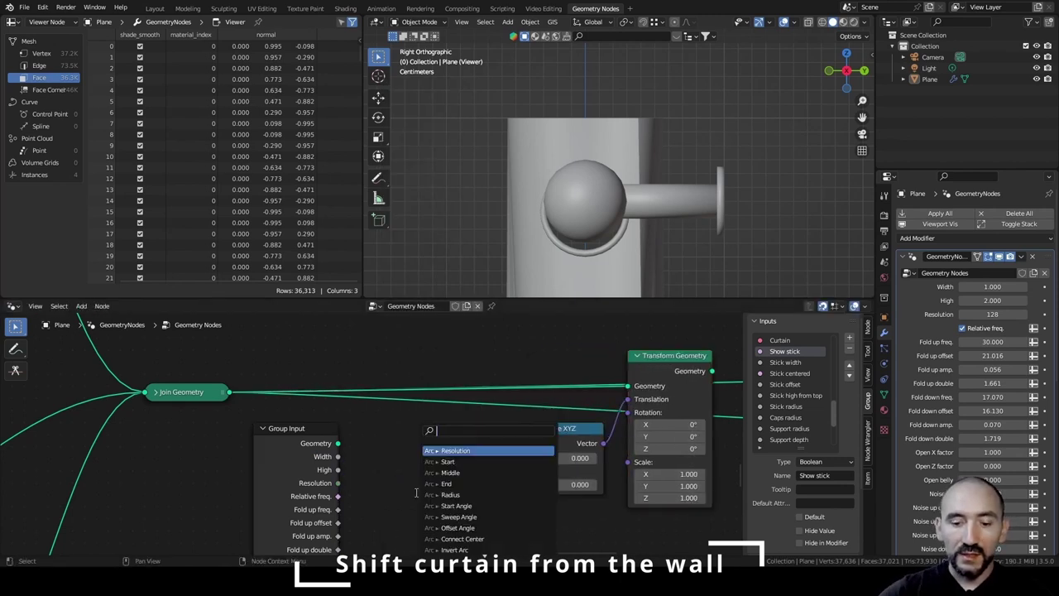
type("multi")
key("Return")
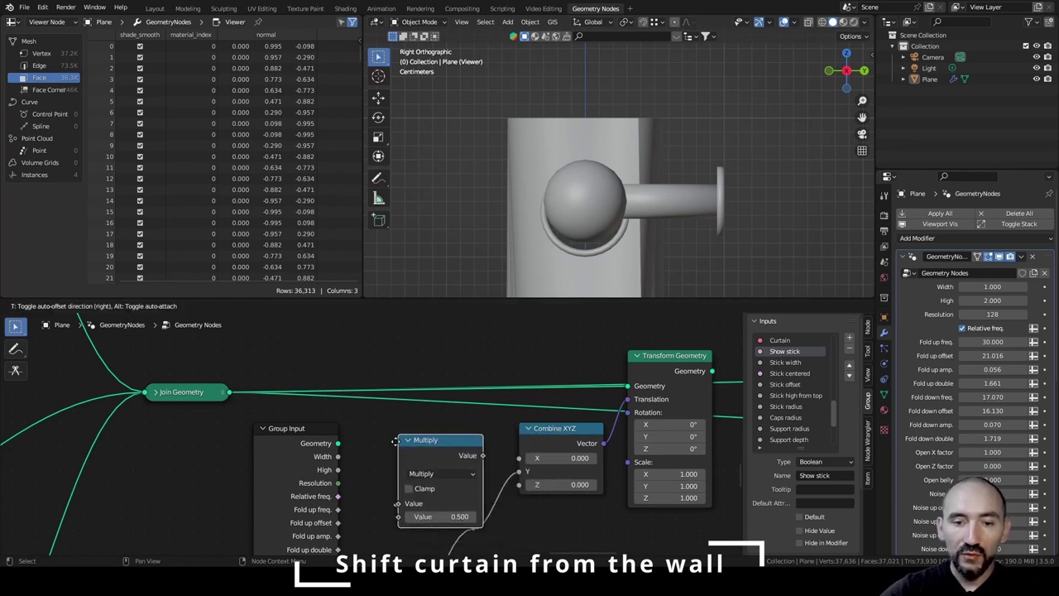
left_click(407, 436)
double_click(431, 509)
type("-1")
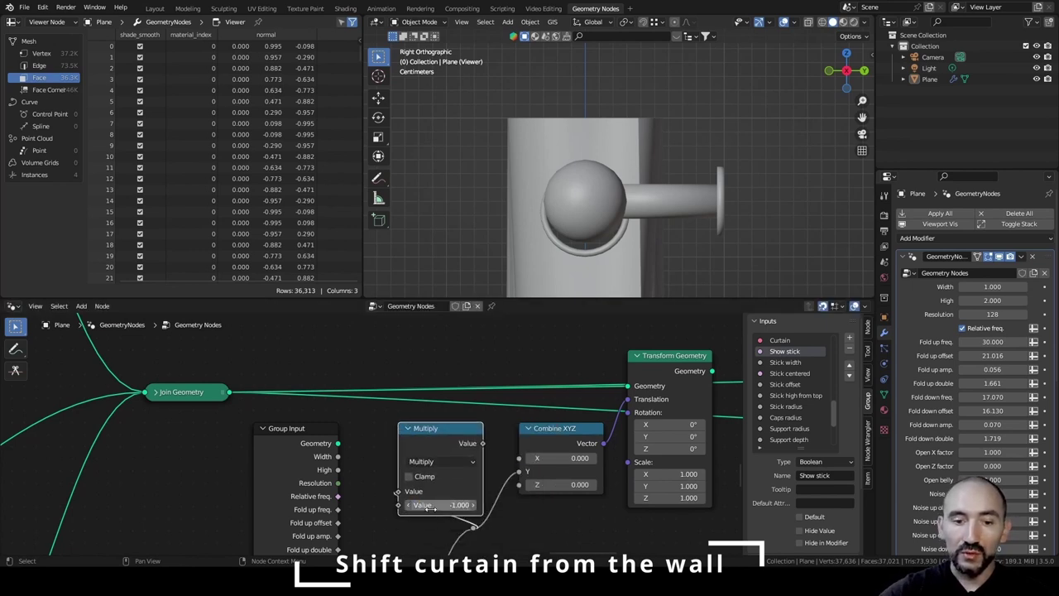
key("Return")
Enable Clamp on the Multiply node, link its Value output to Combine XYZ's Y input, and collapse Combine XYZ.
left_click(408, 477)
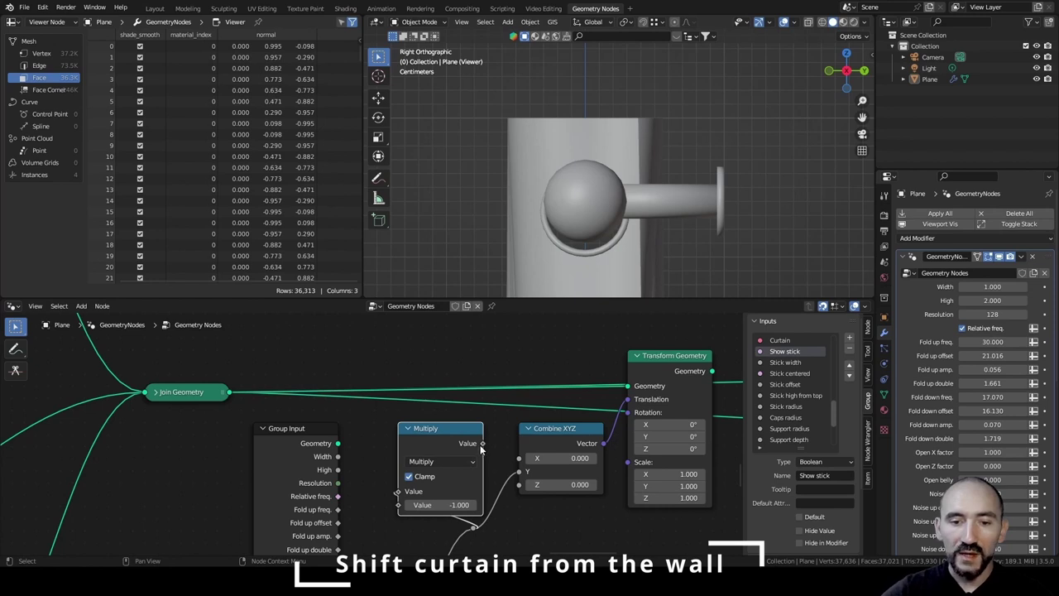
left_click_drag(482, 443, 518, 471)
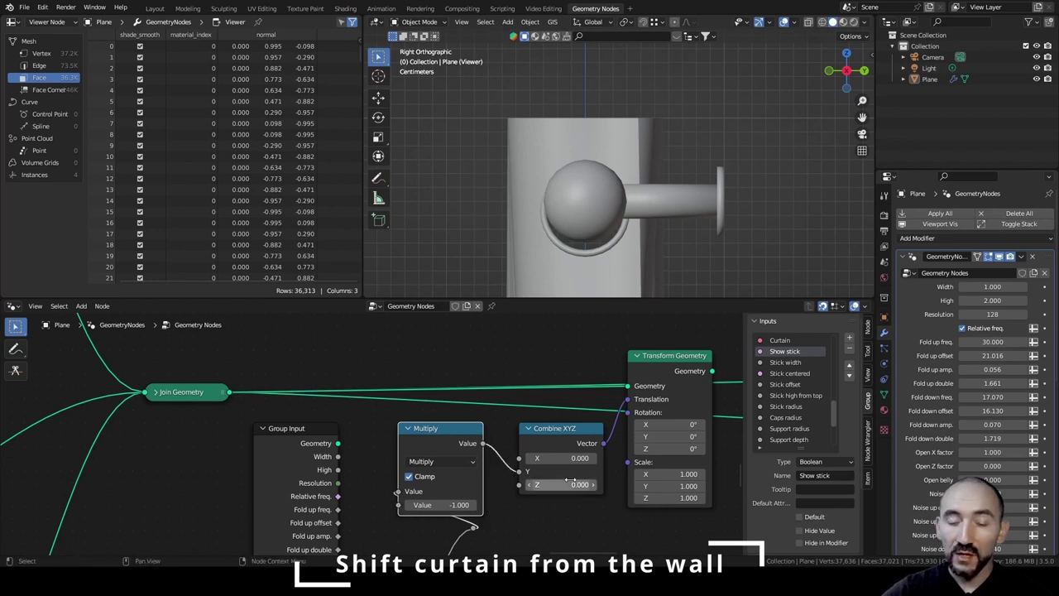
left_click(558, 429)
key("h")
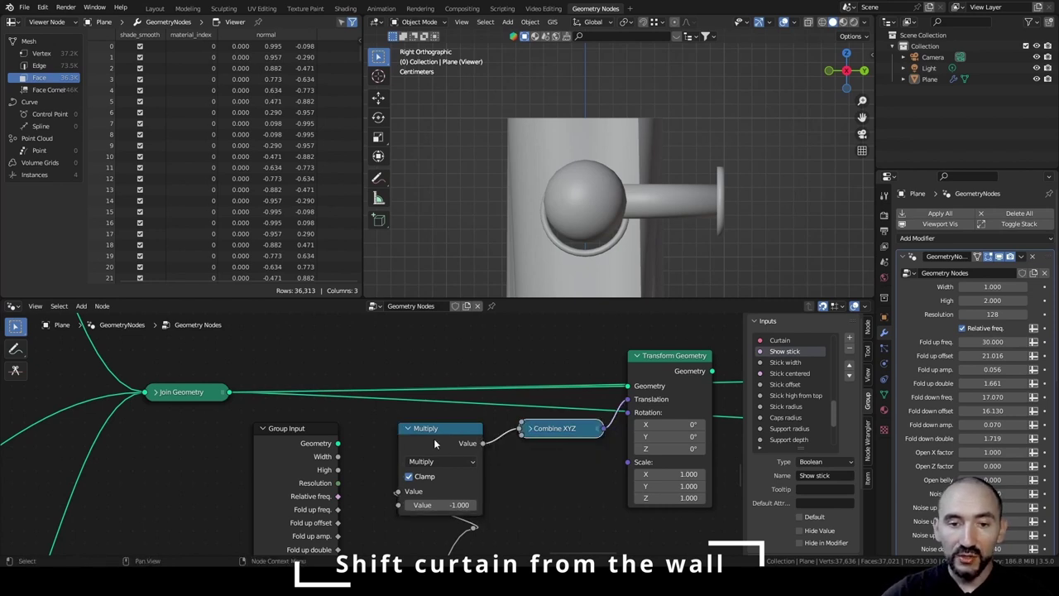
left_click_drag(434, 444, 447, 444)
Hide the Group Input node's unused sockets and place it beside the Multiply node.
left_click(295, 469)
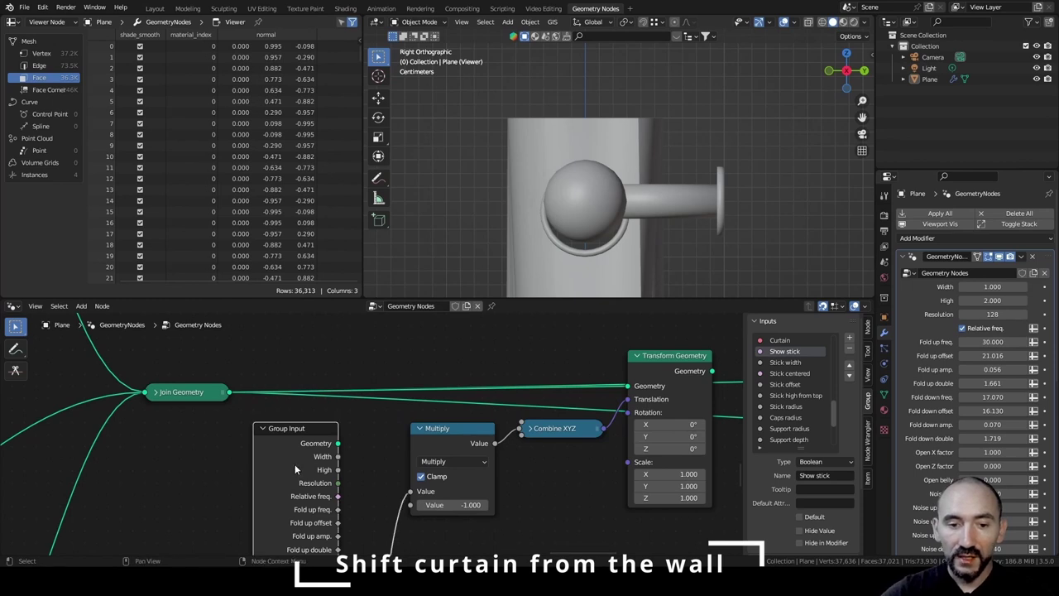
key("ctrl+h")
left_click_drag(305, 432, 366, 456)
middle_click_drag(476, 437, 379, 435)
Frame the Group Input, Multiply, Combine XYZ and Transform Geometry nodes and label the frame "Move all from the wall".
left_click_drag(272, 350, 598, 521)
key("ctrl+j")
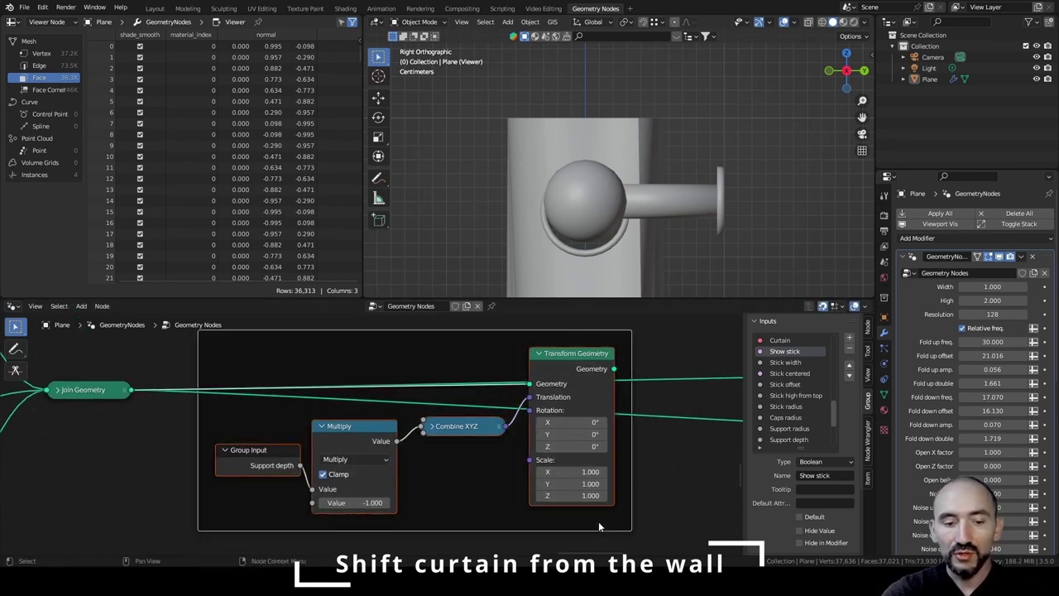
key("F2")
type("Move all")
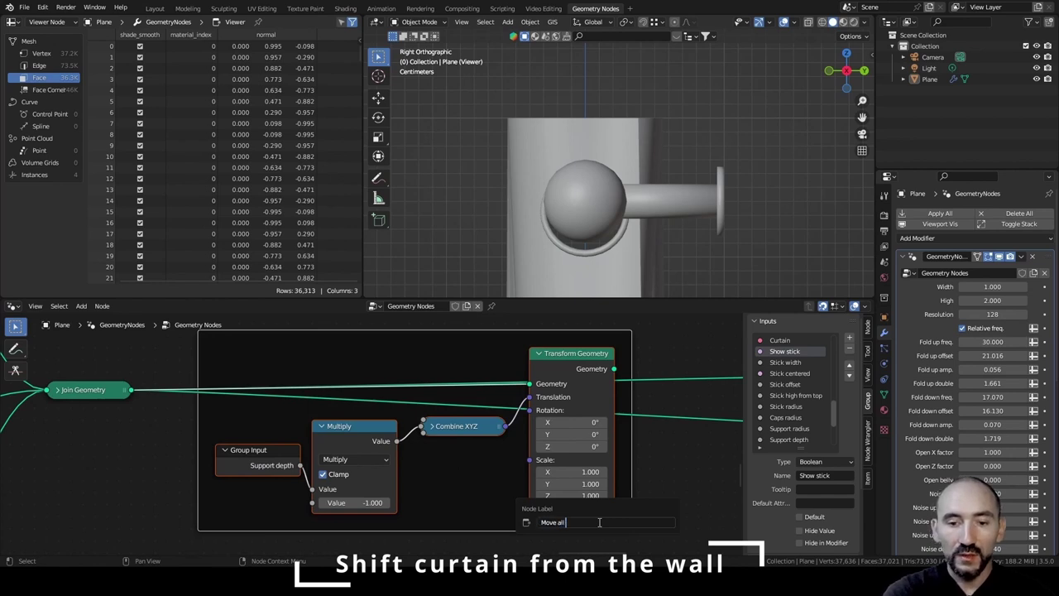
type(" from the wall")
key("Return")
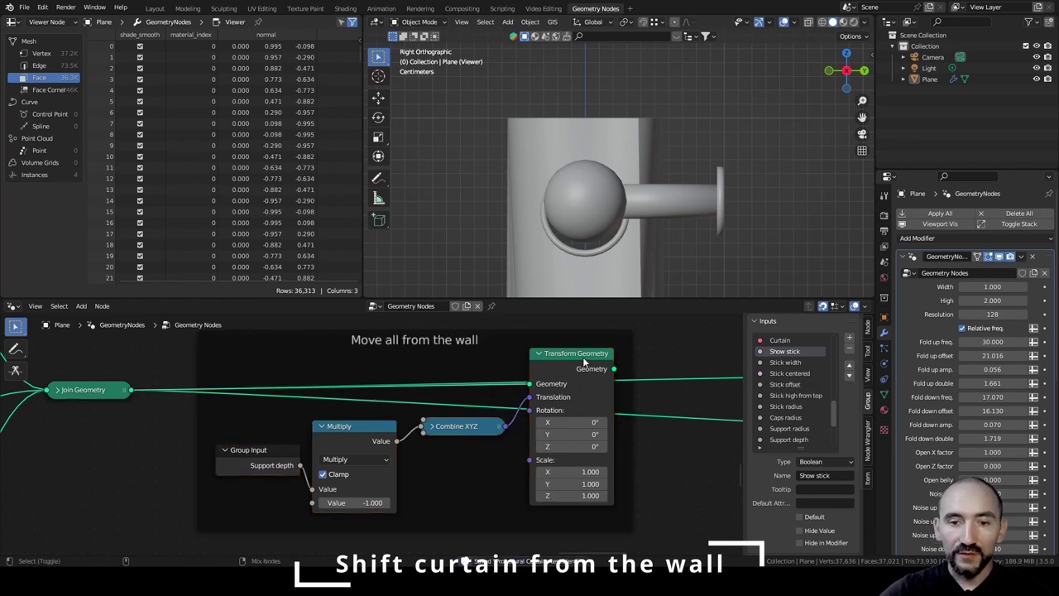
left_click(583, 357)
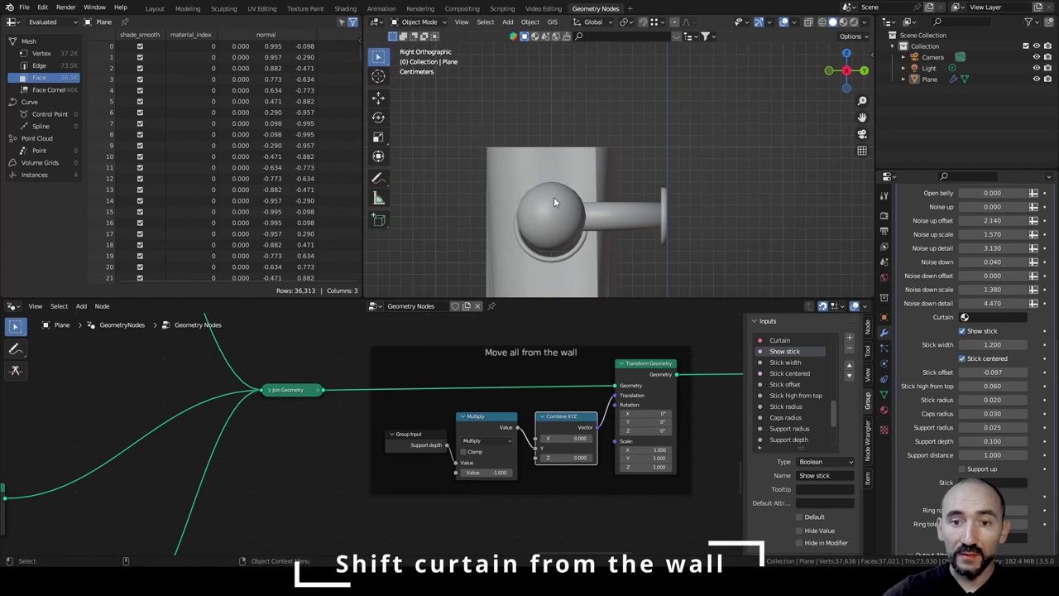
Try a Support depth of 0.5 to test the curtain's shift from the wall.
scroll(641, 213, "down", 6)
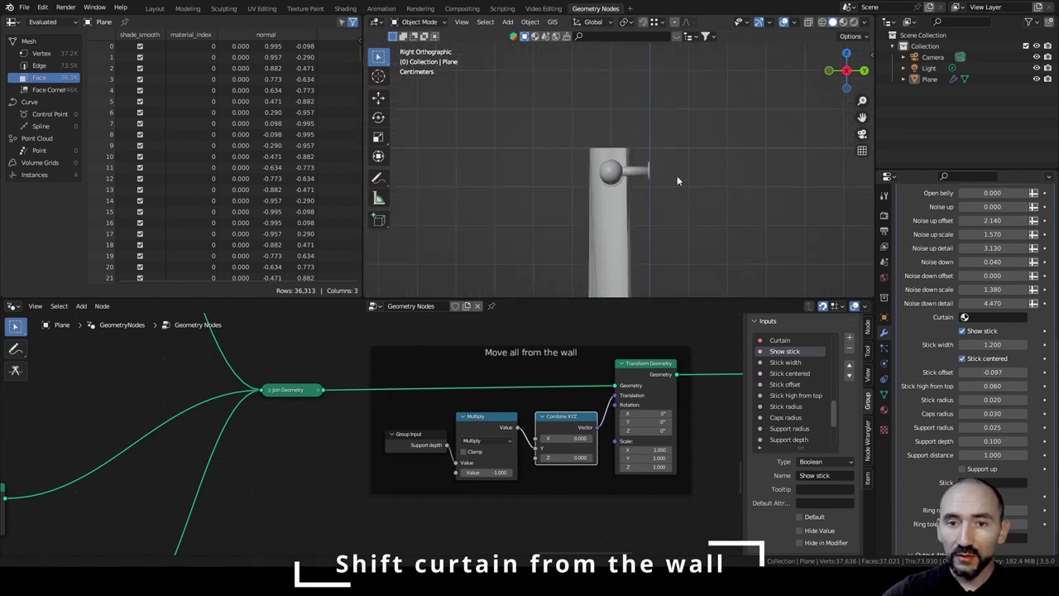
left_click(997, 441)
type("0.5")
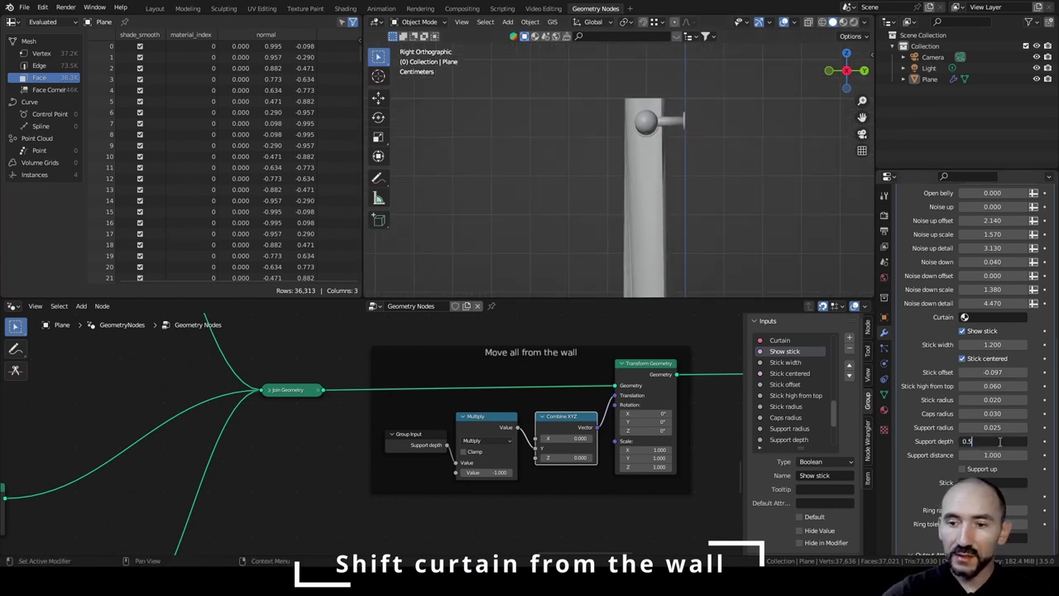
key("Return")
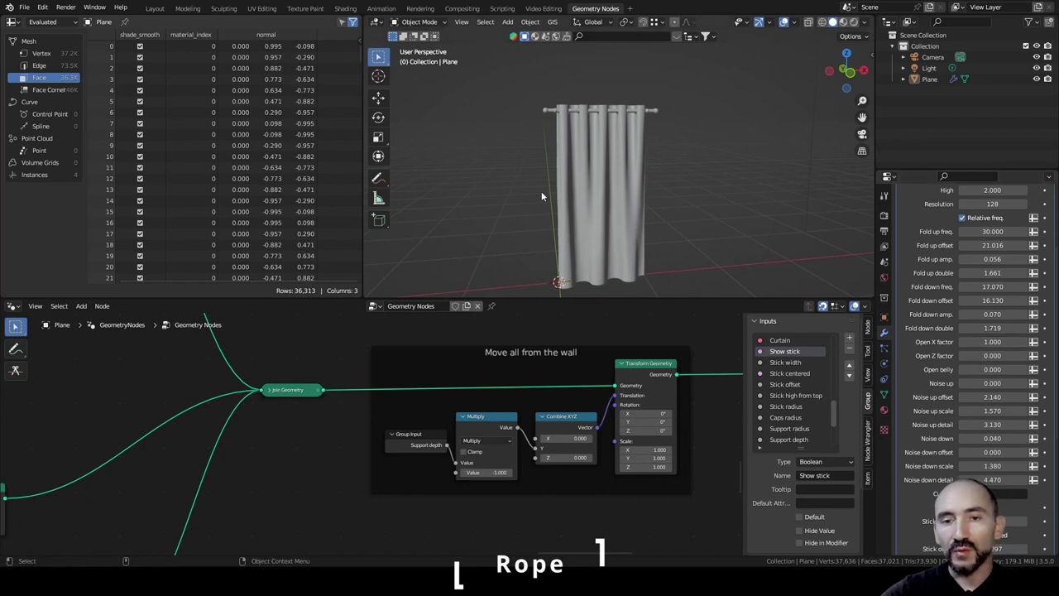
Set the curtain's Open X factor and Open Z factor to 0.5.
double_click(993, 342)
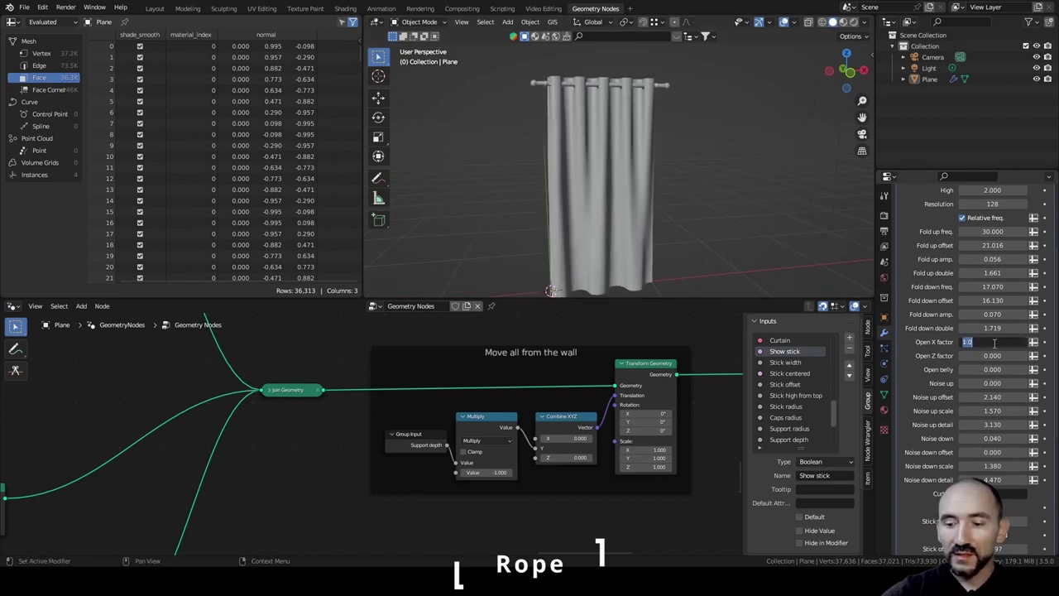
type("0.5")
key("Return")
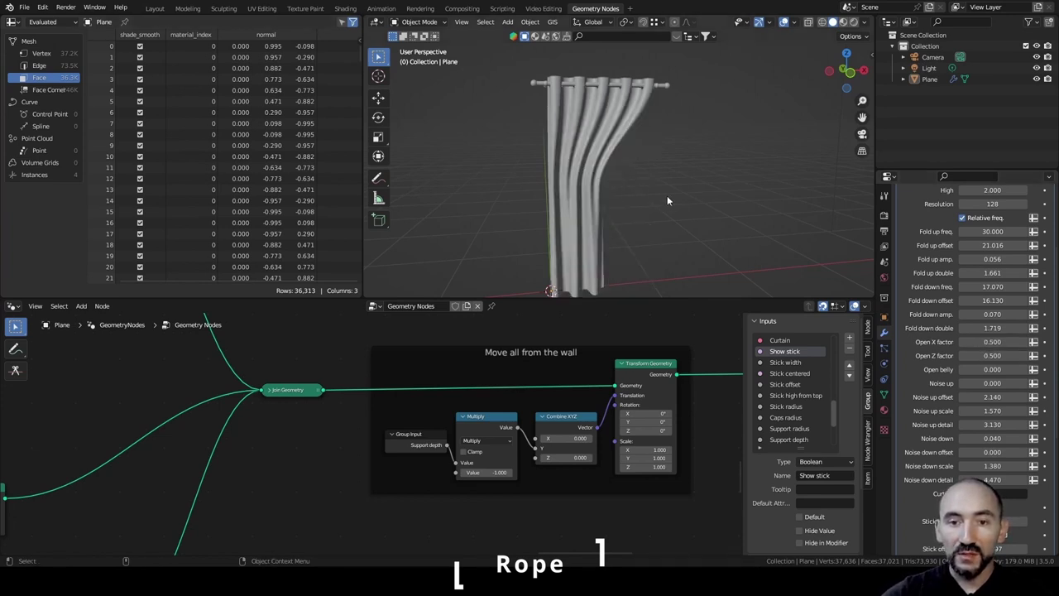
Examine the narrowed part of the curtain where the rope belongs and find free space in the node tree.
middle_click_drag(667, 195, 591, 130)
scroll(652, 203, "up", 3)
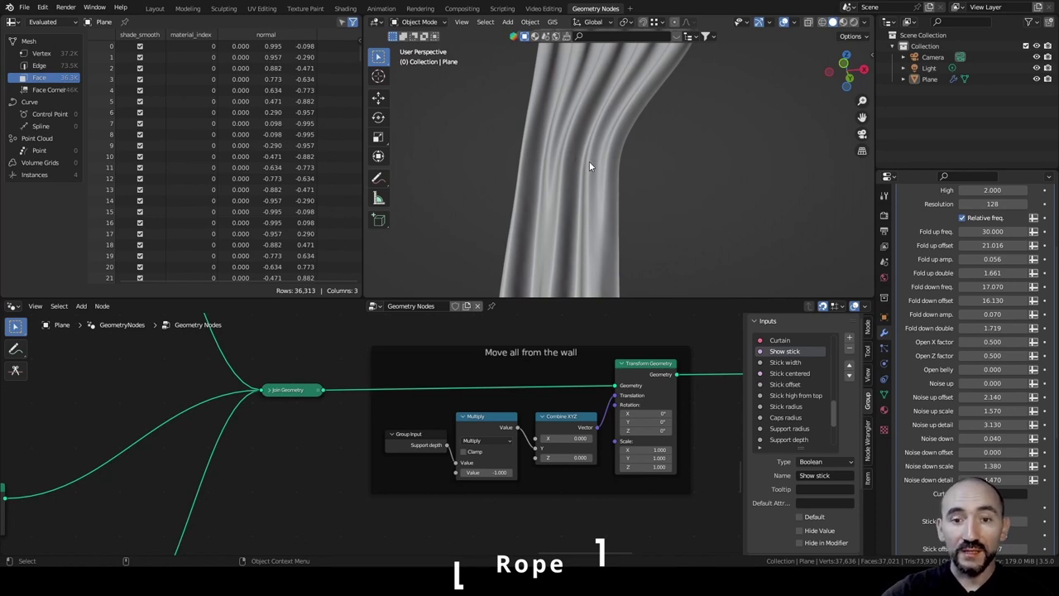
scroll(319, 436, "down", 5)
middle_click_drag(364, 409, 466, 347)
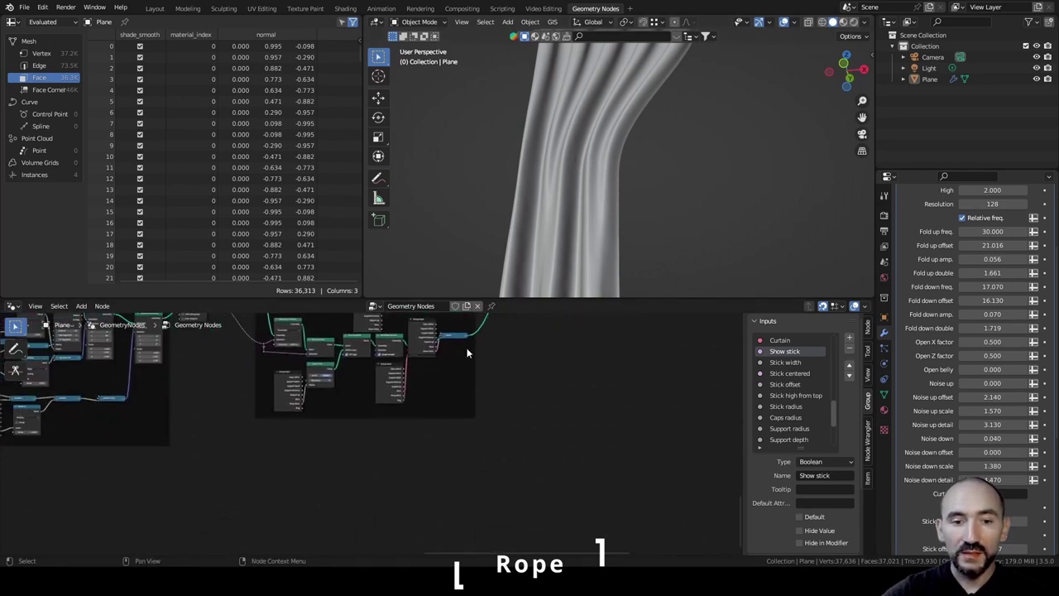
middle_click_drag(353, 414, 413, 369)
scroll(380, 395, "up", 3)
middle_click_drag(515, 120, 536, 146)
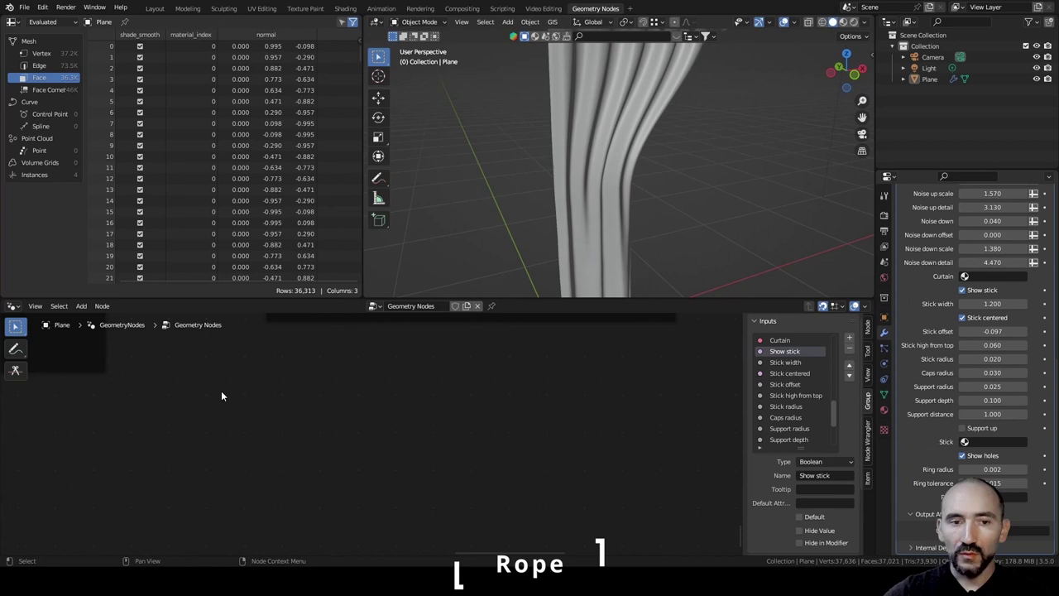
middle_click_drag(221, 390, 256, 408)
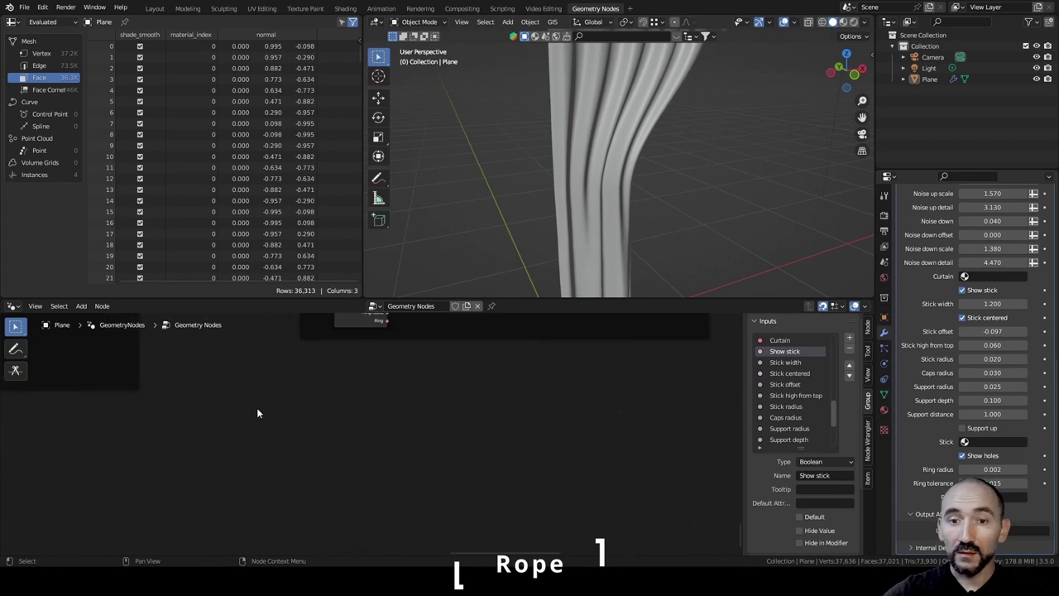
Add a Boolean group input named "Show rope" after the Ring input.
scroll(800, 405, "down", 7)
left_click(790, 439)
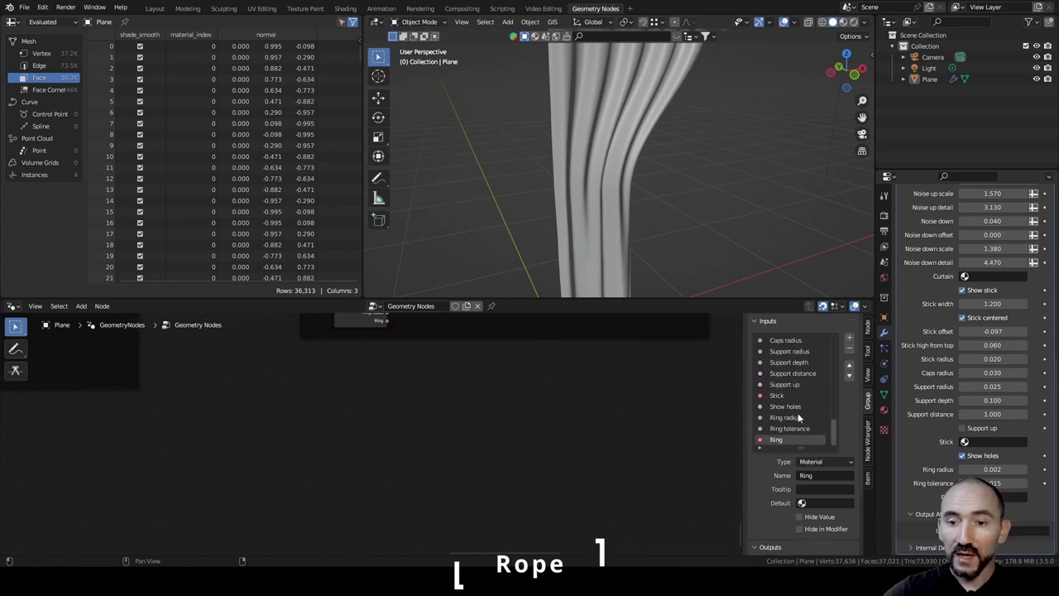
left_click(849, 337)
left_click(824, 461)
left_click(823, 329)
left_click(821, 475)
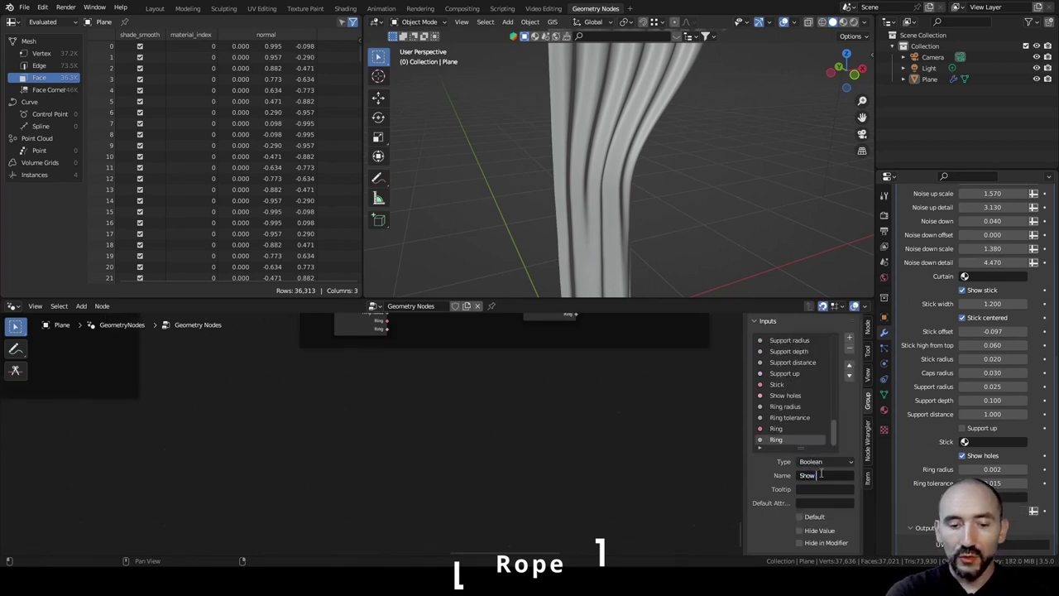
type("Show ri")
key("BackSpace")
type("ope")
key("Return")
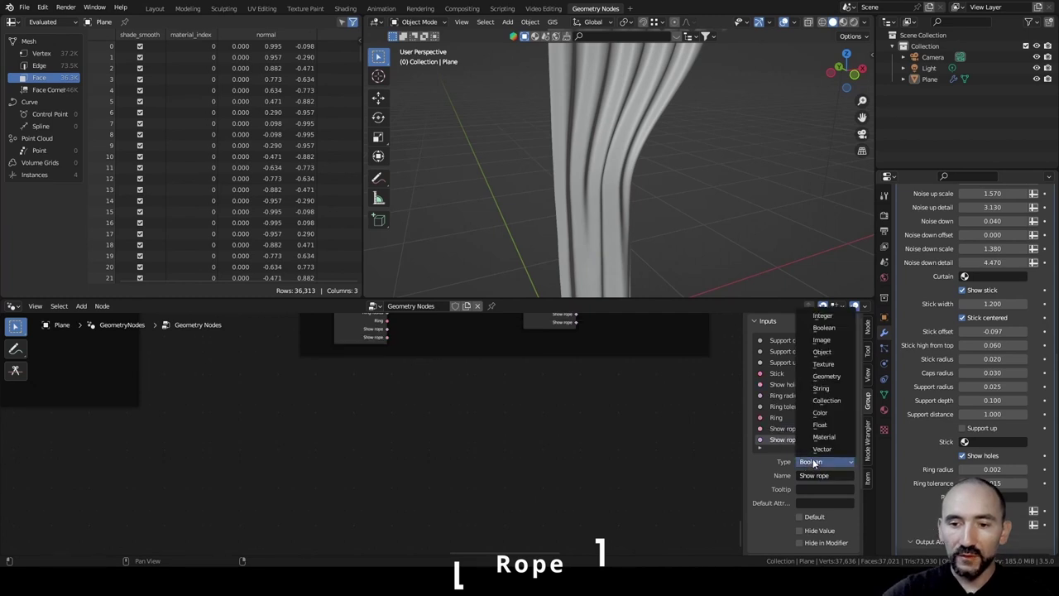
Make the new group input after Show rope a Float named "Rope resolution".
left_click(819, 464)
key("Up")
key("Up")
key("Up")
key("Return")
left_click(823, 476)
type("Rope")
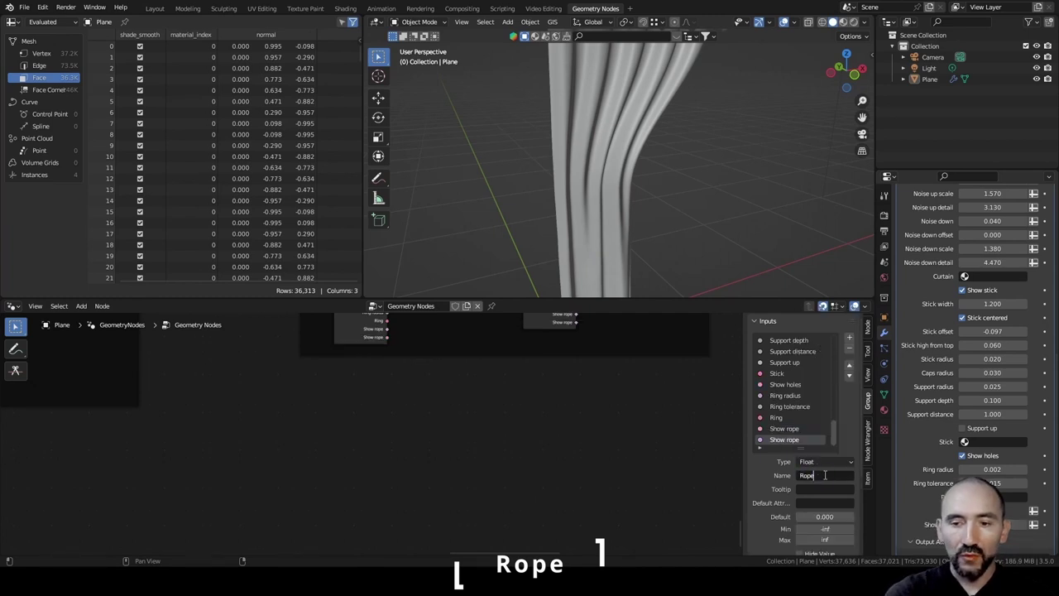
type(" resolution")
Set the Rope resolution input's minimum to 3 and its default to 10.
key("Tab")
key("Tab")
key("Tab")
key("Tab")
type("3")
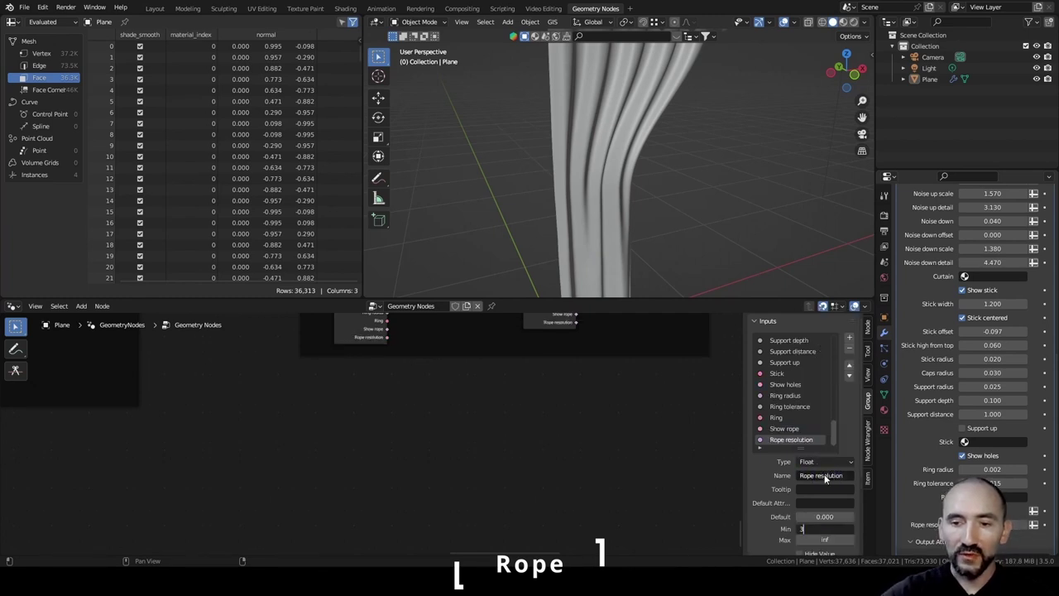
key("Return")
left_click(820, 517)
type("10")
key("Return")
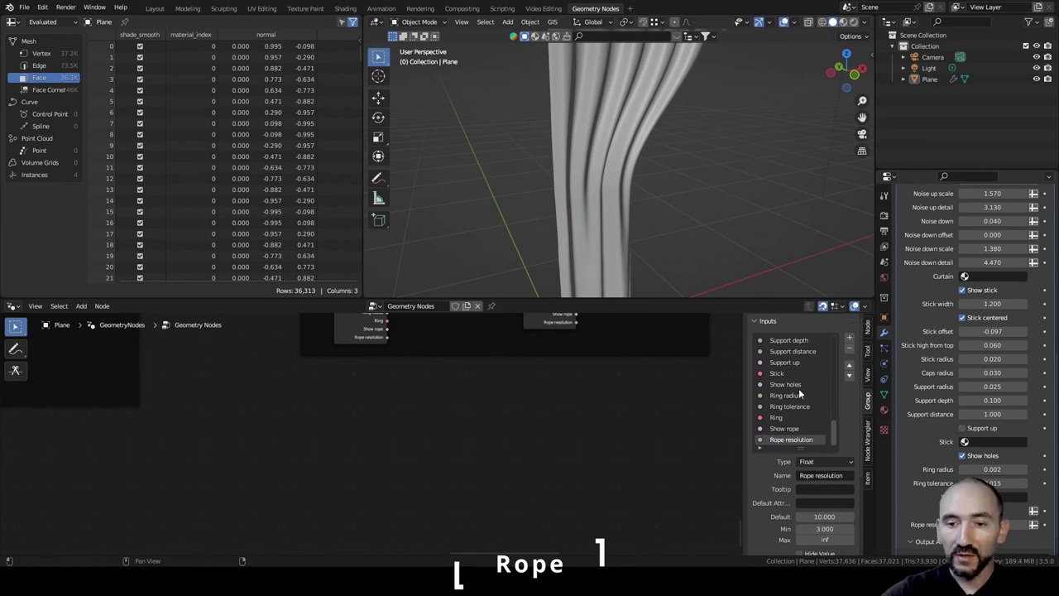
Add a Float group input named "Rope radius" after Rope resolution.
left_click(848, 337)
left_click(823, 474)
type("Rope radius")
key("Tab")
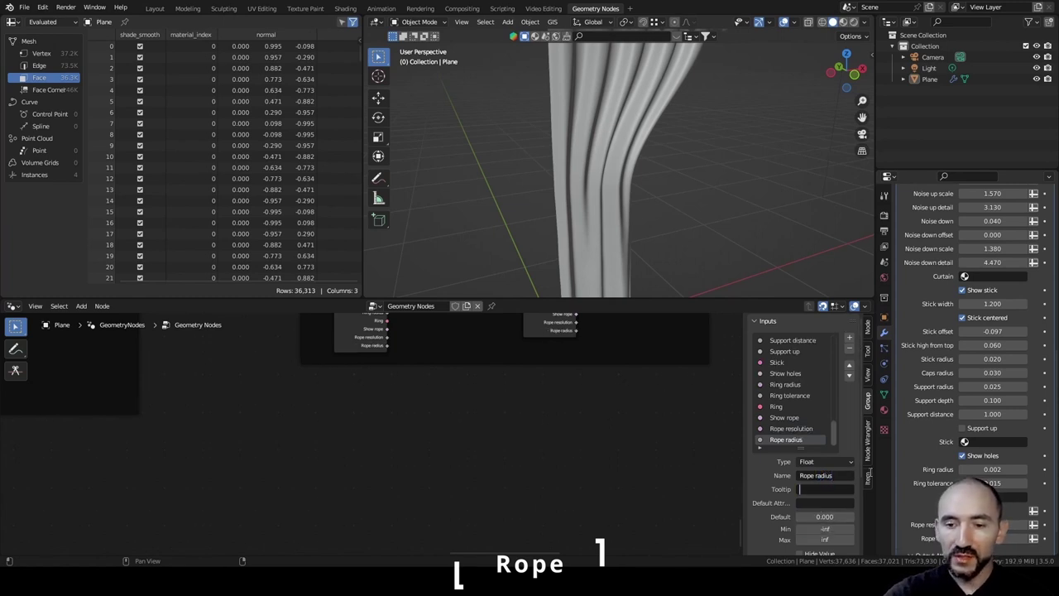
Add a Float group input named "Rope high" with a minimum of 0, turn off Show holes, and save the file.
left_click(848, 338)
left_click(962, 455)
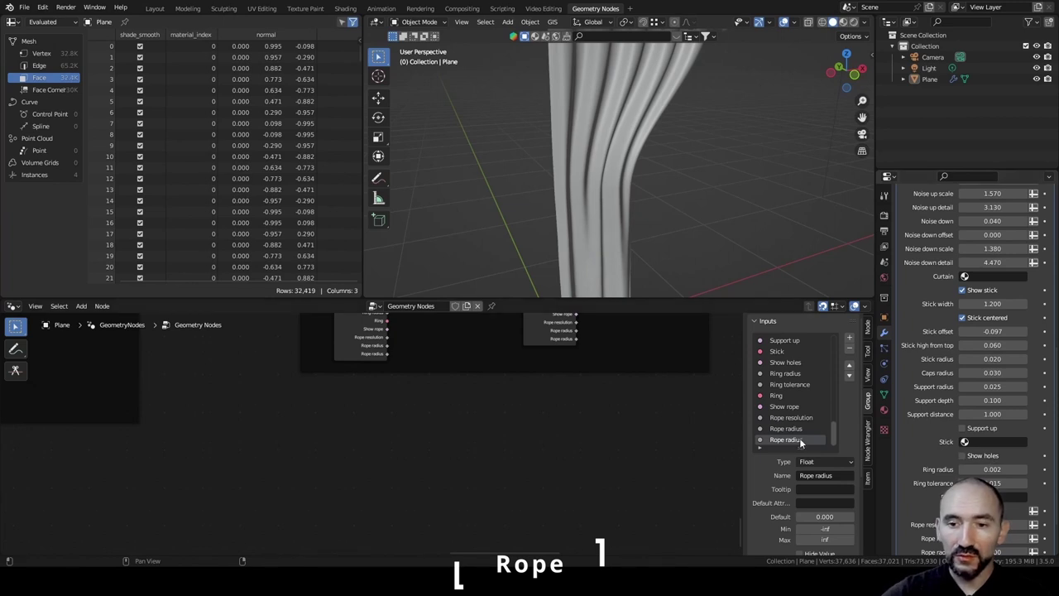
double_click(831, 476)
type("high")
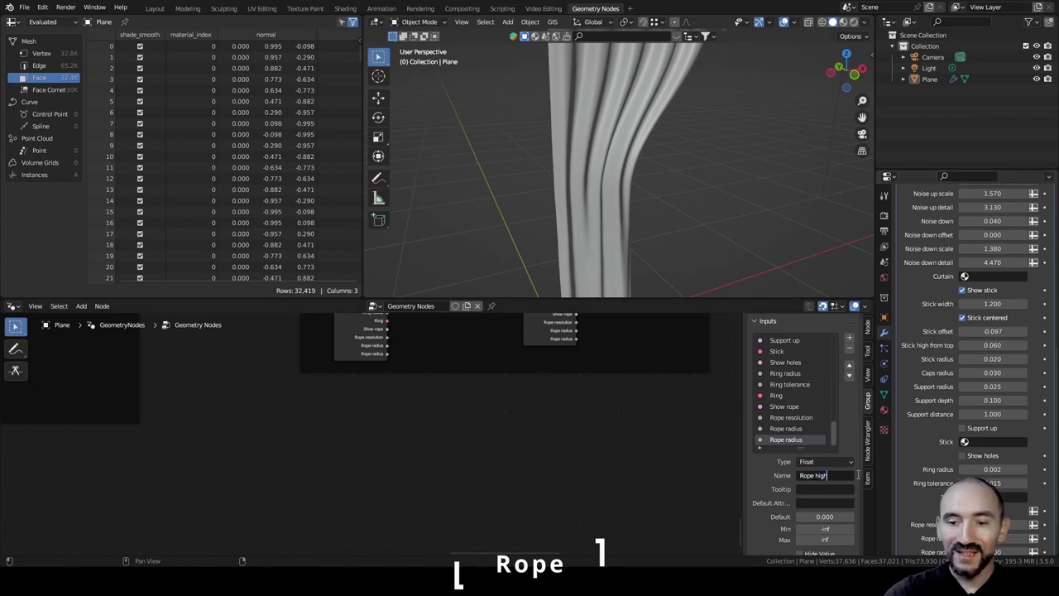
key("Tab")
key("Tab")
key("Tab")
type("0")
key("Return")
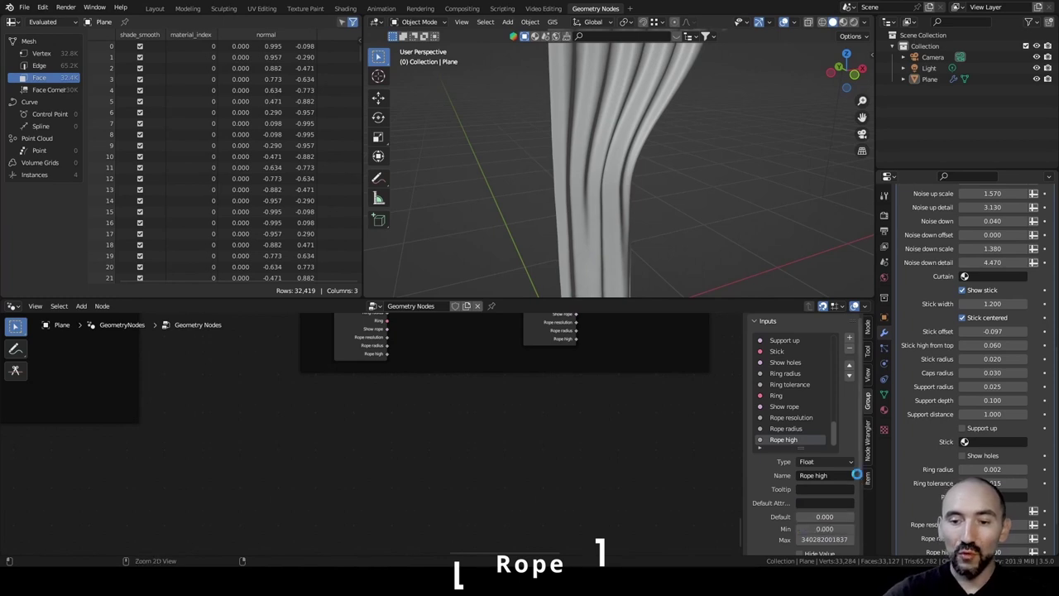
key("ctrl+s")
Add a Float group input named "Rope profile radius" after Rope high and set its minimum to 0.
scroll(703, 248, "down", 4)
scroll(680, 218, "up", 2)
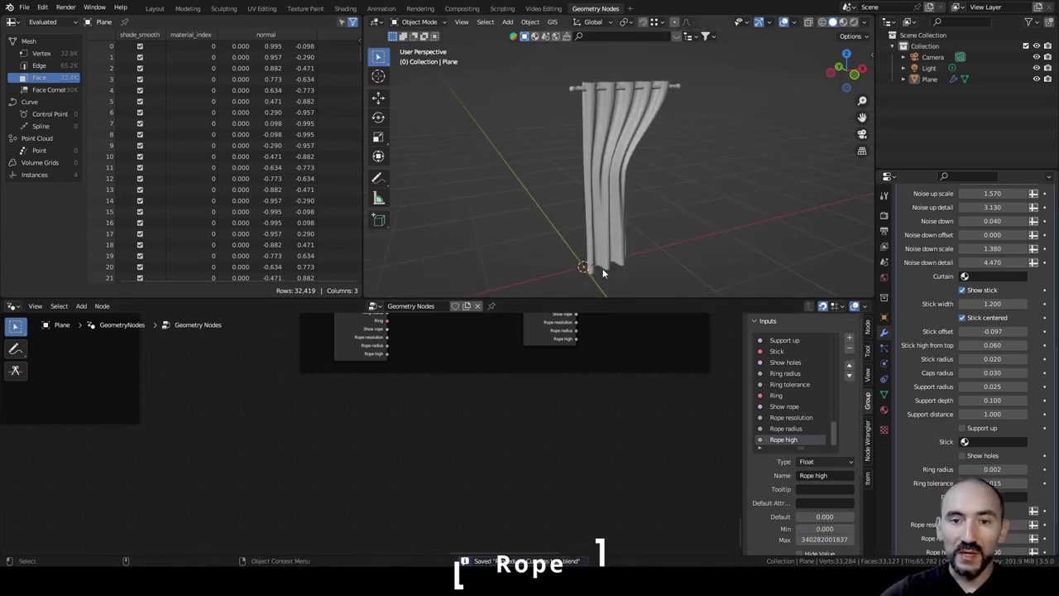
middle_click_drag(632, 214, 597, 188)
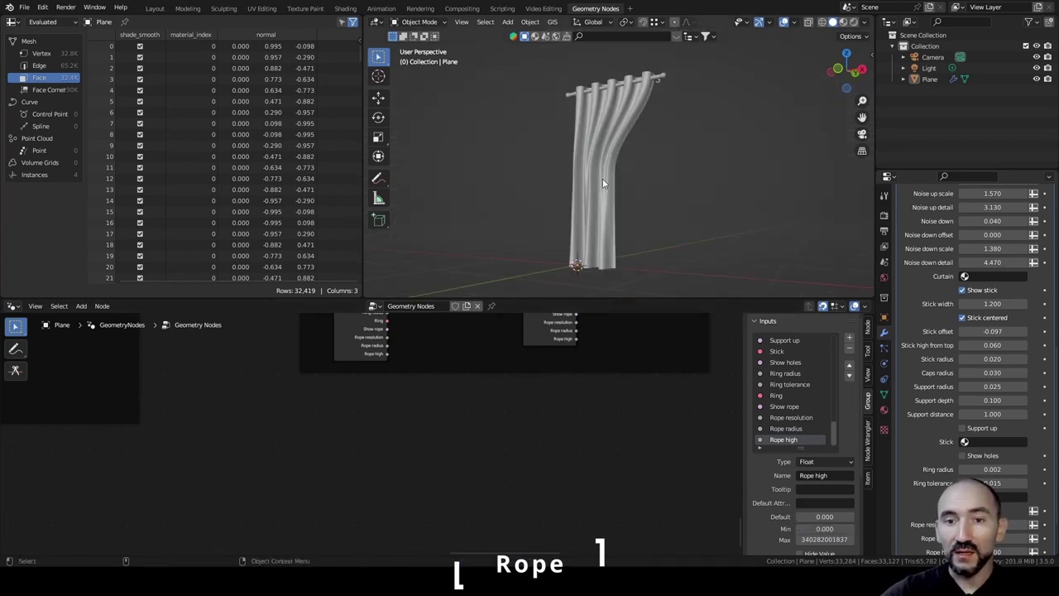
scroll(597, 172, "up", 3)
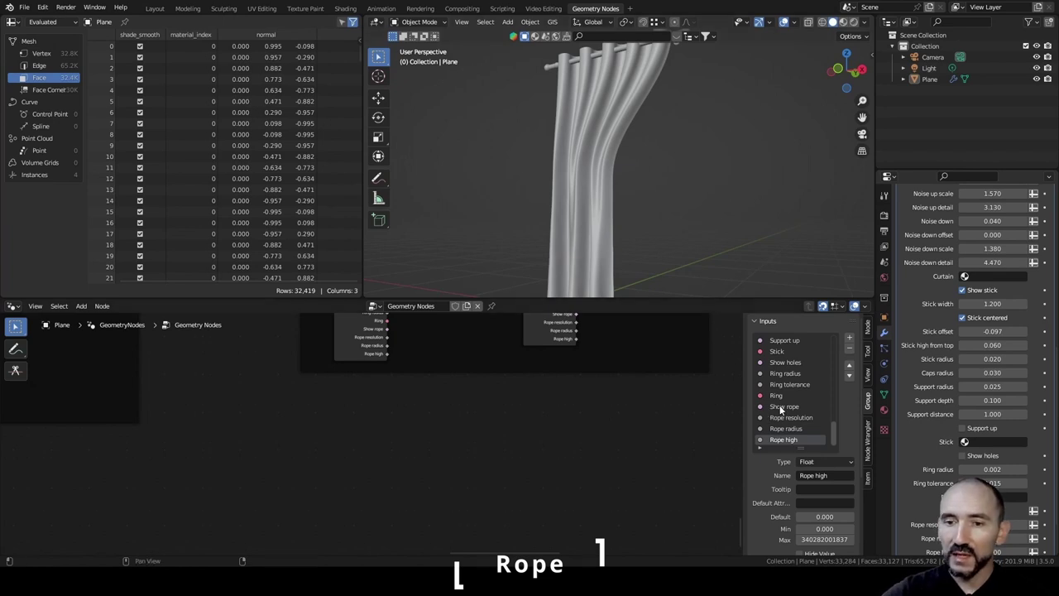
left_click_drag(818, 475, 846, 475)
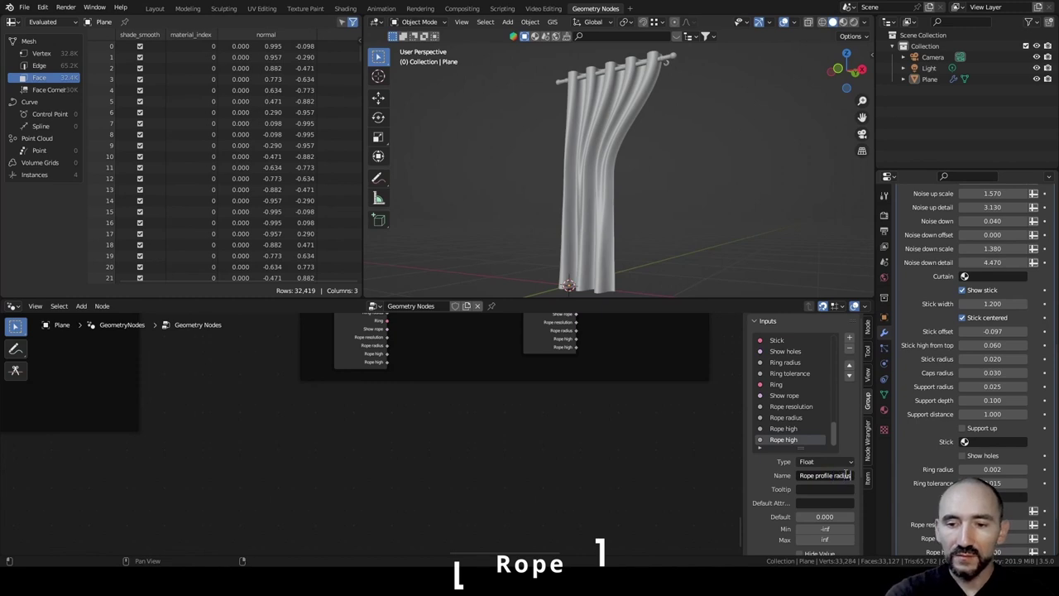
key("Tab")
key("Tab")
key("Tab")
key("Tab")
type("0")
Add a Float group input named "Rope rotation" with minimum 0 and maximum 1, and save the file.
left_click_drag(816, 475, 882, 473)
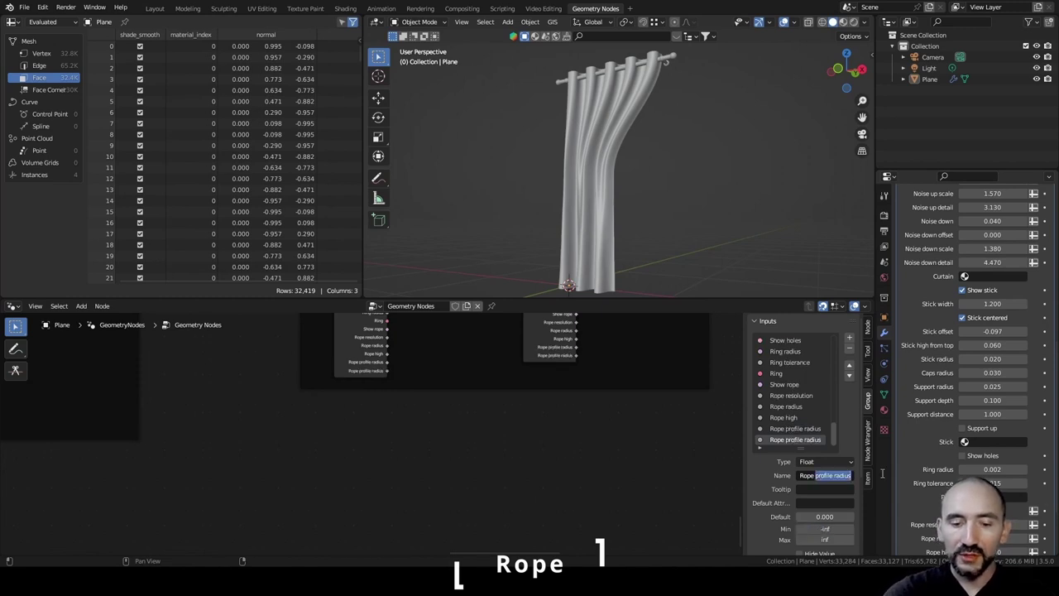
type("rotation")
key("Return")
key("ctrl+s")
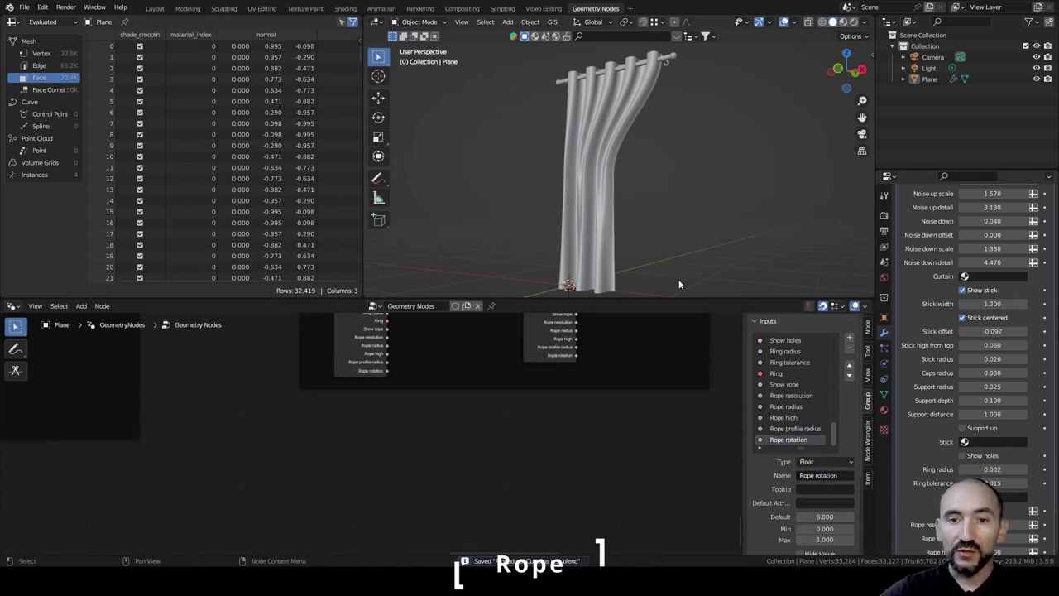
Add a Material group input named "Rope" after Rope rotation.
scroll(646, 186, "up", 3)
middle_click_drag(622, 181, 654, 170)
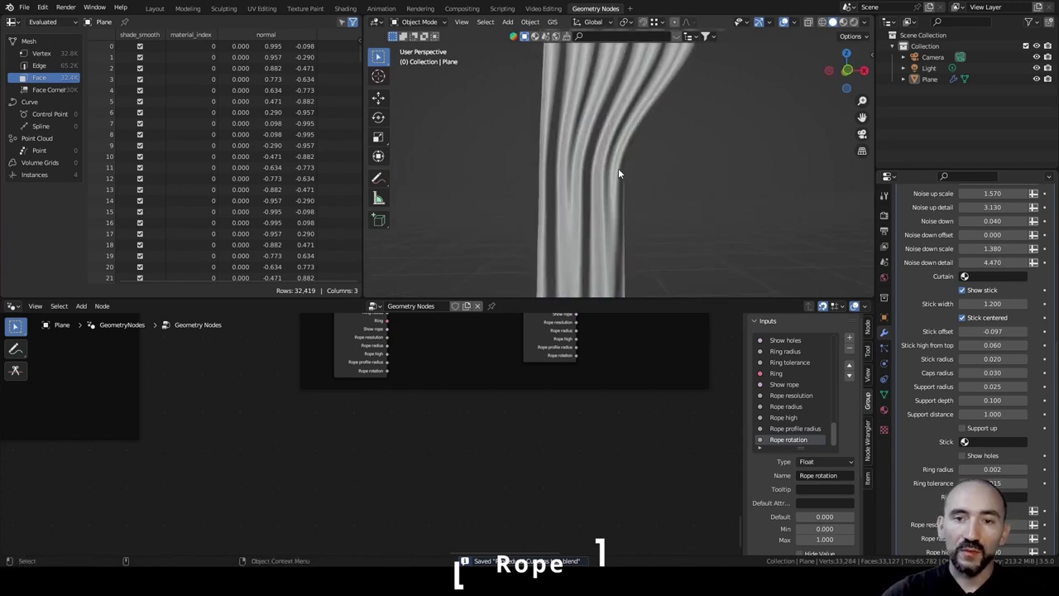
scroll(625, 194, "down", 3)
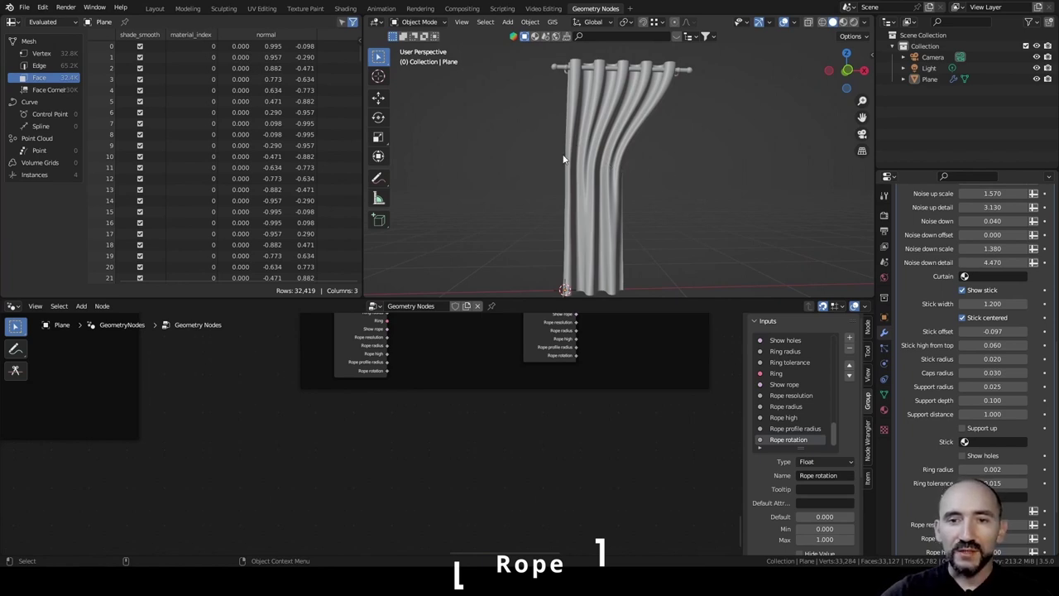
scroll(631, 161, "up", 3)
middle_click_drag(631, 161, 654, 147)
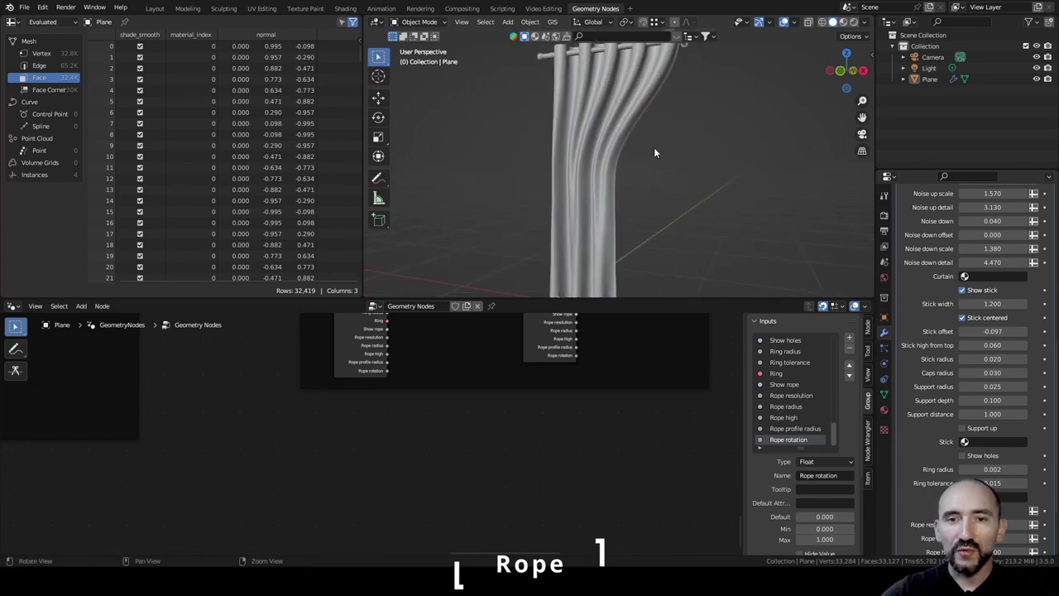
middle_click_drag(578, 168, 637, 154)
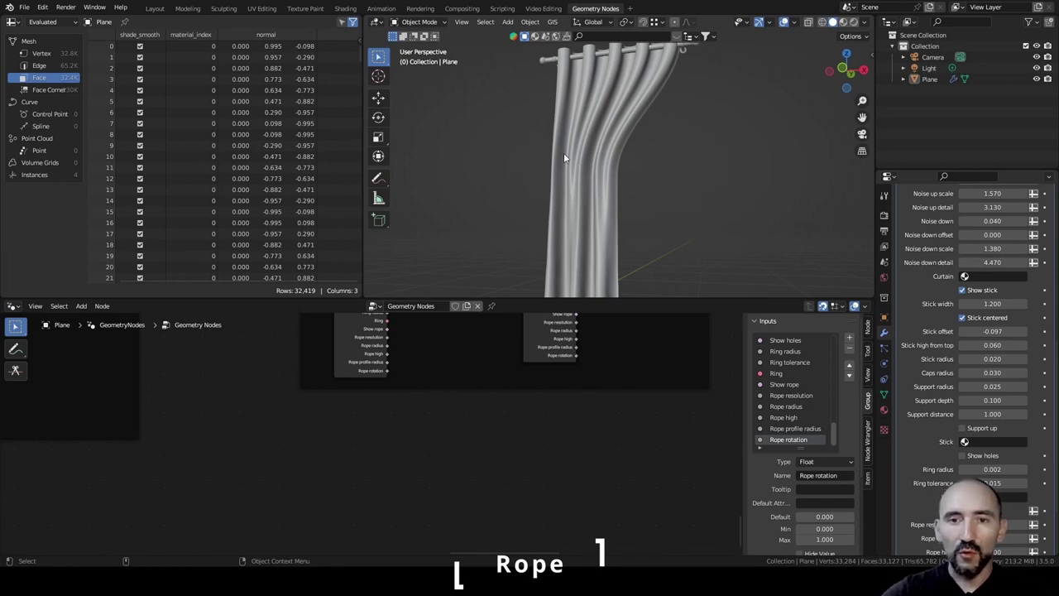
left_click(848, 337)
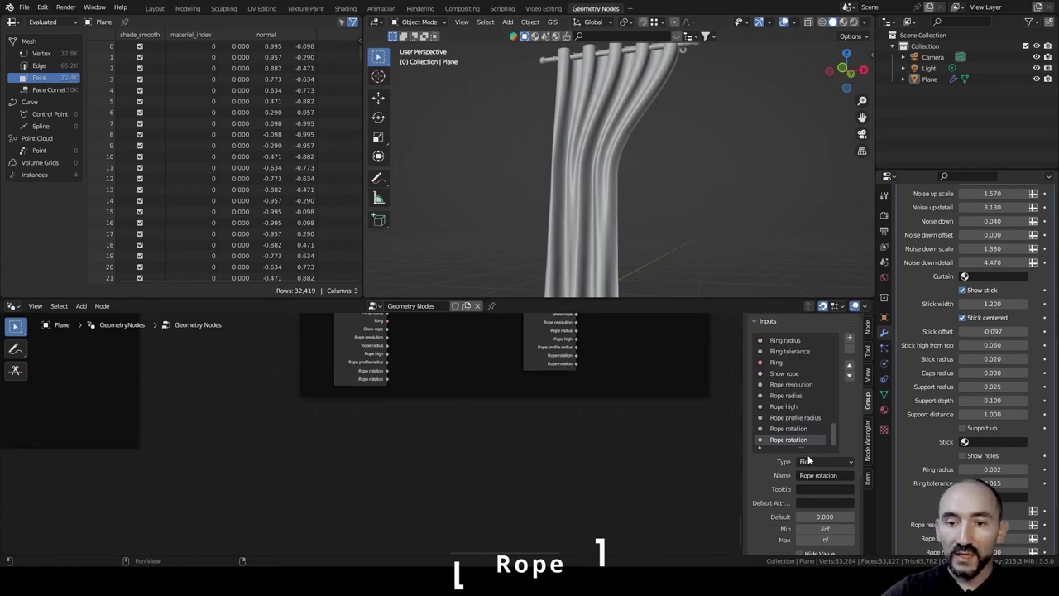
left_click(813, 463)
left_click(817, 435)
left_click(826, 475)
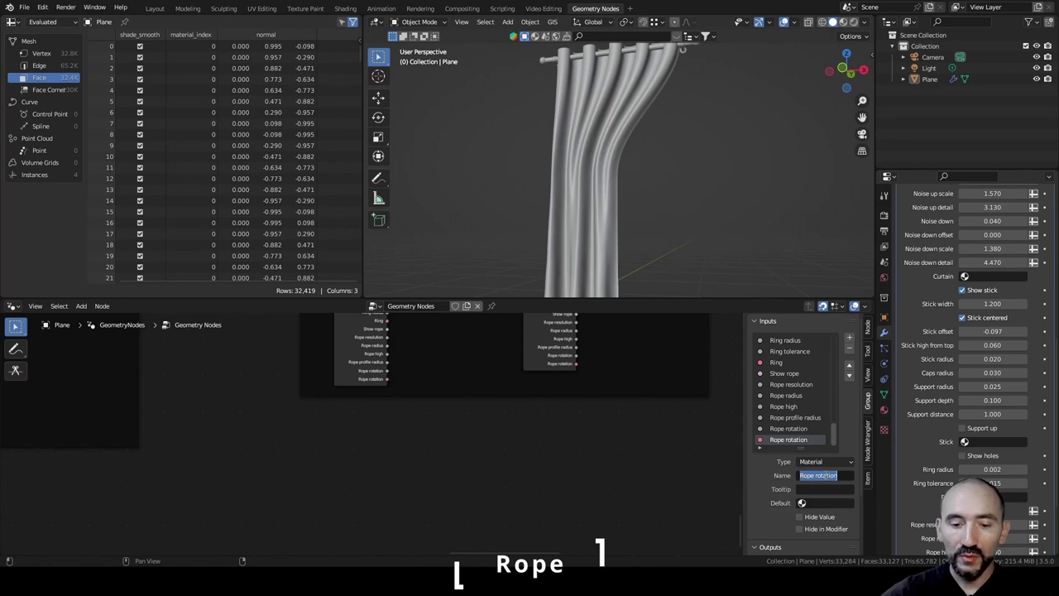
type("Rope")
key("Return")
Add an Object group input named "Clip" after the Rope material input.
left_click(848, 338)
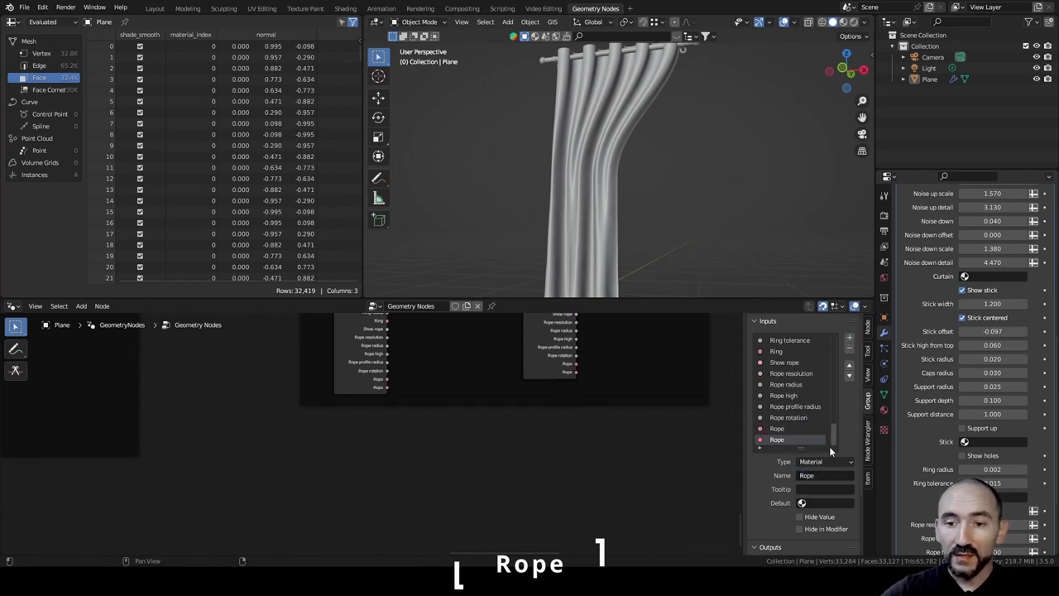
left_click(823, 462)
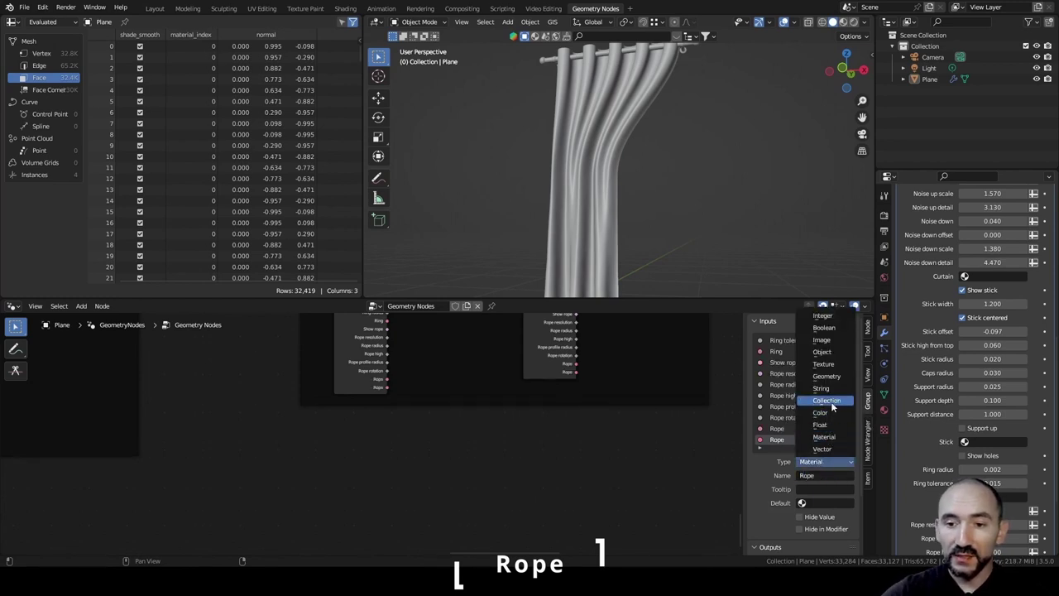
left_click(822, 352)
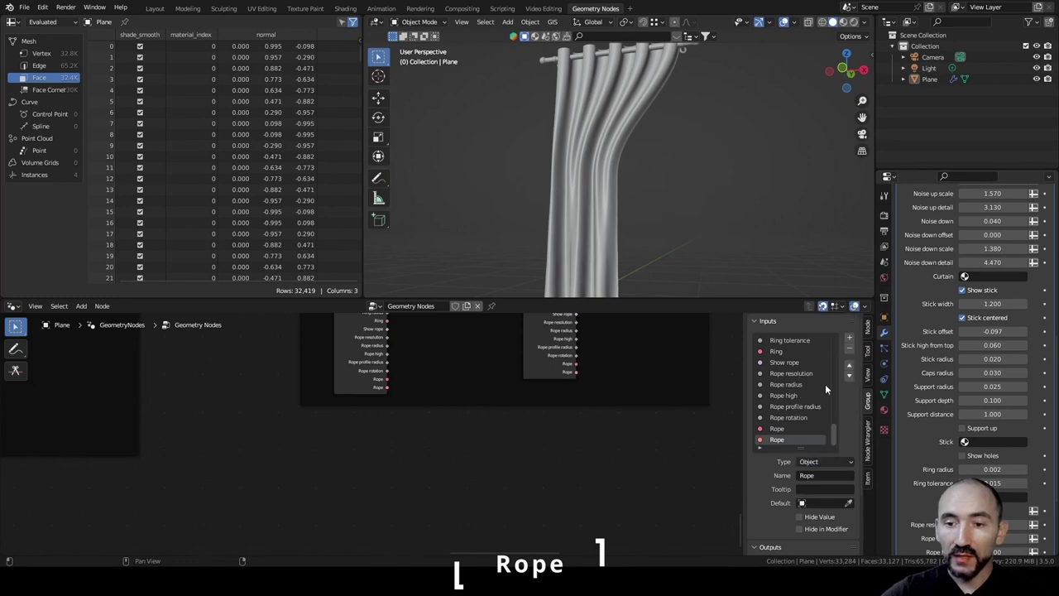
left_click(823, 475)
type("Clip")
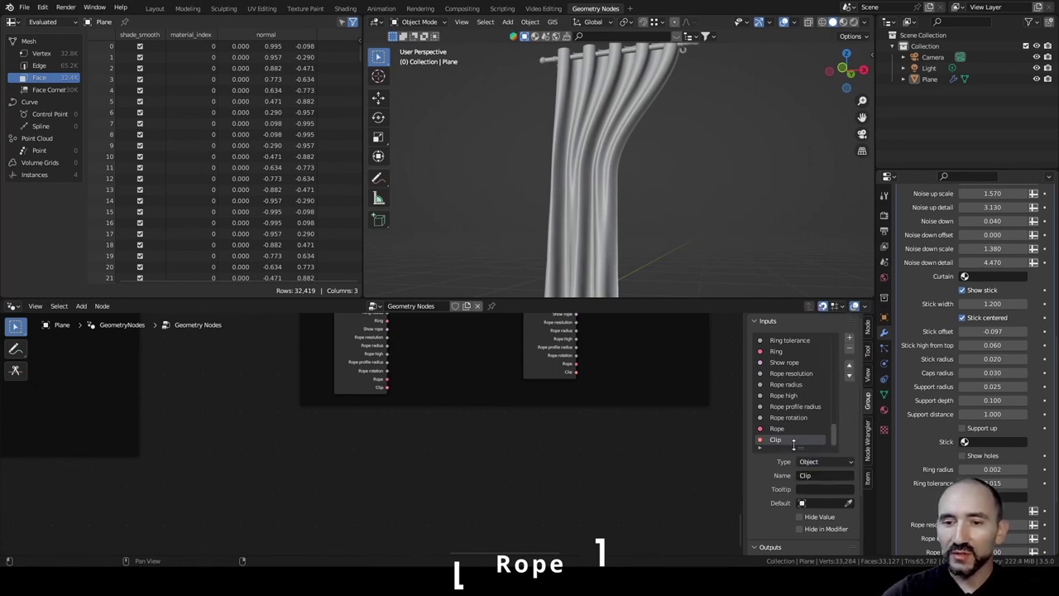
Add a Float group input named "Clip offset" with minimum 0 and maximum 1, and save the file.
left_click(826, 461)
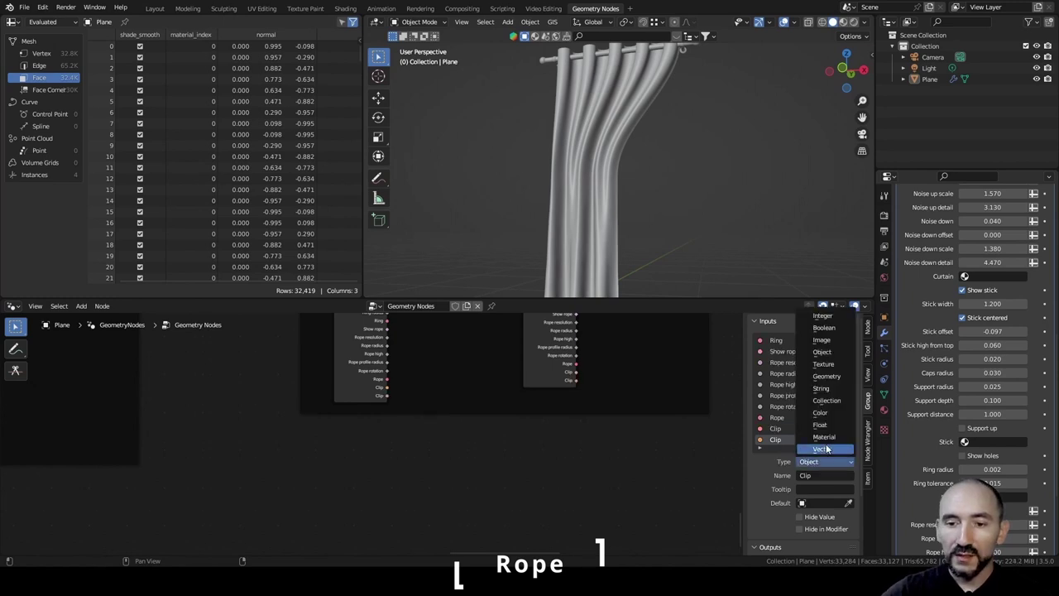
left_click(819, 424)
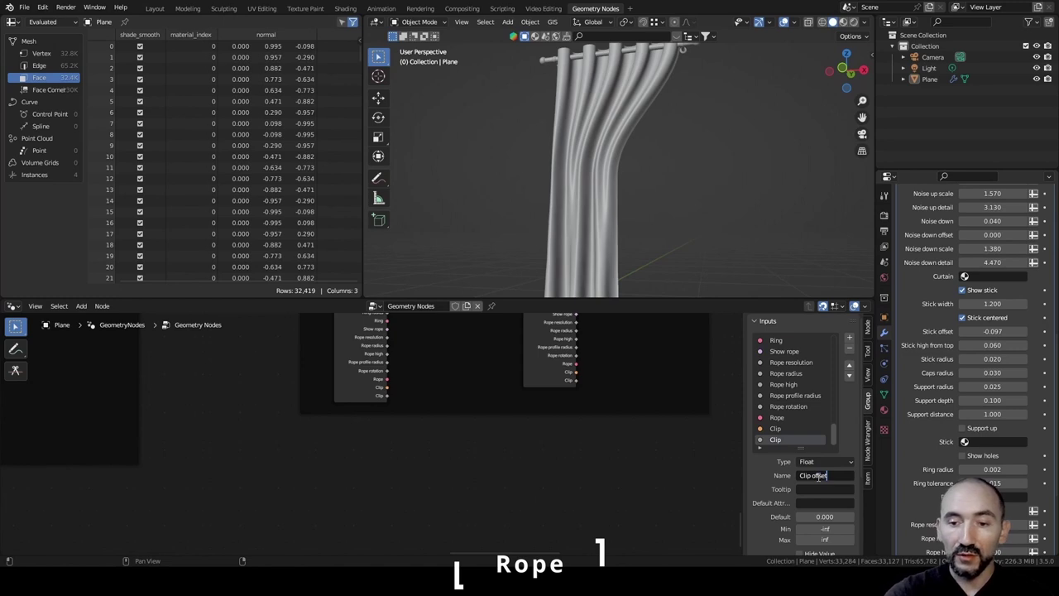
key("Tab")
key("Tab")
key("Tab")
key("Tab")
type("0")
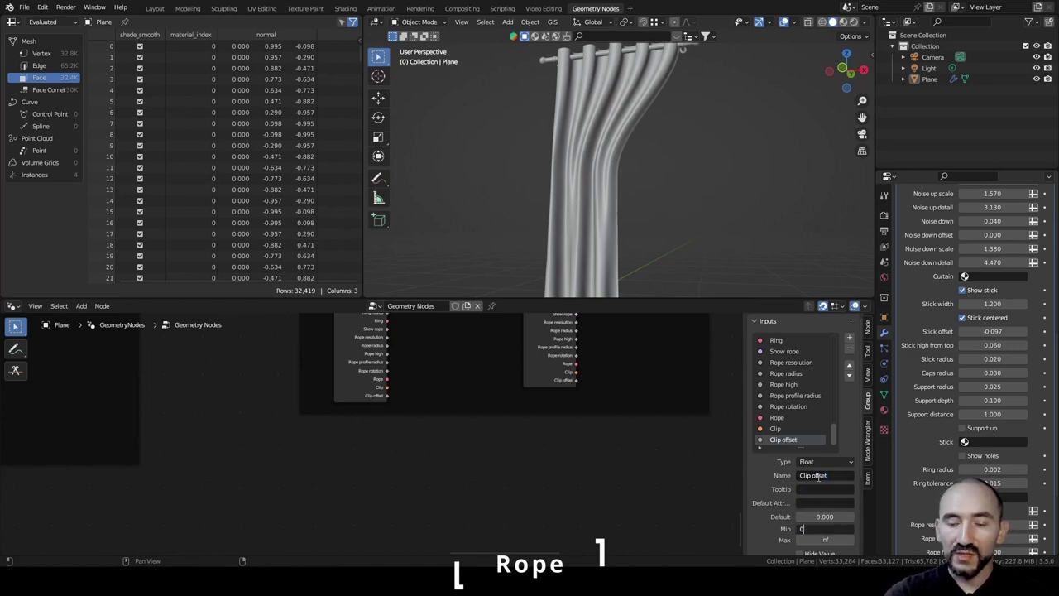
key("Tab")
type("1")
key("Return")
key("ctrl+s")
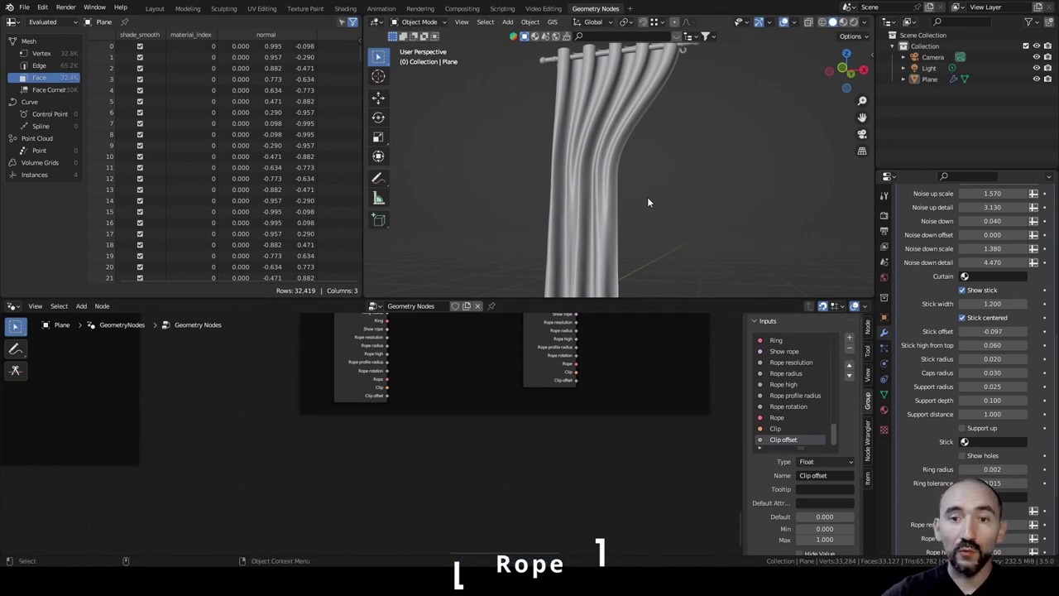
Add a Float group input named "Clip rotation" with minimum 0 and maximum 1, and save the file.
left_click(849, 338)
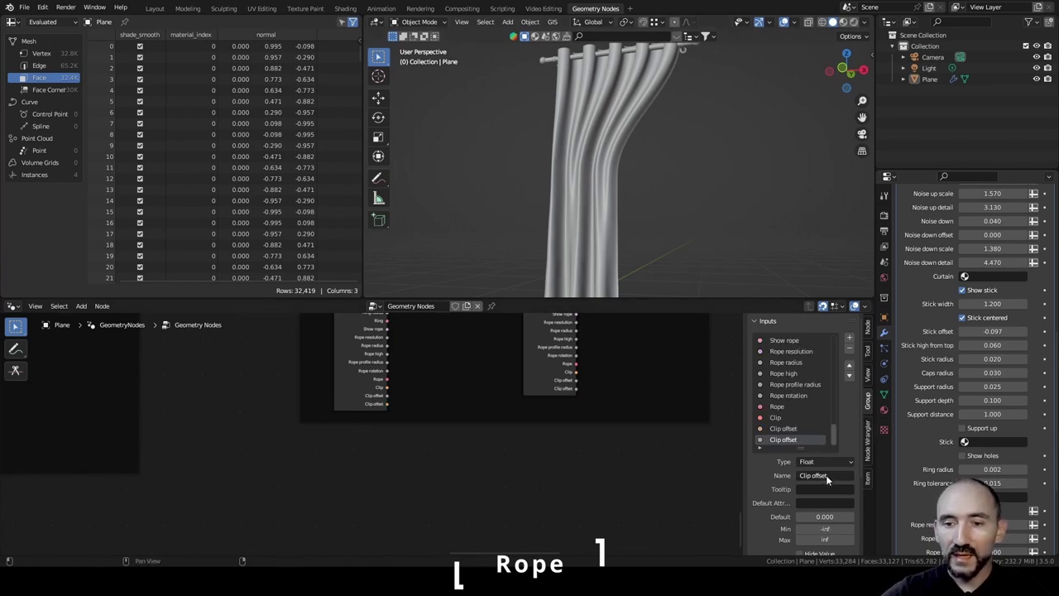
left_click(826, 475)
left_click_drag(813, 476, 857, 475)
type("rotation")
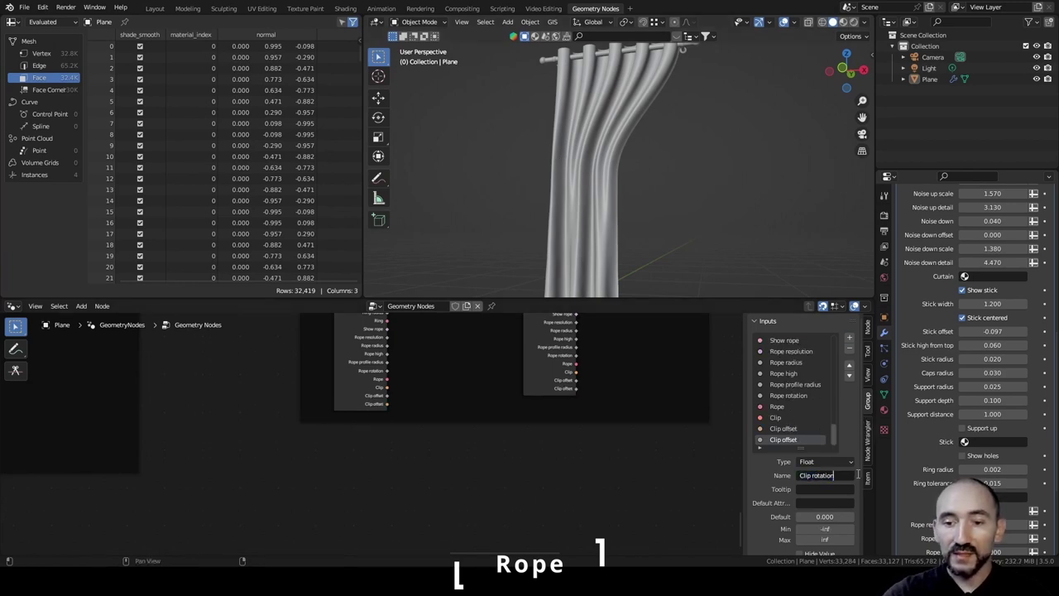
key("Tab")
key("Tab")
key("Tab")
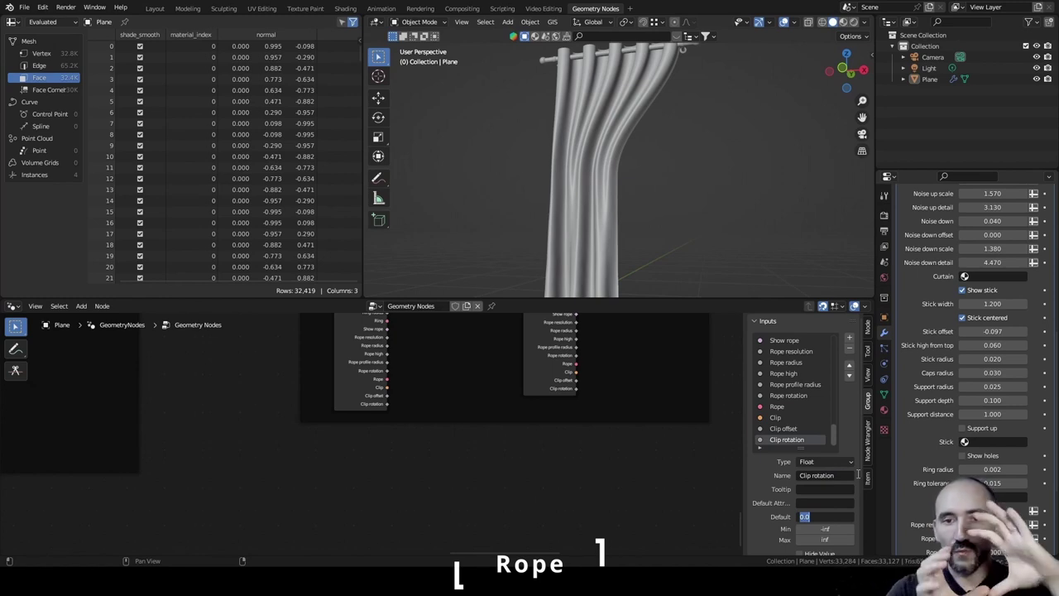
double_click(830, 530)
type("0")
key("Tab")
type("1")
key("Return")
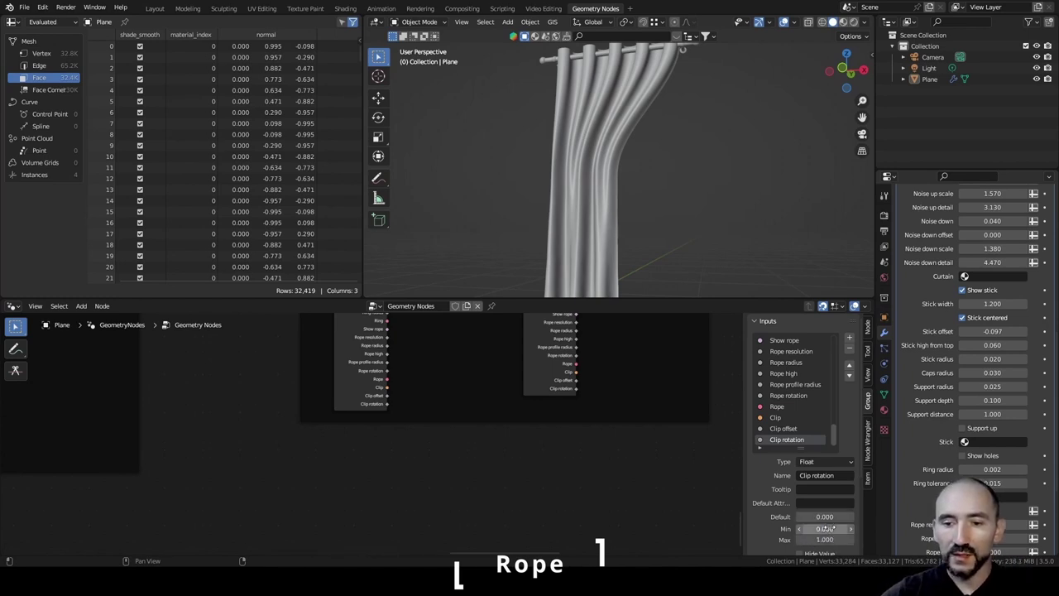
key("ctrl+s")
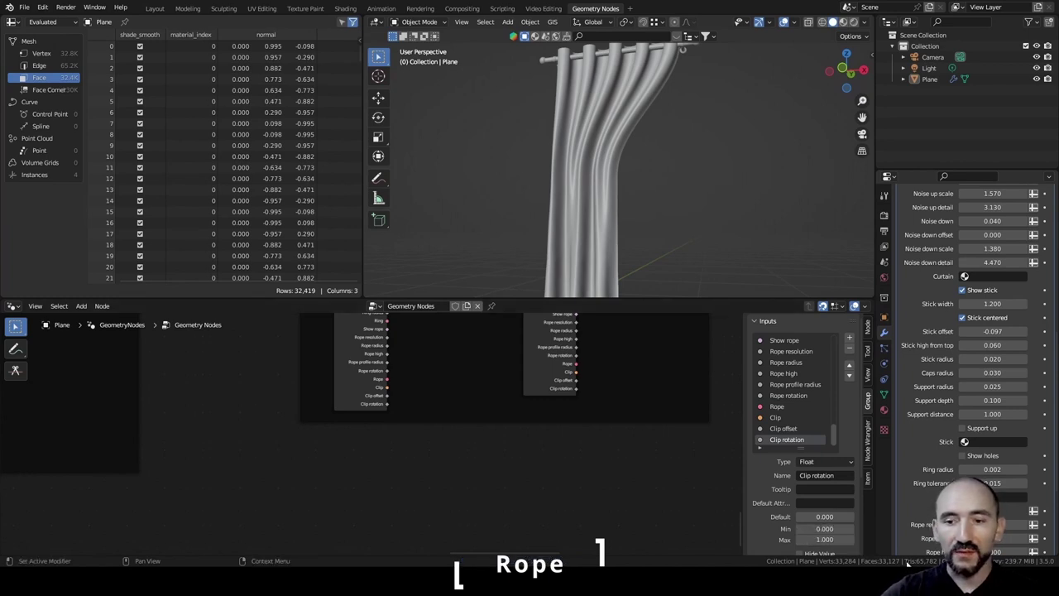
Add a Group Input node in the empty area below the existing node frames.
middle_click_drag(537, 381, 488, 466)
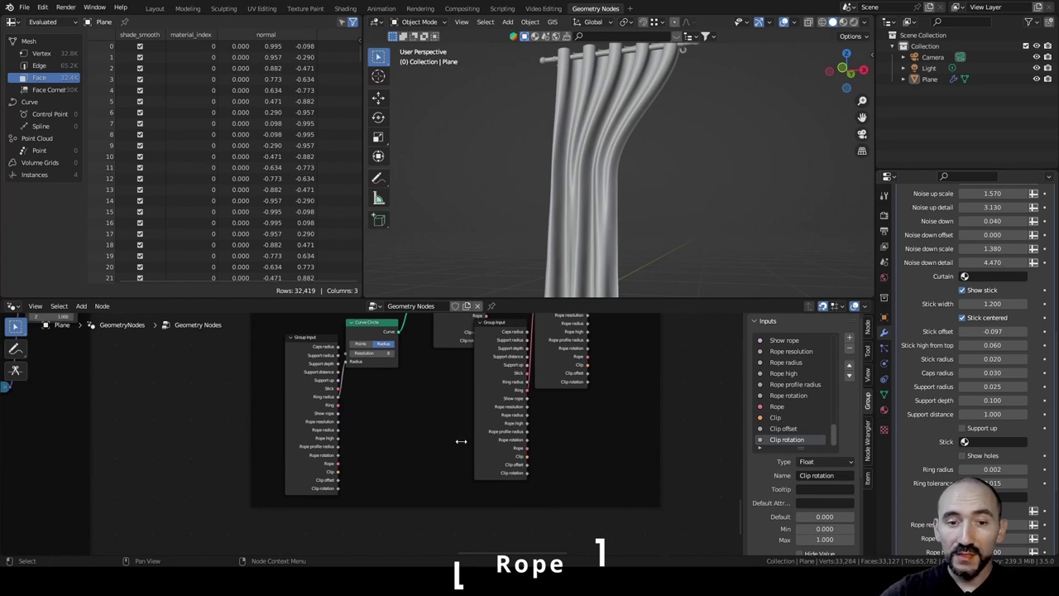
middle_click_drag(367, 489, 444, 324)
key("F3")
type("grou")
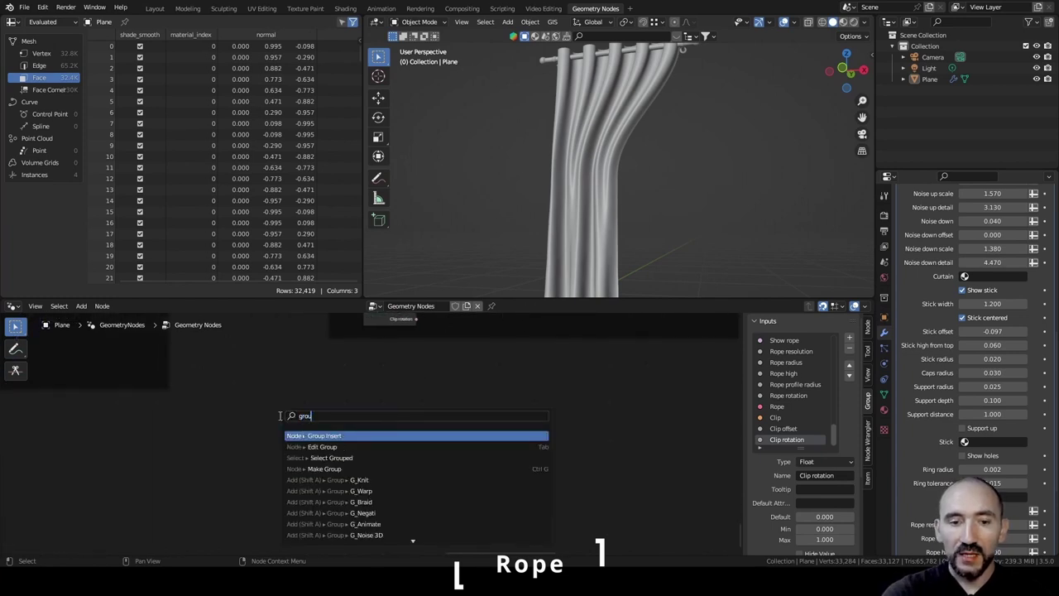
type("p in")
key("Return")
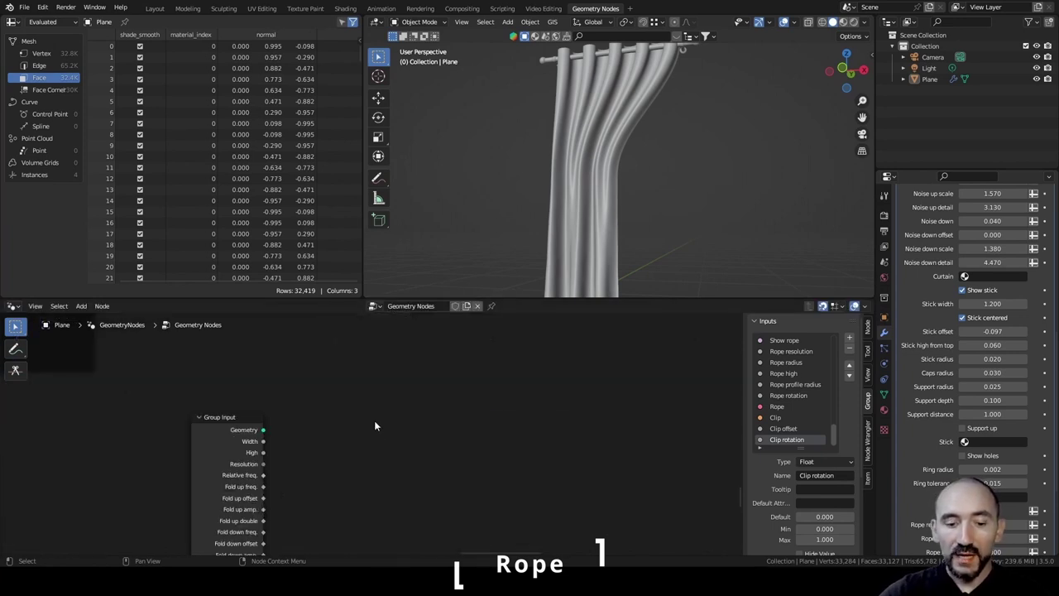
Add a Curve Circle node beside the new Group Input node and save the file.
key("F3")
type("cicle")
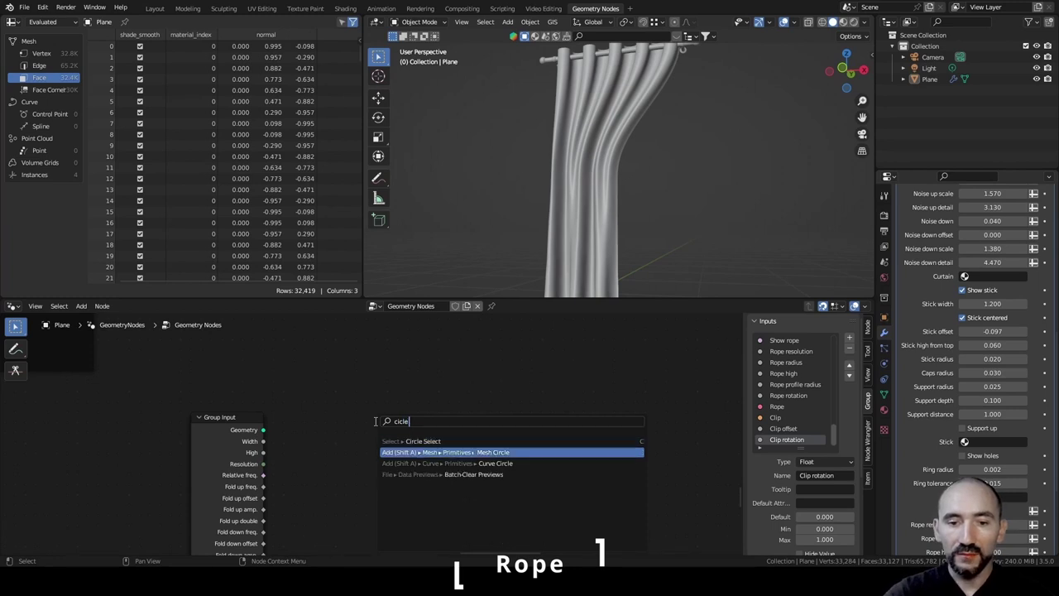
key("Down")
key("Return")
left_click(485, 414)
key("ctrl+s")
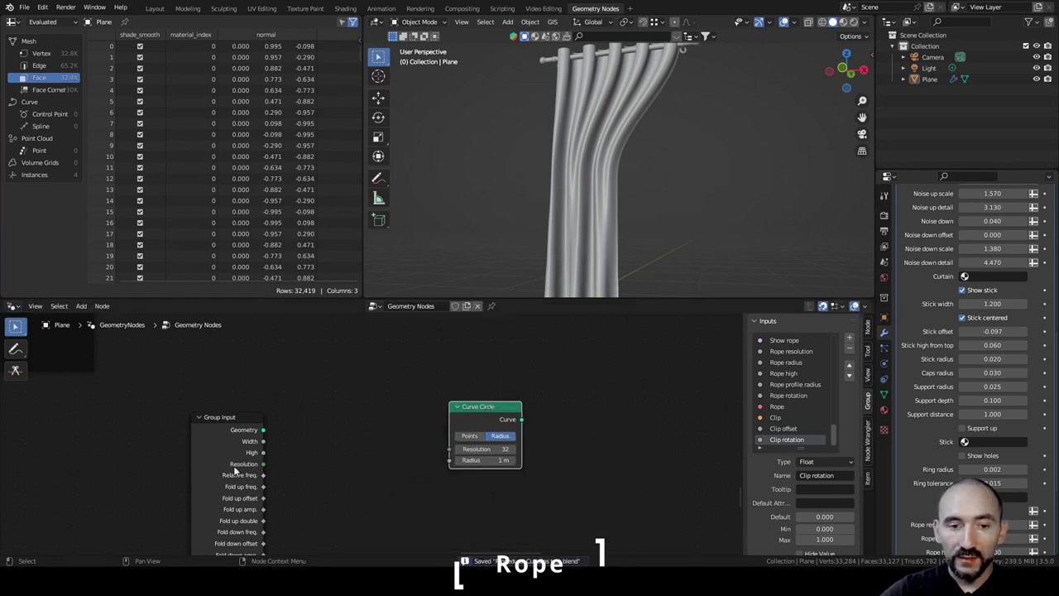
Connect the Rope resolution and Rope radius group inputs to the Curve Circle's Resolution and Radius, and save the file.
right_click_drag(236, 469, 480, 429, "alt+shift")
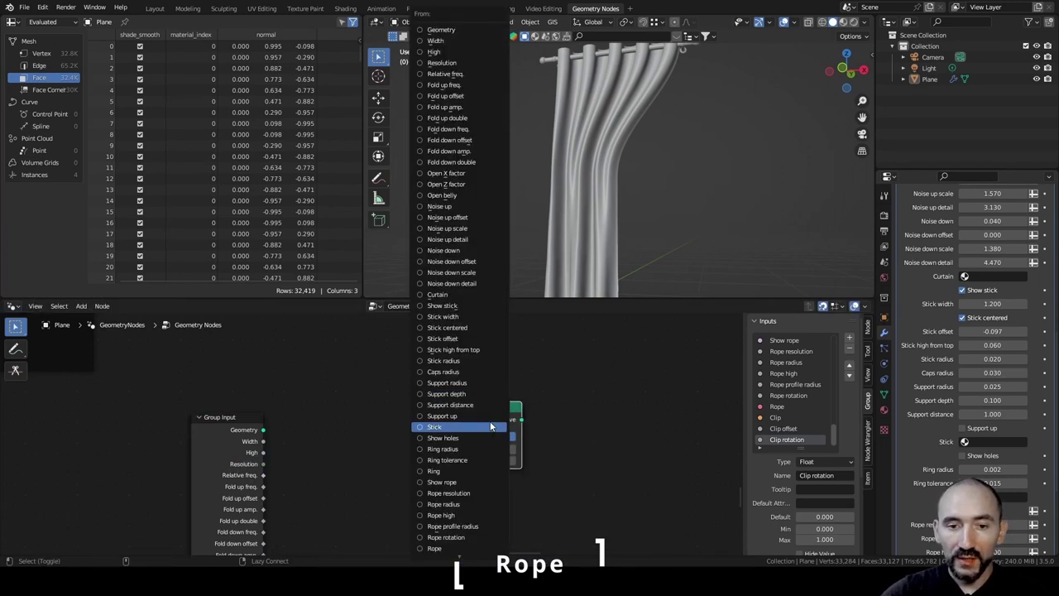
left_click(470, 493)
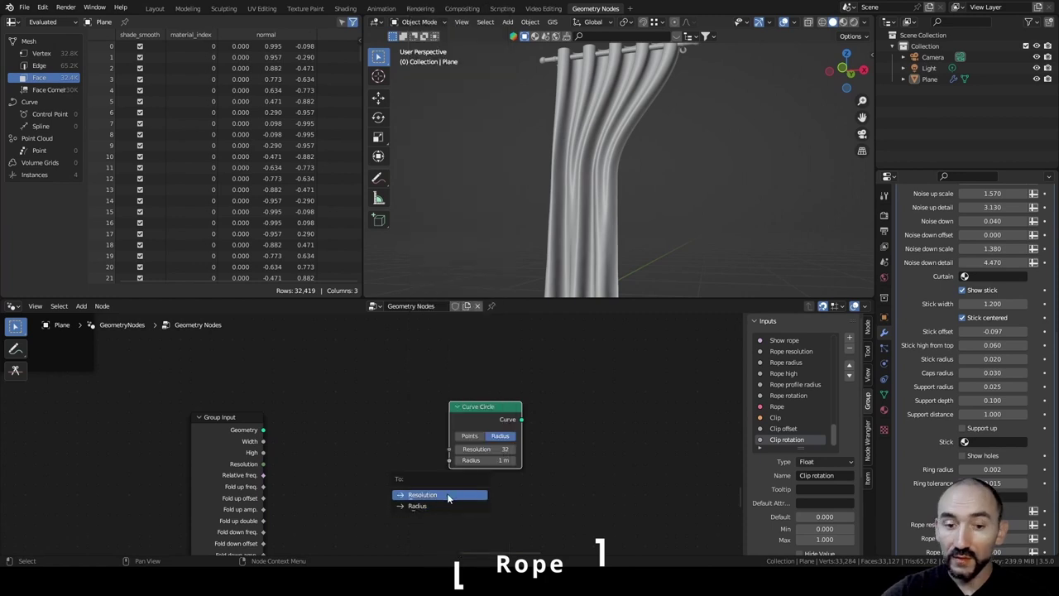
left_click(447, 495)
right_click_drag(388, 417, 483, 428, "alt+shift")
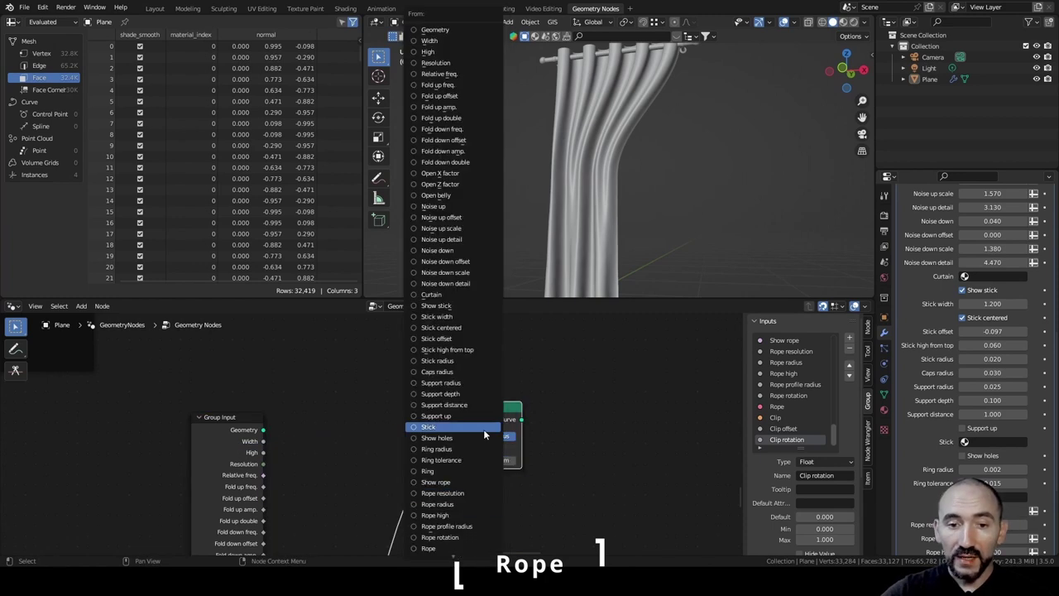
left_click(457, 504)
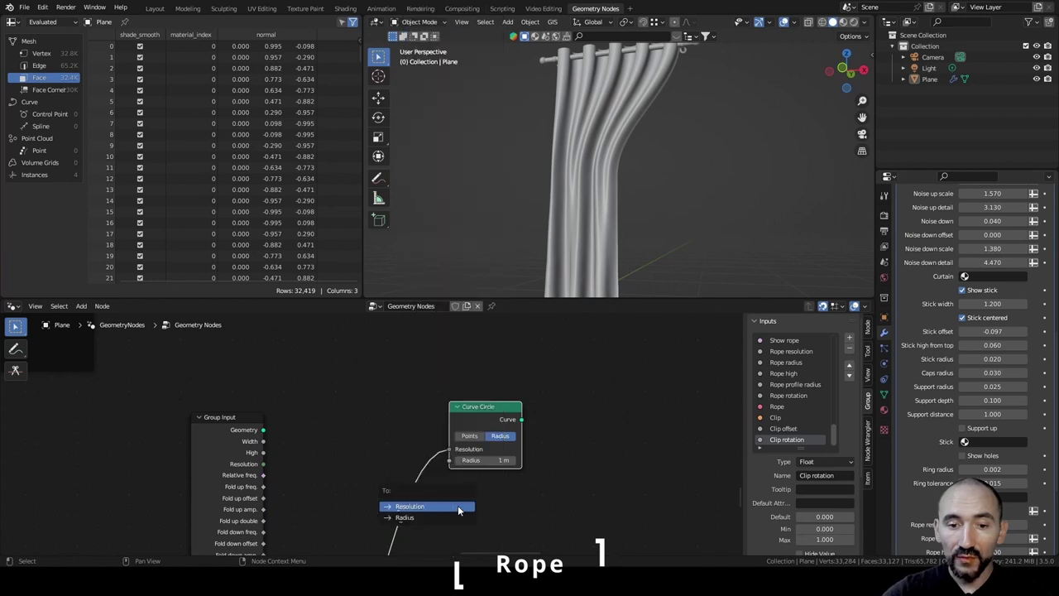
left_click(435, 519)
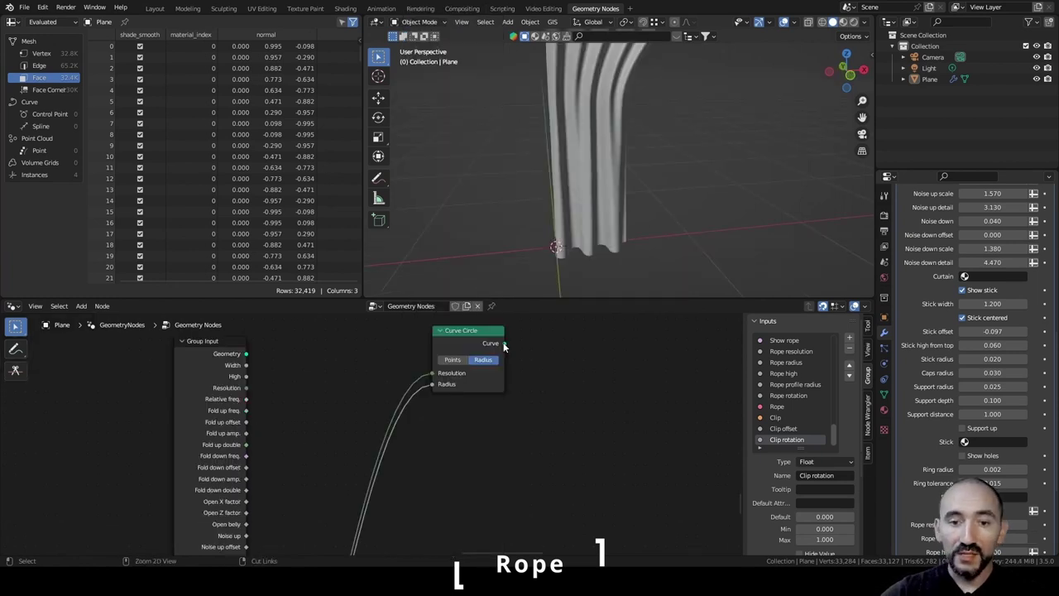
key("ctrl+s")
Add a Transform Geometry node fed by the Curve Circle's curve output and place it beside the circle node.
left_click_drag(505, 344, 569, 373)
type("transform")
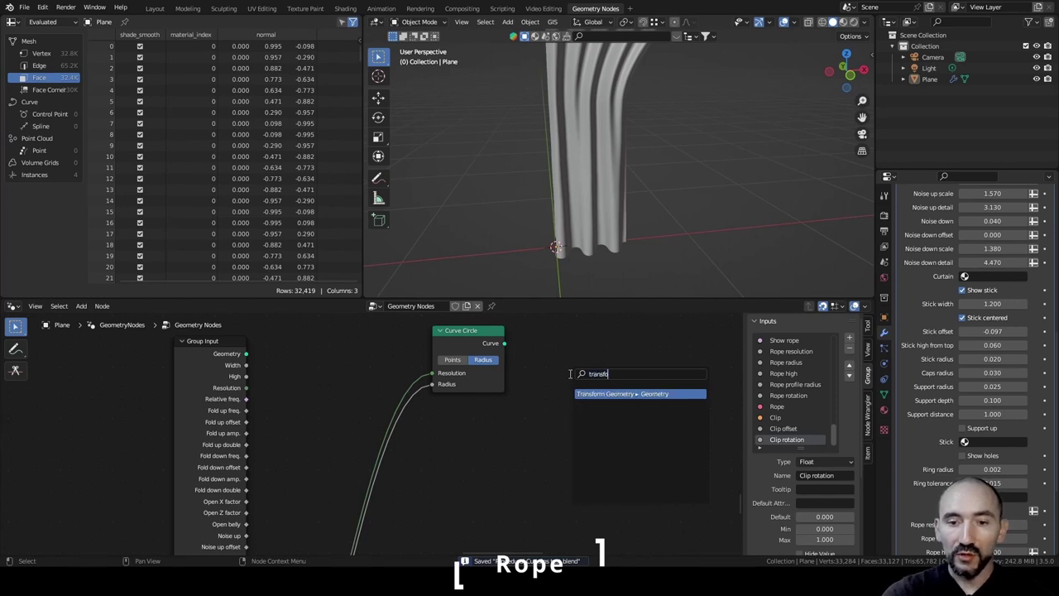
key("Return")
left_click(510, 331)
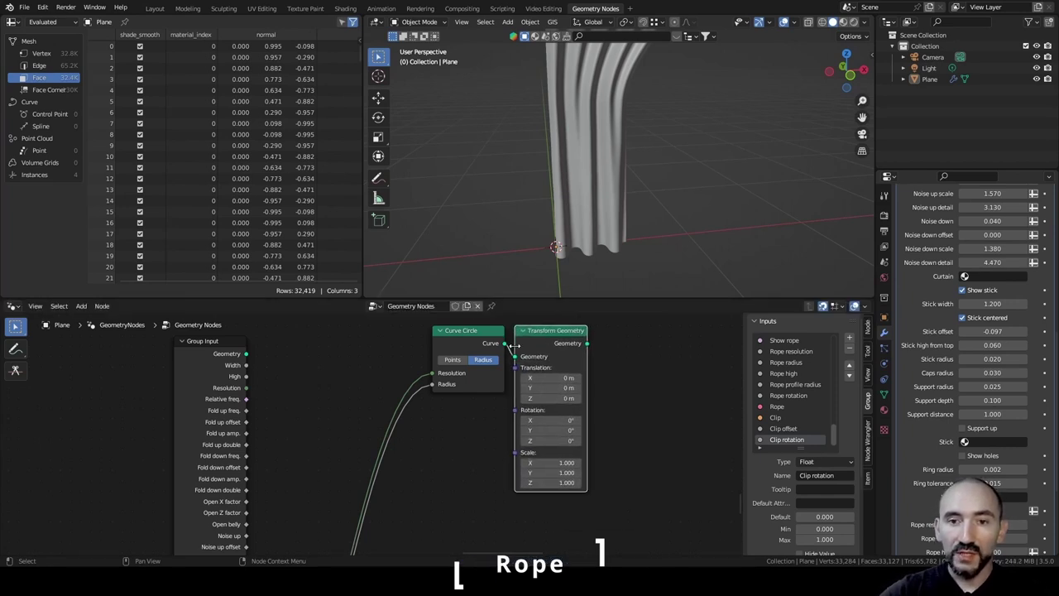
middle_click_drag(635, 151, 516, 212)
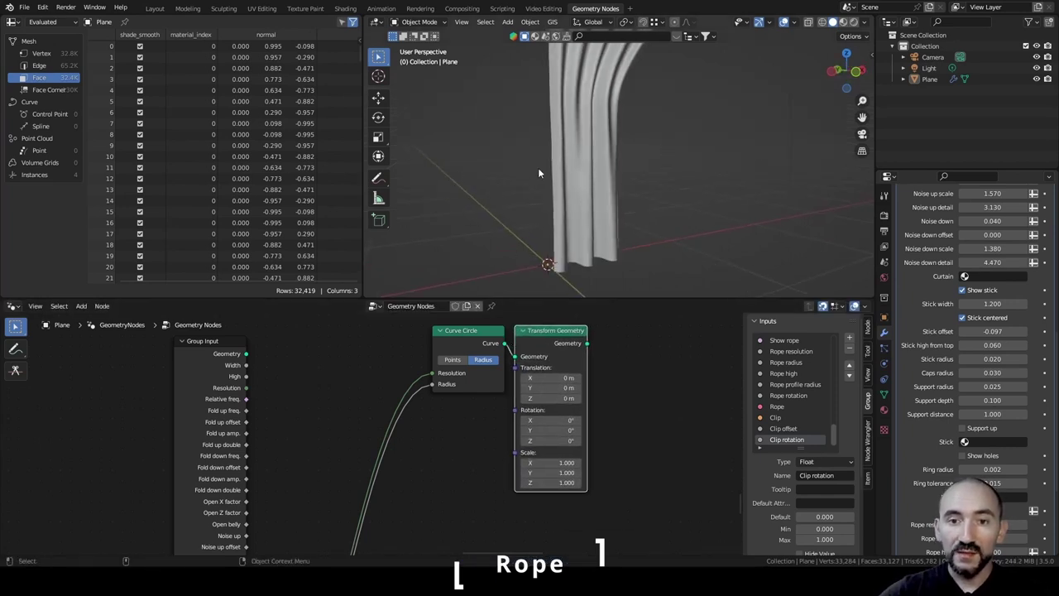
middle_click_drag(538, 171, 561, 152)
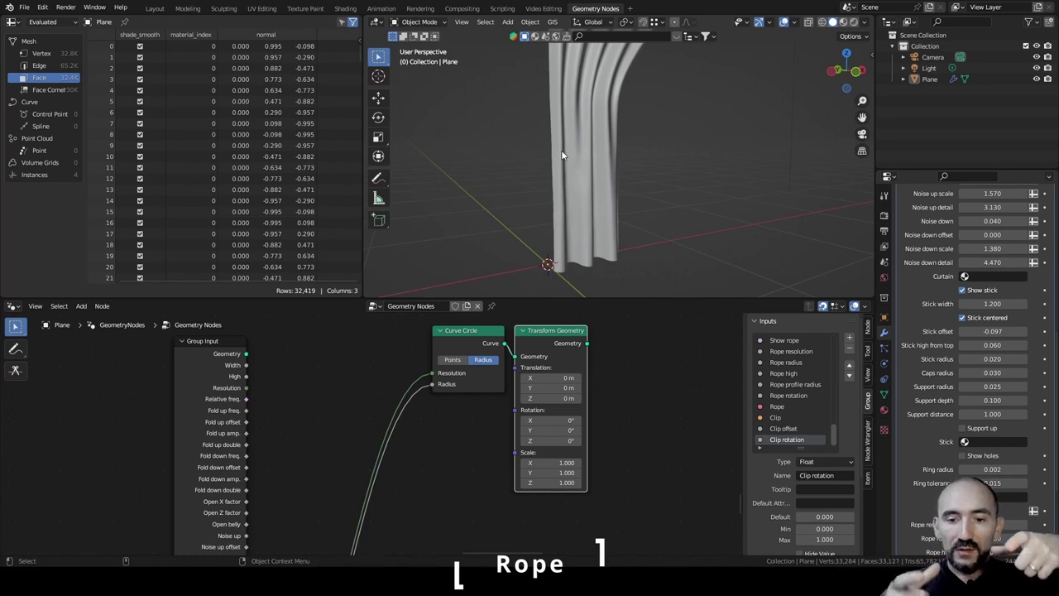
Duplicate the Transform Geometry node, chain the copy after the first one, and save the file.
left_click(542, 344)
key("shift+d")
left_click(631, 350)
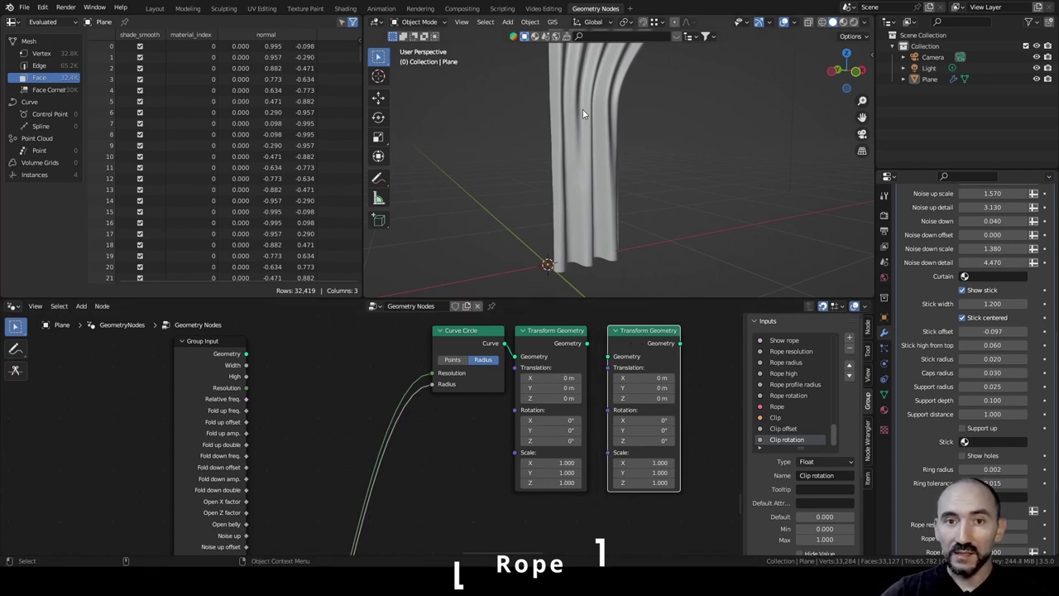
middle_click_drag(518, 272, 609, 262)
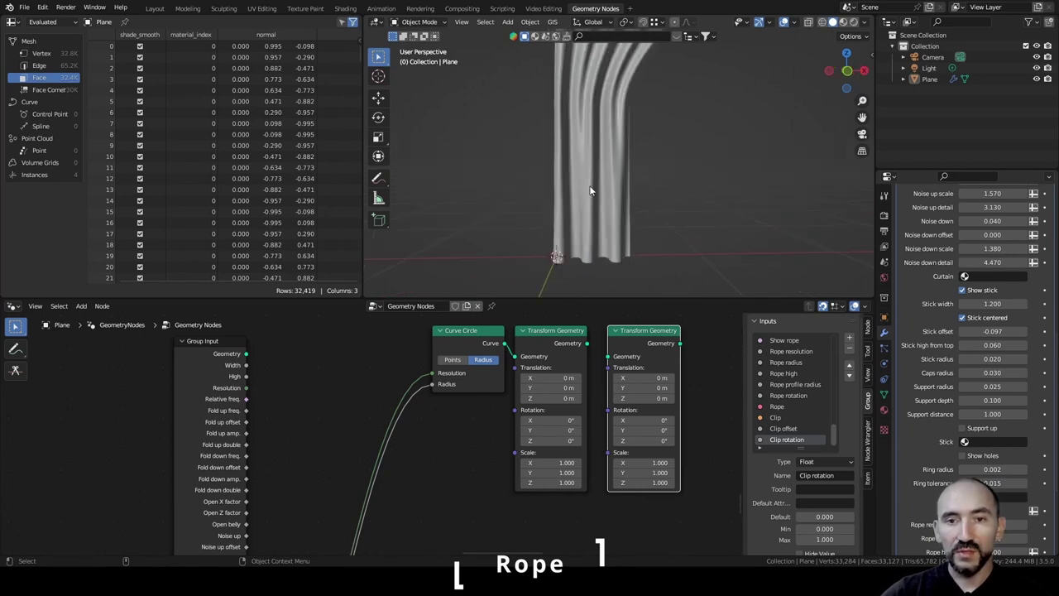
left_click(592, 255)
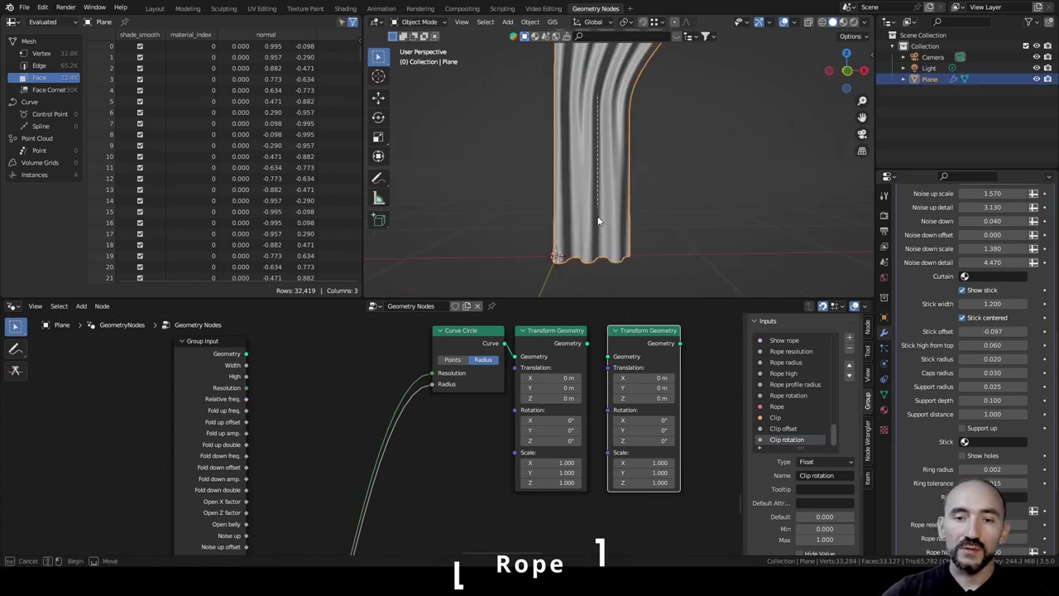
left_click(655, 125)
left_click_drag(628, 331, 628, 352)
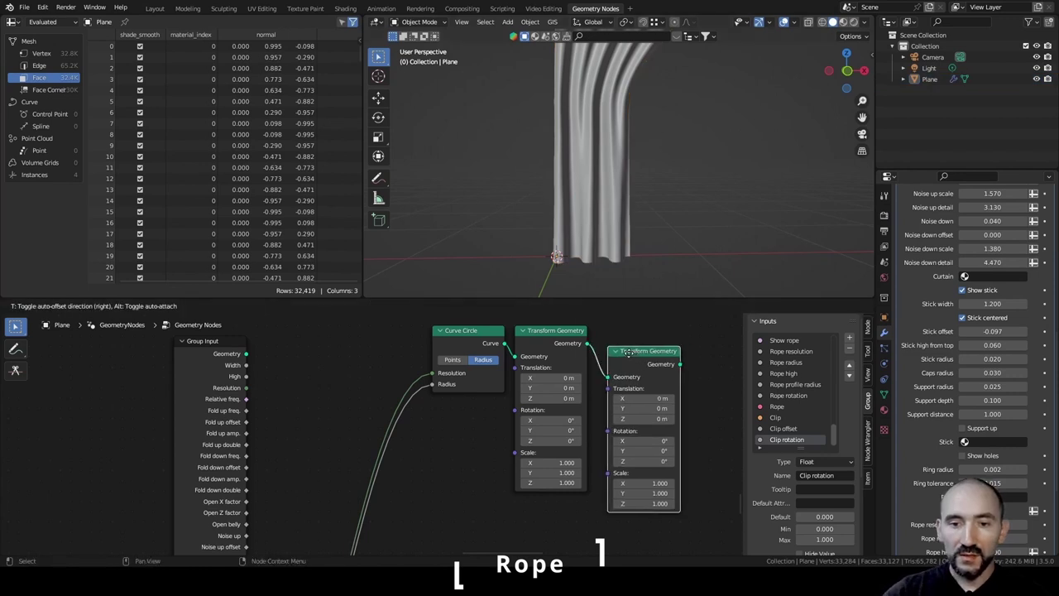
left_click_drag(628, 352, 619, 352)
key("ctrl+s")
middle_click_drag(422, 460, 431, 412)
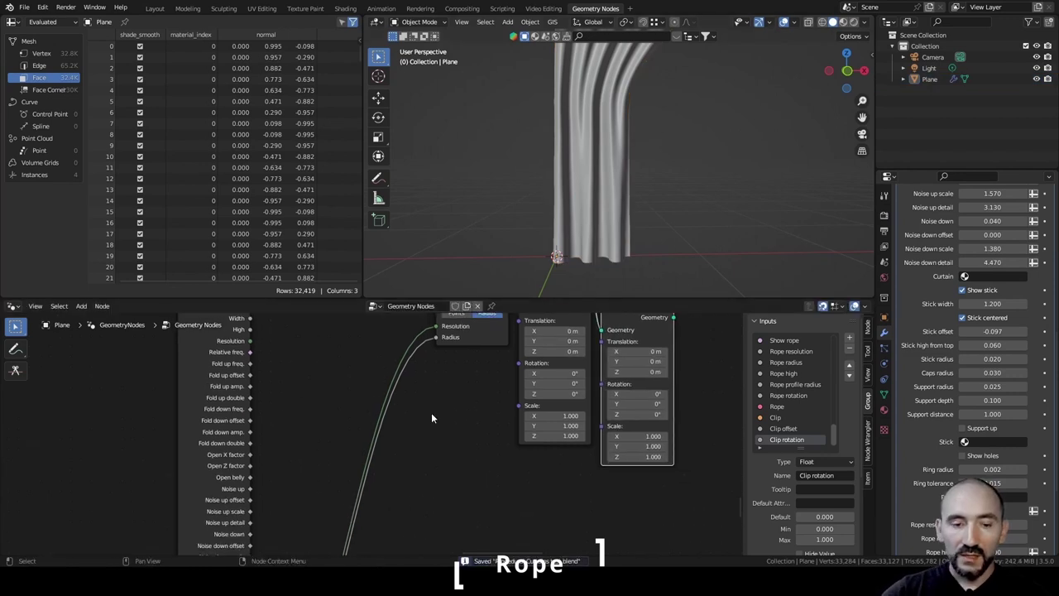
scroll(431, 412, "up", 1)
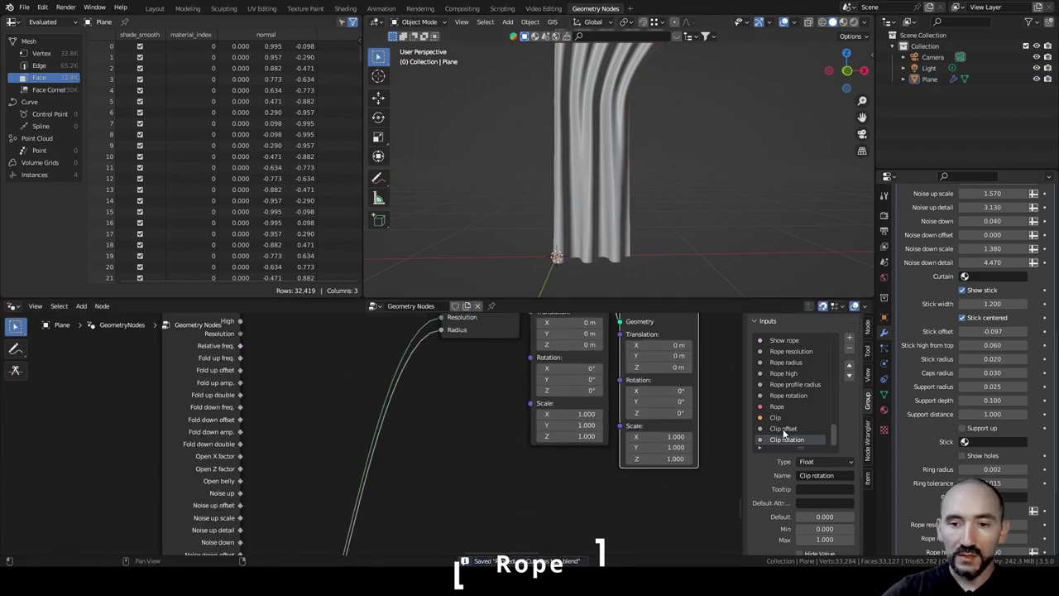
scroll(782, 392, "up", 2)
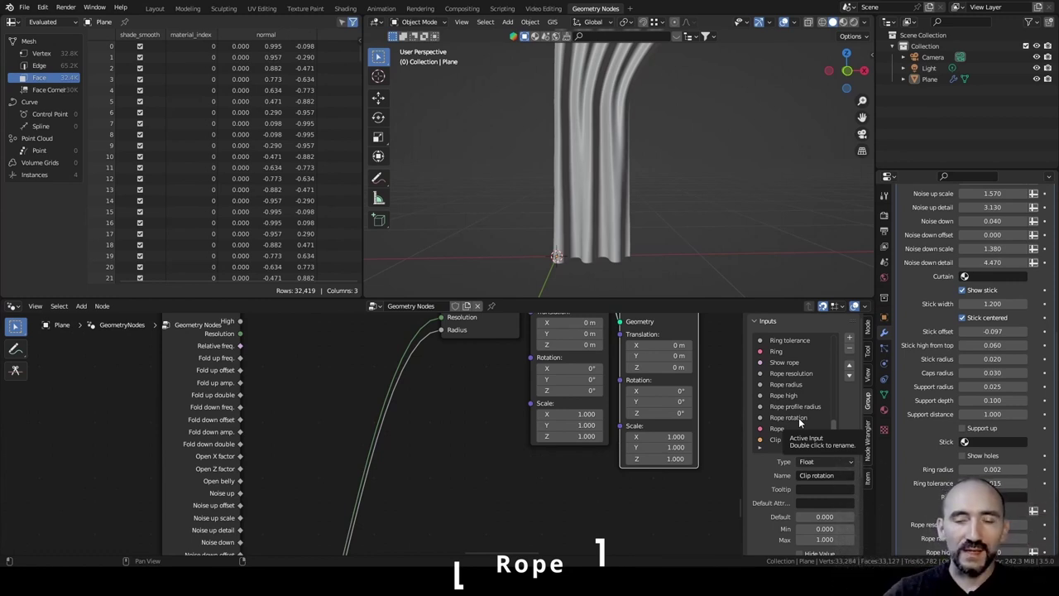
Add a Map Range node and place it below the first Transform Geometry node.
key("F3")
type("map")
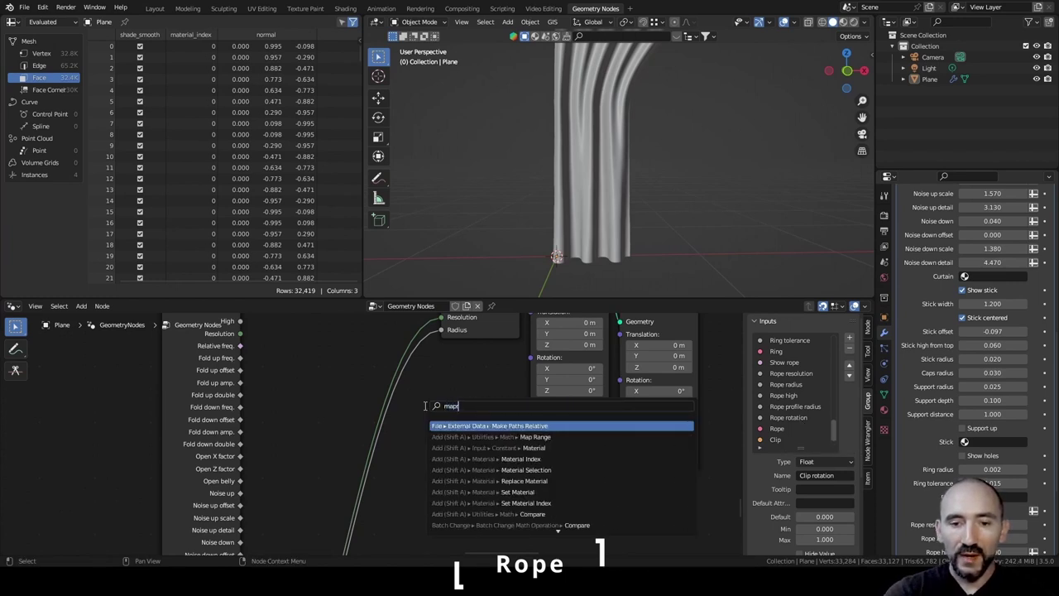
key("Return")
left_click(467, 421)
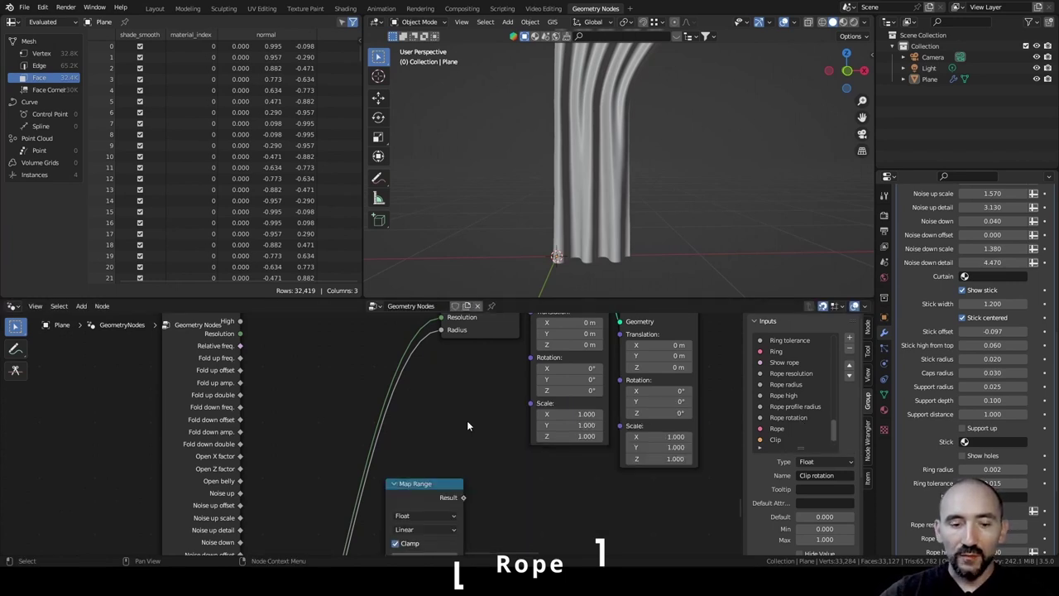
Add a Combine XYZ node and connect its Vector output to the first Transform Geometry node's Rotation.
key("F3")
type("combin")
key("Return")
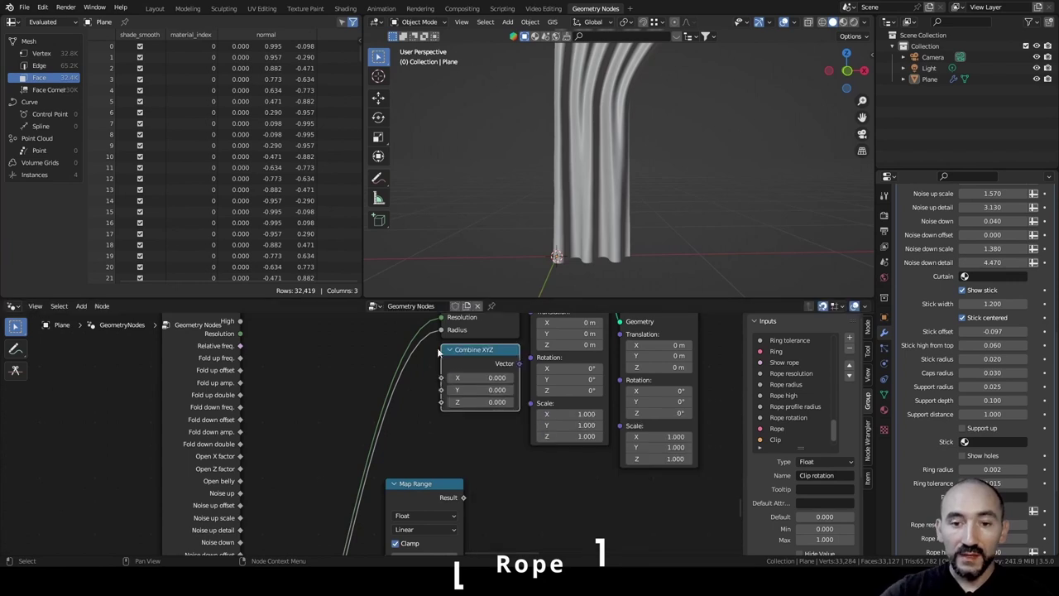
left_click(525, 367)
left_click_drag(520, 363, 530, 356)
Move the Map Range node near the Group Input and connect Rope rotation to its Value input.
left_click_drag(423, 496, 355, 341)
middle_click_drag(488, 471, 509, 445)
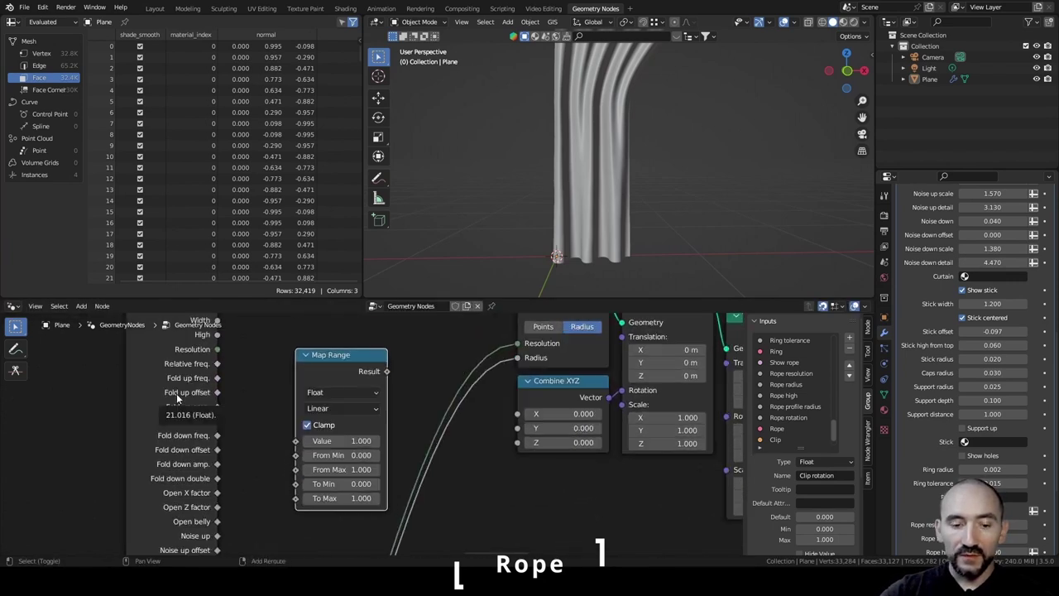
right_click_drag(176, 384, 327, 370, "alt+shift")
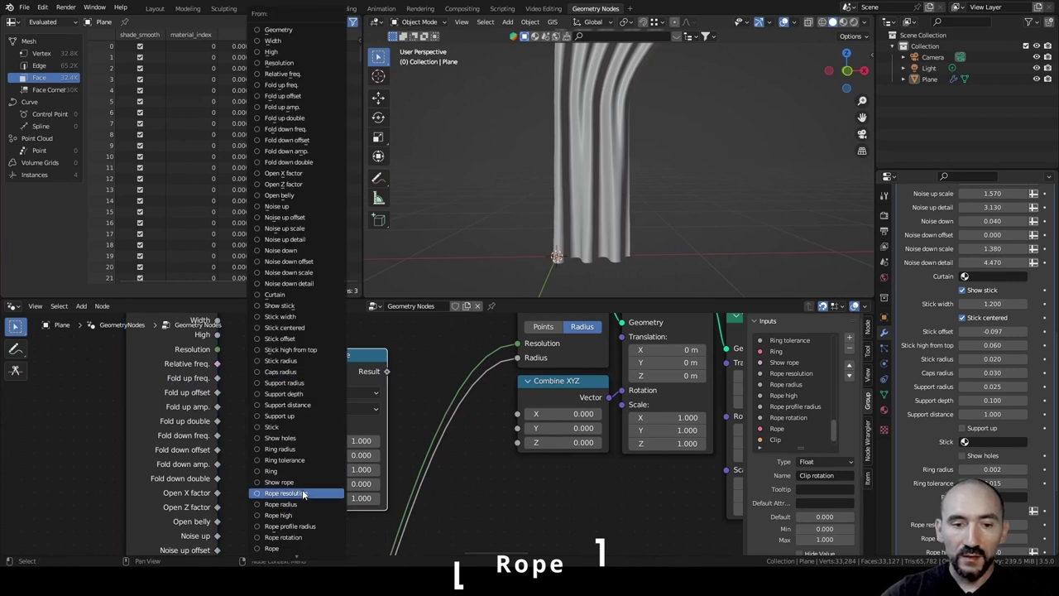
left_click(292, 538)
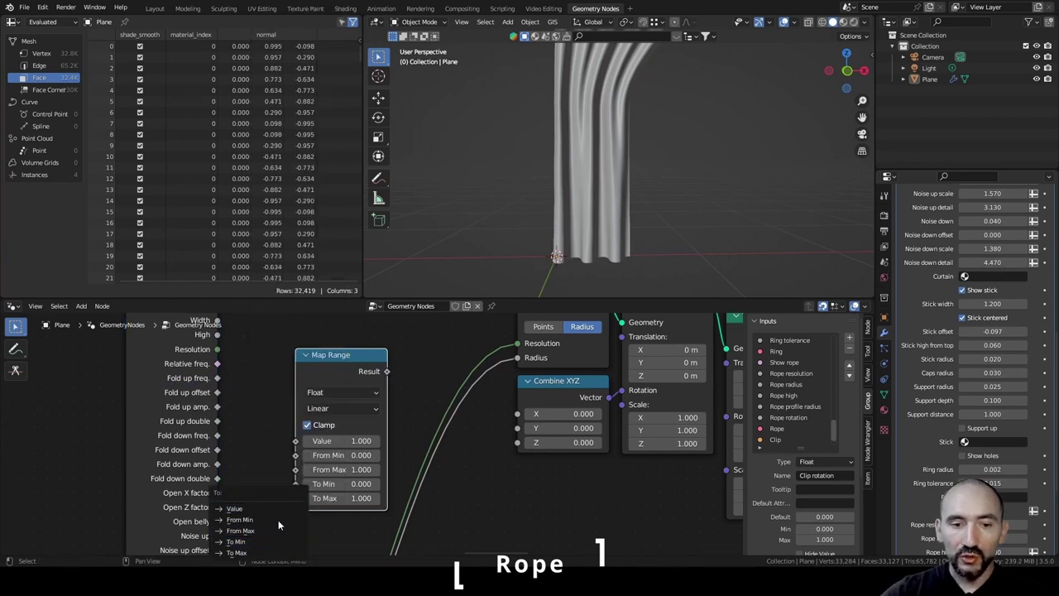
left_click(280, 508)
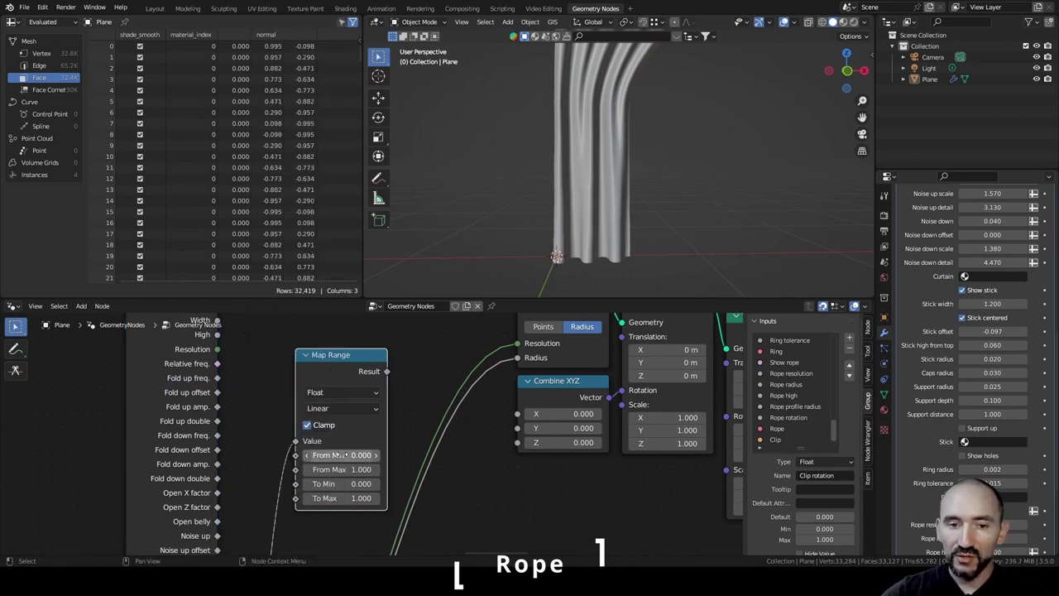
left_click(341, 498)
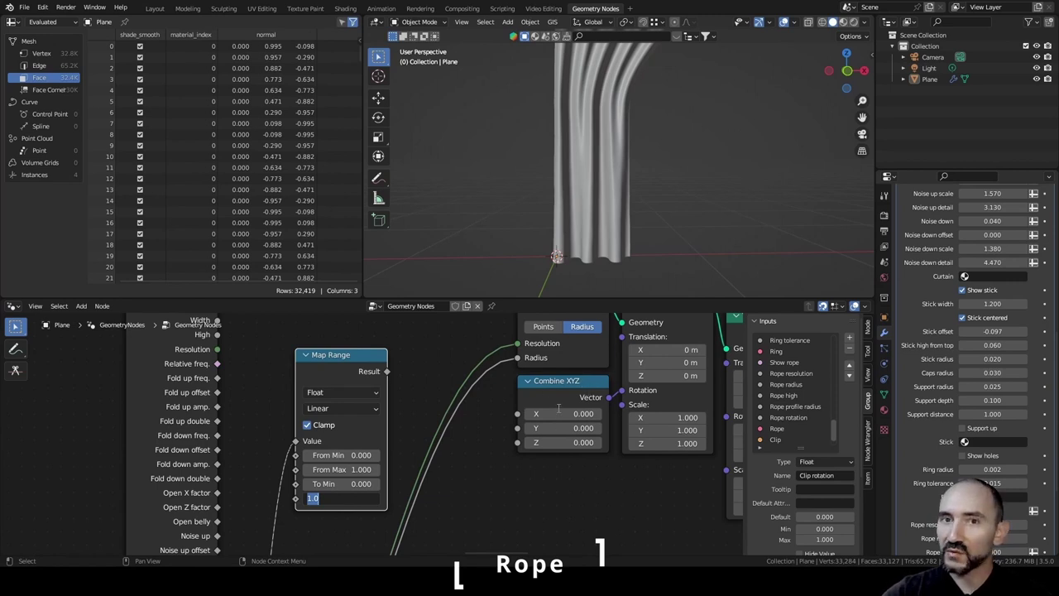
left_click(650, 451)
left_click_drag(622, 391, 657, 415)
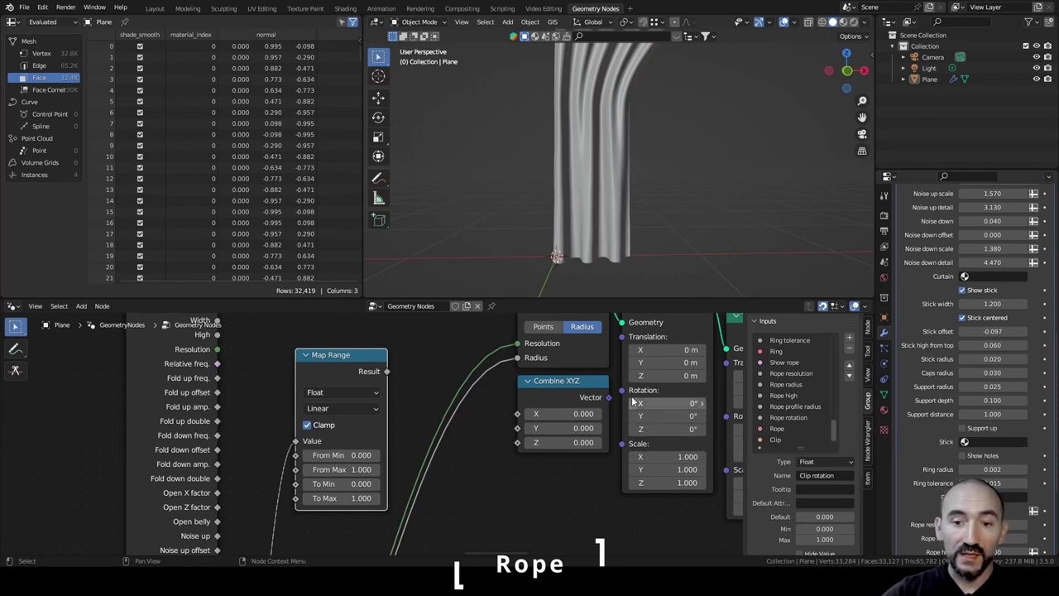
left_click_drag(609, 398, 621, 392)
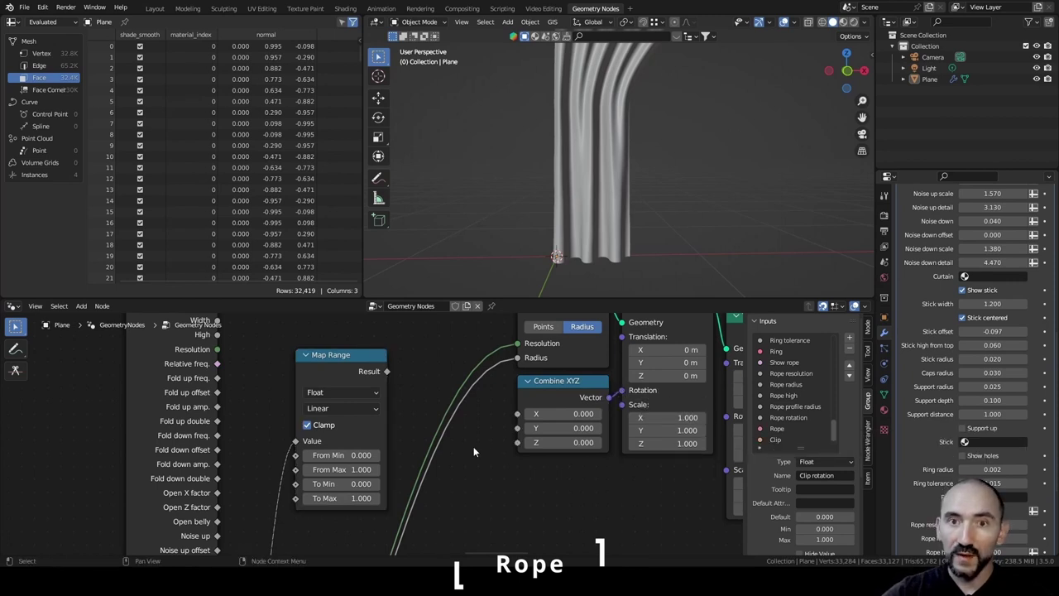
Set the Map Range's To Max to pi/2 and connect its Result to the Combine XYZ node's Y input.
left_click(344, 498)
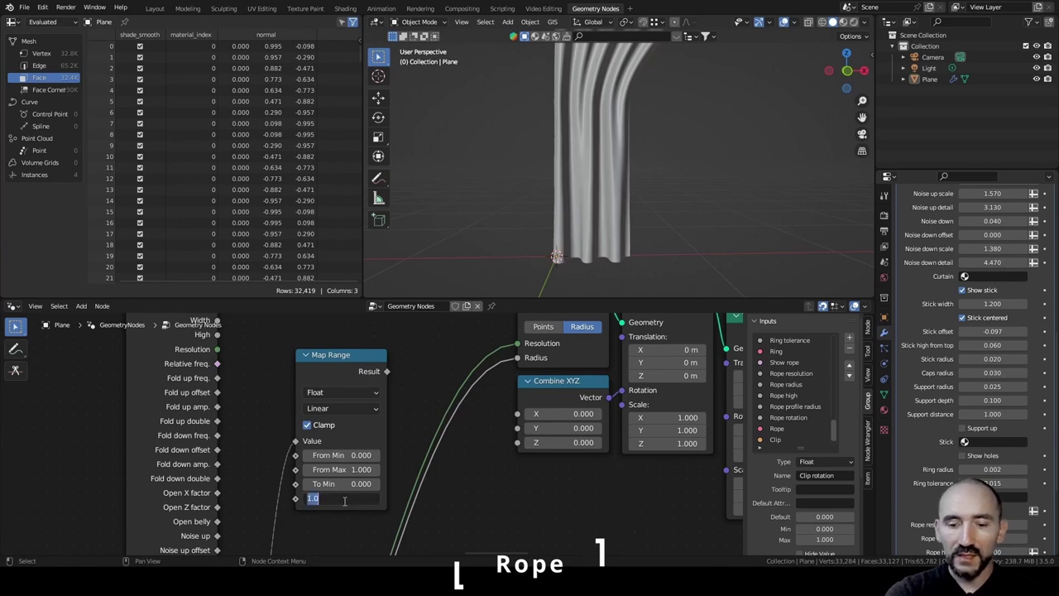
type("P")
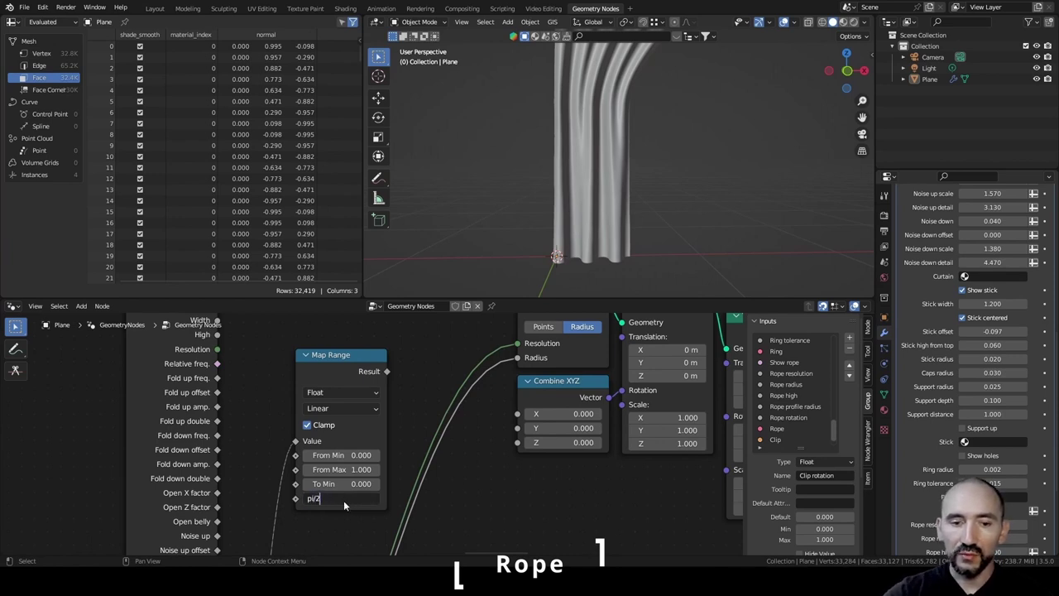
type("i/2")
key("Return")
left_click_drag(387, 371, 517, 428)
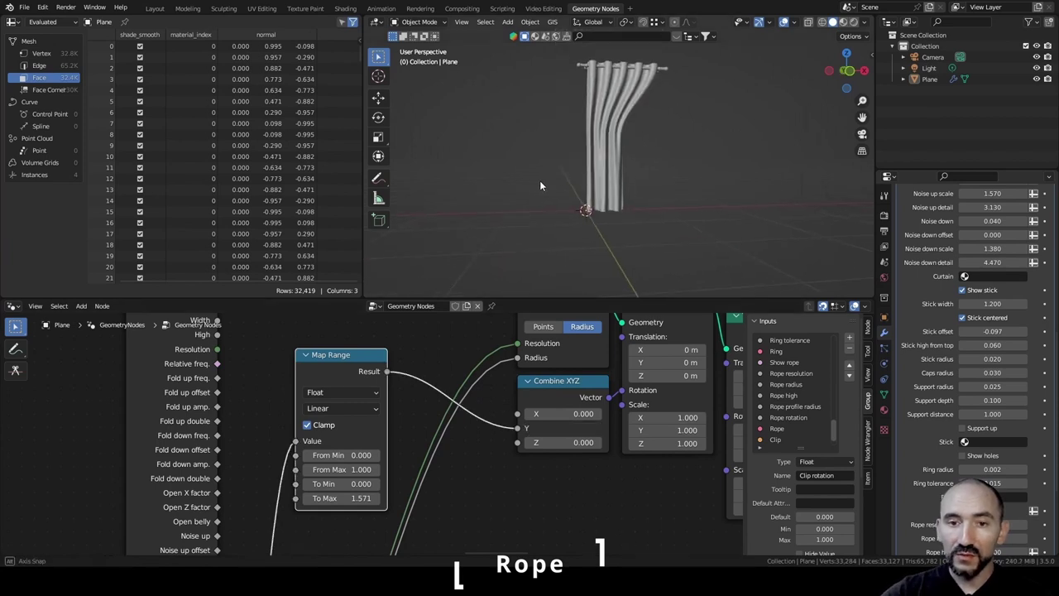
Collapse the Combine XYZ node and reposition it beside the first Transform Geometry node's Rotation input.
left_click(569, 398)
key("h")
key("g")
left_click(565, 393)
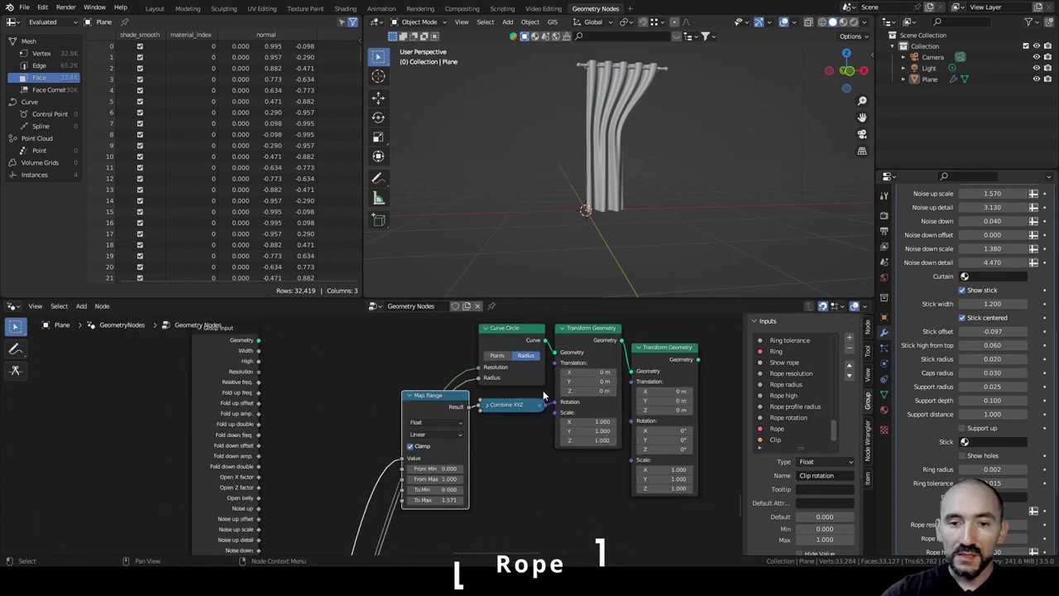
Duplicate the collapsed Combine XYZ node, connect the copy to the second Transform Geometry node's Translation, and save the file.
middle_click_drag(572, 417, 449, 389)
left_click(399, 379)
key("shift+d")
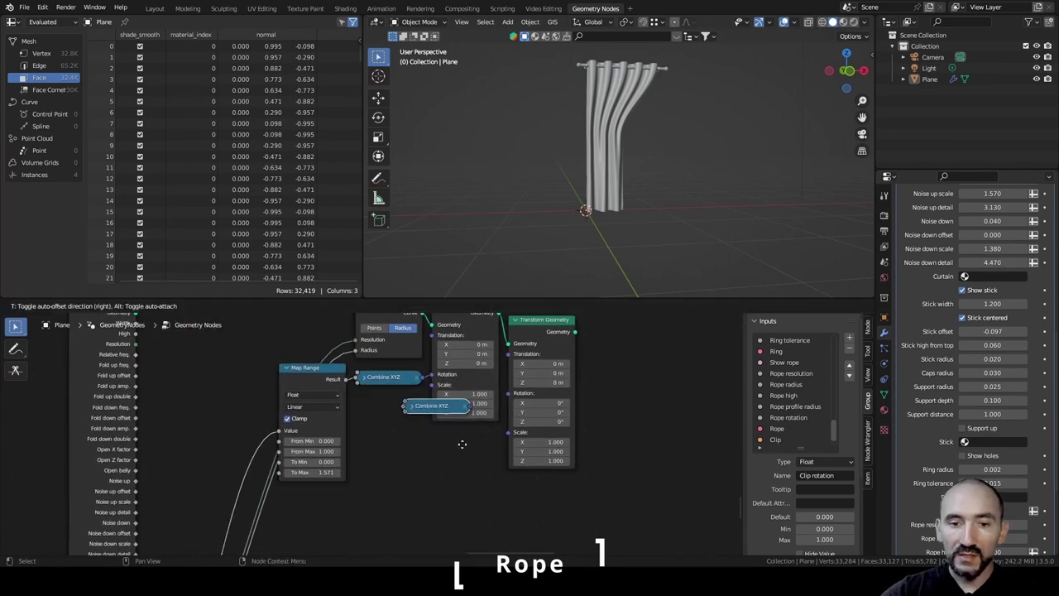
left_click(492, 460)
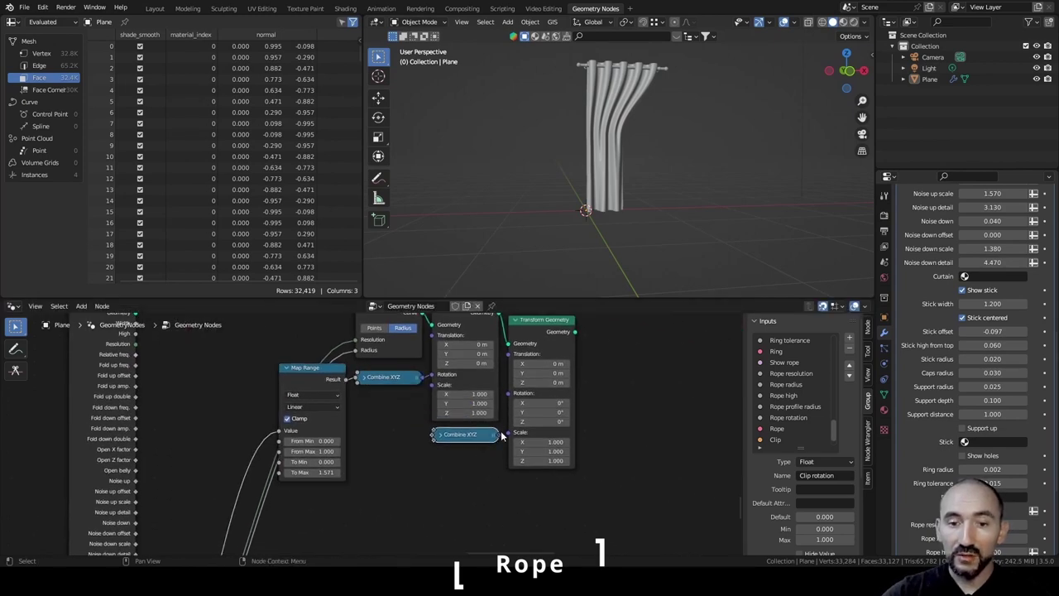
left_click_drag(499, 434, 508, 353)
key("ctrl+s")
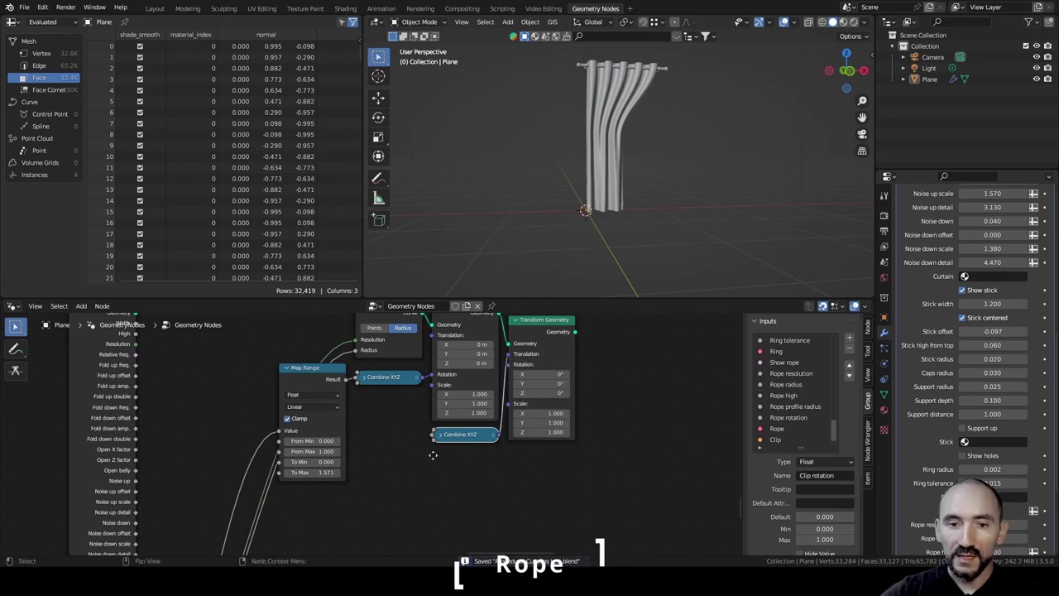
Add a Multiply math node fed by the Group Input's Rope radius, leaving its second value at 0.5.
middle_click_drag(433, 455, 521, 387)
scroll(521, 387, "up", 2)
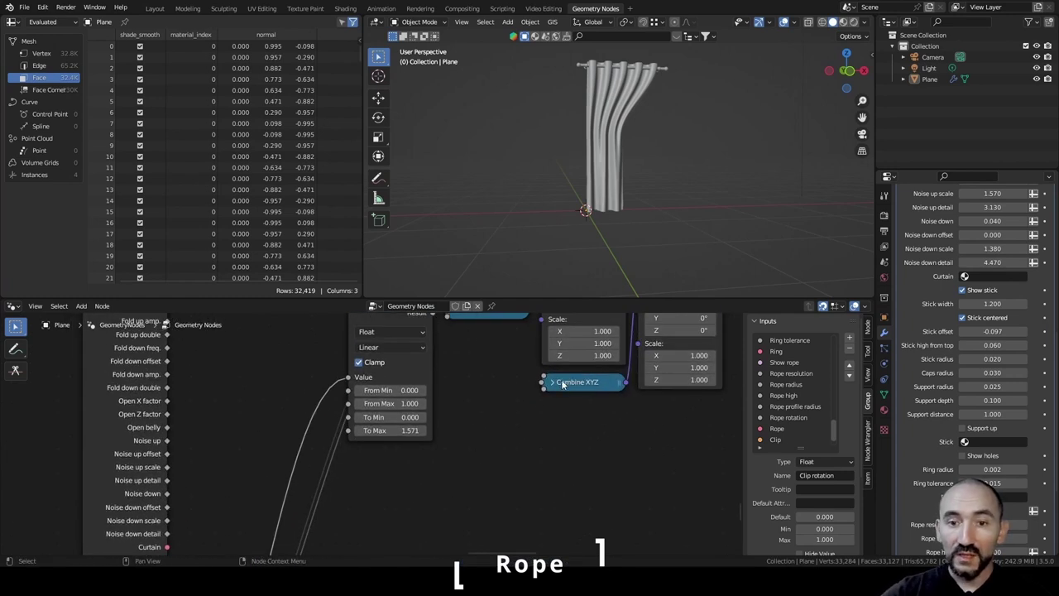
middle_click_drag(501, 432, 476, 419)
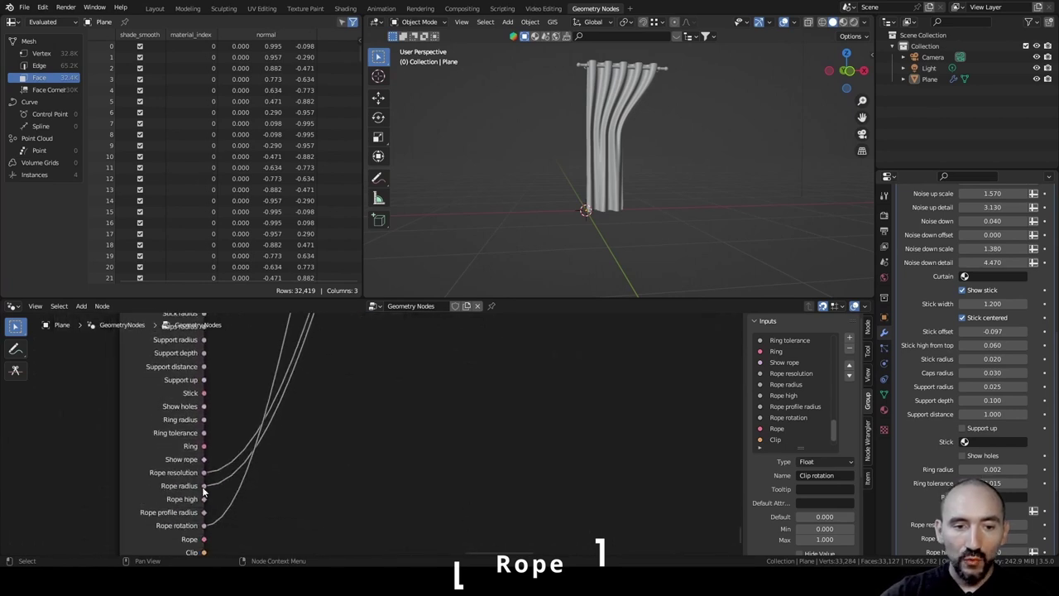
left_click_drag(203, 487, 357, 455)
type("mult")
key("Return")
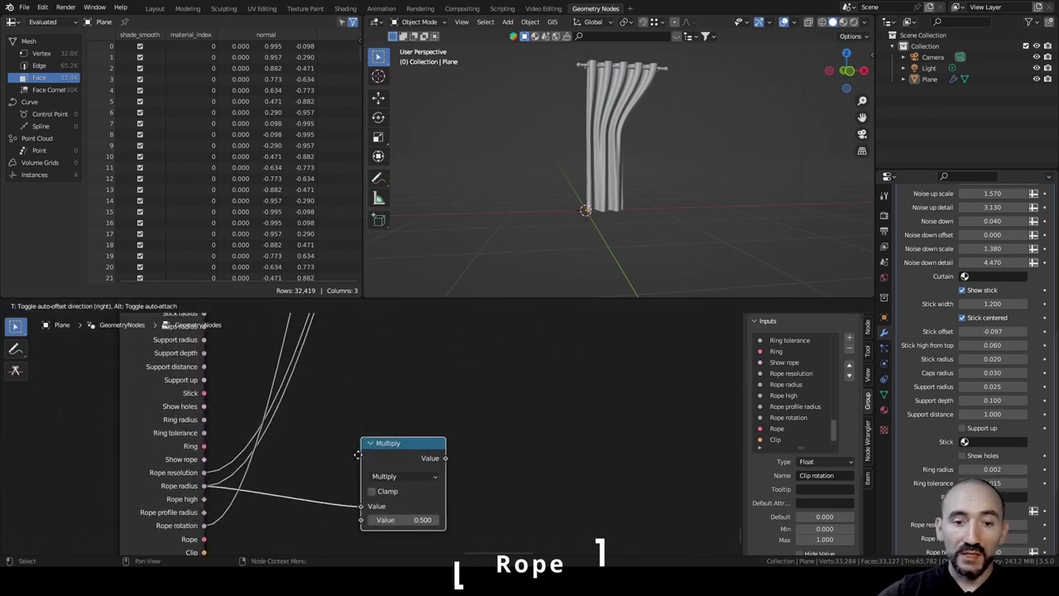
left_click(367, 373)
Connect the Multiply node's Value output to the X input of the Combine XYZ node that drives Translation.
middle_click_drag(516, 397, 408, 526)
scroll(444, 459, "down", 5)
middle_click_drag(494, 410, 435, 459)
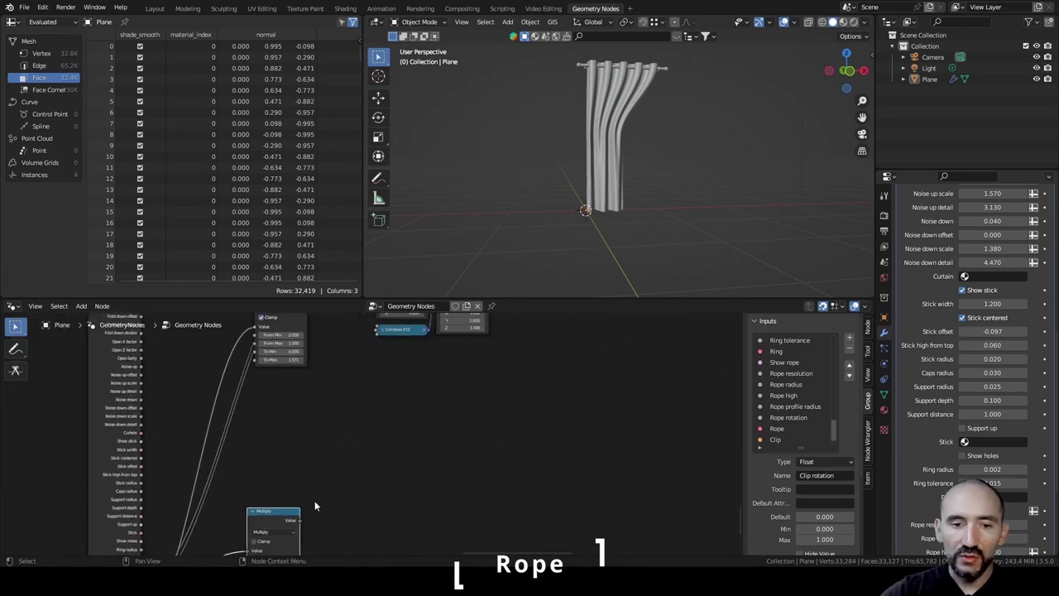
scroll(314, 505, "up", 2)
left_click_drag(319, 464, 389, 410)
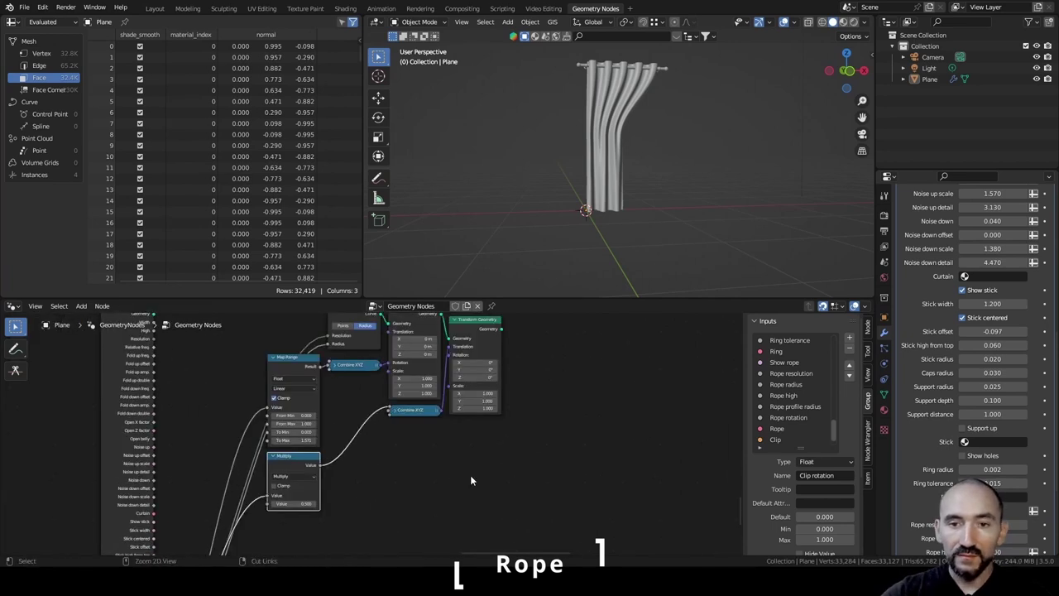
Preview the second Transform Geometry node's output by connecting it to a Viewer node.
scroll(652, 209, "up", 3)
middle_click_drag(633, 193, 590, 250)
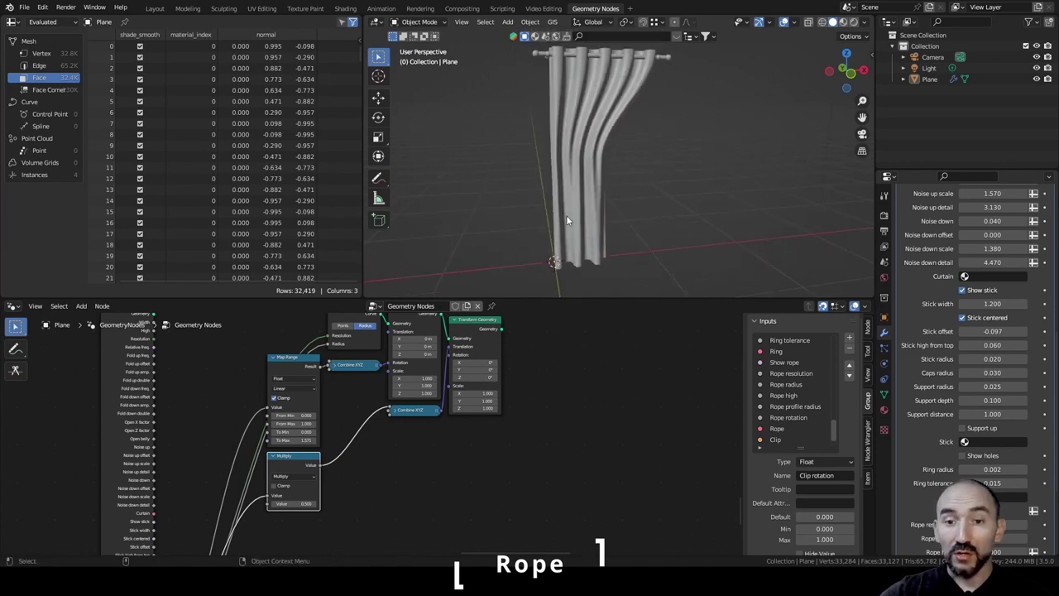
left_click(566, 219)
middle_click_drag(563, 393, 545, 437)
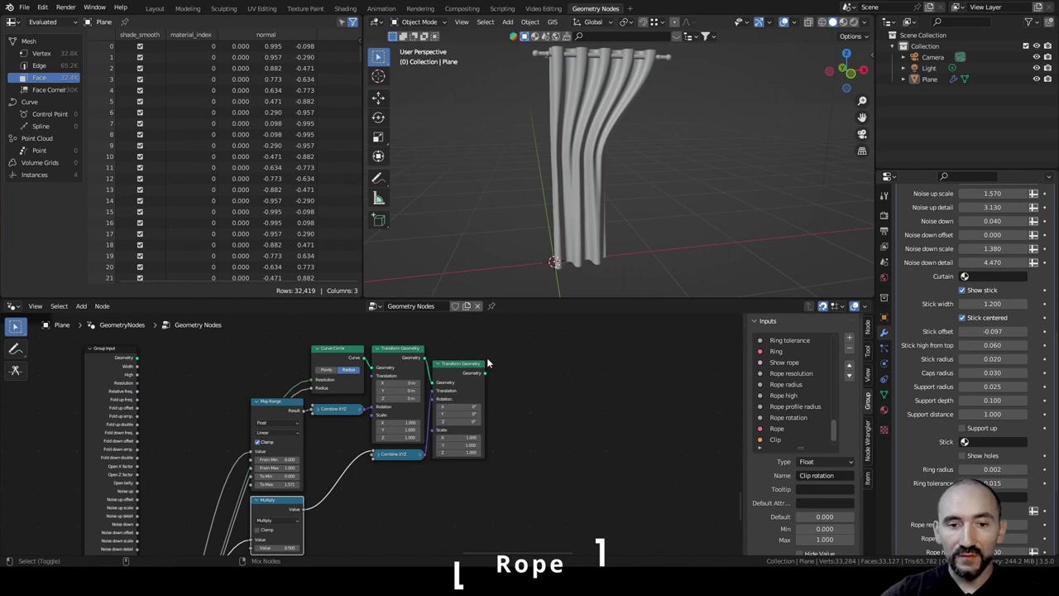
left_click(451, 369, "ctrl+shift")
In the modifier inputs, set Rope resolution to 16, Rope radius to 0.005 and Rope high to 1.
scroll(980, 455, "down", 4)
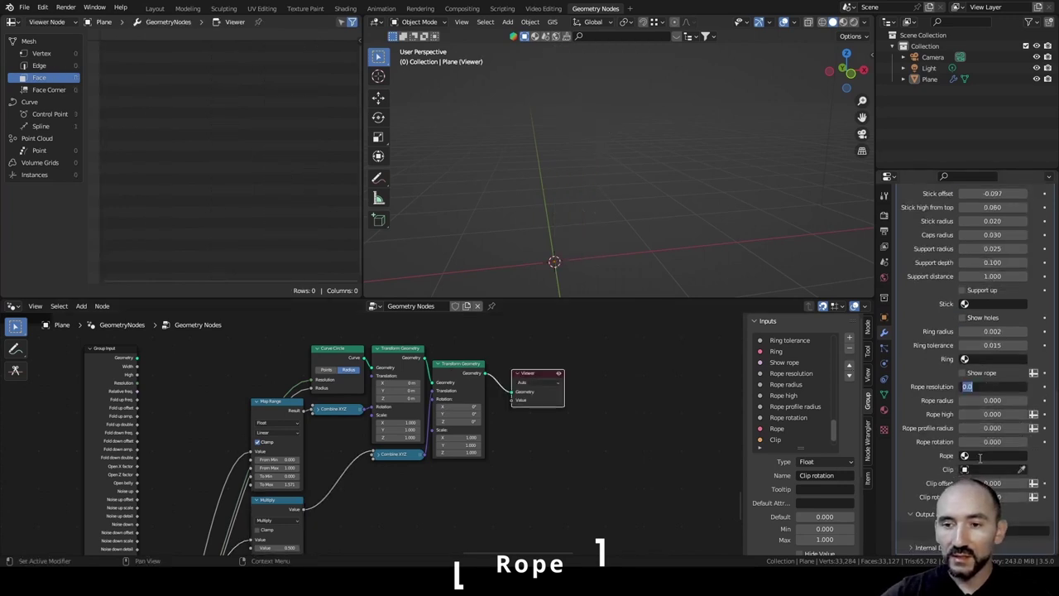
type("16")
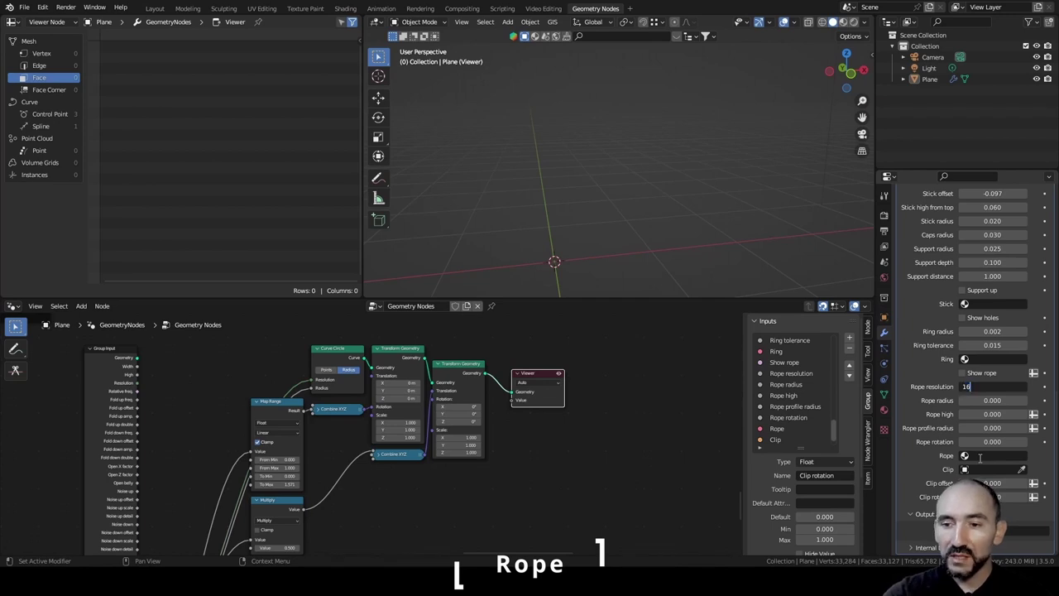
key("Tab")
type("0.0")
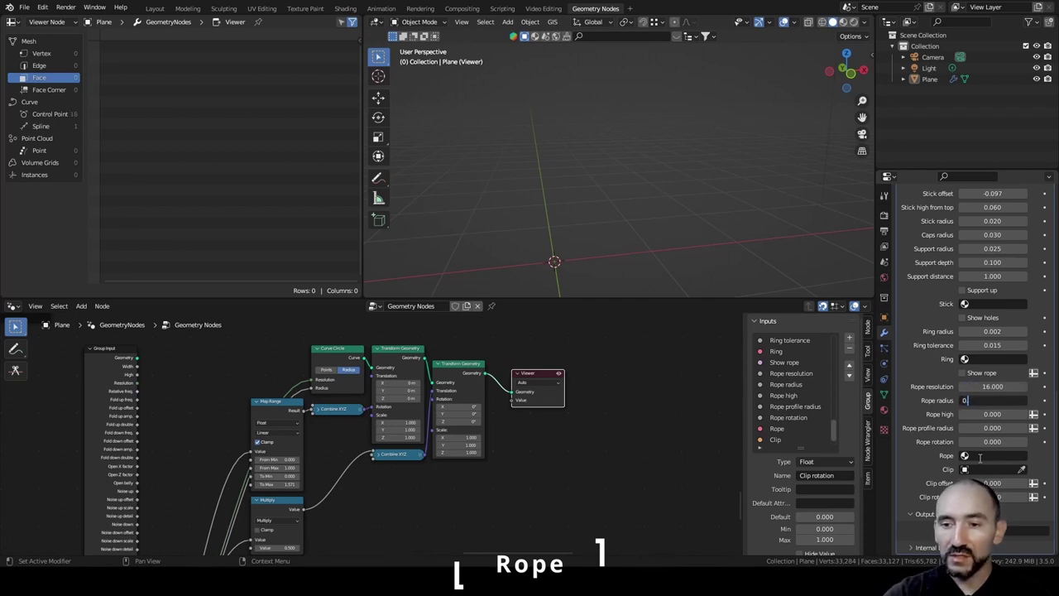
type("05")
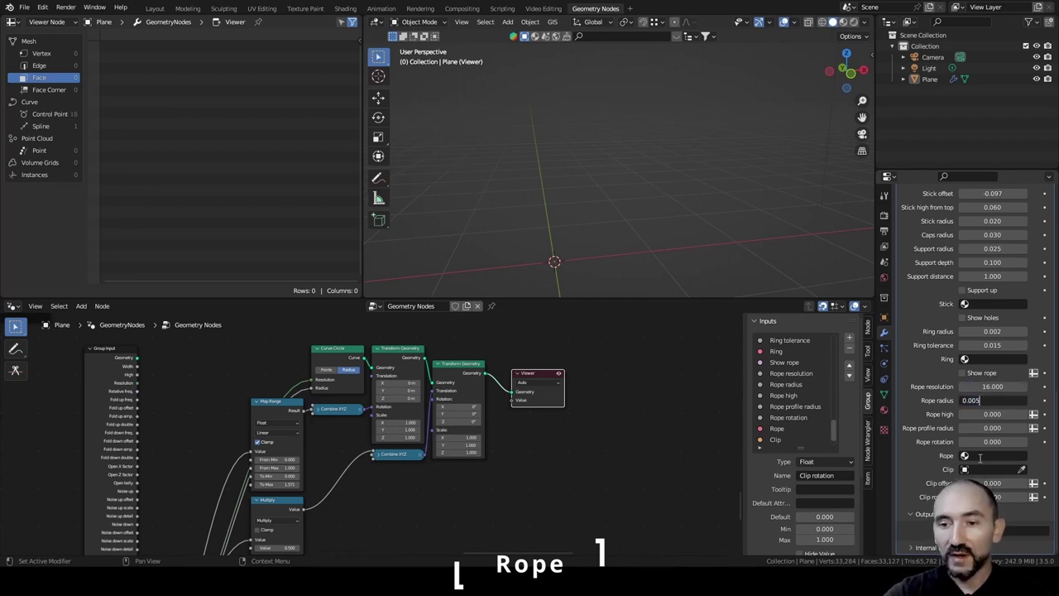
key("Tab")
type("1")
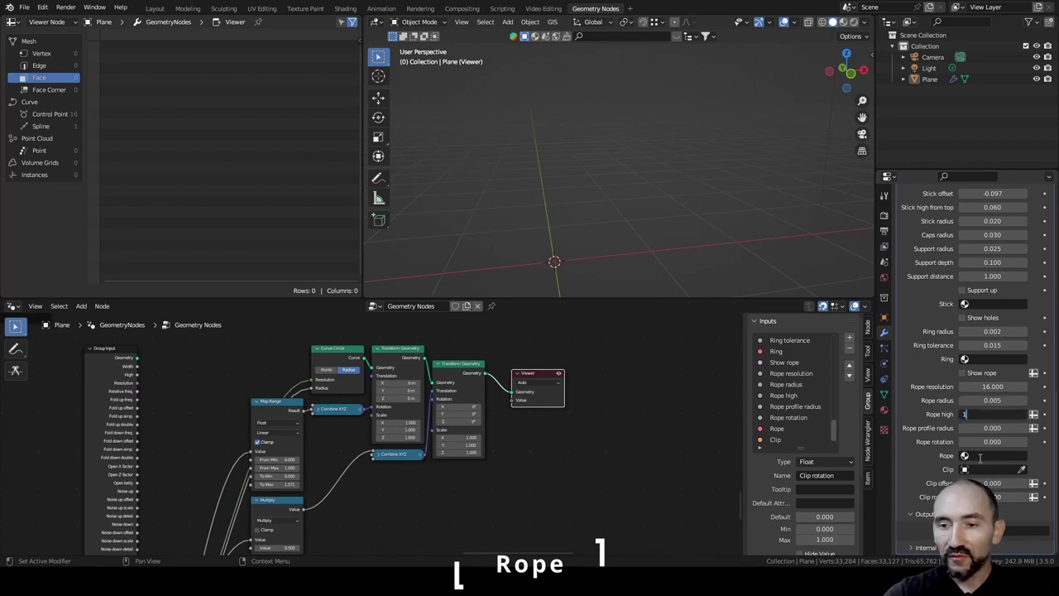
Set Rope radius to 1 and Rope profile radius to 0.005, and save the file.
key("shift+Tab")
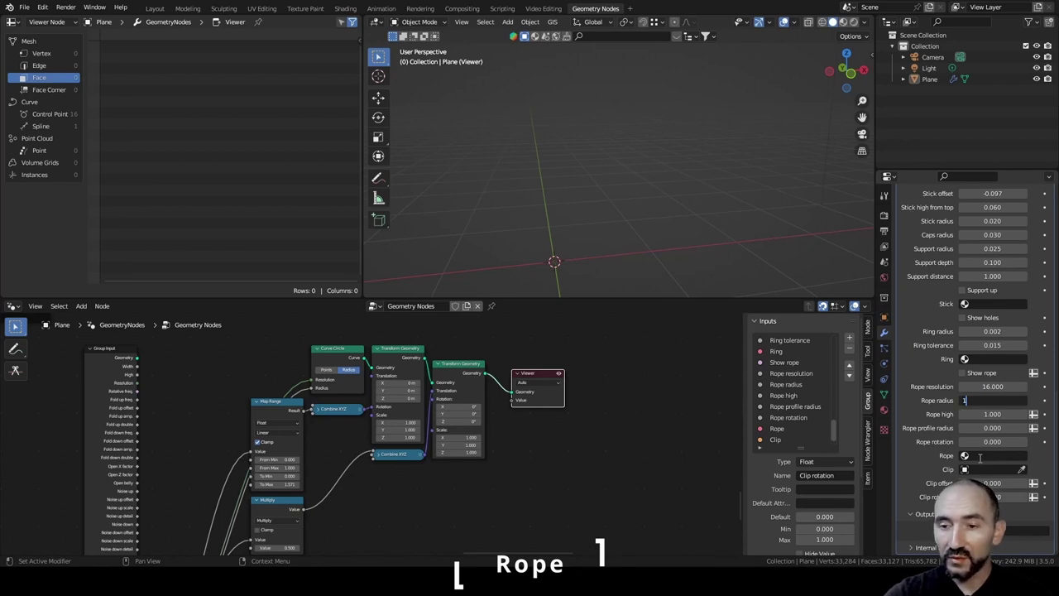
type("1")
key("Tab")
type("0.0")
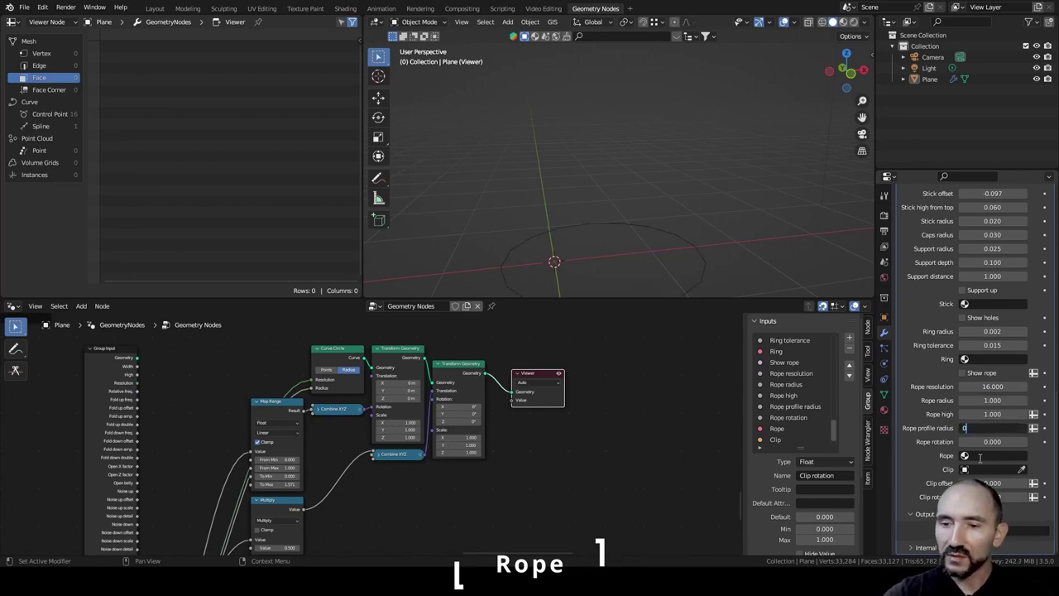
type("05")
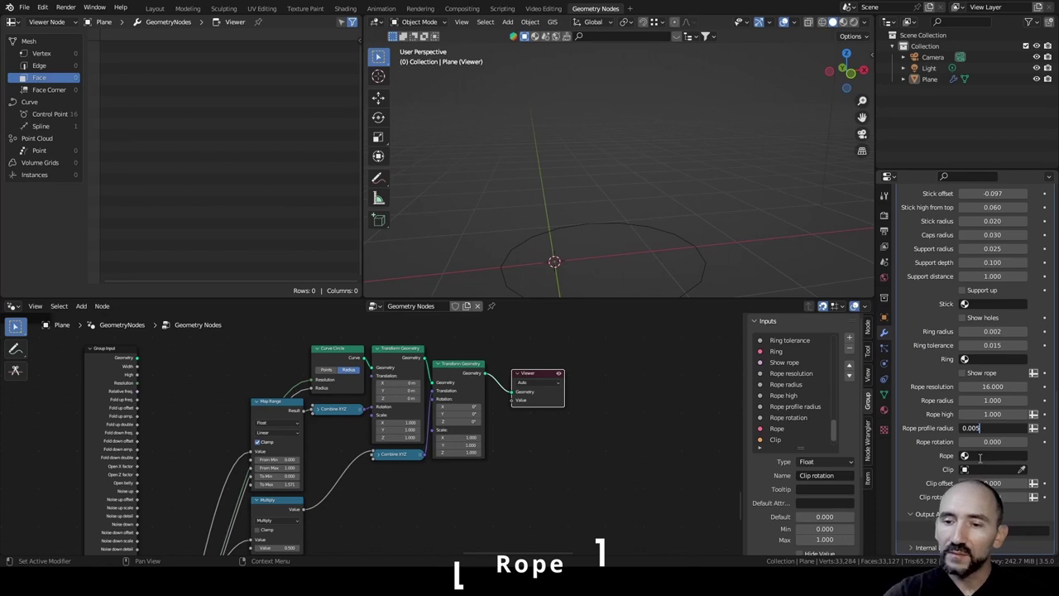
key("Tab")
key("Return")
mouse_move(648, 219)
middle_mouse_down()
mouse_move(642, 231)
mouse_move(664, 232)
middle_mouse_up()
key("ctrl+s")
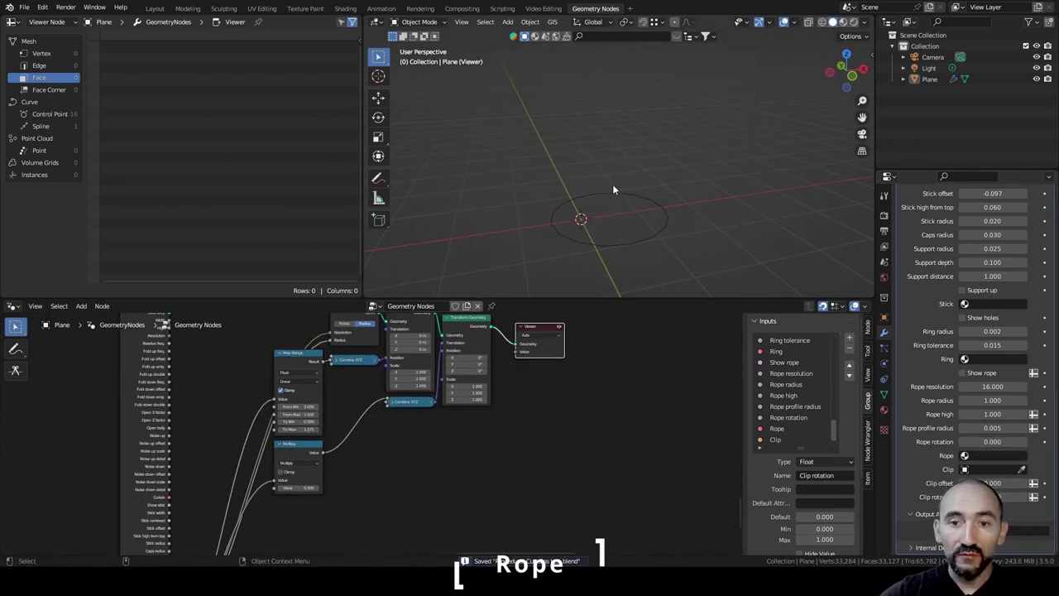
Rename the Rope high group input to "Rope Z factor" and save the file.
left_click(594, 245)
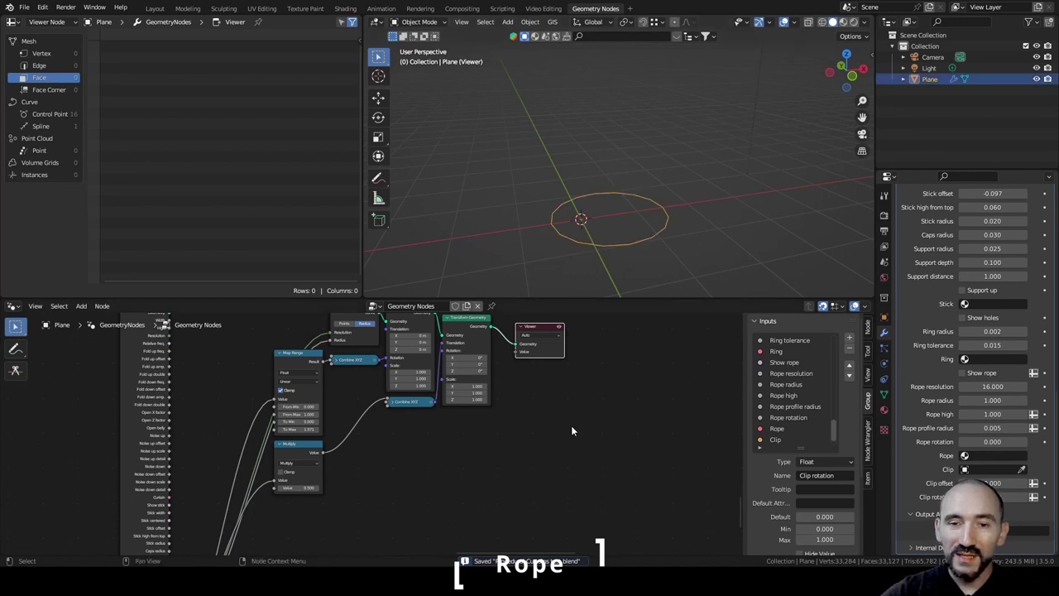
middle_click_drag(308, 552, 384, 431)
scroll(384, 426, "up", 5)
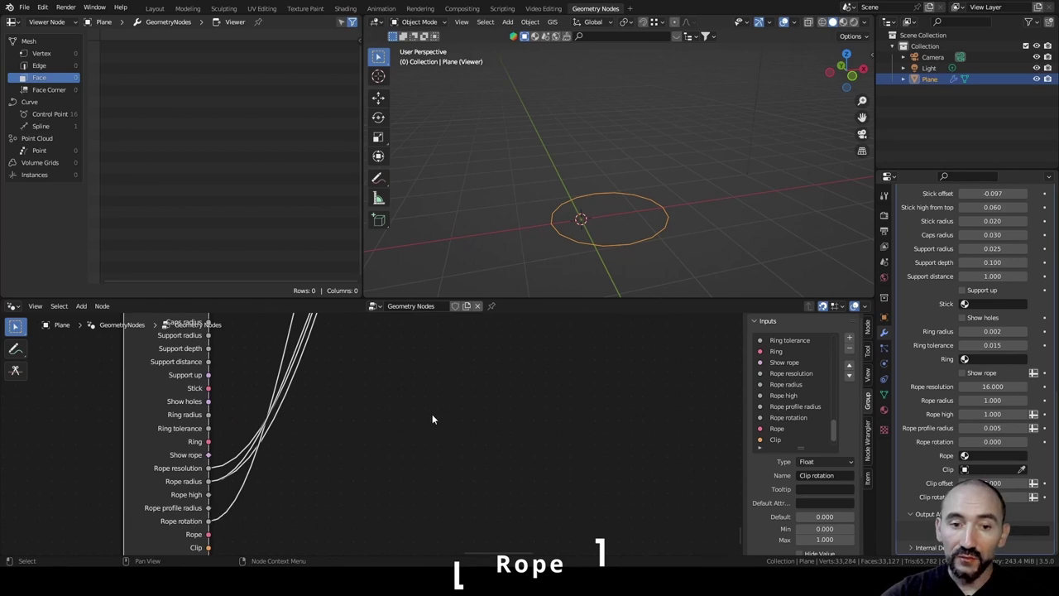
scroll(432, 413, "down", 4)
middle_click_drag(431, 413, 360, 550)
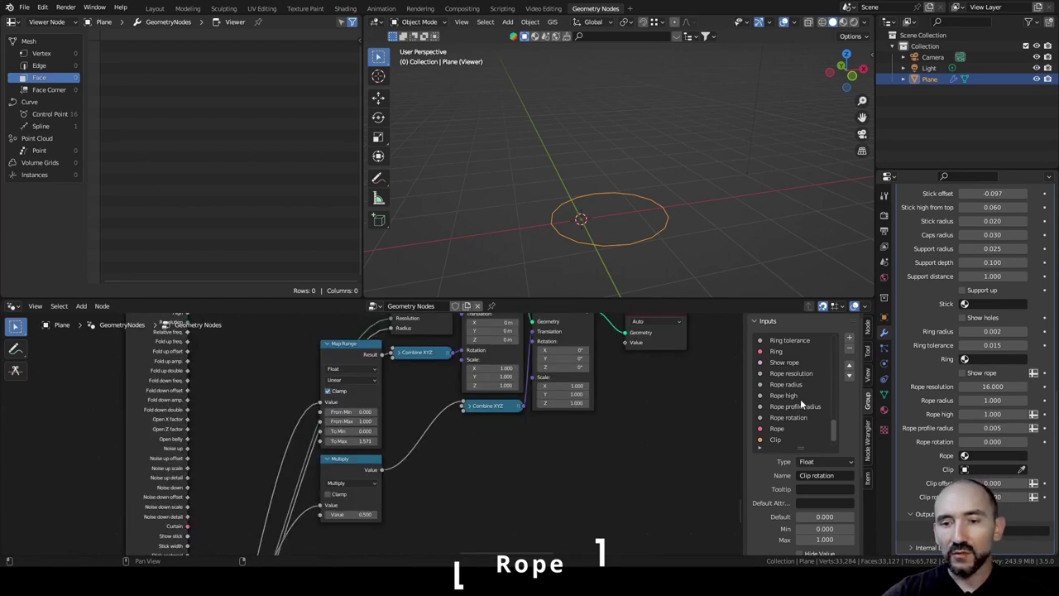
left_click(796, 396)
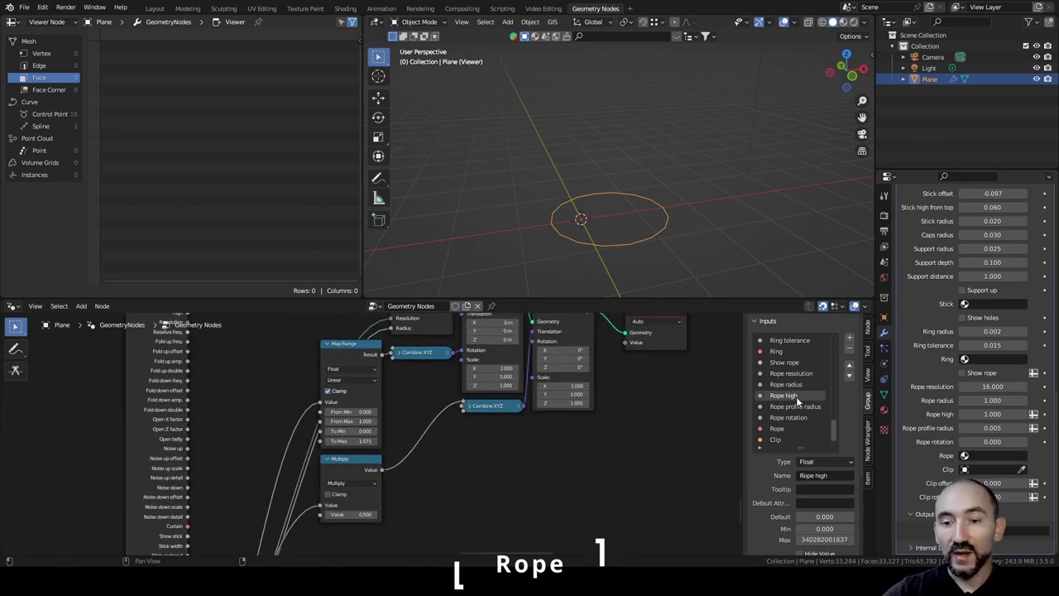
left_click(817, 473)
double_click(817, 475)
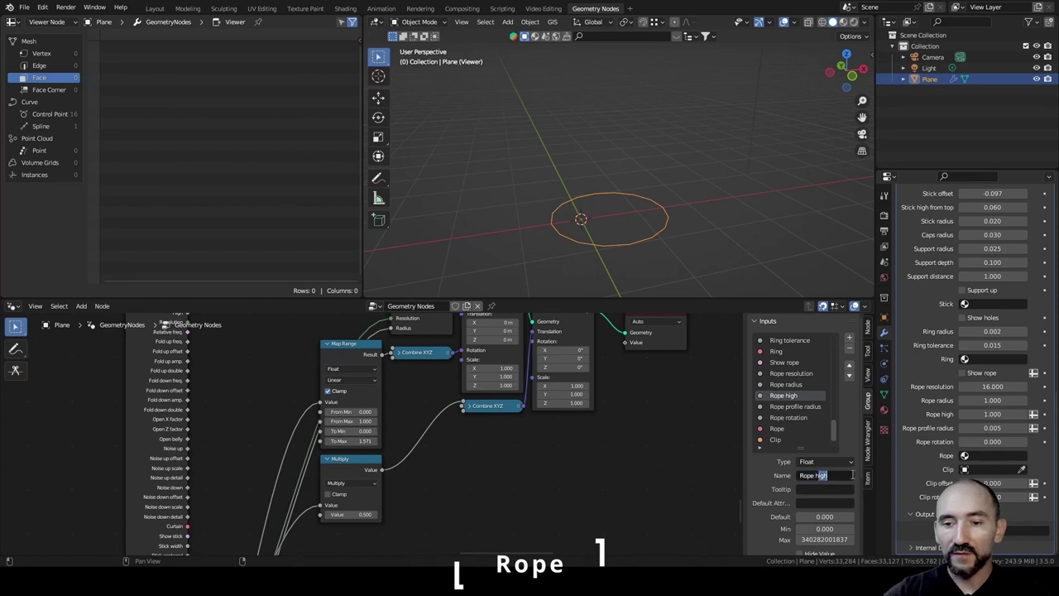
type("Z factor")
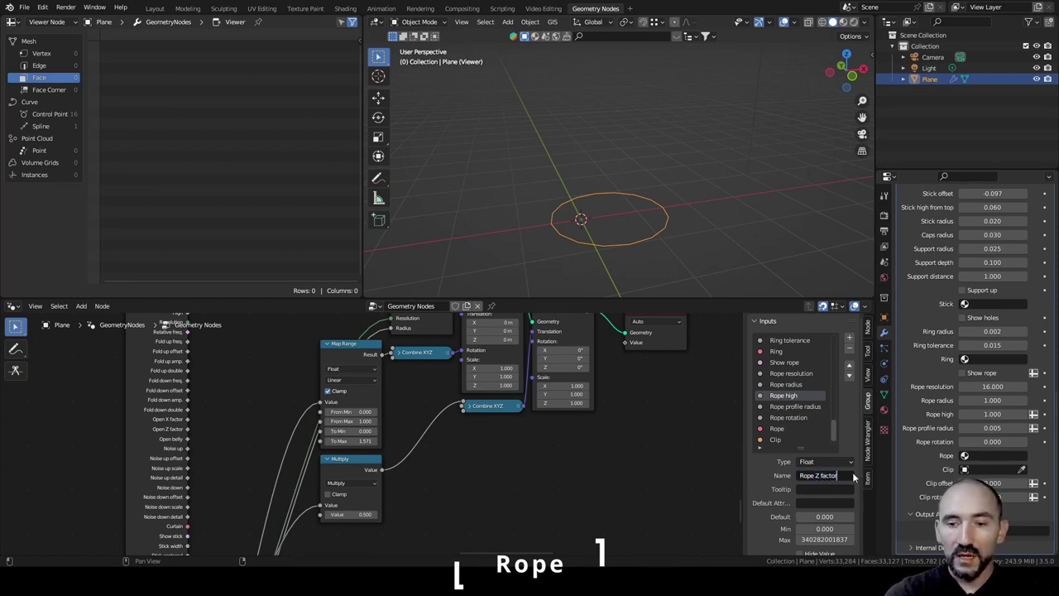
key("Return")
key("ctrl+s")
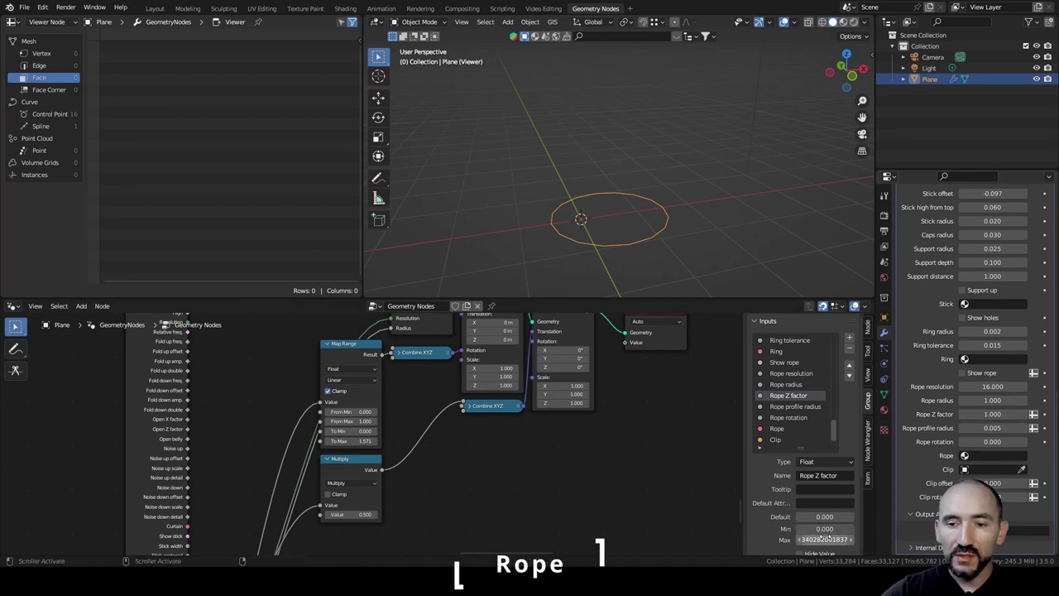
Set the maximum of the Rope Z factor group input to 1.
left_click(824, 539)
type("1")
key("Return")
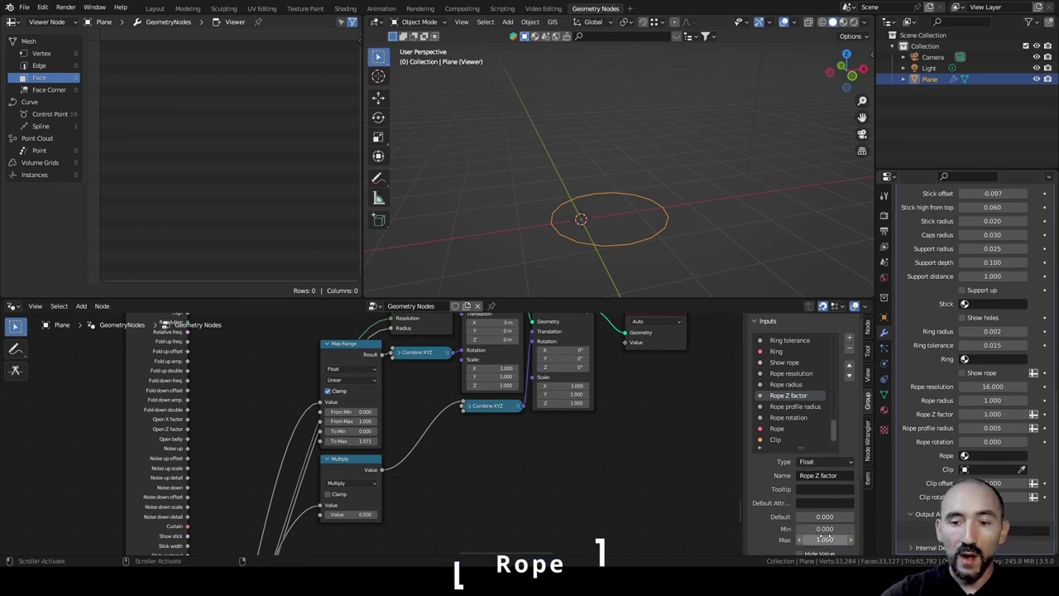
Duplicate the Multiply node beside the original and connect Rope Z factor to the copy's second Value input.
left_click(342, 473)
key("shift+d")
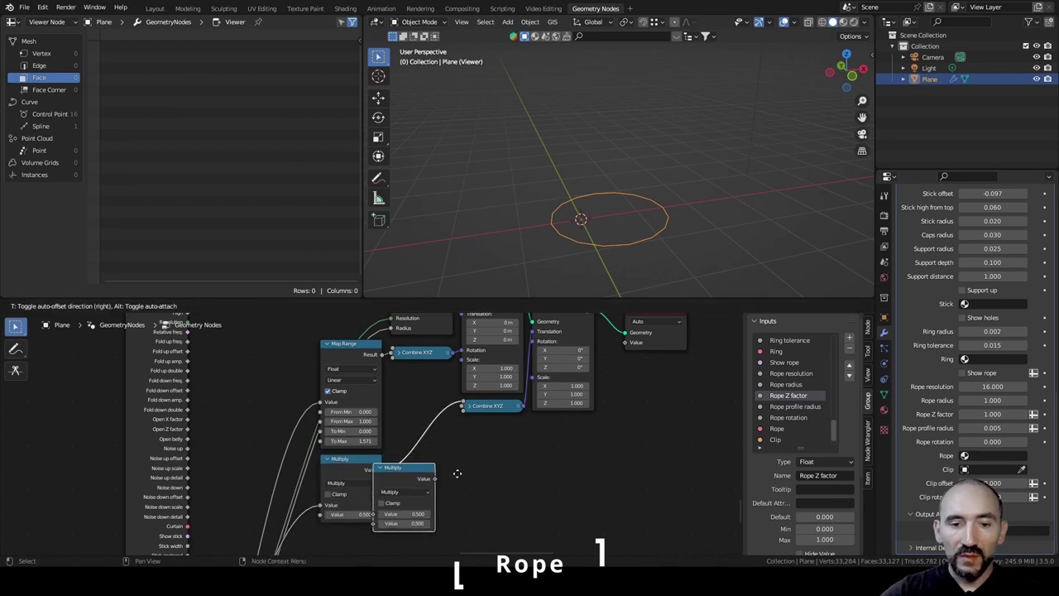
left_click(499, 466)
right_click_drag(150, 375, 463, 488, "alt")
left_click(452, 514)
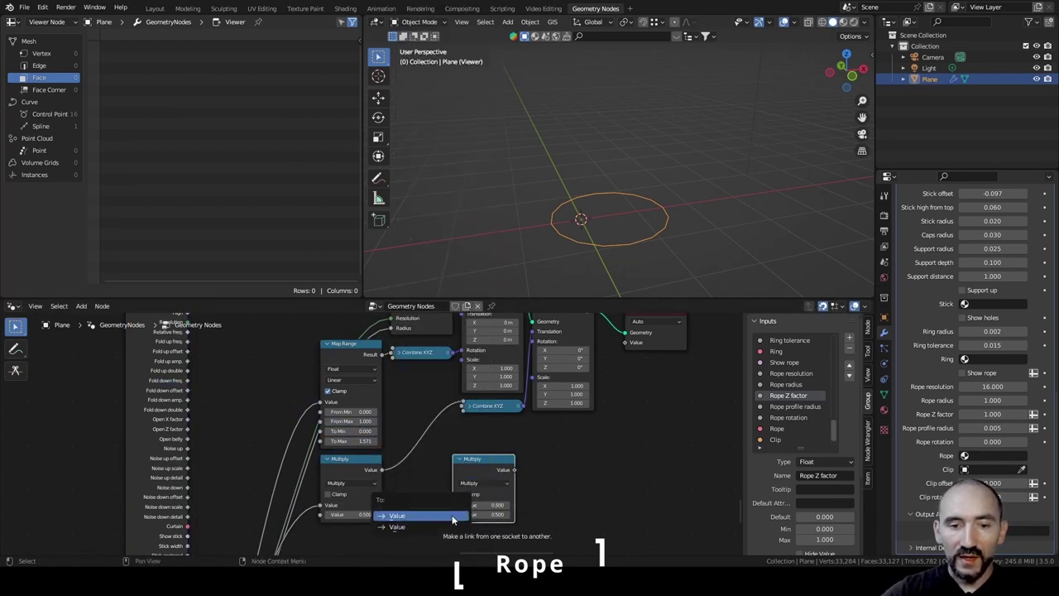
left_click(449, 526)
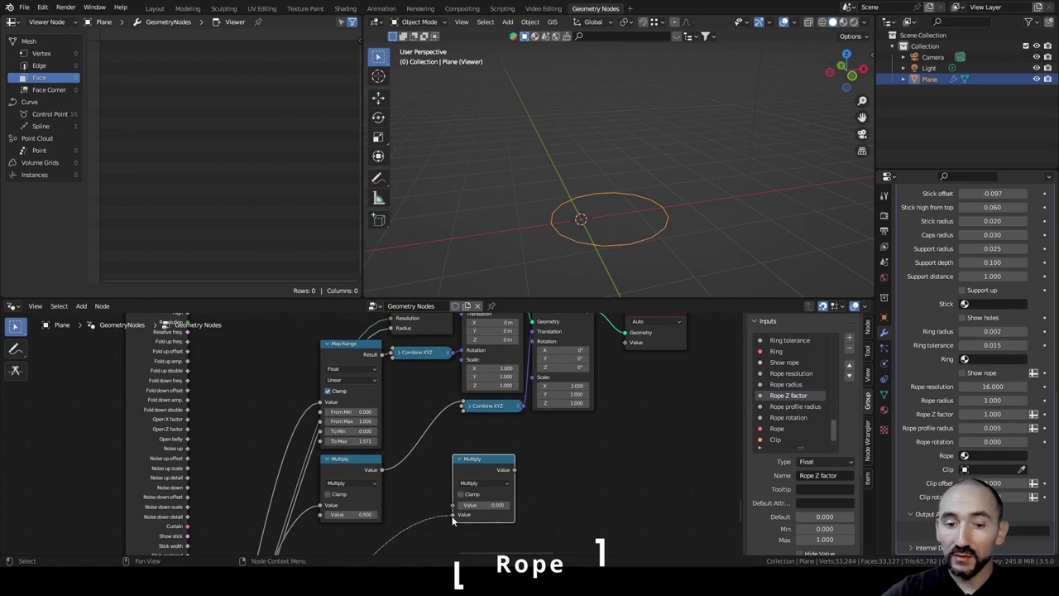
Connect the Group Input's High output to the duplicated Multiply node's first Value, move the node closer to the original and save.
scroll(450, 516, "down", 1)
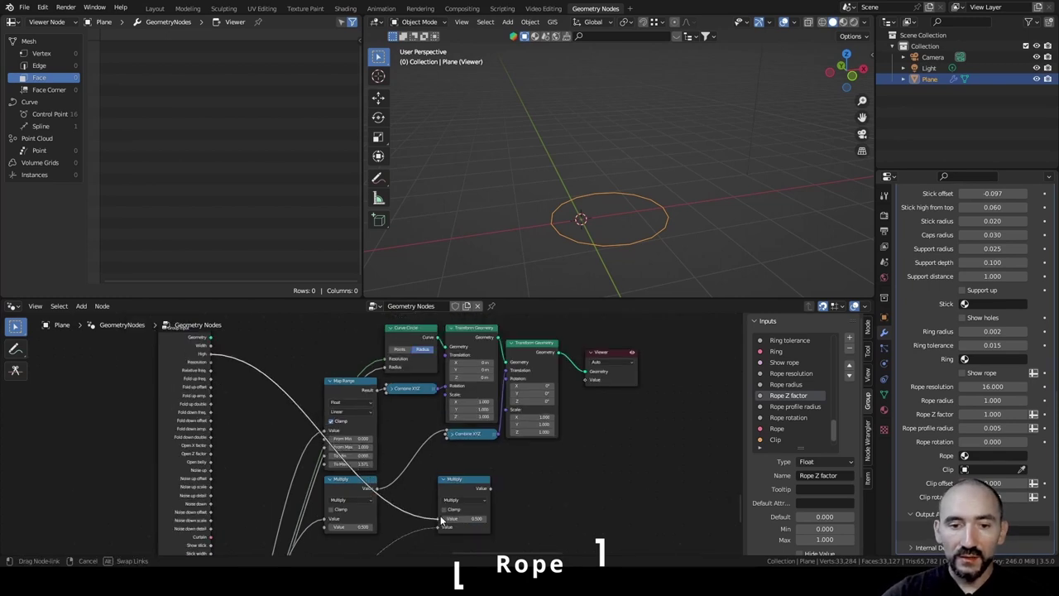
left_click_drag(459, 485, 442, 480)
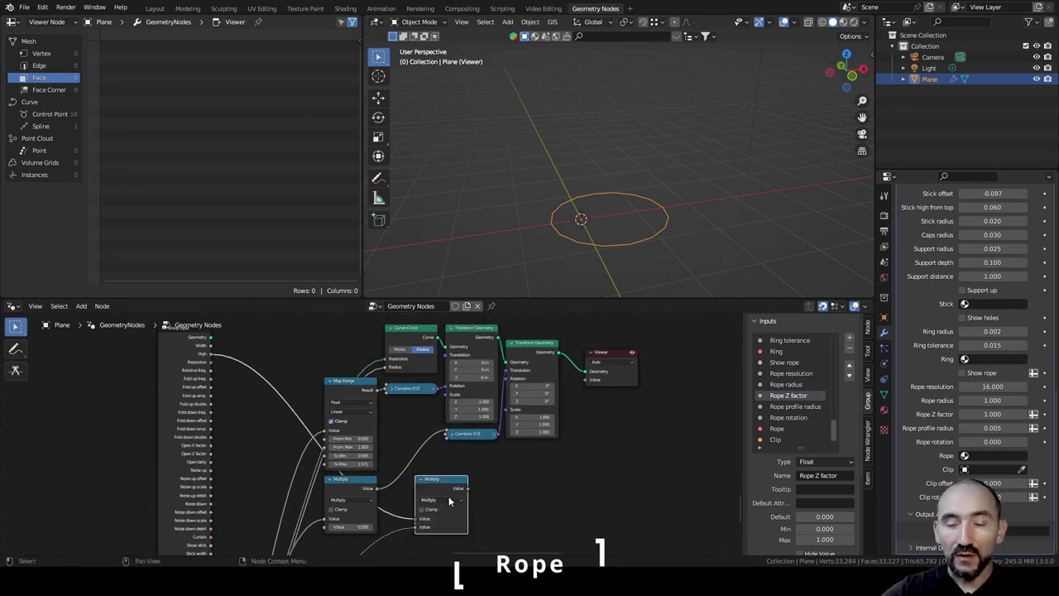
scroll(449, 500, "up", 1)
middle_click_drag(449, 501, 414, 478)
key("ctrl+s")
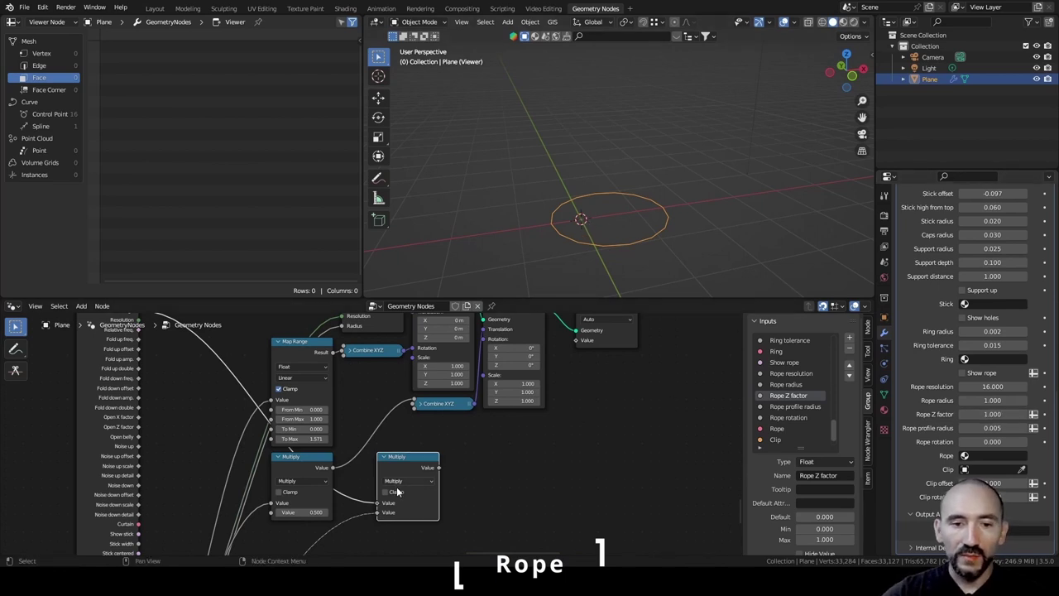
Connect the duplicated Multiply node's Value output to the Z input of the Combine XYZ node that drives Translation.
middle_click_drag(171, 384, 193, 426)
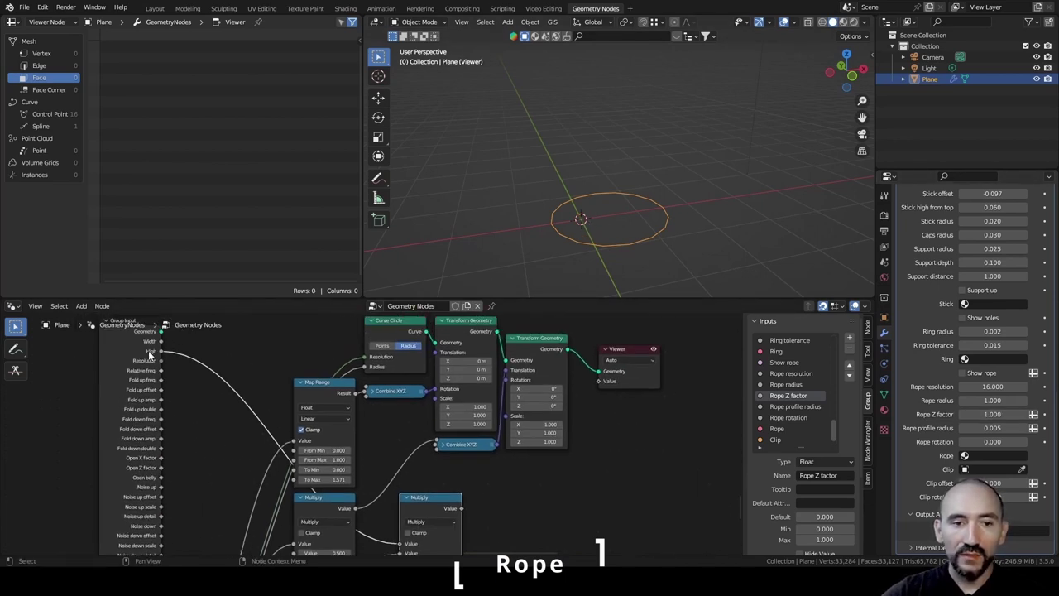
middle_click_drag(610, 477, 567, 410)
left_click_drag(419, 440, 421, 438)
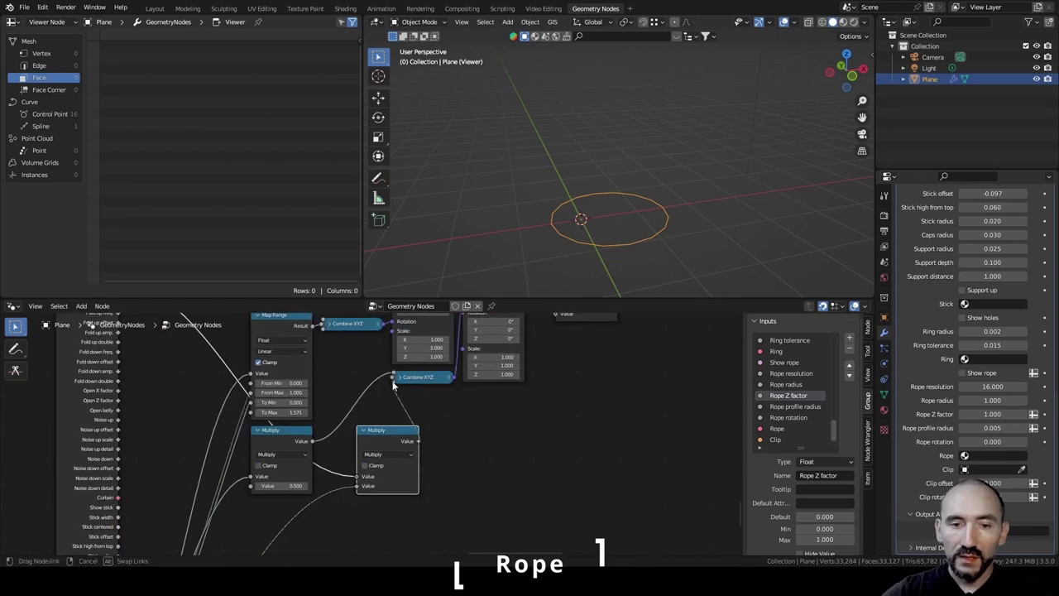
left_click_drag(393, 386, 395, 380)
Set the modifier's Rope Z factor to 0.5.
left_click(992, 414)
type("0")
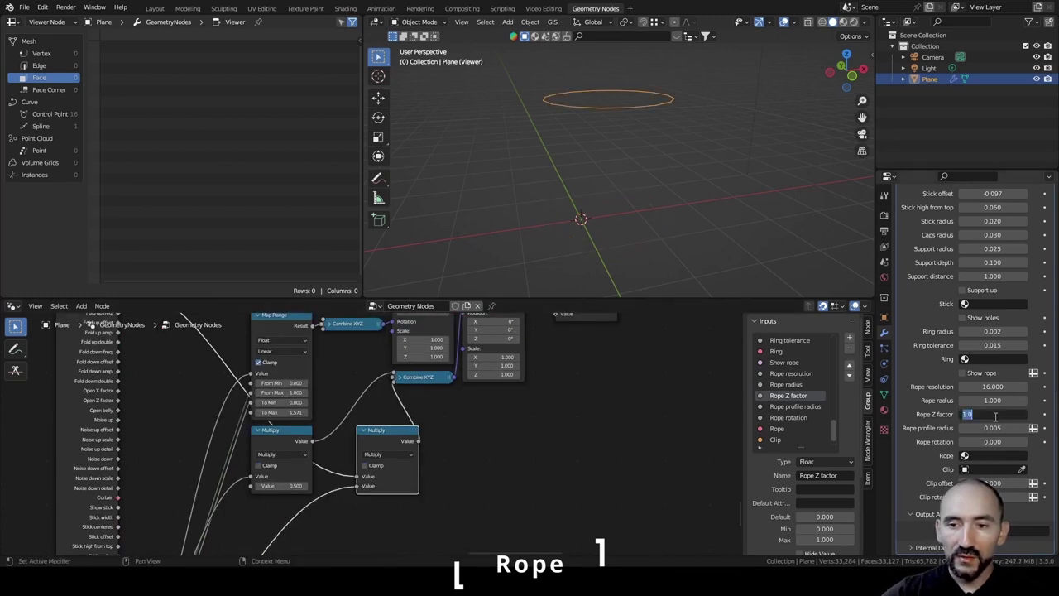
key("Return")
scroll(961, 317, "up", 10)
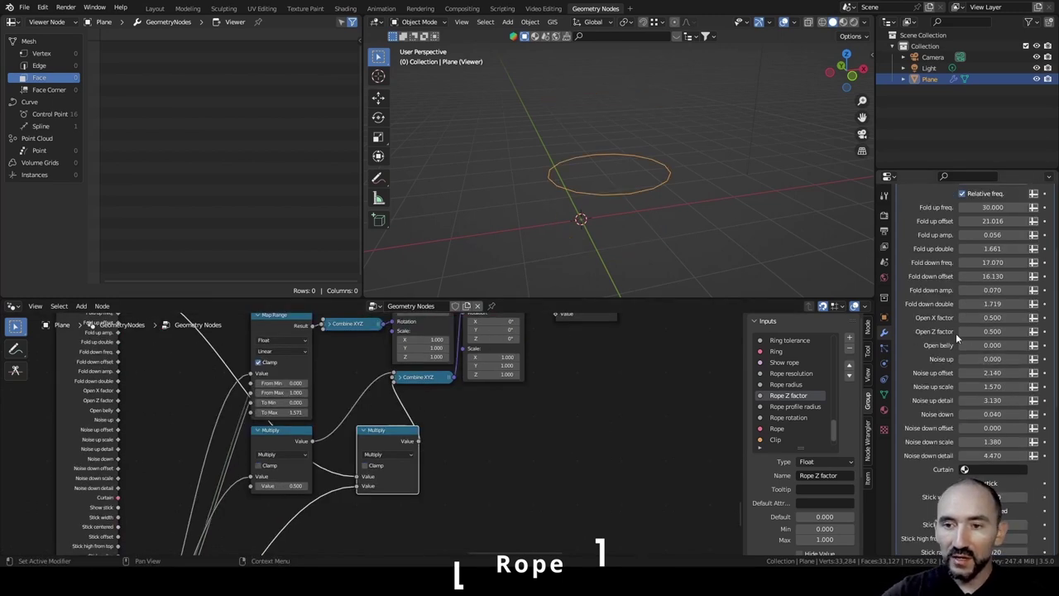
scroll(975, 335, "down", 9)
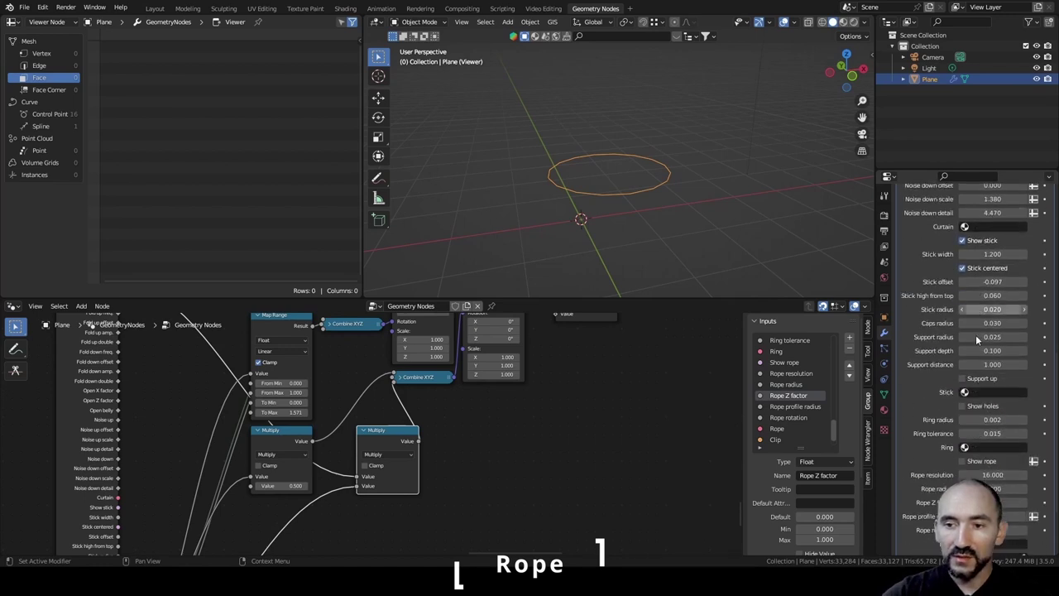
left_click(1024, 436)
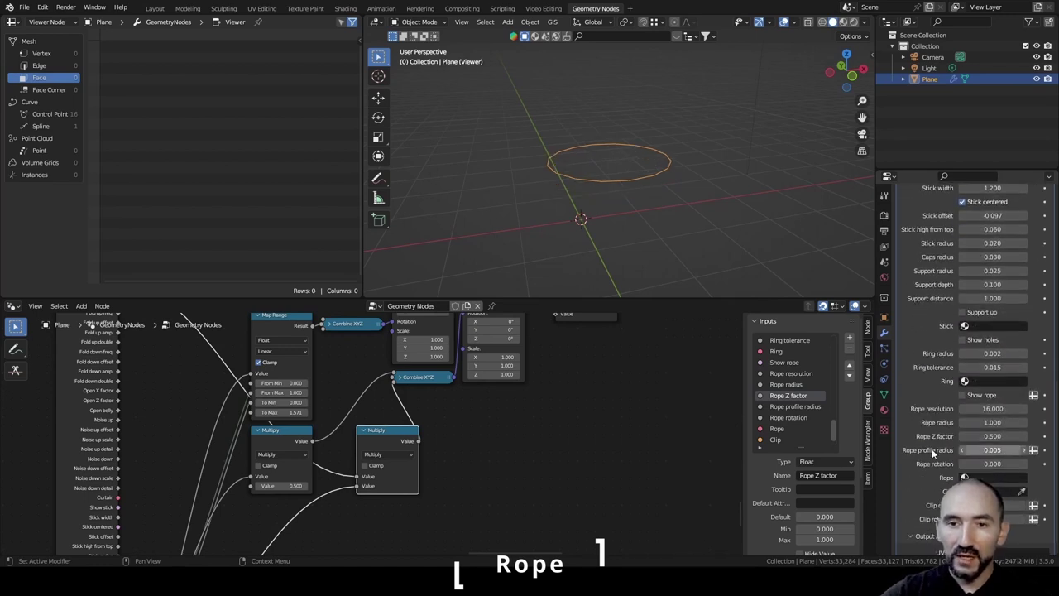
Move the duplicated Multiply node lower, away from the Combine XYZ node, to tidy the rope node layout.
left_click(555, 411)
scroll(555, 411, "down", 5)
middle_click_drag(555, 411, 536, 452)
scroll(522, 438, "up", 3)
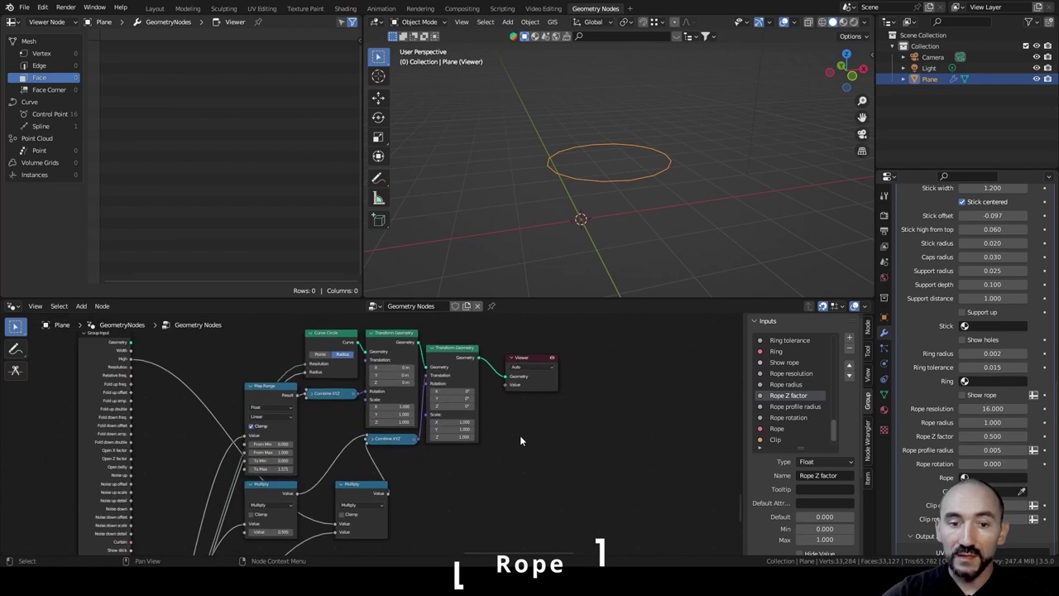
left_click(360, 489)
left_click_drag(360, 494, 330, 517)
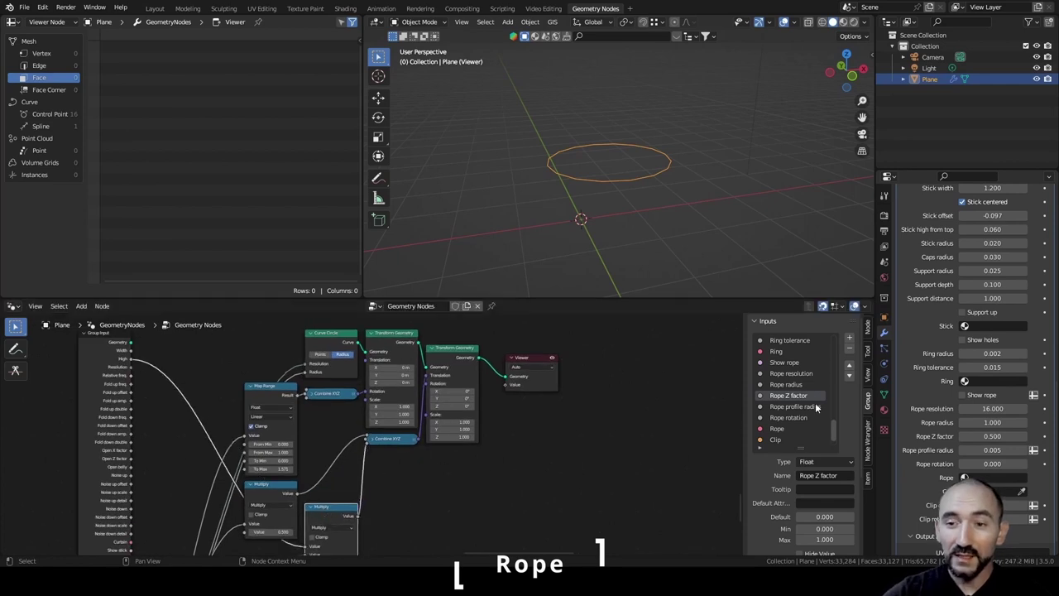
scroll(976, 342, "up", 8)
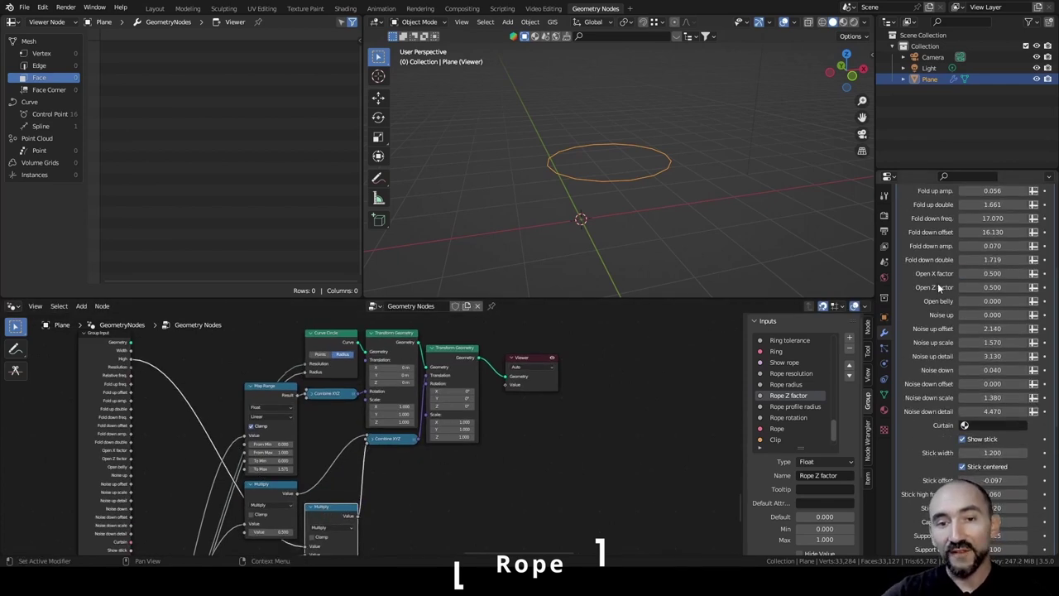
Hide the Group Input node's unused sockets, save the file, and place the node beside the Map Range and Multiply nodes.
left_click(103, 392)
key("ctrl+h")
key("ctrl+s")
left_click_drag(111, 366, 203, 511)
scroll(211, 504, "up", 2)
Change the type of the Rope resolution group input to Integer.
left_click(786, 373)
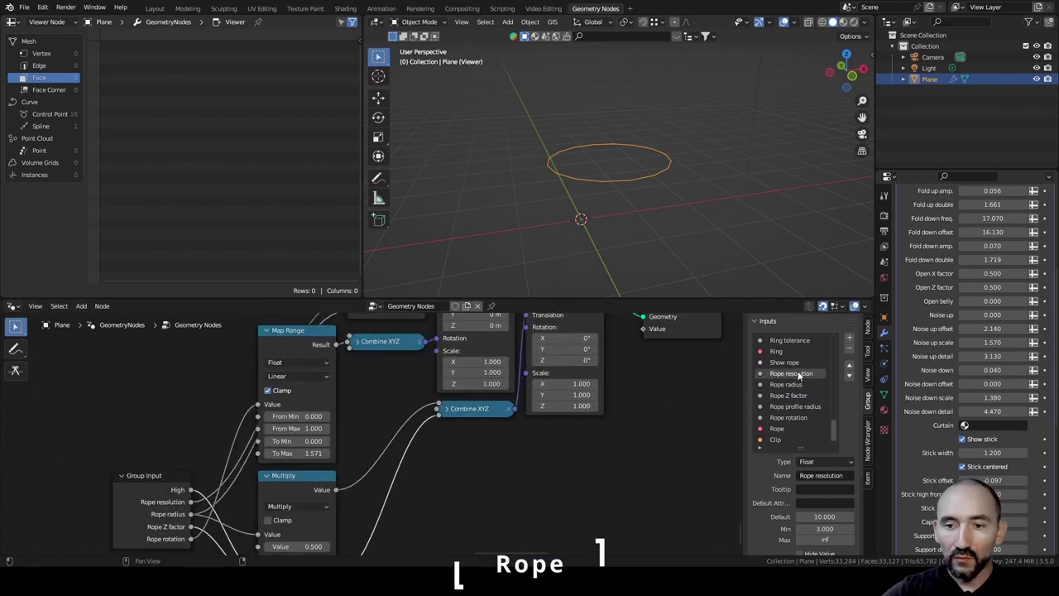
left_click(806, 462)
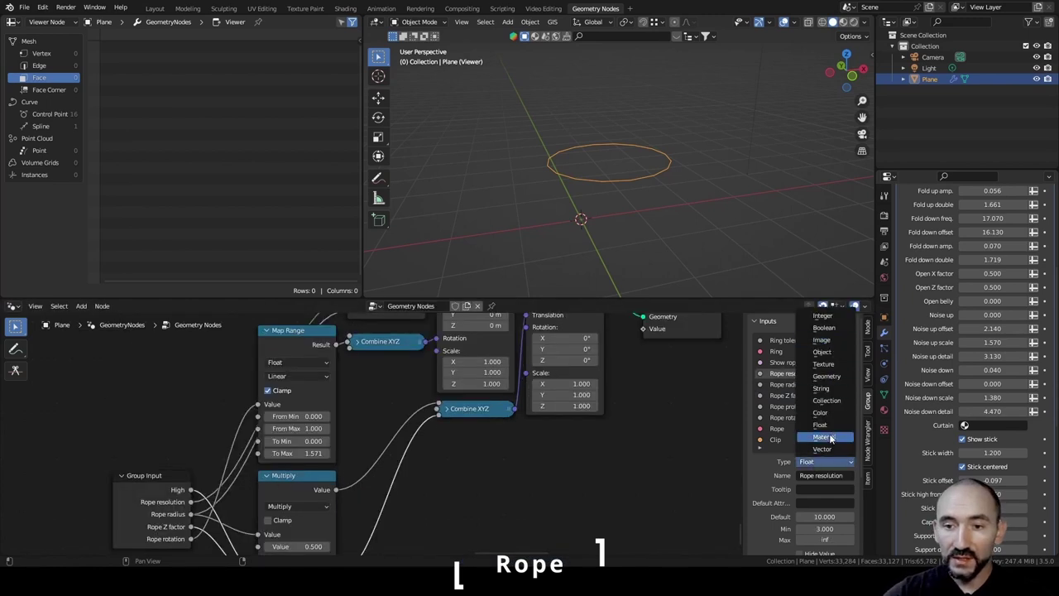
left_click(823, 315)
middle_click_drag(390, 433, 387, 505)
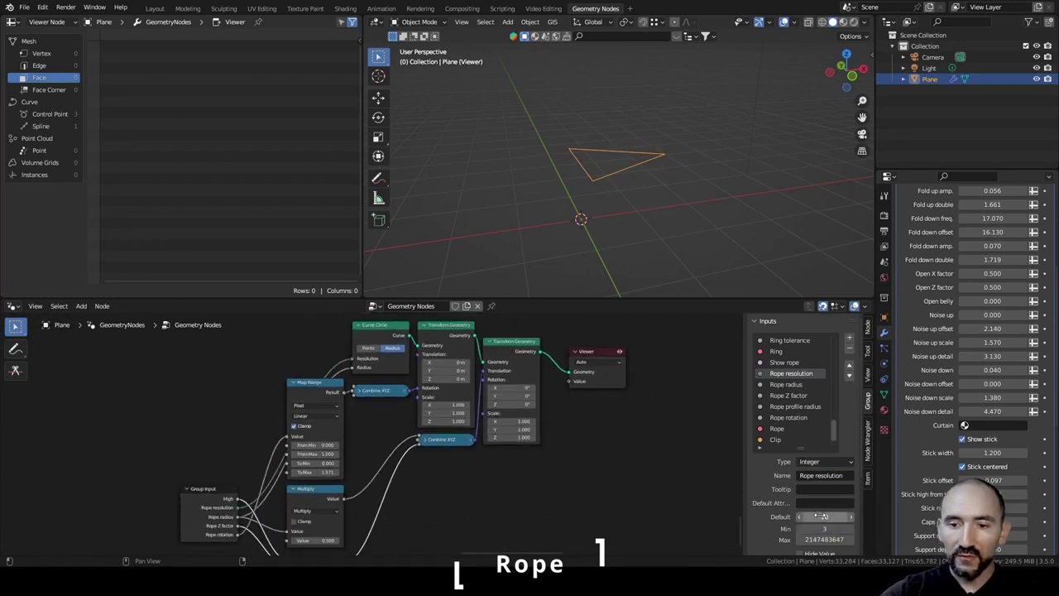
Set the modifier's Rope resolution to 16.
scroll(962, 416, "down", 5)
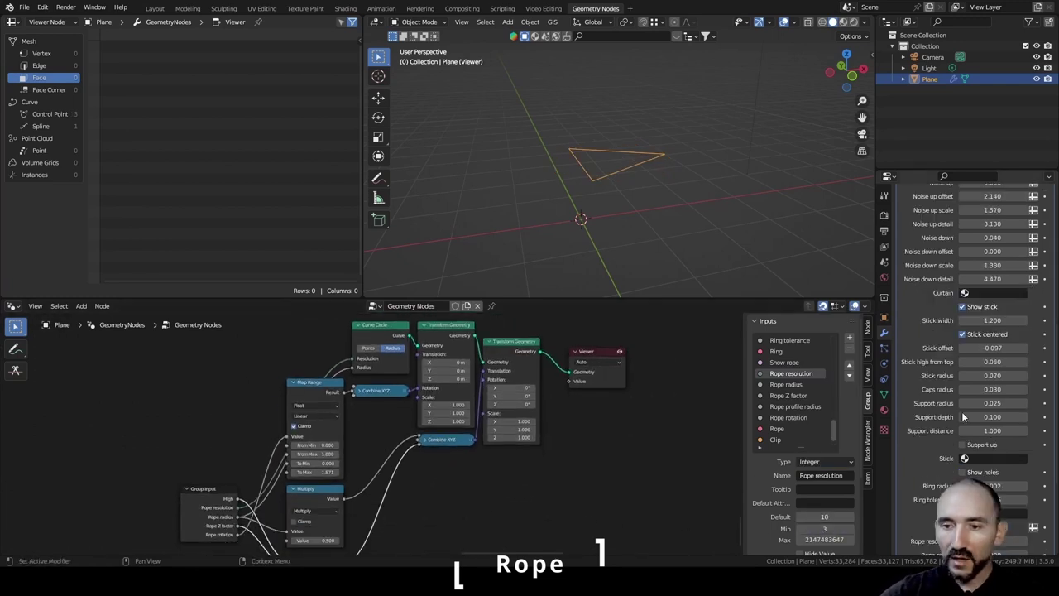
scroll(961, 416, "down", 5)
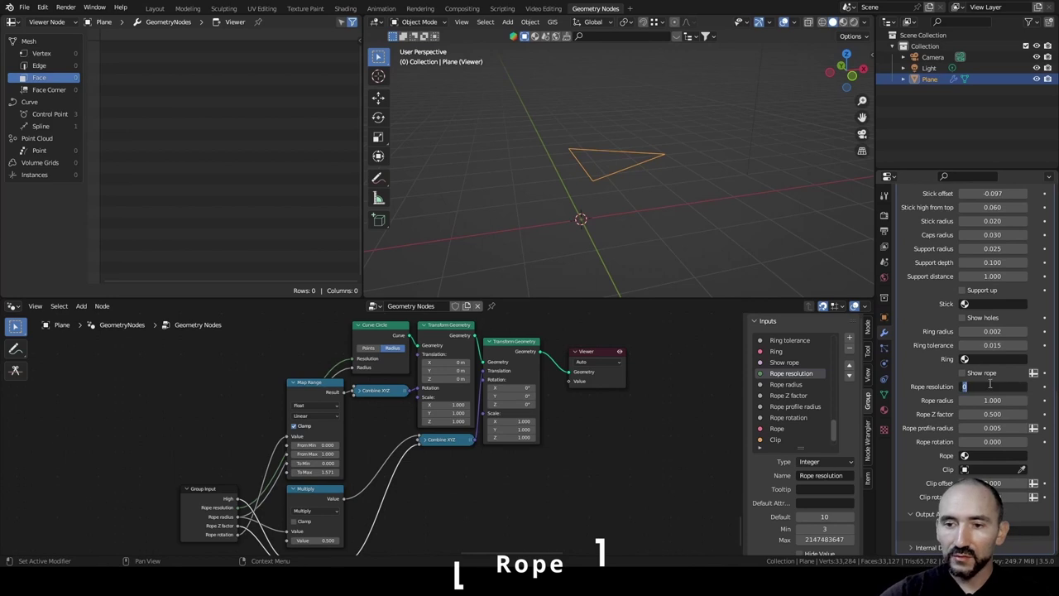
type("16")
key("Return")
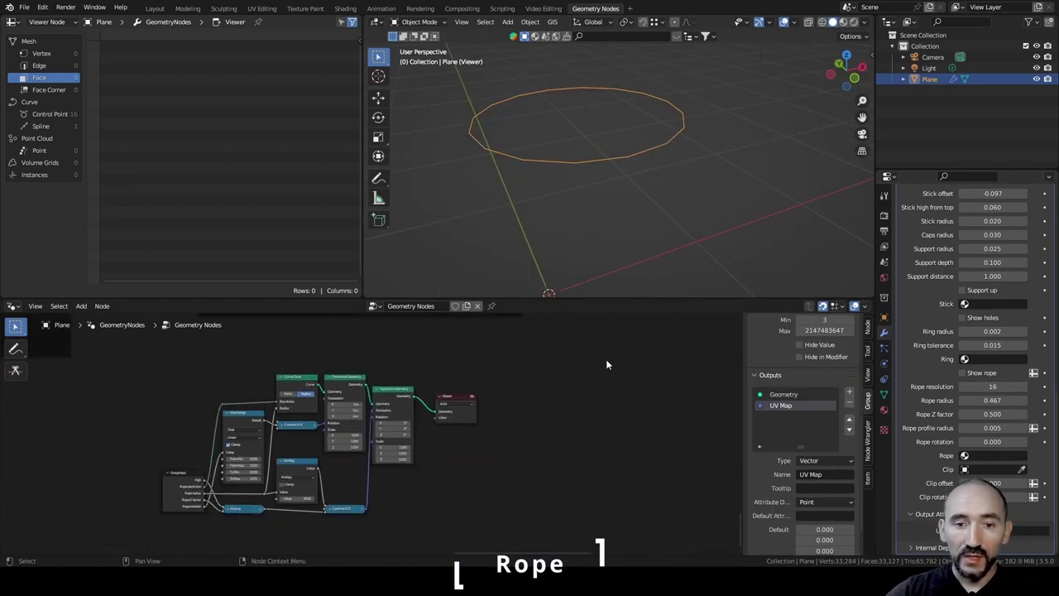
Connect the rope's second Transform Geometry output to the main node chain so the circle joins the curtain geometry.
scroll(605, 359, "down", 3)
middle_click_drag(591, 390, 459, 500)
scroll(460, 470, "down", 3)
middle_click_drag(496, 407, 455, 450)
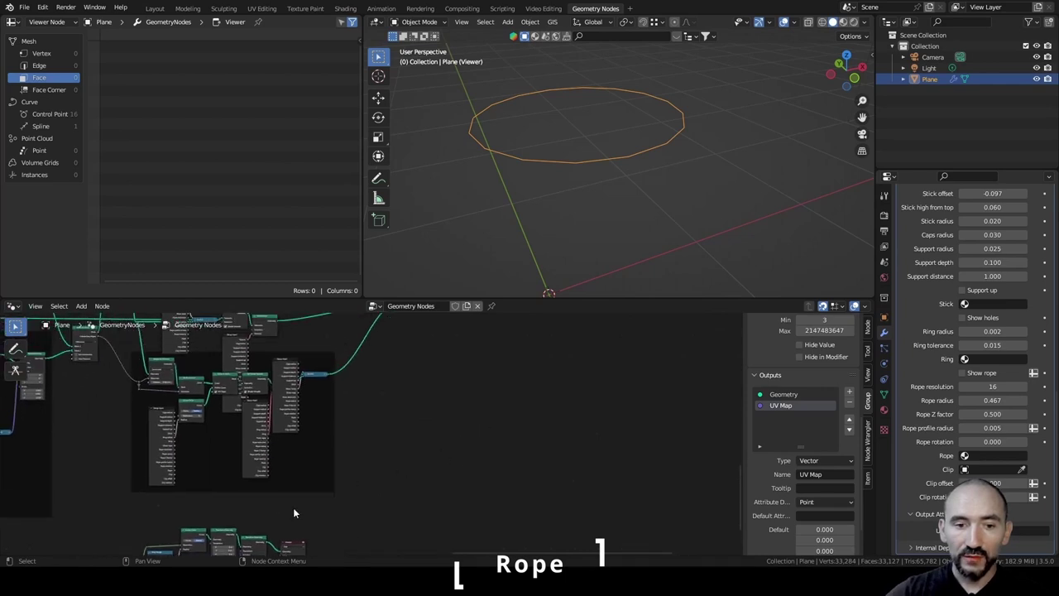
left_click_drag(265, 542, 402, 357)
middle_click_drag(468, 433, 513, 351)
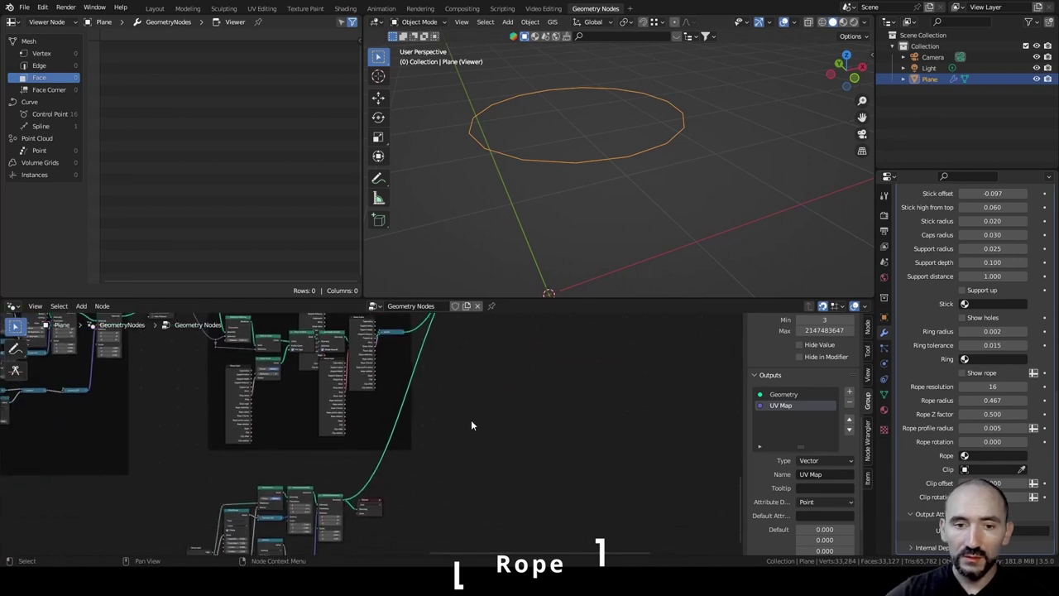
Delete the Viewer node attached to the rope's second Transform Geometry node and save the file.
scroll(496, 426, "up", 6)
left_click(471, 457)
key("x")
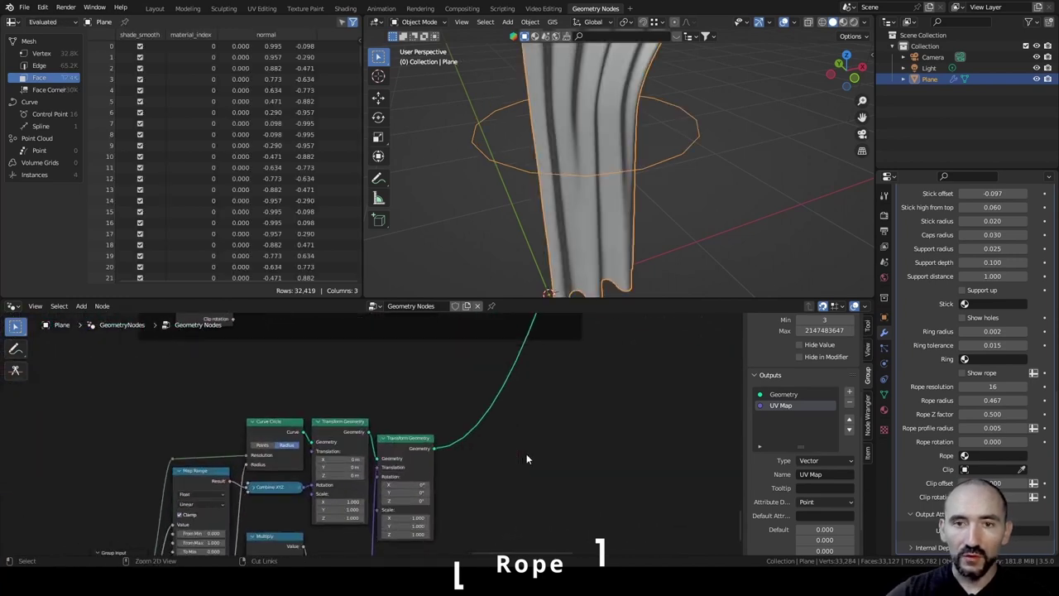
middle_click_drag(637, 177, 602, 184)
key("ctrl+s")
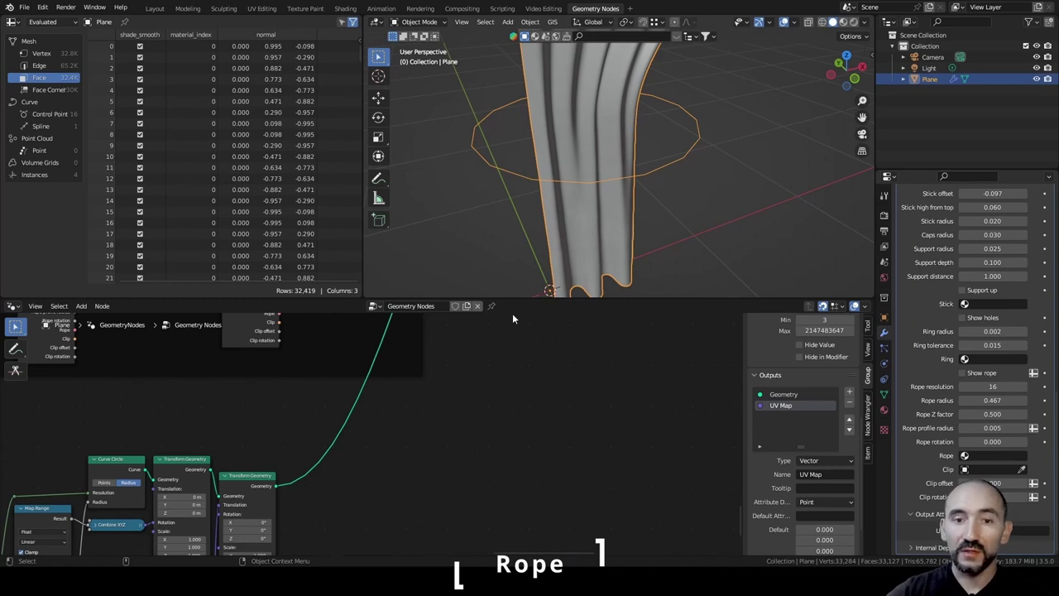
Add a Geometry Proximity node in the empty area beside the rope's second Transform Geometry node.
key("F3")
type("geomtr")
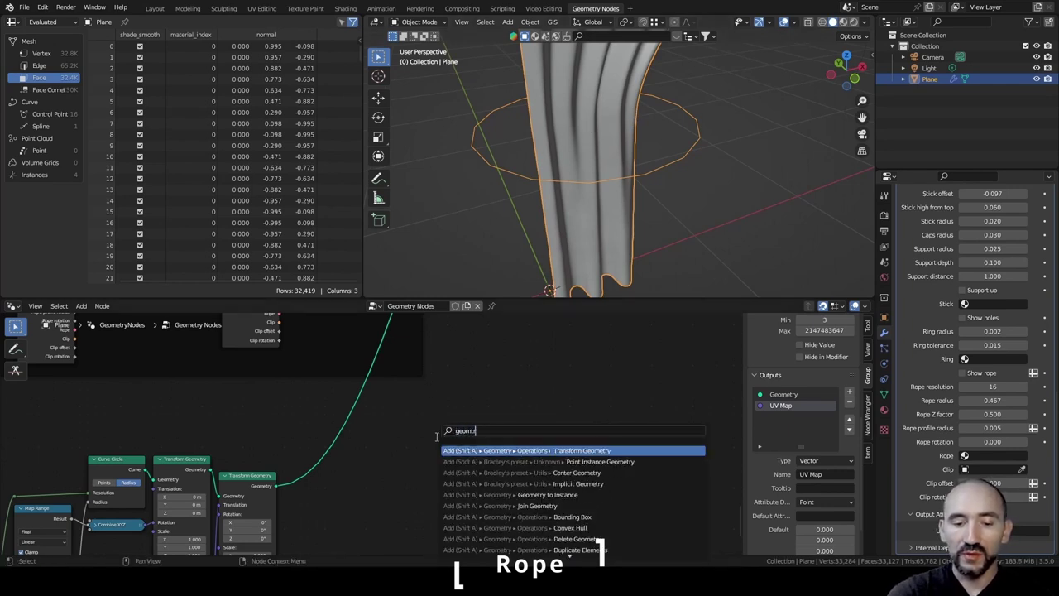
type("y pro")
key("Return")
left_click(395, 405)
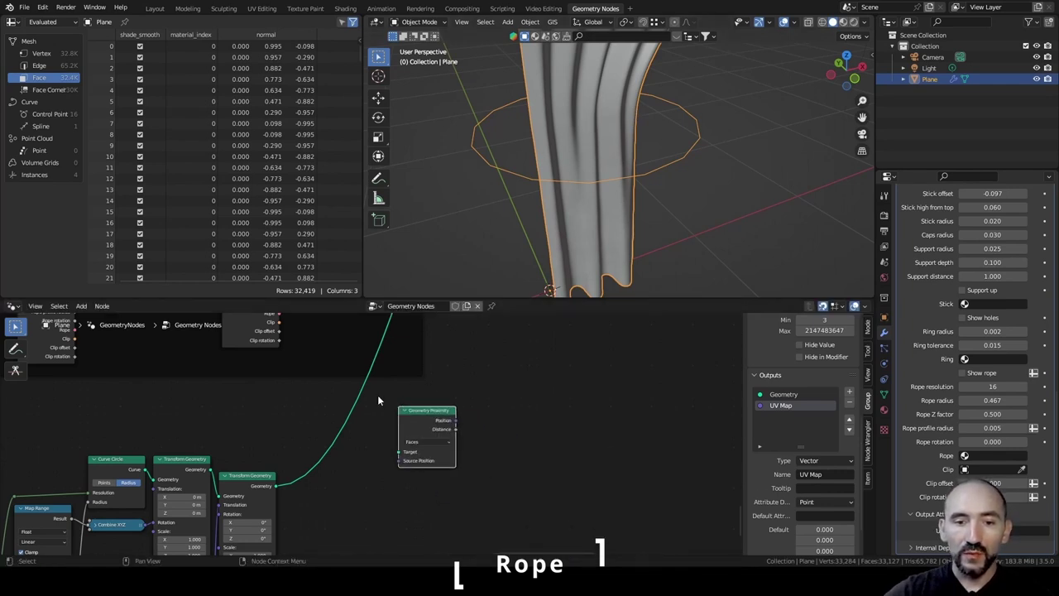
Connect the main curtain geometry to the Geometry Proximity node's Target input.
scroll(368, 395, "down", 3)
middle_click_drag(331, 378, 421, 506)
middle_click_drag(354, 420, 570, 550)
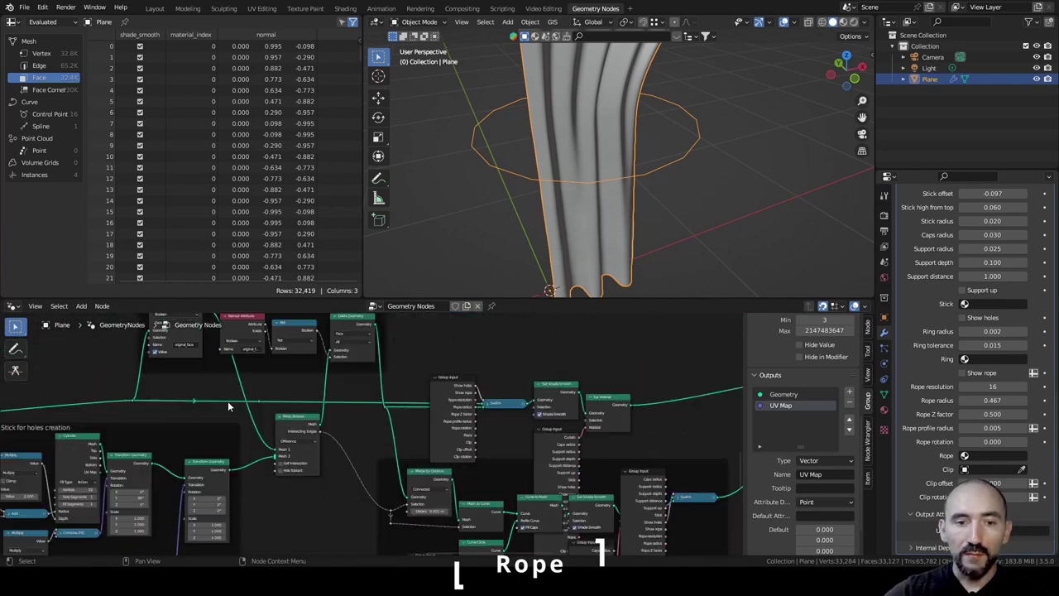
left_click_drag(259, 403, 356, 379)
scroll(446, 415, "up", 4)
middle_click_drag(517, 444, 382, 442)
left_click(383, 441)
key("F3")
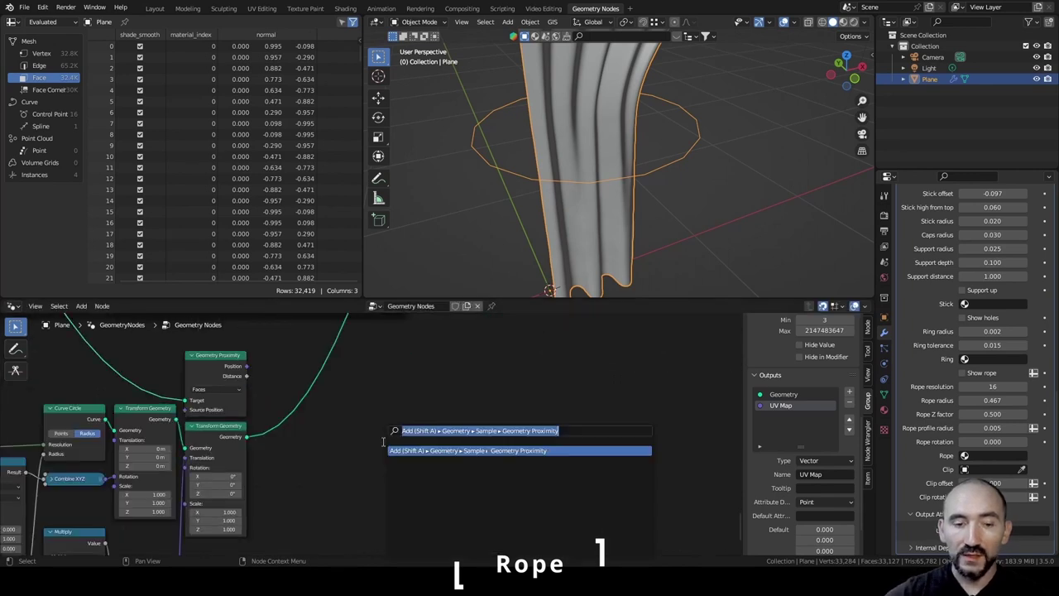
key("Escape")
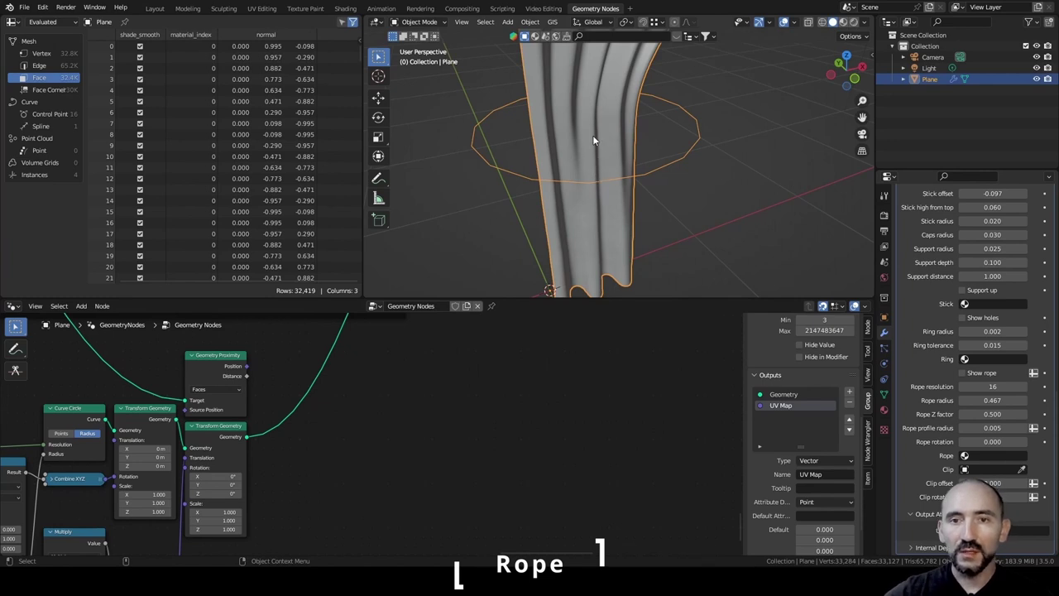
Add a Set Position node fed by the rope's second Transform Geometry output and the Geometry Proximity position.
key("shift+a")
type("set pos")
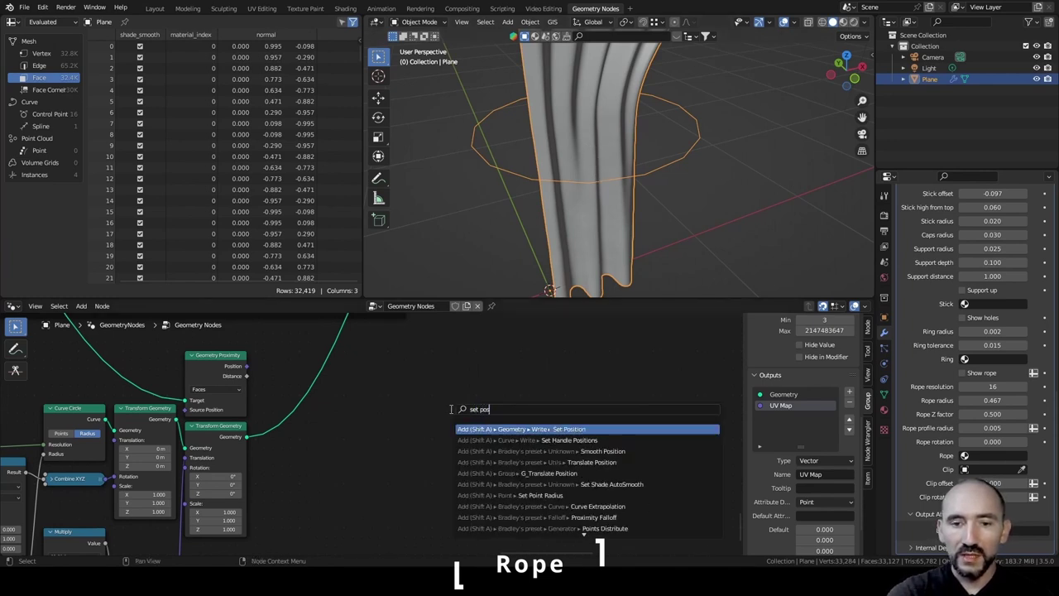
key("Return")
left_click(460, 403)
left_click_drag(246, 436, 459, 429)
left_click_drag(244, 366, 460, 456)
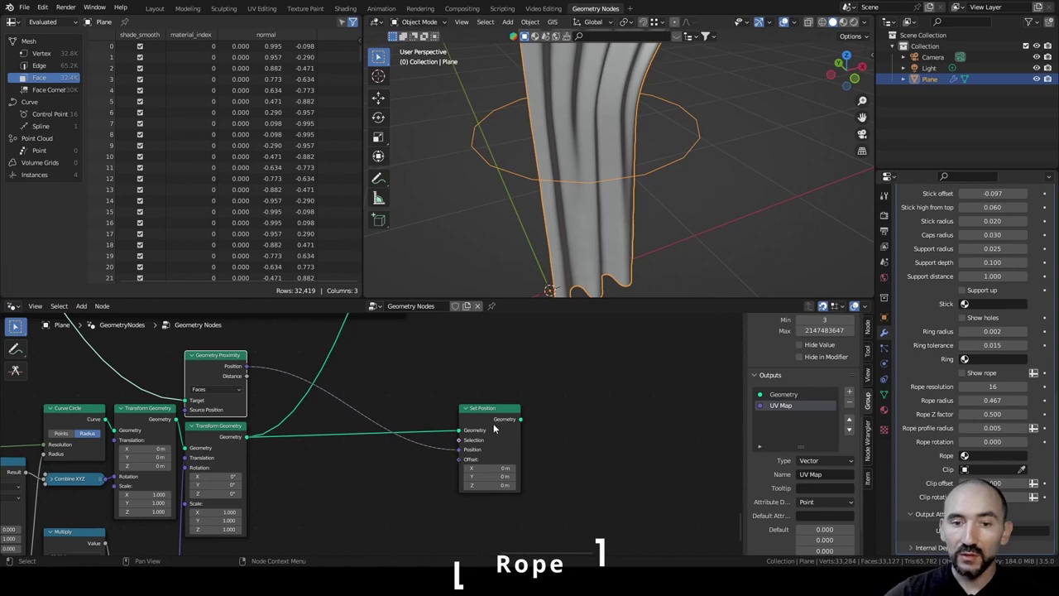
left_click(486, 423)
Add a reroute to the rope's outgoing link, place it above Set Position, and feed it with the Set Position geometry.
right_click_drag(319, 338, 344, 354, "shift")
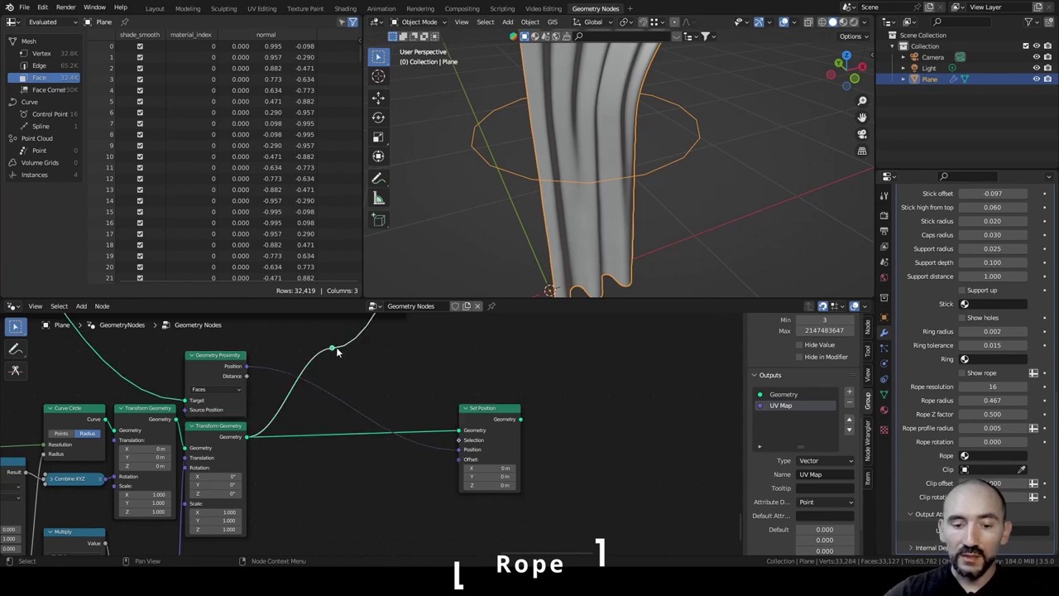
left_click_drag(336, 352, 565, 369)
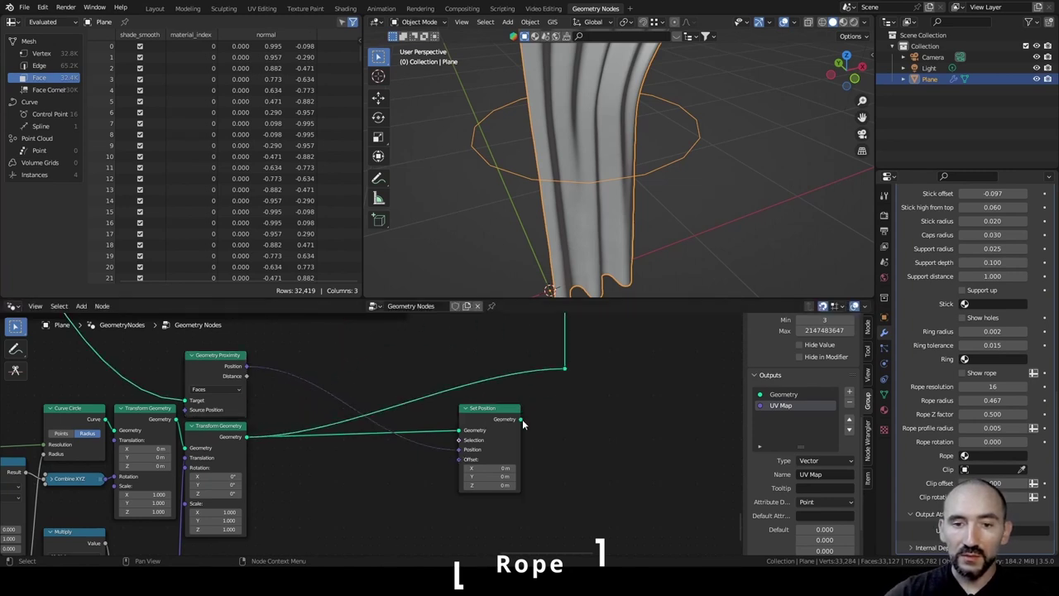
left_click_drag(520, 419, 570, 364)
key("Escape")
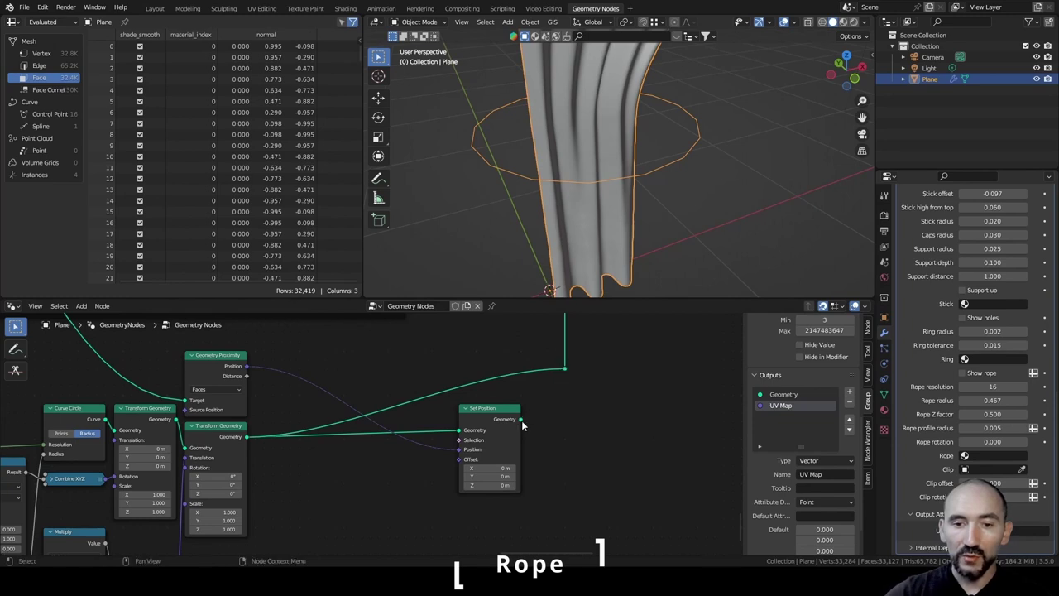
left_click_drag(520, 419, 567, 370)
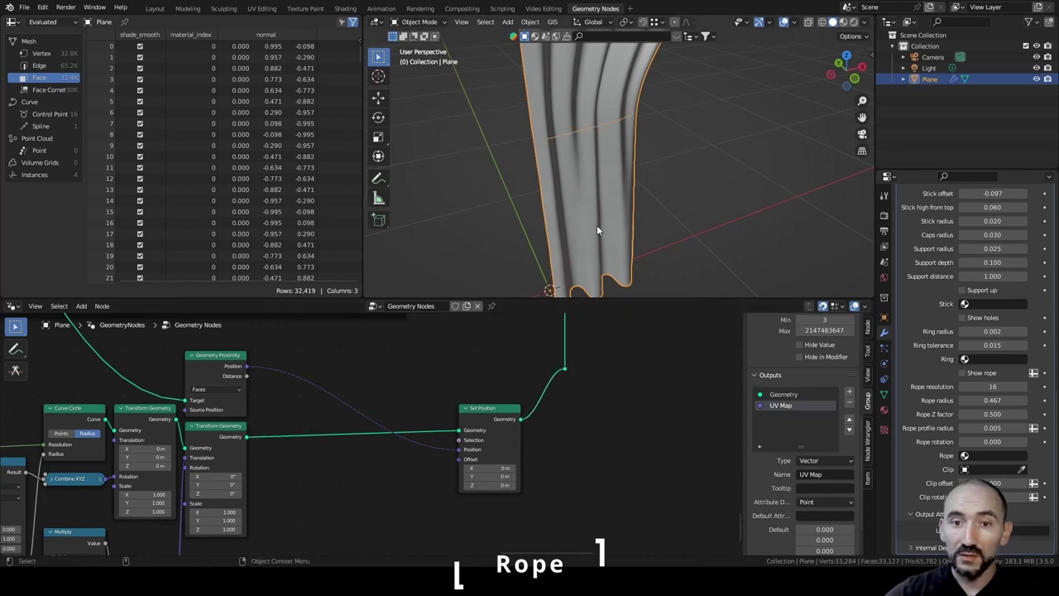
Examine how the rope line lies on the curtain folds and move the Set Position node farther from Transform Geometry.
left_click(623, 199)
middle_click_drag(623, 200, 634, 172)
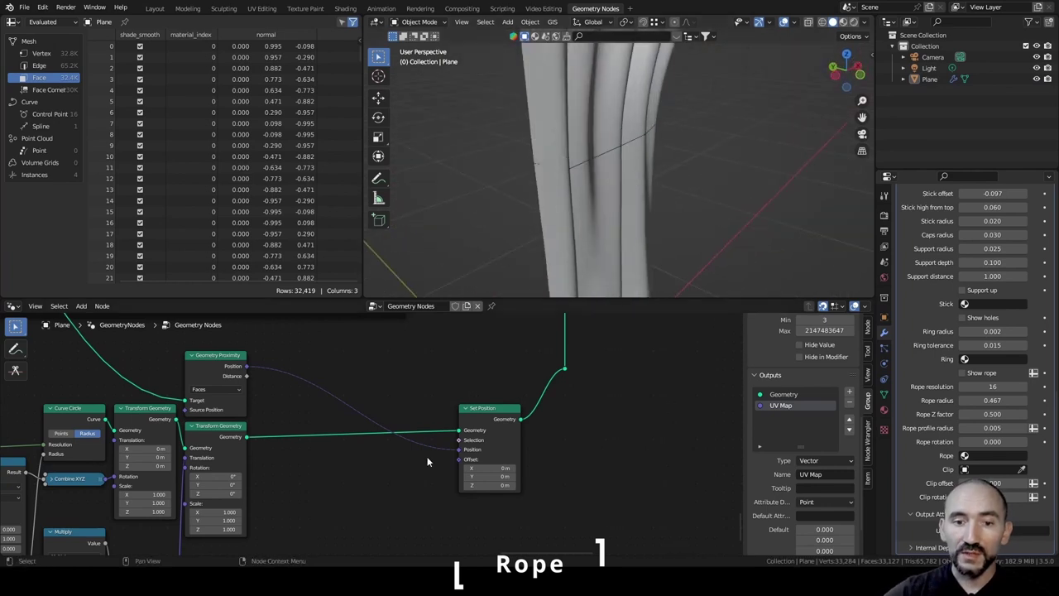
middle_click_drag(390, 469, 444, 418)
left_click_drag(535, 362, 570, 362)
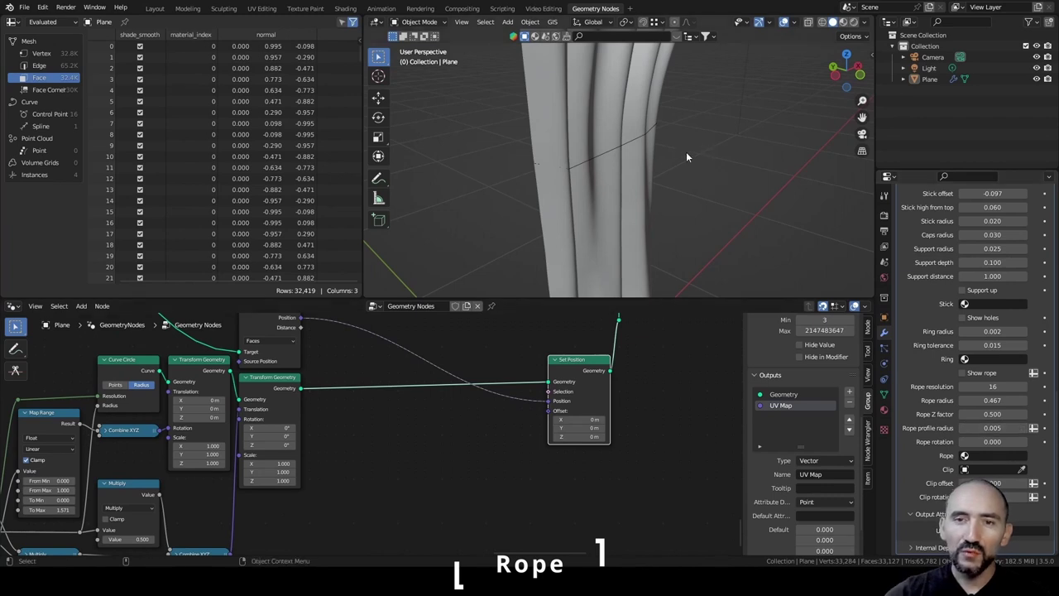
scroll(645, 157, "up", 2)
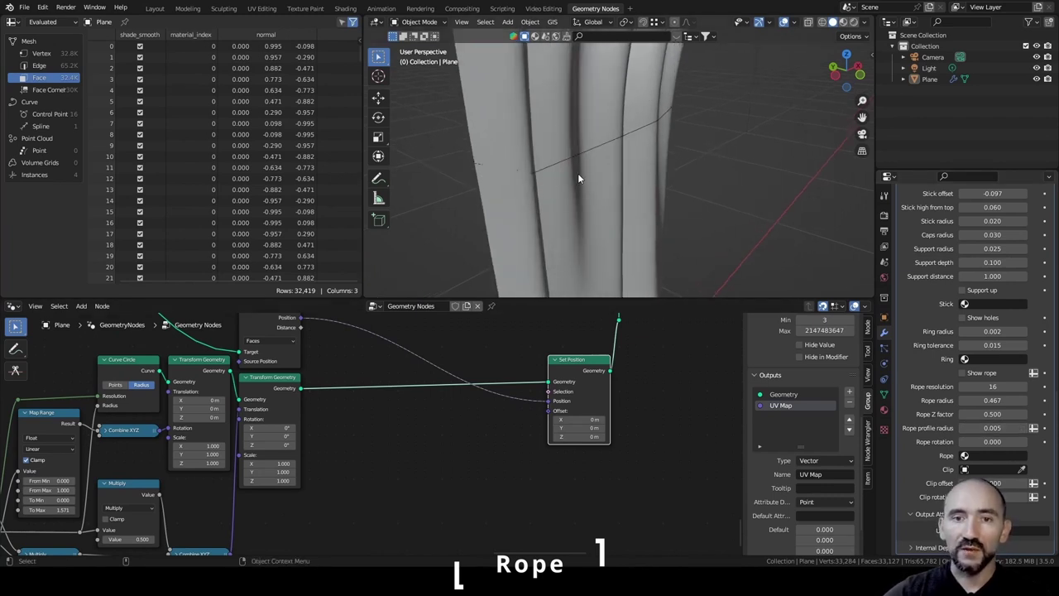
middle_click_drag(577, 176, 646, 125)
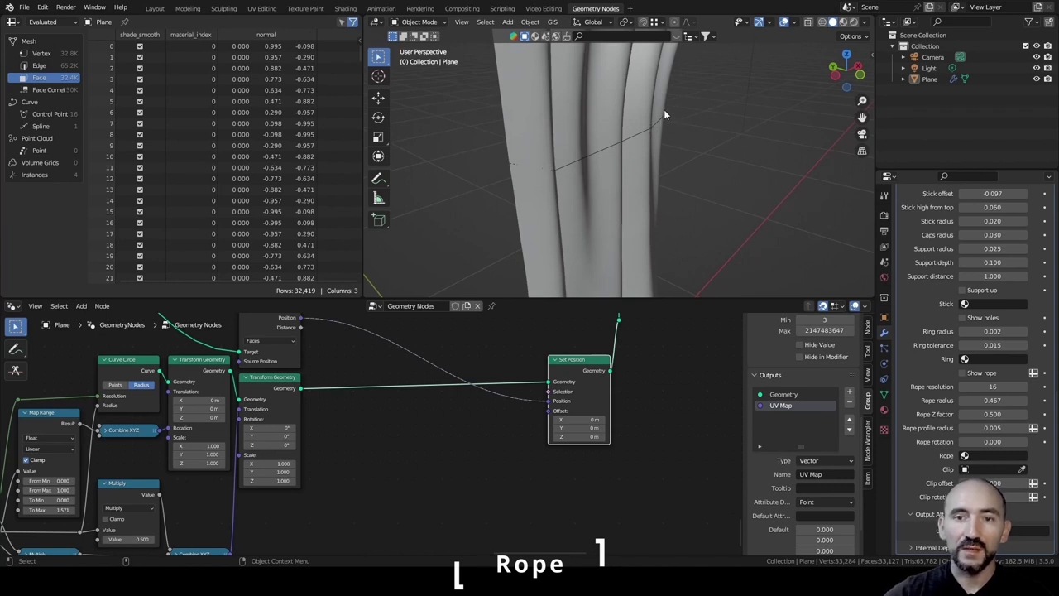
middle_click_drag(565, 180, 569, 207)
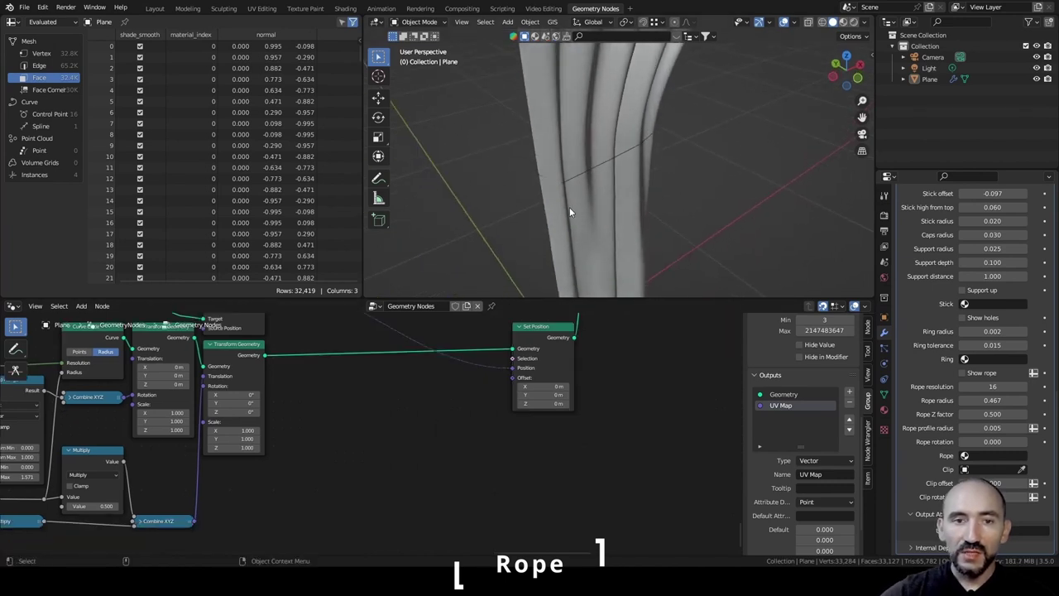
Sketch annotations in the viewport showing the rope curve around the curtain and an arrow from the origin to its point.
left_click(378, 178)
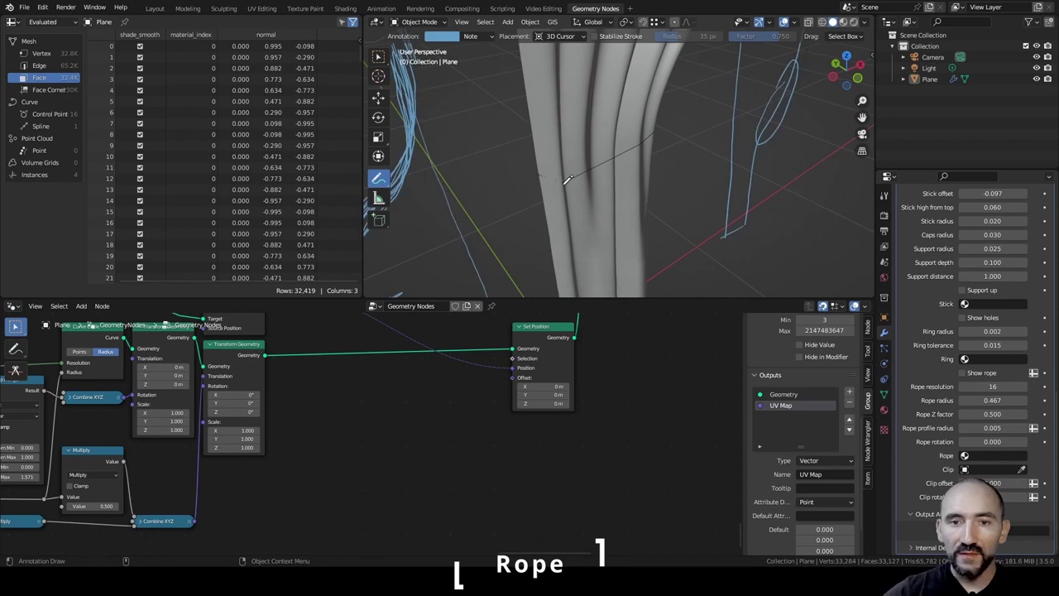
mouse_move(479, 221)
left_mouse_down()
mouse_move(507, 260)
mouse_move(658, 235)
left_mouse_up()
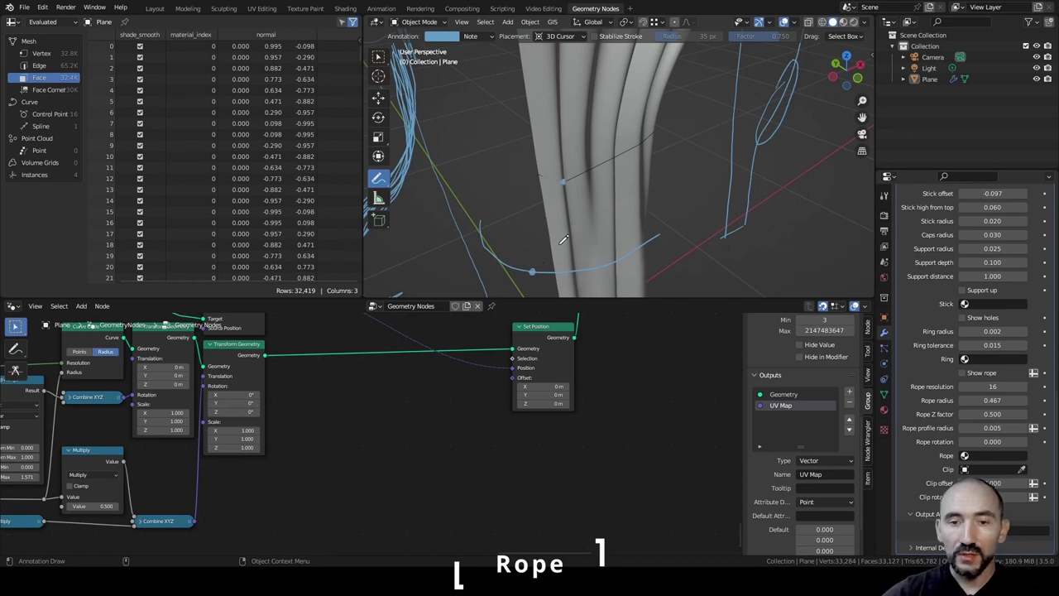
mouse_move(563, 240)
middle_mouse_down()
mouse_move(533, 162)
mouse_move(559, 178)
middle_mouse_up()
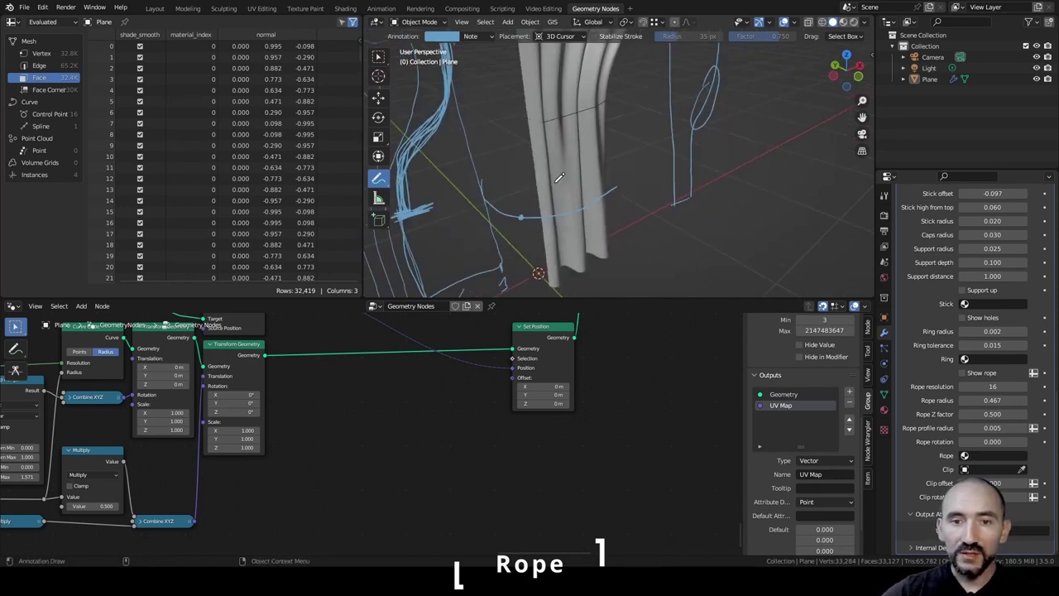
left_click_drag(539, 272, 522, 220)
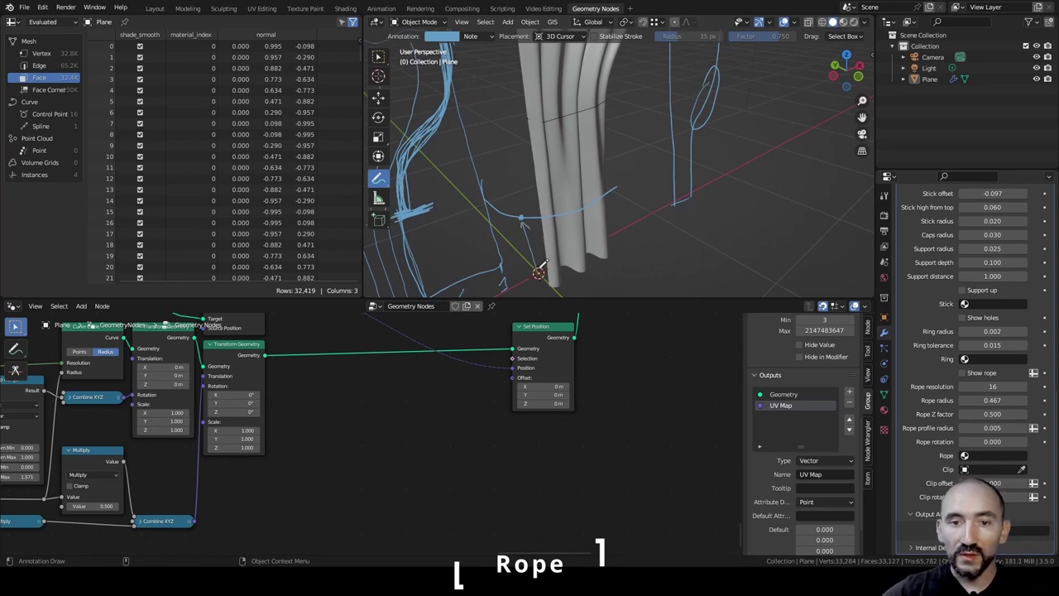
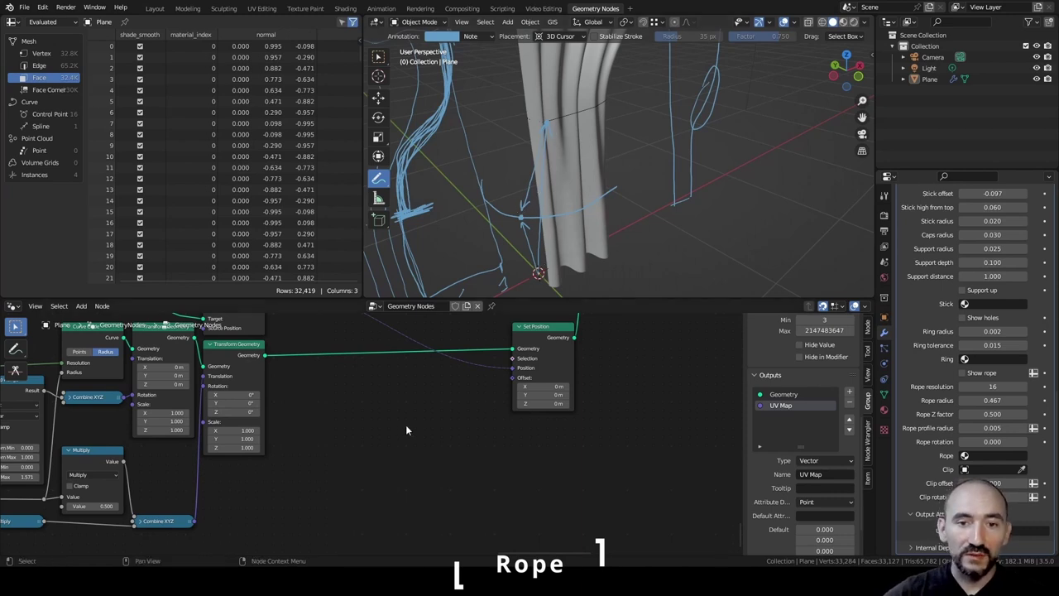
Insert a Capture Attribute node between the rope's second Transform Geometry and Set Position, with its data type set to Vector.
middle_click_drag(355, 431, 309, 465)
key("F3")
type("capt")
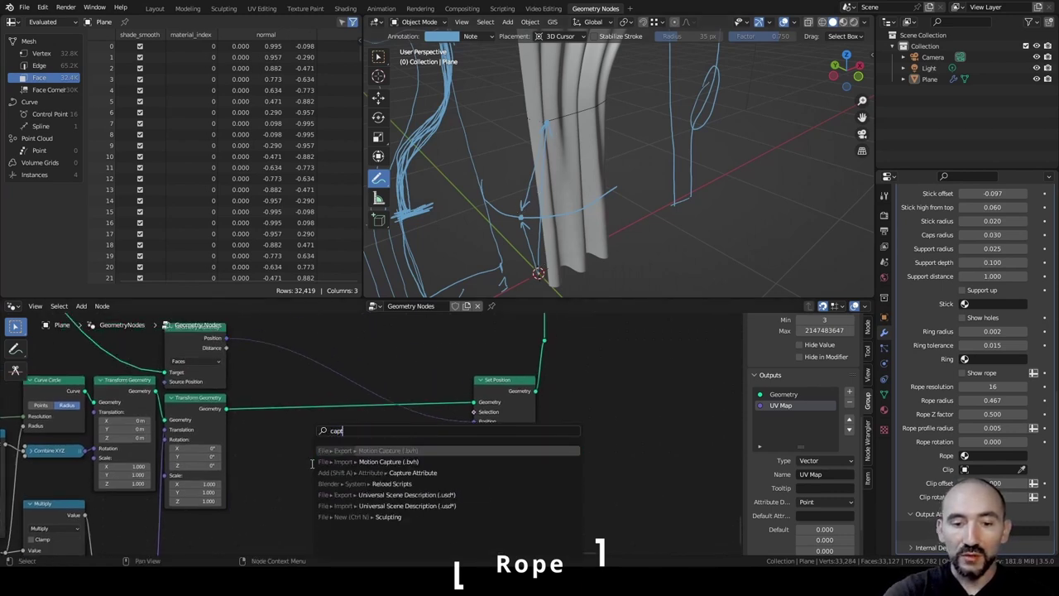
key("Return")
left_click(253, 425)
left_click_drag(296, 399, 270, 461)
middle_click_drag(273, 462, 298, 430)
scroll(296, 430, "up", 2)
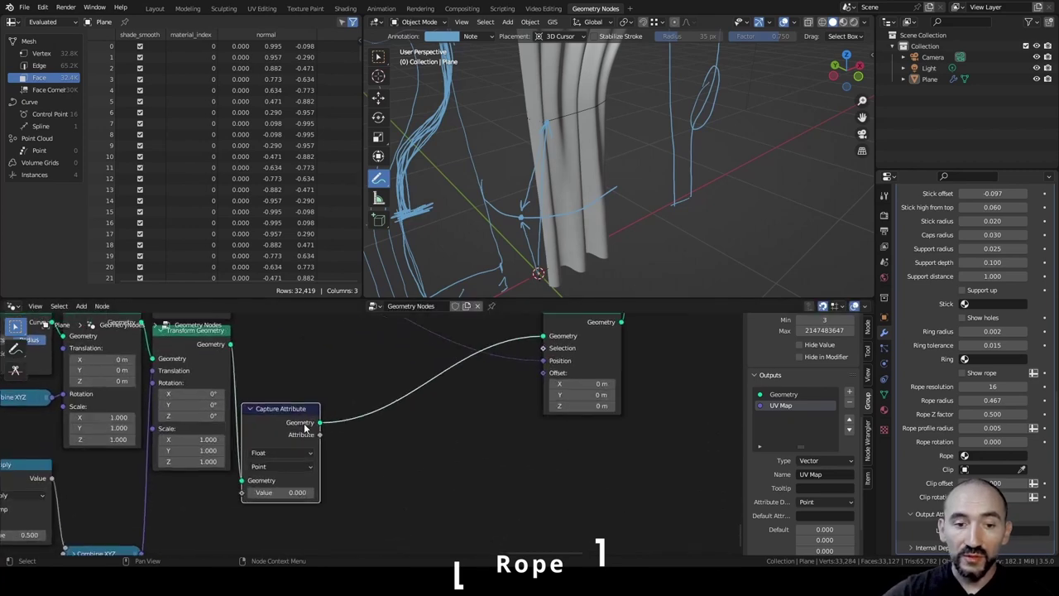
left_click(273, 454)
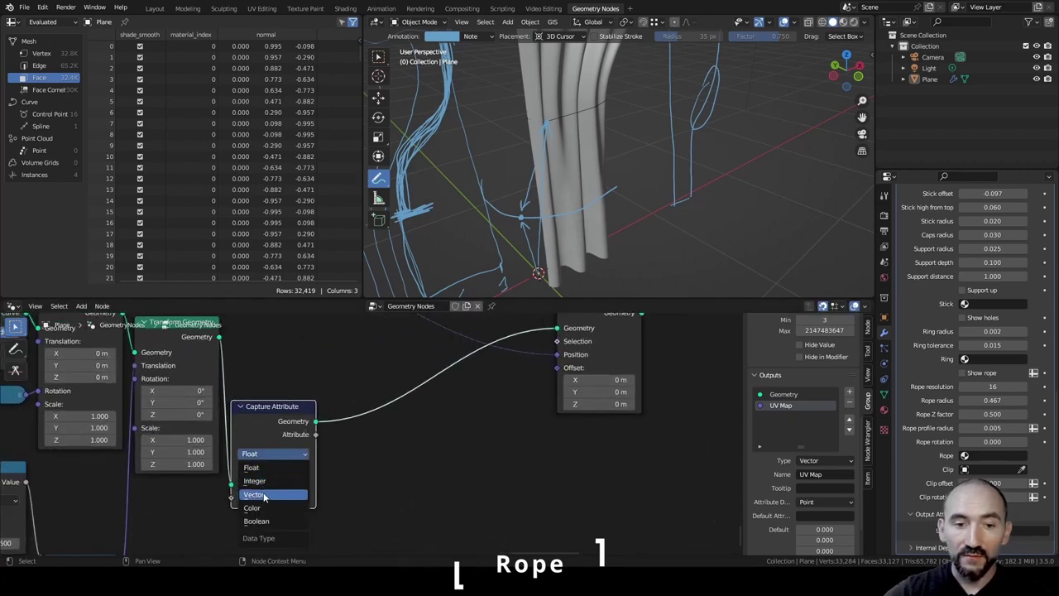
left_click(261, 493)
Add a Position node and connect it to the Capture Attribute node's Value input.
key("F3")
type("pos")
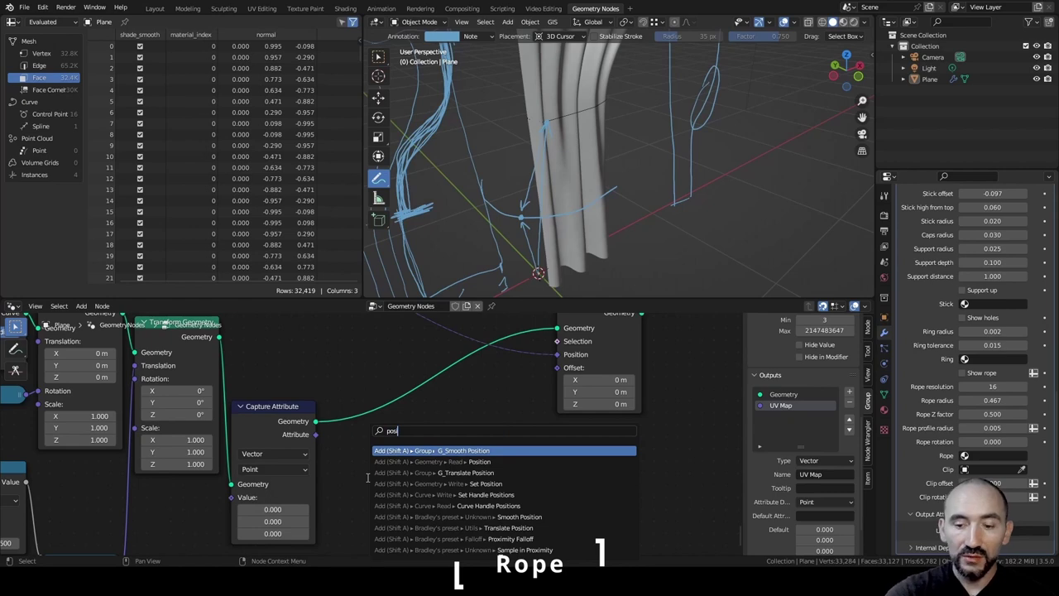
left_click(479, 461)
left_click(165, 503)
left_click_drag(219, 517, 266, 492)
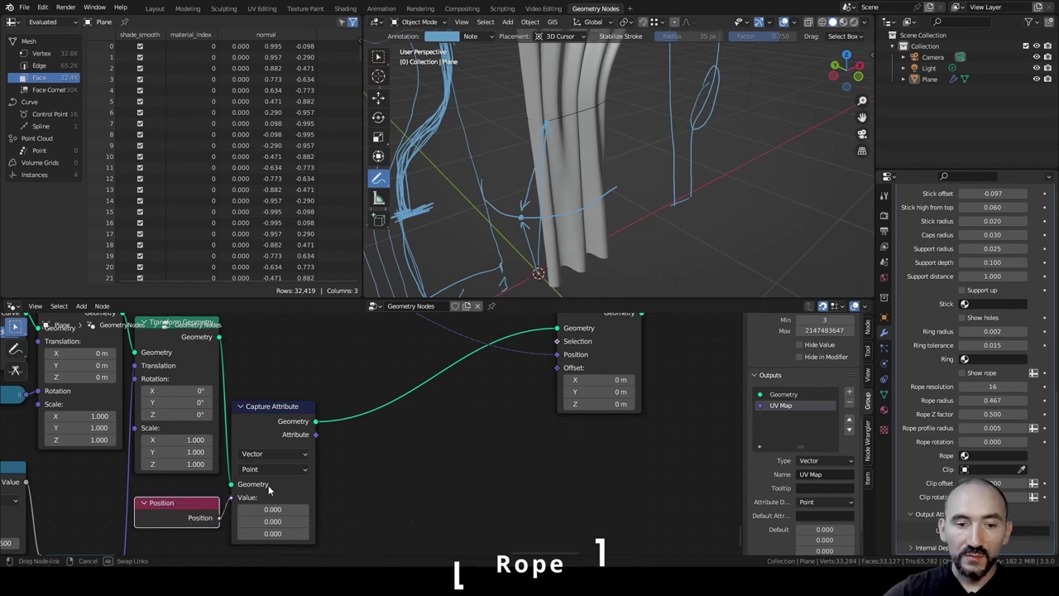
Add a vector Subtract node taking the captured attribute and the Geometry Proximity position, and save the file.
left_click_drag(316, 434, 381, 443)
type("sub")
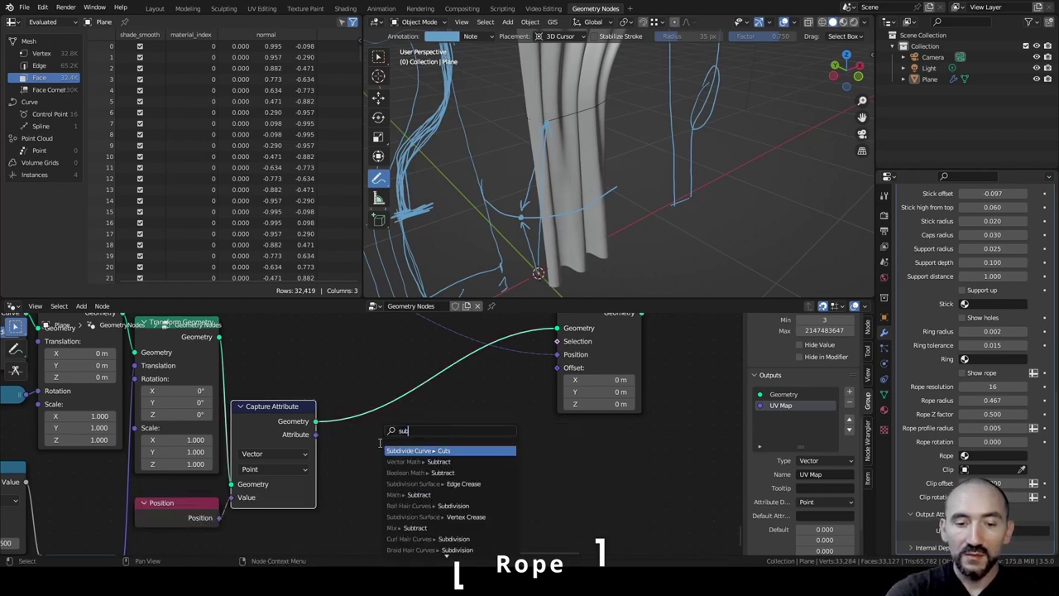
key("Down")
key("Return")
left_click(344, 395)
middle_click_drag(344, 396, 317, 486)
scroll(317, 487, "down", 3)
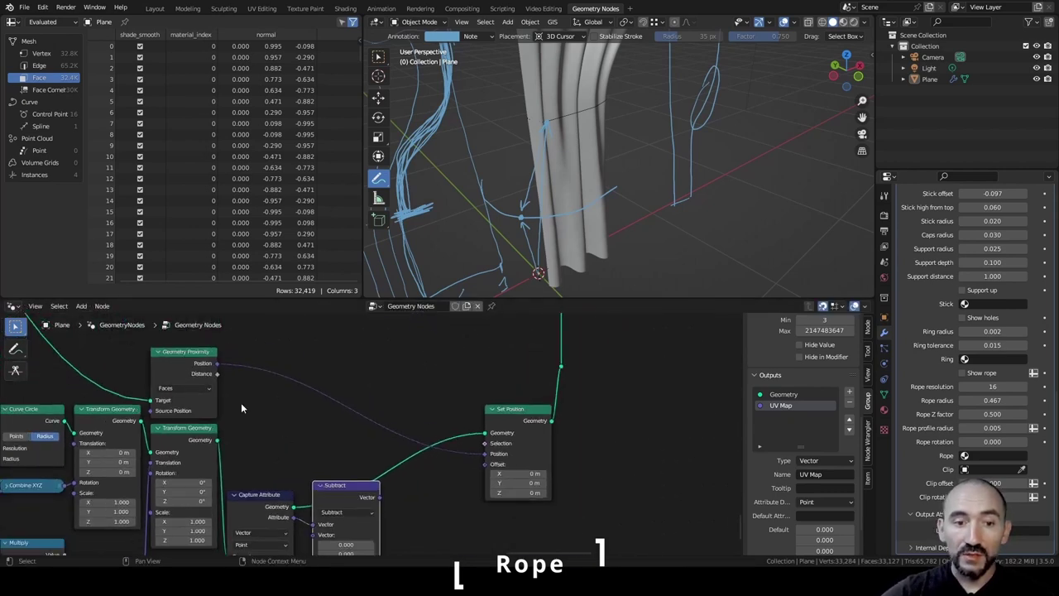
key("ctrl+s")
left_click_drag(215, 363, 314, 514)
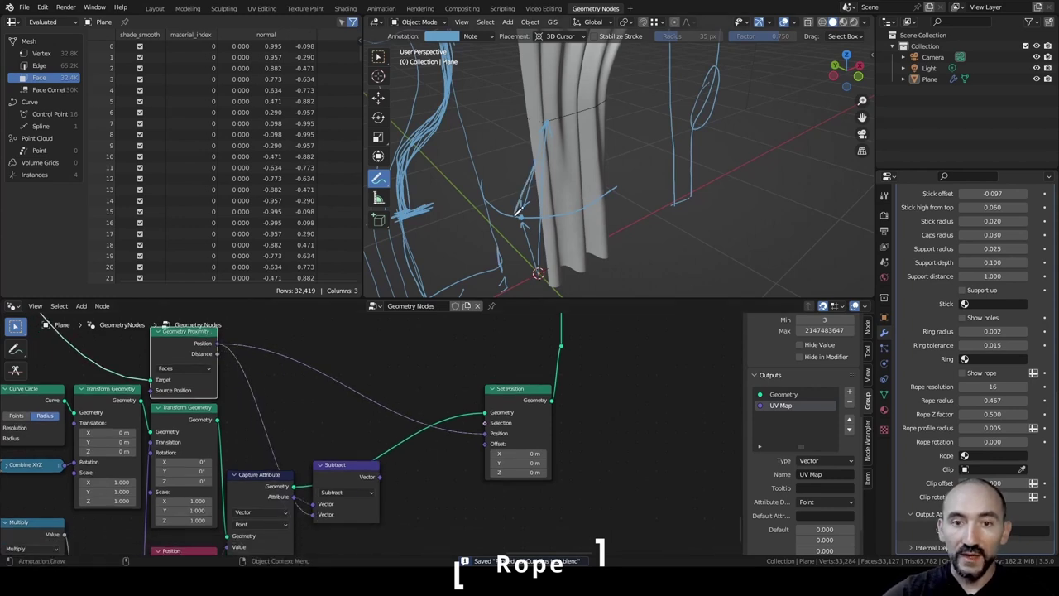
Move Set Position aside and chain vector Normalize and Scale nodes after the Subtract node.
left_click_drag(517, 389, 536, 351)
left_click_drag(380, 477, 404, 494)
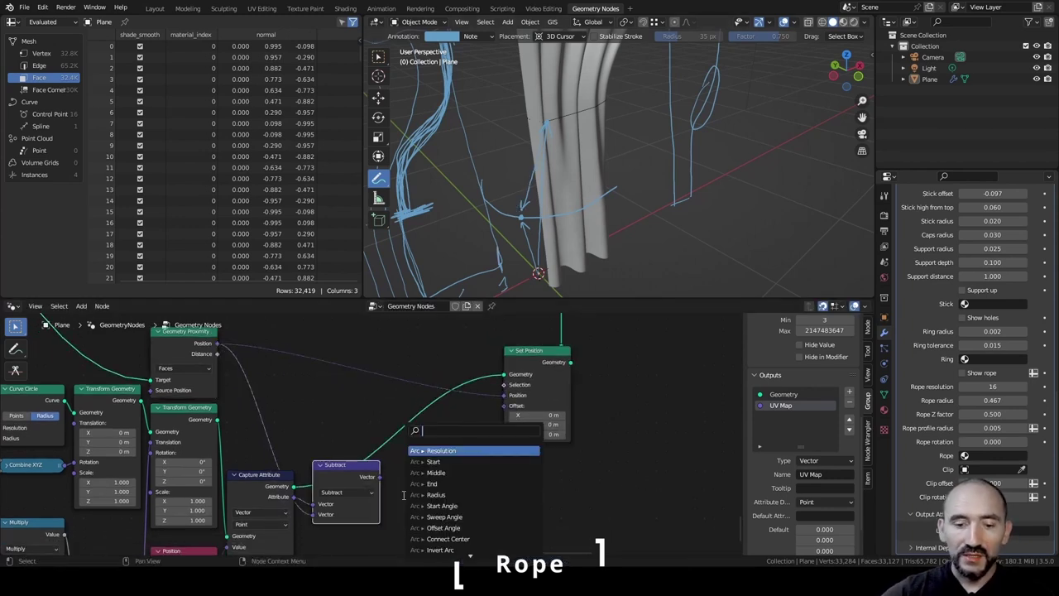
type("norm")
key("Return")
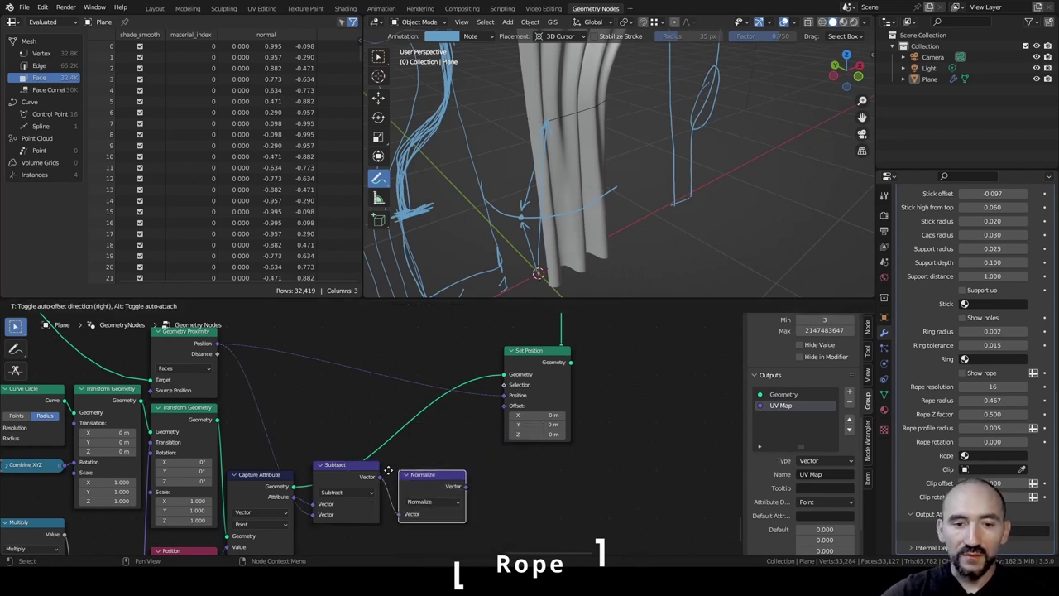
type("scale")
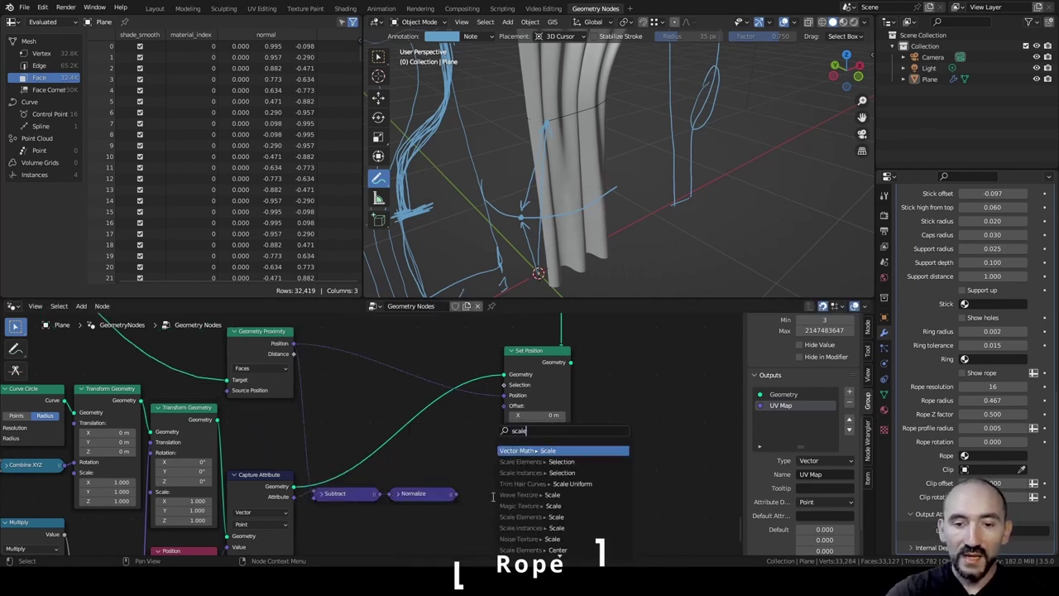
key("Return")
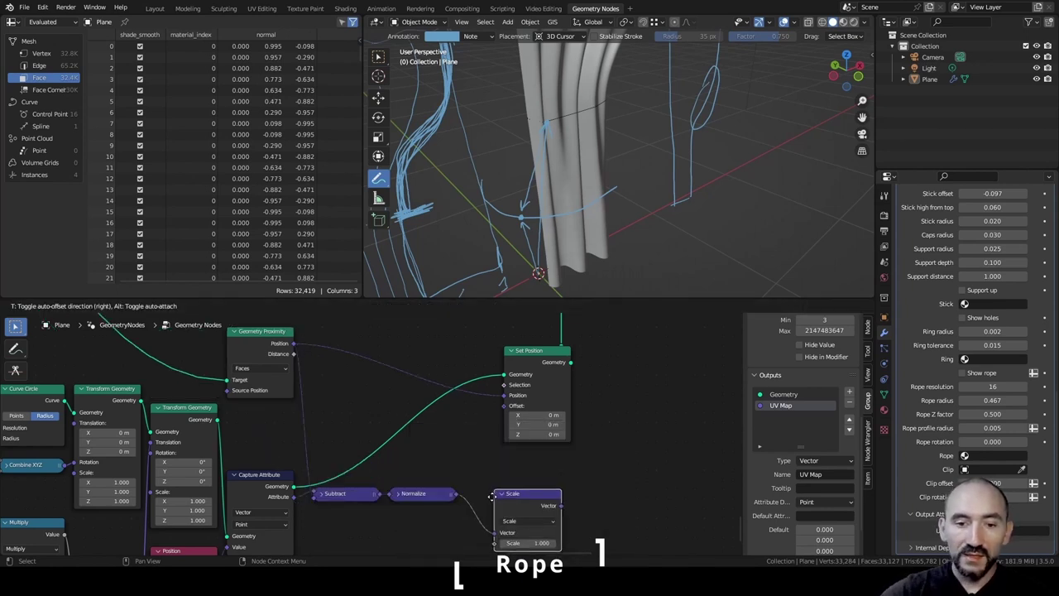
left_click(463, 495)
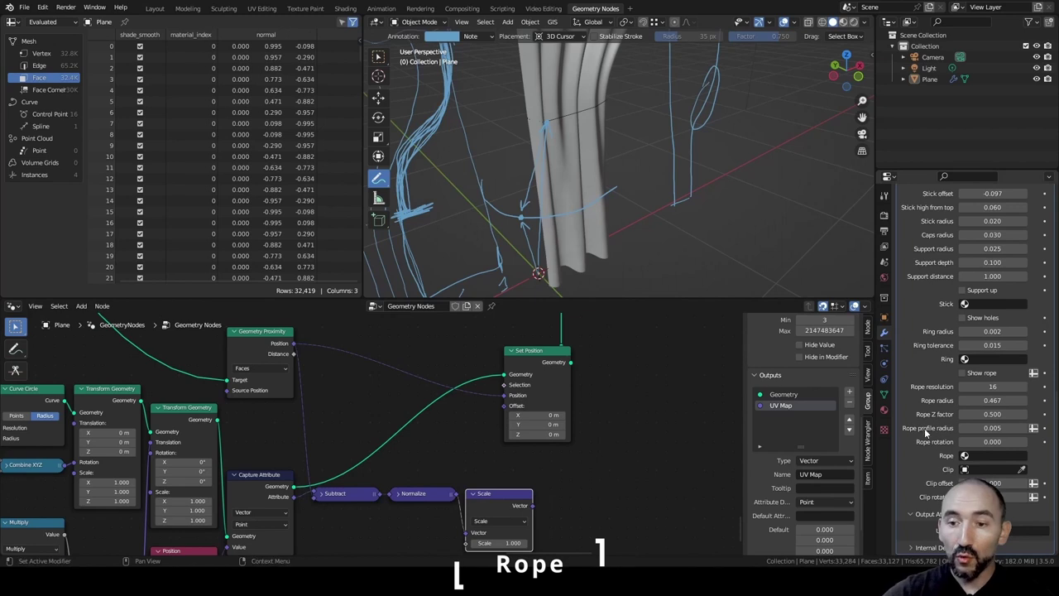
Add a Group Input node below Normalize and connect its Rope profile radius output to the Scale node's Scale input.
scroll(573, 470, "down", 1)
middle_click_drag(570, 472, 570, 417)
key("F3")
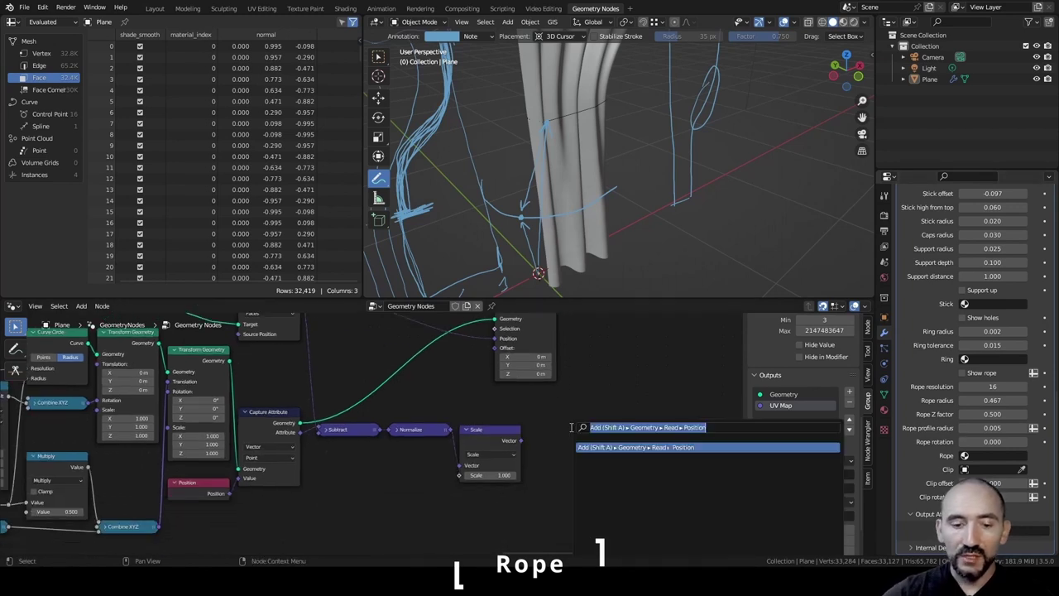
type("group inp")
key("Return")
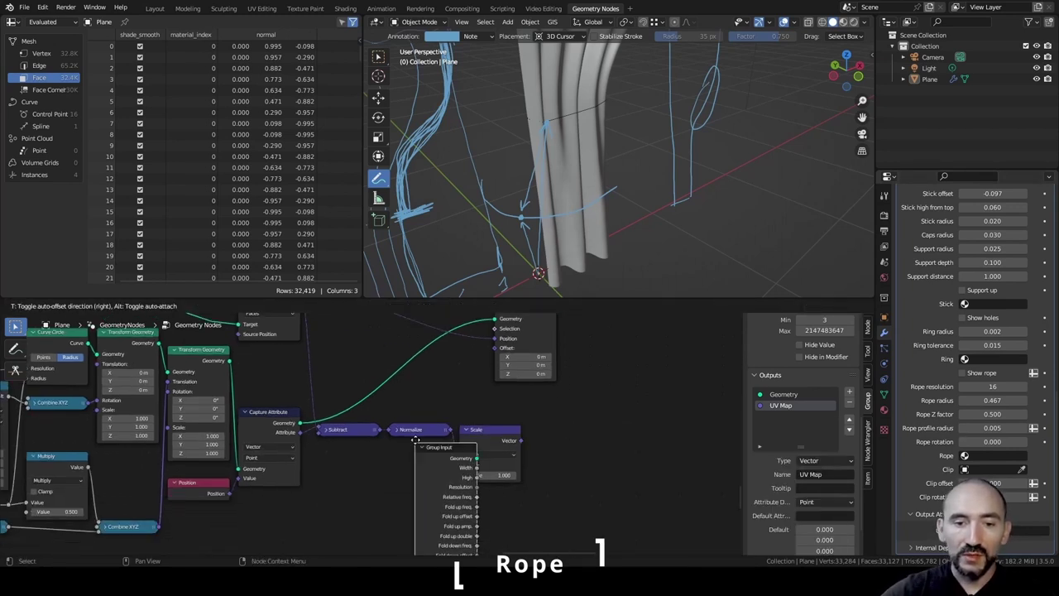
left_click(366, 480)
right_click_drag(402, 484, 499, 455, "alt")
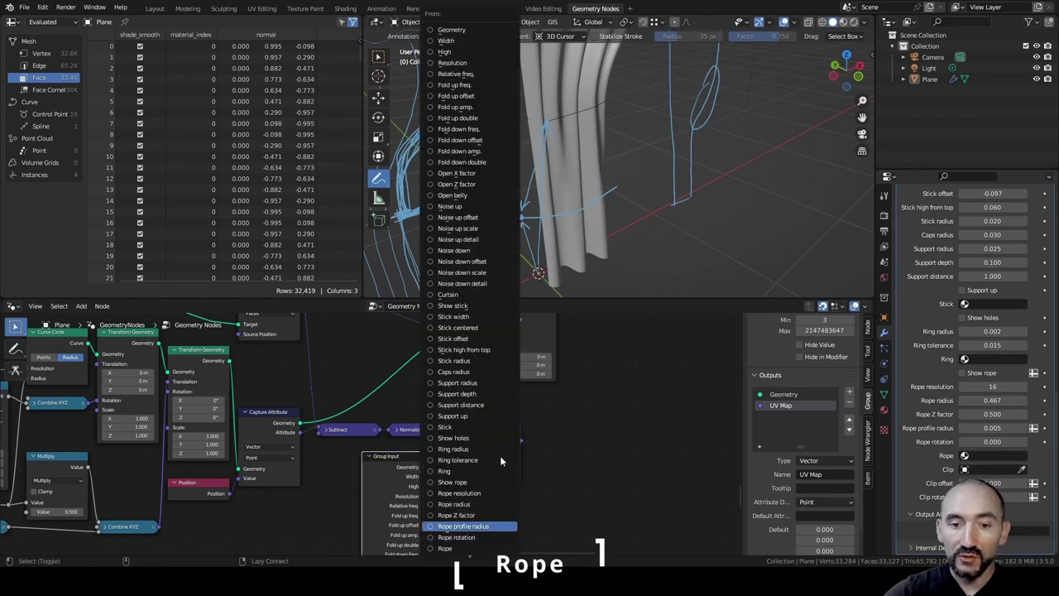
left_click(484, 526)
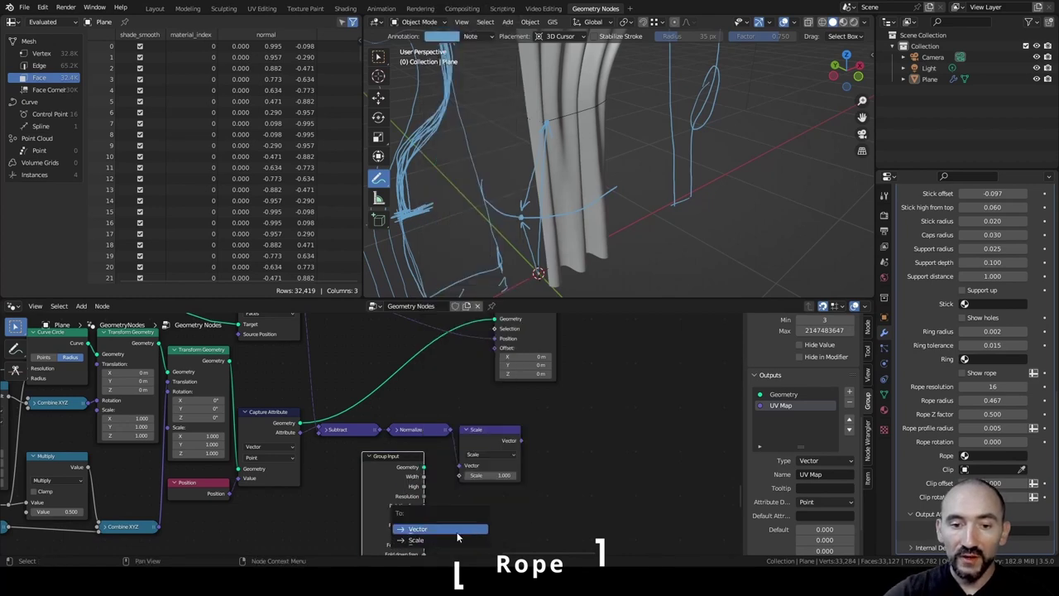
left_click(451, 538)
Place the Group Input beside the collapsed Scale node and hide its unused sockets.
left_click_drag(400, 461, 426, 454)
left_click(467, 430)
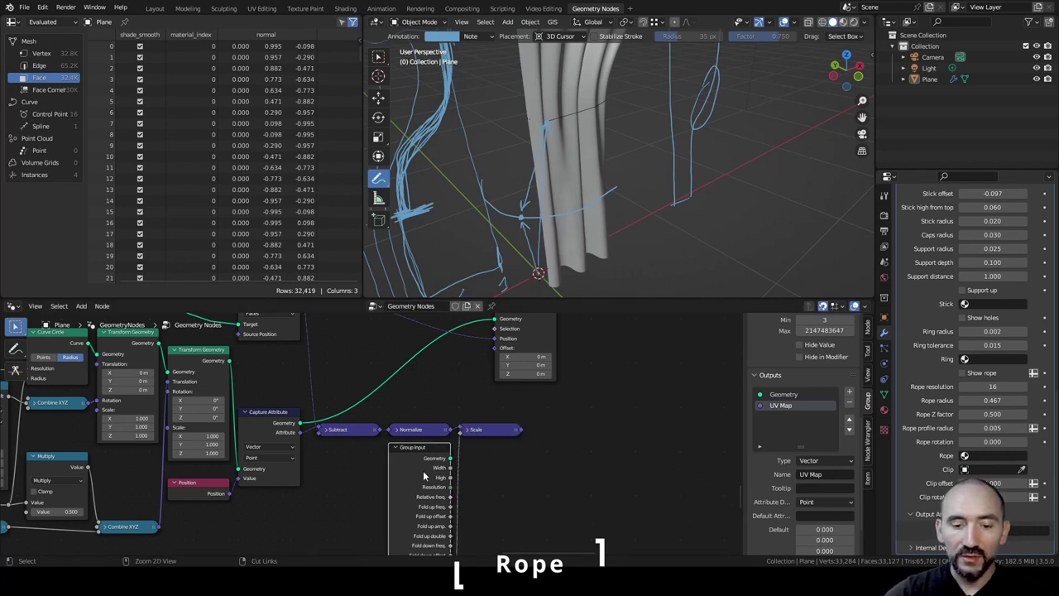
key("ctrl+h")
Duplicate the Set Position node, chain the copy after the original, and connect the Scale vector to the copy's Offset.
middle_click_drag(608, 413, 397, 483)
left_click(320, 373)
key("shift+d")
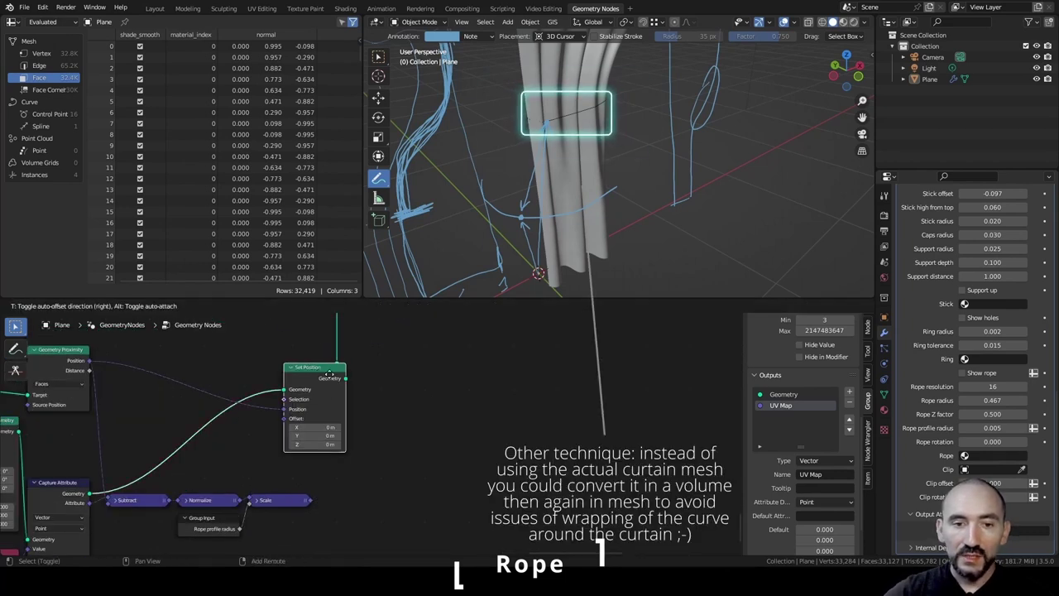
left_click(410, 373)
right_click_drag(315, 381, 401, 405, "alt")
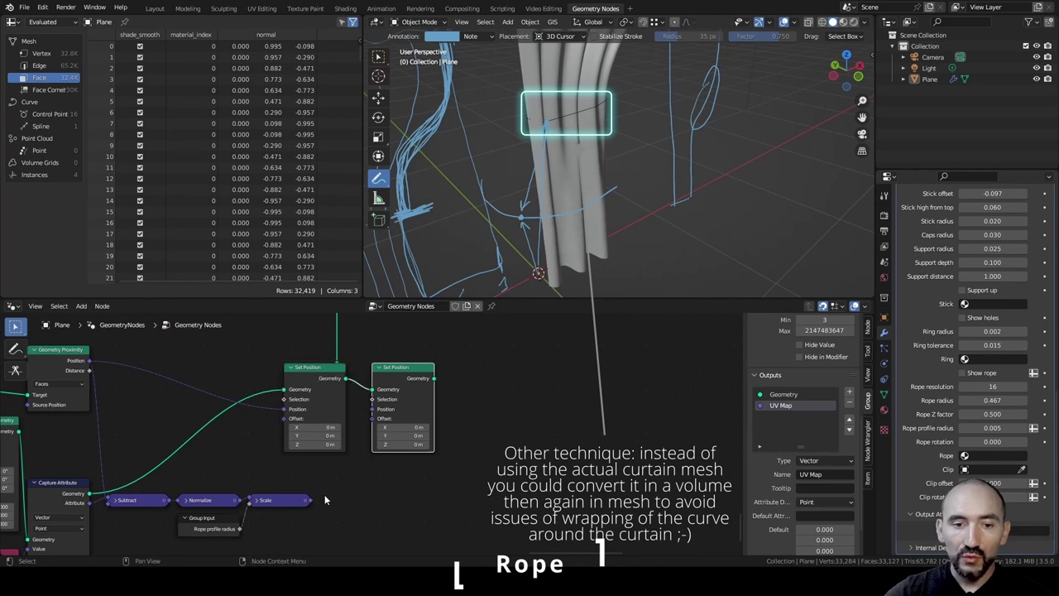
left_click_drag(309, 501, 373, 418)
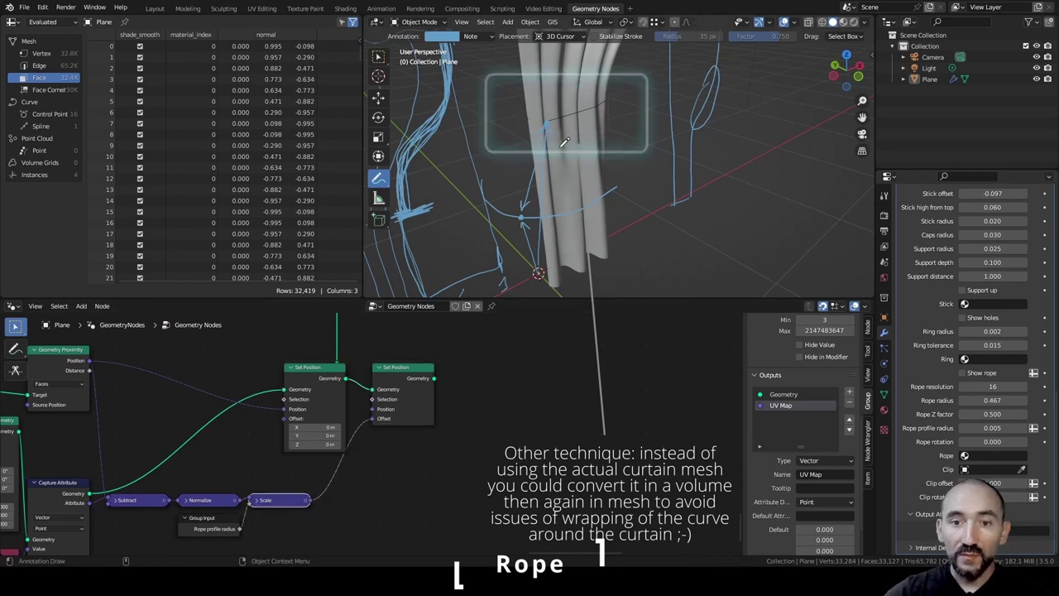
Remove the annotation sketches from the 3D viewport around the curtain.
scroll(595, 134, "up", 1)
middle_click_drag(601, 131, 574, 141)
left_click(472, 40)
left_click(527, 97)
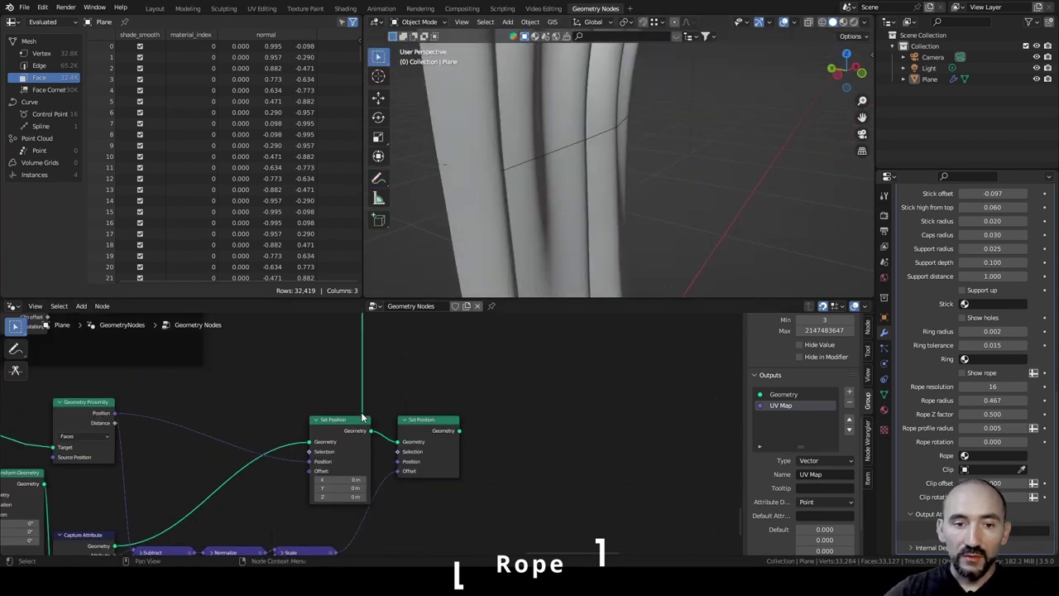
Move the output reroute aside, connect the second Set Position node's geometry to it, and save the file.
left_click_drag(362, 416, 503, 397)
left_click_drag(460, 431, 536, 418)
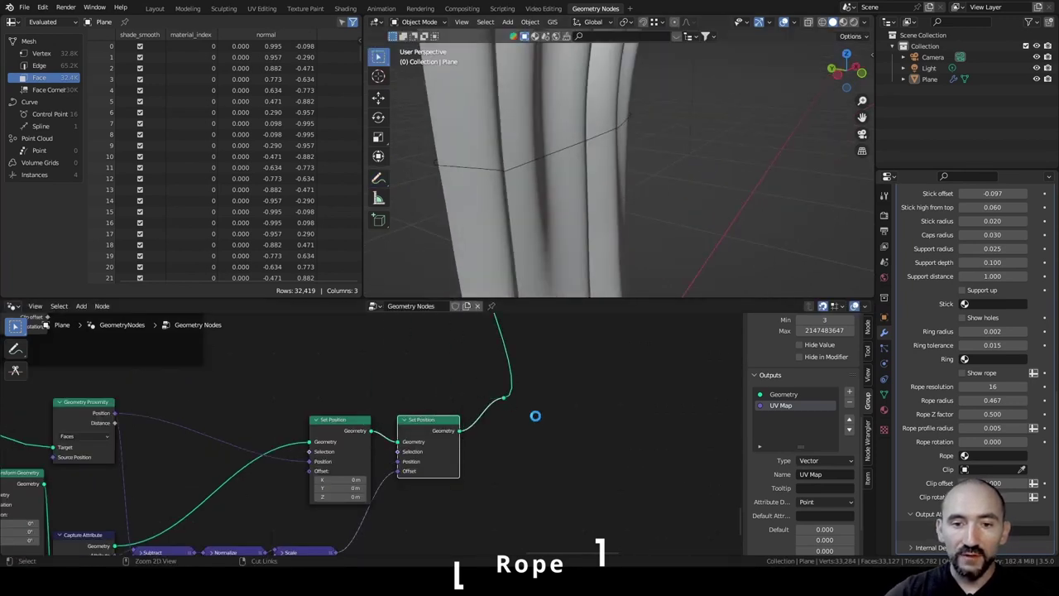
key("ctrl+s")
Test the rope's offset with a rope profile radius of 0.029 and return the value to 0.005.
middle_click_drag(617, 205, 618, 152)
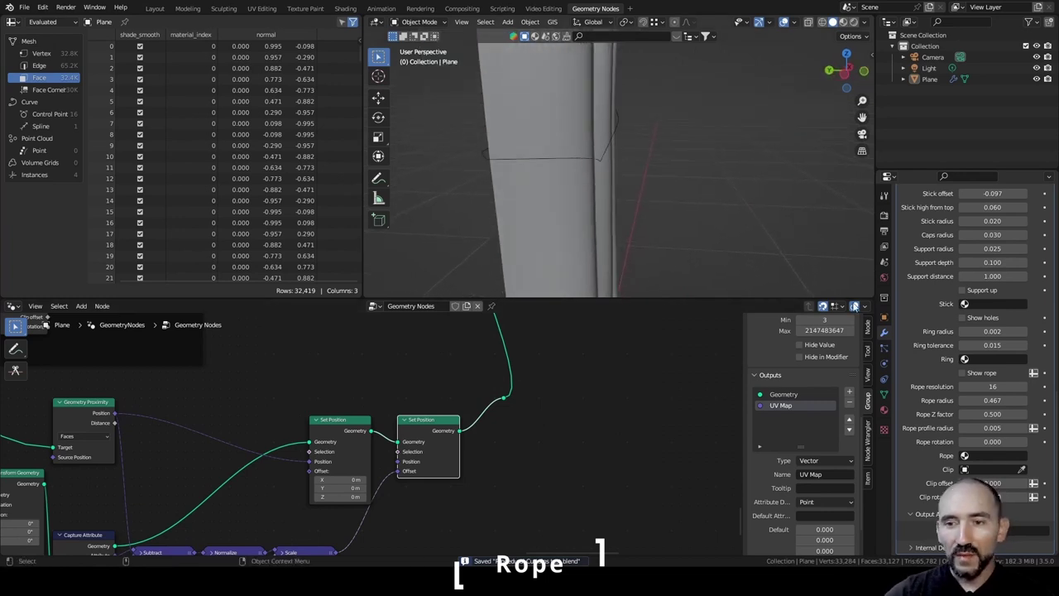
left_click(978, 429)
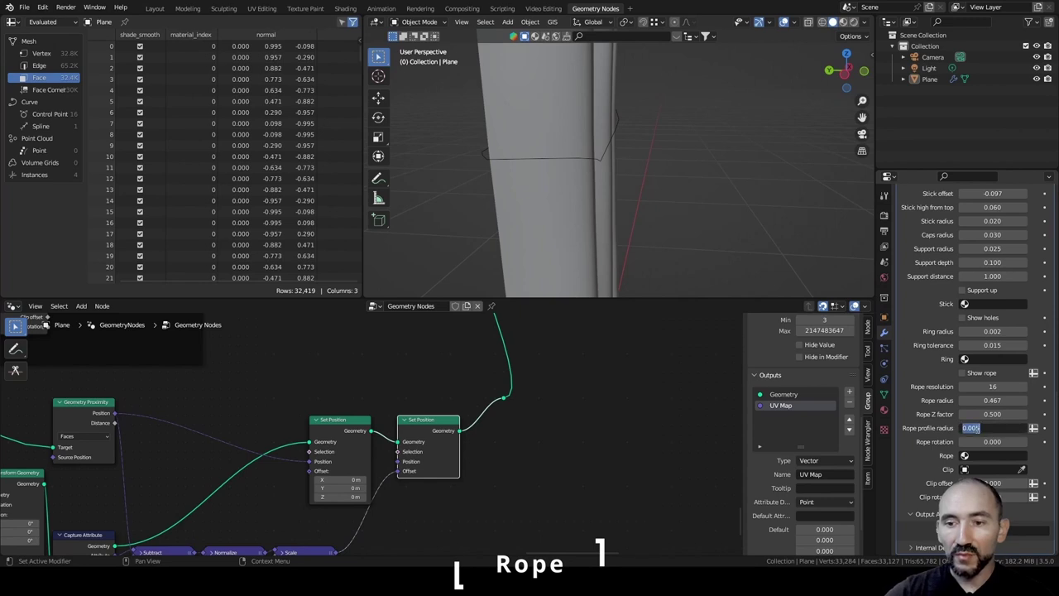
key("Return")
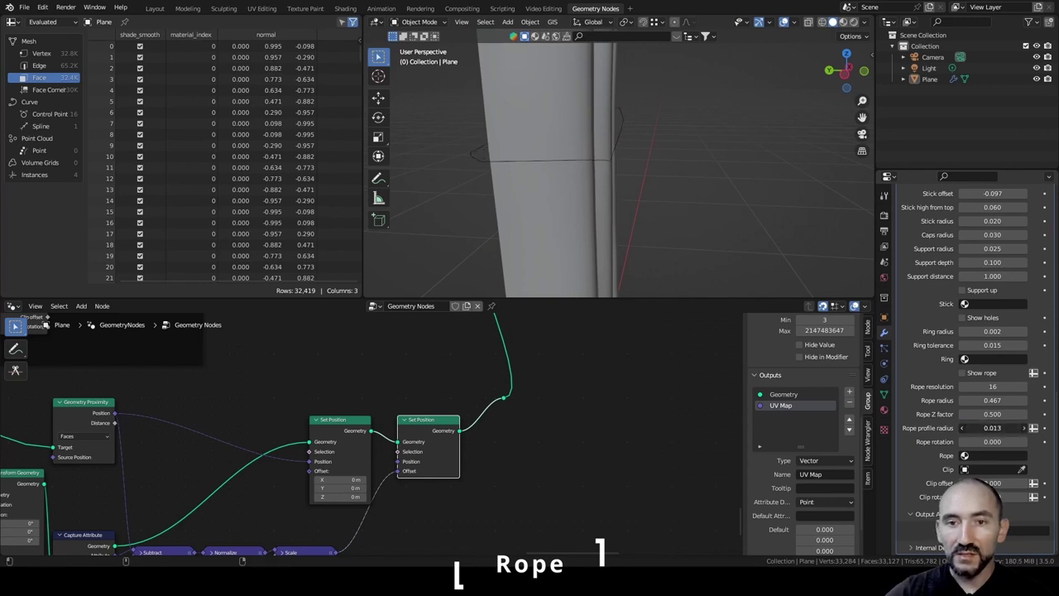
left_click_drag(978, 429, 982, 428)
middle_click_drag(664, 194, 629, 190)
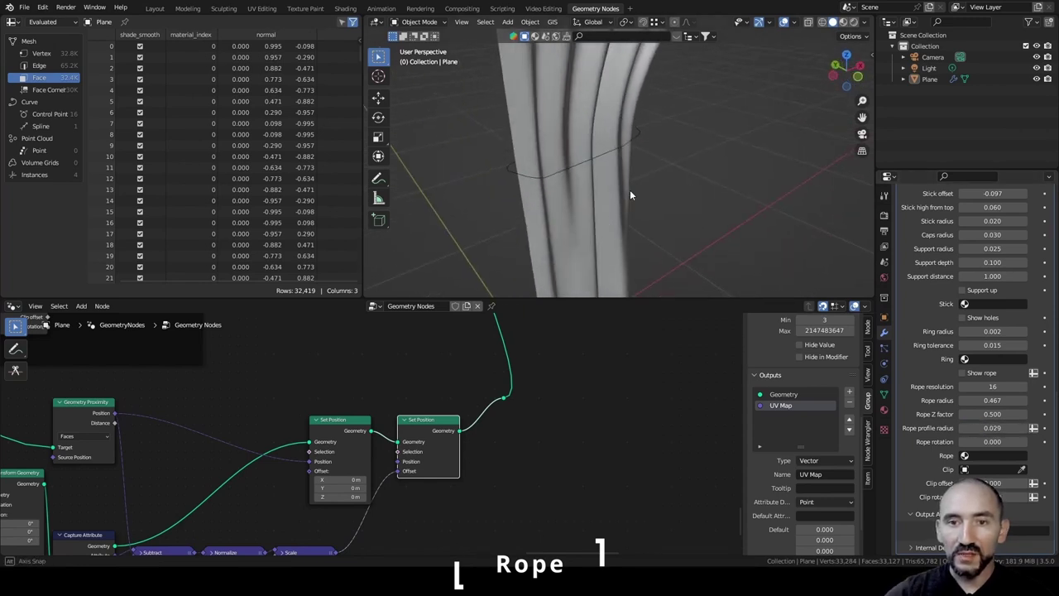
left_click(990, 429)
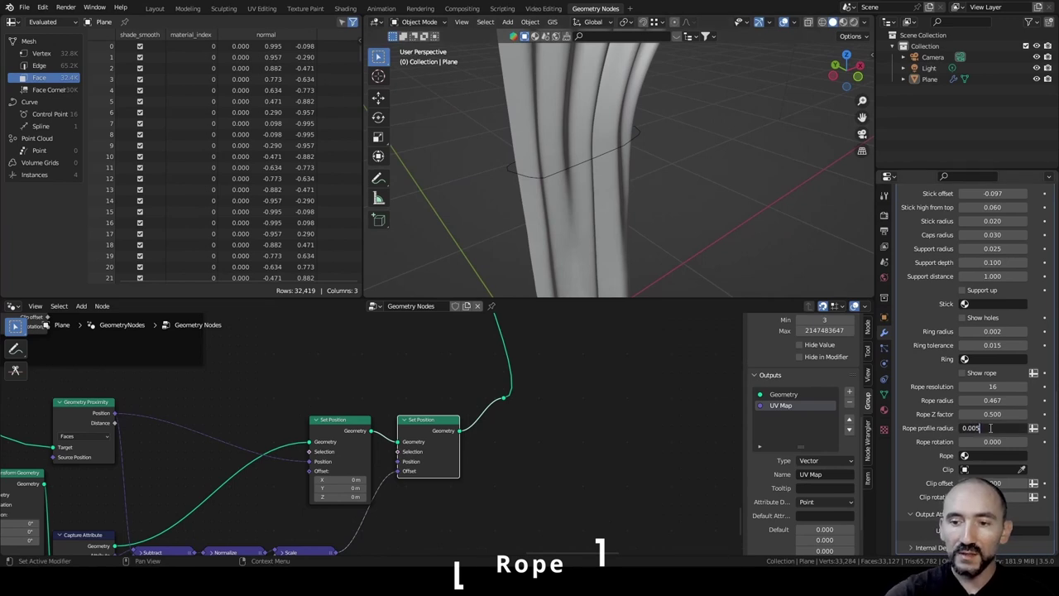
type("0.005")
key("Return")
Rearrange the two Set Position nodes to free space before the output reroute.
left_click(513, 422)
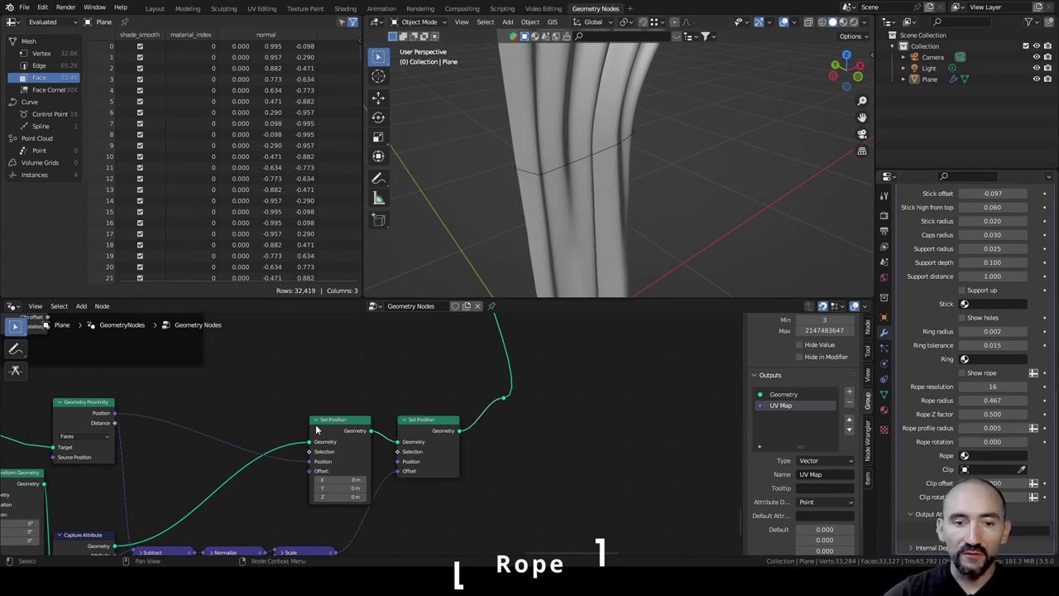
left_click_drag(315, 429, 155, 420)
left_click_drag(420, 429, 367, 412)
Add a Set Spline Type node fed by the second Set Position node and set its type to Bezier.
left_click_drag(406, 413, 464, 438)
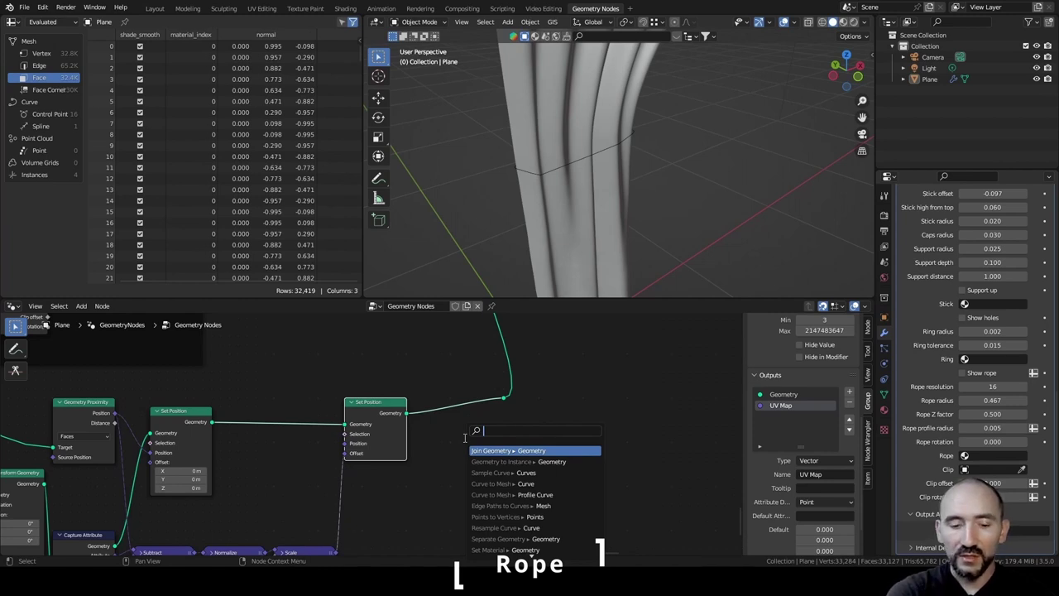
type("set splin")
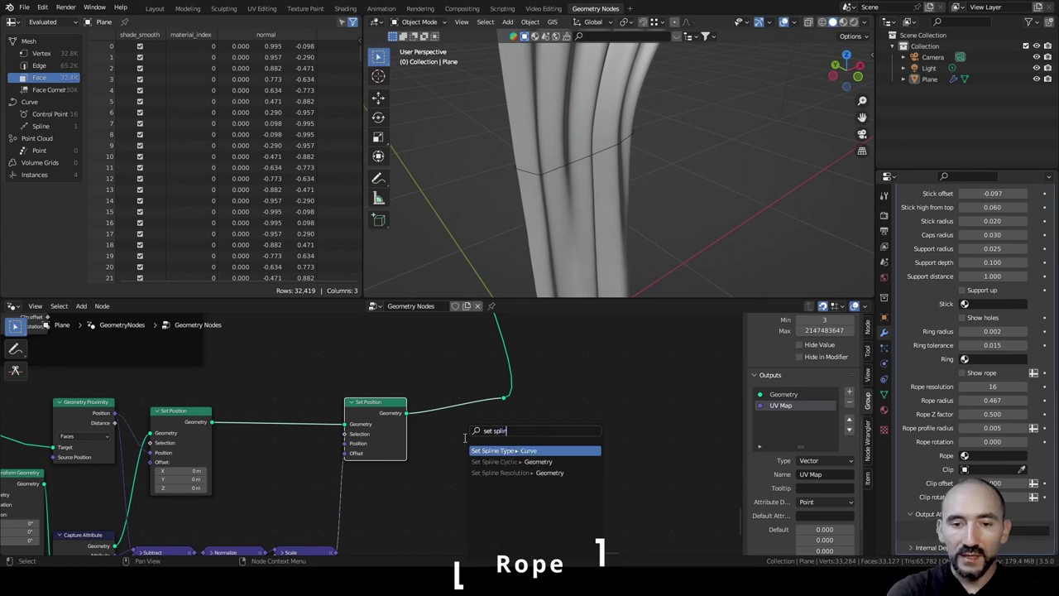
key("Return")
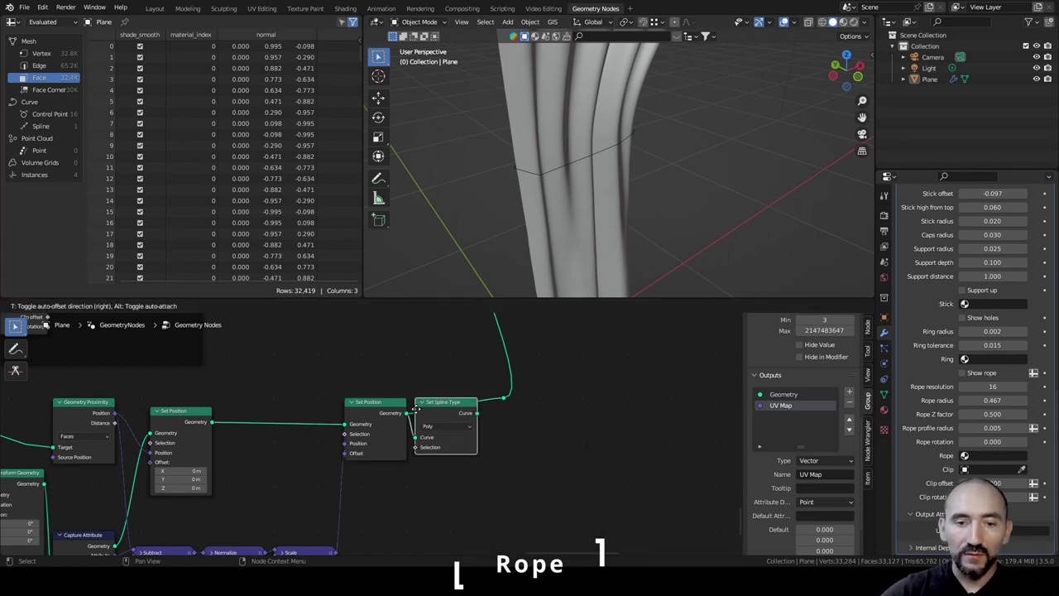
left_click(412, 402)
left_click(447, 427)
left_click(446, 457)
Add a Set Handle Type node with Auto handles after Set Spline Type and connect it to the output reroute, moved clear of the node.
left_click(536, 427)
key("shift+a")
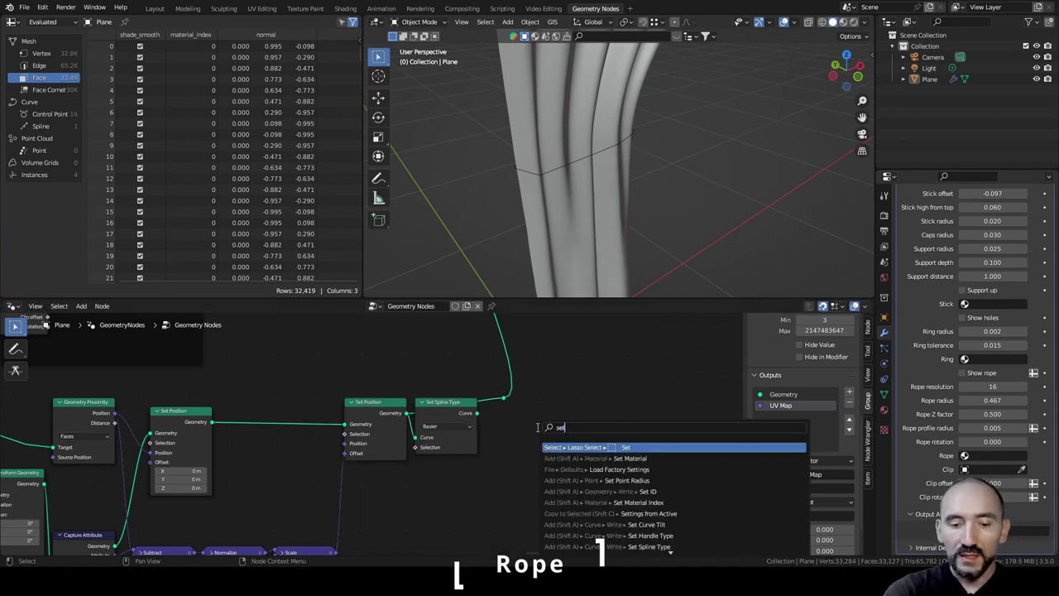
type("set hand")
key("Return")
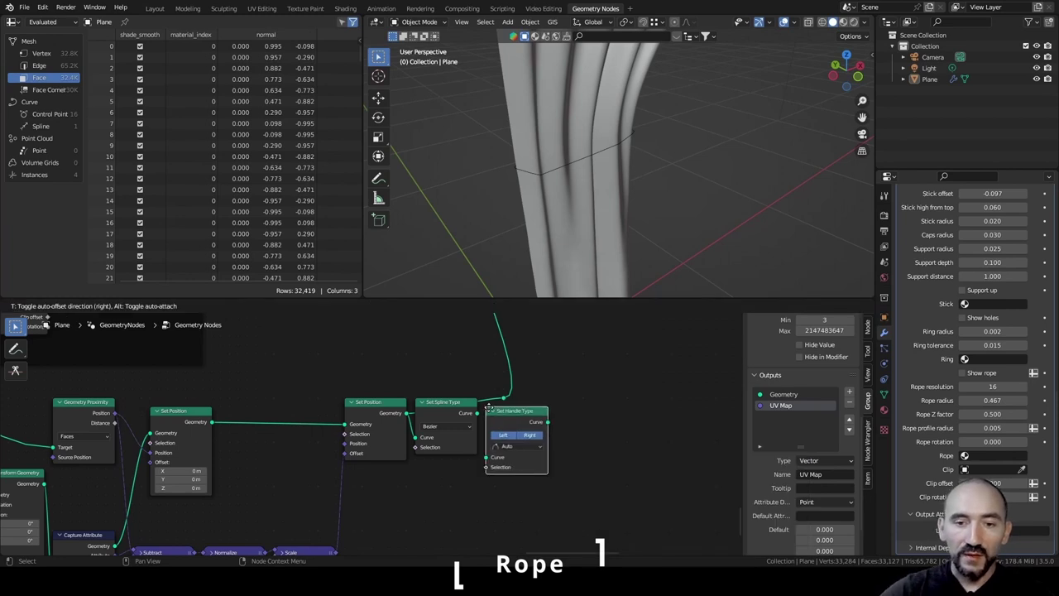
left_click(490, 420)
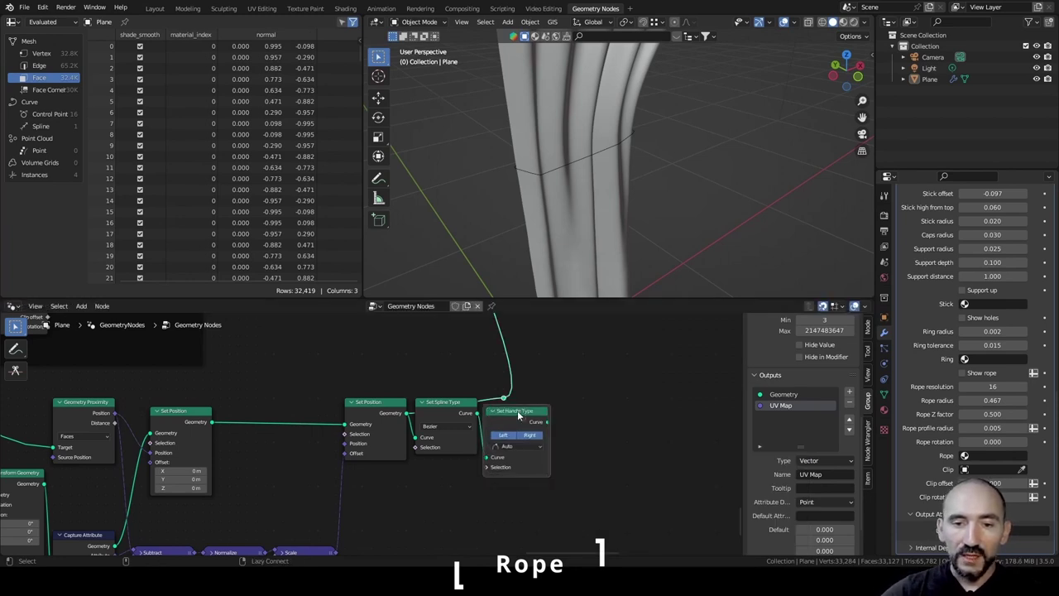
right_click_drag(502, 395, 504, 398, "alt")
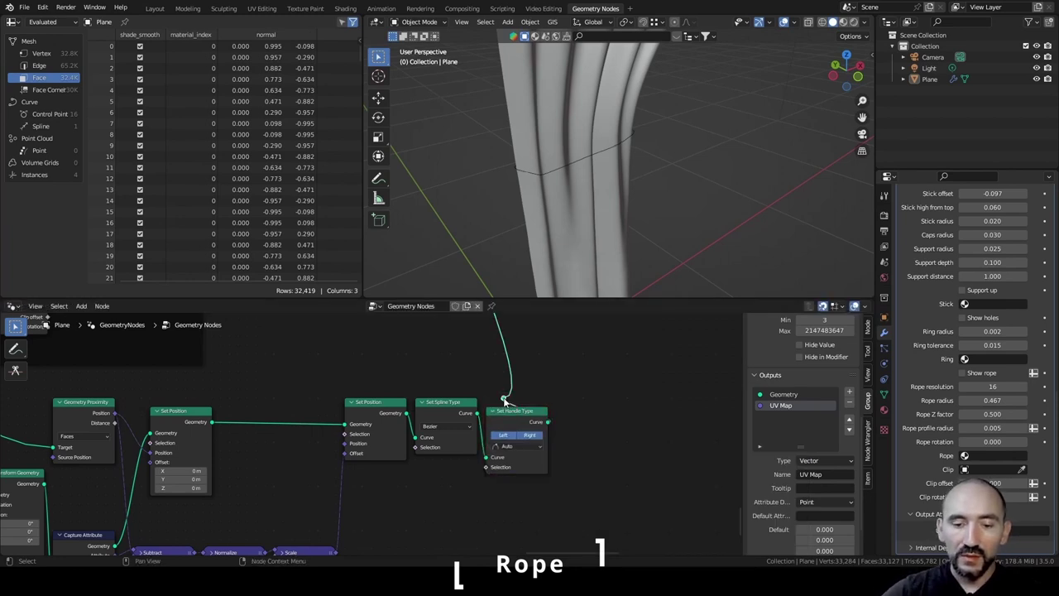
left_click_drag(503, 398, 583, 371)
Insert a Curve to Mesh node between Set Handle Type and the output reroute.
left_click(630, 426)
key("F3")
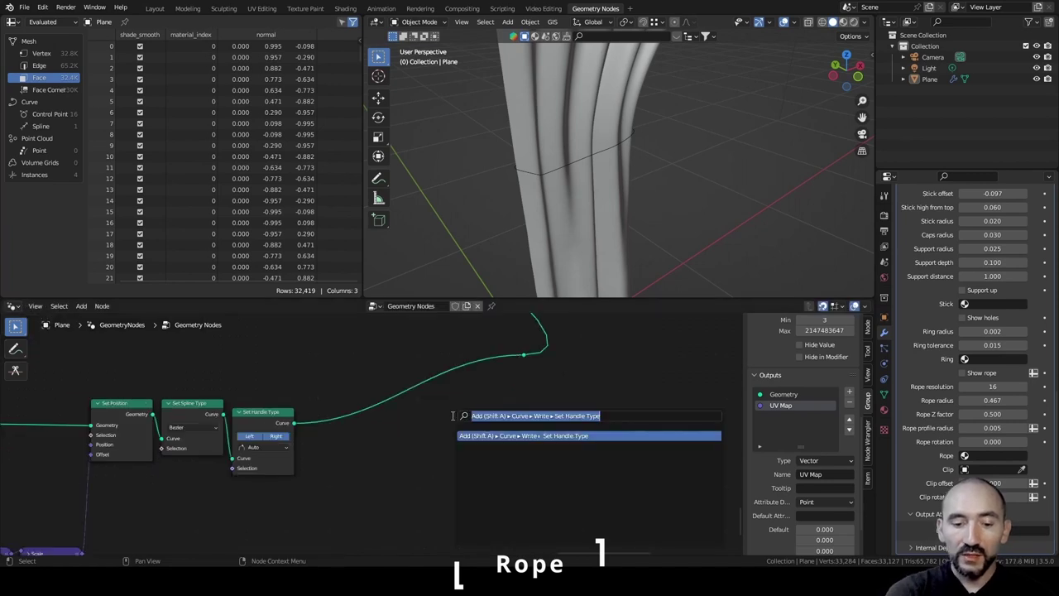
type("cruve to me")
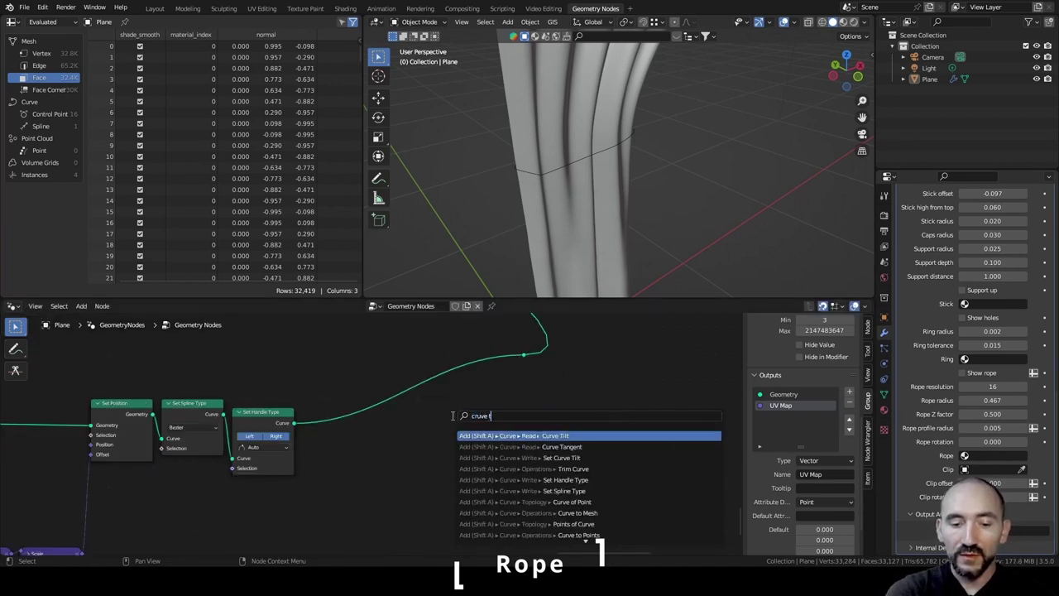
key("Return")
left_click(327, 417)
Add a Curve Circle node as the Curve to Mesh node's Profile Curve and enable Fill Caps.
key("F3")
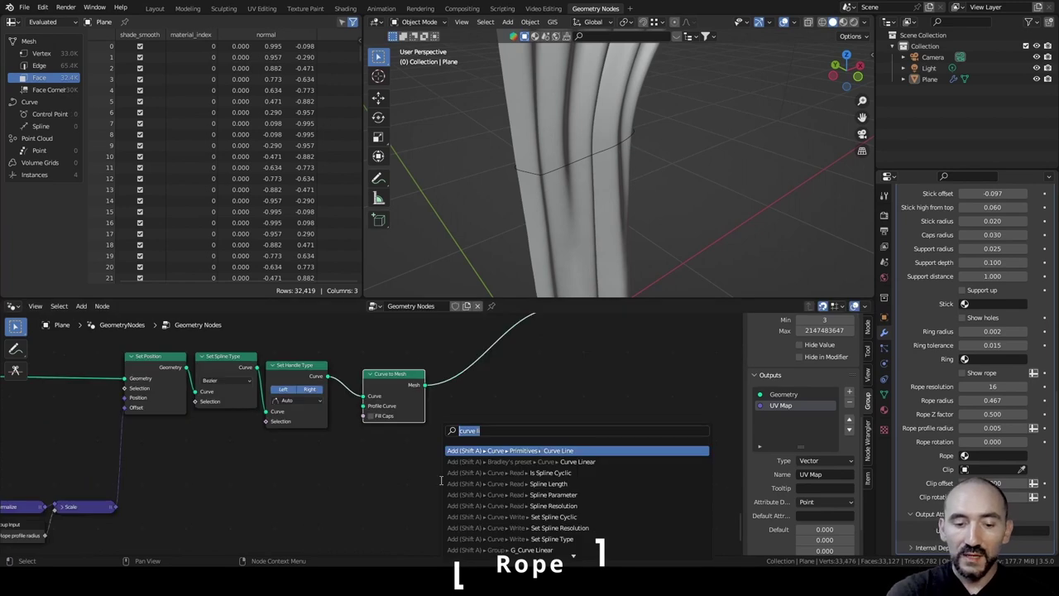
type("cicle")
key("Return")
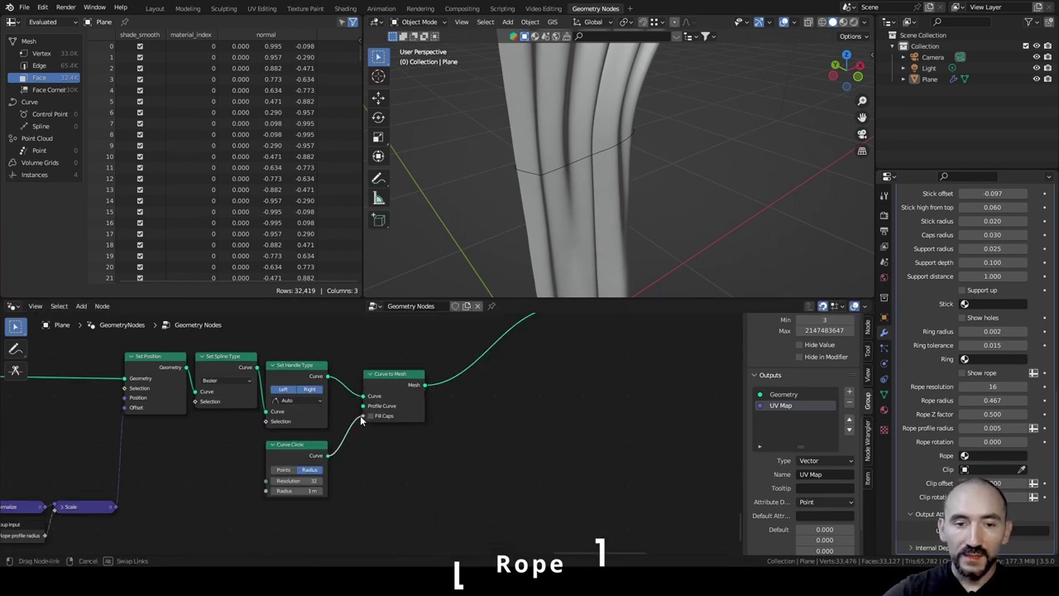
left_click(372, 416)
Connect the Group Input's Rope profile radius to the Radius of the profile Curve Circle.
scroll(388, 465, "down", 1)
middle_click_drag(217, 512, 339, 461)
scroll(339, 461, "up", 3)
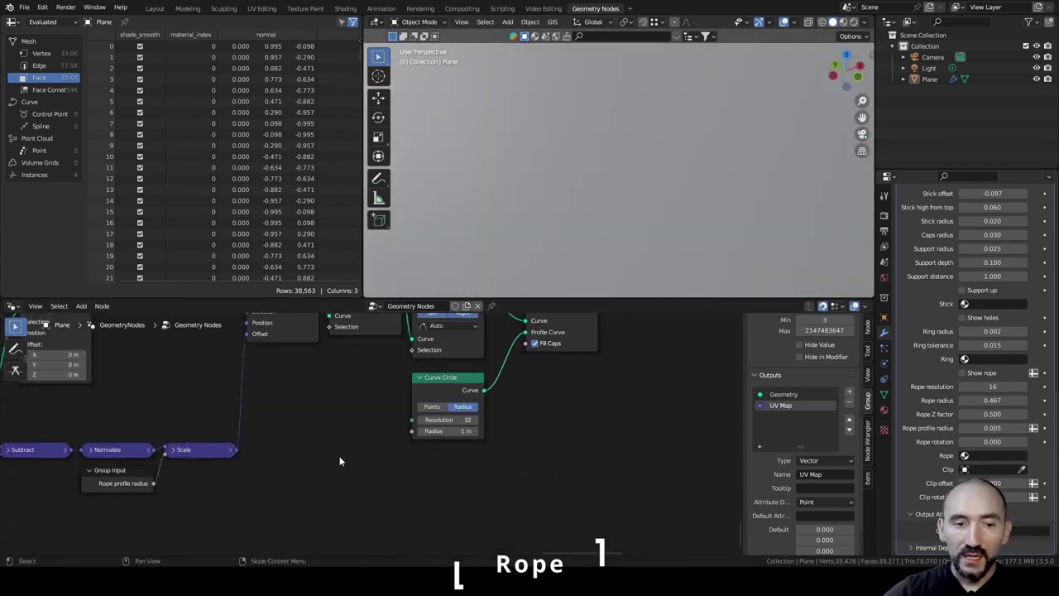
left_click_drag(152, 484, 299, 463)
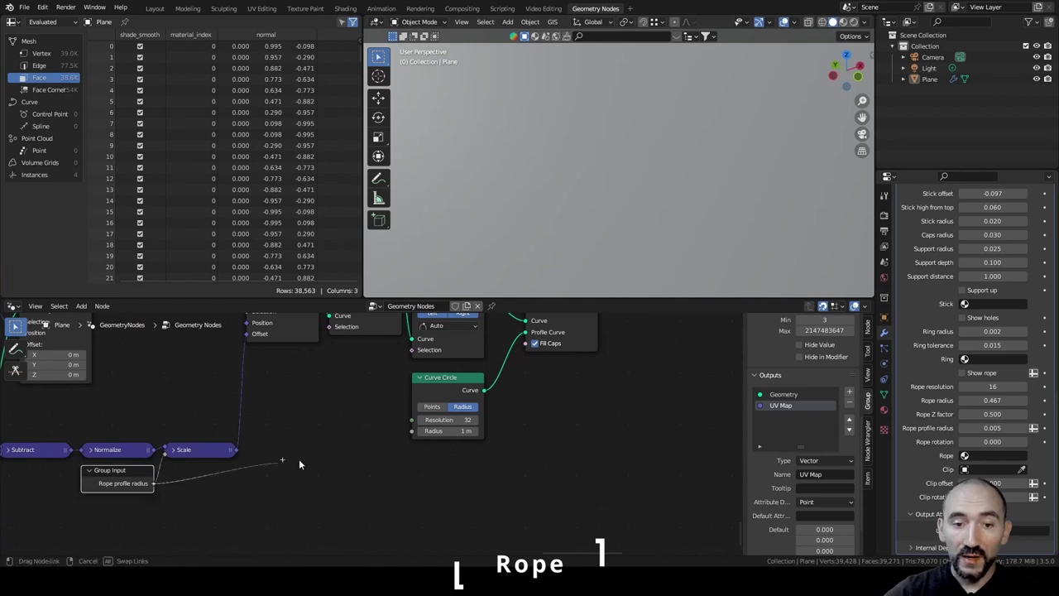
left_click_drag(408, 439, 411, 430)
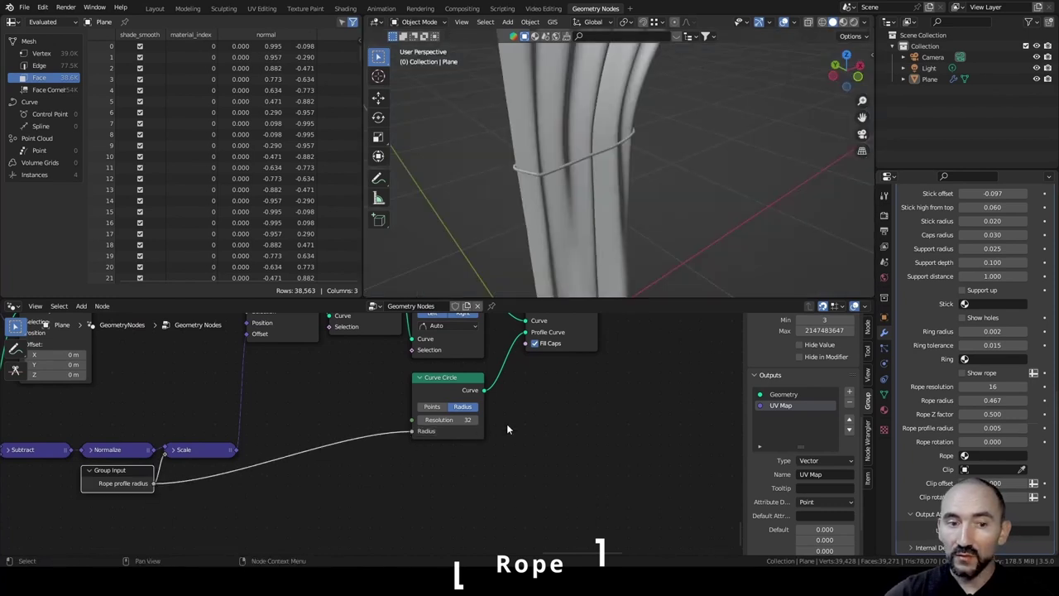
Save the file and space out the profile Curve Circle and Curve to Mesh nodes.
scroll(506, 425, "down", 2)
middle_click_drag(366, 449, 463, 383)
key("ctrl+s")
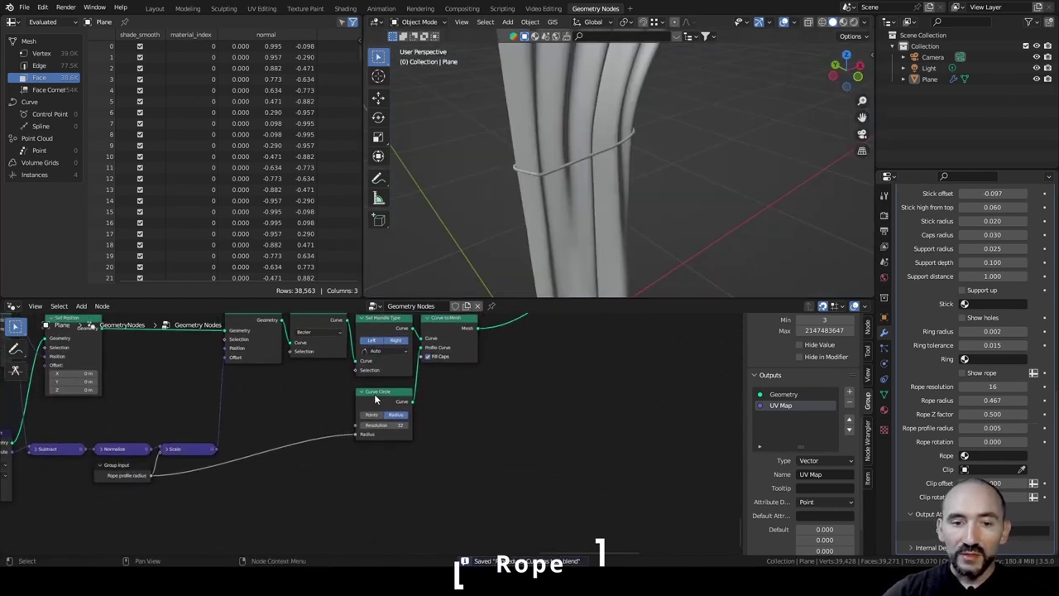
left_click_drag(373, 400, 374, 448)
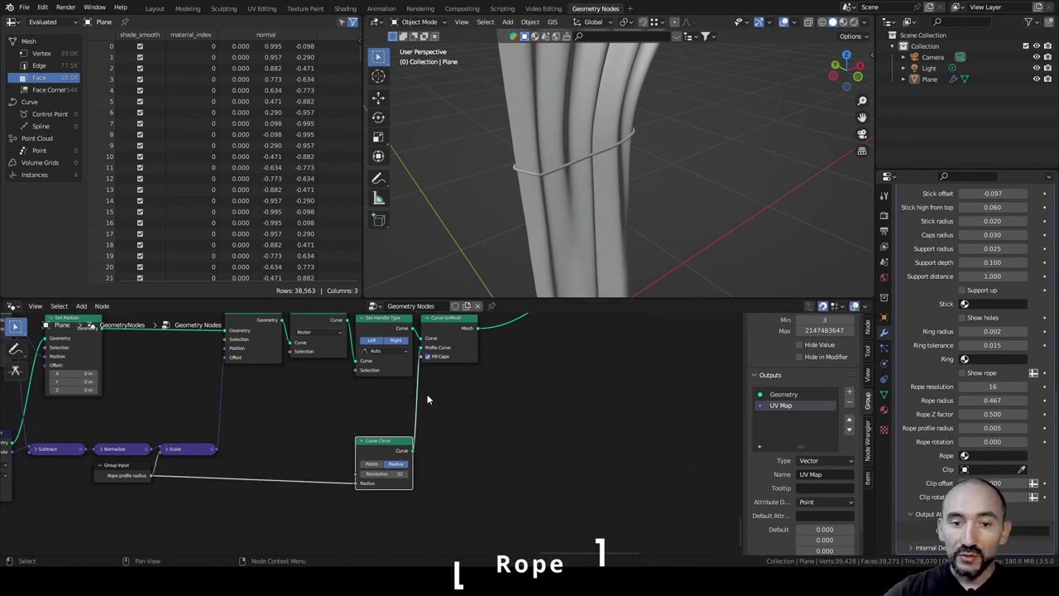
left_click_drag(462, 334, 485, 332)
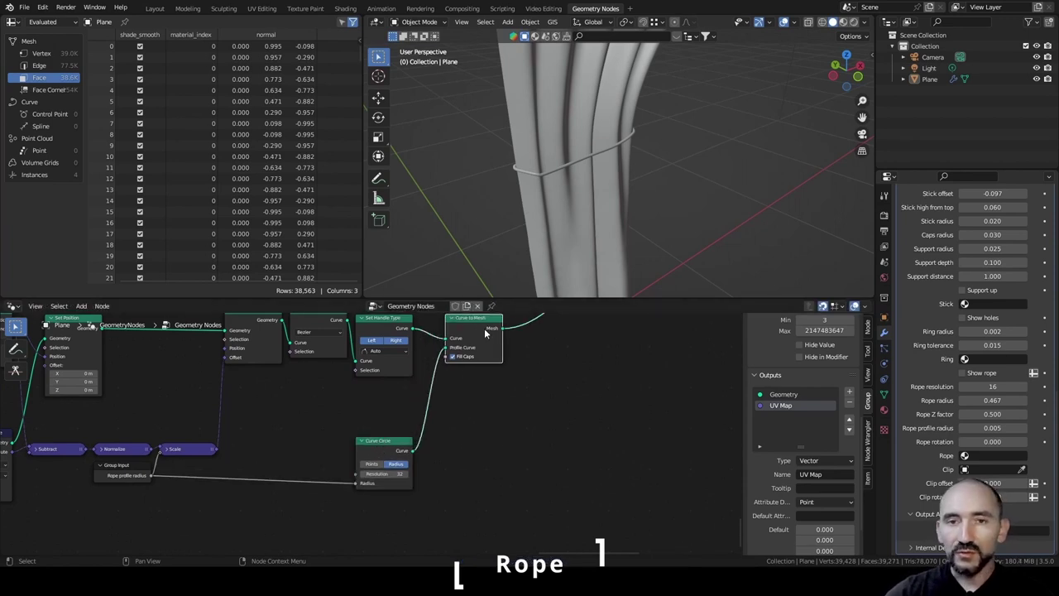
Add a Spline Parameter node between the Set Handle Type node and the profile Curve Circle node.
middle_click_drag(531, 384, 356, 422)
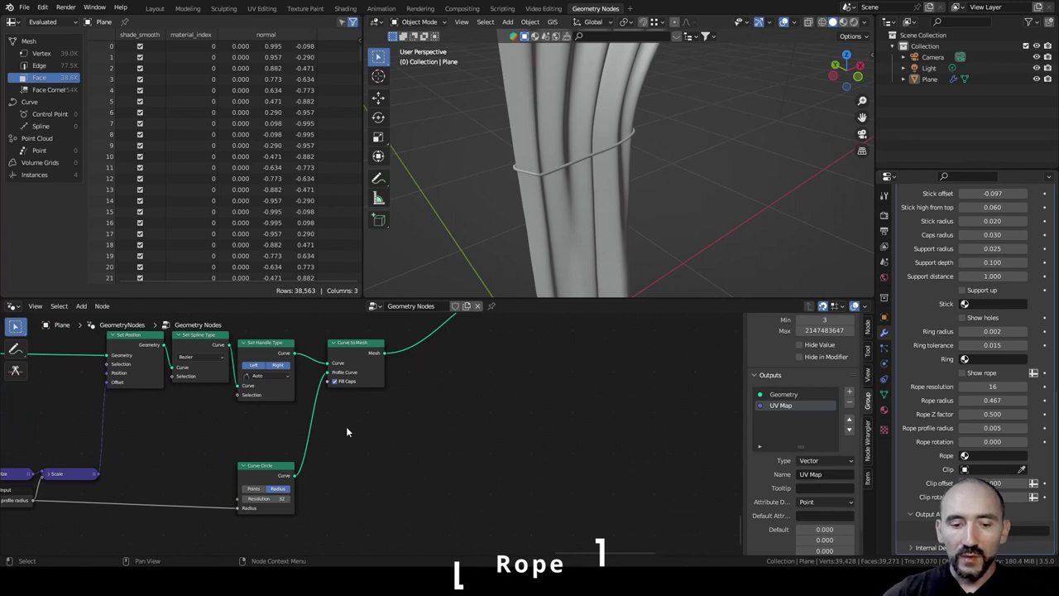
key("F3")
type("spline para")
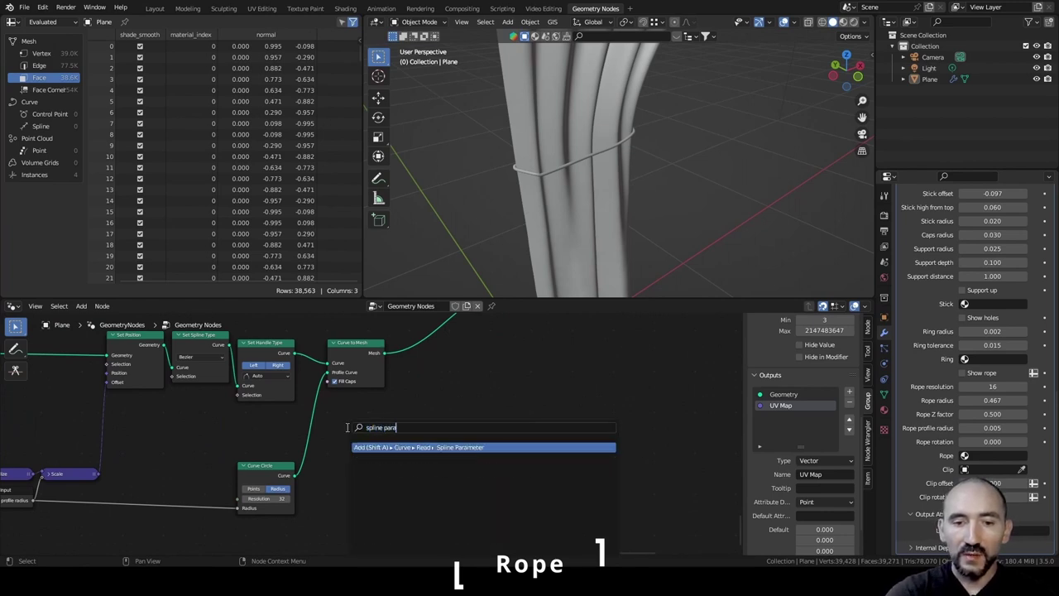
key("Return")
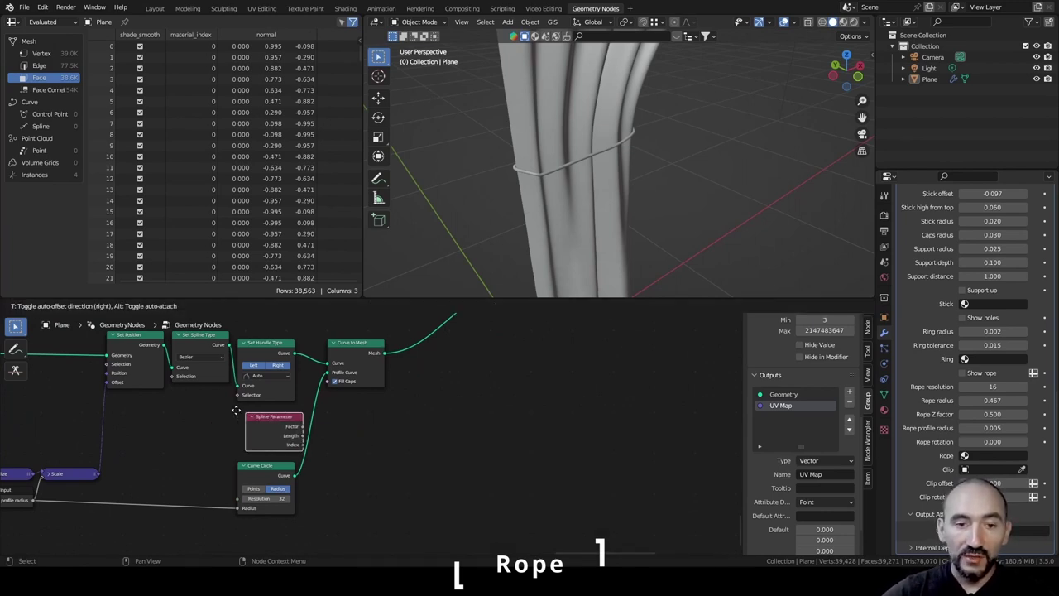
left_click(234, 415)
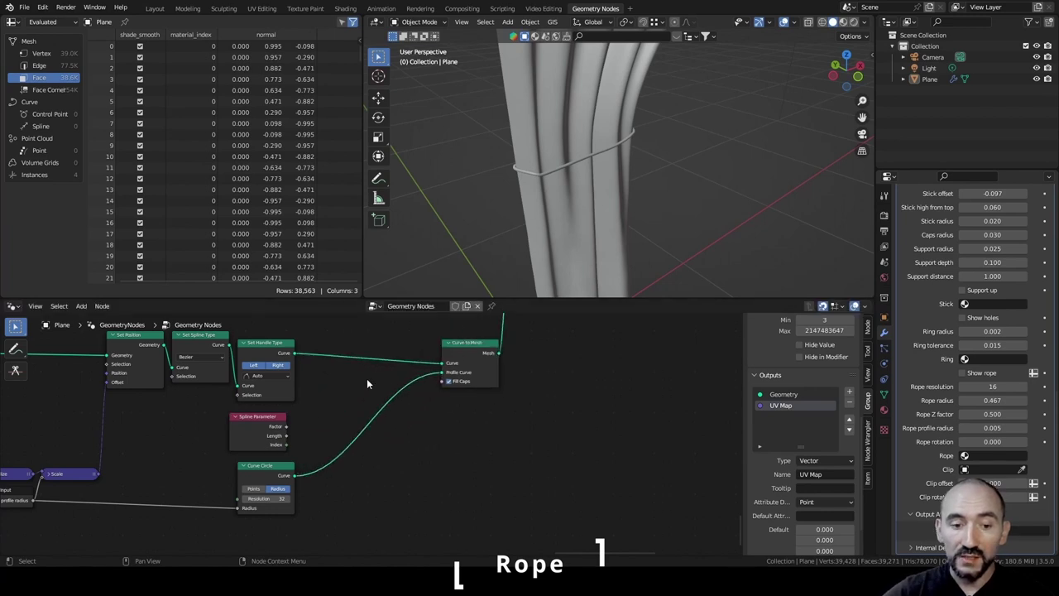
Insert a Capture Attribute node between Set Handle Type and Curve to Mesh, and save the file.
left_click(314, 333)
scroll(362, 373, "up", 2)
key("ctrl+s")
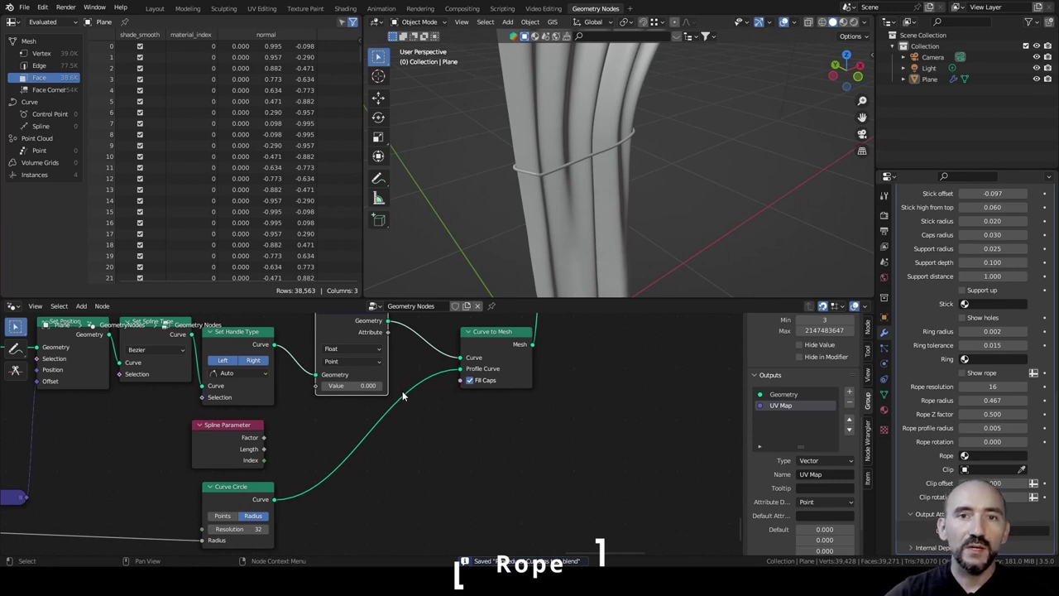
left_click_drag(341, 331, 331, 345)
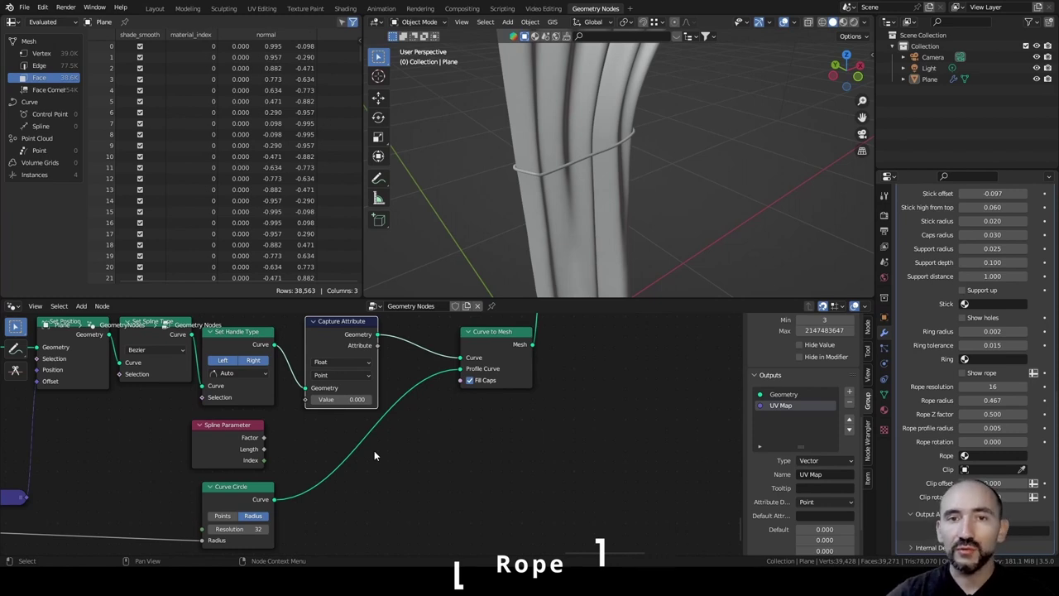
key("ctrl+s")
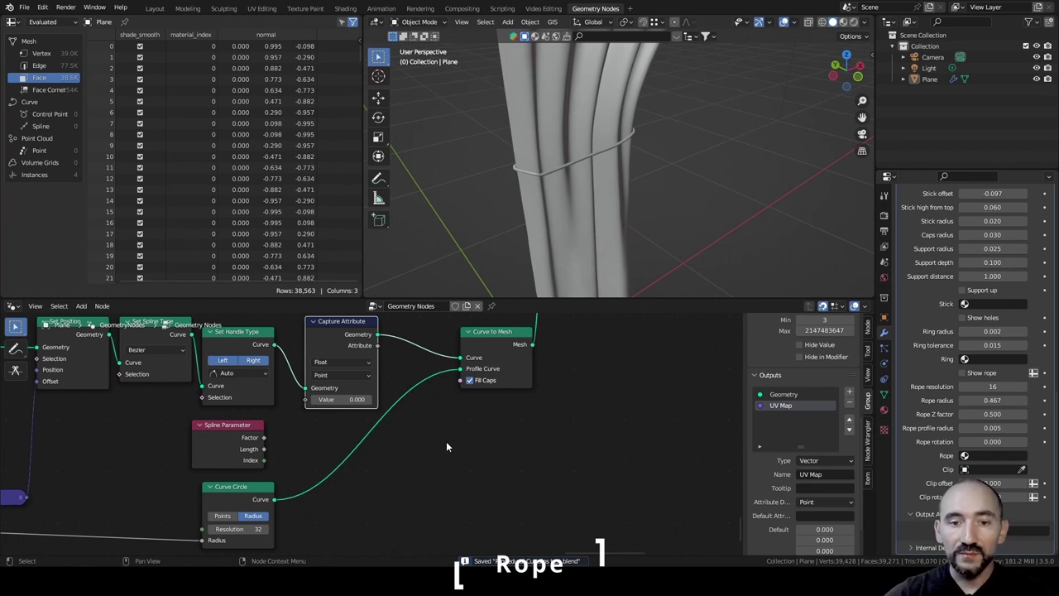
Duplicate Capture Attribute between the Curve Circle and Curve to Mesh, feeding the Spline Parameter's Factor into both Capture Attribute values.
scroll(329, 335, "down", 2)
key("shift+d")
left_click(330, 432)
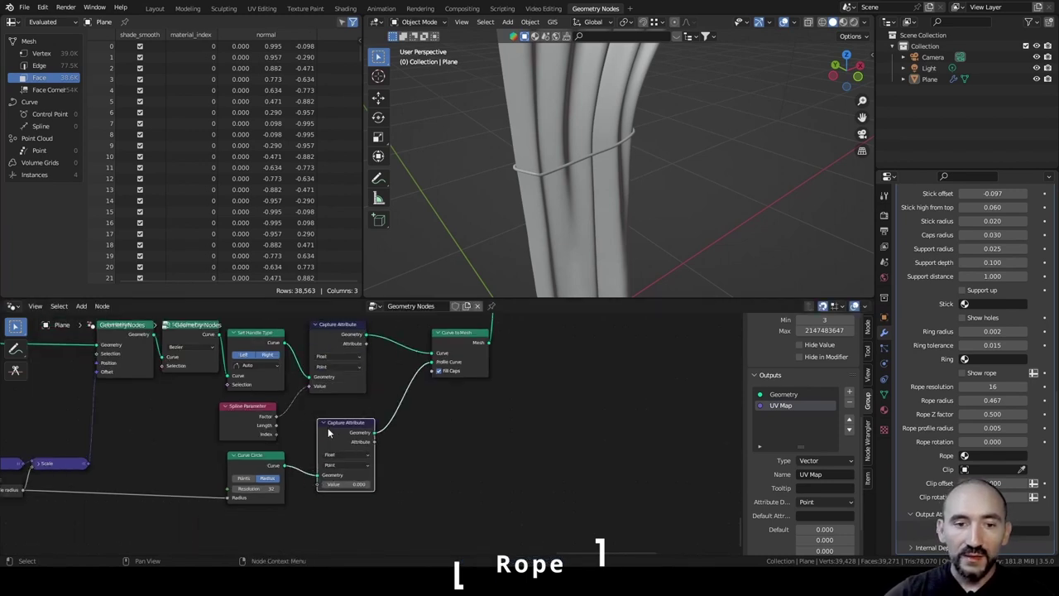
left_click_drag(330, 431, 309, 499)
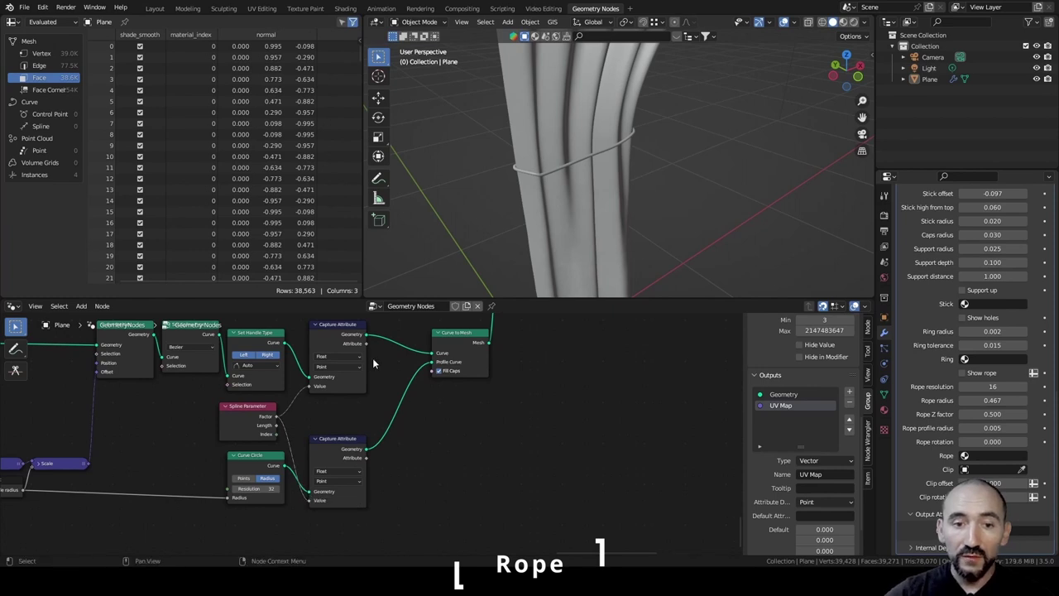
Add a Combine XYZ node and connect the curve's captured attribute to X and the profile's captured attribute to Y.
key("shift+a")
type("combine")
key("Return")
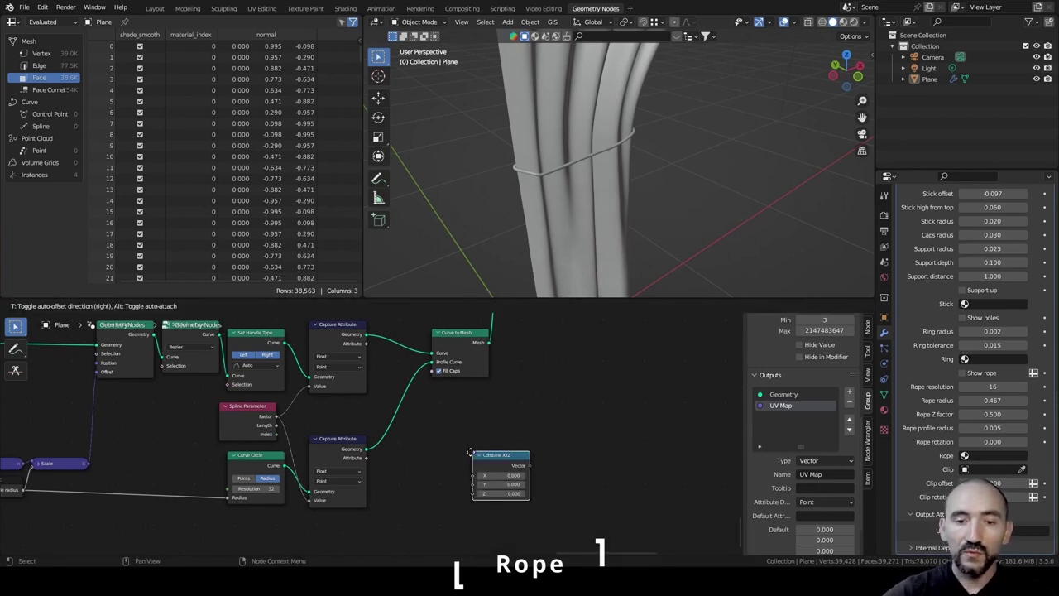
left_click(429, 436)
right_click_drag(354, 354, 447, 455, "alt")
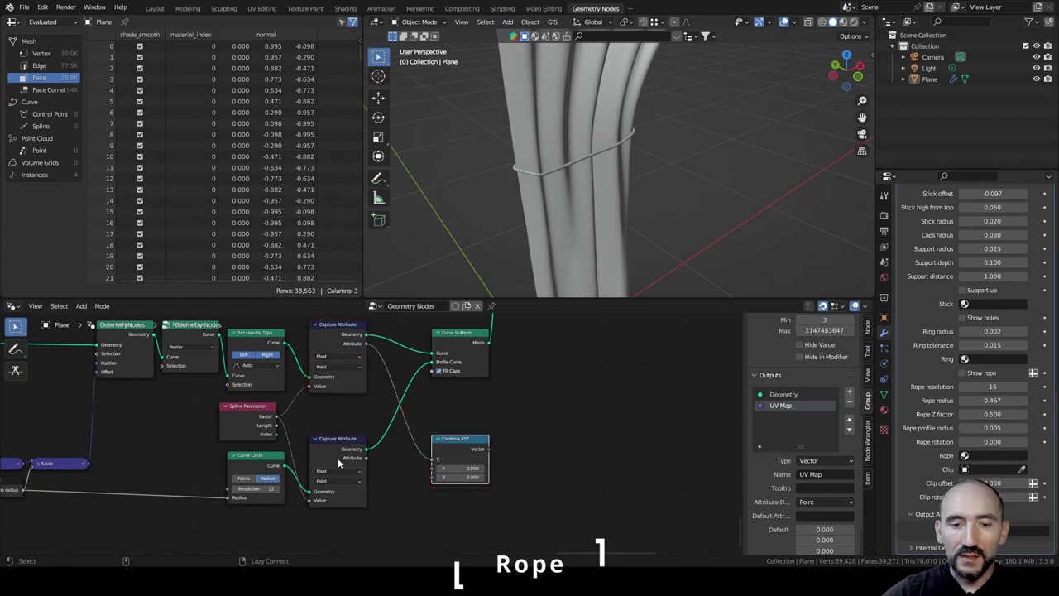
right_click_drag(337, 463, 467, 456, "alt")
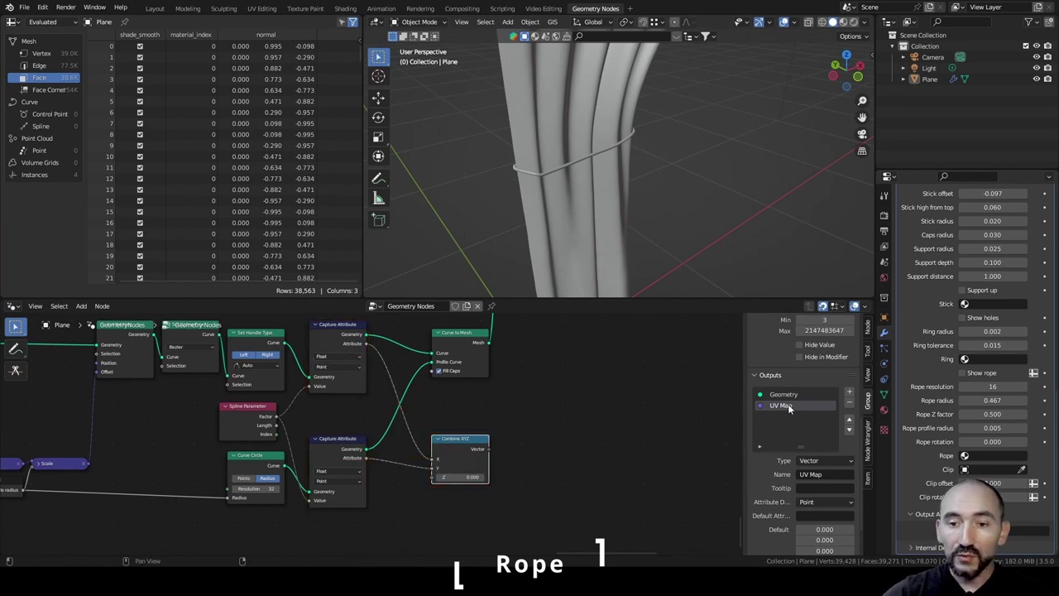
Add a group output named UV Map Rope and set its output attribute name in the modifier to UVmapRope.
left_click(849, 394)
left_click(832, 474)
type("Rope")
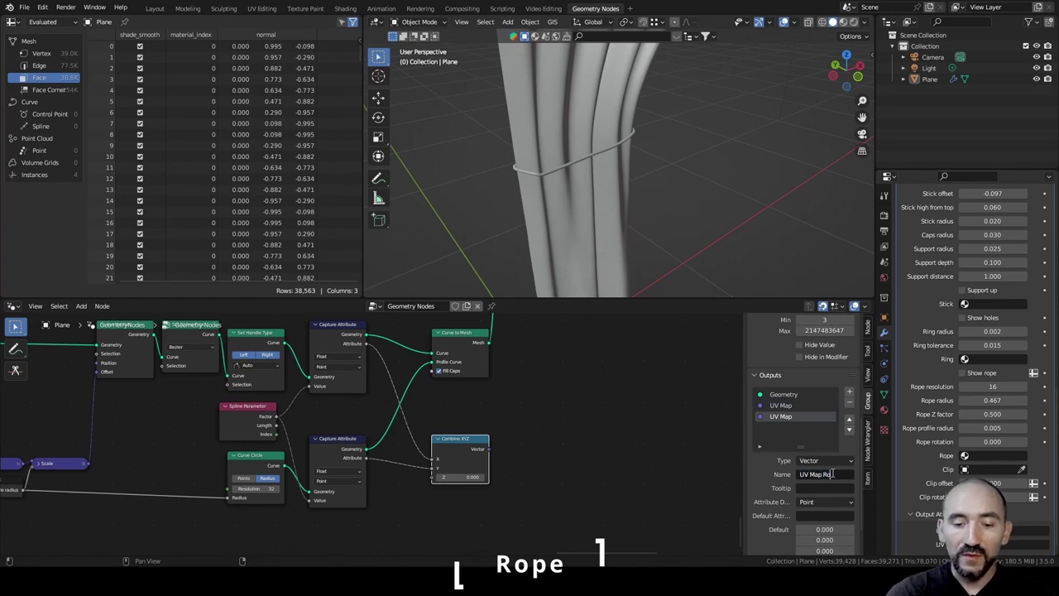
key("Return")
left_click(985, 544)
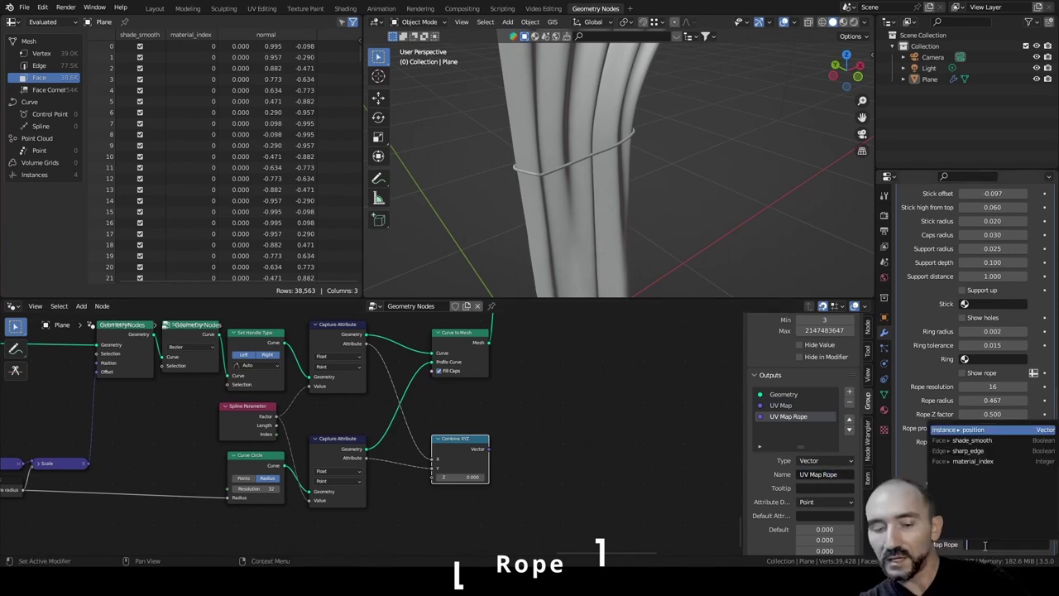
type("UVmapRope")
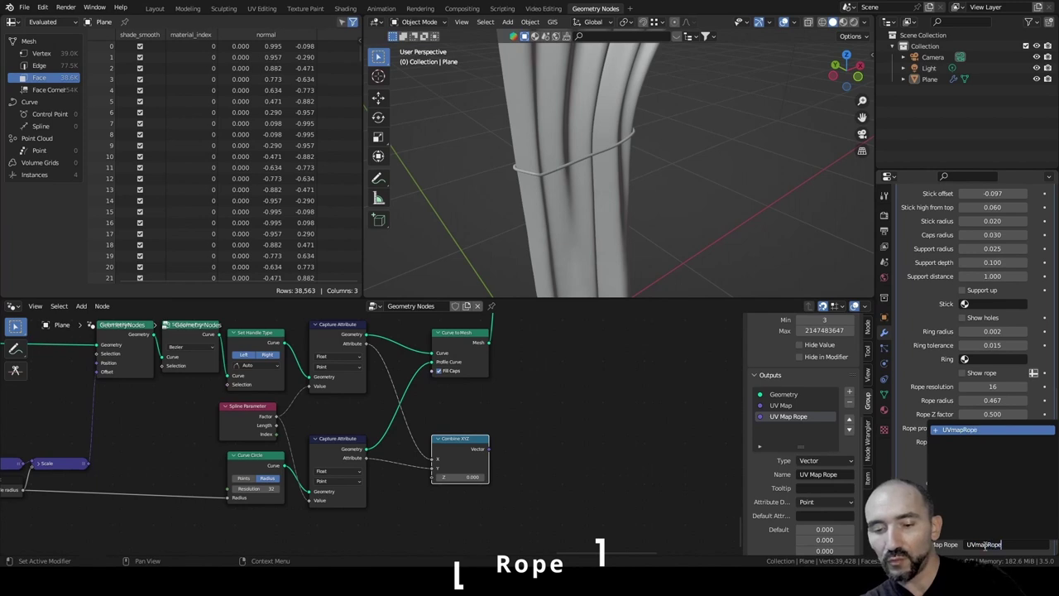
key("Return")
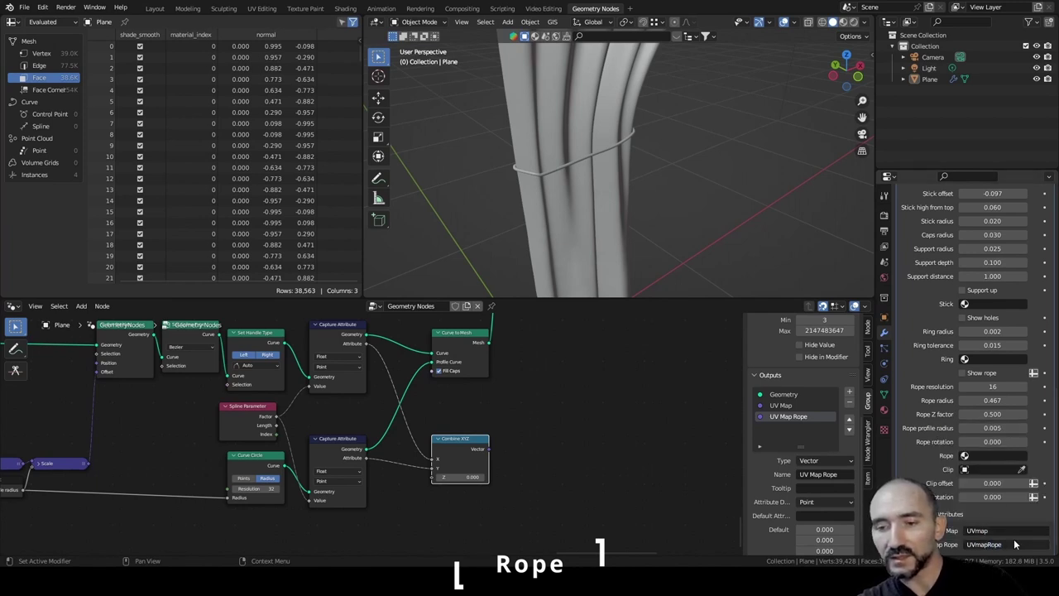
Connect the Combine XYZ Vector to the Group Output's UV Map Rope socket and save the file.
scroll(411, 446, "down", 4)
mouse_move(470, 409)
middle_mouse_down()
mouse_move(388, 466)
mouse_move(335, 485)
middle_mouse_up()
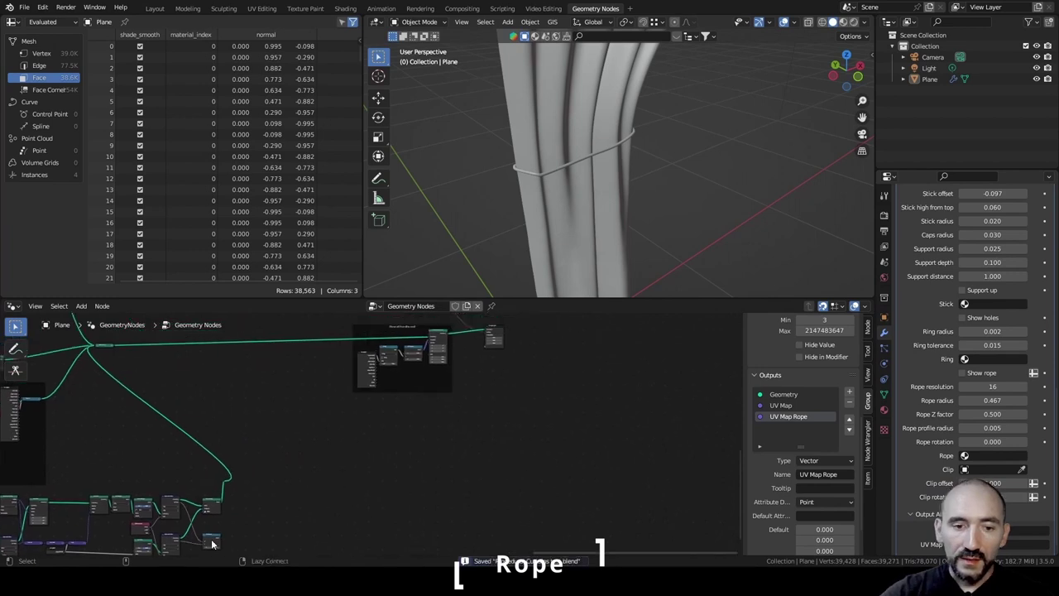
mouse_move(212, 541)
right_mouse_down("alt")
mouse_move(368, 447)
mouse_move(483, 343)
right_mouse_up("alt")
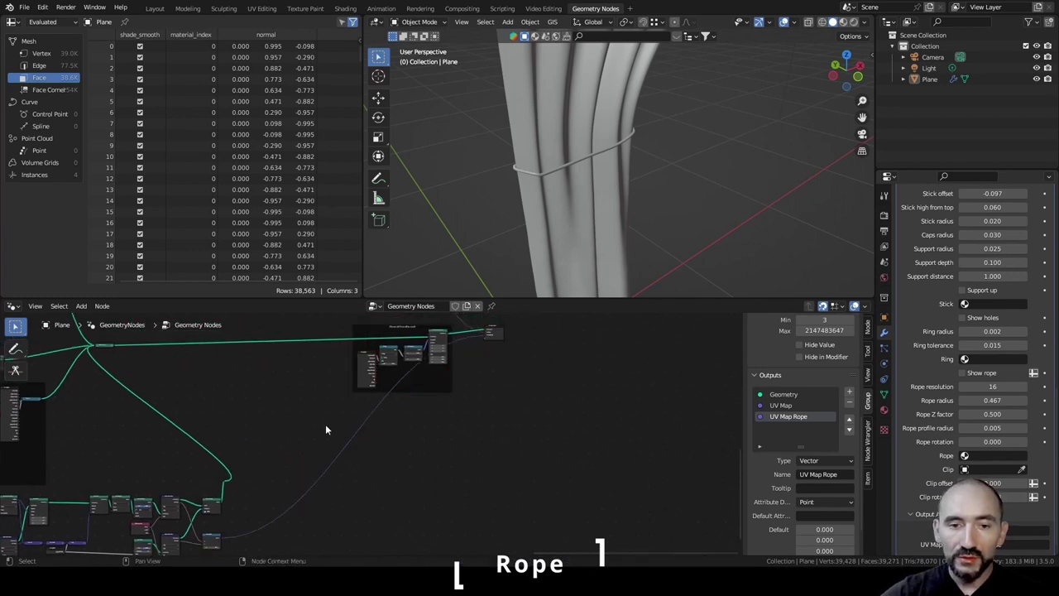
key("Home")
key("ctrl+s")
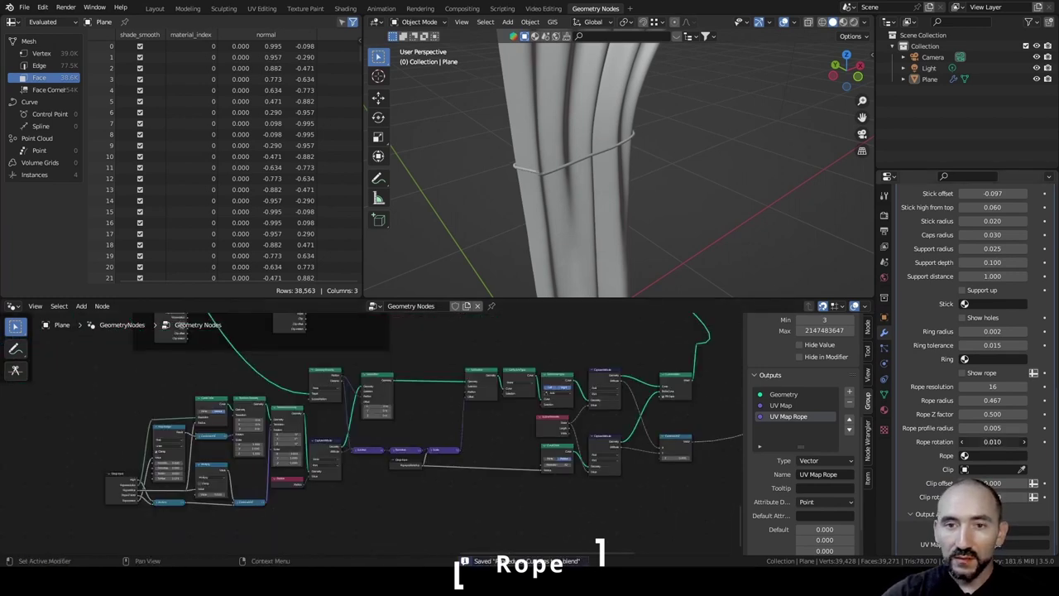
Set the Rope rotation to 0.130 and the Rope resolution to 12 in the modifier.
mouse_move(991, 440)
left_mouse_down()
mouse_move(1017, 441)
mouse_move(1009, 441)
left_mouse_up()
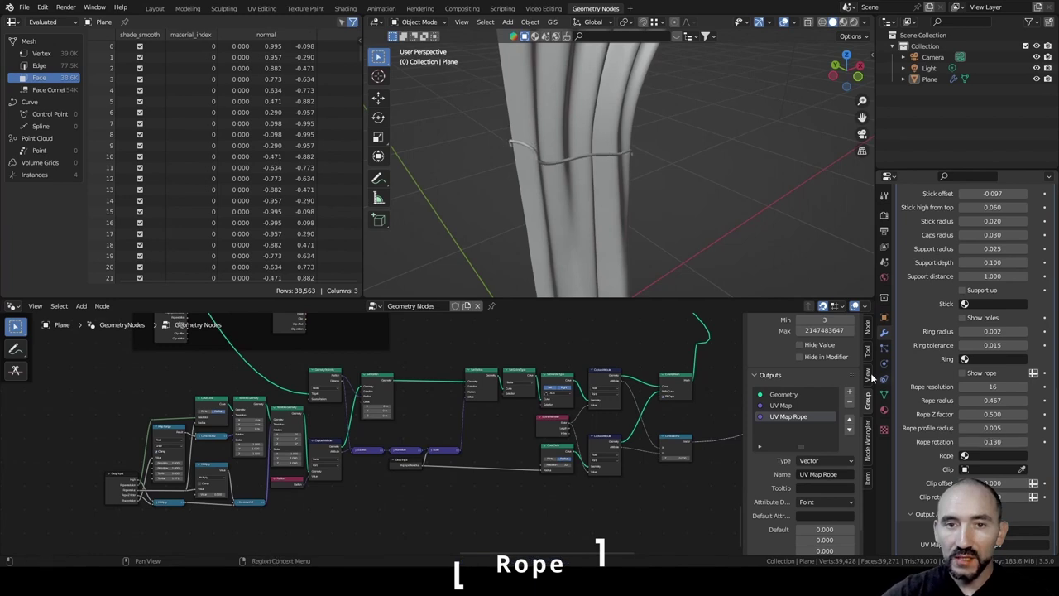
middle_click_drag(720, 188, 668, 156)
left_click_drag(972, 387, 1000, 386)
middle_click_drag(717, 157, 653, 154)
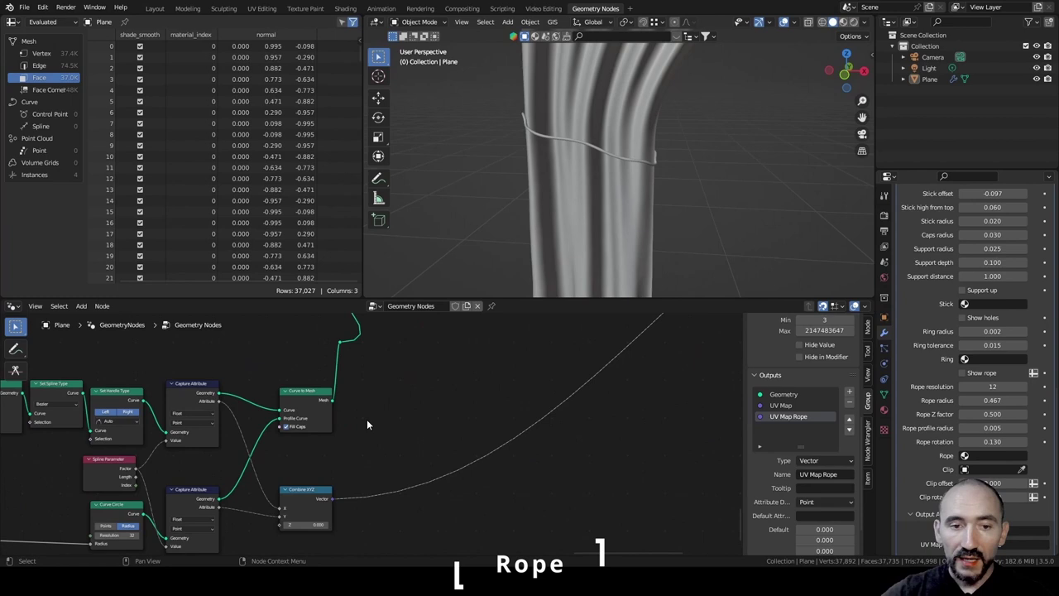
Bring Curve to Mesh and Combine XYZ closer to the Capture Attribute nodes, and add a Set Material node fed by the Curve to Mesh output.
left_click_drag(317, 403, 268, 405)
left_click_drag(301, 491, 251, 490)
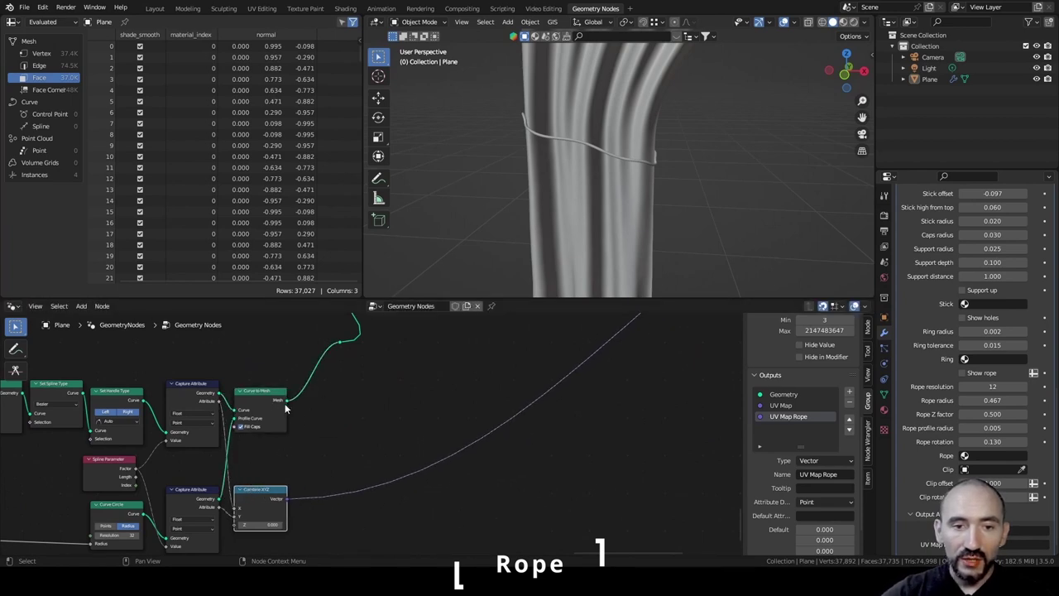
left_click_drag(286, 401, 349, 388)
type("set m")
key("Return")
left_click(349, 380)
Add a Group Input node with its unused sockets hidden, connecting its Rope output to the Set Material node's Material.
key("F3")
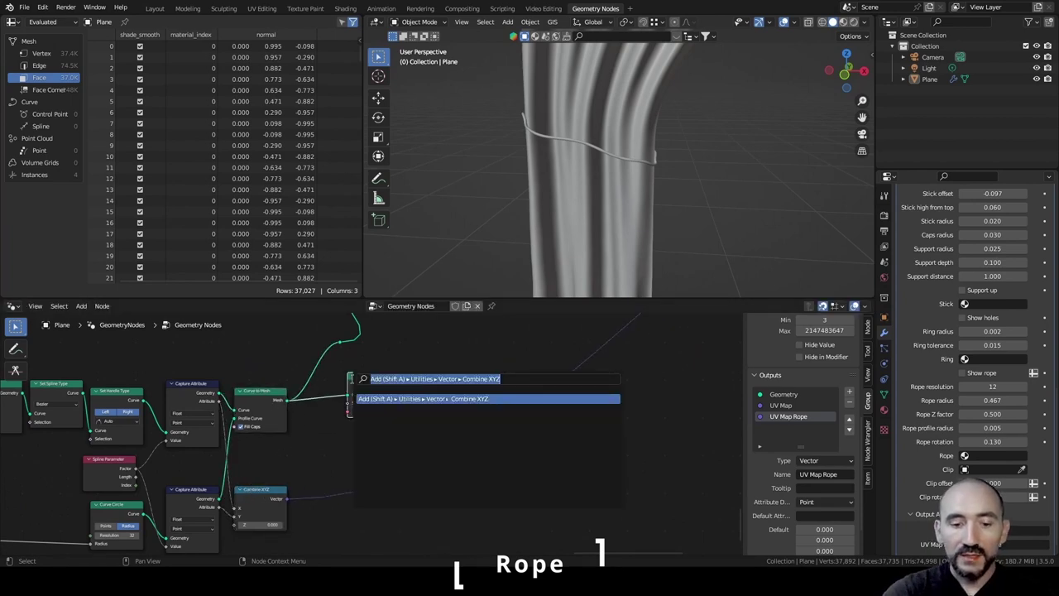
type("group input")
key("Return")
left_click(310, 445)
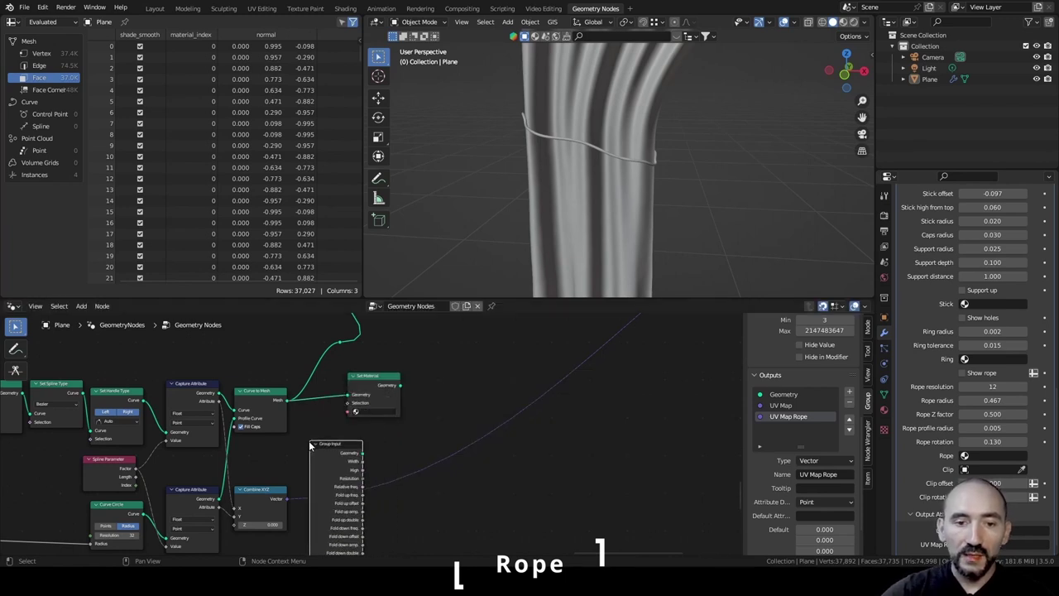
right_click_drag(379, 473, 370, 397, "alt")
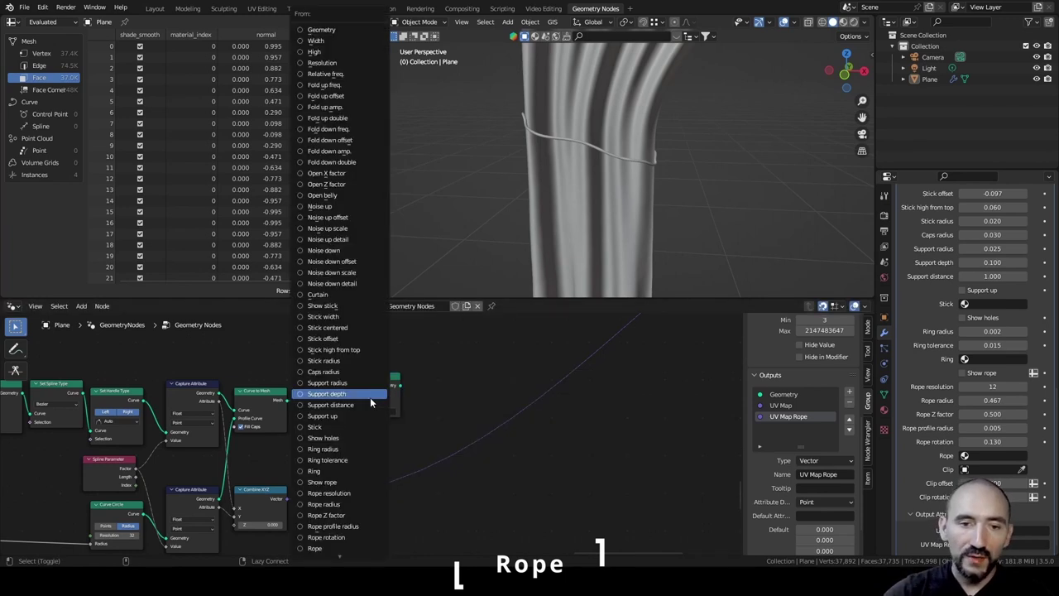
key("Escape")
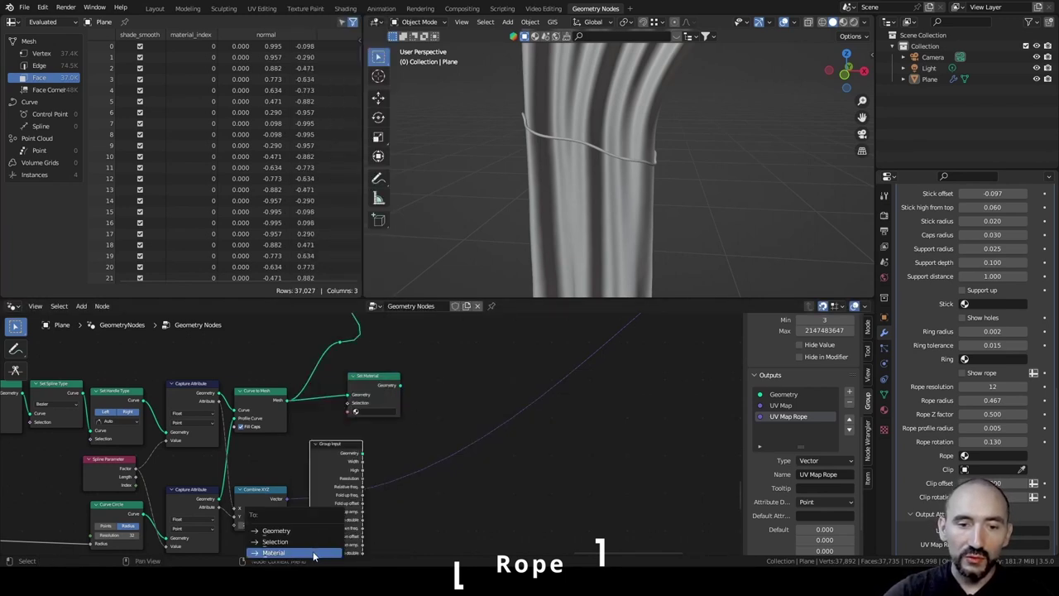
key("ctrl+h")
left_click_drag(332, 454, 280, 371)
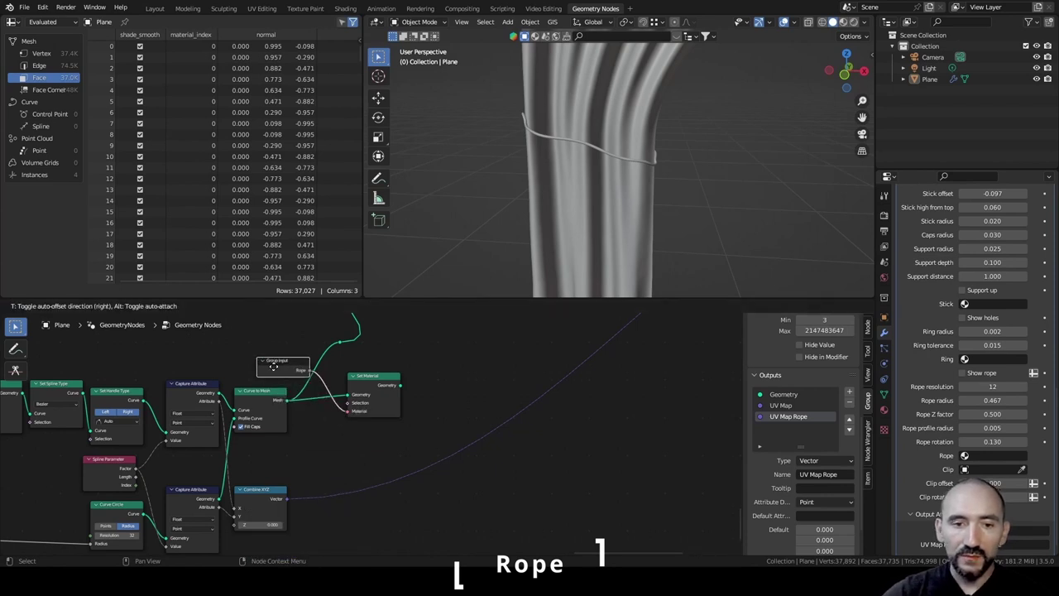
Add a Geometry Switch node beyond the Set Material node.
key("F3")
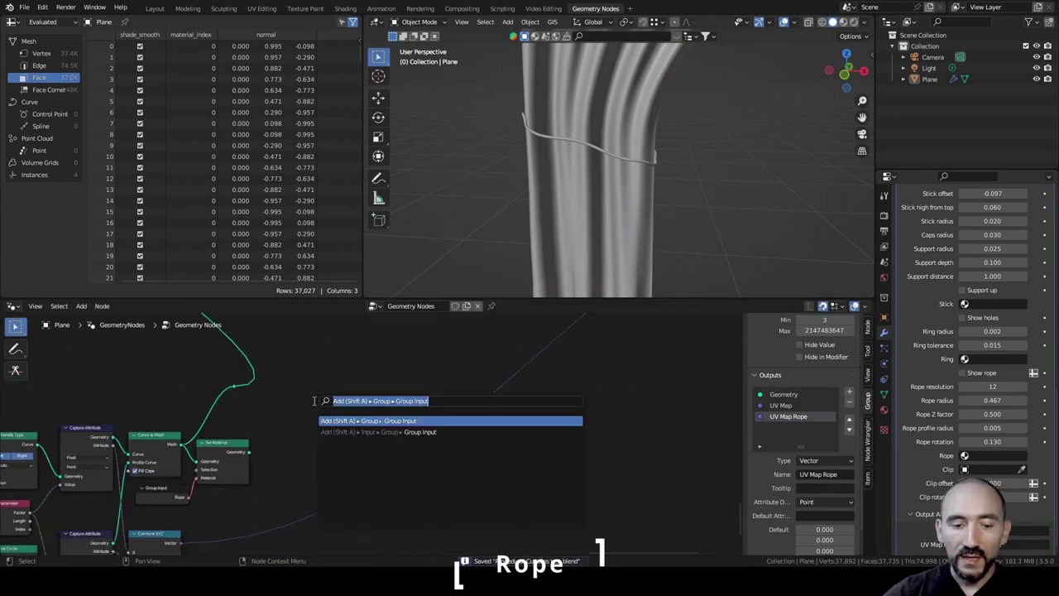
type("swit")
key("Return")
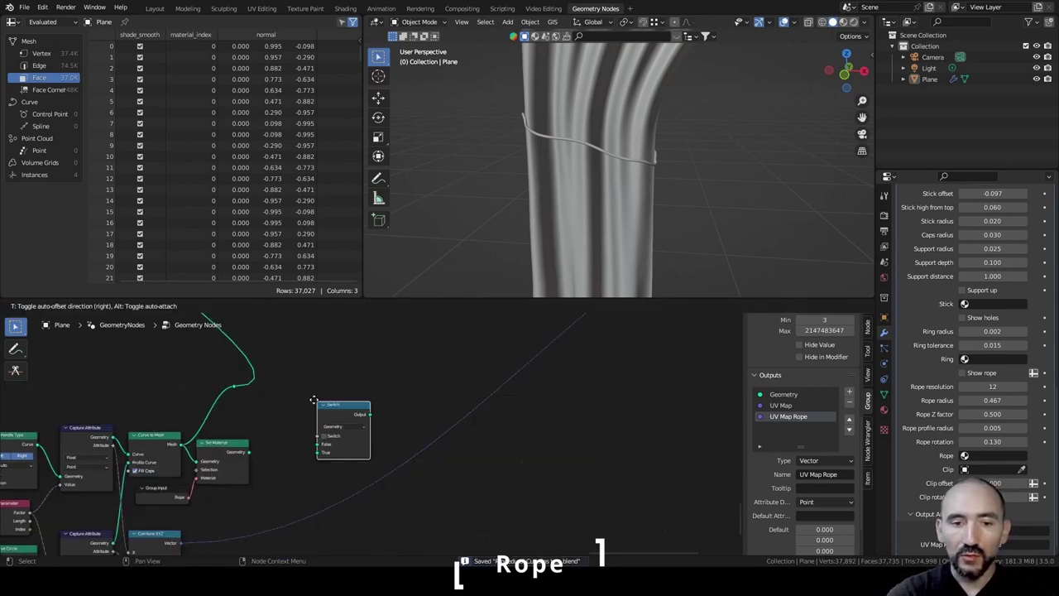
left_click(303, 400)
Duplicate the Rope Group Input node and connect its Show rope output to the Switch node's Switch input.
left_click(180, 501)
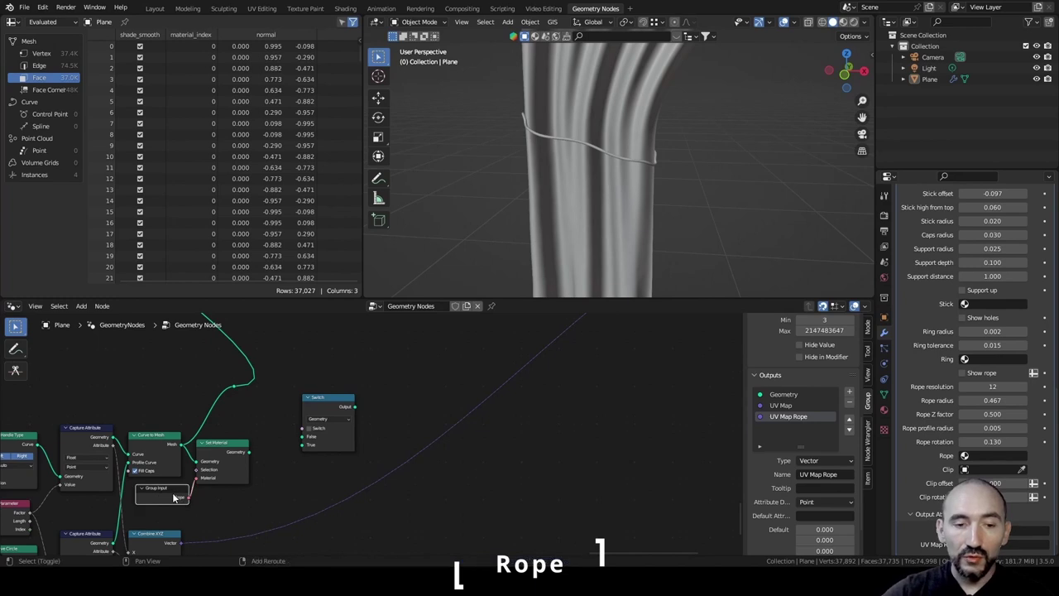
key("shift+d")
left_click(251, 503)
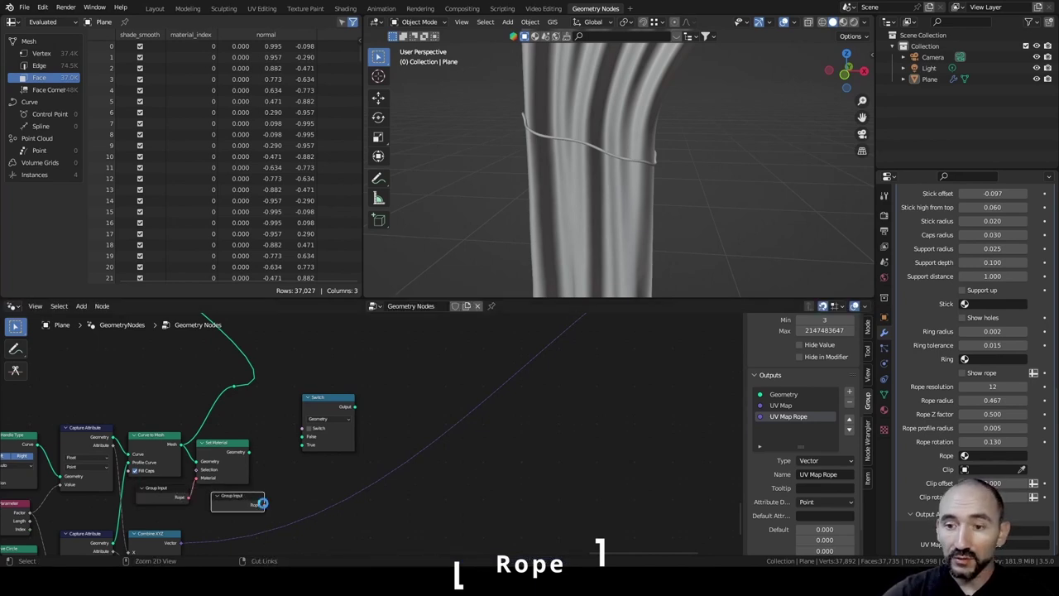
key("ctrl+s")
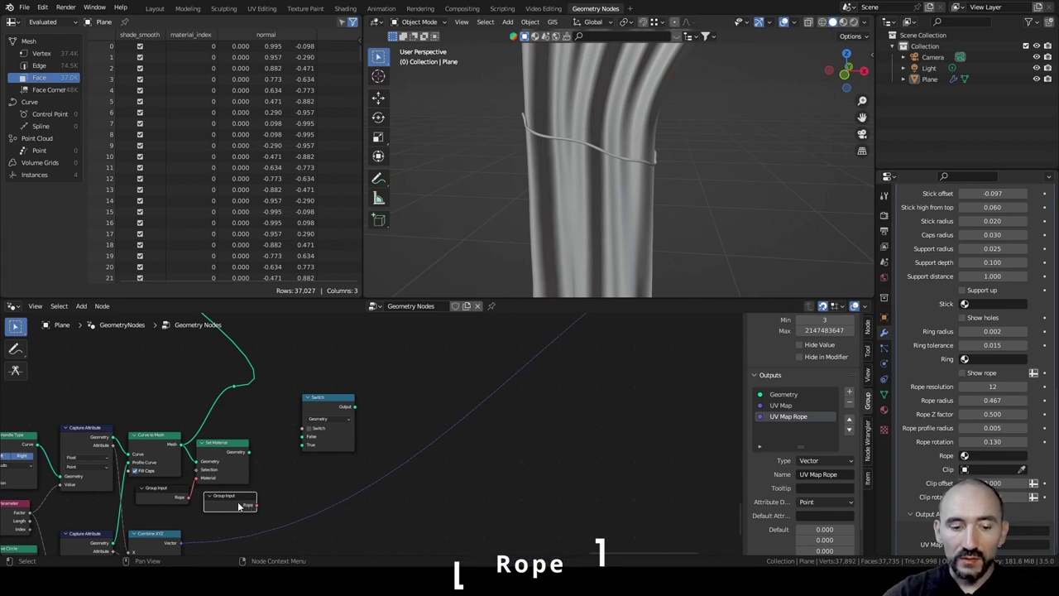
right_click_drag(234, 506, 331, 426, "alt")
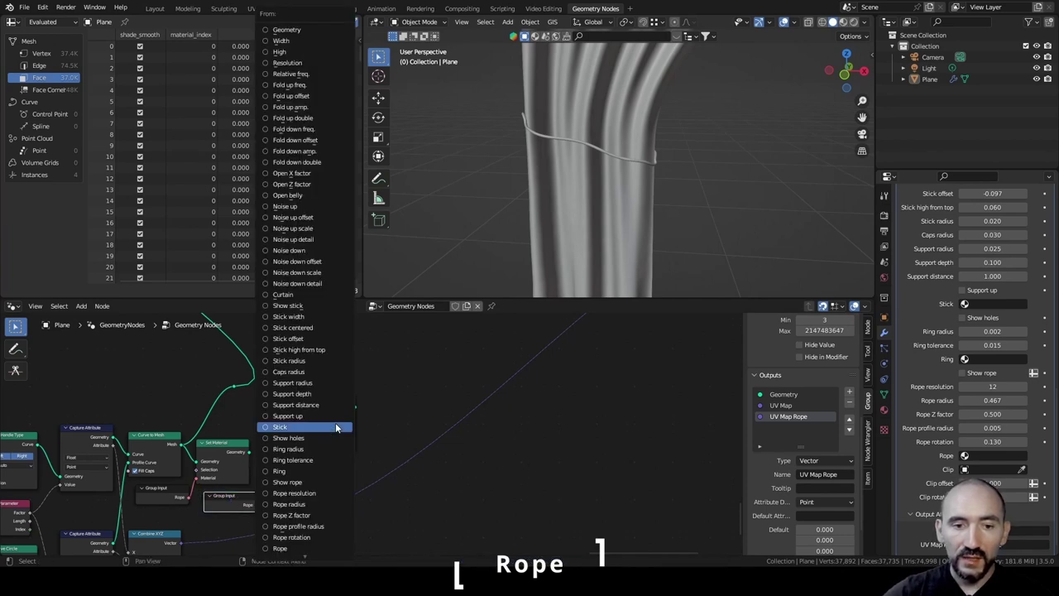
left_click(307, 480)
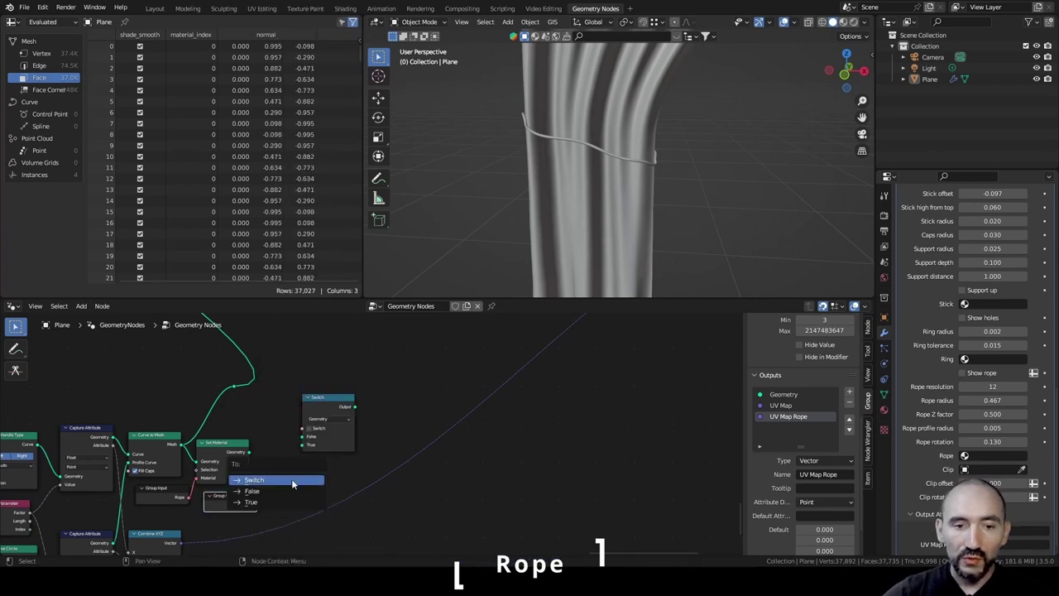
left_click(291, 479)
left_click_drag(245, 513, 237, 423)
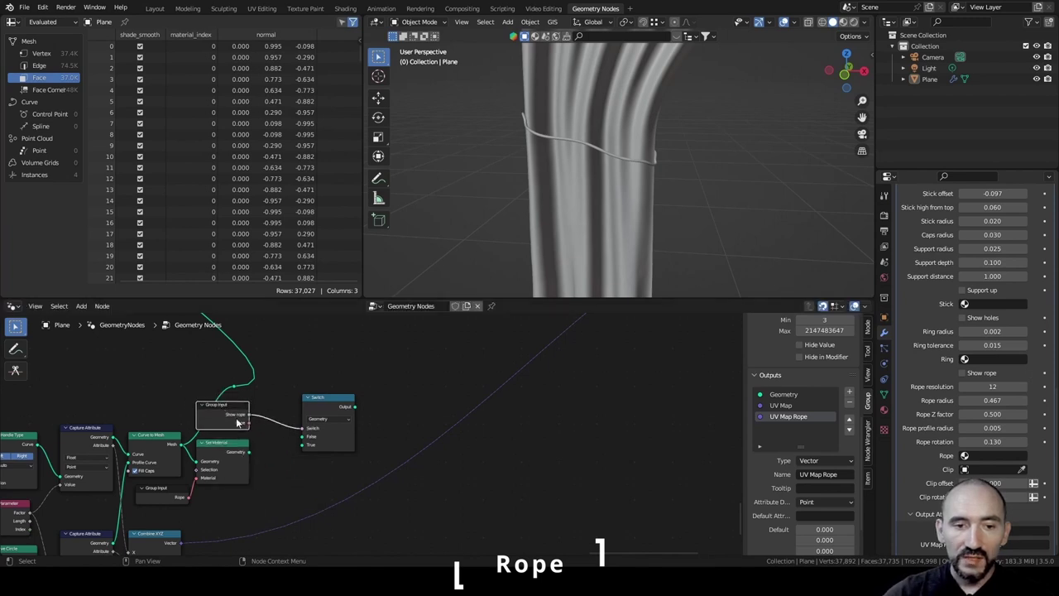
Move the Switch beside Set Material, connect Set Material's Geometry to True, and reroute the rope's outgoing link through the Switch output.
scroll(244, 451, "up", 2)
left_click_drag(212, 459, 260, 459)
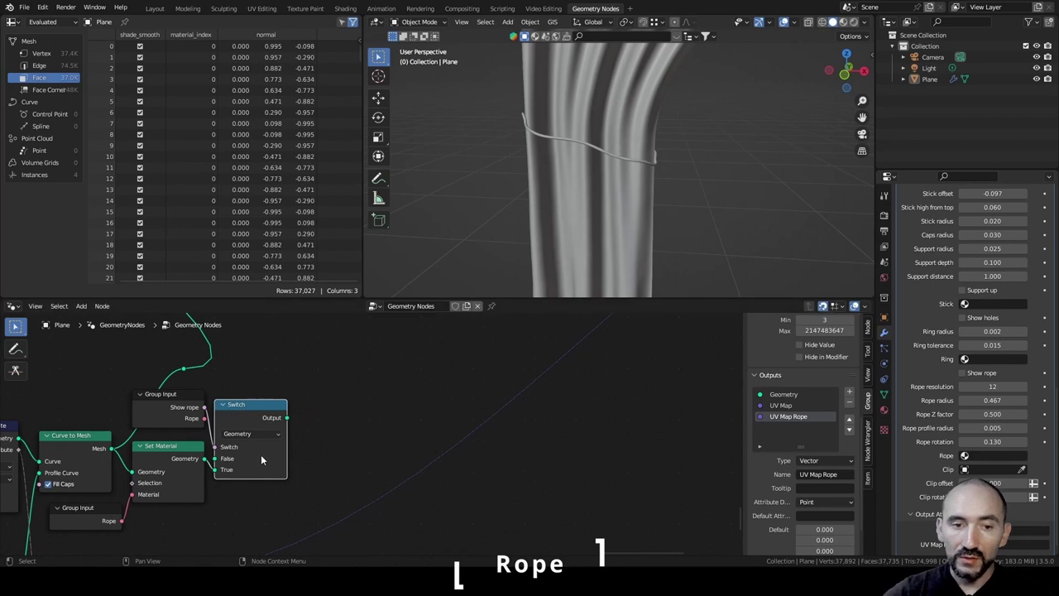
scroll(315, 403, "down", 2)
middle_click_drag(315, 404, 346, 436)
left_click_drag(321, 446, 235, 403)
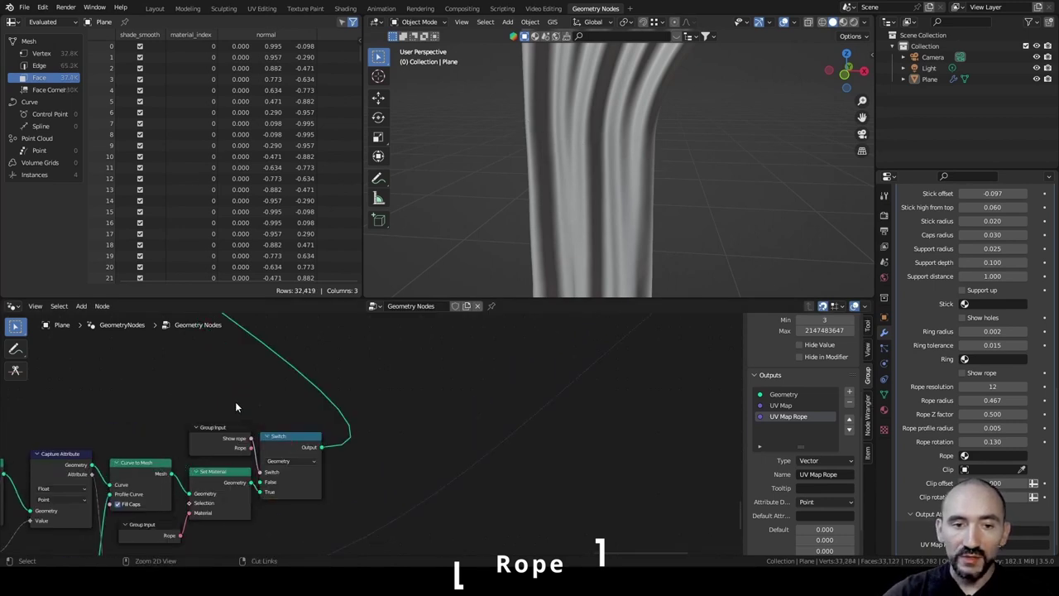
Move the collapsed Join Geometry node and the frame before Group Output farther along the node tree.
scroll(366, 366, "down", 2)
scroll(186, 360, "down", 2)
left_click_drag(186, 361, 467, 364)
left_click_drag(537, 342, 552, 339)
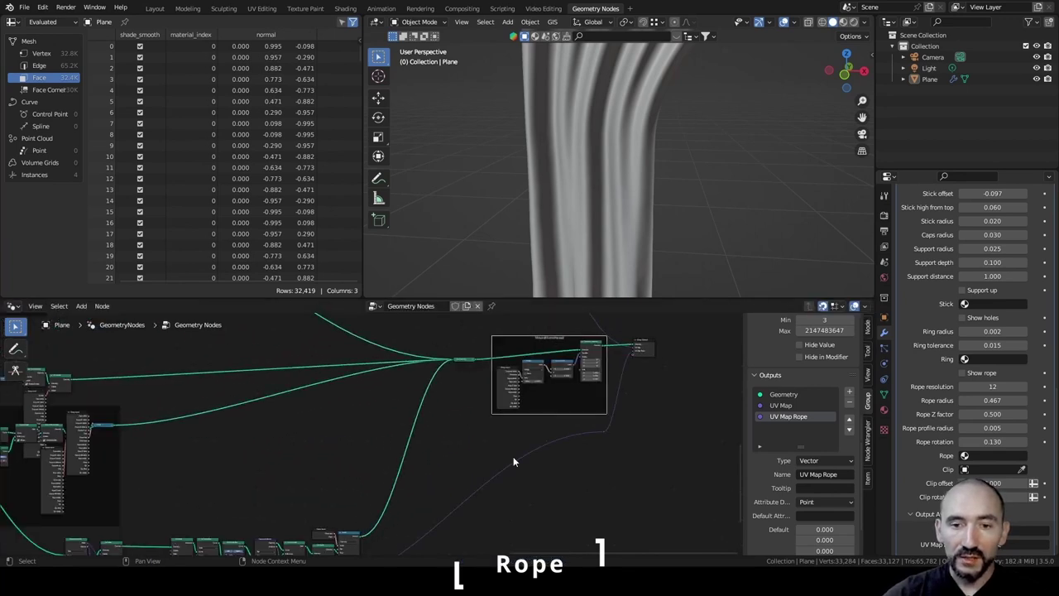
Collapse the rope's Switch node and align it beside its Group Input and Set Material nodes.
middle_click_drag(513, 458, 503, 370)
scroll(369, 444, "up", 4)
left_click(305, 449)
key("h")
left_click_drag(306, 448, 307, 469)
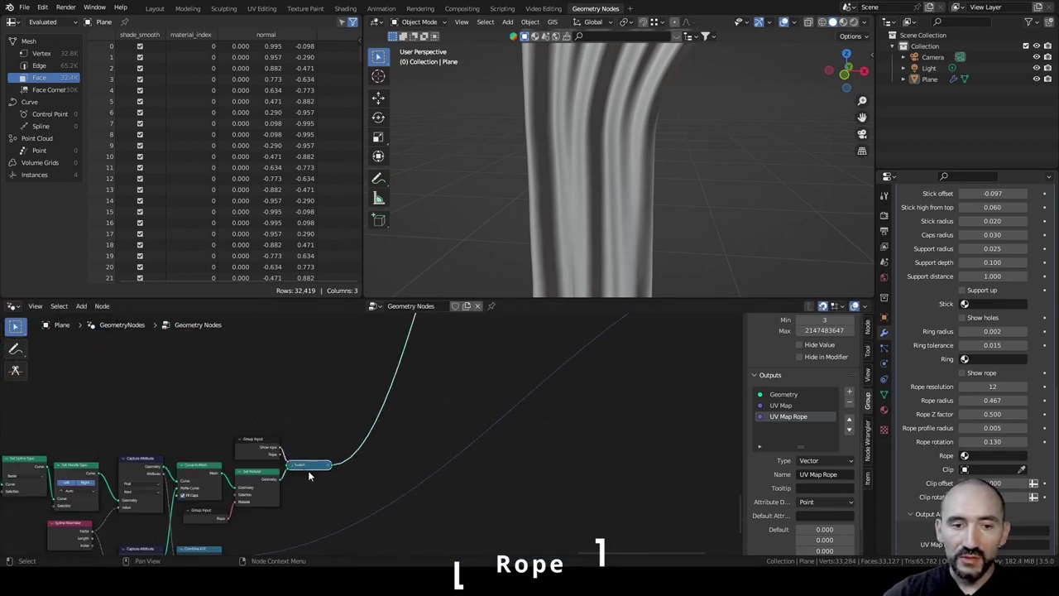
Enclose all the rope nodes in a frame labelled Rope and save the file.
left_click(131, 406)
scroll(131, 406, "down", 4)
middle_click_drag(130, 406, 321, 360)
middle_click_drag(151, 420, 323, 380)
left_click_drag(76, 368, 697, 518)
key("F2")
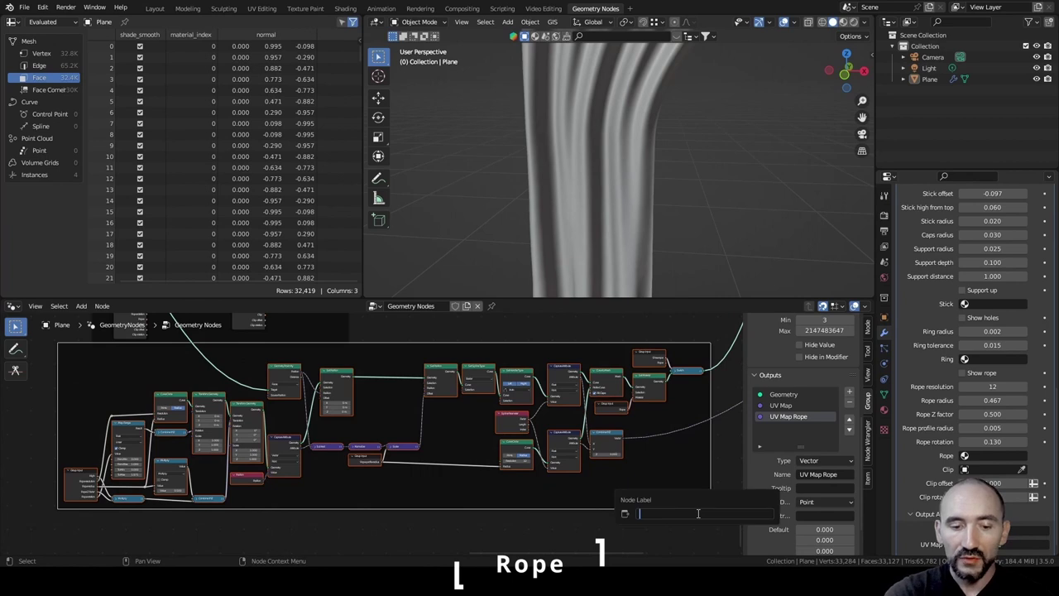
key("Return")
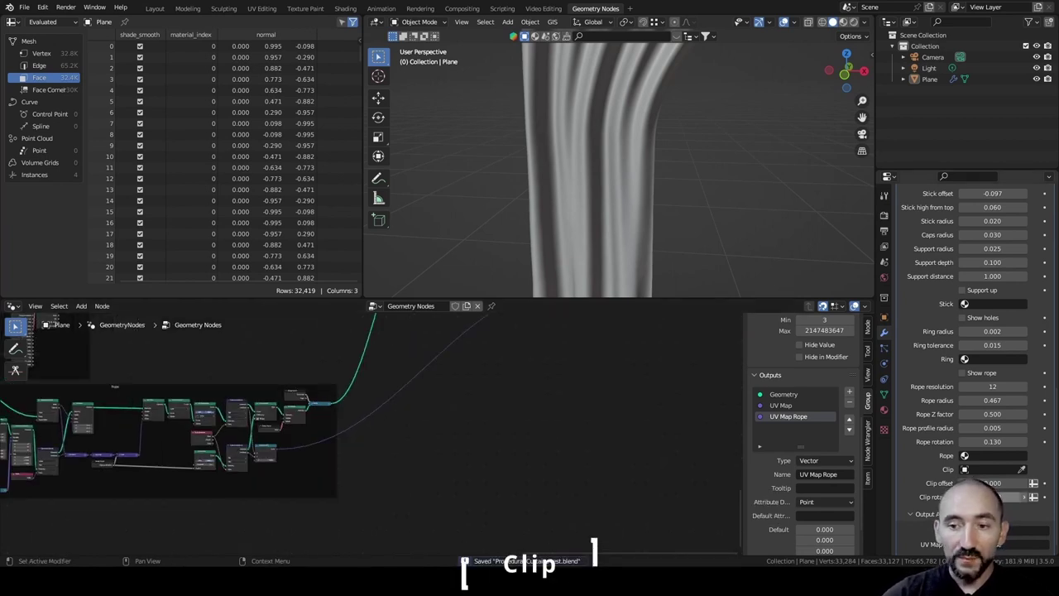
Turn on Show rope in the modifier and add a Monkey mesh to the scene.
left_click(979, 373)
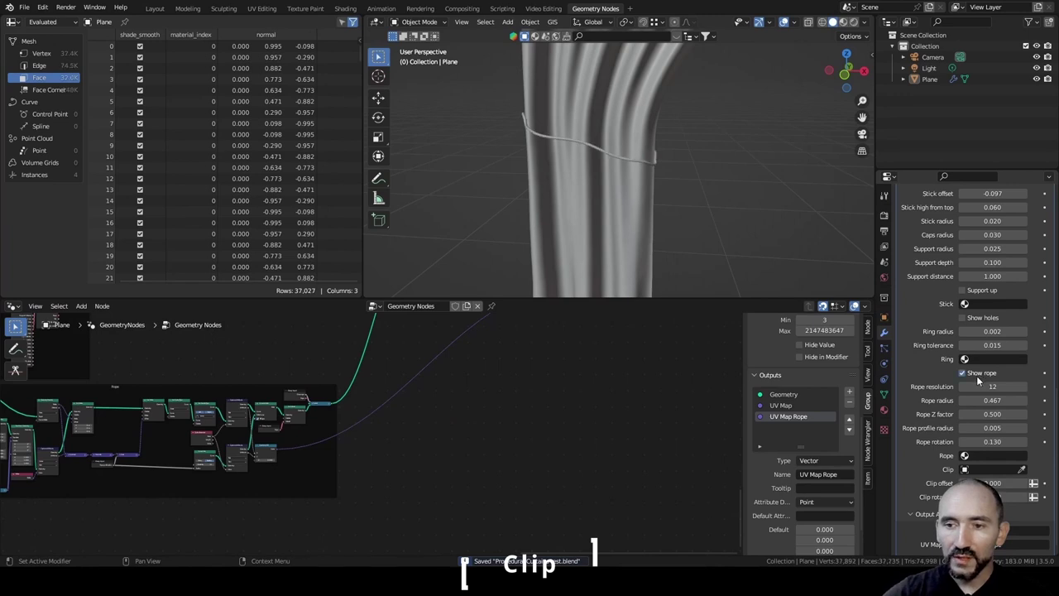
middle_click_drag(682, 187, 696, 154)
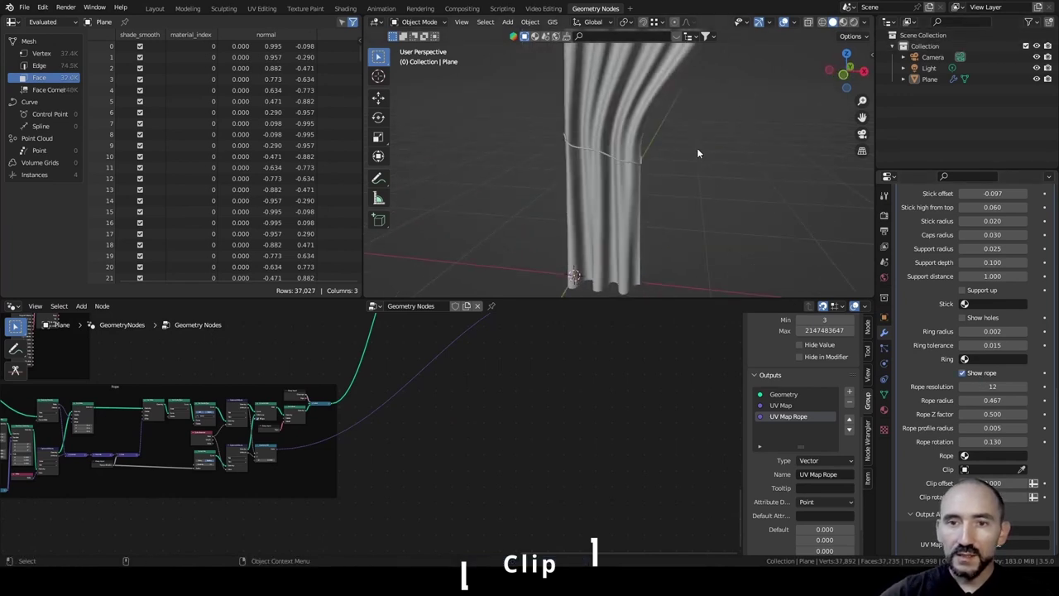
key("shift+a")
mouse_move(711, 159)
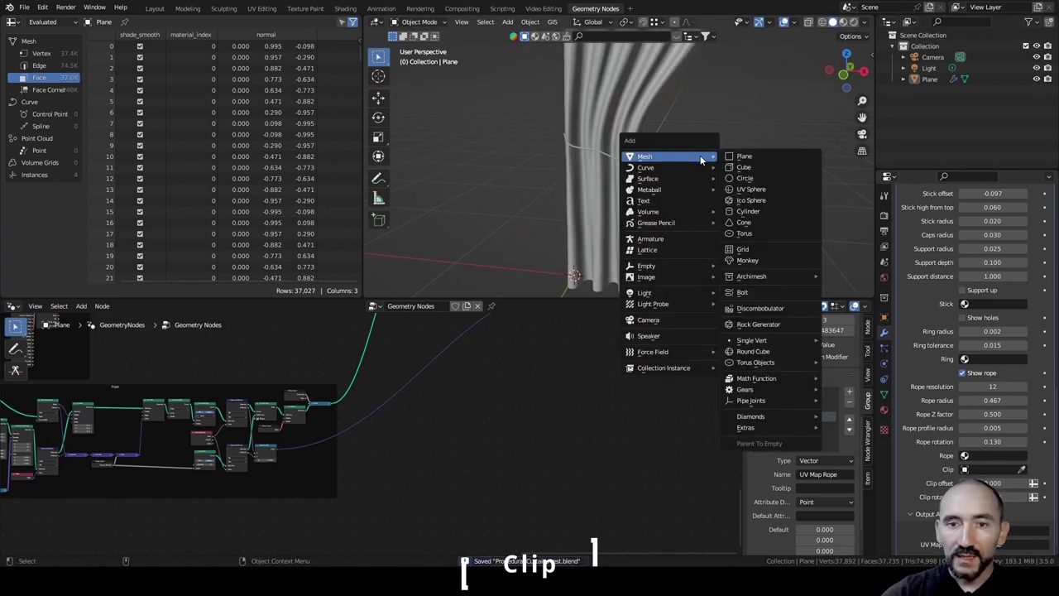
left_click(761, 262)
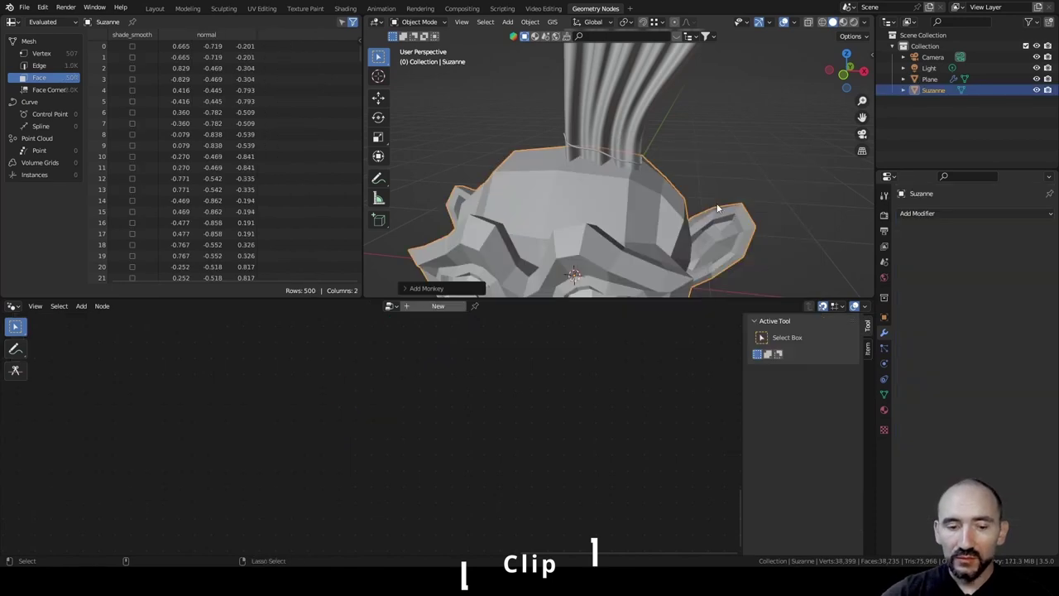
Give the monkey a level 2 Subdivision modifier and shade it smooth.
key("ctrl+2")
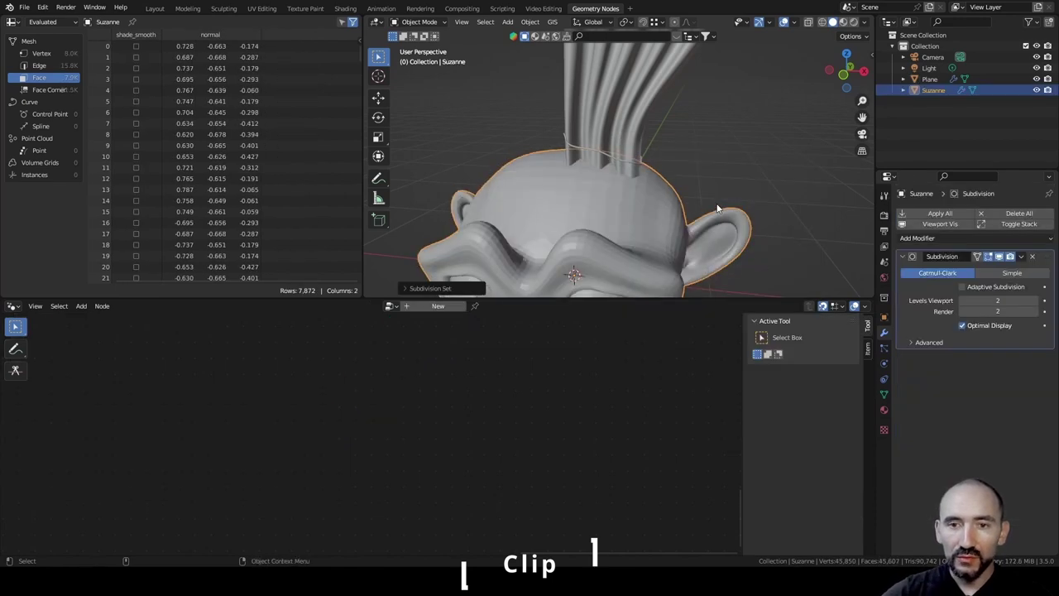
right_click(508, 188)
left_click(527, 182)
Scale the monkey down to a small clip size and rotate it -90 degrees about the X axis.
key("s")
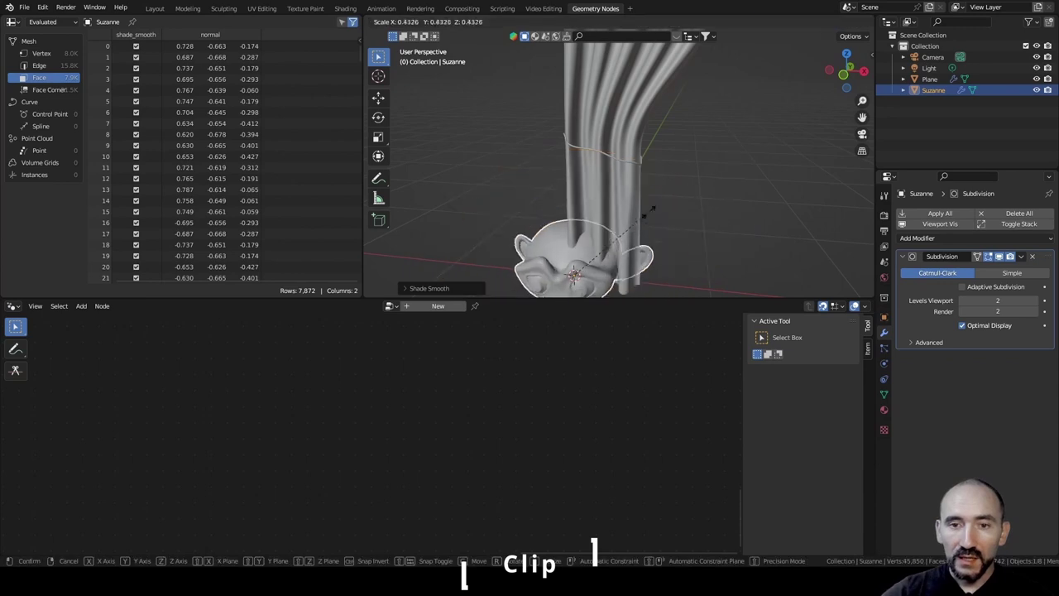
left_click(589, 265)
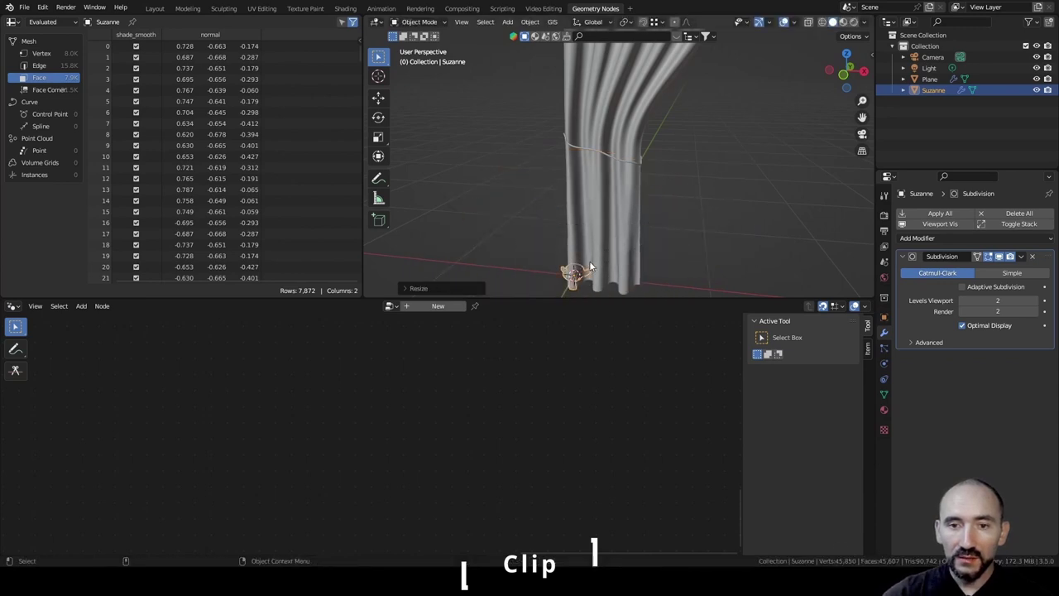
middle_click_drag(590, 267, 629, 176, "shift")
scroll(654, 133, "up", 5)
mouse_move(629, 175)
middle_mouse_down()
mouse_move(654, 132)
mouse_move(632, 169)
middle_mouse_up()
type("r")
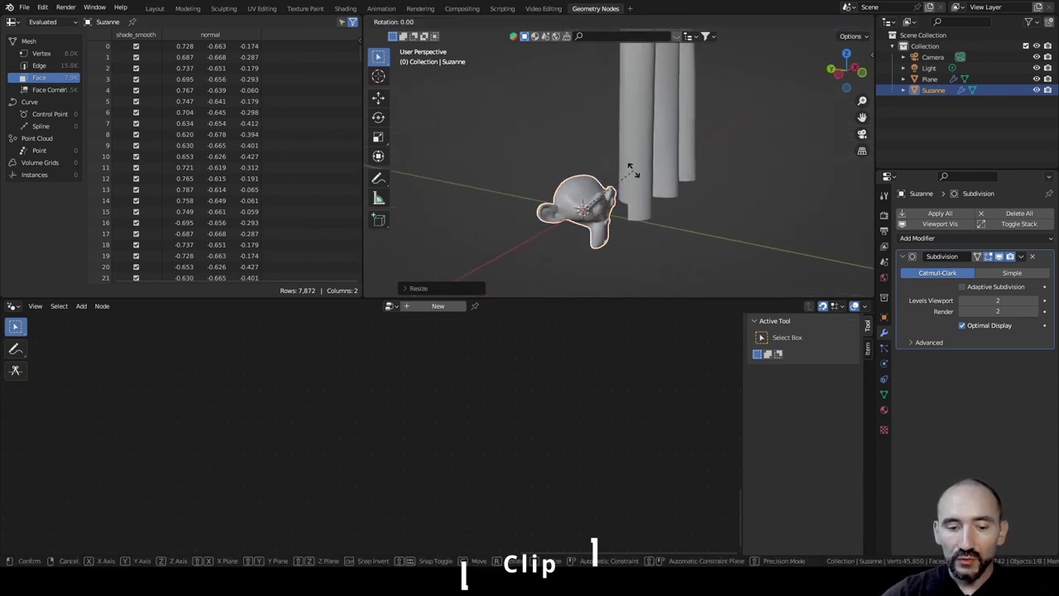
type("x-90")
key("Return")
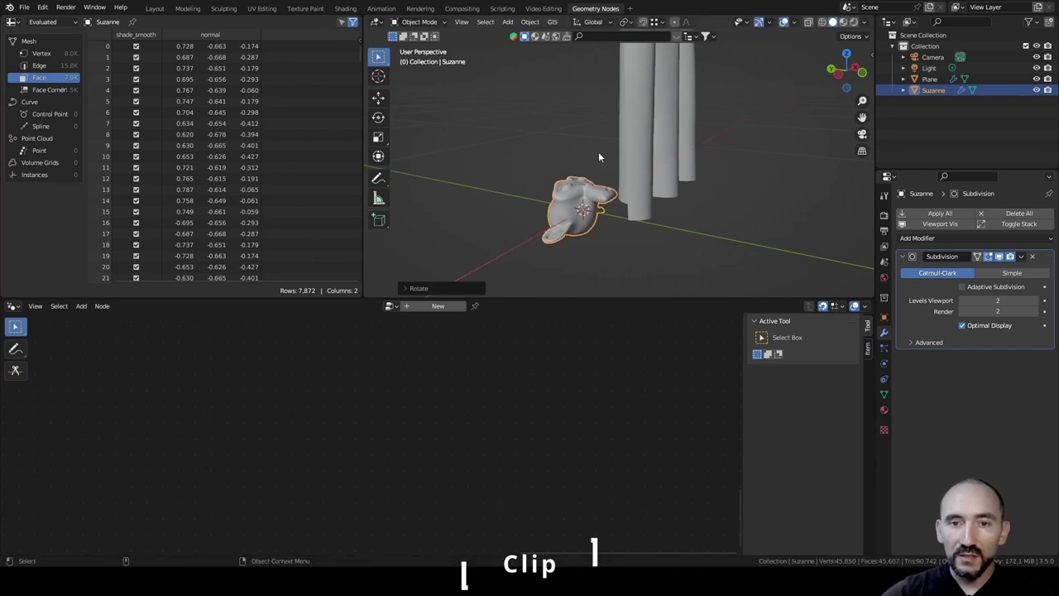
left_click(598, 151)
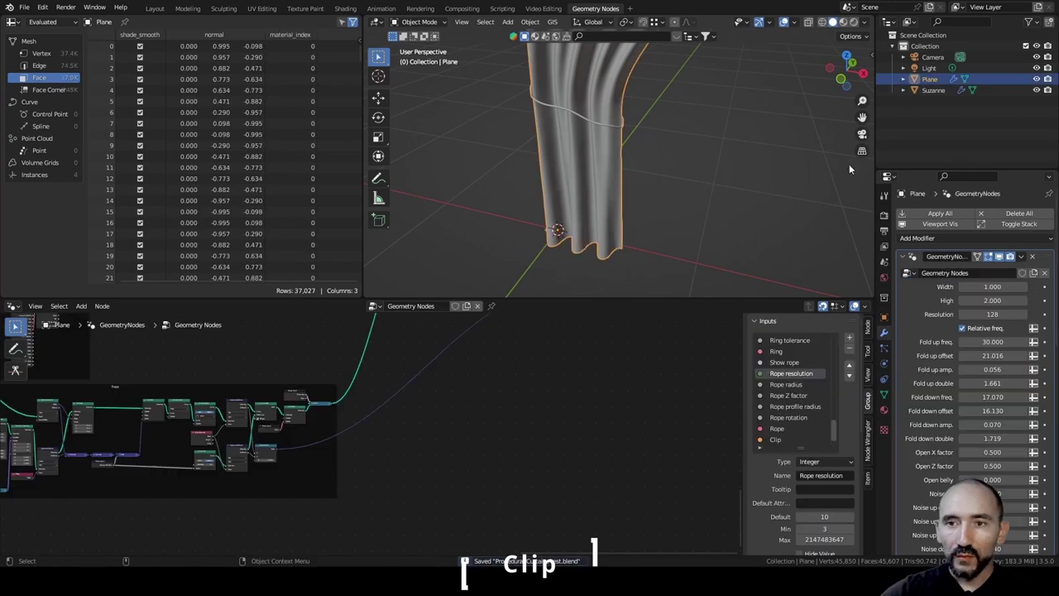
Set the curtain modifier's Clip object to Suzanne.
left_click(932, 90)
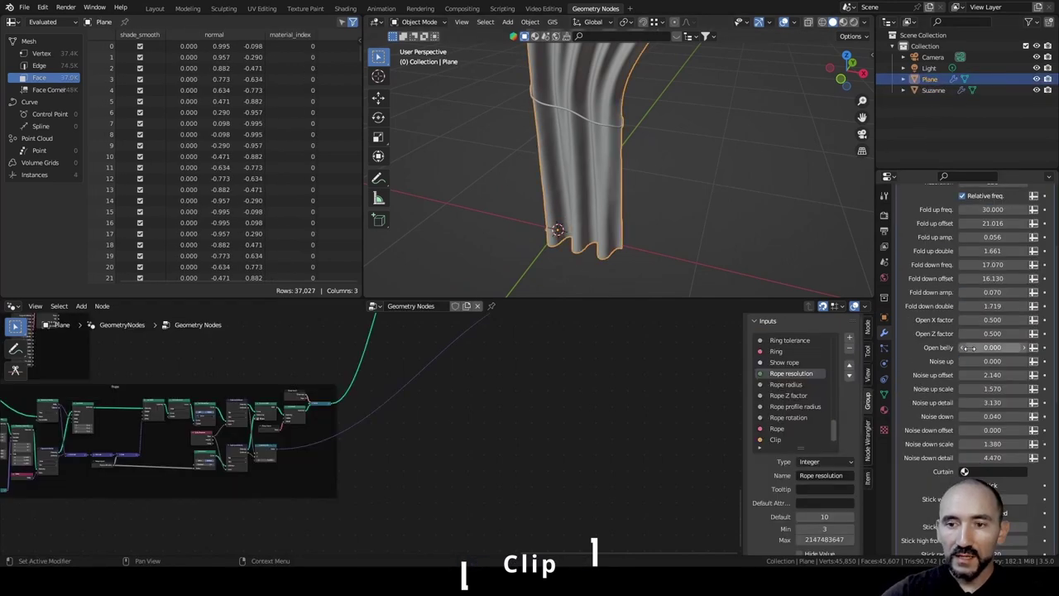
scroll(969, 347, "down", 10)
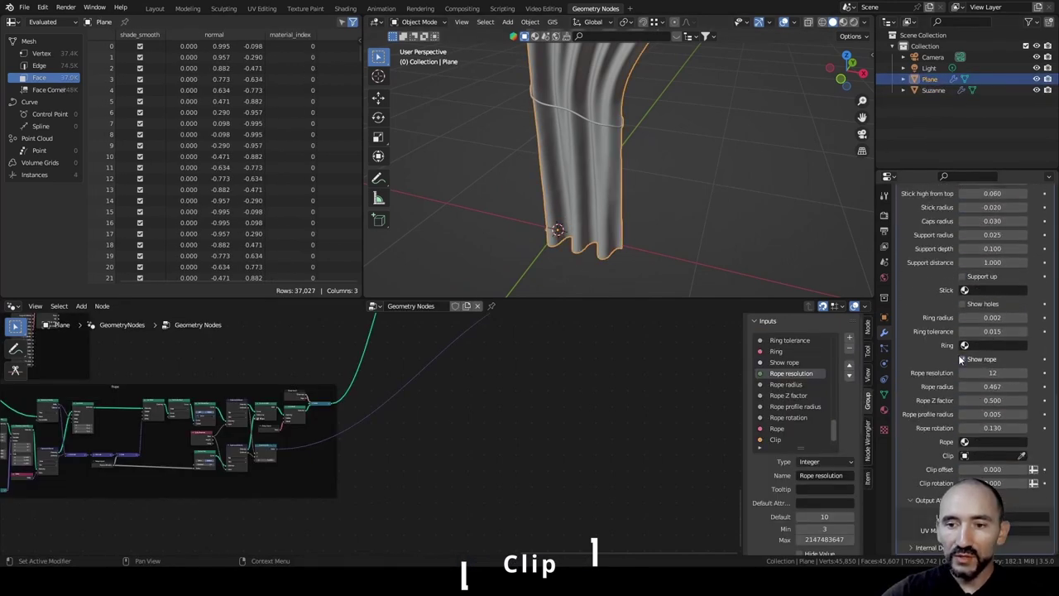
left_click(965, 457)
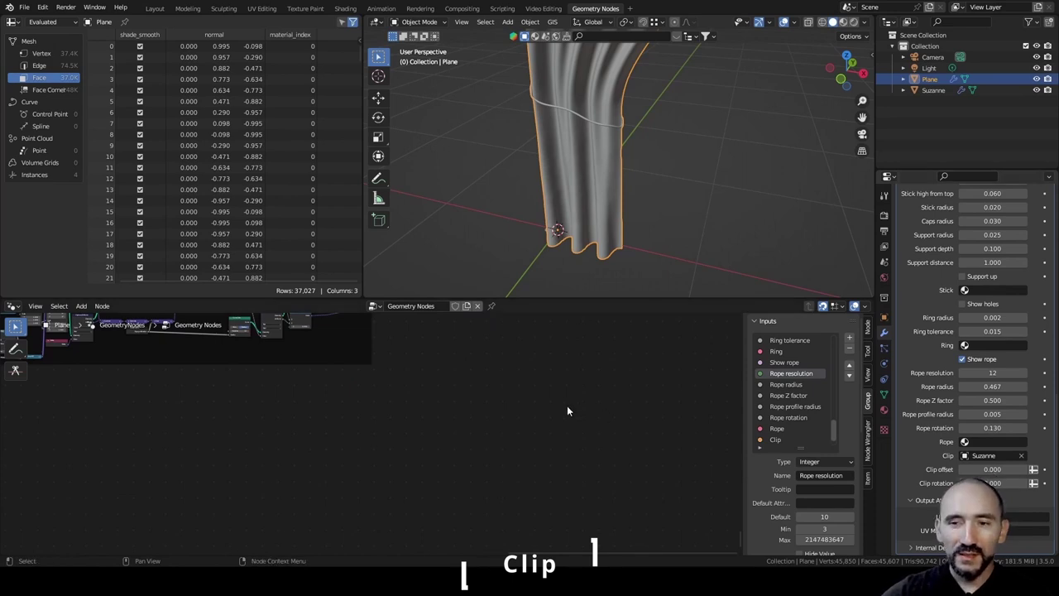
Add a Sample Curve node in the empty area below the Rope frame.
key("Home")
scroll(337, 414, "up", 5)
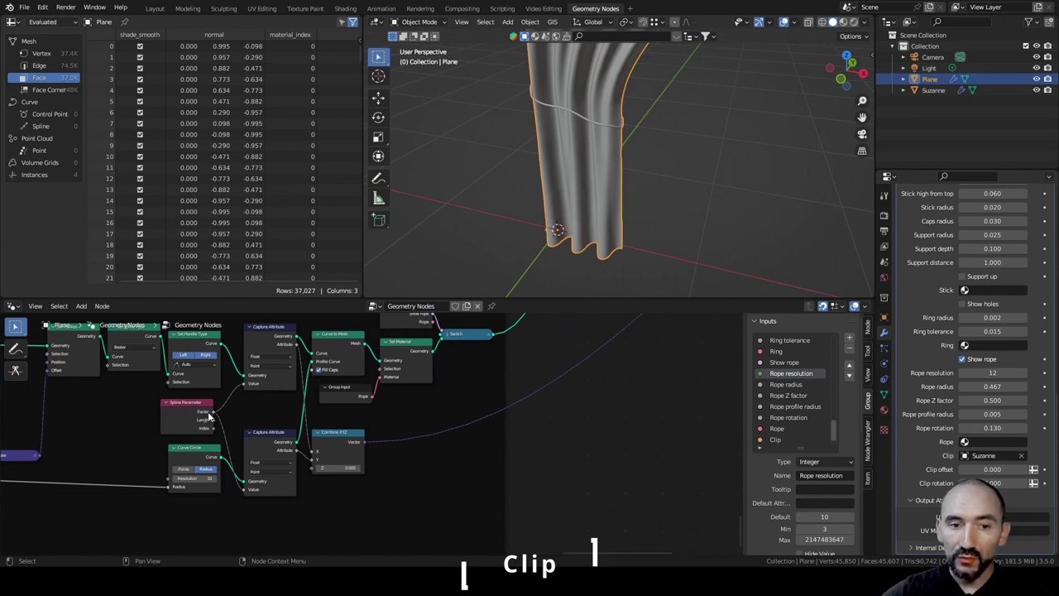
mouse_move(204, 419)
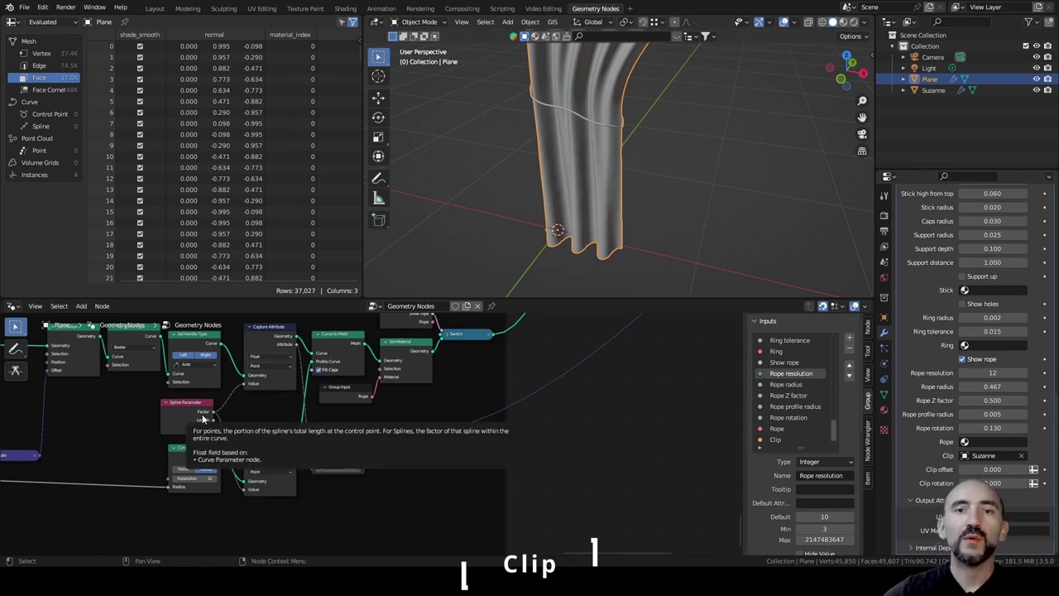
scroll(402, 434, "down", 5)
middle_click_drag(405, 523, 405, 374)
key("F3")
type("samp")
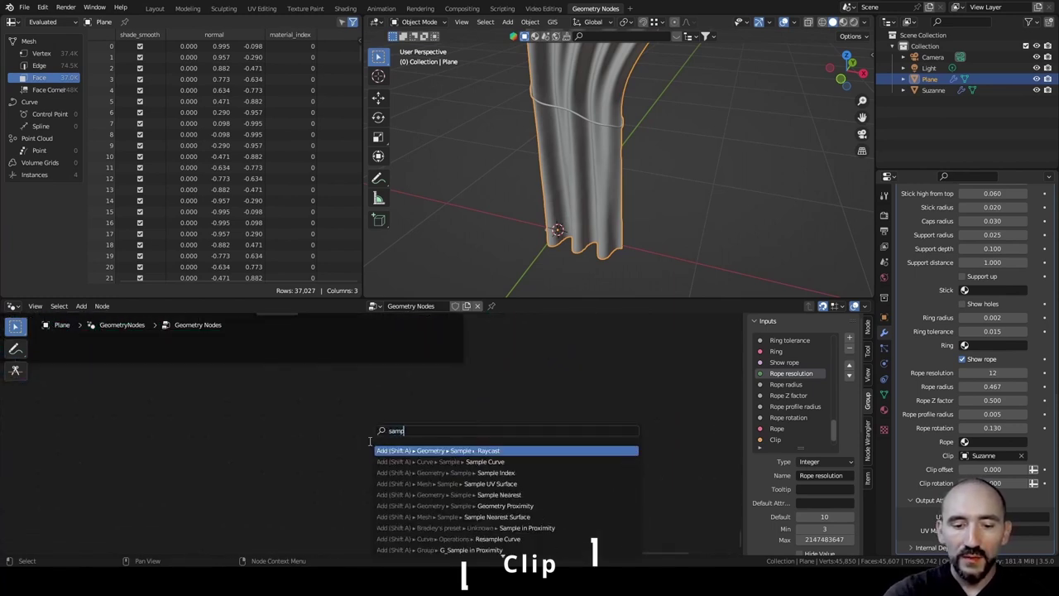
type("le cur")
key("Return")
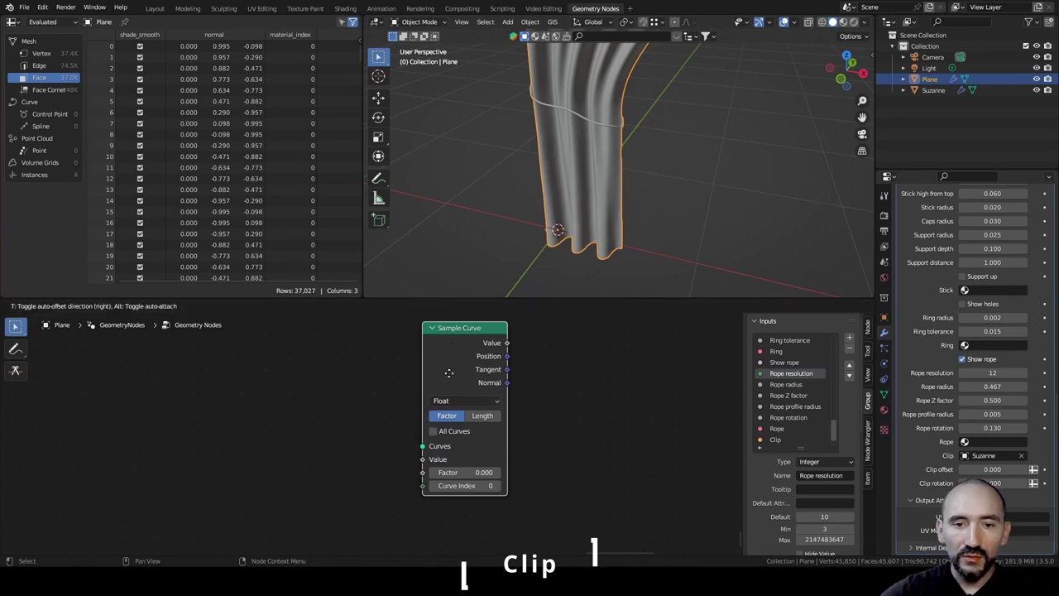
left_click(475, 445)
left_click_drag(476, 446, 461, 386)
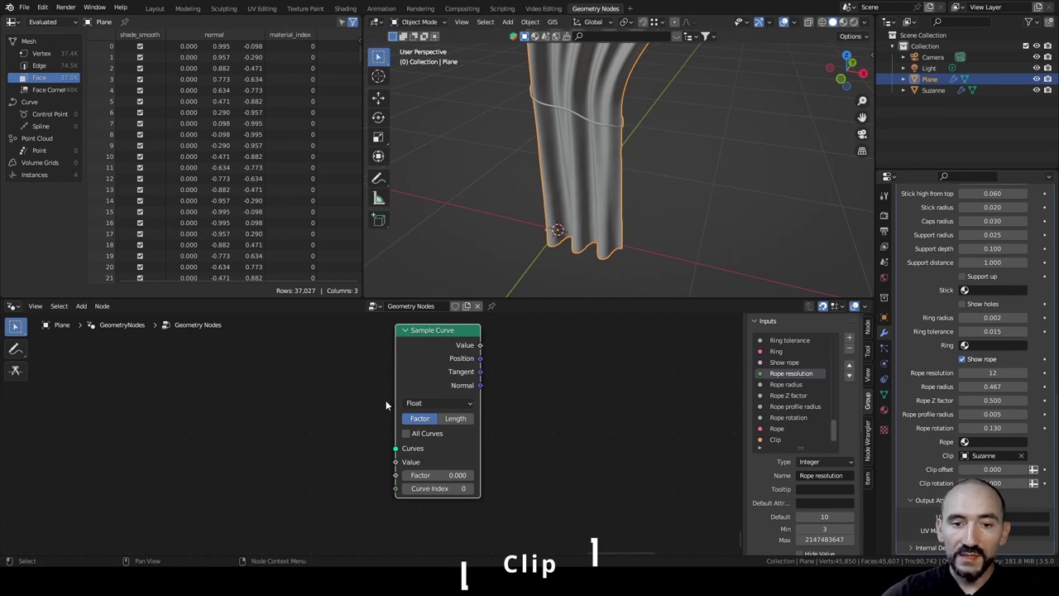
Connect the Geometry output of the rope curve's Capture Attribute node to the Sample Curve node's Curves input.
scroll(310, 384, "down", 5)
scroll(325, 459, "up", 4)
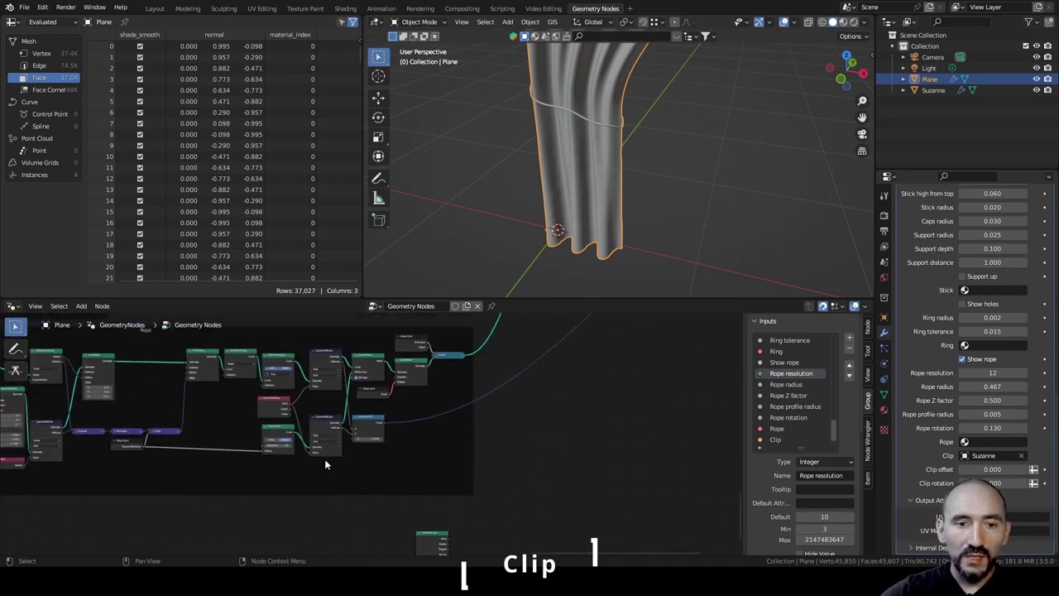
scroll(304, 368, "up", 1)
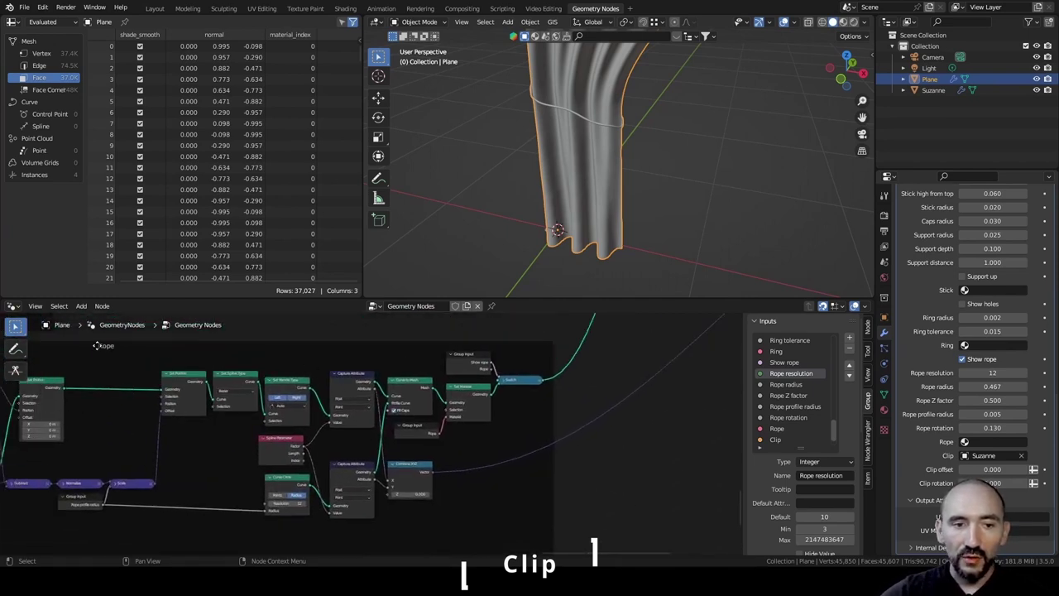
left_click_drag(374, 384, 477, 501)
Add a Group Input node and connect its Clip offset output to the Sample Curve node's Factor.
scroll(349, 391, "down", 2, "shift")
key("F3")
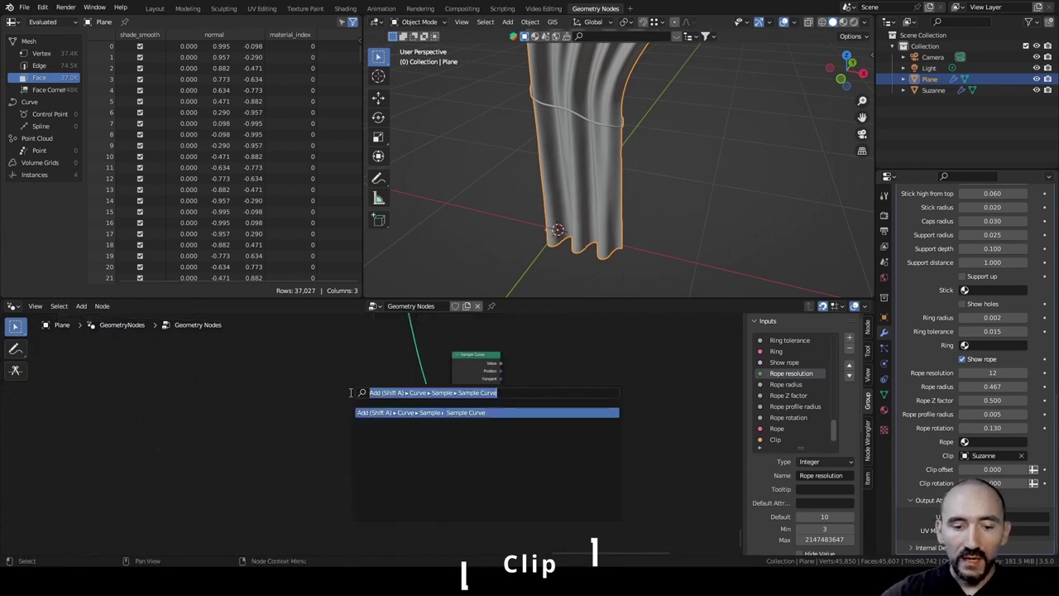
type("group inp")
key("Return")
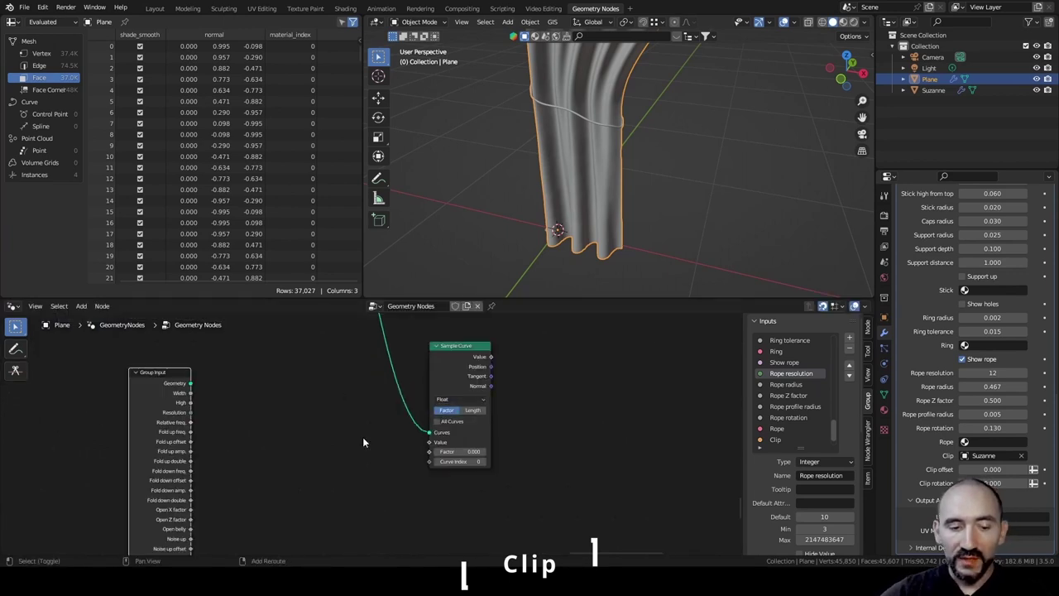
right_click_drag(152, 421, 453, 406, "alt+shift")
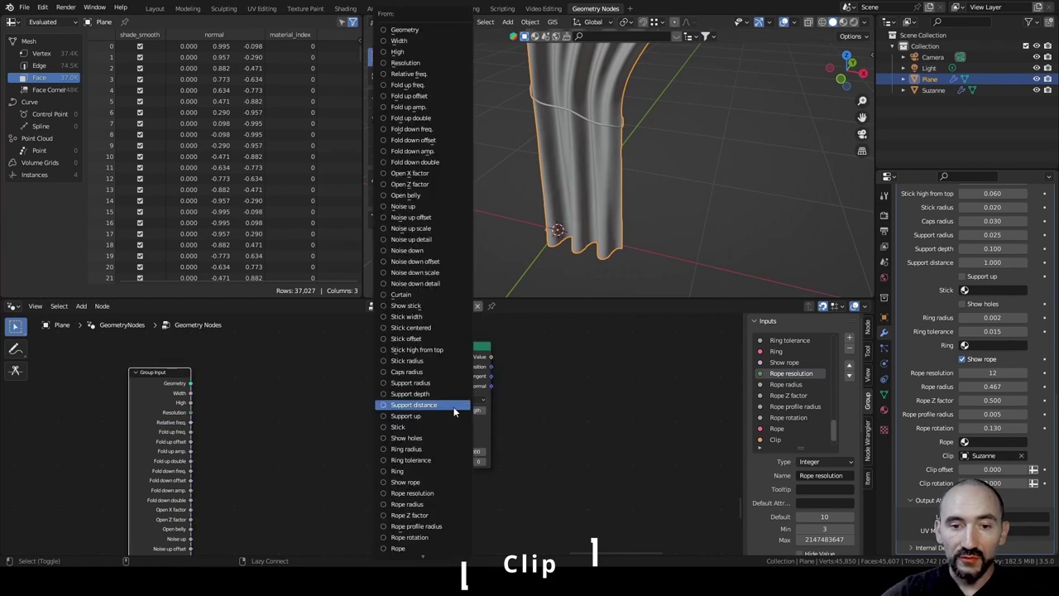
scroll(419, 510, "down", 2)
left_click(418, 511)
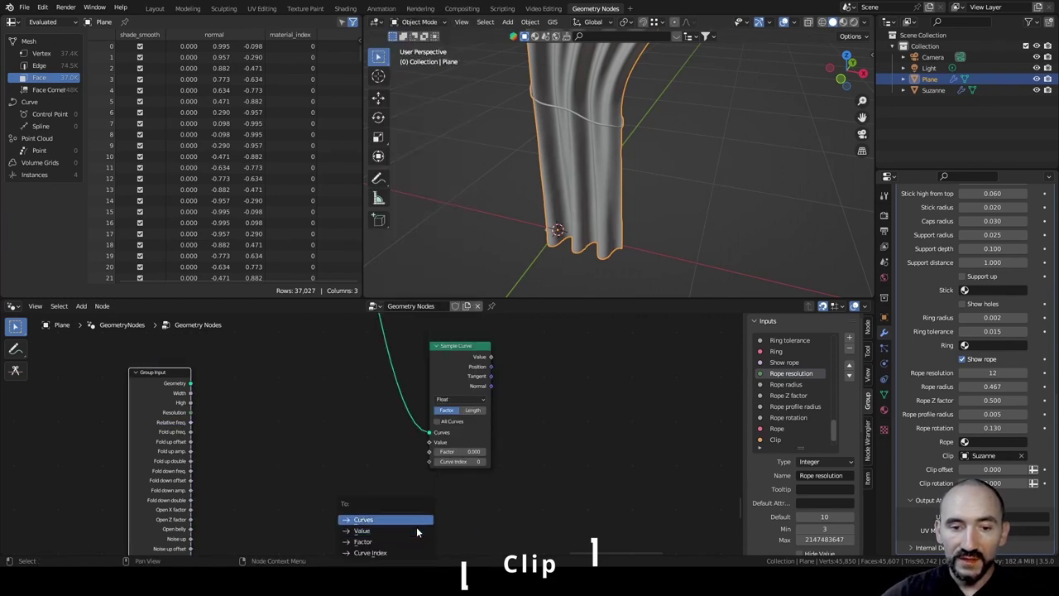
left_click(394, 539)
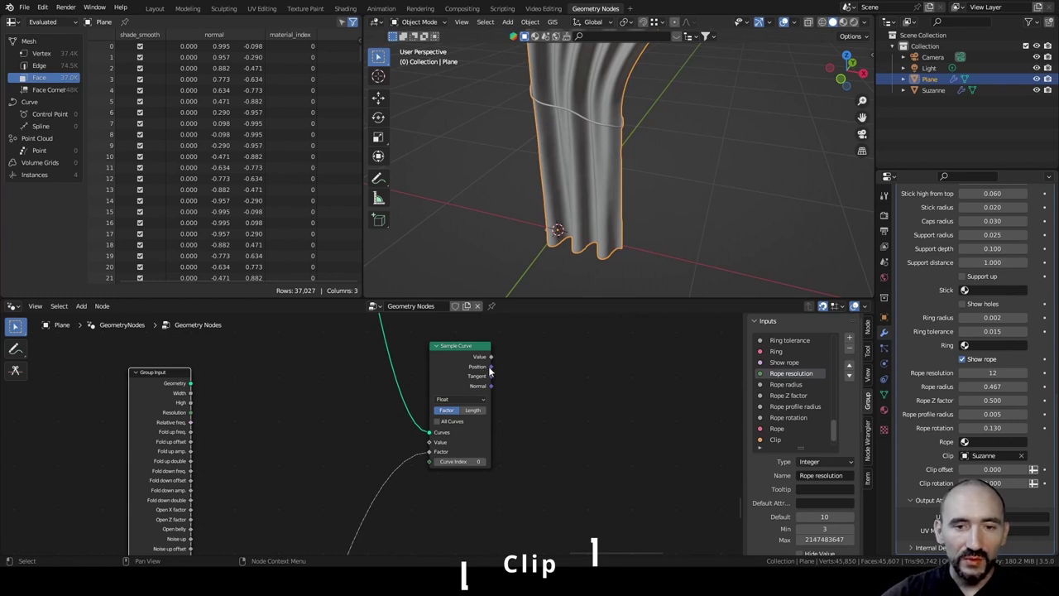
Save the file and add an Object Info node beside the Sample Curve node.
middle_click_drag(507, 383, 367, 435)
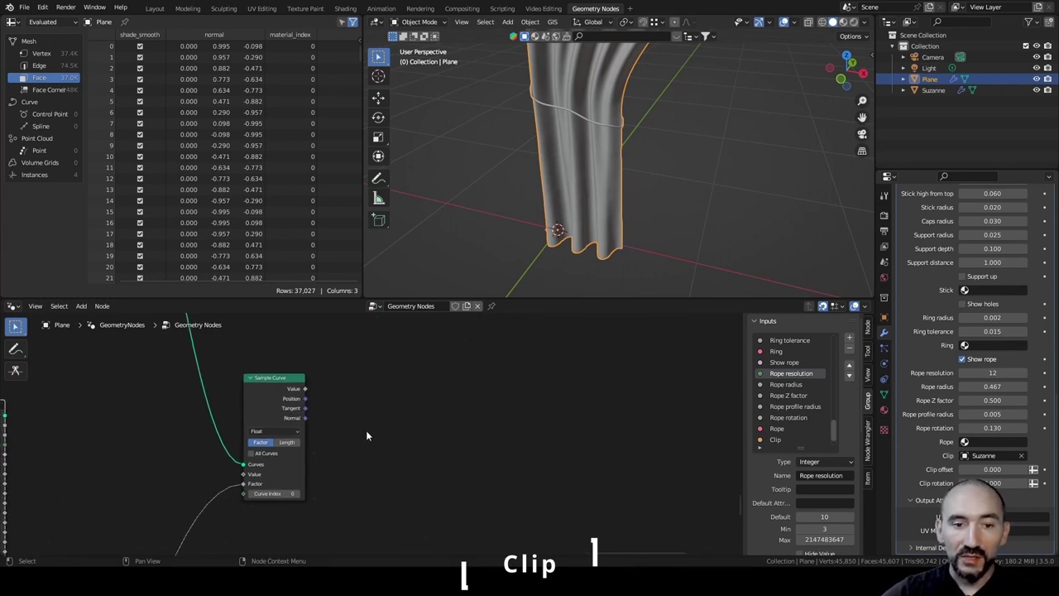
key("ctrl+s")
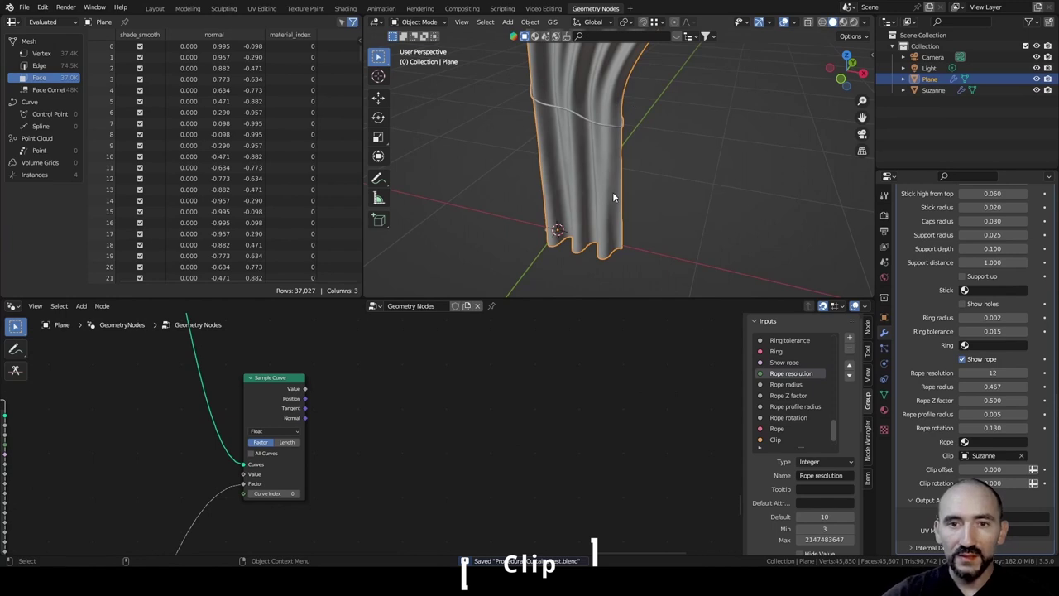
key("F3")
type("object")
key("Down")
key("Return")
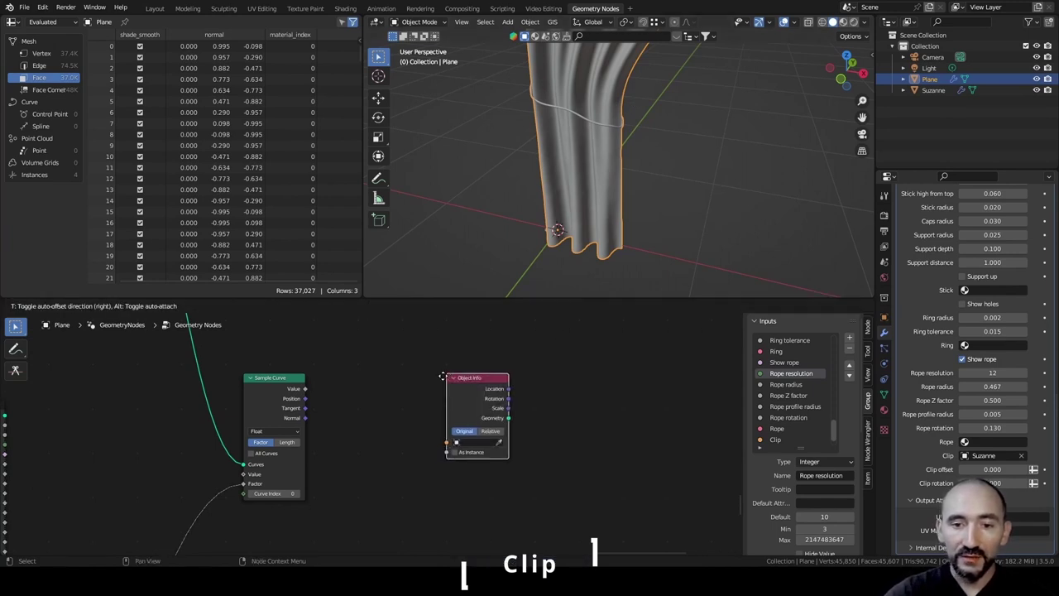
left_click(340, 430)
middle_click_drag(327, 467, 467, 377)
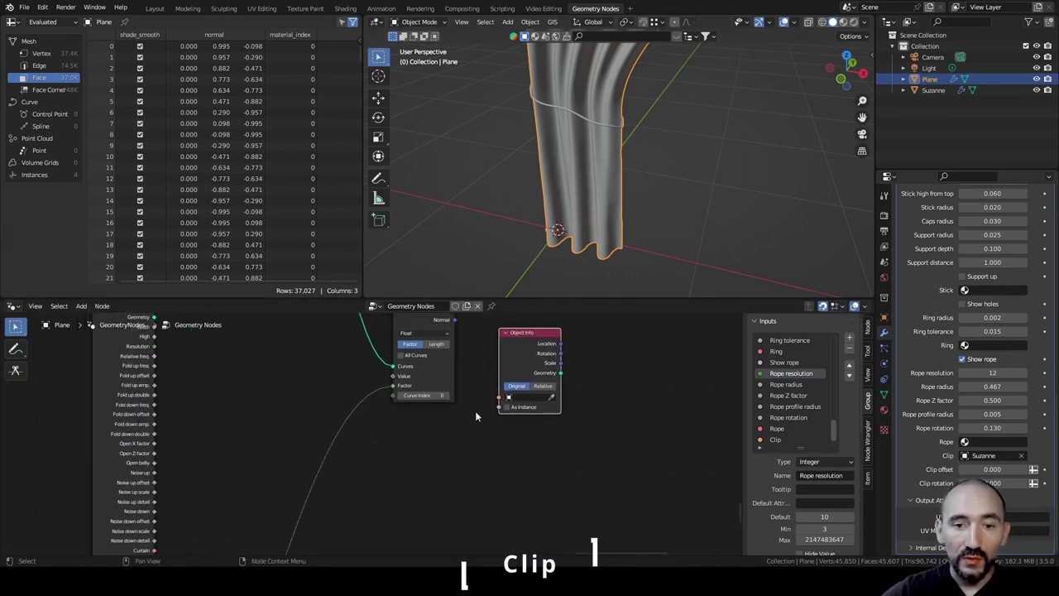
Connect the Group Input's Clip output to the Object input of the Object Info node.
key("g")
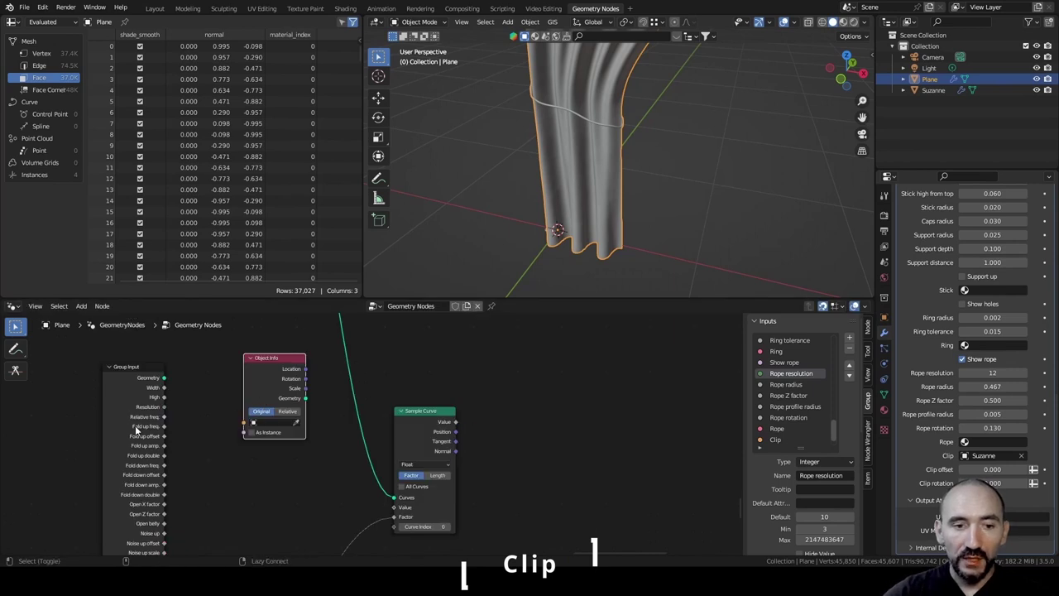
right_click_drag(139, 429, 258, 397, "alt+shift")
scroll(228, 503, "down", 7)
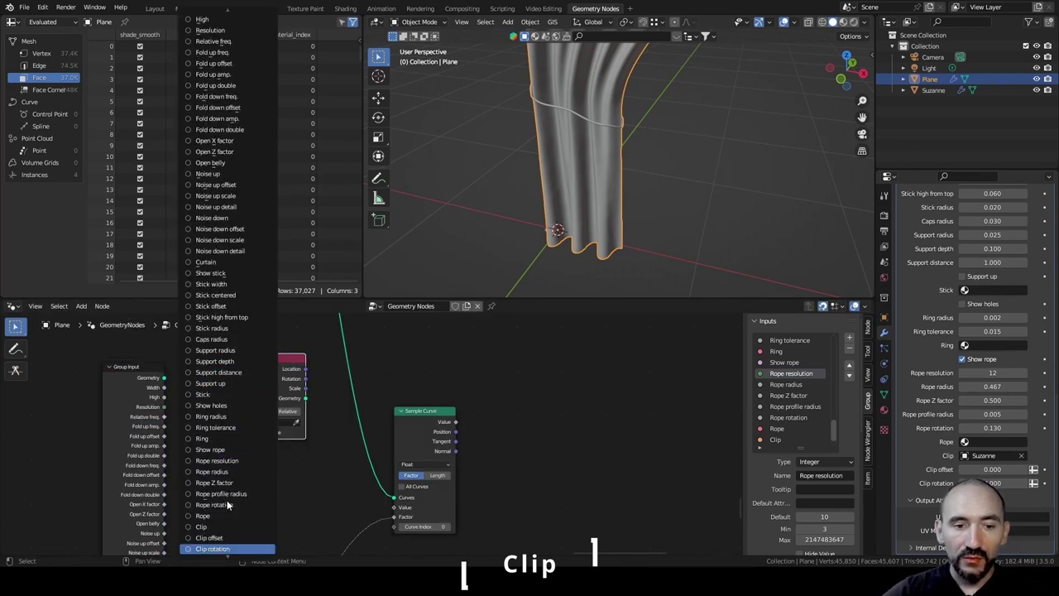
left_click(213, 526)
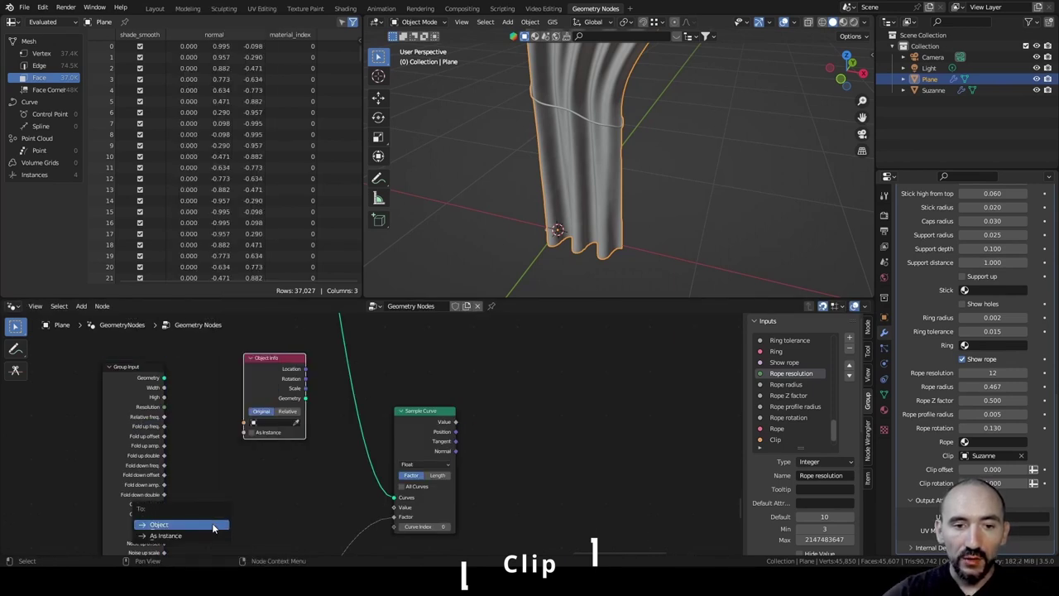
left_click(212, 526)
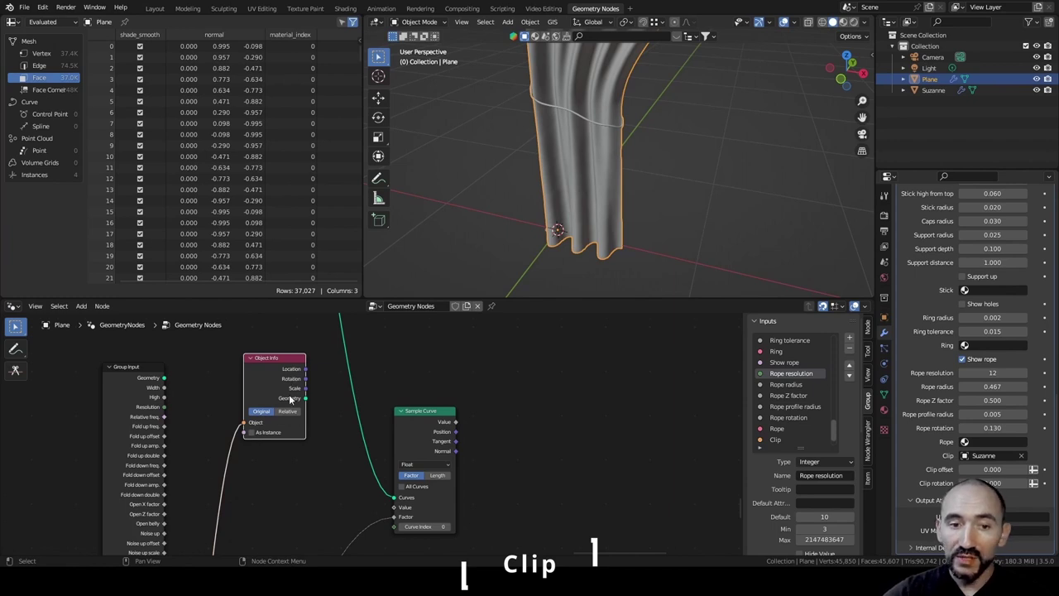
Add a Transform Geometry node beside the Object Info node and feed it the Object Info's Geometry output.
scroll(675, 163, "up", 6)
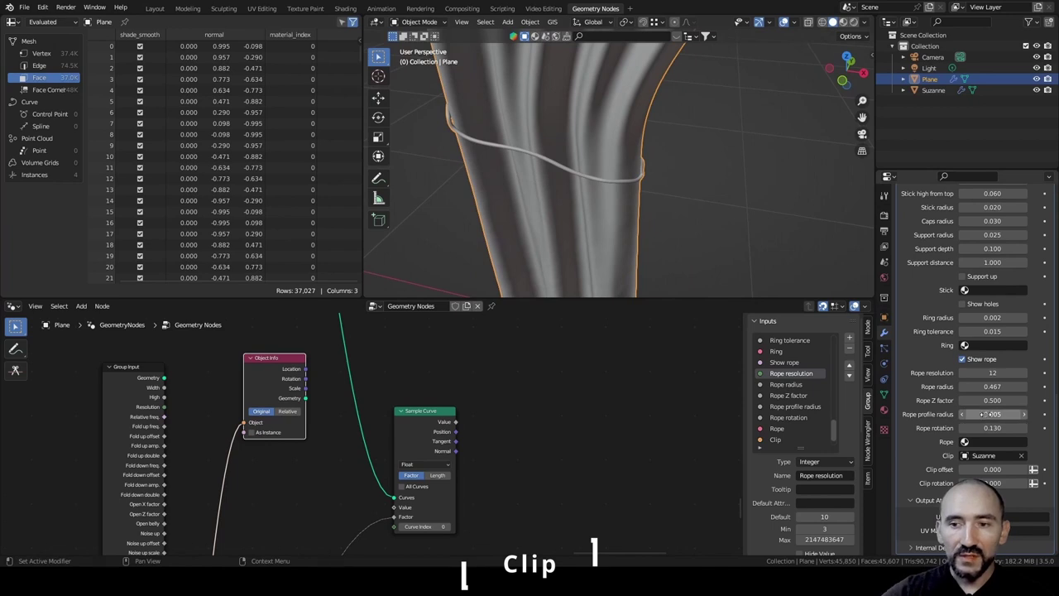
left_click_drag(266, 387, 220, 386)
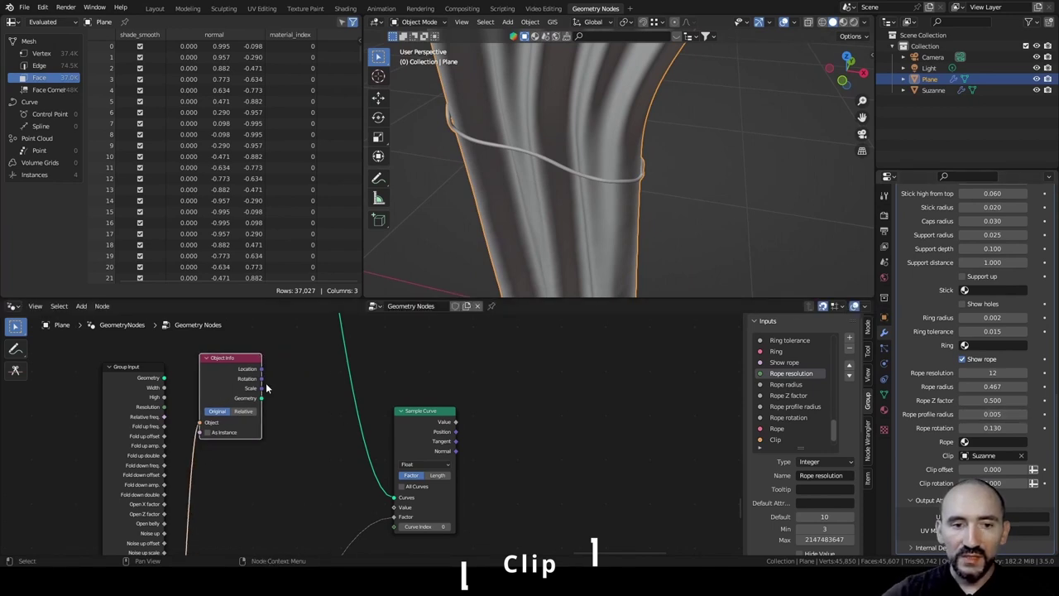
key("F3")
key("Return")
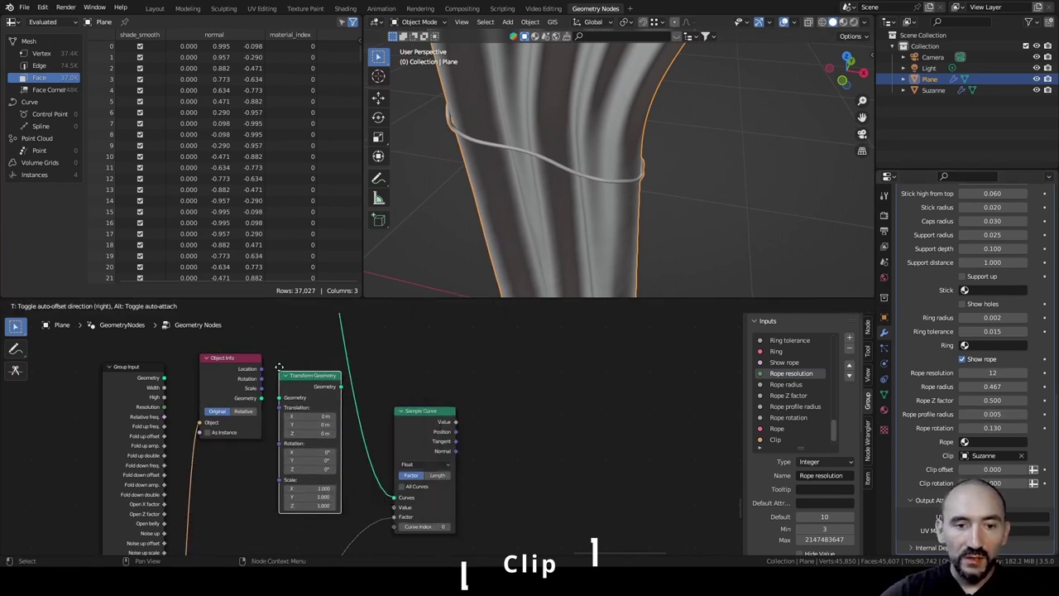
left_click(277, 367)
left_click_drag(261, 398, 279, 389)
Add a Combine XYZ node below Object Info and connect its Vector to the Transform Geometry's Translation.
key("F3")
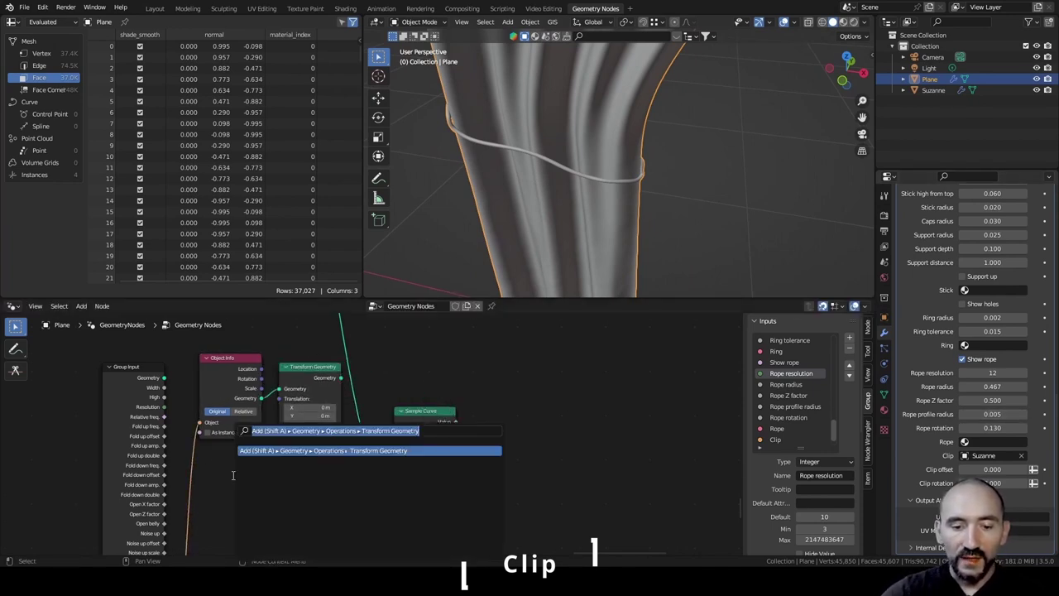
type("combine xyz")
key("Return")
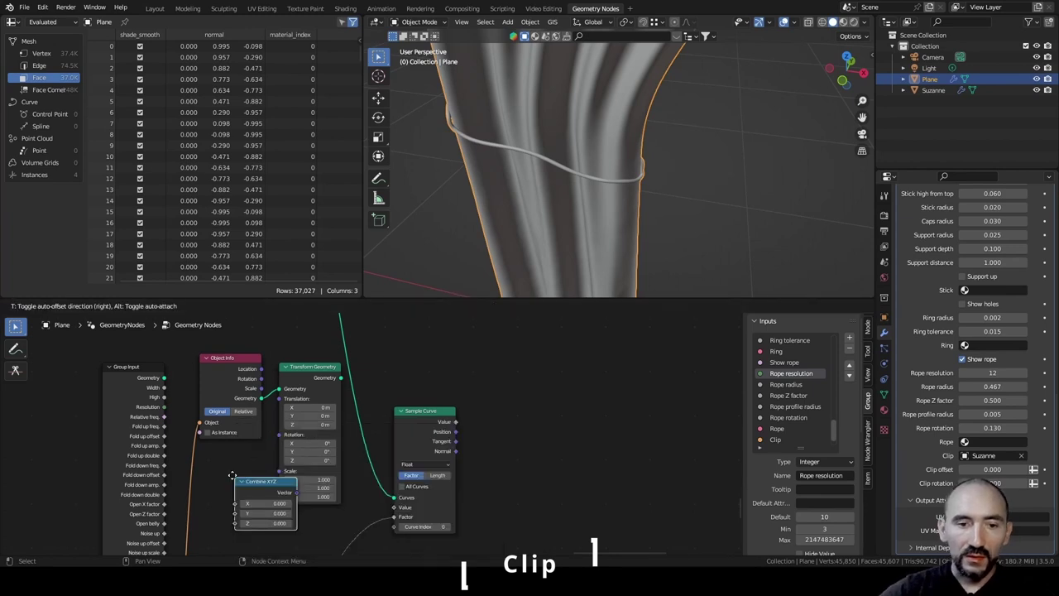
left_click(211, 452)
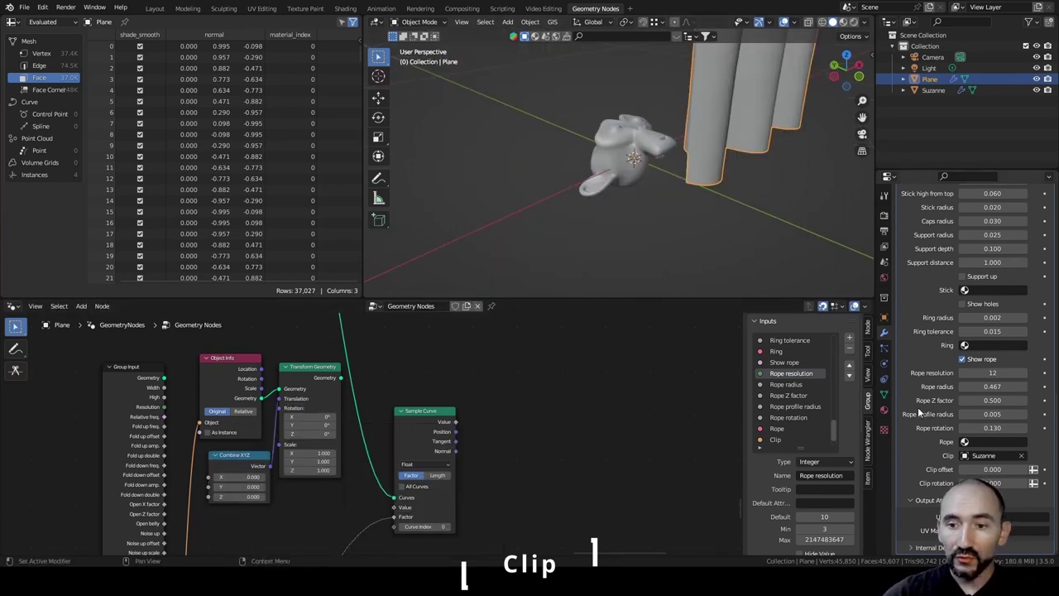
Select the Suzanne object and apply its rotation.
middle_click_drag(650, 190, 657, 196)
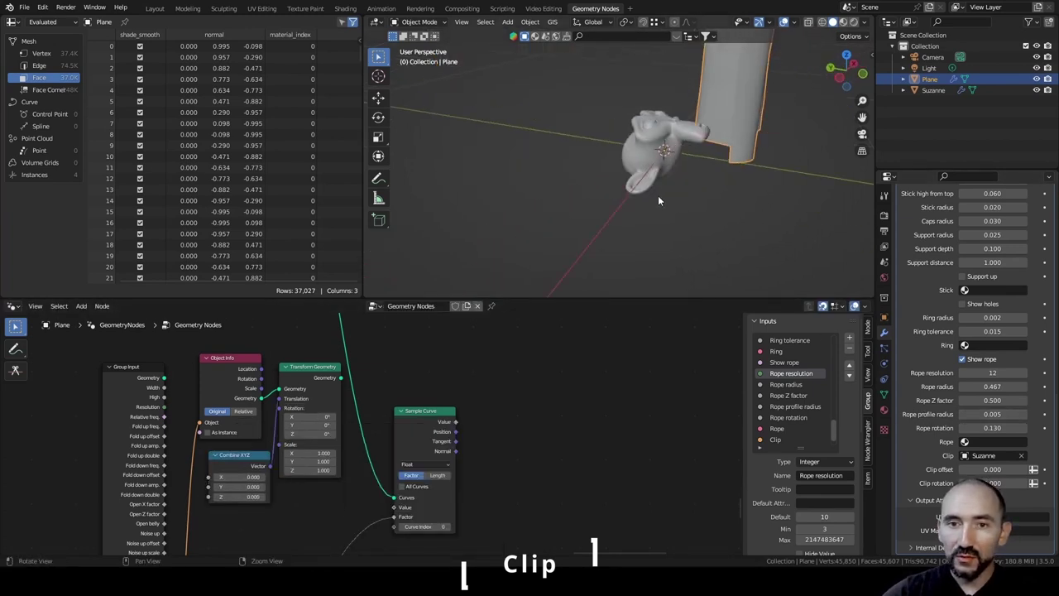
left_click(637, 152)
key("KP_Decimal")
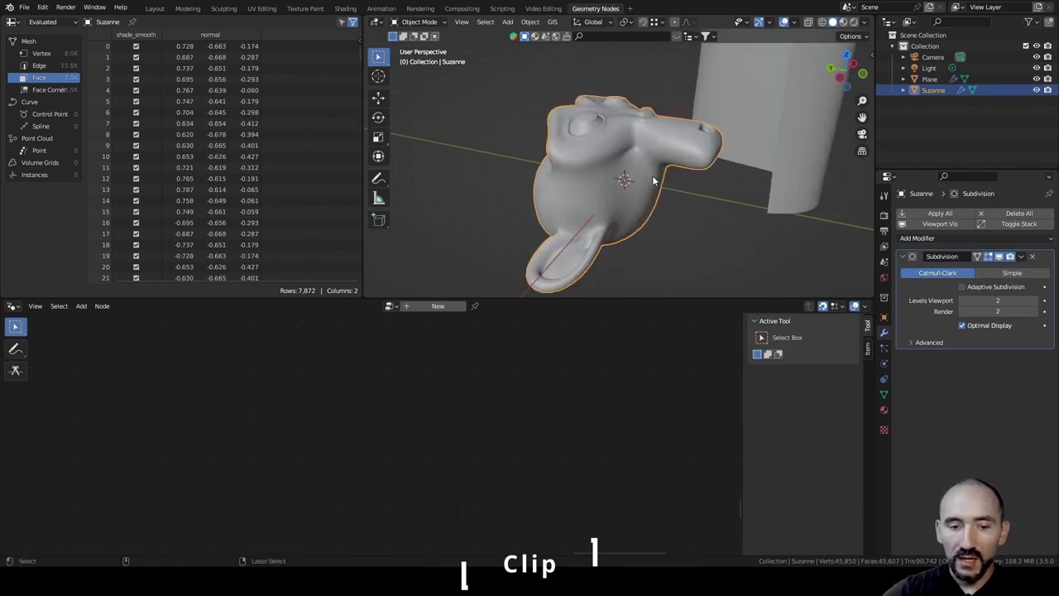
key("ctrl+a")
left_click(612, 202)
key("ctrl+a")
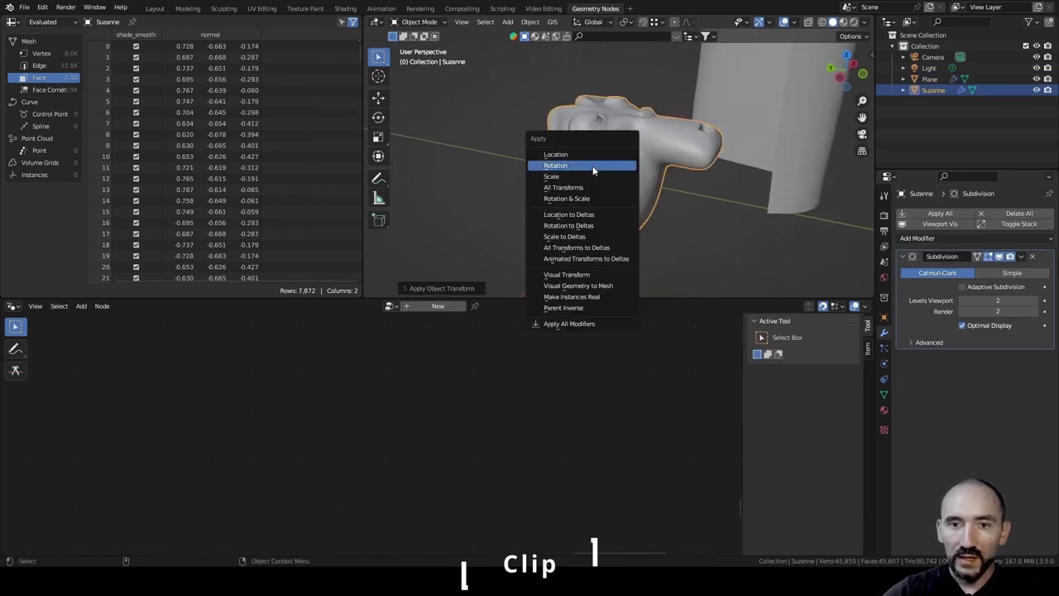
left_click(556, 165)
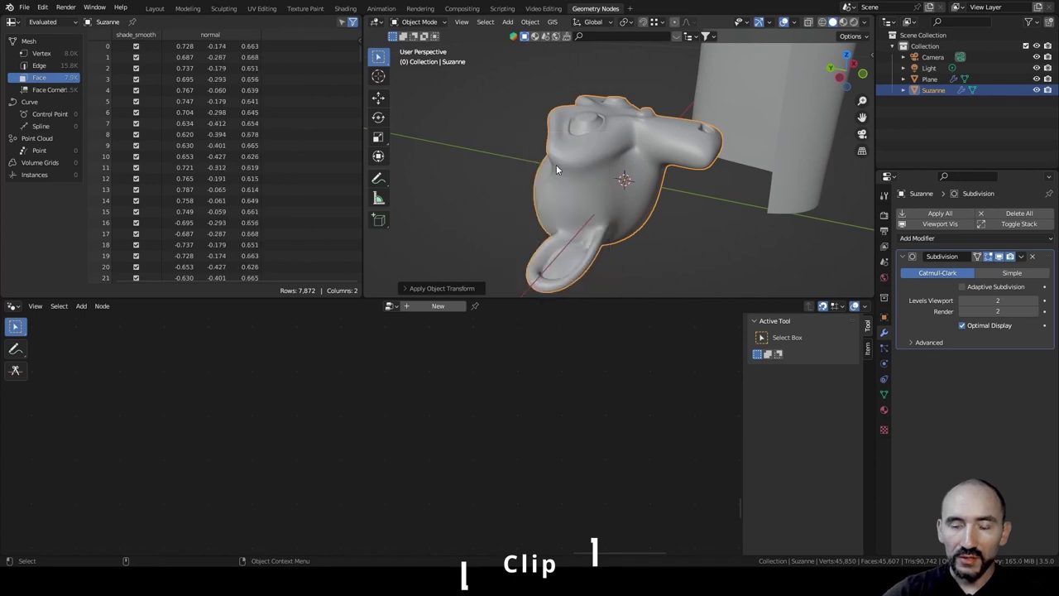
Raise Suzanne's whole mesh along global Z in Edit Mode so its base comes up to the object's origin.
key("Tab")
scroll(695, 228, "down", 3)
middle_click_drag(696, 227, 637, 147)
key("g")
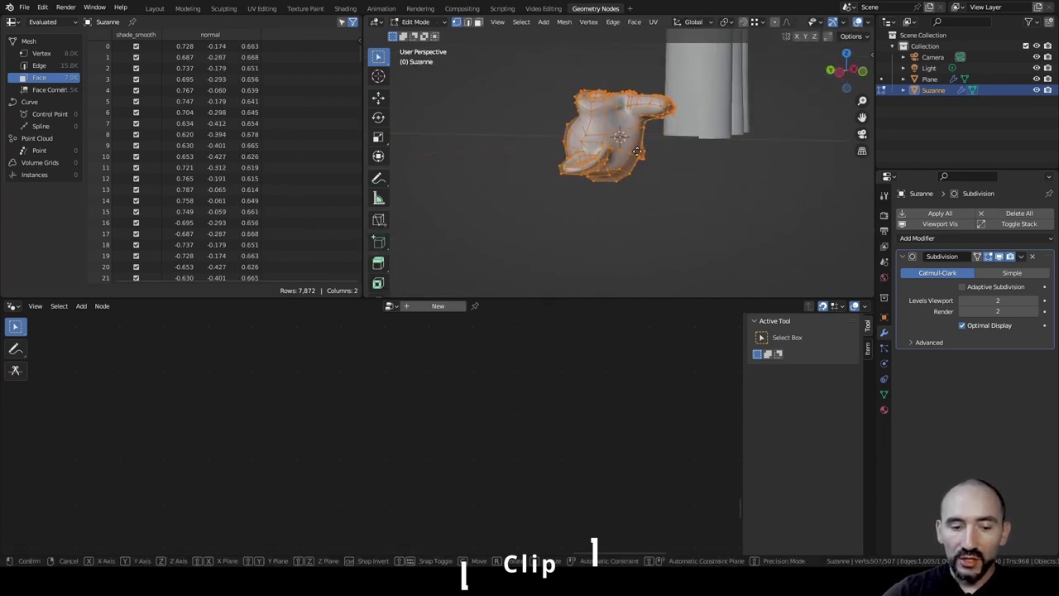
key("z")
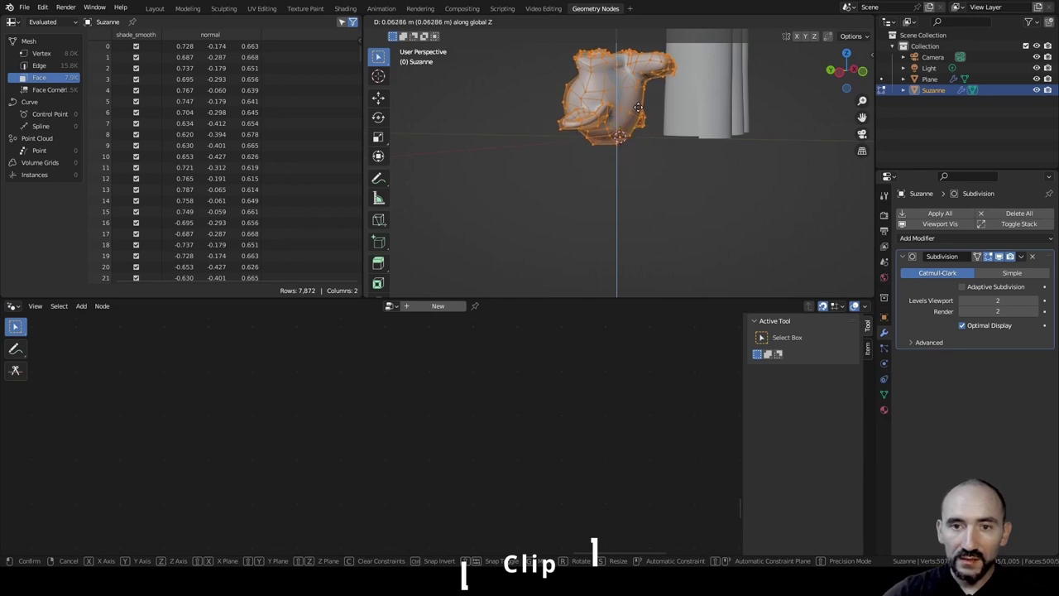
left_click(639, 103)
Fine-tune the height of Suzanne's full mesh so its lowest part meets the origin, and return to Object Mode.
left_click(626, 180)
scroll(626, 178, "up", 5)
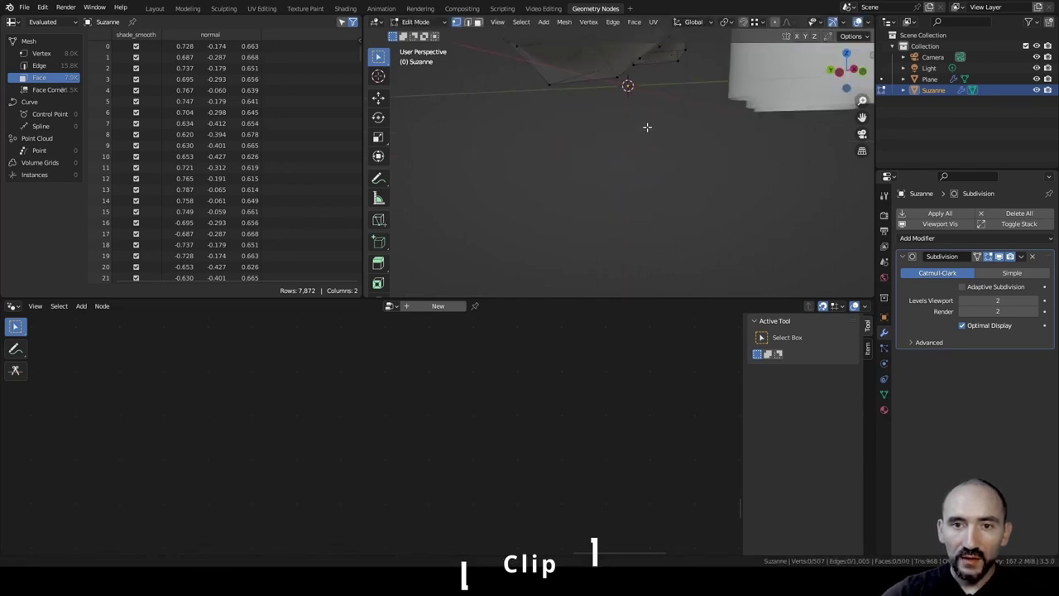
middle_click_drag(647, 127, 664, 160)
key("a")
key("z")
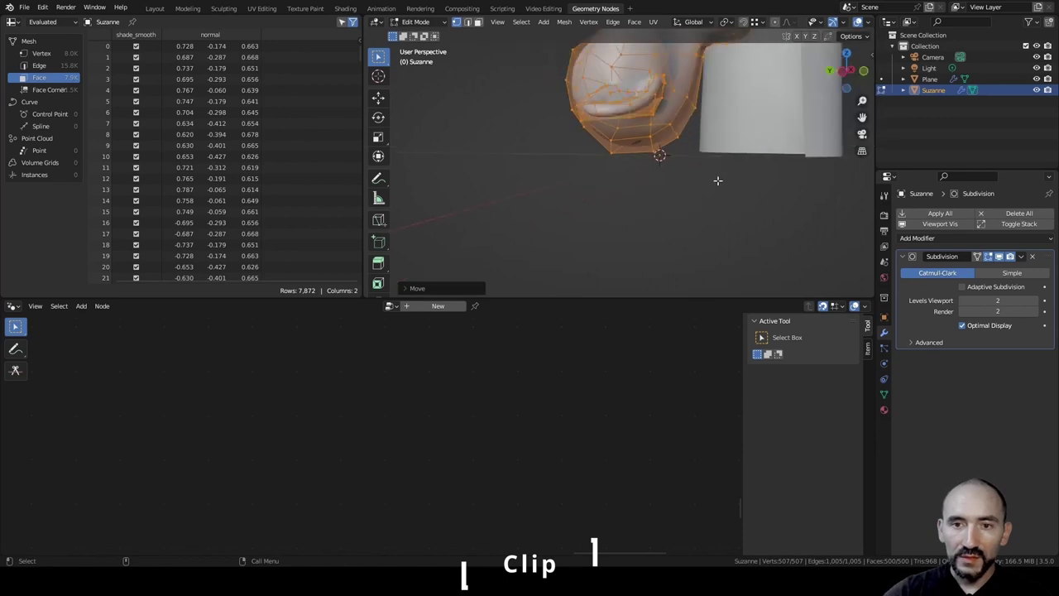
scroll(717, 180, "down", 3)
middle_click_drag(700, 177, 579, 191)
key("Tab")
scroll(584, 189, "down", 4)
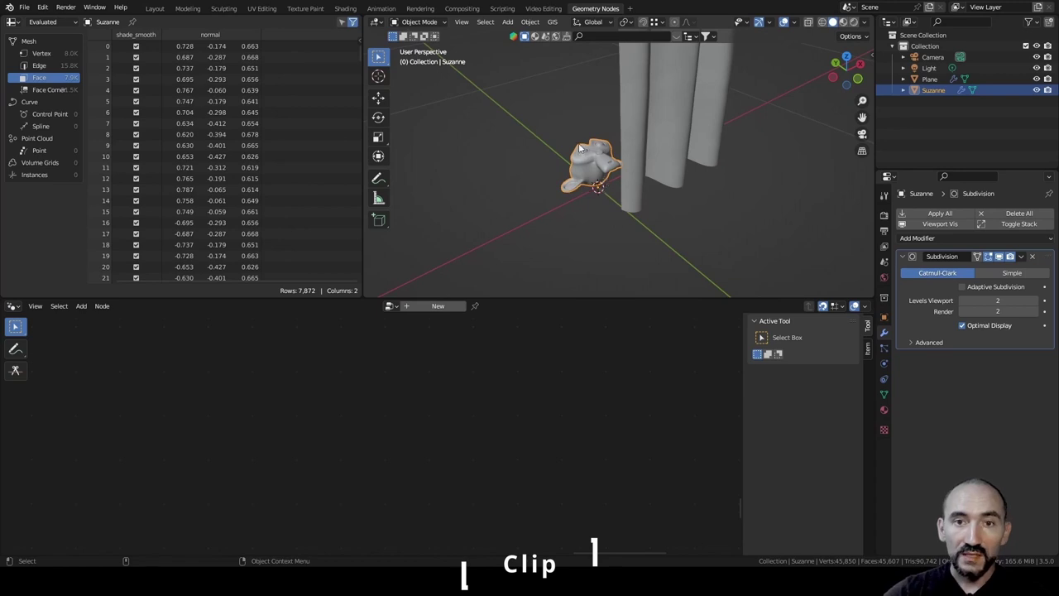
Select the curtain plane, save the file, and connect the Group Input's Rope profile radius to the Combine XYZ node.
middle_click_drag(614, 129, 571, 97)
left_click(553, 100)
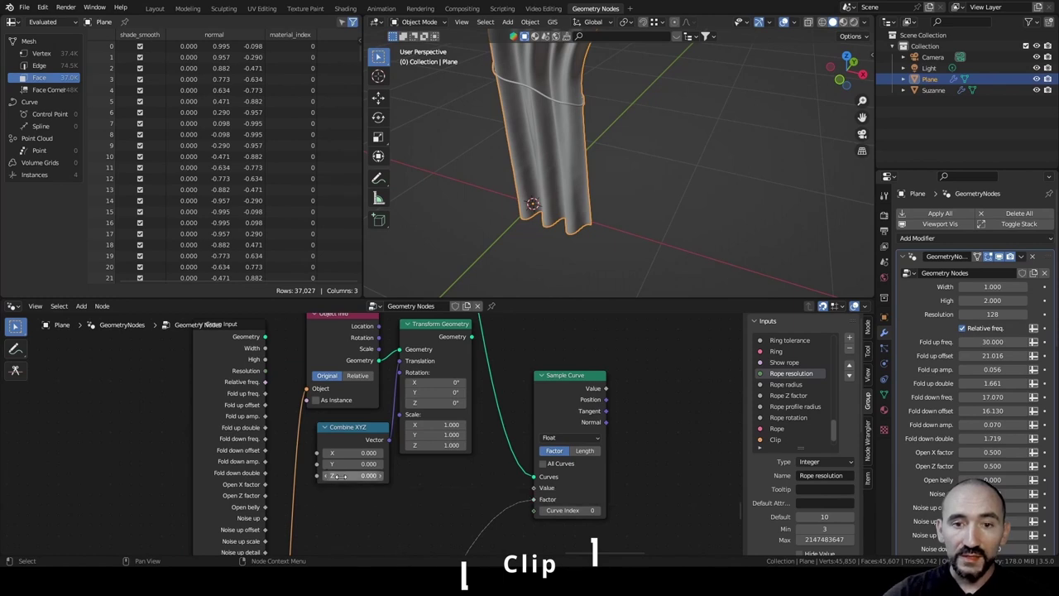
middle_click_drag(464, 229, 541, 219)
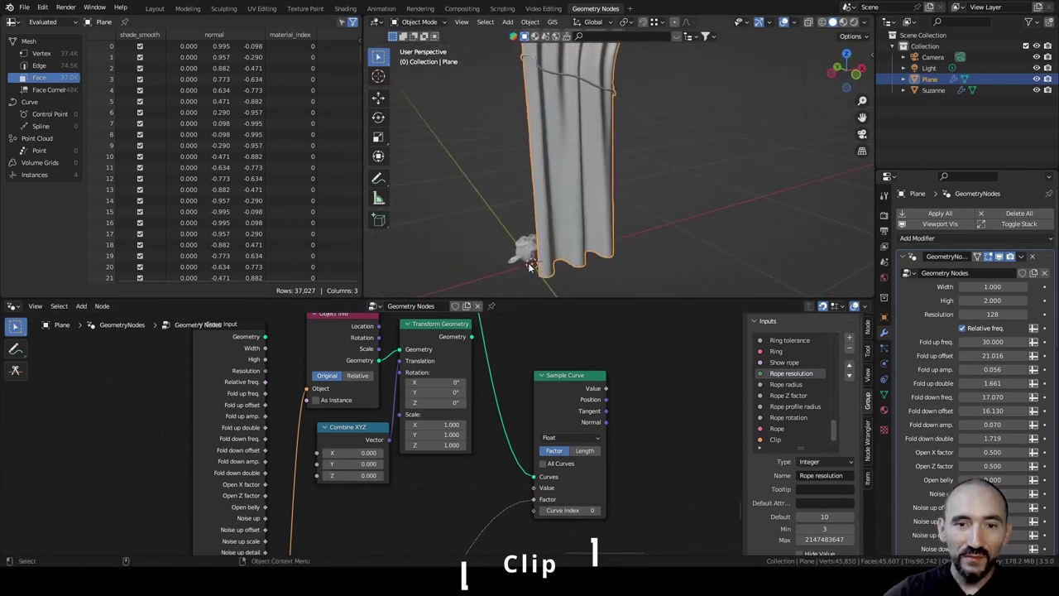
scroll(932, 443, "down", 5)
scroll(939, 434, "down", 12)
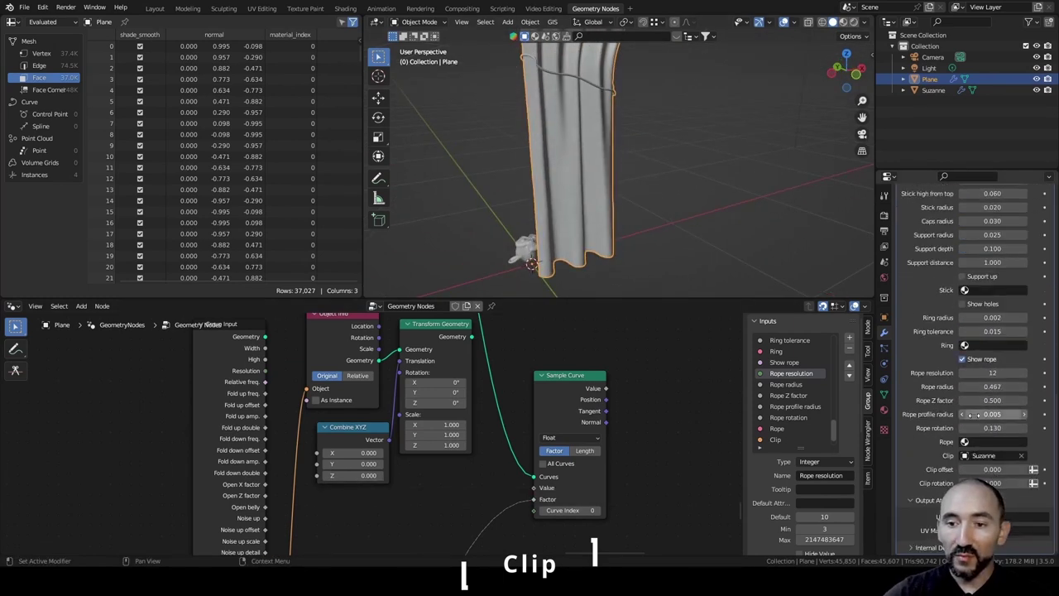
key("ctrl+s")
right_click_drag(229, 410, 328, 441, "alt+shift")
left_click(292, 528)
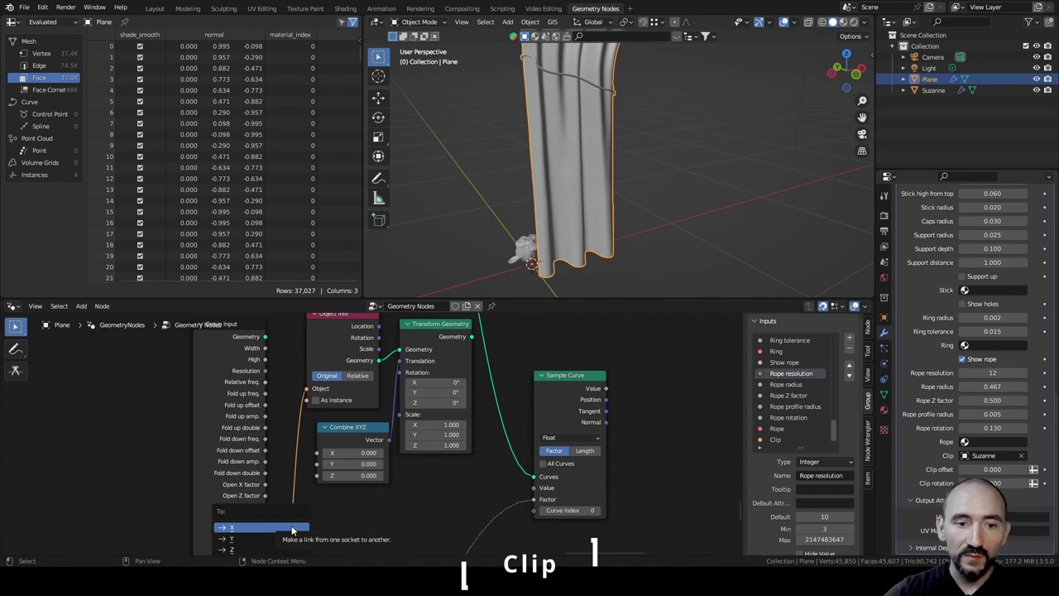
left_click(291, 527)
Hide the Group Input's unused sockets, collapse the Combine XYZ node, and move the Group Input beside it.
left_click(231, 392)
key("ctrl+h")
left_click_drag(231, 362, 252, 464)
Add a Set Position node in the free space beside the Sample Curve node and save the file.
middle_click_drag(599, 330, 388, 361)
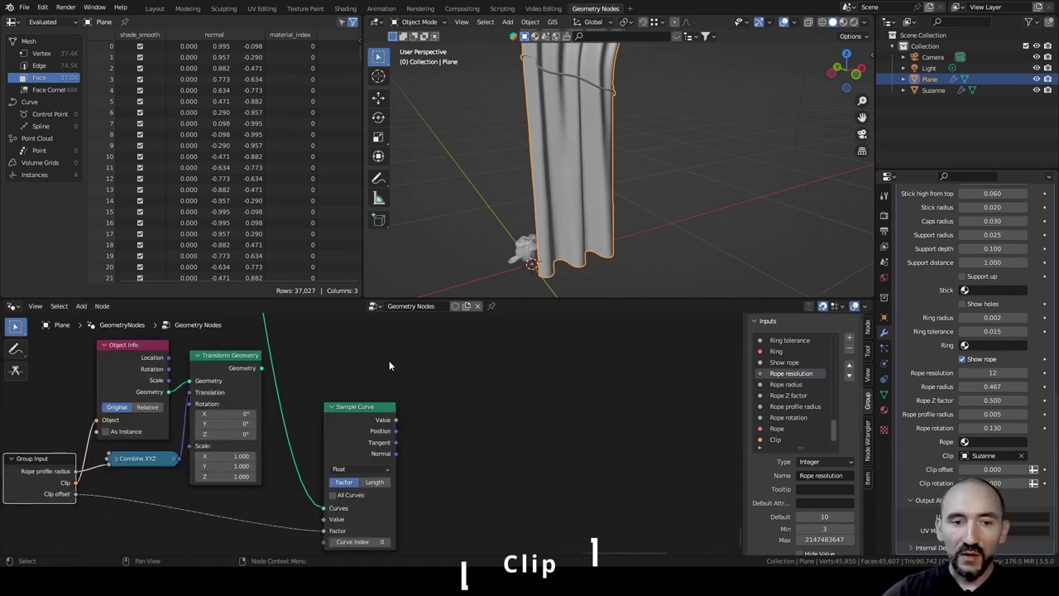
left_click(392, 362)
key("shift+a")
type("set po")
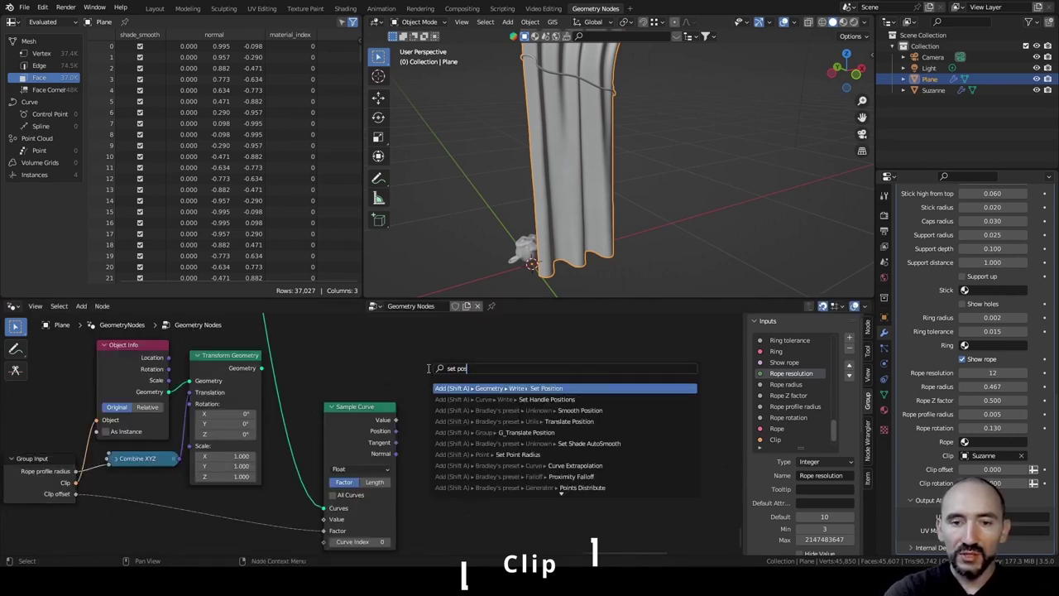
key("Return")
left_click(413, 351)
key("g")
left_click(445, 346)
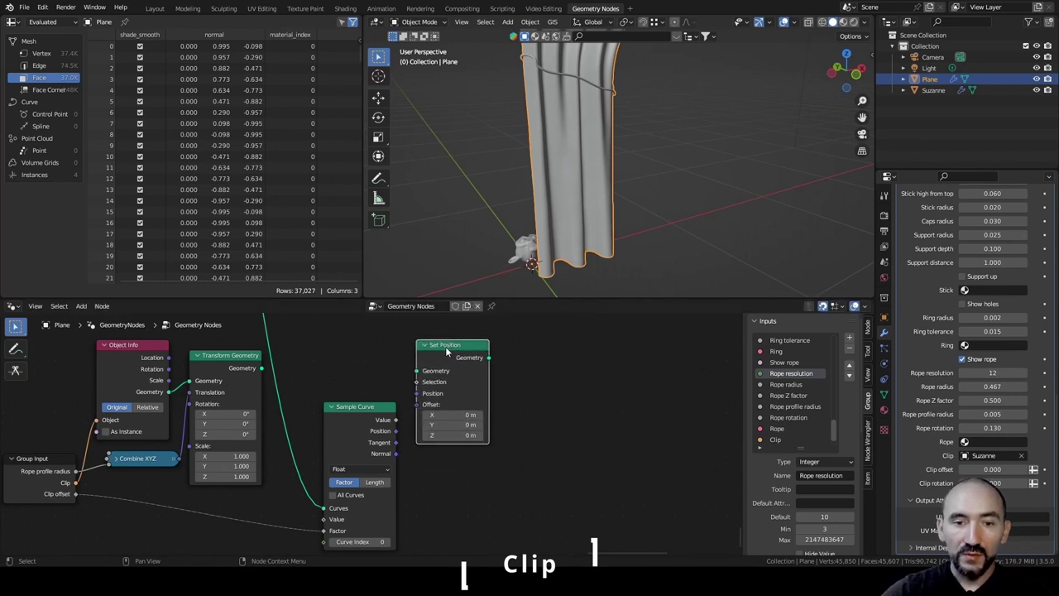
key("ctrl+s")
Enable As Instance on the Object Info node and connect the Transform Geometry output to the Set Position's Geometry.
middle_click_drag(321, 385, 391, 388)
scroll(391, 388, "up", 2)
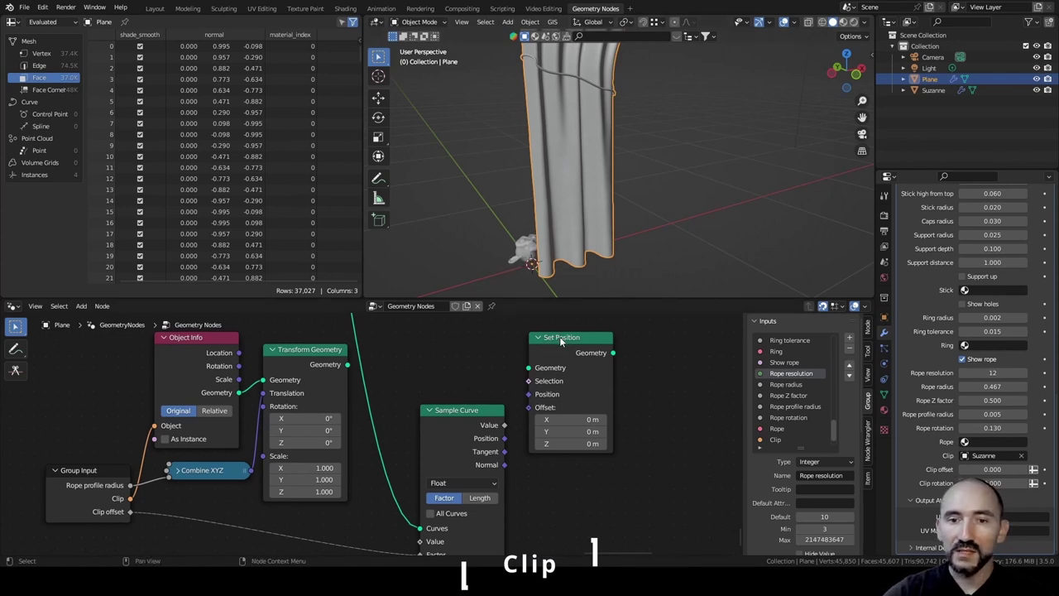
key("ctrl+s")
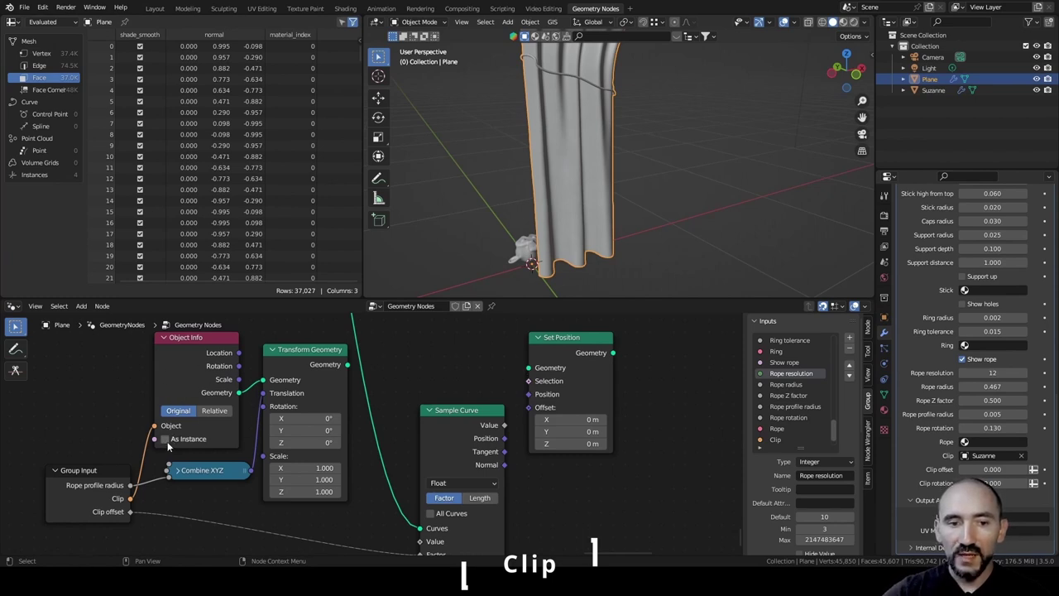
left_click_drag(347, 364, 529, 367)
left_click_drag(569, 339, 592, 339)
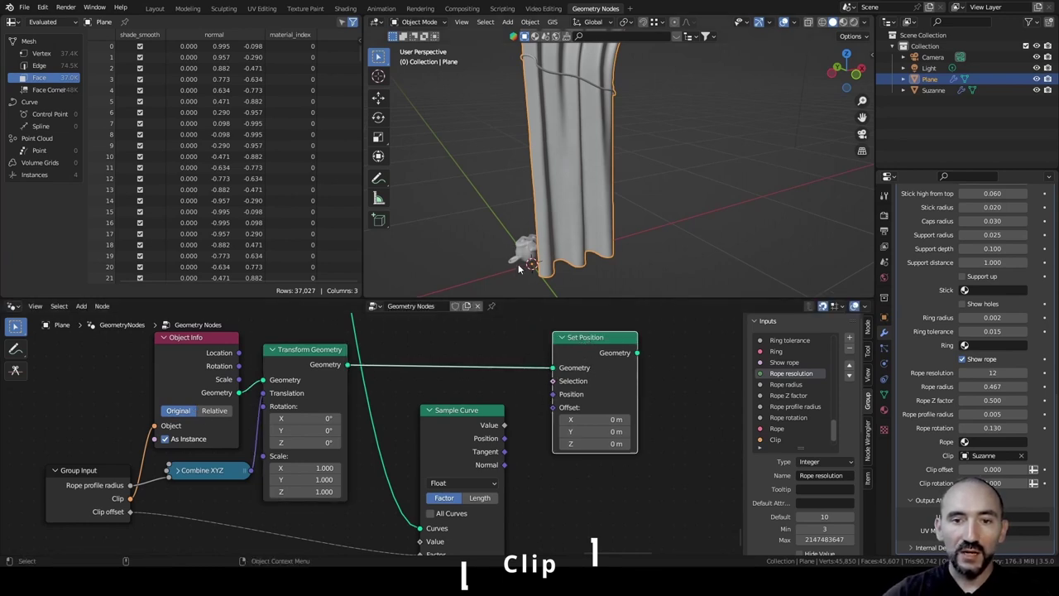
Connect the Sample Curve's Position output to the Set Position's Position input and tidy the placement of both nodes.
left_click_drag(498, 443, 485, 419)
left_click_drag(507, 405, 552, 393)
left_click(576, 340)
left_click_drag(577, 339, 540, 339)
Link the Set Position output into the node that merges all the curtain parts, and save the file.
middle_click_drag(563, 141, 636, 182)
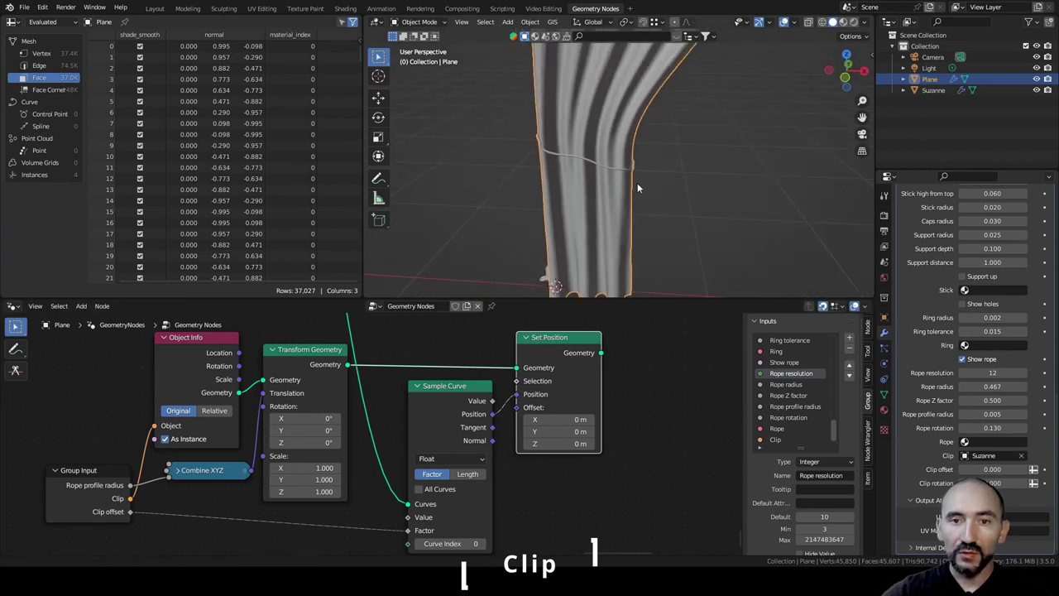
left_click_drag(637, 183, 569, 172, "alt")
scroll(468, 391, "down", 6)
middle_click_drag(465, 391, 347, 476)
scroll(347, 477, "down", 4)
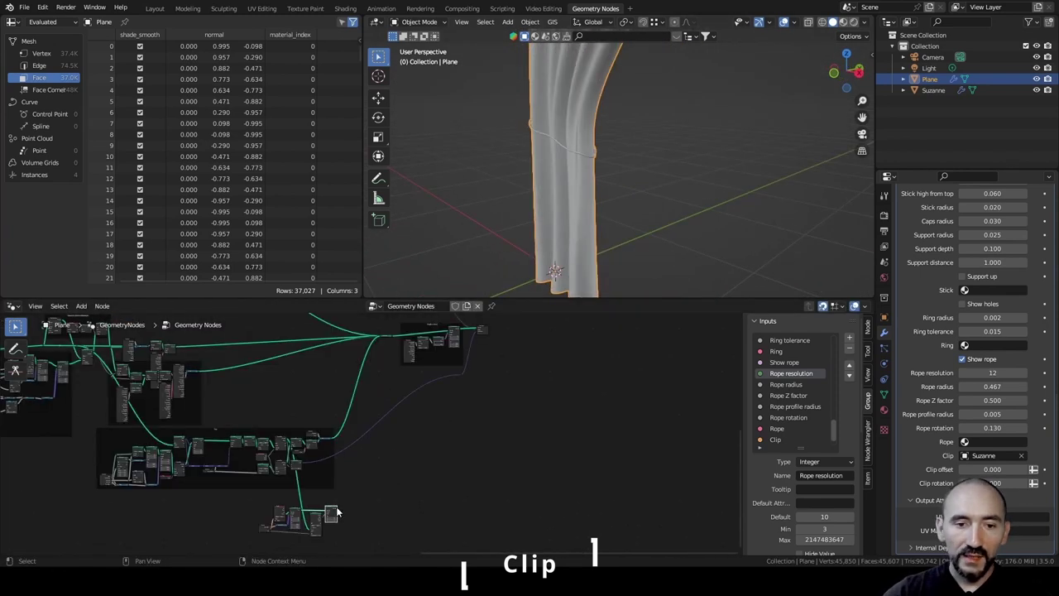
right_click_drag(330, 512, 385, 340, "alt")
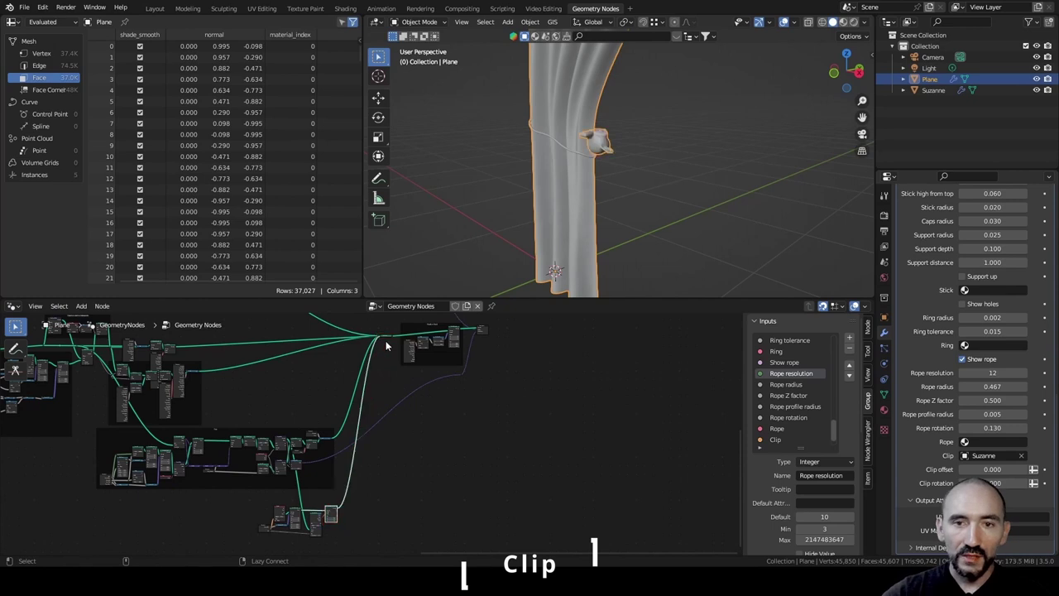
scroll(643, 179, "up", 5)
middle_click_drag(626, 119, 653, 194)
key("ctrl+s")
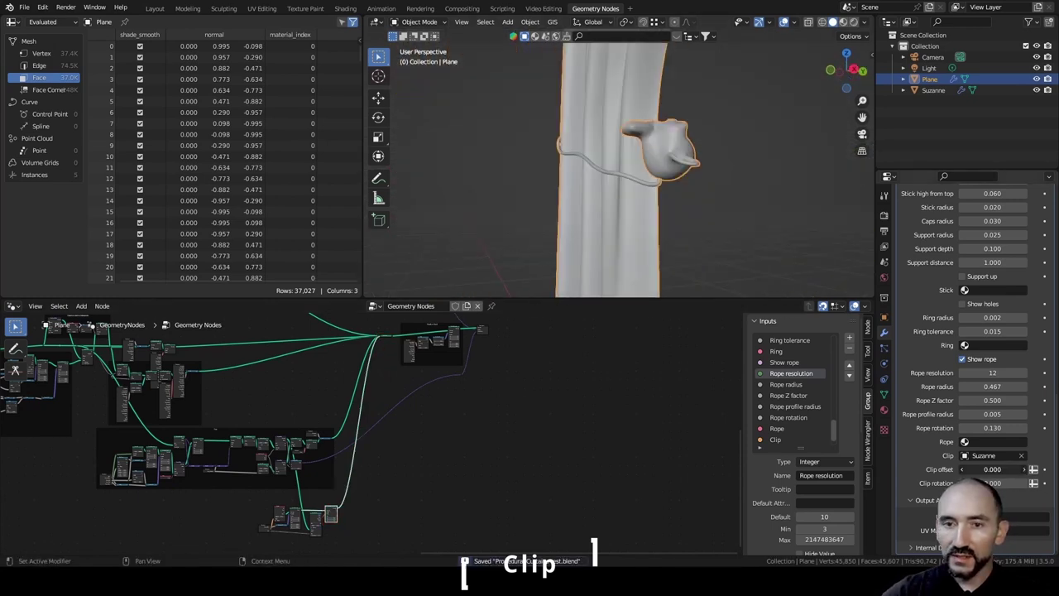
Set the curtain modifier's Clip offset to 0.920, check the clip's placement along the rope, and save the file.
left_click_drag(992, 469, 1057, 469)
scroll(685, 219, "up", 4)
middle_click_drag(685, 218, 651, 214)
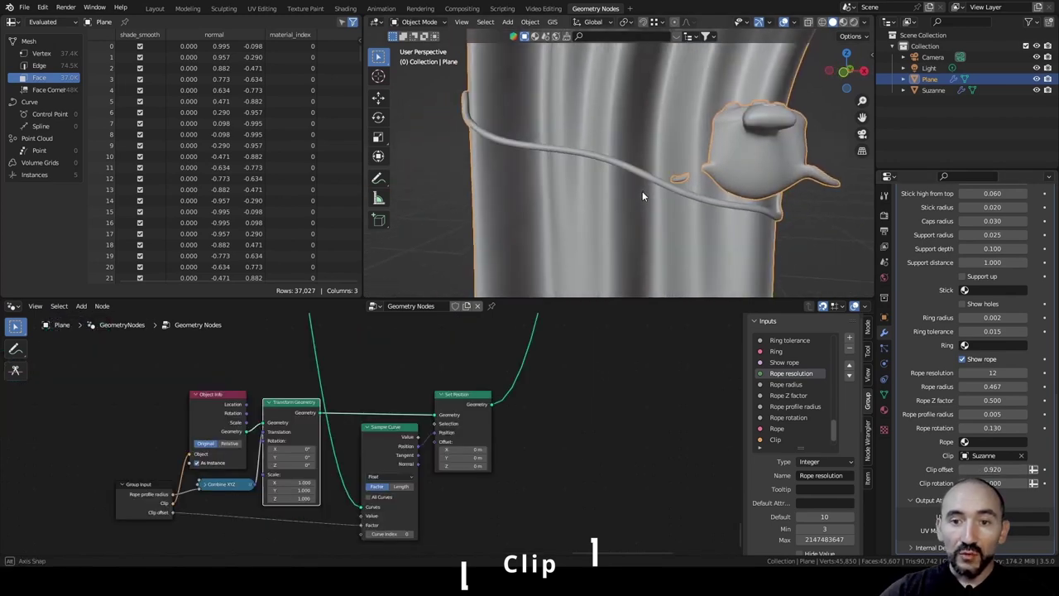
middle_click_drag(642, 190, 576, 183)
key("ctrl+s")
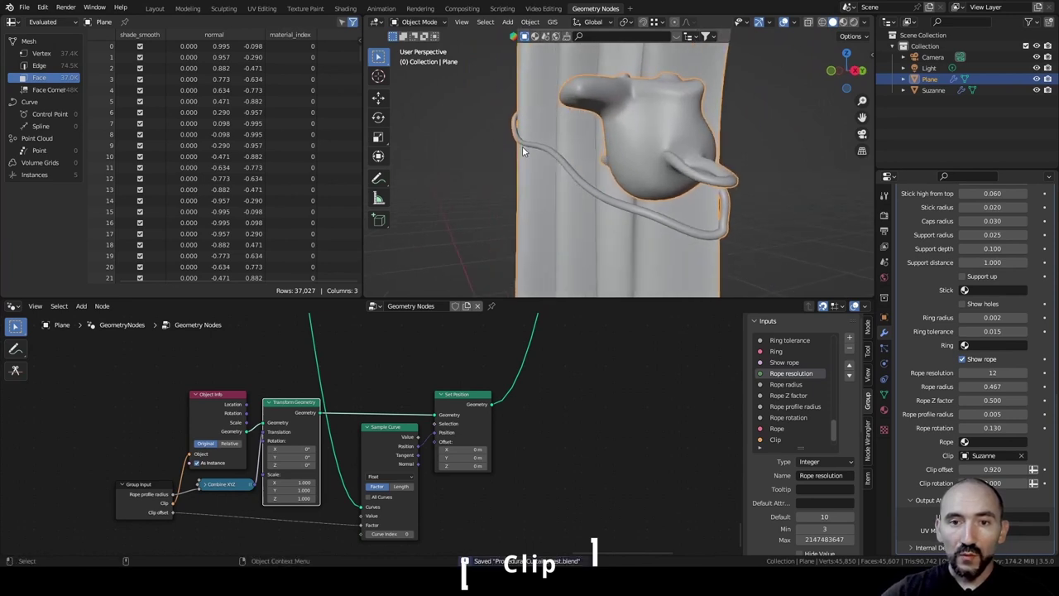
Add a Rotate Instances node after the Set Position and connect the Set Position's Geometry output to its Instances input.
middle_click_drag(583, 196, 537, 148)
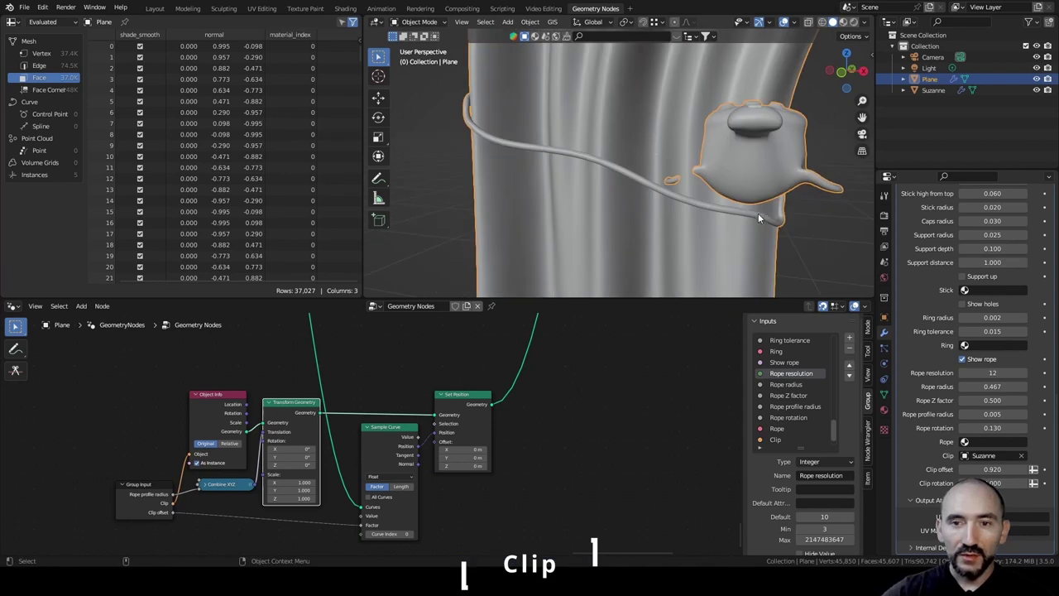
scroll(752, 212, "down", 4)
middle_click_drag(743, 209, 654, 196)
scroll(654, 196, "up", 2)
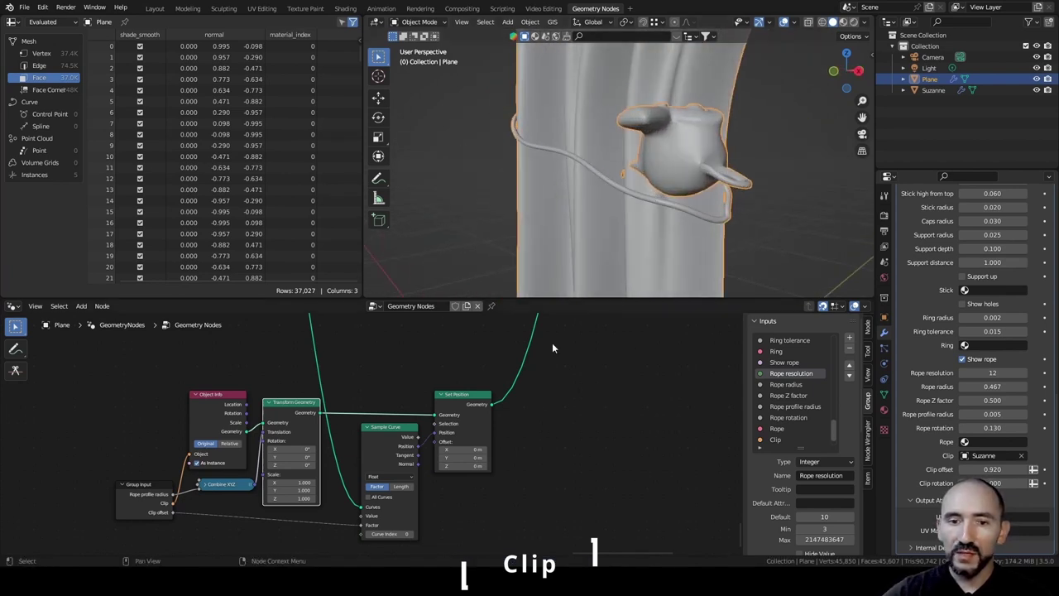
middle_click_drag(624, 426, 412, 404)
scroll(412, 404, "up", 3)
key("shift+a")
type("rotate in")
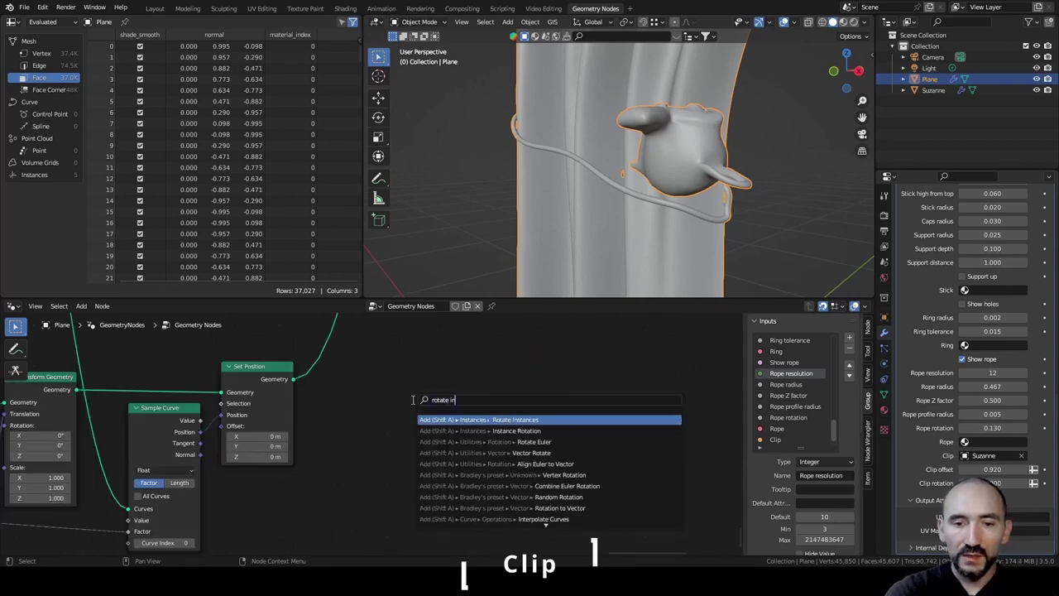
key("Return")
left_click(437, 341)
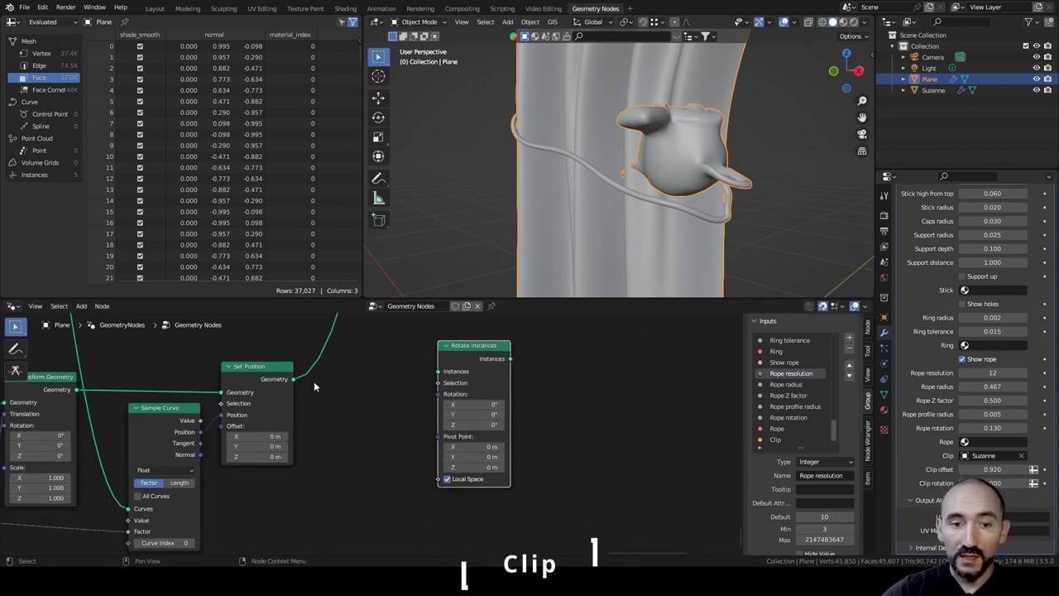
left_click_drag(294, 378, 437, 370)
middle_click_drag(481, 406, 525, 349)
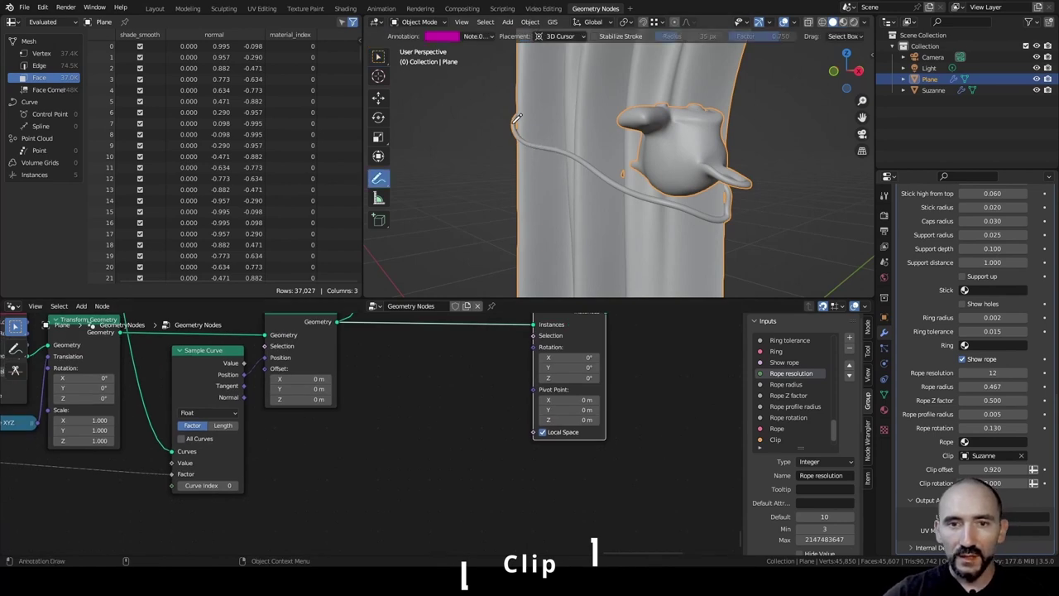
Annotate arrows along the rope to mark its direction, and add an Align Euler to Vector node fed by the Sample Curve's Tangent.
mouse_move(513, 120)
left_mouse_down()
mouse_move(517, 135)
mouse_move(568, 160)
mouse_move(726, 222)
left_mouse_up()
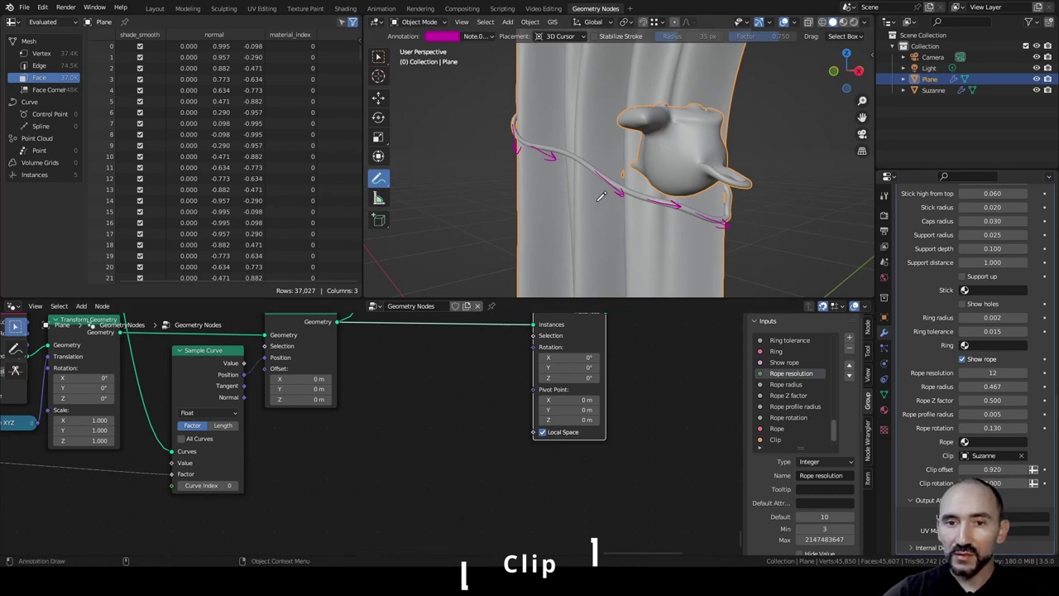
left_click_drag(243, 385, 291, 451)
type("align")
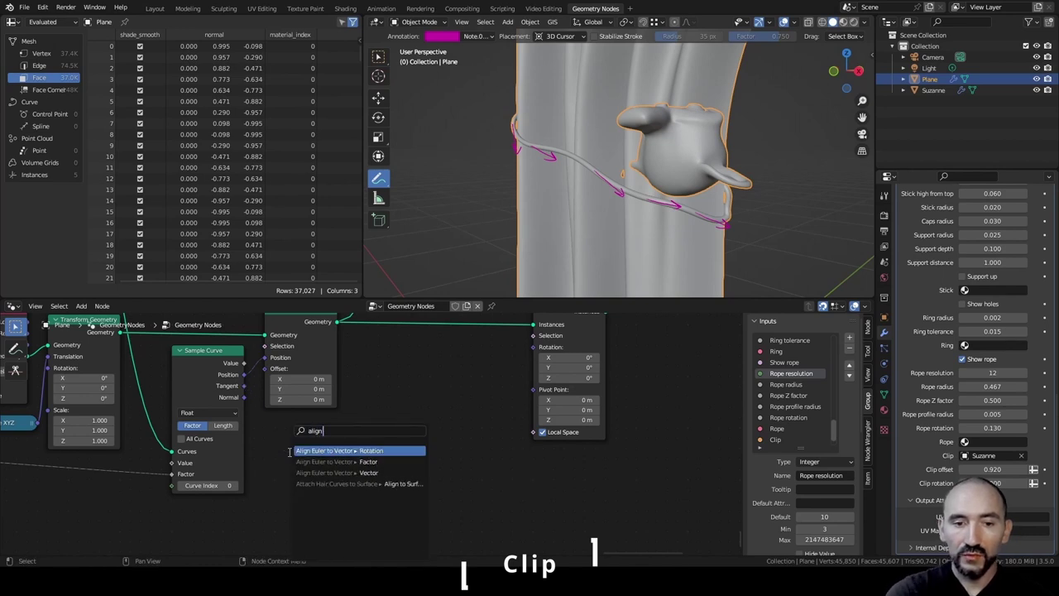
left_click(290, 451)
left_click(273, 438)
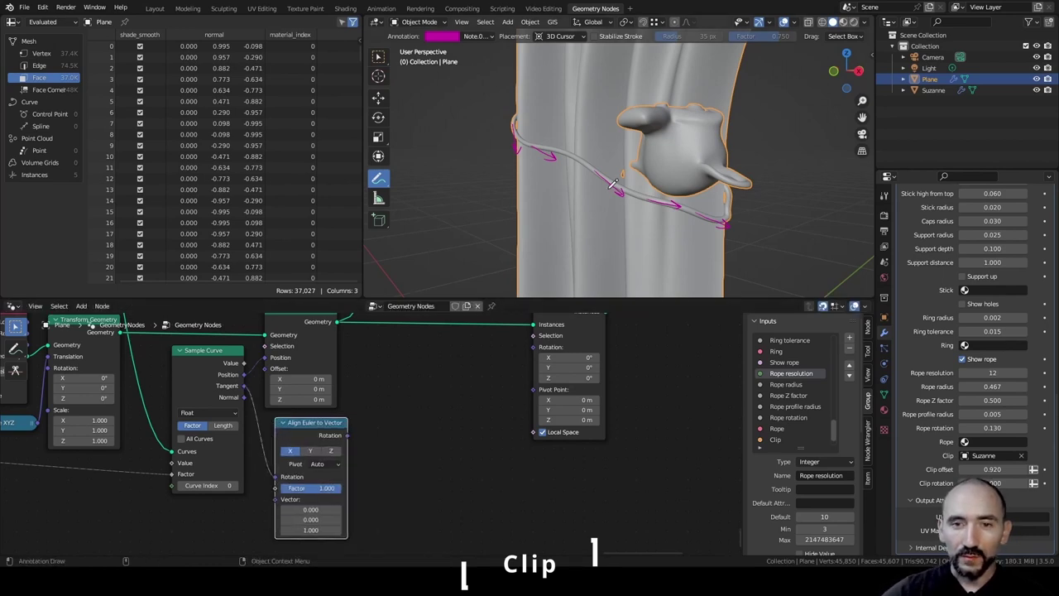
Link the Align Euler to Vector output to the Rotate Instances' Rotation, and reroute the Tangent link into its Vector input.
scroll(612, 184, "down", 5)
middle_click_drag(589, 177, 602, 269)
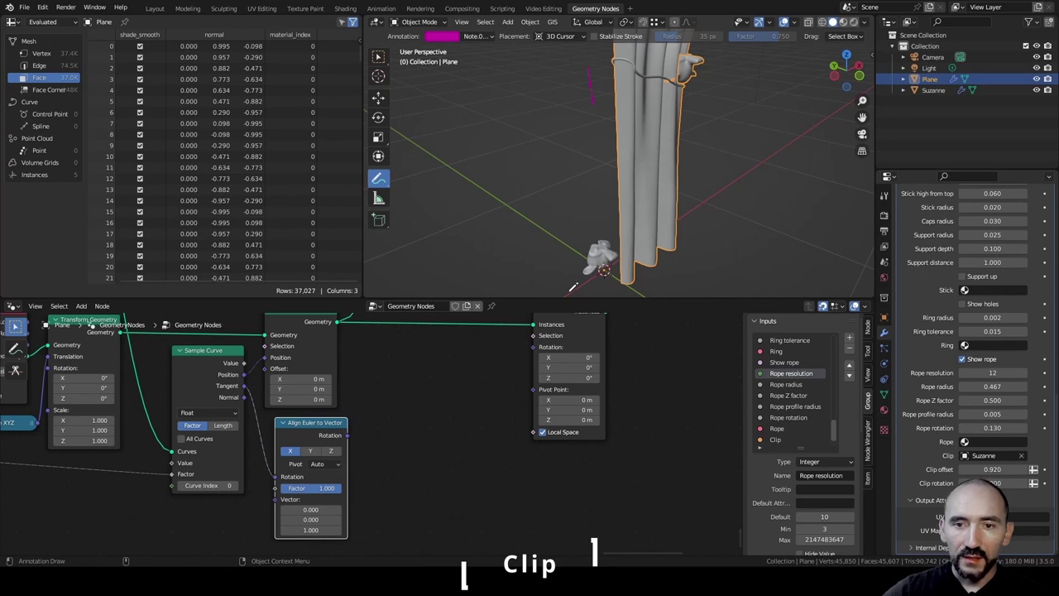
middle_click_drag(716, 160, 622, 106)
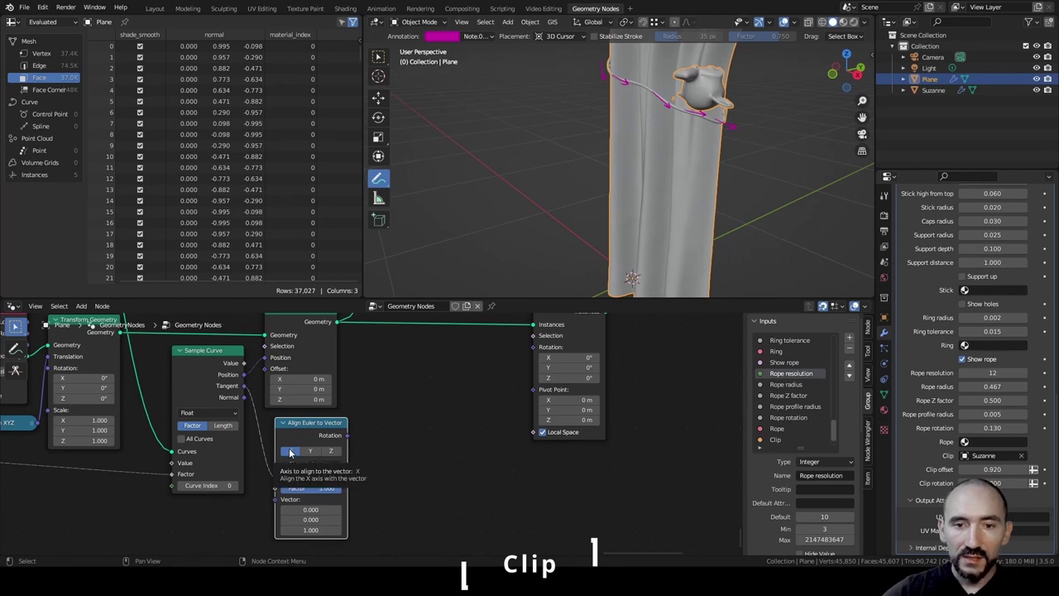
left_click_drag(347, 435, 533, 347)
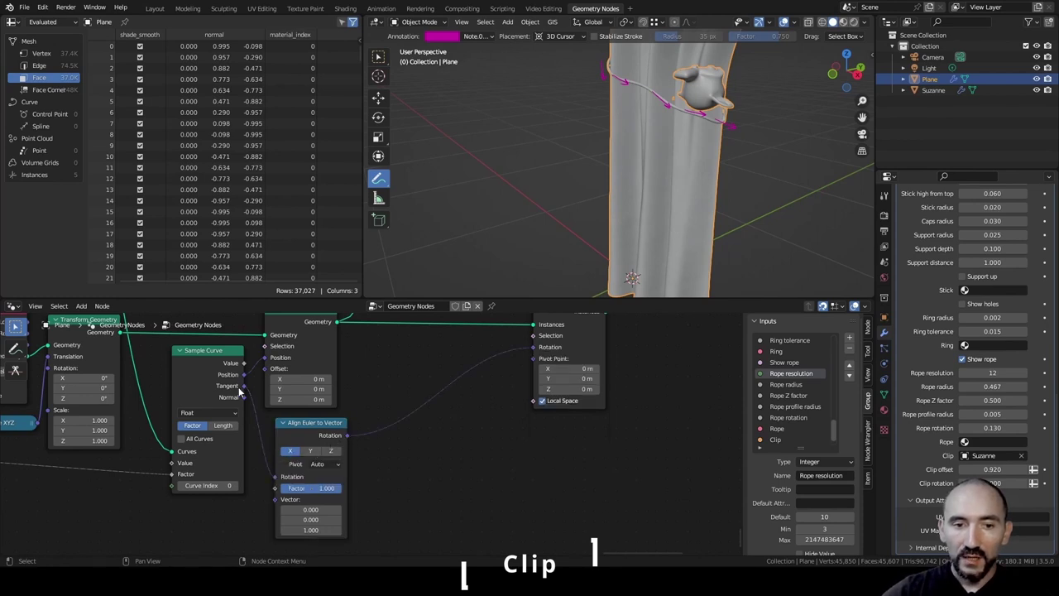
left_click_drag(275, 475, 272, 502)
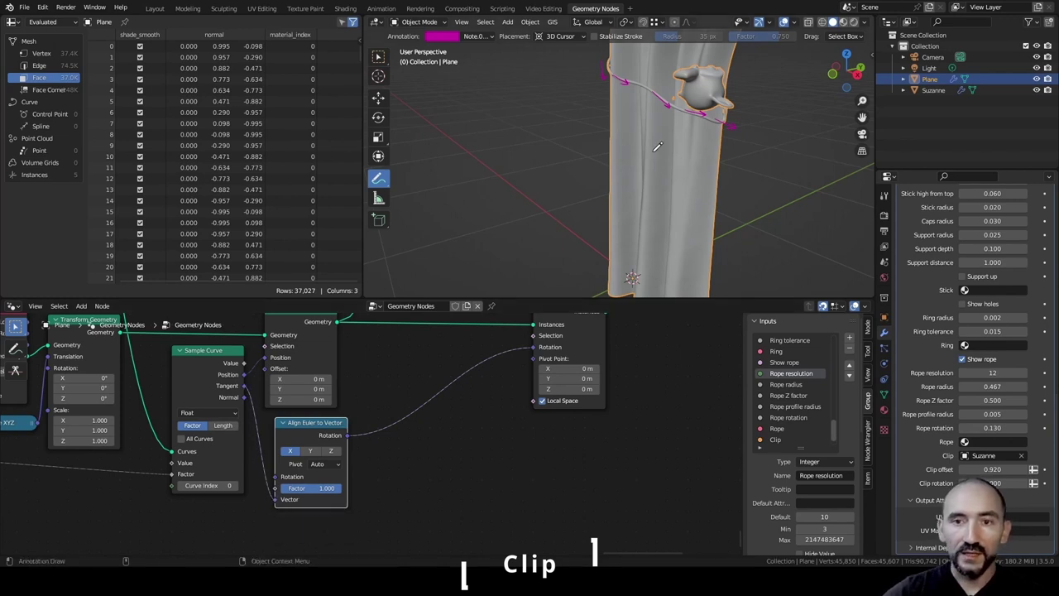
Duplicate the Align Euler to Vector node and insert the copy between the first one and the Rotate Instances node.
middle_click_drag(703, 89, 550, 259)
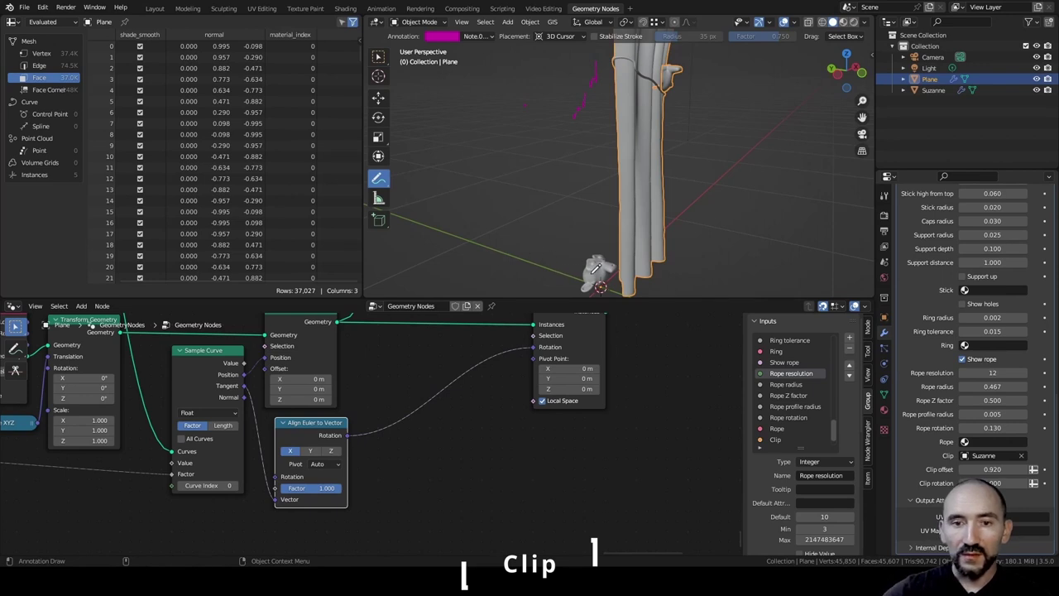
left_click_drag(718, 123, 565, 126, "alt")
middle_click_drag(568, 122, 635, 94)
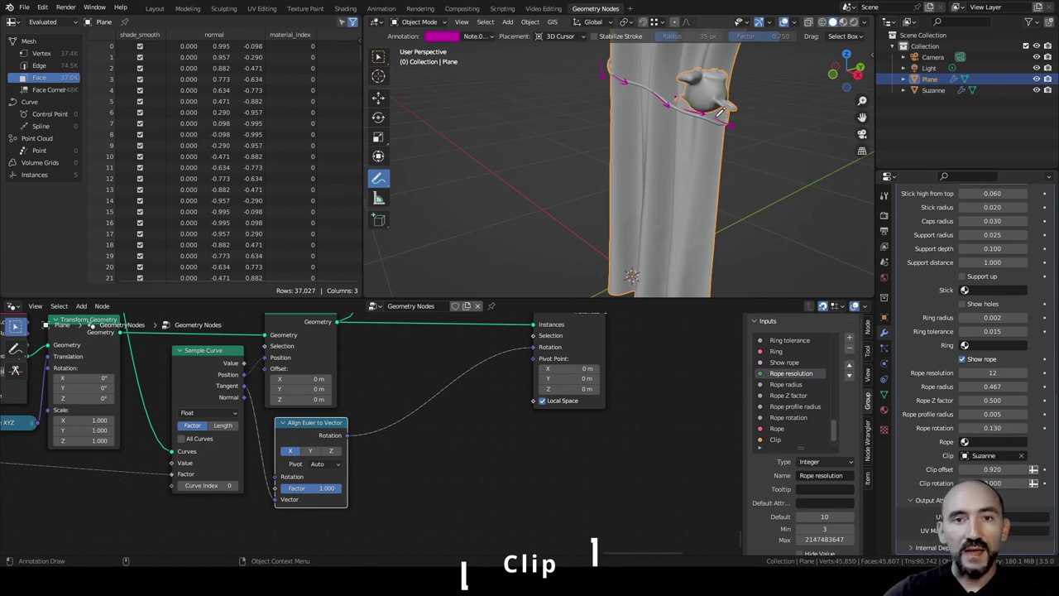
key("shift+d")
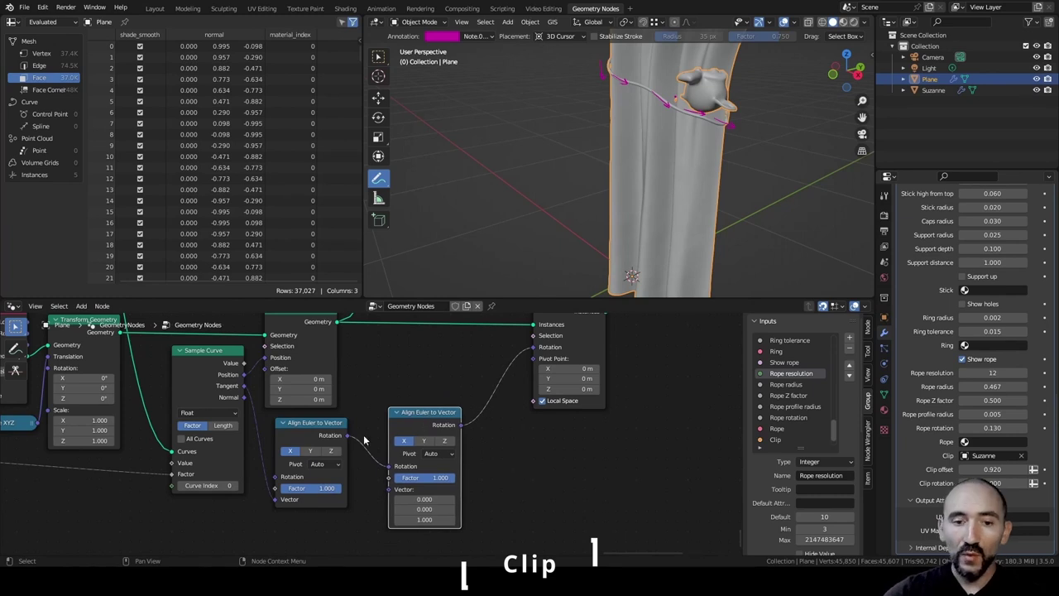
Add a reroute on the Set Position's outgoing link, move it past the Rotate Instances node, and feed it from that node's output.
middle_click_drag(418, 370, 379, 451)
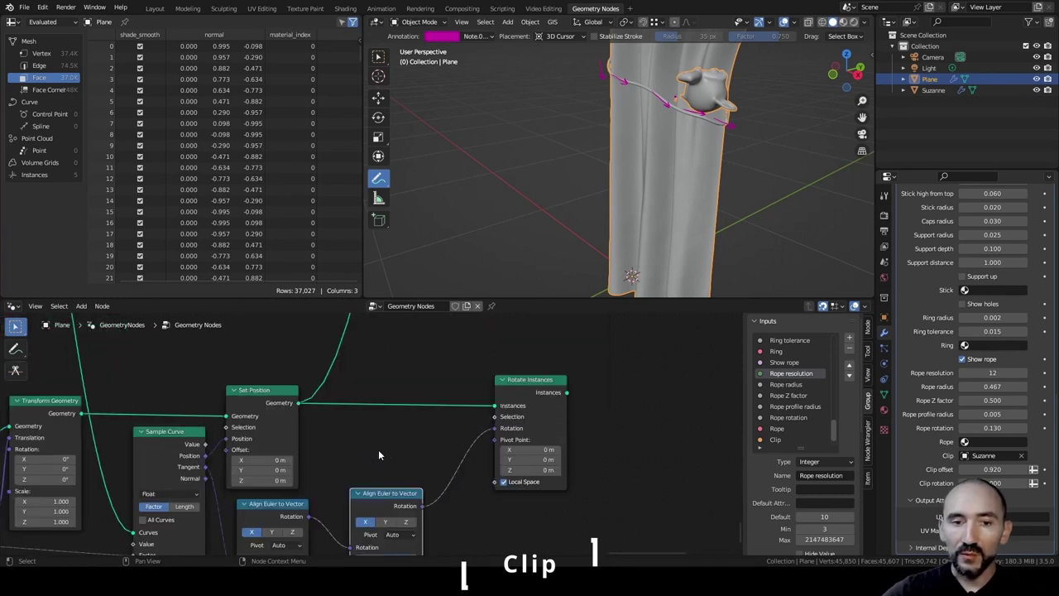
right_click_drag(322, 350, 390, 364, "shift")
key("g")
left_click_drag(388, 342, 625, 353)
left_click_drag(567, 393, 588, 354)
scroll(452, 529, "up", 2)
middle_click_drag(451, 530, 491, 442)
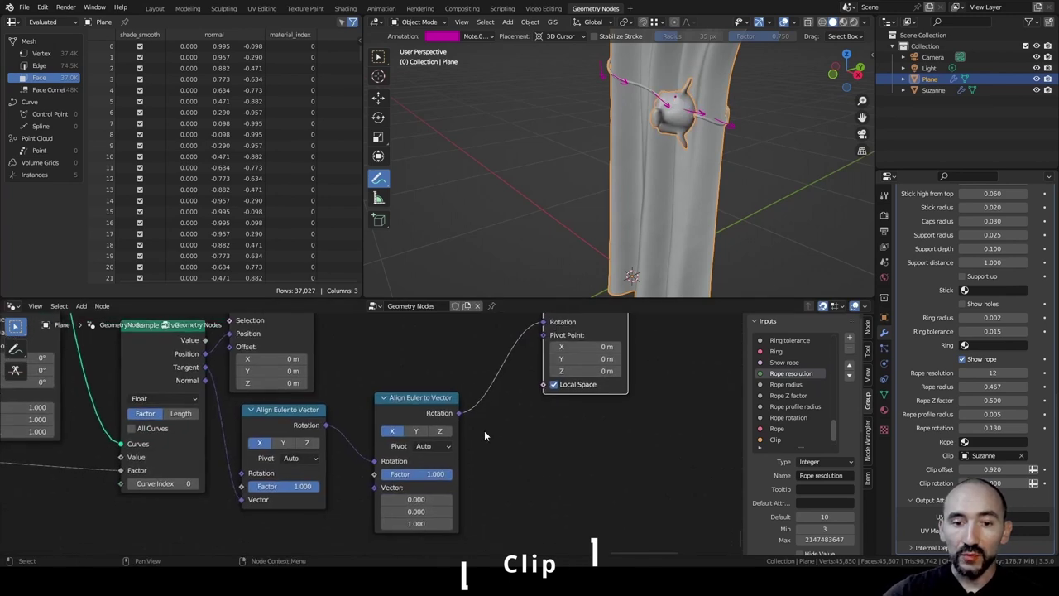
Set the second Align Euler to Vector node's alignment axis to Y and its pivot to X.
left_click(418, 431)
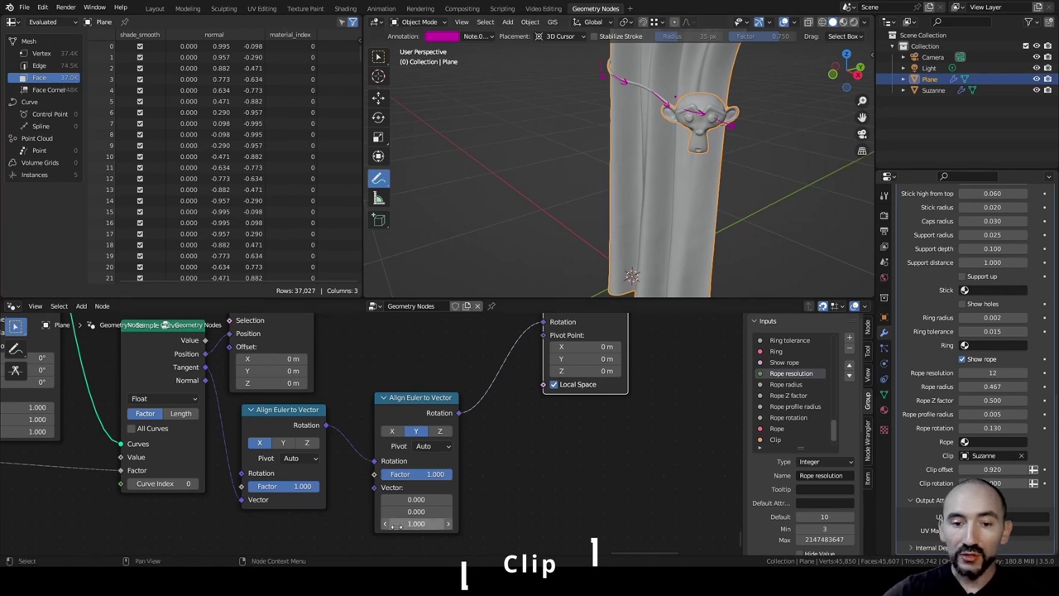
middle_click_drag(652, 210, 597, 233)
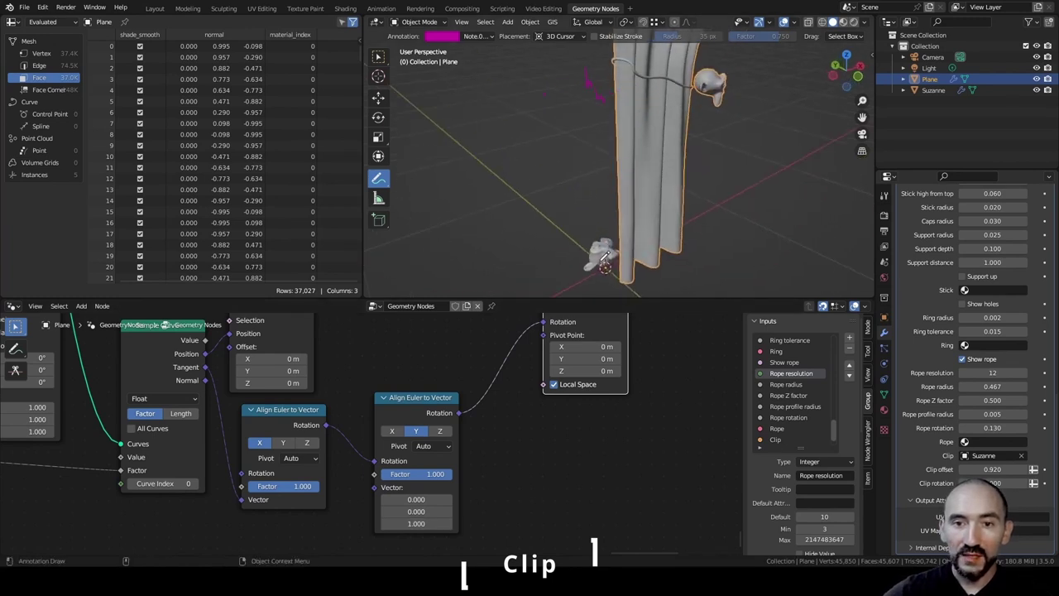
middle_click_drag(608, 100, 659, 85)
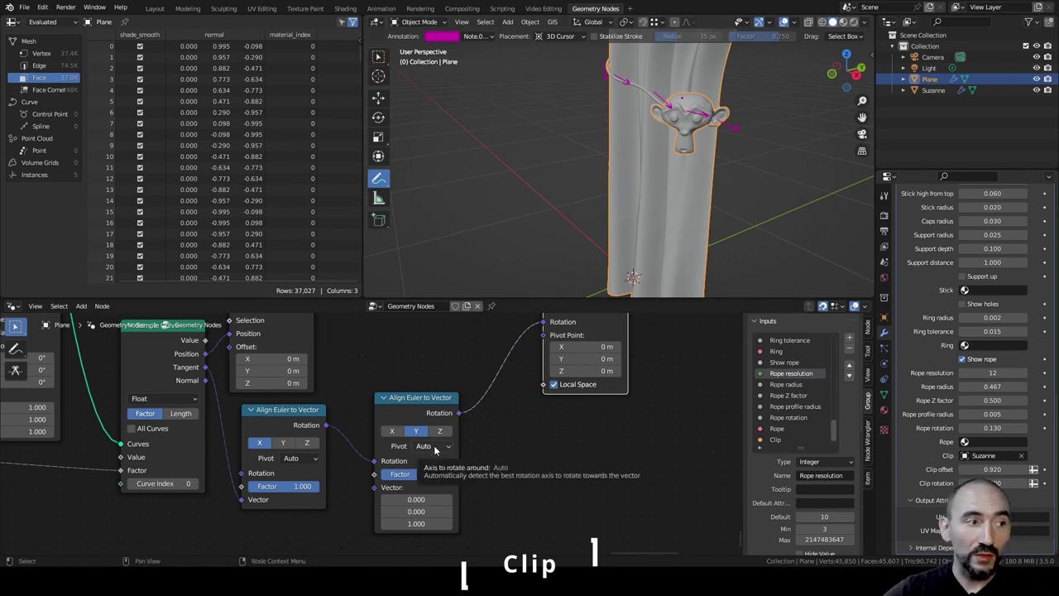
left_click(431, 447)
left_click(434, 473)
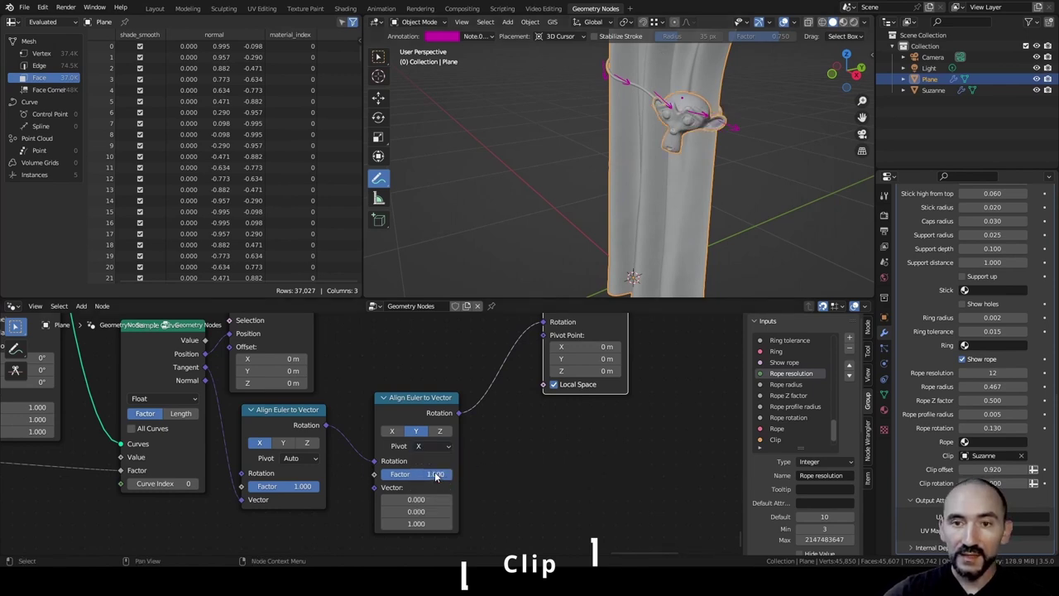
middle_click_drag(635, 158, 674, 145)
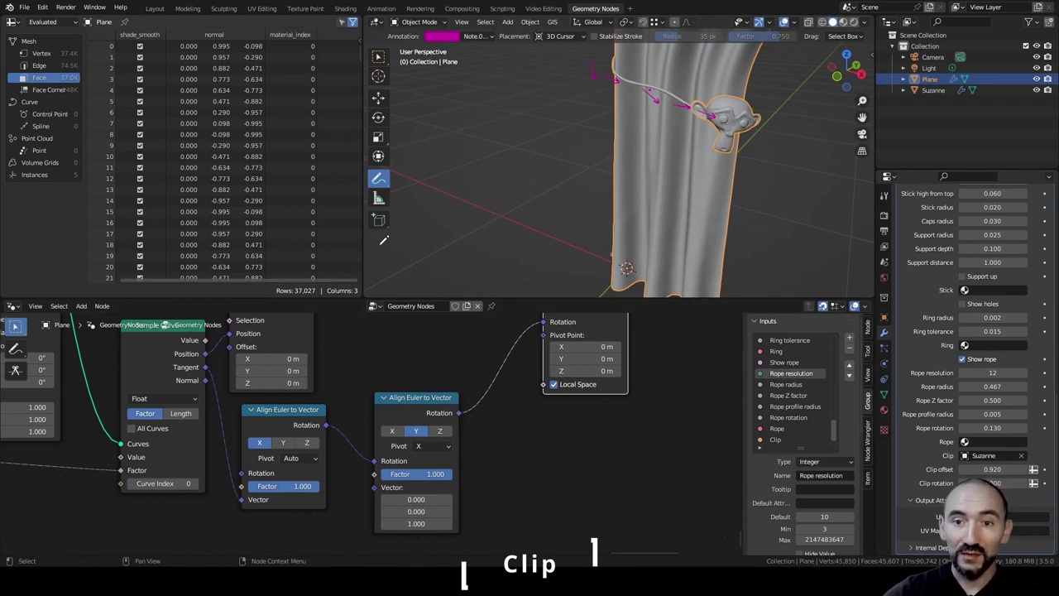
Hide the Note.003 annotation layer with the direction arrows and save the file.
mouse_move(777, 124)
middle_mouse_down()
mouse_move(714, 104)
mouse_move(761, 114)
middle_mouse_up()
scroll(754, 104, "up", 3)
left_click(475, 36)
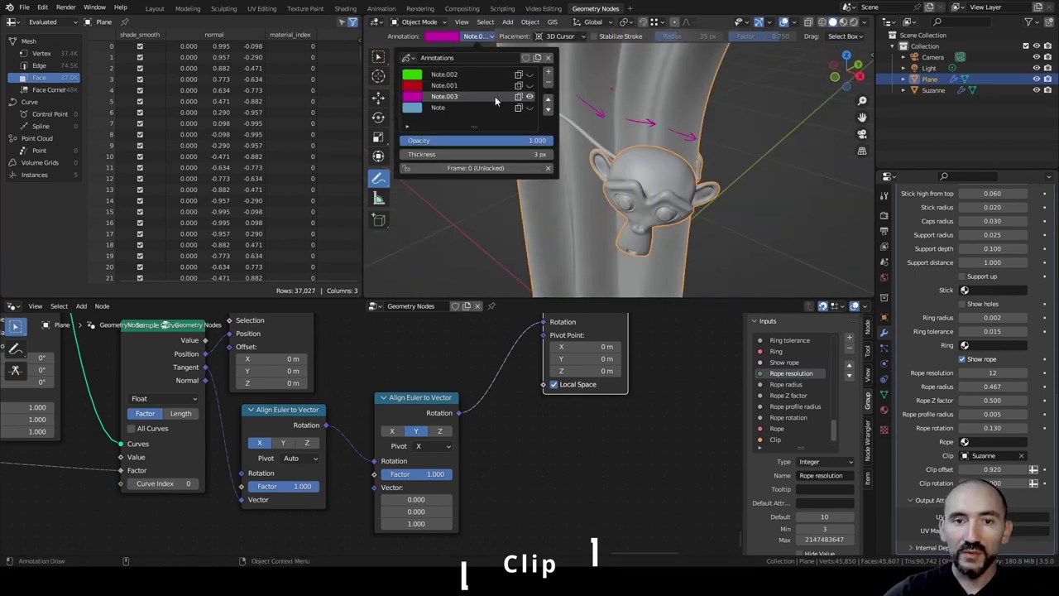
left_click(530, 97)
key("ctrl+s")
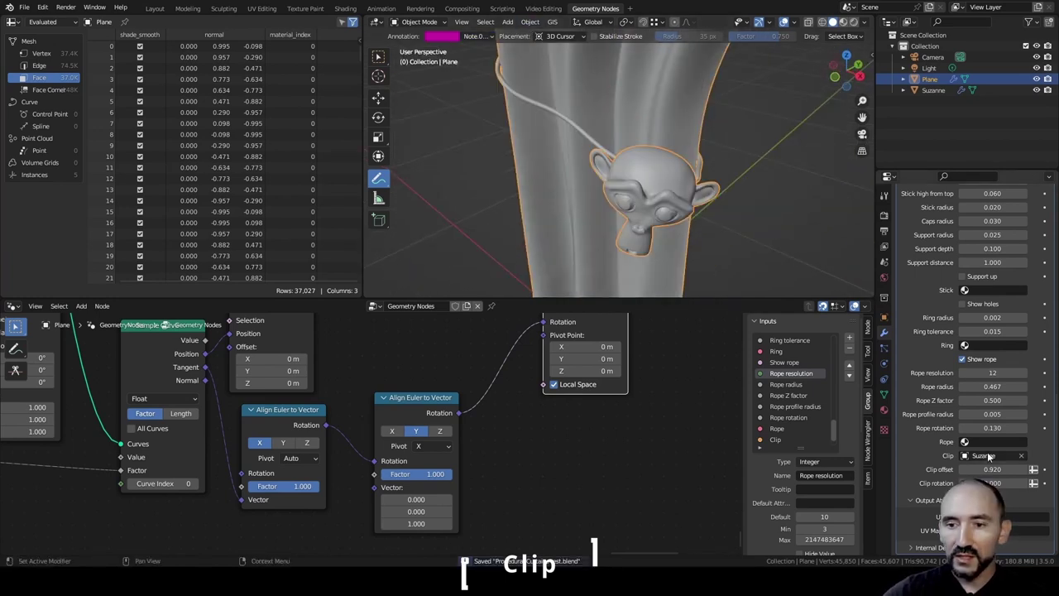
Try other positions for the clip along the rope, and set the Clip offset to 0.890.
left_click_drag(996, 469, 954, 469)
middle_click_drag(786, 246, 693, 237)
left_click_drag(991, 469, 1033, 469)
middle_click_drag(514, 190, 627, 205)
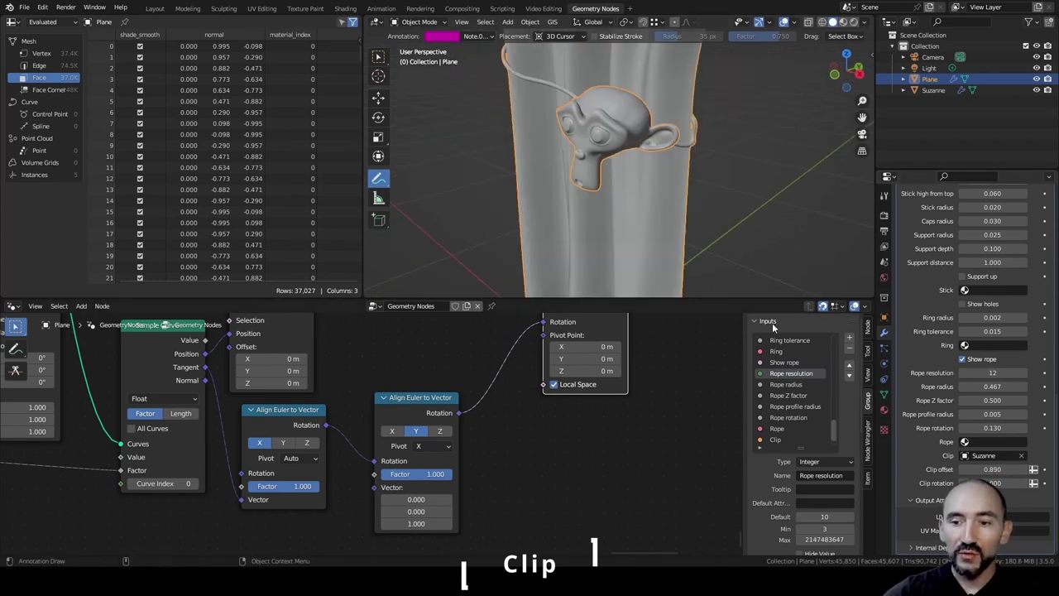
Attach a Rotate Euler node to the second Align Euler to Vector's Rotation output, save the file, and set its space to Local.
left_click_drag(421, 398, 384, 409)
left_click_drag(423, 425, 478, 432)
type("rotate eu")
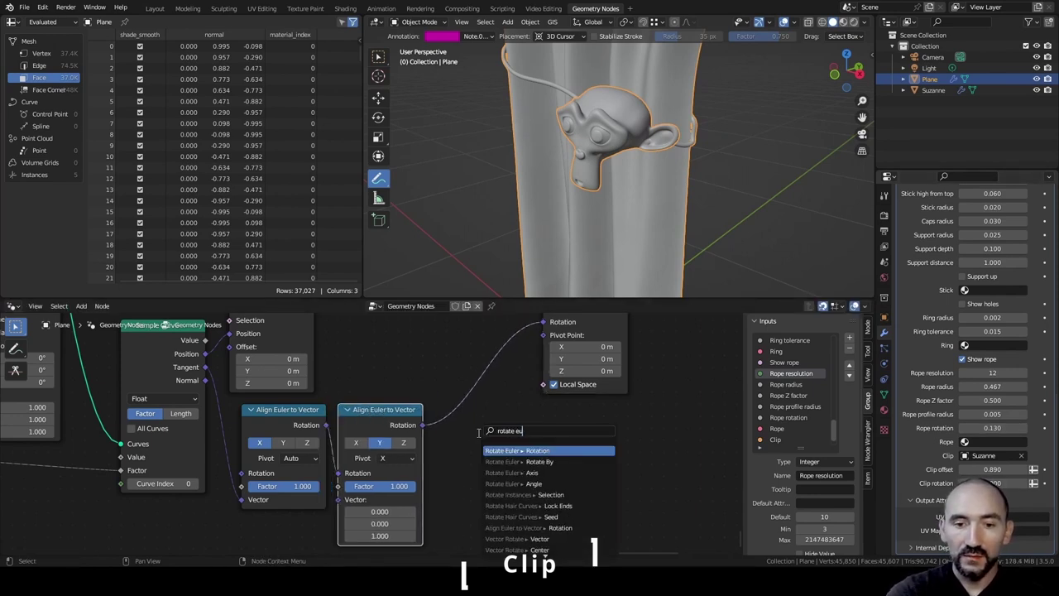
key("Return")
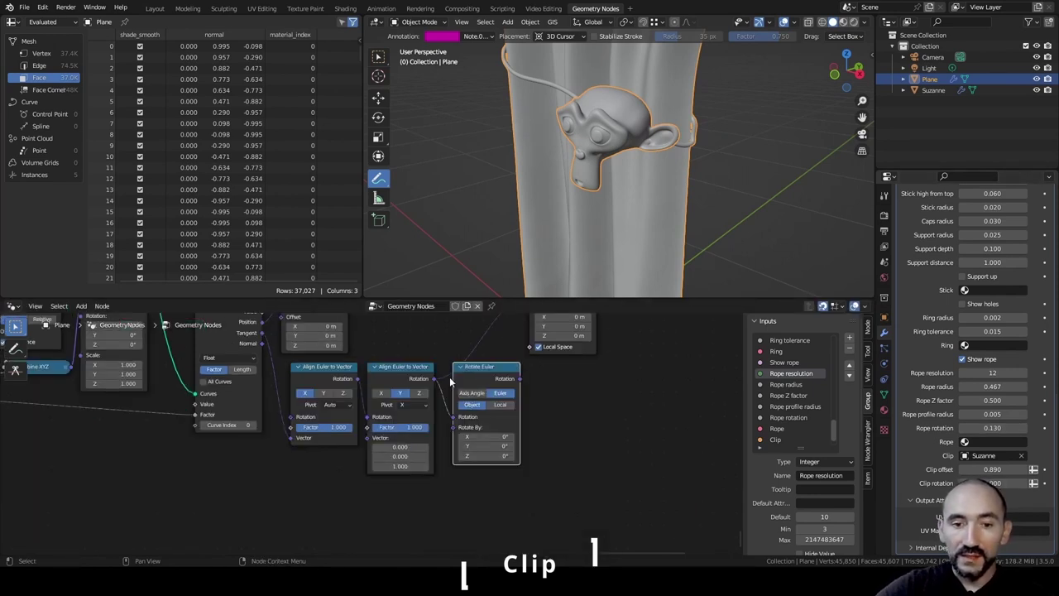
key("ctrl+s")
left_click(501, 407)
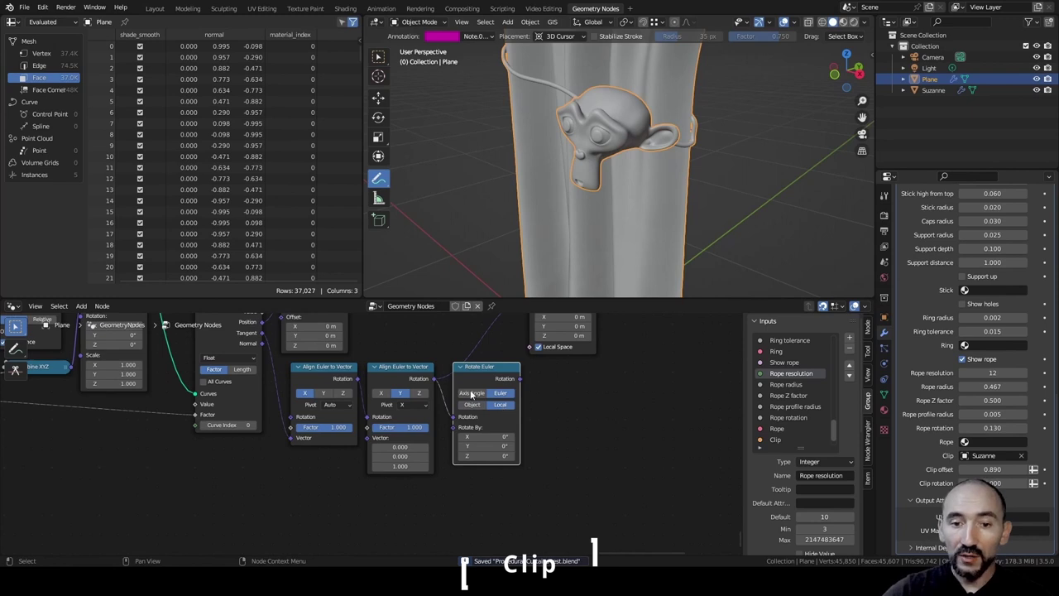
Add a Group Input node below the first Align Euler to Vector node.
scroll(411, 493, "up", 2)
key("shift+a")
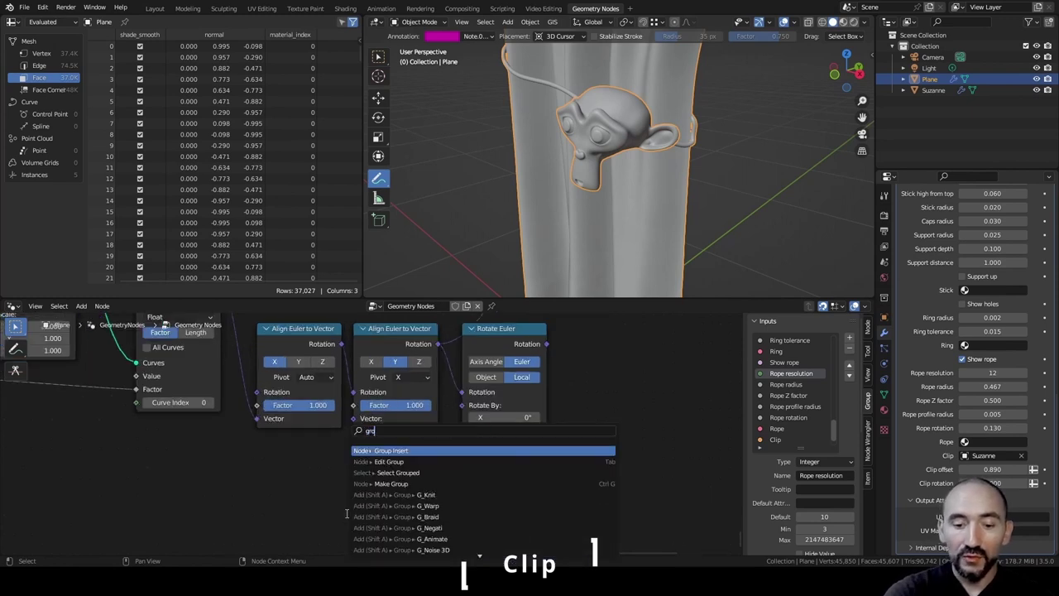
type("group in")
key("Return")
left_click(352, 469)
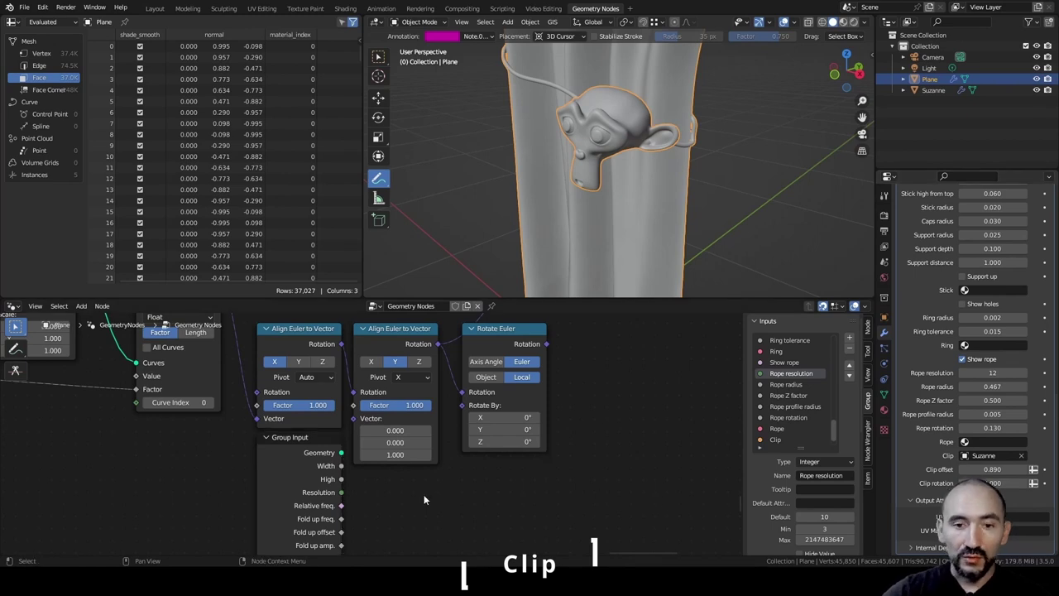
Add a Combine XYZ node below the second Align Euler to Vector node, and compare the clip's orientation with the original Suzanne.
key("shift+a")
type("combin")
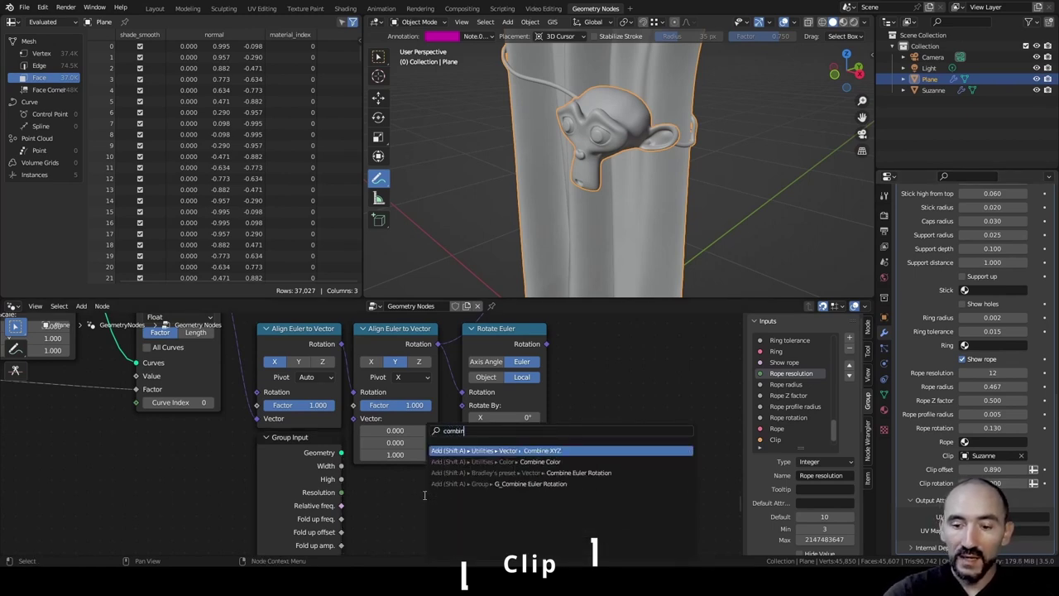
key("Return")
left_click(369, 472)
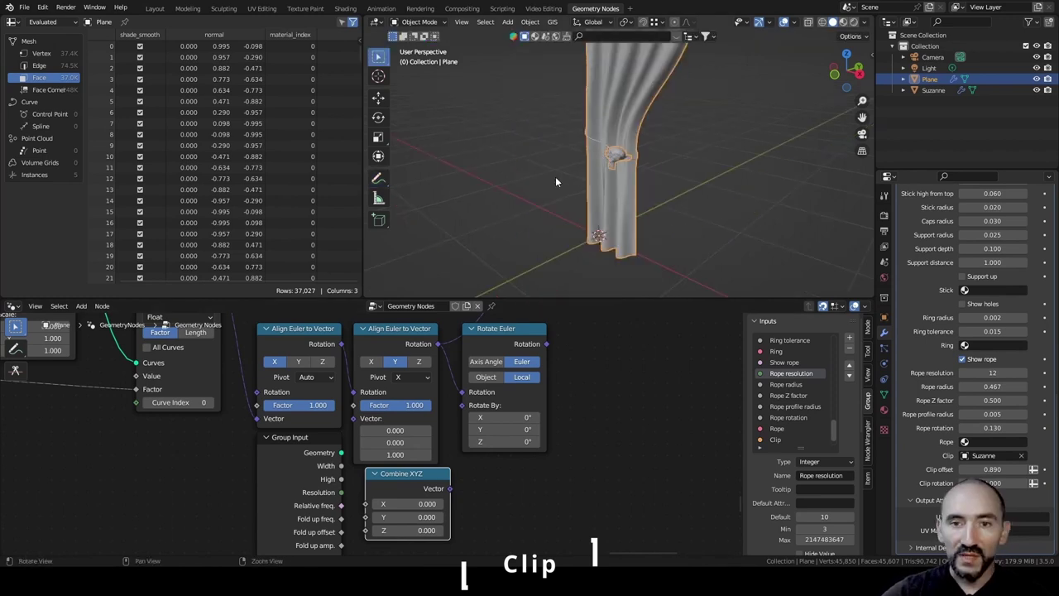
middle_click_drag(554, 176, 668, 134)
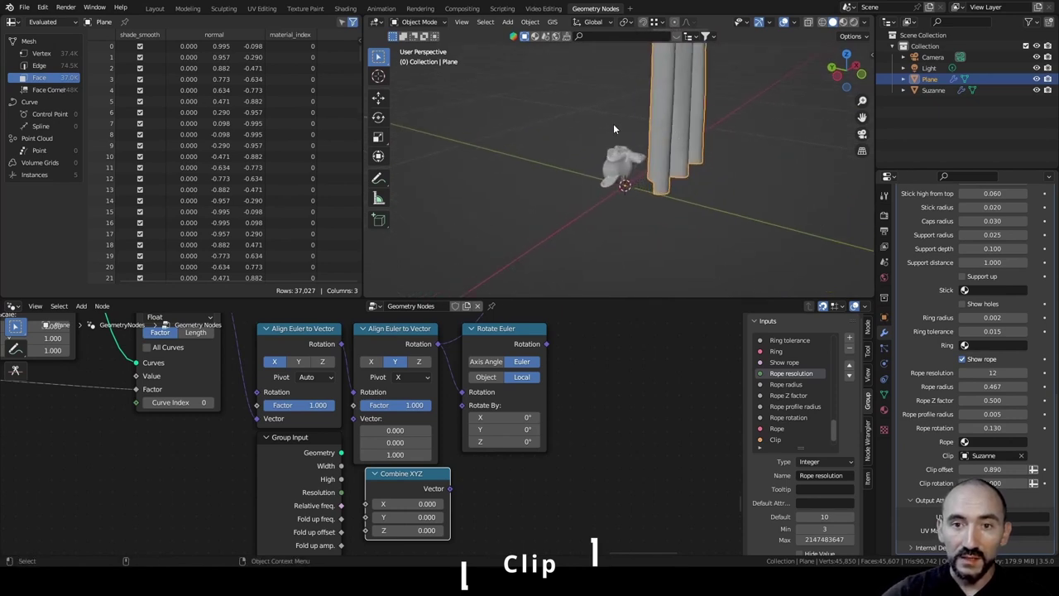
scroll(629, 132, "up", 5)
middle_click_drag(639, 155, 651, 116)
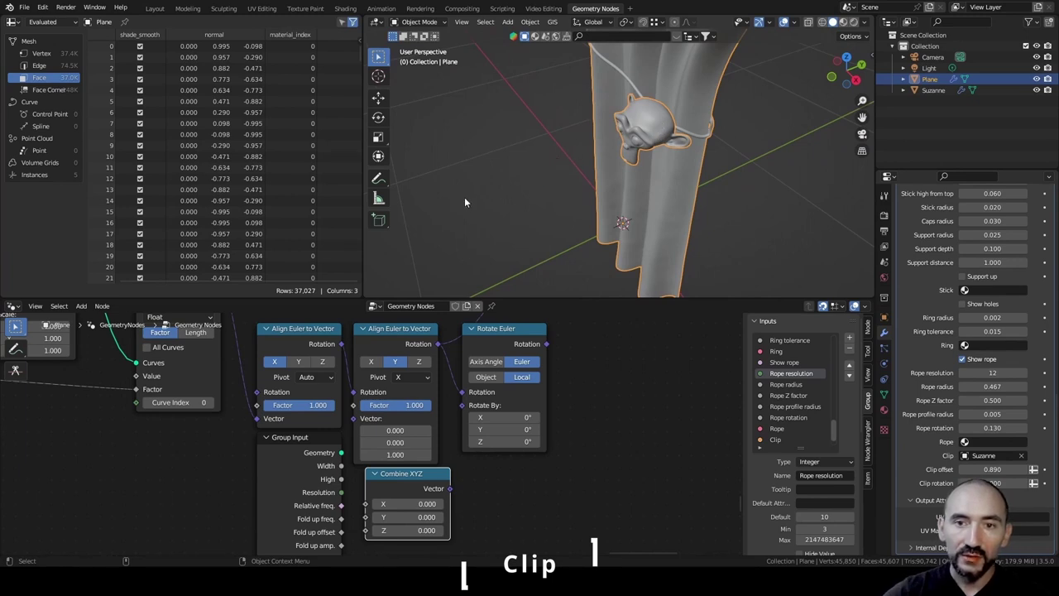
middle_click_drag(464, 197, 668, 50)
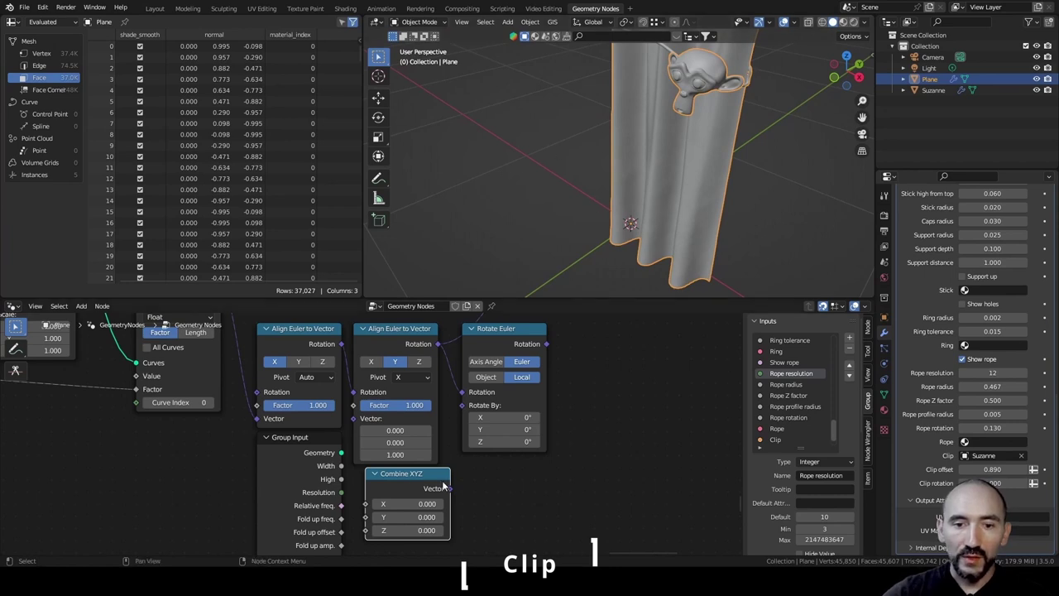
Connect Combine XYZ's Vector to Rotate Euler's Rotate By, and the Group Input's Clip rotation to Combine XYZ's Z.
left_click_drag(449, 488, 462, 405)
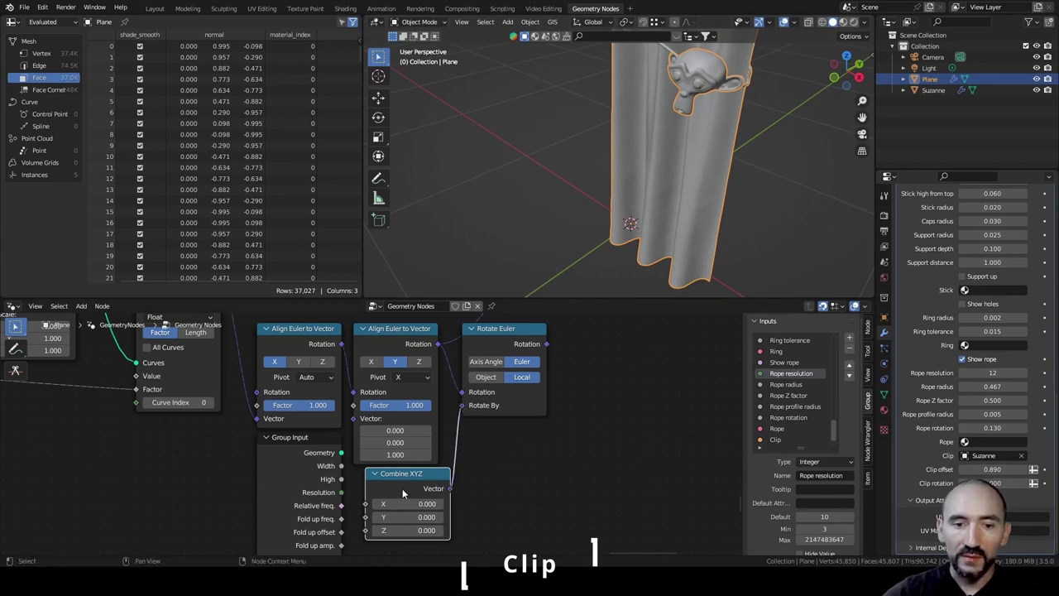
right_click_drag(296, 486, 420, 496, "alt+shift")
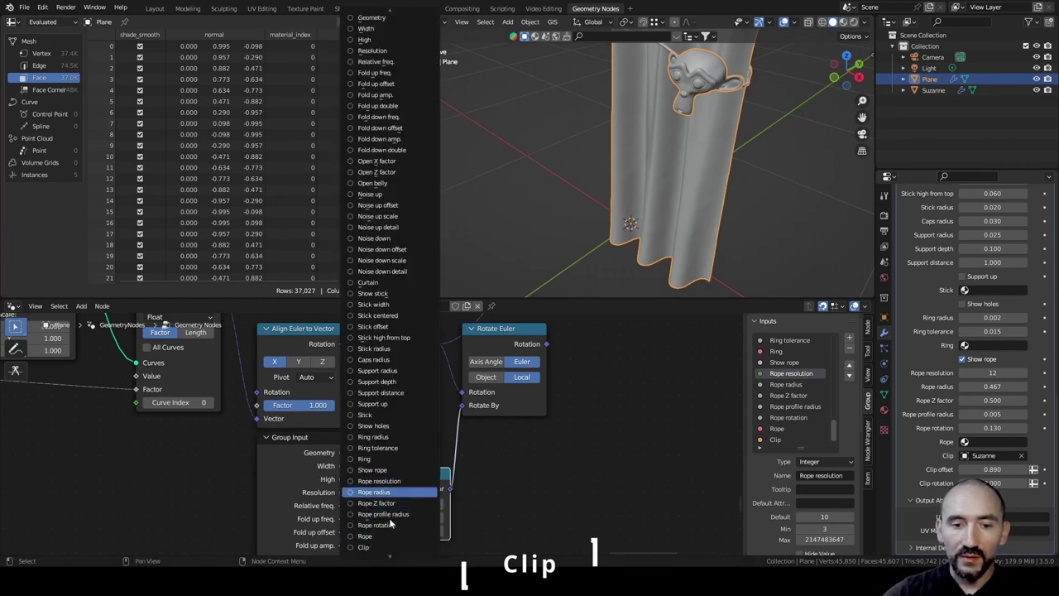
left_click(383, 550)
left_click(383, 547)
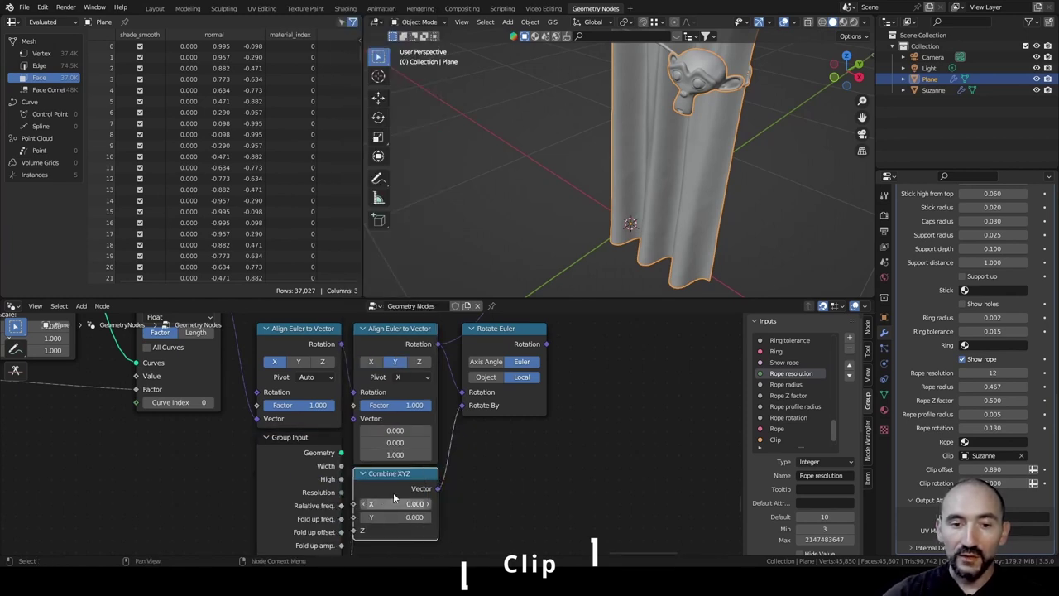
Collapse the Combine XYZ node, hide the unused sockets of its Group Input node, and place that node nearby.
key("h")
left_click(291, 464)
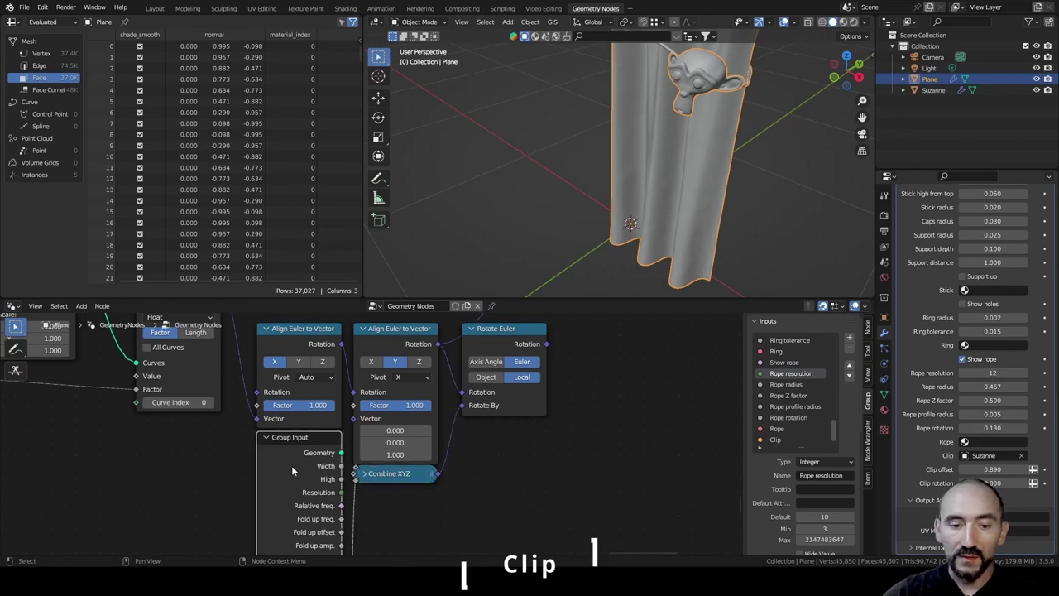
key("ctrl+h")
left_click_drag(295, 454, 299, 466)
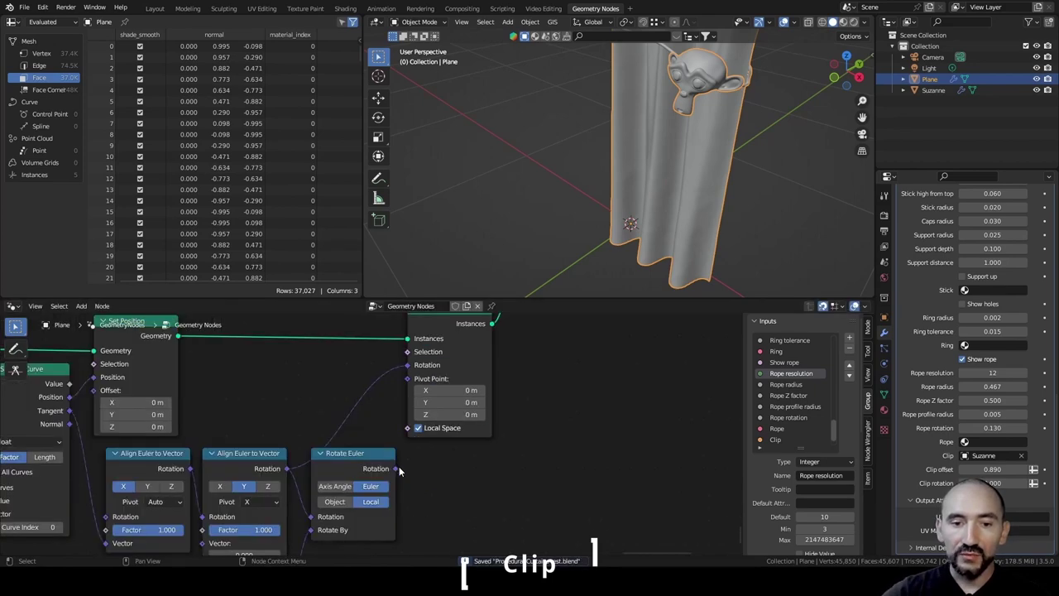
Connect Rotate Euler's Rotation output to Rotate Instances' Rotation, and move the Clip rotation Group Input away from Combine XYZ.
left_click_drag(397, 468, 460, 368)
middle_click_drag(403, 475, 531, 337)
scroll(414, 381, "up", 1)
left_click_drag(251, 463, 224, 464)
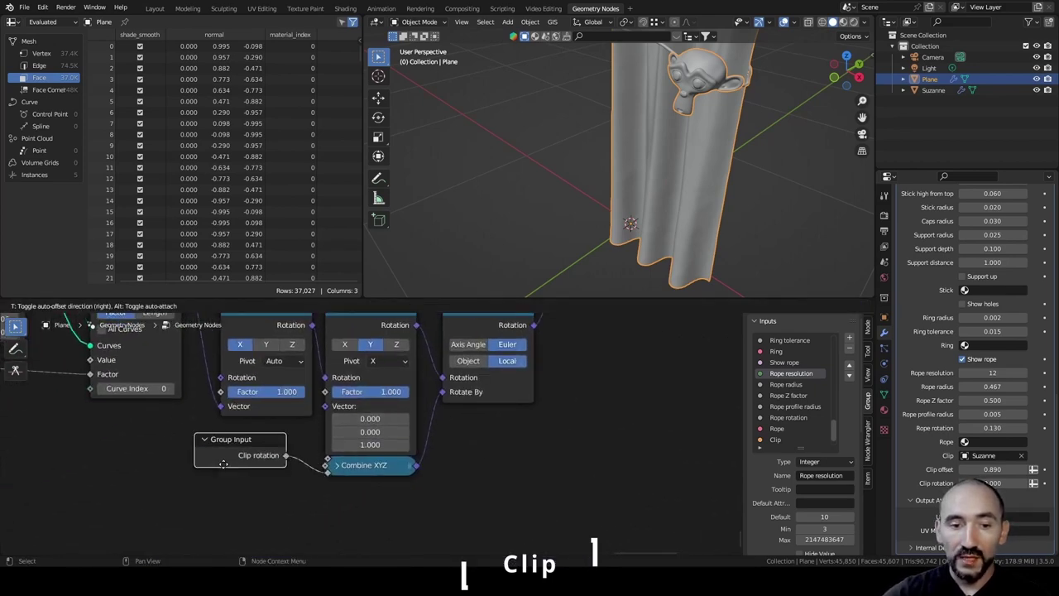
left_click(67, 476)
Insert a Map Range node between Clip rotation and Combine XYZ, check the Clip rotation input's limits, and save the file.
key("F3")
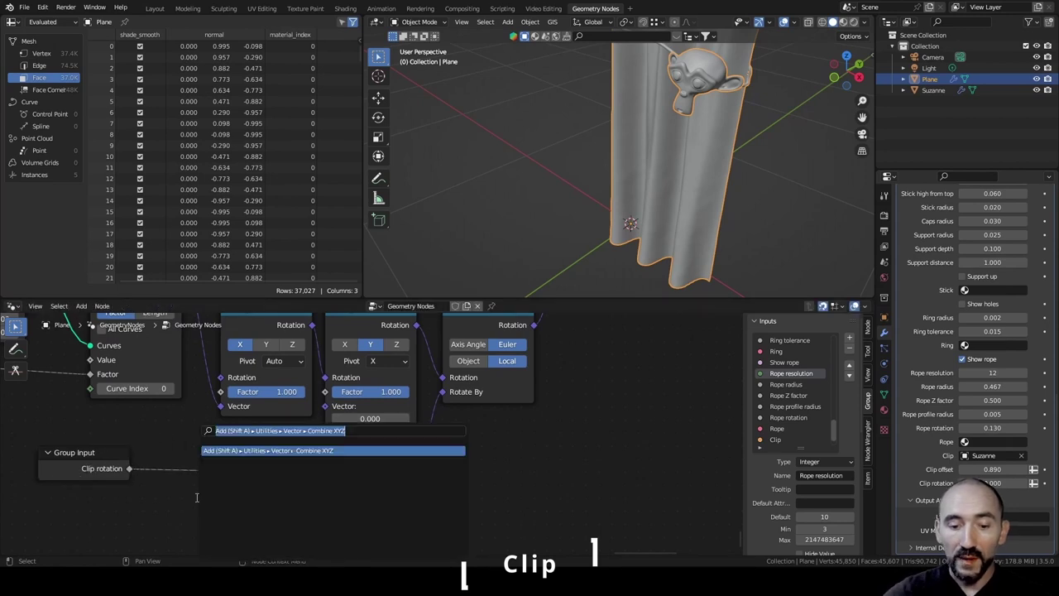
type("map range")
key("Return")
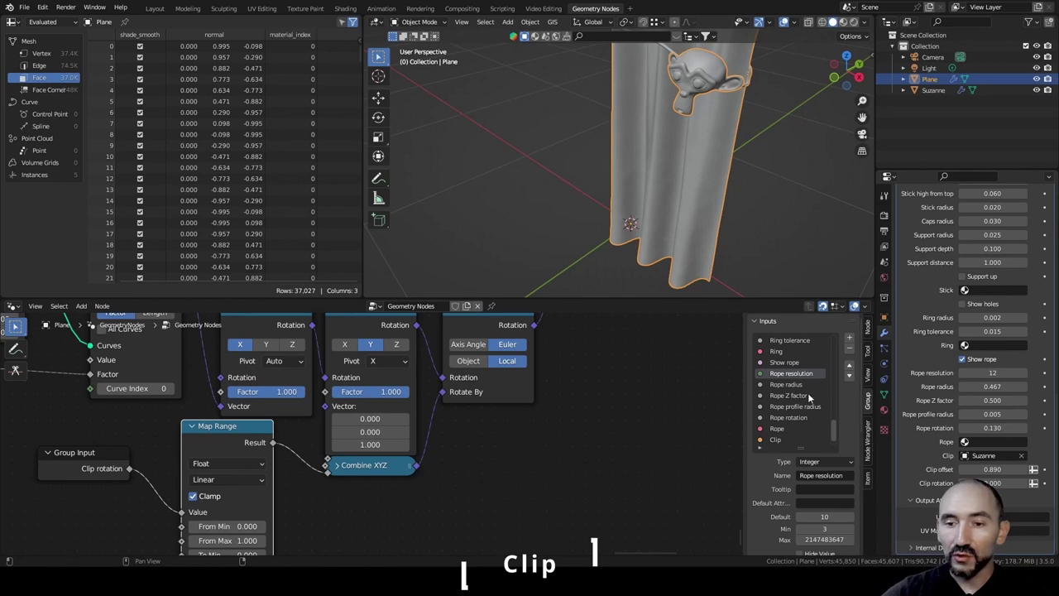
scroll(786, 418, "down", 2)
left_click(787, 440)
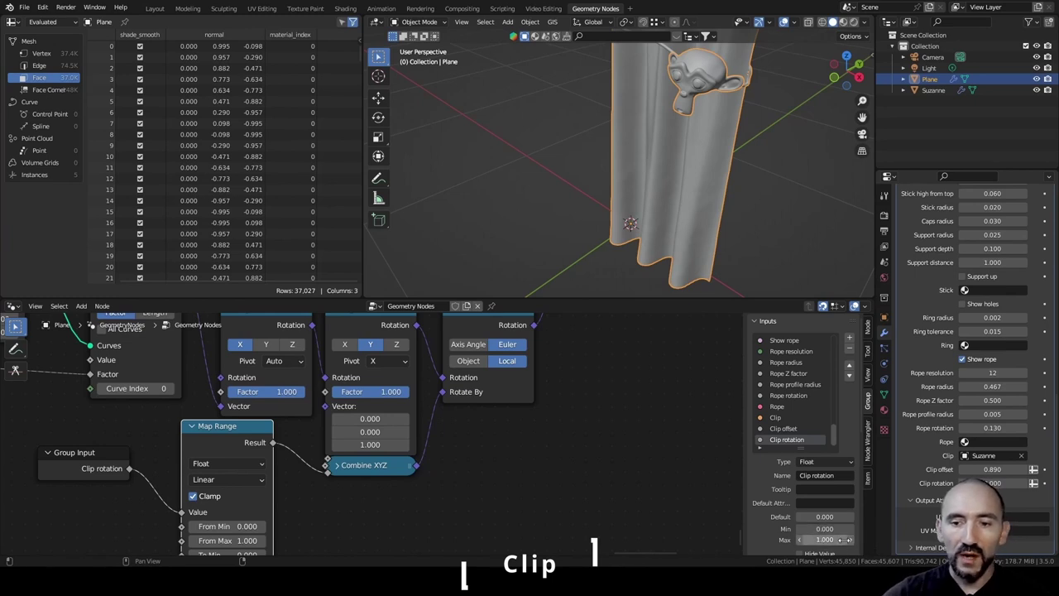
left_click(534, 475)
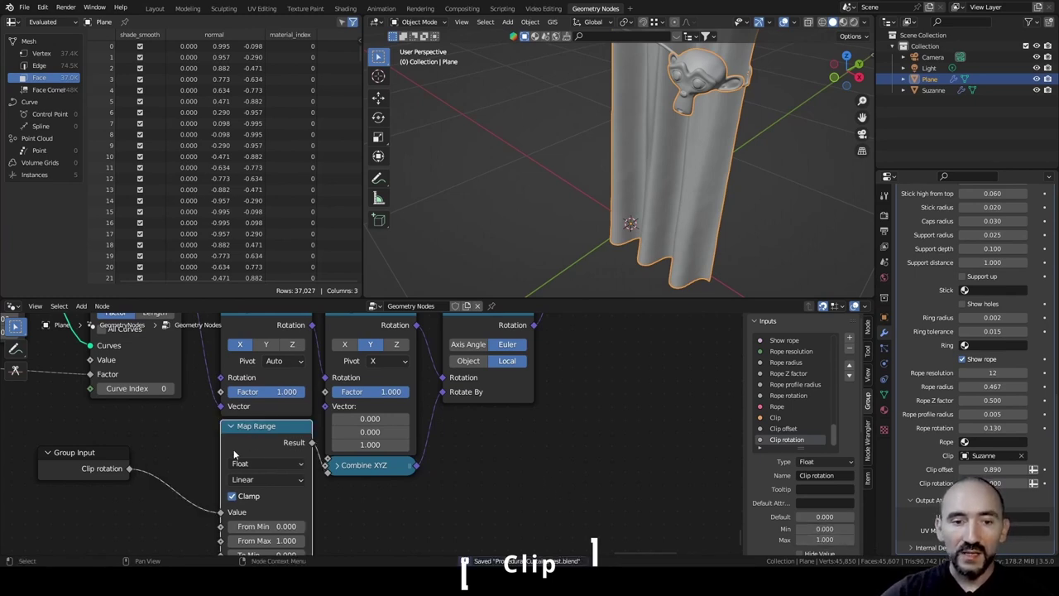
Move the Clip rotation Group Input next to Map Range, set To Max to 2*pi (6.283), and save the file.
middle_click_drag(250, 444, 262, 346)
left_click_drag(105, 364, 155, 403)
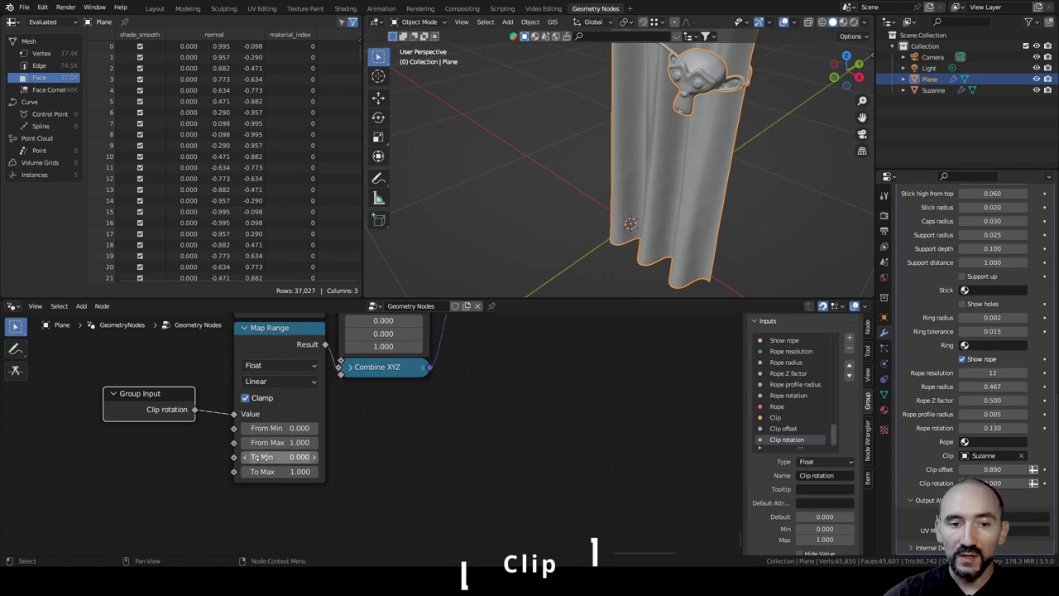
left_click(280, 472)
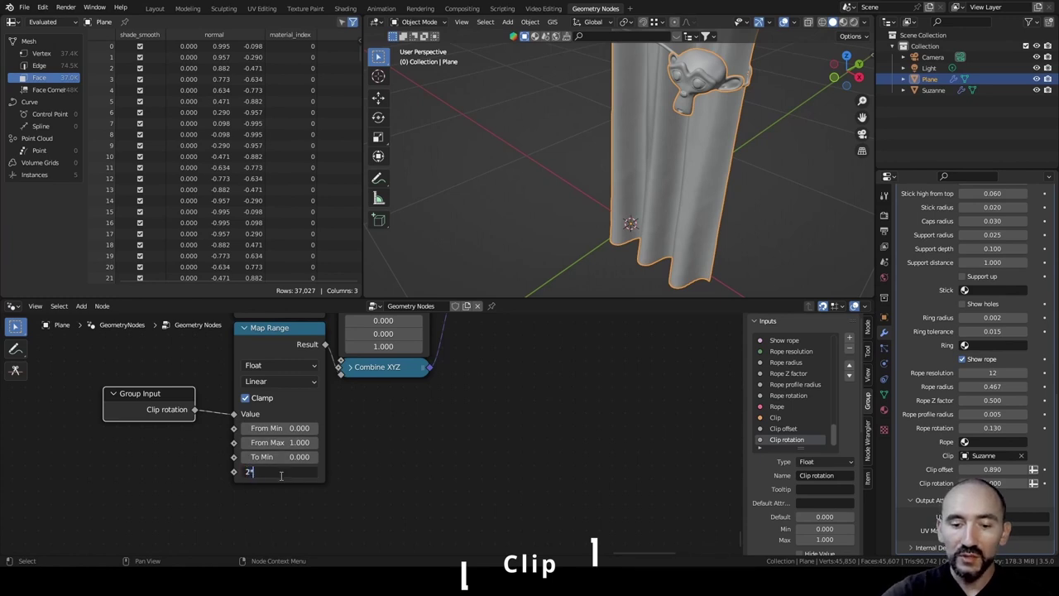
left_click(379, 412)
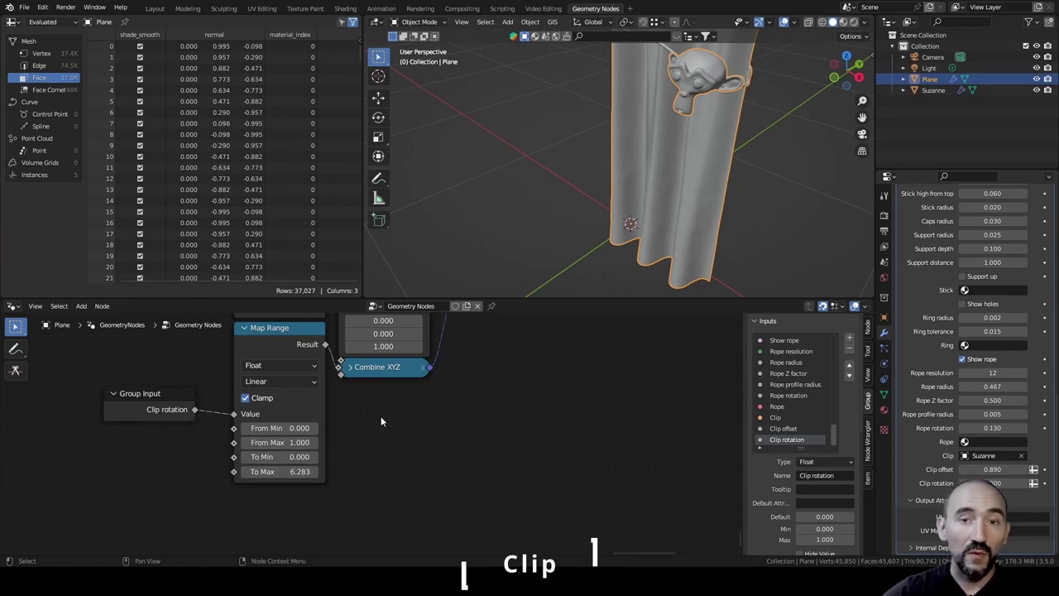
key("ctrl+s")
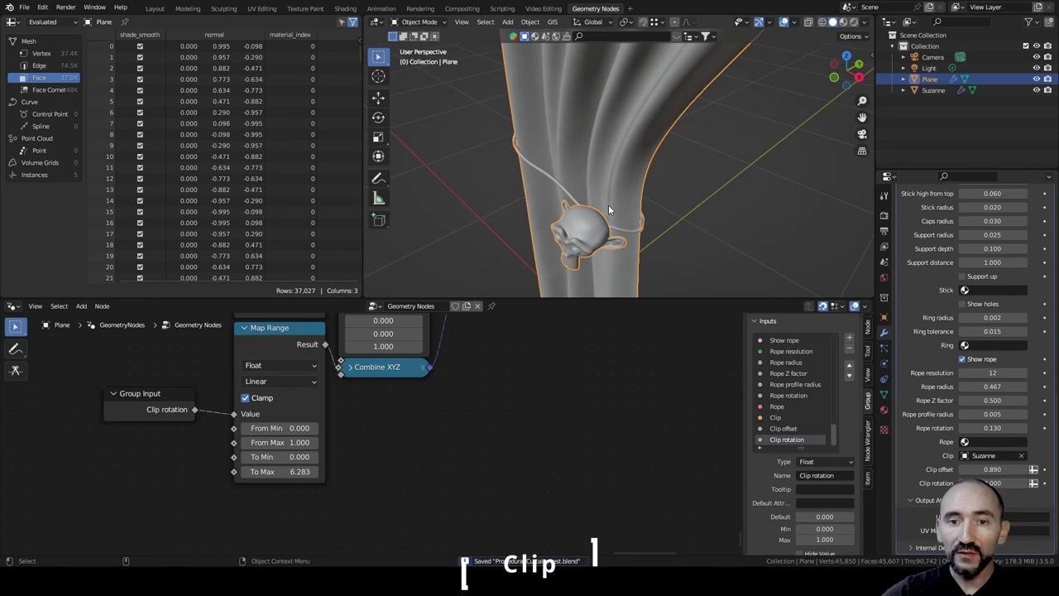
Try a Clip rotation of 0.500 on the Suzanne clip, and return the value to 0.
middle_click_drag(608, 204, 581, 197)
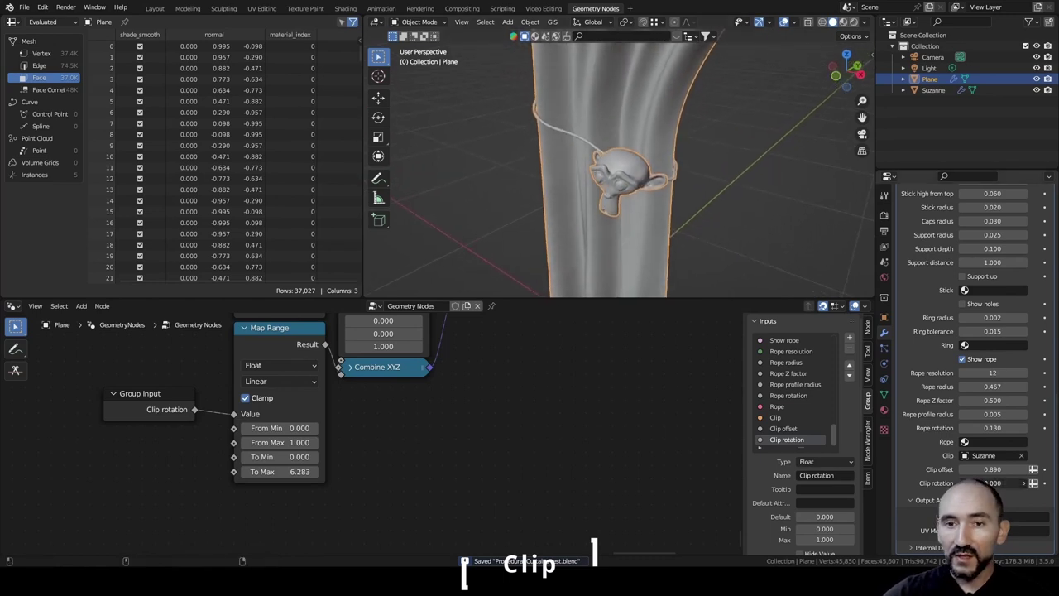
mouse_move(993, 482)
left_mouse_down()
mouse_move(1012, 482)
mouse_move(994, 482)
left_mouse_up()
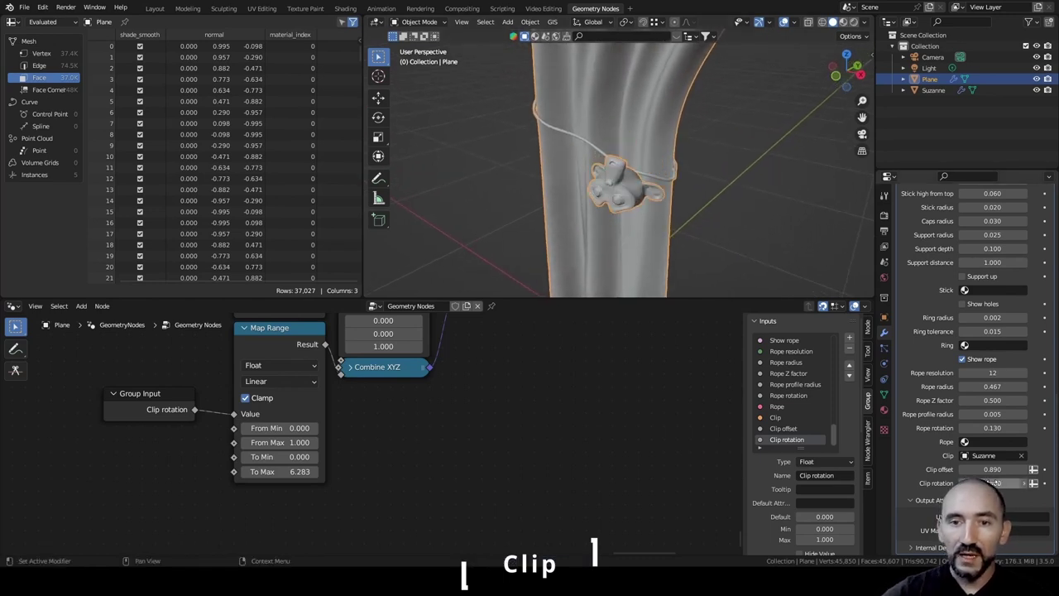
middle_click_drag(707, 255, 605, 203)
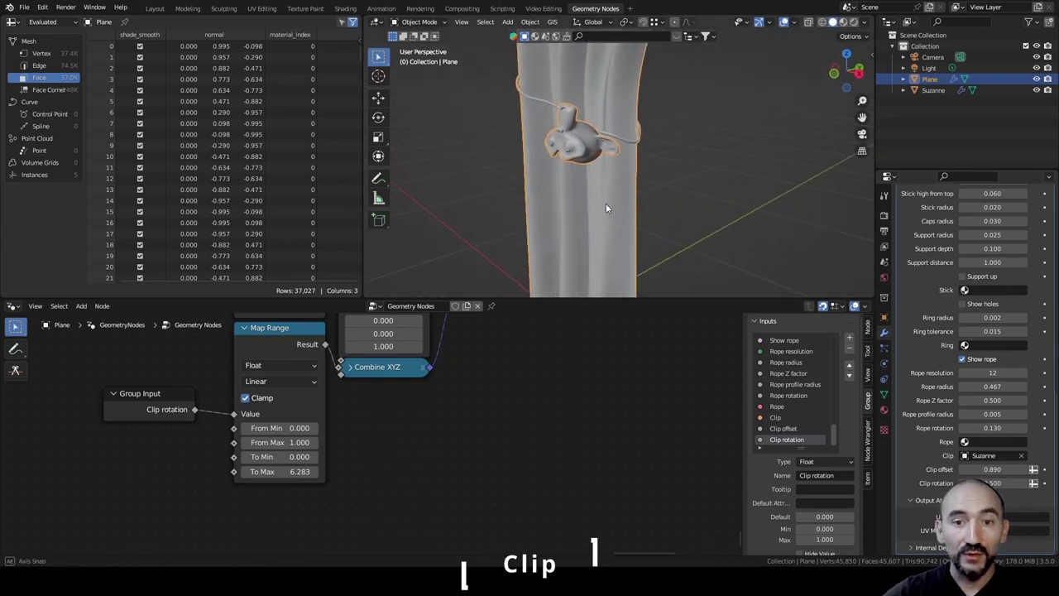
left_click_drag(993, 482, 983, 482)
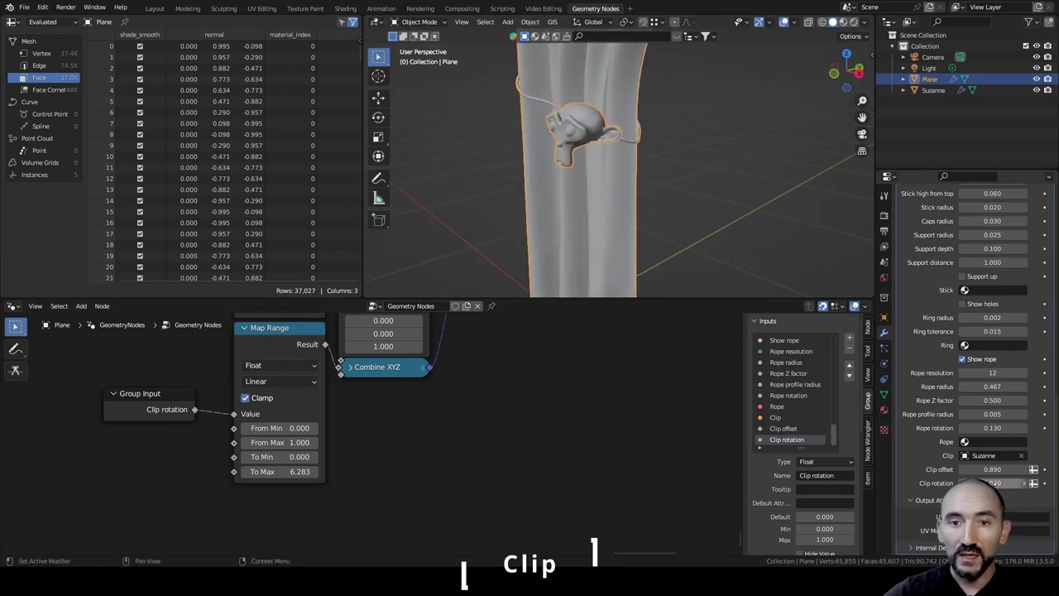
Enclose all the clip nodes in a frame labelled Clip.
left_click(711, 221)
scroll(596, 356, "down", 6)
middle_click_drag(595, 356, 544, 457)
left_click_drag(138, 357, 569, 527)
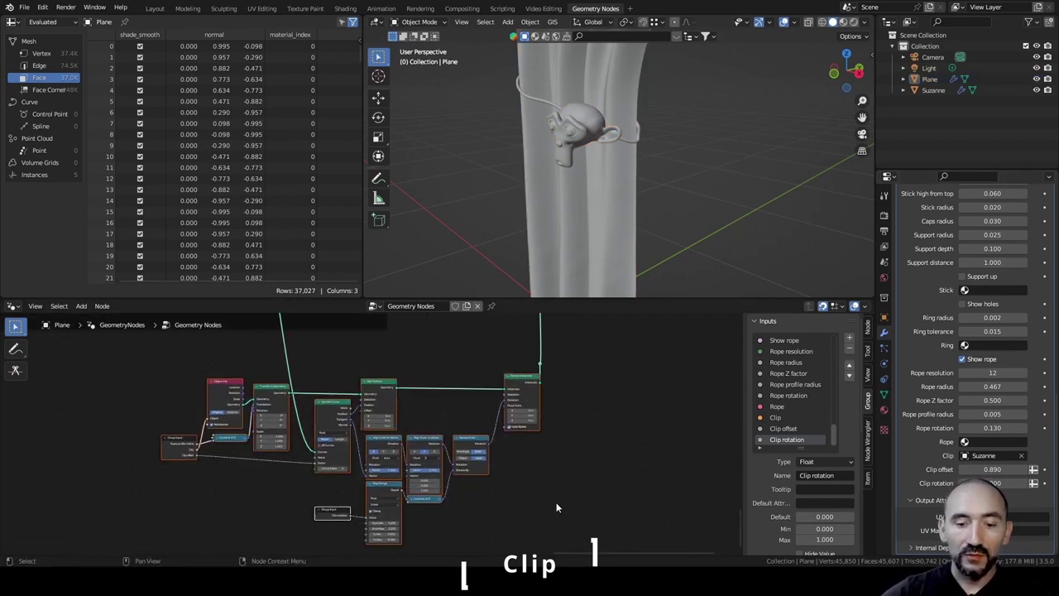
key("ctrl+j")
key("F2")
type("C")
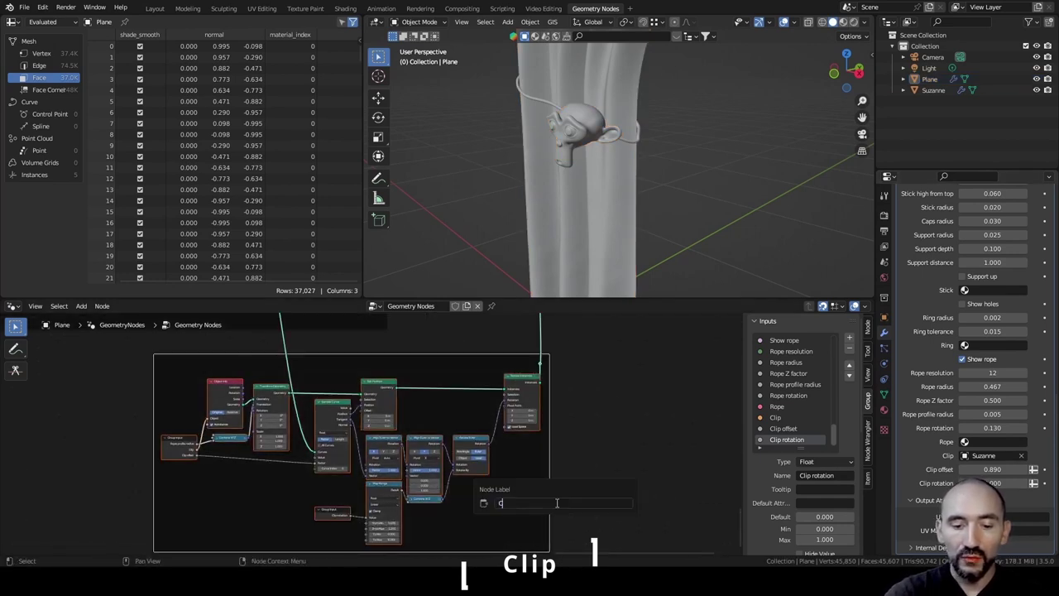
type("lip")
key("Return")
Add a Boolean group input named Show clip after the Rope material input.
scroll(361, 411, "up", 8)
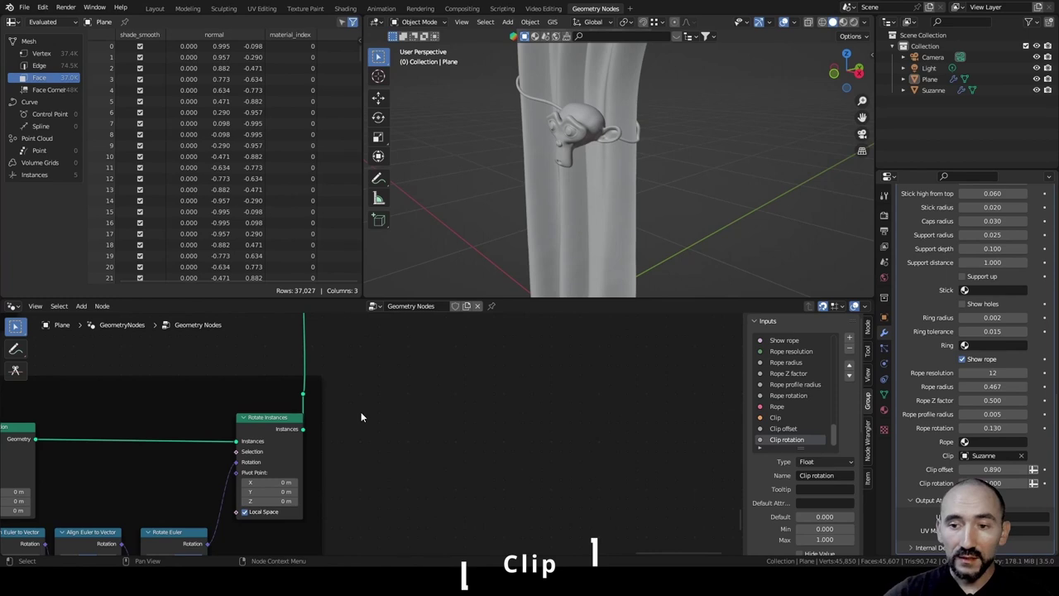
left_click(789, 408)
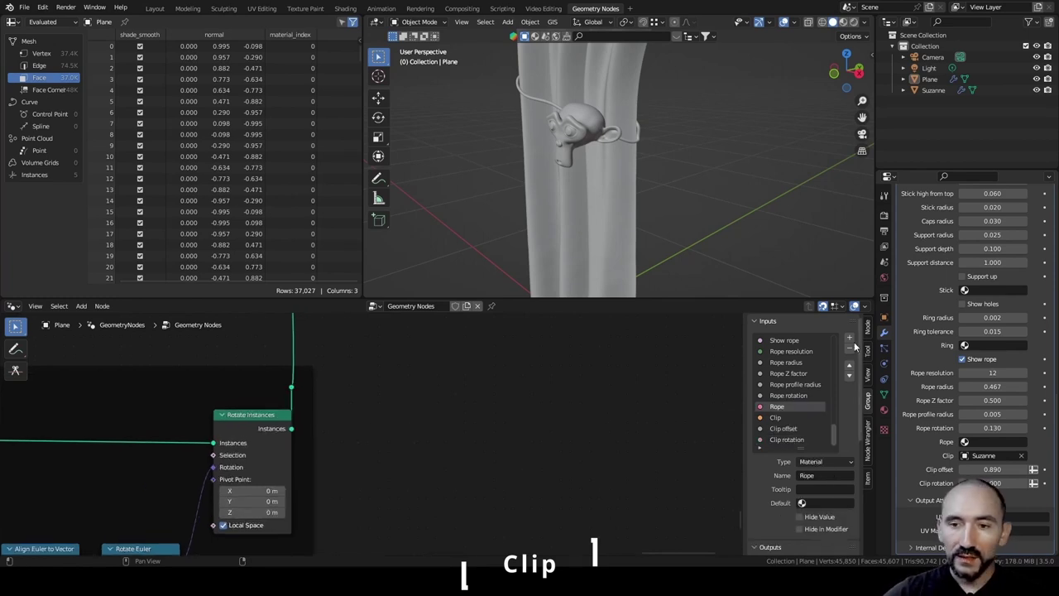
left_click(848, 337)
left_click(820, 463)
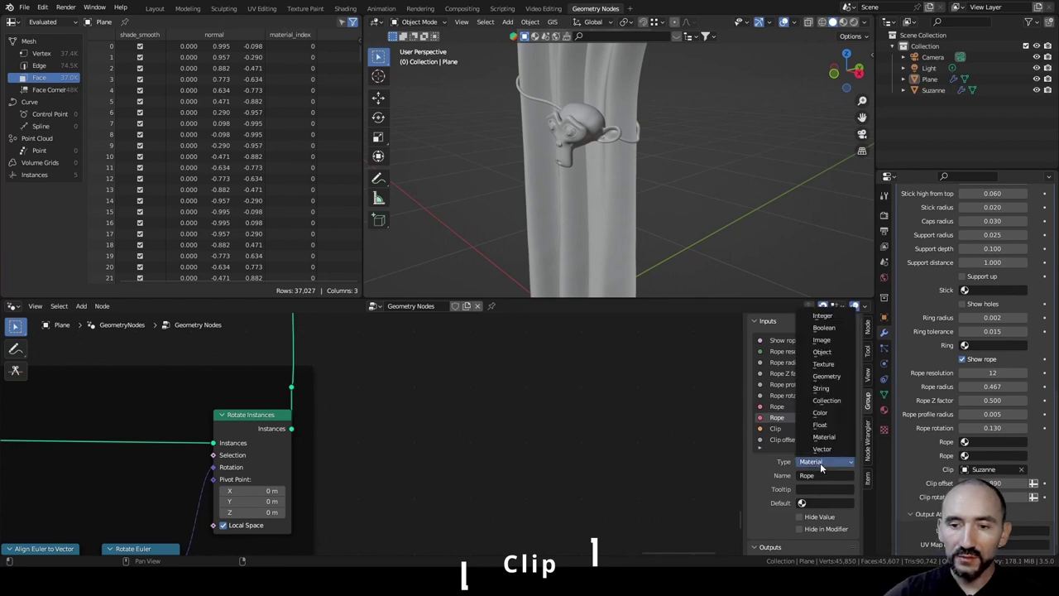
left_click(819, 435)
double_click(815, 475)
type("Show cli")
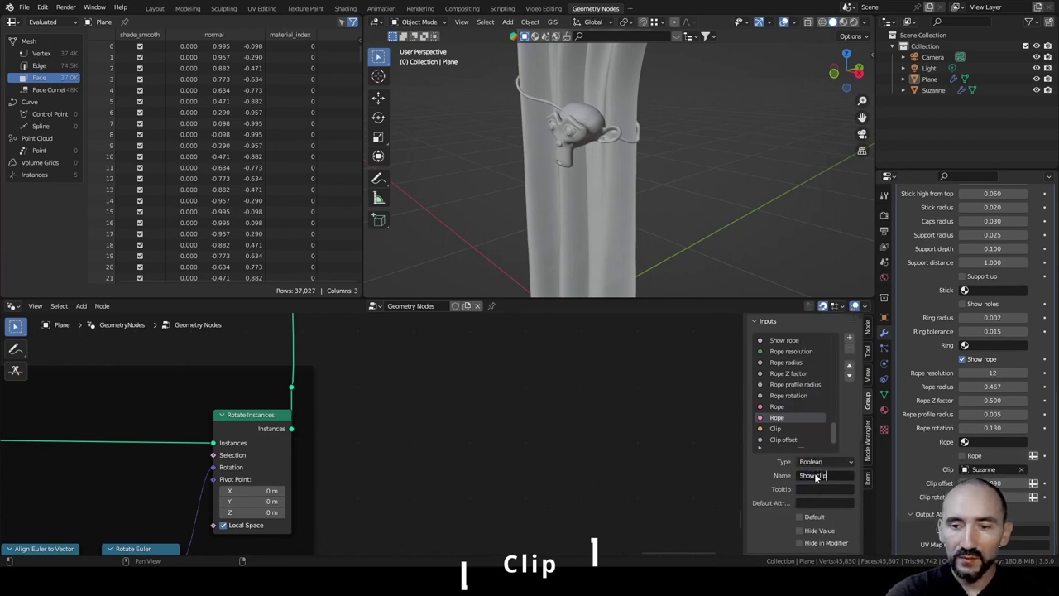
key("Return")
Add a Switch node and a Group Input node beside the Rotate Instances node.
key("F3")
type("swit")
key("Return")
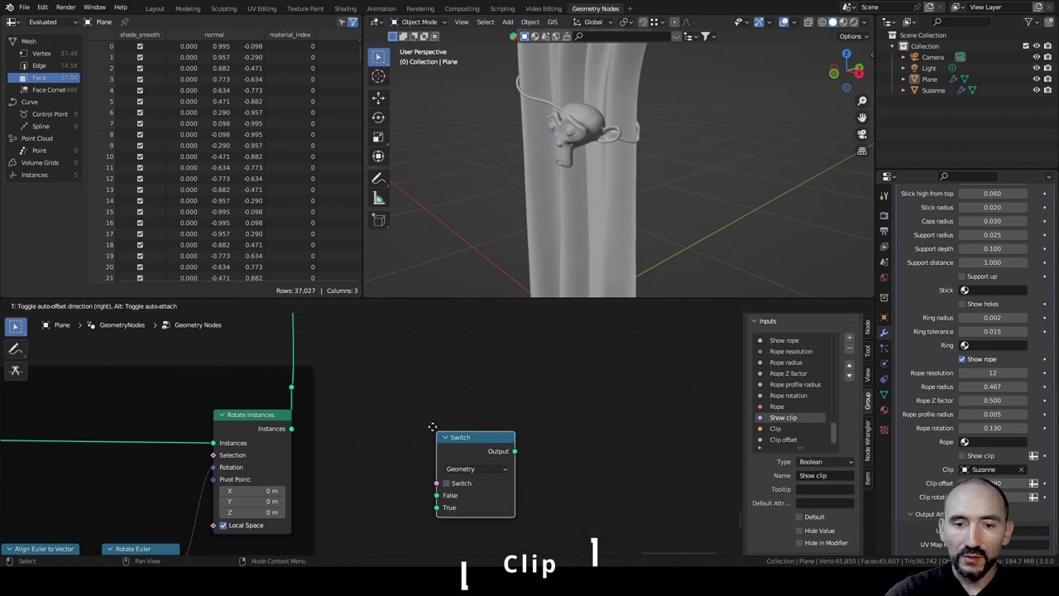
left_click(371, 352)
key("F3")
type("group inp")
key("Return")
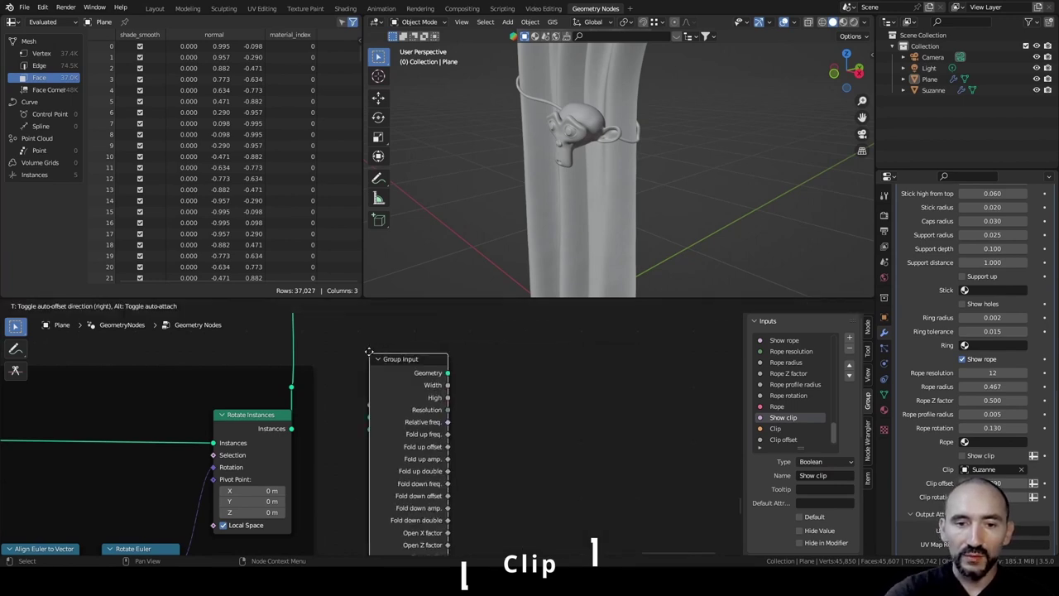
left_click(335, 412)
Connect the Group Input's Show clip to the Switch node's Switch socket, and hide the Group Input's unused sockets.
left_click_drag(383, 386, 494, 398)
right_click_drag(385, 430, 496, 409, "alt+shift")
scroll(489, 481, "down", 2)
left_click(478, 537)
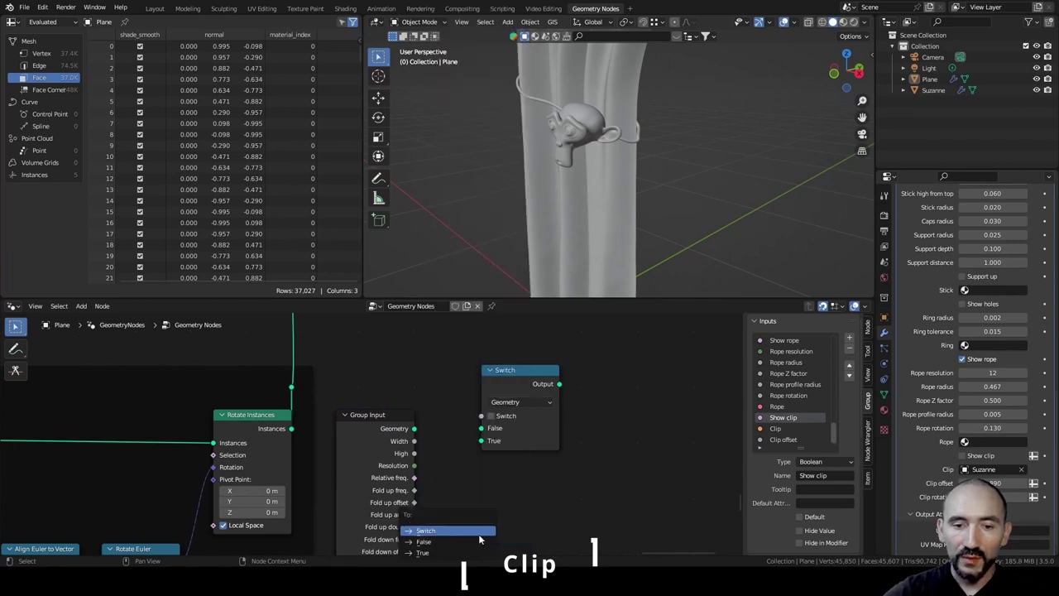
left_click(463, 532)
left_click(373, 444)
key("ctrl+h")
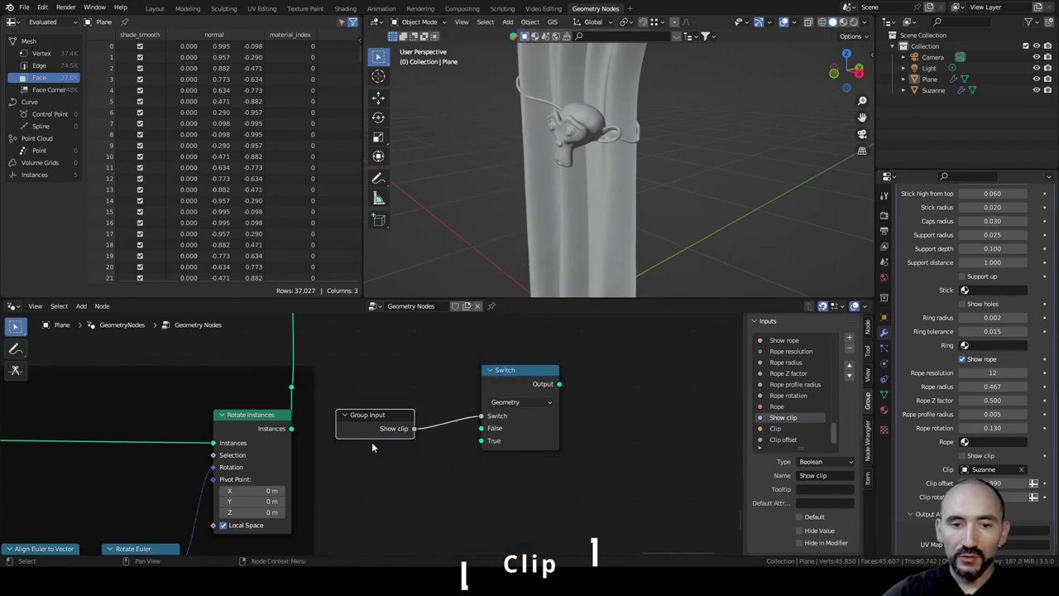
Connect Rotate Instances to the Switch's True input, and route the Switch output into the clip's outgoing link in place of the reroute.
left_click_drag(364, 413, 351, 321)
left_click_drag(291, 430, 482, 440)
left_click(502, 385)
left_click_drag(502, 385, 458, 362)
left_click_drag(354, 340, 163, 396)
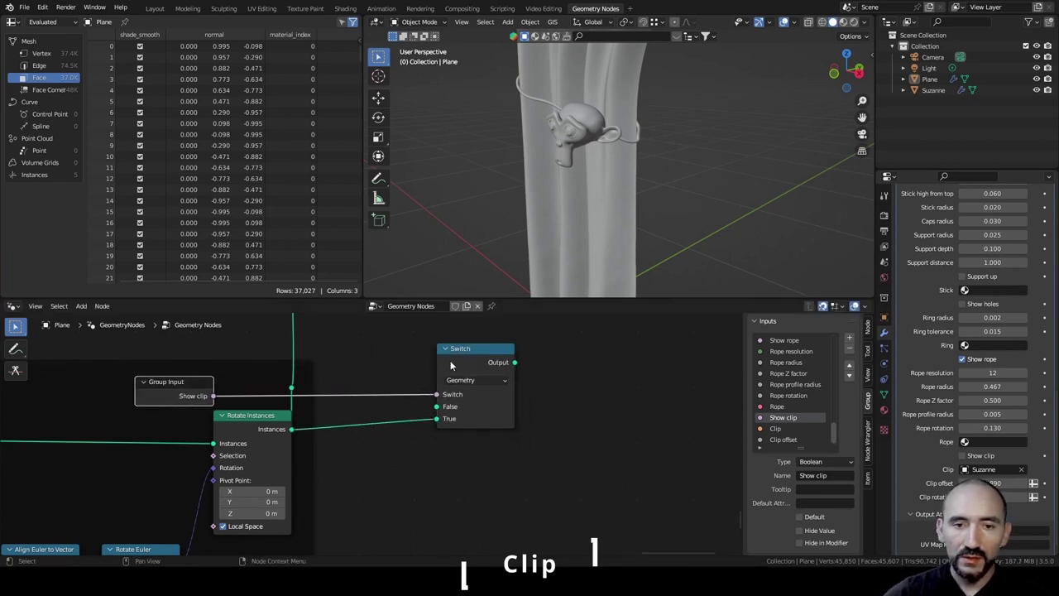
left_click_drag(466, 358, 292, 388)
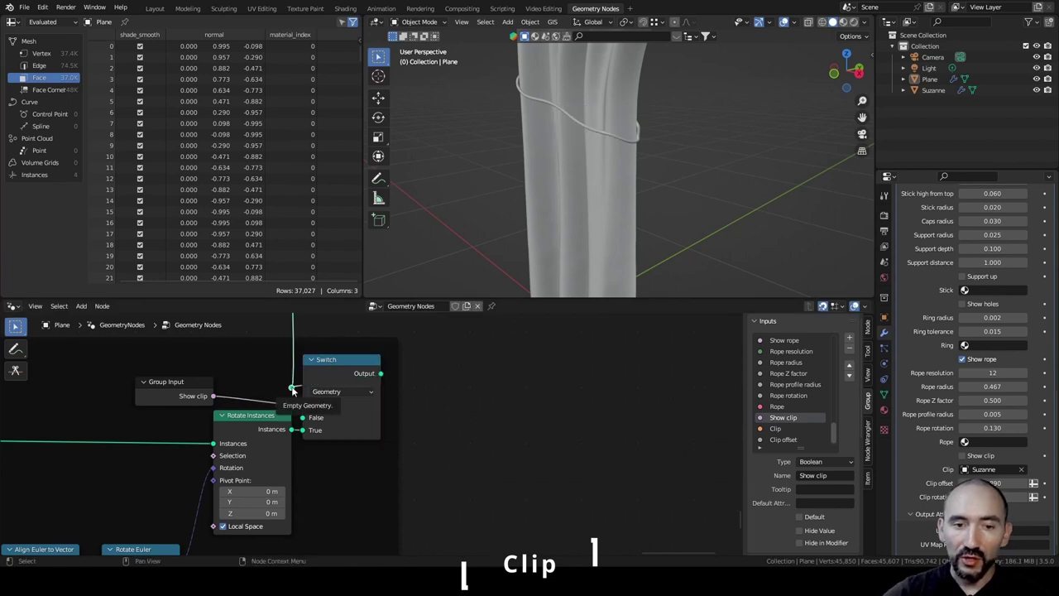
key("ctrl+x")
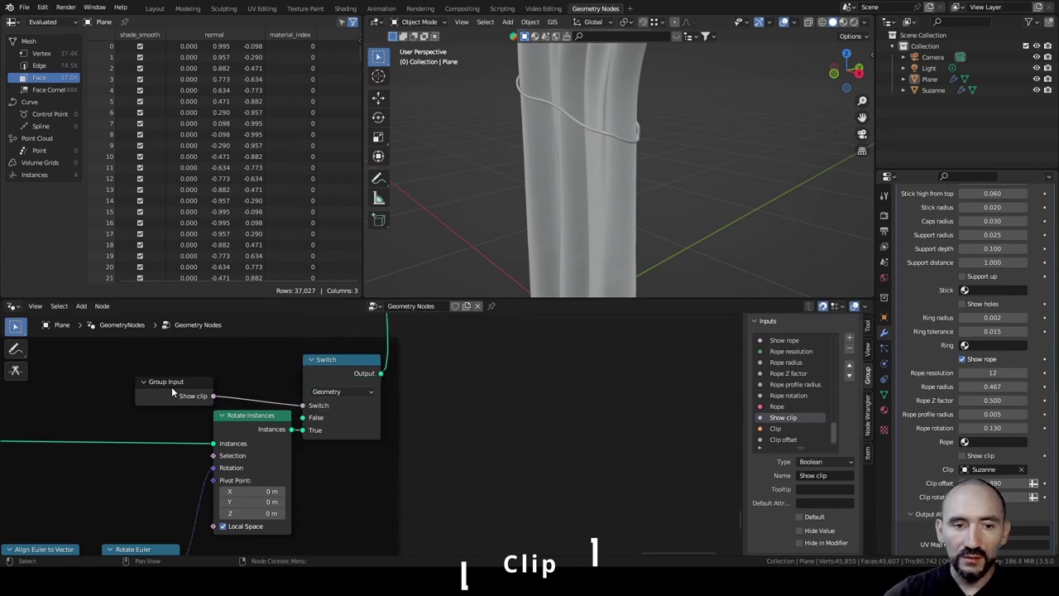
Collapse the Switch node, align the Show clip Group Input above Rotate Instances, and save the file.
key("g")
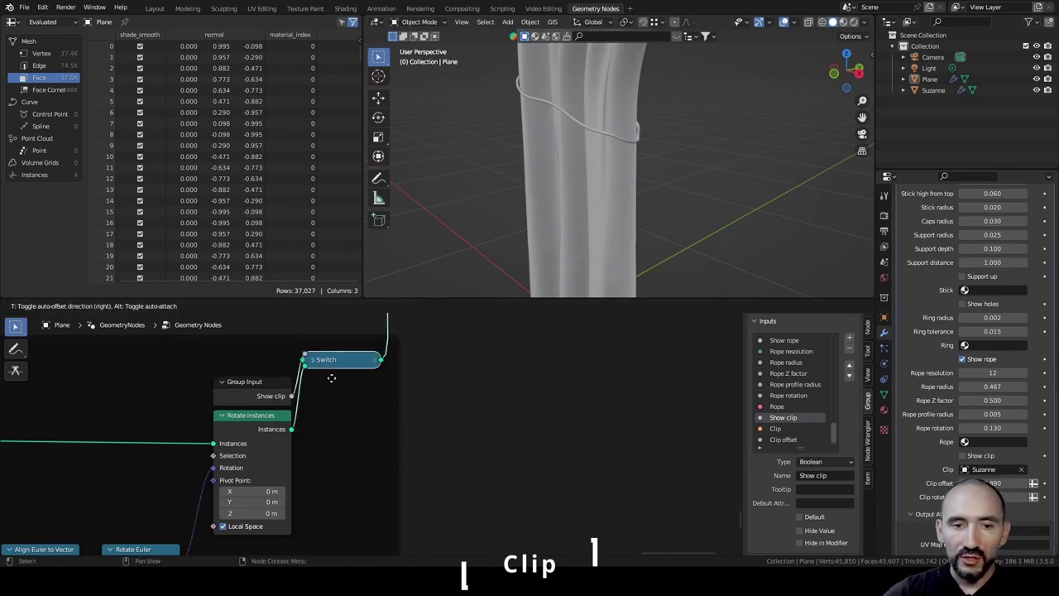
scroll(364, 413, "down", 5)
key("ctrl+s")
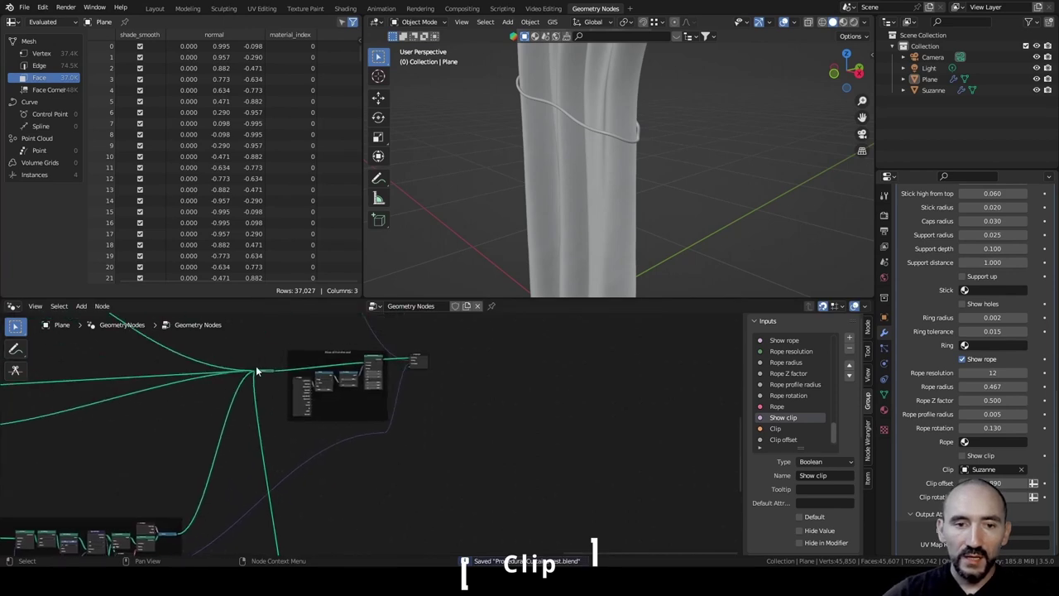
Move the Join Geometry node, the final node frame and the Group Output farther along the X axis.
left_click_drag(241, 345, 496, 467)
key("g")
key("x")
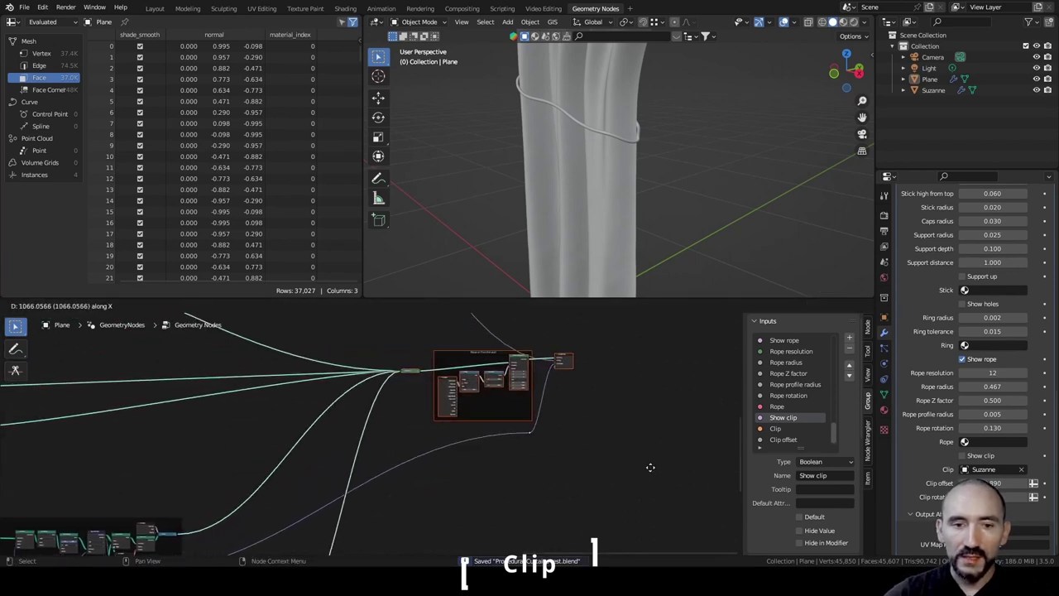
left_click(683, 463)
left_click(570, 429)
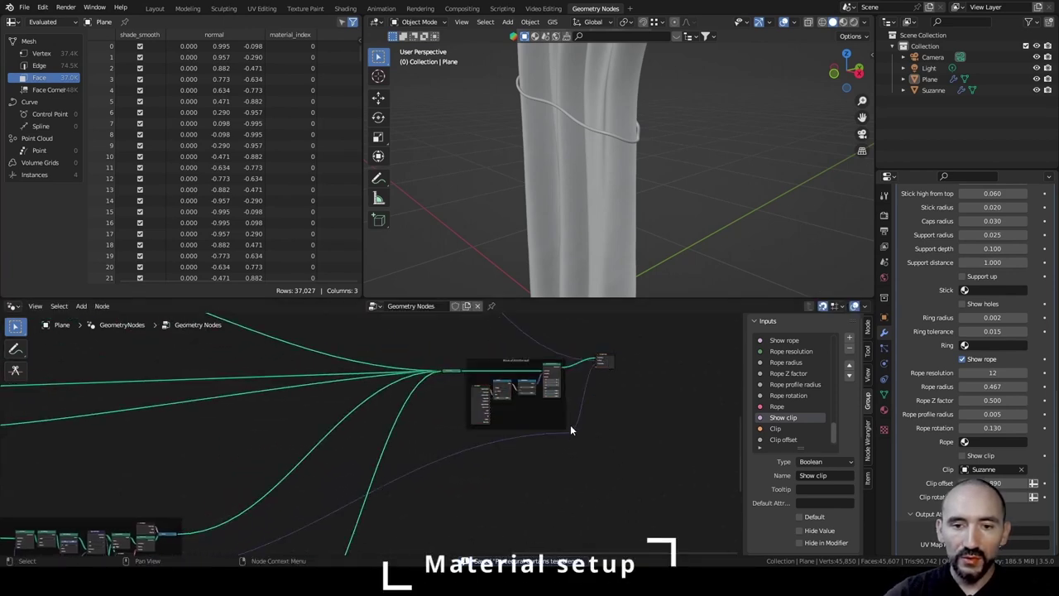
Nudge the reroute below the final node frame slightly downward, and enable Show clip in the modifier.
left_click_drag(571, 430, 572, 436)
left_click(584, 450)
left_click(979, 456)
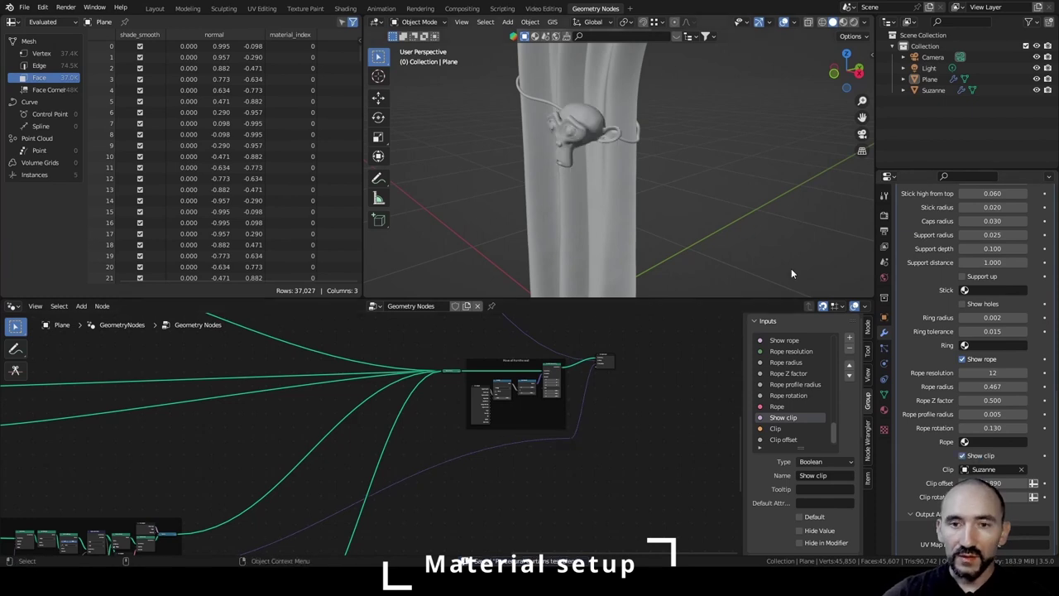
Hide the original Suzanne object in the viewport and switch the 3D view to Material Preview shading.
scroll(790, 273, "down", 6)
scroll(639, 175, "up", 3)
middle_click_drag(706, 235, 662, 170)
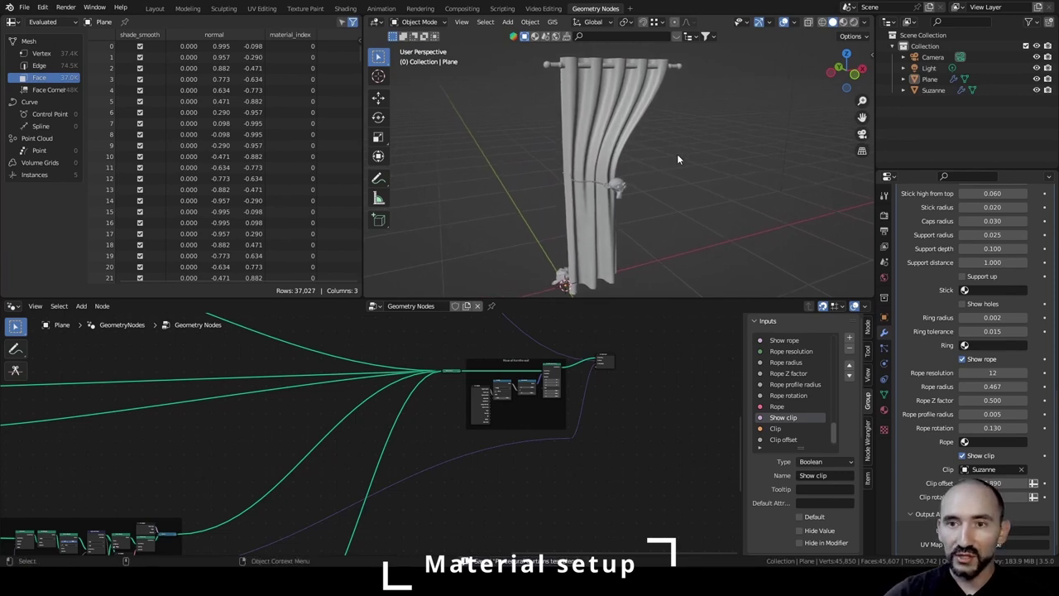
left_click(1036, 89)
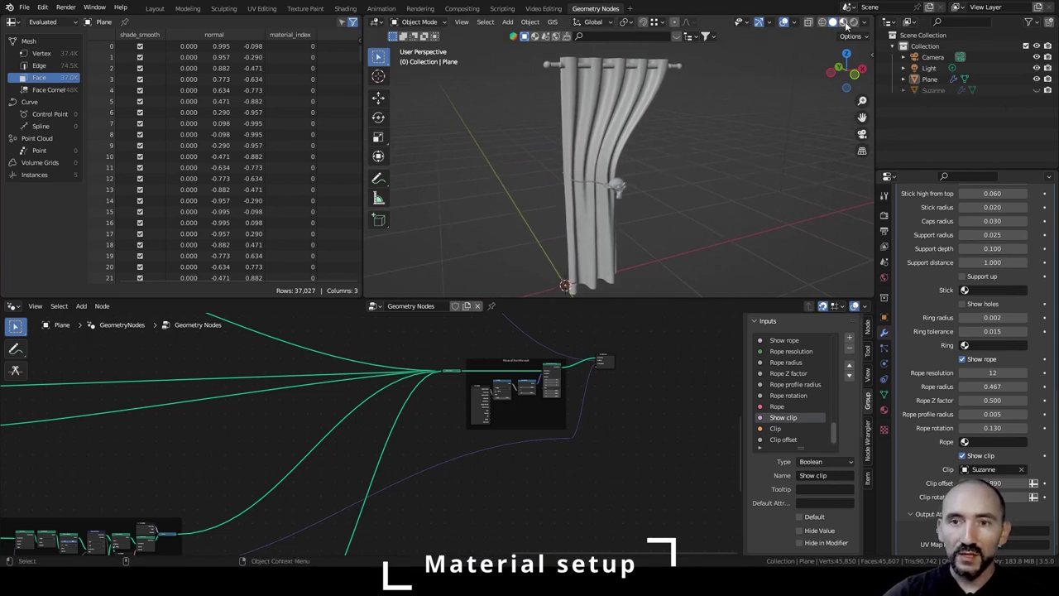
Create a new material on the plane and name it Curtain.
left_click(883, 410)
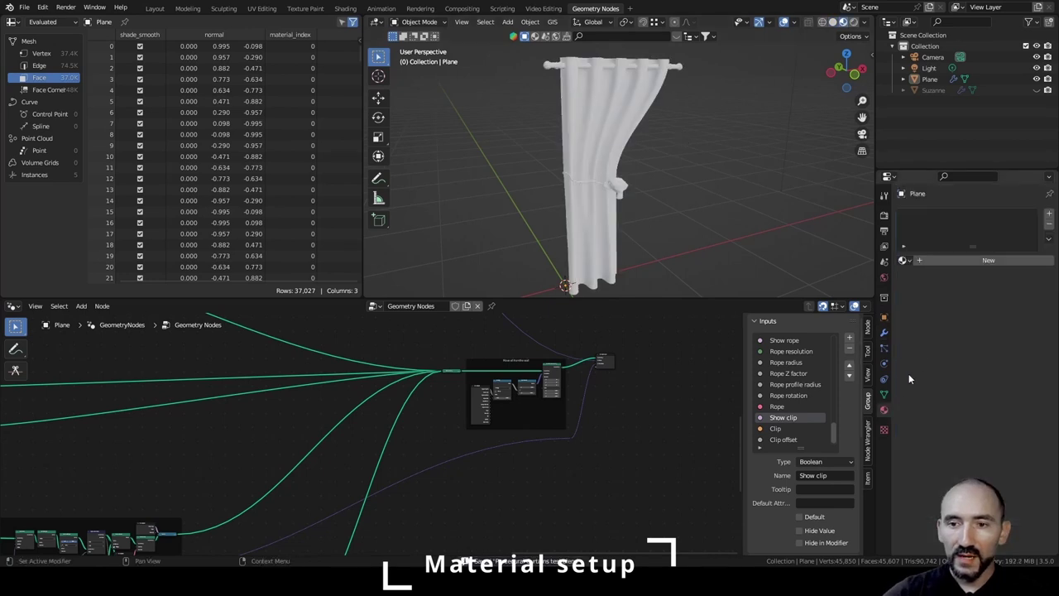
double_click(940, 259)
type("Cur")
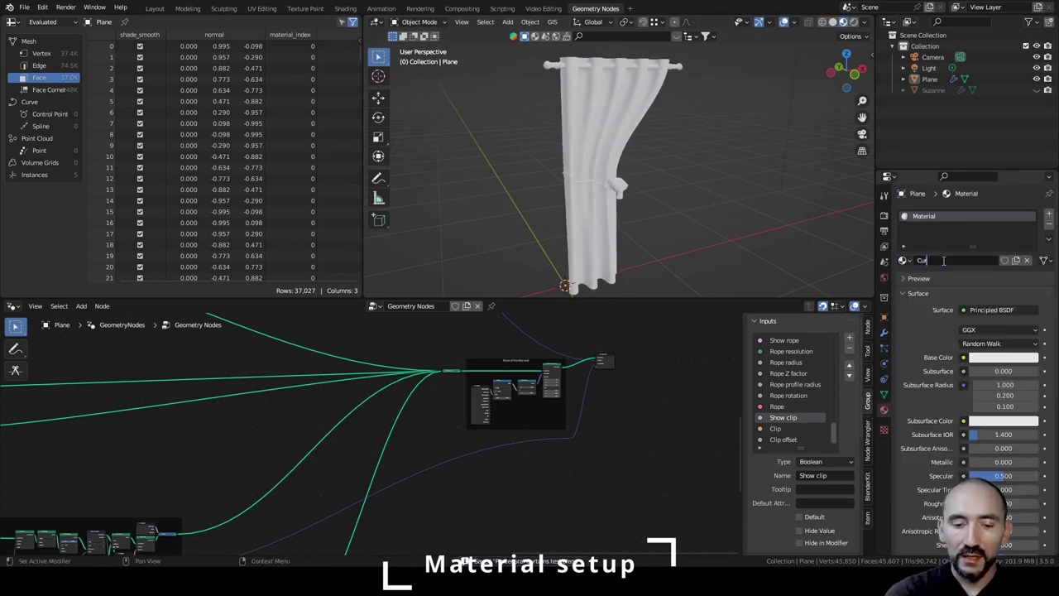
type("tain")
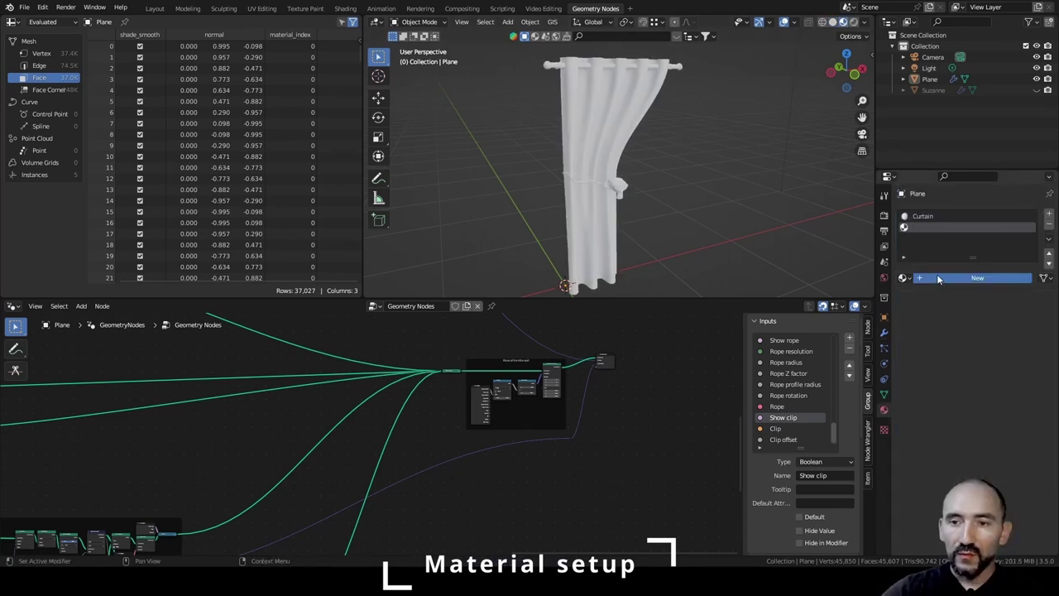
Add two more material slots on the plane with new materials named Stick and Rope.
left_click(937, 274)
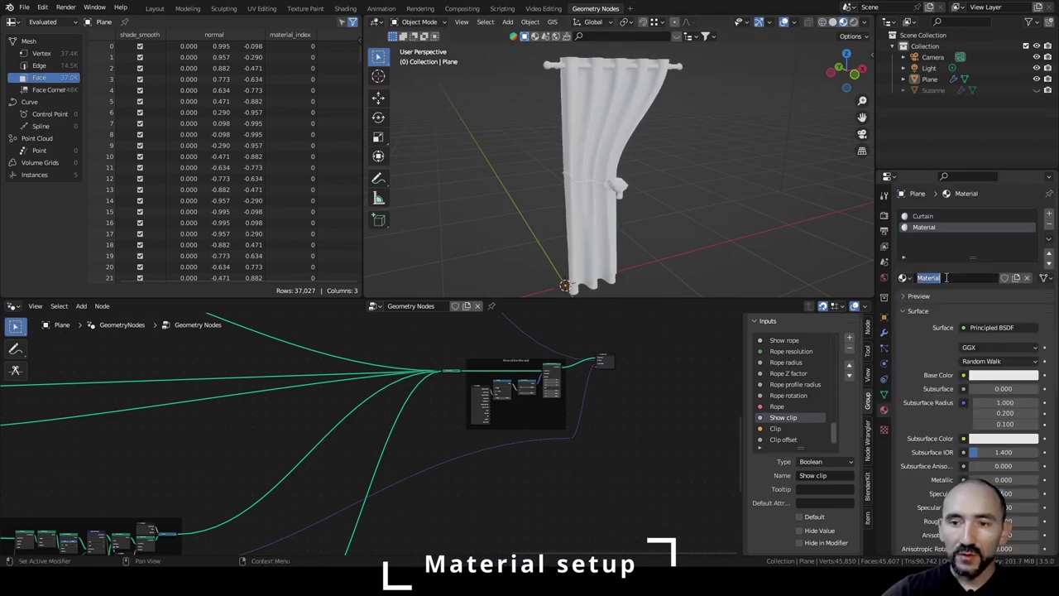
double_click(946, 277)
type("Stick")
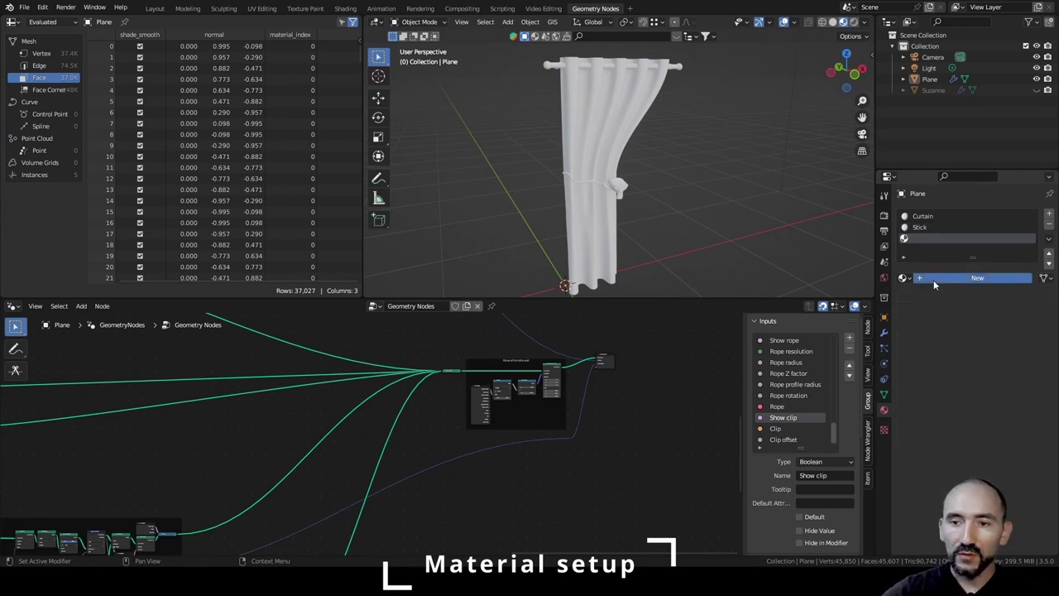
left_click(933, 279)
double_click(933, 280)
type("Rope")
key("Return")
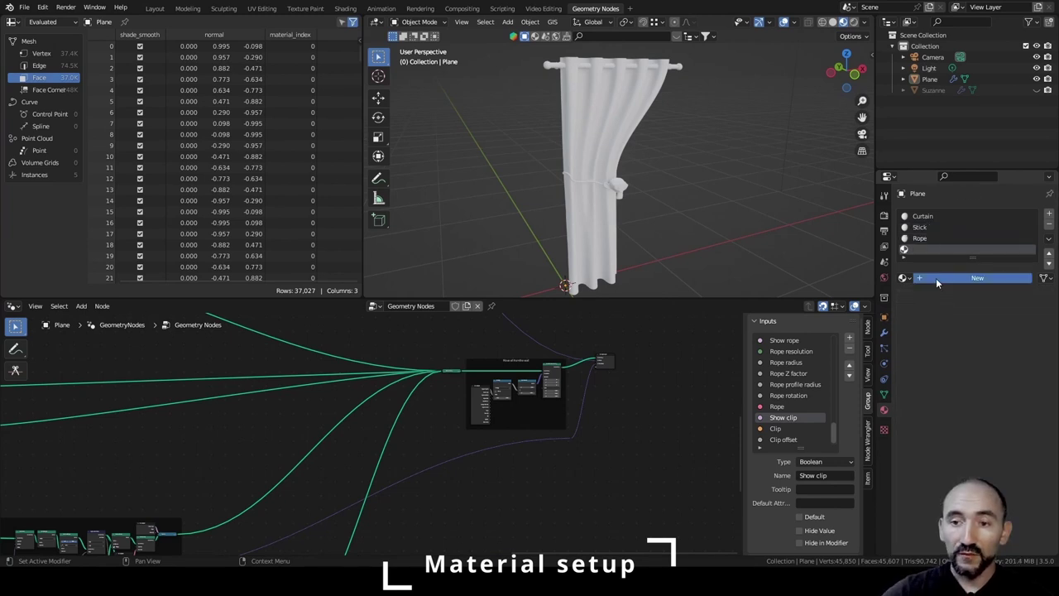
Add new materials named Rings and Clip in further slots, with Rings ordered above Rope.
left_click(935, 278)
double_click(936, 278)
type("R")
left_click(1049, 213)
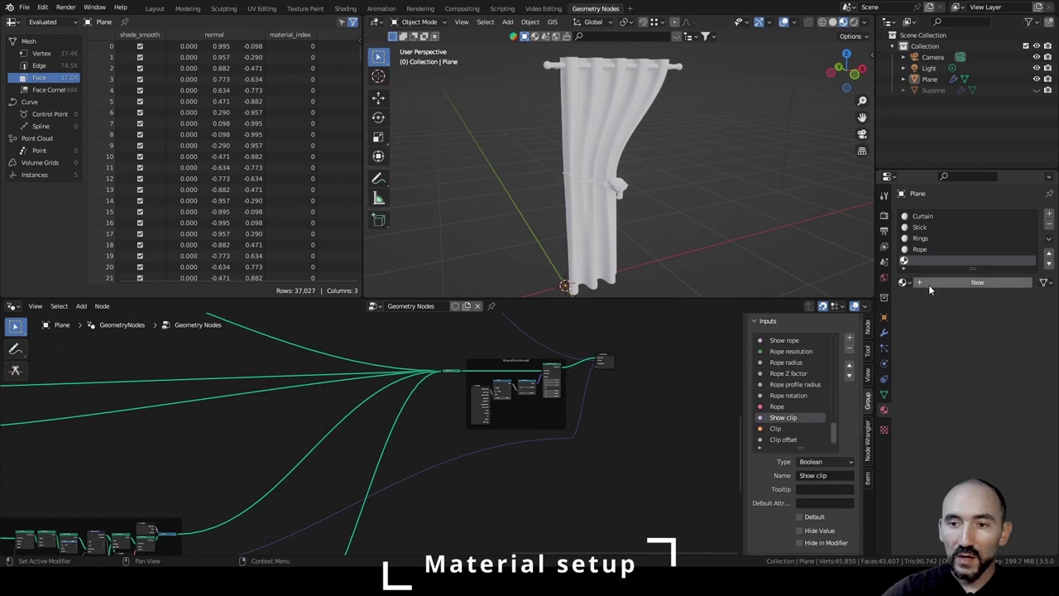
left_click(929, 283)
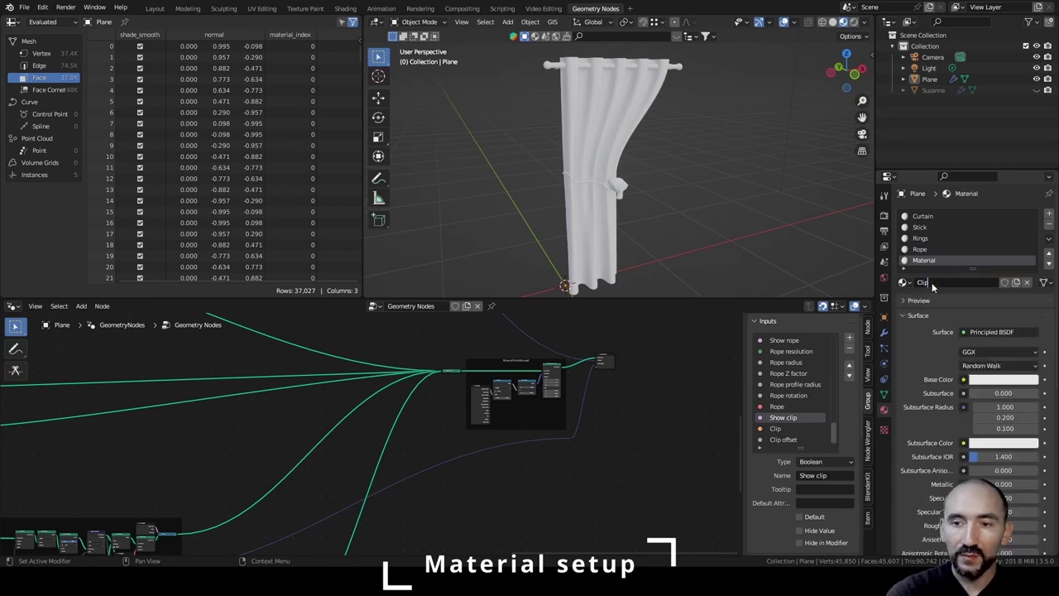
Assign the Curtain and Stick materials to the modifier's Curtain and Stick inputs.
left_click(884, 331)
scroll(938, 366, "down", 10)
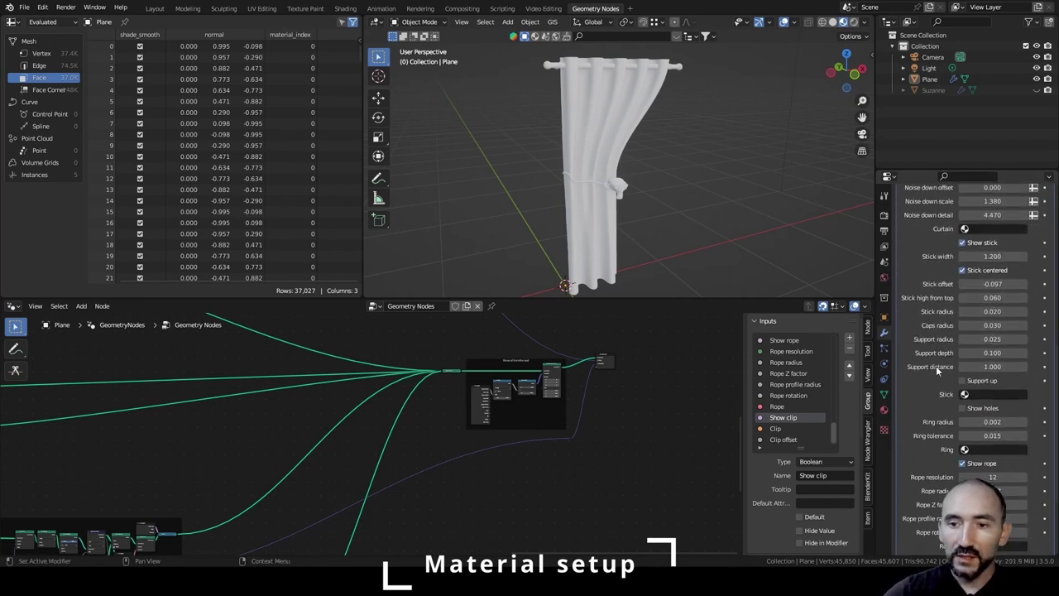
left_click(966, 278)
left_click(968, 300)
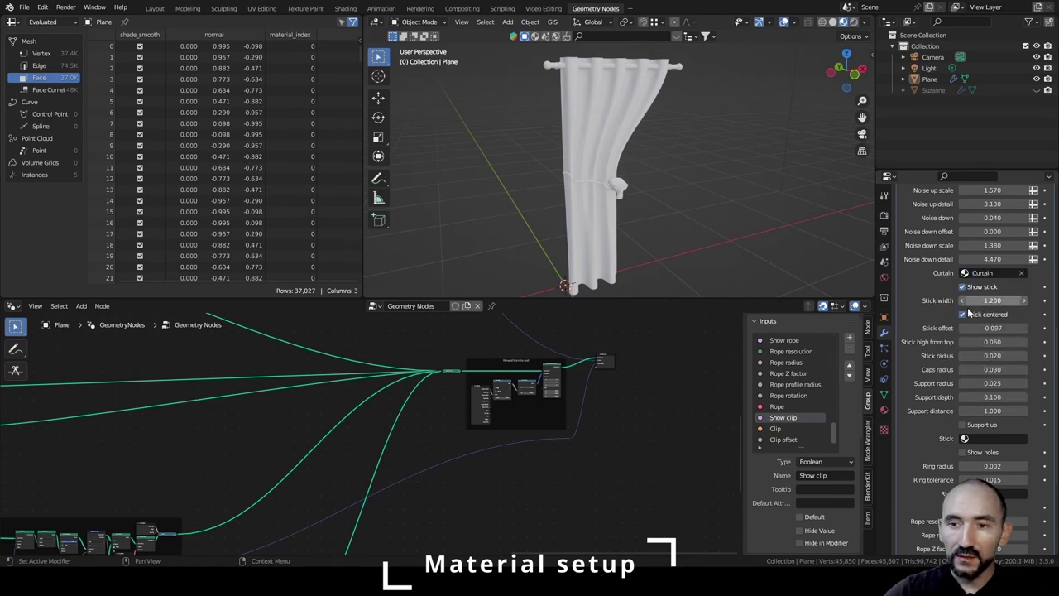
left_click(964, 438)
left_click(969, 508)
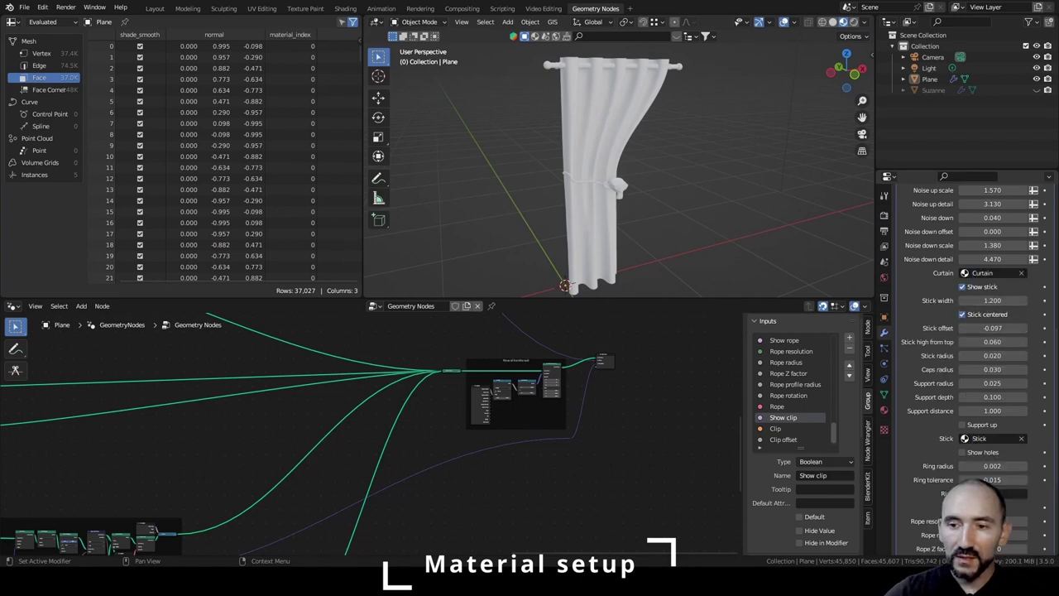
Assign the Rings and Rope materials to the modifier's Ring and Rope inputs.
scroll(953, 443, "down", 5)
left_click(965, 331)
left_click(971, 382)
scroll(941, 398, "up", 15)
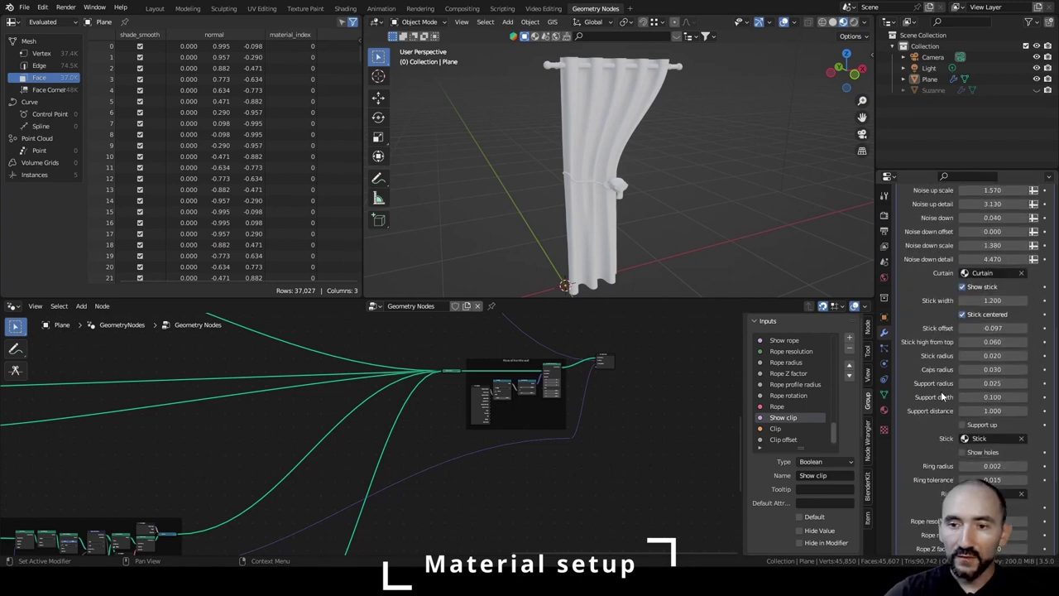
Assign the existing Clip material to the Suzanne object.
left_click(933, 91)
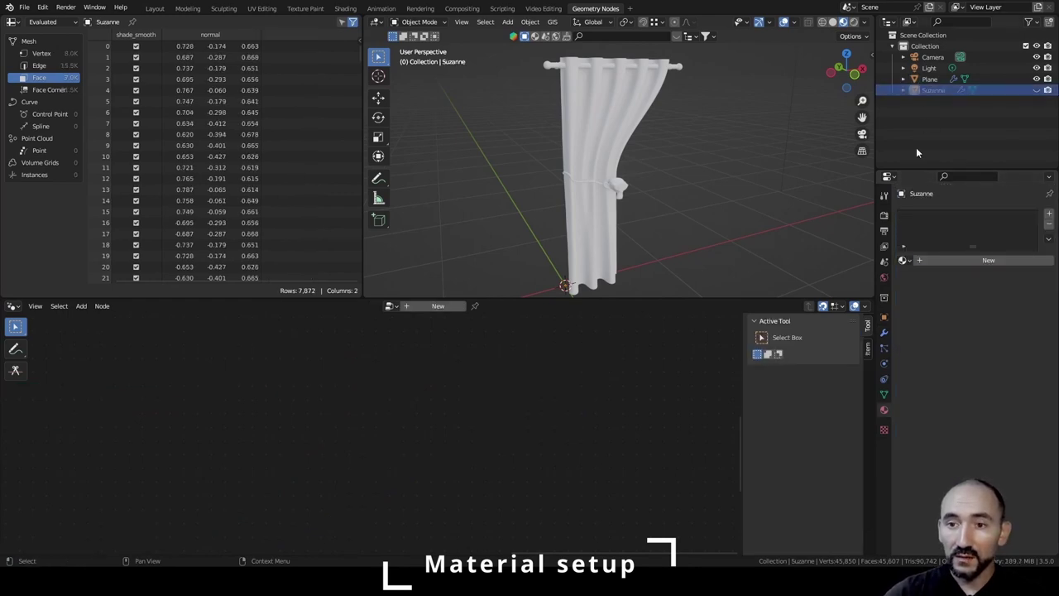
left_click(902, 259)
left_click(919, 277)
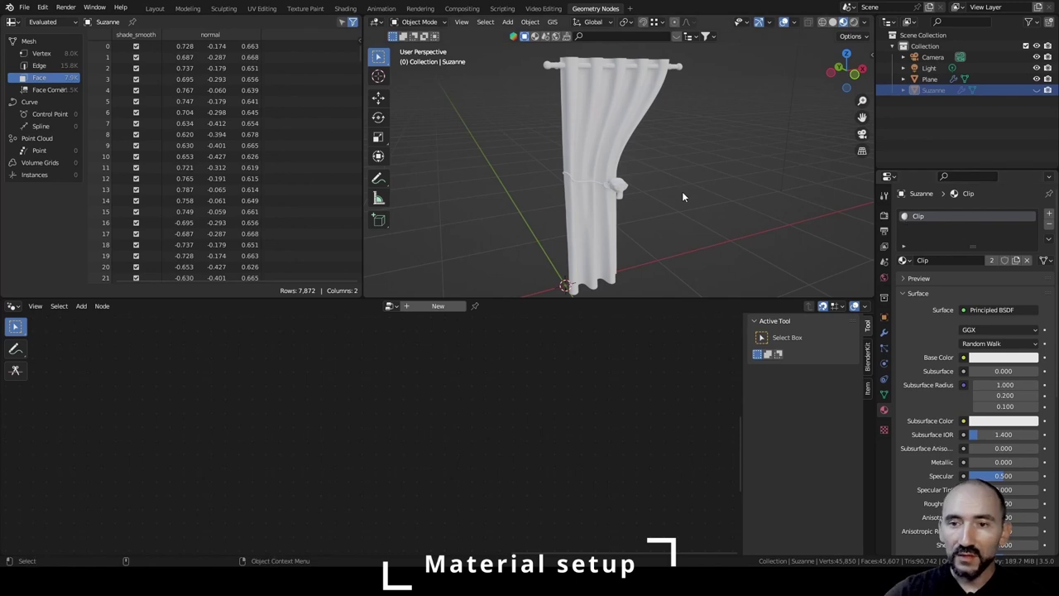
Set the Clip material's Metallic to 1.000 and give it a saturated golden-yellow base color.
scroll(950, 373, "down", 3)
left_click_drag(973, 374, 1039, 374)
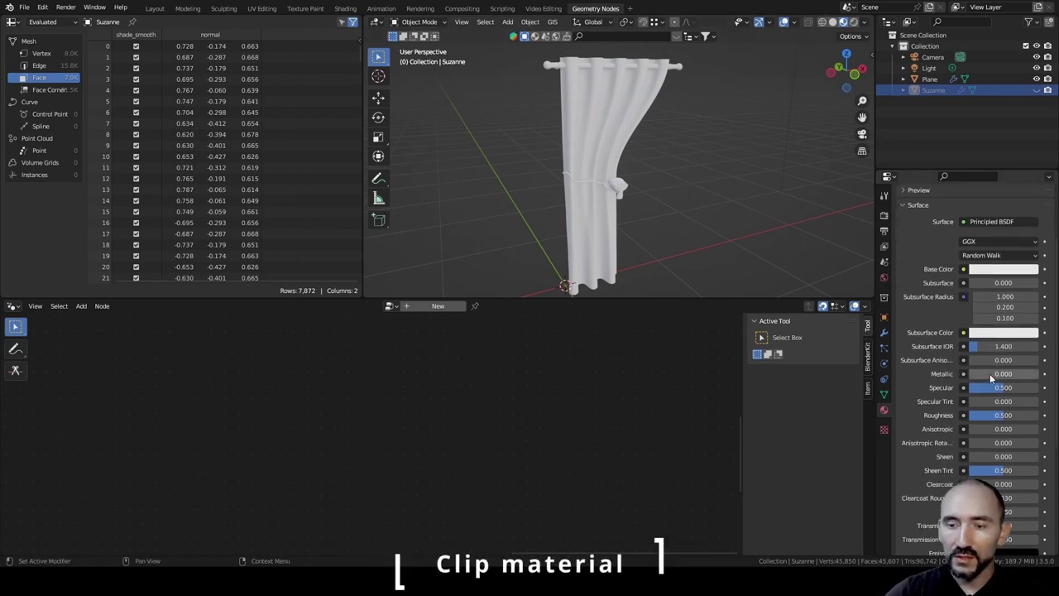
scroll(688, 192, "up", 10)
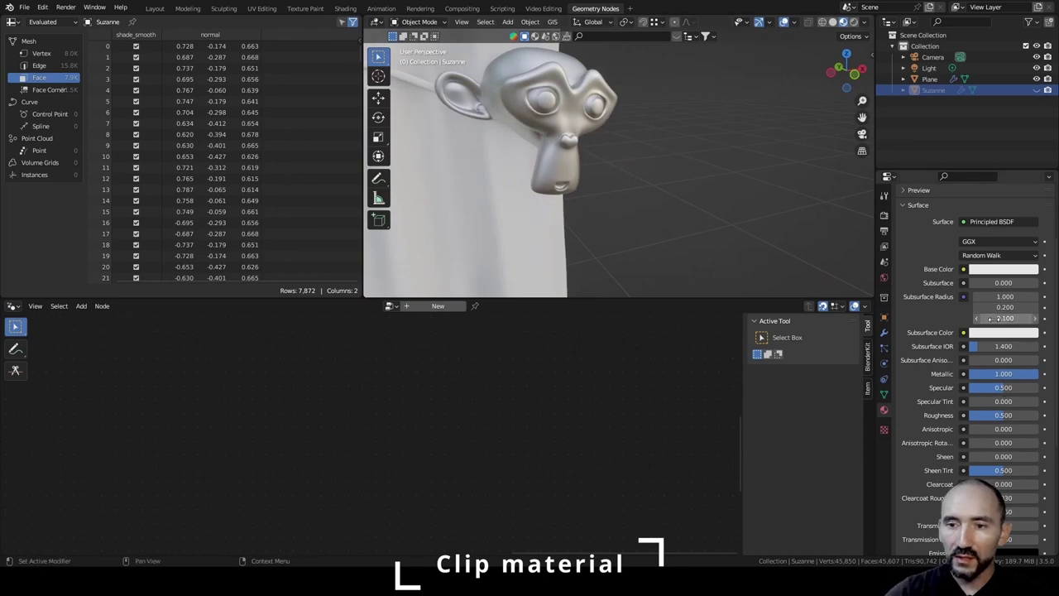
left_click(986, 269)
left_click_drag(986, 182, 953, 180)
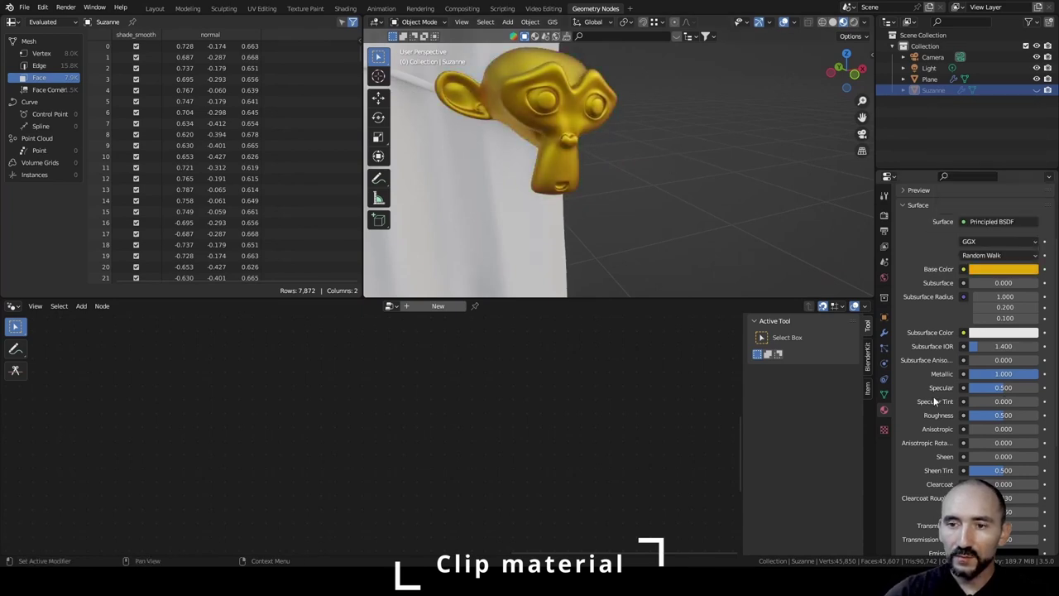
Set the Clip material's Roughness to 0.319 and slightly darken its golden base color.
left_click_drag(1004, 415, 993, 416)
left_click(1004, 271)
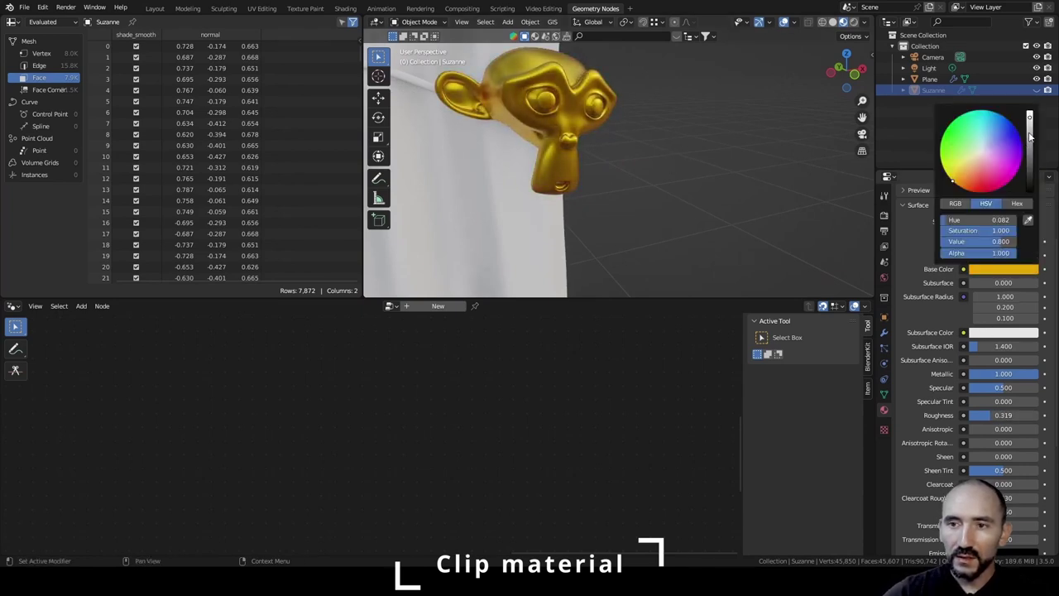
left_click_drag(1028, 125, 1029, 139)
Select the curtain plane and enable Show holes in its Geometry Nodes modifier.
scroll(656, 207, "down", 6)
middle_click_drag(657, 208, 638, 193)
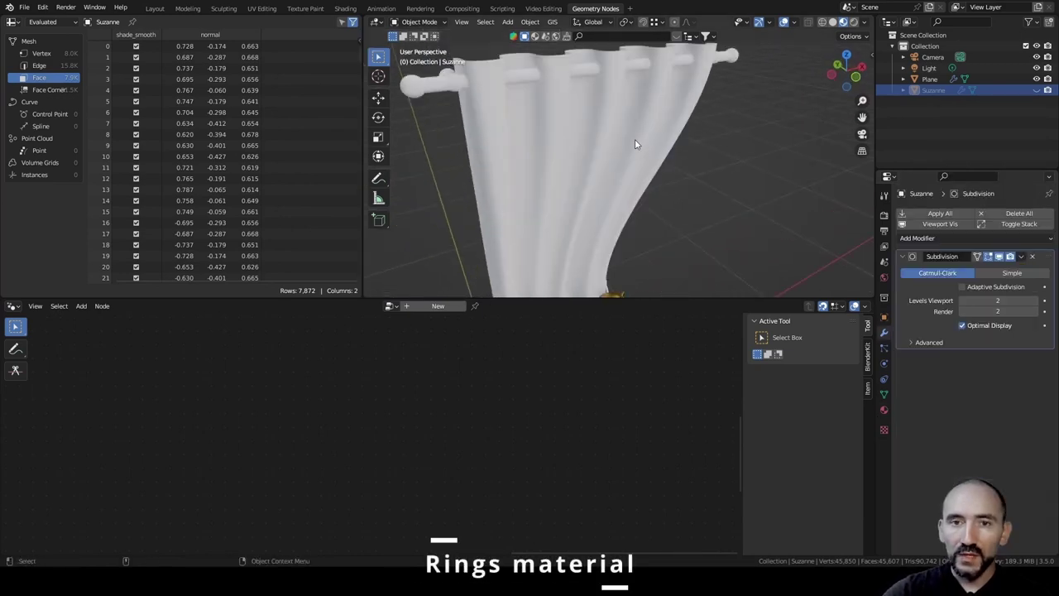
middle_click_drag(635, 139, 639, 171)
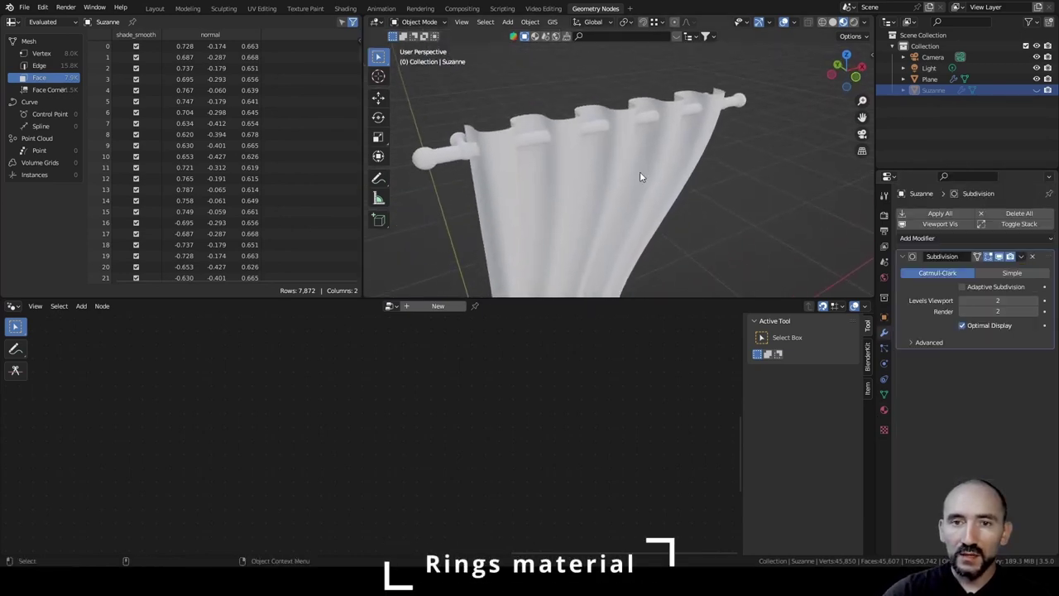
left_click(639, 171)
scroll(918, 426, "down", 5)
scroll(918, 426, "down", 5)
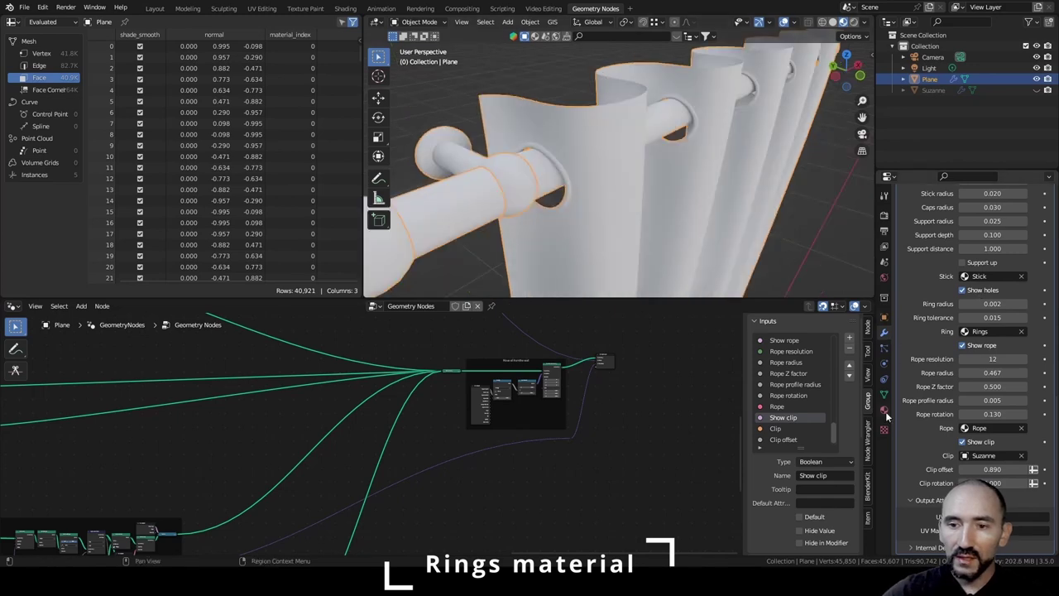
Set the Rings material's Metallic to 1.000 and Roughness to 0.587.
left_click(883, 410)
scroll(939, 452, "down", 3)
left_click_drag(980, 374, 1038, 374)
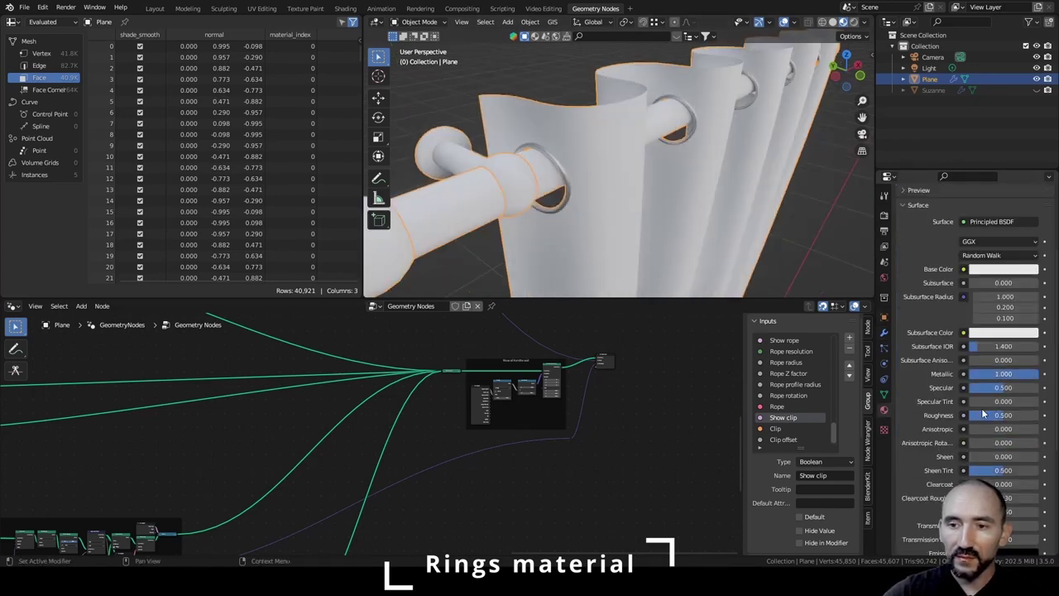
left_click_drag(997, 414, 995, 414)
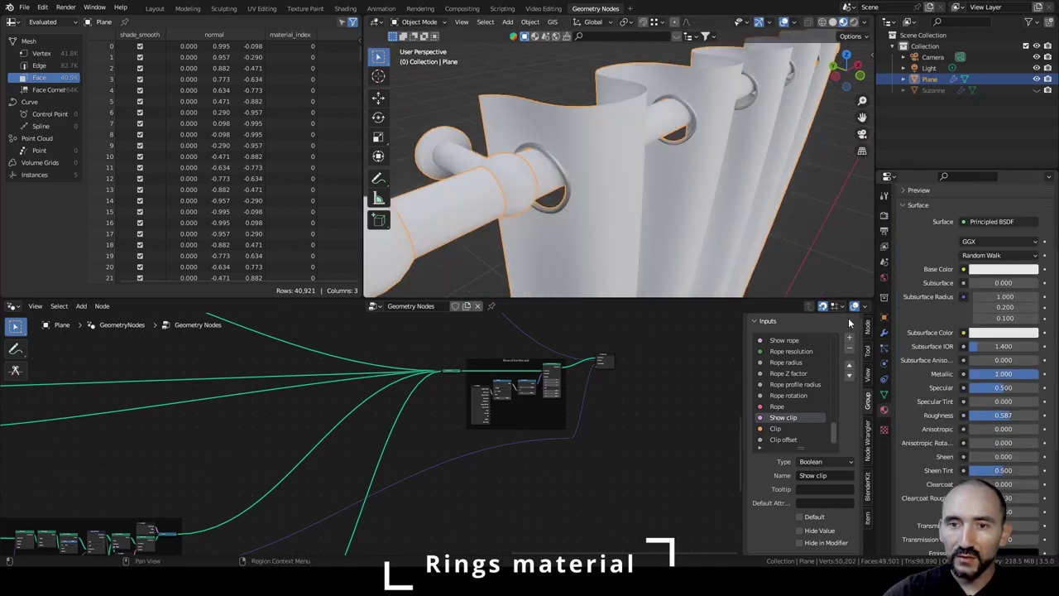
Save the file, switch to the Shading workspace, and select the curtain plane in its viewport.
left_click(809, 224)
left_click(351, 12)
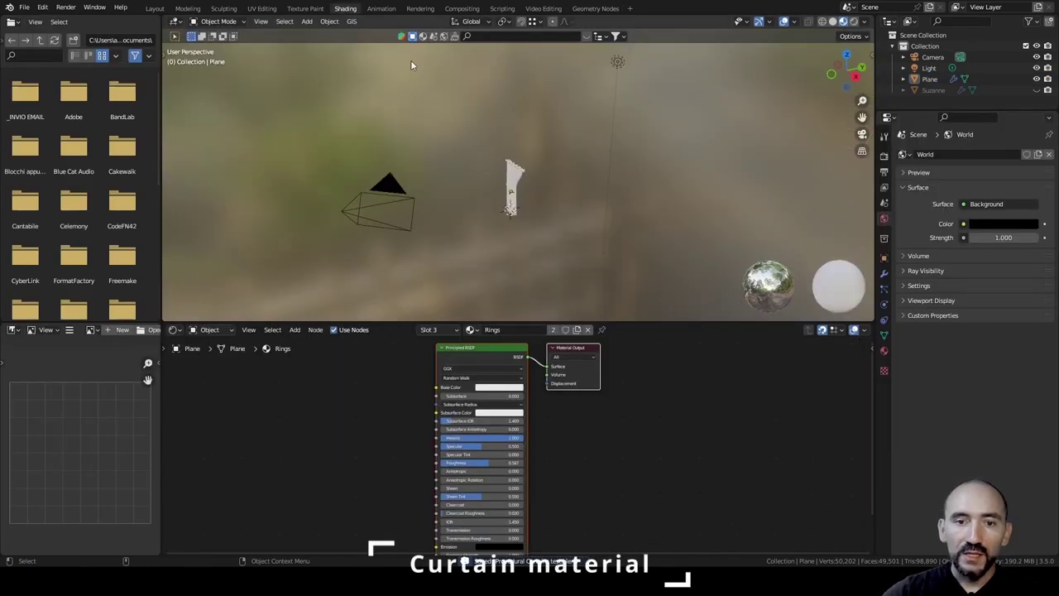
left_click(388, 406)
scroll(469, 180, "up", 9)
middle_click_drag(469, 178, 592, 127)
left_click(591, 126)
scroll(579, 141, "down", 3)
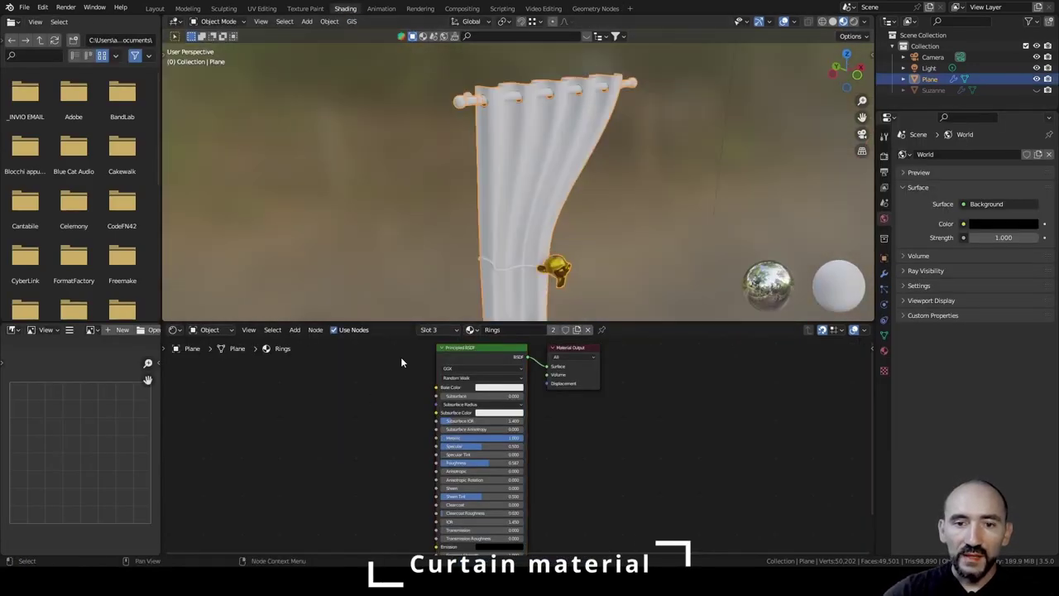
Make the Curtain material in slot 1 active in the shader editor, leaving room before the Principled BSDF.
left_click(432, 330)
left_click(412, 352)
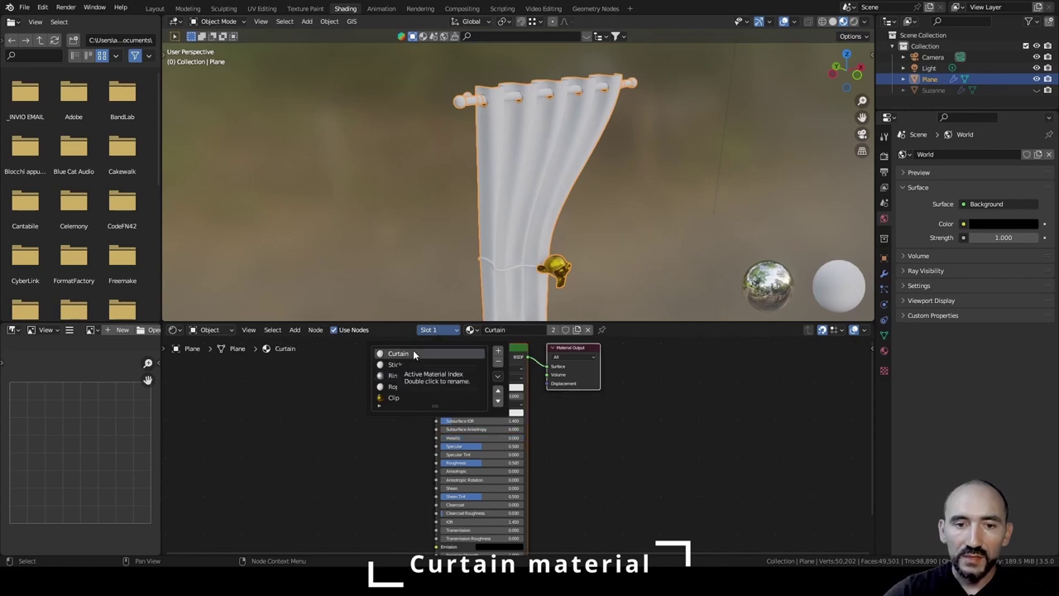
middle_click_drag(303, 394, 484, 382)
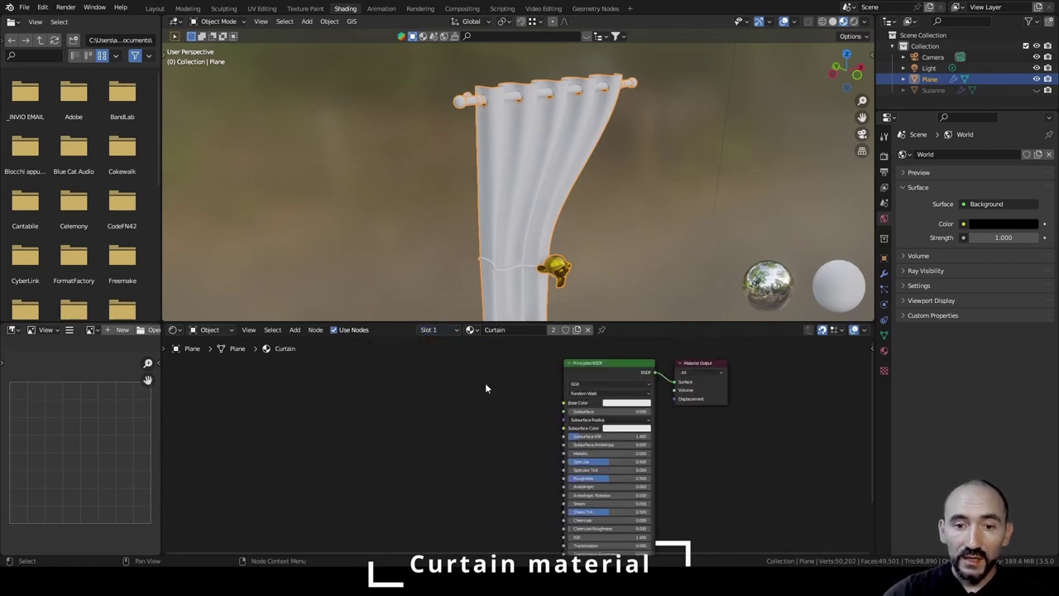
Add an Attribute node before the Principled BSDF and set its attribute name to UVmap.
key("F3")
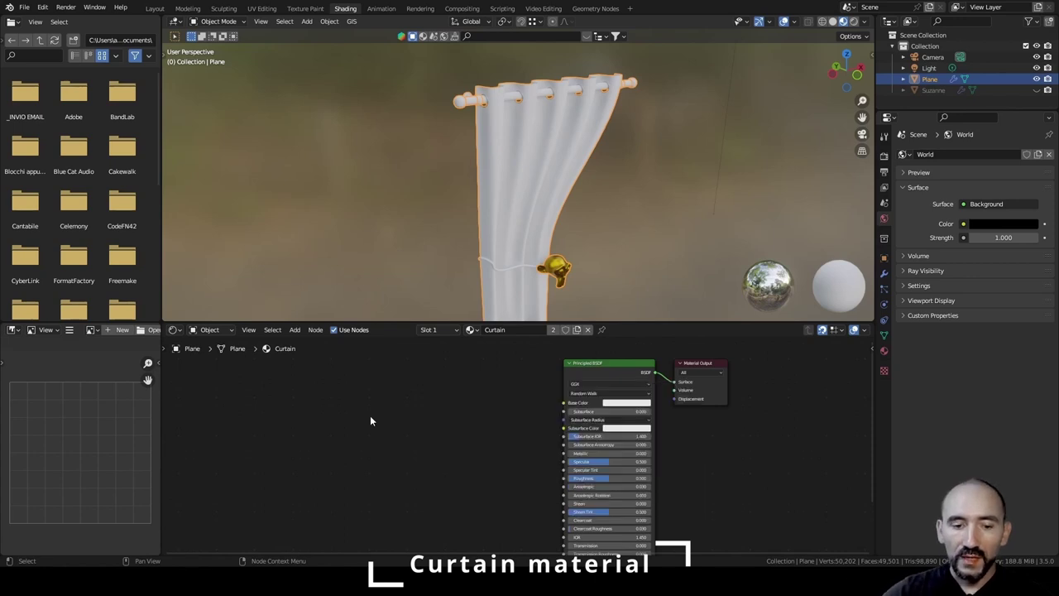
key("F3")
type("attr")
key("Return")
left_click(220, 448)
type("UV")
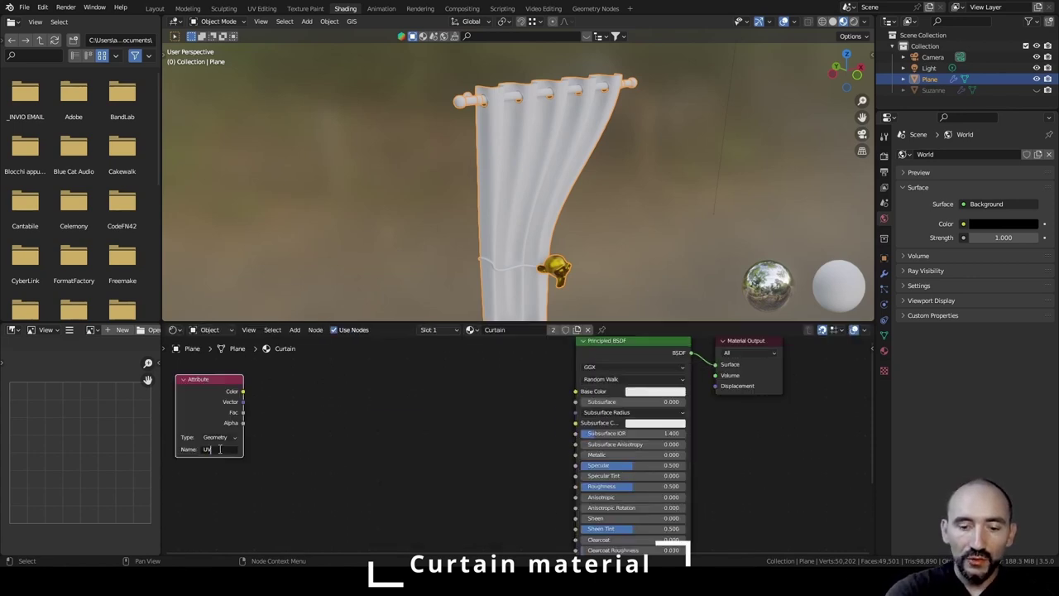
type("map")
key("Return")
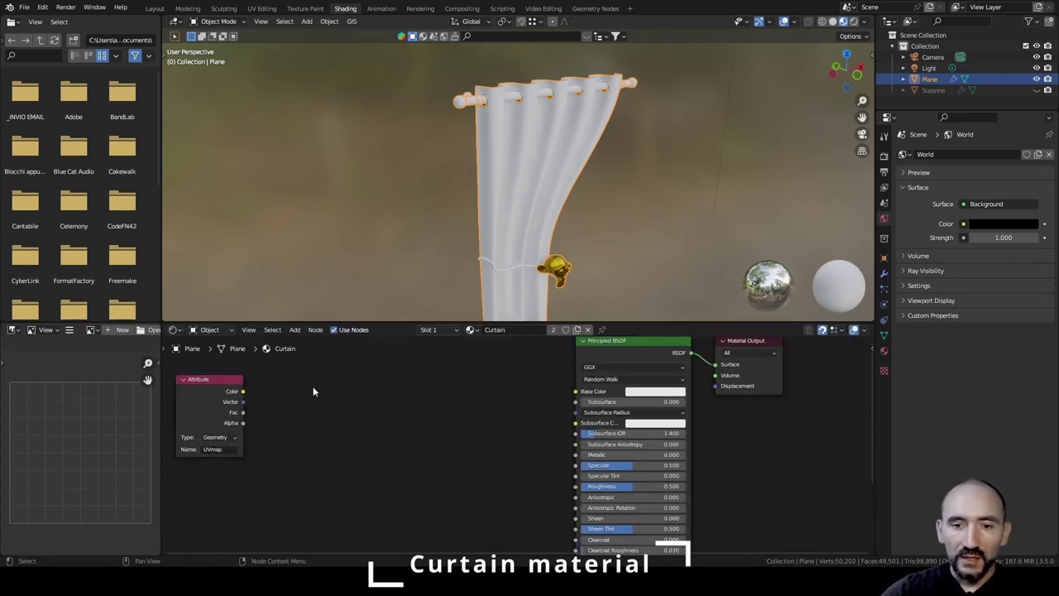
Add a Checker Texture node between the Attribute and Principled BSDF nodes.
key("F3")
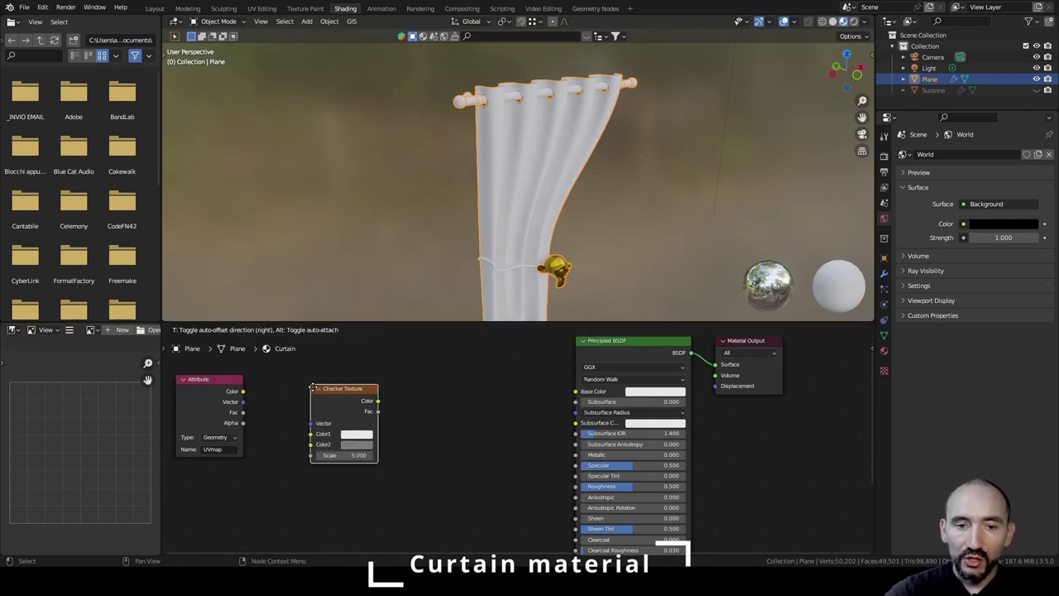
left_click(366, 375)
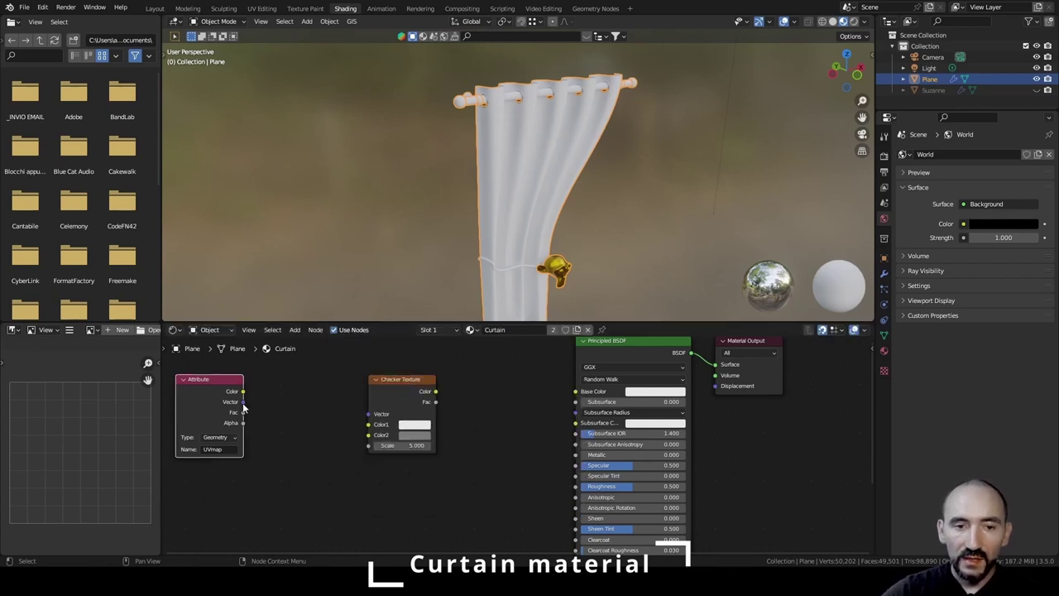
Link the Attribute's Vector to the Checker Texture's Vector and the checker's Color to the Principled BSDF's Base Color.
left_click_drag(242, 402, 369, 414)
left_click_drag(435, 390, 494, 394)
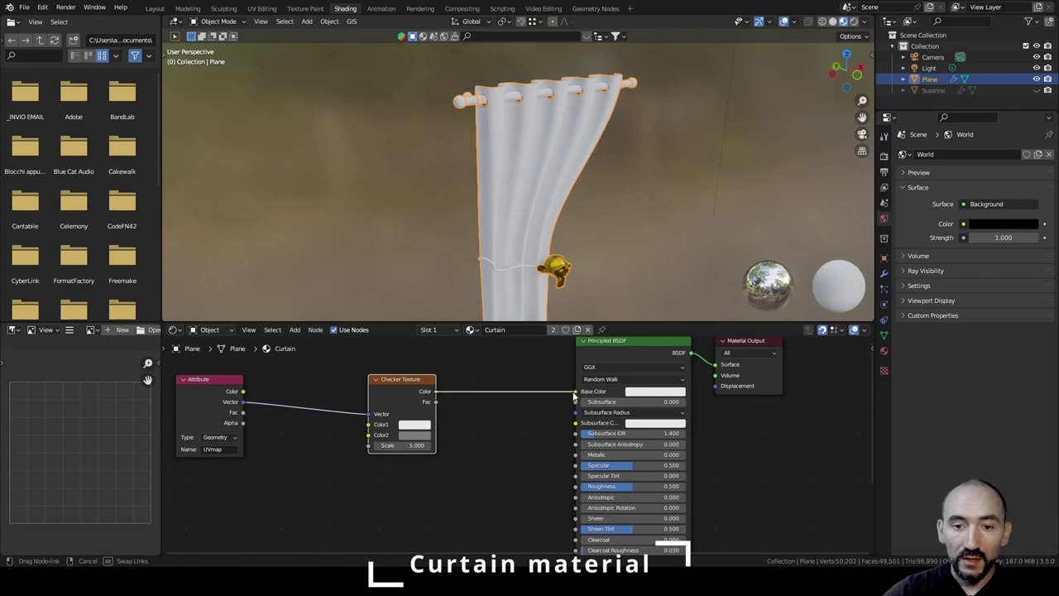
left_click_drag(573, 395, 575, 392)
middle_click_drag(597, 176, 537, 231)
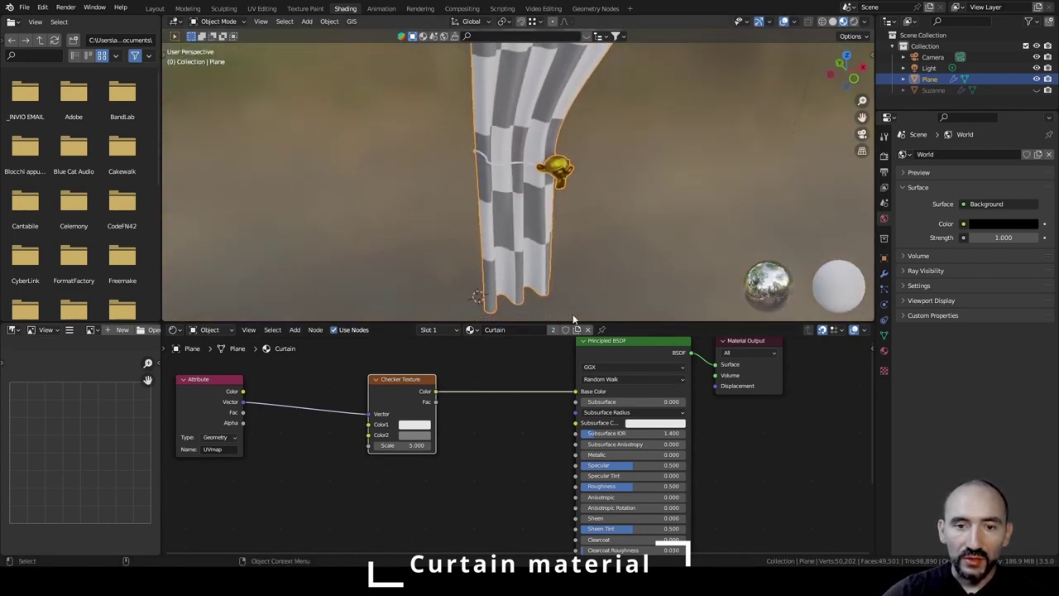
Darken the Checker Texture's Color2 to near black and set the Curtain material's roughness to 0.605.
left_click(417, 437)
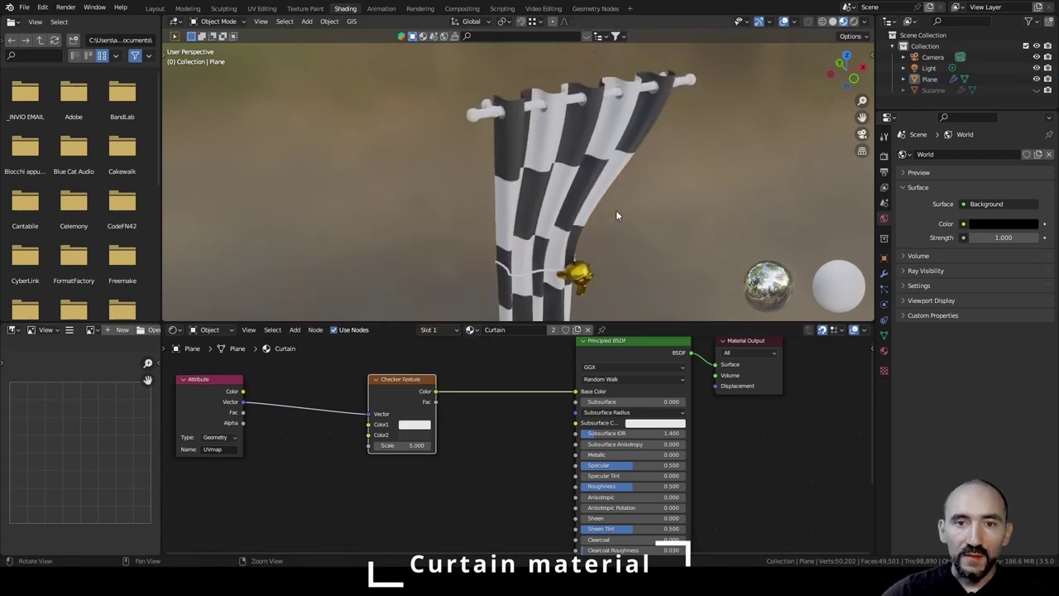
middle_click_drag(615, 210, 552, 185)
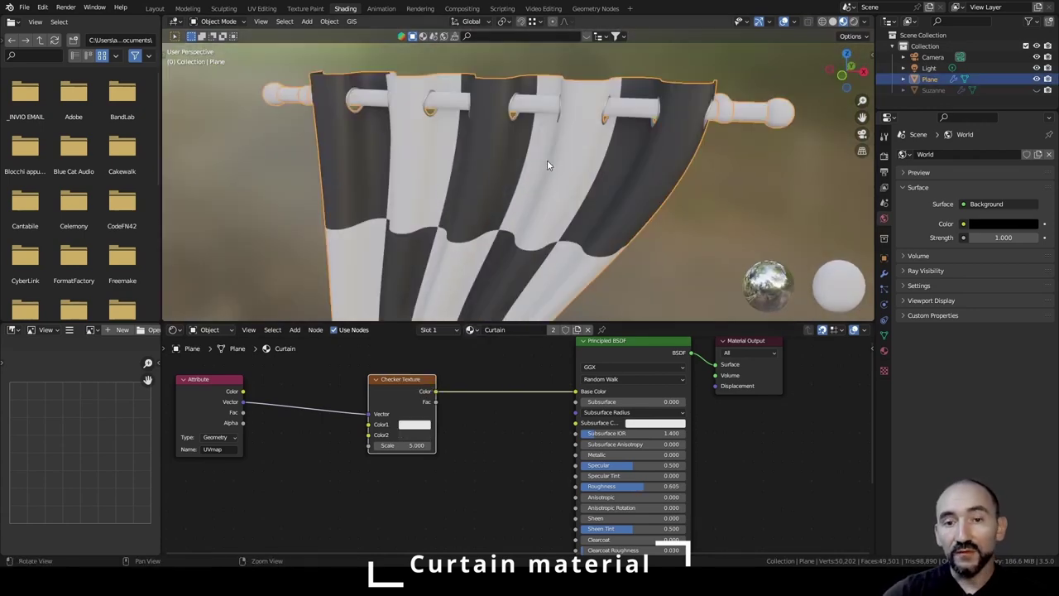
middle_click_drag(547, 159, 600, 145)
scroll(599, 146, "down", 4)
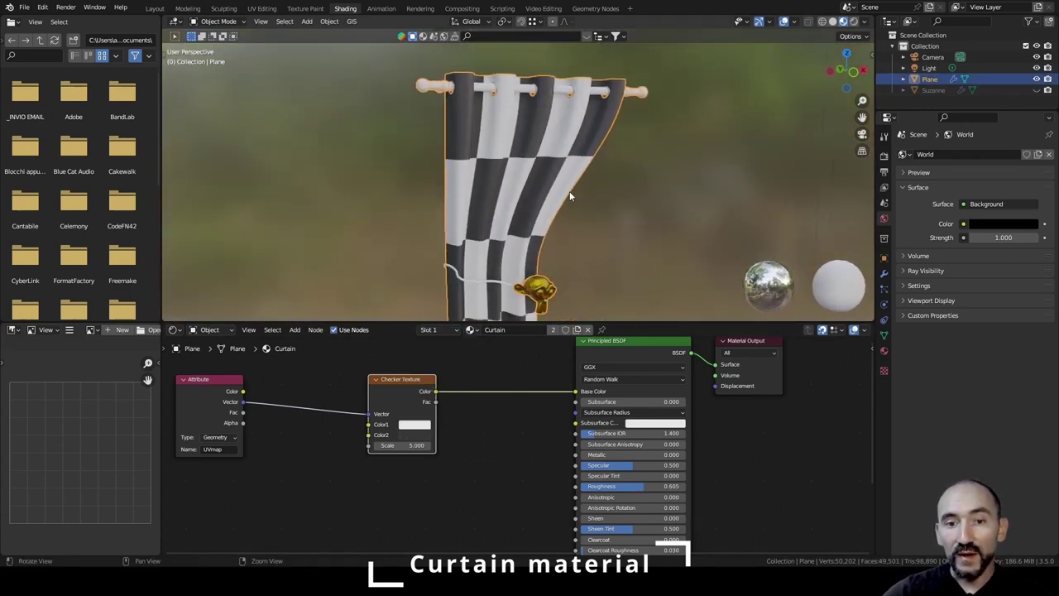
mouse_move(569, 191)
middle_mouse_down()
mouse_move(579, 176)
mouse_move(567, 194)
middle_mouse_up()
Try adjusting the Open X factor and multiplying Fold up freq. by 3 in the curtain's Geometry Nodes modifier.
left_click(883, 273)
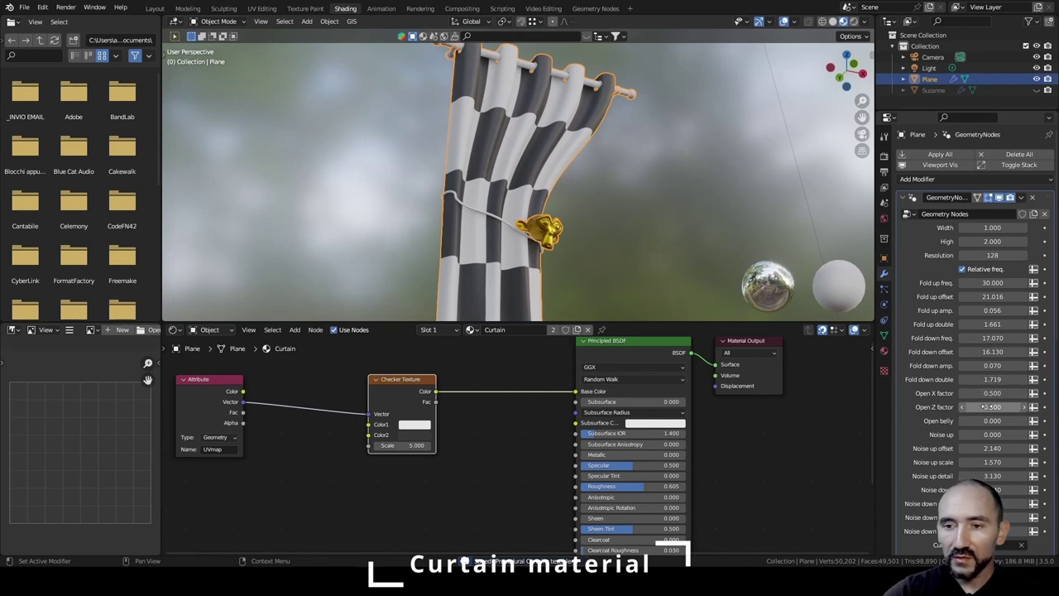
mouse_move(992, 393)
left_mouse_down()
mouse_move(1036, 393)
mouse_move(992, 393)
left_mouse_up()
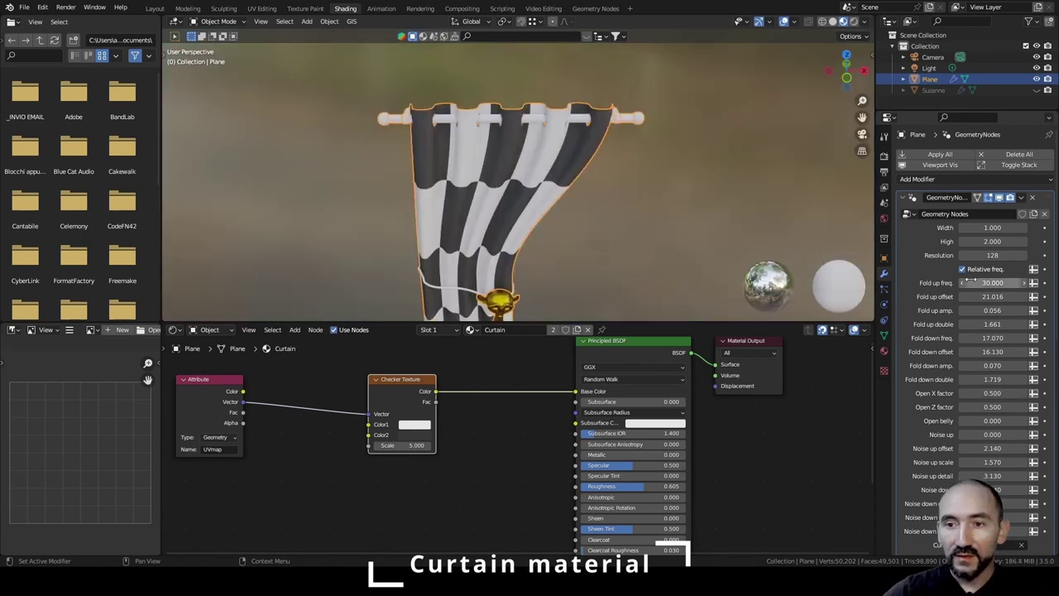
left_click(979, 282)
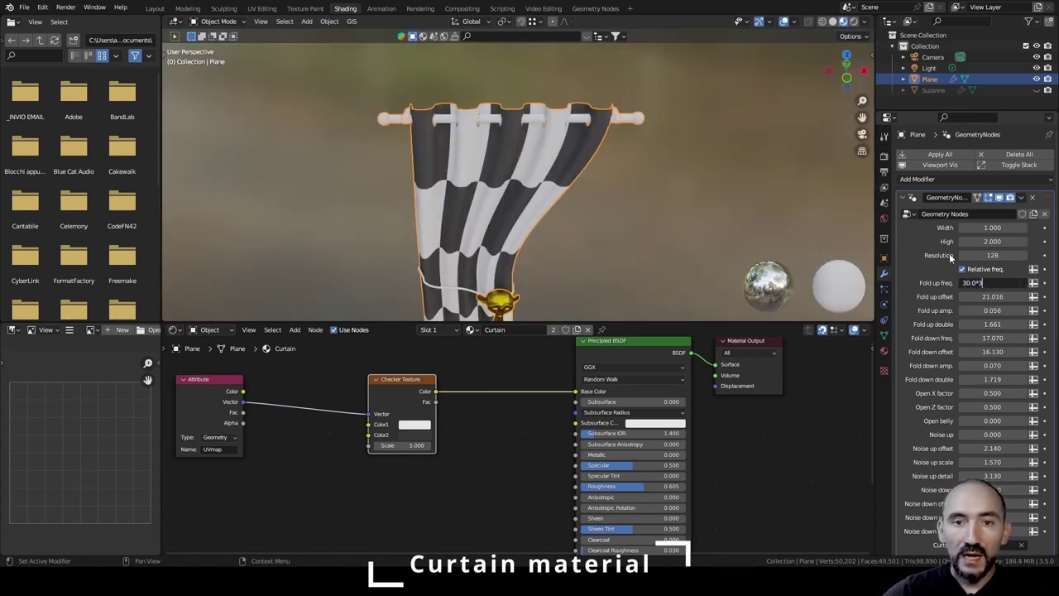
type("*3")
key("Return")
Make the Stick material in slot 2 active, give it a dark brown base color and increase its roughness.
middle_click_drag(592, 163, 548, 115)
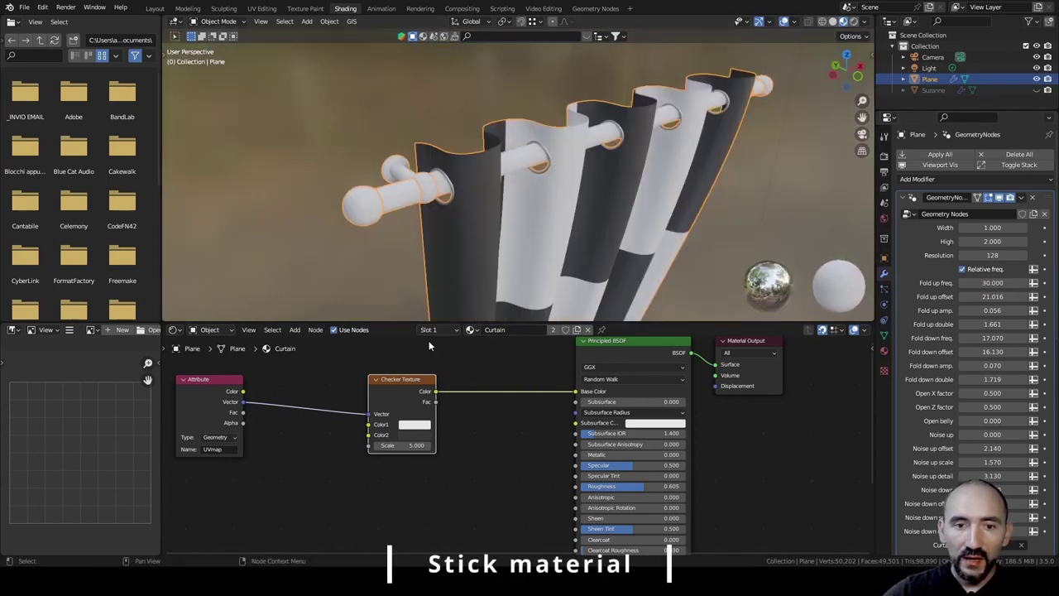
left_click(429, 330)
left_click(406, 364)
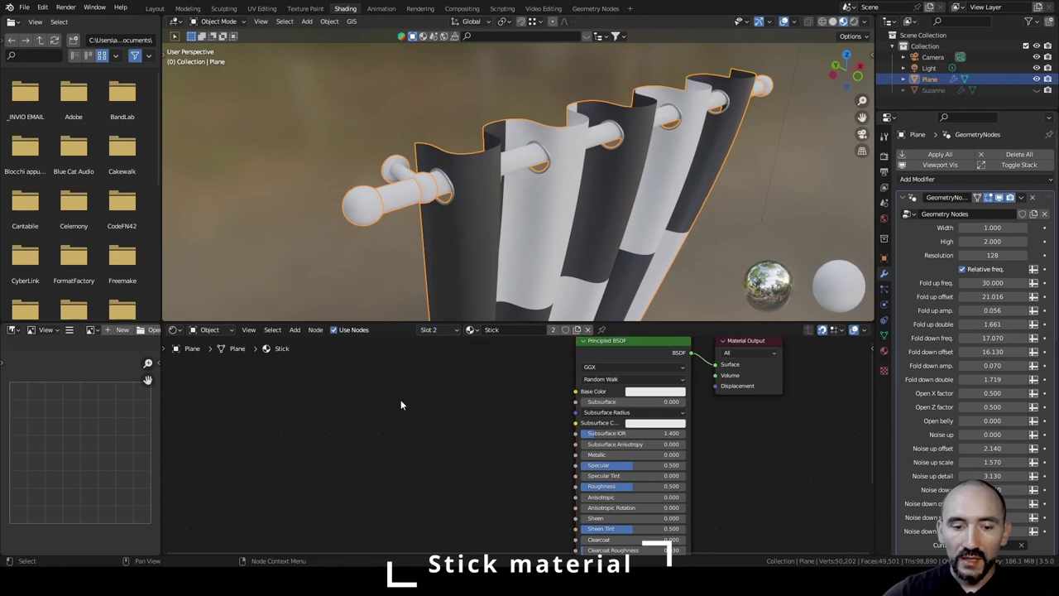
left_click(655, 391)
mouse_move(708, 267)
left_mouse_down()
mouse_move(708, 295)
mouse_move(651, 315)
left_mouse_up()
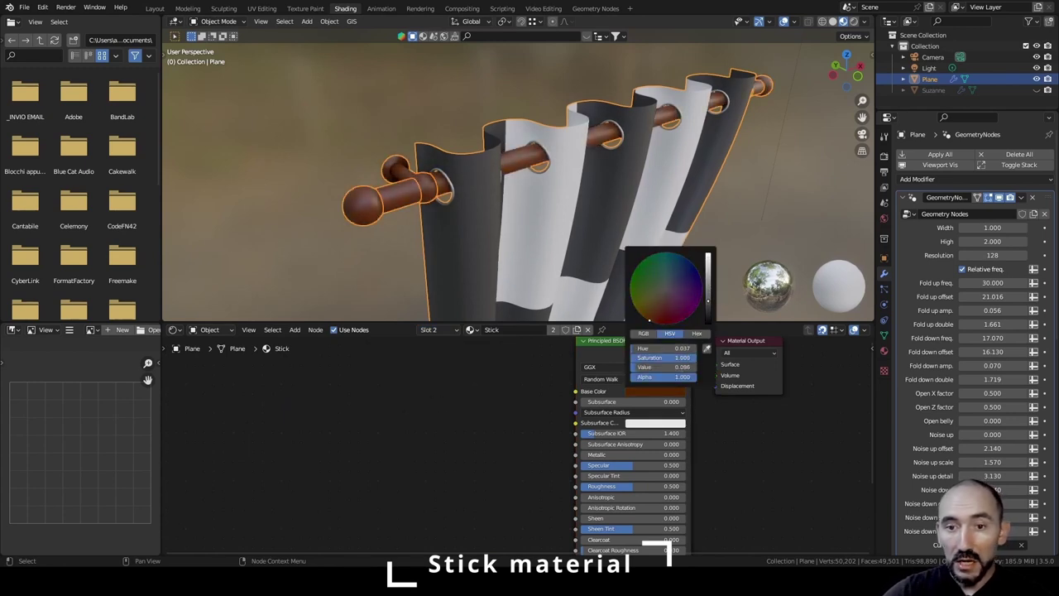
left_click_drag(708, 300, 657, 309)
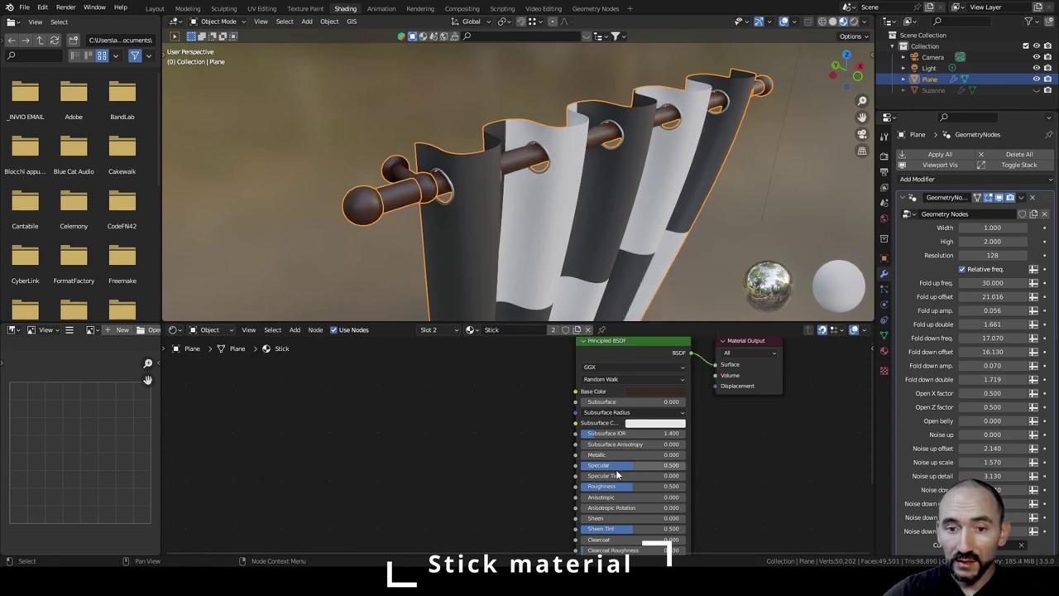
left_click_drag(624, 486, 686, 486)
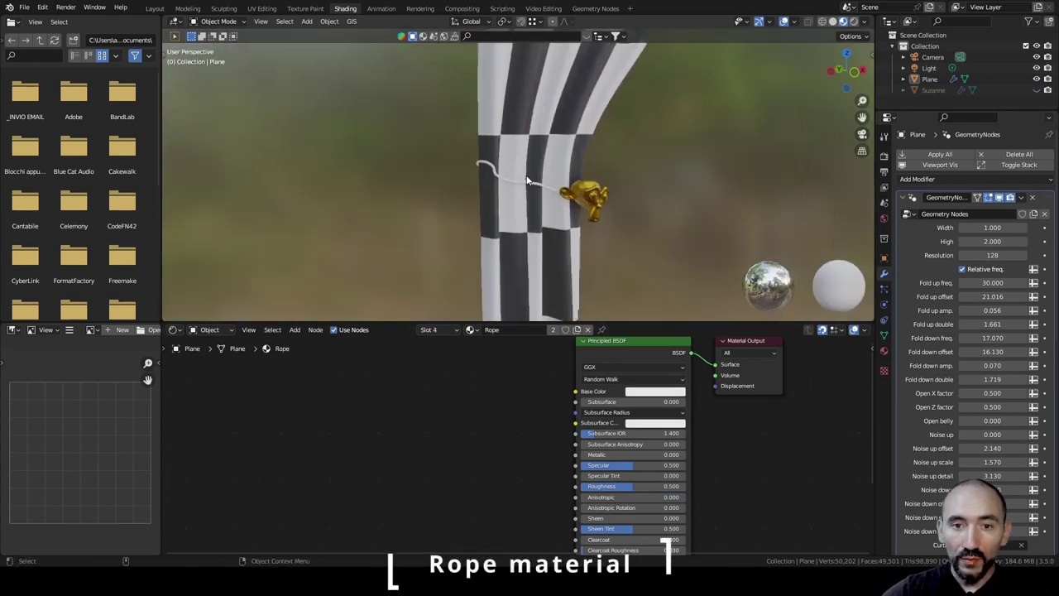
Add an Attribute node to the Rope material in slot 4 and set its attribute name to UVmapRope.
scroll(526, 180, "up", 5)
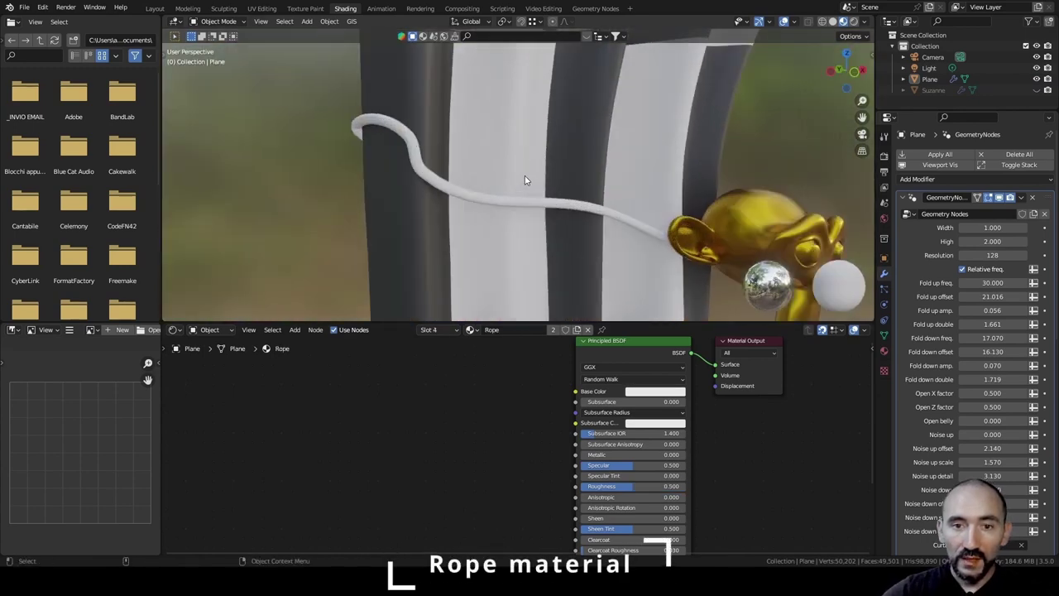
key("F3")
type("attribu")
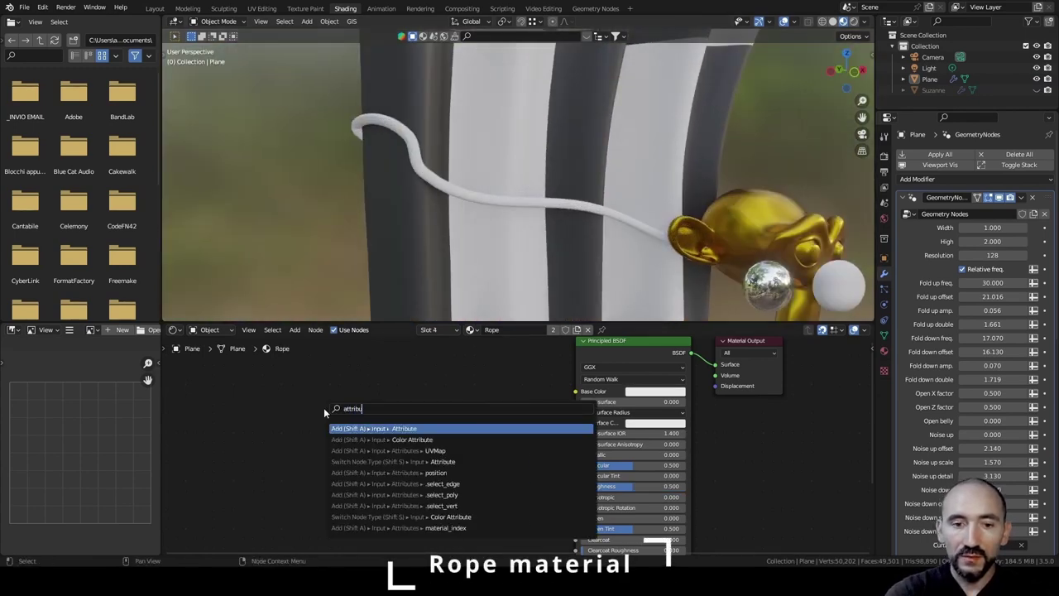
key("Return")
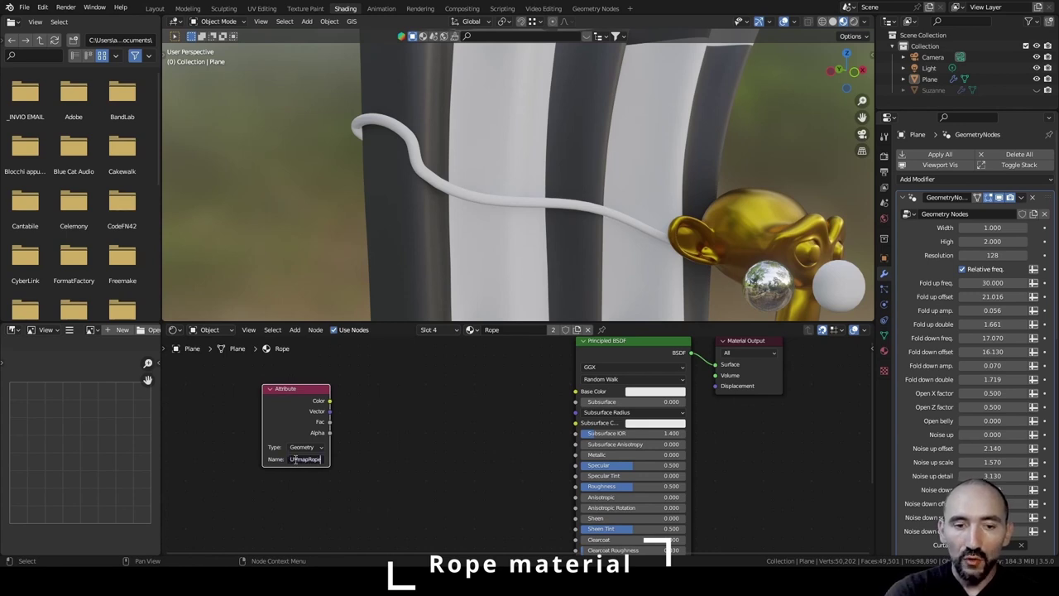
scroll(296, 463, "up", 2)
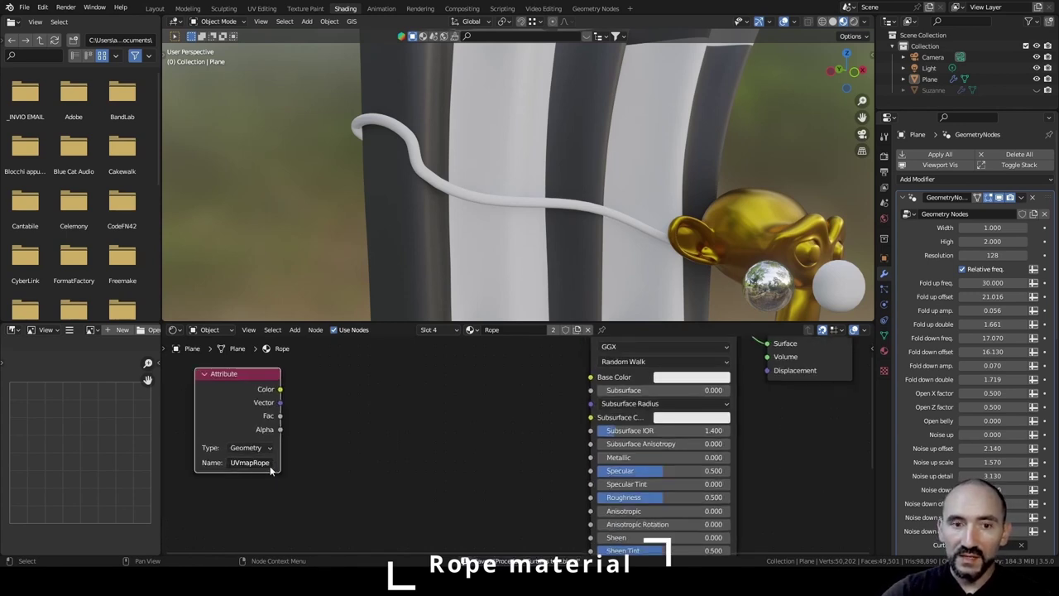
Split the Attribute's Vector with a Separate XYZ node and preview its X and Y outputs on the rope.
left_click_drag(281, 402, 327, 402)
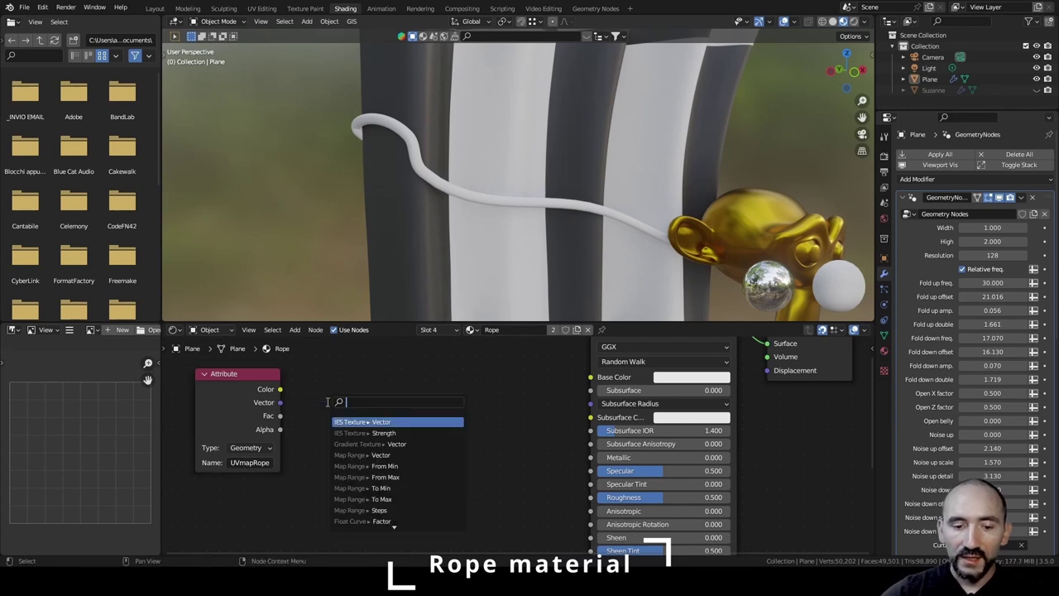
type("separ")
key("Return")
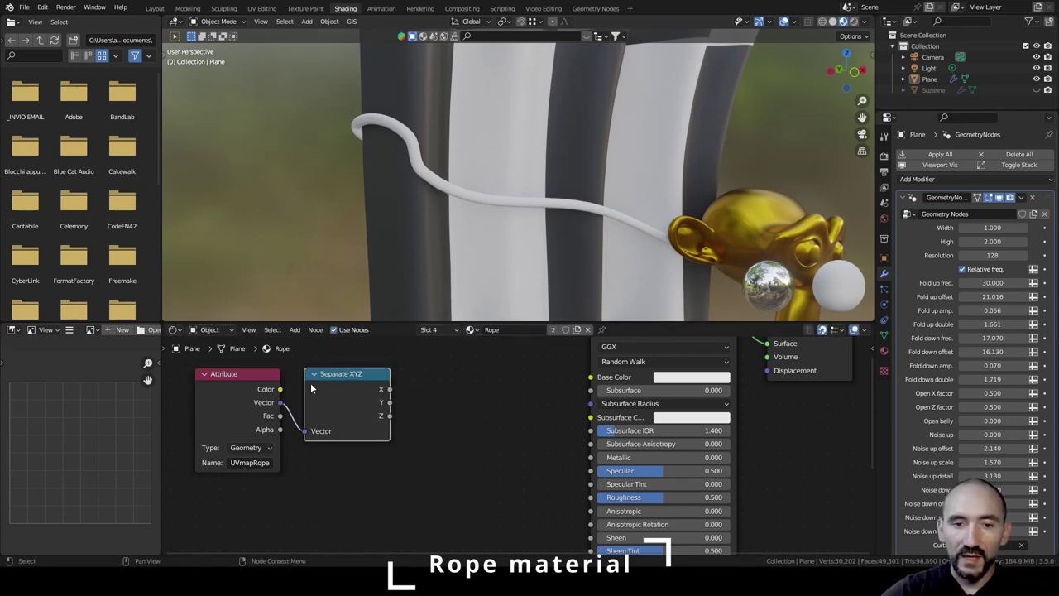
left_click(347, 393)
left_click(346, 387, "ctrl+shift")
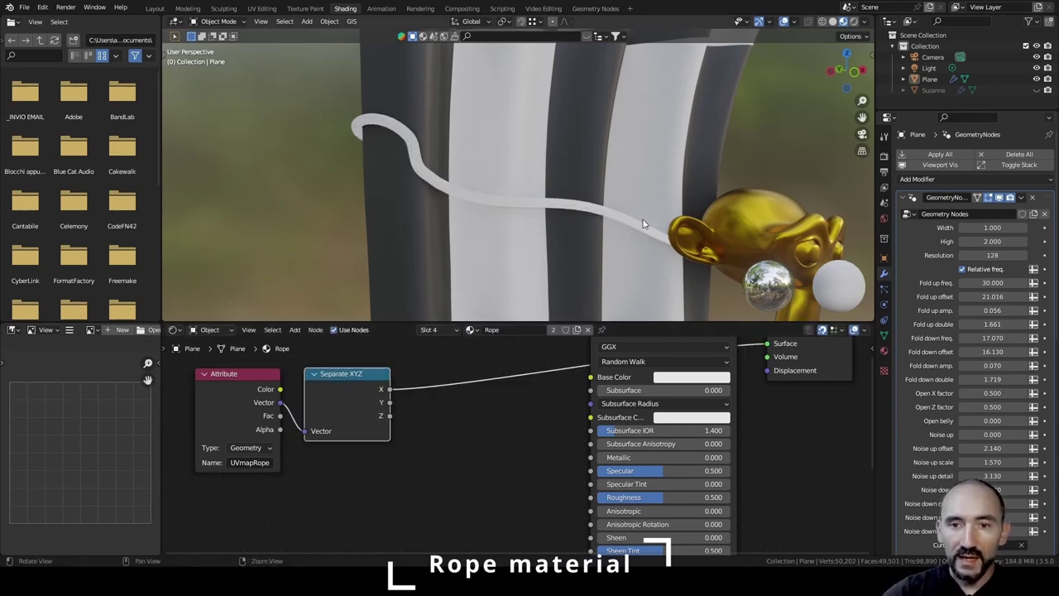
middle_click_drag(643, 219, 327, 238)
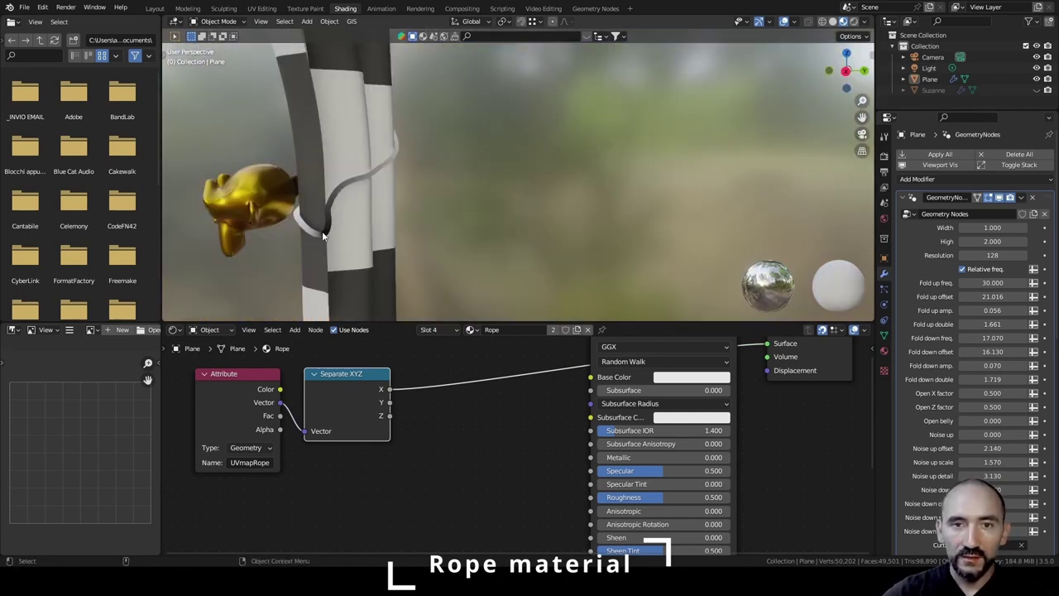
left_click(349, 387, "ctrl+shift")
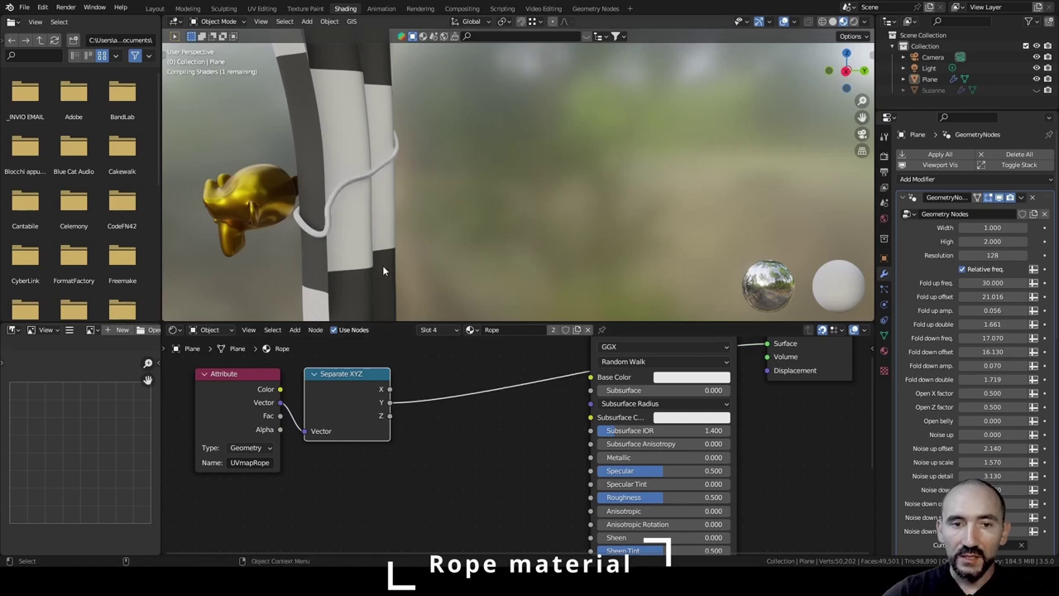
middle_click_drag(382, 265, 615, 217)
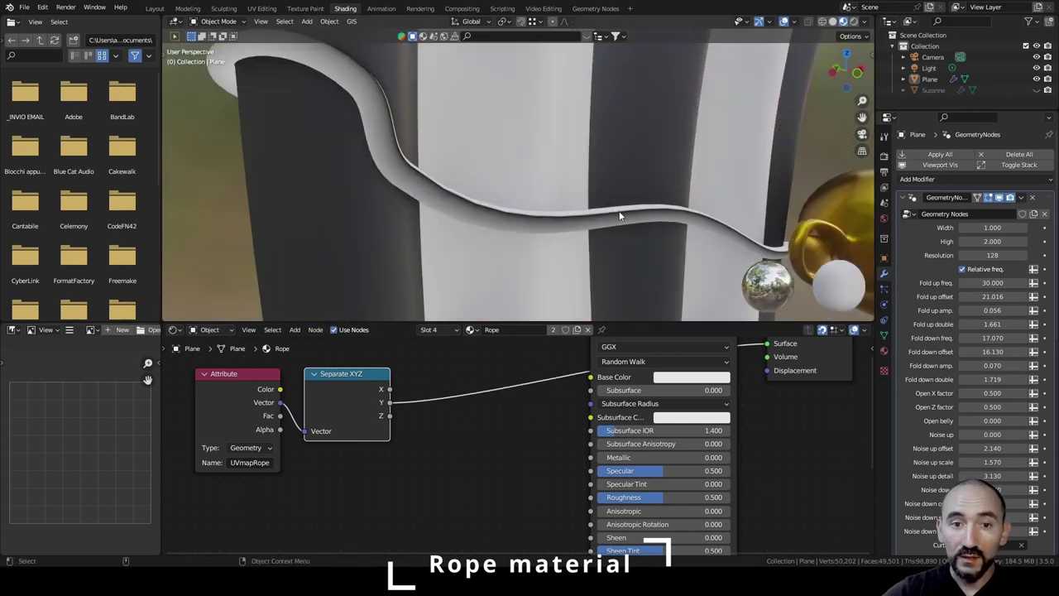
Delete the Separate XYZ node from the rope shader while keeping the Attribute's connection.
scroll(512, 440, "down", 5)
key("g")
left_click(298, 455)
left_click(330, 464)
left_click(285, 420)
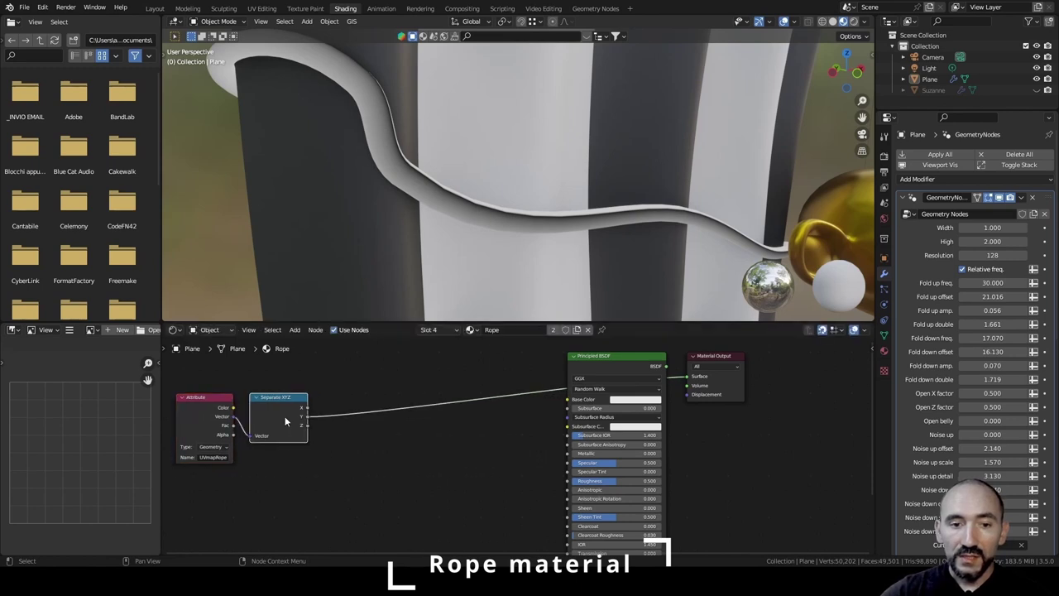
key("ctrl+x")
Insert a Noise Texture with scale 48.8 between the Attribute's Vector and the Principled BSDF's Base Color, and output the Principled BSDF again.
key("F3")
type("noi")
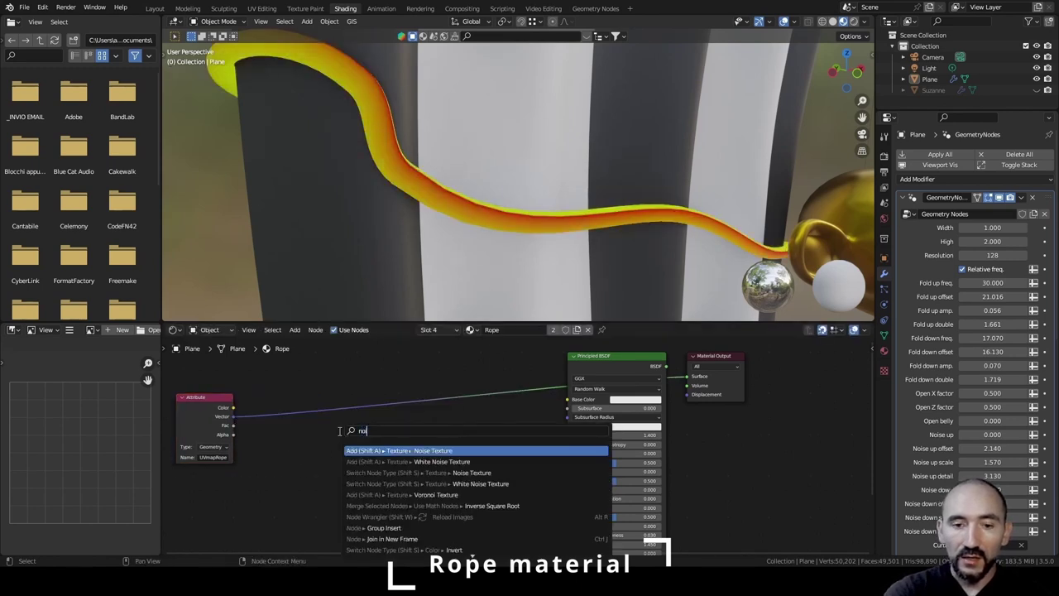
type("se")
key("Return")
left_click(329, 417)
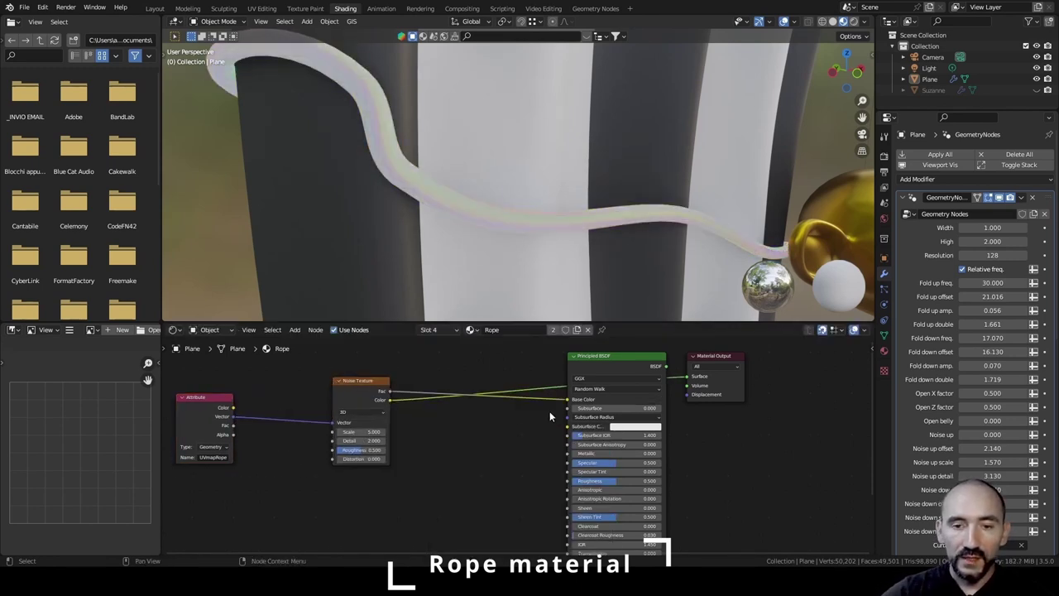
left_click(632, 361, "ctrl+shift")
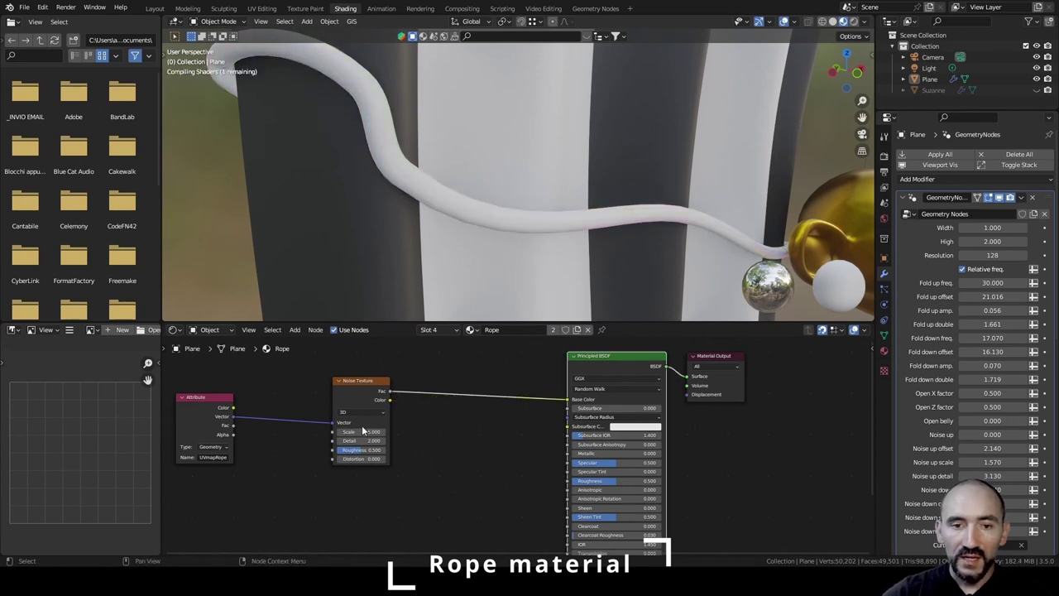
left_click_drag(358, 430, 365, 430)
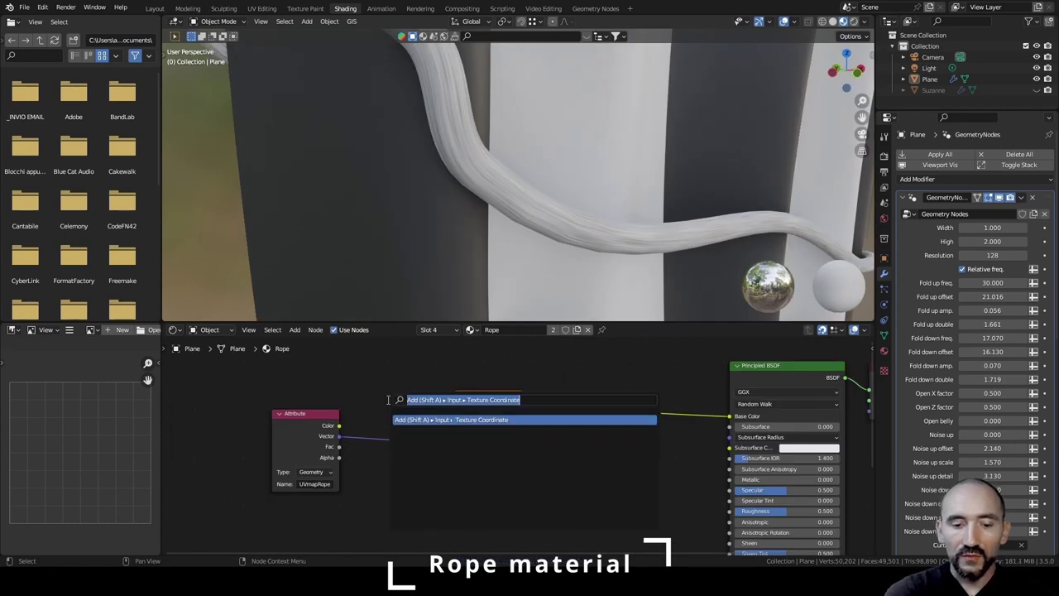
Insert a Mapping node between the Attribute and Noise Texture nodes and increase its X scale.
type("mapping")
key("Return")
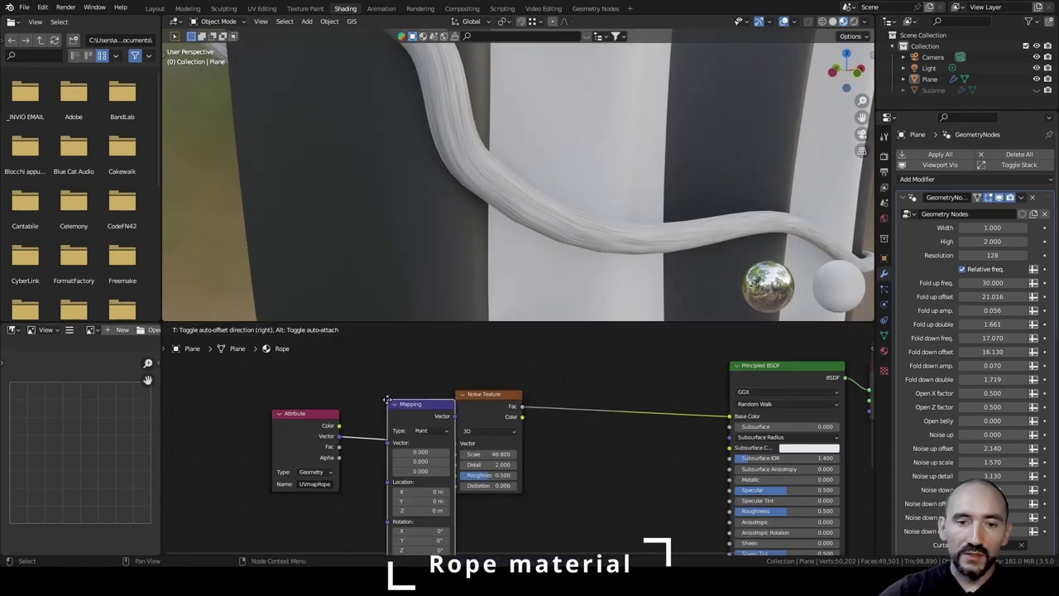
left_click(370, 387)
middle_click_drag(504, 481, 484, 452)
scroll(475, 456, "up", 1)
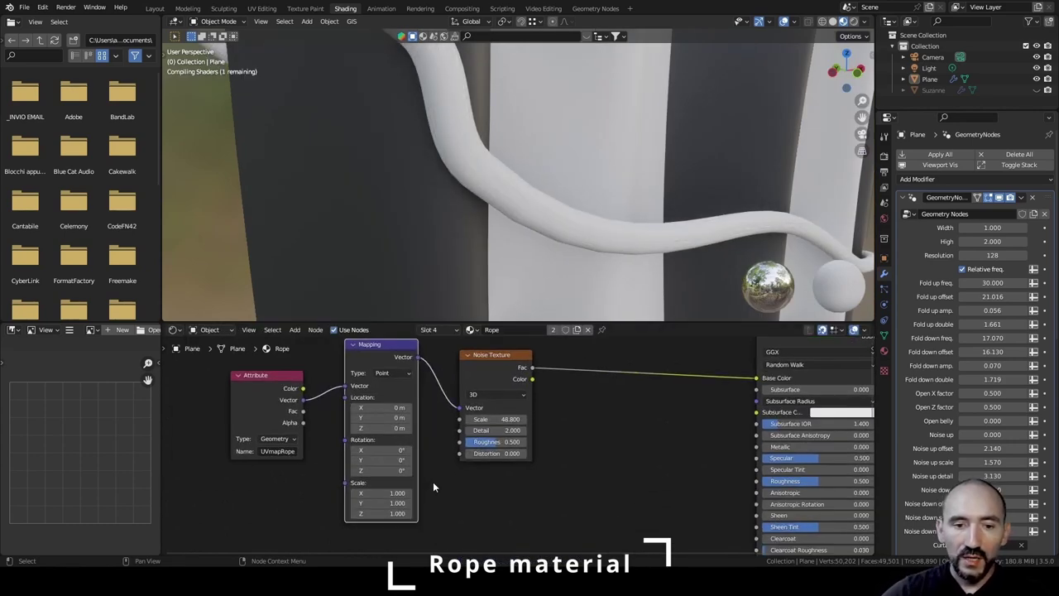
left_click_drag(383, 494, 558, 494)
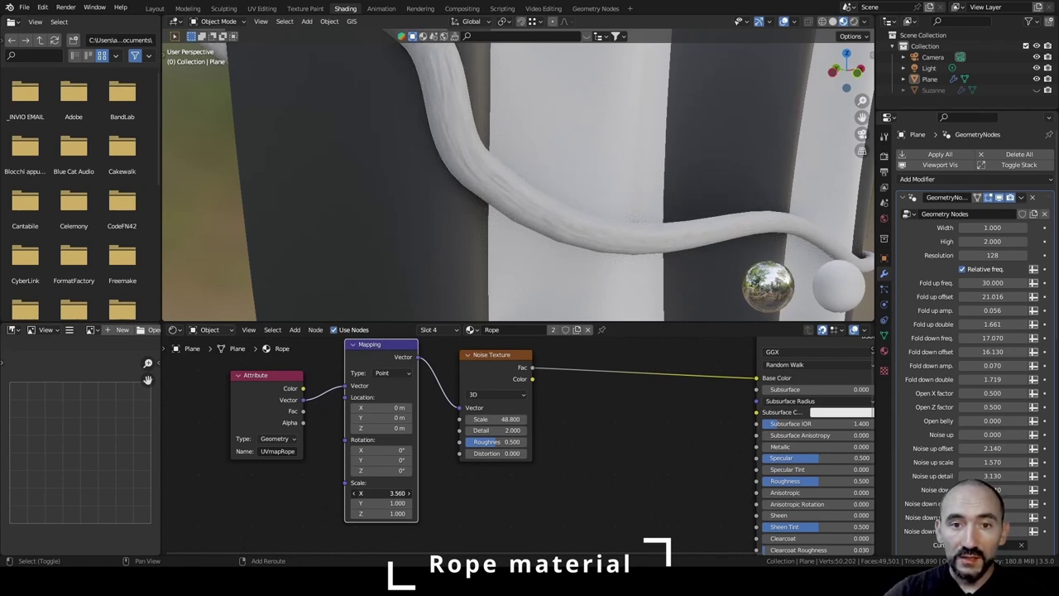
left_click_drag(710, 493, 803, 494)
Switch to the Layout workspace and set Noise up to 0.05 in the curtain's Geometry Nodes modifier.
scroll(542, 206, "down", 6)
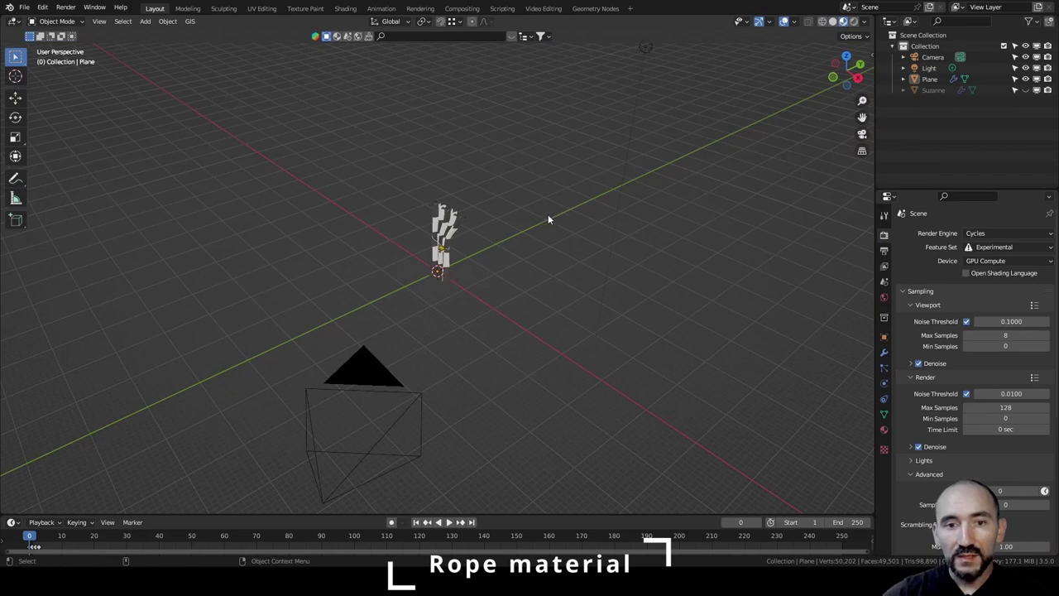
scroll(548, 220, "up", 6)
scroll(569, 166, "down", 3)
middle_click_drag(524, 237, 441, 281)
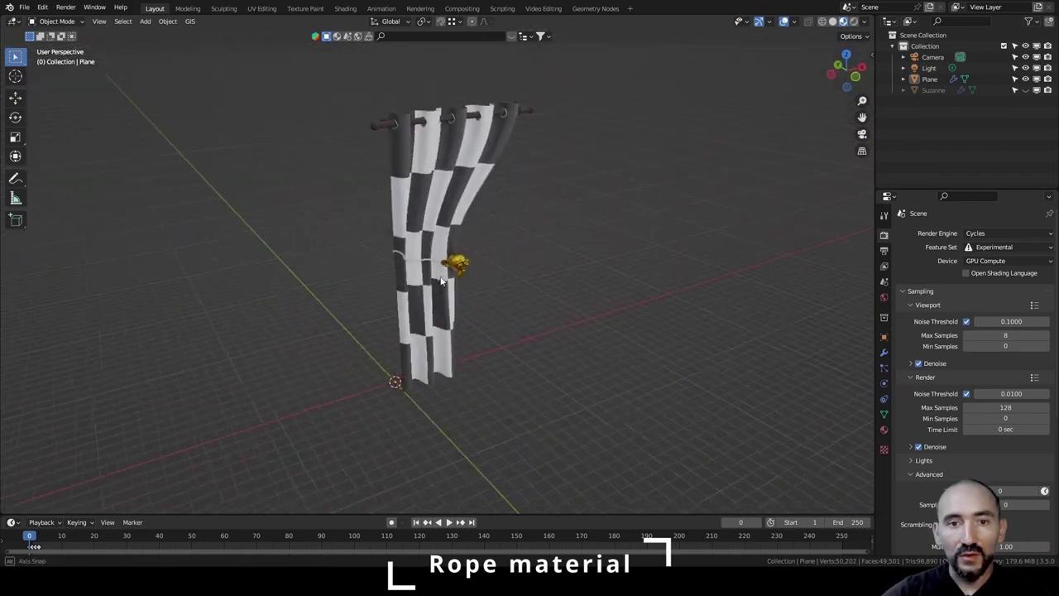
scroll(441, 282, "up", 4)
scroll(441, 281, "down", 1)
double_click(993, 314)
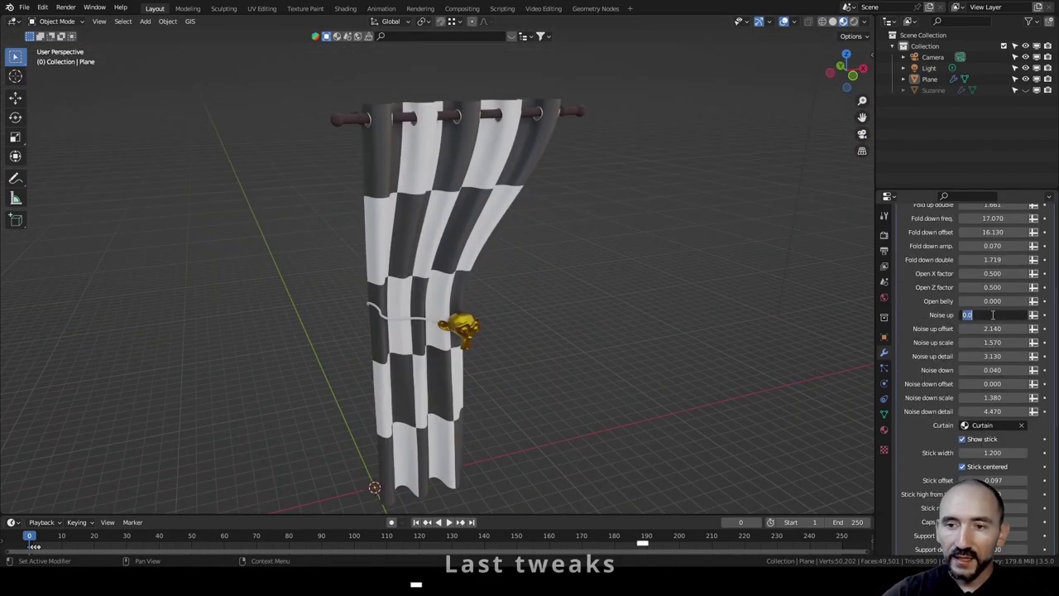
type("0.05")
key("Return")
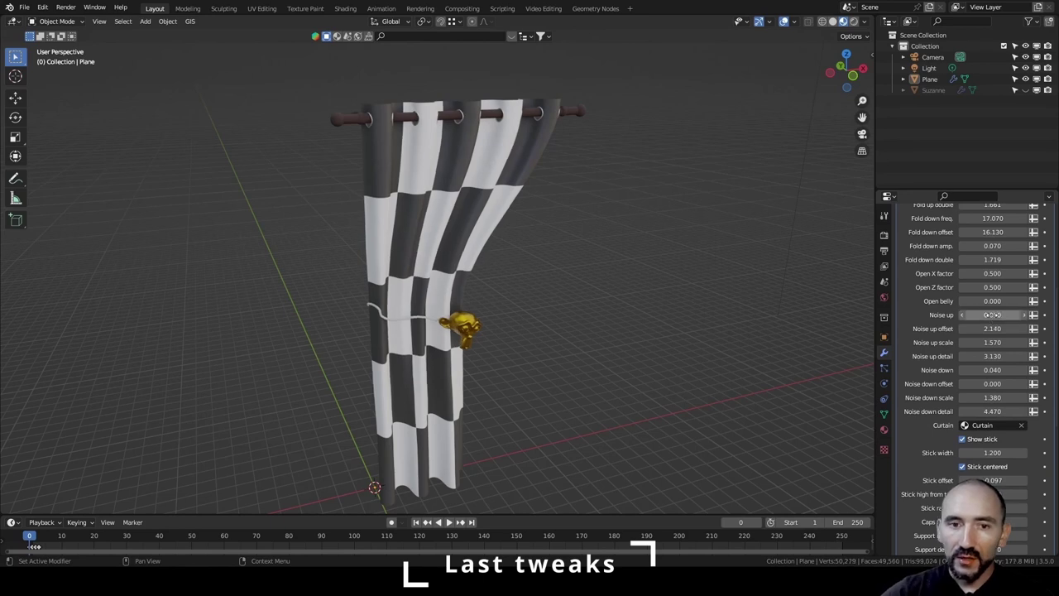
Double the curtain's Noise down value to 0.08 in the Geometry Nodes modifier.
double_click(991, 370)
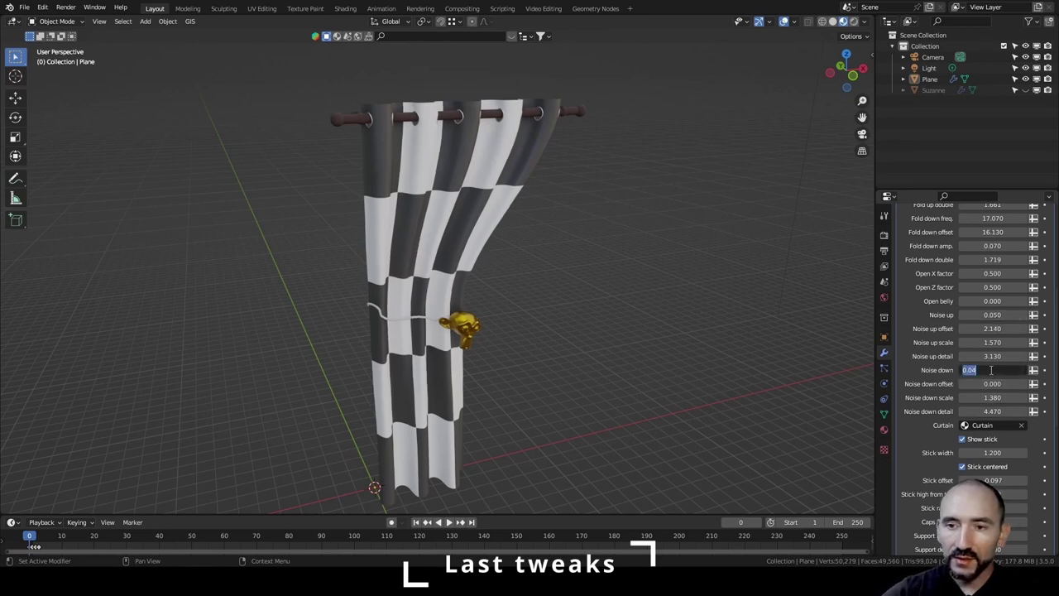
type("*2")
key("Return")
double_click(991, 384)
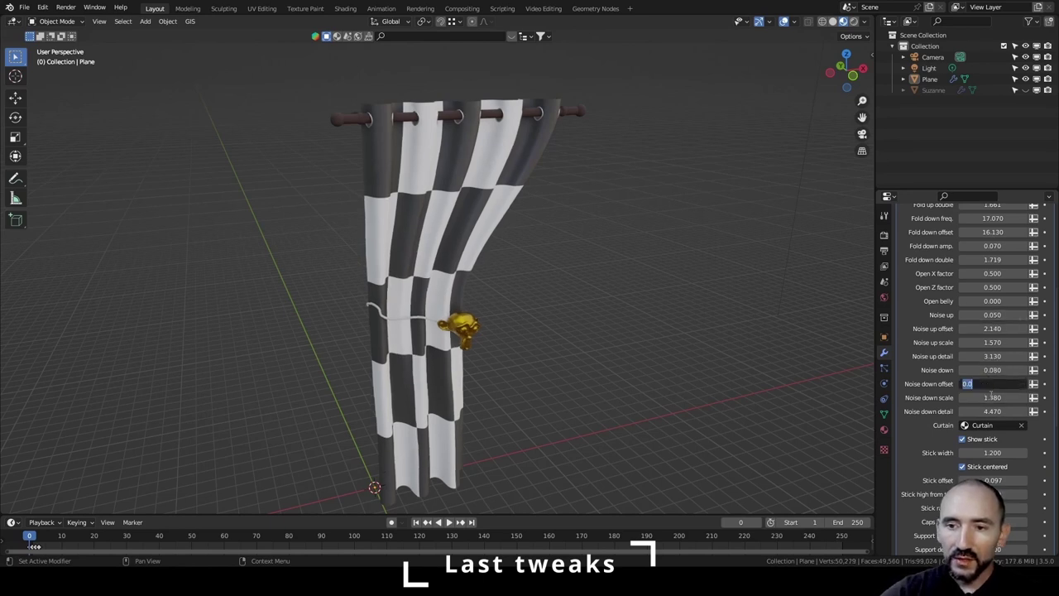
double_click(991, 398)
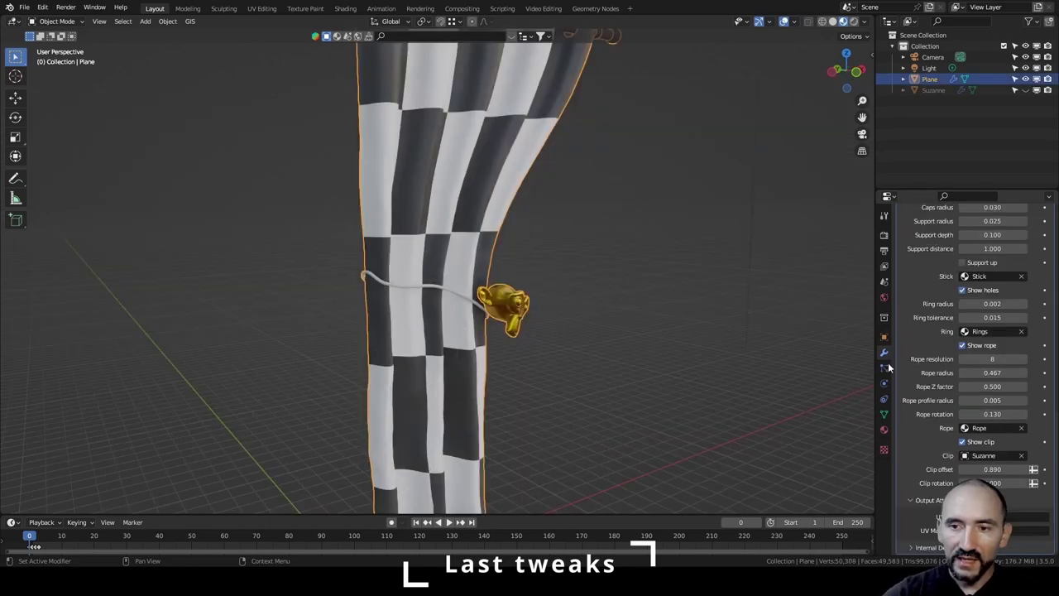
Deselect the curtain and raise the Rope resolution to 9 in its Geometry Nodes modifier.
left_click(602, 281)
middle_click_drag(602, 281, 570, 275)
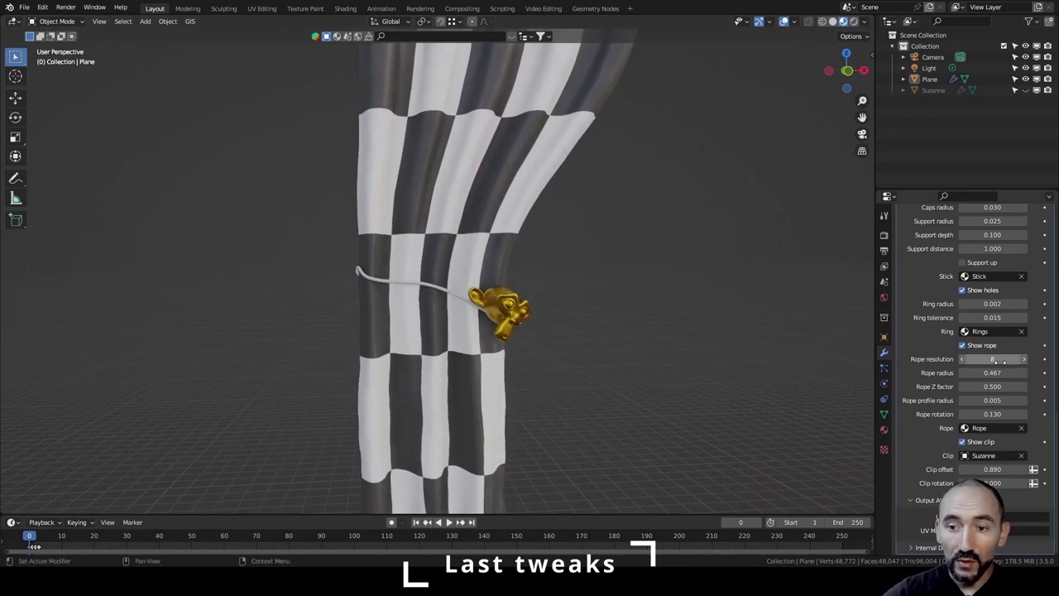
scroll(606, 300, "up", 5)
middle_click_drag(483, 299, 520, 302)
scroll(522, 337, "up", 2)
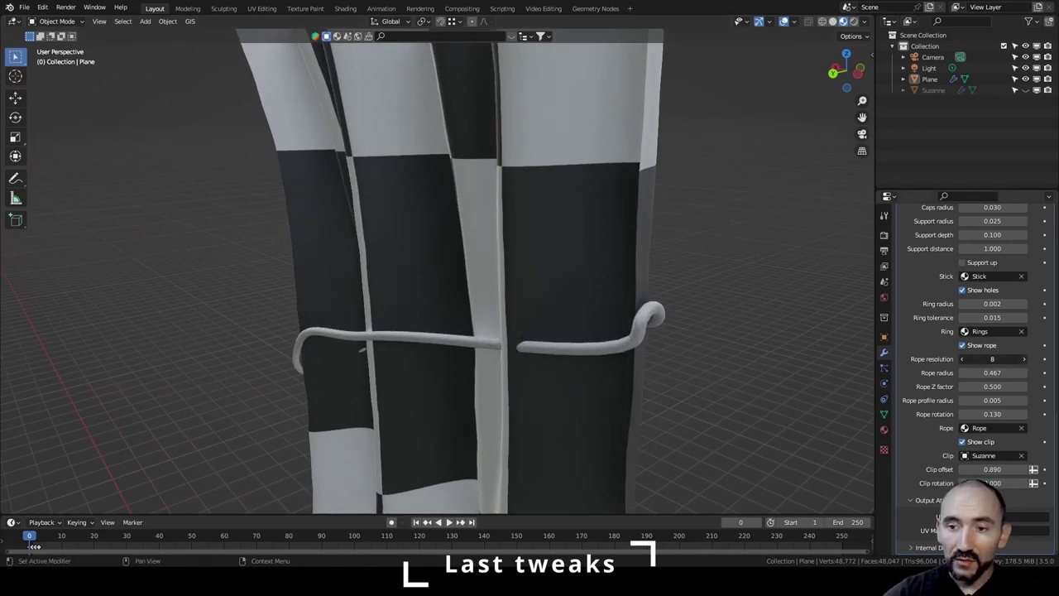
left_click(1024, 358)
middle_click_drag(668, 294, 550, 275)
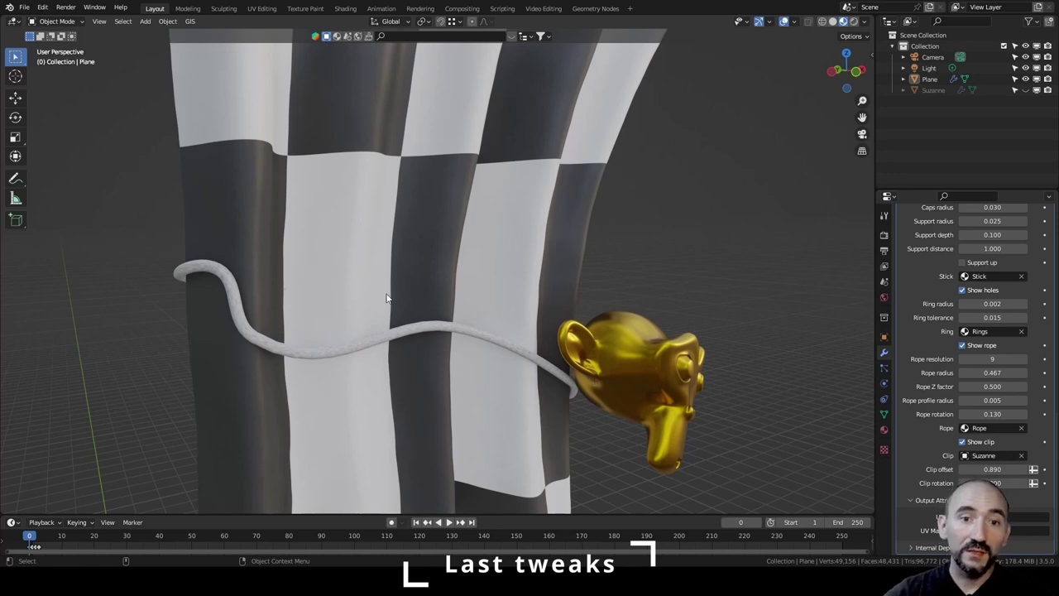
In the Geometry Nodes workspace, examine the Rope profile radius links to the Scale and Curve Circle nodes, and return to the Layout workspace.
scroll(386, 297, "down", 3)
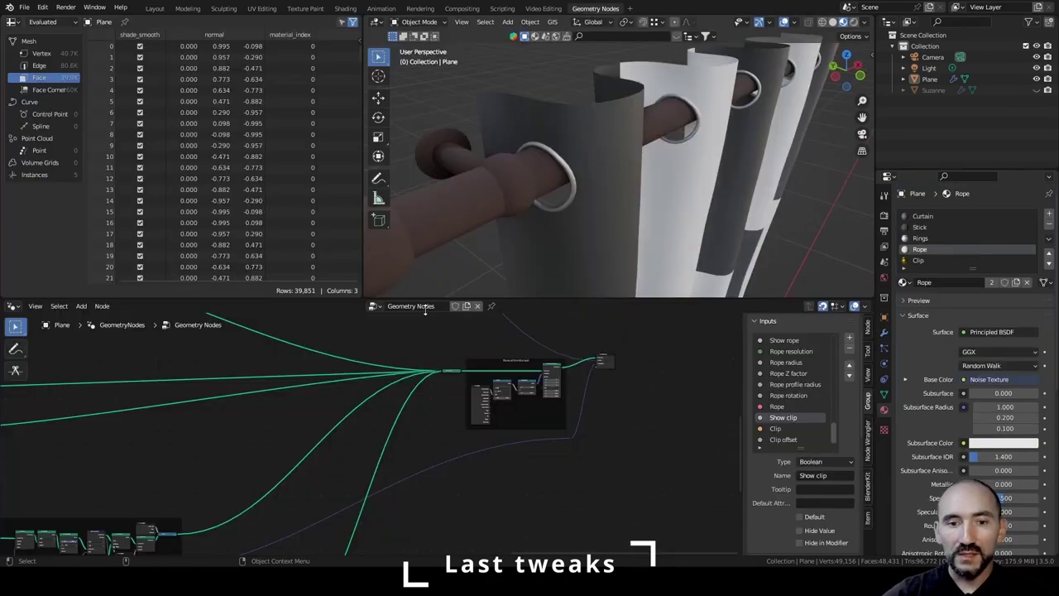
scroll(398, 439, "down", 4)
scroll(397, 439, "up", 5)
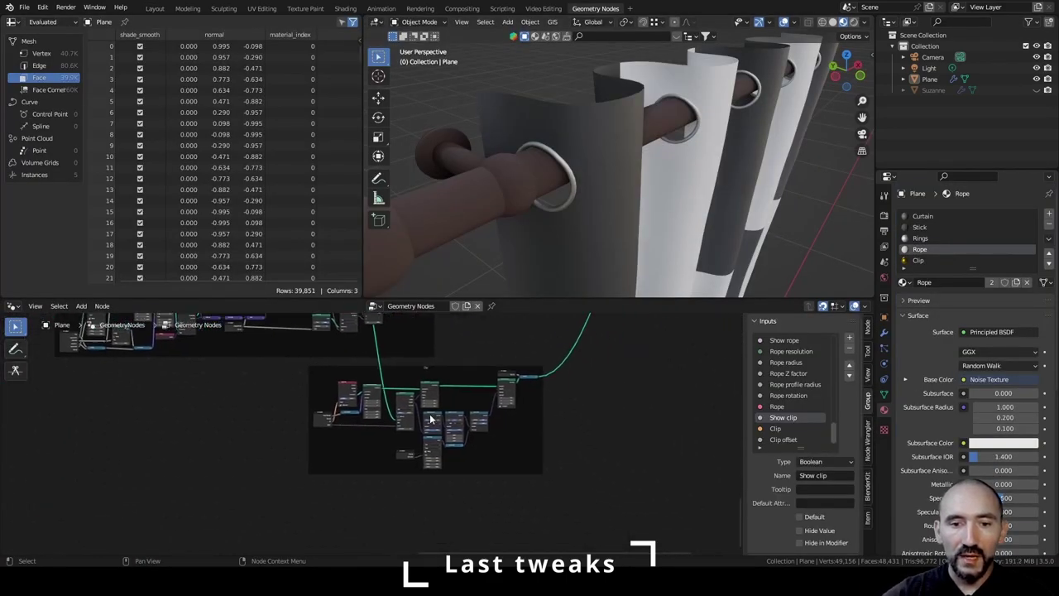
middle_click_drag(393, 386, 358, 417)
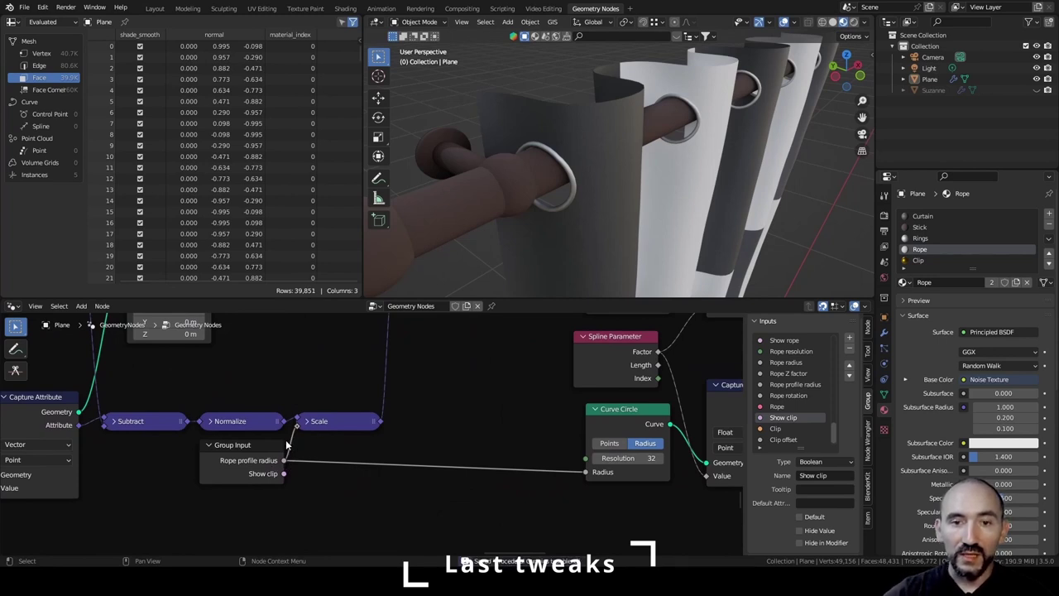
left_click_drag(287, 444, 284, 460)
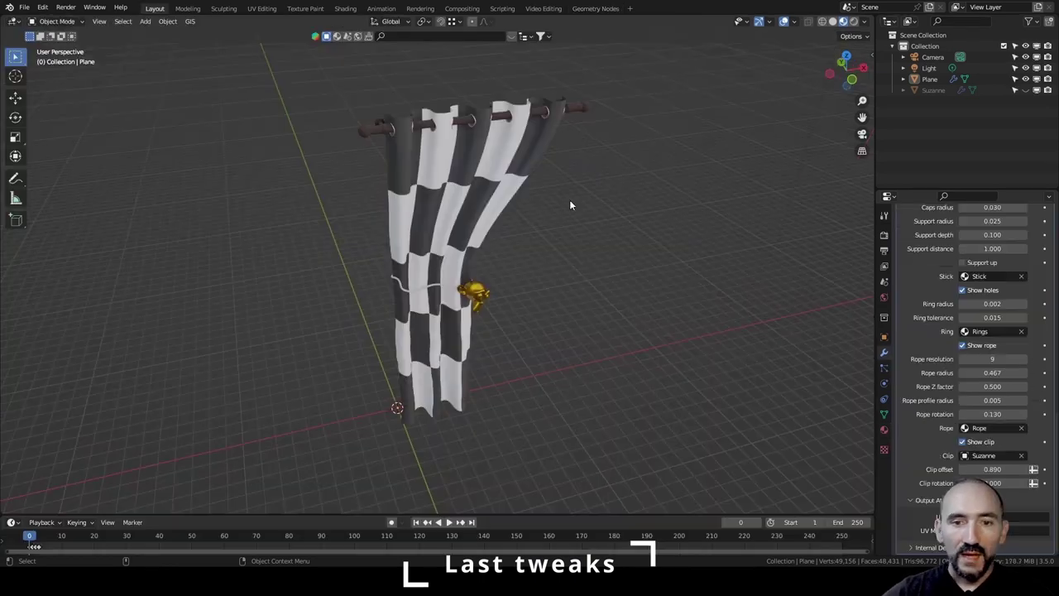
scroll(571, 200, "up", 1)
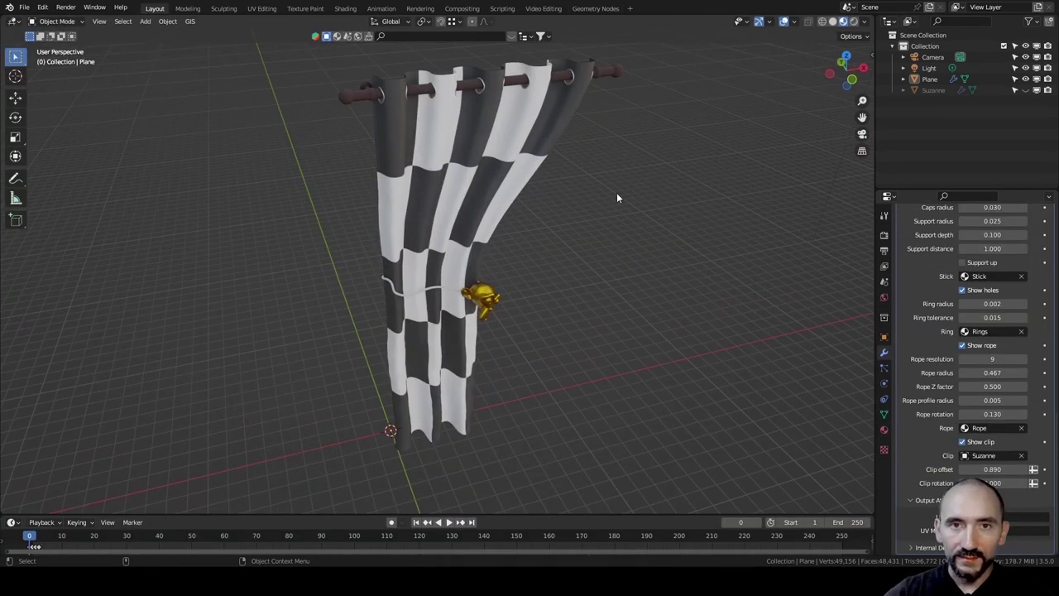